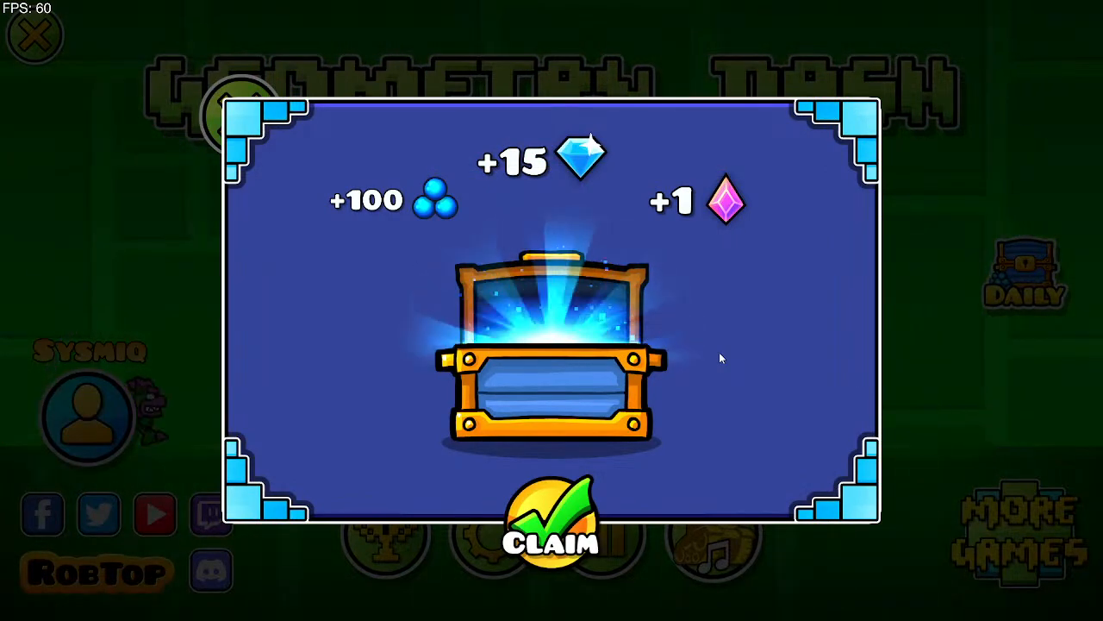
Step: Claim the rewards from the large and small daily chests and close the rewards window
left_click(541, 537)
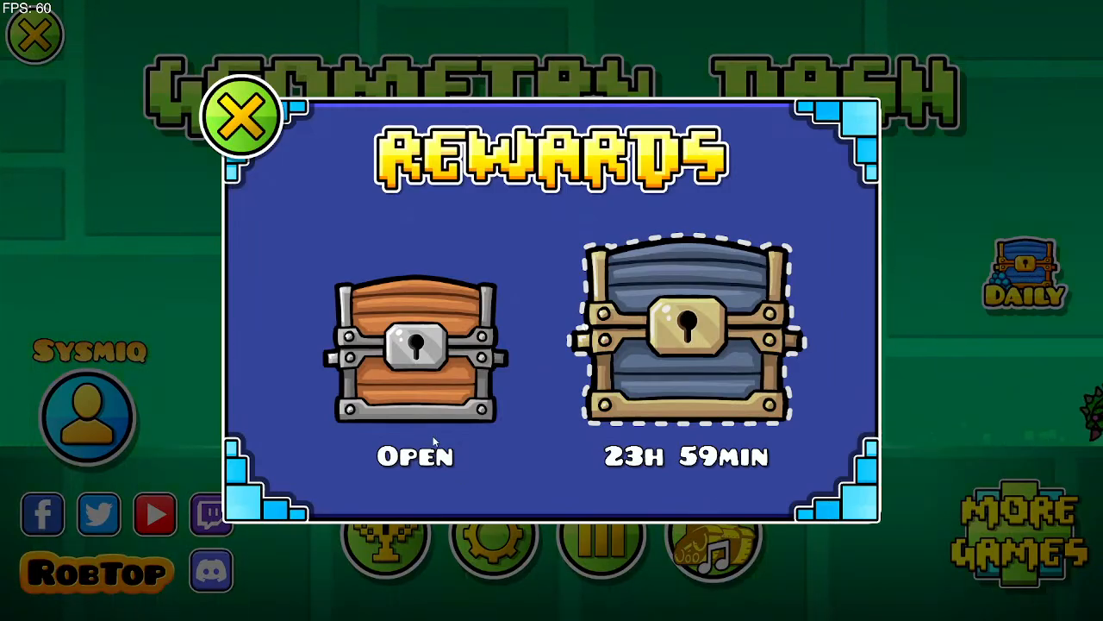
left_click(457, 381)
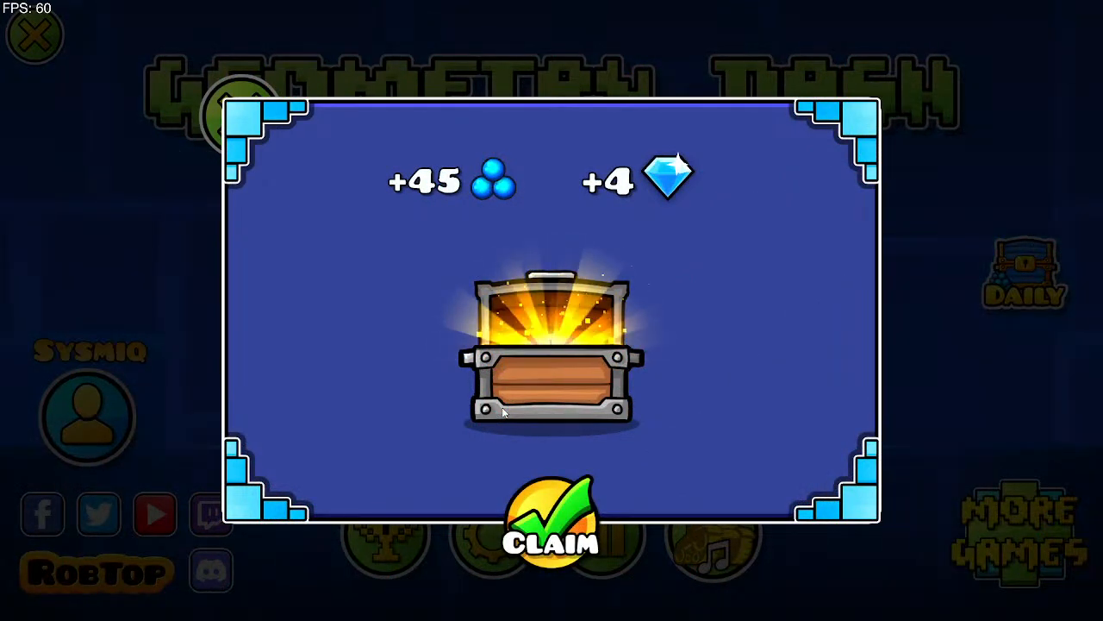
left_click(483, 498)
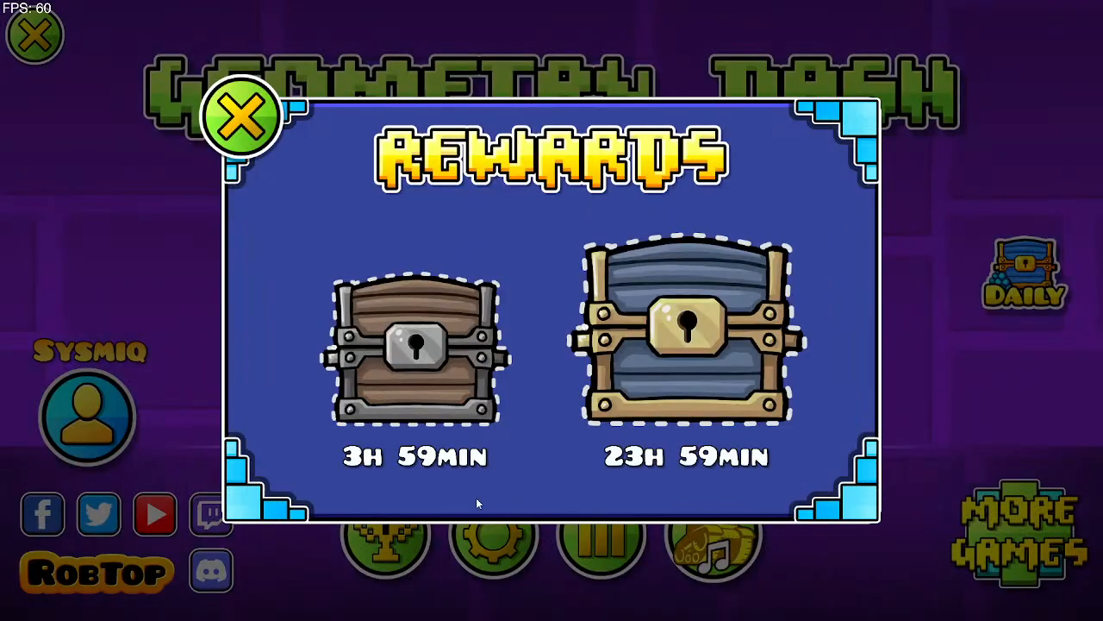
key("Escape")
Step: Lower the music volume slightly in the game settings and return to the main menu
left_click(504, 536)
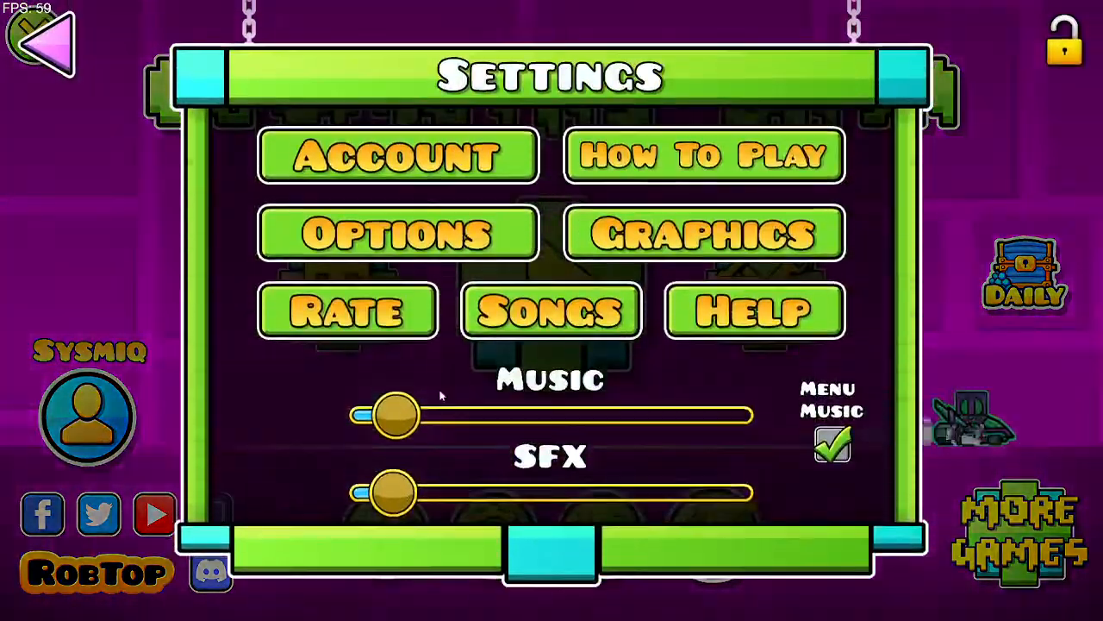
left_click_drag(394, 413, 376, 413)
left_click(40, 58)
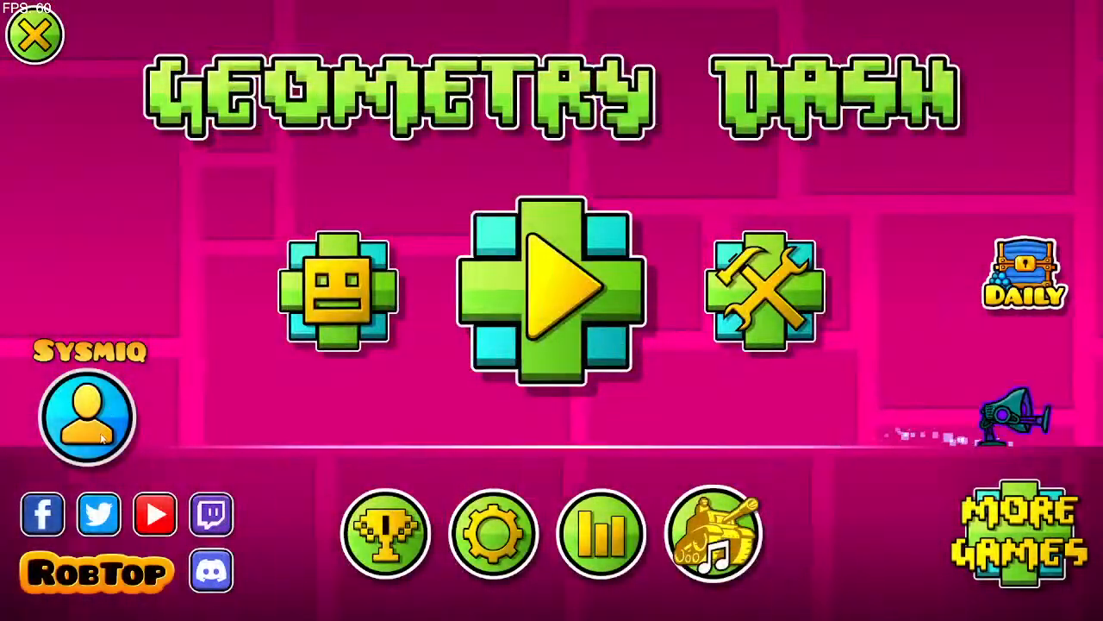
Step: View the player's own profile, refresh it and close it
left_click(109, 435)
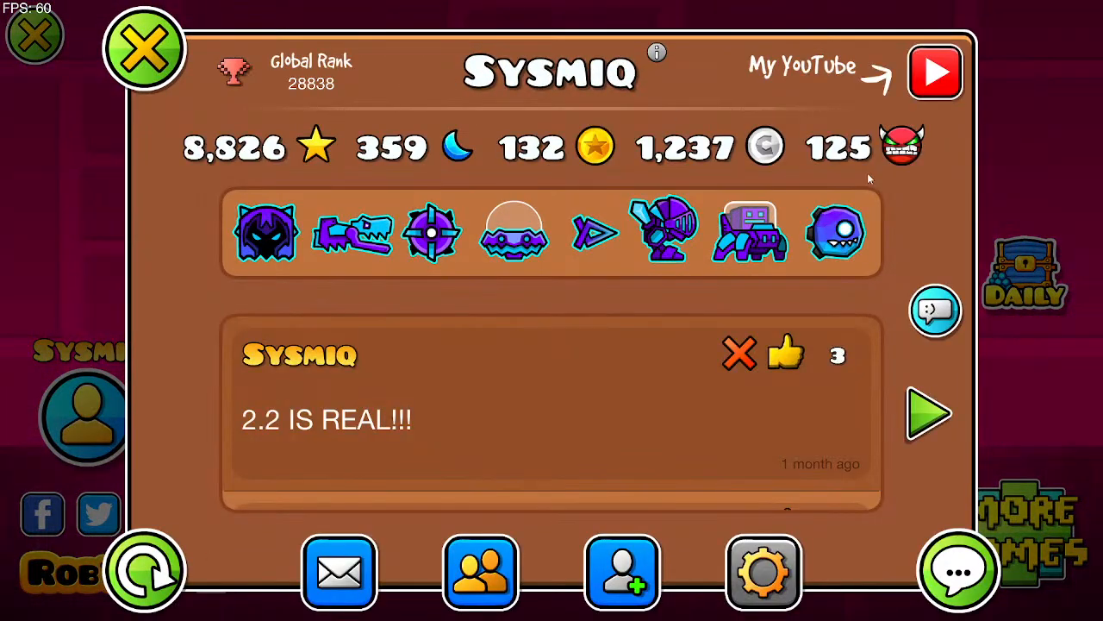
left_click(144, 570)
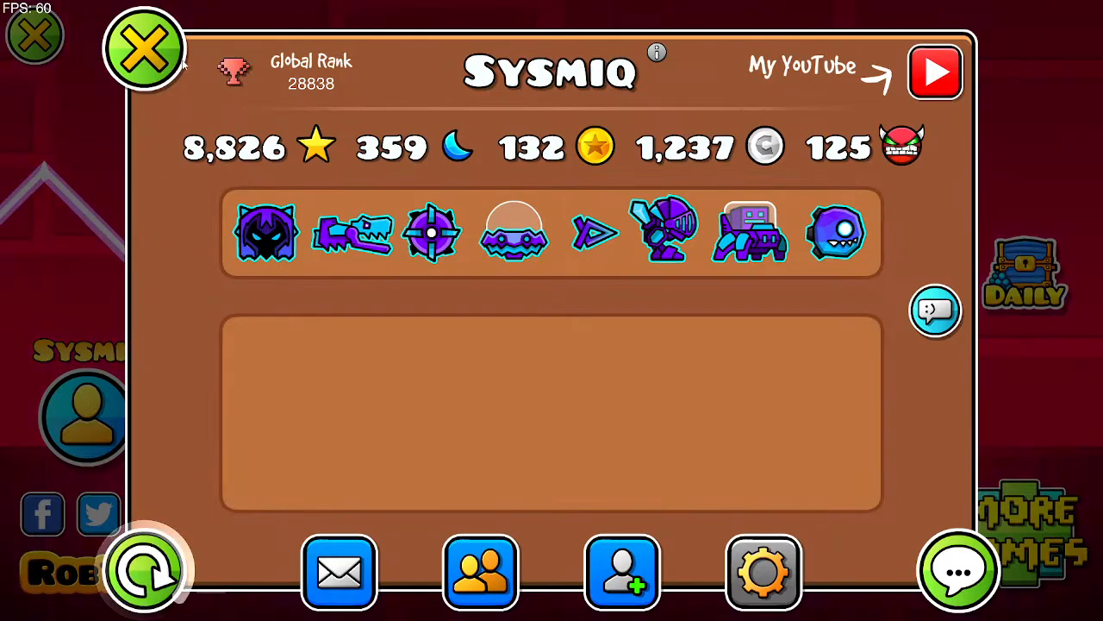
left_click(146, 52)
Step: Open the featured online levels list and look through the levels on page 1
left_click(764, 291)
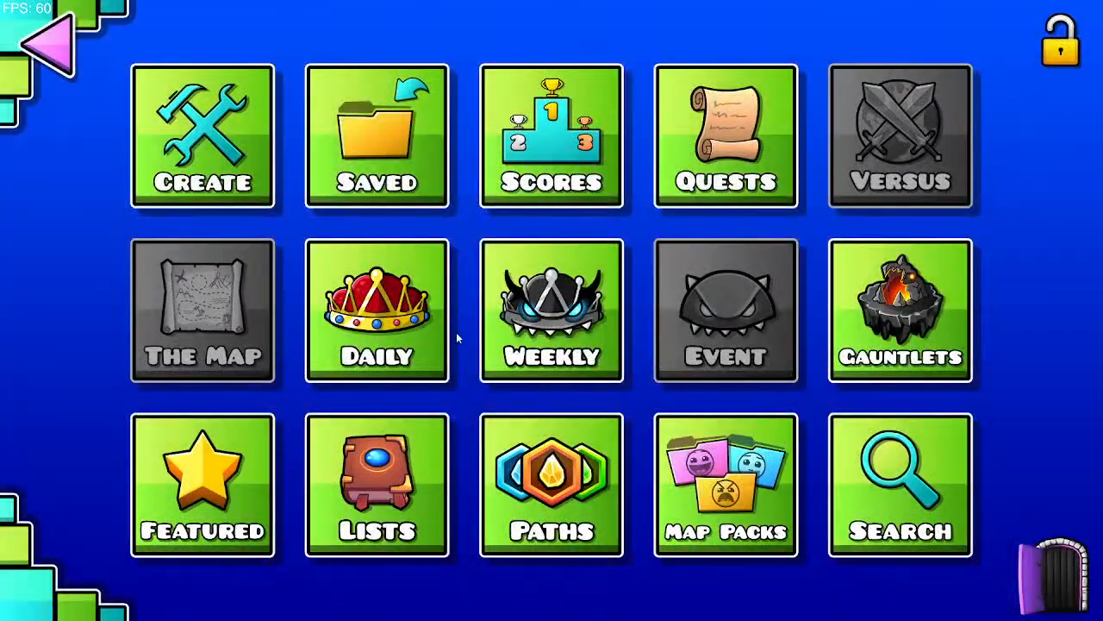
left_click(380, 304)
key("Escape")
left_click(197, 485)
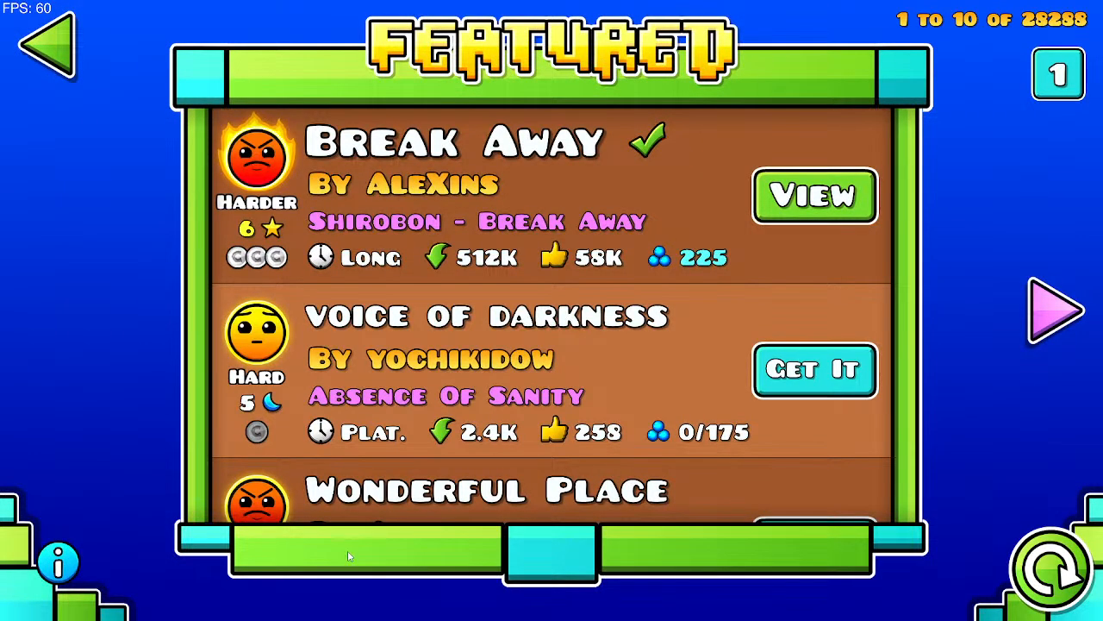
scroll(681, 366, "down", 5)
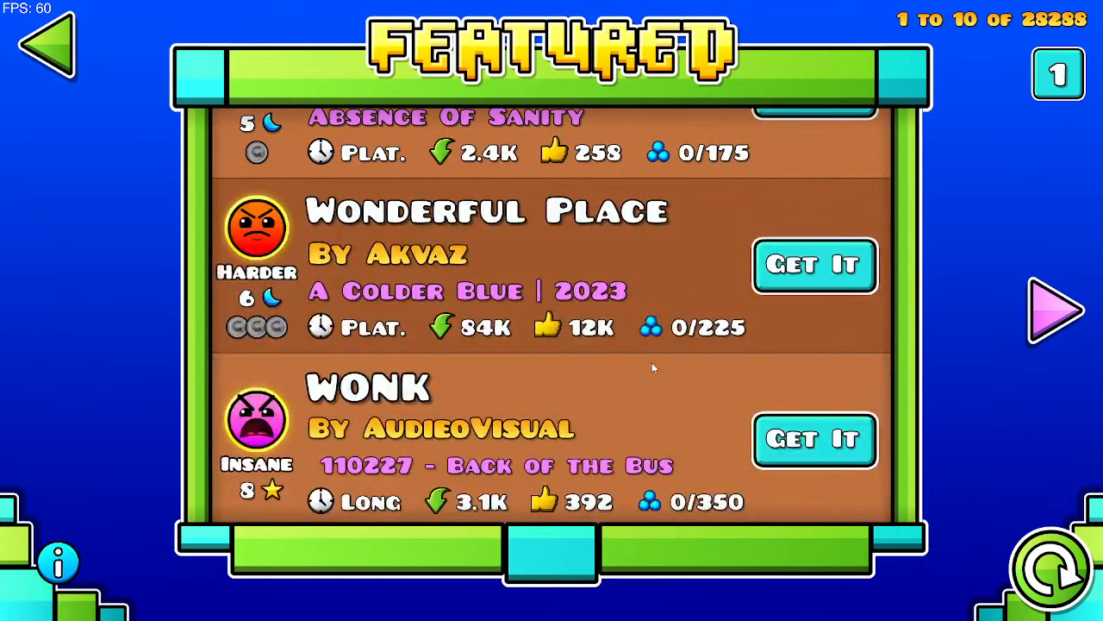
scroll(652, 366, "down", 8)
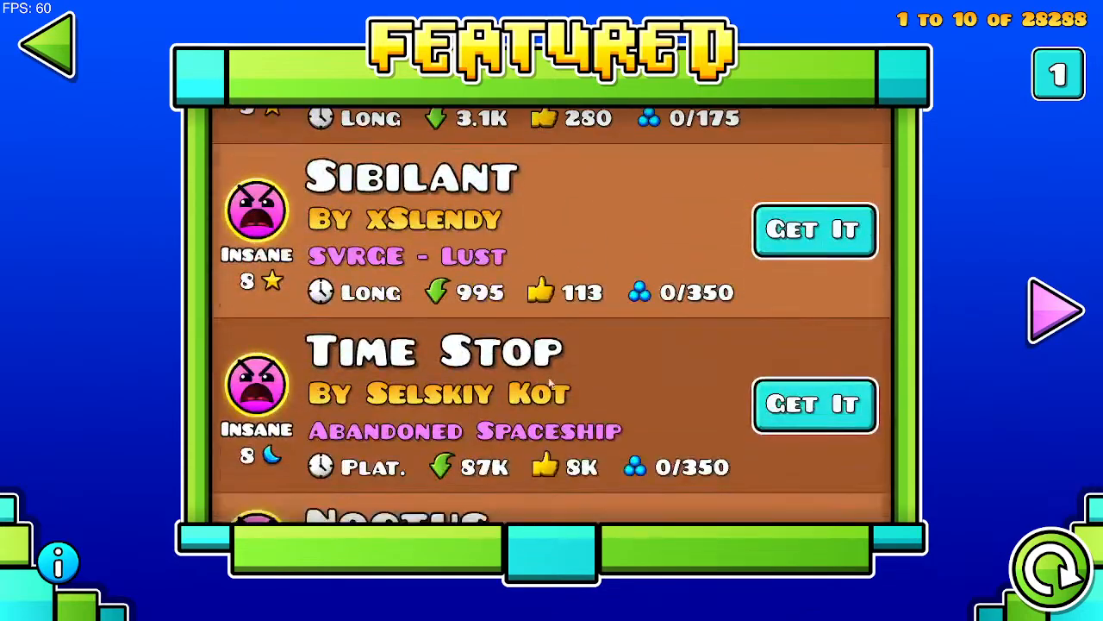
scroll(518, 379, "down", 2)
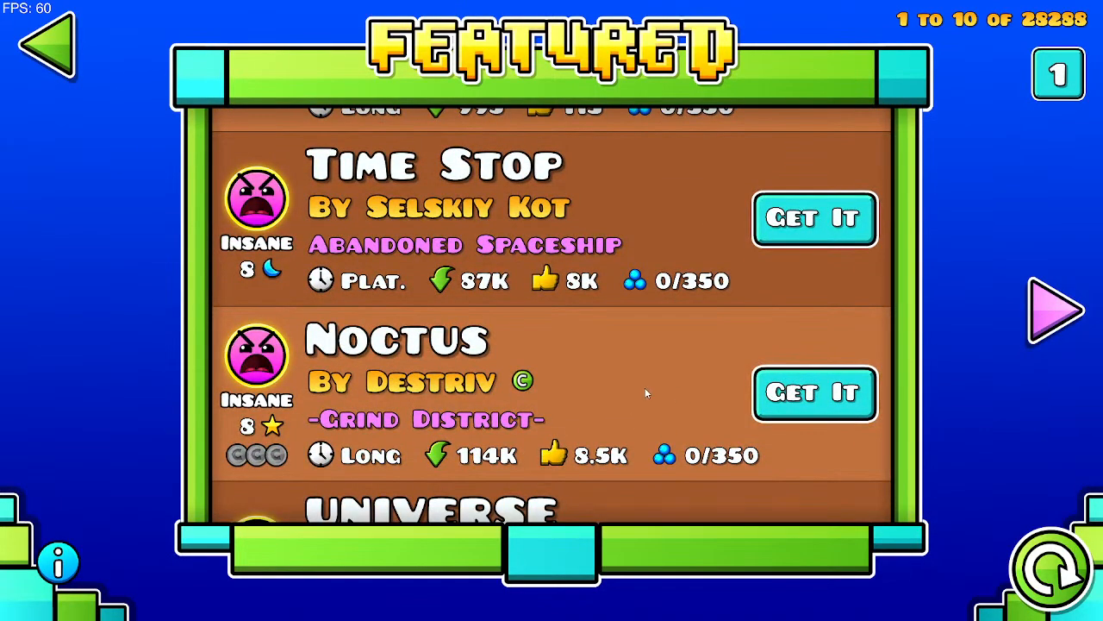
scroll(645, 393, "down", 5)
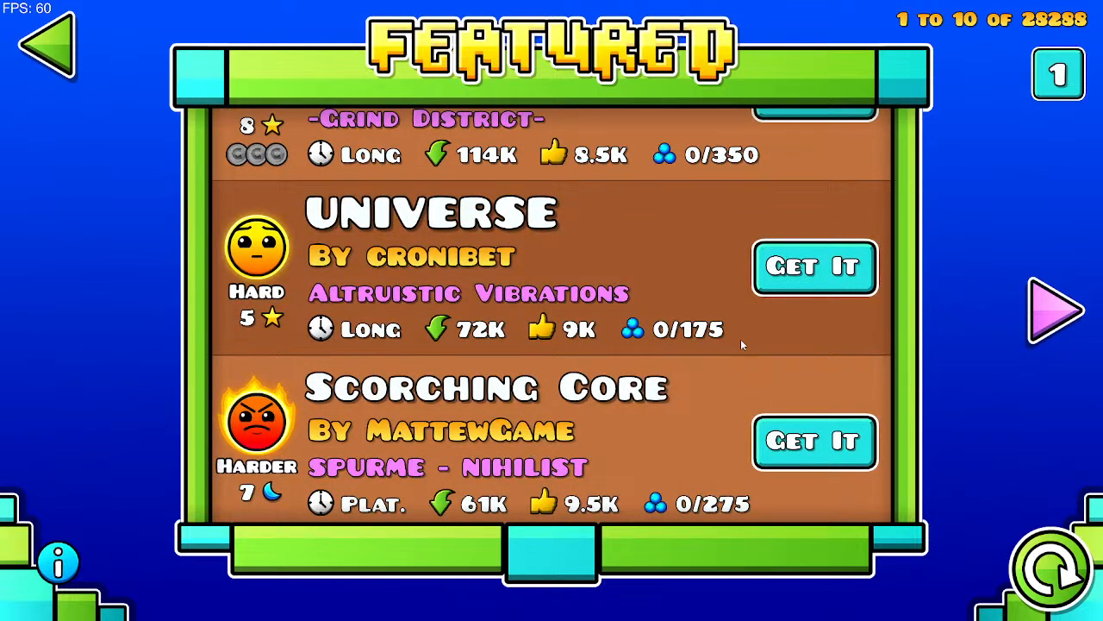
Step: Look through the levels on page 2 of the featured list and leave the list
left_click(1071, 298)
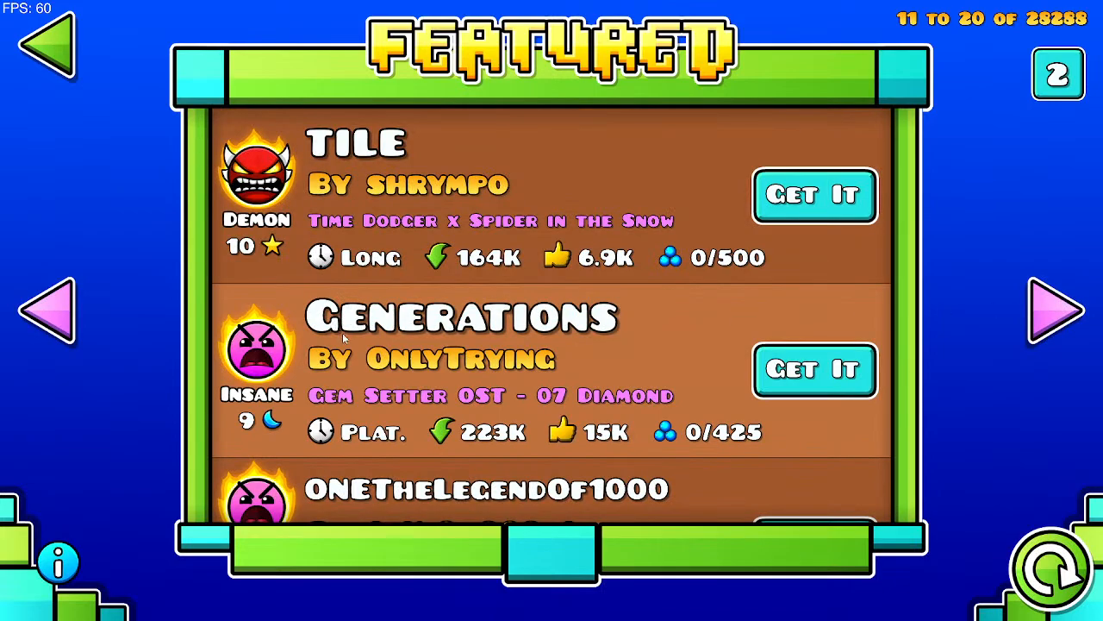
scroll(342, 333, "down", 5)
scroll(349, 324, "down", 2)
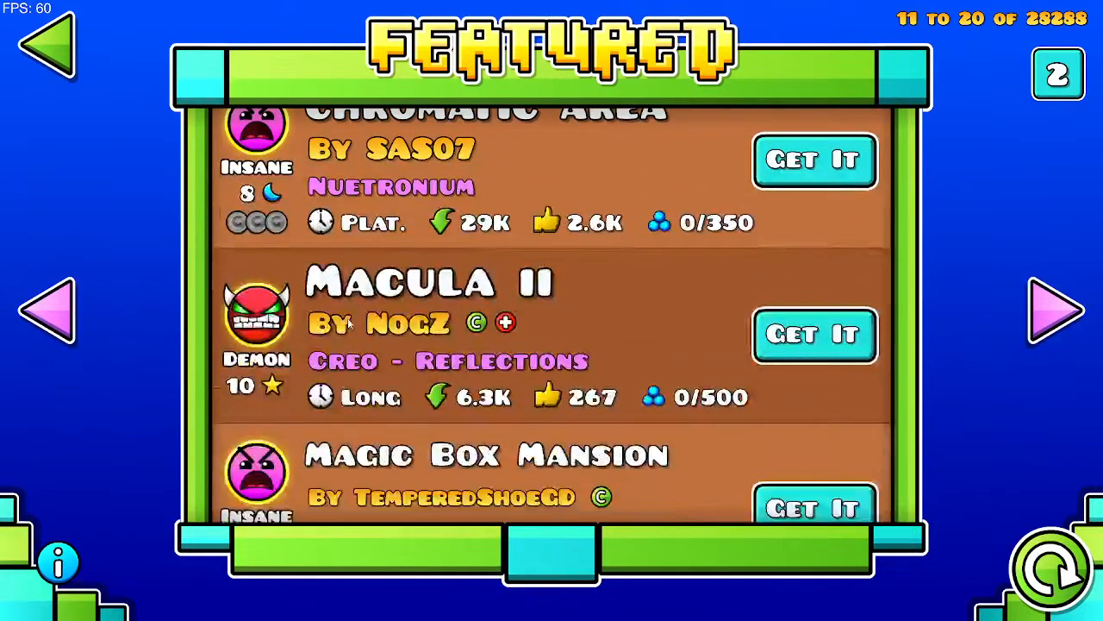
scroll(346, 318, "down", 4)
scroll(370, 338, "down", 2)
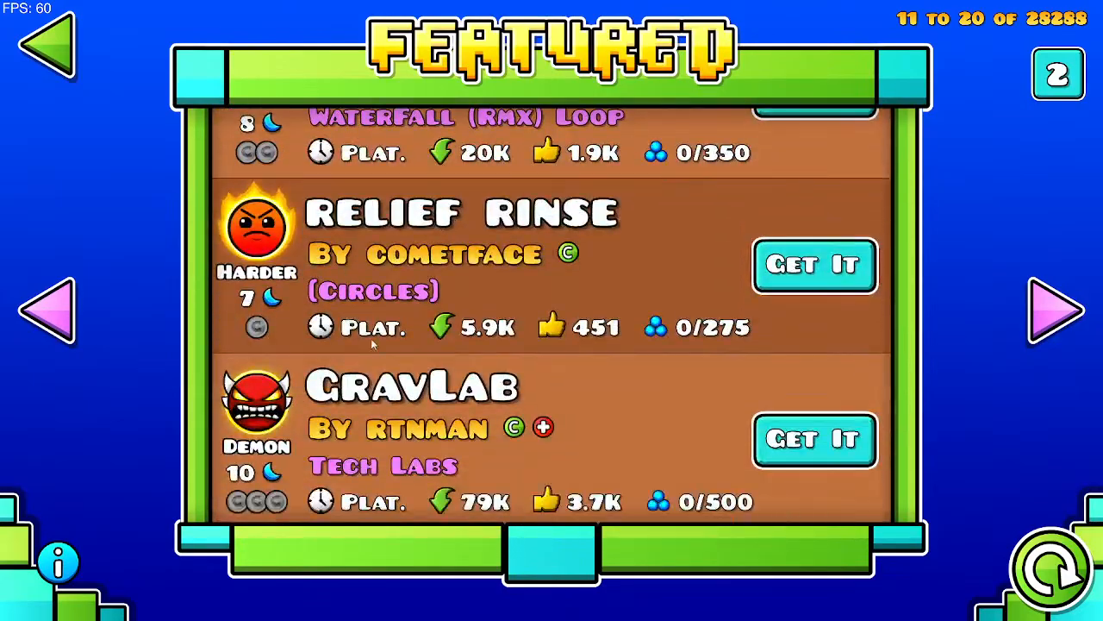
key("Escape")
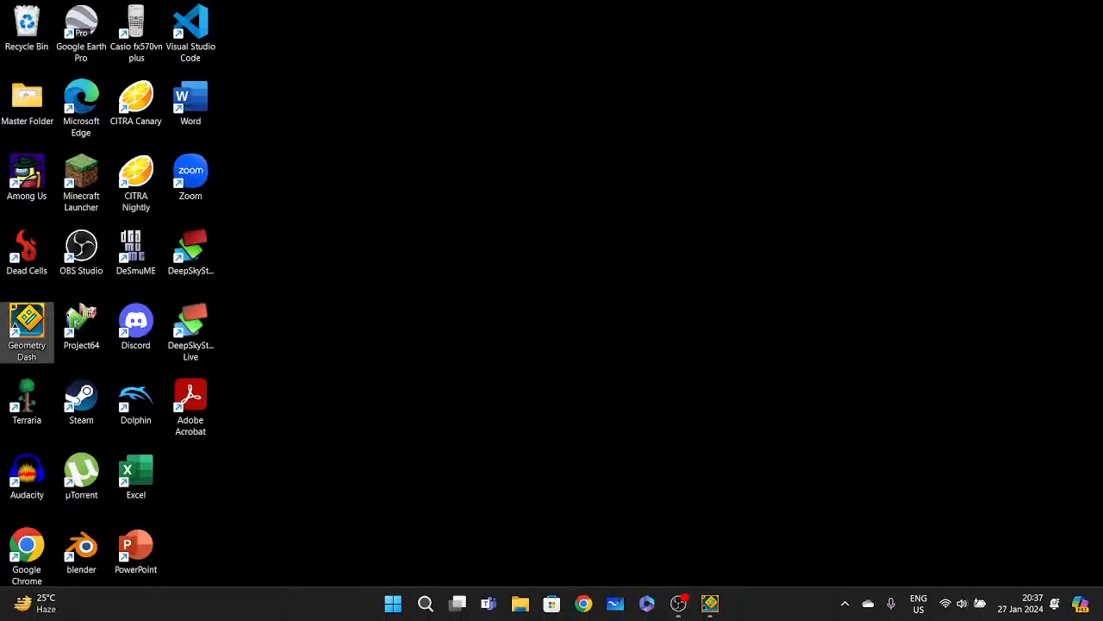
Step: Switch to OBS Studio to check the live stream's status and return to Geometry Dash
mouse_move(679, 603)
left_click(673, 511)
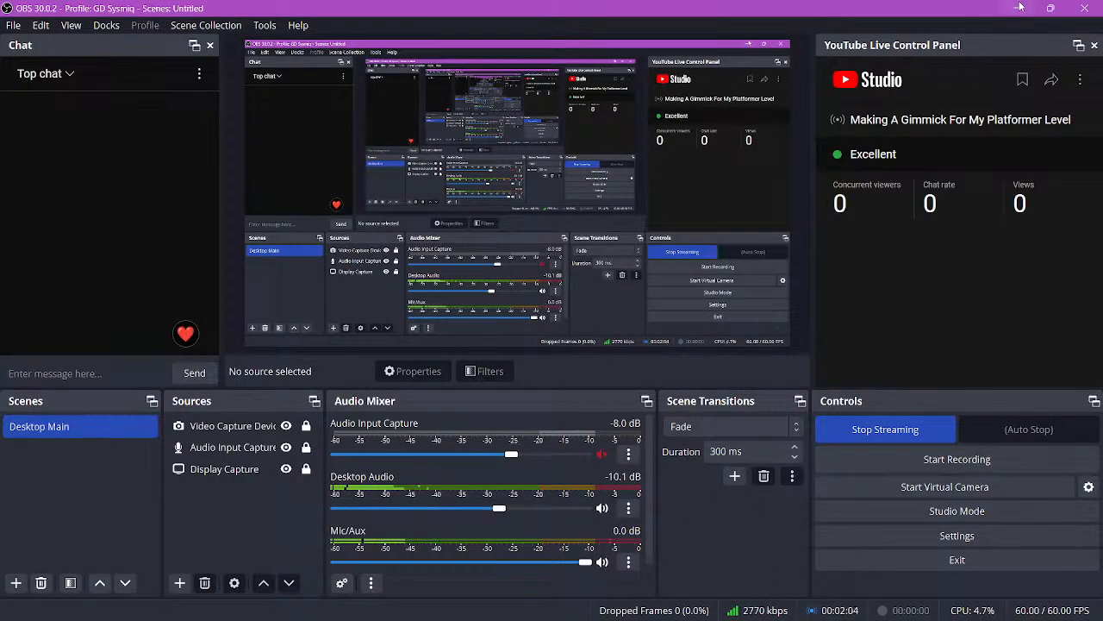
left_click(1018, 9)
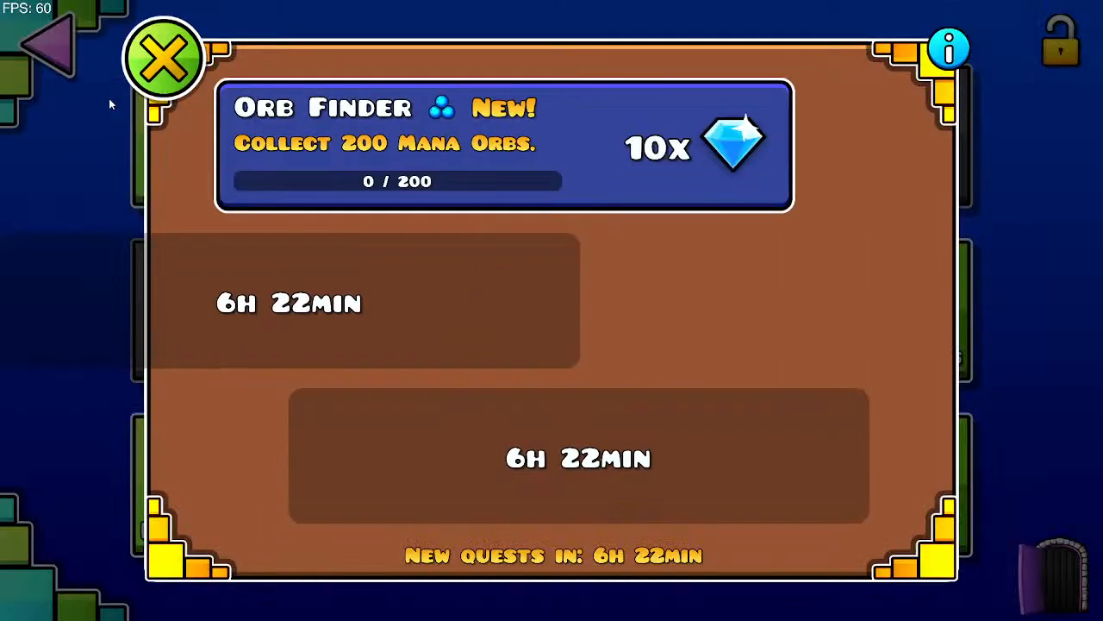
Step: Close the quests window and open the VoidLocked level from the created levels list
left_click(165, 55)
left_click(219, 108)
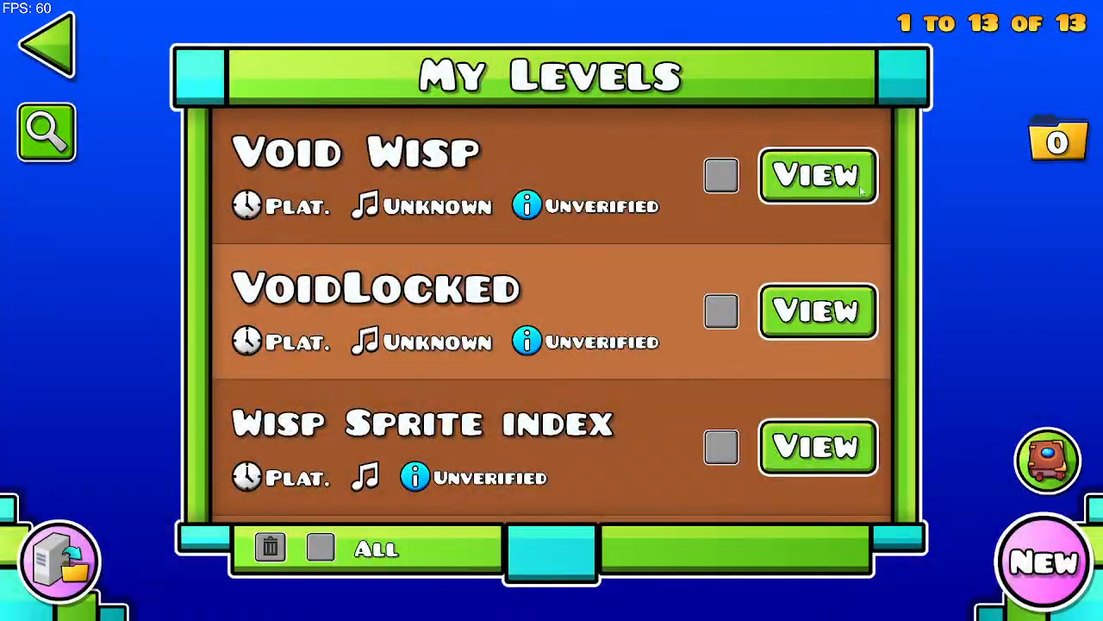
left_click(802, 316)
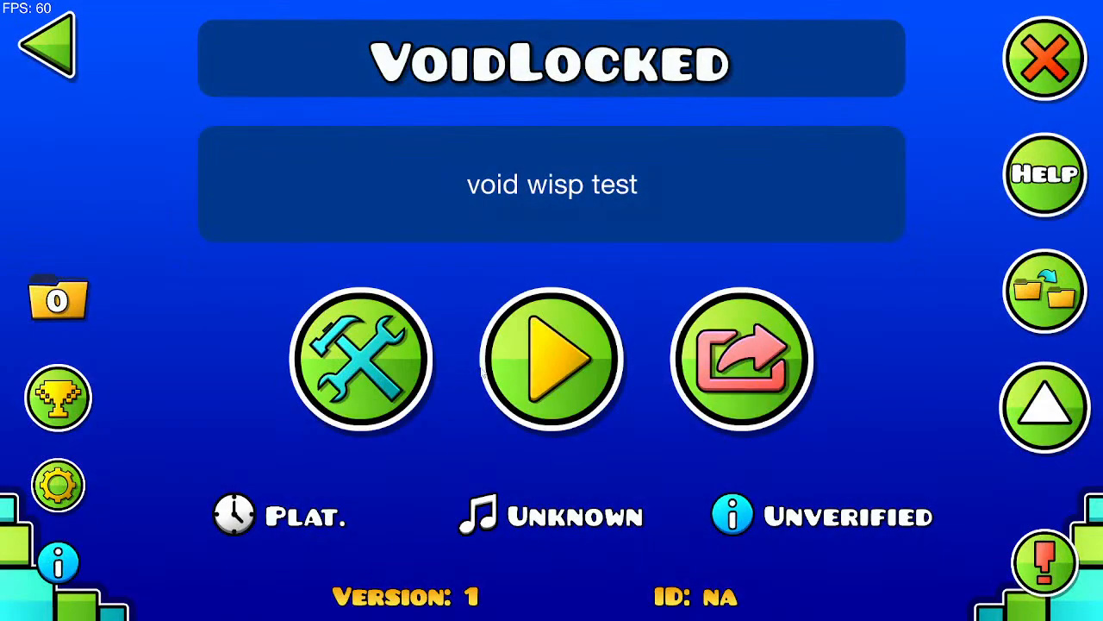
Step: Play-test VoidLocked over three attempts, trying the robot jumps and the timed dark ship section, and exit to its level page
left_click(552, 358)
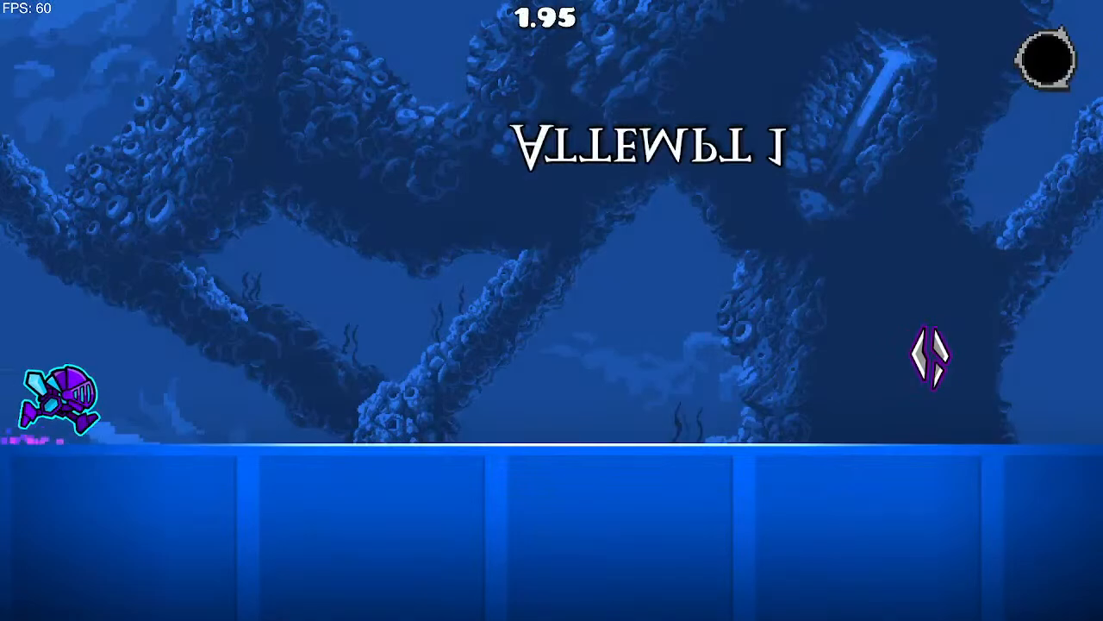
key("space")
key("space")
key("space")
key("space")
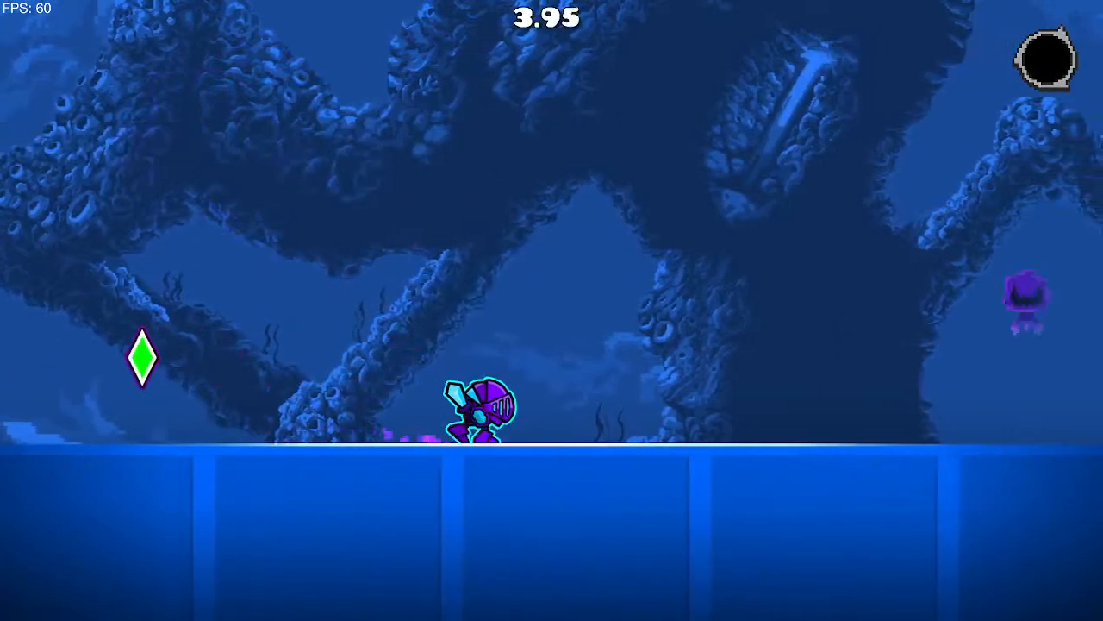
key("space")
key("space")
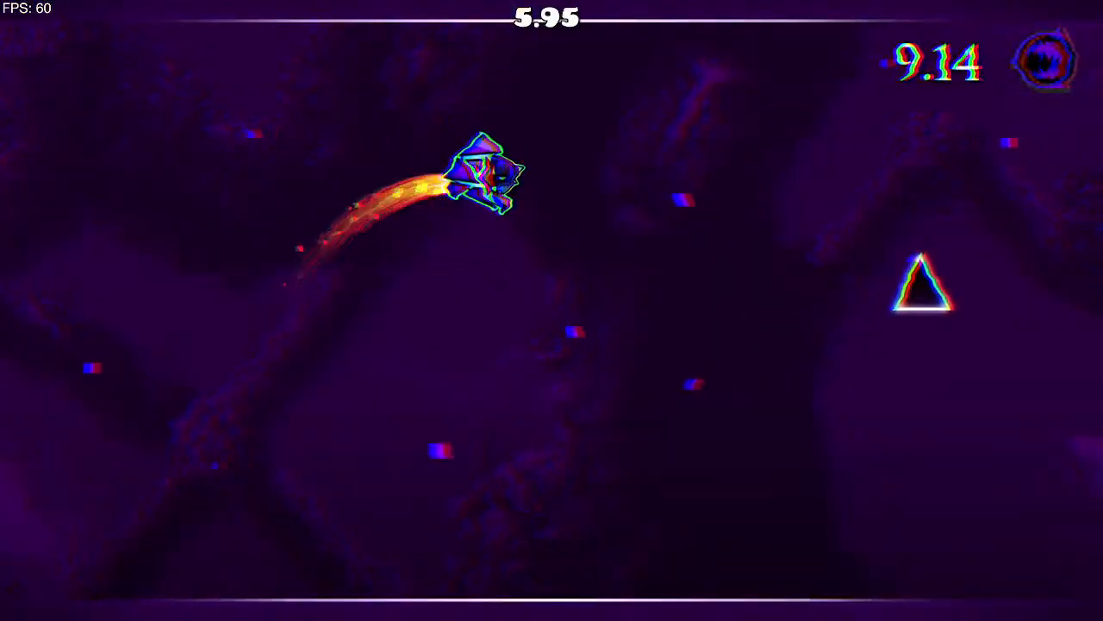
key("space")
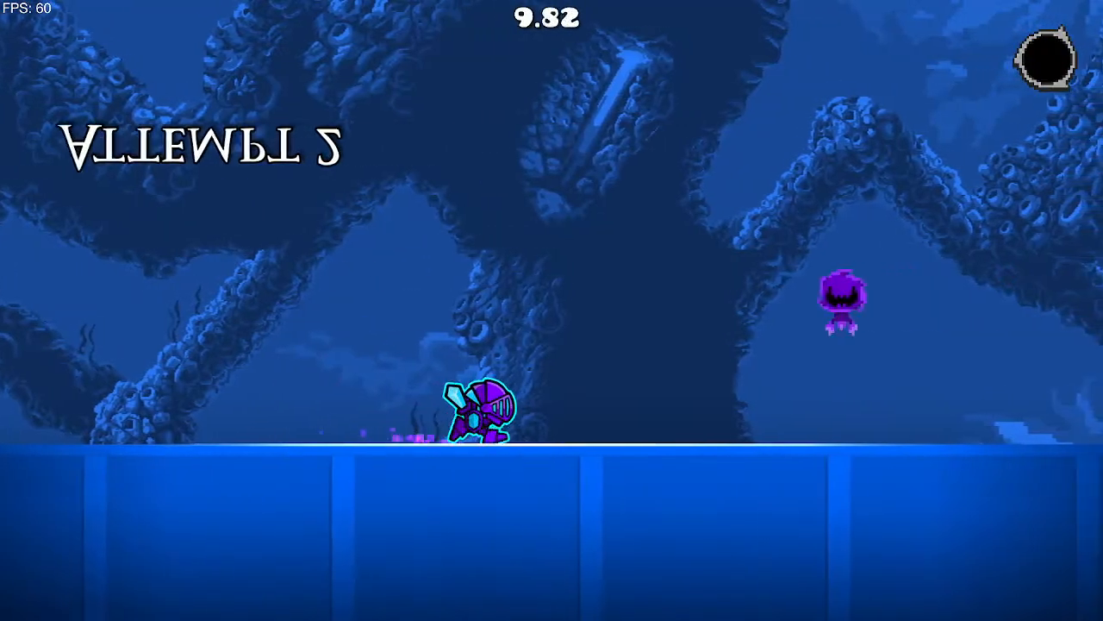
key("space")
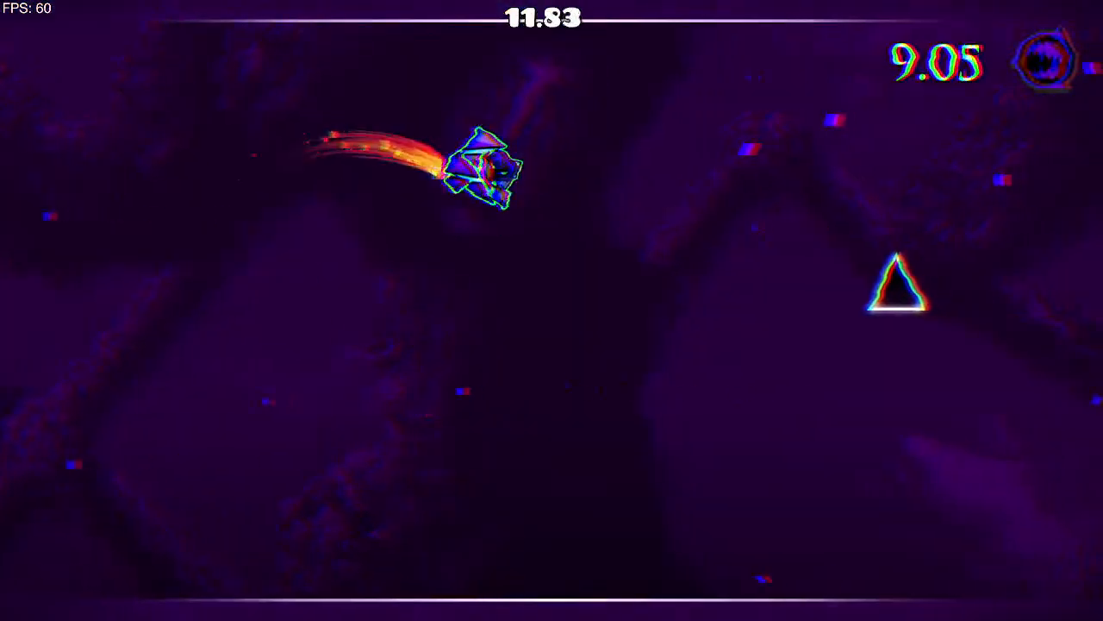
key("space")
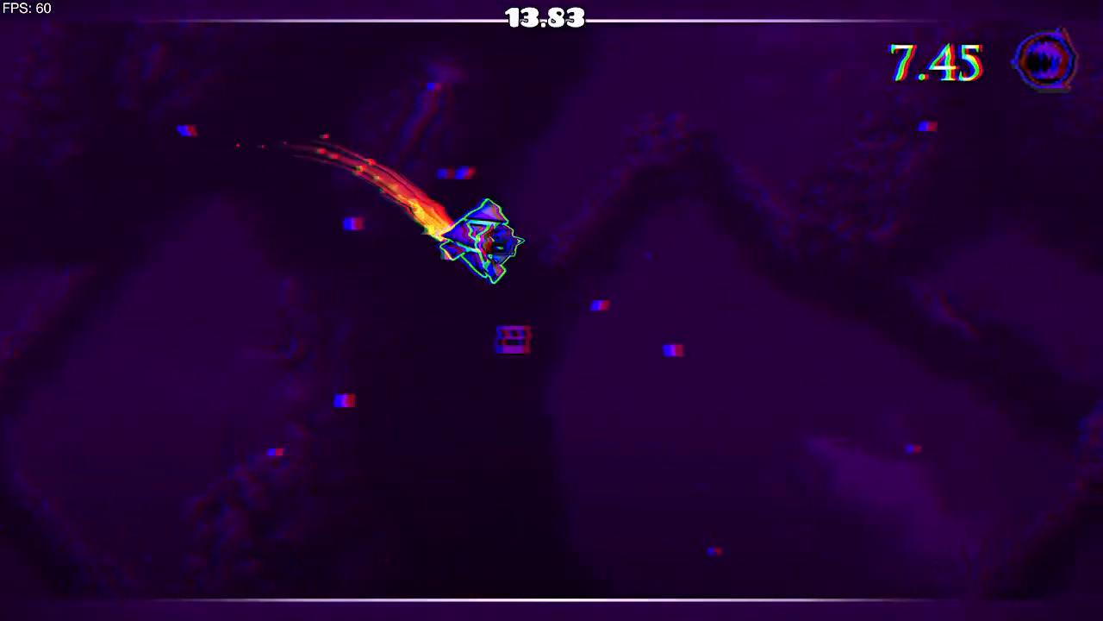
key("space")
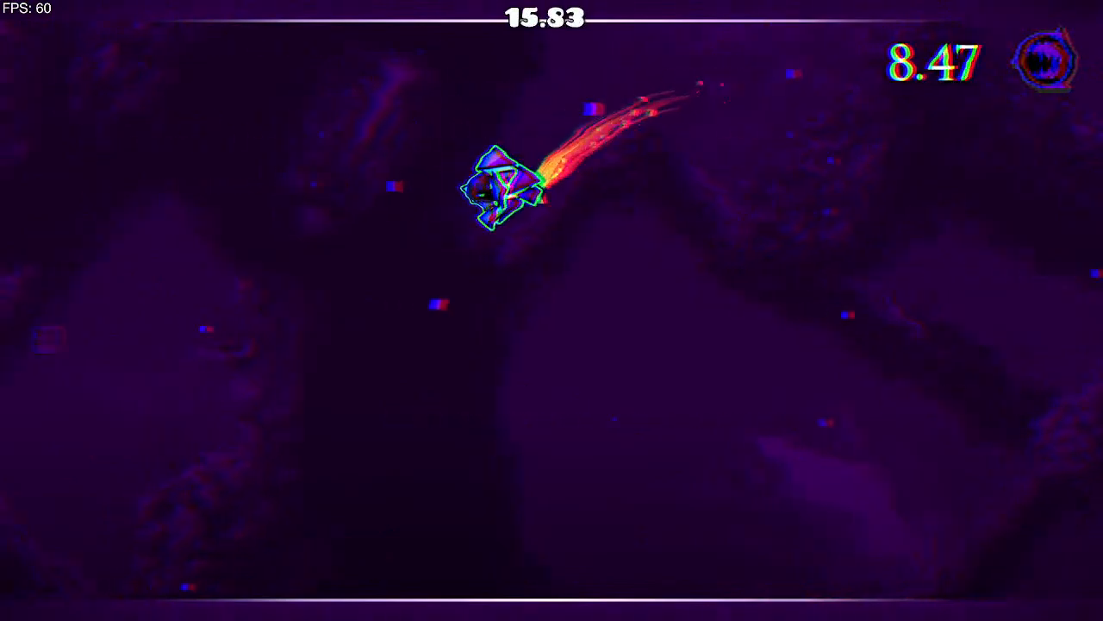
key("space")
key("space")
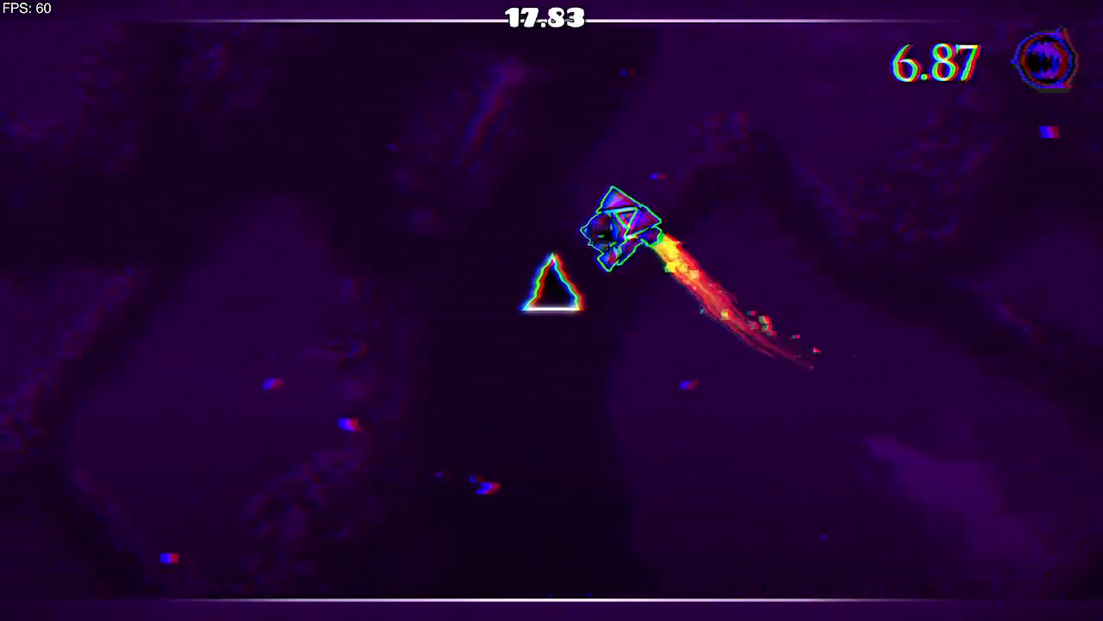
key("space")
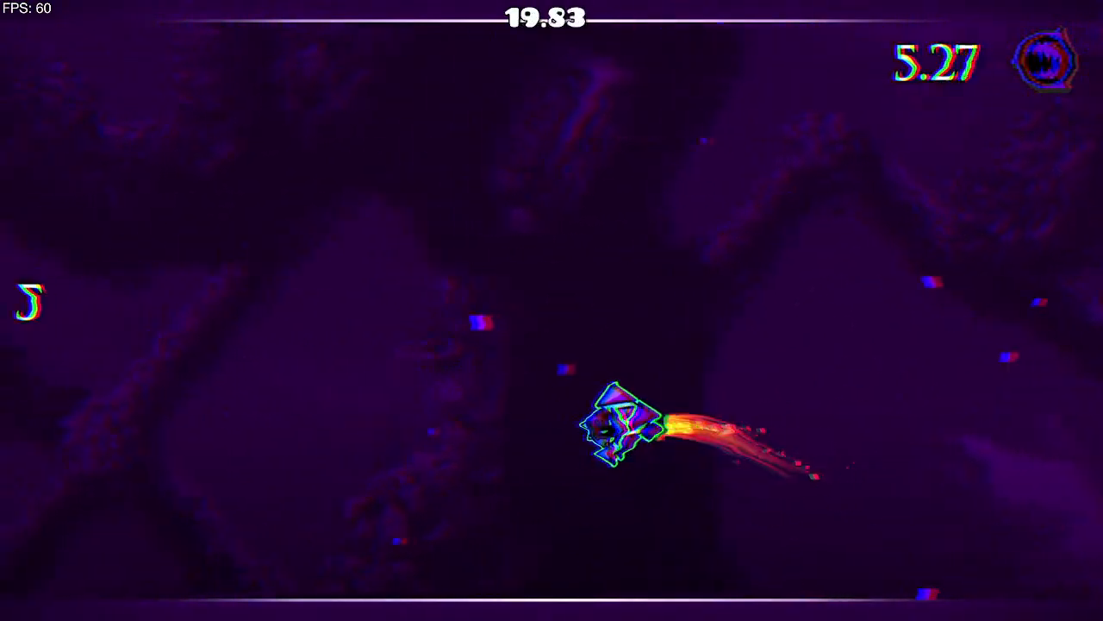
key("space")
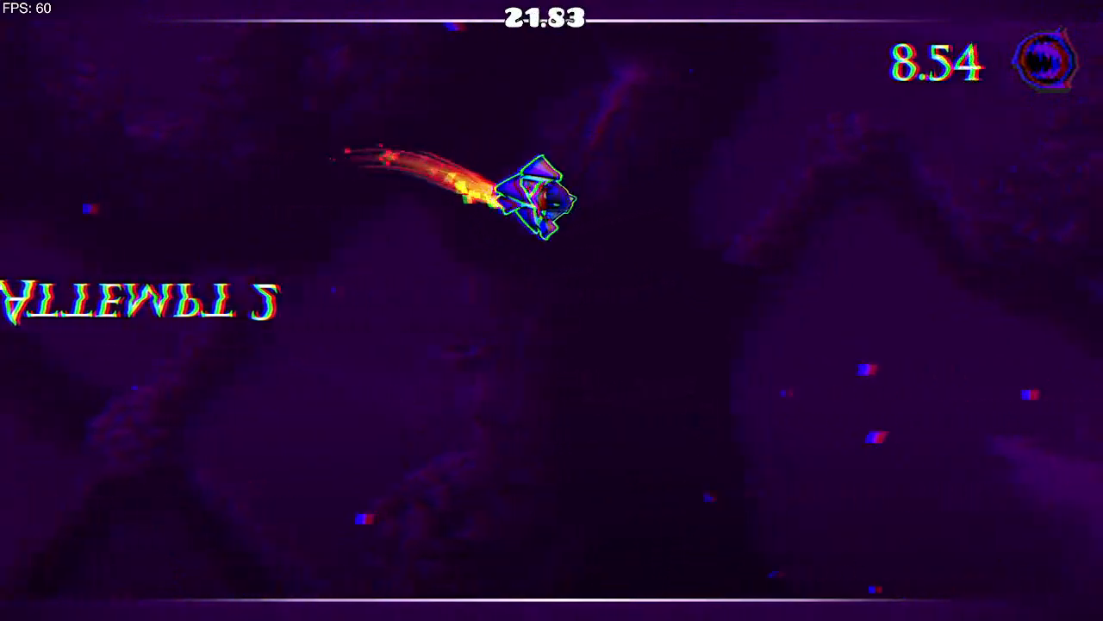
key("space")
key("space")
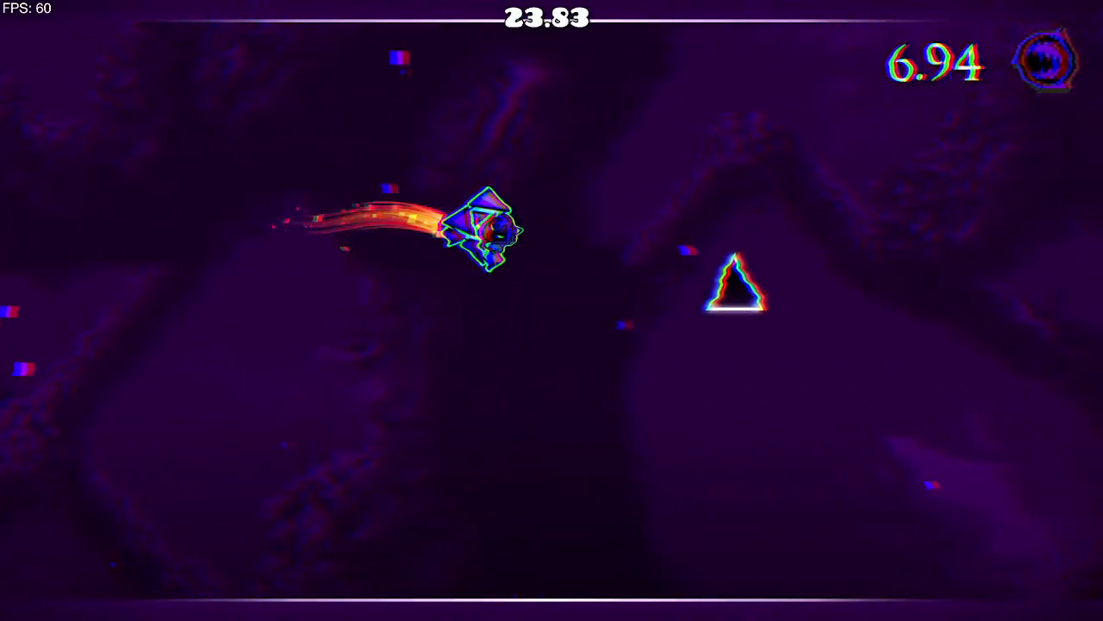
key("space")
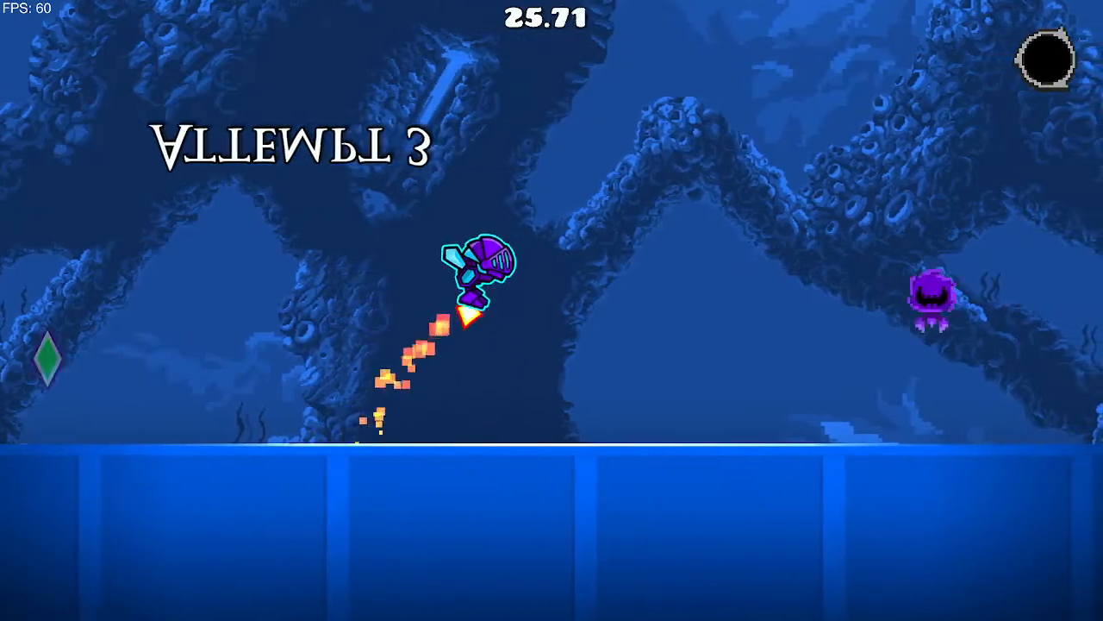
key("space")
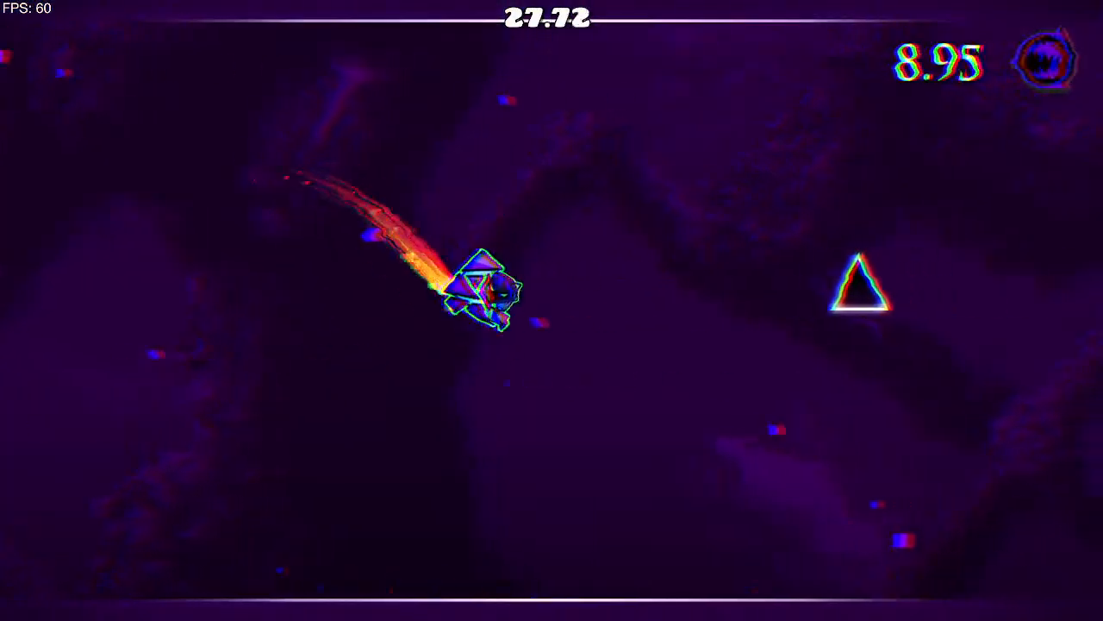
key("space")
key("Escape")
key("Escape")
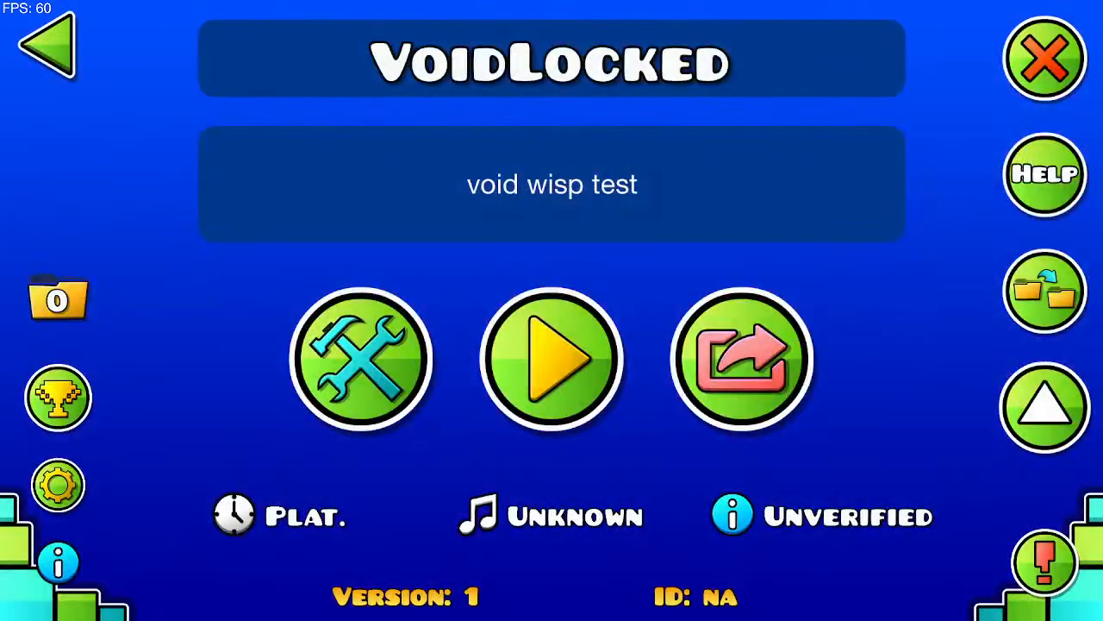
Step: Delete the VoidLocked level and return to the main menu
left_click(1058, 74)
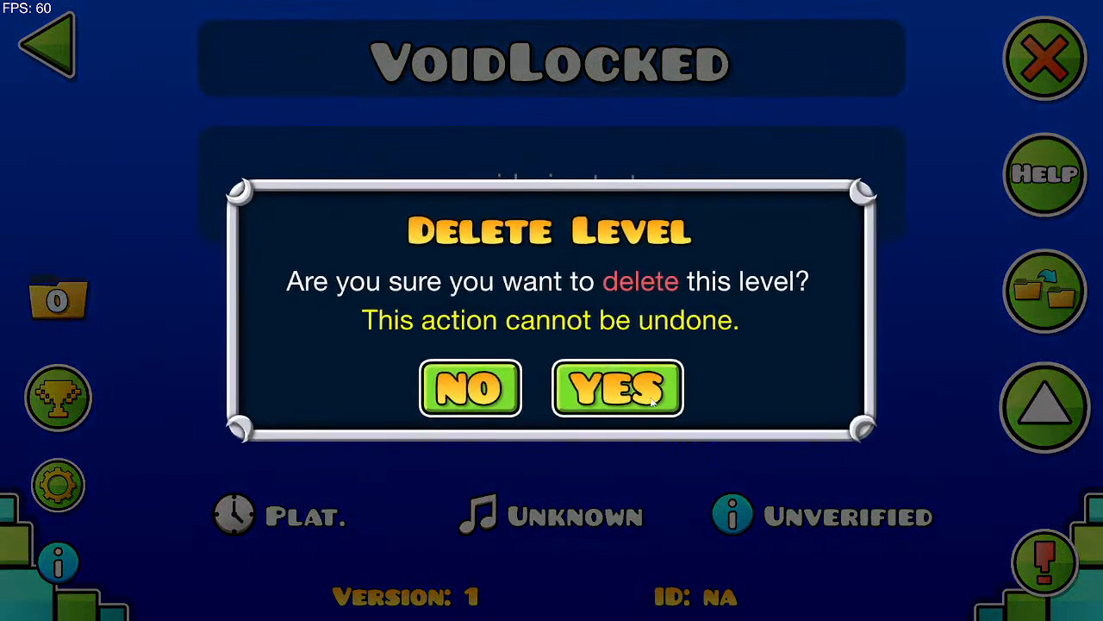
left_click(652, 396)
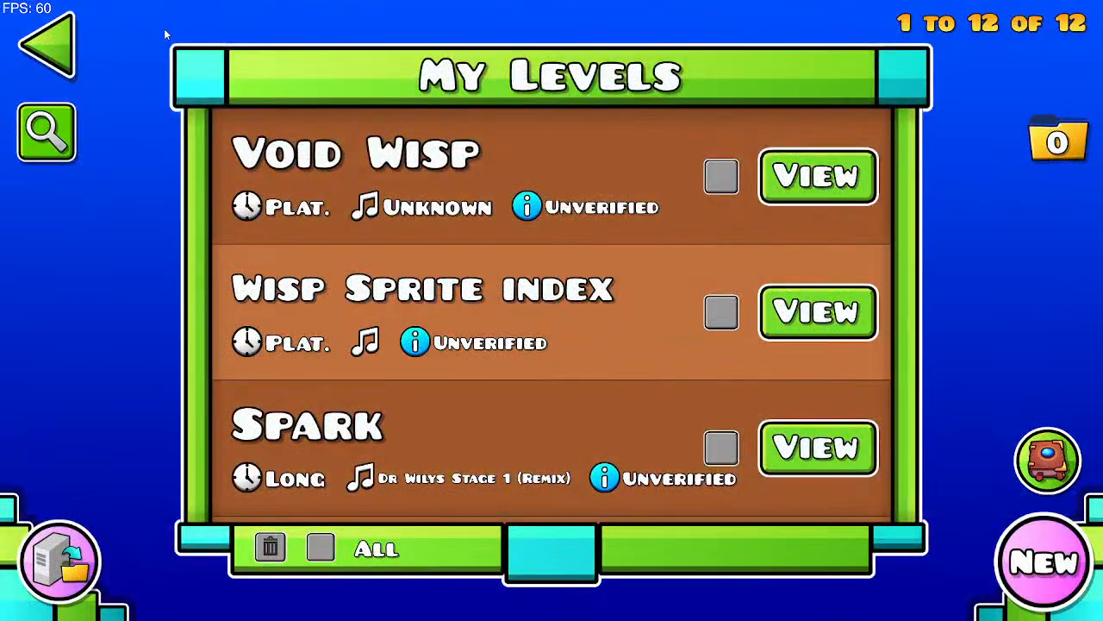
left_click(45, 48)
left_click(45, 39)
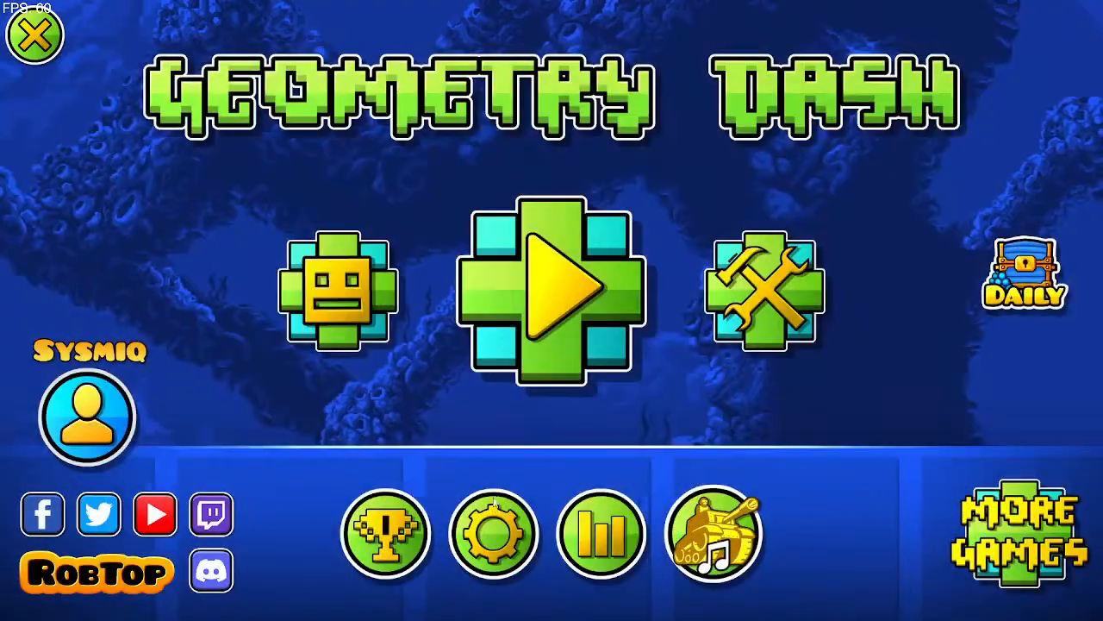
Step: Try to back up the game data to the linked account and check the daily reward chests
left_click(497, 522)
left_click(399, 153)
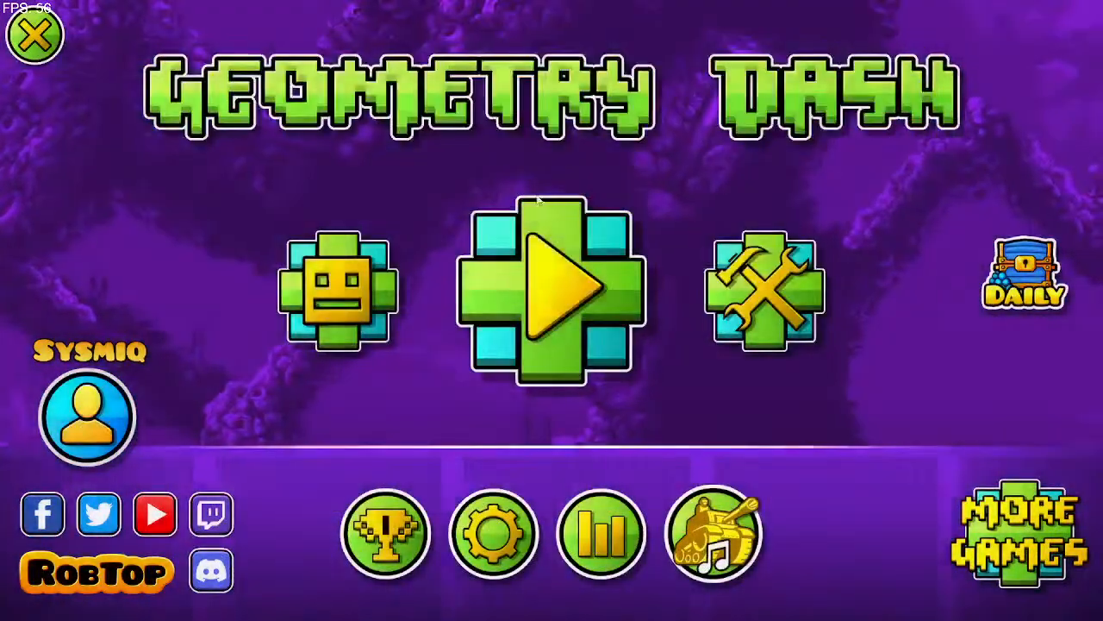
left_click(595, 250)
left_click(660, 404)
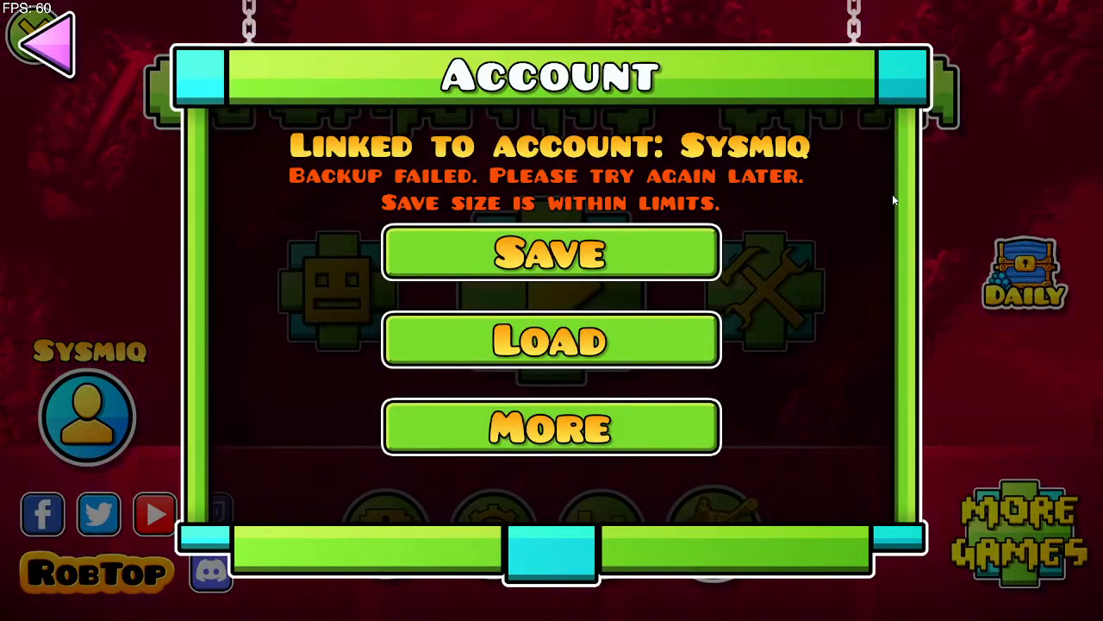
left_click(50, 45)
left_click(1055, 252)
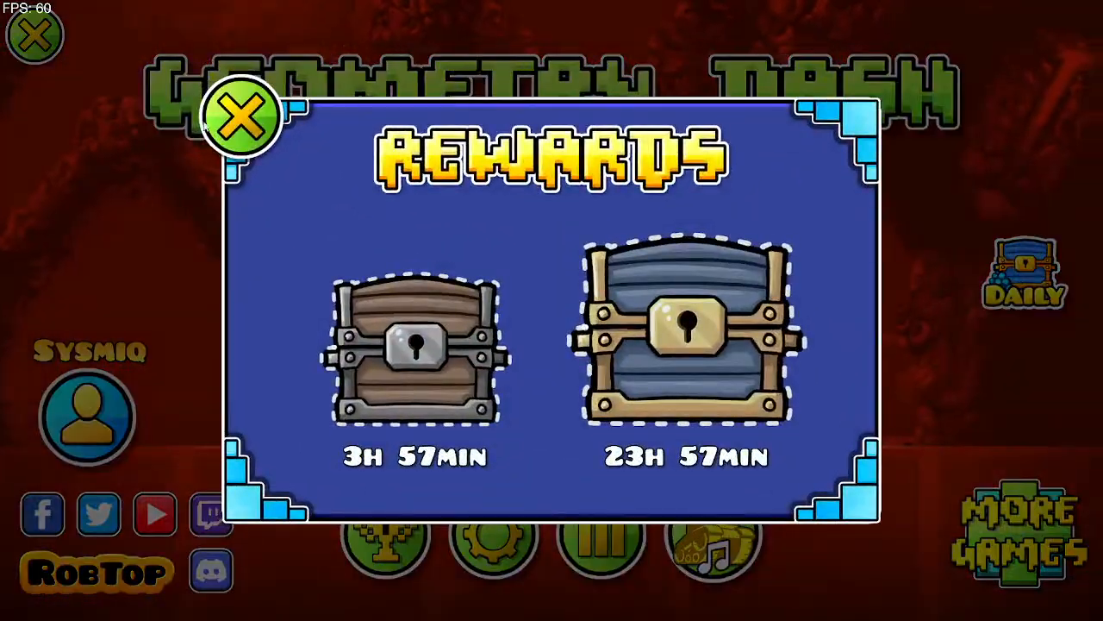
key("Escape")
Step: Open the Void Wisp level from the created levels list and start playing it
left_click(763, 310)
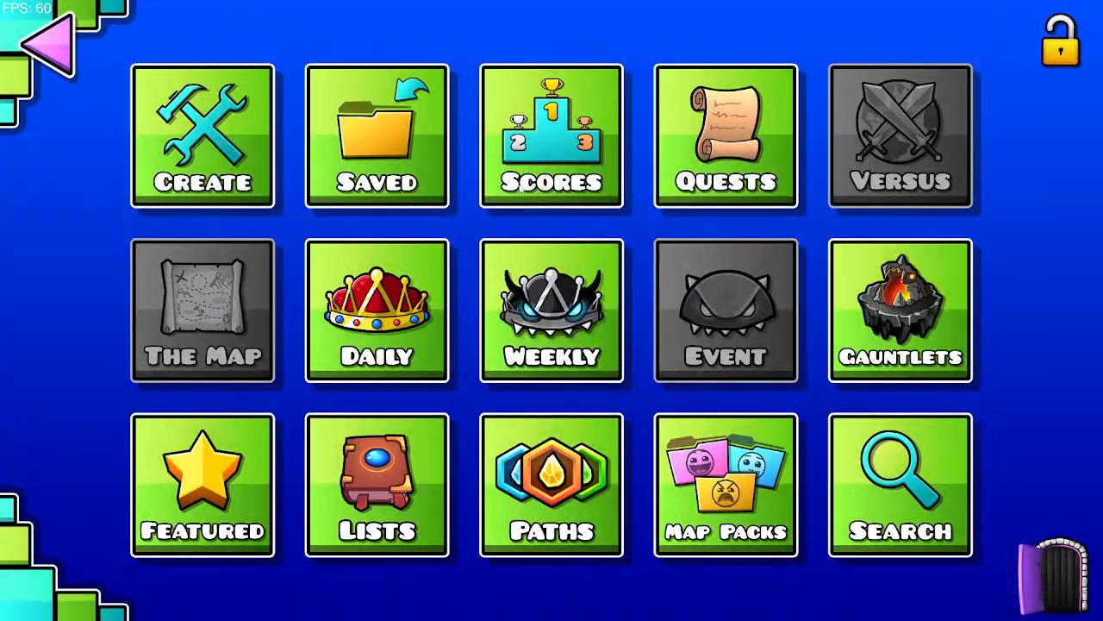
left_click(212, 164)
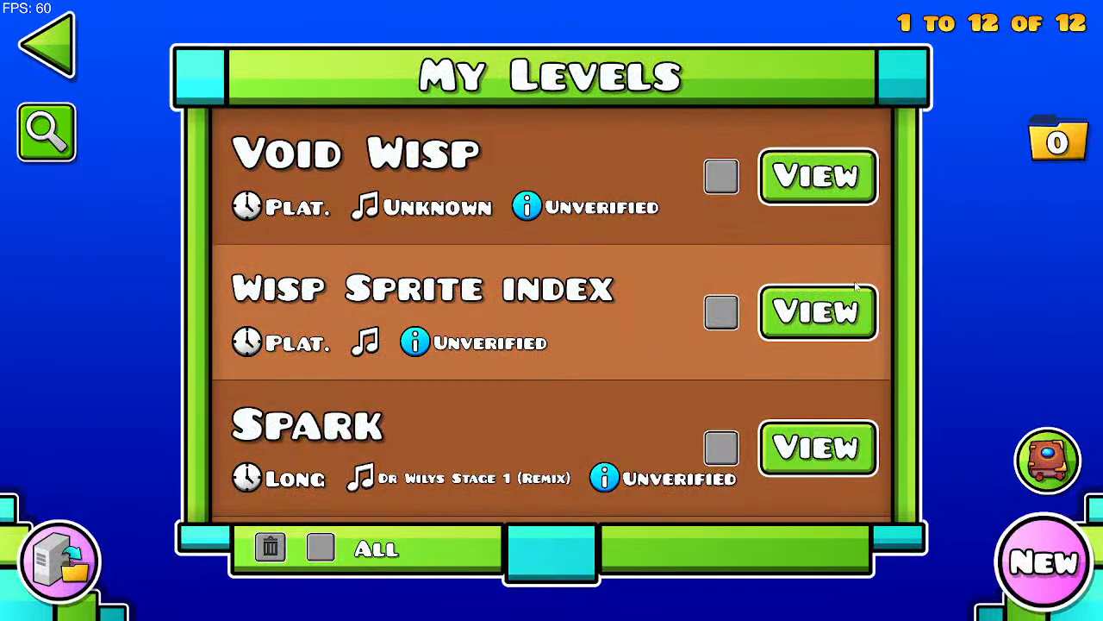
left_click(858, 201)
left_click(548, 360)
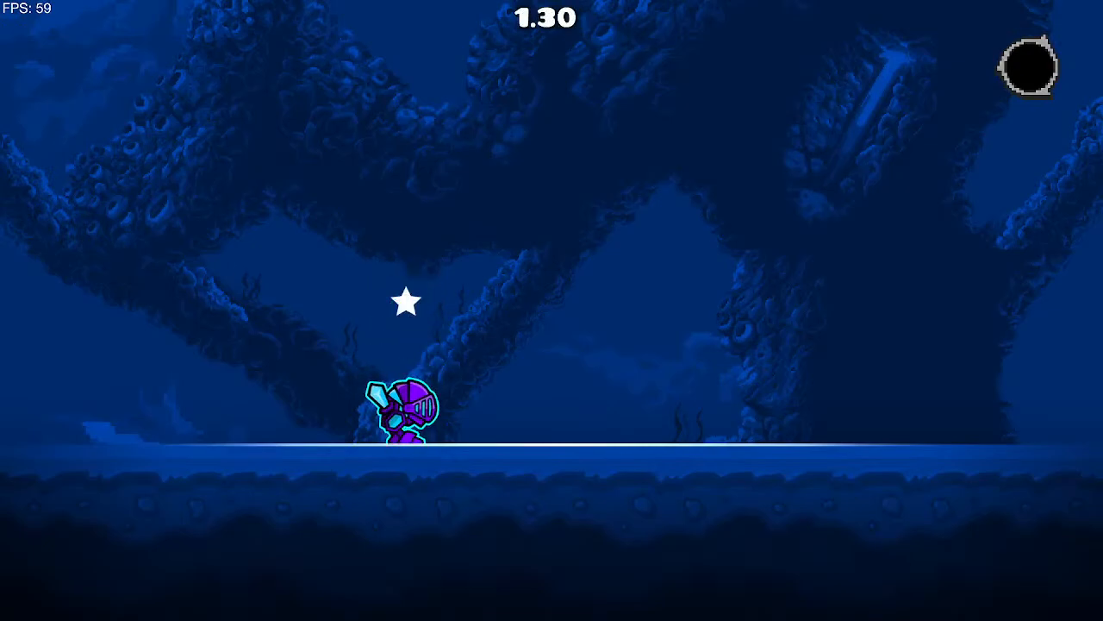
Step: Play-test the robot's movement and jumps around the white star and the purple wisp
key("Left")
key("Right")
key("Up")
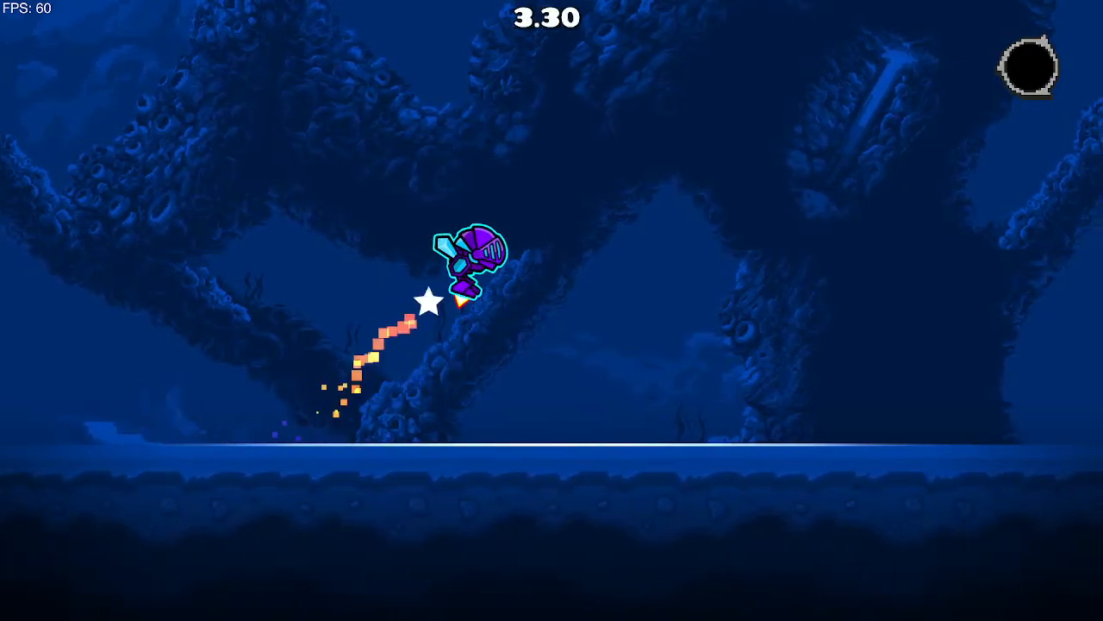
key("Up")
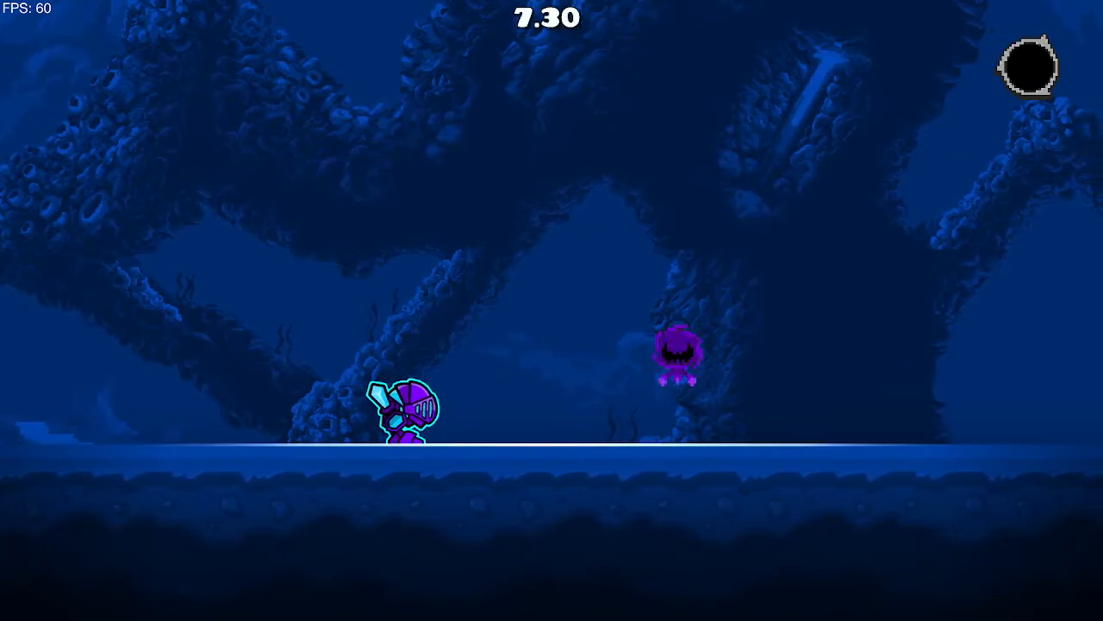
key("Right")
key("Up")
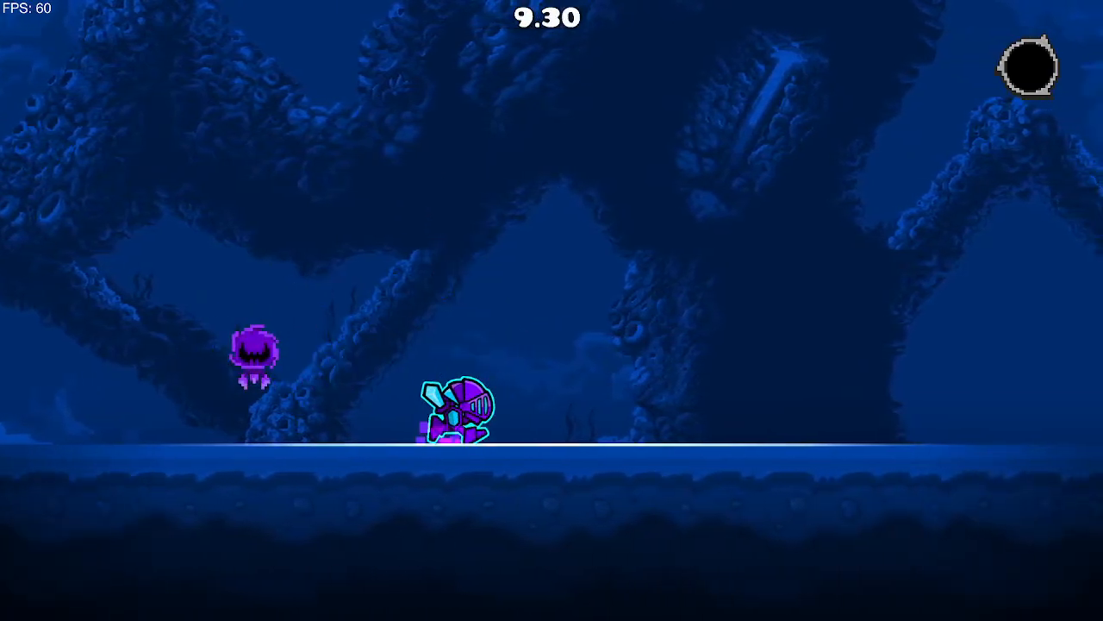
key("Left")
key("Up")
key("Right")
key("Up")
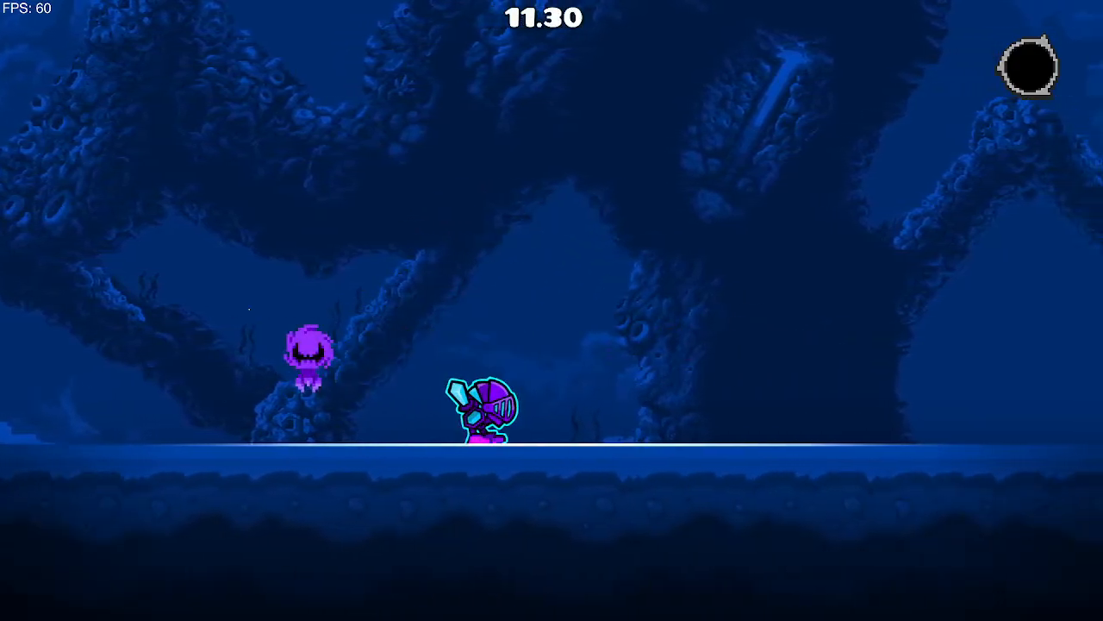
key("Left")
key("Up")
key("Right")
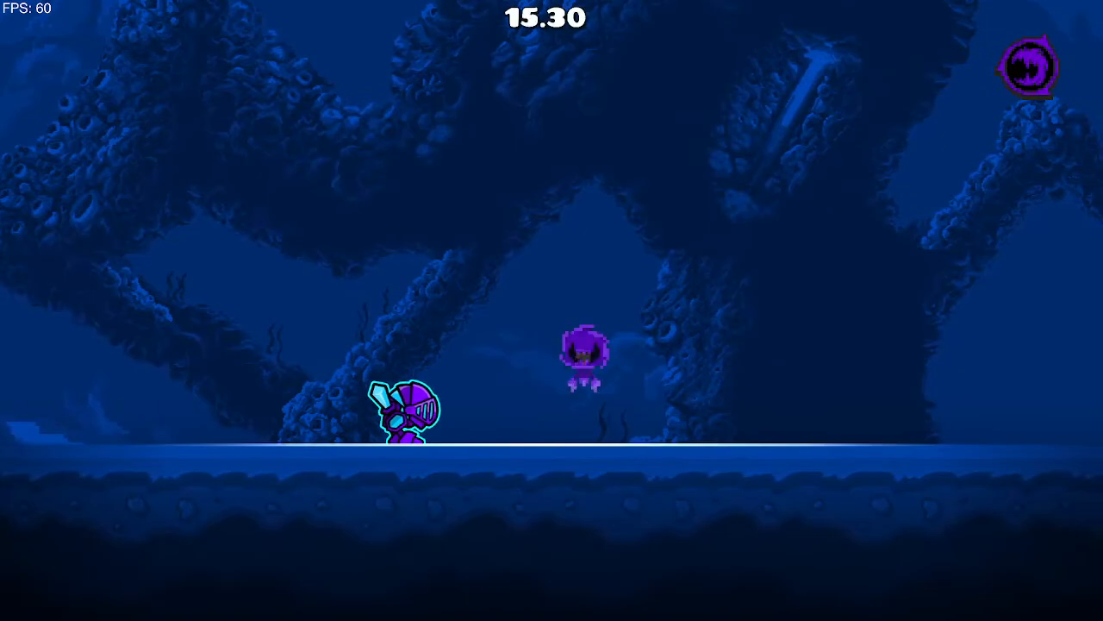
Step: Play-test picking up the wisp by running back and forth through it, then move on past it
key("Right")
key("Left")
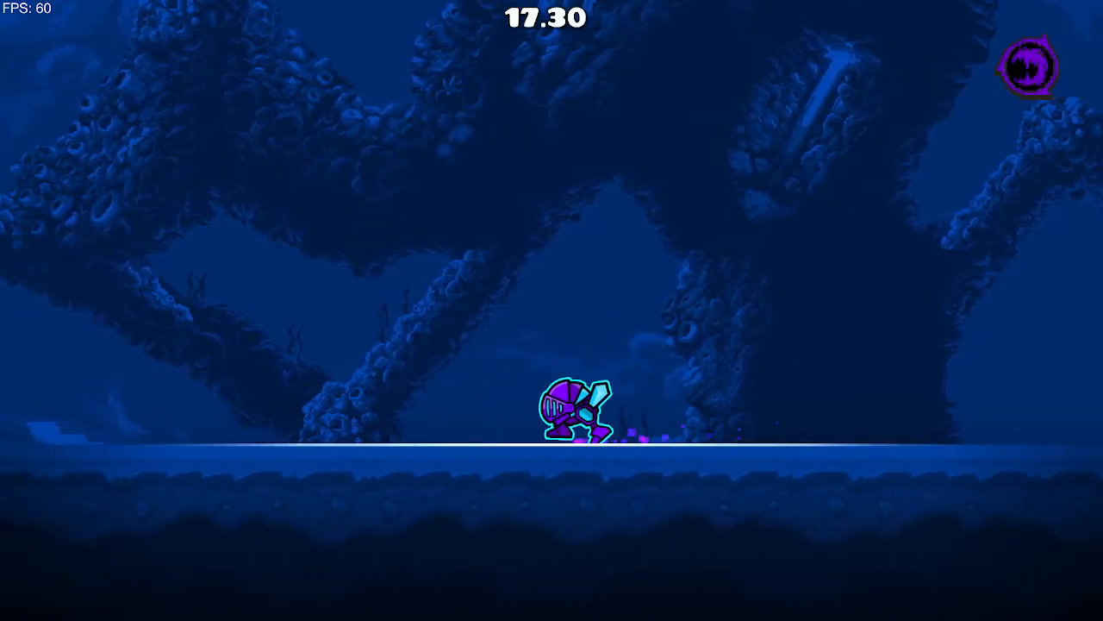
key("Right")
key("Left")
key("Right")
key("Left")
key("Right")
key("Left")
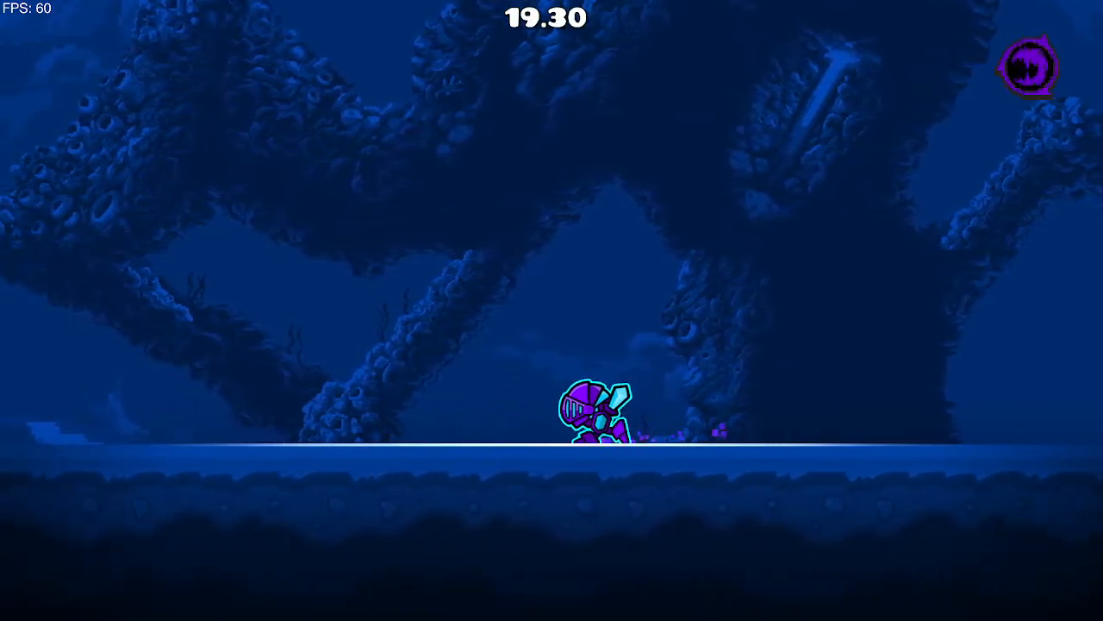
key("Right")
key("Right")
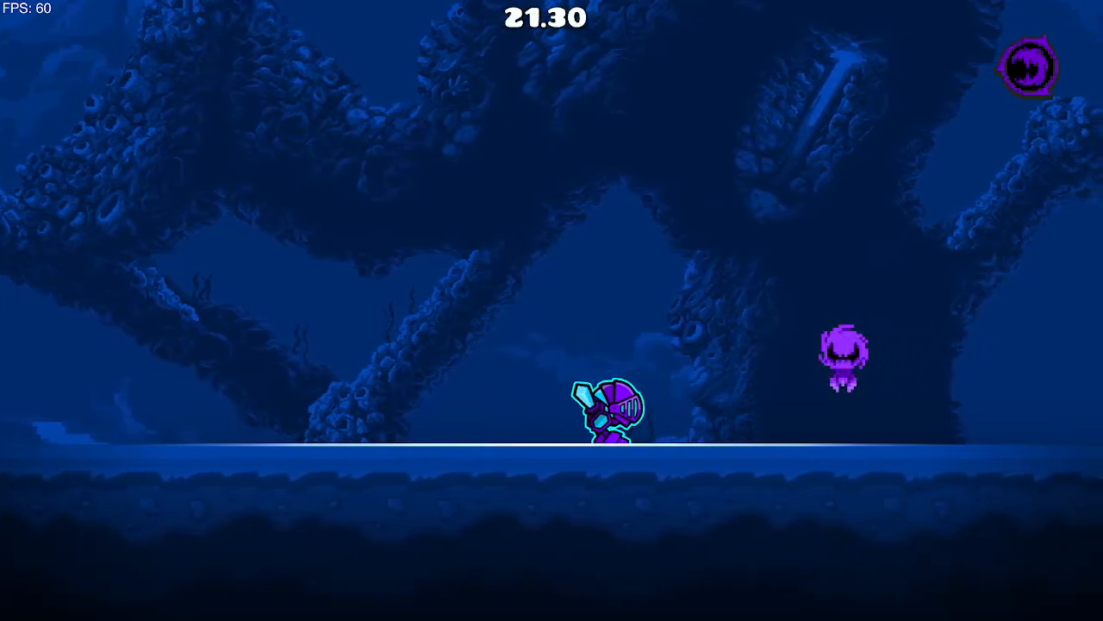
key("Right")
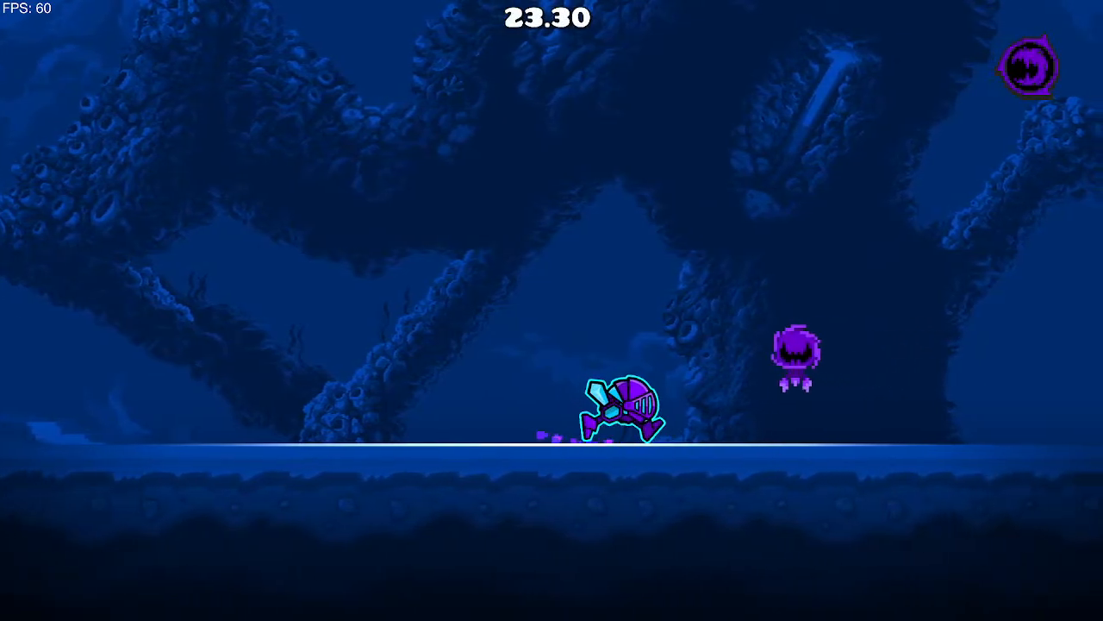
key("Right")
key("Up")
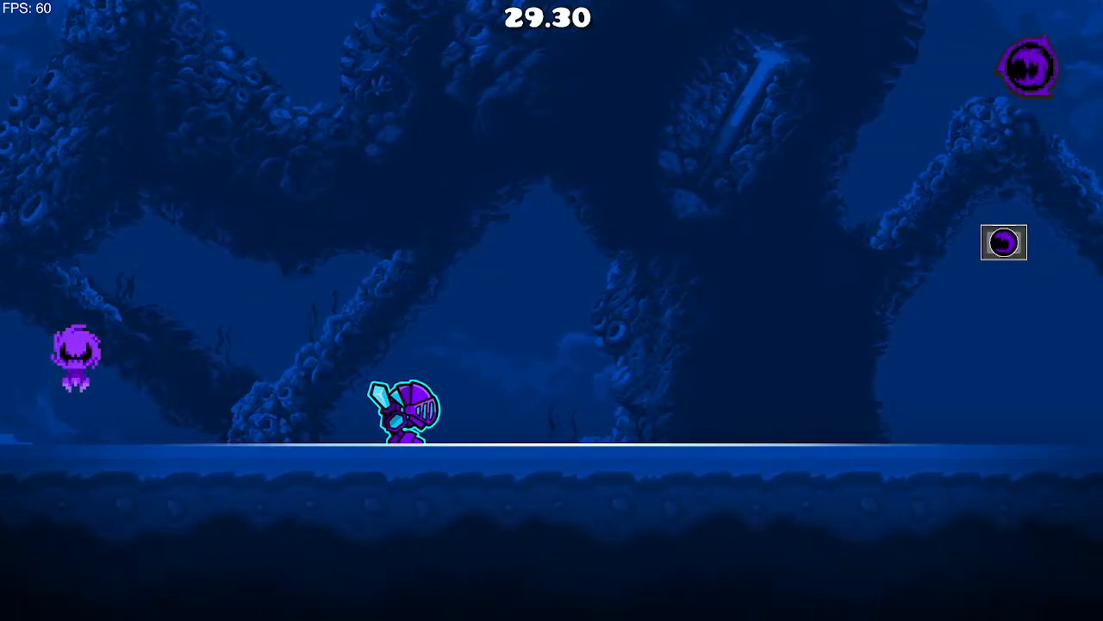
Step: Test the proximity scaling of the void block by walking the robot back and forth beneath it
key("Right")
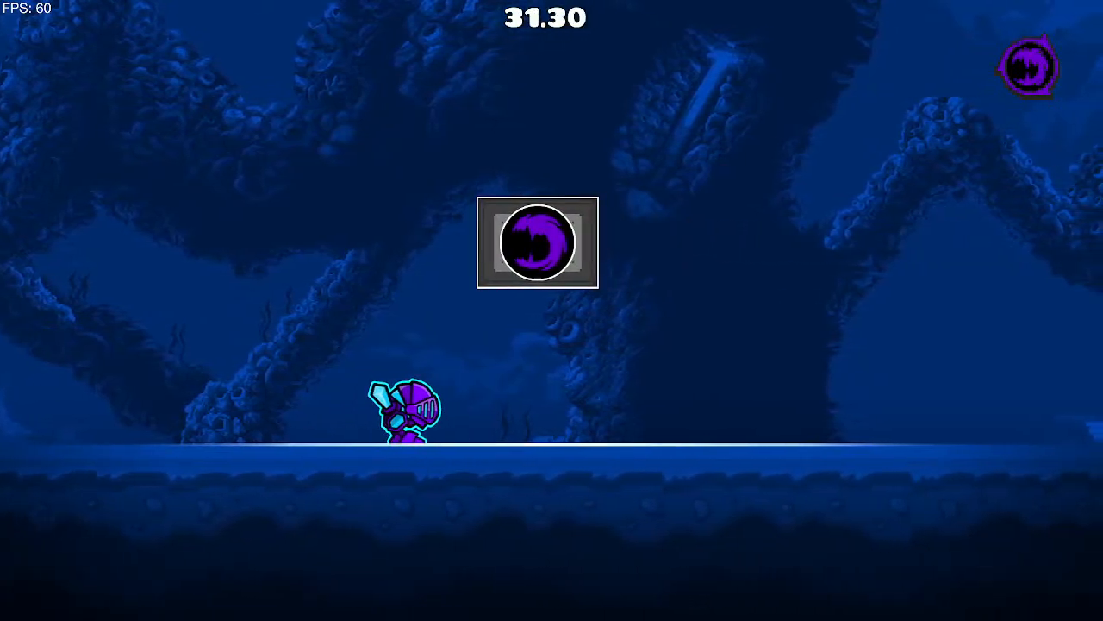
key("Up")
key("Left")
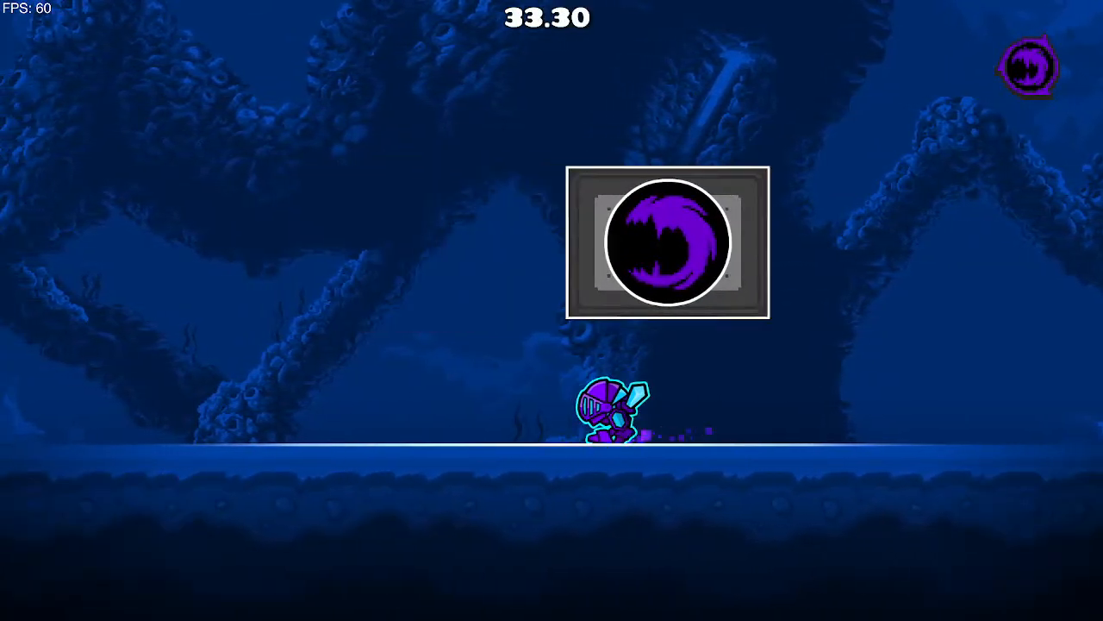
key("Right")
key("Left")
key("Right")
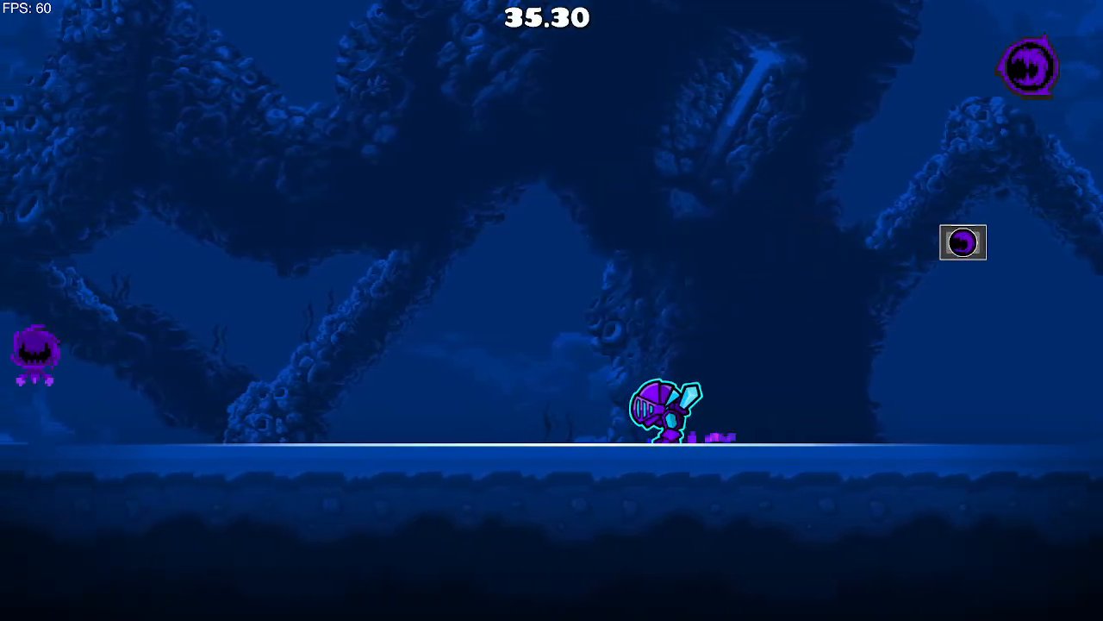
key("Left")
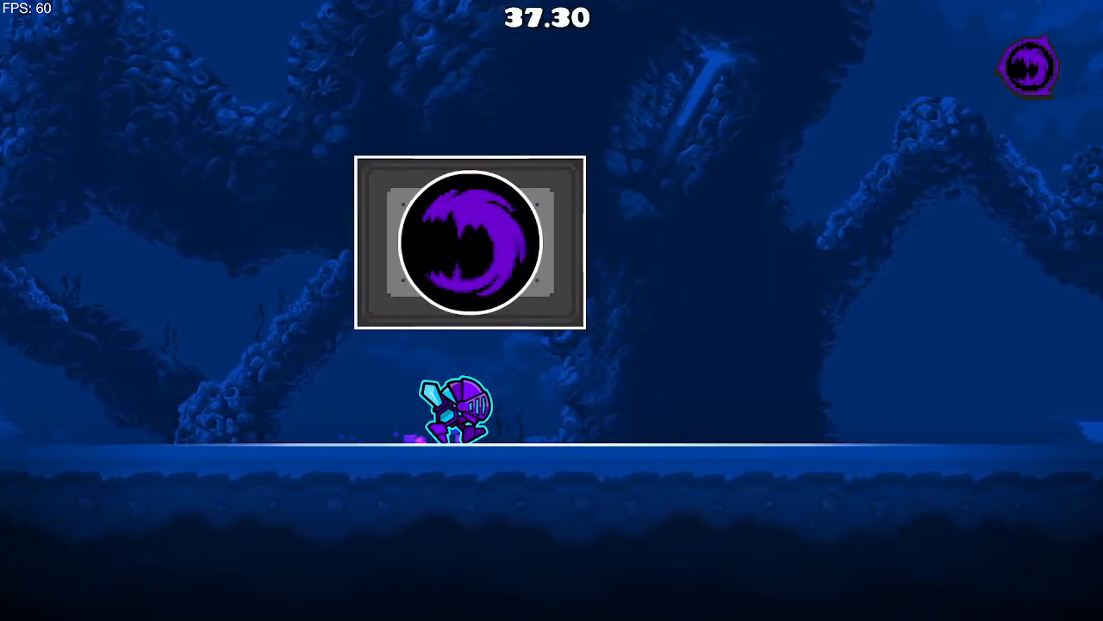
key("Right")
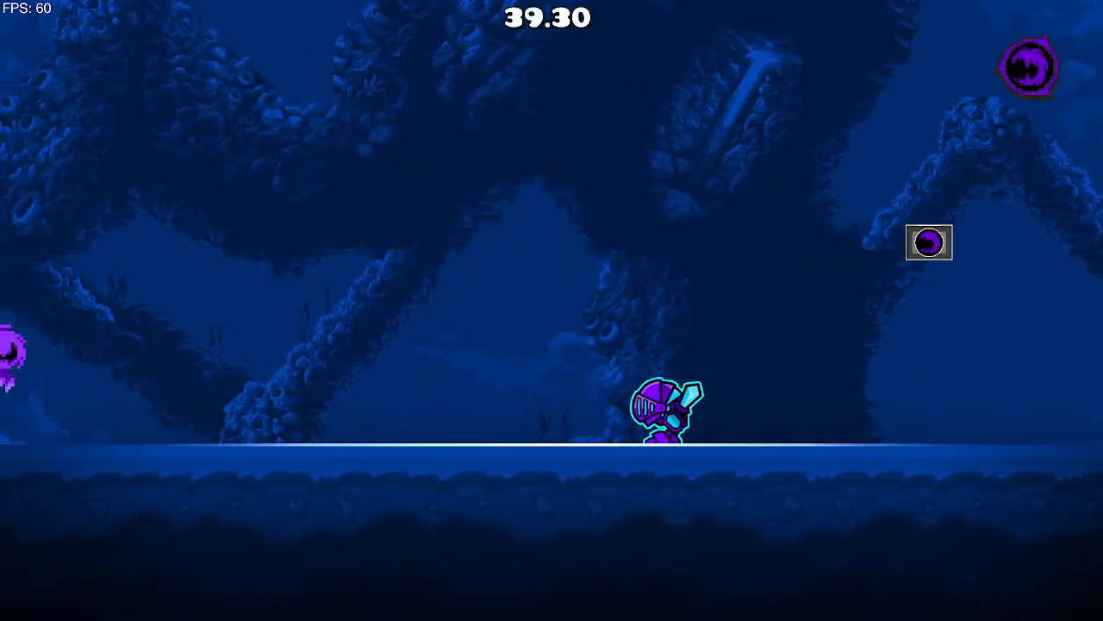
key("Left")
key("Right")
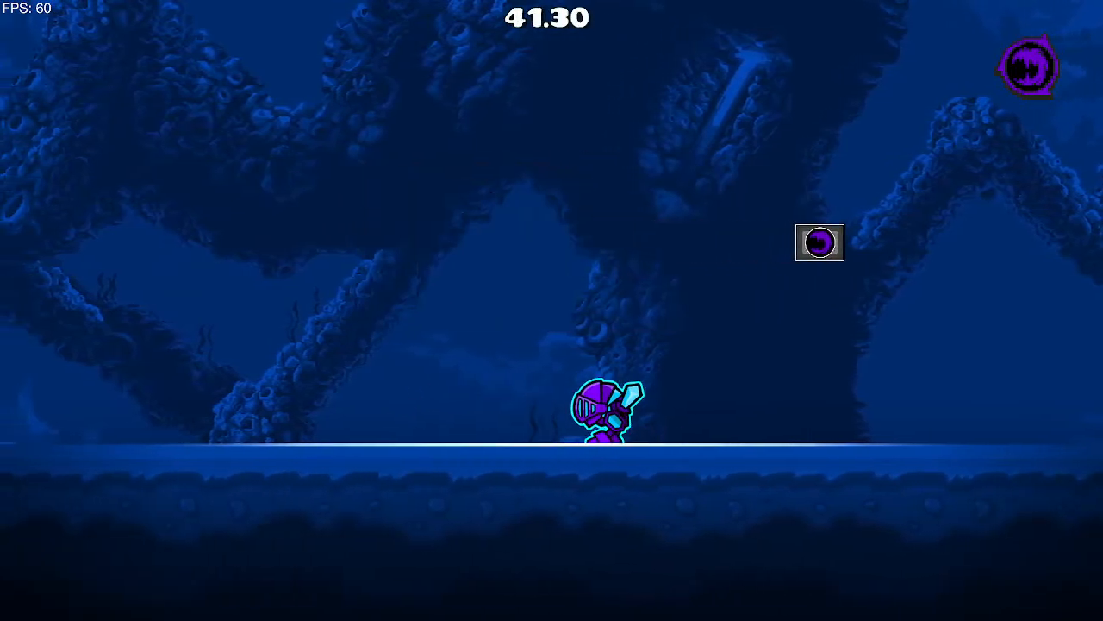
key("Left")
key("Right")
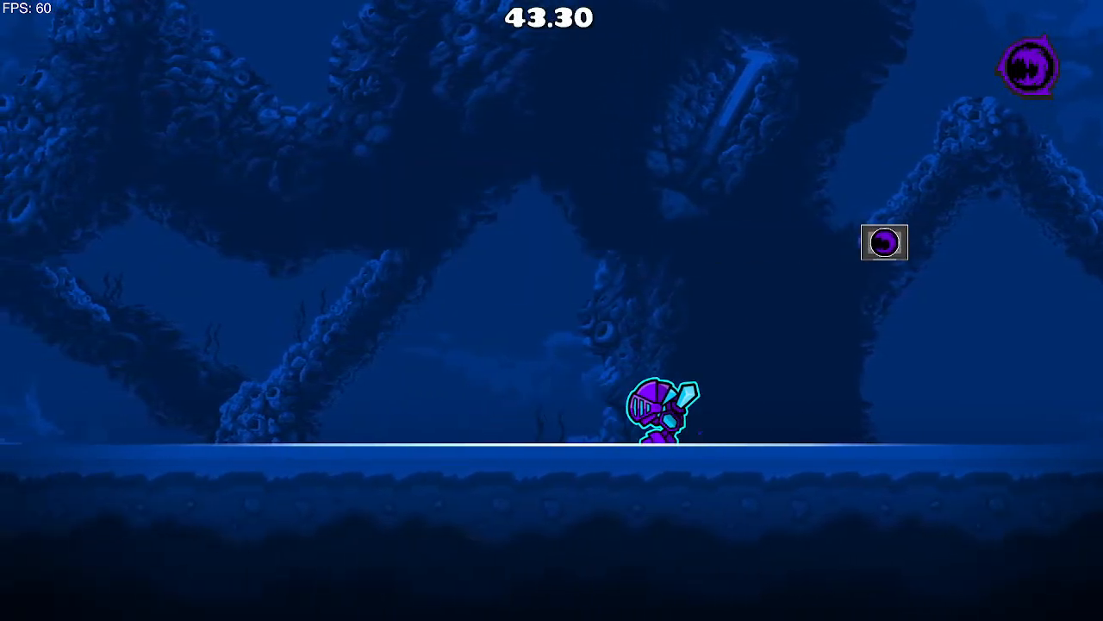
Step: Open the Void Wisp level in the editor and locate the Area Scale trigger labelled Proximity Detector
key("Escape")
left_click(160, 390)
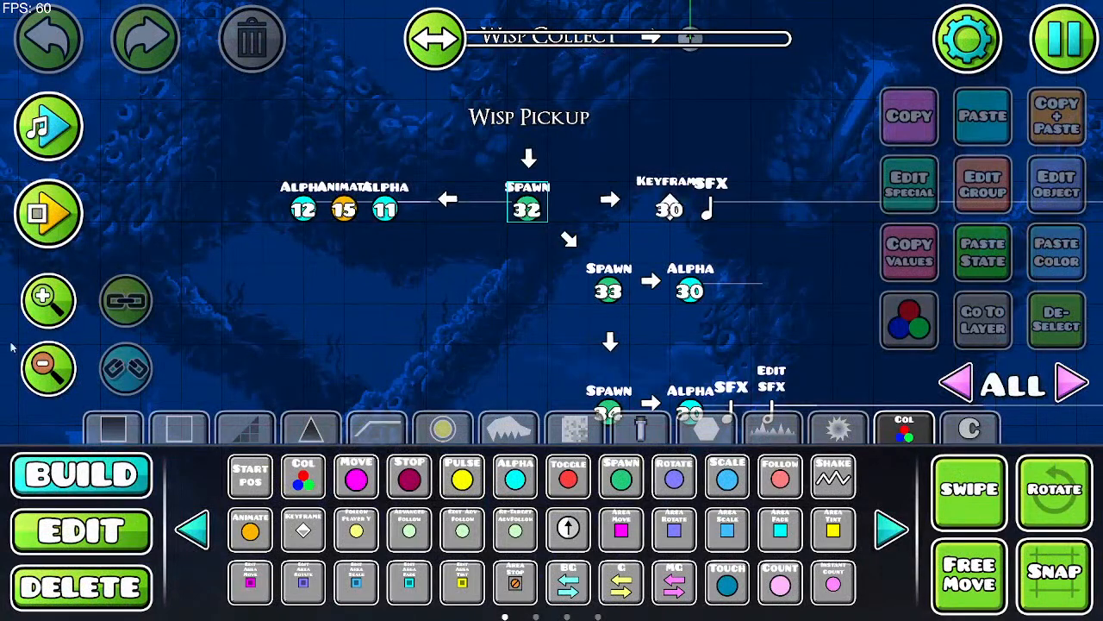
left_click(46, 369)
left_click(46, 369)
left_click_drag(207, 210, 436, 247)
left_click_drag(396, 327, 394, 274)
left_click_drag(617, 296, 361, 293)
left_click_drag(776, 317, 285, 321)
left_click_drag(767, 341, 275, 319)
left_click_drag(278, 260, 681, 398)
left_click_drag(401, 234, 437, 353)
left_click_drag(237, 247, 461, 282)
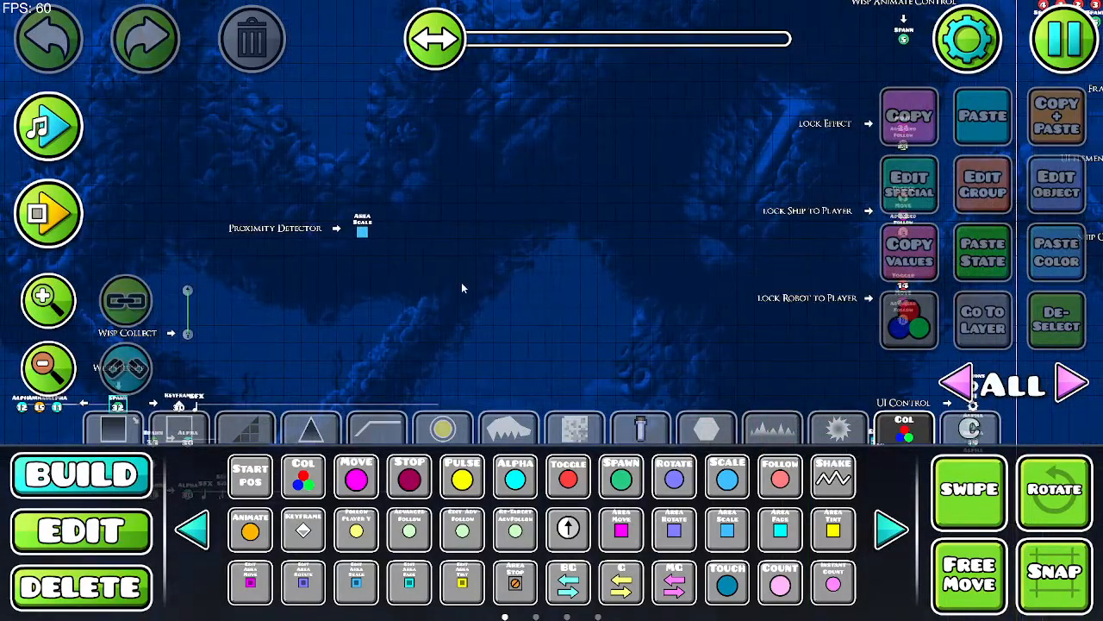
left_click(53, 308)
left_click(50, 308)
left_click(50, 308)
left_click(50, 307)
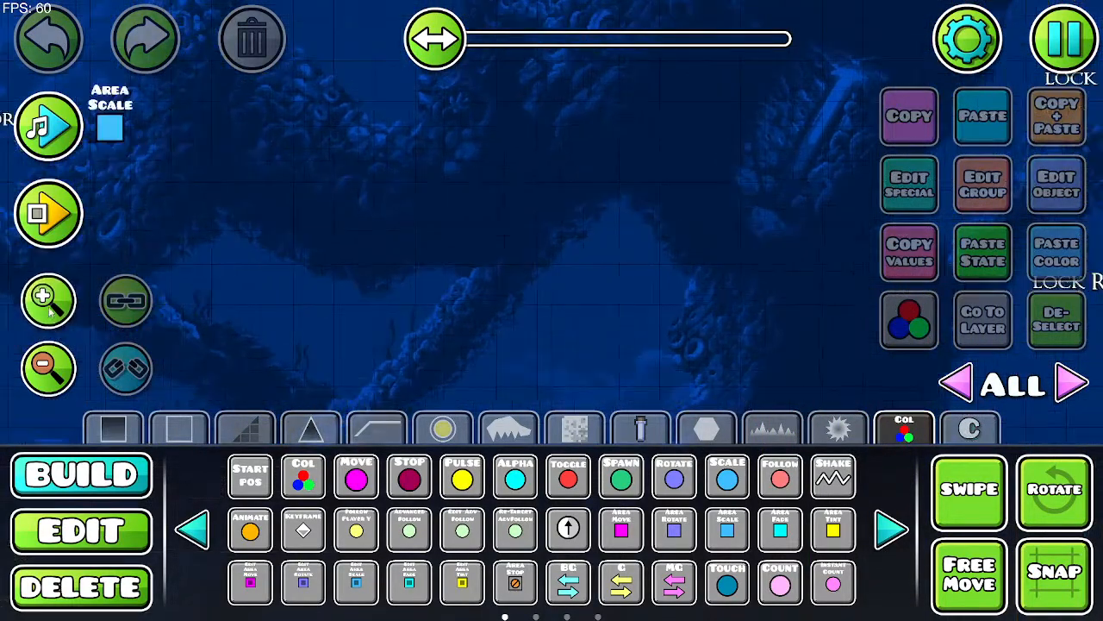
Step: Set the Length of the Proximity Detector's Area Scale trigger to 50
left_click(96, 516)
left_click(121, 128)
left_click(1057, 184)
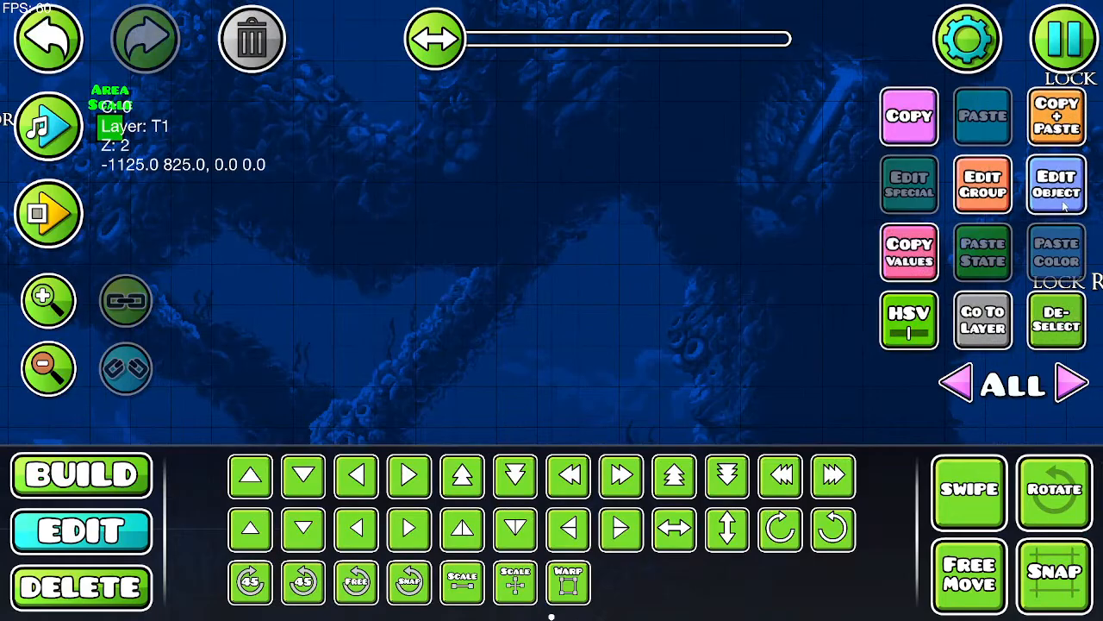
left_click(394, 130)
key("BackSpace")
key("BackSpace")
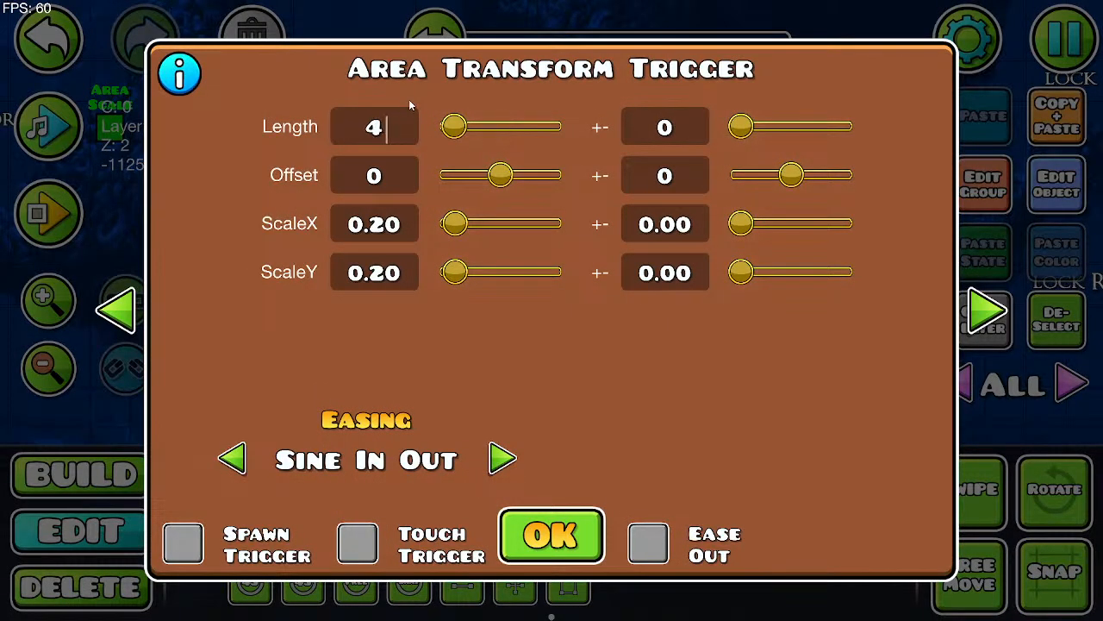
type("50")
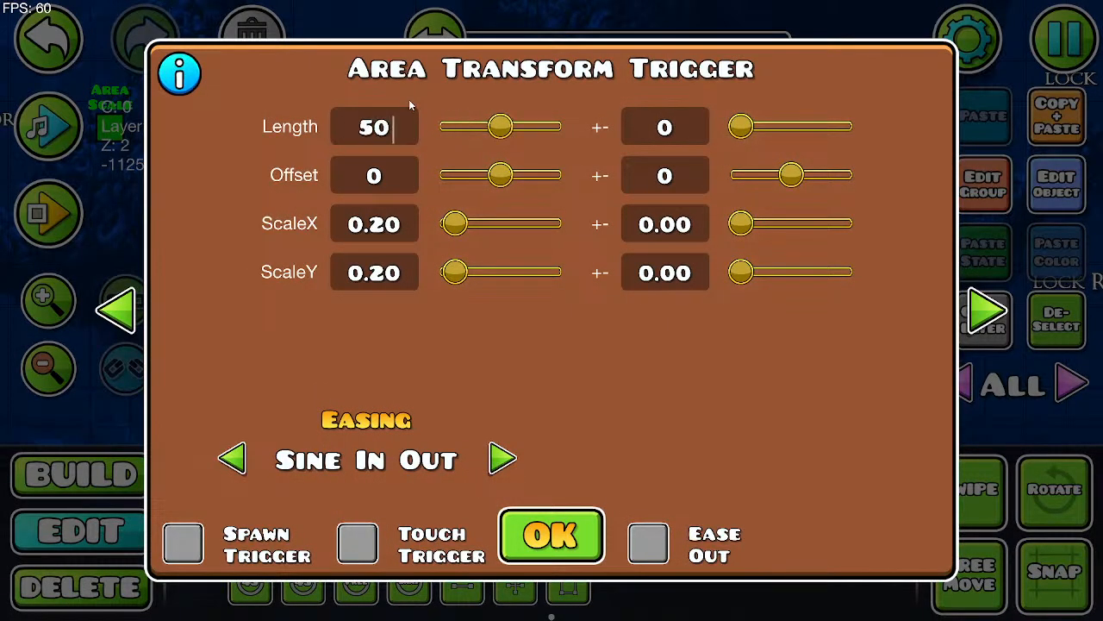
left_click(582, 543)
Step: Save and play the level, play-testing a jump past the wisp and the void form beneath the void block
left_click(1069, 34)
left_click(534, 219)
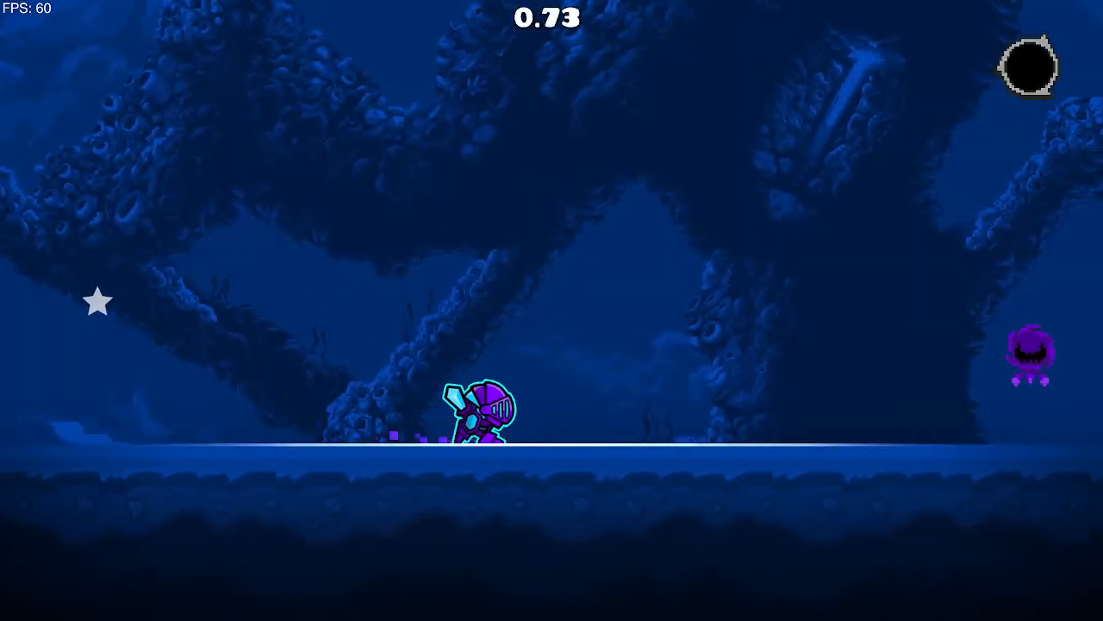
key("space")
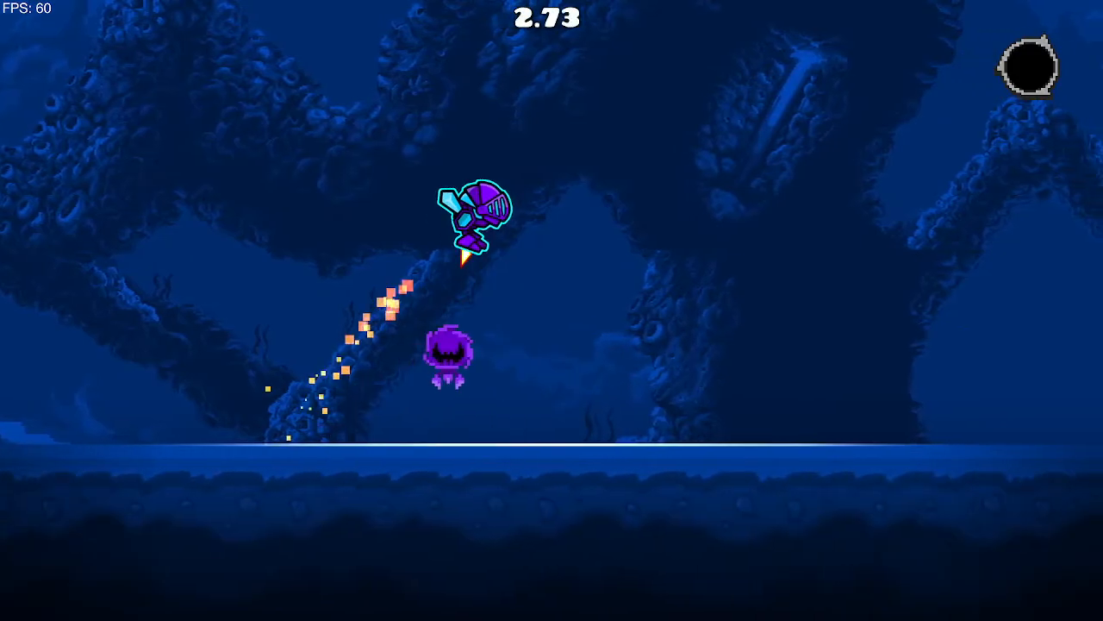
key("space")
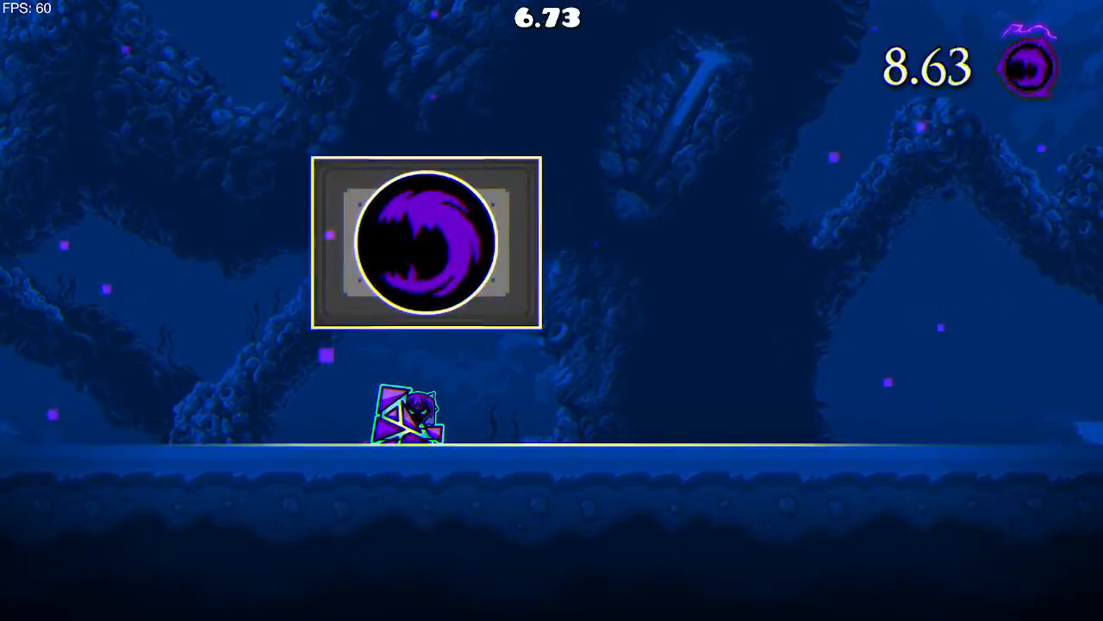
Step: Restart the level and play-test running back and forth between the wisp and the void block
key("Escape")
left_click(948, 366)
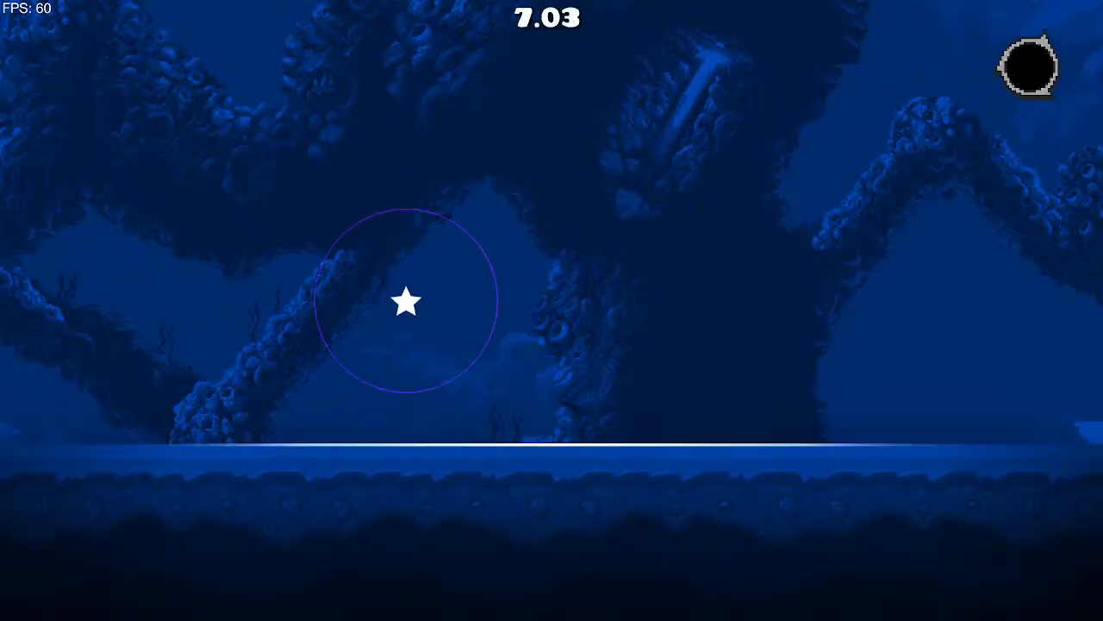
key("space")
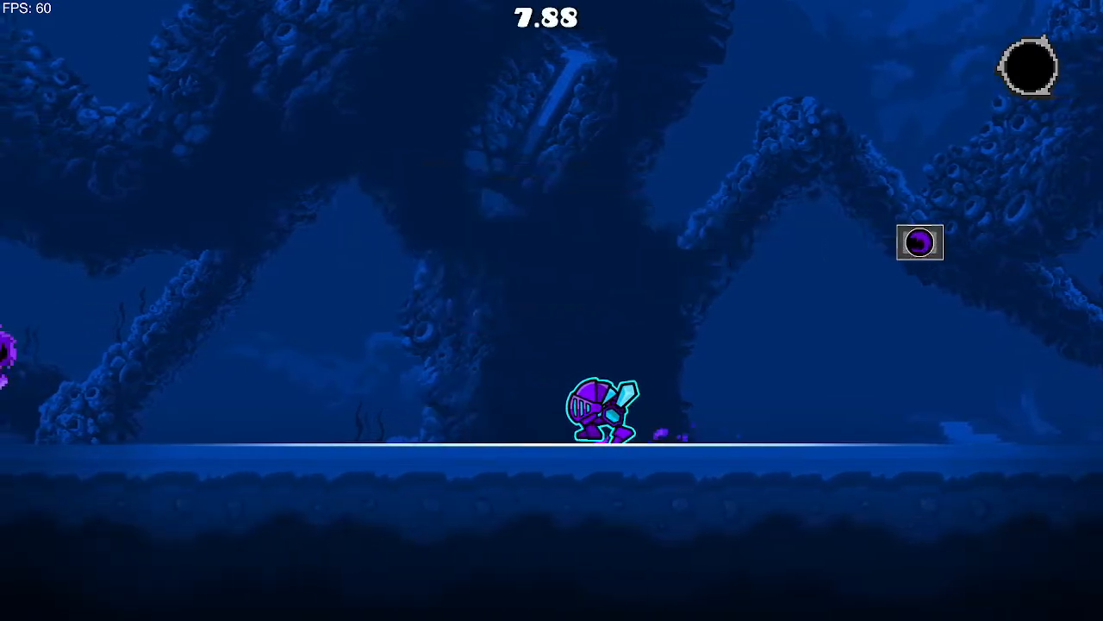
key("a")
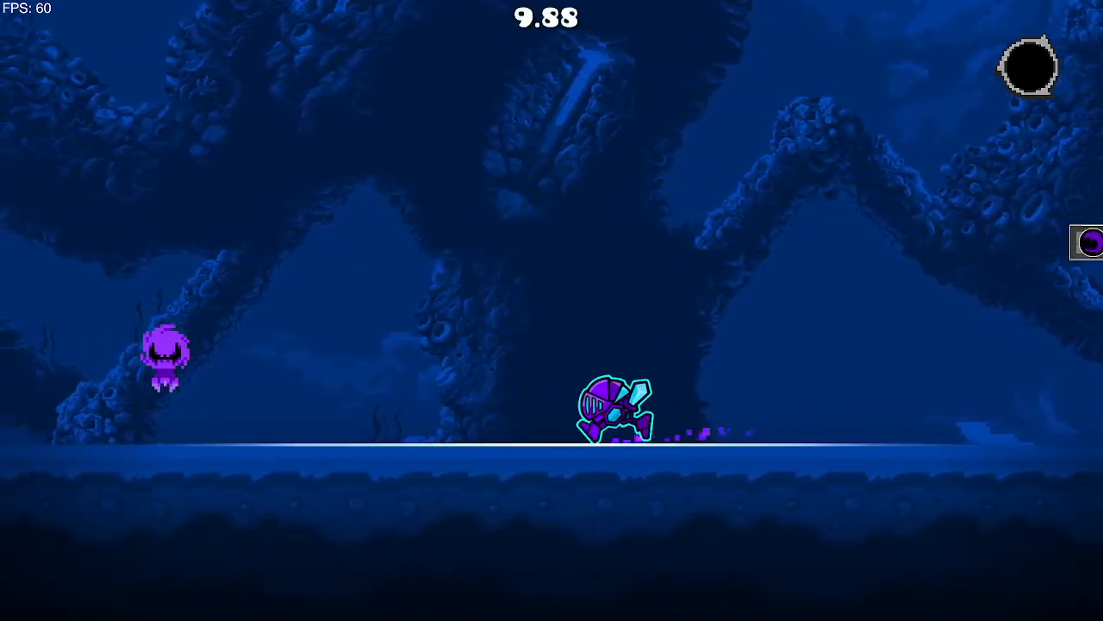
key("d")
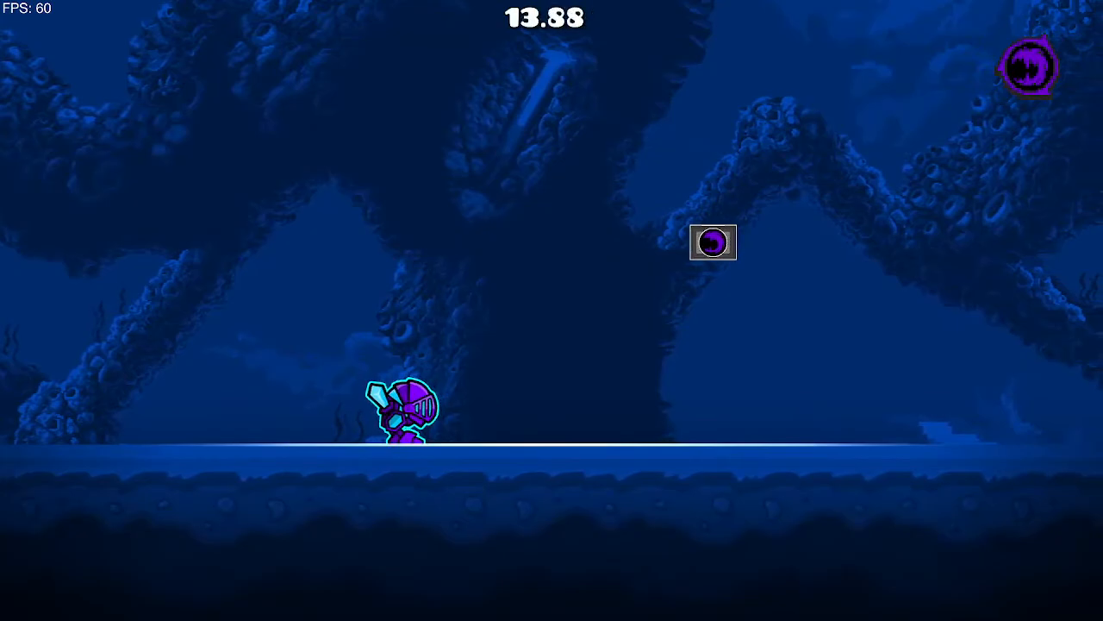
Step: Play-test the void form by jumping and changing direction in mid-air, and pause the level
key("d")
key("space")
key("space")
key("a")
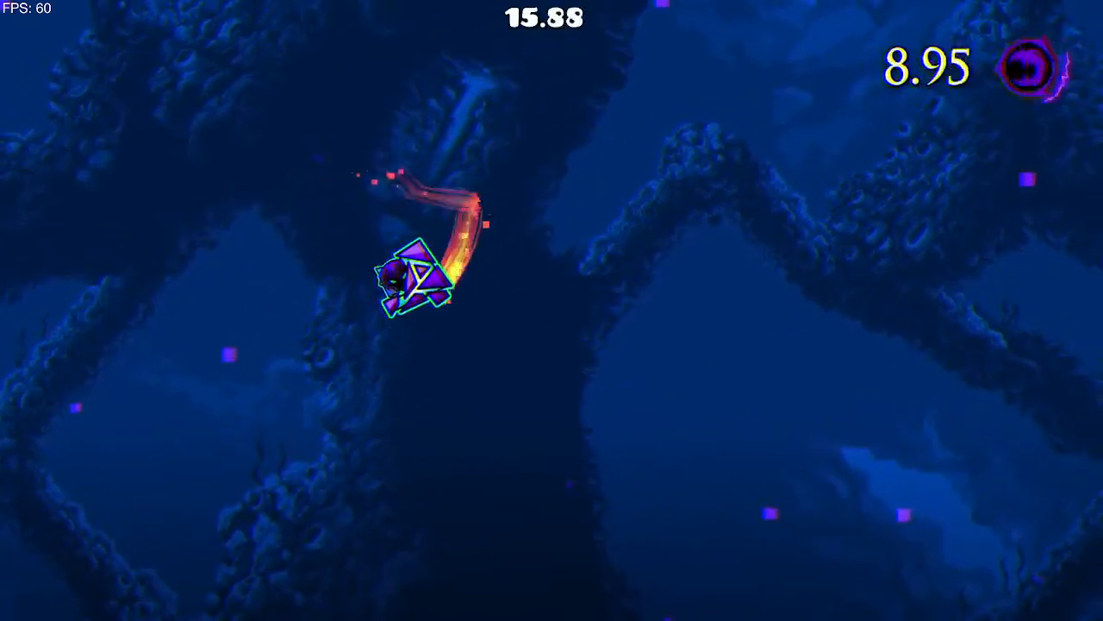
key("Escape")
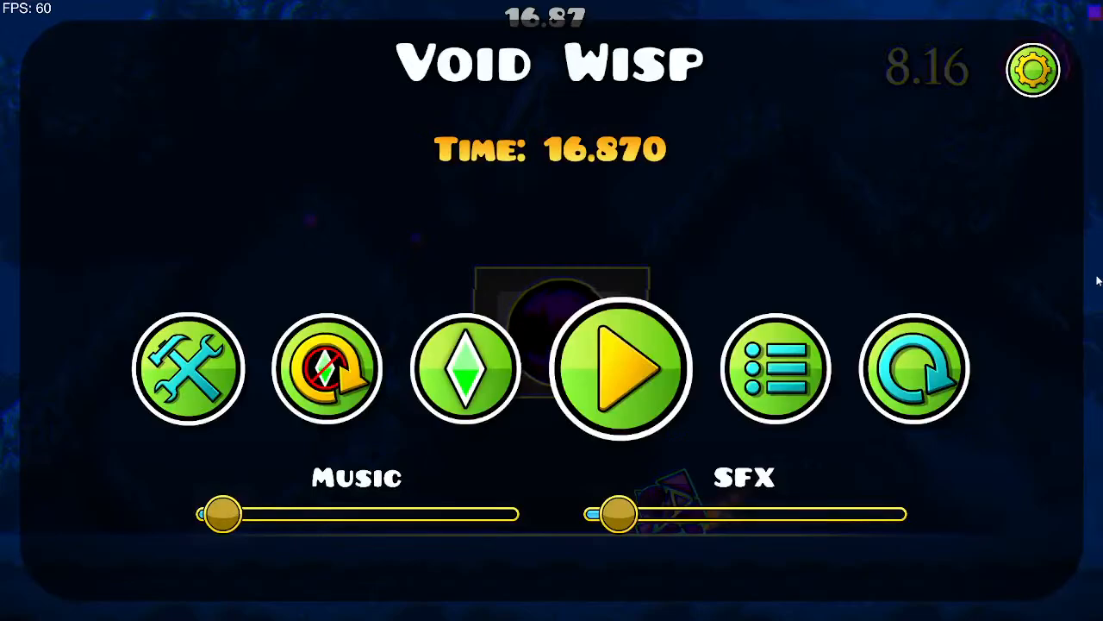
Step: Restart the level and run the robot back and forth near the void block and through the wisp to test both
left_click(953, 379)
key("d")
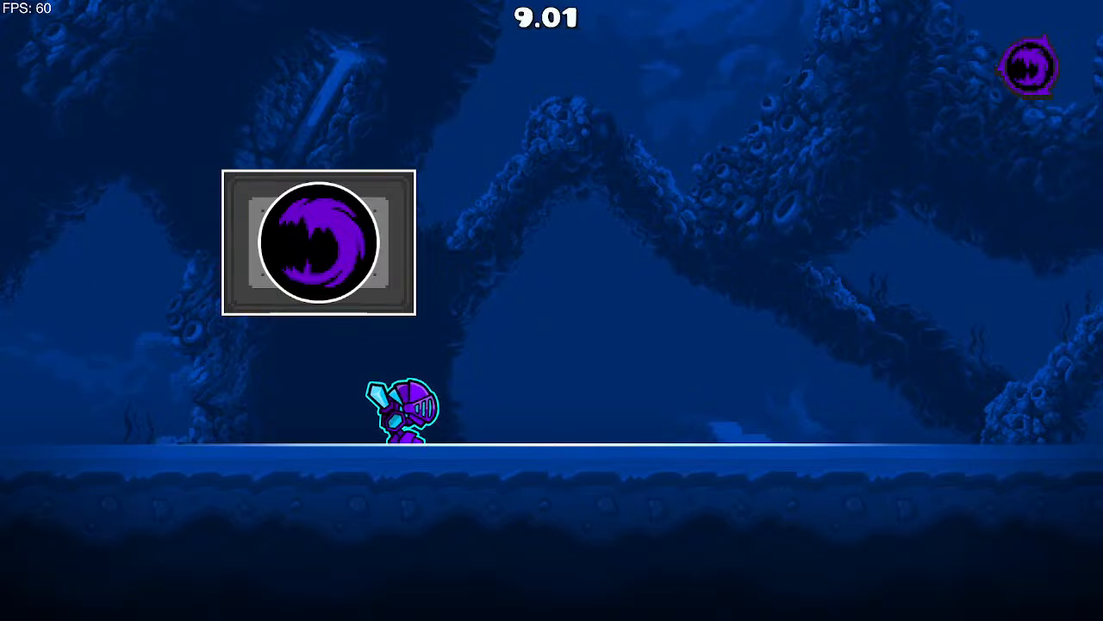
key("Right")
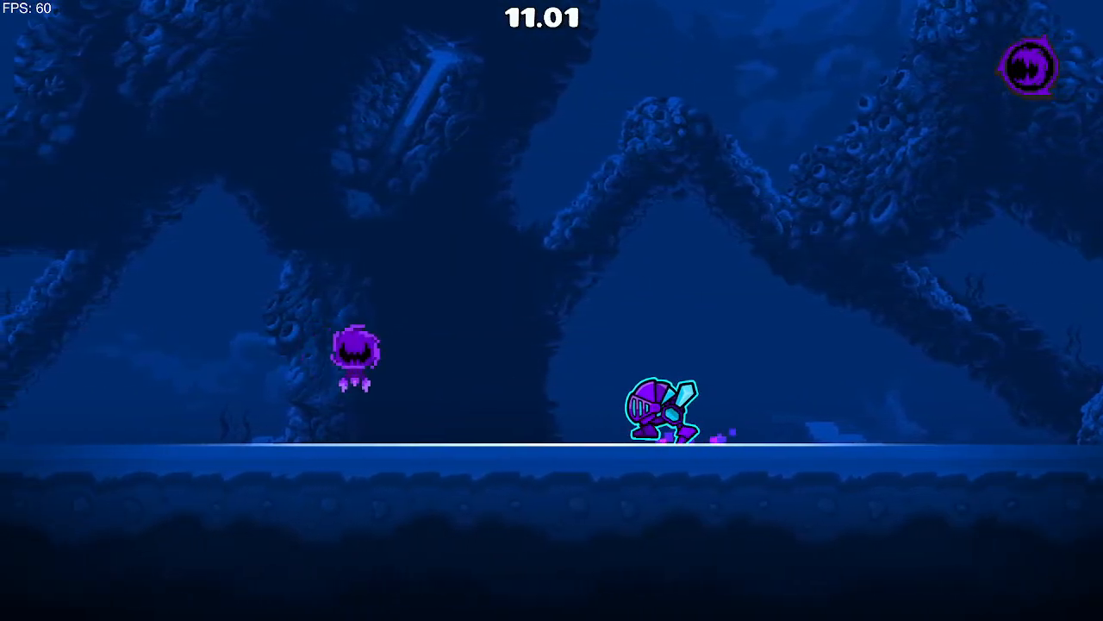
key("Left")
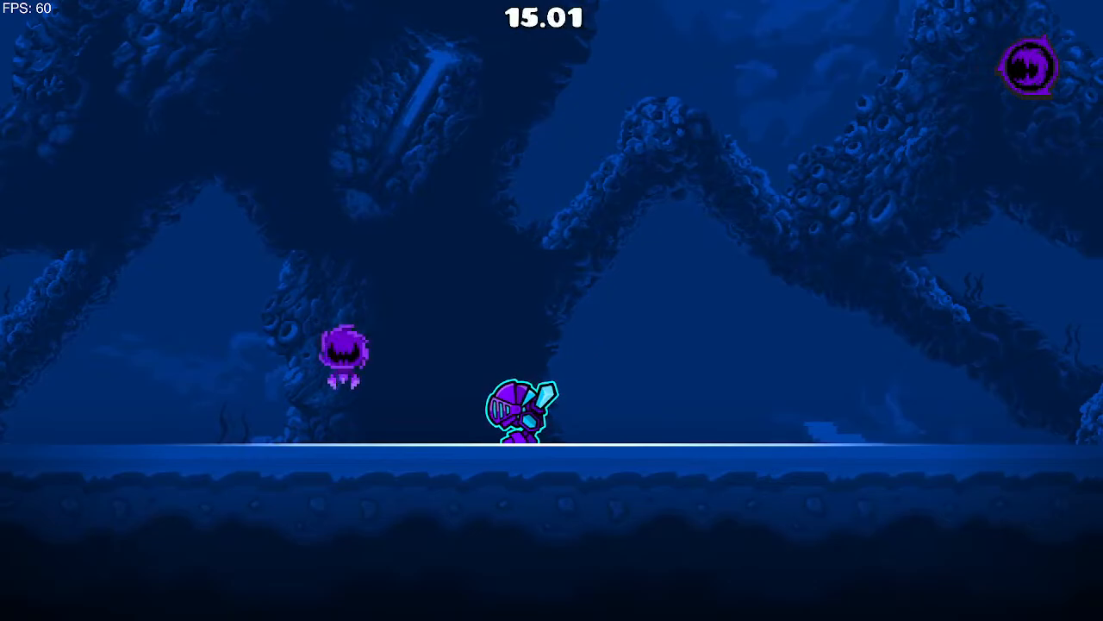
key("Right")
key("Left")
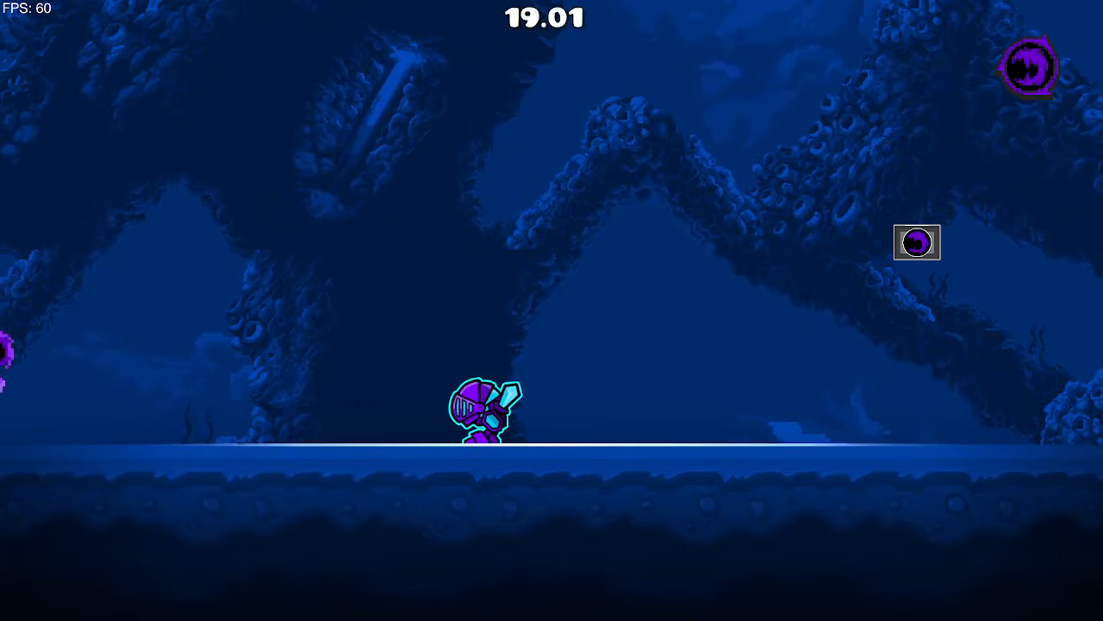
key("Right")
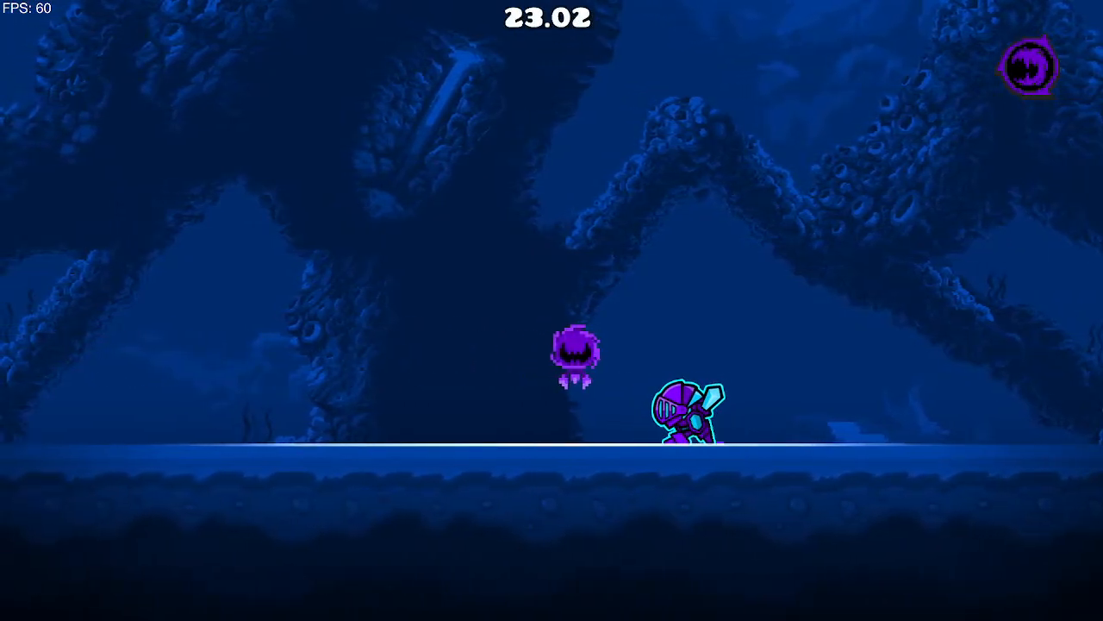
key("Left")
key("Right")
key("Left")
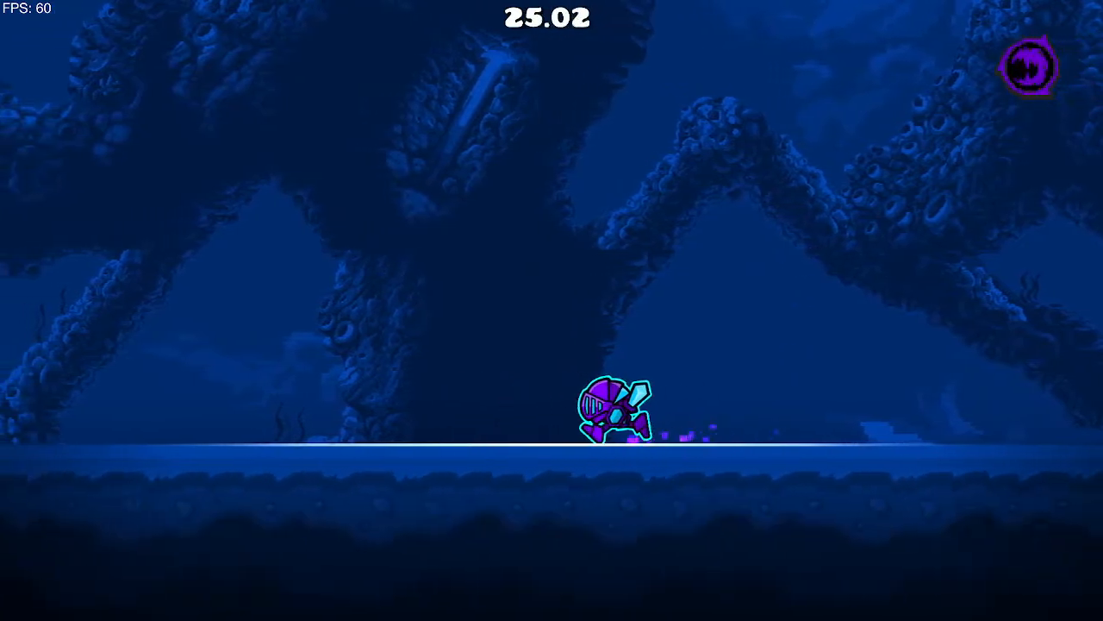
Step: Return to the level editor and locate the wisp object beyond the start area's camera guide
key("Escape")
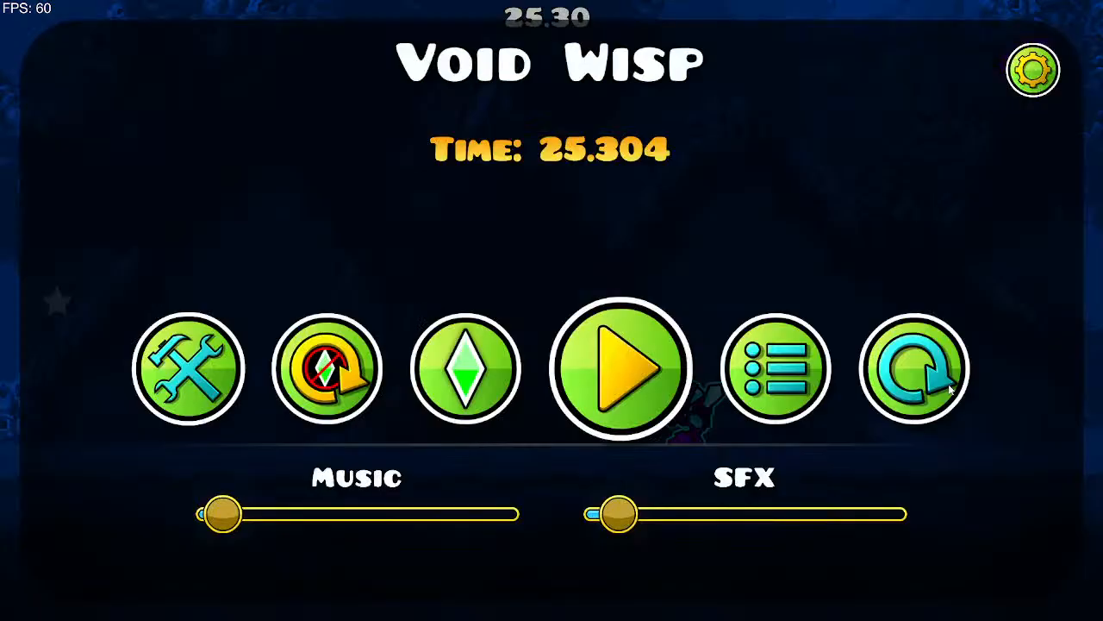
left_click(229, 357)
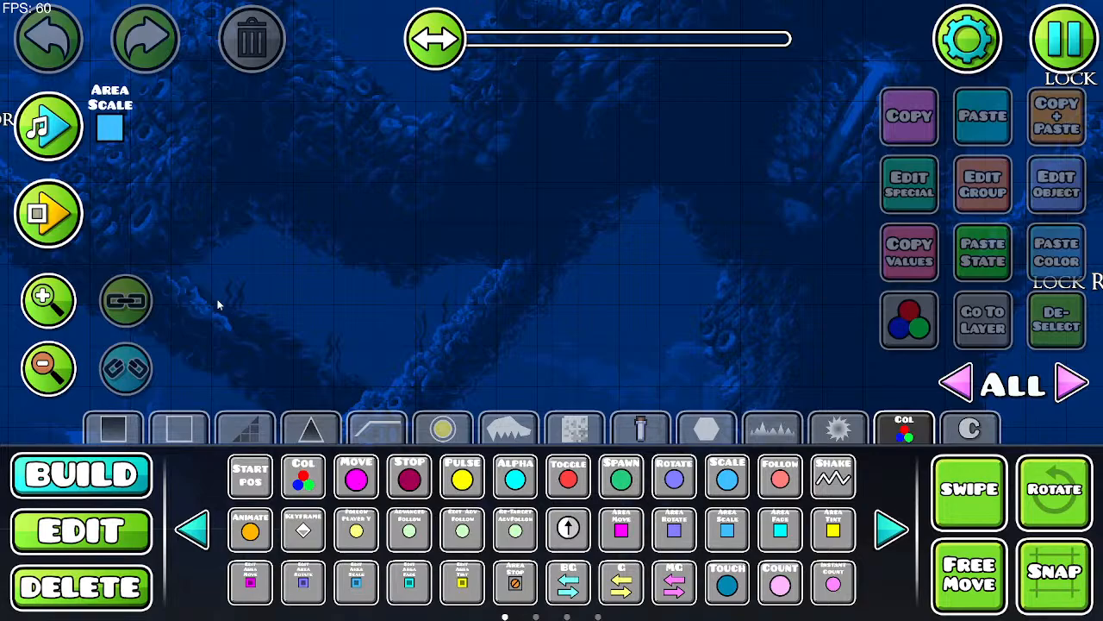
left_click(34, 381)
left_click(35, 381)
left_click(34, 381)
left_click_drag(521, 159, 475, 8)
left_click_drag(570, 307, 258, 11)
mouse_move(601, 288)
left_mouse_down()
mouse_move(484, 185)
mouse_move(172, 189)
left_mouse_up()
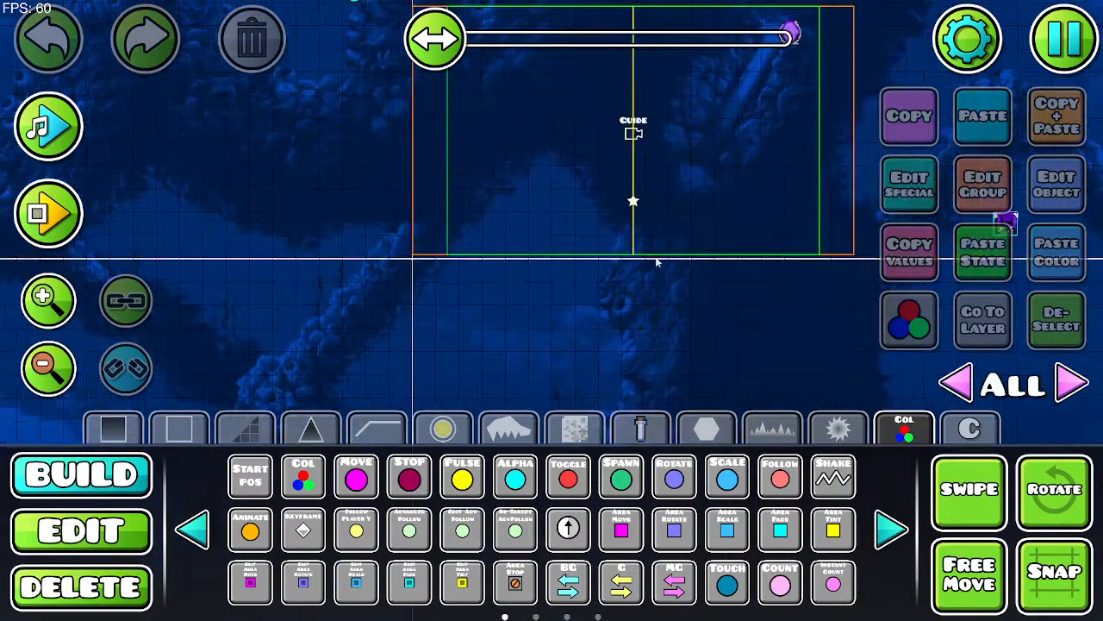
left_click_drag(658, 259, 302, 284)
mouse_move(621, 321)
left_mouse_down()
mouse_move(471, 329)
mouse_move(379, 353)
mouse_move(603, 344)
left_mouse_up()
left_click(34, 299)
left_click(34, 299)
left_click(35, 299)
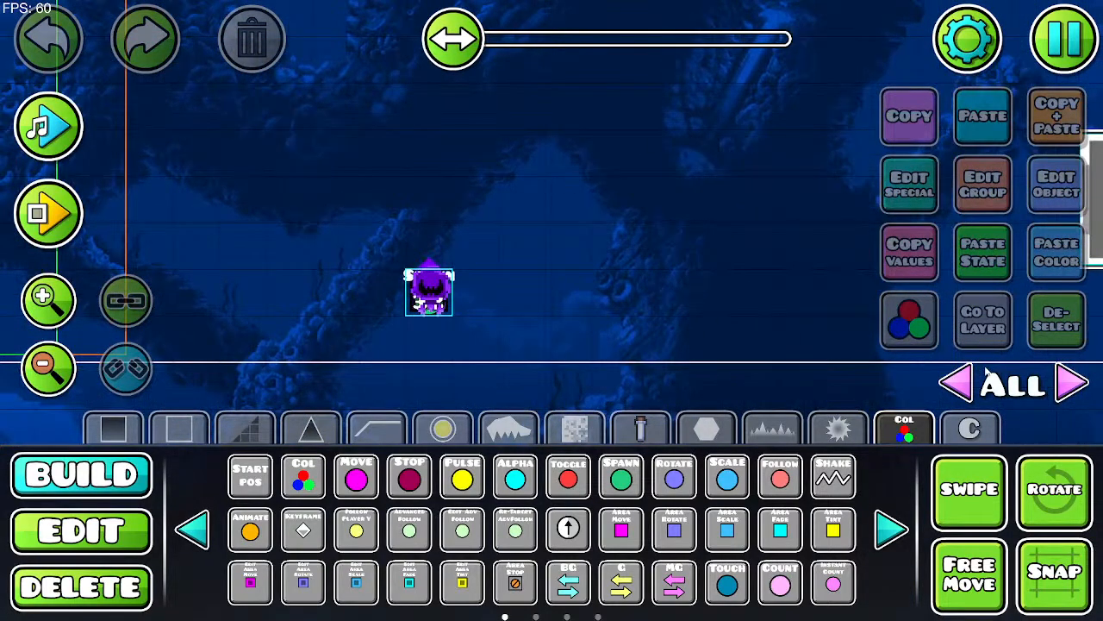
Step: Isolate editor layer 0, select the wisp's object at the Spawn 32 trigger, and inspect its group settings
left_click(1071, 384)
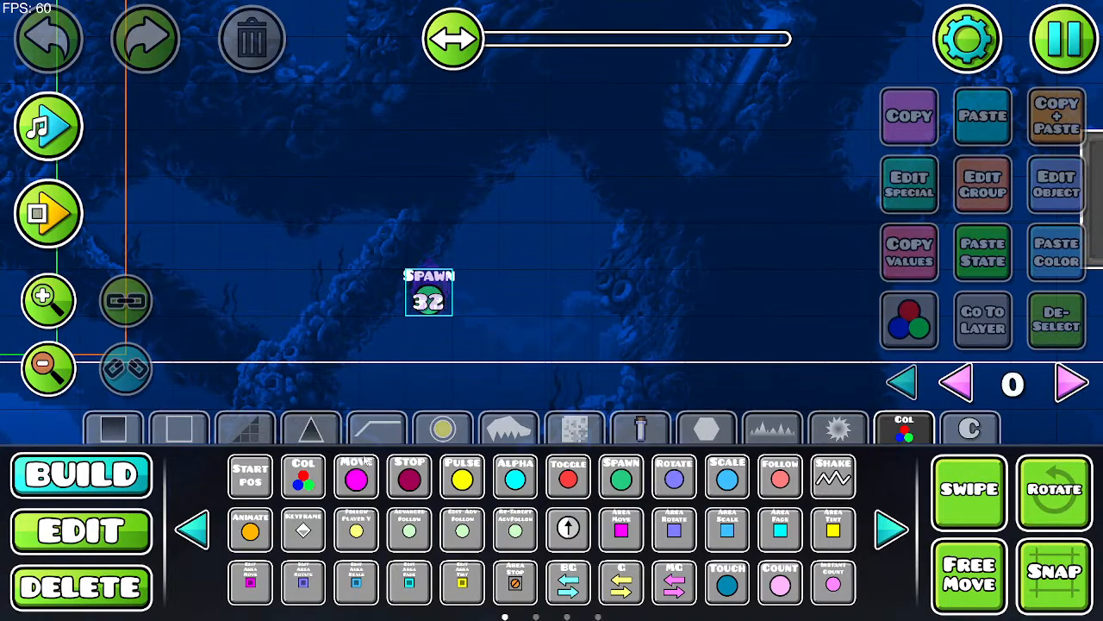
left_click(144, 540)
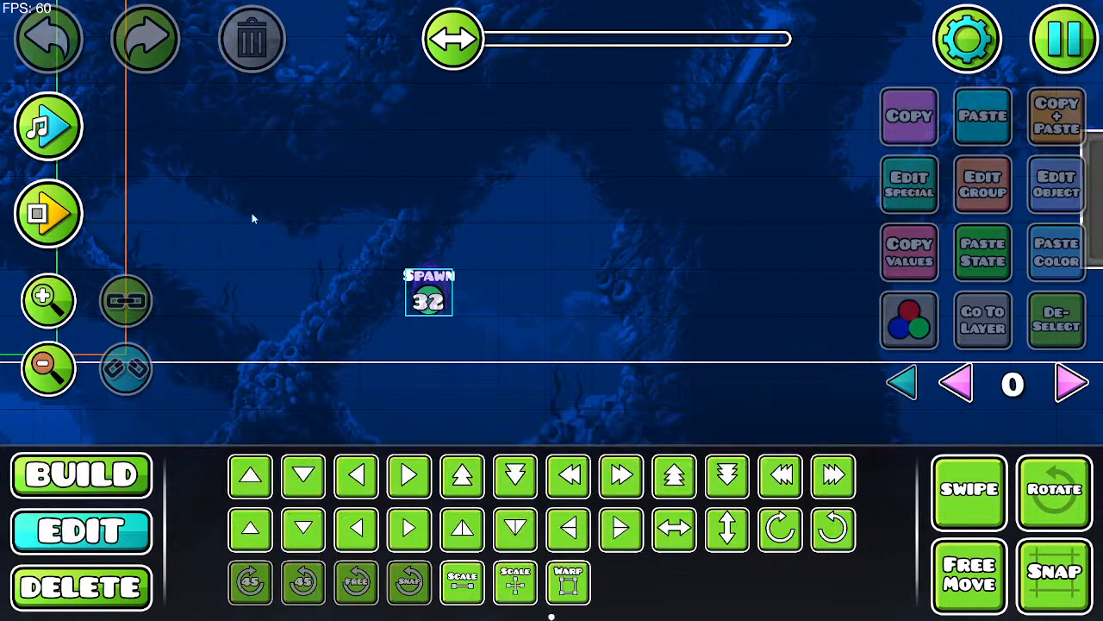
left_click(142, 481)
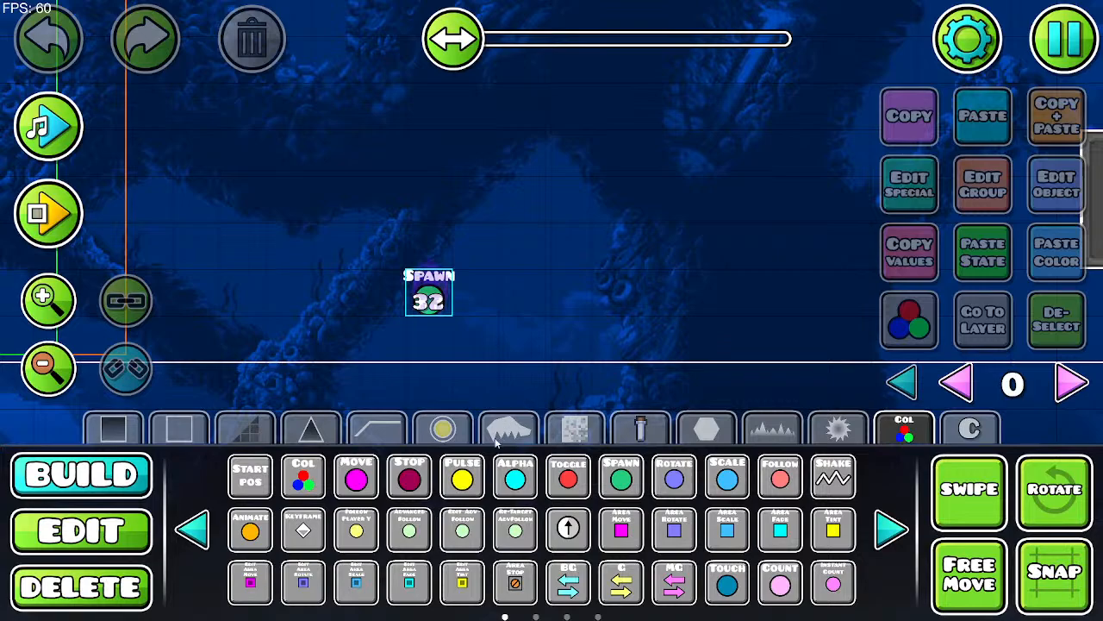
left_click(147, 534)
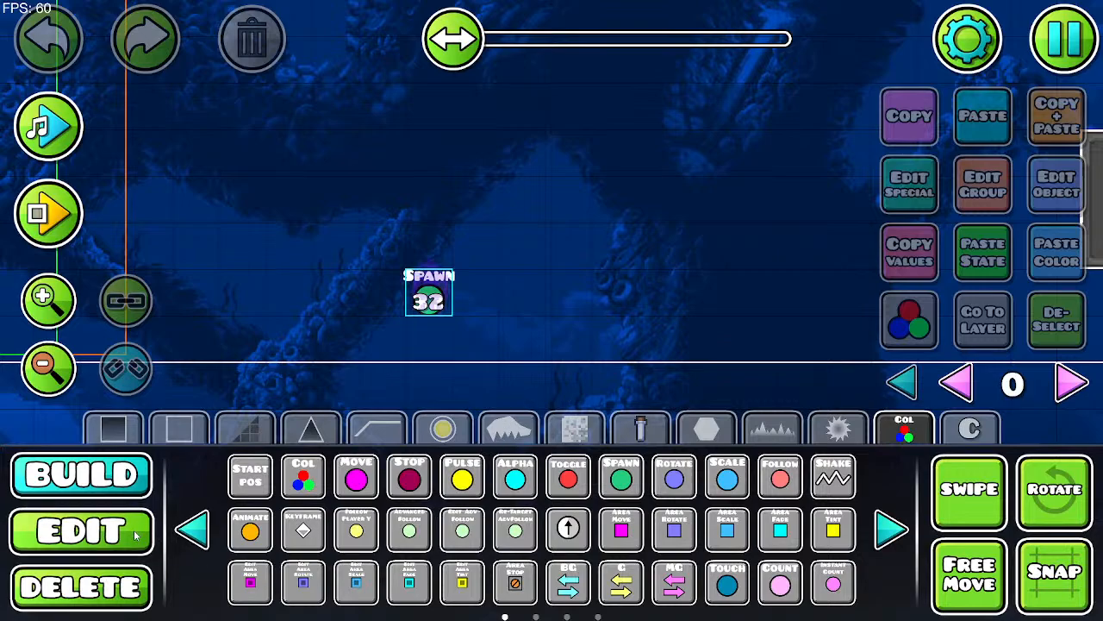
left_click(441, 301)
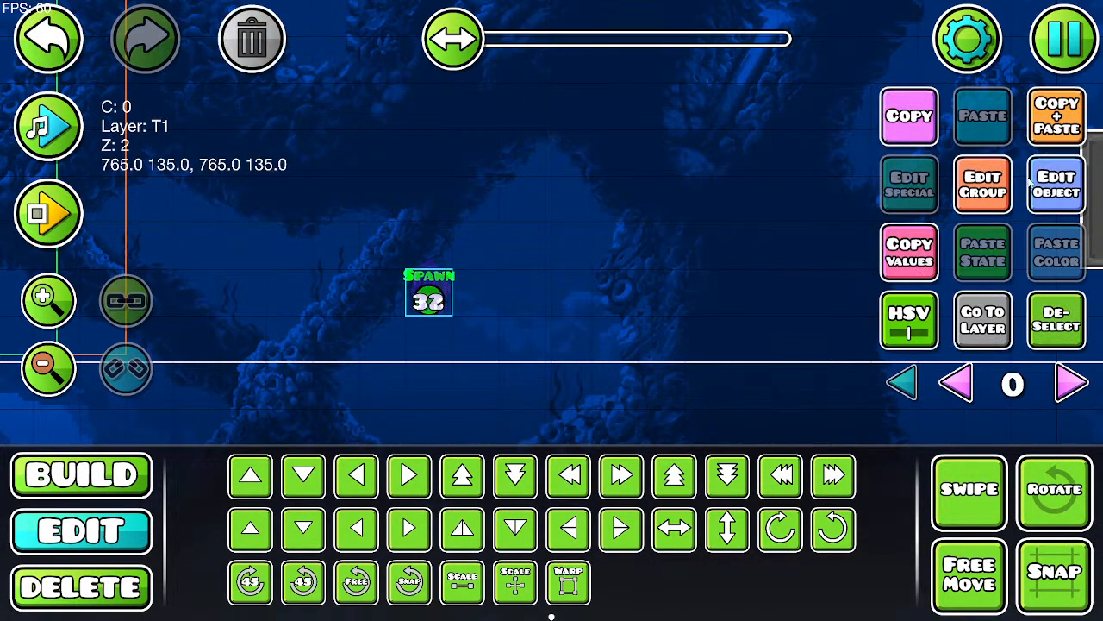
left_click(975, 192)
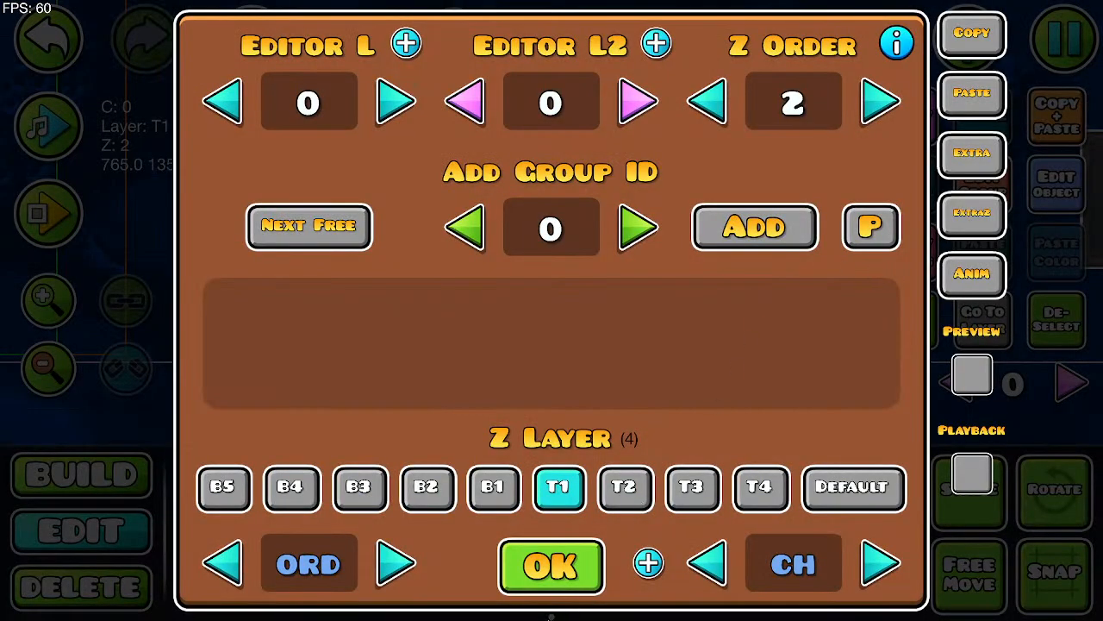
left_click(548, 591)
Step: Browse all the pages of trigger objects available for building, and return to edit mode
left_click(140, 491)
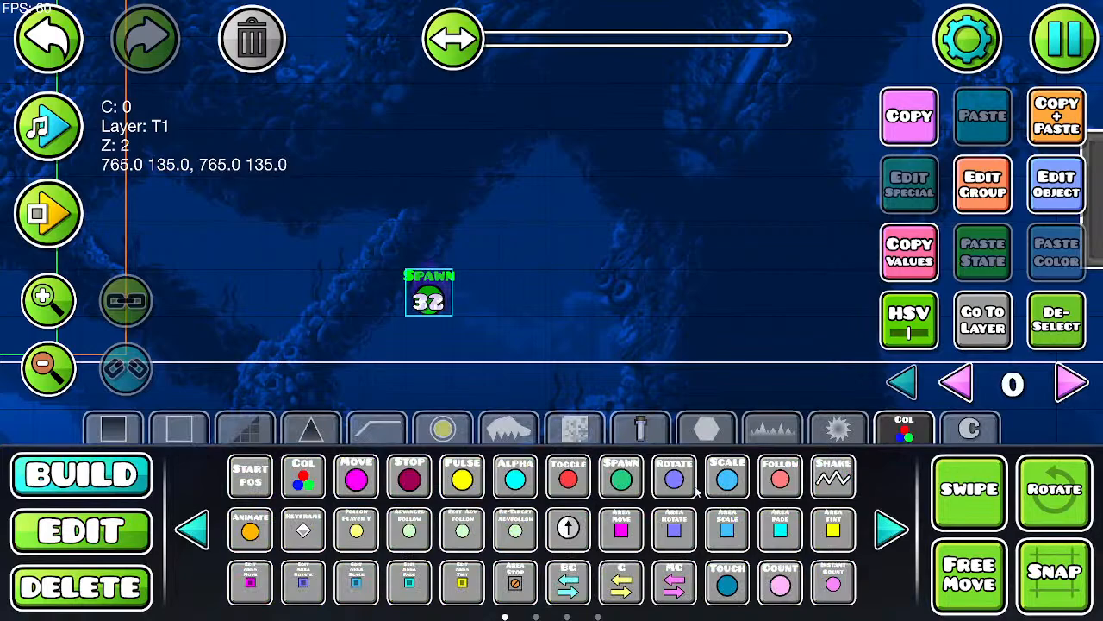
left_click(892, 527)
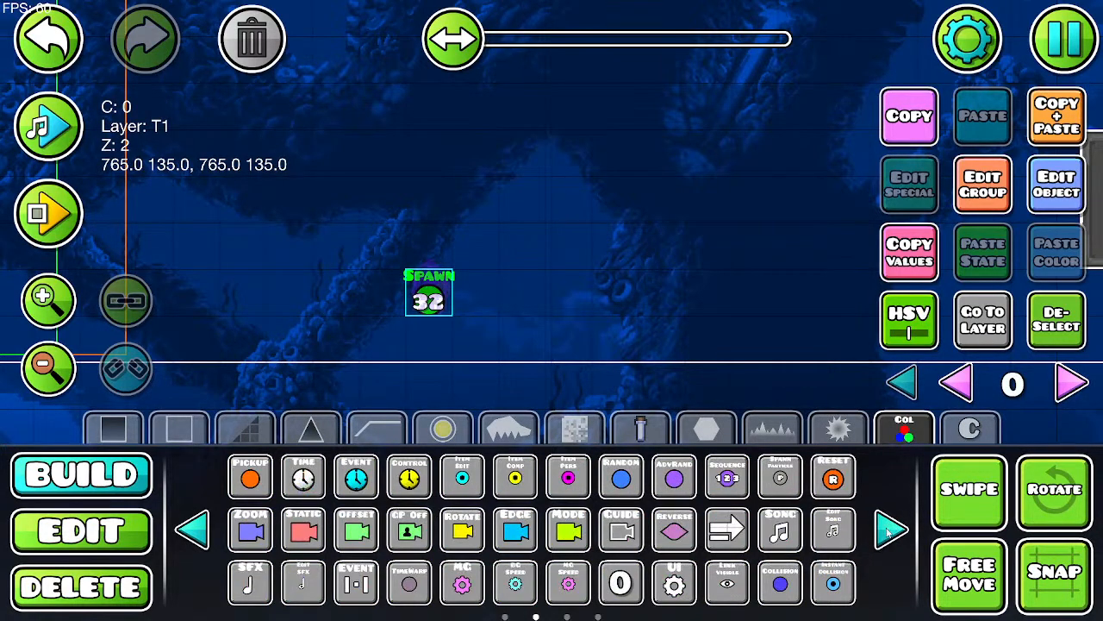
left_click(890, 528)
left_click(890, 527)
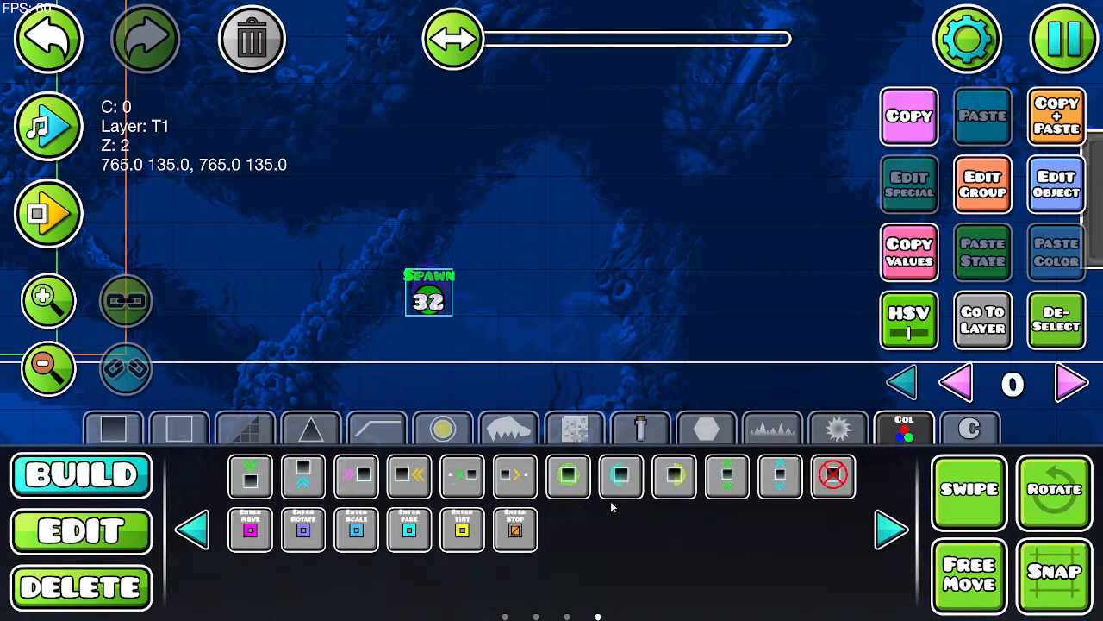
left_click(193, 528)
left_click(193, 528)
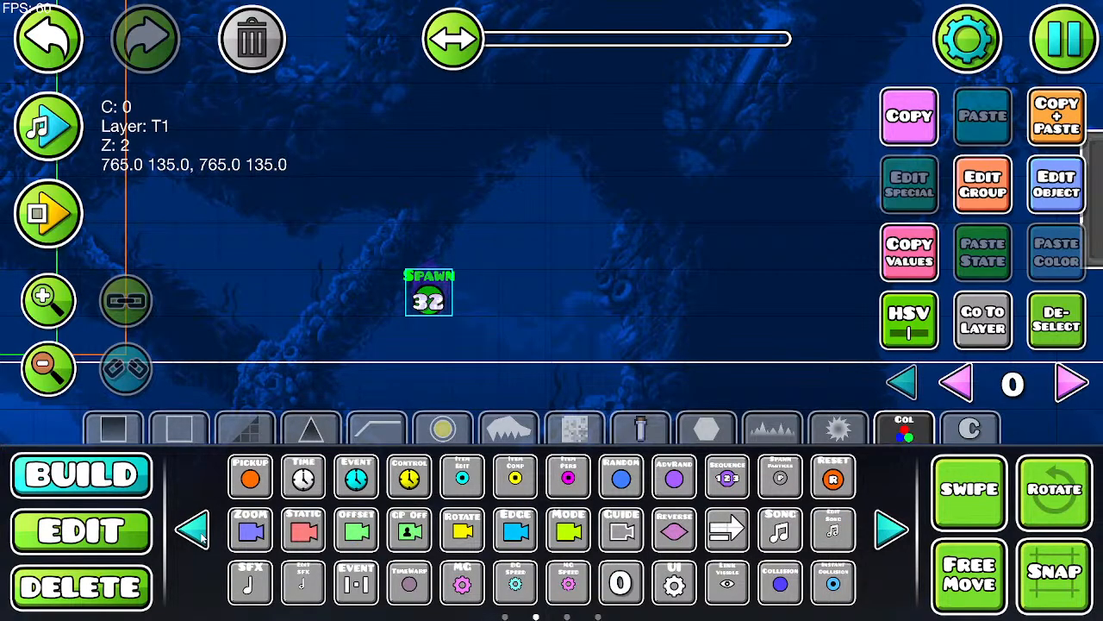
left_click(193, 528)
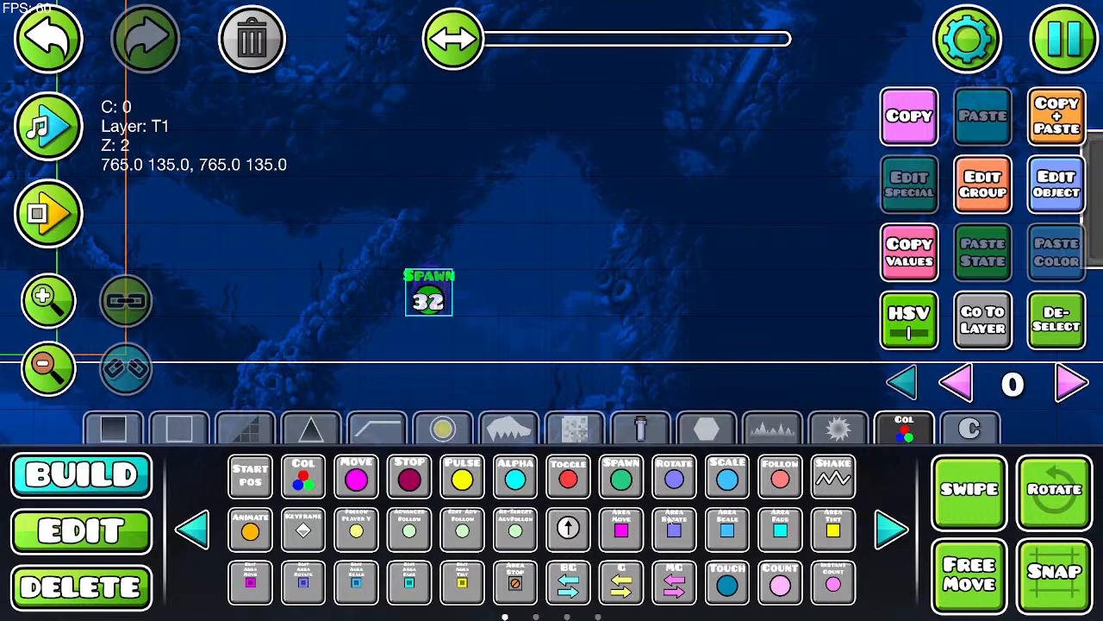
left_click(893, 528)
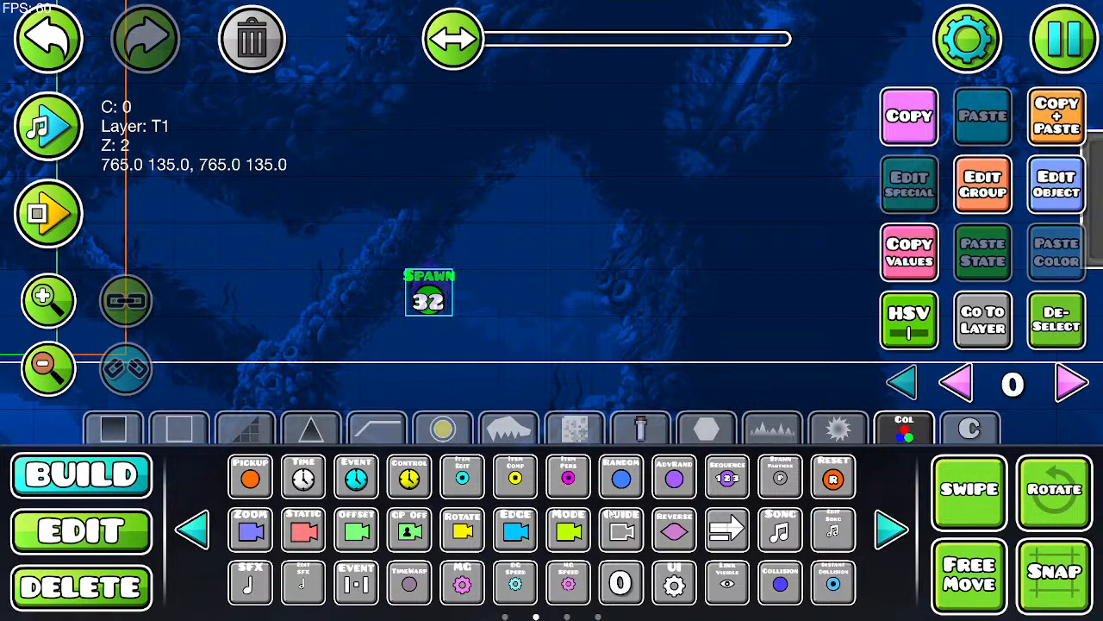
left_click(881, 533)
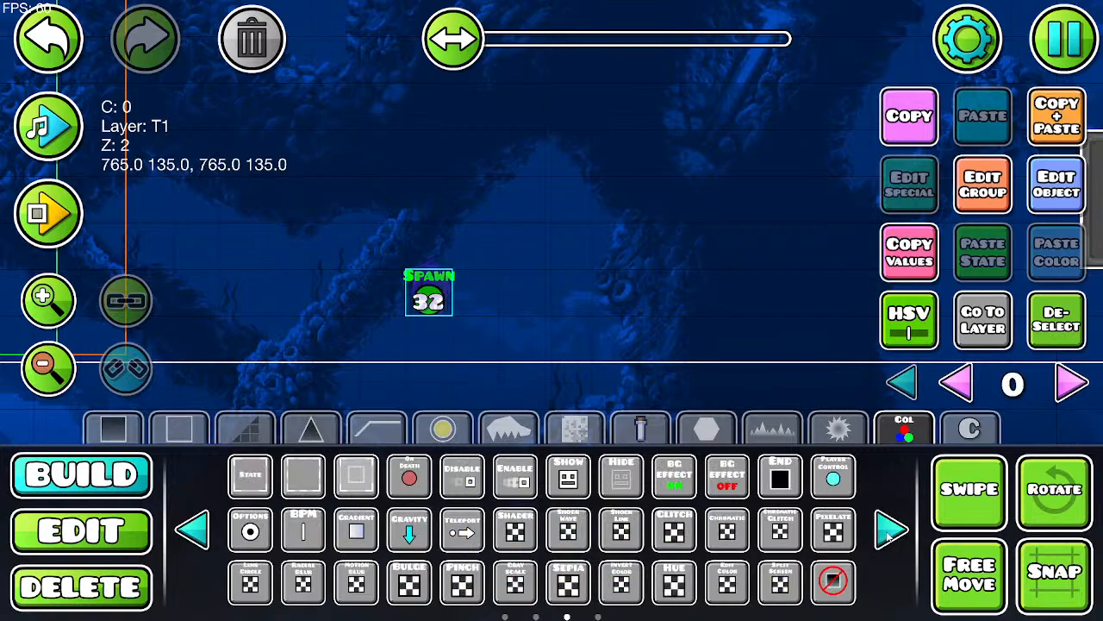
left_click(890, 531)
left_click(195, 528)
left_click(193, 528)
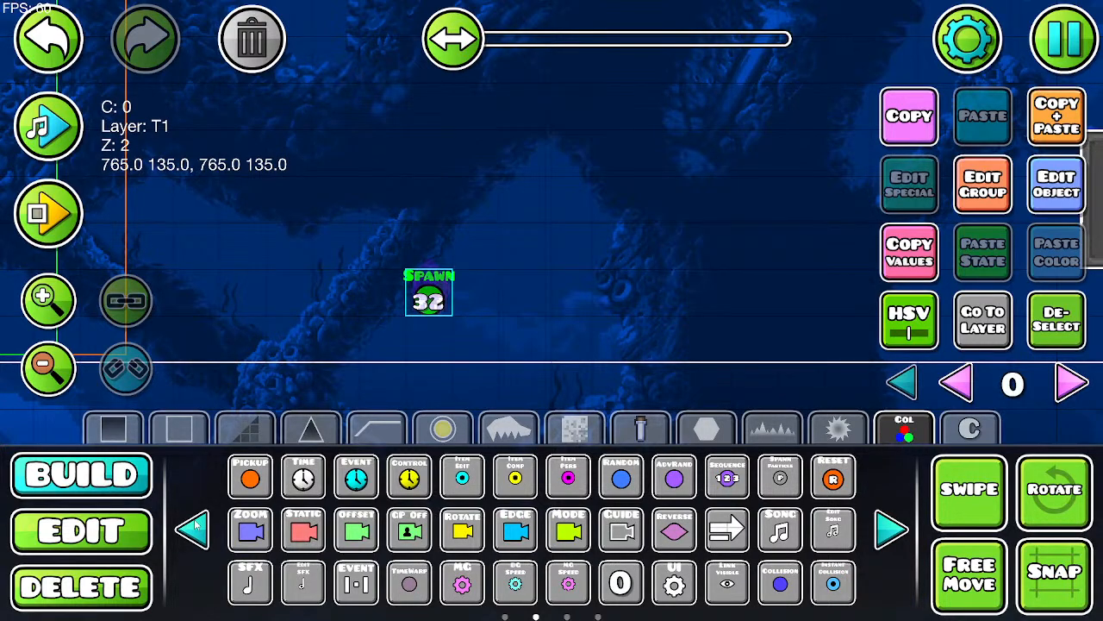
left_click(193, 529)
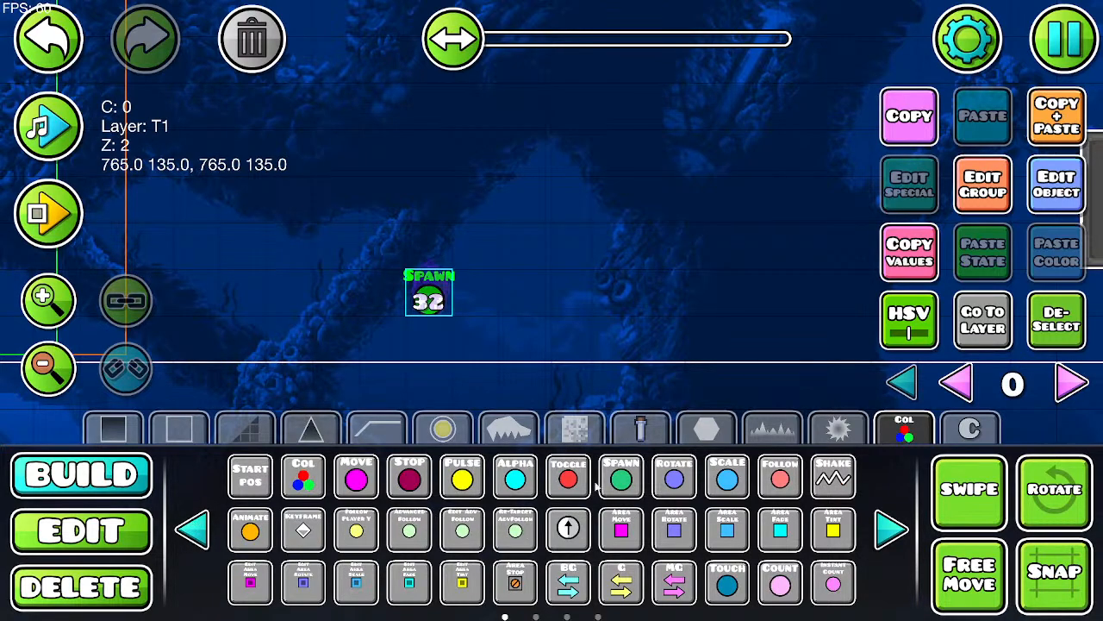
left_click(142, 544)
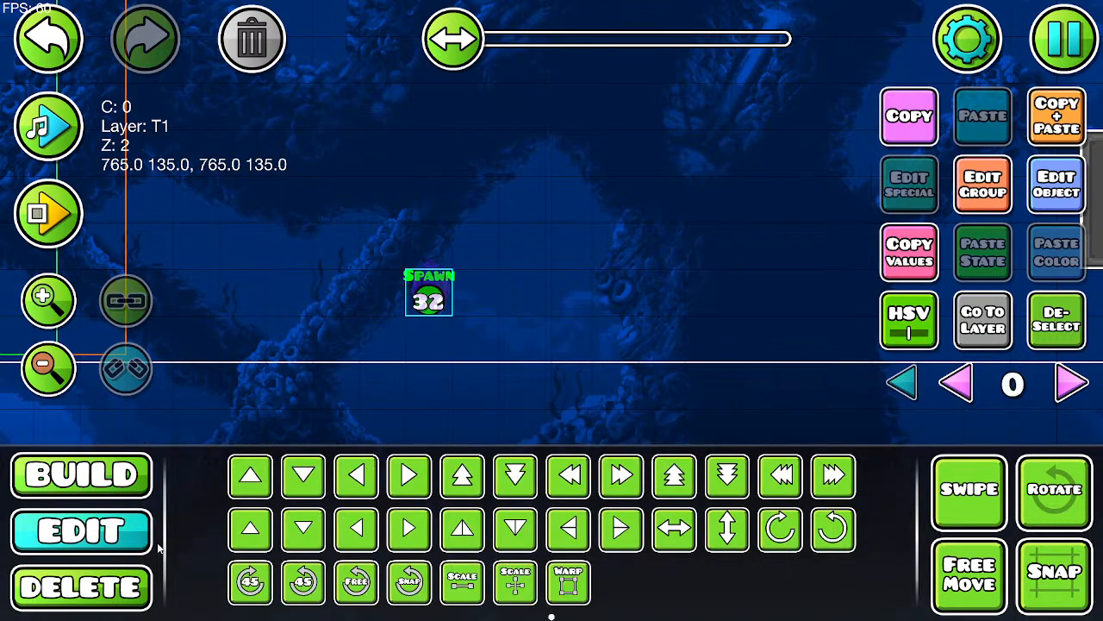
Step: Place a Stop trigger near the wisp's Spawn 32 trigger, inspect its stop, pause and resume options, and delete it
left_click(105, 492)
left_click(410, 477)
left_click(800, 145)
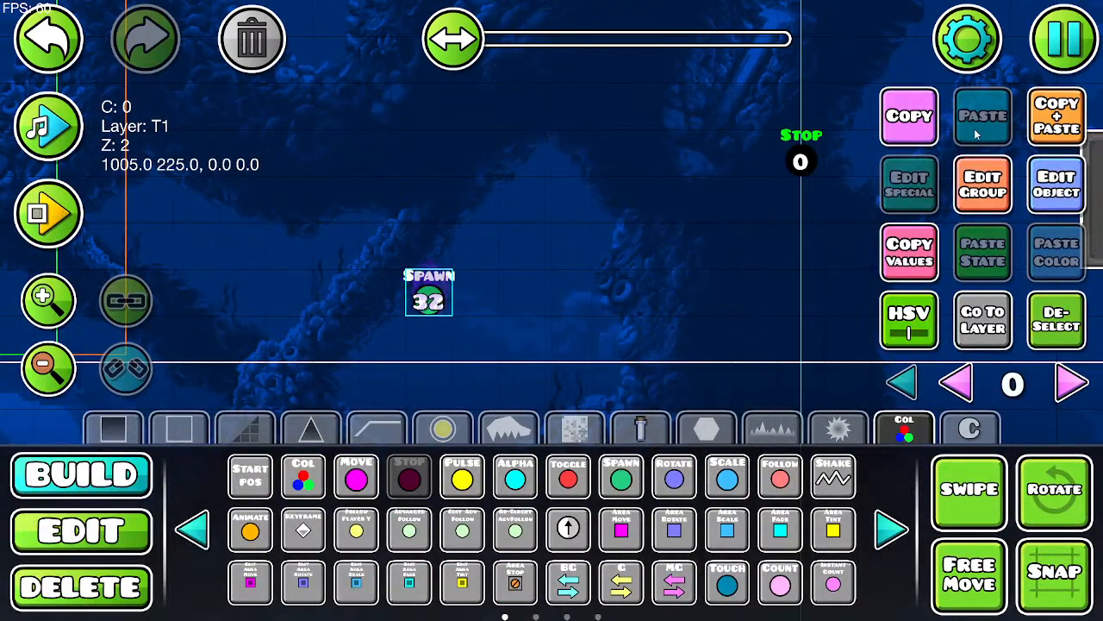
left_click(1057, 183)
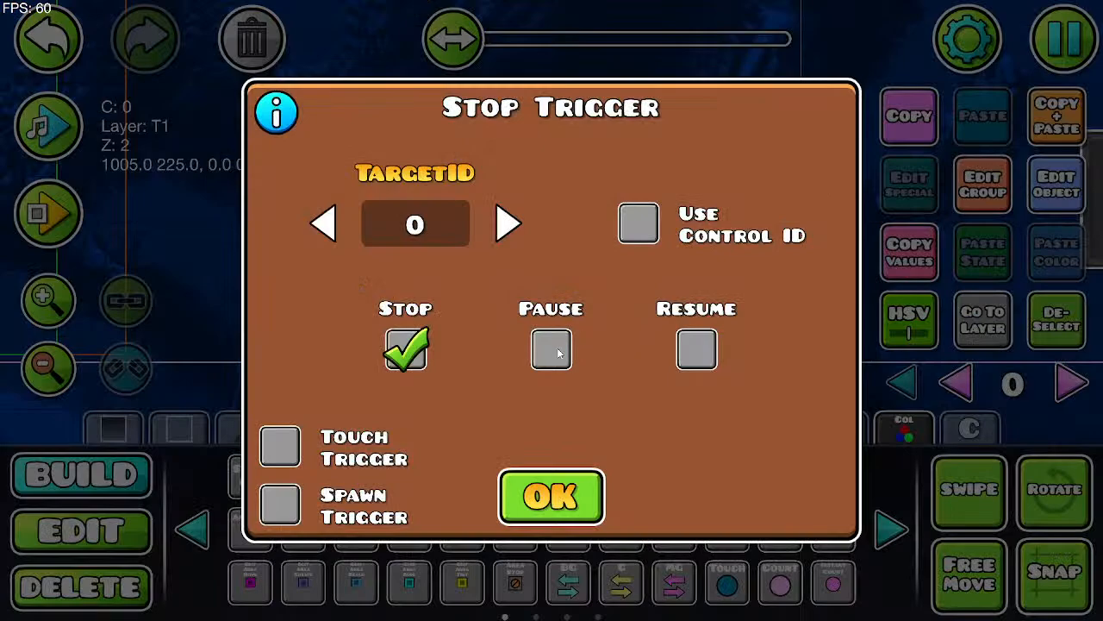
left_click(566, 492)
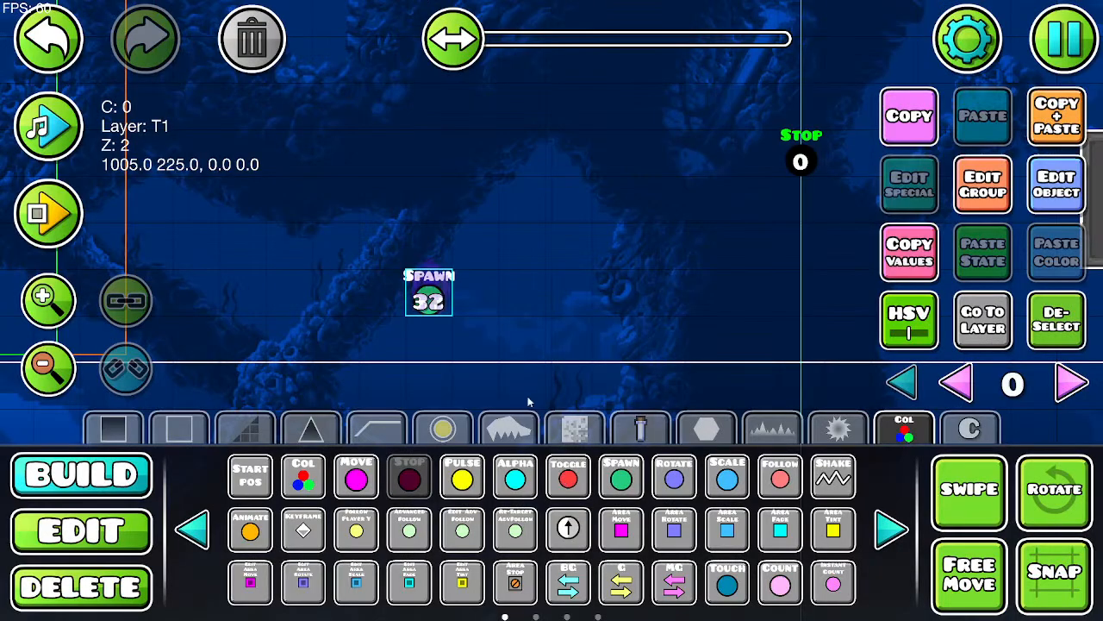
left_click(233, 43)
Step: Add the next free group ID, 36, to the wisp's Spawn 32 trigger
left_click(45, 379)
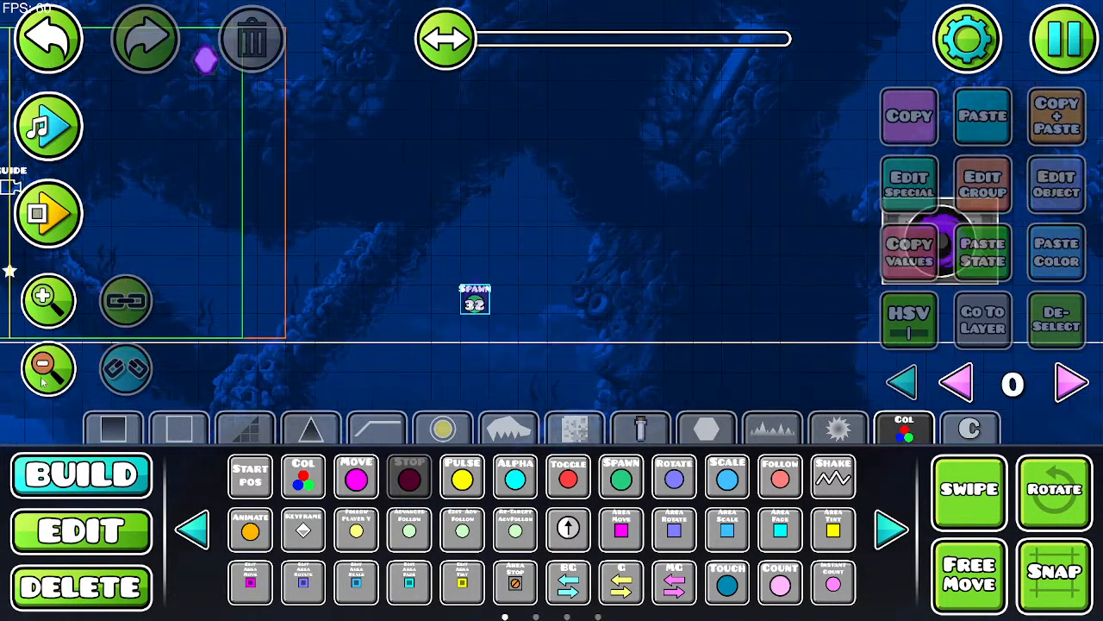
left_click(86, 517)
left_click(479, 302)
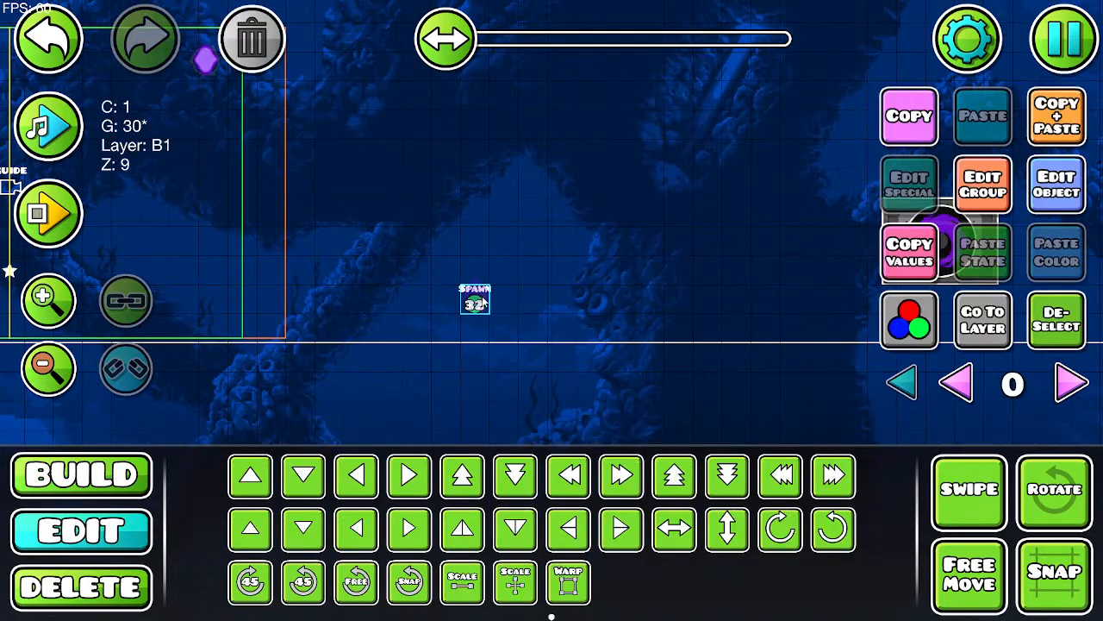
left_click(475, 312)
left_click(996, 200)
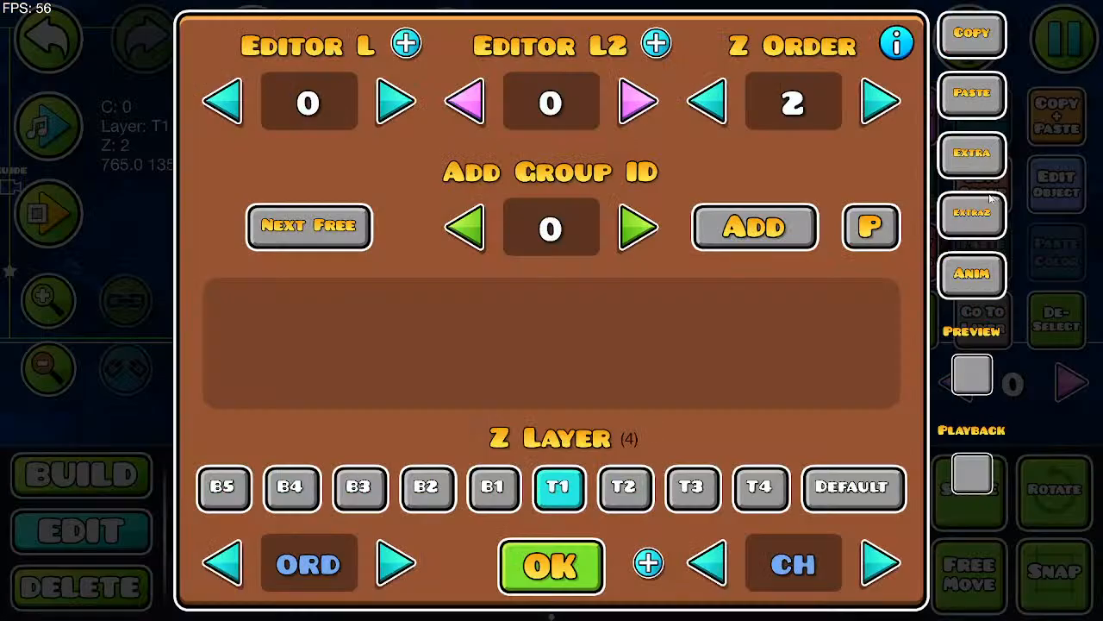
left_click(318, 231)
left_click(755, 227)
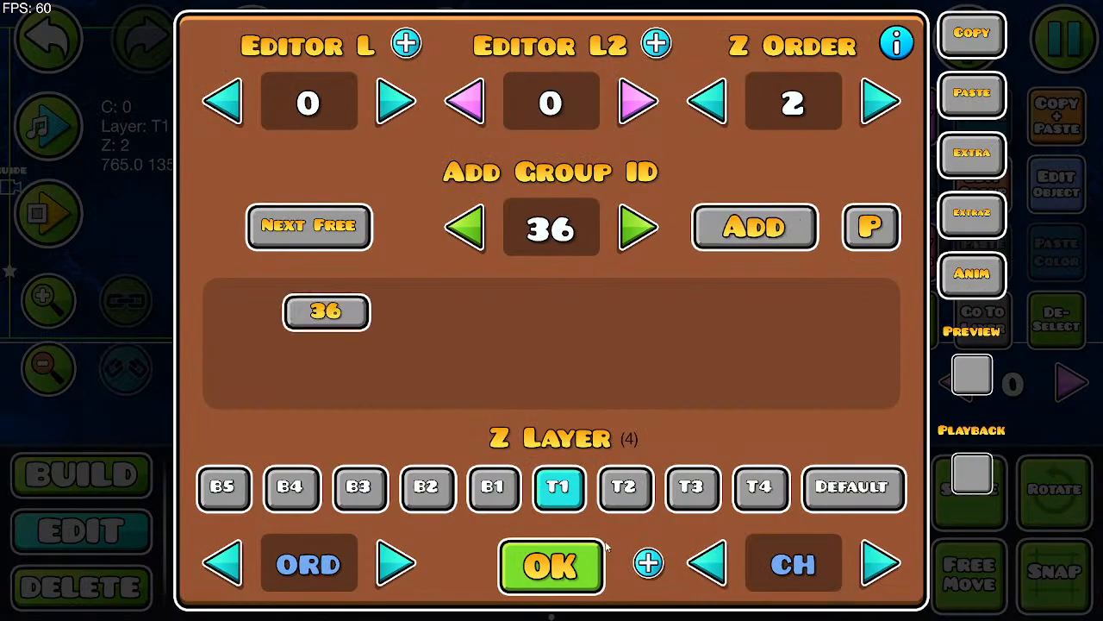
left_click(556, 586)
Step: Add group ID 36 to the Spawn 32 trigger under the Wisp Pickup label and deselect it
left_click_drag(465, 222, 821, 193)
left_click_drag(569, 261, 875, 302)
left_click_drag(496, 304, 736, 387)
left_click_drag(362, 104, 782, 193)
left_click_drag(599, 260, 776, 111)
left_click(59, 295)
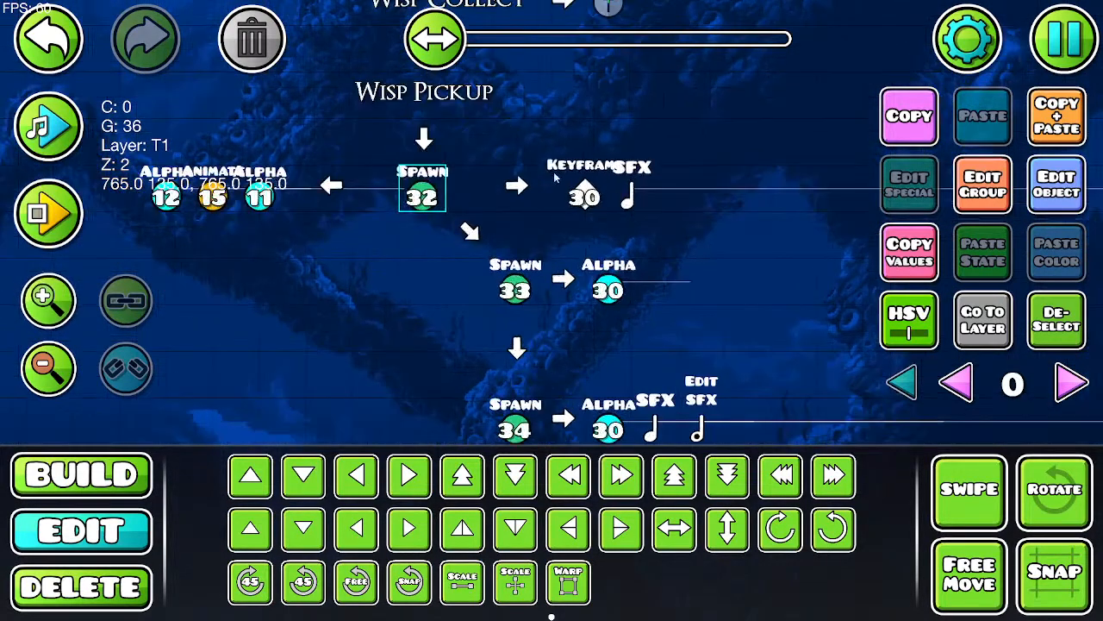
left_click(429, 205)
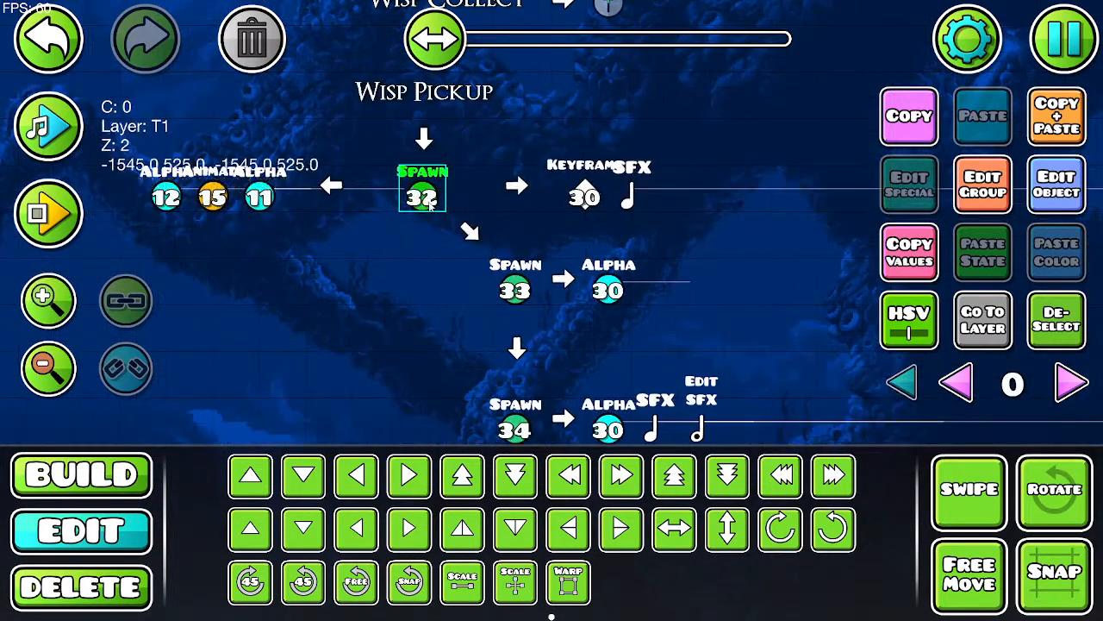
left_click(1004, 192)
left_click(753, 244)
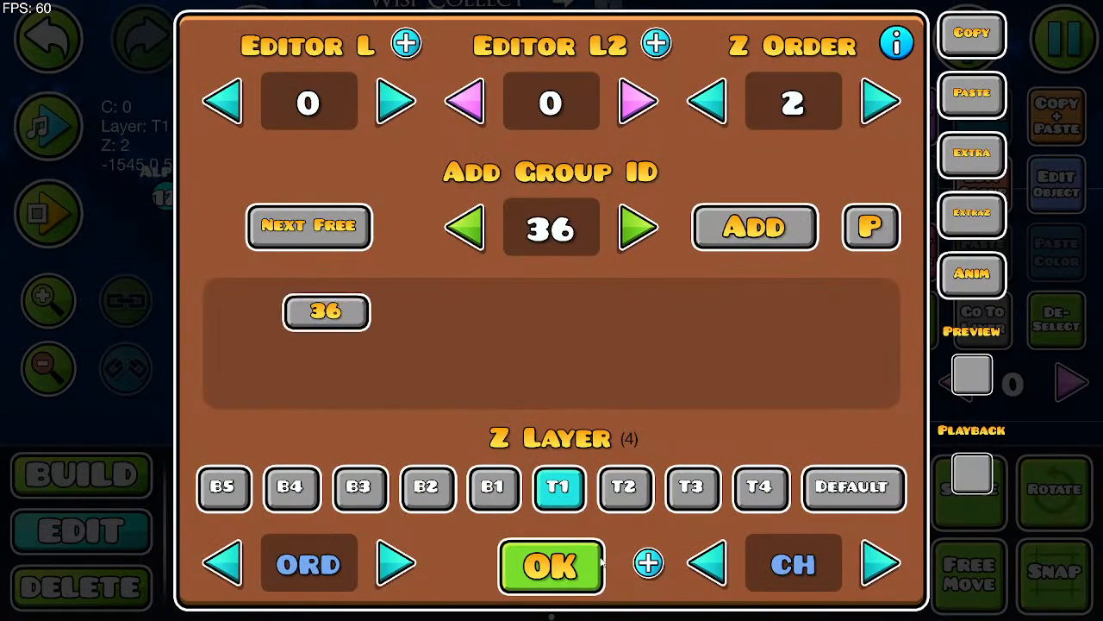
left_click(600, 564)
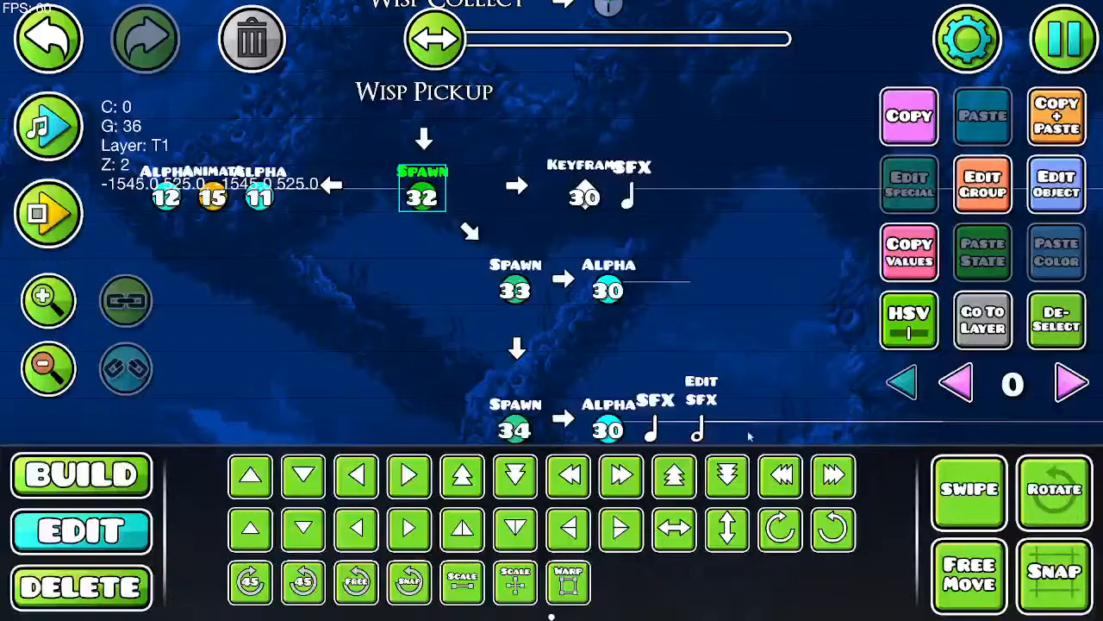
left_click(1062, 351)
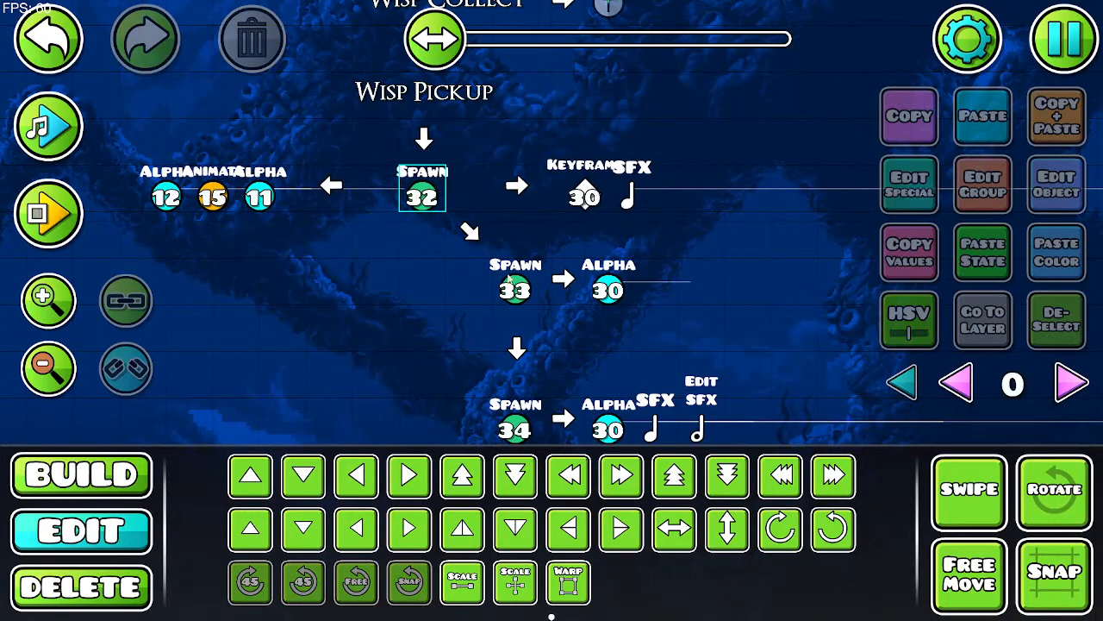
Step: Inspect the settings of the Spawn 32 and Spawn 33 triggers in the Wisp Pickup layout
left_click_drag(732, 274, 642, 237)
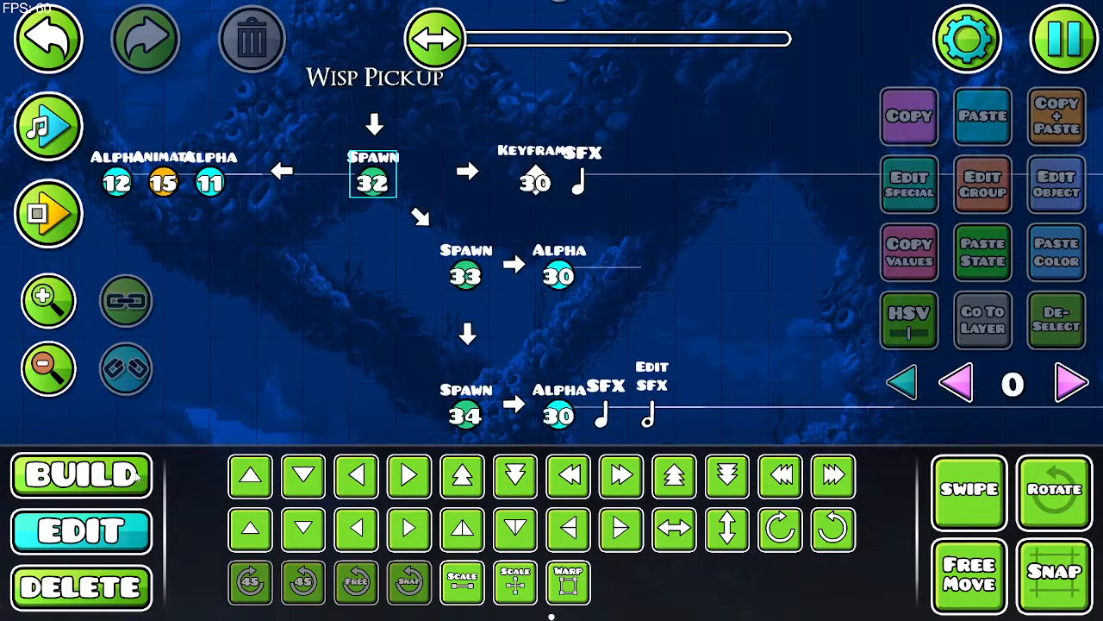
left_click(386, 177)
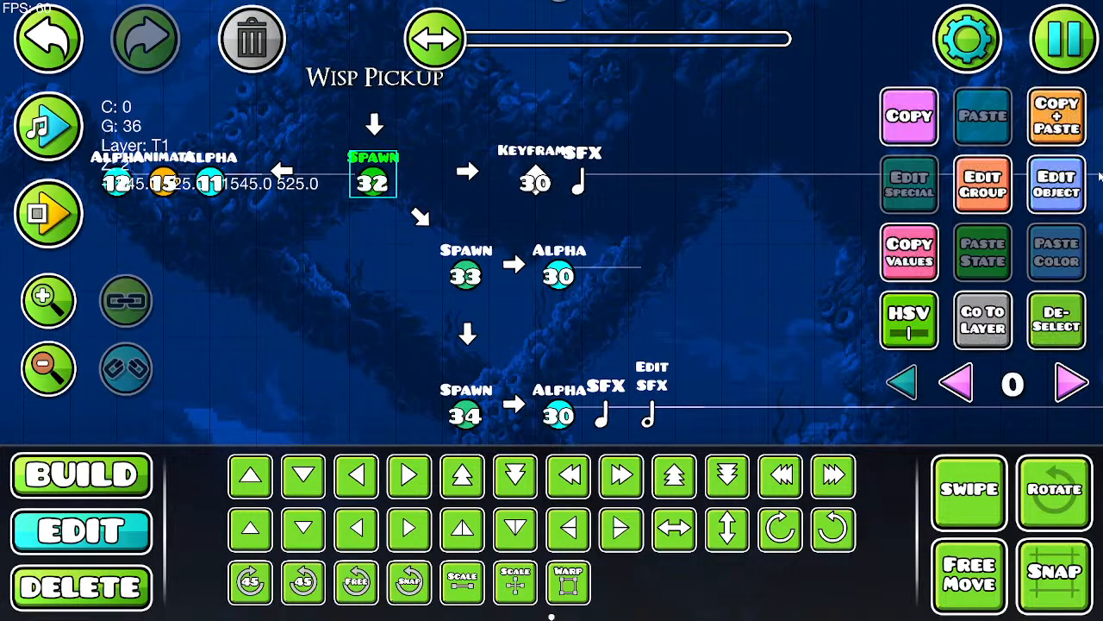
left_click(1078, 181)
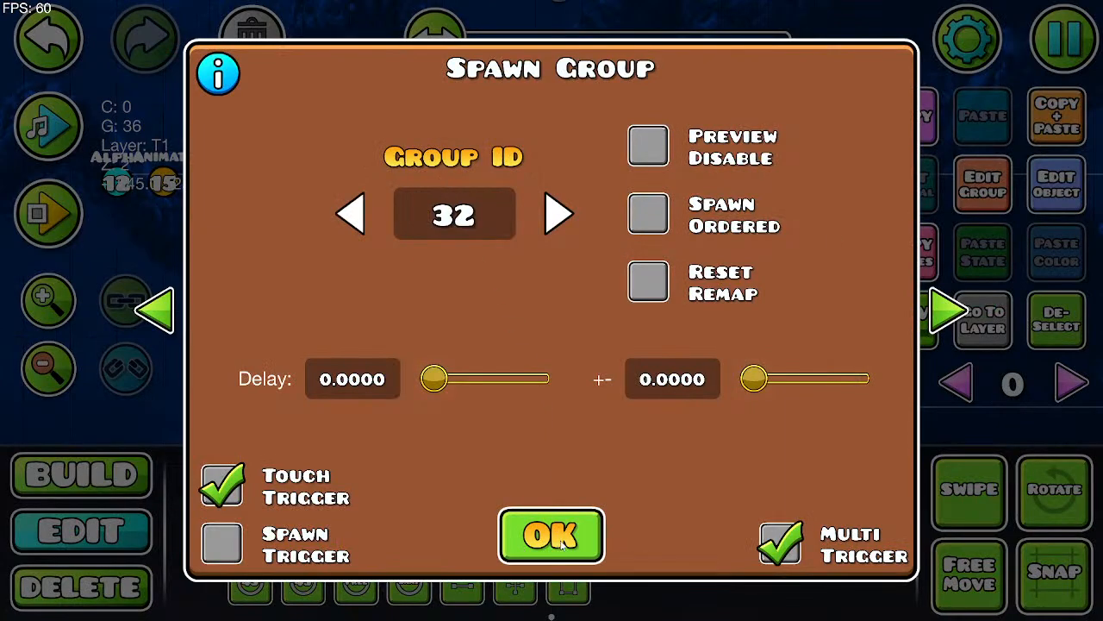
left_click(562, 545)
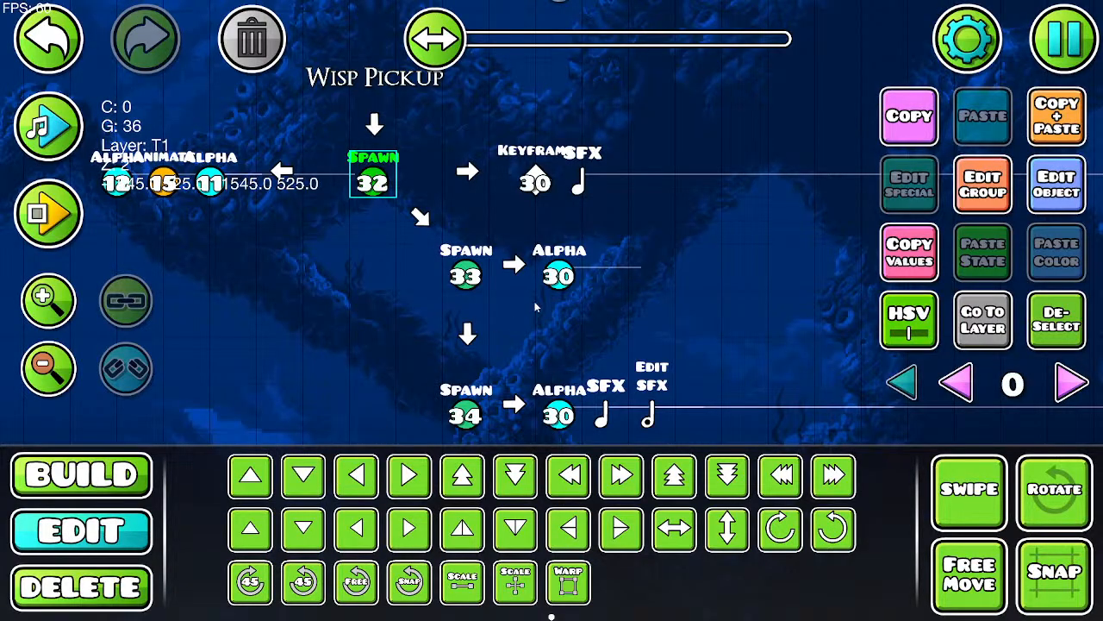
left_click(479, 276)
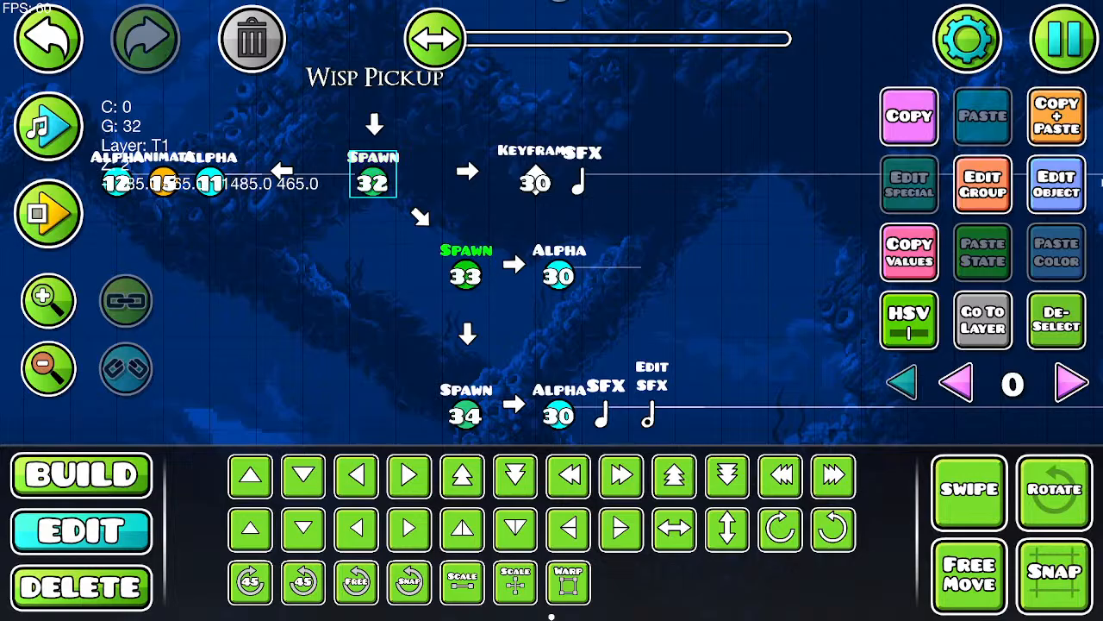
left_click(1072, 179)
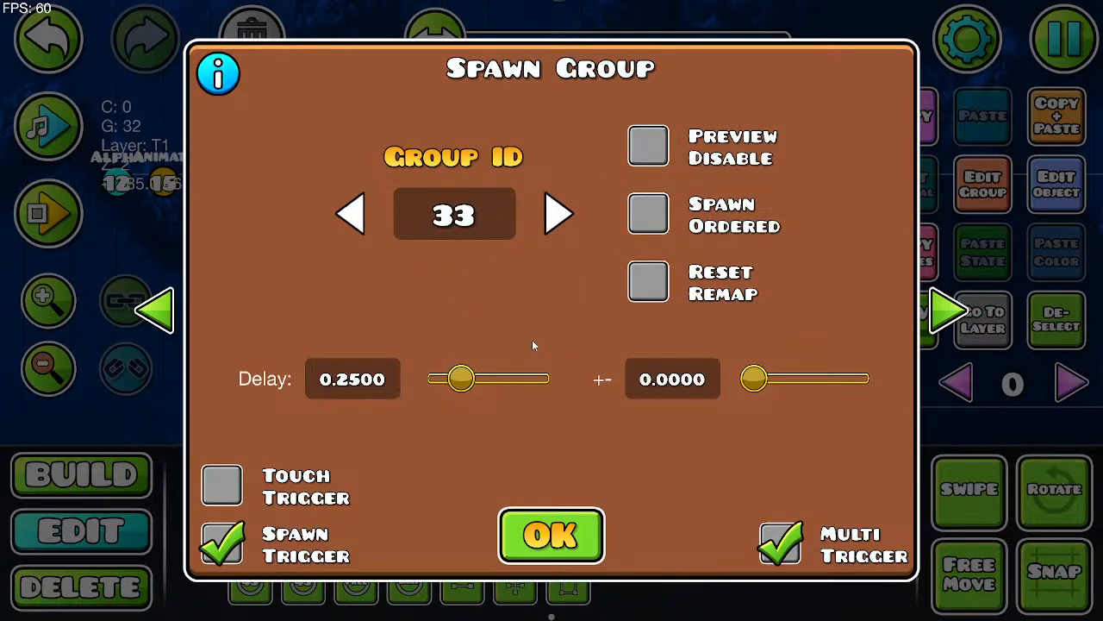
left_click(560, 556)
Step: Duplicate the arrow beside Spawn 33 and place the copy below and left of that trigger, rotated to point diagonally down-left
left_click(82, 474)
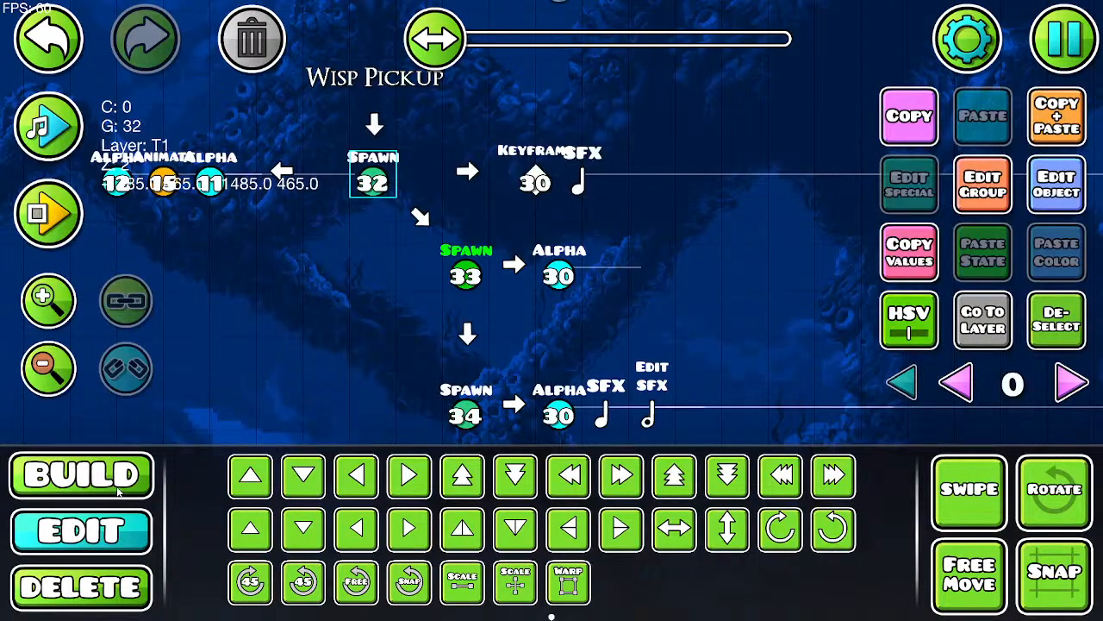
left_click(134, 530)
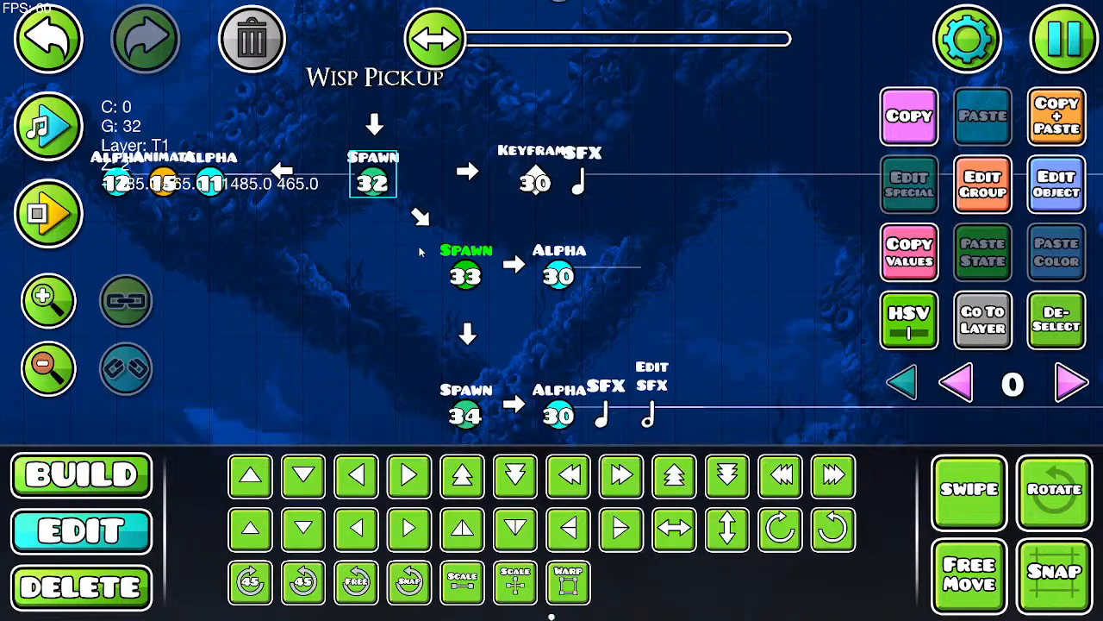
left_click(517, 265)
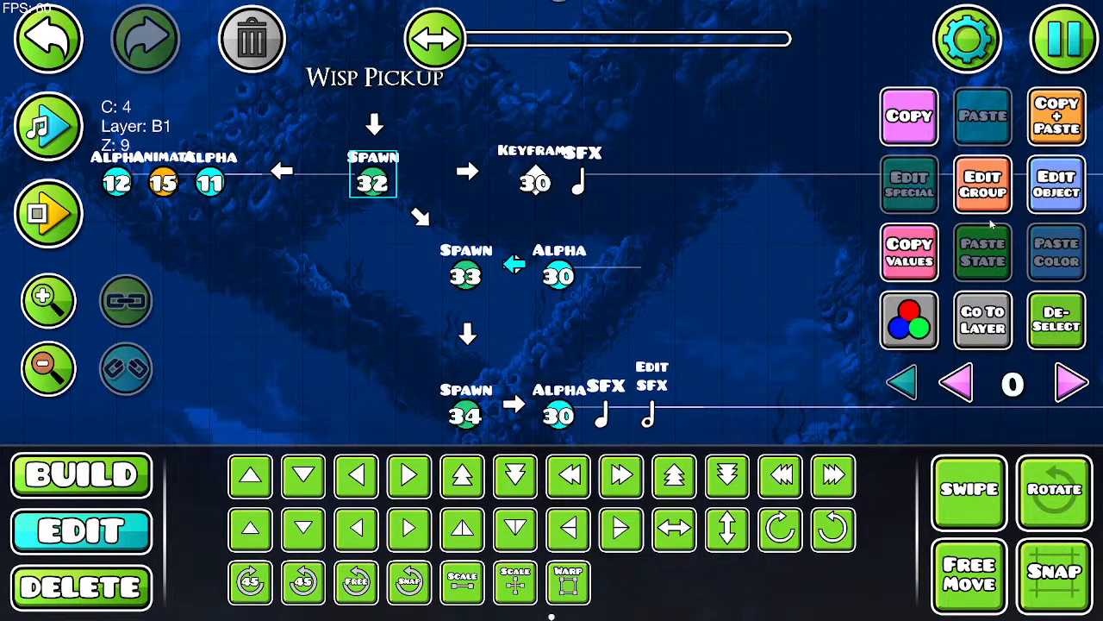
key("a")
key("a")
key("s")
key("d")
left_click(322, 583)
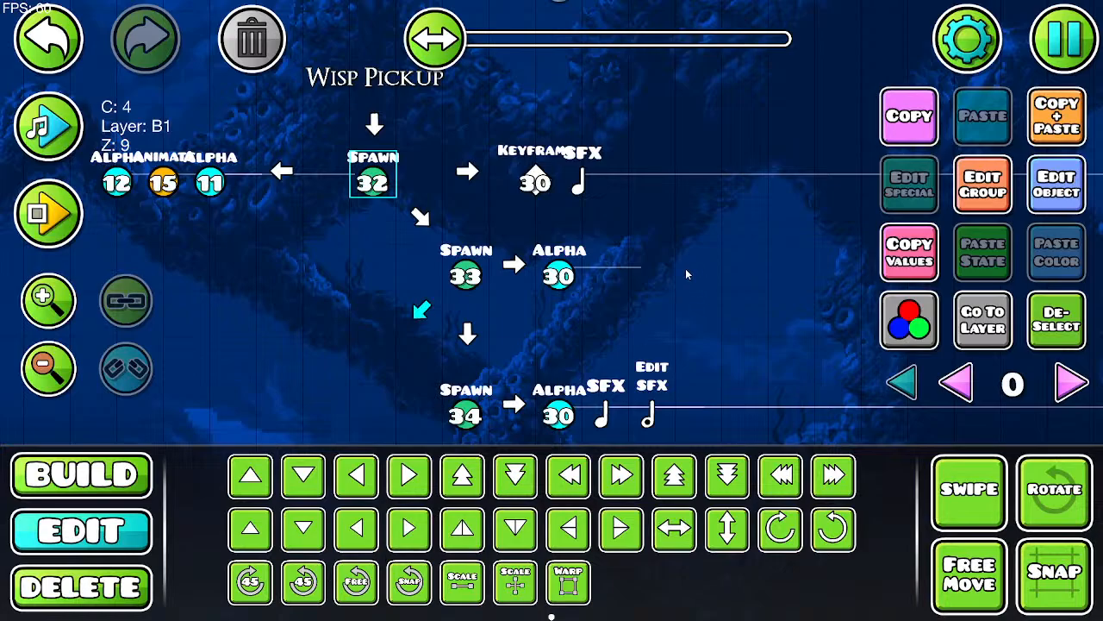
Step: Place a Stop trigger at the tip of the new diagonal arrow below Spawn 32, and return to edit mode
left_click_drag(690, 324, 780, 281)
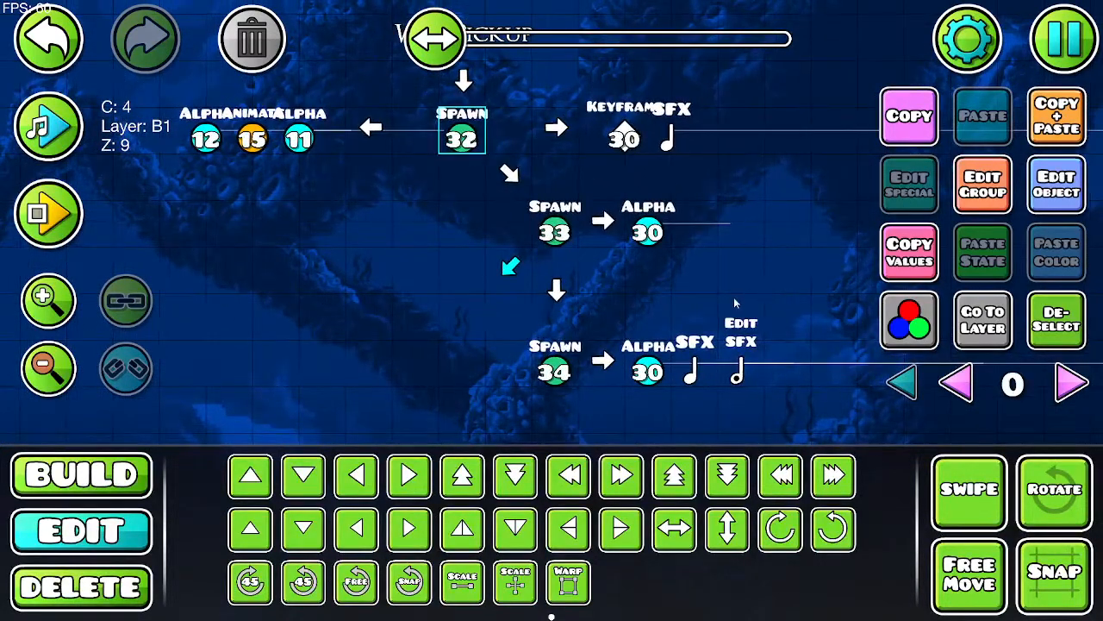
left_click(131, 476)
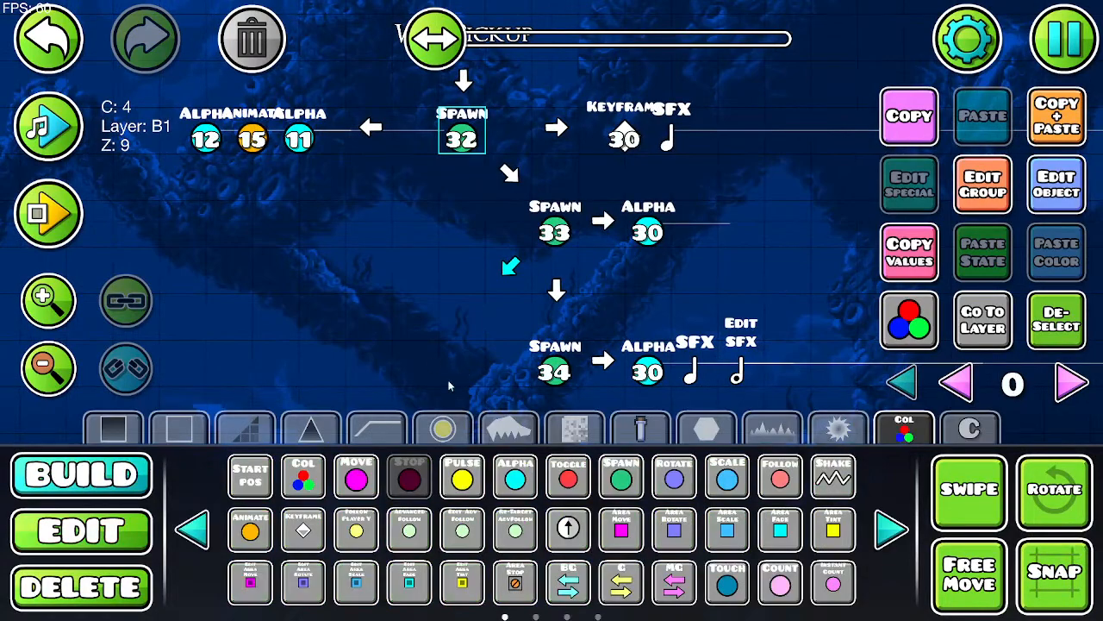
left_click(470, 281)
left_click(147, 530)
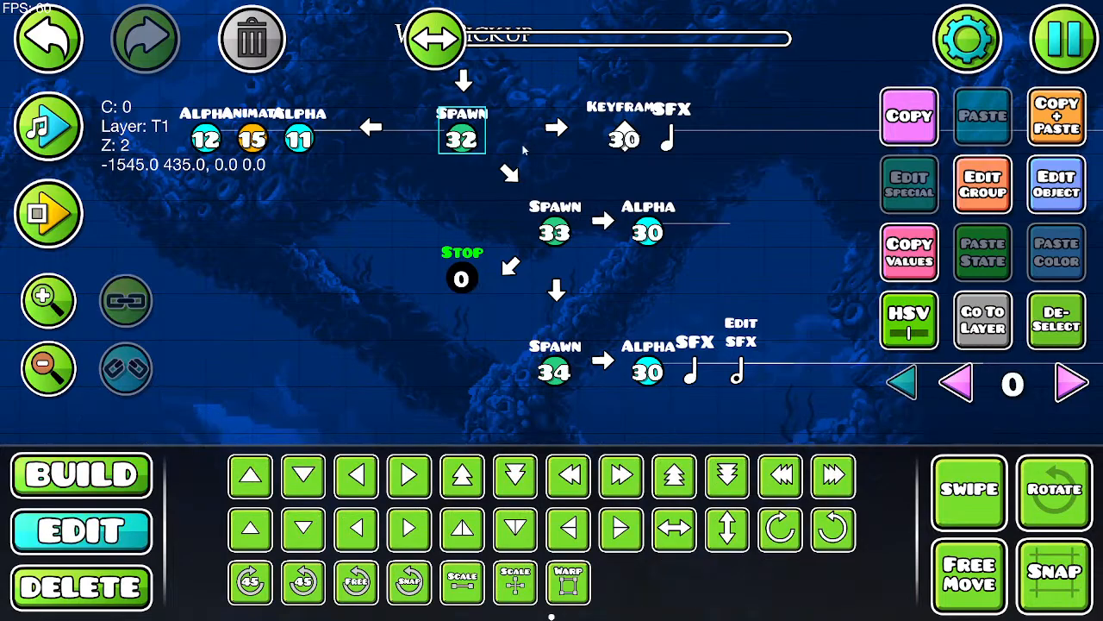
Step: Check the spawn settings and assigned group IDs of the Wisp Pickup's Spawn 32 trigger
left_click(473, 139)
left_click(1057, 191)
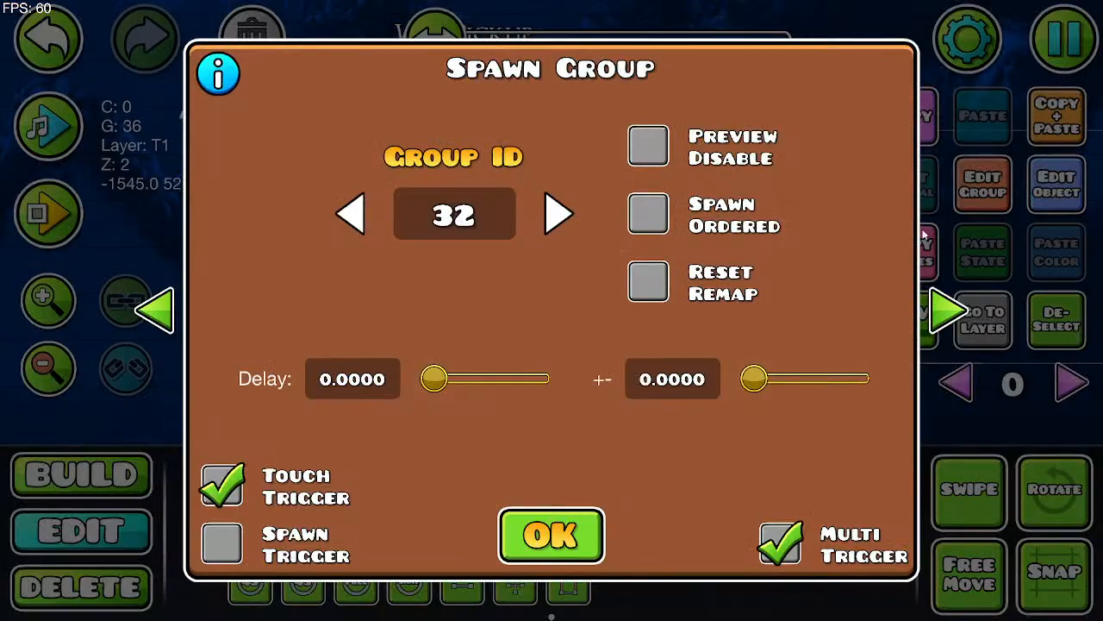
left_click(585, 556)
left_click(983, 183)
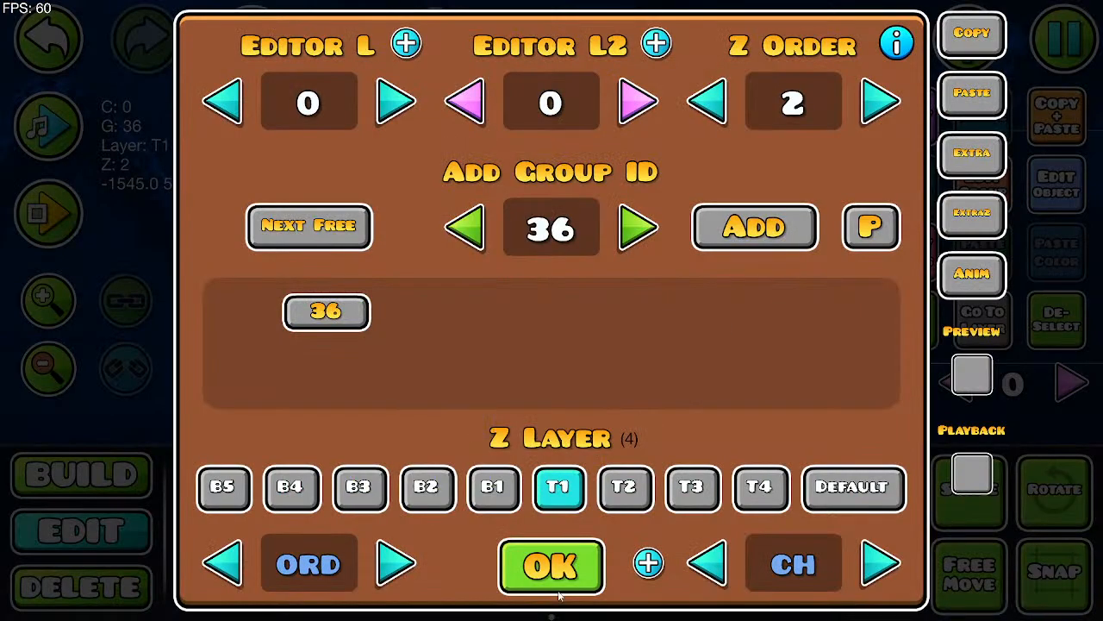
left_click(551, 565)
Step: Set the new Stop trigger to Pause with target ID 36, and enable Spawn Trigger and Multi Trigger
left_click(462, 279)
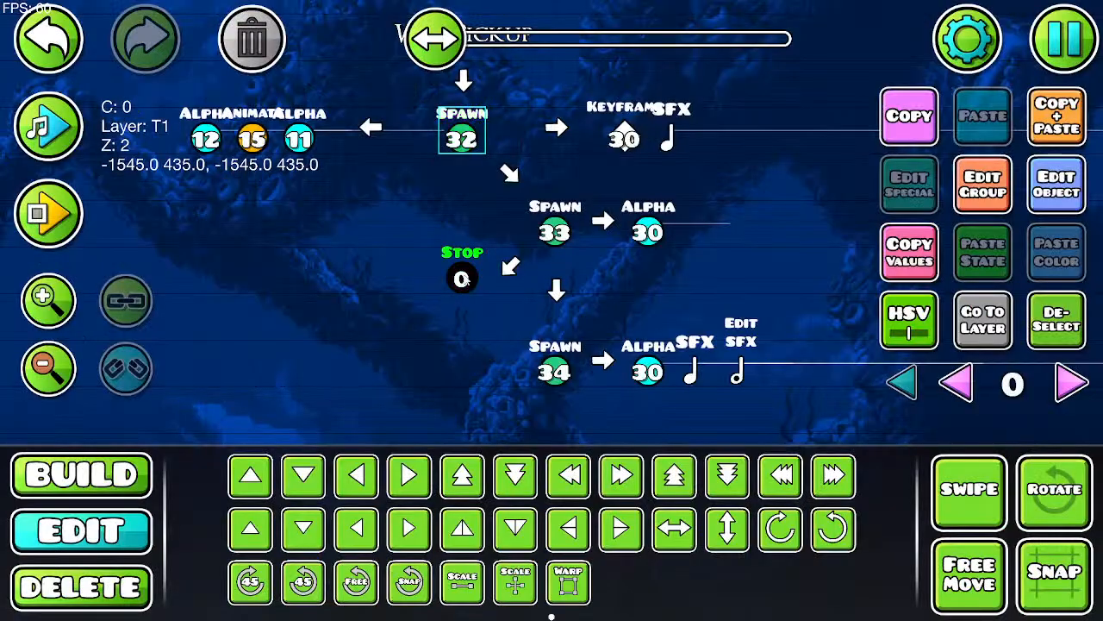
left_click(1079, 196)
left_click(552, 348)
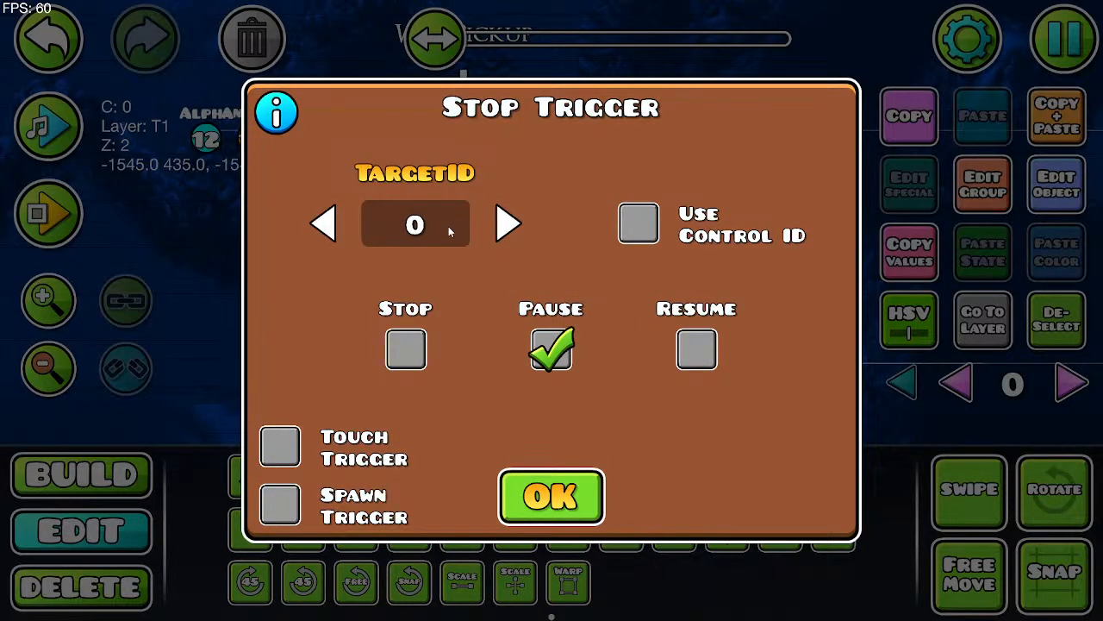
left_click(449, 226)
key("BackSpace")
type("38")
key("BackSpace")
type("6")
left_click(281, 503)
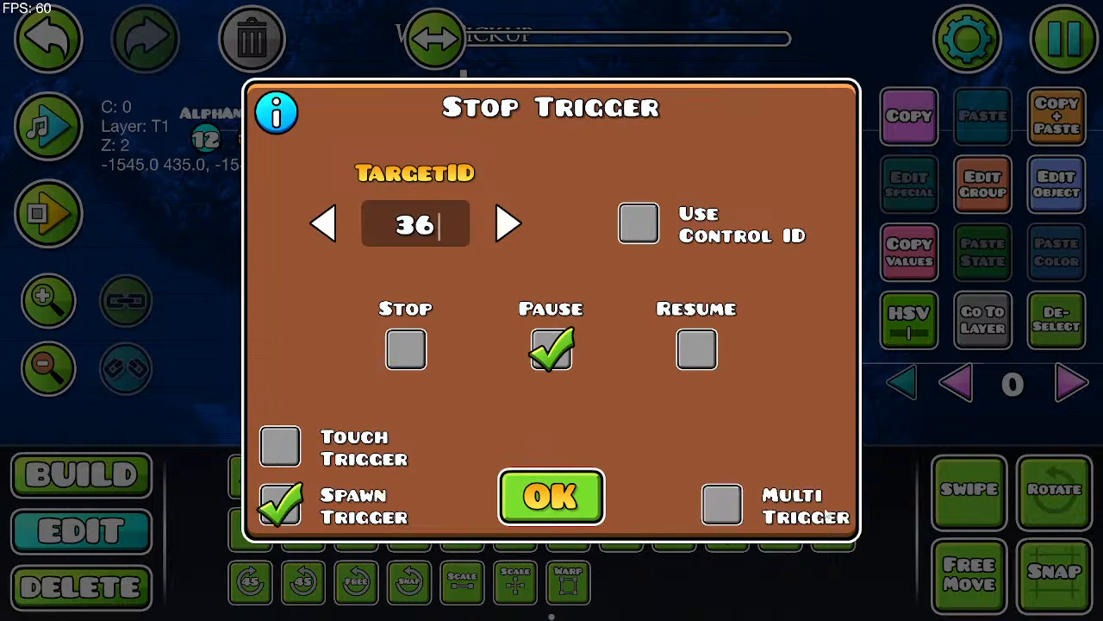
left_click(722, 504)
left_click(552, 497)
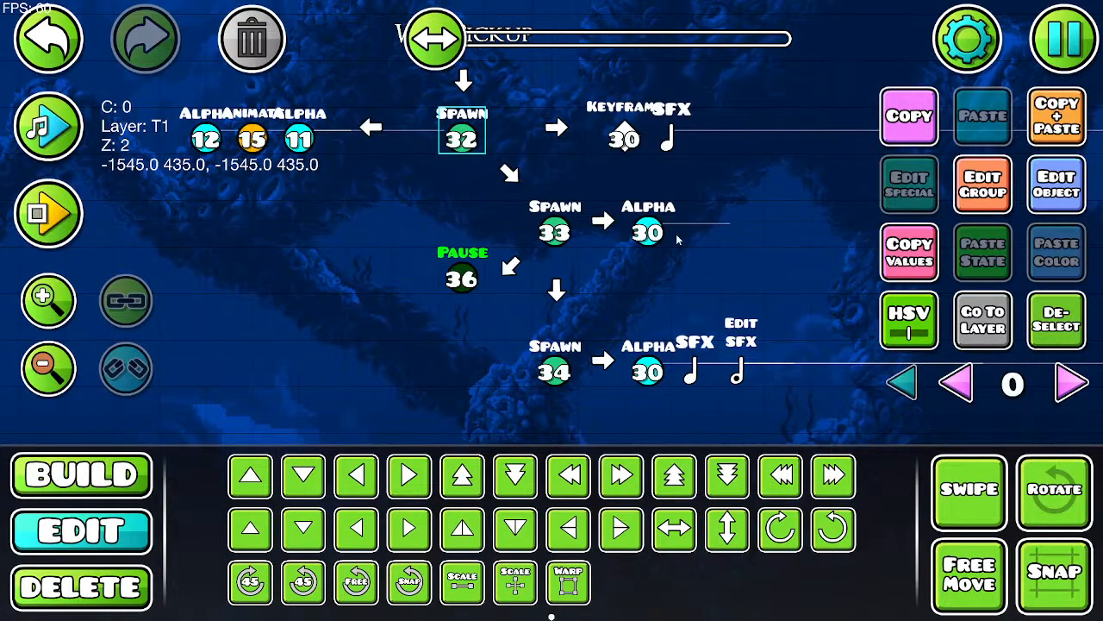
Step: Add group ID 33 to the Pause 36 trigger and deselect it
left_click(1003, 204)
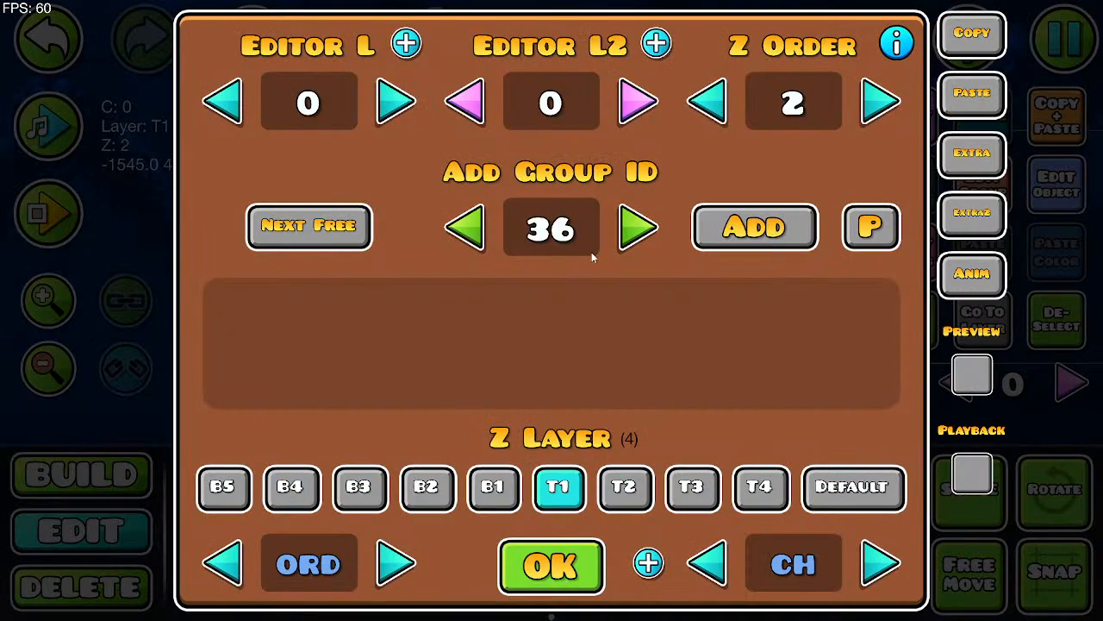
left_click(467, 229)
left_click(467, 230)
left_click(467, 229)
left_click(757, 241)
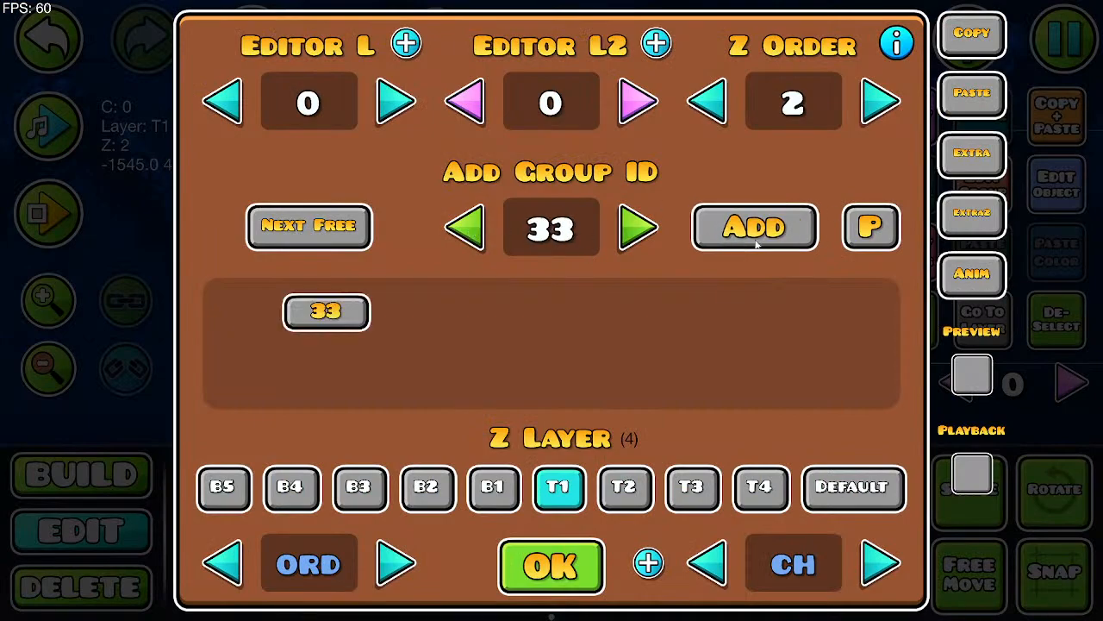
left_click(586, 583)
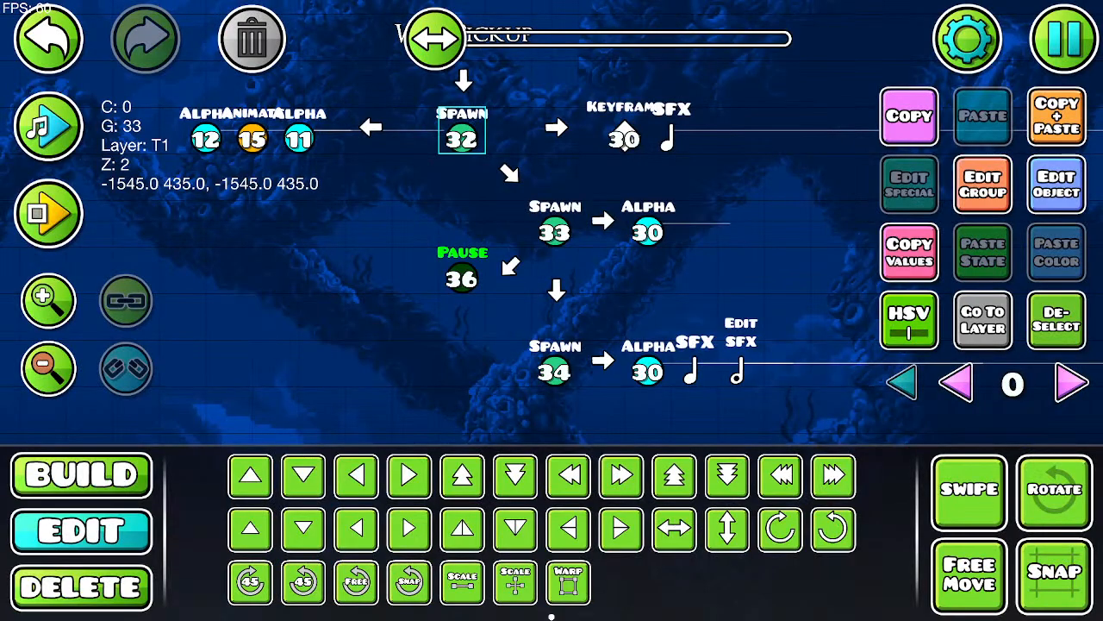
left_click(1081, 320)
left_click_drag(856, 315, 697, 254)
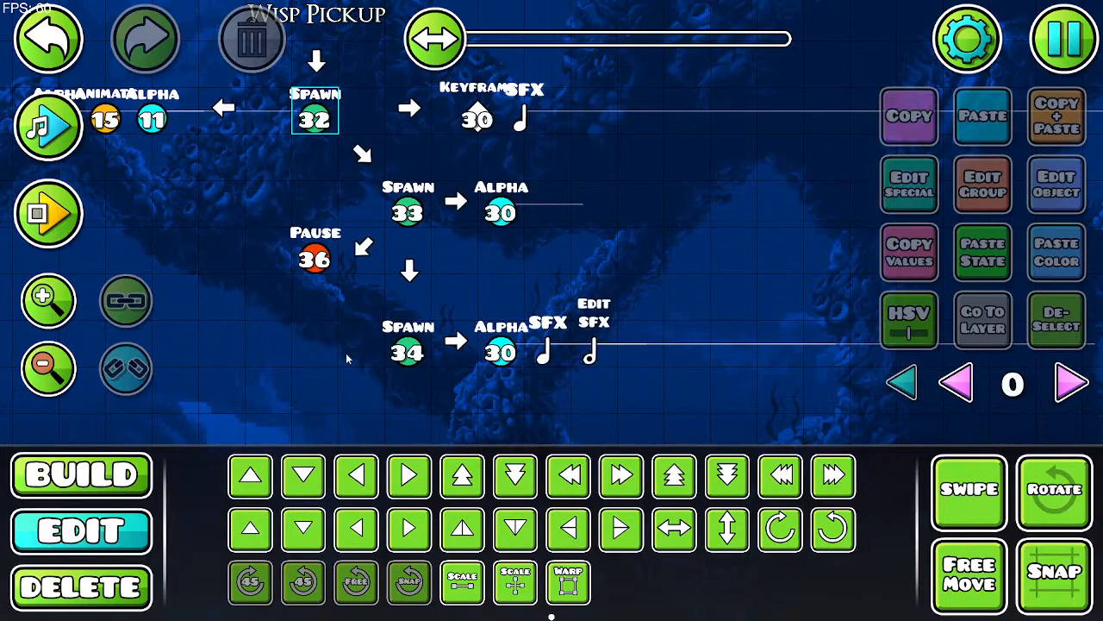
Step: Duplicate the downward arrow between Spawn 33 and Spawn 34 and place the copy below Spawn 34
left_click_drag(326, 388, 453, 274)
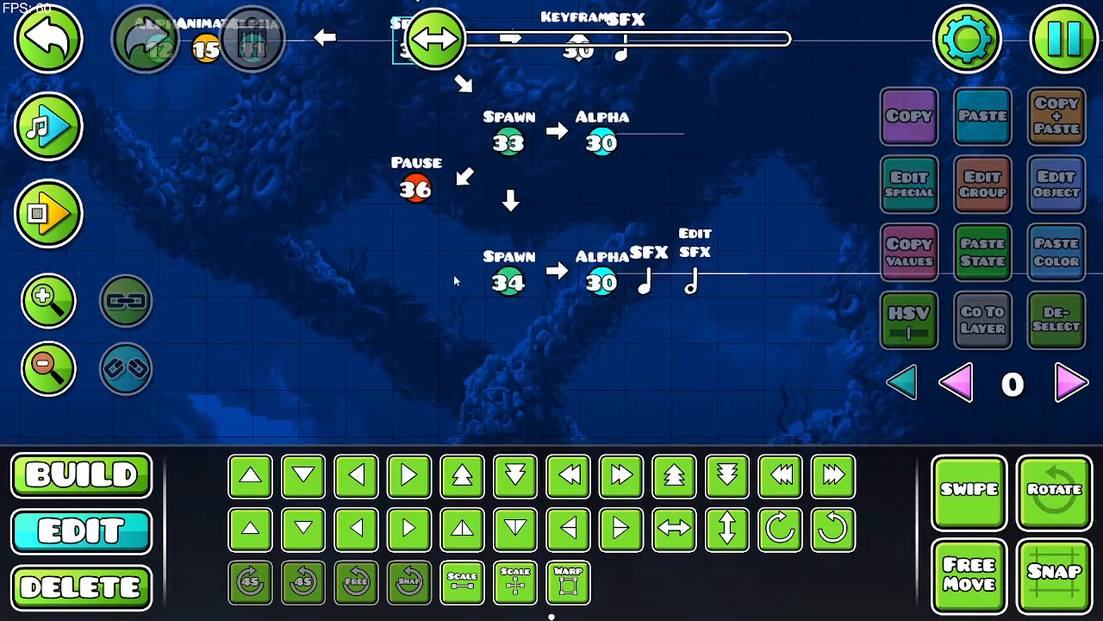
left_click(512, 201)
left_click(1078, 122)
key("s")
key("s")
key("s")
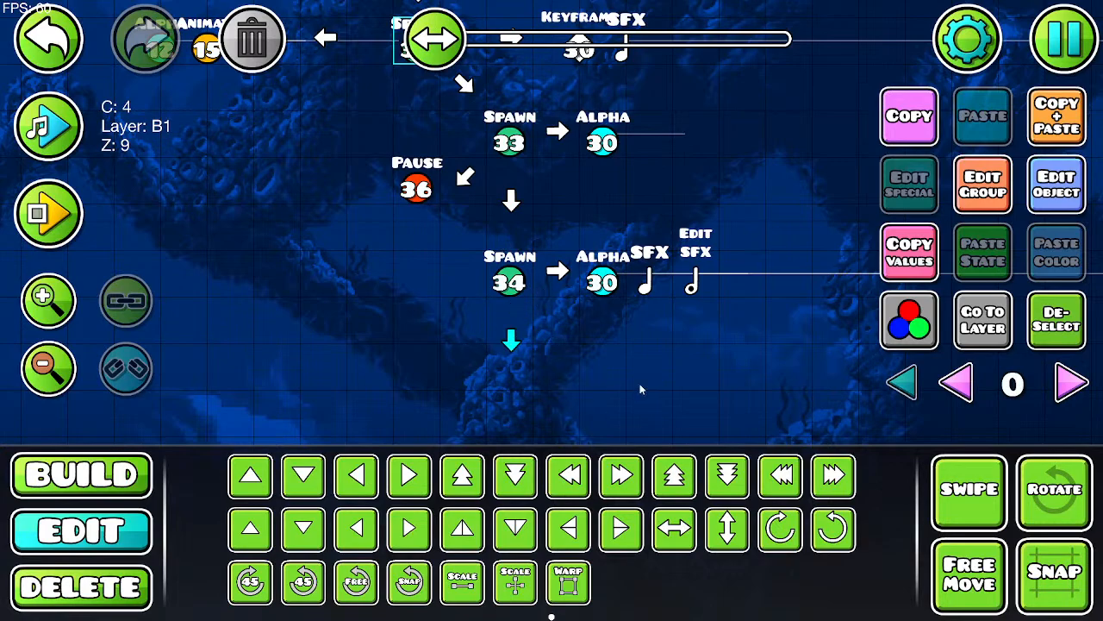
Step: Duplicate the Pause 36 trigger and place the copy under the new downward arrow below Spawn 34
left_click_drag(640, 390, 632, 347)
left_click(410, 146)
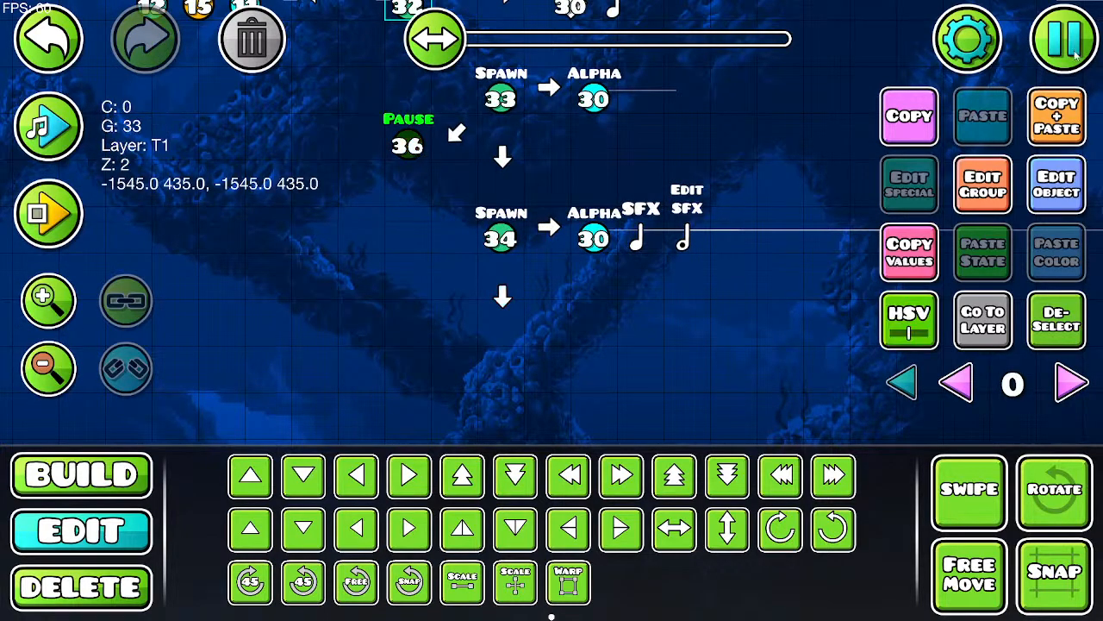
left_click(1071, 118)
key("s")
key("s")
key("s")
key("s")
key("s")
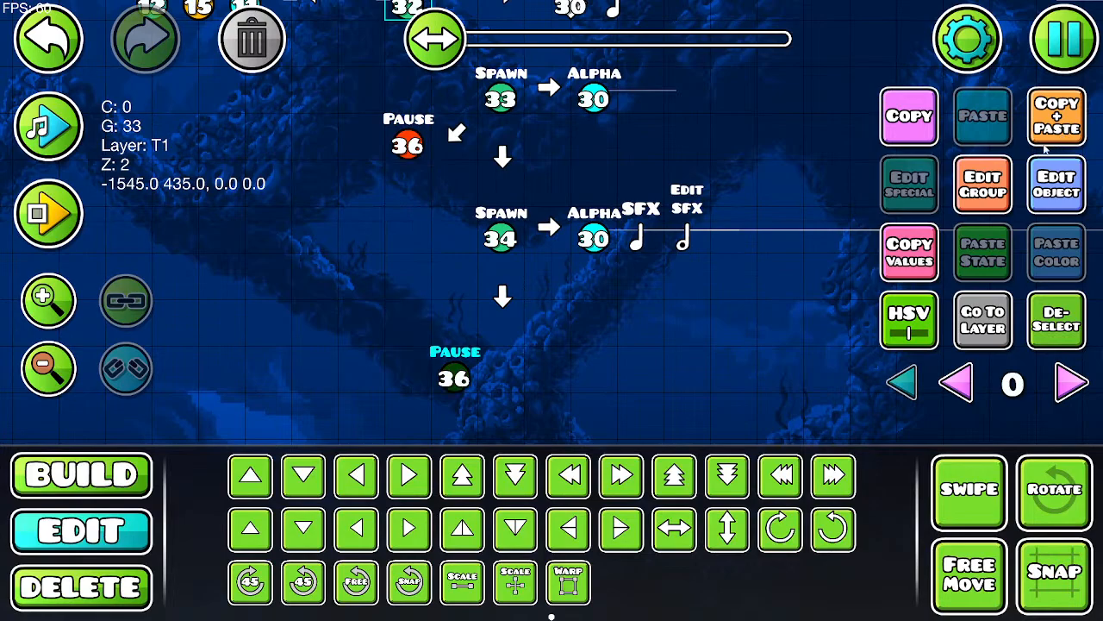
key("d")
Step: Replace group ID 33 with 34 on the copied Pause 36 trigger
left_click(983, 184)
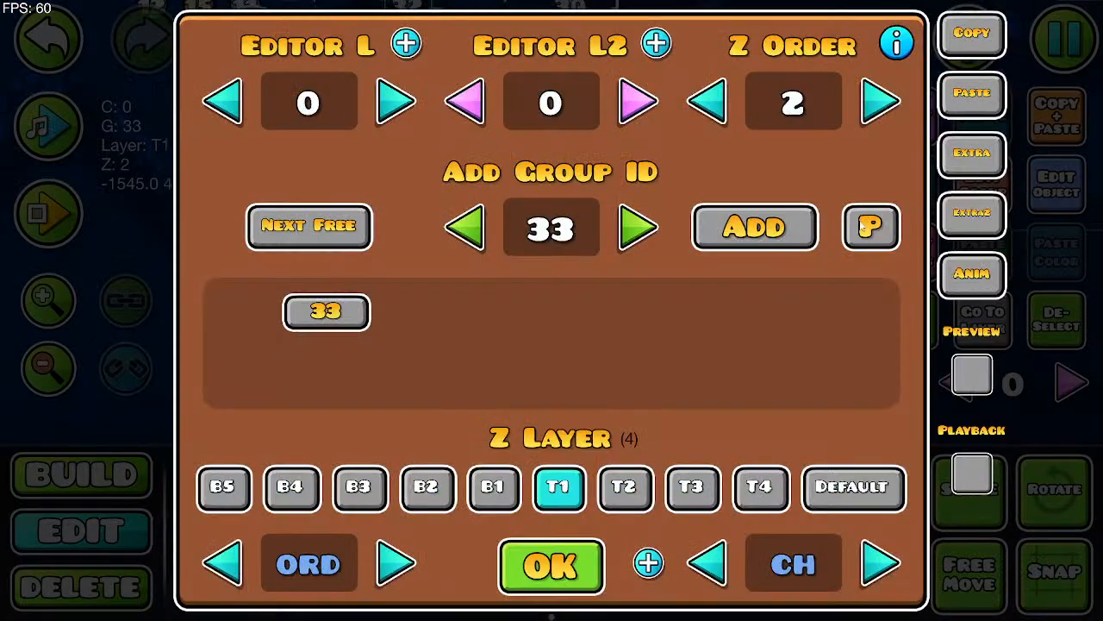
left_click(321, 328)
left_click(623, 237)
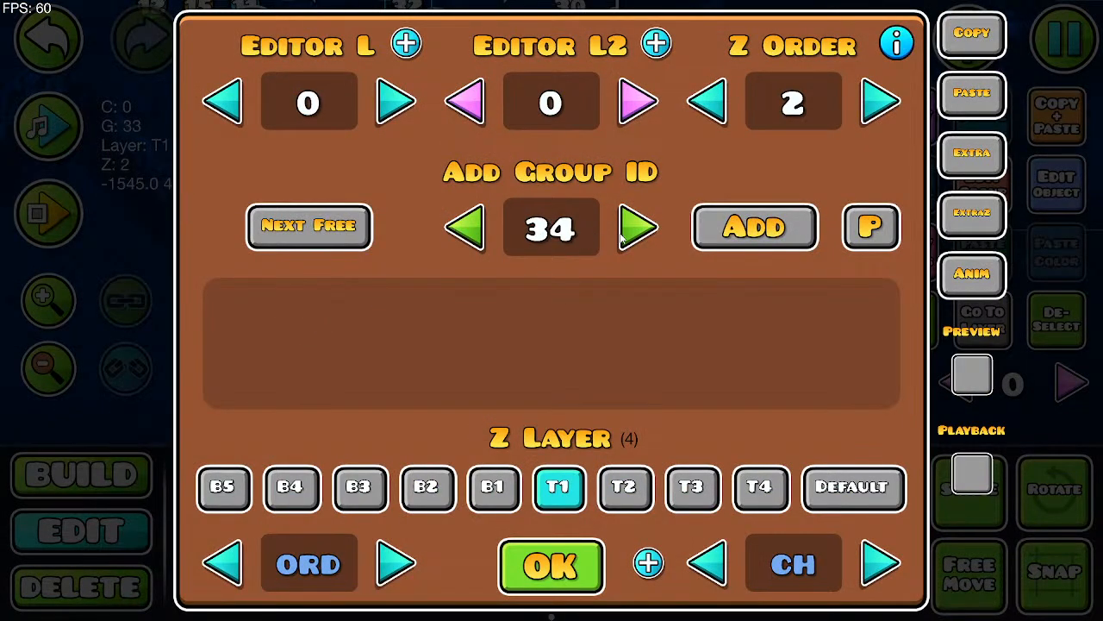
left_click(756, 226)
left_click(550, 589)
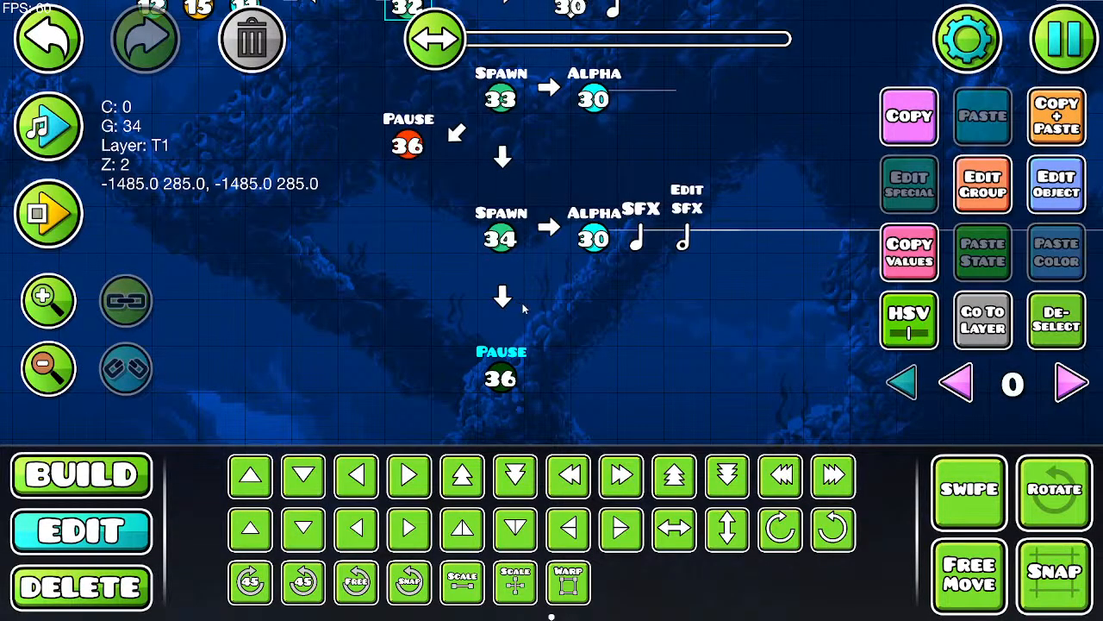
Step: Move the upper Pause 36 trigger one grid space down and adjust the diagonal arrow that leads to it
left_click_drag(631, 344, 645, 421)
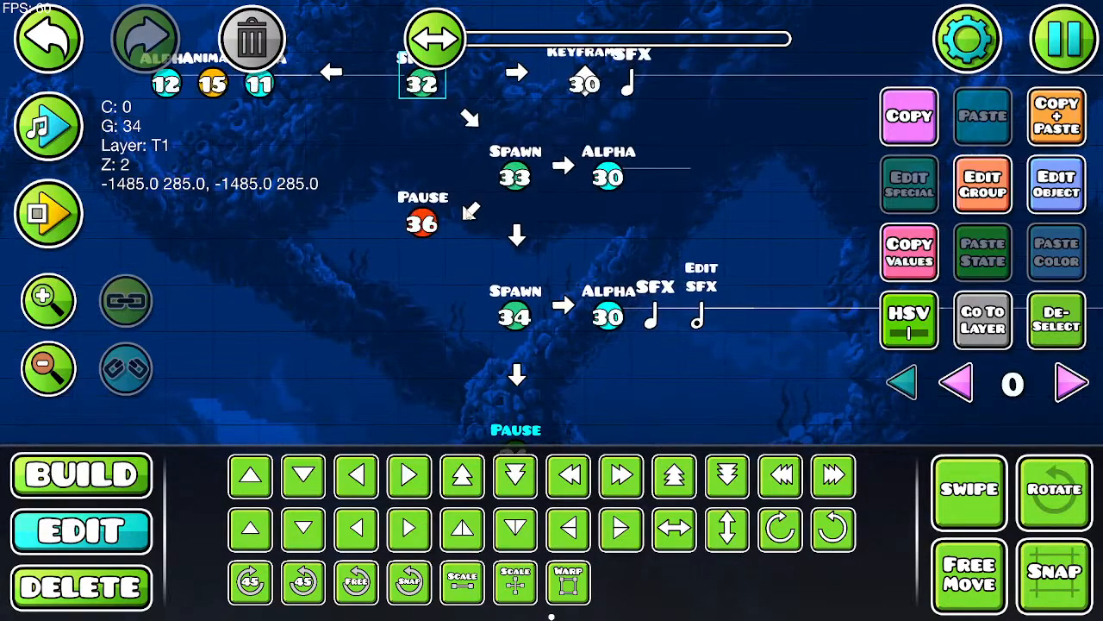
left_click(469, 212)
left_click(478, 529)
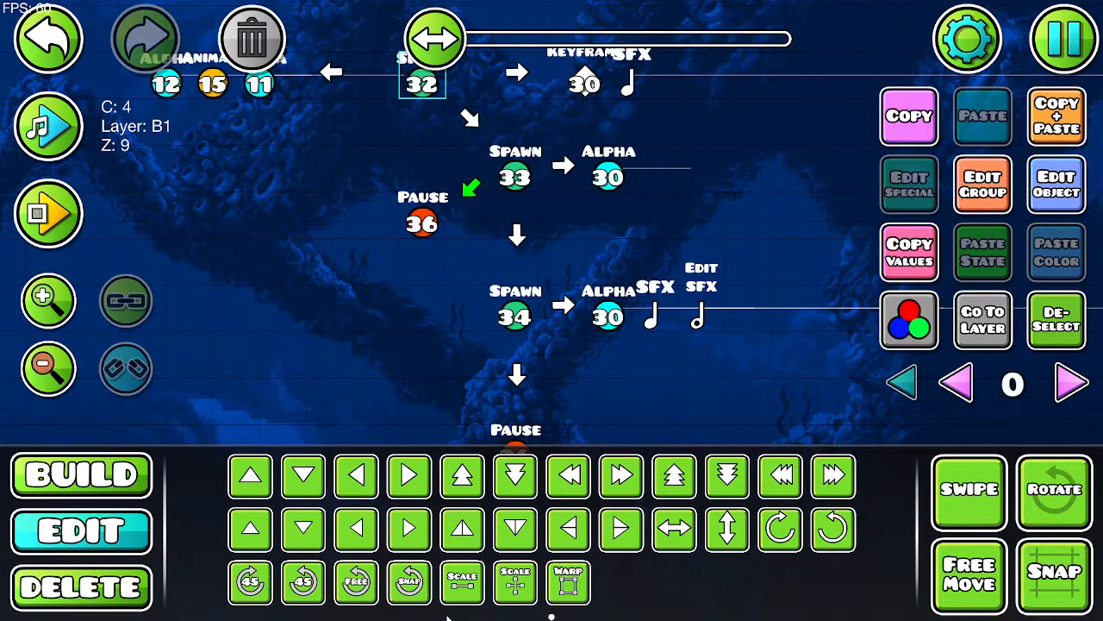
key("s")
left_click_drag(428, 224, 423, 270)
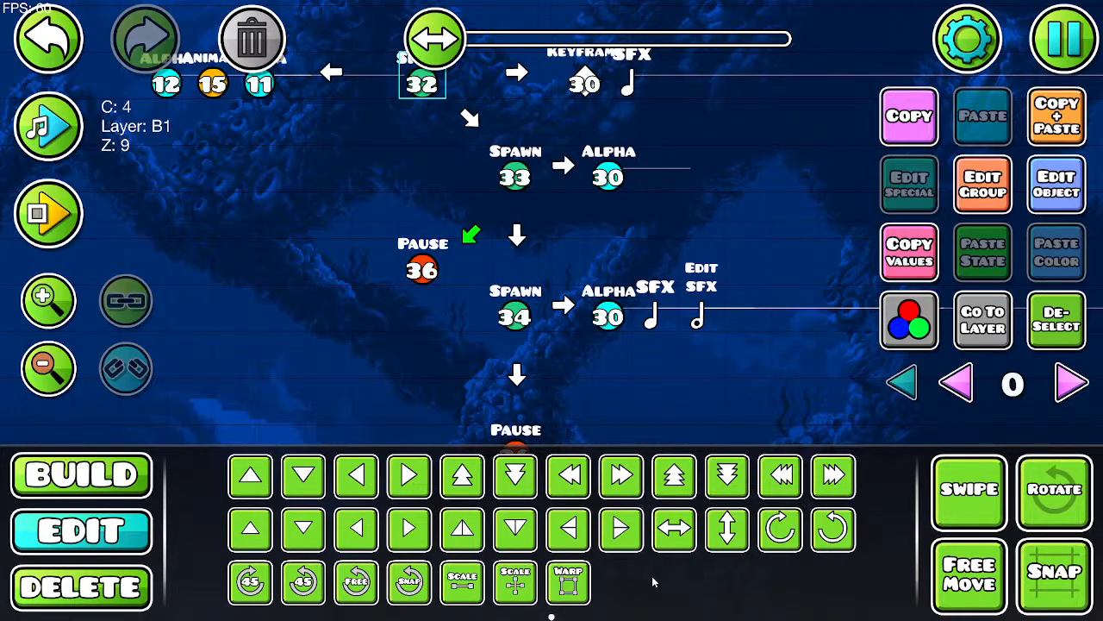
left_click(477, 534)
Step: Shift the arrow below Spawn 34 half a grid space up and the Pause 36 trigger under it one space up
left_click_drag(531, 383, 488, 264)
left_click(475, 256)
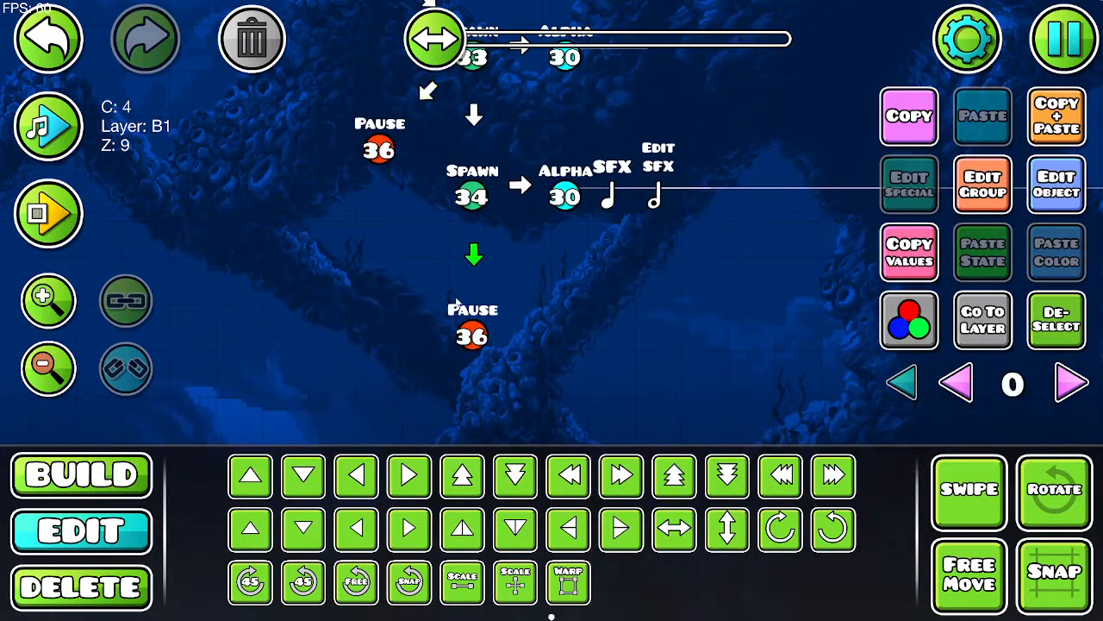
left_click(460, 540)
left_click_drag(477, 343, 492, 269)
Step: Set the Stop trigger below Spawn 34 to Resume and deselect it
left_click(1069, 195)
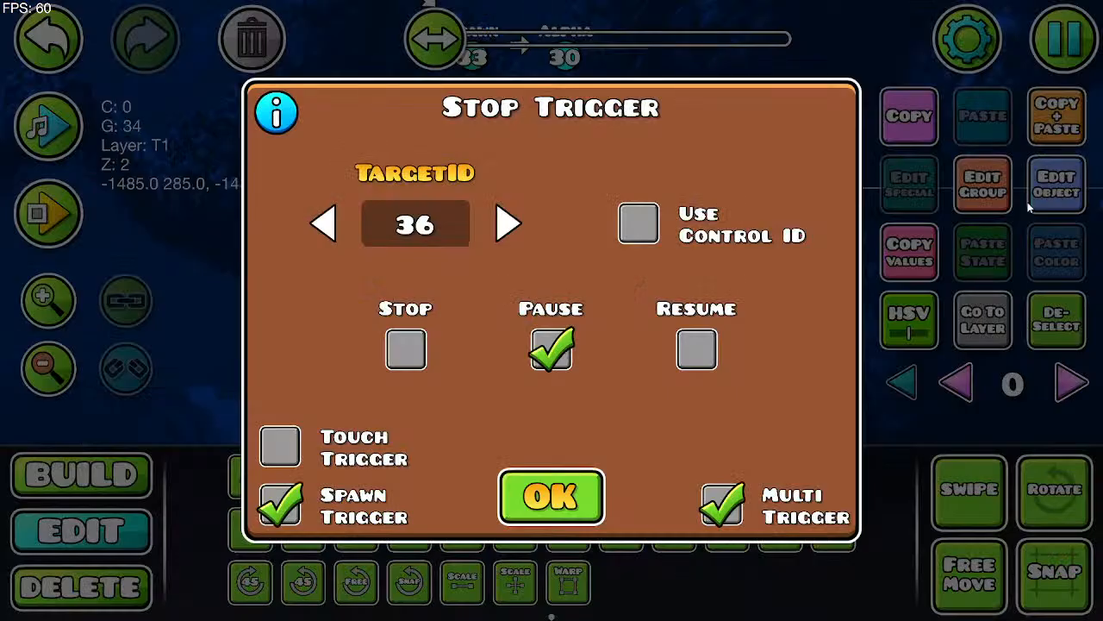
left_click(703, 355)
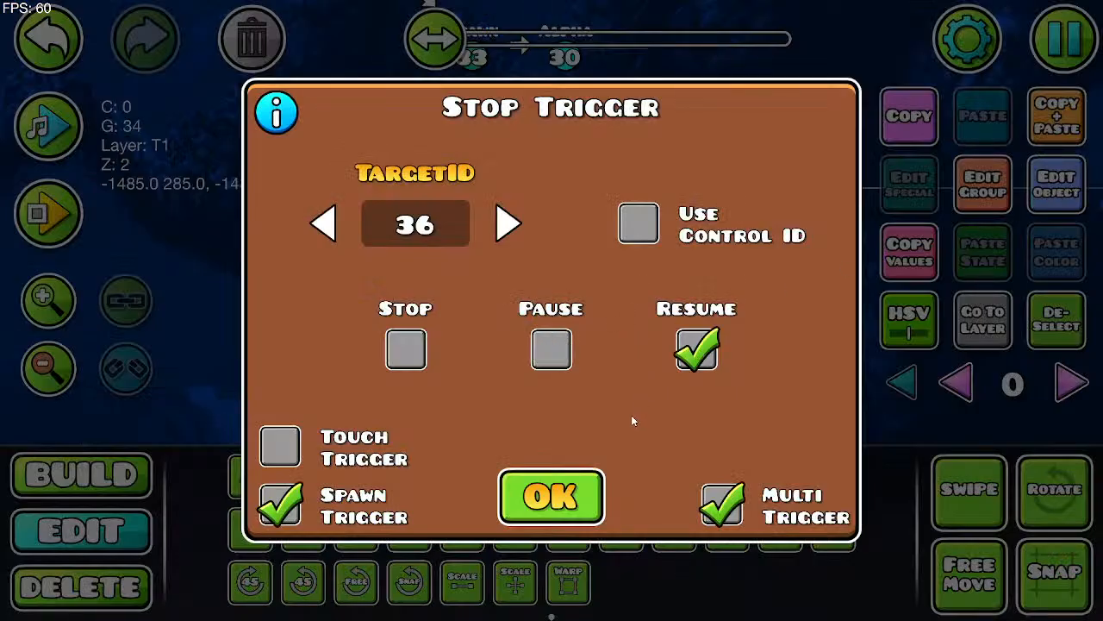
left_click(576, 509)
left_click(1065, 334)
Step: Duplicate the diagonal arrow, rotate it to point up above Pause 36, and add a second upward arrow above it
left_click_drag(709, 376, 748, 516)
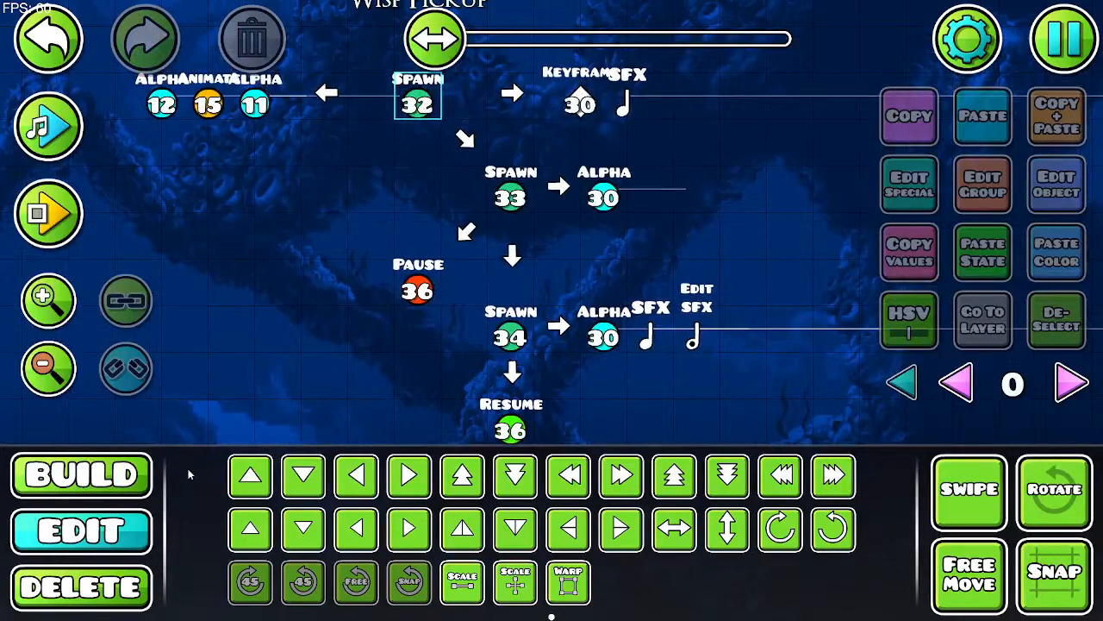
left_click(133, 475)
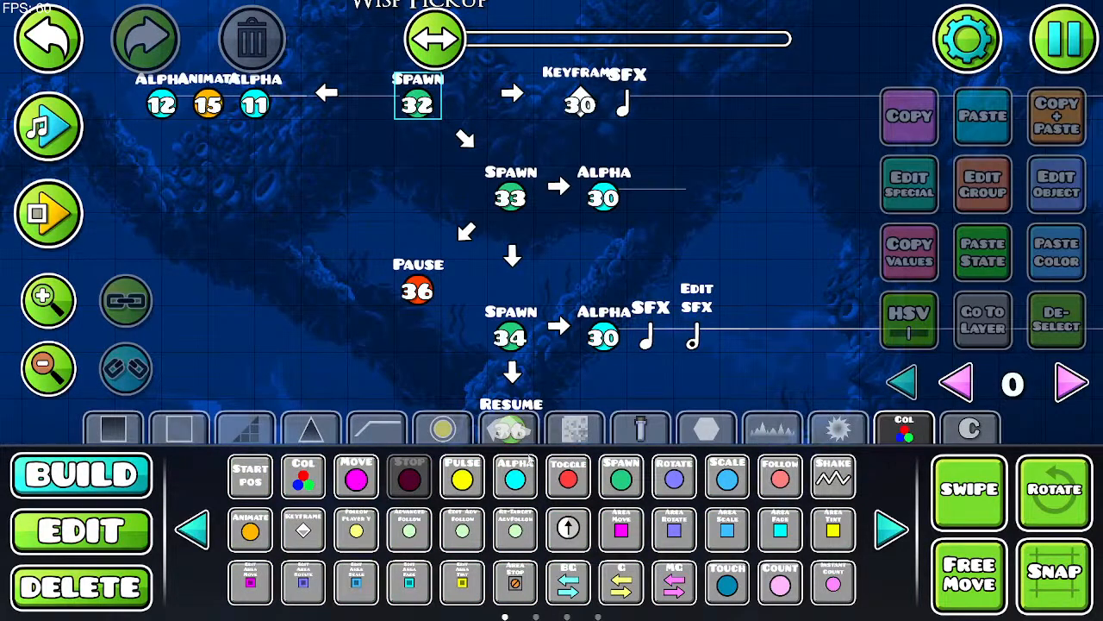
left_click(93, 550)
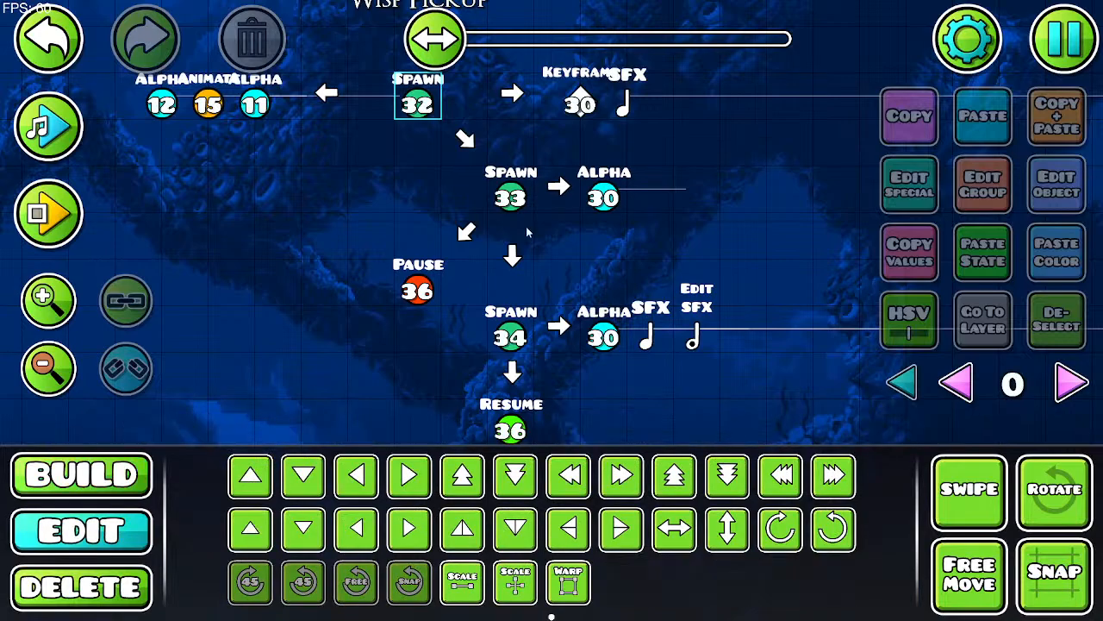
left_click(471, 237)
key("ctrl+d")
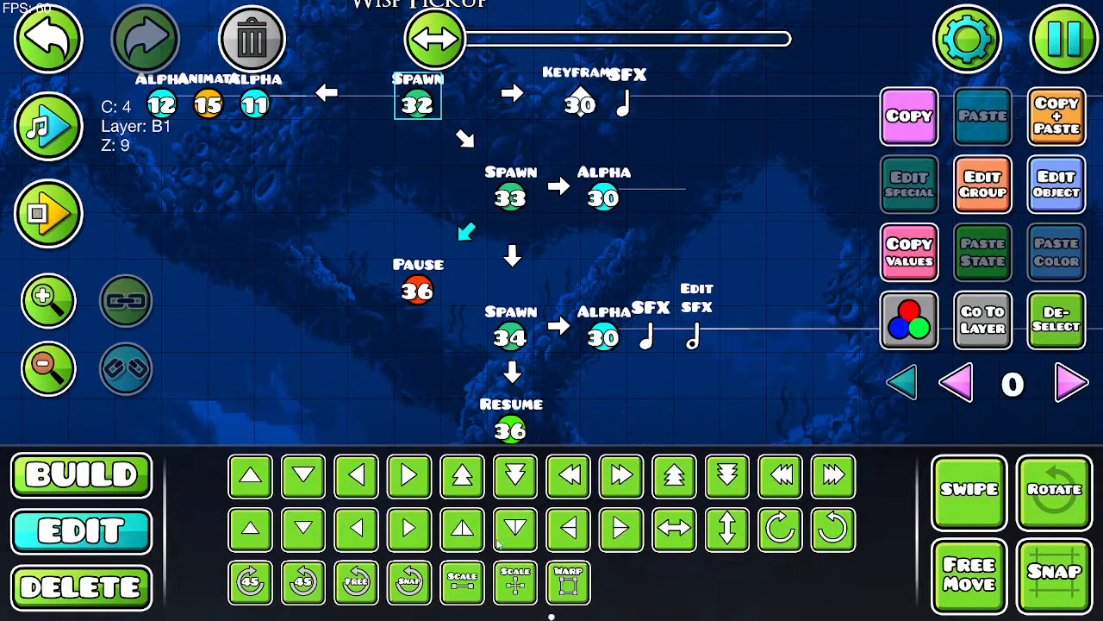
key("a")
left_click(256, 575)
left_click(256, 576)
key("q")
key("q")
left_click(1069, 127)
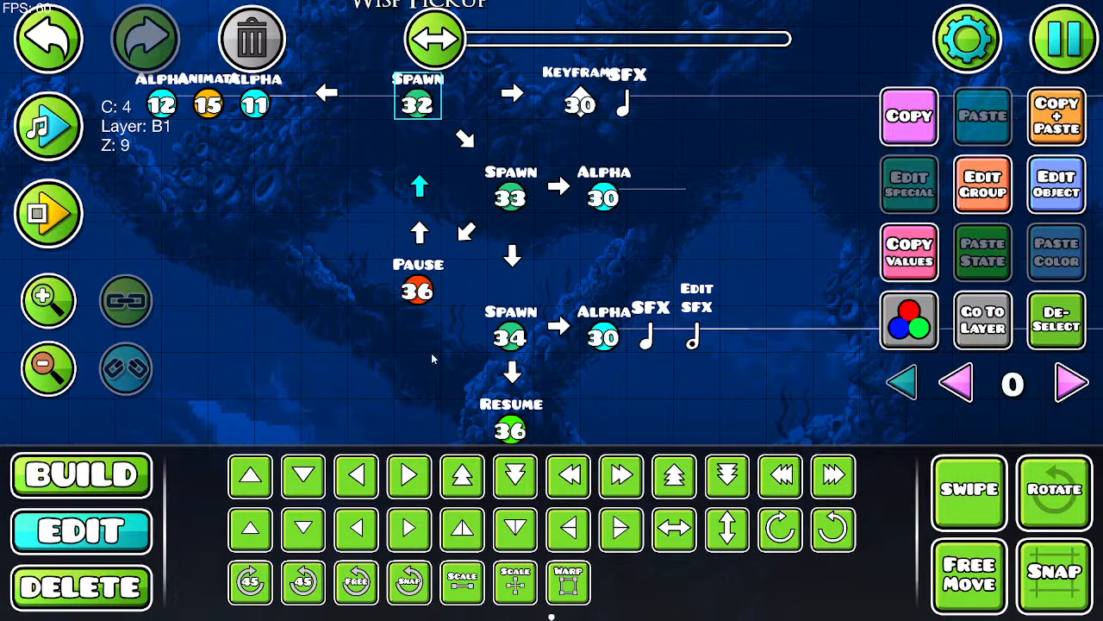
Step: Nudge the upper of the two upward arrows half a grid space up toward Spawn 32 and deselect it
left_click(463, 527)
left_click(482, 539)
left_click(470, 540)
left_click(527, 528)
left_click(527, 527)
left_click(1069, 332)
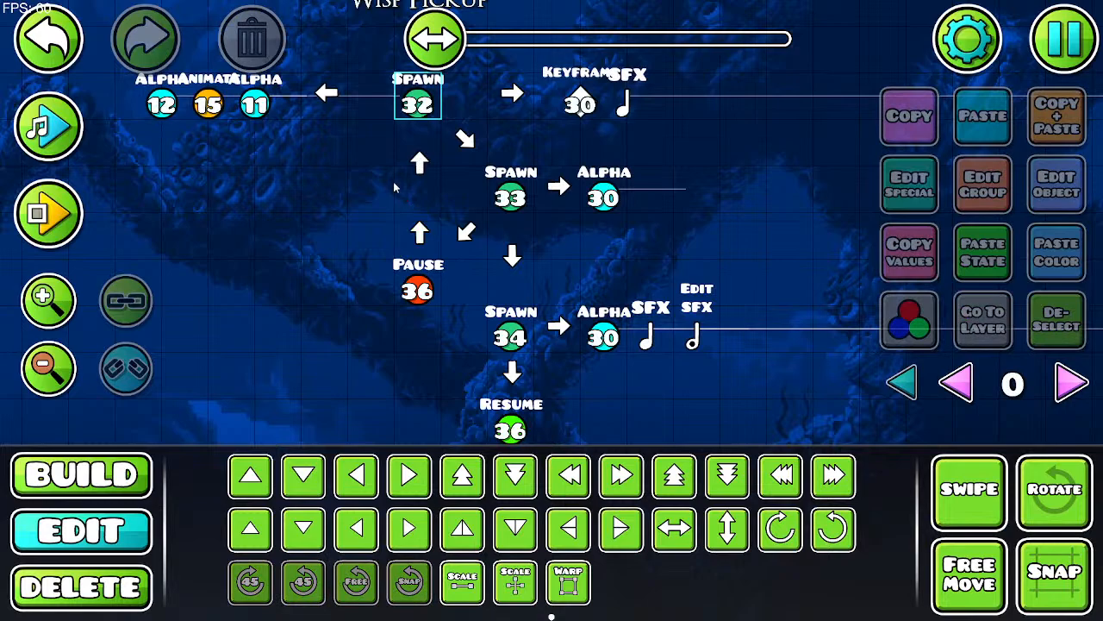
left_click_drag(388, 174, 427, 237)
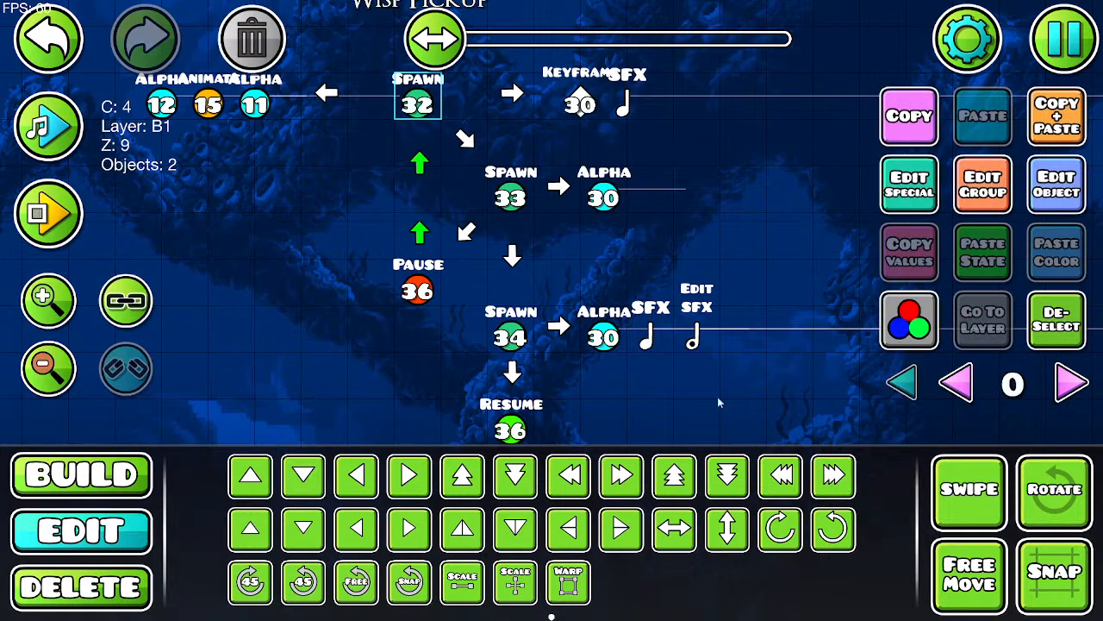
left_click(476, 538)
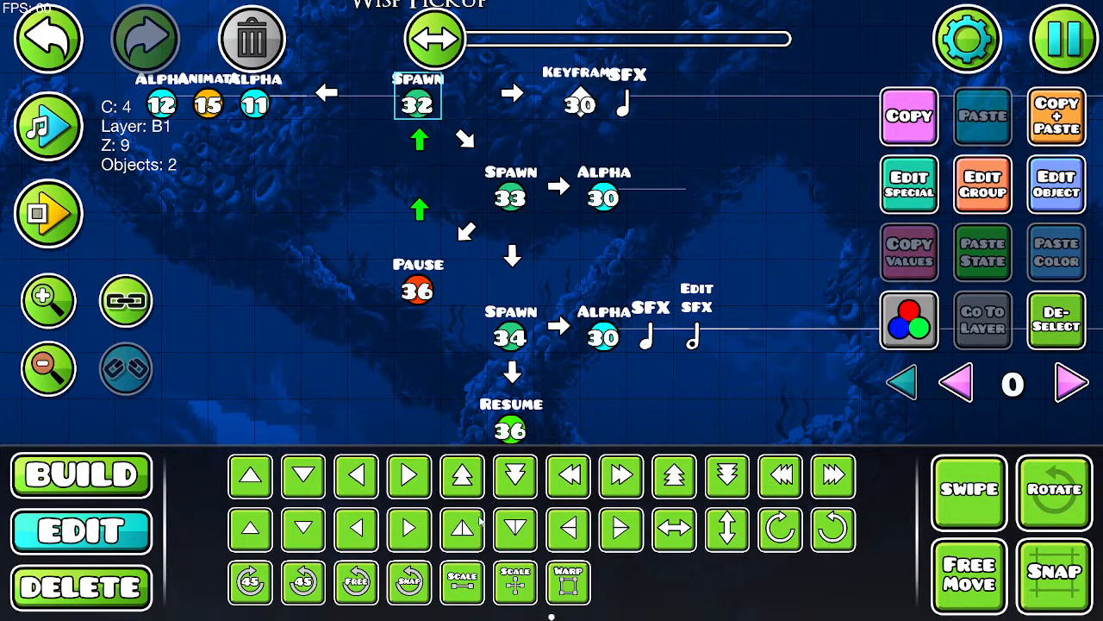
left_click(516, 528)
left_click(1062, 326)
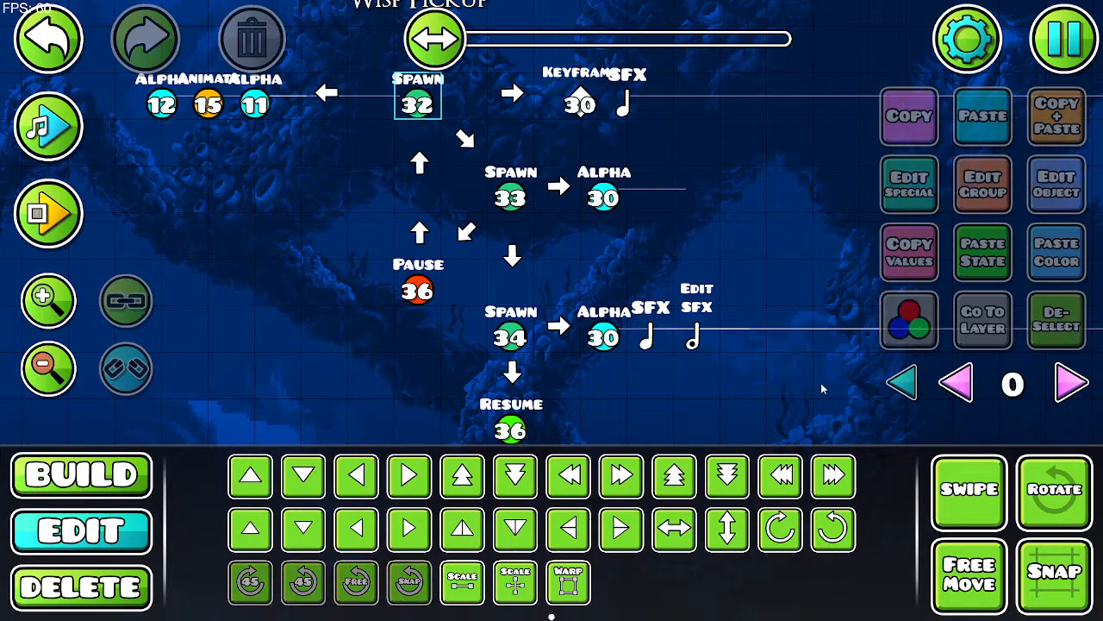
Step: Check the group IDs assigned to the Resume 36 trigger below Spawn 34
left_click_drag(763, 420, 584, 208)
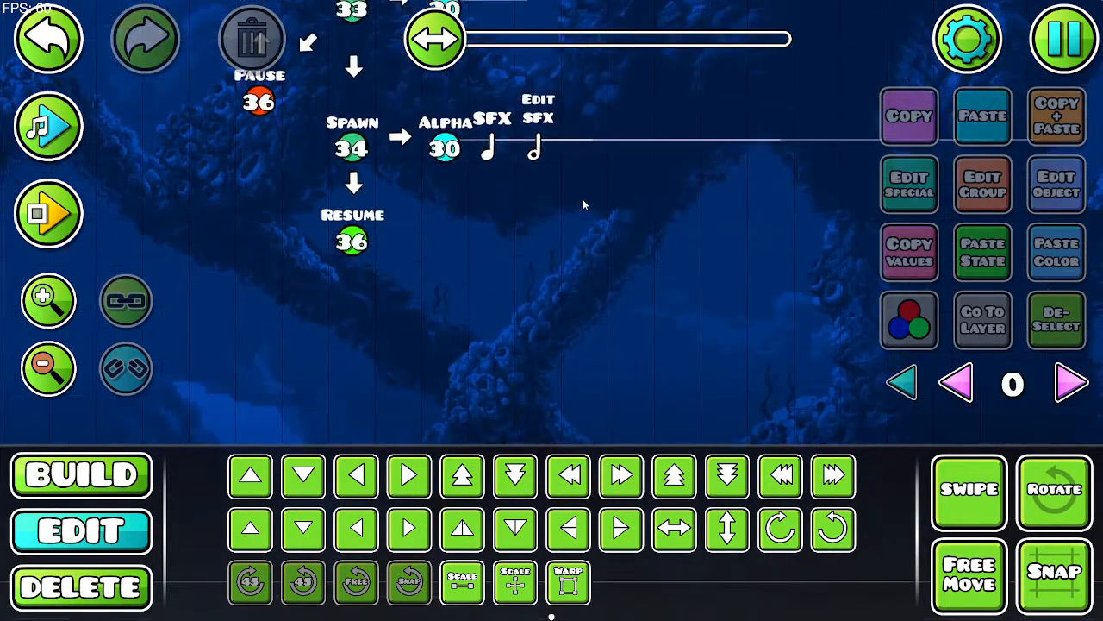
left_click_drag(492, 271, 587, 392)
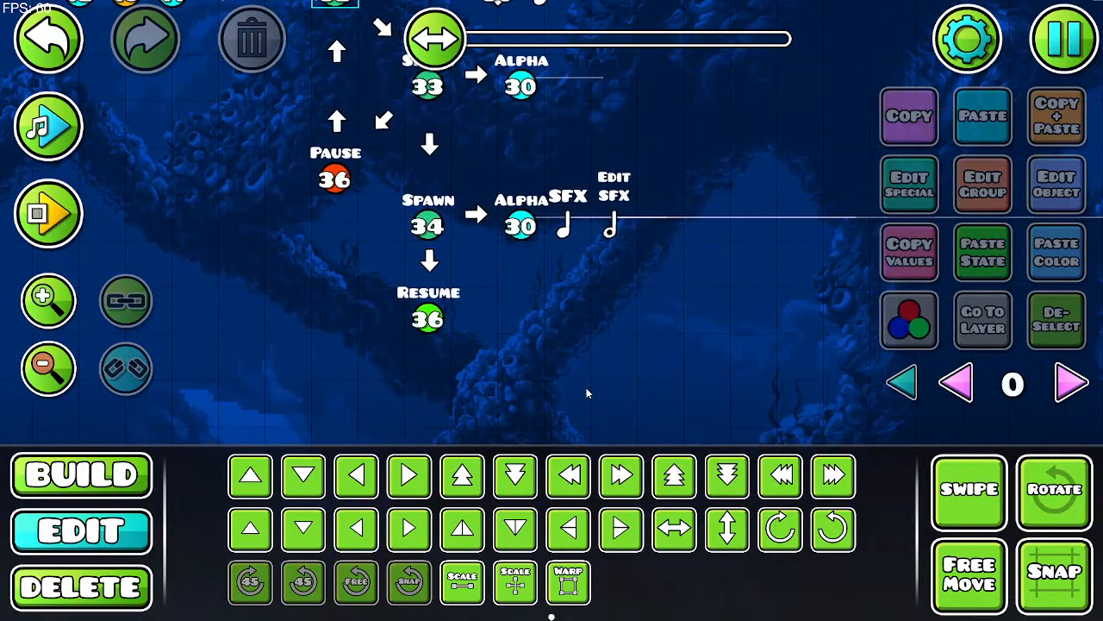
left_click(429, 323)
left_click(983, 183)
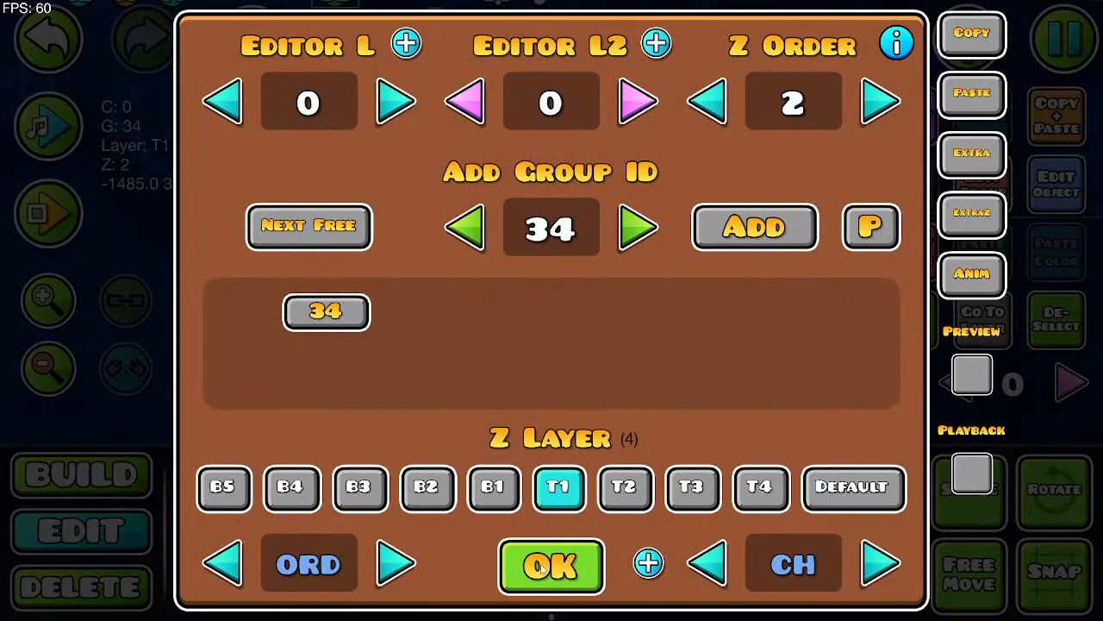
left_click(544, 569)
Step: Playtest the level by running back and forth around the wisp pickup, and return to the editor
left_click(1088, 32)
left_click(551, 228)
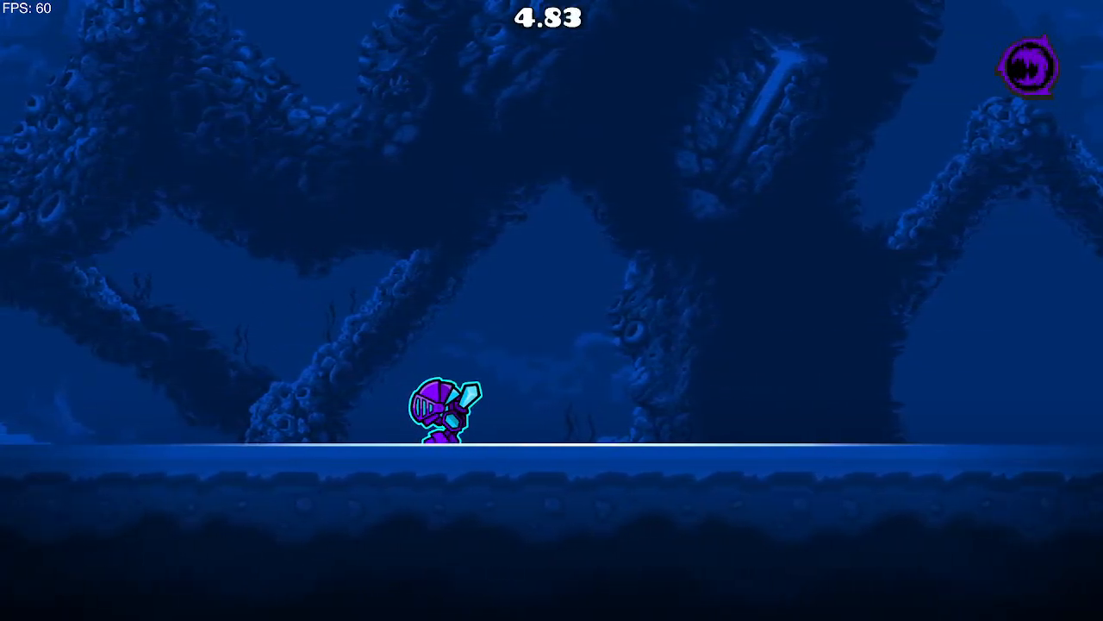
key("a")
key("d")
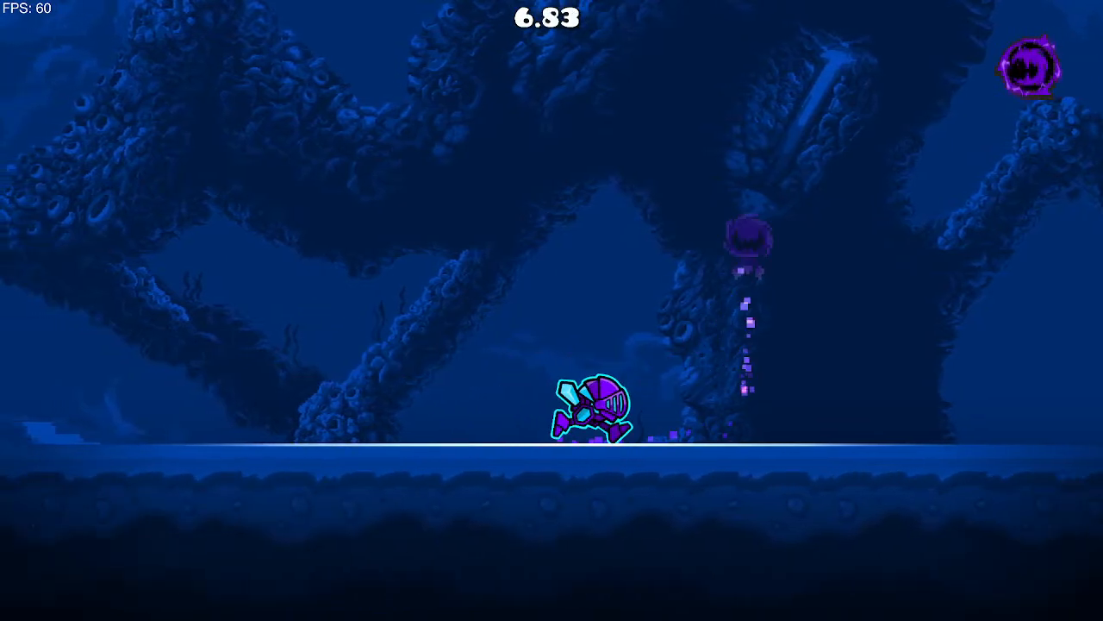
key("a")
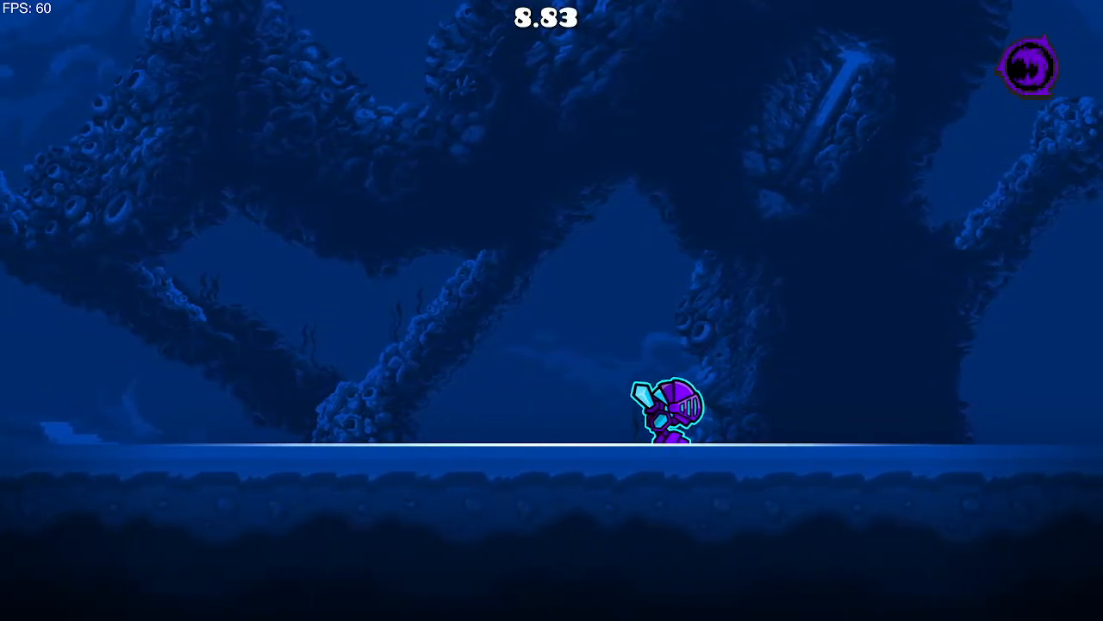
key("Escape")
left_click(200, 361)
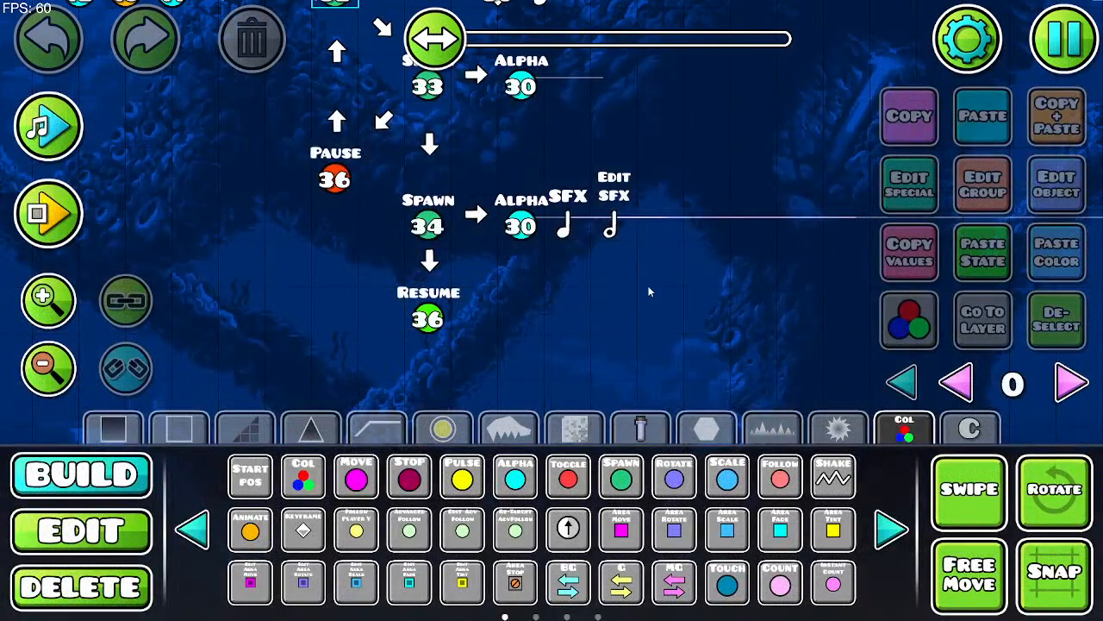
Step: Inspect the Pause 36 trigger and check the group IDs assigned to the Wisp Pickup's Spawn 32 trigger
left_click_drag(620, 309, 628, 463)
left_click(112, 531)
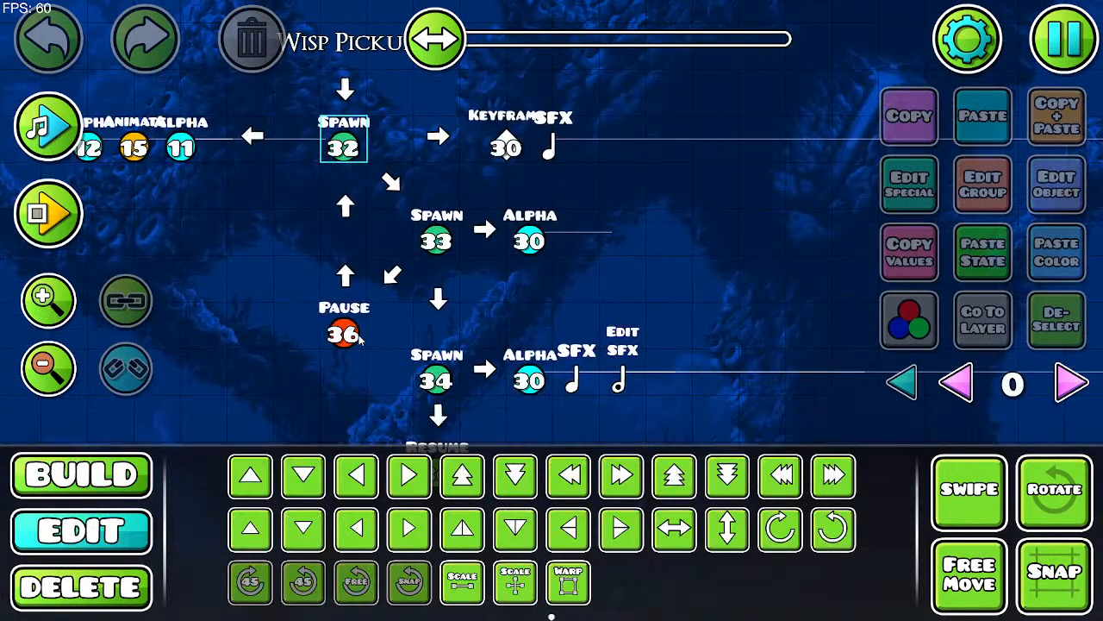
left_click(361, 340)
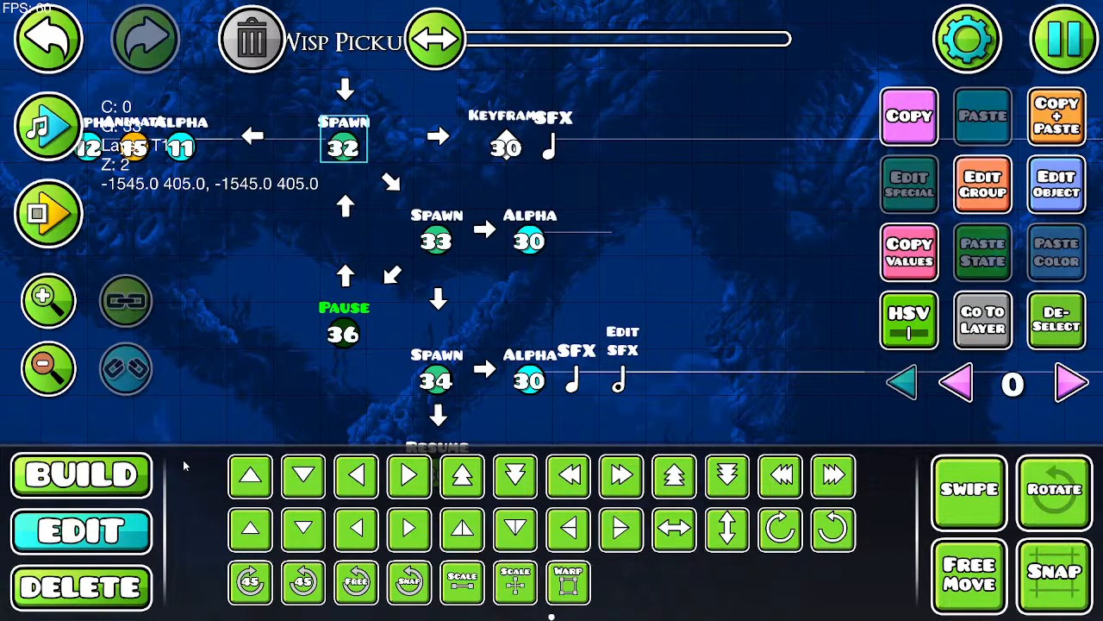
left_click(353, 150)
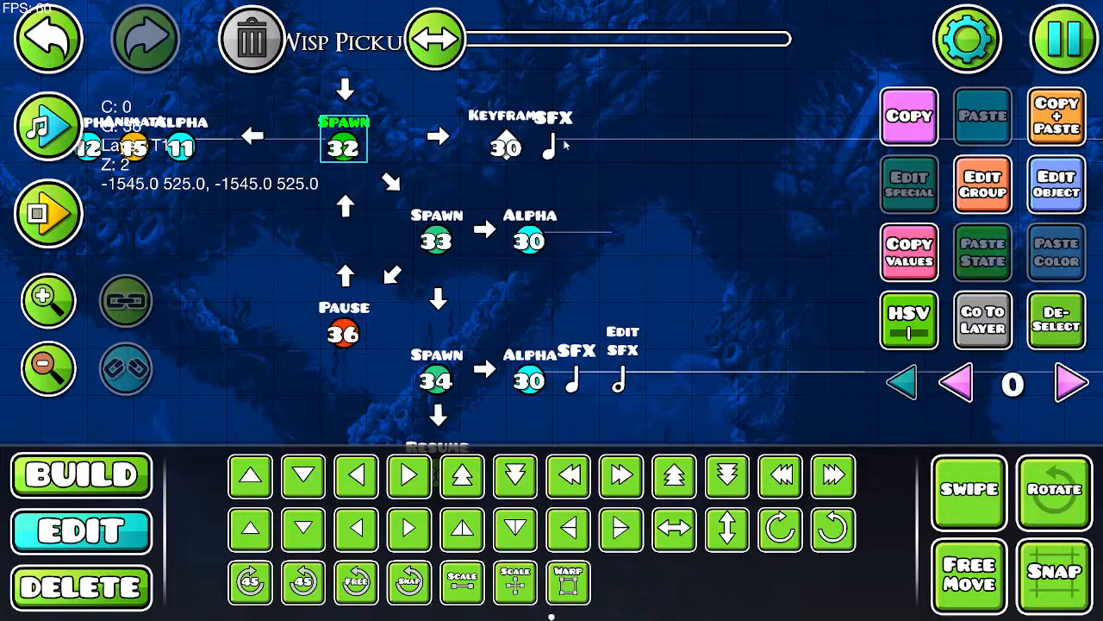
left_click(972, 195)
left_click(551, 566)
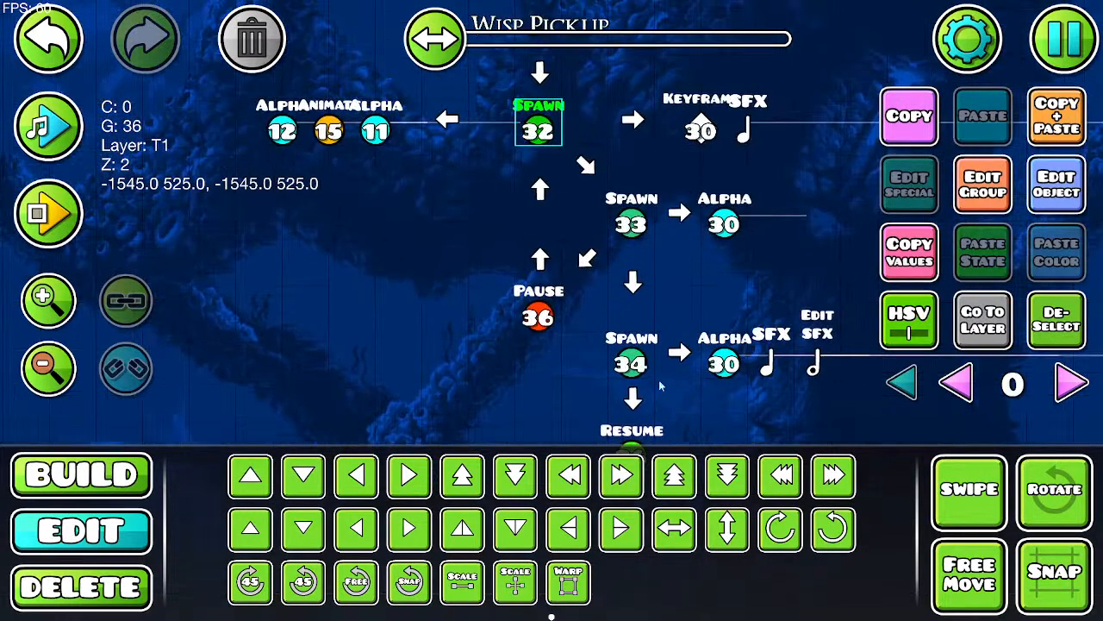
Step: Switch the Pause 36 trigger beneath Spawn 32 to Stop mode and deselect it
left_click_drag(455, 399, 339, 417)
left_click(429, 335)
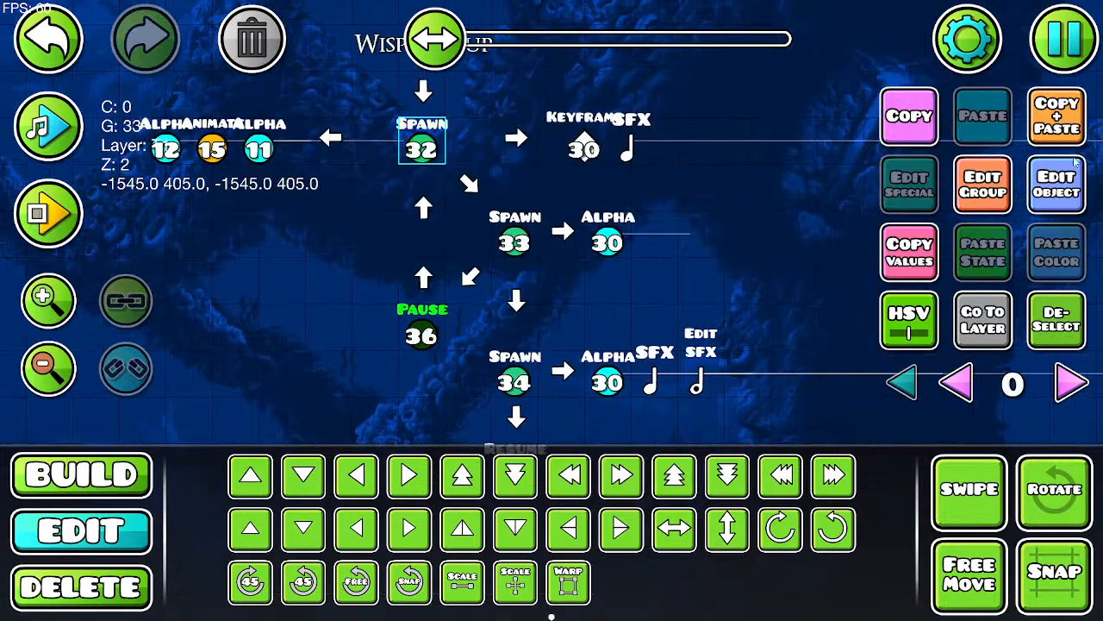
left_click(1058, 209)
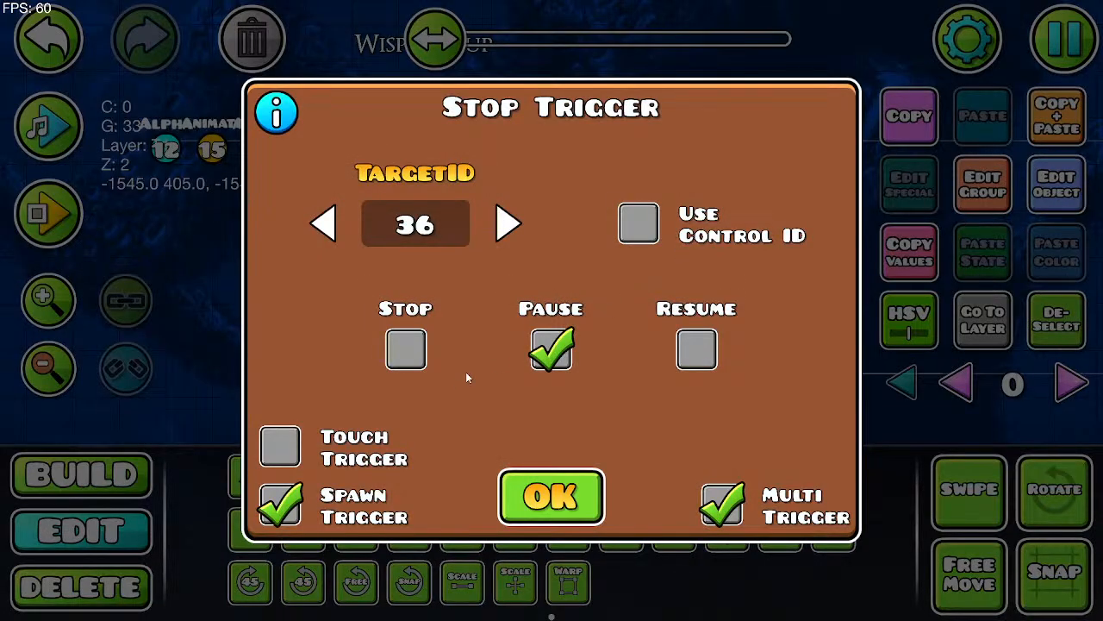
left_click(408, 354)
left_click(550, 493)
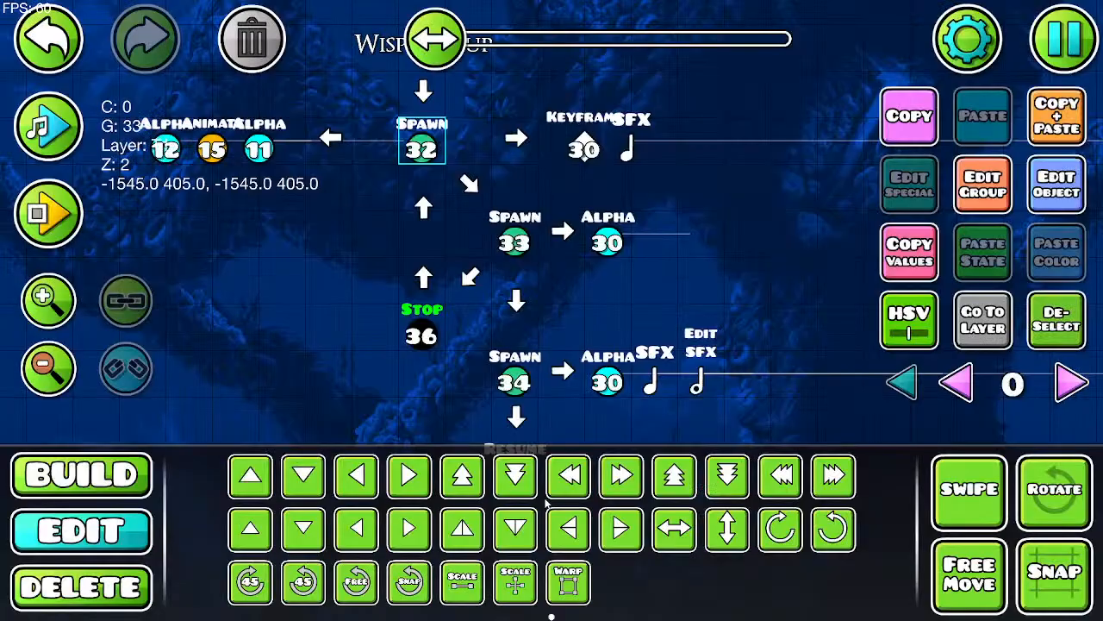
left_click(1053, 341)
Step: Playtest the level by running back and forth past the wisp to test the Stop trigger, and return to the editor
left_click_drag(753, 288, 690, 127)
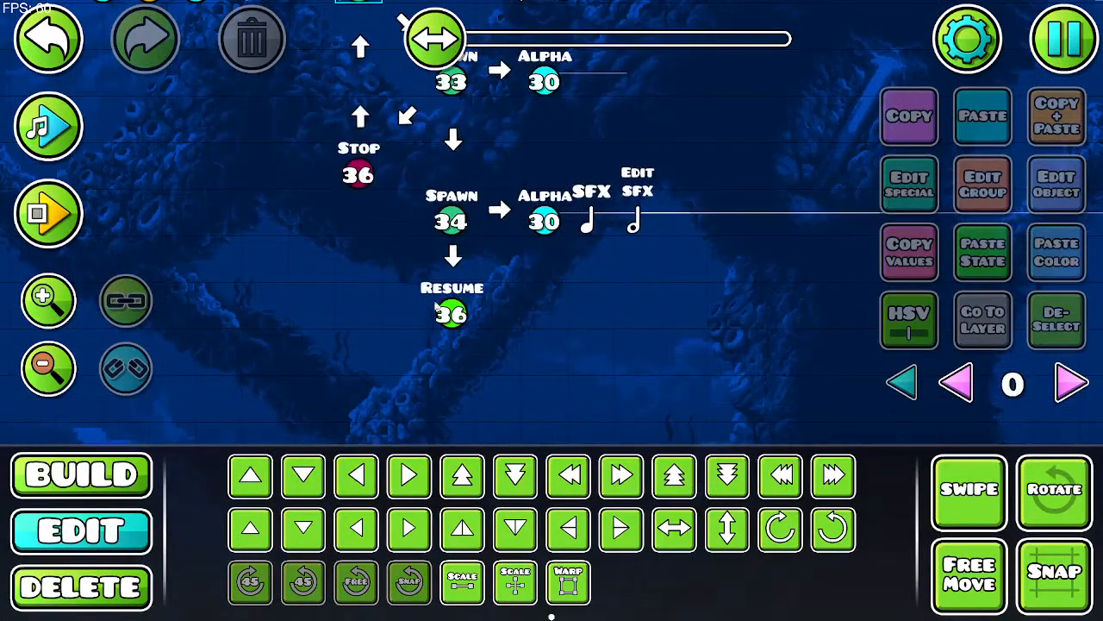
left_click(1065, 41)
left_click(552, 227)
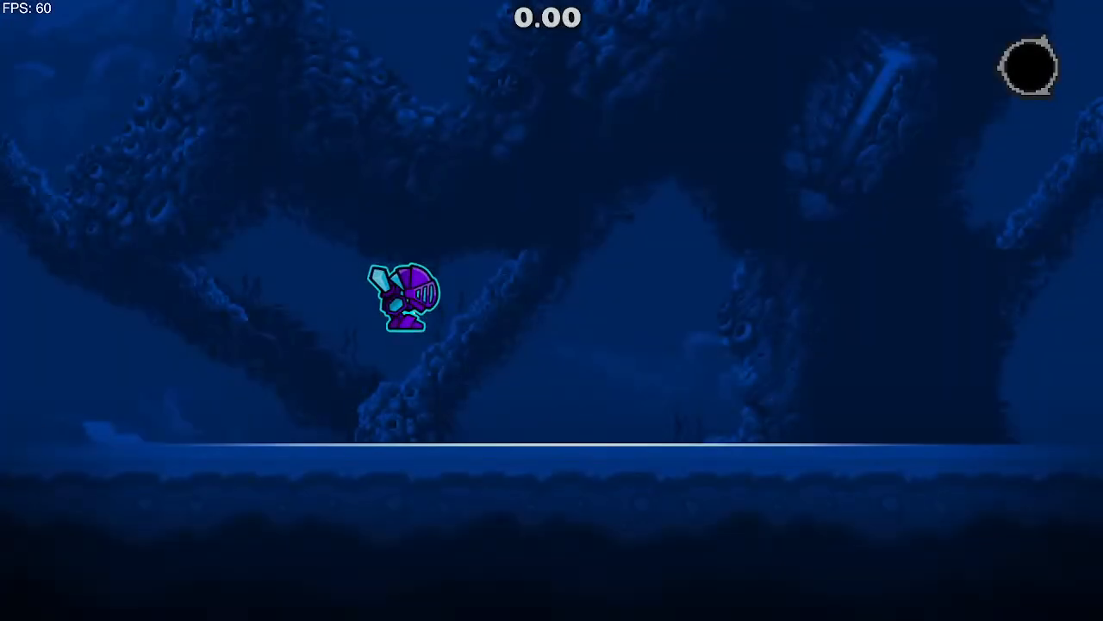
key("d")
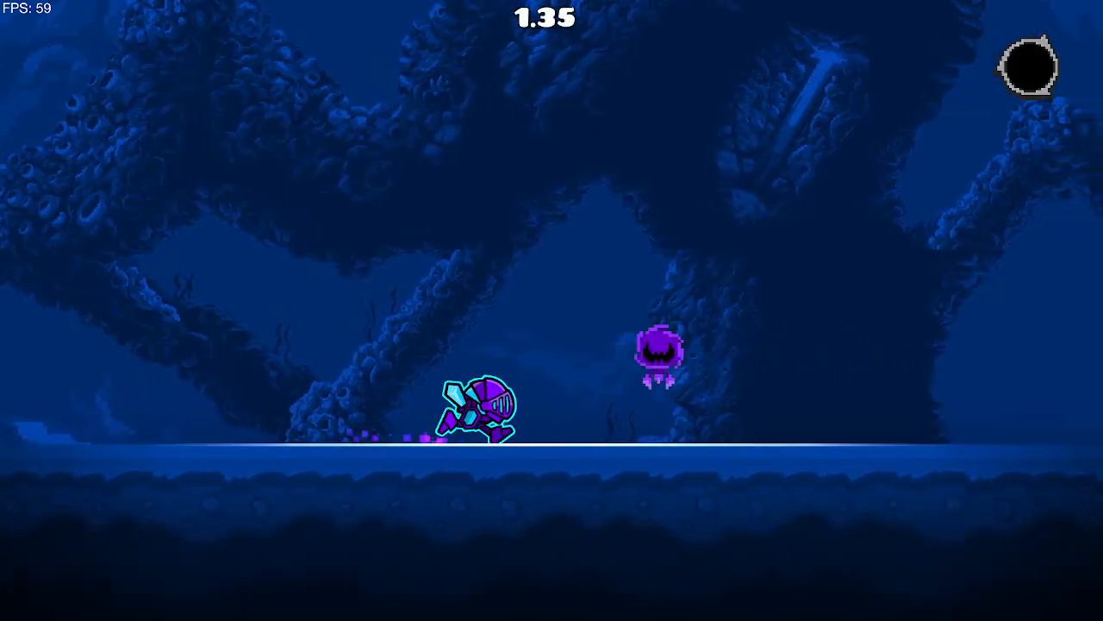
key("a")
key("d")
key("a")
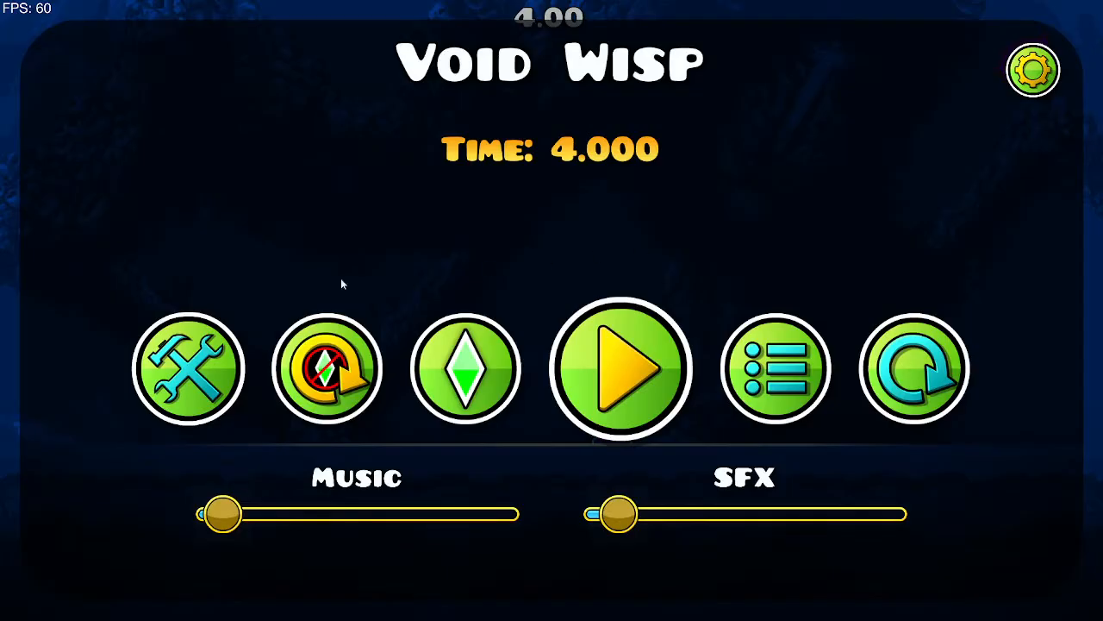
left_click(213, 338)
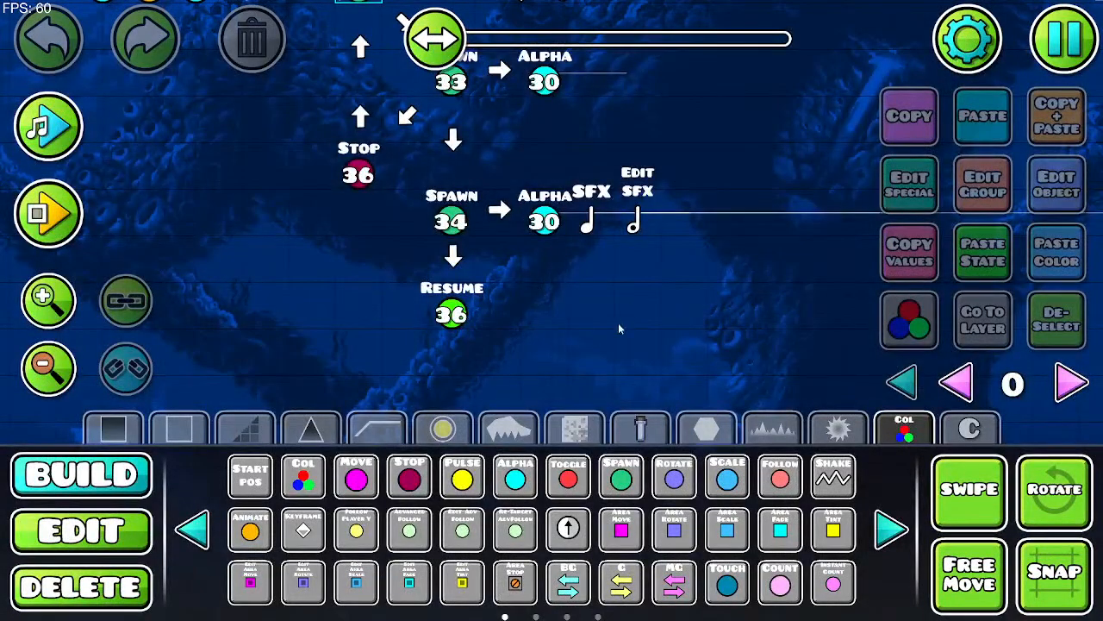
Step: Delete the diagonal arrow between Spawn 33 and Stop 36 and the upper of the two upward arrows below Spawn 32
scroll(618, 323, "up", 3)
left_click_drag(697, 200, 722, 262)
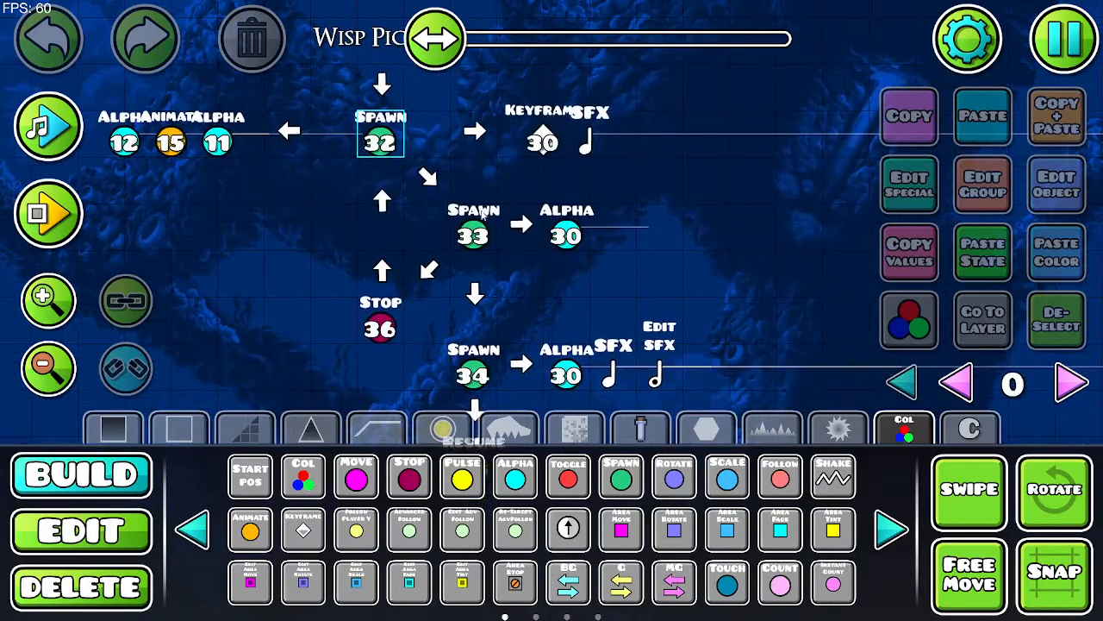
left_click_drag(539, 253, 527, 240)
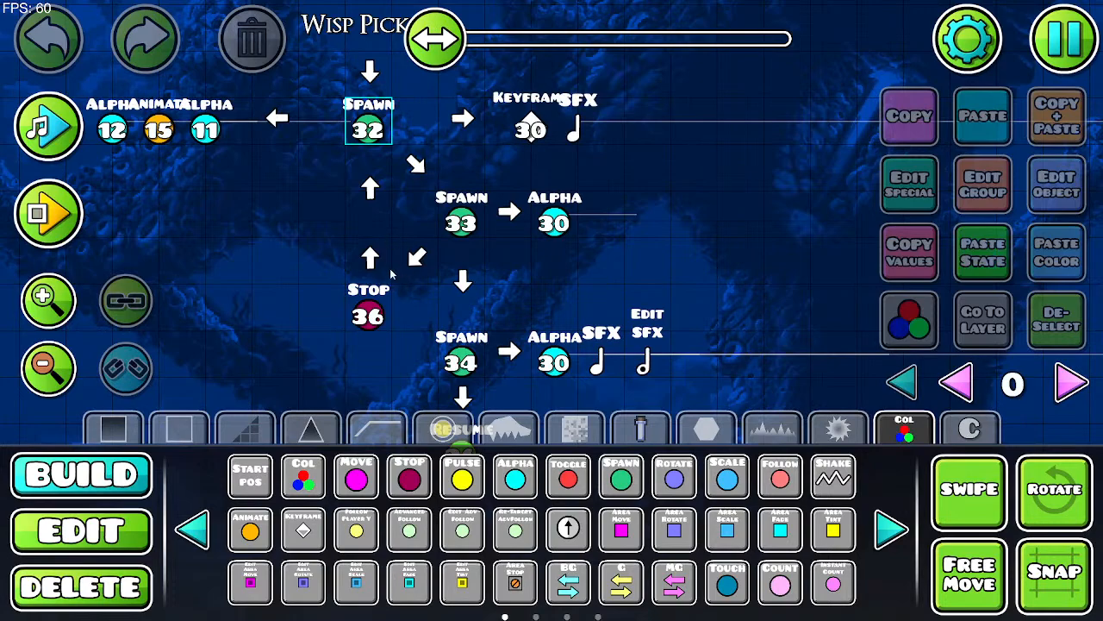
left_click(136, 590)
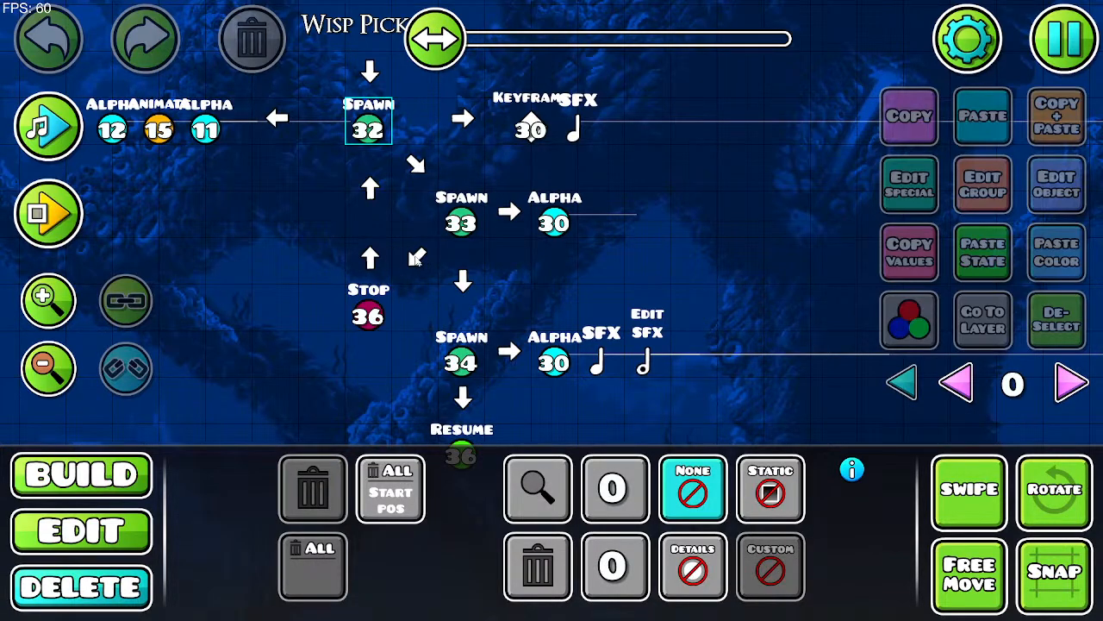
left_click(416, 257)
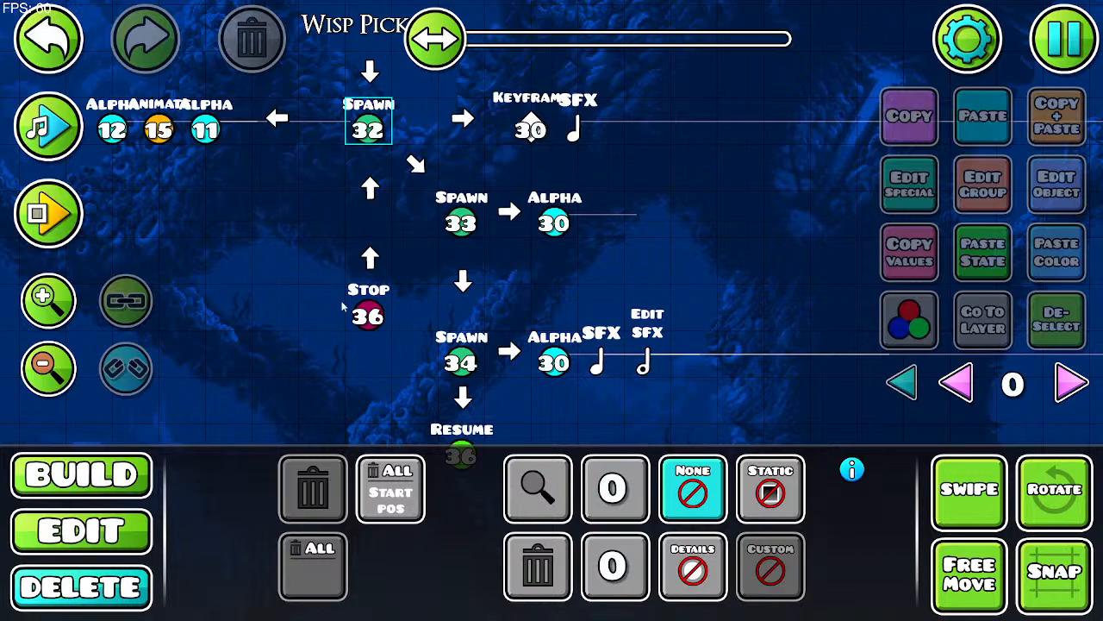
left_click(142, 522)
left_click(367, 190)
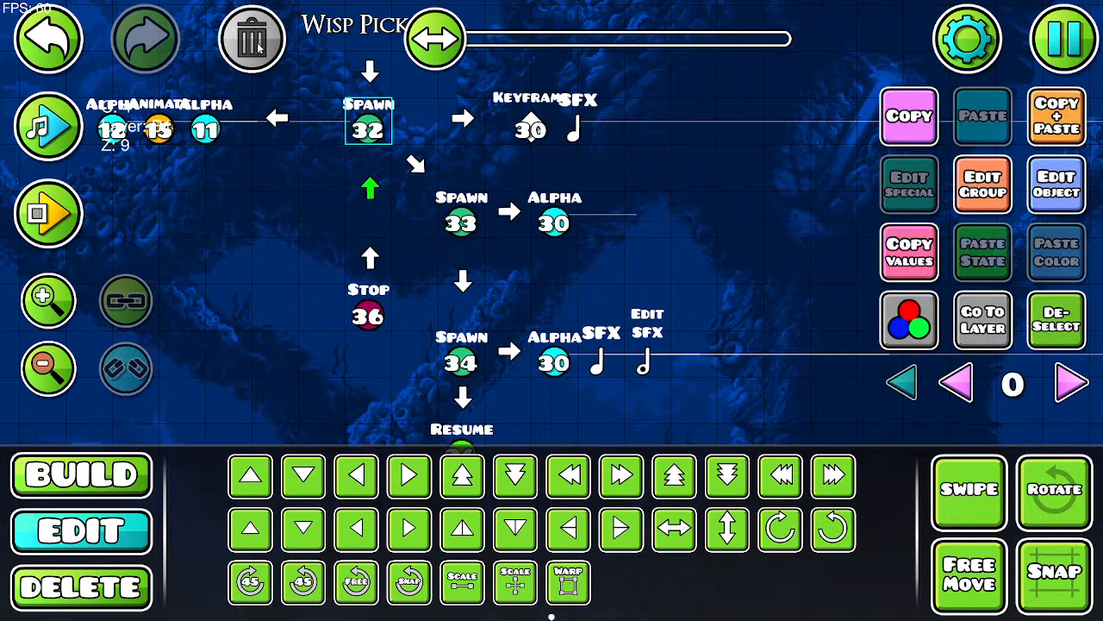
key("Delete")
Step: Move the remaining upward arrow directly beneath Spawn 32, rotate it to point down, and move the Stop 36 trigger up one grid space
left_click(372, 259)
key("w")
key("w")
key("e")
key("e")
key("s")
left_click(371, 302)
key("w")
key("w")
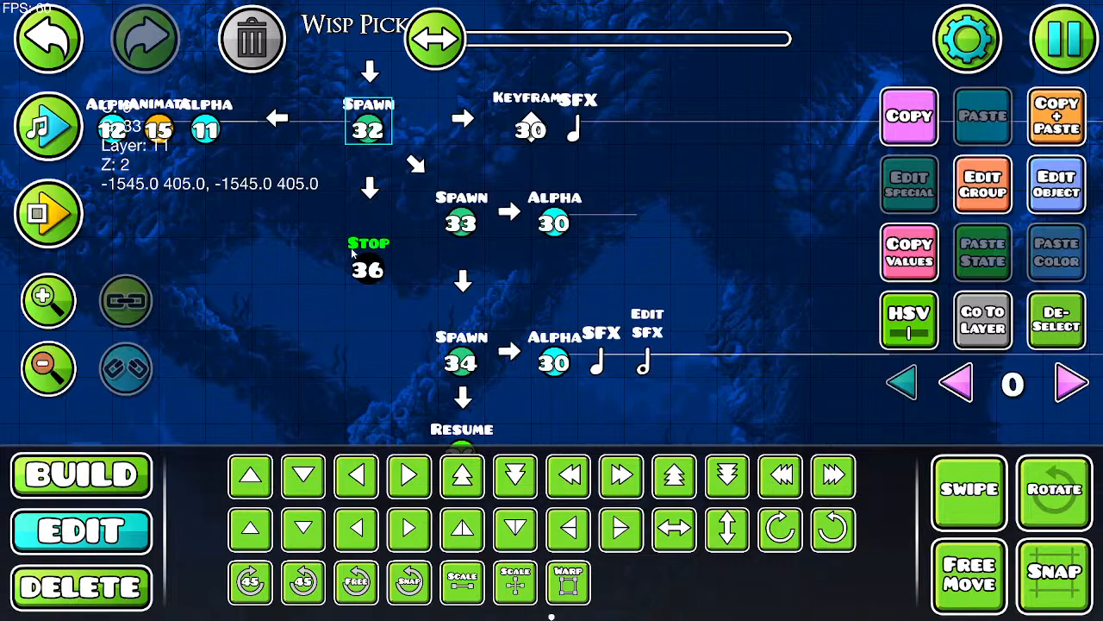
Step: Replace the Stop 36 trigger's group 33 with group 32
left_click(990, 204)
left_click(360, 320)
left_click(453, 243)
left_click(453, 242)
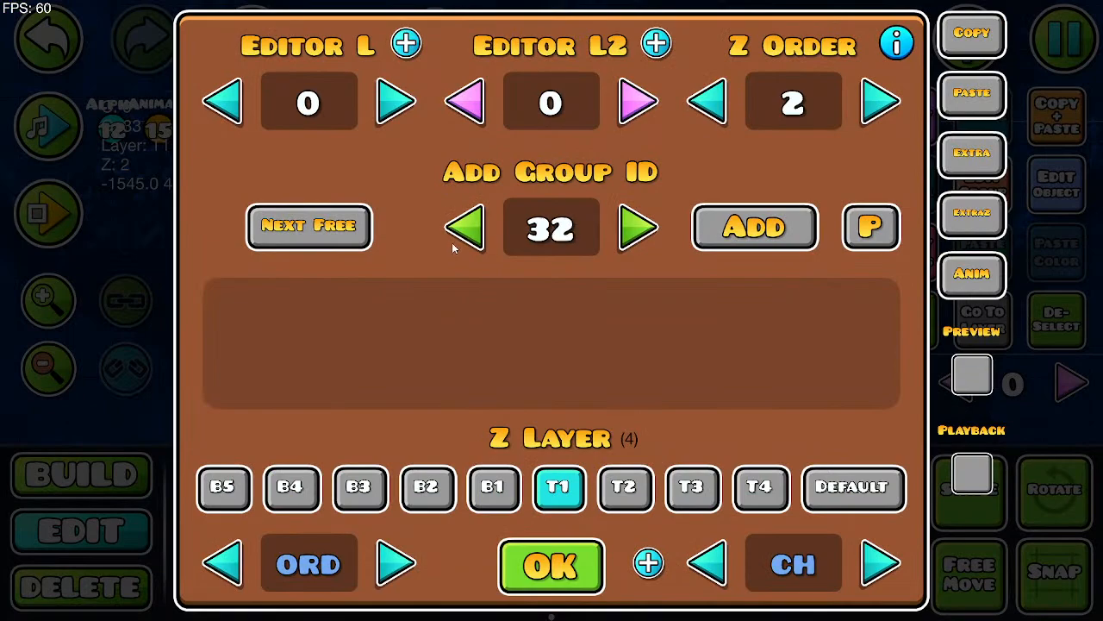
left_click(771, 224)
left_click(569, 566)
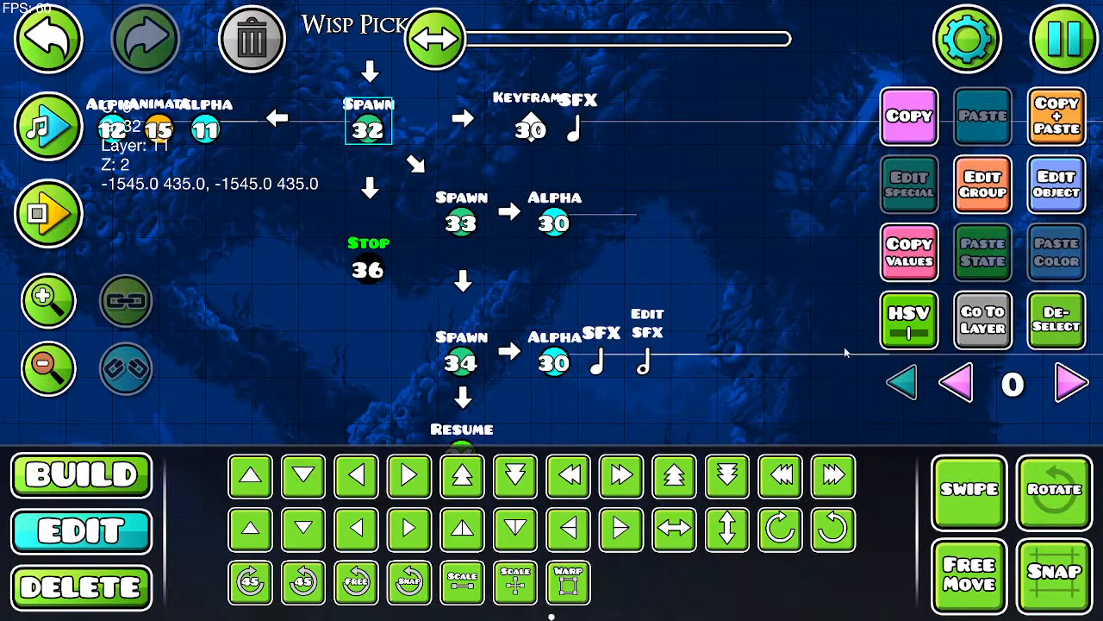
Step: Save and playtest the wisp pickup with the regrouped Stop trigger, running back and forth, and return to the editor
left_click_drag(845, 351, 795, 238)
key("Escape")
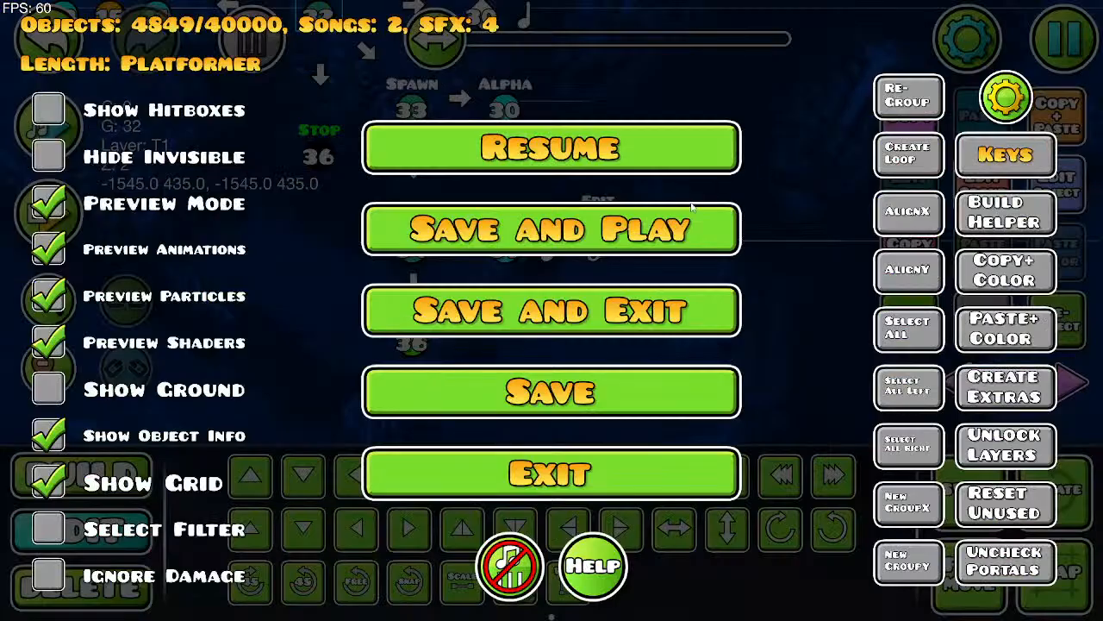
left_click(692, 207)
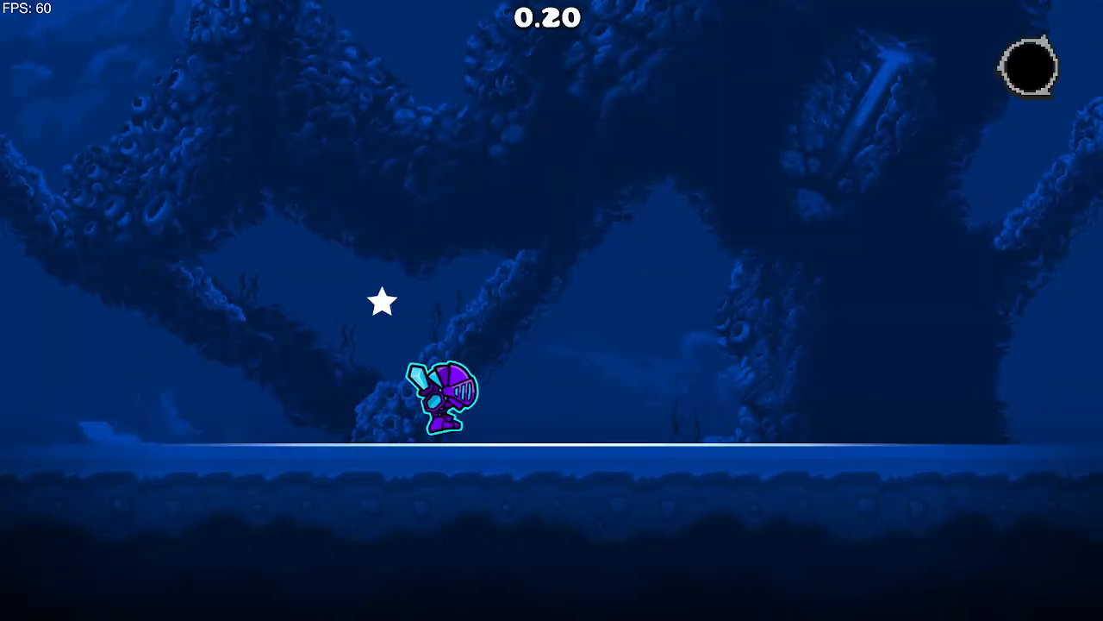
key("Right")
key("Left")
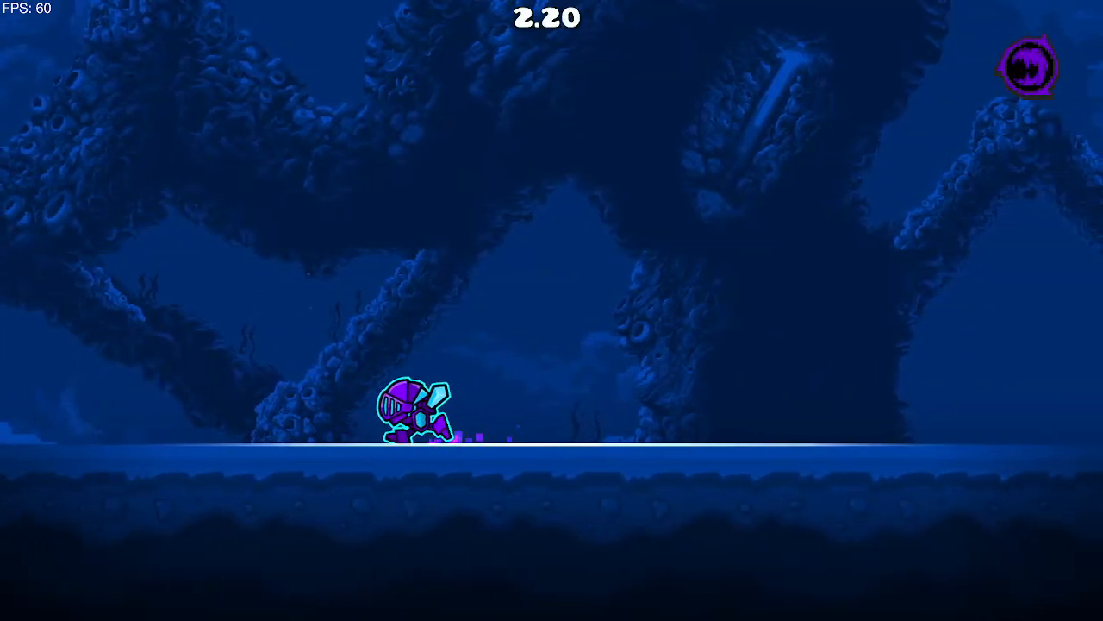
key("Right")
key("Left")
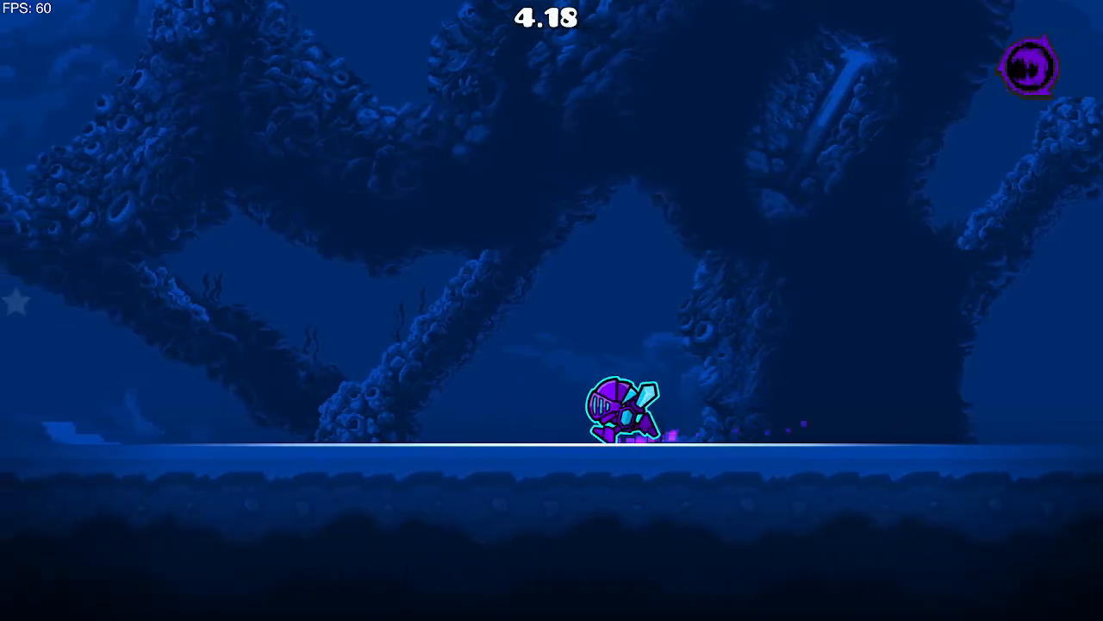
key("Right")
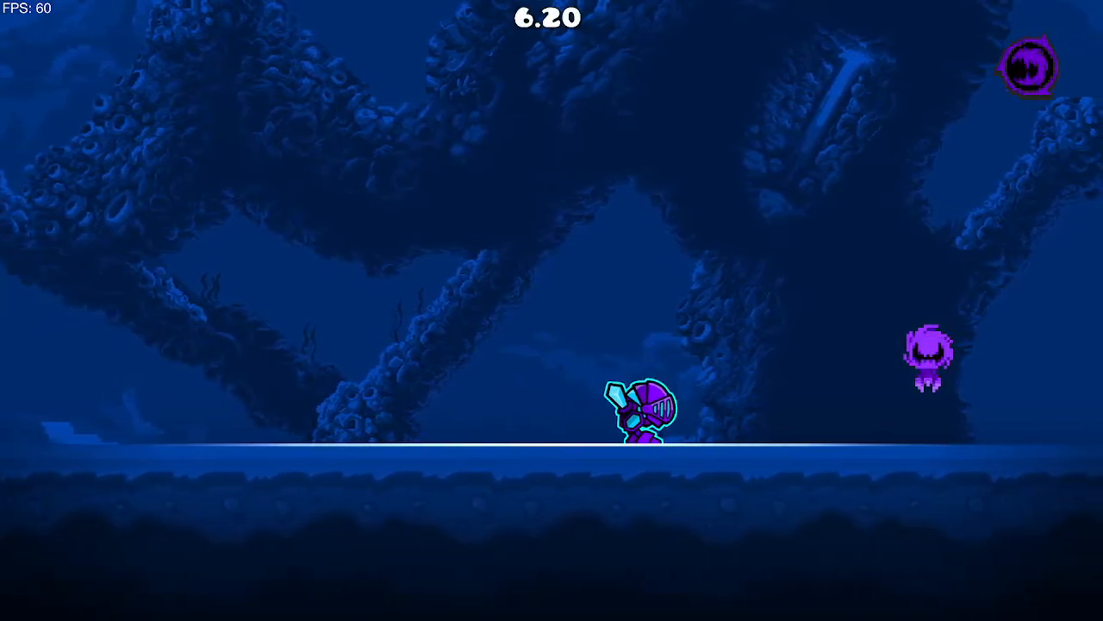
key("Escape")
left_click(184, 362)
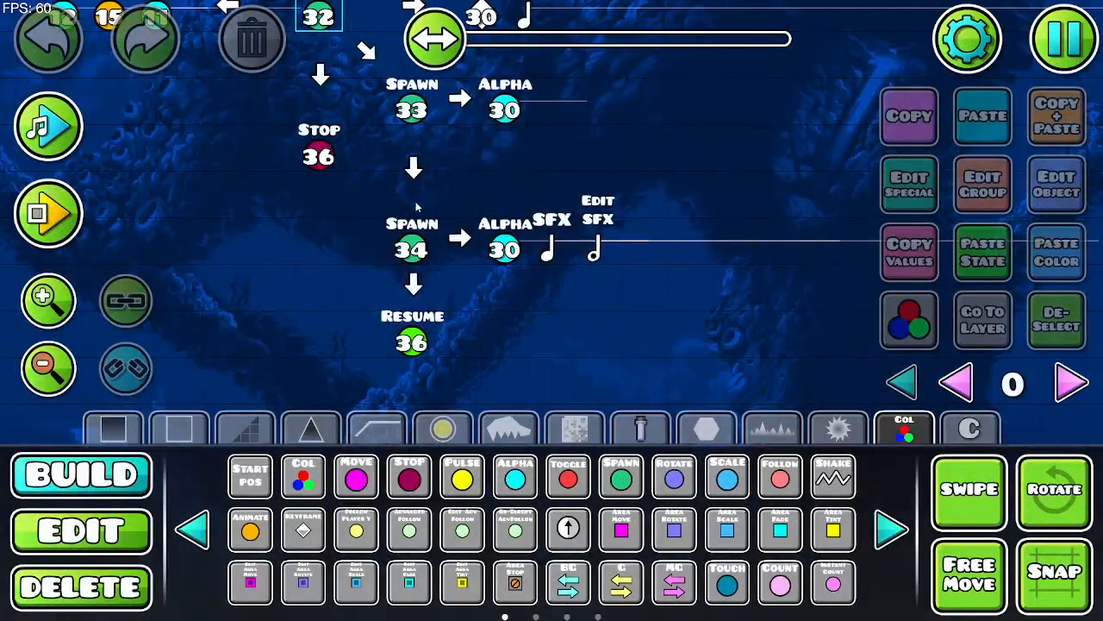
Step: Check the group IDs assigned to the Spawn 32 trigger under the Wisp Pickup label
left_click_drag(316, 237, 427, 425)
left_click(122, 532)
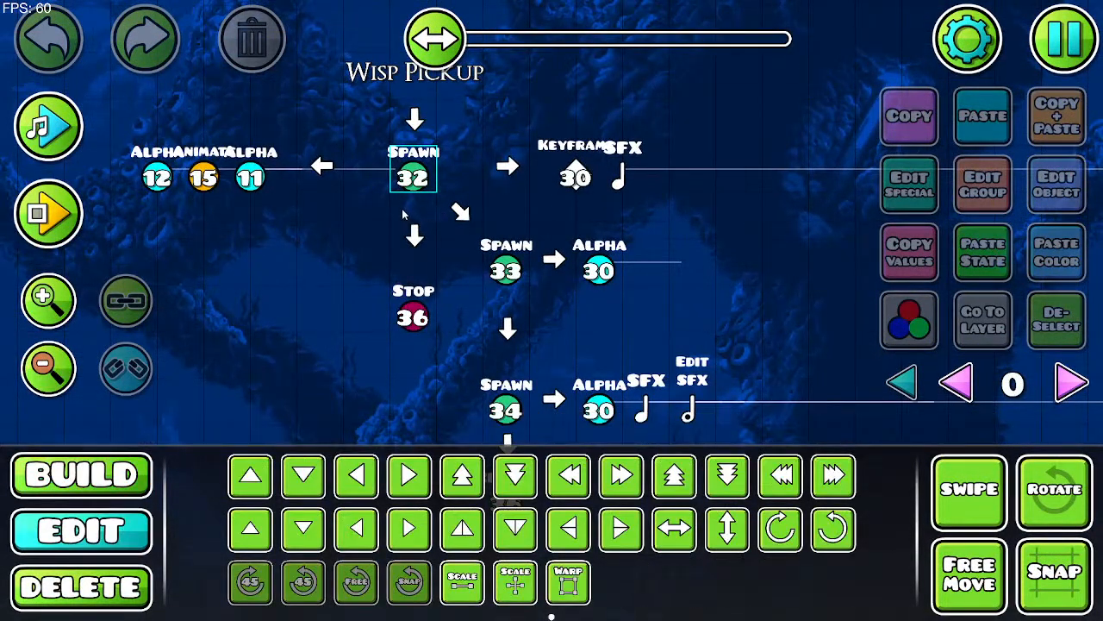
left_click(413, 317)
left_click(413, 177)
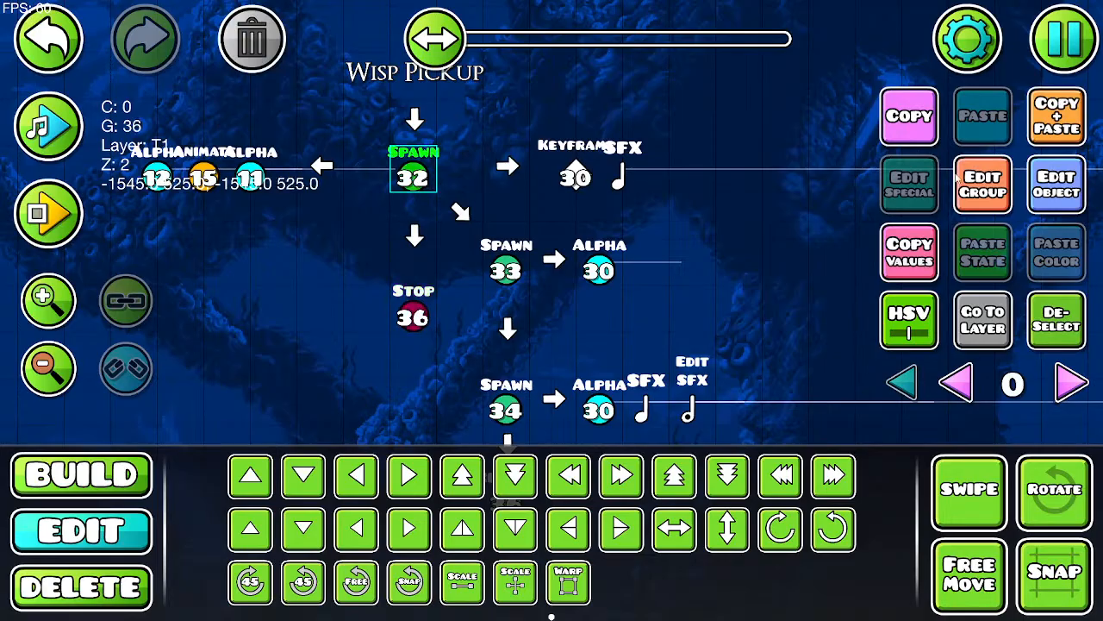
left_click(983, 183)
left_click(528, 579)
Step: Find the Spawn trigger placed at the wisp's position in the playable area and check its group IDs
left_click_drag(722, 301, 340, 121)
left_click_drag(673, 301, 319, 112)
left_click_drag(595, 349, 374, 242)
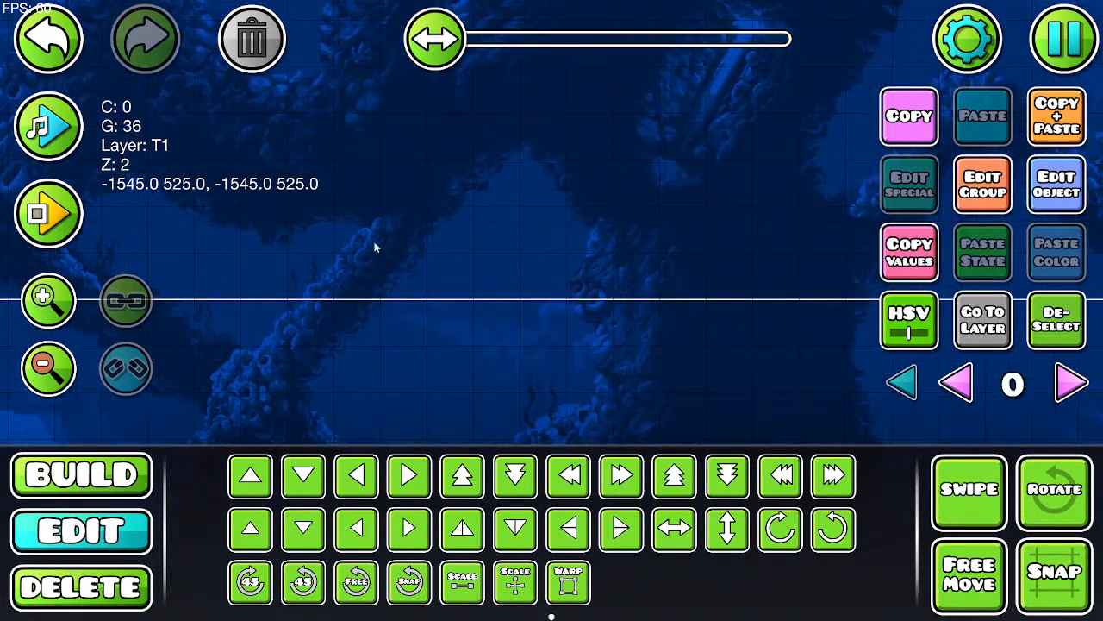
left_click_drag(729, 274, 391, 278)
left_click_drag(694, 388, 328, 288)
left_click_drag(723, 241, 262, 268)
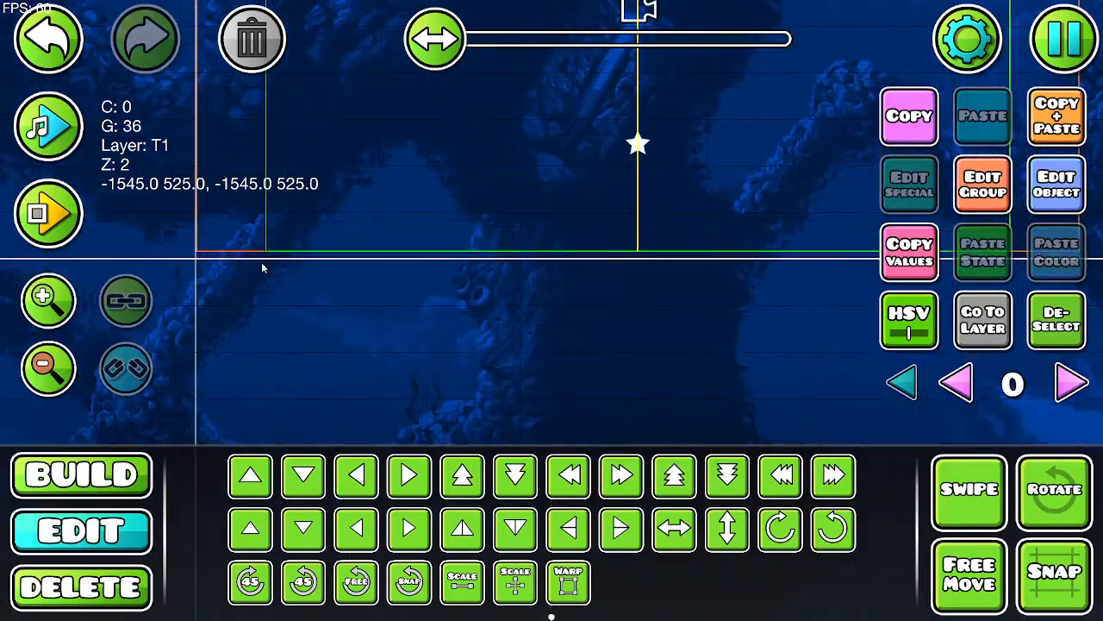
left_click_drag(862, 284, 362, 366)
left_click_drag(566, 314, 414, 282)
left_click_drag(609, 263, 485, 246)
left_click(441, 239)
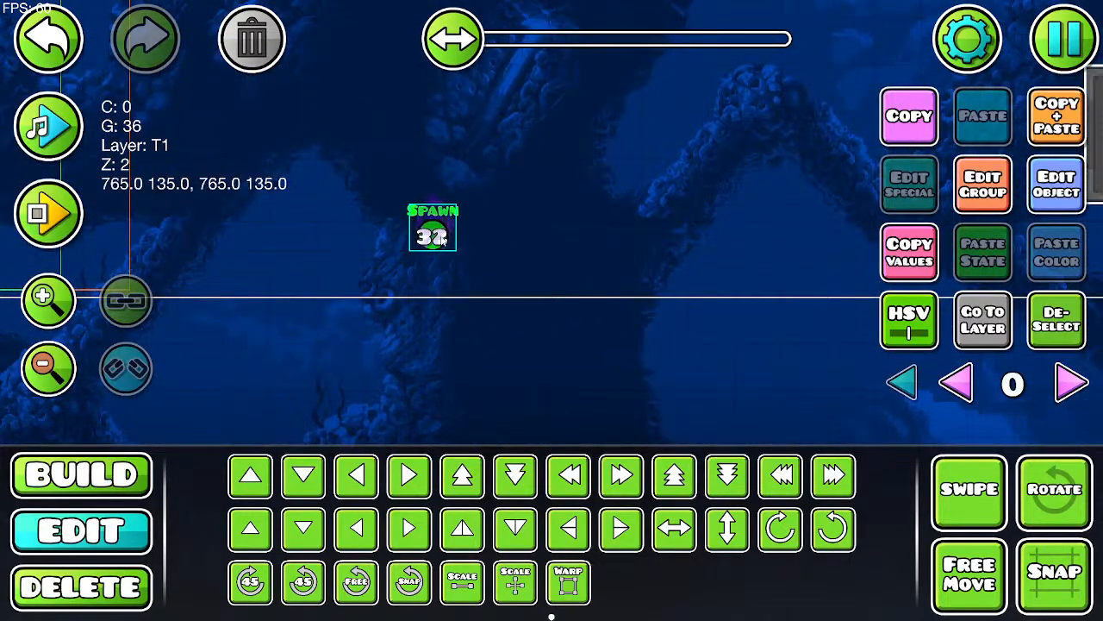
left_click(983, 184)
left_click(551, 564)
Step: Go back to the Wisp Pickup trigger setup around Spawn 32
left_click_drag(292, 265, 742, 448)
left_click_drag(238, 139, 768, 388)
left_click_drag(287, 166, 1069, 396)
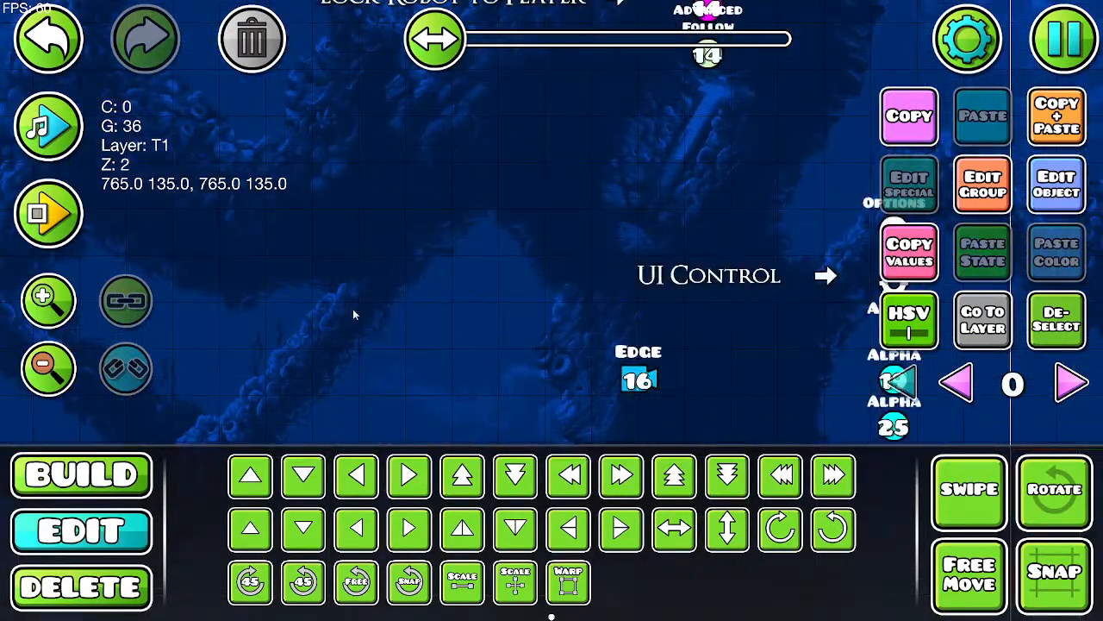
left_click_drag(352, 315, 635, 365)
left_click_drag(259, 198, 523, 249)
left_click_drag(205, 186, 503, 296)
left_click_drag(300, 376, 789, 258)
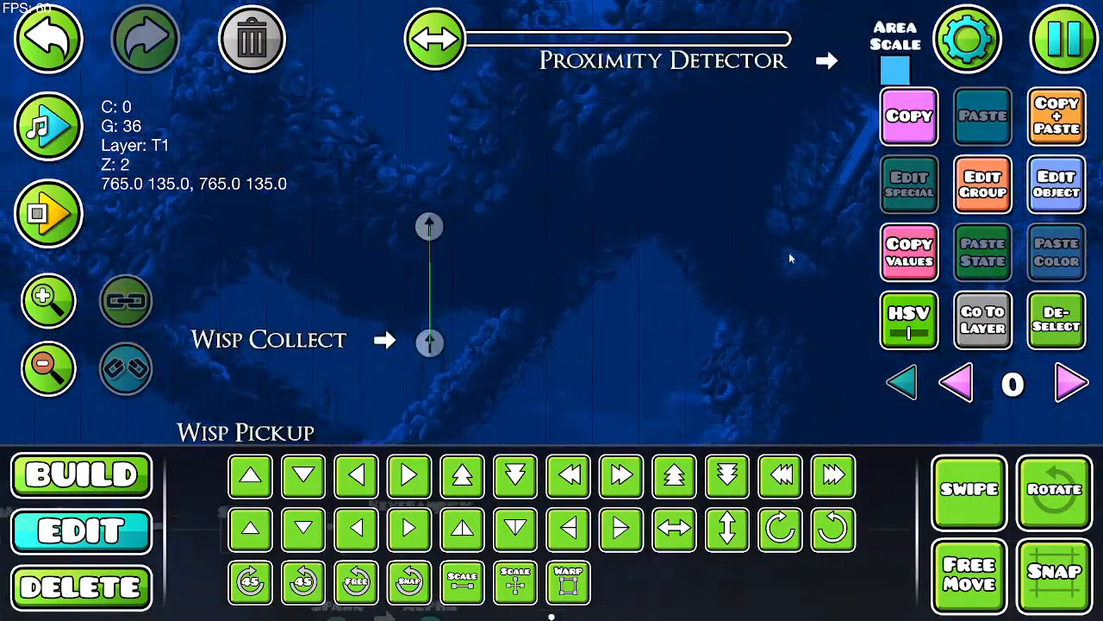
left_click_drag(557, 408, 665, 317)
left_click_drag(702, 382, 702, 179)
left_click_drag(559, 444, 606, 375)
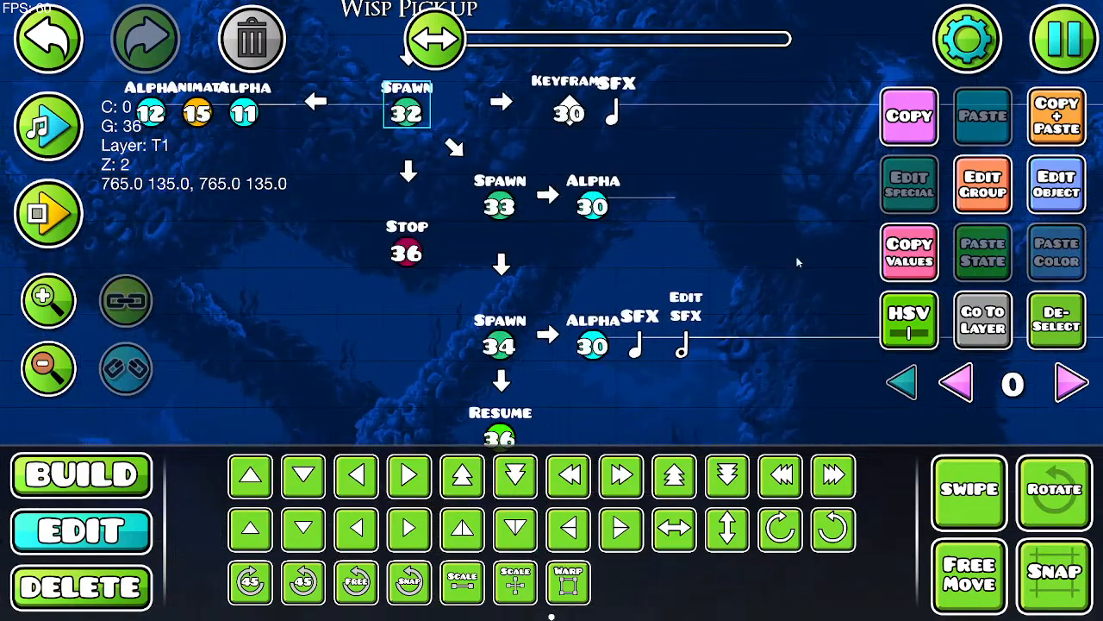
Step: Try replacing the Stop 36 trigger with a Toggle trigger beneath Spawn 32, and undo the replacement
left_click(405, 250)
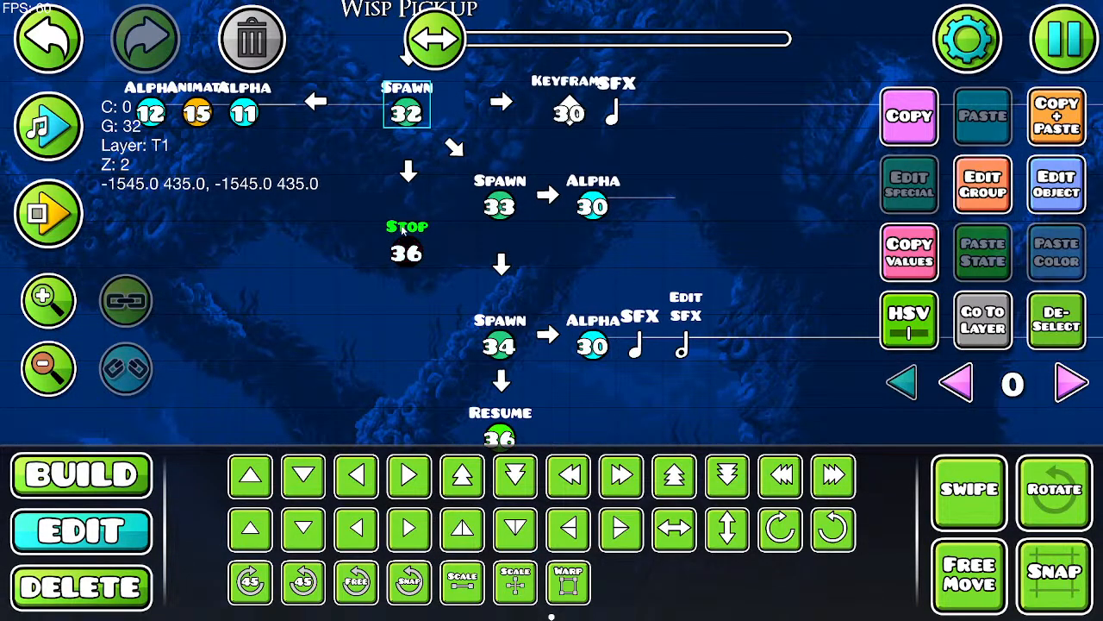
left_click(259, 39)
left_click(147, 480)
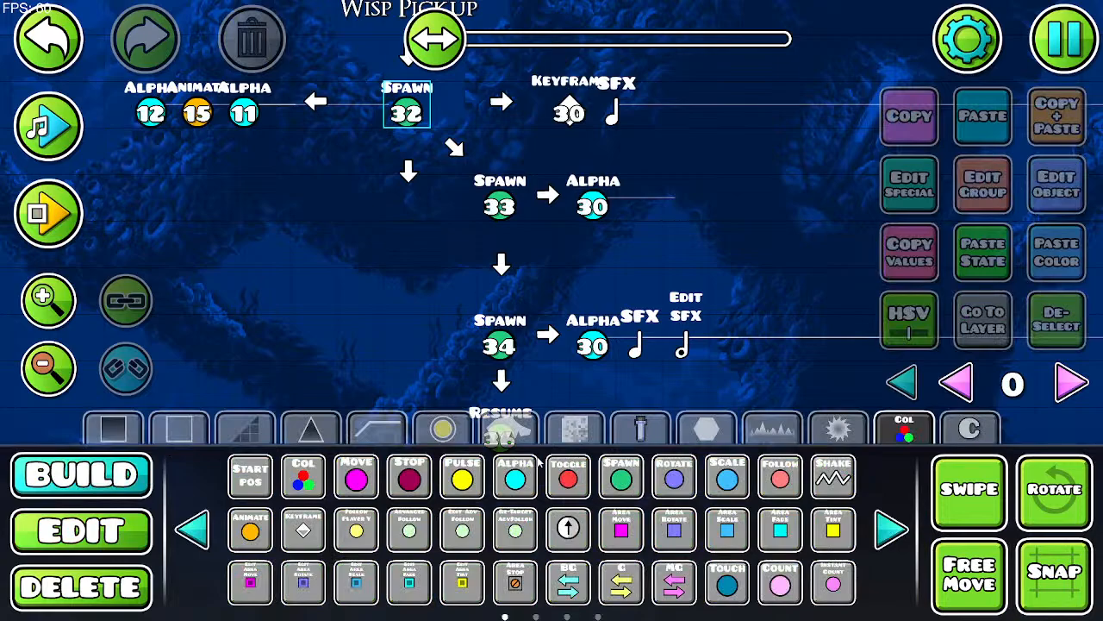
left_click(558, 472)
left_click(420, 252)
left_click(1055, 183)
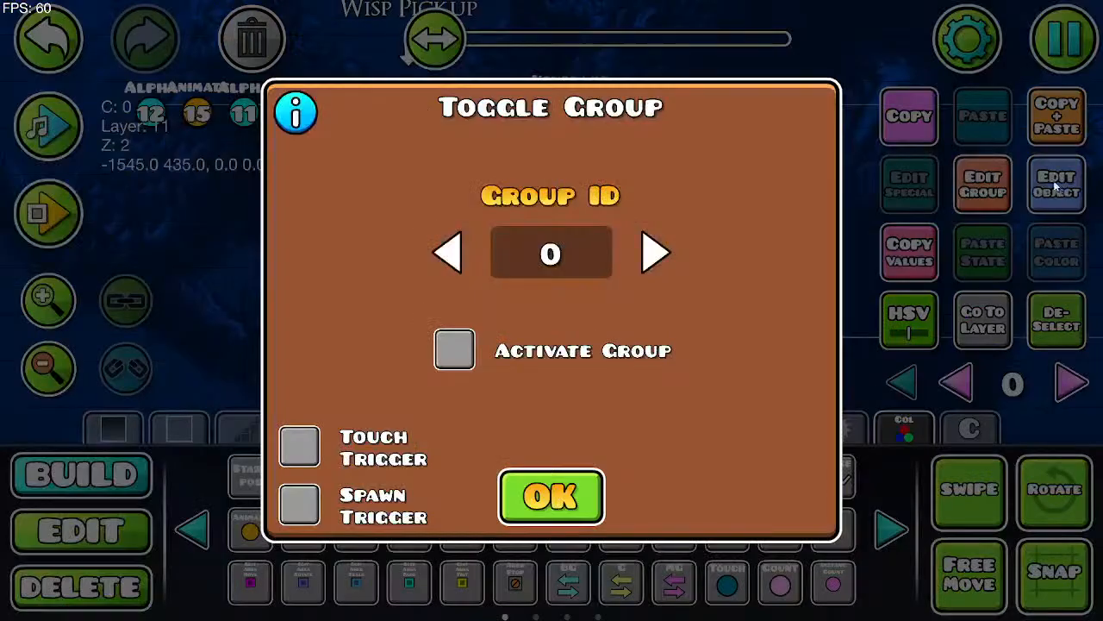
left_click(583, 266)
left_click(506, 505)
left_click(59, 55)
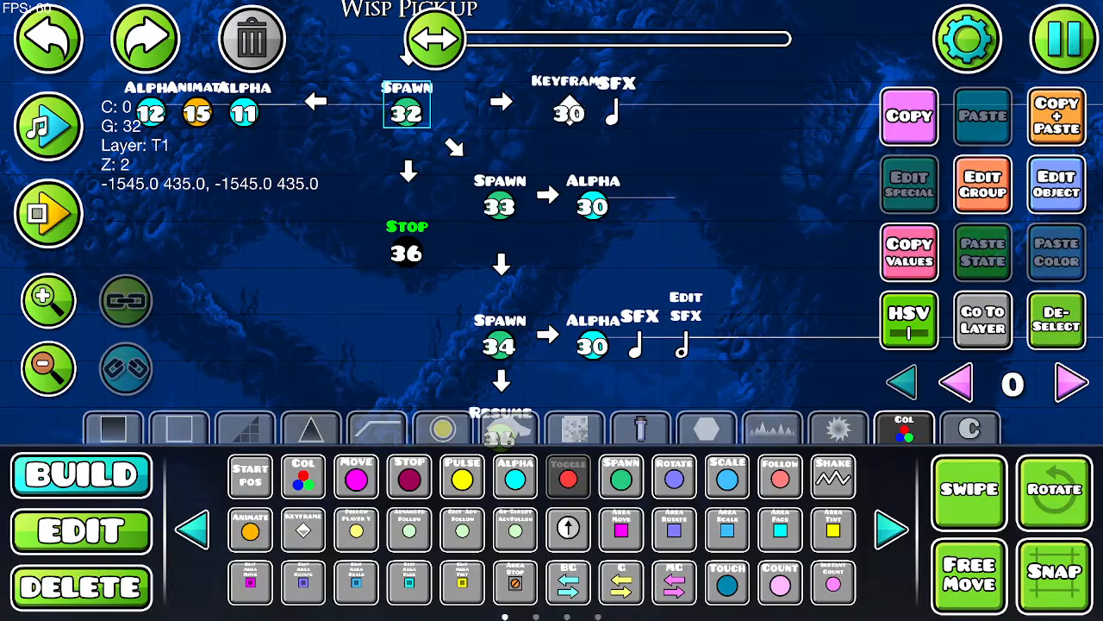
Step: Check the settings of the Stop 36 trigger beneath Spawn 32 and look at the Resume 36 trigger
left_click(1077, 200)
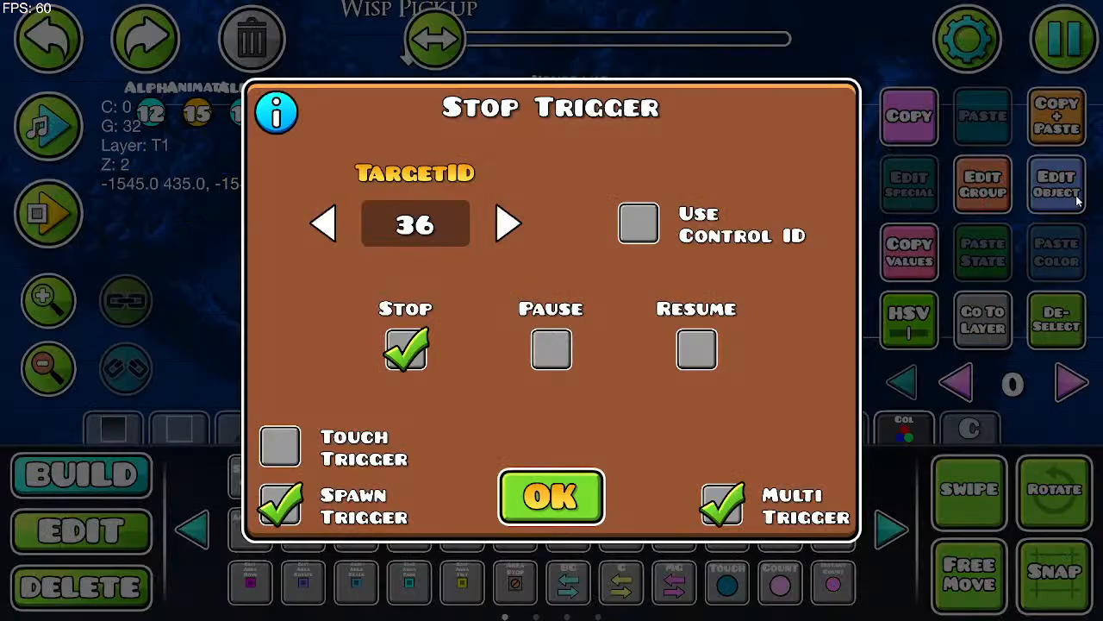
left_click(534, 502)
scroll(528, 369, "down", 3)
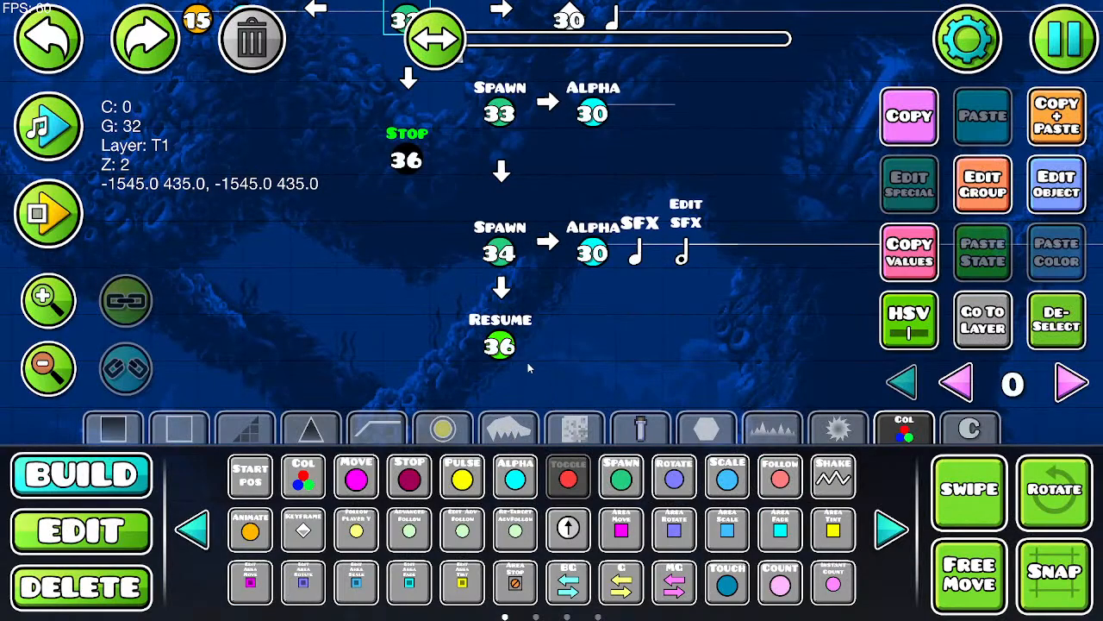
Step: Delete the Stop 36 trigger beneath Spawn 32 and the Resume 36 trigger beneath Spawn 34
left_click(145, 39)
left_click(267, 43)
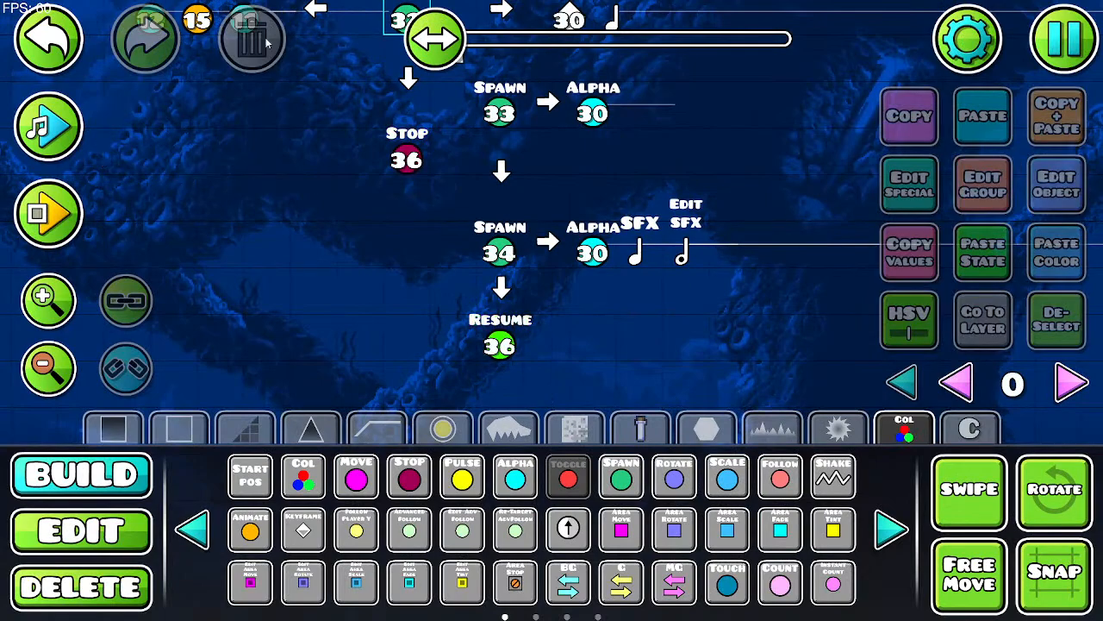
left_click(89, 583)
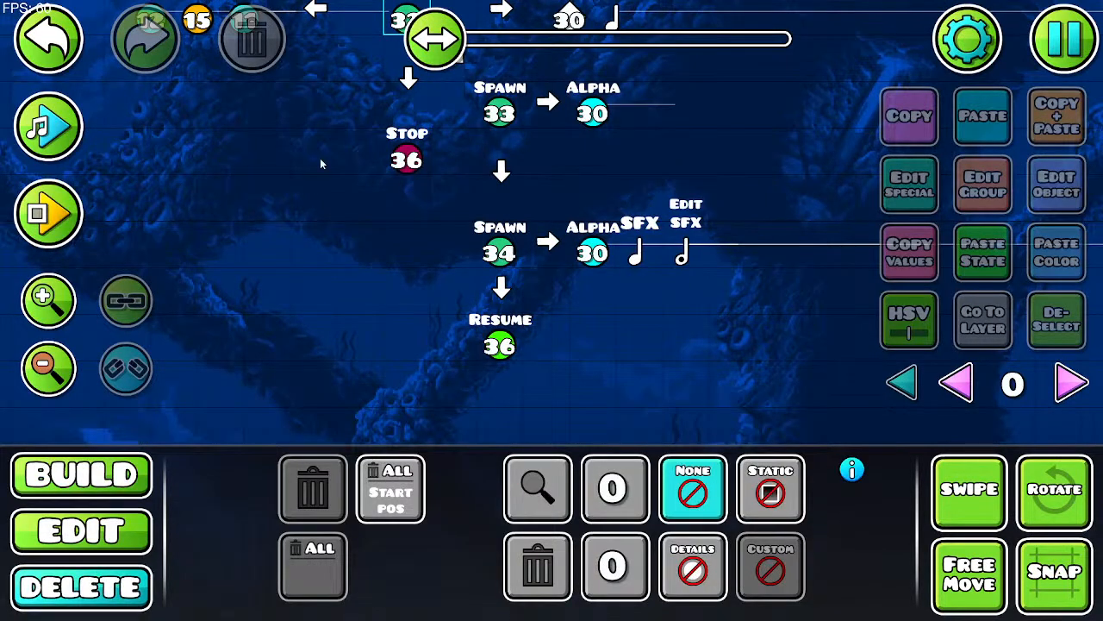
left_click(421, 155)
left_click(500, 349)
key("1")
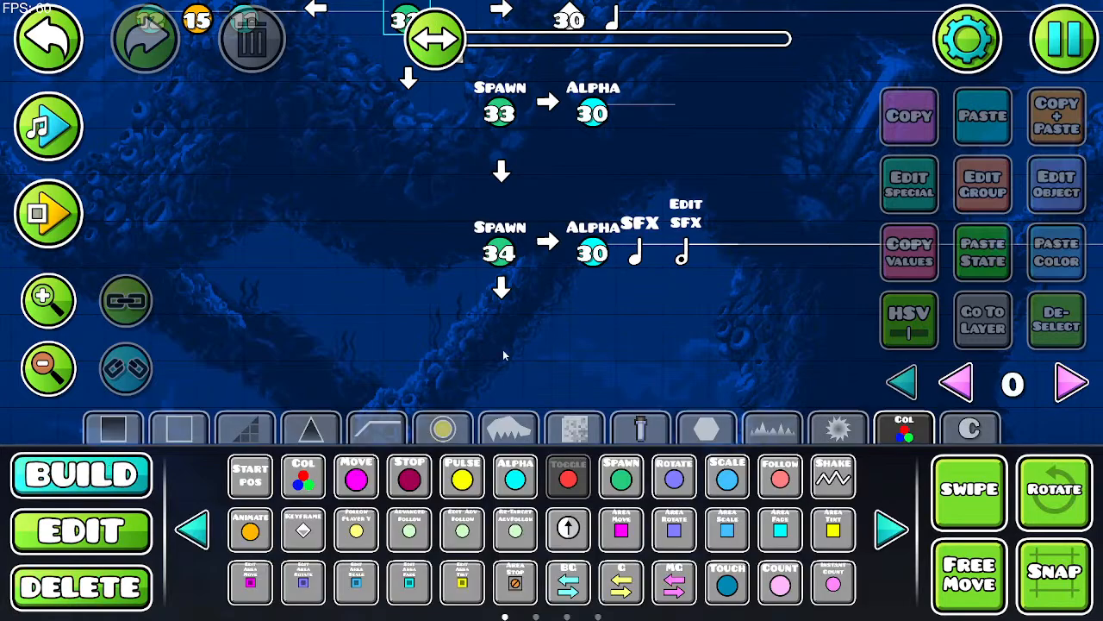
Step: Place a Toggle trigger beneath Spawn 32 and add it to group 32
left_click(405, 160)
scroll(404, 160, "up", 2)
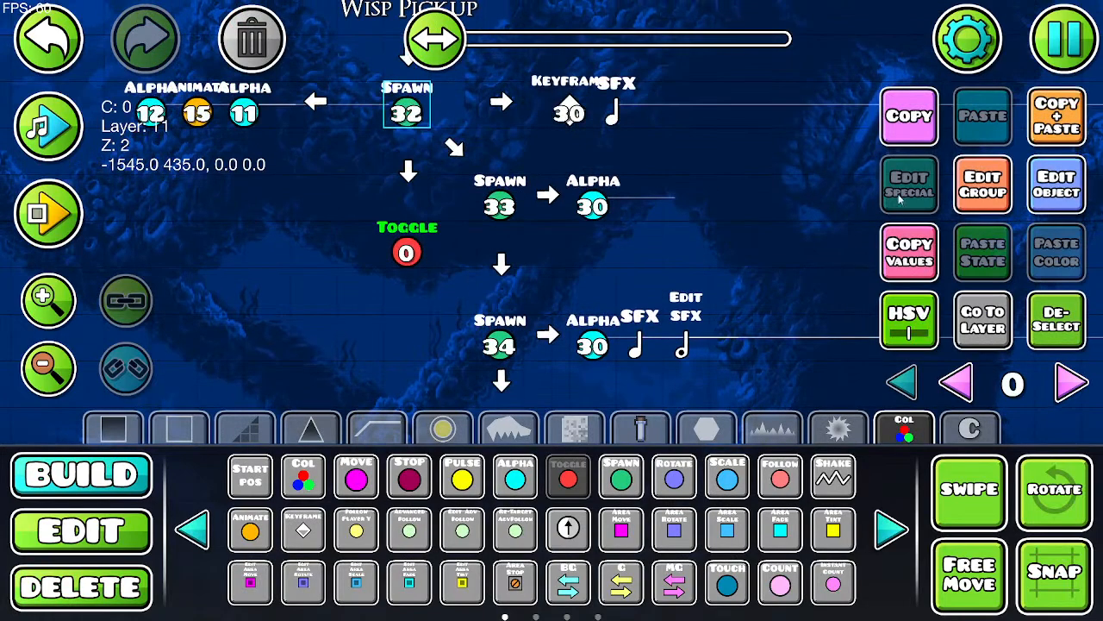
left_click(1004, 197)
left_click(578, 238)
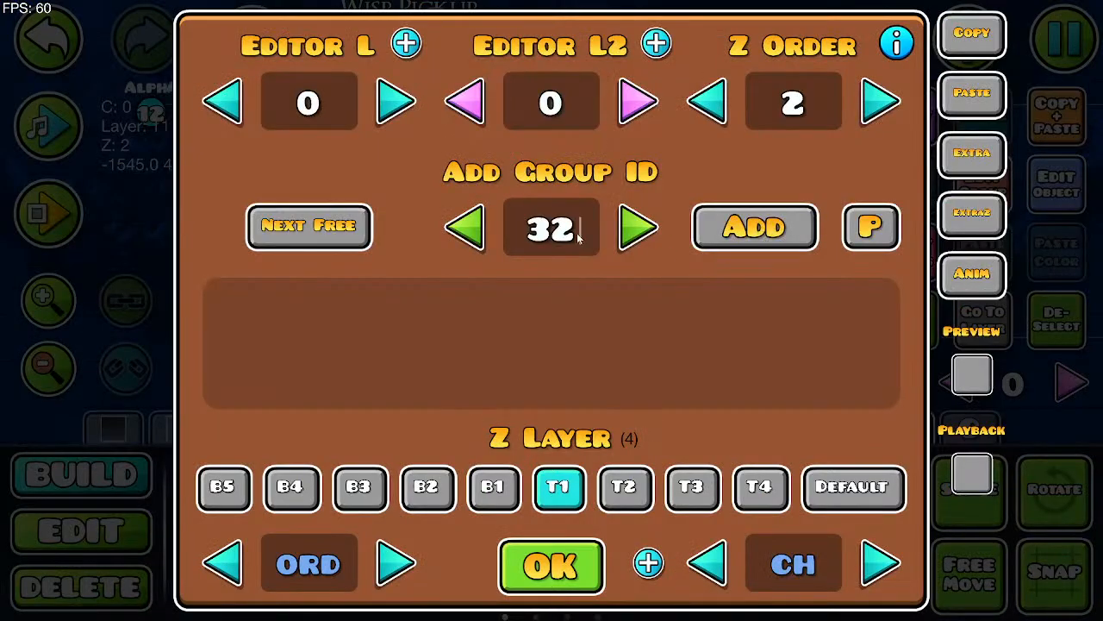
left_click(755, 227)
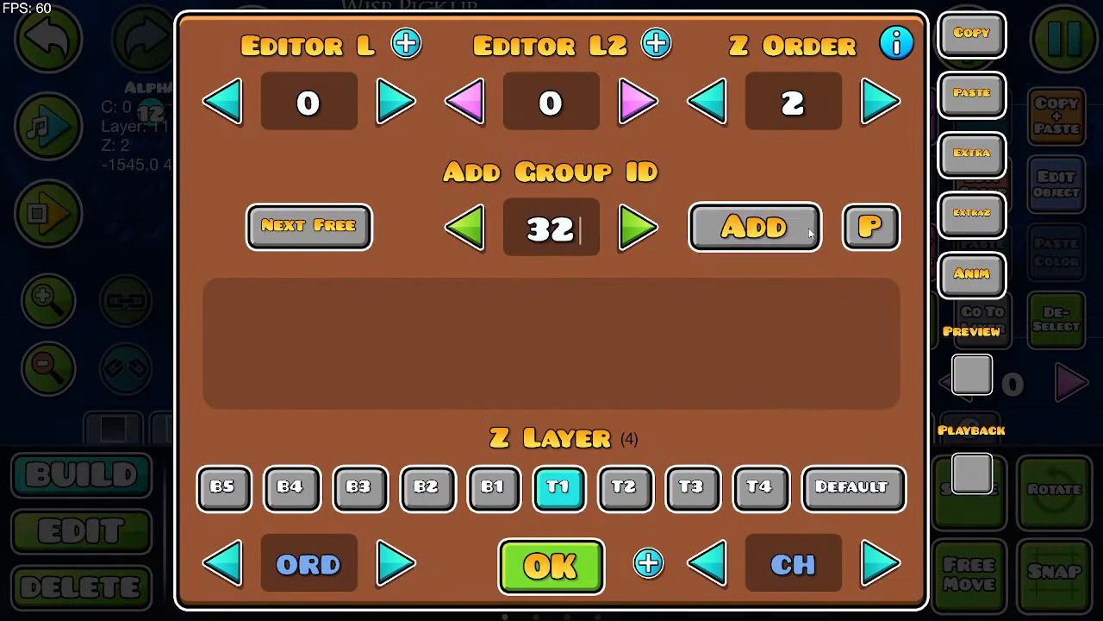
left_click(551, 566)
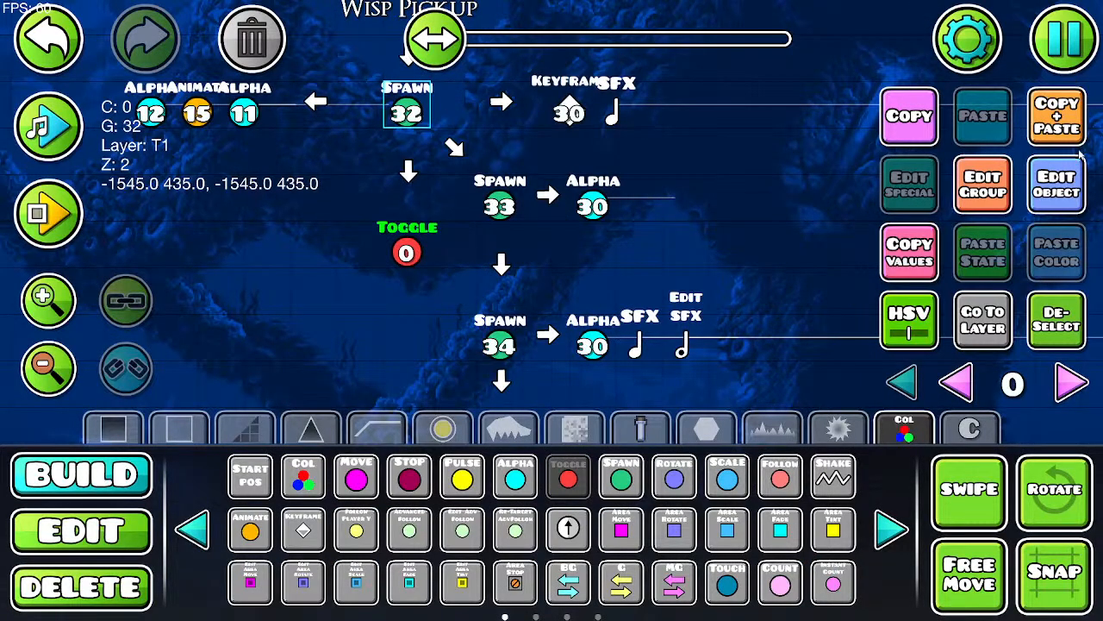
Step: Set the new Toggle trigger to deactivate group 36, with Spawn Trigger and Multi Trigger enabled
left_click(1064, 202)
left_click(566, 257)
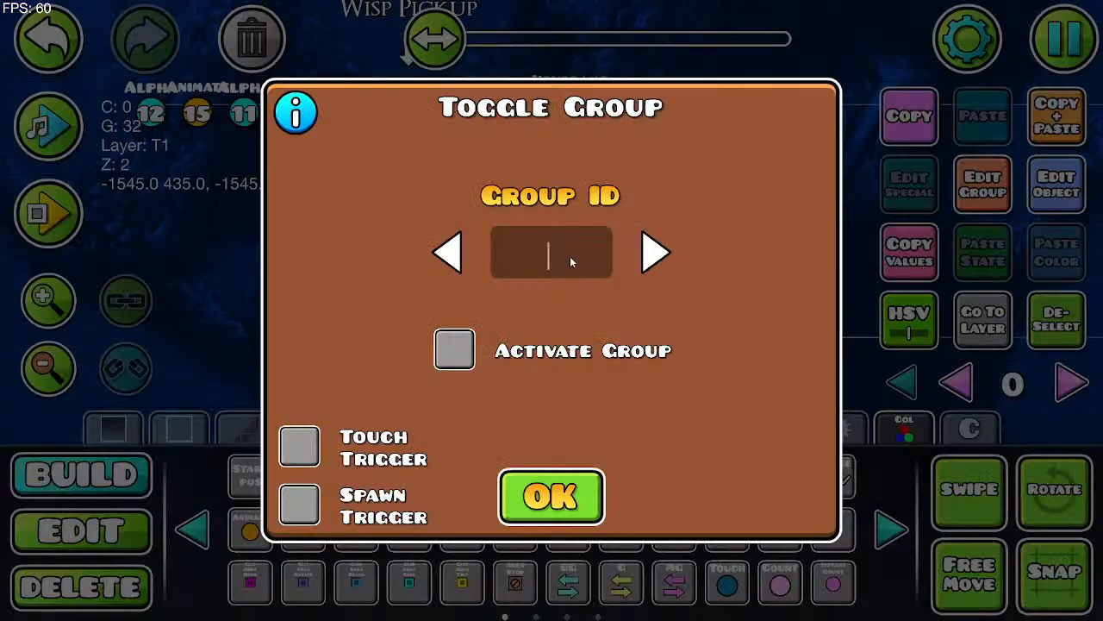
type("36")
left_click(299, 504)
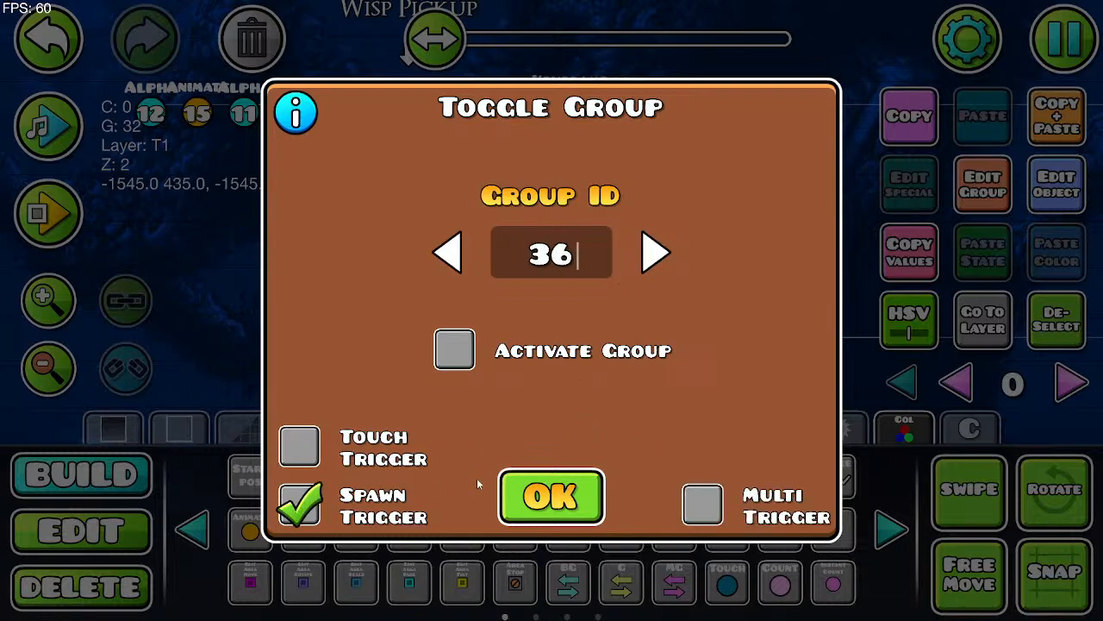
left_click(703, 504)
left_click(551, 498)
Step: Duplicate the Toggle trigger to the spot beneath Spawn 34 and enable Activate Group on the copy
left_click_drag(652, 225, 560, 44)
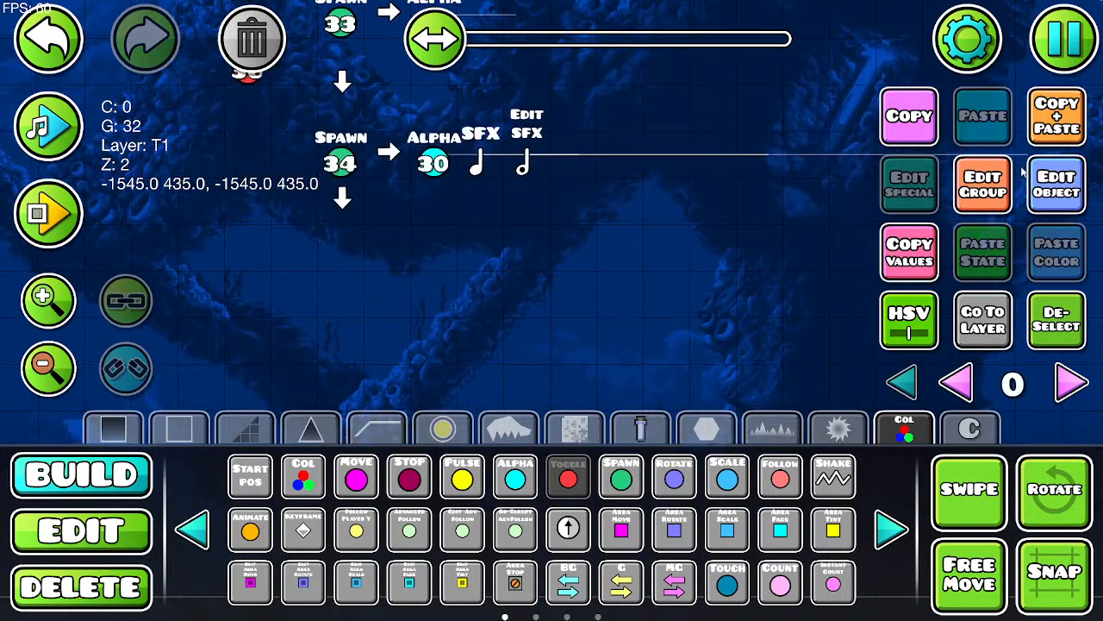
left_click(1057, 116)
left_click_drag(246, 73, 341, 256)
left_click(1047, 194)
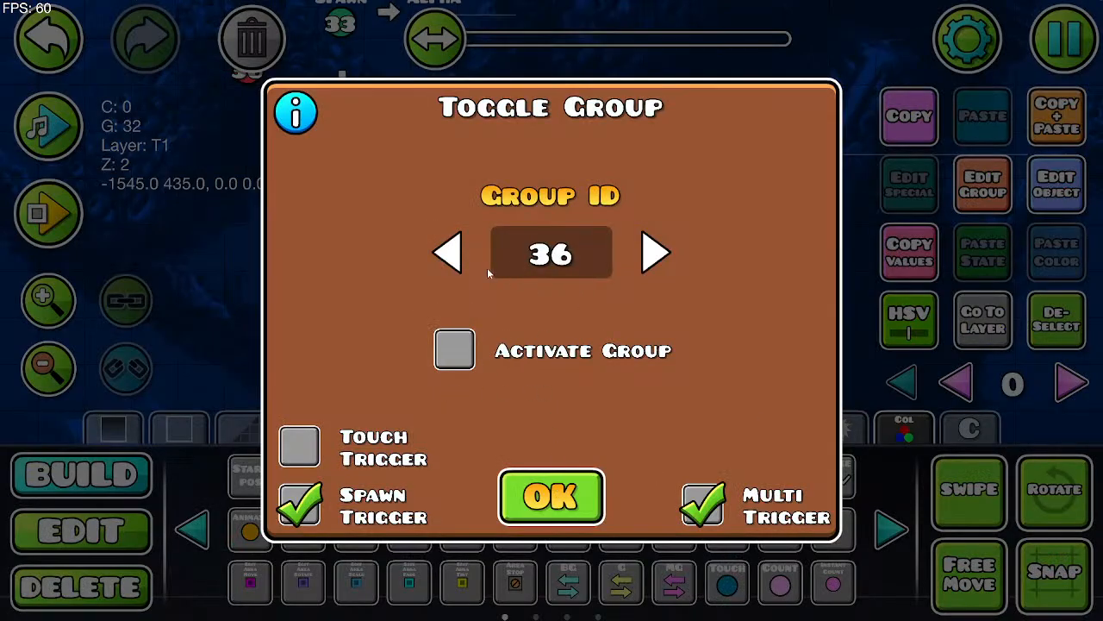
left_click(455, 349)
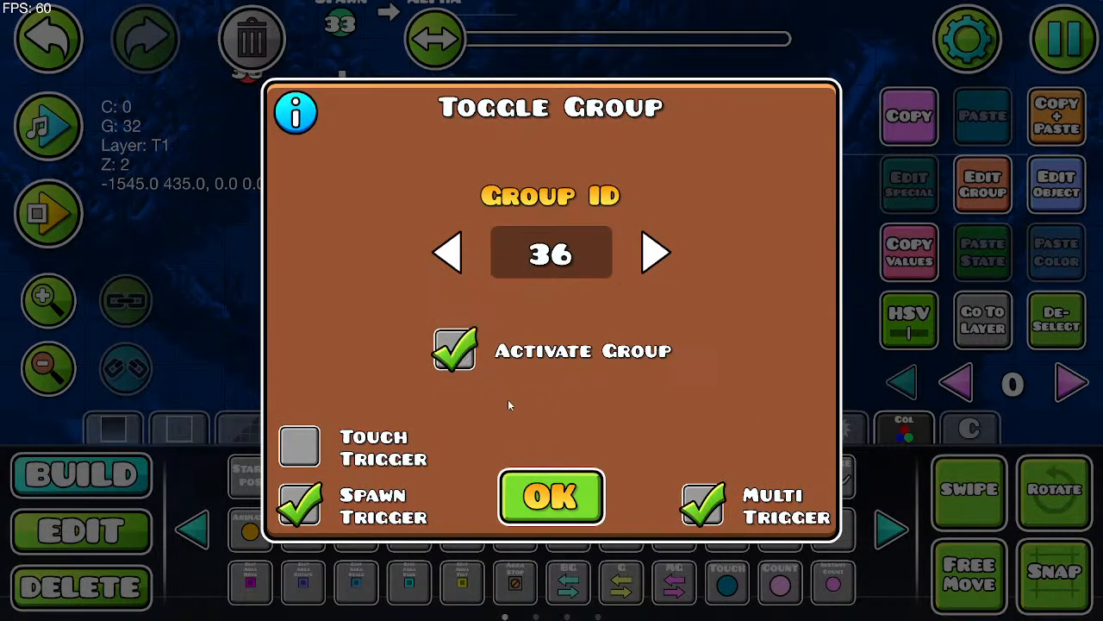
left_click(540, 507)
Step: Replace group 32 with group 34 on the Toggle trigger beneath Spawn 34
left_click(983, 184)
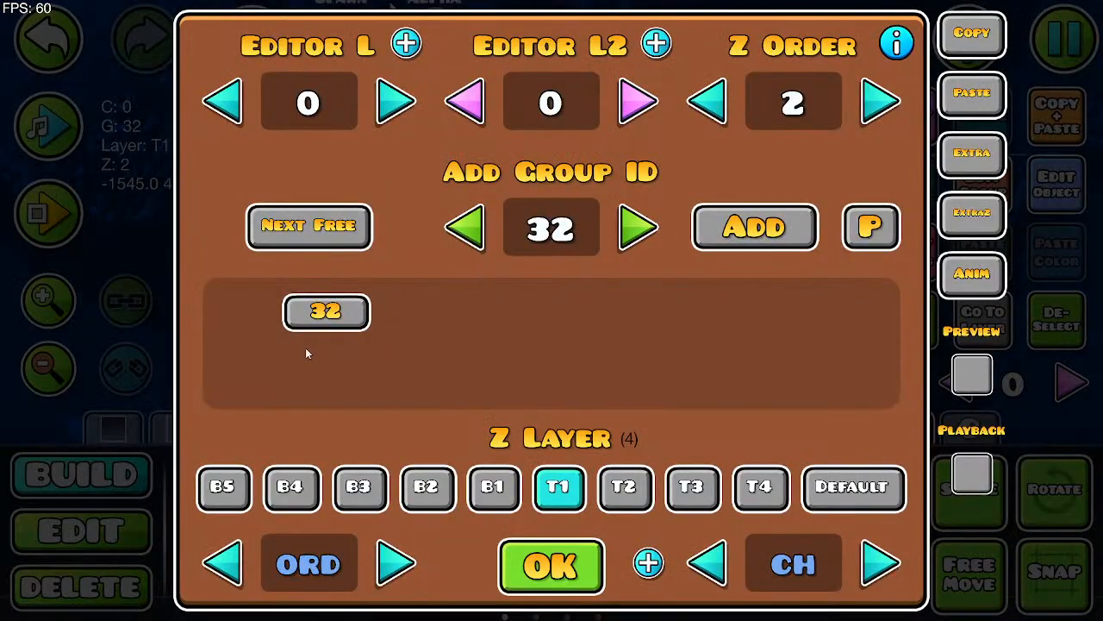
left_click(358, 312)
left_click(638, 228)
left_click(638, 229)
left_click(720, 233)
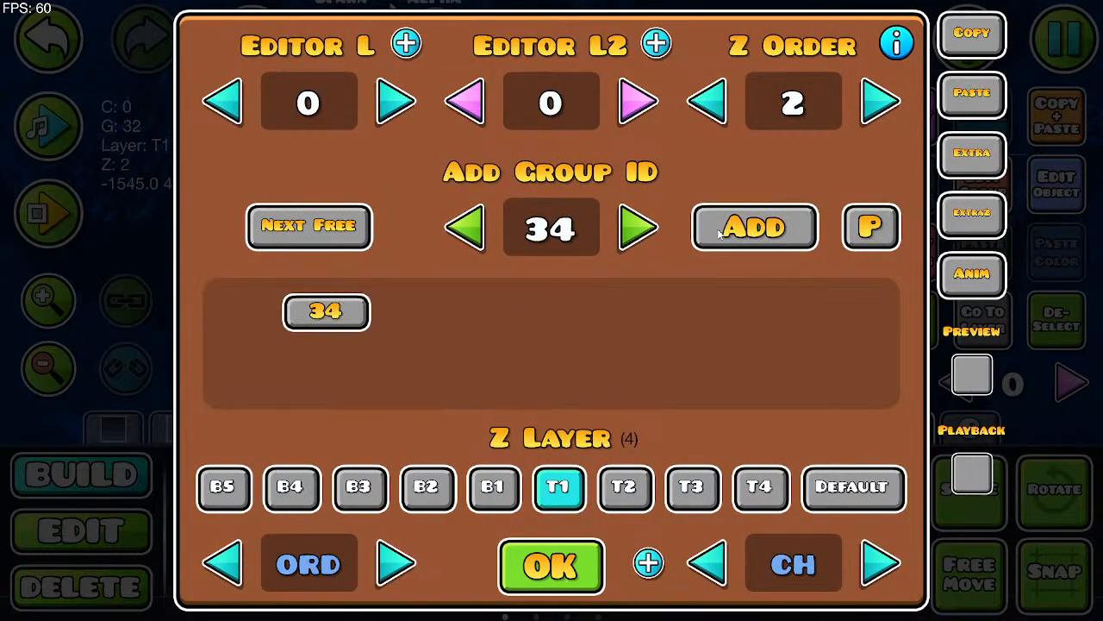
left_click(594, 581)
Step: Playtest the level, moving the character back and forth and jumping through the wisp's position to test pickup and respawn
key("Escape")
left_click(552, 227)
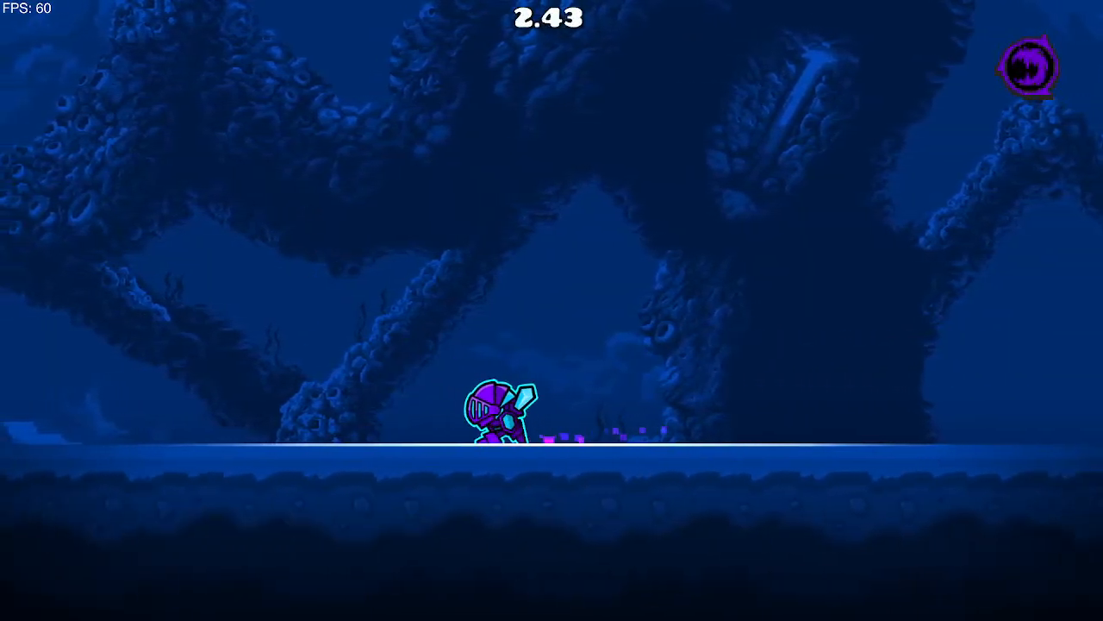
key("Left")
key("Right")
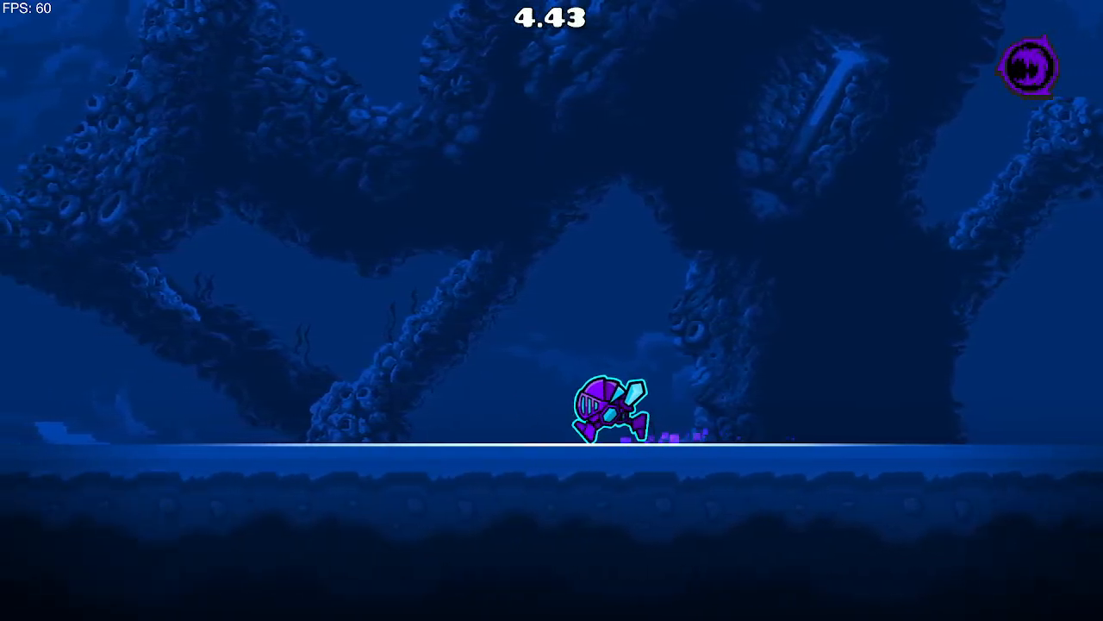
key("Left")
key("Right")
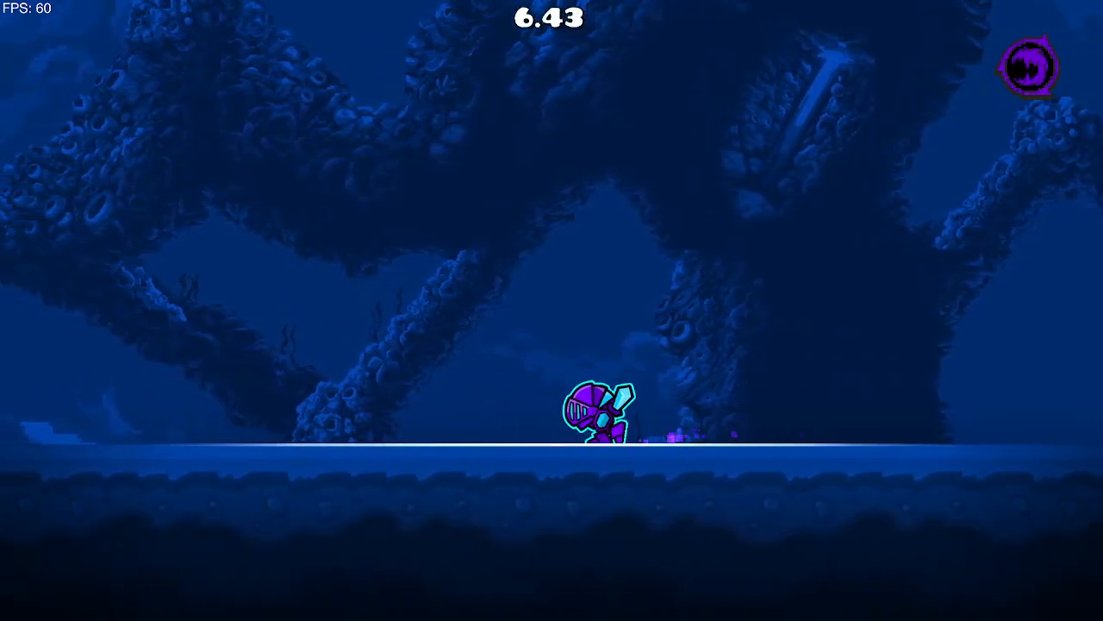
key("Left")
key("Right")
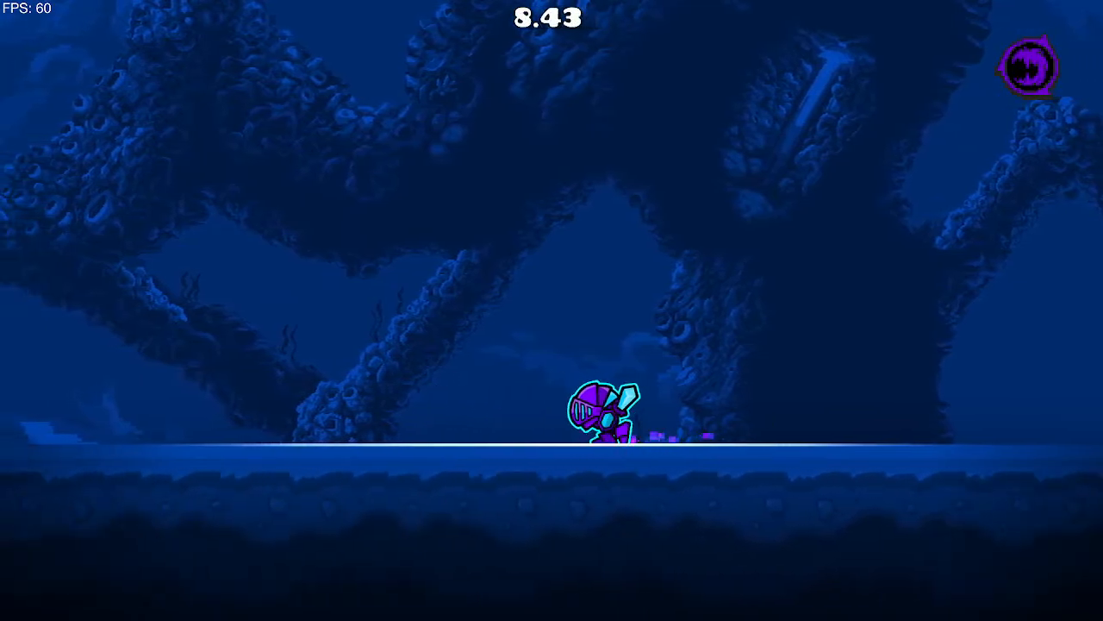
key("Left")
key("Right")
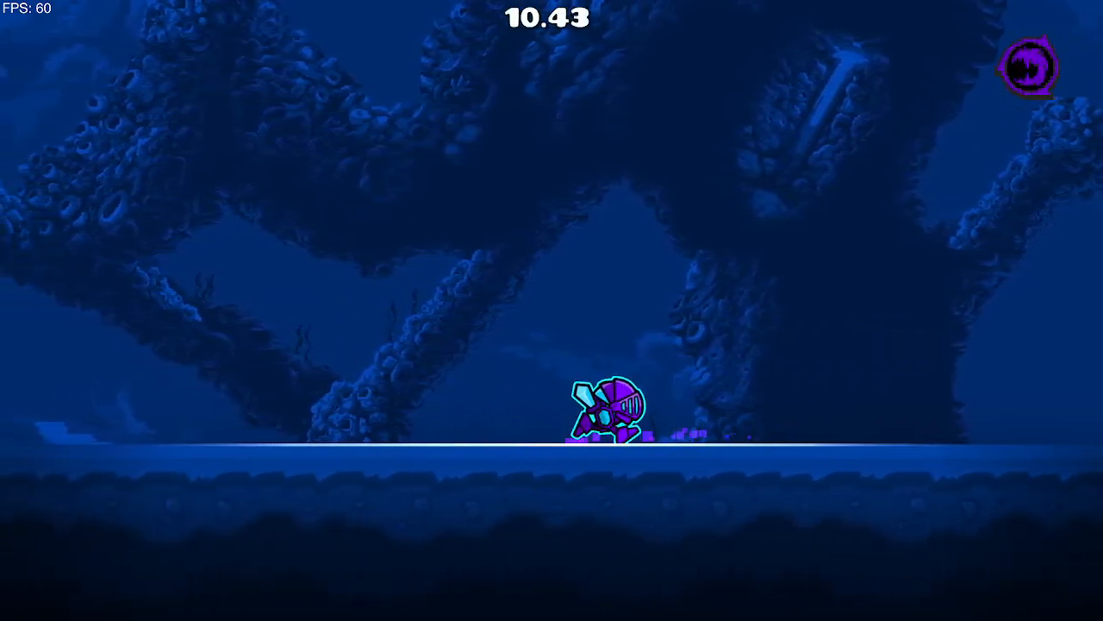
key("Left")
key("Right")
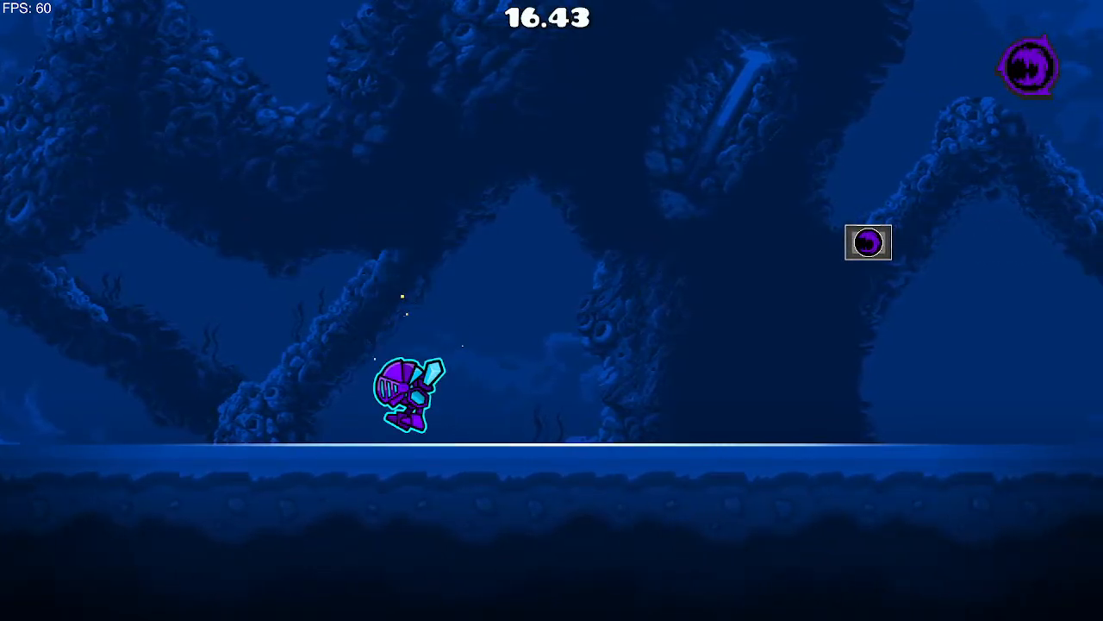
key("Left")
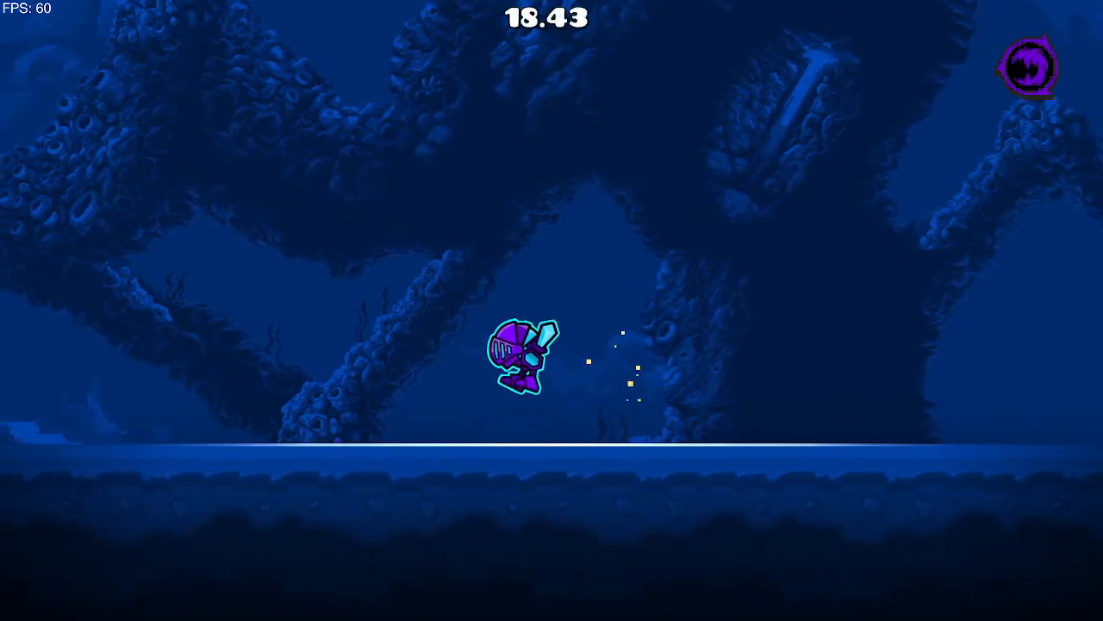
key("Right")
key("Left")
key("Right")
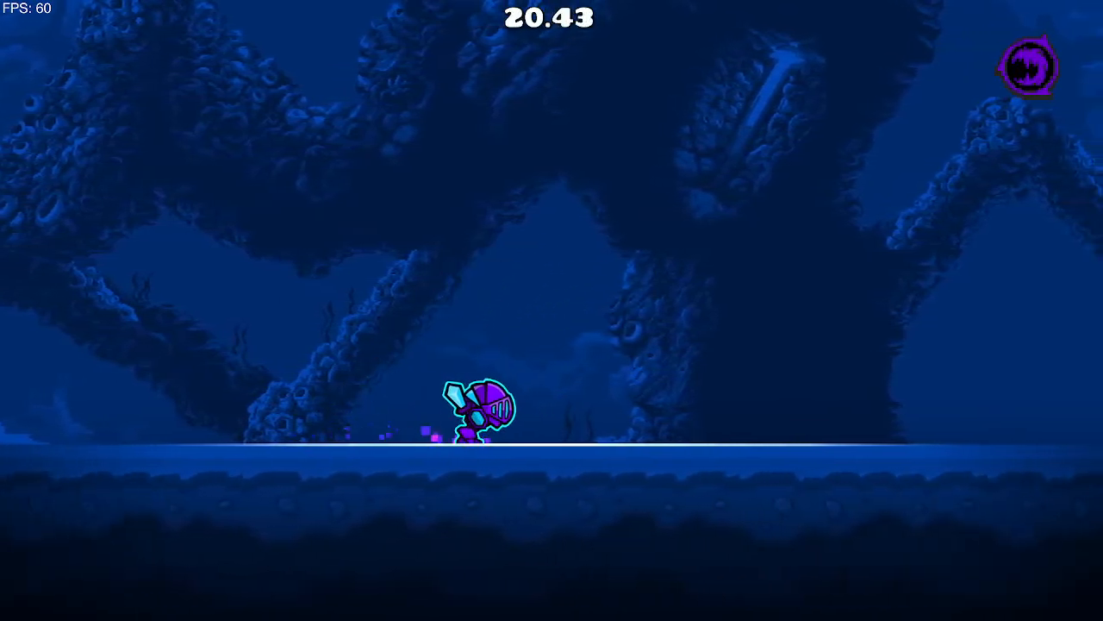
key("Left")
key("Up")
key("Right")
key("Left")
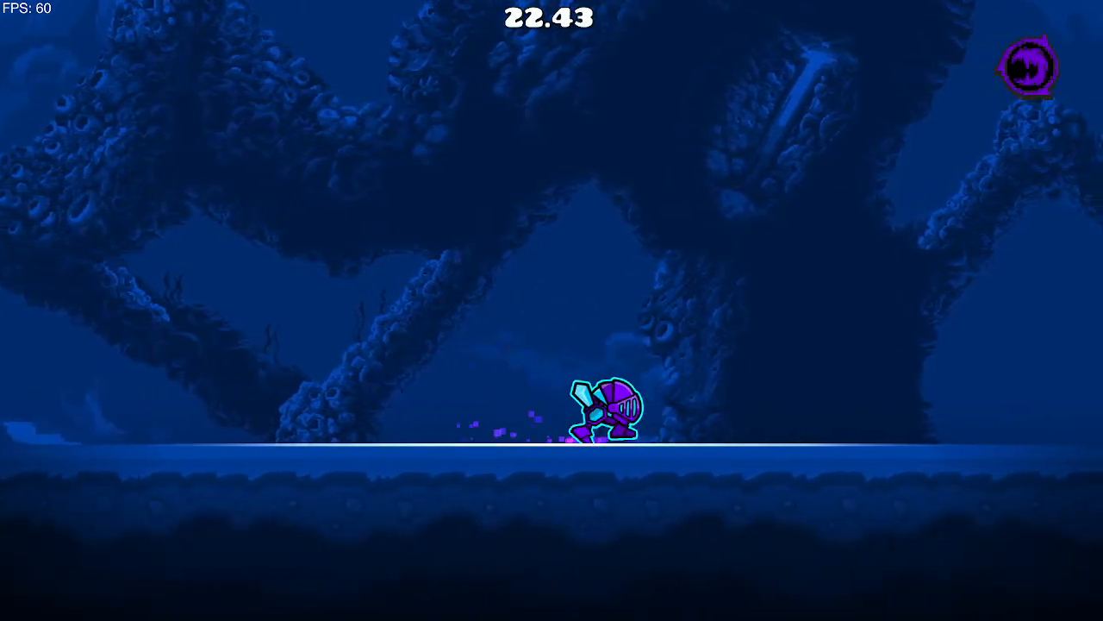
Step: End the playtest and reopen the Void Wisp level in the editor
key("Escape")
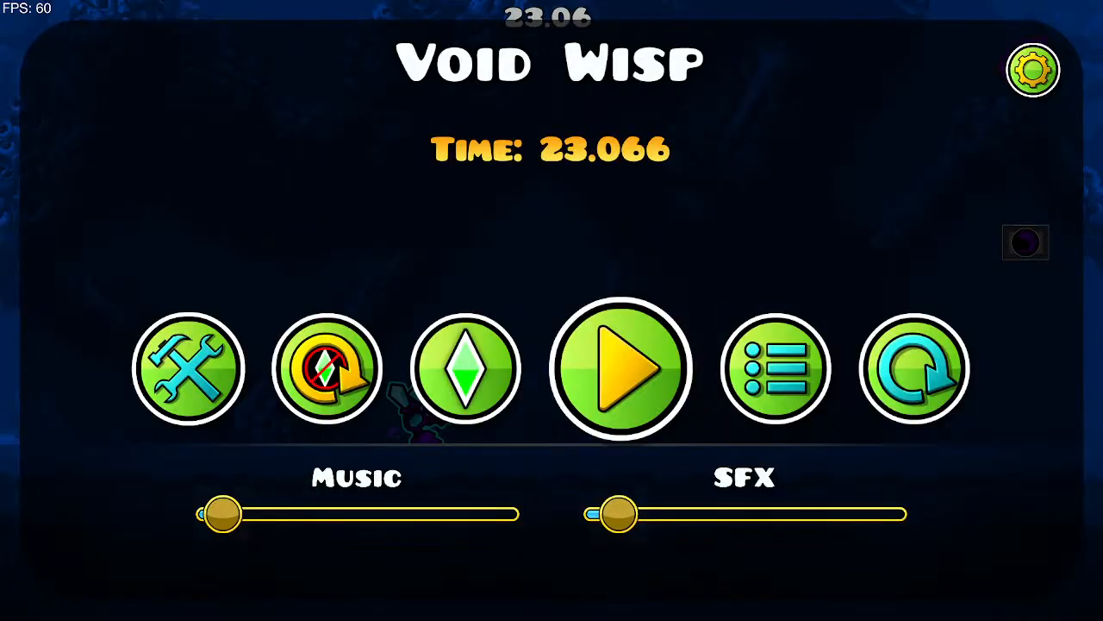
left_click(814, 387)
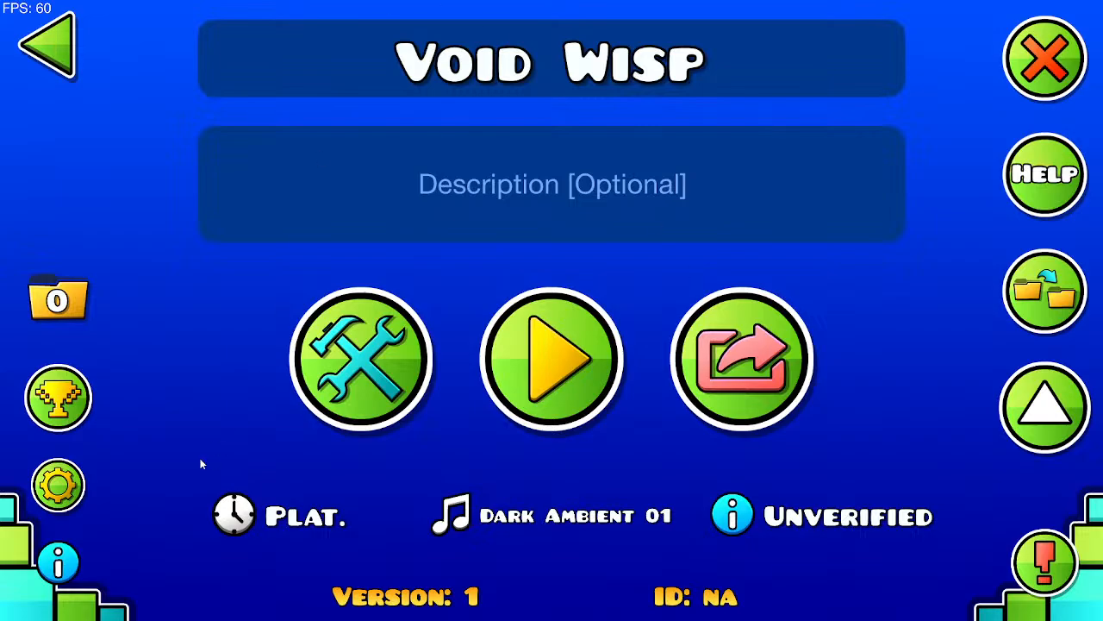
left_click(369, 390)
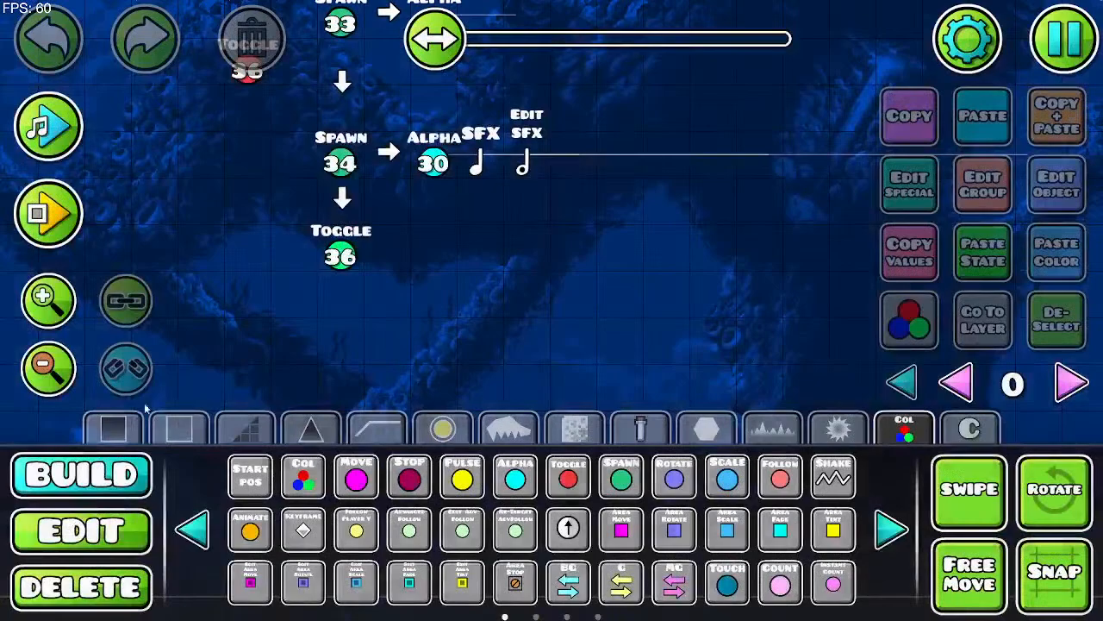
Step: Look over the Wisp Pickup, Wisp Collect and Proximity Detector setups, and the lock, UI control and frame groups beside them
left_click(48, 365)
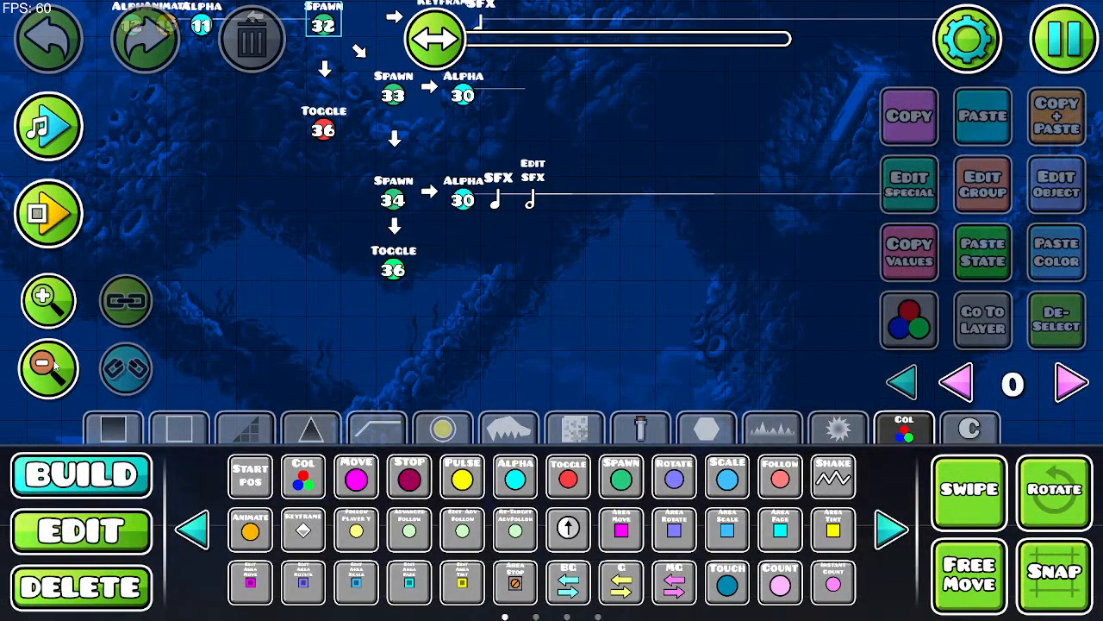
left_click(52, 366)
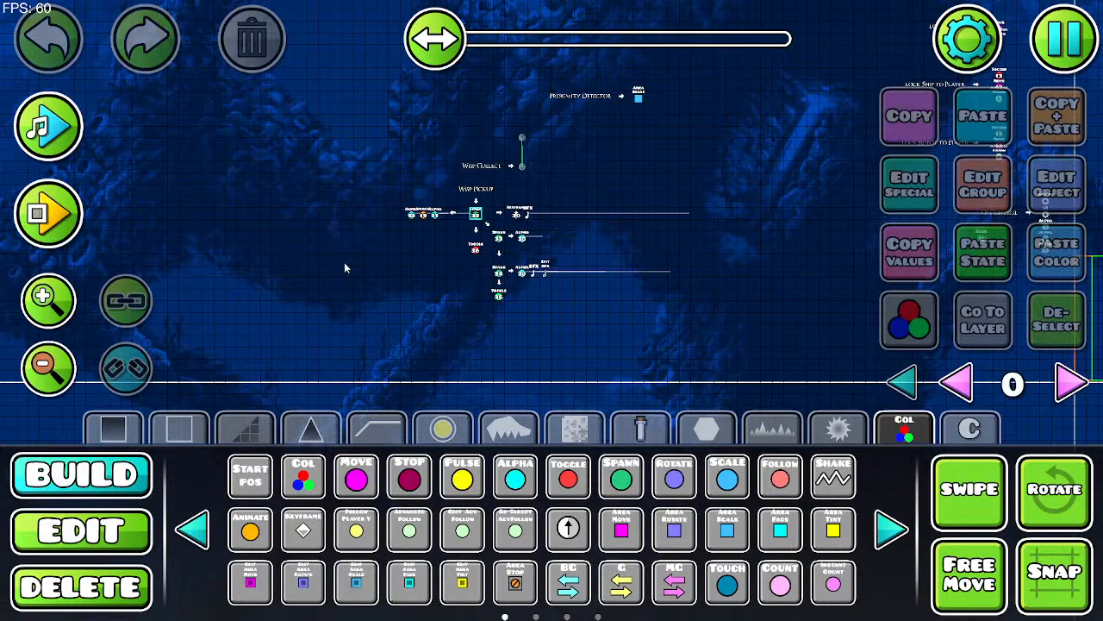
left_click(50, 301)
left_click(50, 302)
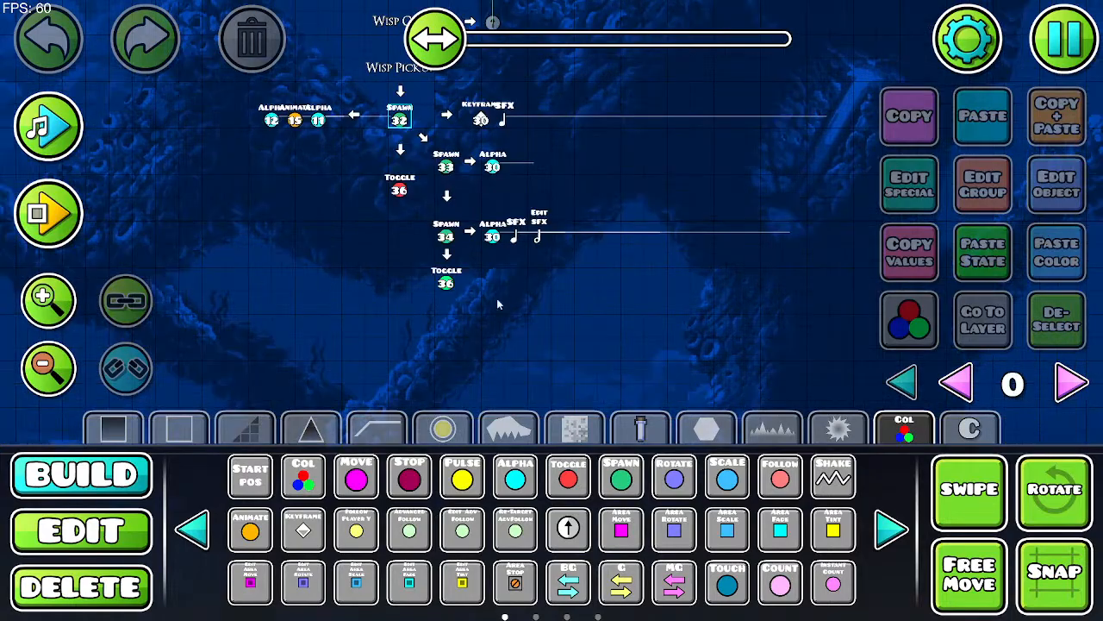
left_click_drag(735, 176, 507, 245)
scroll(505, 242, "up", 6)
scroll(505, 242, "right", 5)
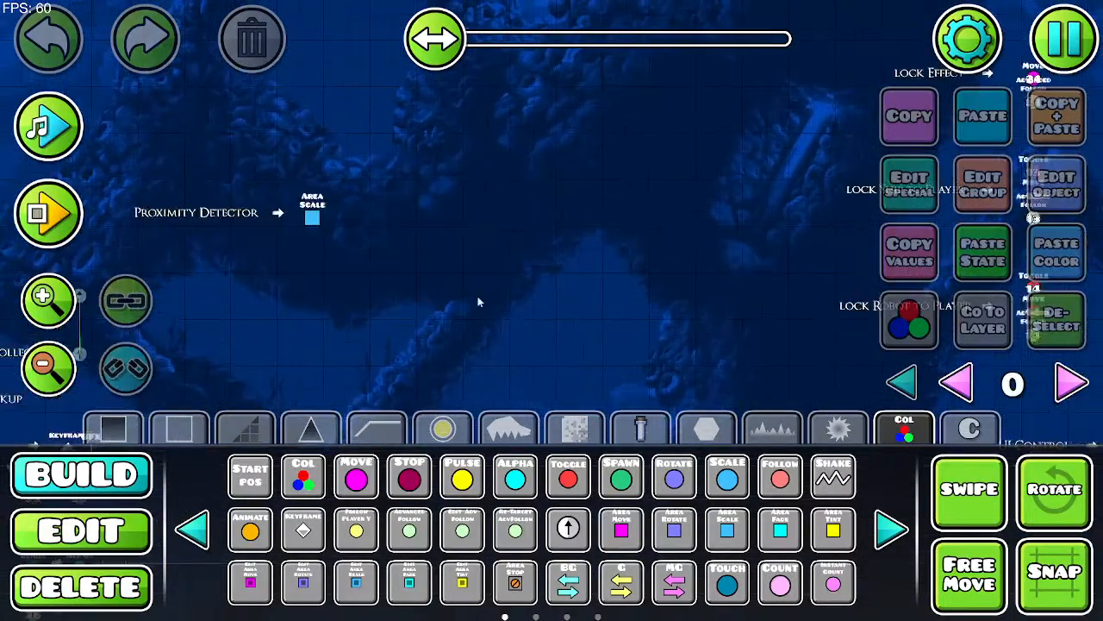
left_click(48, 386)
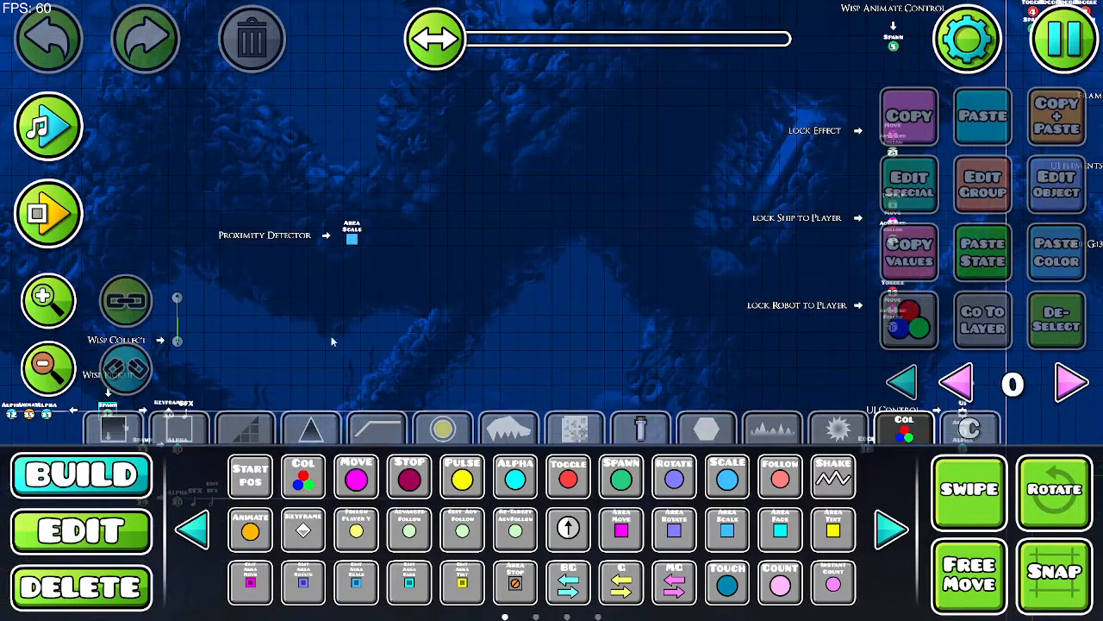
scroll(331, 342, "down", 6)
scroll(387, 270, "left", 5)
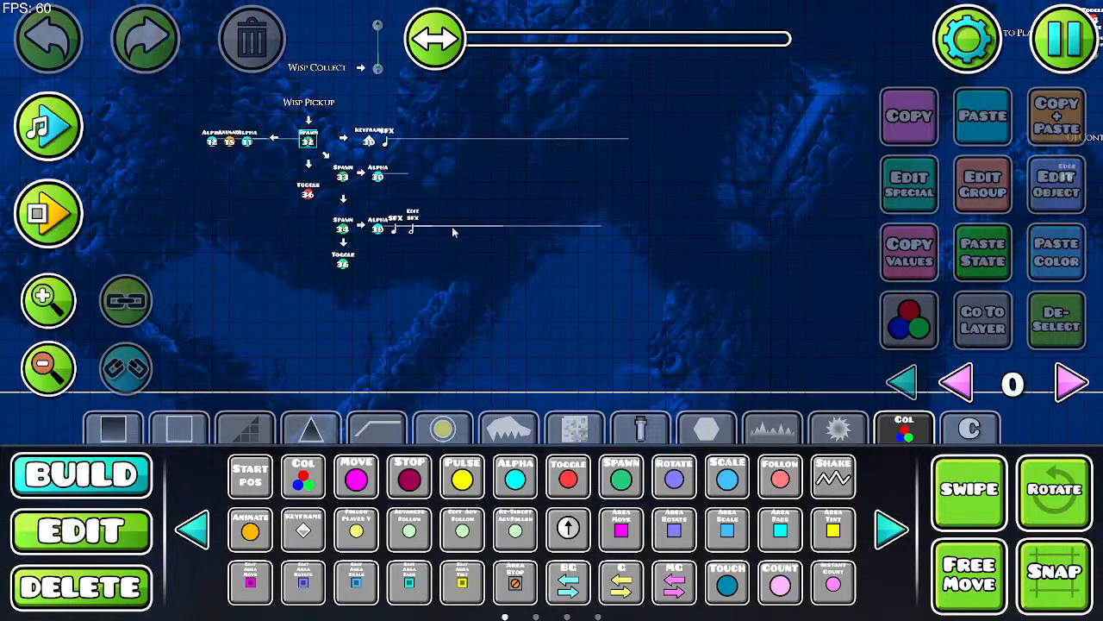
scroll(517, 216, "up", 4)
scroll(556, 207, "right", 10)
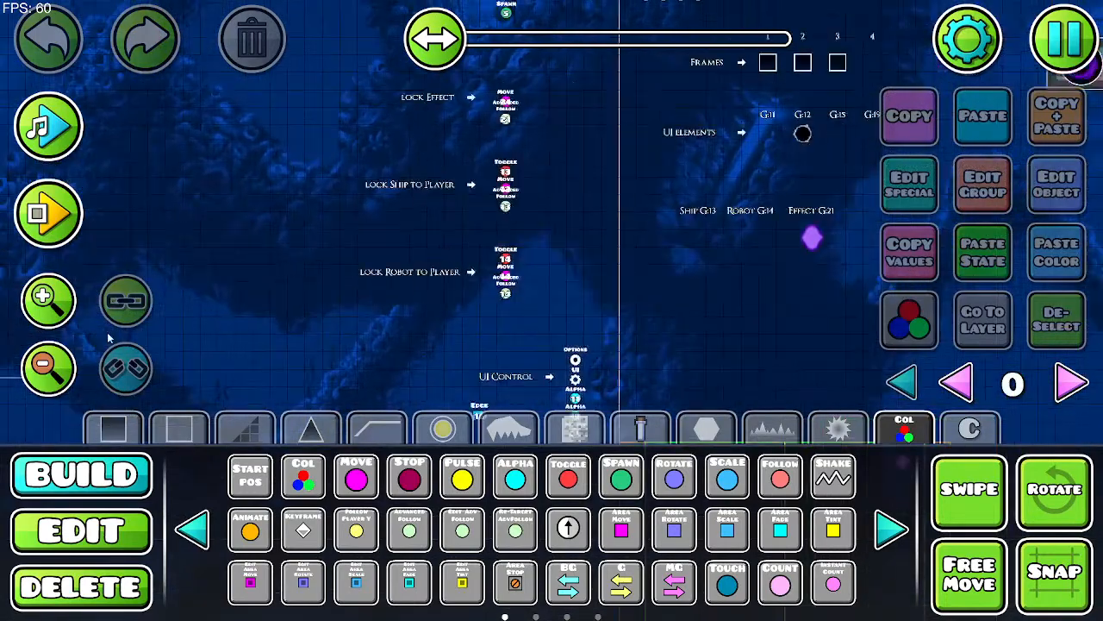
Step: Show all editor layers and look over the frame groups, frames, UI elements and lock trigger groups
scroll(753, 301, "right", 8)
scroll(716, 284, "up", 3)
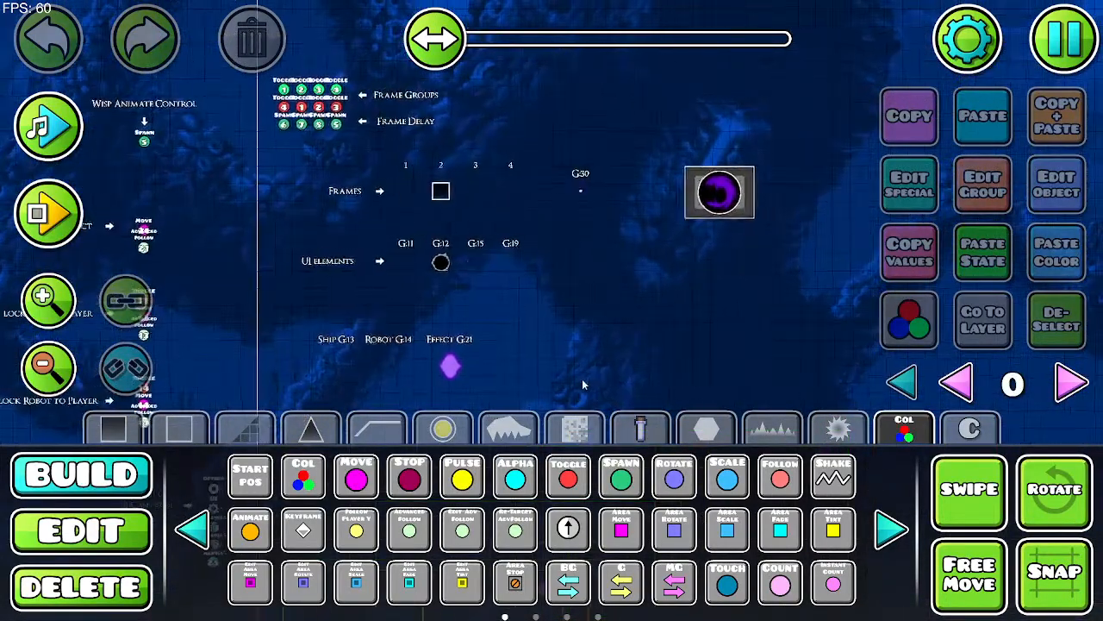
scroll(638, 199, "up", 2)
scroll(638, 199, "left", 1)
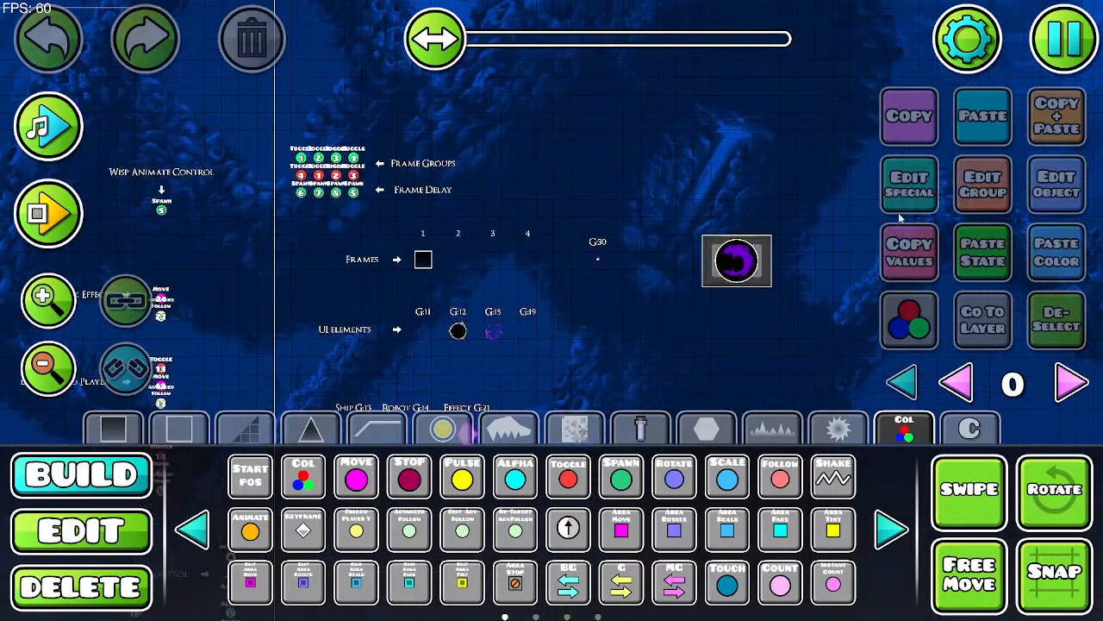
left_click(902, 382)
scroll(800, 220, "left", 5)
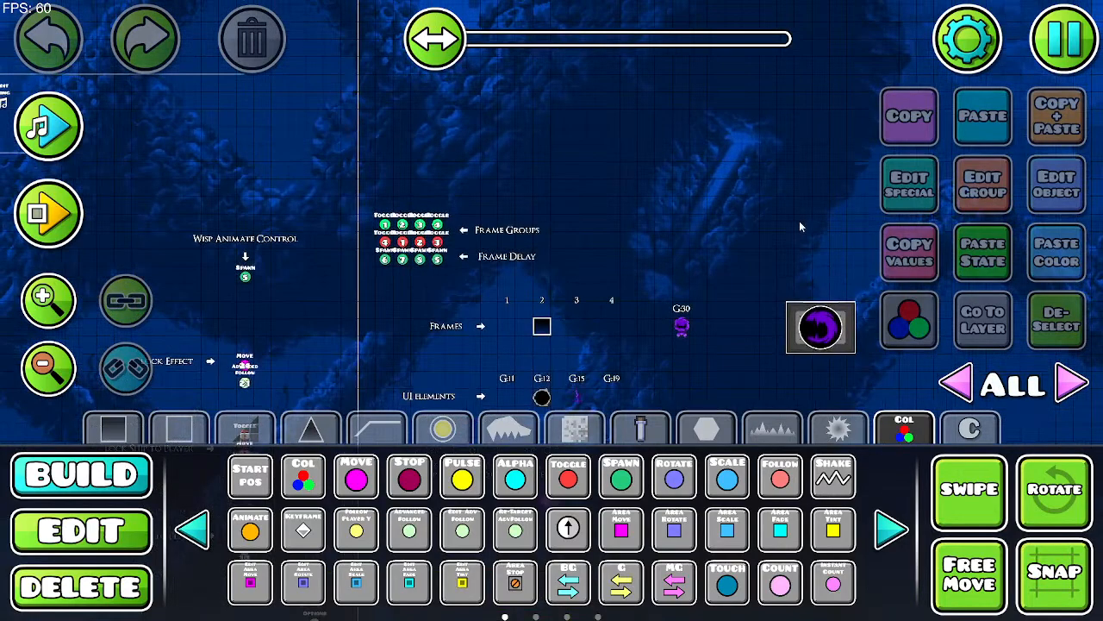
scroll(797, 181, "up", 1)
left_click_drag(449, 167, 401, 2)
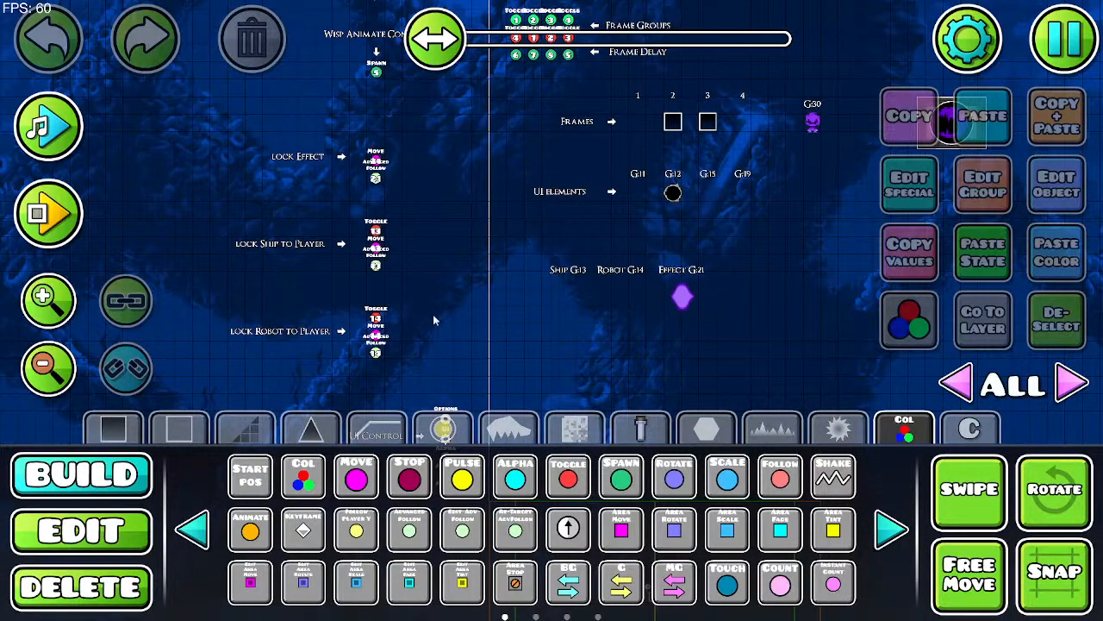
Step: Examine the camera guide area with its wisp UI icon and its placement relative to the surrounding trigger groups
left_click_drag(534, 333, 312, 124)
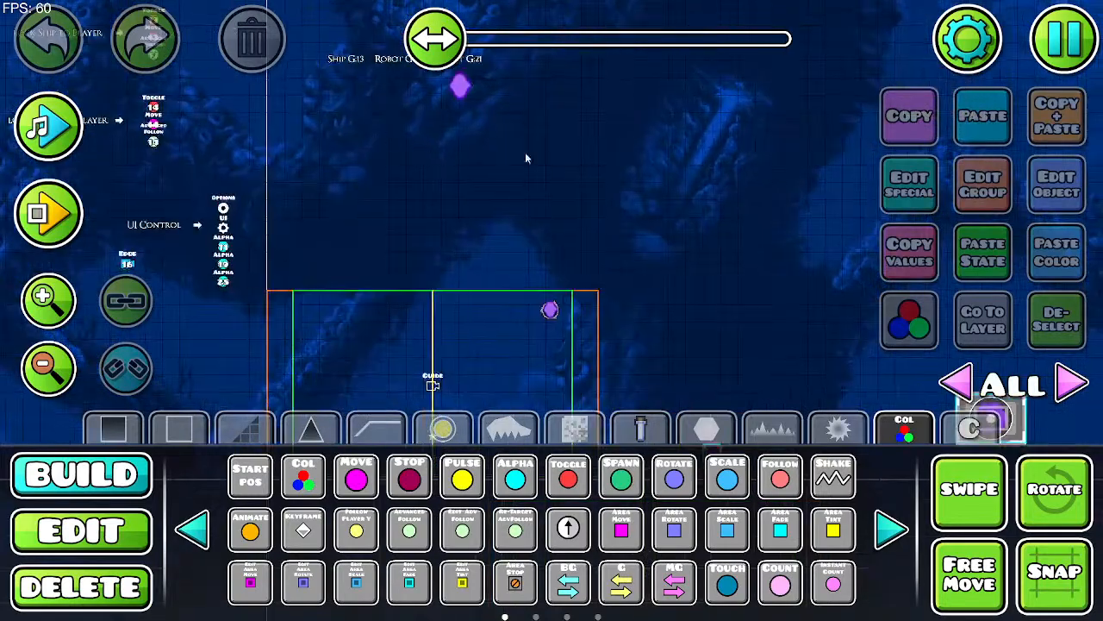
left_click_drag(674, 203, 585, 84)
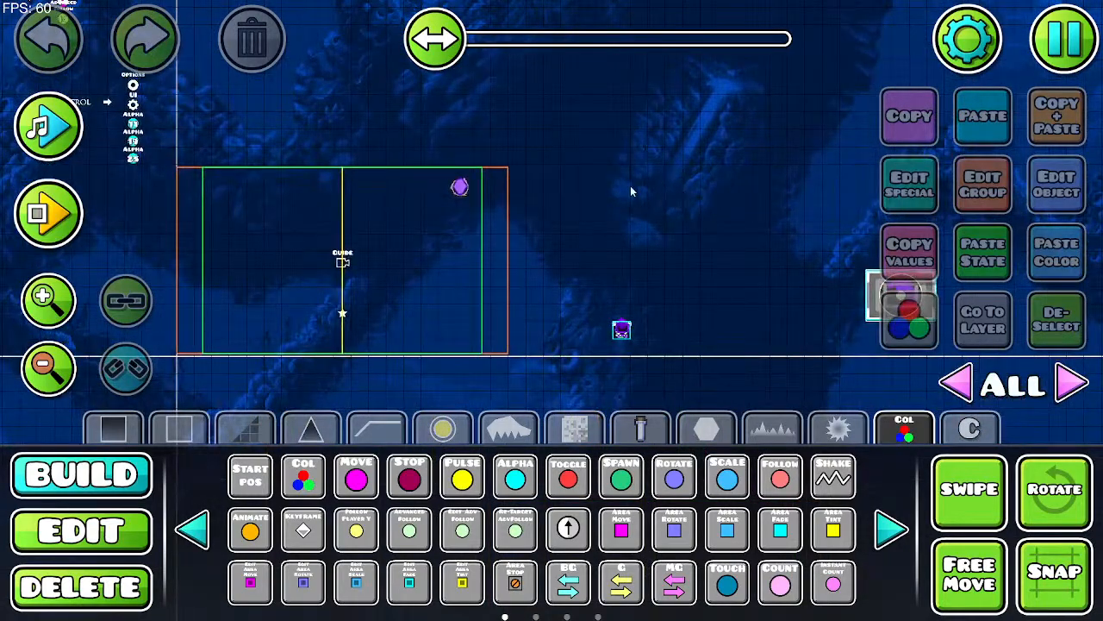
left_click_drag(630, 186, 695, 216)
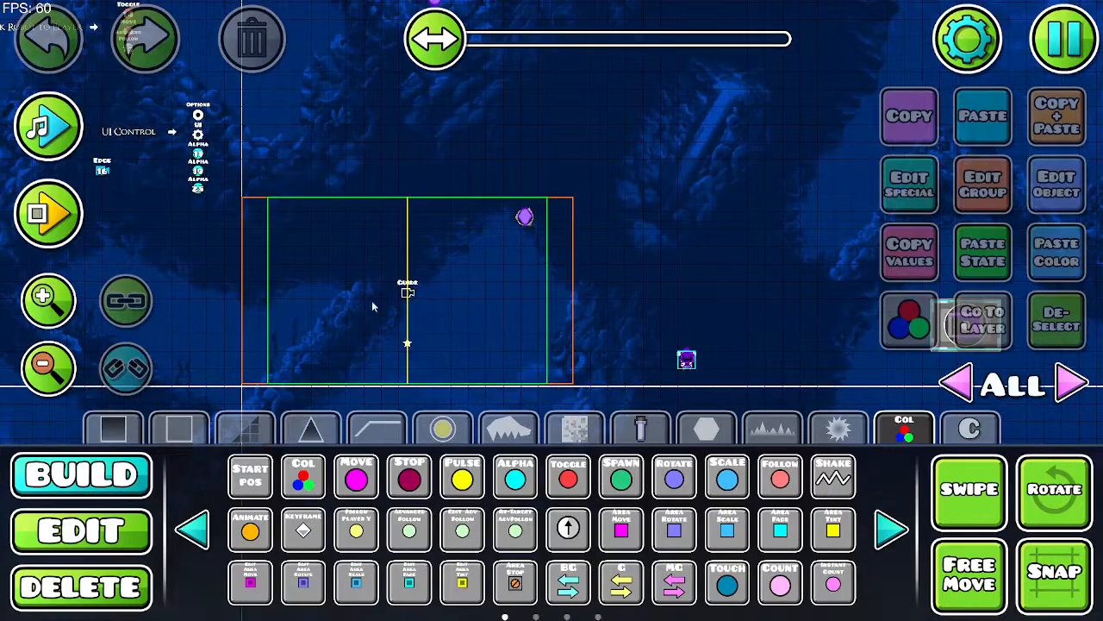
mouse_move(966, 324)
left_mouse_down()
mouse_move(845, 236)
mouse_move(705, 261)
mouse_move(419, 365)
mouse_move(625, 439)
left_mouse_up()
left_click_drag(357, 226, 794, 283)
left_click_drag(694, 286, 678, 409)
left_click_drag(794, 229, 672, 398)
left_click_drag(556, 205, 663, 231)
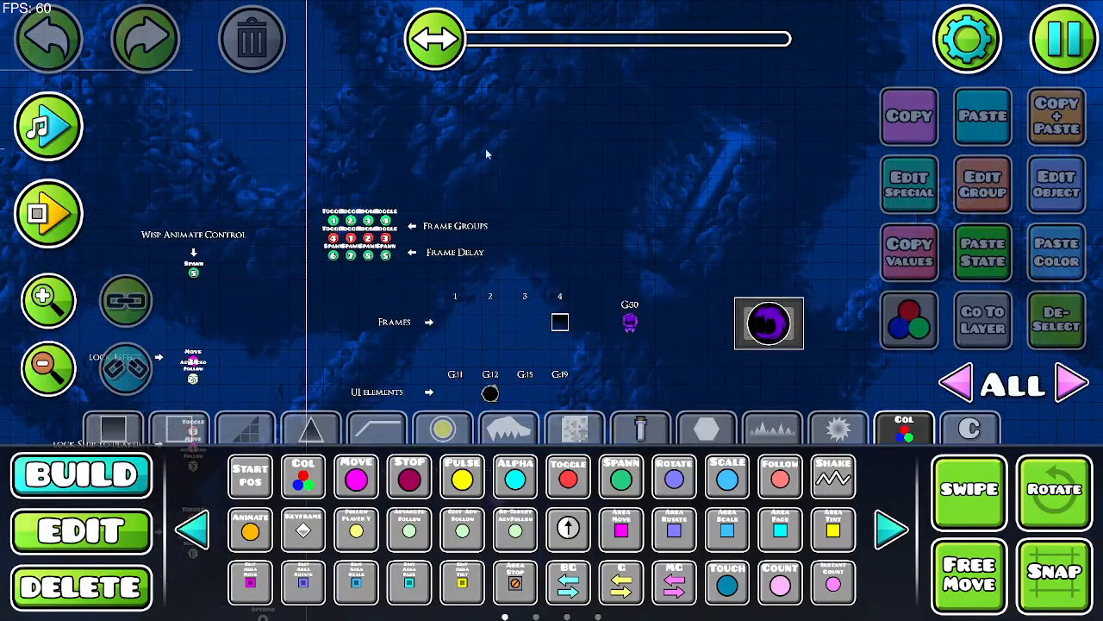
left_click_drag(485, 148, 684, 123)
left_click_drag(125, 241, 439, 75)
left_click(52, 389)
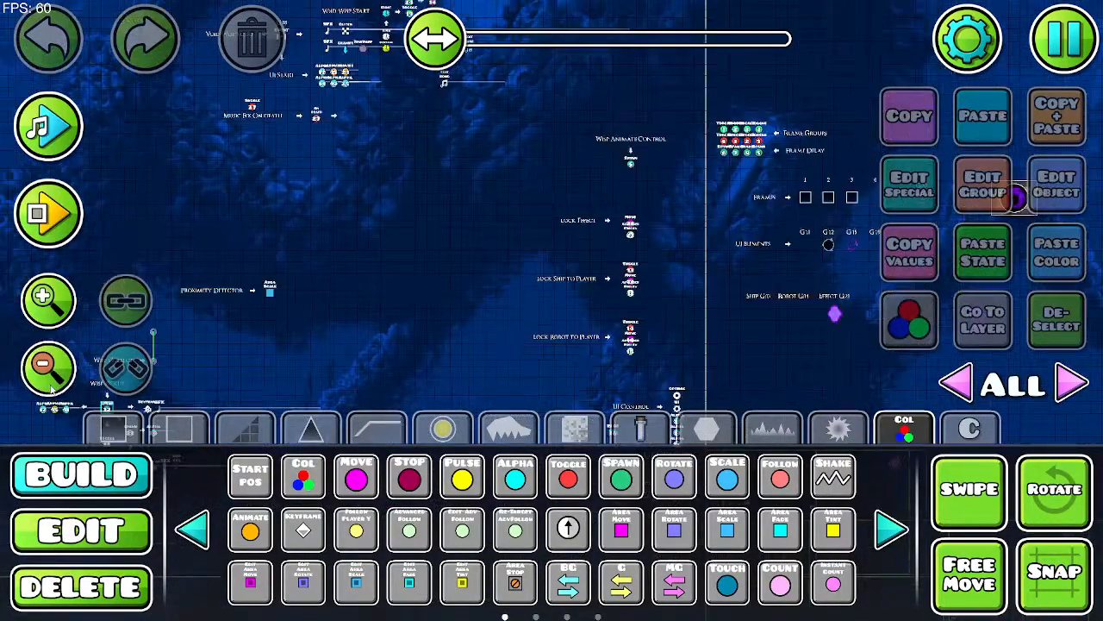
left_click(52, 390)
left_click_drag(440, 314, 349, 230)
left_click(64, 311)
left_click(64, 311)
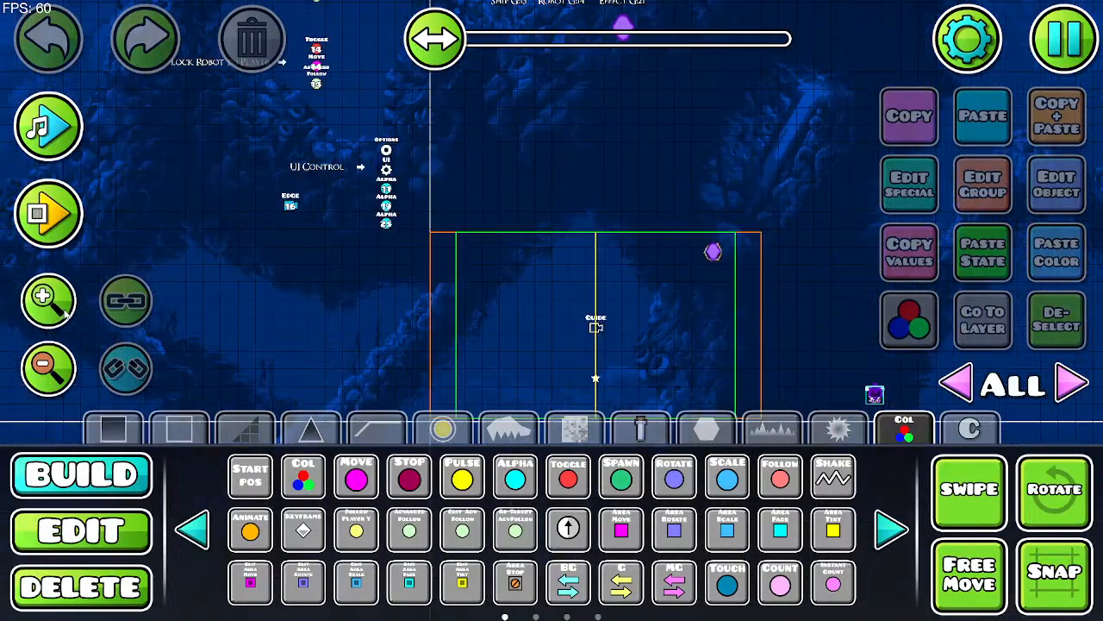
Step: Review the UI trigger's settings in the UI Control group and read its help on group ID and UI target
left_click_drag(254, 335, 532, 233)
left_click_drag(288, 198, 166, 234)
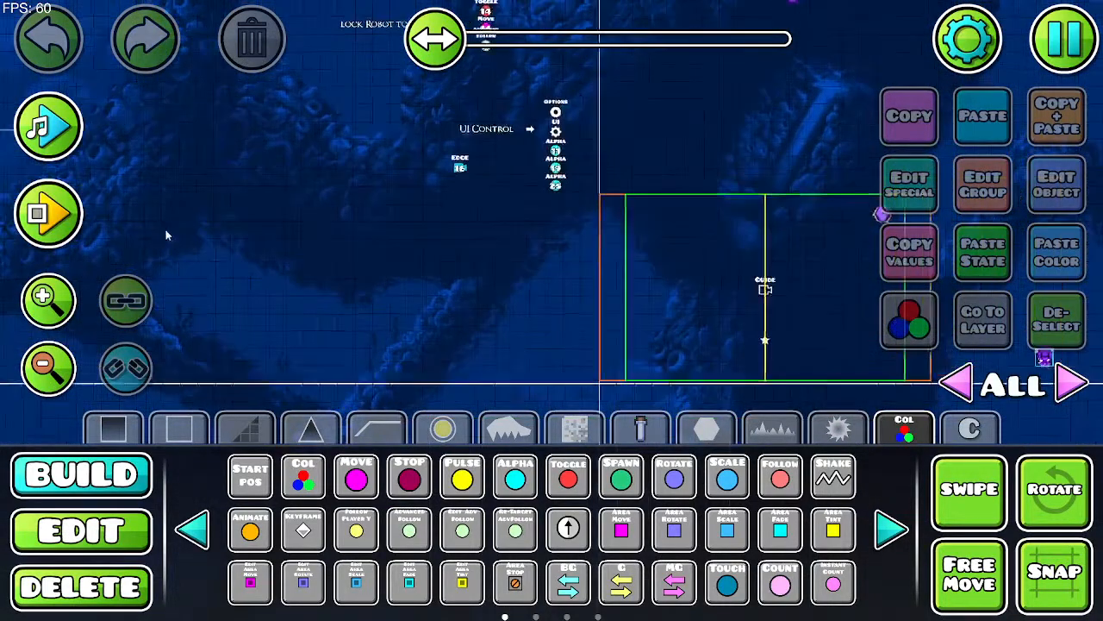
left_click_drag(419, 308, 49, 343)
left_click(49, 300)
left_click(49, 300)
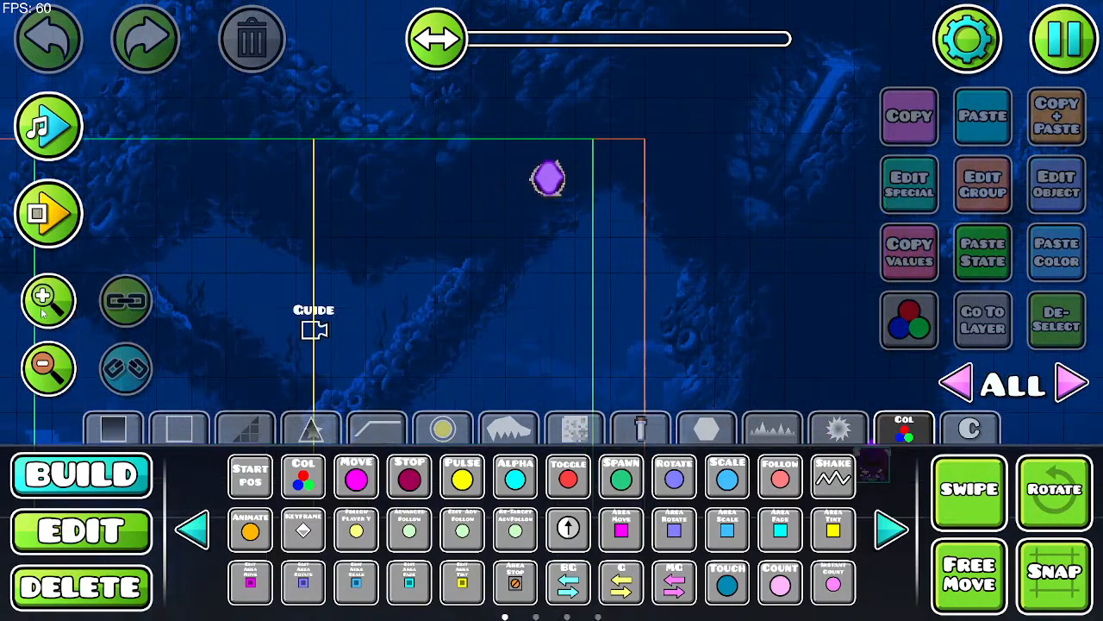
left_click_drag(262, 109, 586, 293)
left_click_drag(203, 202, 490, 306)
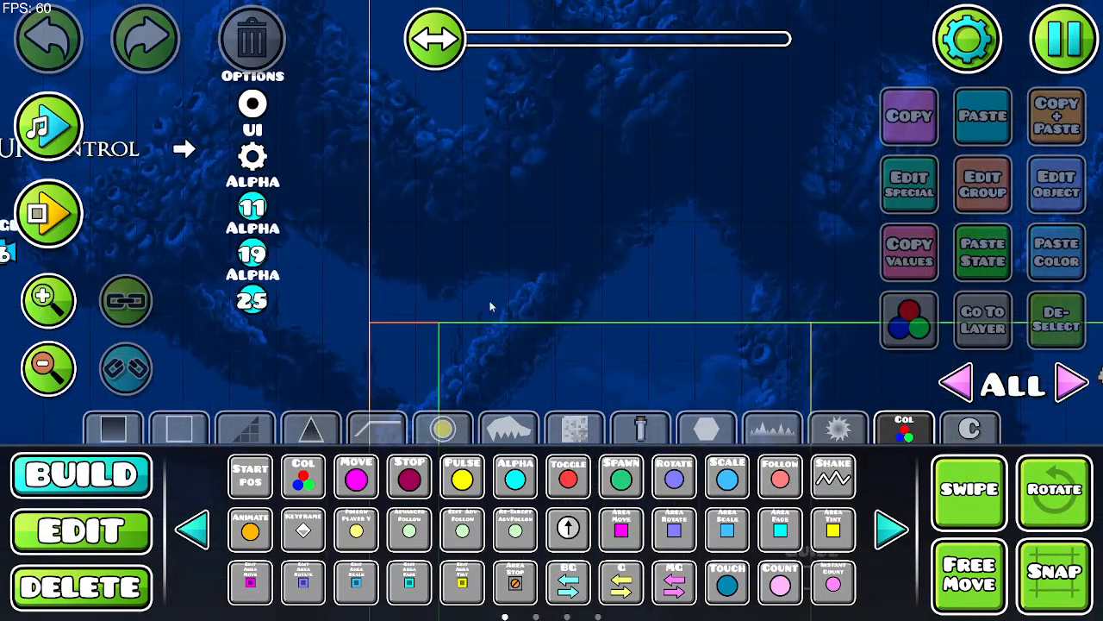
left_click(103, 550)
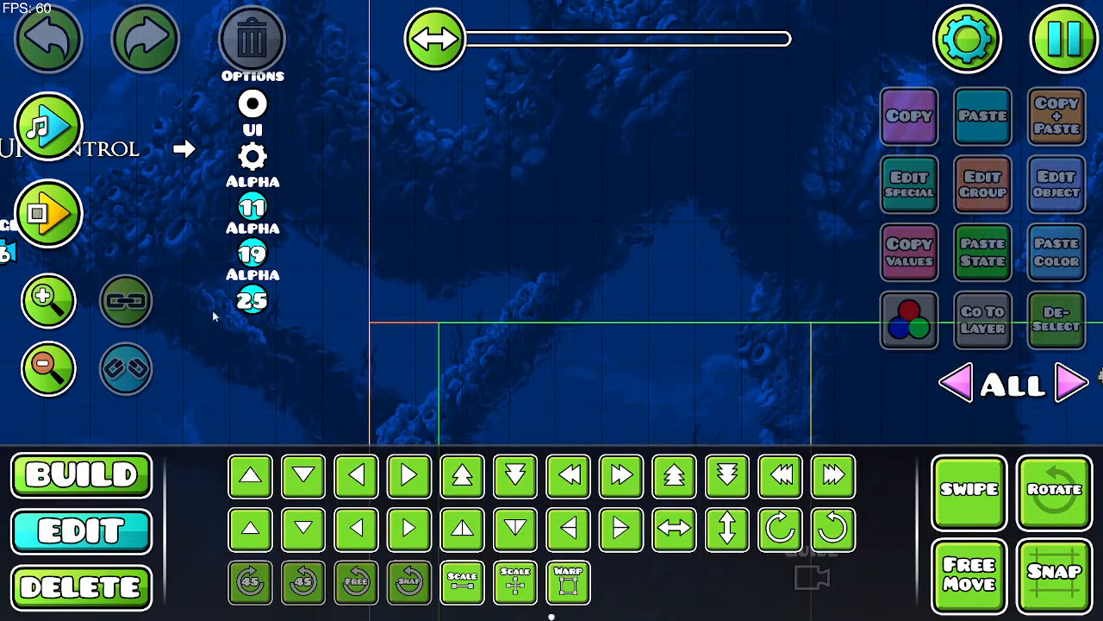
left_click(257, 167)
left_click(1080, 174)
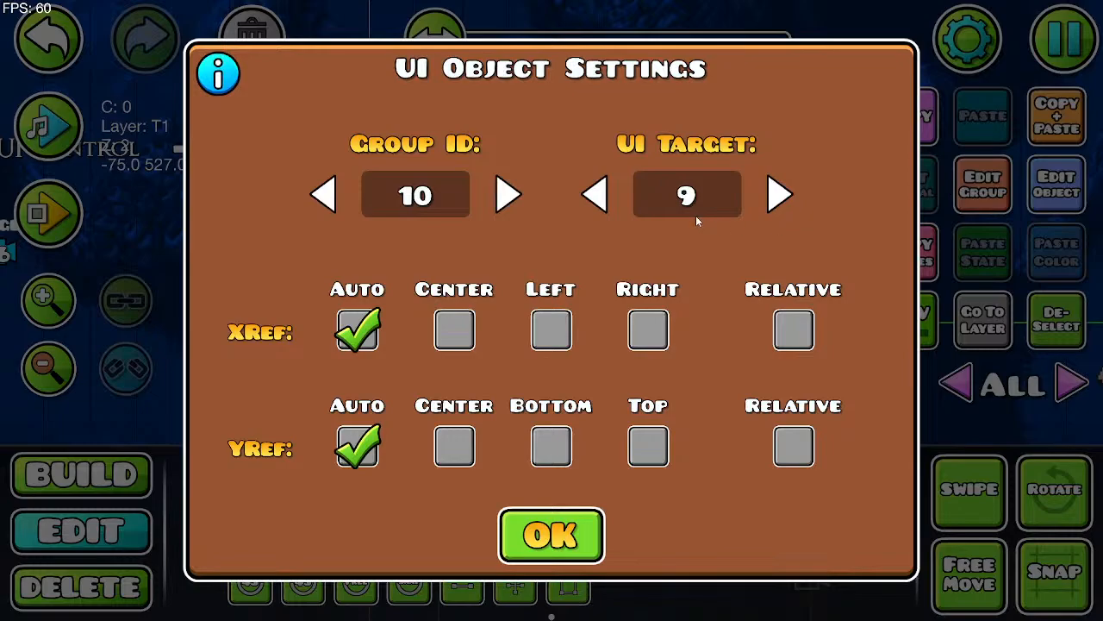
left_click(218, 74)
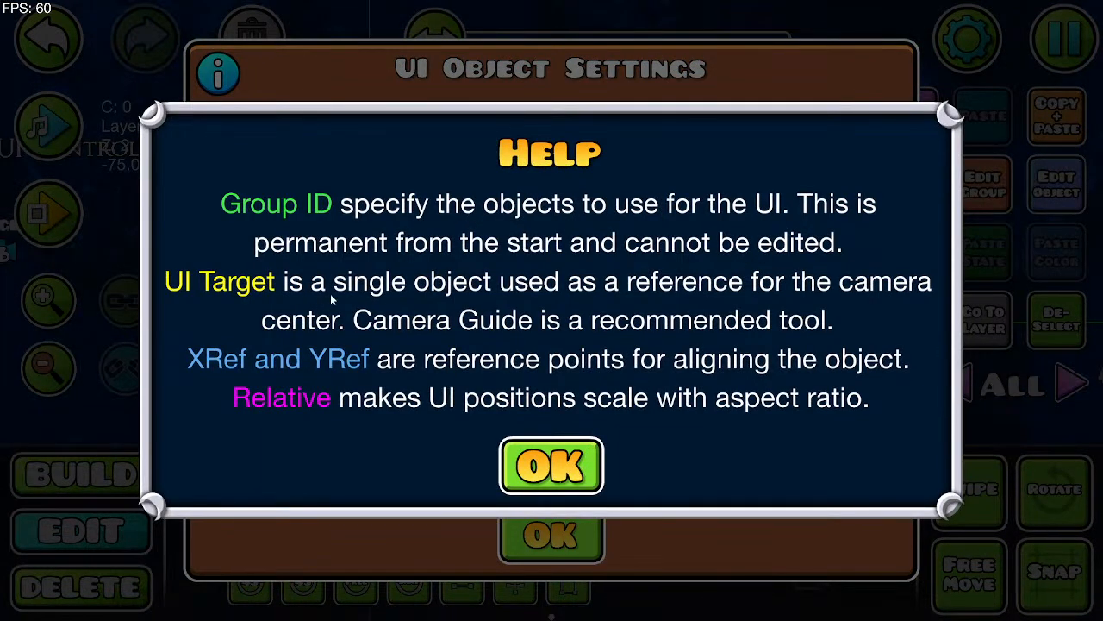
left_click(544, 477)
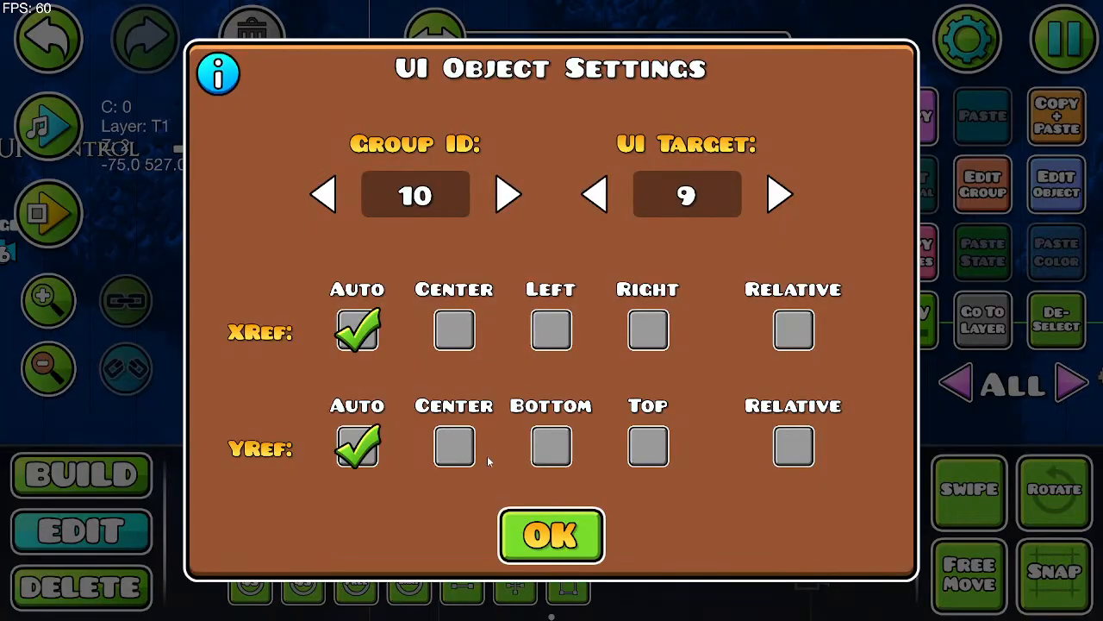
left_click(518, 543)
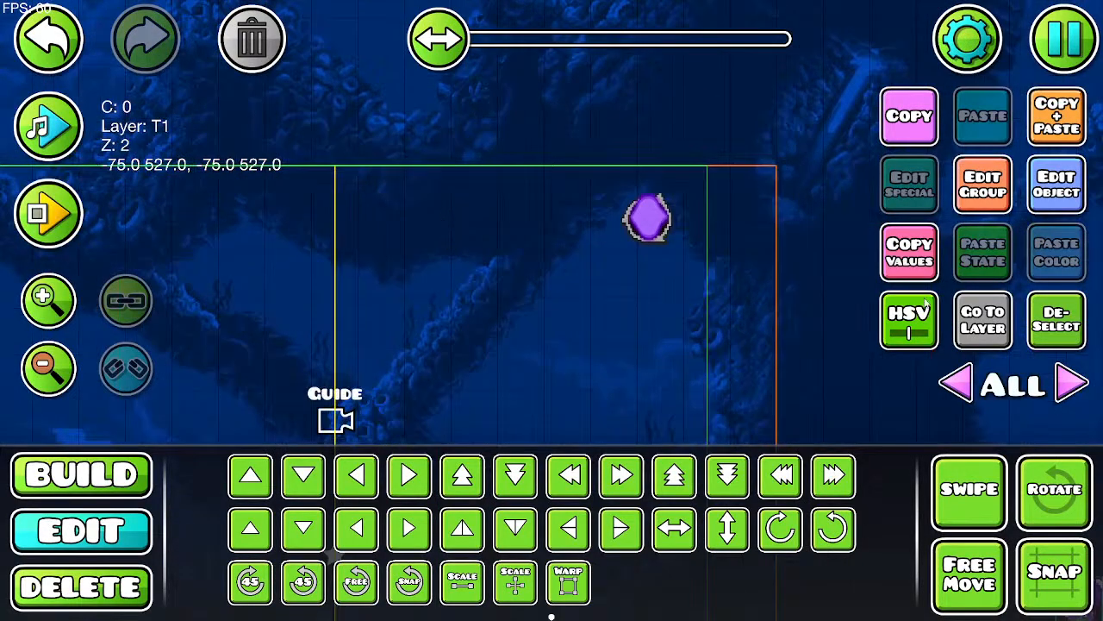
Step: Inspect the parts of the UI icon near the camera guide on editor layers 0, 1 and 2
left_click(1074, 384)
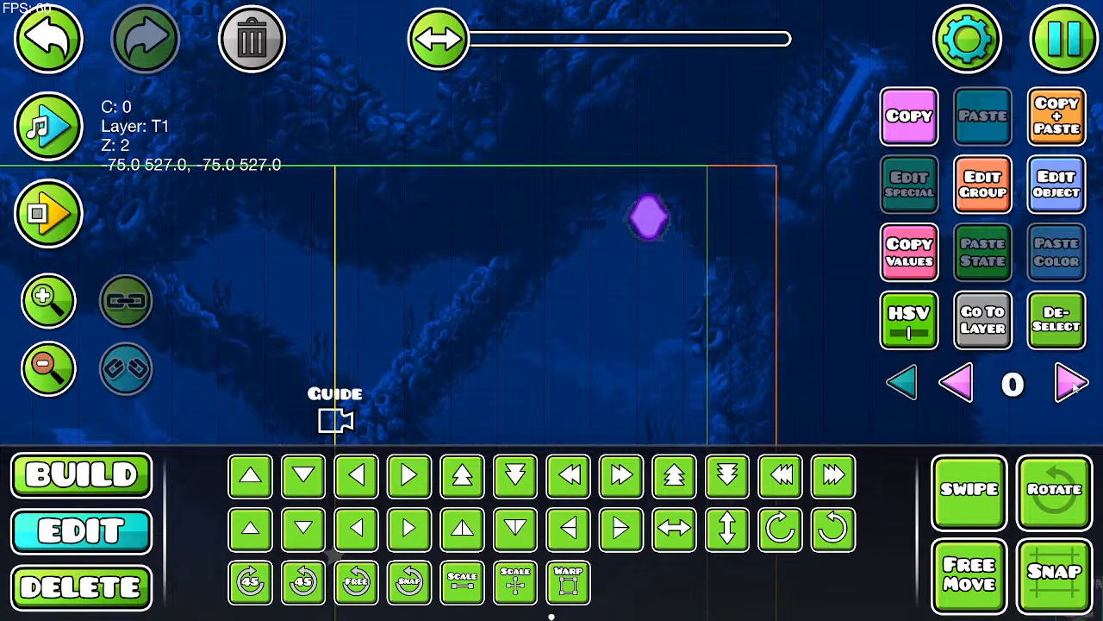
left_click(1074, 385)
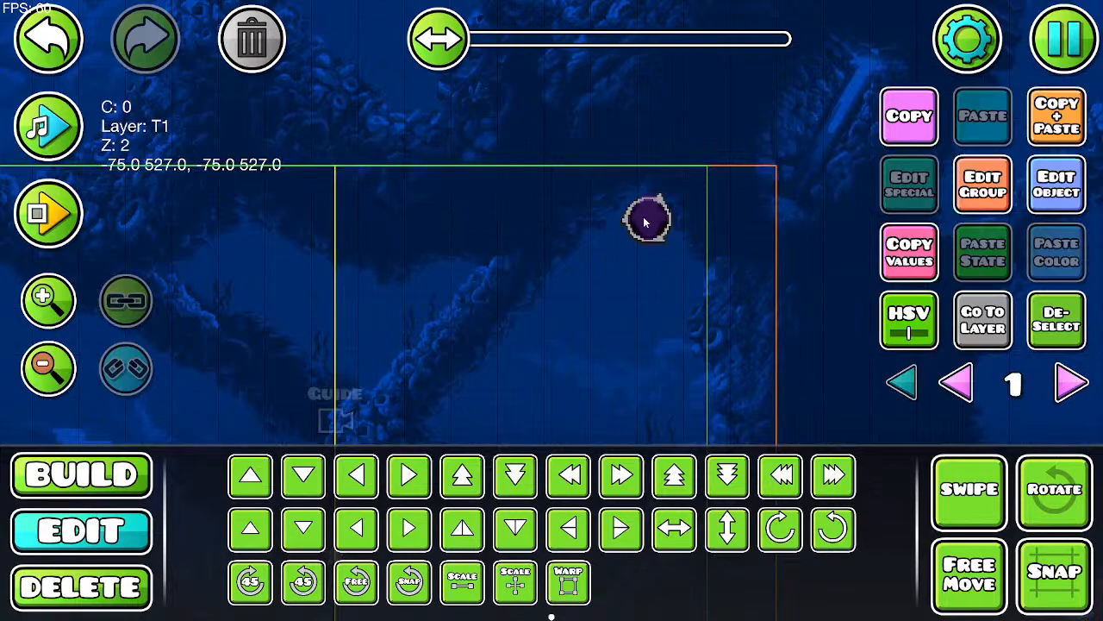
left_click_drag(617, 187, 672, 255)
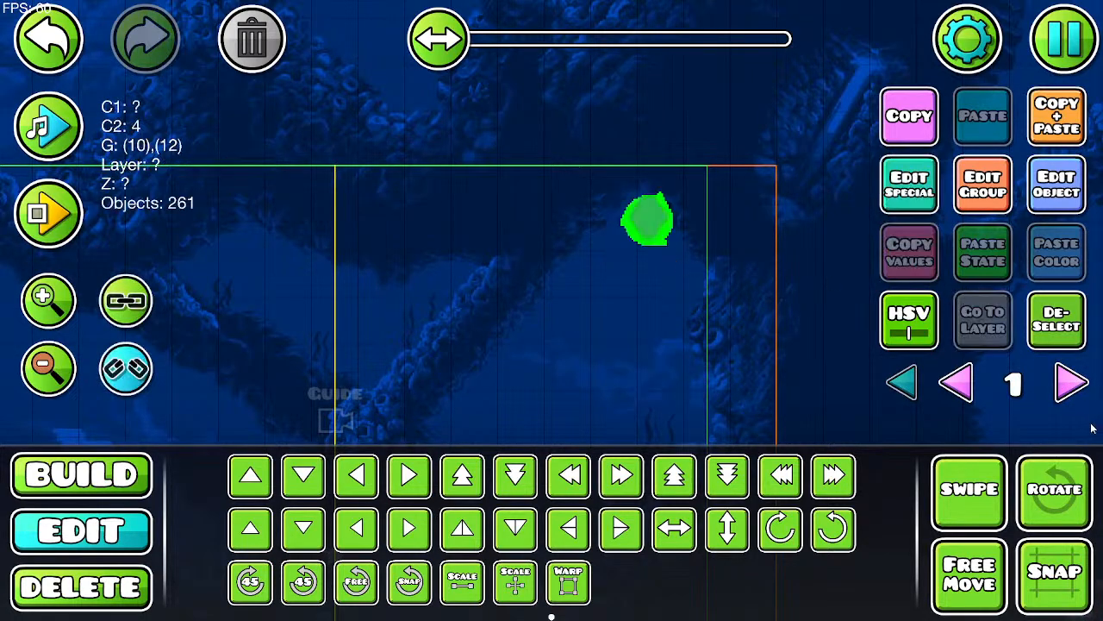
left_click(1087, 388)
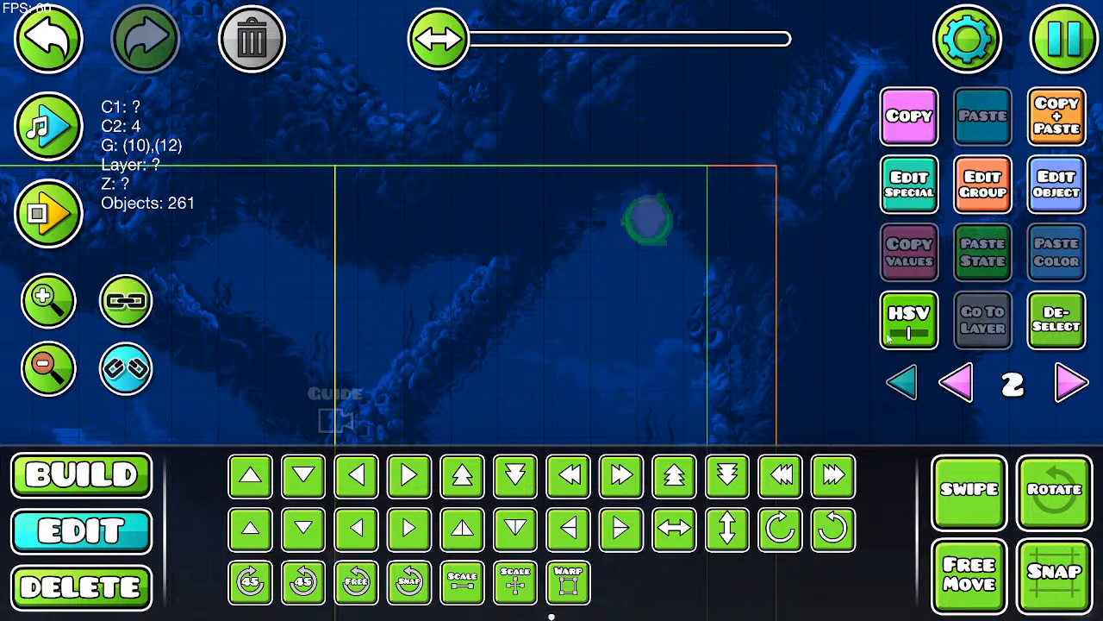
left_click(962, 383)
left_click(962, 384)
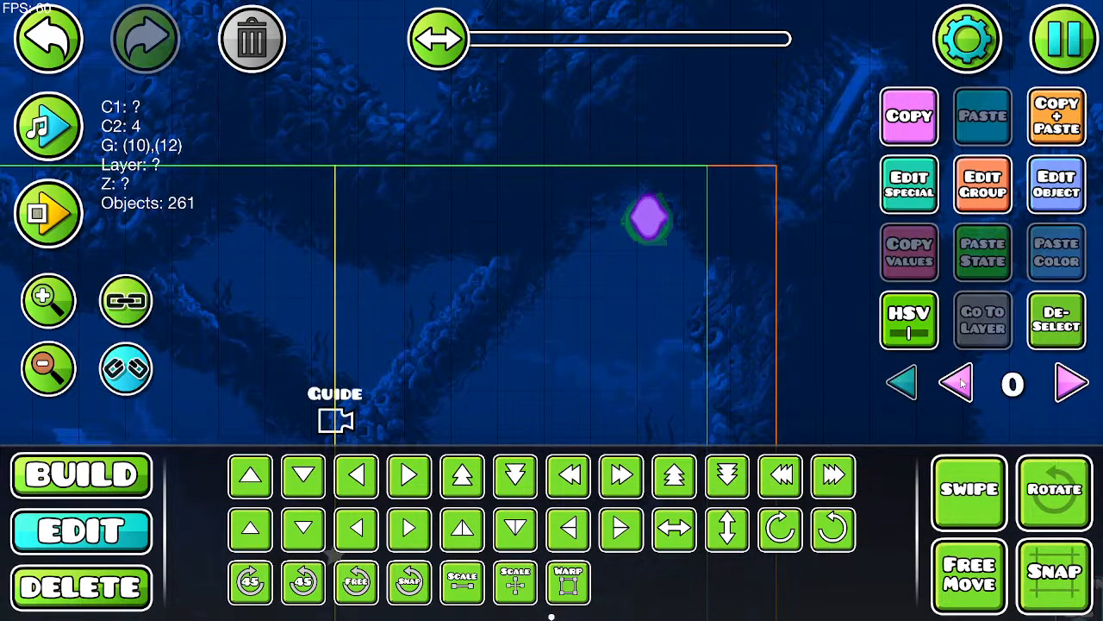
left_click(1056, 335)
Step: Check the group IDs of the UI icon's diamond and outline objects on editor layer 0
left_click(644, 219)
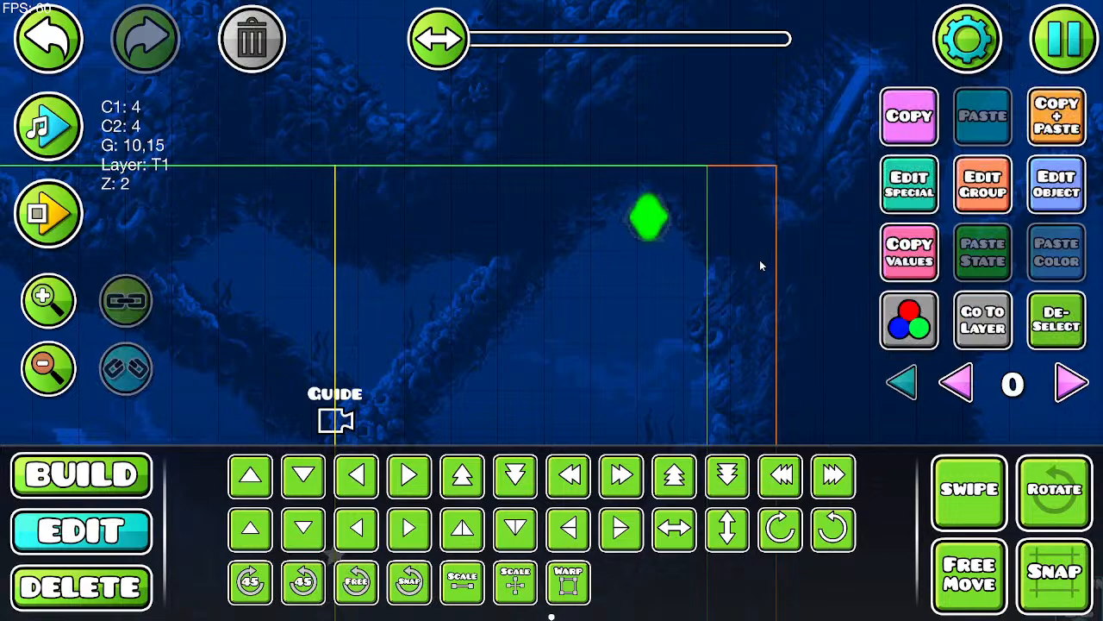
left_click(659, 234)
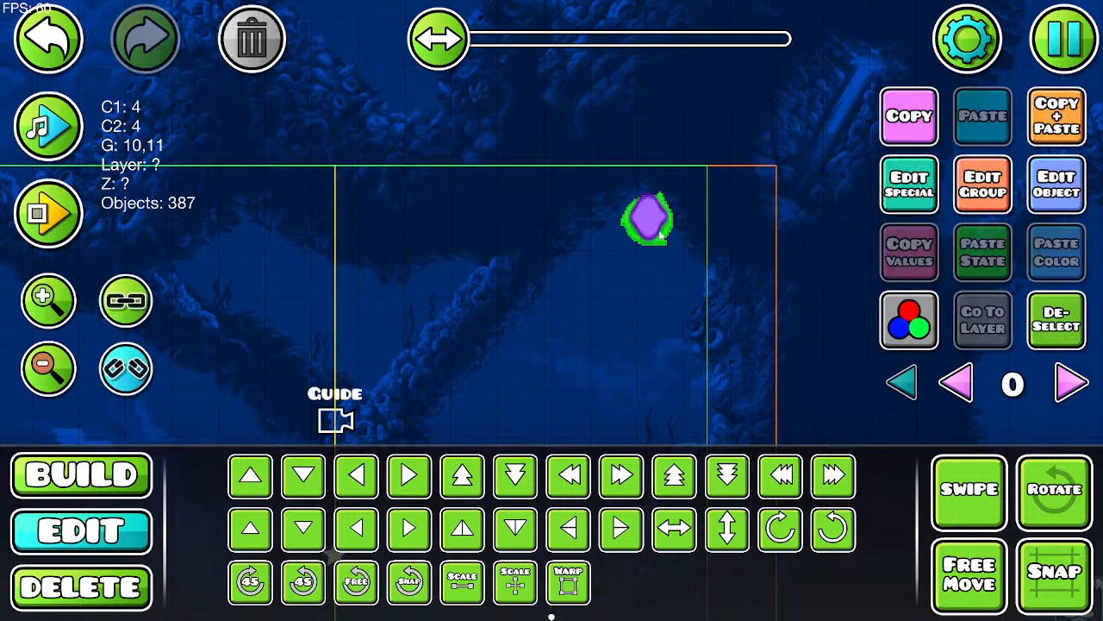
left_click(648, 211)
left_click(649, 216)
left_click(990, 203)
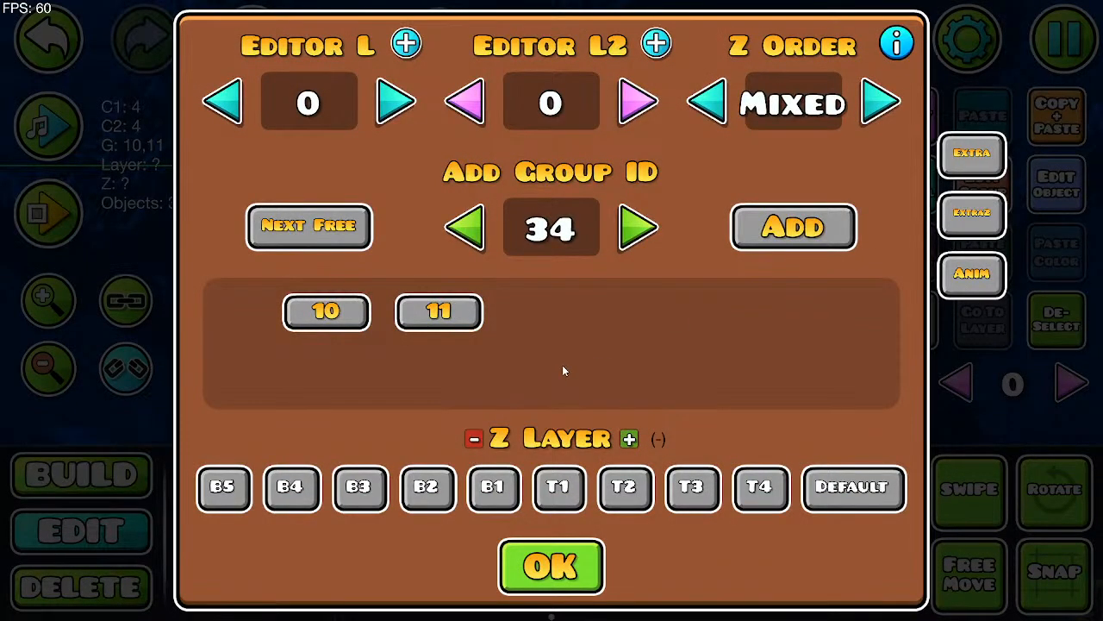
left_click(558, 592)
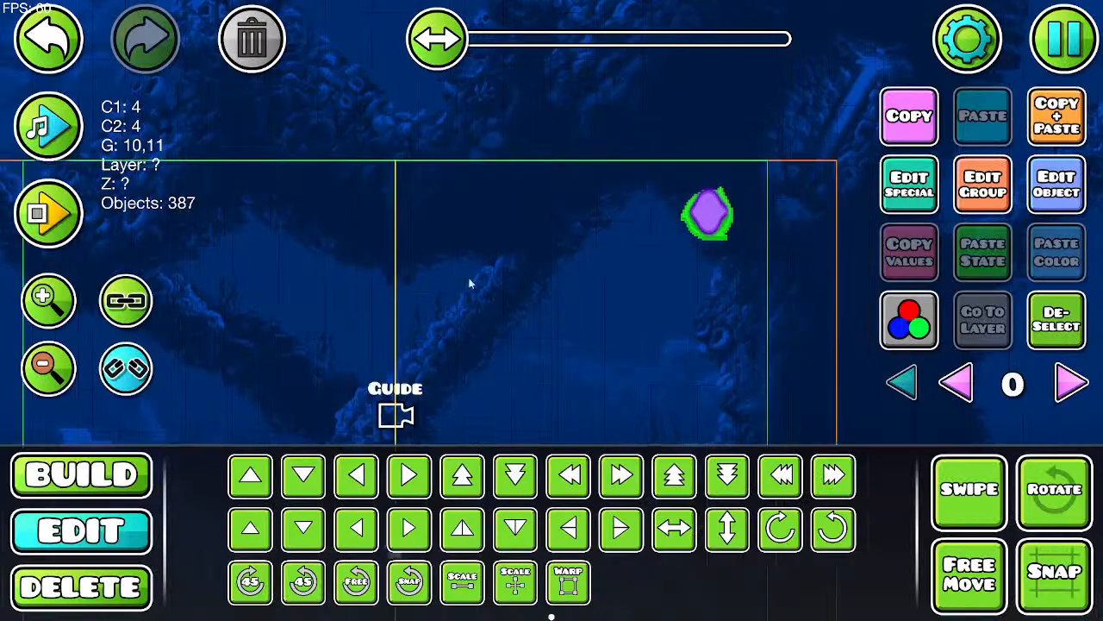
Step: Recheck the group ID and UI target in the UI trigger's settings
left_click_drag(475, 221, 637, 298)
left_click_drag(589, 260, 709, 279)
left_click(429, 194)
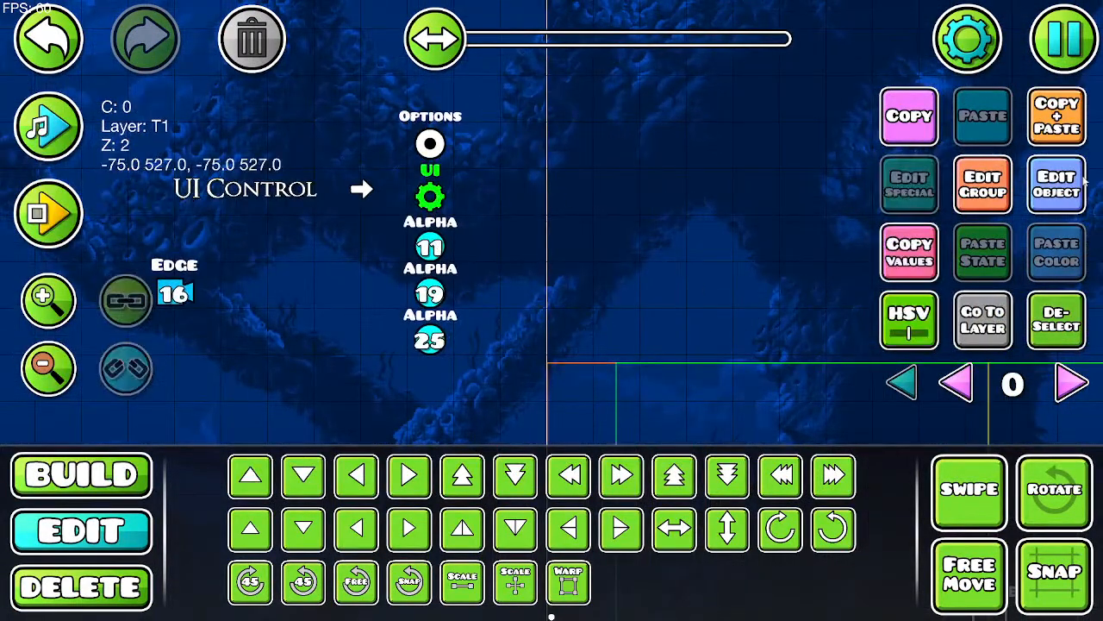
left_click(920, 201)
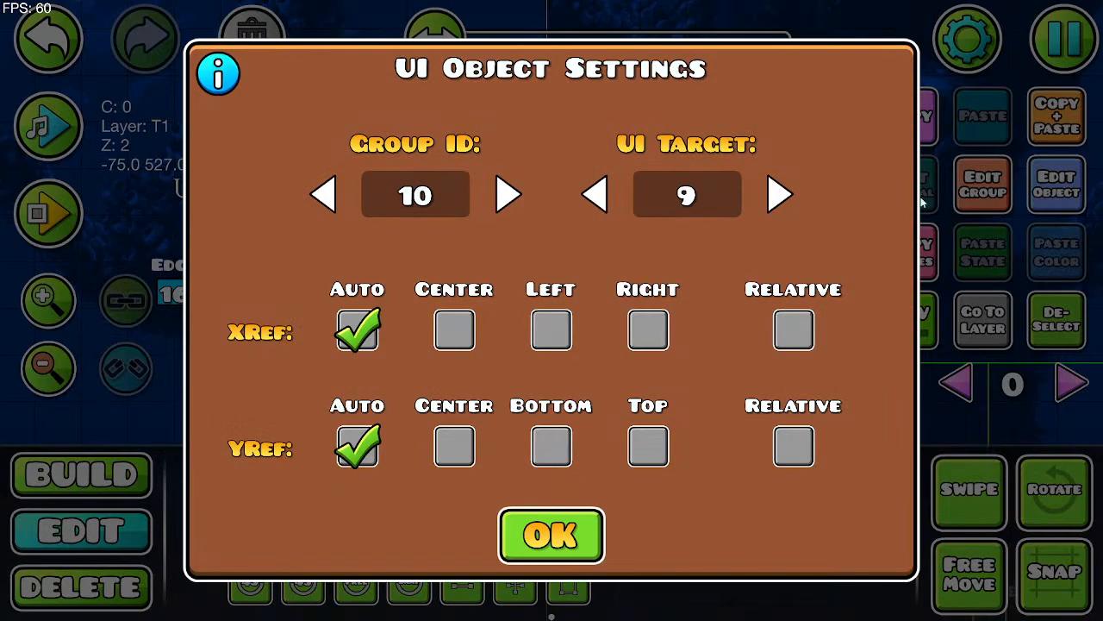
left_click(580, 545)
Step: Replace group 10 with the next free group, 37, on the UI icon's outline objects on editor layer 0
left_click_drag(633, 299, 110, 182)
left_click_drag(421, 231, 121, 217)
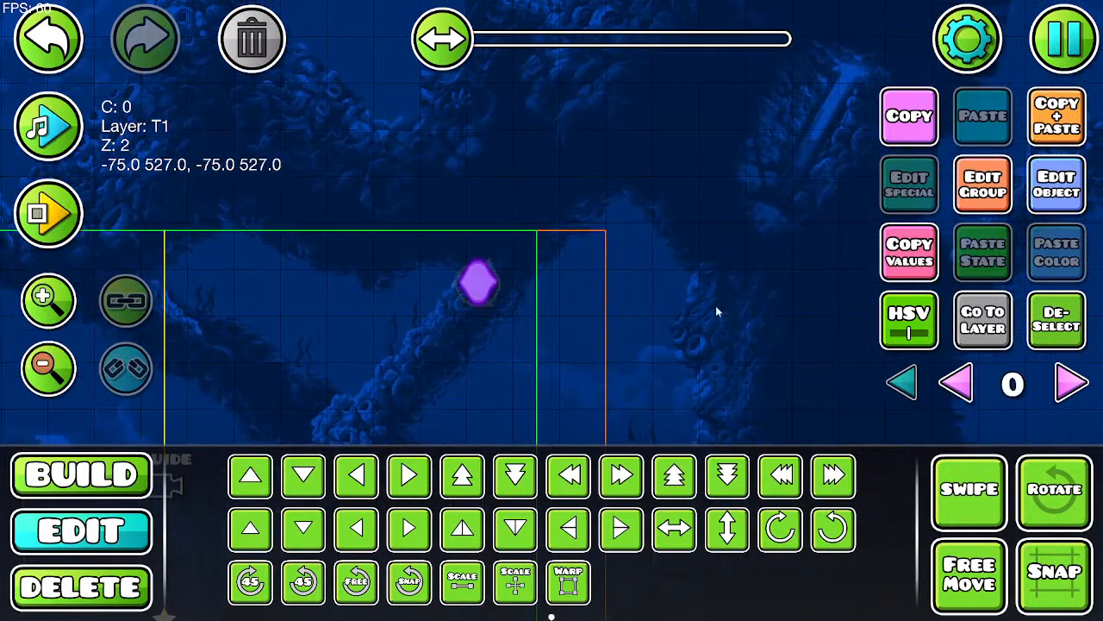
left_click(491, 297)
left_click(983, 184)
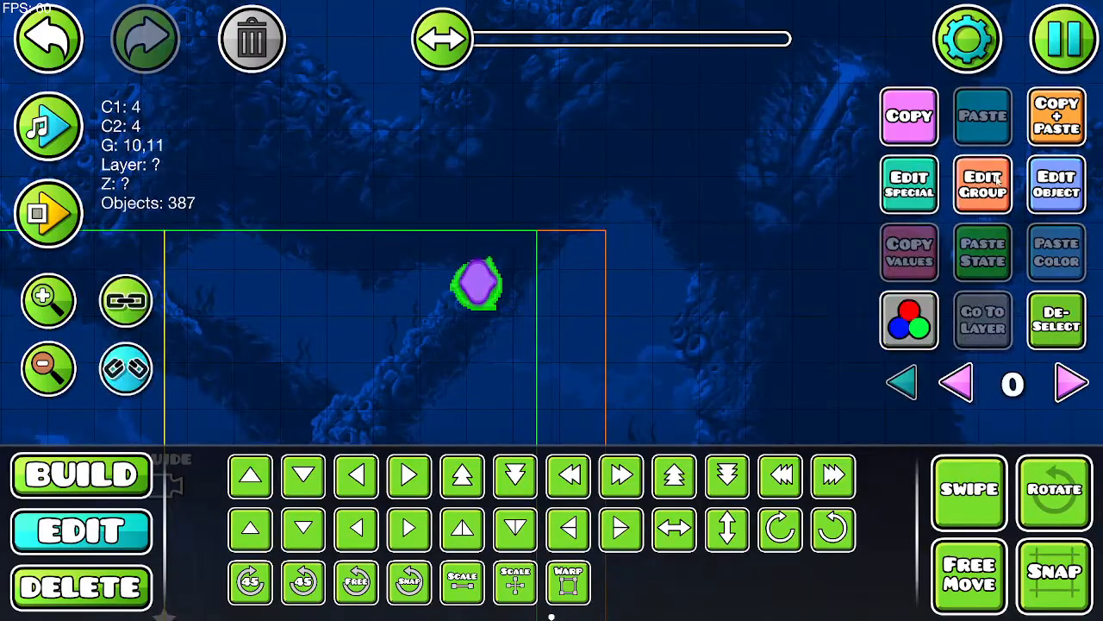
left_click(355, 312)
left_click(345, 229)
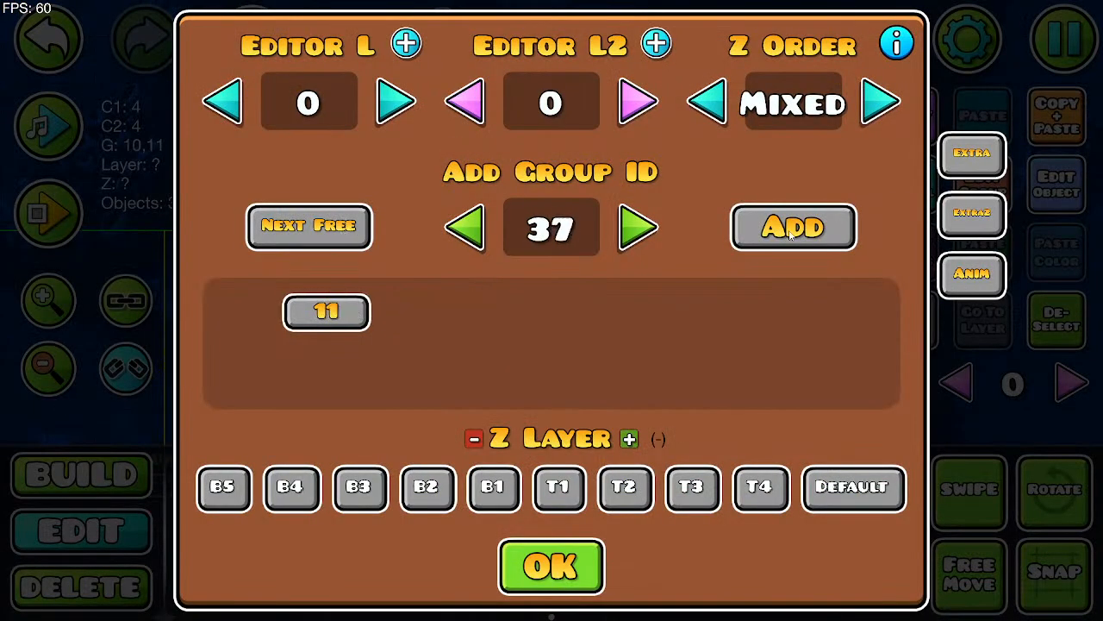
left_click(791, 229)
left_click(589, 556)
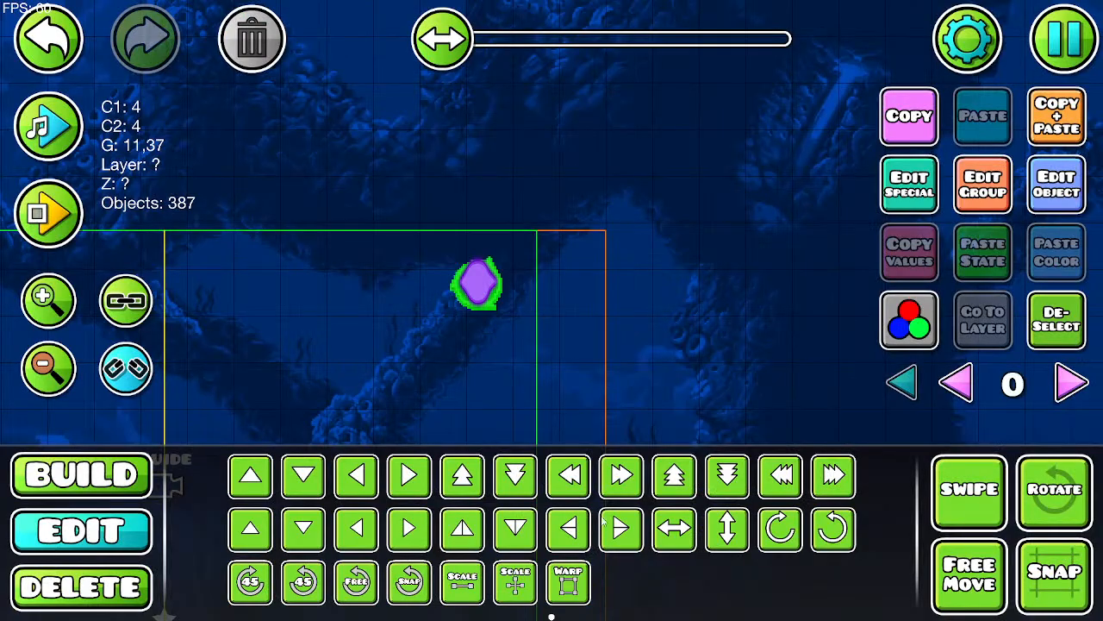
Step: Replace group 10 with group 37 on the UI icon's objects on editor layer 1
left_click(1072, 384)
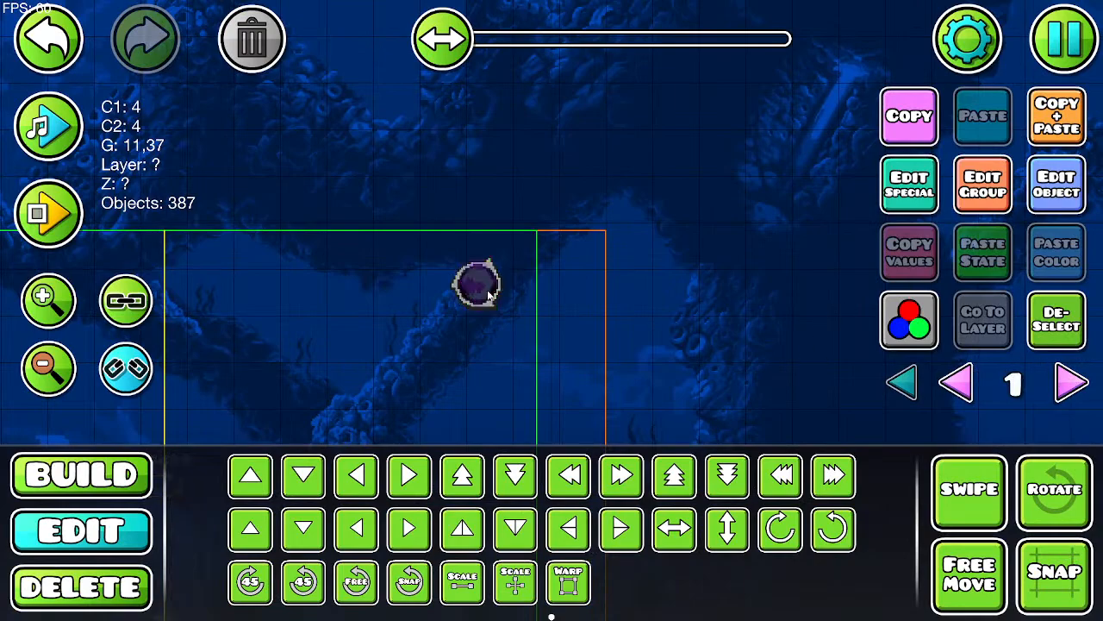
left_click(489, 294)
left_click(991, 200)
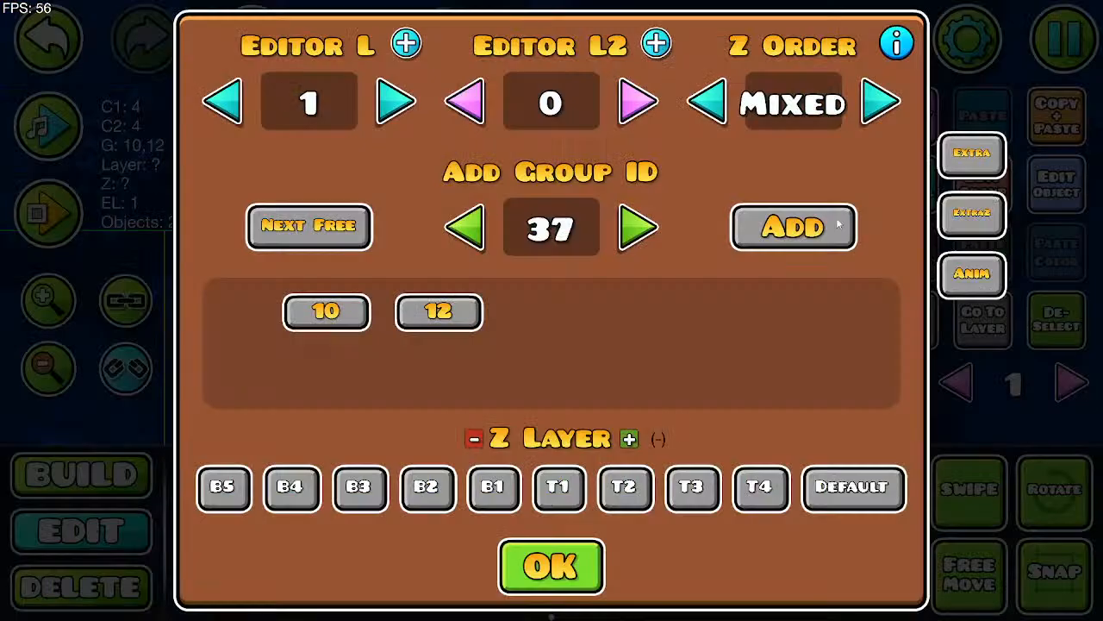
left_click(334, 314)
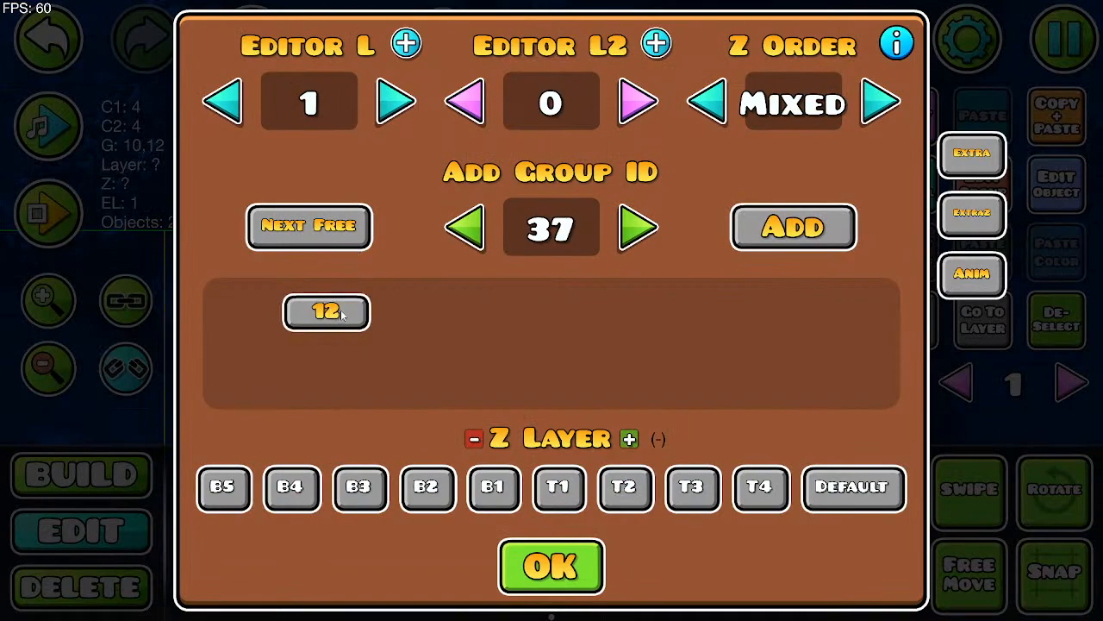
left_click(811, 233)
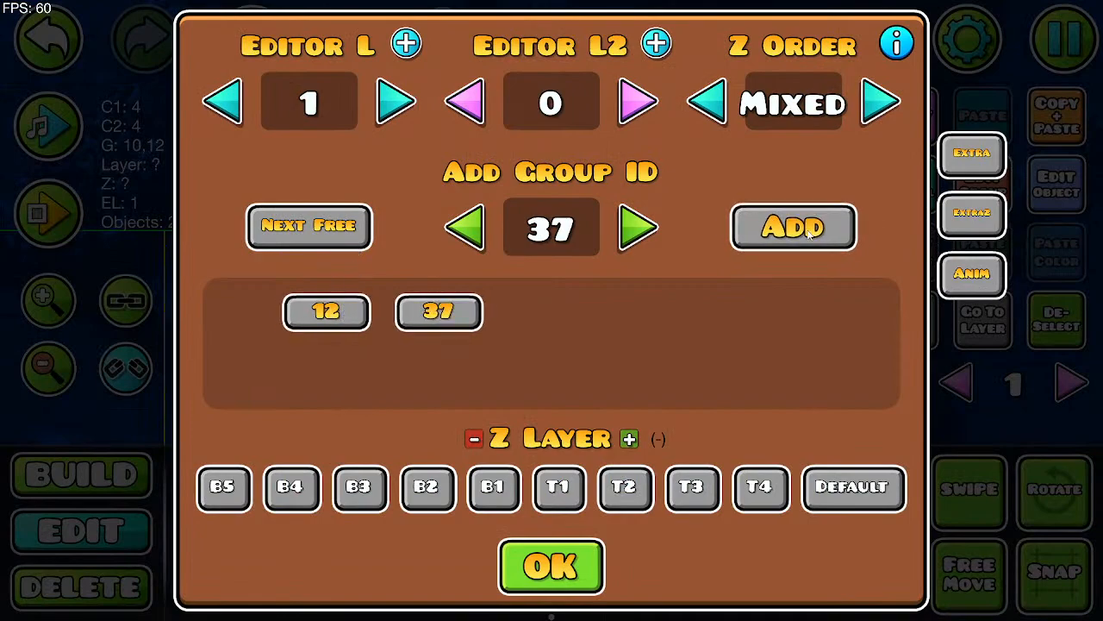
left_click(569, 562)
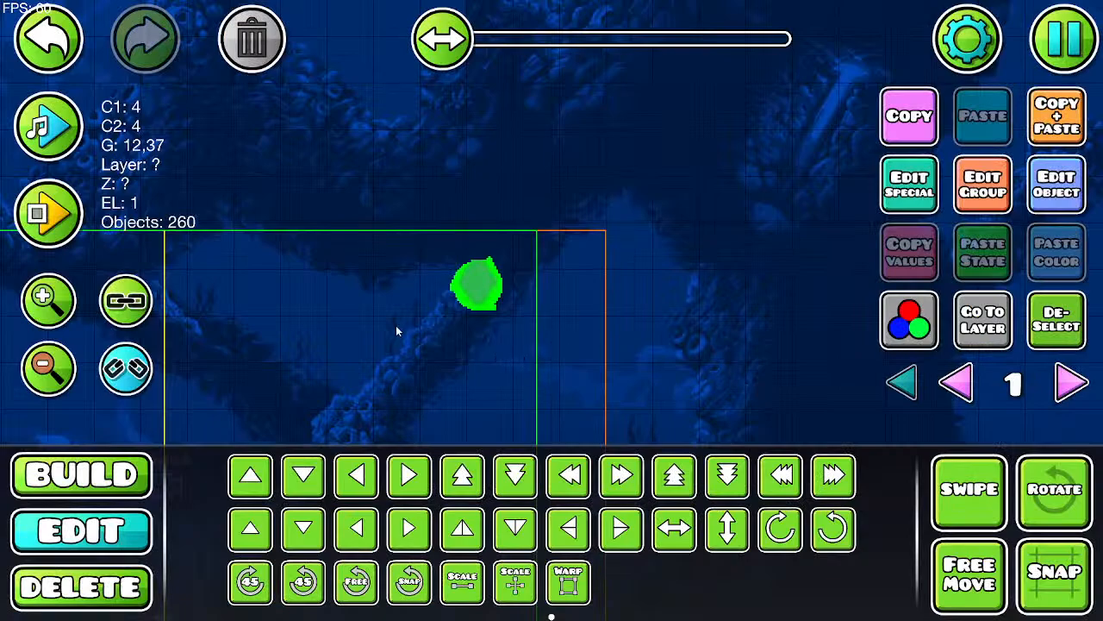
Step: Place a small solid circle object over the UI icon on editor layer 2
left_click(1073, 384)
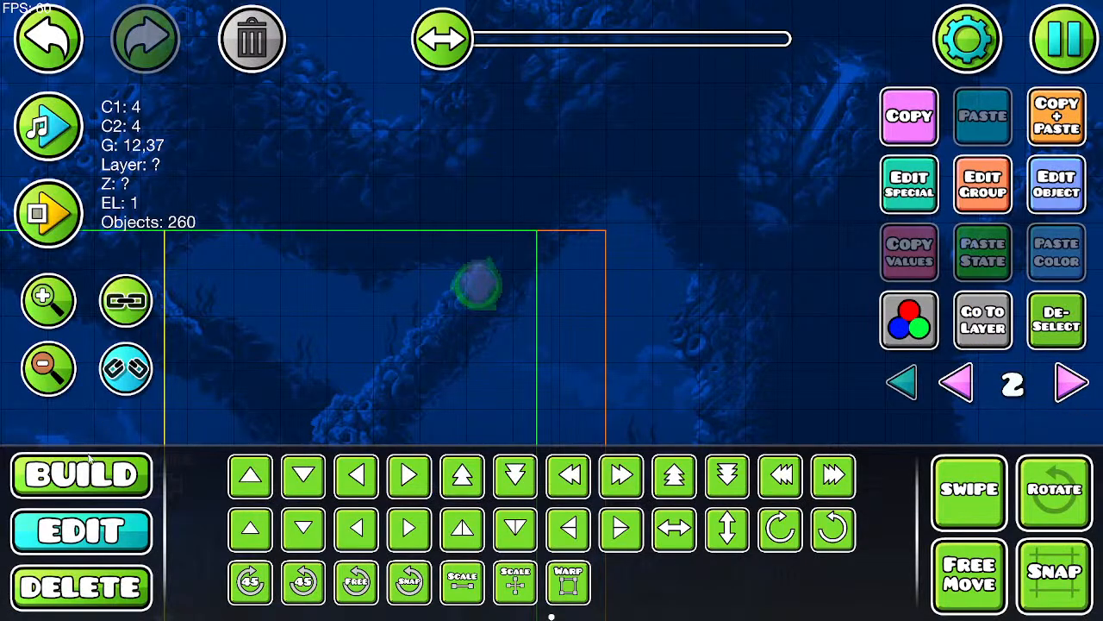
left_click(95, 482)
left_click(1079, 317)
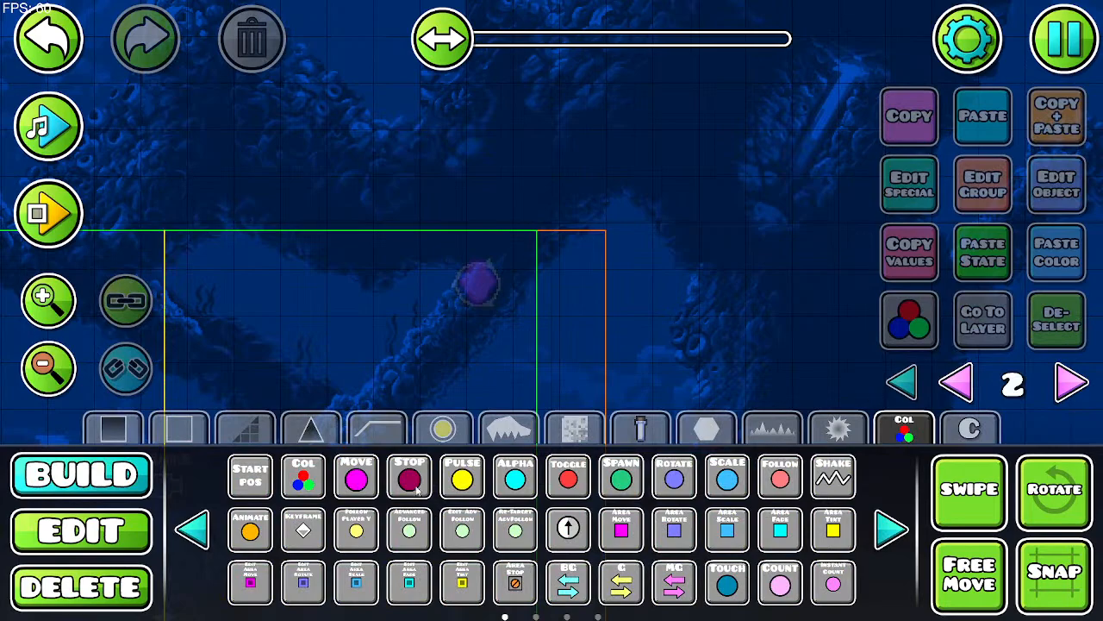
left_click(714, 430)
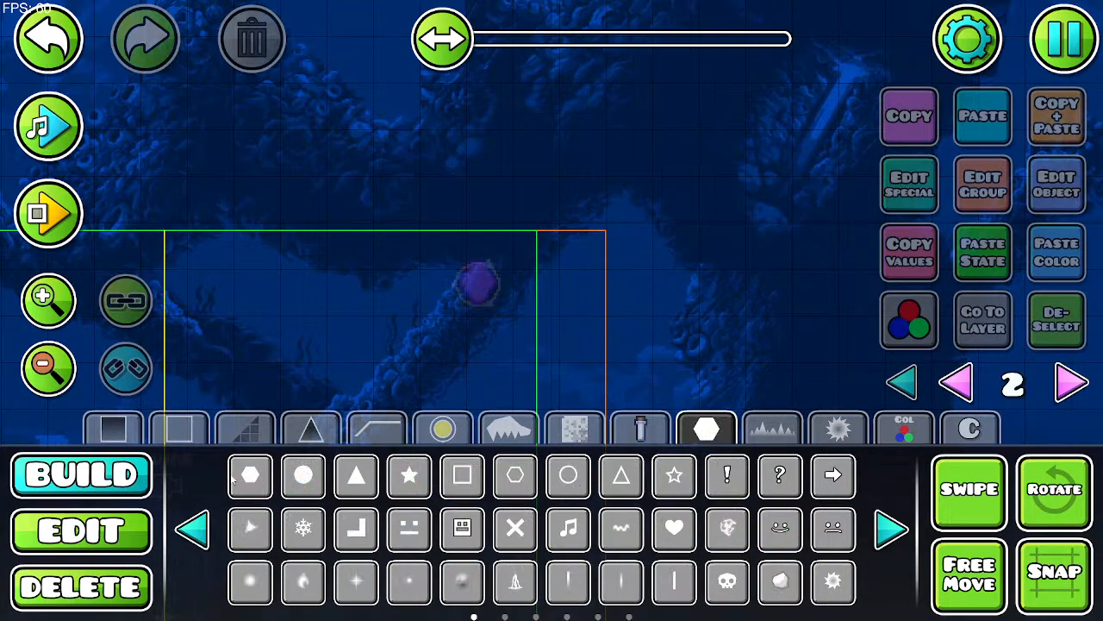
left_click(297, 483)
left_click(475, 286)
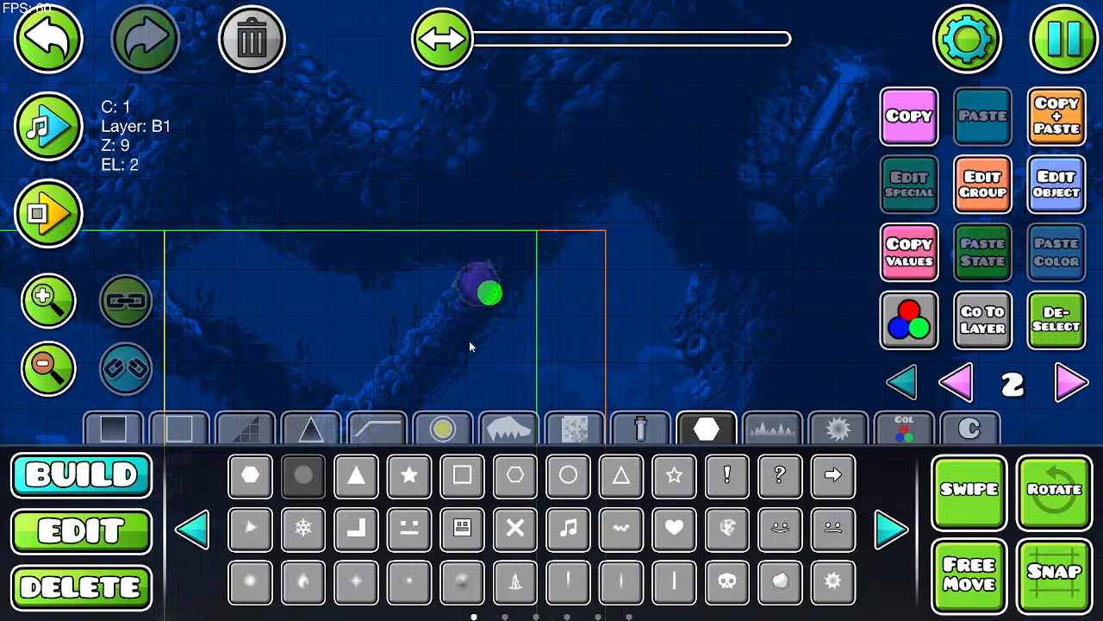
Step: Nudge the new circle left and up until it sits at the centre of the UI icon
left_click(138, 532)
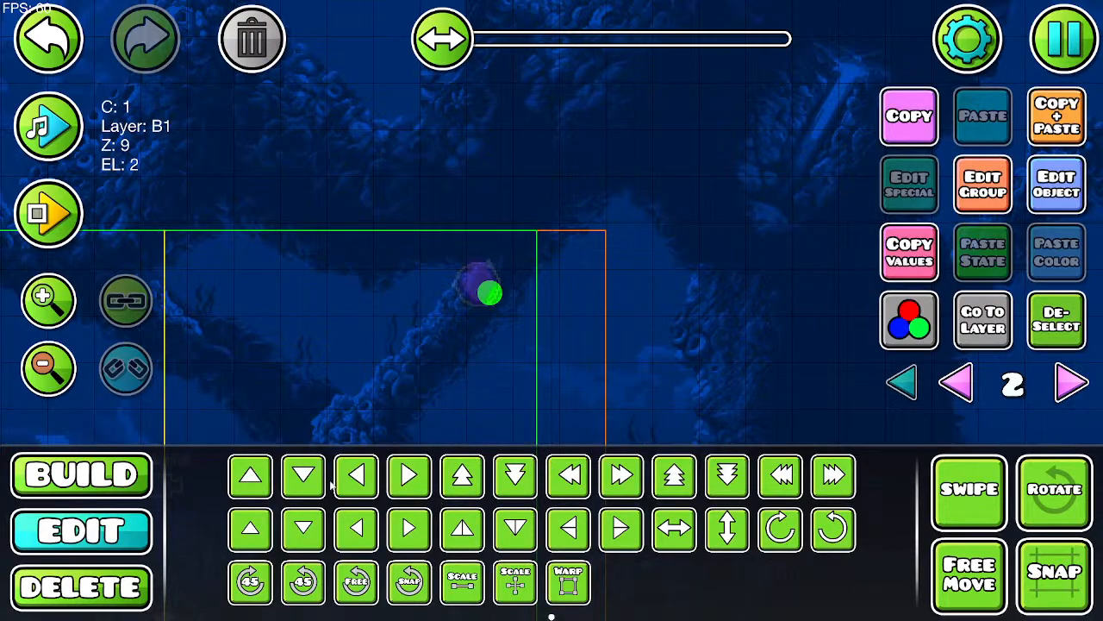
left_click(359, 476)
left_click(358, 477)
left_click(359, 477)
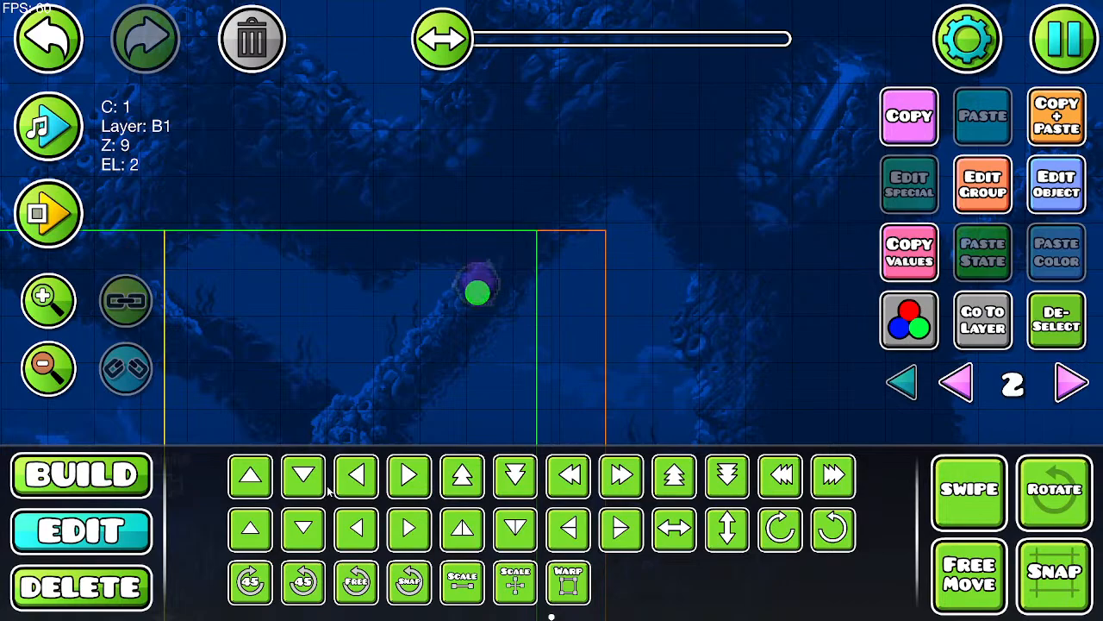
left_click(269, 484)
left_click(269, 484)
Step: Add group 37 to the circle and make it the parent of that group
left_click(1005, 183)
left_click(720, 229)
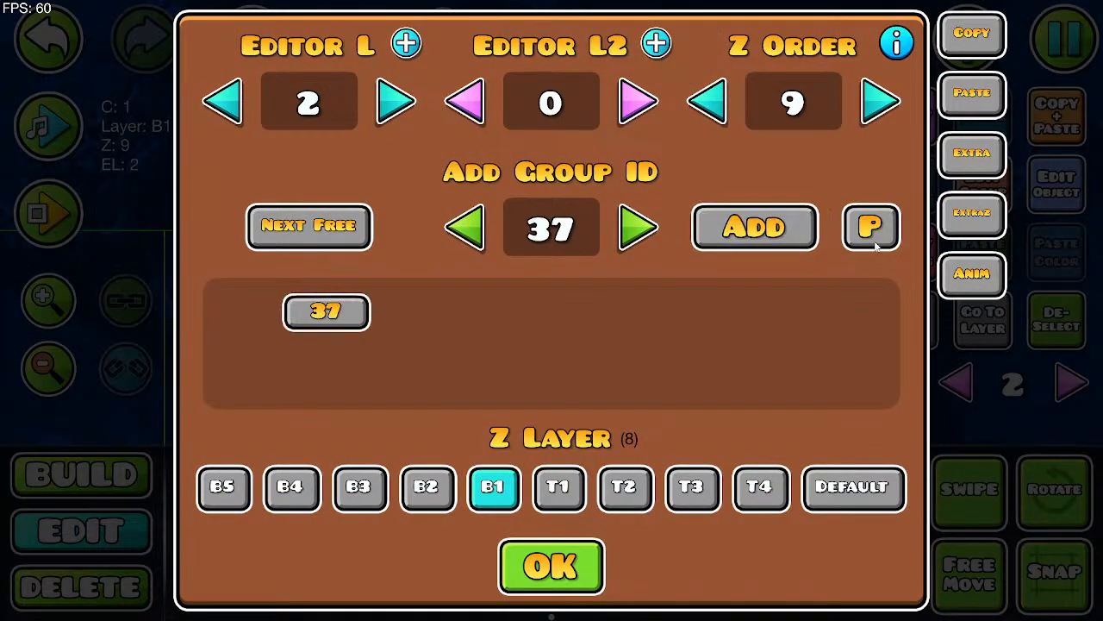
left_click(872, 232)
left_click(551, 566)
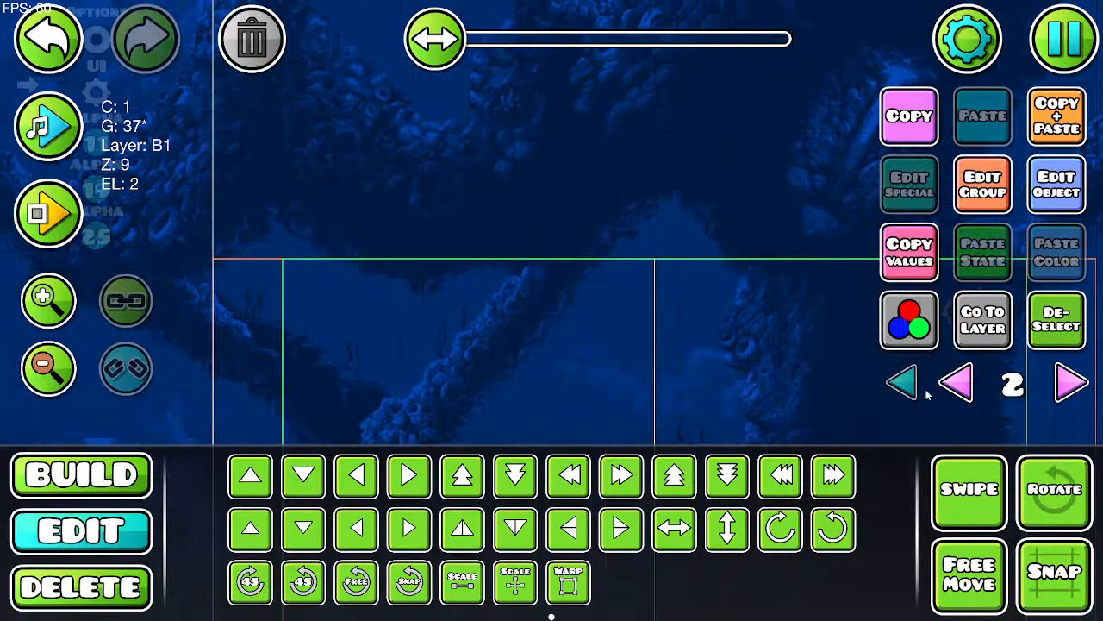
Step: With all editor layers shown, duplicate the UI trigger beside the original and set the copy's group ID to 37
left_click(902, 381)
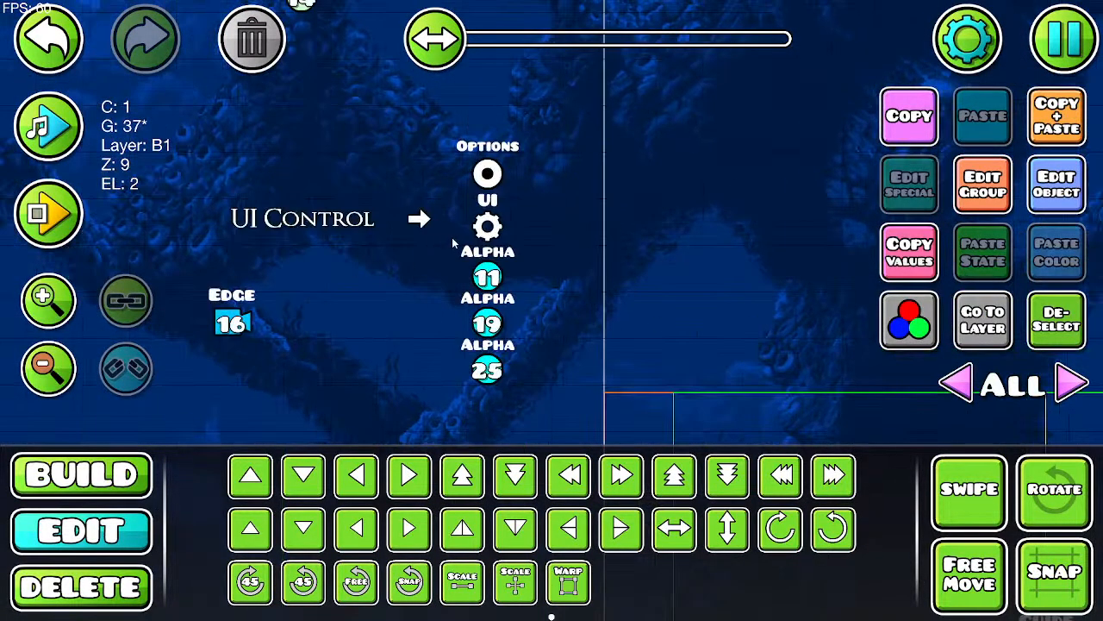
left_click(485, 228)
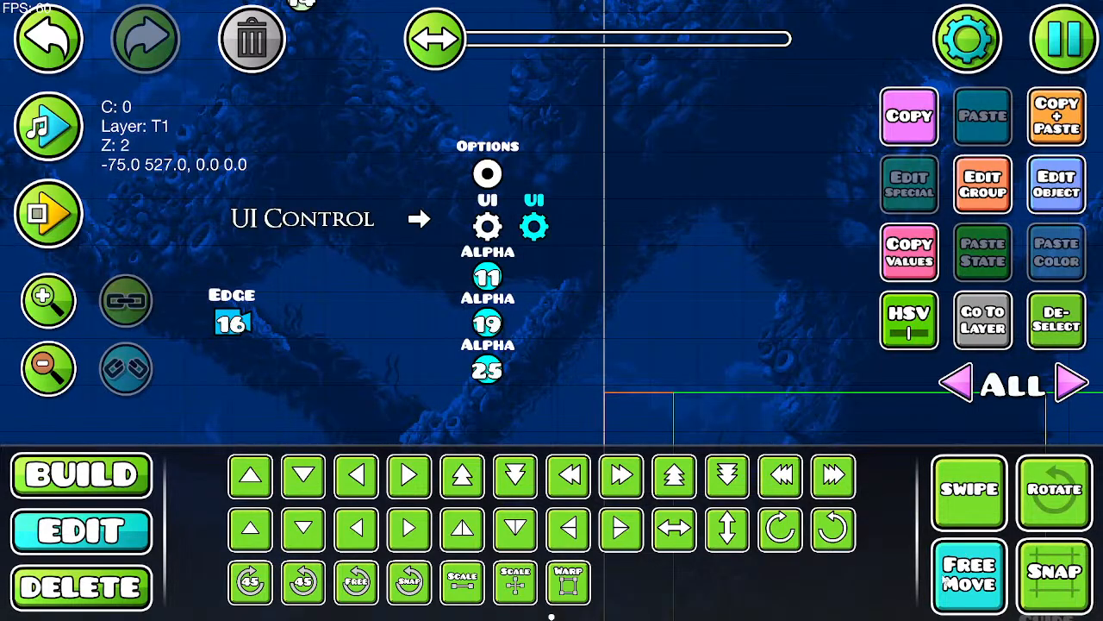
left_click(983, 184)
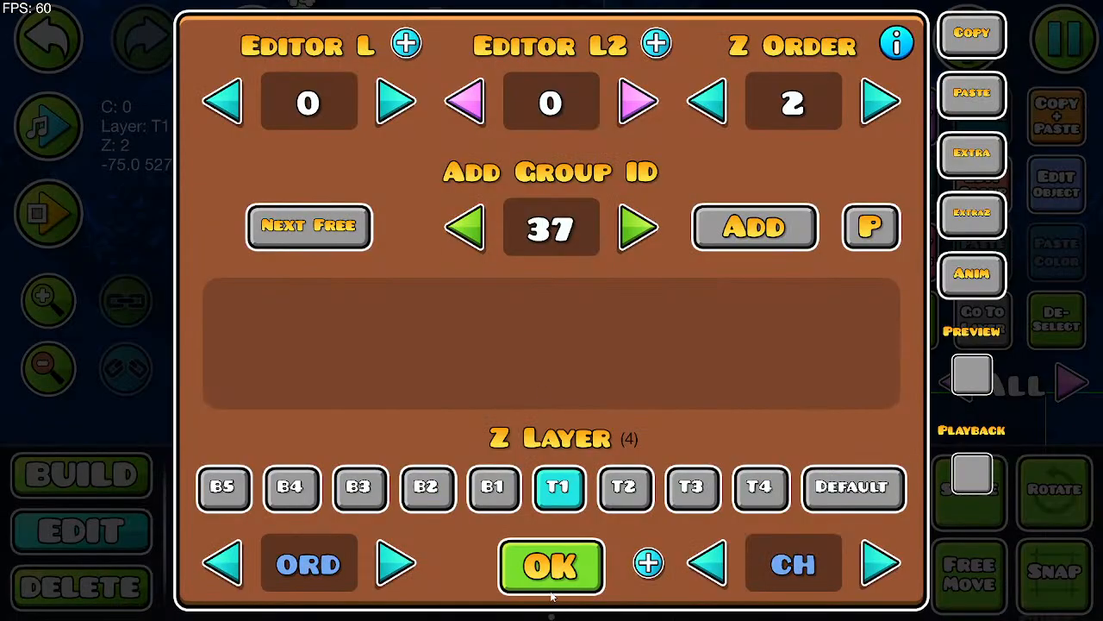
left_click(552, 569)
left_click(1065, 188)
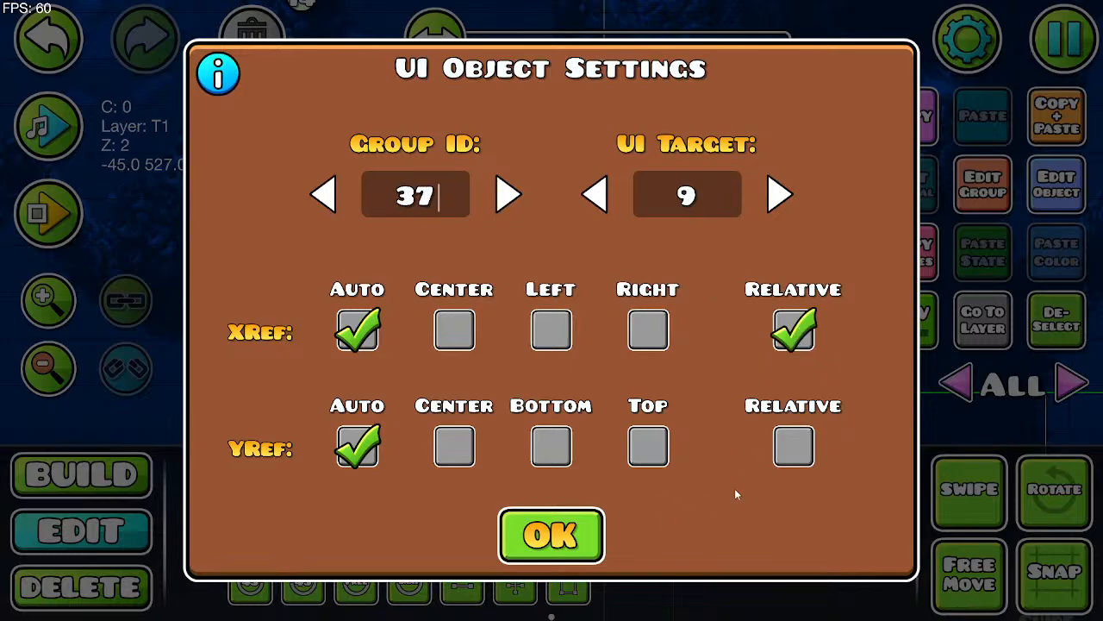
left_click(543, 552)
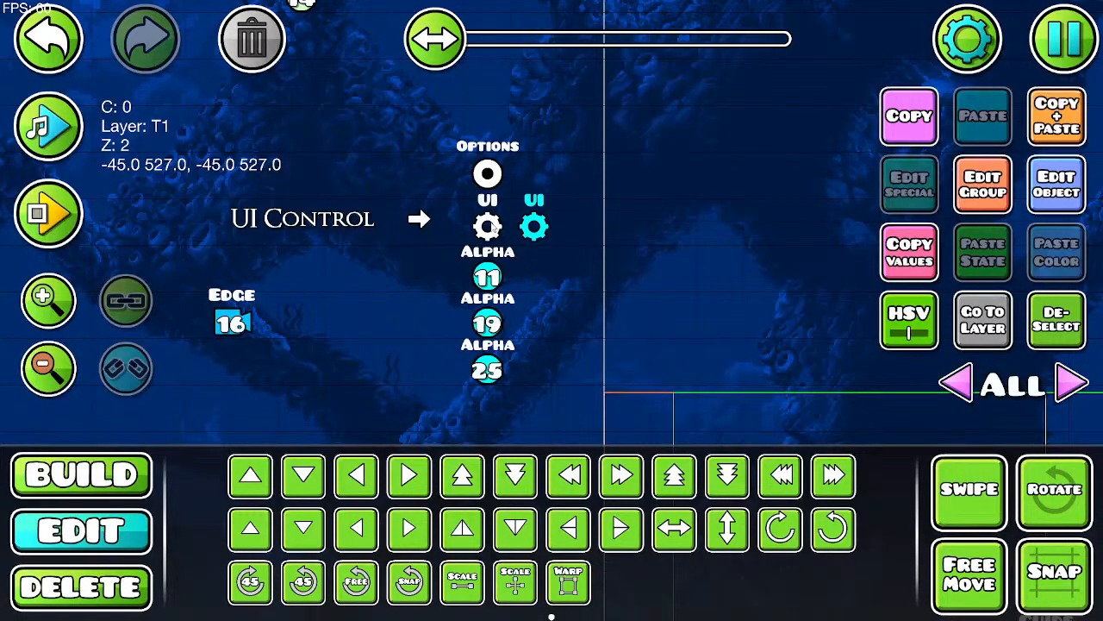
left_click(1073, 190)
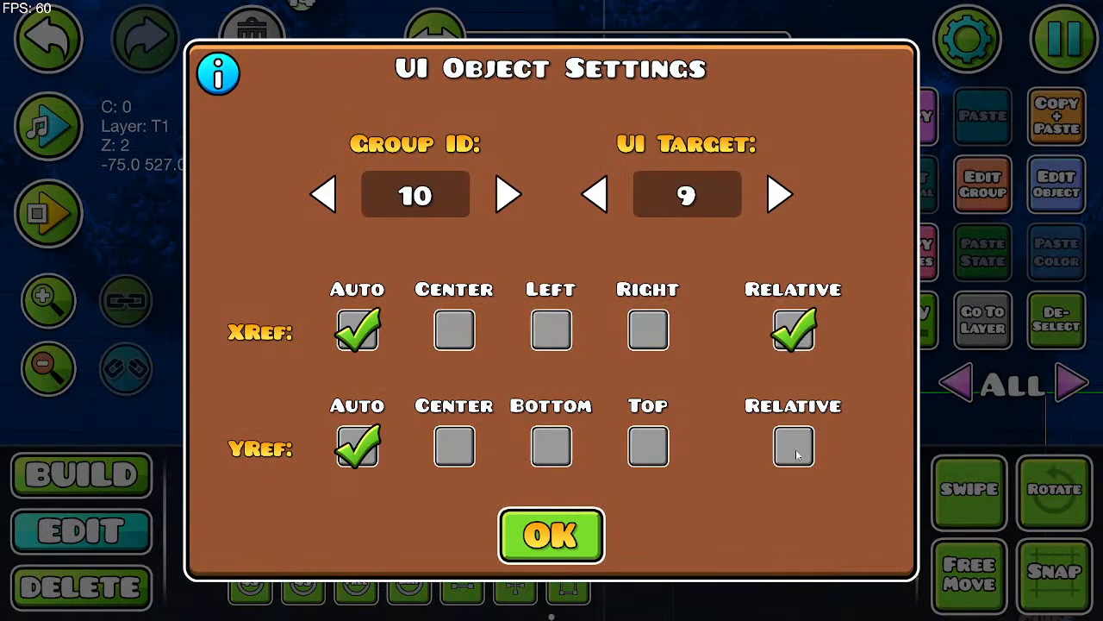
left_click(535, 558)
Step: Save and playtest the level to check the UI icon's on-screen placement, and return to the editor
left_click(1061, 39)
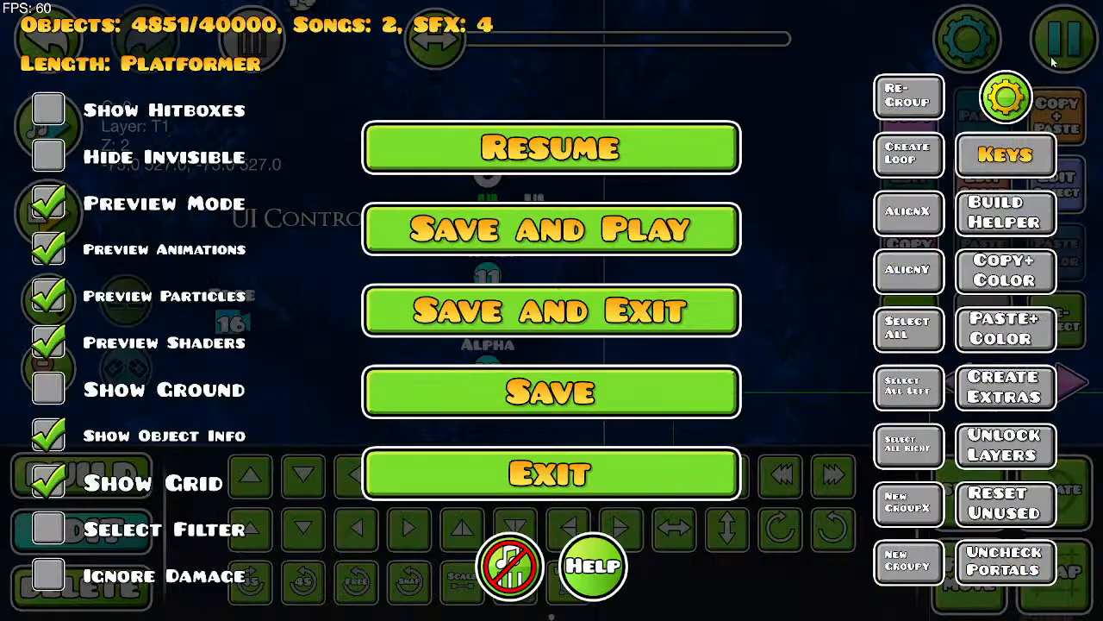
left_click(677, 234)
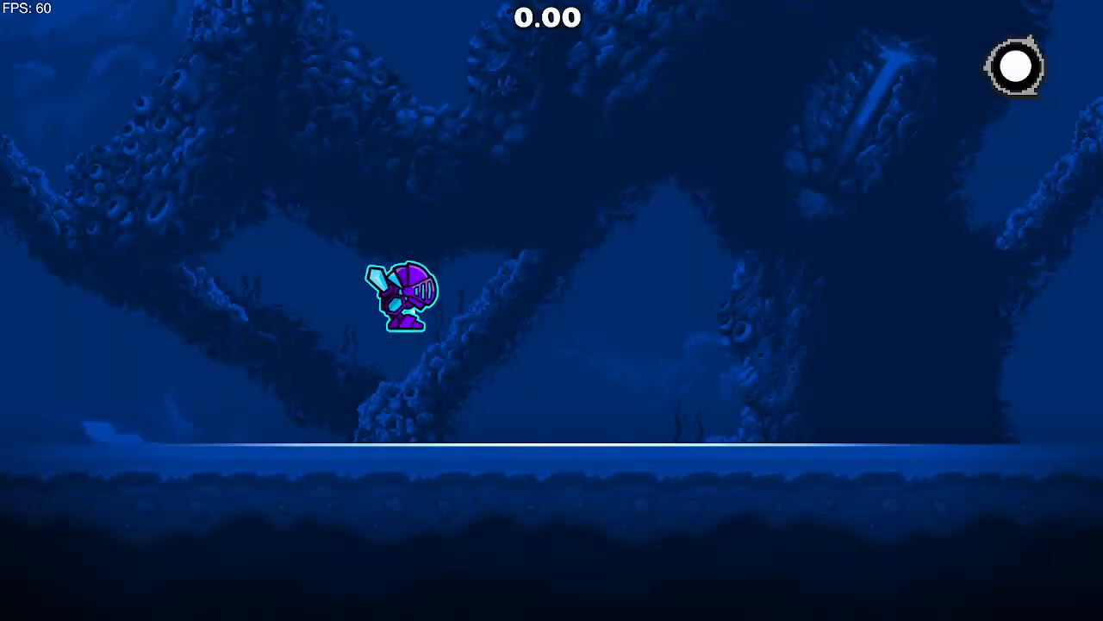
key("Right")
key("Up")
key("Up")
key("Up")
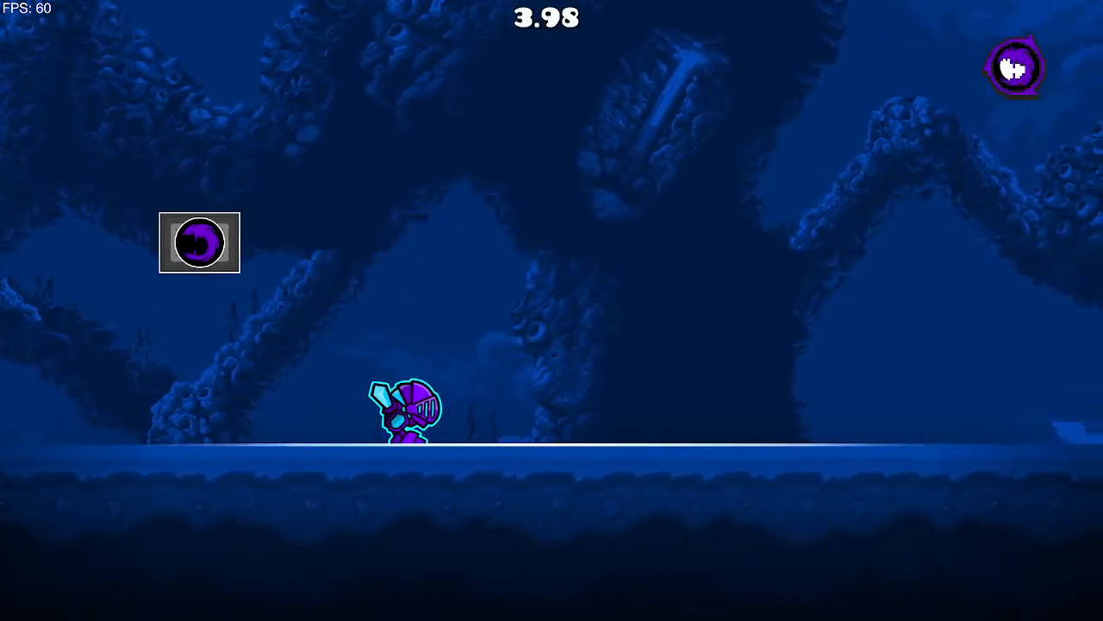
key("Escape")
left_click(173, 394)
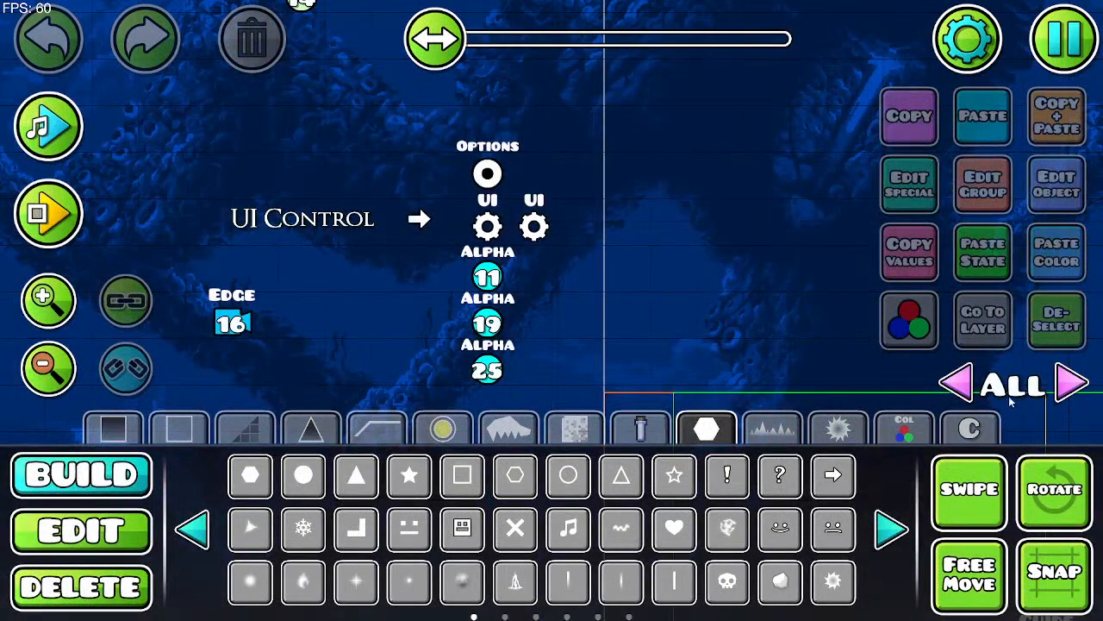
Step: Enable the Hide option on the group parent circle at the UI icon's centre on editor layer 2
left_click_drag(679, 264, 379, 294)
left_click_drag(750, 234, 671, 25)
left_click(1071, 393)
left_click(1071, 394)
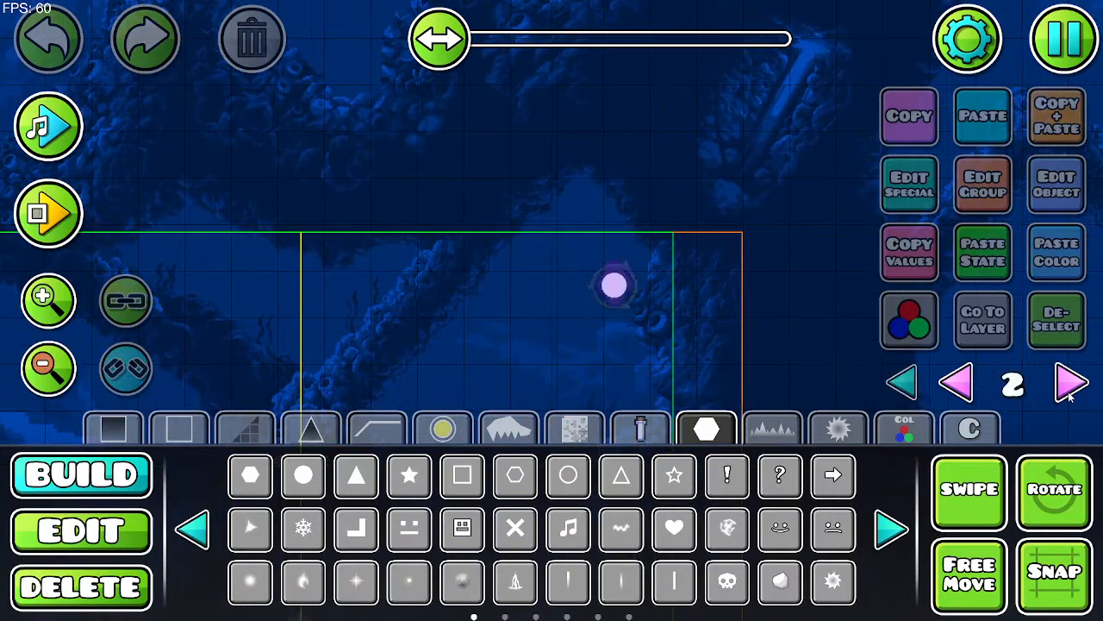
left_click(86, 529)
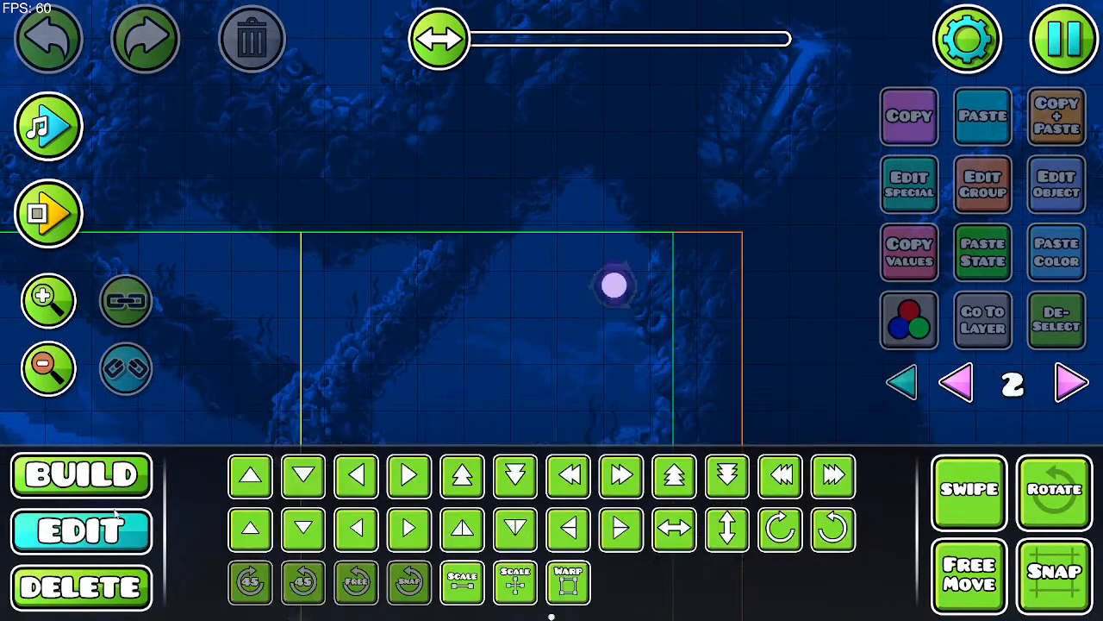
left_click(613, 287)
left_click(1053, 188)
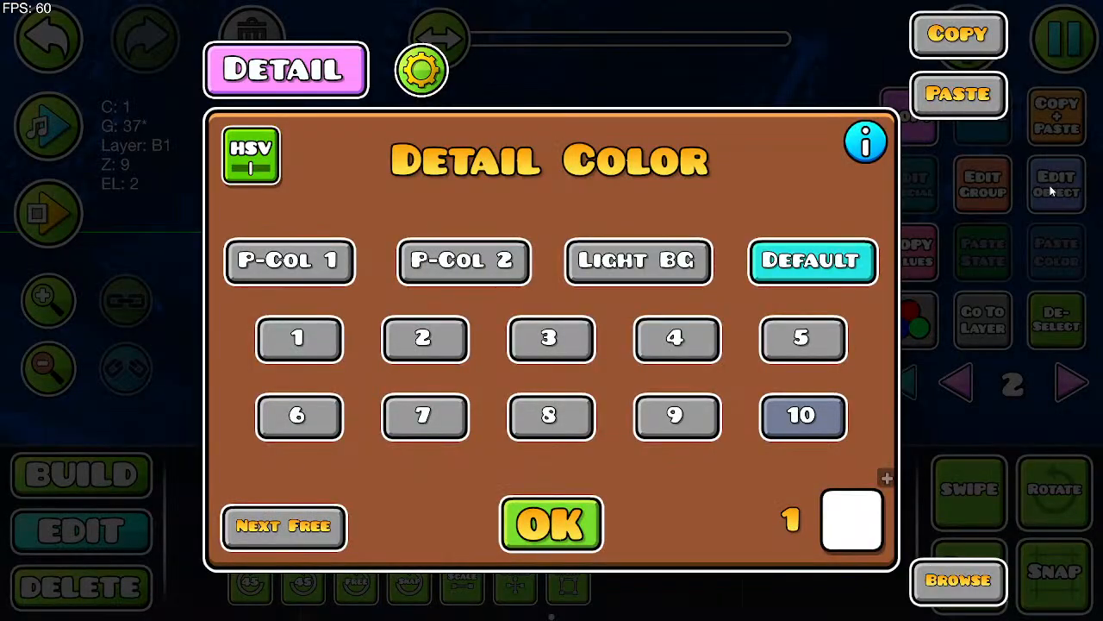
left_click(552, 524)
left_click(974, 200)
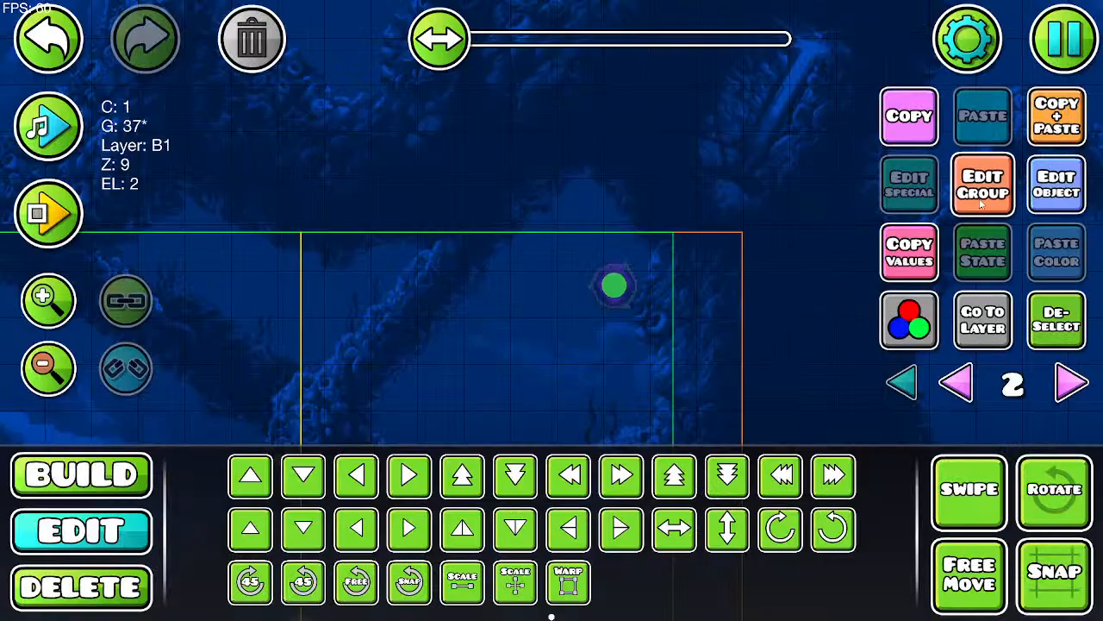
left_click(991, 169)
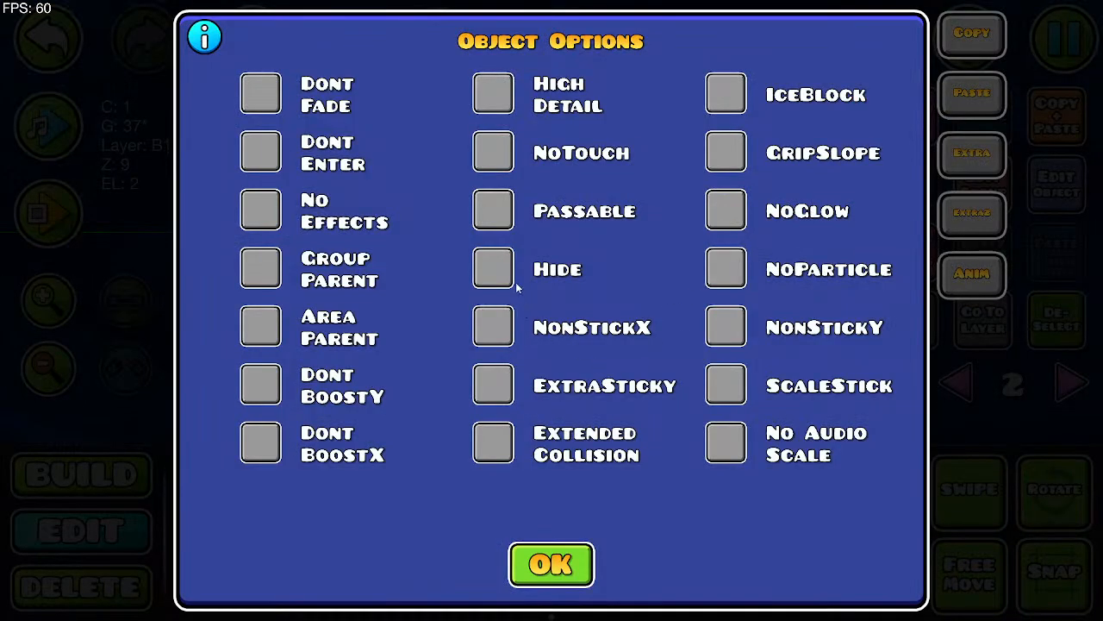
left_click(552, 565)
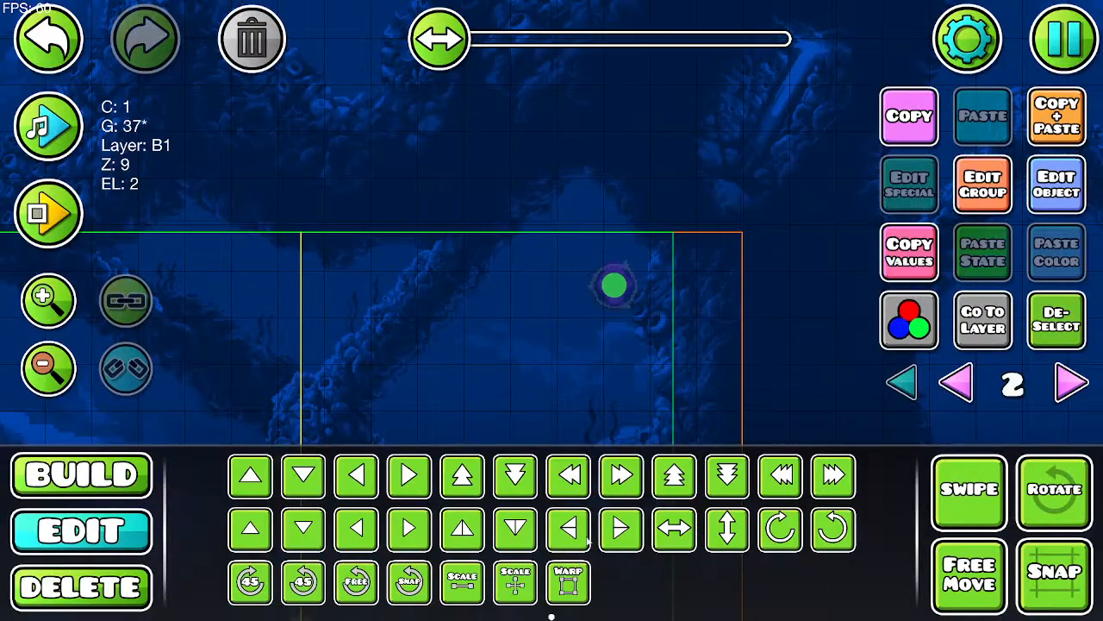
Step: Save and playtest the void wisp ability with its UI icon, and return to the editor with all layers shown
left_click(1063, 38)
left_click(551, 227)
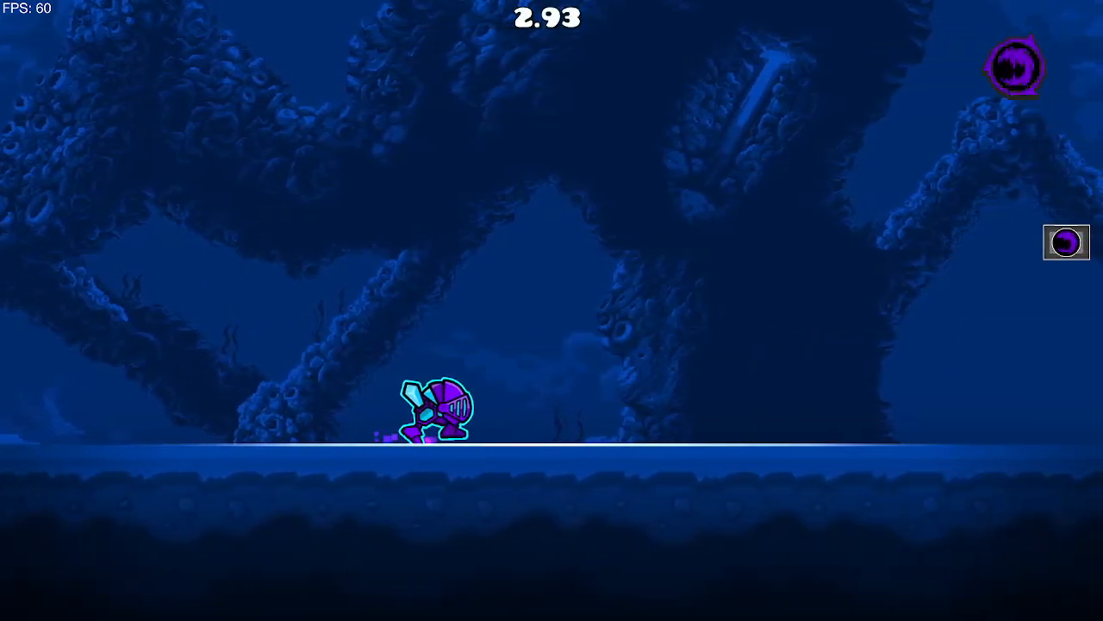
key("space")
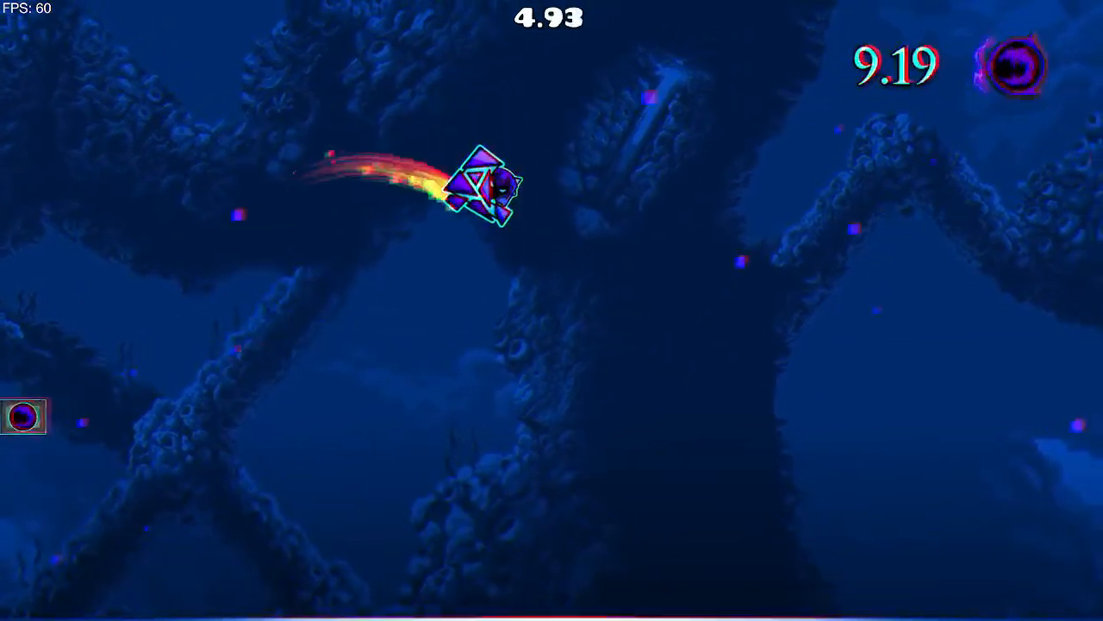
key("space")
key("space")
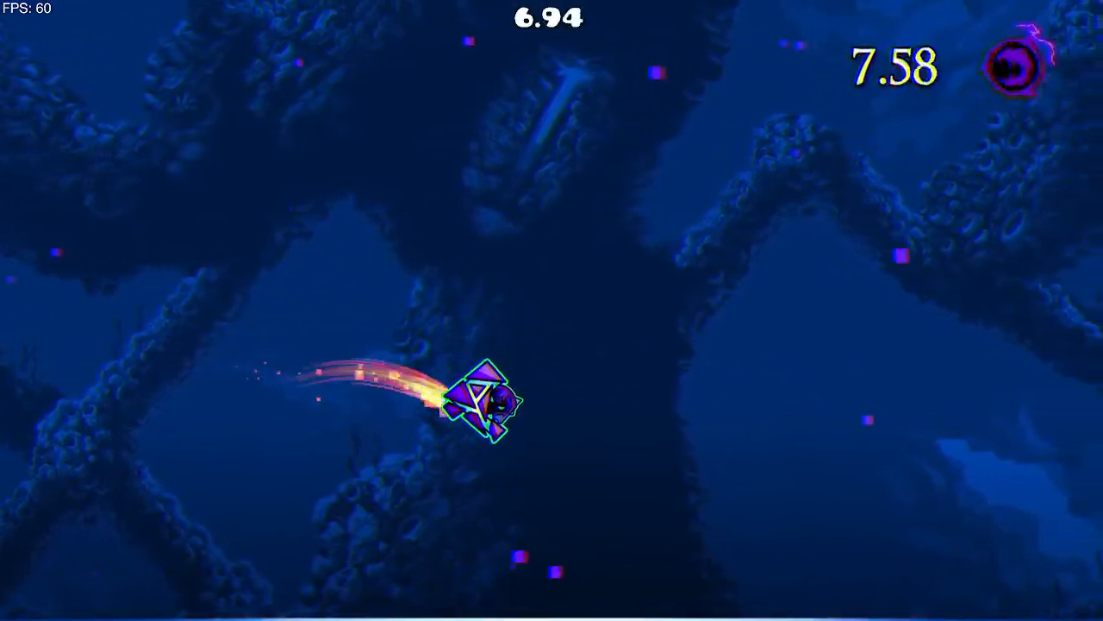
key("Escape")
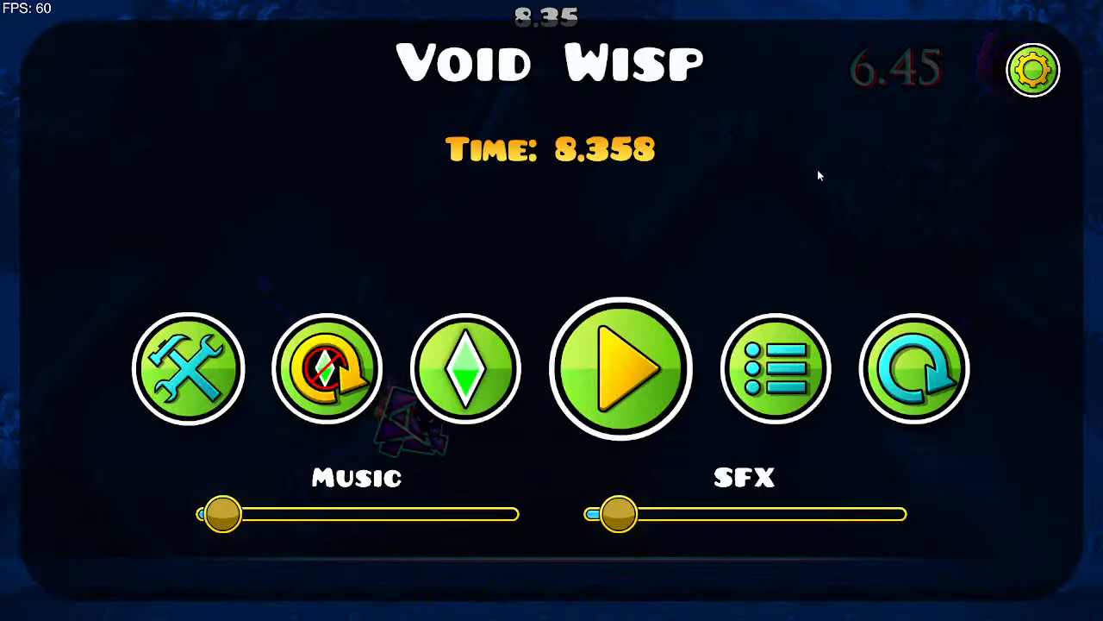
left_click(207, 382)
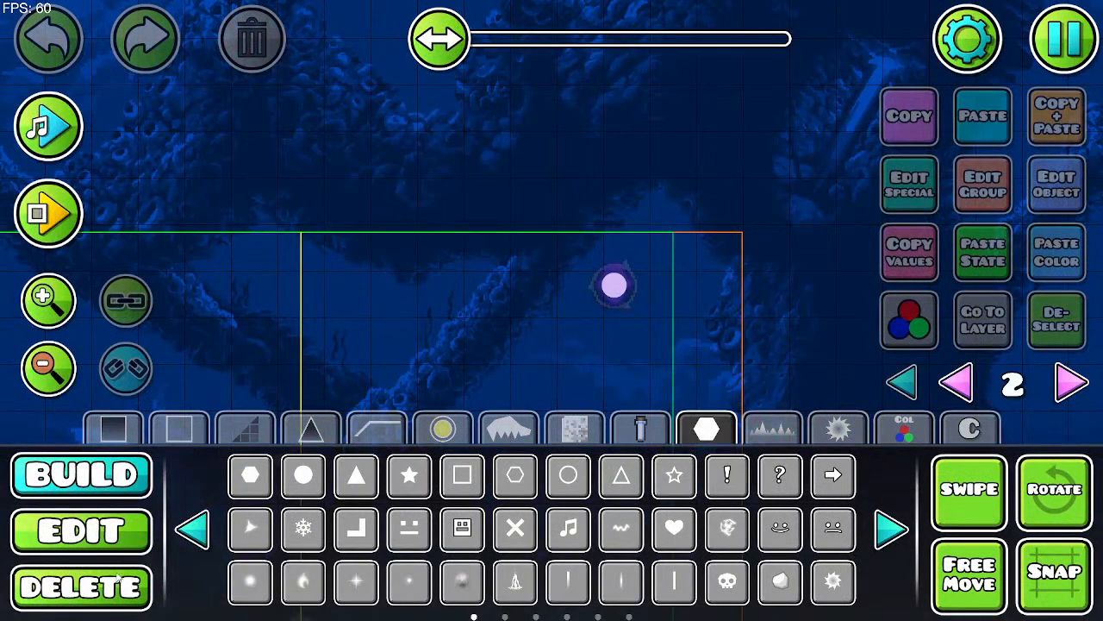
left_click(77, 529)
left_click(904, 380)
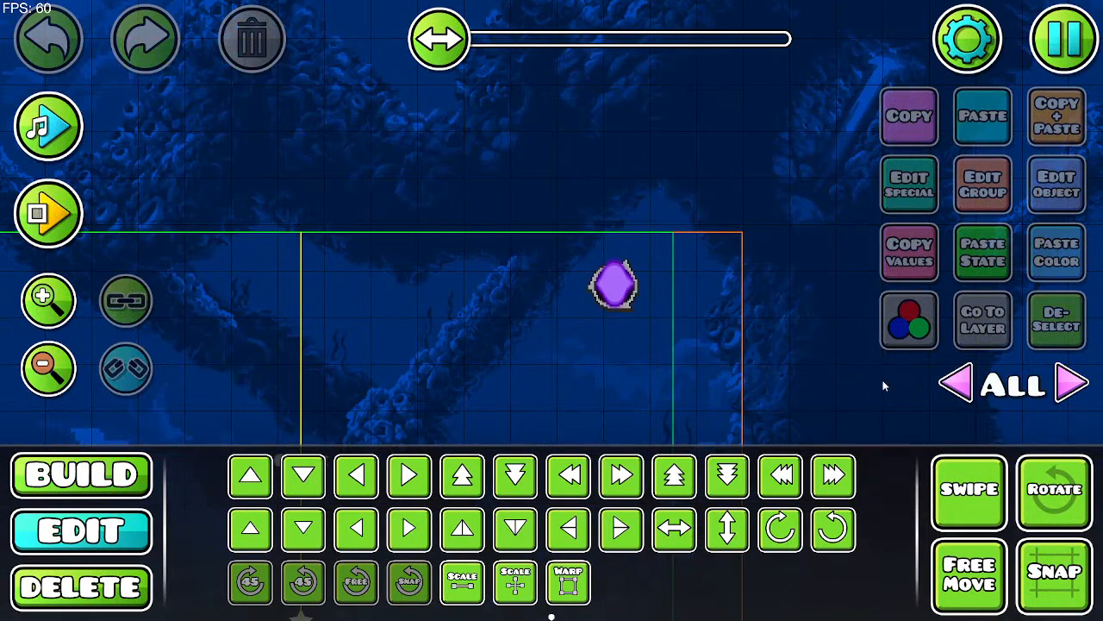
Step: Check the colour and group settings of the timer counter beside the void wisp UI icon
left_click(548, 293)
left_click(1071, 184)
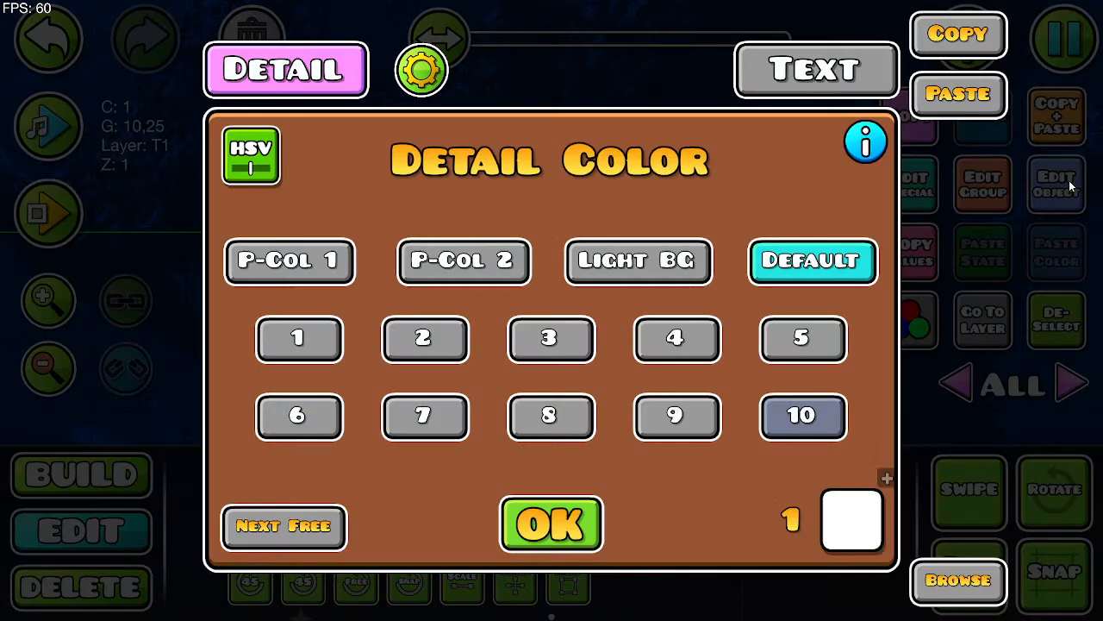
left_click(591, 534)
left_click(983, 183)
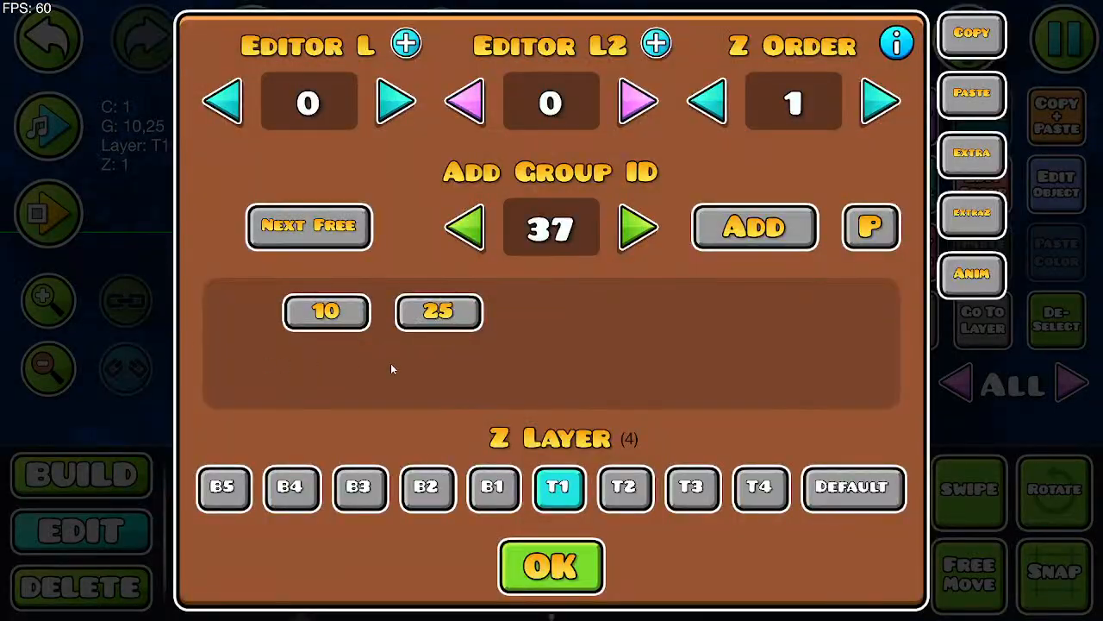
left_click(552, 565)
Step: Review the UI Object Settings of both UI triggers in the UI control section
left_click_drag(383, 237, 458, 371)
left_click(387, 161)
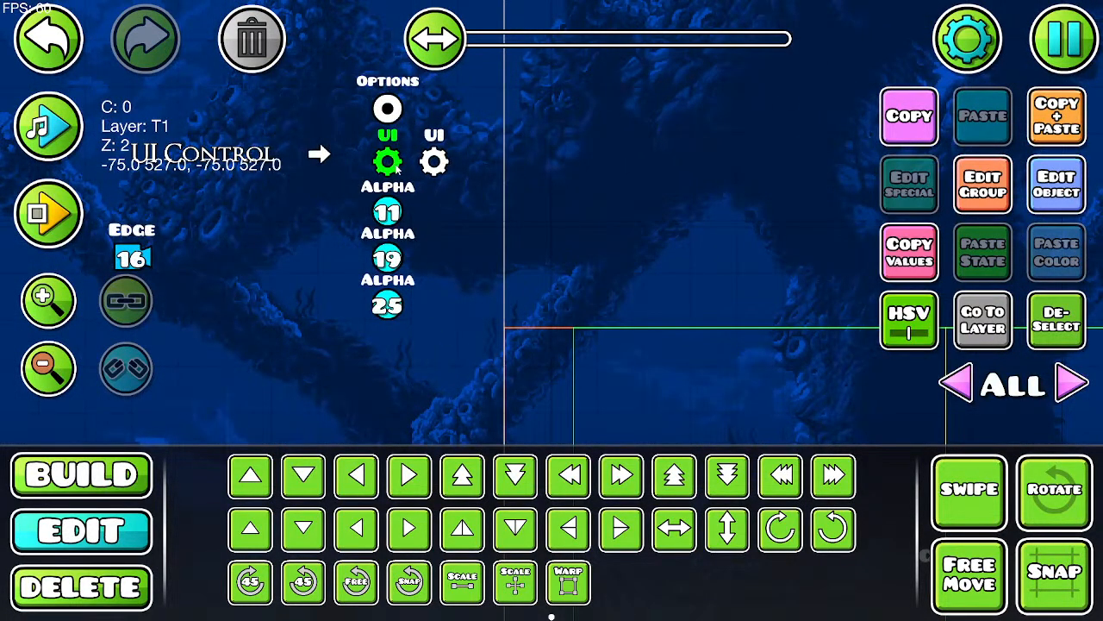
left_click(1061, 182)
left_click(552, 535)
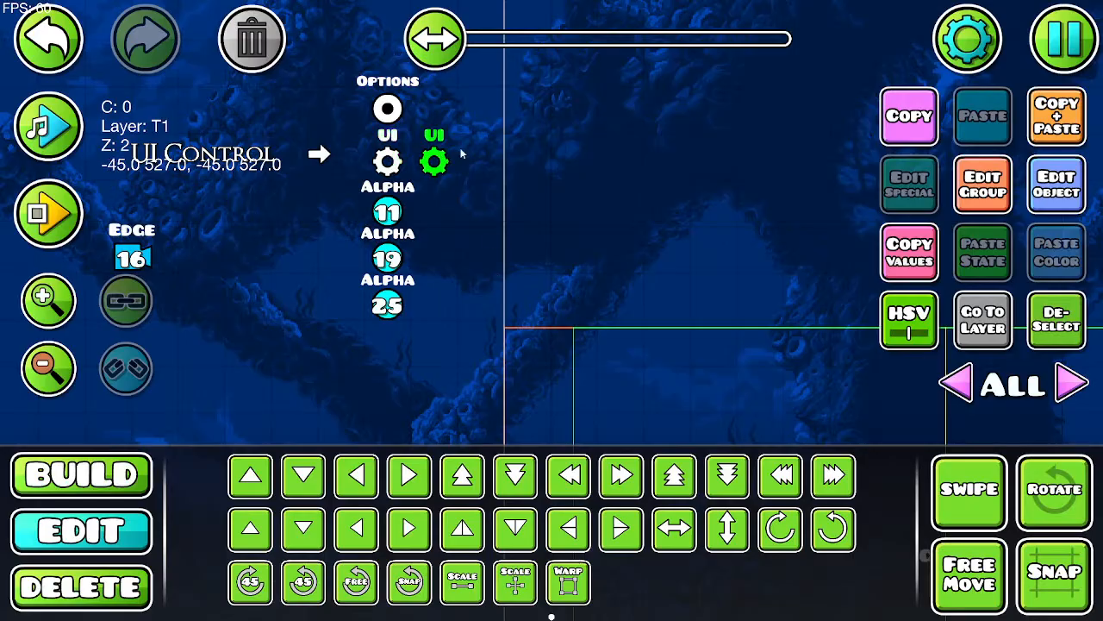
left_click(1034, 198)
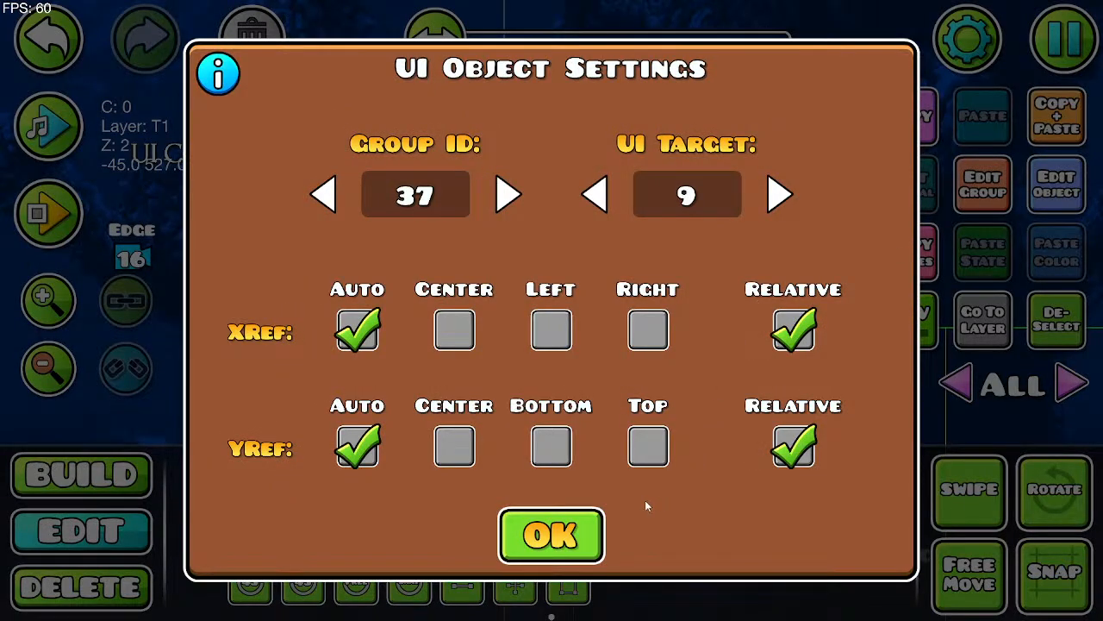
left_click(595, 536)
Step: Nudge the timer counter one small step right, closer to the void wisp UI icon
left_click_drag(738, 323, 216, 288)
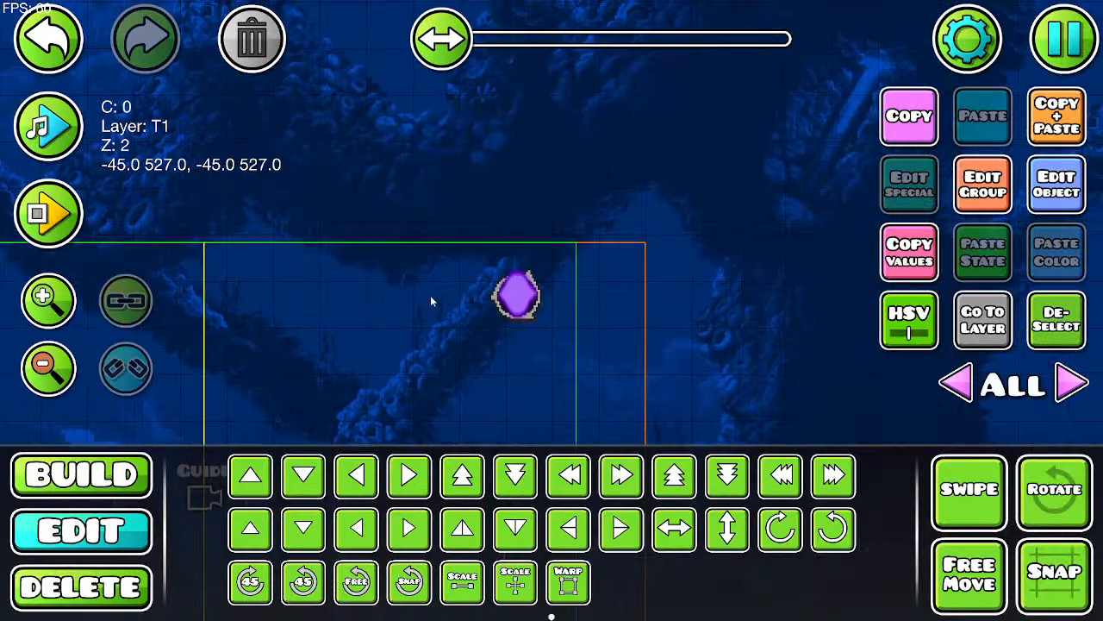
left_click(456, 303)
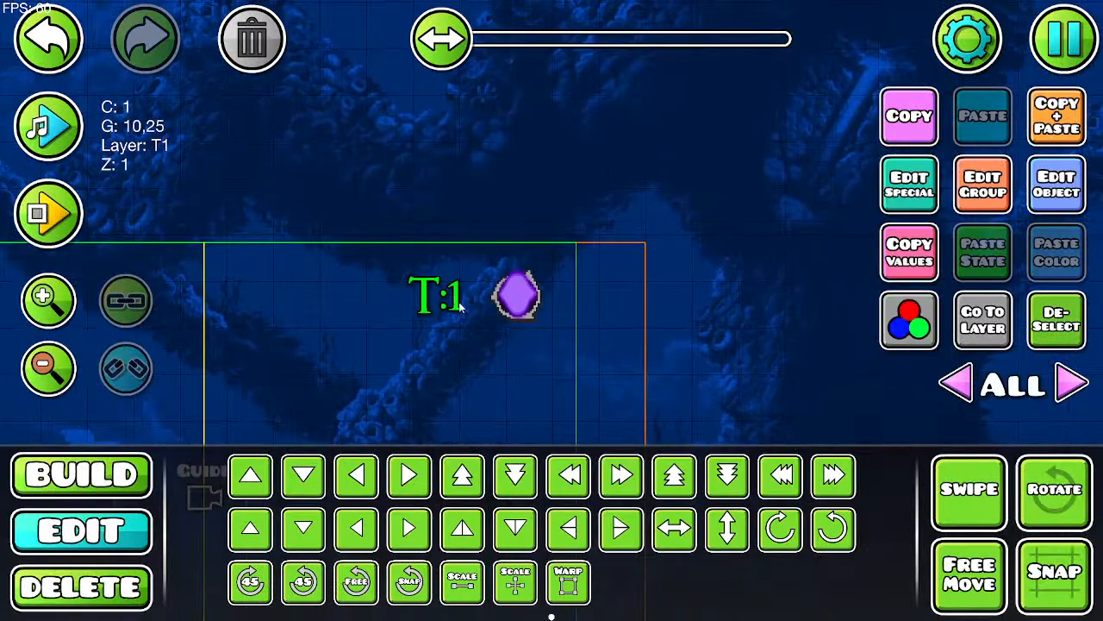
left_click(410, 473)
Step: Save and playtest the void wisp until its timer runs out to check the counter's spacing, and return to the editor
left_click(1066, 41)
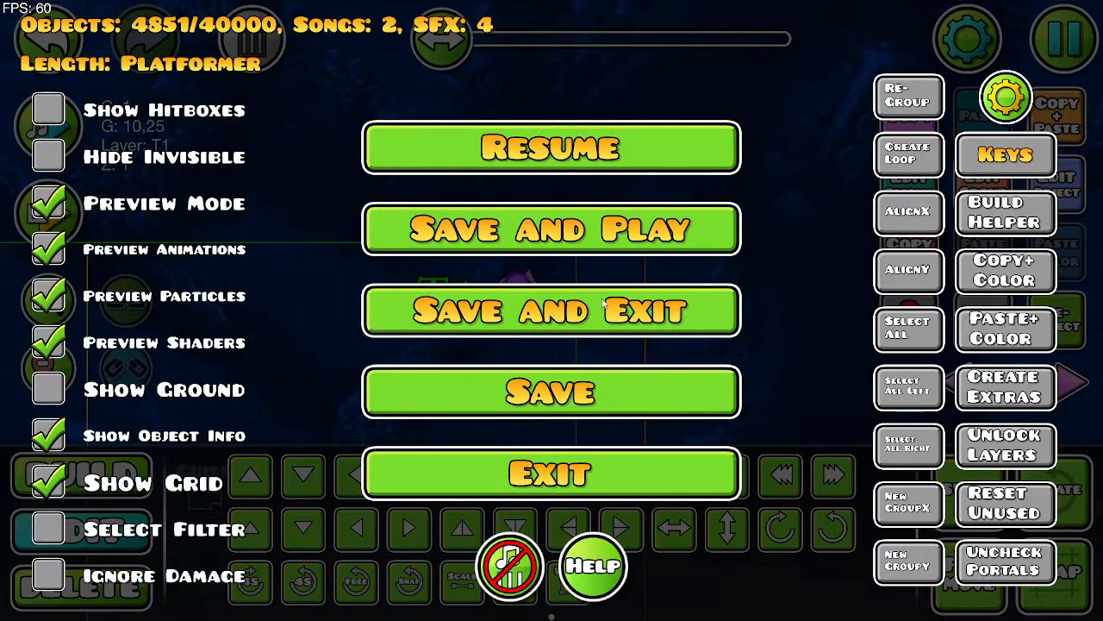
left_click(598, 252)
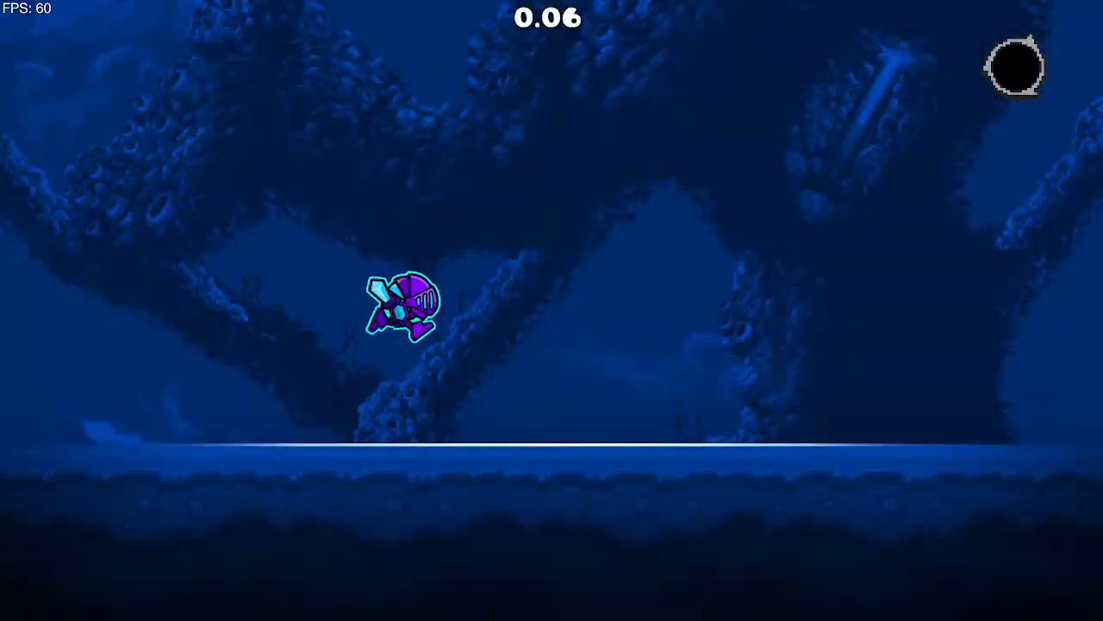
key("space")
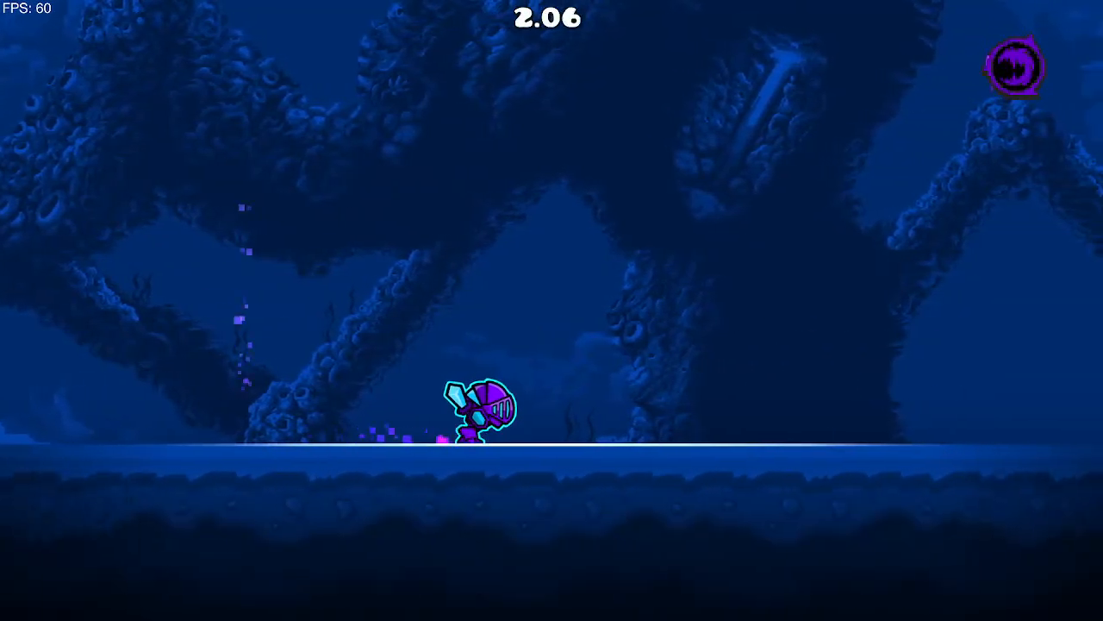
key("space")
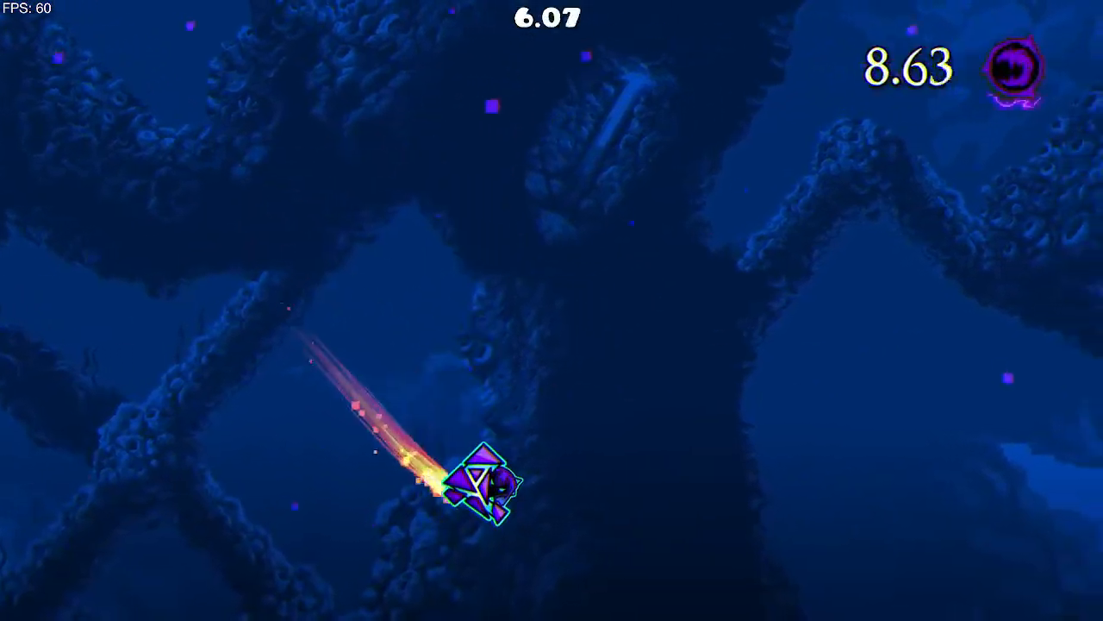
key("space")
key("space")
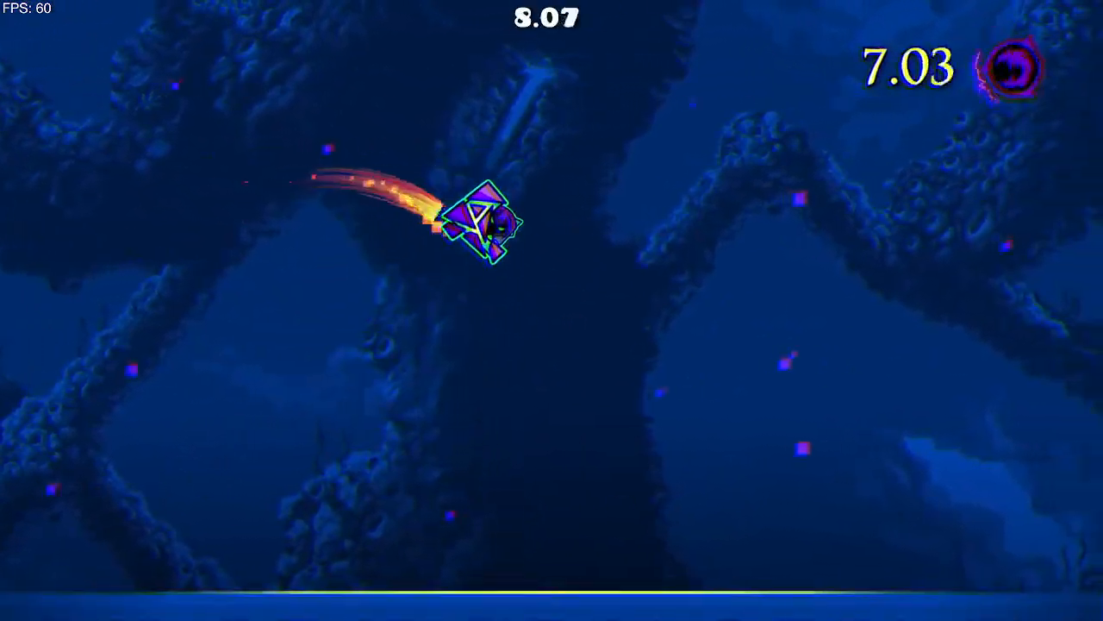
key("space")
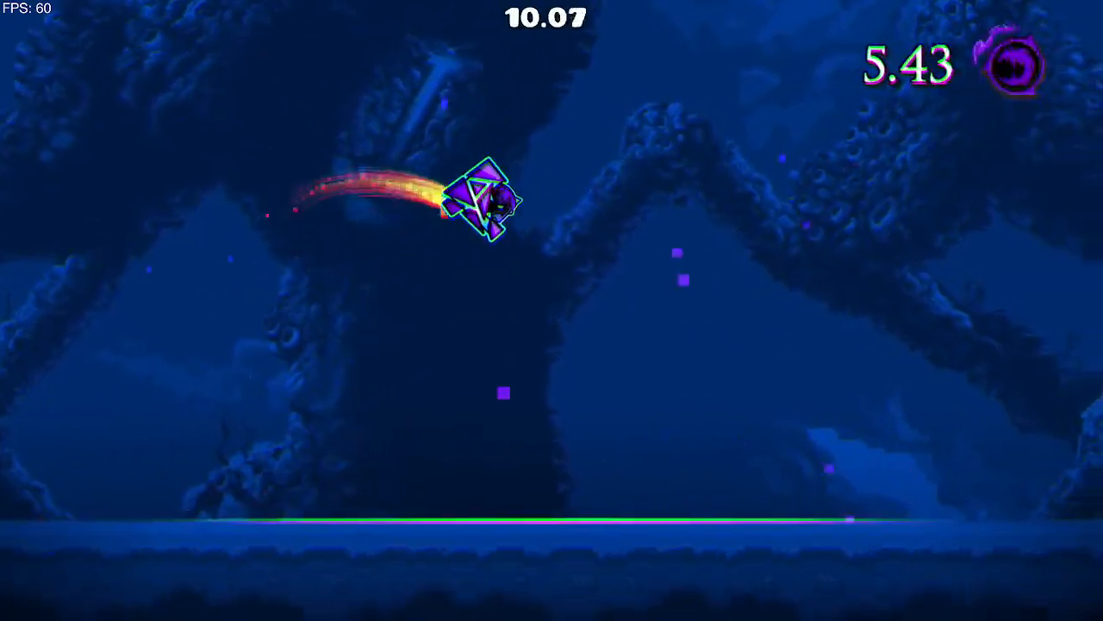
key("space")
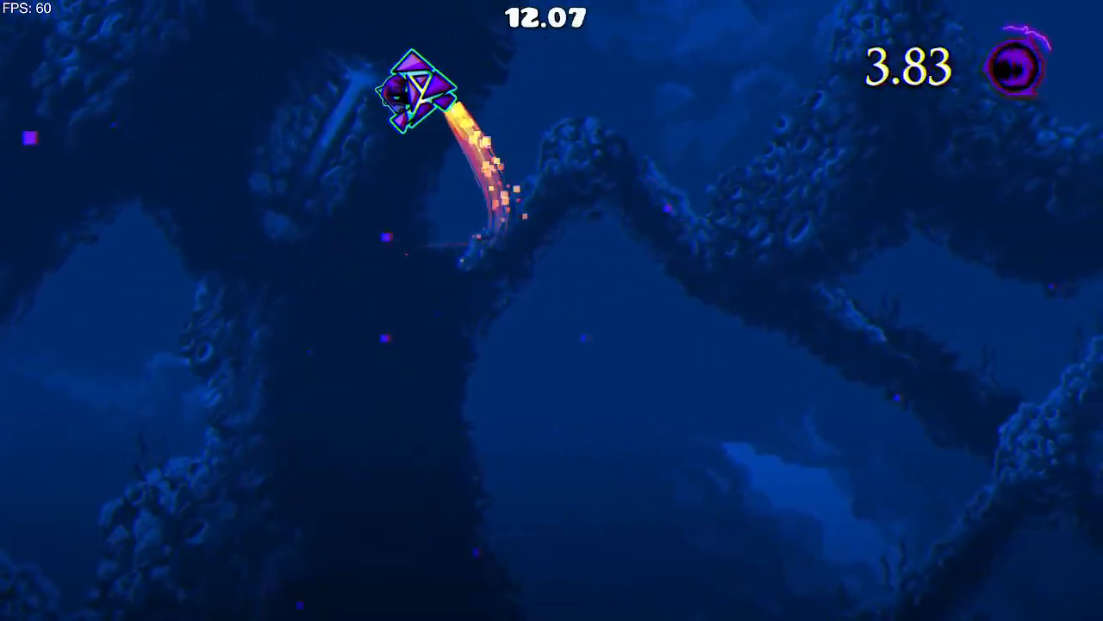
key("space")
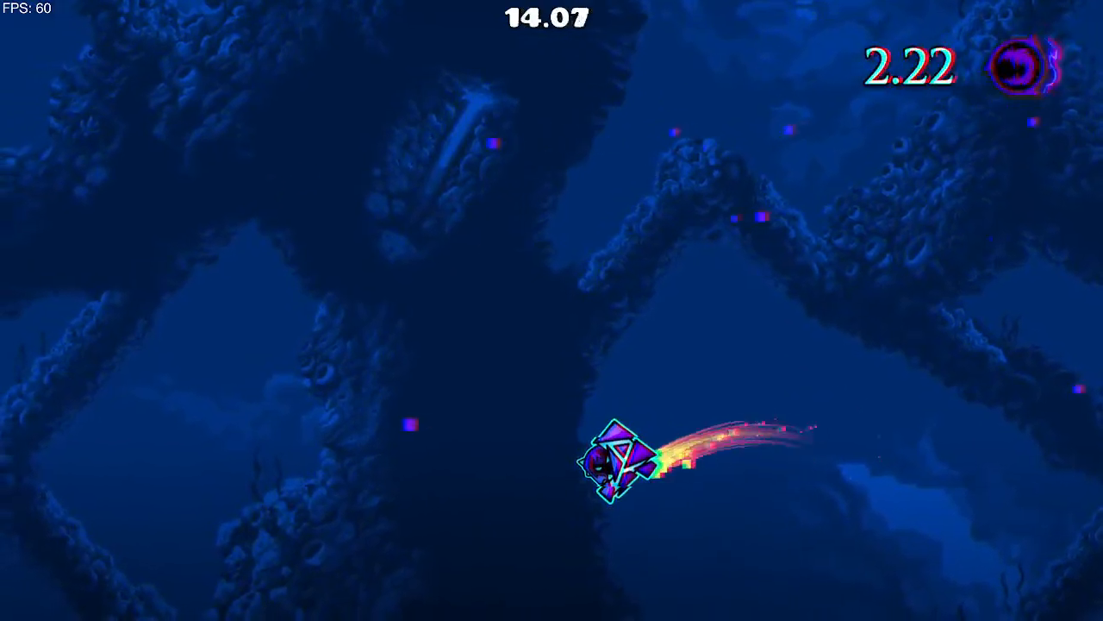
key("space")
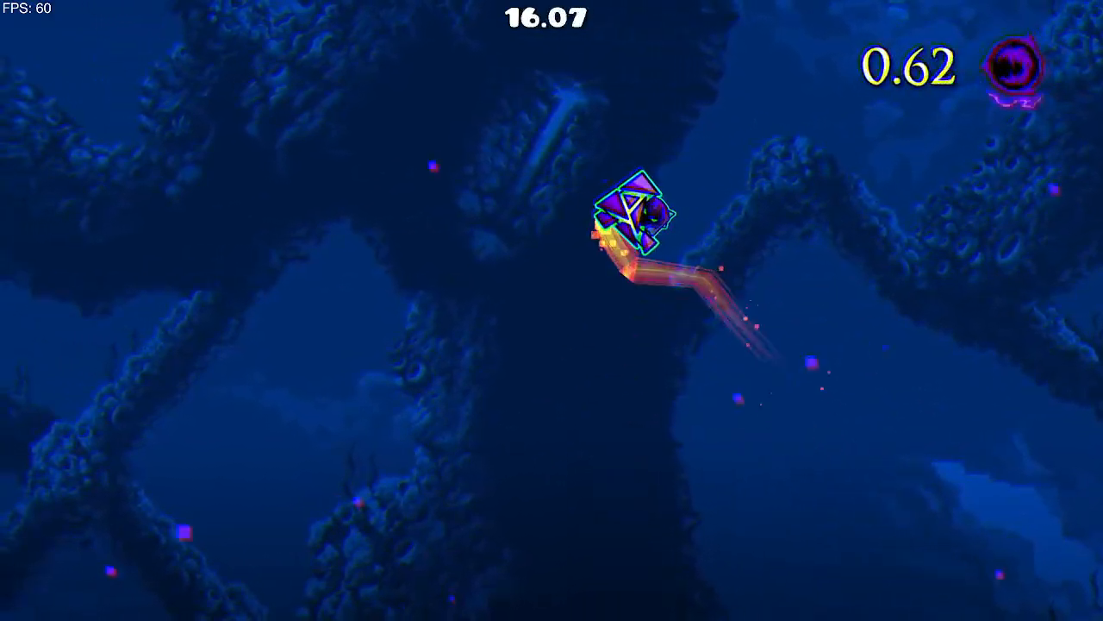
key("Escape")
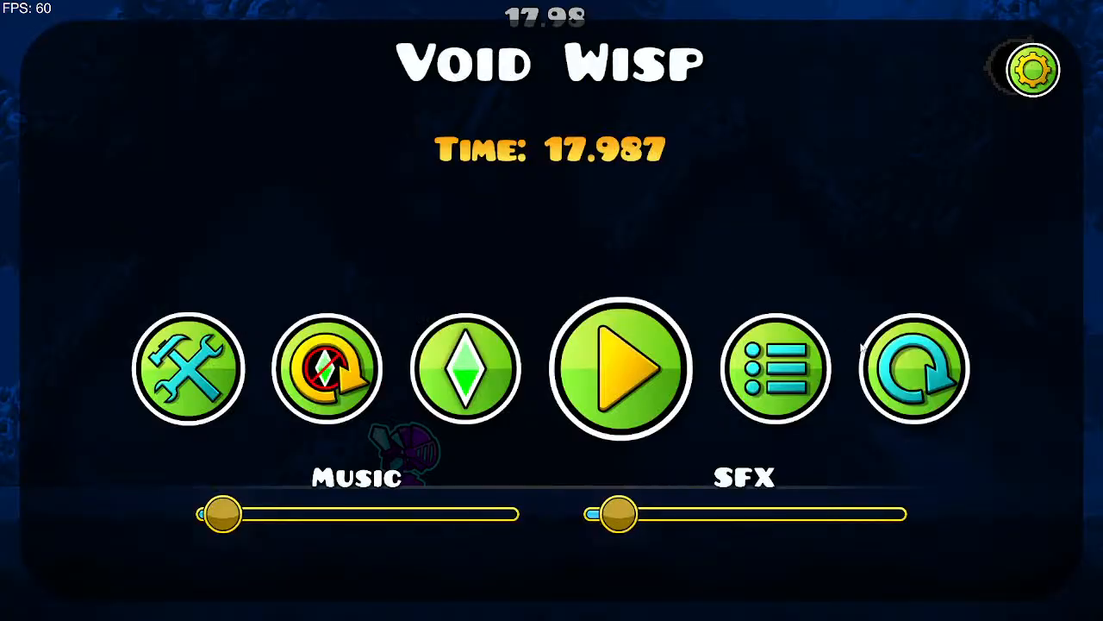
left_click(198, 402)
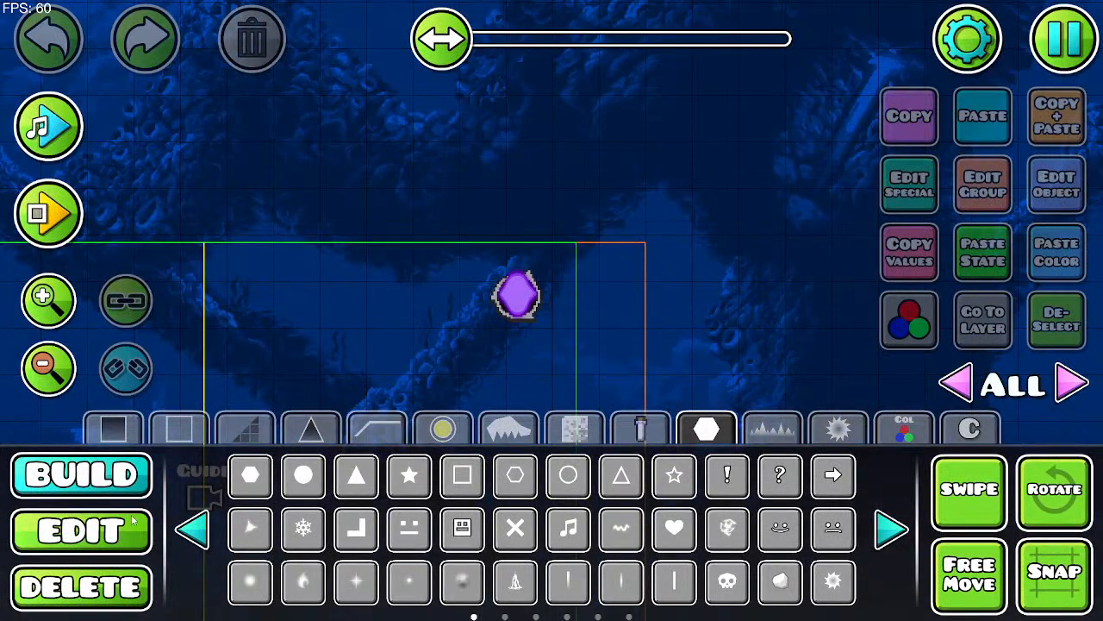
Step: Select the whole UI icon together with its timer counter and nudge them one small step right
left_click(134, 520)
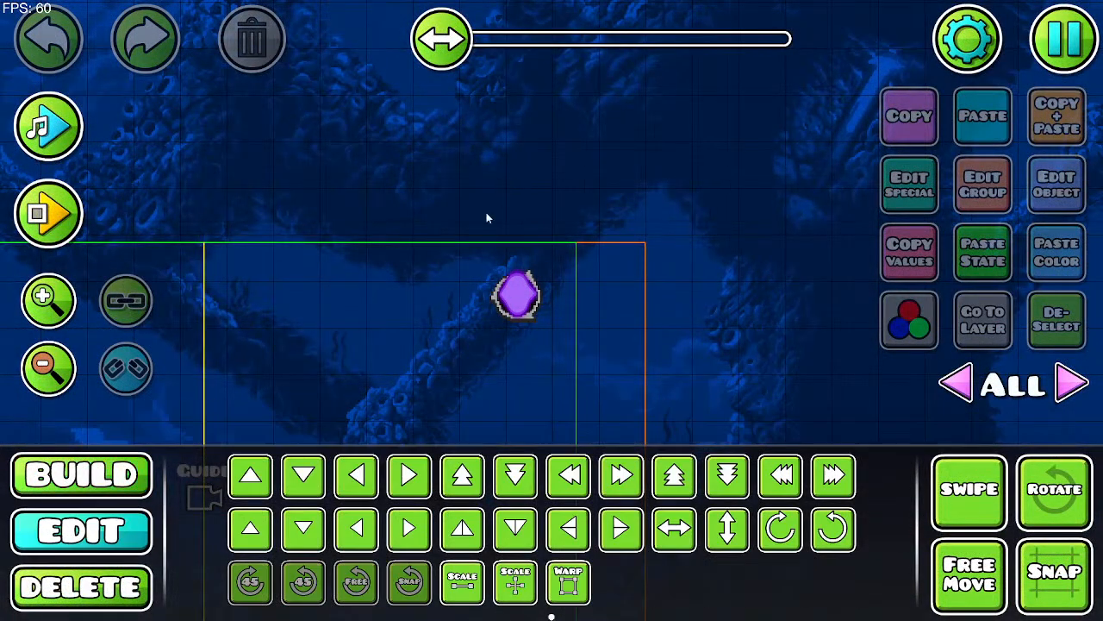
left_click(517, 297)
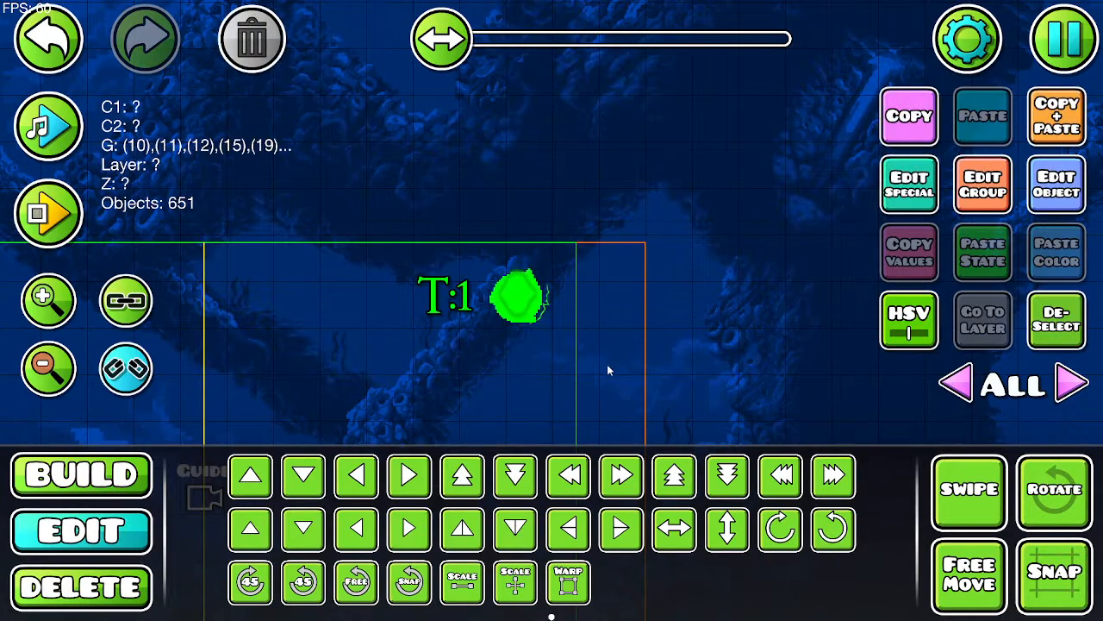
left_click(415, 479)
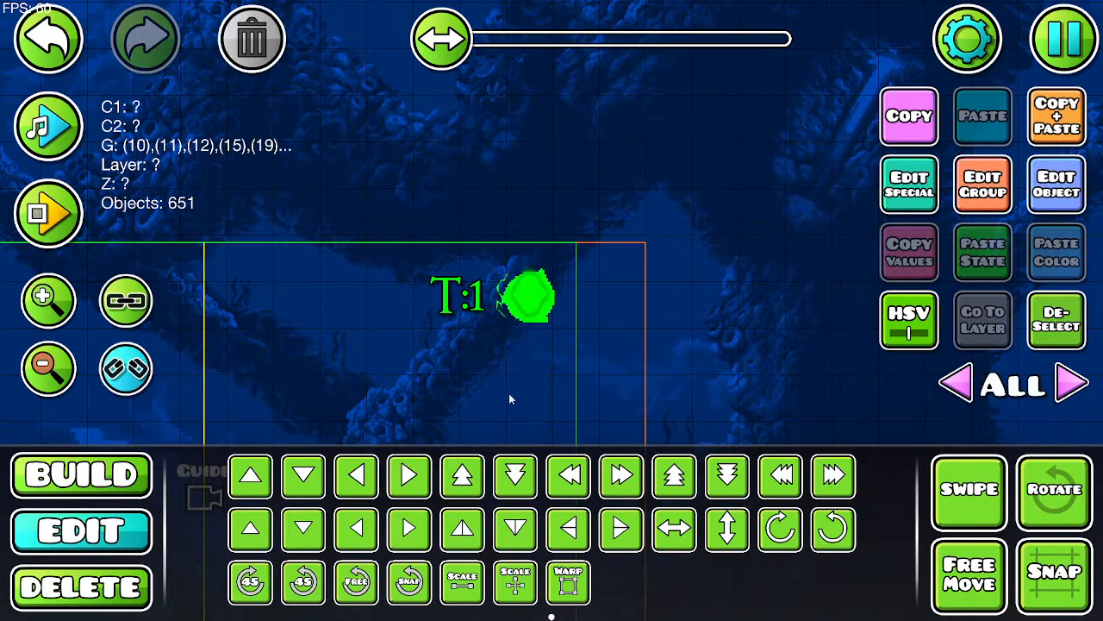
Step: Save and playtest the void wisp form until its timer runs out to check the shifted UI icon and counter placement
left_click(1065, 39)
left_click(552, 229)
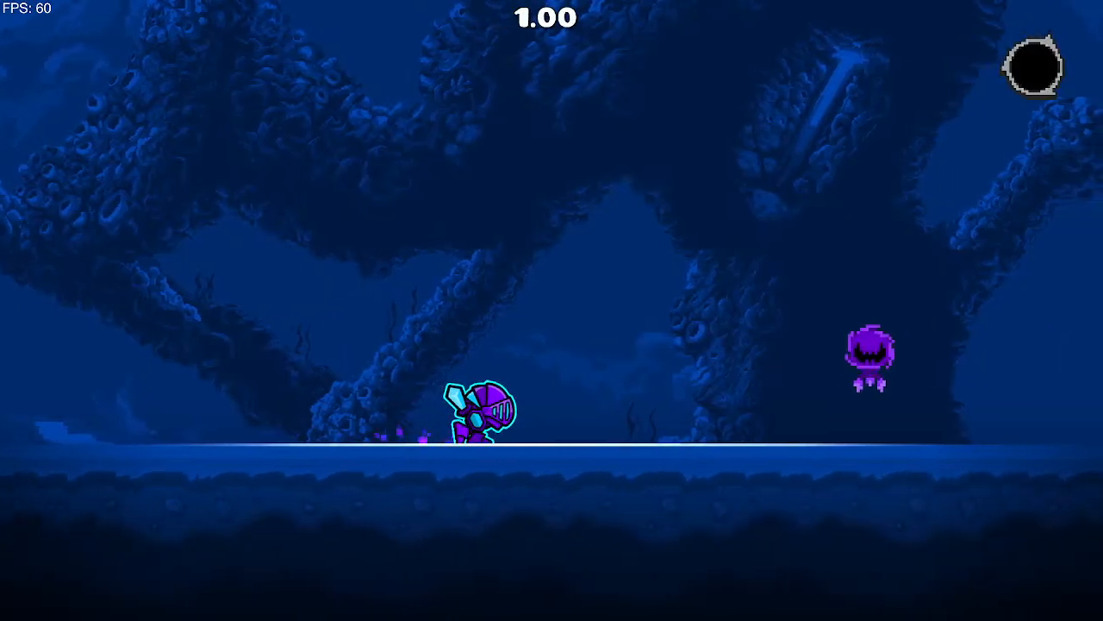
key("space")
key("space")
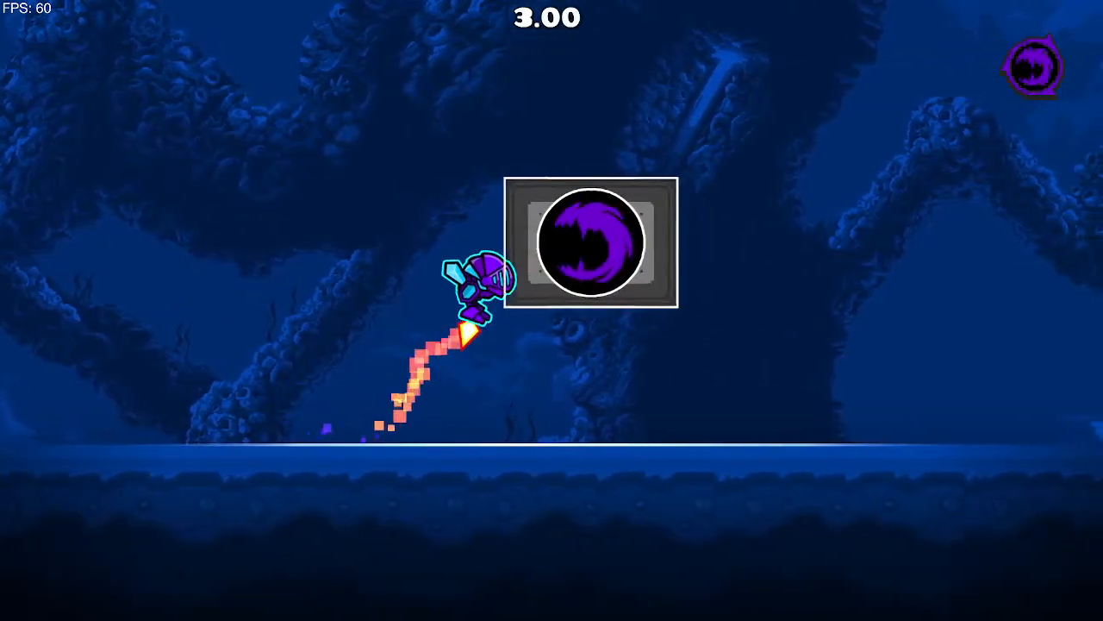
key("space")
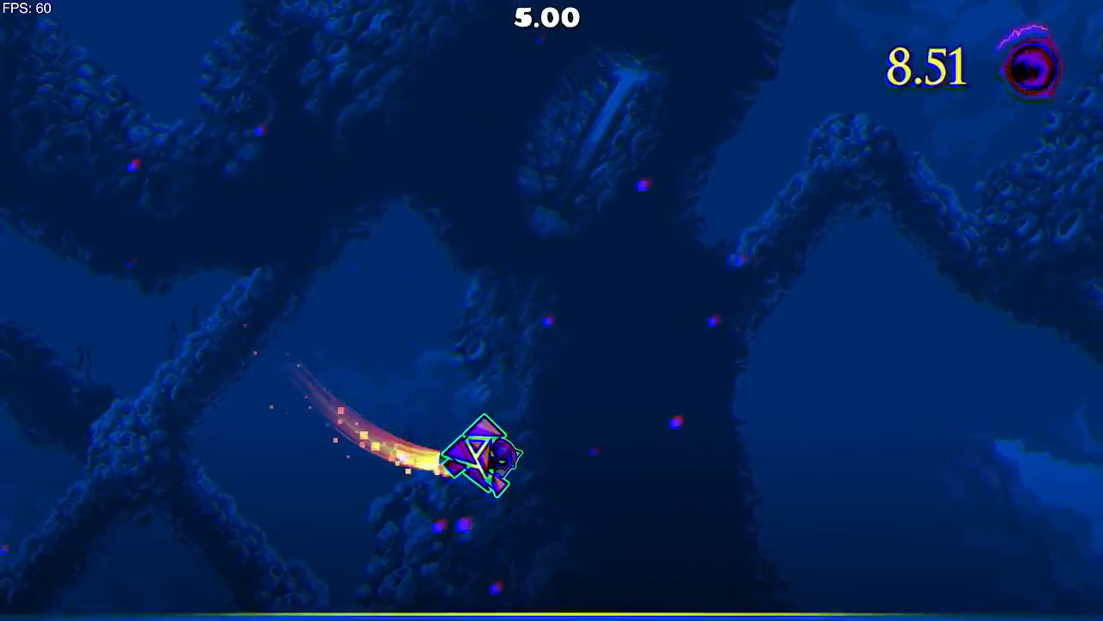
key("space")
key("space")
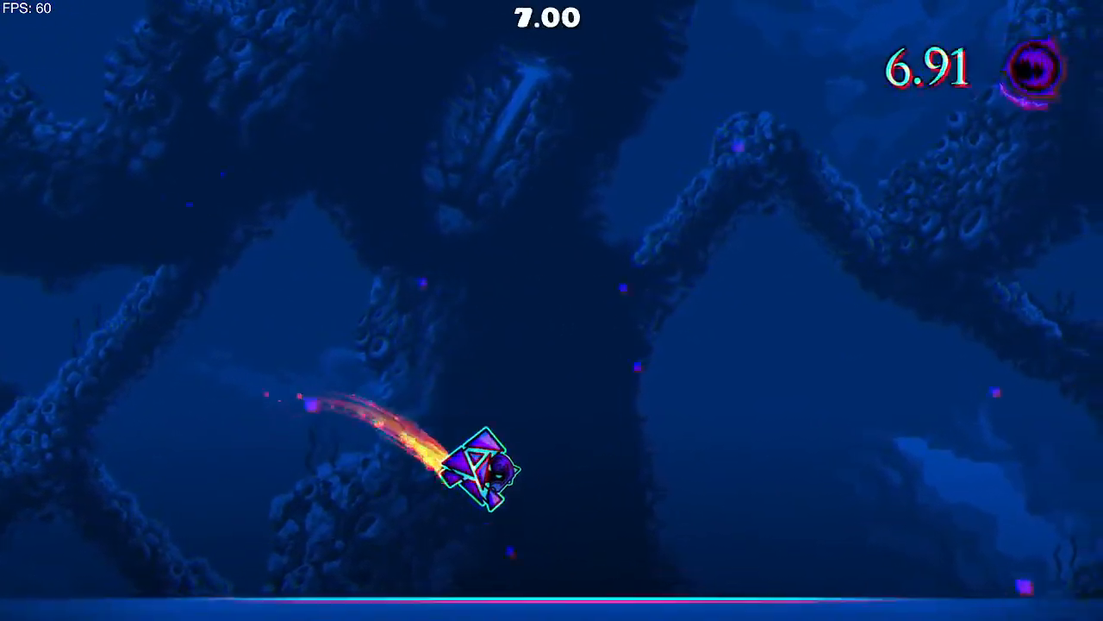
key("Left")
key("space")
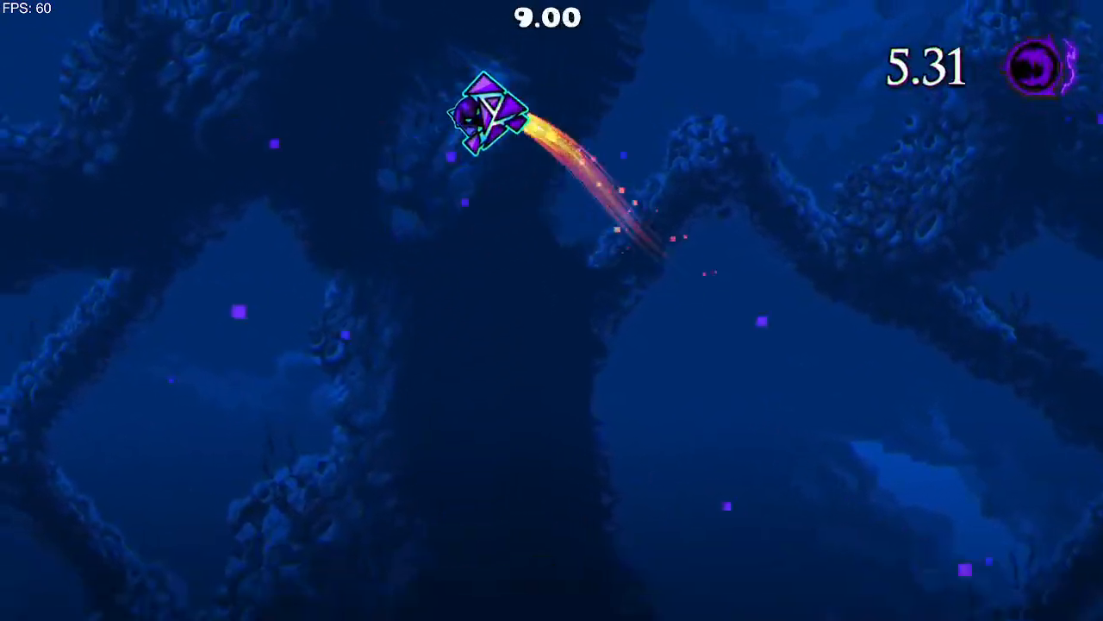
key("space")
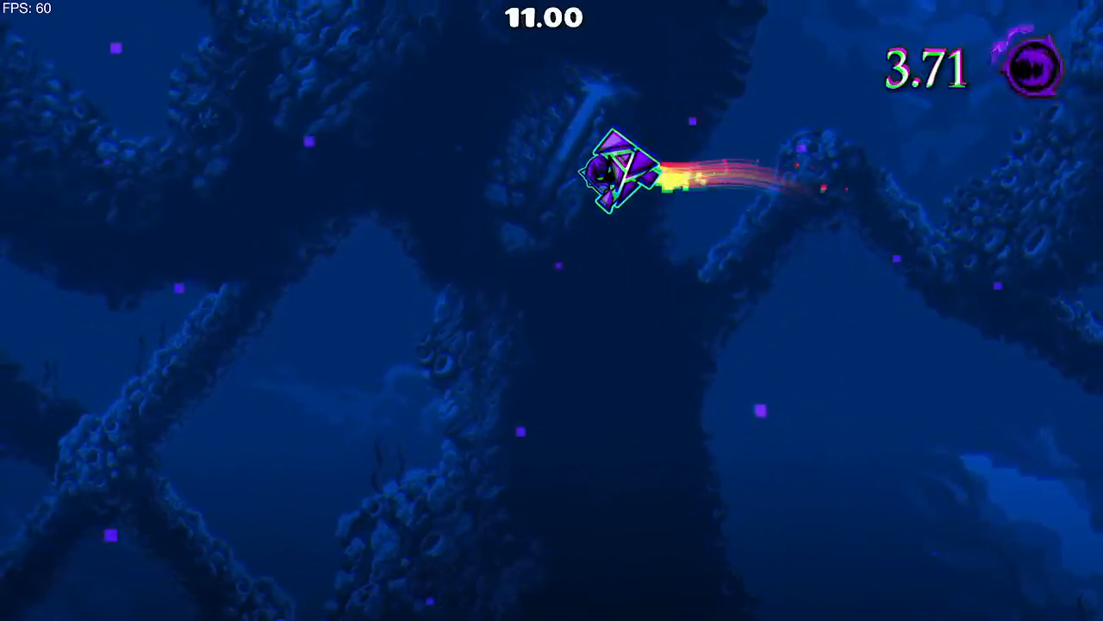
key("Right")
key("Left")
key("space")
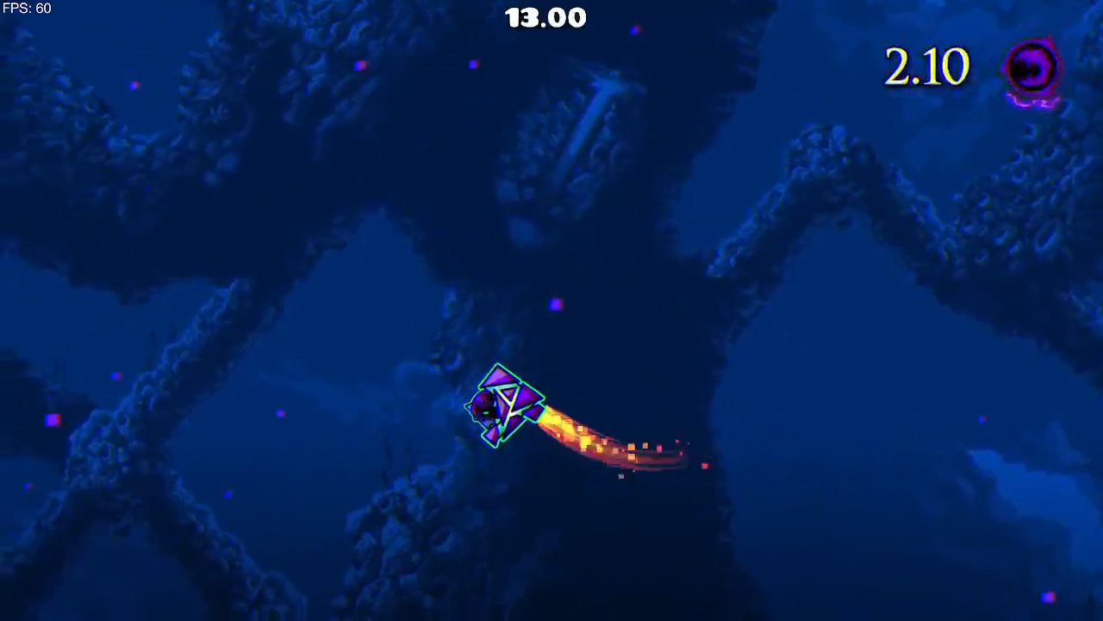
key("Right")
key("Left")
key("space")
key("Right")
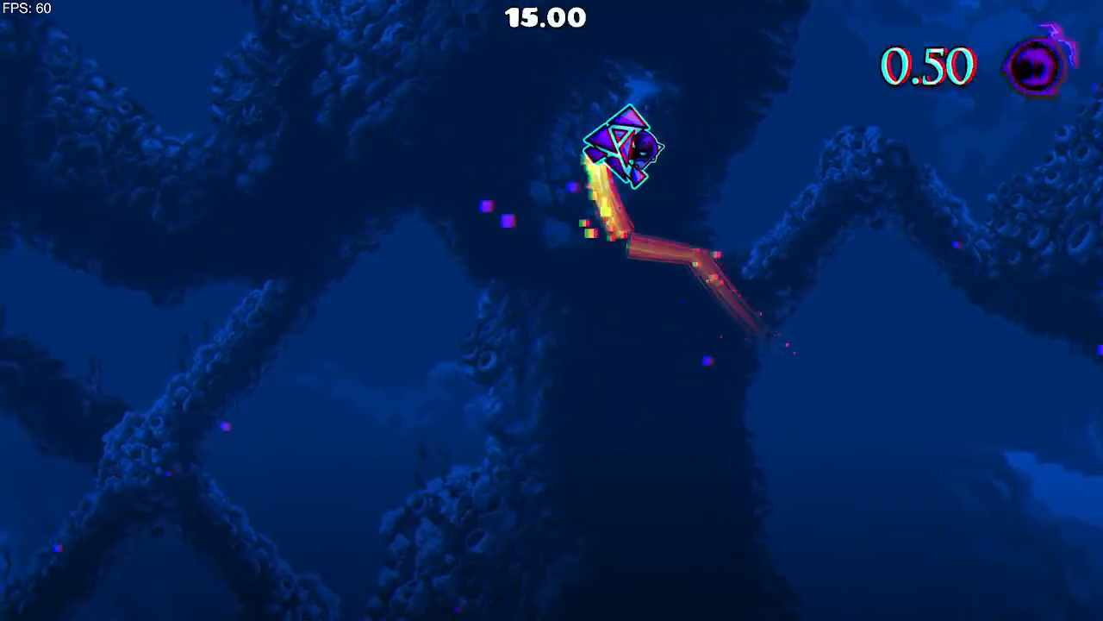
key("Left")
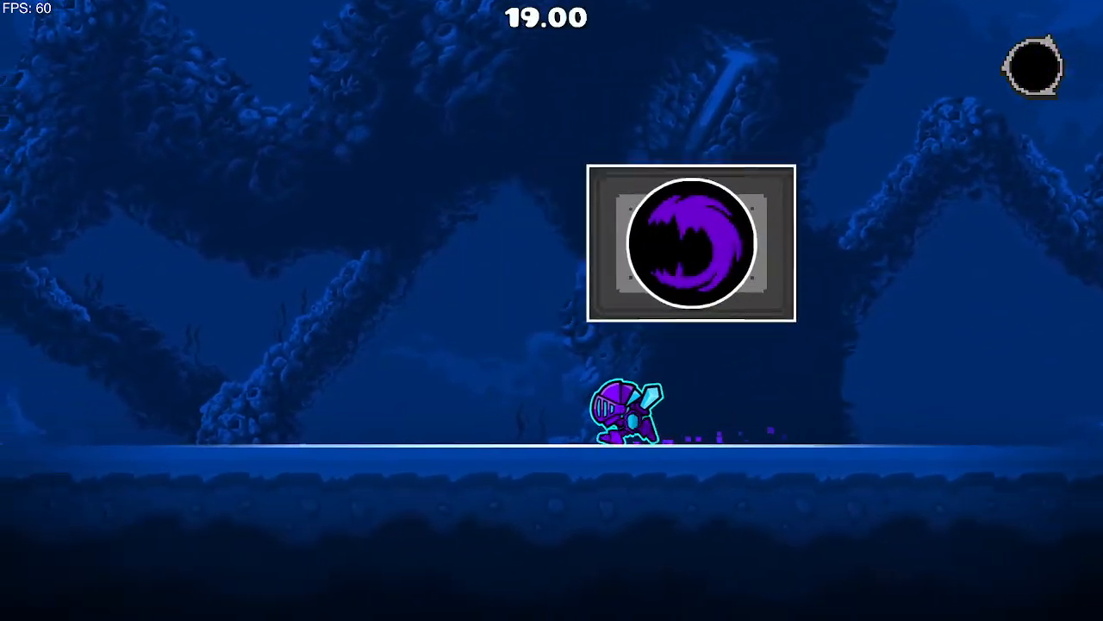
Step: Keep playtesting with repeated jumps in both directions to check the UI icon and the wisp box, and return to the editor
key("space")
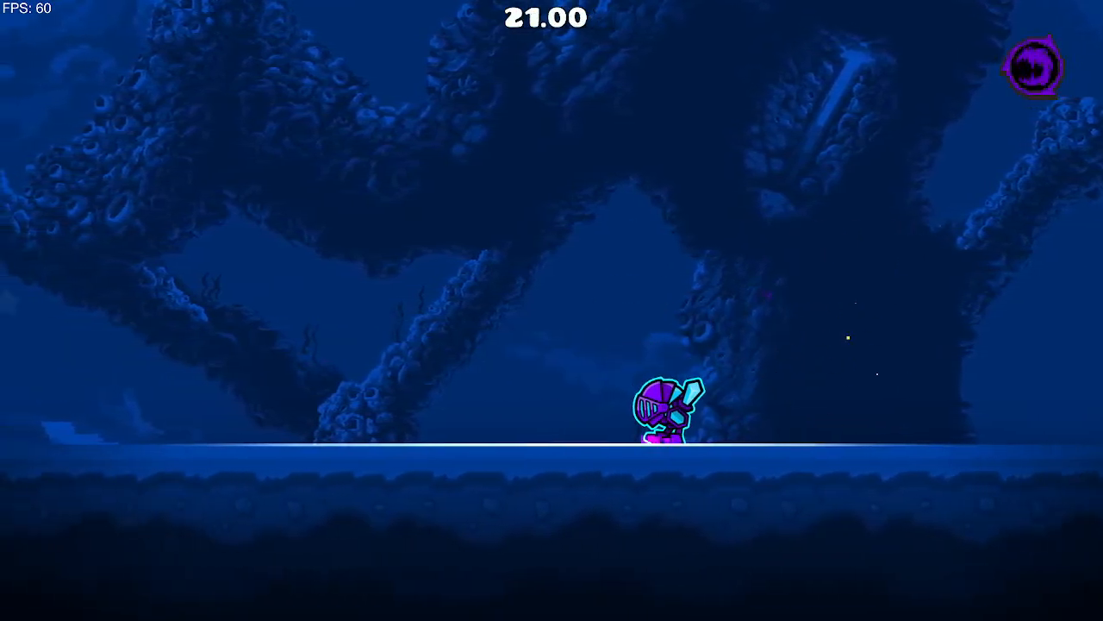
key("Right")
key("space")
key("Left")
key("space")
key("Right")
key("space")
key("Left")
key("space")
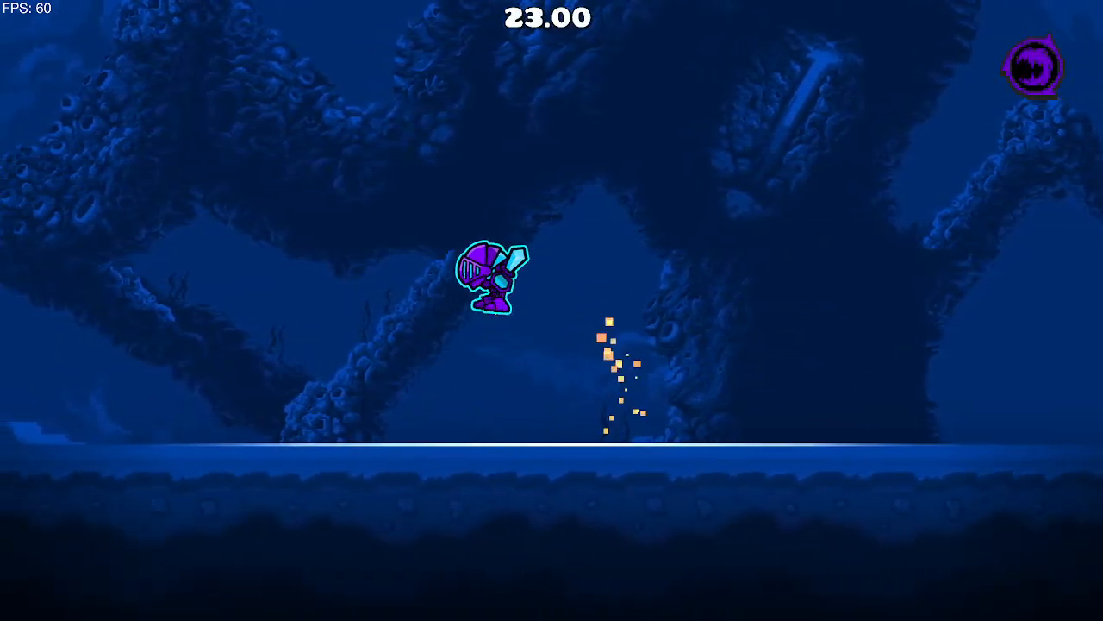
key("Right")
key("space")
key("Left")
key("space")
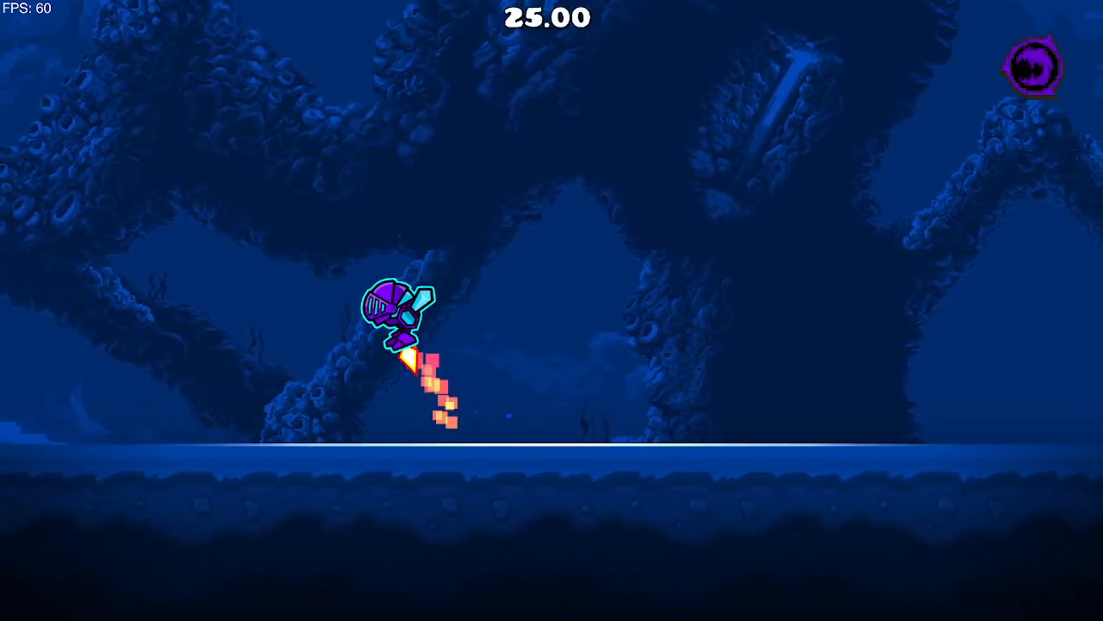
key("Right")
key("space")
key("Left")
key("space")
key("Right")
key("space")
key("Left")
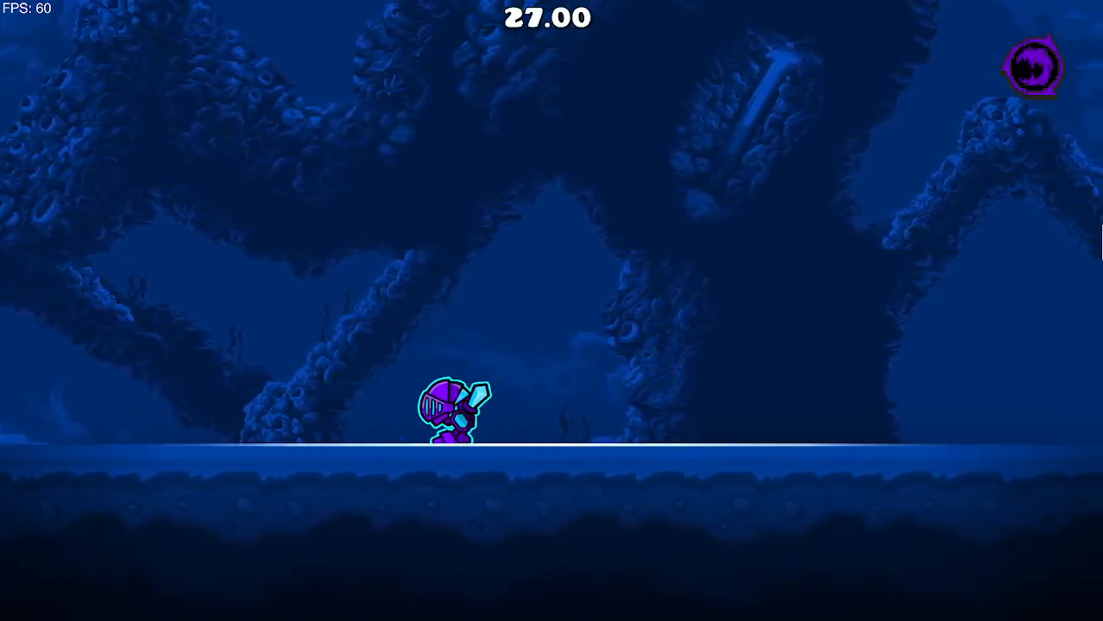
key("Right")
key("space")
key("Left")
key("Right")
key("space")
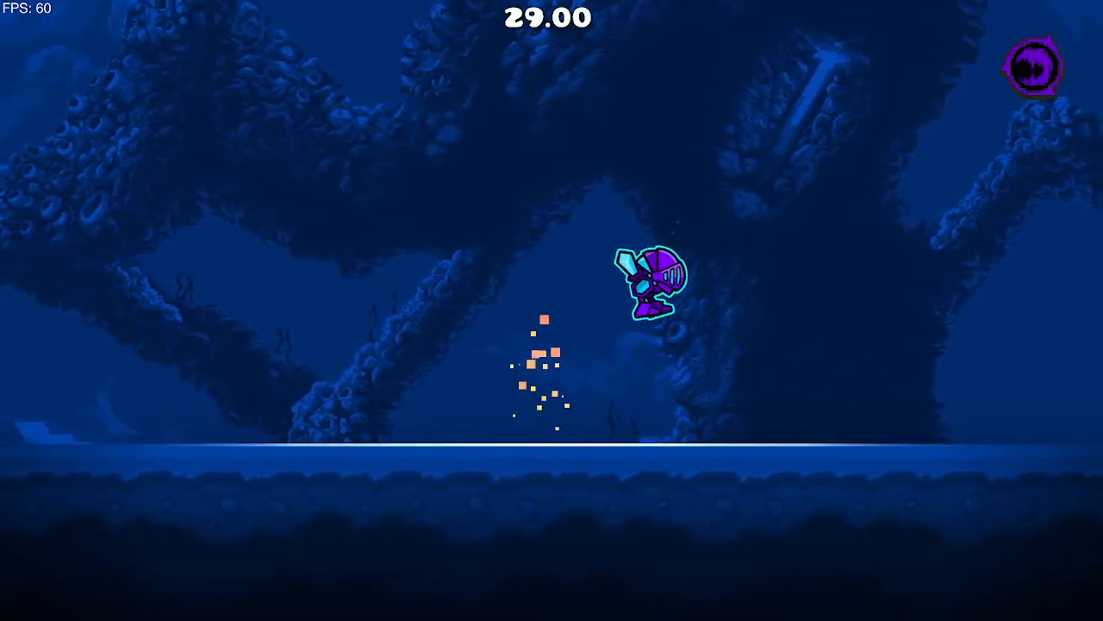
key("Left")
key("Right")
key("space")
key("Left")
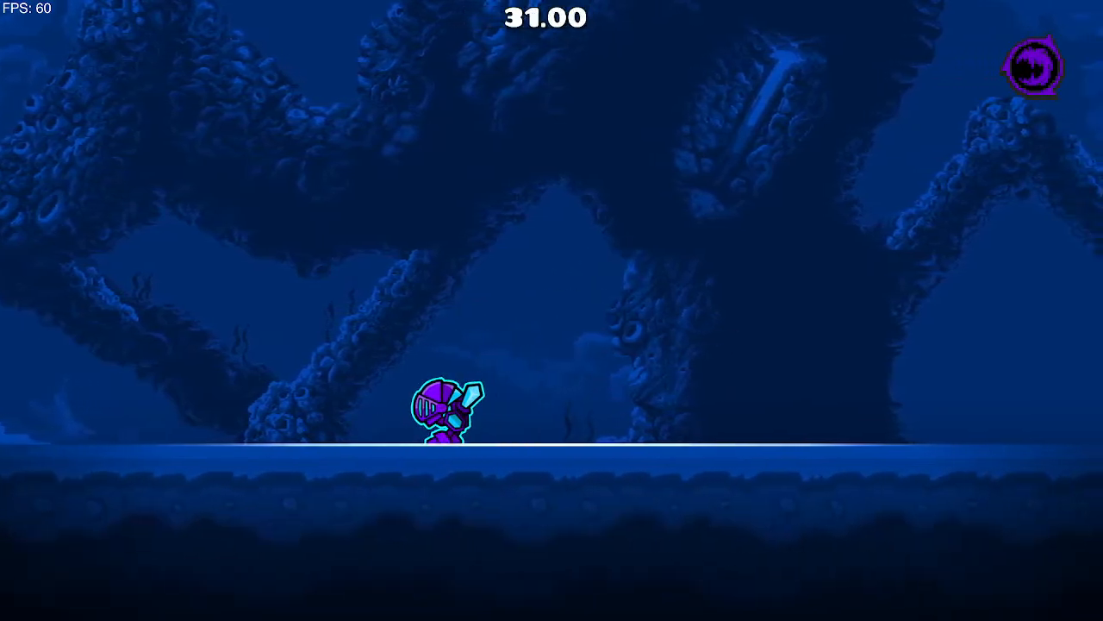
key("Right")
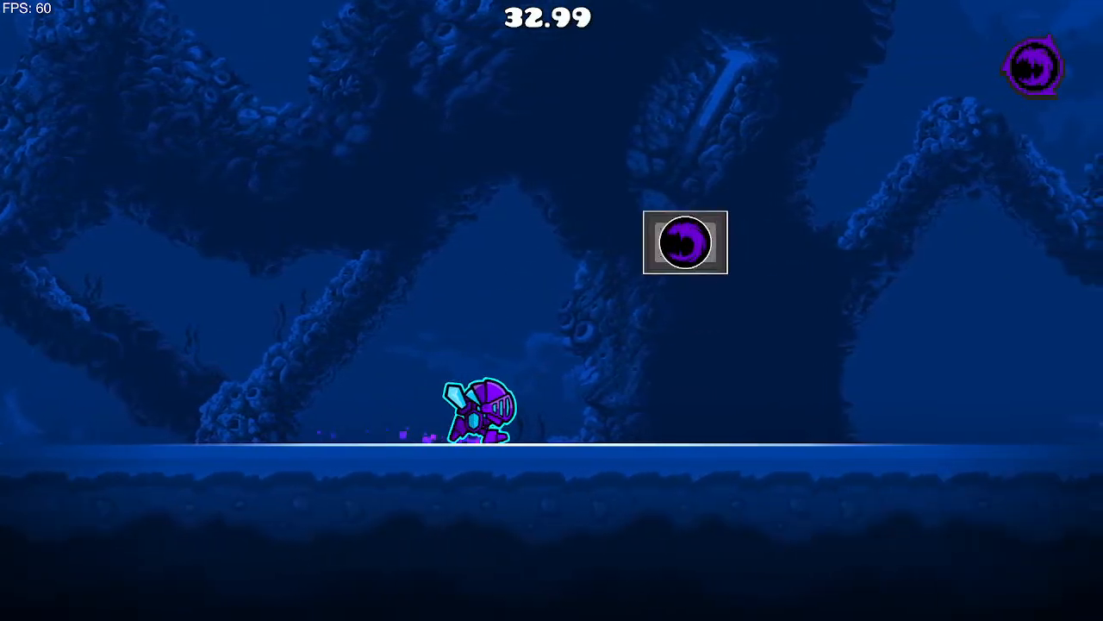
key("Escape")
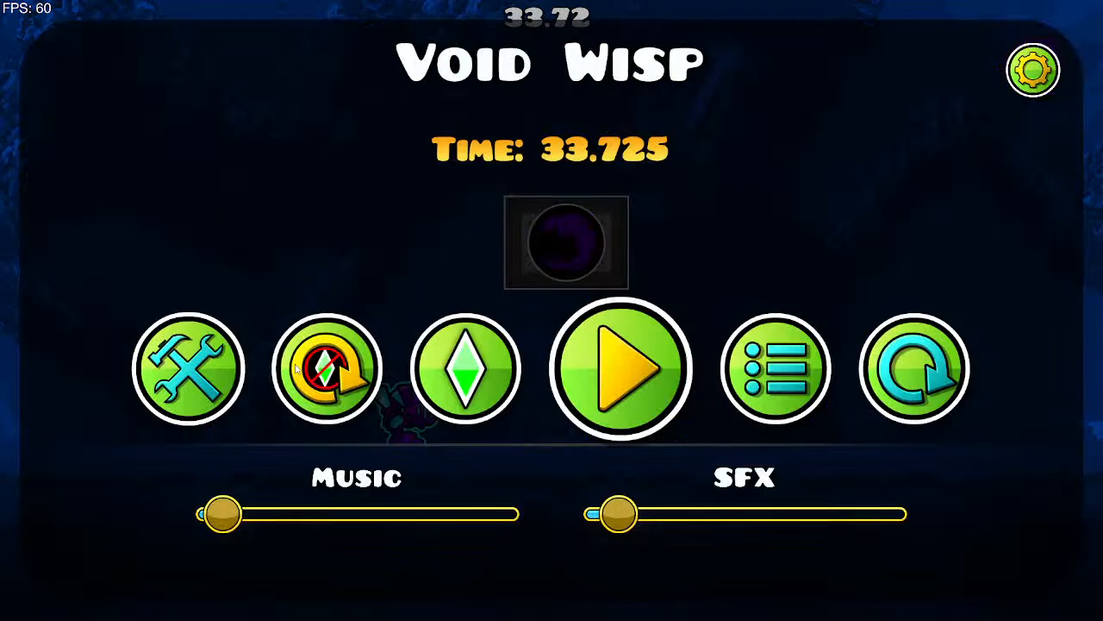
left_click(180, 382)
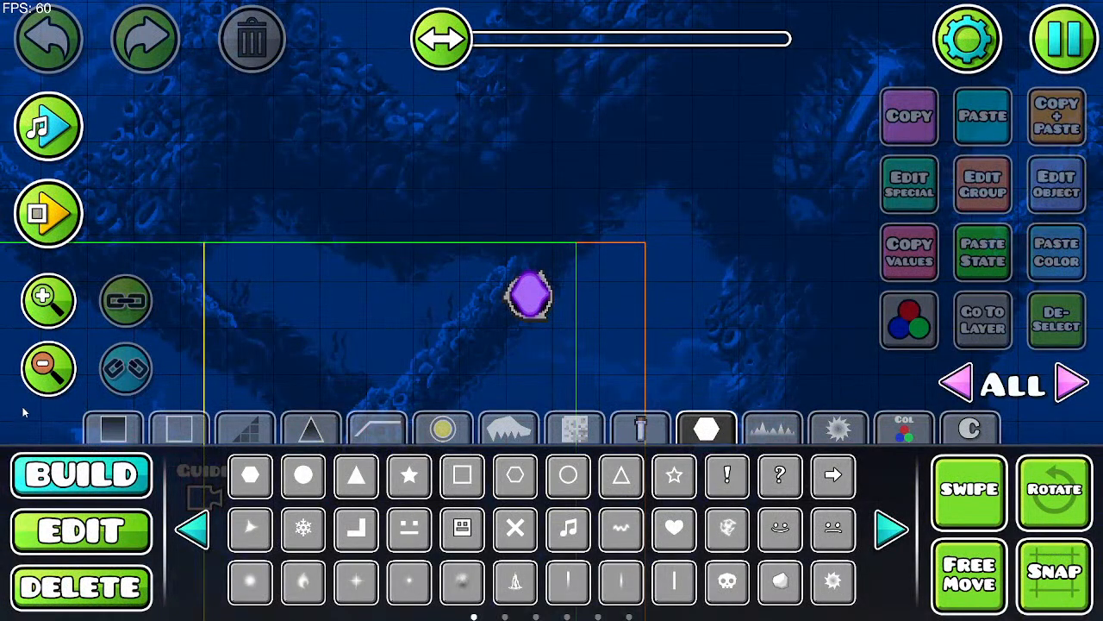
Step: Select the outer frame object of the void wisp box and switch the view to editor layer 1
left_click(36, 387)
left_click(36, 387)
left_click(36, 387)
left_click_drag(662, 297, 570, 201)
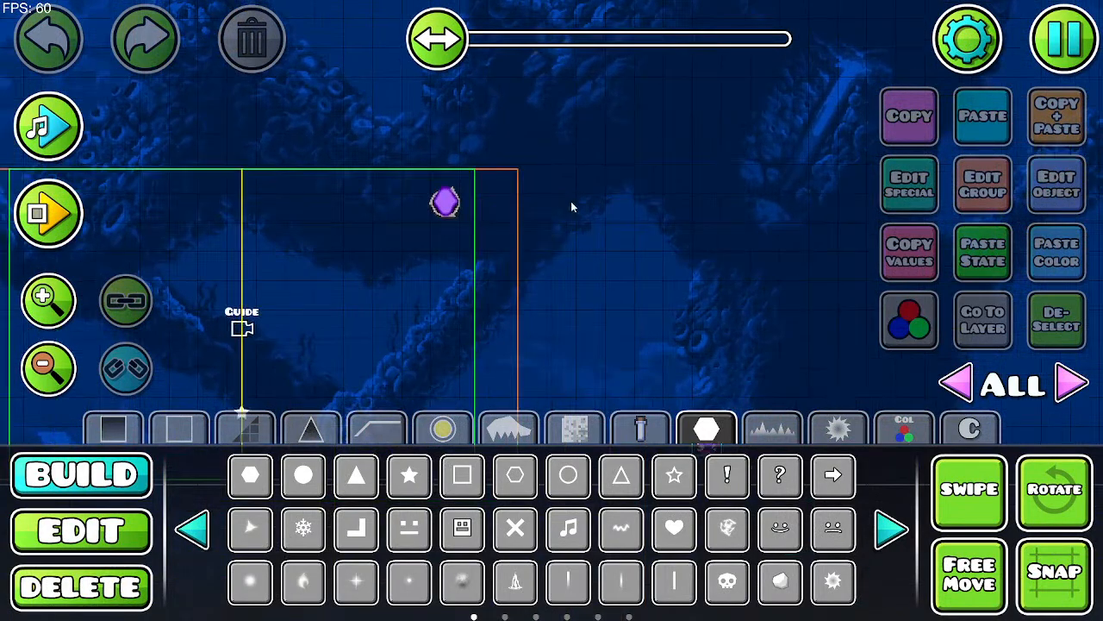
left_click_drag(769, 297, 524, 213)
left_click_drag(575, 260, 409, 187)
left_click_drag(470, 256, 135, 269)
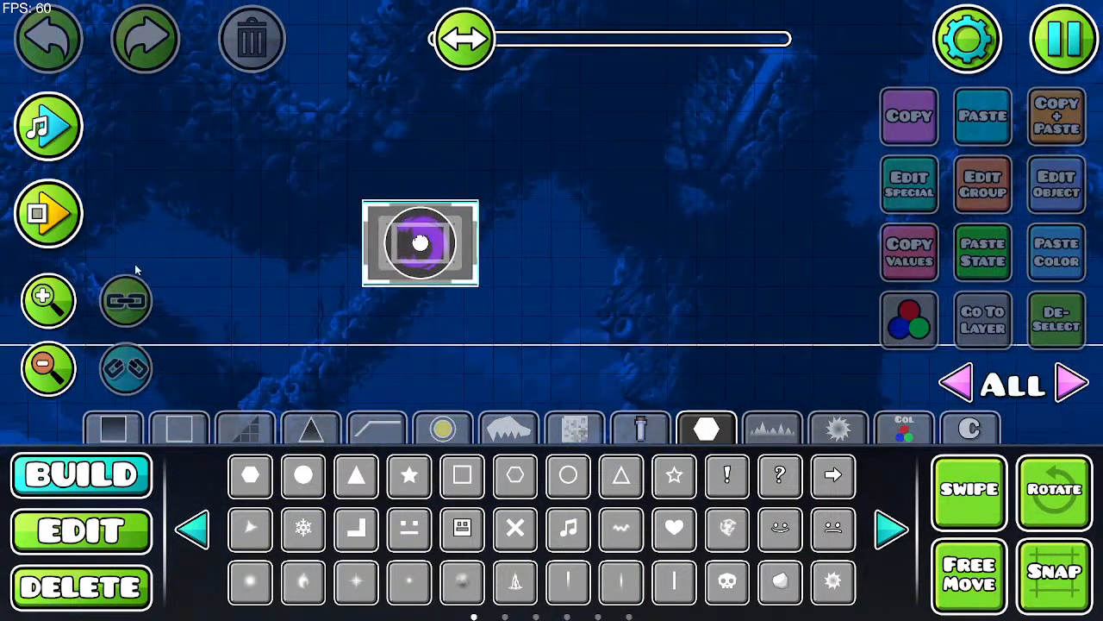
left_click(43, 317)
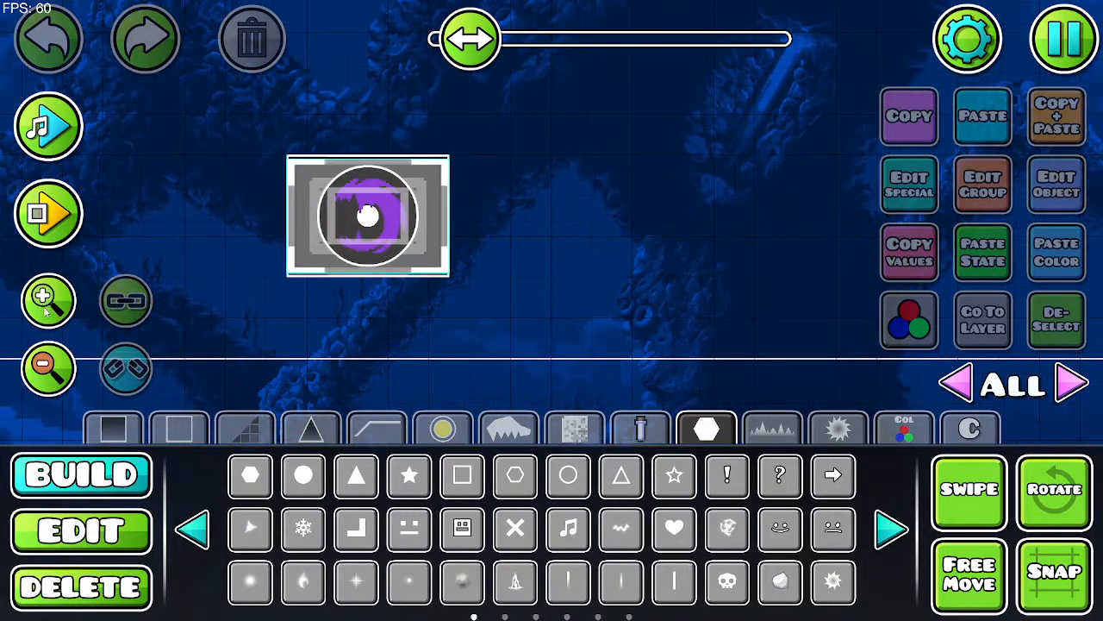
left_click(43, 318)
left_click(90, 552)
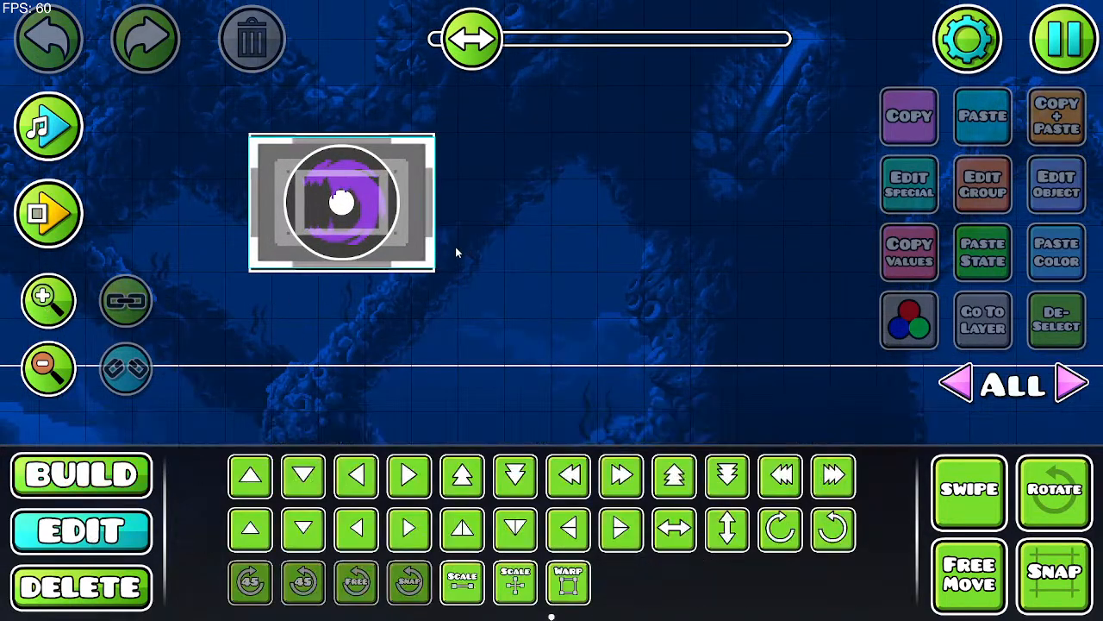
left_click(417, 259)
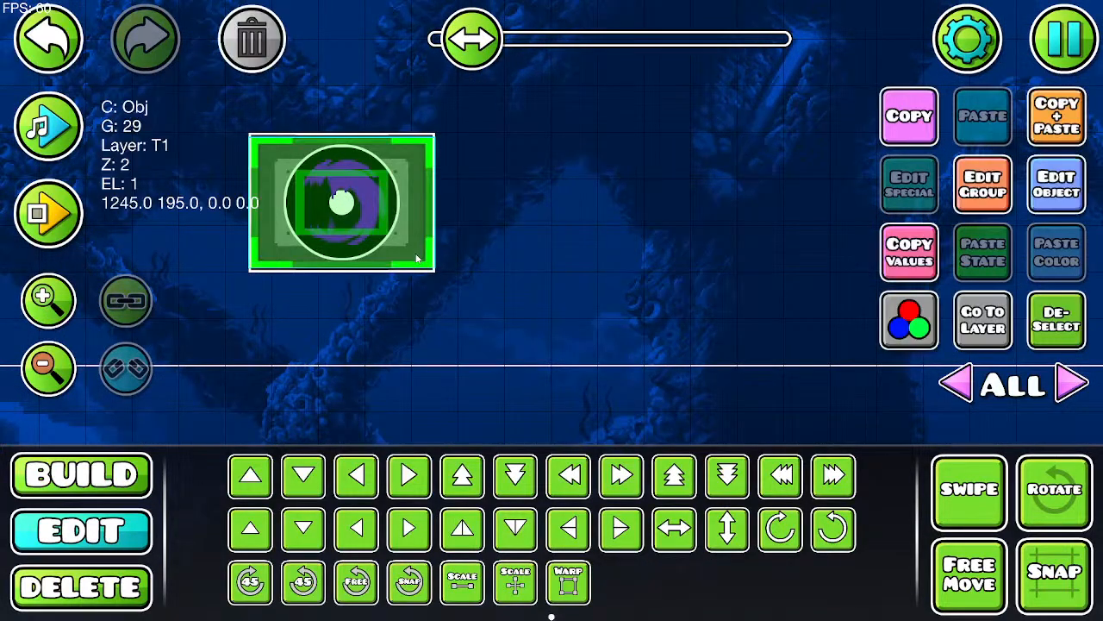
left_click(1074, 384)
left_click(1074, 384)
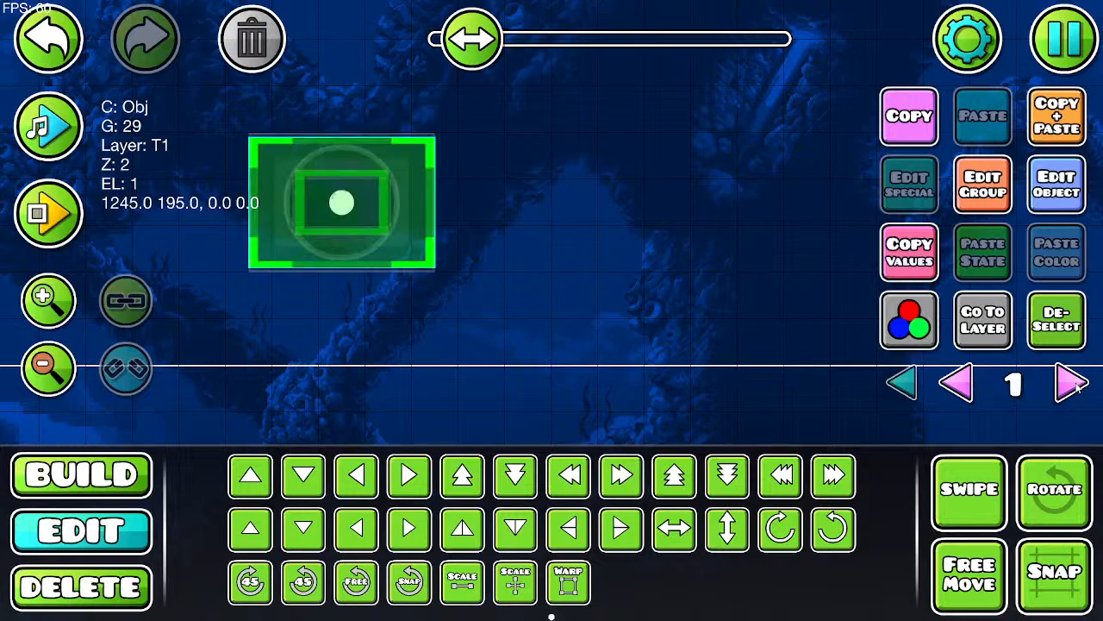
Step: Move the selected frame two steps up and back again to check which parts of the wisp box it covers
key("w")
key("w")
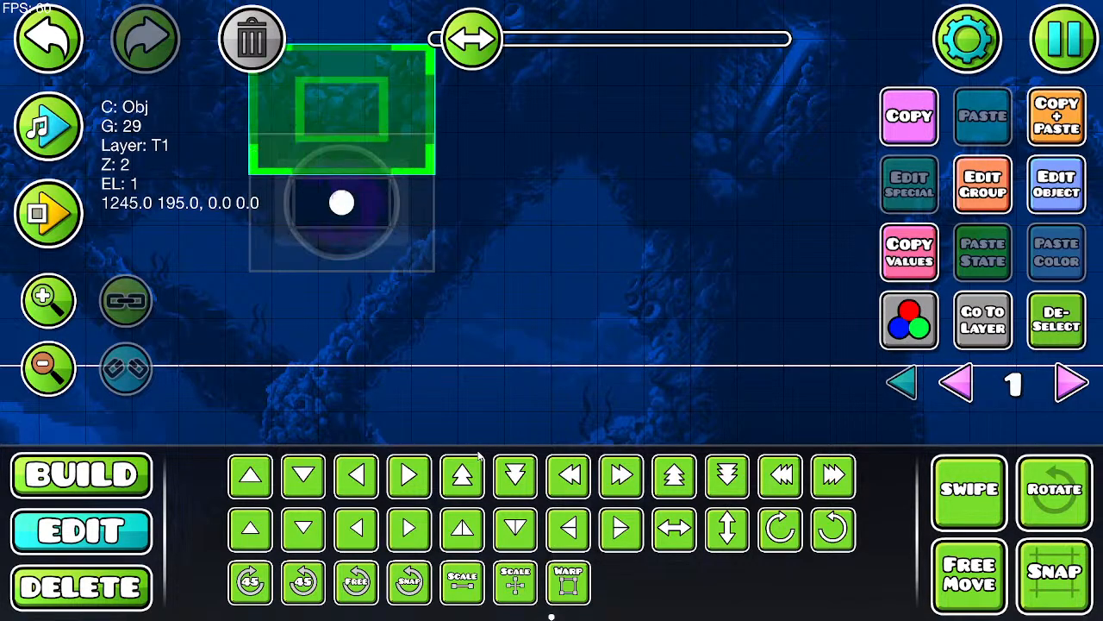
key("s")
key("s")
Step: Add the next free group ID, 38, to the wisp box's frame object and deselect it
left_click(981, 195)
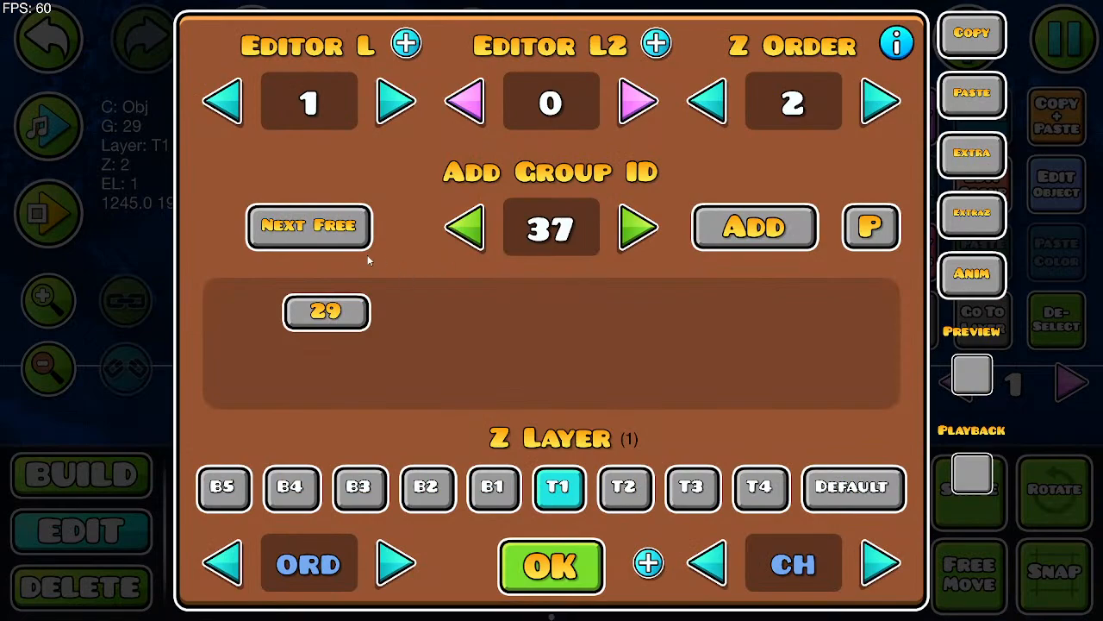
left_click(331, 226)
left_click(731, 246)
left_click(586, 583)
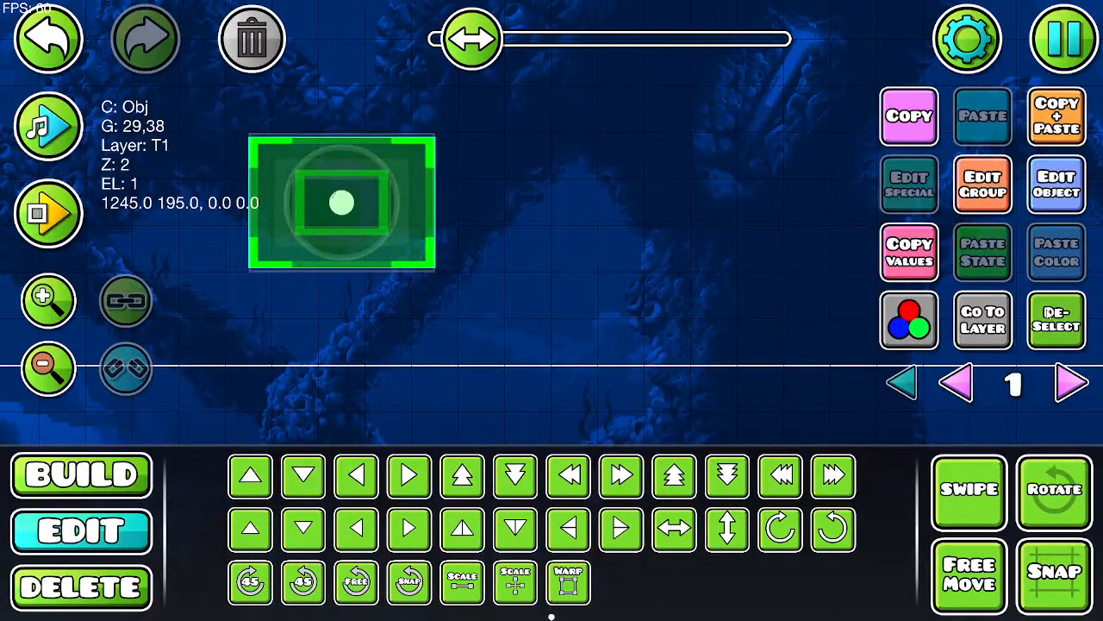
left_click(1046, 312)
Step: Show all editor layers and place a Toggle trigger directly below the Area Scale trigger of the proximity detector
left_click_drag(154, 248, 355, 337)
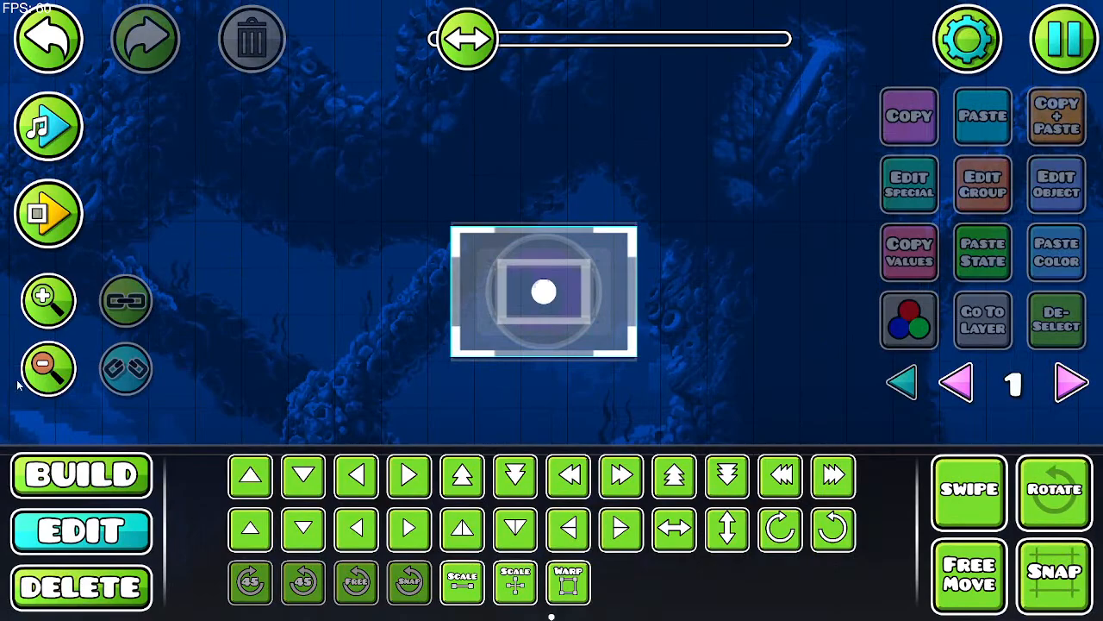
left_click(53, 372)
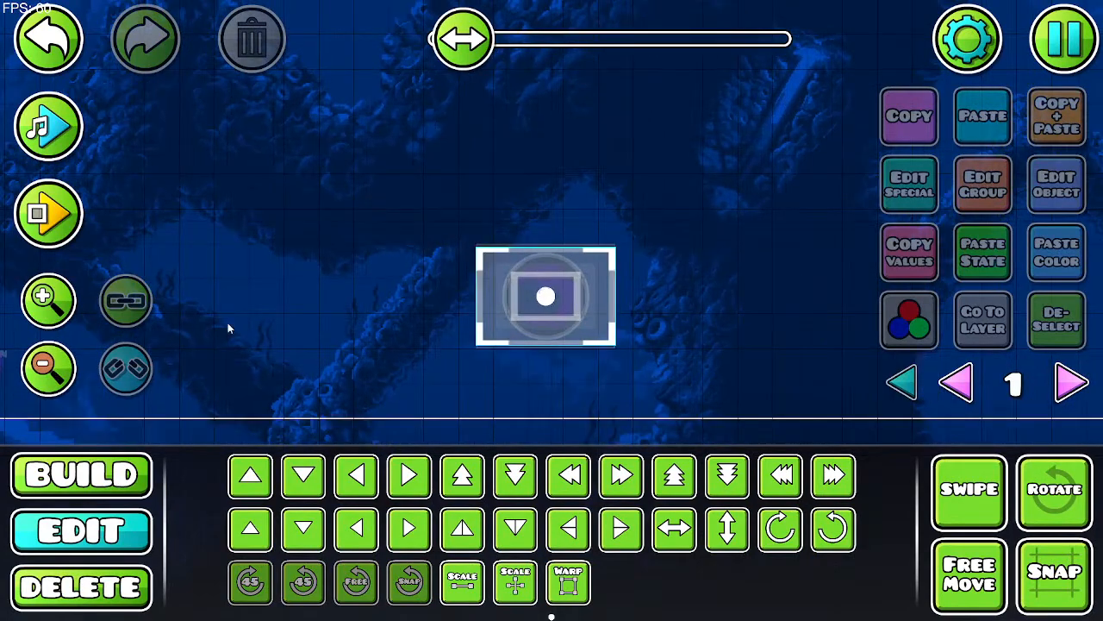
scroll(227, 327, "left", 15)
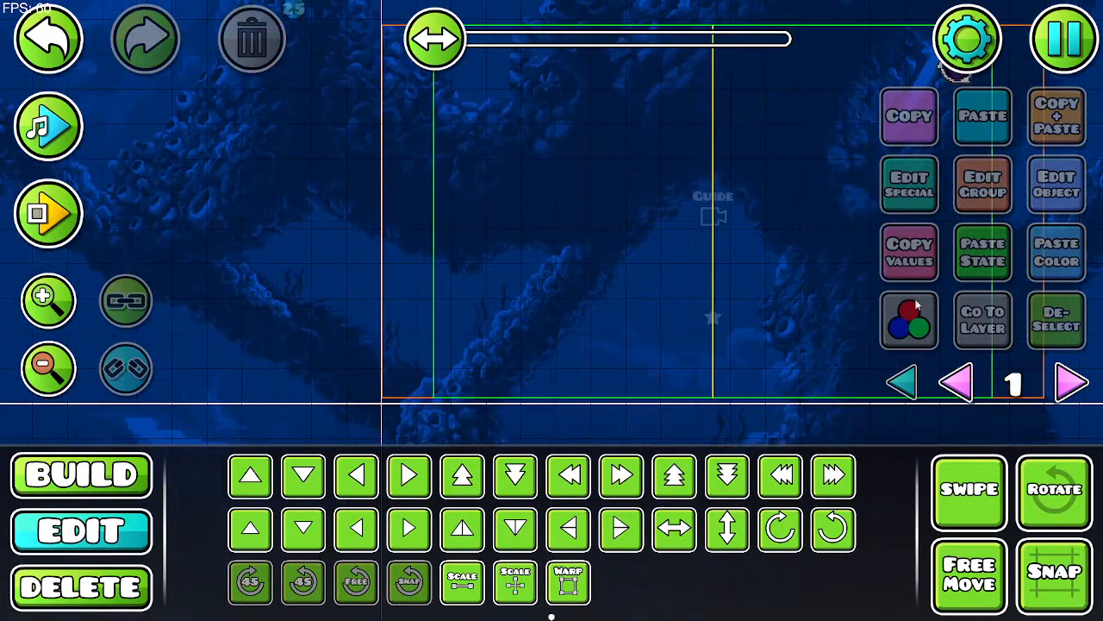
left_click_drag(406, 355, 496, 366)
left_click(119, 476)
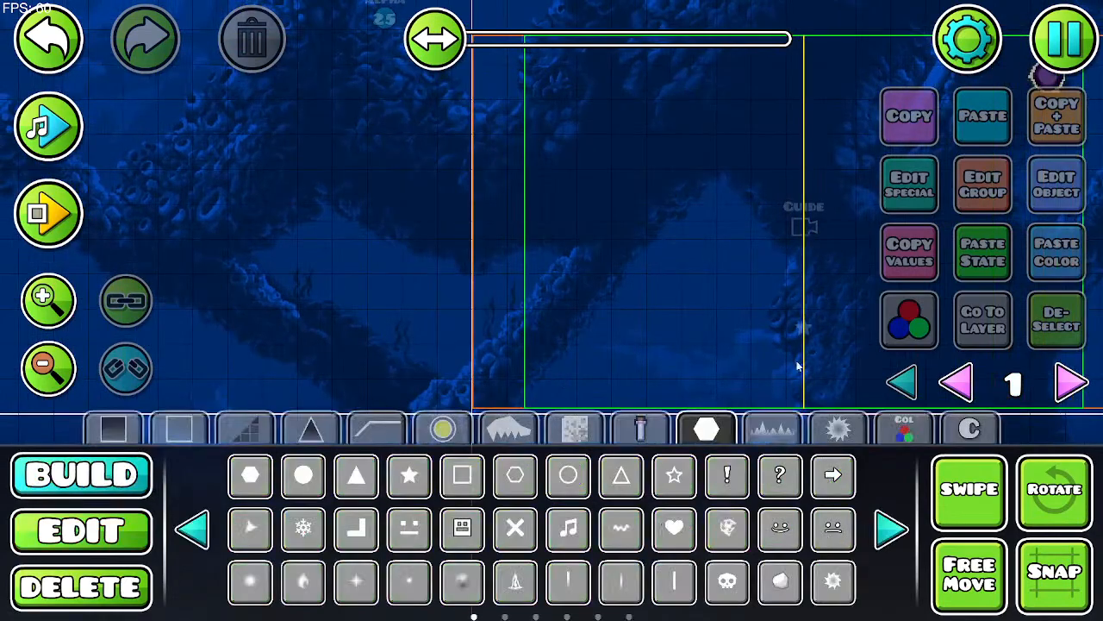
left_click(902, 428)
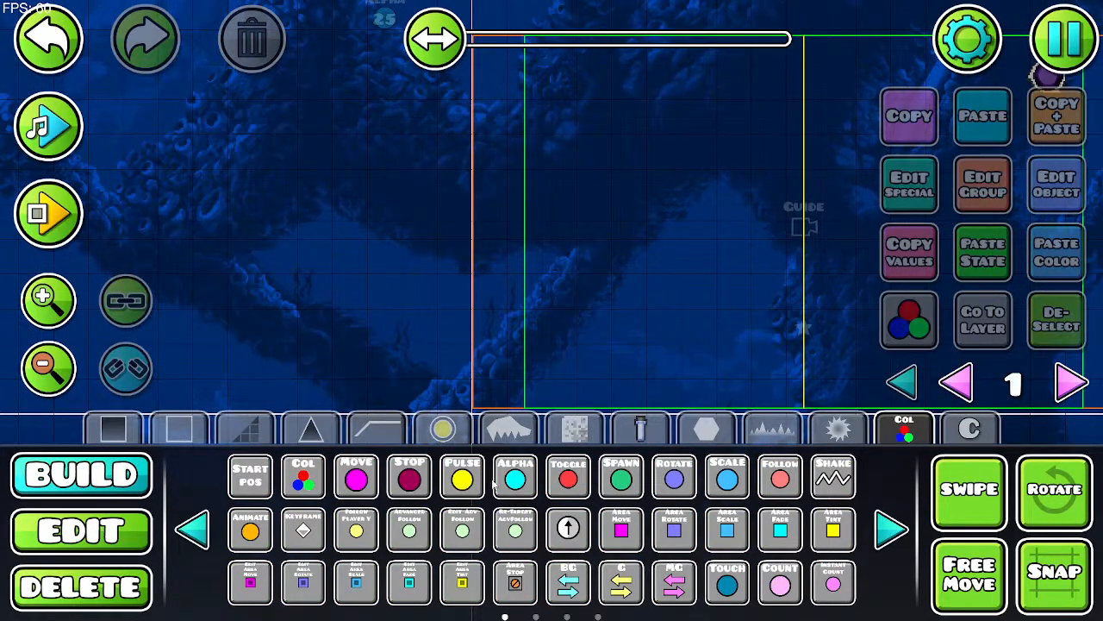
left_click(566, 478)
left_click(43, 367)
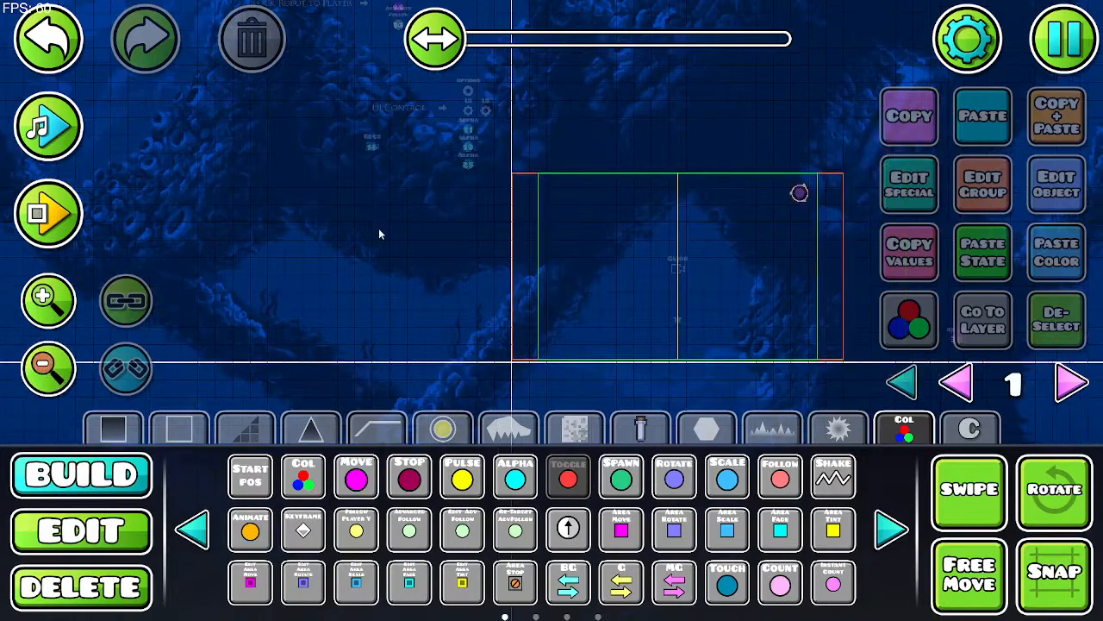
left_click_drag(378, 233, 448, 327)
left_click_drag(573, 191, 541, 435)
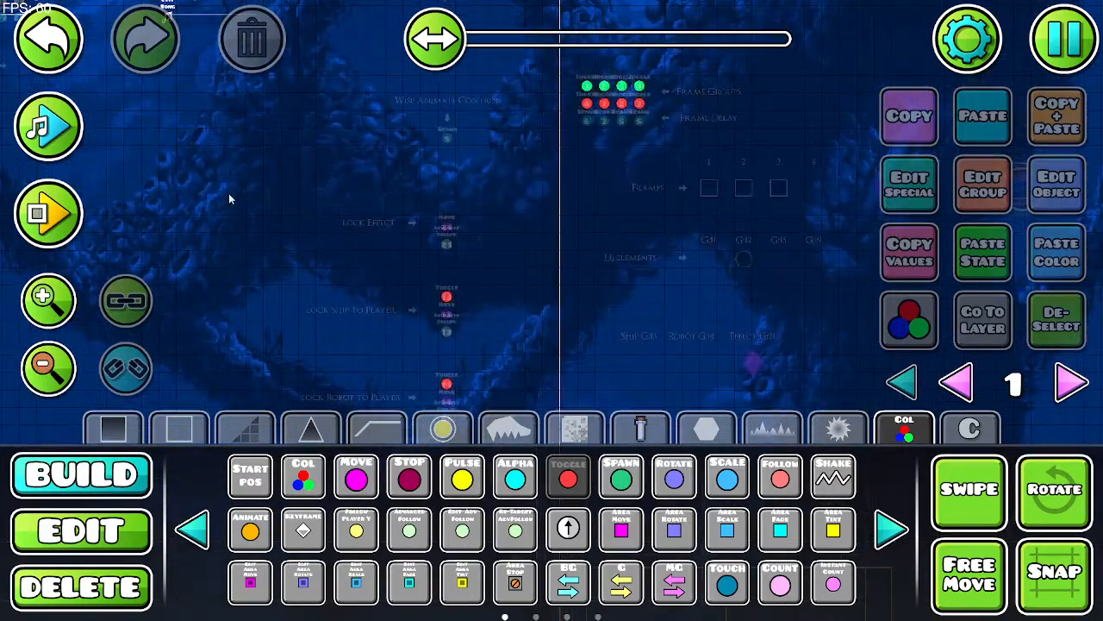
left_click_drag(228, 198, 681, 362)
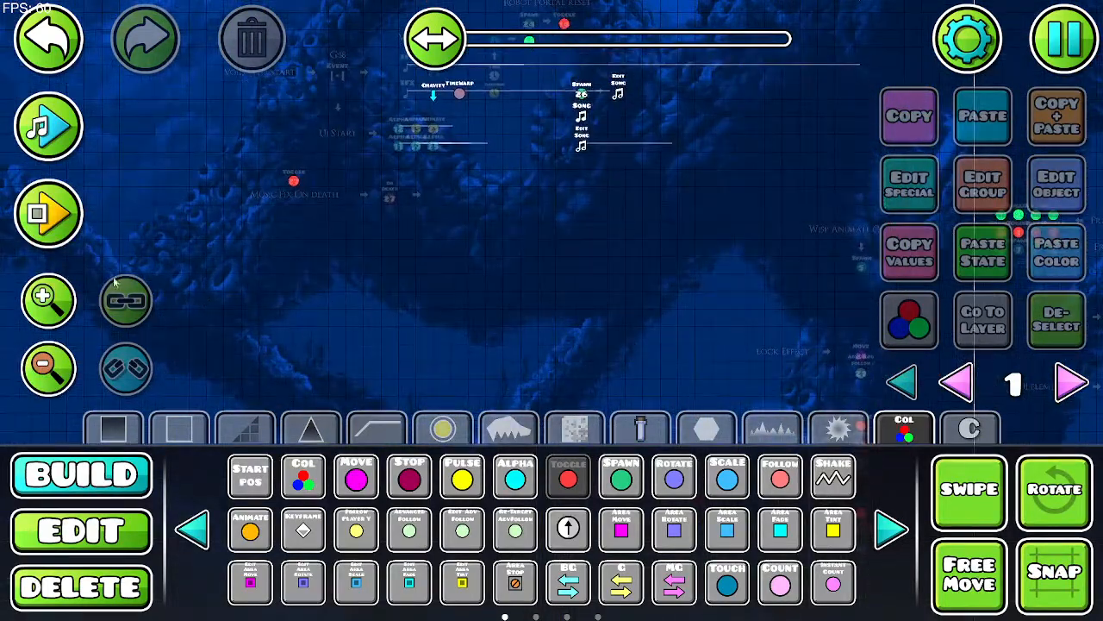
left_click(60, 297)
left_click(919, 381)
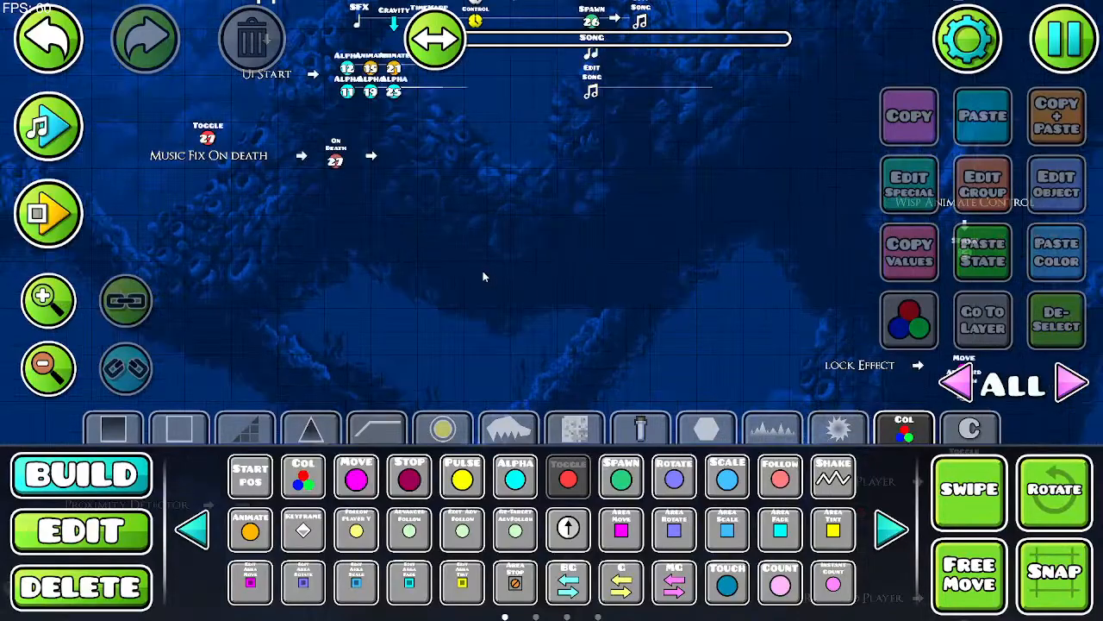
left_click_drag(481, 276, 739, 33)
left_click_drag(538, 259, 569, 196)
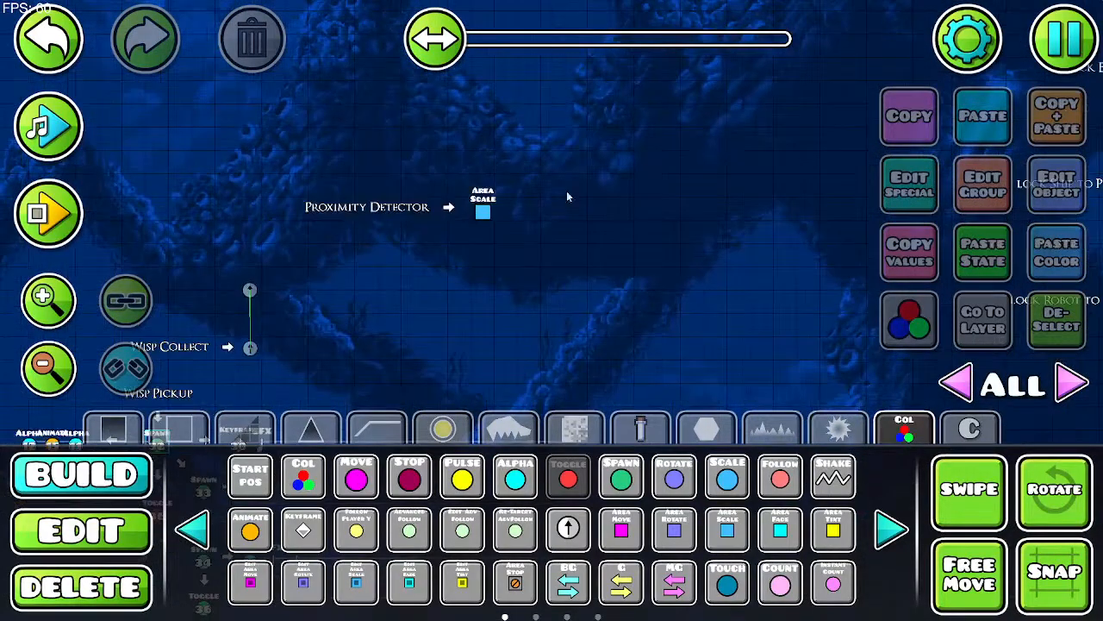
left_click(60, 298)
left_click(407, 166)
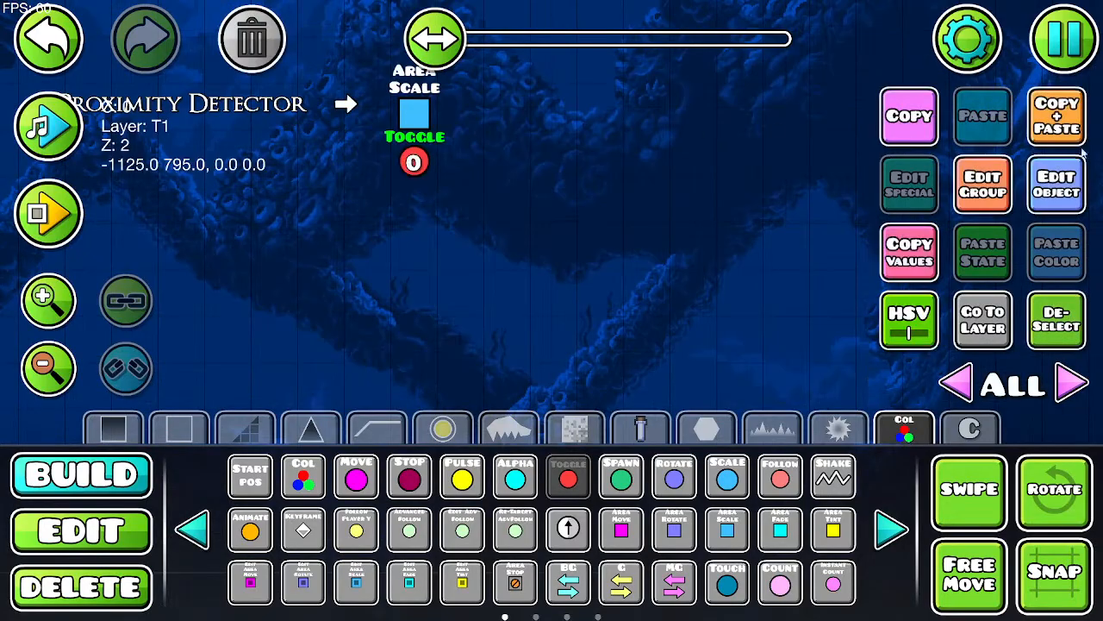
Step: Set the target group ID of the new Toggle trigger below the Area Scale trigger to 38
left_click(991, 190)
left_click(591, 581)
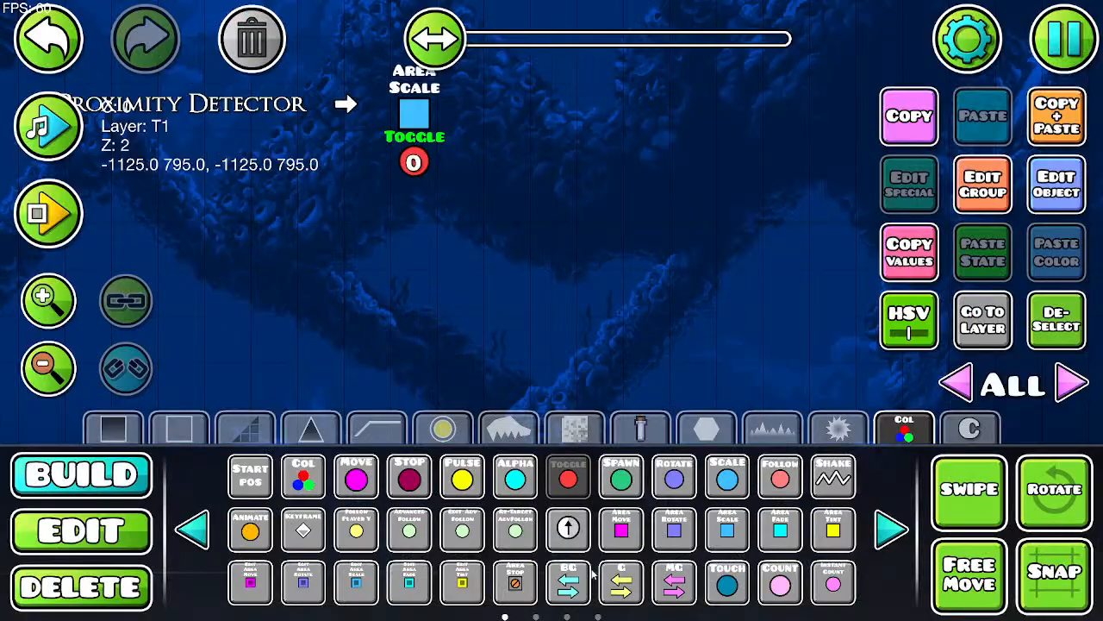
left_click(1035, 168)
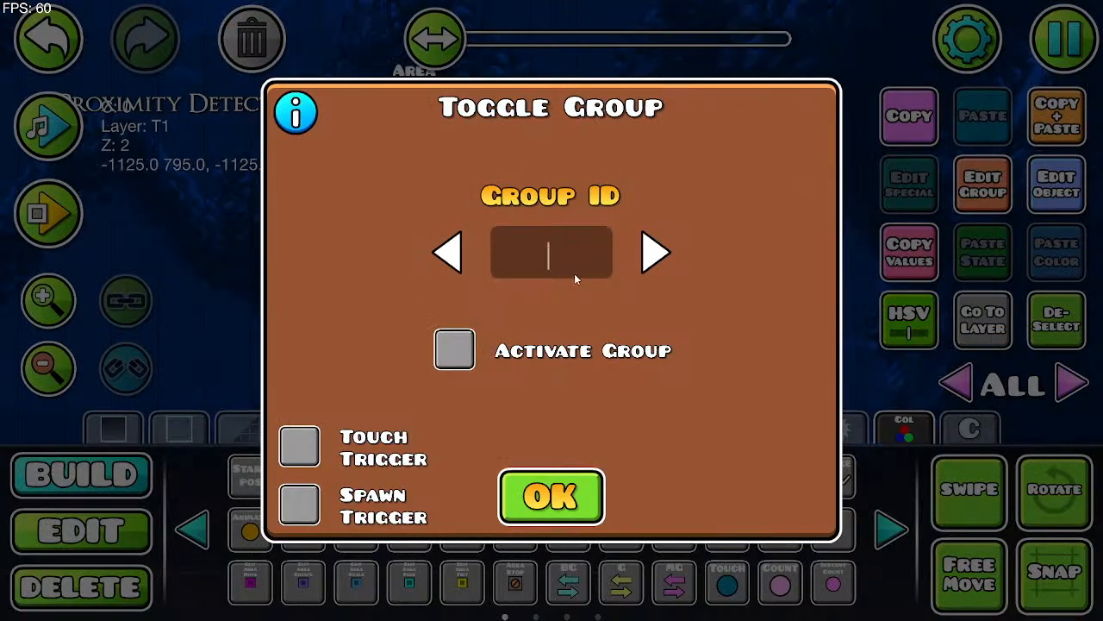
type("38")
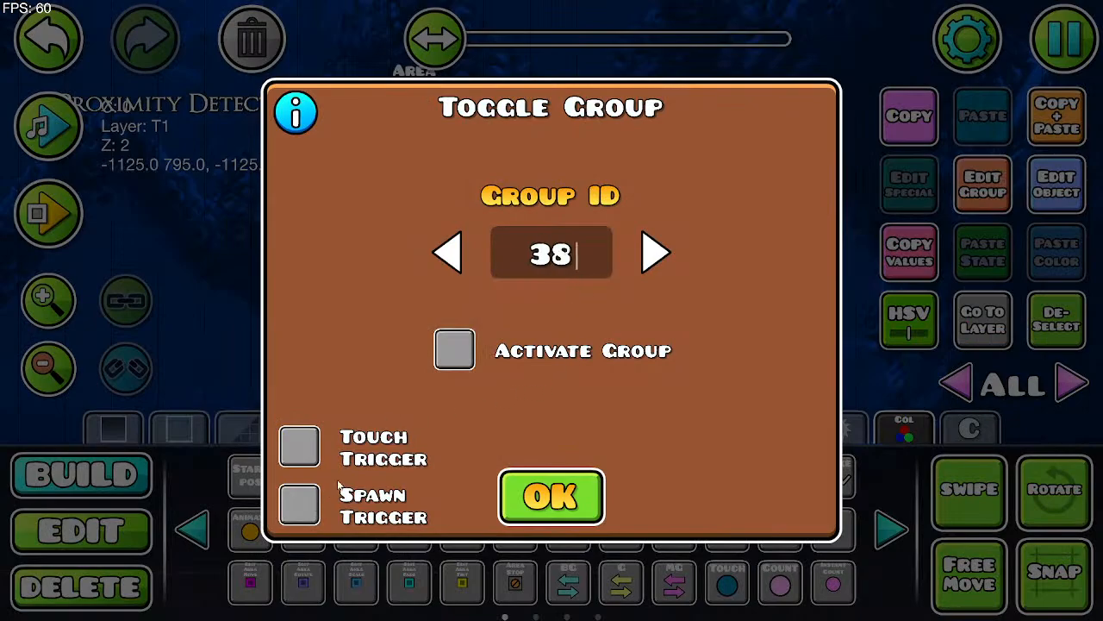
left_click(552, 497)
Step: Place another Toggle trigger directly after the SFX trigger in the Wisp Pickup row started by spawn group 32
left_click_drag(468, 334, 765, 204)
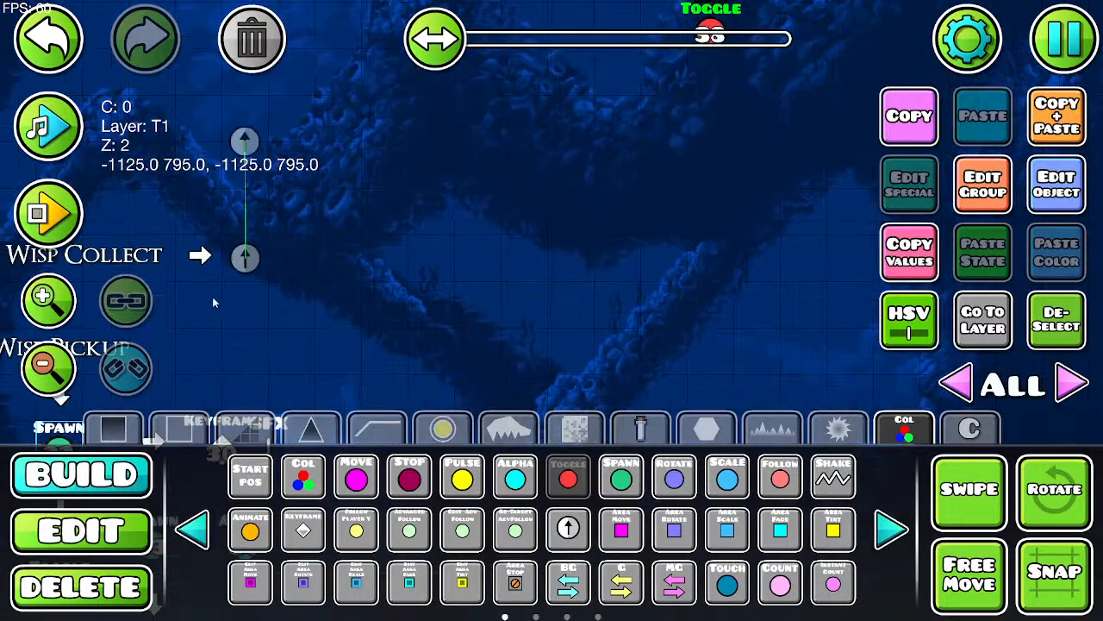
left_click(38, 376)
left_click(39, 374)
left_click_drag(450, 257, 525, 125)
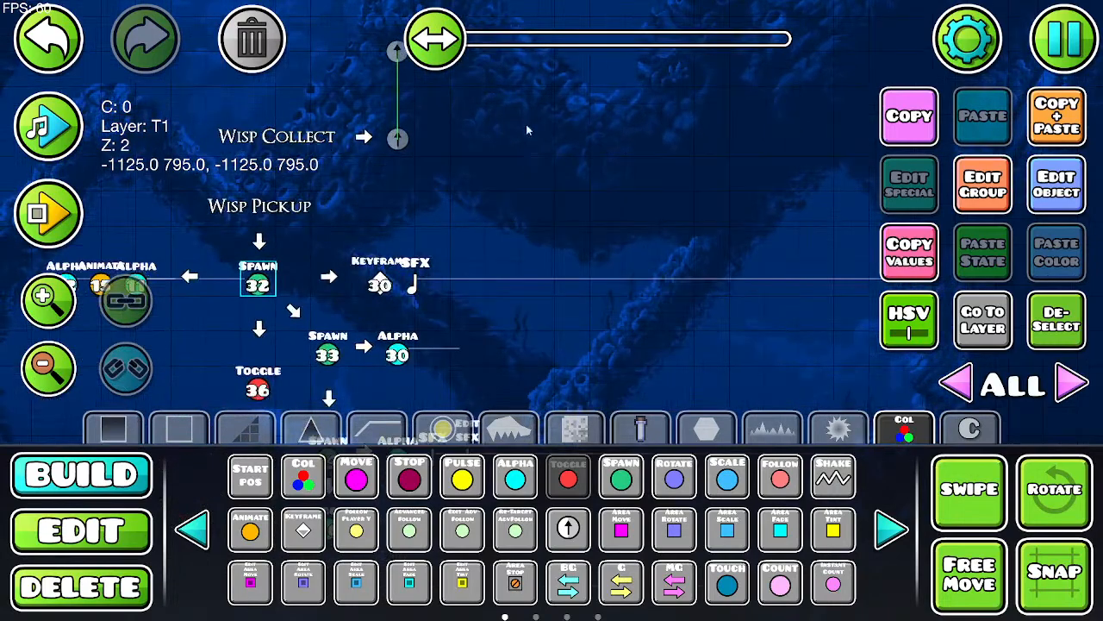
left_click_drag(578, 258, 511, 98)
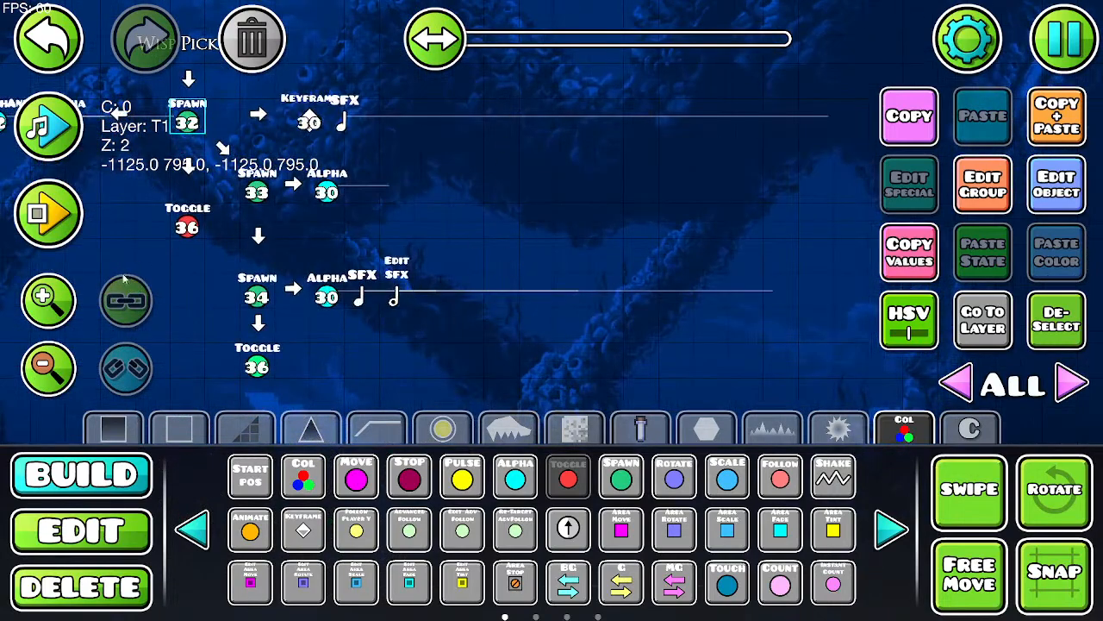
left_click(58, 297)
left_click(59, 297)
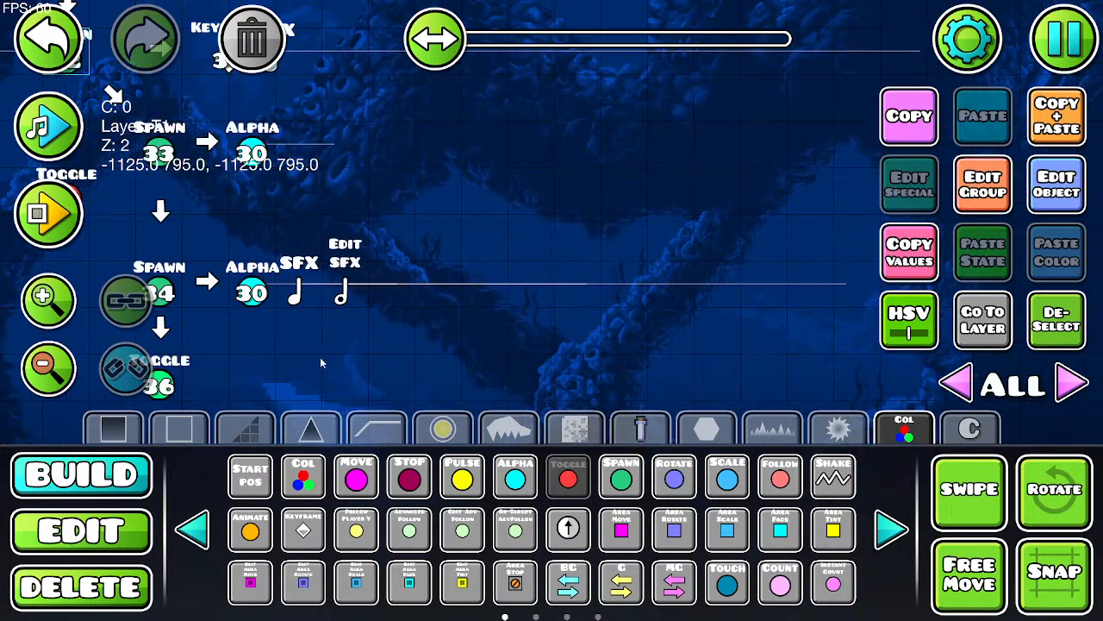
left_click_drag(379, 352, 442, 296)
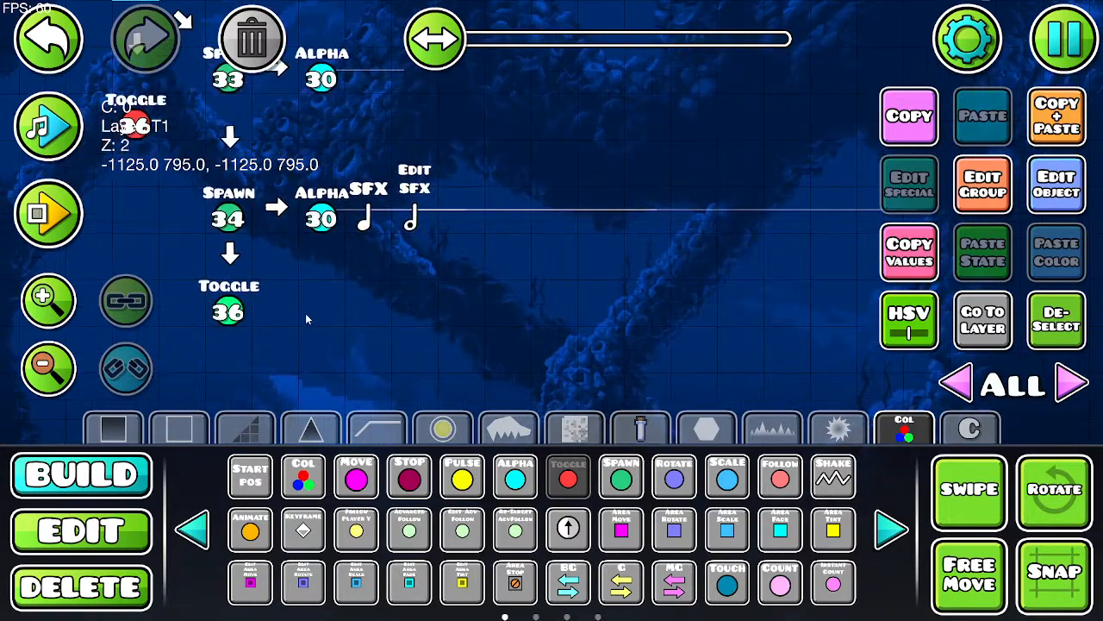
left_click_drag(305, 318, 486, 420)
left_click_drag(695, 237, 720, 373)
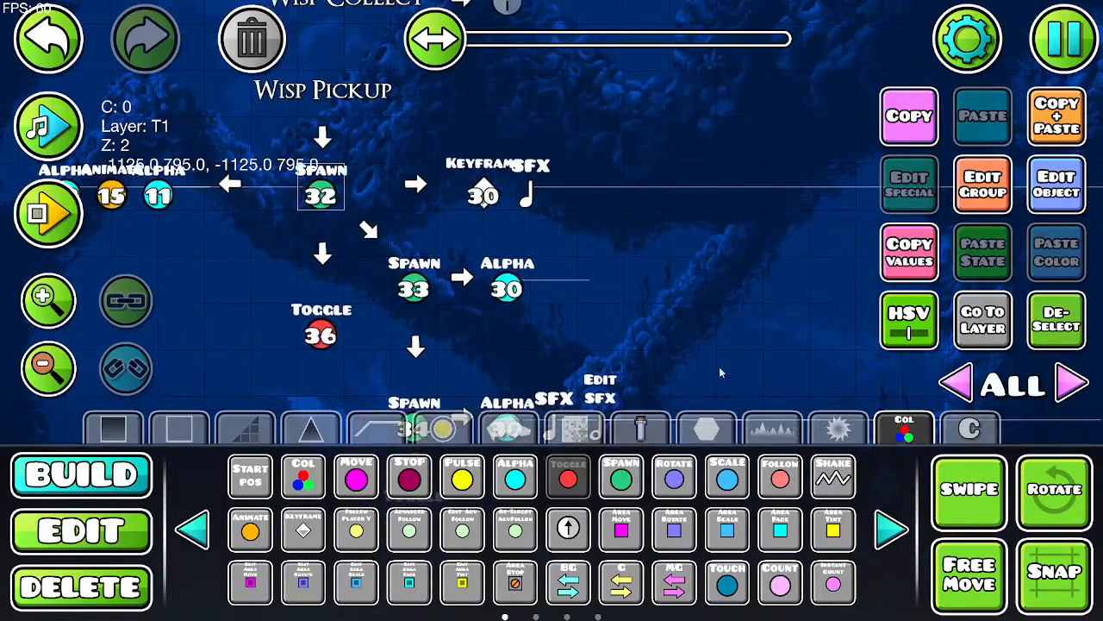
left_click(570, 197)
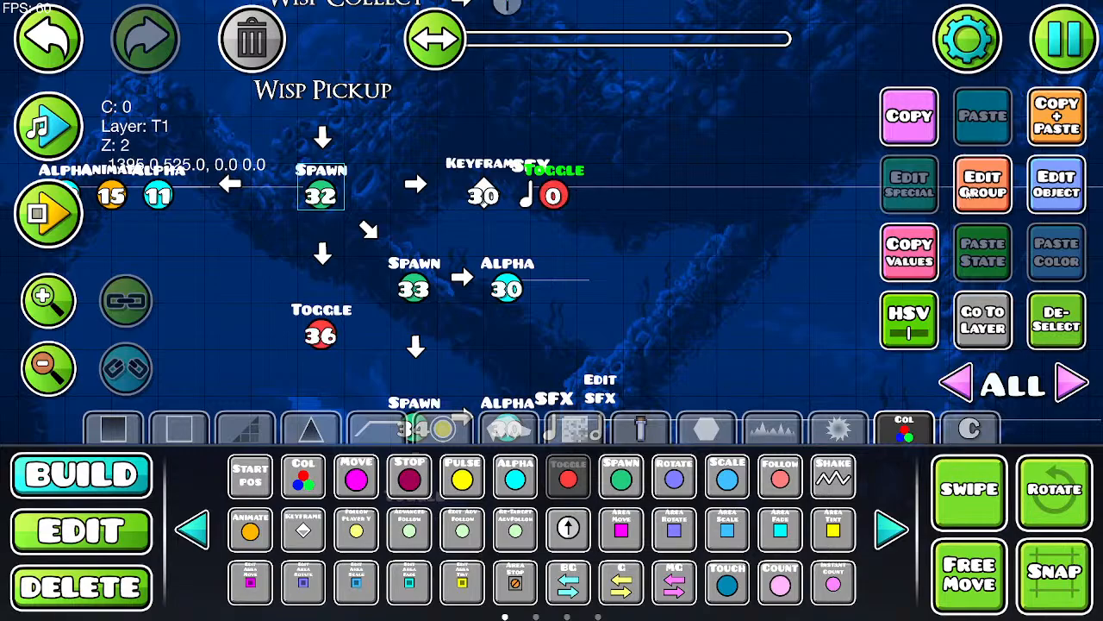
Step: Add group ID 32 to the Toggle trigger placed in the Wisp Pickup row
left_click(981, 184)
key("BackSpace")
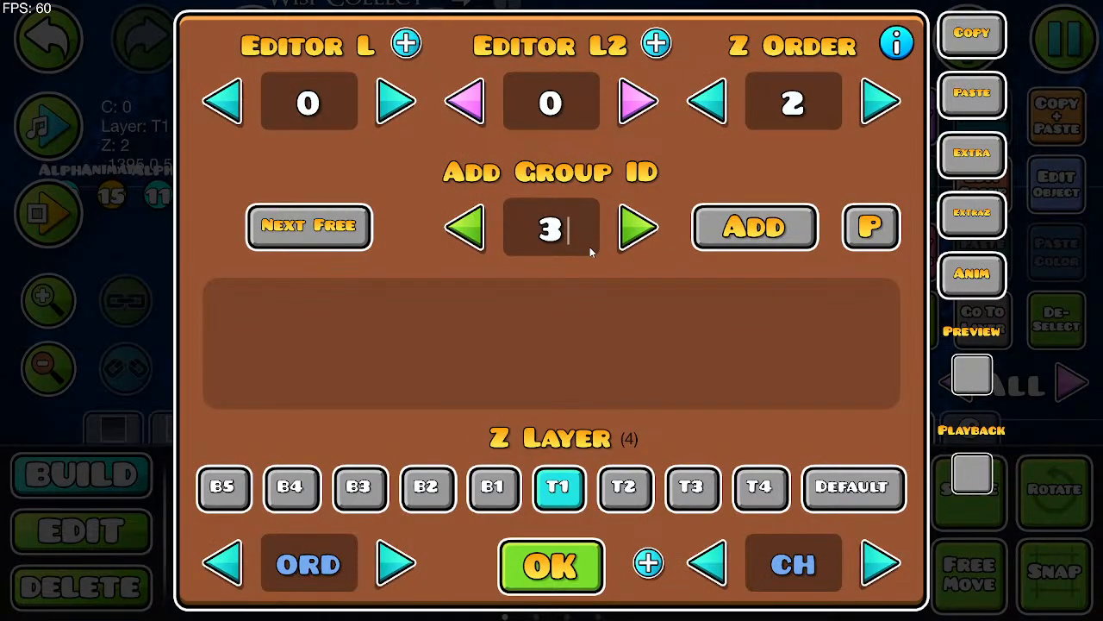
type("2")
left_click(728, 229)
left_click(556, 565)
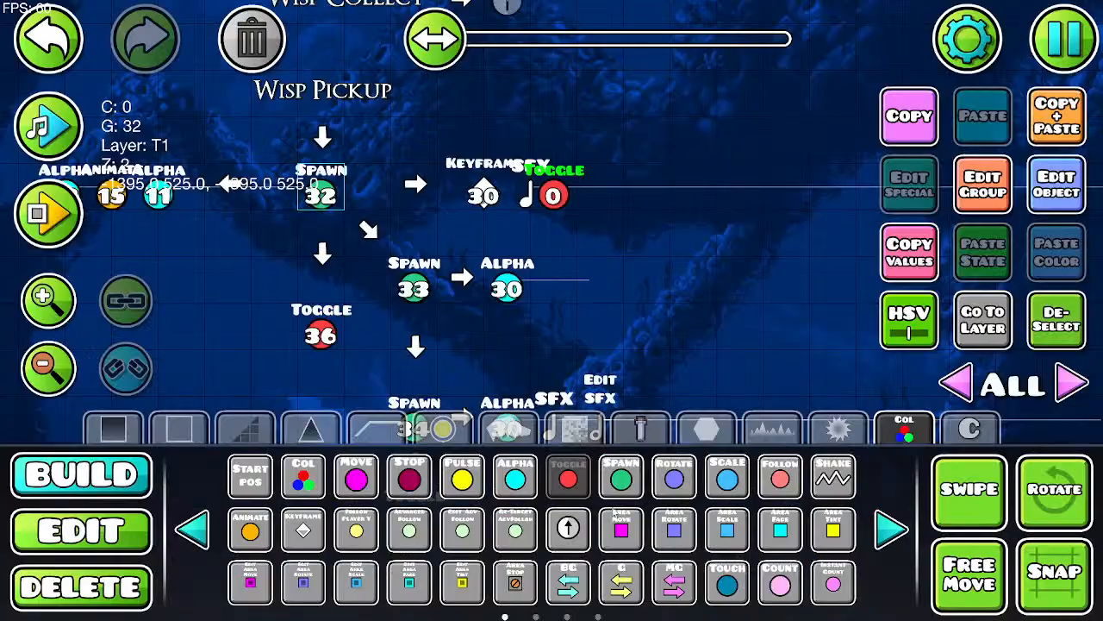
Step: Make this Toggle trigger activate group 38 as a spawn and multi trigger, and deselect it
left_click(1039, 203)
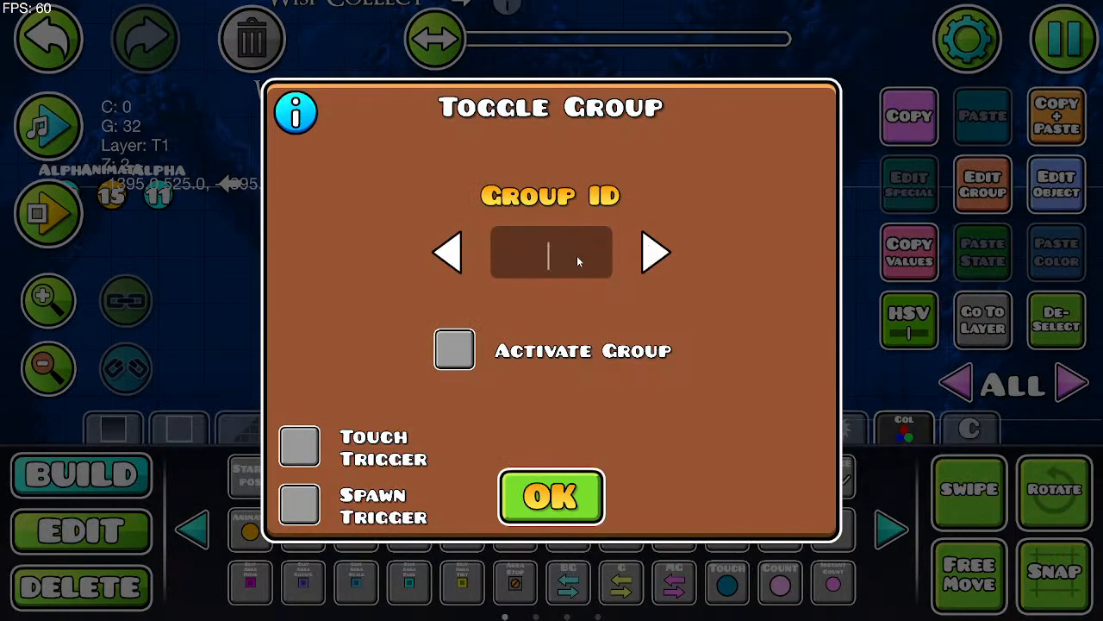
type("38")
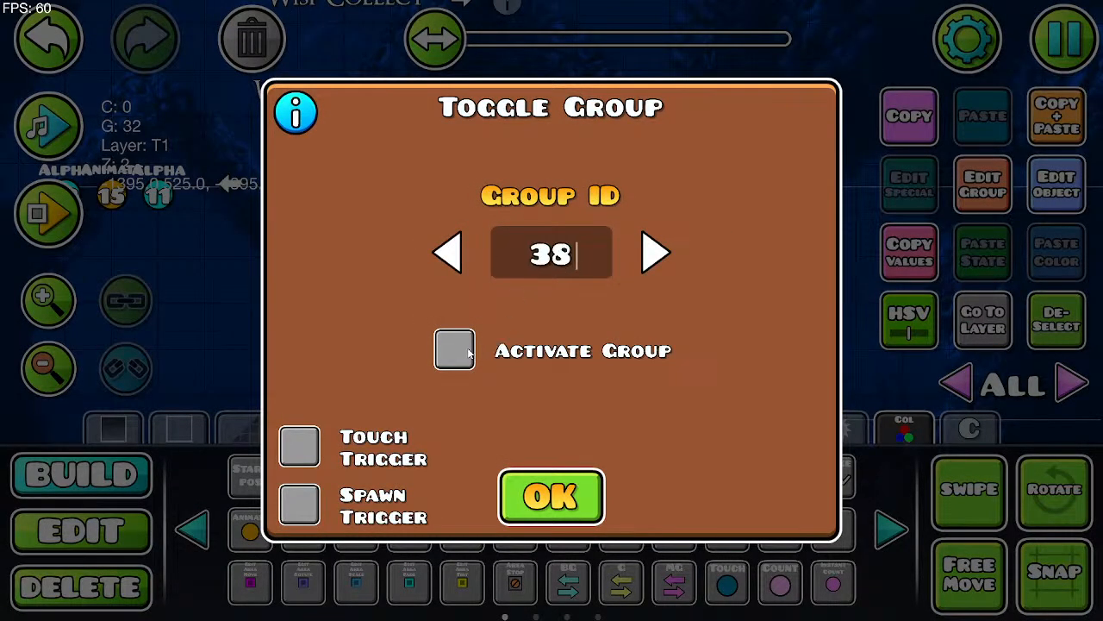
left_click(457, 352)
left_click(317, 509)
left_click(707, 507)
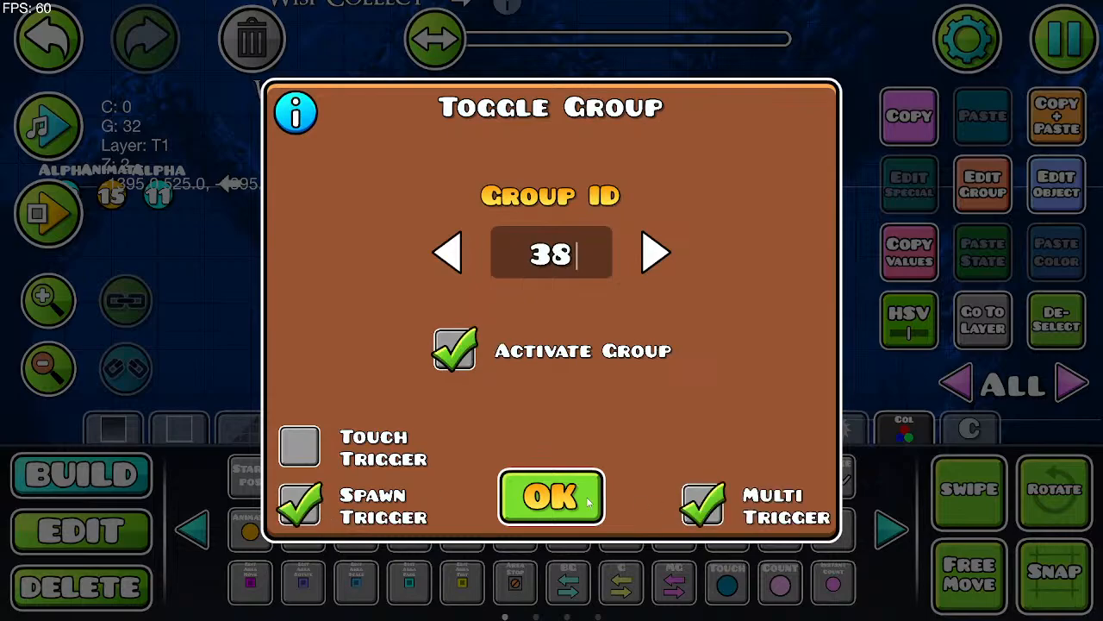
left_click(578, 500)
left_click(1056, 320)
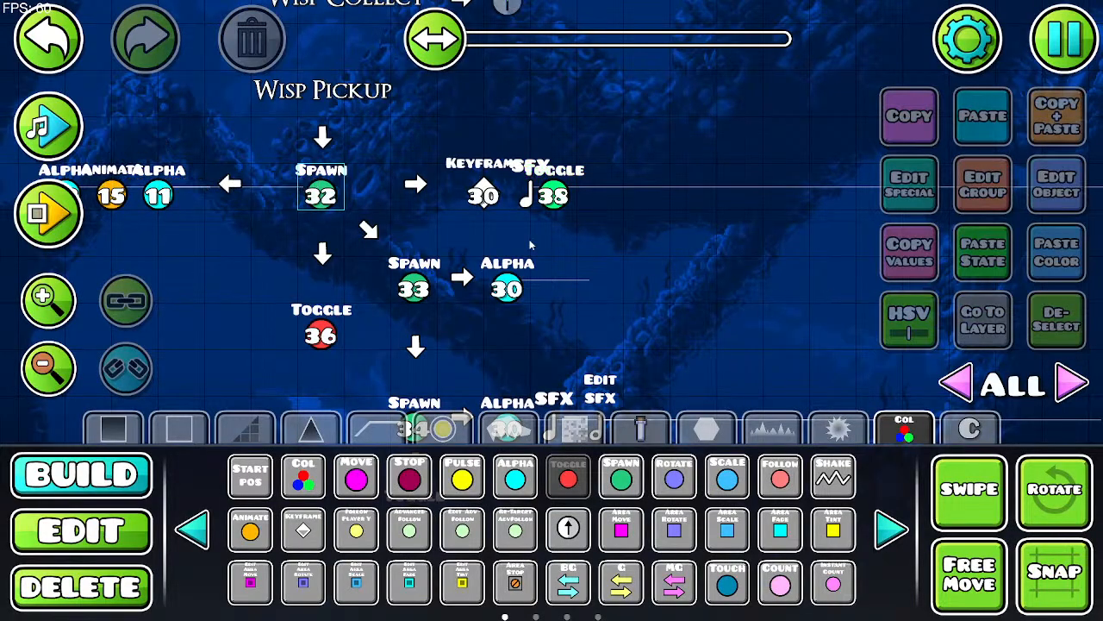
Step: Save and playtest the level, jumping in both directions around the wisp box to check its frame, and return to the editor
left_click(1063, 39)
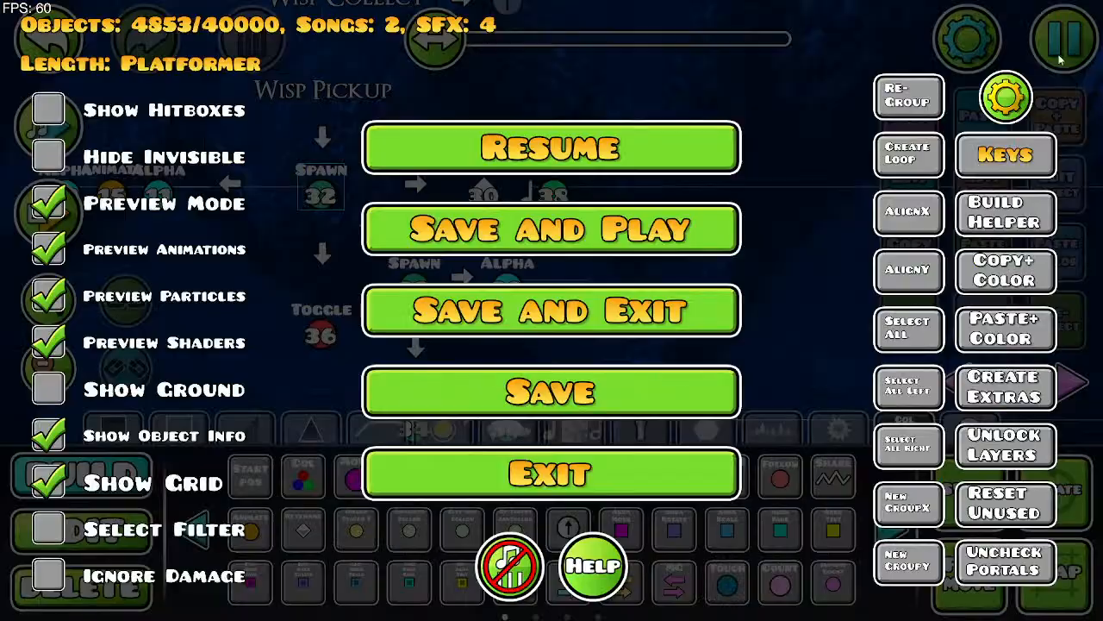
left_click(694, 213)
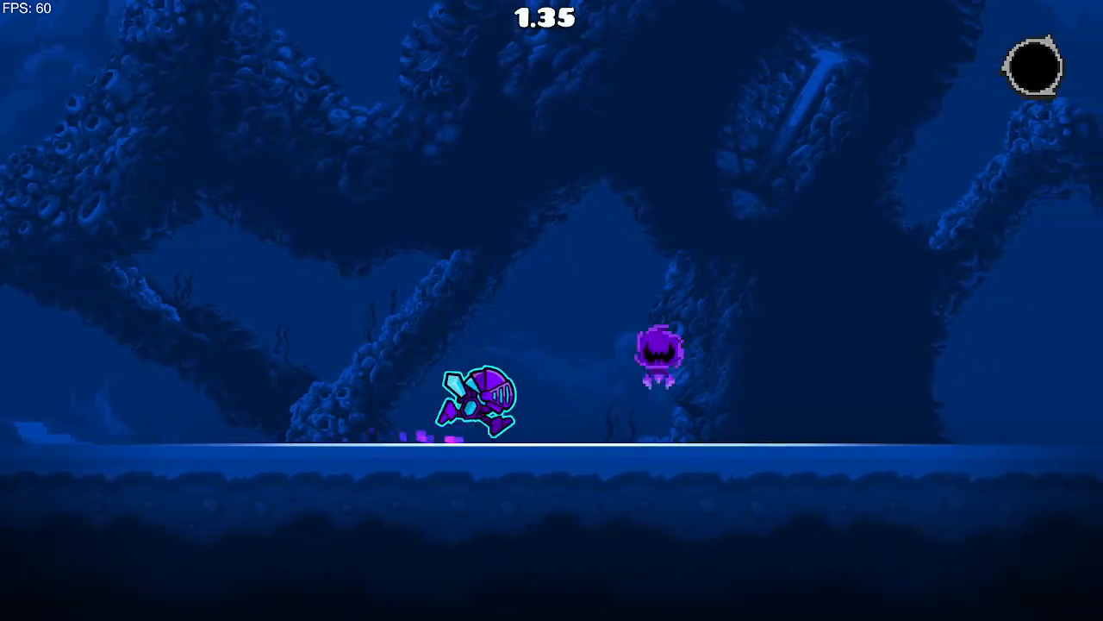
key("space")
key("space")
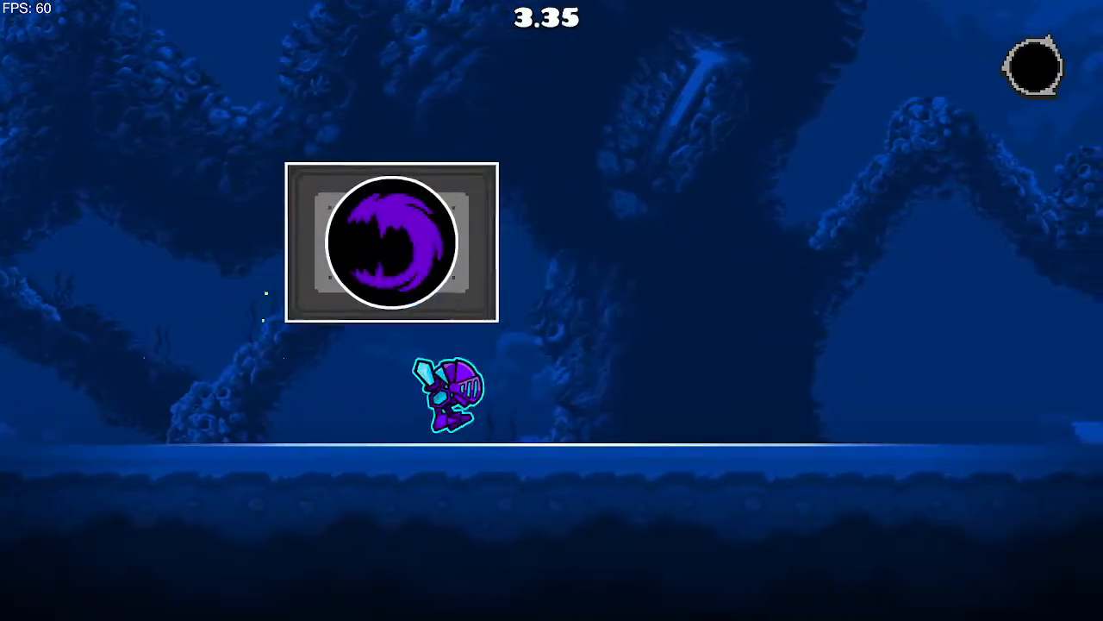
key("space")
key("Right")
key("space")
key("Left")
key("space")
key("Right")
key("Left")
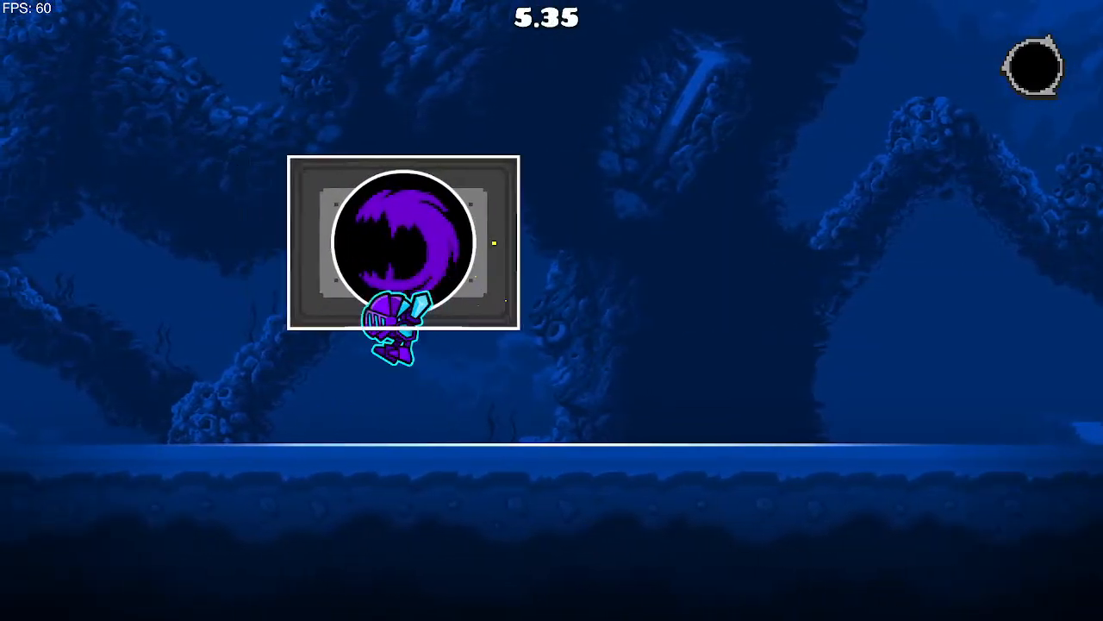
key("Right")
key("space")
key("space")
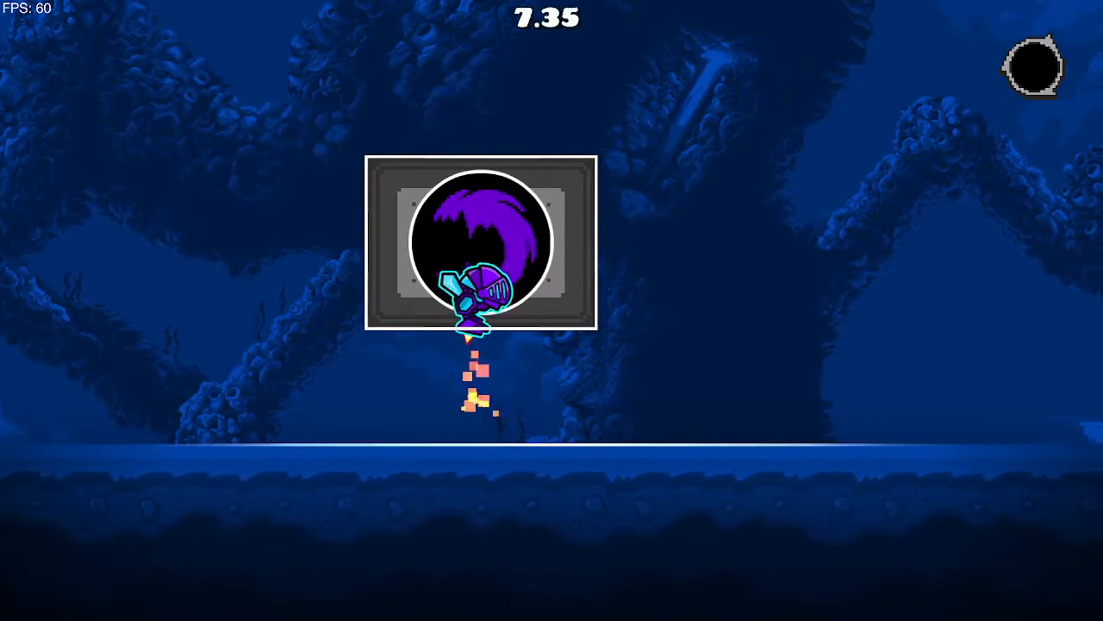
key("space")
key("space")
key("Escape")
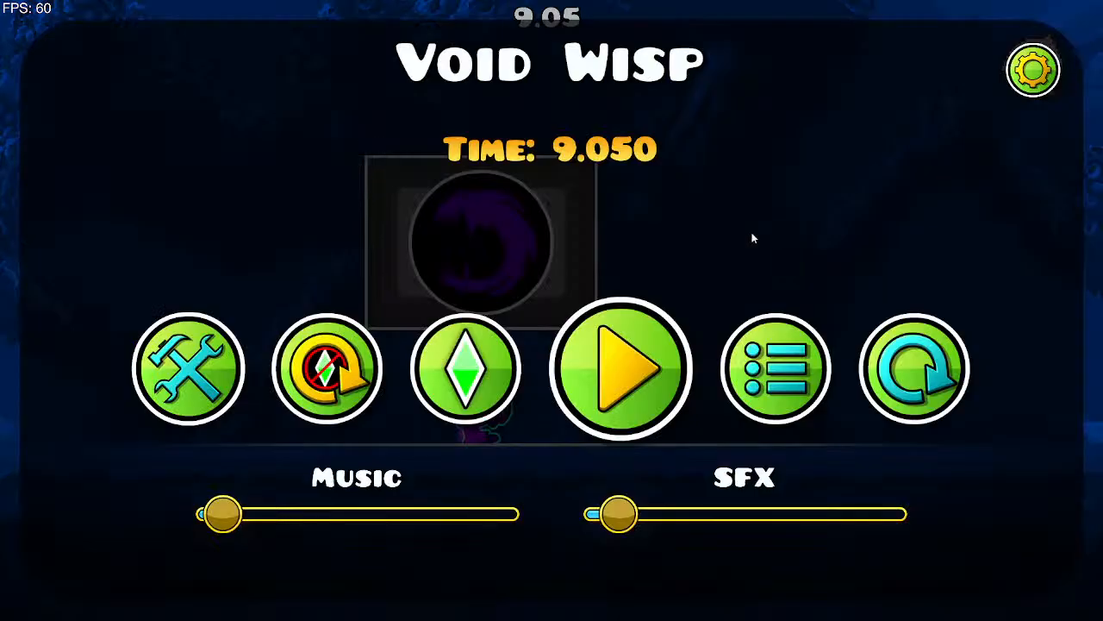
left_click(160, 367)
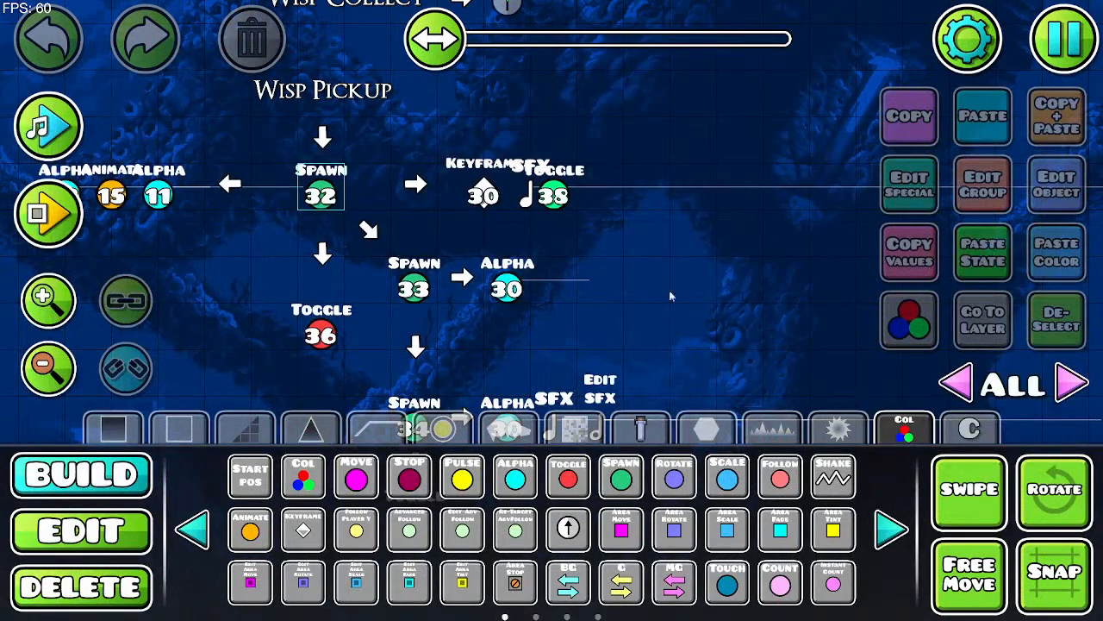
Step: Select the linked objects of the void wisp box for editing and switch the view to editor layer 0
left_click_drag(669, 290, 385, 224)
left_click_drag(801, 281, 212, 310)
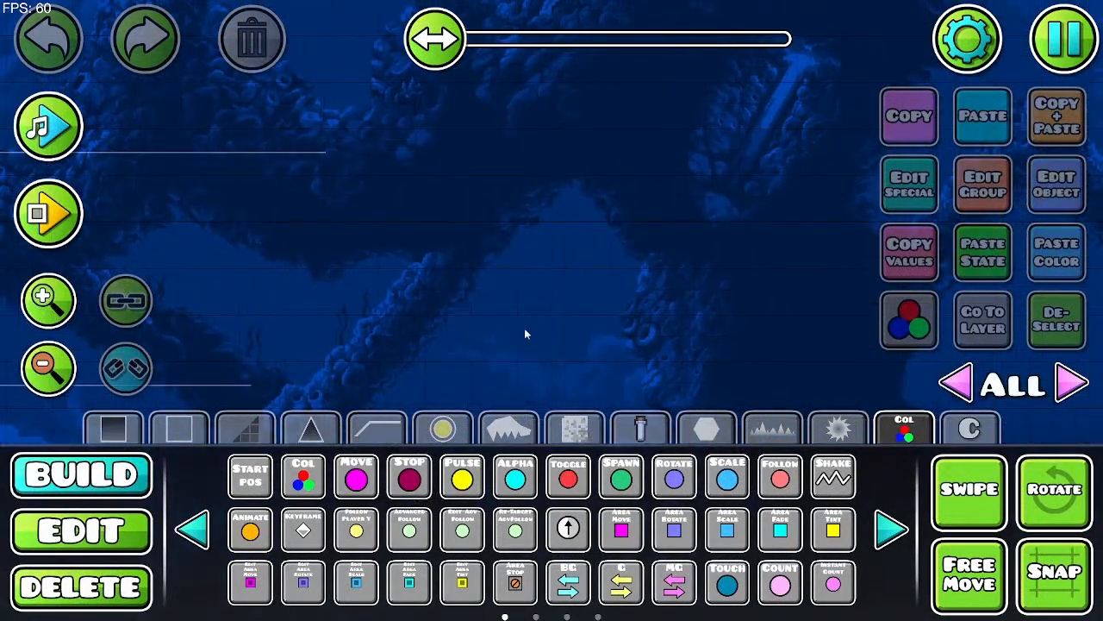
mouse_move(707, 202)
left_mouse_down()
mouse_move(429, 255)
mouse_move(520, 340)
left_mouse_up()
left_click_drag(668, 244, 503, 273)
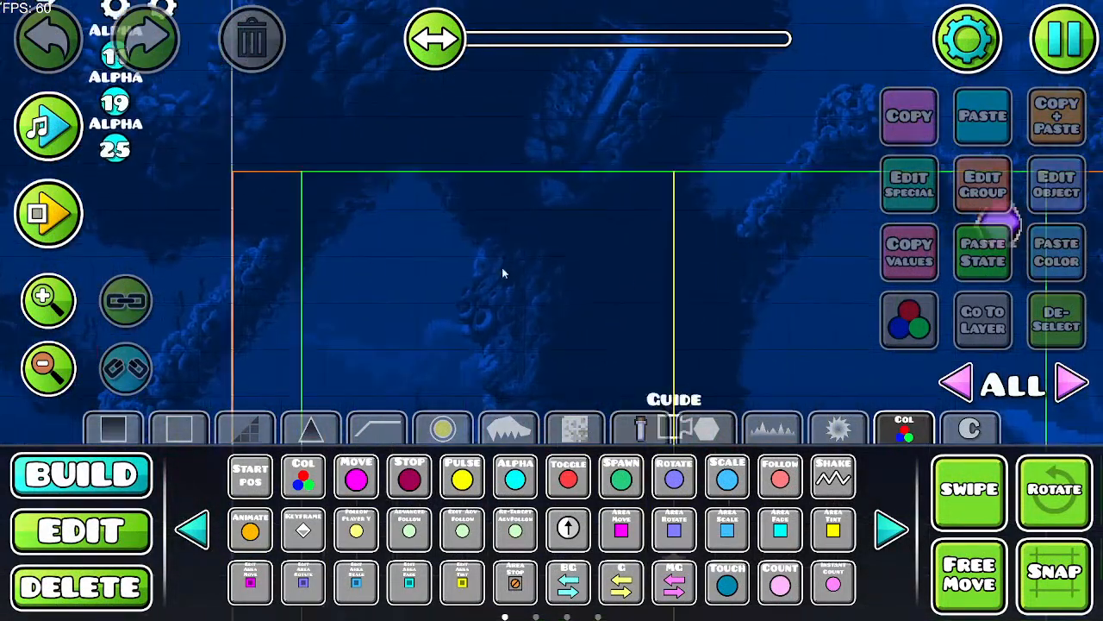
left_click_drag(841, 308, 370, 225)
mouse_move(900, 304)
left_mouse_down()
mouse_move(674, 263)
mouse_move(172, 205)
left_mouse_up()
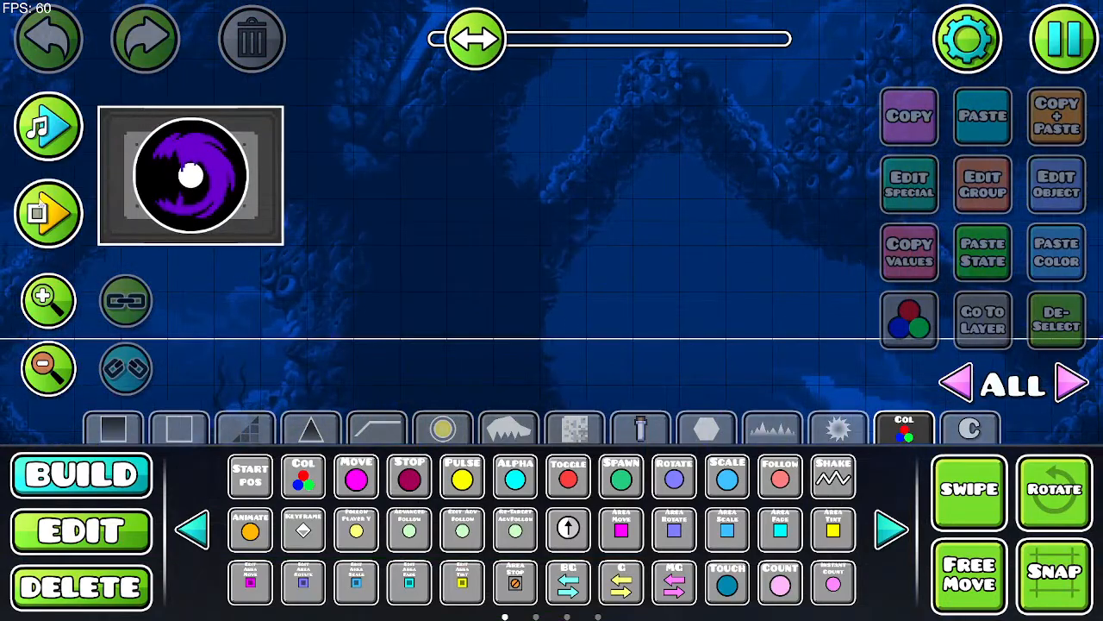
left_click(49, 300)
left_click_drag(344, 299, 622, 352)
left_click(89, 527)
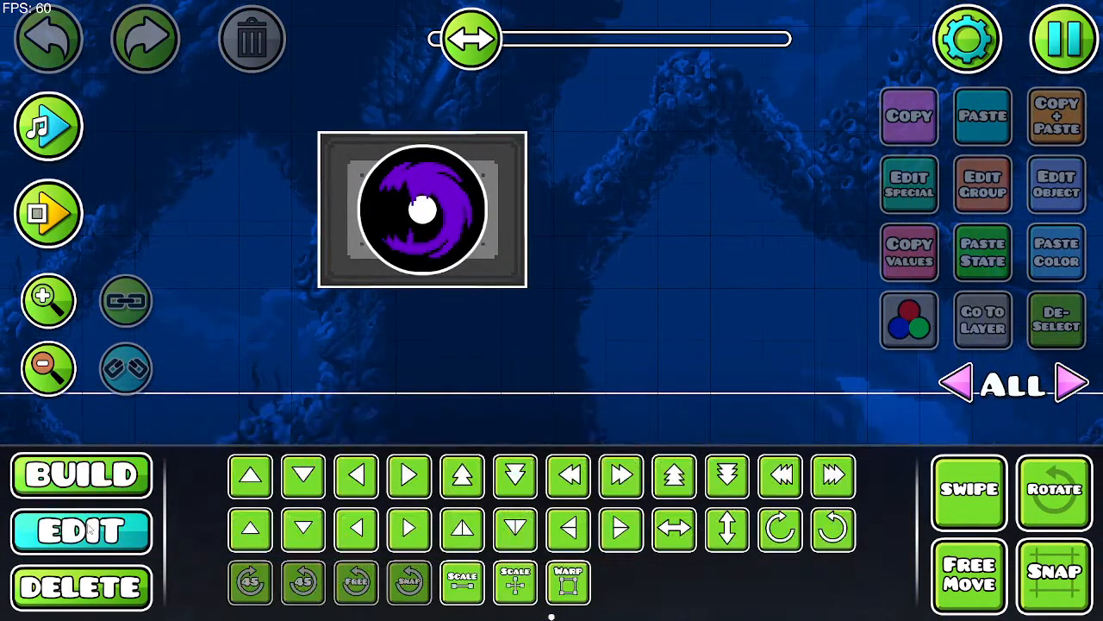
left_click(322, 288)
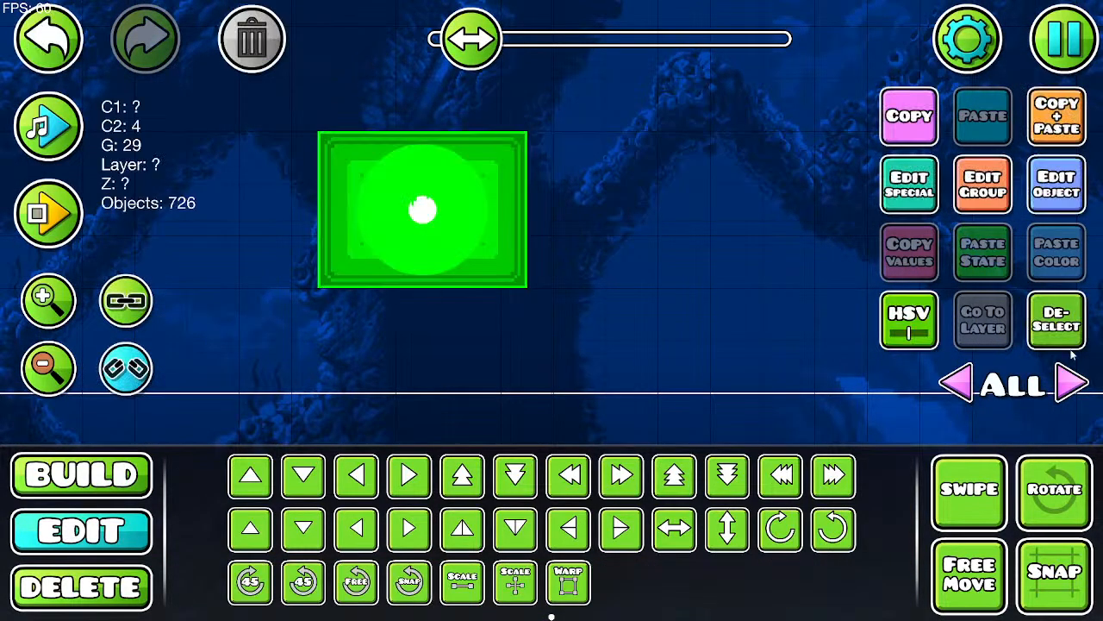
left_click(1074, 382)
left_click(972, 382)
left_click(1073, 388)
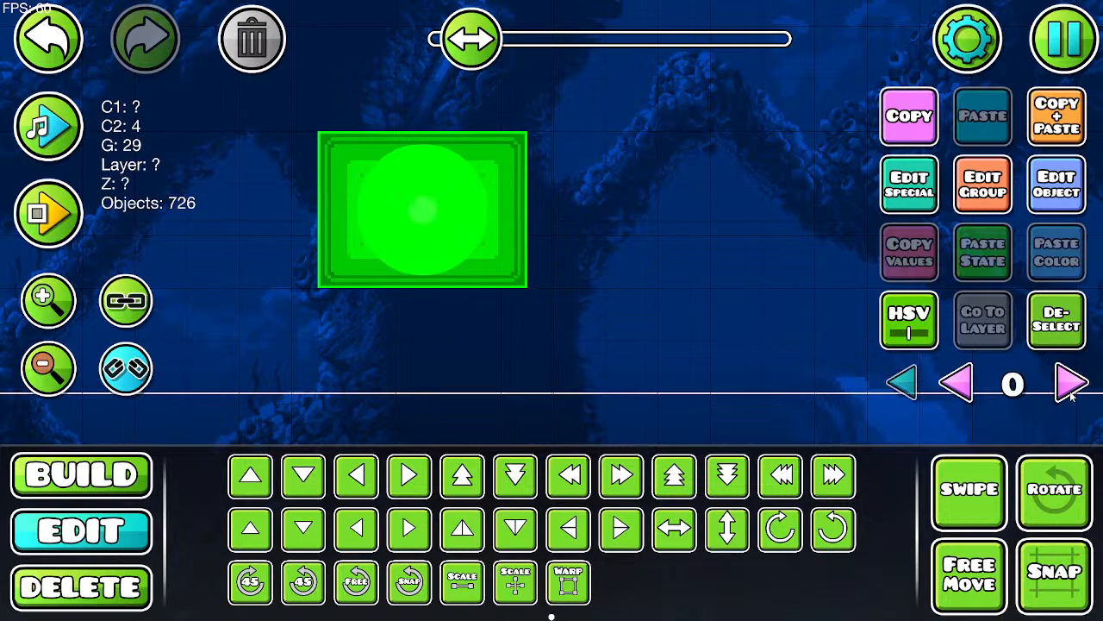
left_click(1071, 392)
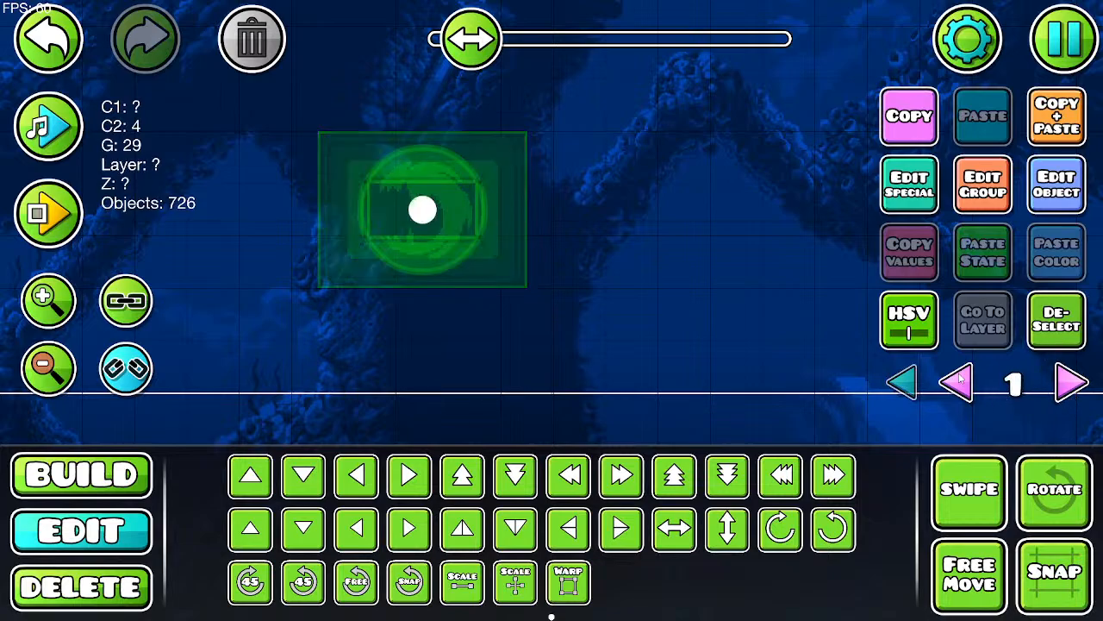
left_click(961, 384)
left_click(538, 346)
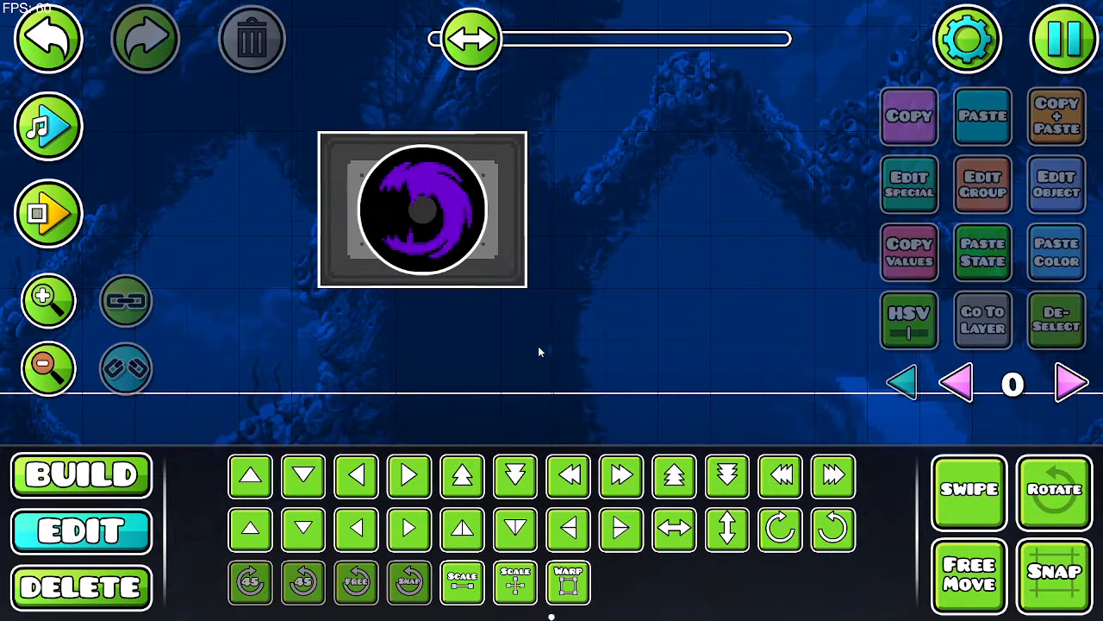
Step: Unlink the pieces of the framed purple disc object so they can be selected individually, and clear the selection
left_click(319, 290)
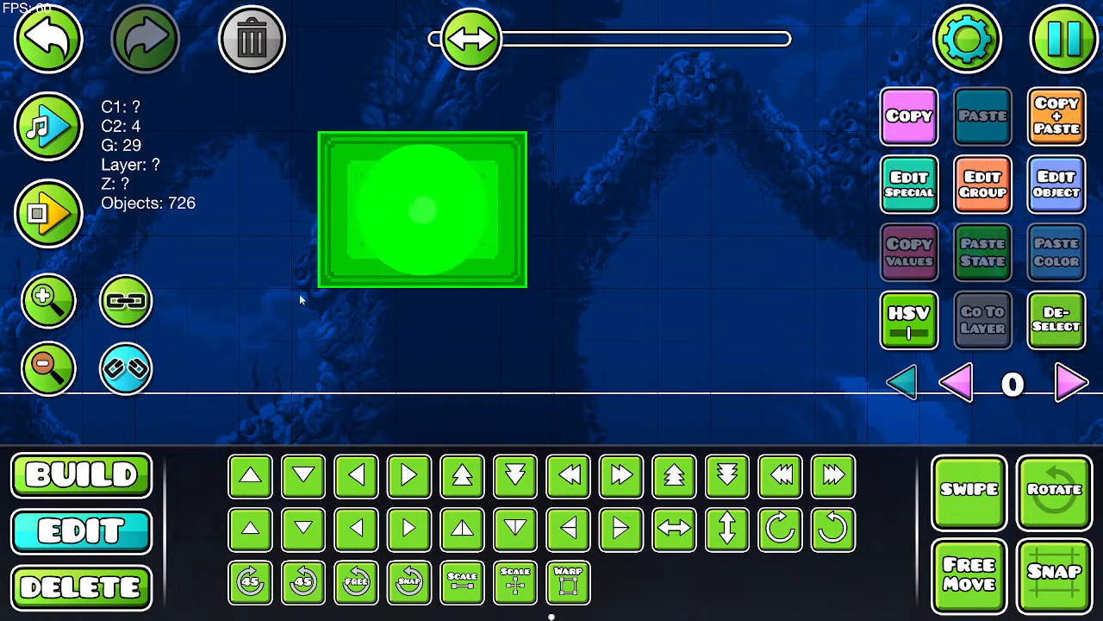
left_click(129, 370)
left_click(48, 312)
left_click(48, 312)
left_click(48, 312)
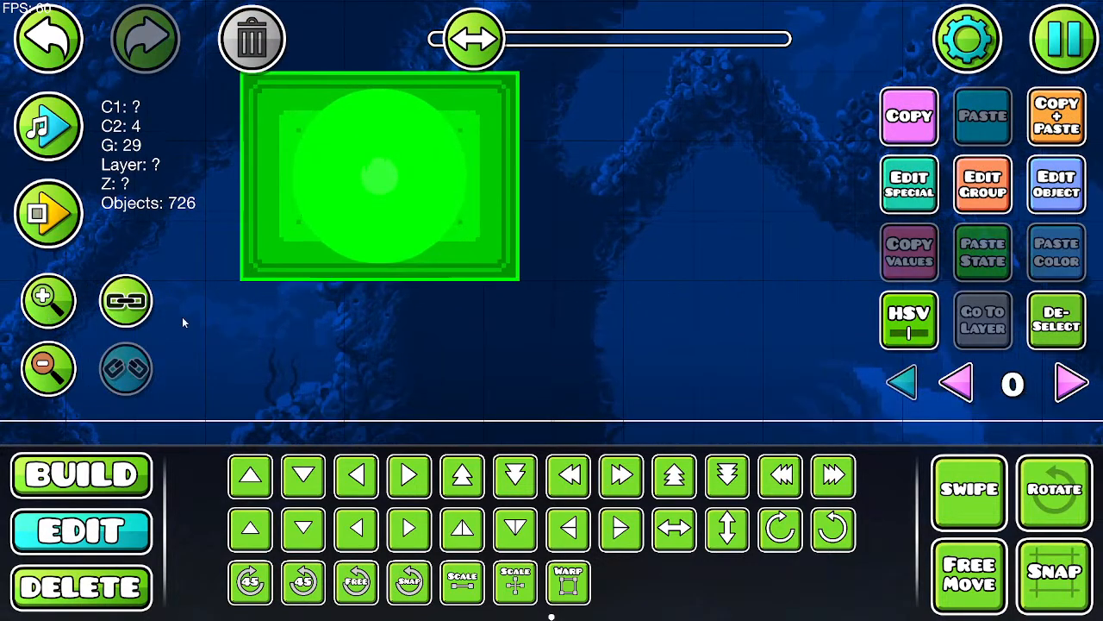
left_click_drag(371, 339, 429, 374)
left_click(850, 321)
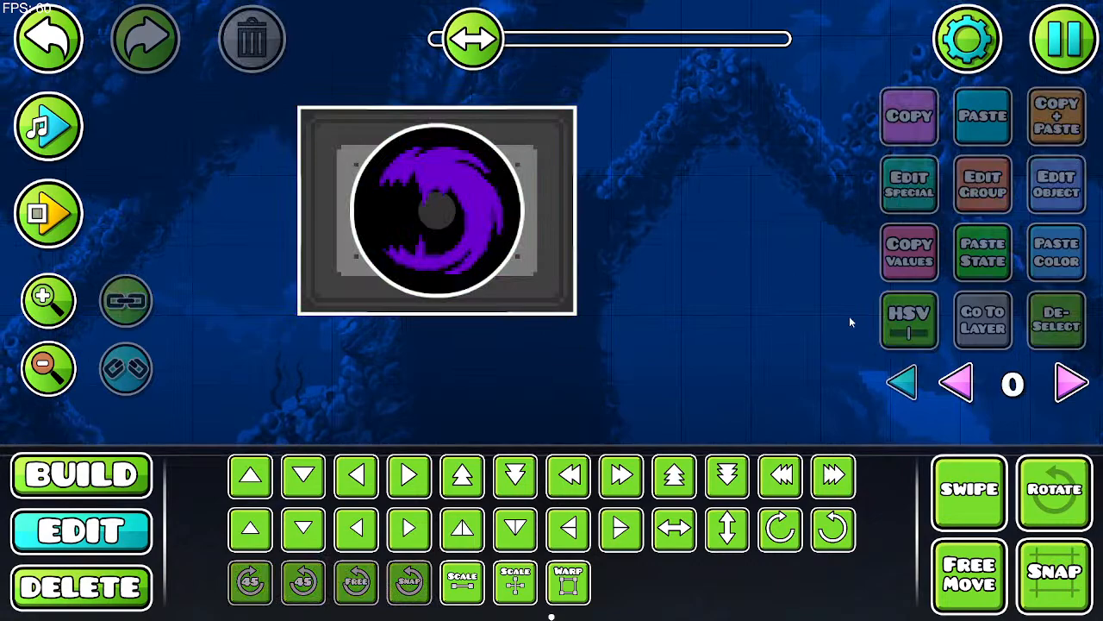
Step: Set the Z layer of the white outline piece at the frame's bottom-left corner to B1
left_click(297, 313)
left_click(298, 314)
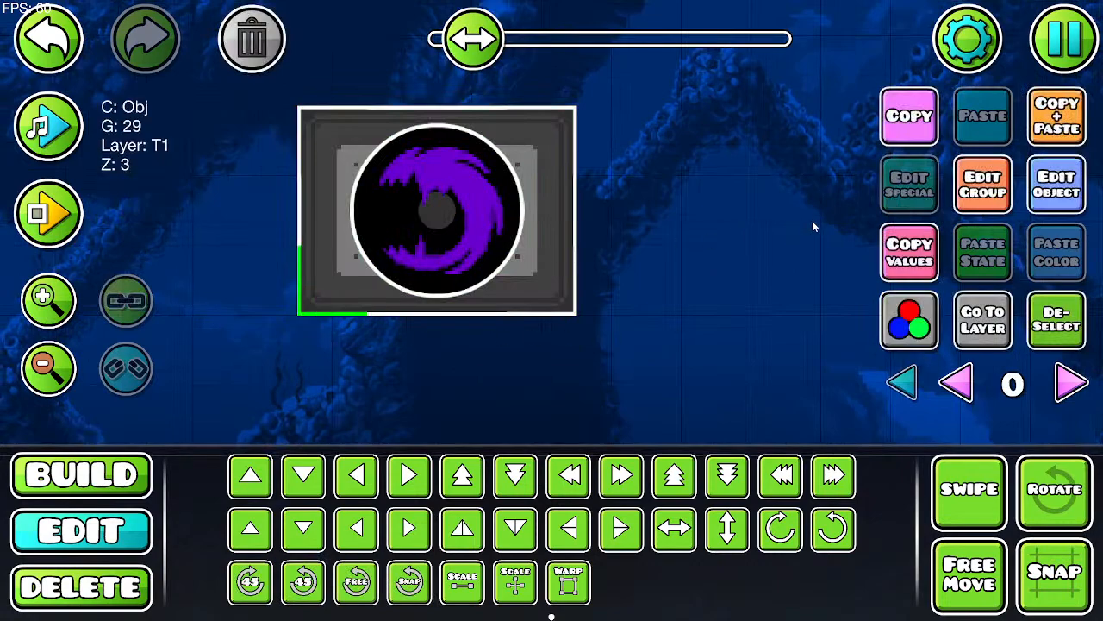
left_click(1054, 184)
left_click(492, 485)
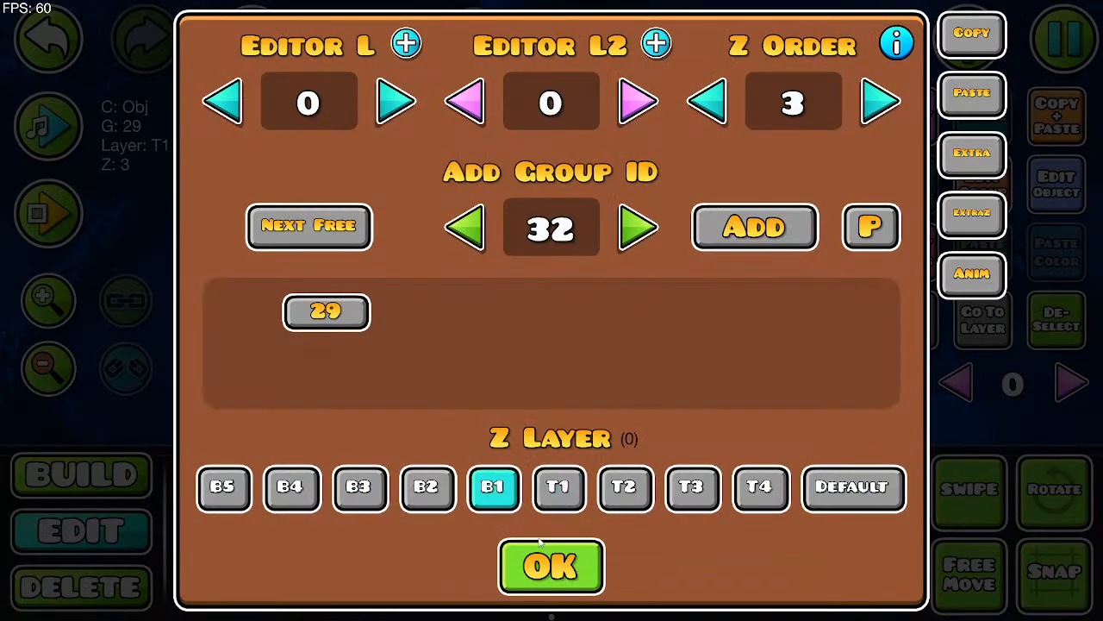
left_click(551, 564)
Step: Set the Z layer of the outline piece in the middle of the frame's left edge to B1
left_click(303, 242)
left_click(300, 240)
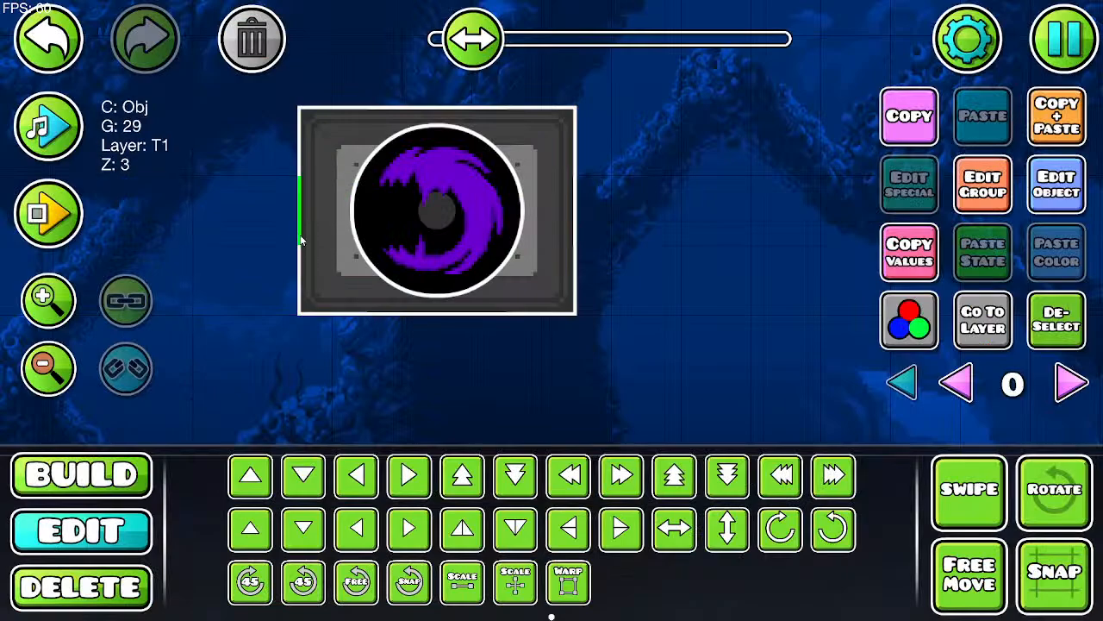
left_click(1055, 185)
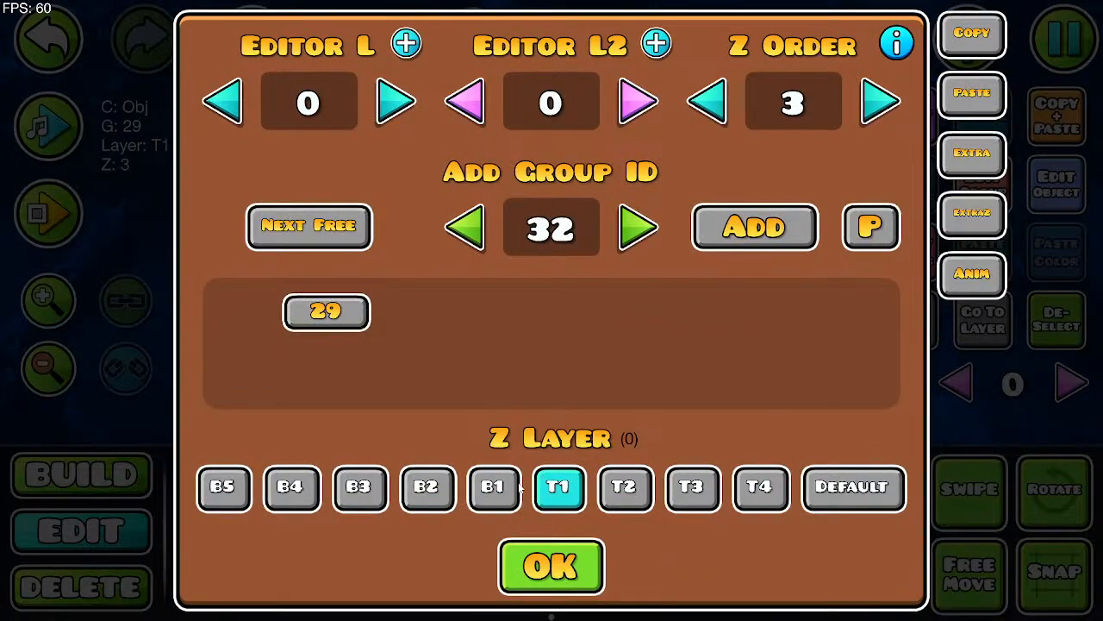
left_click(492, 486)
left_click(552, 563)
Step: Set the Z layer of the outline piece at the frame's top-left corner to B1
left_click(300, 169)
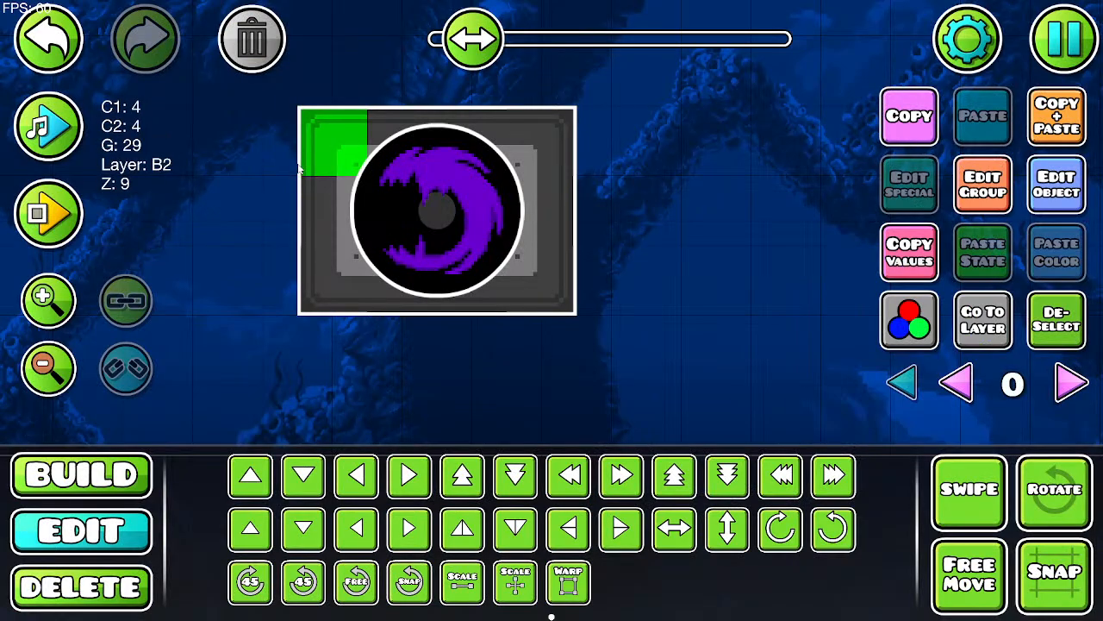
left_click(300, 169)
left_click(1035, 185)
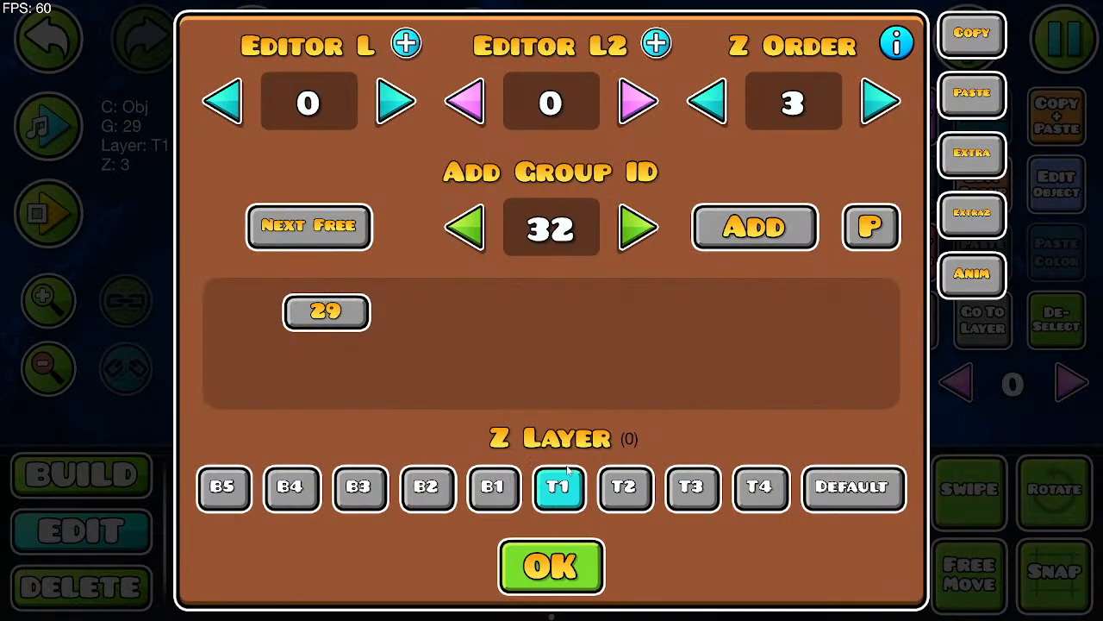
left_click(505, 487)
left_click(544, 560)
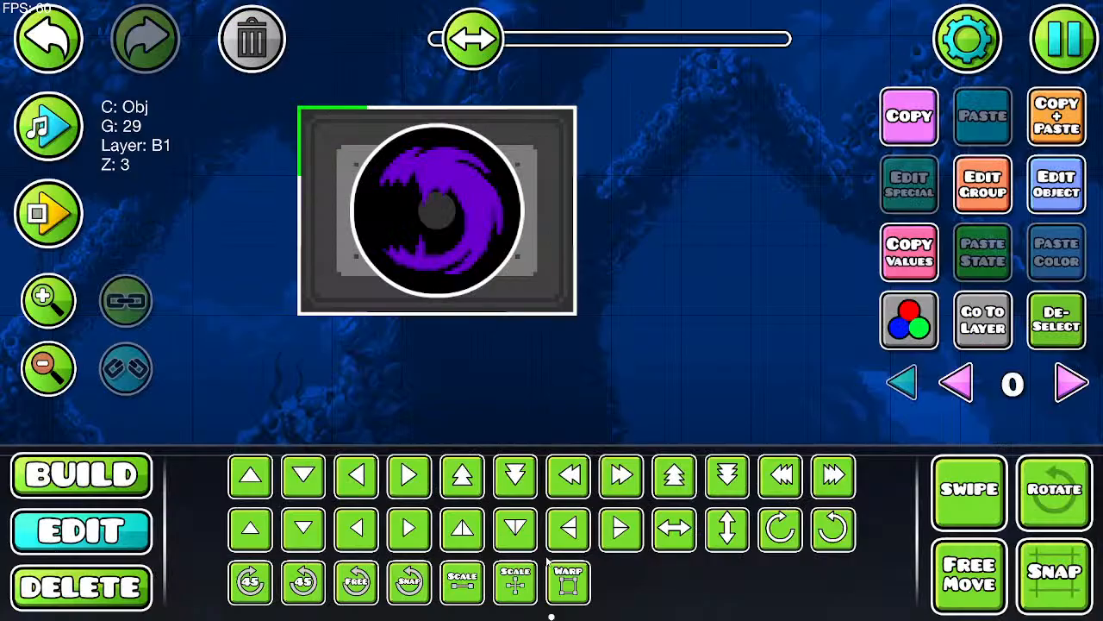
Step: Set the outline piece just left of centre on the frame's top edge to Z layer B1
left_click(389, 108)
left_click(388, 108)
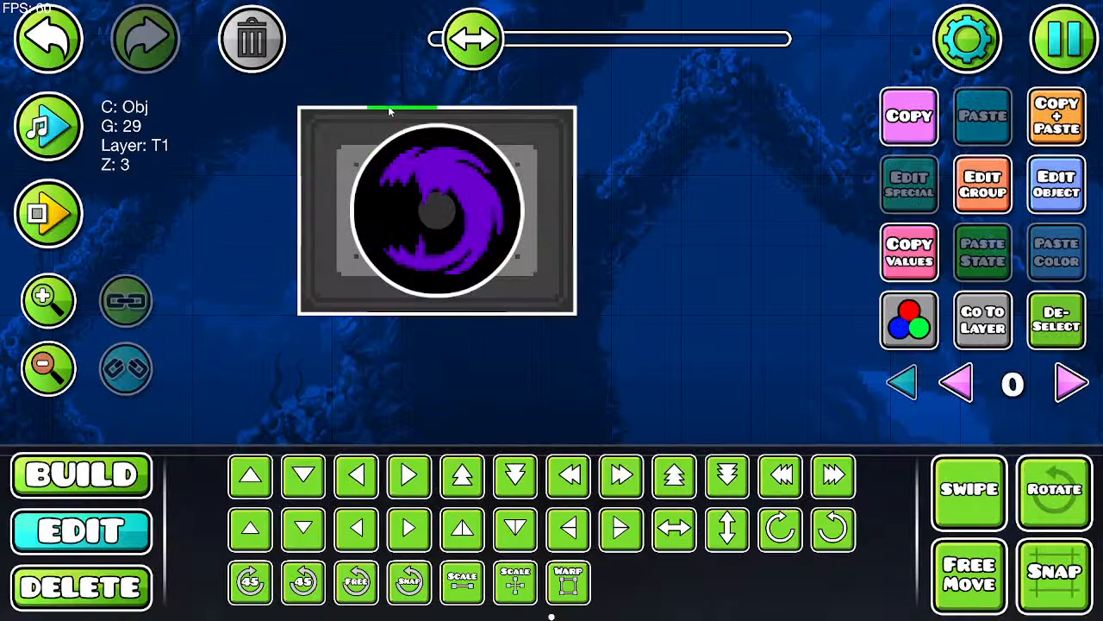
left_click(1006, 177)
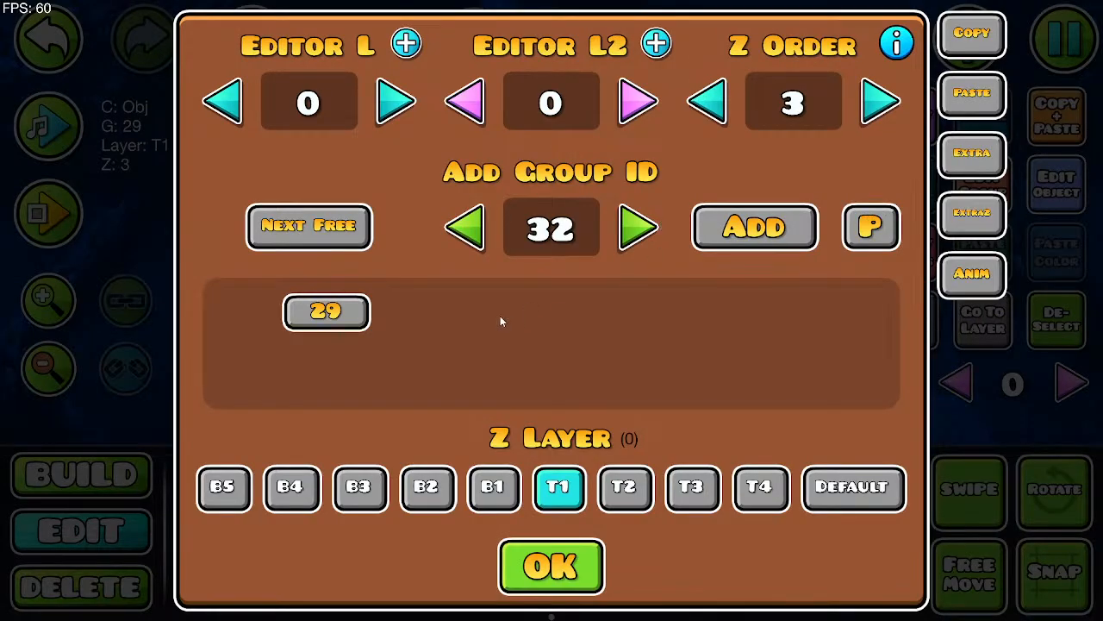
left_click(493, 487)
left_click(552, 566)
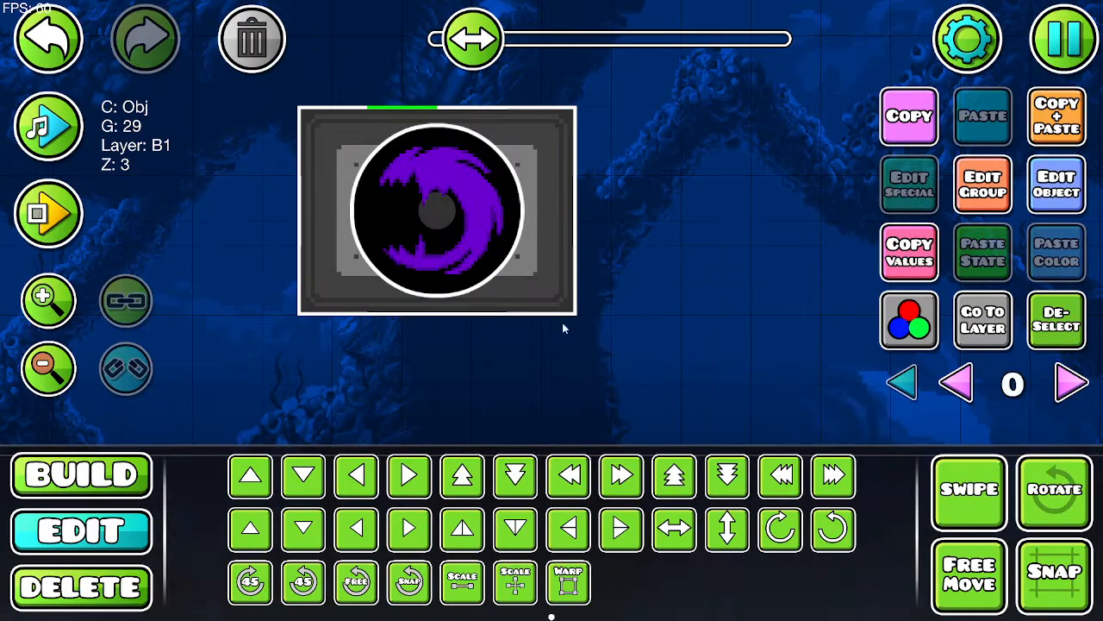
Step: Set the outline piece just right of centre on the frame's top edge to Z layer B1
left_click(498, 115)
left_click(497, 115)
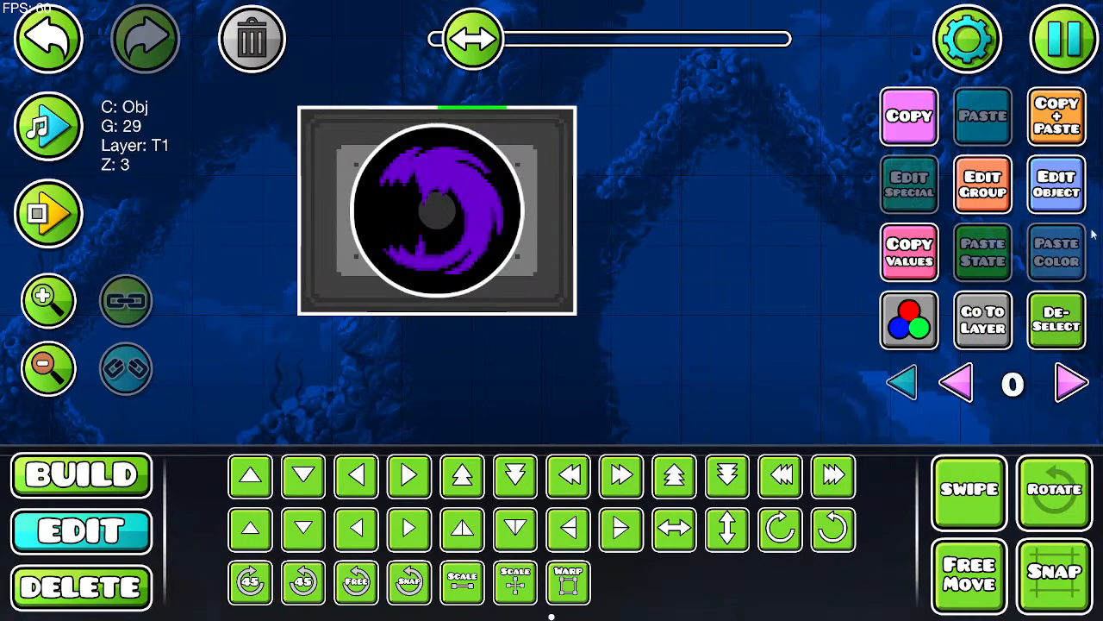
left_click(987, 194)
left_click(494, 486)
left_click(551, 567)
Step: Set the Z layer of the outline piece at the frame's top-right corner to B1
left_click(536, 112)
left_click(555, 112)
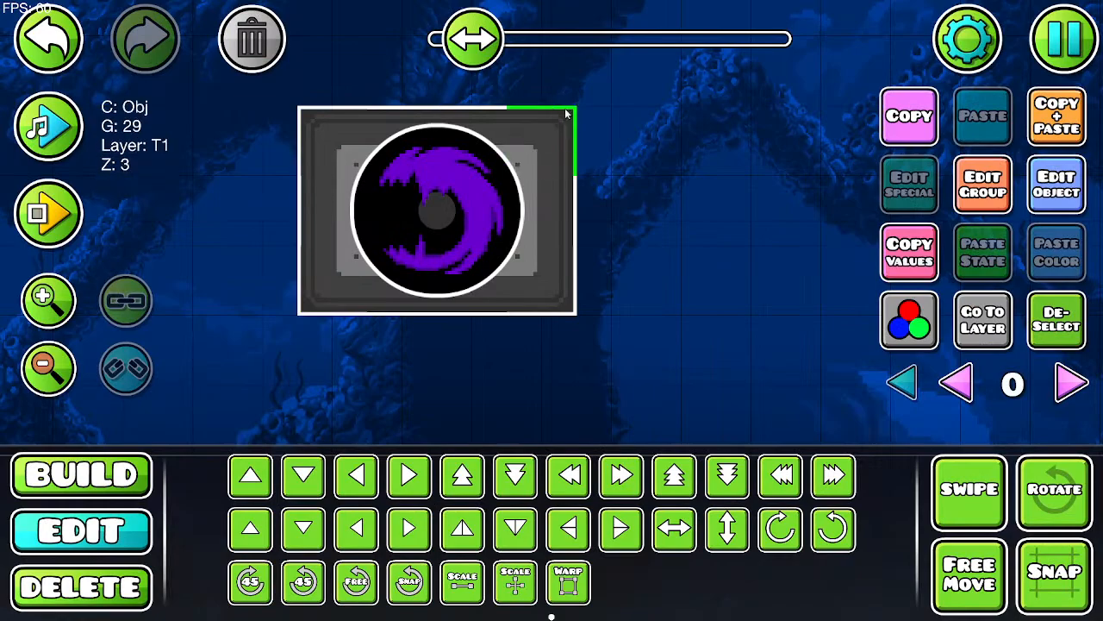
left_click(973, 205)
left_click(494, 487)
left_click(531, 560)
Step: Set the Z layer of the outline piece in the middle of the frame's right edge to B1
left_click(571, 210)
left_click(576, 207)
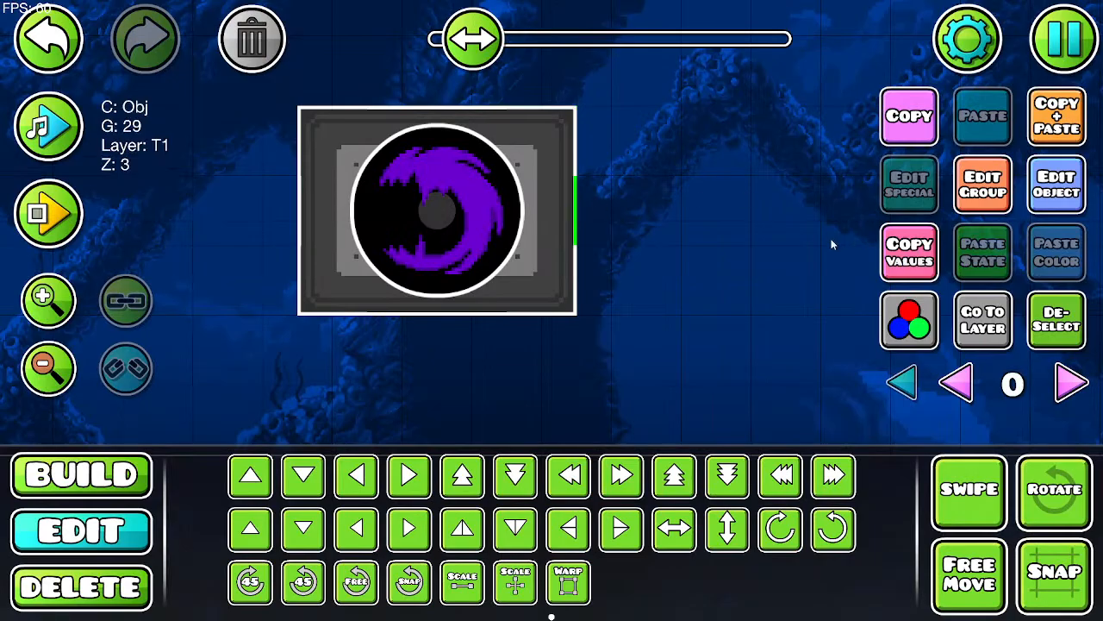
left_click(979, 200)
left_click(488, 503)
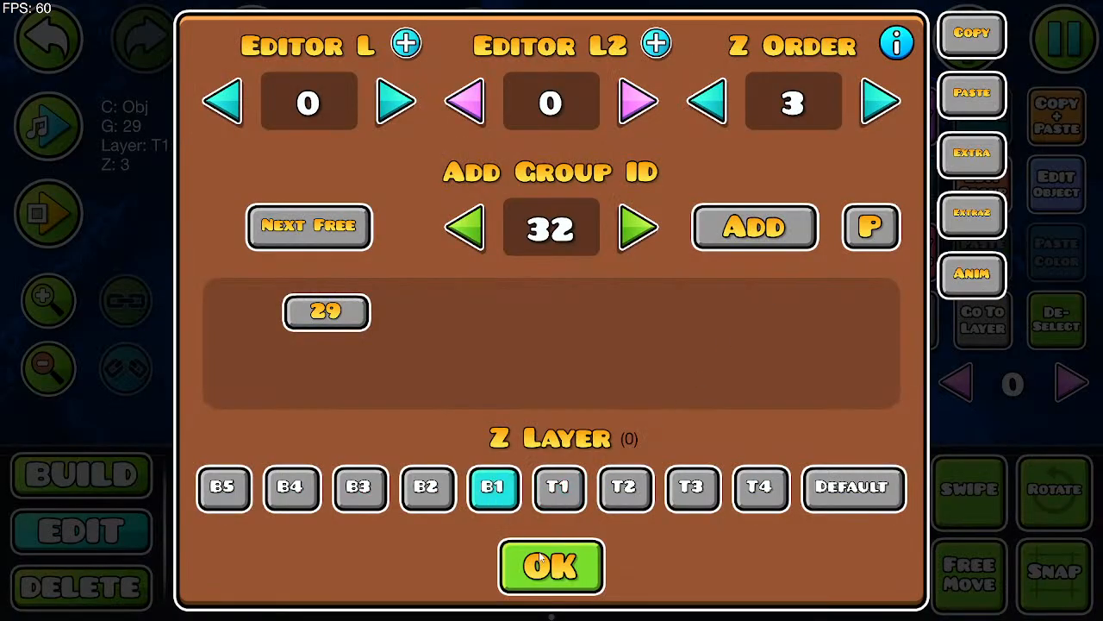
left_click(543, 559)
Step: Set the Z layer of the outline piece at the frame's bottom-right corner to B1
left_click(576, 280)
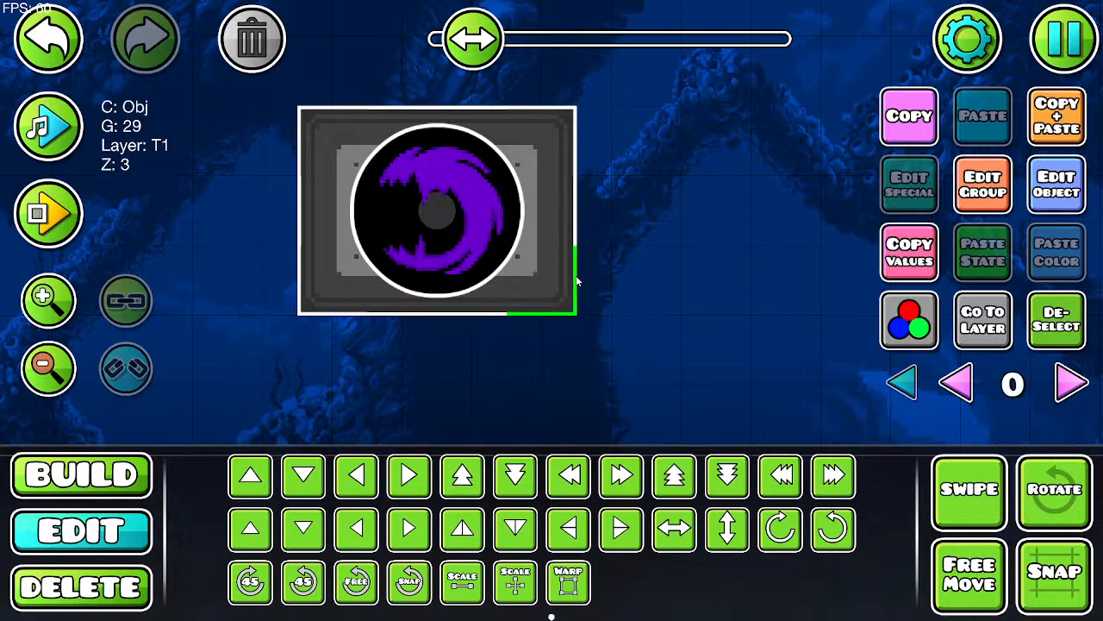
left_click(983, 191)
left_click(493, 505)
left_click(524, 568)
Step: Set the outline piece just right of centre on the frame's bottom edge to Z layer B1
left_click(474, 316)
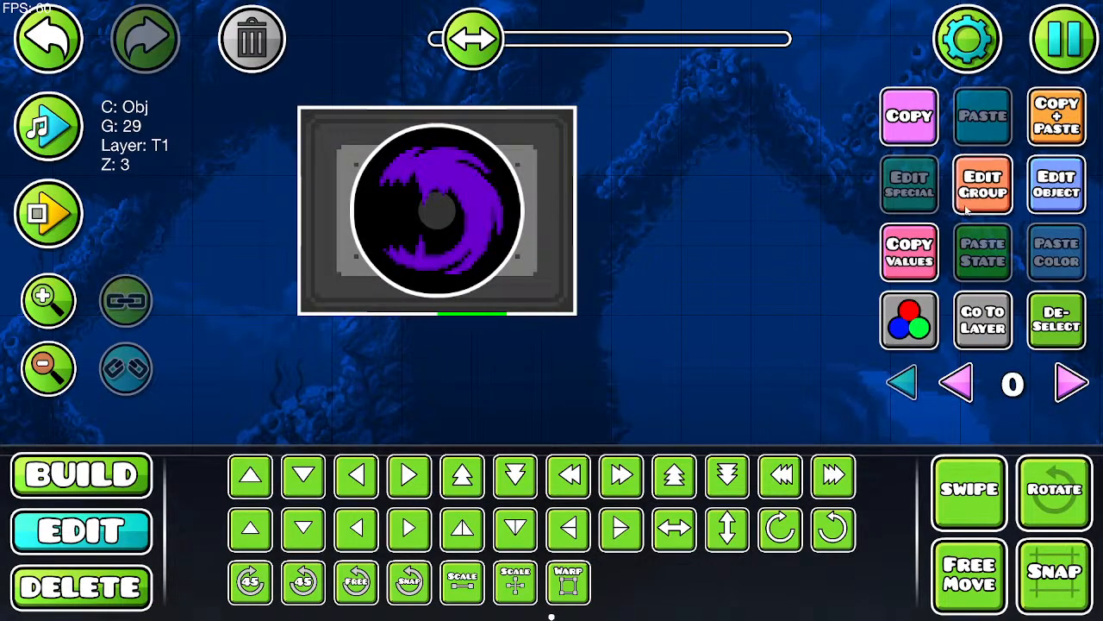
left_click(983, 184)
left_click(487, 488)
left_click(543, 560)
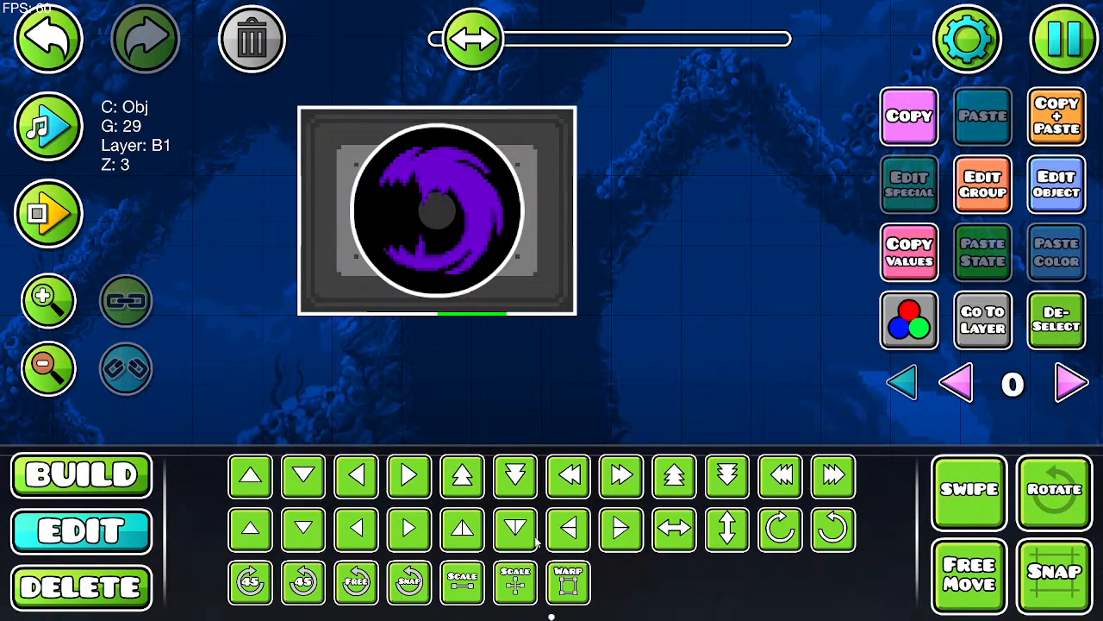
Step: Set the outline piece just left of centre on the frame's bottom edge to Z layer B1
left_click(421, 315)
left_click(996, 200)
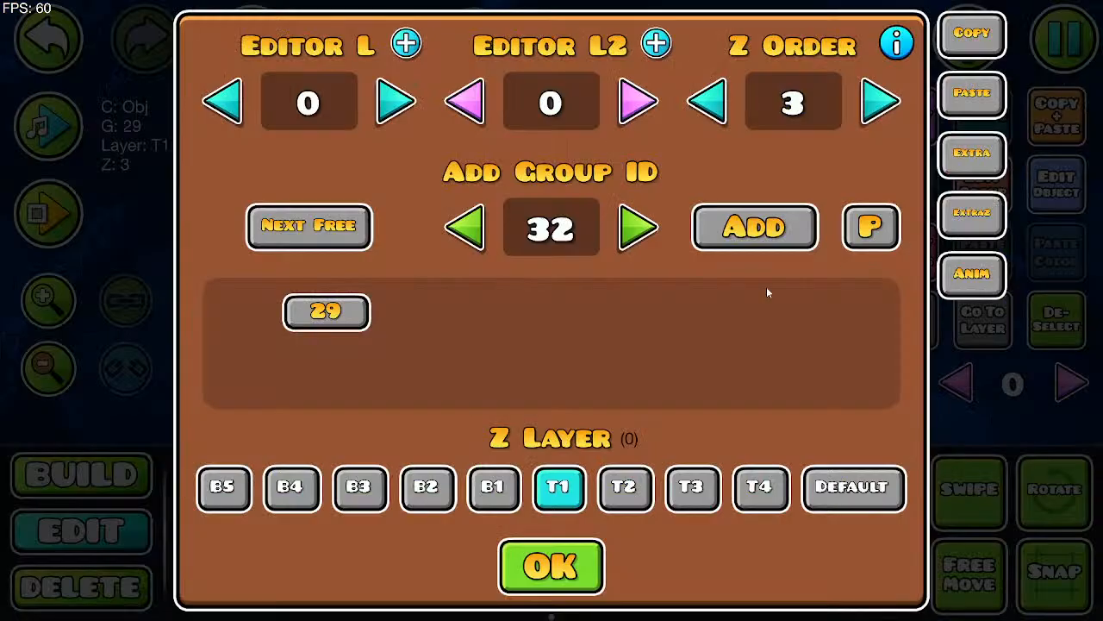
left_click(504, 508)
left_click(529, 572)
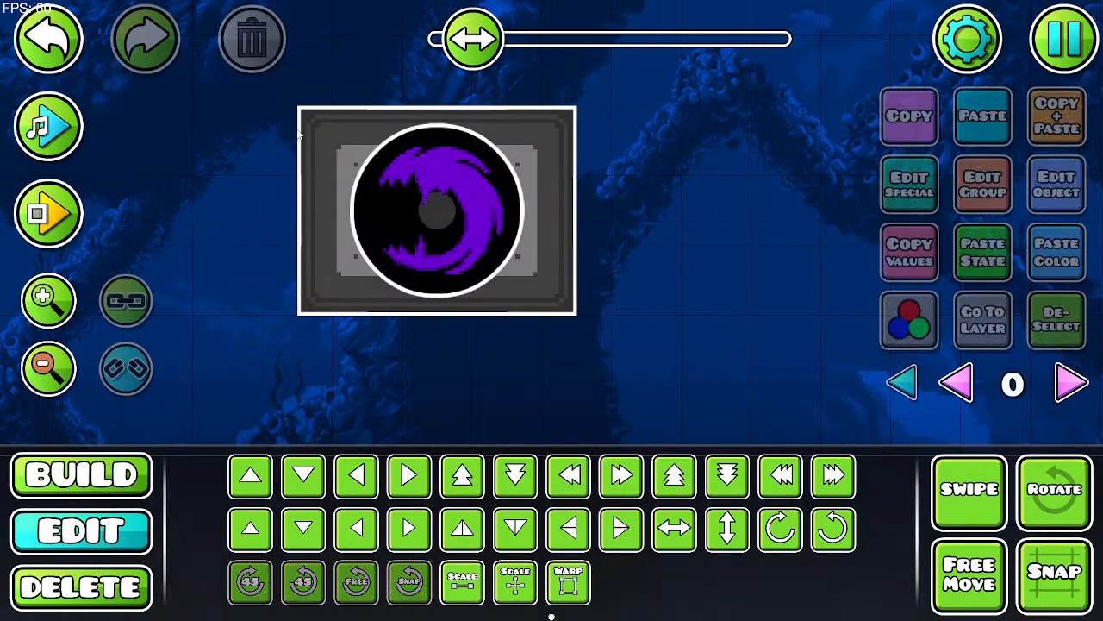
Step: Select all pieces of the framed disc, leaving out the extra object on editor layer 1, link them together and clear the selection
left_click_drag(285, 91, 488, 308)
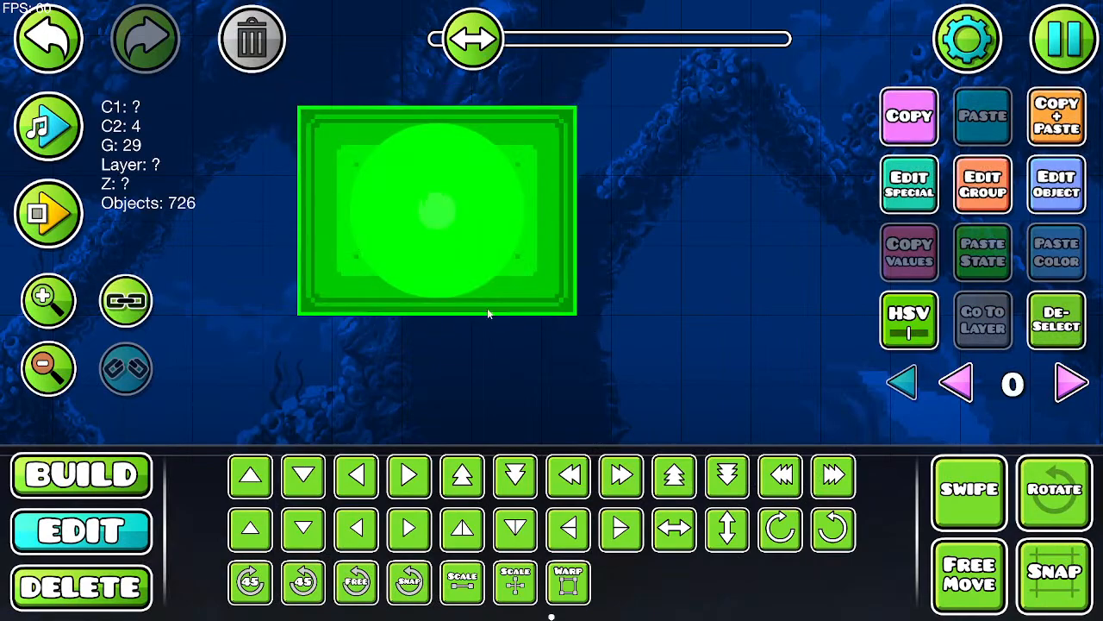
left_click(1071, 383)
left_click_drag(618, 183, 543, 271)
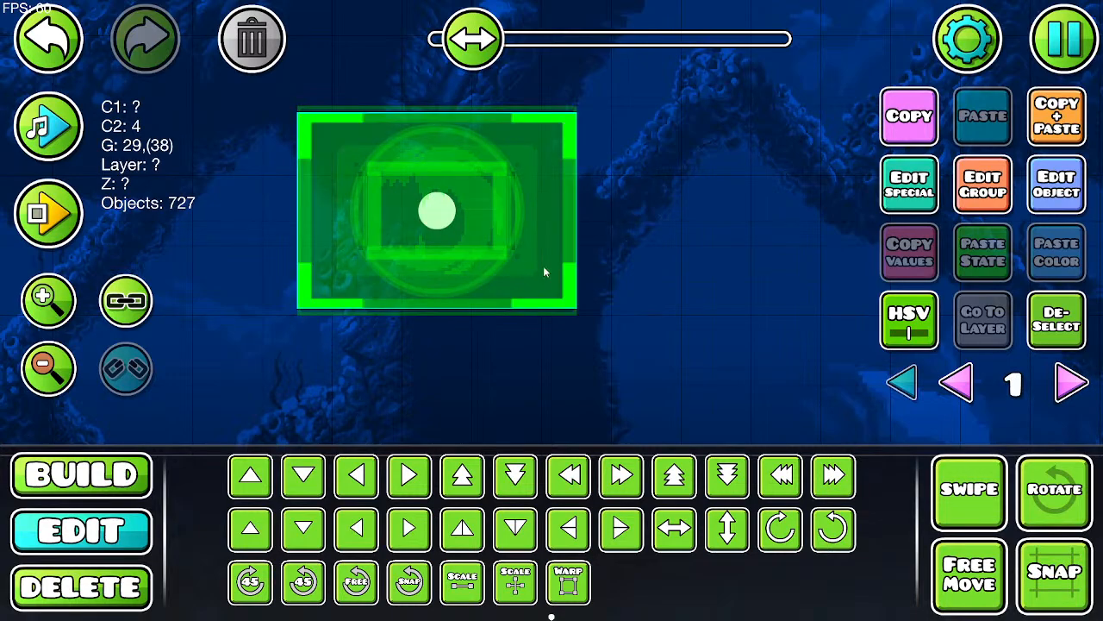
key("ctrl+z")
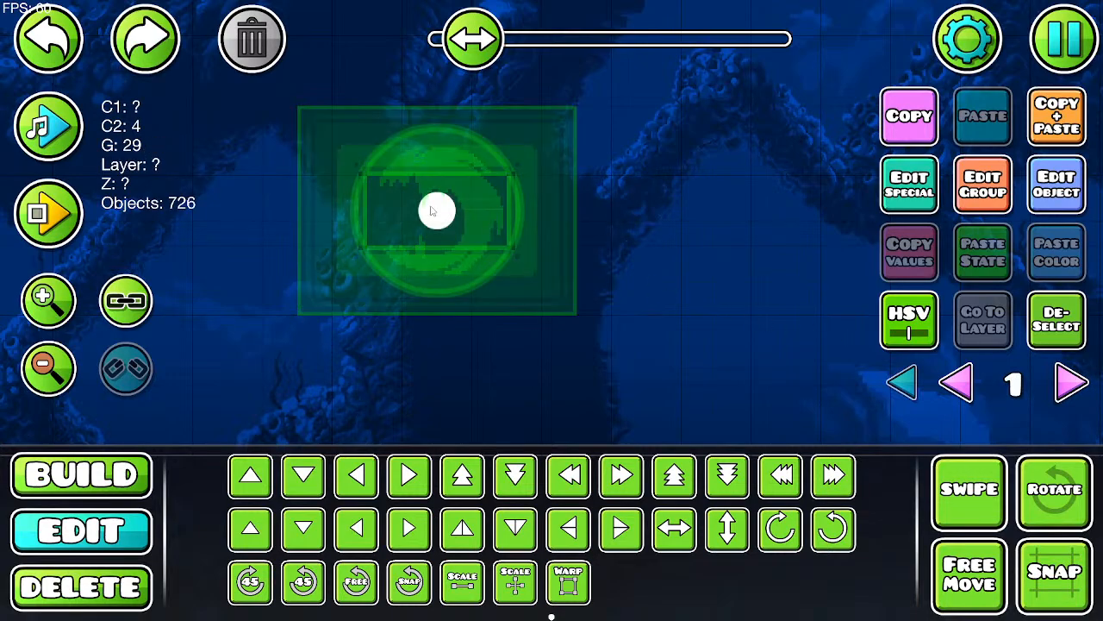
left_click(958, 384)
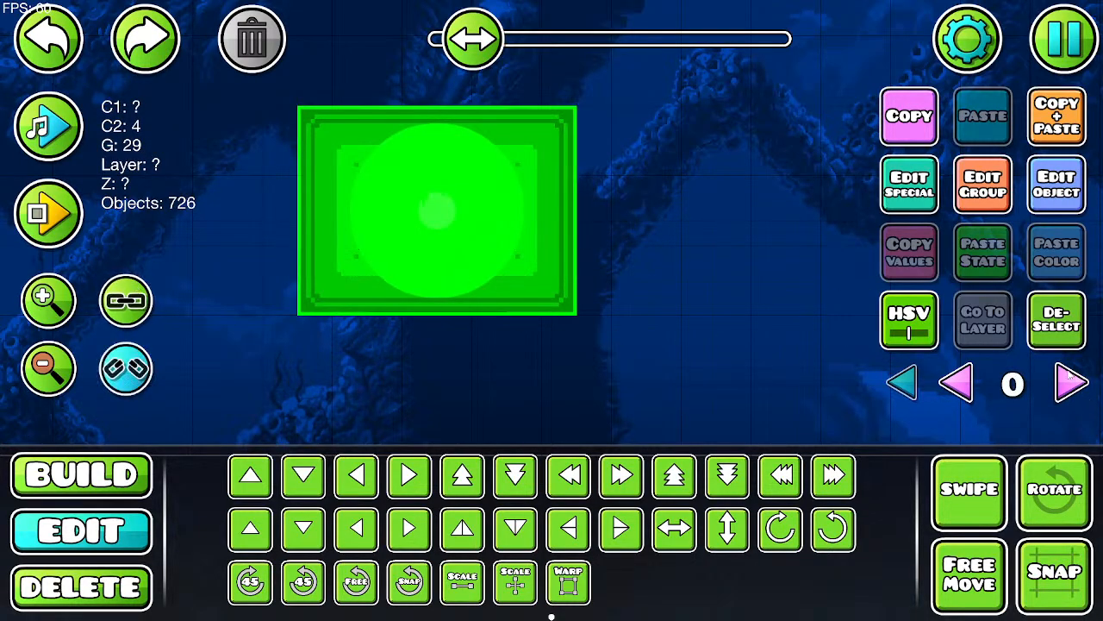
left_click(1053, 320)
Step: Playtest the level, moving and jumping the character around the framed purple disc
left_click(71, 366)
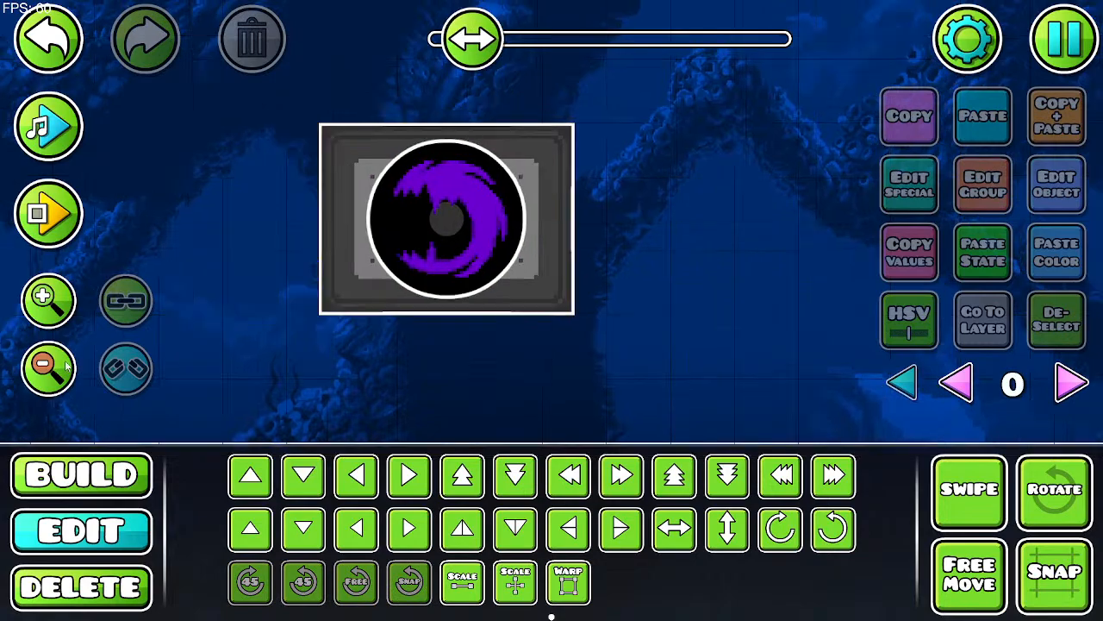
left_click(70, 366)
left_click(71, 366)
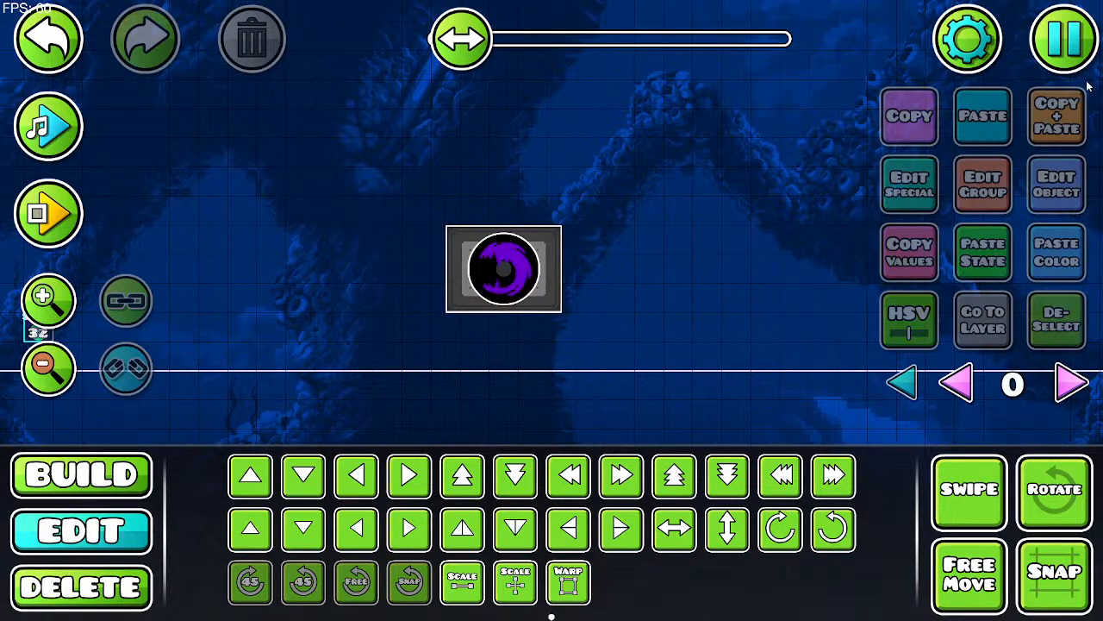
left_click(1066, 68)
left_click(569, 230)
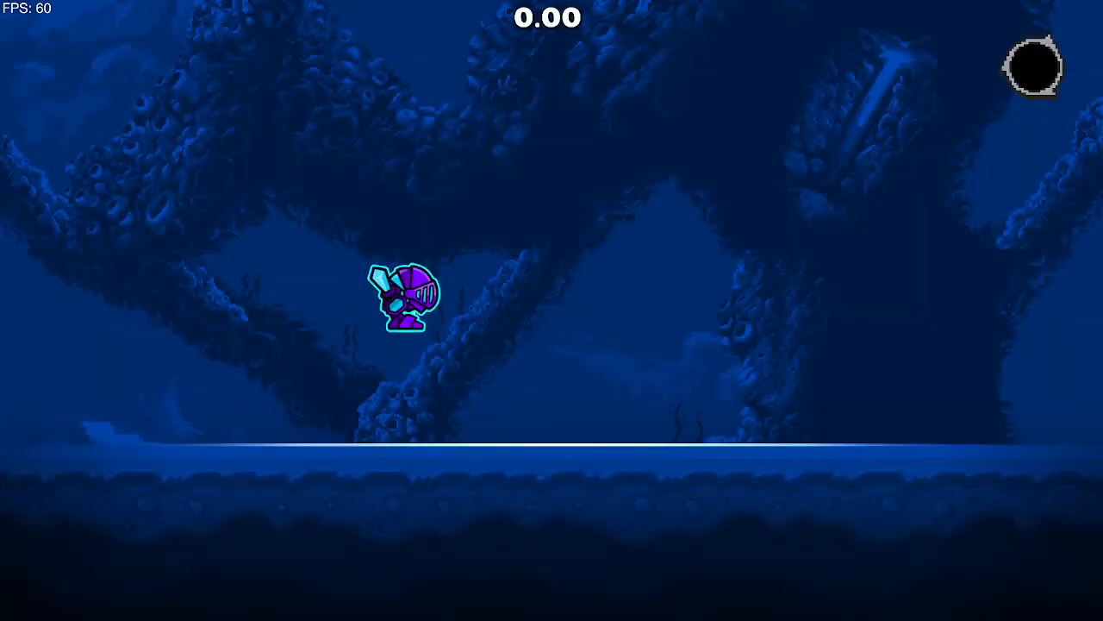
key("space")
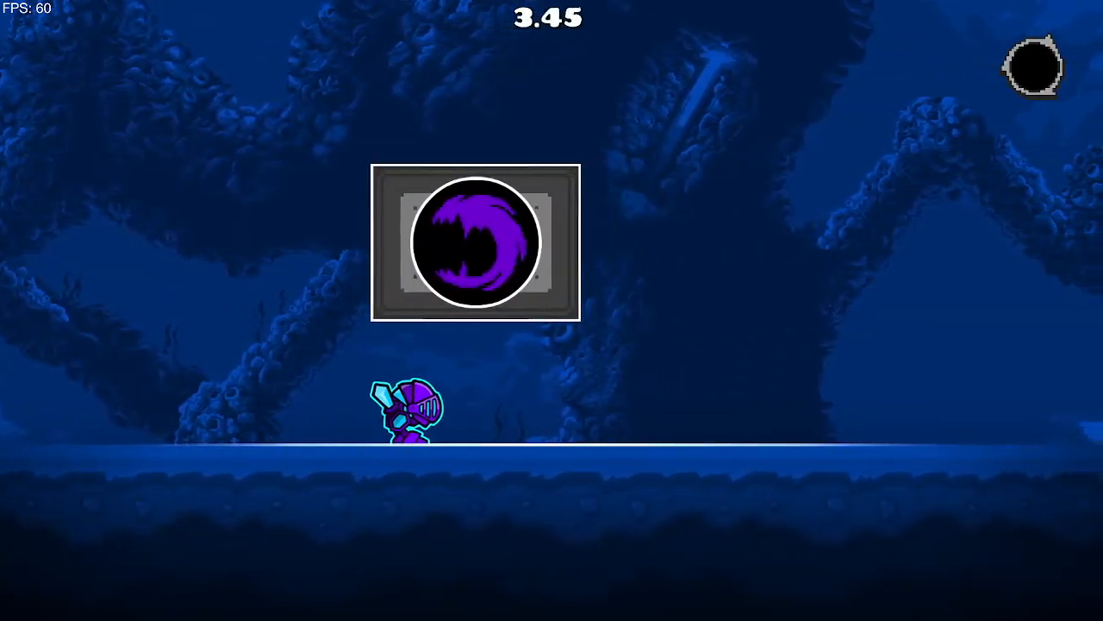
key("space")
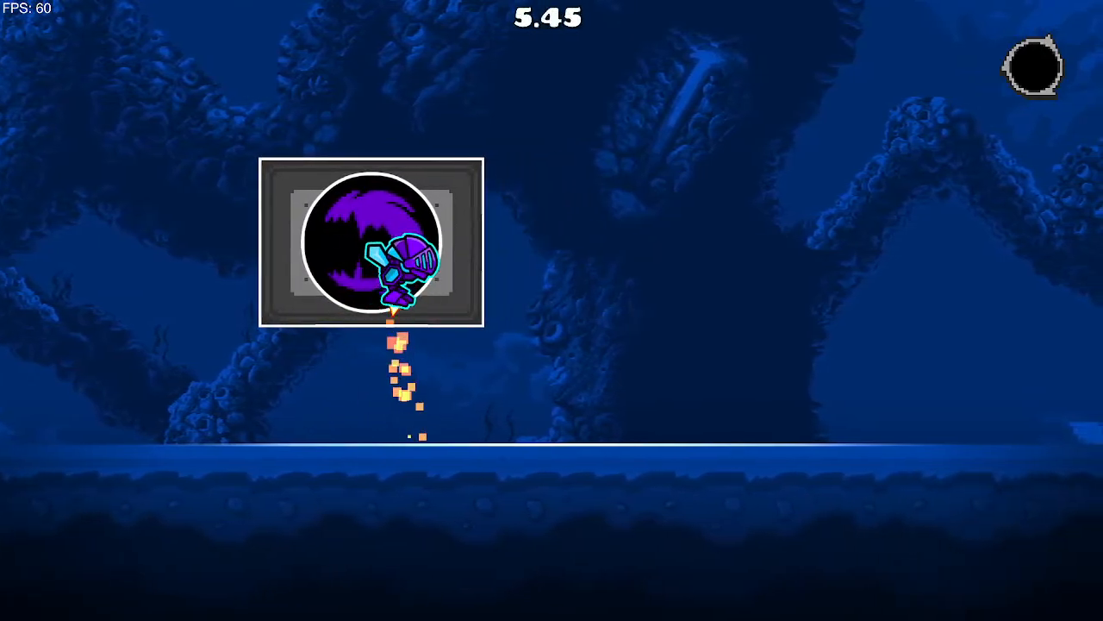
key("space")
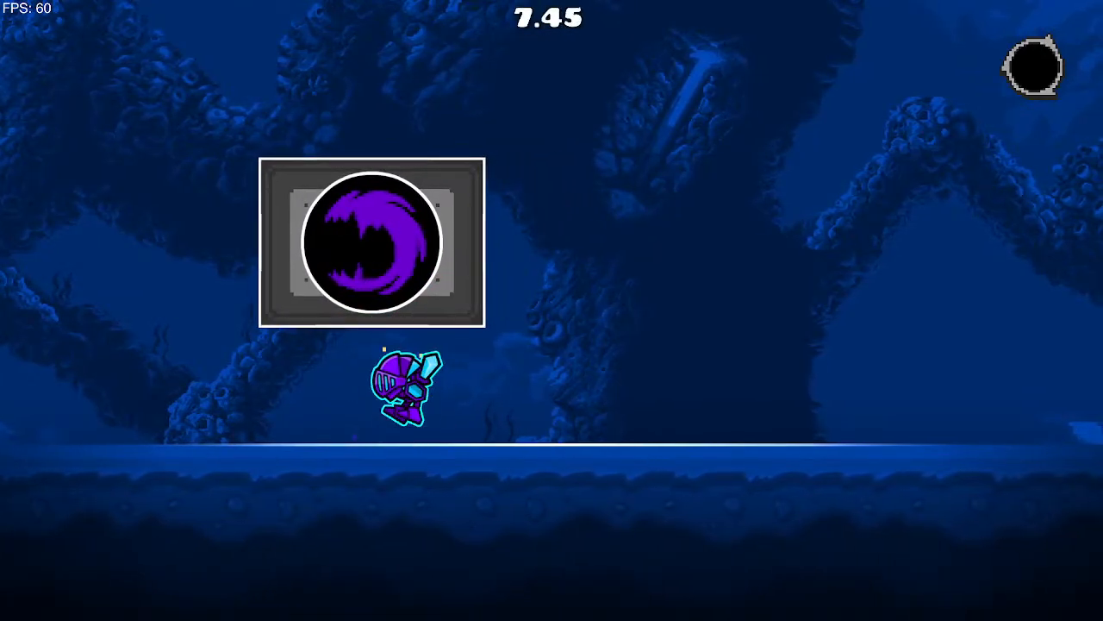
key("Left")
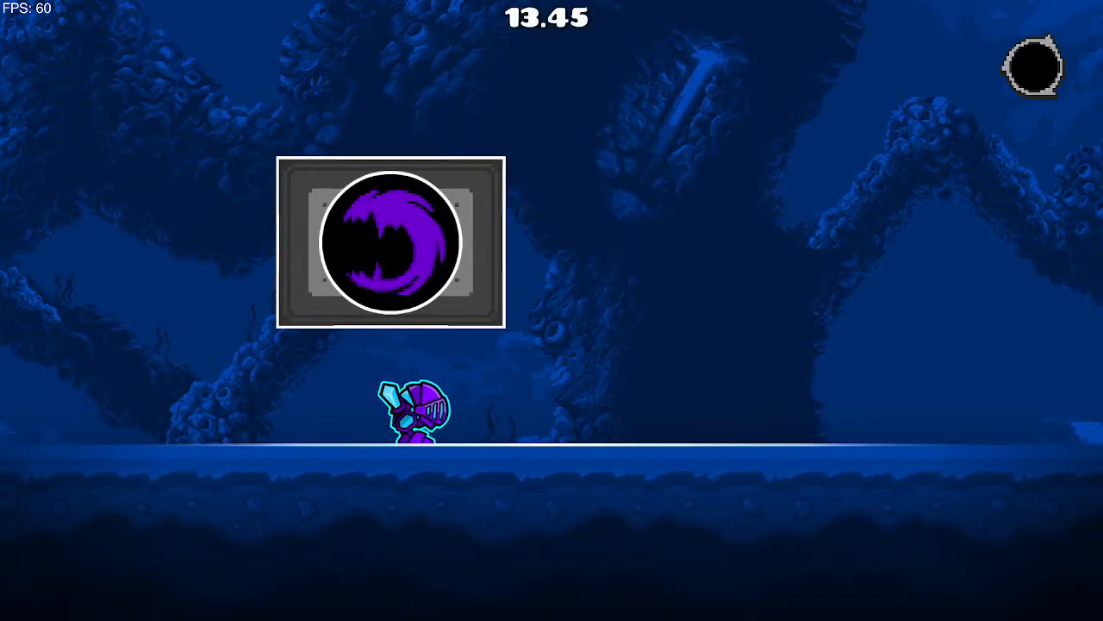
Step: Return to the editor, unlink the framed disc's pieces and select the outline piece left of centre on the frame's bottom edge
key("Escape")
left_click(219, 369)
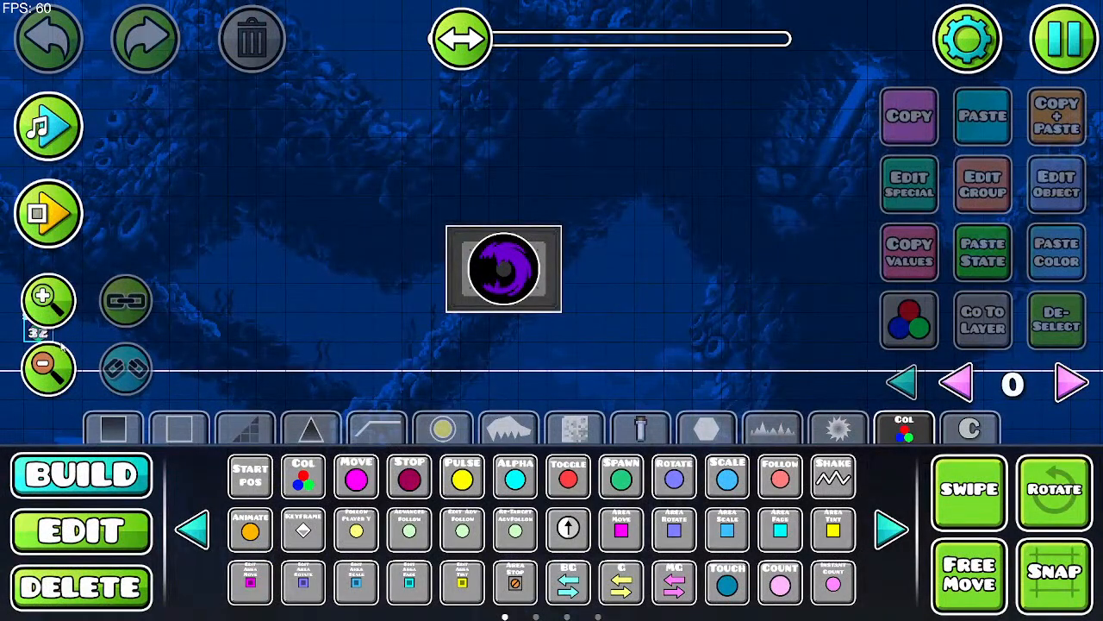
left_click(47, 302)
left_click(47, 302)
left_click(47, 302)
left_click(47, 302)
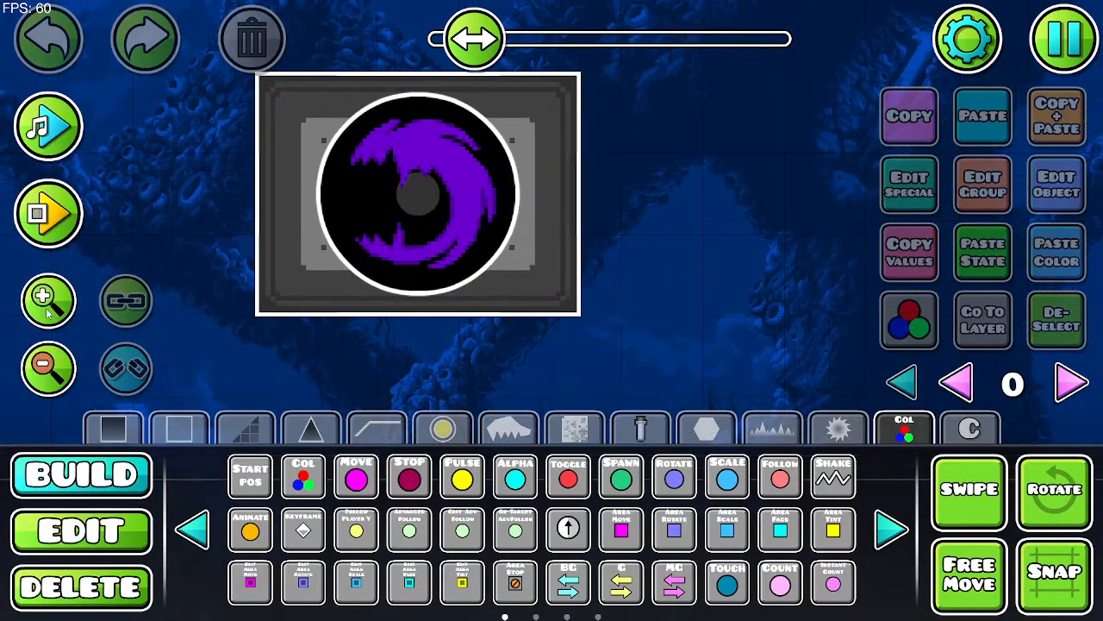
left_click(123, 532)
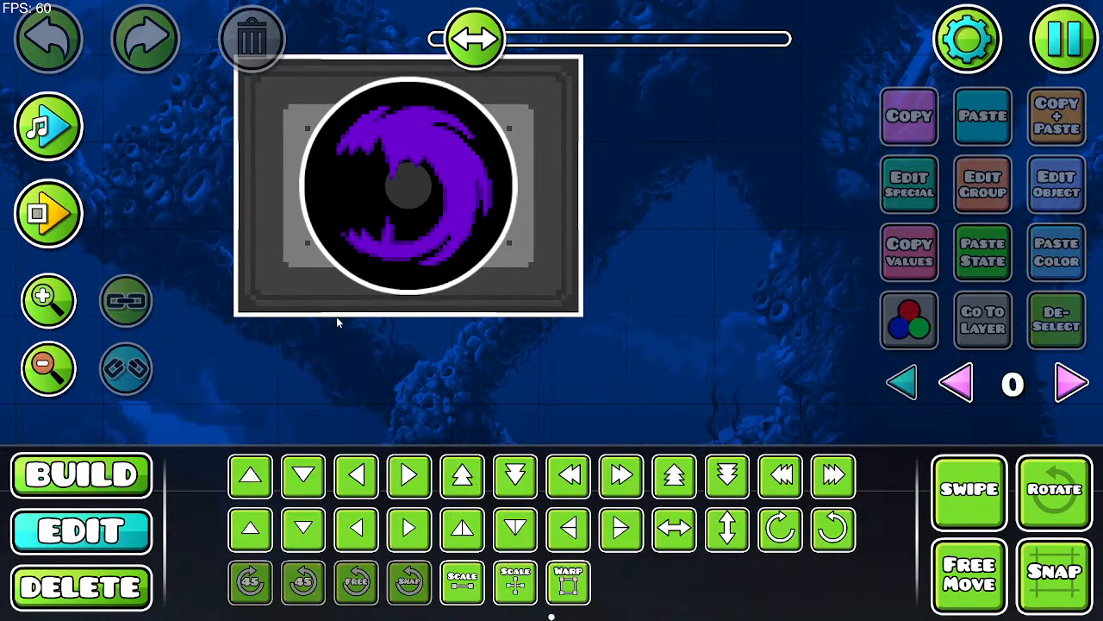
left_click(338, 315)
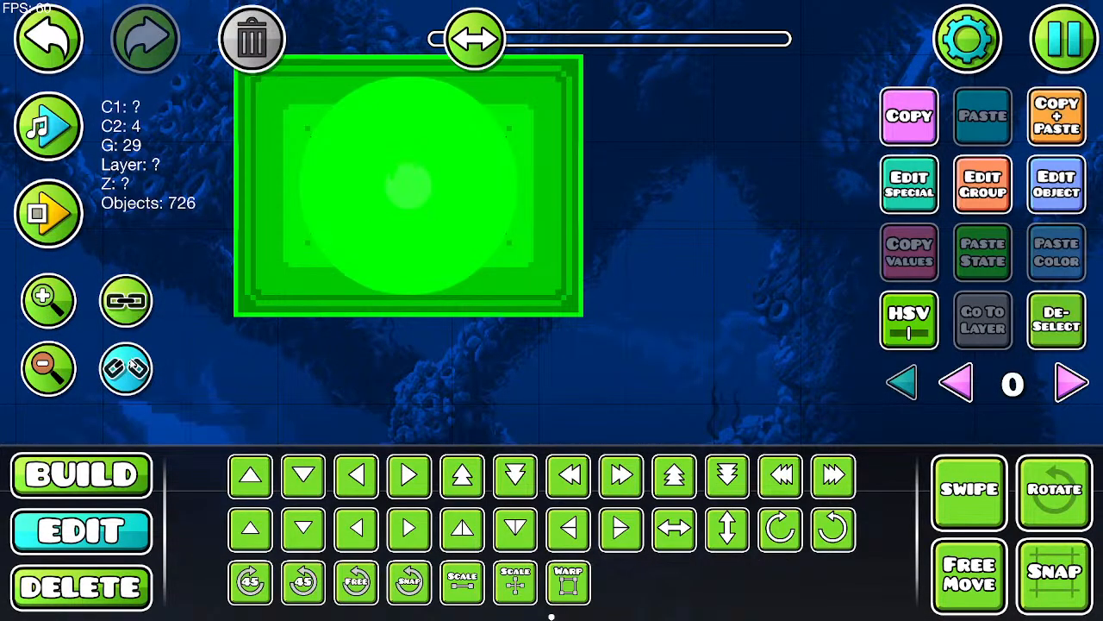
left_click(1066, 322)
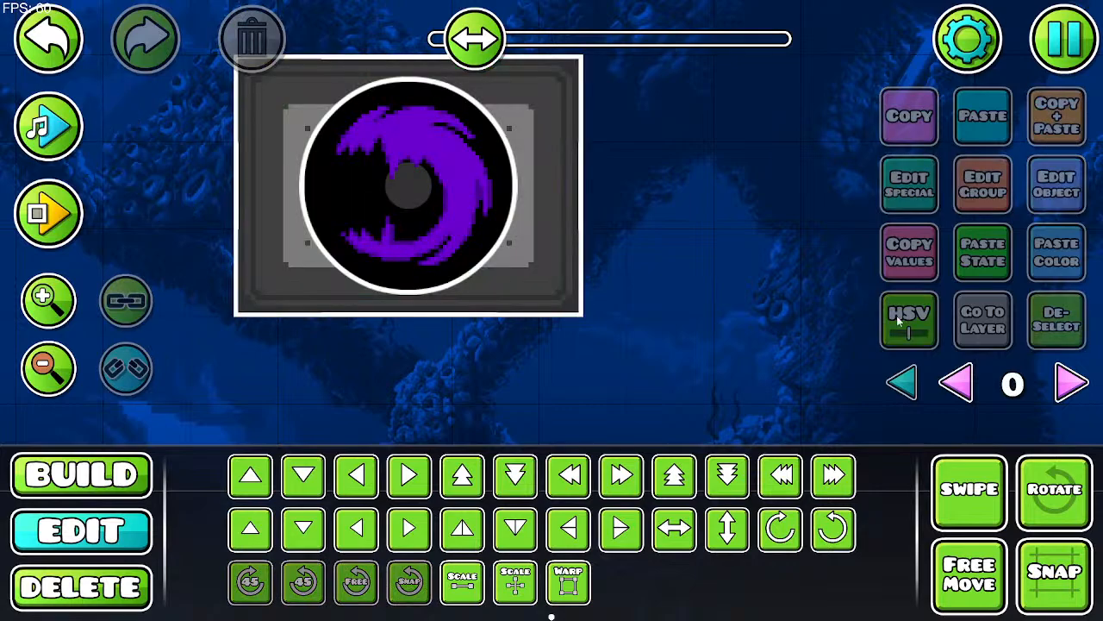
left_click(346, 314)
key("s")
key("w")
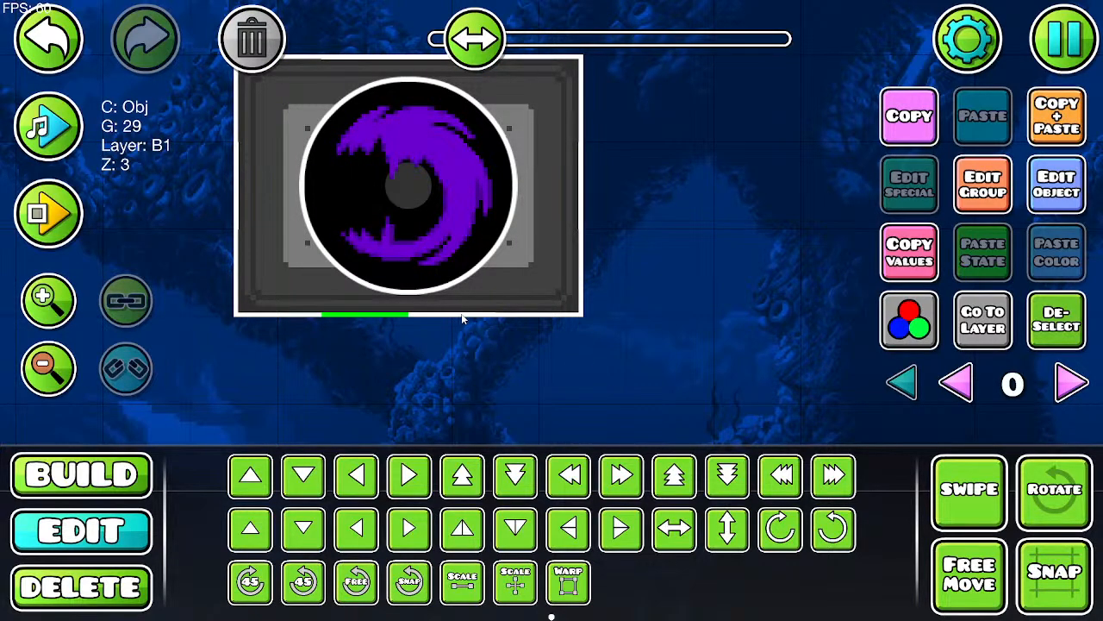
Step: Check the selected outline piece's base colour, group settings and extra object options
left_click(1064, 207)
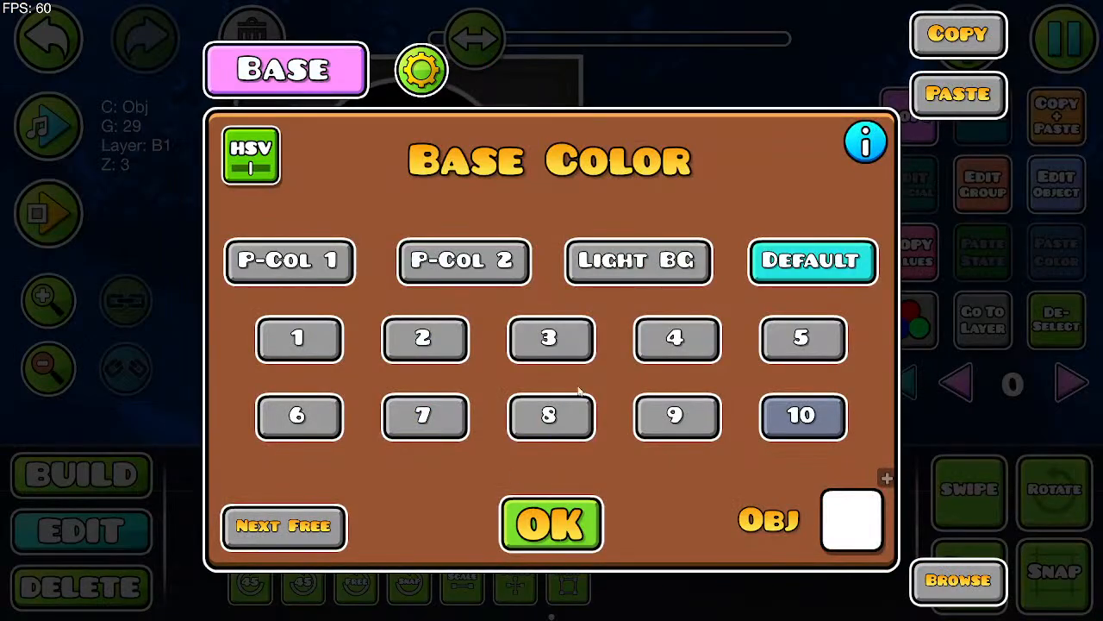
left_click(548, 521)
left_click(981, 197)
left_click(955, 165)
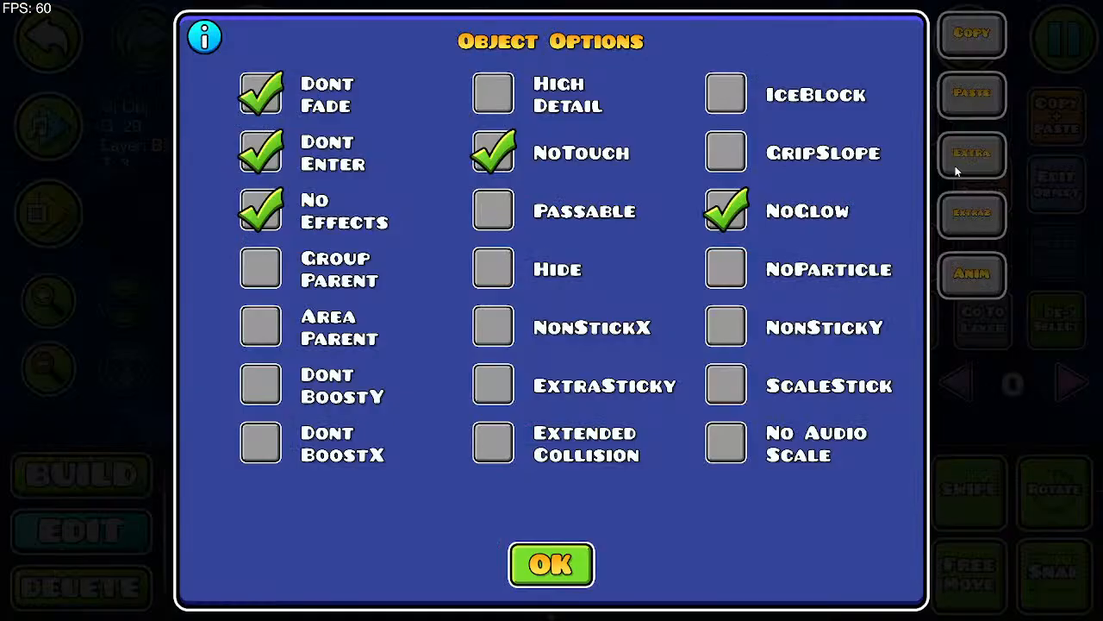
left_click(574, 554)
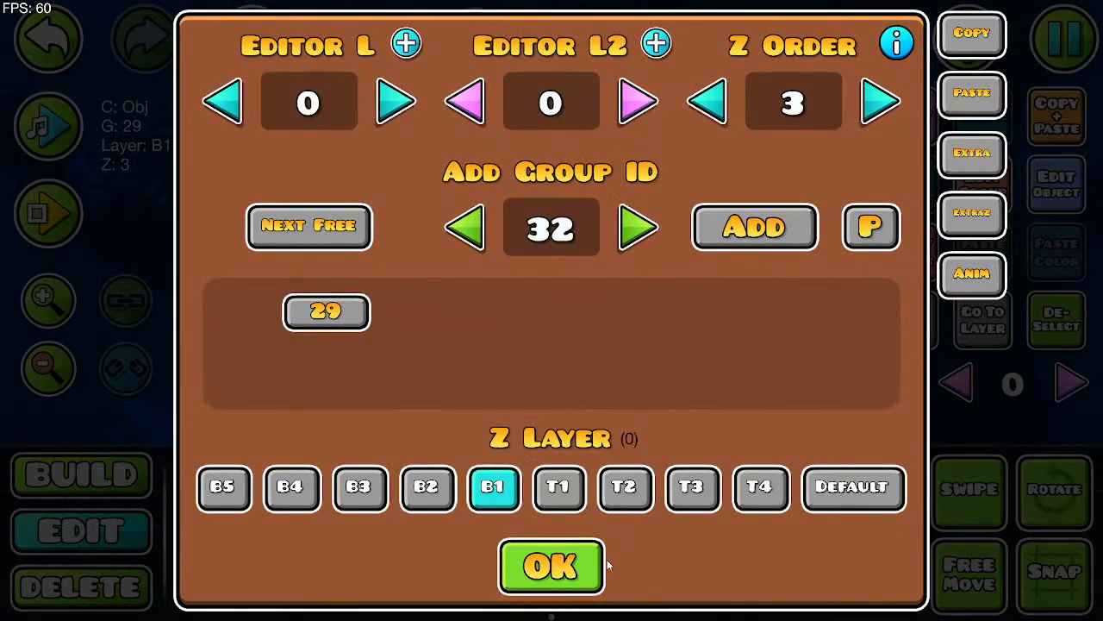
left_click(601, 565)
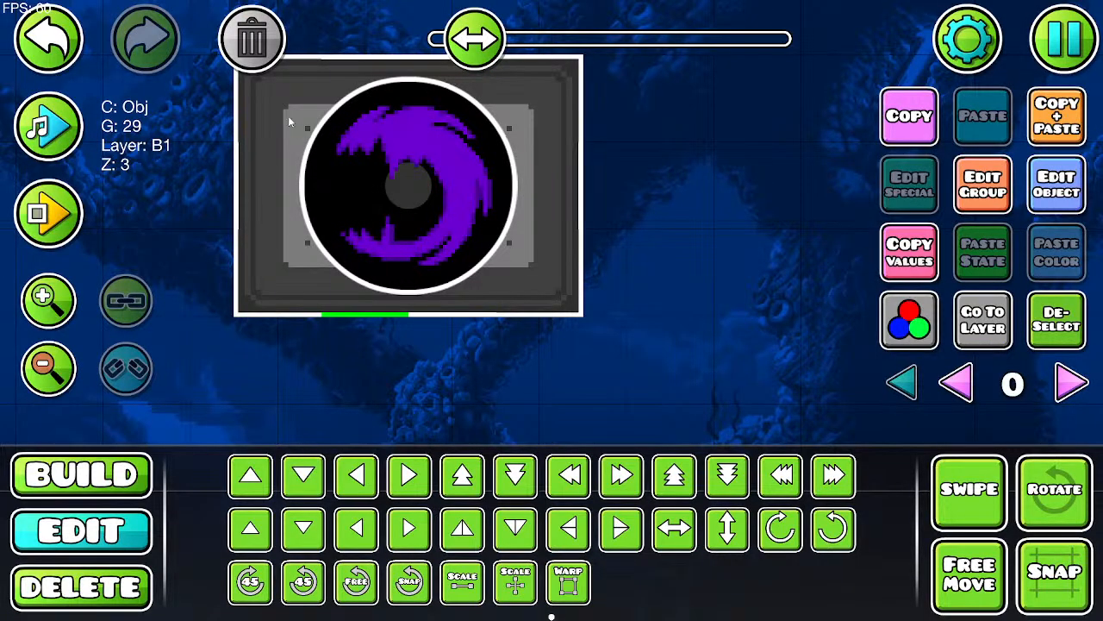
Step: Enable NoGlow for all pieces of the framed disc, link them together again and clear the selection
scroll(250, 121, "up", 3)
left_click_drag(223, 108, 592, 367)
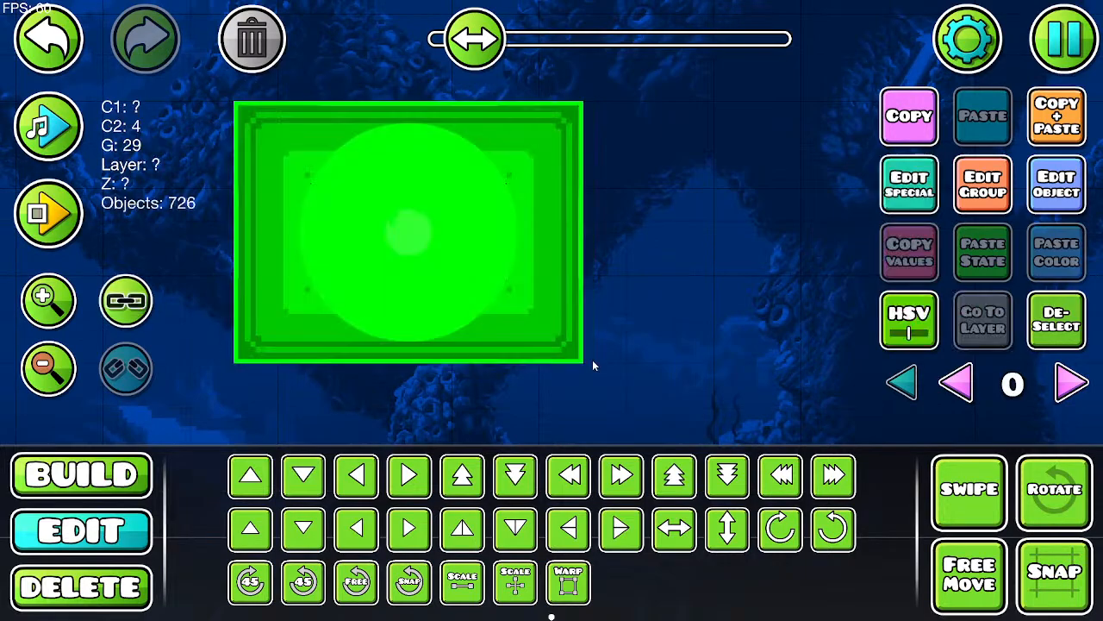
left_click(982, 184)
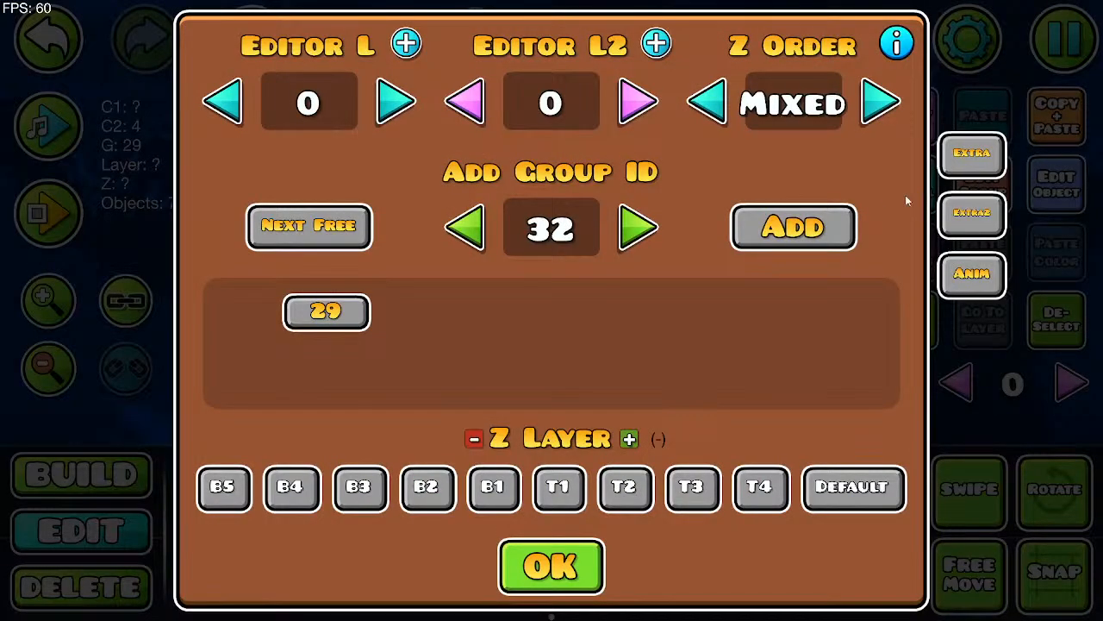
left_click(978, 214)
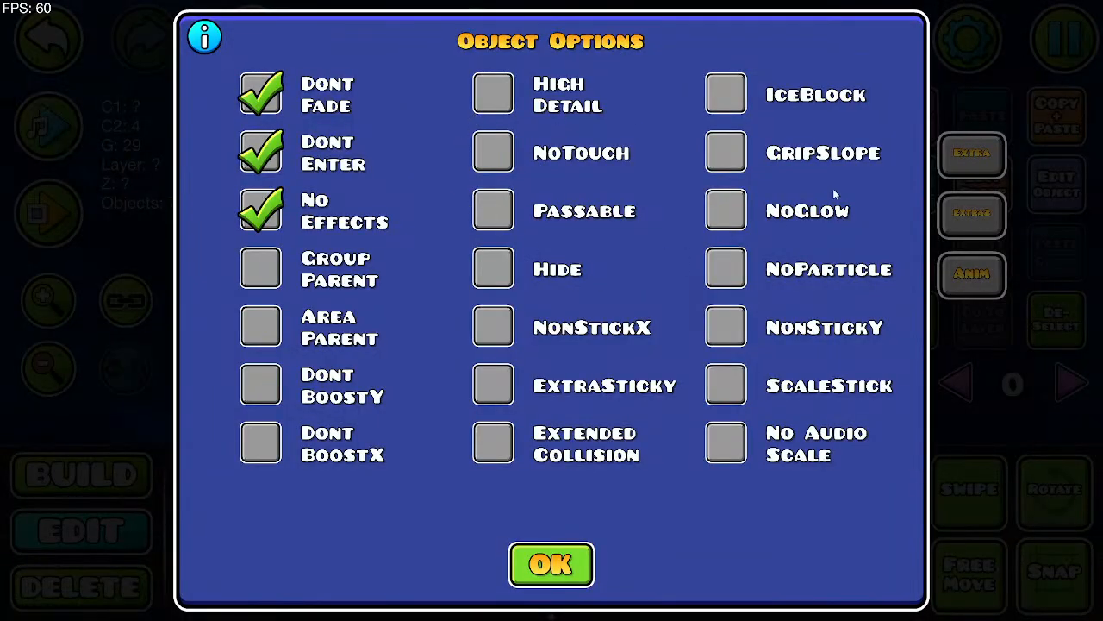
left_click(729, 210)
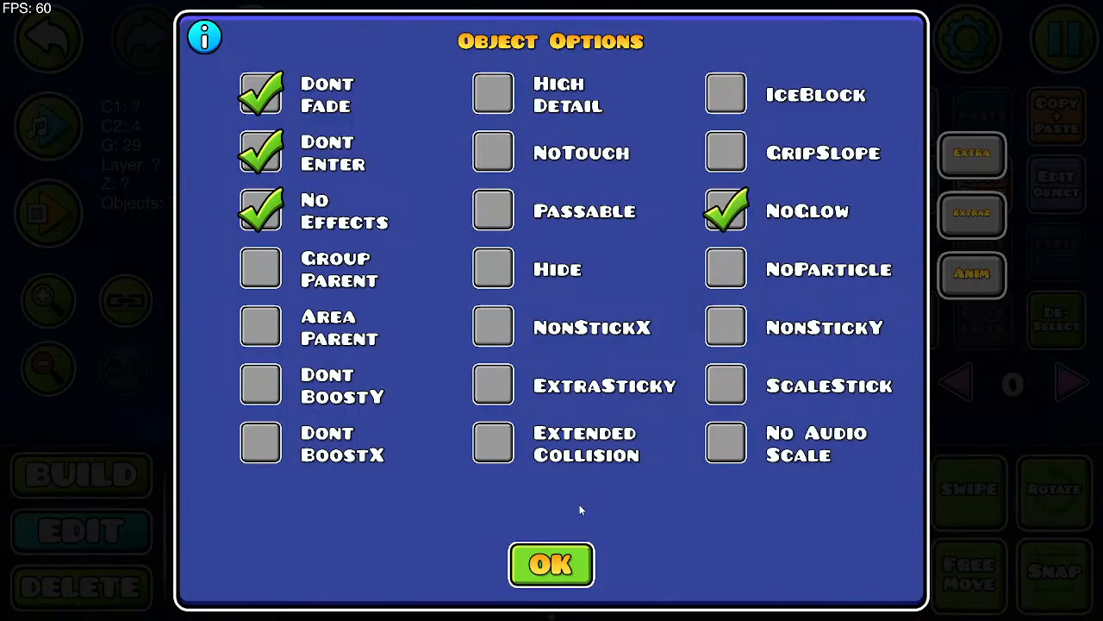
left_click(576, 549)
left_click(549, 565)
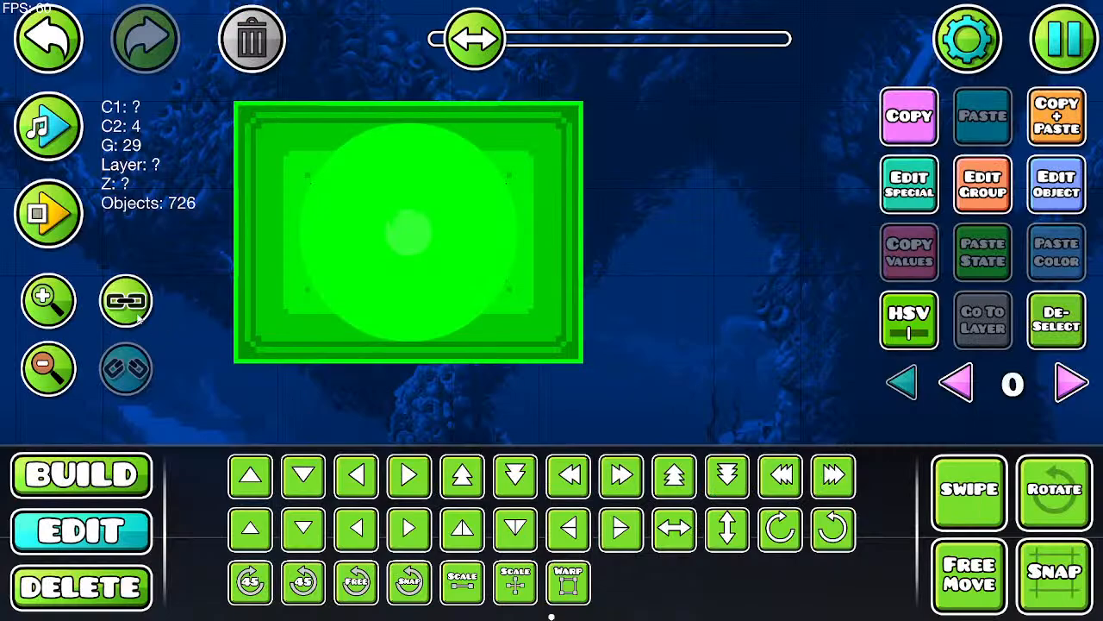
left_click(136, 315)
left_click(1057, 320)
Step: Save and playtest the level, jumping into the framed purple disc and flying in wisp form, and return to the editor
left_click(1064, 43)
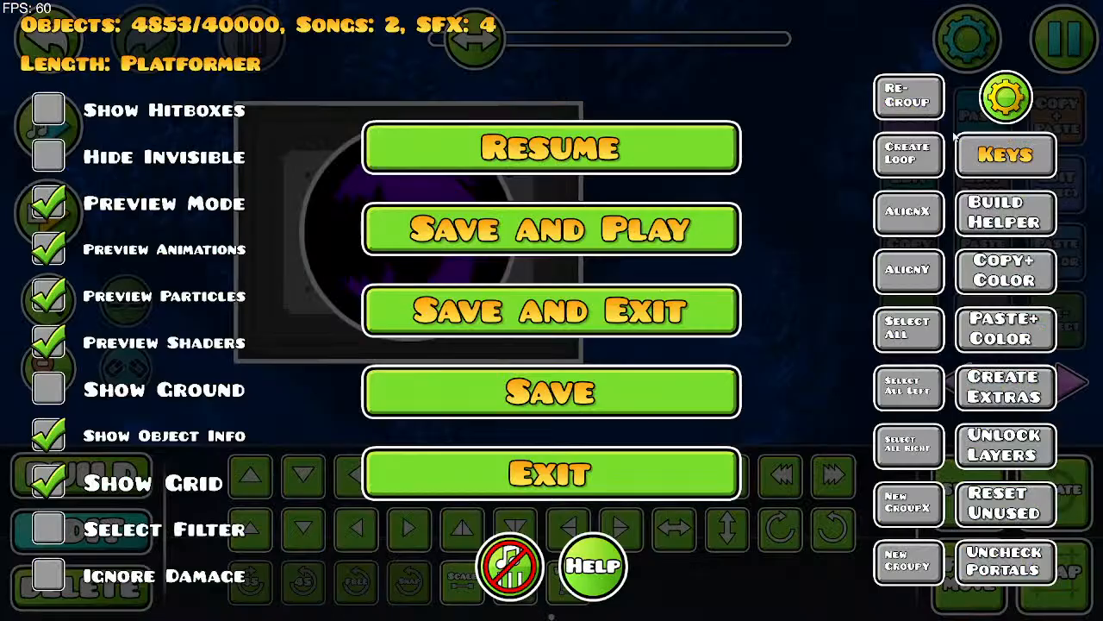
left_click(552, 228)
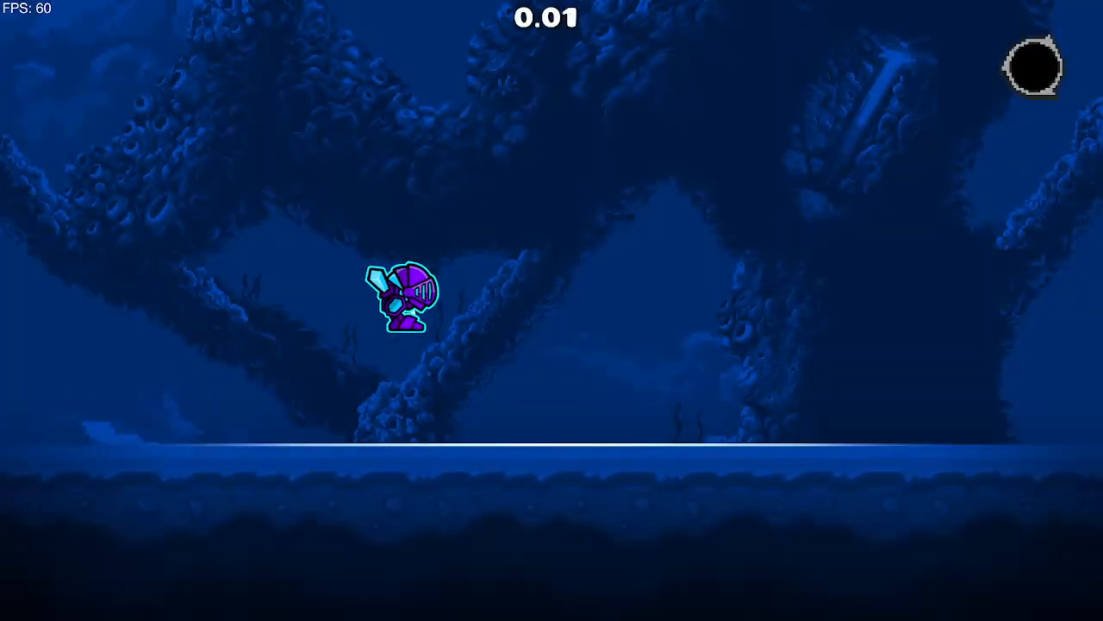
key("space")
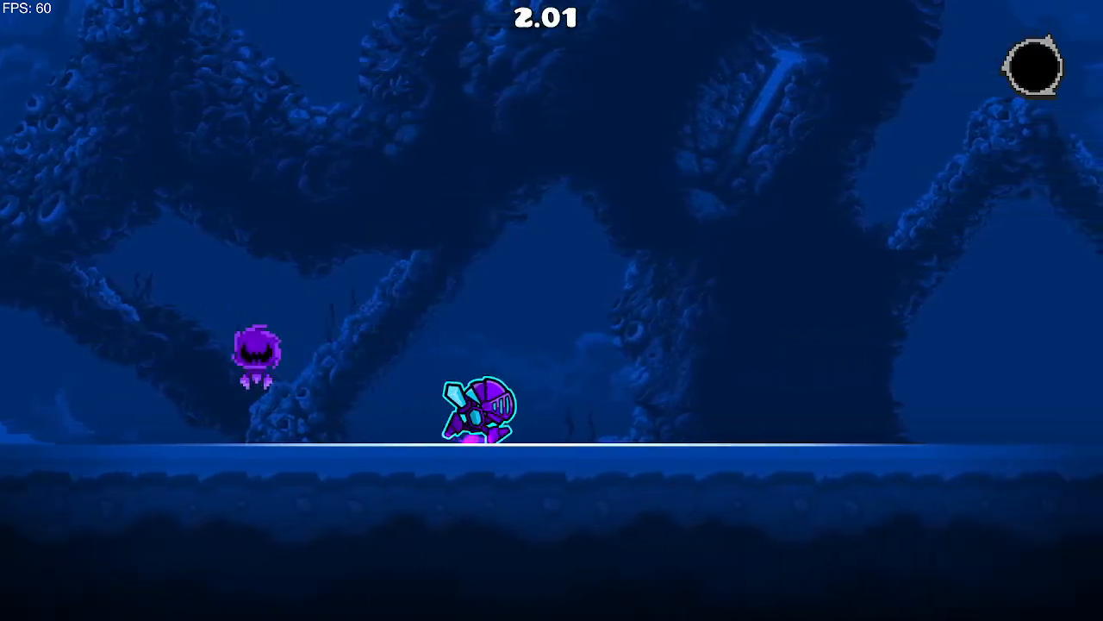
key("space")
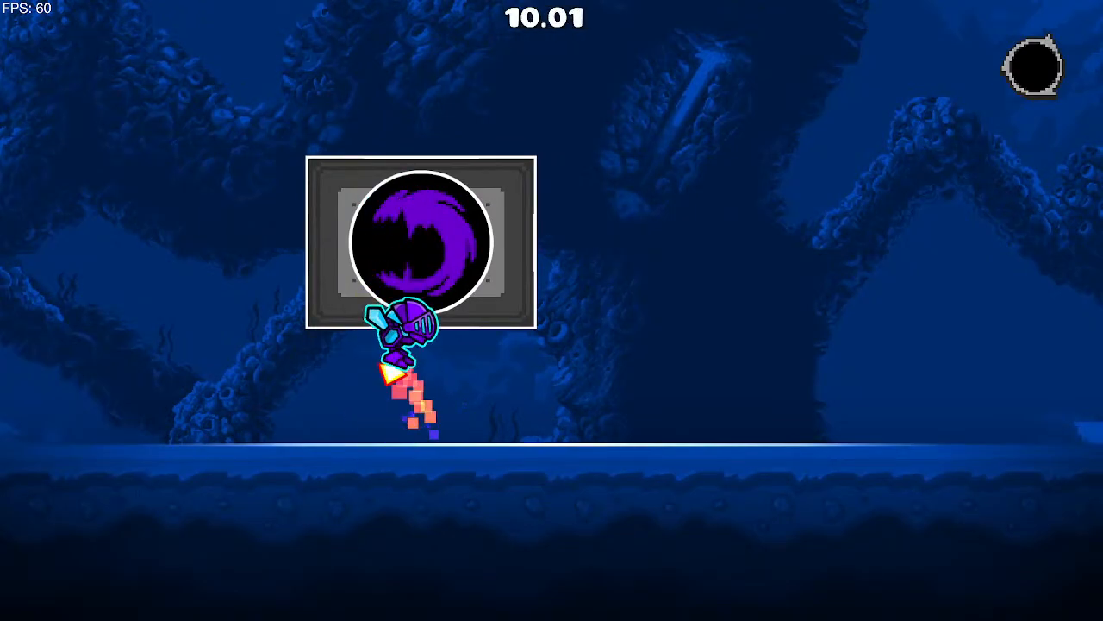
key("a")
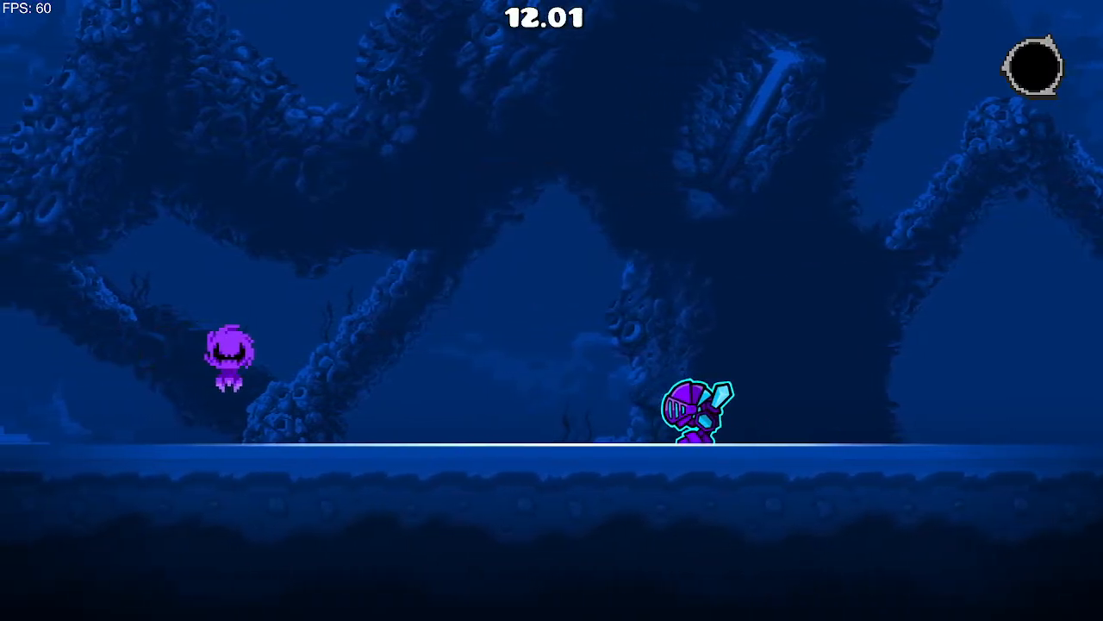
key("a")
key("d")
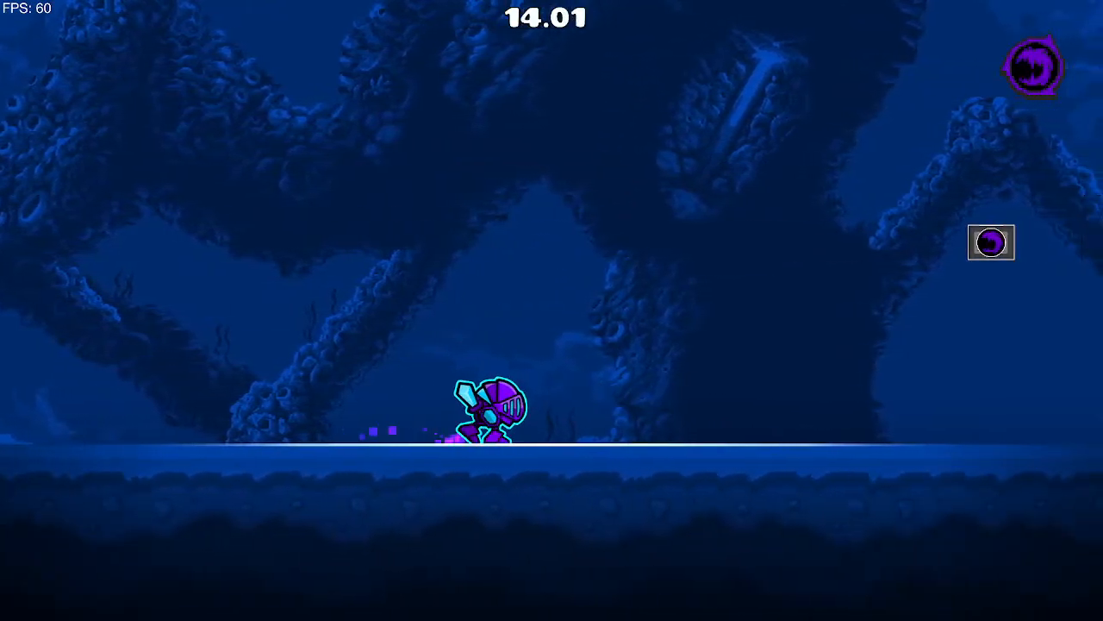
key("space")
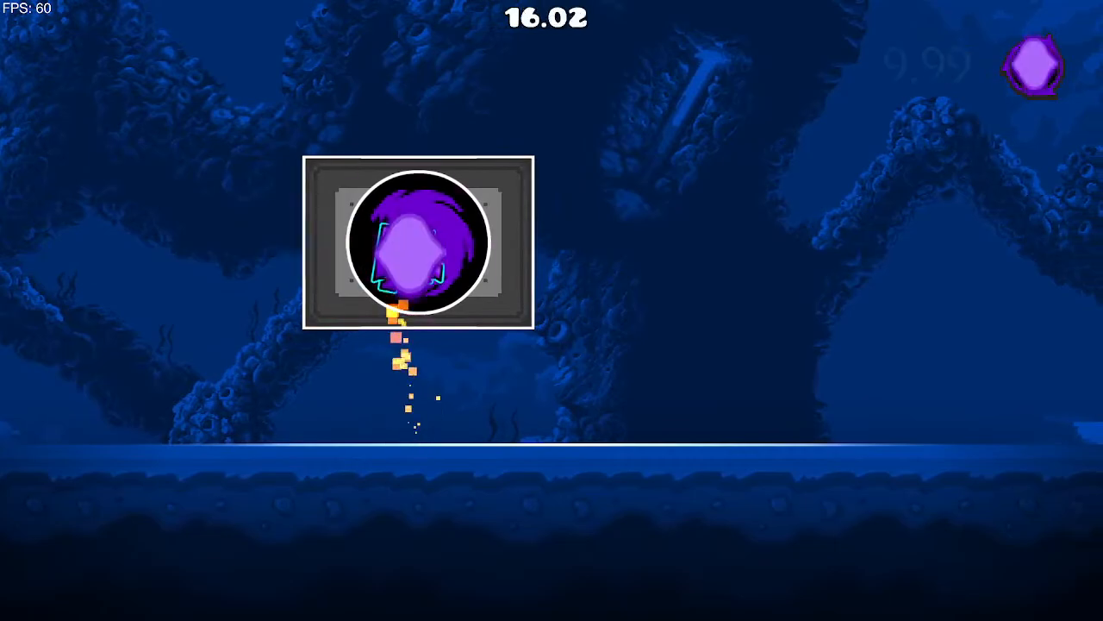
key("space")
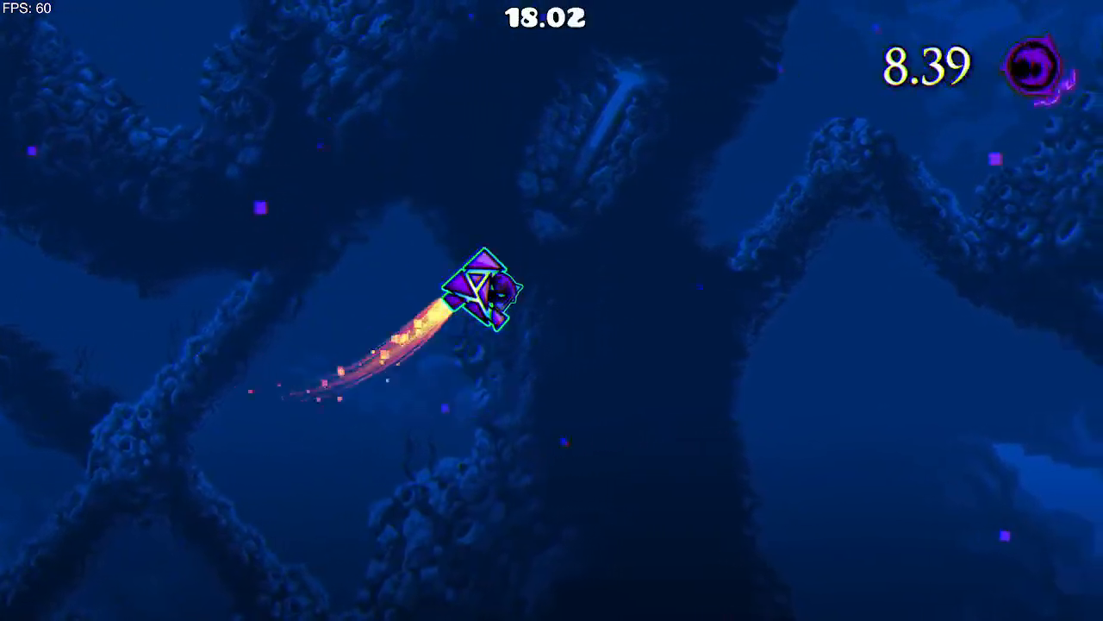
key("a")
key("space")
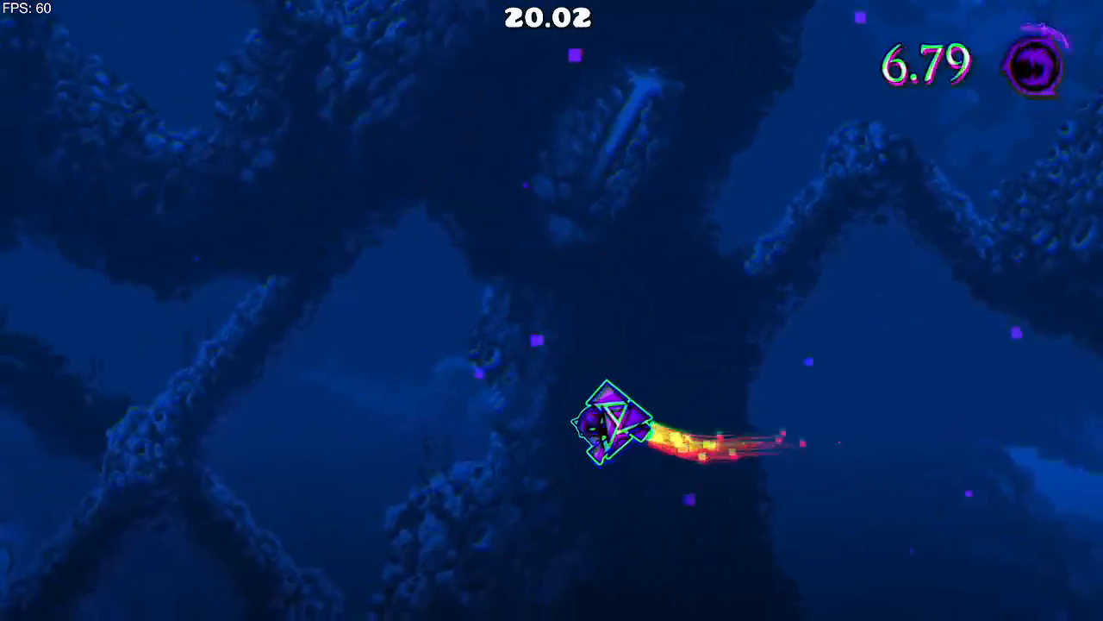
key("space")
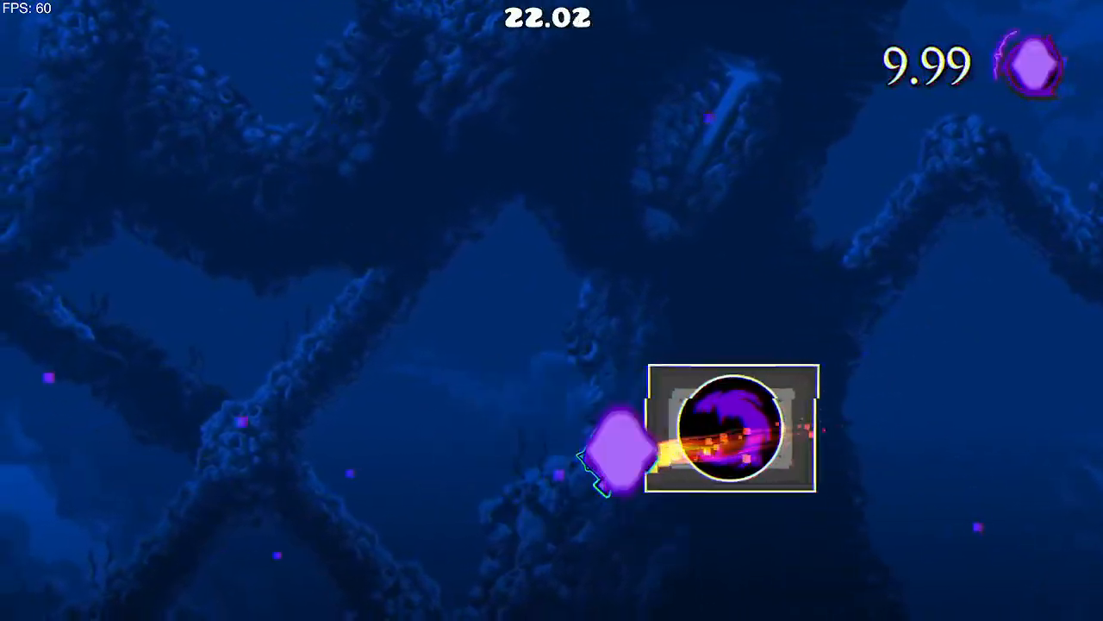
key("Escape")
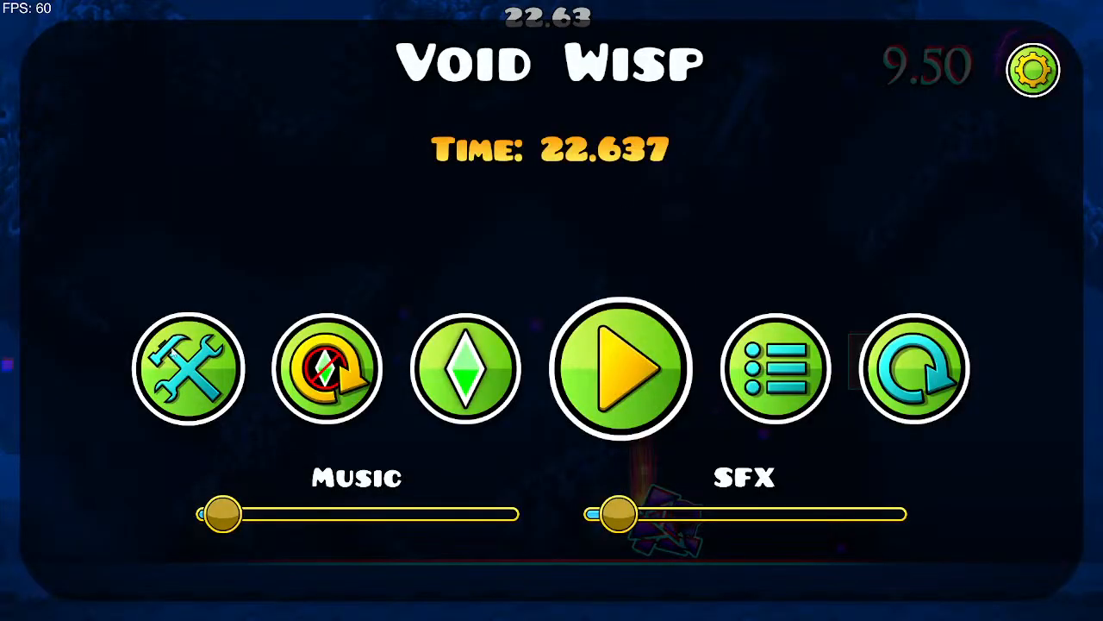
left_click(642, 319)
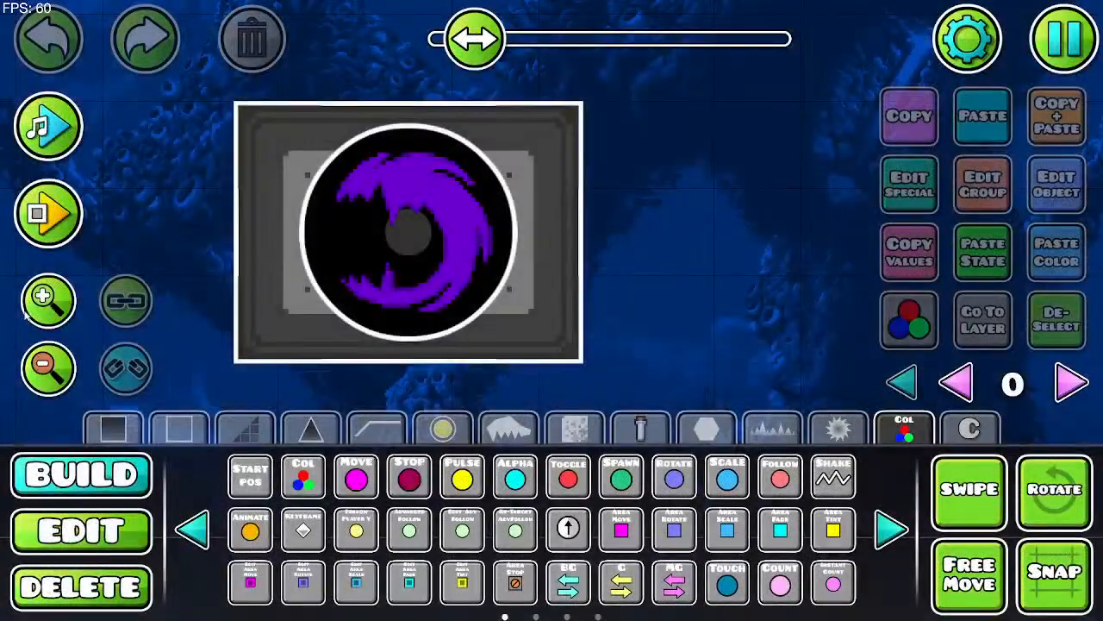
Step: Examine the Wisp Pickup trigger chain, including the Toggle trigger 36 below Spawn trigger 32
left_click(60, 378)
left_click(60, 379)
left_click(59, 377)
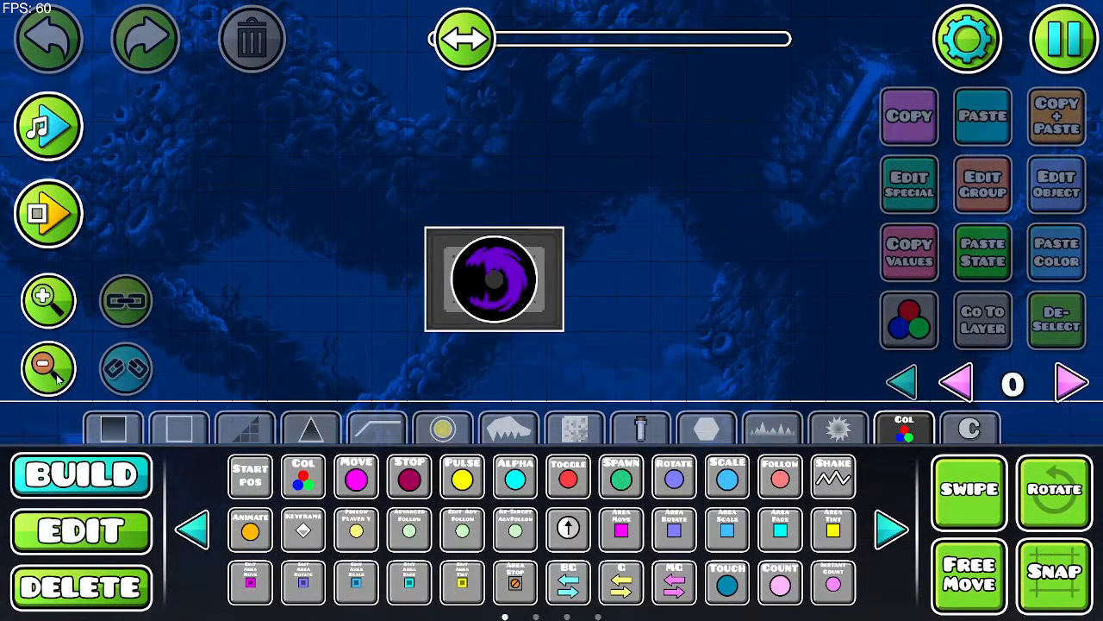
scroll(431, 168, "left", 15)
scroll(431, 167, "up", 5)
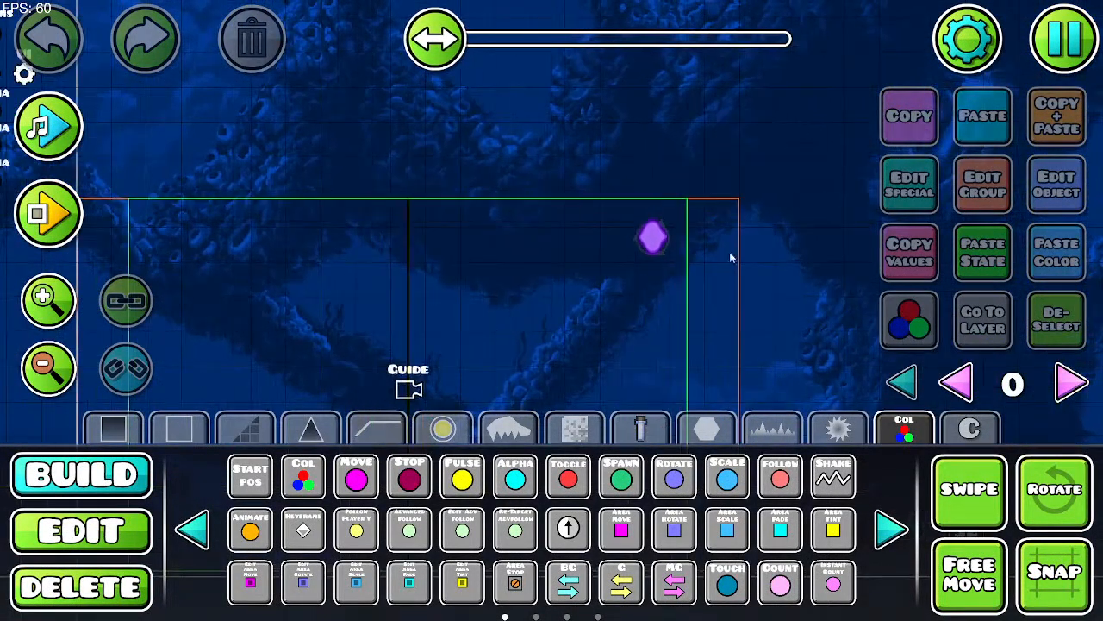
scroll(603, 207, "left", 10)
scroll(556, 170, "up", 4)
scroll(418, 191, "left", 20)
scroll(418, 192, "up", 3)
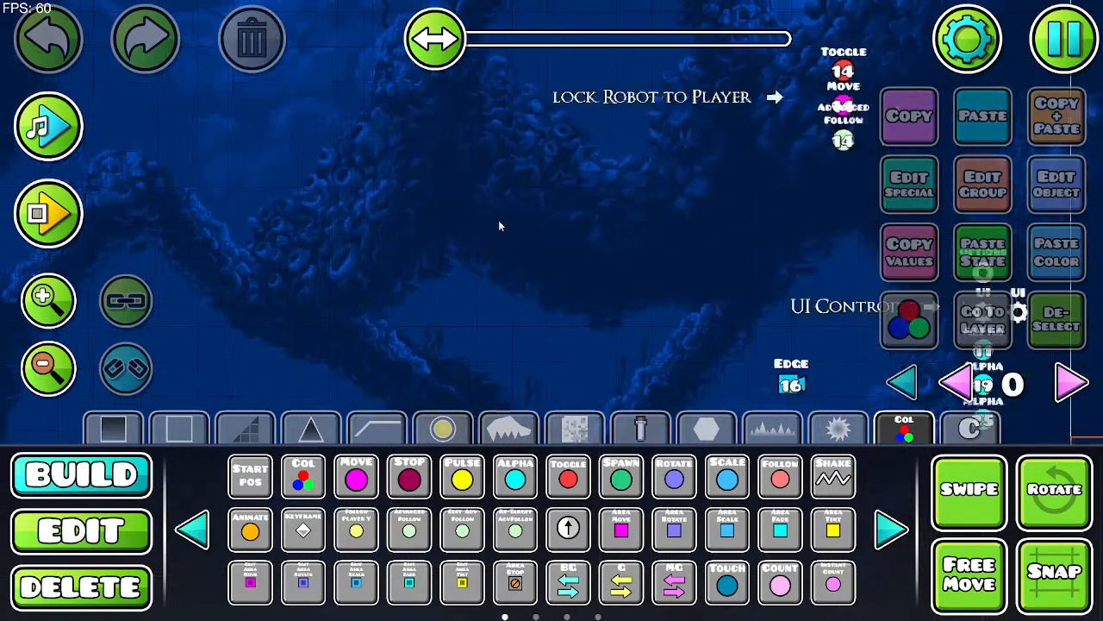
scroll(364, 341, "left", 1)
scroll(364, 341, "down", 1)
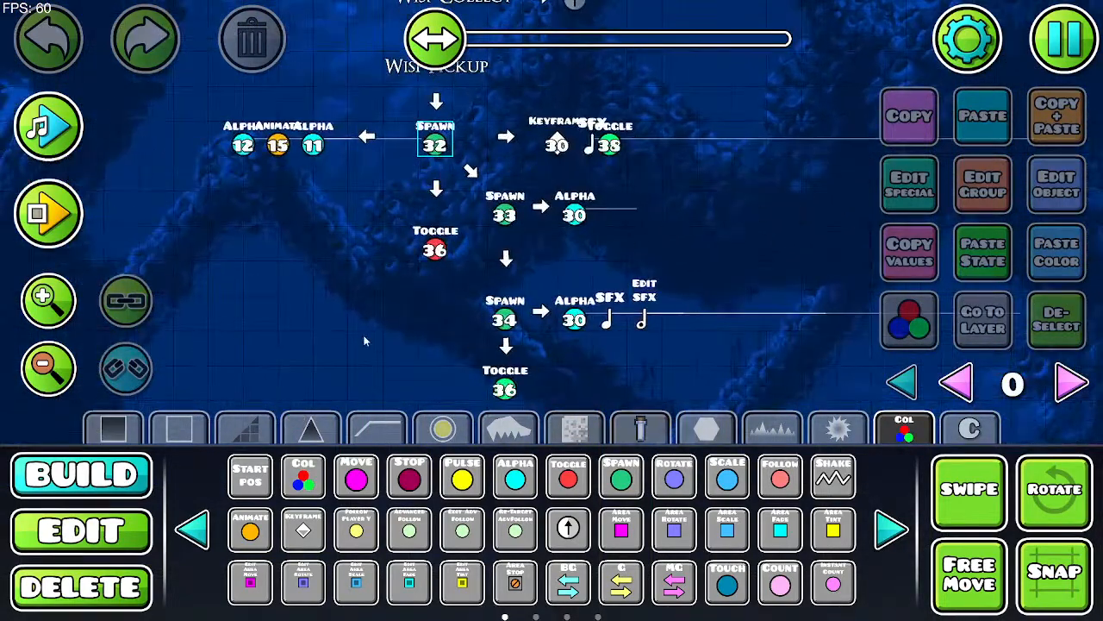
left_click_drag(357, 350, 191, 435)
left_click(84, 535)
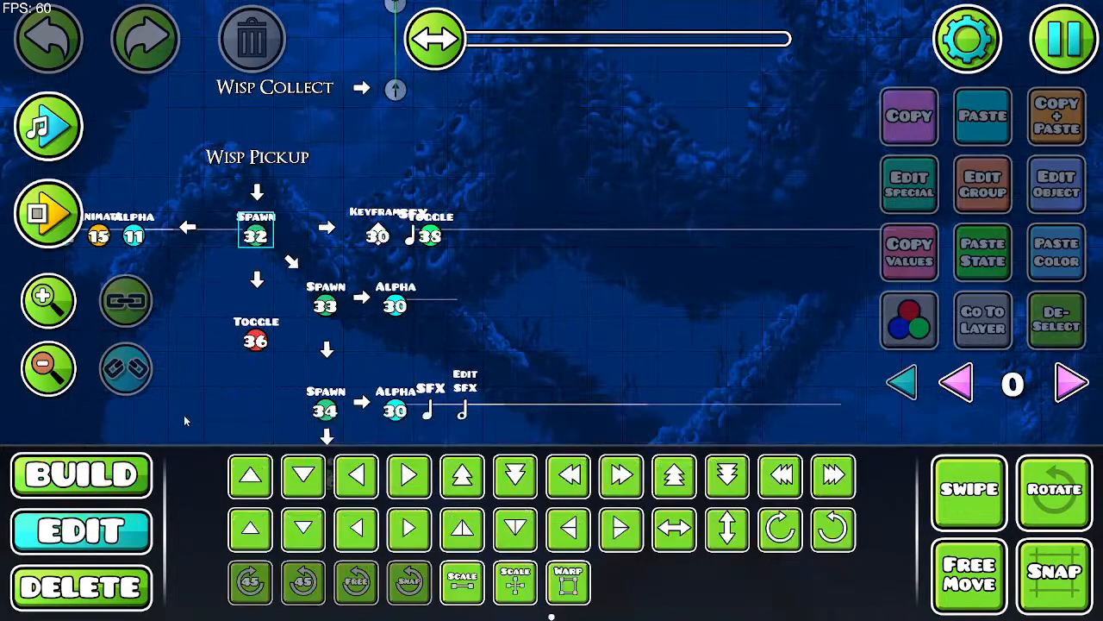
left_click(253, 343)
left_click_drag(704, 224, 705, 131)
left_click_drag(575, 180, 518, 113)
left_click(1051, 324)
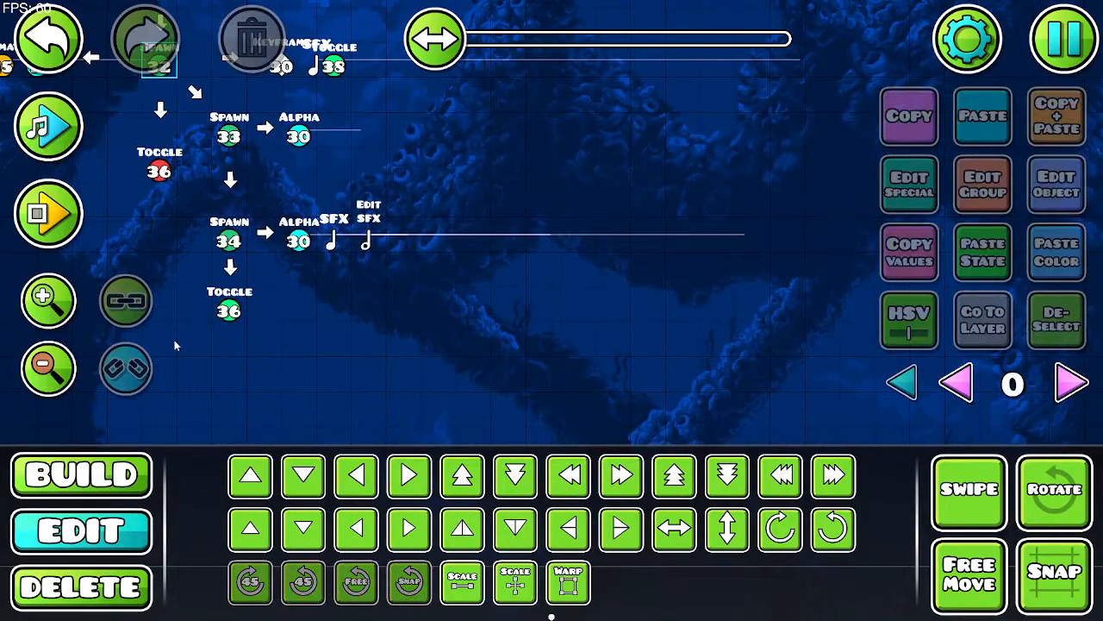
Step: Duplicate the Proximity Detector's Toggle 38 trigger and place the copy beside the G:18 event in the Void Wisp Start chain
left_click(48, 366)
left_click_drag(692, 347, 640, 549)
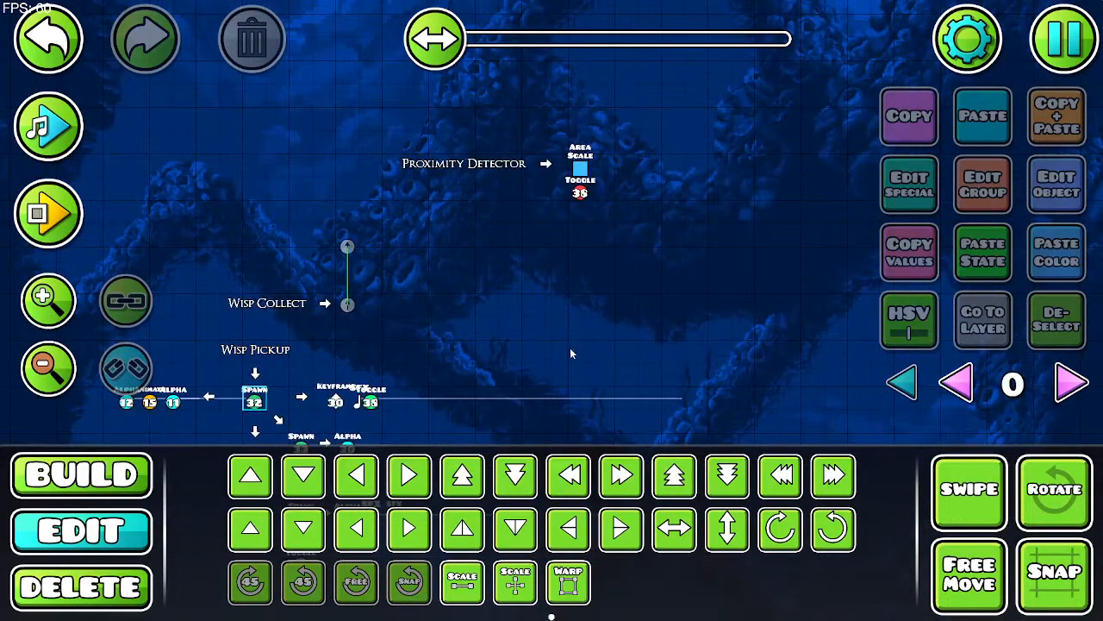
left_click_drag(569, 347, 584, 392)
left_click(599, 241)
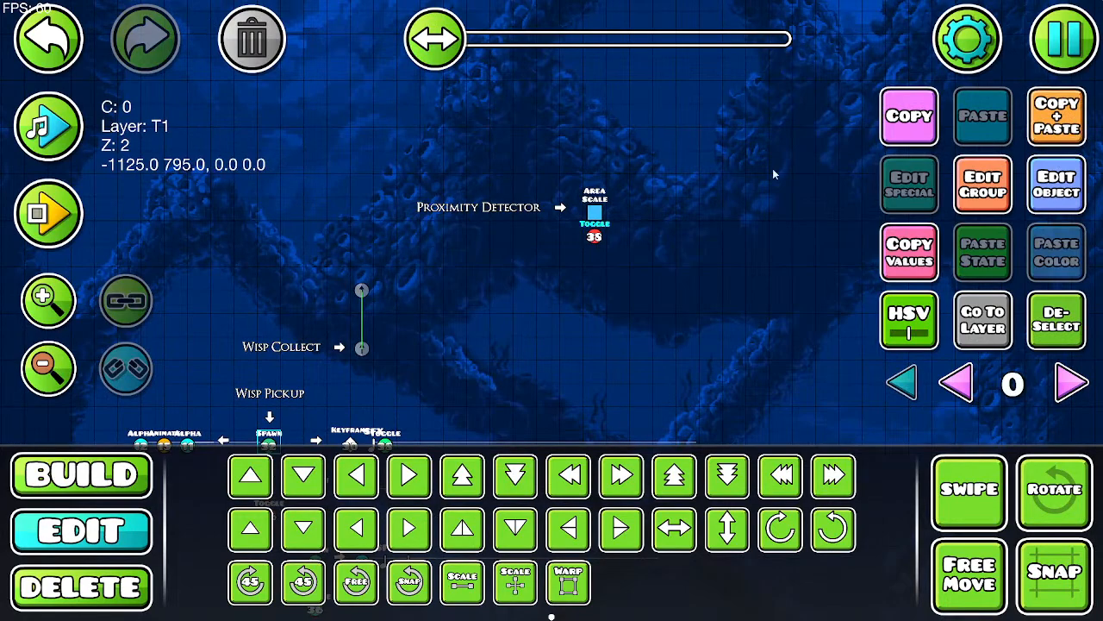
left_click_drag(773, 173, 763, 315)
scroll(712, 250, "up", 6)
scroll(712, 250, "right", 6)
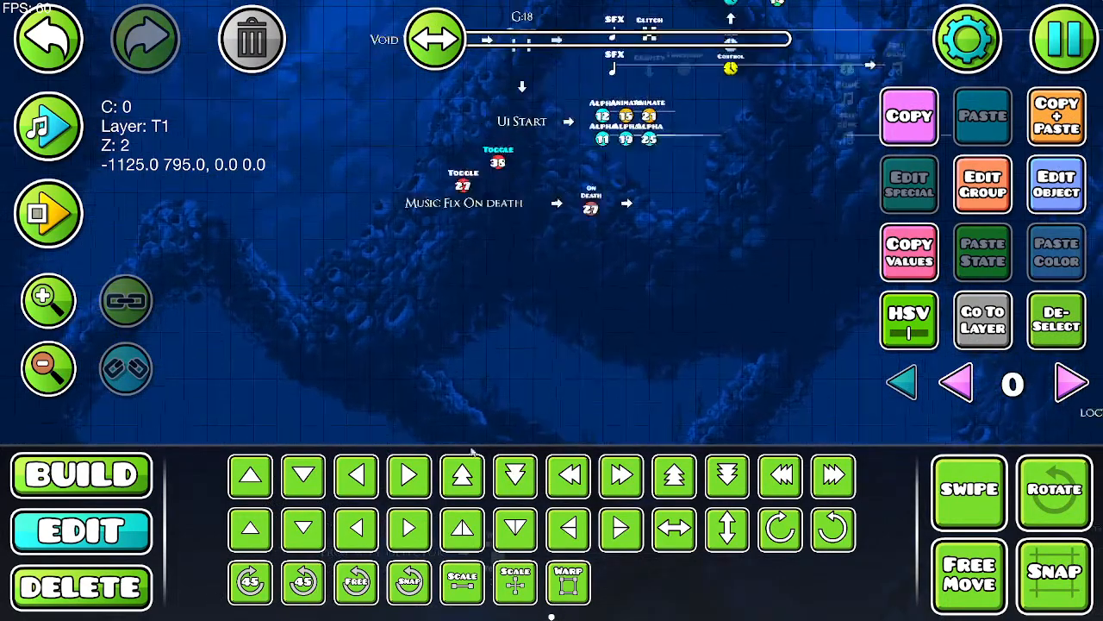
scroll(676, 308, "up", 1)
scroll(611, 397, "right", 1)
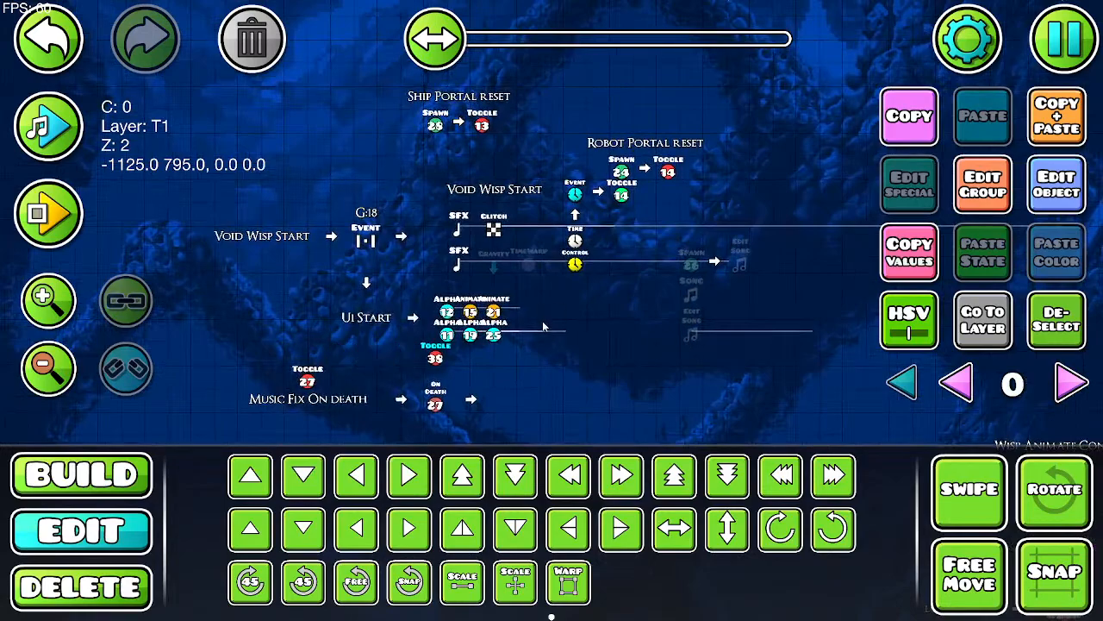
left_click(34, 316)
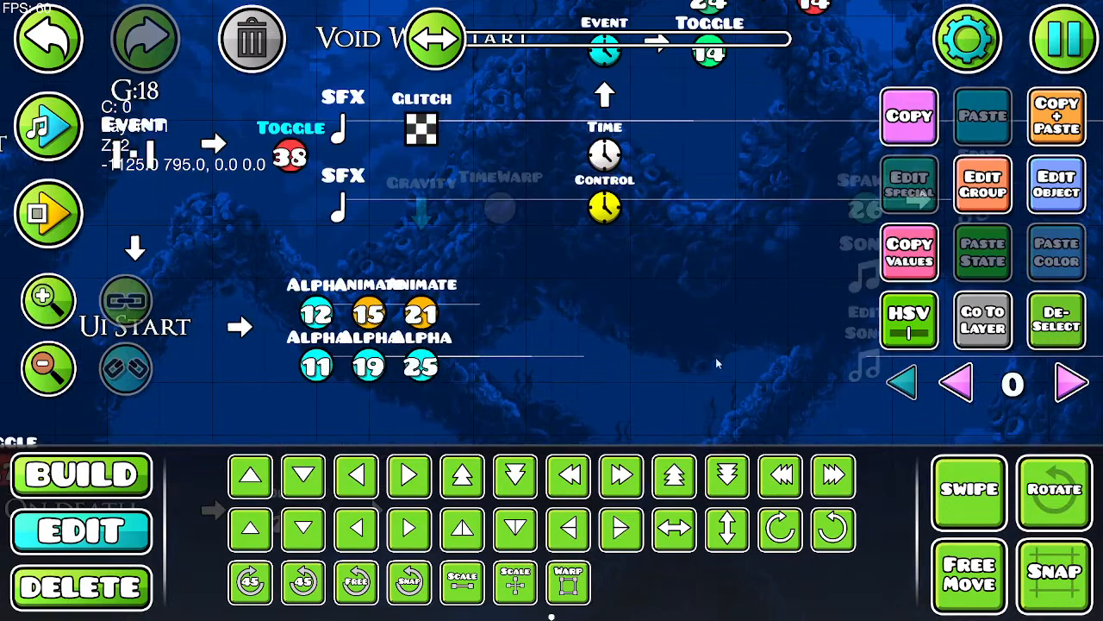
left_click_drag(715, 363, 833, 442)
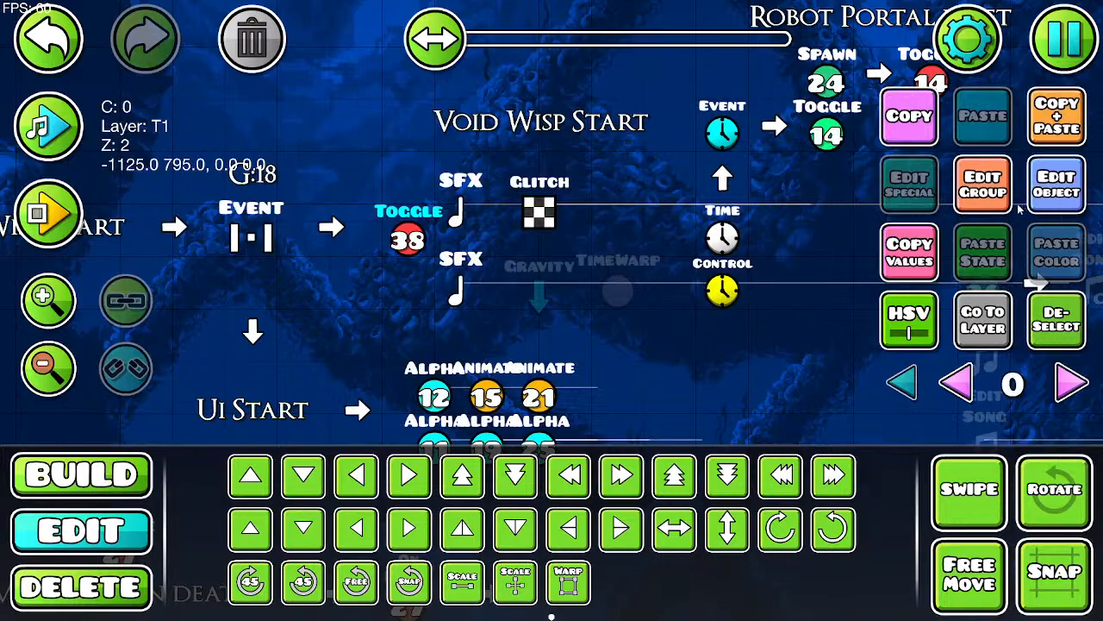
Step: Try to assign group 18 to the copied Toggle 38 trigger, enable Spawn Trigger for it and clear the selection
left_click(987, 198)
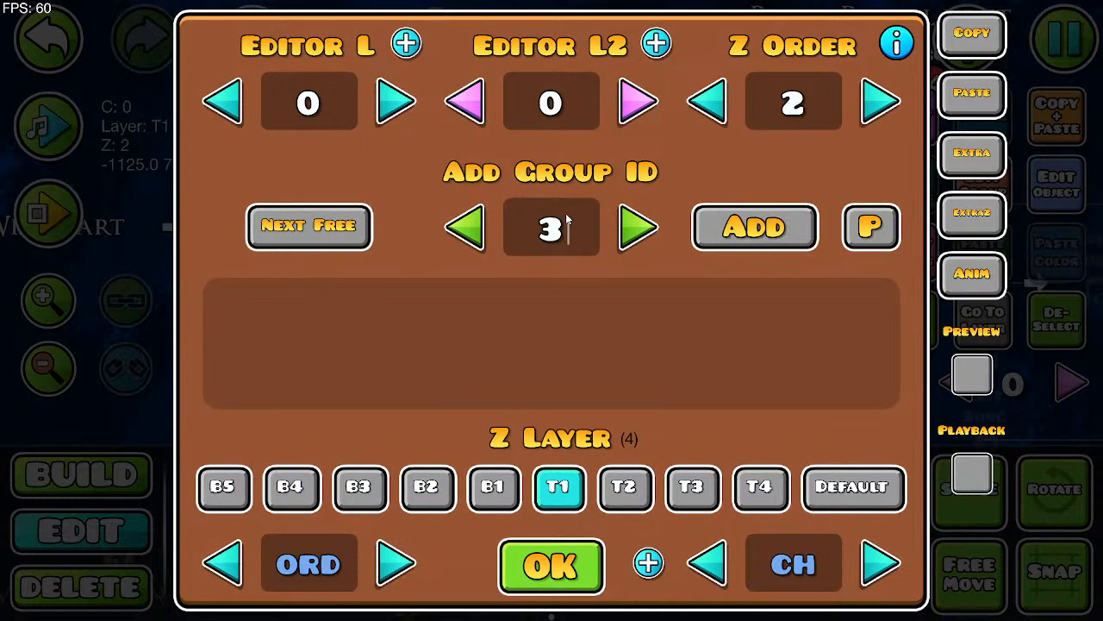
left_click(584, 576)
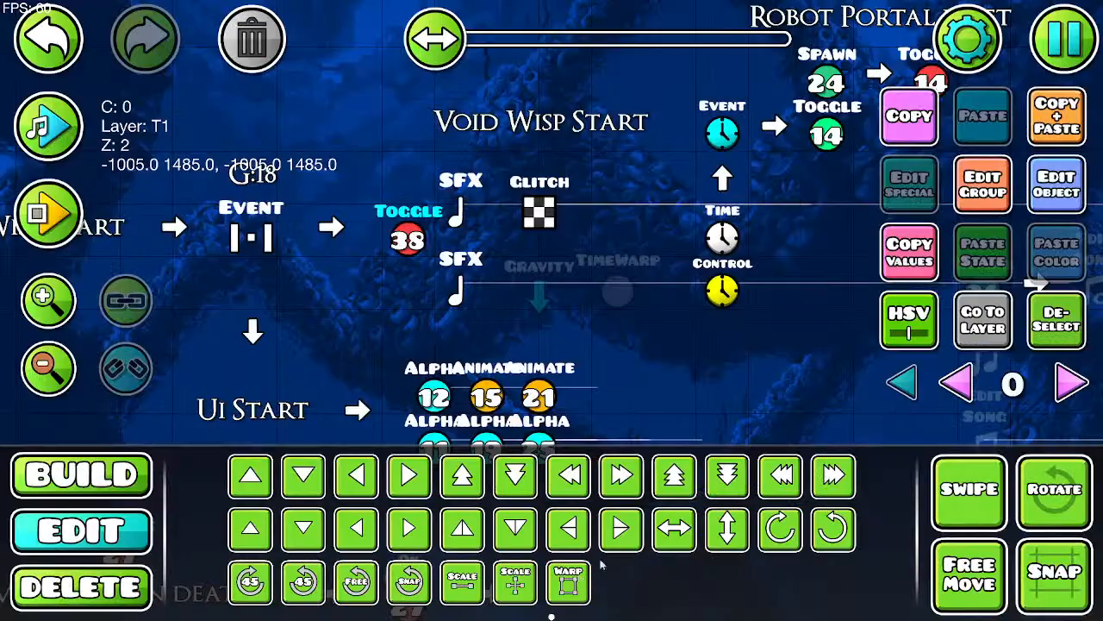
left_click(1073, 177)
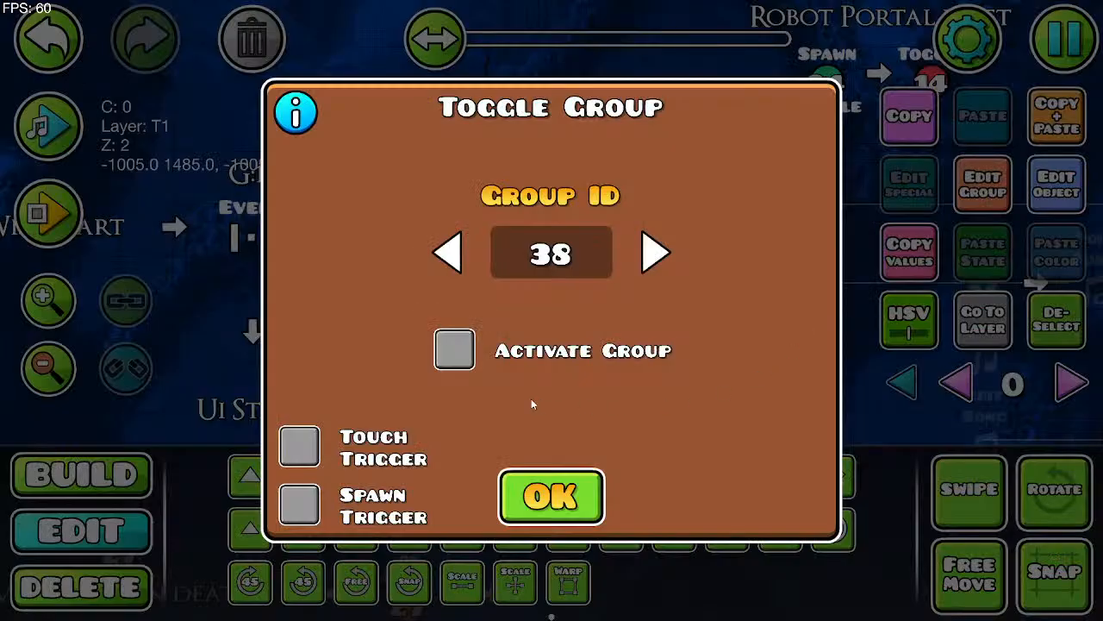
left_click(293, 504)
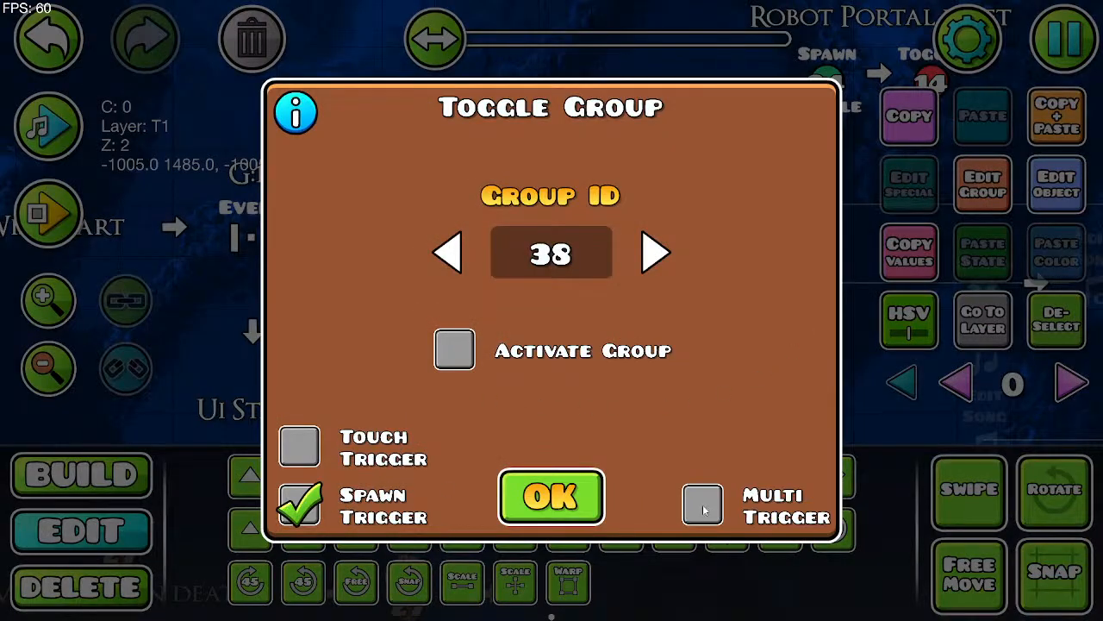
left_click(590, 490)
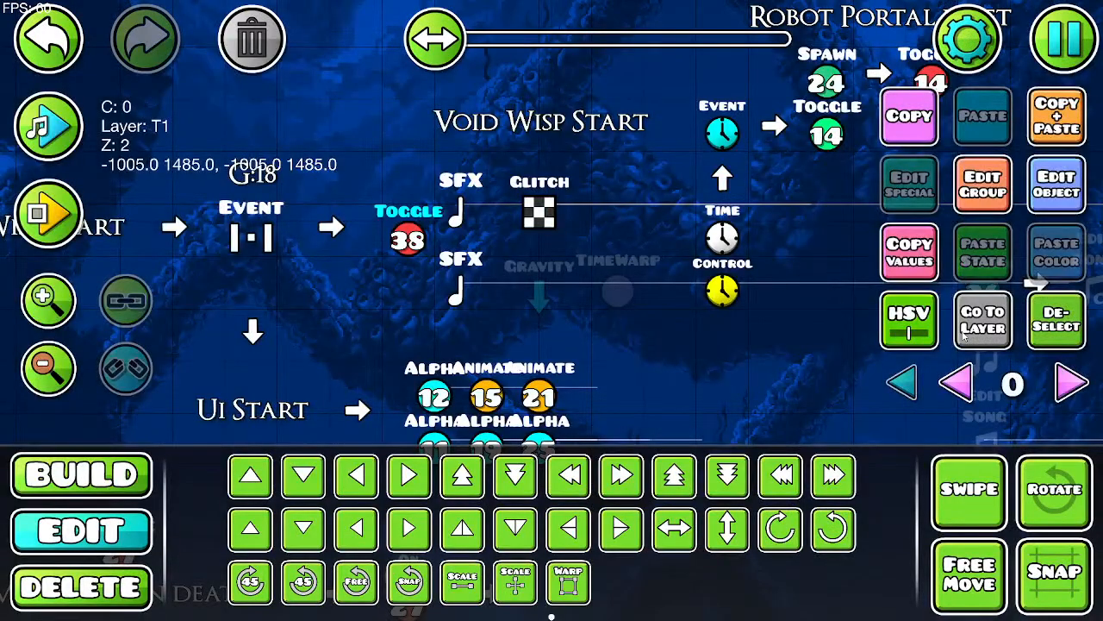
left_click(101, 360)
Step: Duplicate the Wisp Pickup chain's activating Toggle 38 trigger and place the copy beside the G:20 event in the Void Wisp End chain
left_click(48, 369)
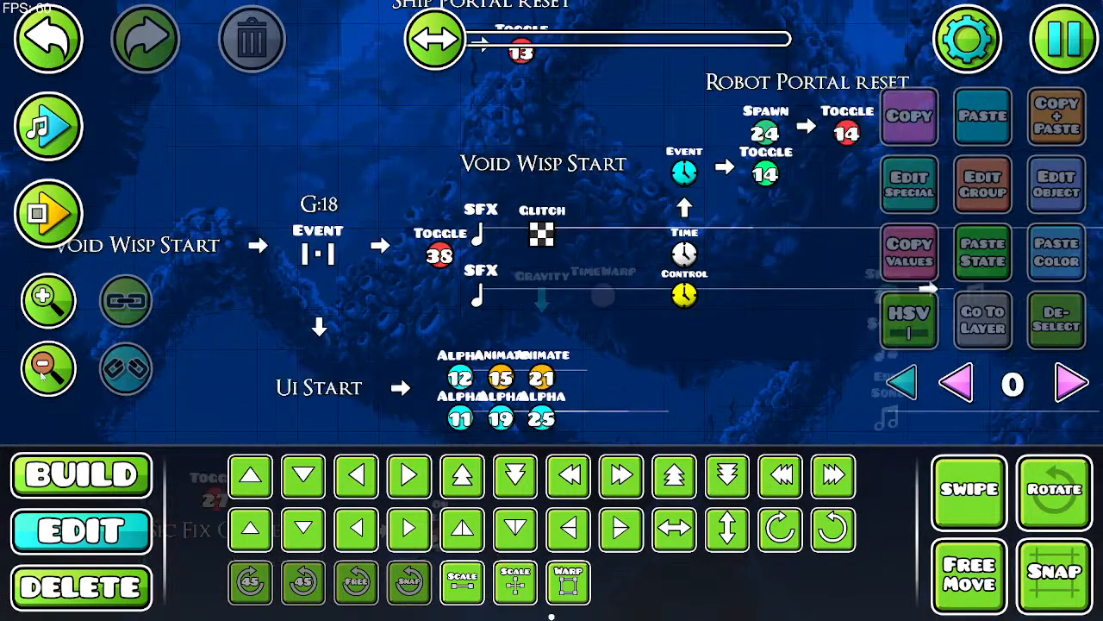
left_click(48, 369)
scroll(448, 271, "down", 10)
scroll(443, 257, "down", 15)
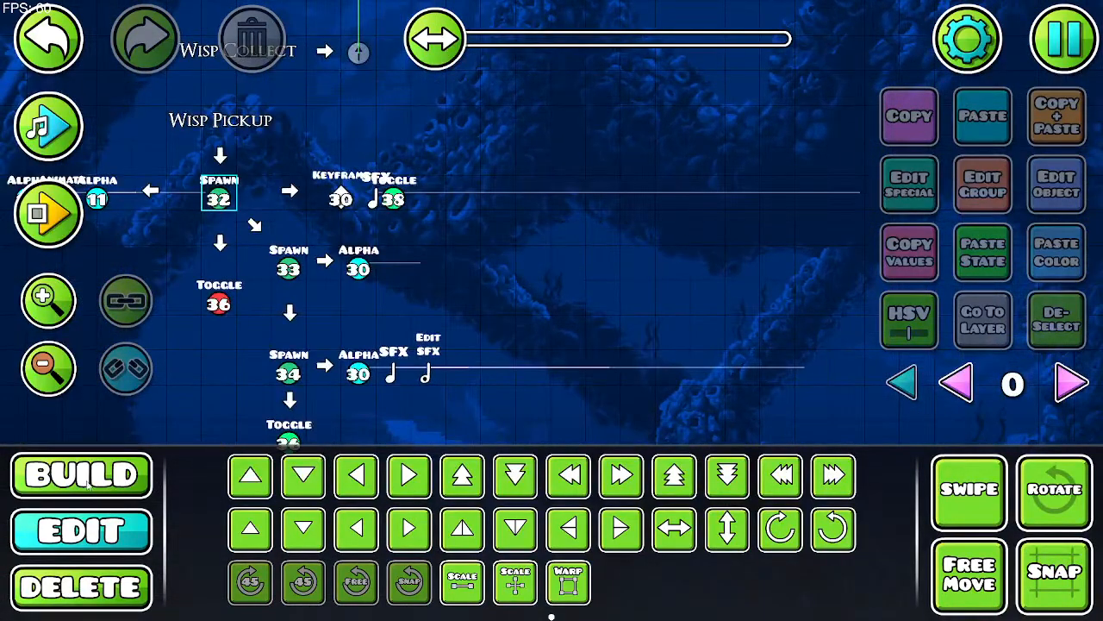
left_click(395, 200)
scroll(519, 360, "up", 15)
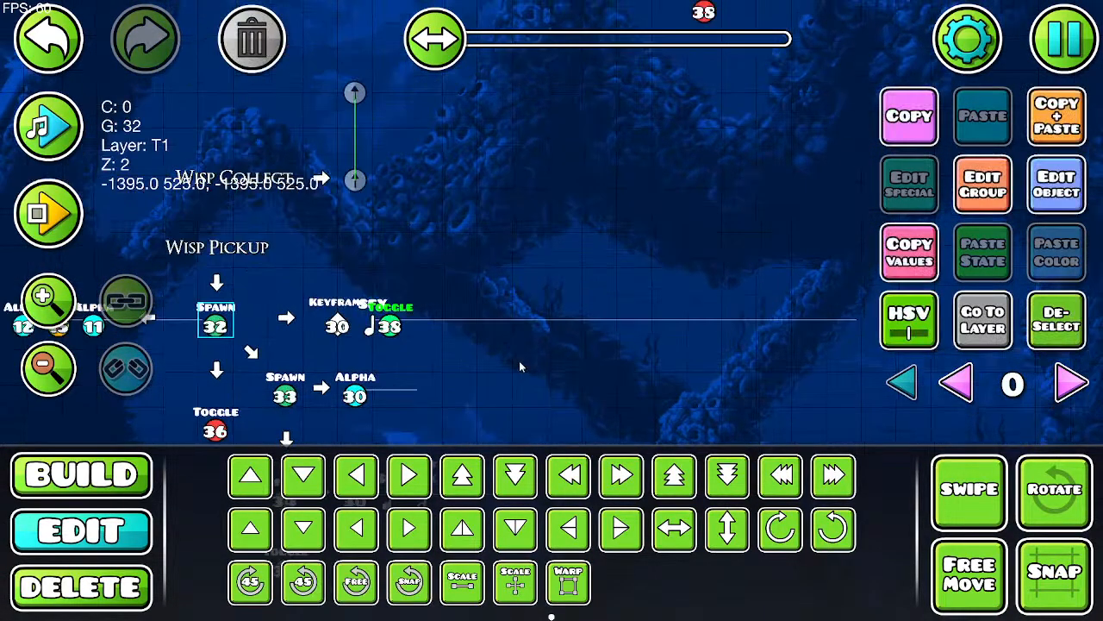
scroll(536, 307, "up", 15)
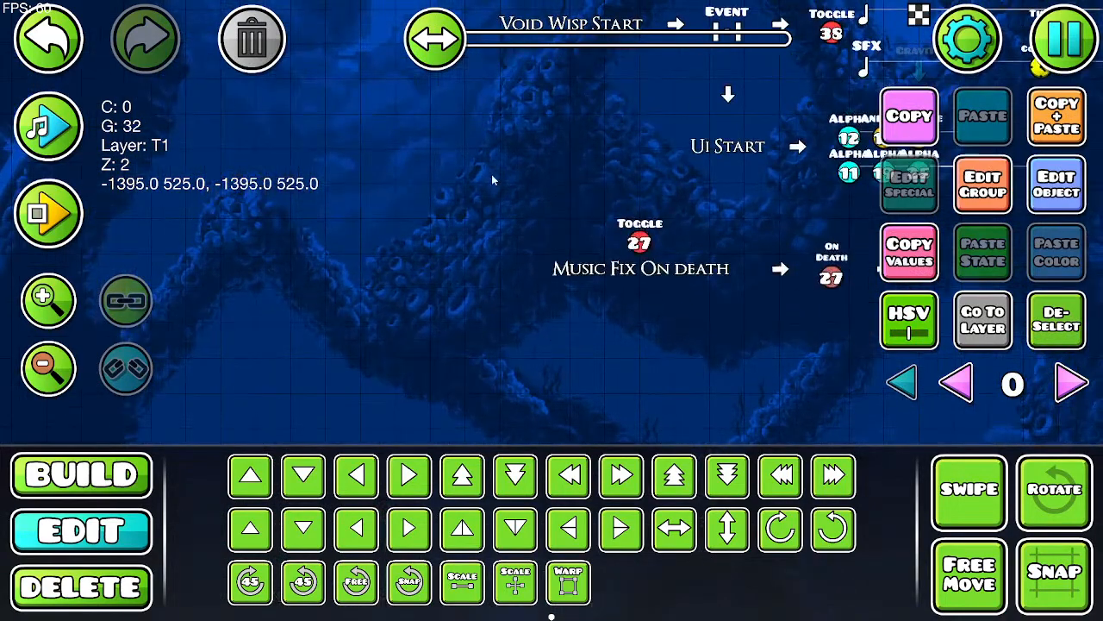
scroll(460, 193, "up", 3)
scroll(461, 193, "right", 3)
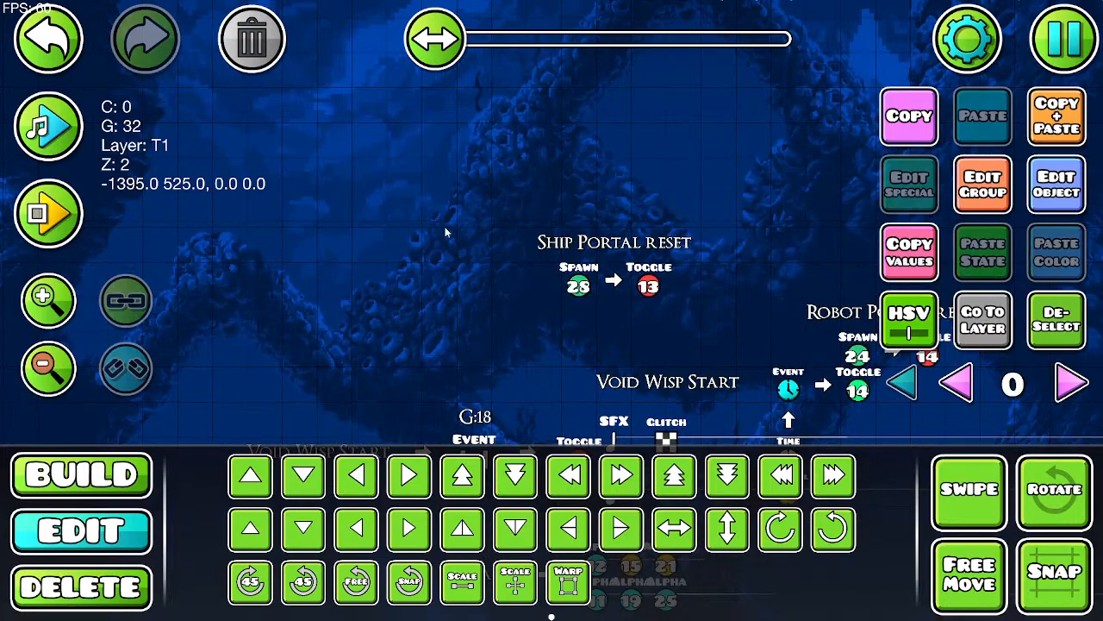
scroll(434, 210, "up", 12)
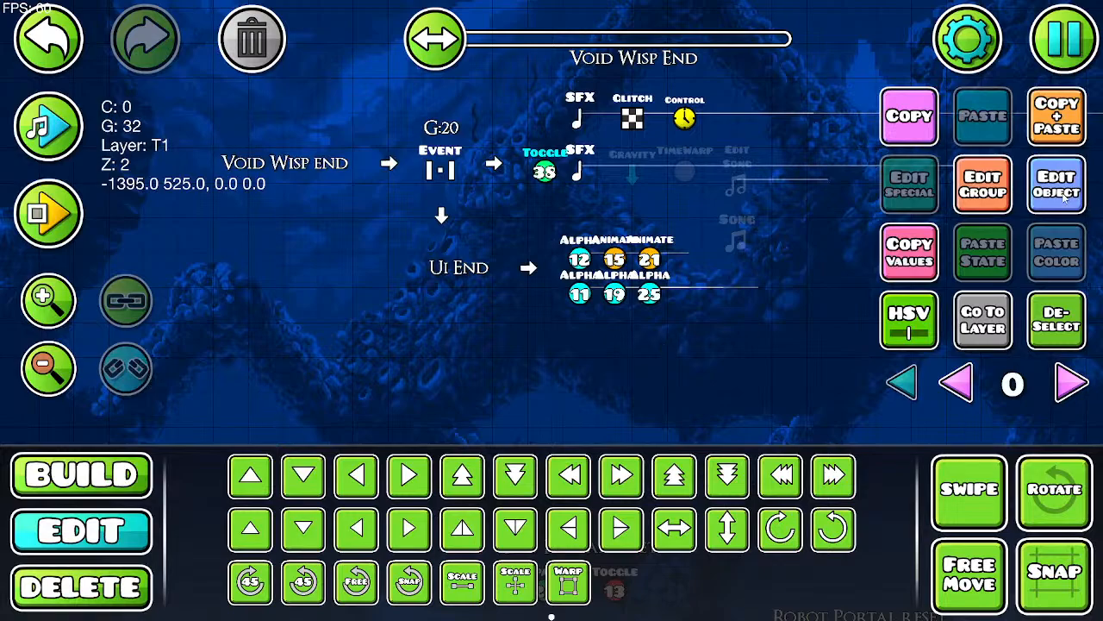
Step: Replace the copied toggle's group 32 with group 20 and check its Toggle Group settings
left_click(986, 190)
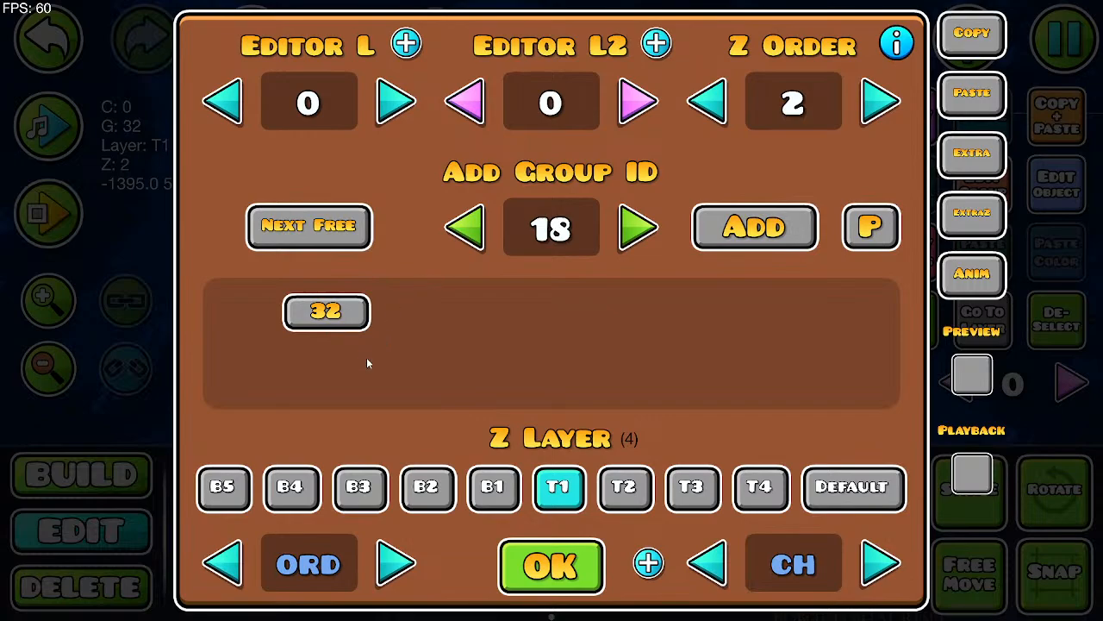
left_click(332, 309)
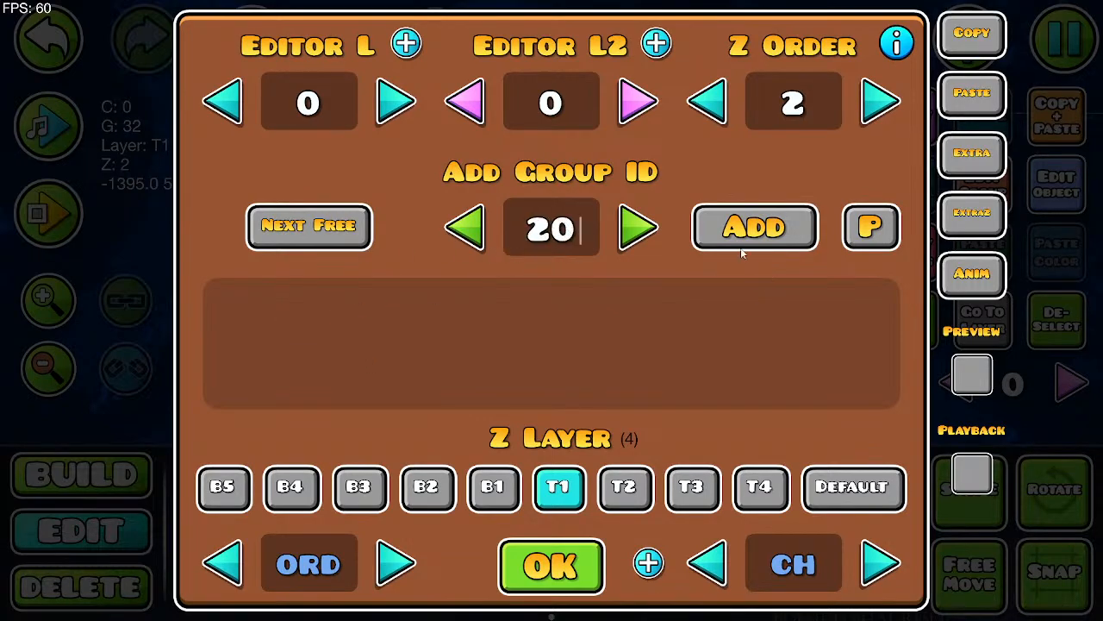
left_click(598, 561)
left_click(1033, 208)
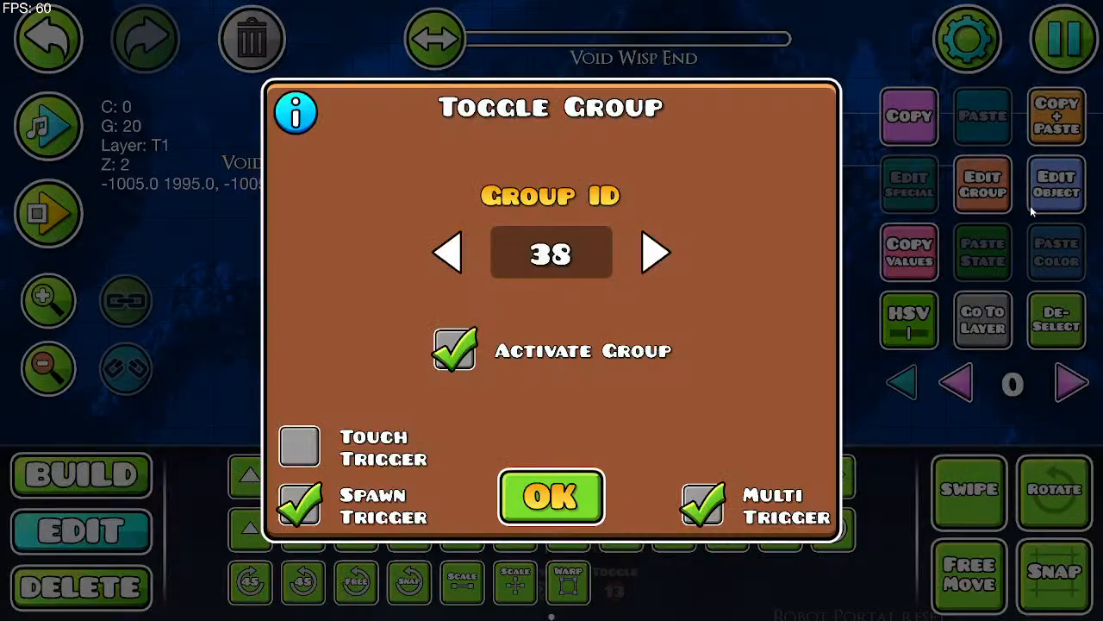
left_click(542, 508)
Step: Save and playtest the level, running and jumping around the framed purple disc to test its proximity scaling
left_click(1084, 29)
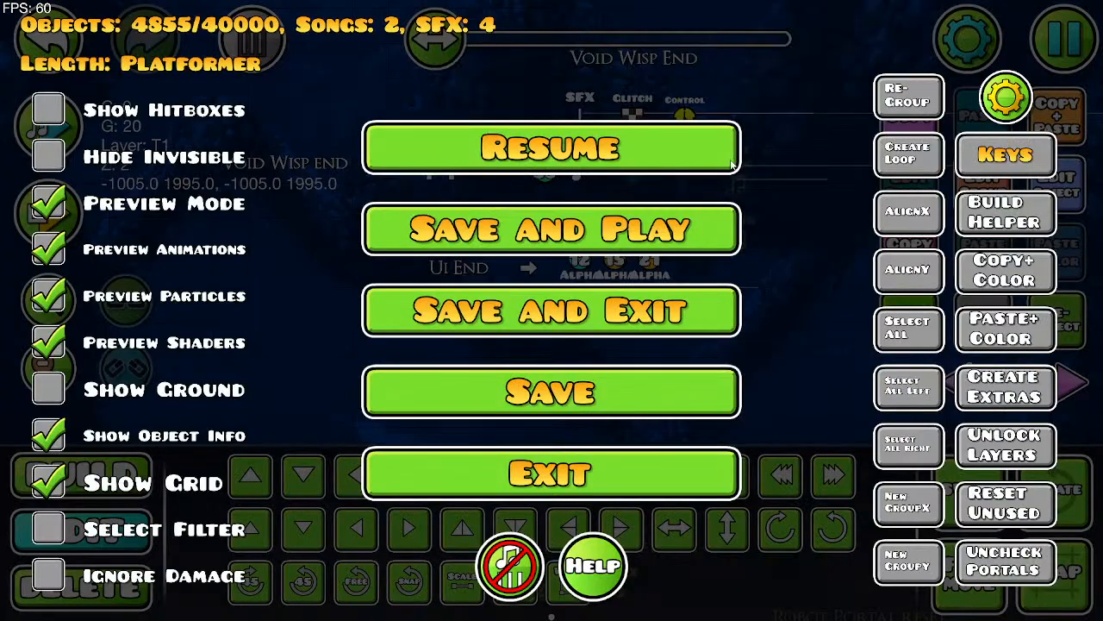
left_click(669, 223)
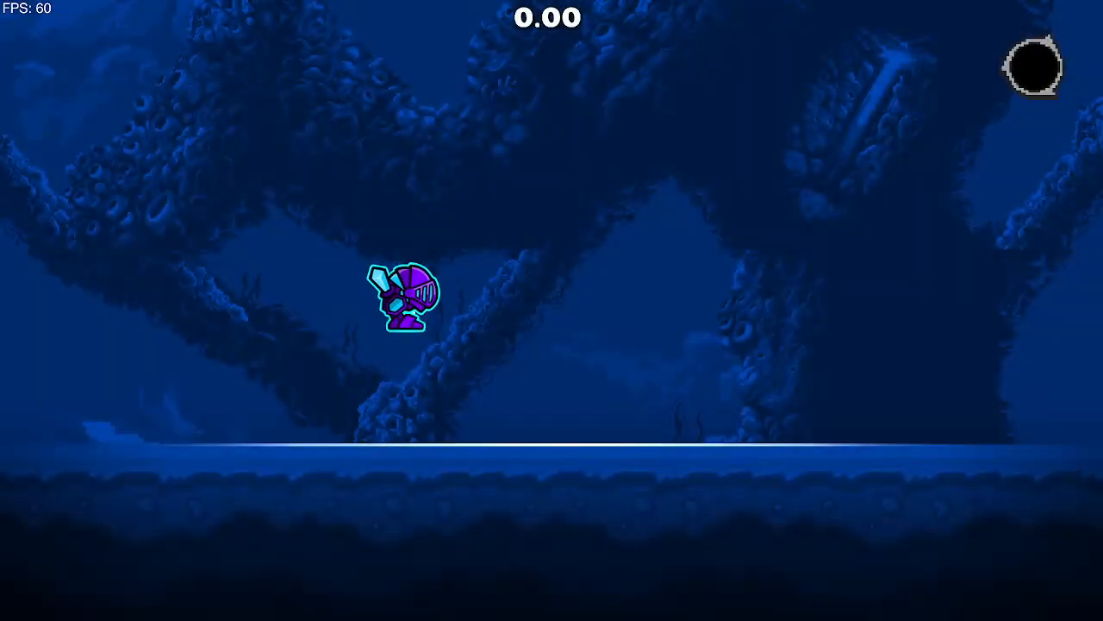
key("Right")
key("Up")
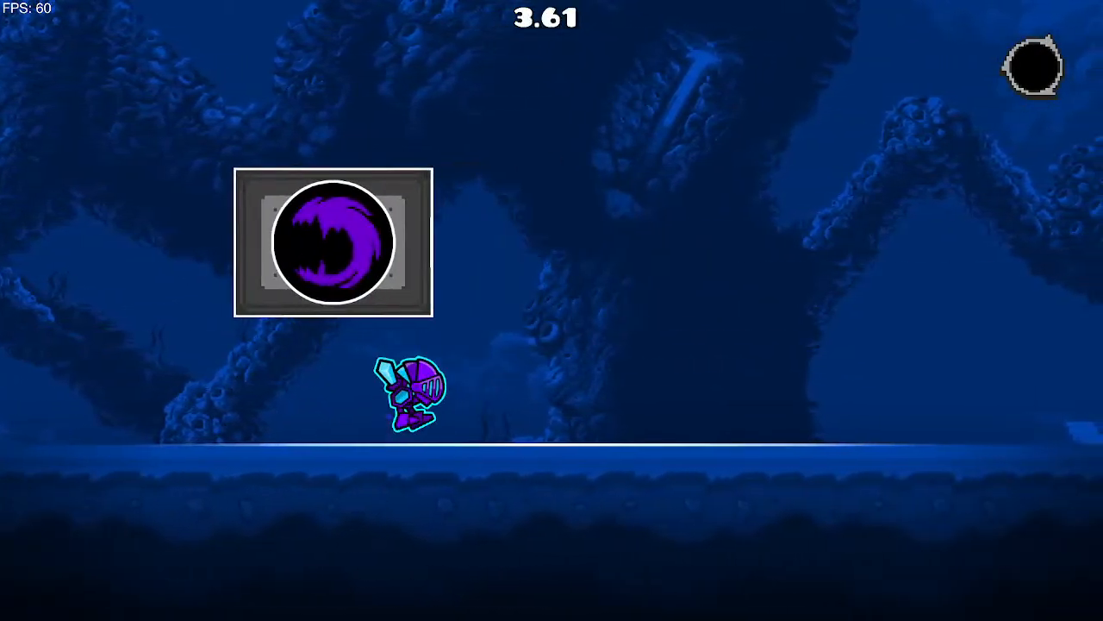
key("Up")
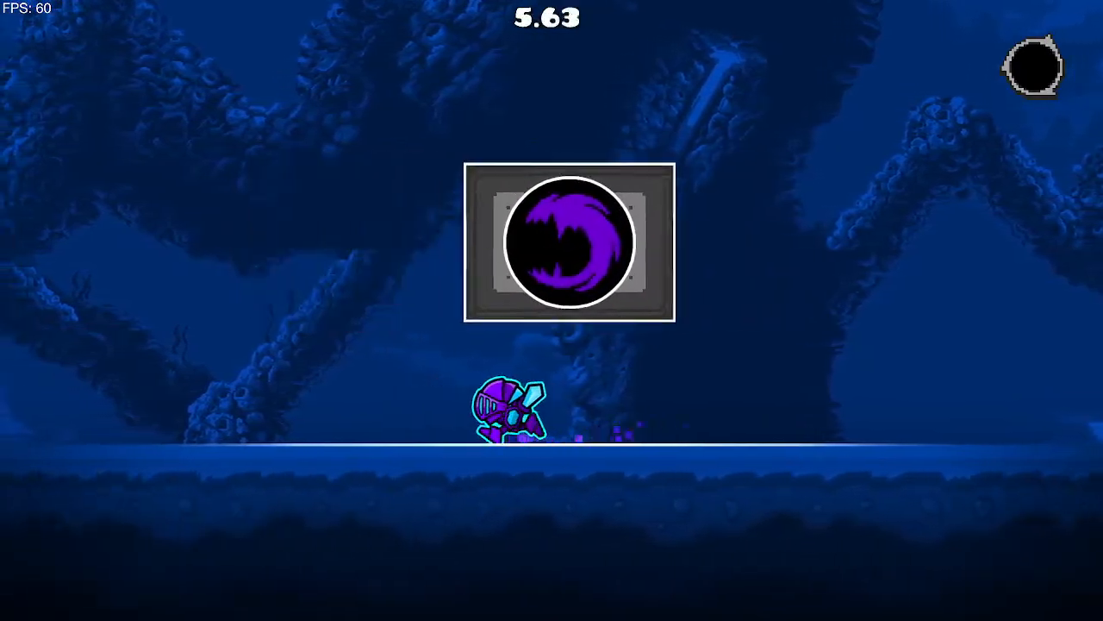
key("Up")
key("Up")
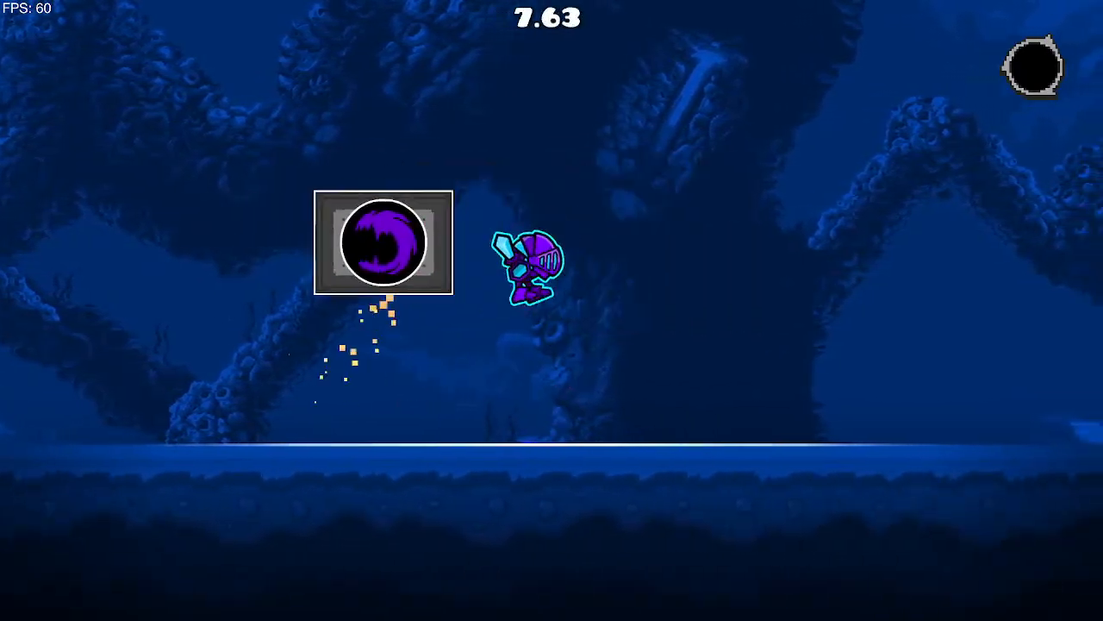
key("Up")
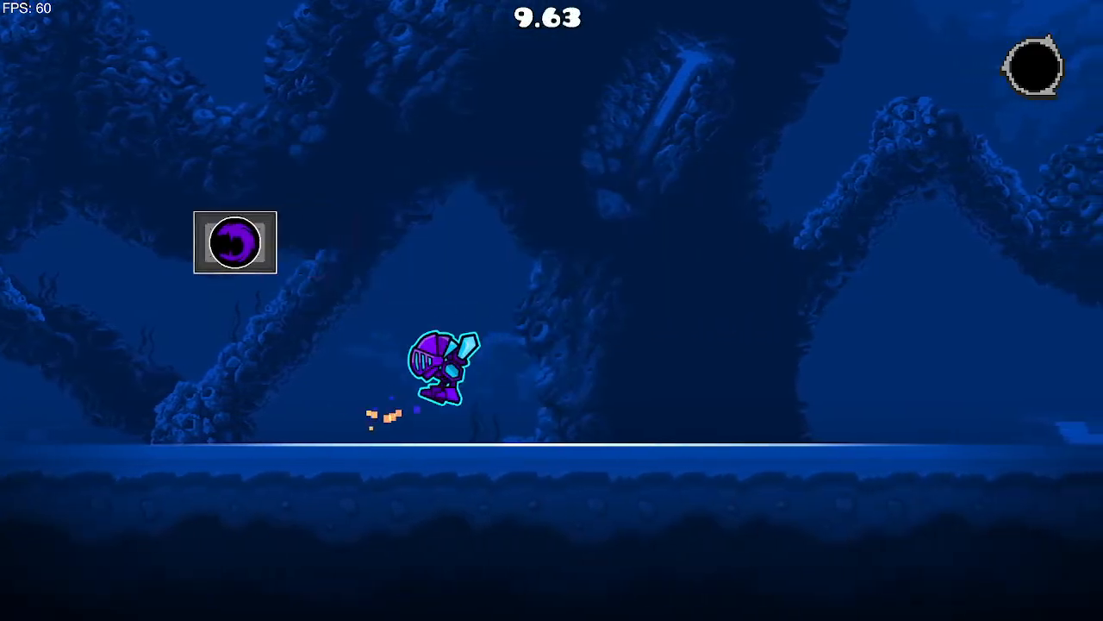
Step: Collect the wisp, jump into the framed disc, fly back to it in wisp form and return to the editor
key("Left")
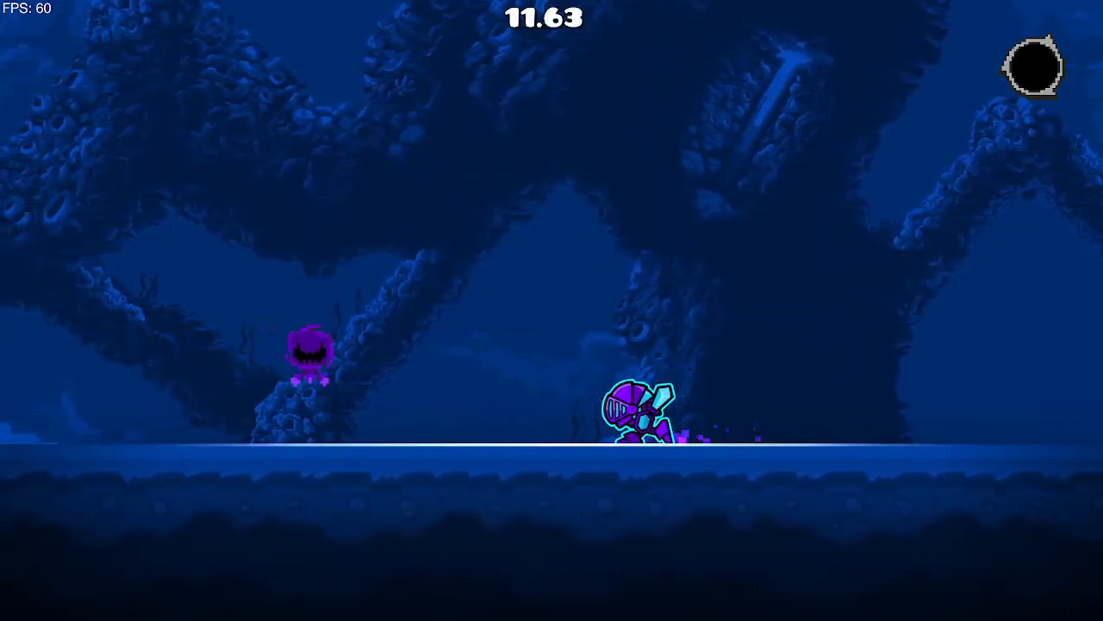
key("Right")
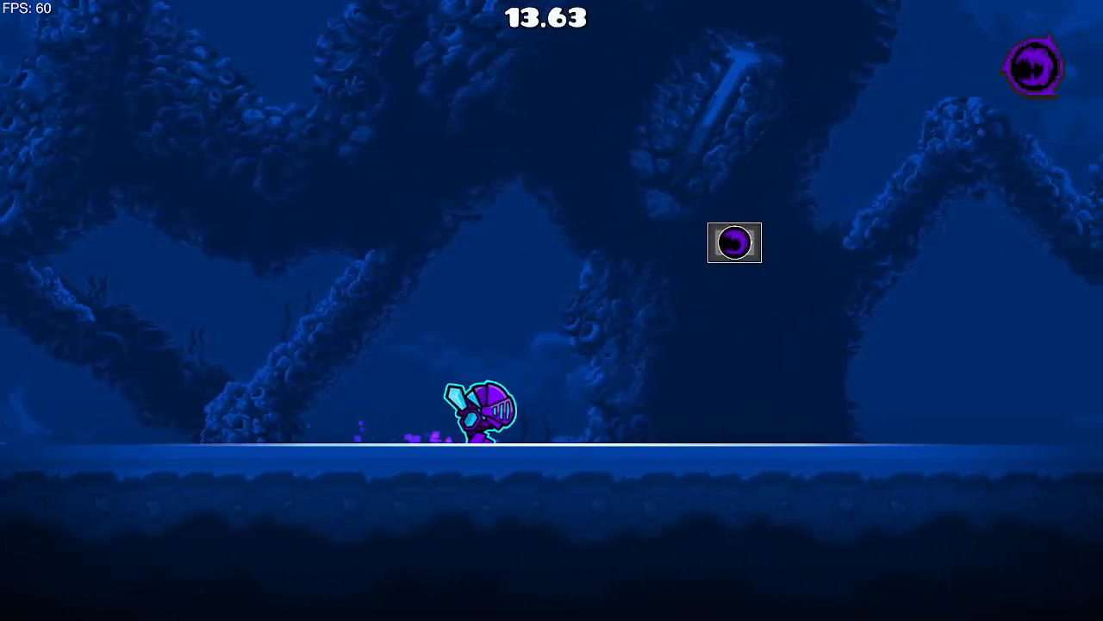
key("Up")
key("Left")
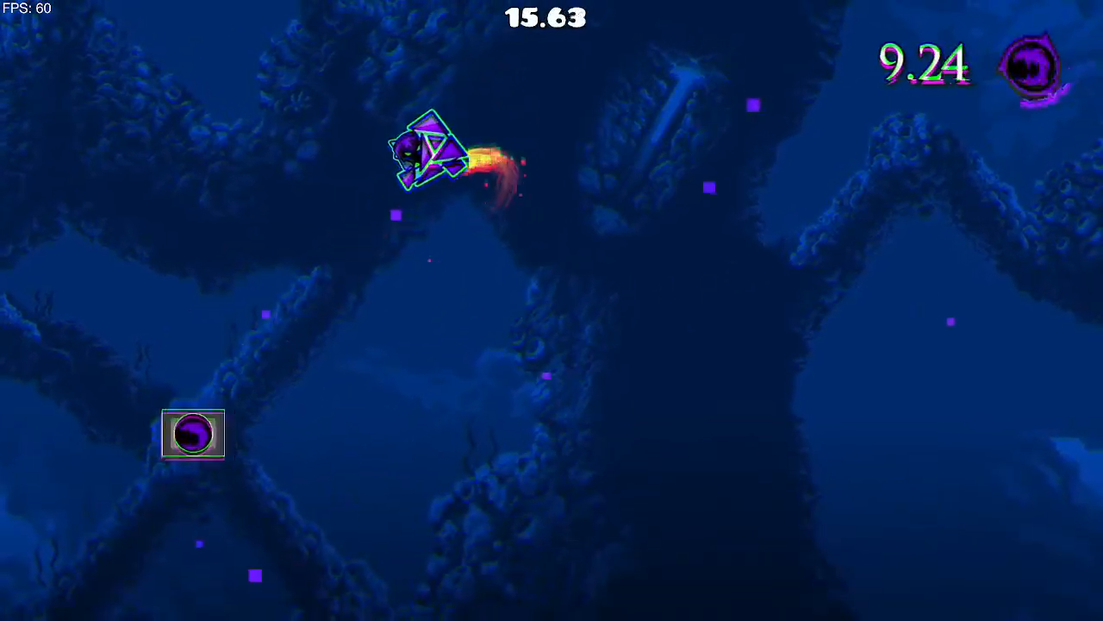
key("Up")
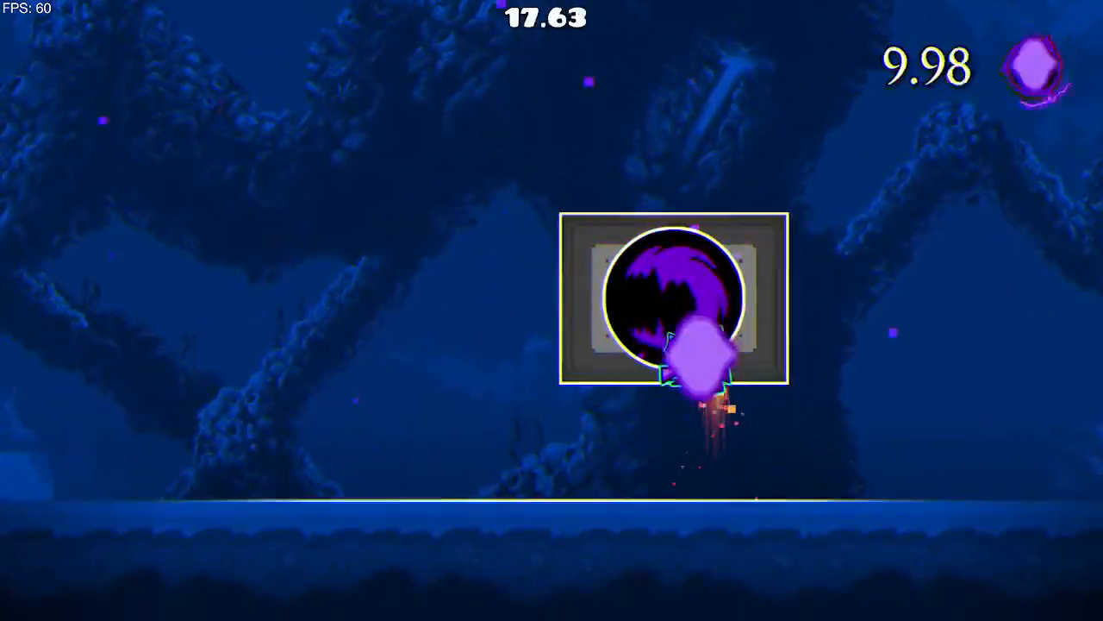
key("Escape")
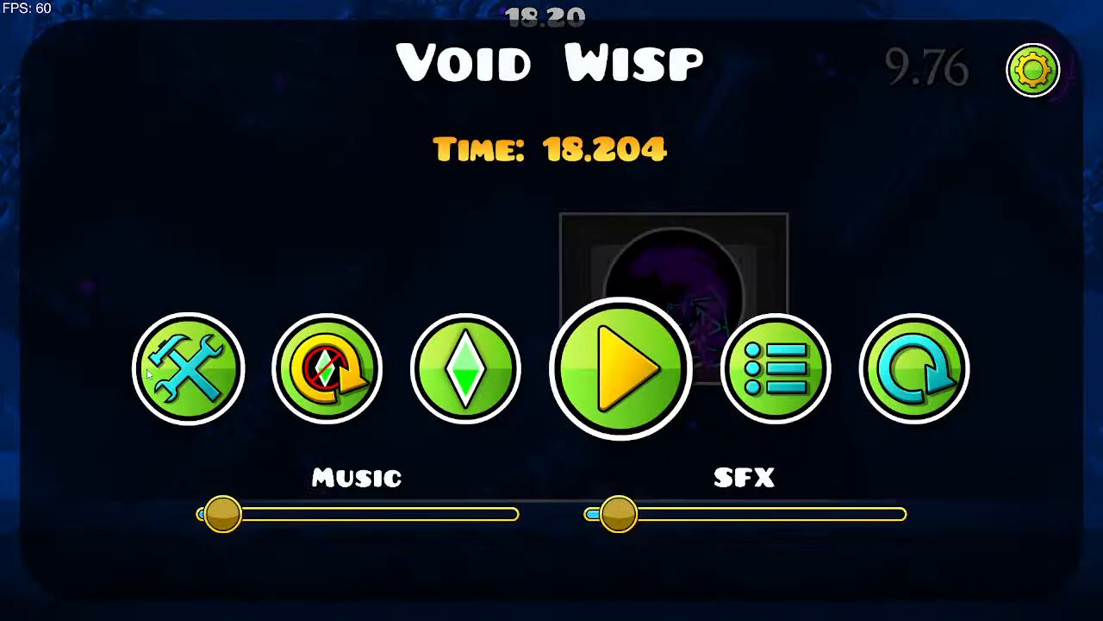
left_click(178, 370)
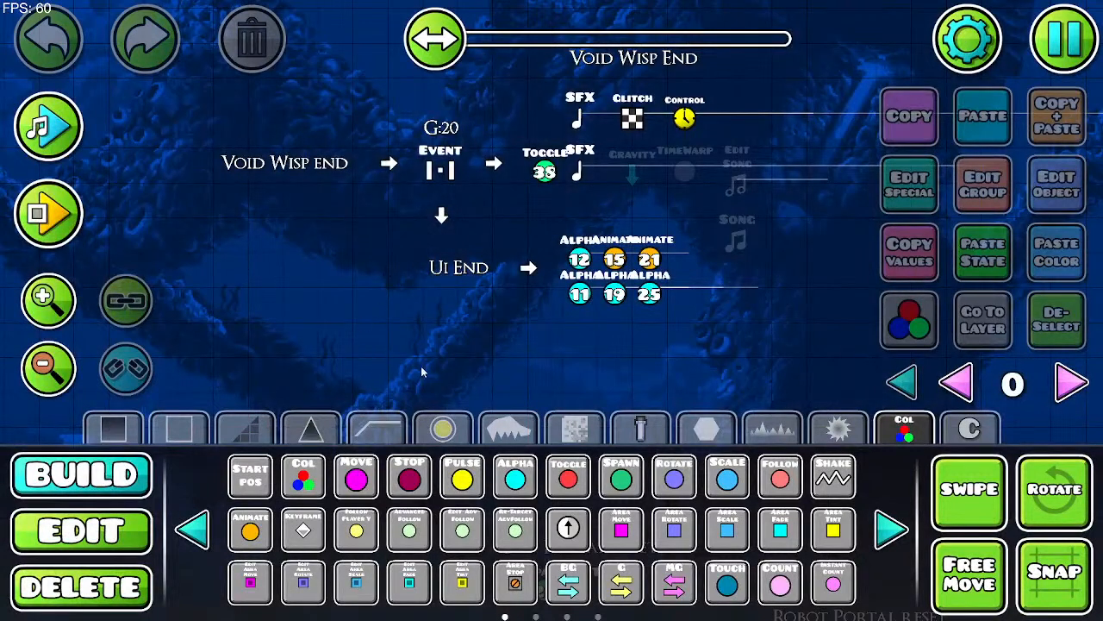
Step: Add group 18 to the Void Wisp Start chain's deactivating Toggle 38 trigger and check its Toggle Group settings
left_click_drag(452, 365, 255, 98)
left_click_drag(530, 260, 527, 35)
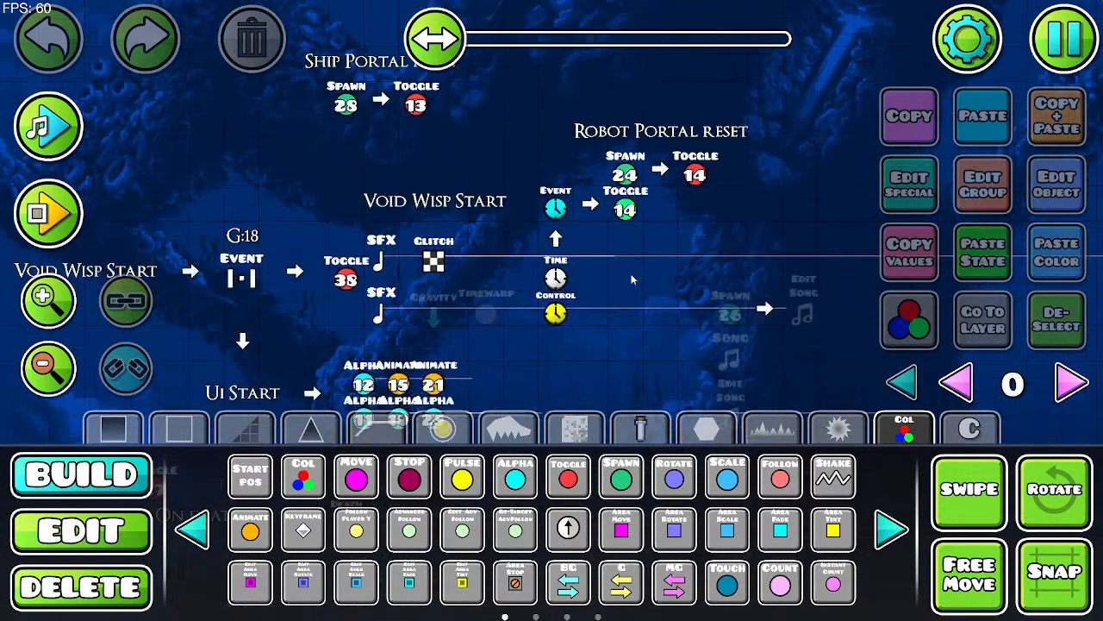
left_click_drag(622, 345, 628, 271)
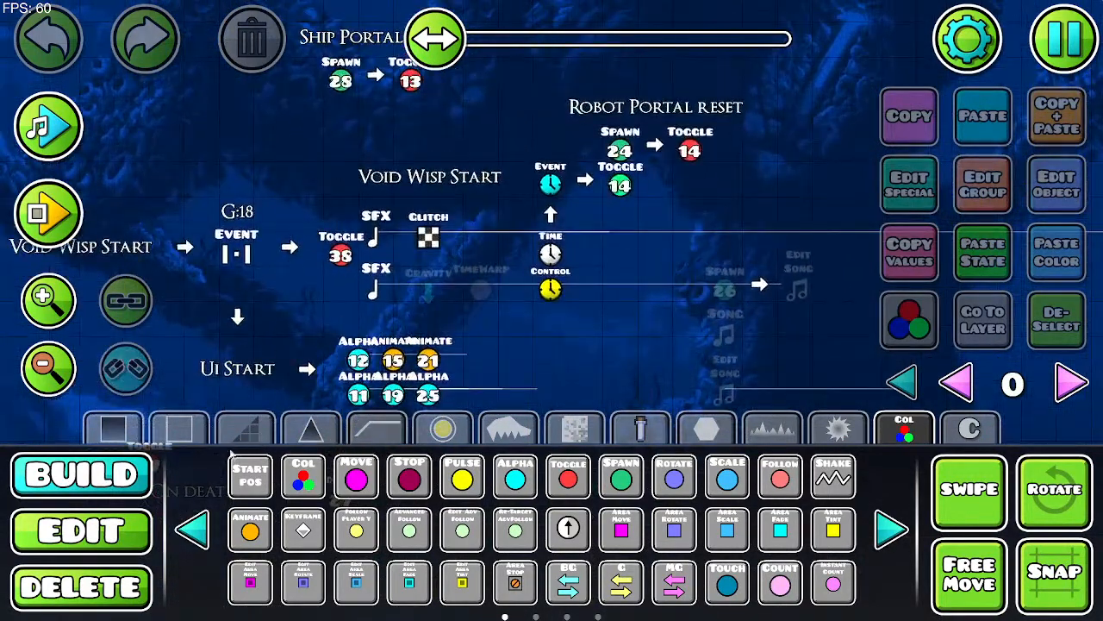
left_click(148, 534)
left_click(344, 254)
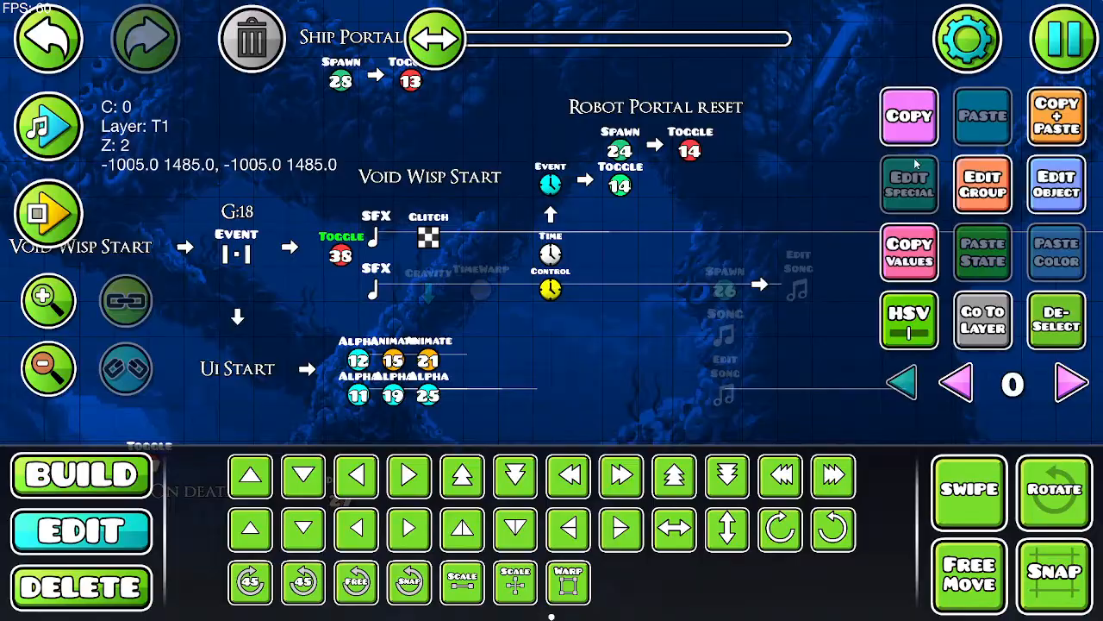
left_click(979, 183)
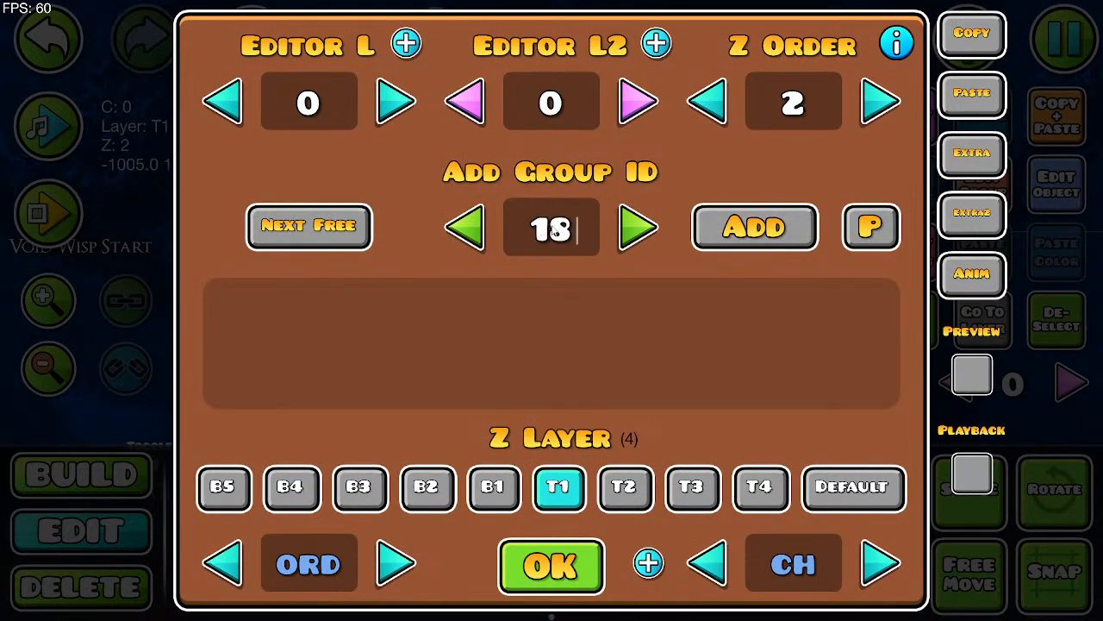
left_click(574, 568)
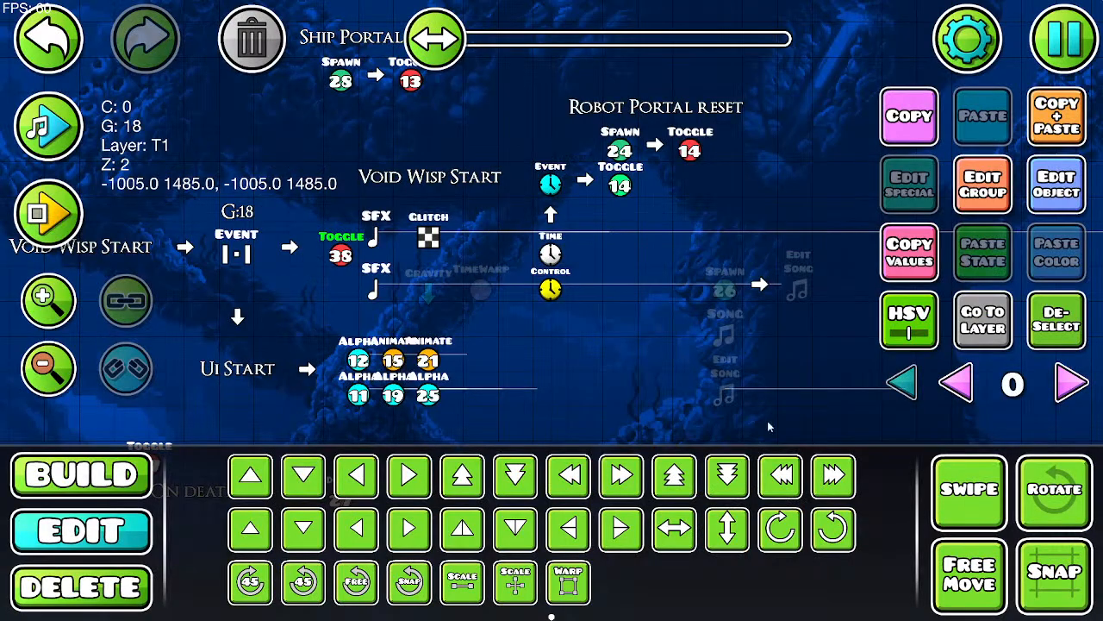
left_click(1040, 210)
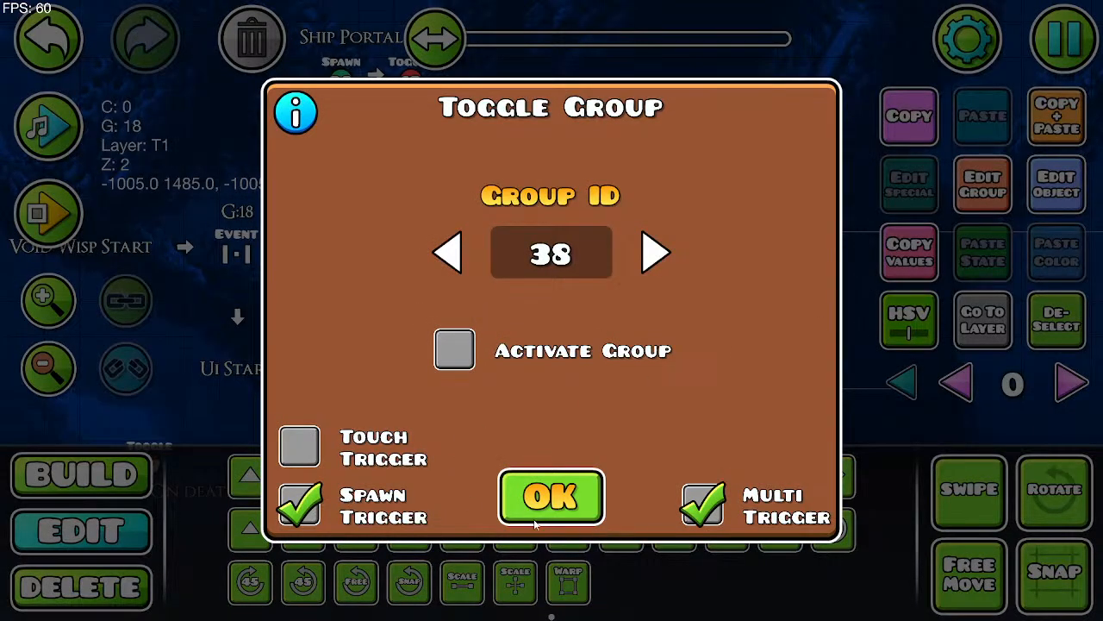
left_click(550, 498)
Step: Save and playtest the level, checking the framed purple disc's scaling in wisp form, and return to the editor
left_click(1063, 31)
left_click(710, 211)
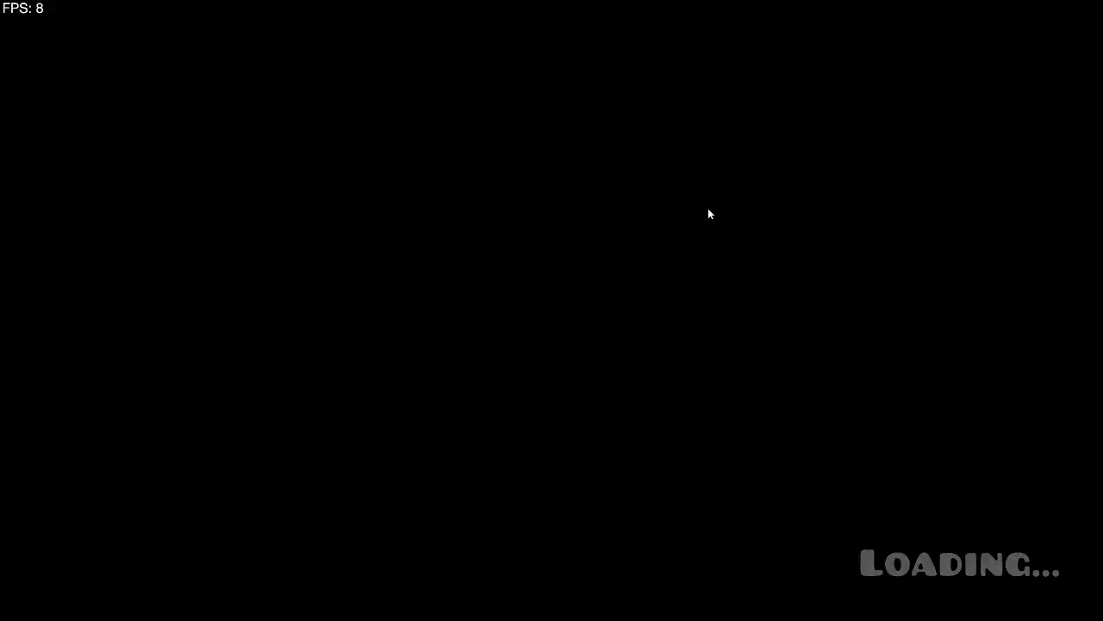
key("Right")
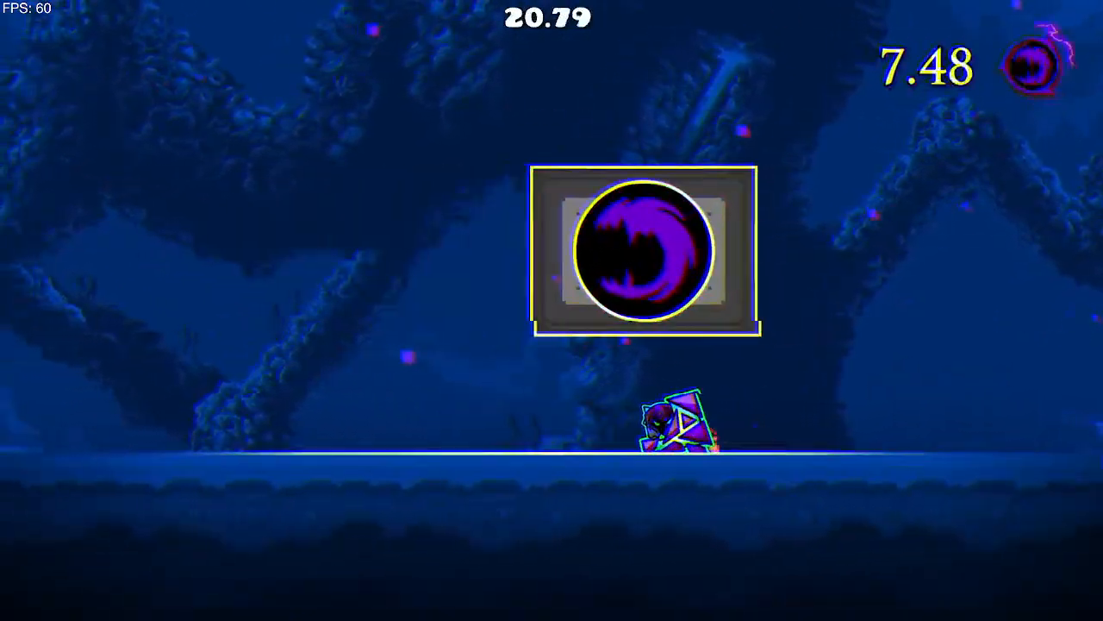
key("Escape")
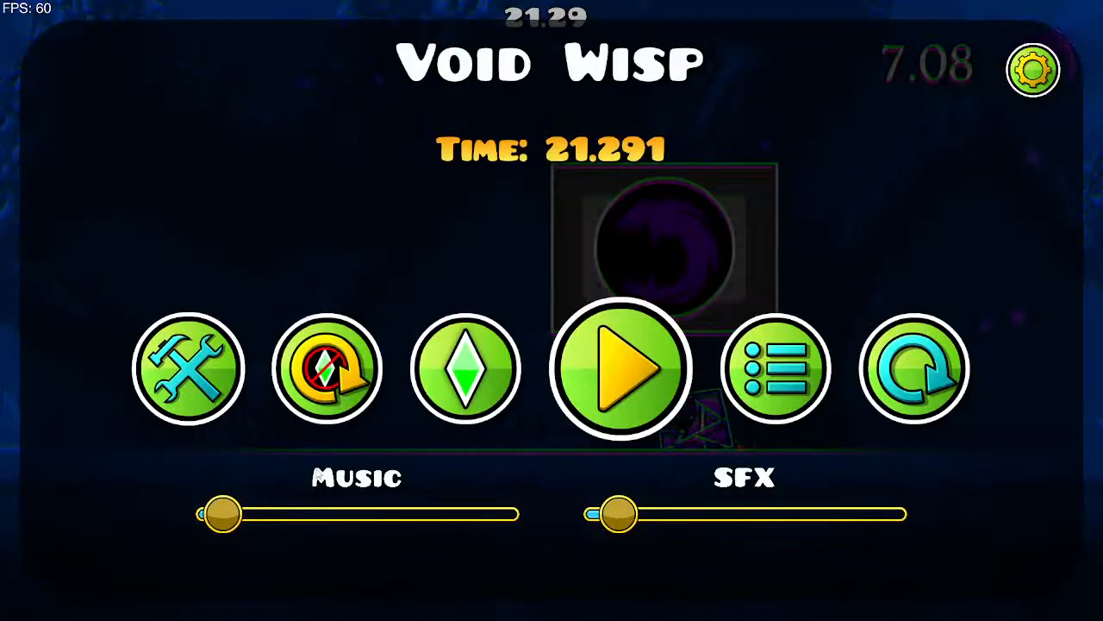
left_click(196, 403)
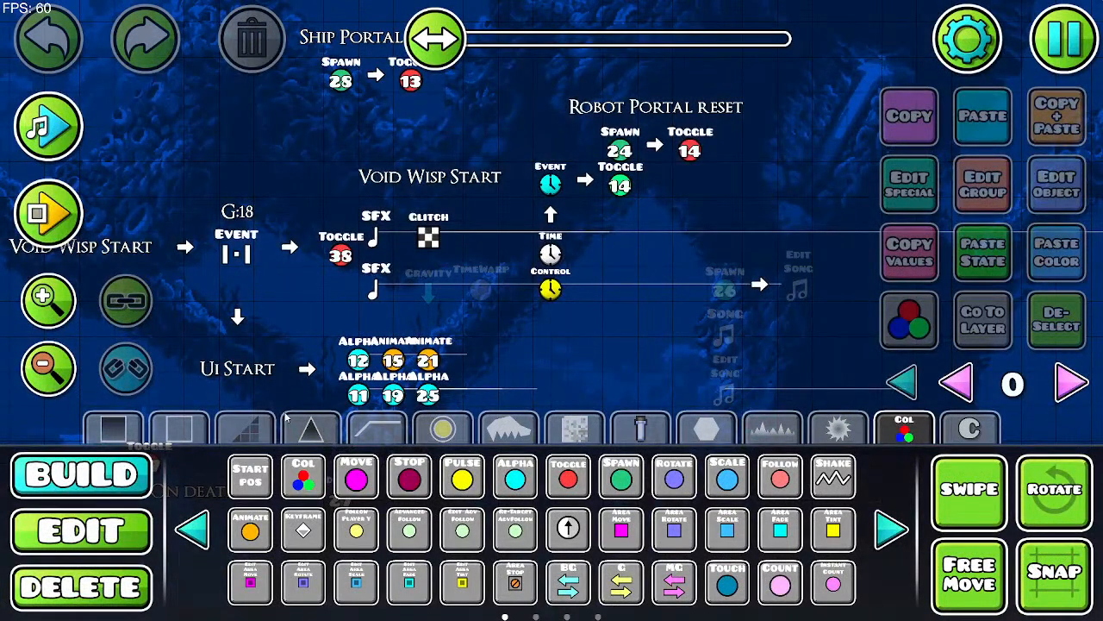
Step: Delete the Toggle 38 trigger beside the G:20 event in the Void Wisp End chain, and save and play the level
left_click(155, 593)
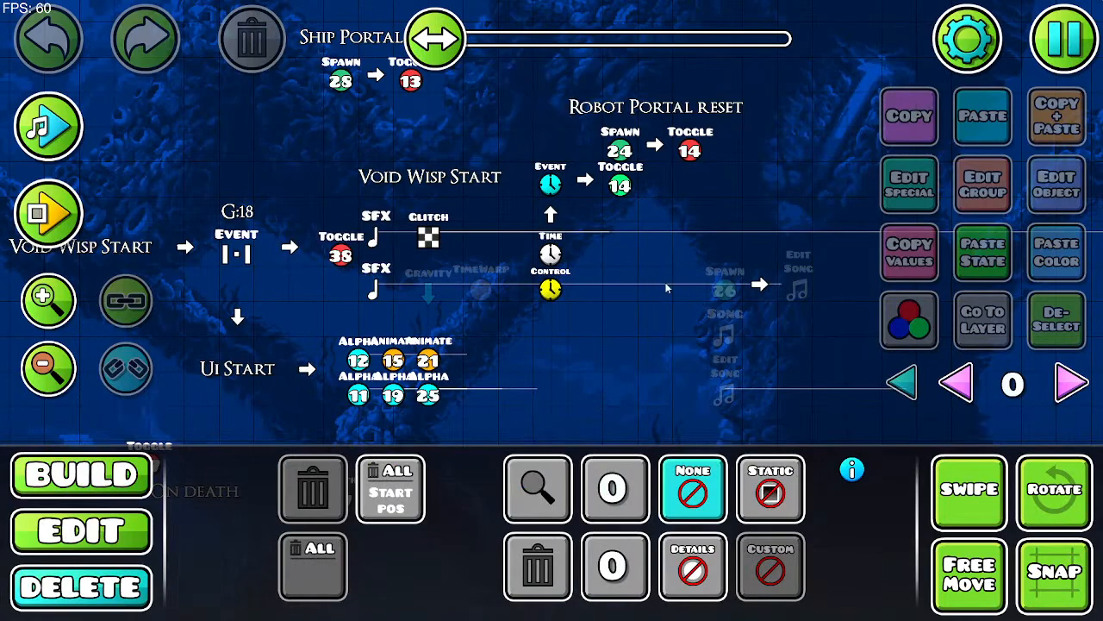
scroll(669, 255, "up", 10)
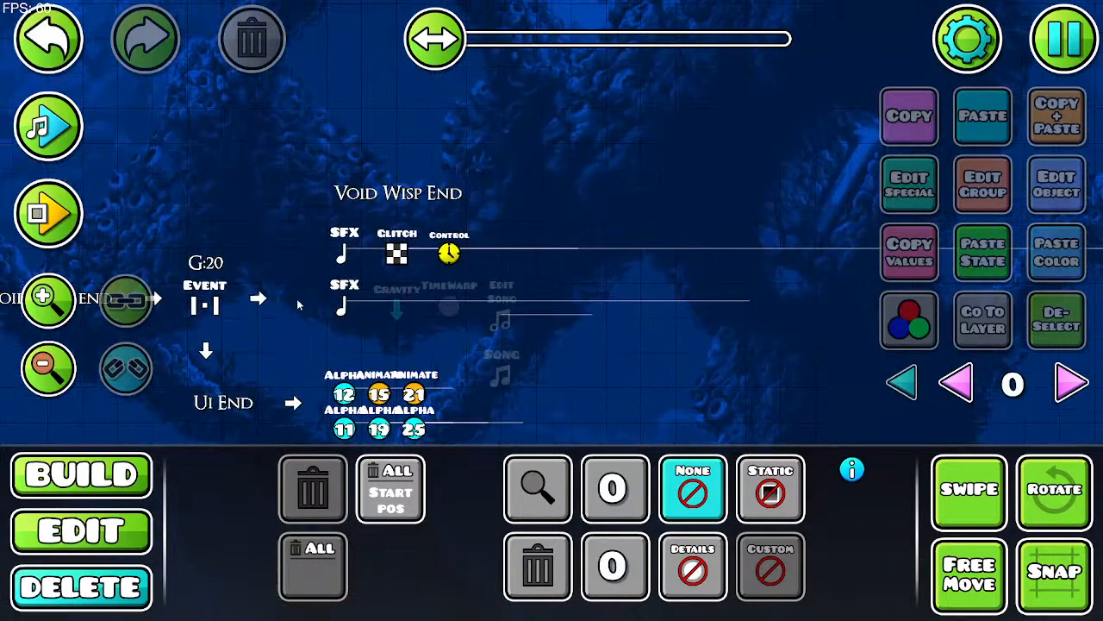
left_click(1093, 41)
left_click(552, 229)
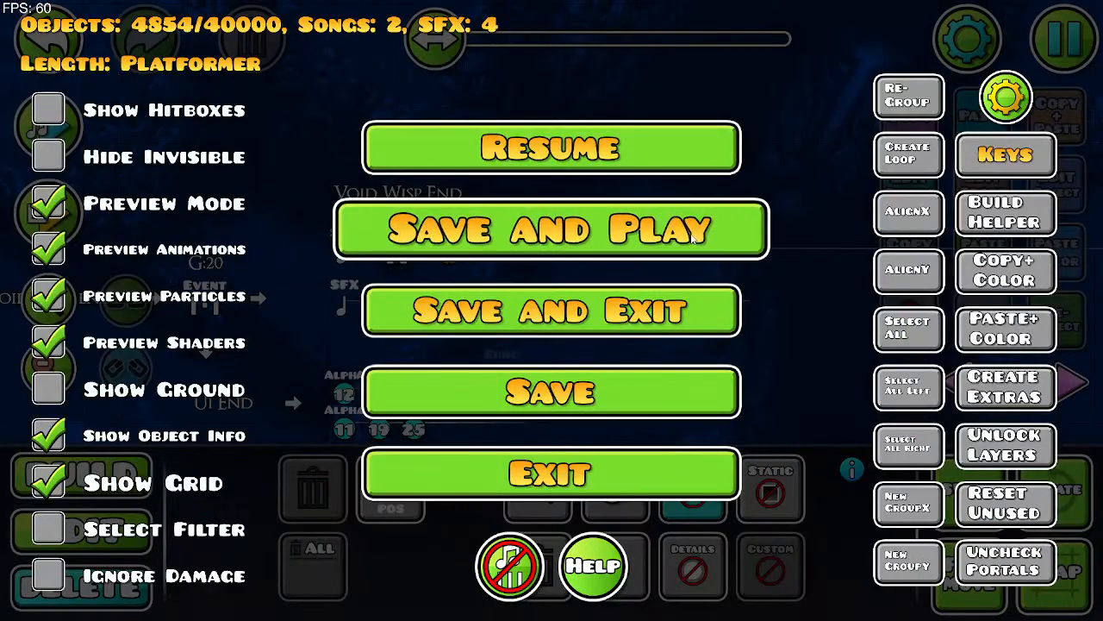
Step: Playtest entering wisp form at the framed disc and fly around until the wisp timer runs out
key("space")
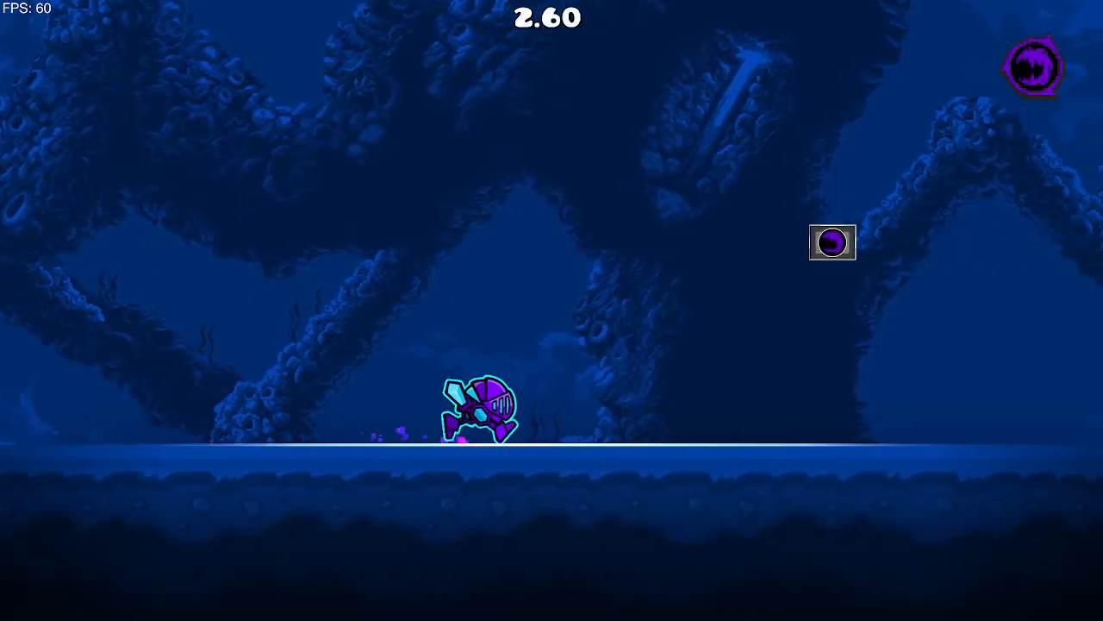
key("space")
key("space")
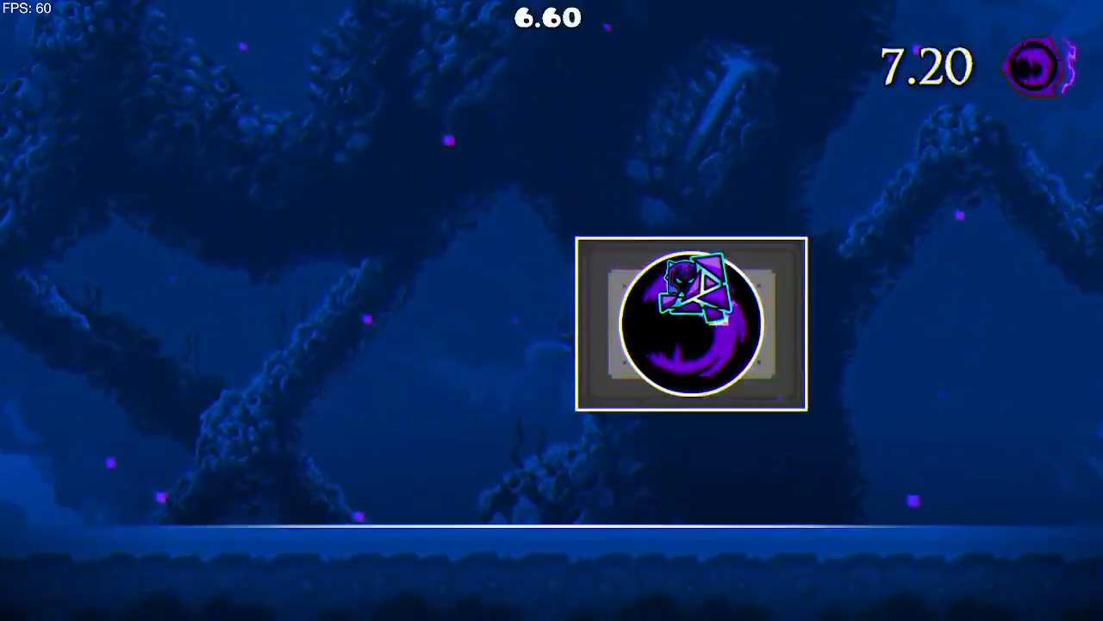
key("space")
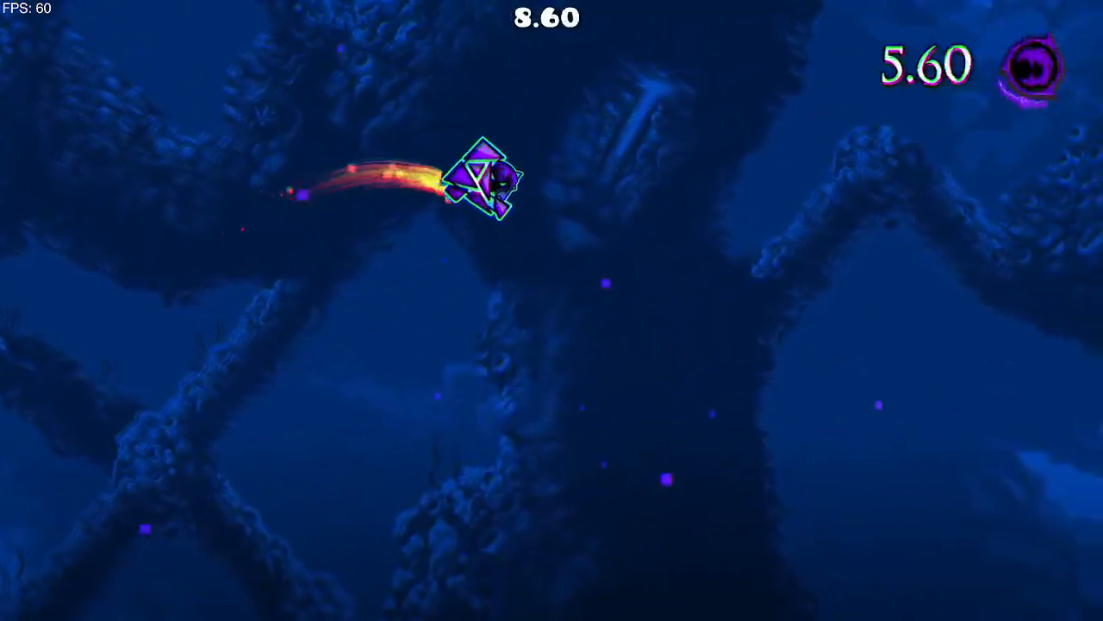
key("space")
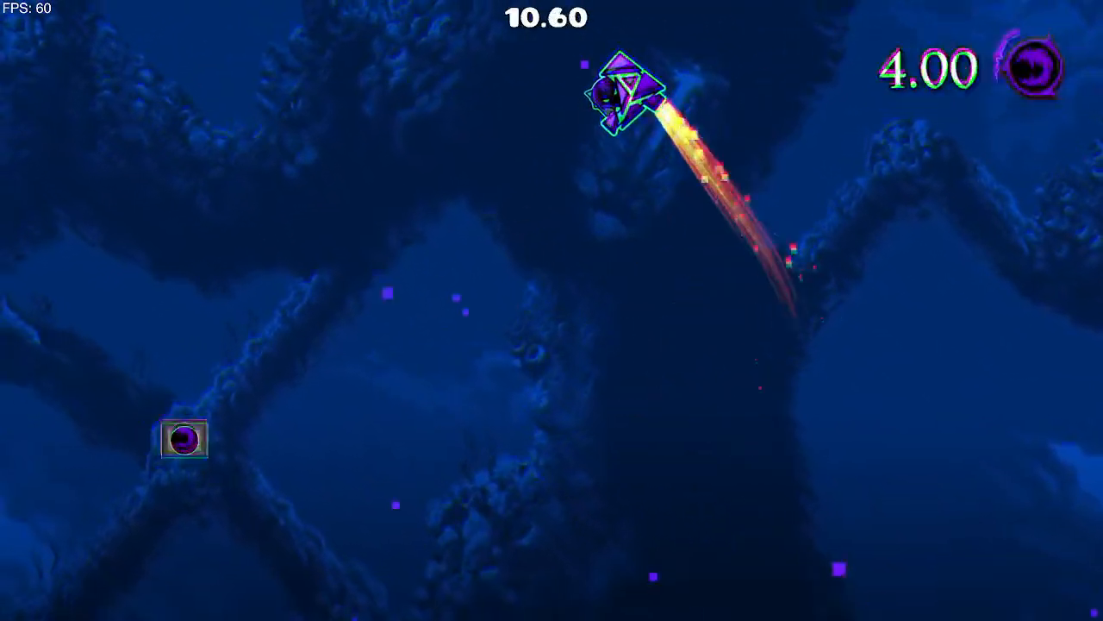
key("space")
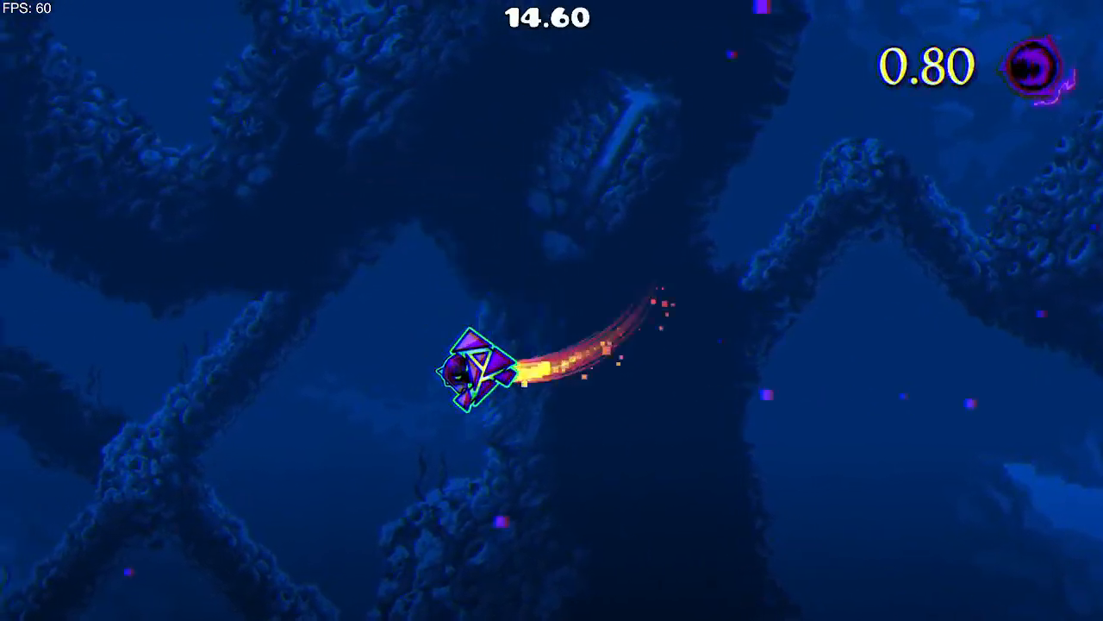
key("space")
key("space")
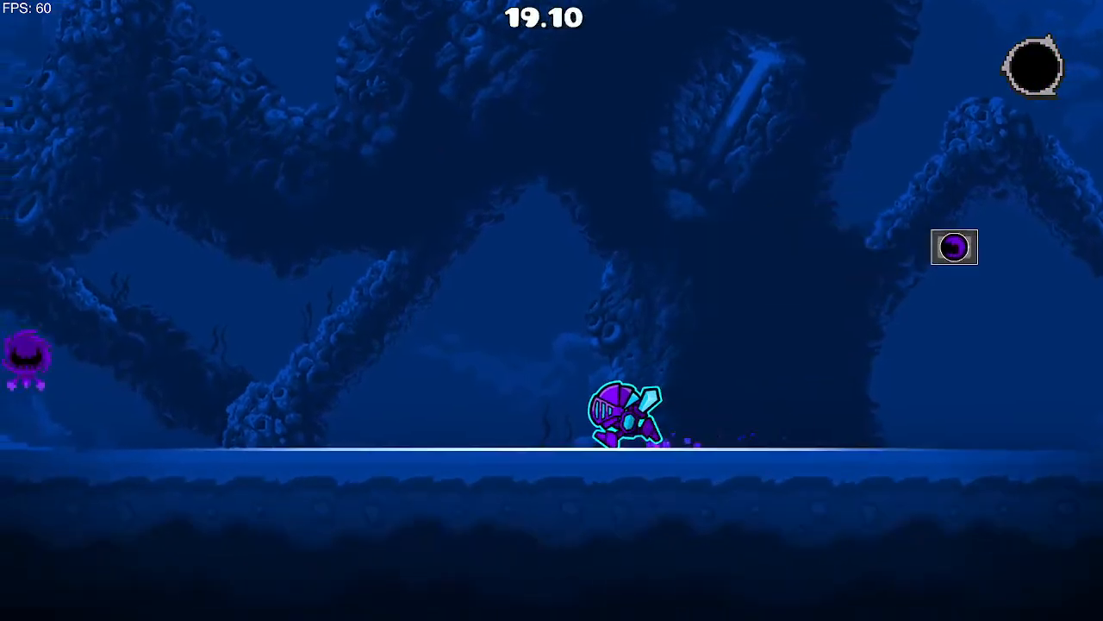
Step: Collect the wisp again, re-enter wisp form at the framed disc, and exit to the level's page
key("space")
key("Right")
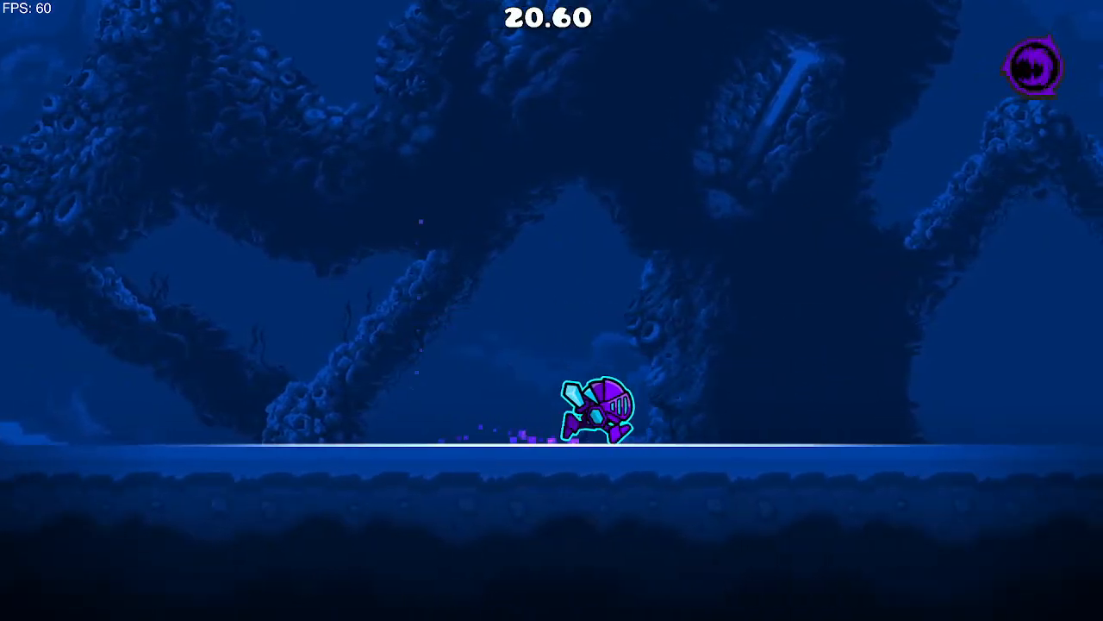
key("space")
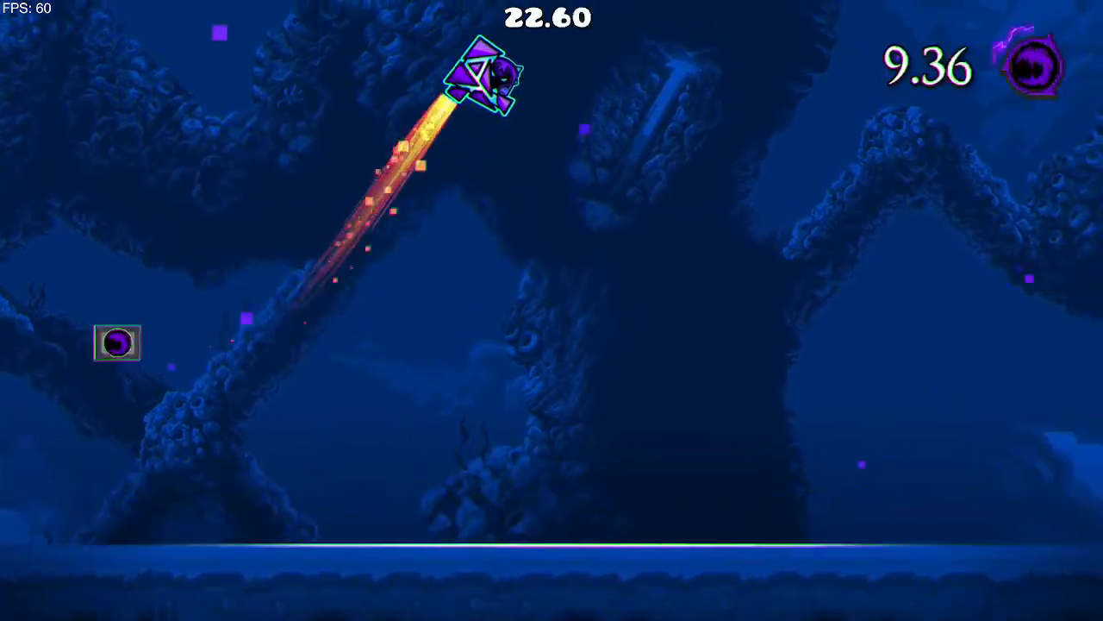
key("Escape")
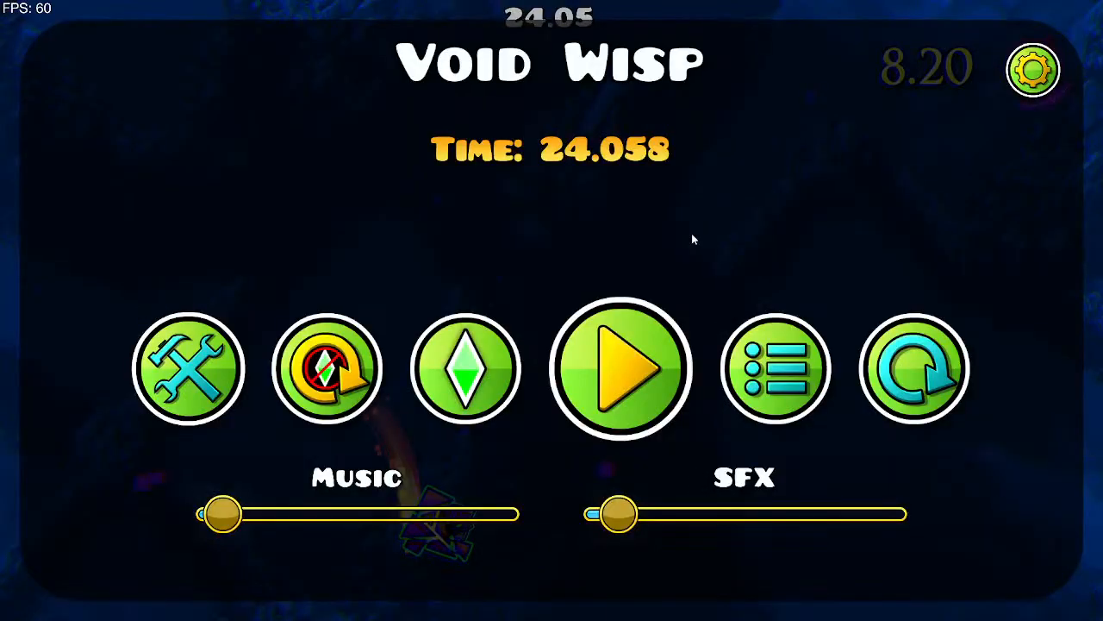
left_click(743, 360)
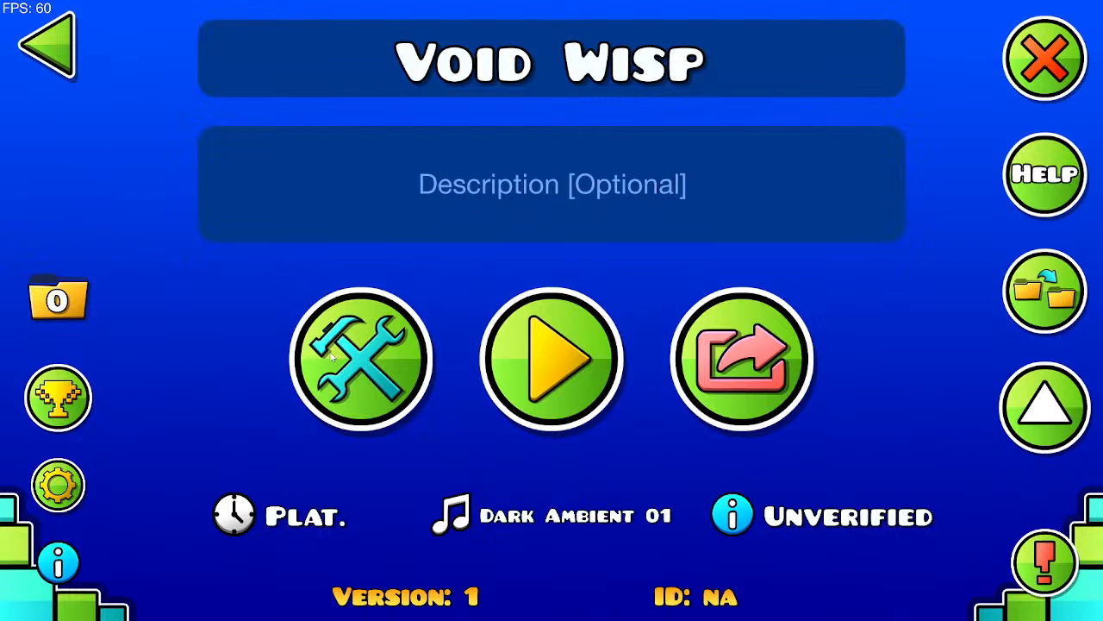
Step: Clone the Void Wisp level and rename the copy Void Wisp Backup
left_click(1032, 292)
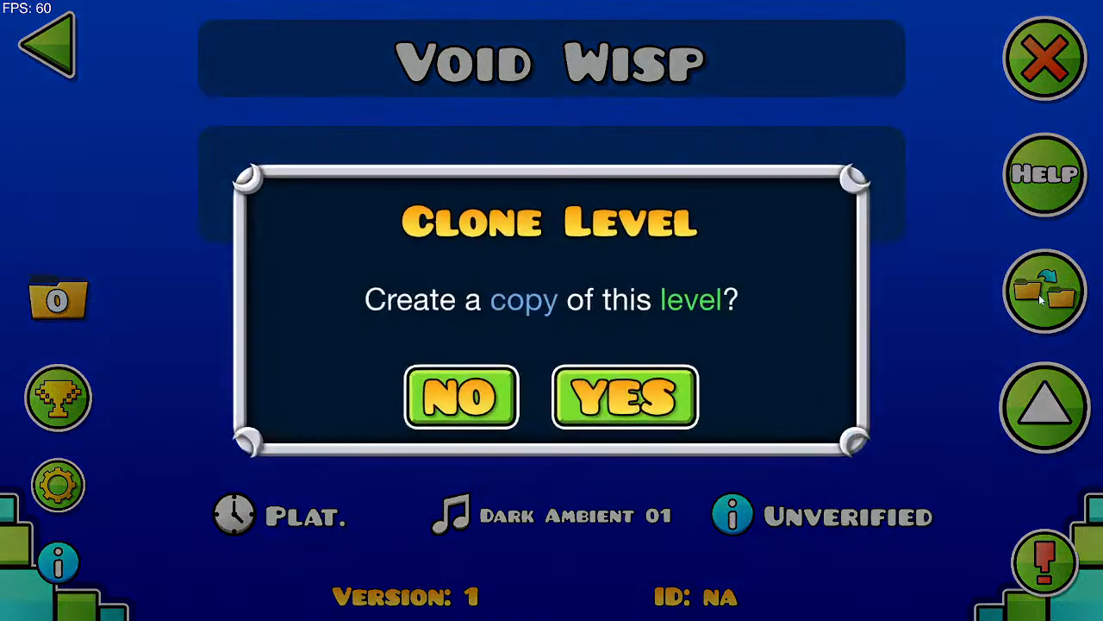
left_click(625, 392)
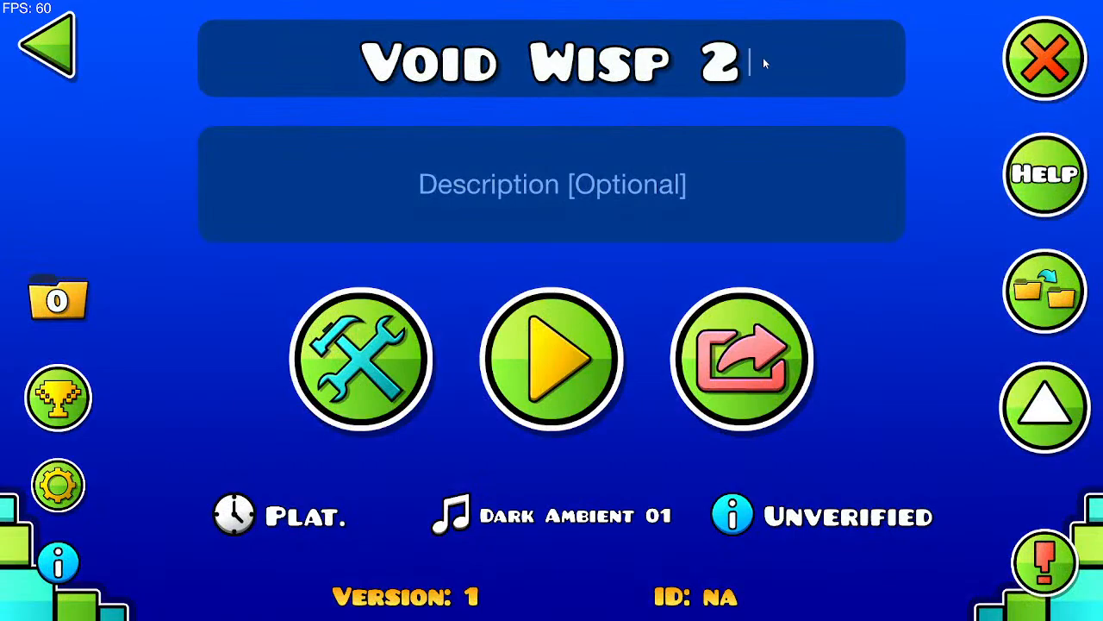
key("BackSpace")
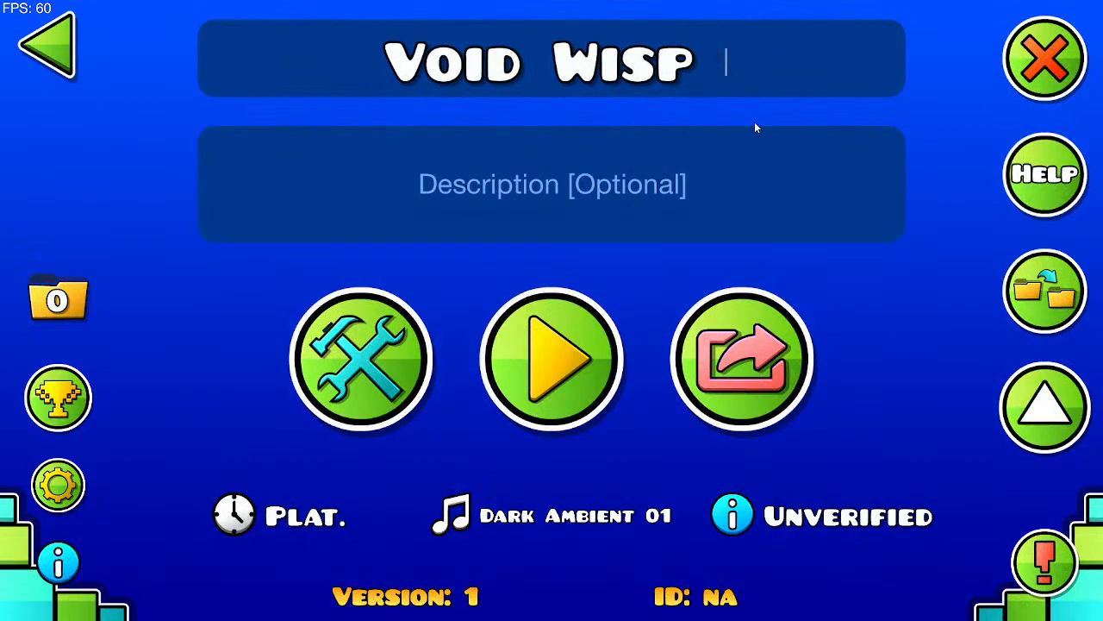
type("Bacx")
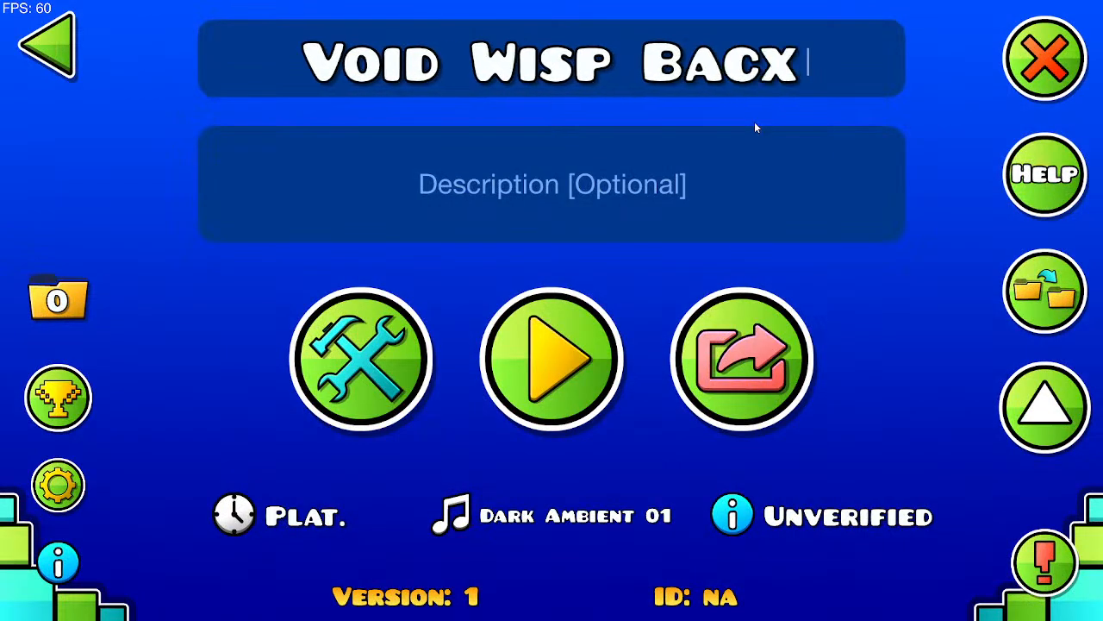
key("BackSpace")
type("kup")
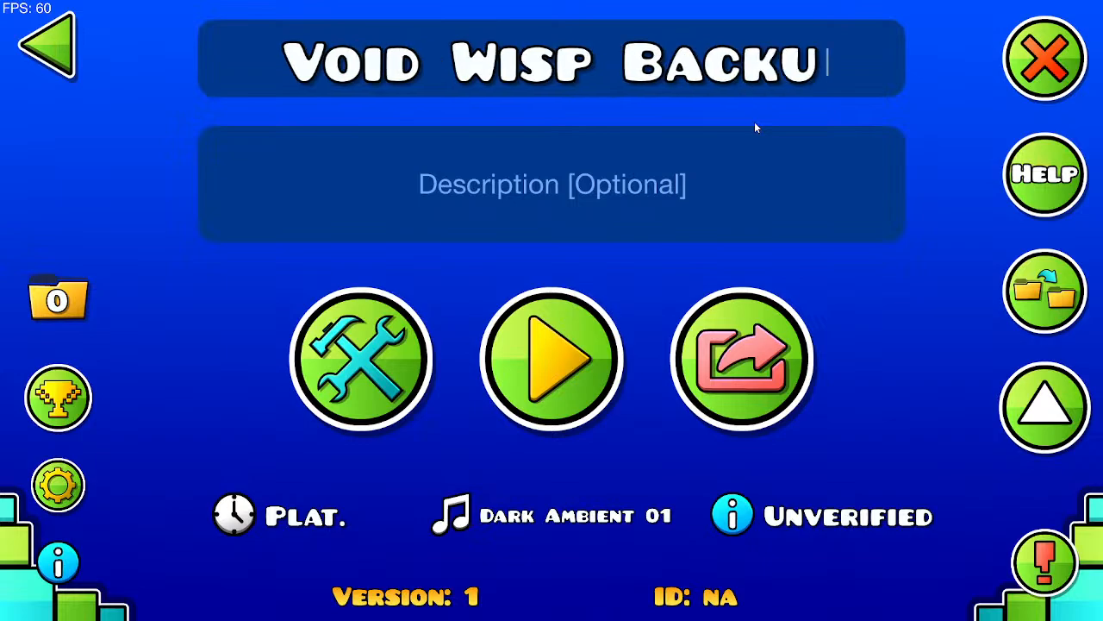
Step: Browse the numbered folders and assign the backup level to folder 1, 2.2 stuff
left_click(63, 295)
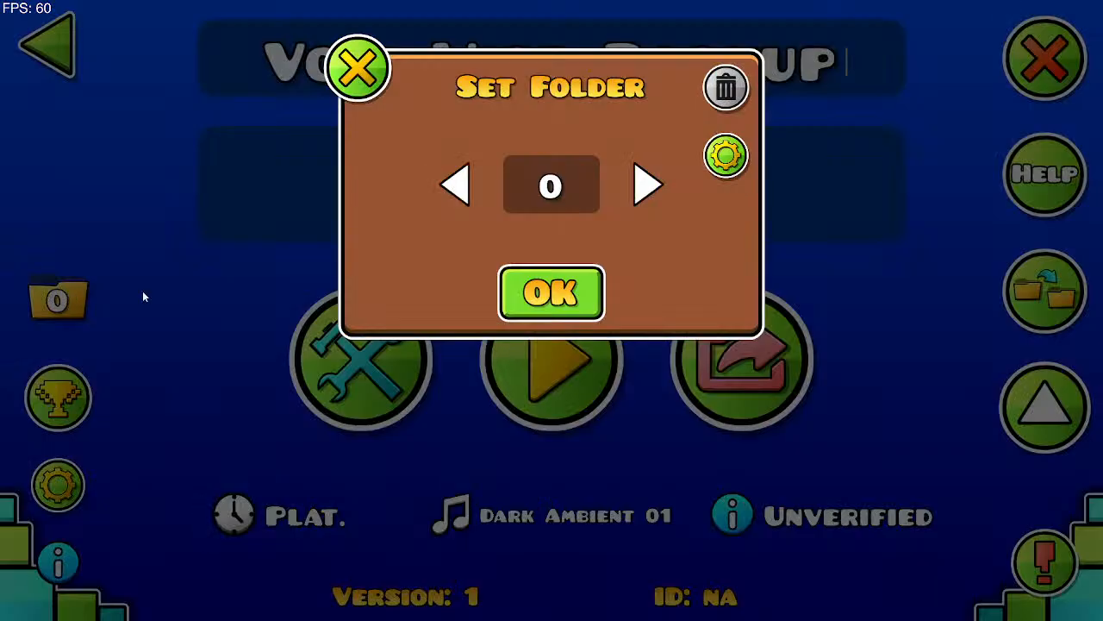
left_click(645, 186)
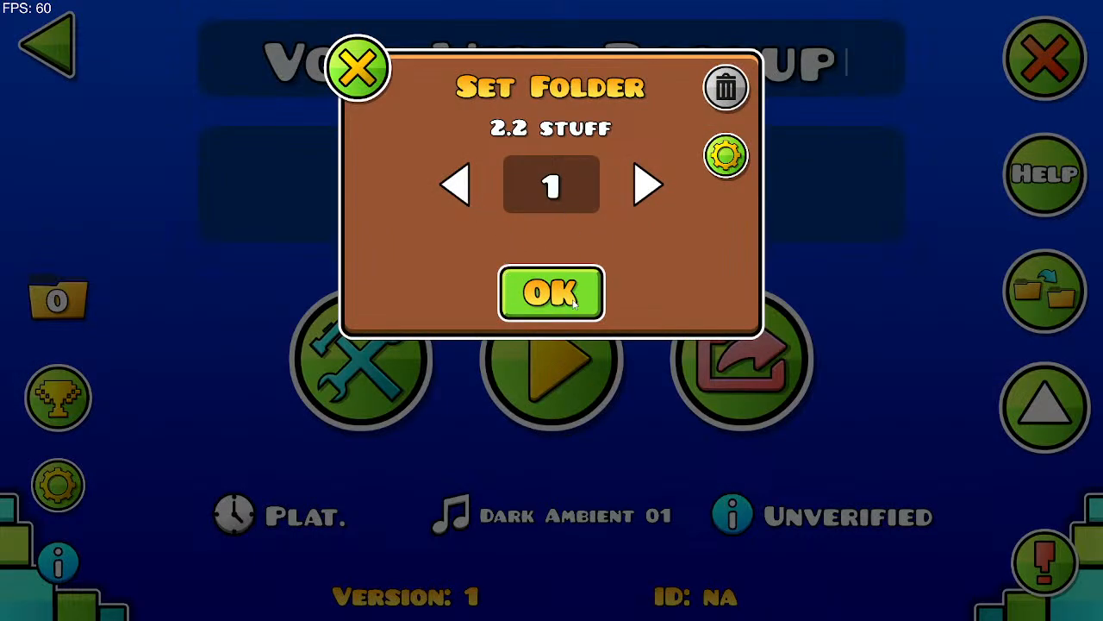
left_click(641, 198)
left_click(643, 178)
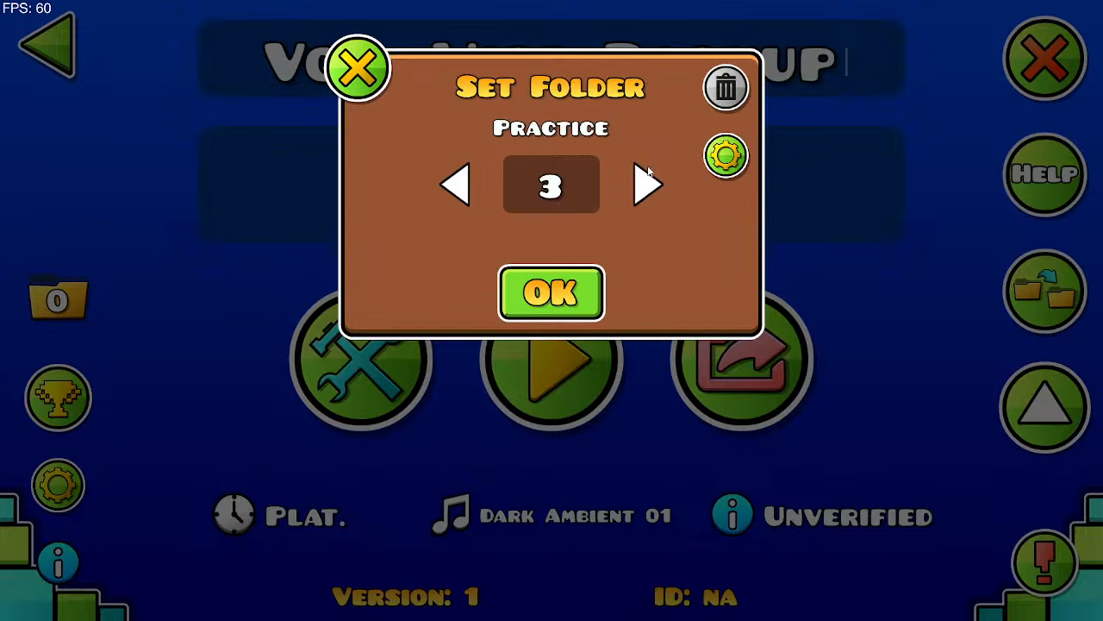
left_click(648, 171)
left_click(642, 194)
left_click(641, 194)
left_click(638, 194)
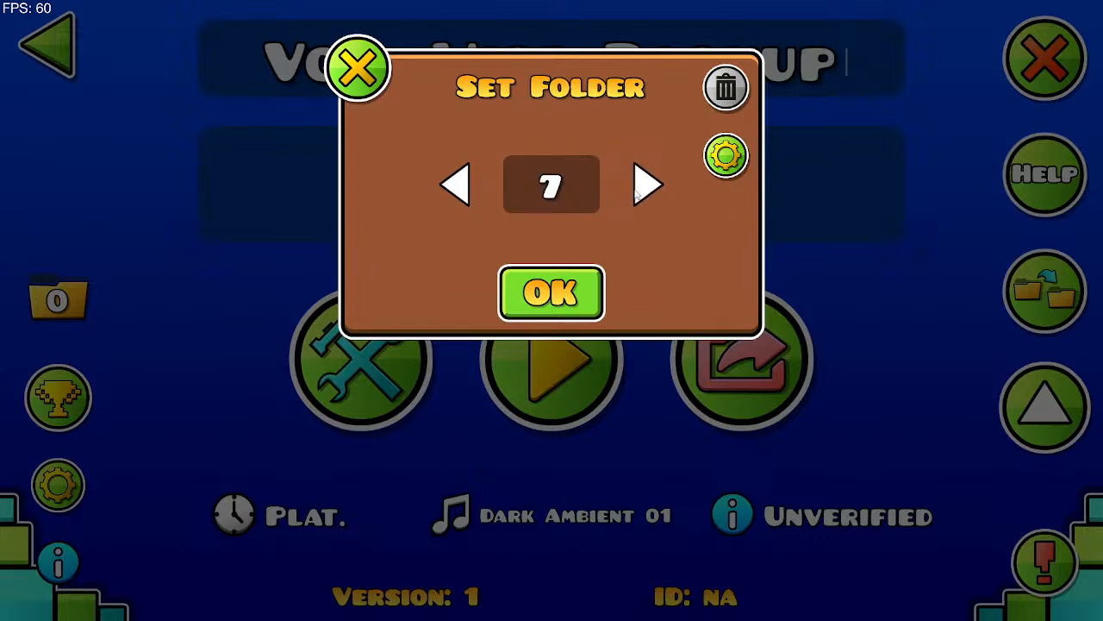
left_click(467, 206)
left_click(468, 205)
left_click(468, 205)
left_click(467, 205)
left_click(468, 204)
left_click(469, 204)
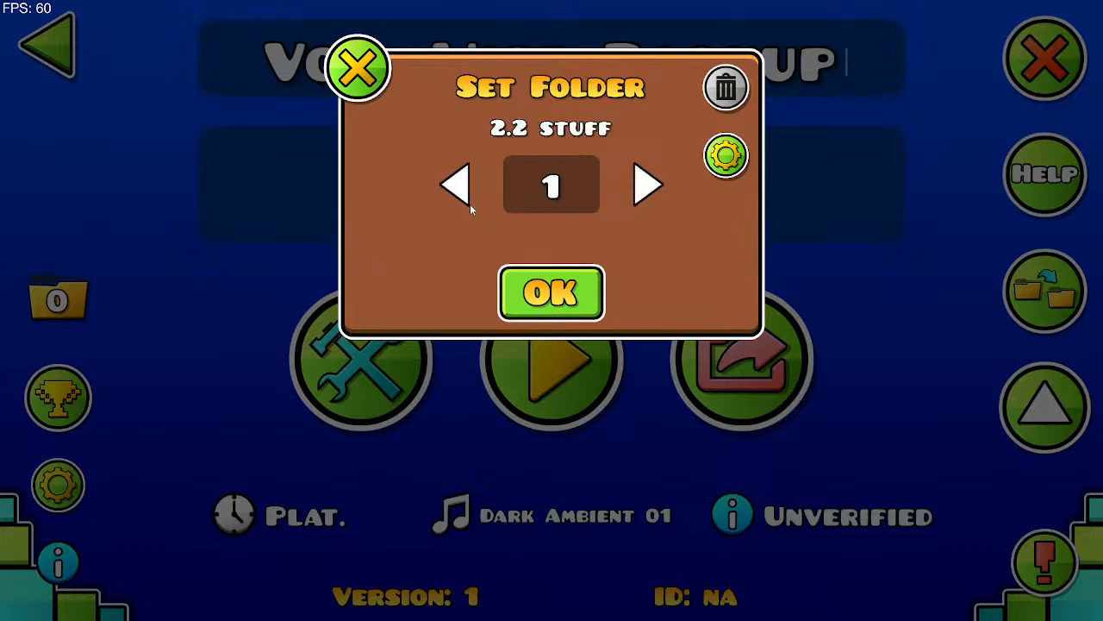
left_click(540, 286)
Step: Return to the My Levels list and open the original Void Wisp level
left_click(38, 36)
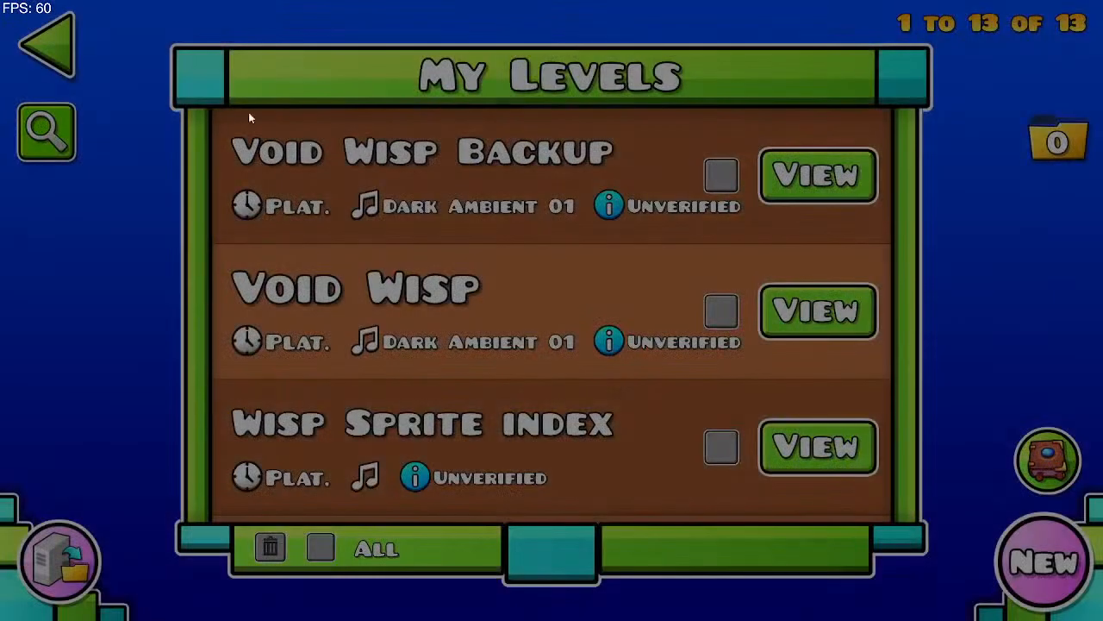
left_click(807, 320)
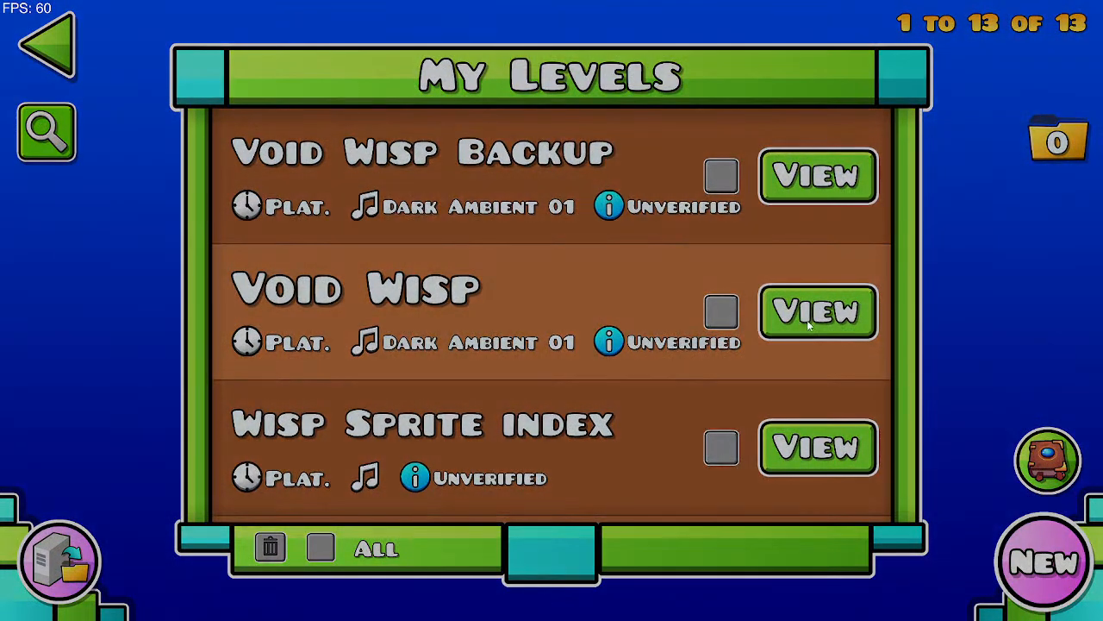
Step: Move the Void Wisp level to the top of the created levels list and return to the list
left_click(1024, 402)
left_click(618, 387)
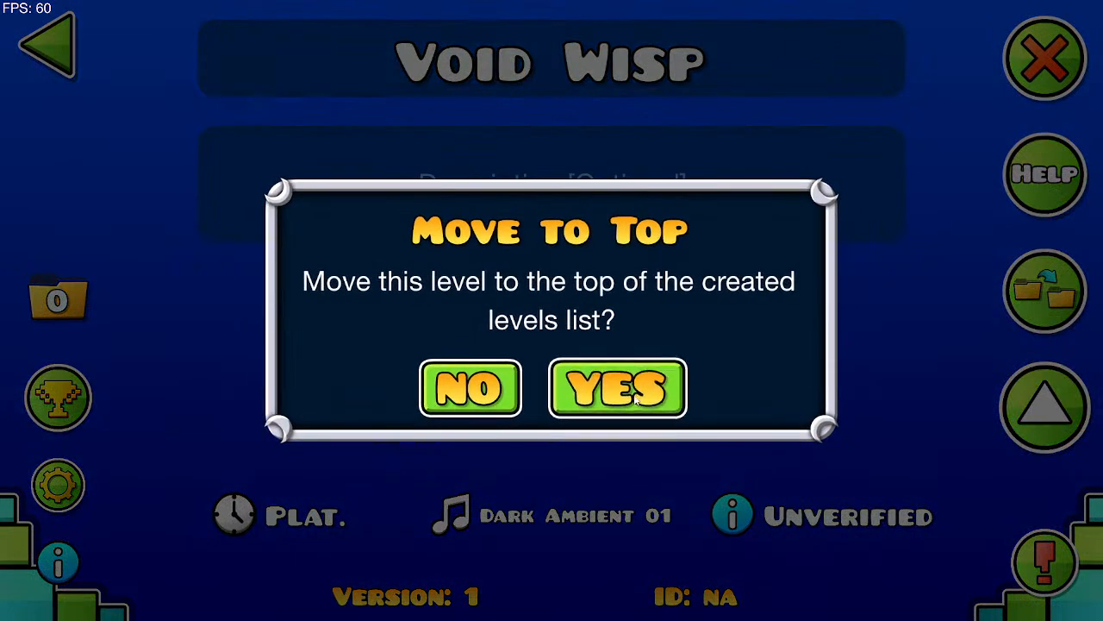
left_click(49, 40)
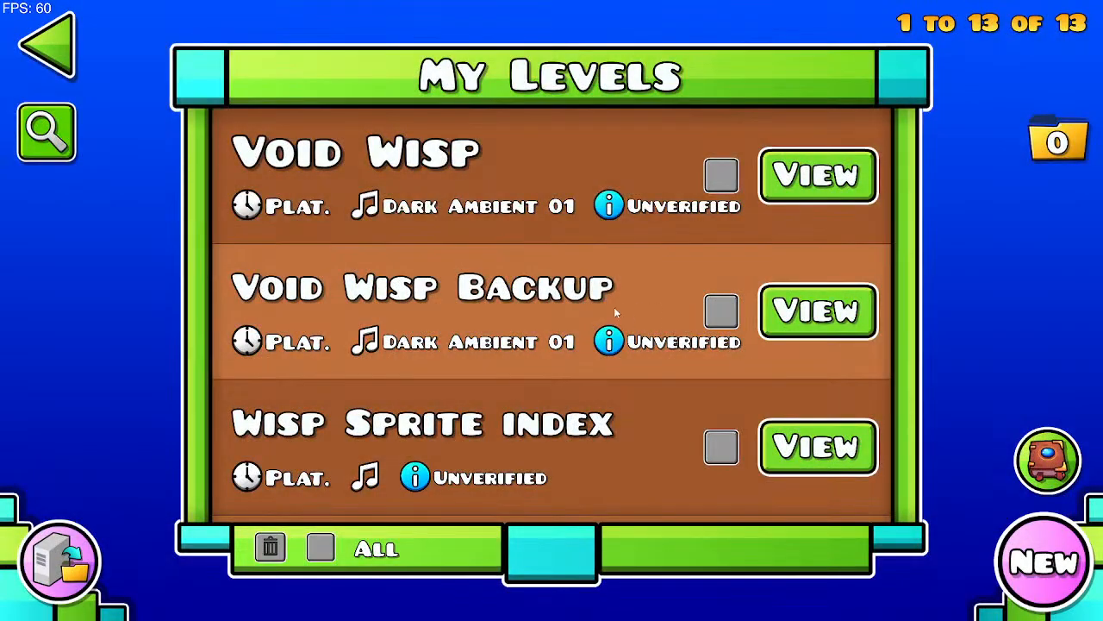
Step: Move the Wisp Sprite Index level to the top of the created levels list and return to the list
left_click(818, 446)
left_click(1035, 405)
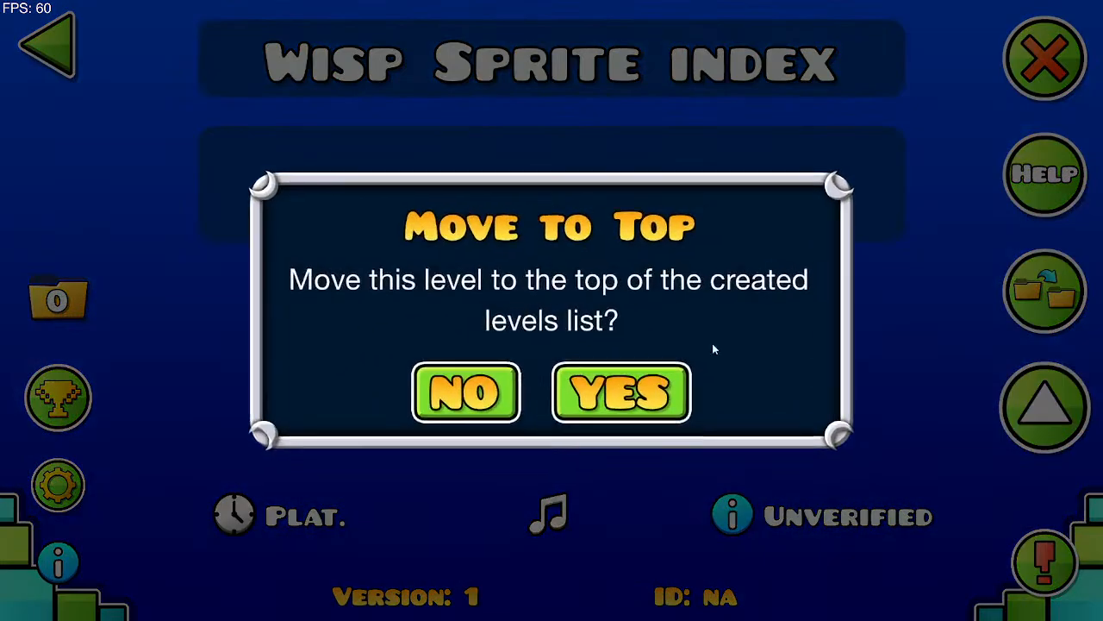
left_click(653, 393)
left_click(49, 40)
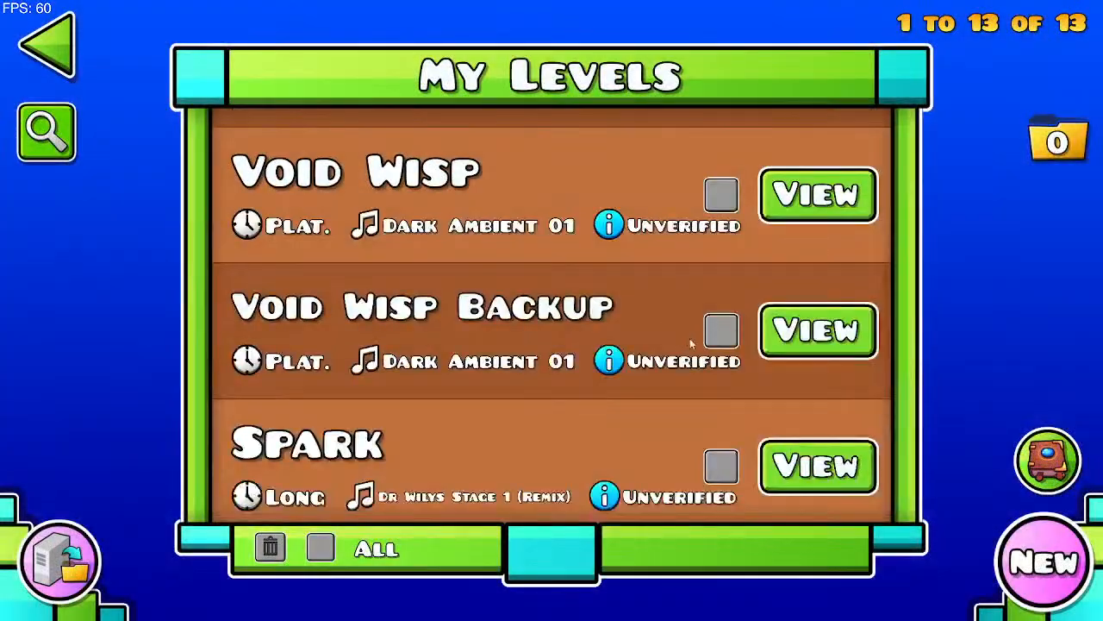
Step: Move the Spark level to the top of the created levels list and return to the list
scroll(732, 354, "down", 1)
left_click(795, 379)
left_click(1045, 405)
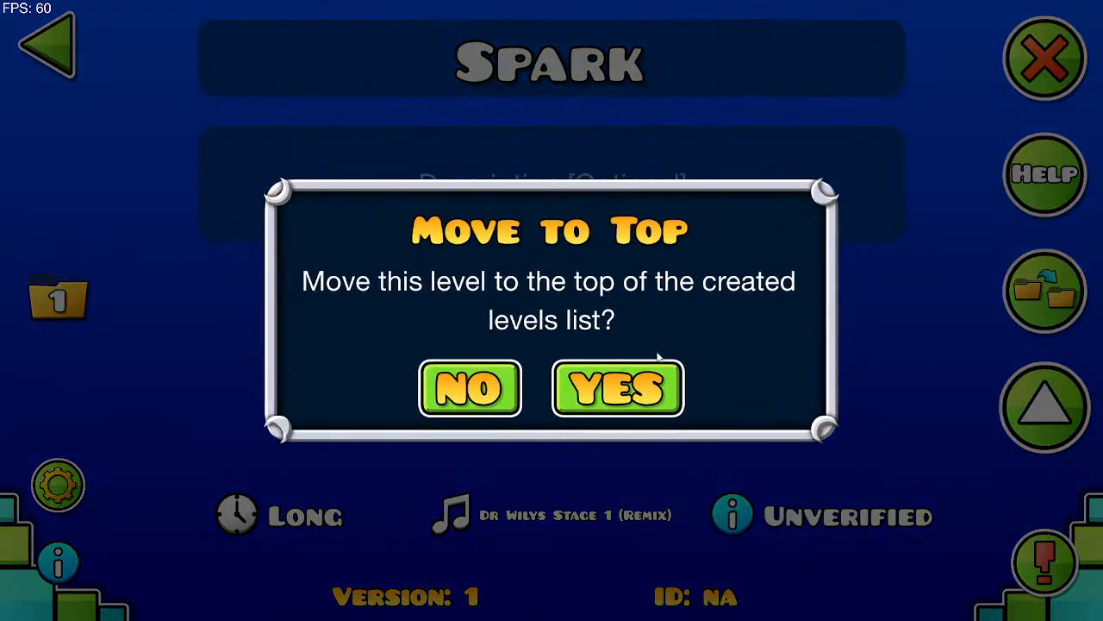
left_click(618, 387)
left_click(52, 43)
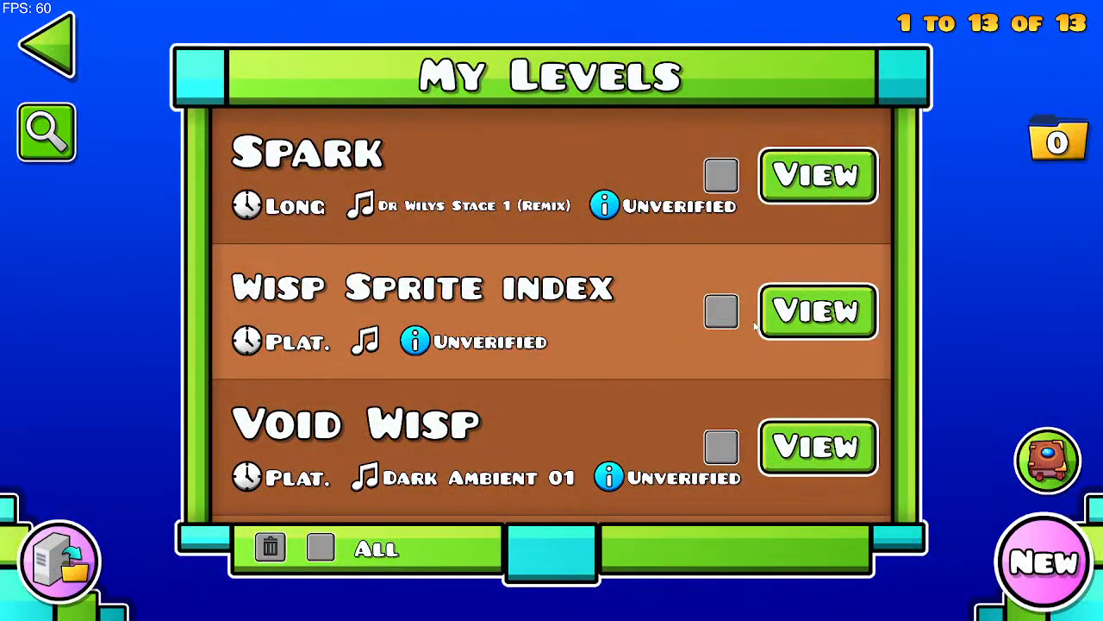
Step: Move the Void Wisp level back above Spark at the top of the list and check the new level order
left_click(803, 435)
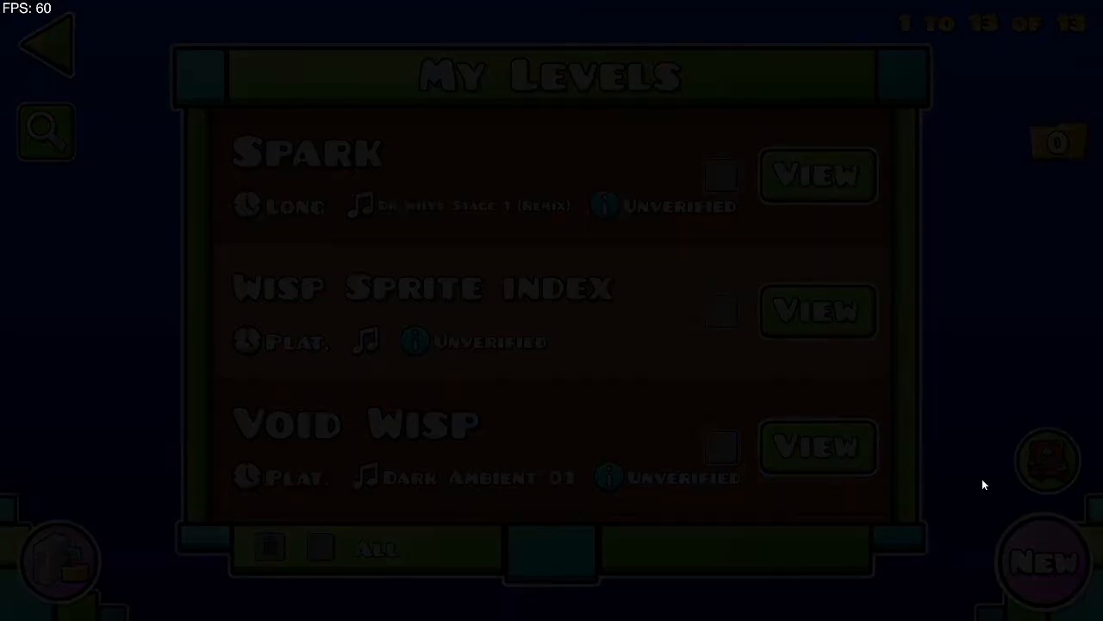
left_click(1045, 405)
left_click(618, 387)
left_click(49, 32)
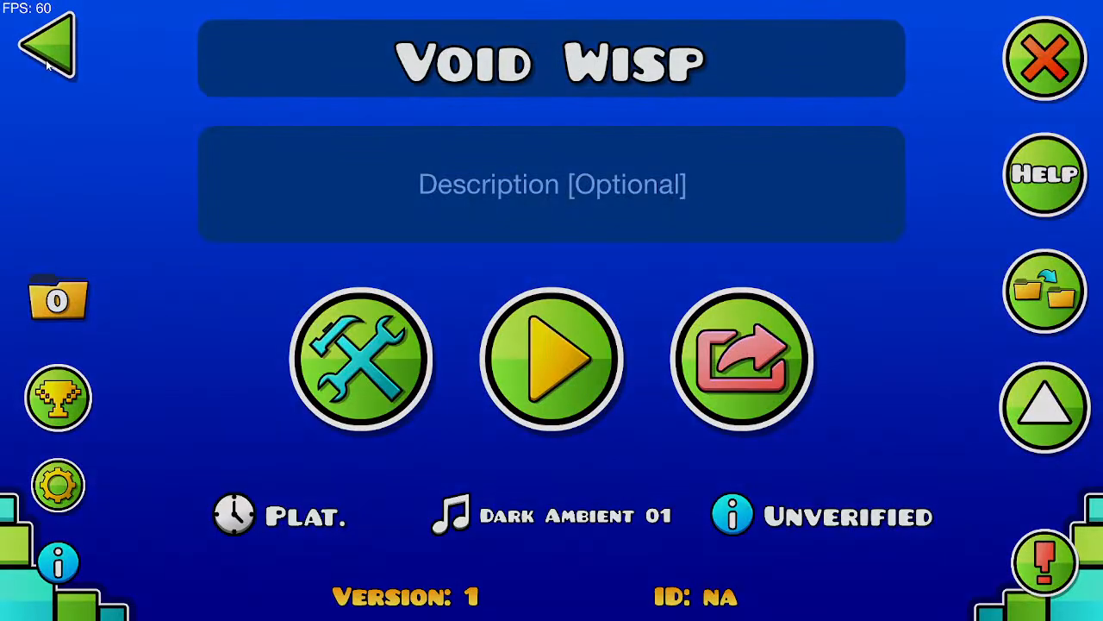
scroll(568, 334, "down", 5)
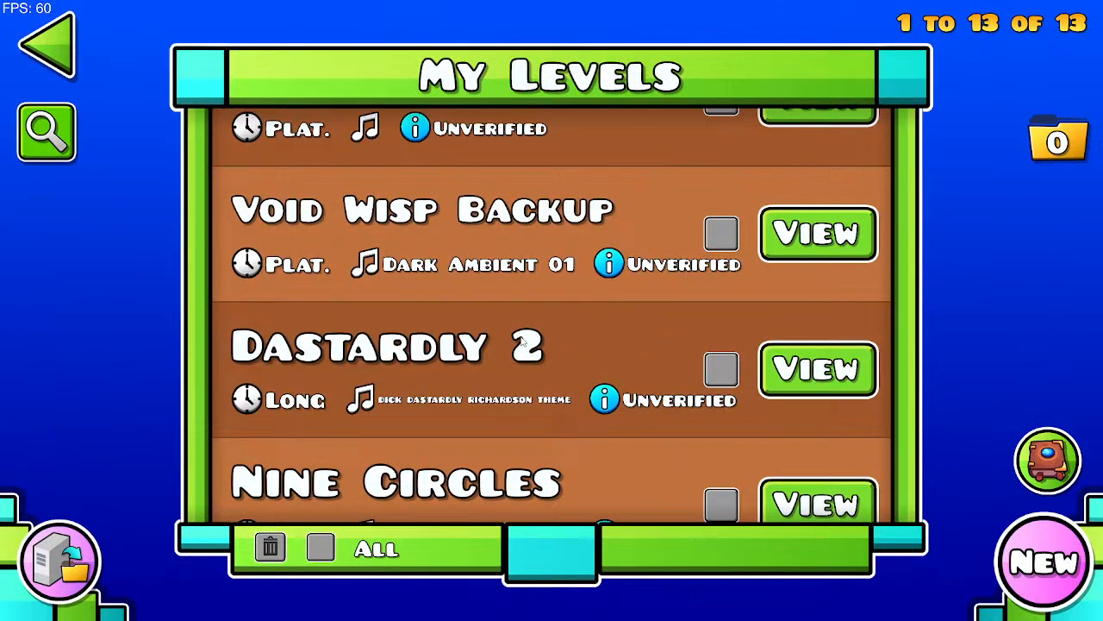
scroll(650, 347, "up", 5)
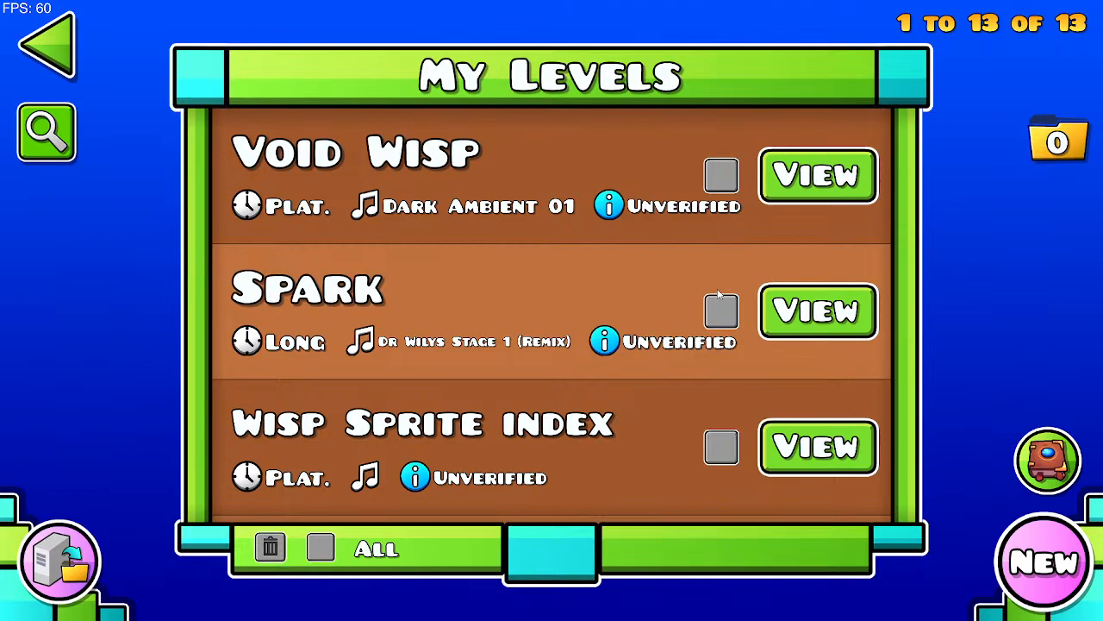
Step: Open and play the Void Wisp level, collect the wisp, enter wisp form at the framed disc, and pause
left_click(806, 200)
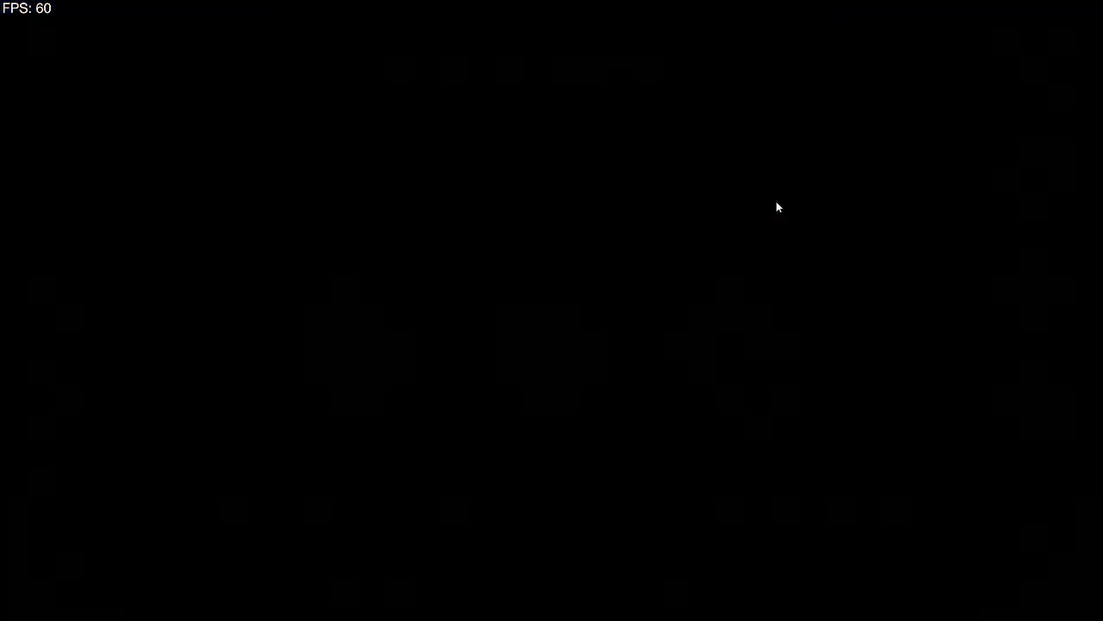
left_click(562, 314)
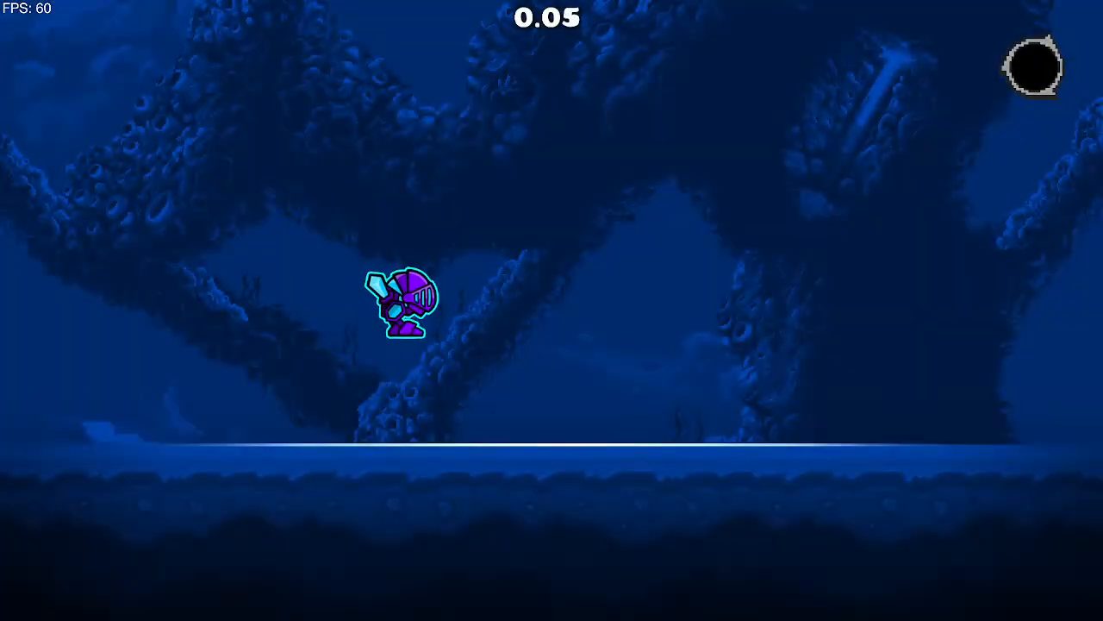
key("space")
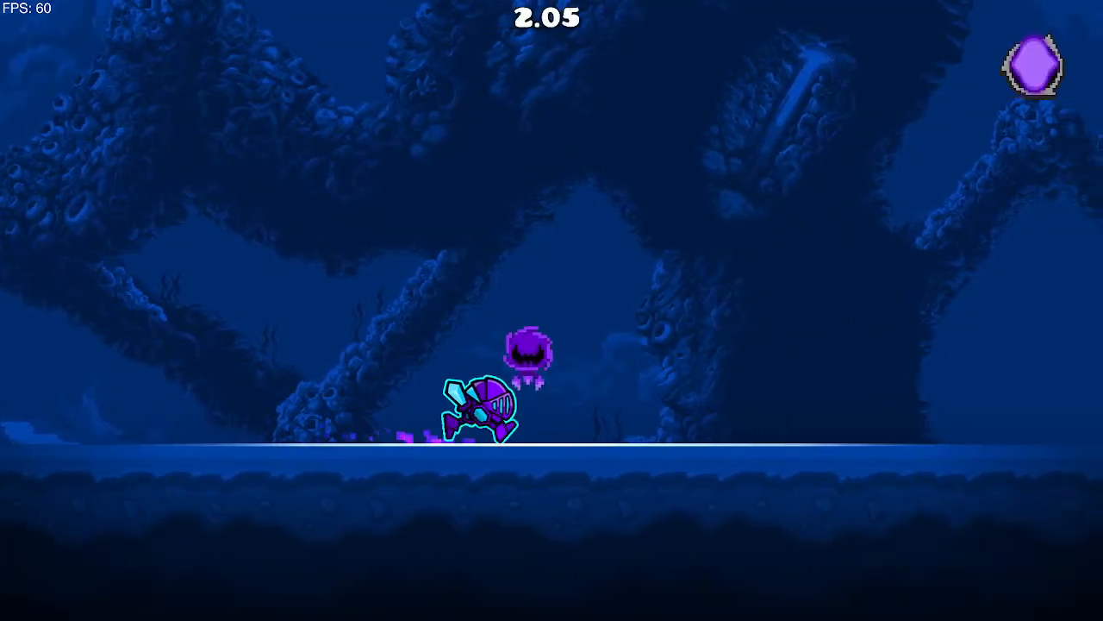
key("space")
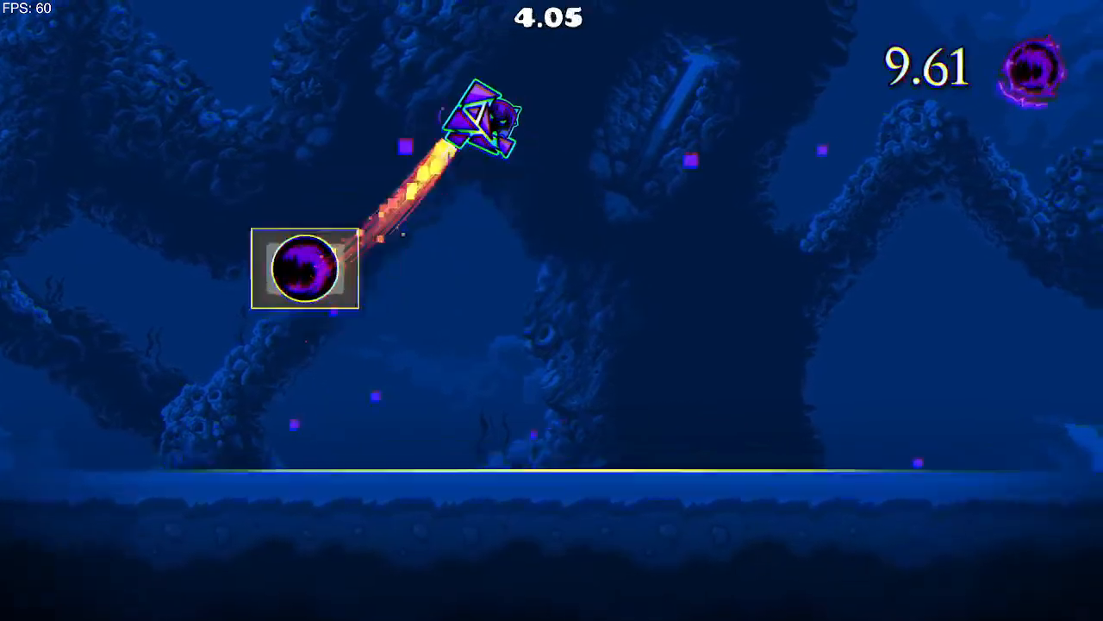
key("Escape")
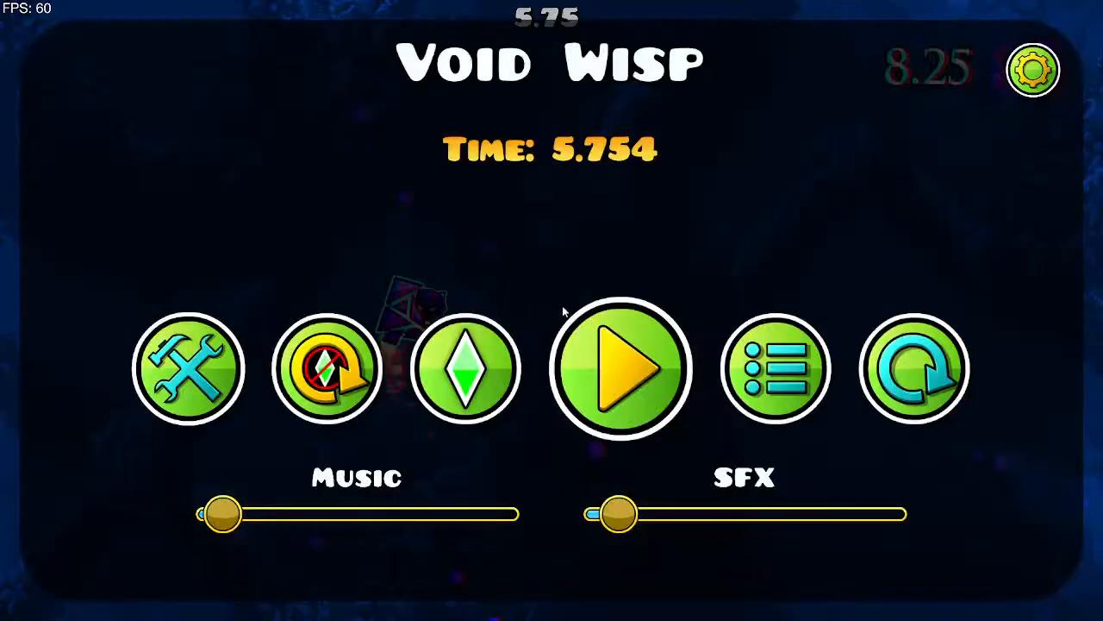
Step: Open the level in the editor and place a black sawblade to the right of the lower framed purple disc
left_click(188, 369)
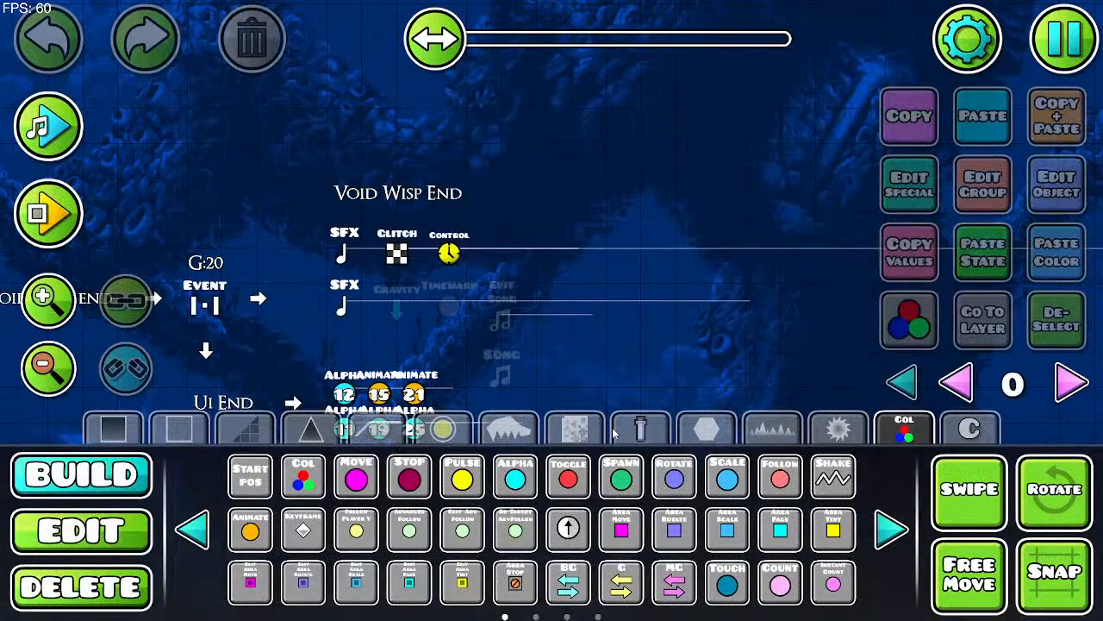
left_click(838, 428)
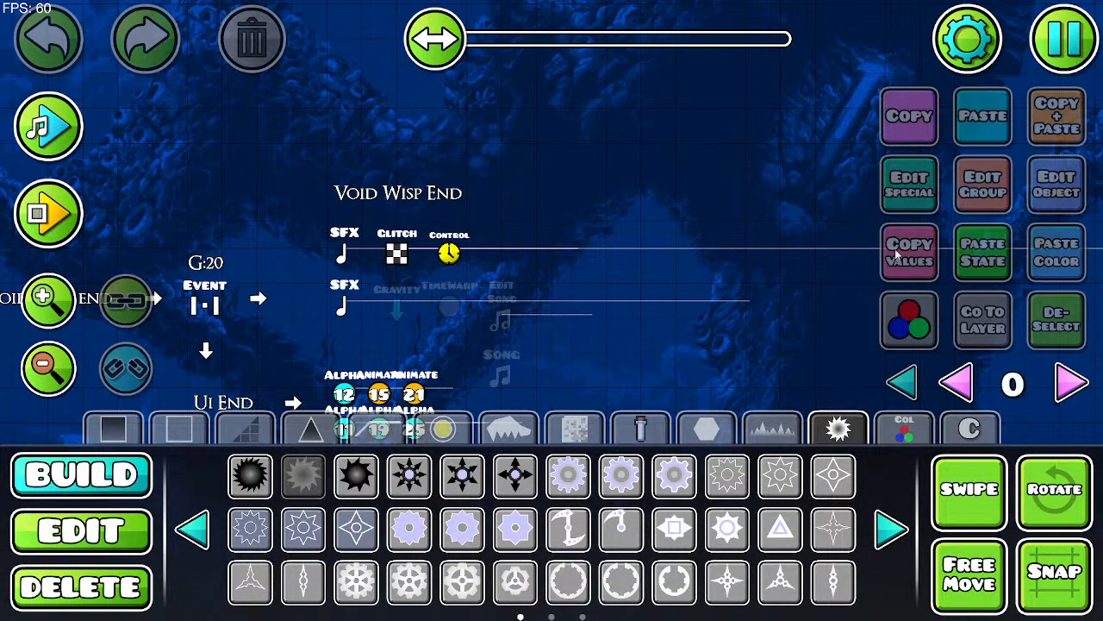
left_click_drag(715, 268, 231, 228)
left_click(48, 371)
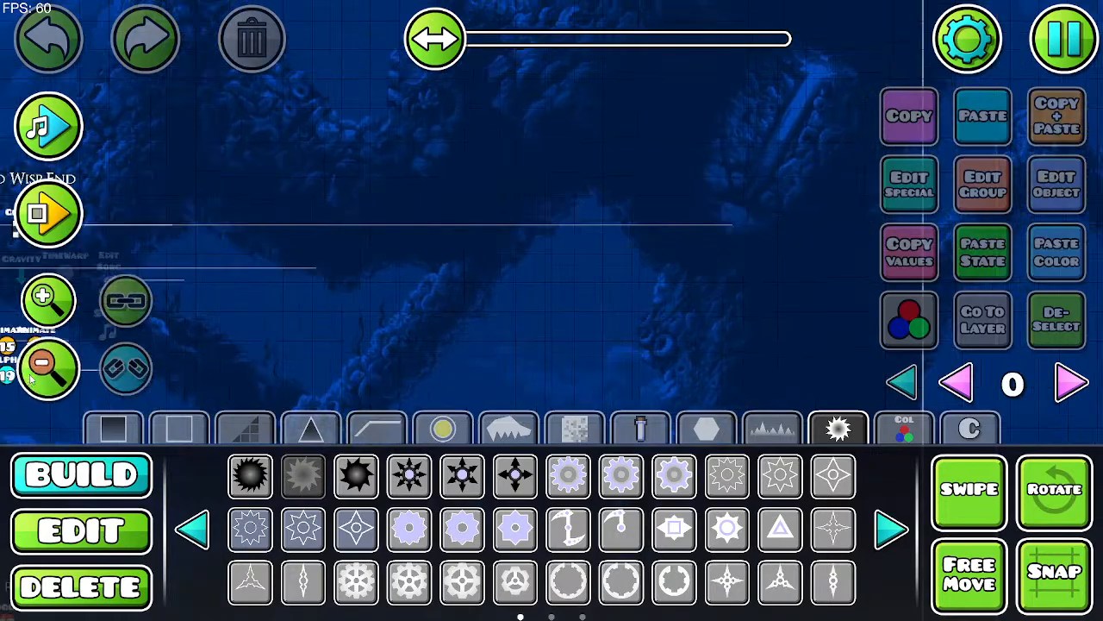
left_click(48, 371)
left_click(48, 371)
left_click(48, 371)
left_click(48, 371)
left_click_drag(534, 284, 343, 168)
left_click_drag(566, 302, 280, 183)
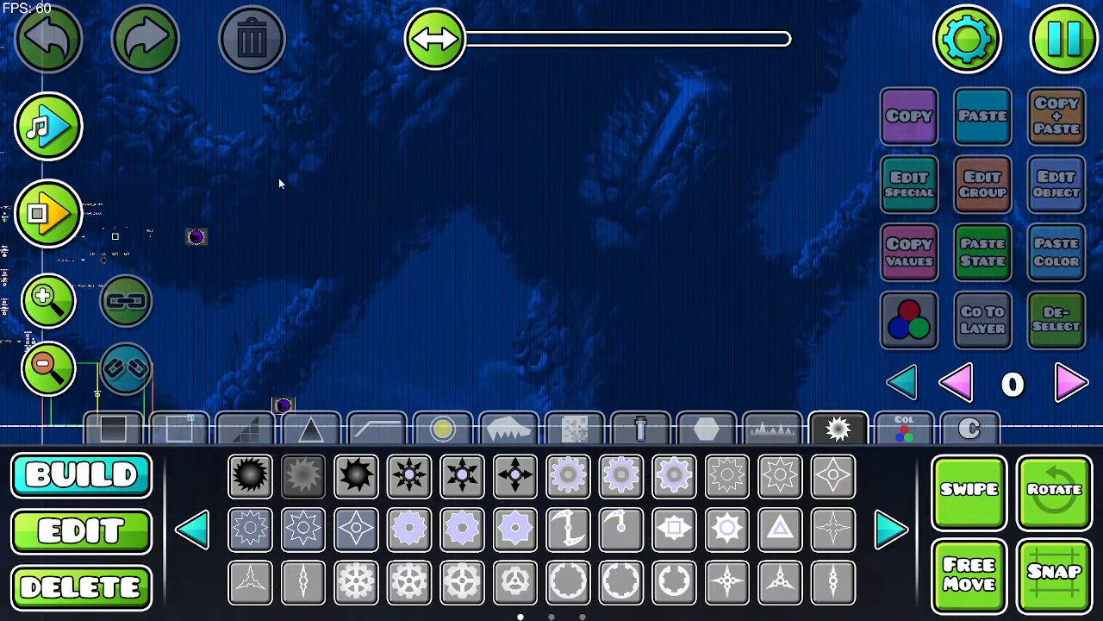
left_click_drag(420, 322, 539, 228)
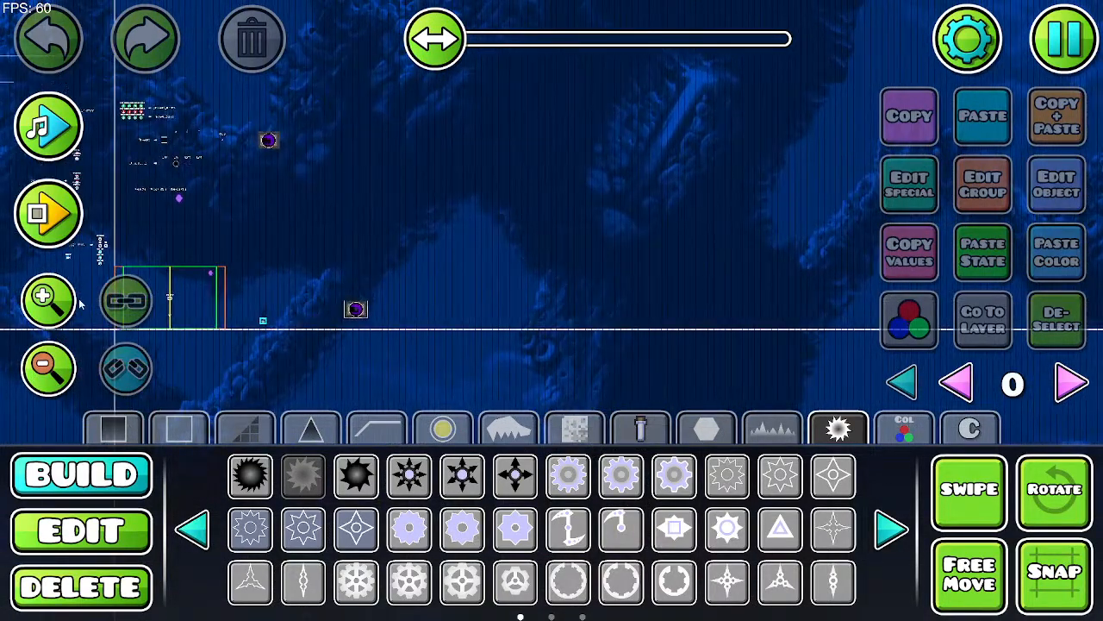
left_click(49, 298)
left_click(48, 298)
left_click_drag(354, 293, 707, 292)
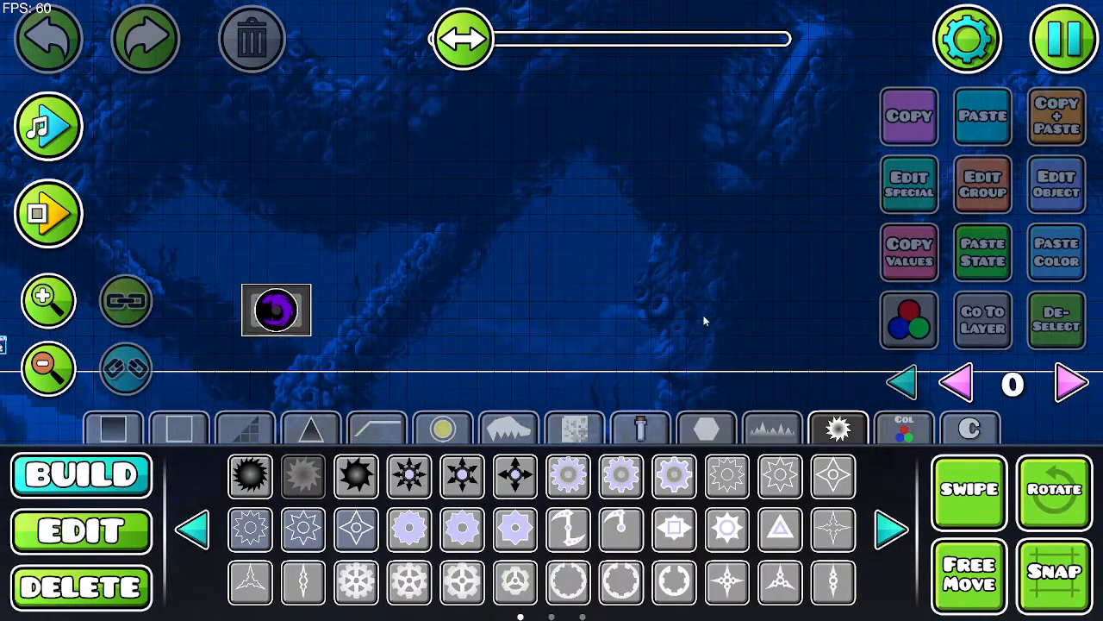
left_click(700, 303)
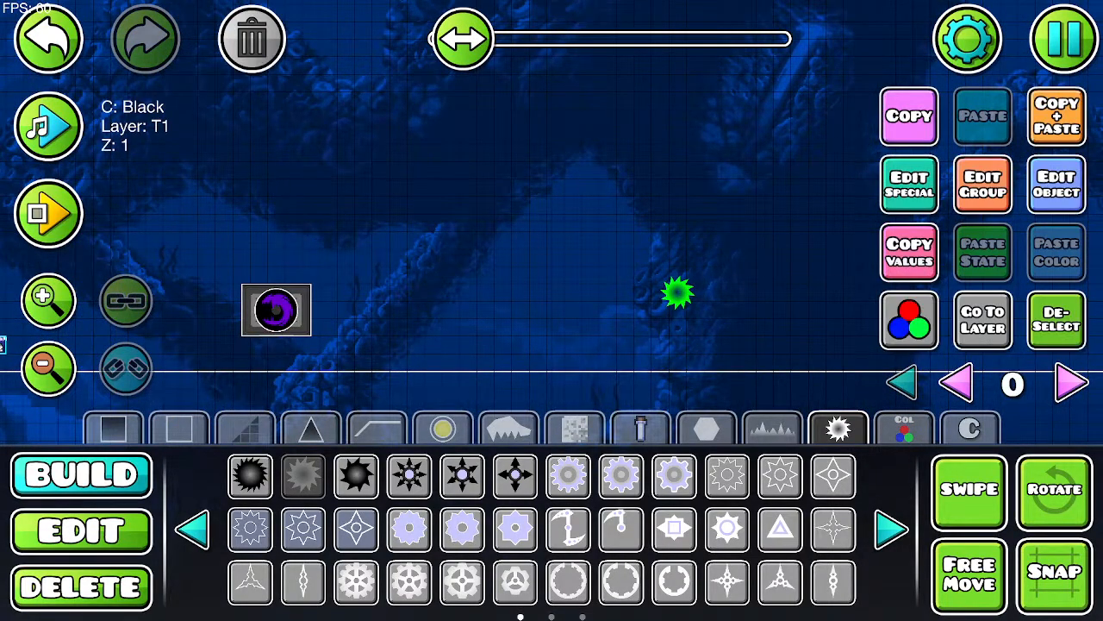
Step: Save and play the level, collecting the wisp and jumping up to the framed disc
left_click(1088, 41)
left_click(552, 228)
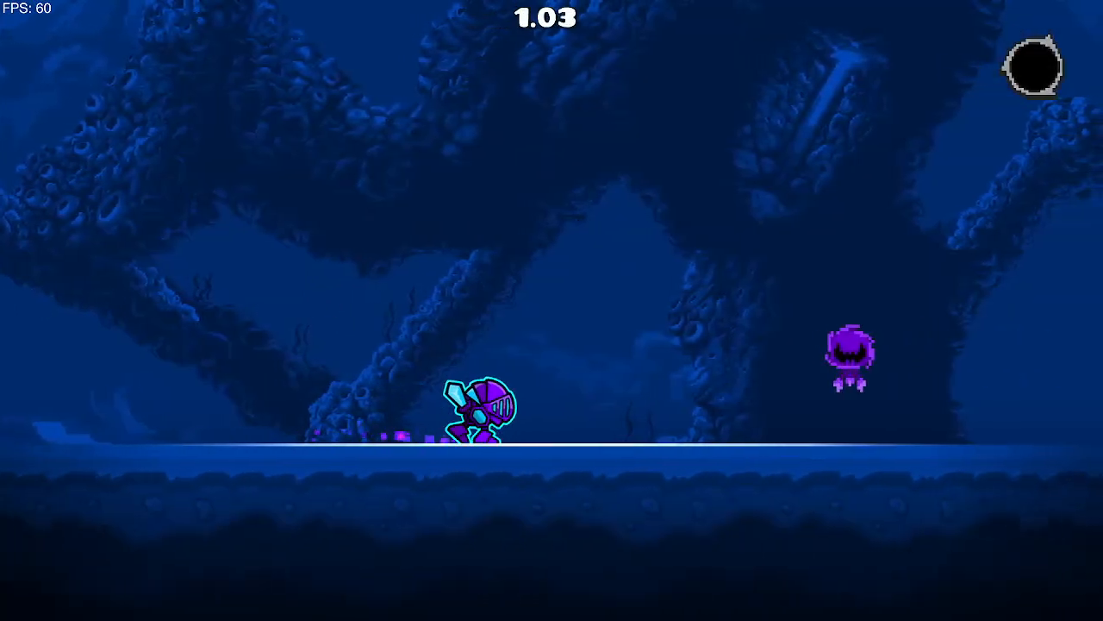
key("space")
key("space")
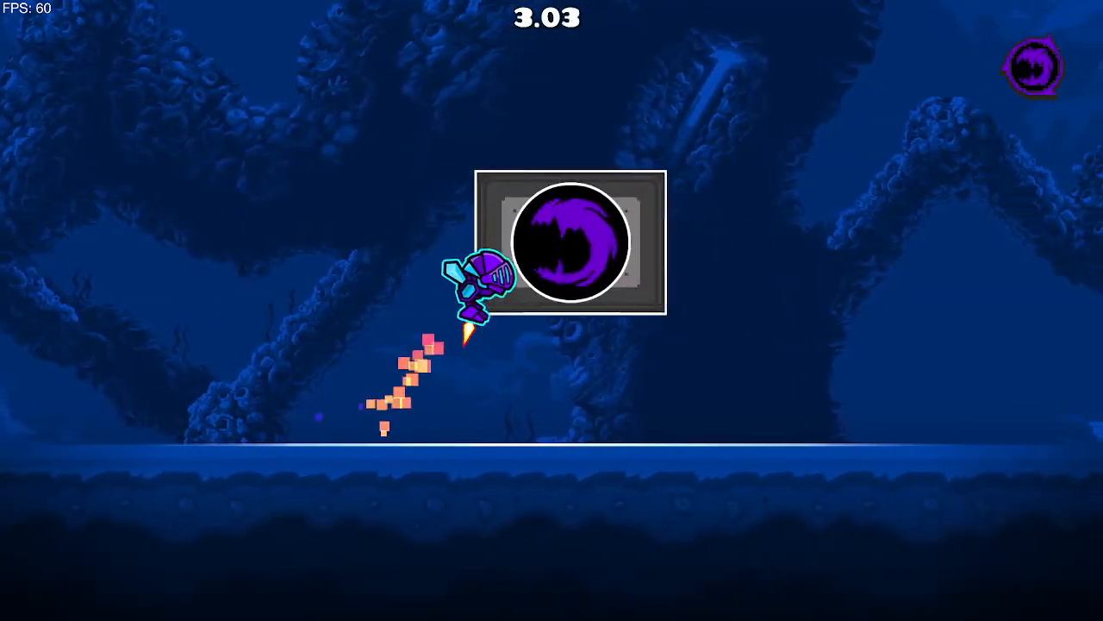
key("space")
key("space")
key("space")
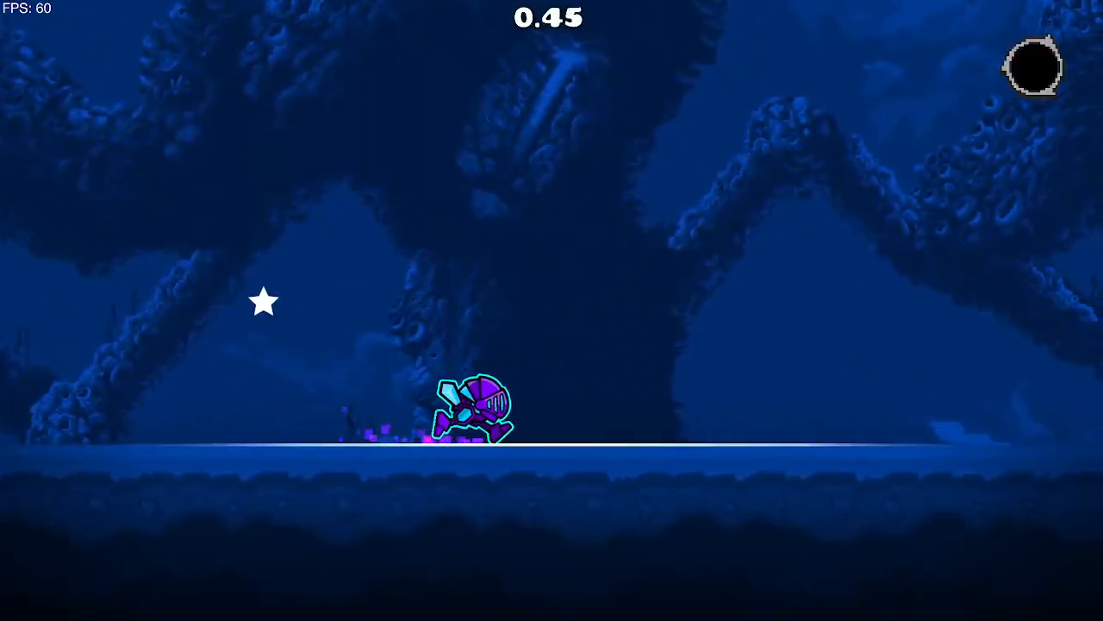
Step: Replay the attempt by collecting the wisp, entering wisp form at the framed disc, and flying past the sawblade
key("space")
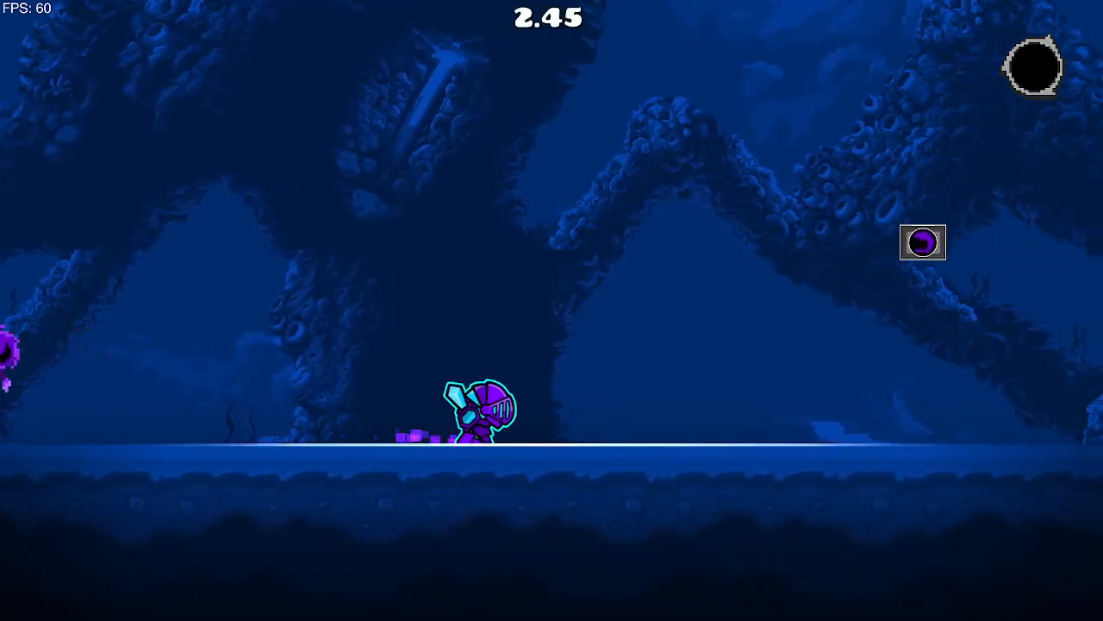
key("space")
key("space")
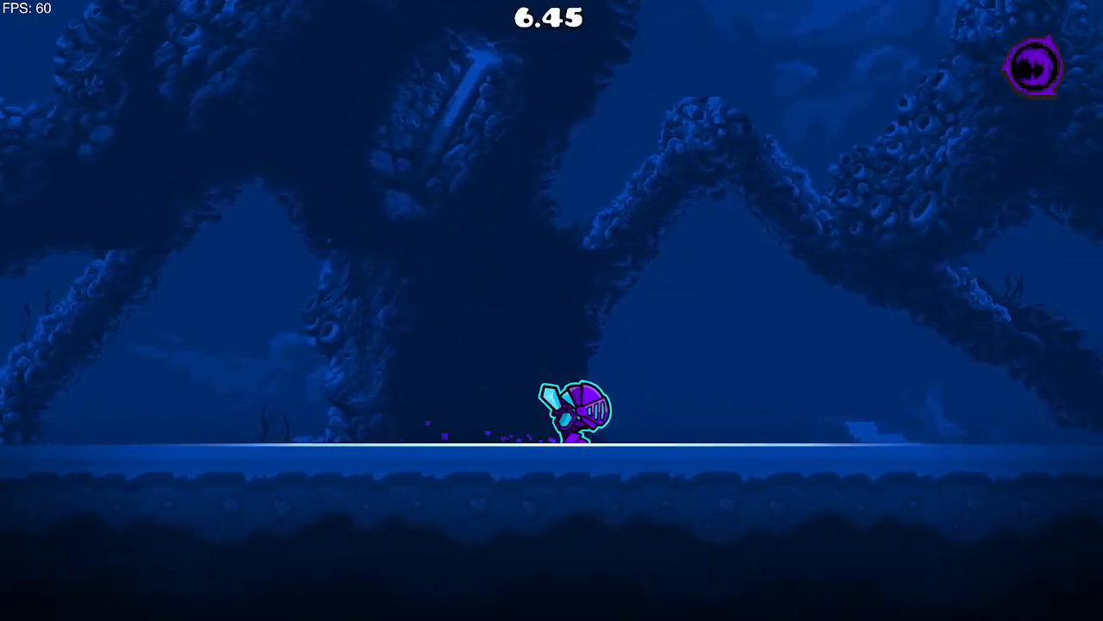
key("space")
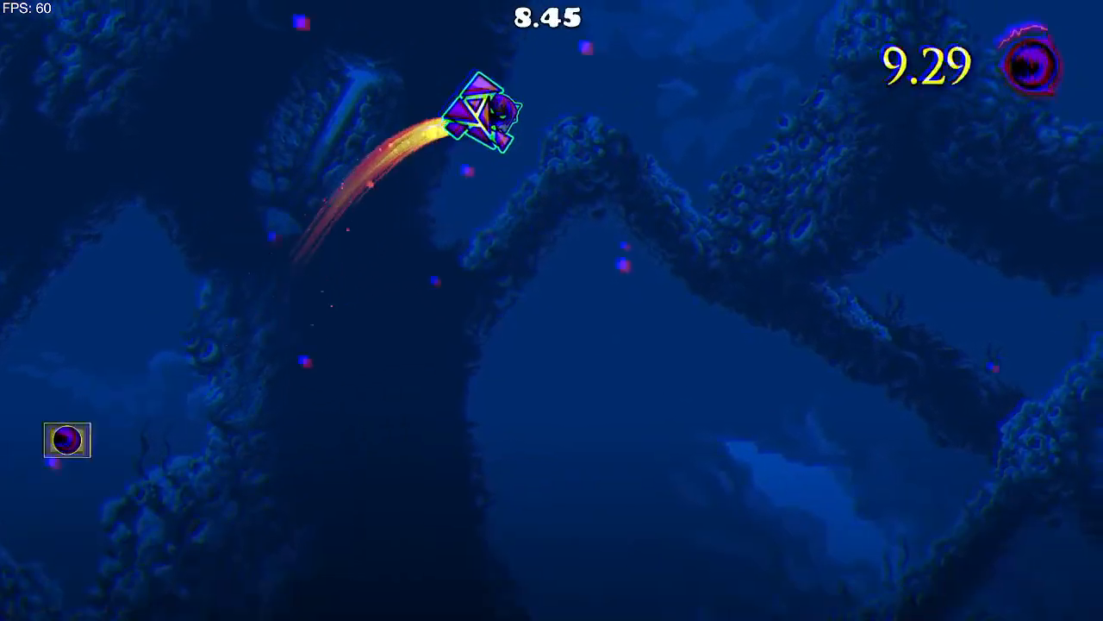
key("Left")
key("space")
key("Right")
key("space")
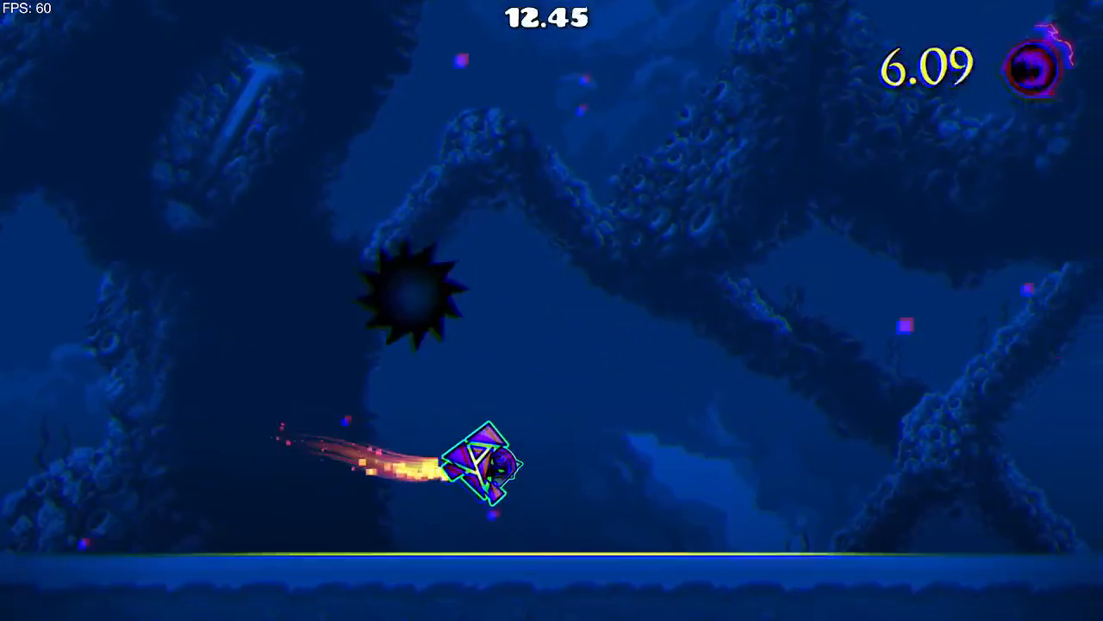
Step: Fly the wisp form back to the framed disc and stay around it until the wisp timer runs out
key("Left")
key("space")
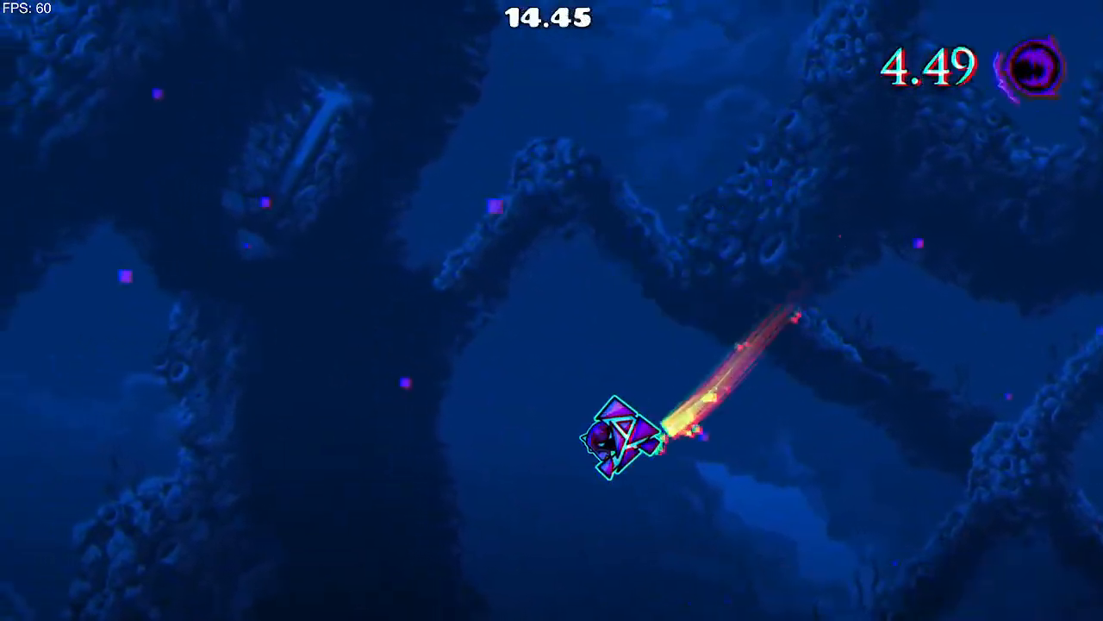
key("space")
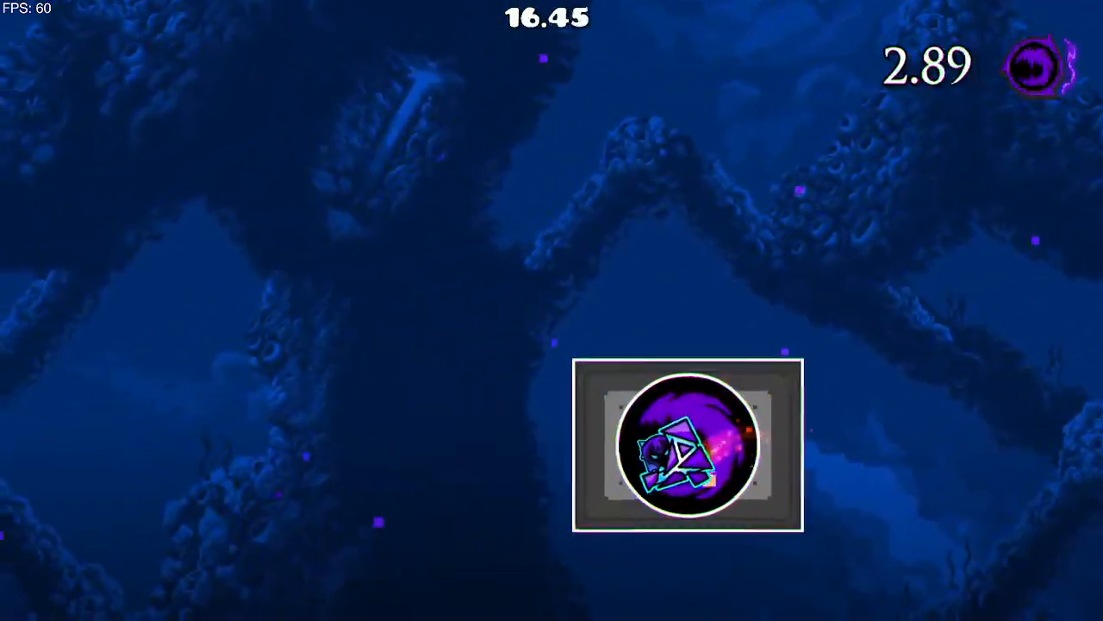
key("Left")
key("Right")
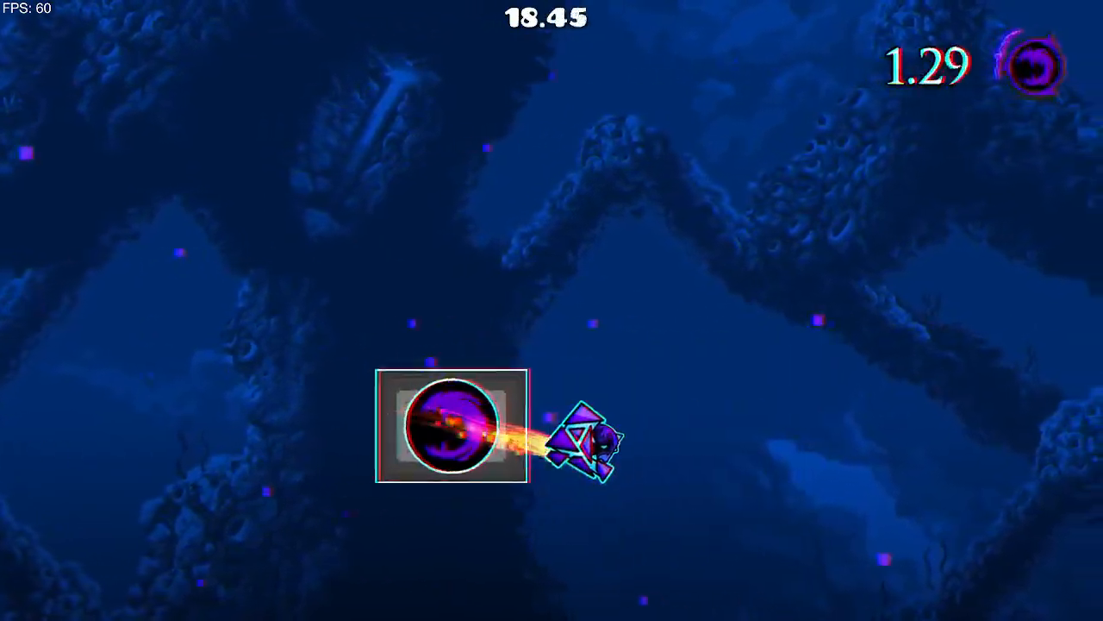
key("Left")
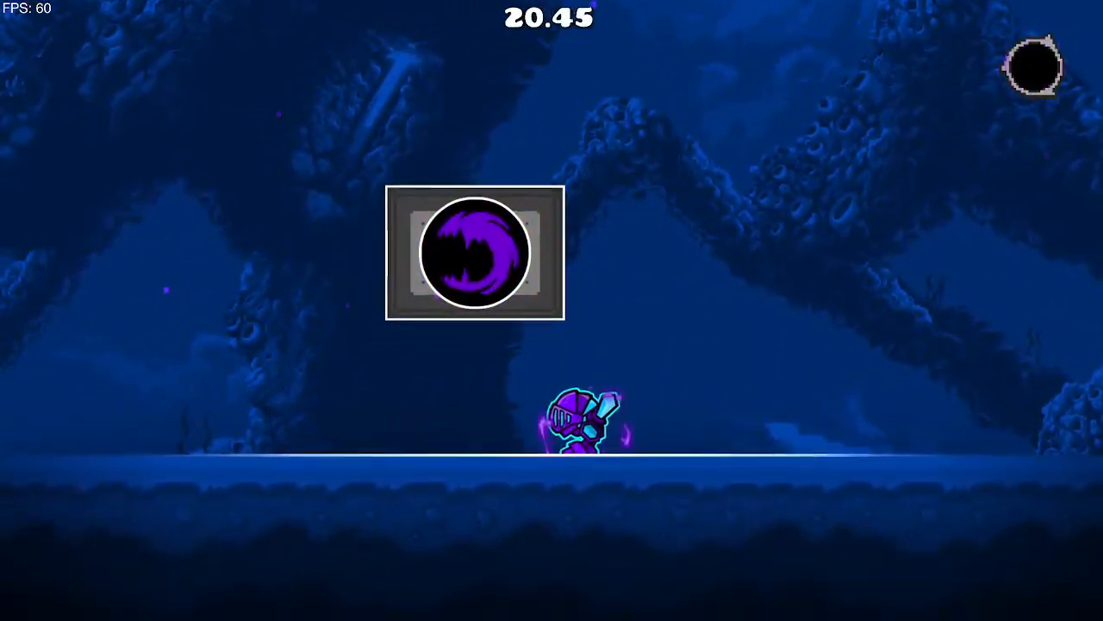
Step: Test jumping into the framed disc repeatedly without a collected wisp
key("space")
key("Left")
key("space")
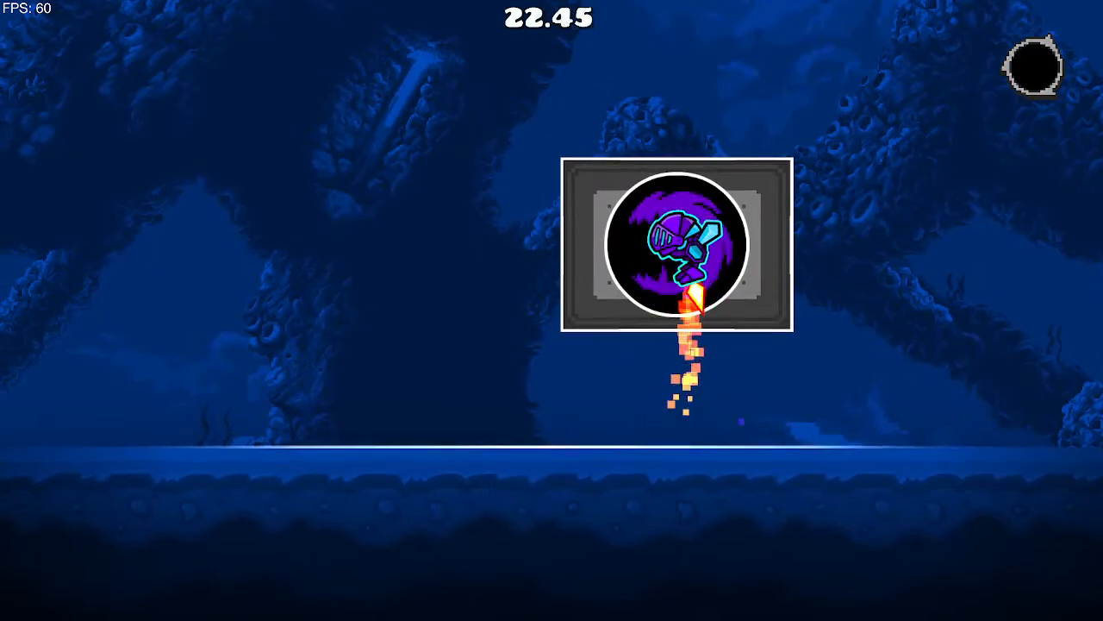
key("space")
key("Left")
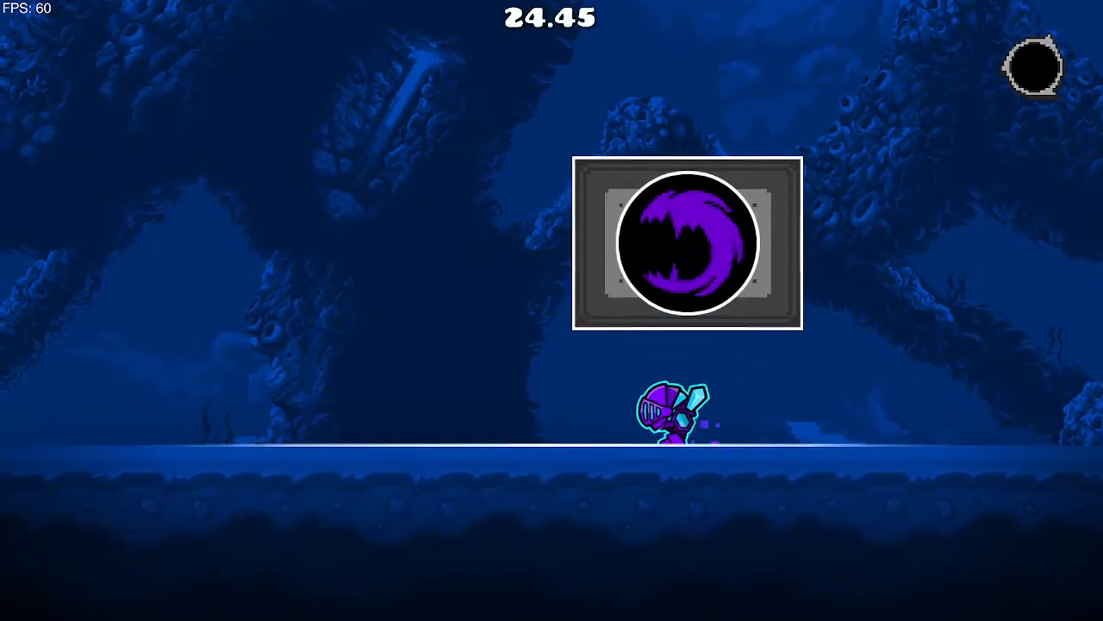
Step: Collect the wisp again and jump back and forth in the playtest while holding its charge
key("Right")
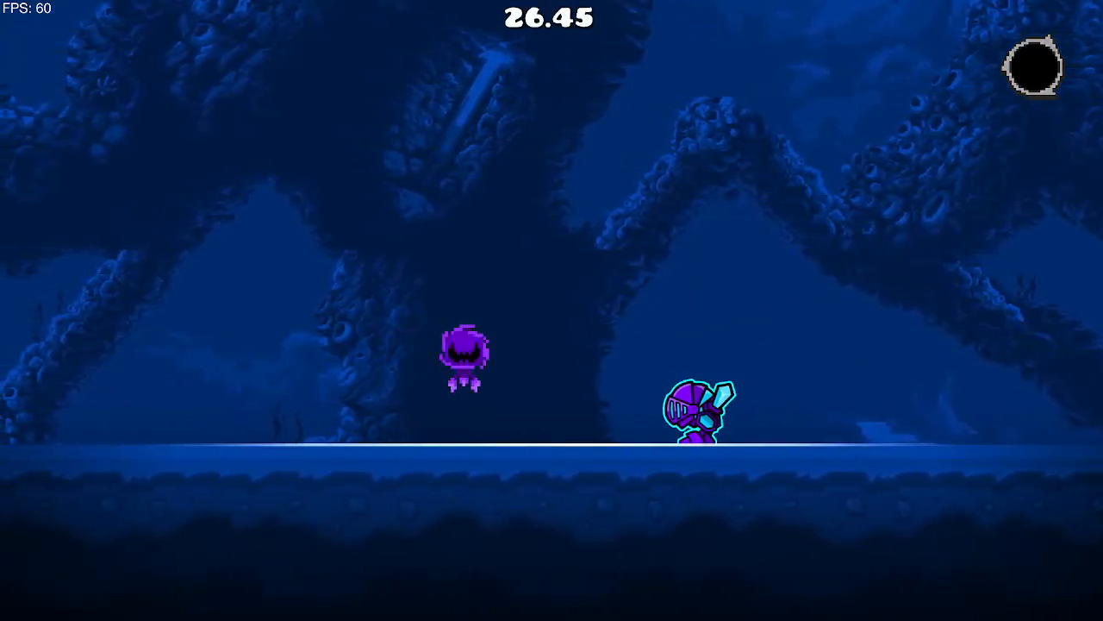
key("Left")
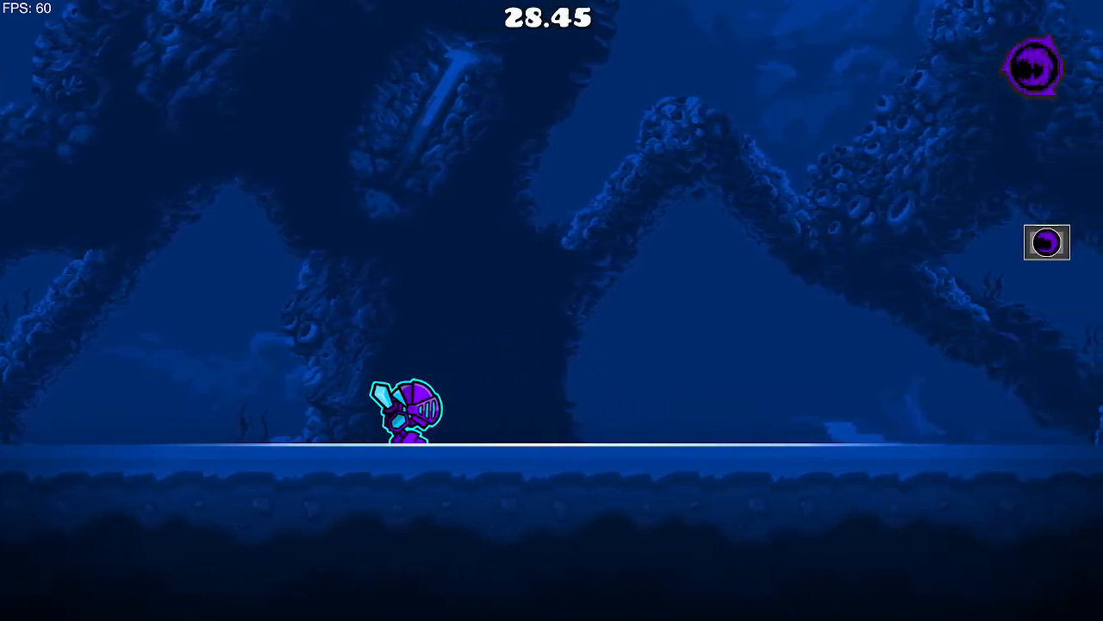
key("Right")
key("space")
key("space")
key("Left")
key("space")
key("Right")
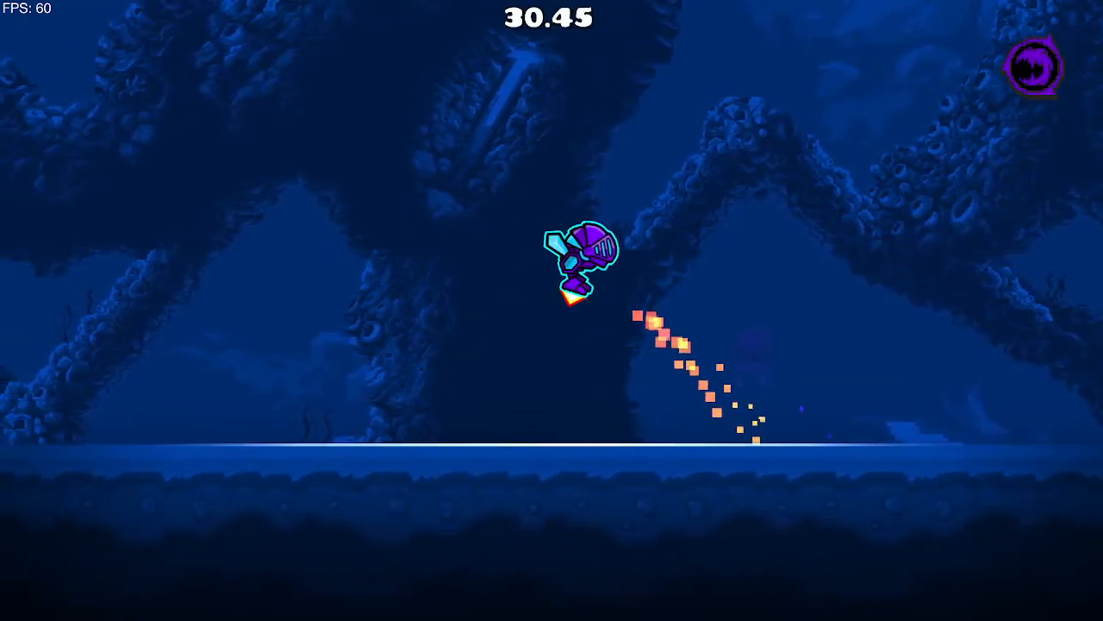
key("space")
key("Left")
key("Right")
key("space")
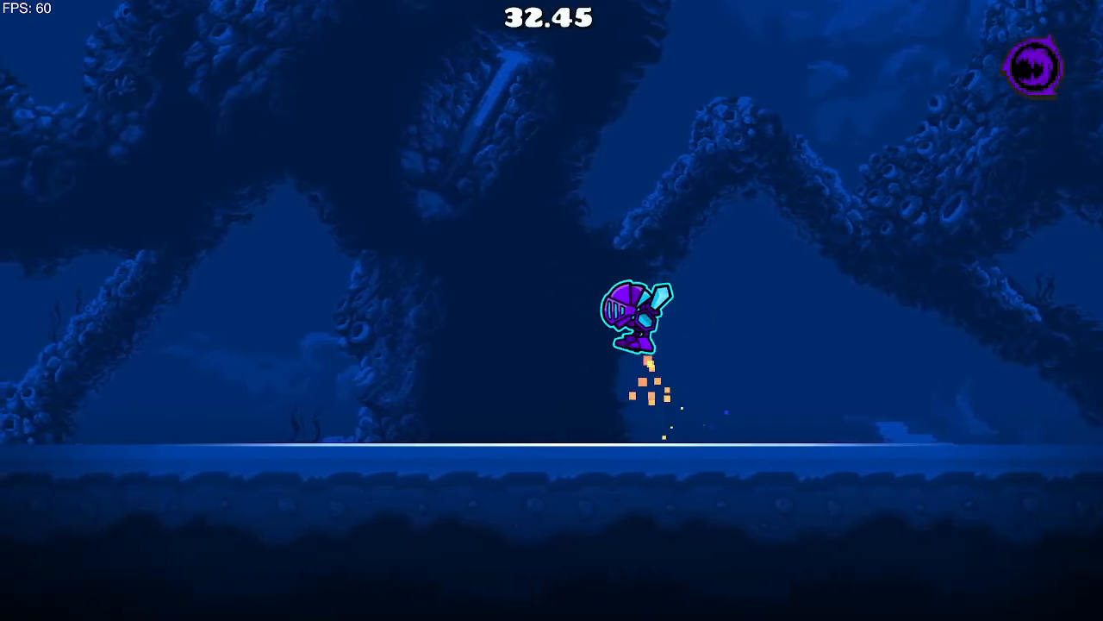
Step: Run back to the framed disc, pause the playtest and return to the level editor
key("Left")
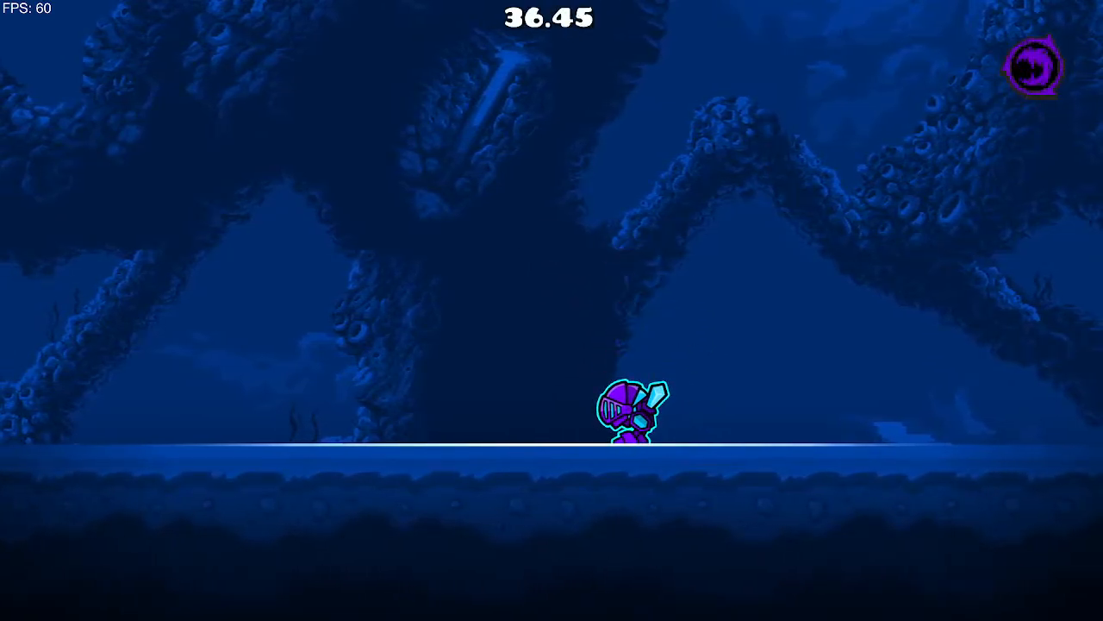
key("Right")
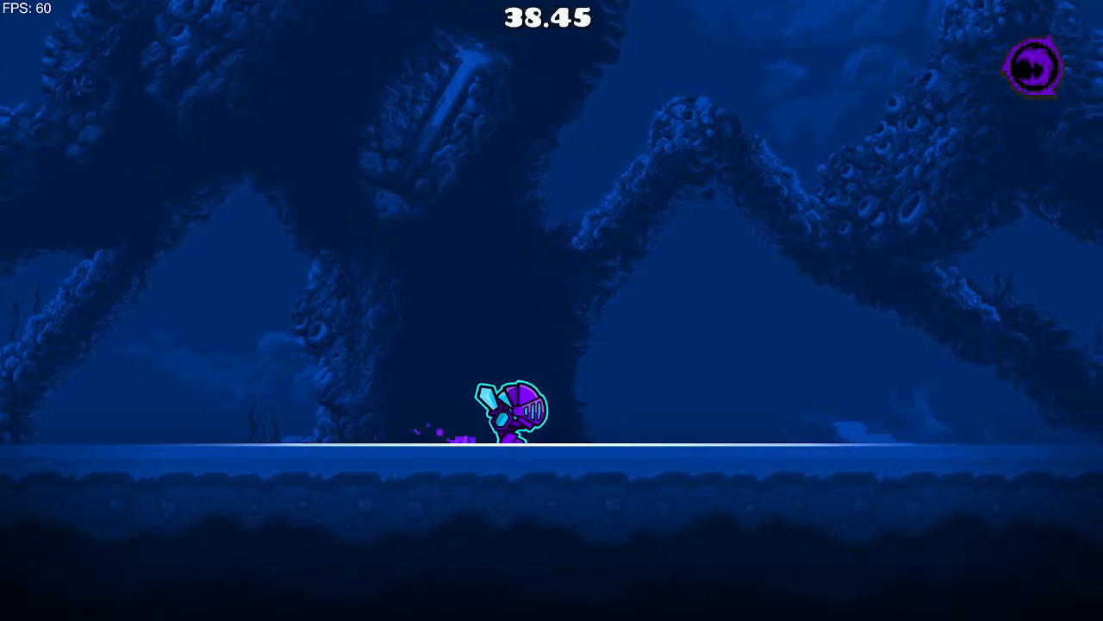
key("Left")
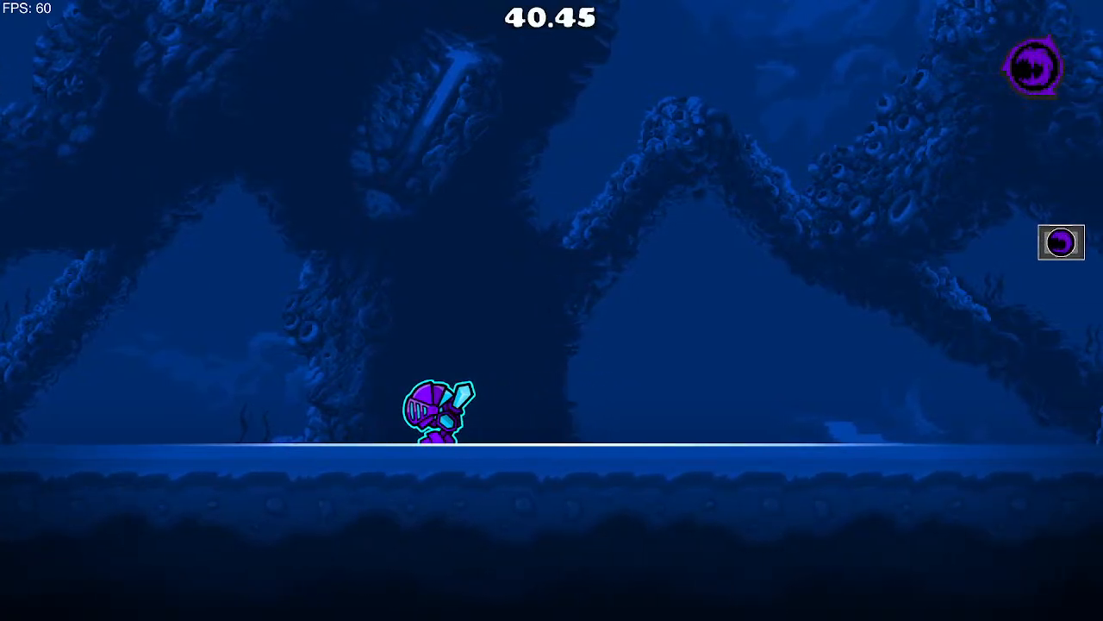
key("Right")
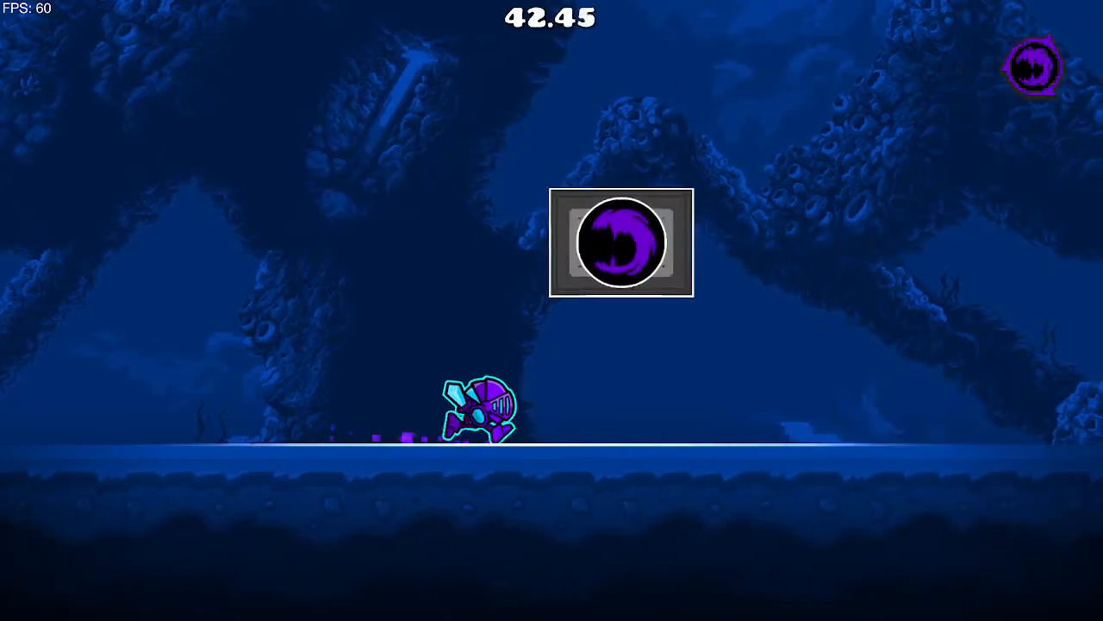
key("Left")
key("Escape")
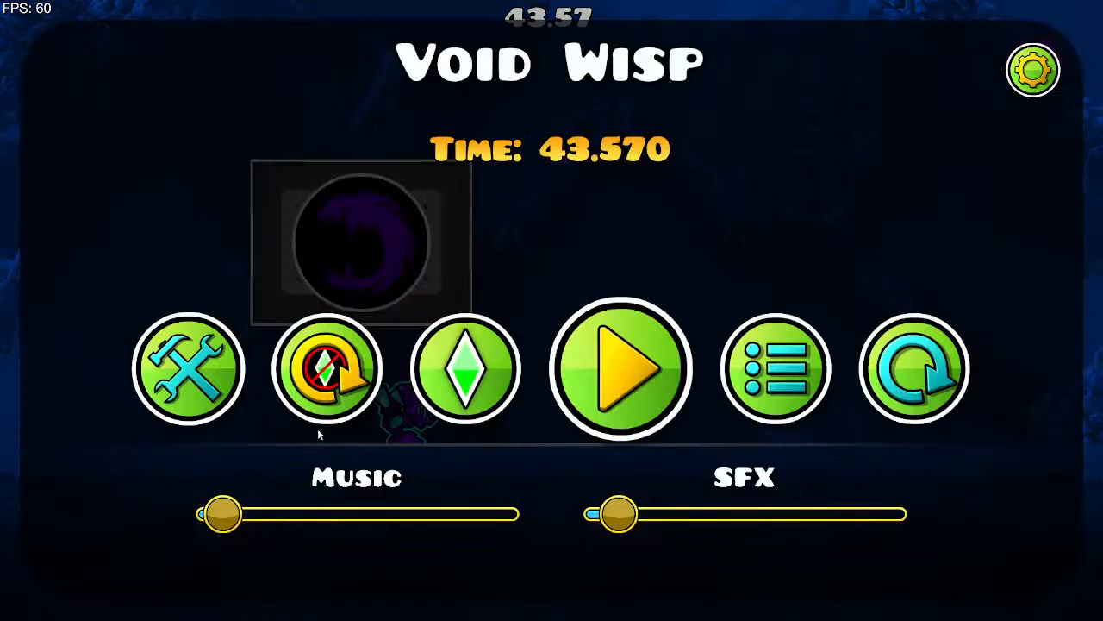
left_click(179, 413)
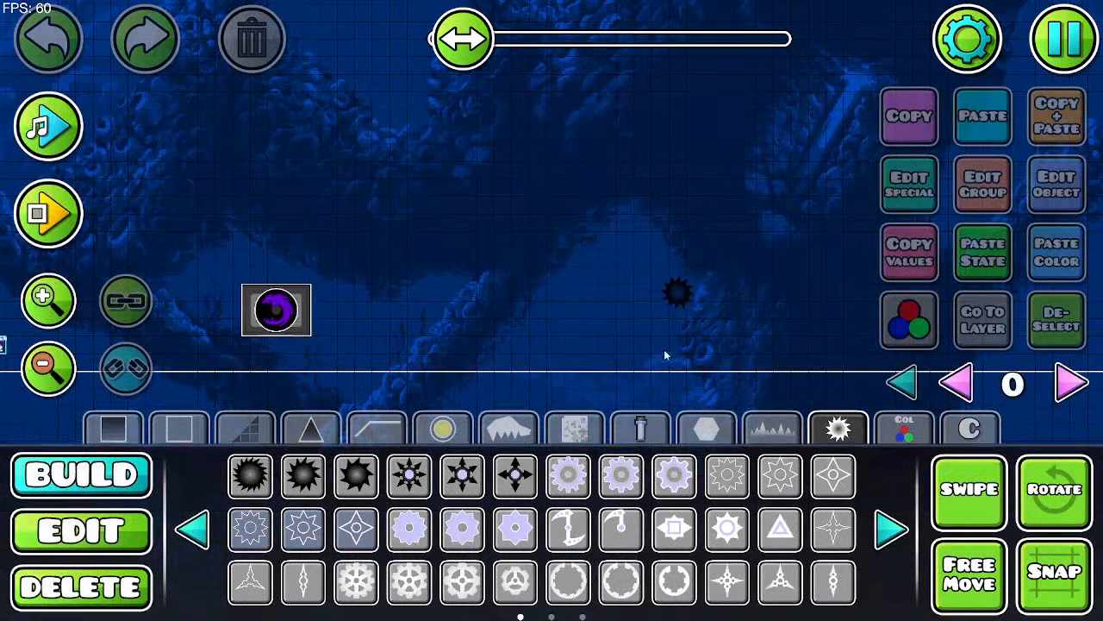
Step: Place an SFX trigger in the empty space above the framed disc
left_click_drag(400, 335, 581, 307)
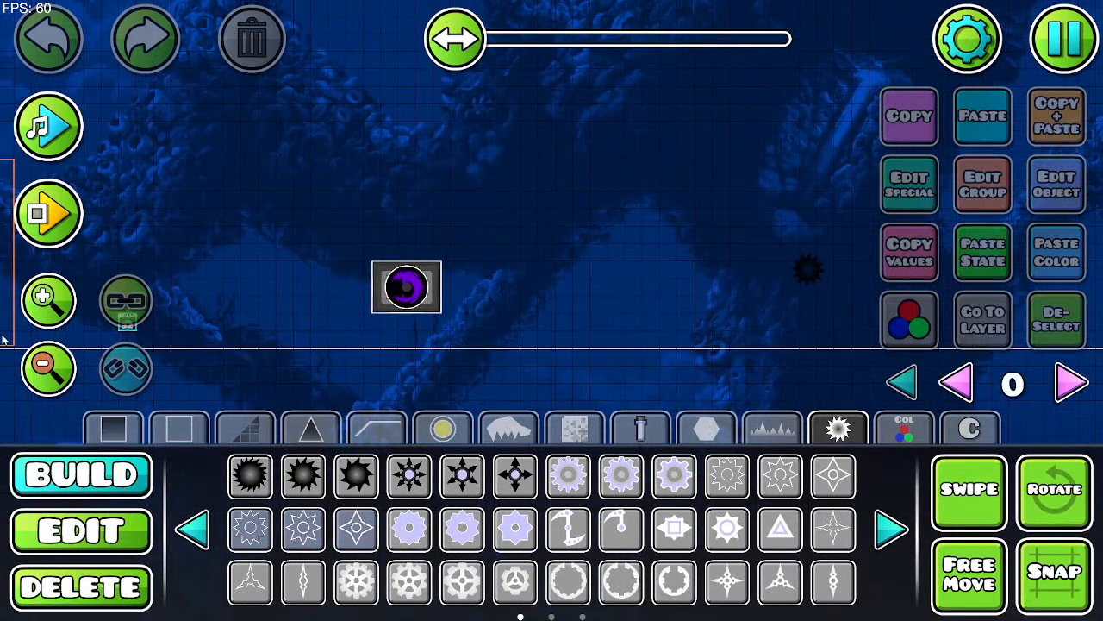
left_click(39, 304)
left_click(40, 304)
left_click(39, 304)
left_click_drag(420, 385, 453, 411)
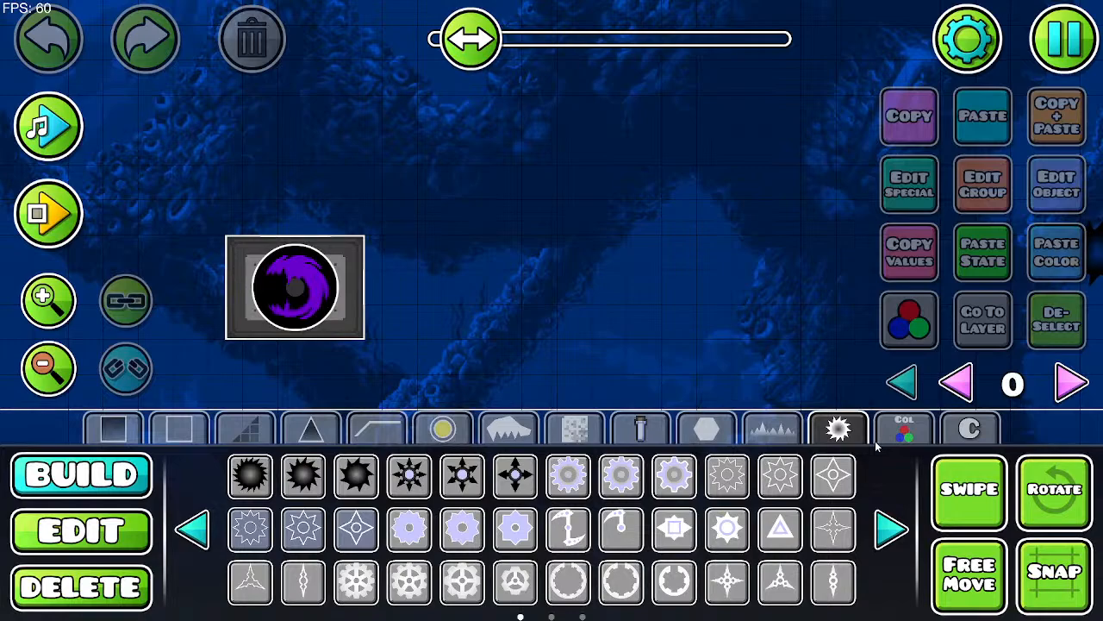
left_click(904, 429)
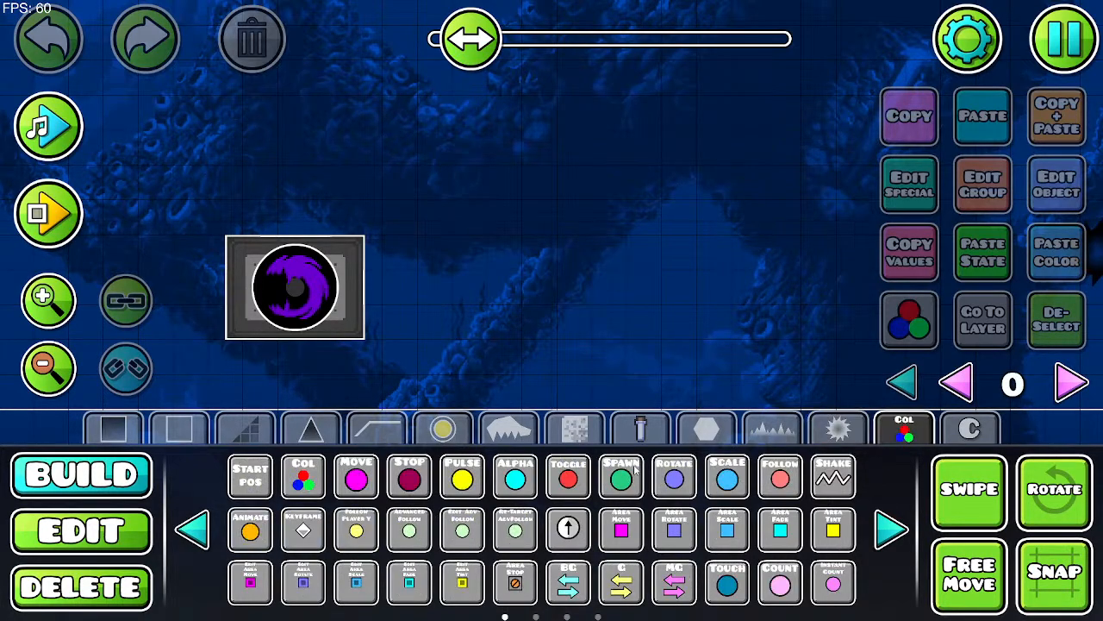
left_click(891, 530)
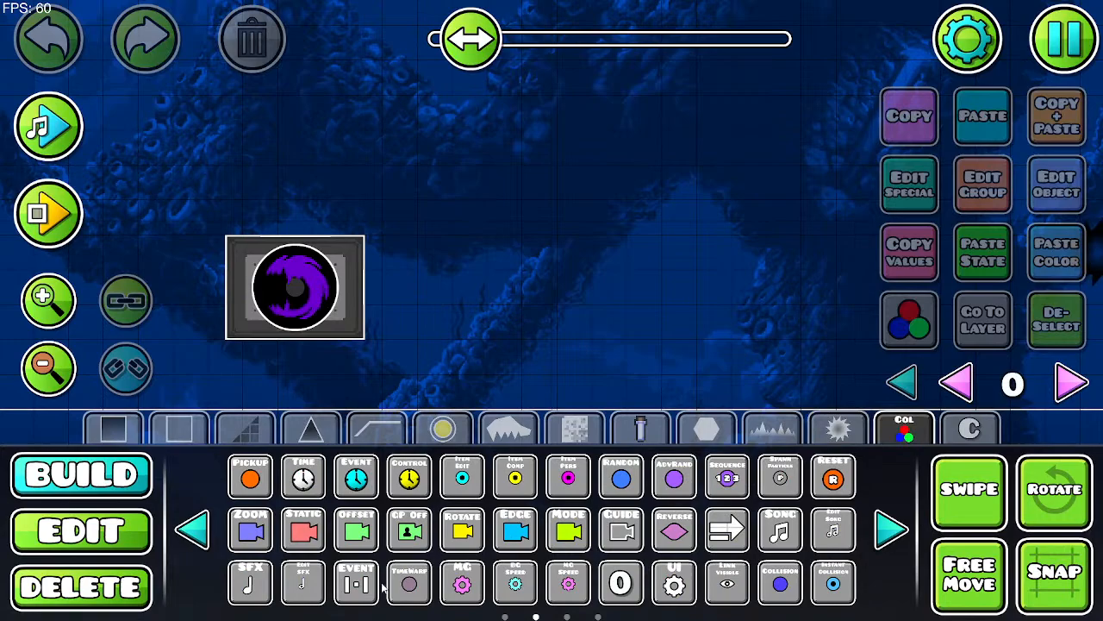
left_click(269, 585)
left_click_drag(494, 291, 692, 462)
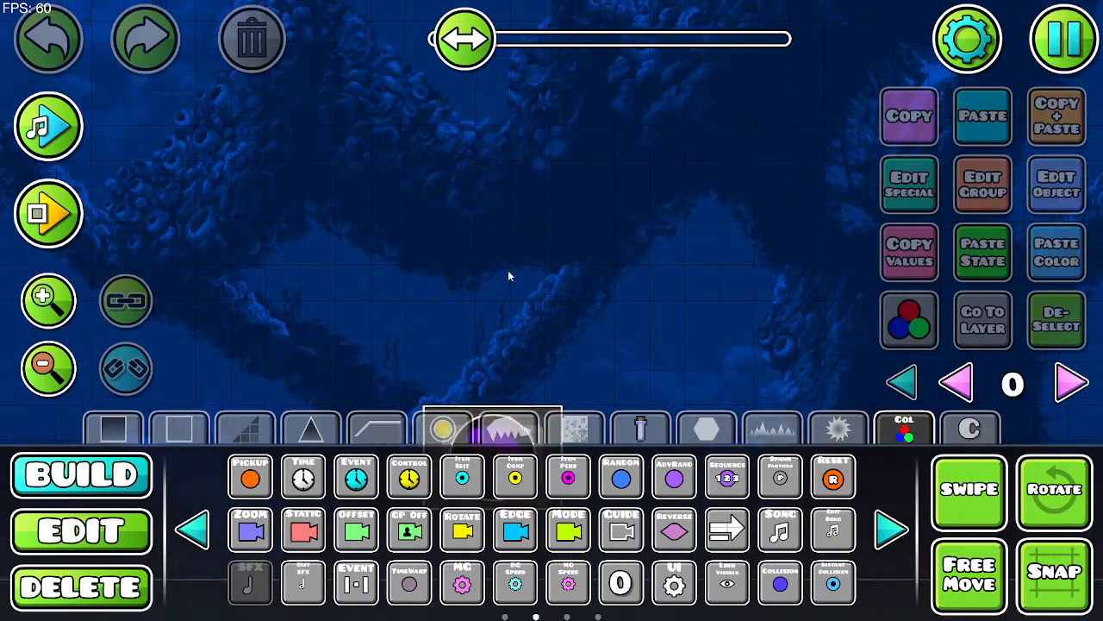
left_click(508, 274)
Step: Open the new SFX trigger's sound library and search it for "static"
left_click(1040, 190)
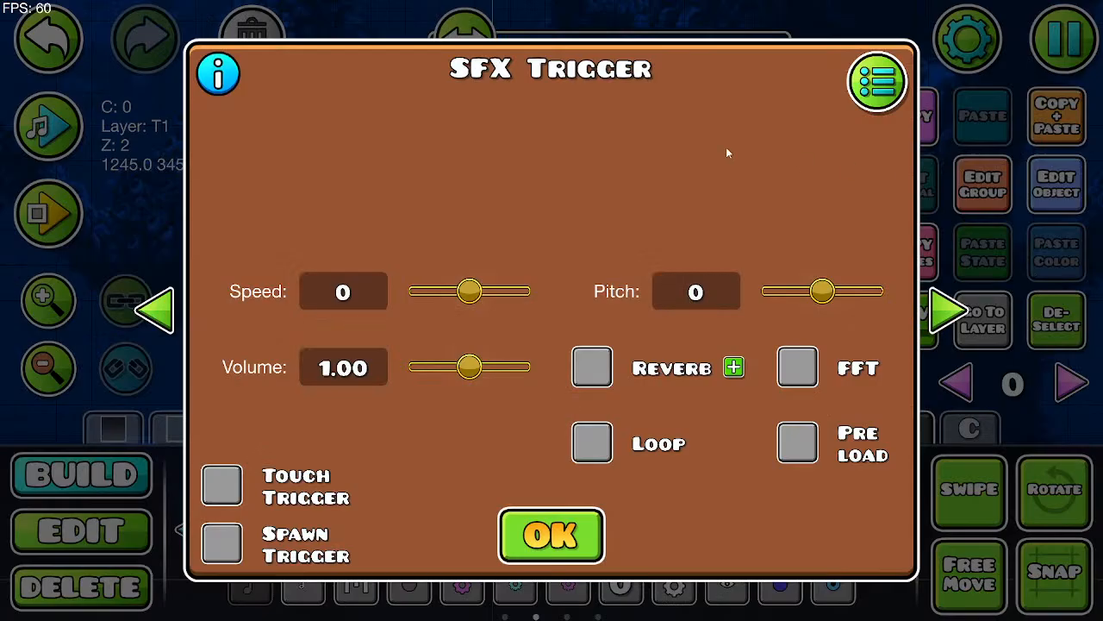
left_click(870, 79)
left_click(176, 164)
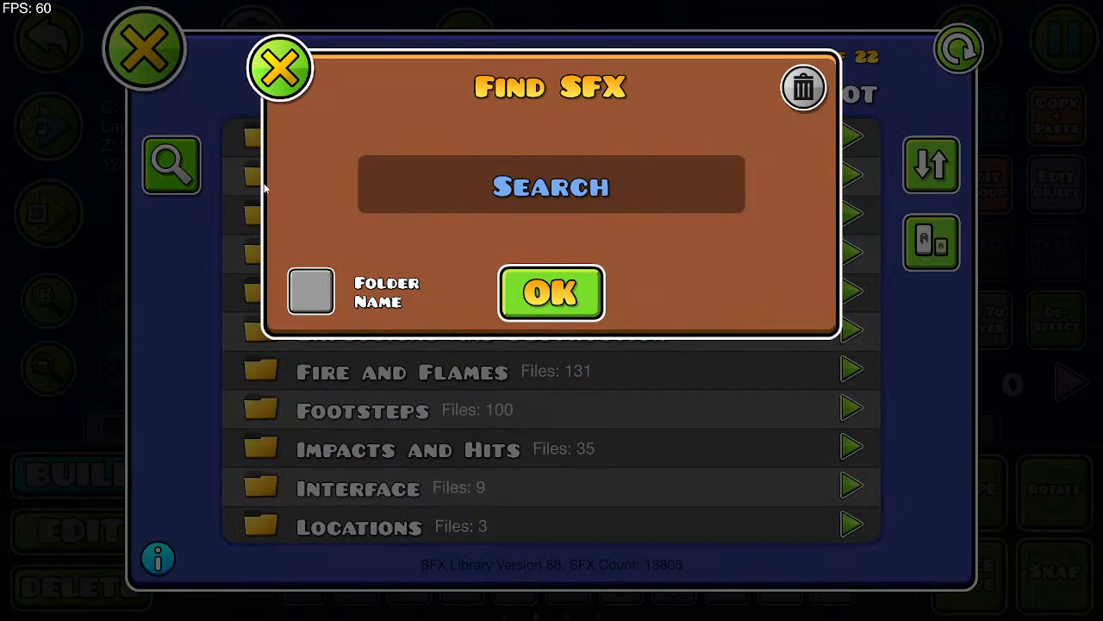
left_click(460, 190)
type("STA")
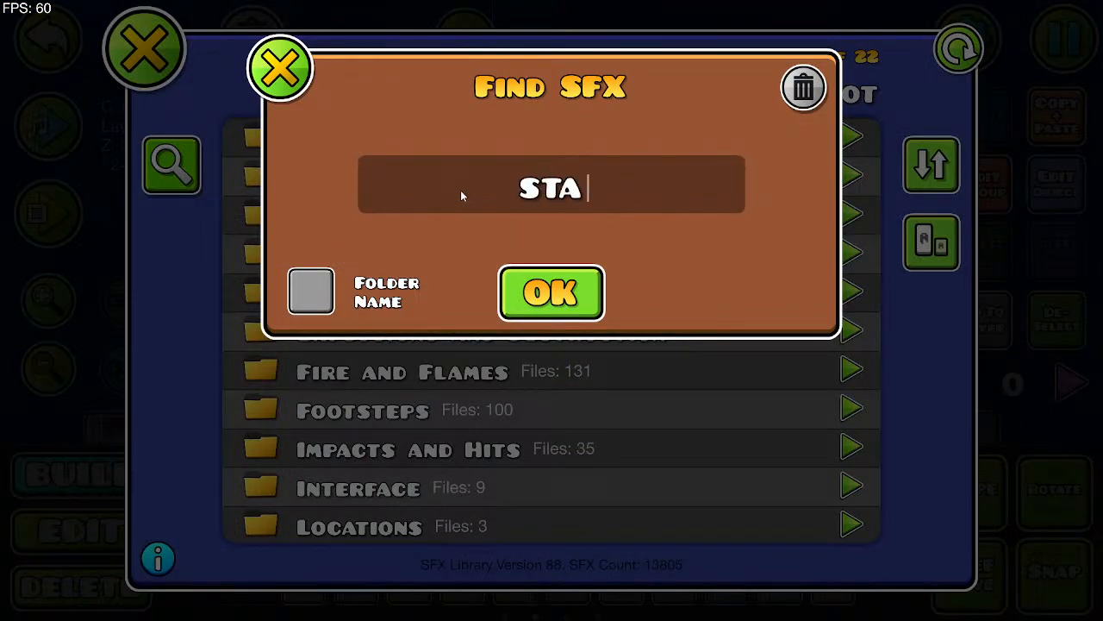
type("TIC")
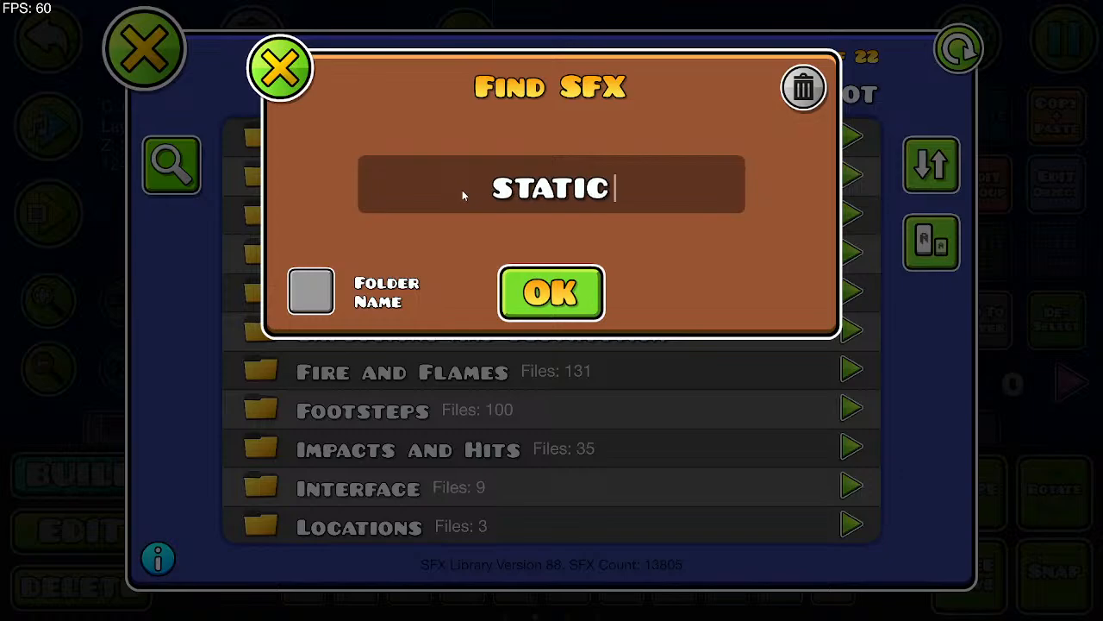
left_click(582, 303)
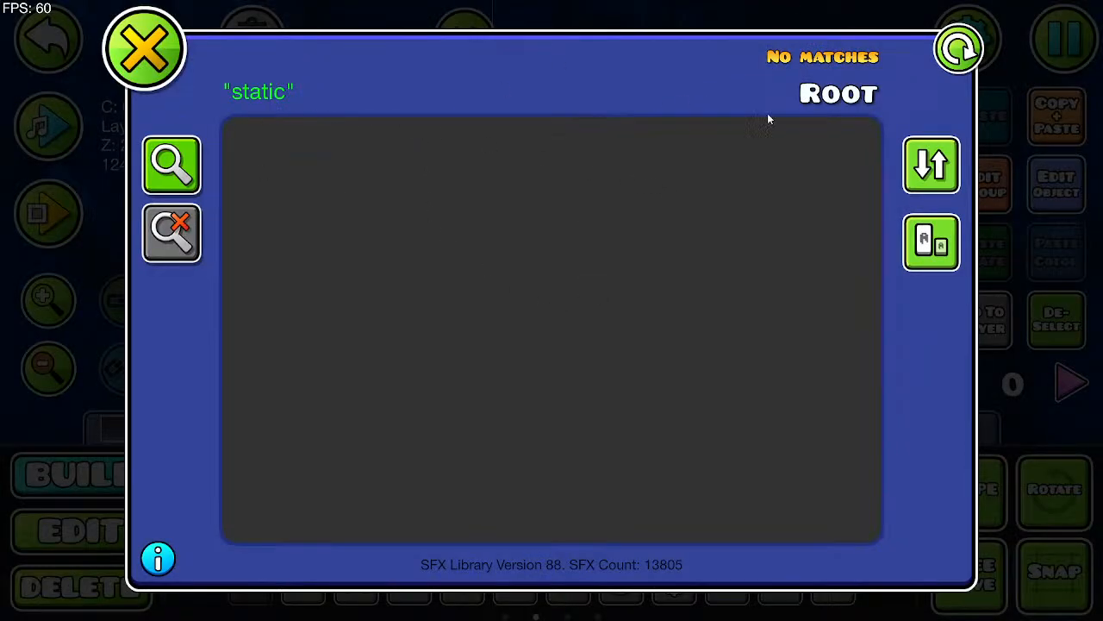
Step: Clear the sound search and browse to the UI folder inside Retro Sounds
left_click(200, 229)
scroll(606, 377, "down", 5)
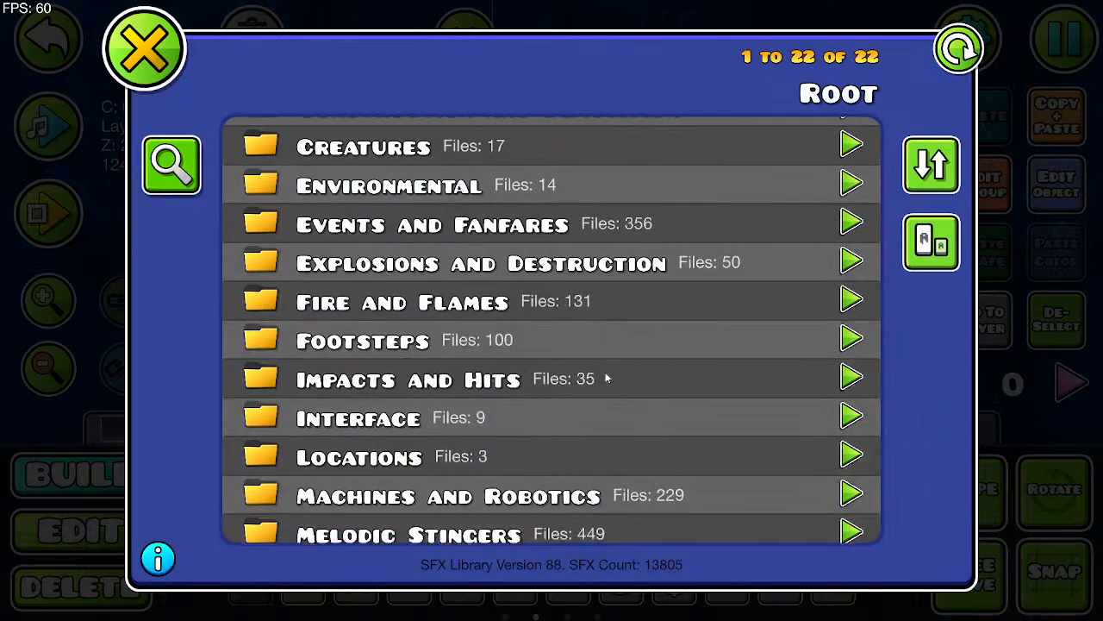
scroll(585, 417, "down", 3)
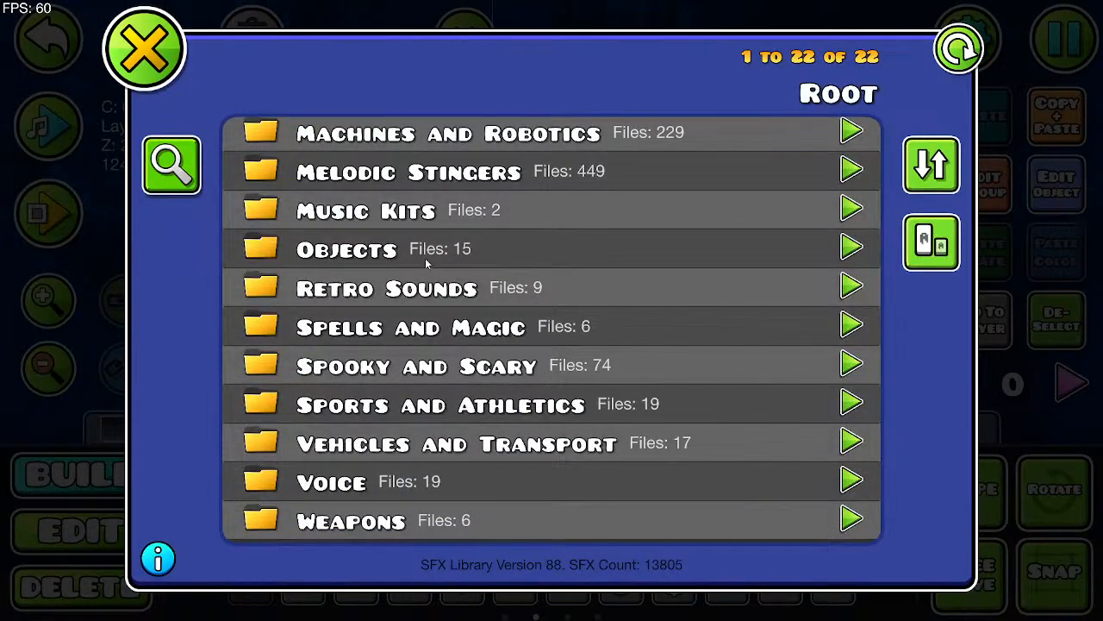
left_click(851, 286)
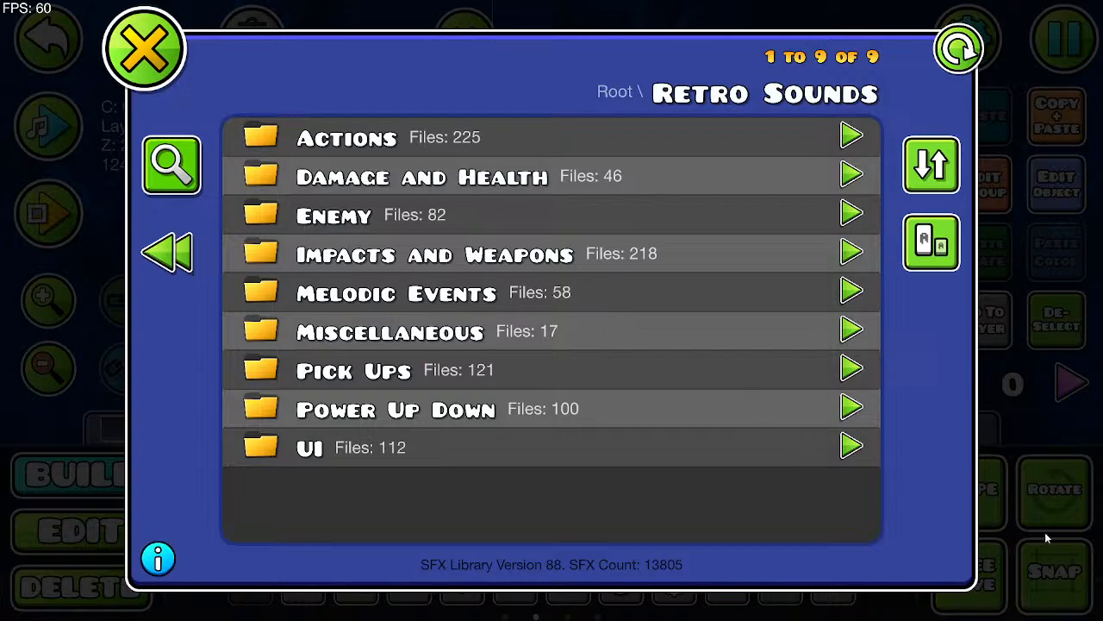
left_click(864, 455)
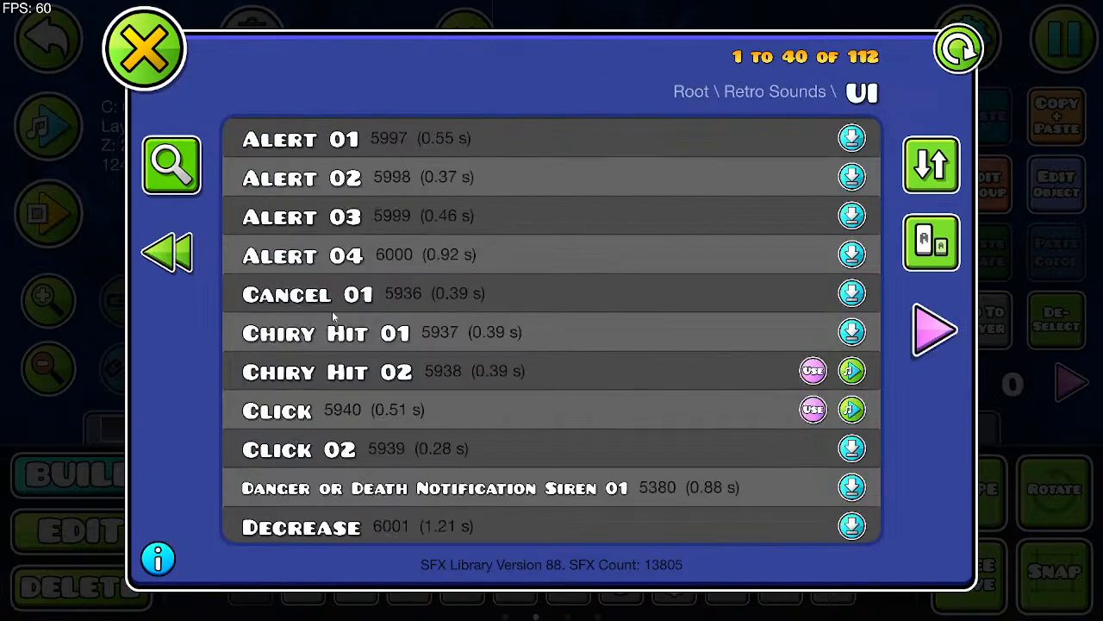
Step: Audition the sounds Chiry Hit 02, Click 02, Chiry Hit 01 and Cancel 01, downloading those not yet available
left_click(852, 370)
left_click(858, 445)
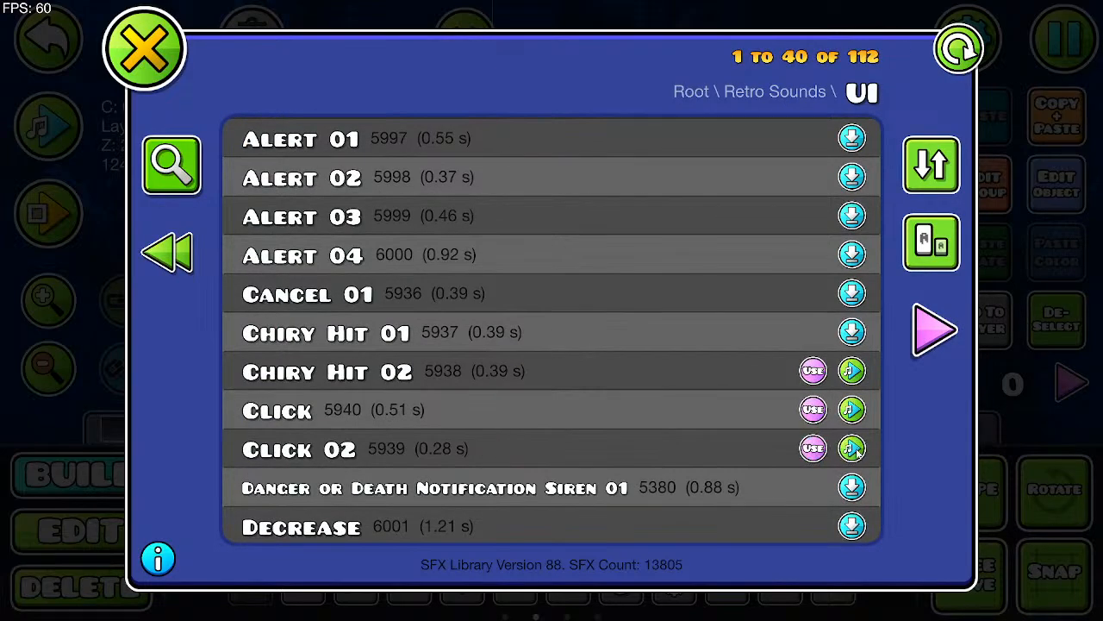
left_click(854, 449)
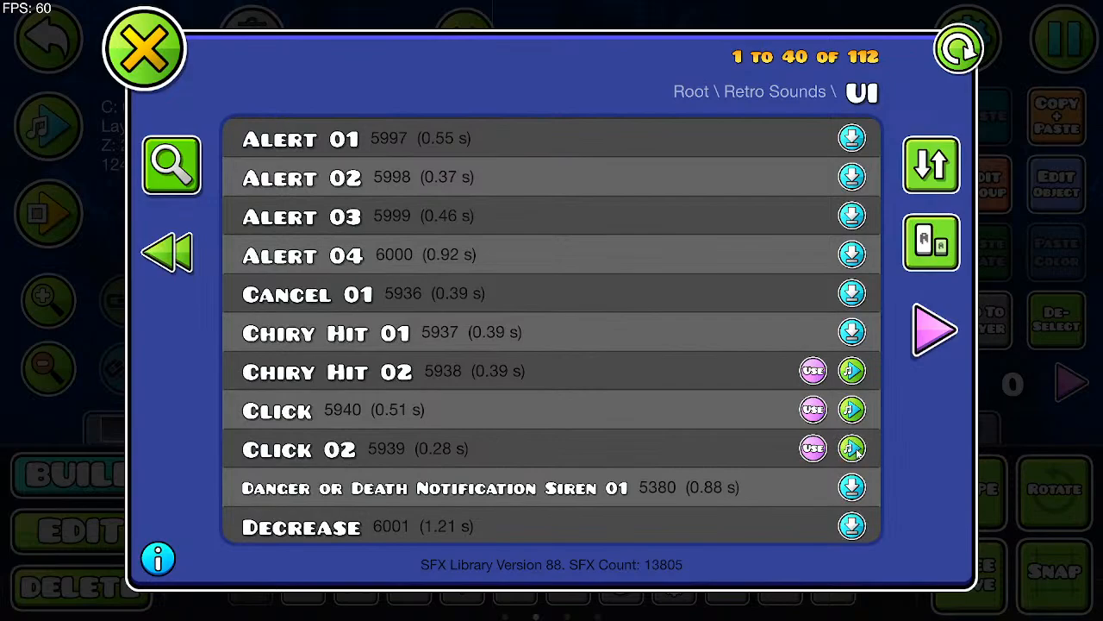
left_click(852, 332)
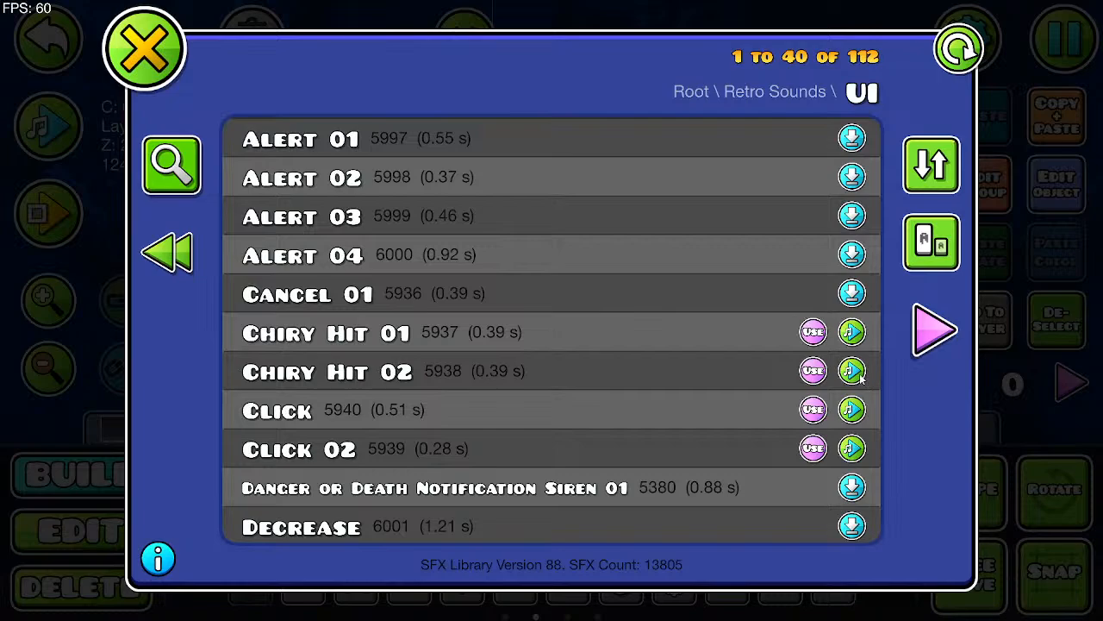
left_click(852, 293)
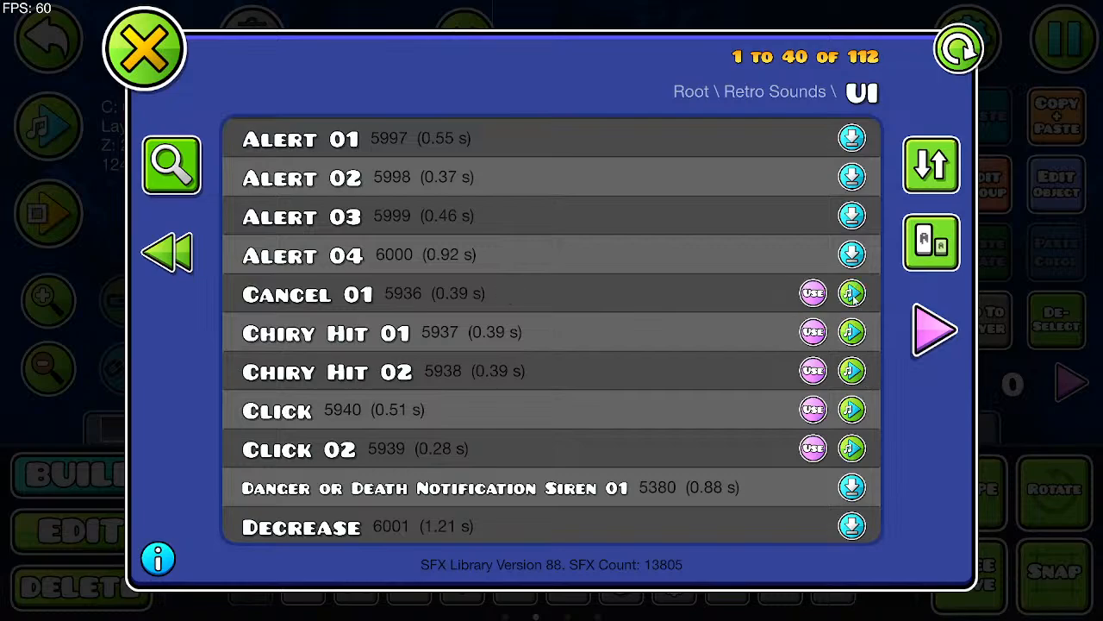
Step: Download and audition Decrease, Danger or Death Notification Siren 01, DialogLoop and Echo Error 01
scroll(853, 295, "down", 3)
left_click(851, 411)
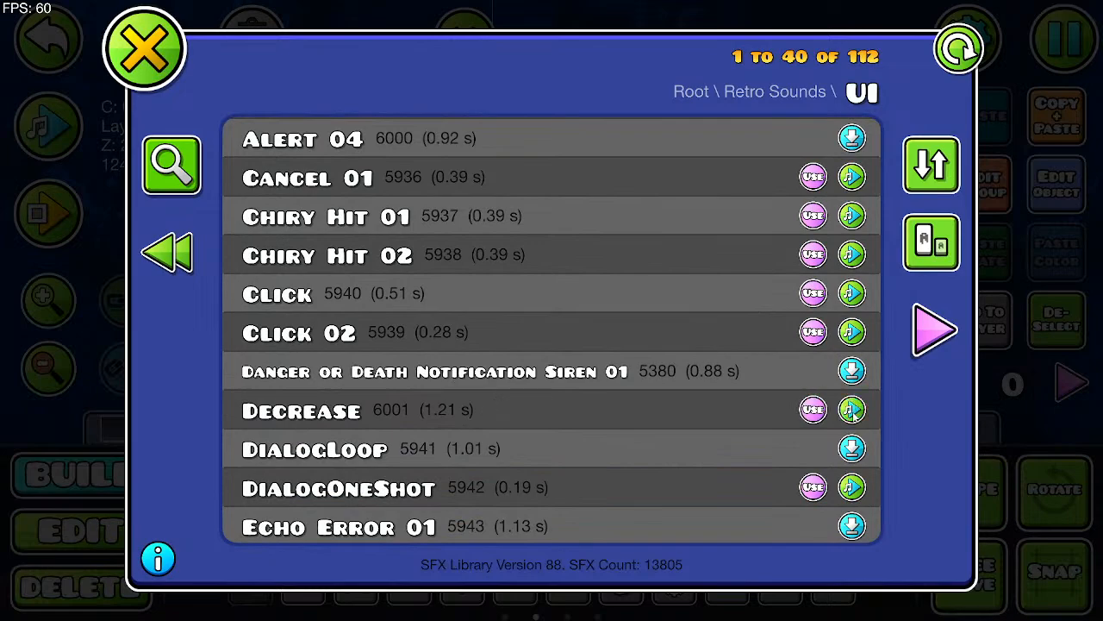
left_click(851, 371)
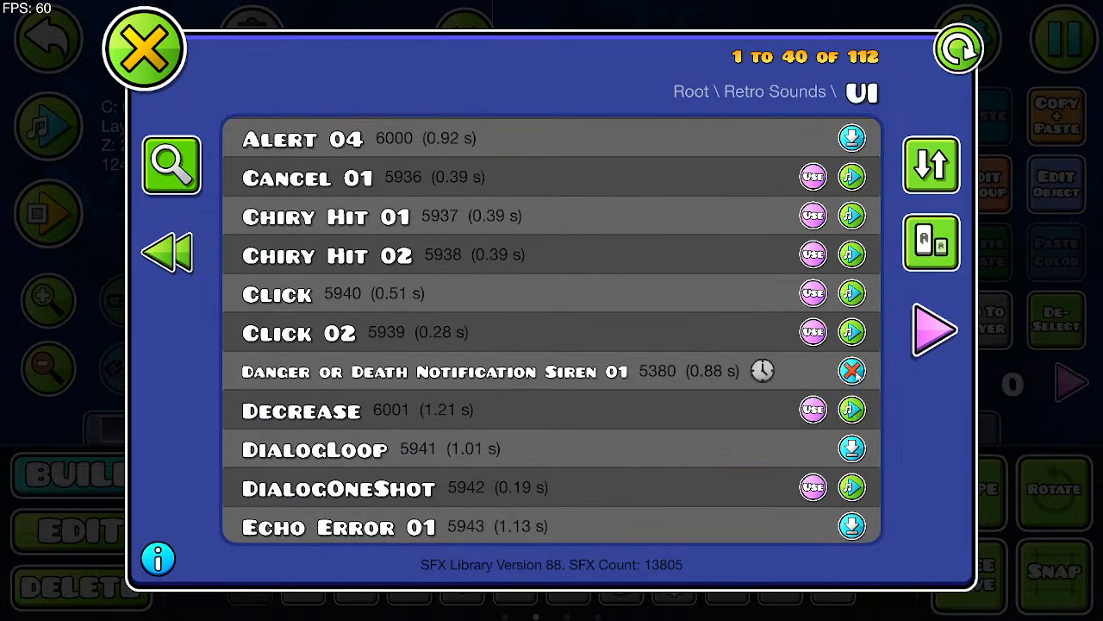
left_click(853, 446)
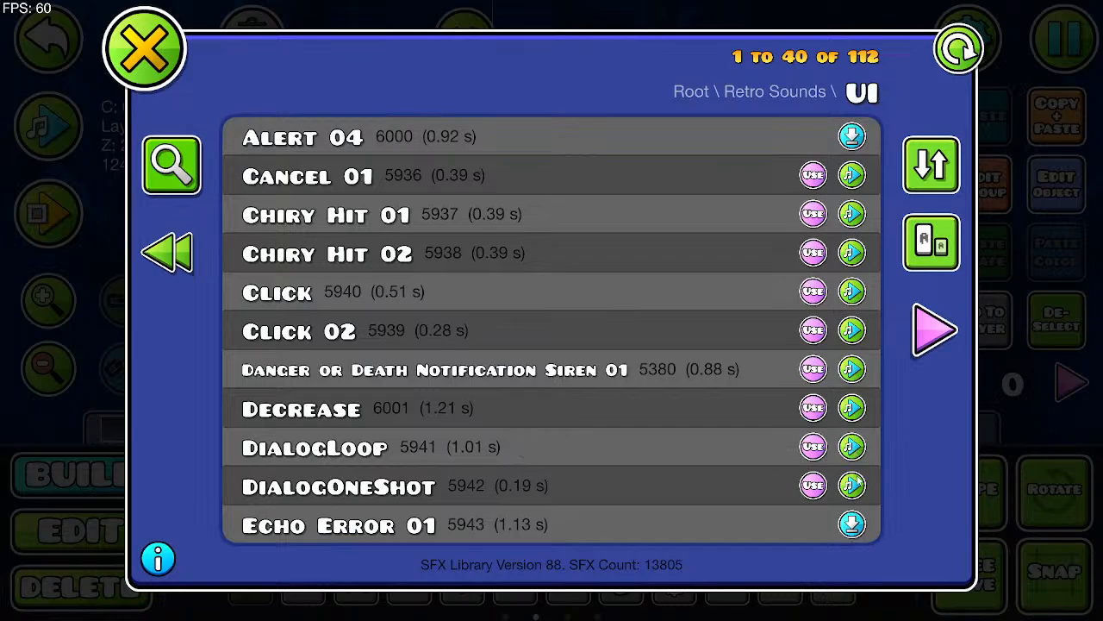
scroll(860, 485, "down", 1)
left_click(853, 479)
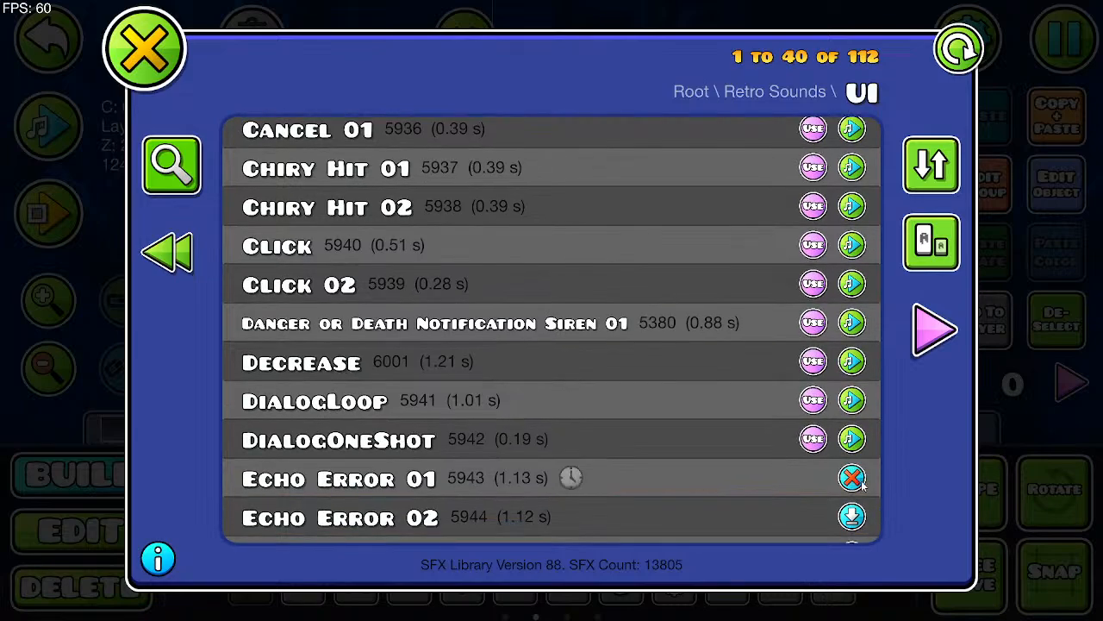
Step: Download and audition Echo Error 02, Echo Error 03 and Echo Select 01
scroll(860, 486, "down", 1)
left_click(853, 491)
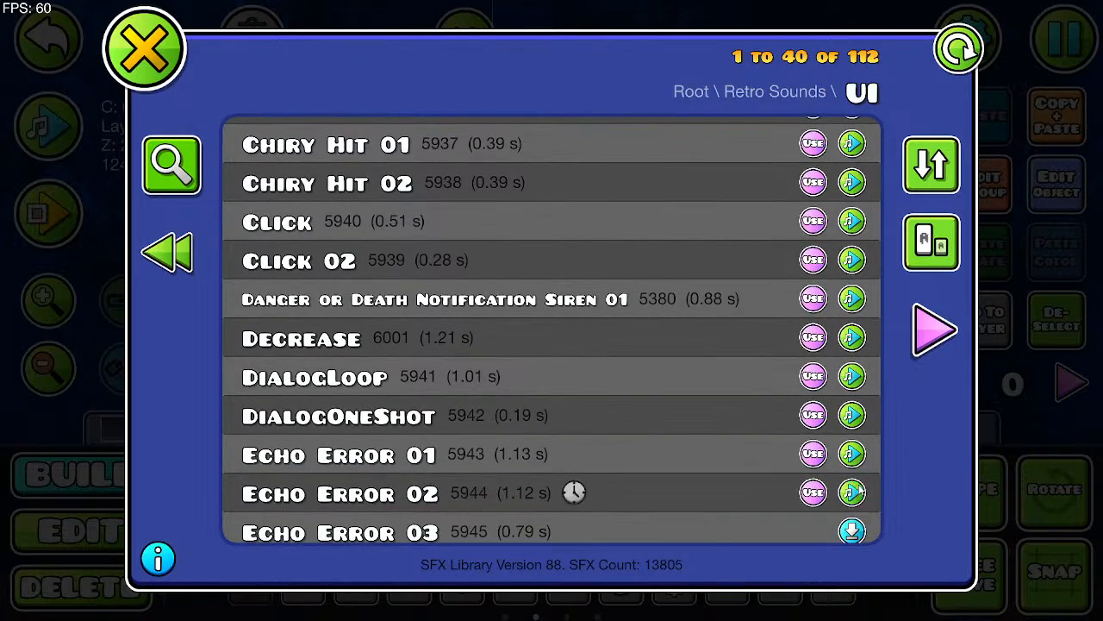
scroll(860, 489, "down", 1)
left_click(854, 486)
scroll(860, 487, "down", 1)
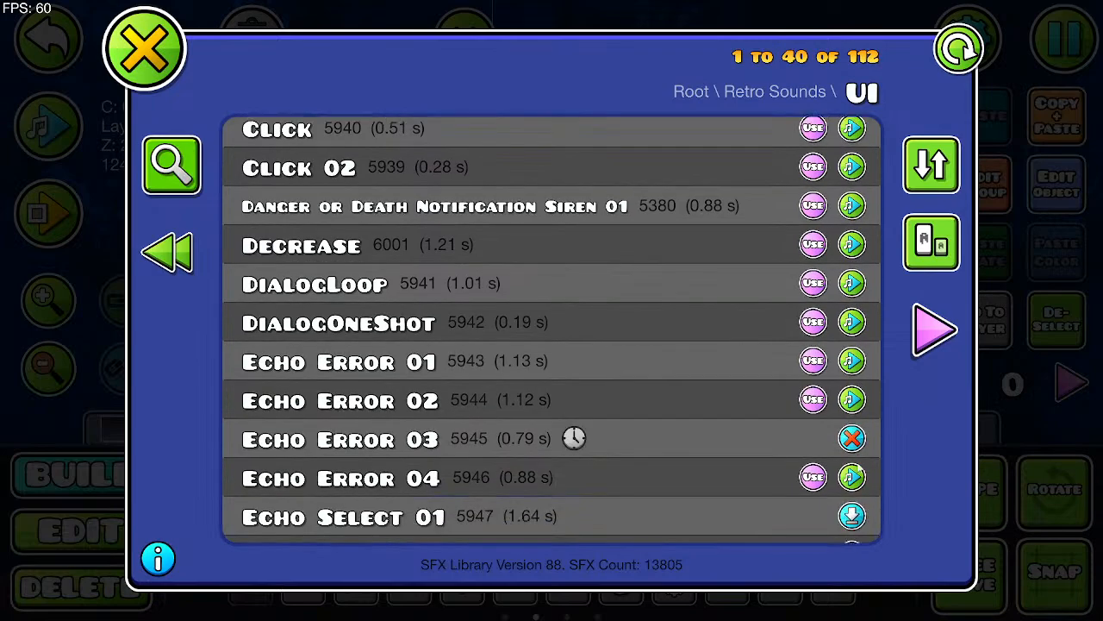
scroll(858, 475, "down", 1)
left_click(854, 470)
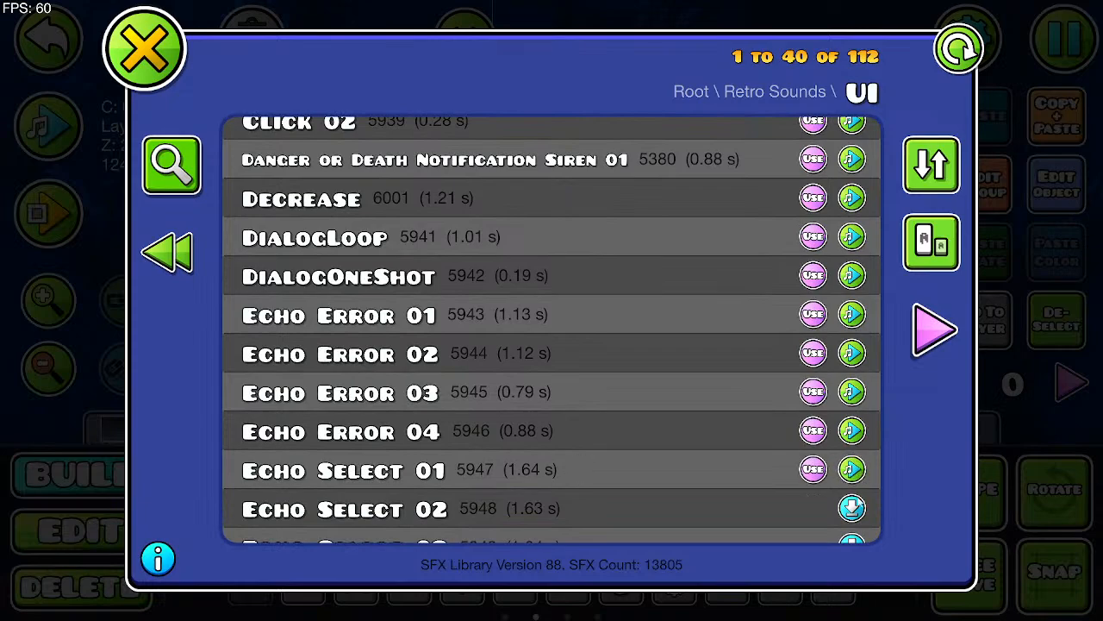
Step: Download and audition Echo Select 02, Echo Select 03 and Echo Select 04
left_click(852, 508)
scroll(855, 483, "down", 2)
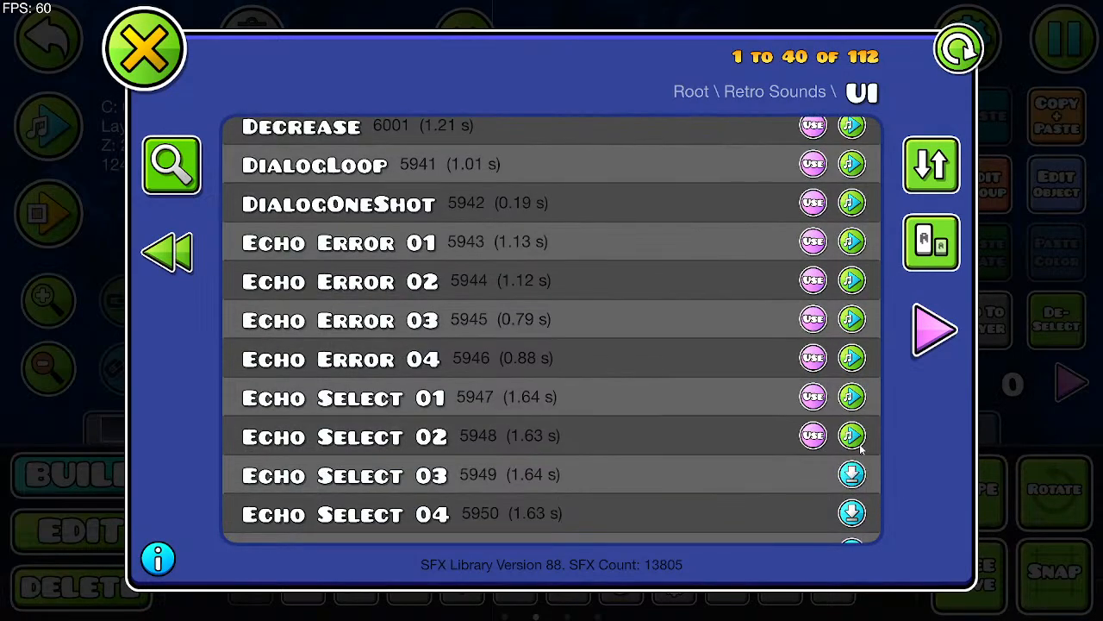
left_click(853, 476)
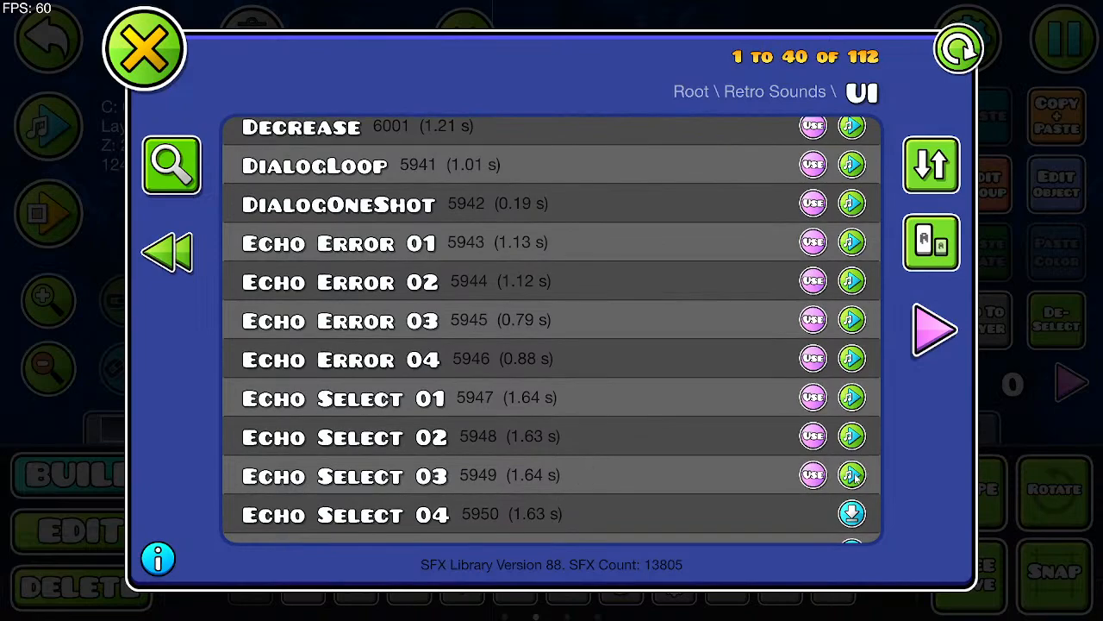
left_click(852, 512)
scroll(851, 487, "down", 5)
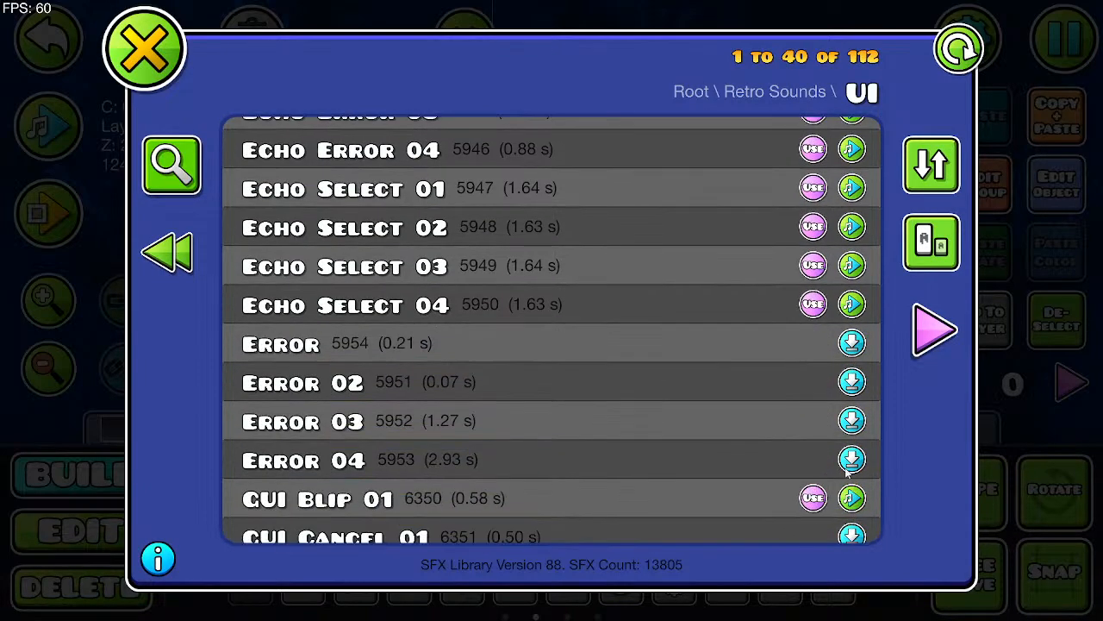
Step: Audition GUI Cancel 01, GUI Confirm 01, GUI Confirm 02 and GUI Error 01, downloading those not yet available
scroll(815, 424, "down", 4)
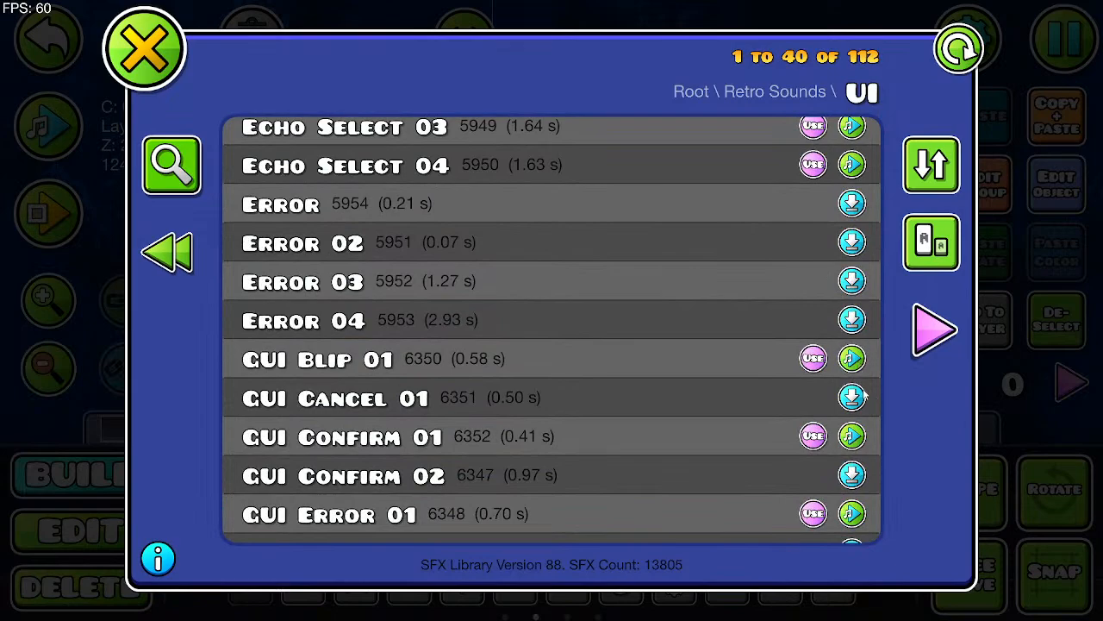
left_click(853, 396)
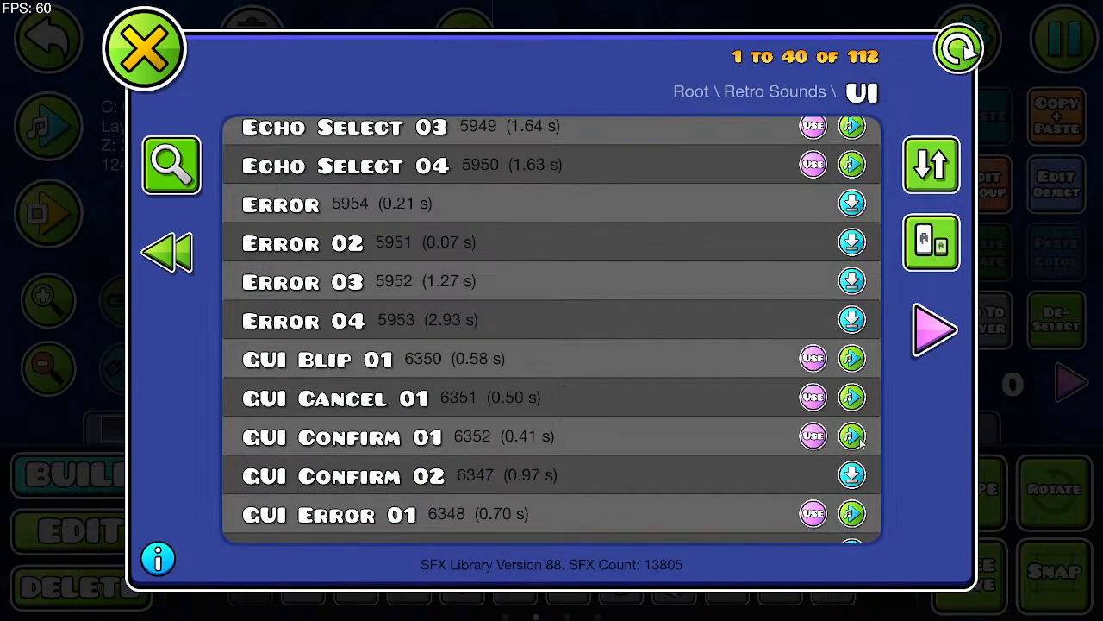
left_click(852, 436)
left_click(853, 475)
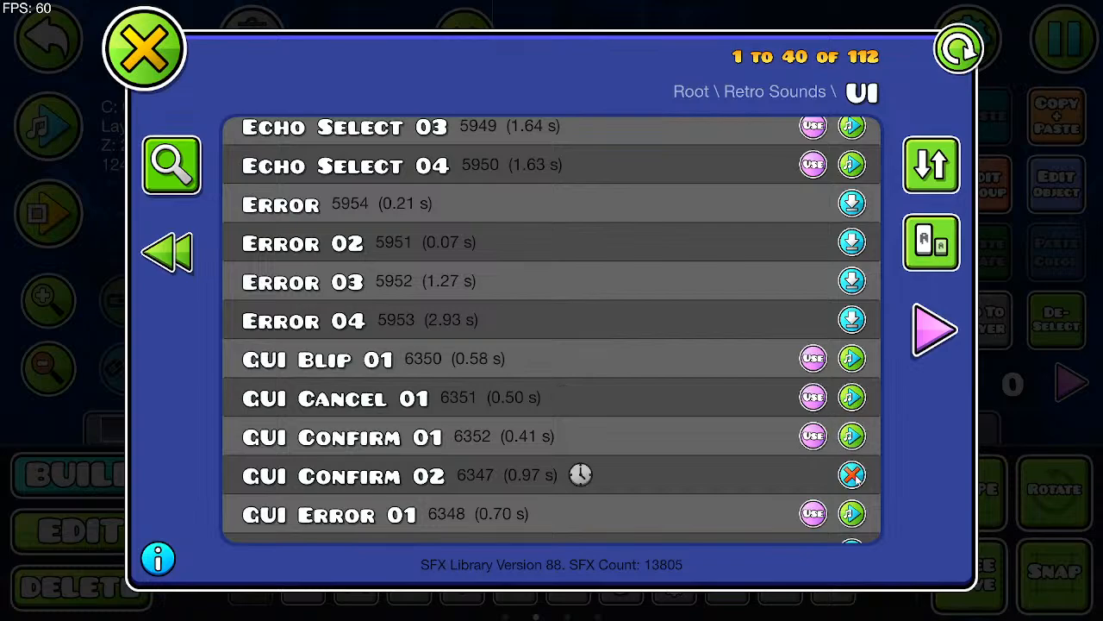
left_click(854, 515)
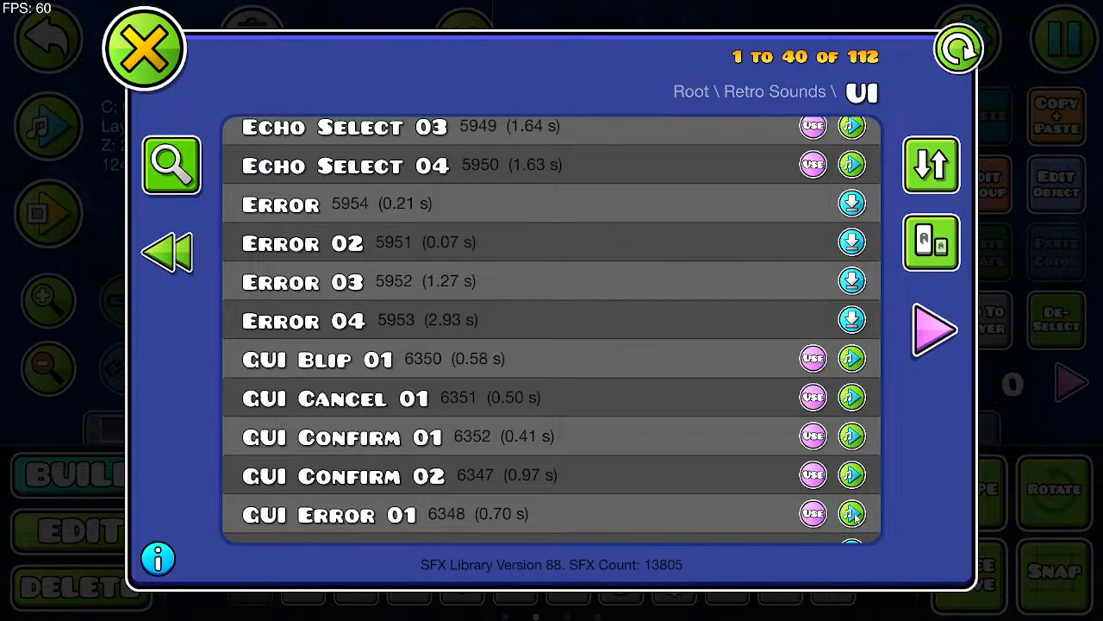
Step: Audition the first Generic UI sounds up to 04 and assign Generic UI 02 as the trigger's sound
scroll(854, 514, "down", 2)
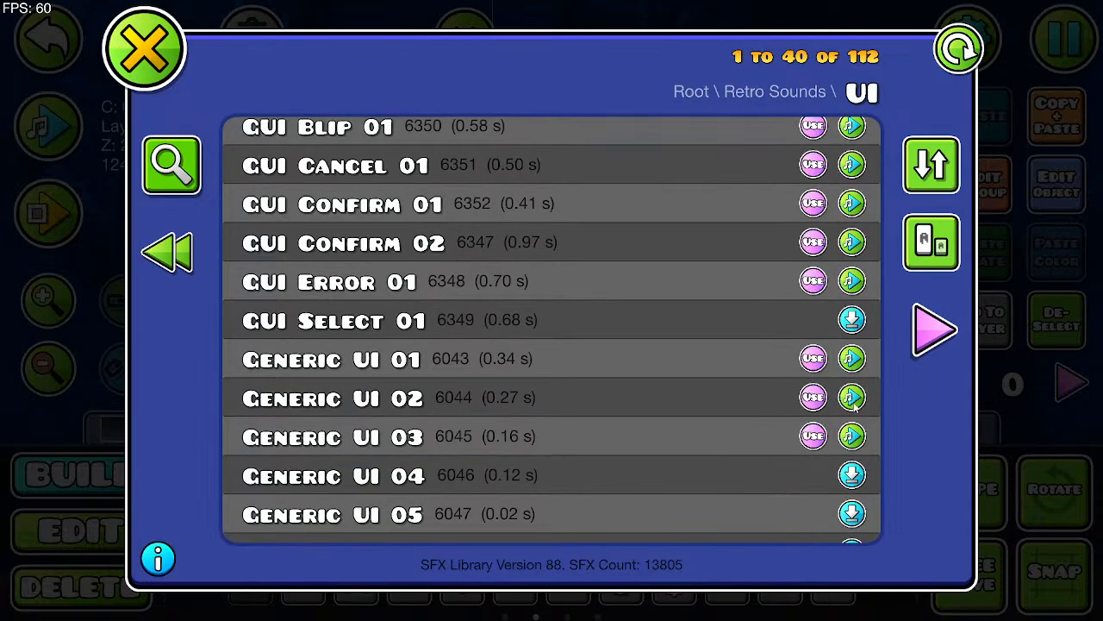
left_click(852, 360)
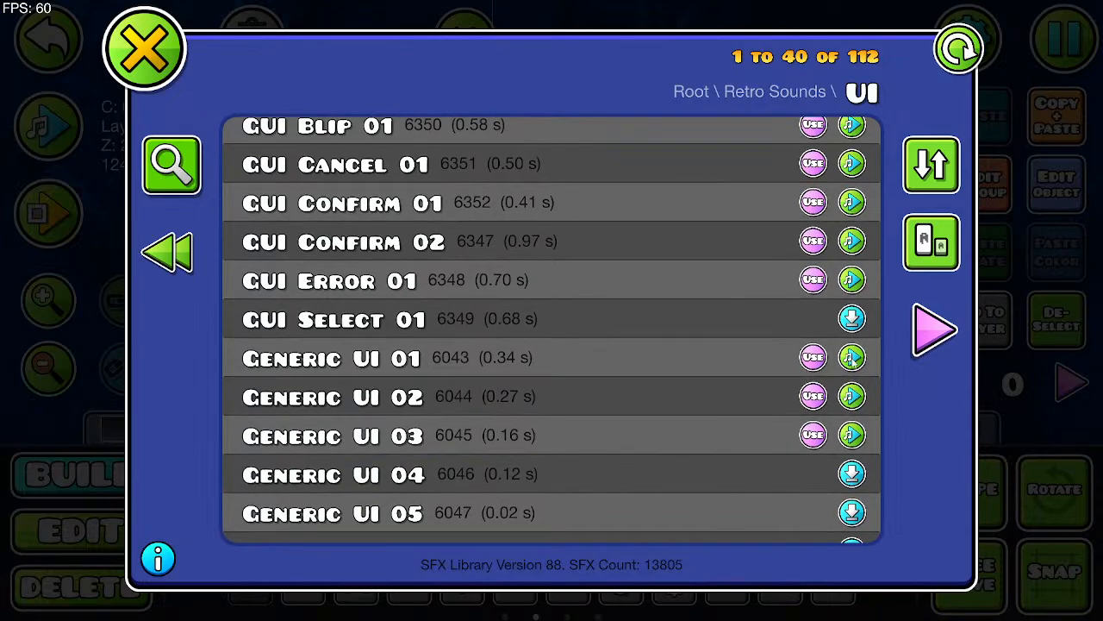
left_click(853, 426)
left_click_drag(852, 426, 854, 432)
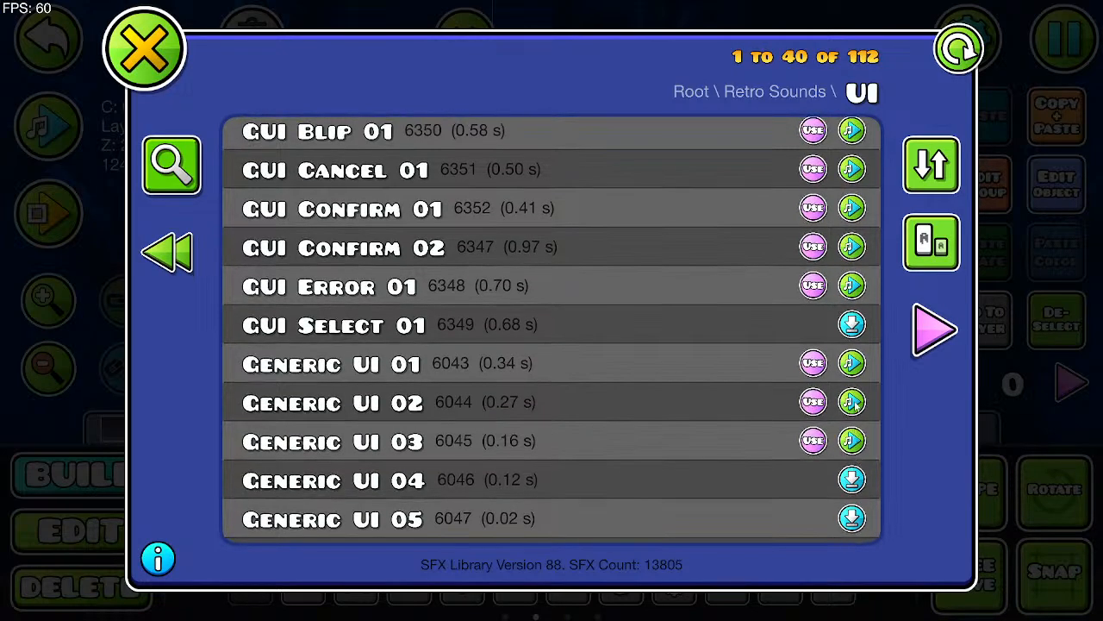
left_click(854, 479)
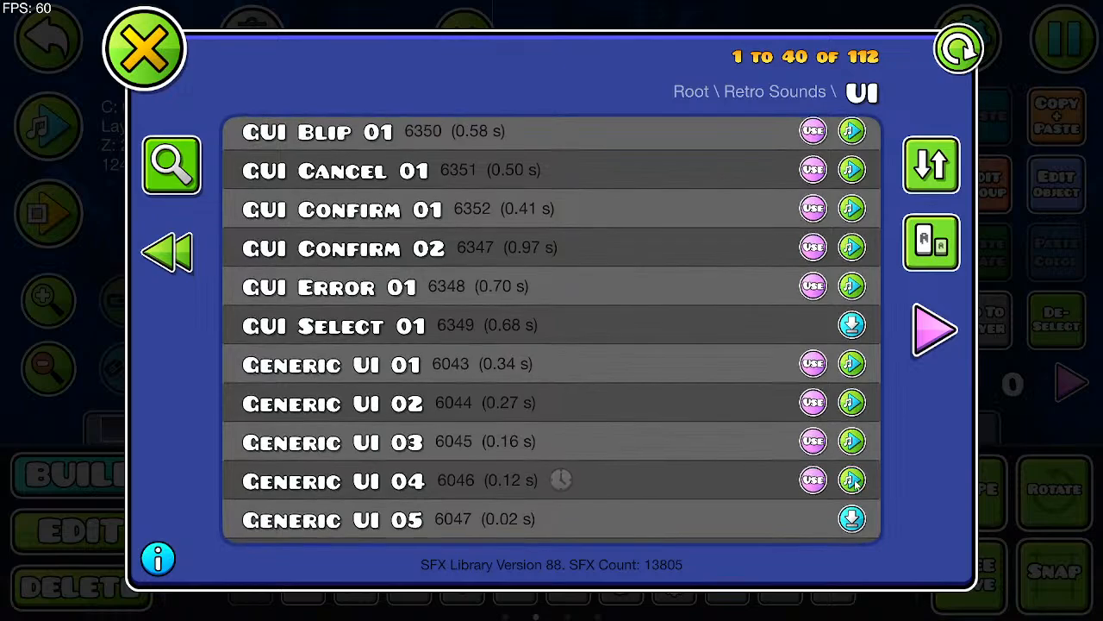
left_click(853, 480)
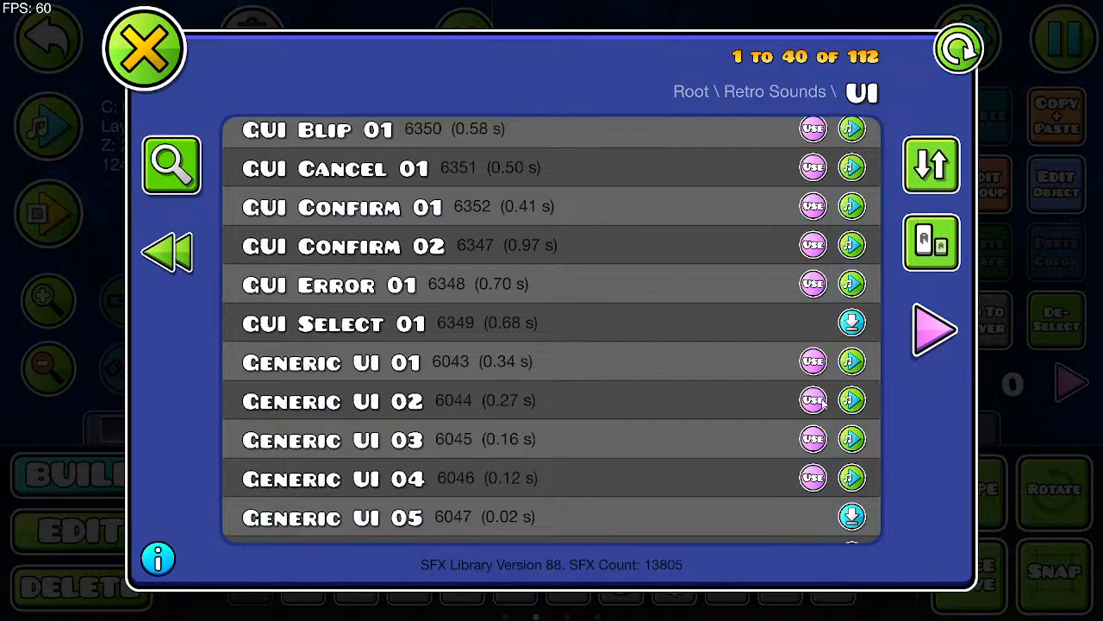
left_click(813, 400)
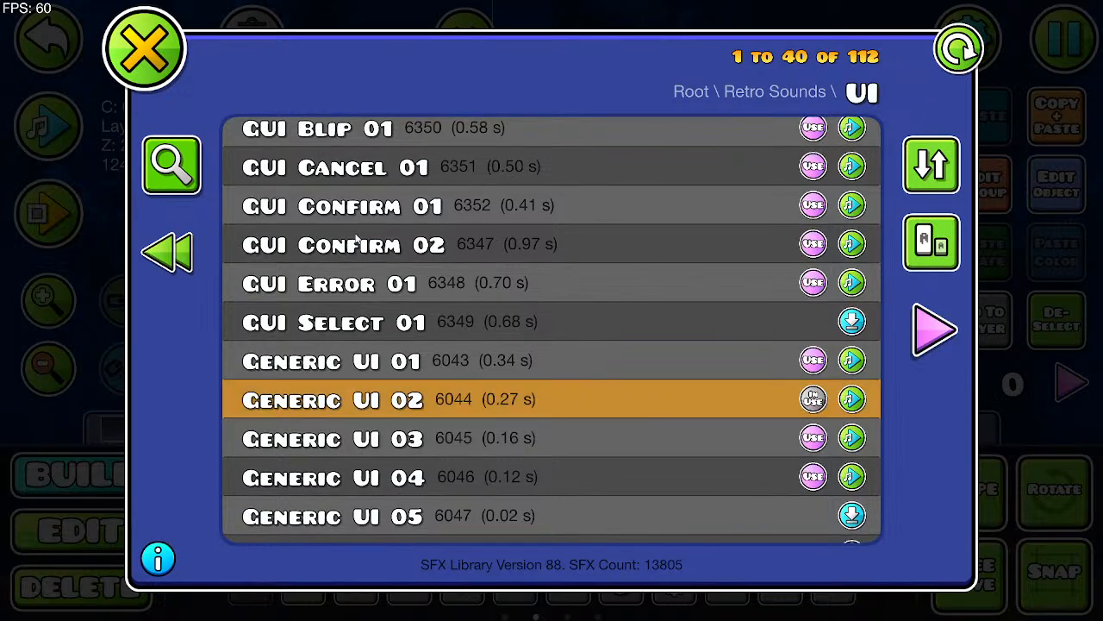
Step: Download and audition the sounds Generic UI 09, 08, 07, 06 and 05
scroll(691, 395, "down", 4)
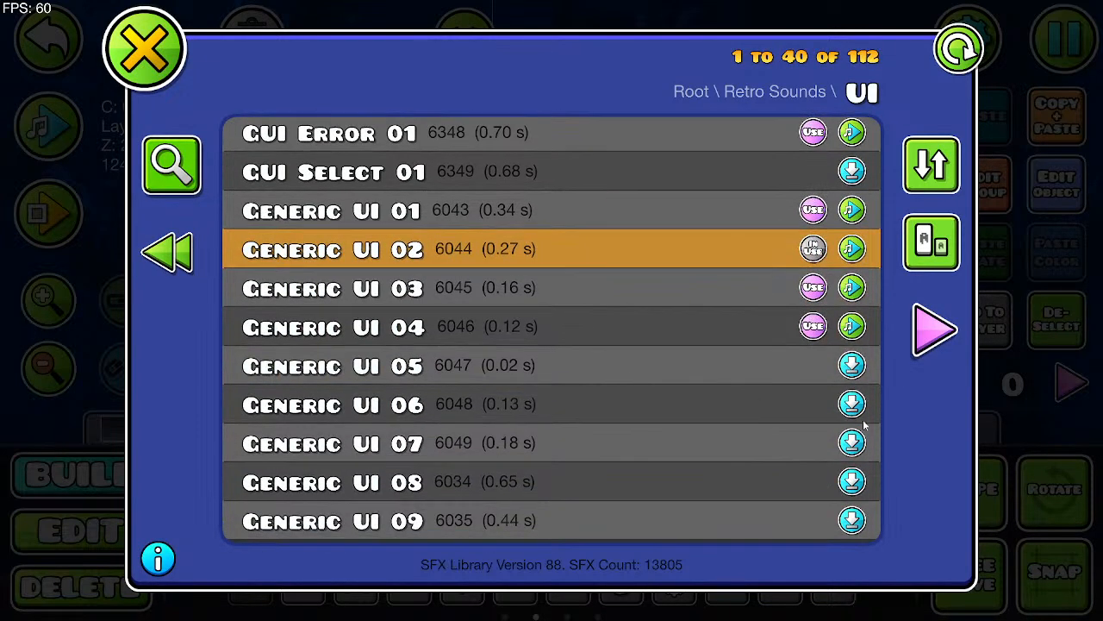
left_click(852, 520)
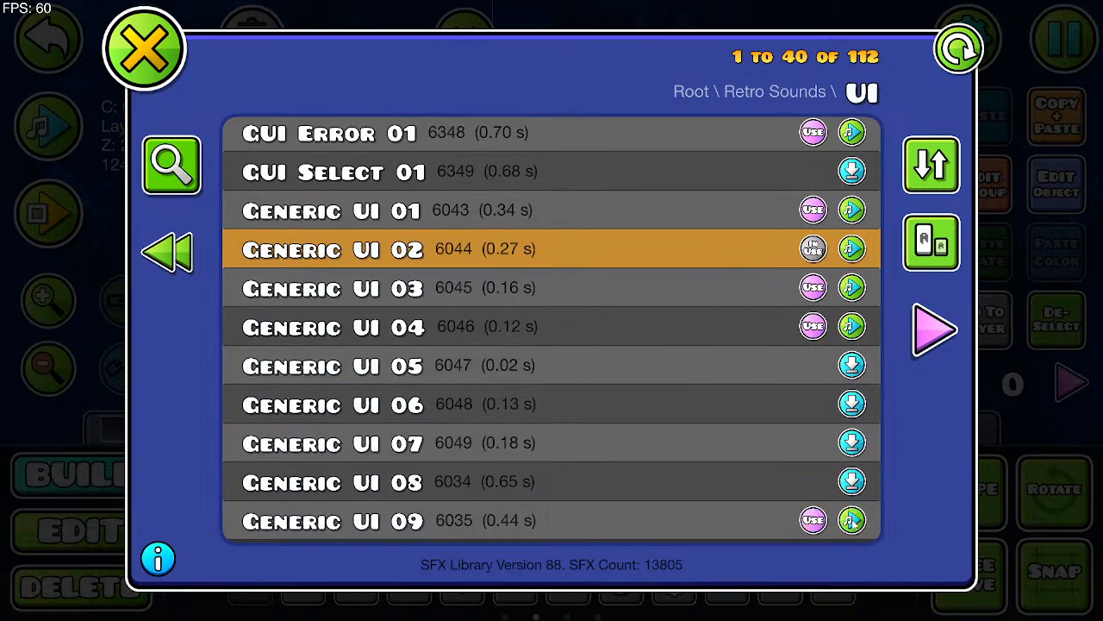
left_click(852, 481)
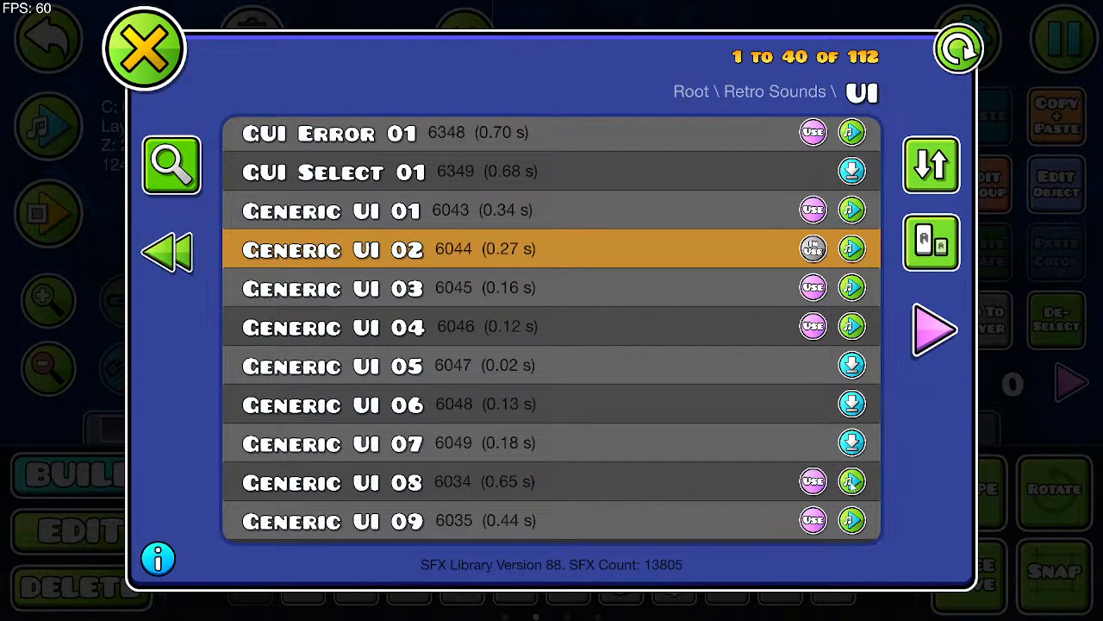
left_click(852, 442)
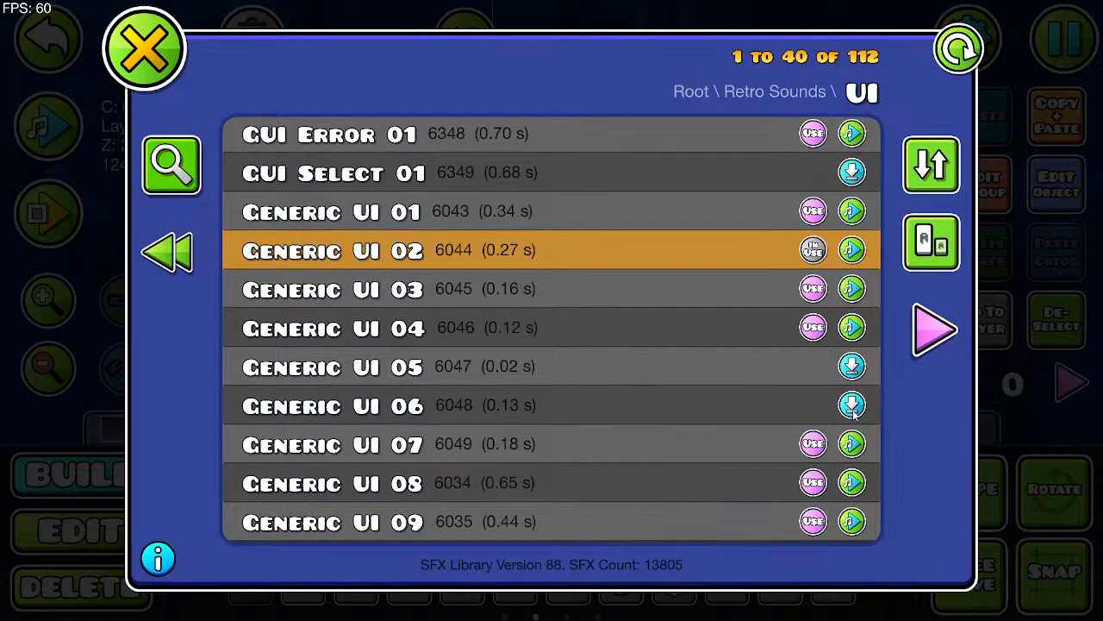
left_click(852, 404)
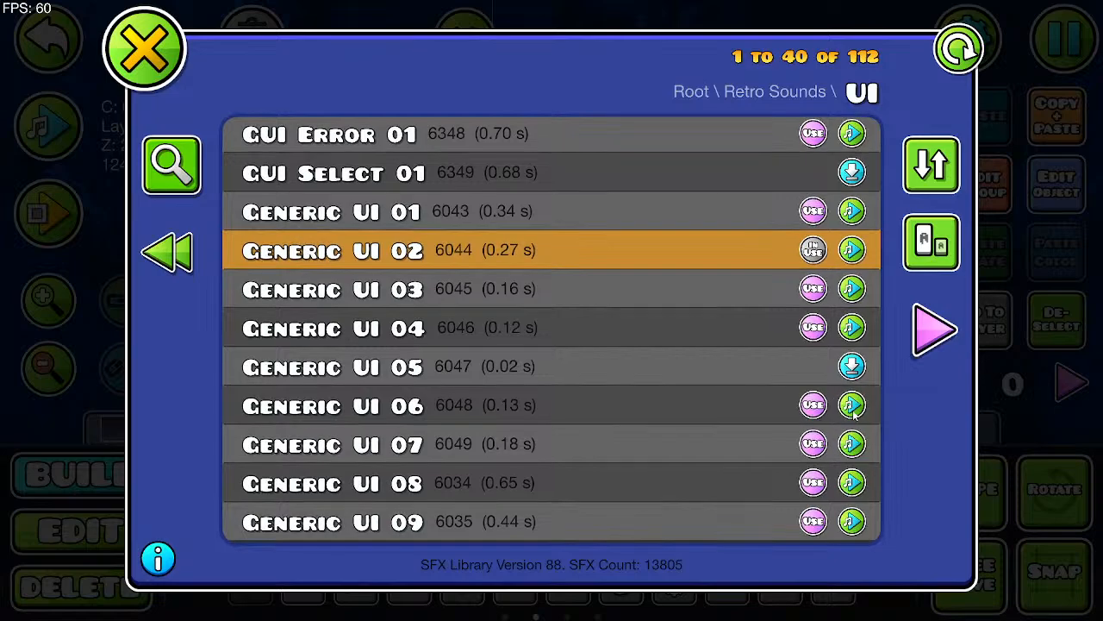
left_click(852, 366)
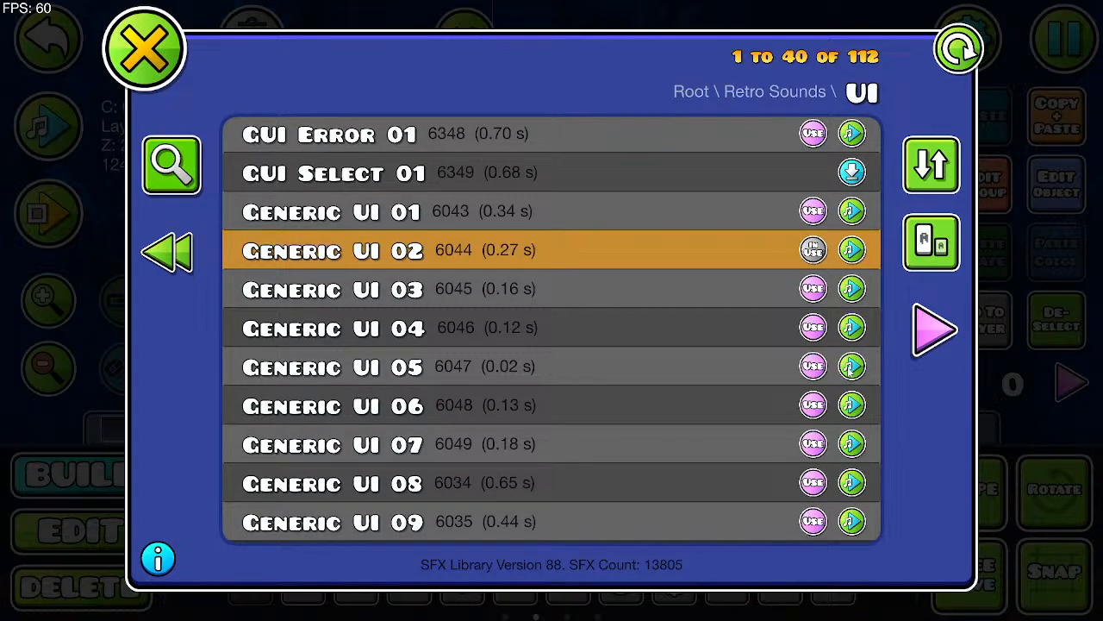
Step: Browse to the Pick Ups folder inside Retro Sounds and audition Coin Pickup 06 and Coin Pickup 09
left_click(169, 253)
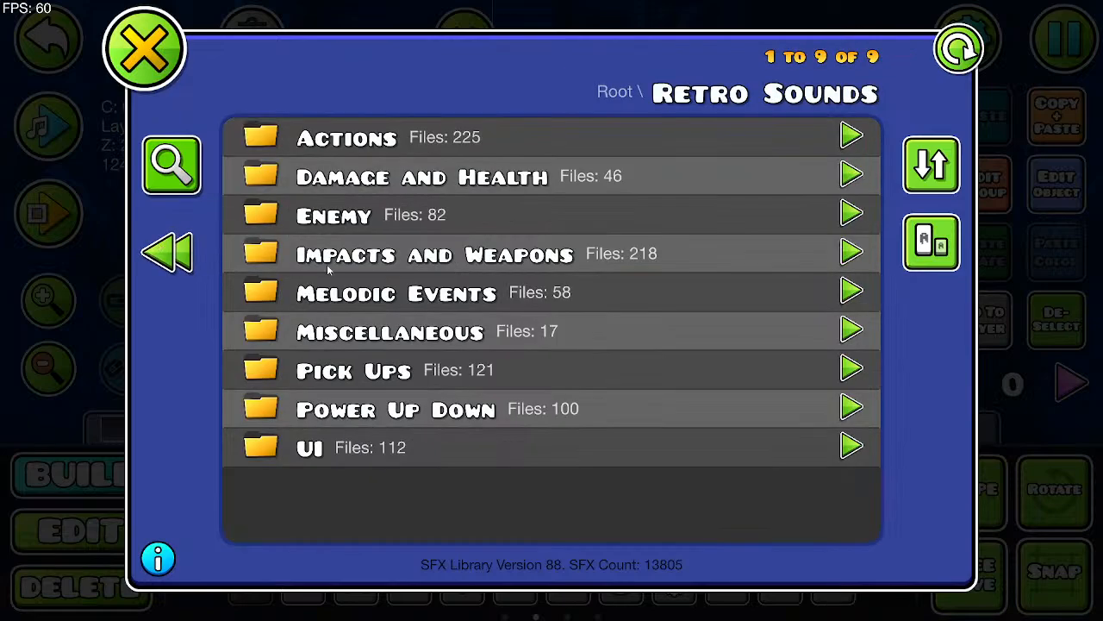
left_click(860, 371)
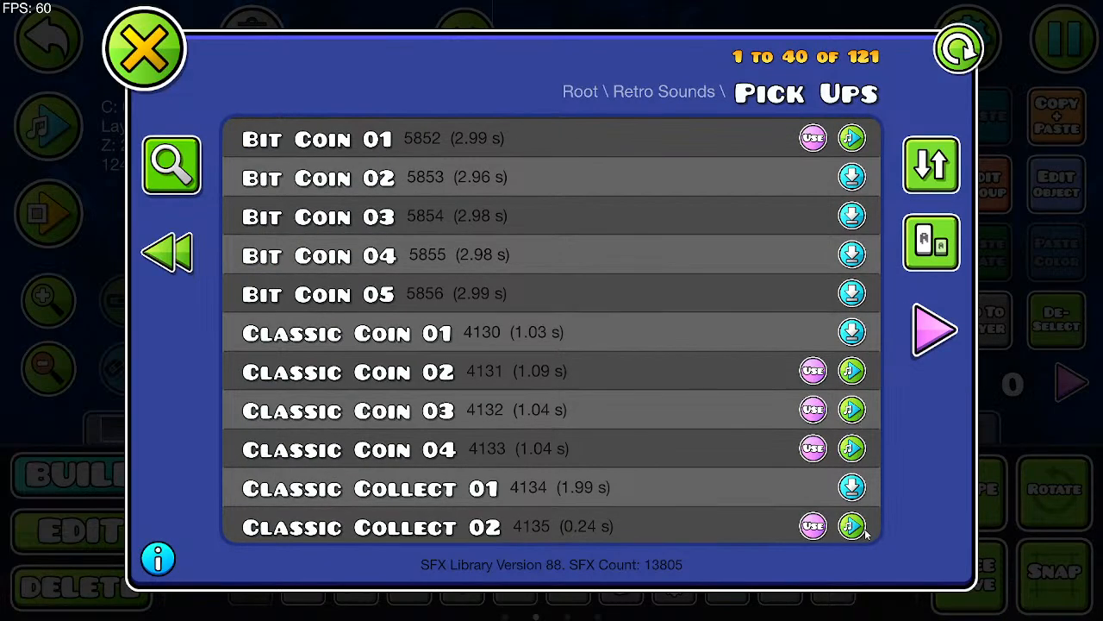
scroll(852, 521, "down", 3)
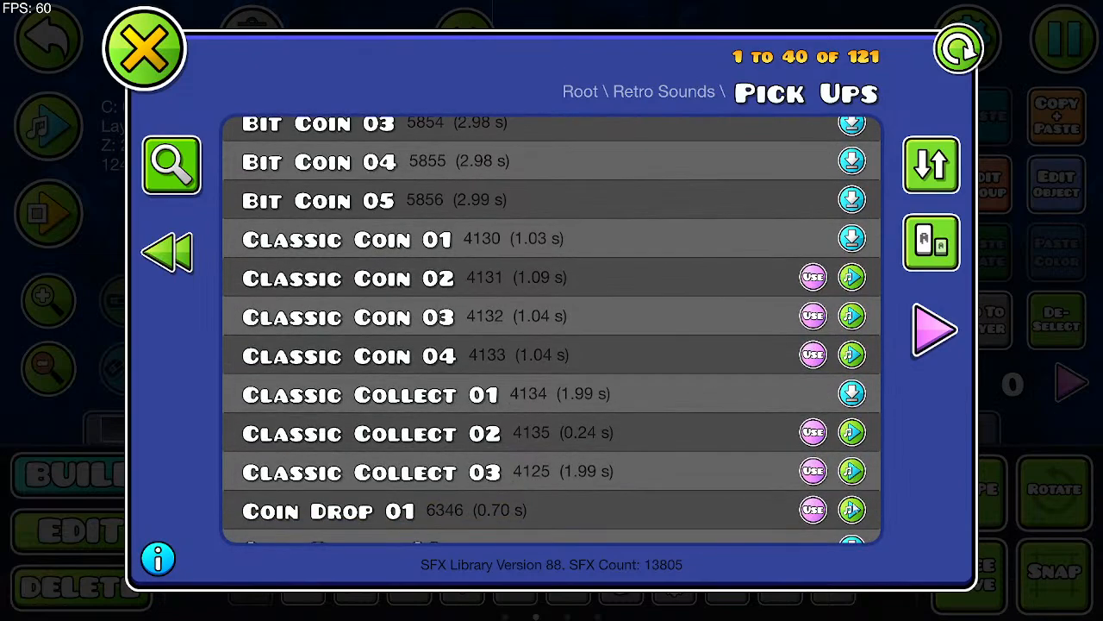
scroll(852, 485, "down", 3)
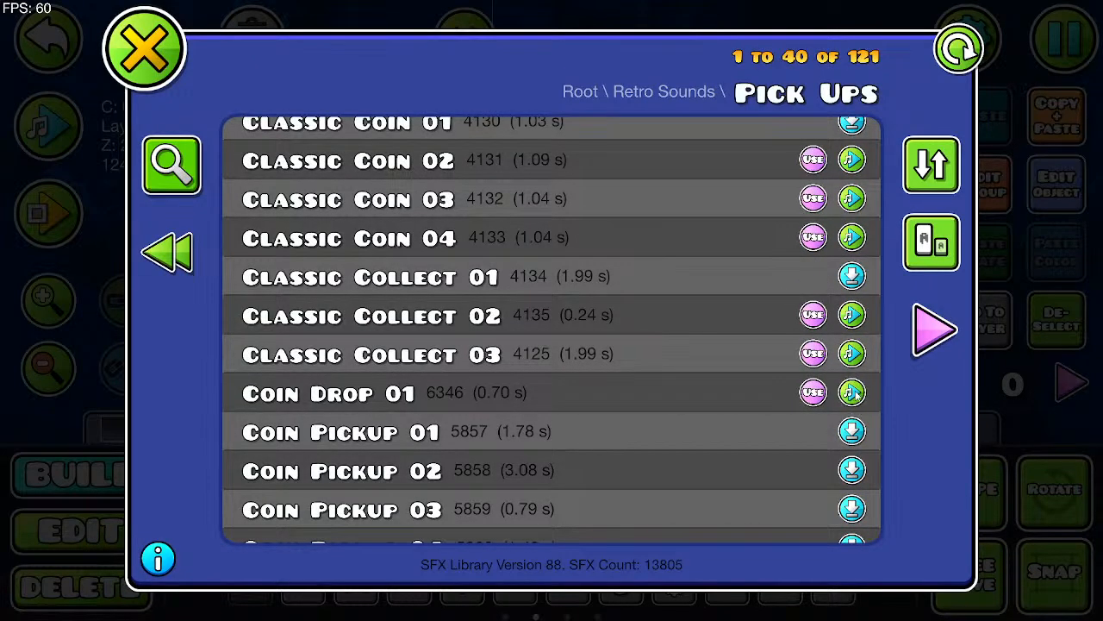
scroll(854, 393, "down", 4)
left_click(853, 485)
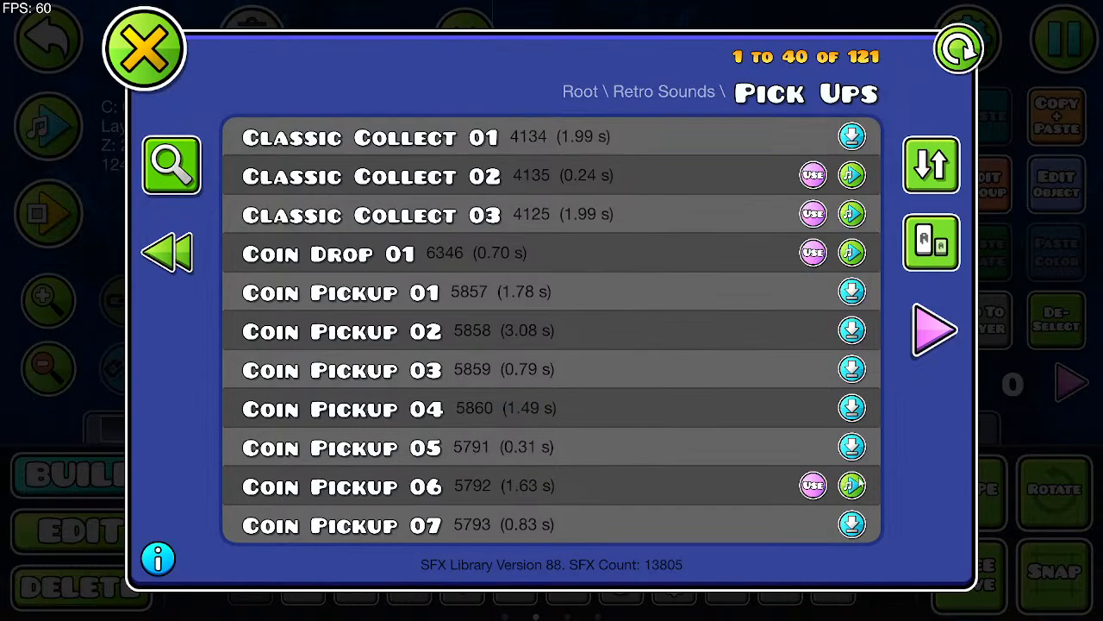
scroll(854, 486, "down", 4)
left_click(854, 463)
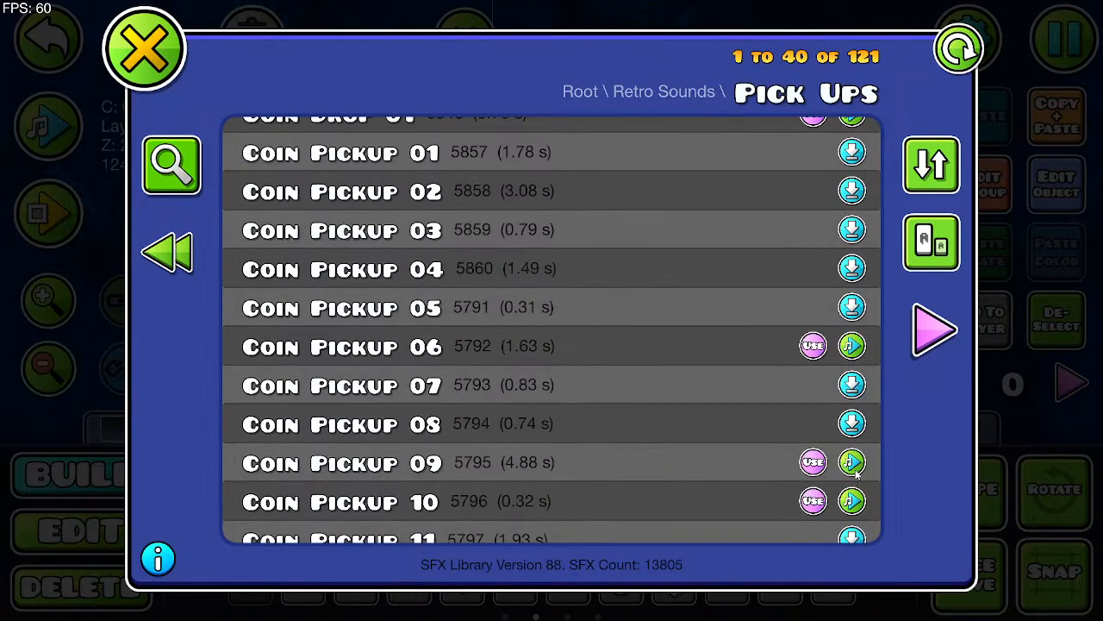
Step: Audition several Collect Bonus sounds in the Pick Ups folder, including Collect Bonus 07 and Collect Bonus 10
scroll(853, 500, "down", 4)
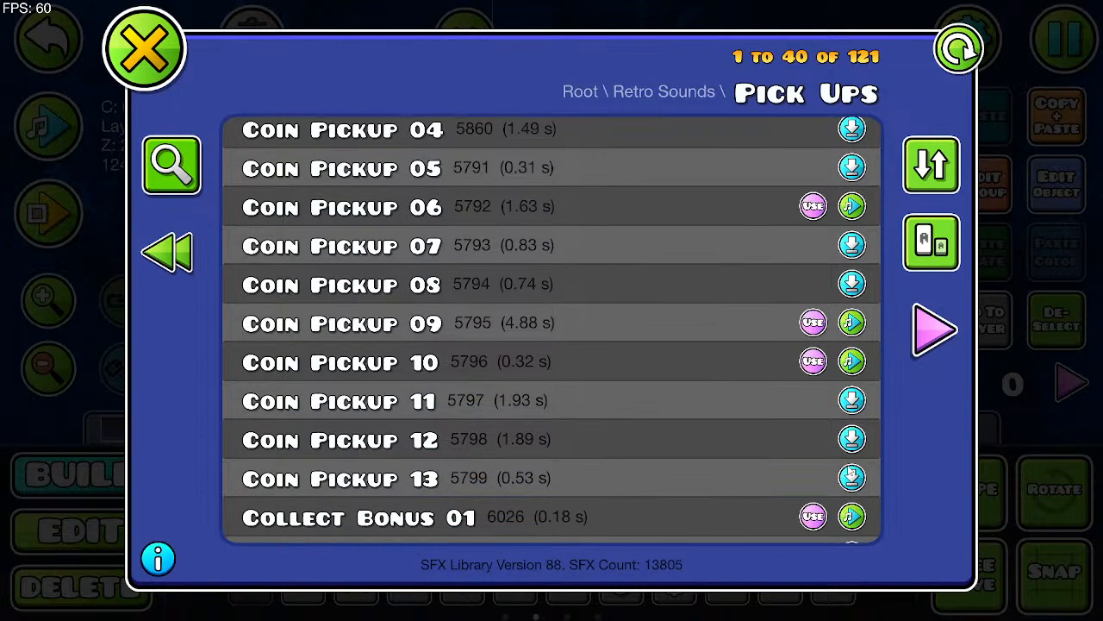
scroll(860, 515, "down", 3)
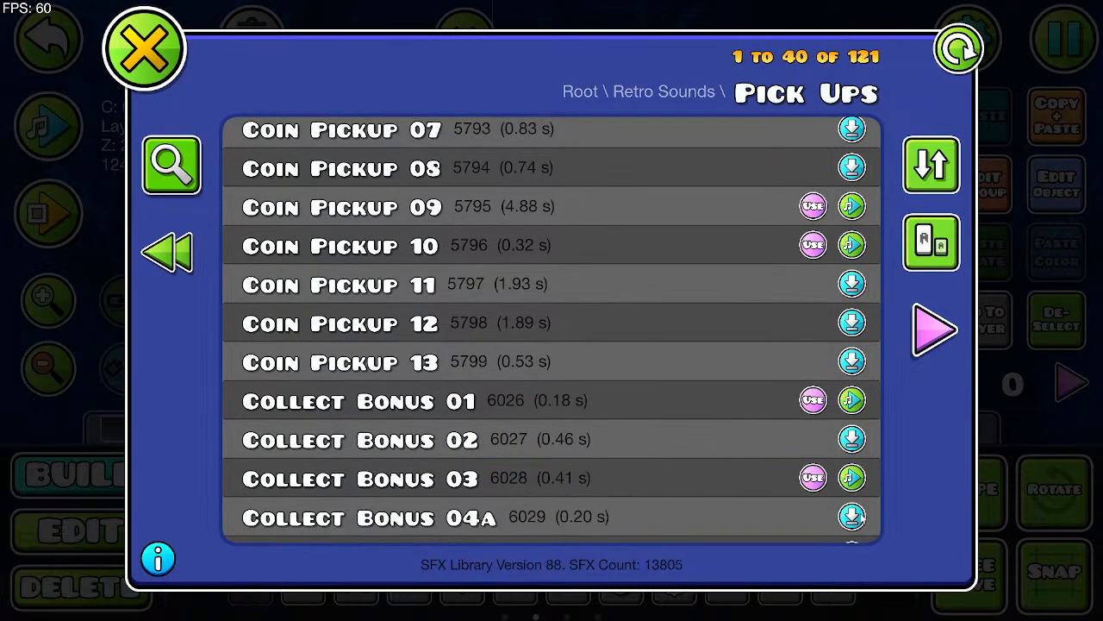
left_click(860, 488)
scroll(862, 488, "down", 4)
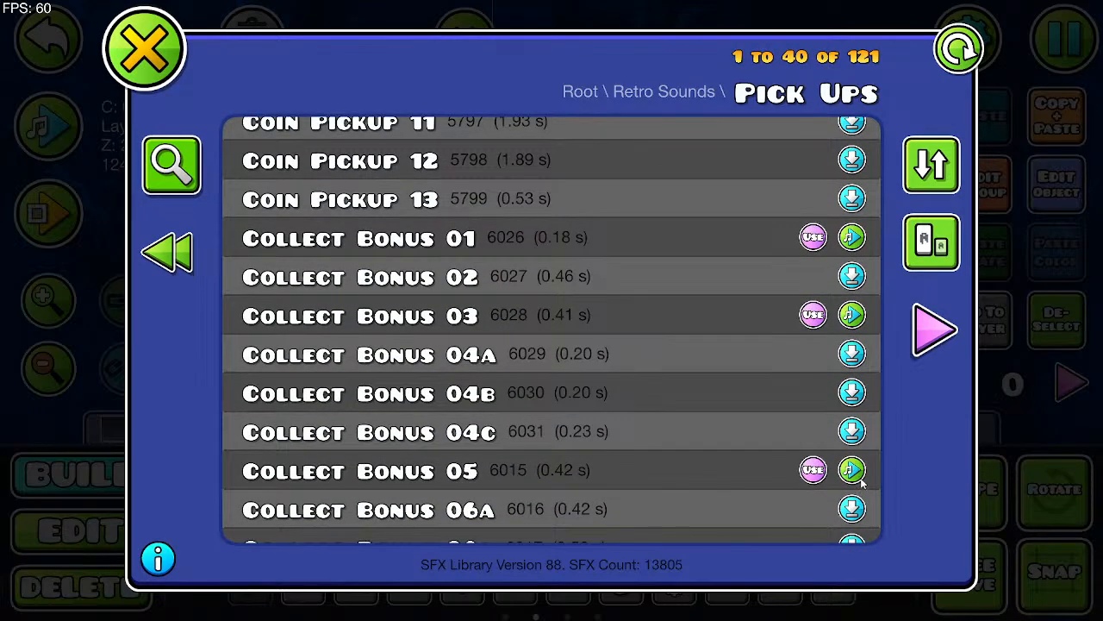
scroll(861, 483, "down", 3)
left_click(860, 480)
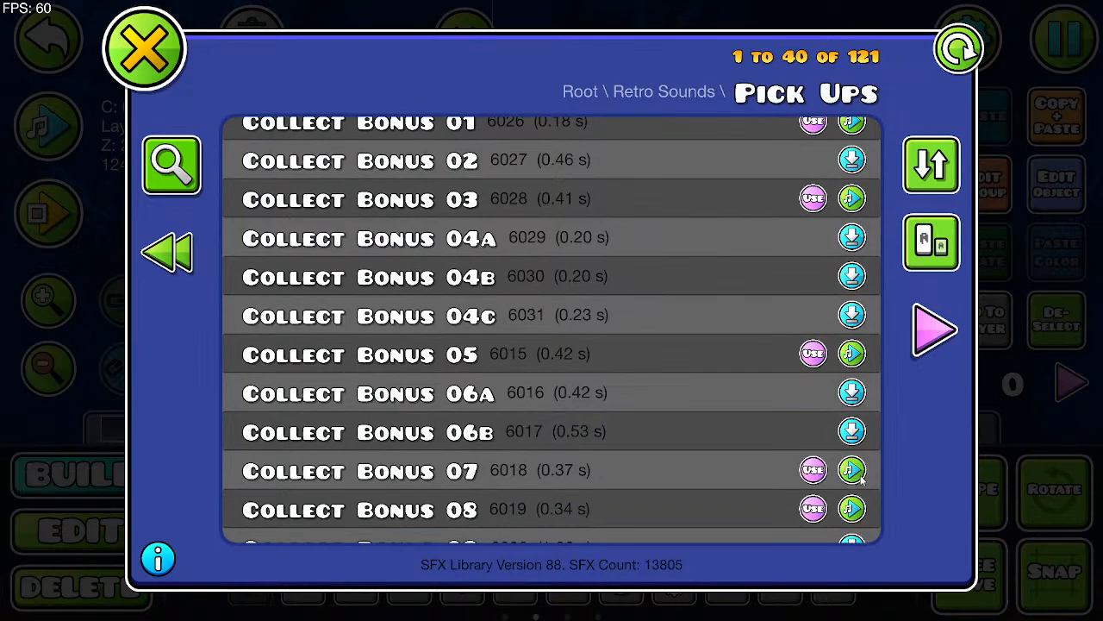
scroll(860, 509, "down", 3)
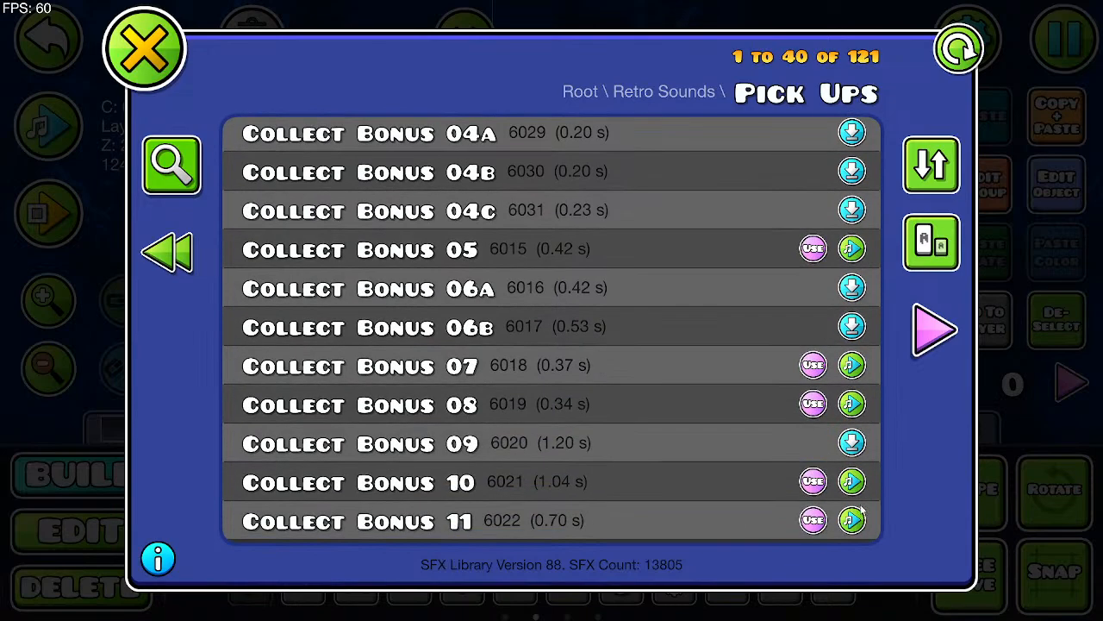
left_click(859, 486)
Step: Check the Miscellaneous folder of Retro Sounds, audition Thunder, and return to the Retro Sounds folder list
left_click(173, 255)
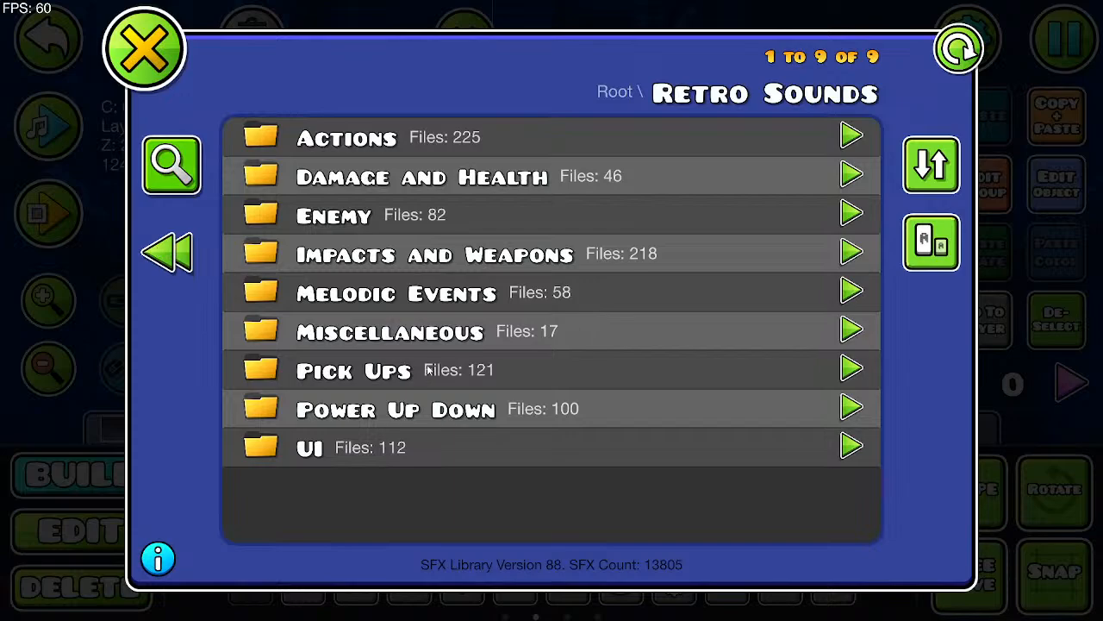
left_click(851, 330)
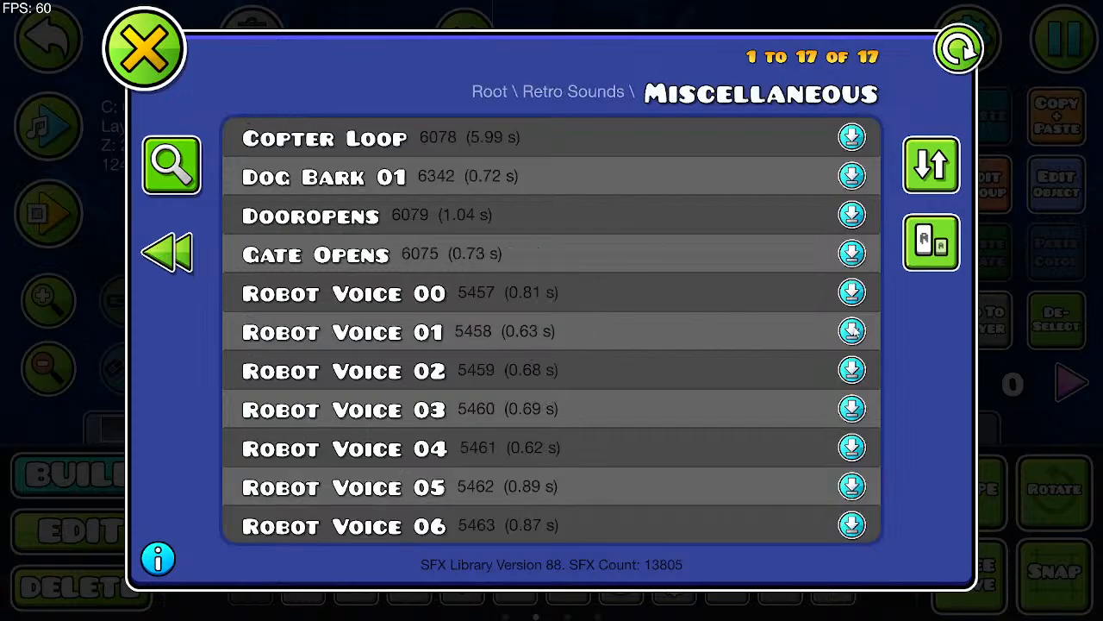
scroll(621, 293, "down", 5)
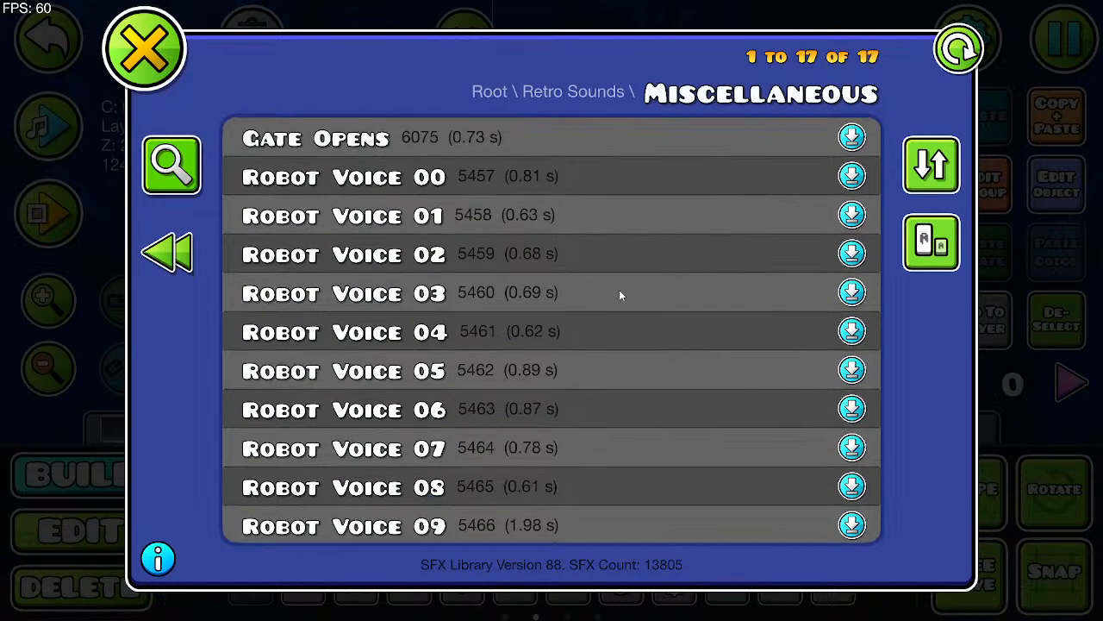
left_click(854, 517)
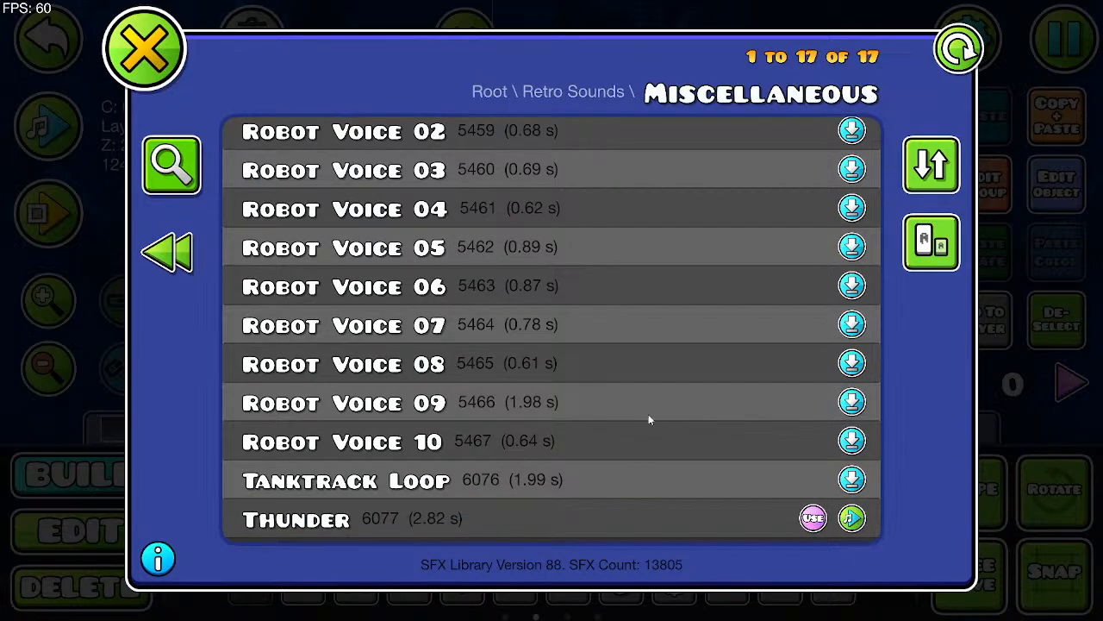
left_click(183, 250)
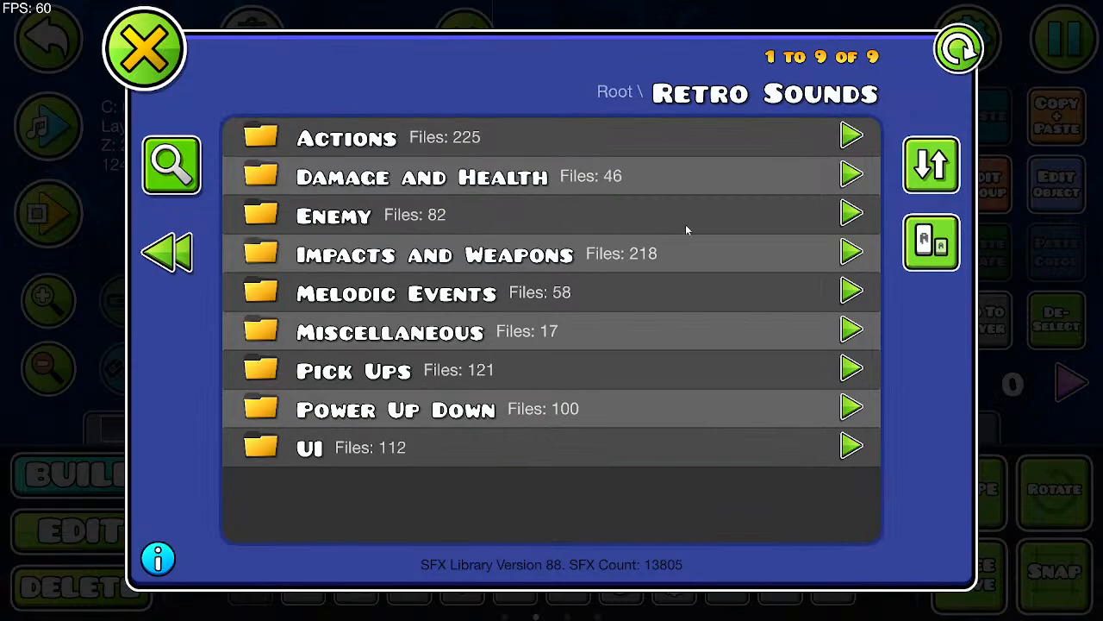
Step: Open the Damage and Health folder of Retro Sounds and audition Classic Player Death 03, Damage 06 and Health 01
left_click(860, 177)
left_click(853, 212)
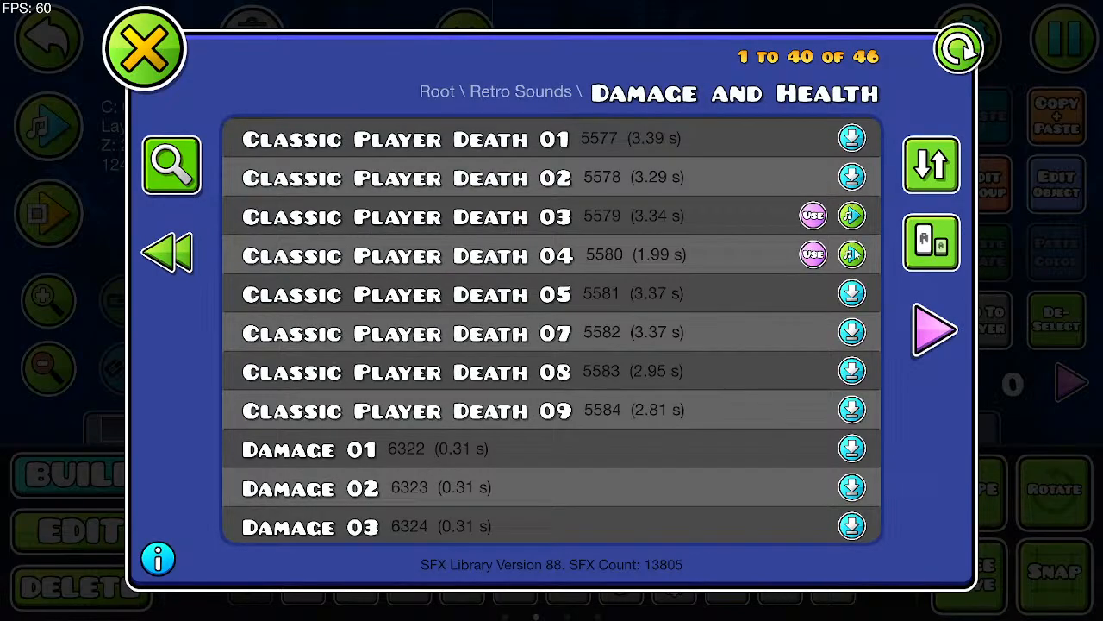
scroll(845, 319, "down", 5)
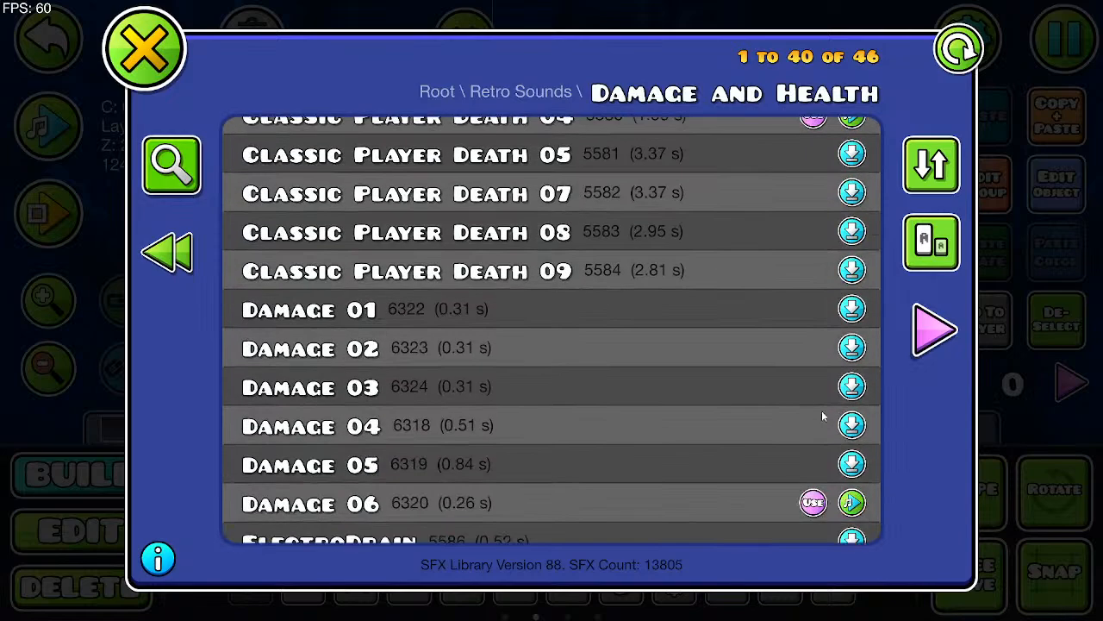
left_click(853, 363)
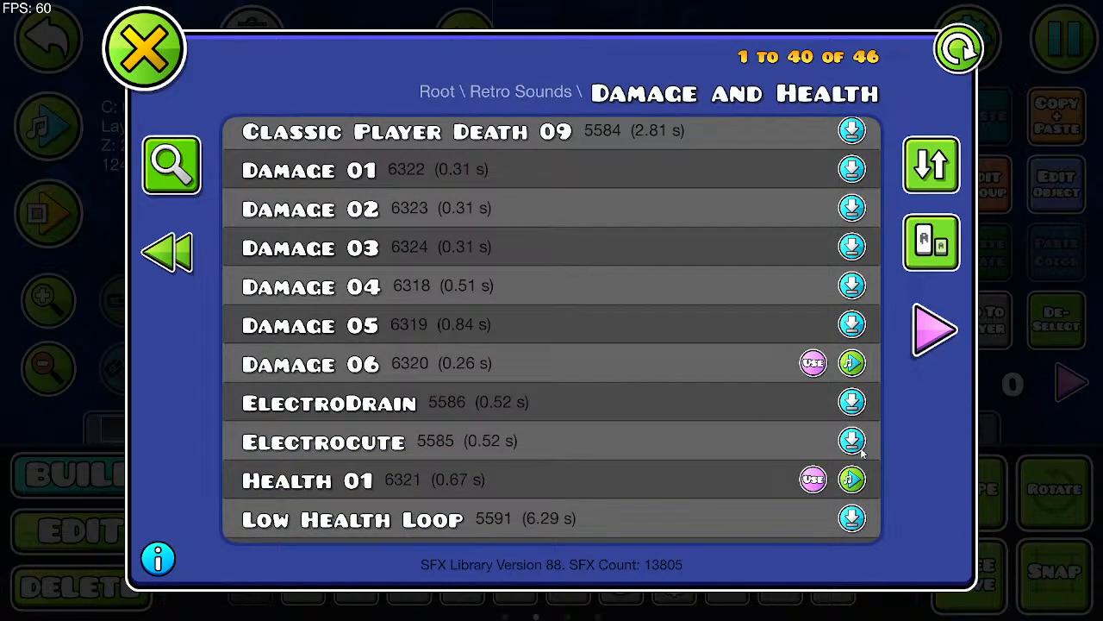
left_click(853, 480)
scroll(859, 480, "down", 3)
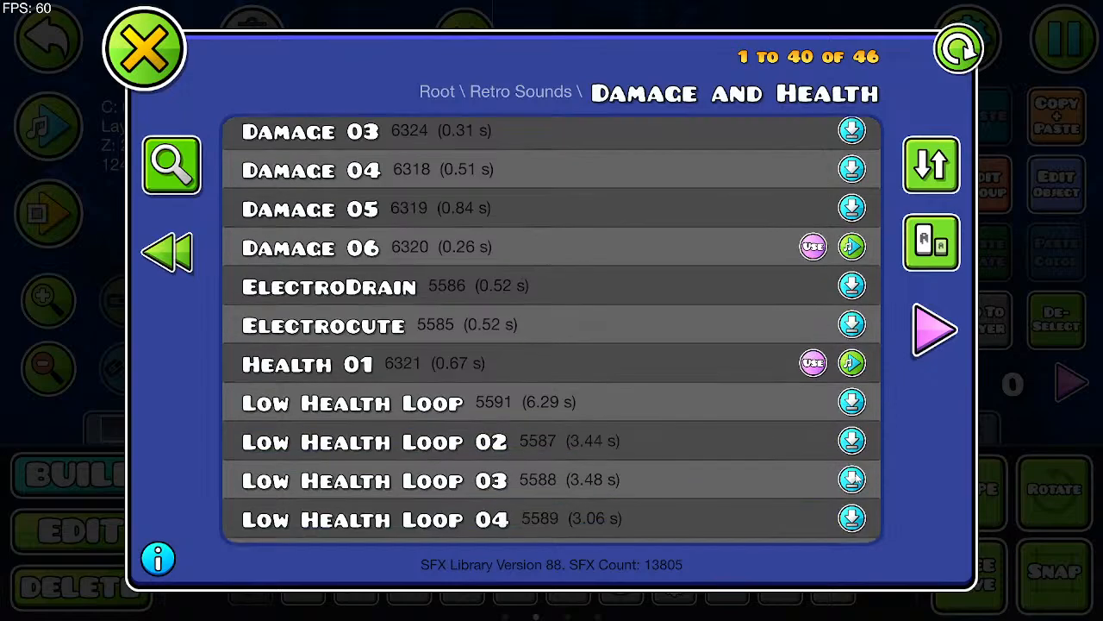
left_click(851, 247)
Step: Look through the remaining Damage and Health sounds down to Take Damage Chirp 02 and return to the Retro Sounds folder list
scroll(819, 276, "down", 10)
scroll(586, 393, "down", 4)
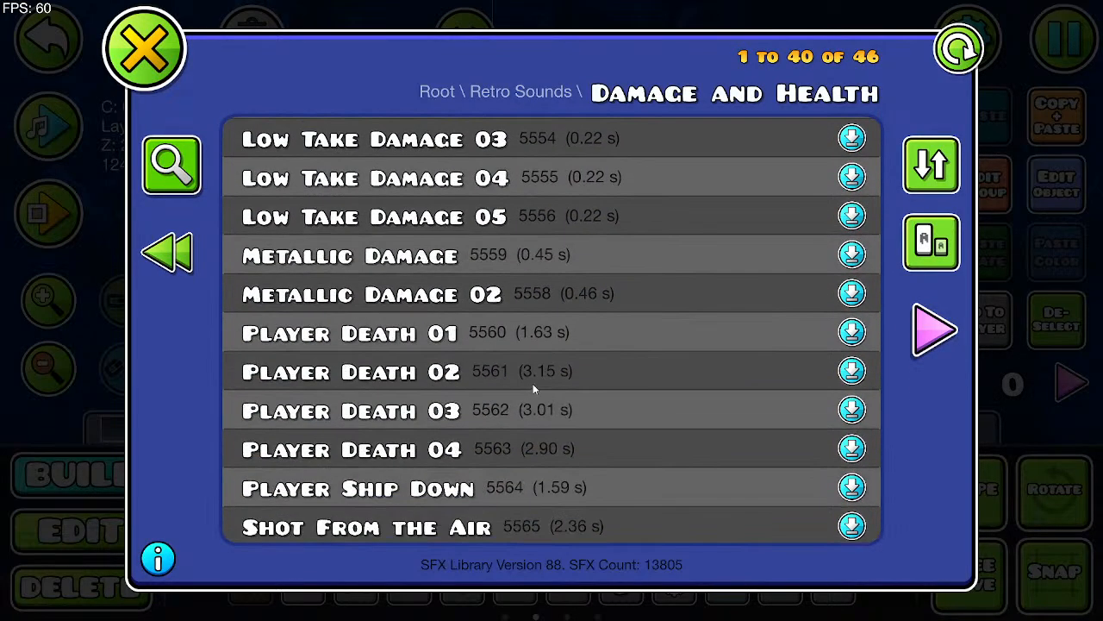
scroll(582, 336, "down", 4)
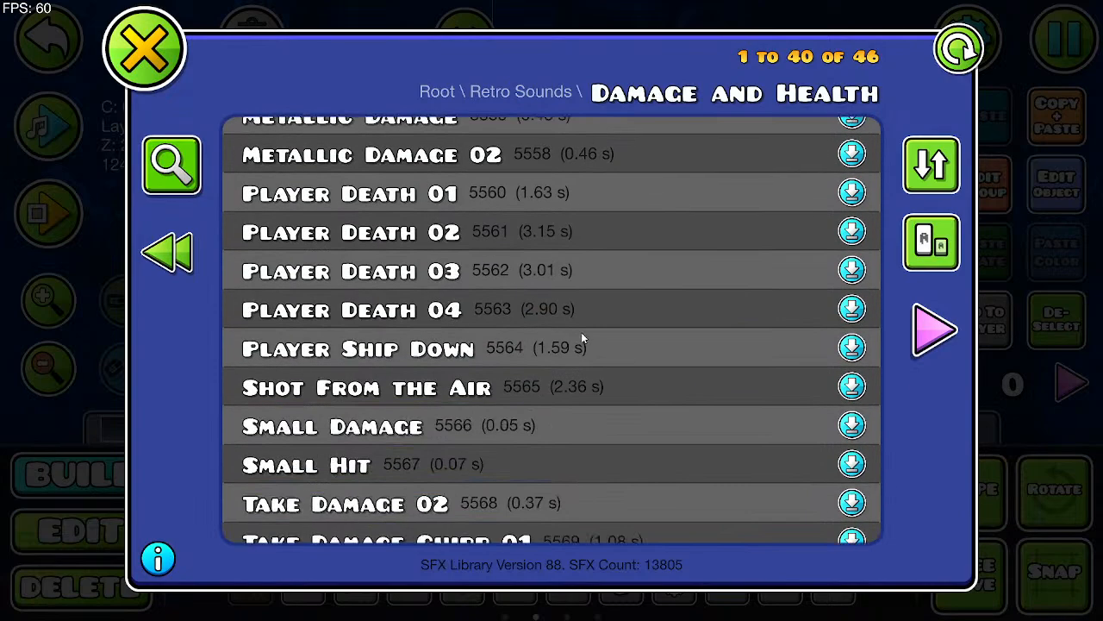
scroll(582, 336, "down", 2)
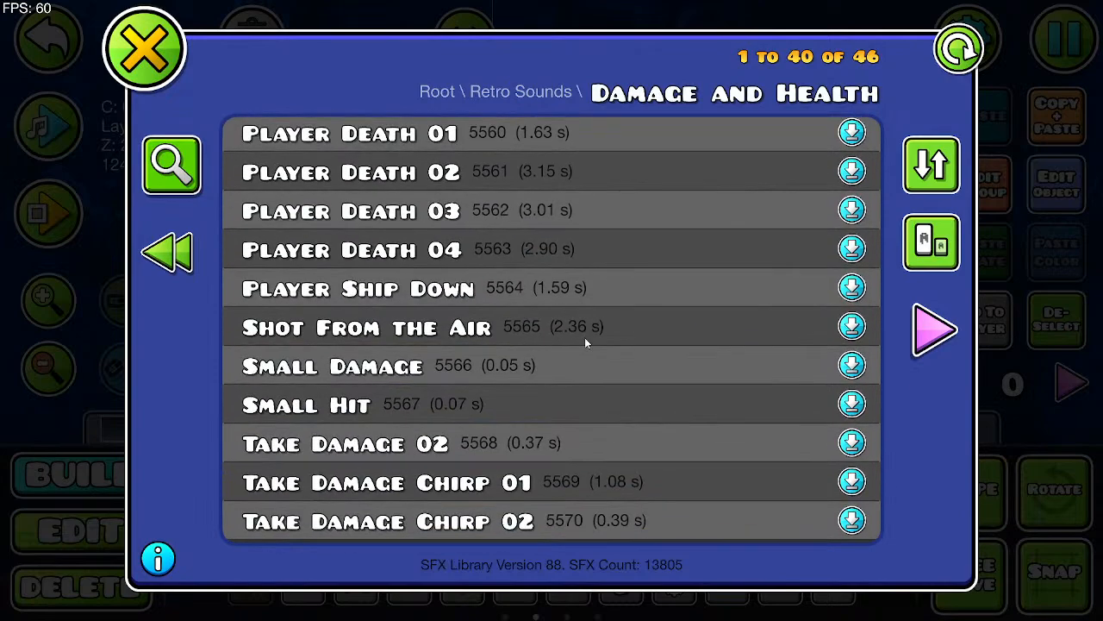
left_click(181, 257)
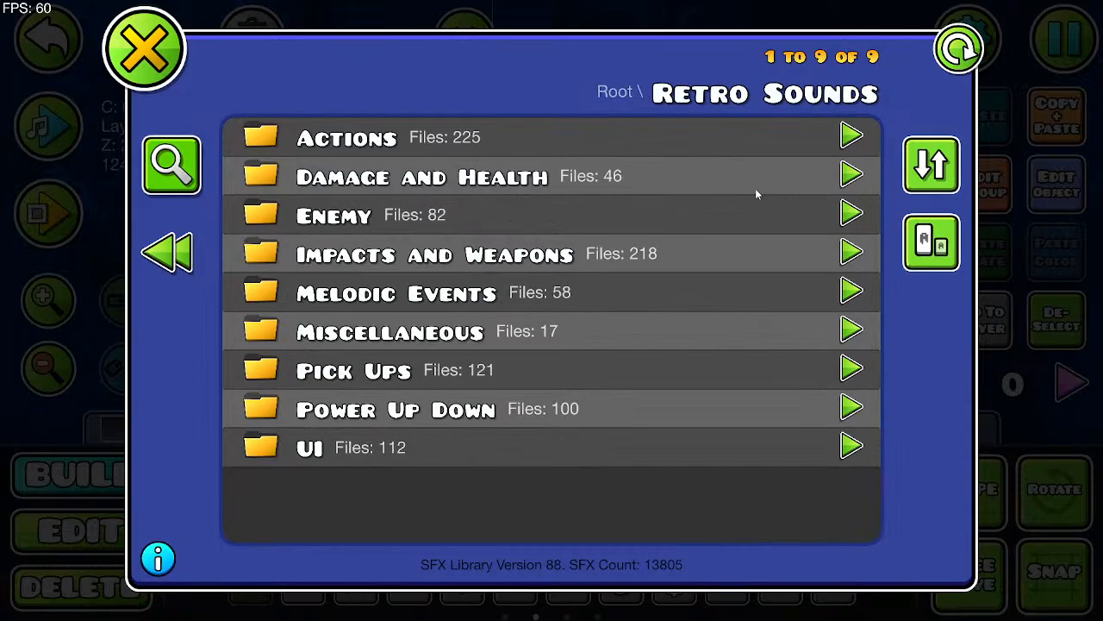
Step: Open the Actions folder of Retro Sounds and download Activate 01 through Activate 05 for auditioning
left_click(850, 136)
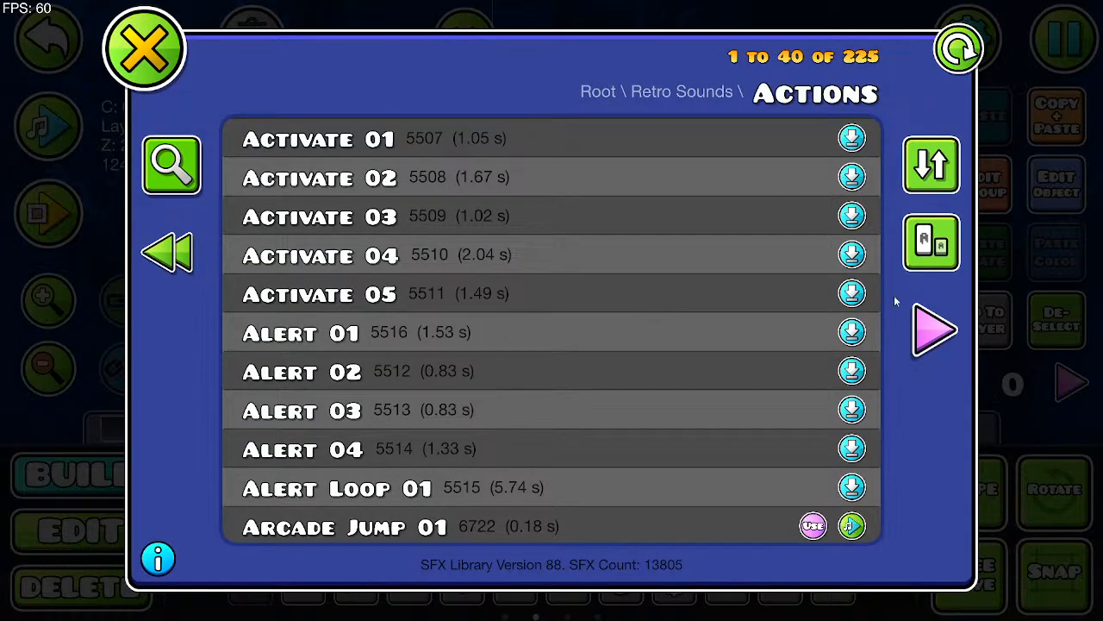
left_click(852, 138)
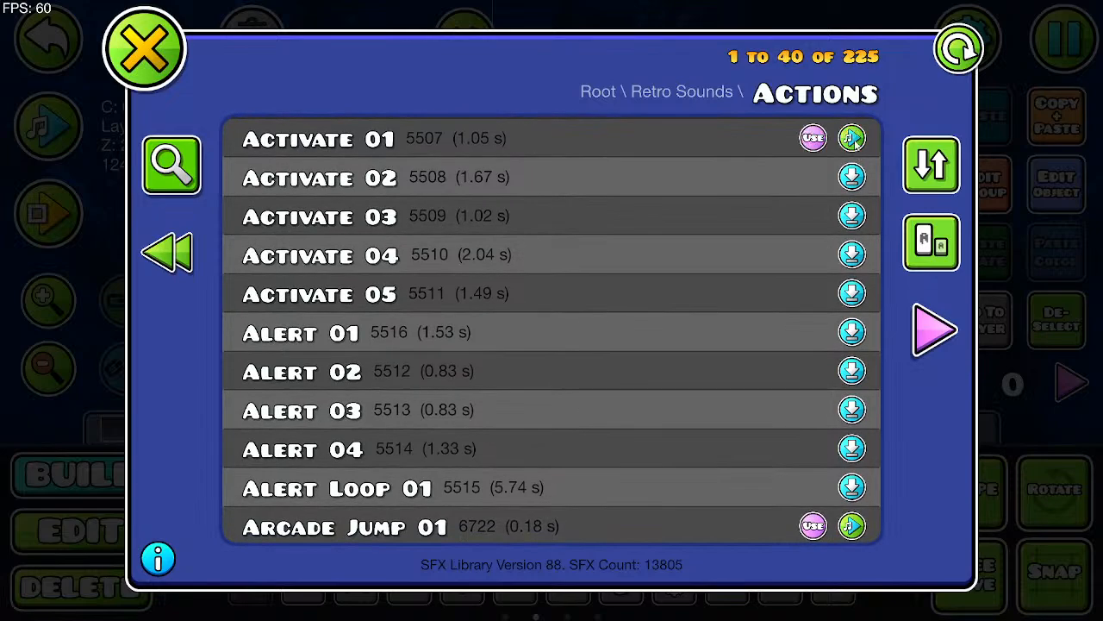
left_click(853, 177)
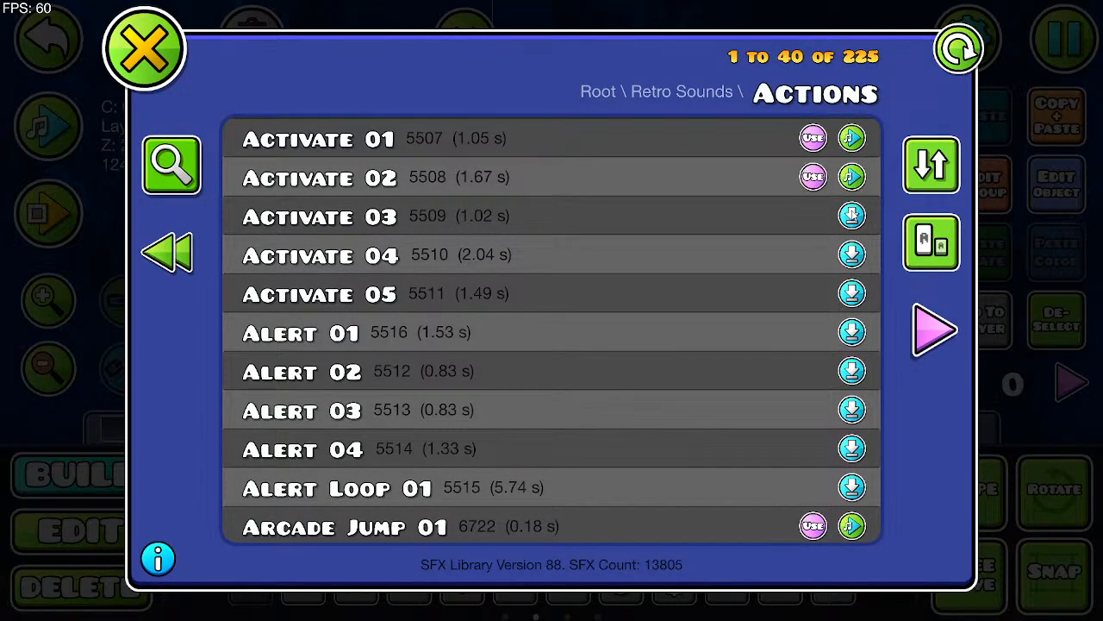
left_click(853, 215)
left_click(852, 254)
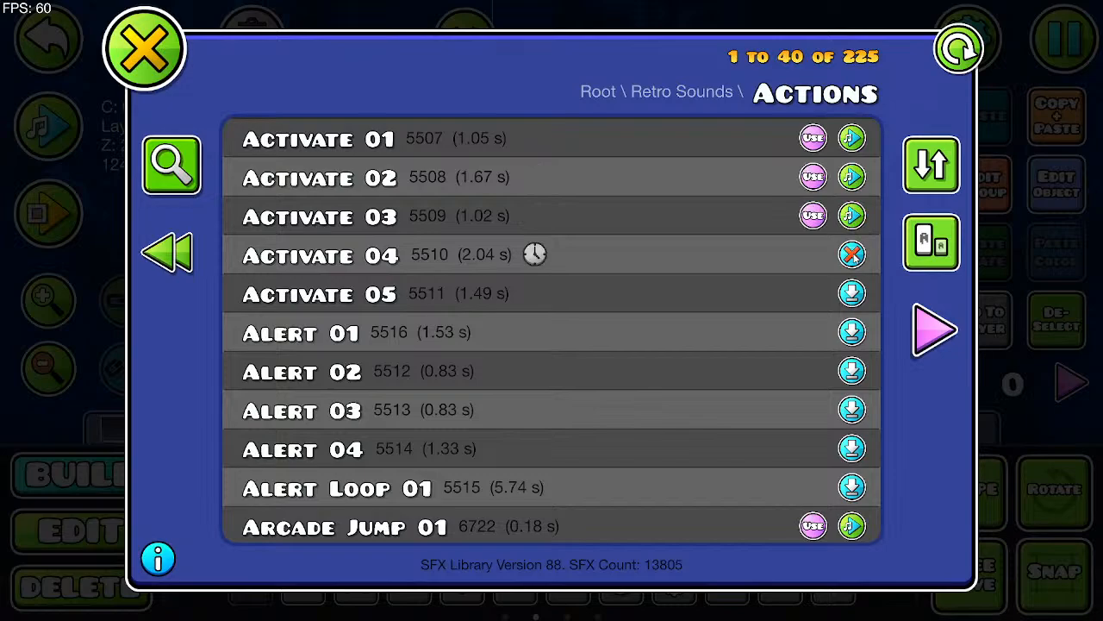
left_click(852, 293)
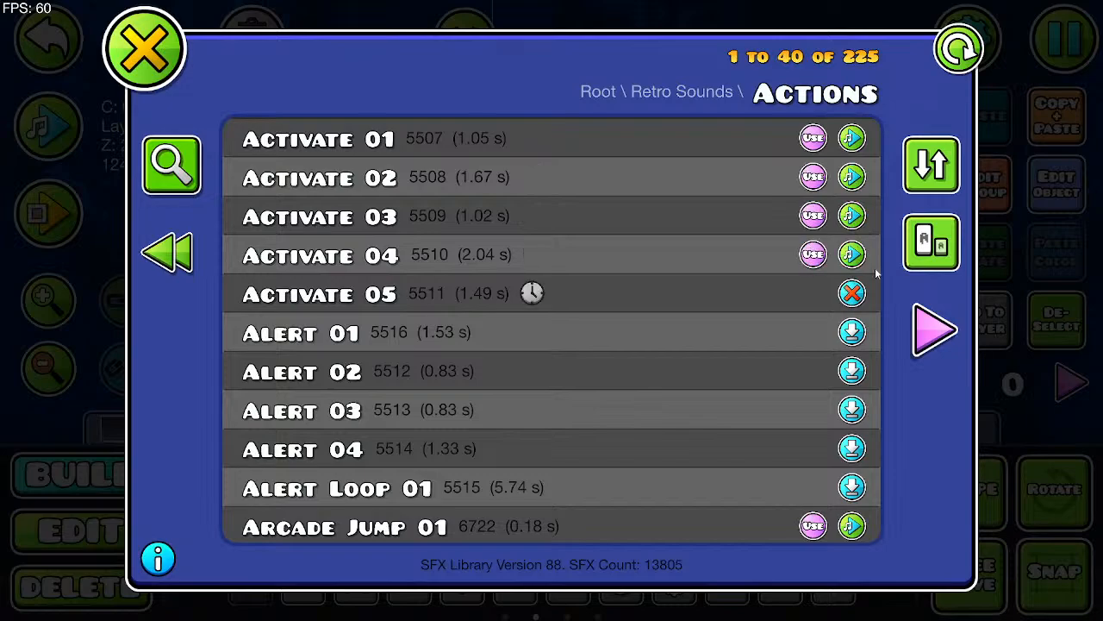
Step: Download Bash 01, look through the Bounce B sounds in the Actions folder, and return to the Retro Sounds folder list
scroll(738, 472, "down", 2)
scroll(739, 472, "down", 10)
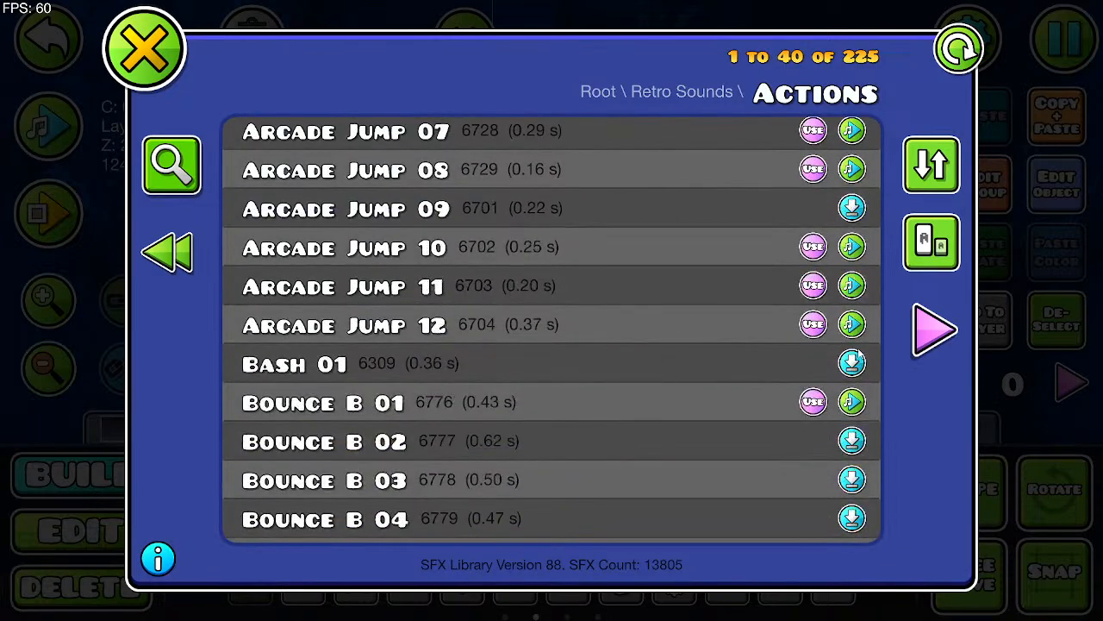
left_click(853, 363)
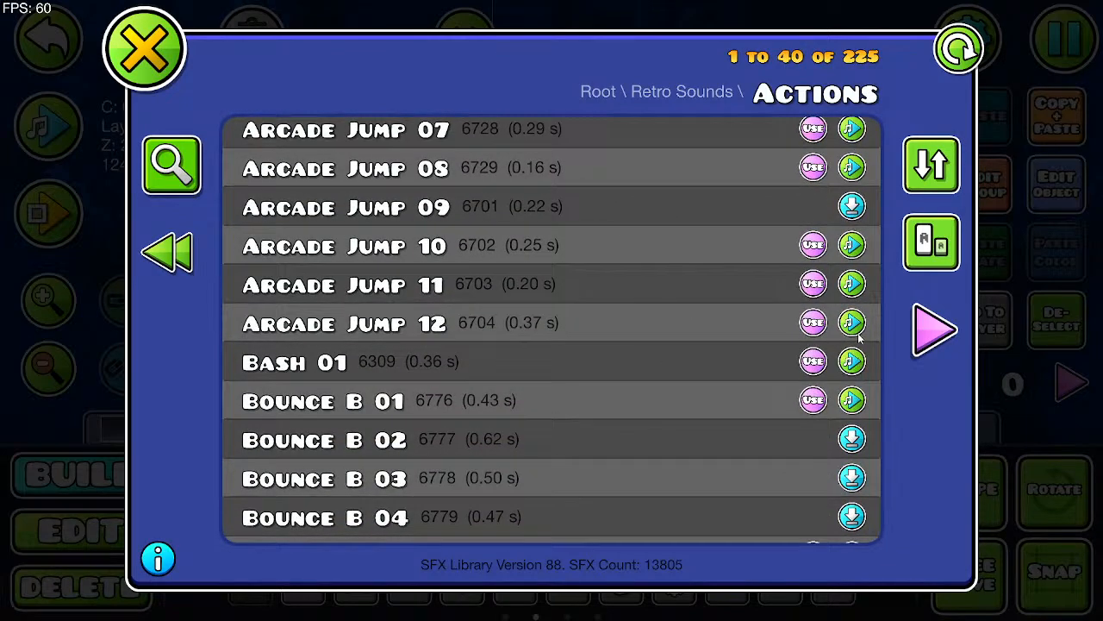
scroll(853, 399, "down", 3)
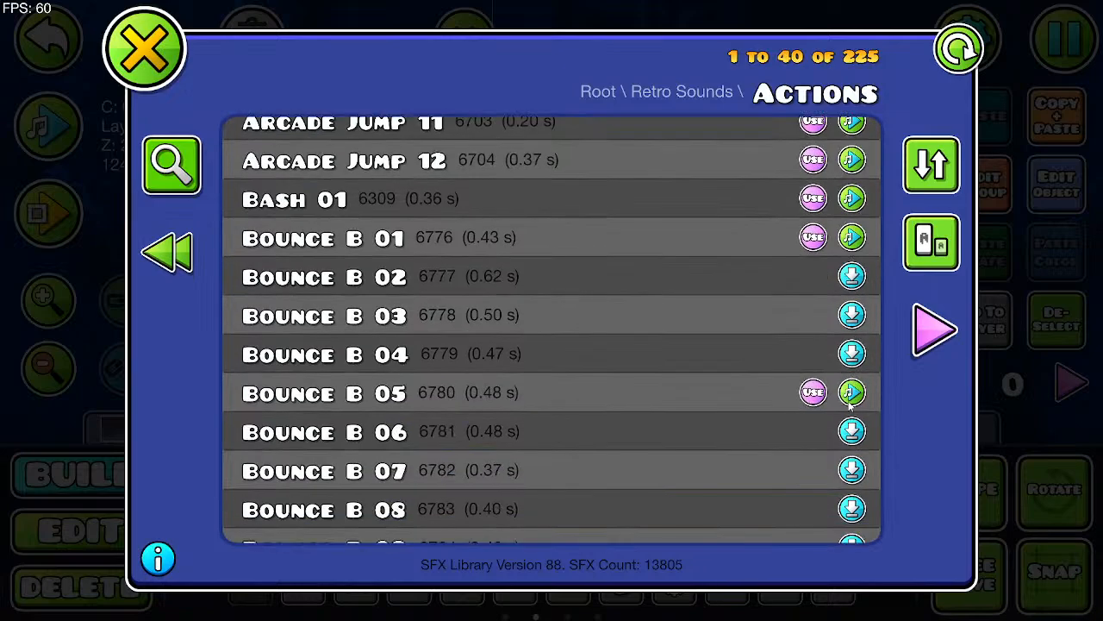
scroll(852, 400, "down", 5)
scroll(846, 400, "down", 2)
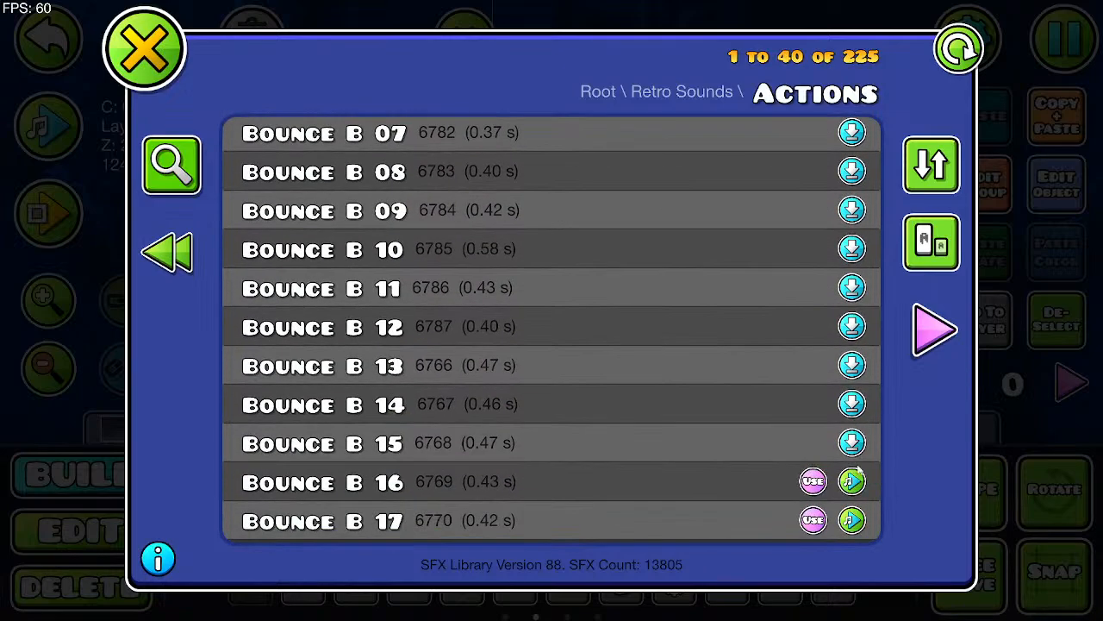
scroll(808, 463, "down", 1)
left_click(177, 250)
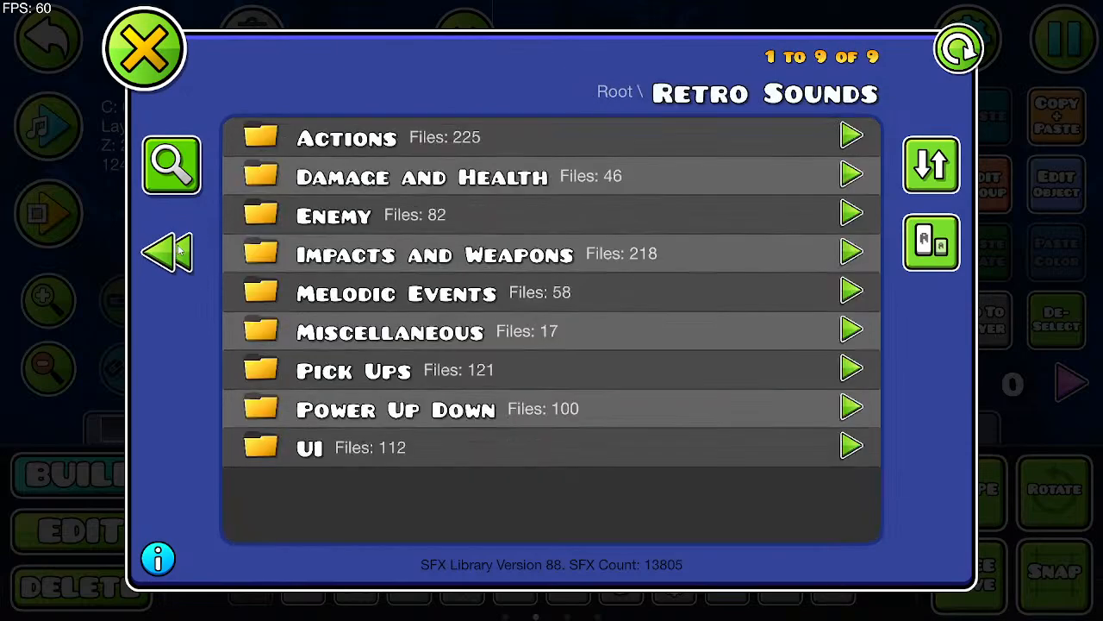
Step: Open the Impacts and Weapons folder, audition Body Hit or Hurt Object Fall or Drop 03, and download Beam 01
left_click(852, 255)
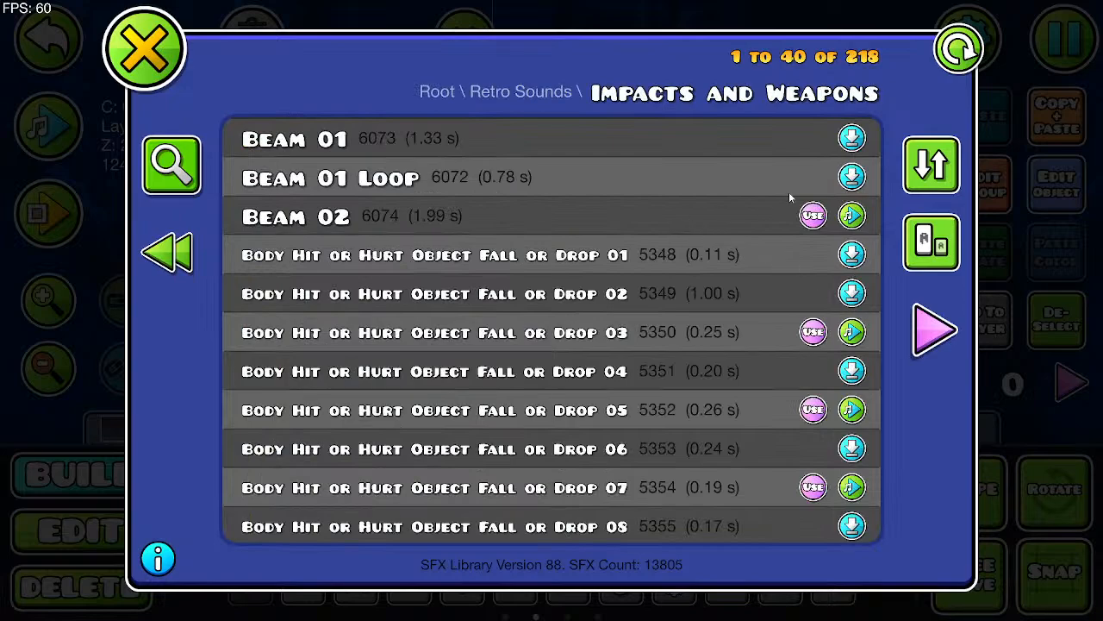
left_click(857, 342)
left_click(857, 343)
left_click(857, 141)
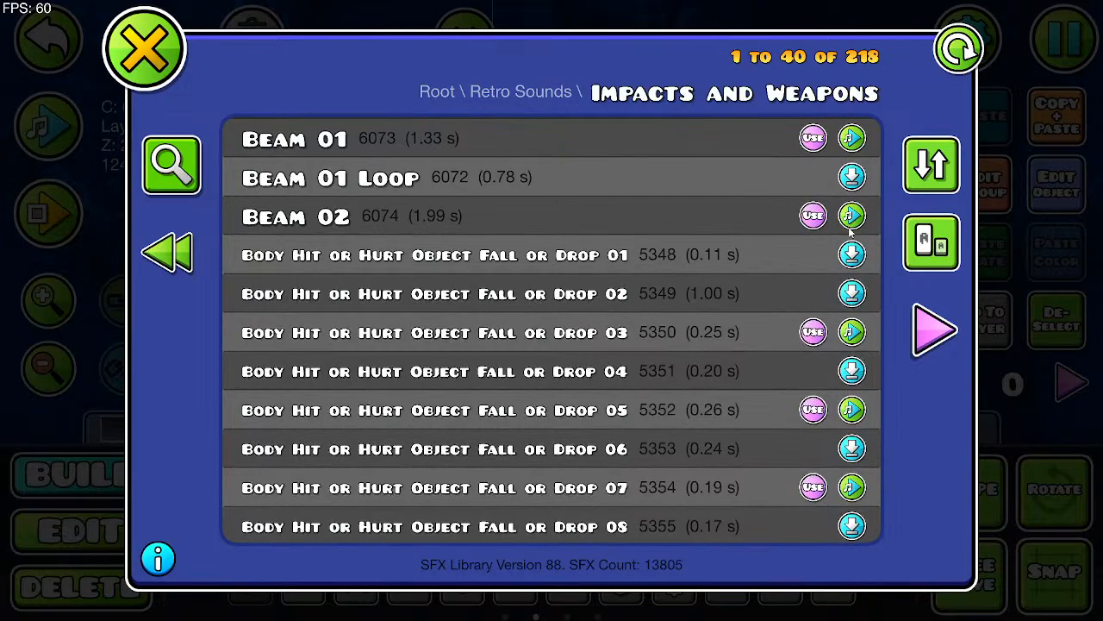
Step: Look through the Bomb Explosion Detonation Burst and Classic Explosion sounds, and return to the Retro Sounds folder list
scroll(854, 239, "down", 5)
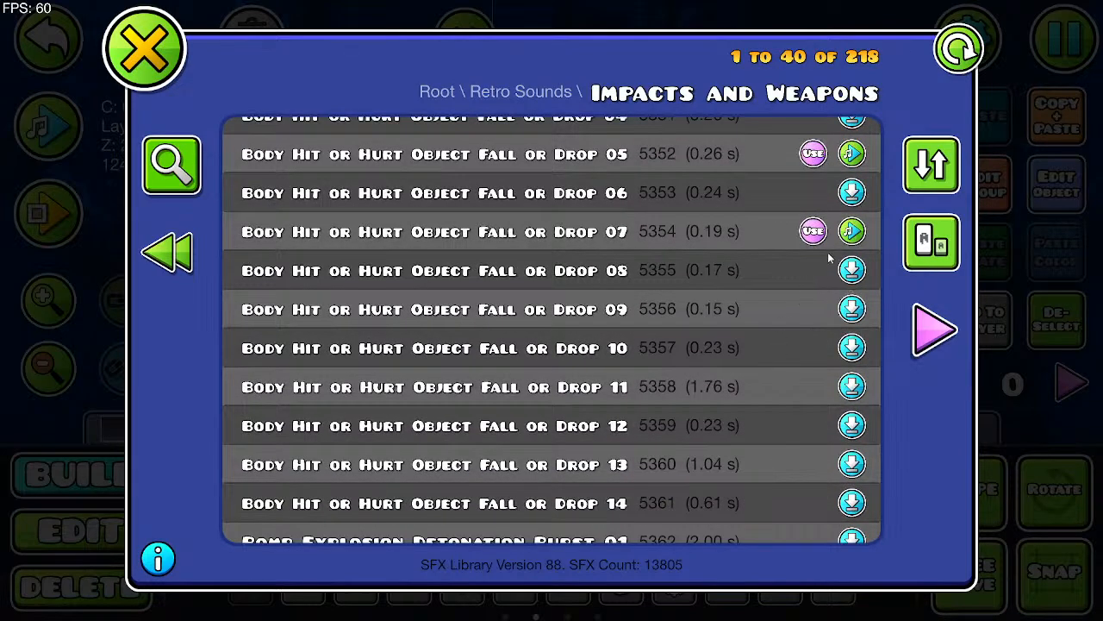
scroll(812, 291, "down", 6)
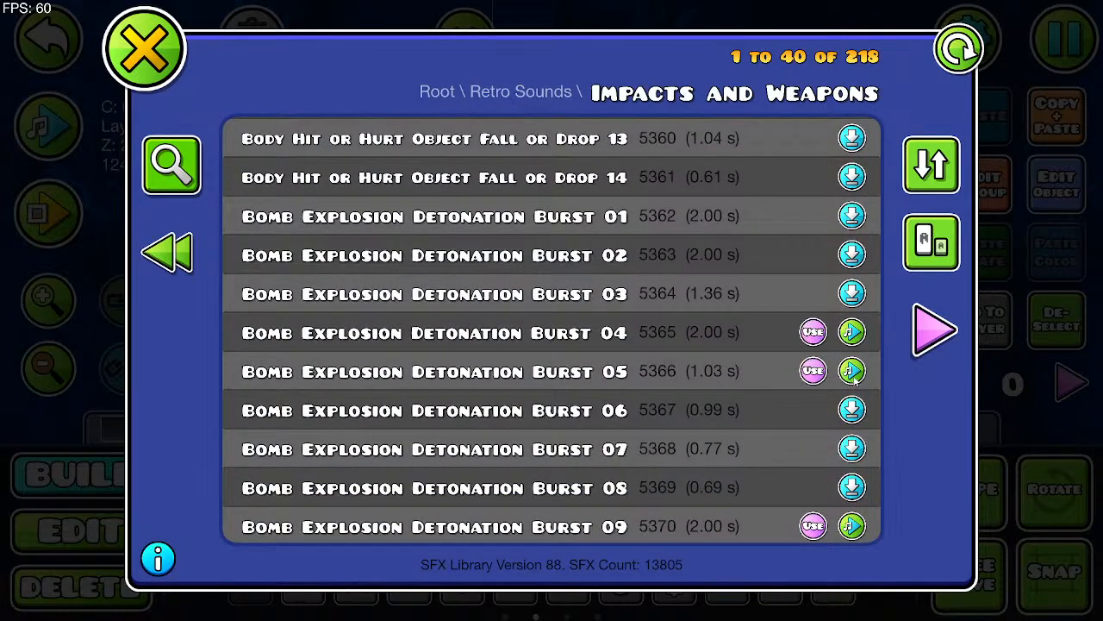
scroll(853, 379, "down", 2)
scroll(852, 456, "down", 3)
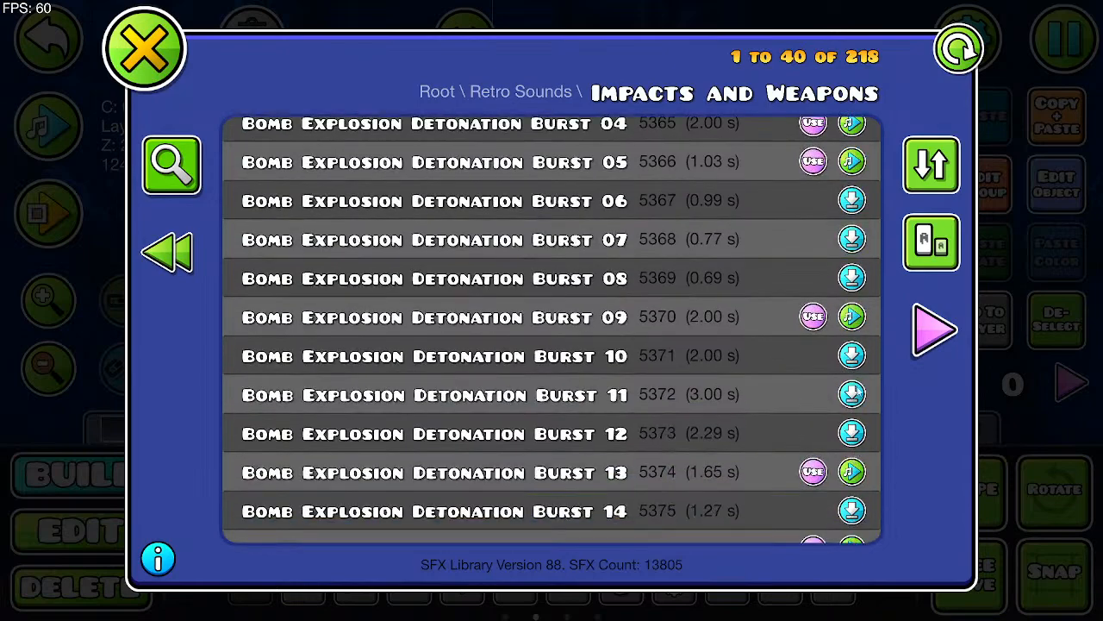
scroll(851, 472, "down", 3)
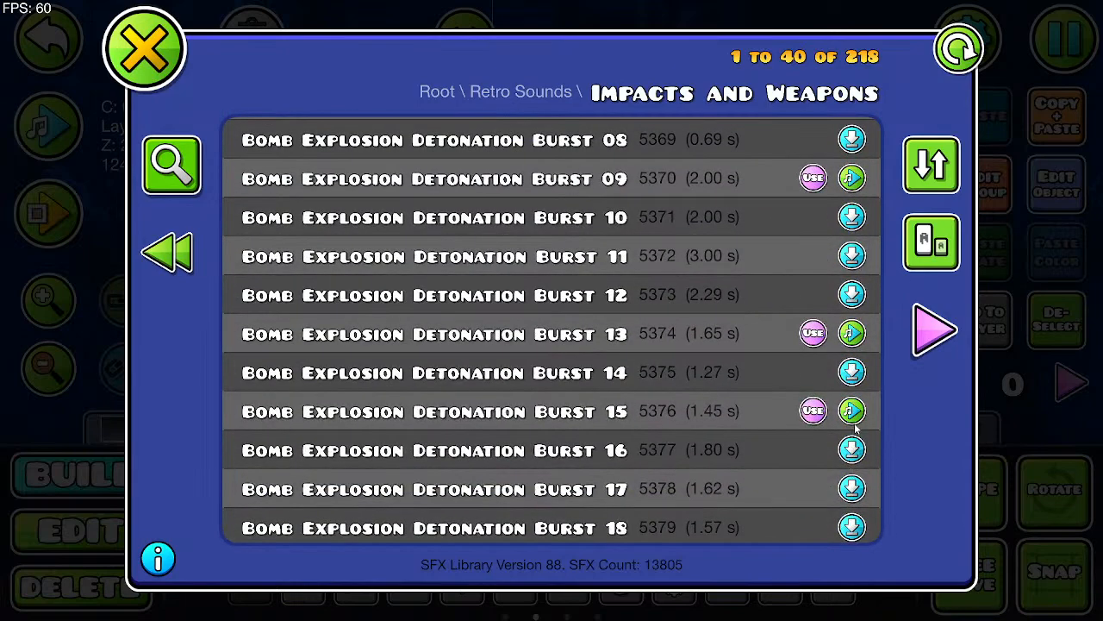
scroll(854, 418, "down", 2)
scroll(848, 426, "down", 3)
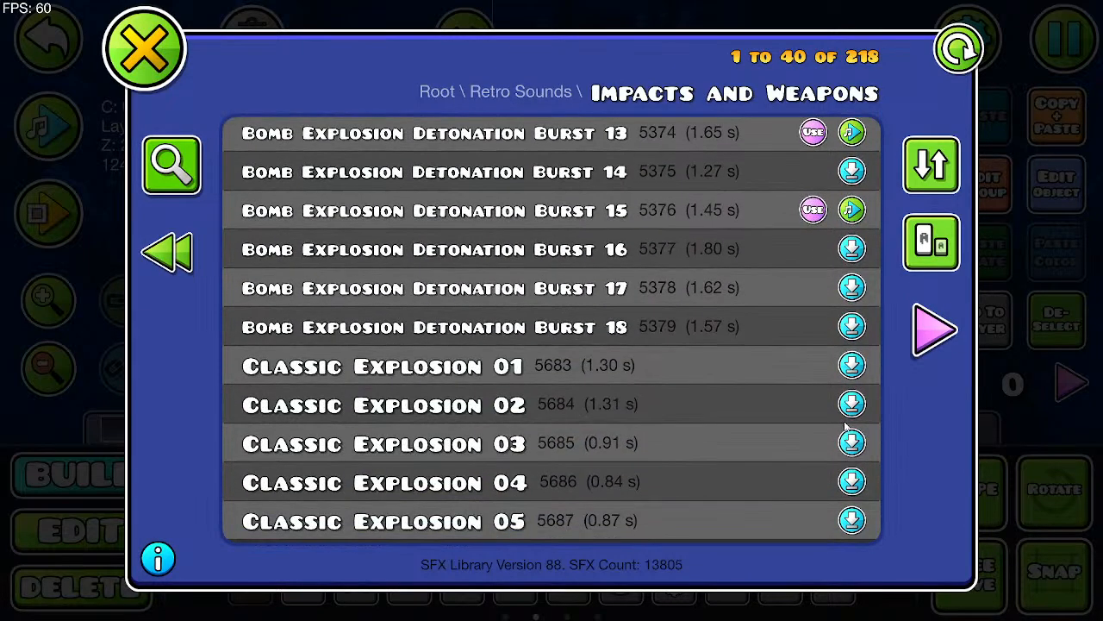
left_click(186, 255)
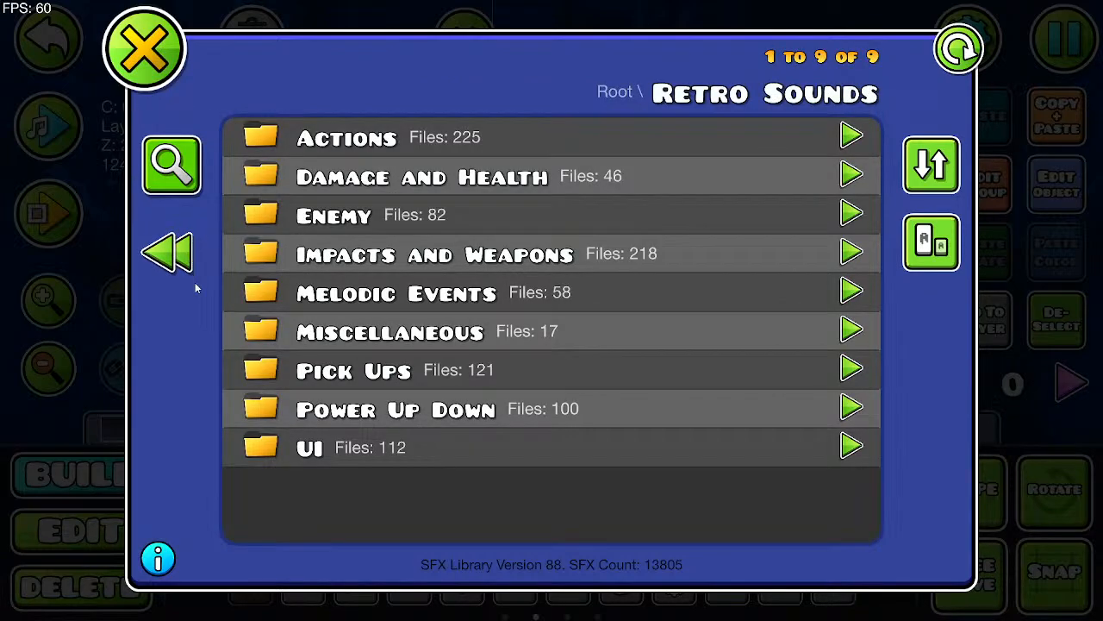
Step: Browse the root folders of the SFX library, check the Interface folder, and close the library keeping Generic UI 02
left_click(181, 262)
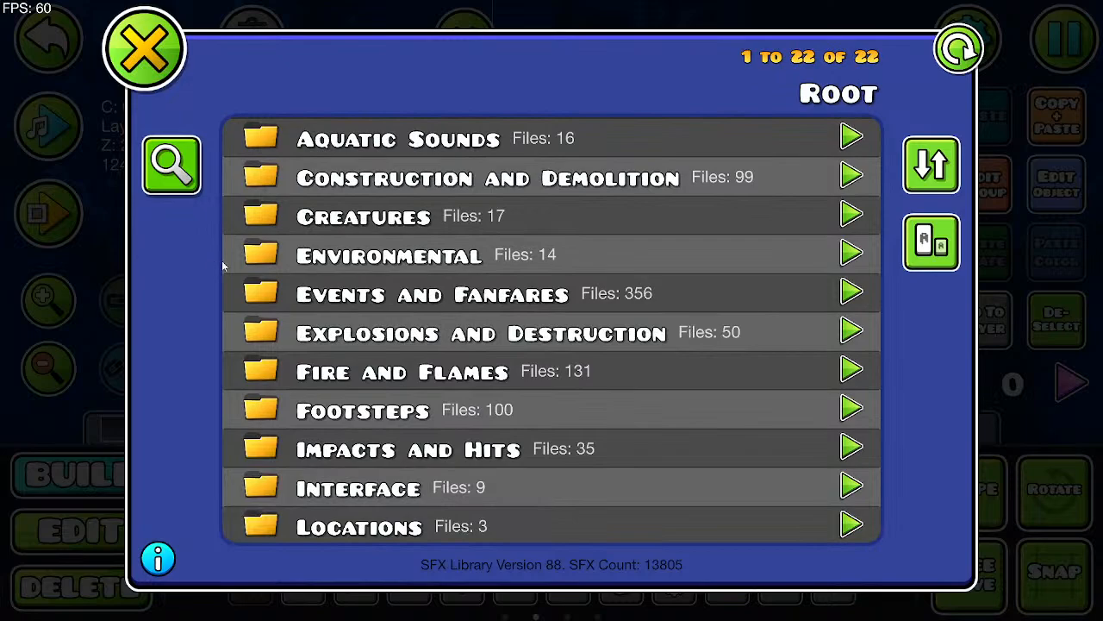
scroll(535, 370, "down", 3)
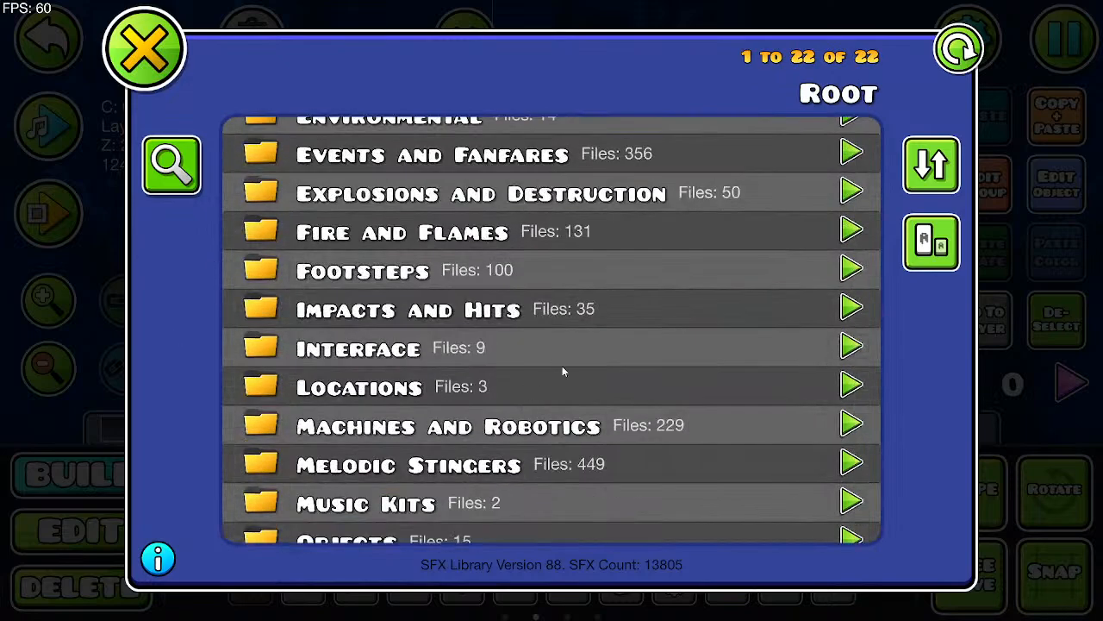
scroll(491, 345, "down", 3)
scroll(344, 315, "down", 3)
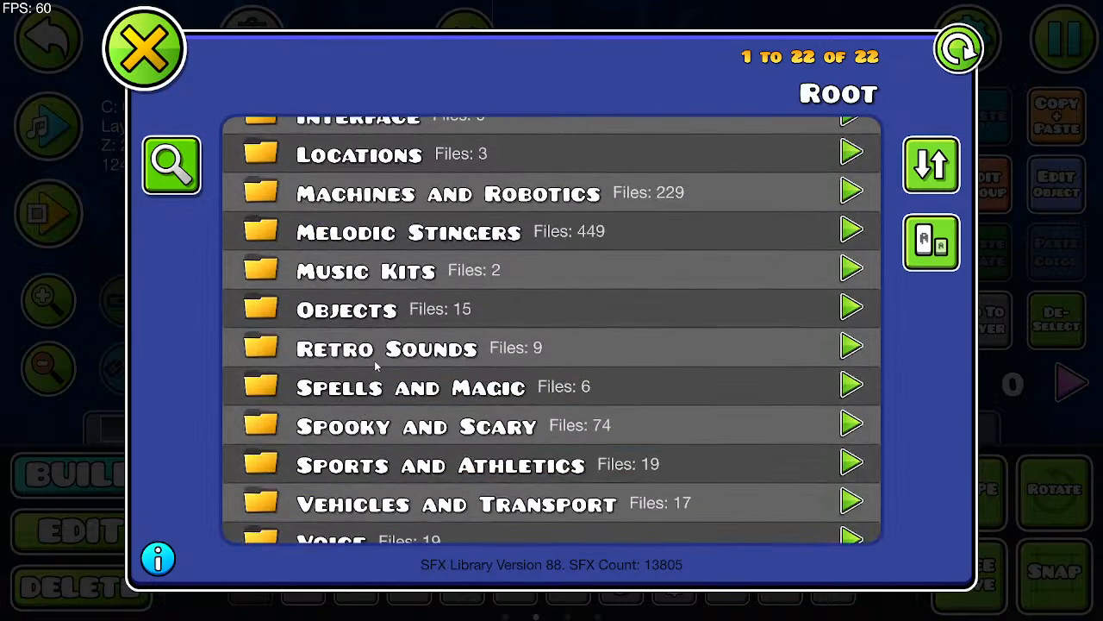
scroll(362, 302, "up", 2)
left_click(849, 216)
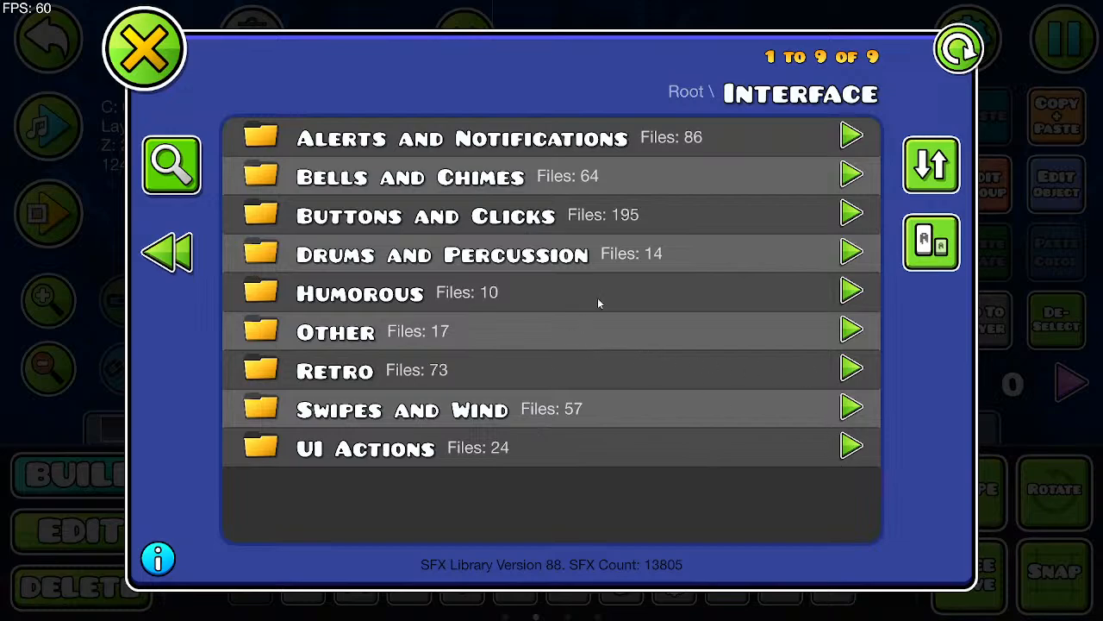
left_click(162, 269)
scroll(287, 322, "down", 10)
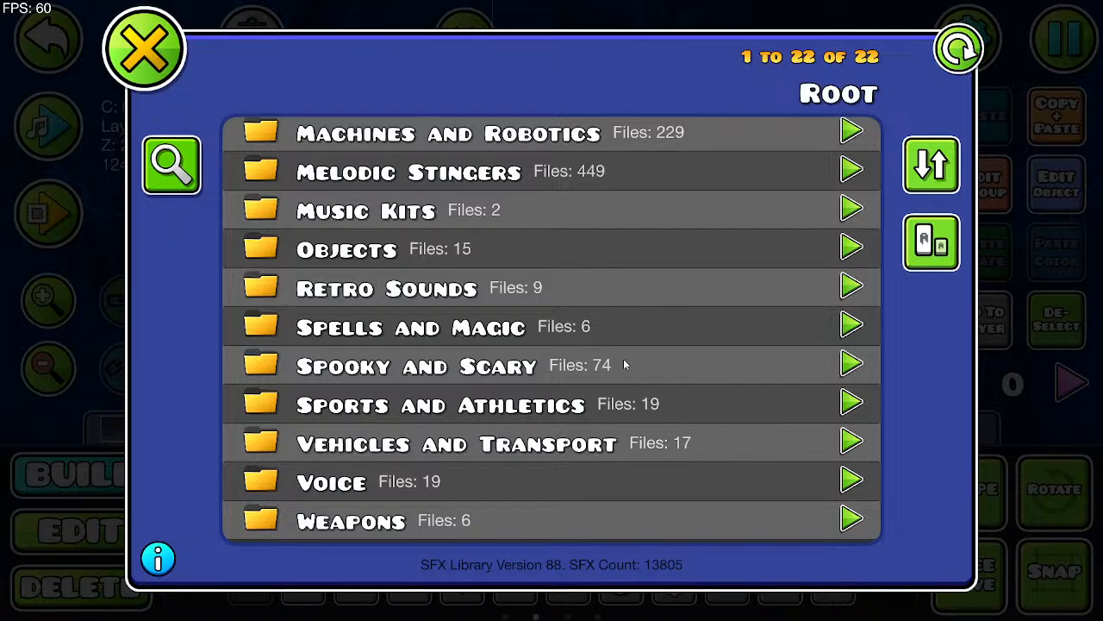
left_click(142, 53)
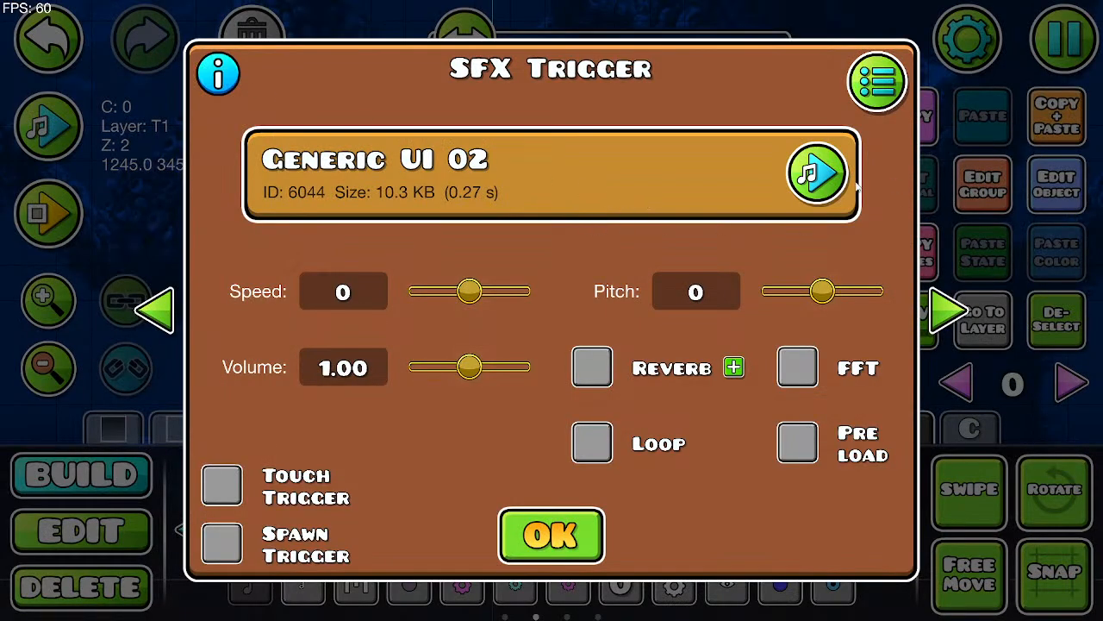
Step: Set the SFX trigger's pitch to 12 and volume to 1.30, auditioning Generic UI 02 before and after the changes
left_click(849, 183)
left_click_drag(822, 291, 872, 291)
left_click(832, 176)
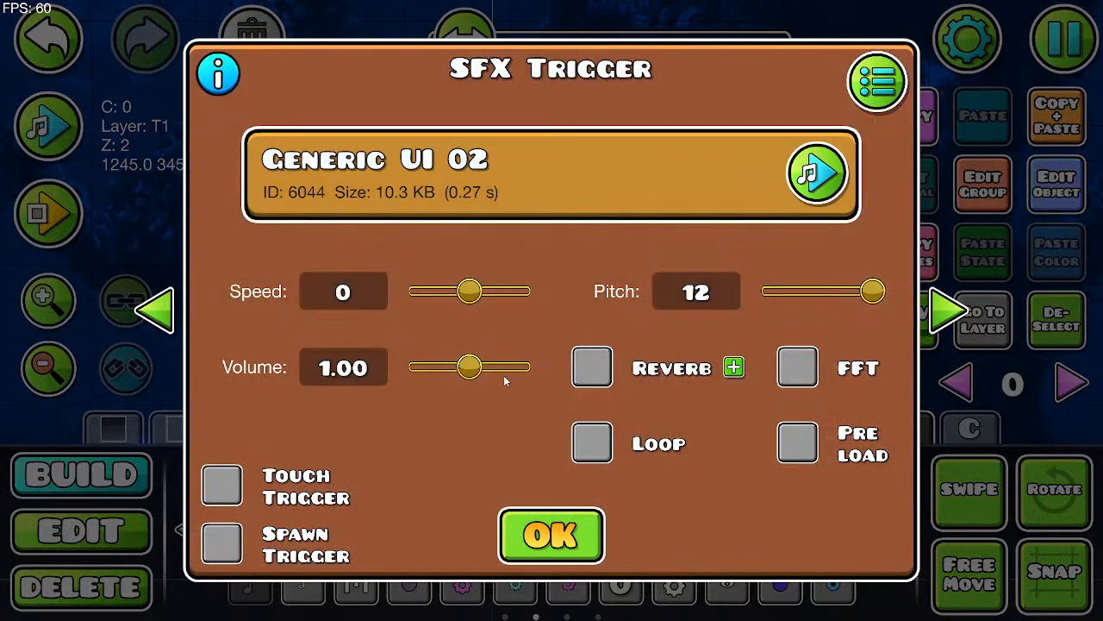
left_click_drag(481, 373, 495, 373)
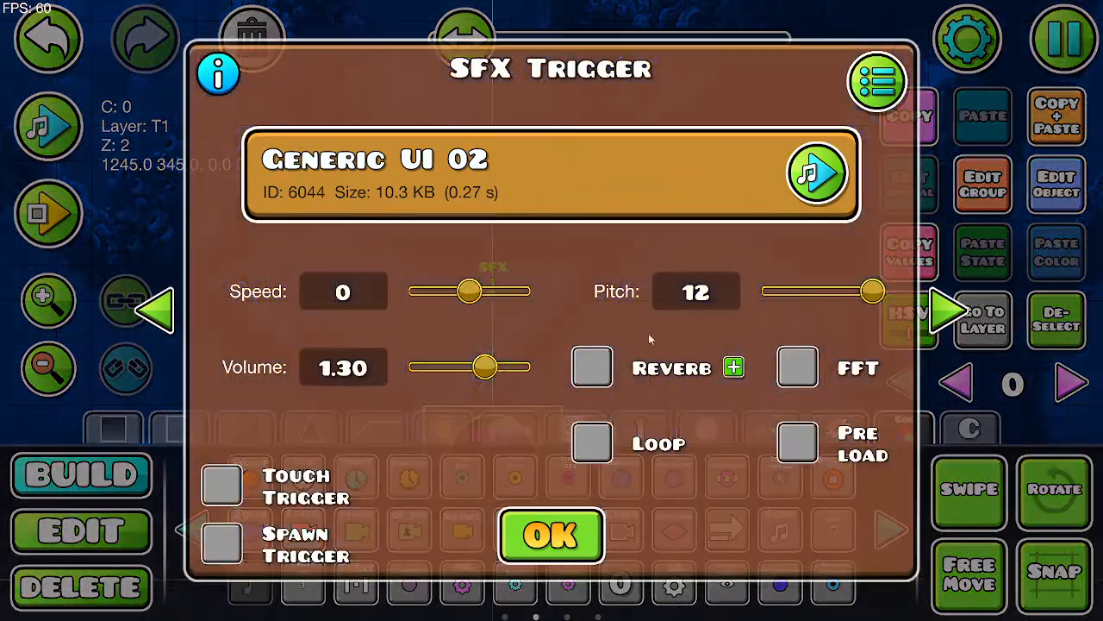
left_click(811, 189)
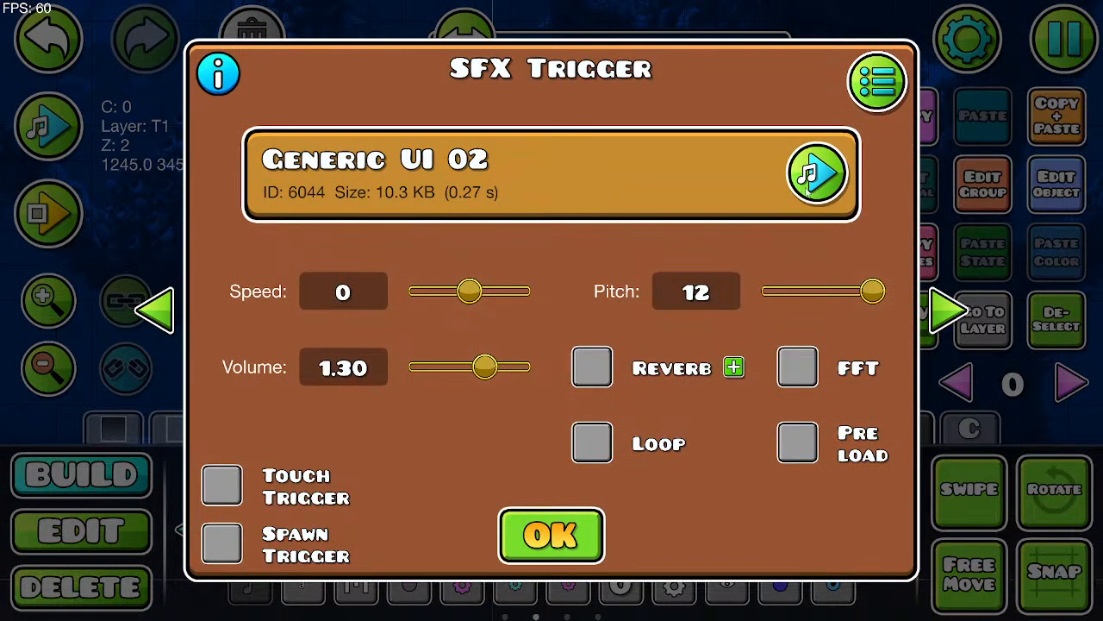
Step: Set the SFX trigger's pitch to 5 and toggle its reverb, auditioning Generic UI 02 after each change
left_click(608, 364)
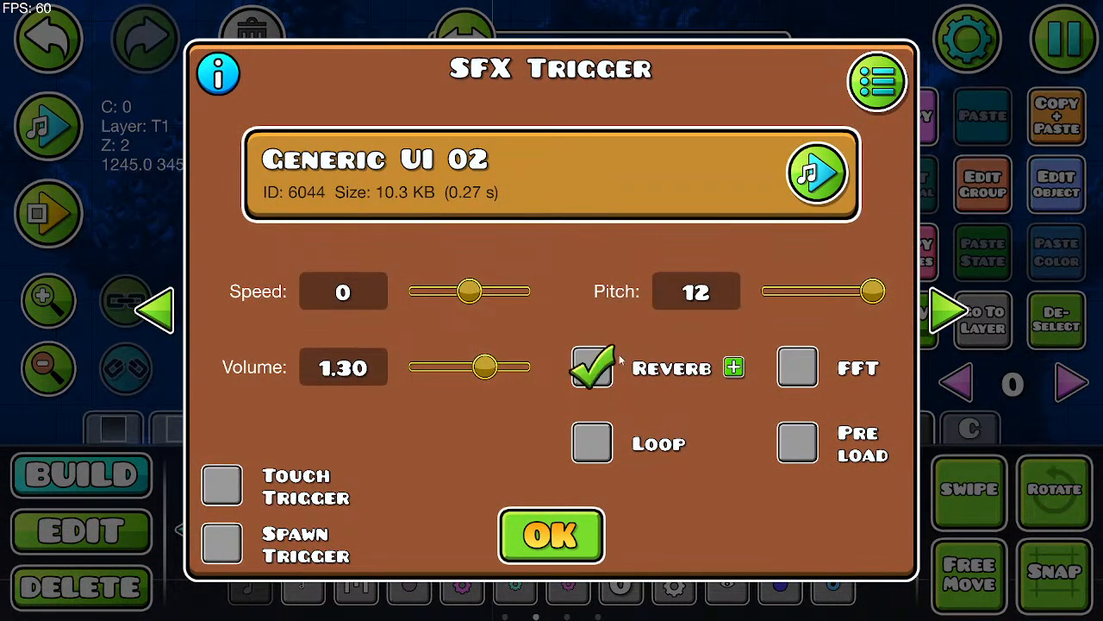
left_click(826, 196)
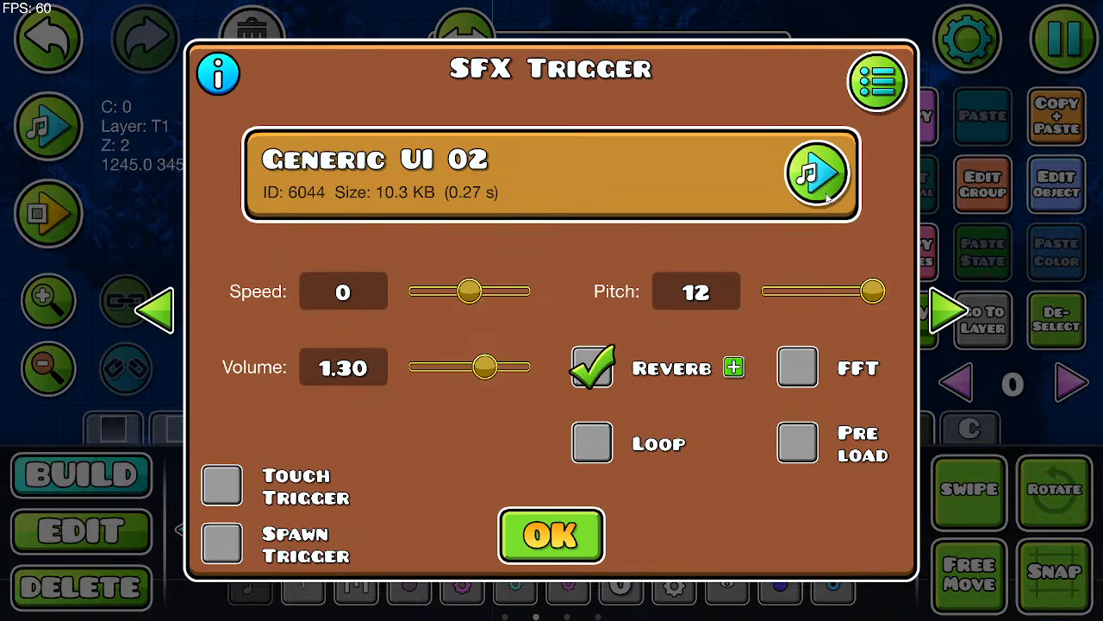
left_click_drag(873, 292, 847, 289)
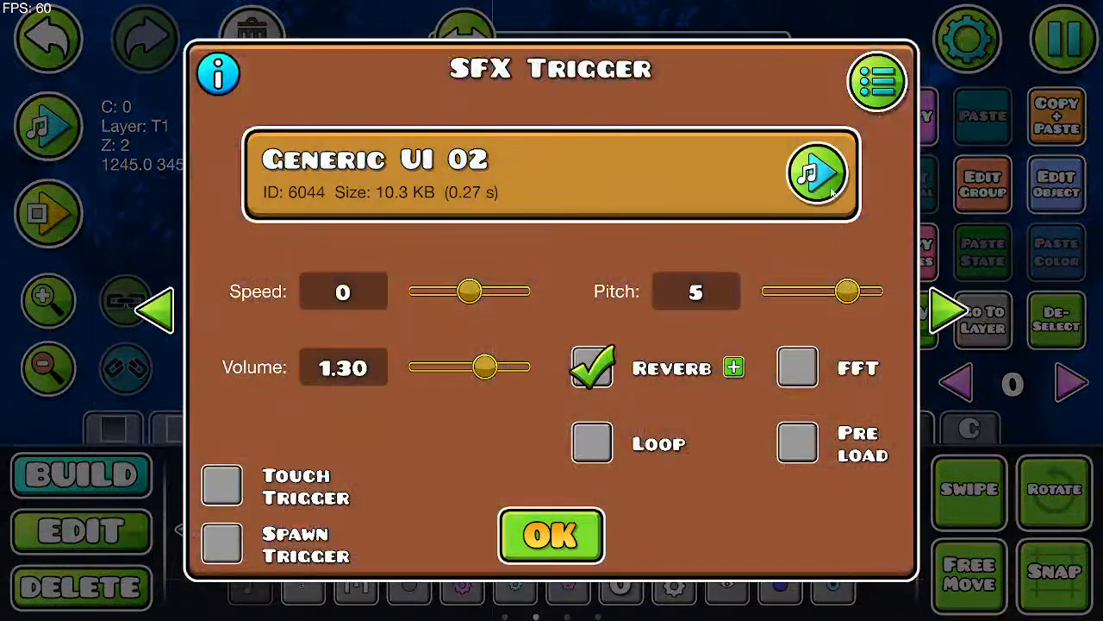
left_click(832, 194)
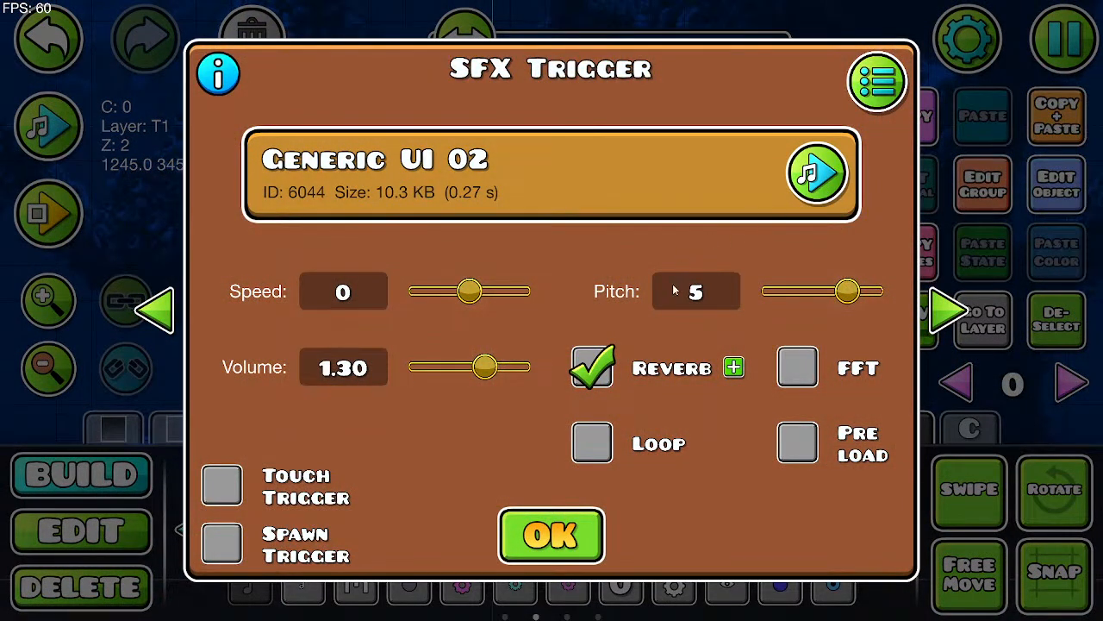
left_click(615, 371)
left_click(833, 170)
left_click(519, 542)
left_click_drag(616, 378, 566, 277)
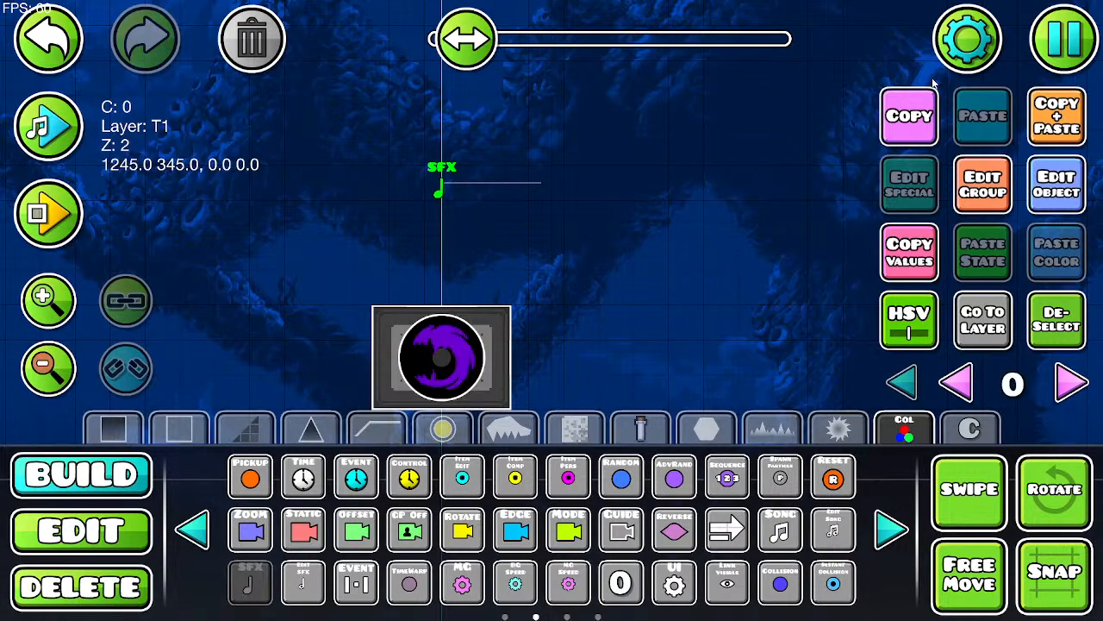
Step: Reopen the SFX trigger's settings and look at its start, end and fade options
left_click(1052, 179)
left_click(951, 326)
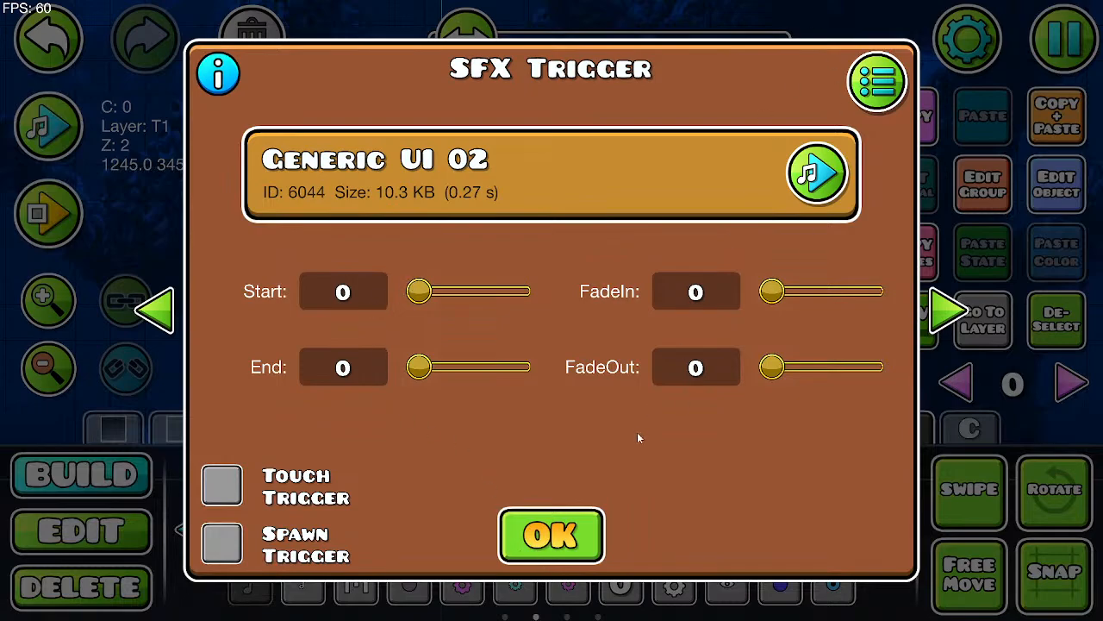
left_click(579, 541)
Step: Place an Edit SFX trigger just below the SFX trigger and look through both pages of its settings
left_click(836, 542)
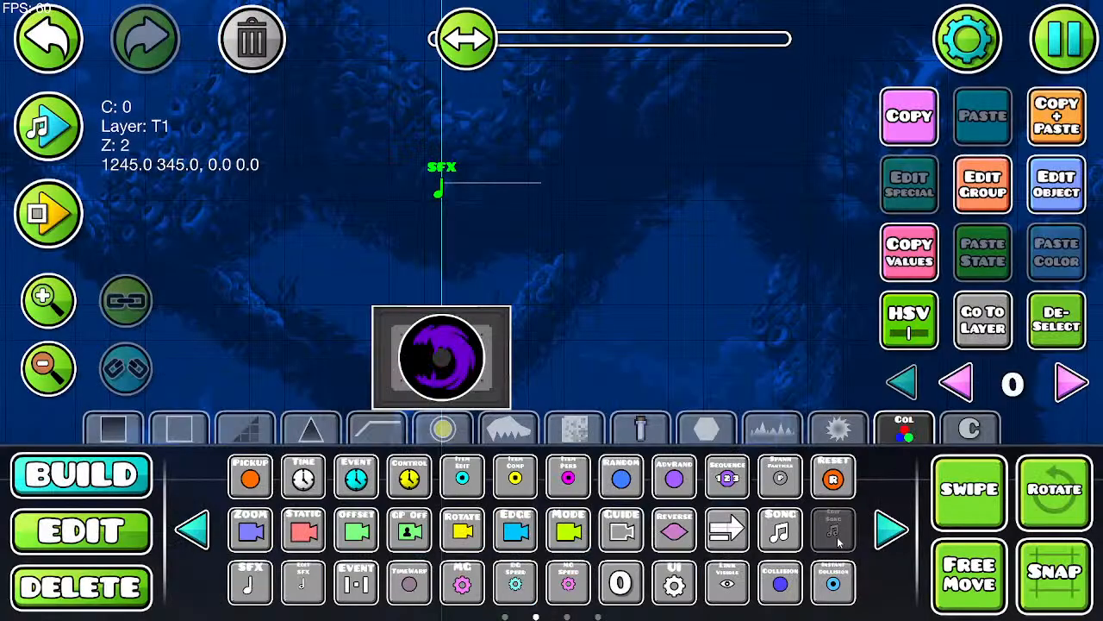
left_click(300, 586)
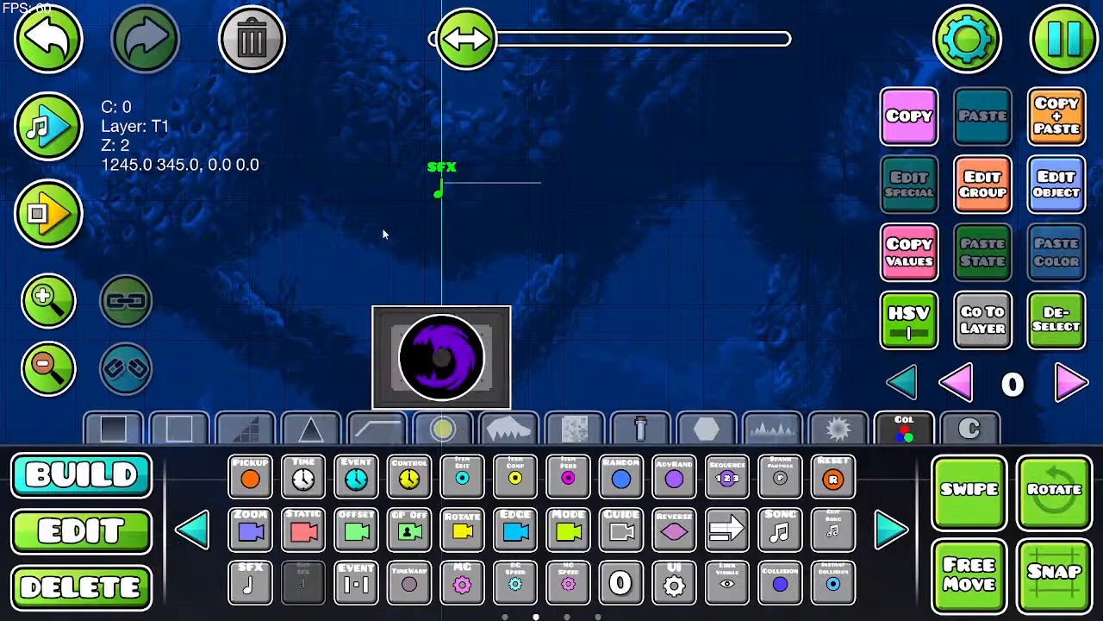
left_click(443, 245)
left_click(1057, 191)
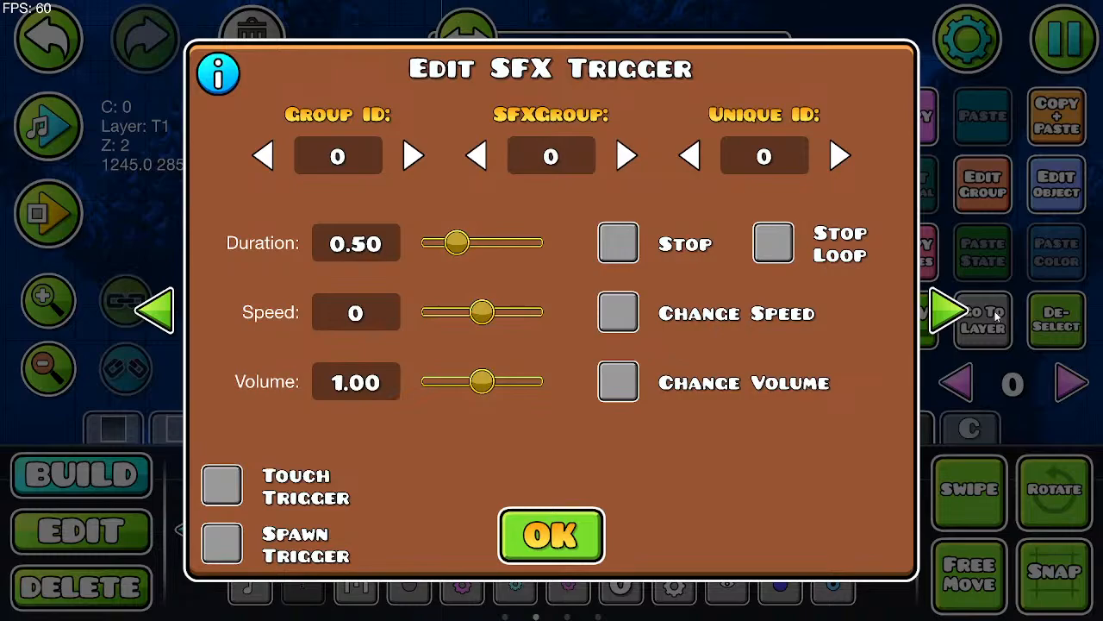
left_click(942, 317)
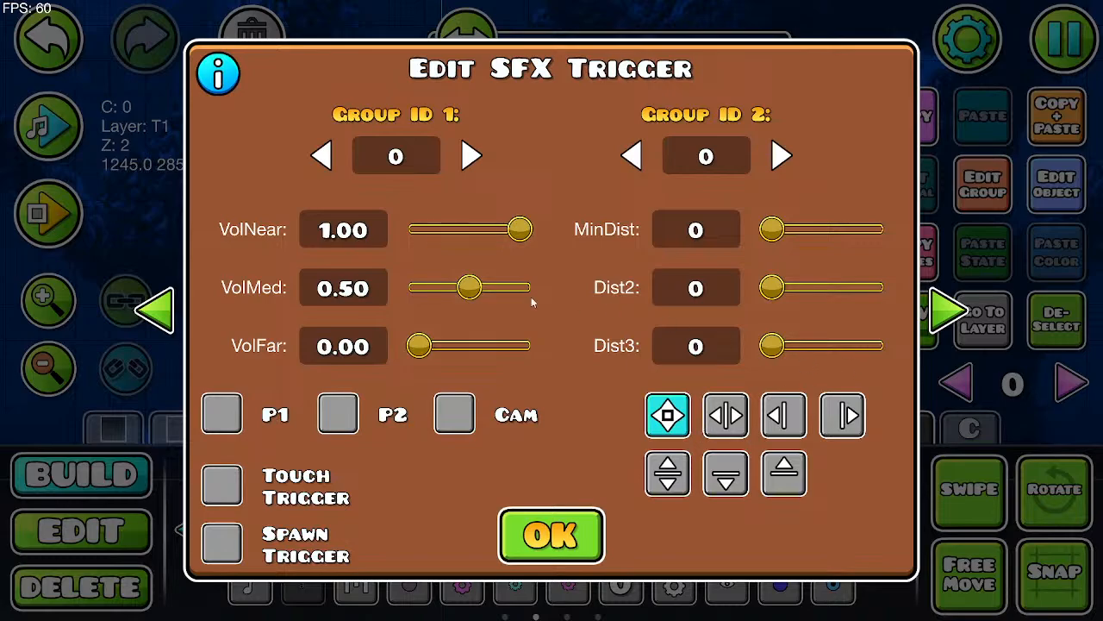
left_click(160, 317)
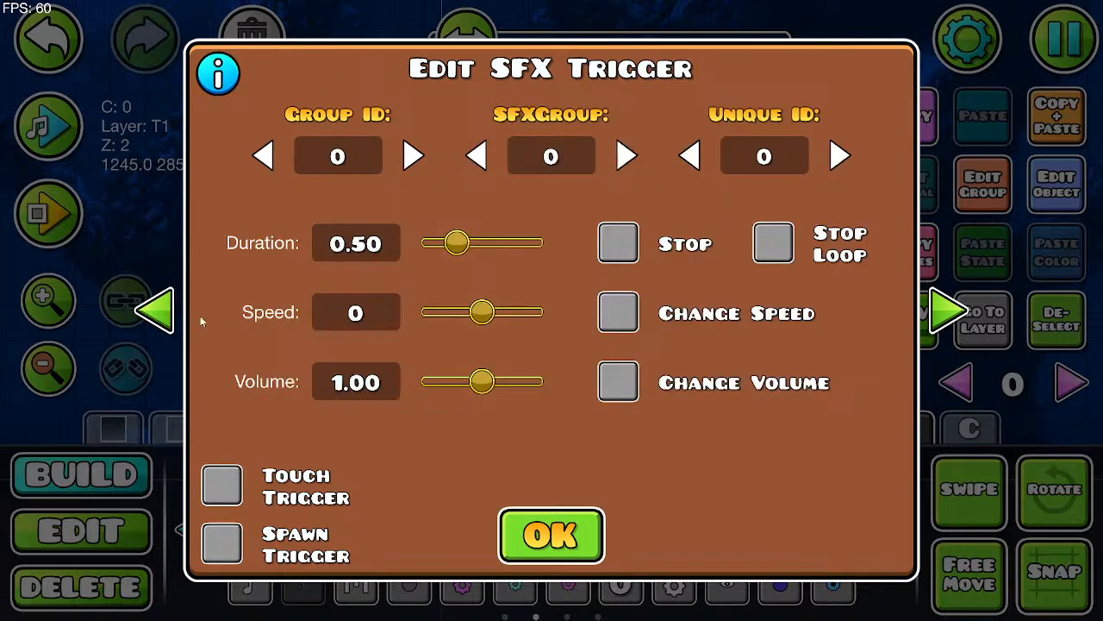
left_click(591, 537)
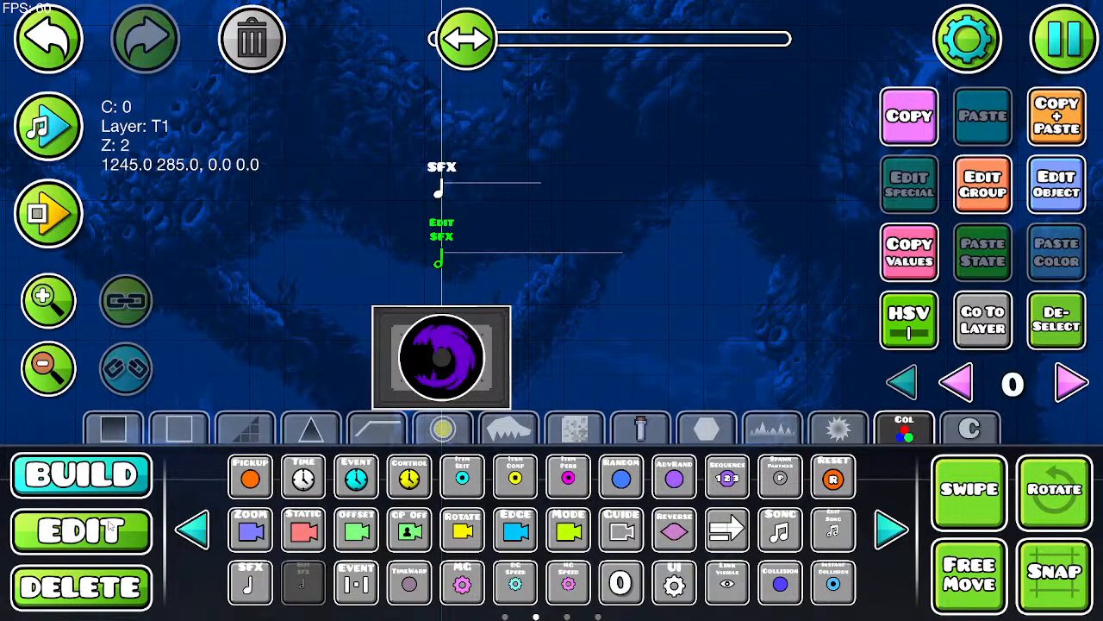
Step: Assign the SFX trigger the next free group ID, 39
left_click(110, 525)
left_click(449, 195)
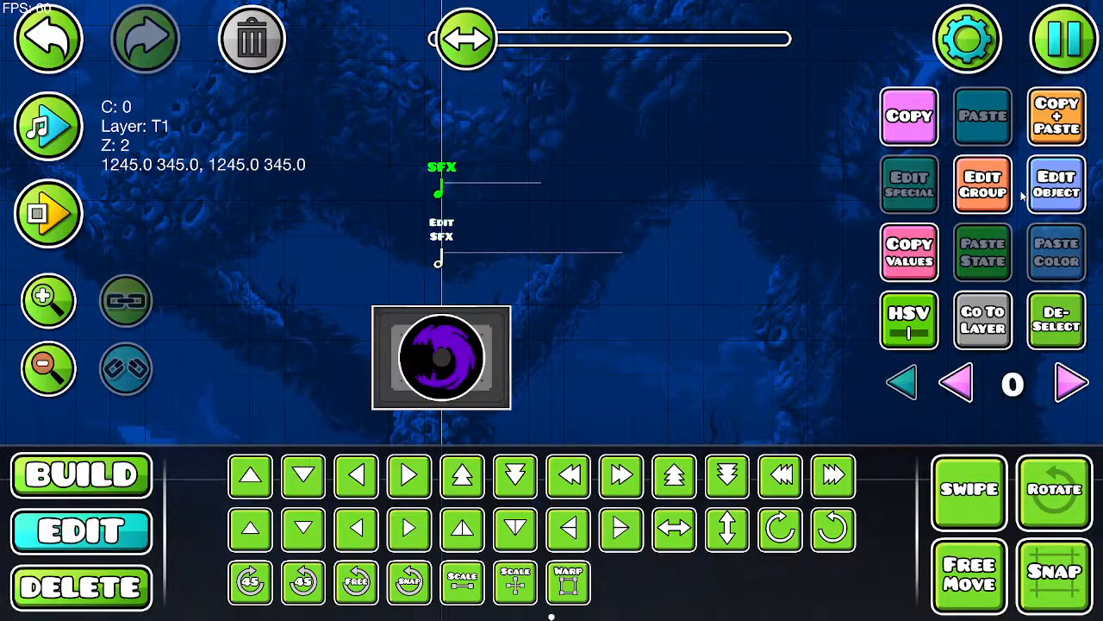
left_click(987, 184)
left_click(367, 228)
left_click(755, 229)
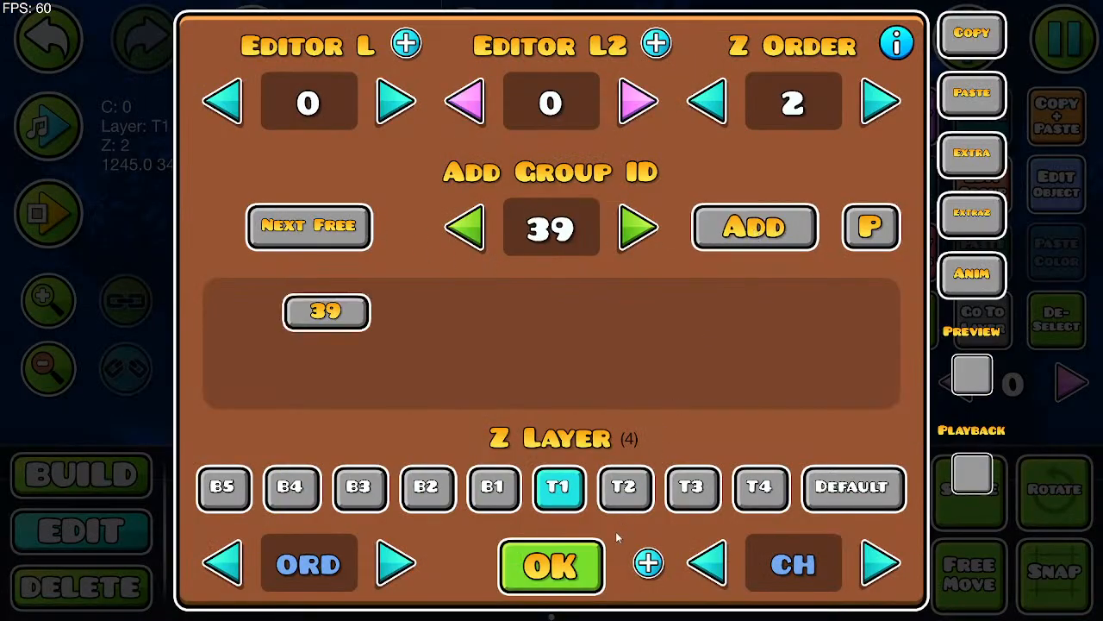
left_click(589, 566)
Step: Enable Spawn Trigger and Multi Trigger on the SFX trigger
left_click(1057, 185)
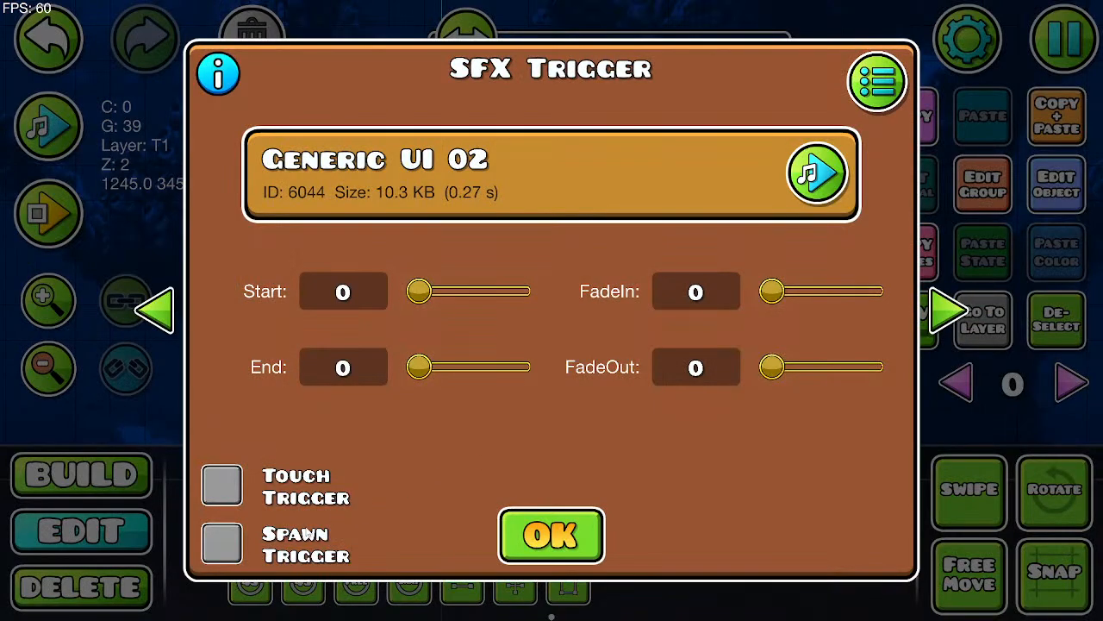
left_click(223, 544)
left_click(781, 543)
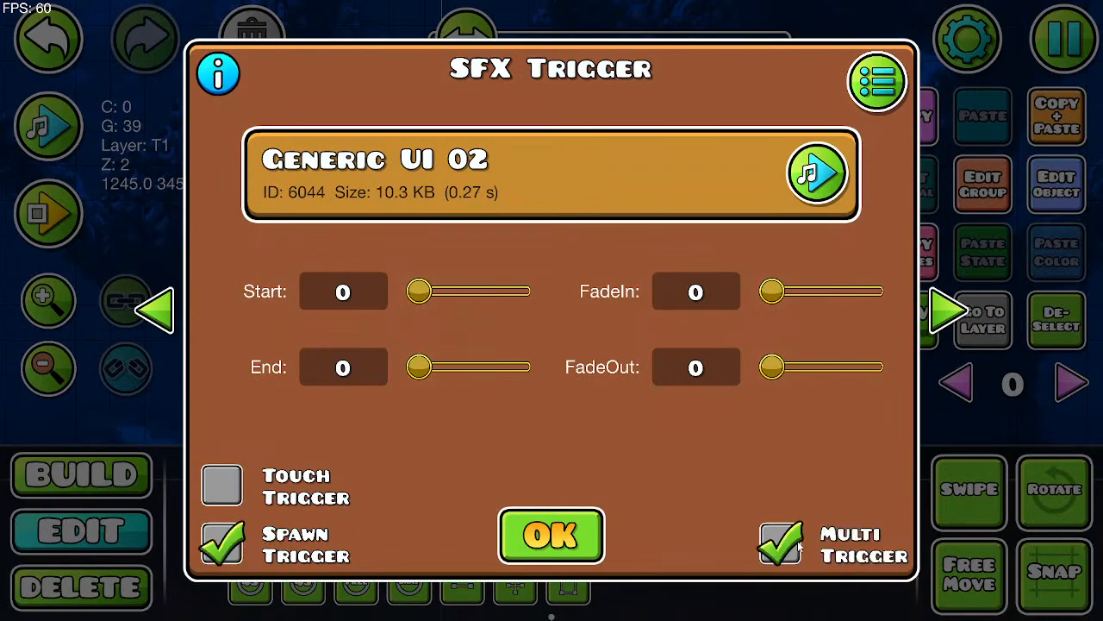
left_click(543, 545)
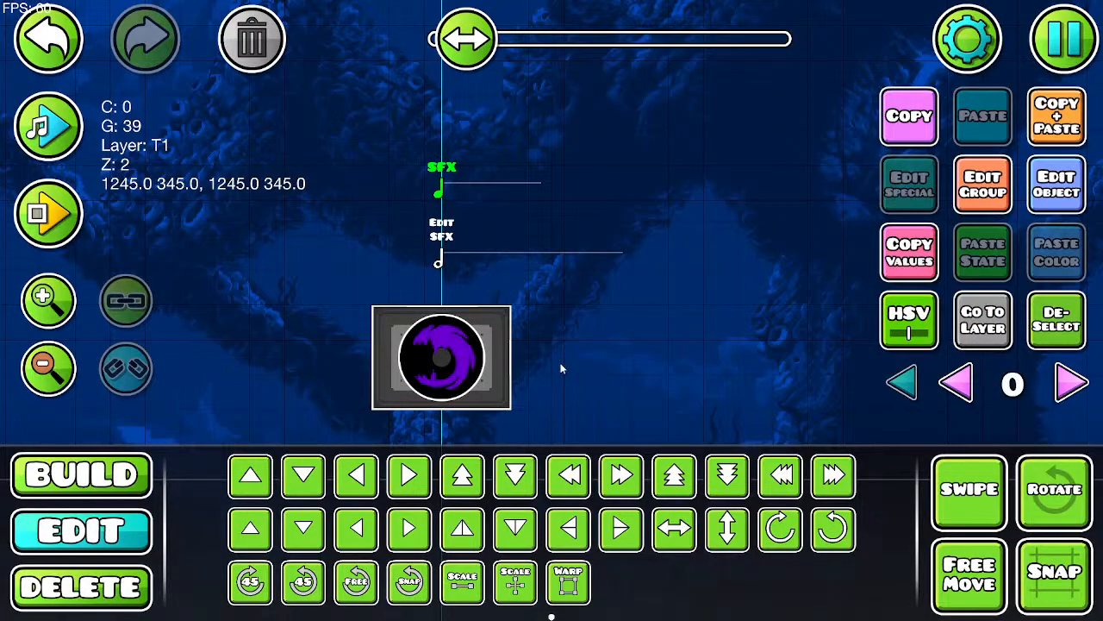
Step: Check the Edit SFX trigger's settings once more and delete that trigger
left_click(441, 265)
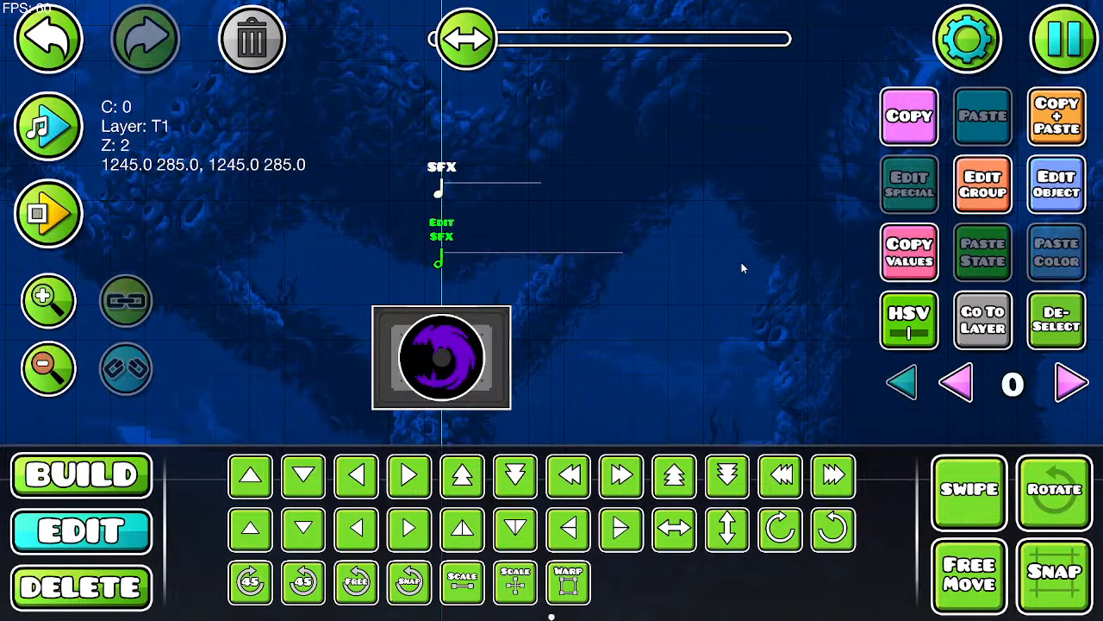
left_click(1072, 202)
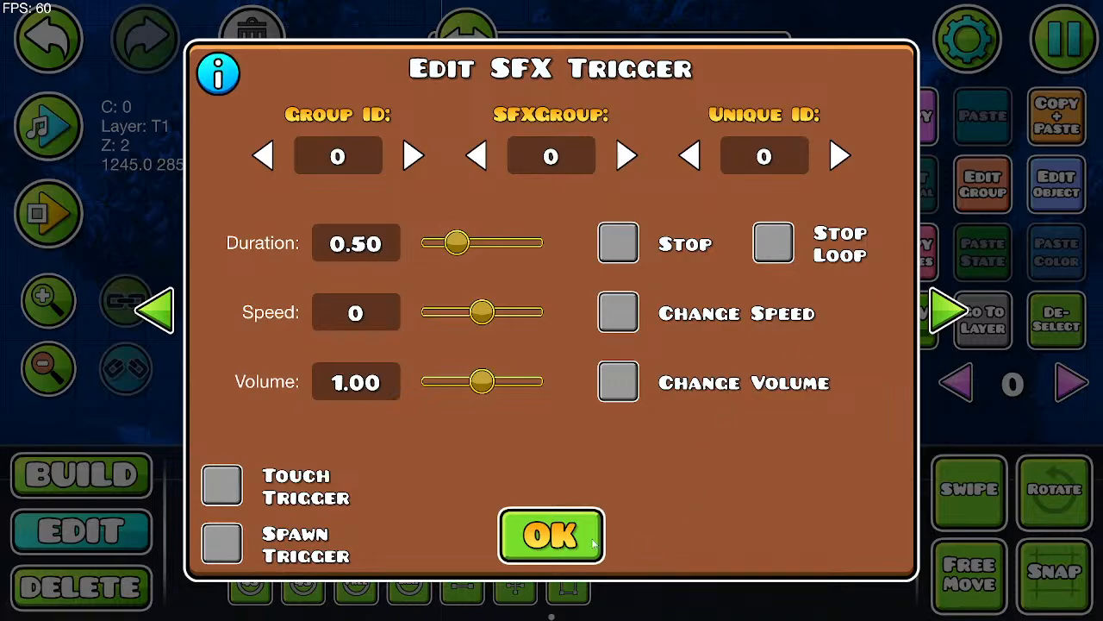
left_click(552, 539)
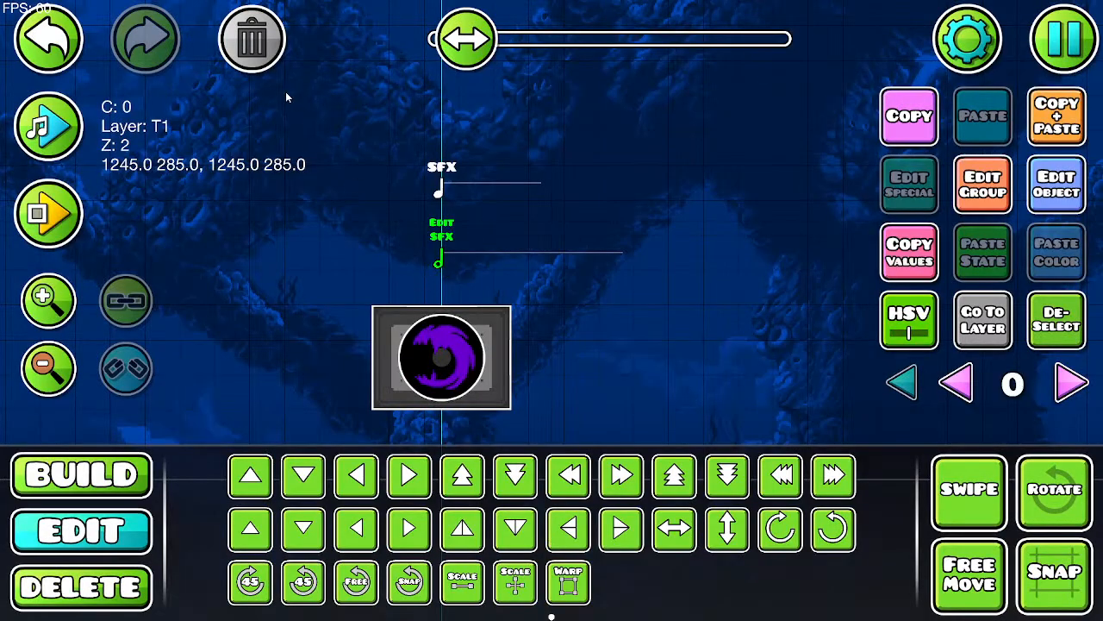
left_click(252, 39)
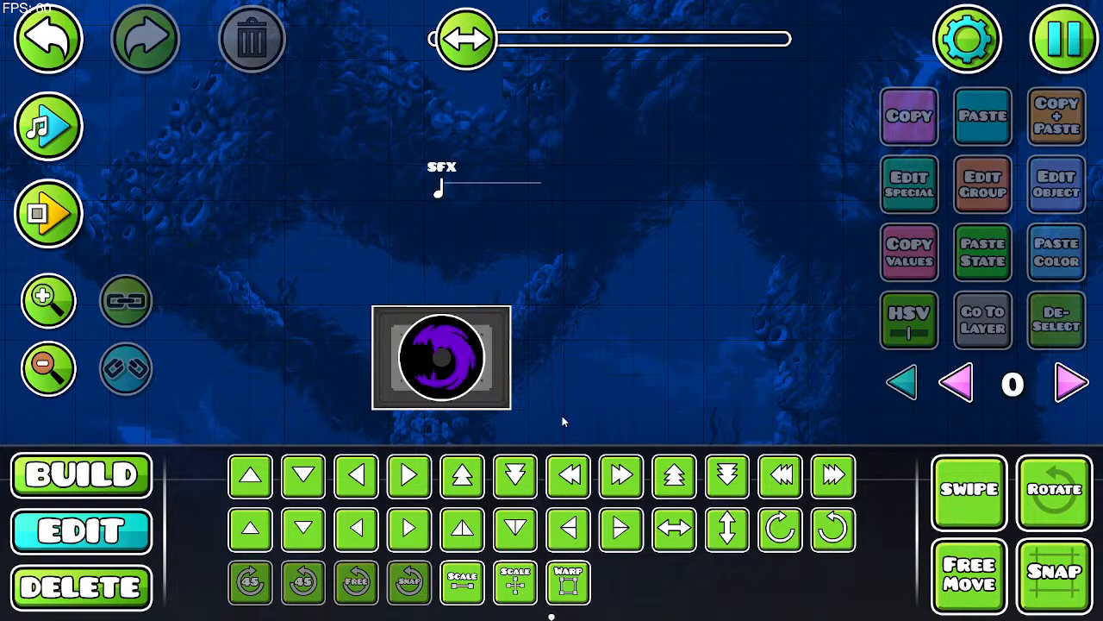
Step: Switch to editor layer 1 and review the settings and help text of the toggle block around the disc
left_click(1073, 385)
left_click(1075, 389)
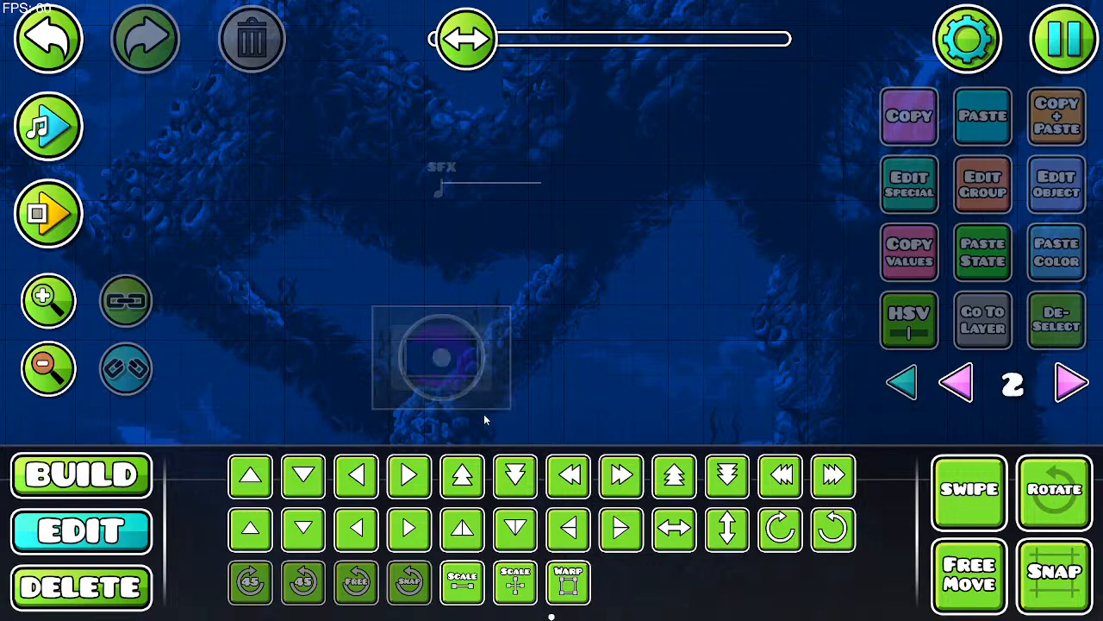
left_click(957, 382)
left_click(506, 375)
left_click(1056, 192)
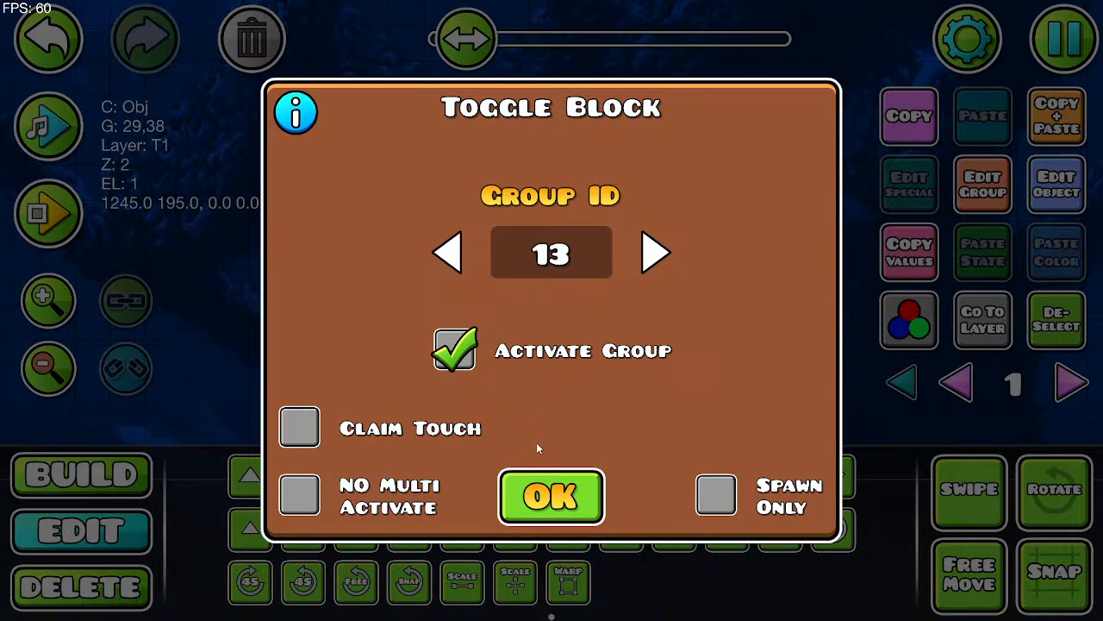
left_click(295, 112)
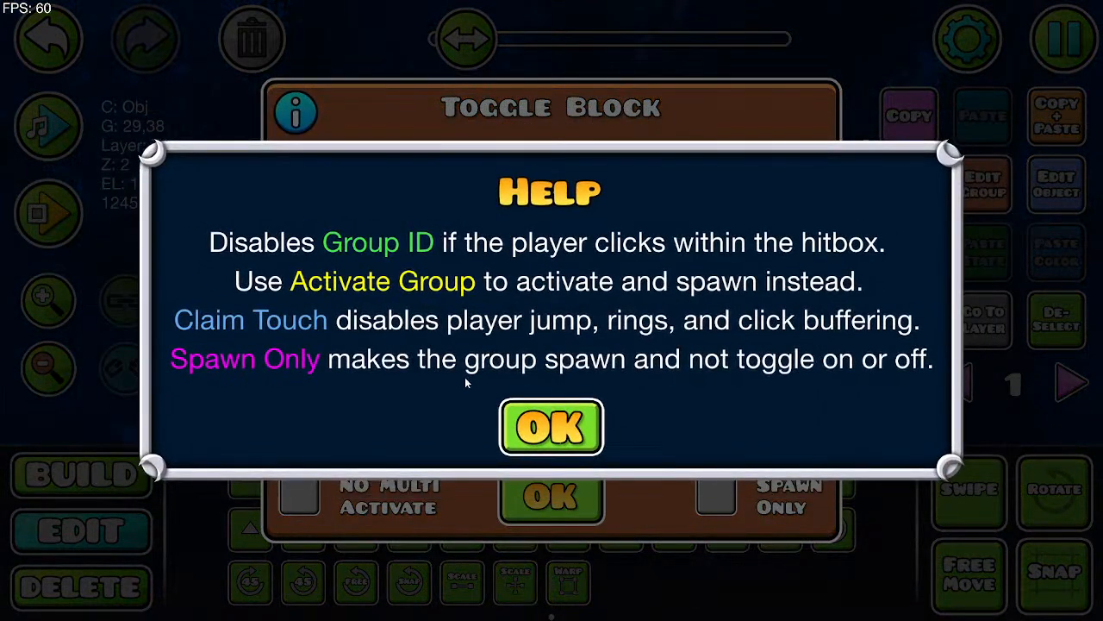
left_click(550, 415)
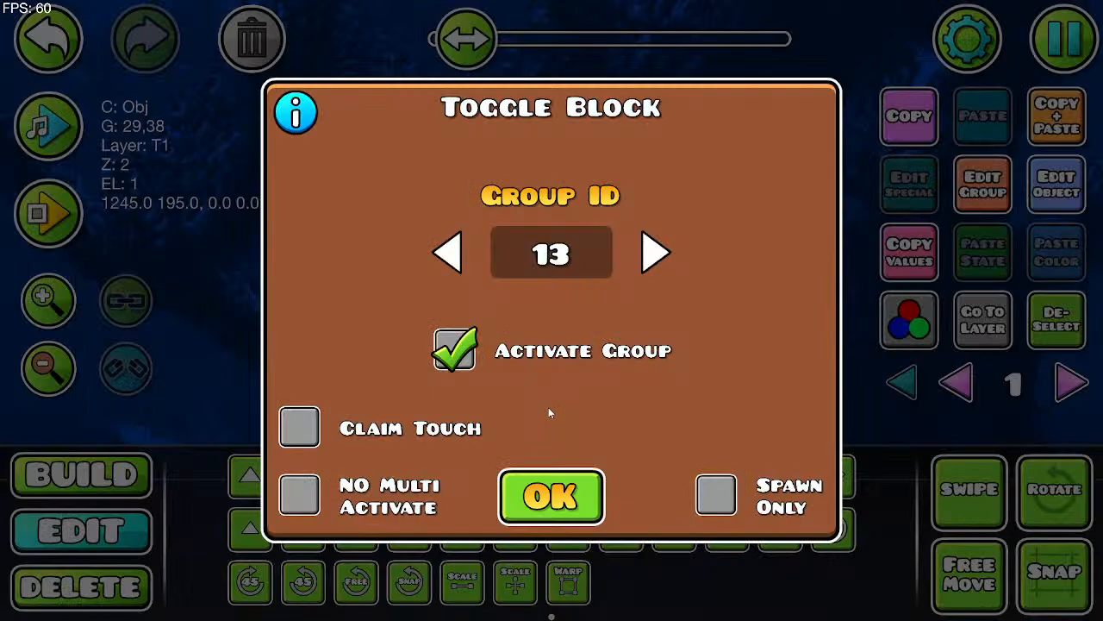
left_click(551, 496)
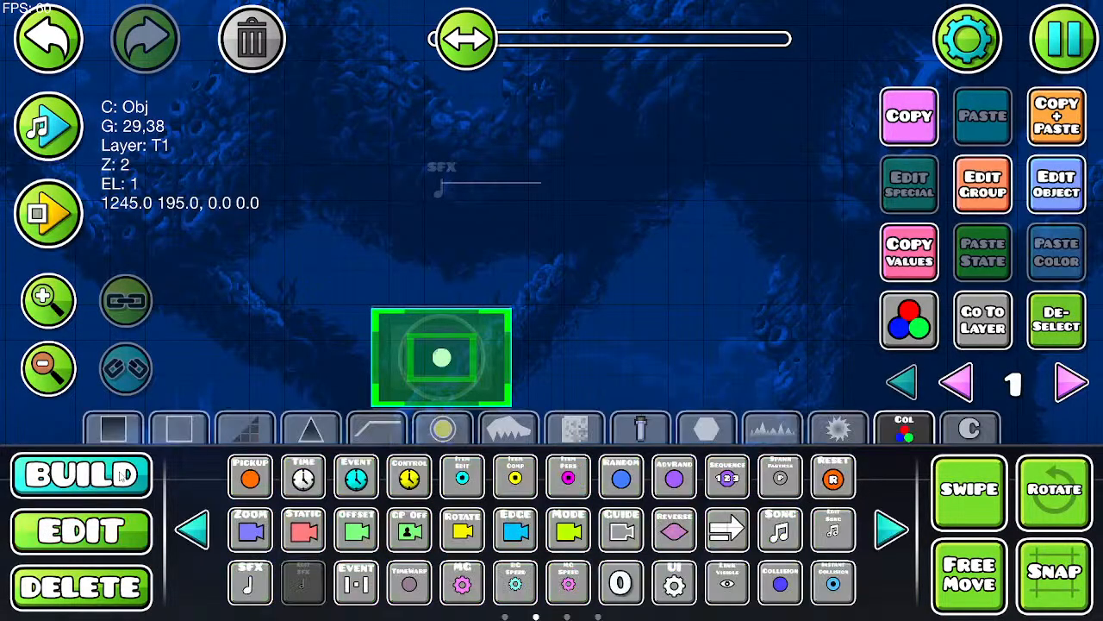
Step: Place a Collision trigger in the empty area up and to the left of the SFX trigger, on editor layer 1
left_click(108, 473)
left_click(195, 530)
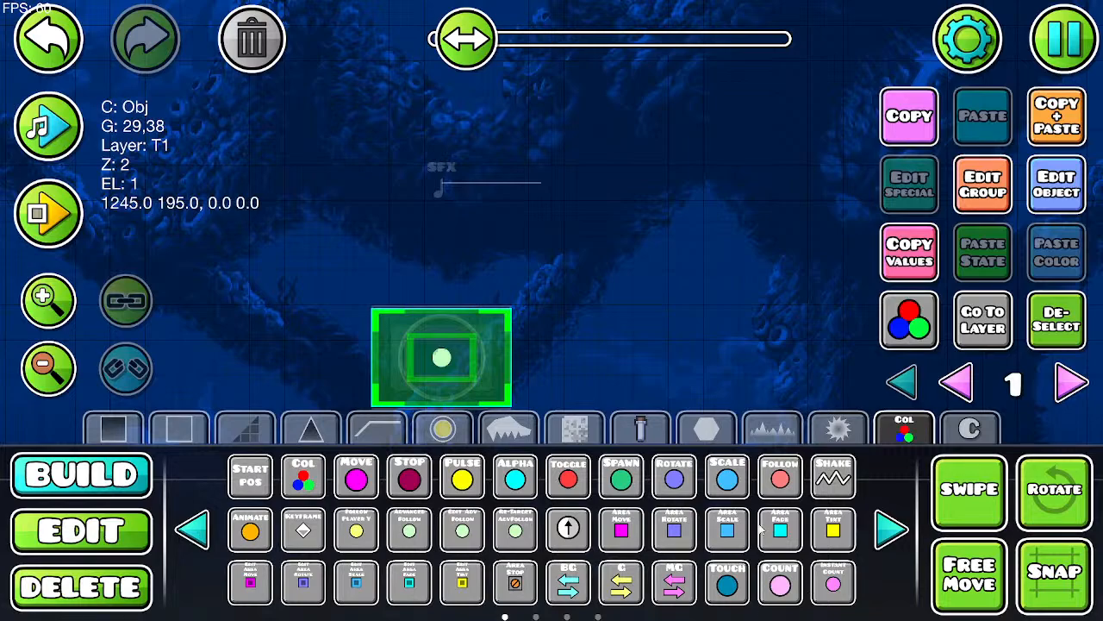
left_click(893, 529)
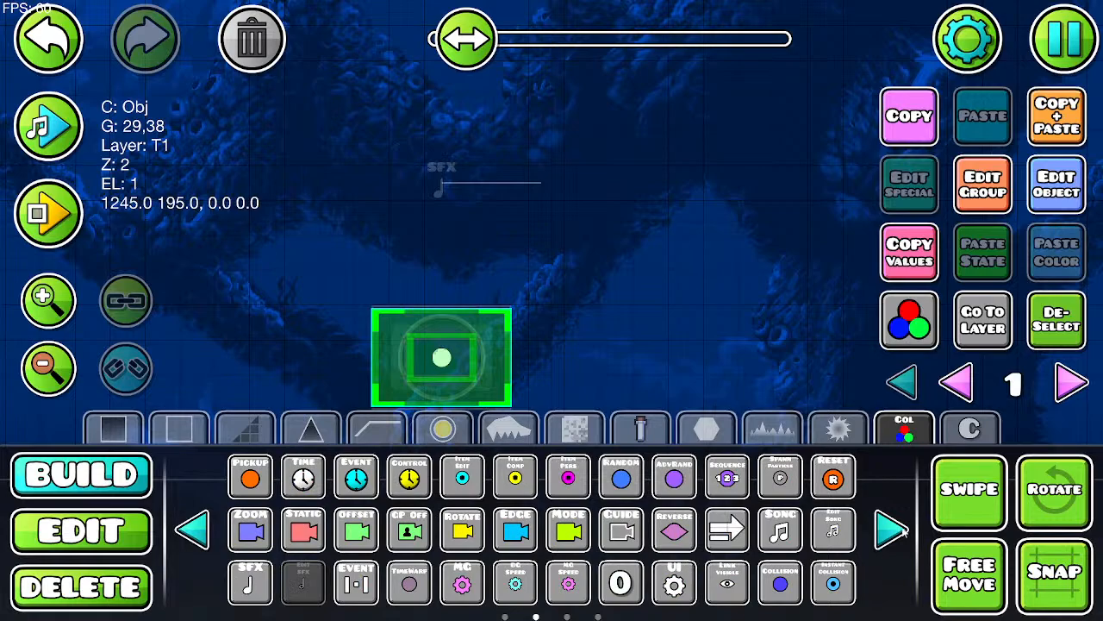
left_click(780, 583)
left_click_drag(686, 391, 836, 409)
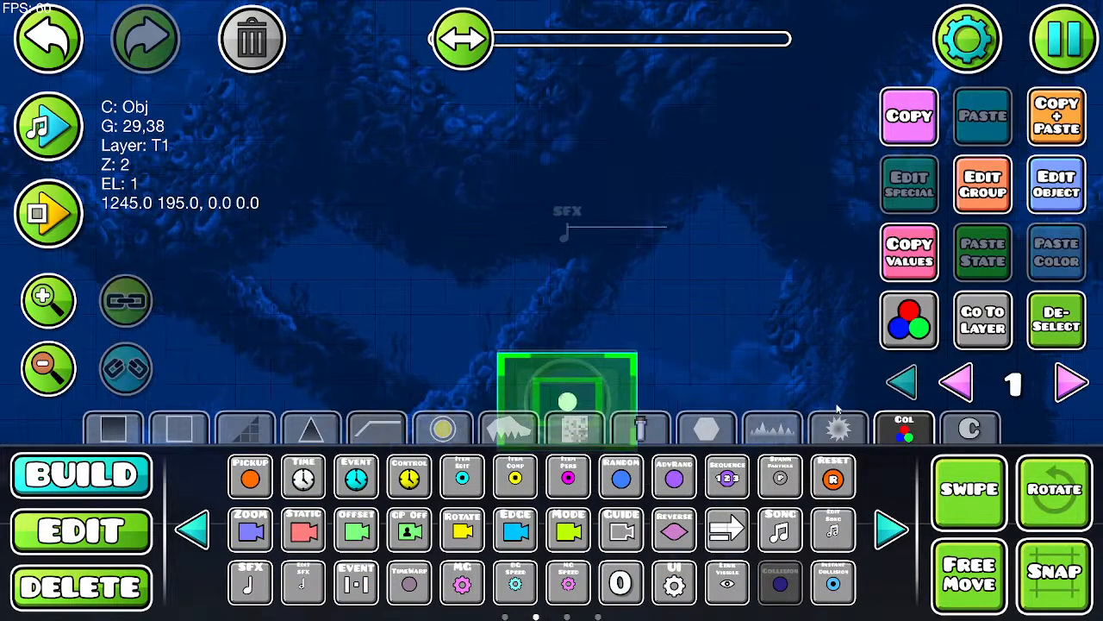
left_click_drag(577, 303, 865, 433)
left_click(476, 225)
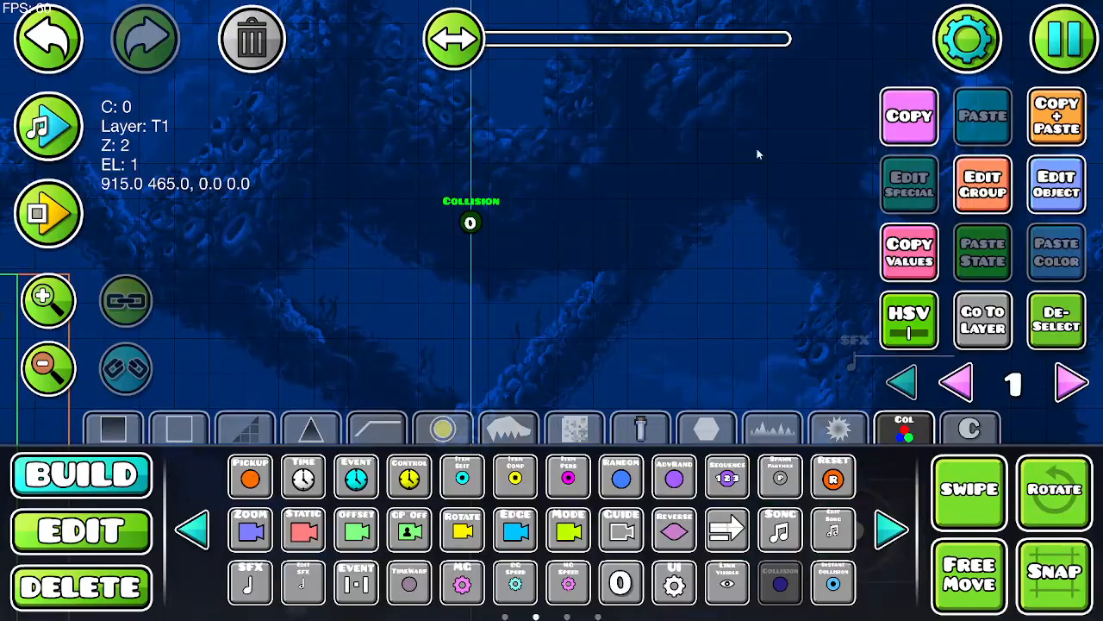
Step: Enable P1 and Activate Group on the Collision trigger, set its BlockB ID to 39, and read its help text
left_click(1035, 205)
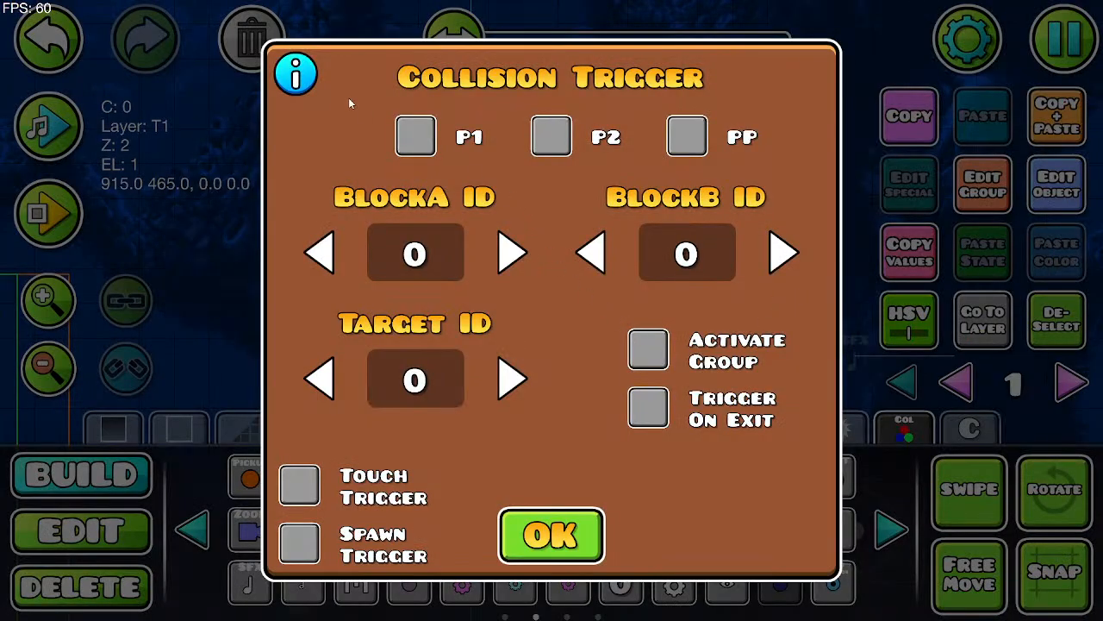
left_click(416, 136)
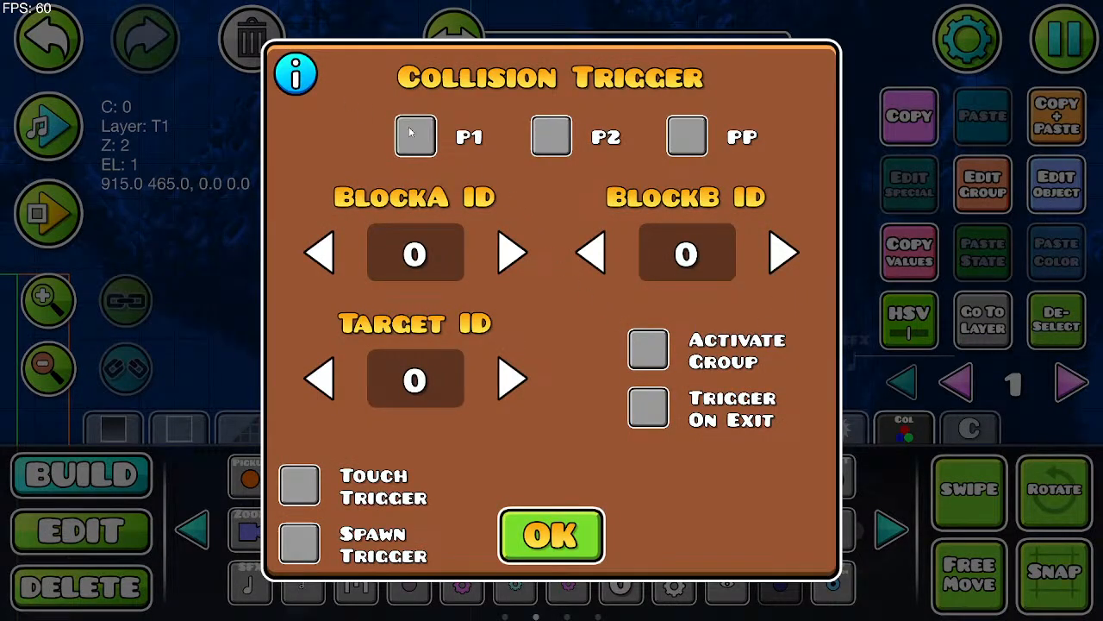
left_click(697, 261)
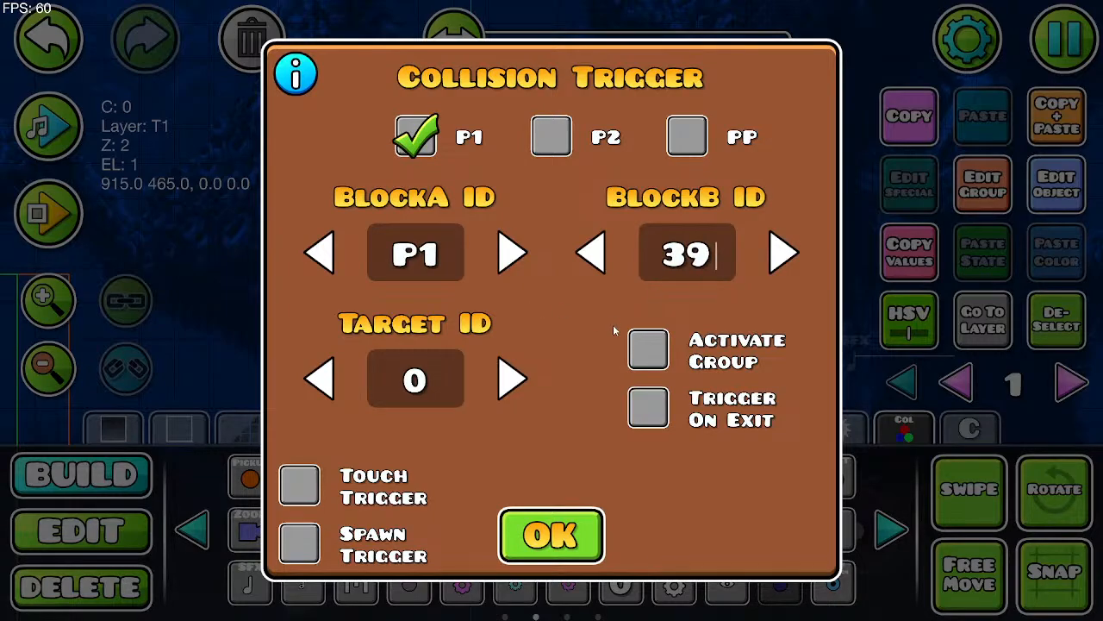
left_click(664, 356)
left_click(296, 74)
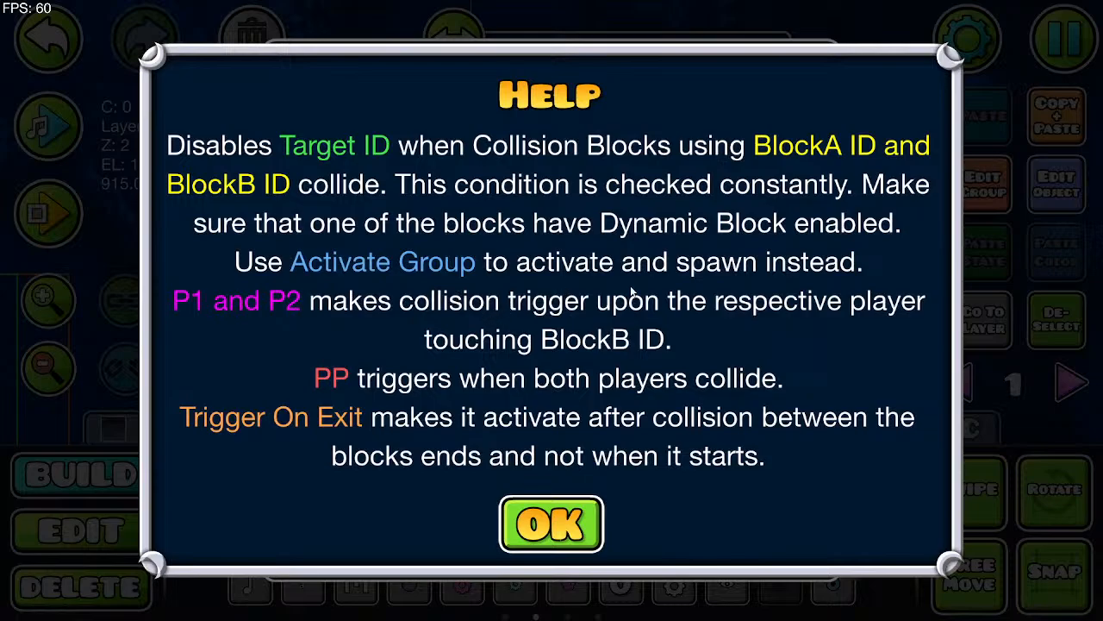
left_click(579, 535)
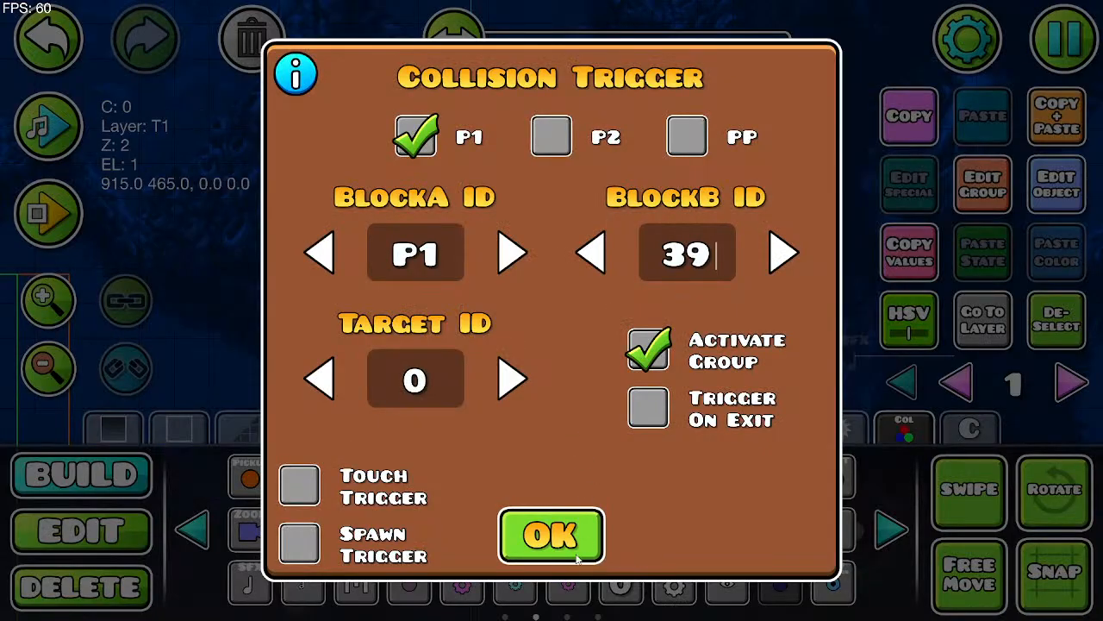
left_click(578, 559)
Step: Check the settings and group ID of the SFX trigger above the disc on editor layer 0
left_click_drag(664, 369, 312, 238)
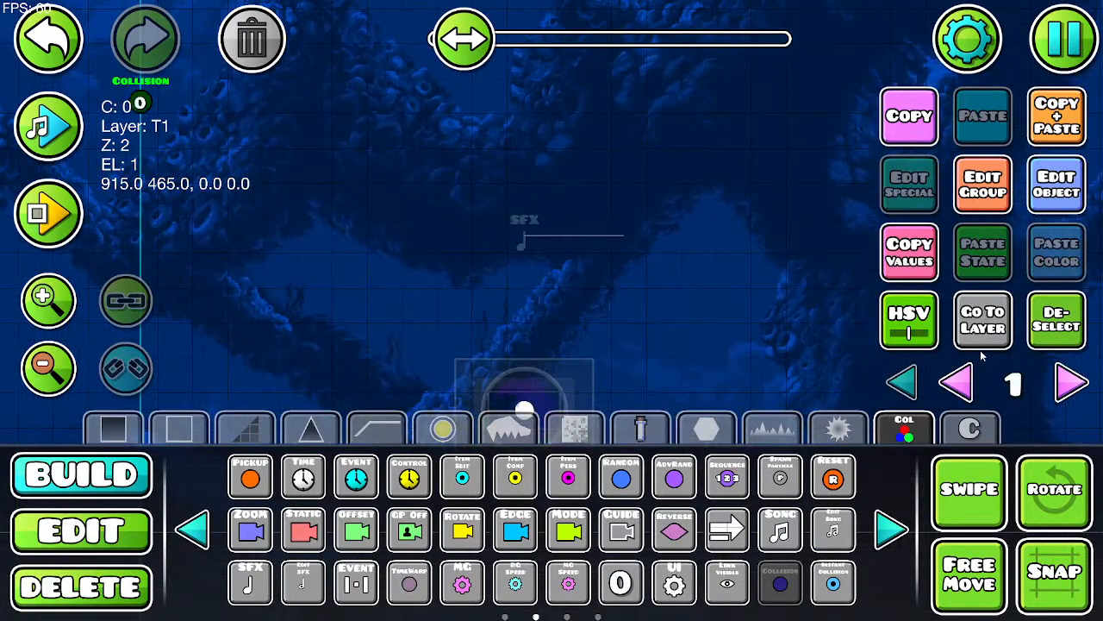
left_click(959, 382)
left_click(143, 534)
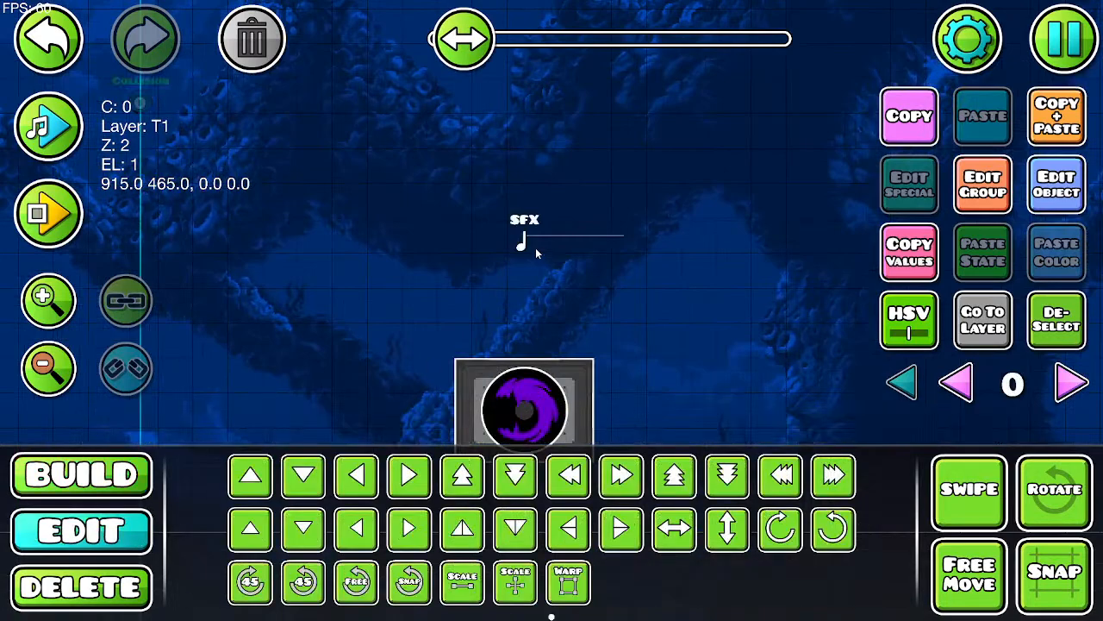
left_click(533, 249)
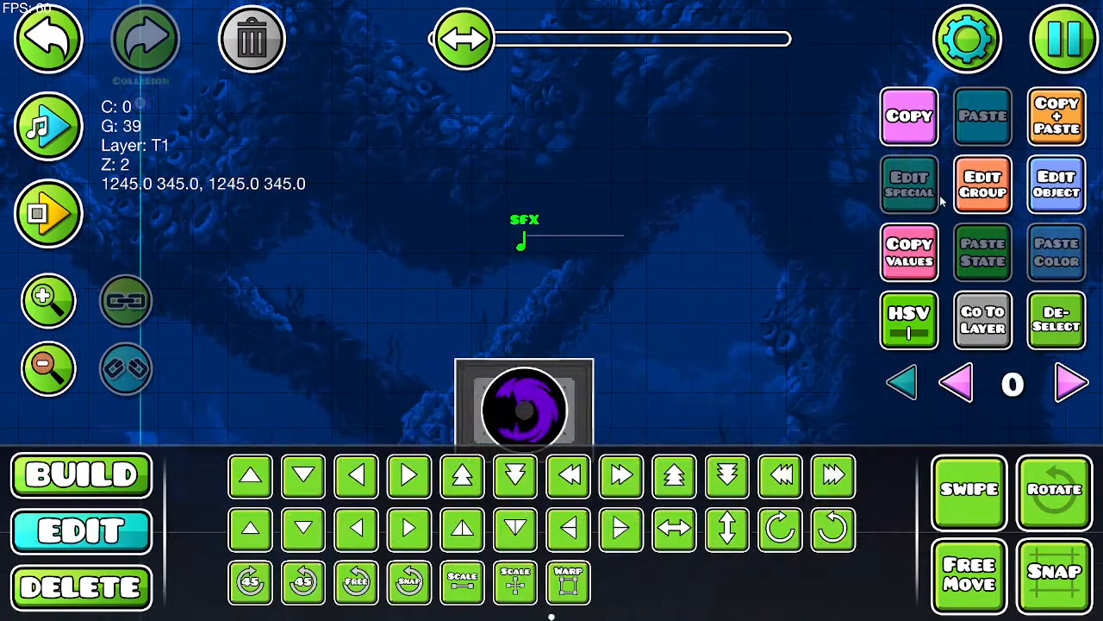
left_click(1080, 200)
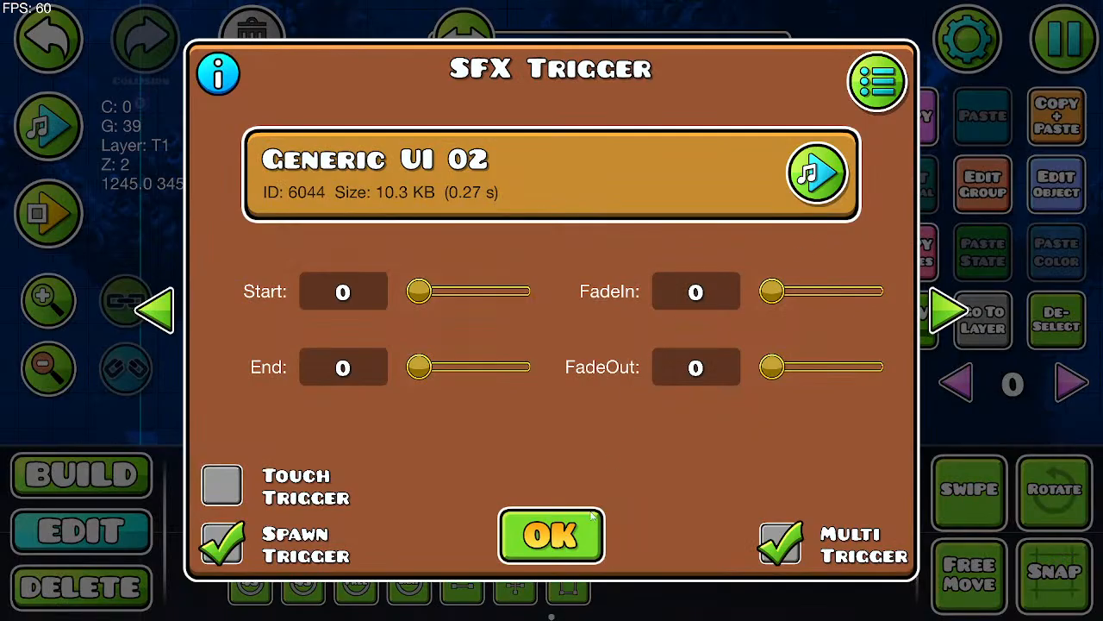
left_click(552, 534)
left_click(983, 185)
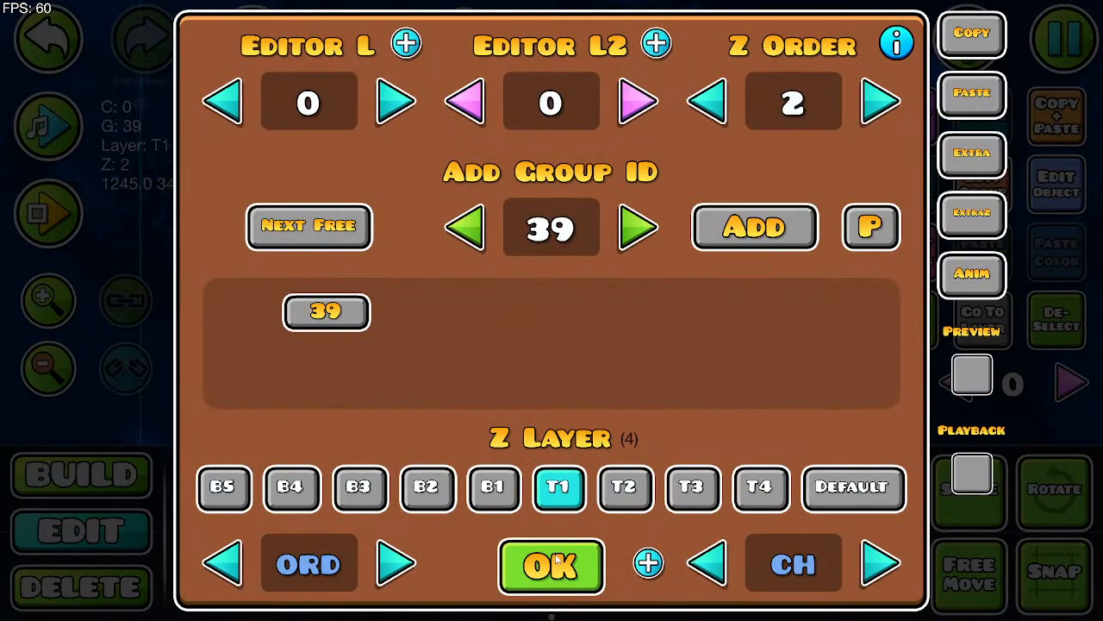
left_click(558, 562)
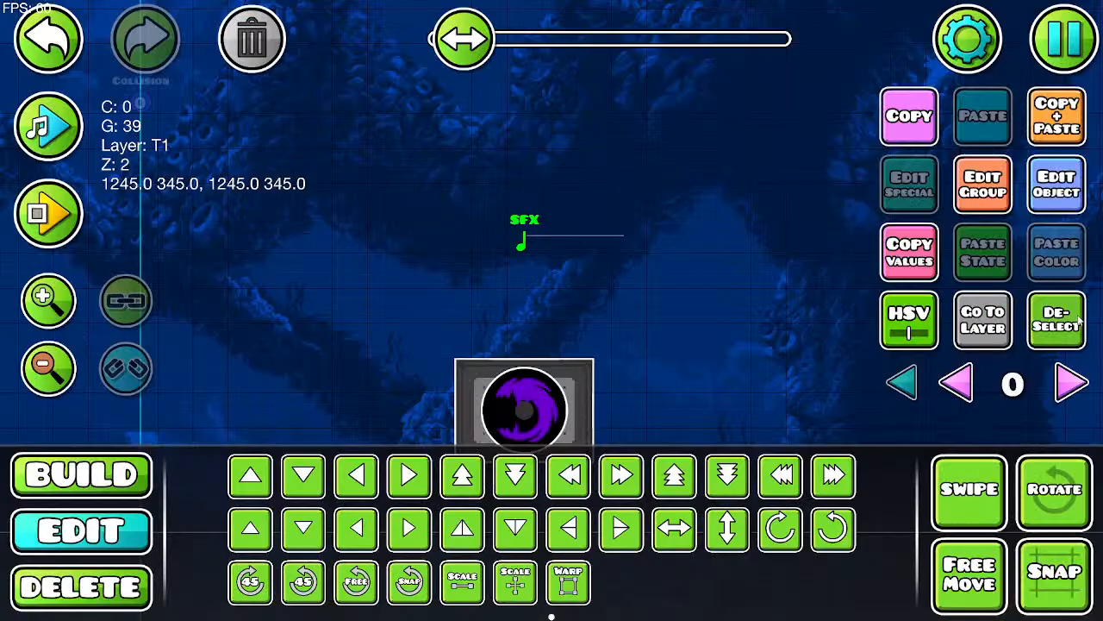
Step: Check the group IDs and Toggle Block settings of the block around the disc on editor layer 1
left_click(1067, 385)
left_click(1076, 381)
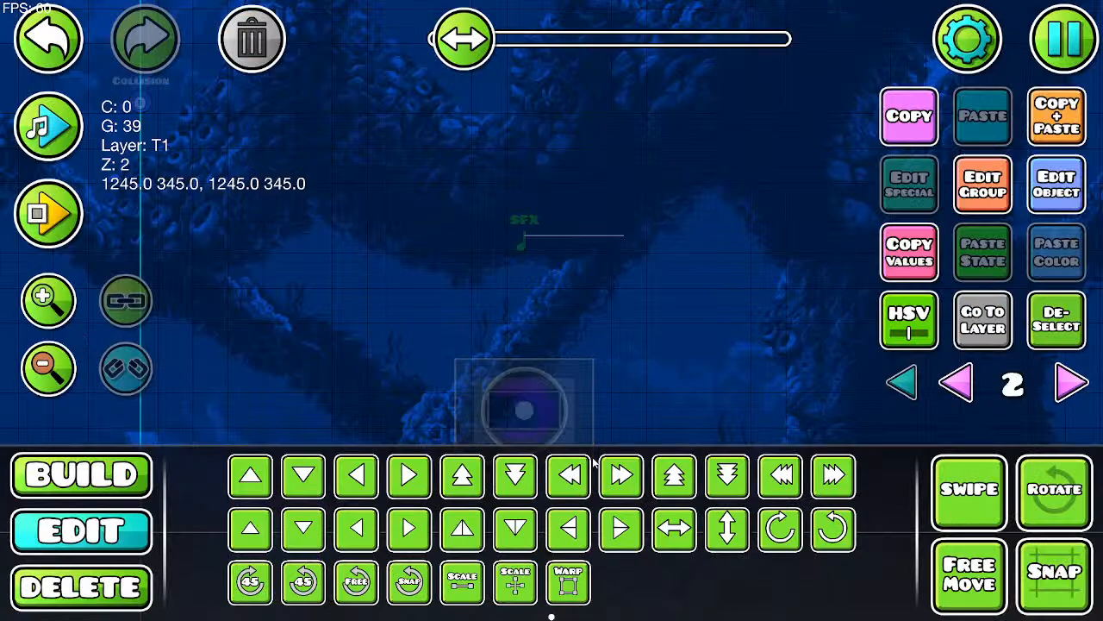
left_click(957, 383)
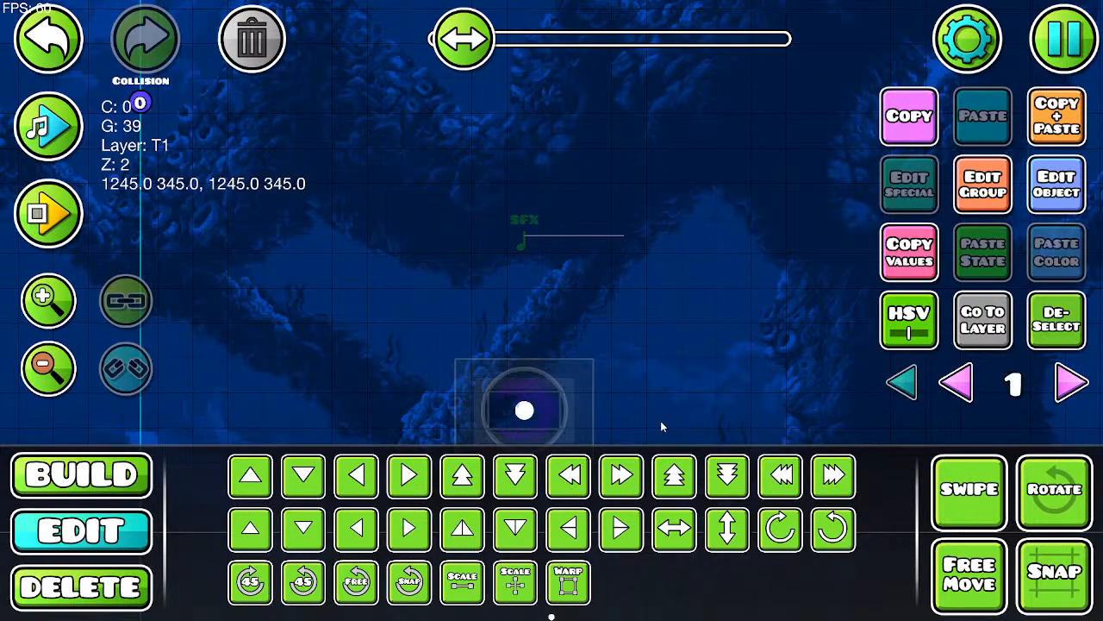
left_click(569, 395)
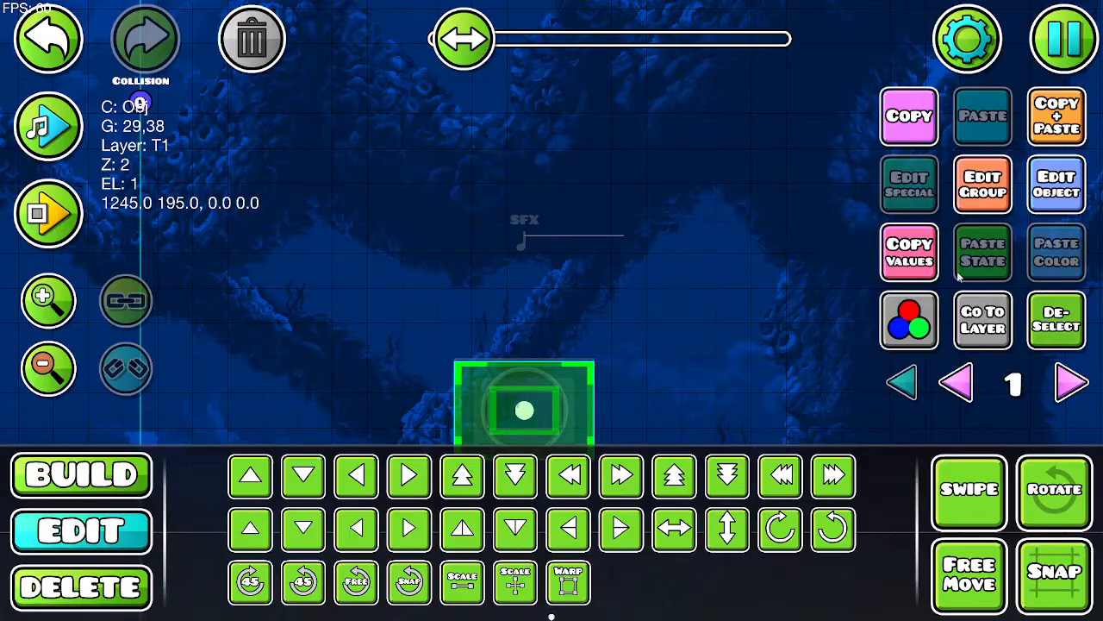
left_click(978, 198)
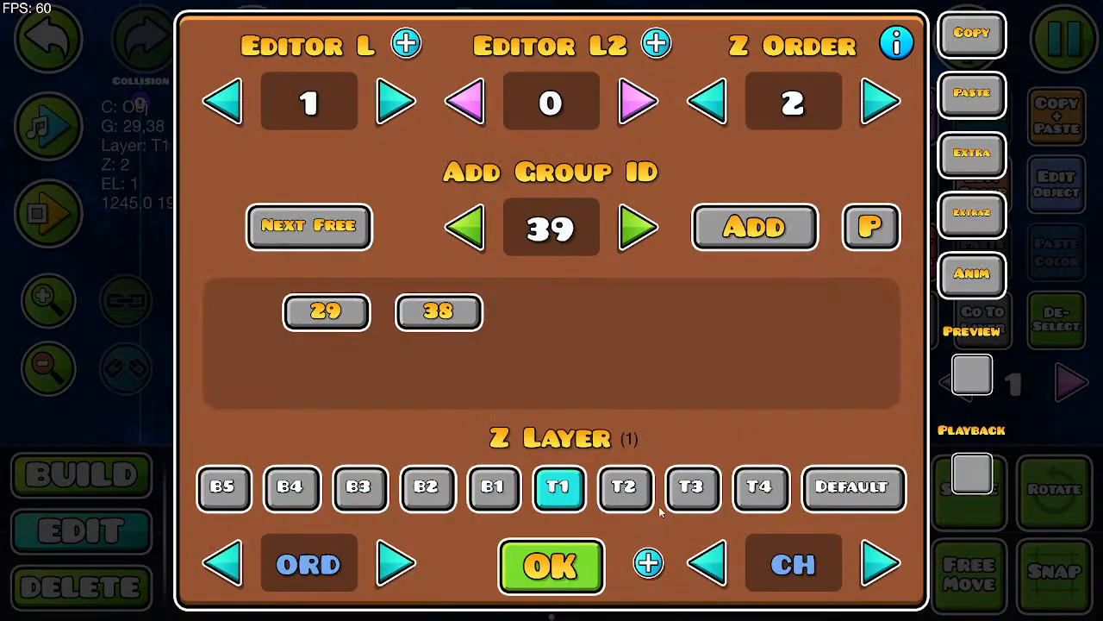
left_click(584, 567)
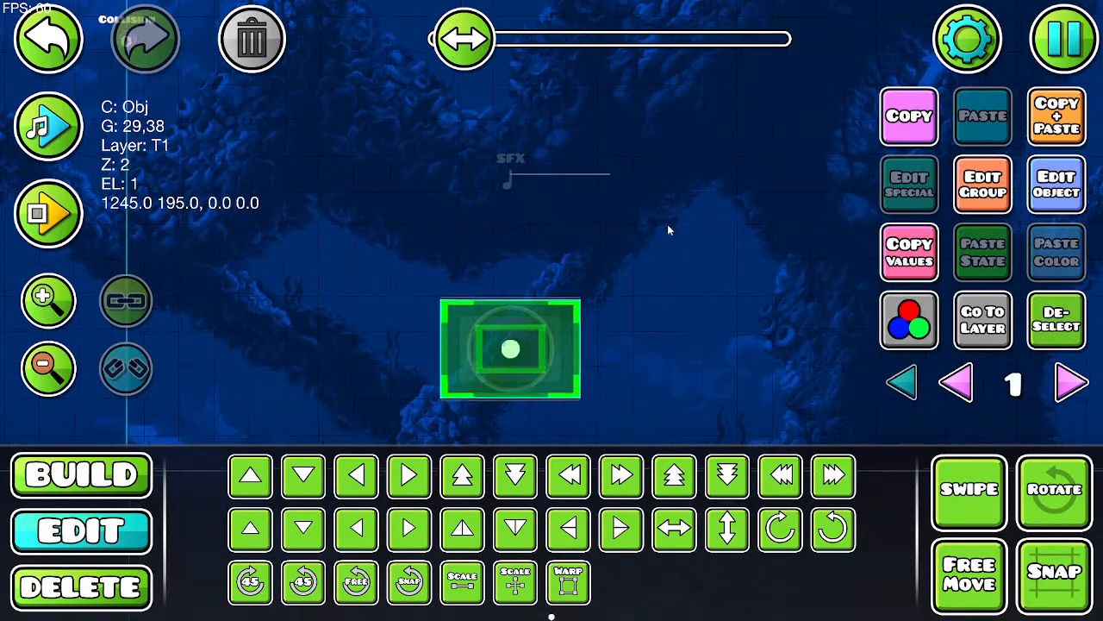
left_click(1056, 191)
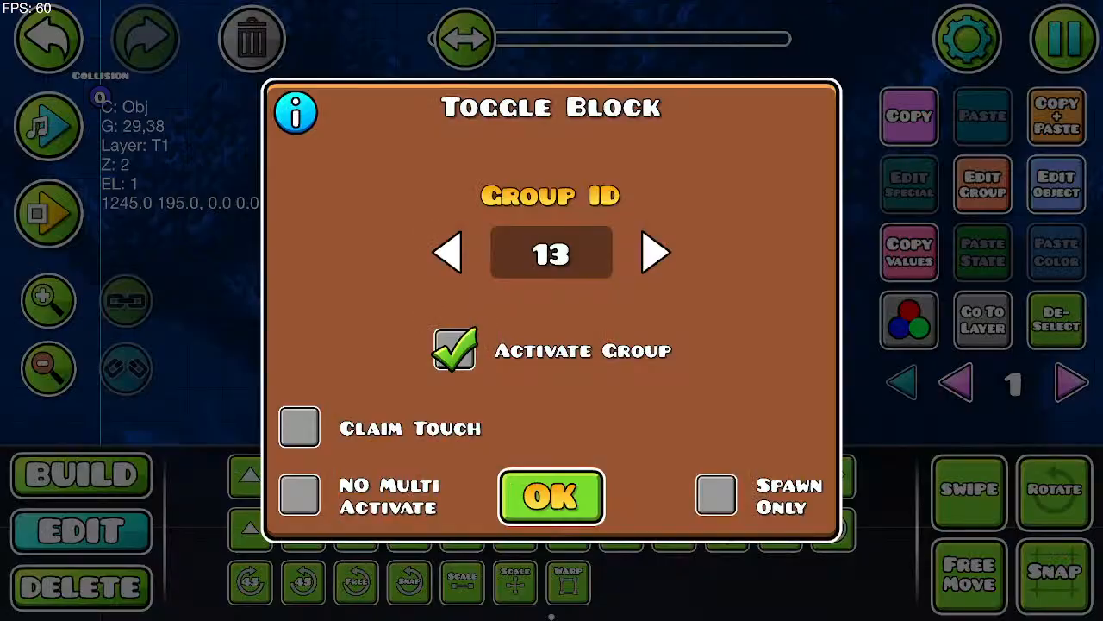
left_click(531, 517)
left_click(983, 184)
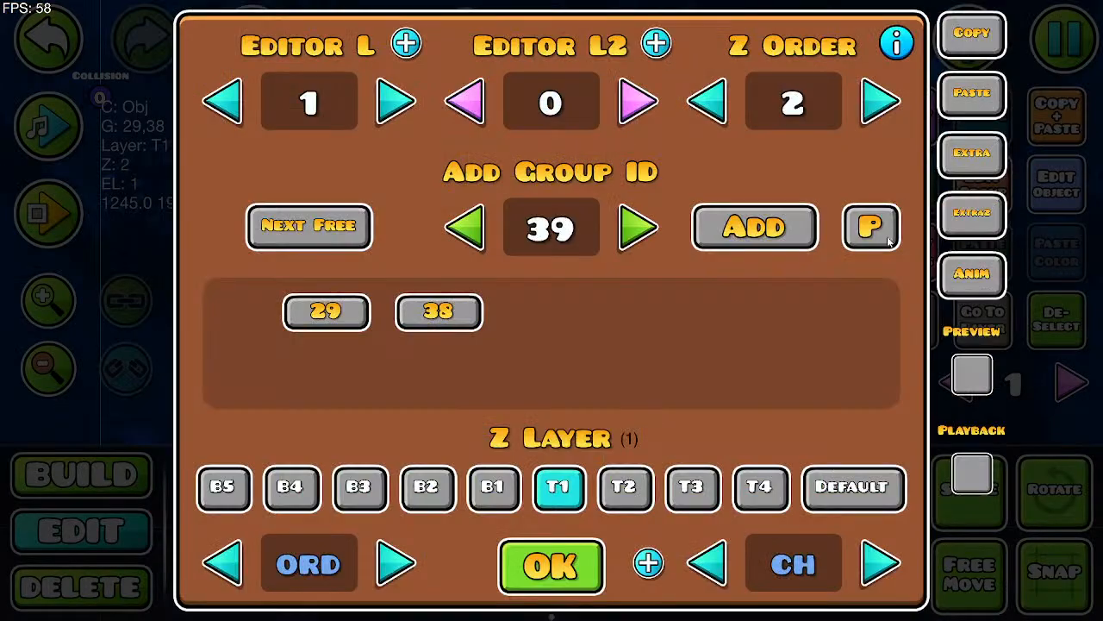
left_click(543, 565)
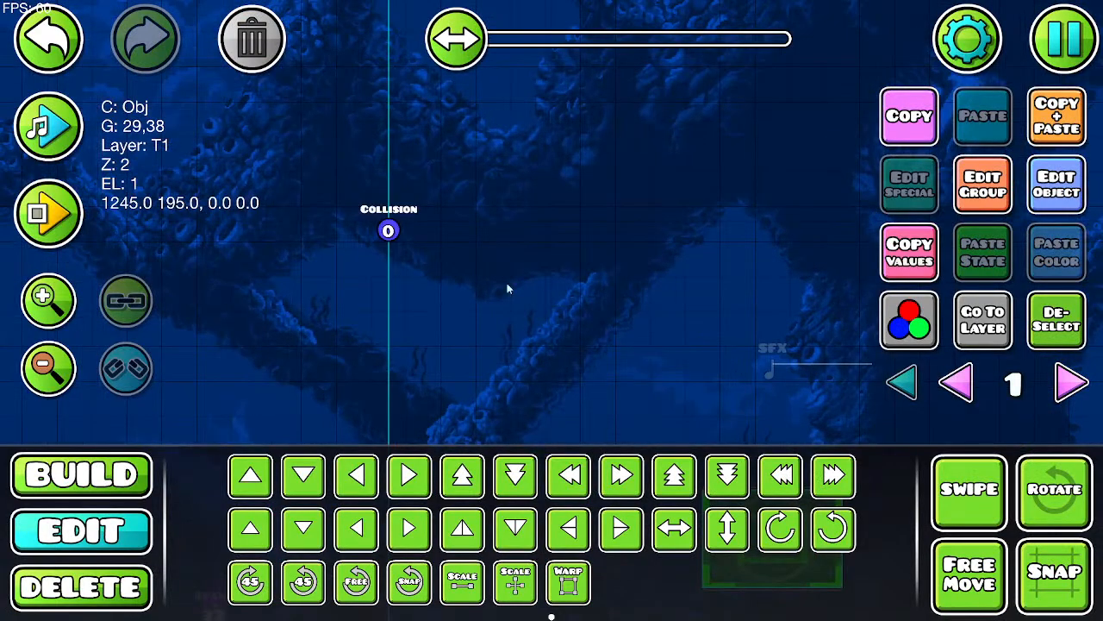
Step: Set the Collision trigger's BlockB ID to 38 and its Target ID to 39
left_click(385, 236)
left_click(1069, 183)
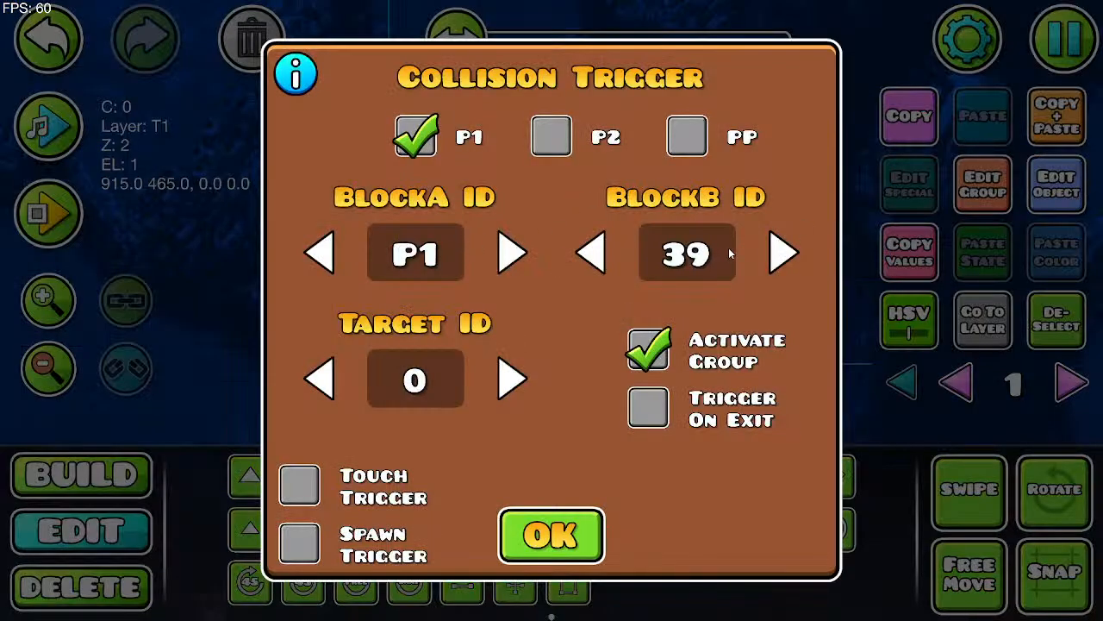
key("BackSpace")
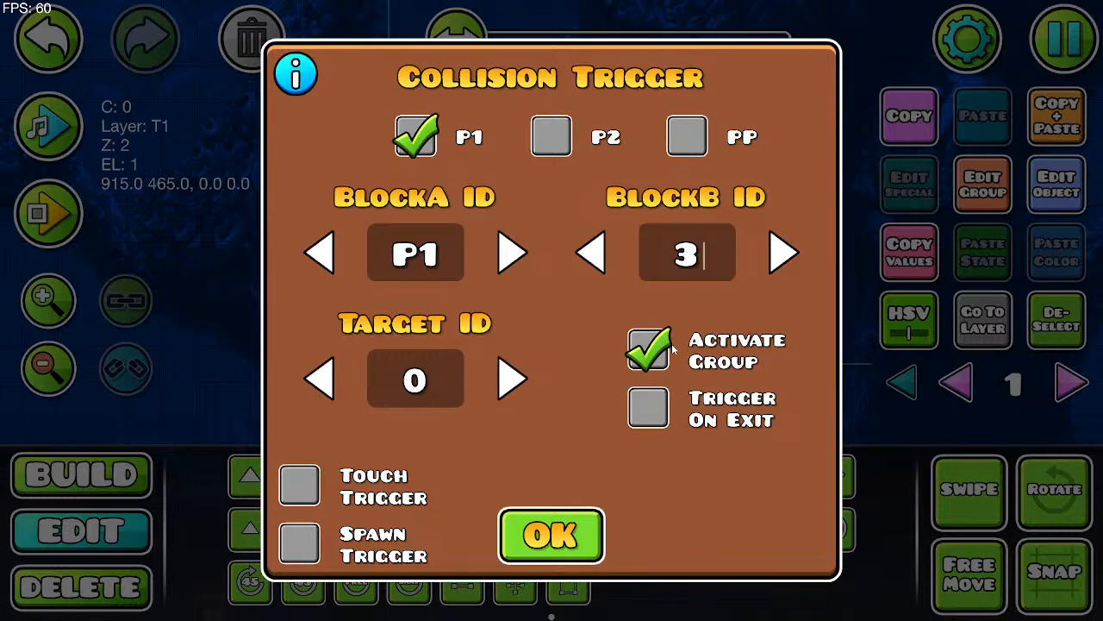
type("8")
left_click(458, 389)
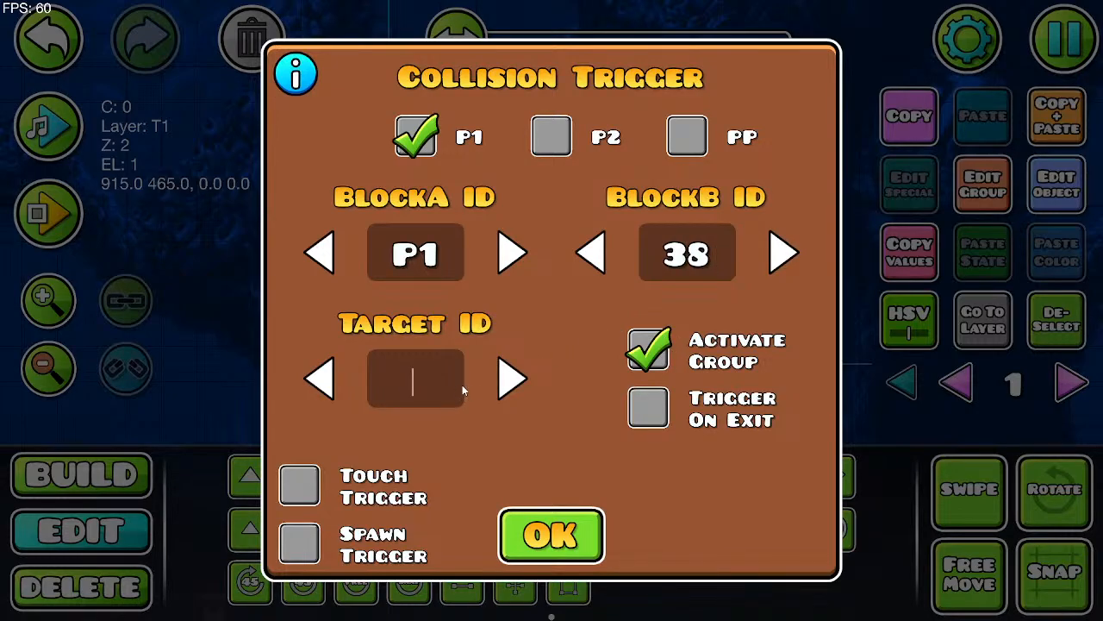
type("39")
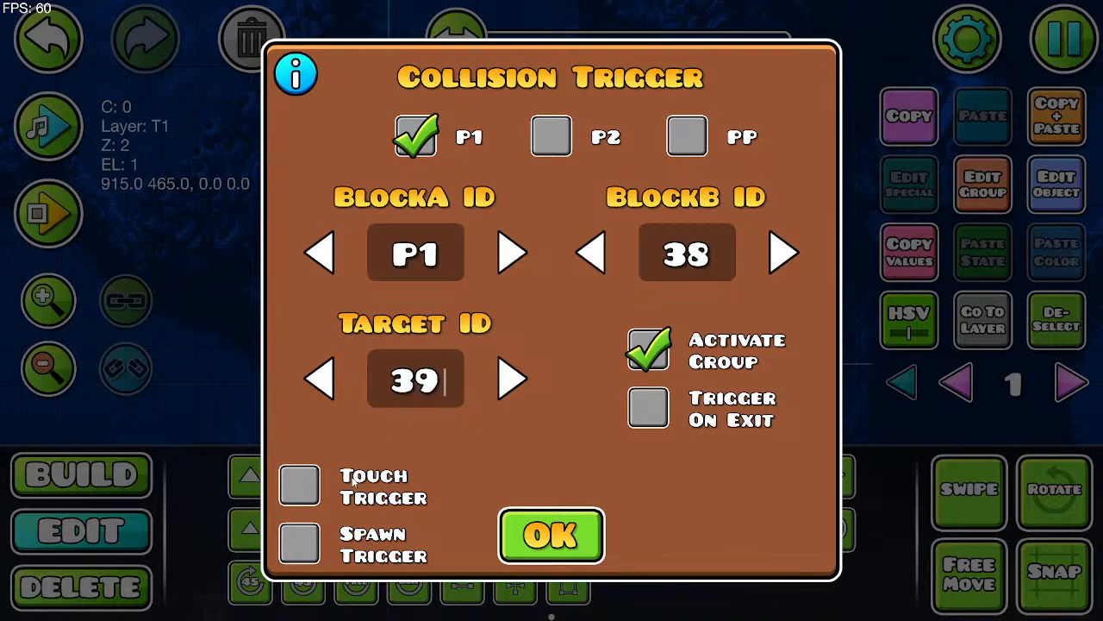
left_click(513, 549)
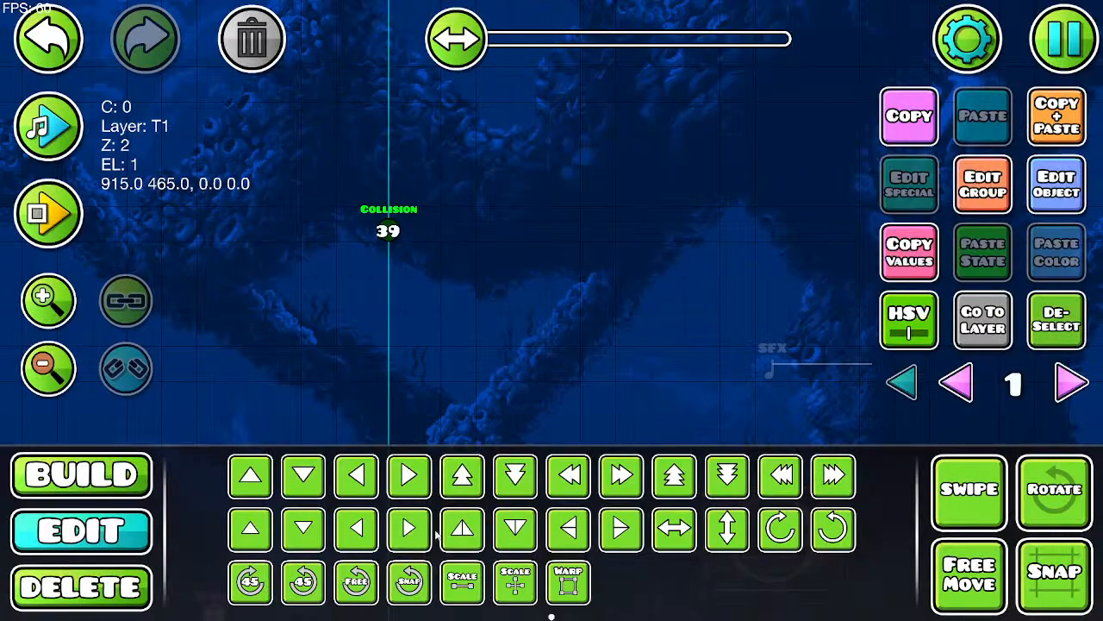
Step: Save the level and start a playtest
left_click(51, 371)
left_click(51, 371)
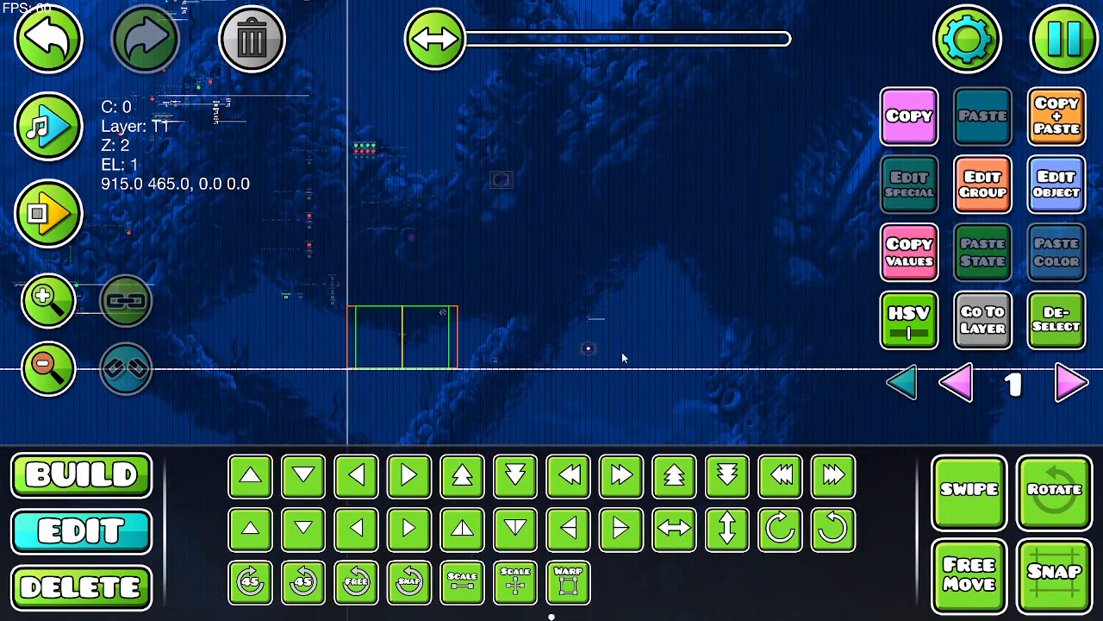
left_click(1073, 45)
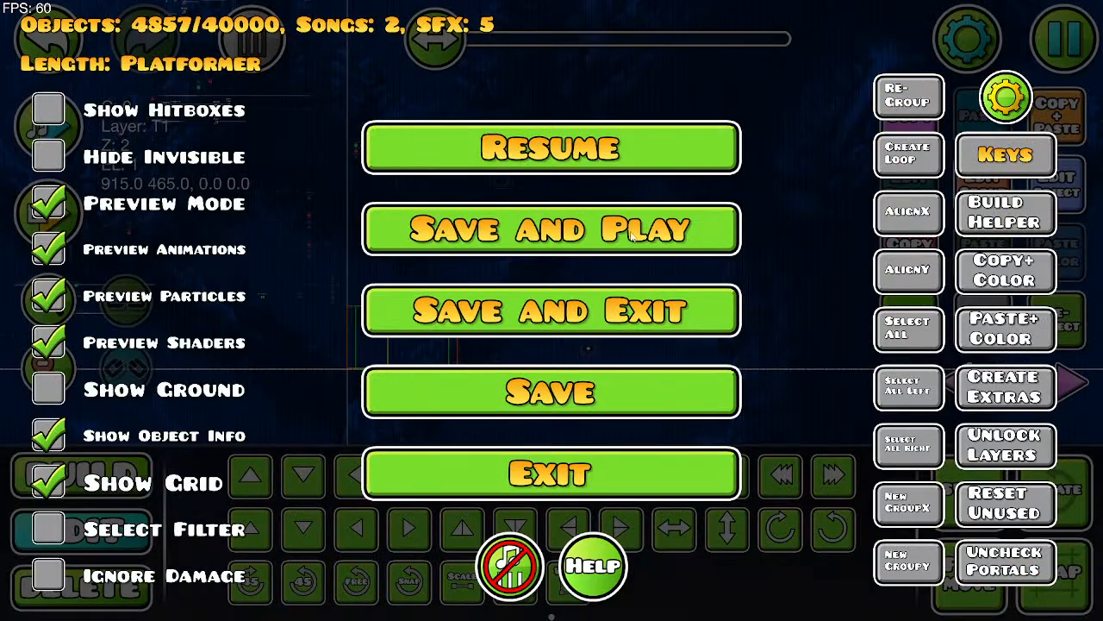
left_click(552, 227)
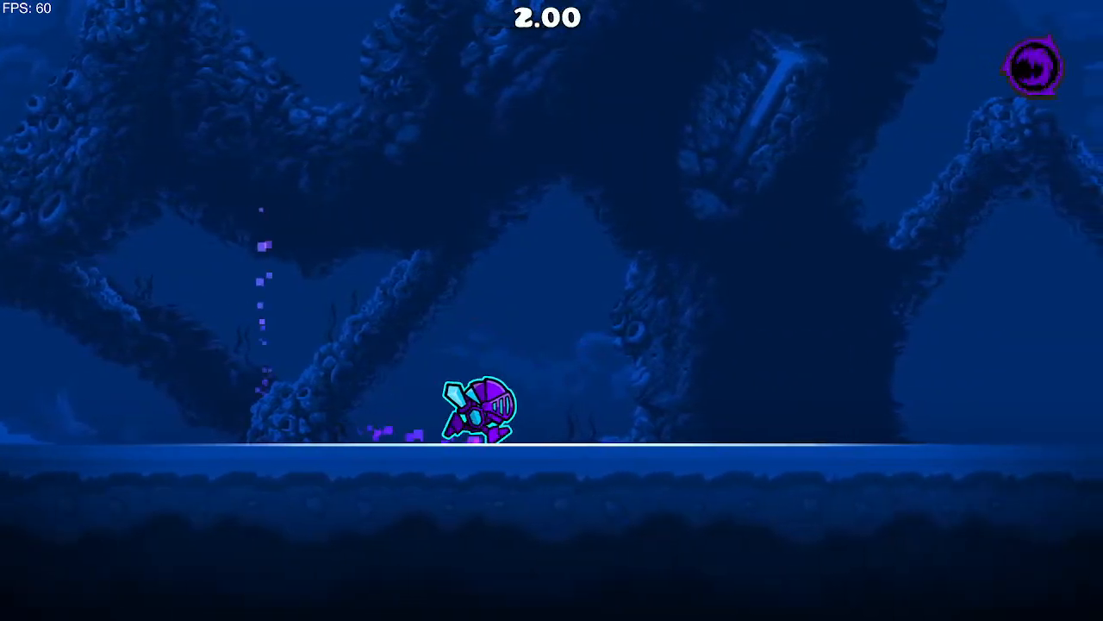
Step: Test the disc's sound by steering the player character into the disc block several times, and return to the editor
key("space")
key("a")
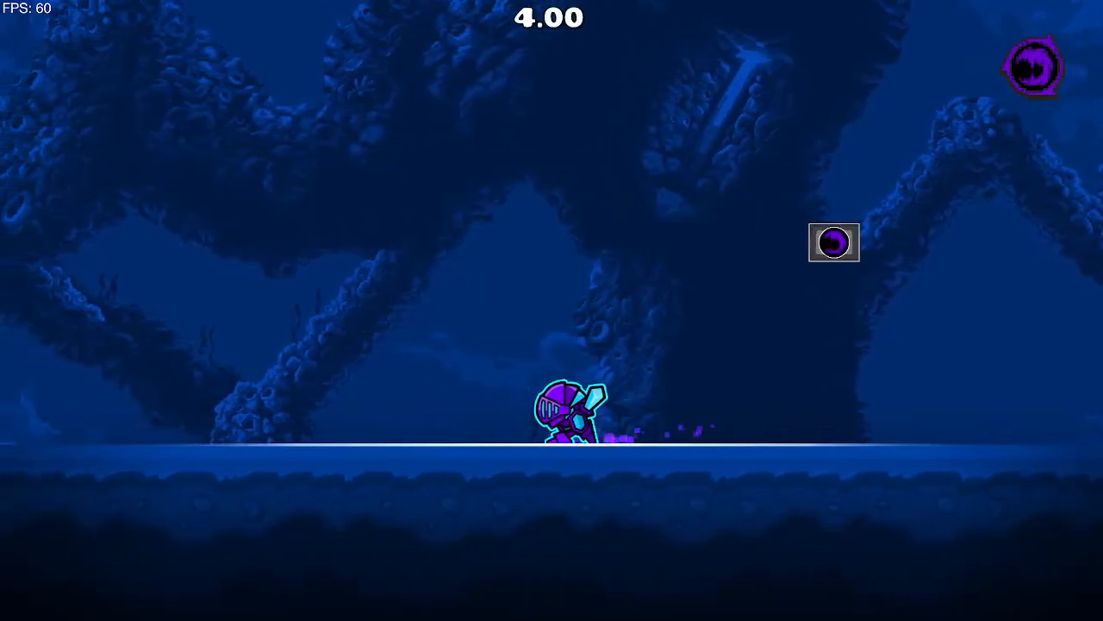
key("d")
key("space")
key("a")
key("d")
key("space")
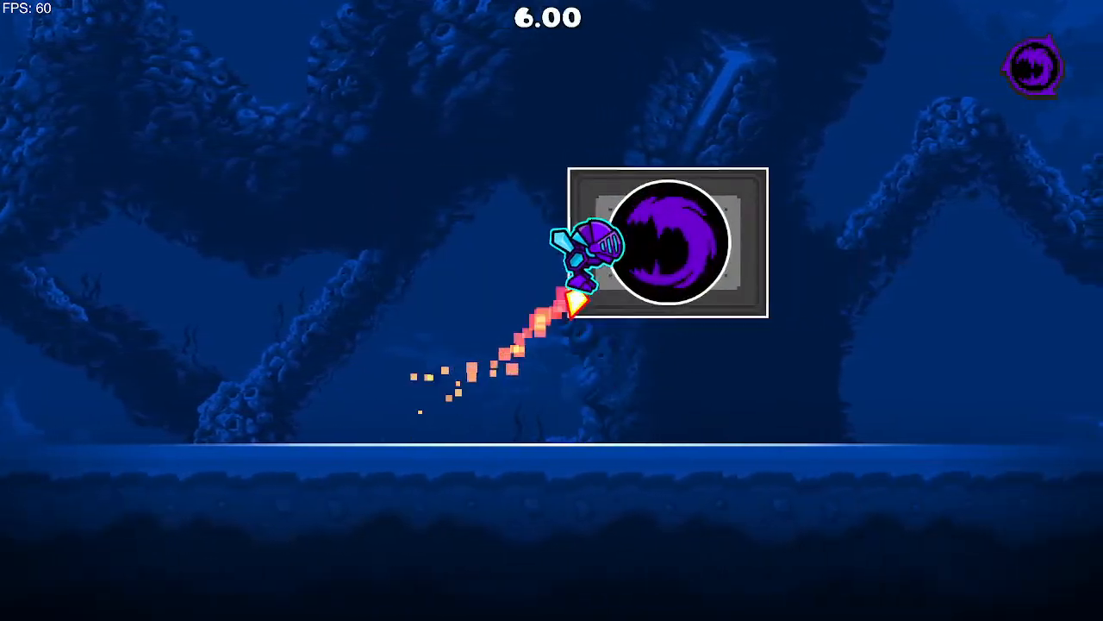
key("a")
key("d")
key("space")
key("a")
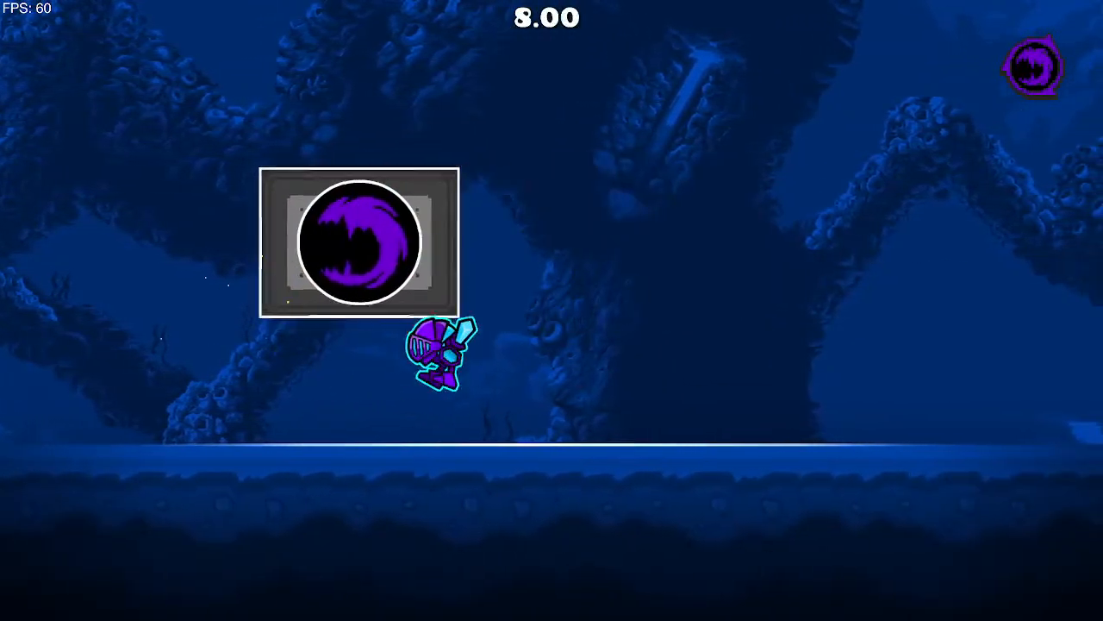
key("Up")
key("Escape")
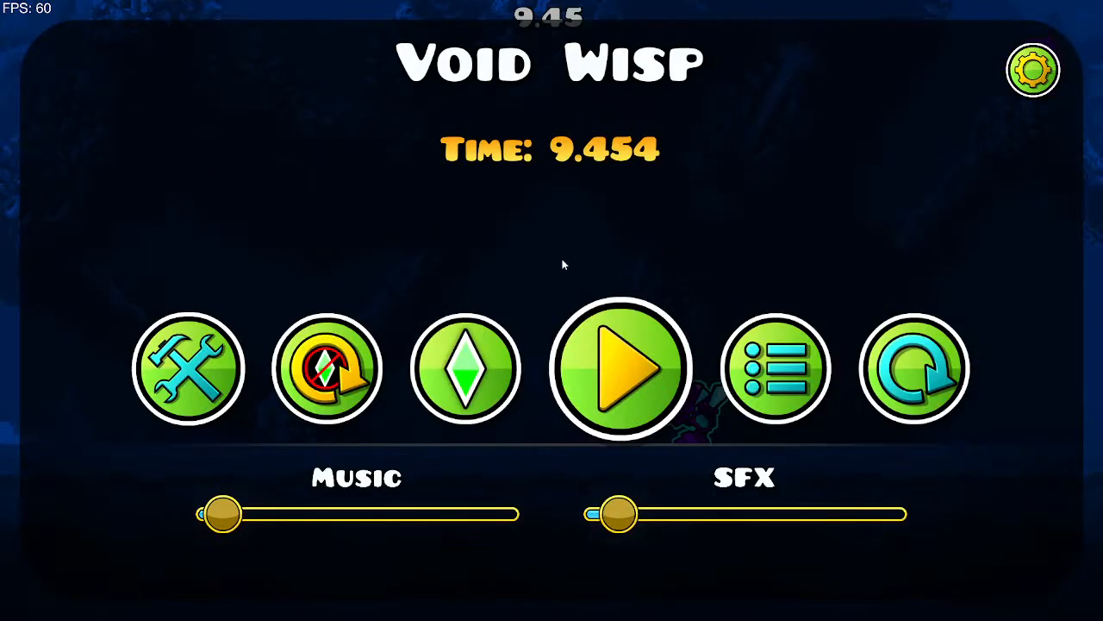
left_click(191, 381)
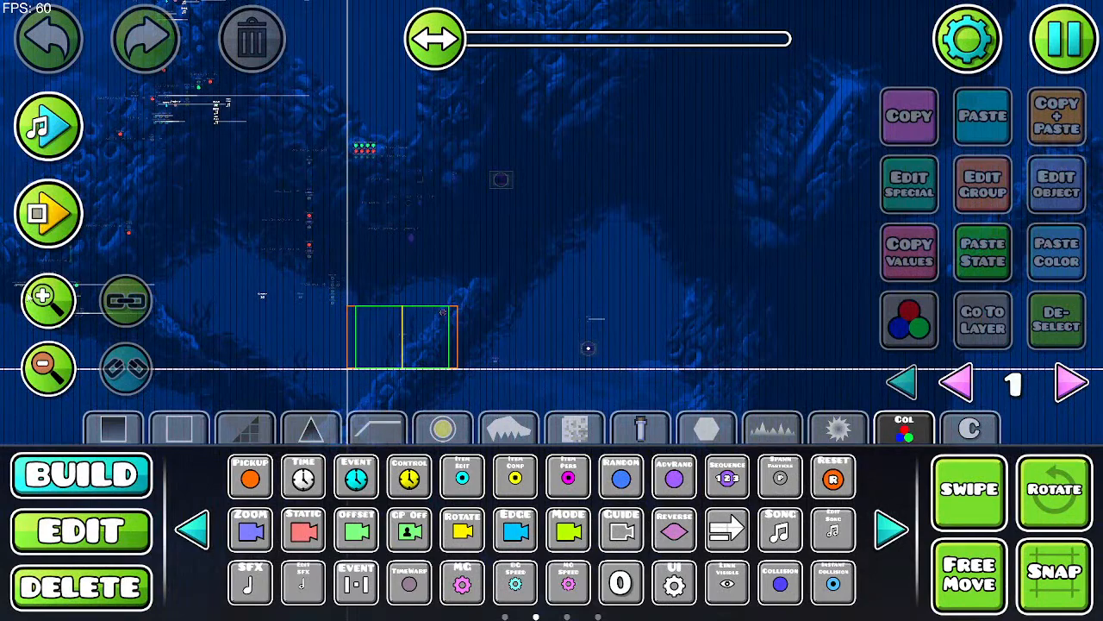
Step: Place a collision block at the centre of the disc on editor layer 1
left_click(48, 304)
left_click(48, 303)
left_click(48, 303)
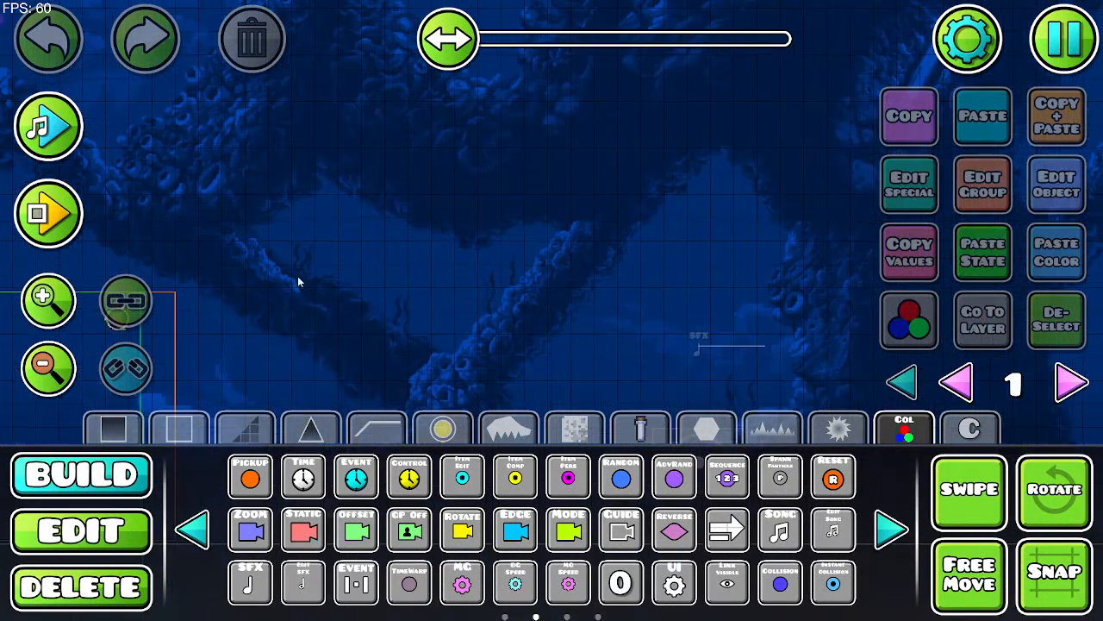
left_click_drag(622, 179, 484, 89)
left_click_drag(641, 350, 561, 189)
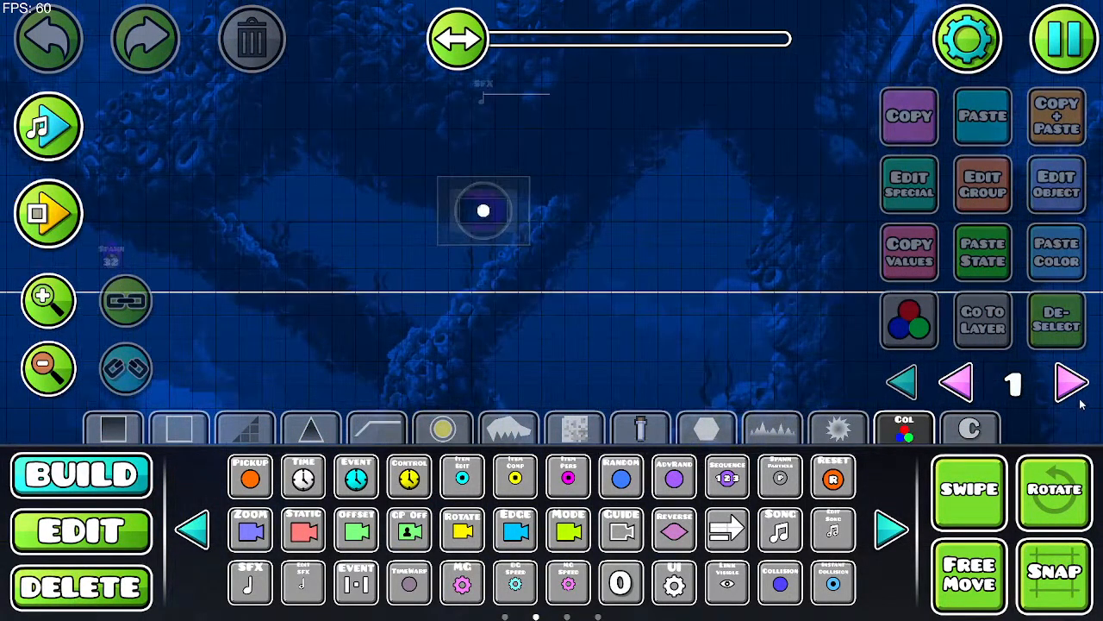
left_click(893, 530)
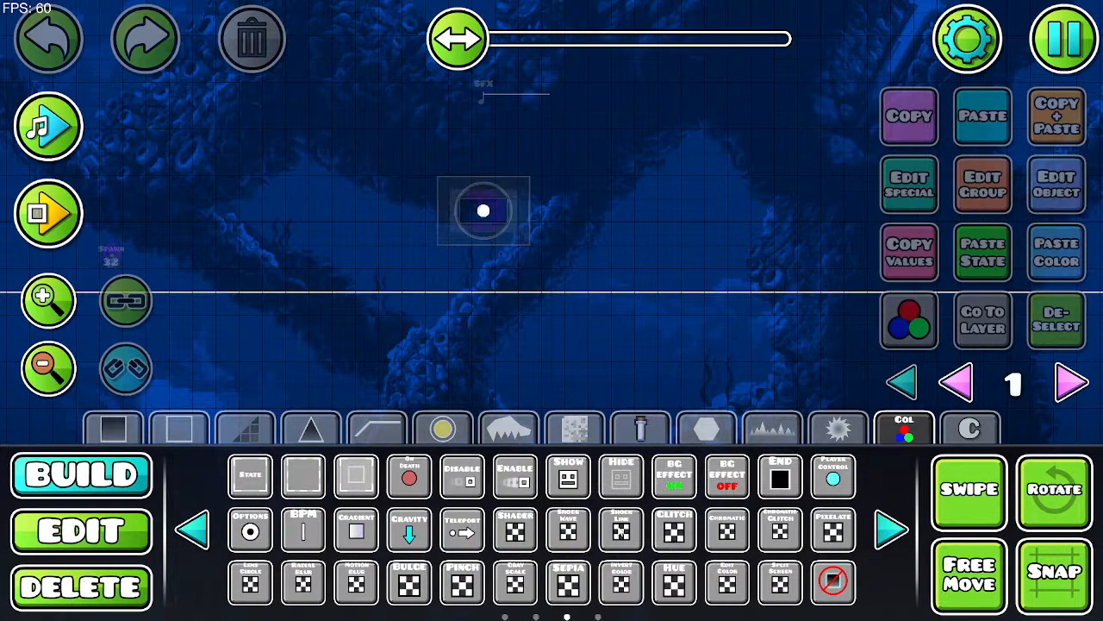
left_click(306, 483)
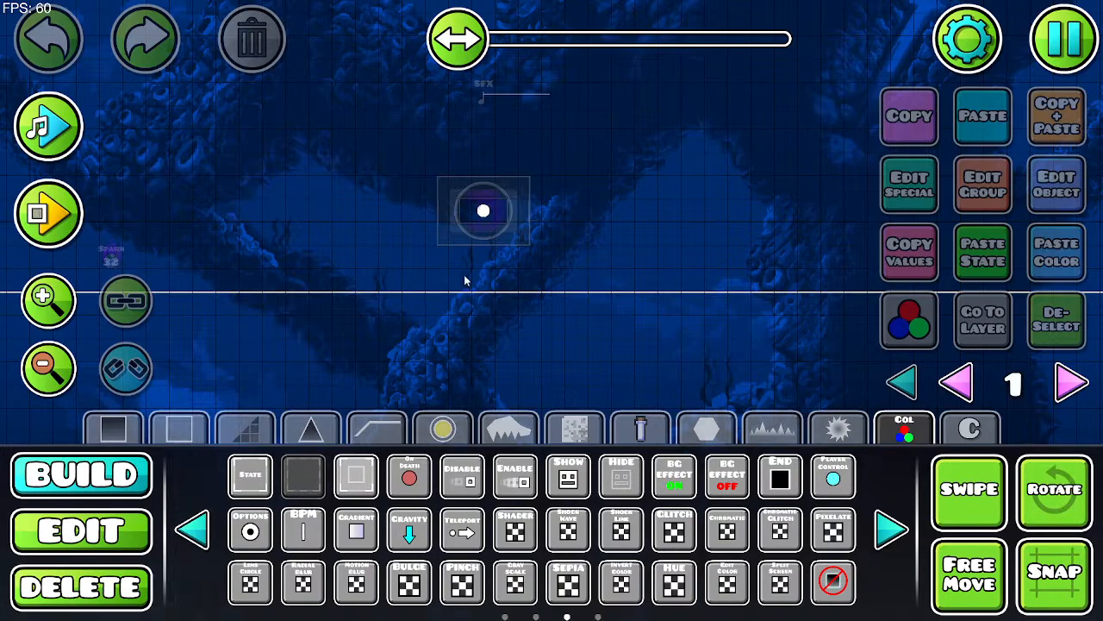
left_click(489, 223)
left_click(49, 299)
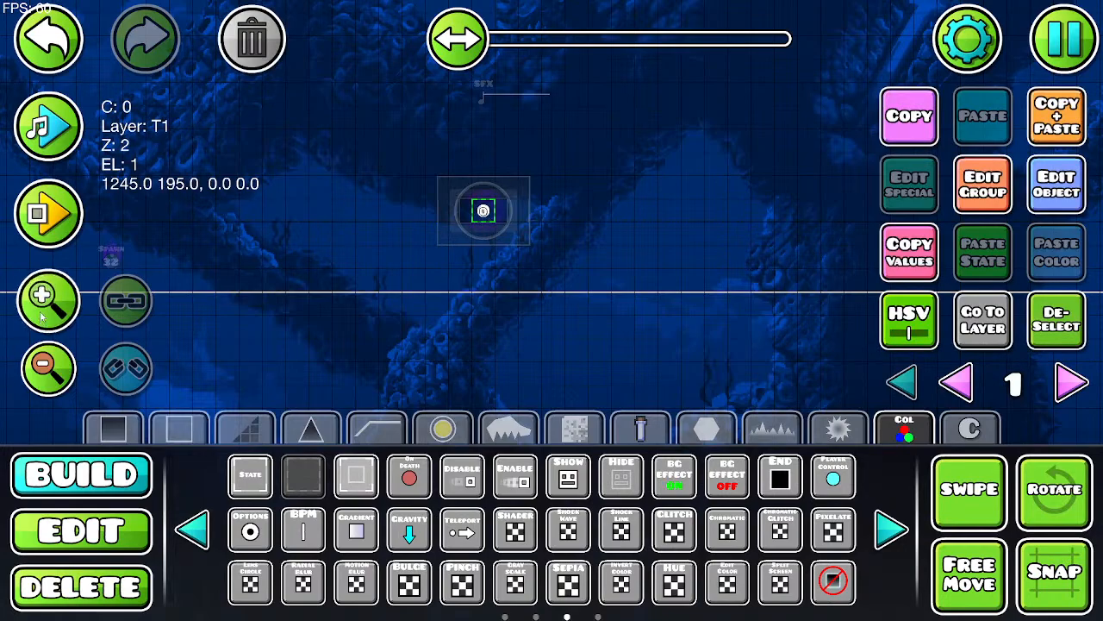
left_click(49, 298)
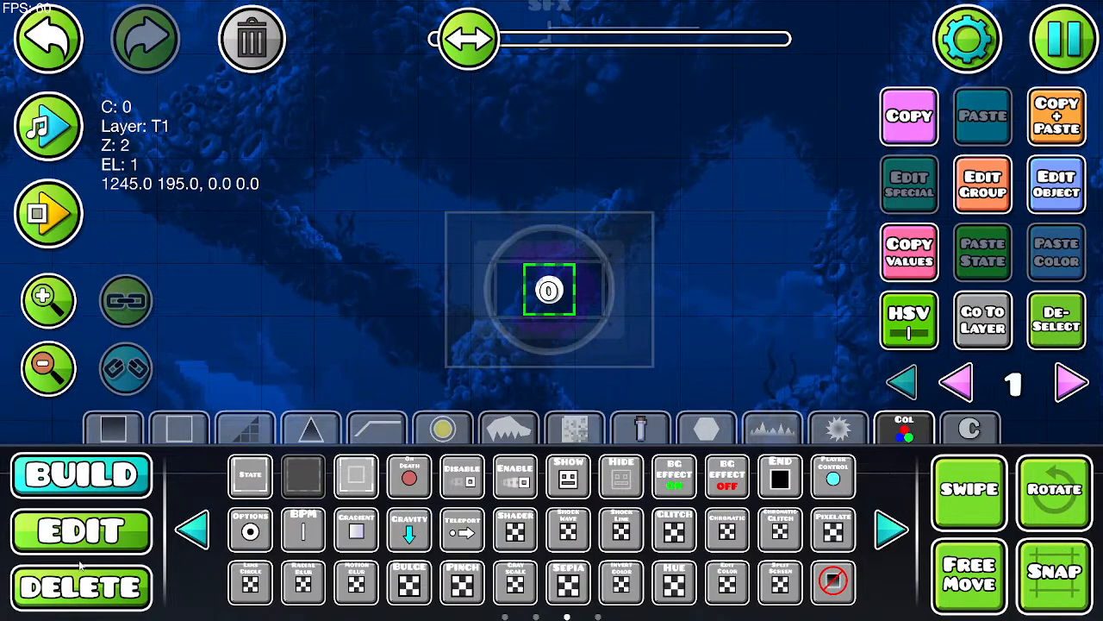
Step: Check the group IDs of the block around the disc
left_click(81, 530)
left_click(624, 308)
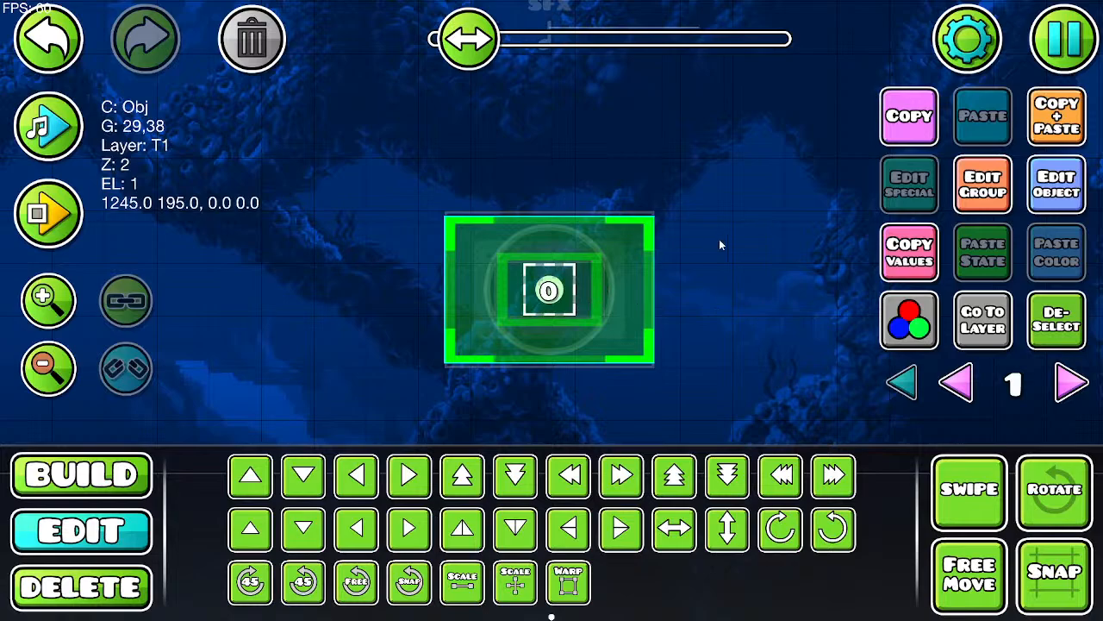
left_click(961, 185)
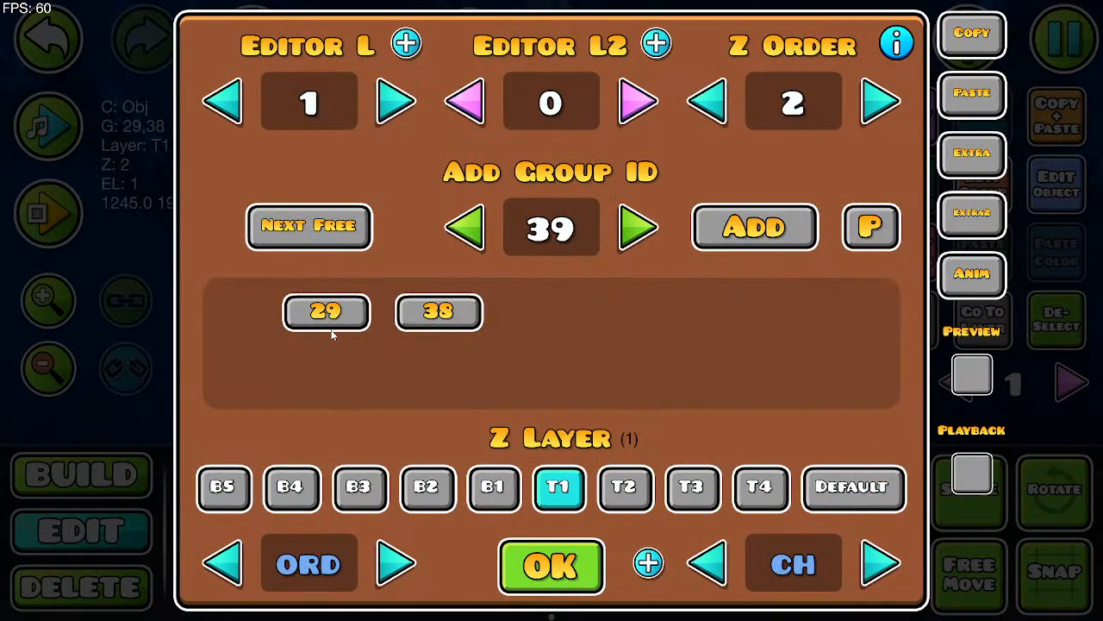
left_click(551, 565)
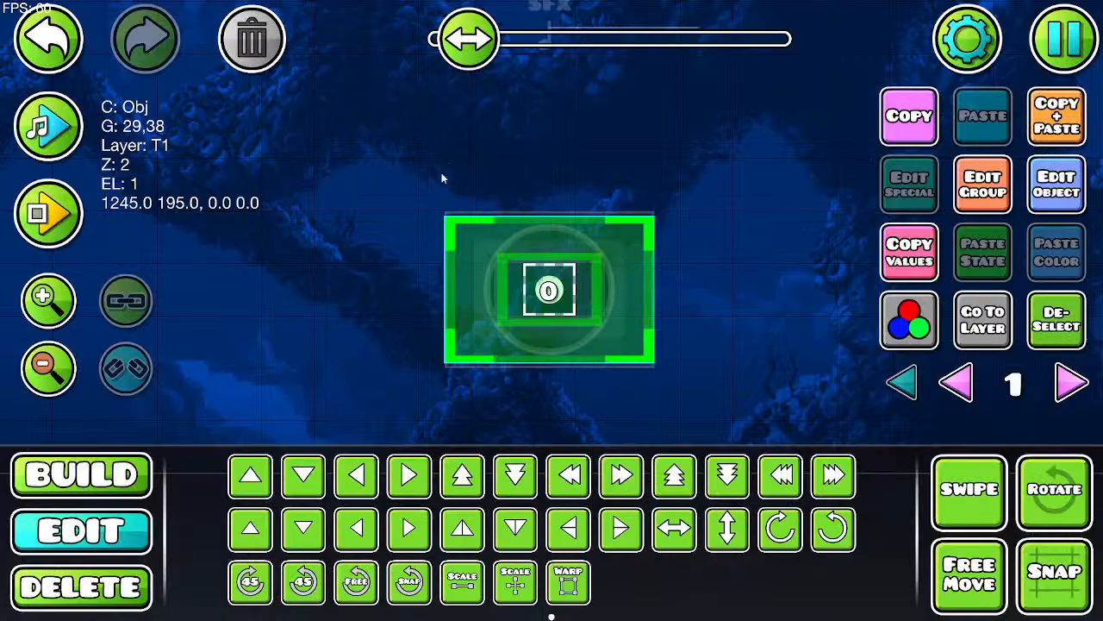
Step: Delete the collision block from editor layer 1 and place one at the disc's centre on editor layer 2 instead
left_click(574, 307)
left_click(280, 48)
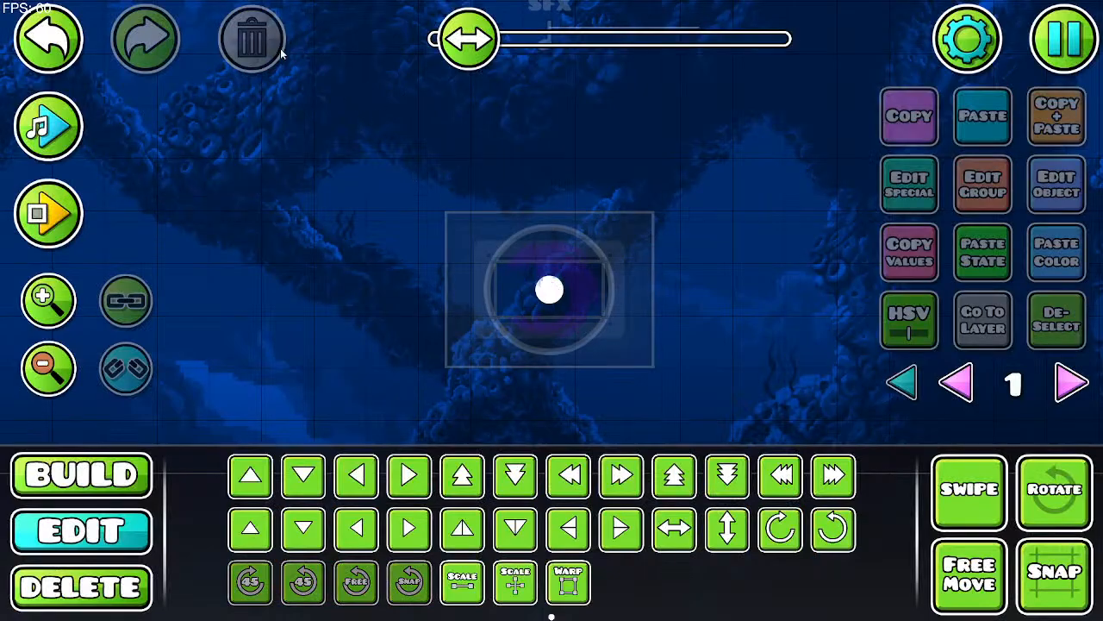
left_click(1074, 382)
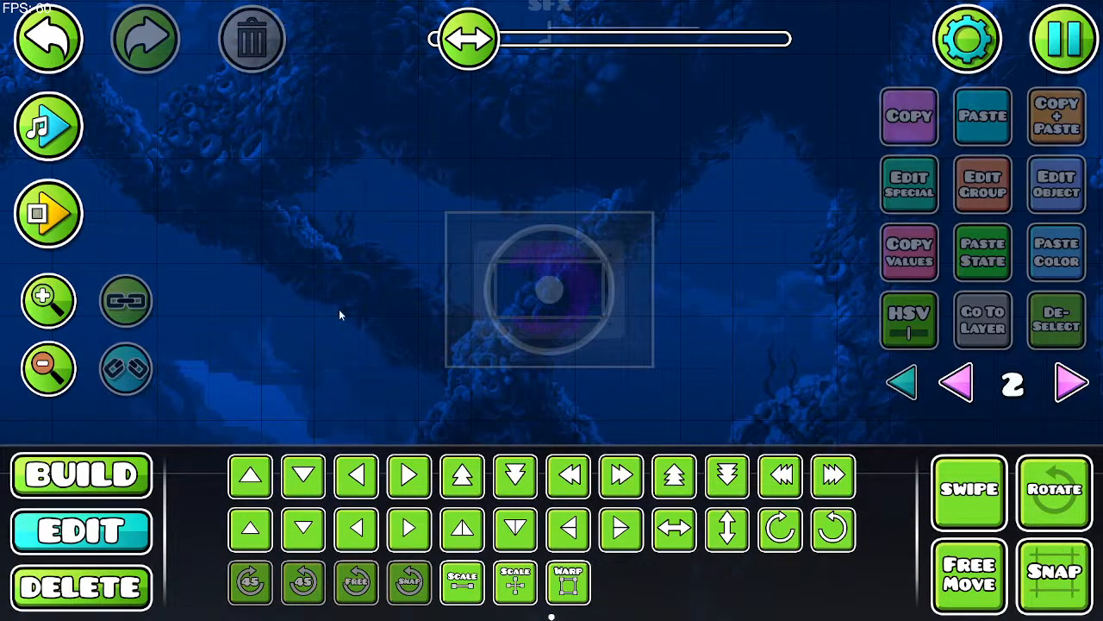
left_click(131, 488)
left_click(536, 310)
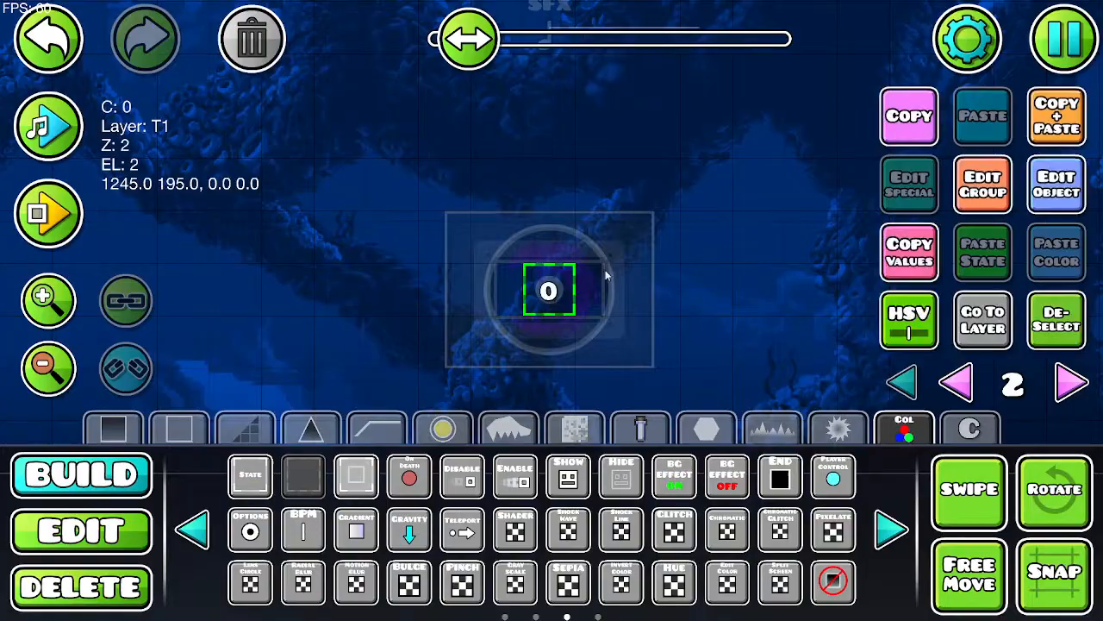
Step: Add group ID 29 to the new collision block on editor layer 2
left_click(1082, 200)
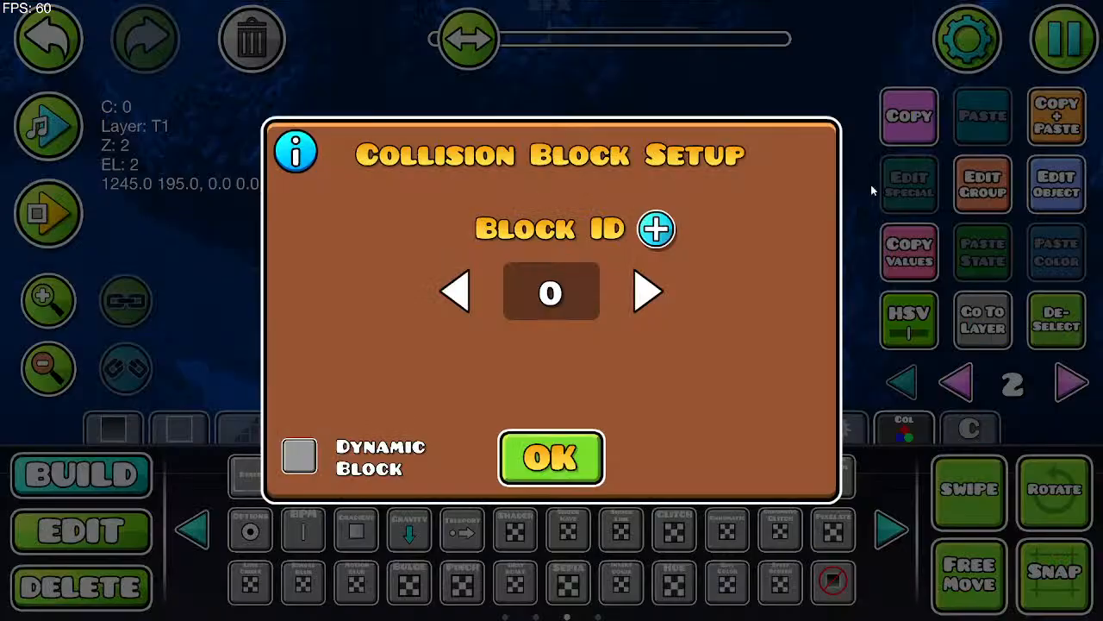
left_click(552, 456)
left_click(983, 189)
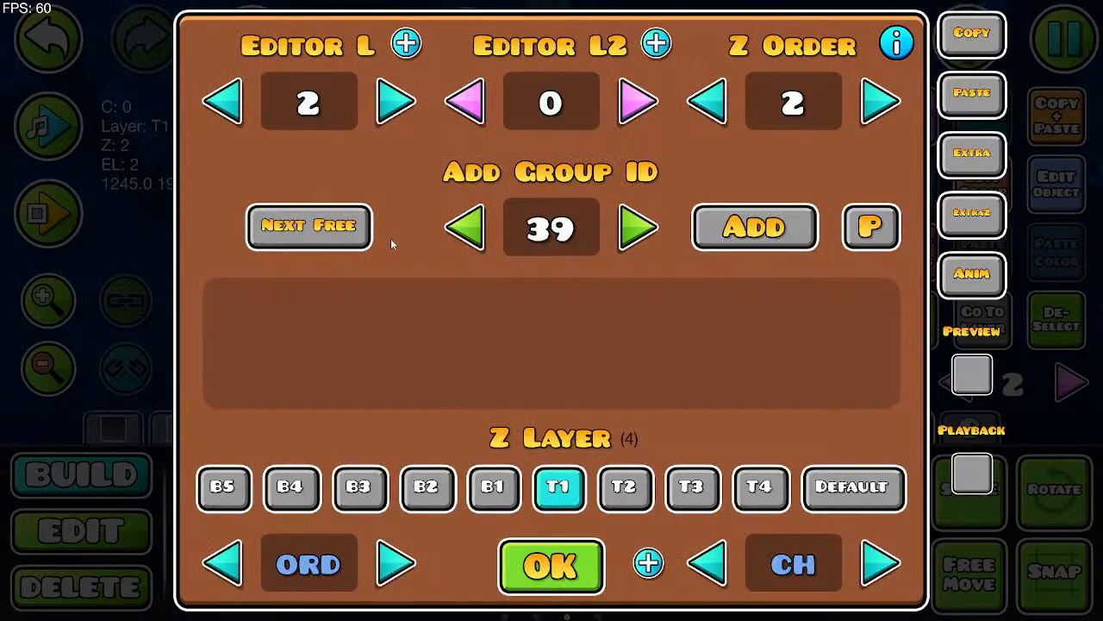
left_click(547, 227)
type("29")
left_click(751, 225)
left_click(552, 567)
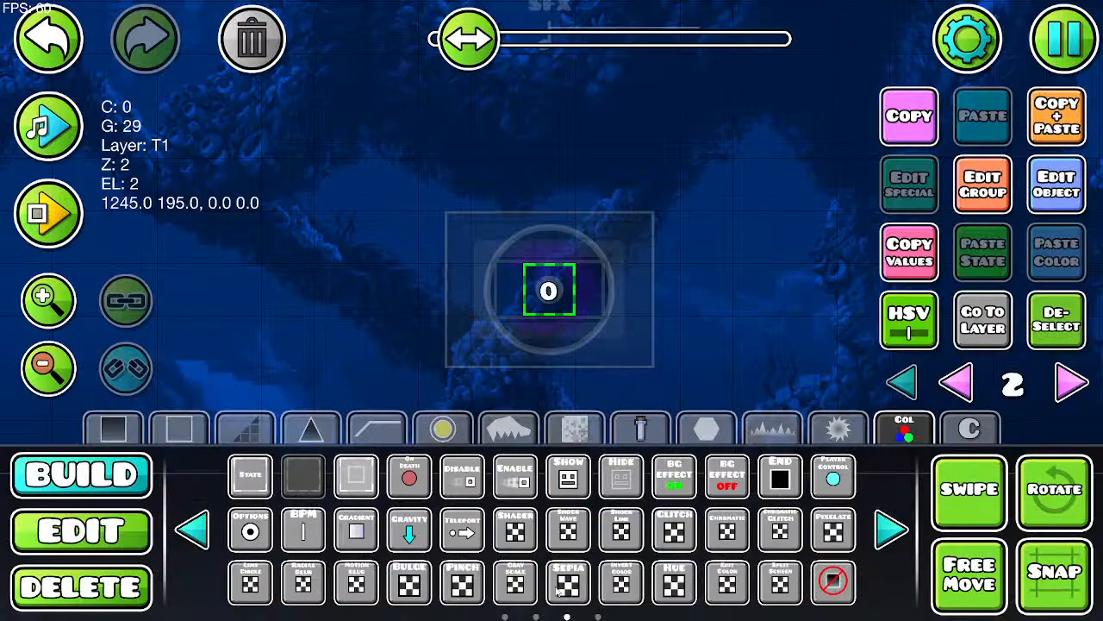
Step: Scale the collision block to 3.94 in X and 2.91 in Y to cover the disc's frame
key("2")
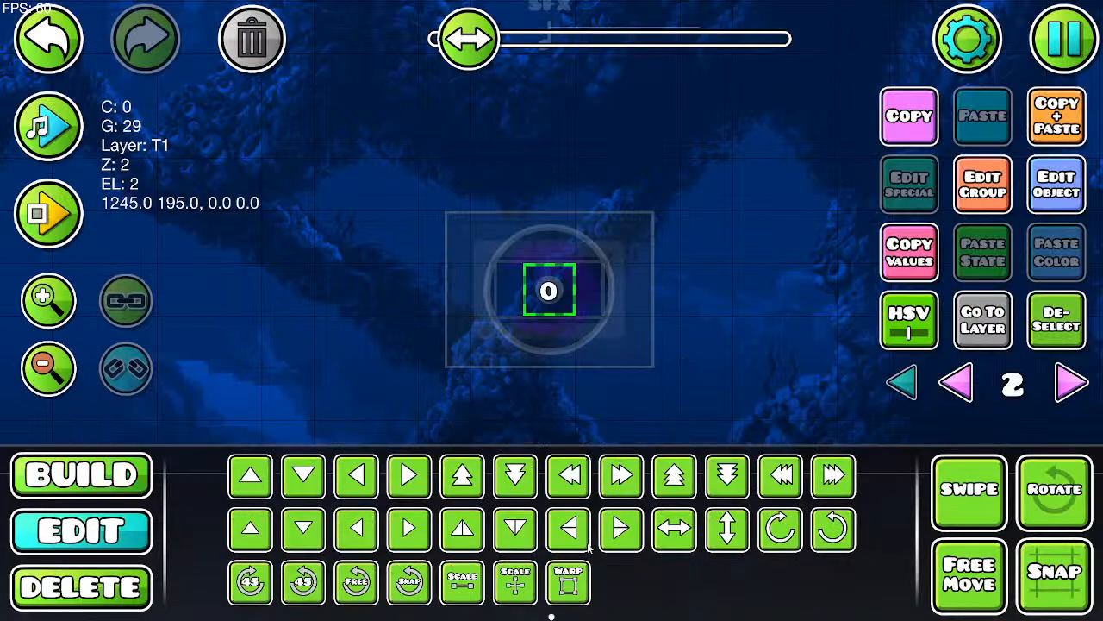
left_click(462, 579)
left_click_drag(451, 226, 646, 261)
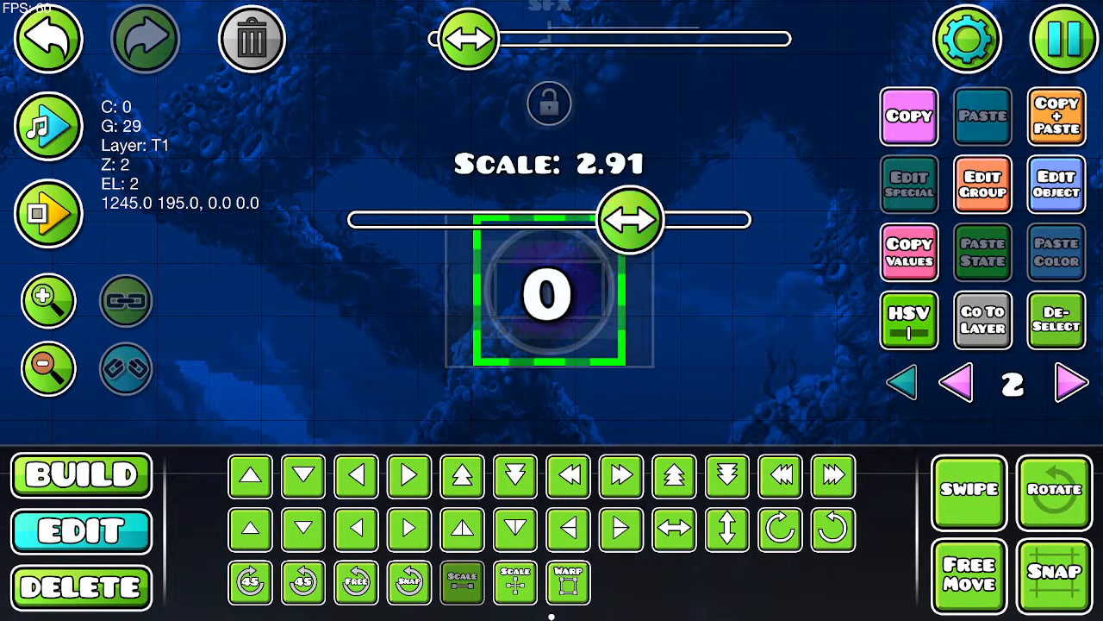
left_click(522, 588)
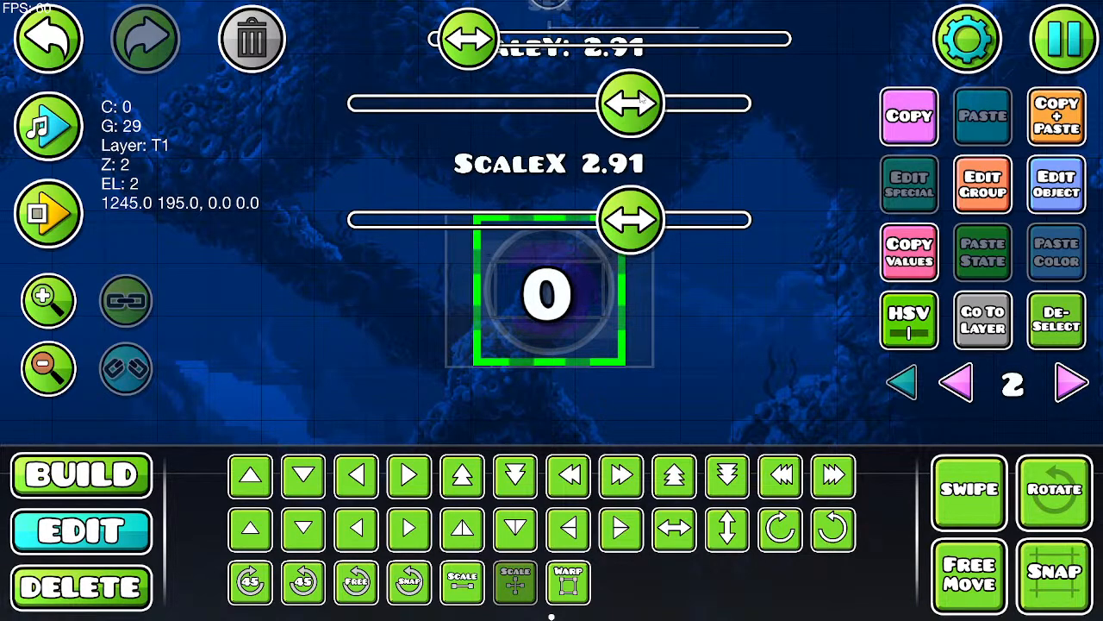
left_click_drag(646, 216, 734, 216)
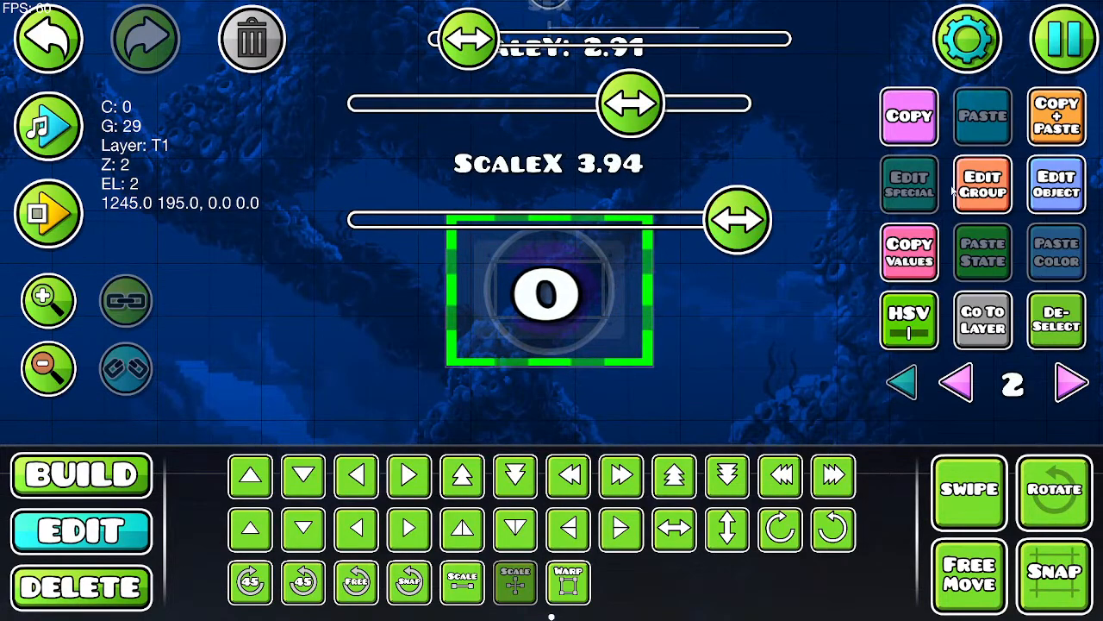
Step: Give the collision block Block ID 1, make it a dynamic block, and deselect it
left_click(981, 191)
left_click(539, 561)
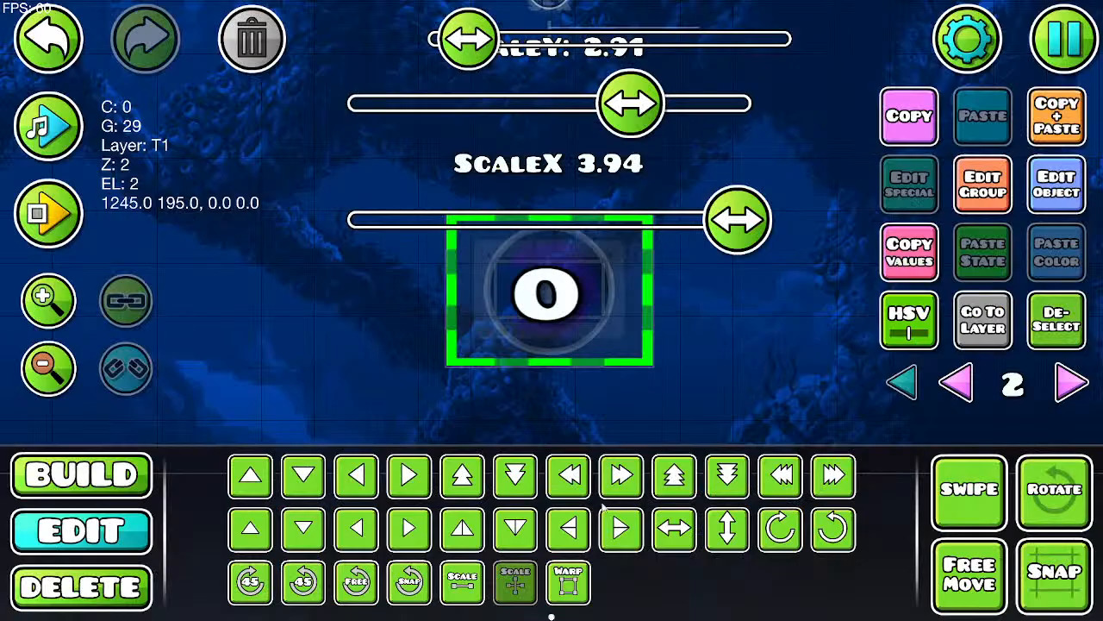
left_click(1074, 177)
left_click(580, 286)
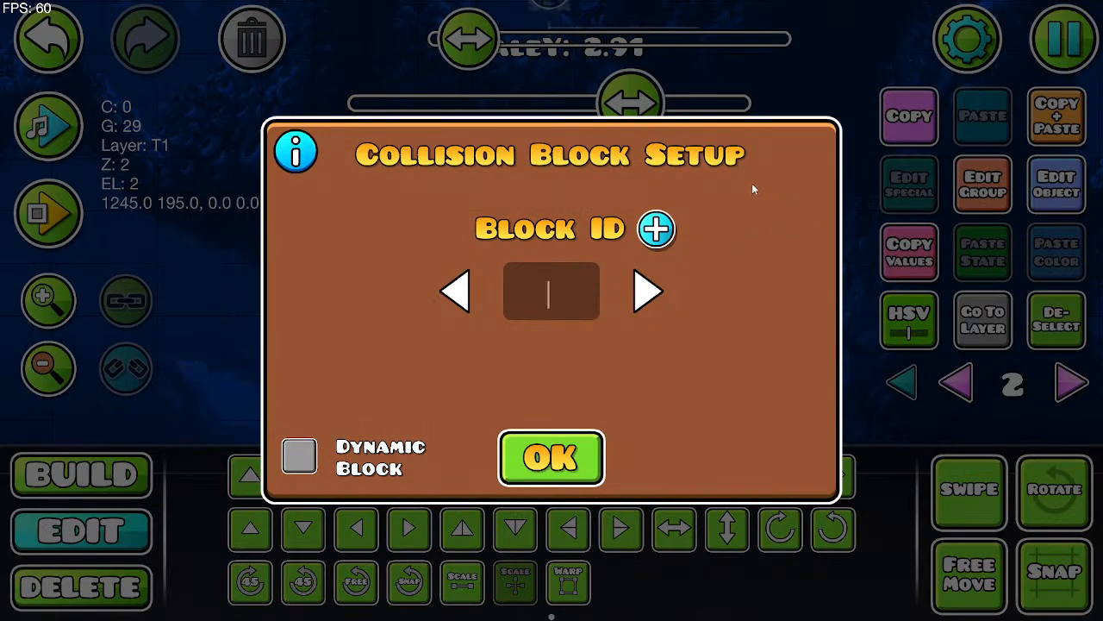
left_click(669, 233)
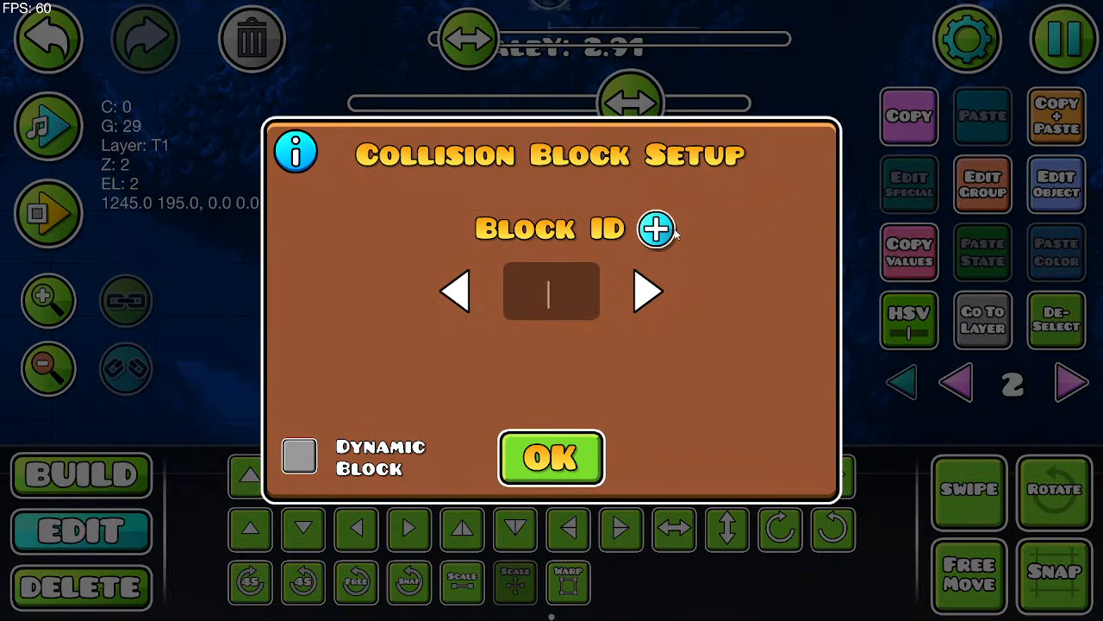
left_click(293, 459)
left_click(552, 453)
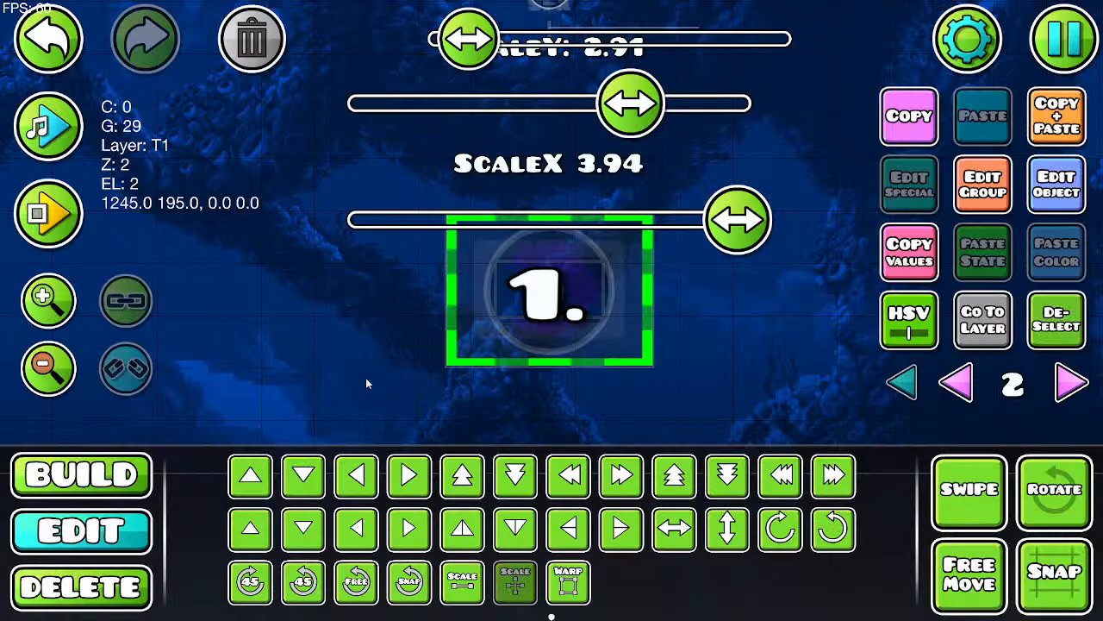
left_click_drag(366, 377, 393, 390)
left_click(1057, 315)
Step: Show all editor layers and set the BlockB ID of the Collision trigger beside the Edge trigger to 1
left_click_drag(425, 226, 469, 438)
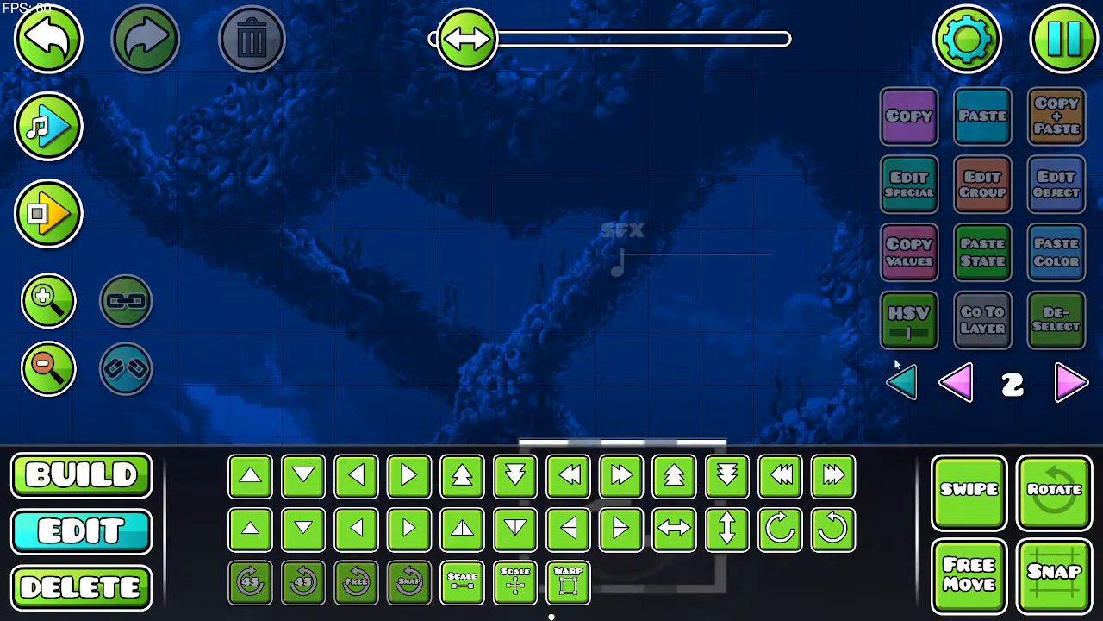
left_click(964, 385)
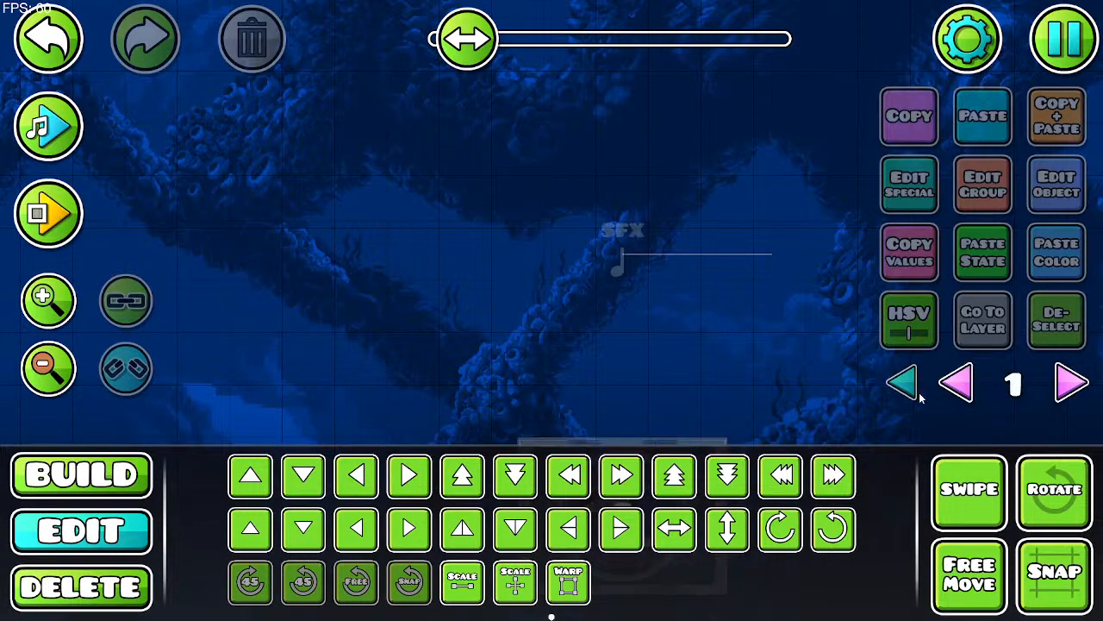
left_click(905, 388)
left_click_drag(339, 380, 648, 328)
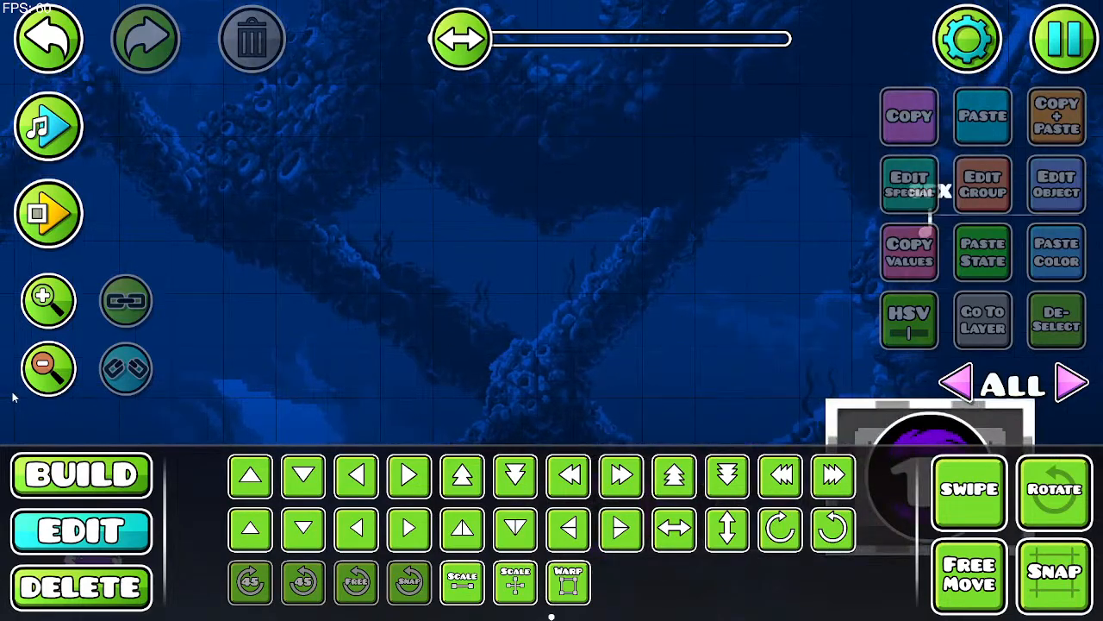
left_click(57, 371)
left_click(56, 372)
left_click(56, 371)
left_click(56, 371)
left_click_drag(323, 320, 824, 262)
left_click_drag(325, 301, 427, 343)
left_click_drag(293, 289, 638, 450)
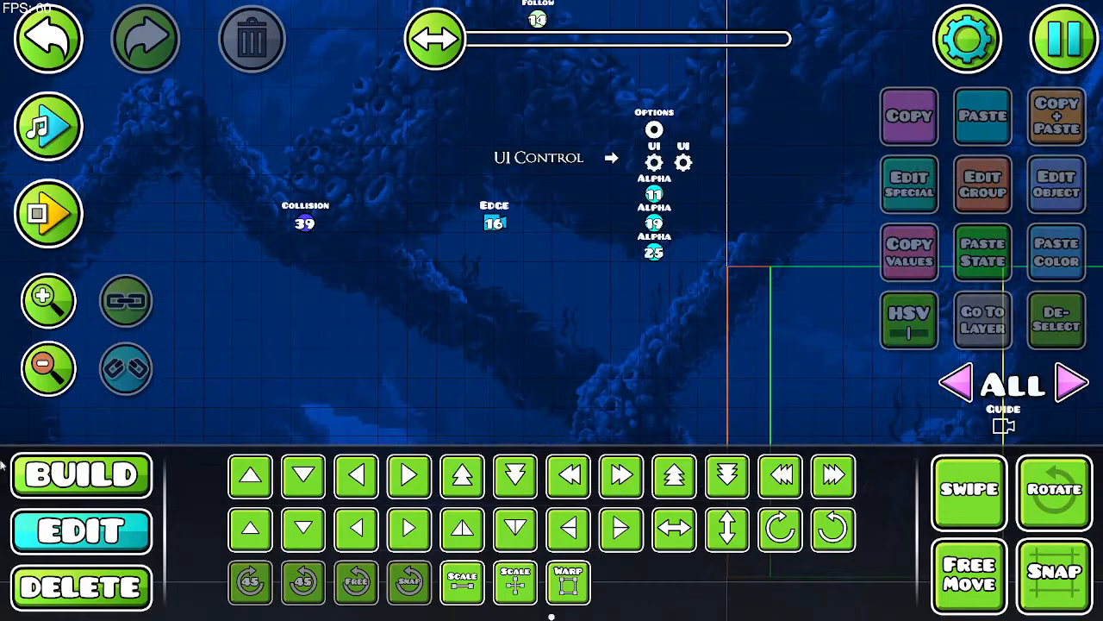
left_click(306, 227)
left_click(1080, 184)
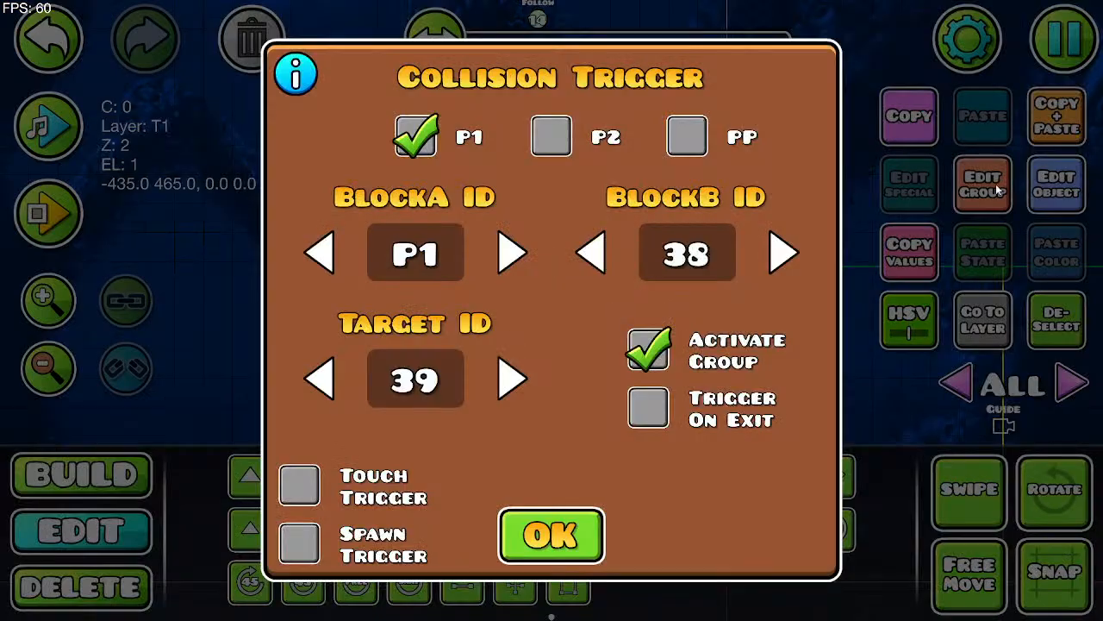
left_click(731, 252)
key("BackSpace")
key("BackSpace")
type("1")
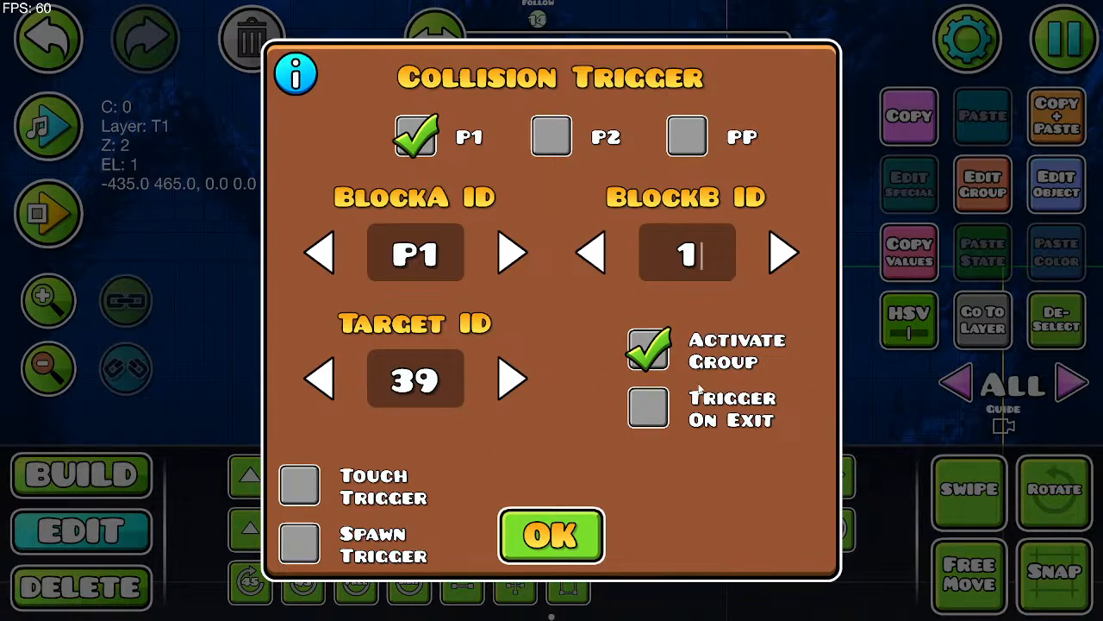
left_click(541, 528)
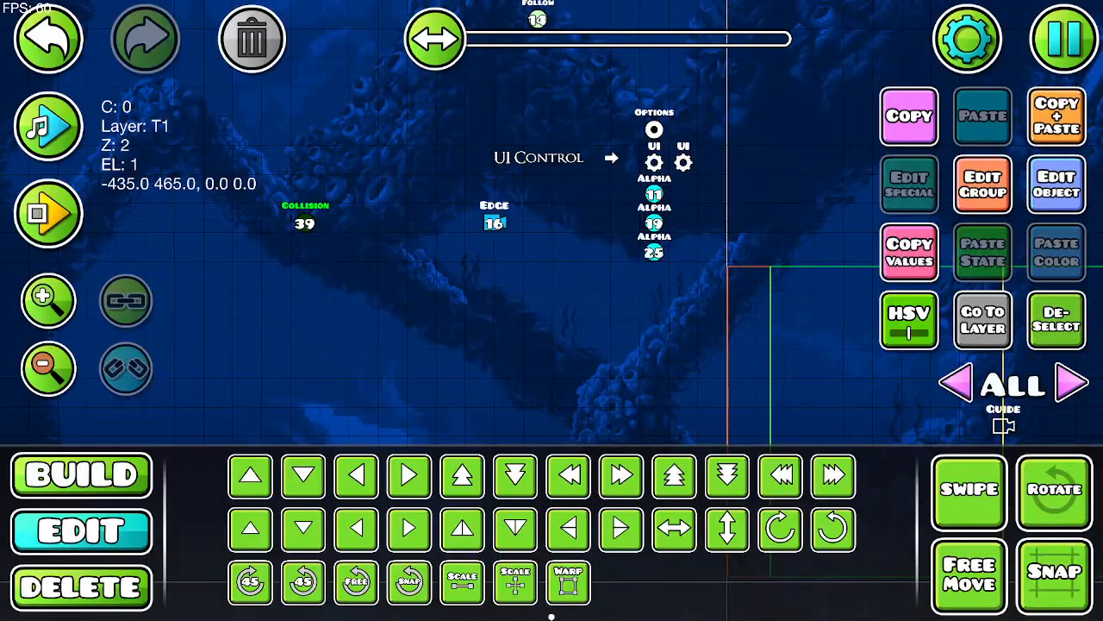
Step: Save and playtest the level, moving under the disc and jumping into it to test its collision, and return to the editor
left_click(1065, 19)
left_click(669, 245)
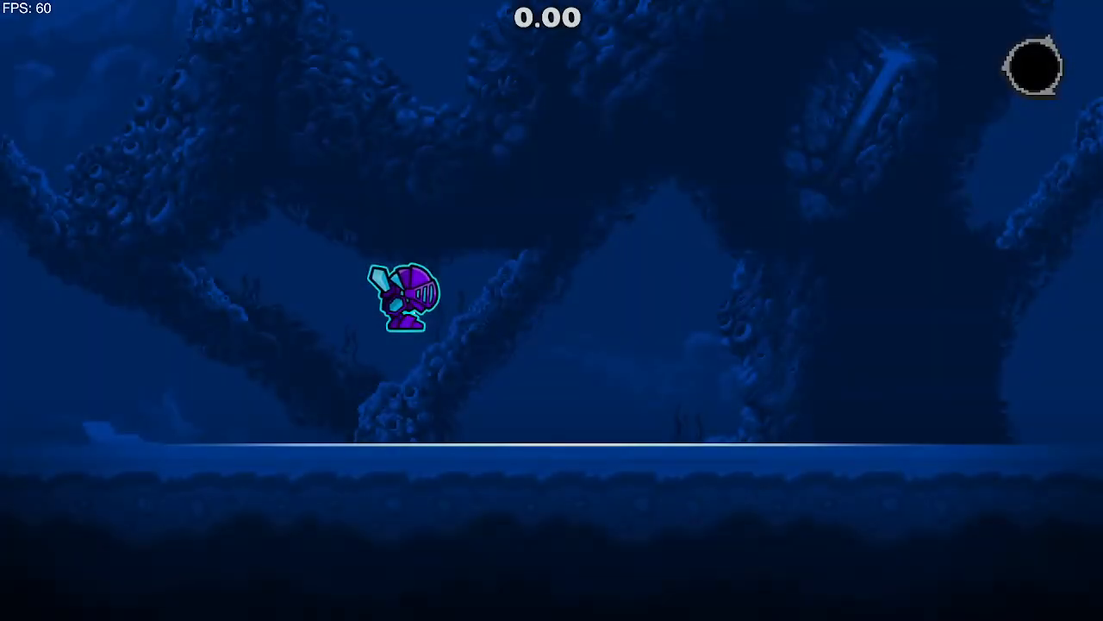
key("d")
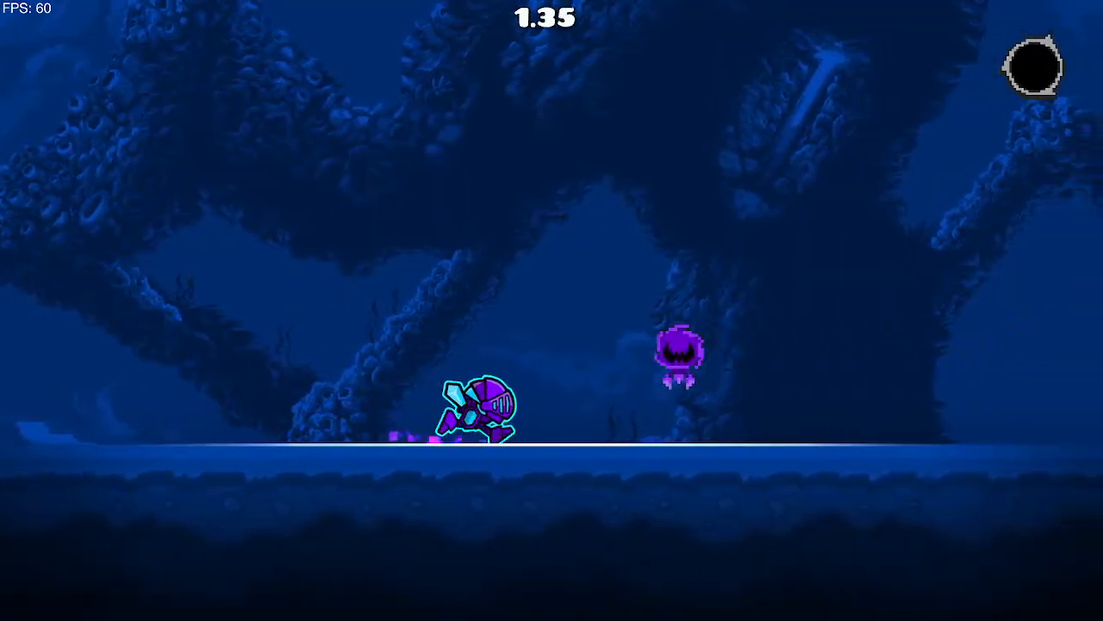
key("a")
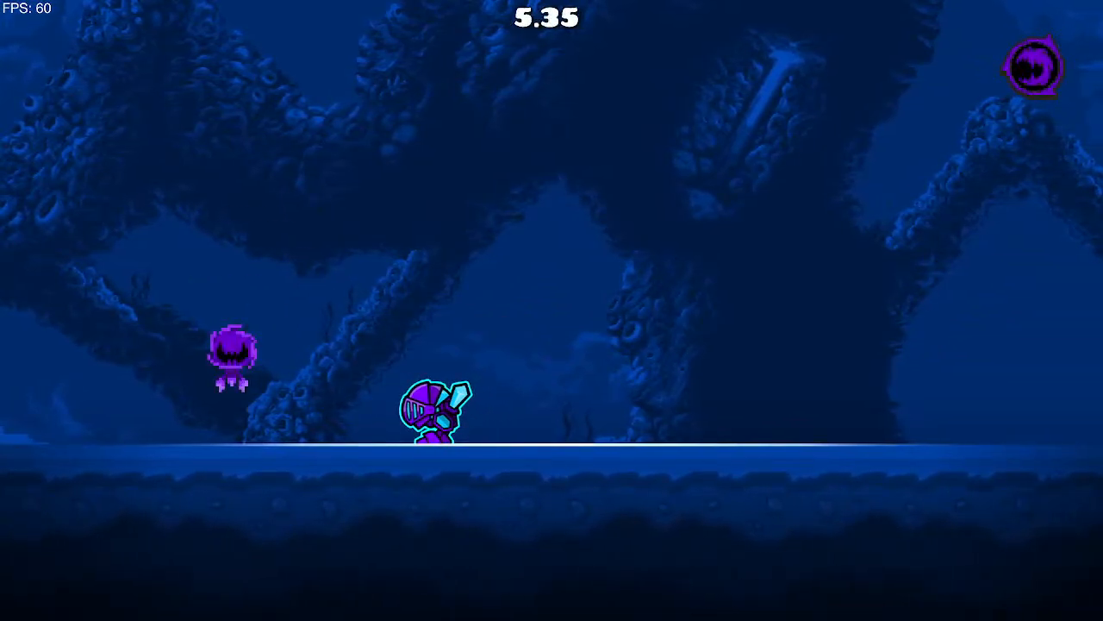
key("d")
key("space")
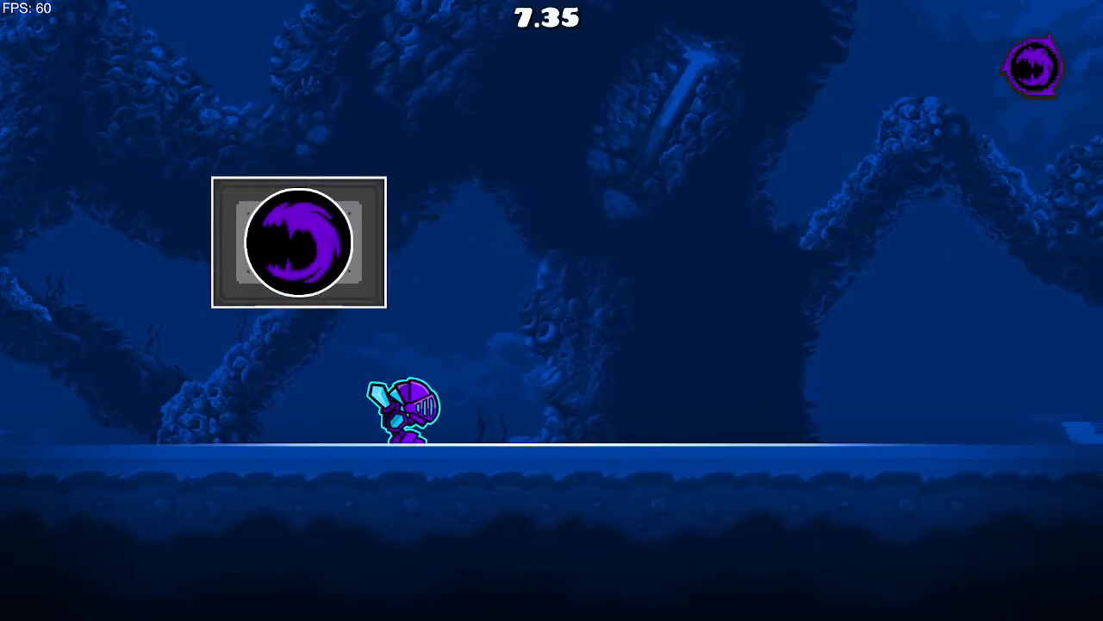
key("d")
key("a")
key("d")
key("space")
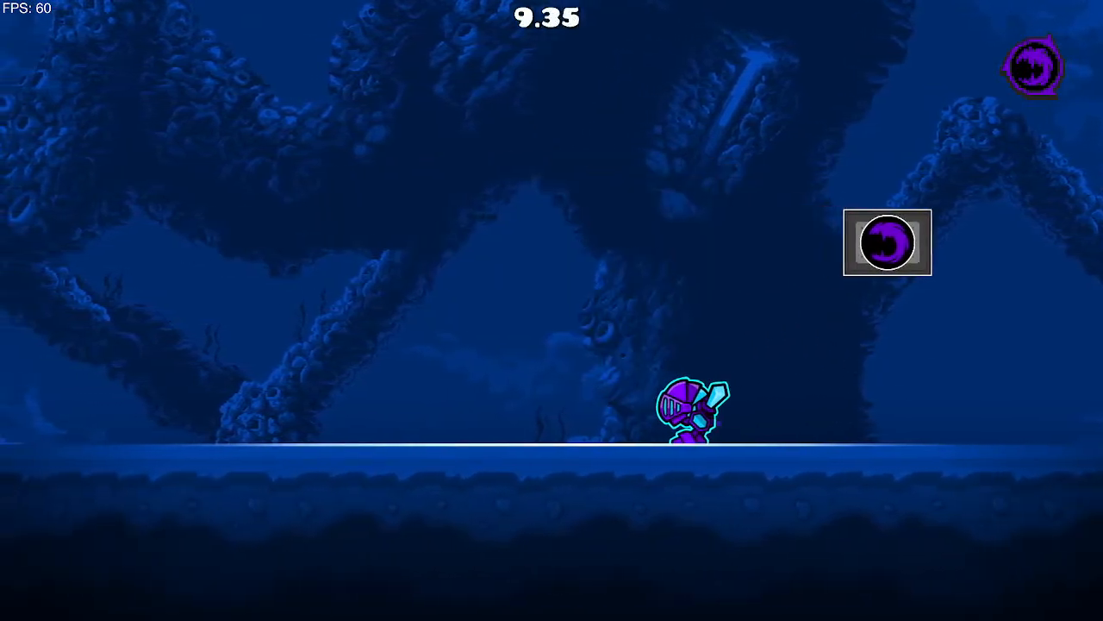
key("a")
key("space")
key("d")
key("a")
key("d")
key("a")
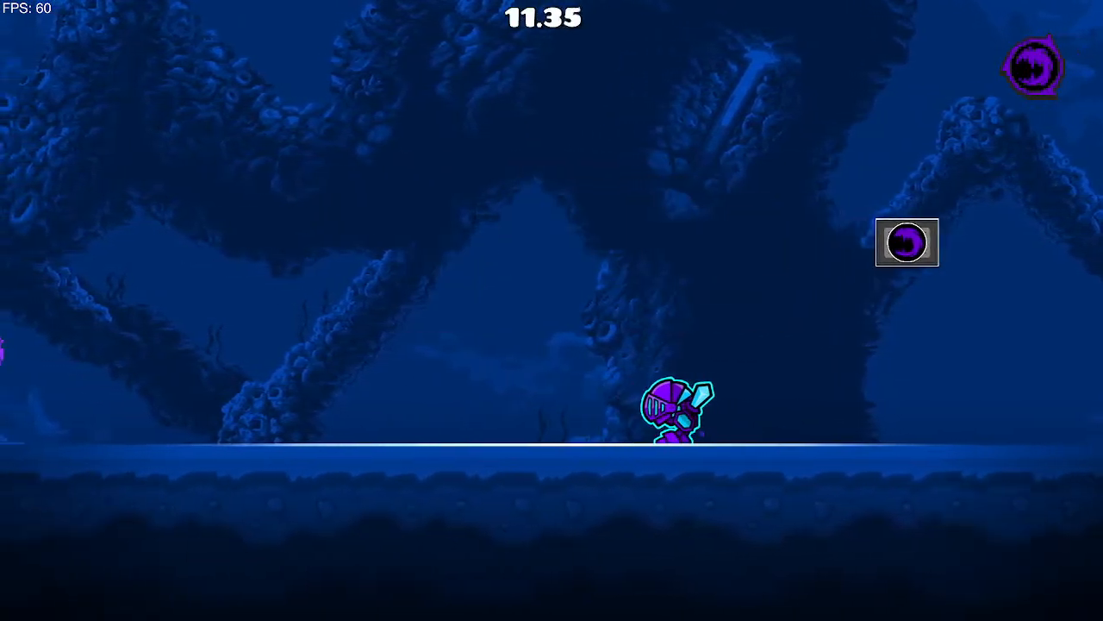
key("d")
key("space")
key("a")
key("d")
key("space")
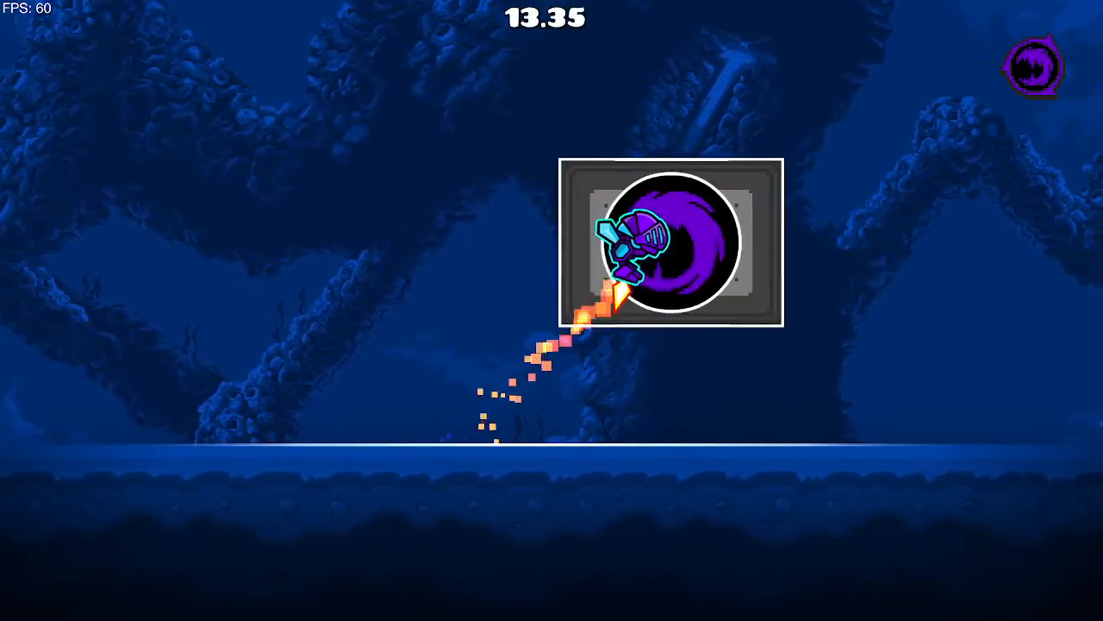
key("a")
key("d")
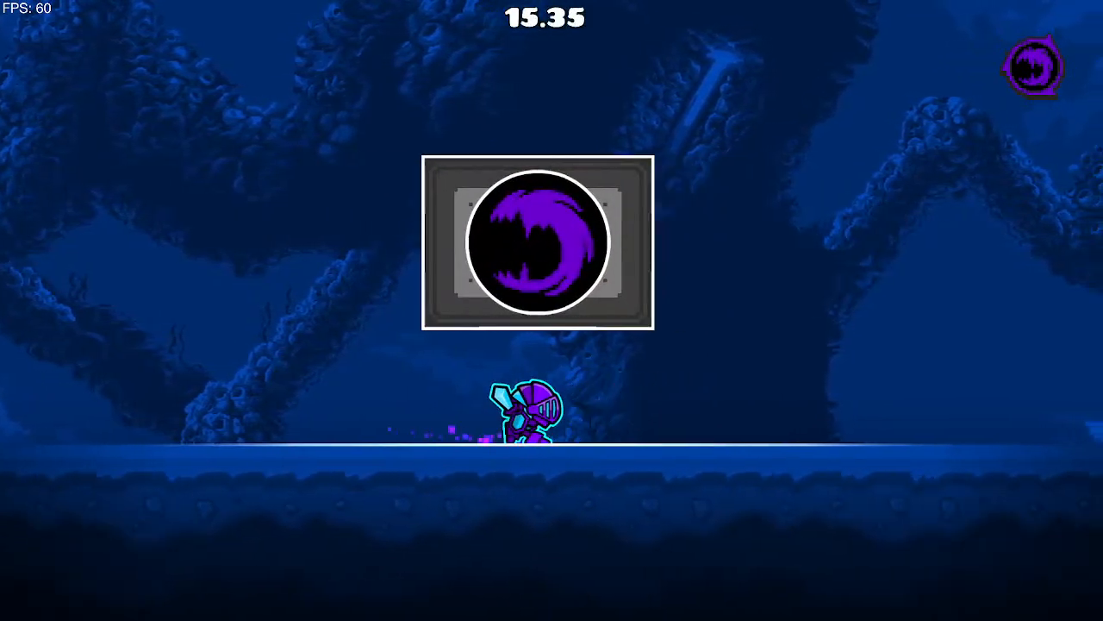
key("Escape")
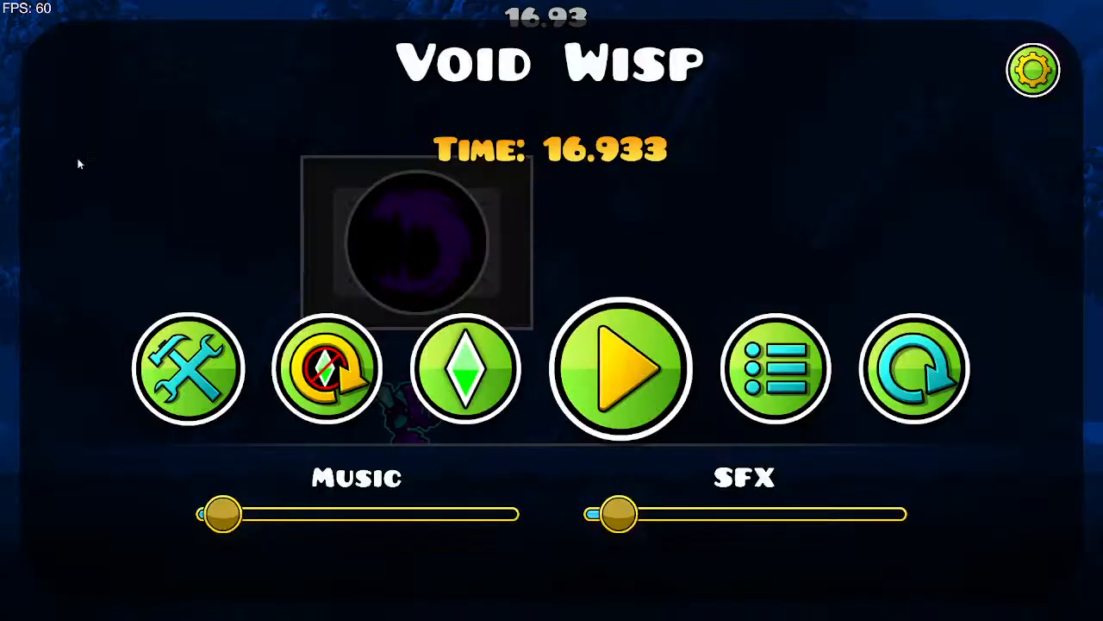
left_click(200, 366)
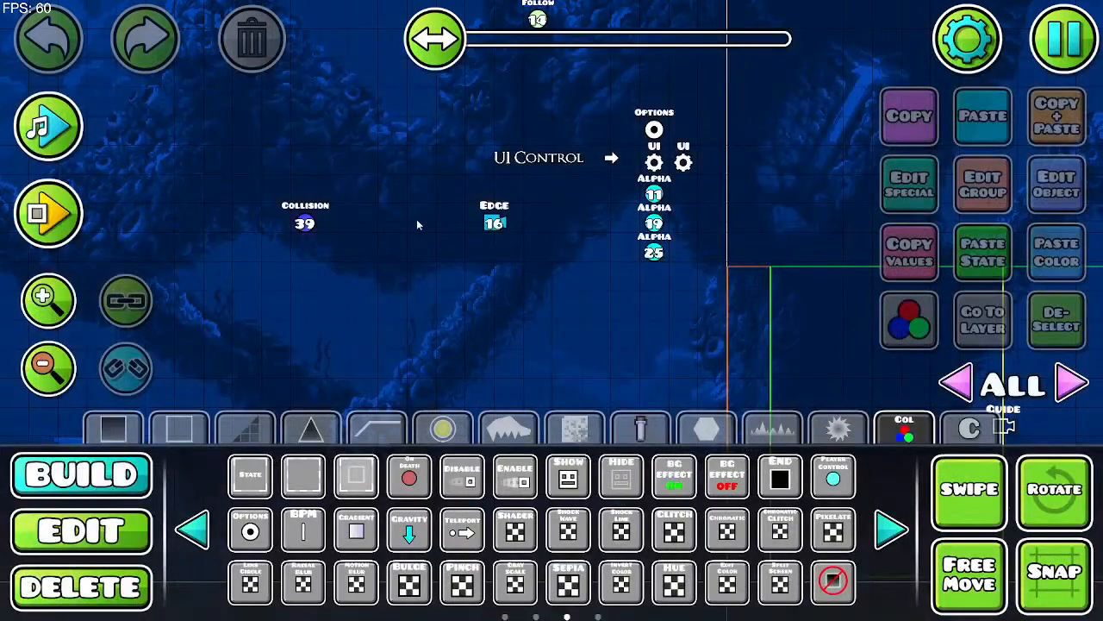
Step: Enlarge the disc's collision block on editor layer 2 with Warp so it extends well beyond the frame on all sides, and deselect it
left_click_drag(617, 342, 333, 191)
left_click_drag(888, 331, 627, 260)
left_click_drag(794, 294, 301, 291)
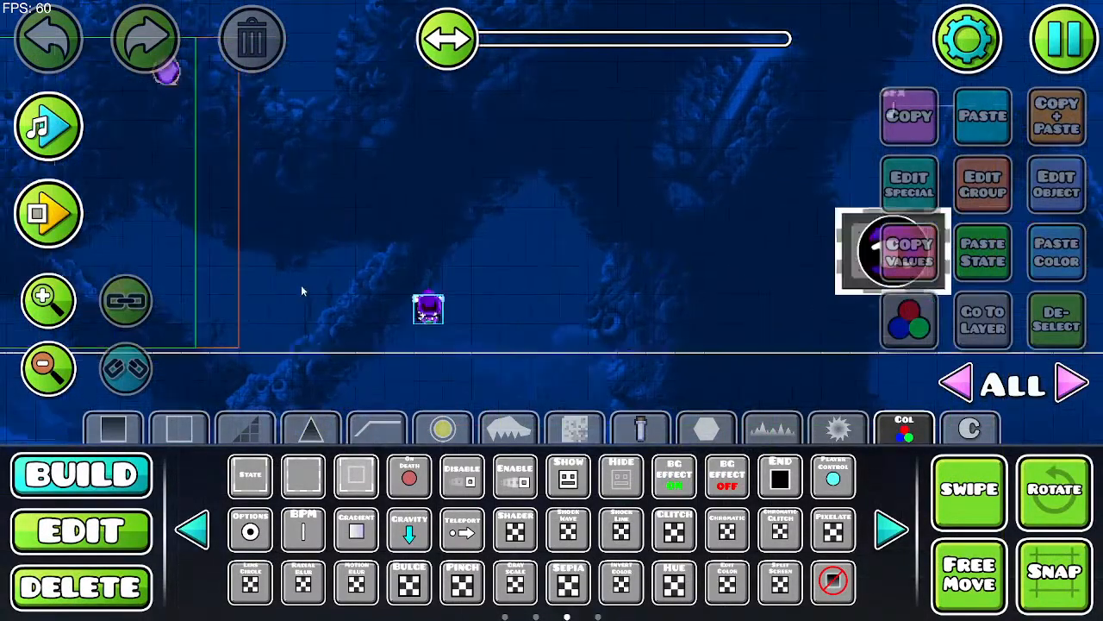
left_click_drag(536, 275, 213, 288)
left_click(105, 535)
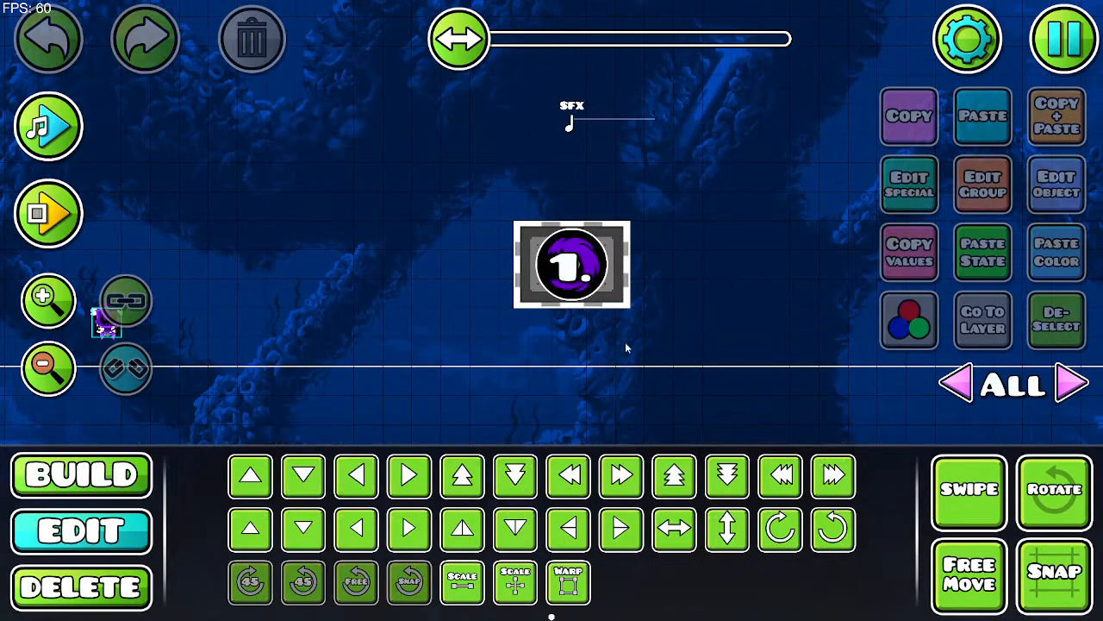
left_click(1071, 383)
left_click(1071, 384)
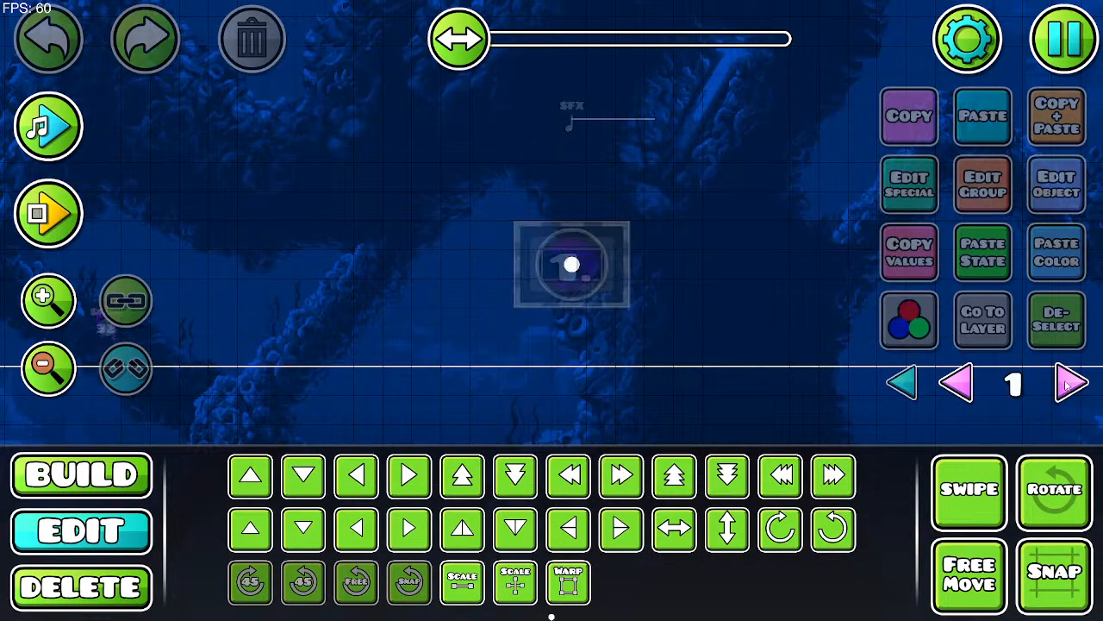
left_click(1071, 384)
left_click(616, 274)
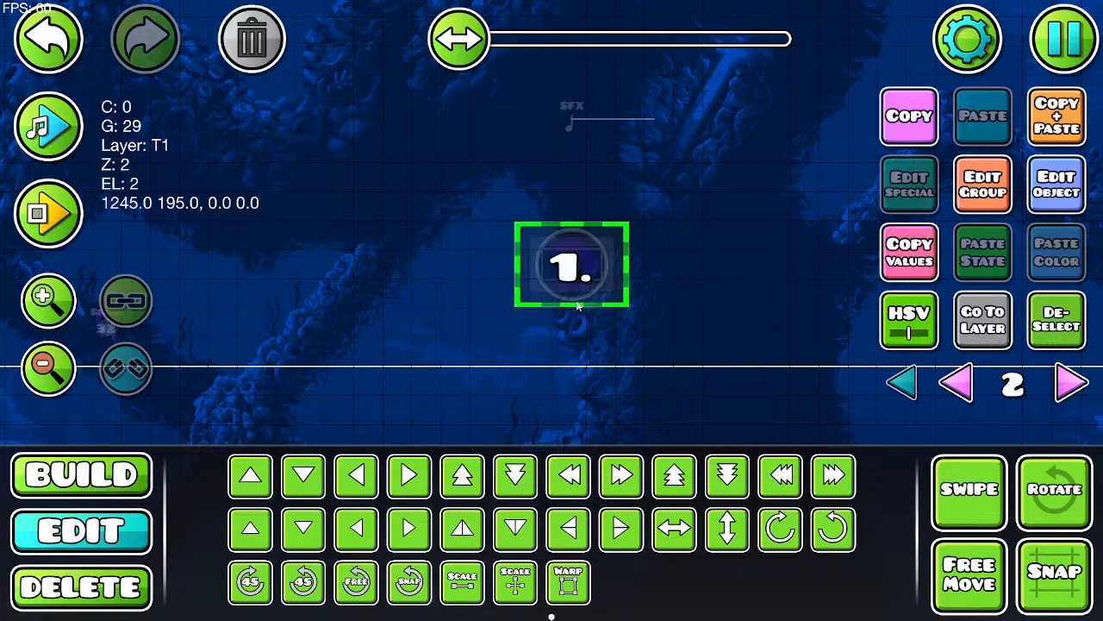
left_click(455, 573)
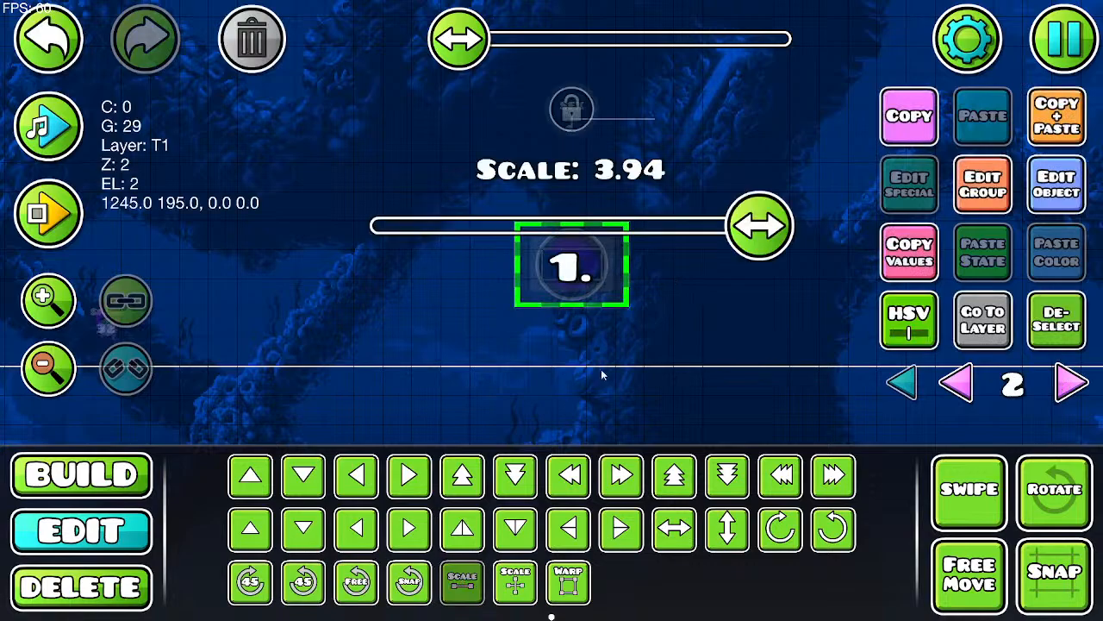
left_click(582, 583)
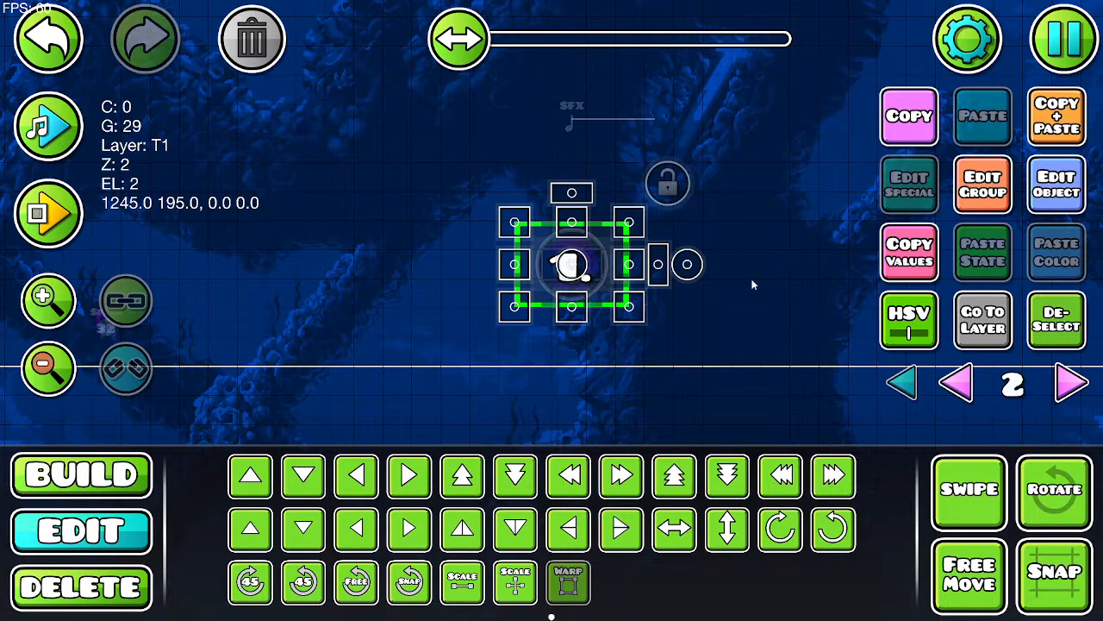
left_click_drag(643, 223, 691, 182)
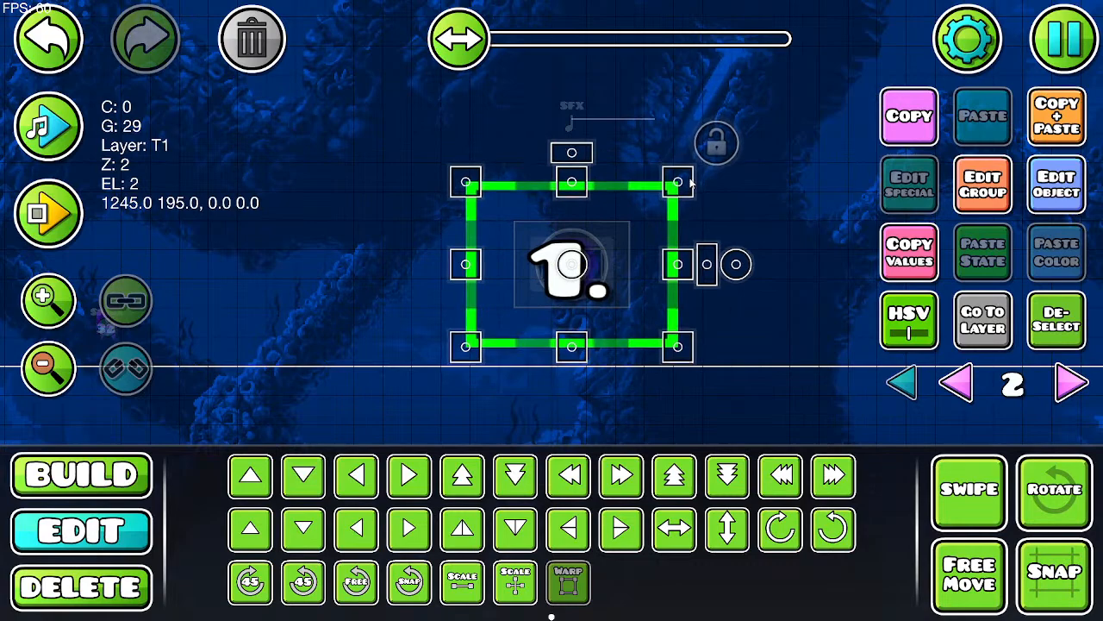
left_click(1074, 334)
Step: Save and playtest the level with the enlarged collision block, moving back and forth beneath the disc, and return to the editor
left_click(1092, 50)
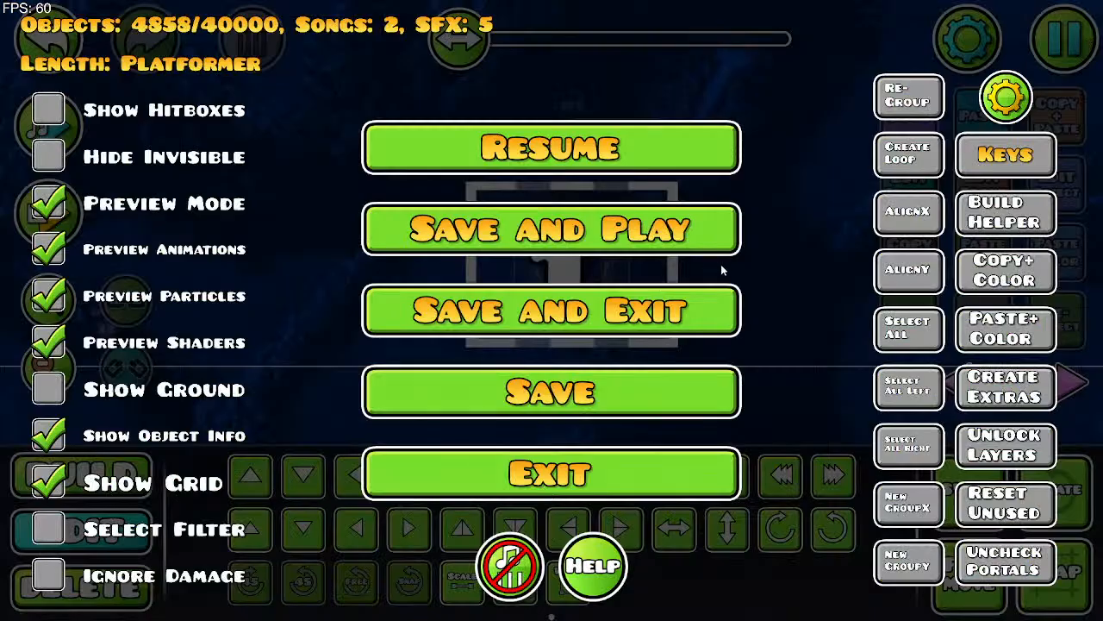
left_click(721, 240)
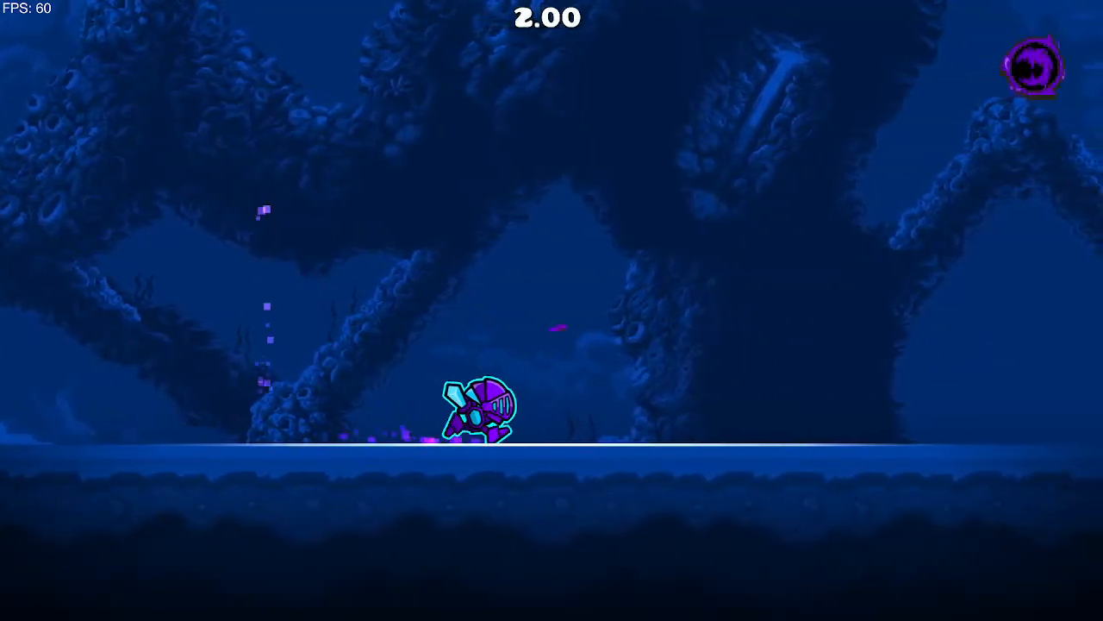
key("a")
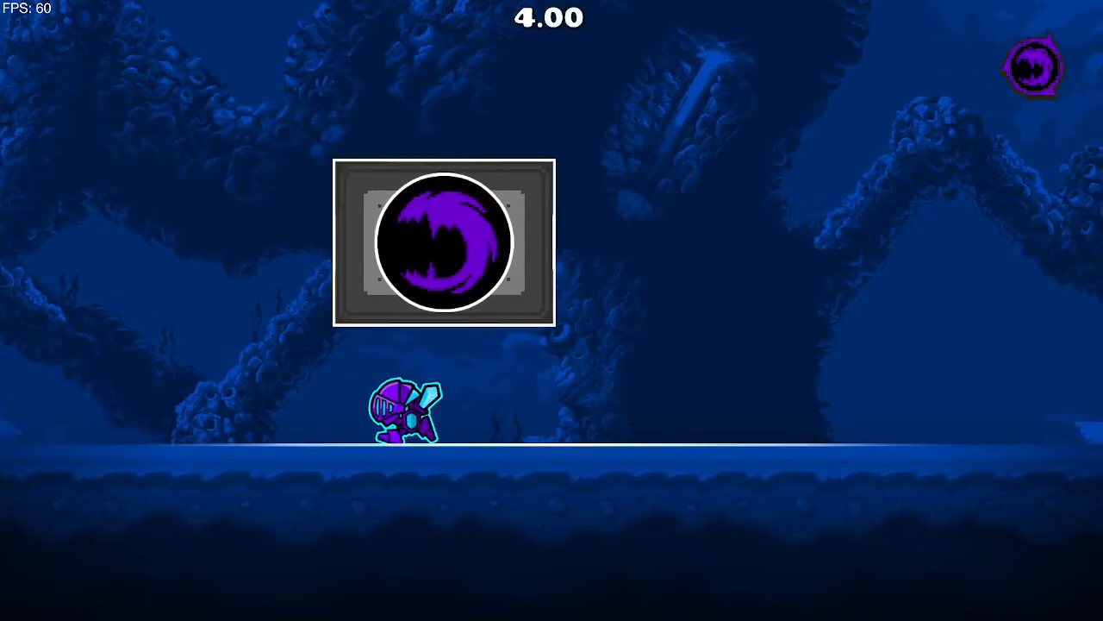
key("d")
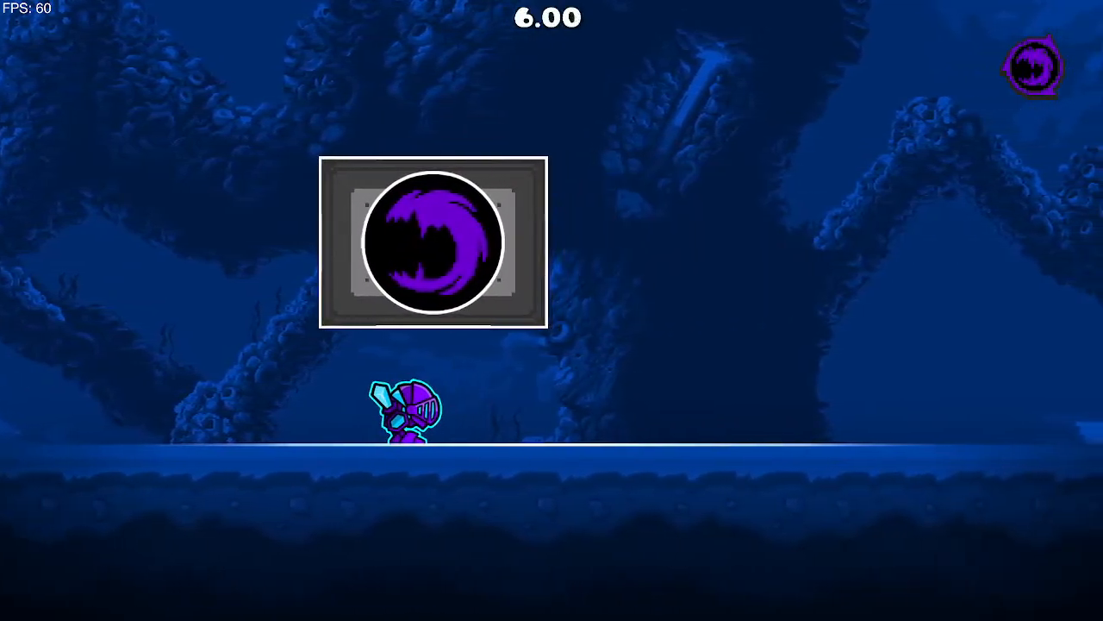
key("a")
key("d")
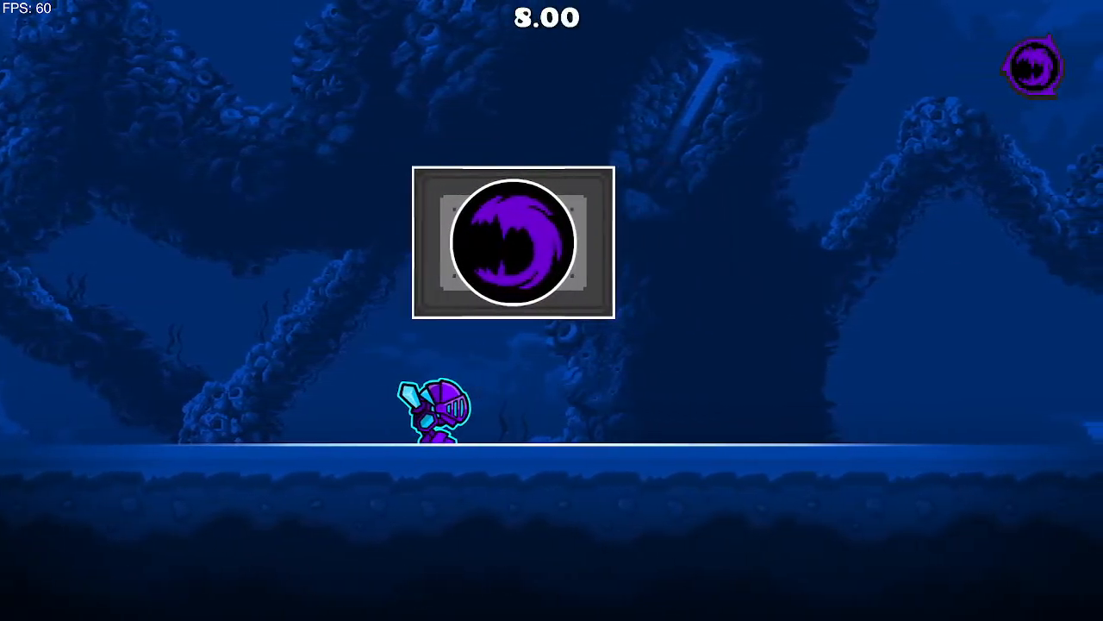
key("a")
key("d")
key("a")
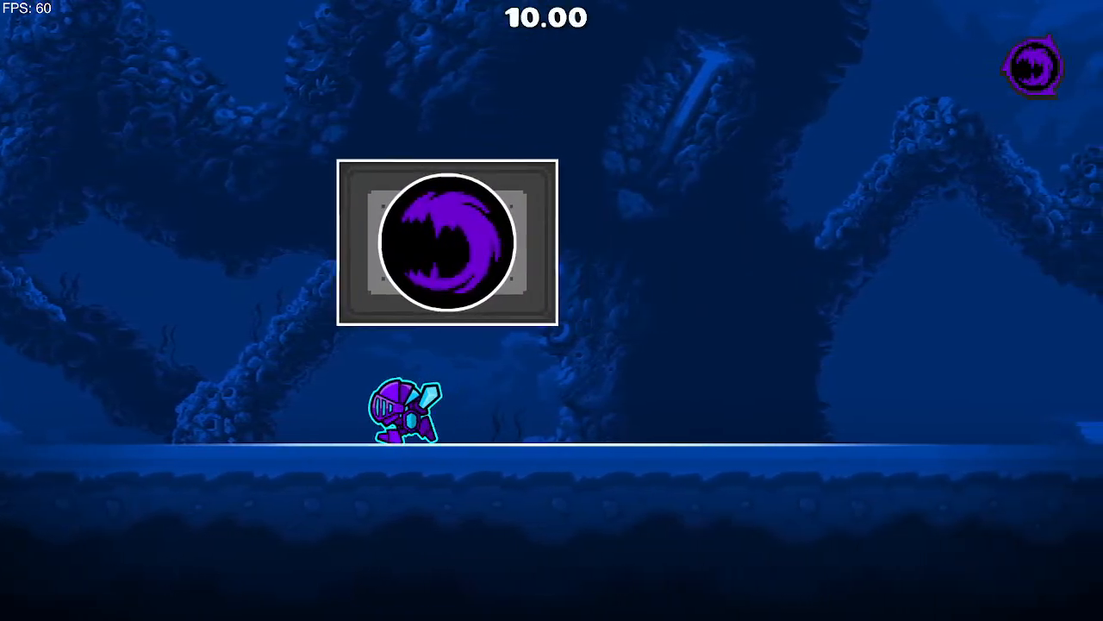
key("d")
key("a")
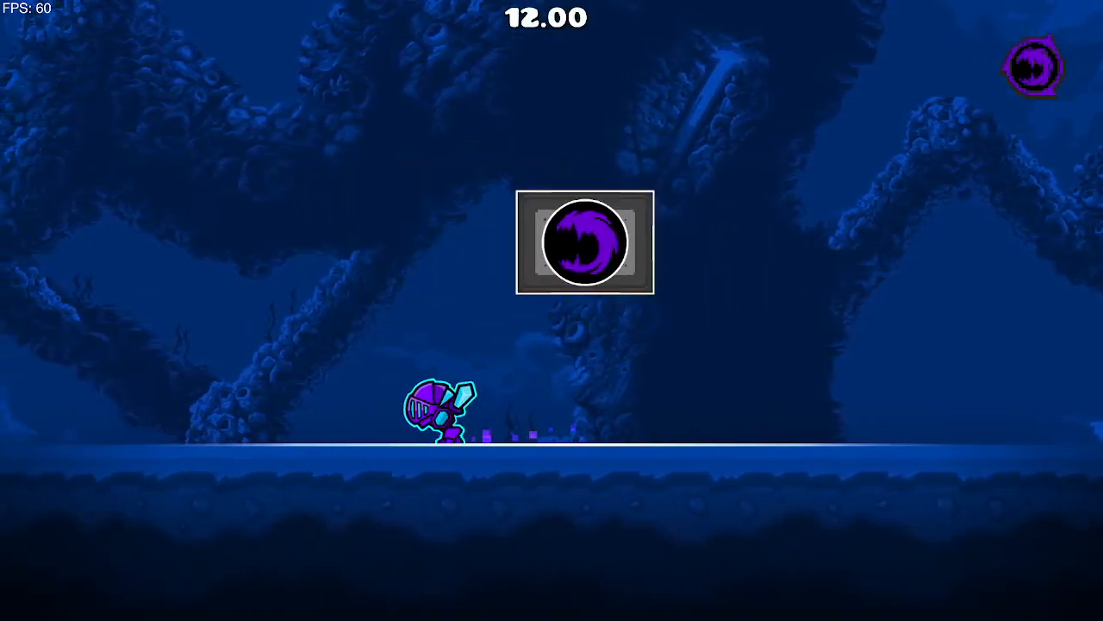
key("d")
key("a")
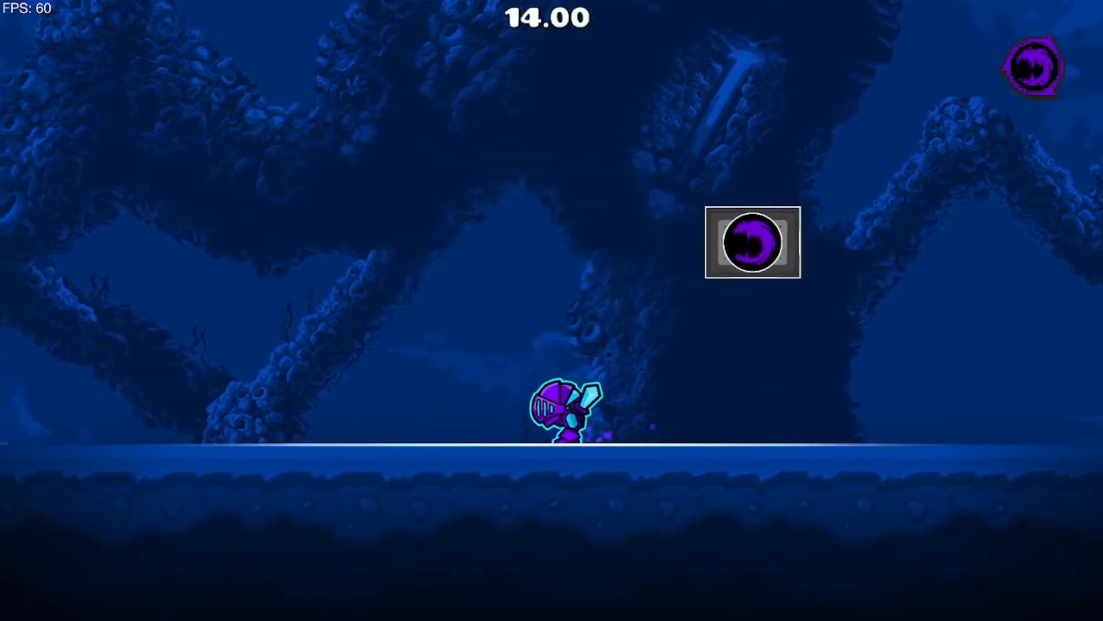
key("Escape")
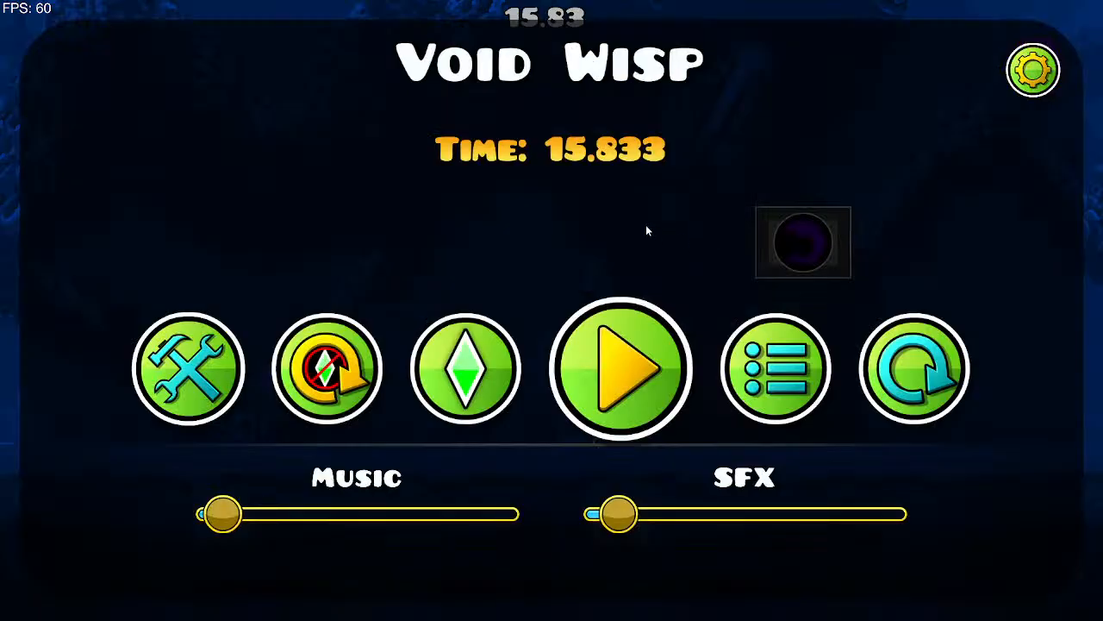
left_click(204, 377)
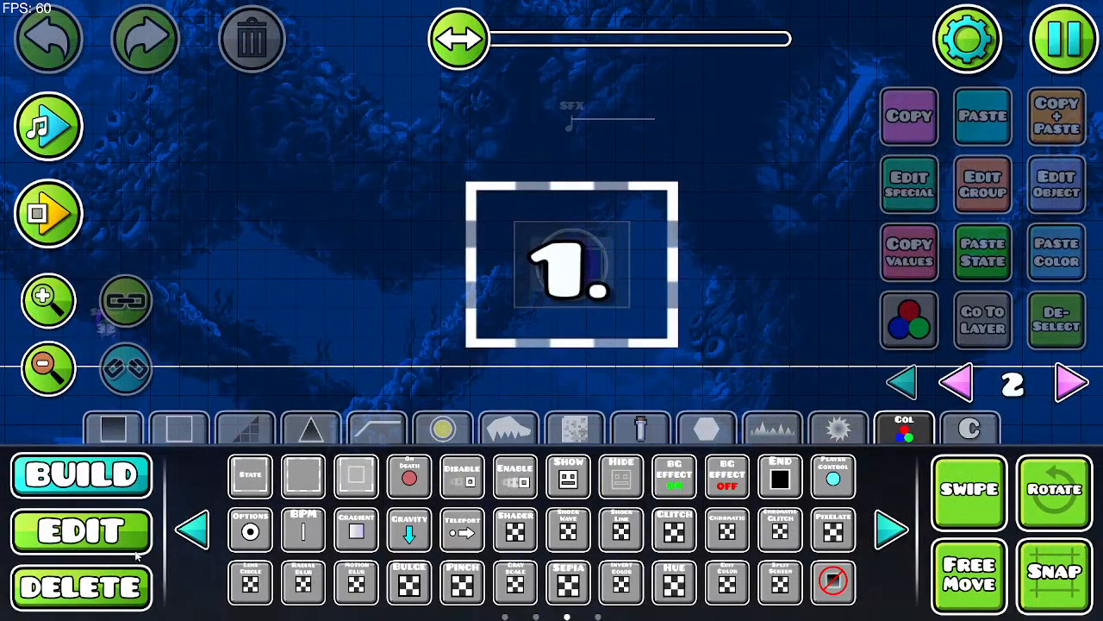
Step: Select the striped rectangular block labelled 1 and stretch it slightly taller and wider with Warp
left_click(137, 556)
left_click(606, 340)
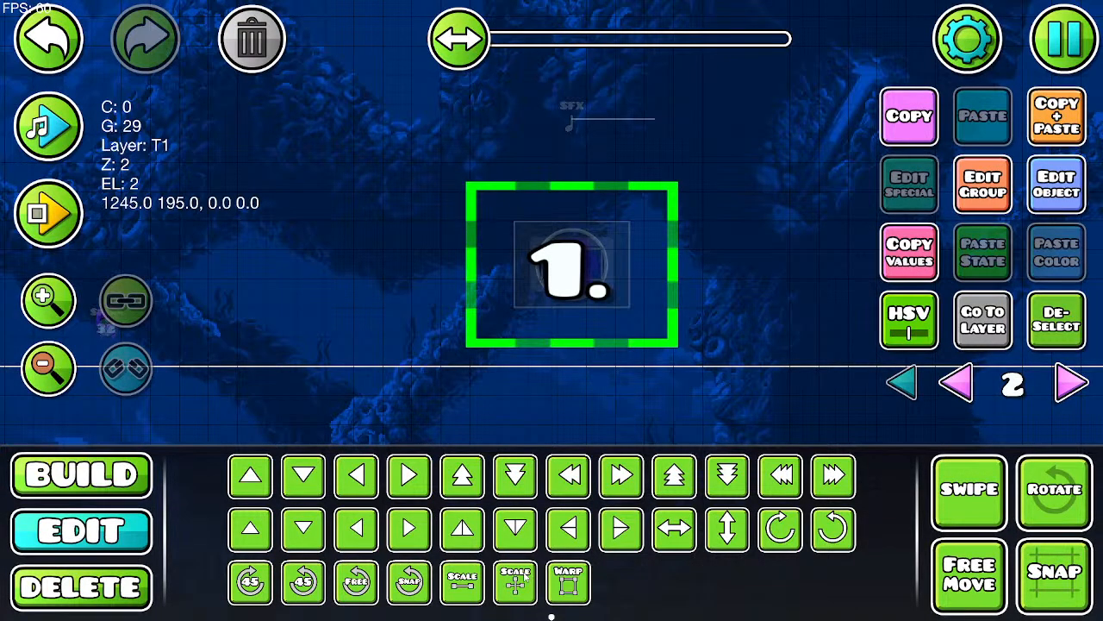
left_click(569, 583)
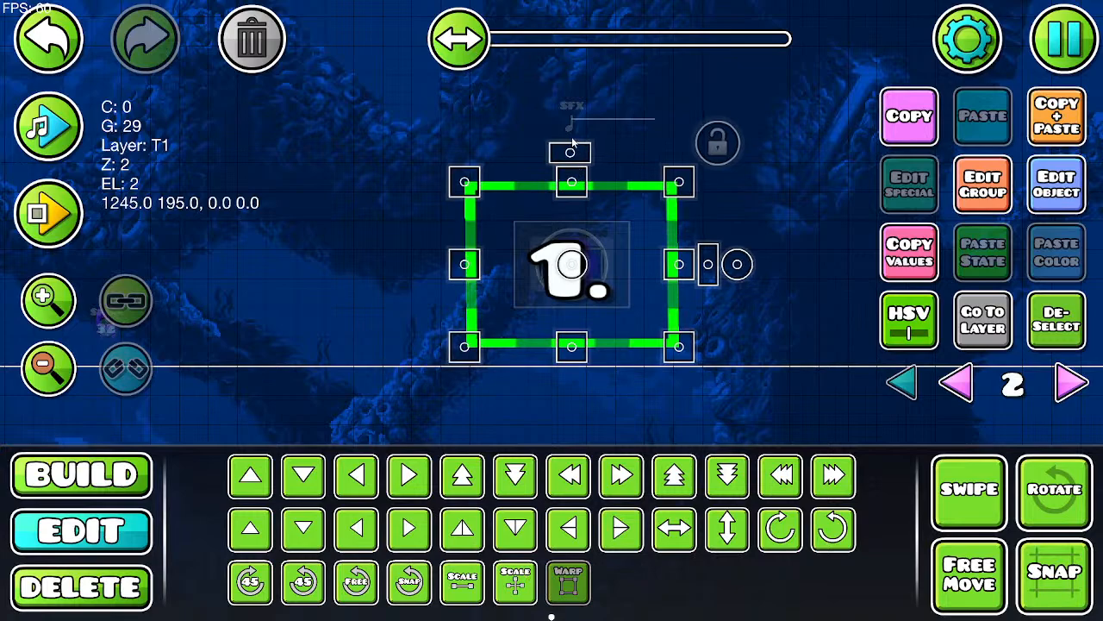
left_click_drag(584, 183, 583, 175)
left_click_drag(454, 273, 449, 273)
Step: Save and playtest the level with the enlarged block, and return to the editor
left_click(1062, 14)
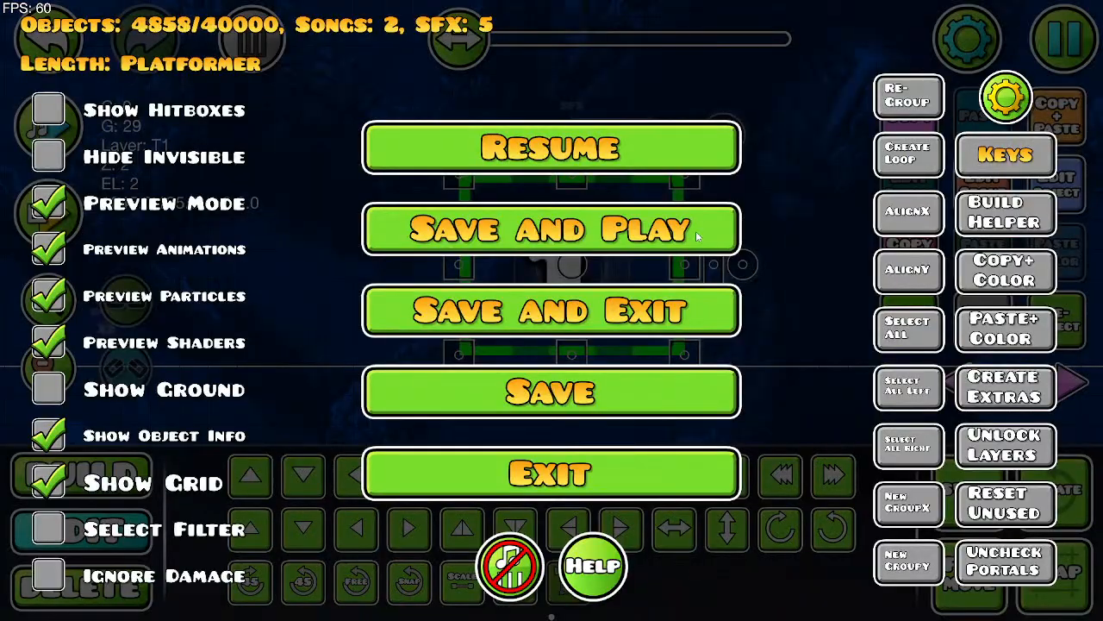
left_click(552, 227)
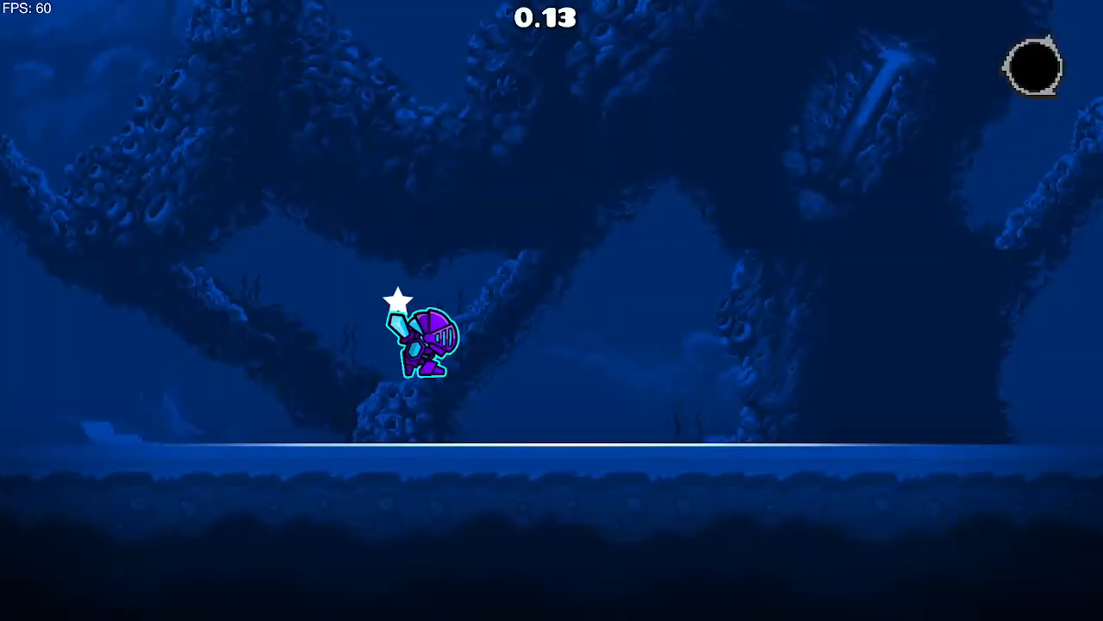
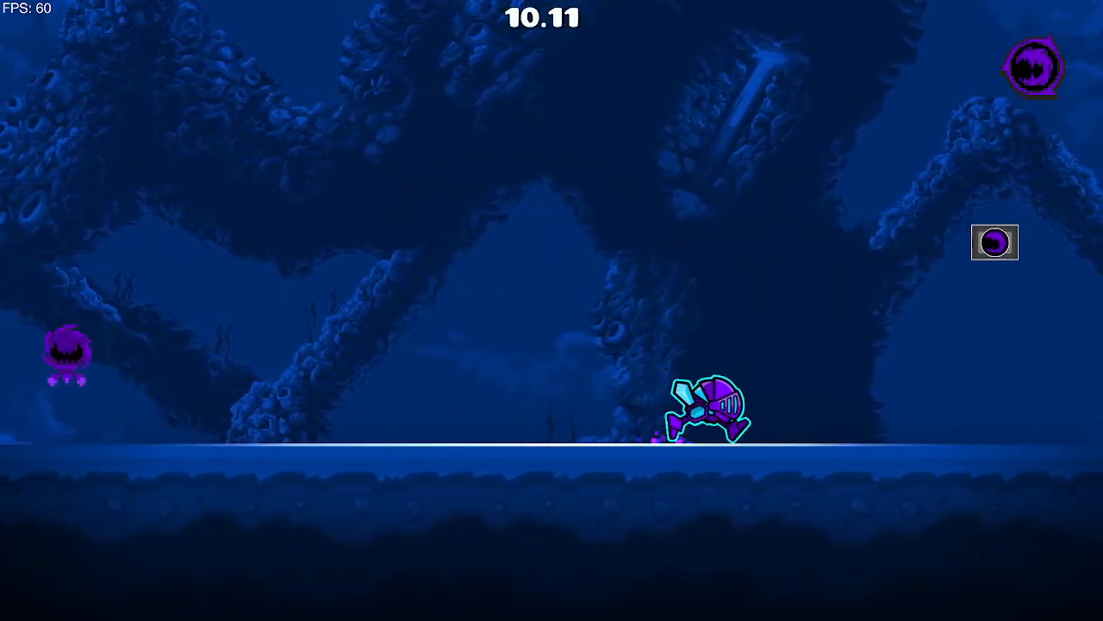
key("Escape")
left_click(226, 385)
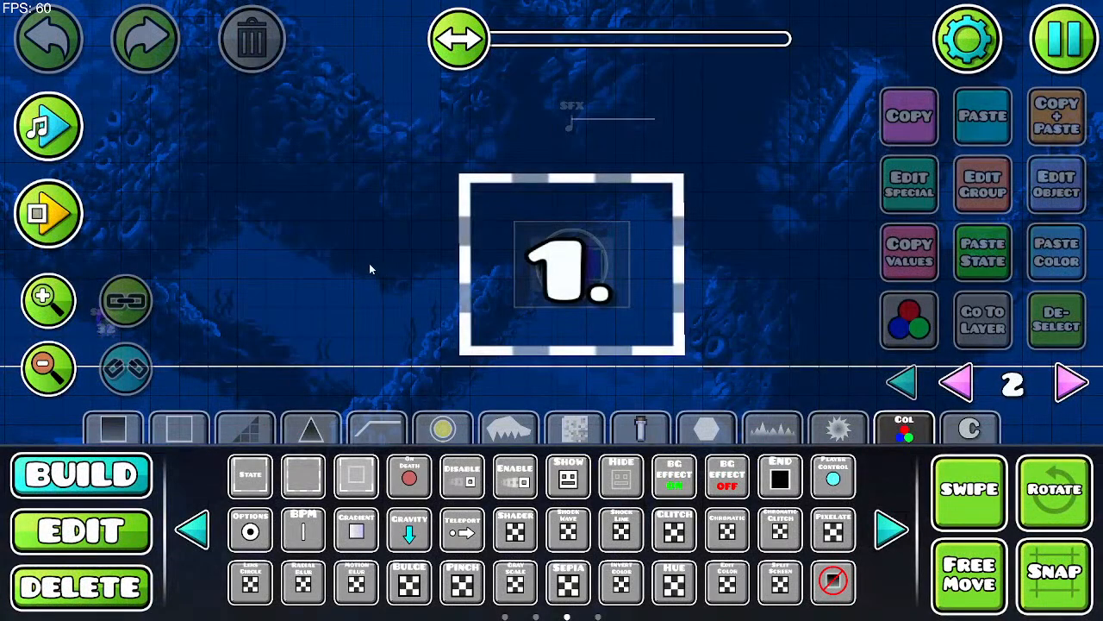
Step: Switch the editor from layer 2 to showing all layers
left_click(44, 371)
left_click_drag(319, 330, 849, 356)
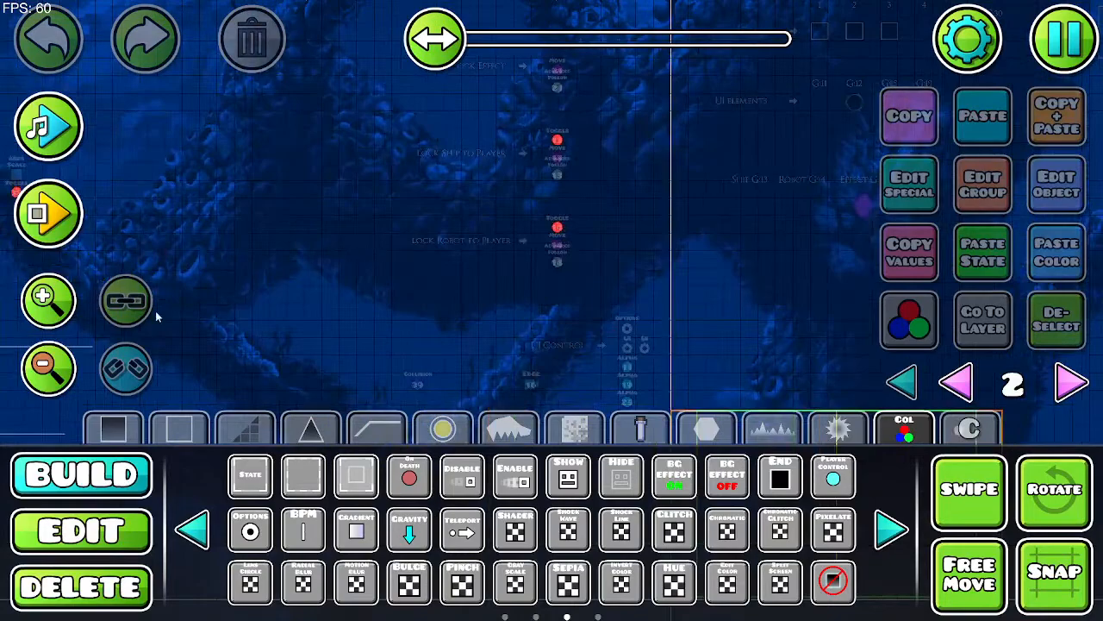
left_click(916, 385)
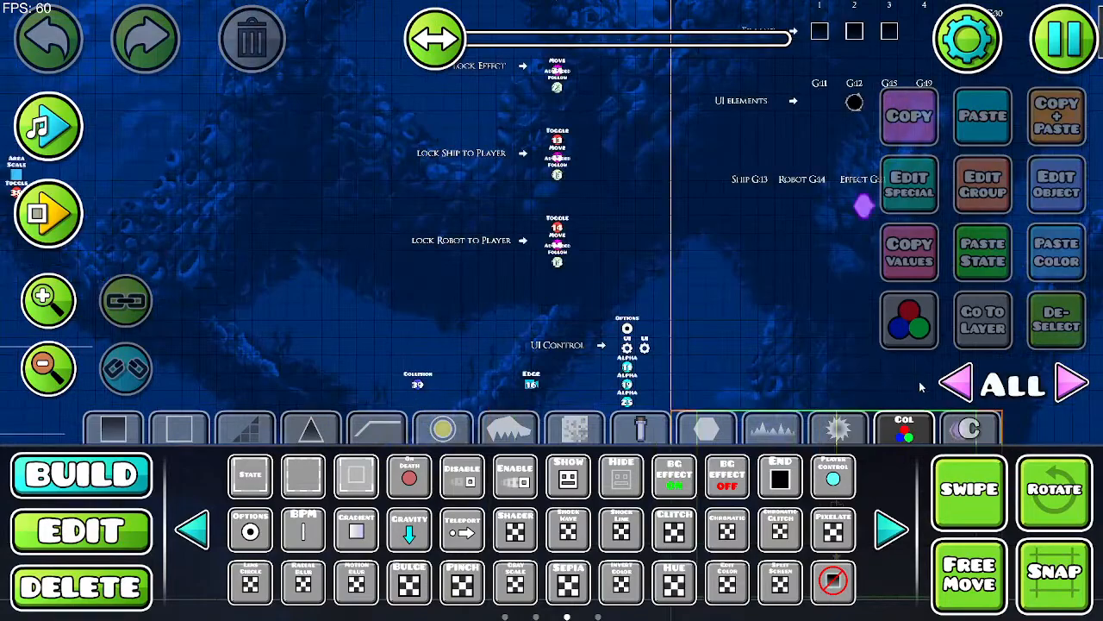
Step: Set Dist3 to 0 in the Edit SFX trigger at the end of the Spawn 34 branch under Wisp Pickup
left_click_drag(376, 258, 743, 348)
left_click_drag(476, 214, 604, 367)
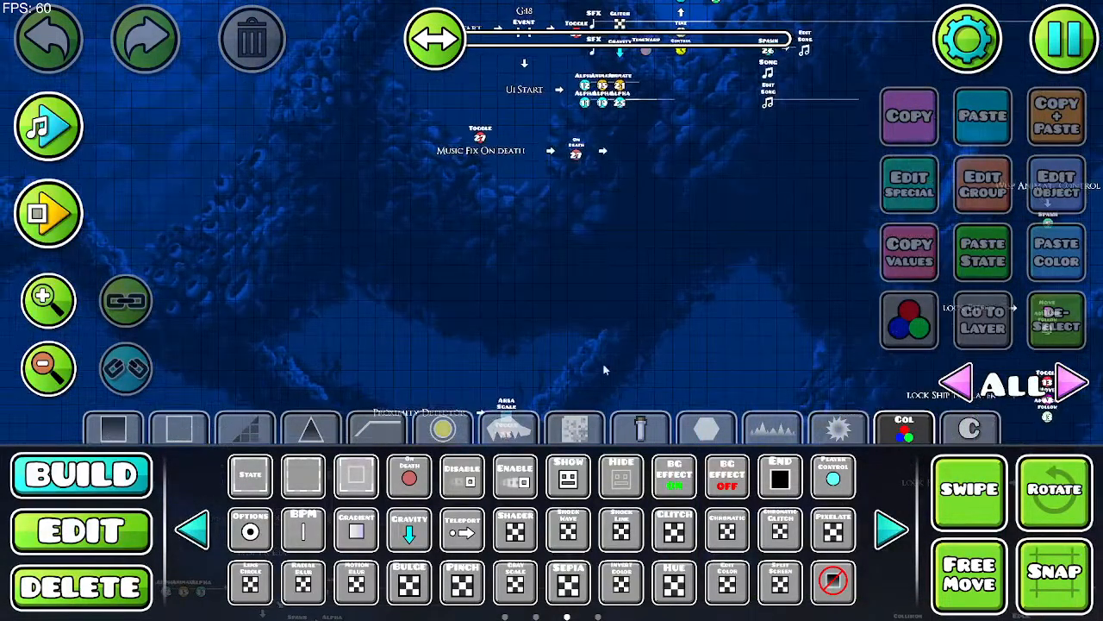
left_click_drag(439, 294, 437, 154)
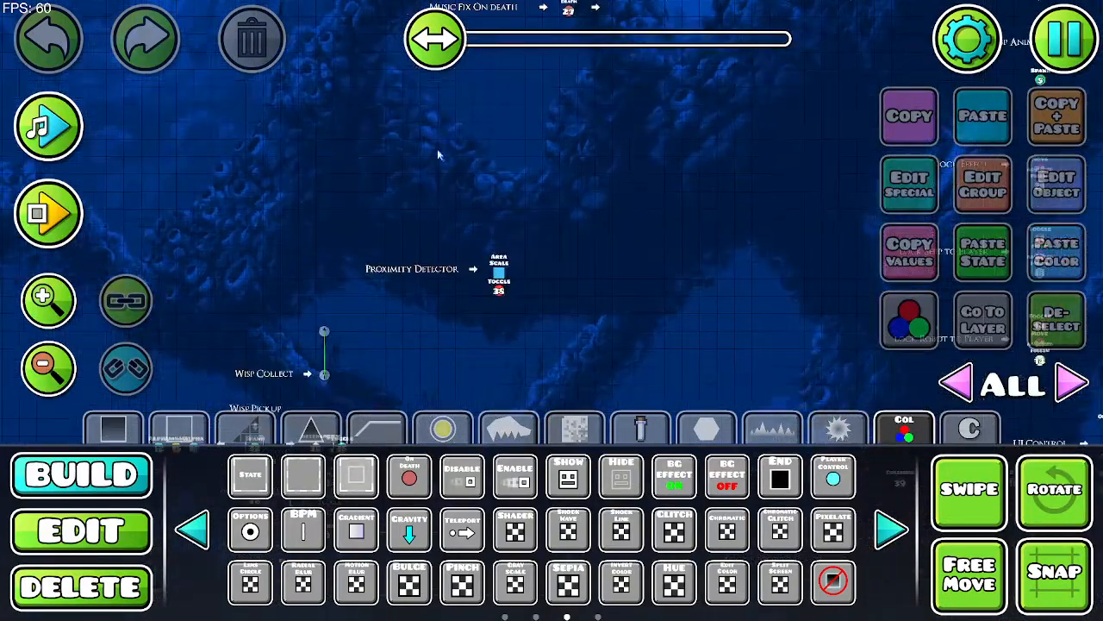
left_click_drag(283, 246, 320, 112)
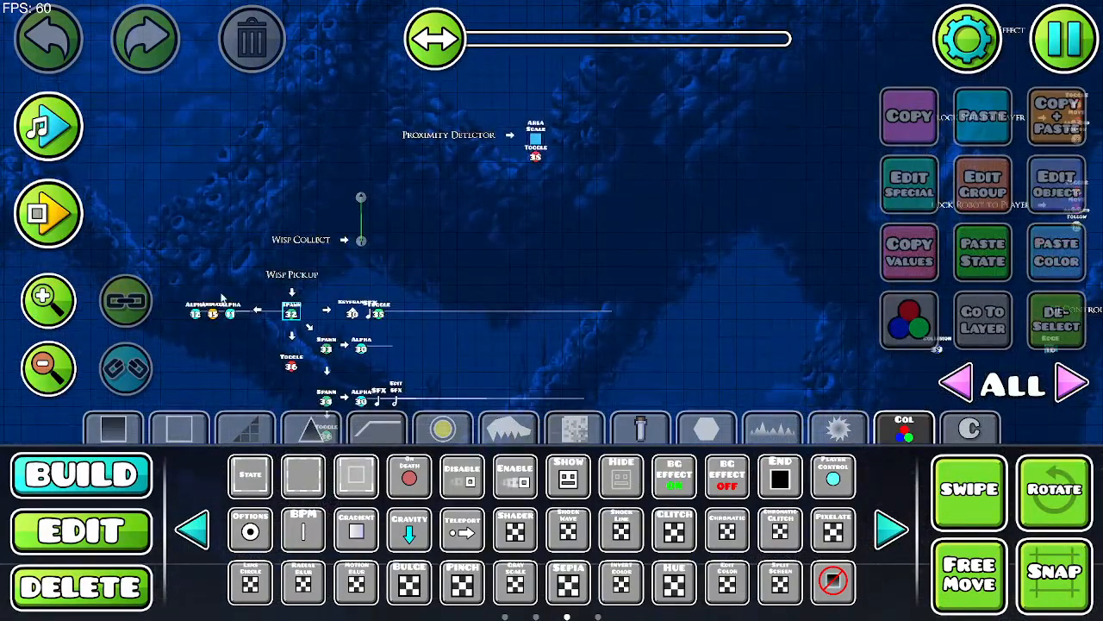
left_click(48, 304)
left_click(47, 303)
left_click_drag(535, 310, 862, 138)
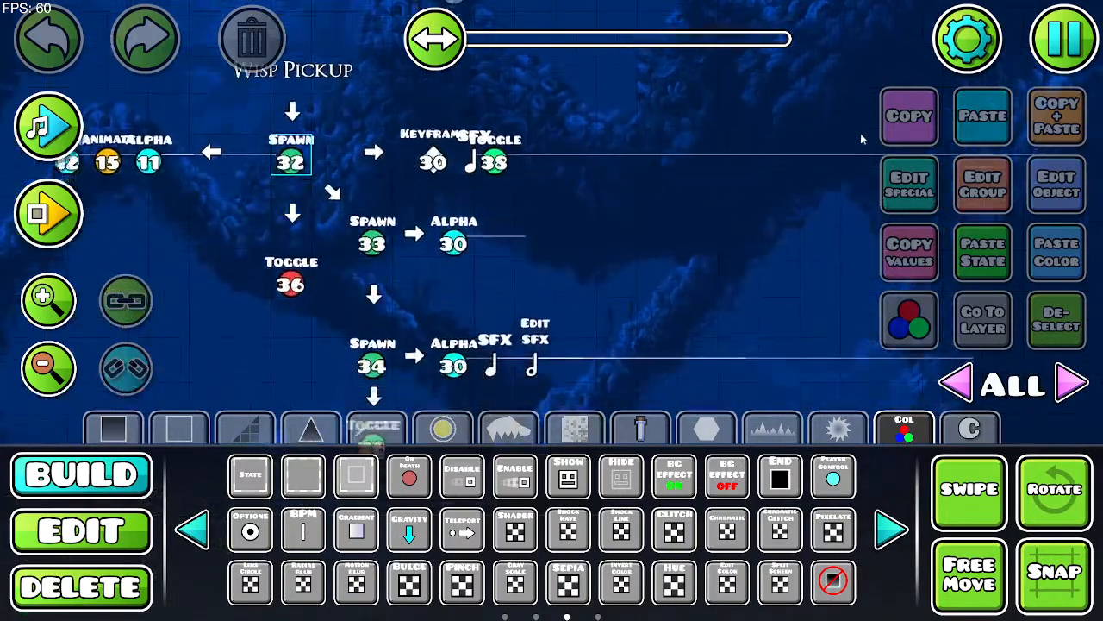
left_click_drag(483, 352, 464, 312)
left_click(131, 550)
left_click(516, 312)
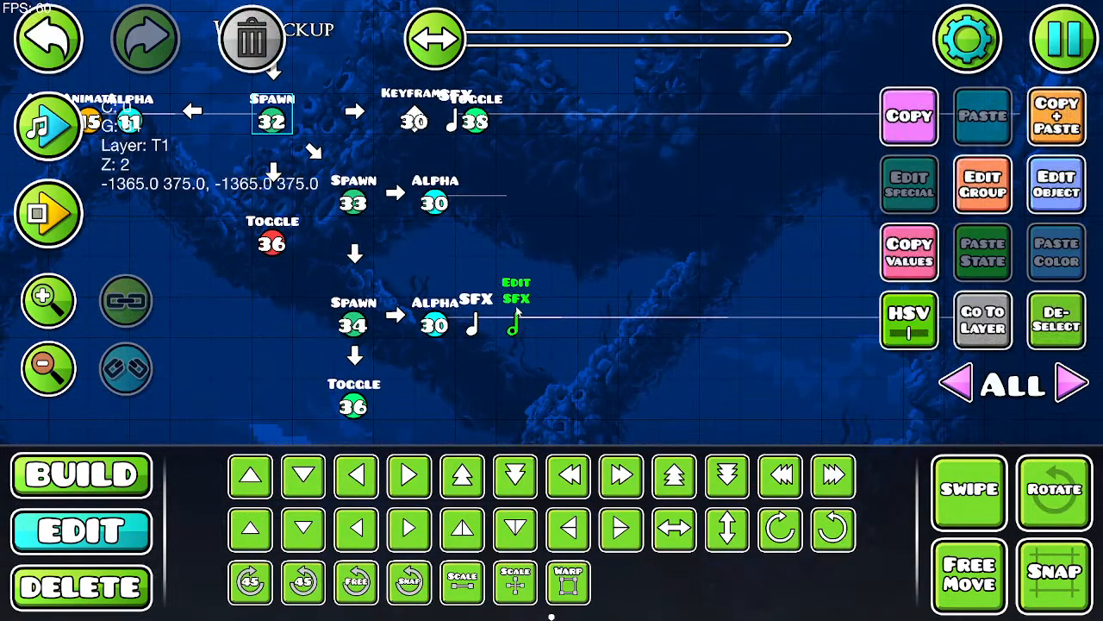
left_click(1062, 185)
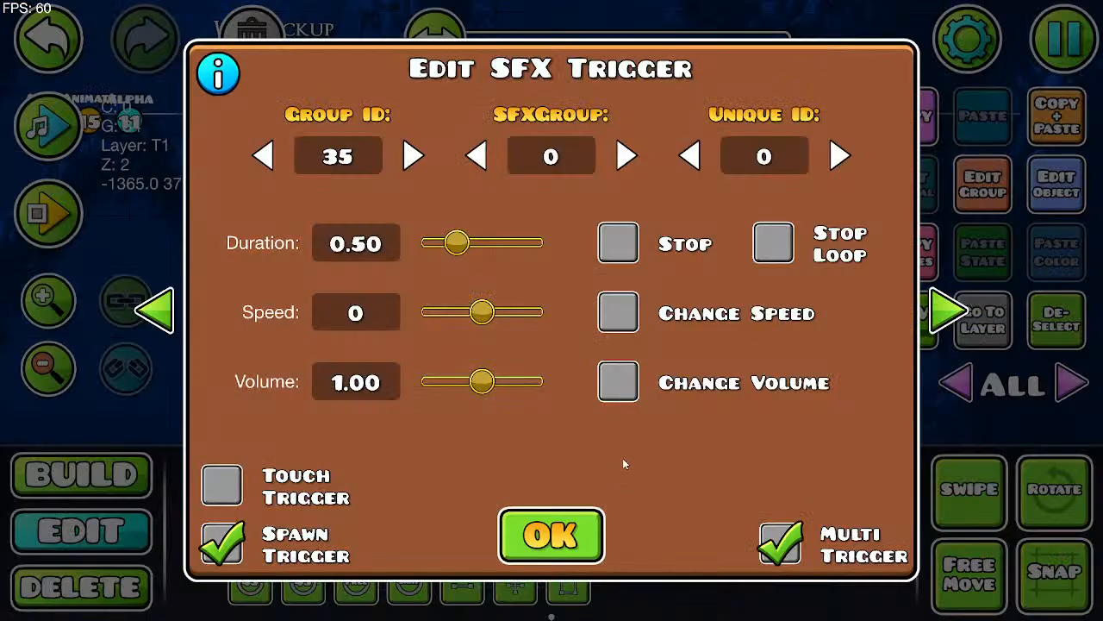
left_click(949, 312)
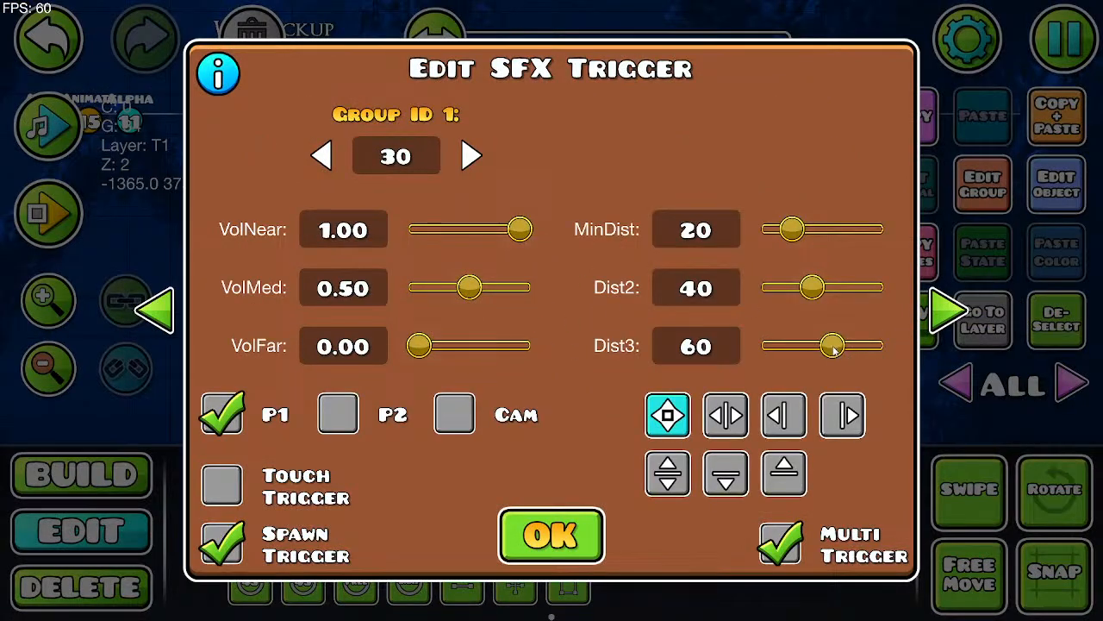
left_click_drag(833, 346, 763, 347)
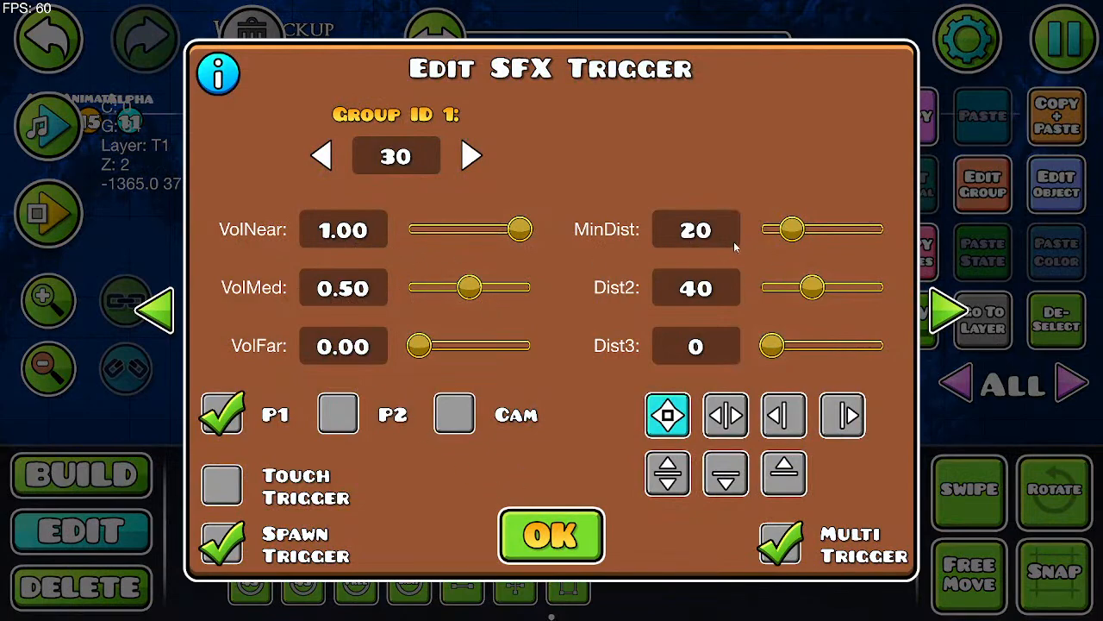
left_click(551, 535)
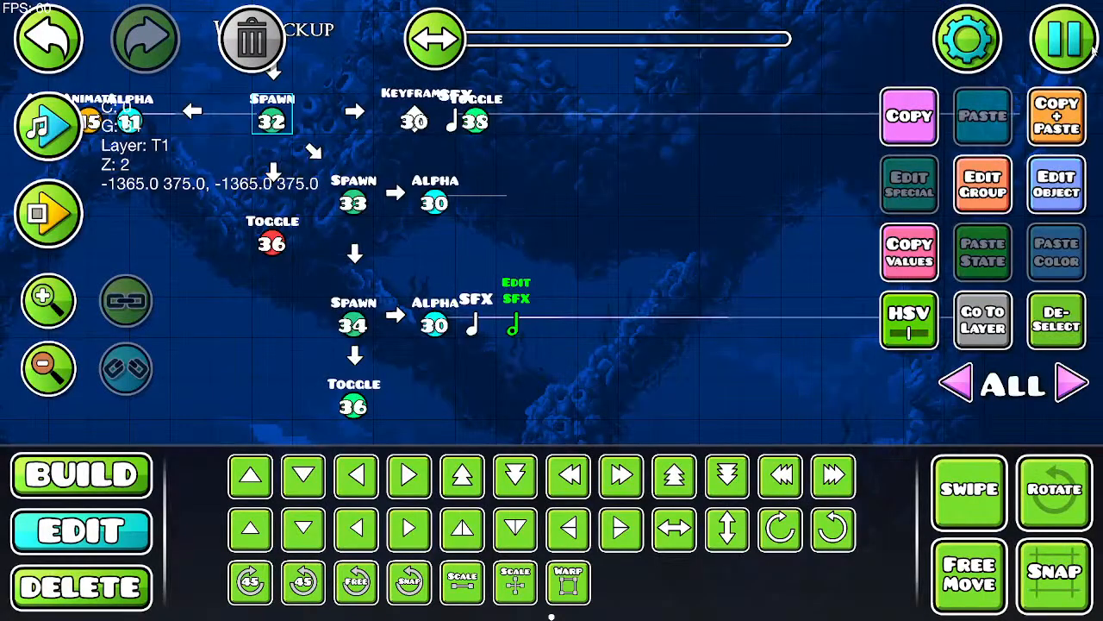
Step: Save and playtest the level, running the character back and forth between the wisp and the framed portal
key("Escape")
left_click(674, 233)
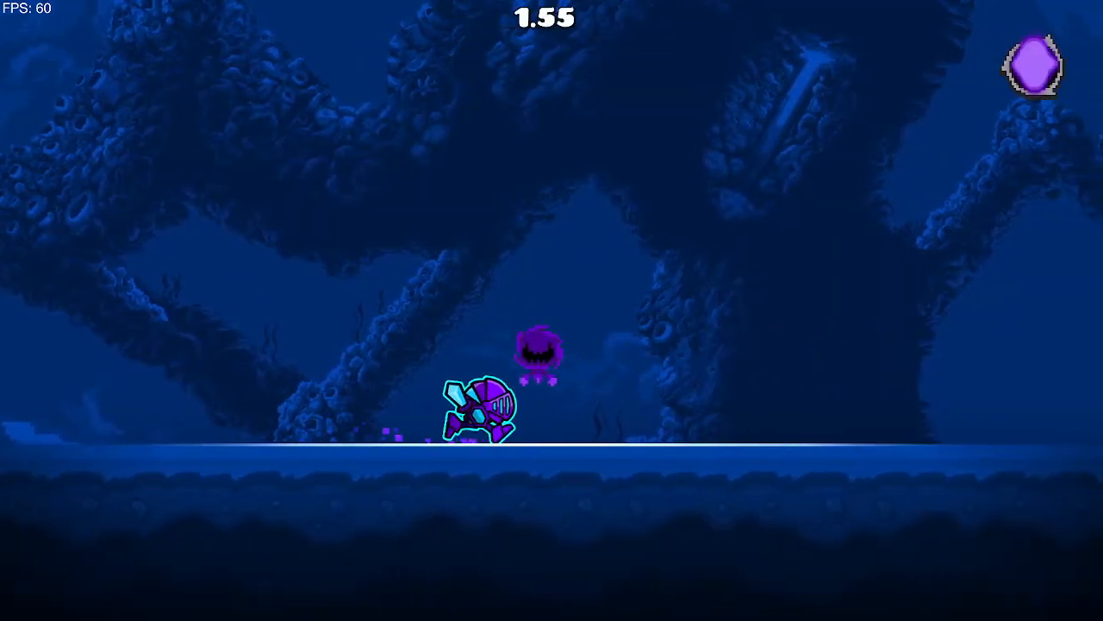
key("a")
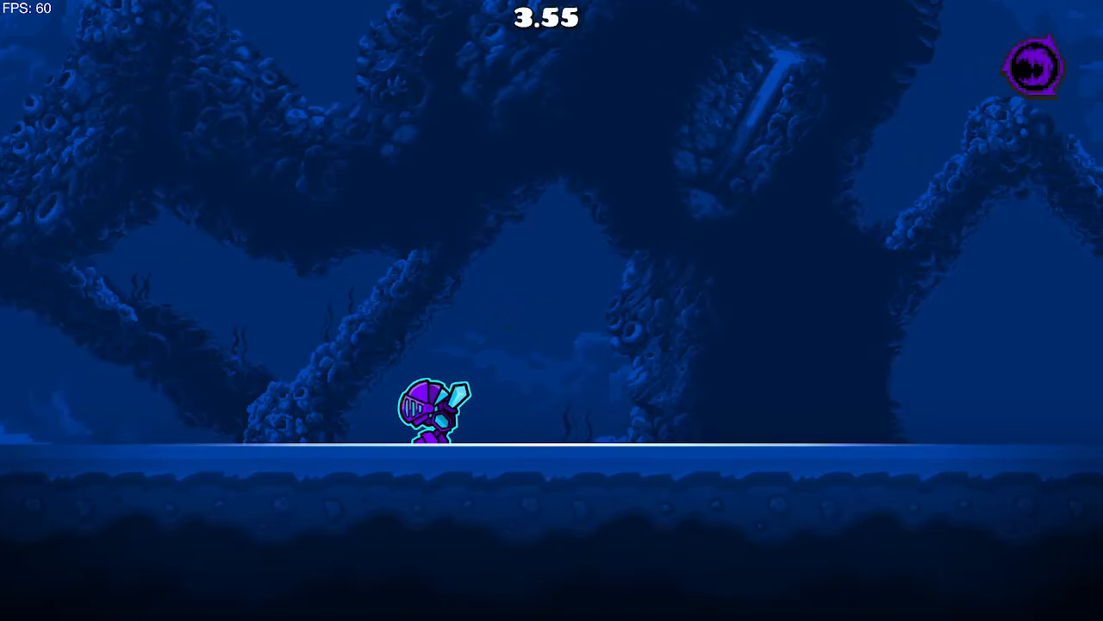
key("a")
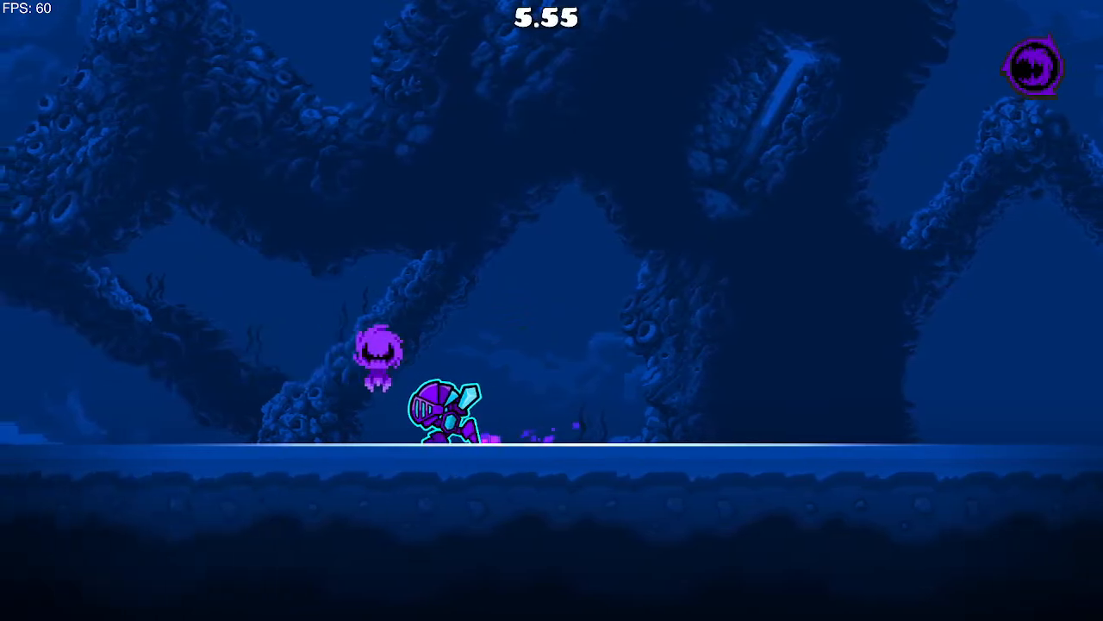
key("d")
key("a")
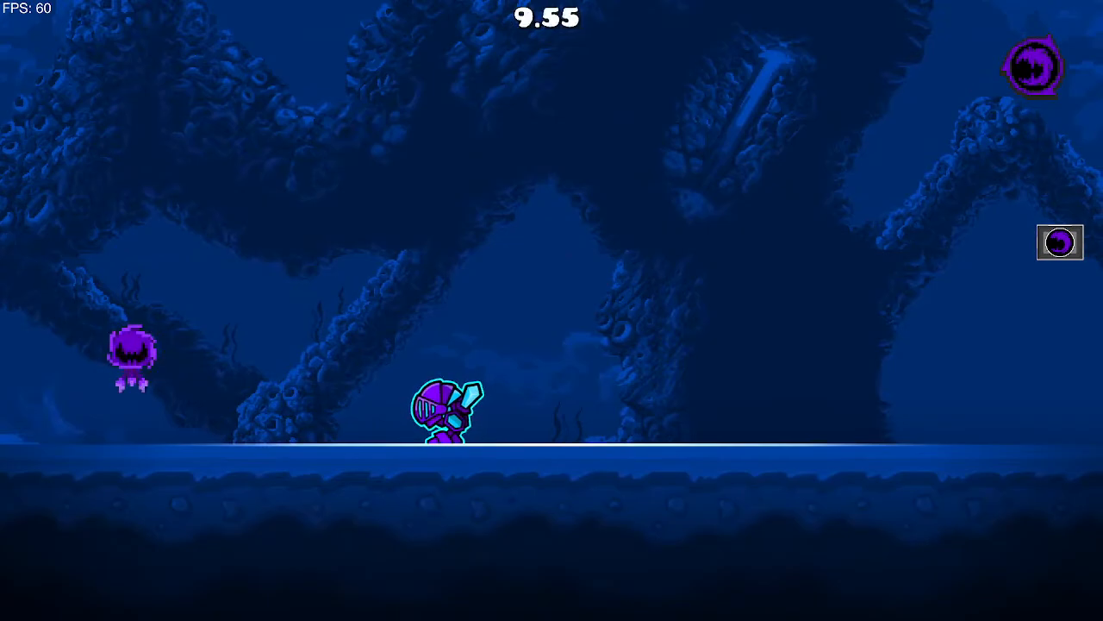
key("d")
key("a")
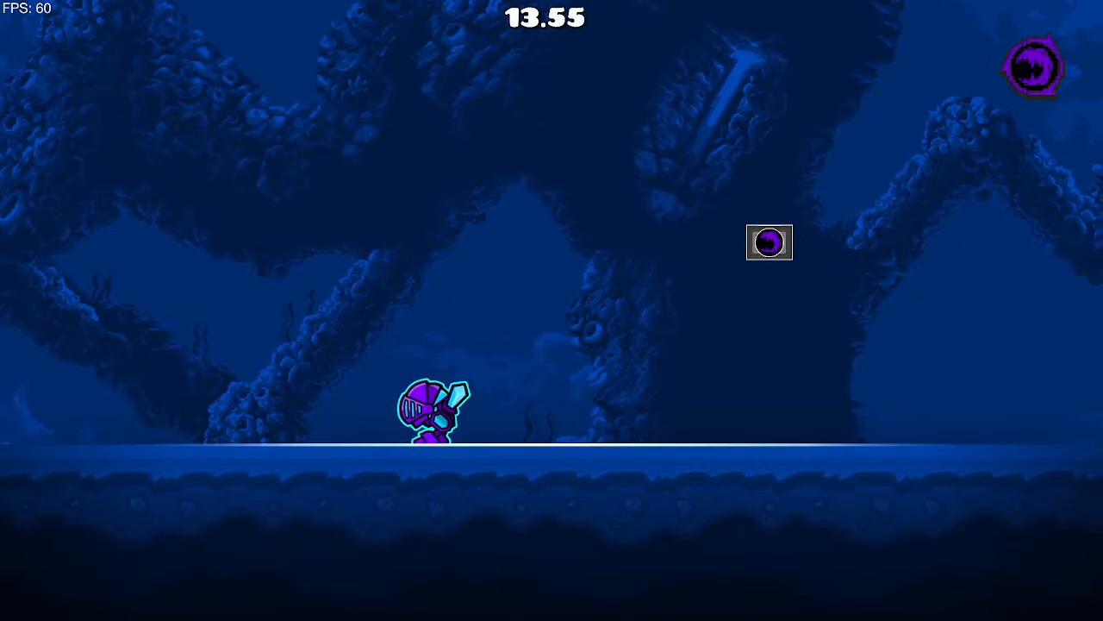
key("d")
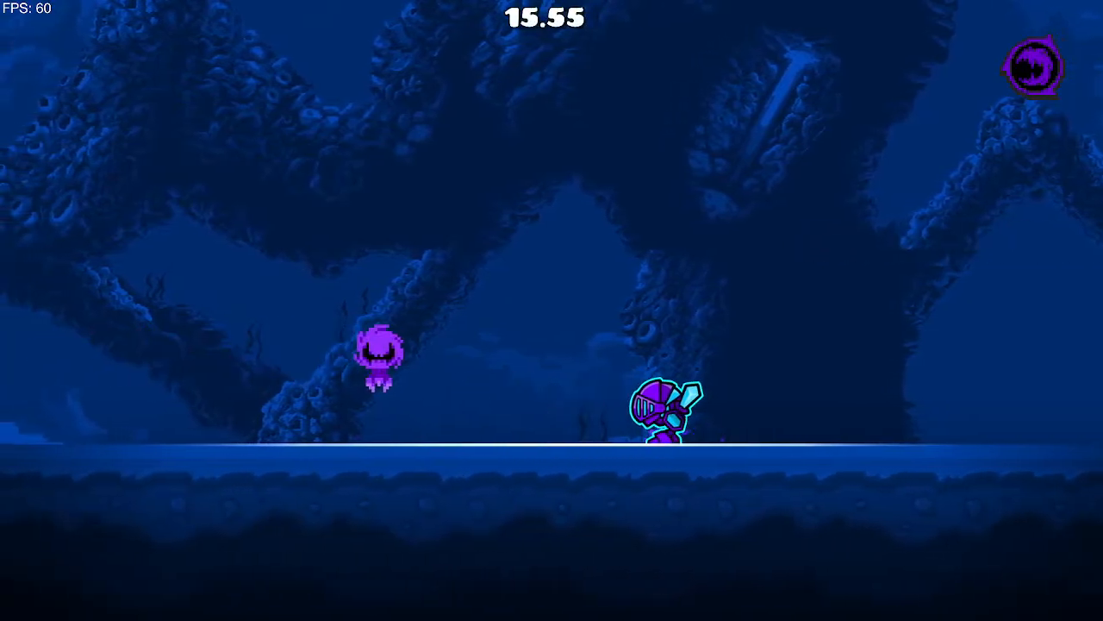
key("a")
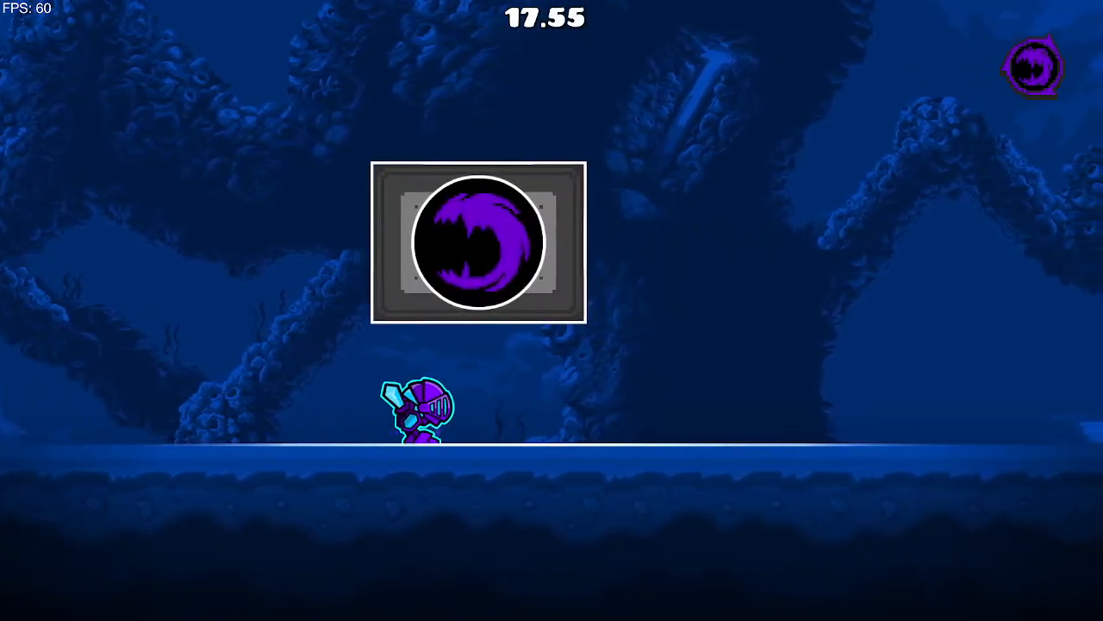
key("d")
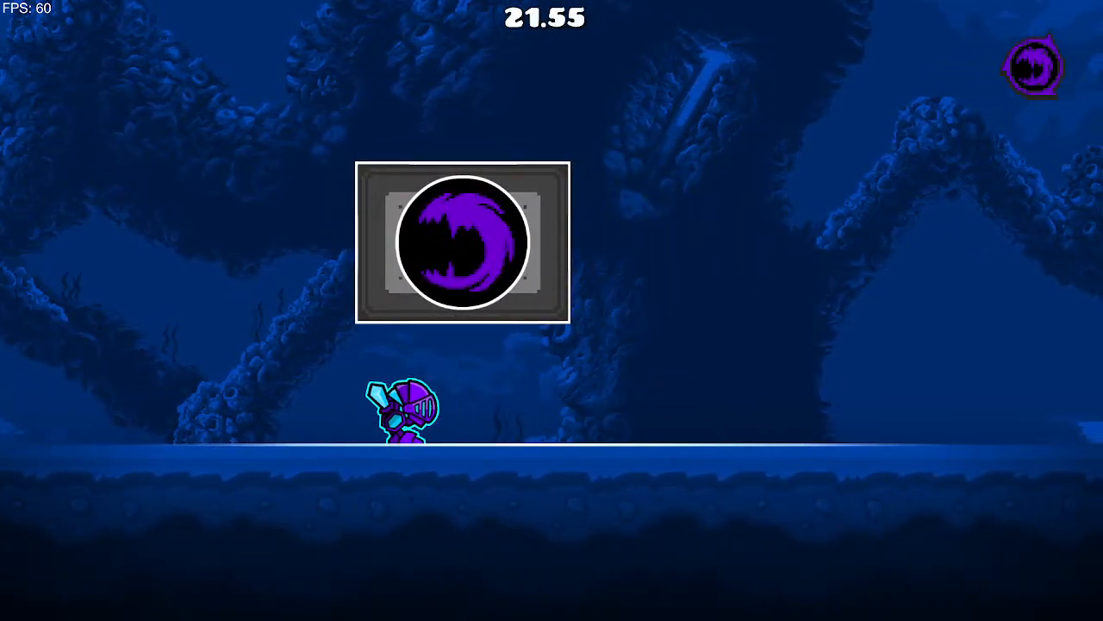
Step: Jump into the framed portal, fly the ship around it to test the effect, and return to the editor
key("d")
key("d")
key("space")
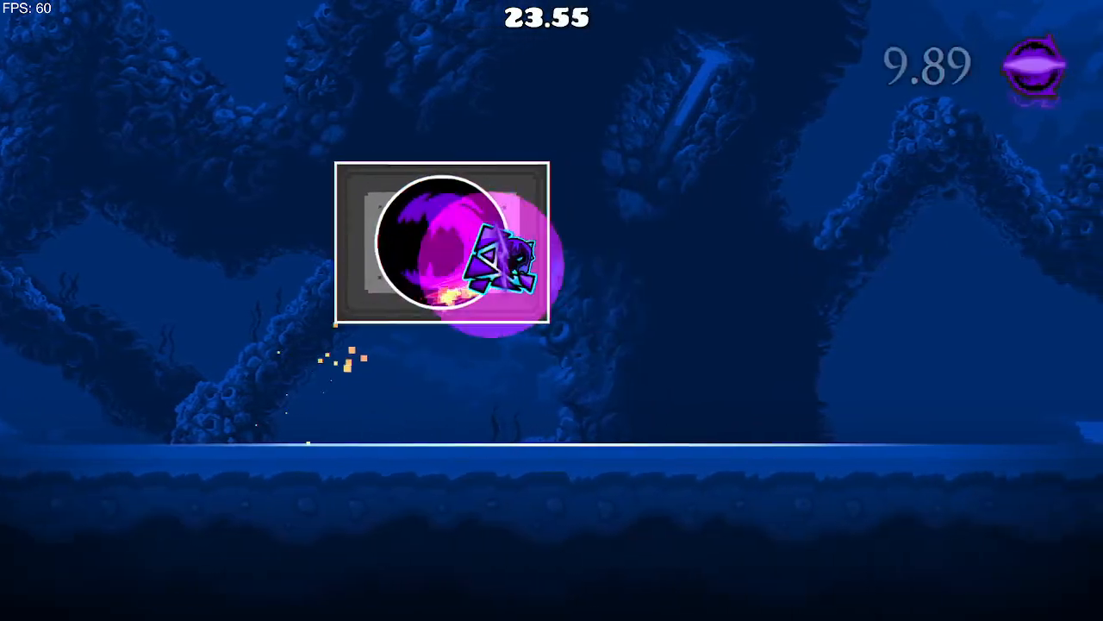
key("space")
key("a")
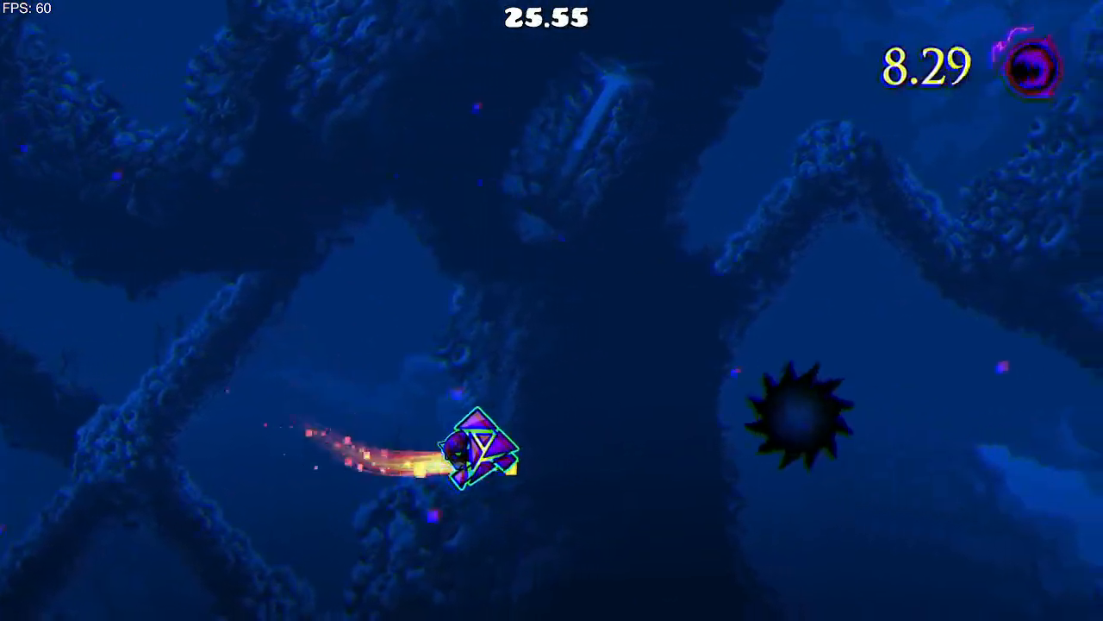
key("space")
key("space")
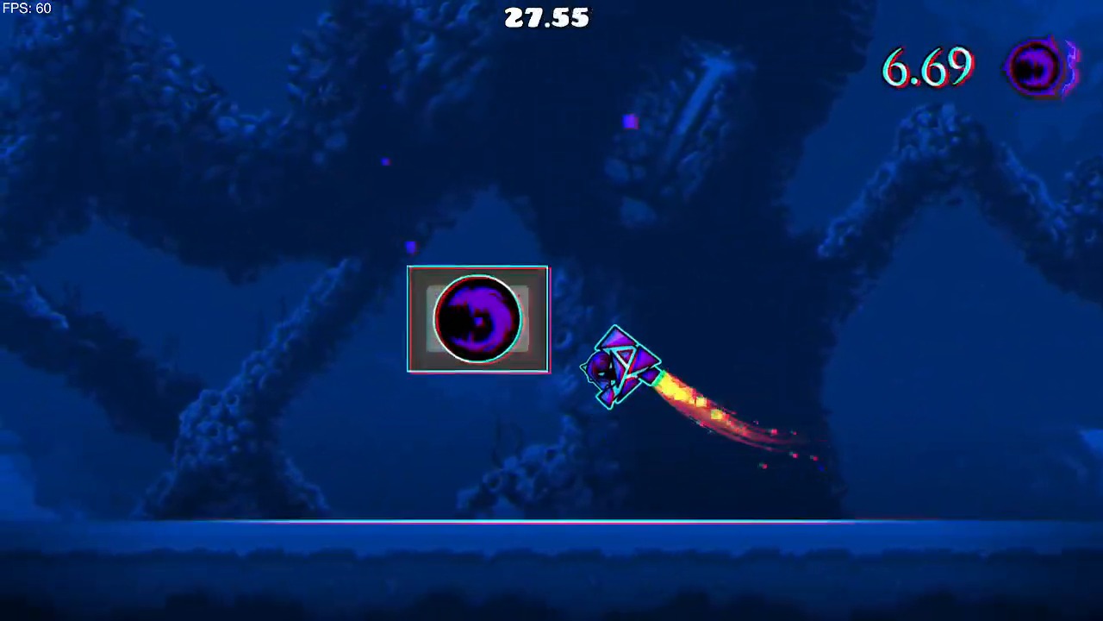
key("d")
key("Escape")
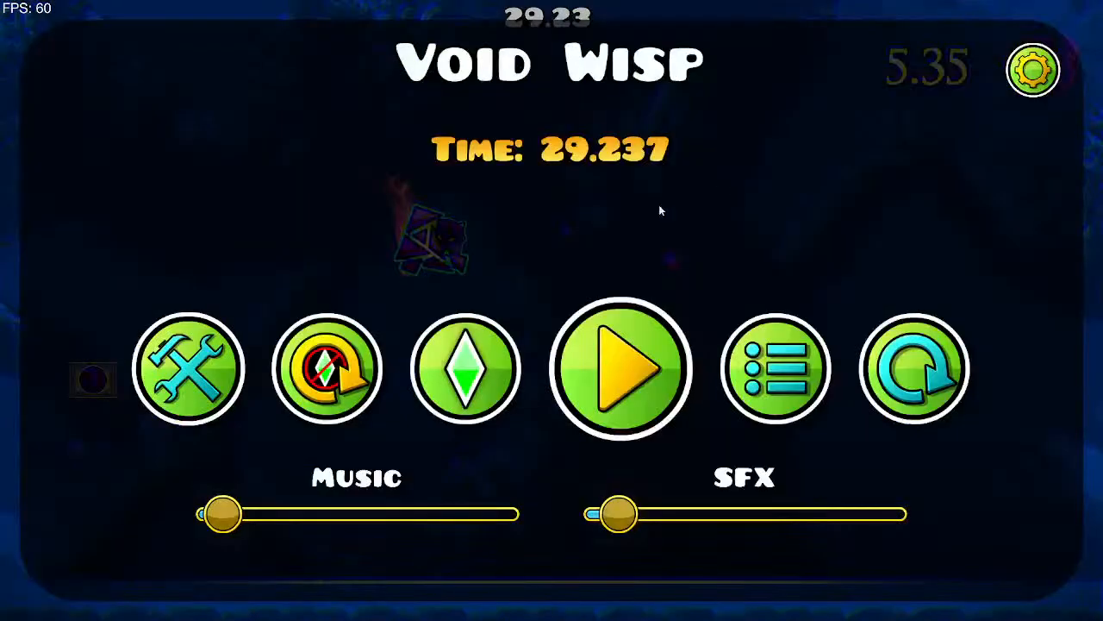
left_click(197, 402)
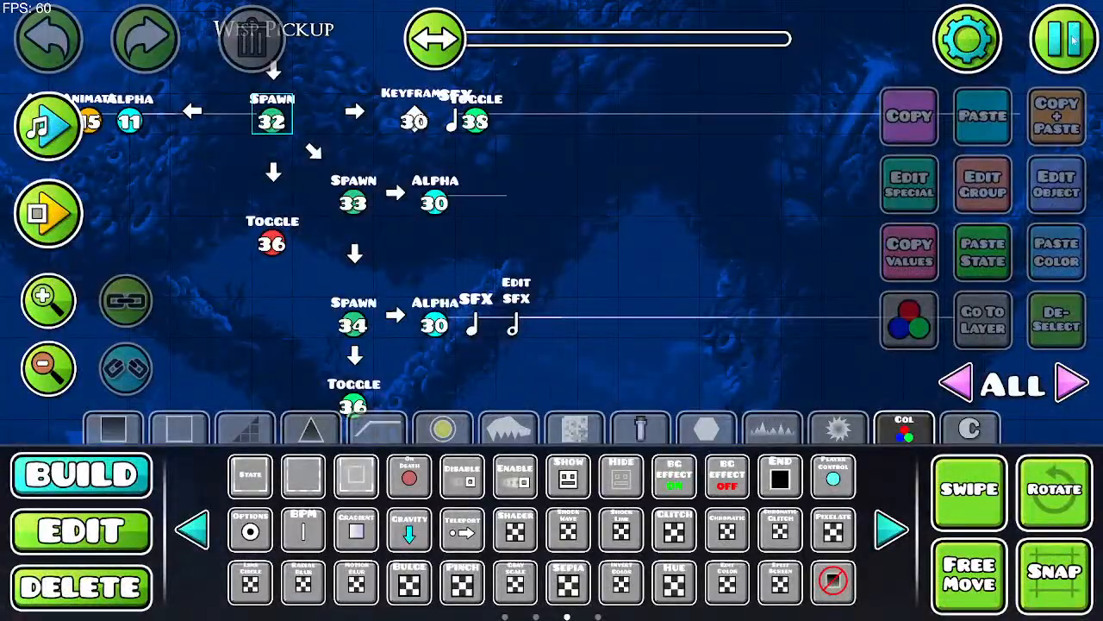
Step: Save and exit the level, and reopen it in the editor
key("Escape")
left_click(489, 309)
left_click(347, 354)
Step: Move the Collision 39 trigger from near UI Control to directly below the Toggle 38 trigger of the Proximity Detector stack
left_click(49, 380)
left_click(49, 380)
left_click_drag(732, 291, 322, 136)
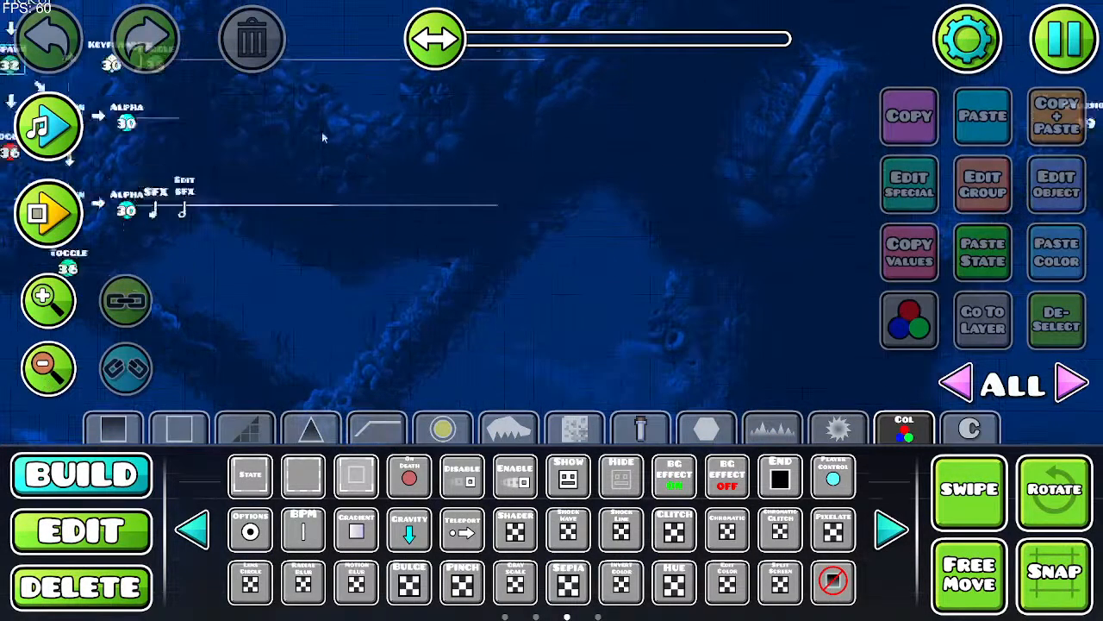
left_click_drag(630, 258, 353, 220)
left_click_drag(847, 148, 392, 351)
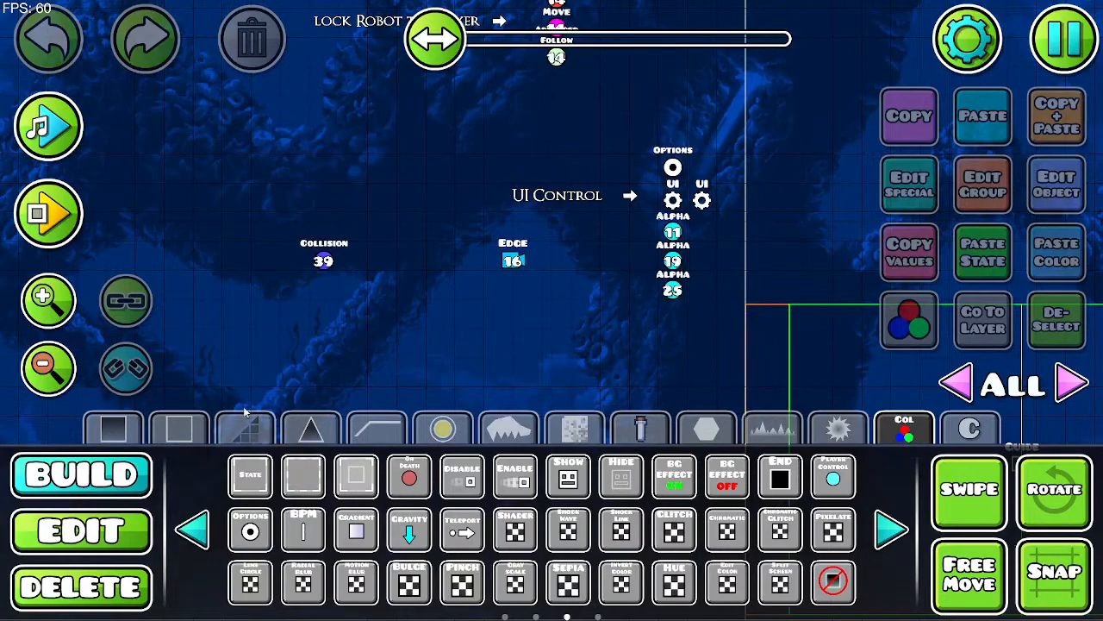
left_click(113, 536)
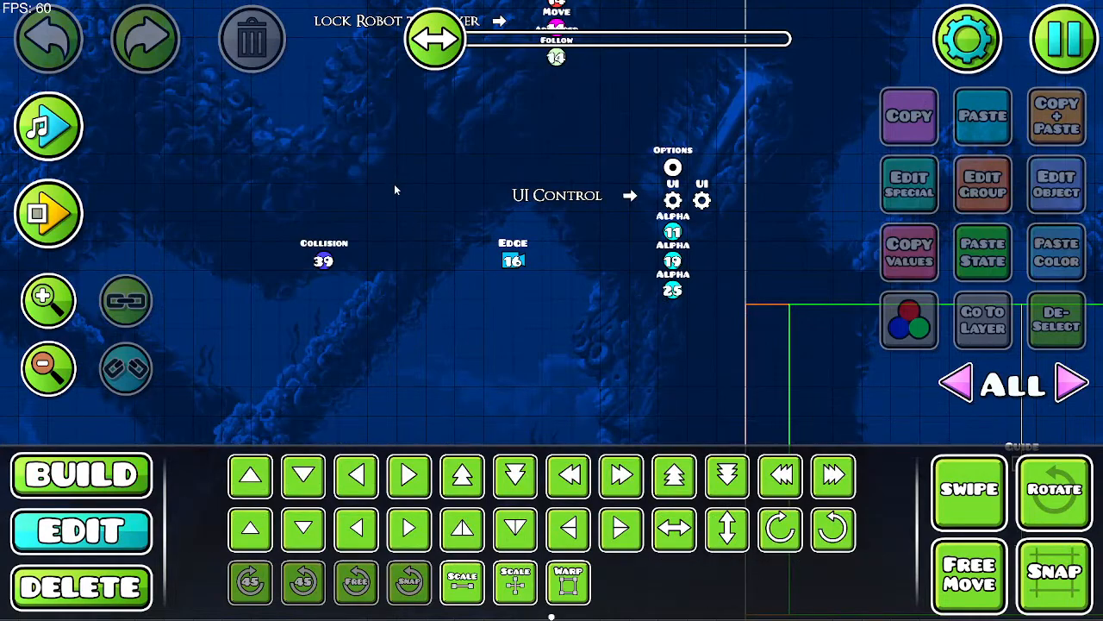
left_click(327, 264)
left_click_drag(404, 302, 475, 459)
left_click_drag(410, 221, 765, 272)
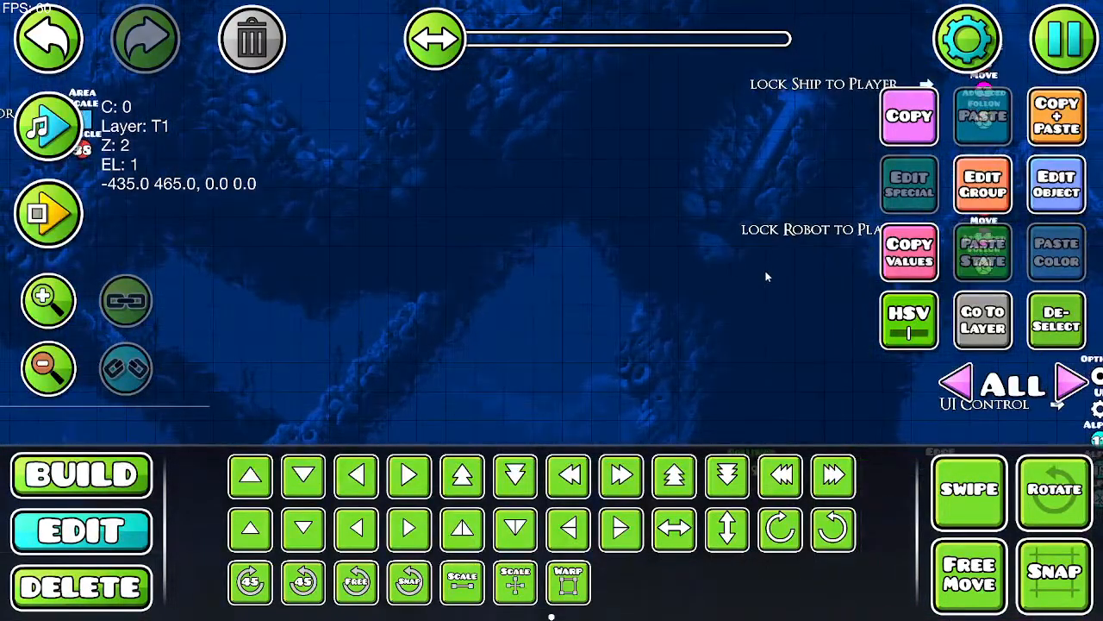
left_click_drag(585, 310, 715, 241)
left_click_drag(606, 264, 705, 308)
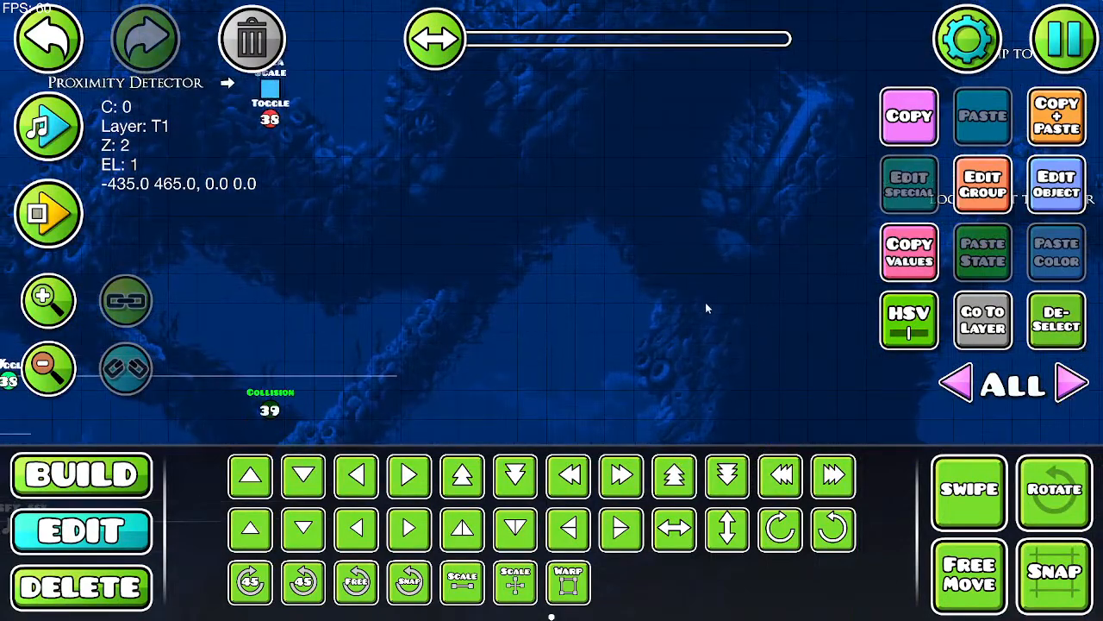
key("w")
key("w")
key("w")
key("w")
key("w")
key("w")
key("w")
key("w")
key("w")
key("w")
key("s")
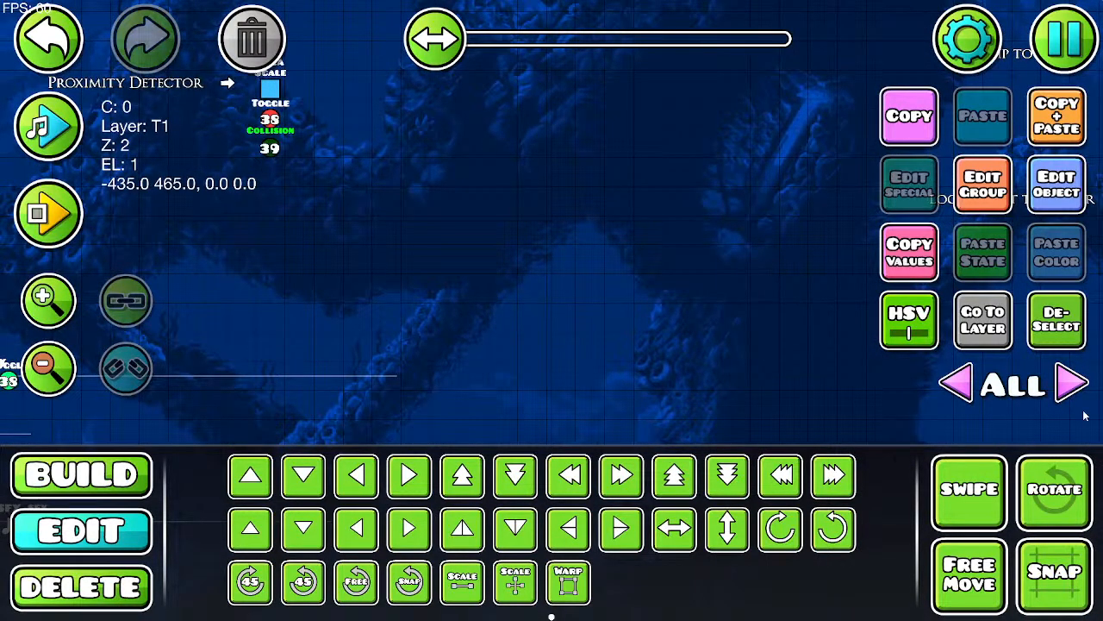
left_click(1057, 319)
Step: Move the group 39 SFX trigger from above the framed portal to the Proximity Detector stack, level with the Collision 39 trigger
left_click_drag(604, 351, 48, 372)
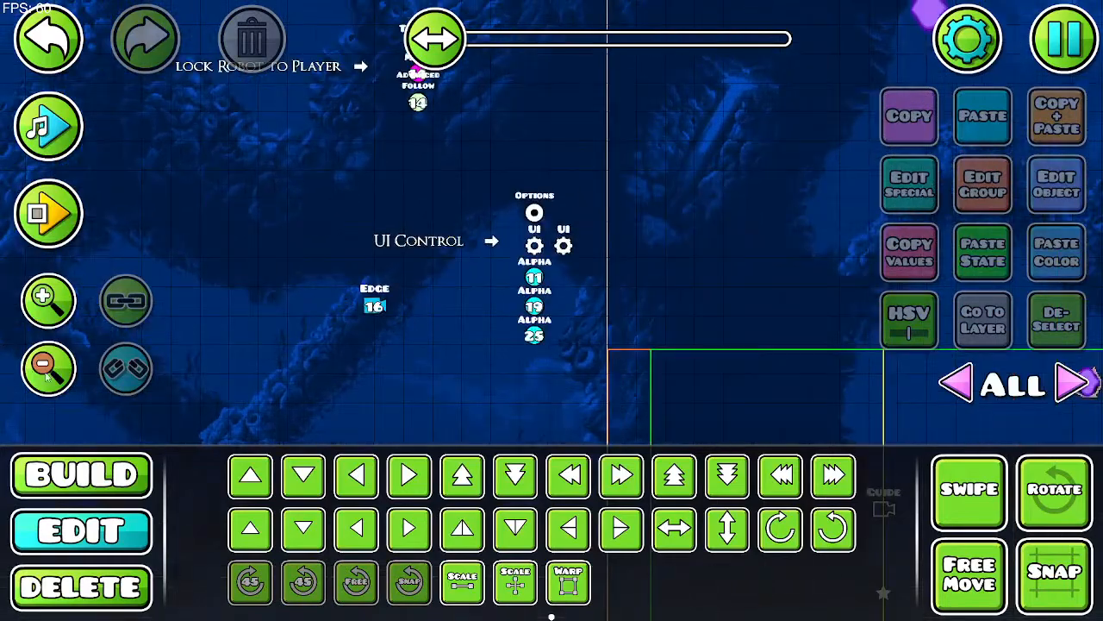
left_click(56, 380)
left_click(56, 380)
left_click(56, 380)
left_click_drag(725, 267, 314, 194)
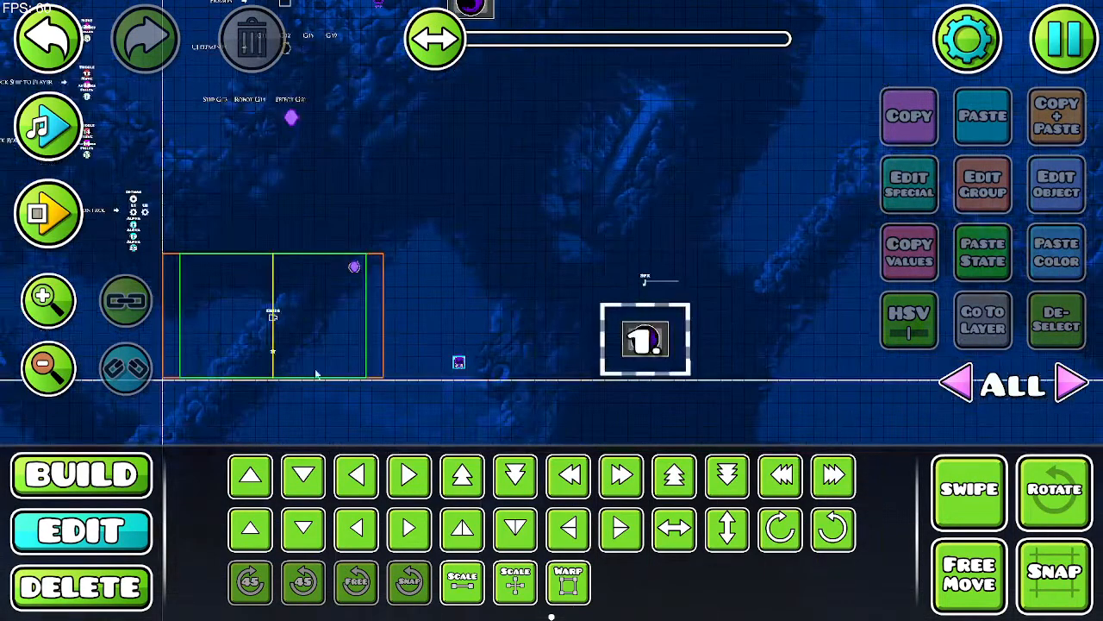
left_click_drag(651, 291, 818, 280)
key("a")
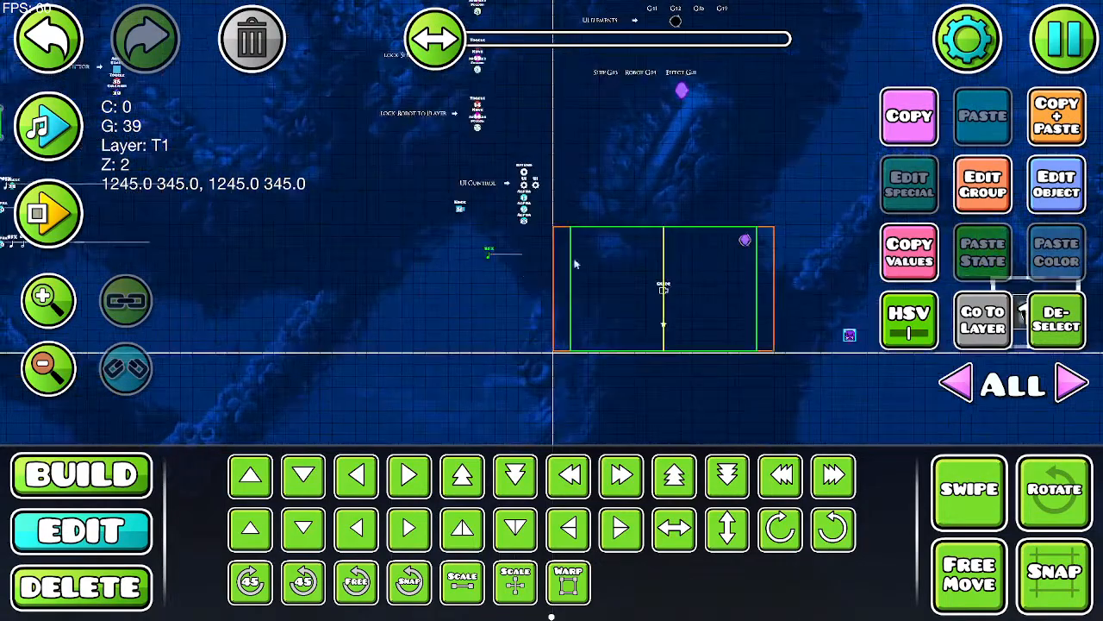
left_click_drag(394, 322, 447, 368)
key("w")
key("w")
key("w")
key("w")
key("w")
key("w")
key("w")
key("w")
key("w")
key("w")
key("w")
key("w")
key("w")
key("w")
key("w")
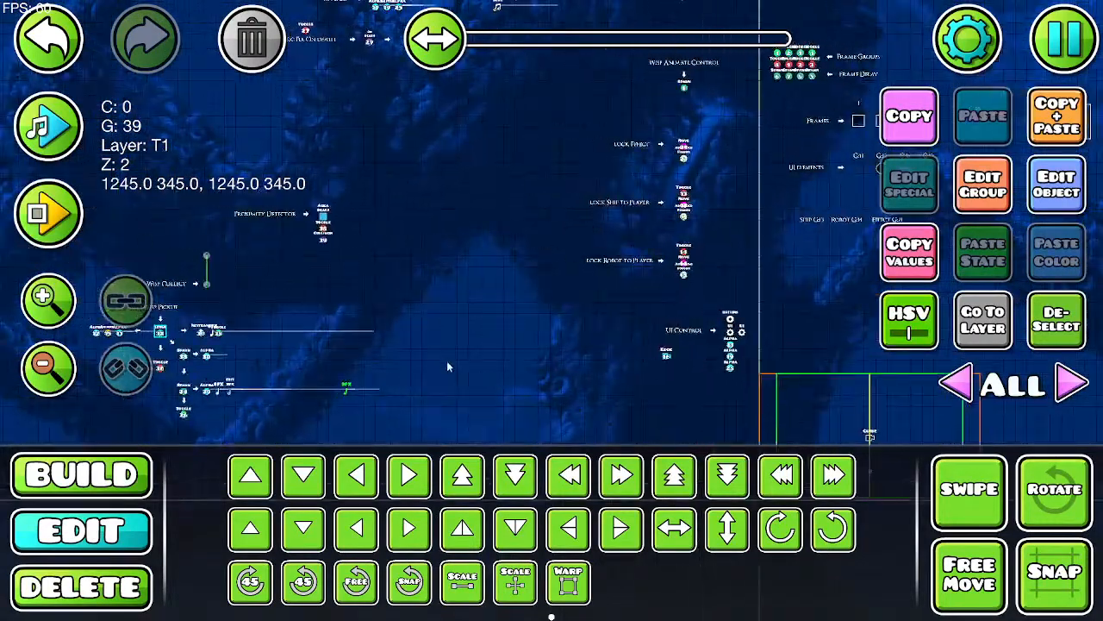
left_click(64, 306)
left_click(64, 306)
left_click(64, 306)
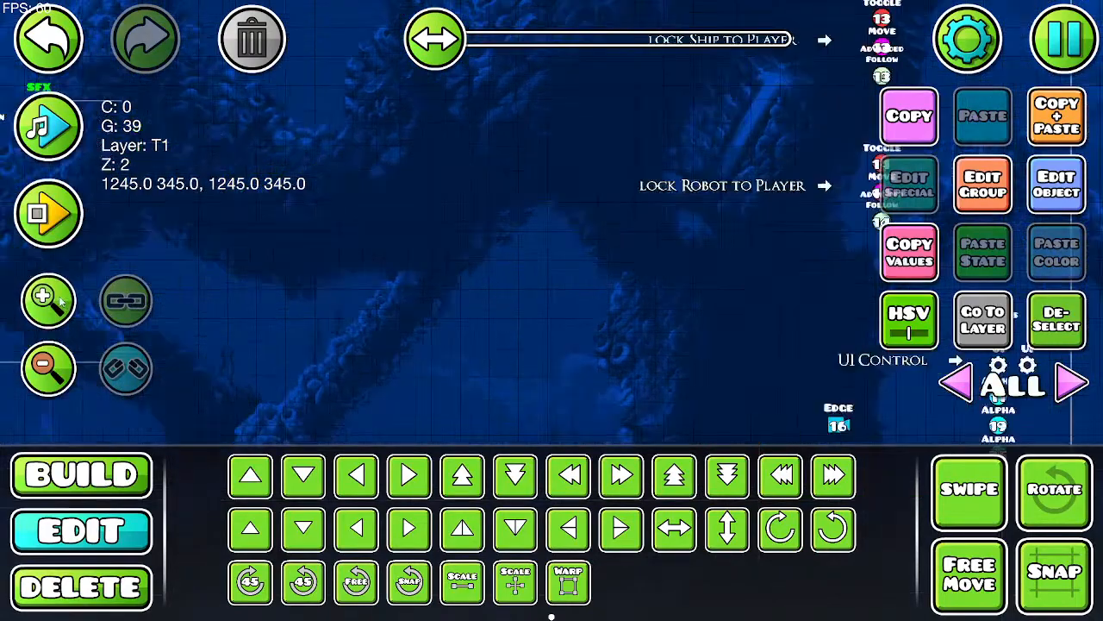
left_click(64, 306)
left_click_drag(364, 241, 608, 369)
left_click_drag(221, 223, 435, 229)
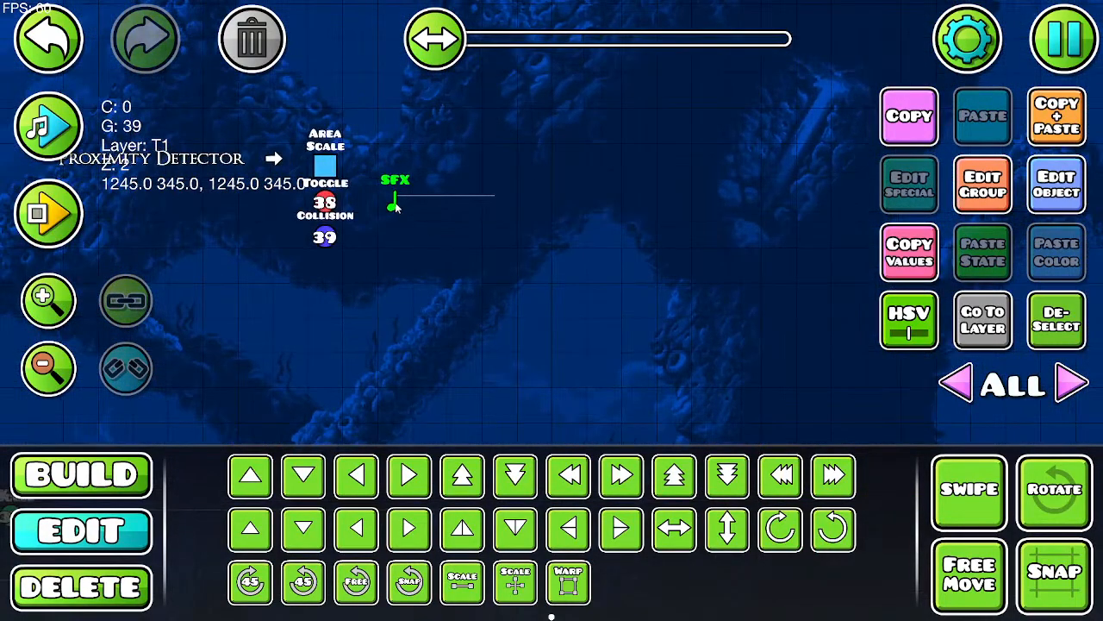
key("s")
Step: Duplicate the Proximity Detector arrow between the Collision 39 and SFX triggers, and shift the SFX trigger right to make room for it
left_click(274, 159)
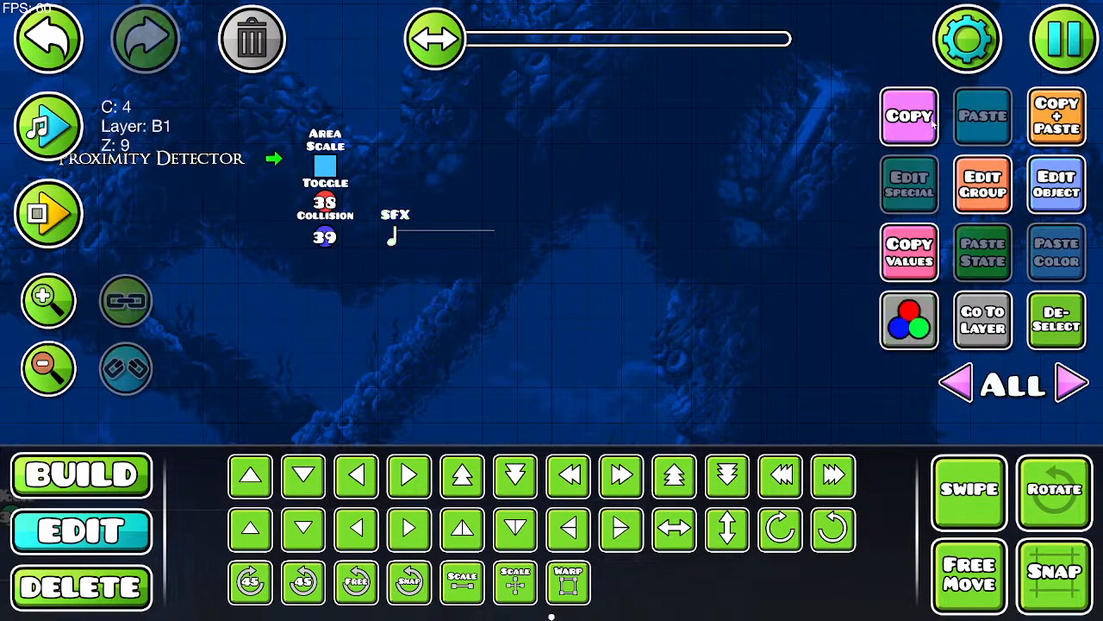
left_click(1065, 127)
key("d")
key("s")
key("s")
left_click(405, 238)
key("d")
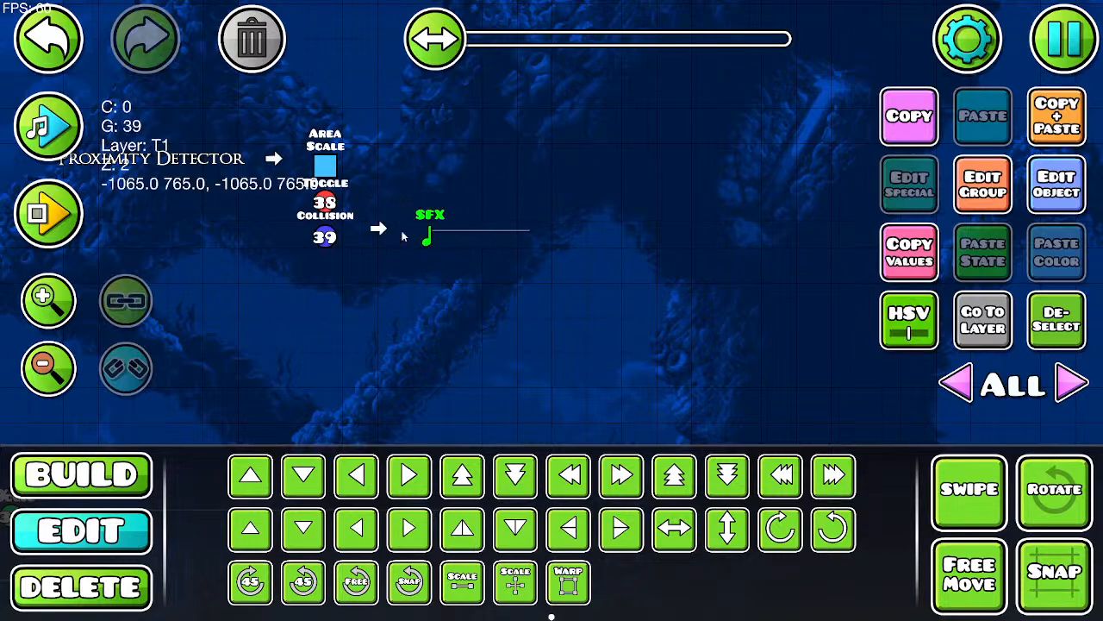
left_click(1059, 321)
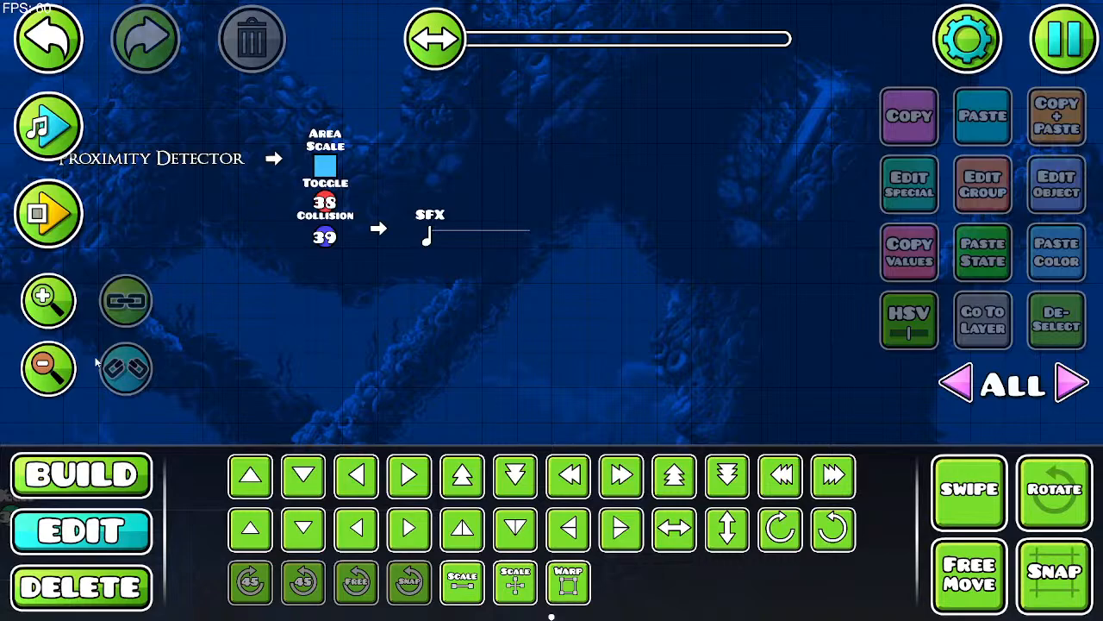
Step: Shrink collision block 1 around the framed portal with Warp so that it closely fits the portal's frame
left_click(55, 370)
left_click(55, 371)
left_click(55, 371)
left_click_drag(576, 362, 212, 70)
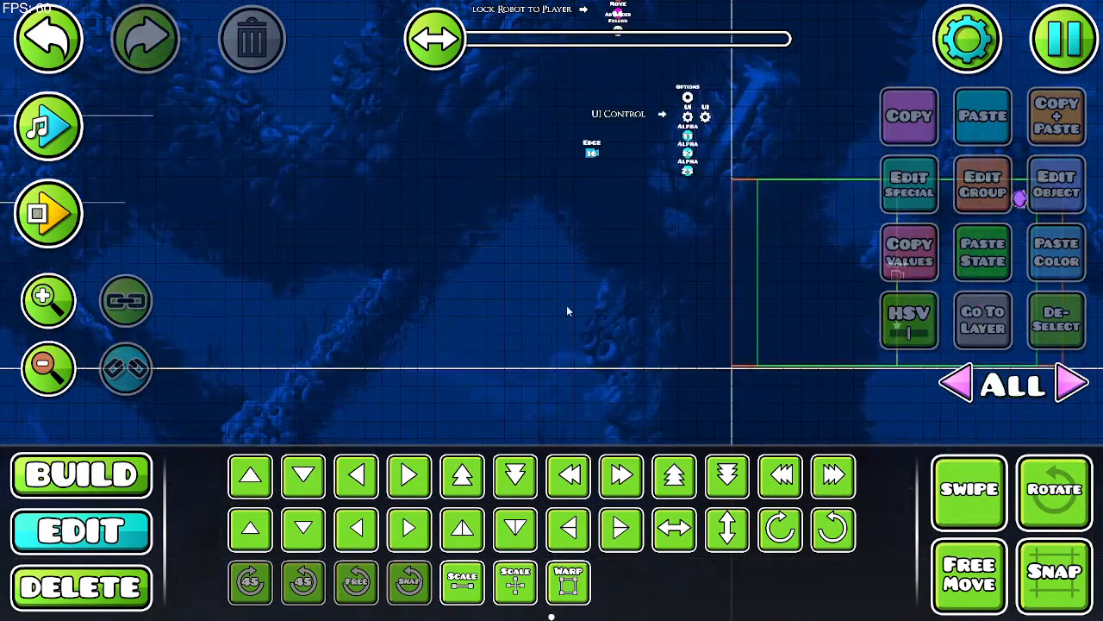
left_click_drag(566, 307, 83, 334)
left_click_drag(487, 342, 284, 408)
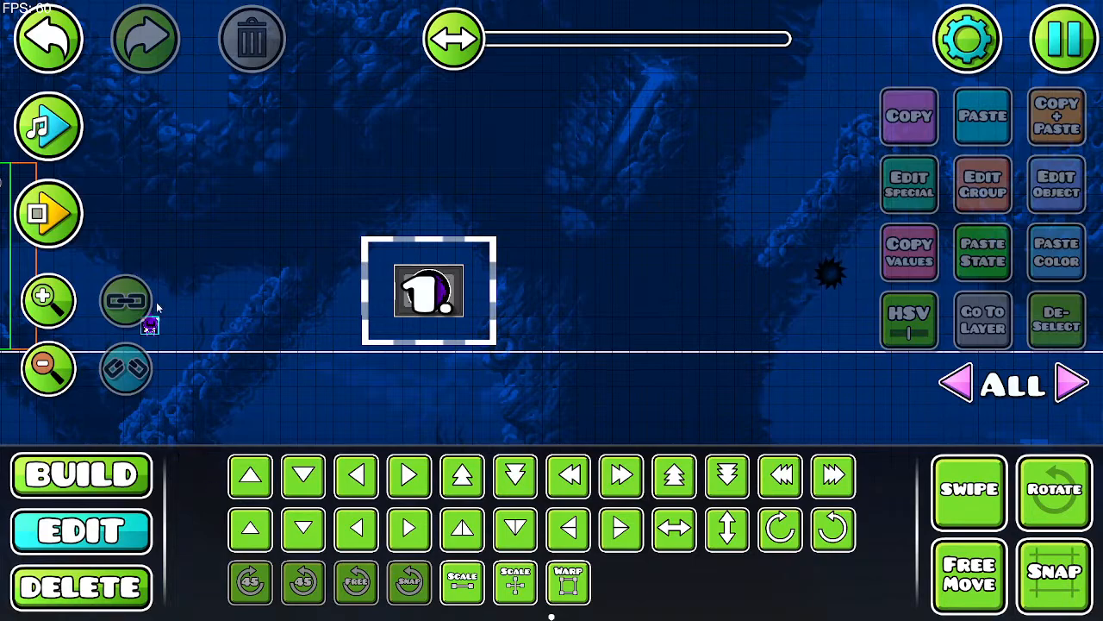
left_click(57, 303)
left_click(57, 303)
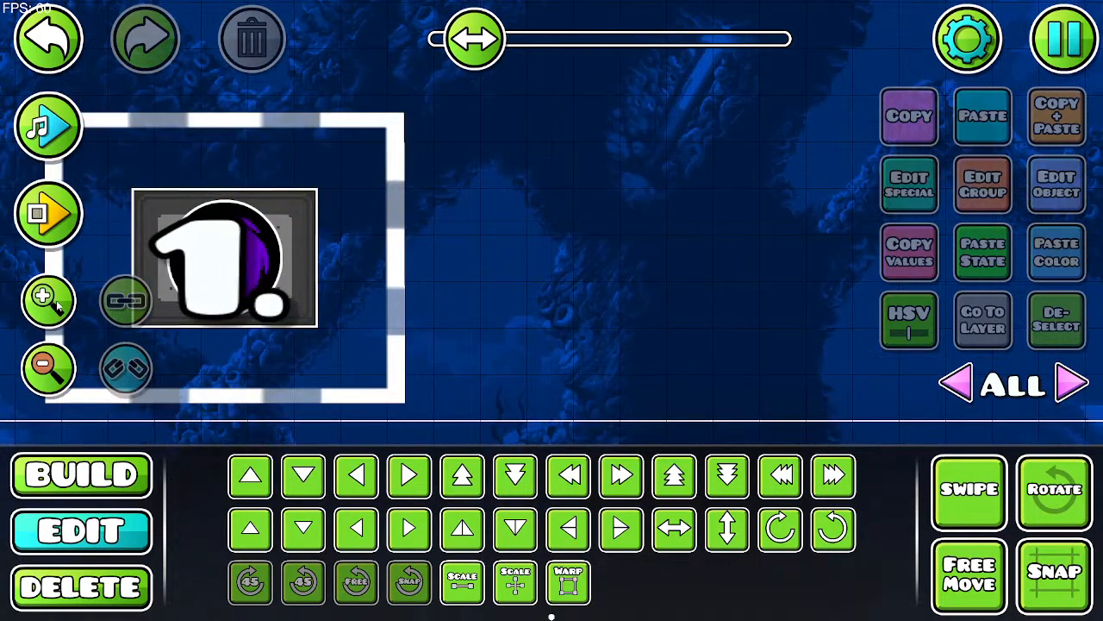
left_click_drag(607, 348, 861, 368)
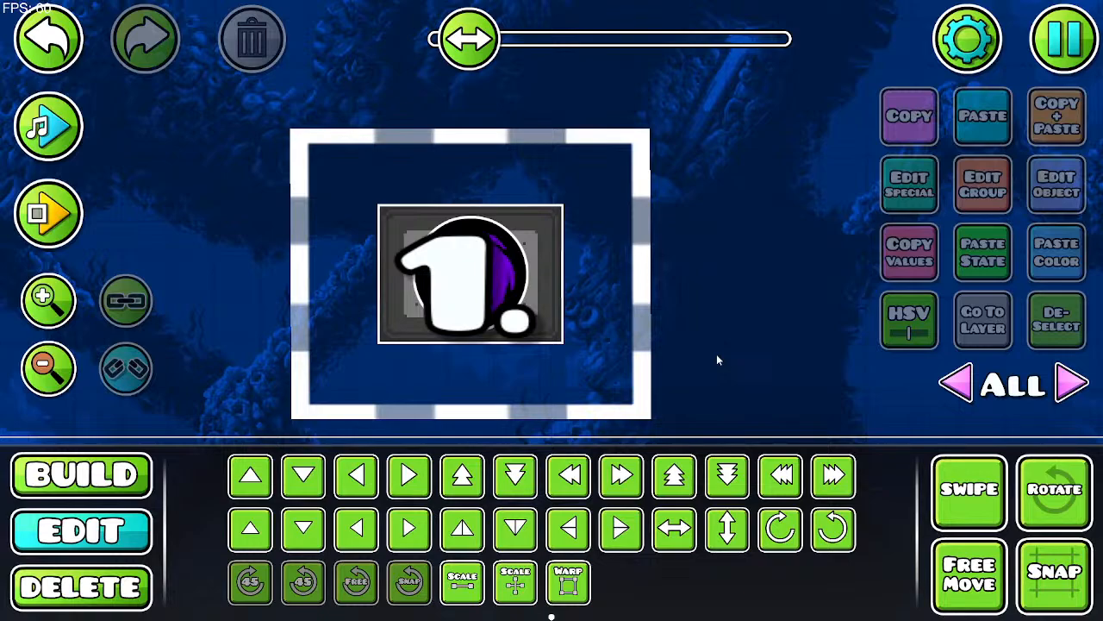
left_click(647, 396)
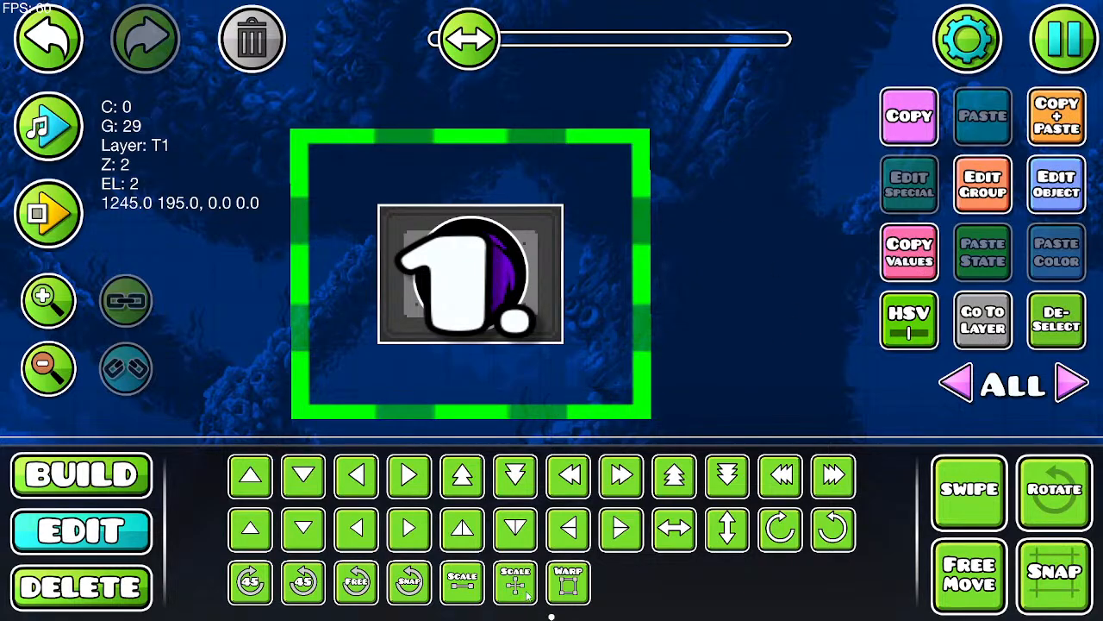
left_click(583, 590)
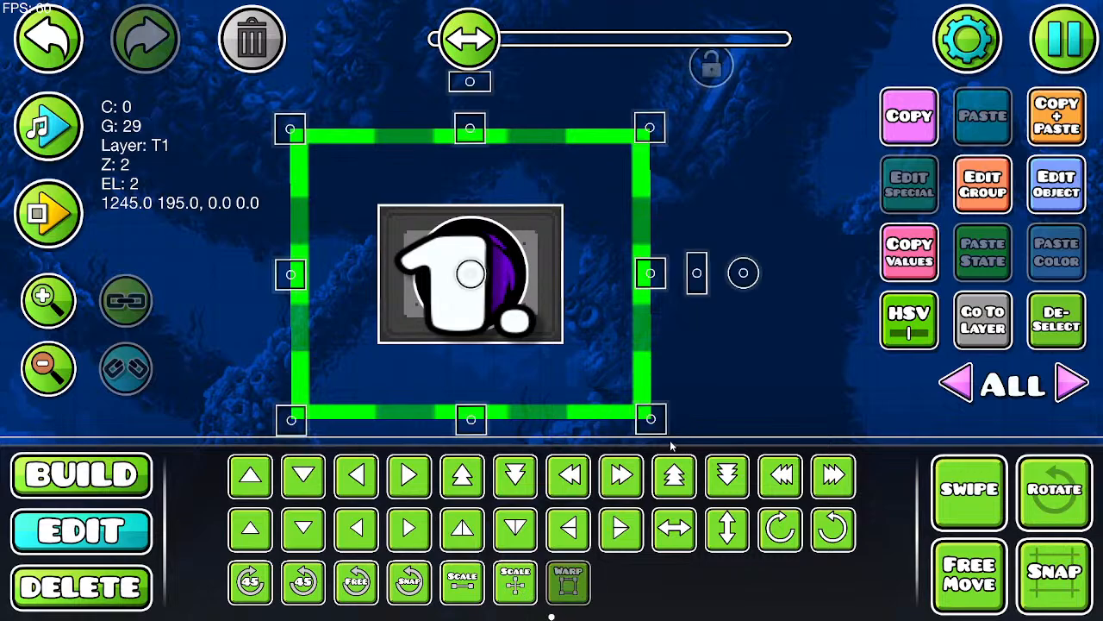
left_click_drag(655, 426, 577, 355)
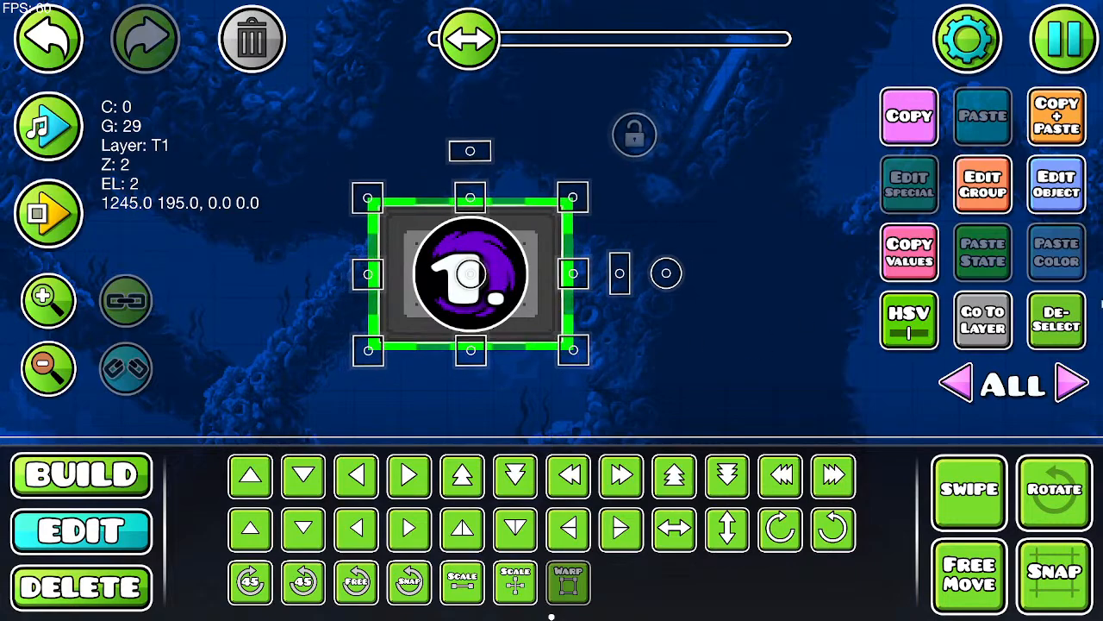
left_click(1057, 319)
Step: Save and playtest the level, running up to the framed portal and back, and return to the editor
left_click(1081, 27)
left_click(738, 210)
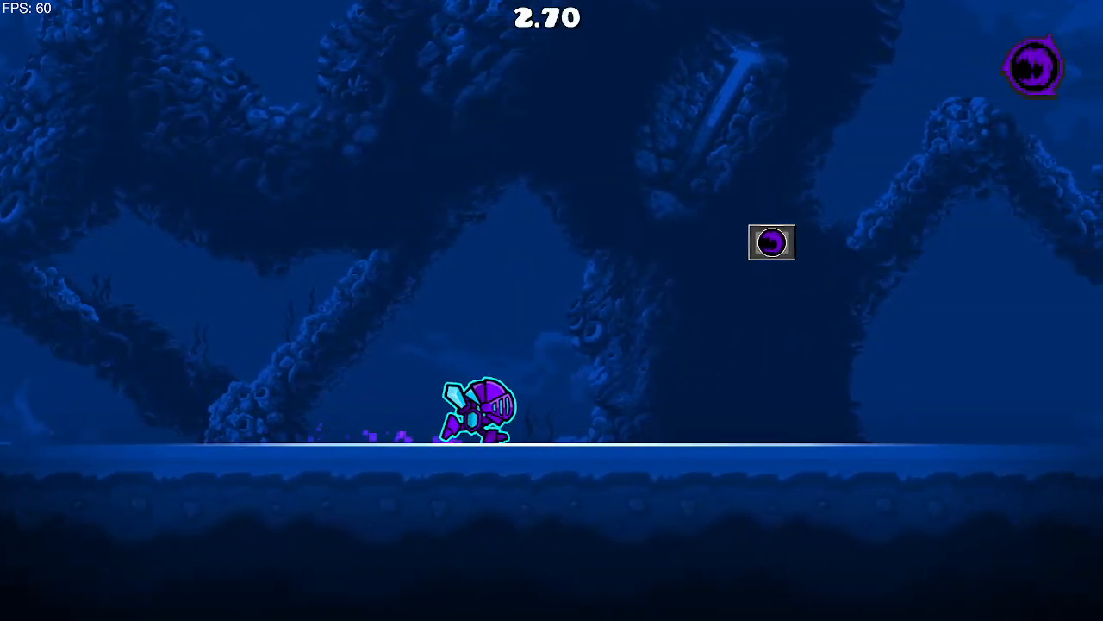
key("space")
key("a")
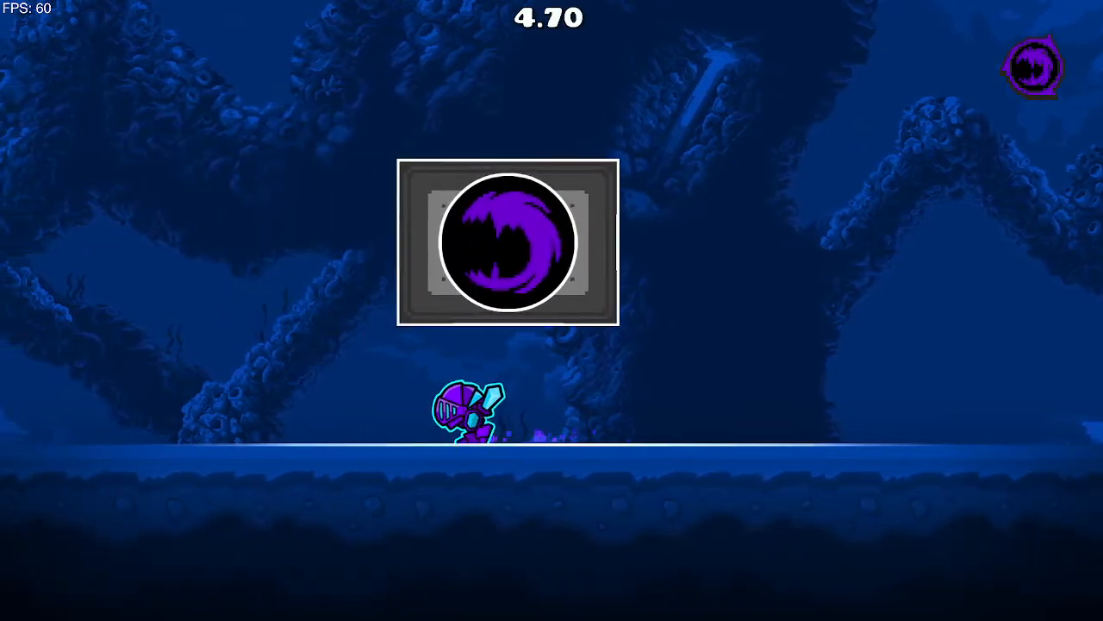
key("Escape")
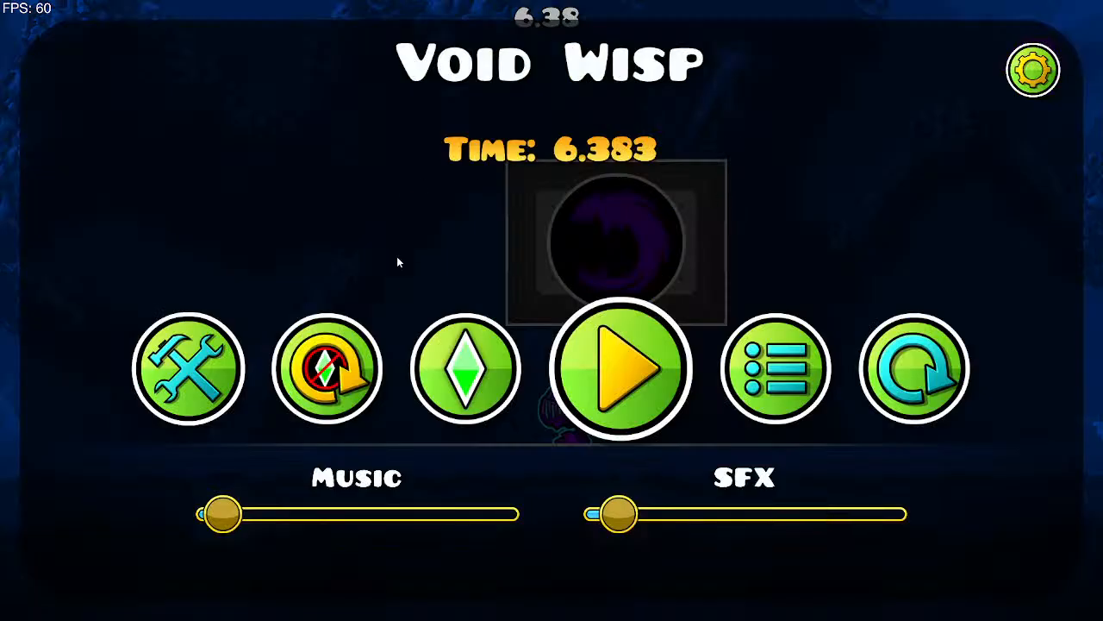
left_click(146, 375)
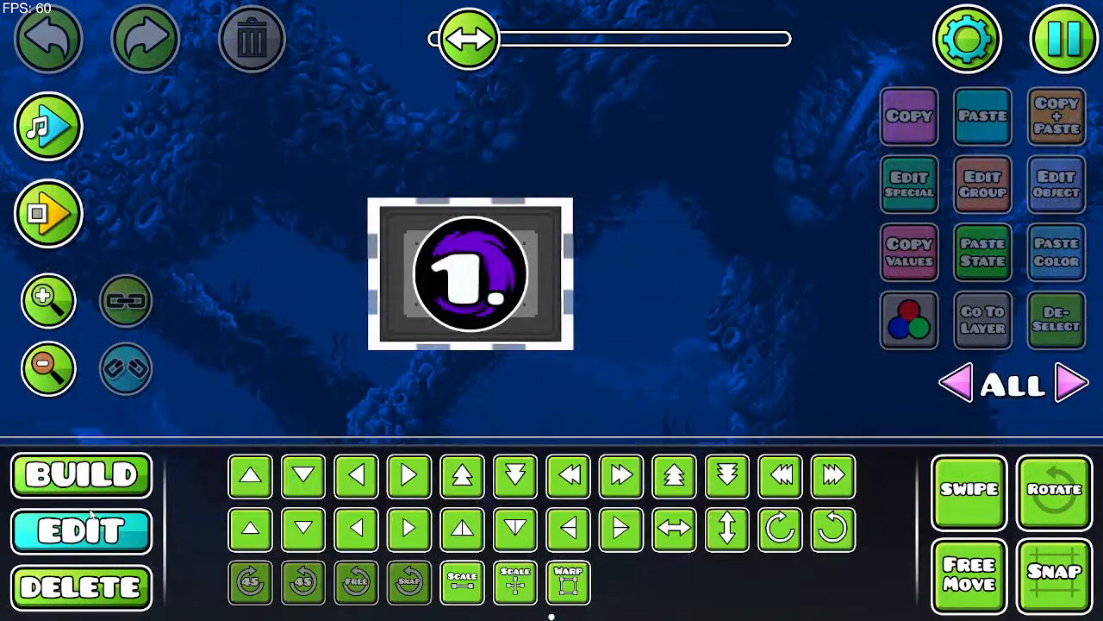
Step: Move the framed portal together with its collision block slightly down toward the ground
left_click_drag(227, 169, 612, 337)
scroll(729, 346, "up", 1)
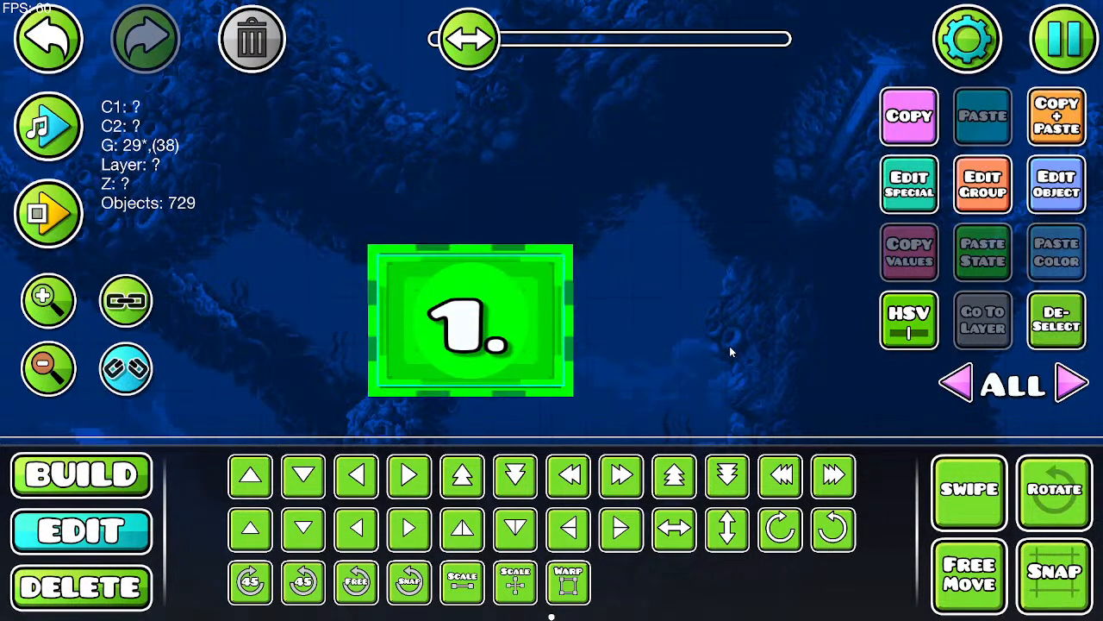
left_click(1057, 319)
Step: Save and playtest the level, running back and forth past the lowered portal and jumping into it
left_click(1063, 38)
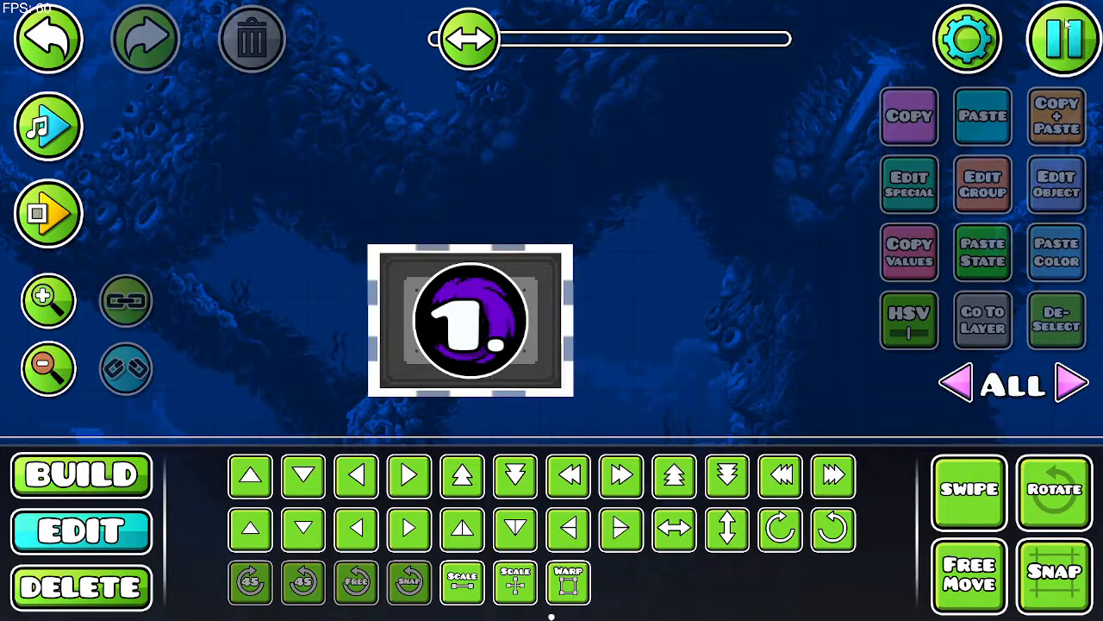
left_click(672, 233)
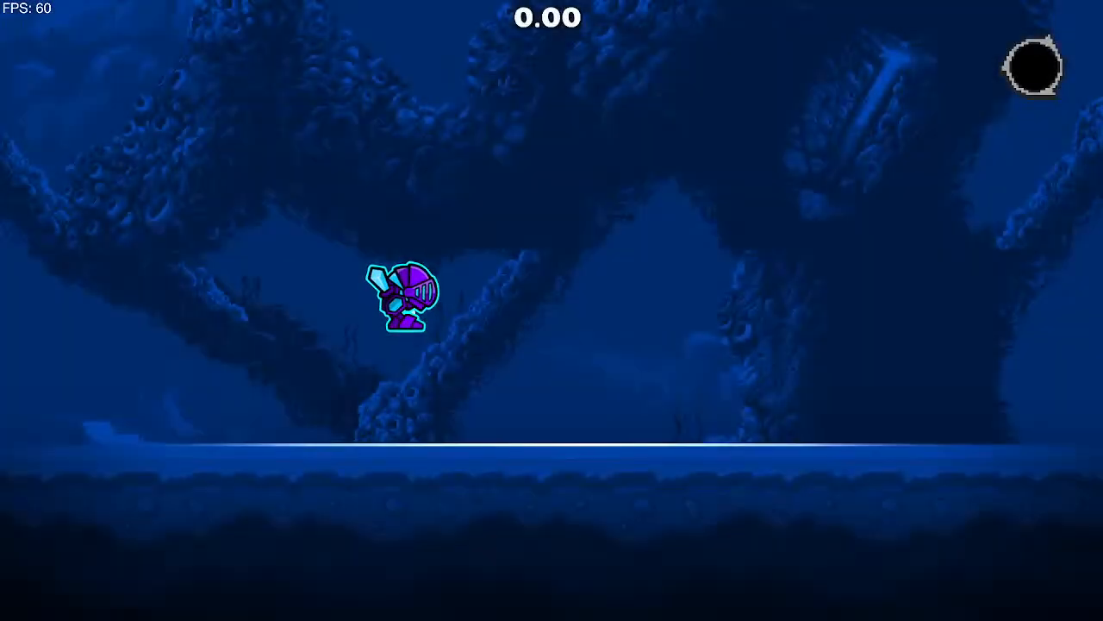
key("Right")
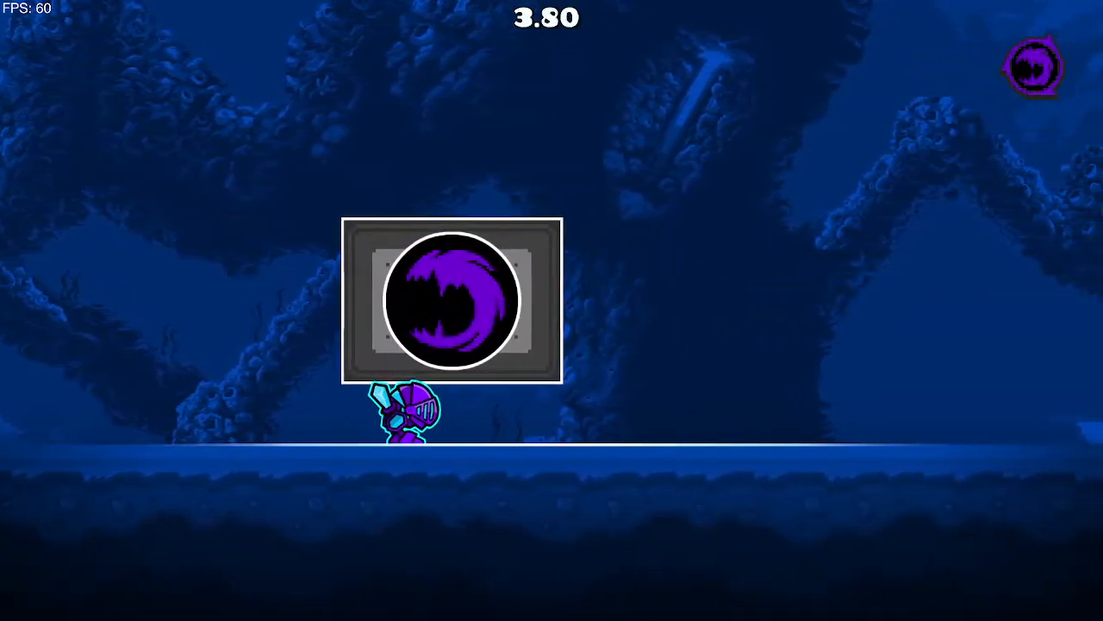
key("Left")
key("Right")
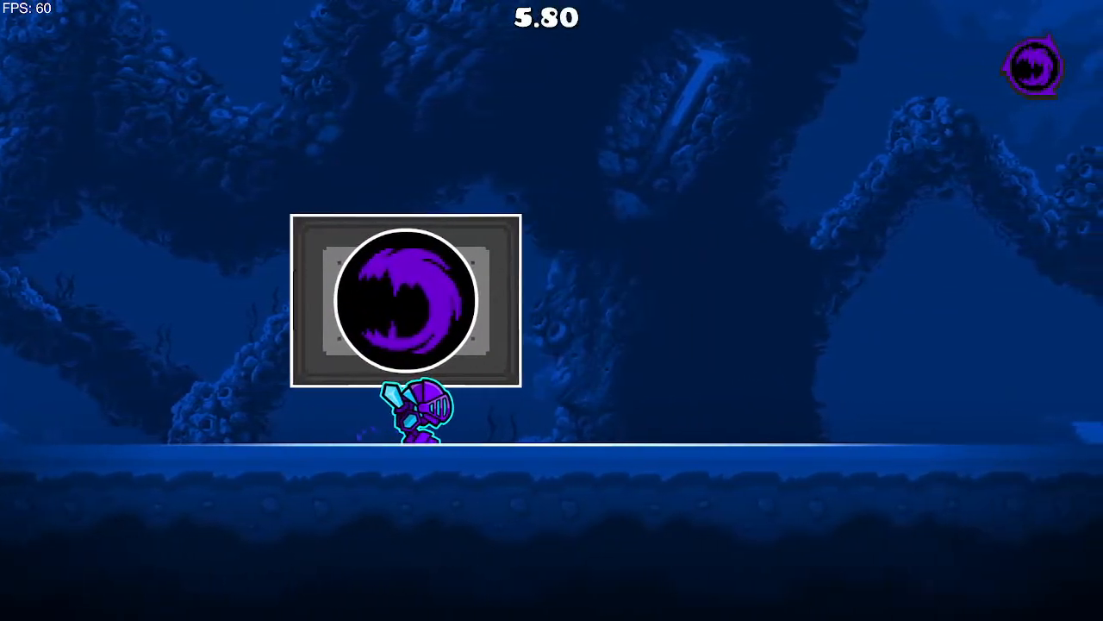
key("Left")
key("Right")
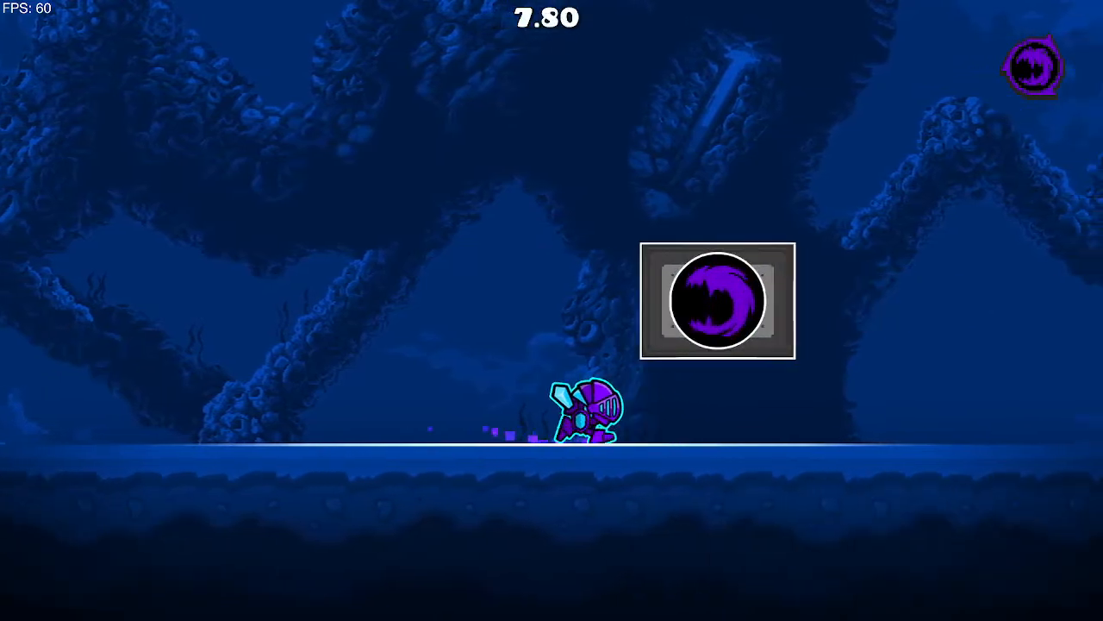
key("Right")
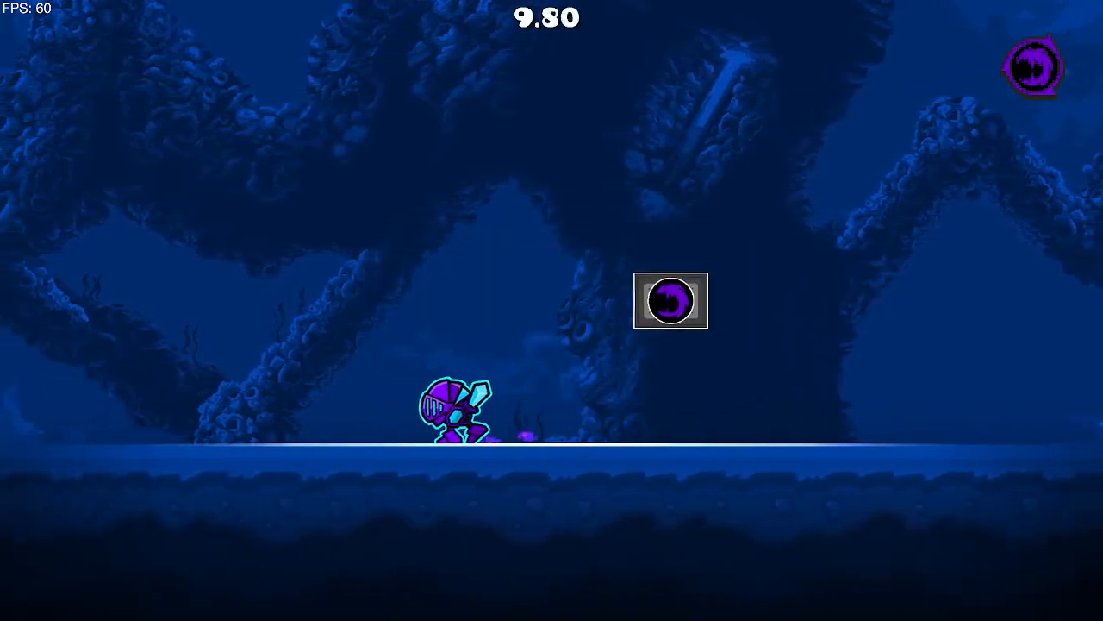
key("Left")
key("Right")
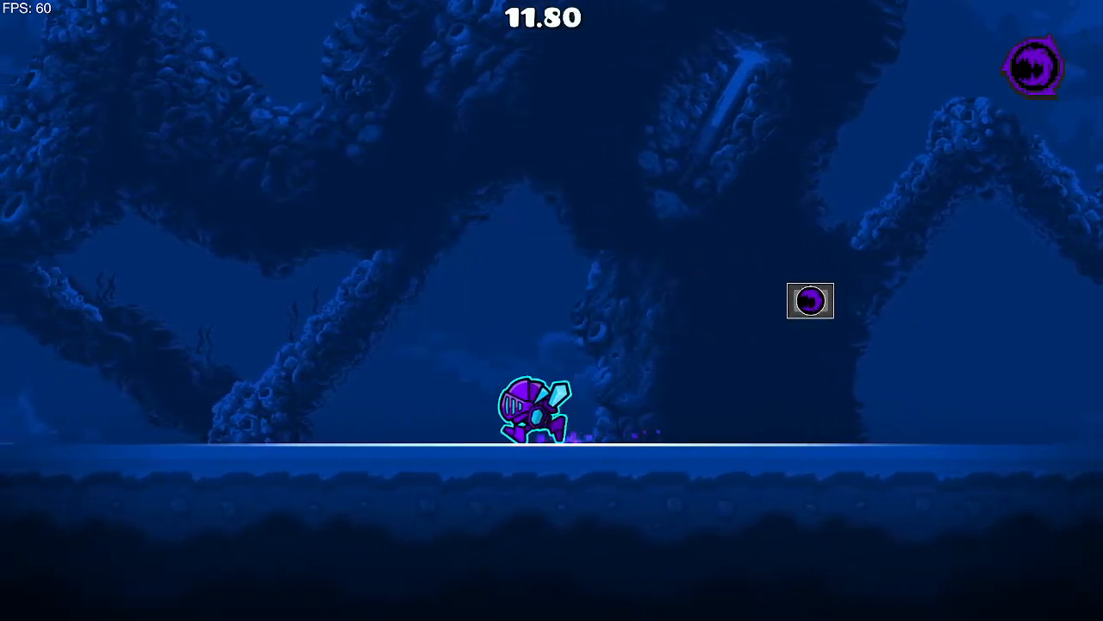
key("Up")
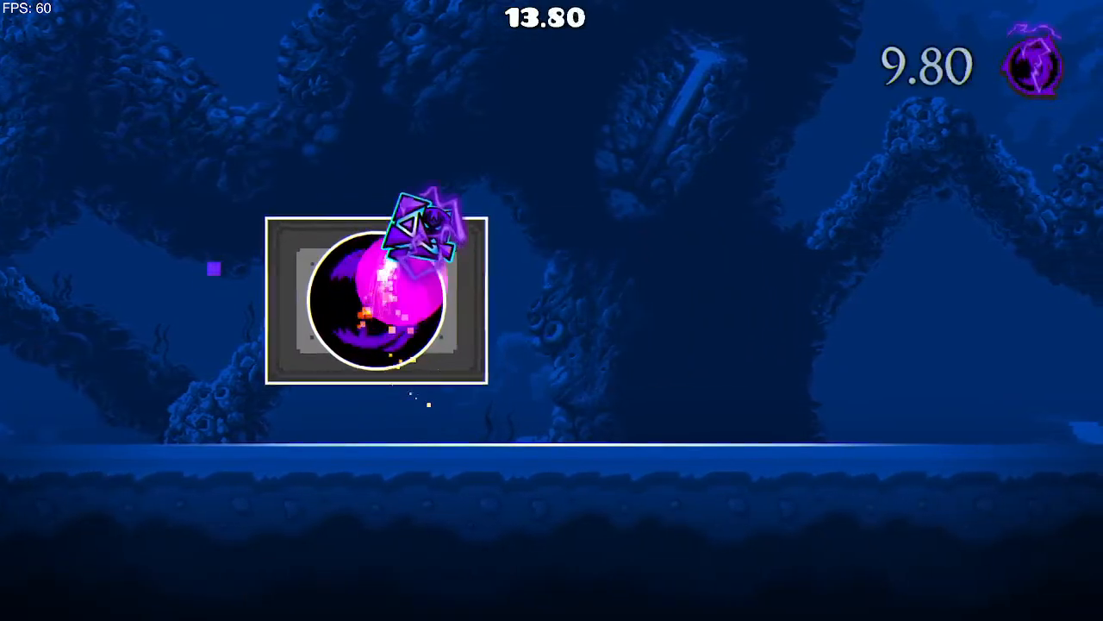
Step: Finish the playtest run past the framed portal and return to the level editor
key("Right")
key("Escape")
left_click(240, 360)
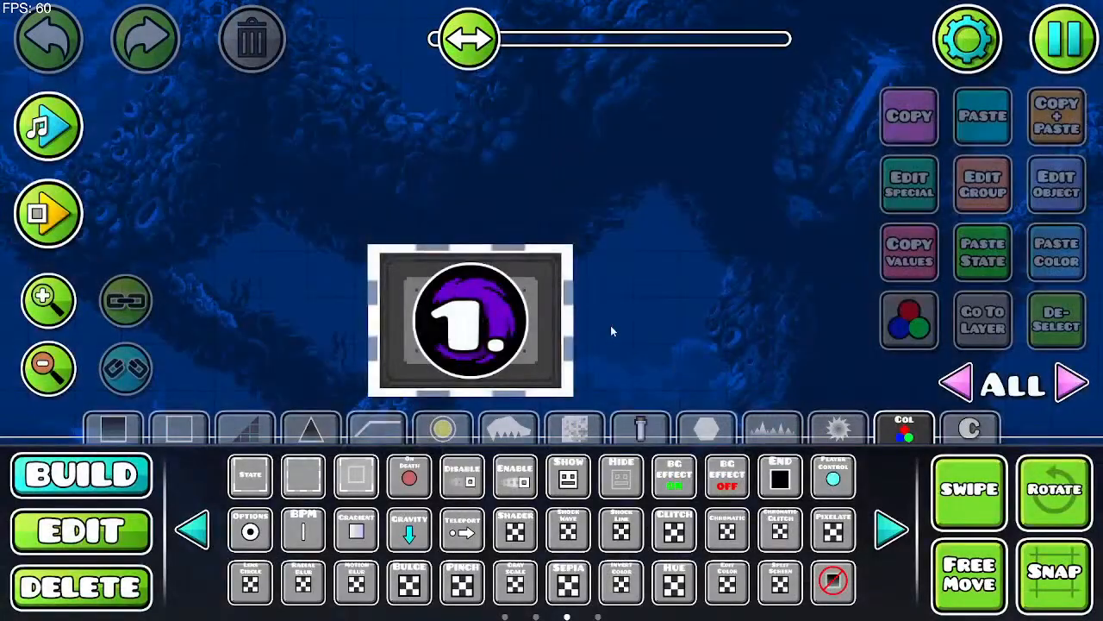
Step: Place a circle outline and a solid circle on the same empty spot just before the level's start
left_click_drag(369, 248, 748, 142)
left_click_drag(460, 266, 862, 273)
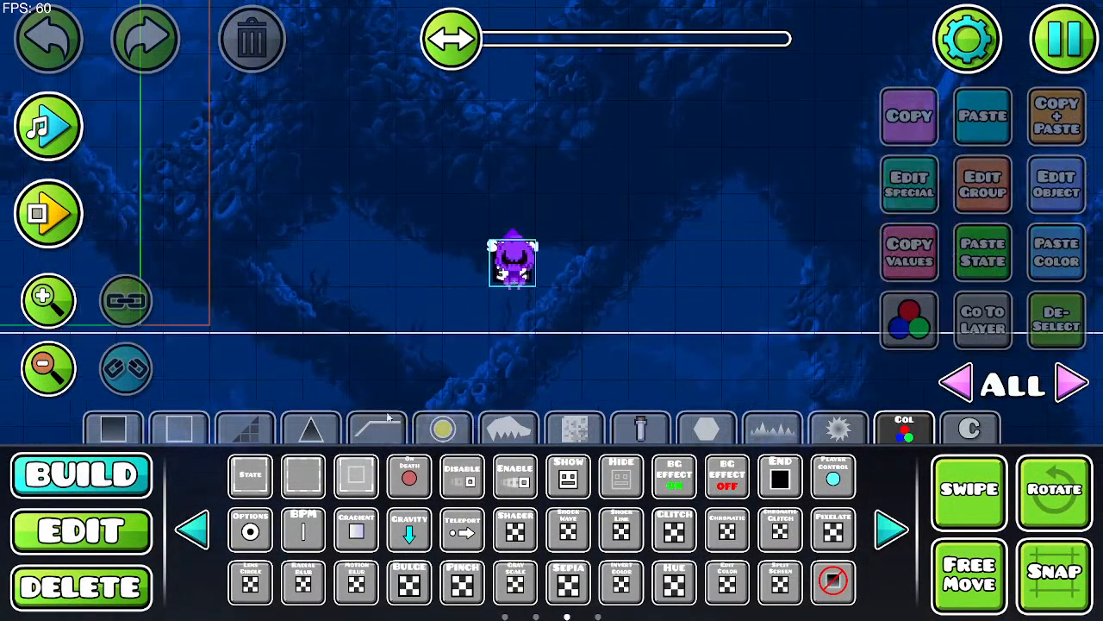
left_click_drag(374, 369, 697, 317)
left_click_drag(235, 303, 572, 322)
left_click_drag(482, 328, 916, 241)
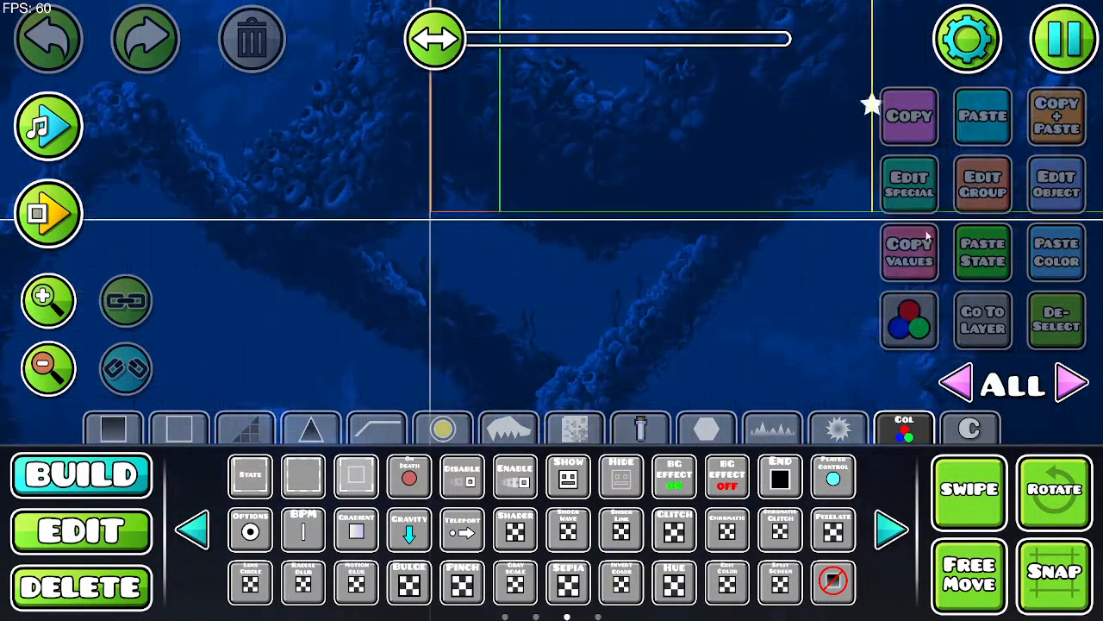
mouse_move(580, 269)
left_mouse_down()
mouse_move(707, 335)
mouse_move(616, 384)
left_mouse_up()
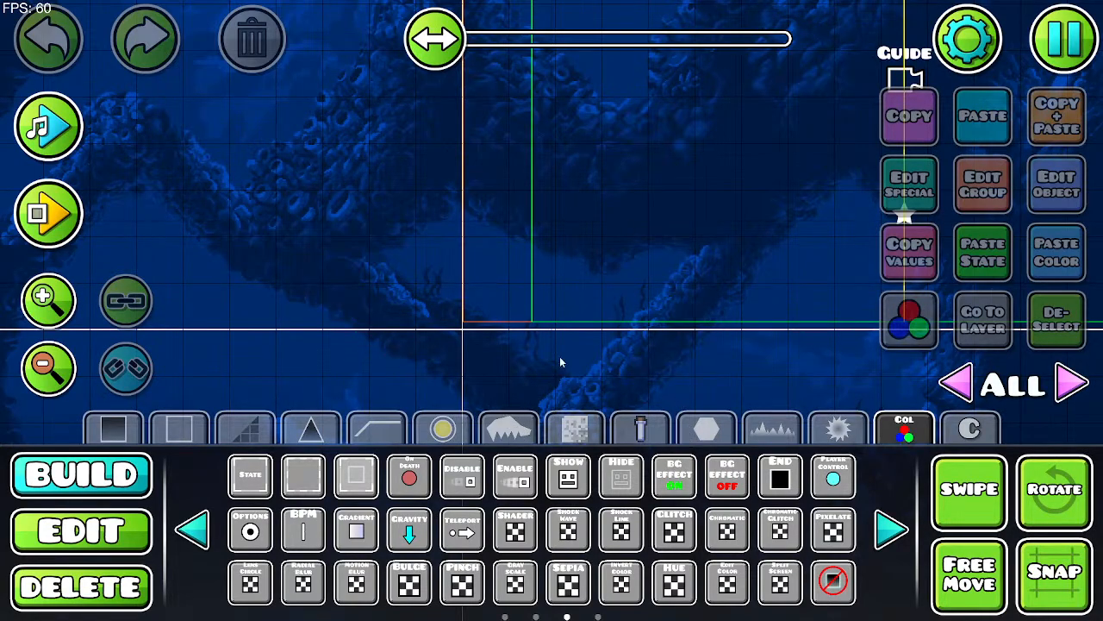
left_click(569, 426)
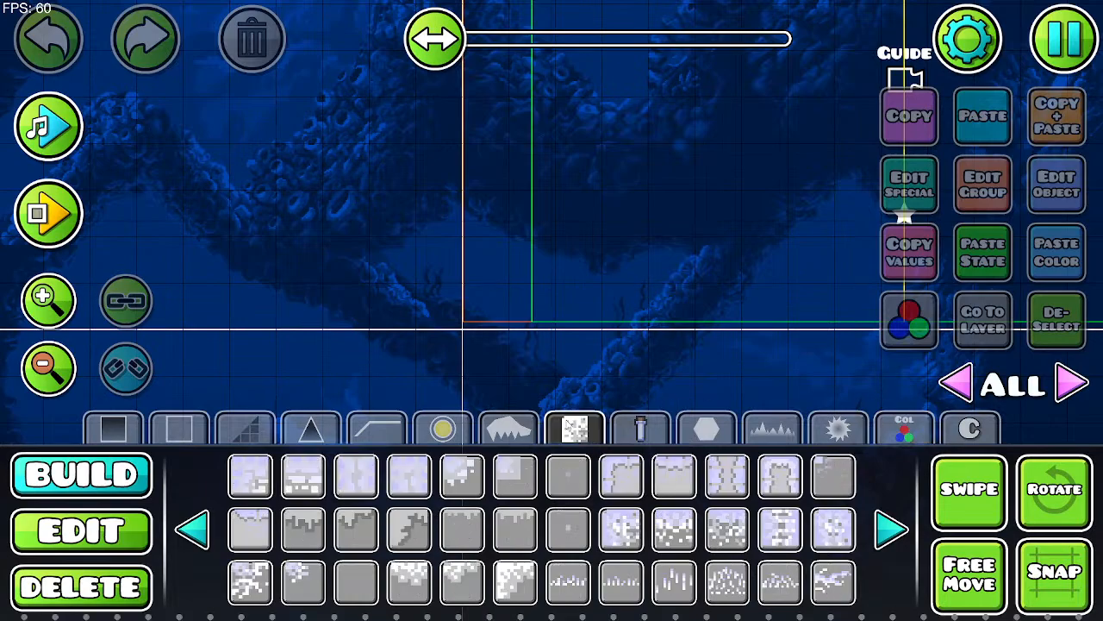
left_click(724, 430)
left_click(571, 488)
left_click(297, 213)
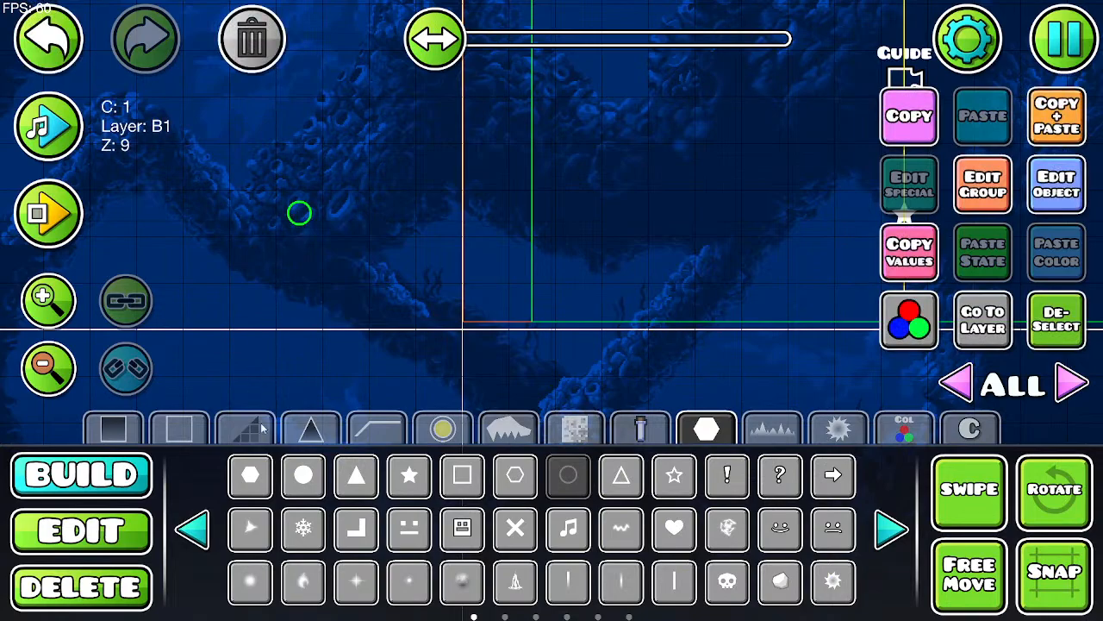
left_click(304, 475)
left_click(301, 216)
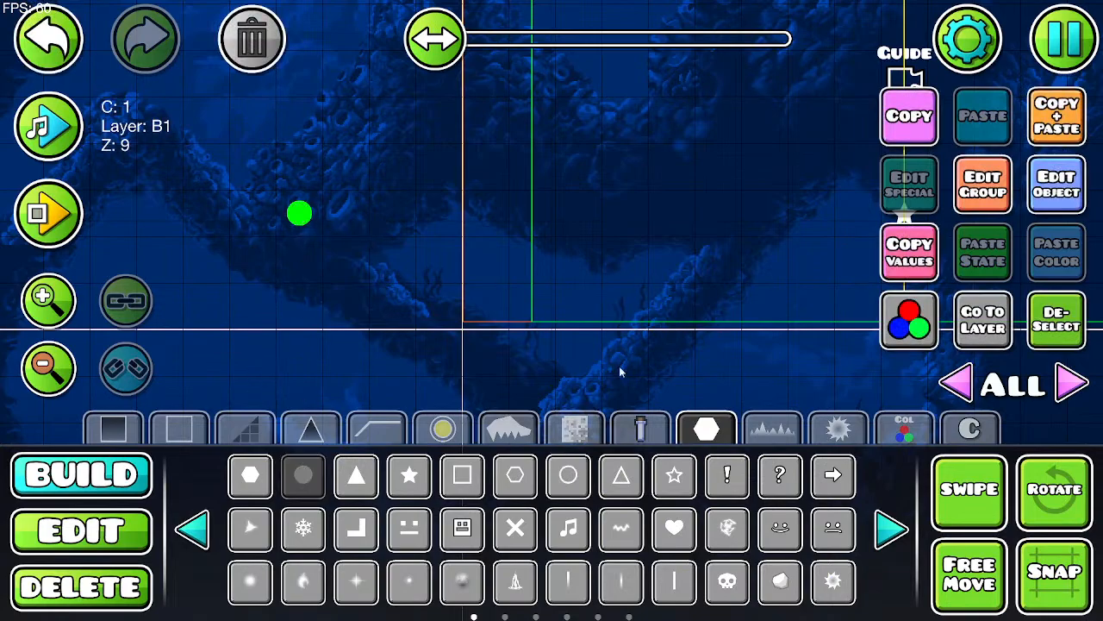
Step: Scale the solid circle to 0.64 so that it sits inside the circle outline, and deselect it
left_click(138, 543)
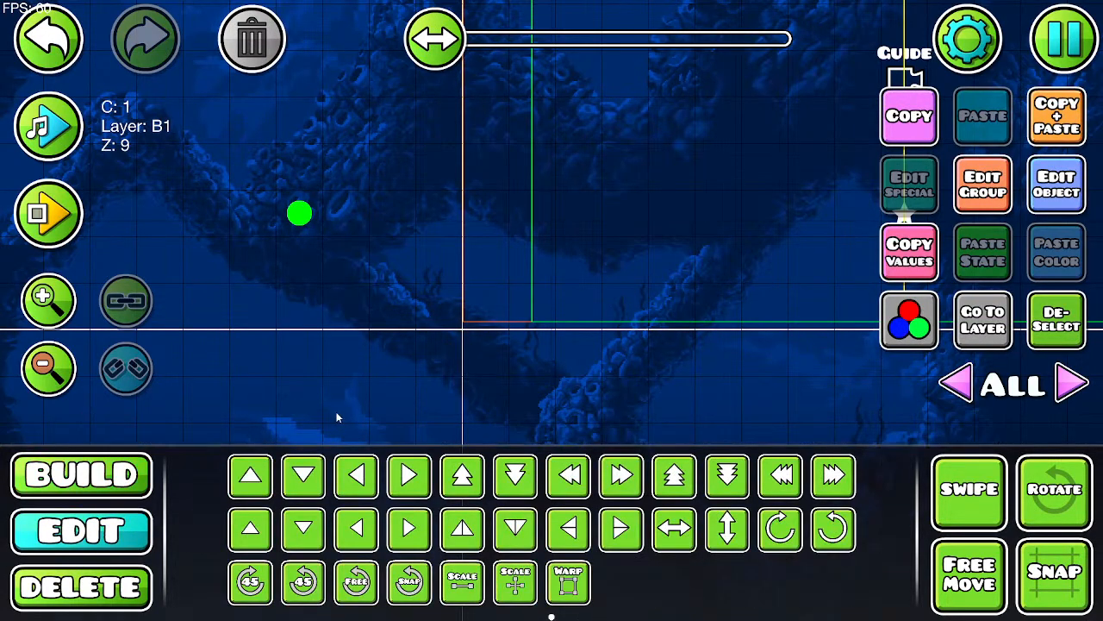
left_click(462, 579)
left_click_drag(200, 156, 163, 148)
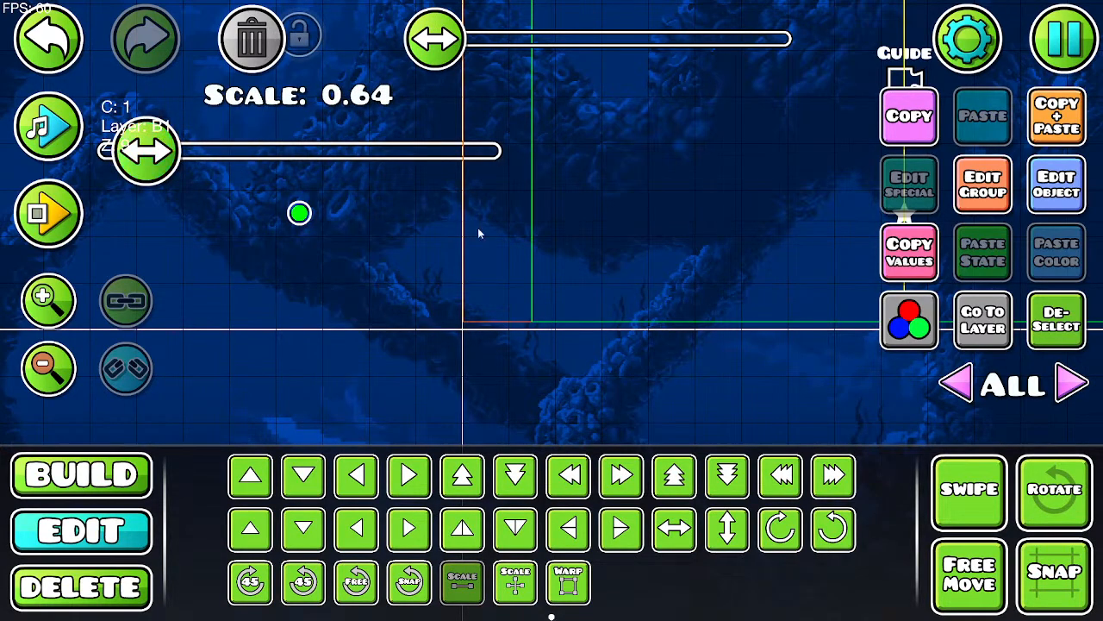
left_click(1037, 333)
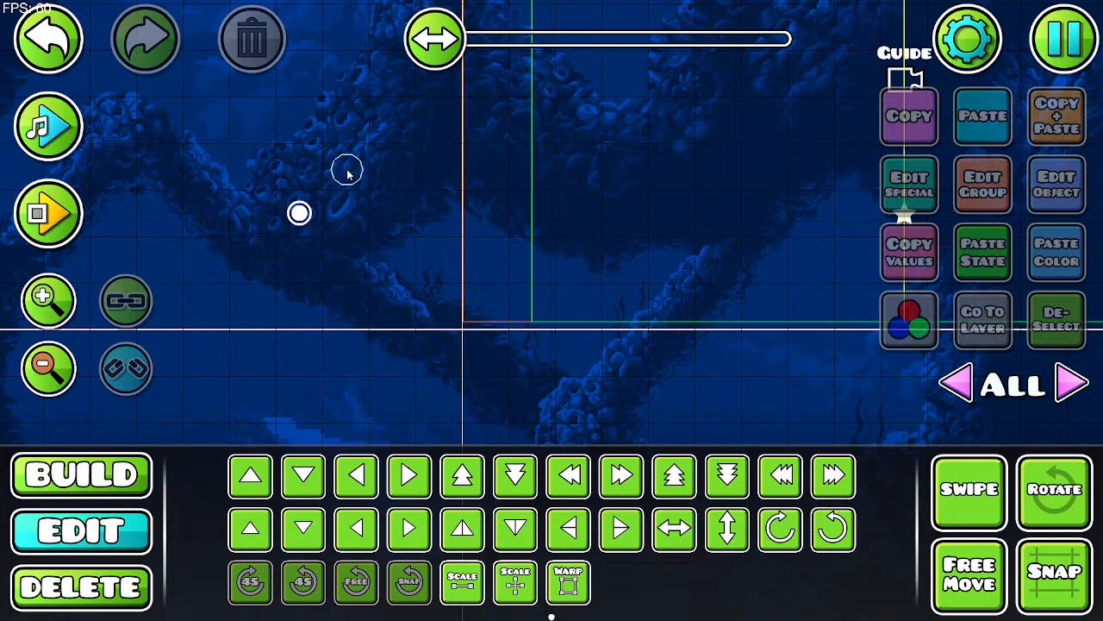
Step: Scale the circle outline and the solid circle together to 0.50 and deselect them
left_click(299, 213)
left_click(463, 579)
left_click_drag(203, 156, 131, 150)
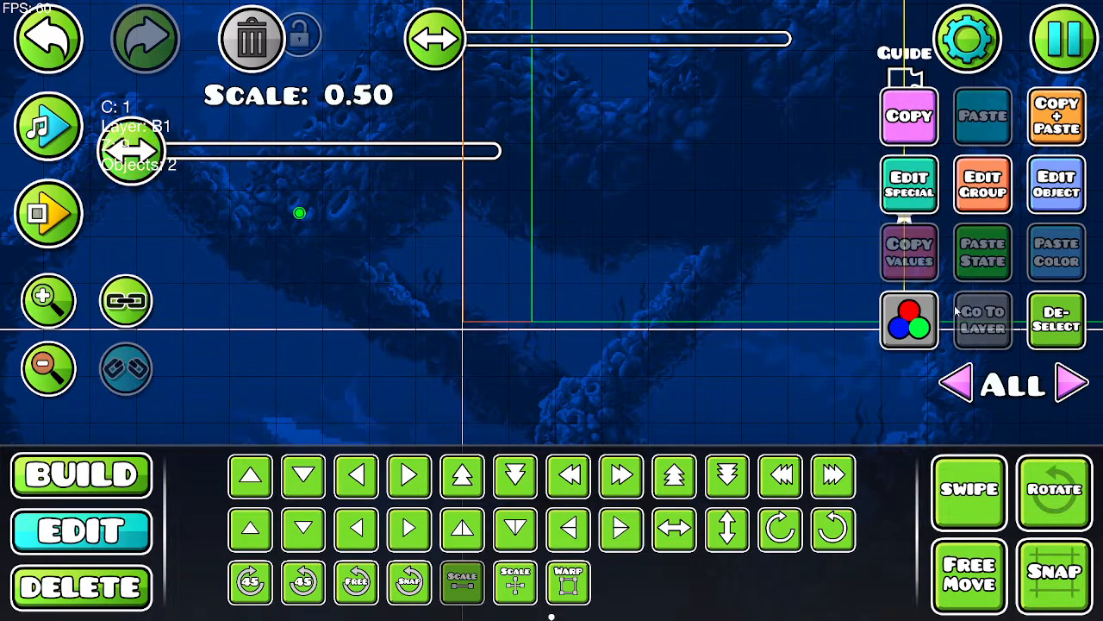
left_click(1083, 321)
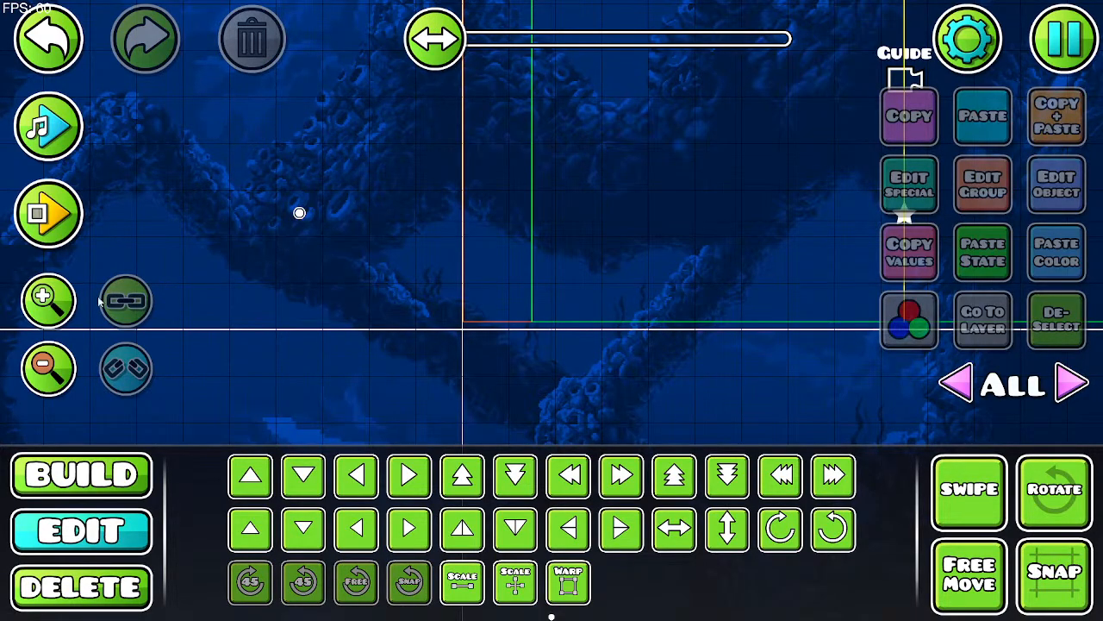
Step: Assign color channel 4 to the circle outline as its detail color and check the channel's white color setting
left_click(65, 298)
left_click_drag(342, 263, 428, 318)
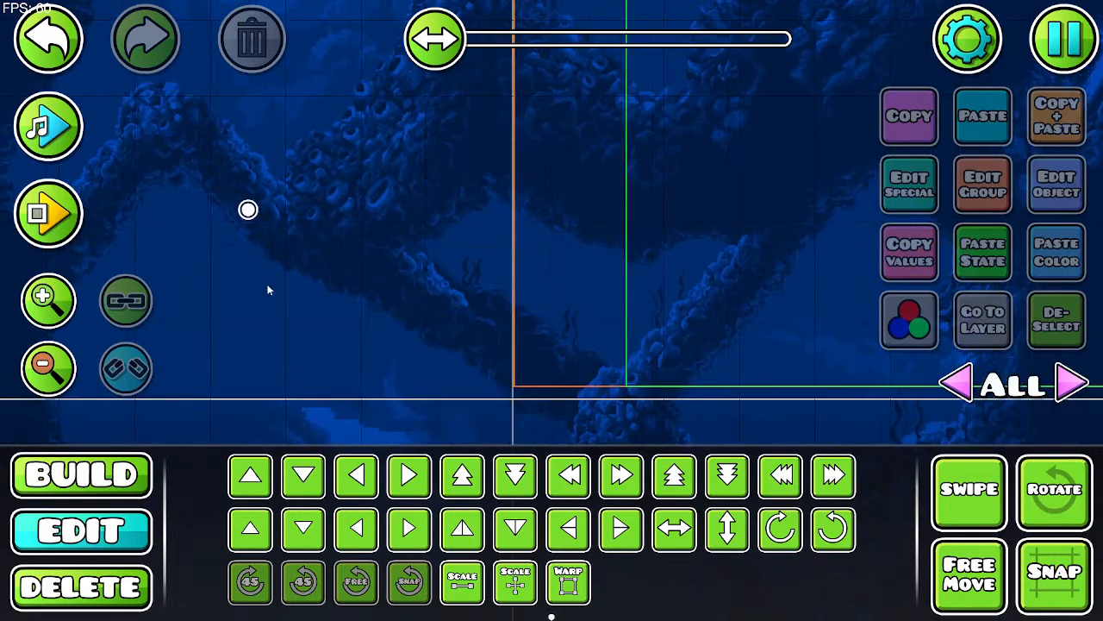
left_click(248, 210)
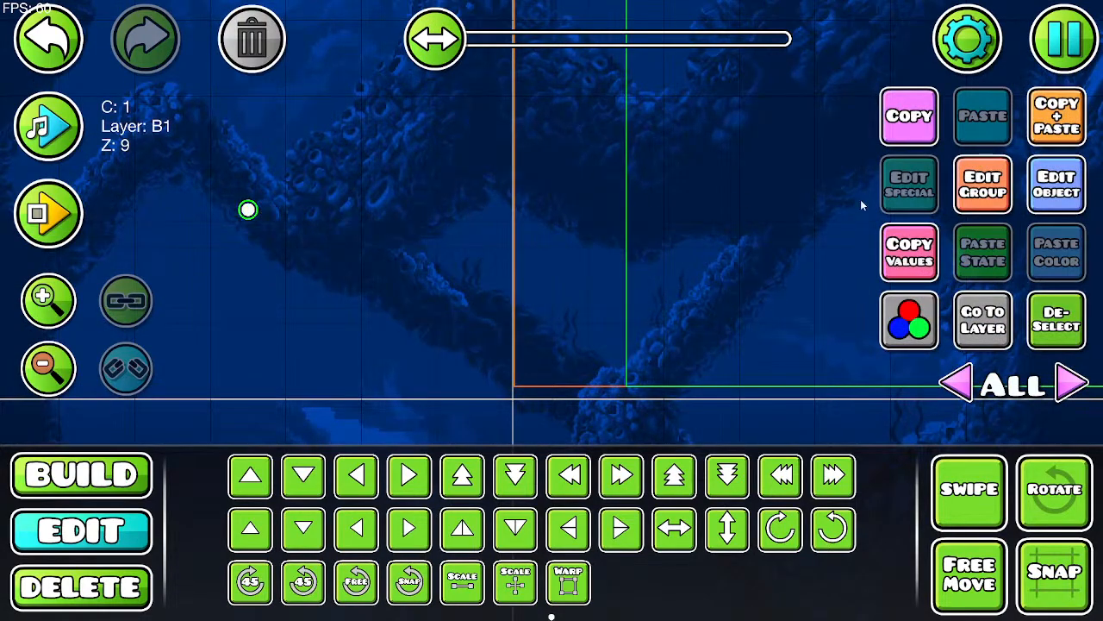
left_click(1073, 194)
left_click(676, 336)
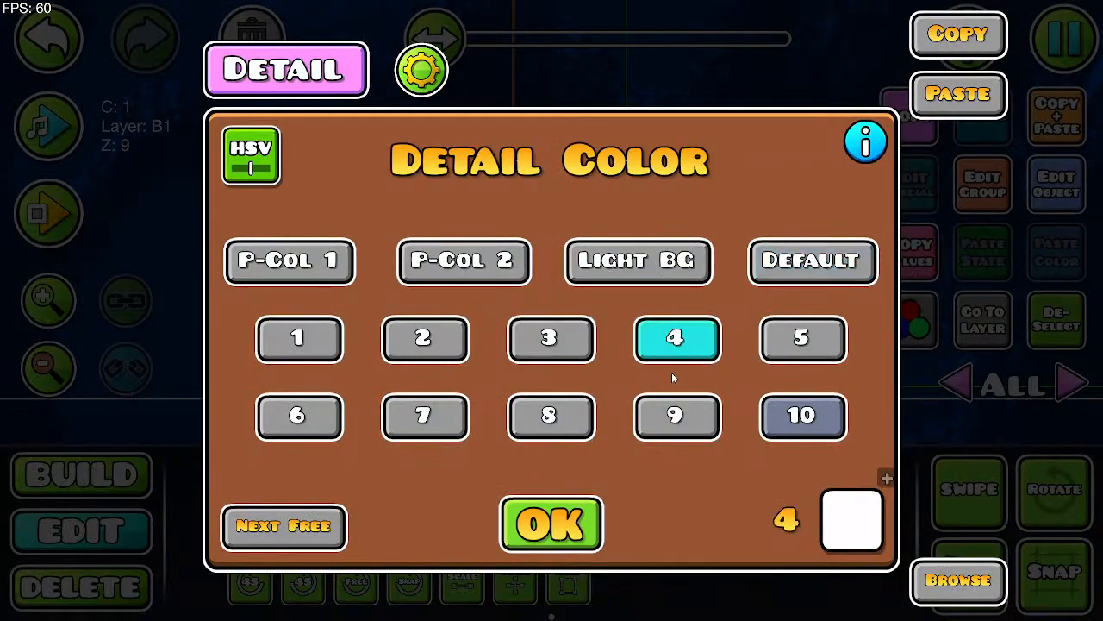
left_click(852, 520)
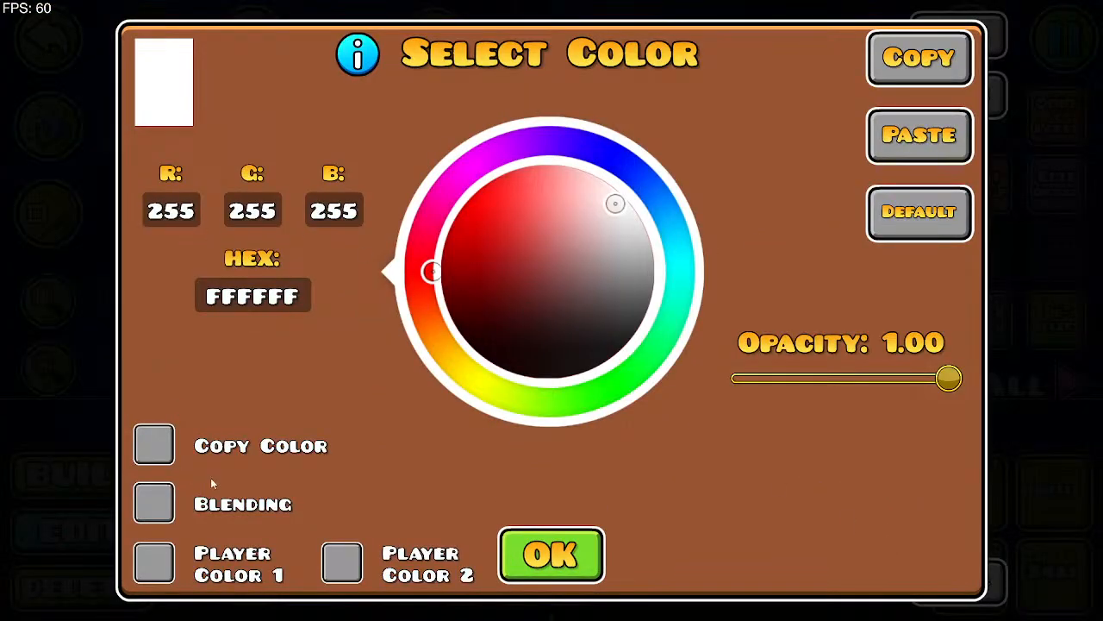
left_click(531, 552)
Step: Turn the circle outline black by enabling the brightness option in its detail HSV and setting brightness to -1.00
left_click(248, 156)
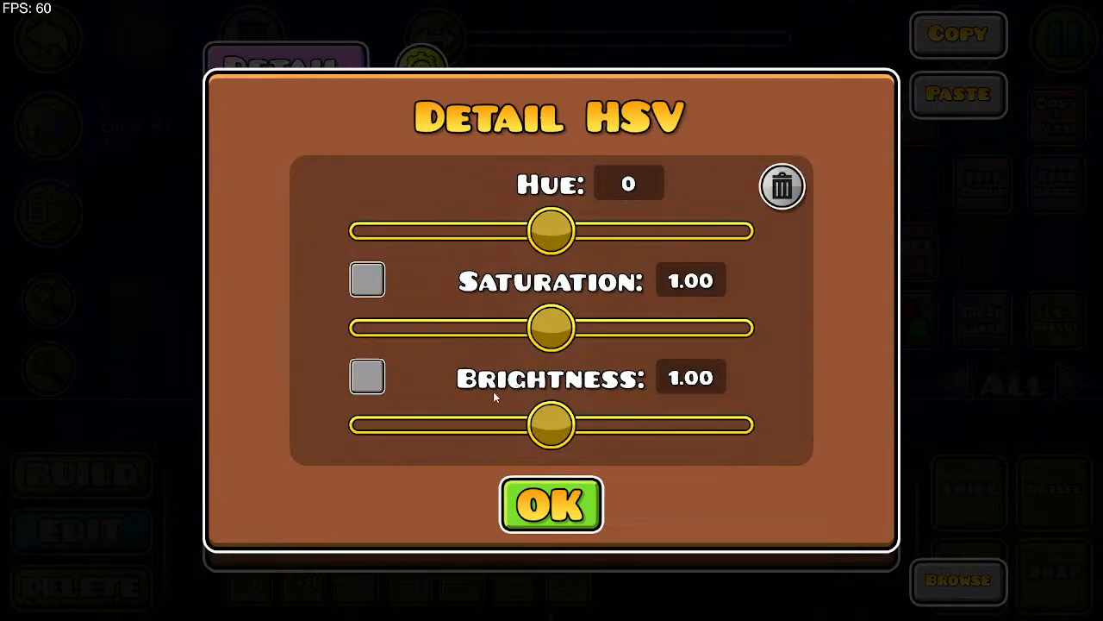
left_click(367, 377)
left_click_drag(549, 422, 351, 424)
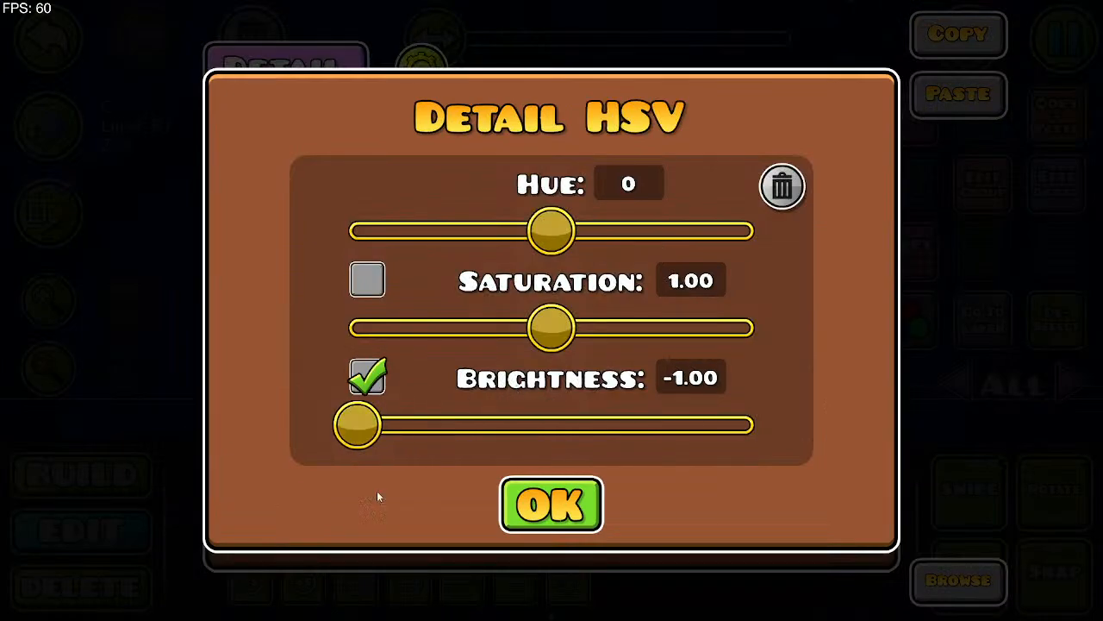
left_click(521, 497)
left_click(552, 522)
left_click(1076, 319)
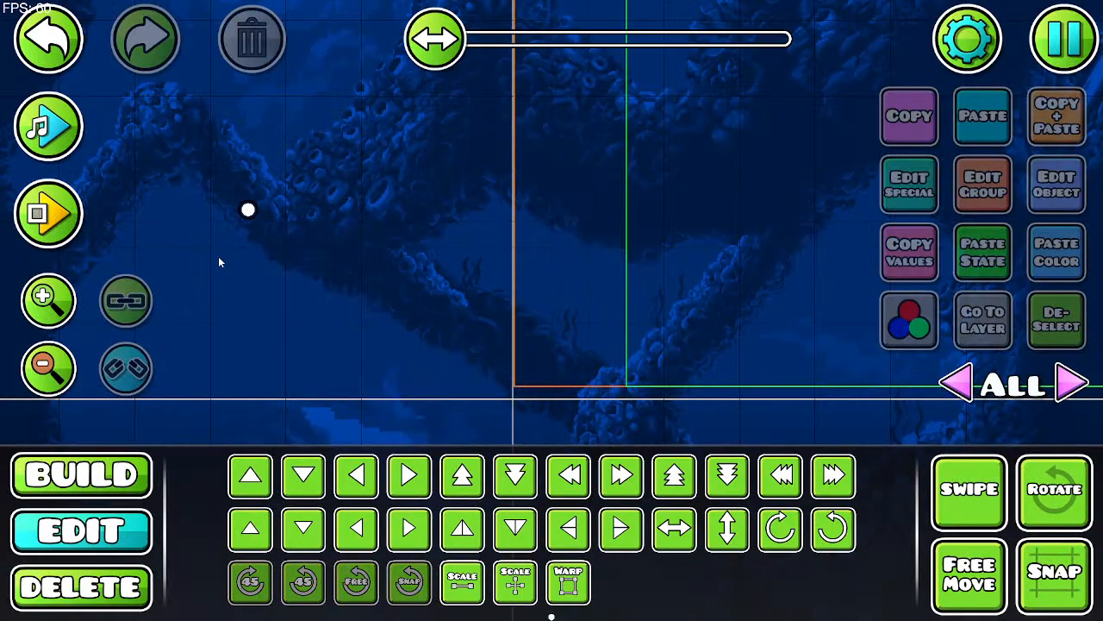
Step: Assign color channel 4 to the solid circle as its detail color
left_click(246, 211)
left_click(1076, 188)
left_click(260, 170)
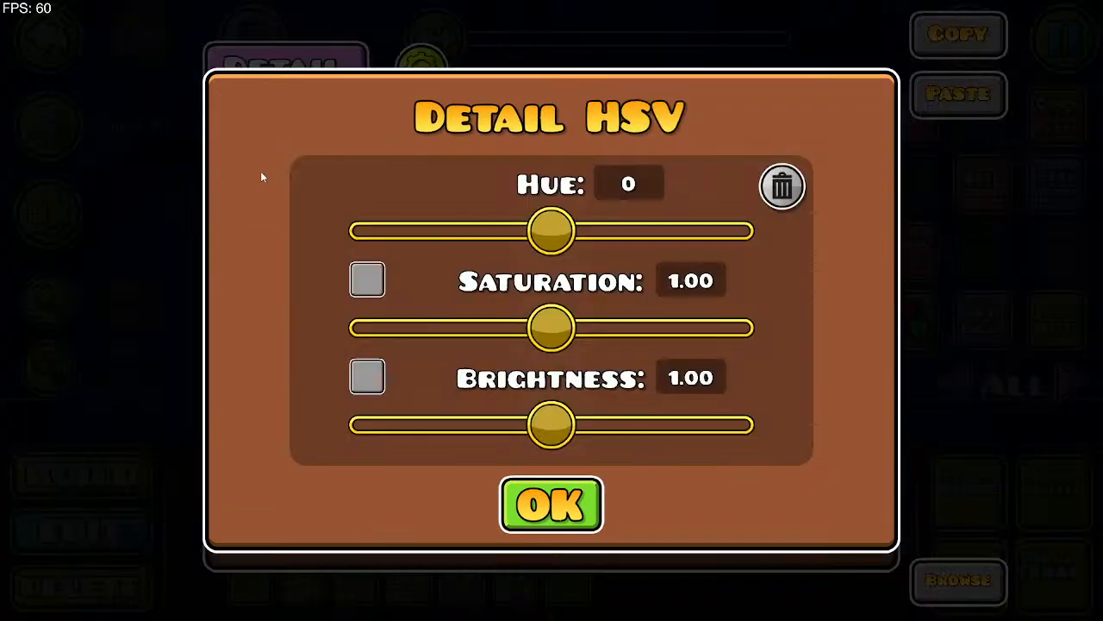
left_click(562, 491)
left_click(683, 339)
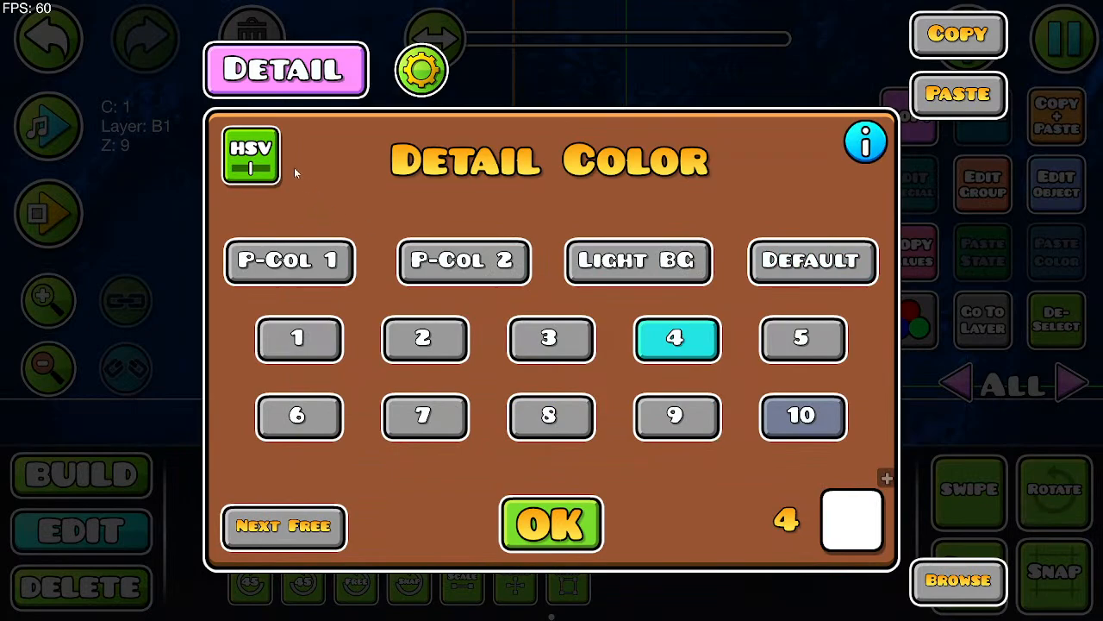
Step: Color the solid circle purple with detail HSV hue 271, enabling the saturation and brightness options at 1.00 and 0.98
left_click(268, 162)
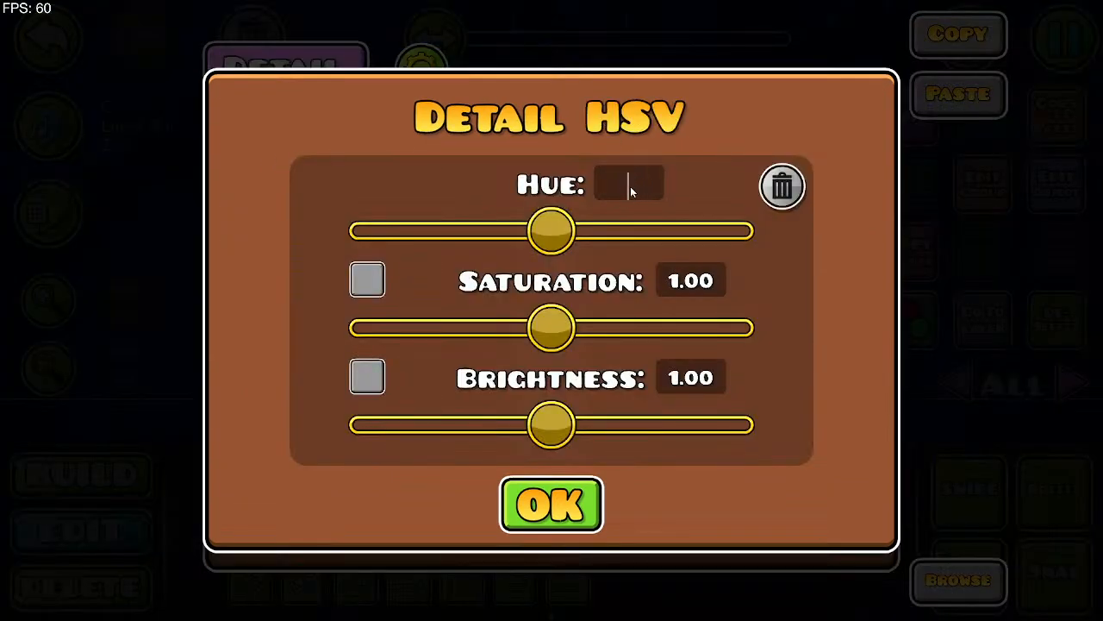
type("271")
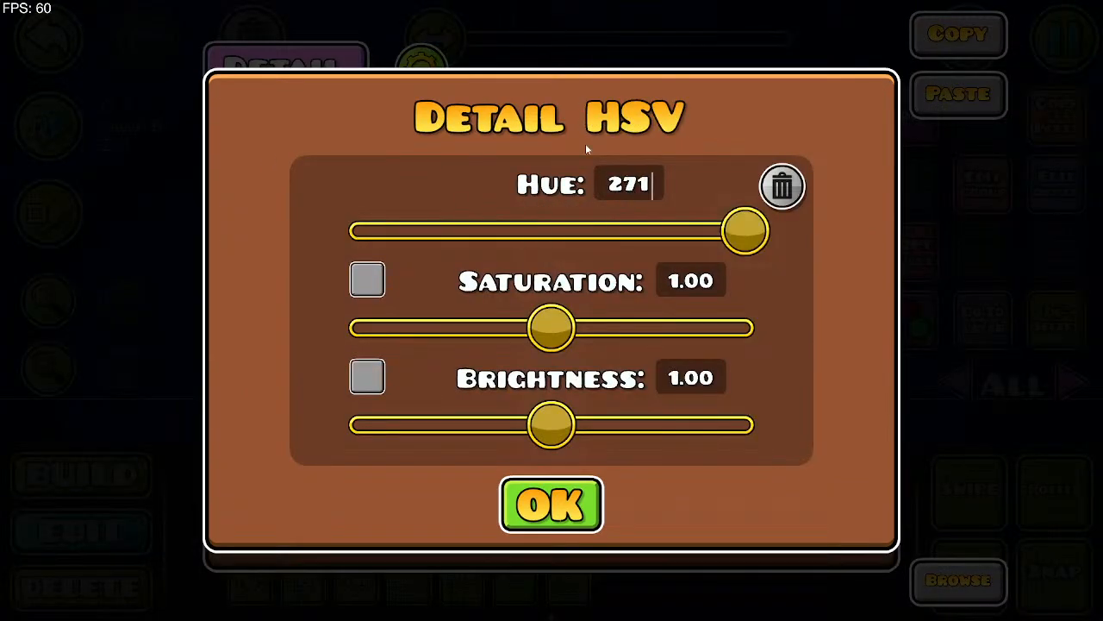
left_click(367, 279)
left_click_drag(552, 327, 747, 326)
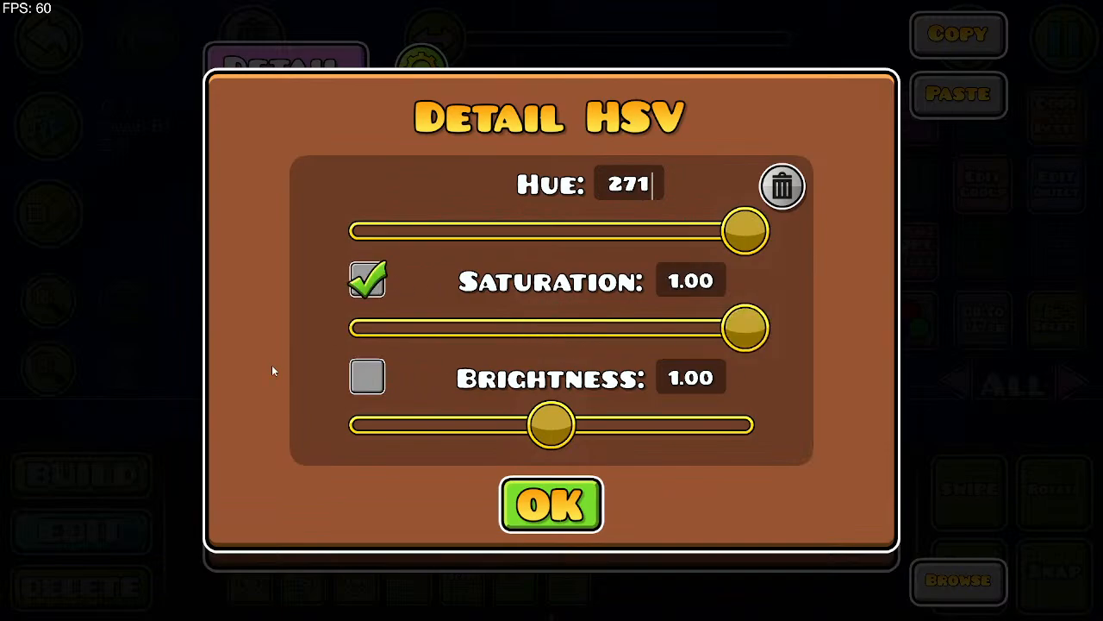
left_click(361, 375)
left_click(705, 383)
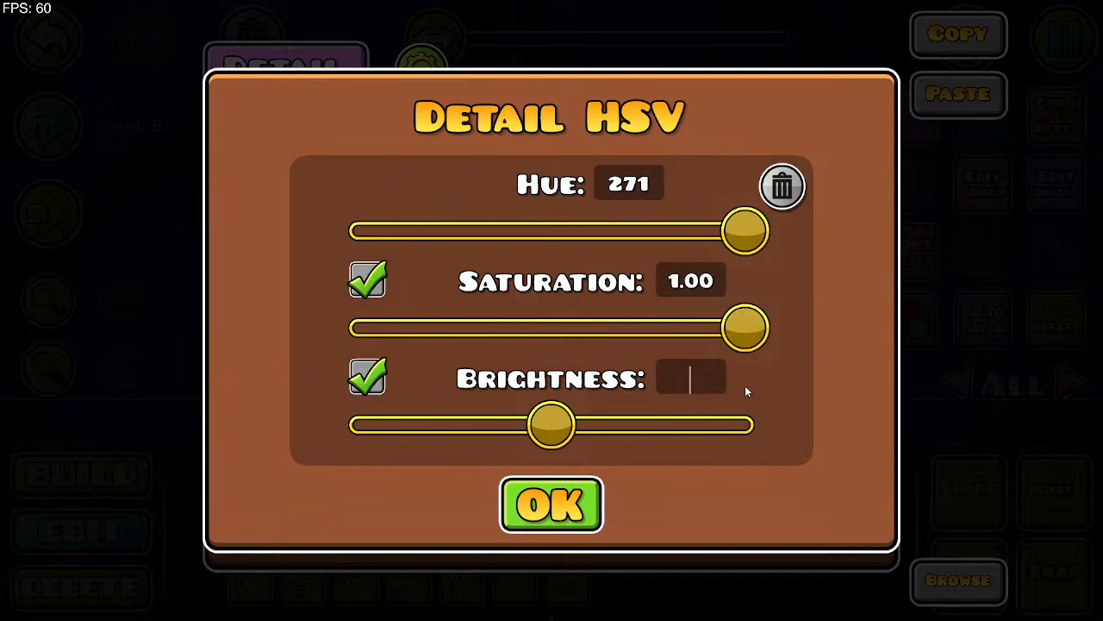
type(".98")
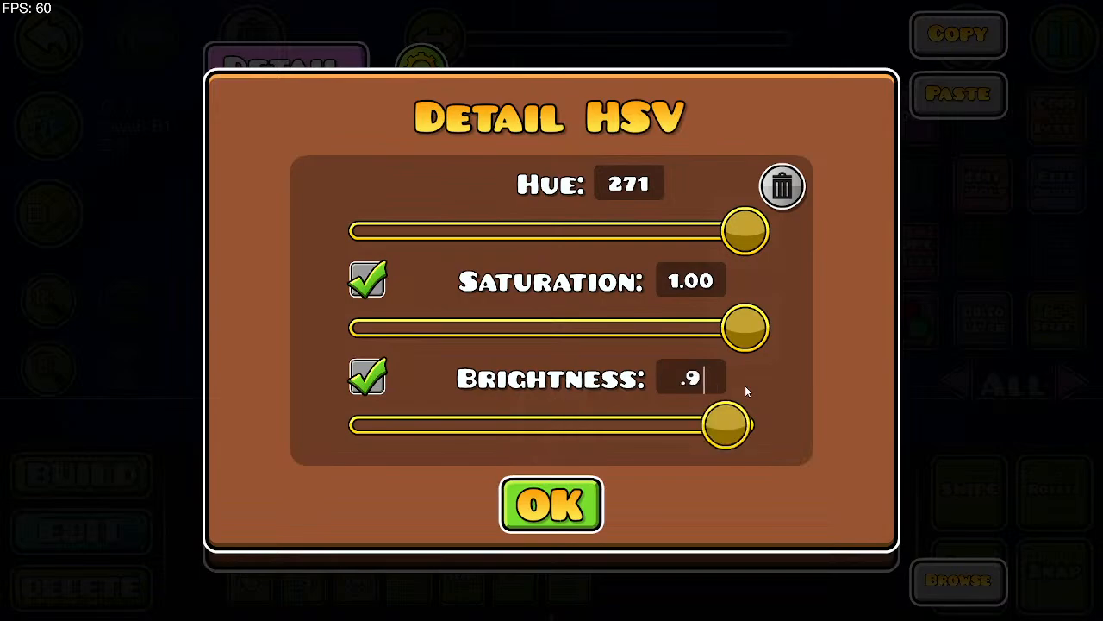
left_click(548, 502)
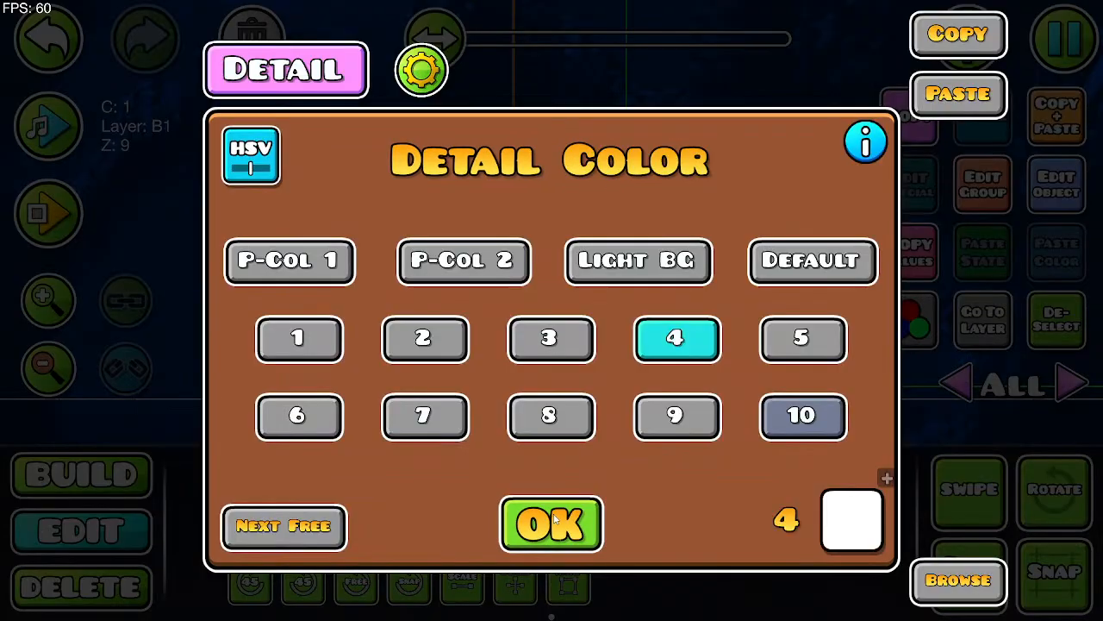
left_click(552, 522)
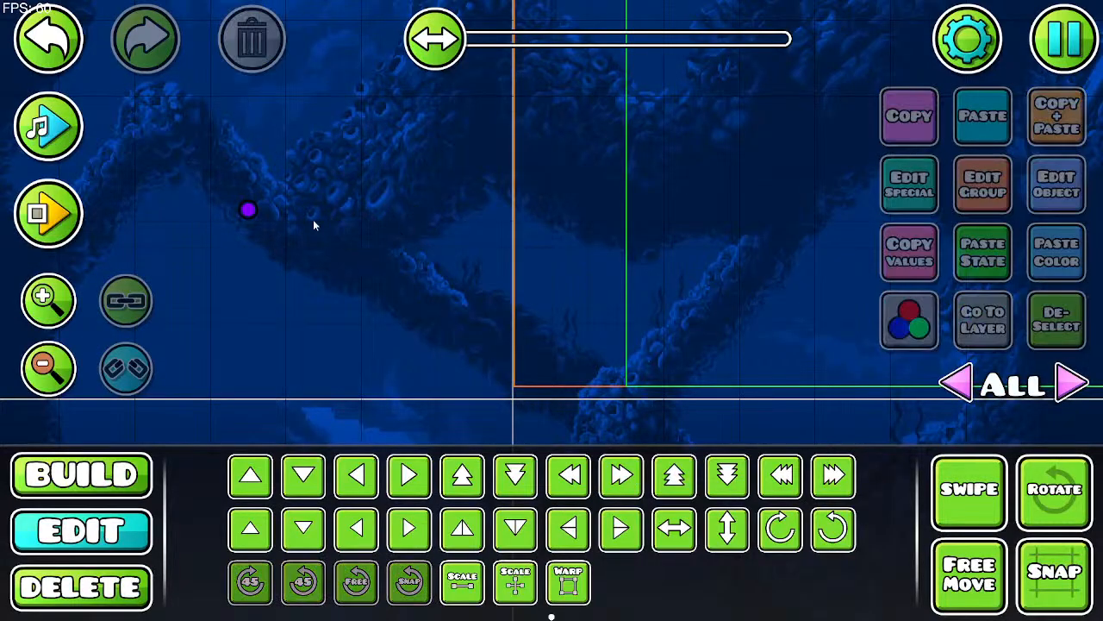
Step: Scale the black outline around the purple circle to 0.71
left_click_drag(296, 275, 439, 368)
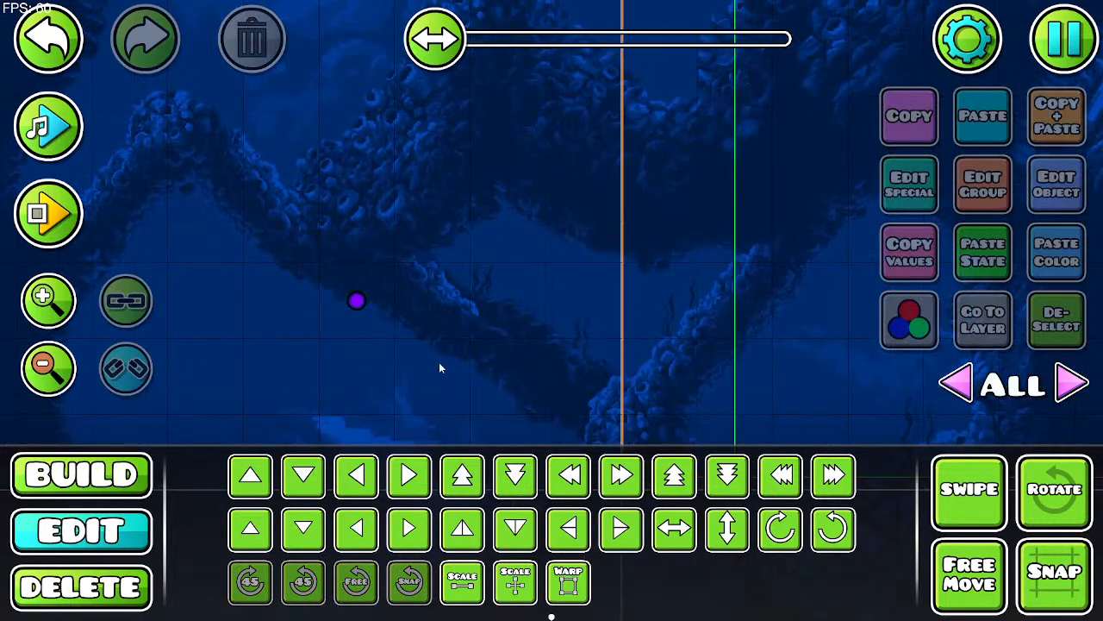
left_click(68, 321)
left_click(68, 320)
left_click_drag(346, 347, 473, 343)
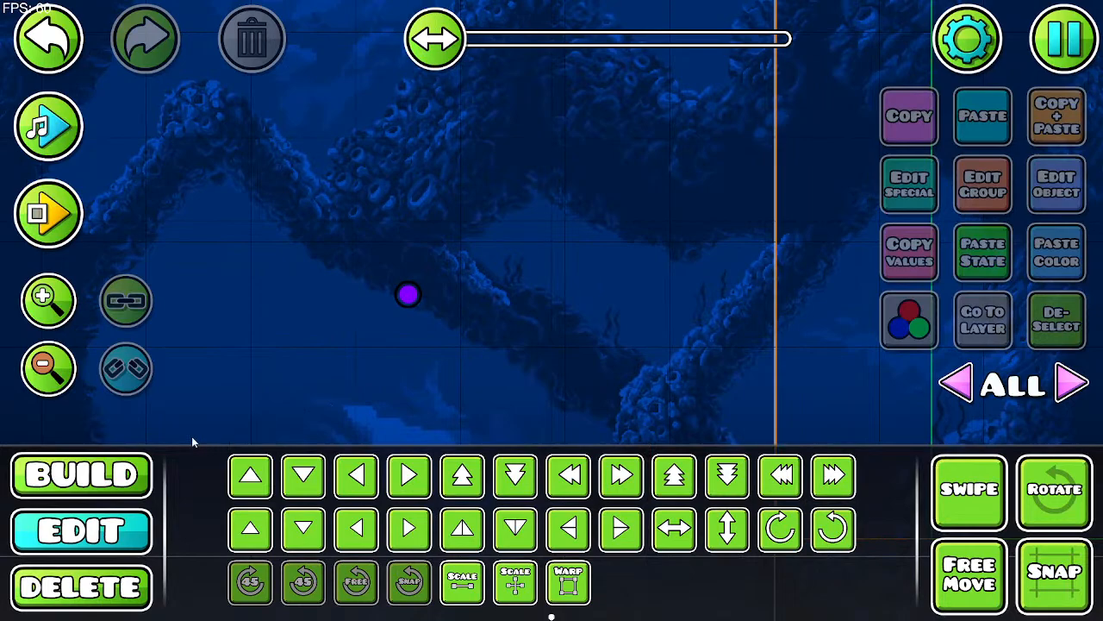
left_click(406, 295)
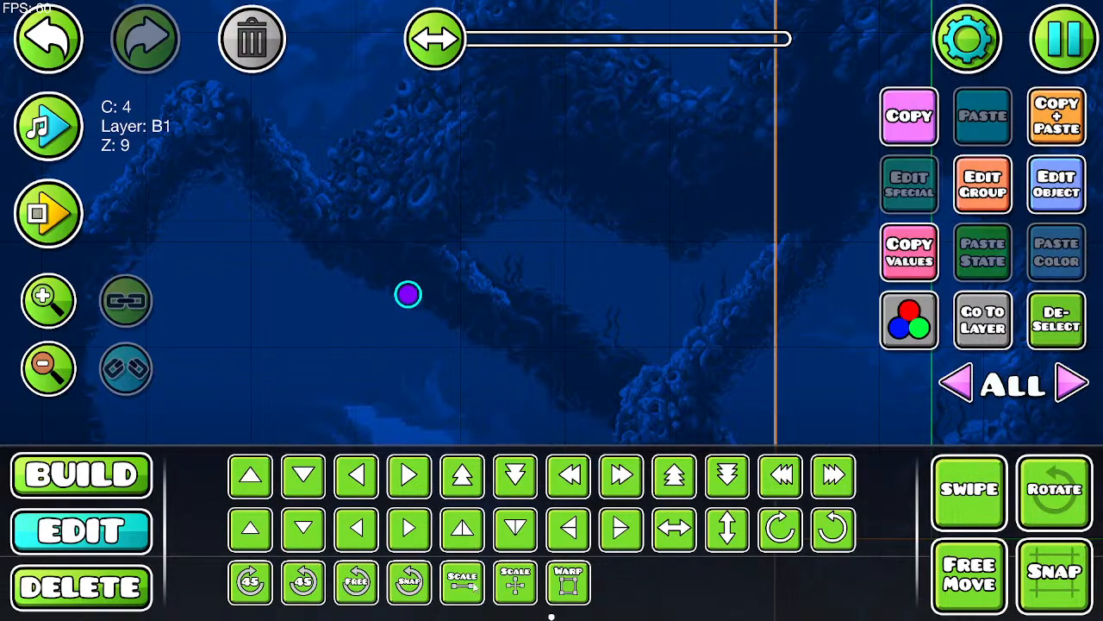
left_click(462, 581)
left_click_drag(256, 155, 277, 159)
Step: Enable the saturation option in the outer circle outline's detail HSV and set its hue to 271
left_click(1065, 200)
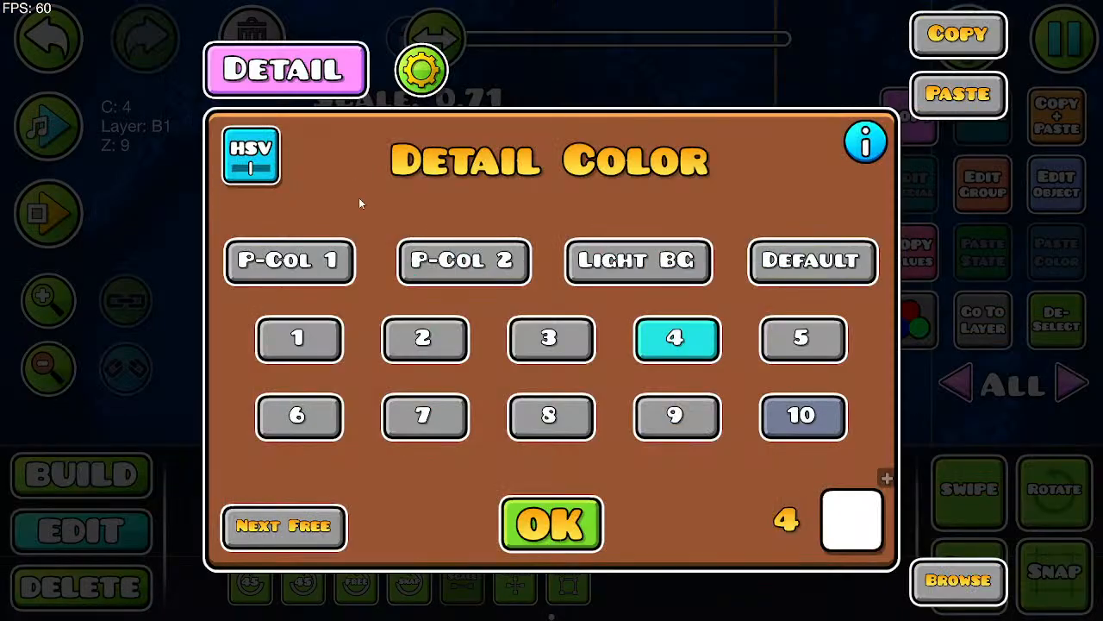
left_click(252, 157)
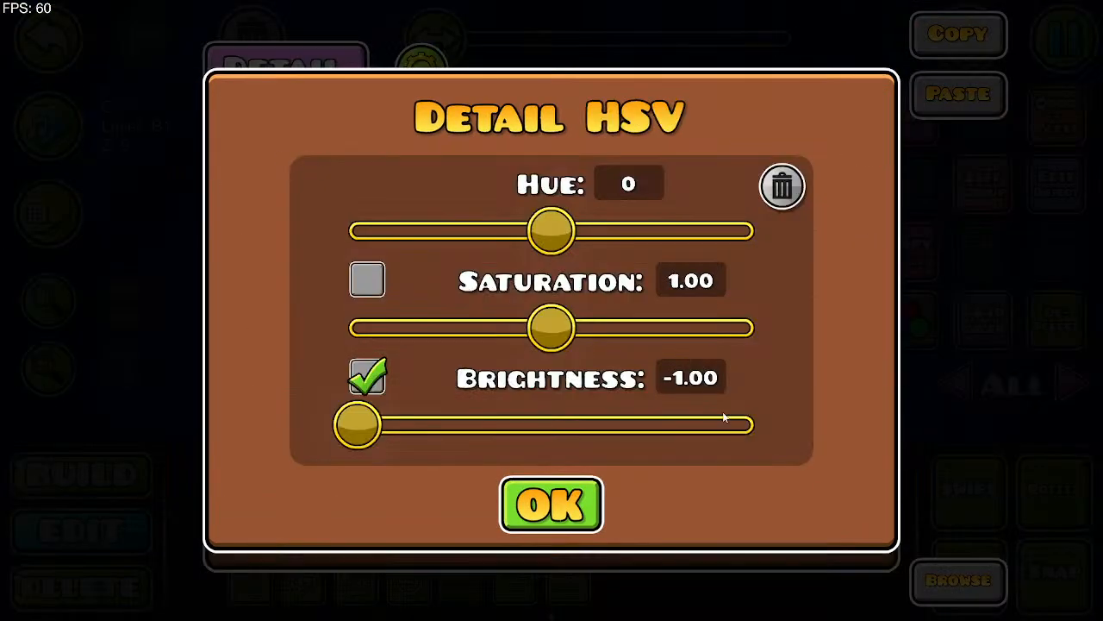
left_click(367, 281)
left_click_drag(551, 328, 745, 328)
left_click(628, 185)
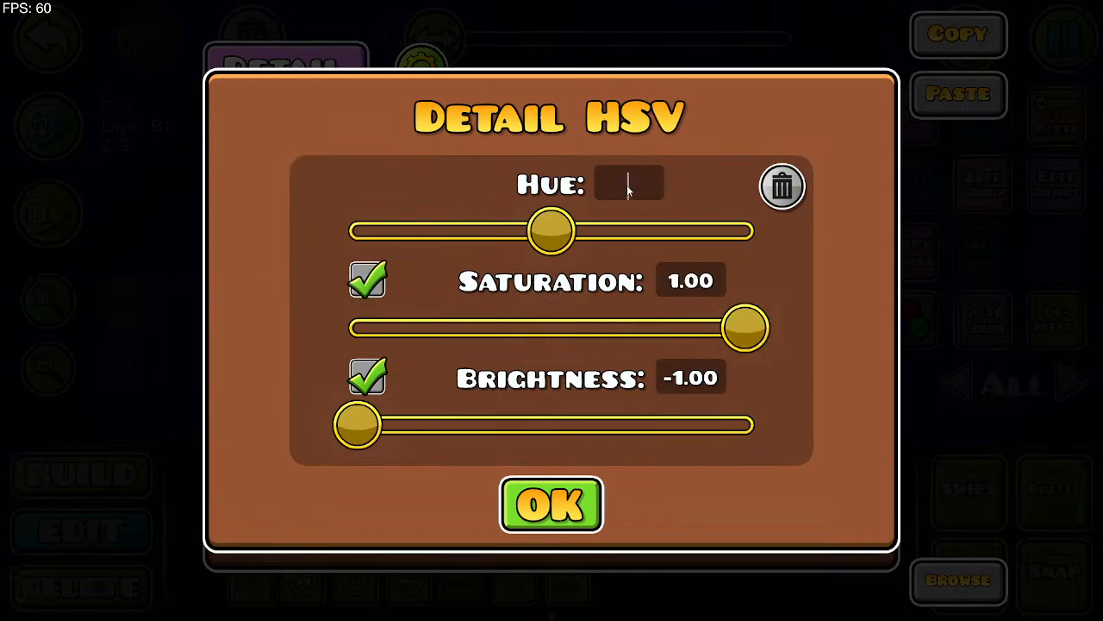
type("271")
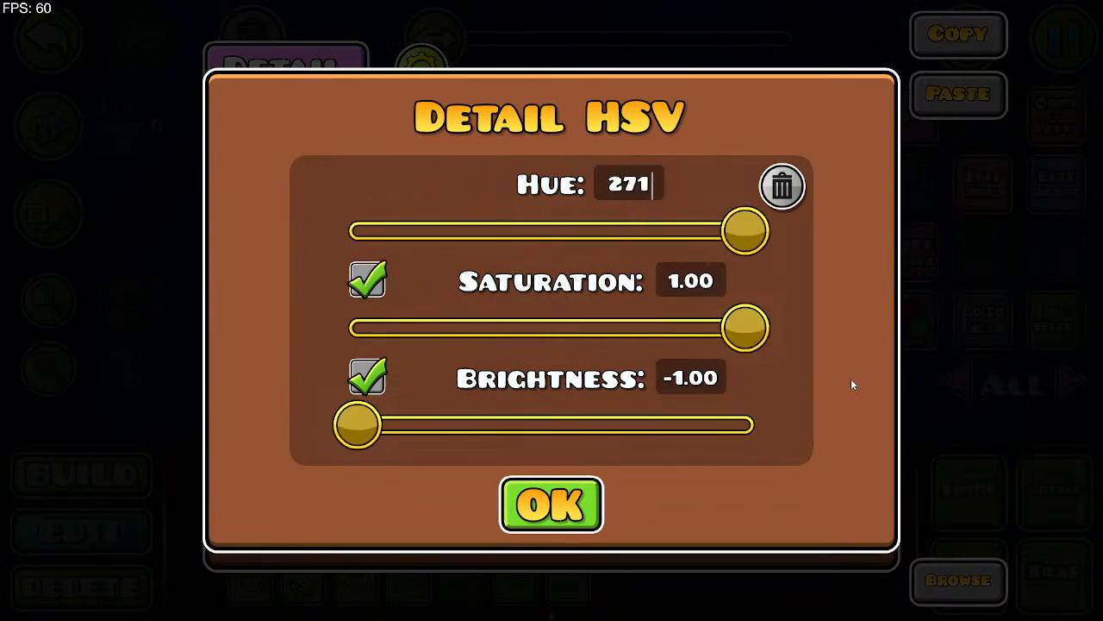
Step: Turn off the brightness option in the outer outline's detail HSV and set brightness to .98
left_click(379, 392)
left_click(705, 391)
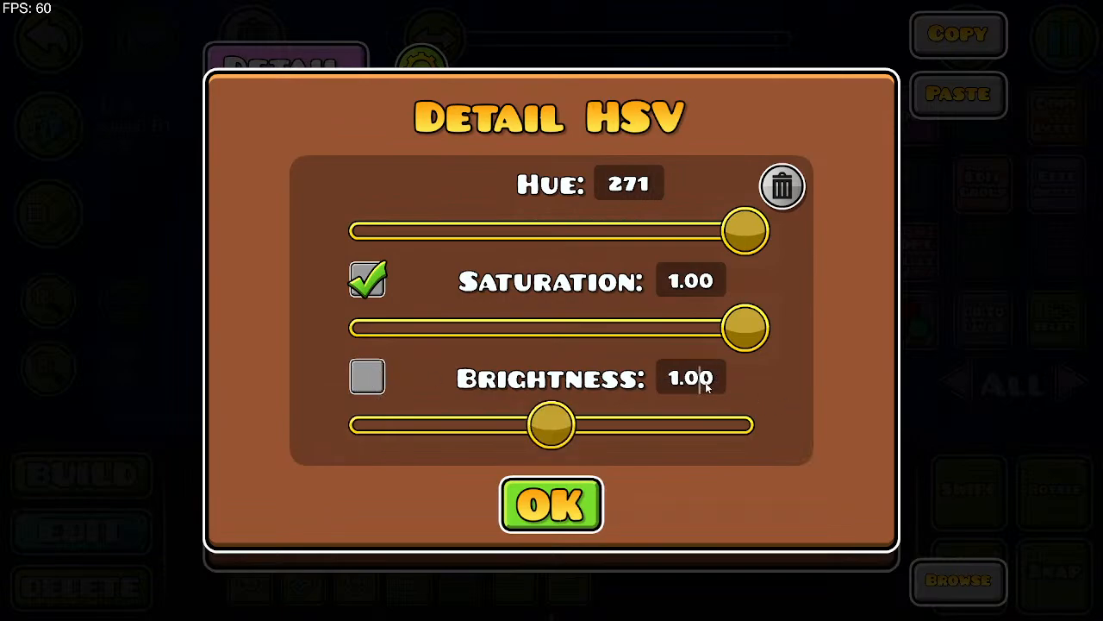
key("BackSpace")
key("BackSpace")
key("BackSpace")
key("BackSpace")
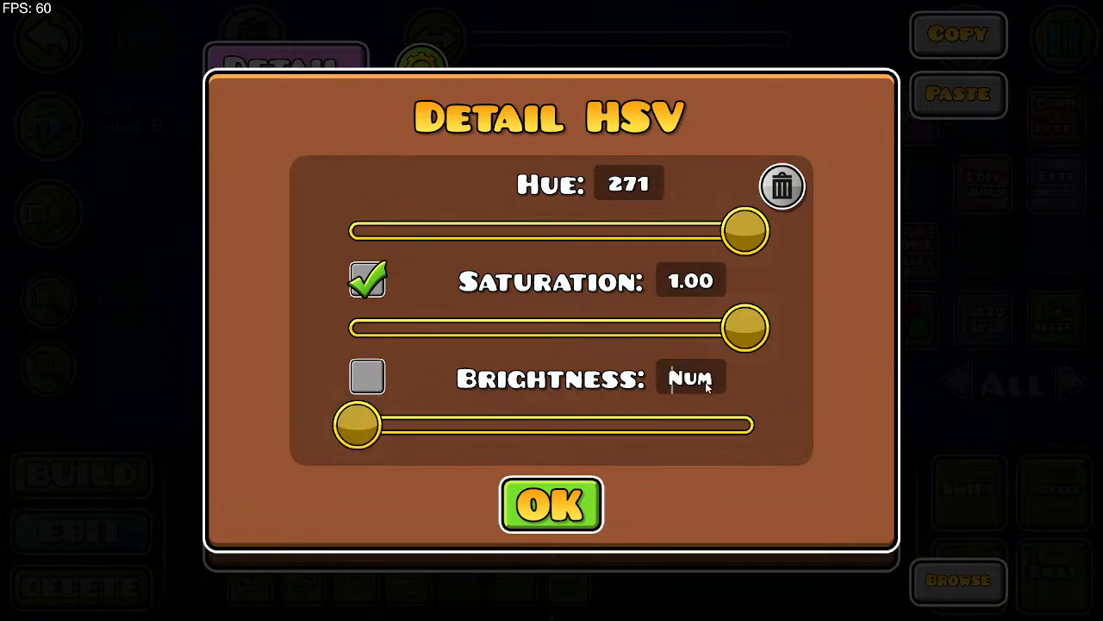
type(".98")
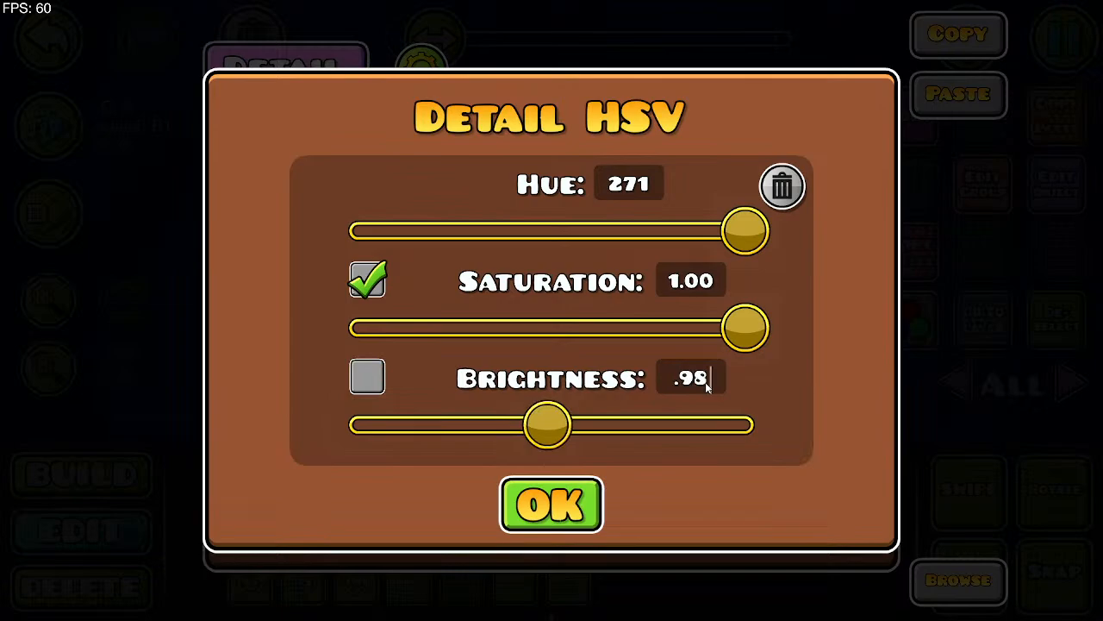
left_click(554, 522)
left_click(555, 522)
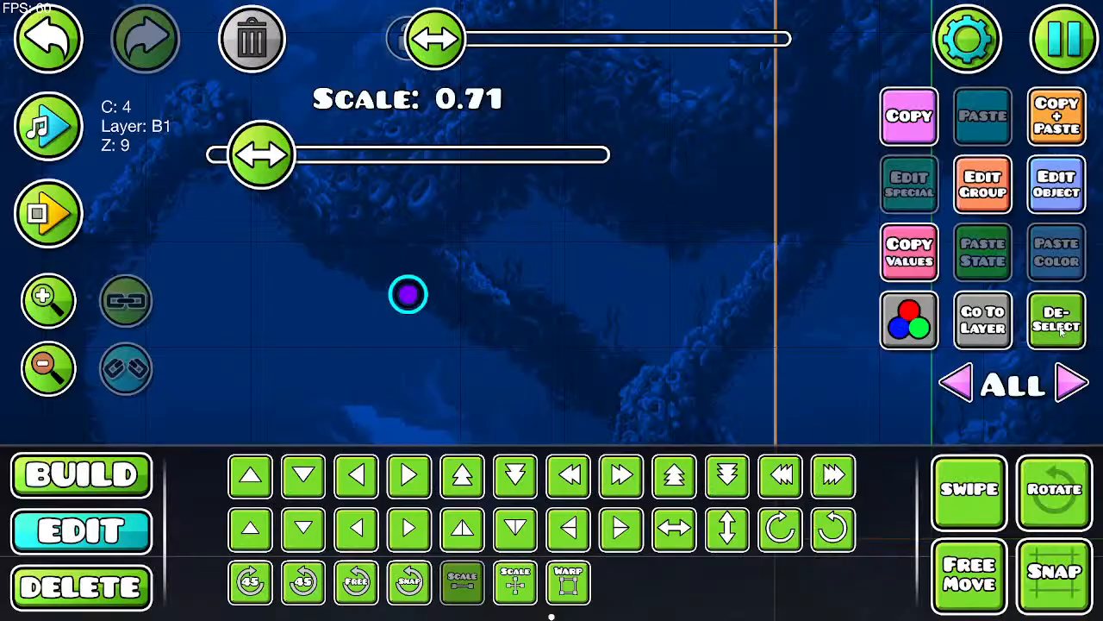
left_click(831, 426)
Step: Place a small soft round glow object on the purple circle
left_click(45, 377)
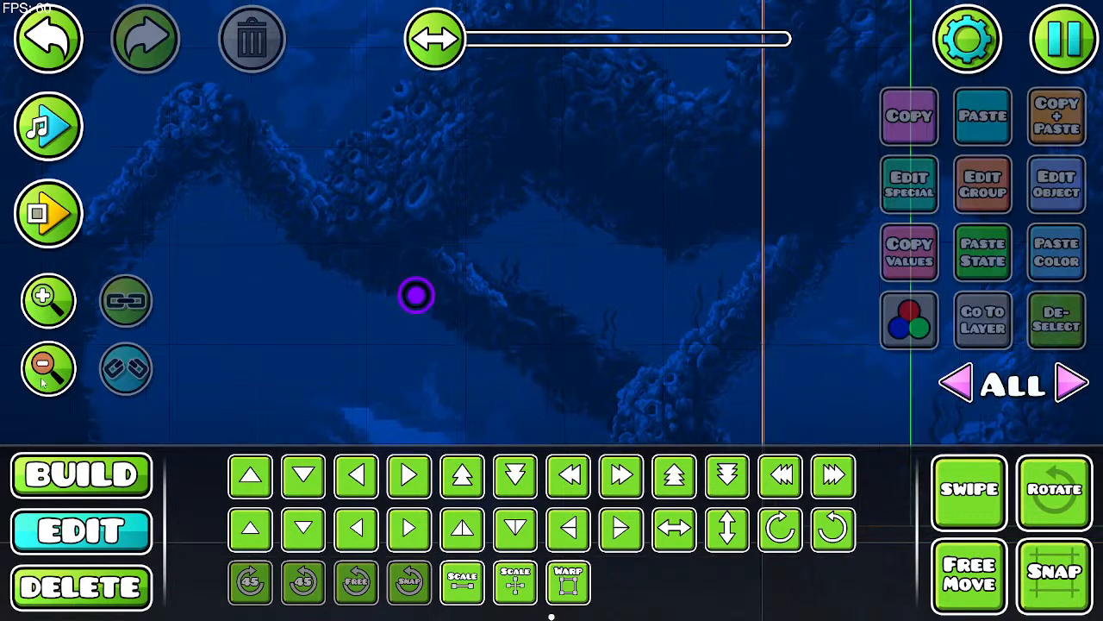
left_click_drag(621, 339, 528, 379)
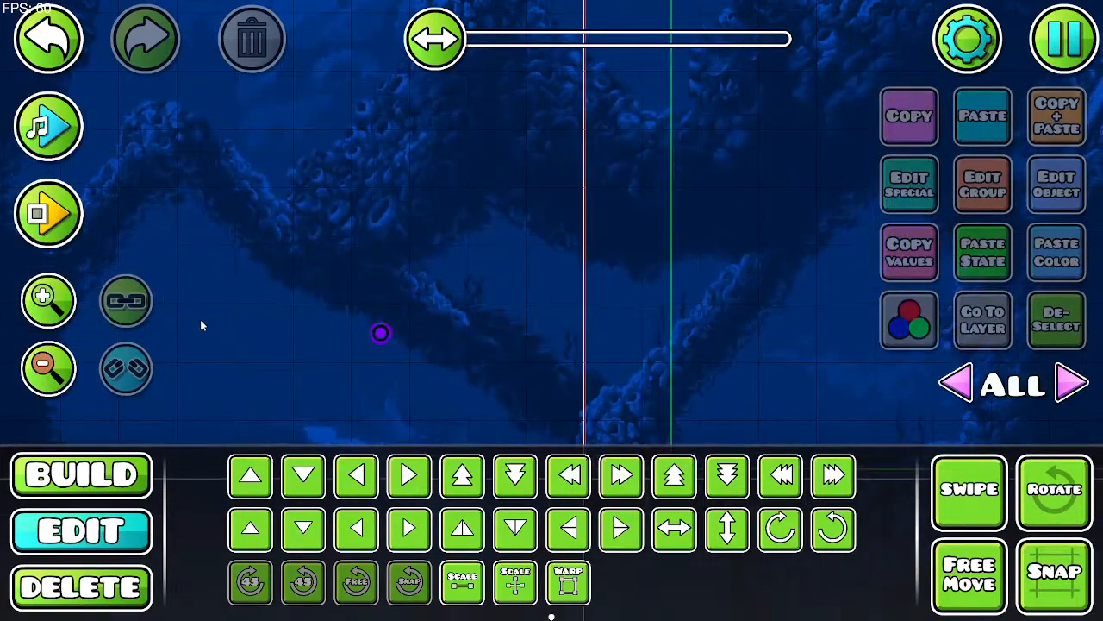
left_click(64, 312)
left_click(64, 312)
left_click(64, 312)
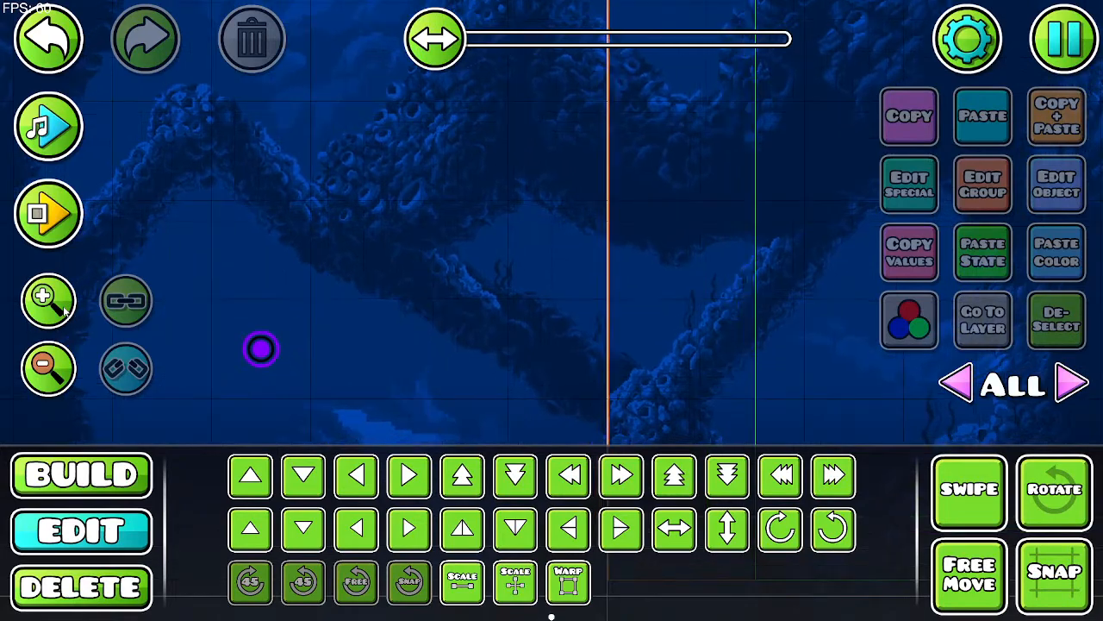
left_click(63, 312)
left_click_drag(399, 403, 533, 382)
left_click(141, 482)
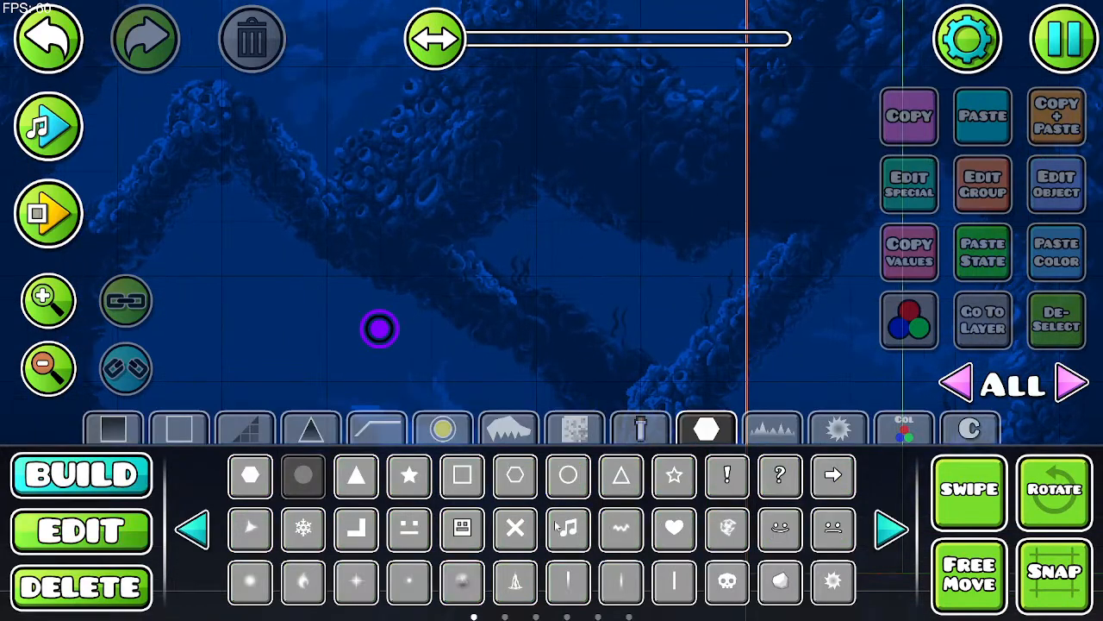
left_click(250, 580)
left_click(408, 350)
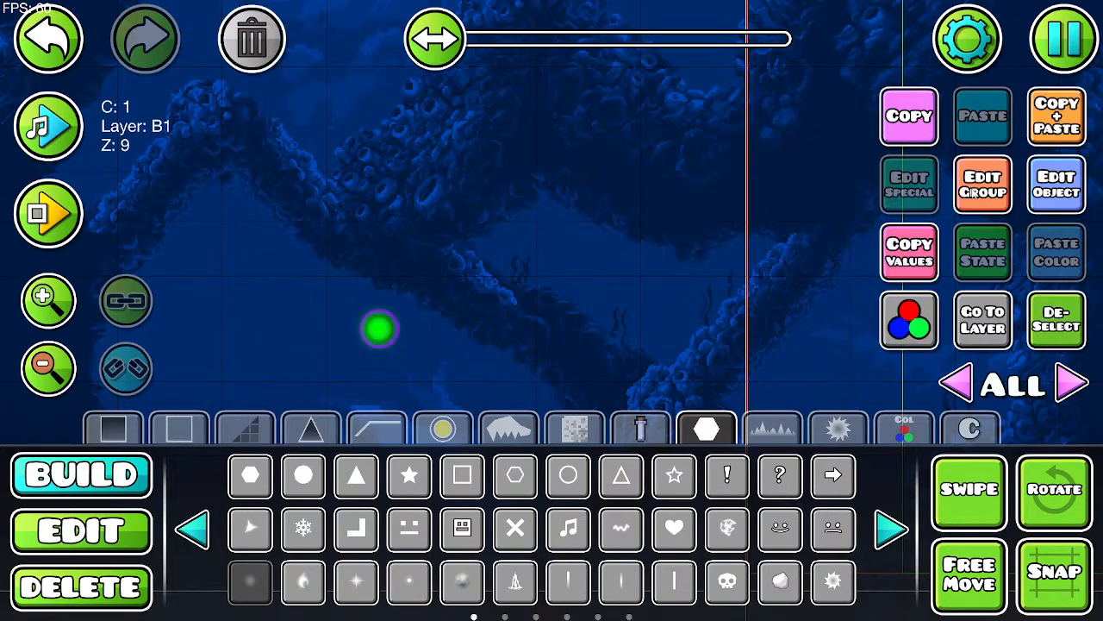
Step: Put the small glow on Z layer B4, behind the circle's parts
left_click(975, 194)
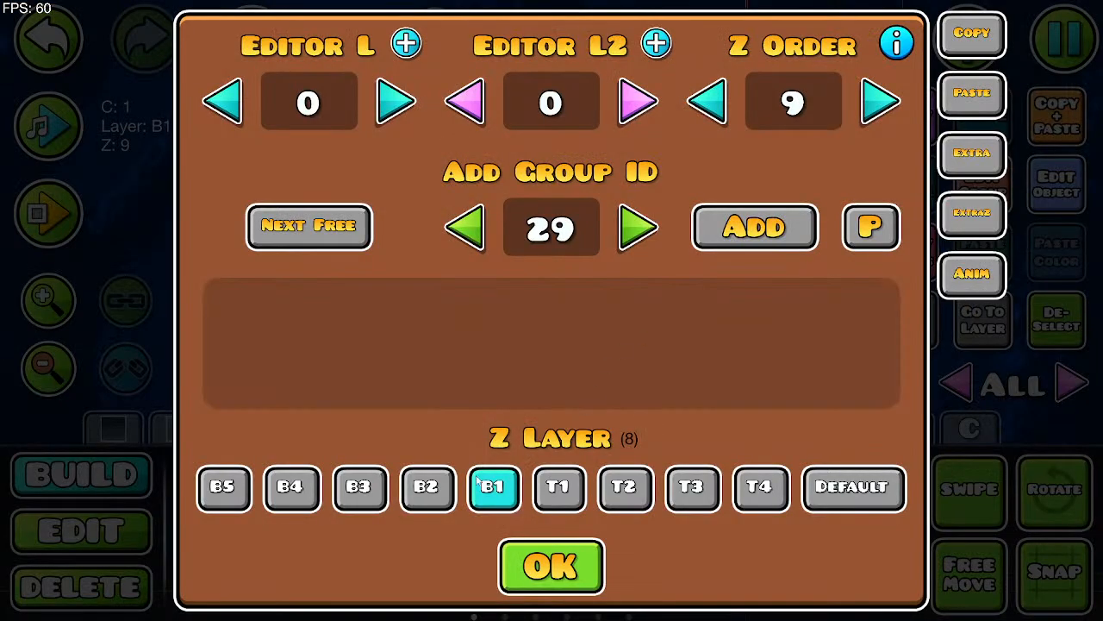
left_click(291, 488)
left_click(552, 566)
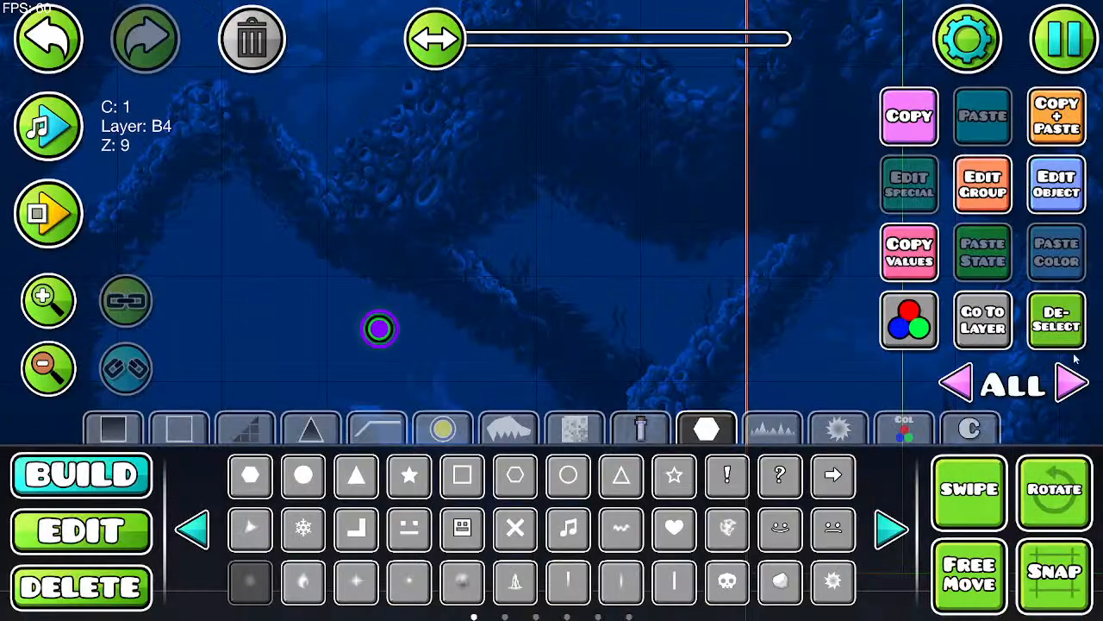
left_click(1076, 323)
left_click_drag(598, 339, 572, 256)
left_click(28, 24)
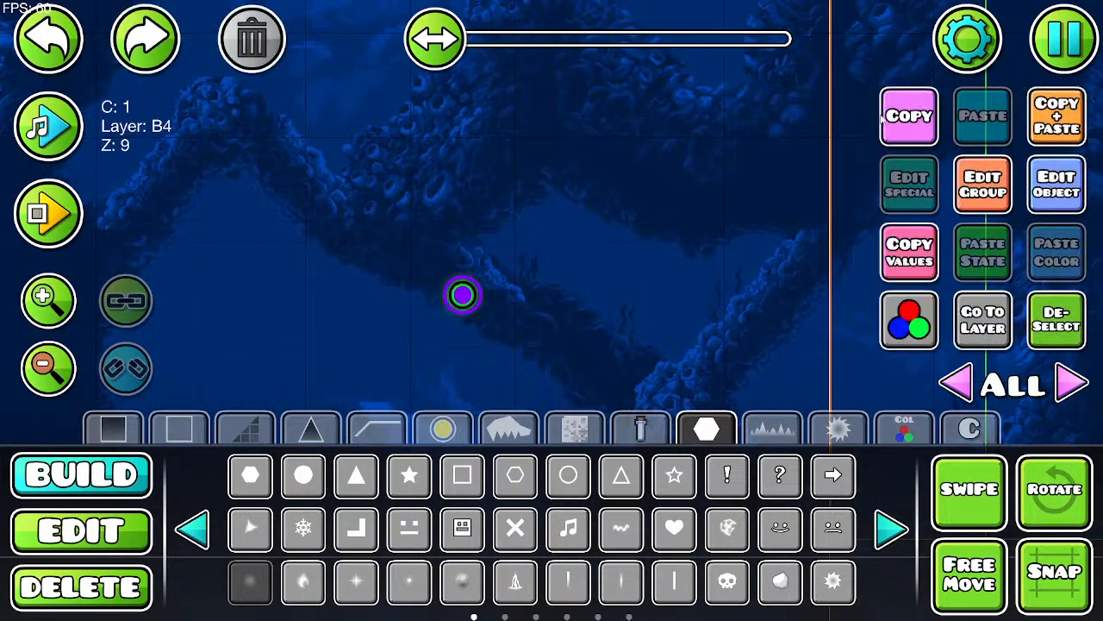
Step: Assign color channel 7 to the small glow as its detail color and make that channel black
left_click(1059, 200)
left_click(694, 342)
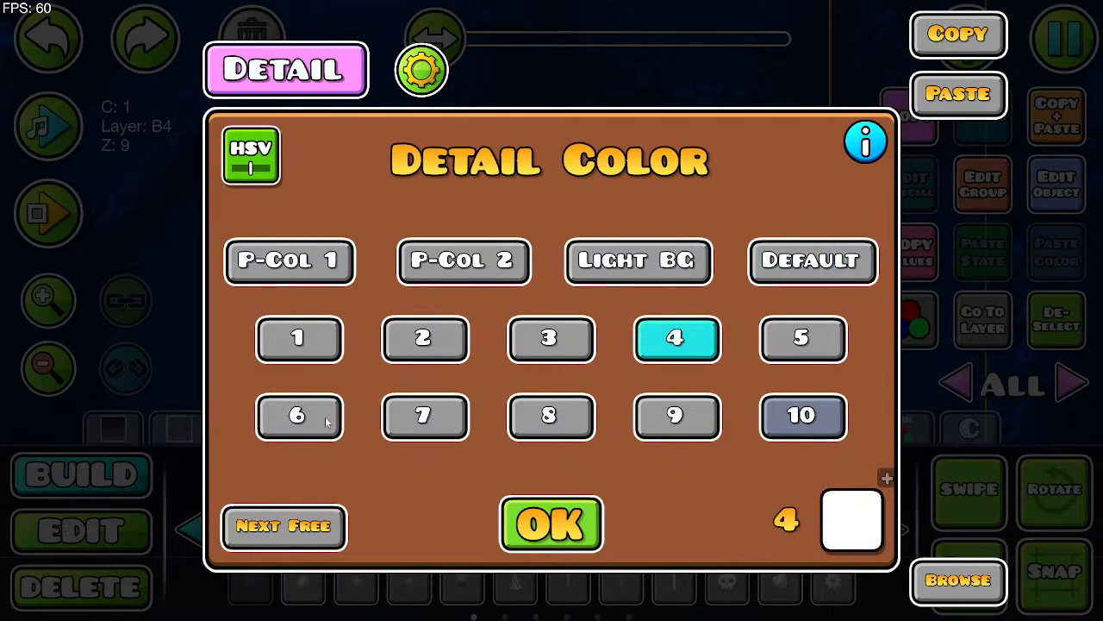
left_click(453, 431)
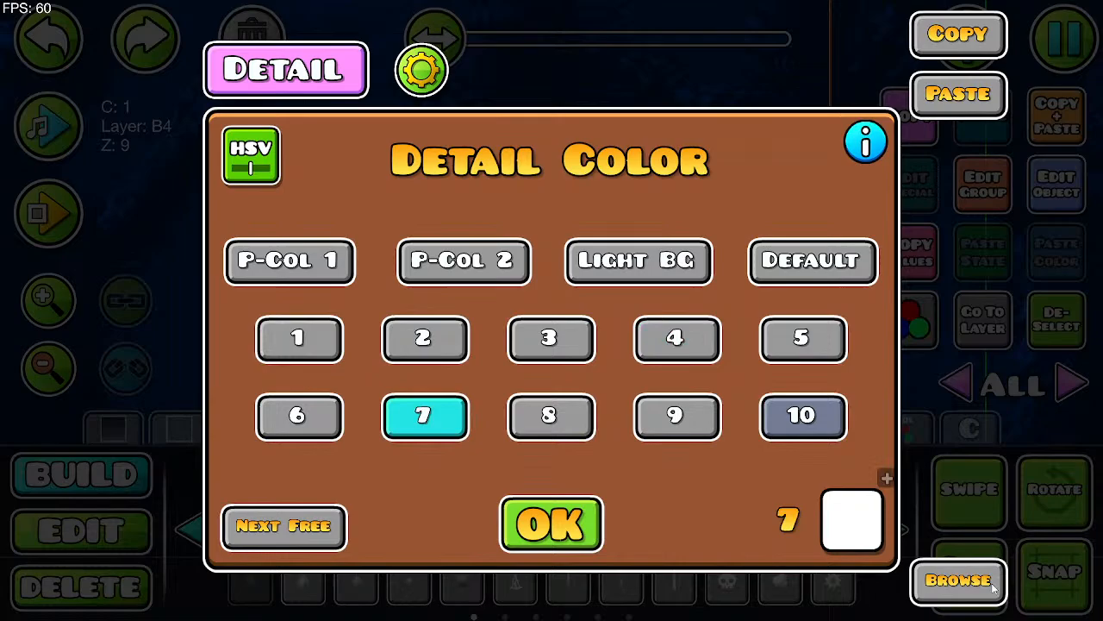
left_click(833, 535)
left_click_drag(506, 336, 564, 376)
left_click(560, 569)
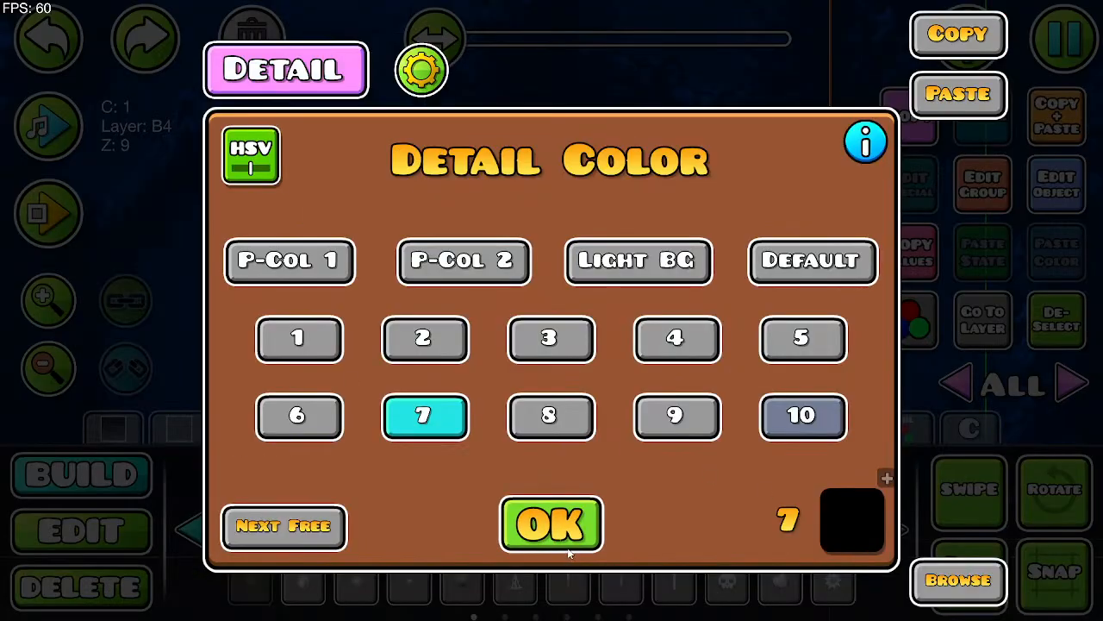
left_click(569, 543)
left_click_drag(670, 365, 639, 283)
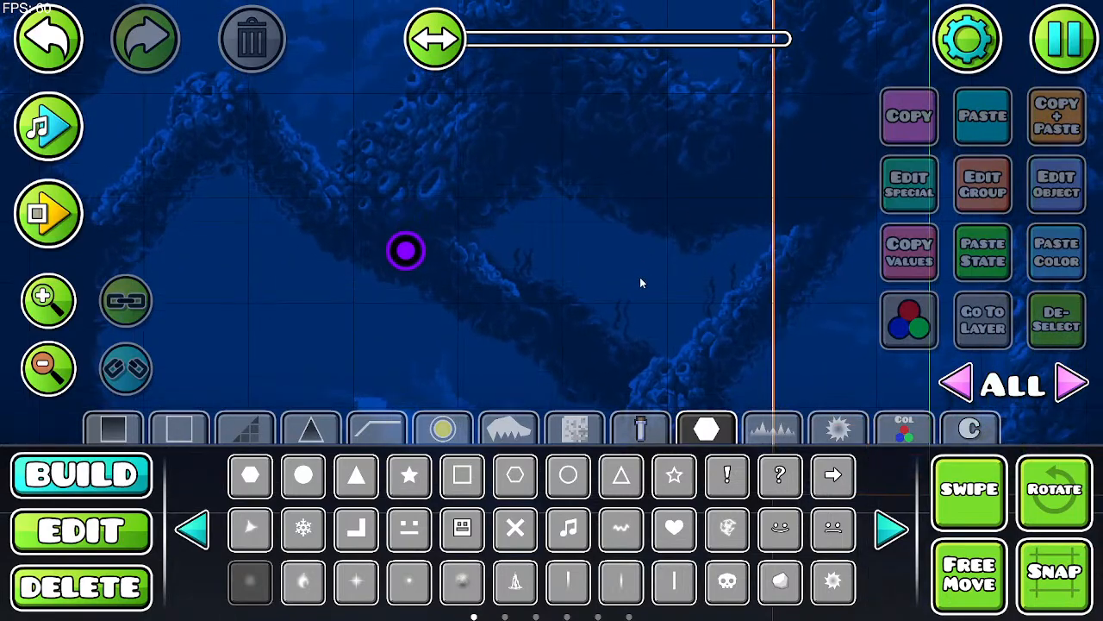
Step: Delete the small glow and place the larger round gradient glow centered on the purple circle instead
left_click(54, 69)
left_click(278, 67)
left_click(780, 431)
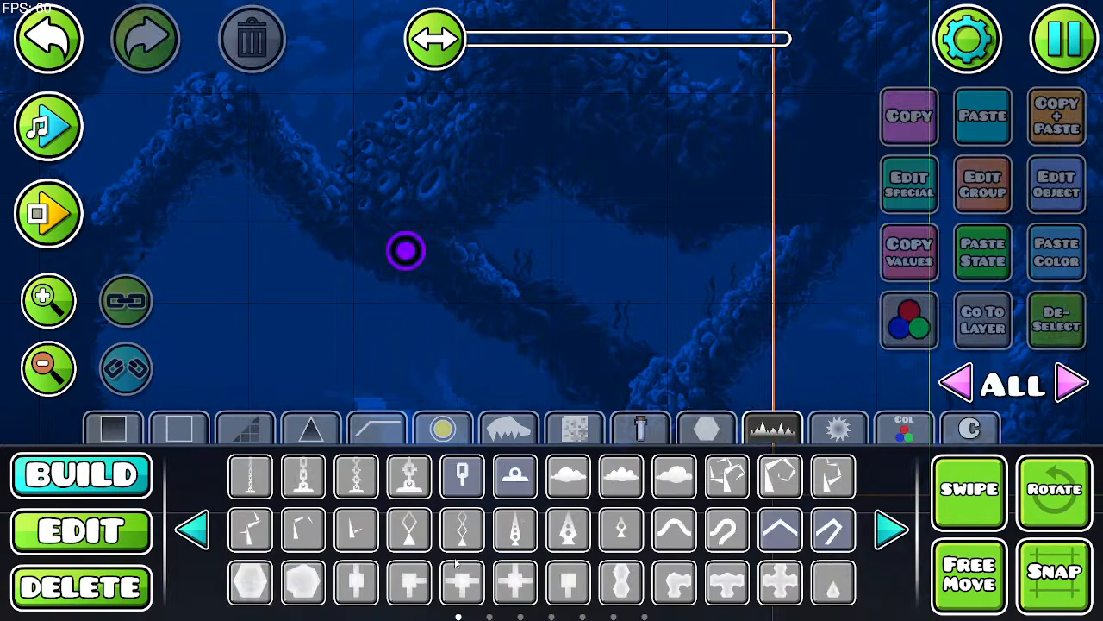
left_click(888, 530)
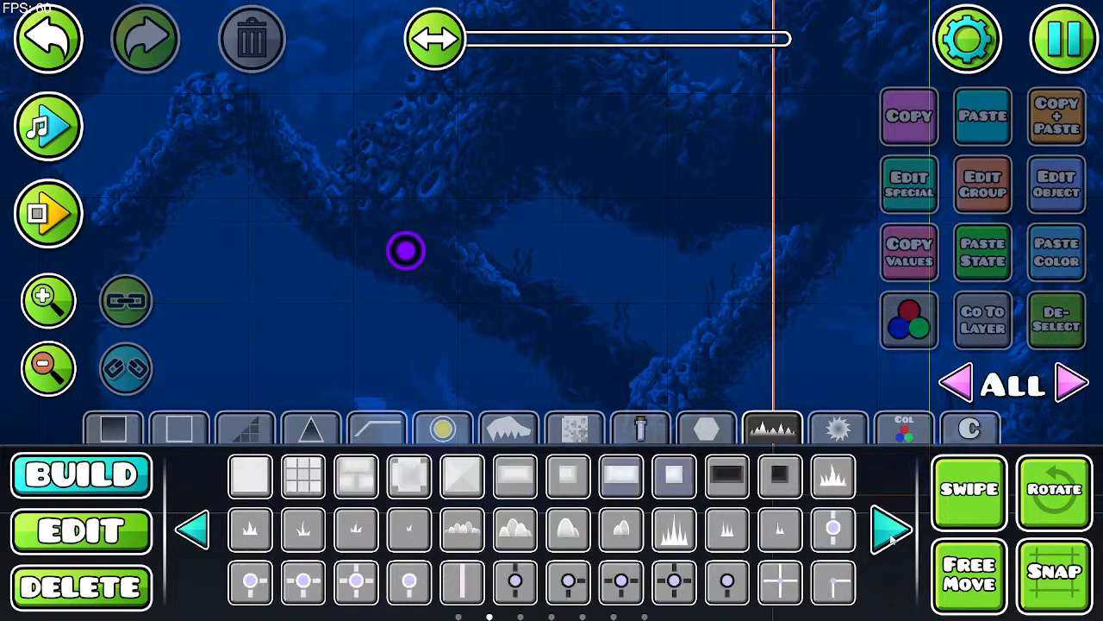
left_click(891, 530)
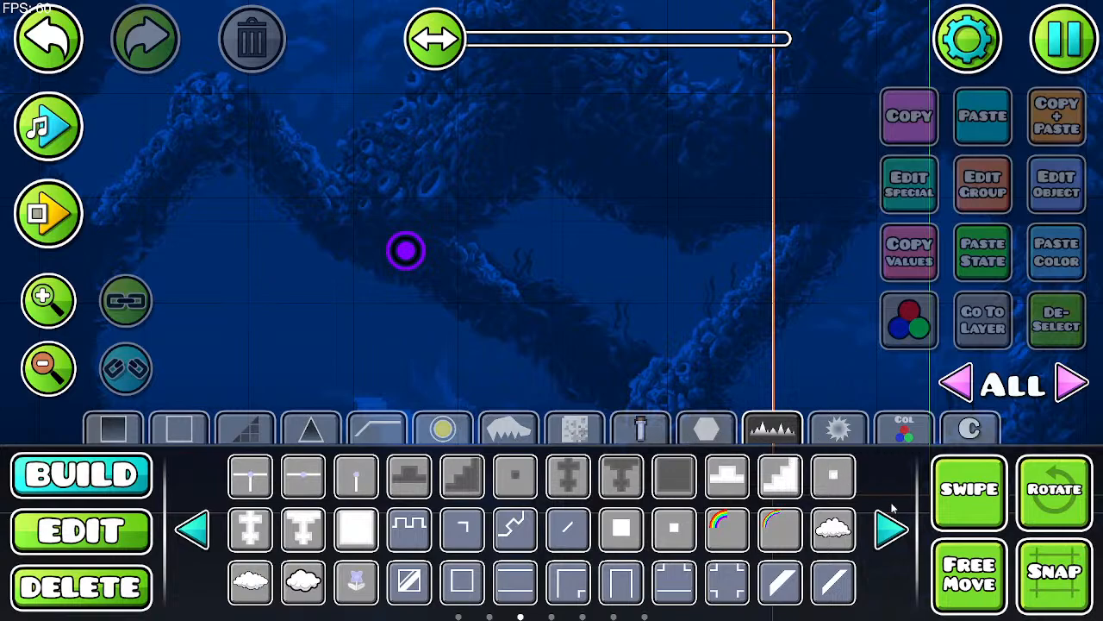
left_click(892, 527)
left_click(892, 527)
left_click(893, 528)
left_click(893, 528)
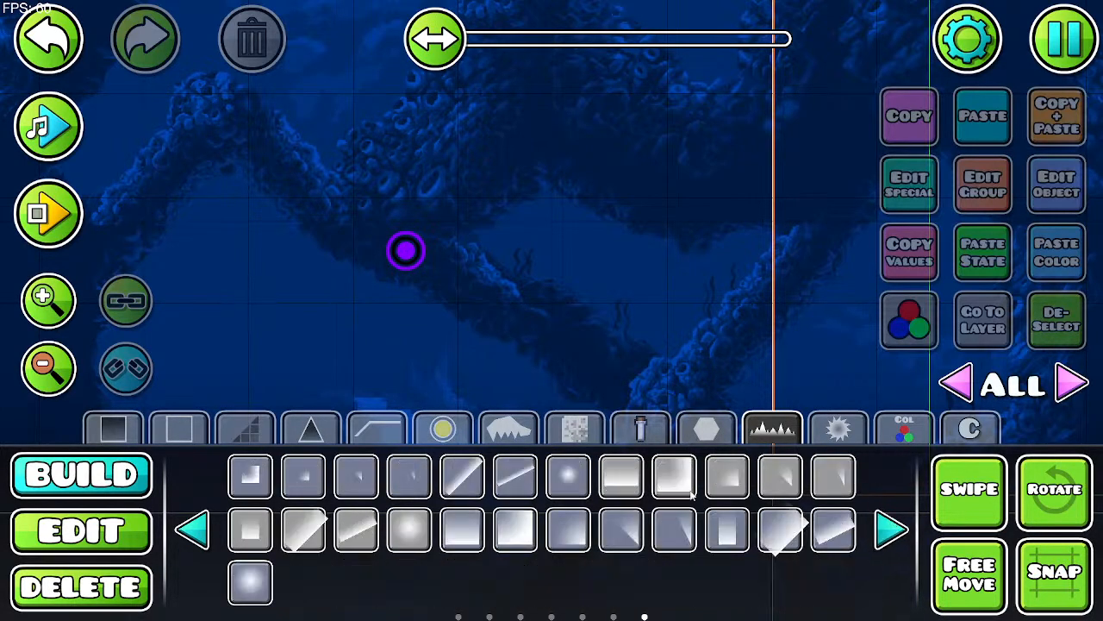
left_click(579, 479)
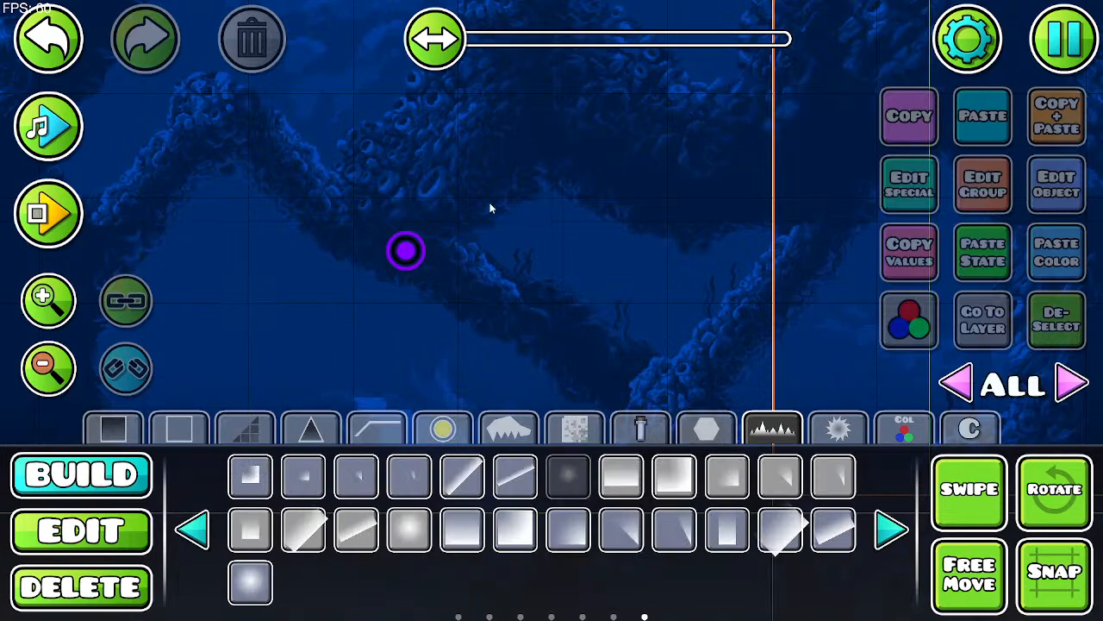
left_click(405, 255)
Step: Assign color channel 7 to the round gradient glow as its detail color
left_click(909, 320)
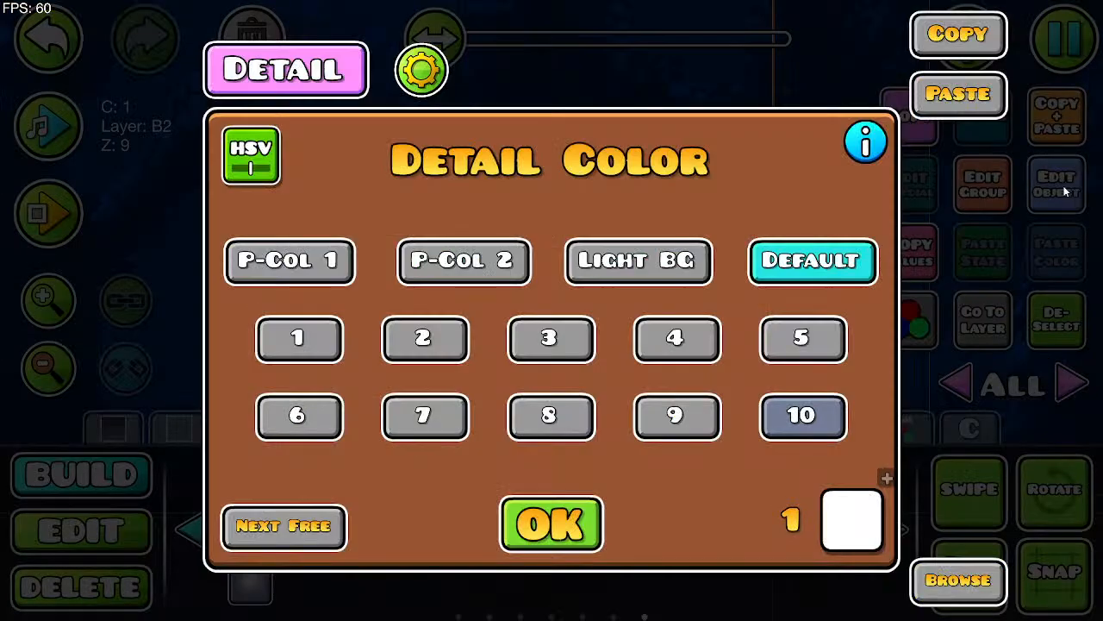
left_click(324, 429)
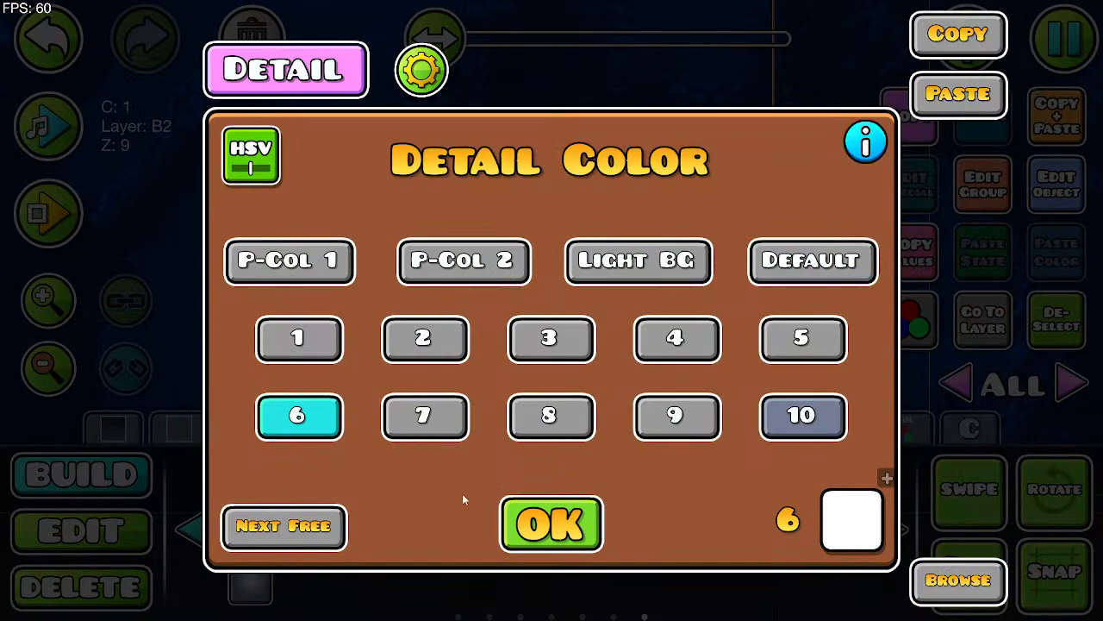
left_click(422, 415)
left_click(552, 524)
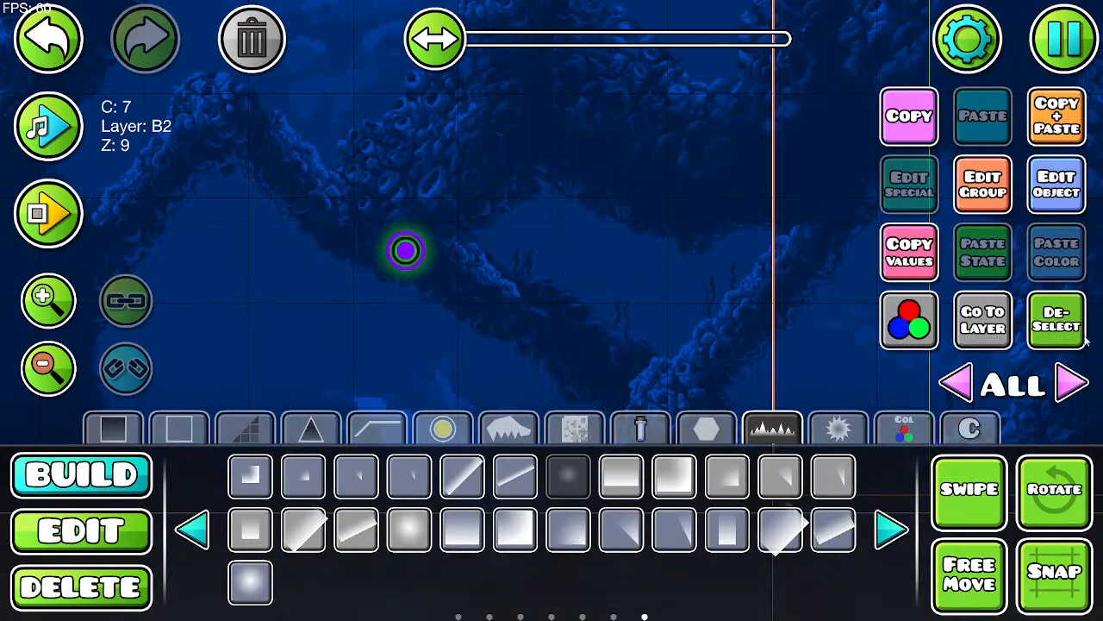
left_click(1081, 338)
Step: Select the whole purple circle object with its outlines and glow and move it beside the diamond under the Effect G:21 label
left_click(48, 367)
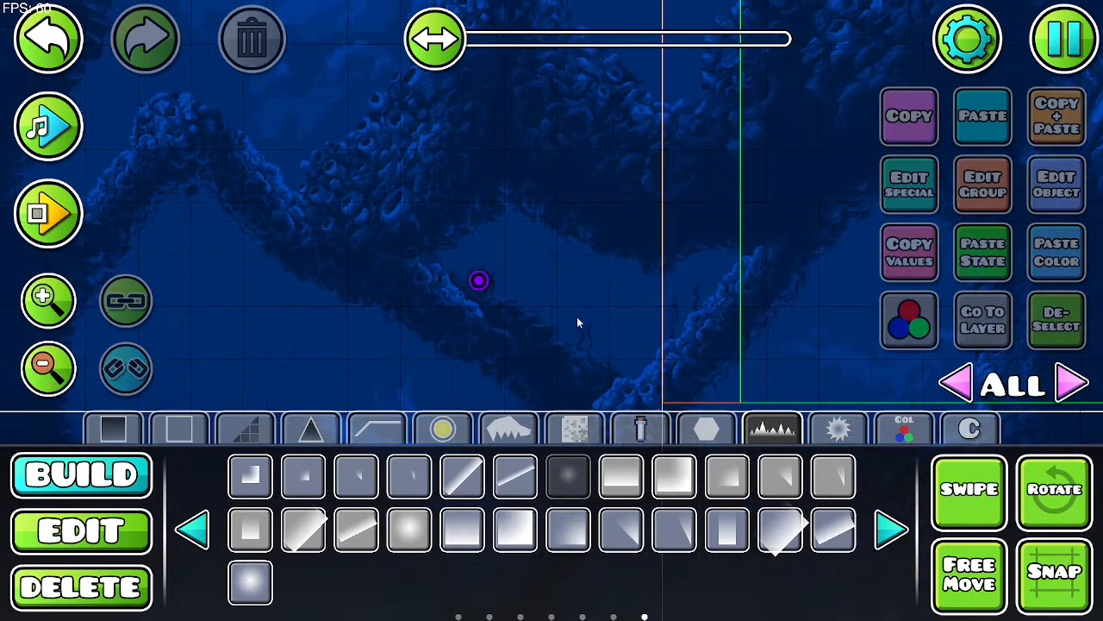
left_click_drag(572, 268, 509, 226)
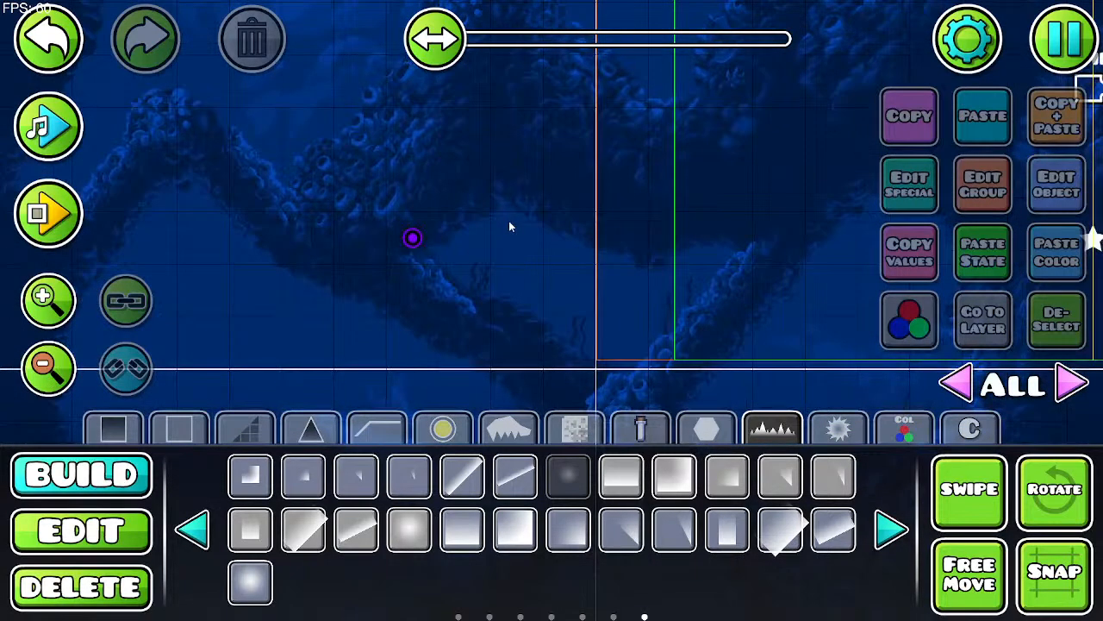
left_click(43, 528)
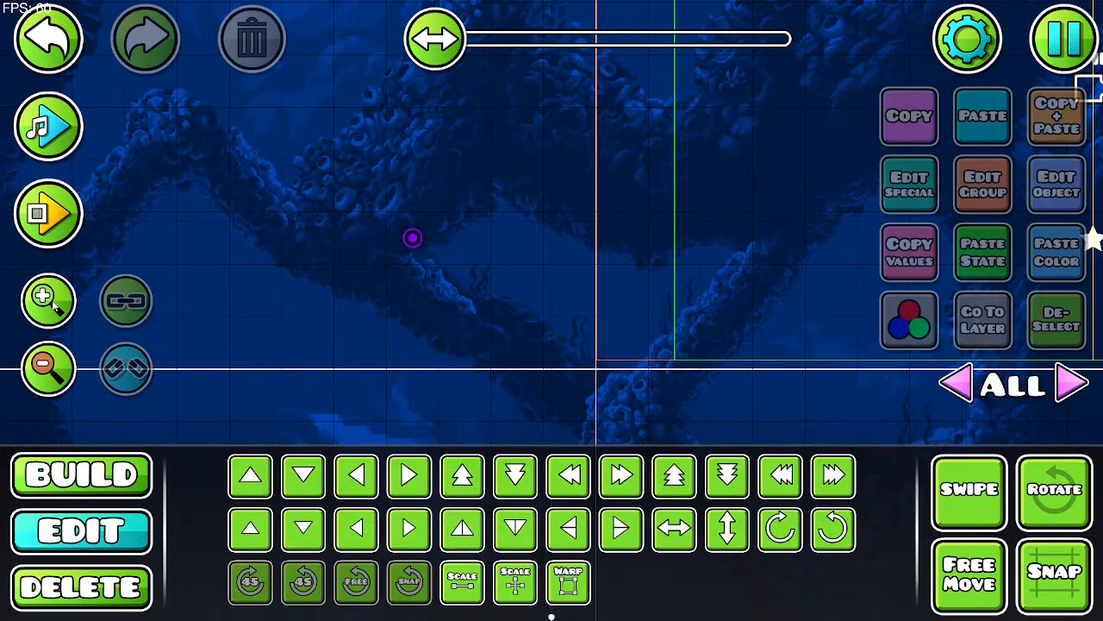
left_click(49, 300)
left_click_drag(801, 164, 515, 366)
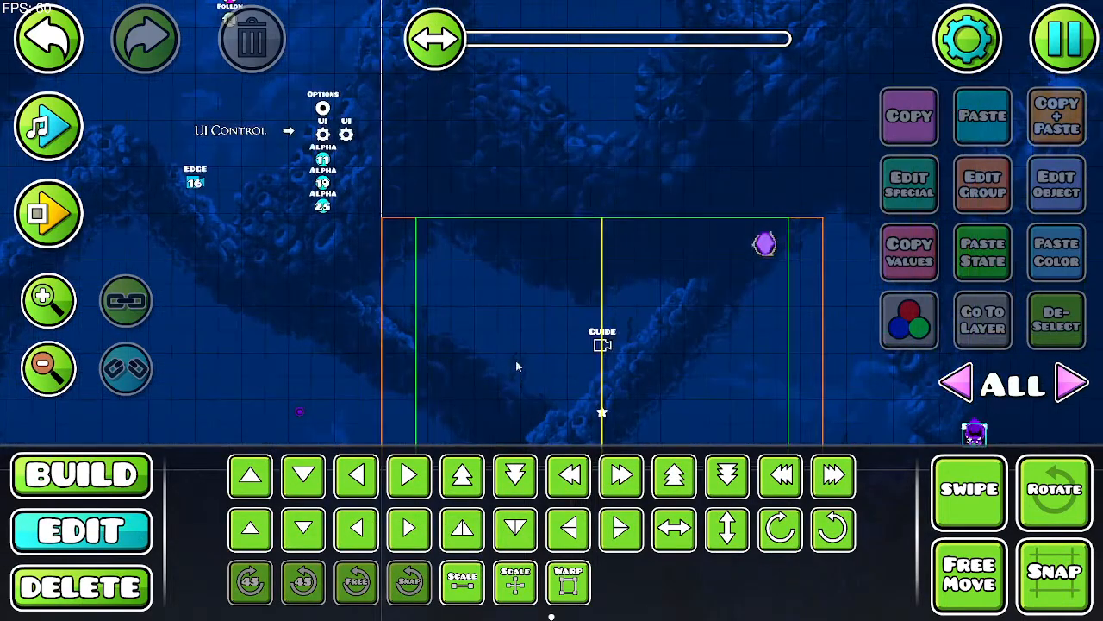
left_click(299, 411)
left_click_drag(1023, 81, 929, 202)
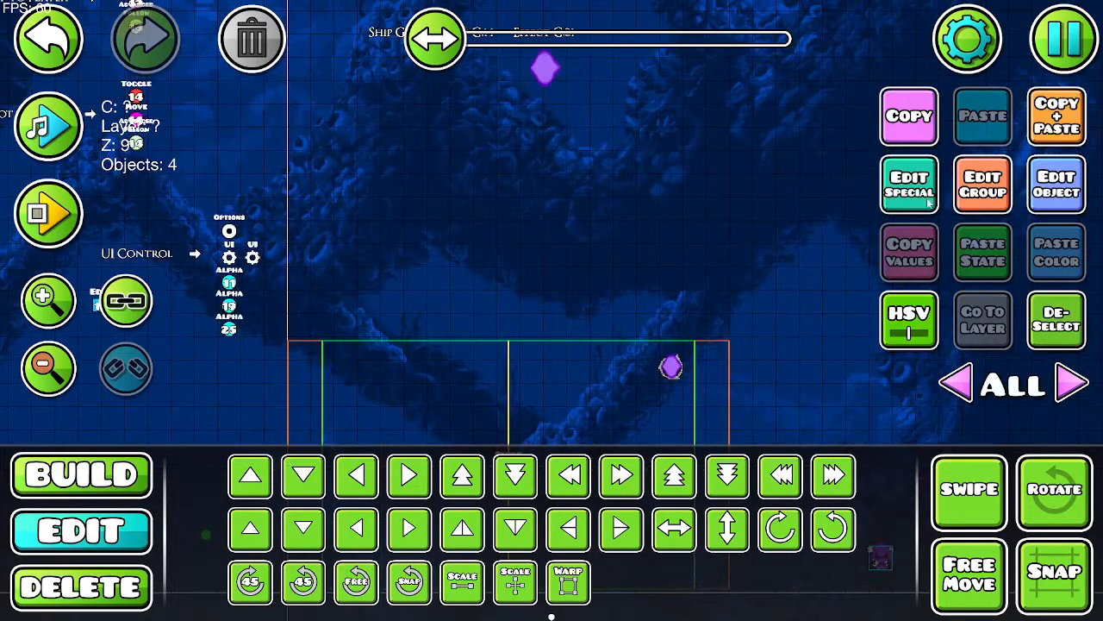
left_click_drag(722, 225, 596, 357)
left_click_drag(584, 298, 806, 366)
left_click_drag(757, 333, 565, 256)
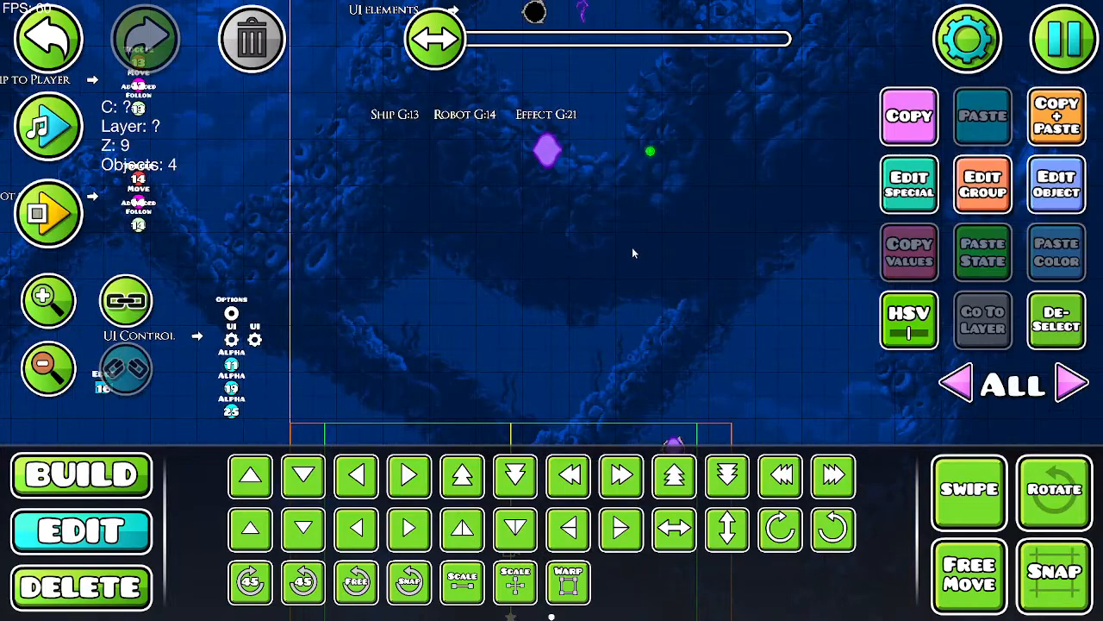
left_click(1045, 299)
left_click_drag(656, 264, 559, 353)
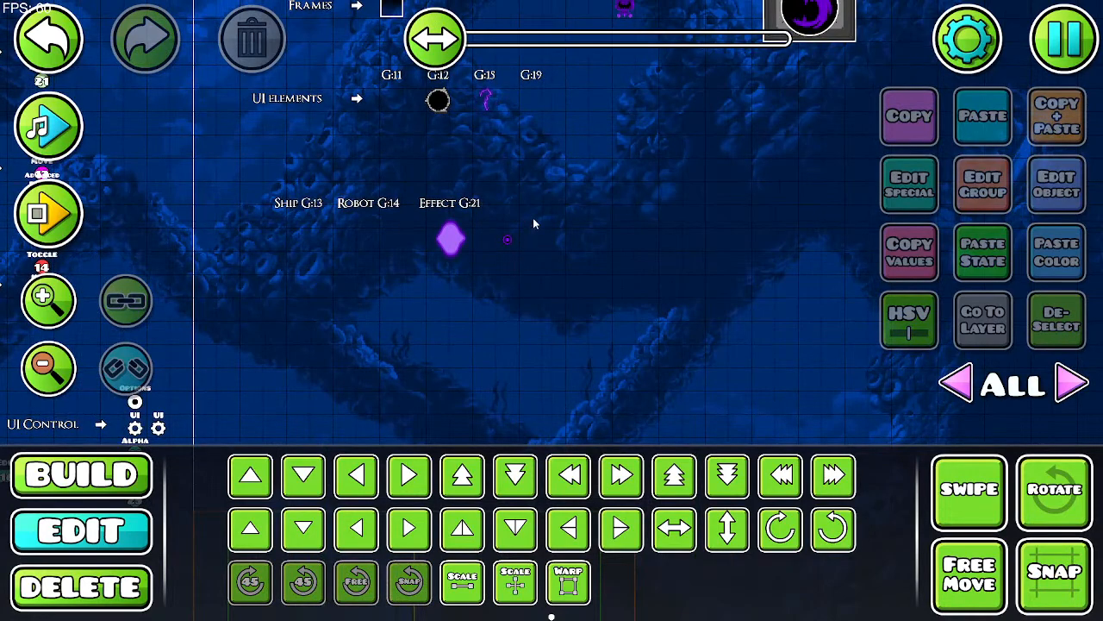
Step: Select the whole purple circle object and add the next free group ID, 40, to it
left_click_drag(533, 218, 506, 256)
left_click(960, 183)
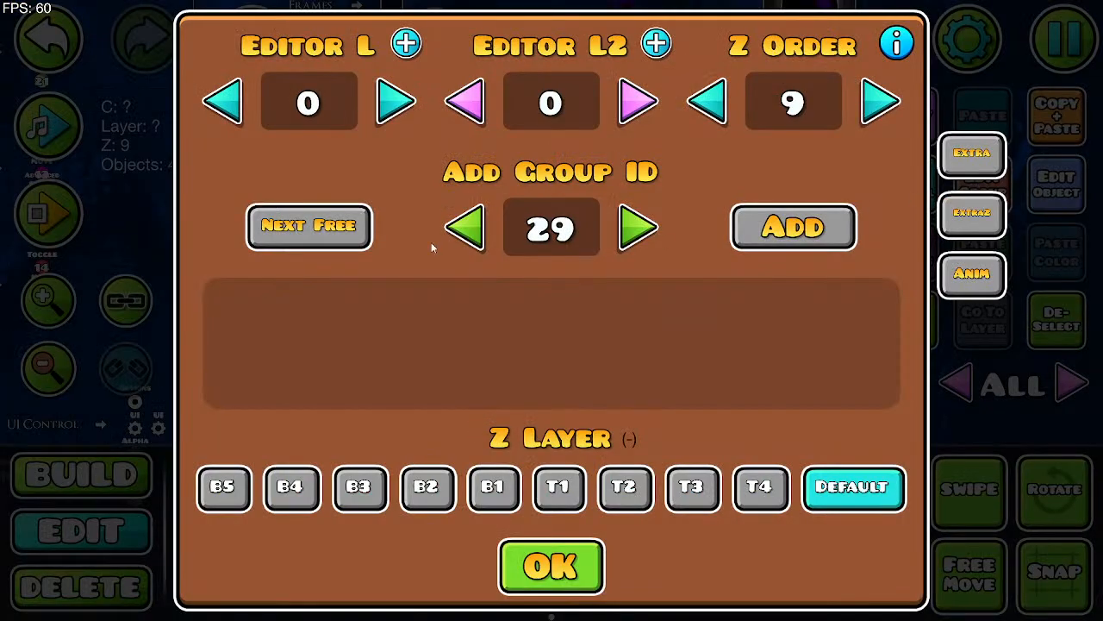
left_click(352, 231)
left_click(820, 239)
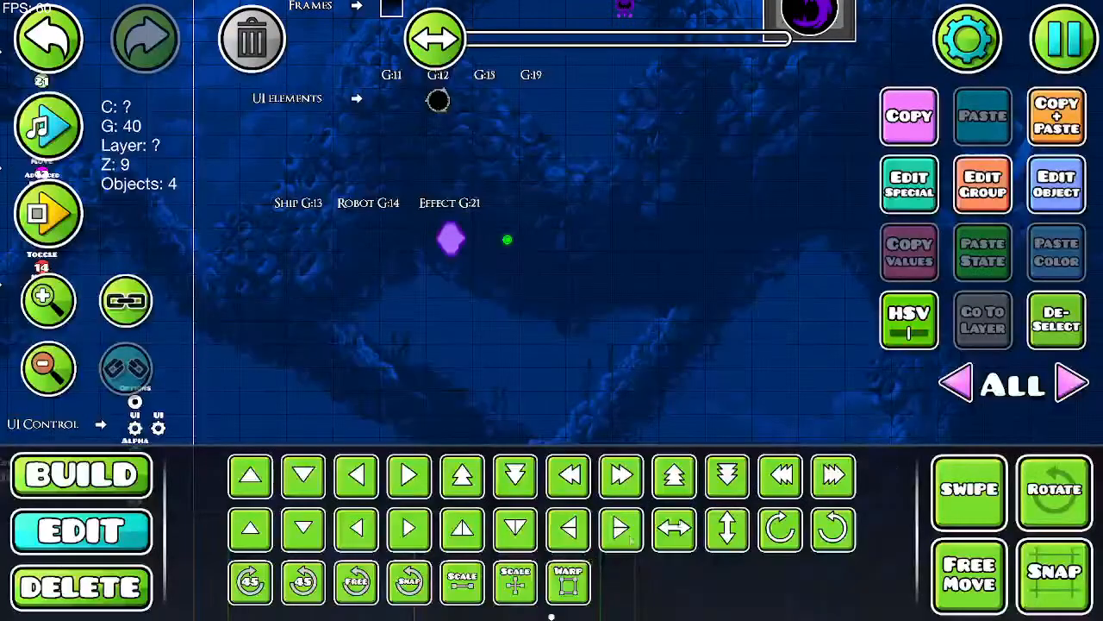
left_click(592, 556)
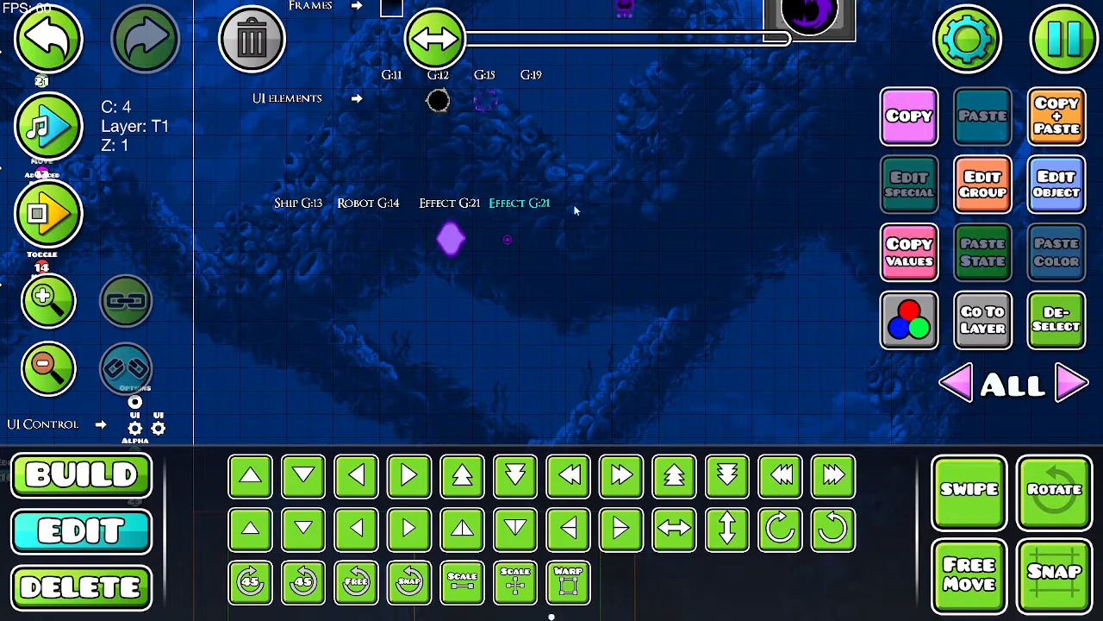
Step: Replace the word Effect with Indicator in the text of the duplicated Effect G:21 label
left_click(1047, 182)
left_click(800, 79)
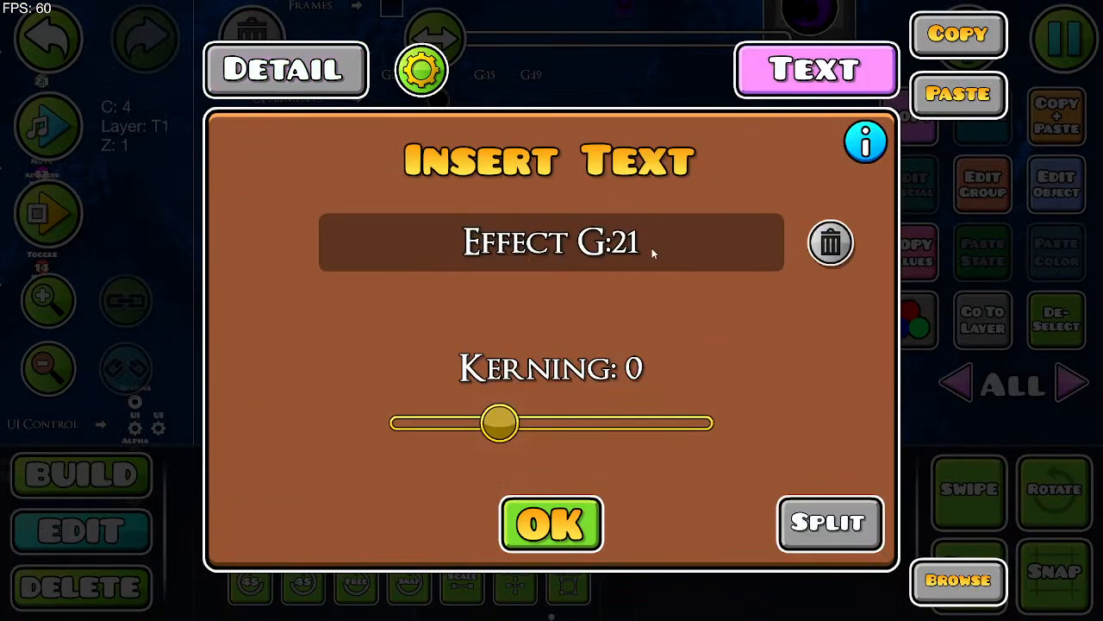
left_click(576, 248)
key("BackSpace")
key("BackSpace")
key("BackSpace")
key("BackSpace")
key("BackSpace")
key("BackSpace")
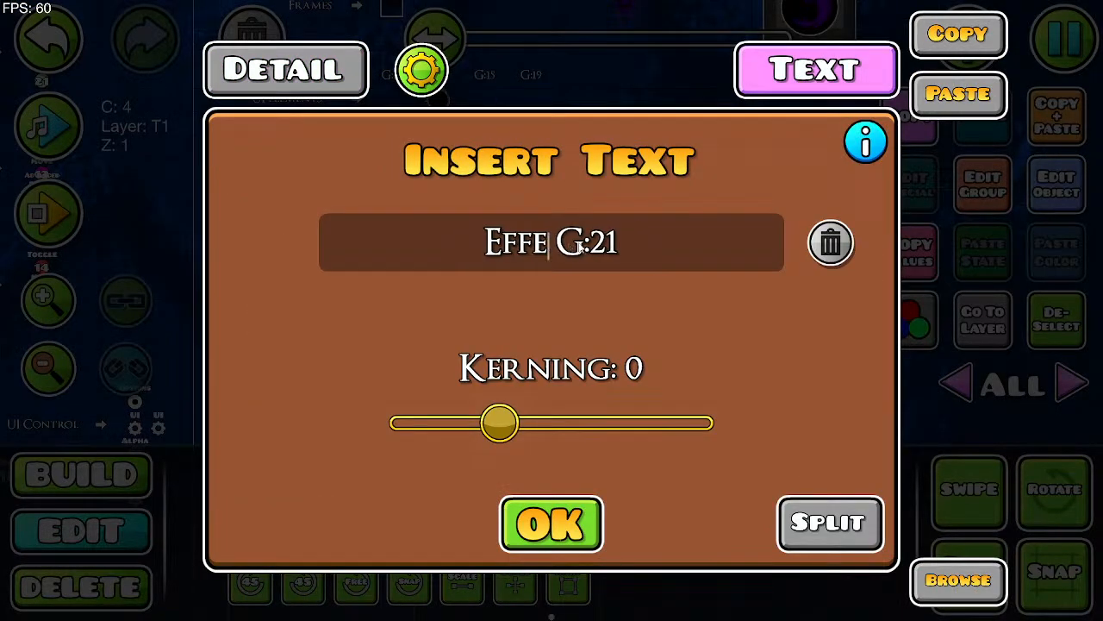
type("Indicator")
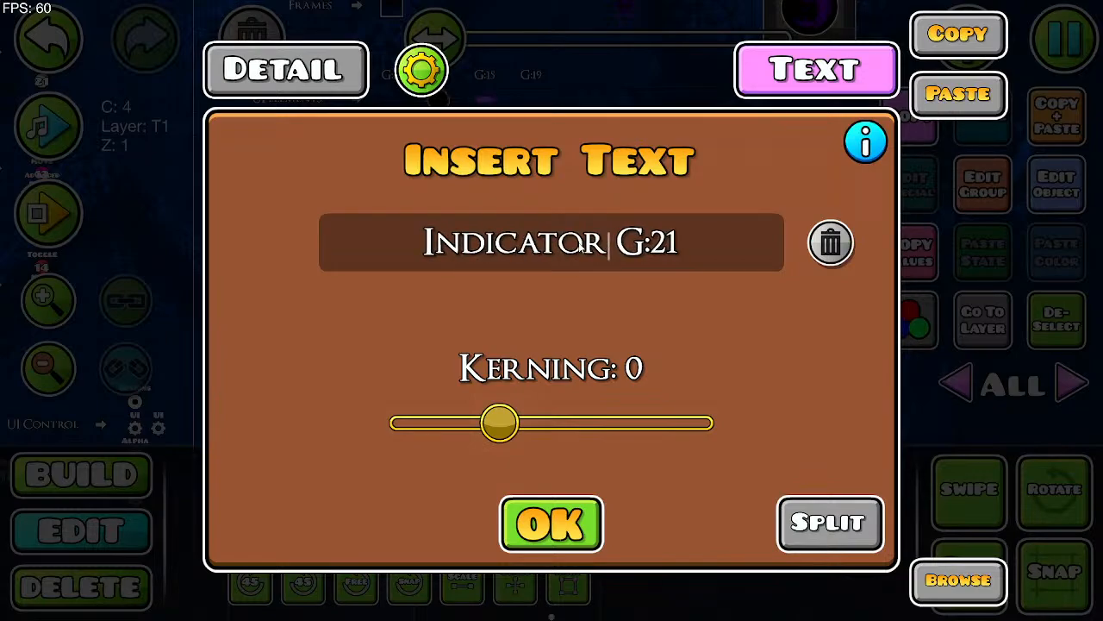
Step: Set the group number in the Indicator label's text to 40 and apply the new text
key("Right")
key("Right")
key("Right")
key("Right")
key("Right")
key("BackSpace")
key("BackSpace")
type("40")
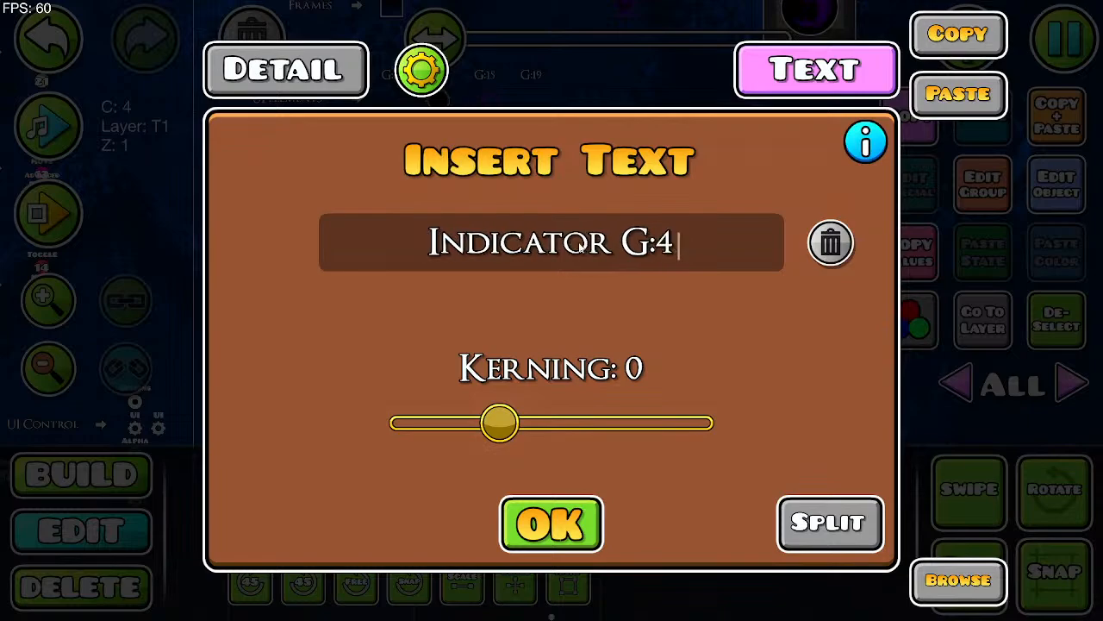
left_click(599, 533)
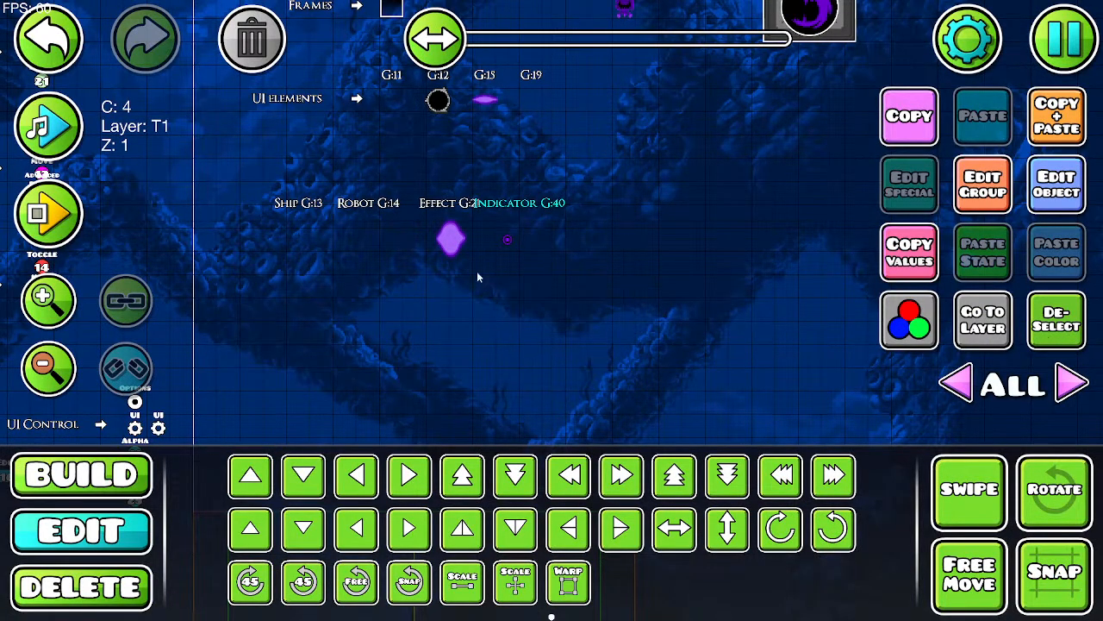
Step: Move the Indicator G:40 label clear of the Effect G:21 label and place the purple circle beneath its center
key("d")
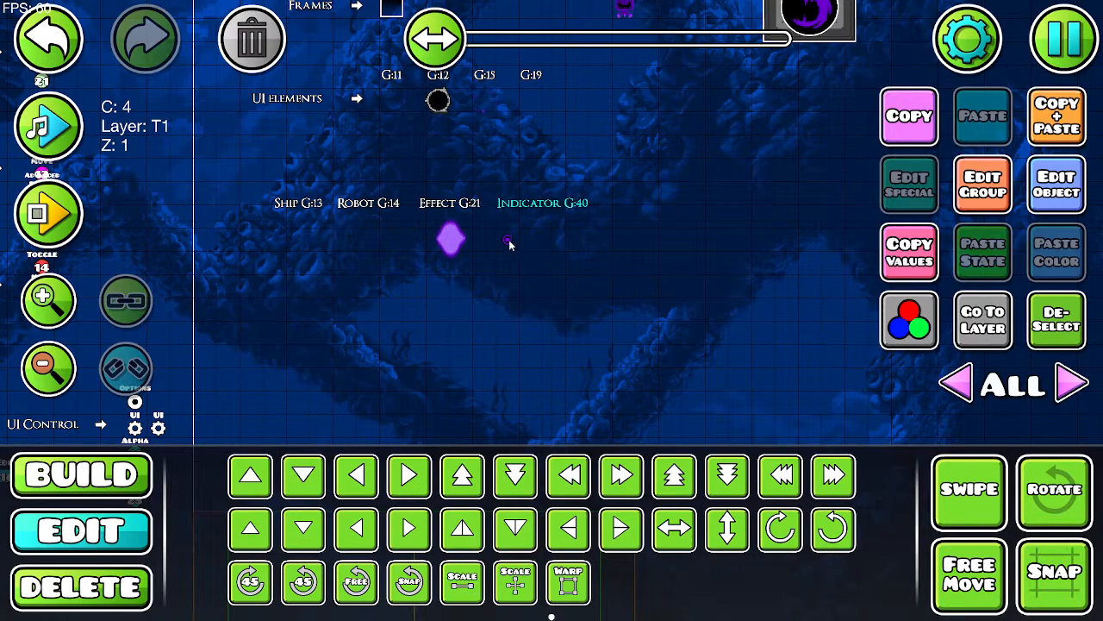
left_click(1061, 326)
left_click(520, 225)
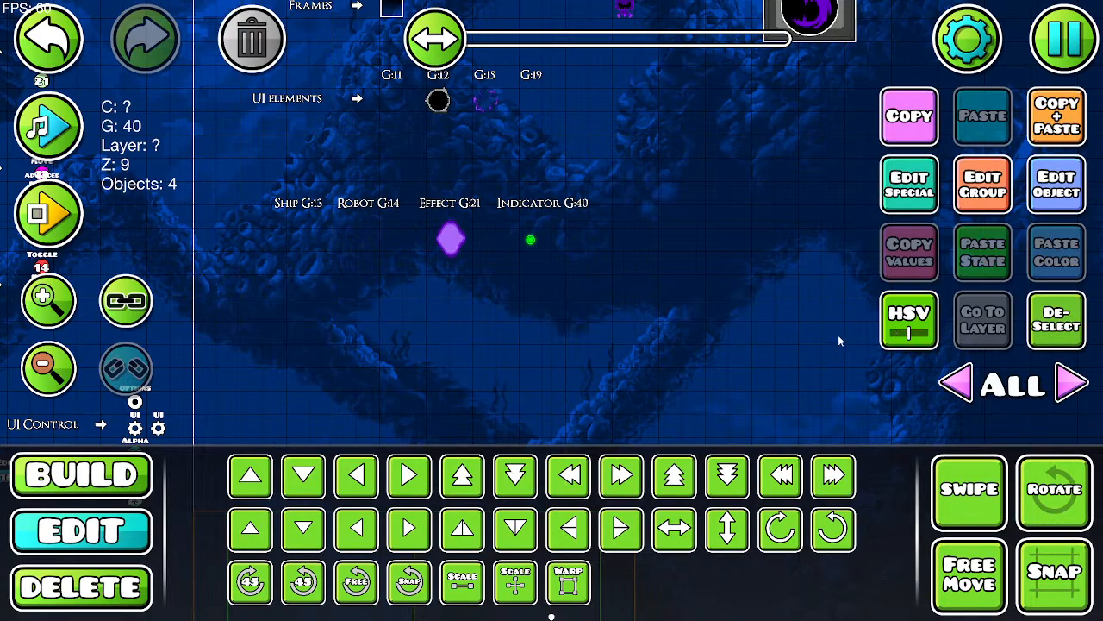
left_click(1056, 327)
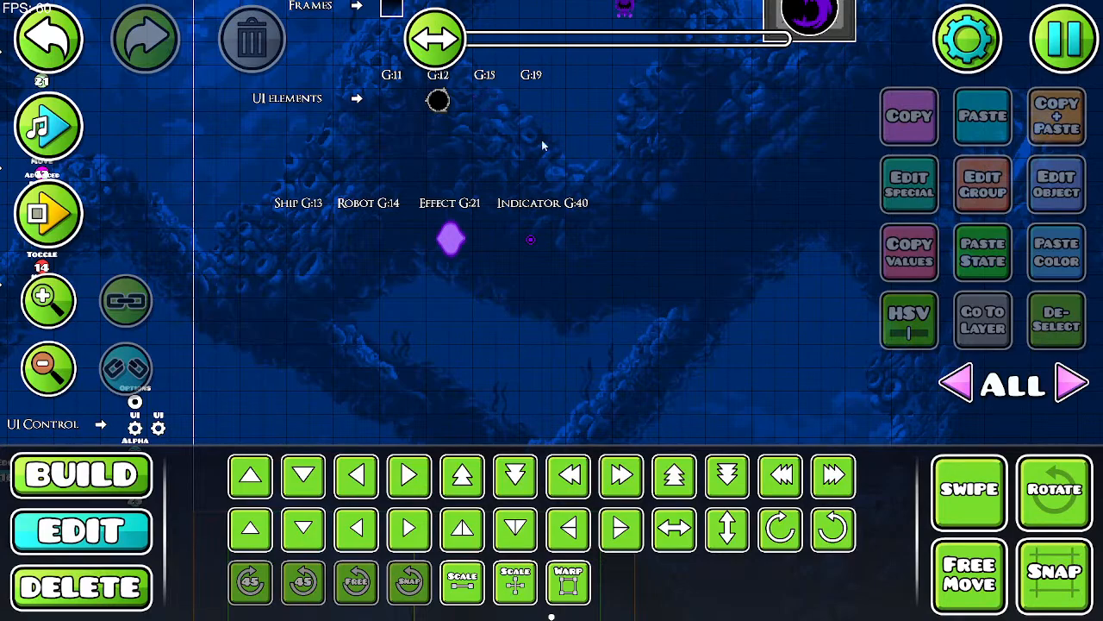
Step: Look over the level's layout around the effect objects, the camera guide area and the numbered frame
scroll(645, 155, "down", 6)
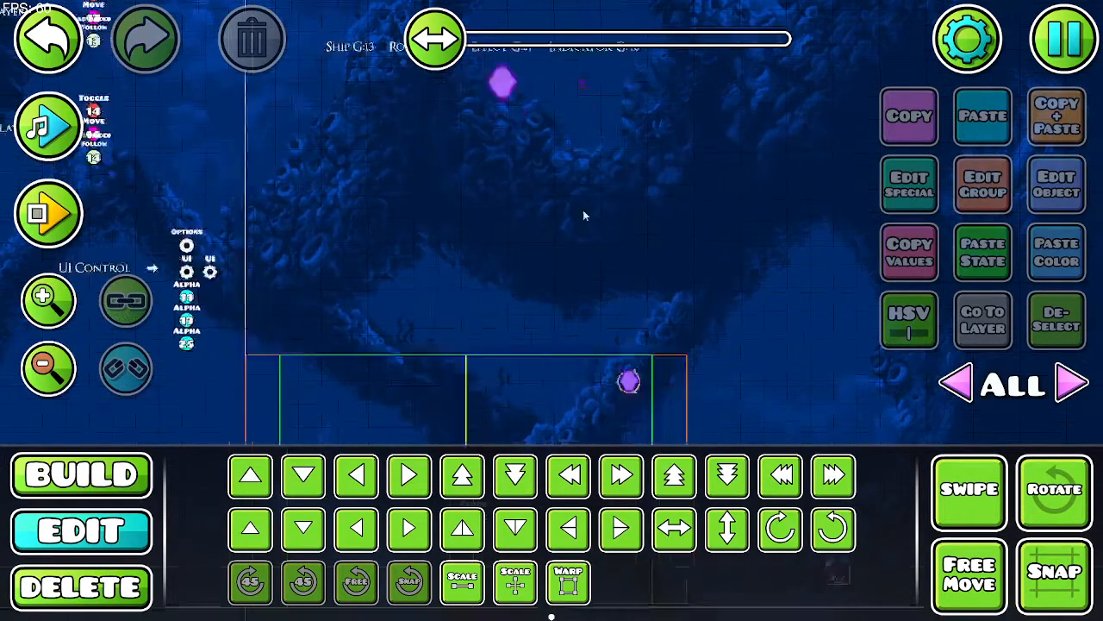
left_click_drag(659, 169, 403, 60)
left_click_drag(617, 189, 475, 423)
left_click_drag(353, 233, 491, 329)
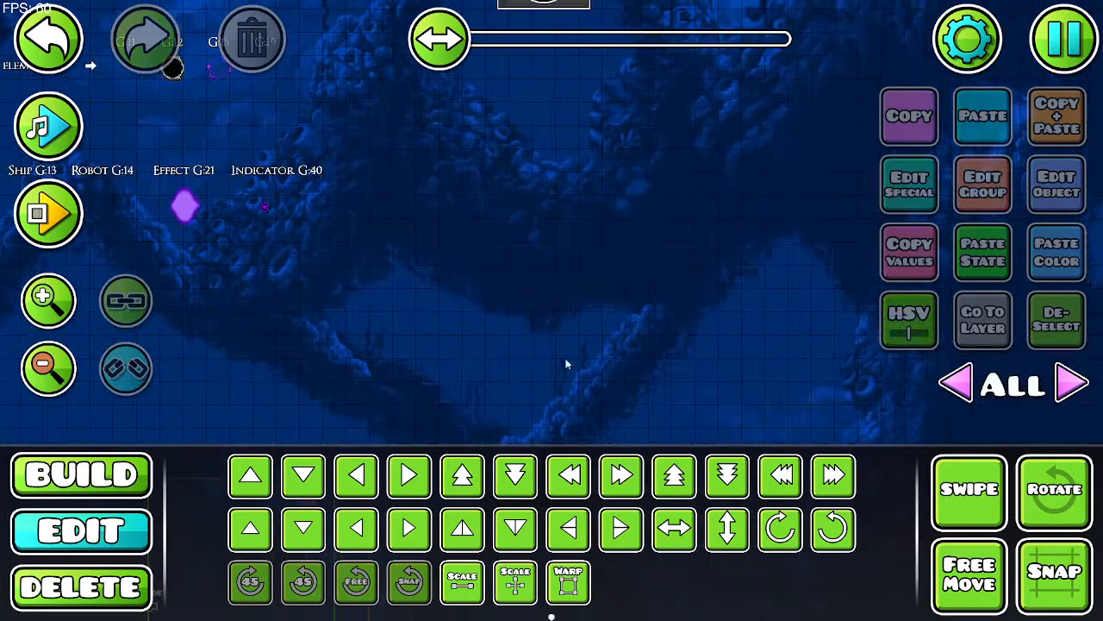
left_click_drag(573, 309, 480, 182)
left_click_drag(569, 354, 401, 186)
left_click_drag(589, 365, 510, 274)
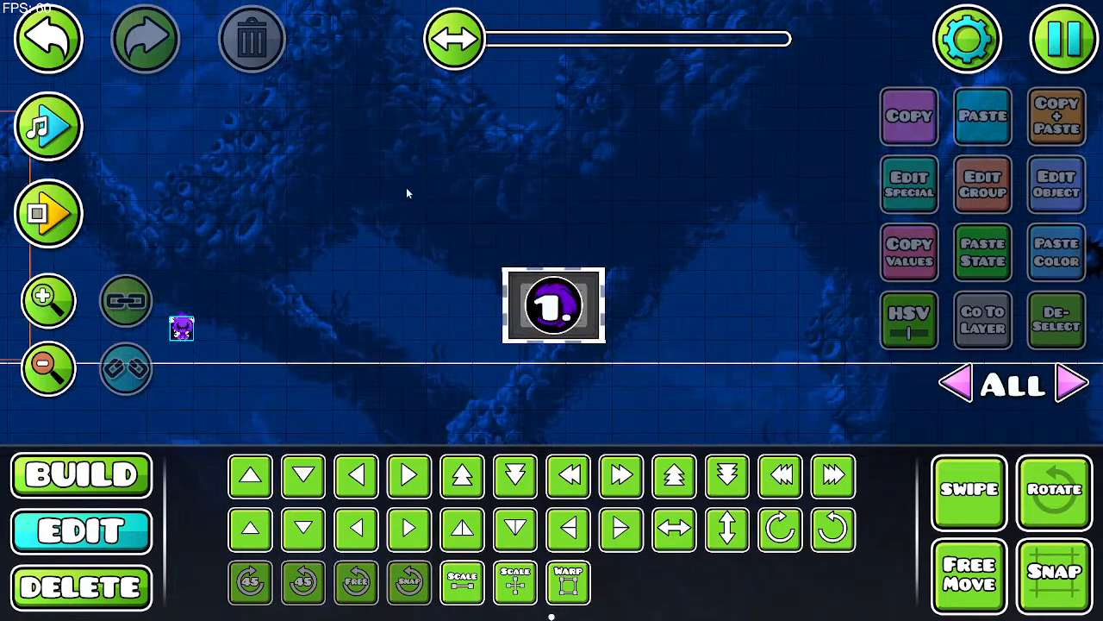
left_click_drag(408, 193, 848, 198)
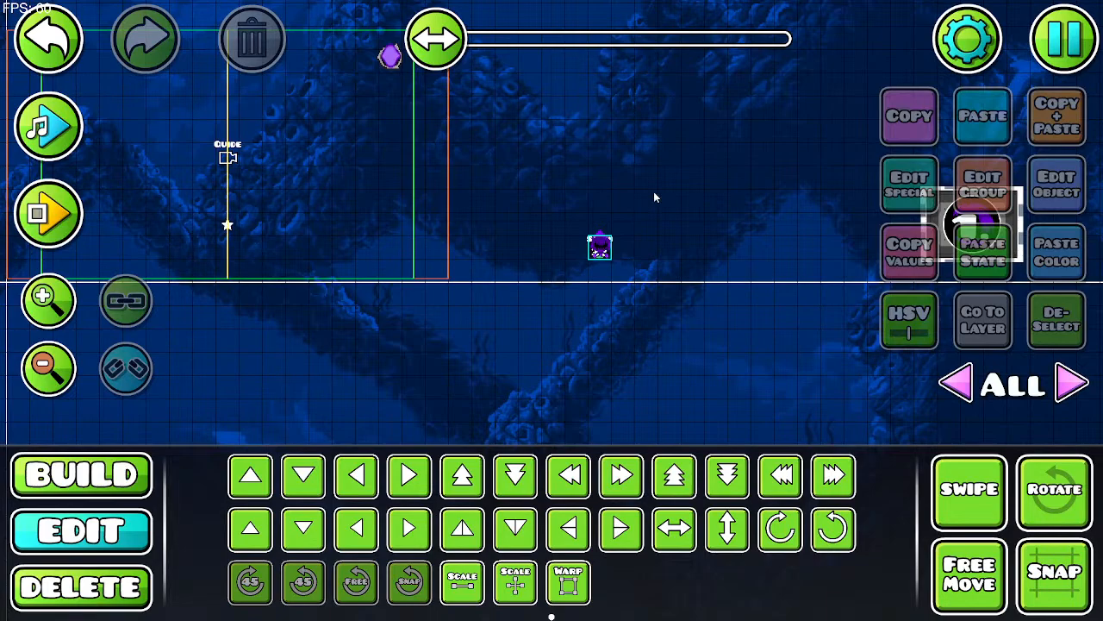
left_click_drag(645, 187, 784, 430)
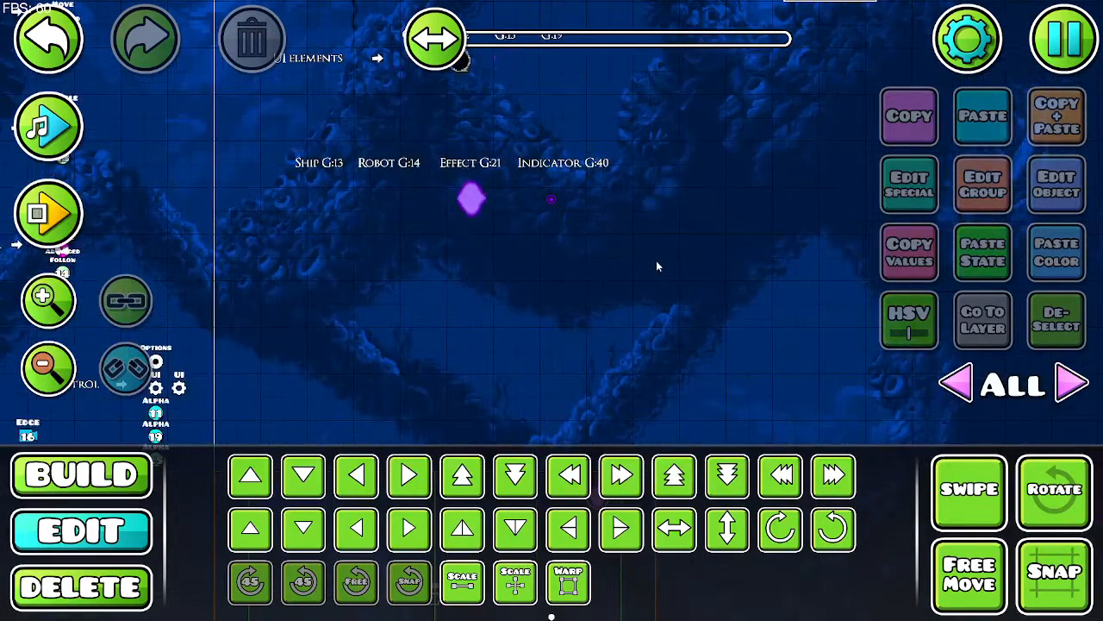
left_click_drag(663, 276, 721, 423)
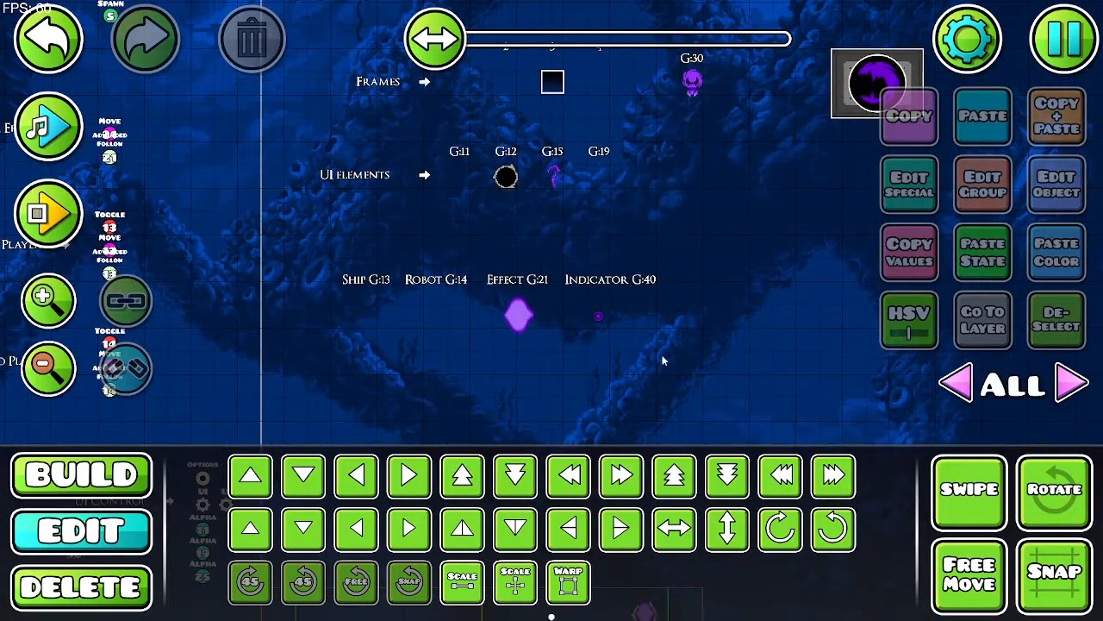
Step: Set the Z layer of all parts of the purple circle indicator to T4
left_click(48, 299)
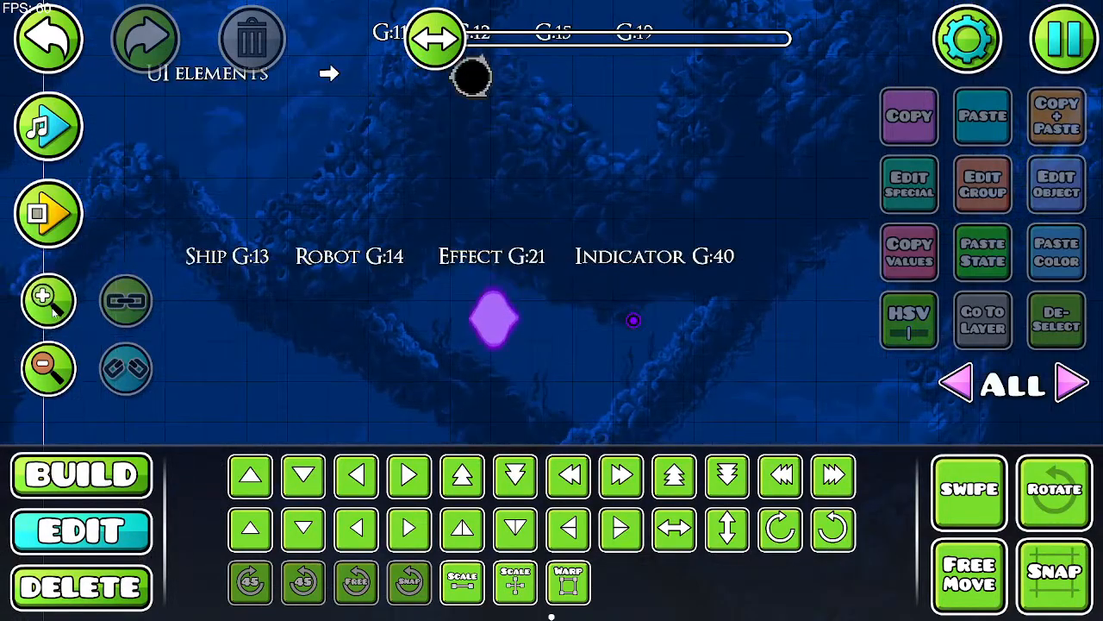
left_click_drag(738, 356, 462, 293)
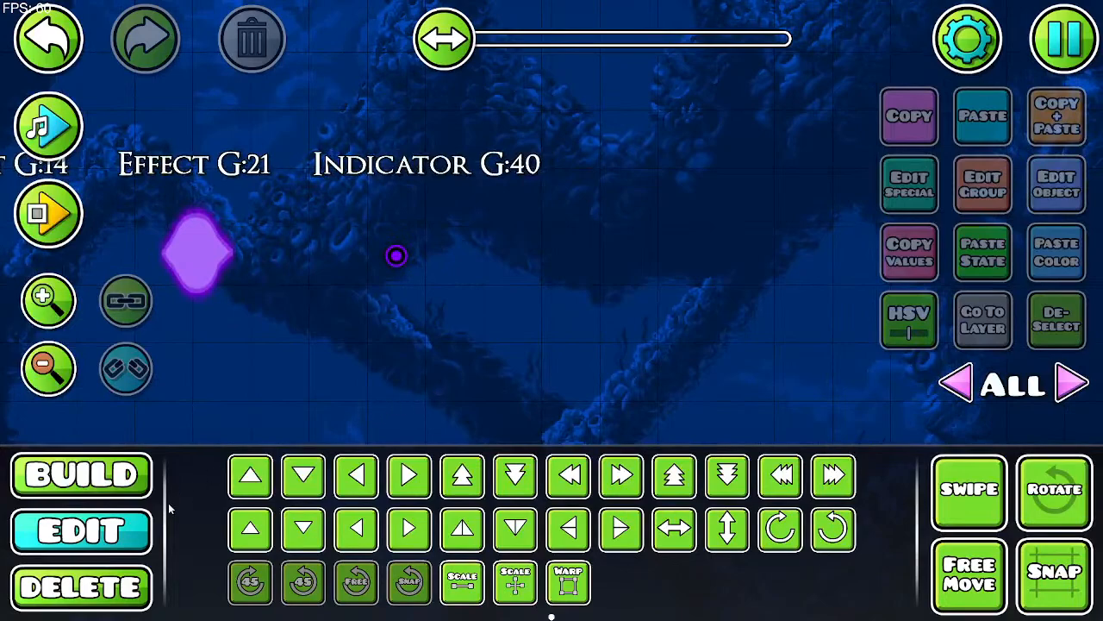
left_click(51, 323)
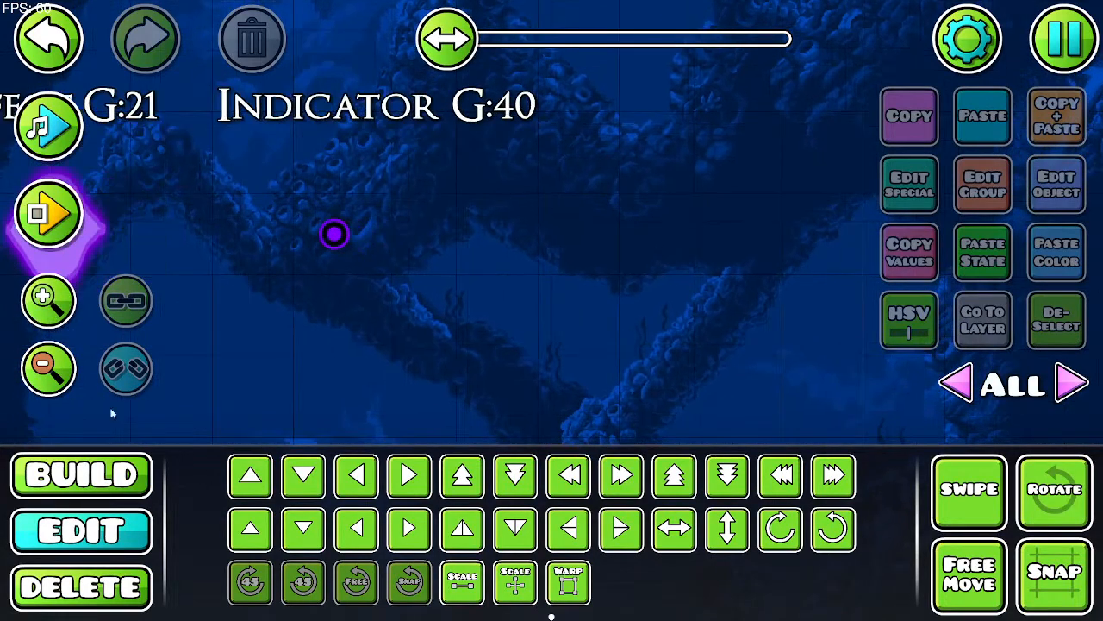
left_click(336, 234)
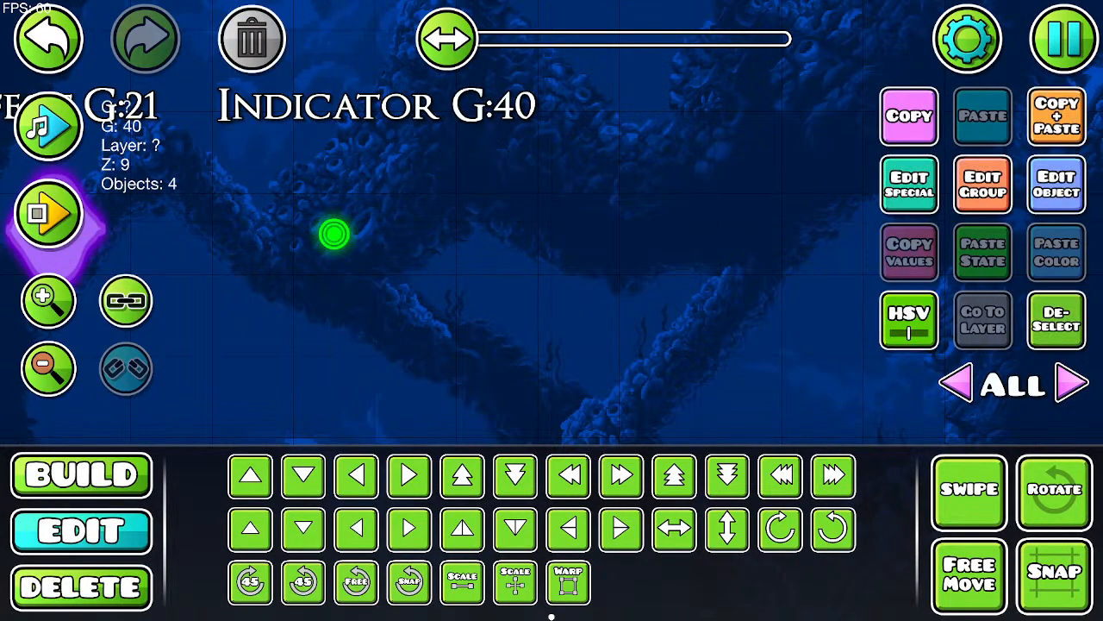
left_click(1057, 184)
left_click(551, 523)
left_click(983, 184)
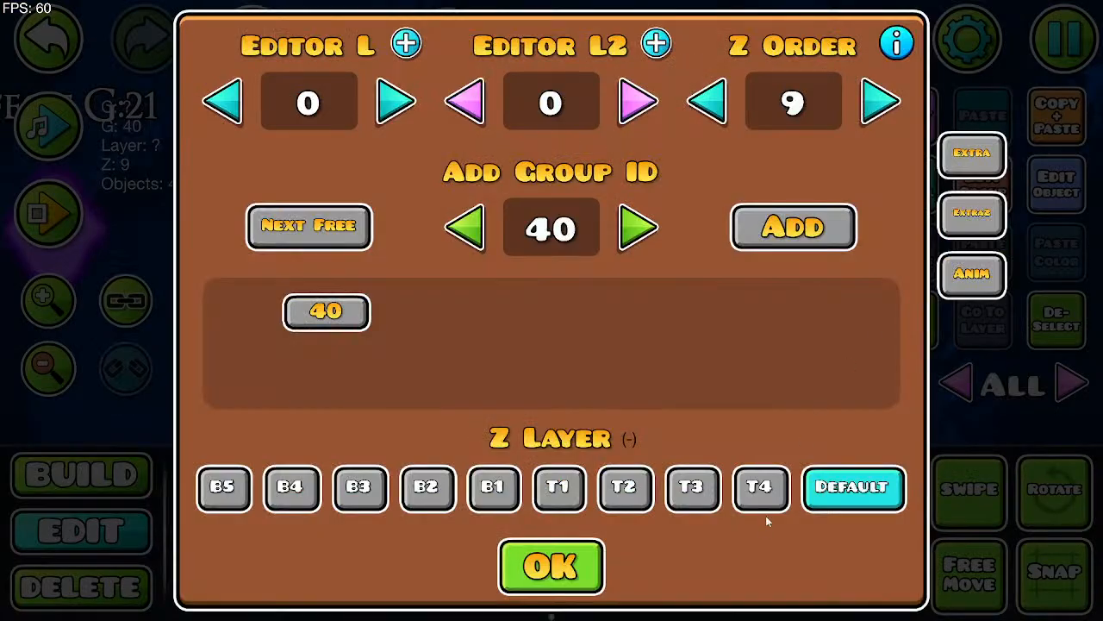
left_click(762, 489)
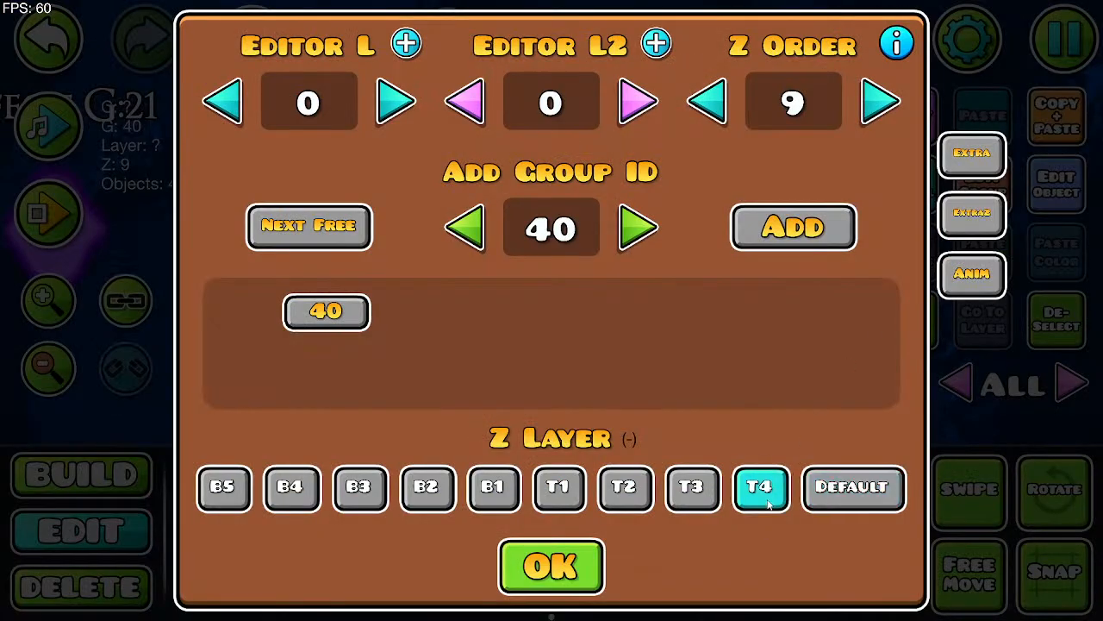
left_click(565, 587)
left_click(1077, 325)
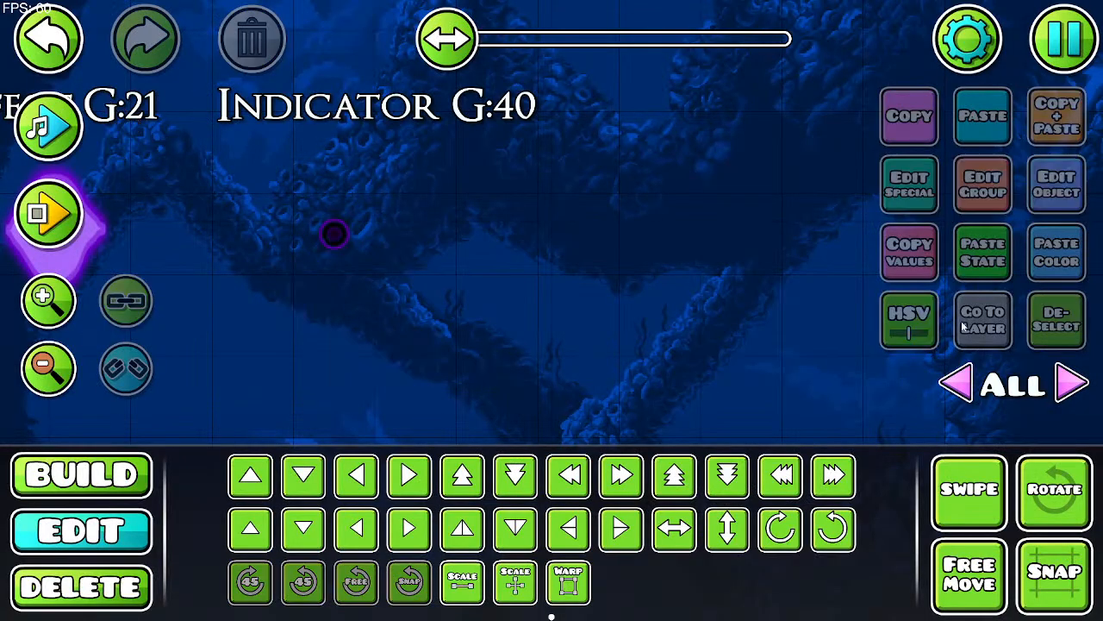
Step: Set the Z order of the indicator's glow to 8
left_click(337, 238)
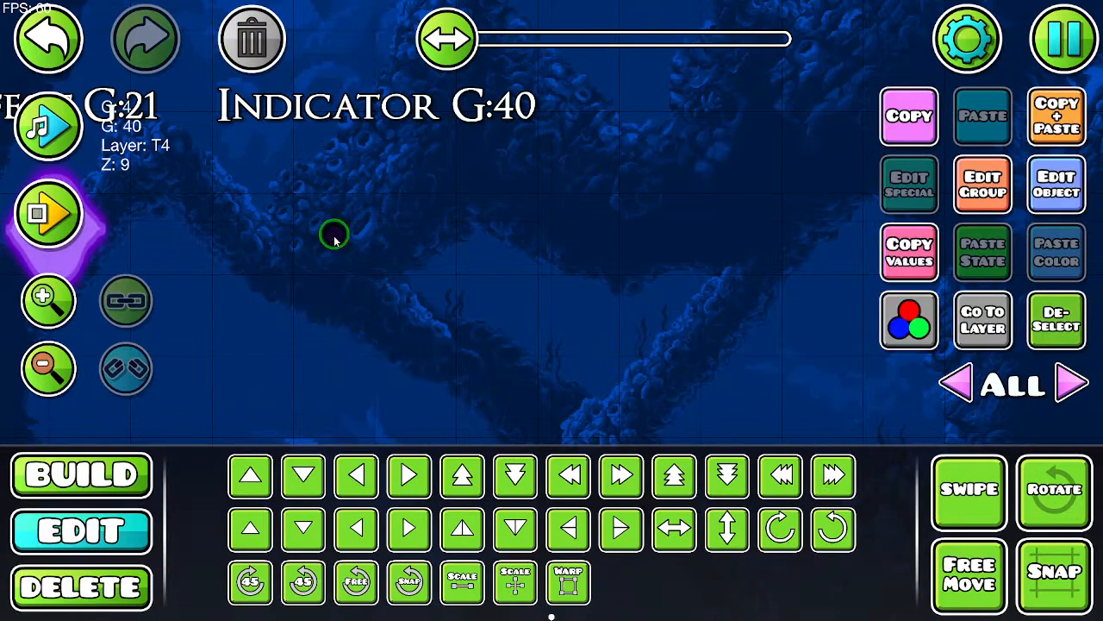
left_click(988, 198)
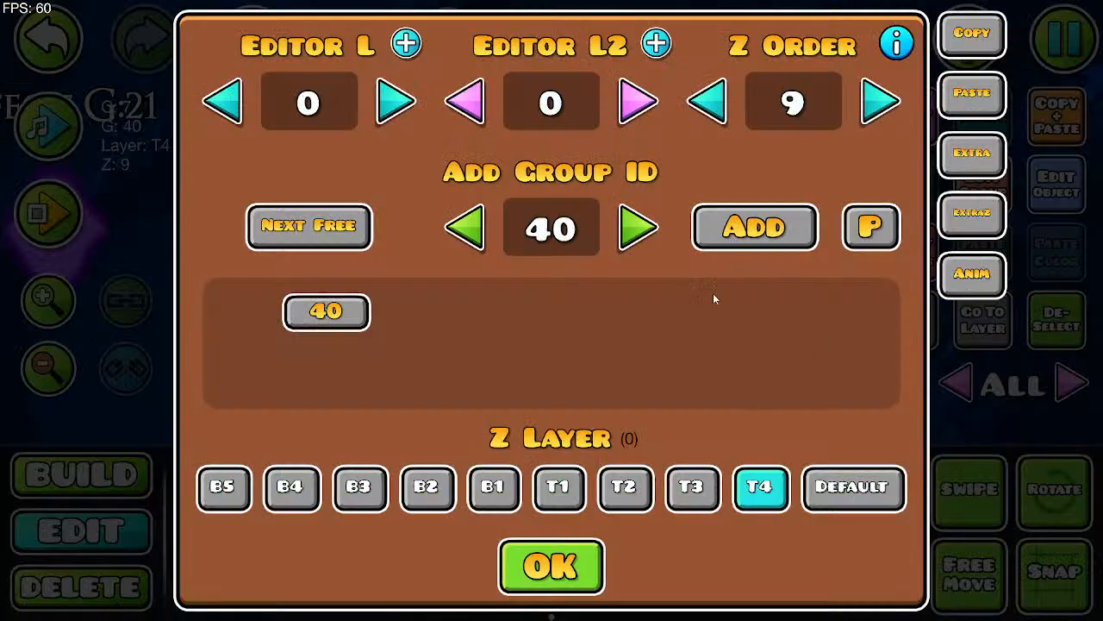
left_click(709, 101)
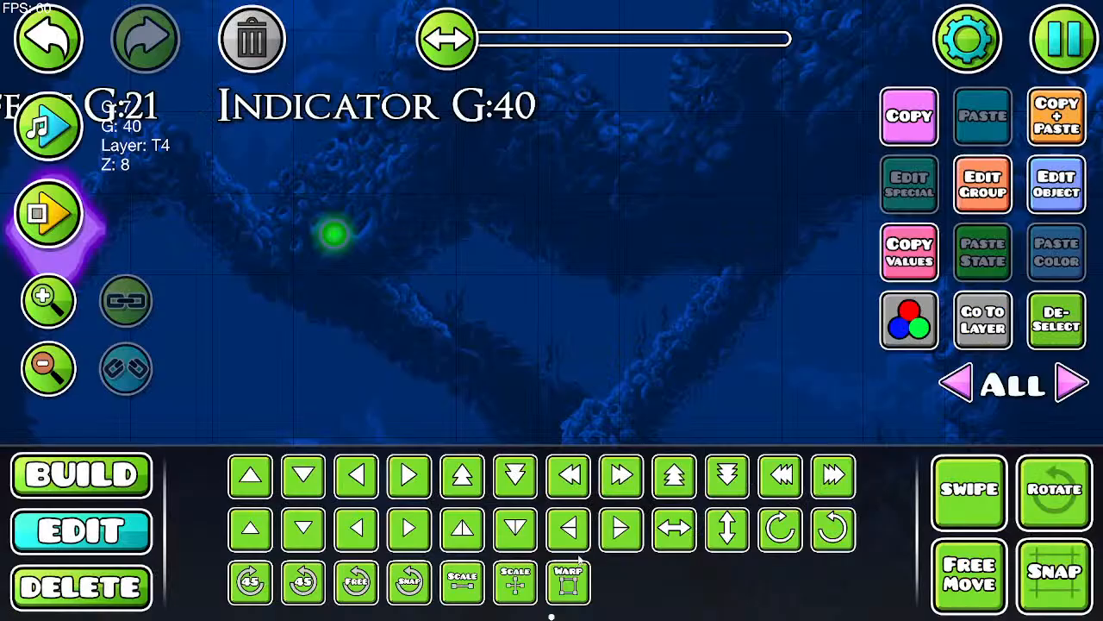
left_click(579, 569)
left_click(1072, 335)
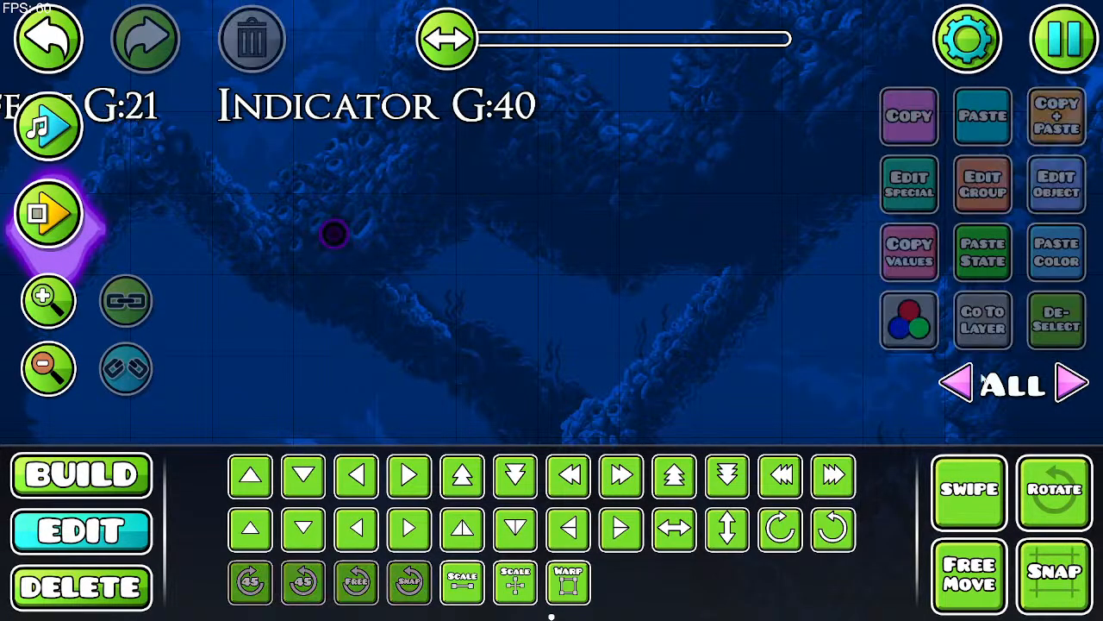
Step: Select the indicator's glow instead of its ring and set the glow's Z layer to T3
left_click(349, 233)
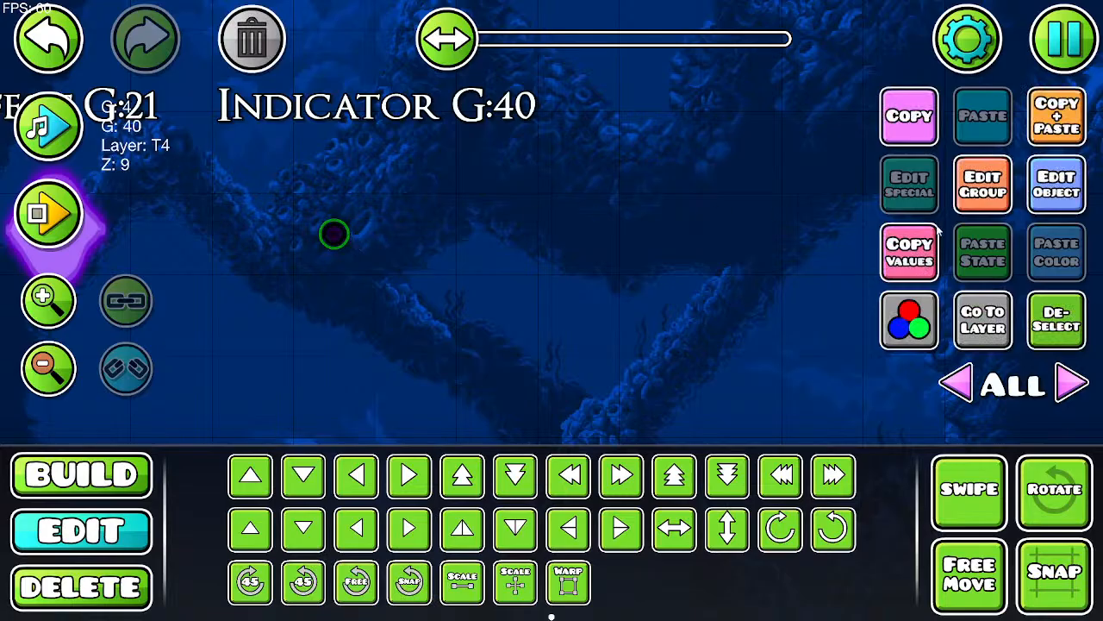
left_click(976, 191)
left_click(577, 556)
left_click(336, 236)
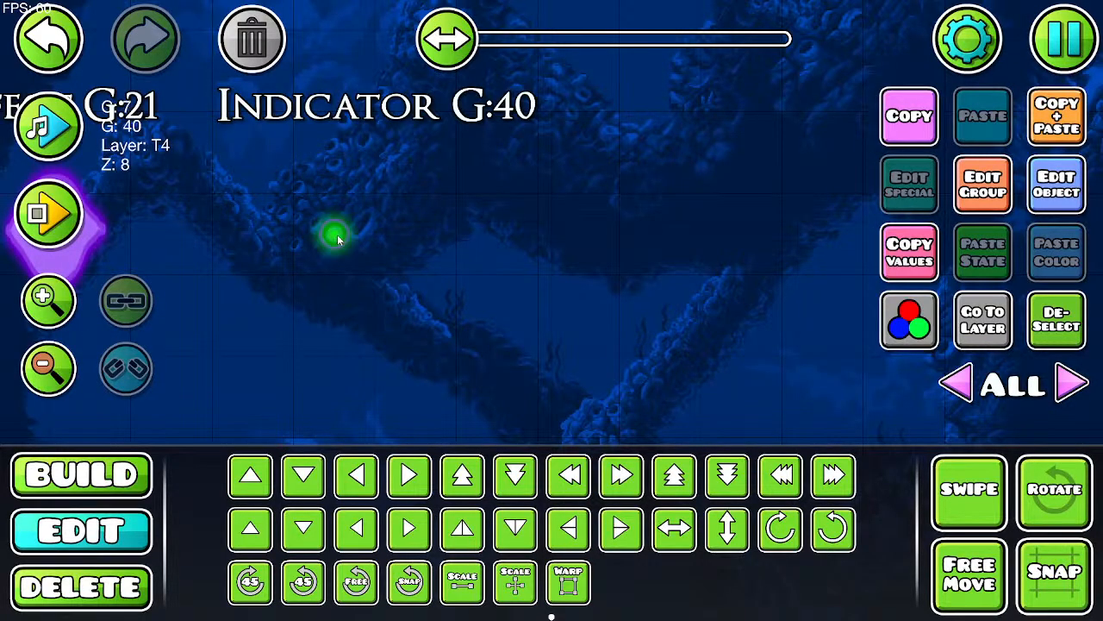
left_click(983, 185)
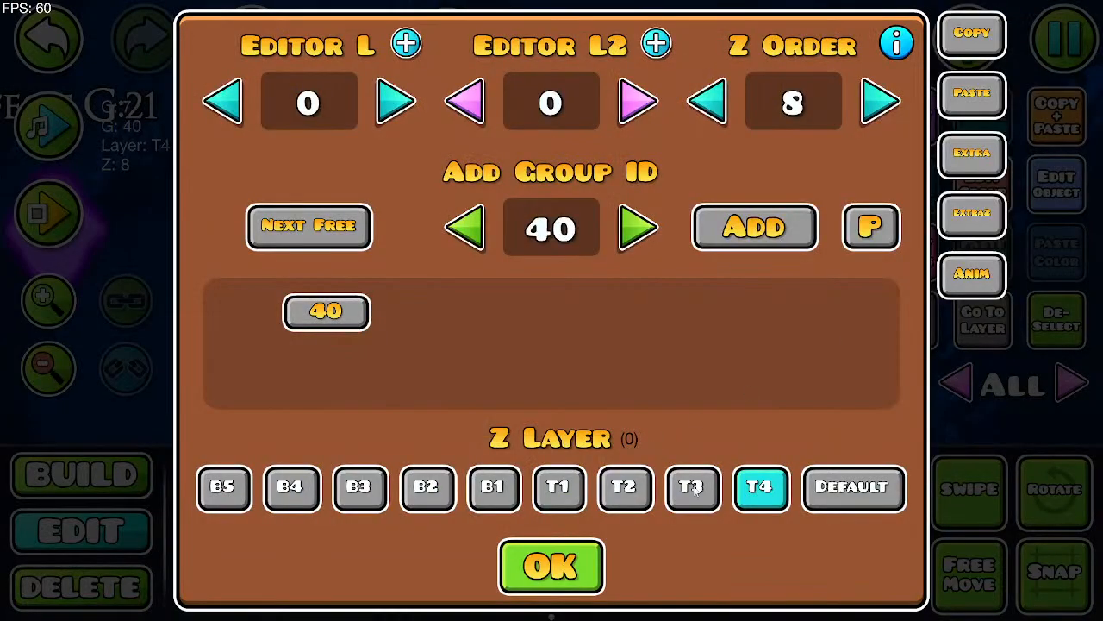
left_click(694, 489)
left_click(603, 576)
left_click(1064, 341)
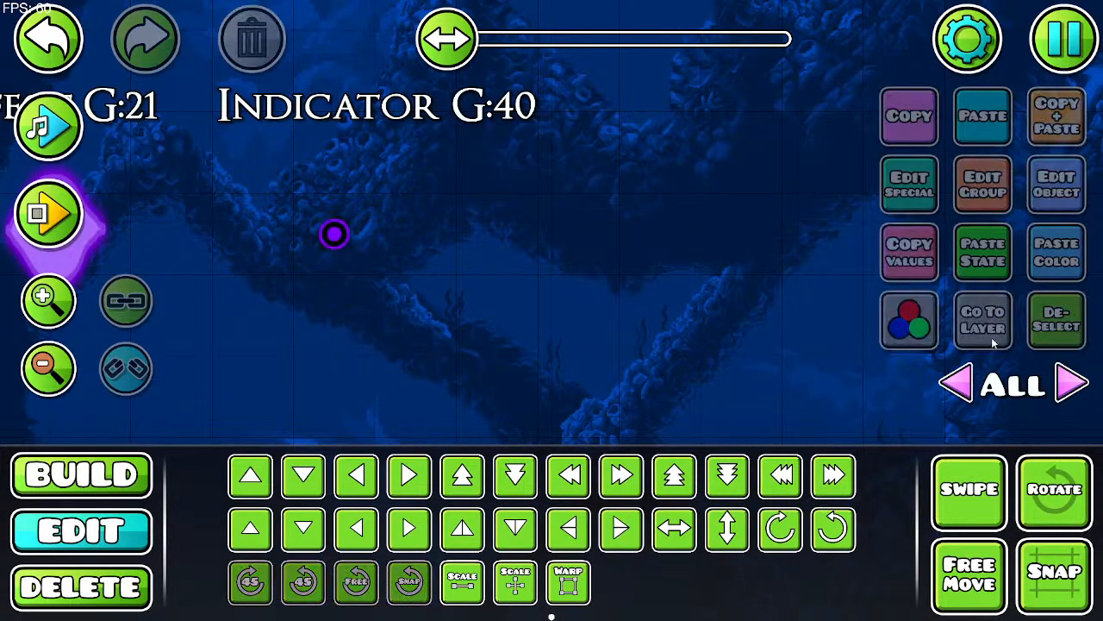
Step: Link all parts of the purple circle indicator together and select the linked object
left_click_drag(399, 183, 342, 242)
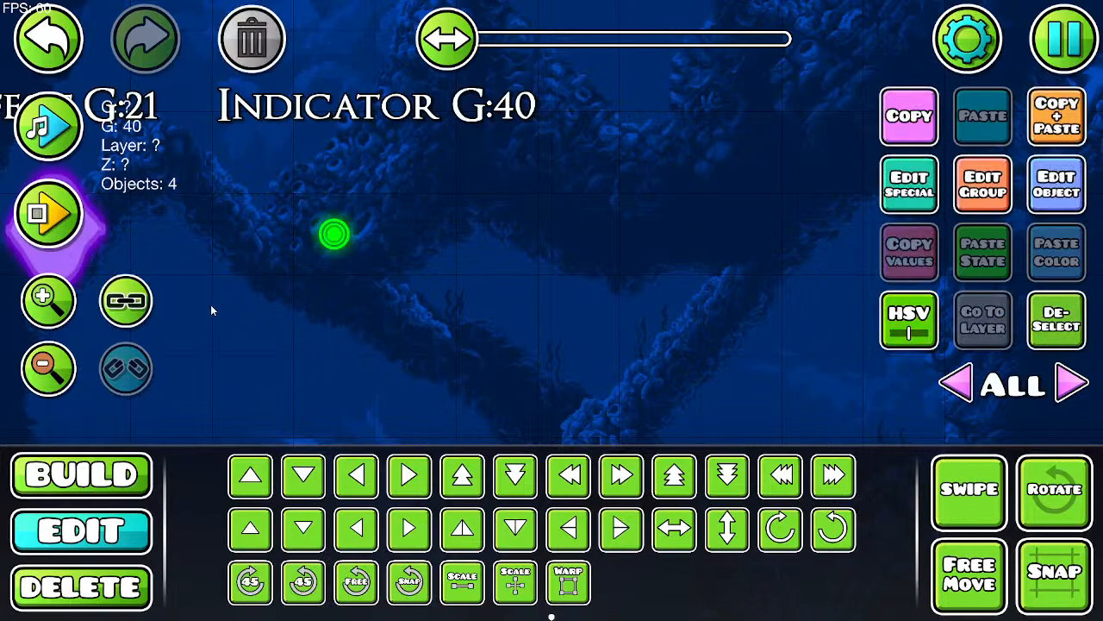
left_click(1057, 325)
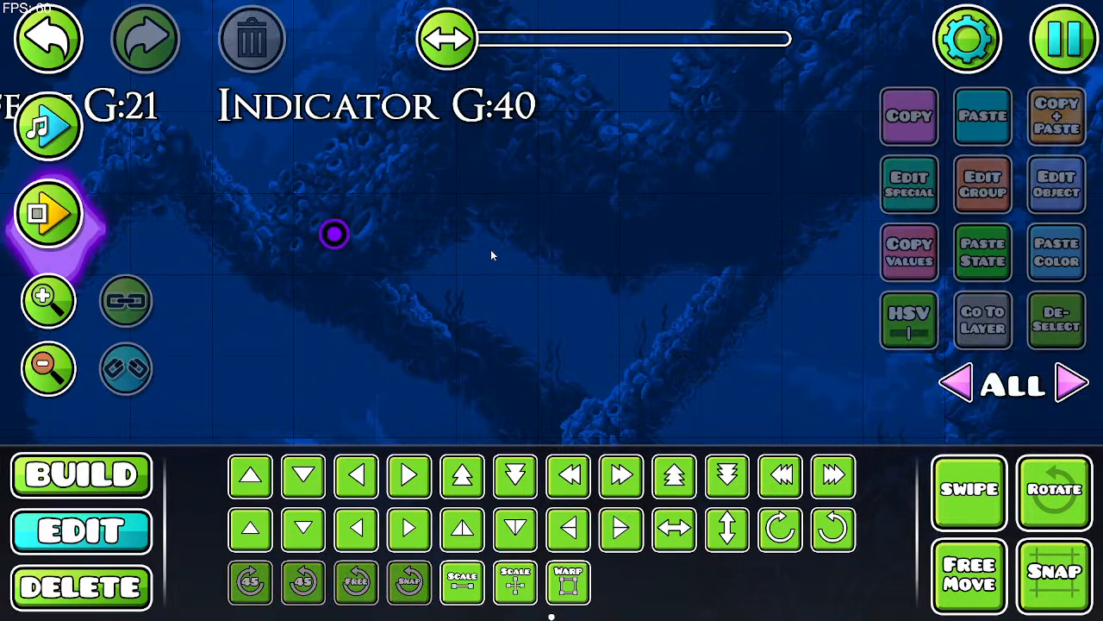
left_click(336, 237)
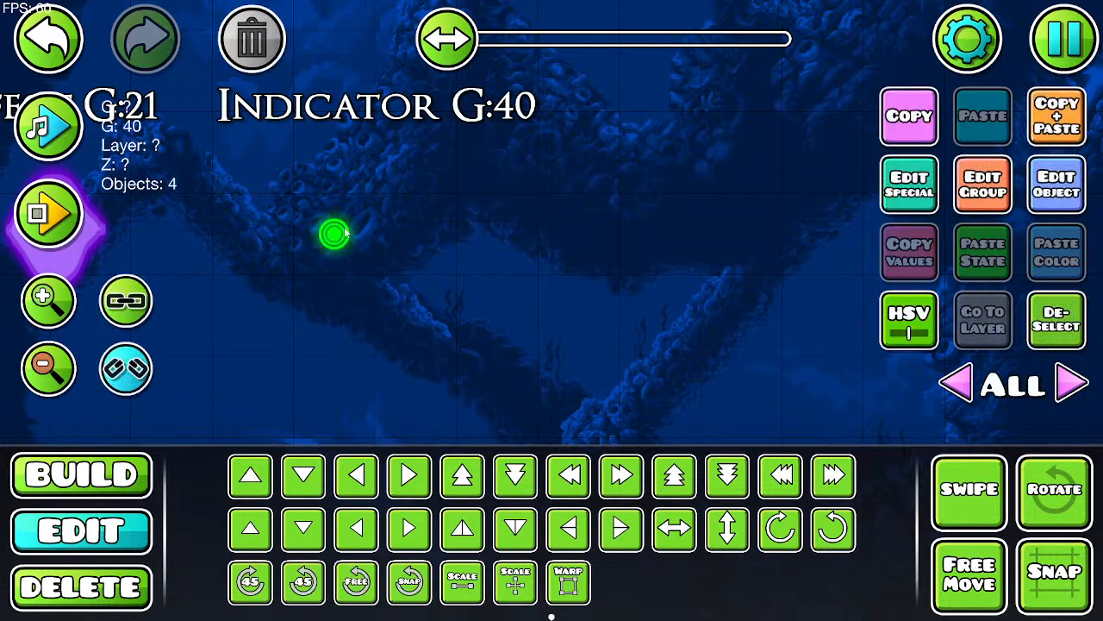
Step: Make the centre part of the purple circle indicator the group parent of group 40
left_click(1057, 324)
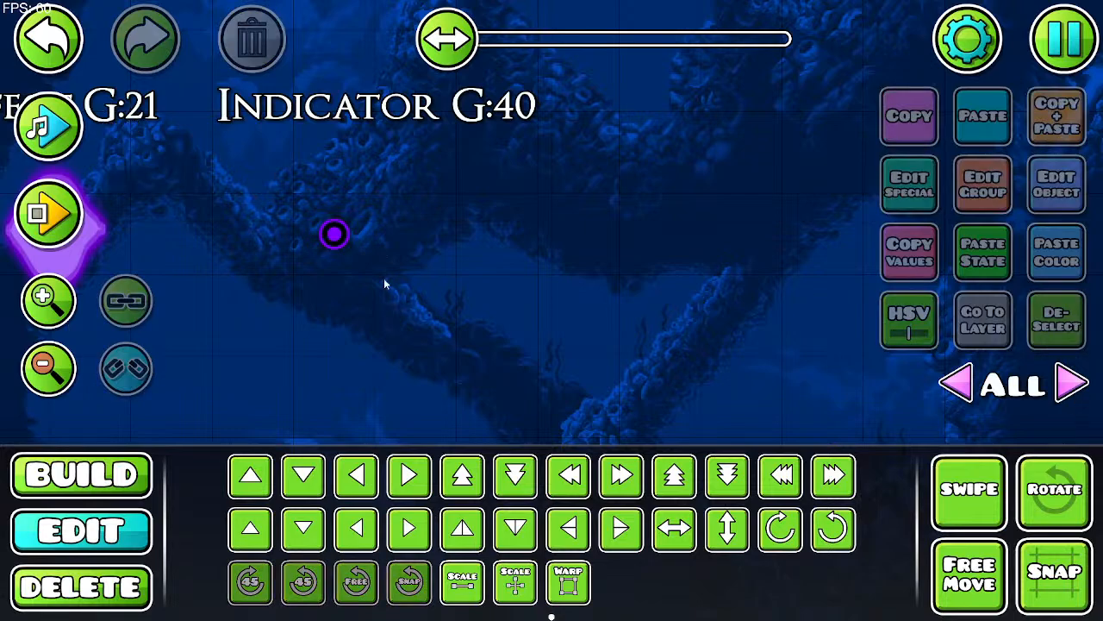
left_click(336, 236)
left_click(1002, 206)
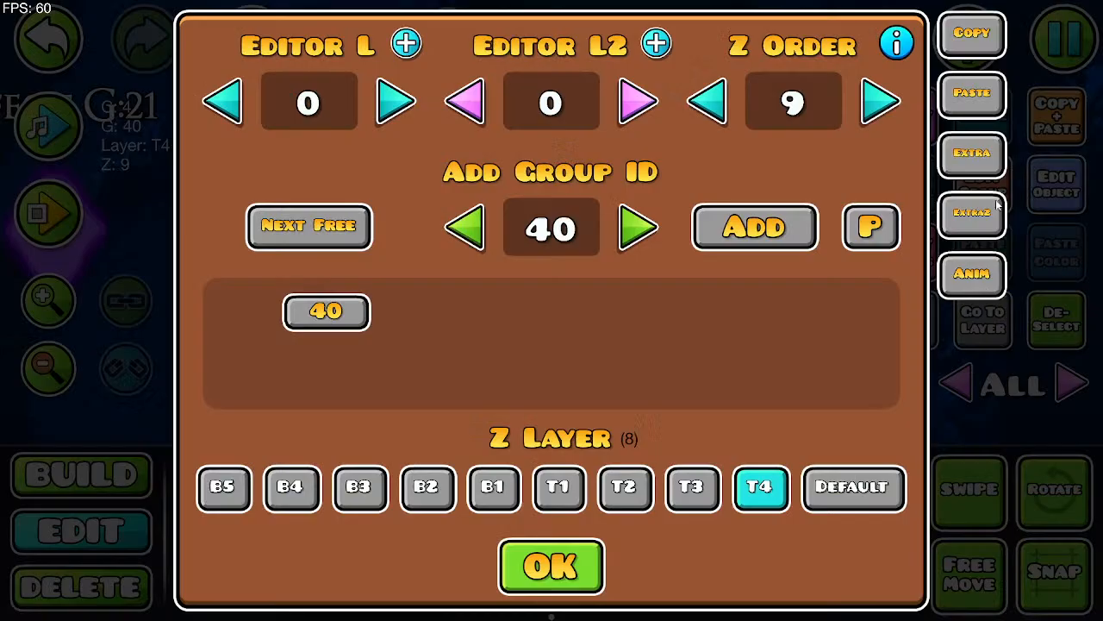
left_click(857, 228)
left_click(588, 576)
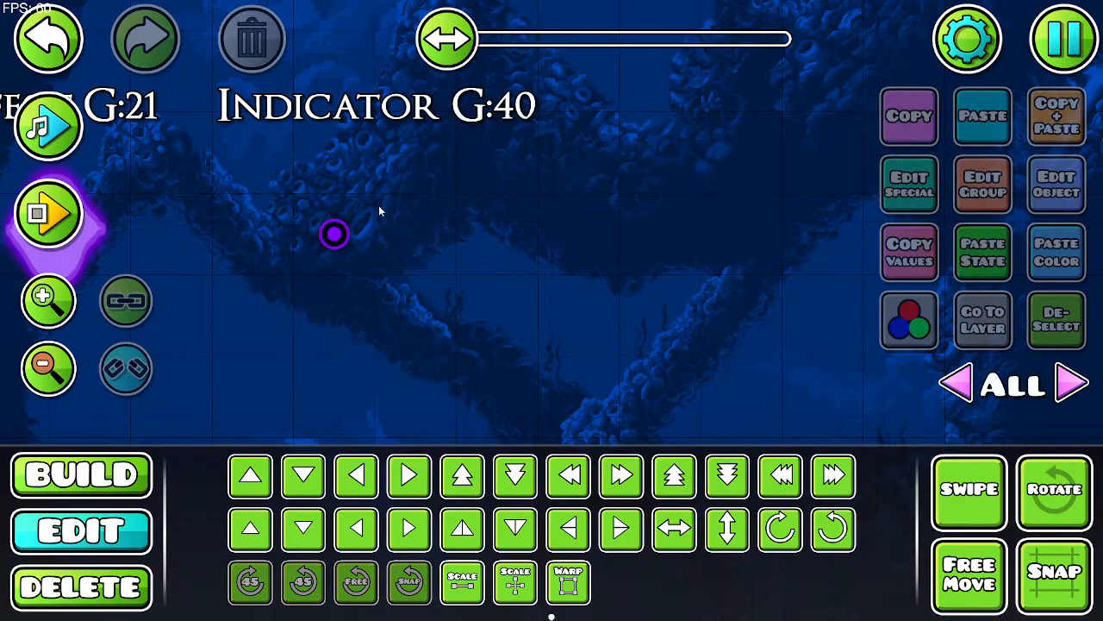
left_click(335, 234)
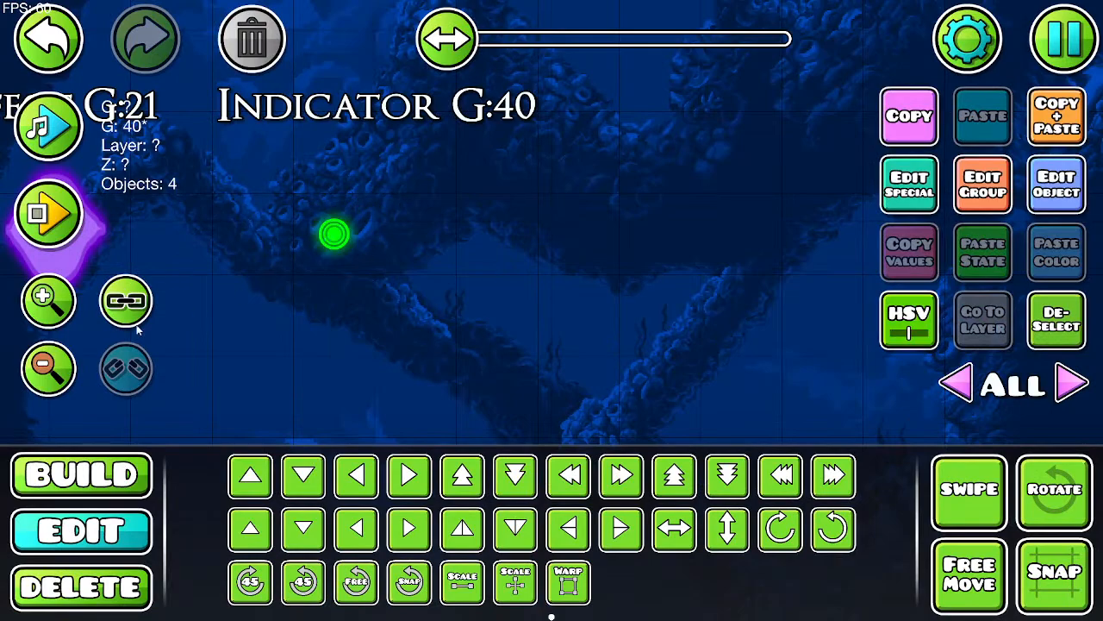
left_click(1042, 343)
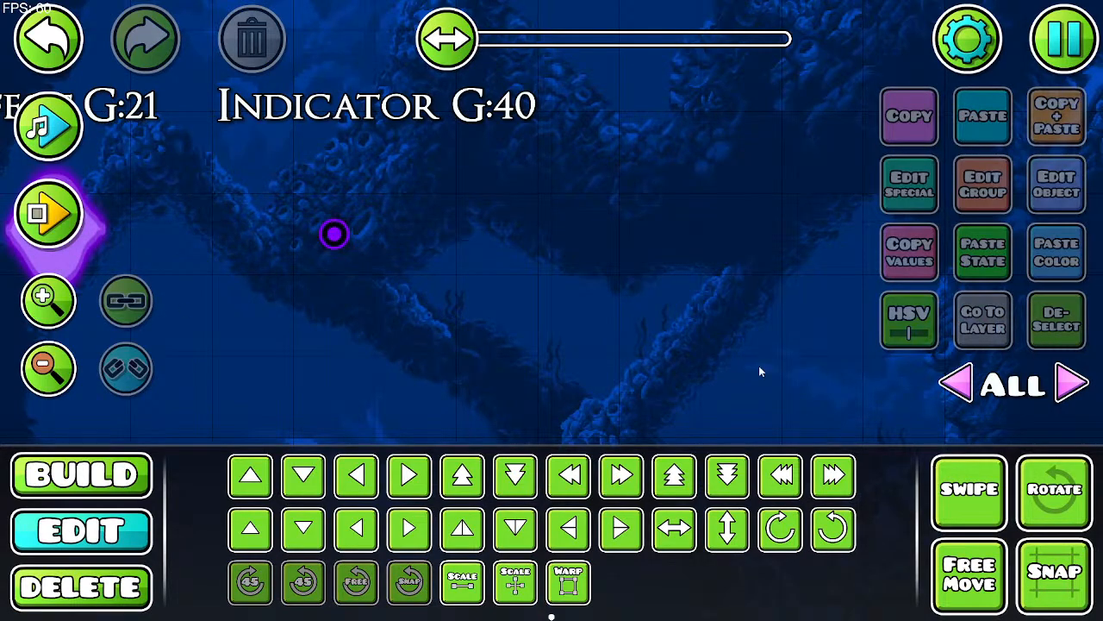
Step: Duplicate the Lock Effect label, arrow, Move and Advanced Follow triggers, and place the copy three grid units above the original
left_click(68, 369)
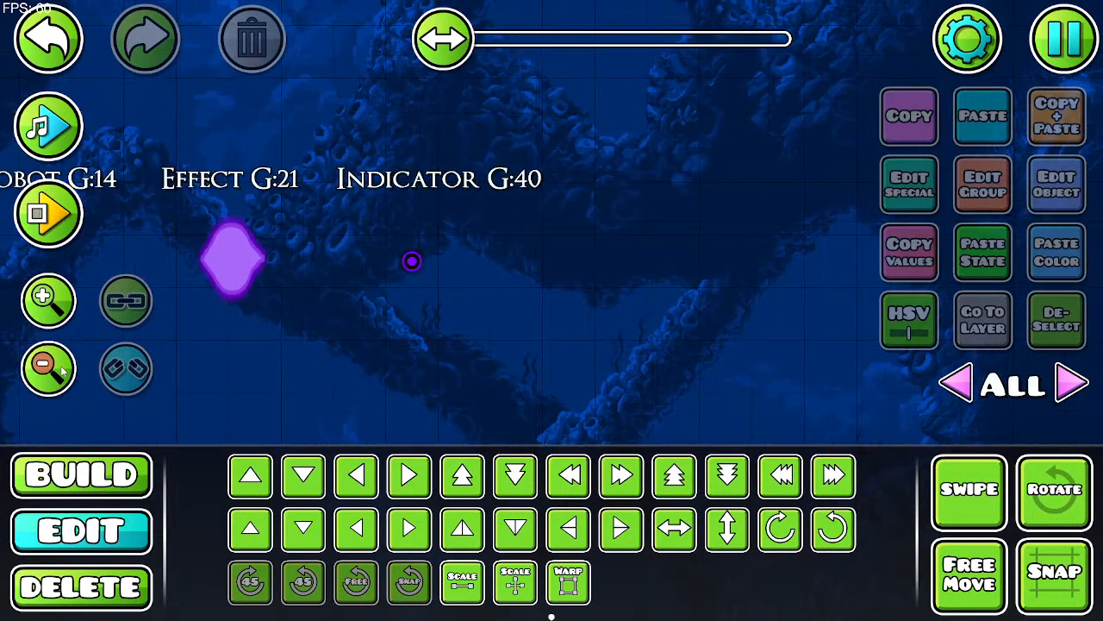
scroll(577, 196, "down", 2)
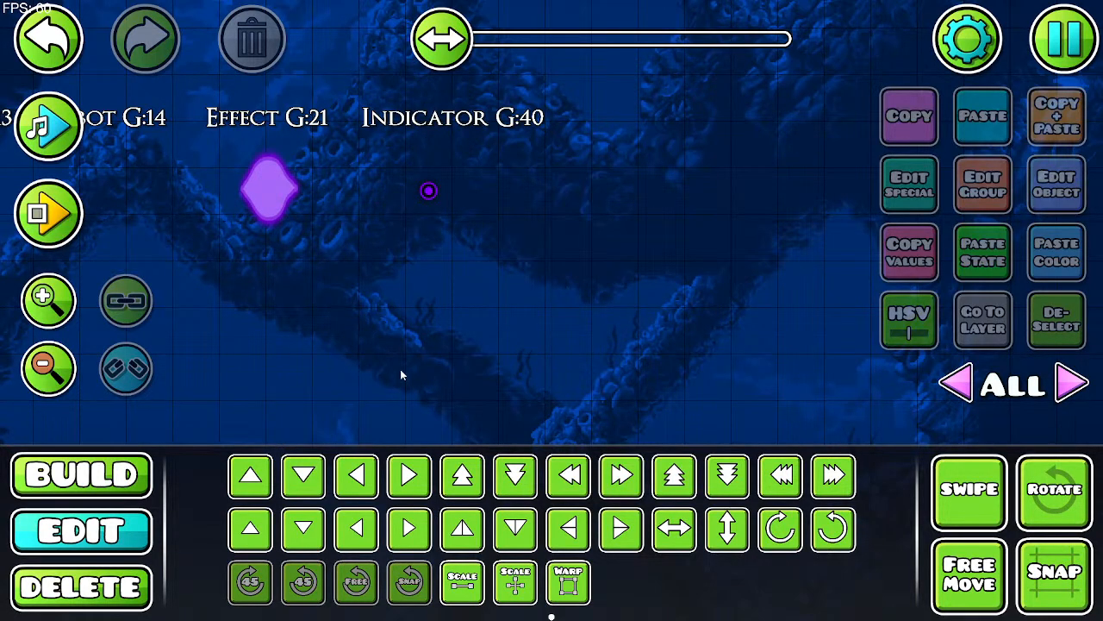
left_click_drag(400, 375, 740, 351)
left_click_drag(657, 350, 724, 426)
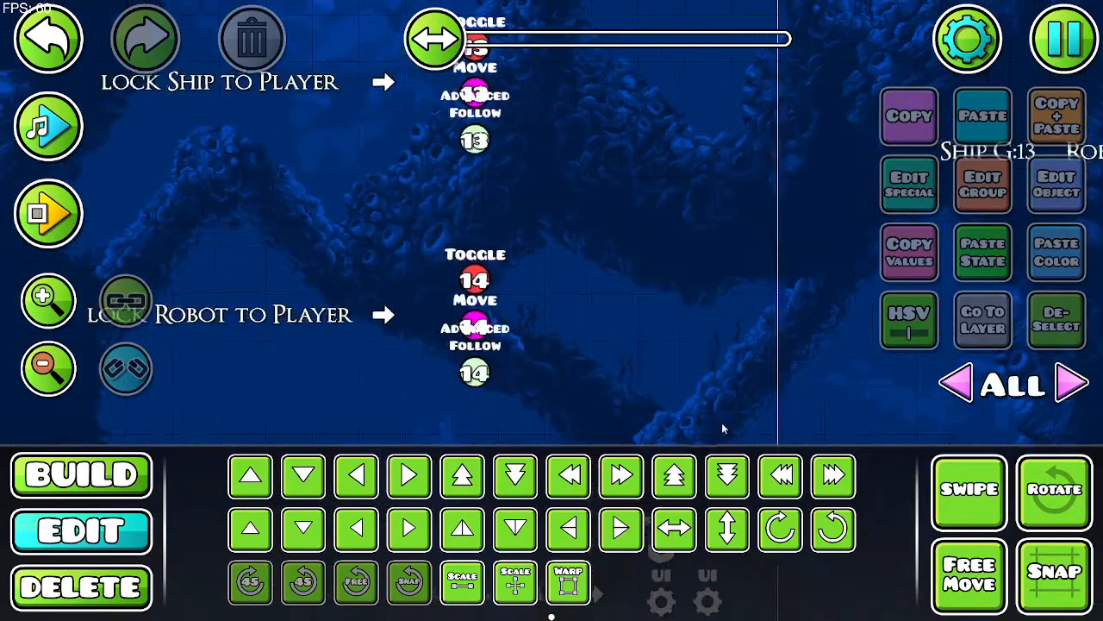
left_click_drag(681, 285, 786, 467)
left_click_drag(714, 369, 642, 369)
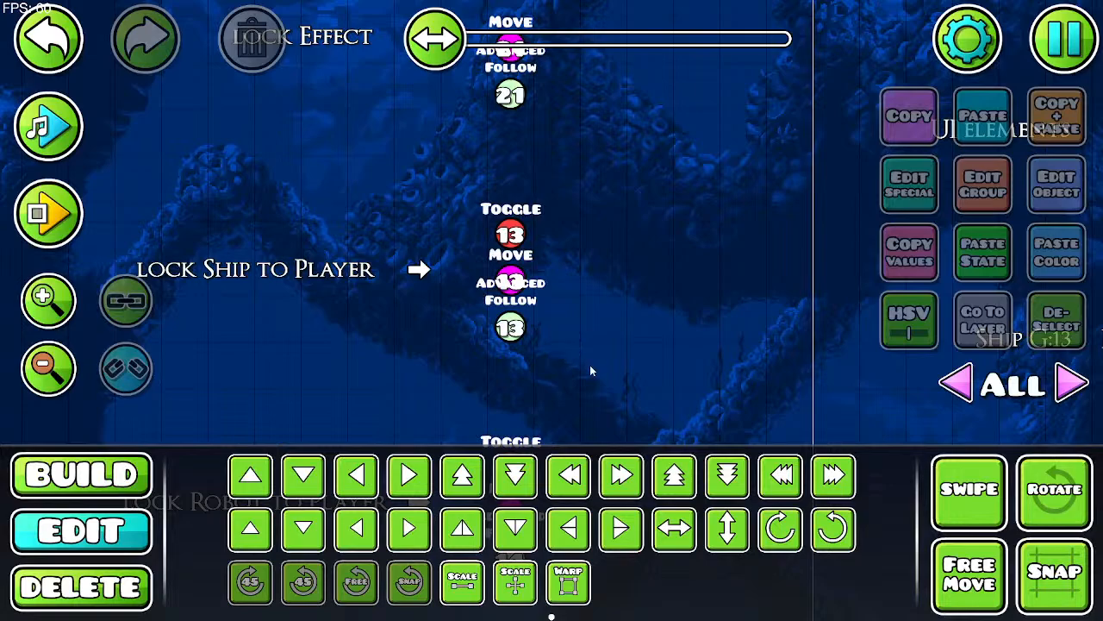
left_click_drag(640, 238, 595, 402)
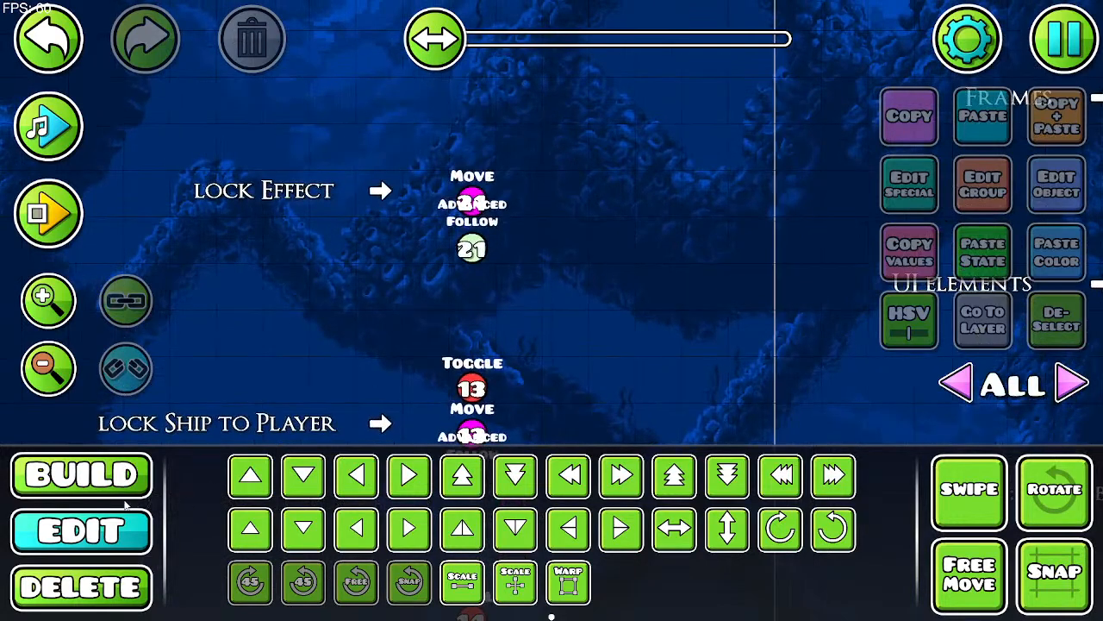
left_click_drag(205, 147, 670, 316)
left_click_drag(553, 324, 635, 407)
key("ctrl+d")
key("w")
key("w")
key("w")
scroll(679, 368, "up", 3)
scroll(648, 400, "down", 1)
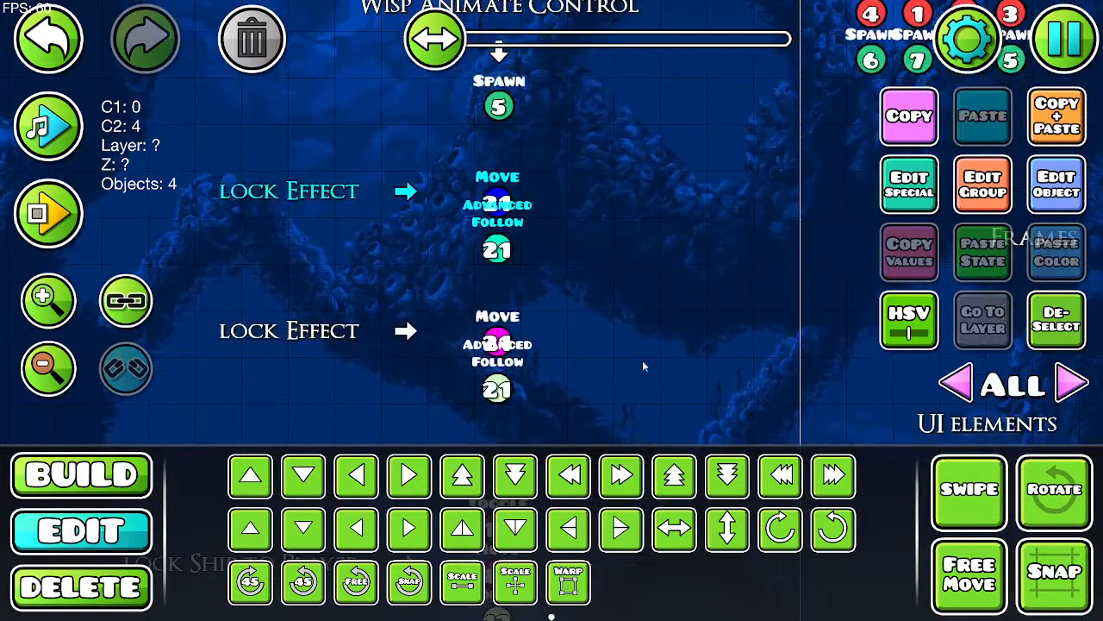
left_click(48, 367)
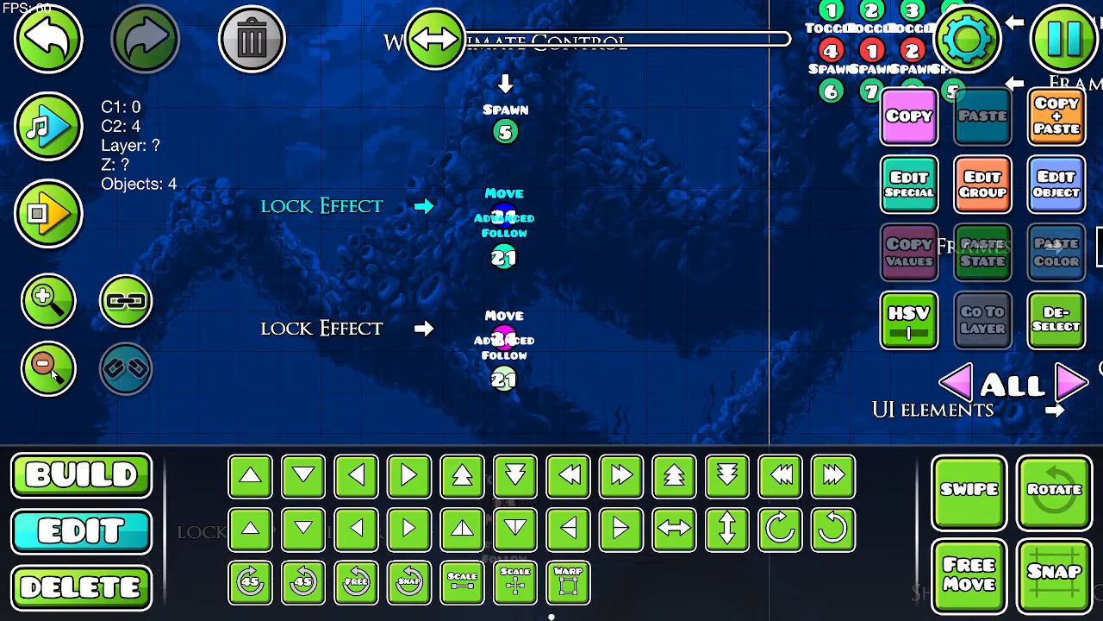
left_click(48, 366)
scroll(619, 343, "down", 3)
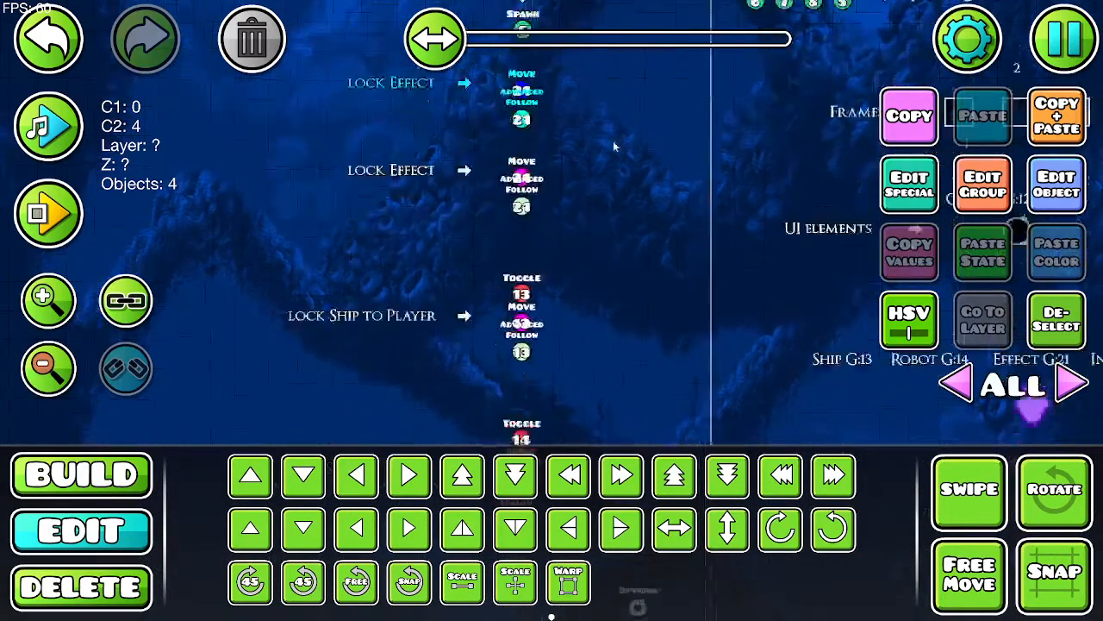
left_click(1073, 333)
Step: Space the rows by lowering the Lock Ship to Player row one grid unit and both Lock Effect rows two grid units
left_click_drag(345, 207, 571, 293)
key("s")
left_click(1064, 329)
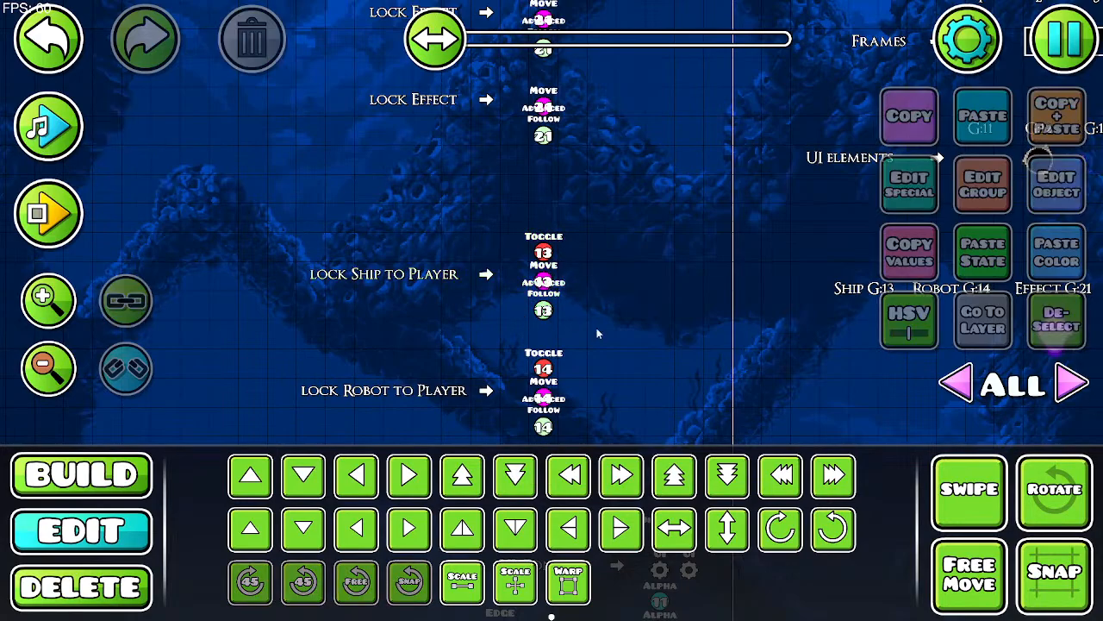
left_click_drag(596, 329, 587, 366)
left_click_drag(332, 51, 559, 182)
key("s")
key("s")
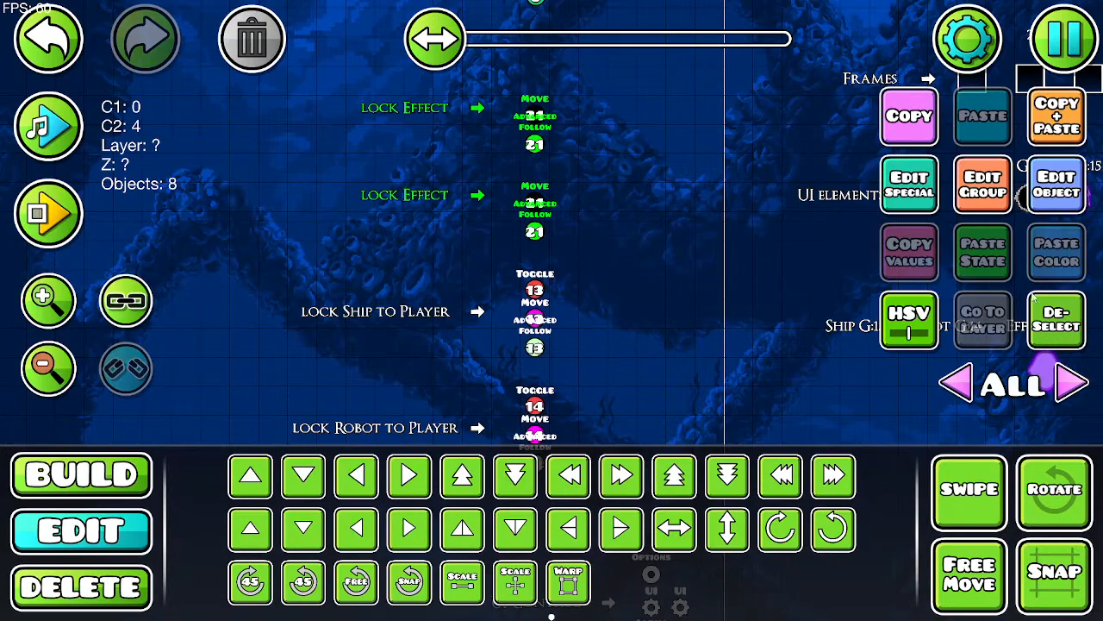
left_click(1057, 321)
Step: Change the upper Lock Effect label's text to "lock Indicator"
left_click_drag(650, 262, 604, 349)
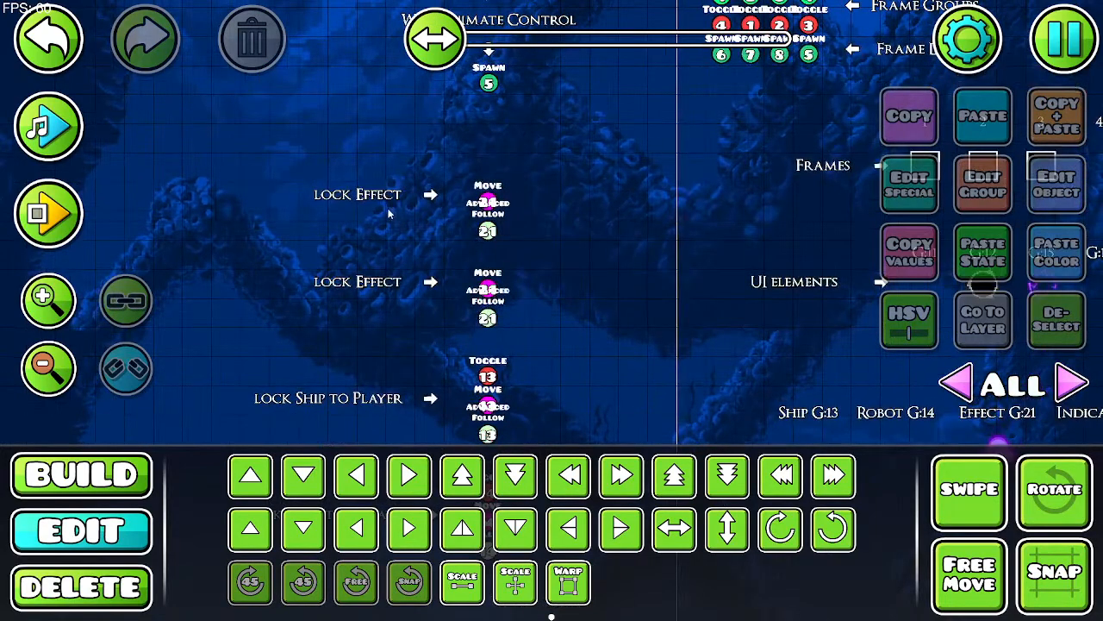
left_click(358, 194)
left_click(1065, 193)
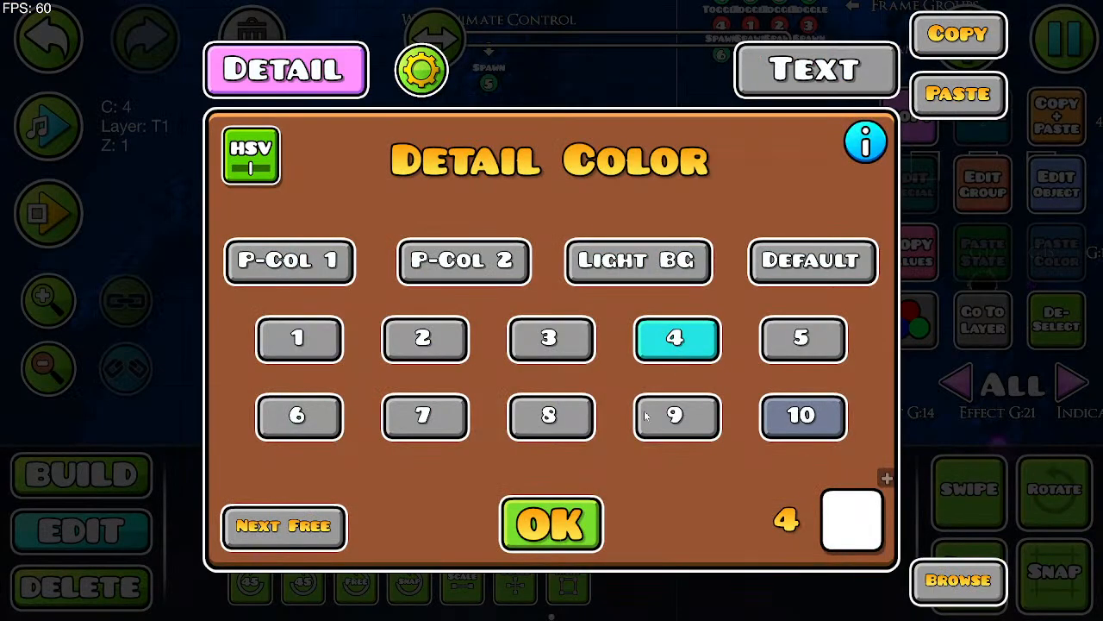
left_click(806, 82)
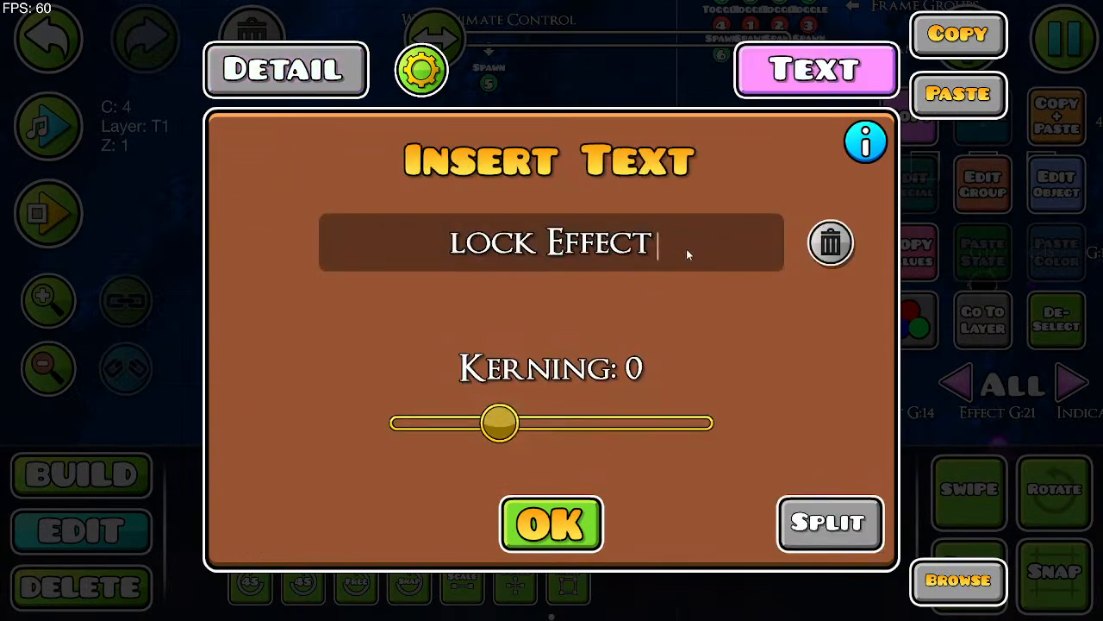
key("BackSpace")
key("BackSpace")
key("BackSpace")
key("BackSpace")
key("BackSpace")
key("BackSpace")
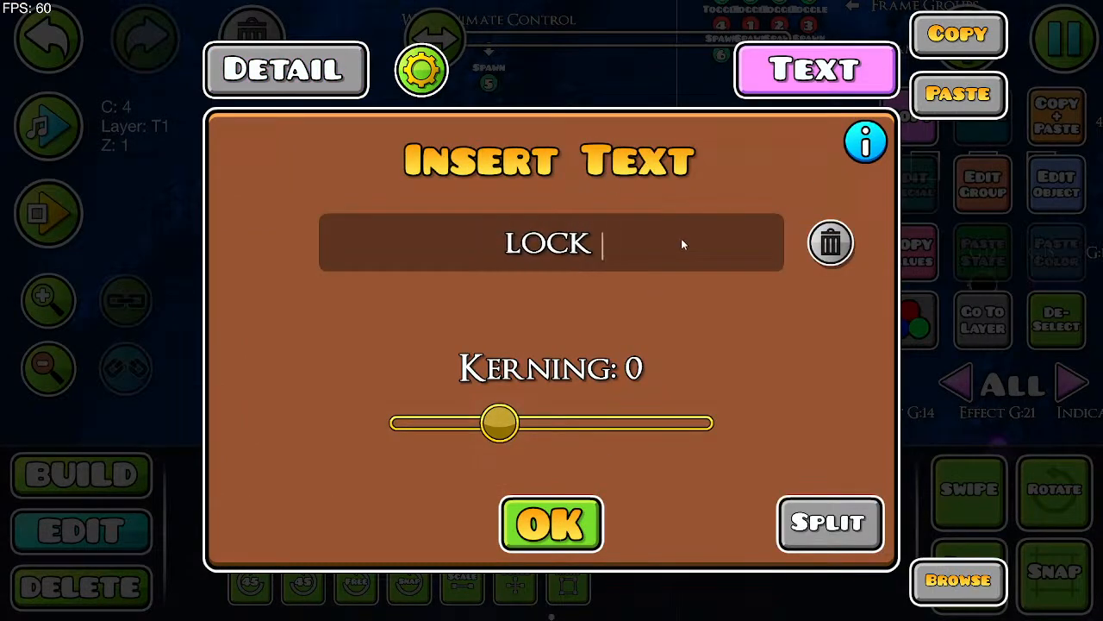
type("Indic")
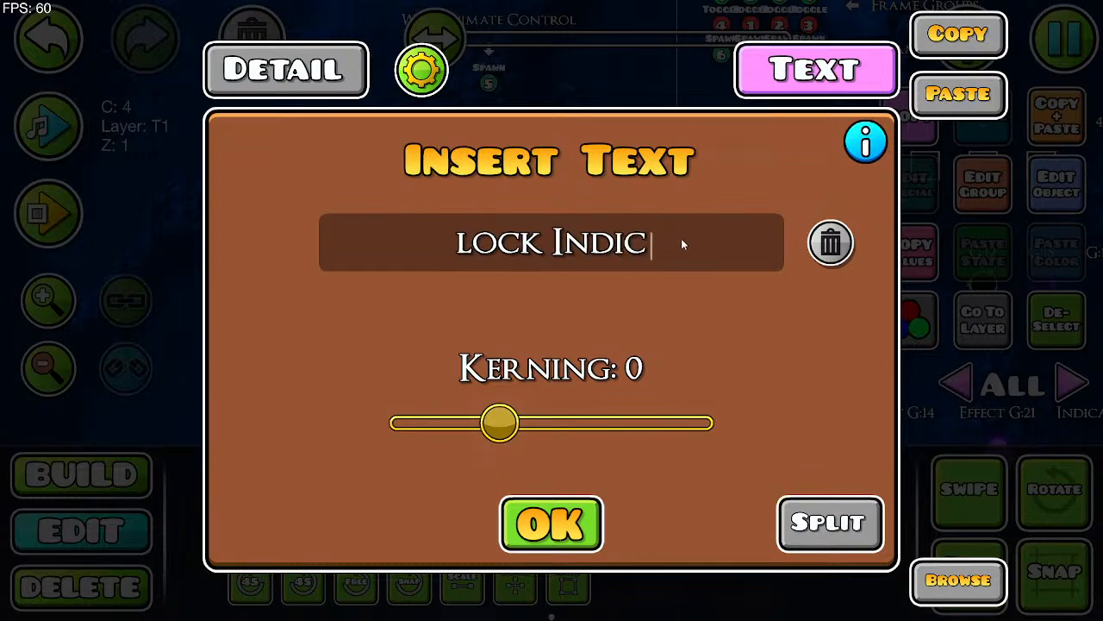
type("ator")
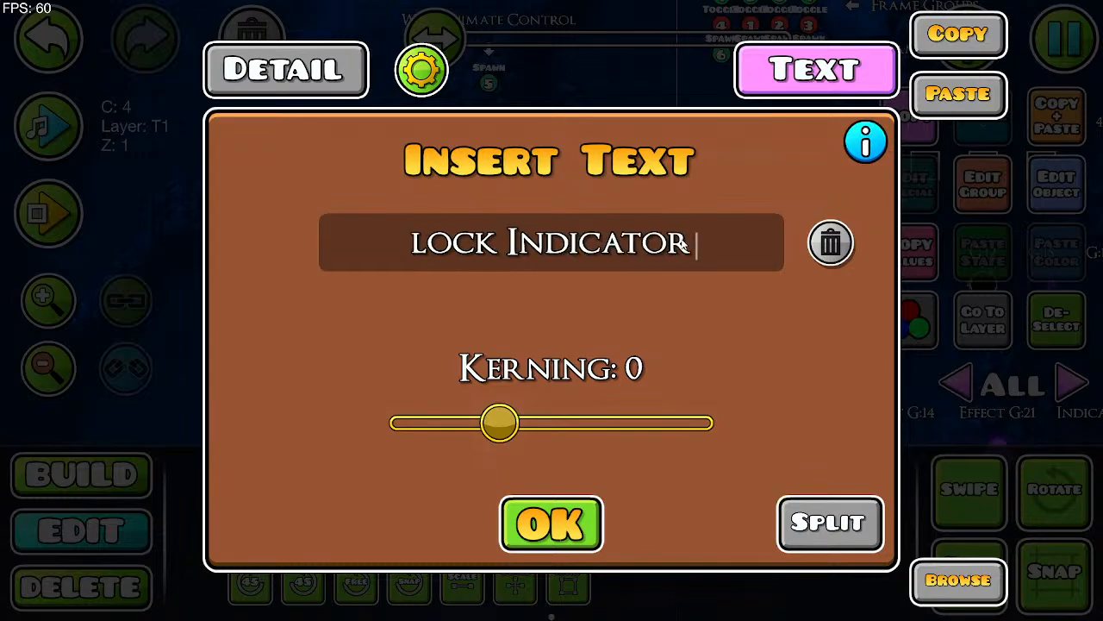
left_click(595, 522)
left_click(566, 336)
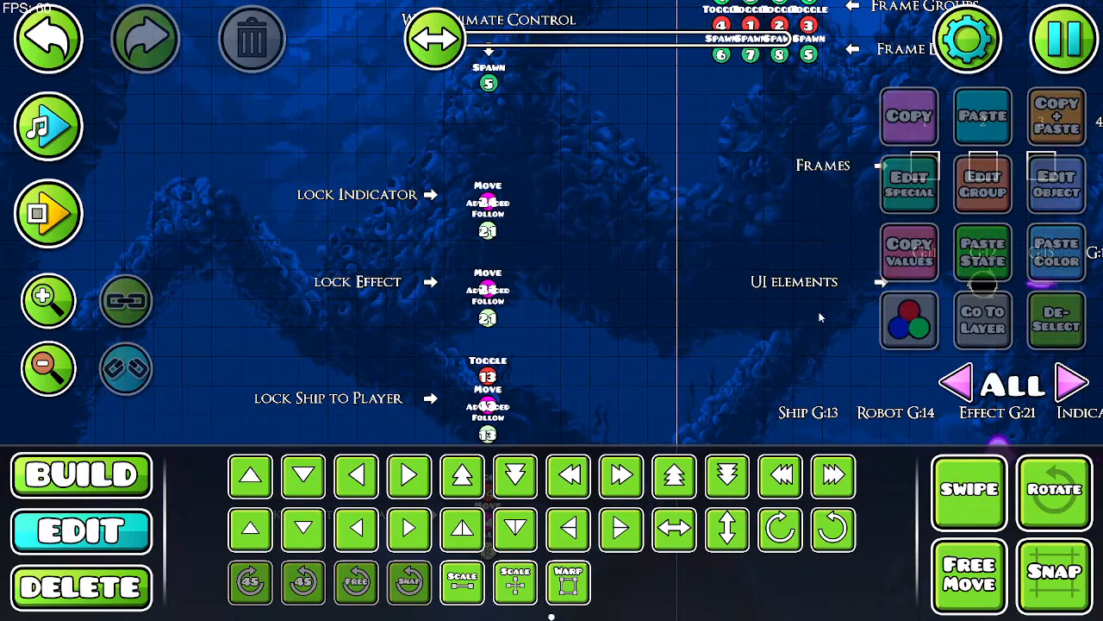
Step: Nudge the Lock Indicator label half a grid unit left, away from its arrow
scroll(570, 199, "down", 3)
left_click_drag(569, 199, 604, 335)
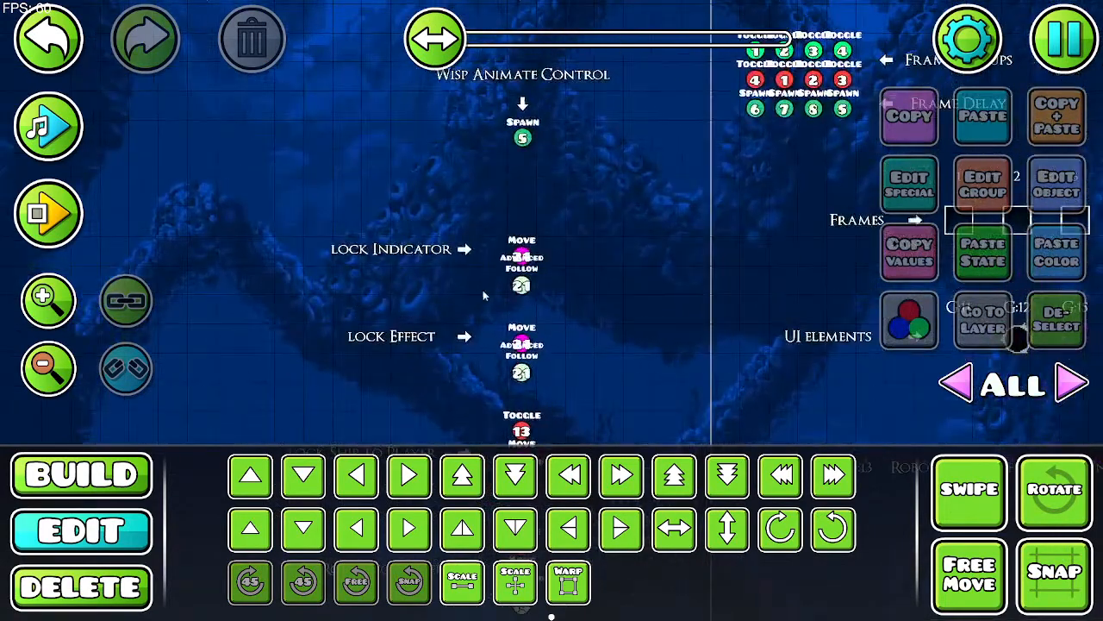
left_click(435, 248)
left_click(568, 528)
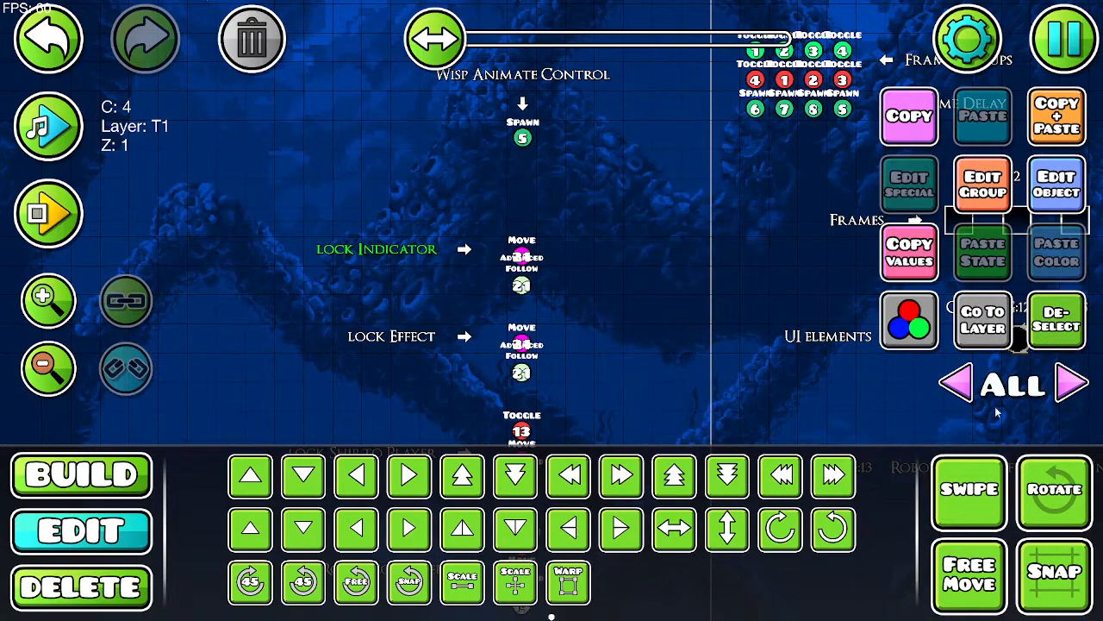
left_click(1081, 333)
Step: Look over the level's whole trigger layout, including the music fix on death triggers
left_click_drag(617, 317, 595, 3)
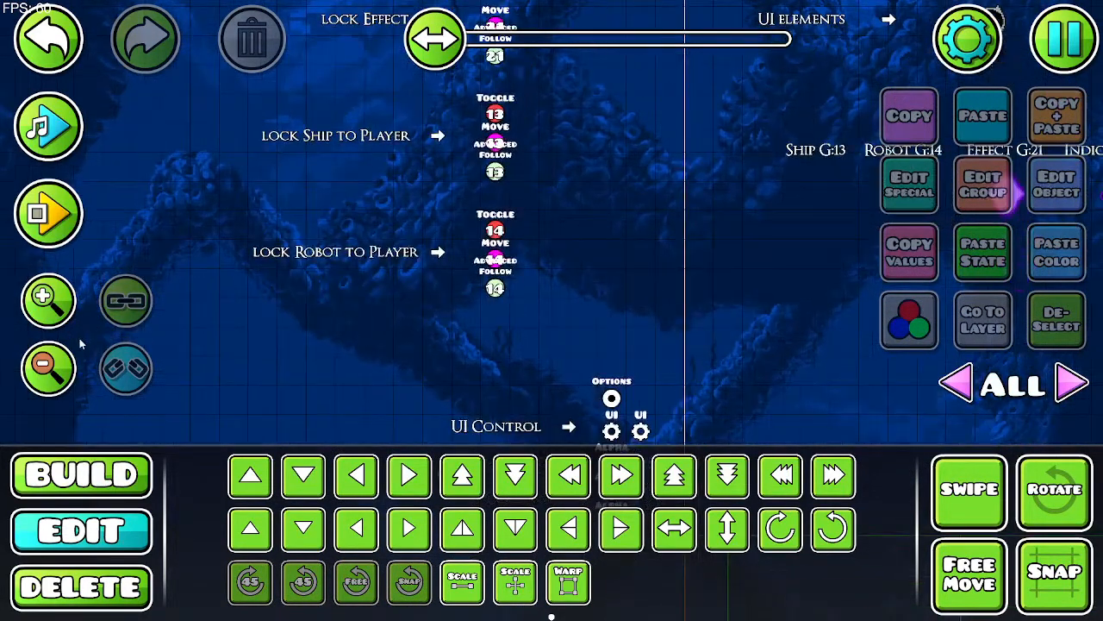
left_click(49, 369)
left_click(49, 369)
left_click(49, 369)
left_click(49, 369)
left_click_drag(814, 352, 823, 422)
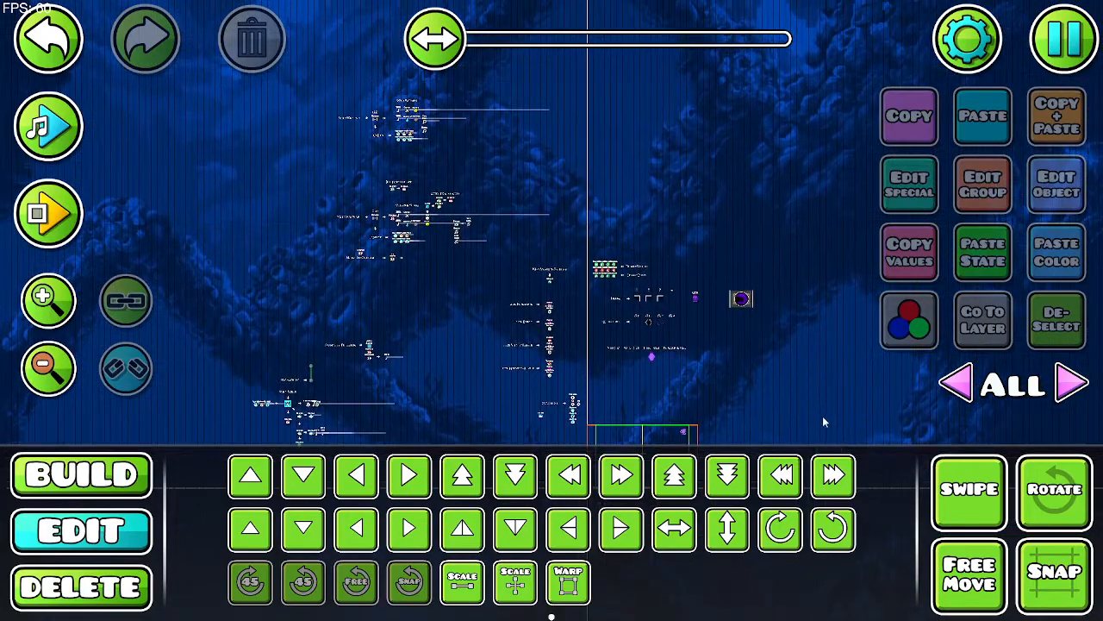
scroll(570, 223, "up", 2)
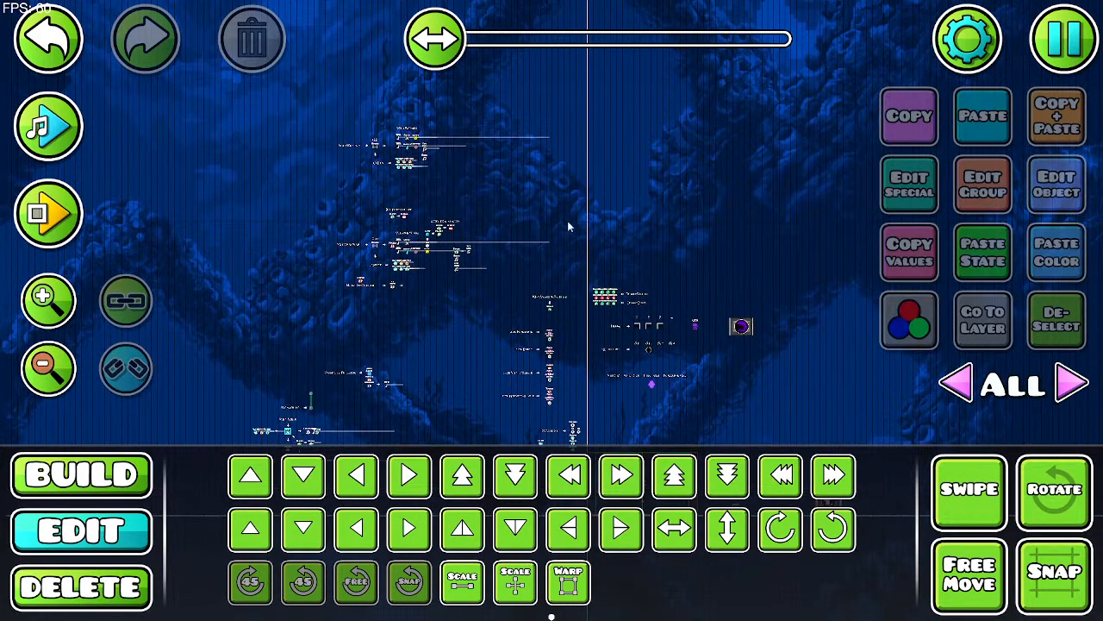
left_click_drag(787, 252, 662, 58)
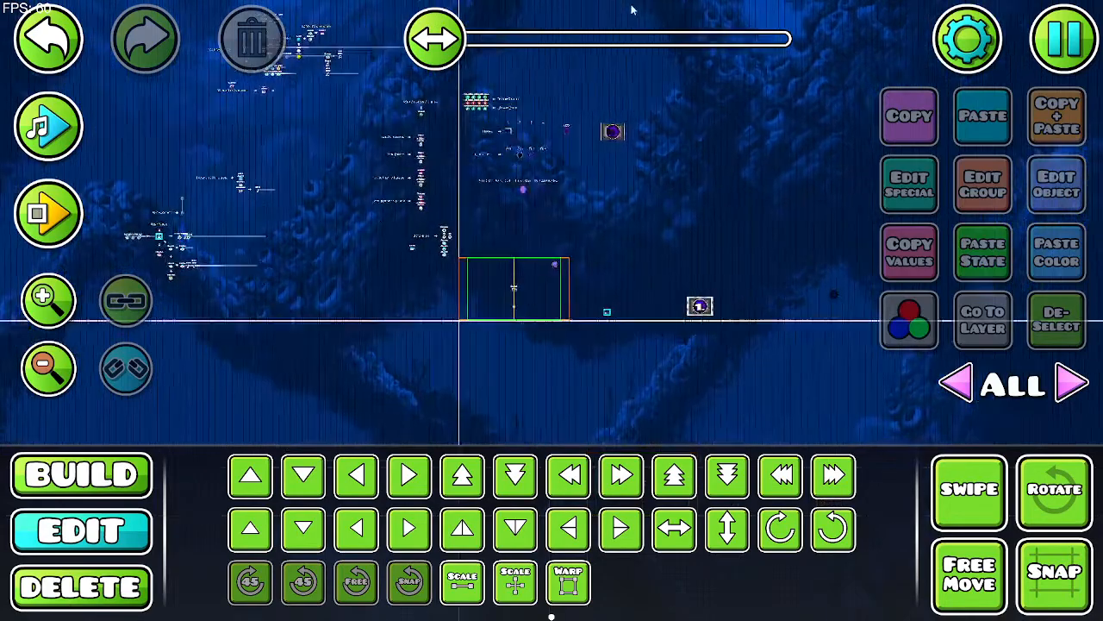
left_click_drag(749, 207, 882, 307)
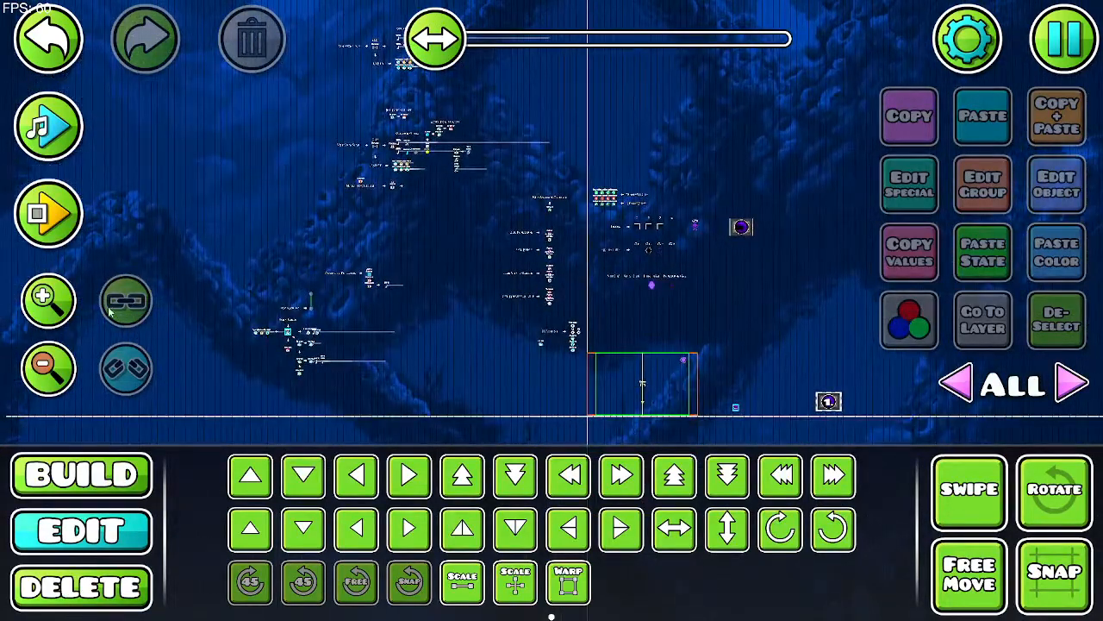
left_click(48, 297)
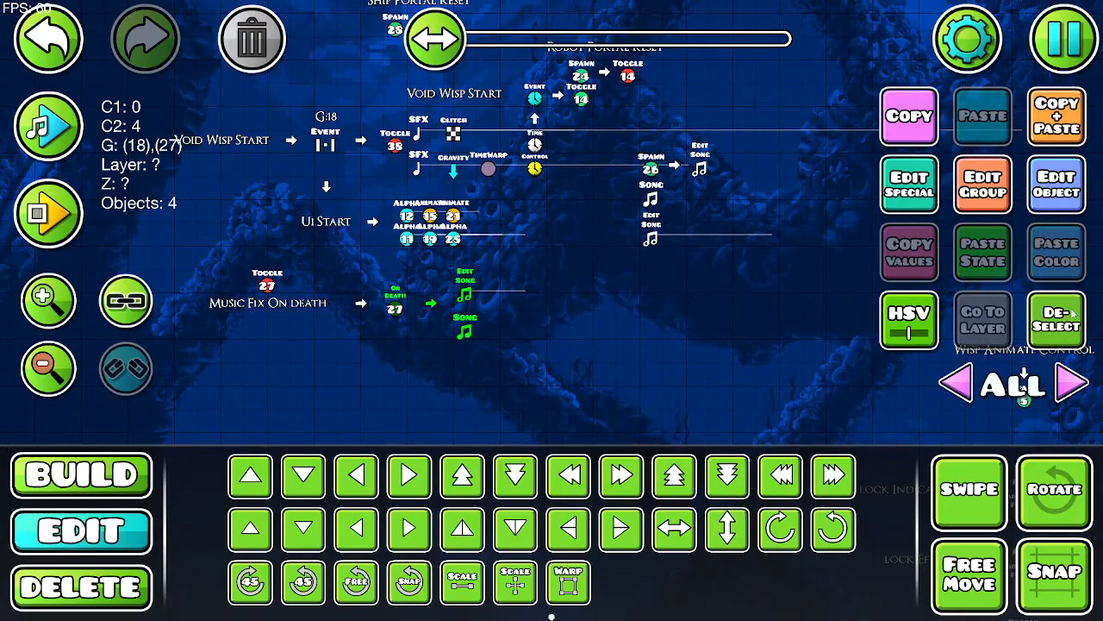
left_click(1073, 315)
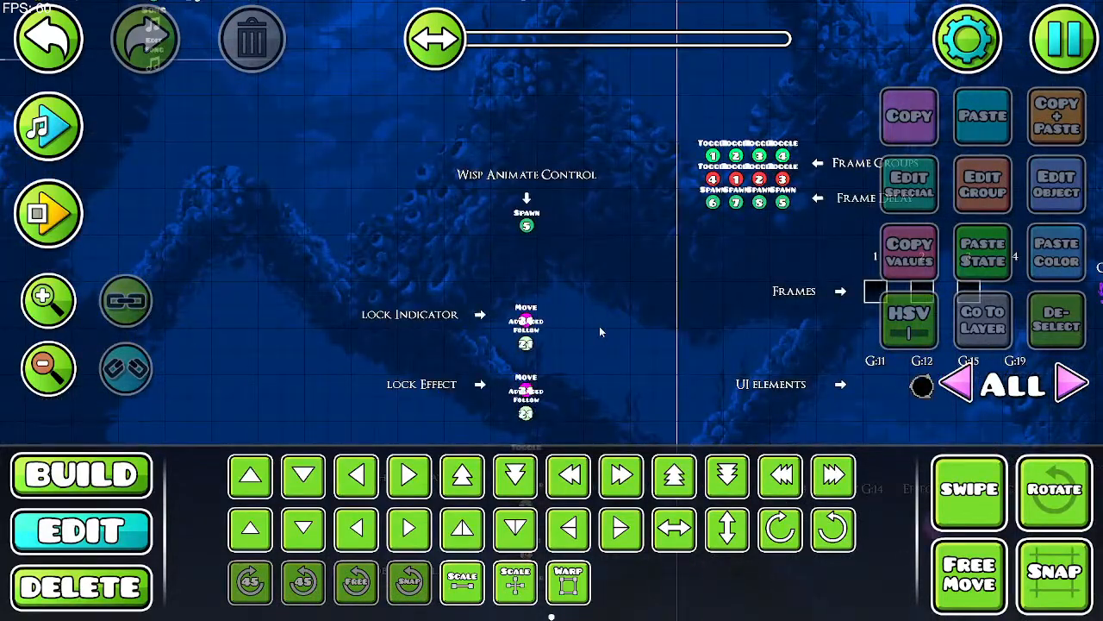
left_click_drag(599, 325, 523, 123)
left_click(48, 299)
left_click(42, 306)
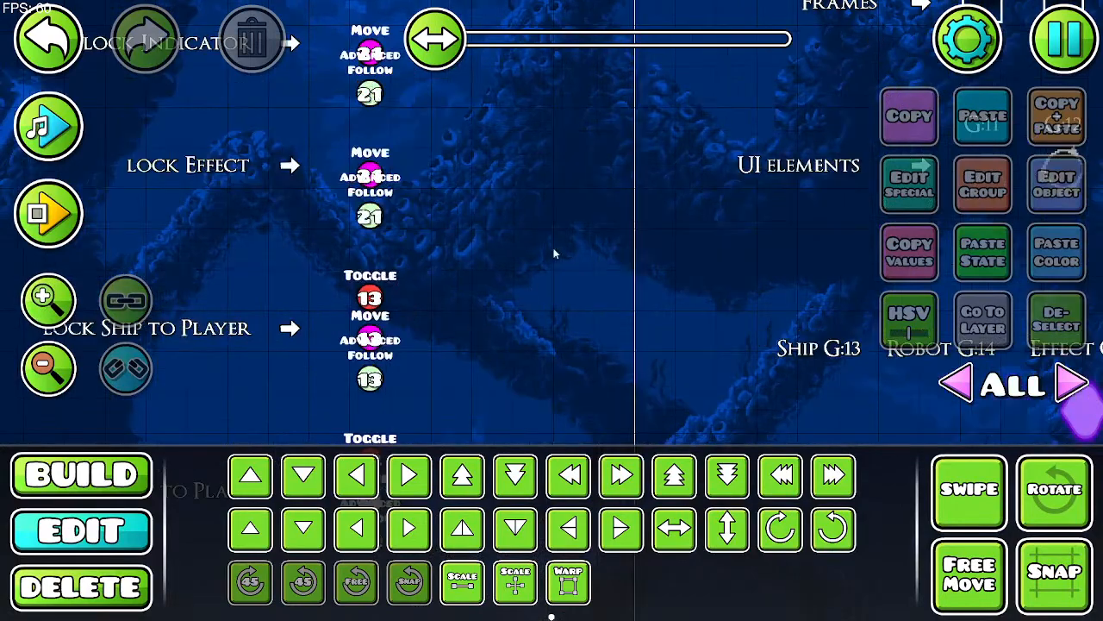
left_click_drag(555, 250, 518, 410)
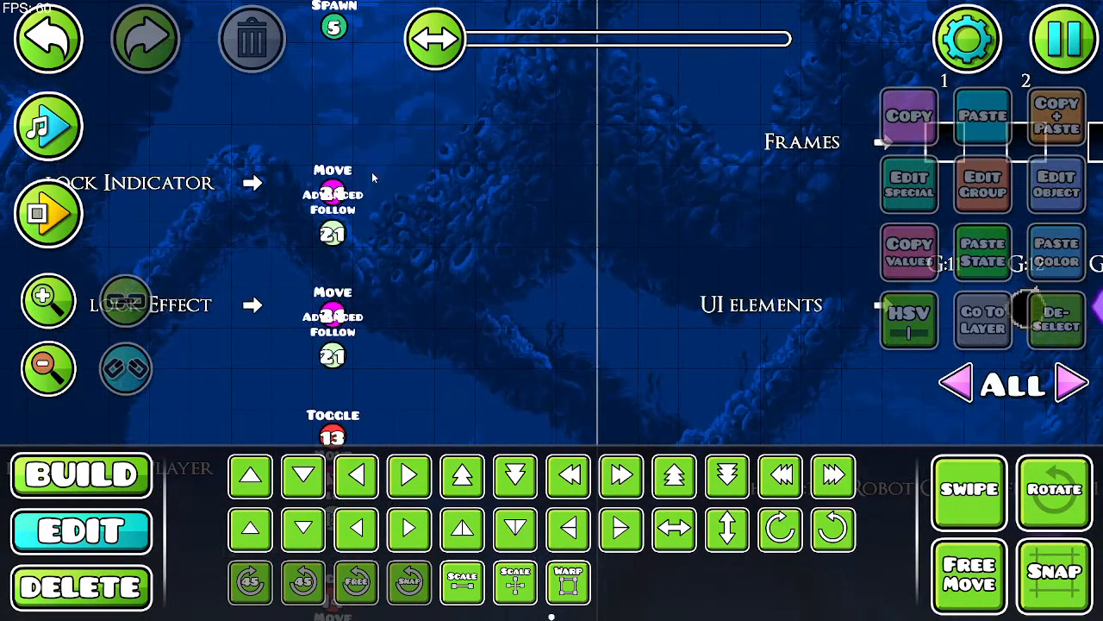
left_click(330, 226)
left_click_drag(437, 288, 211, 249)
left_click(1065, 191)
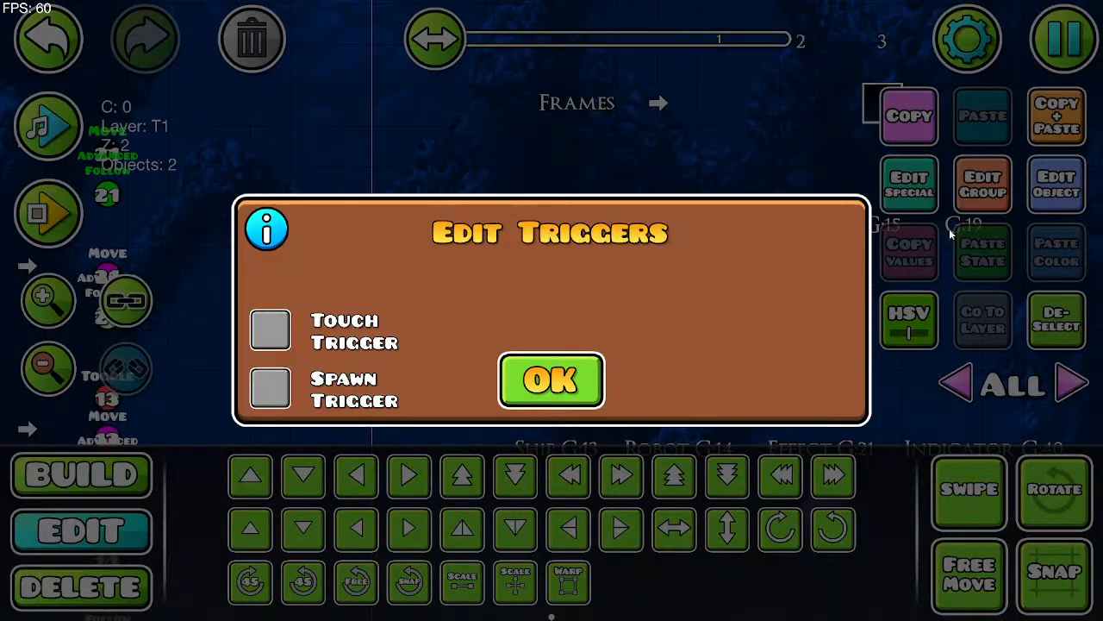
left_click(552, 381)
left_click(1067, 314)
left_click_drag(203, 138, 259, 152)
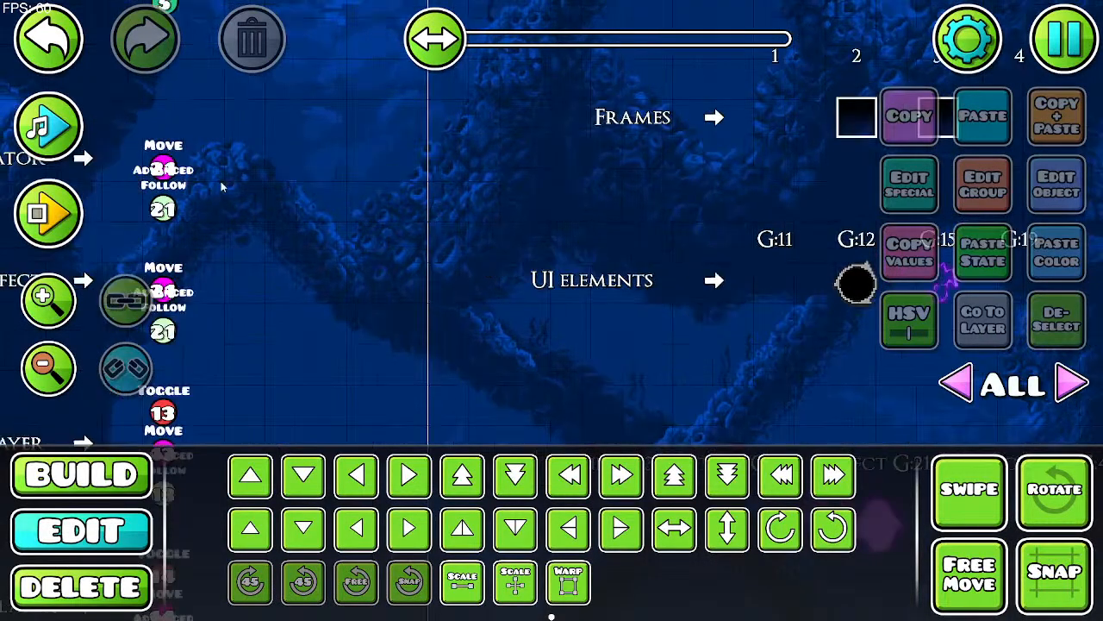
Step: Set the Lock Indicator Move trigger's target group ID to 40
left_click(166, 164)
left_click(1052, 198)
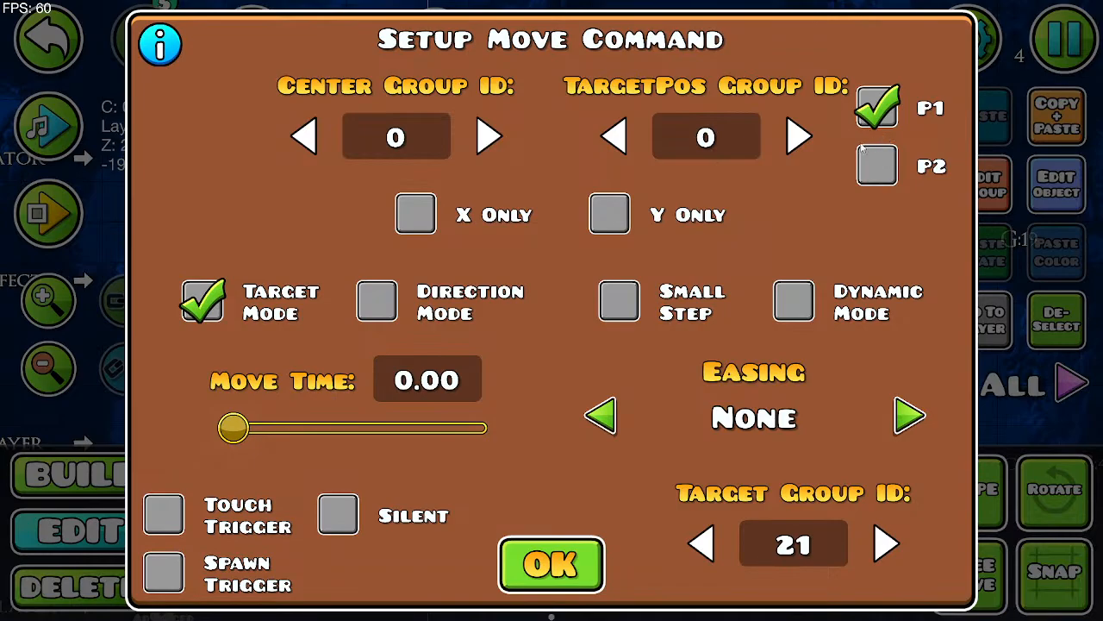
left_click(809, 562)
key("BackSpace")
key("BackSpace")
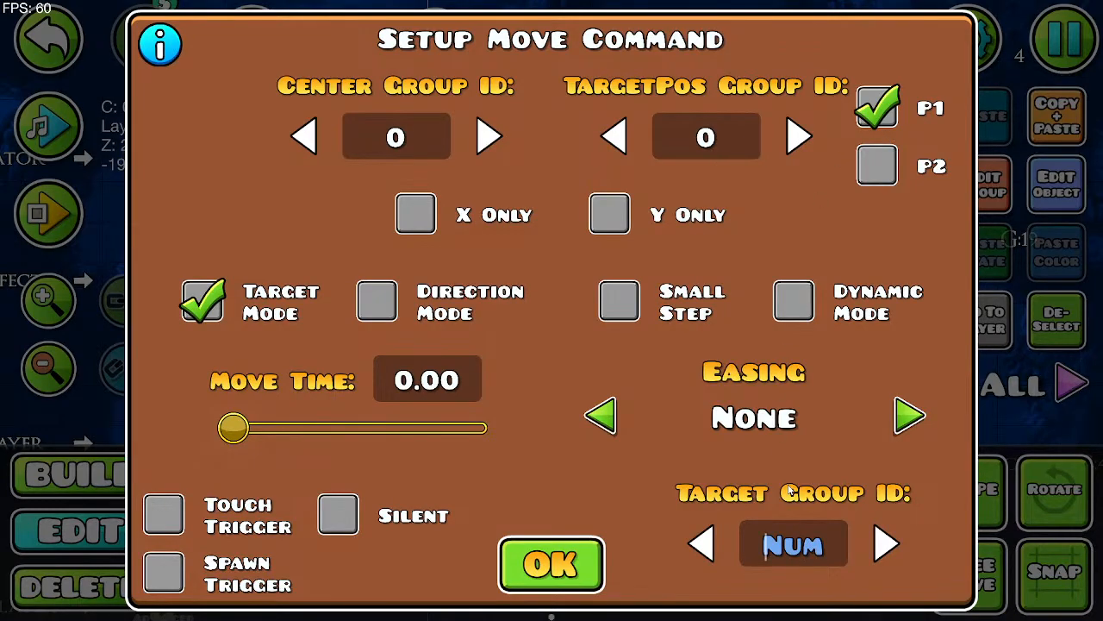
type("40")
left_click(569, 565)
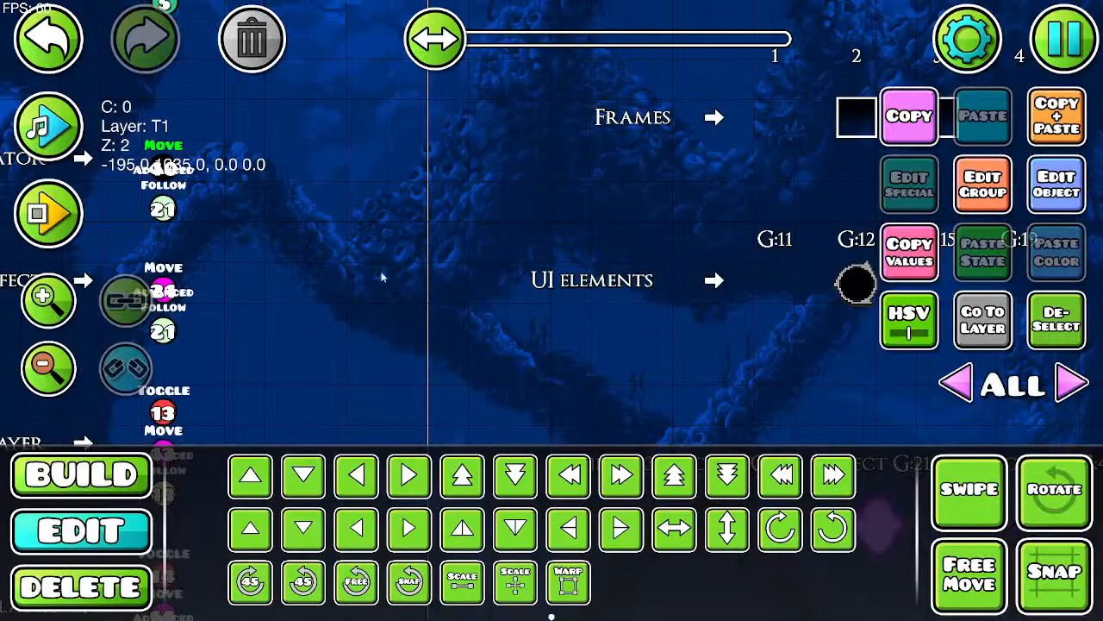
Step: Set the Lock Indicator Advanced Follow trigger's target group ID to 40
left_click(1058, 184)
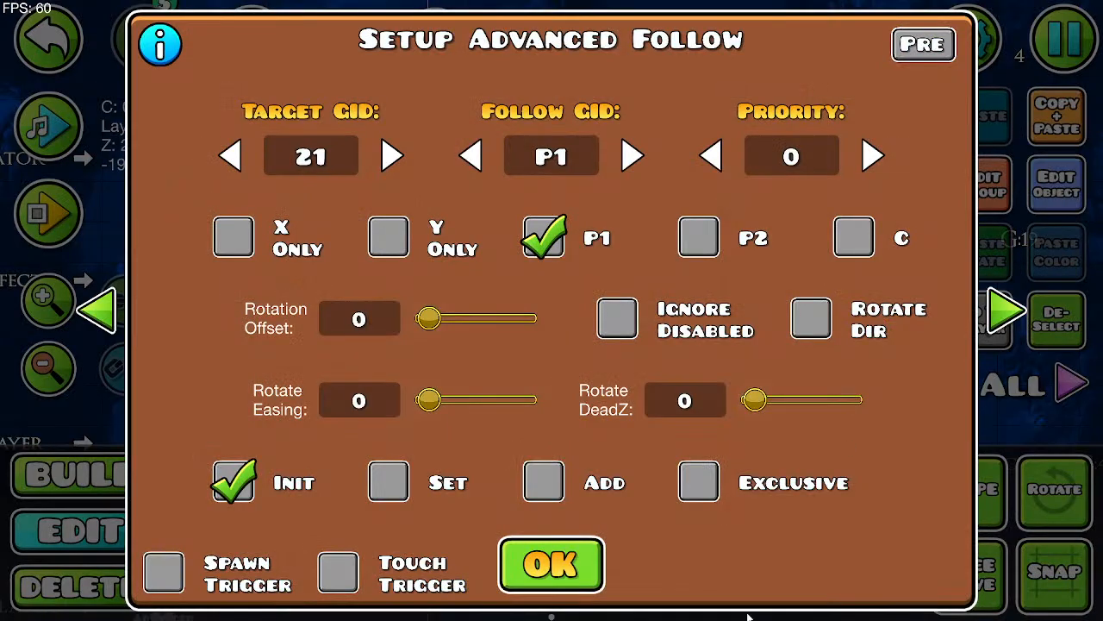
left_click(328, 169)
key("BackSpace")
key("BackSpace")
type("40")
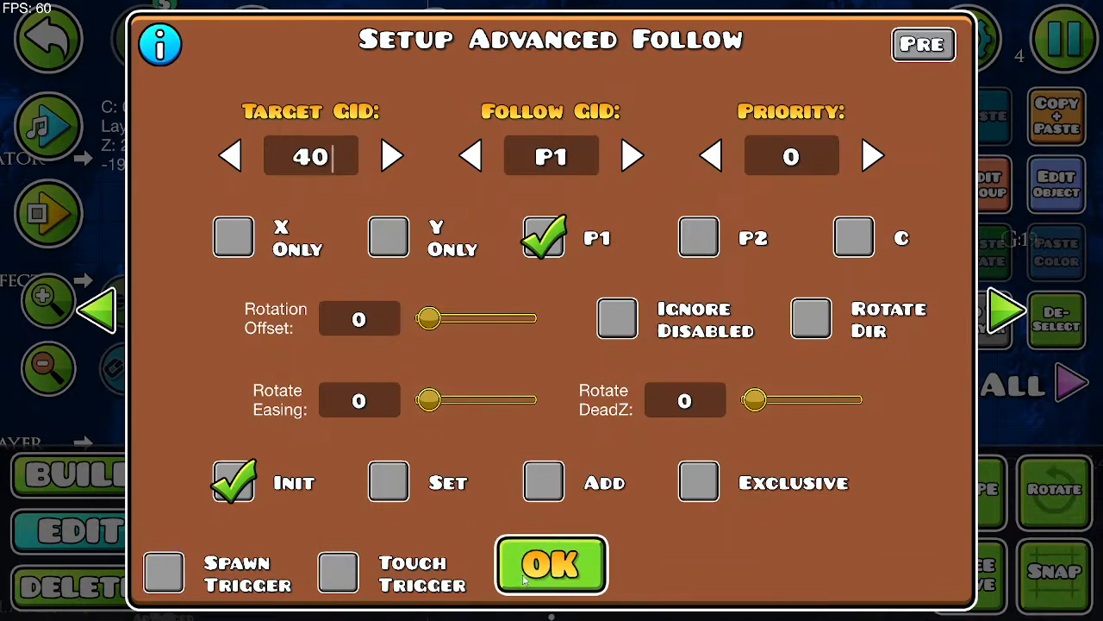
left_click(552, 564)
Step: Duplicate the Lock Indicator Move trigger and place the copy one grid unit above it
left_click(383, 312)
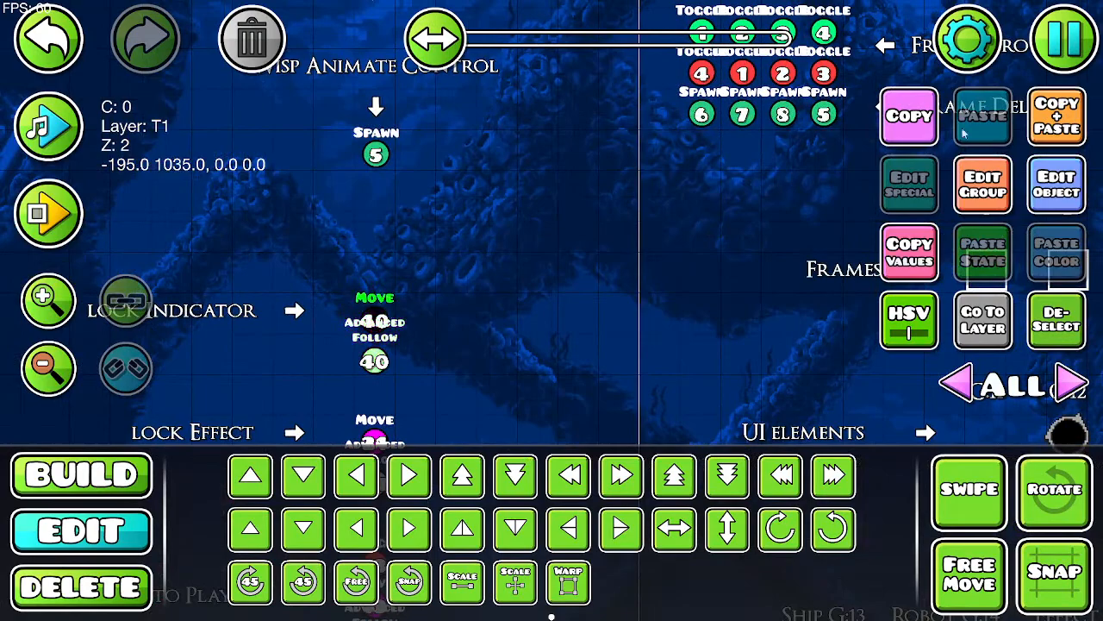
left_click(1034, 99)
key("w")
Step: Turn off target mode and both player locks on the copied Move trigger, and set its Move Y to 10
left_click(1053, 186)
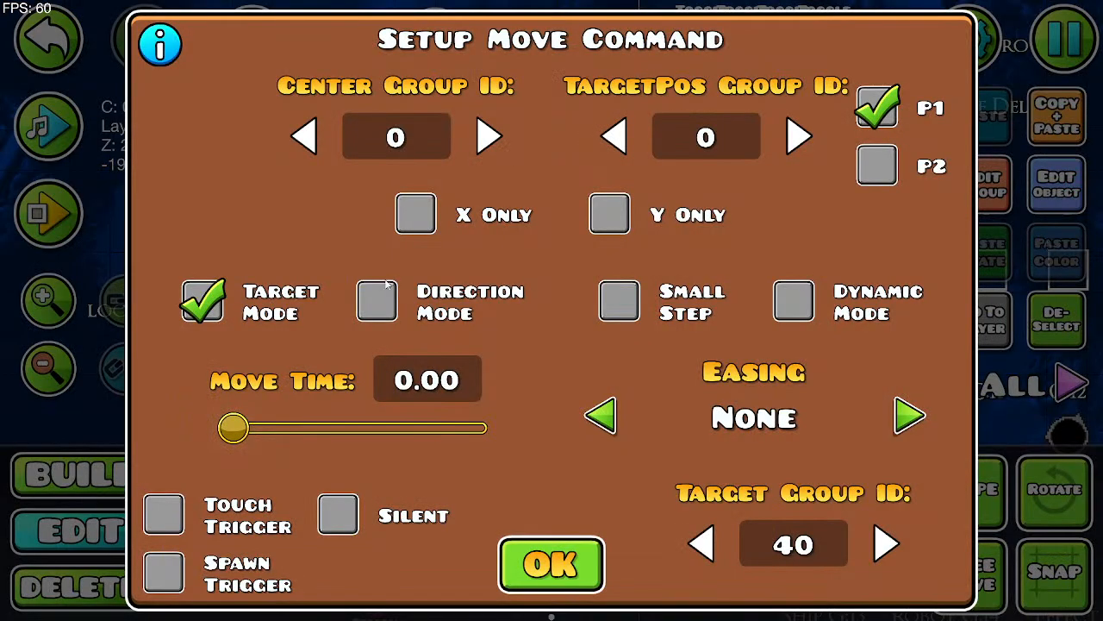
left_click(221, 297)
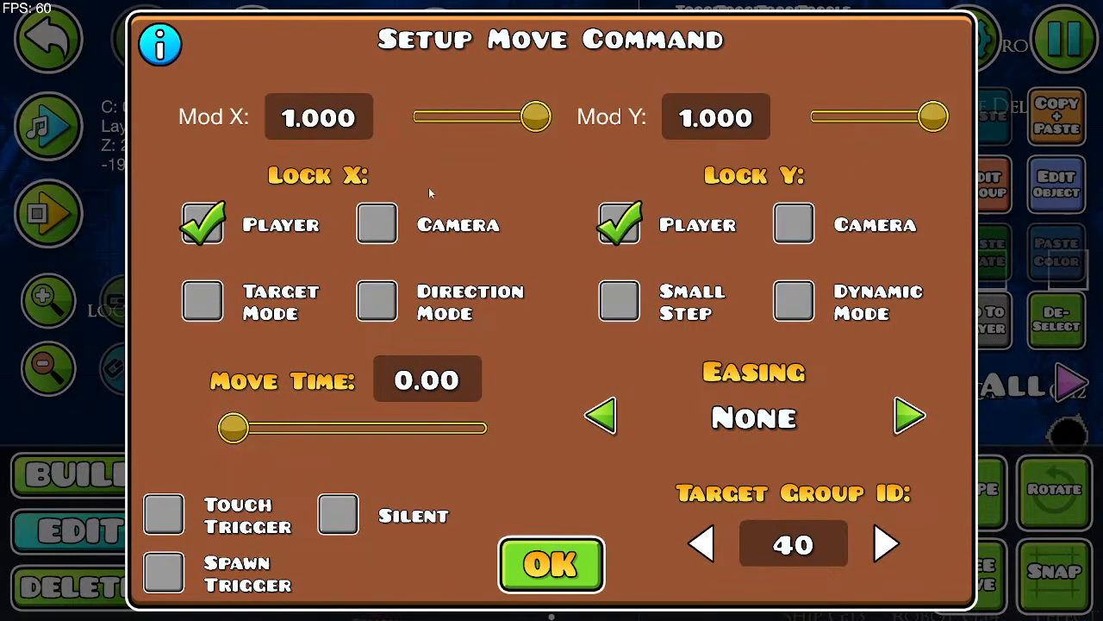
left_click(220, 225)
left_click(638, 235)
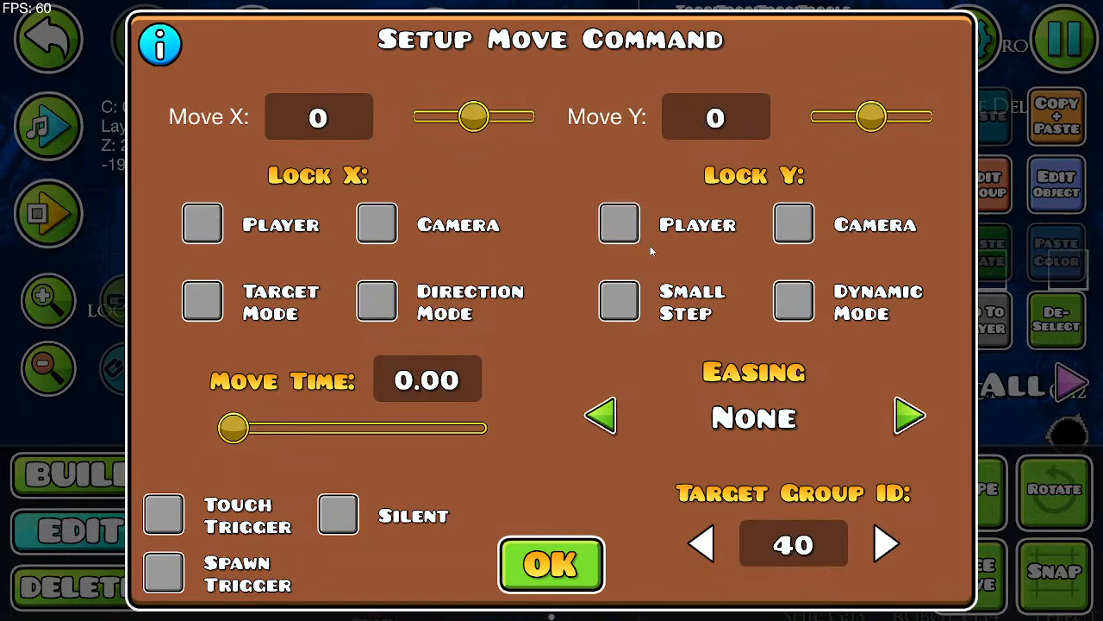
left_click(330, 120)
left_click(744, 120)
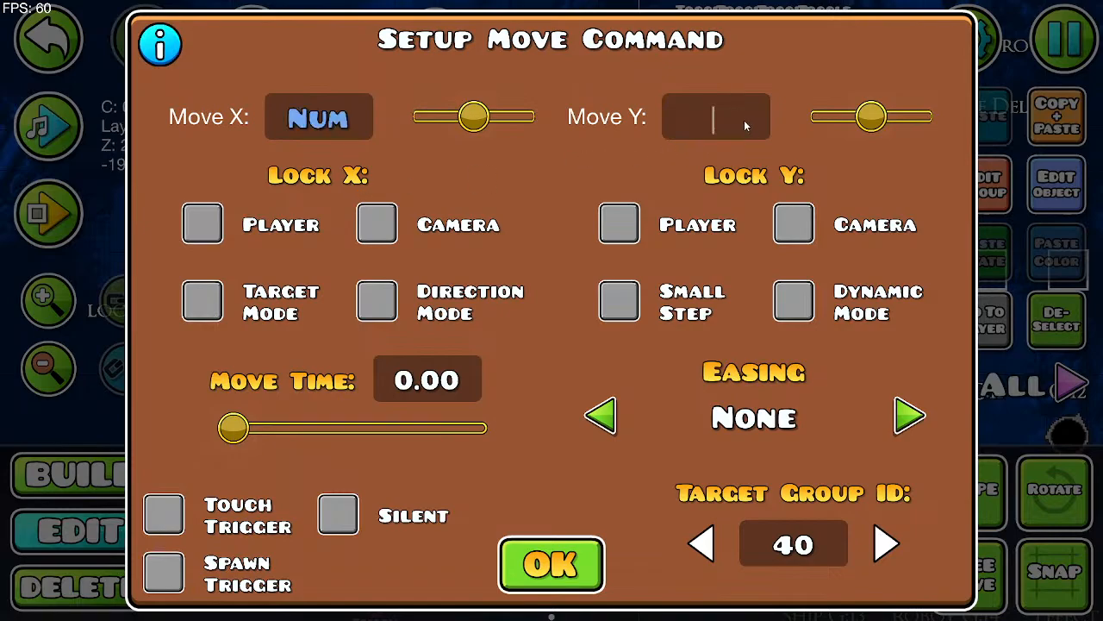
type("10")
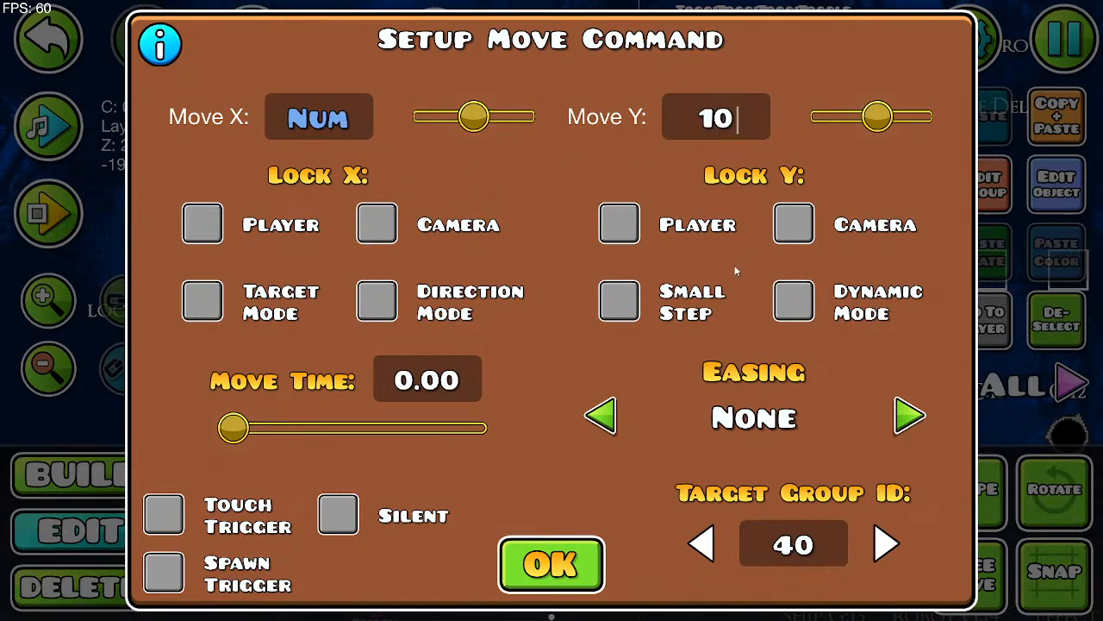
left_click(191, 583)
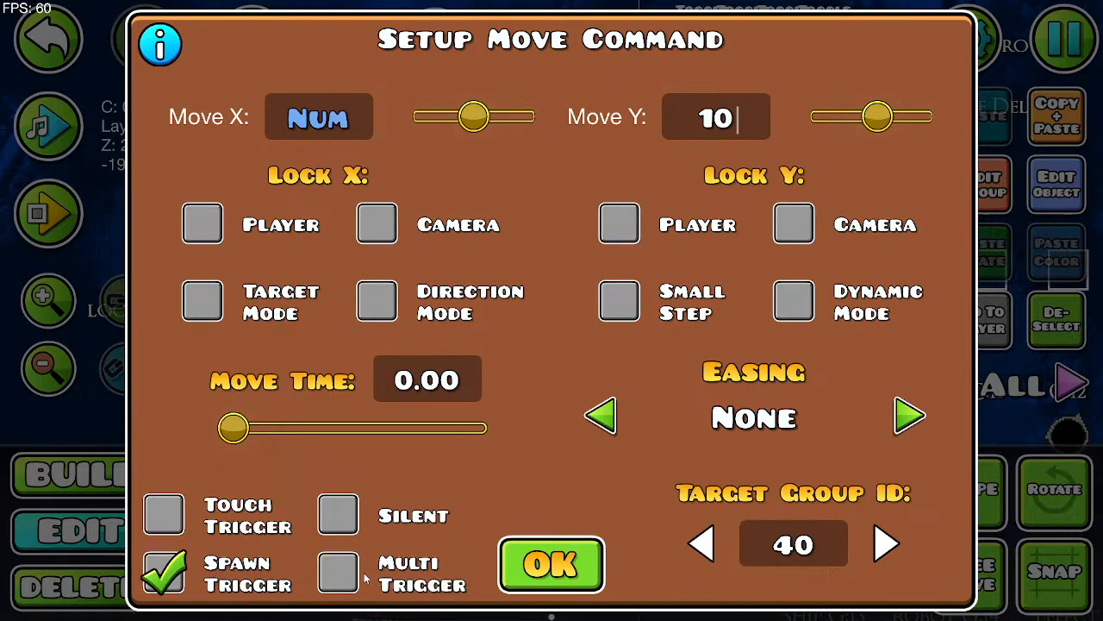
left_click(182, 579)
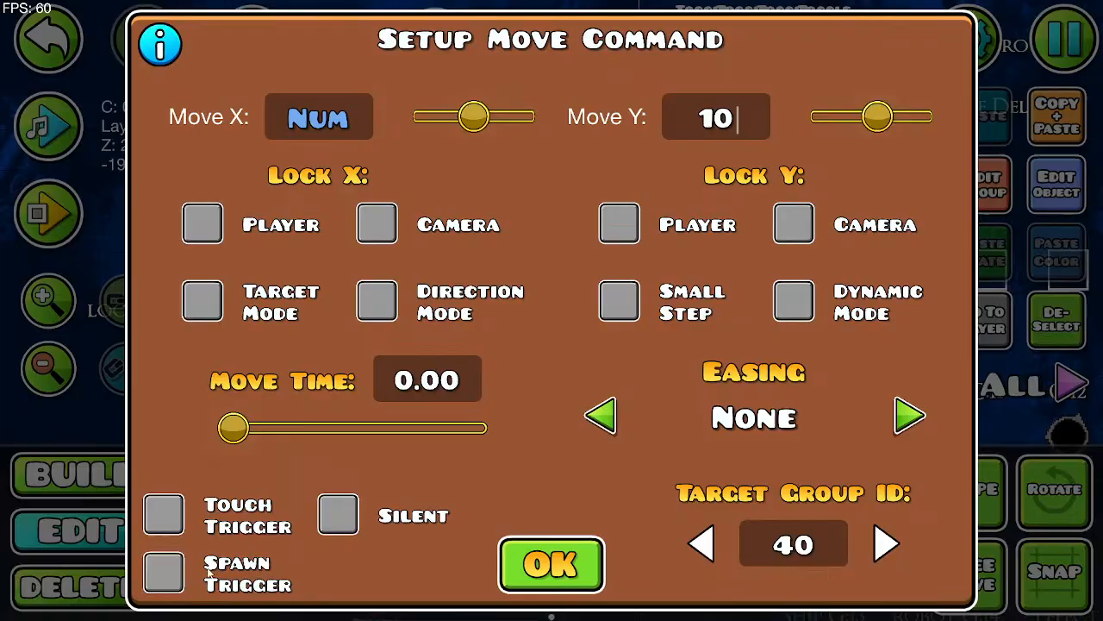
left_click(588, 583)
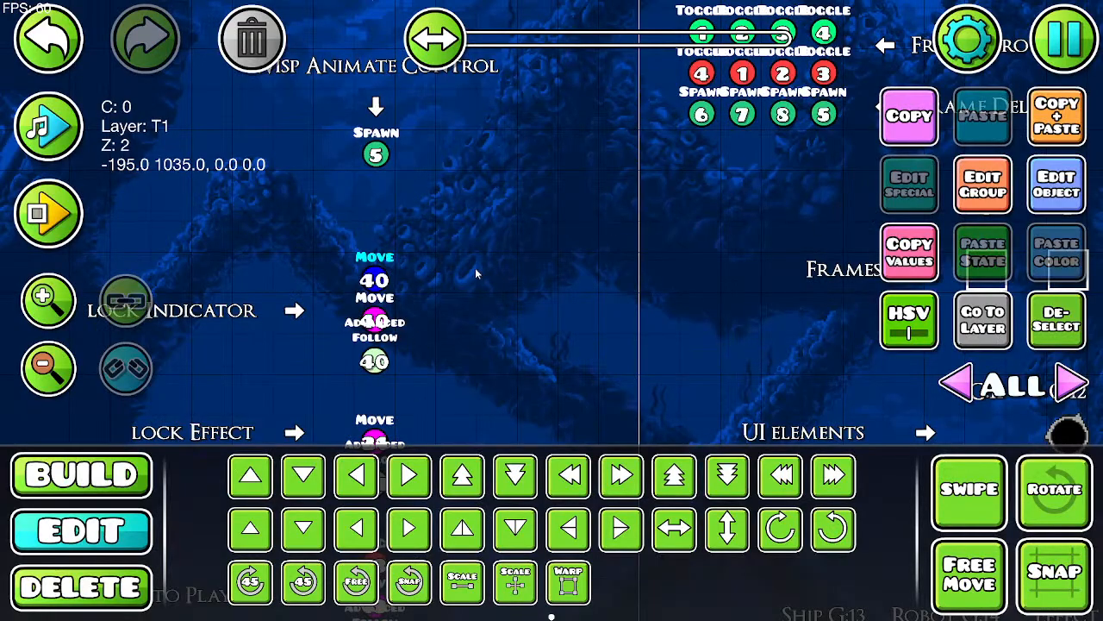
Step: Check the settings of the upper Lock Indicator Move trigger
left_click_drag(434, 266, 319, 367)
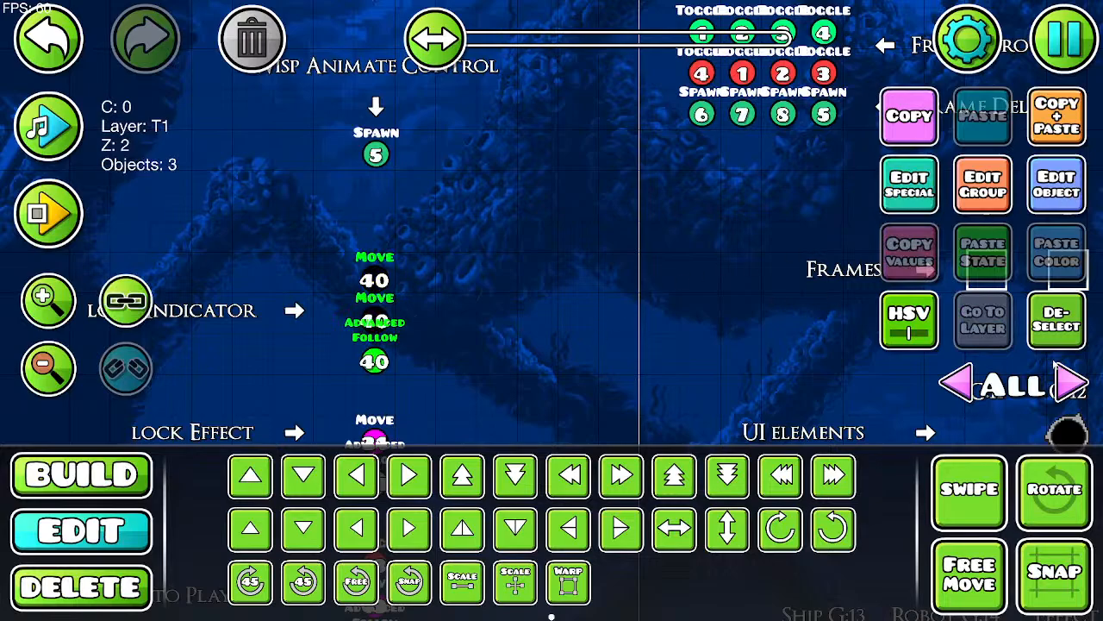
left_click(1049, 334)
left_click_drag(485, 372, 583, 252)
left_click(435, 204)
left_click(1057, 186)
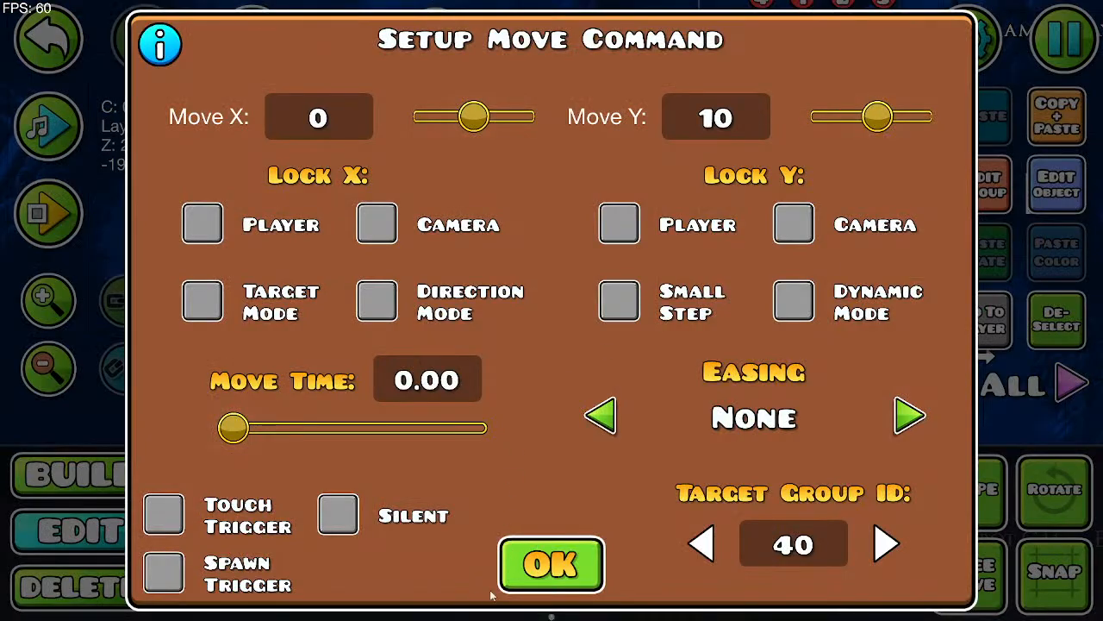
left_click(522, 559)
Step: Save and playtest the level to check the lock indicator, and return to the editor
left_click(1066, 38)
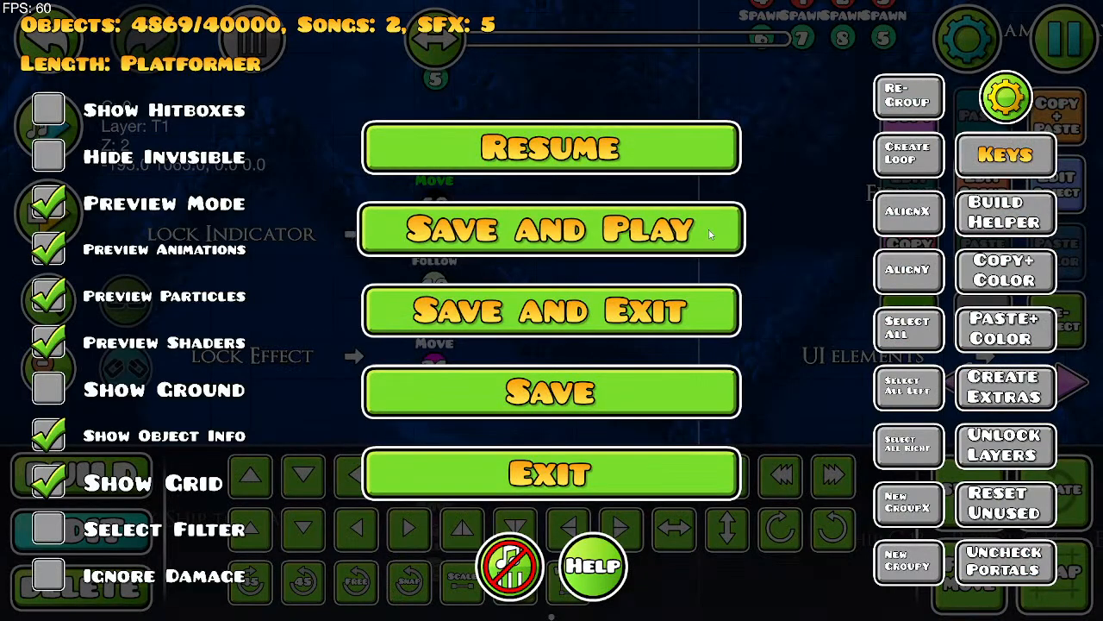
left_click(667, 229)
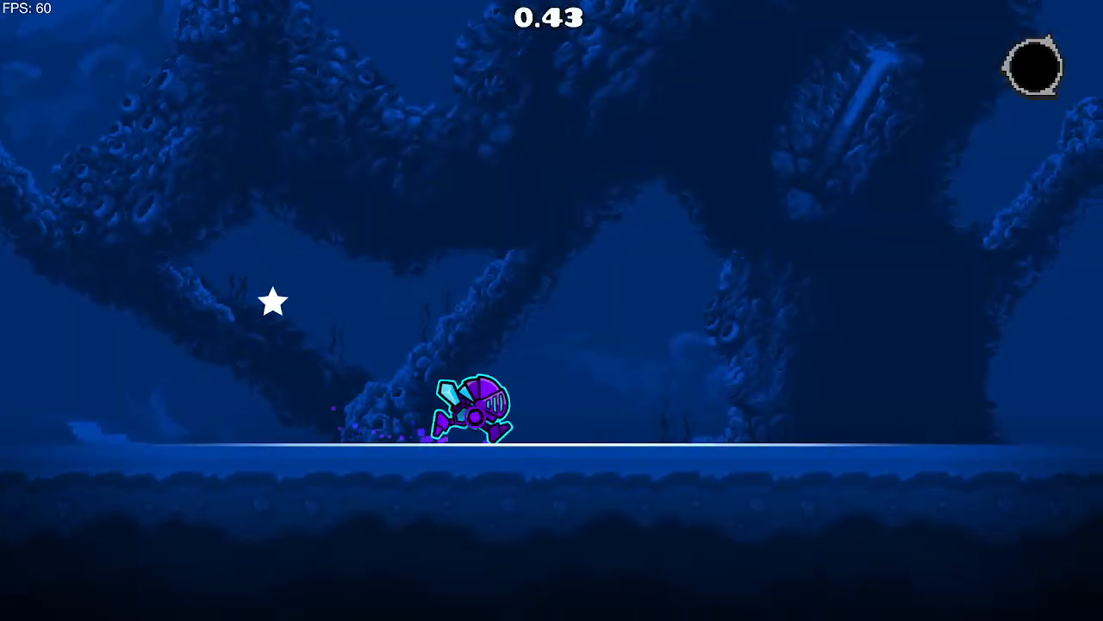
key("Left")
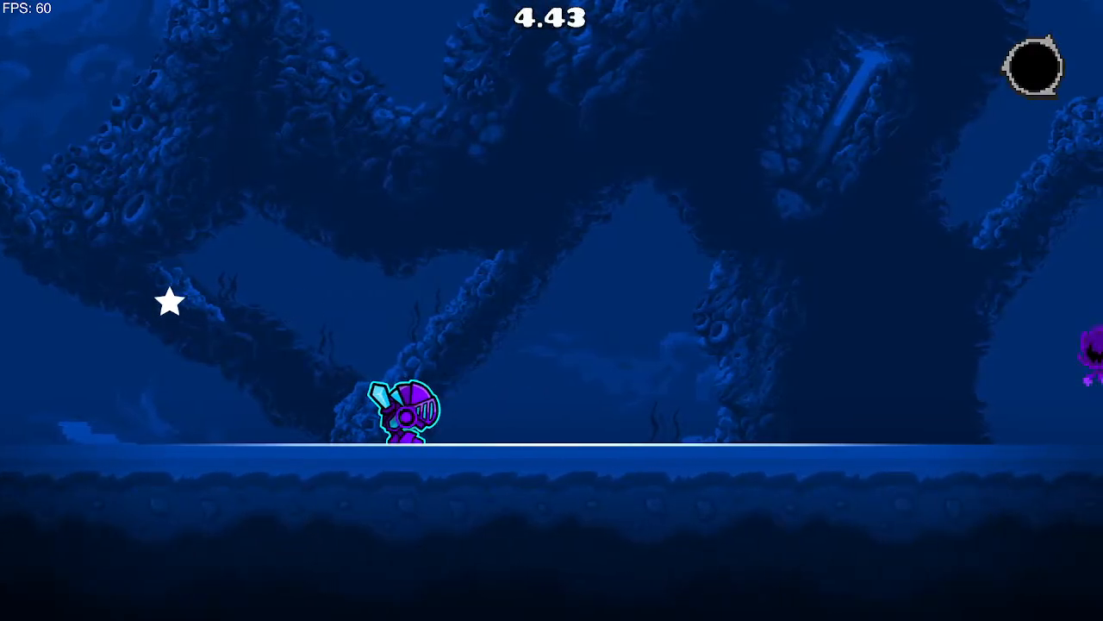
key("Escape")
left_click(233, 350)
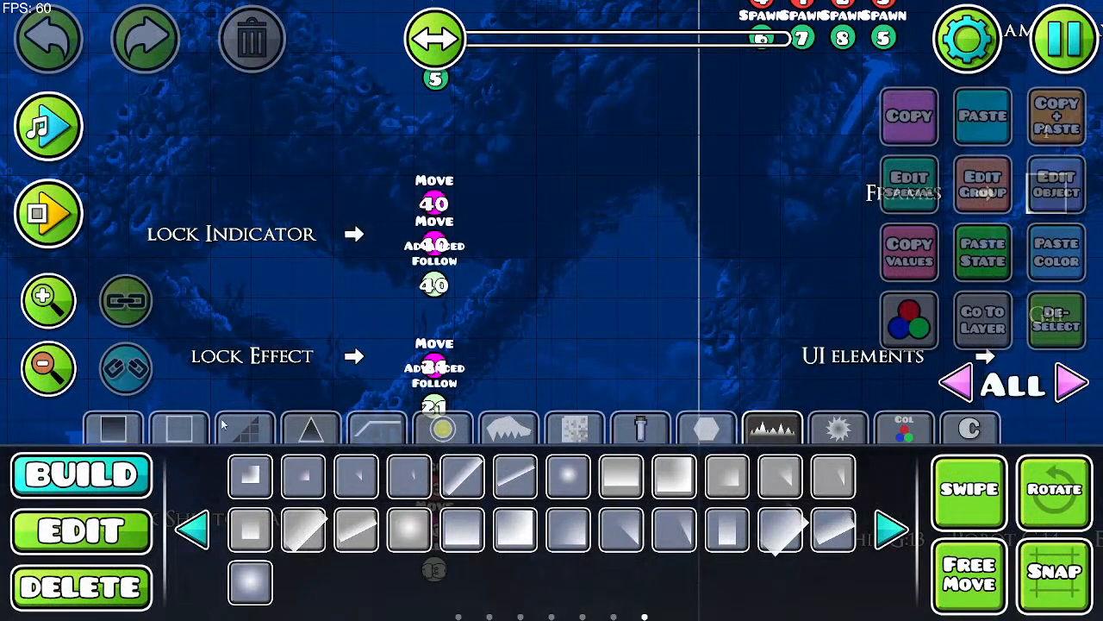
Step: Review the settings of both group 40 Move triggers in the Lock Indicator row
left_click(81, 530)
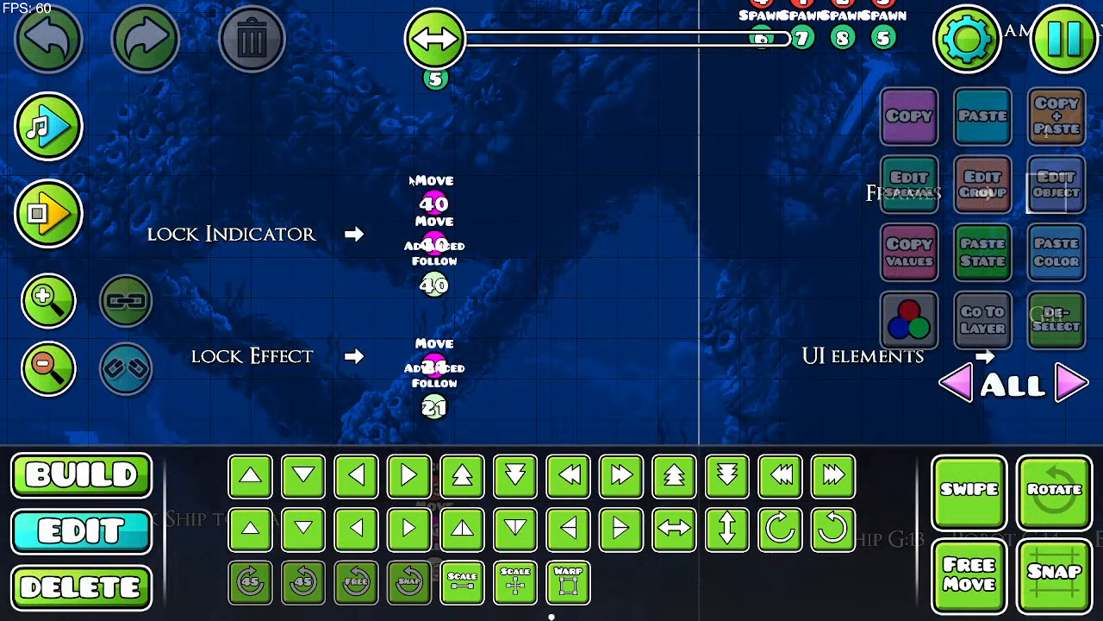
left_click(432, 189)
left_click(906, 203)
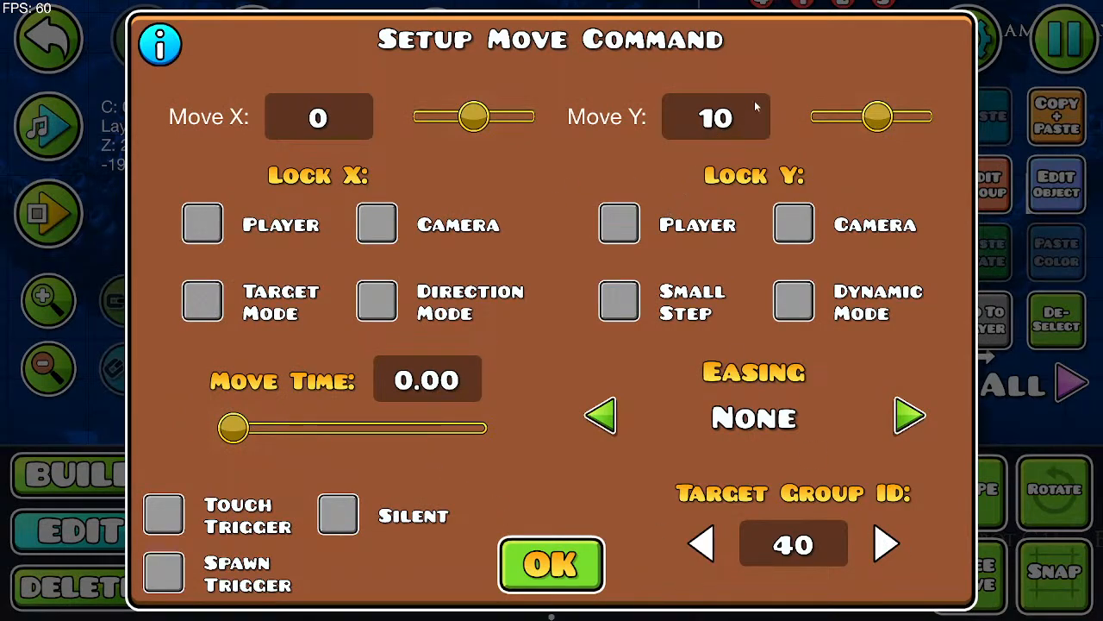
left_click(548, 585)
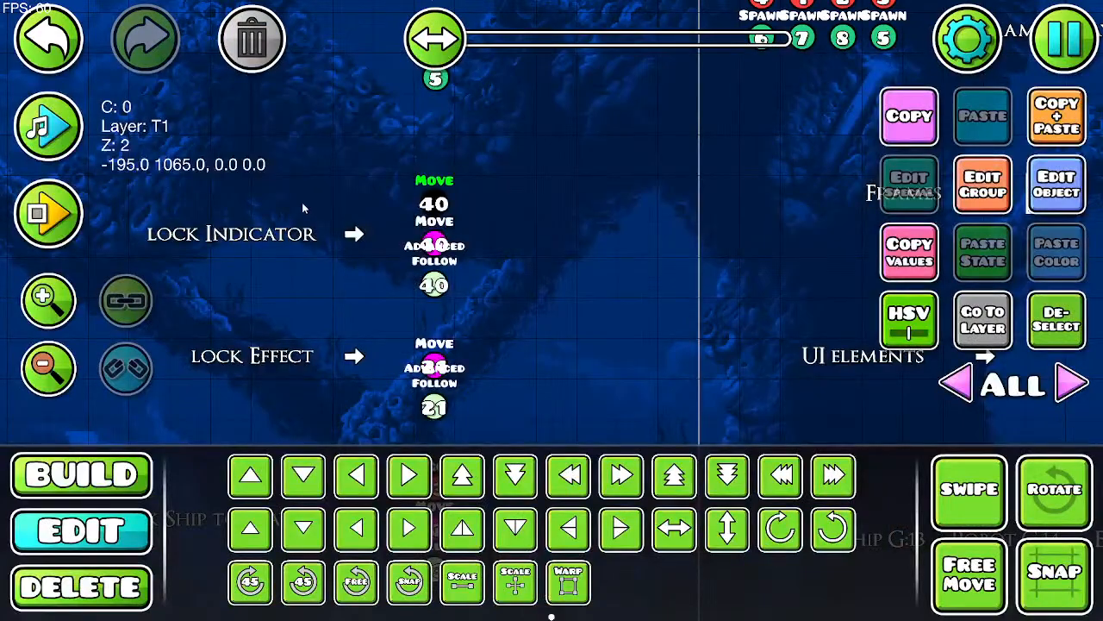
left_click(1056, 184)
left_click(513, 562)
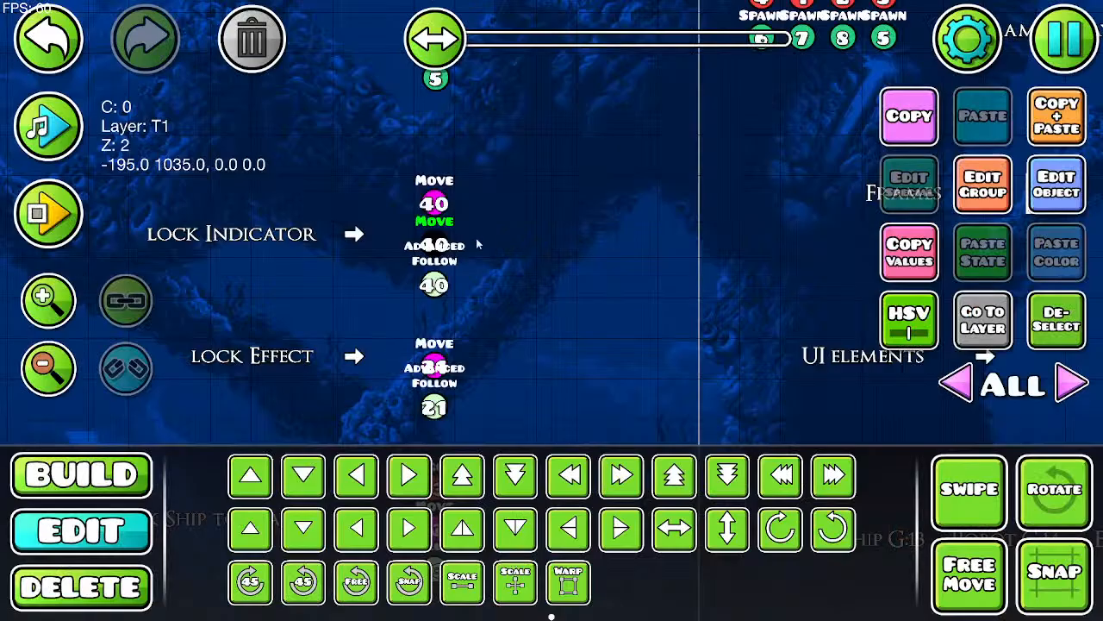
left_click(460, 223)
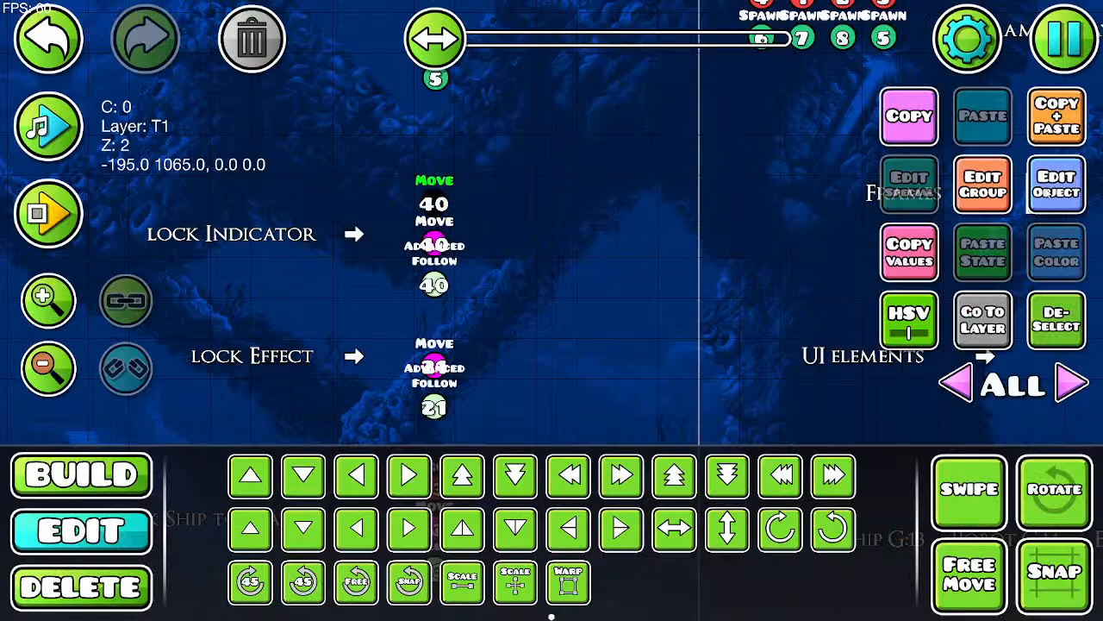
left_click(1057, 183)
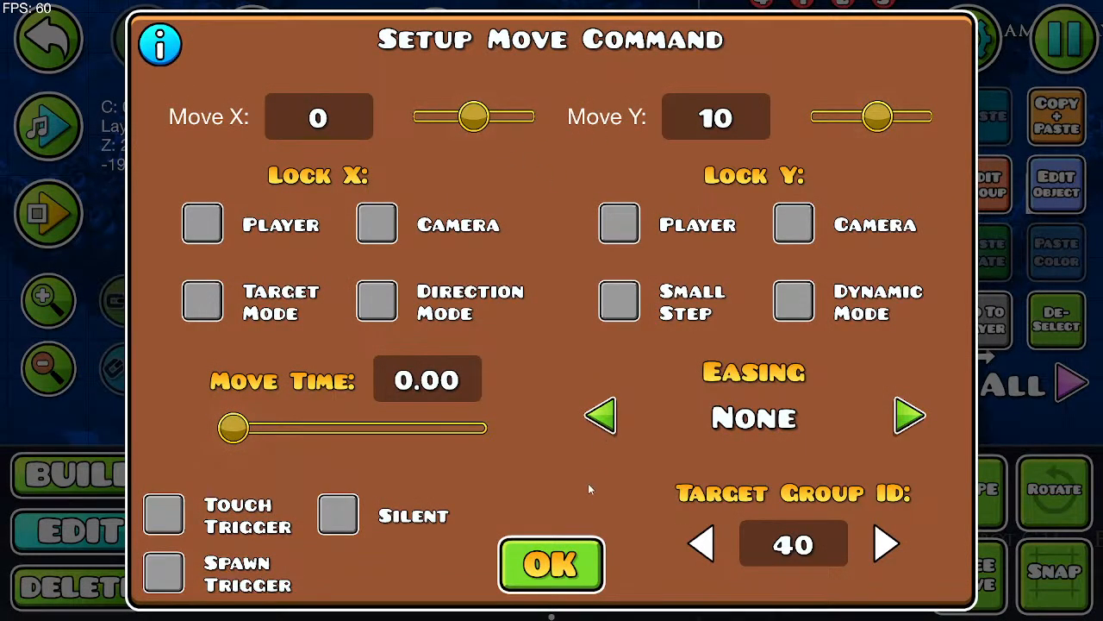
left_click(552, 564)
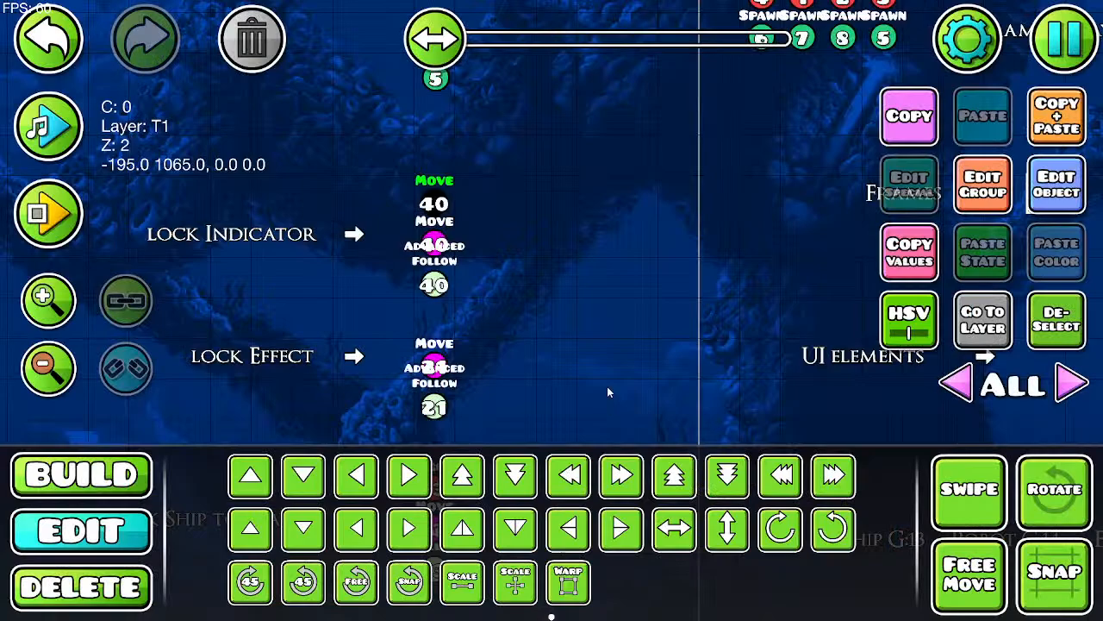
Step: Move the upper Lock Indicator Move trigger one grid unit right and two down, beside the Advanced Follow trigger
key("d")
key("s")
key("s")
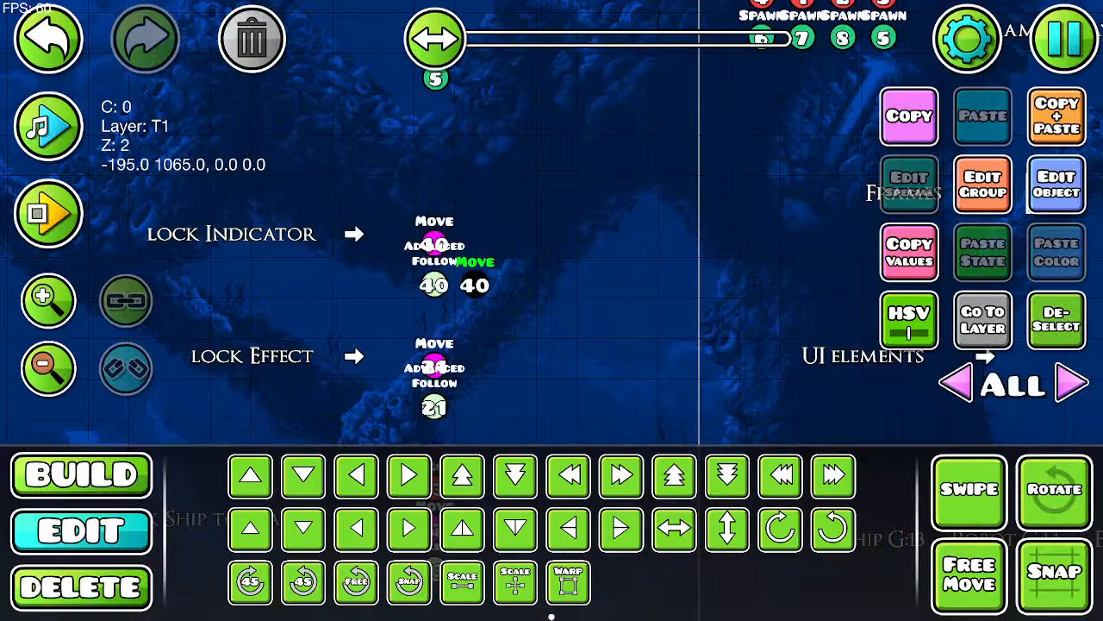
Step: Save and playtest the level with the repositioned Move trigger, jumping repeatedly, and return to the editor
left_click(1066, 38)
left_click(592, 229)
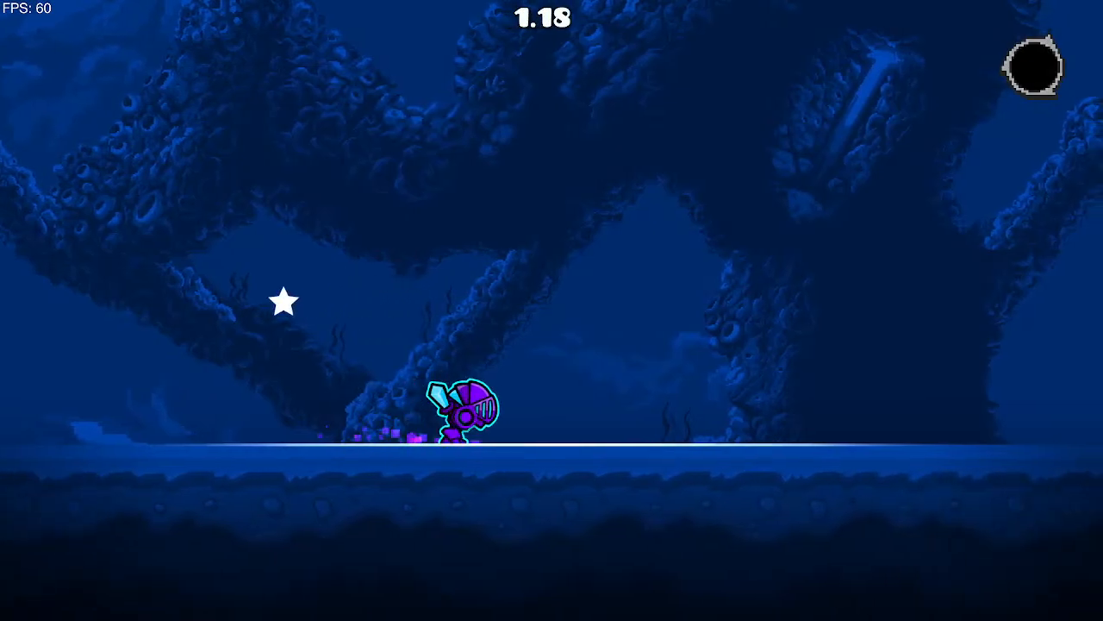
key("space")
key("space")
key("space")
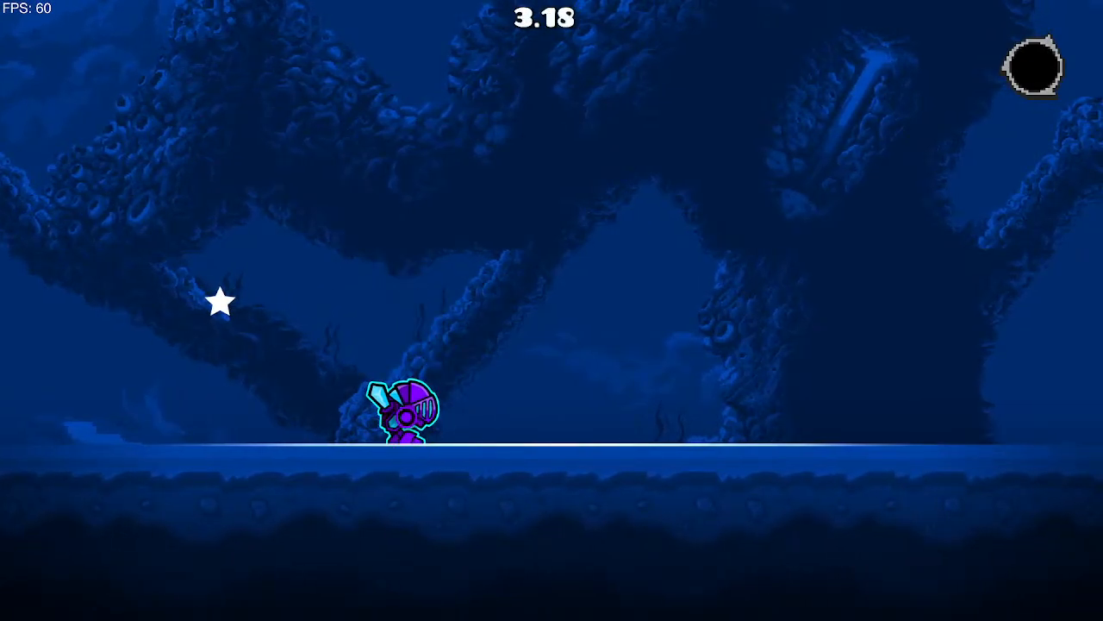
key("space")
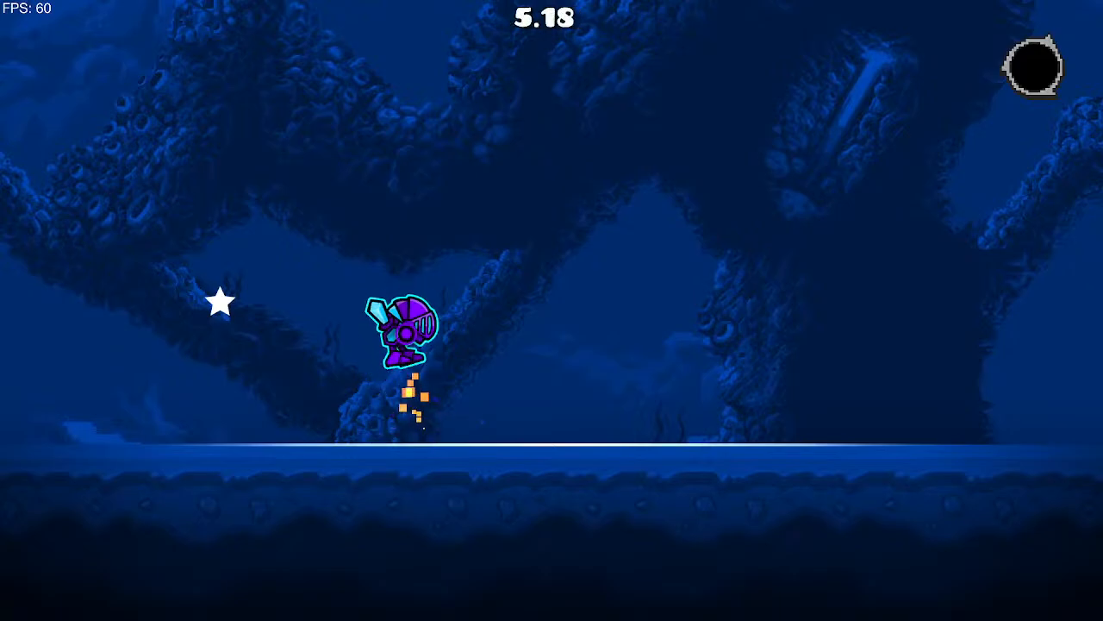
key("space")
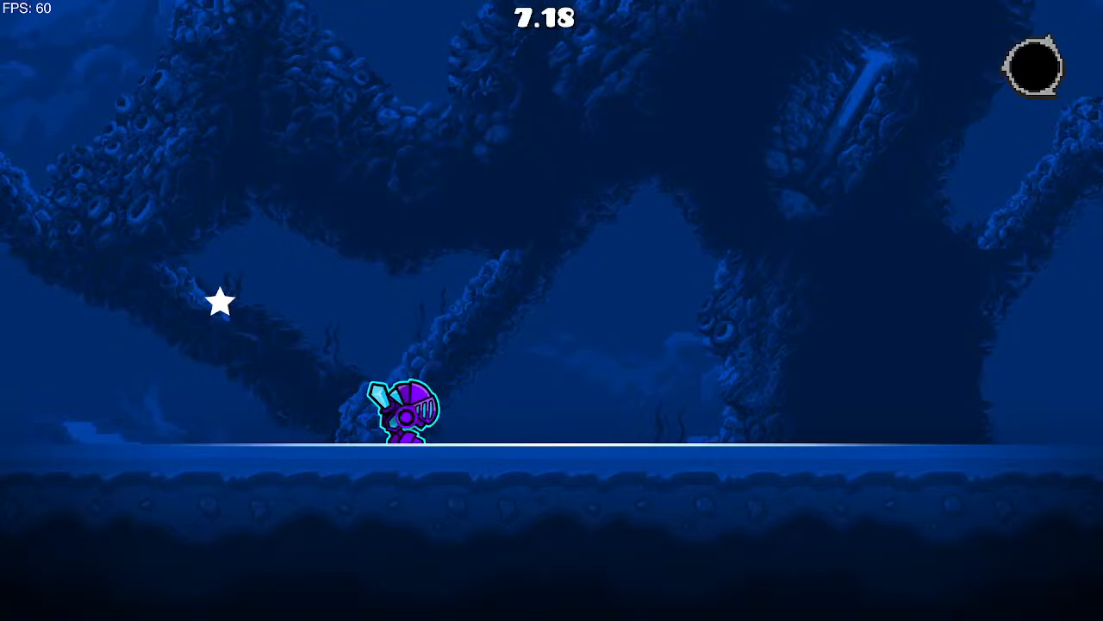
key("space")
key("space")
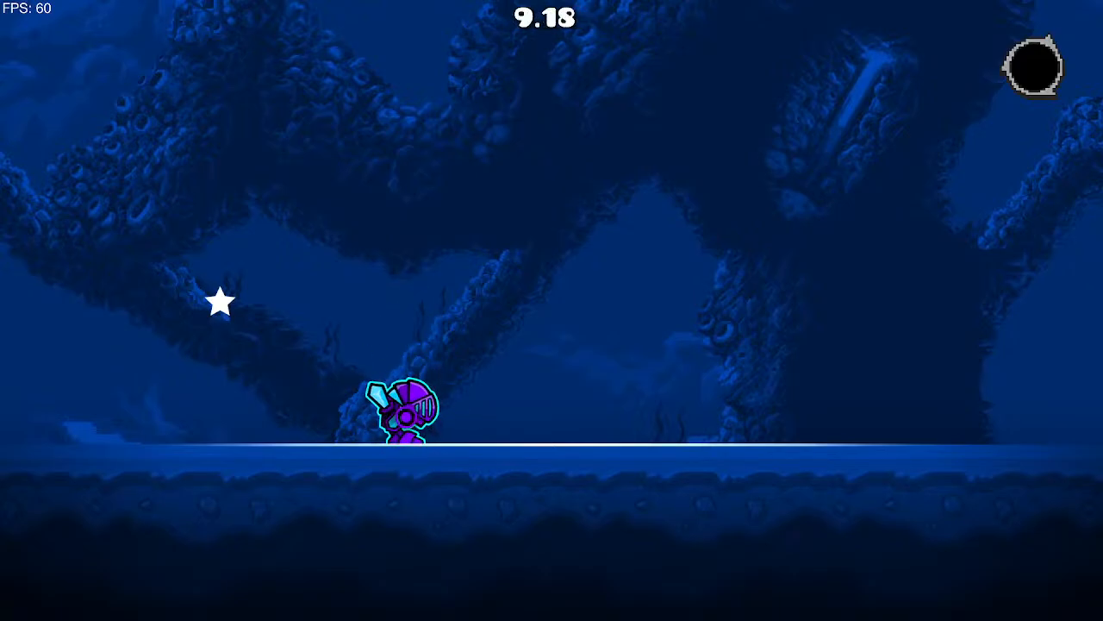
key("Escape")
left_click(207, 356)
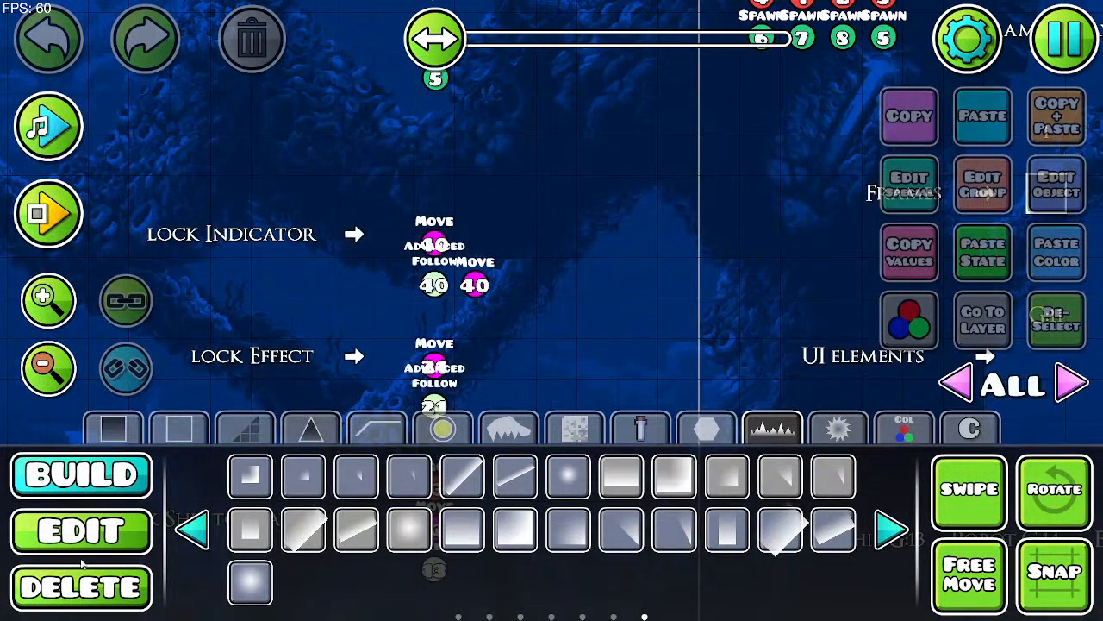
Step: Try Direction Mode on the offset group 40 Move trigger, restore its settings, and shift the trigger six grid units right
left_click(463, 292)
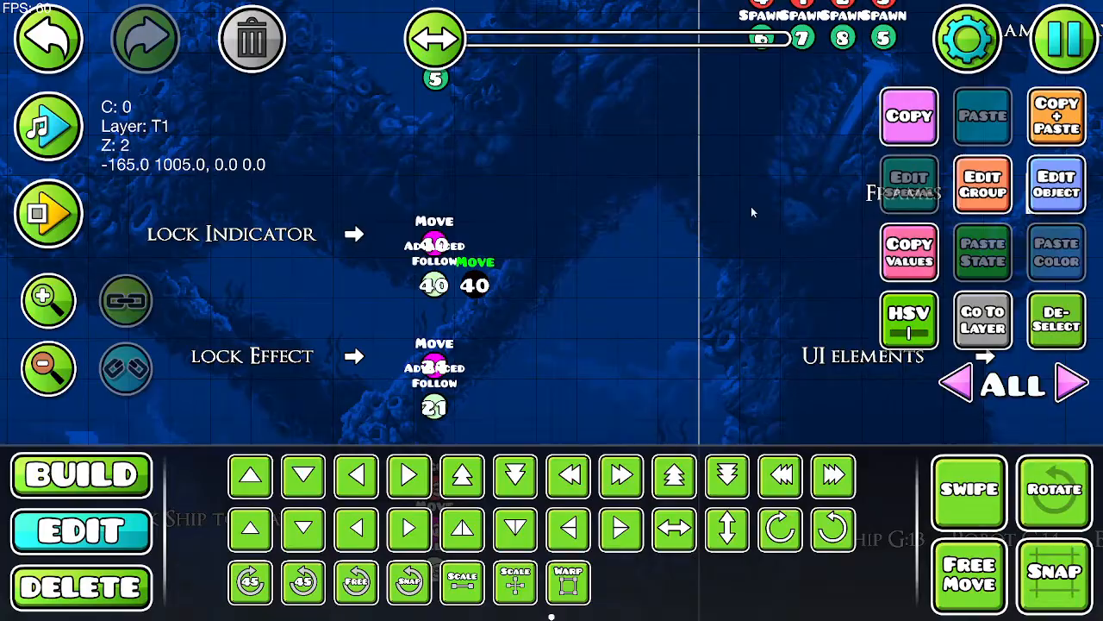
left_click(1044, 192)
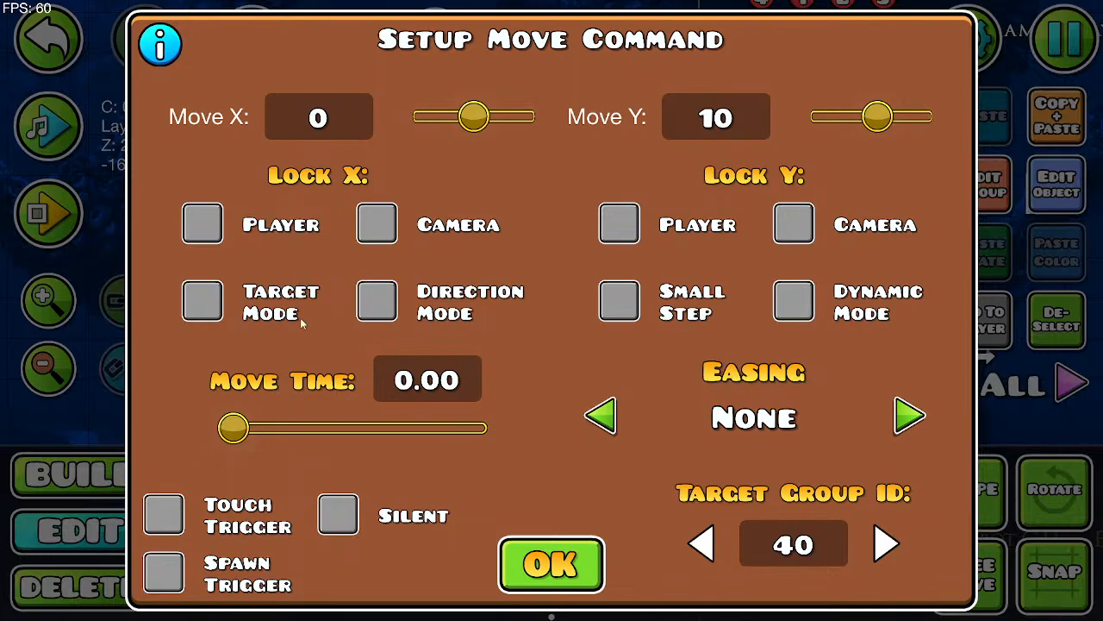
left_click(377, 303)
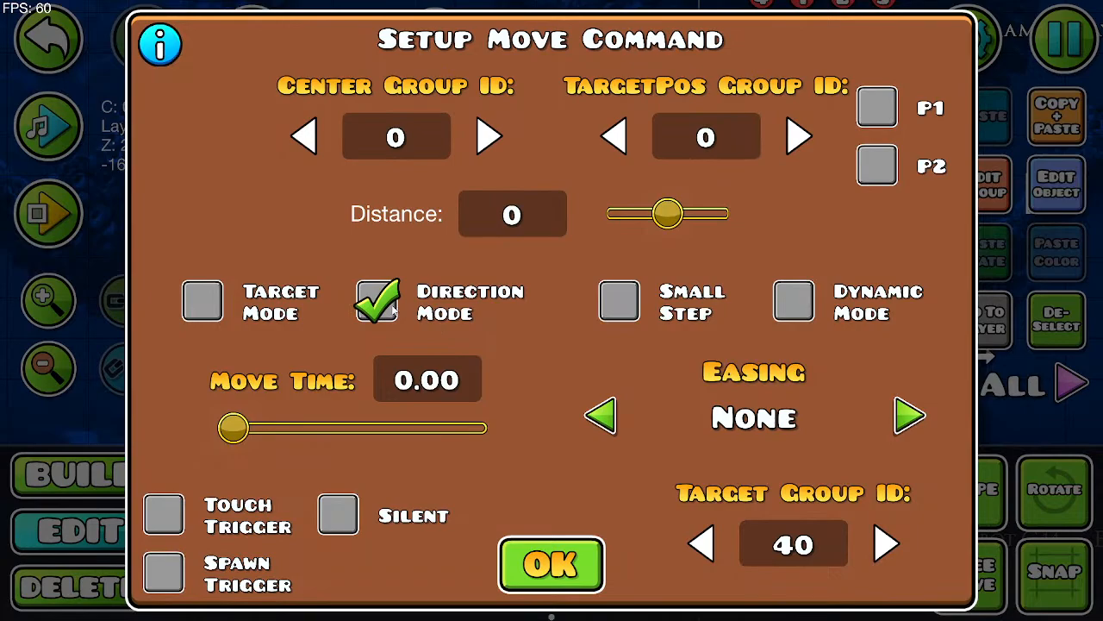
left_click(392, 306)
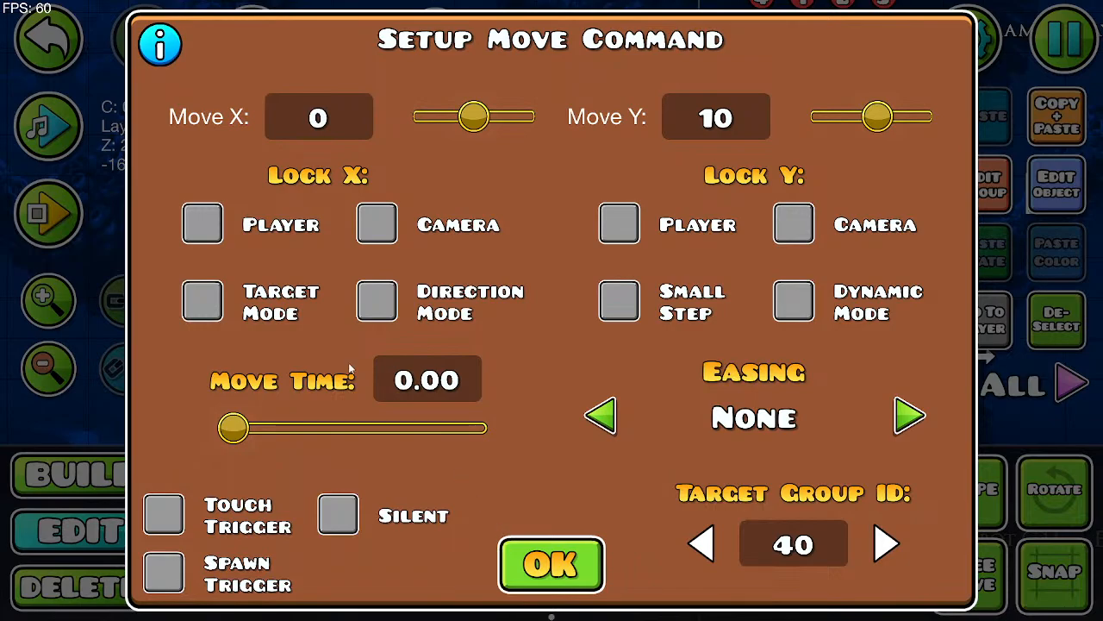
left_click(508, 556)
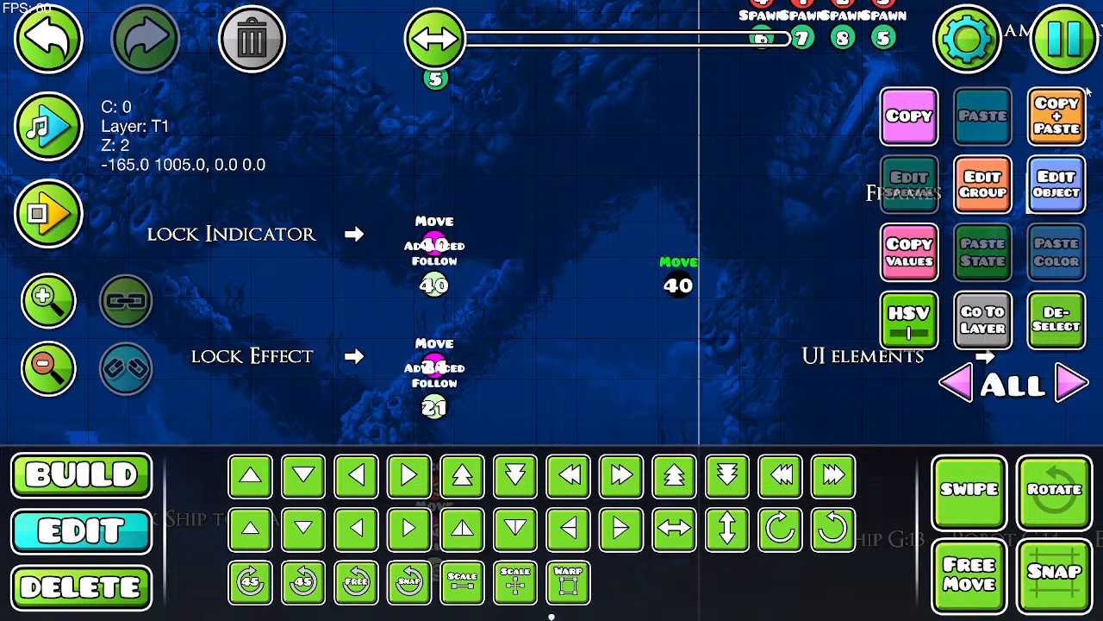
Step: Save and playtest the level with the Move trigger shifted right, jumping twice, and return to the editor
left_click(1064, 38)
left_click(552, 227)
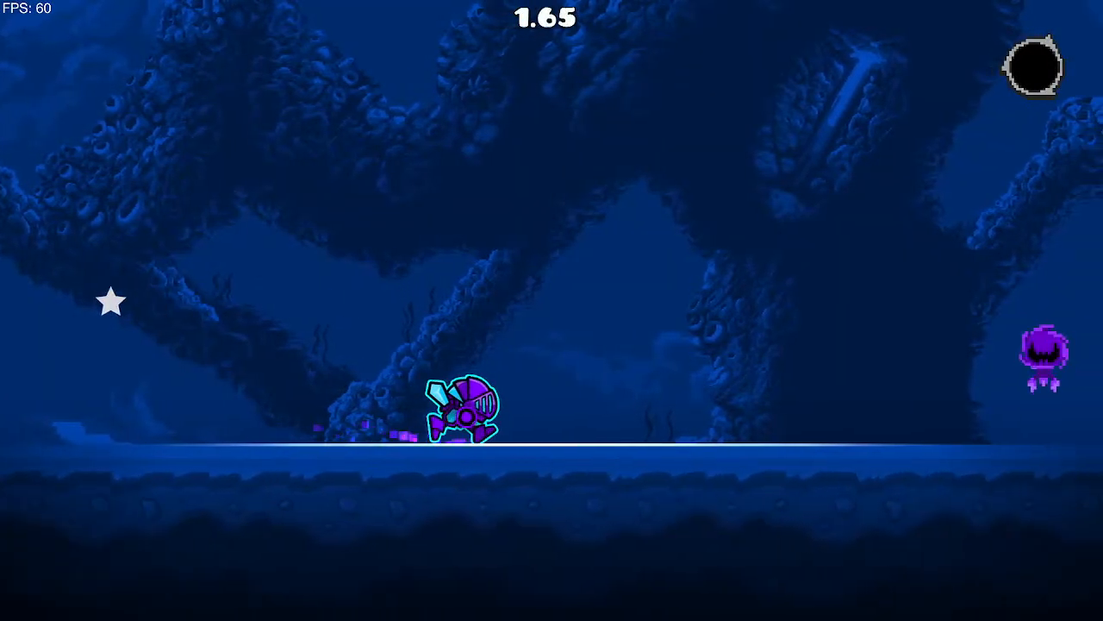
key("space")
key("space")
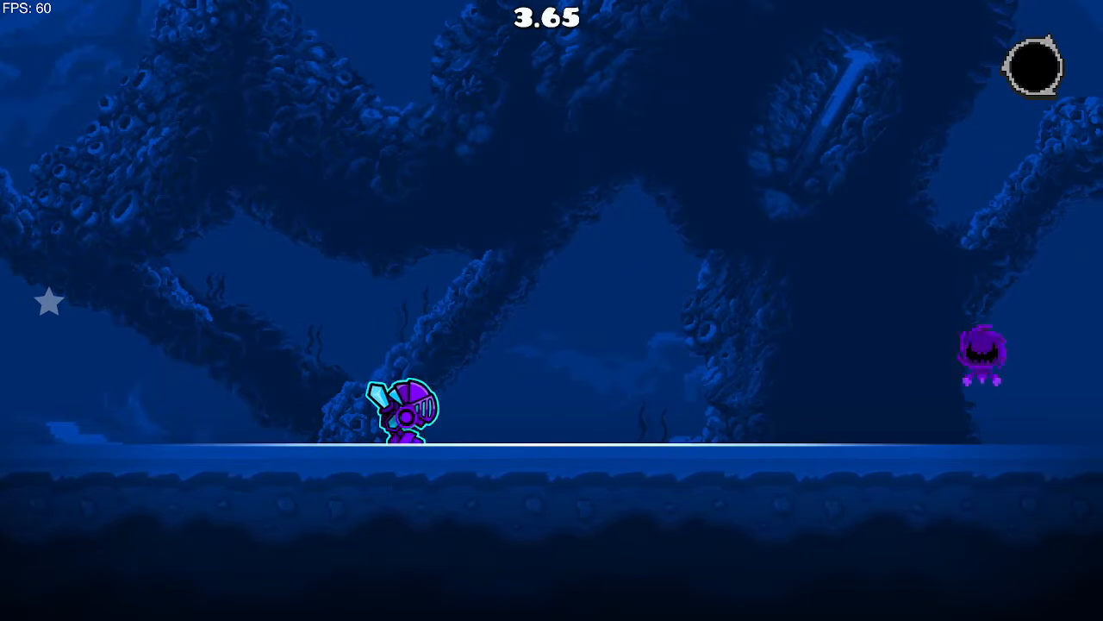
key("Escape")
left_click(196, 351)
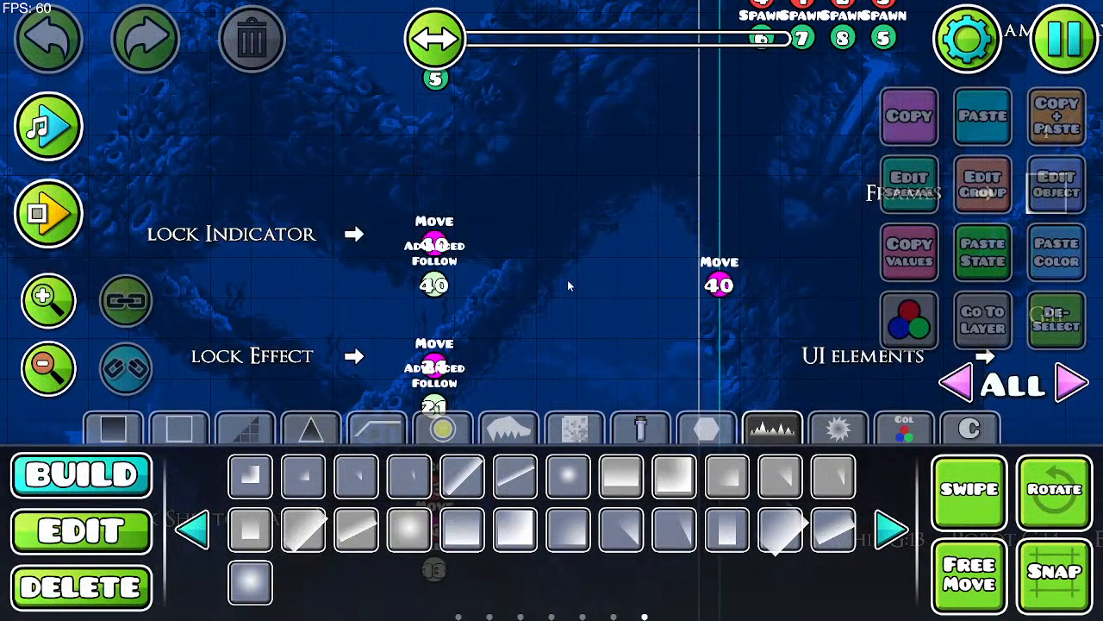
Step: Delete the isolated group 40 Move trigger near the vertical start line, to the right of the Lock Indicator row
left_click_drag(567, 285, 450, 289)
left_click(84, 527)
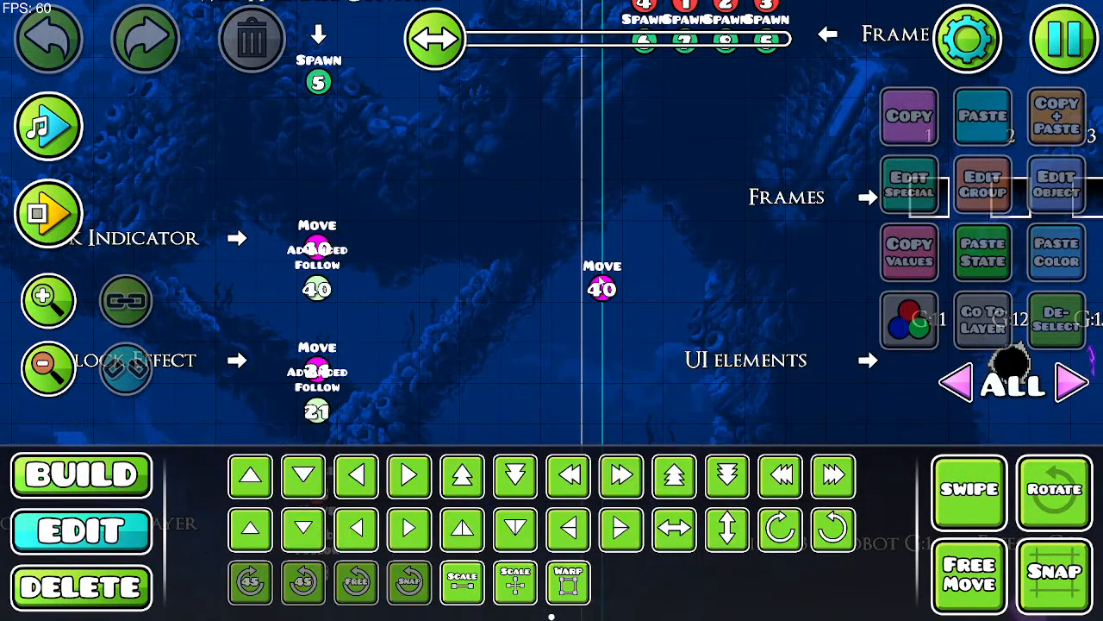
left_click_drag(602, 222, 434, 222)
left_click(244, 56)
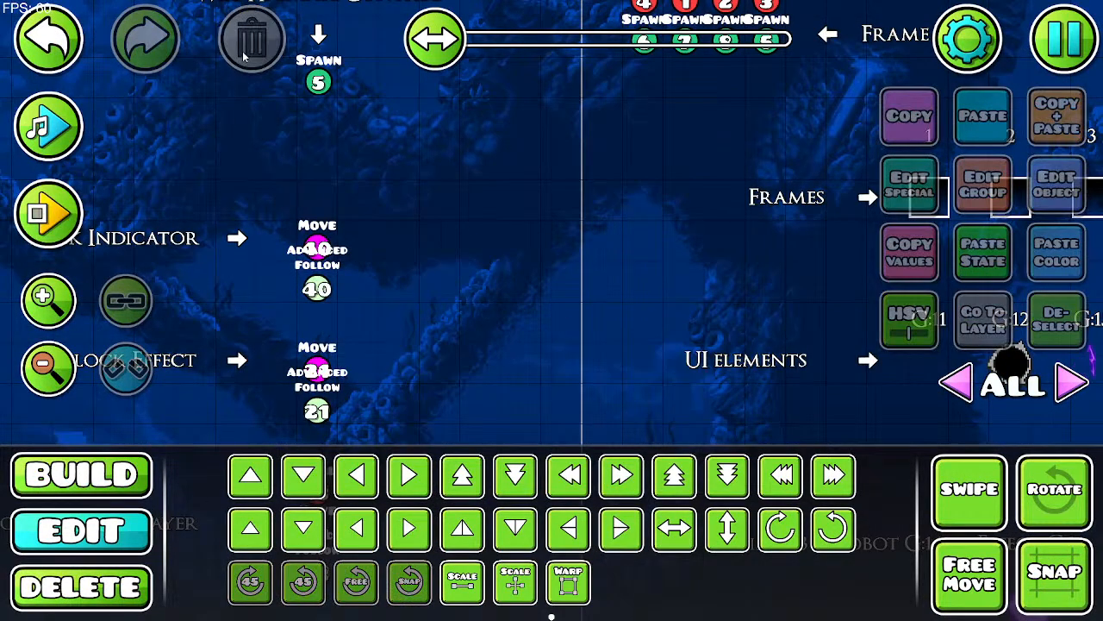
Step: Review the group 40 Advanced Follow trigger's settings pages and read its help text
left_click(317, 250)
left_click(1057, 184)
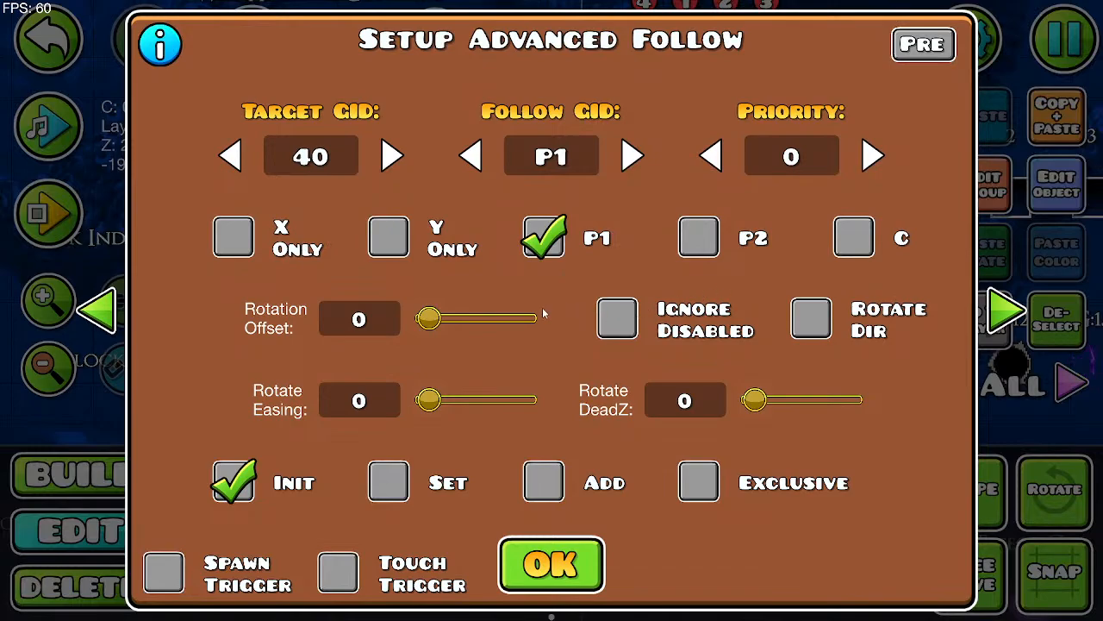
left_click(1000, 313)
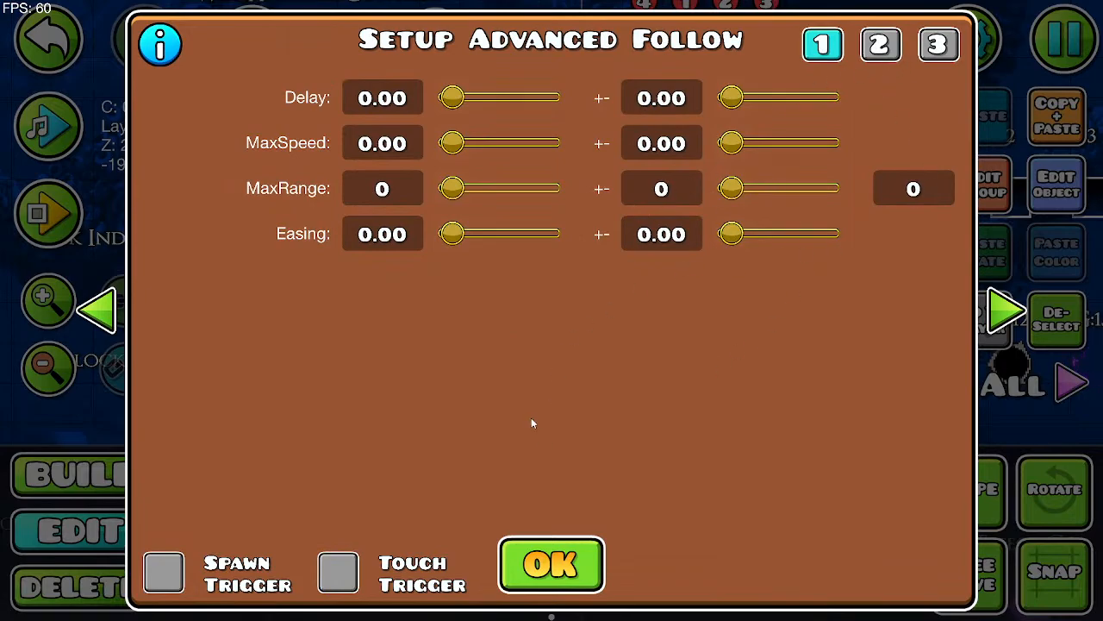
left_click(93, 316)
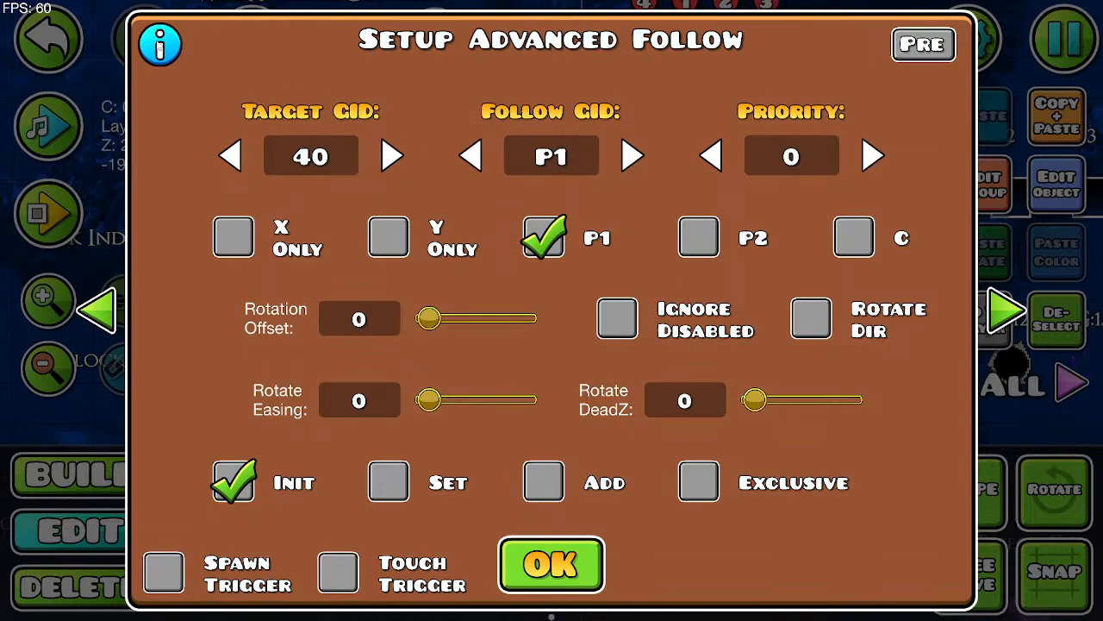
left_click(157, 47)
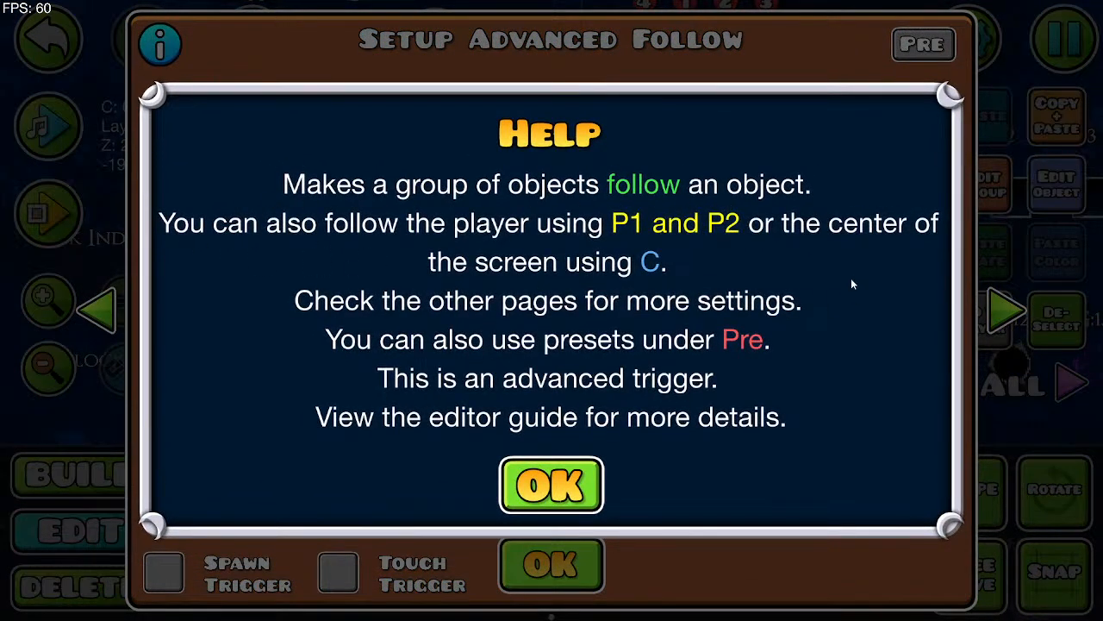
left_click(565, 472)
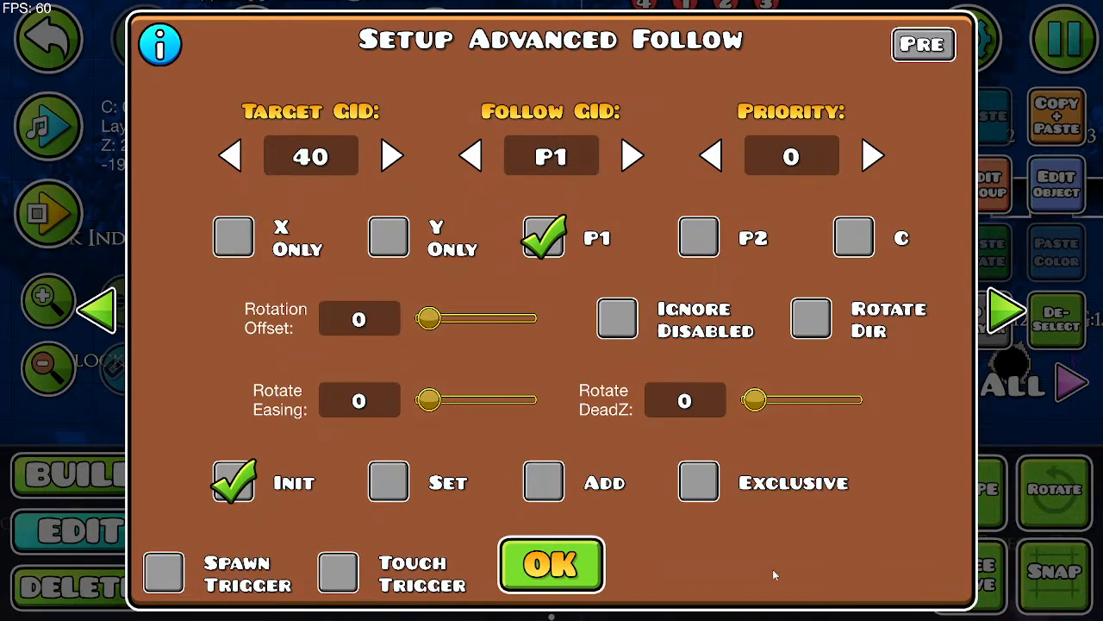
left_click(159, 44)
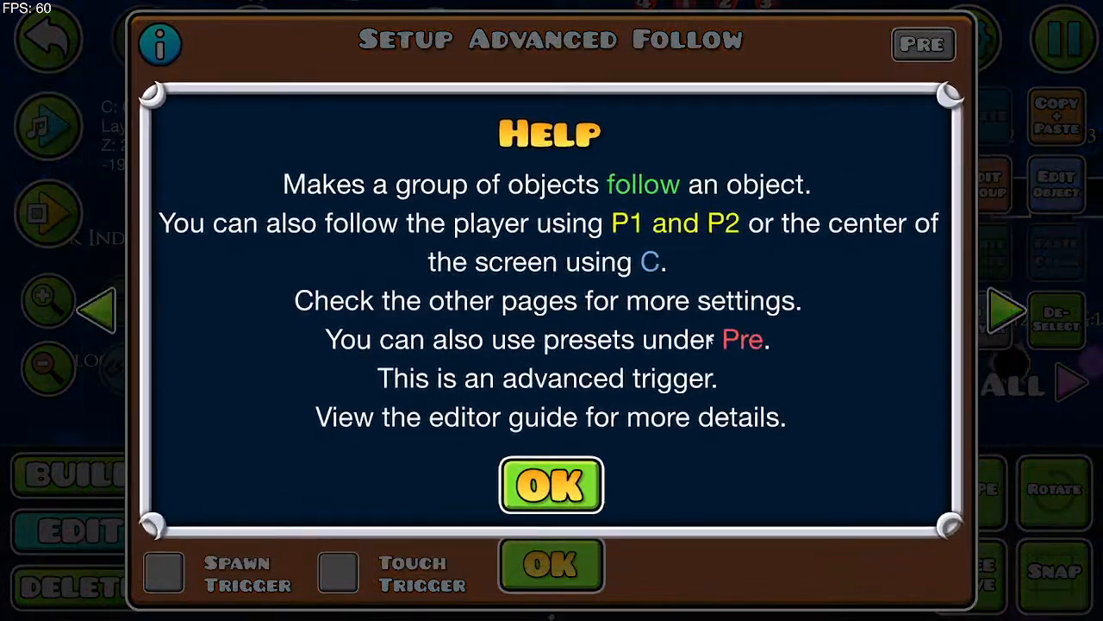
left_click(538, 481)
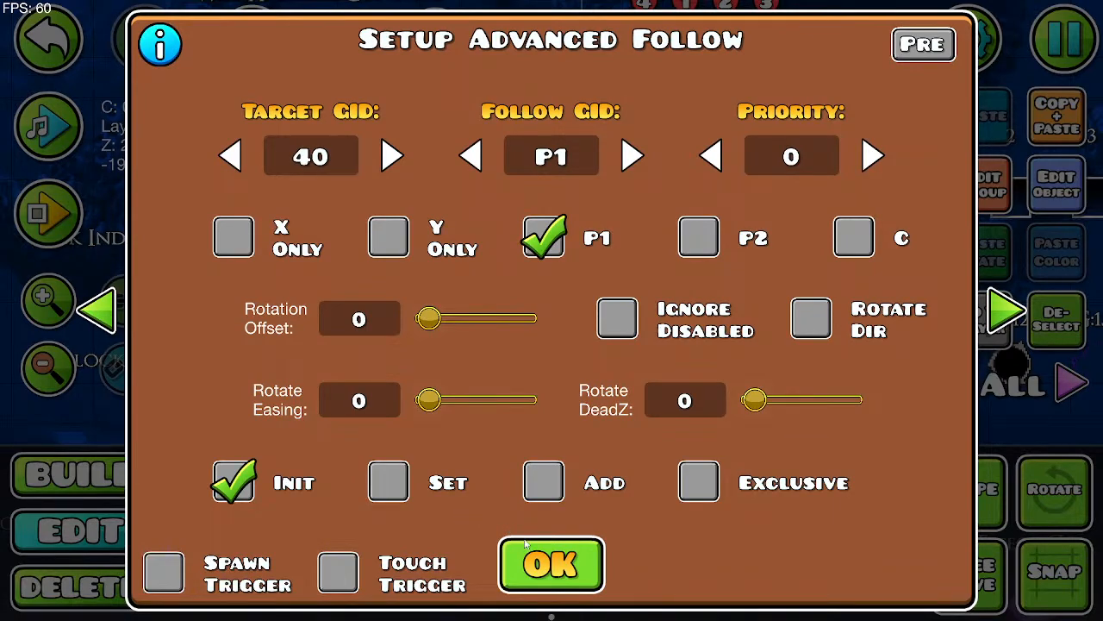
left_click(543, 563)
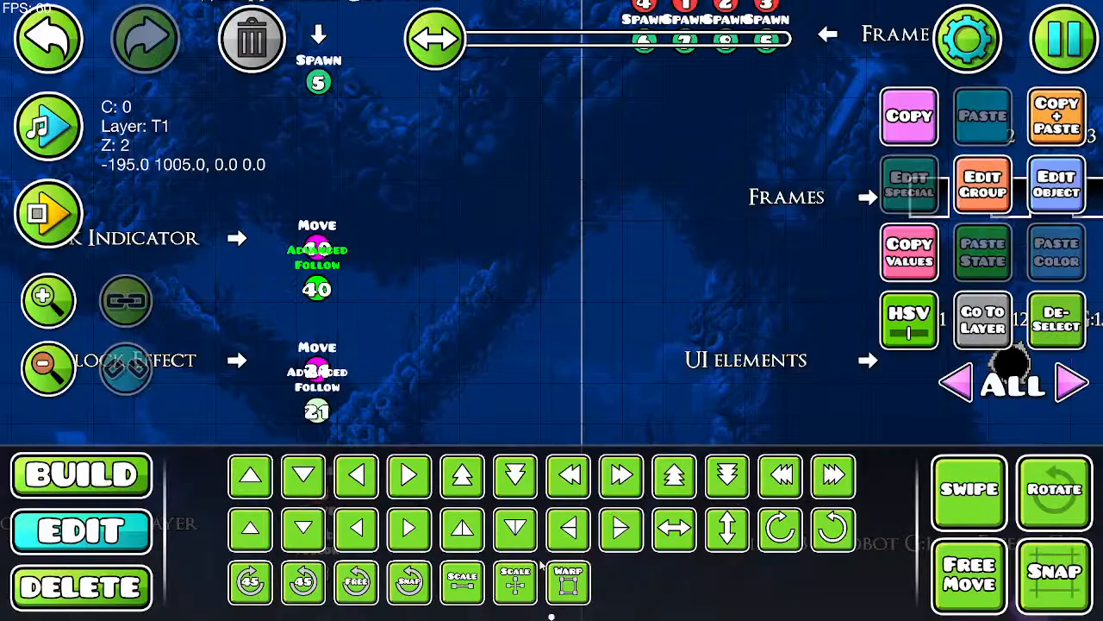
Step: Open the settings of the remaining group 40 Move trigger and read the help text on its modes
left_click_drag(577, 356, 375, 7)
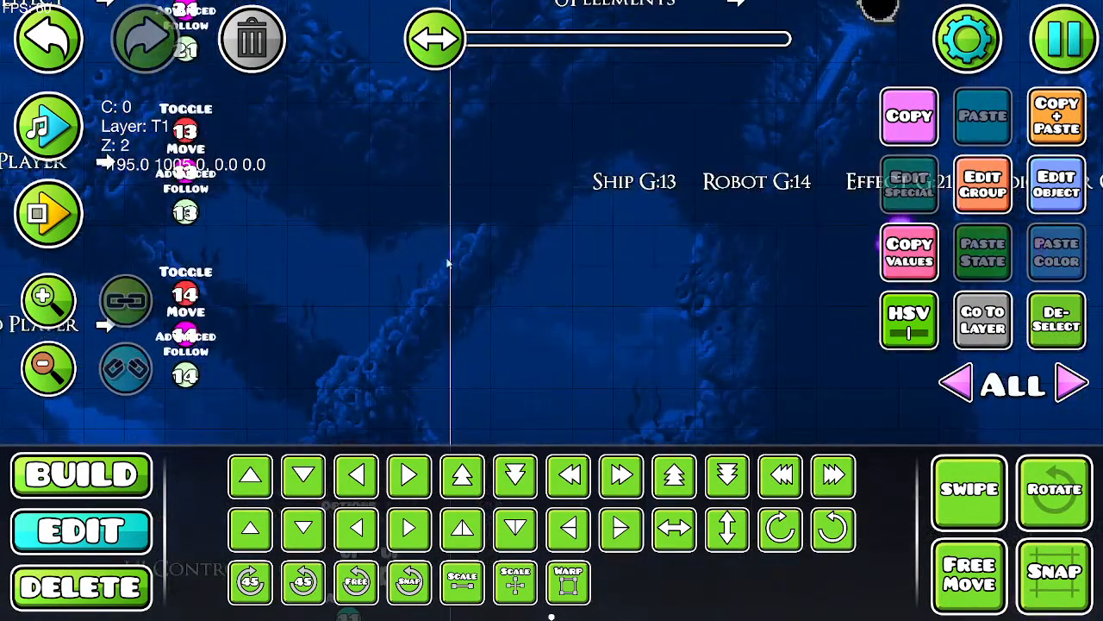
left_click_drag(402, 257, 491, 484)
left_click_drag(418, 296, 427, 454)
left_click_drag(468, 317, 546, 316)
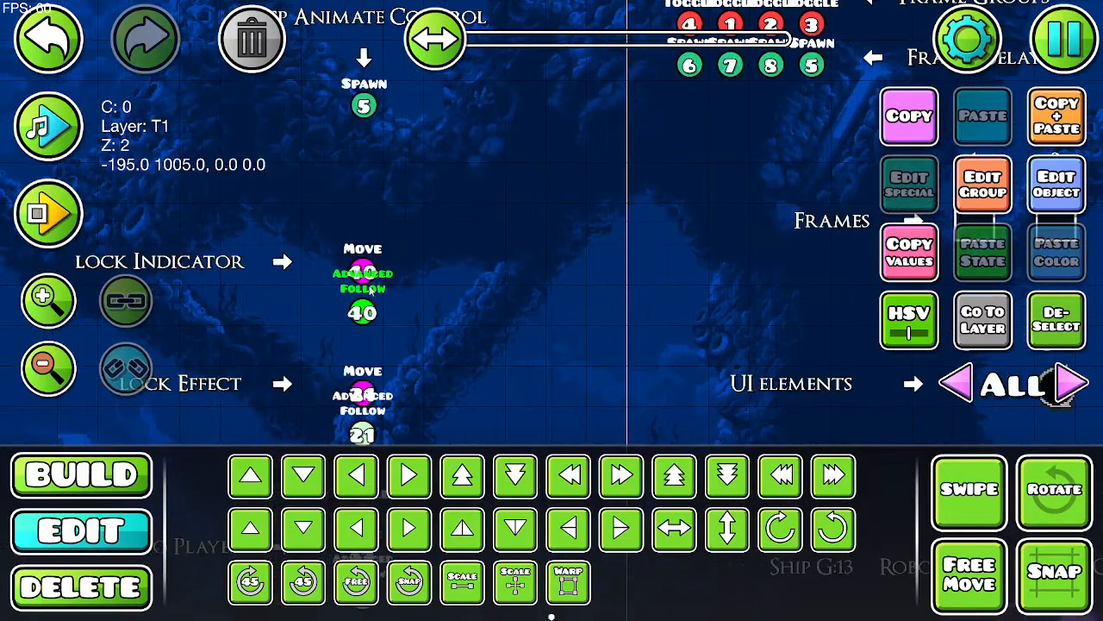
left_click(363, 266)
left_click(1042, 197)
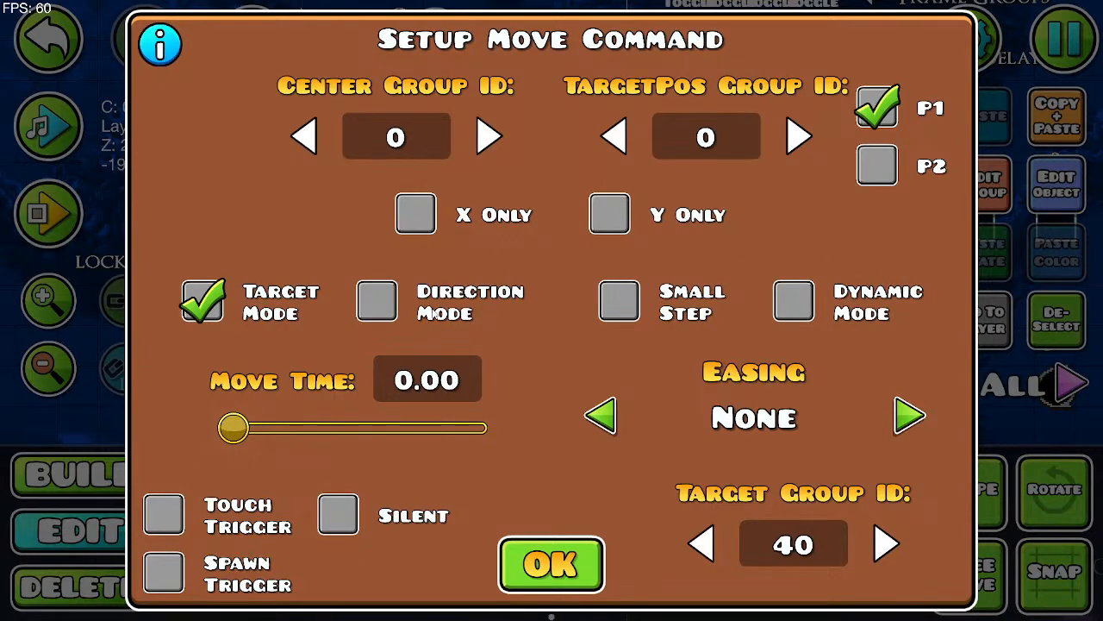
left_click(160, 44)
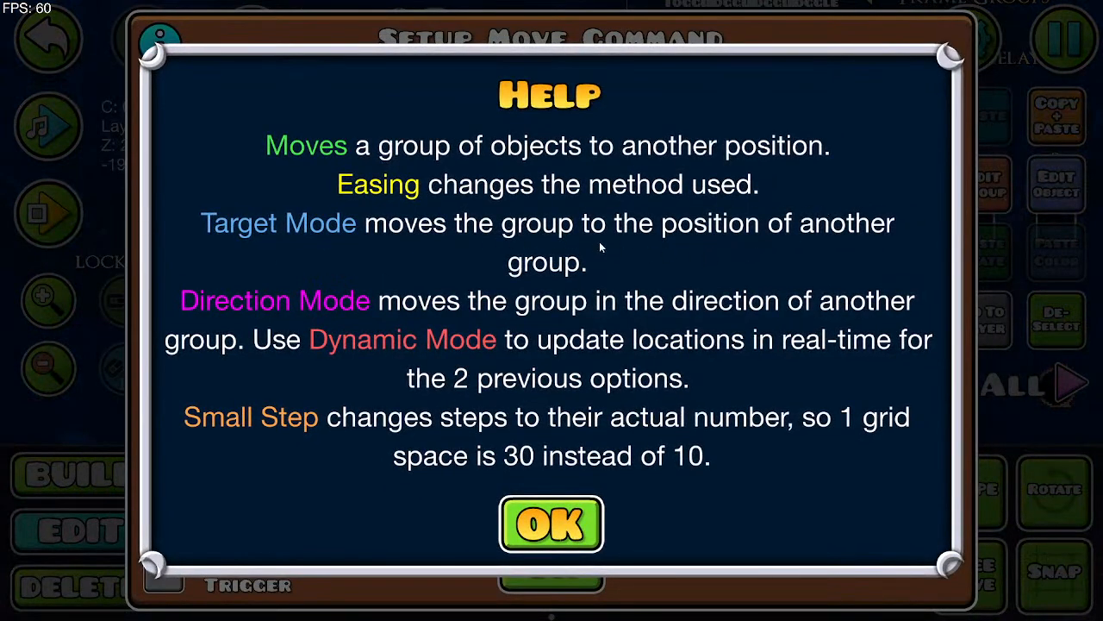
left_click(548, 518)
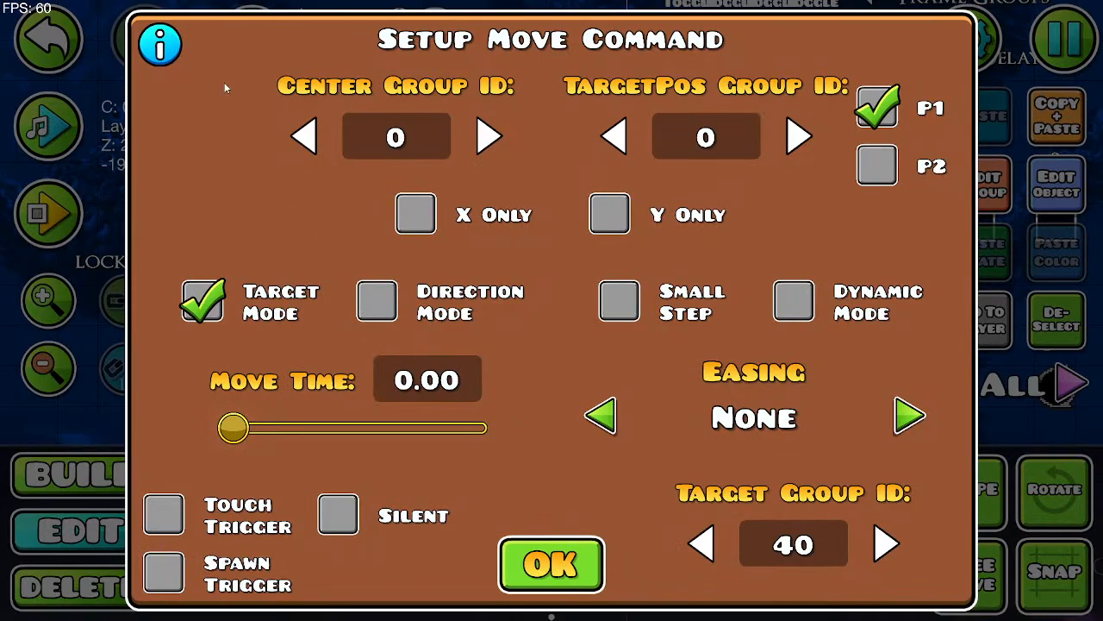
left_click(160, 44)
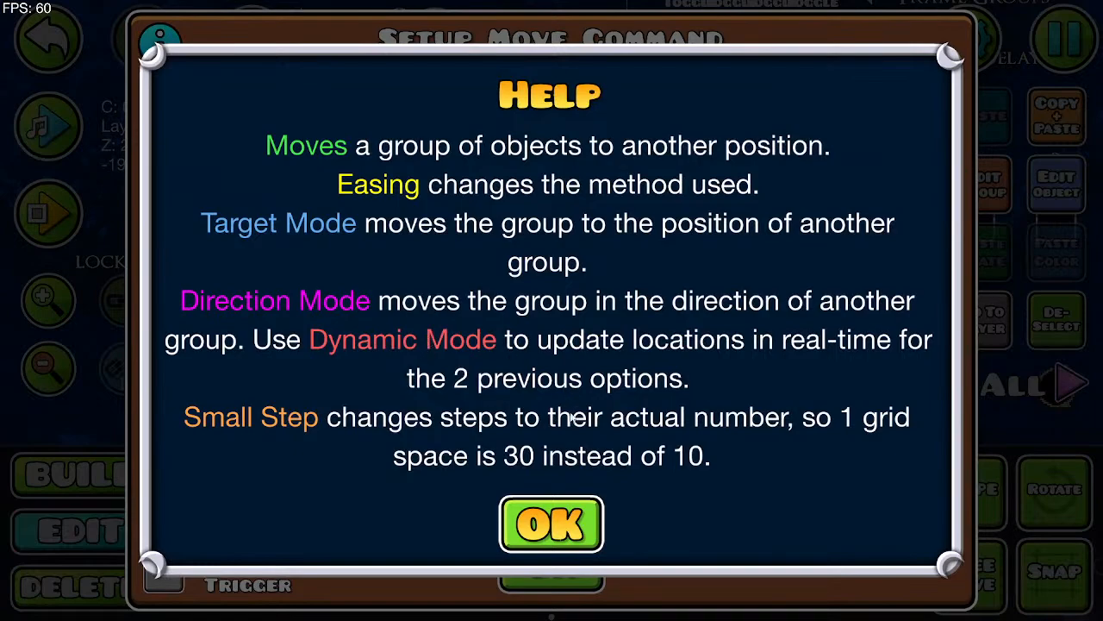
left_click(562, 506)
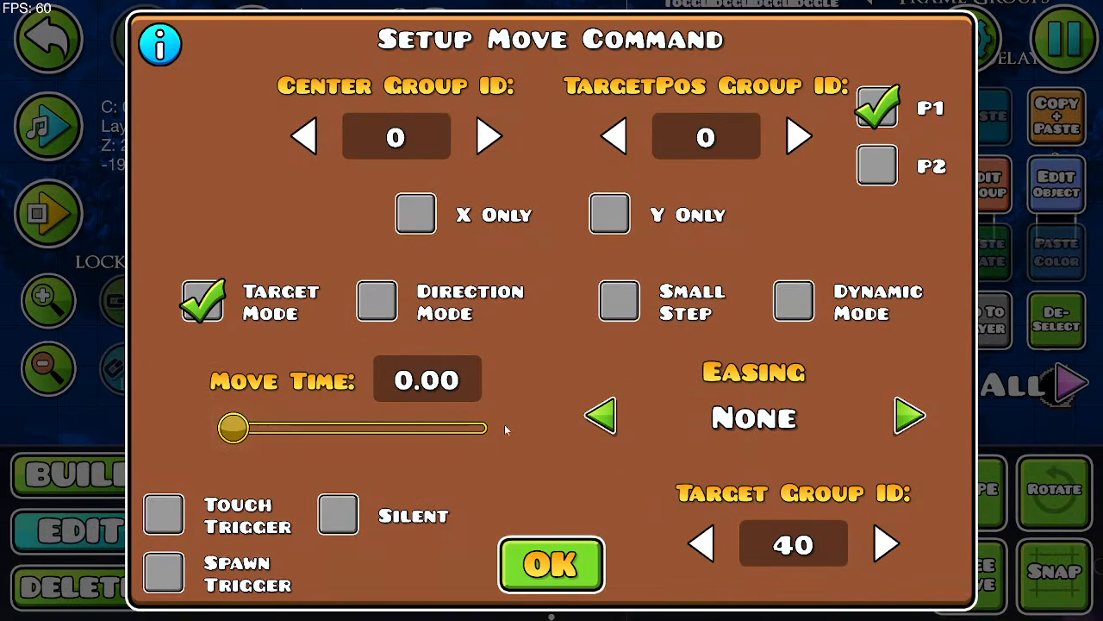
Step: Try Direction Mode on the Lock Indicator Move trigger, then switch it back to Target Mode and close its settings
left_click(380, 306)
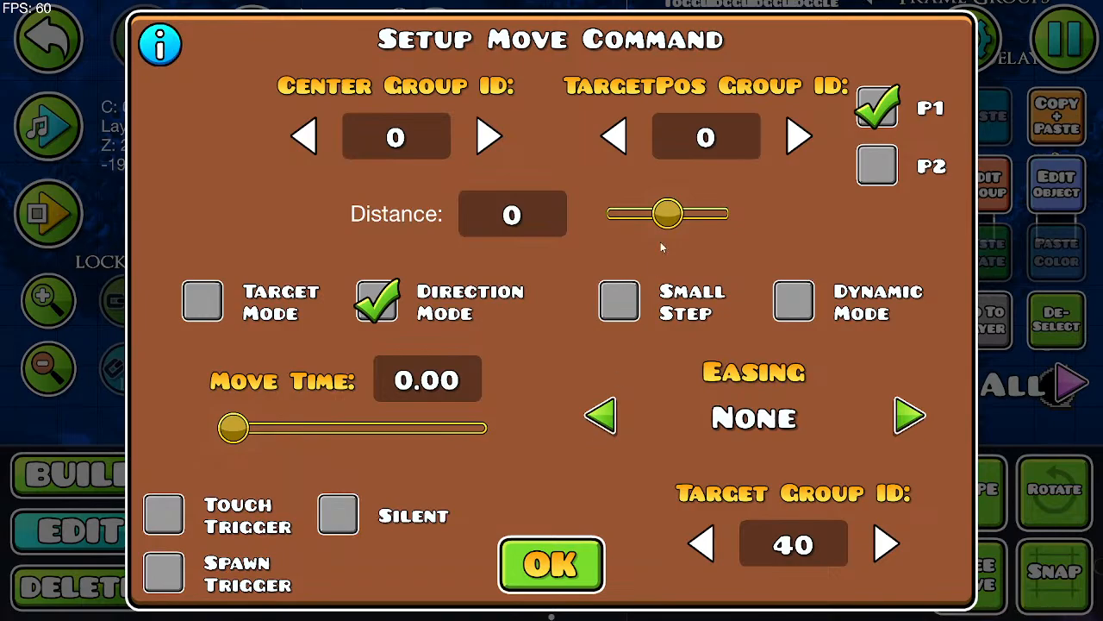
left_click(204, 302)
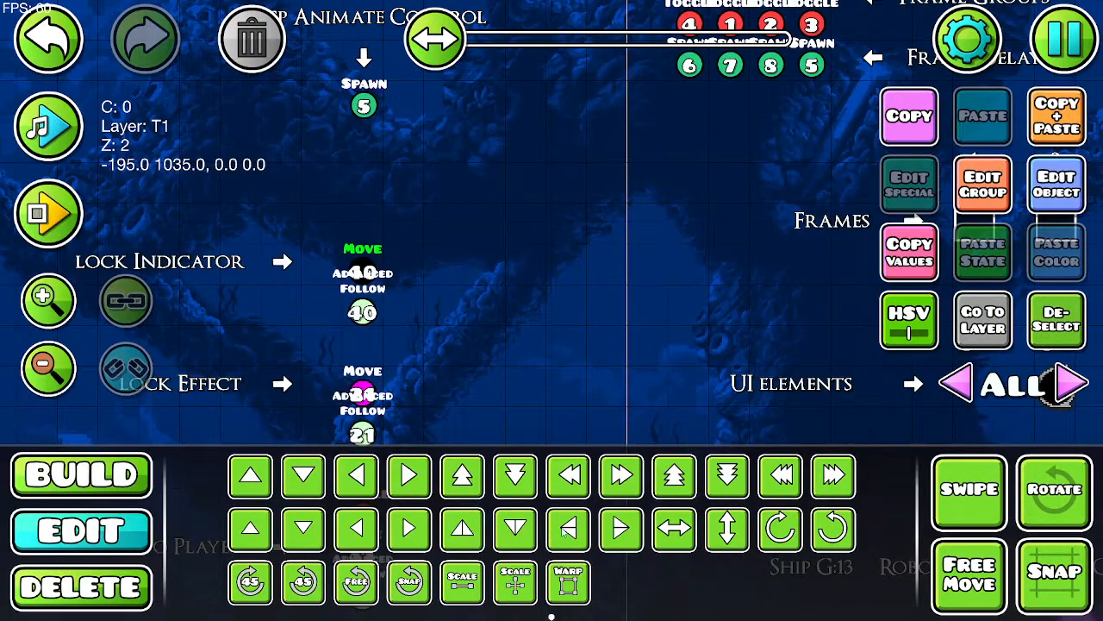
left_click(552, 560)
Step: Save and playtest the level without the offset Move trigger, jumping once, and return to the editor
left_click(1095, 52)
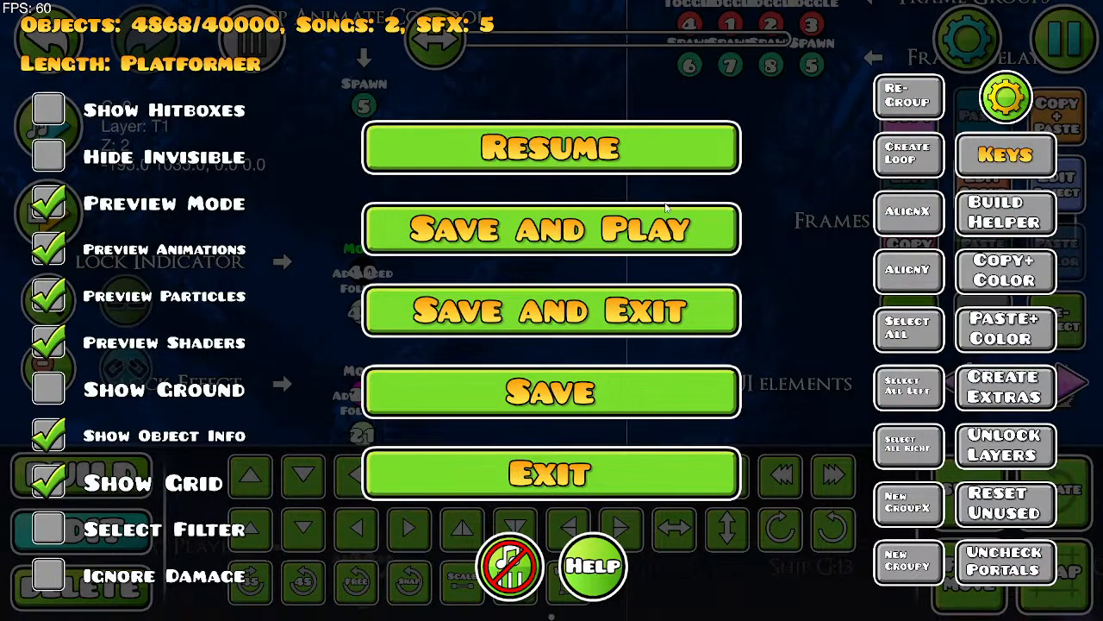
left_click(662, 238)
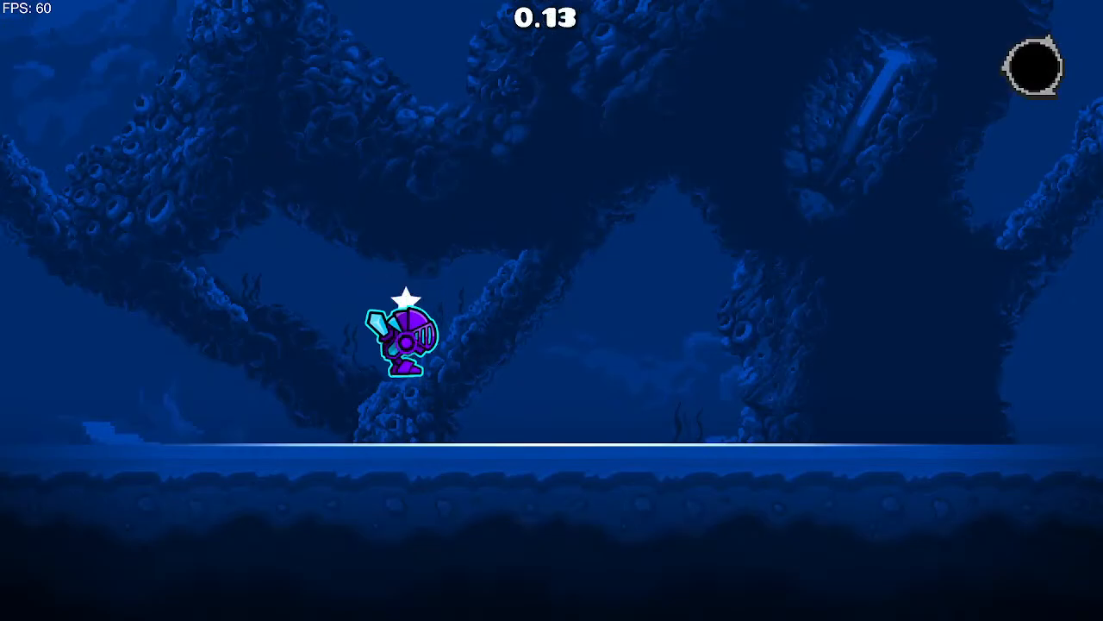
key("space")
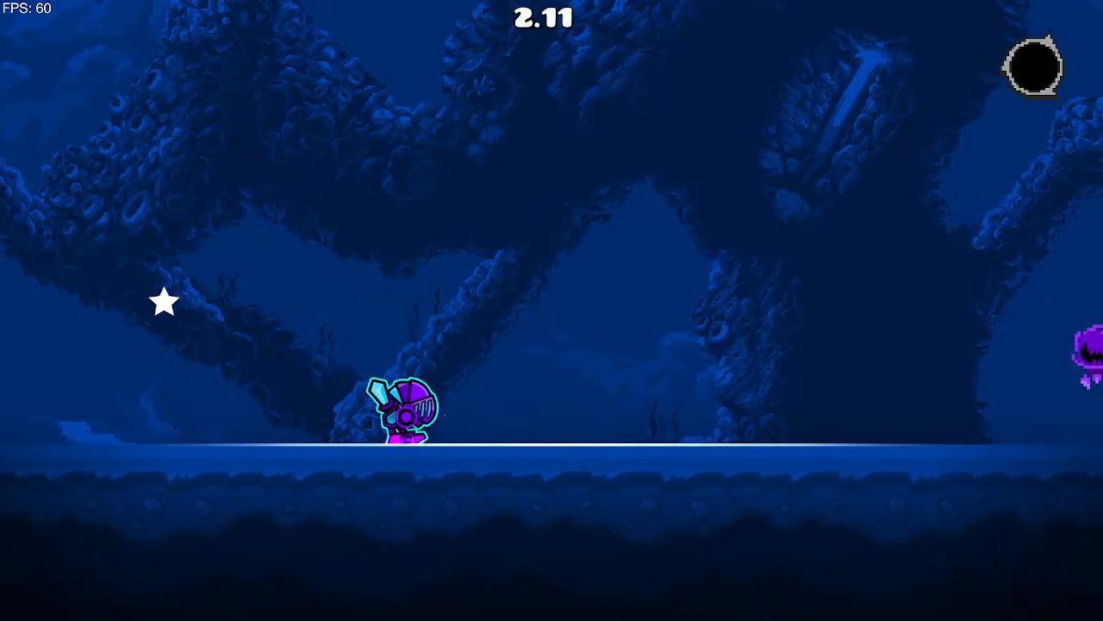
key("Escape")
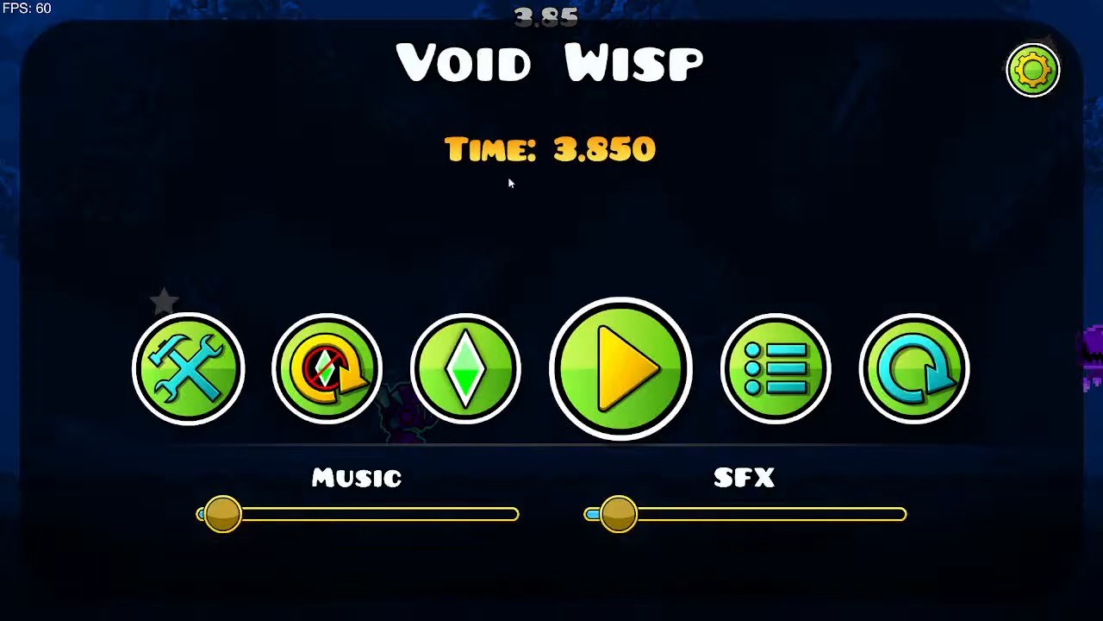
left_click(185, 381)
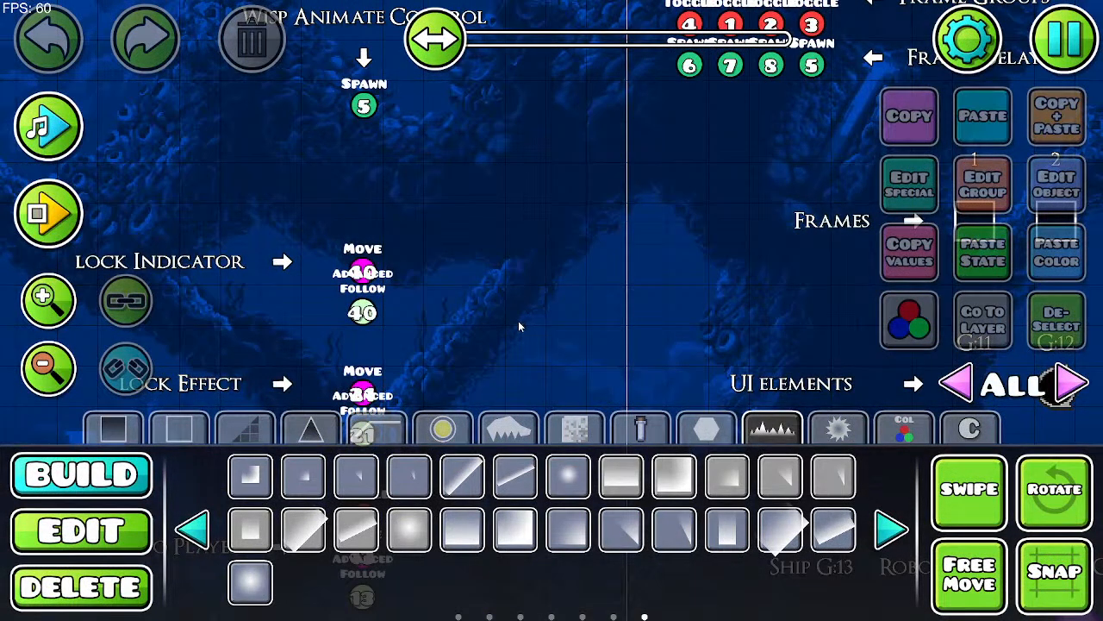
Step: Place a Move trigger at ground level, just before the Guide trigger and the star near the level start
left_click(901, 428)
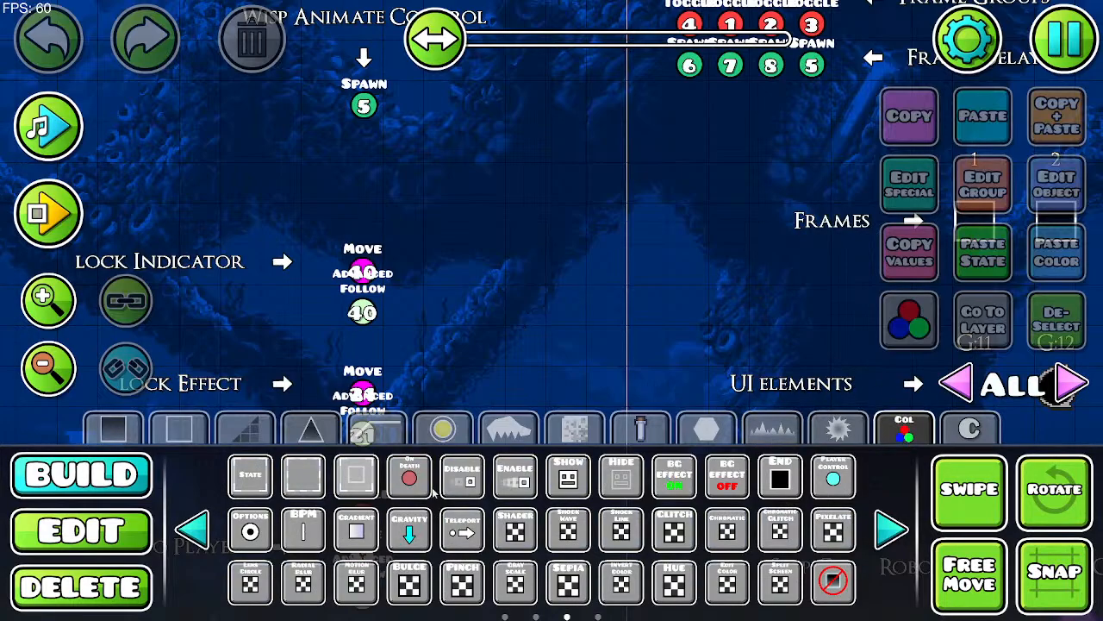
left_click(191, 528)
left_click_drag(686, 303, 330, 158)
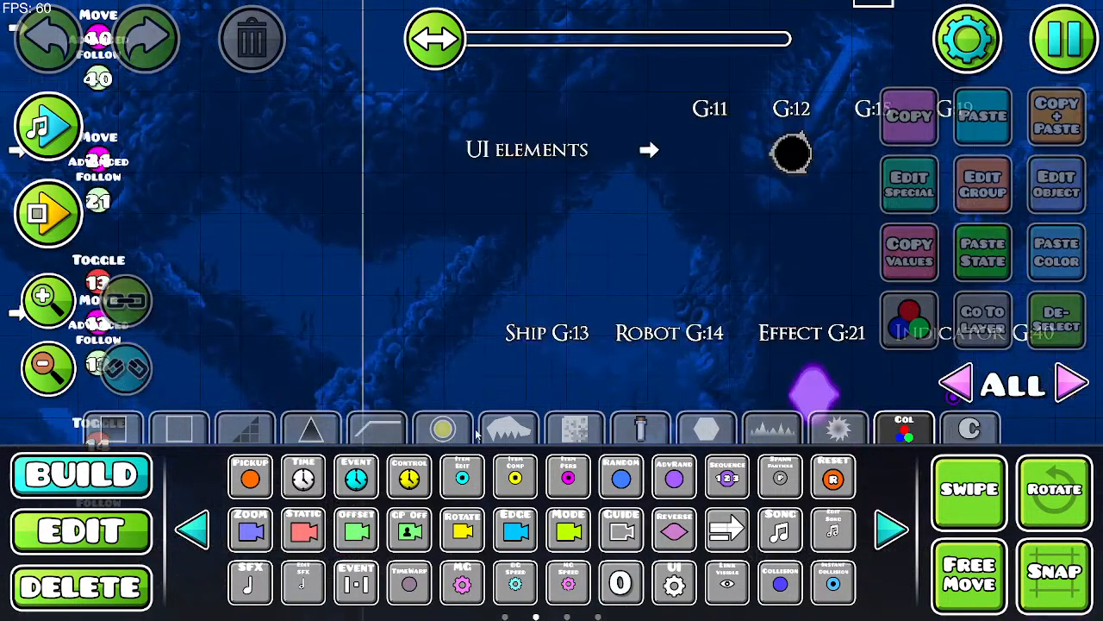
left_click_drag(465, 405, 205, 80)
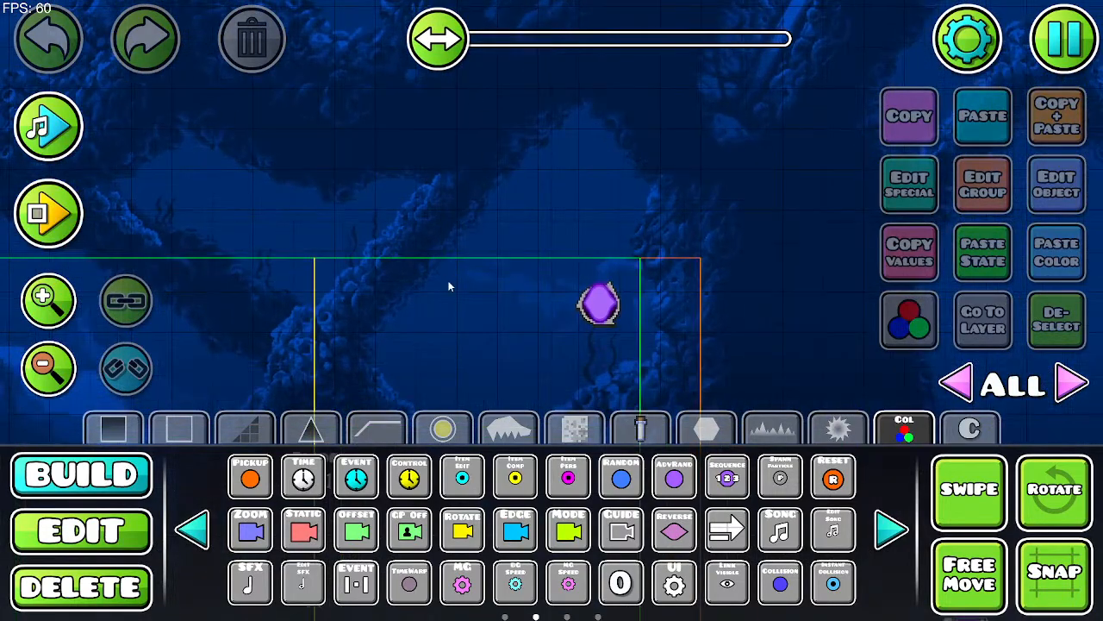
left_click_drag(451, 303, 586, 83)
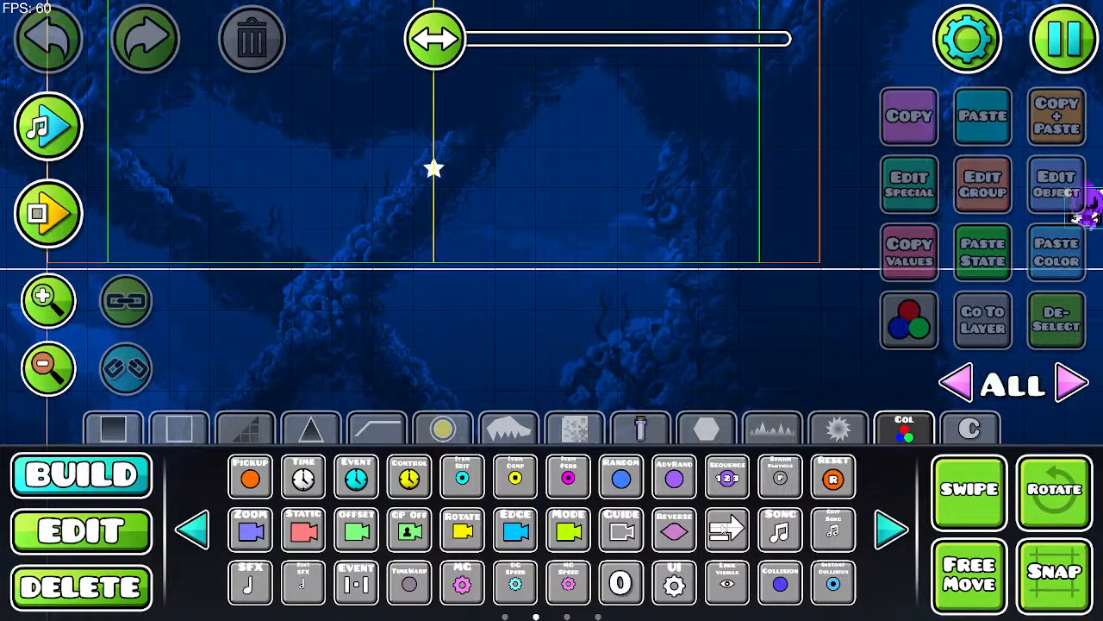
left_click(193, 530)
left_click(358, 476)
left_click_drag(269, 278, 505, 394)
left_click(511, 343)
Step: Set up the new Move trigger with Move Y 10, Touch Trigger enabled and target group ID 40
left_click(1058, 185)
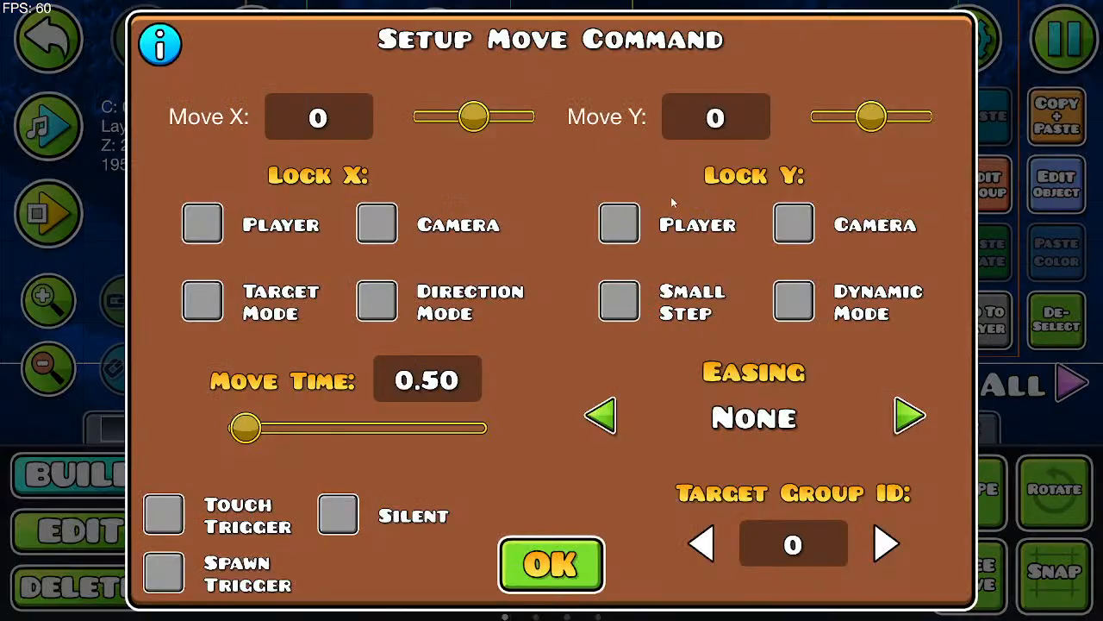
type("10")
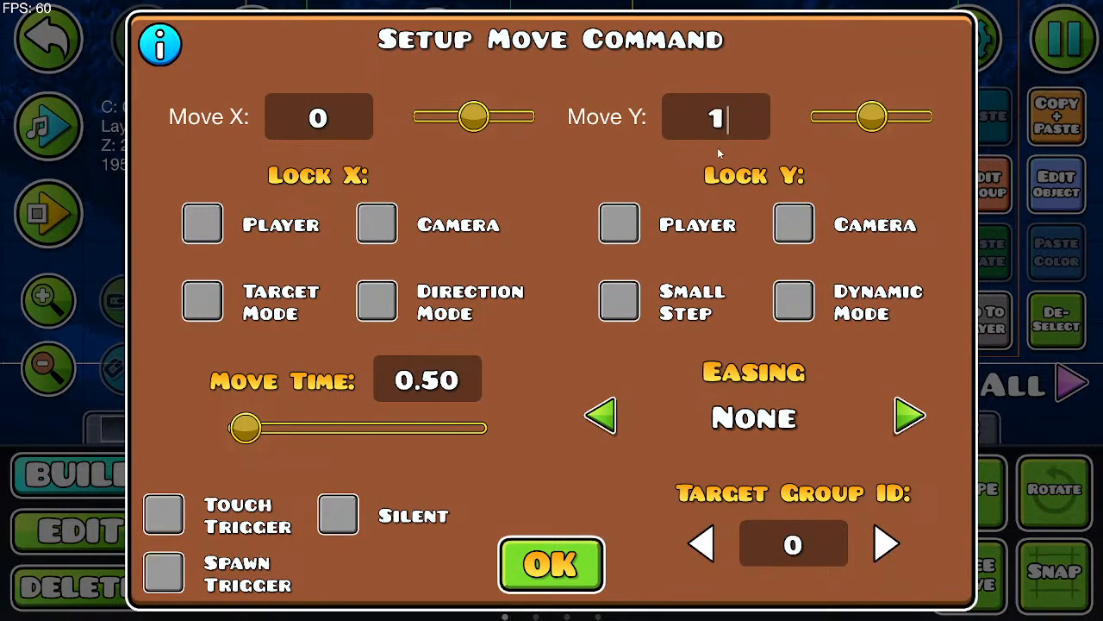
left_click(176, 533)
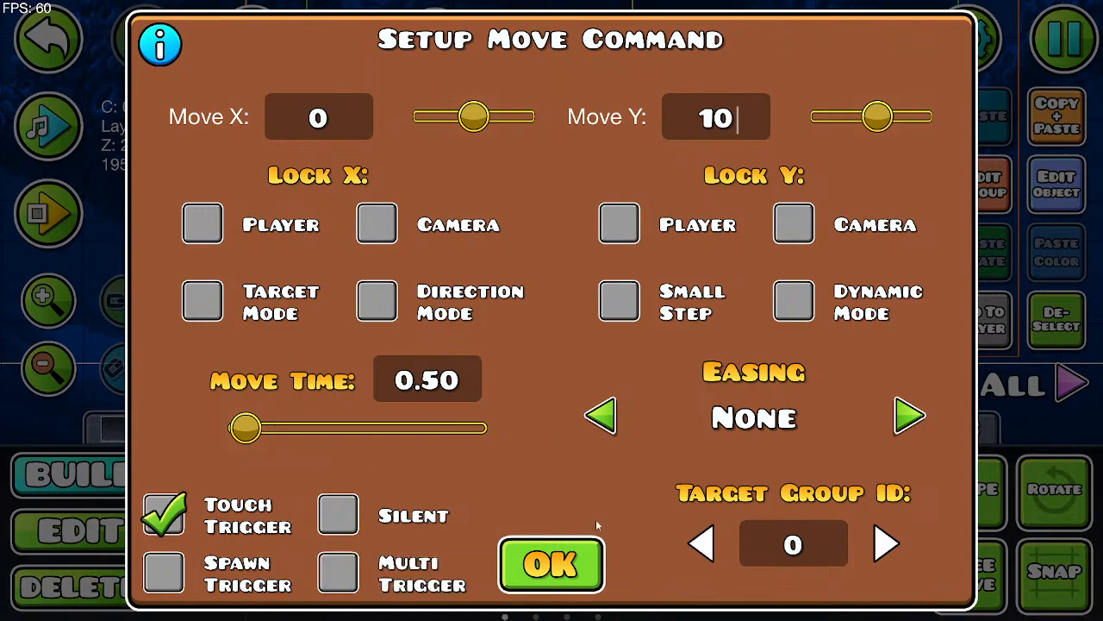
left_click(837, 544)
type("40")
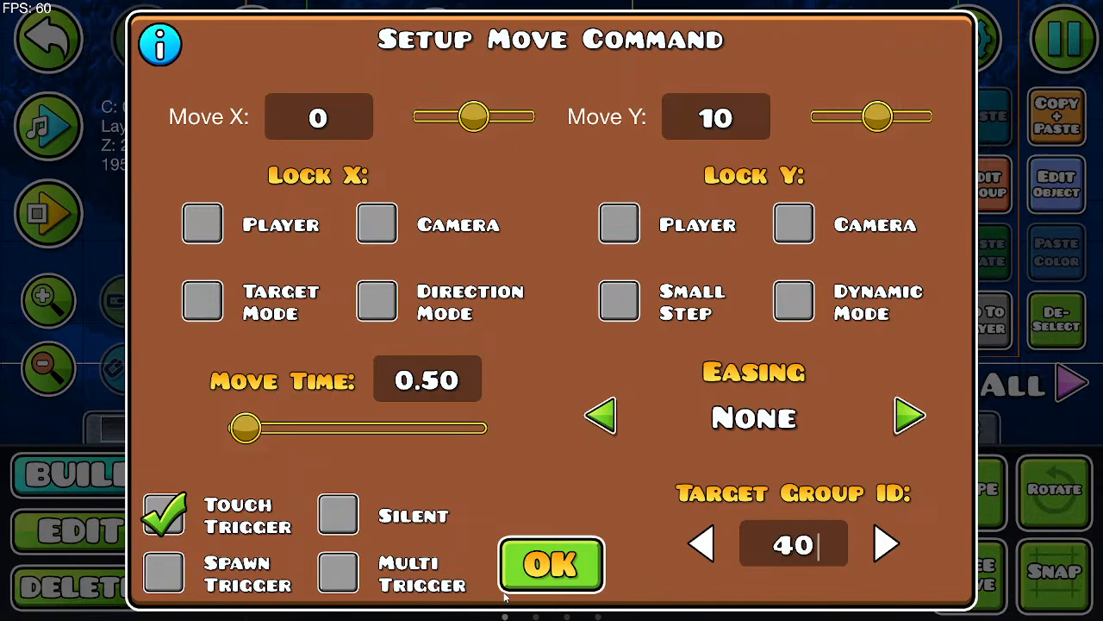
left_click(552, 565)
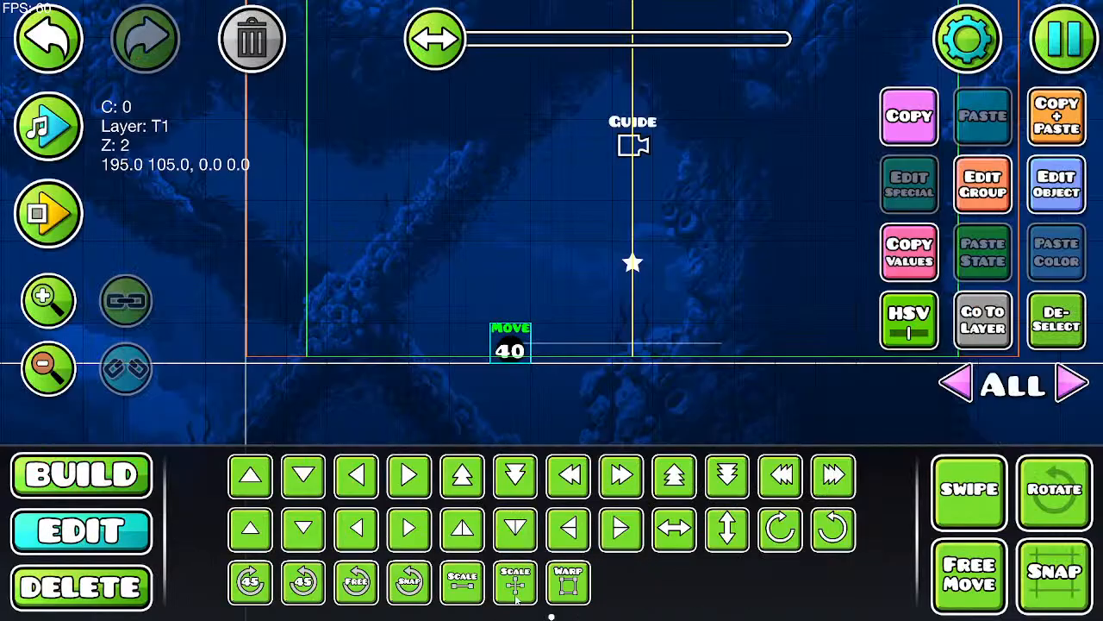
Step: Scale the Move trigger to about 3.24 and shift it eight grid cells forward and one cell up
left_click(462, 581)
left_click_drag(405, 323, 637, 341)
key("d")
key("d")
key("d")
key("d")
key("d")
key("d")
key("d")
key("d")
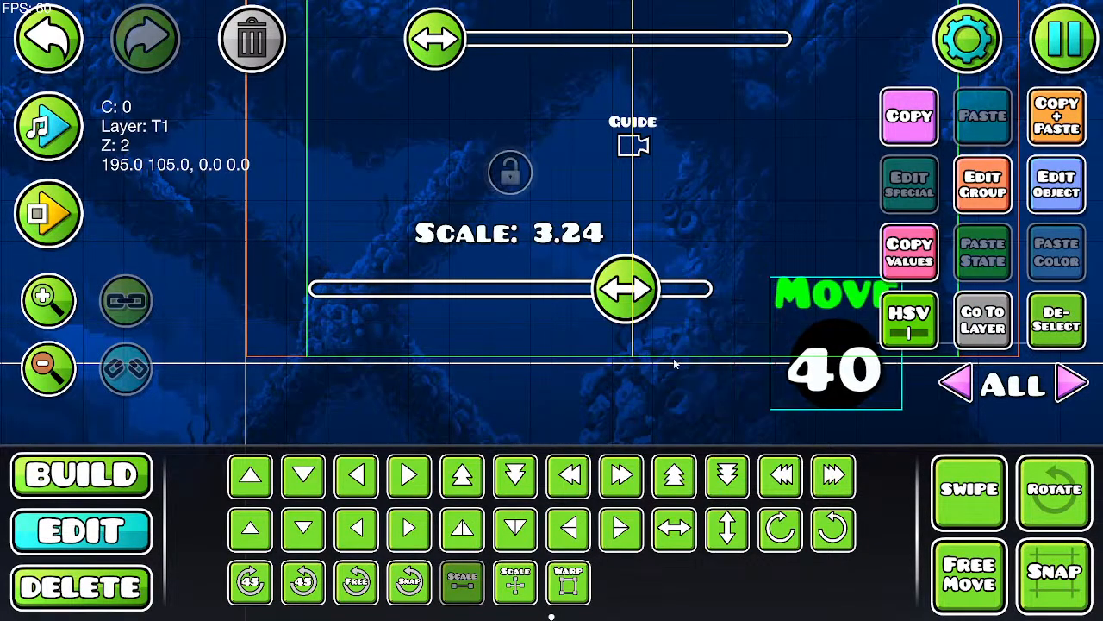
key("w")
Step: Save and playtest the level, repeatedly running and jumping through the enlarged Move trigger in both directions, and return to the editor
left_click(1085, 26)
left_click(609, 240)
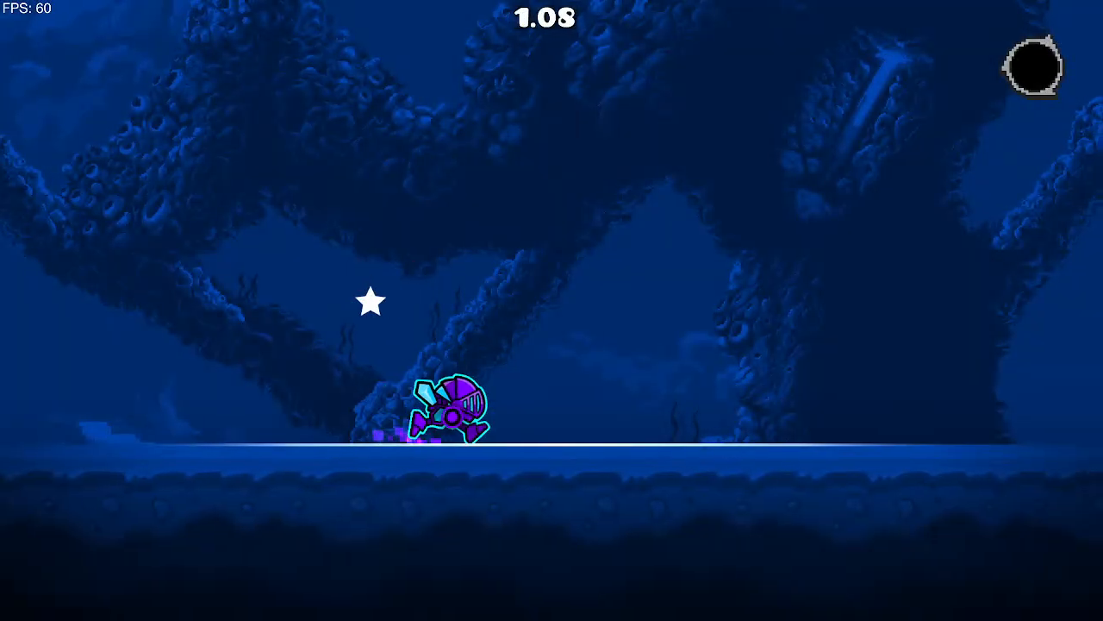
key("space")
key("space")
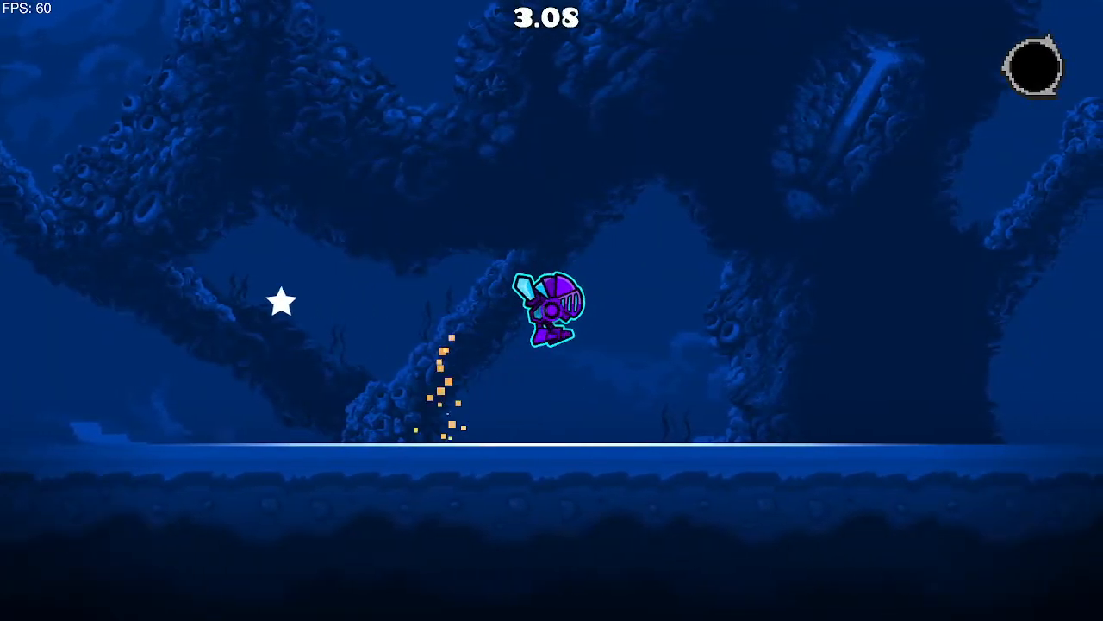
key("a")
key("space")
key("d")
key("space")
key("a")
key("space")
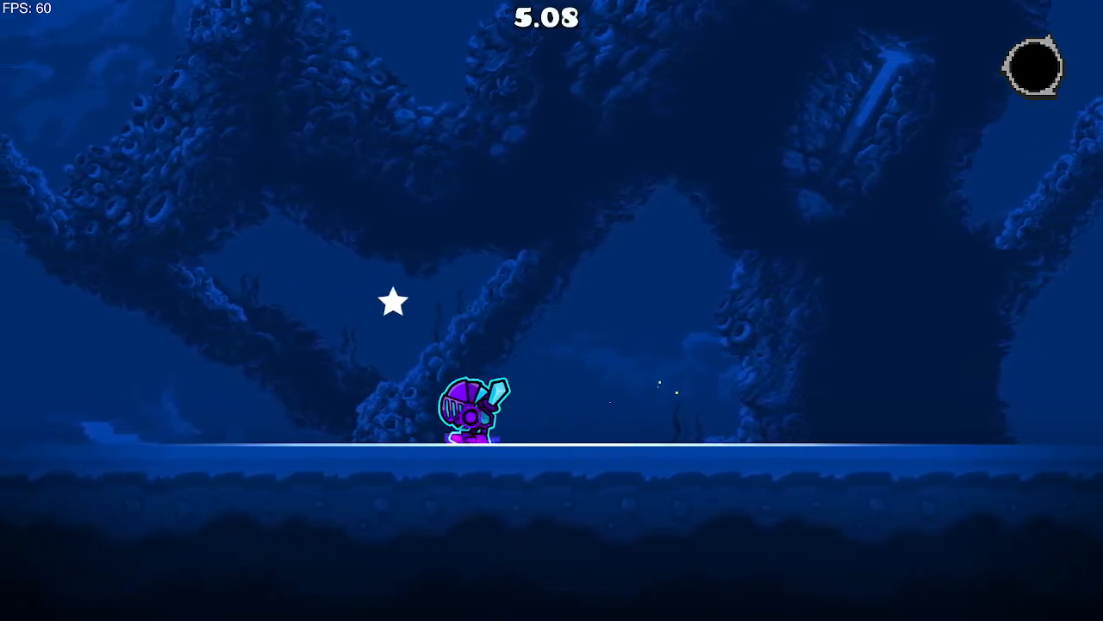
key("d")
key("space")
key("a")
key("space")
key("d")
key("space")
key("a")
key("space")
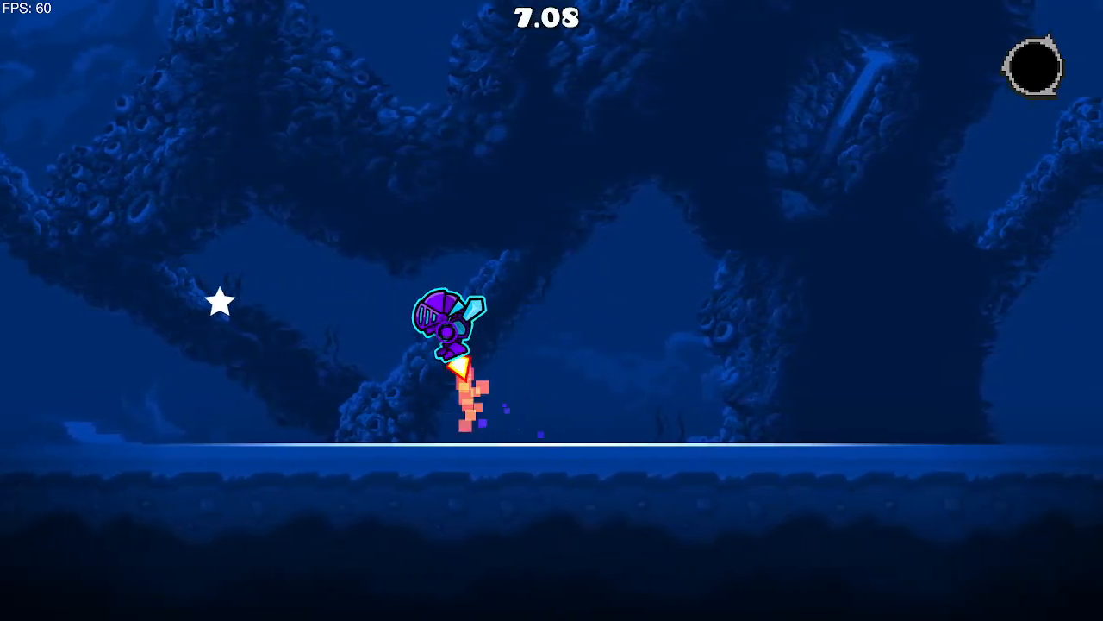
key("d")
key("space")
key("a")
key("space")
key("d")
key("space")
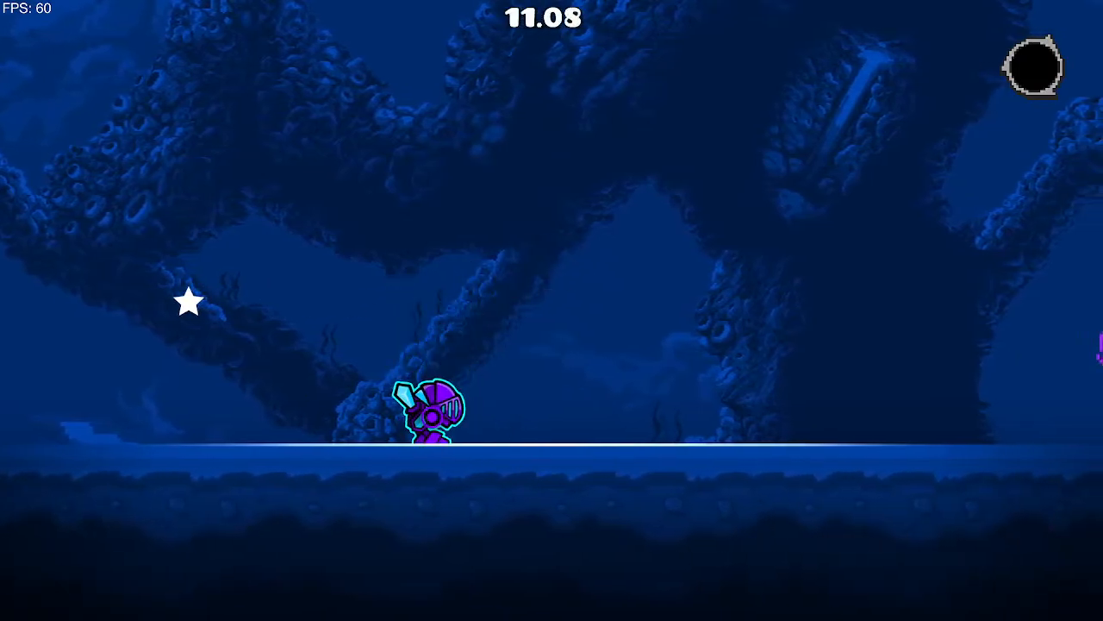
key("Escape")
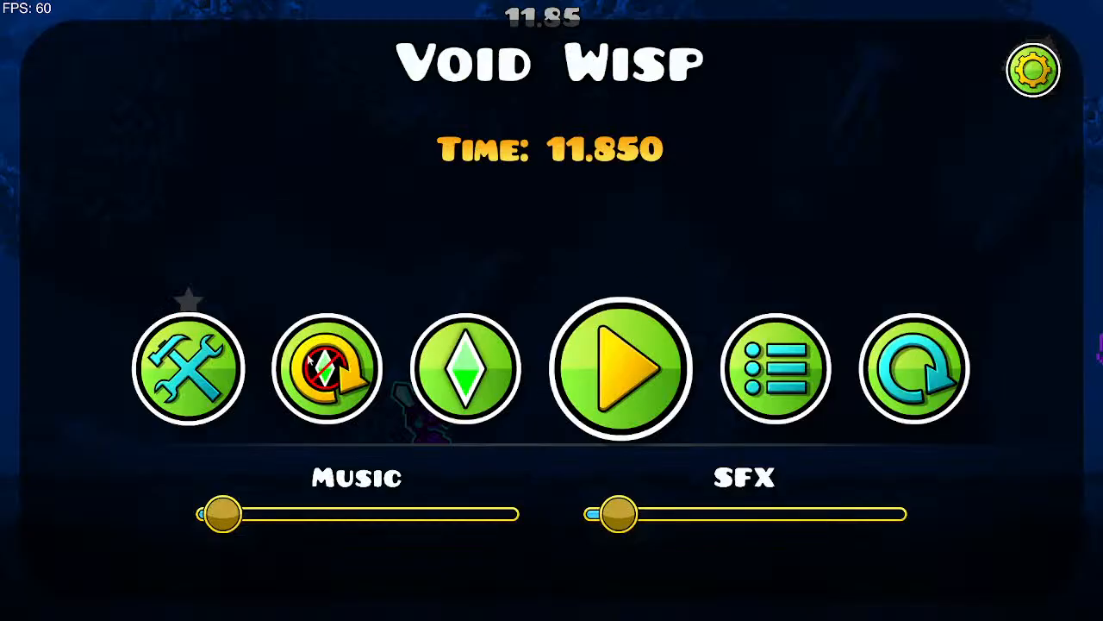
left_click(172, 396)
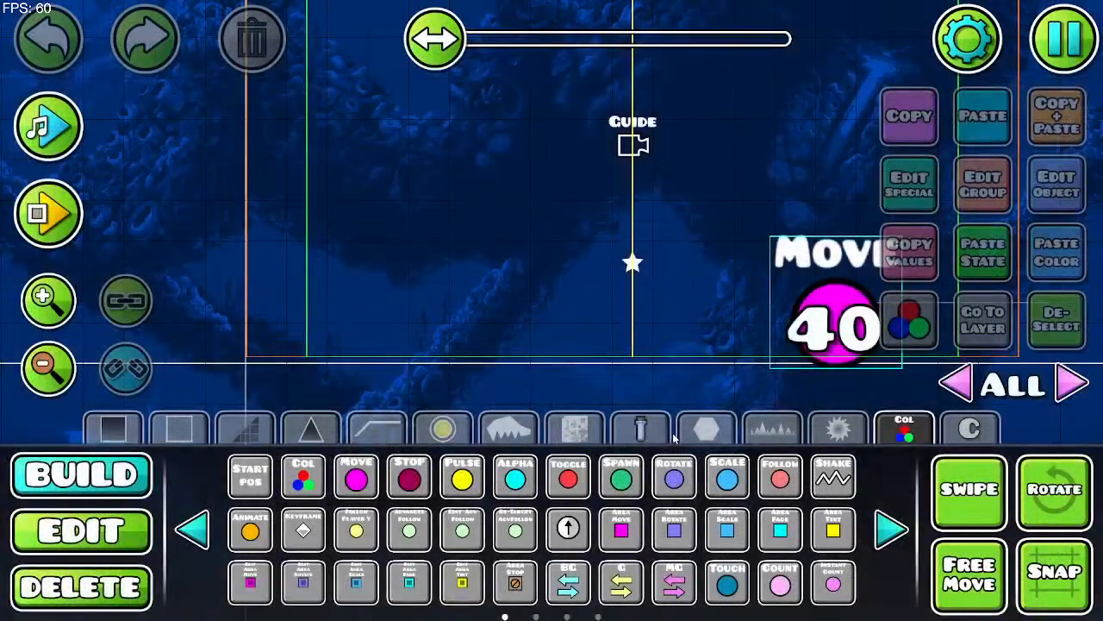
Step: Playtest inside the editor, running and jumping through the enlarged Move trigger, and stop the test
left_click(828, 313)
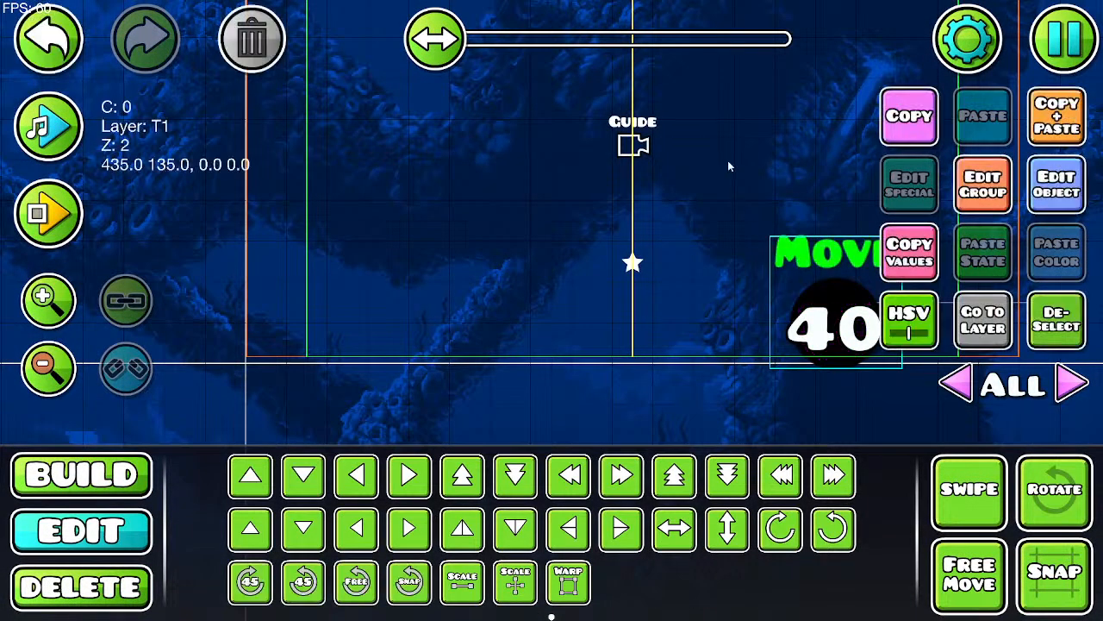
left_click(62, 226)
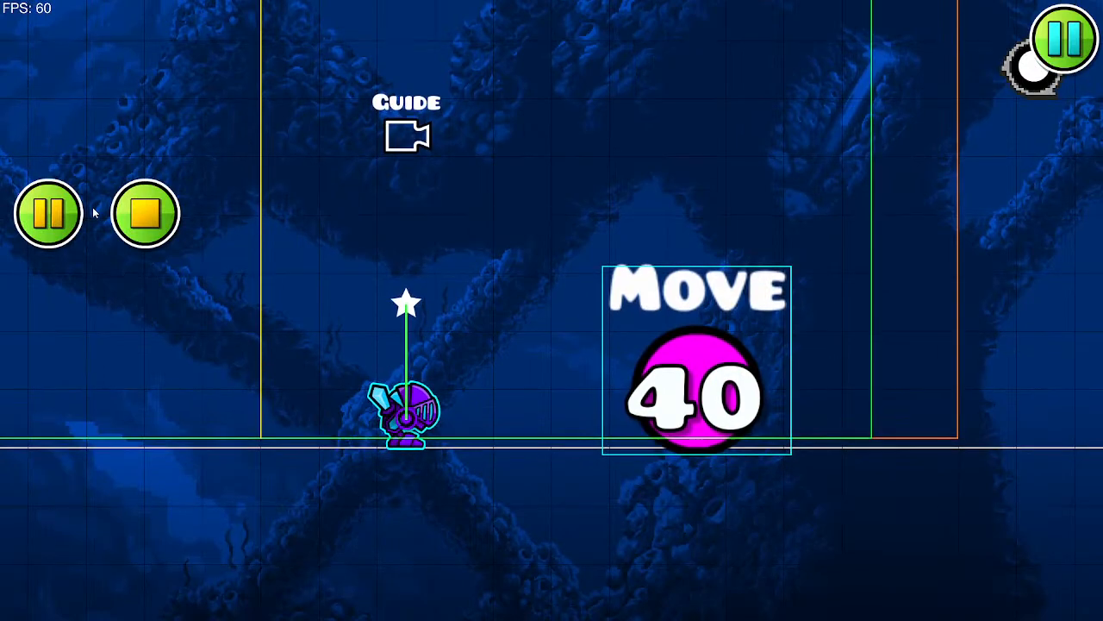
key("d")
key("a")
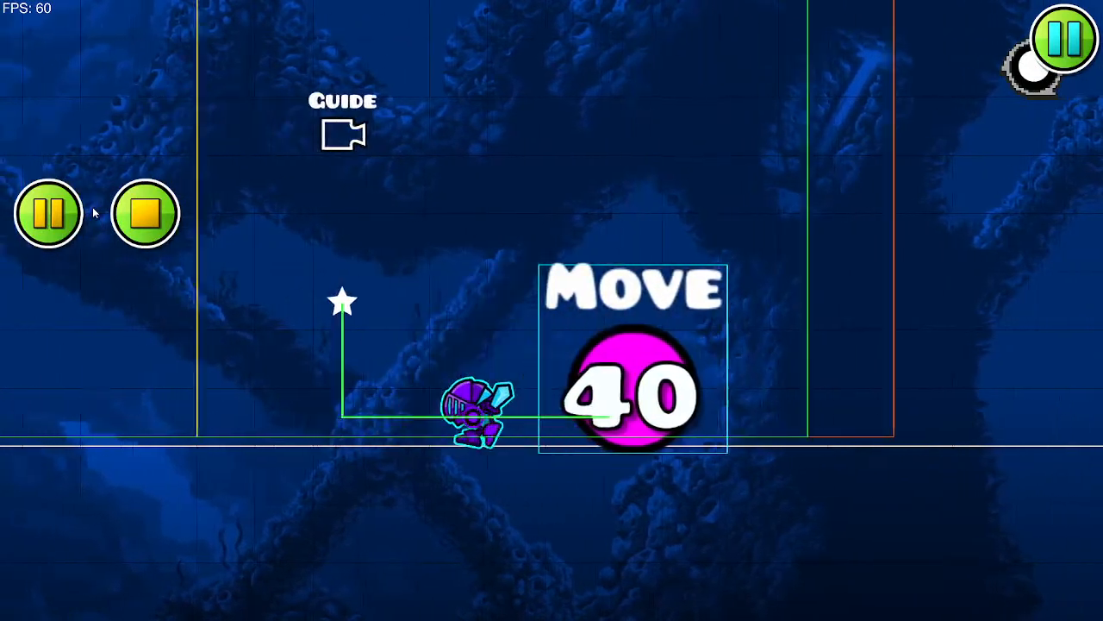
key("space")
key("d")
key("a")
key("space")
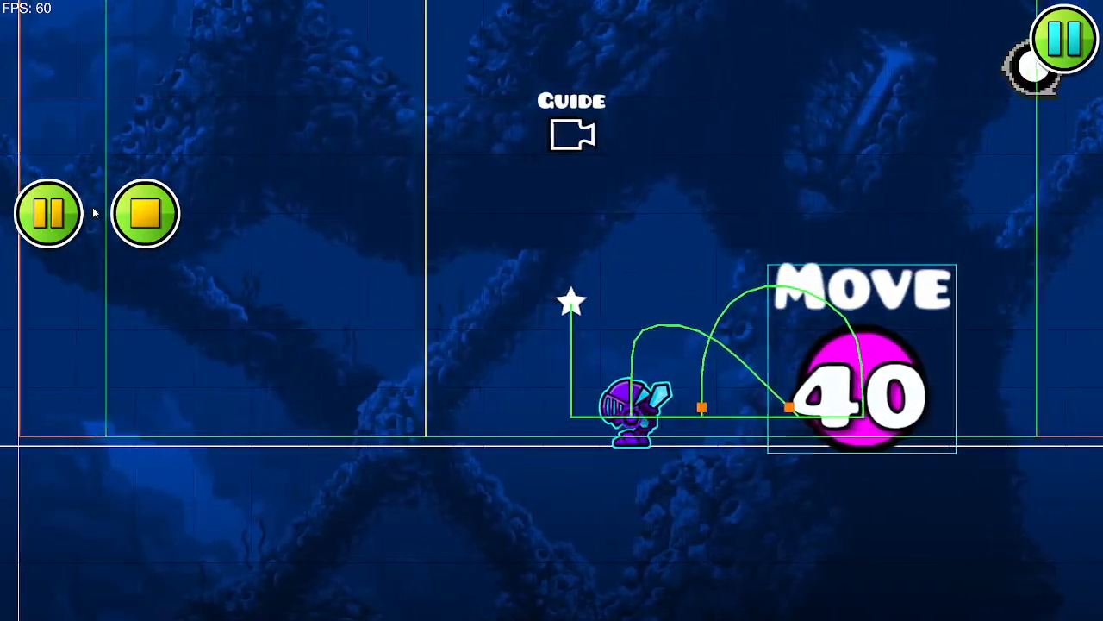
key("Escape")
left_click(476, 147)
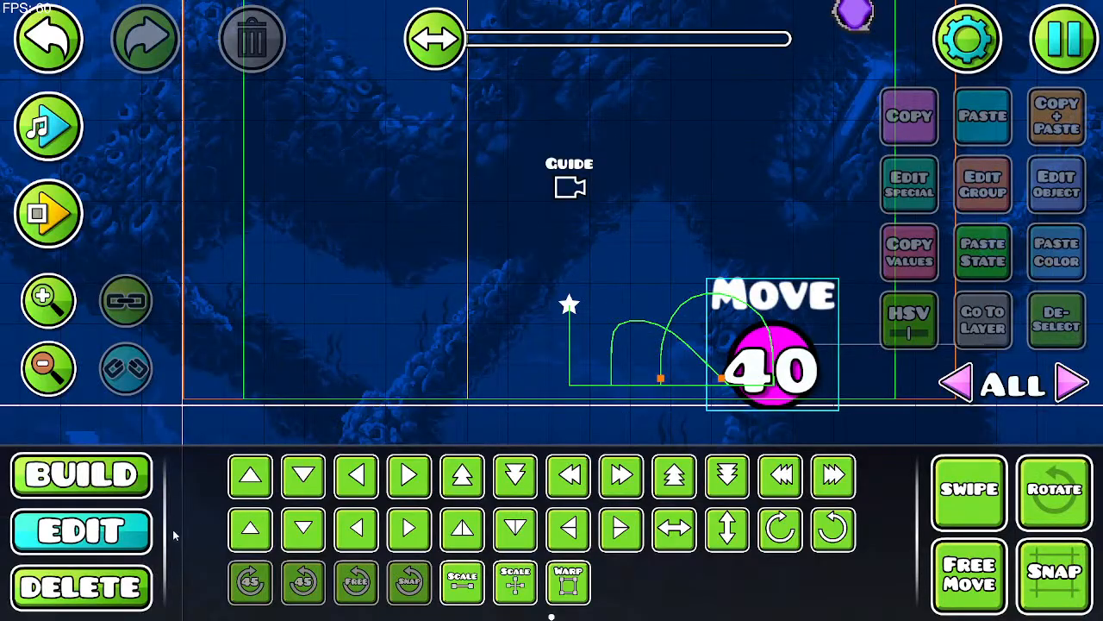
Step: Delete the enlarged group 40 Move trigger
left_click(799, 366)
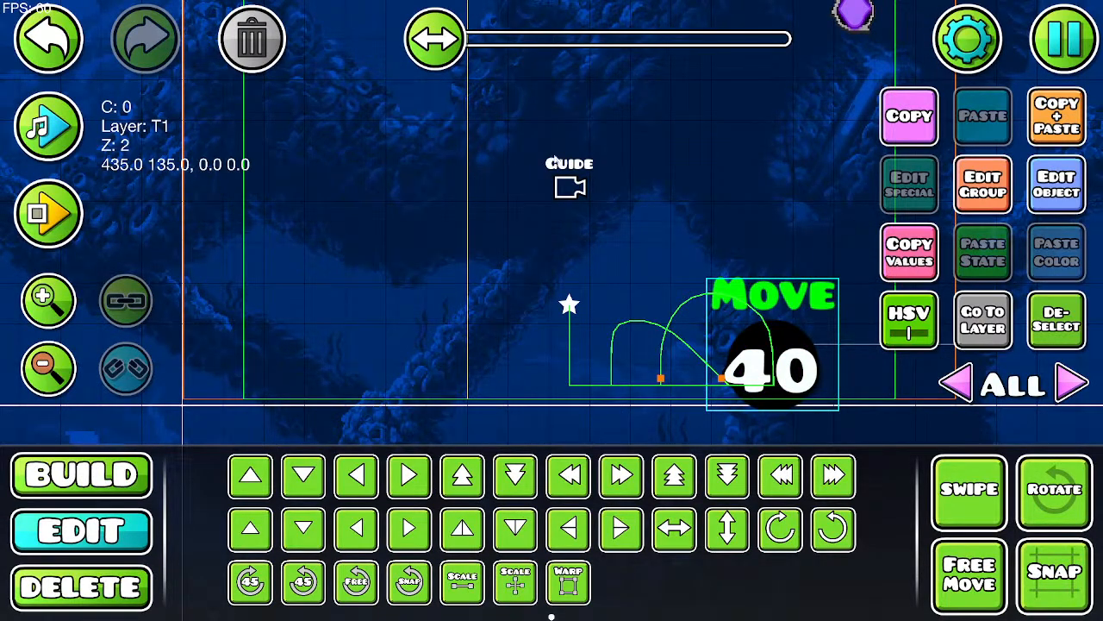
left_click(249, 58)
Step: Add group ID 41 to the purple circle indicator objects and deselect them
left_click_drag(535, 146, 397, 475)
left_click_drag(417, 164, 447, 428)
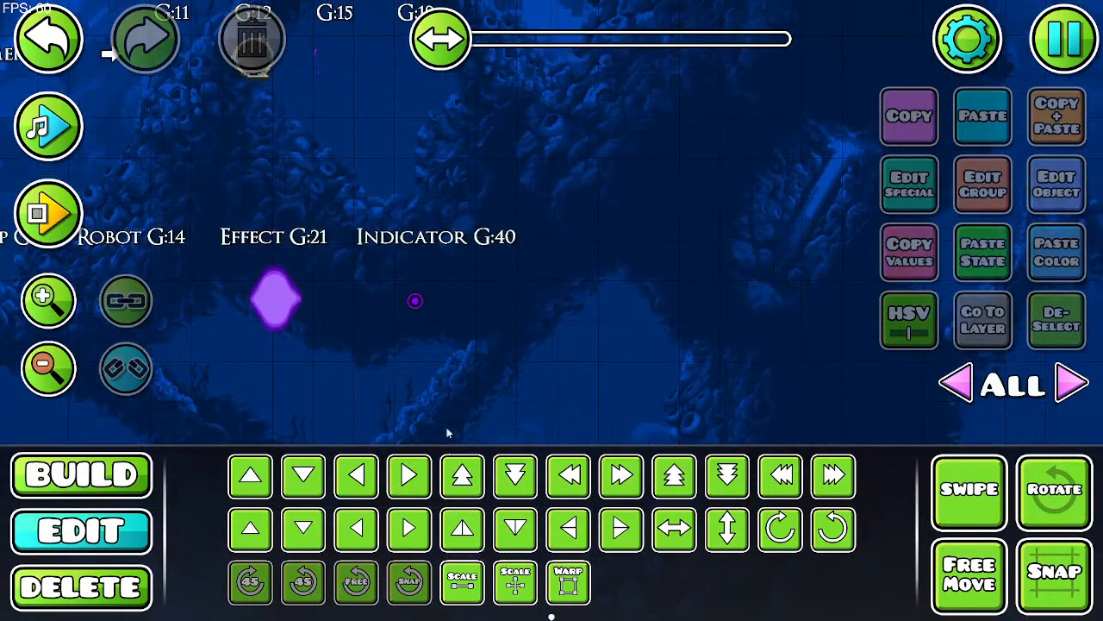
left_click(415, 301)
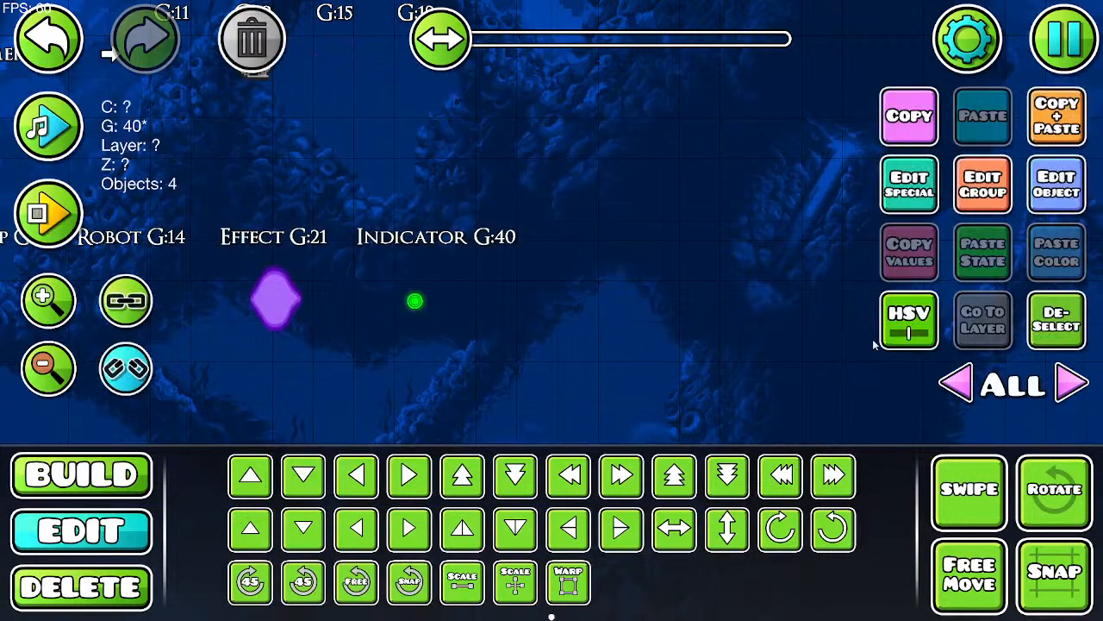
left_click(982, 183)
left_click(638, 228)
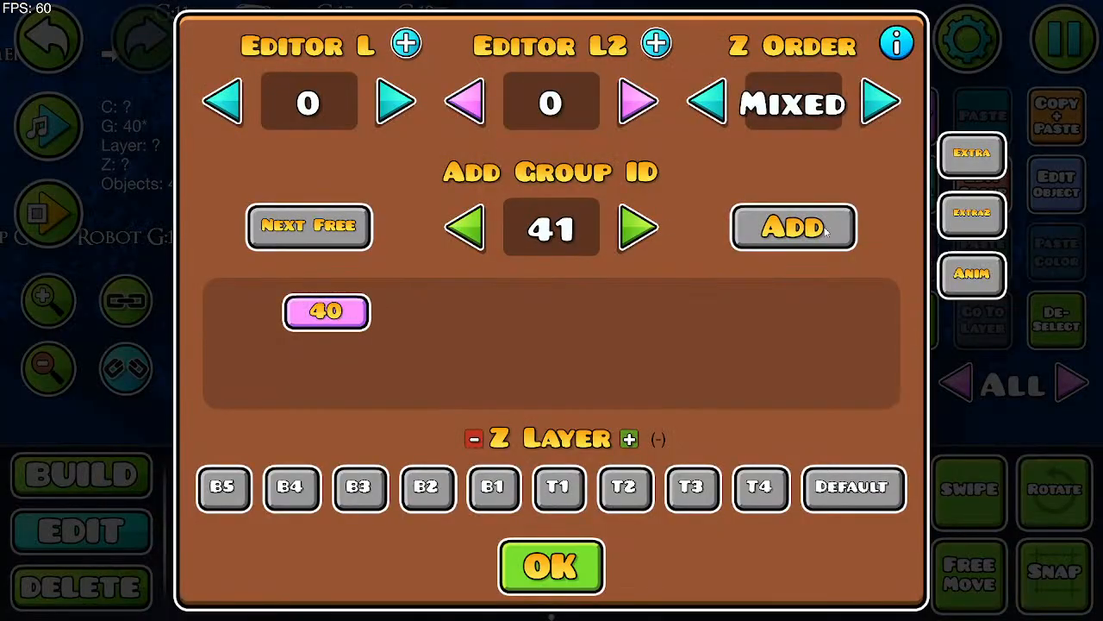
left_click(793, 227)
left_click(551, 566)
left_click(1029, 328)
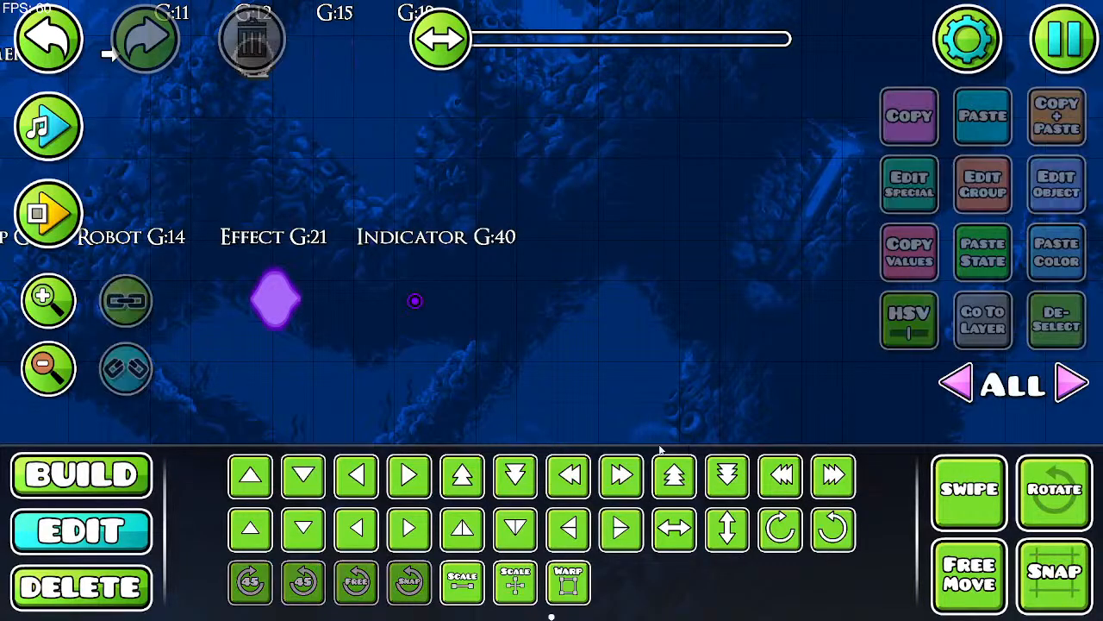
Step: Place a new Move trigger at ground level along the recorded jump path, past the star
scroll(579, 420, "down", 5)
scroll(570, 326, "left", 5)
scroll(500, 132, "down", 5)
scroll(500, 132, "left", 1)
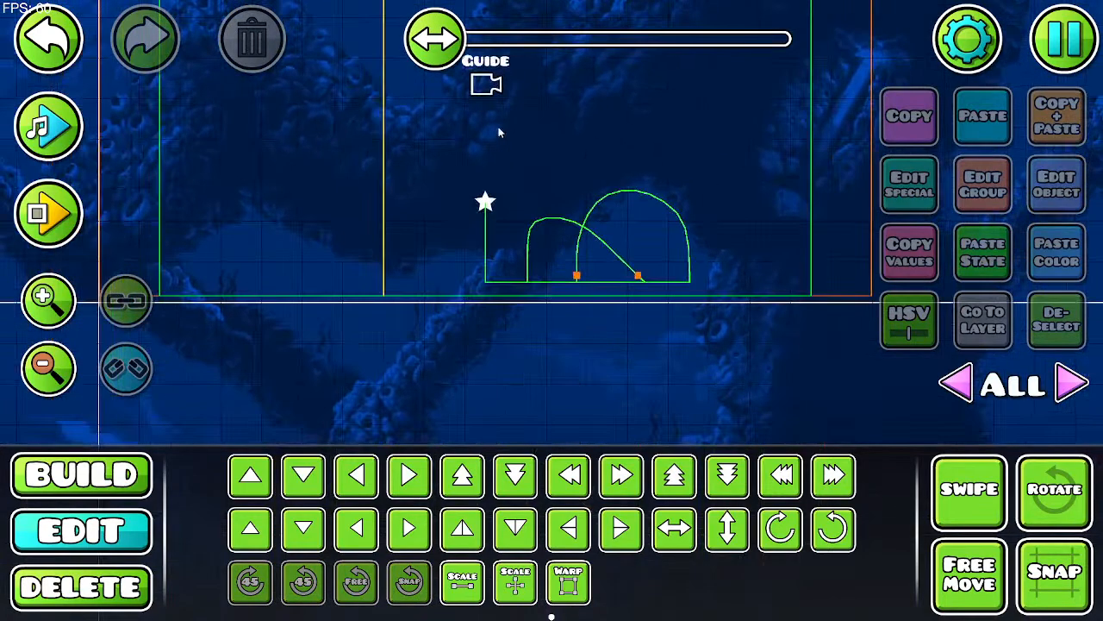
left_click(55, 466)
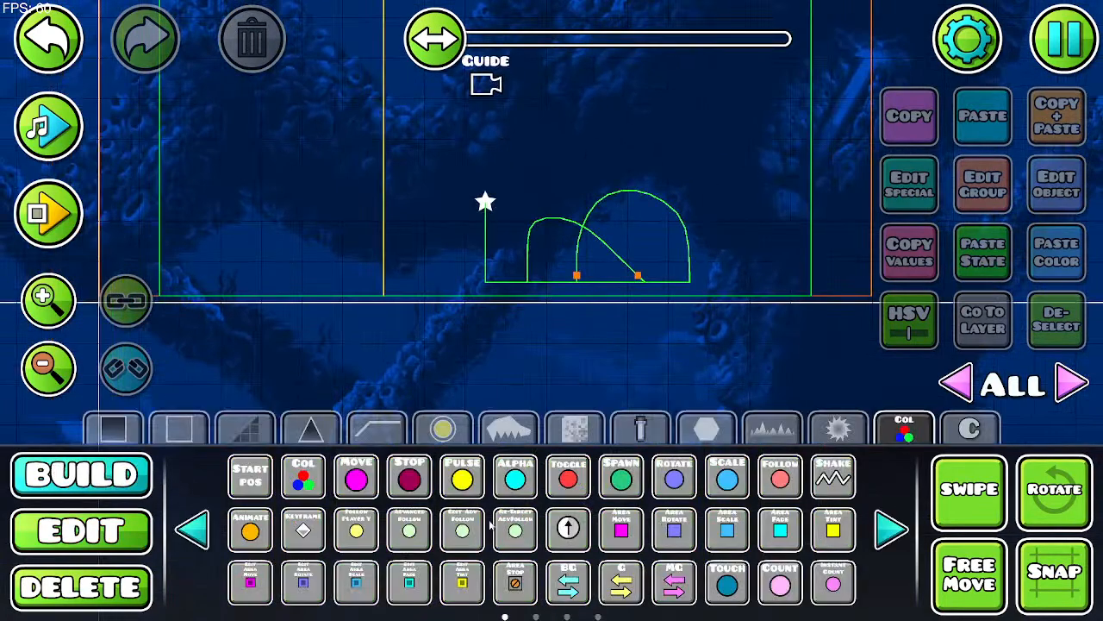
left_click(372, 472)
left_click(593, 294)
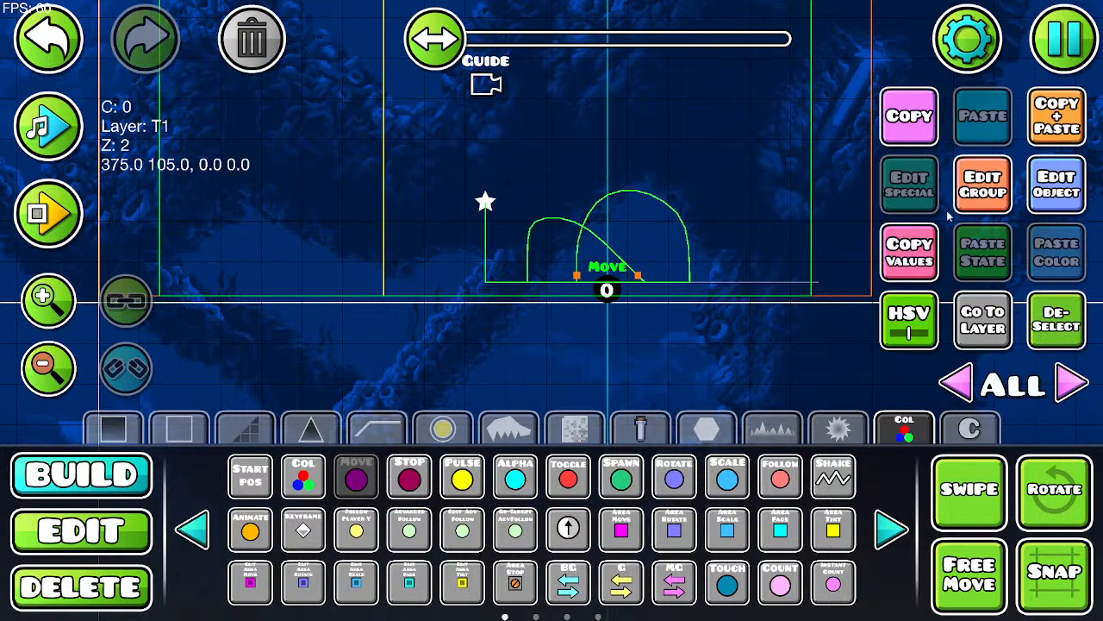
Step: Configure the new Move trigger as touch-activated with Move Y 20, move time 0.20 and target group 41, leaving Lock Y Player off
left_click(1057, 184)
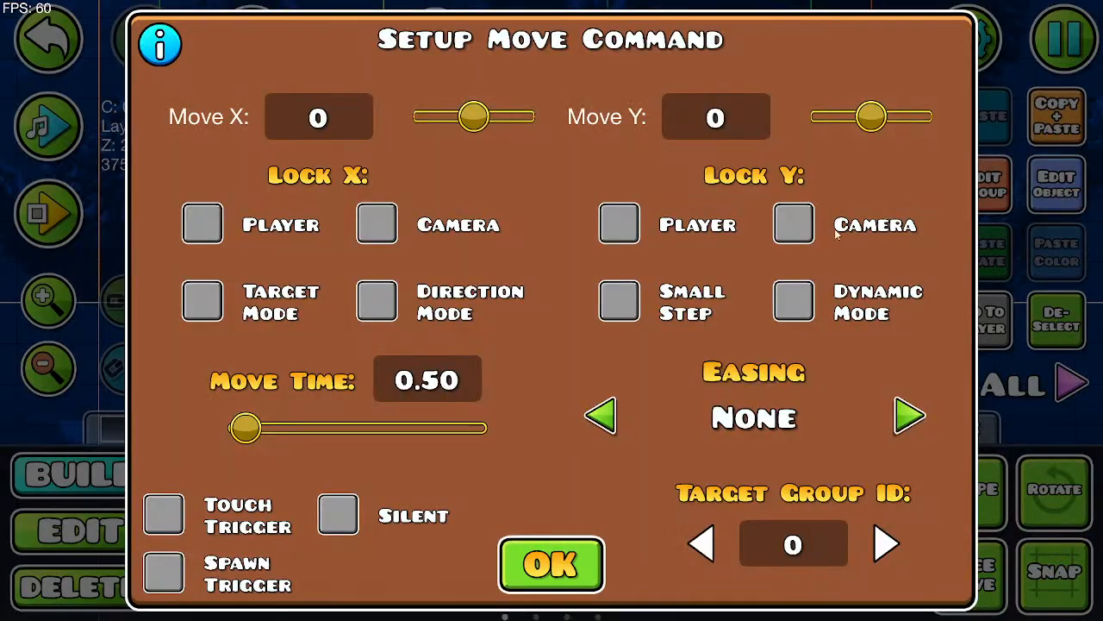
left_click(165, 514)
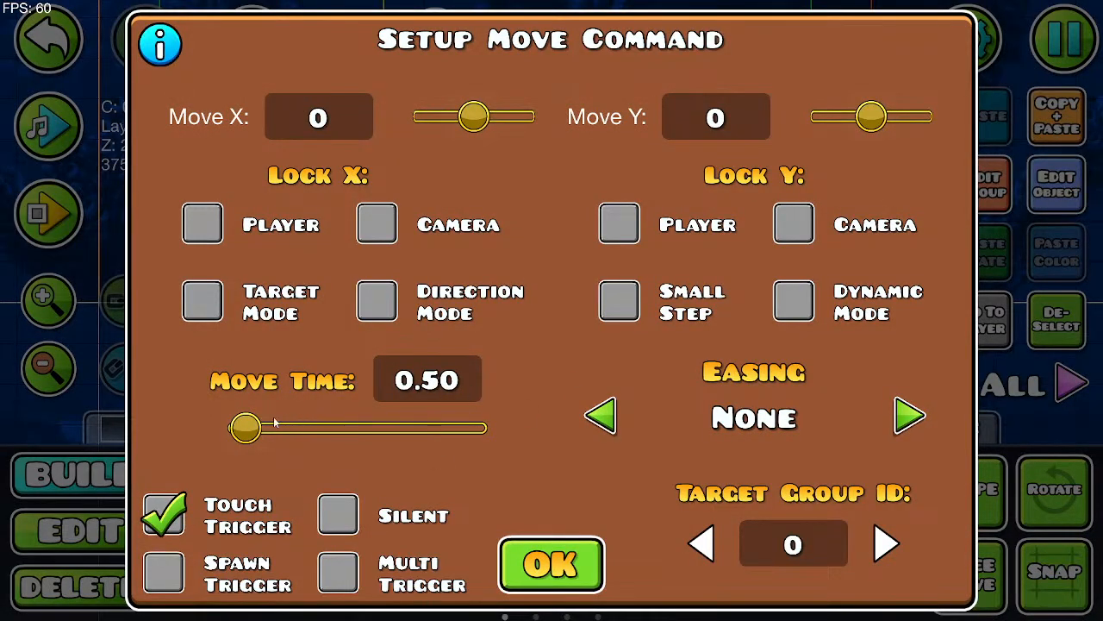
left_click_drag(244, 428, 52, 447)
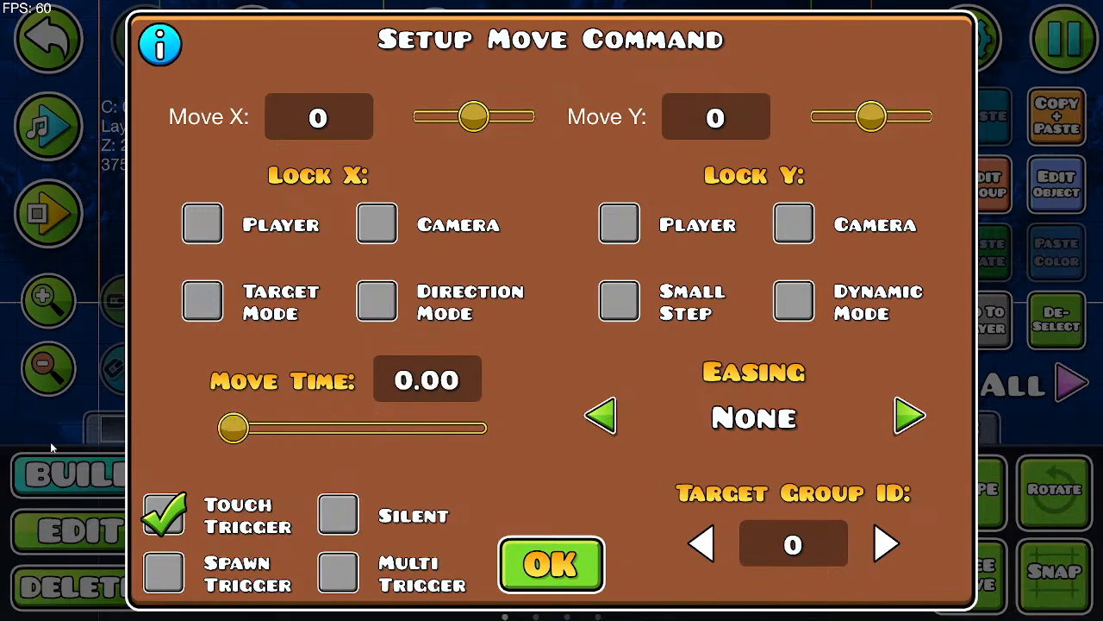
left_click_drag(232, 427, 239, 428)
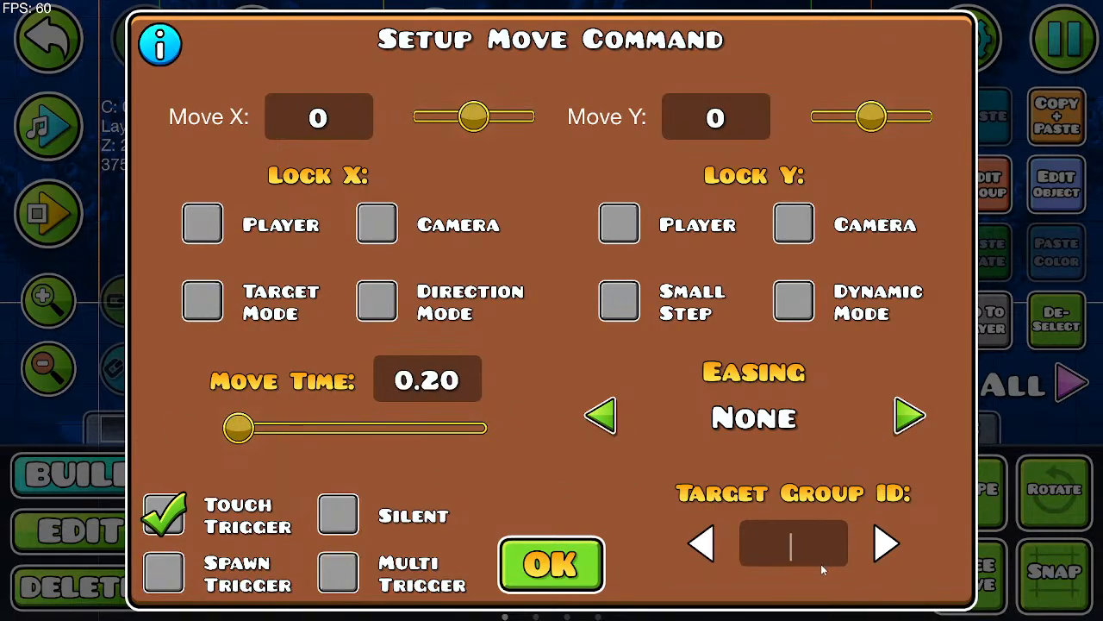
type("1")
type("20")
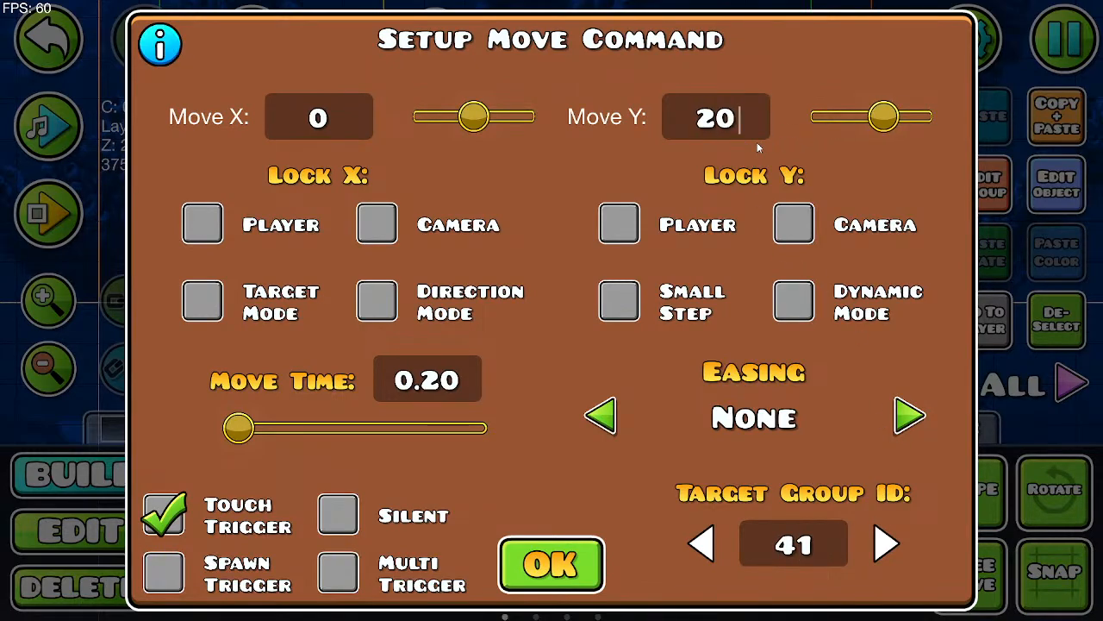
left_click(621, 224)
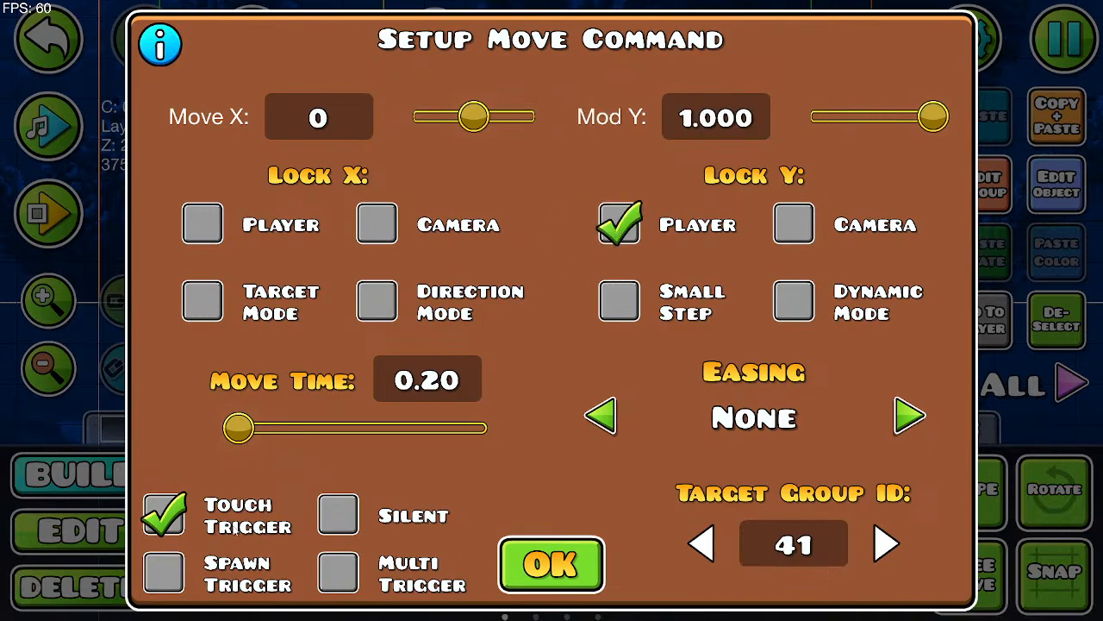
left_click(622, 226)
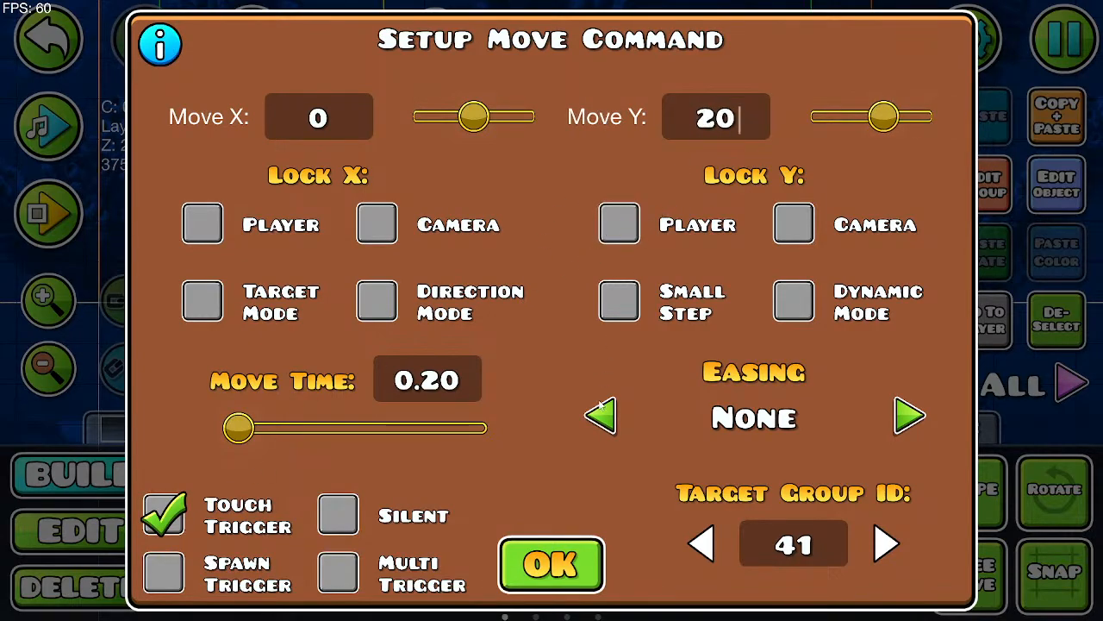
left_click(556, 559)
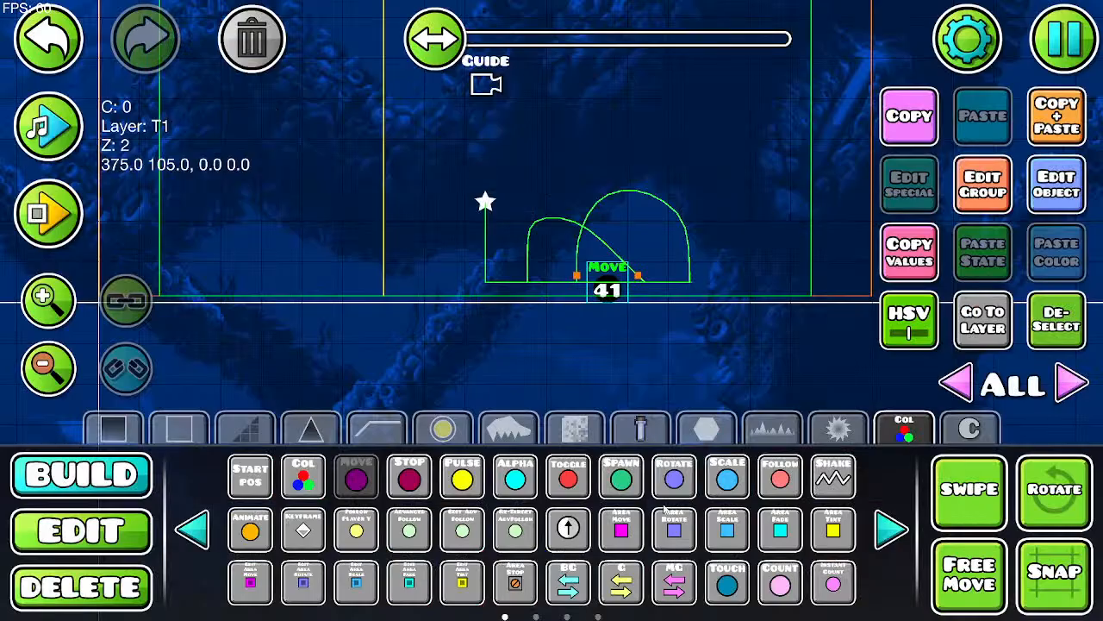
Step: Playtest inside the editor, running and jumping around the group 41 Move trigger in both directions, and stop the test
left_click(52, 215)
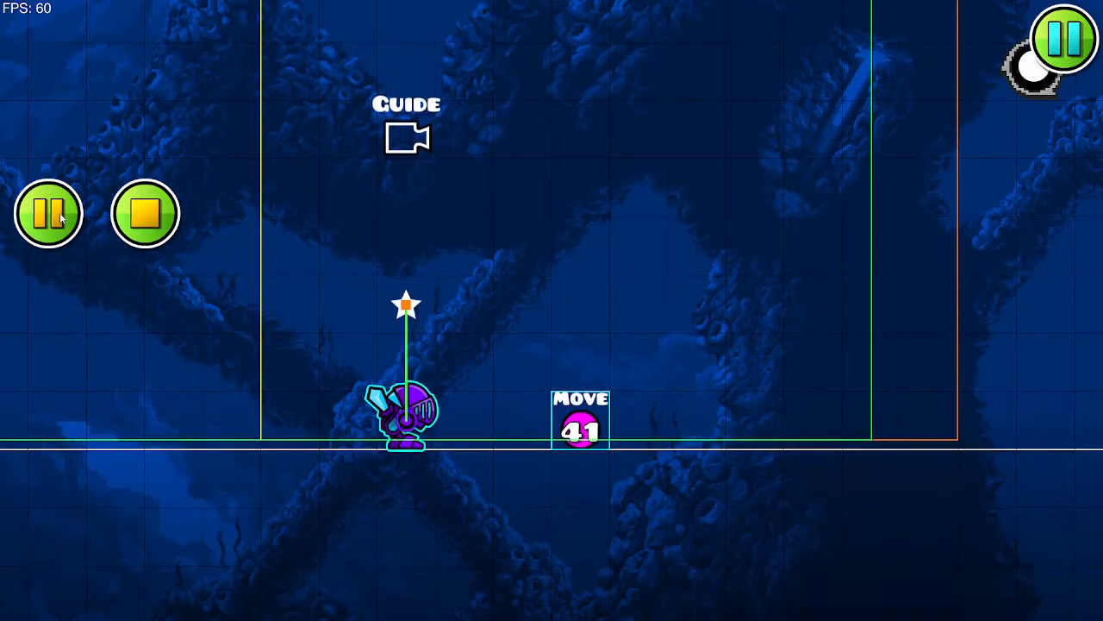
key("a")
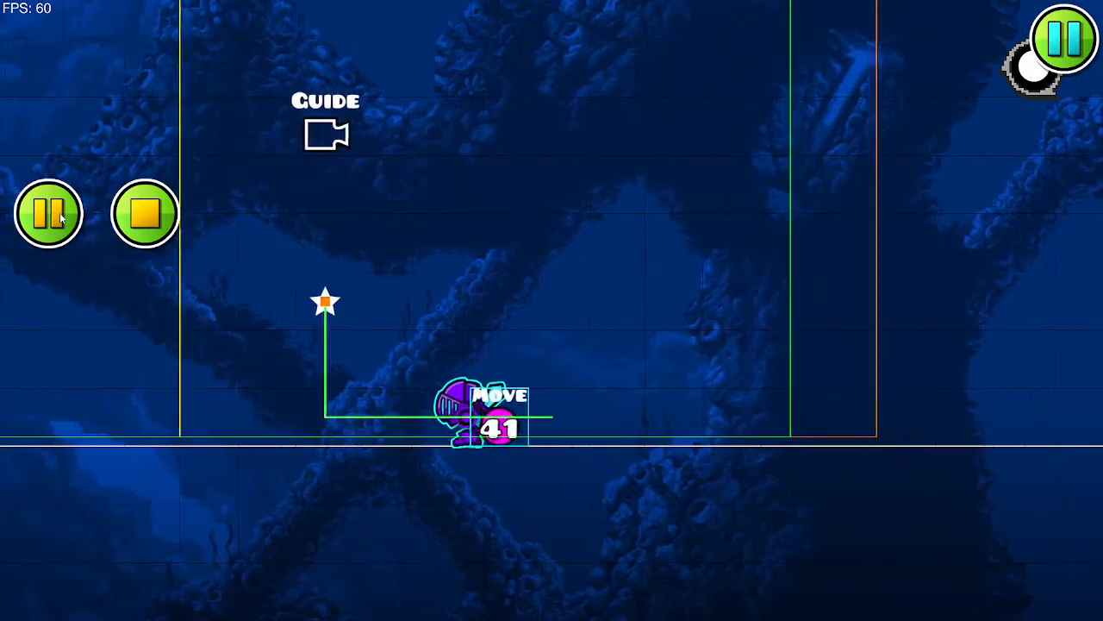
key("d")
key("space")
key("a")
key("space")
key("space")
key("d")
key("space")
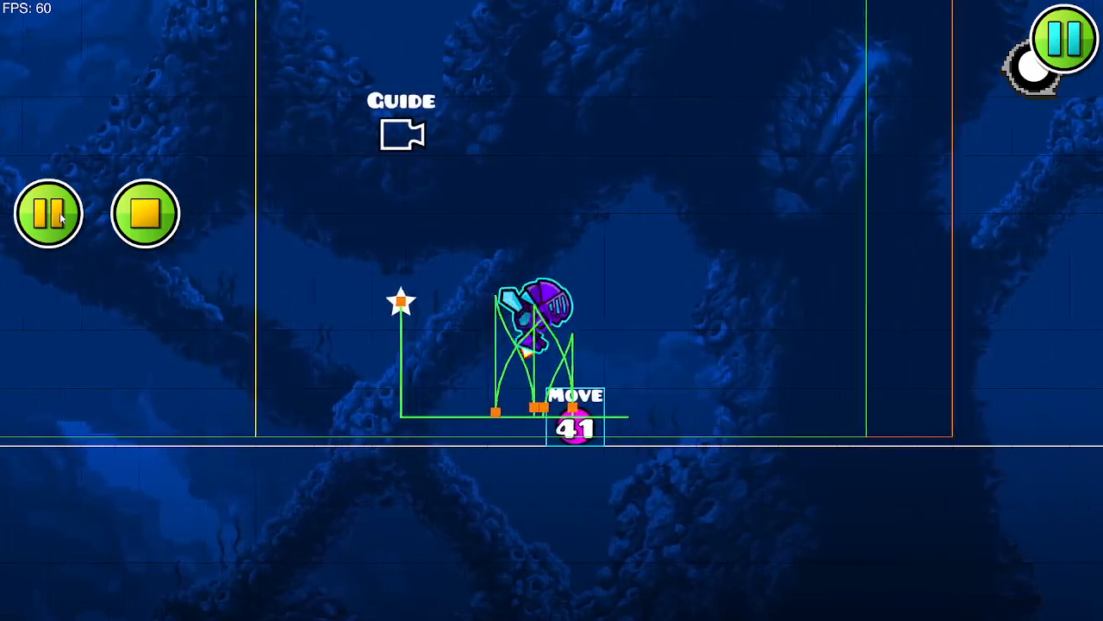
key("a")
key("space")
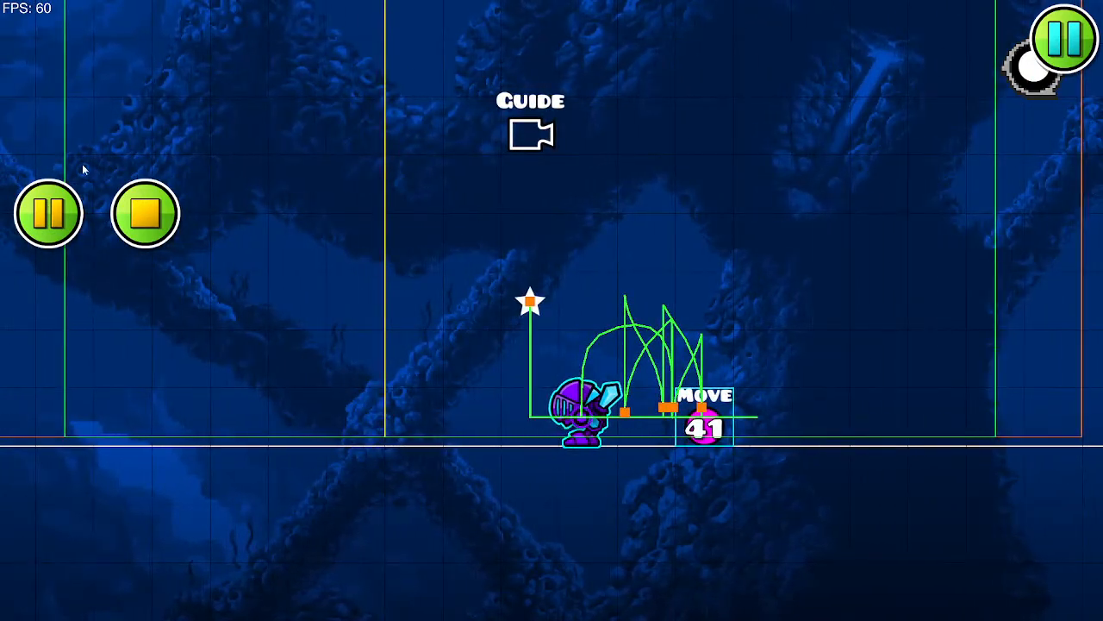
left_click(142, 207)
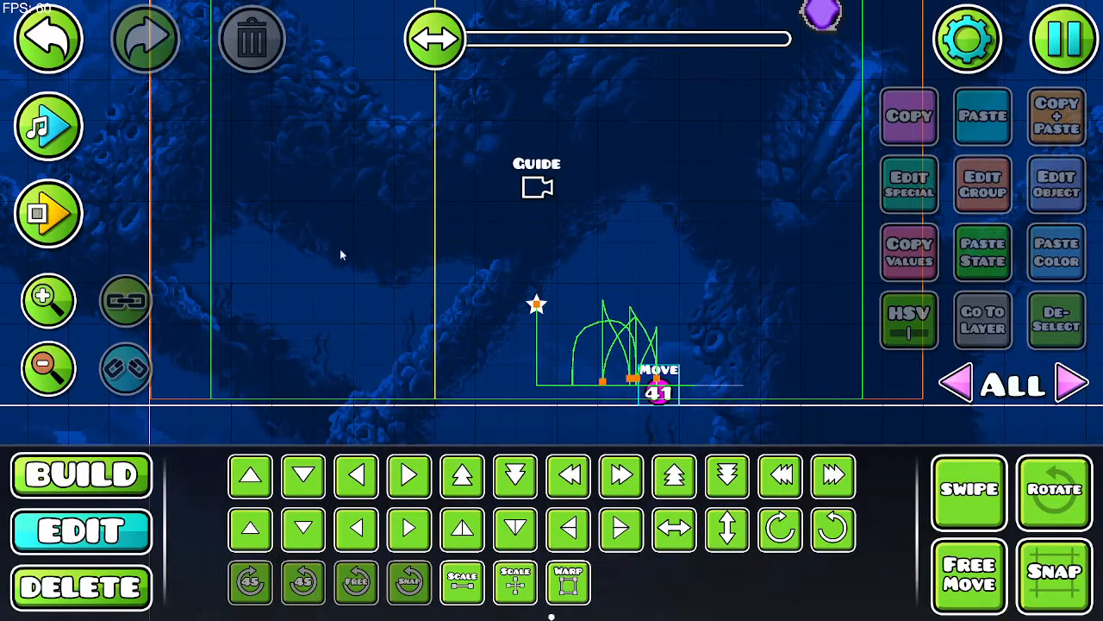
Step: Delete the group 41 Move trigger and remove group ID 41 from the purple circle indicator objects
left_click(114, 583)
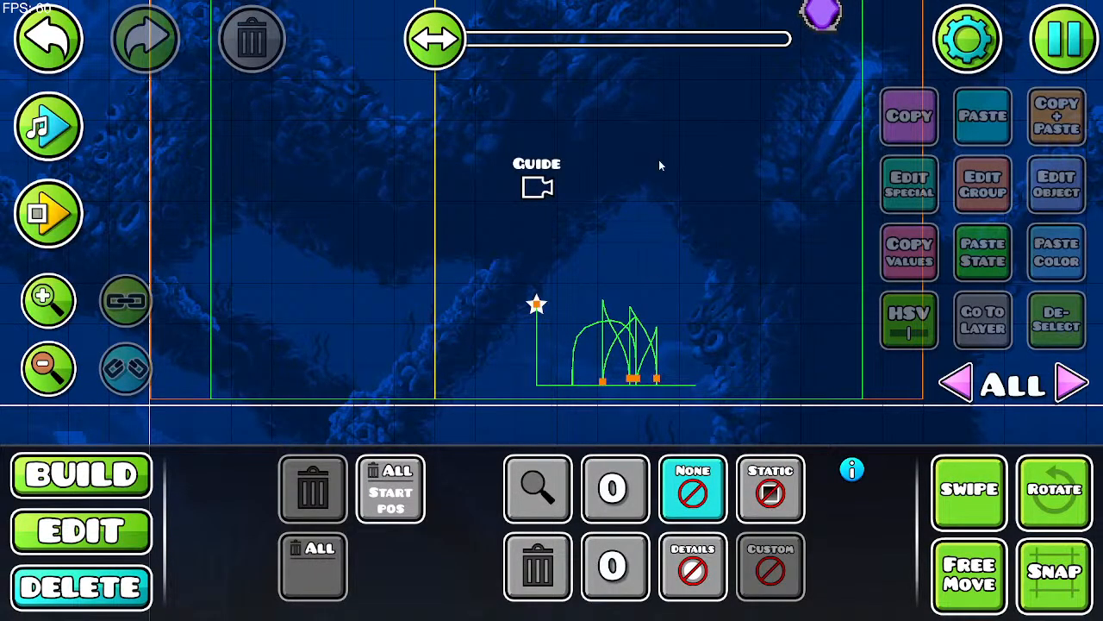
scroll(659, 160, "up", 8)
left_click(95, 519)
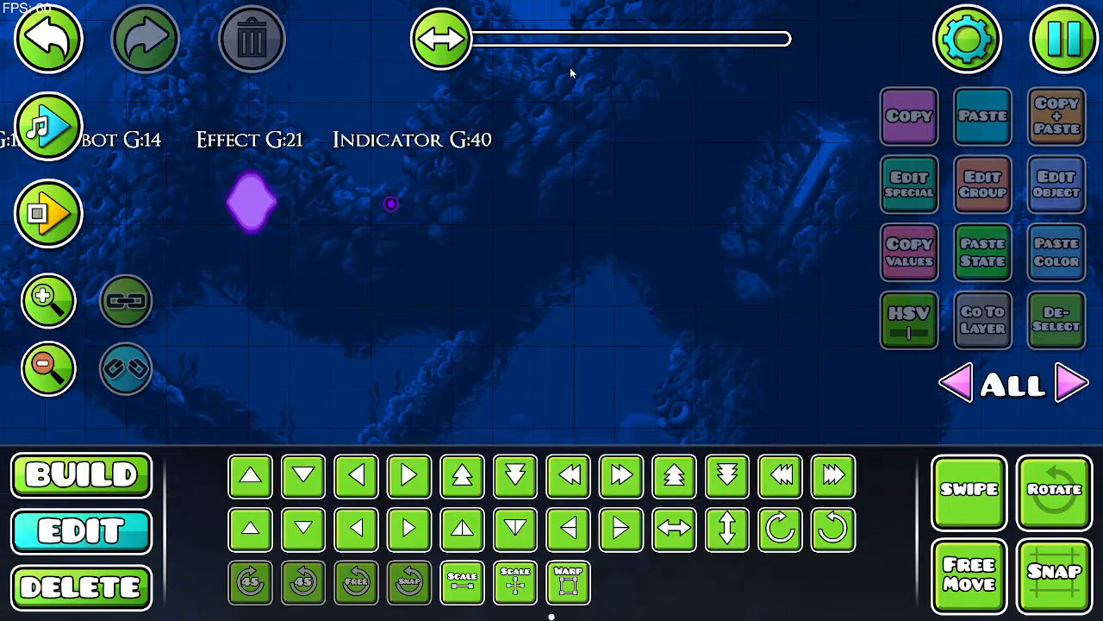
left_click(390, 204)
left_click(999, 188)
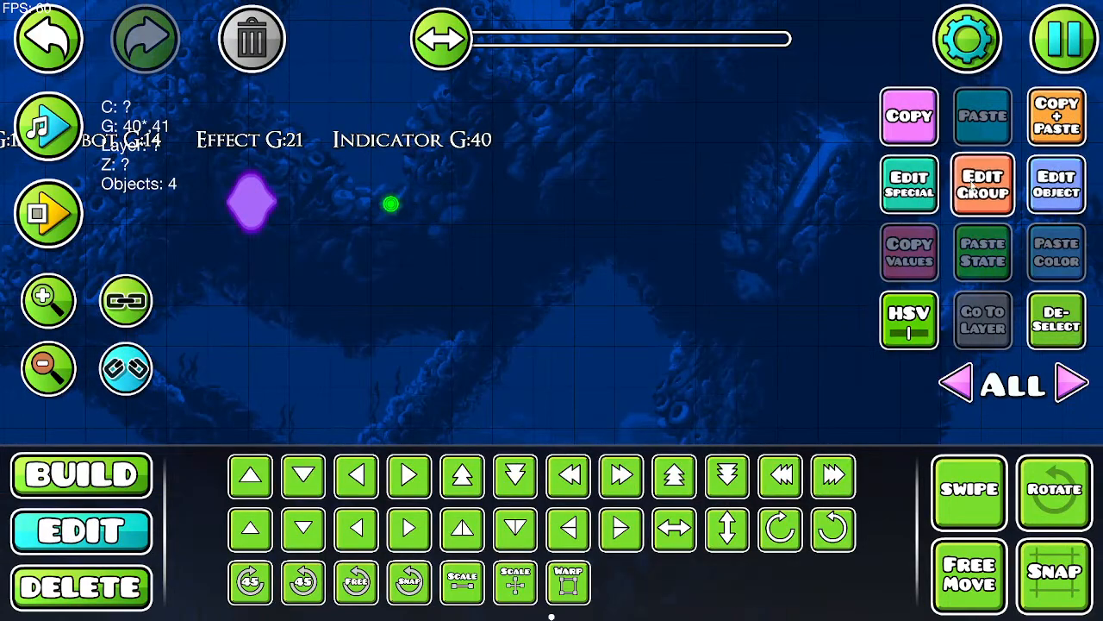
left_click(438, 312)
left_click(553, 569)
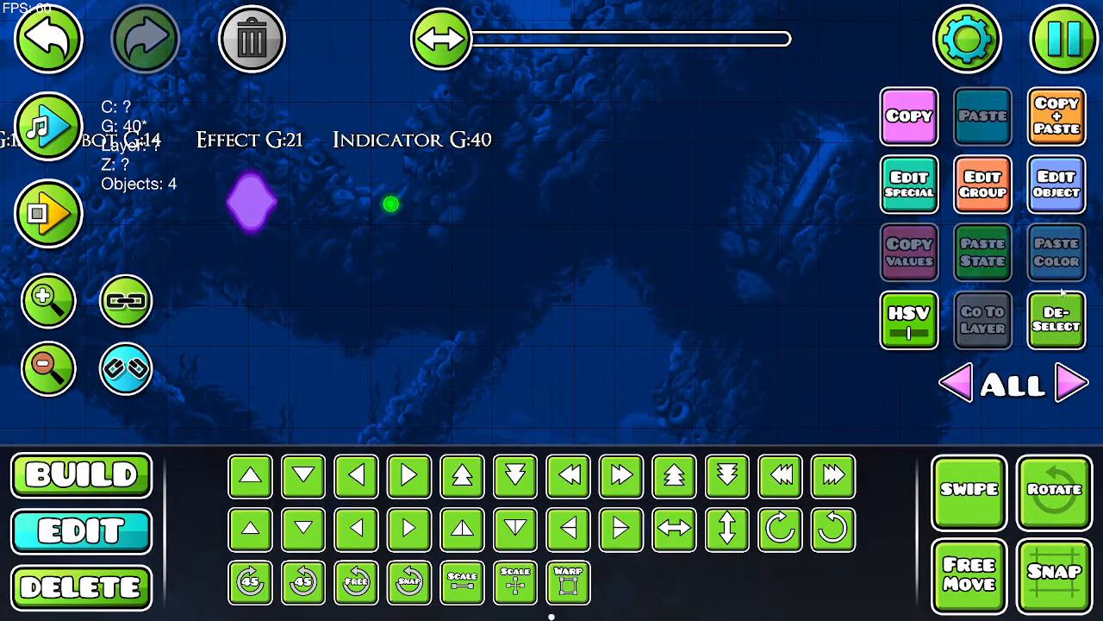
left_click(1069, 331)
Step: Check the group 40 Advanced Follow trigger beside the Lock Indicator label and delete it
scroll(730, 272, "left", 10)
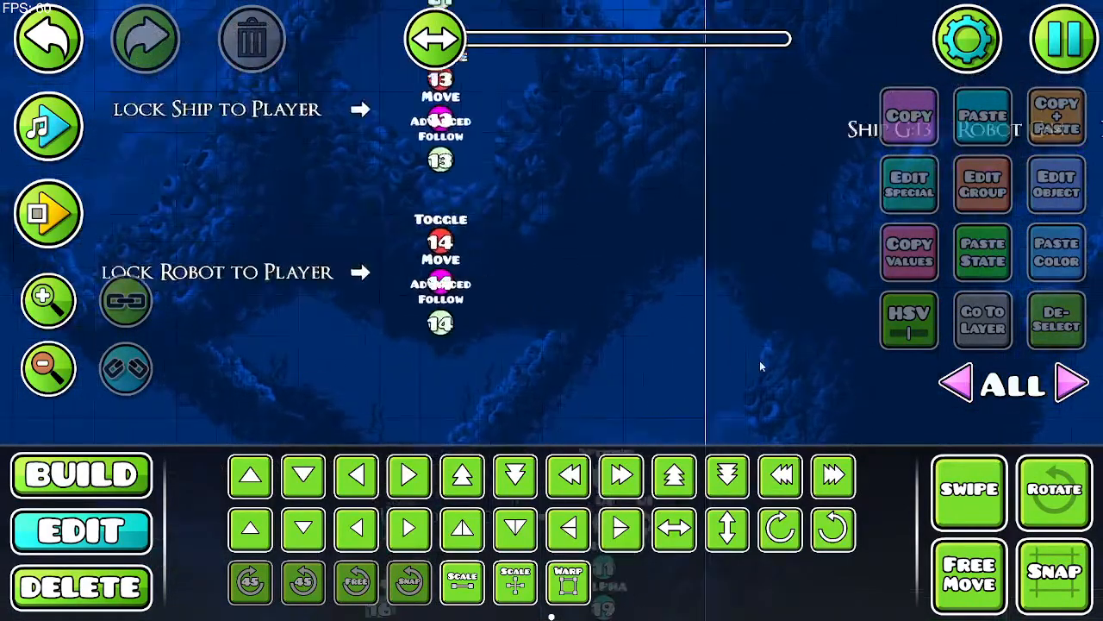
left_click_drag(759, 361, 743, 371)
scroll(482, 275, "up", 5)
scroll(483, 275, "right", 3)
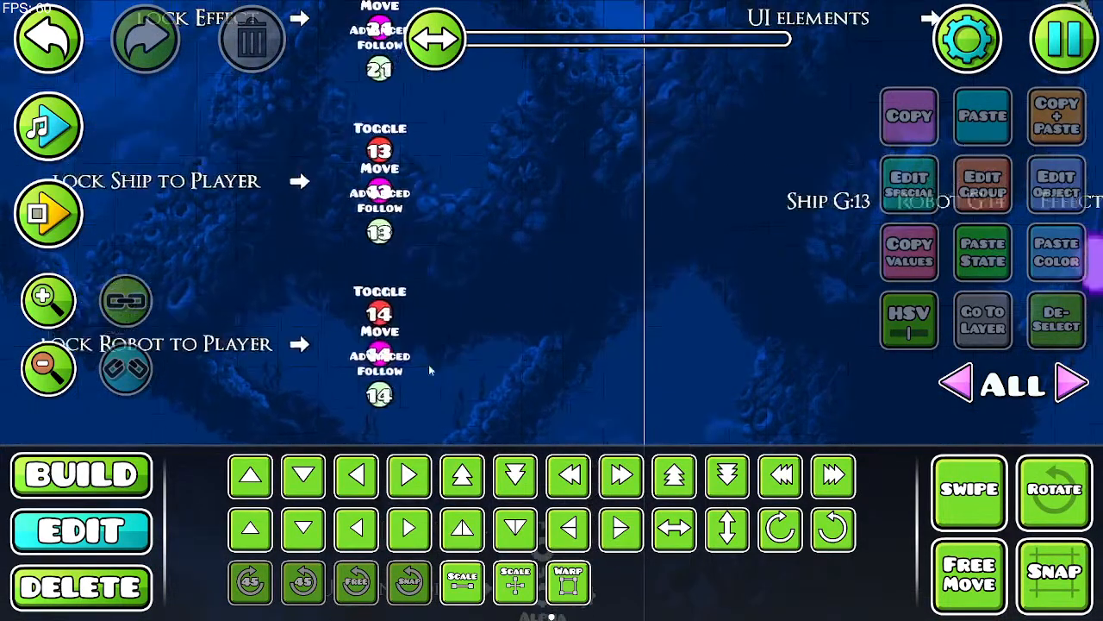
scroll(375, 201, "right", 1)
scroll(334, 174, "up", 2)
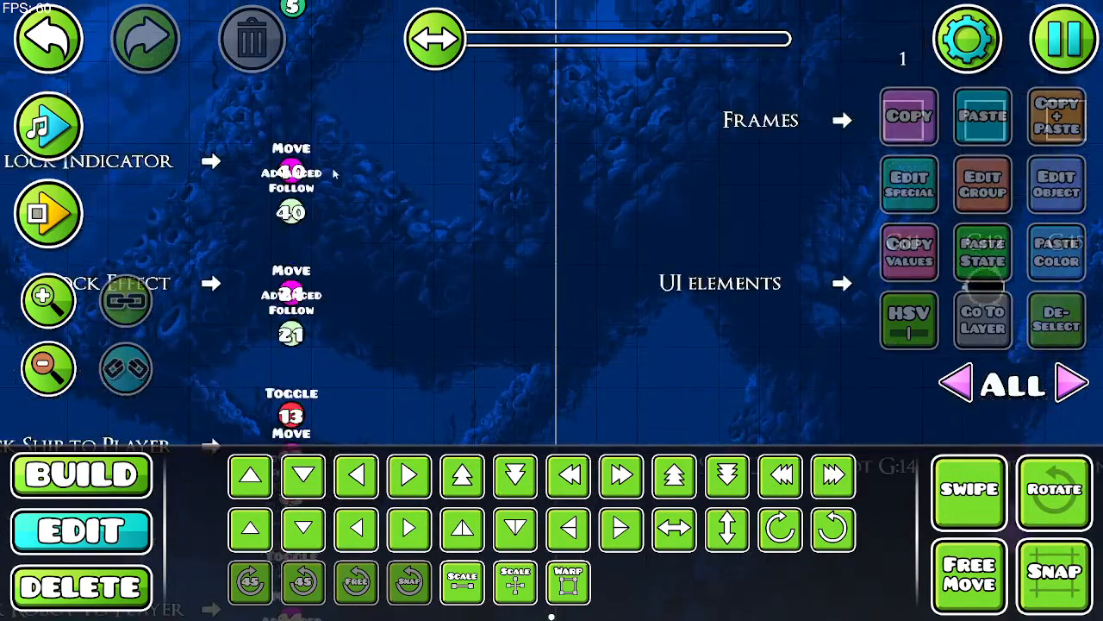
left_click(292, 177)
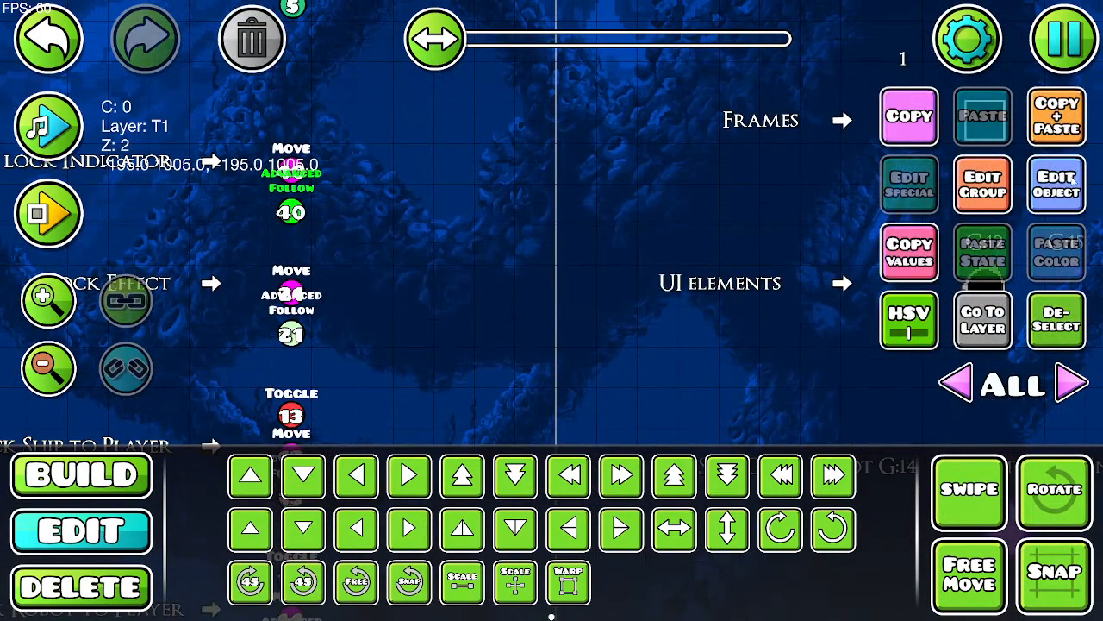
left_click(1045, 203)
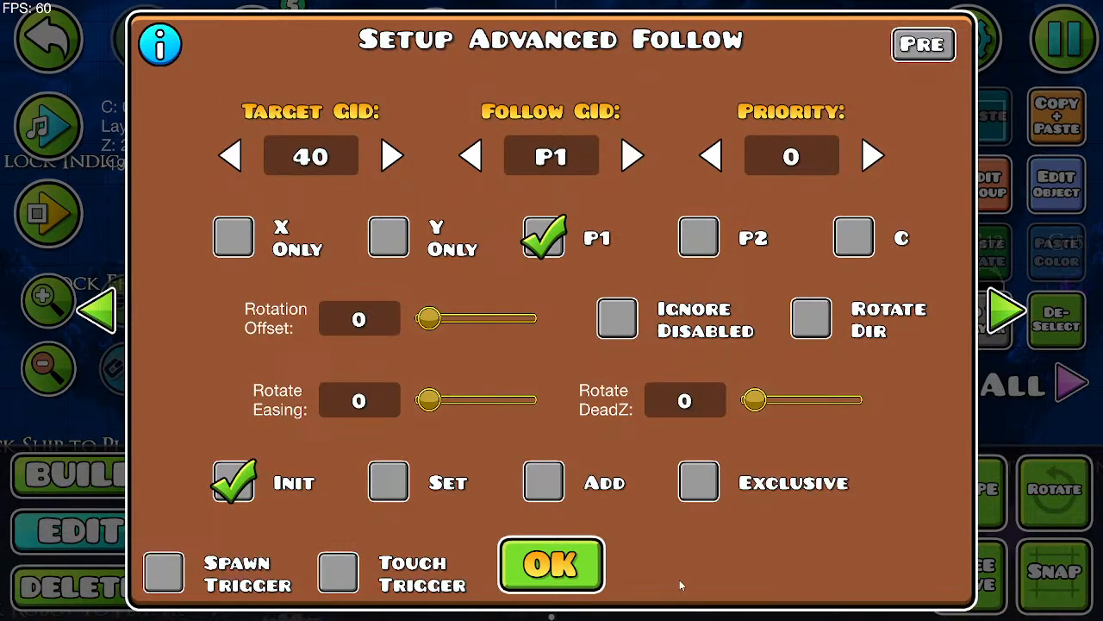
left_click(542, 582)
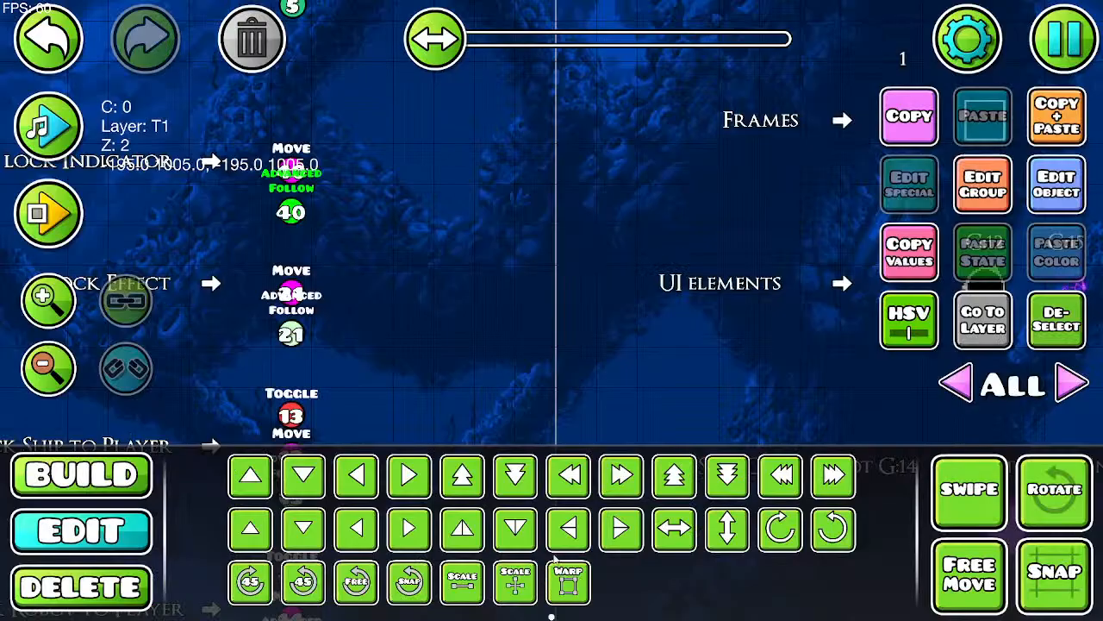
left_click(252, 53)
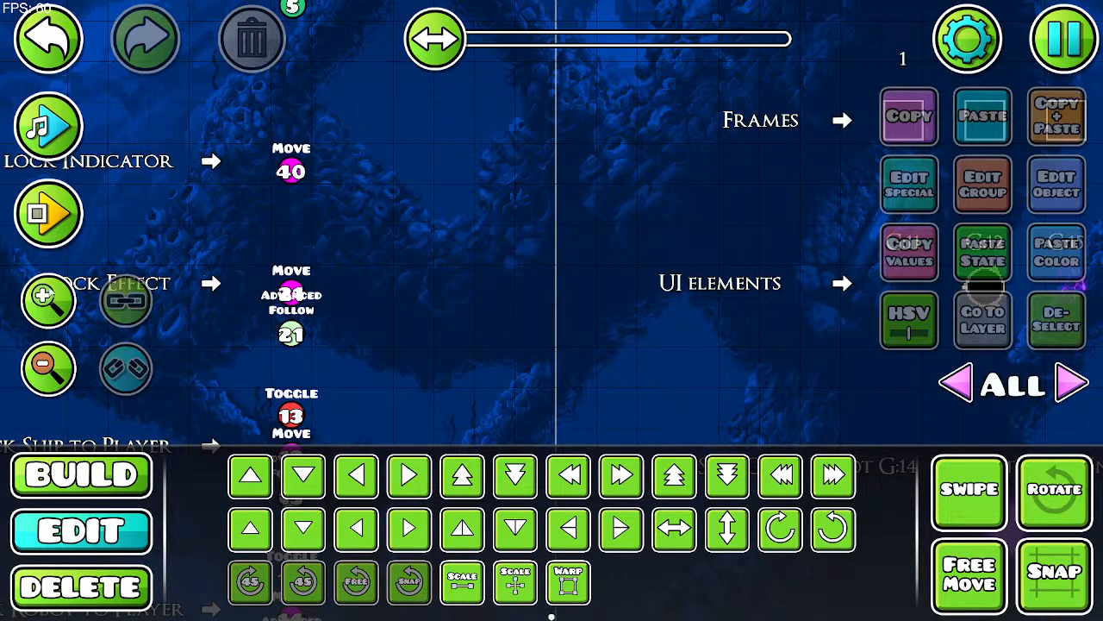
Step: Place a new Move trigger below the group 40 Move trigger and lock its X to Camera and its Y to Player
left_click(97, 471)
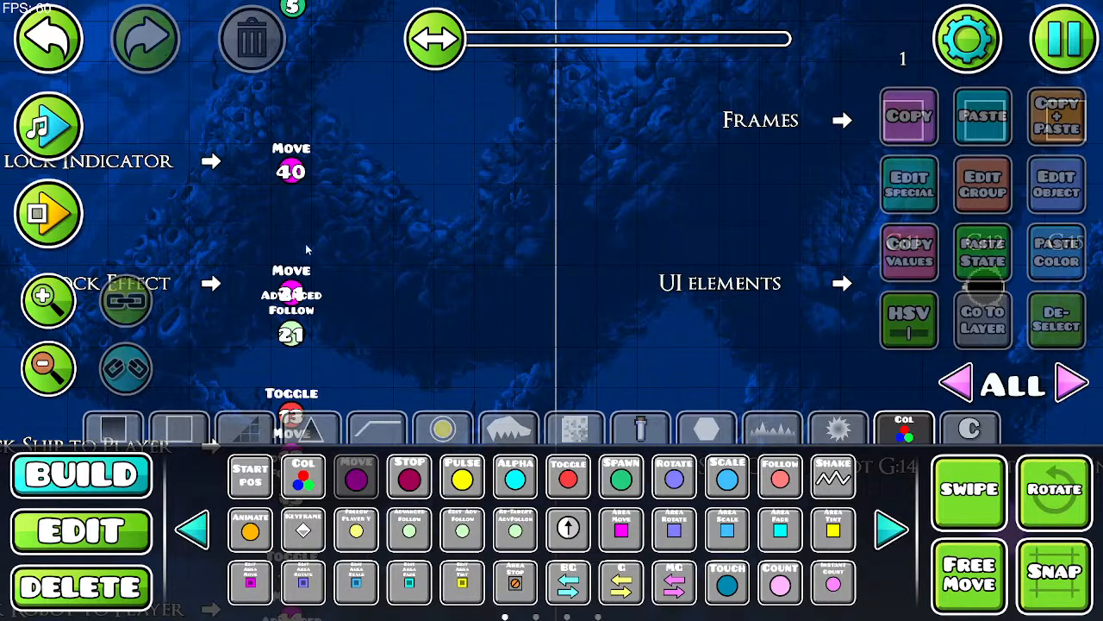
left_click(291, 171)
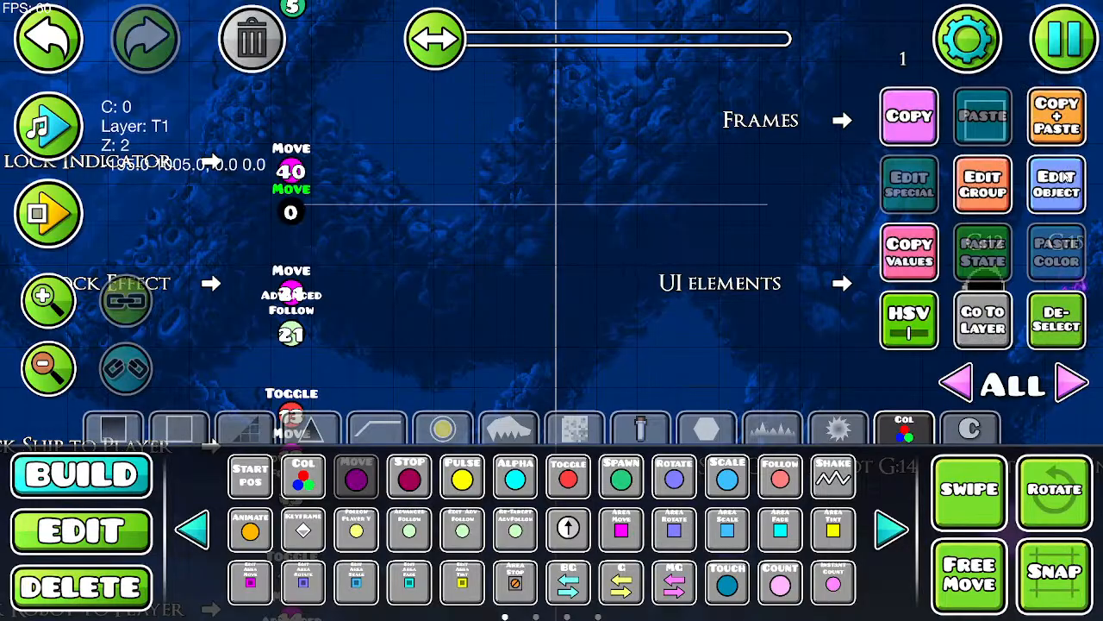
left_click(1057, 184)
left_click(379, 224)
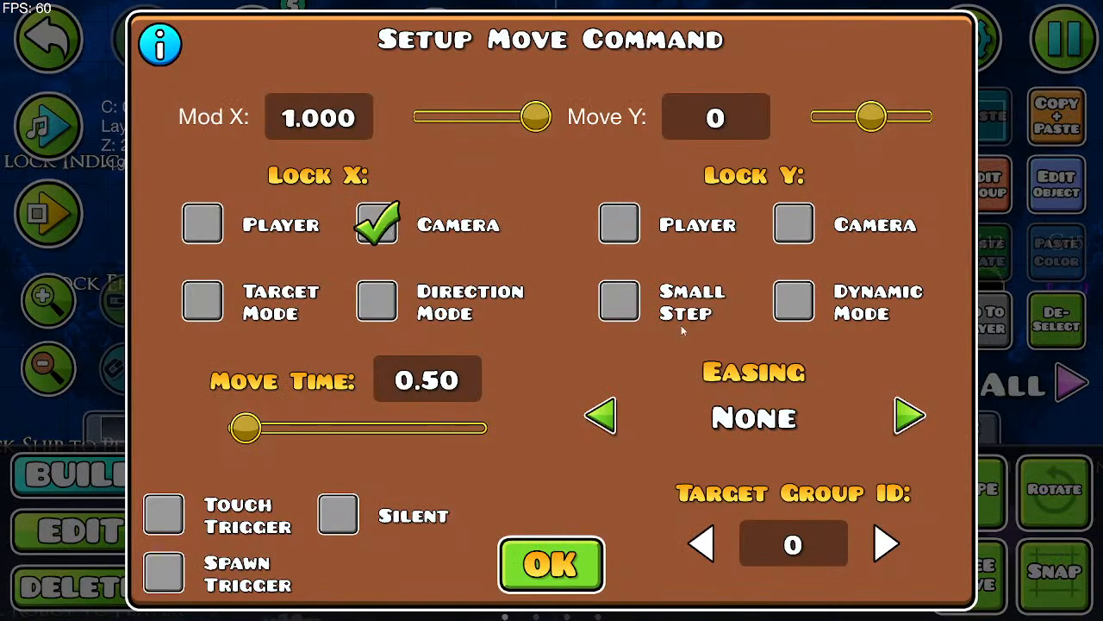
left_click(620, 226)
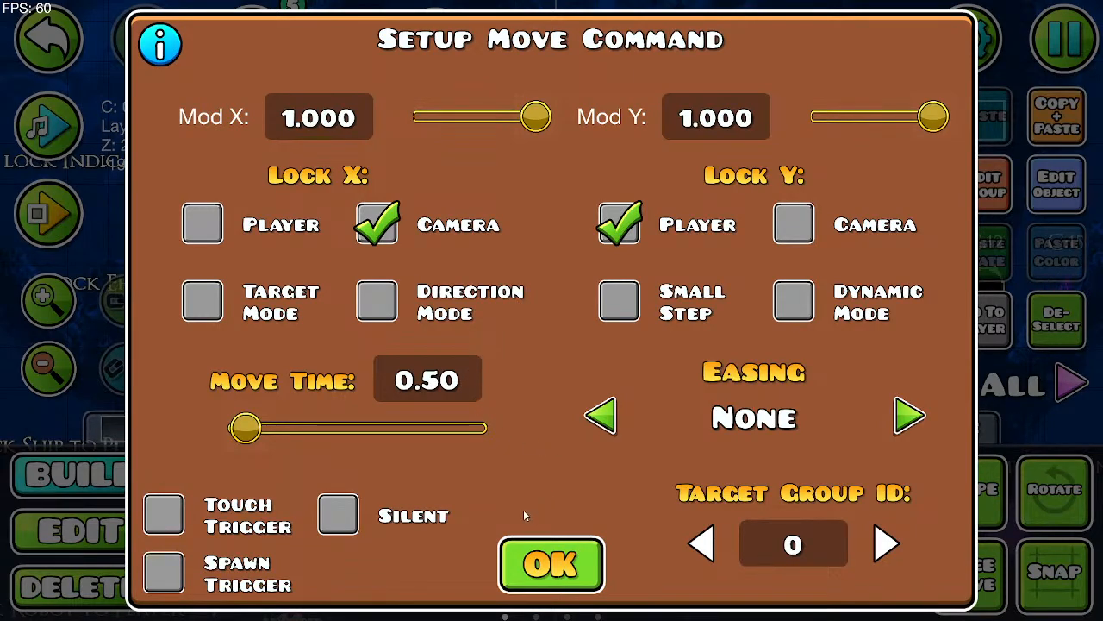
Step: Set the new Move trigger's move time to -1, switch Lock X to Player and set the target group ID to 40
left_click(469, 369)
key("BackSpace")
key("BackSpace")
key("BackSpace")
key("BackSpace")
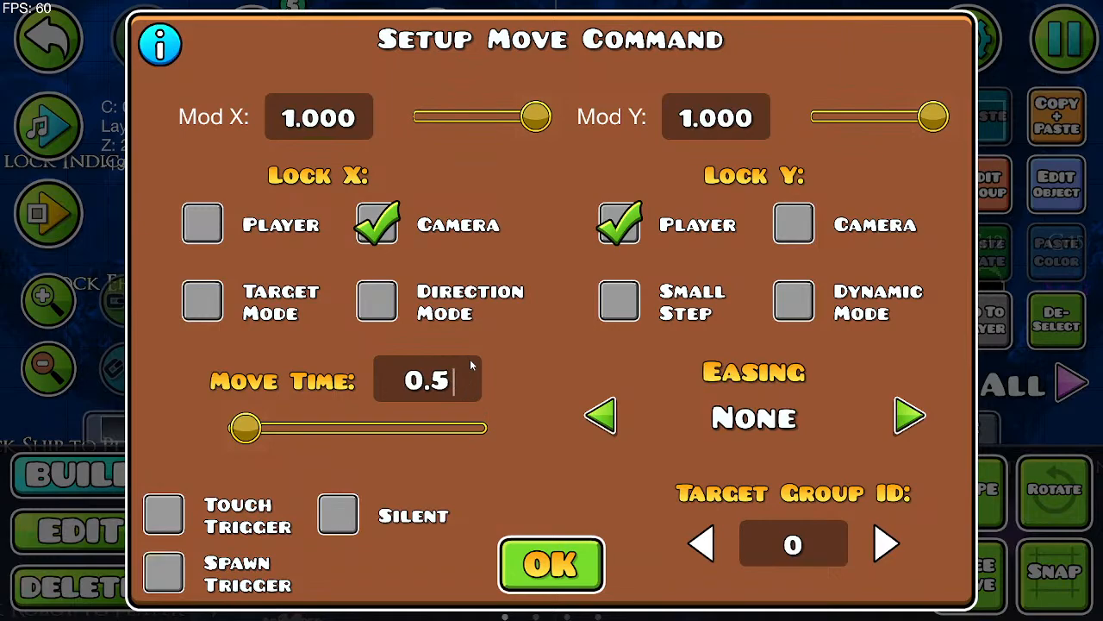
type("-1")
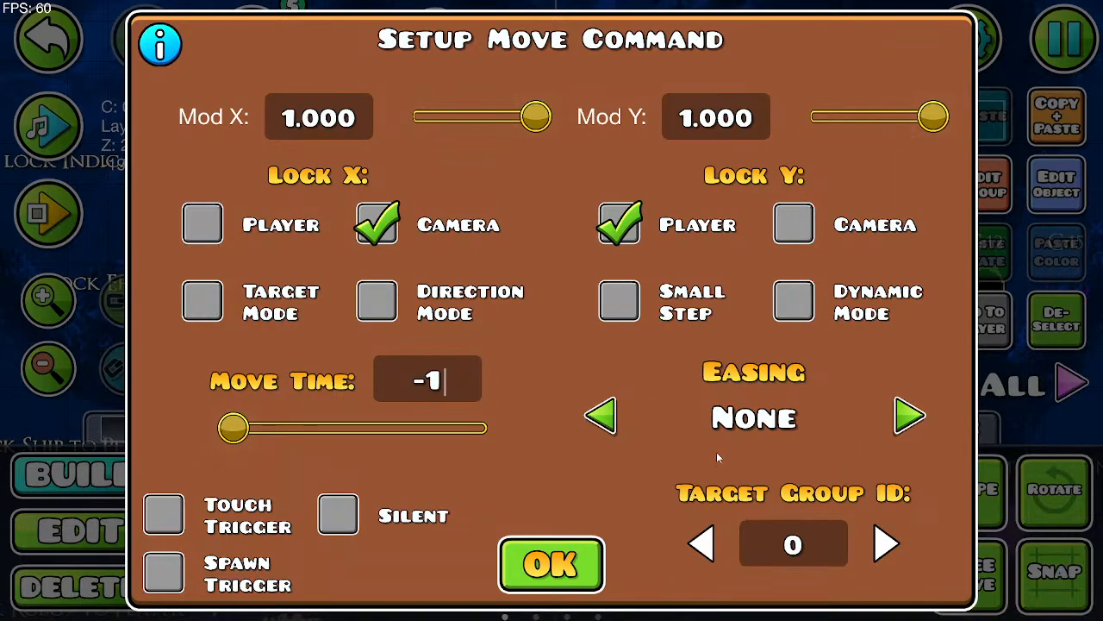
left_click(202, 224)
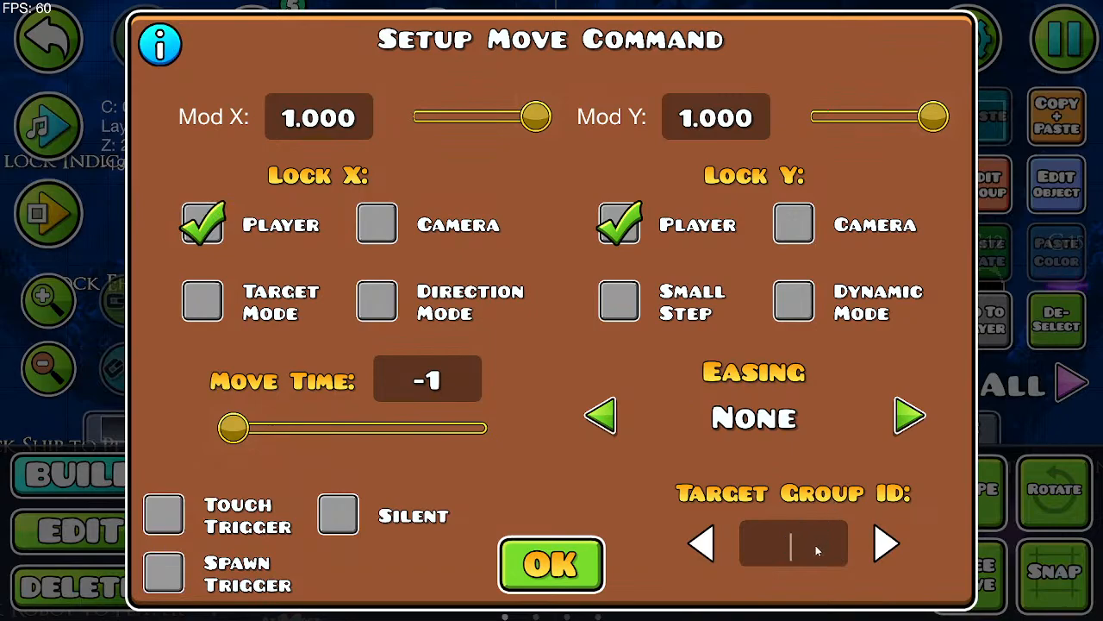
type("40")
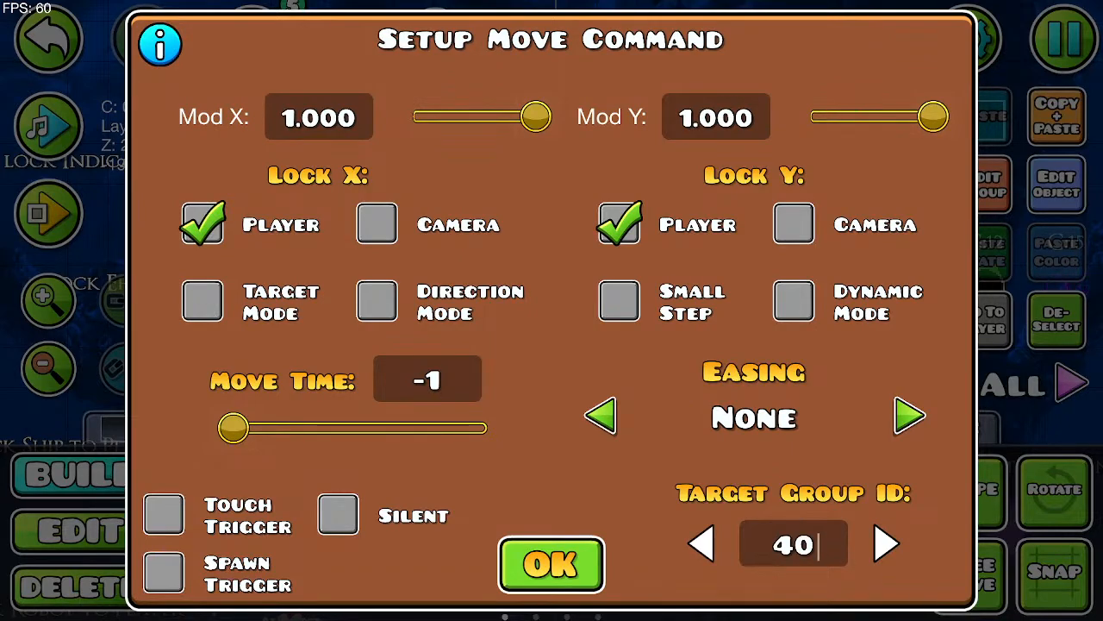
left_click(552, 564)
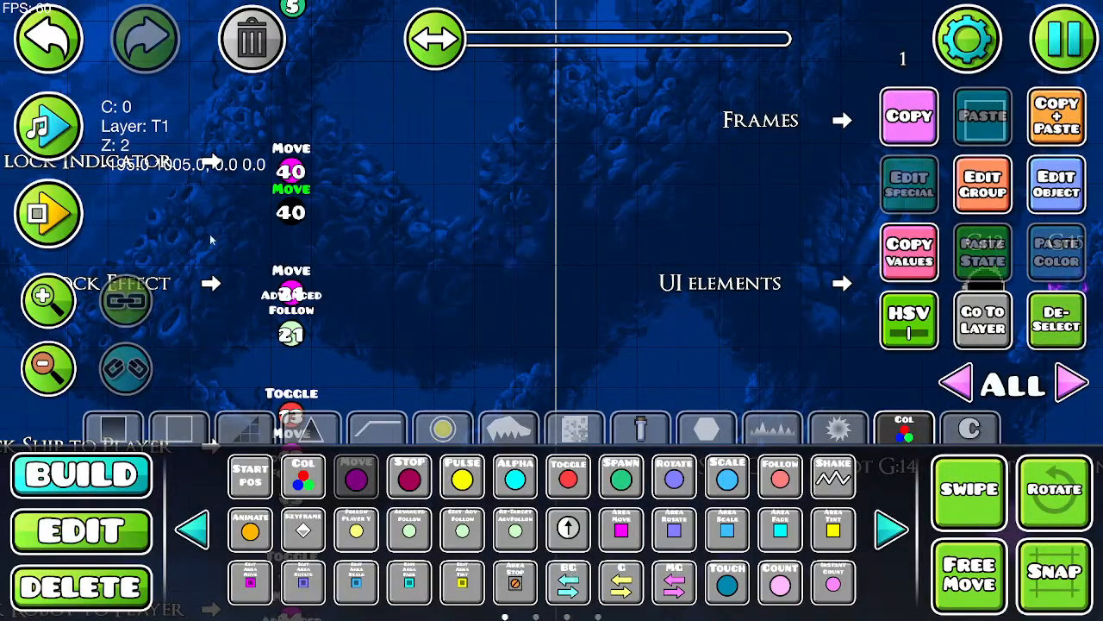
Step: Playtest the level in the editor, moving the player back and forth, and stop the playtest
left_click(37, 229)
left_click(623, 431)
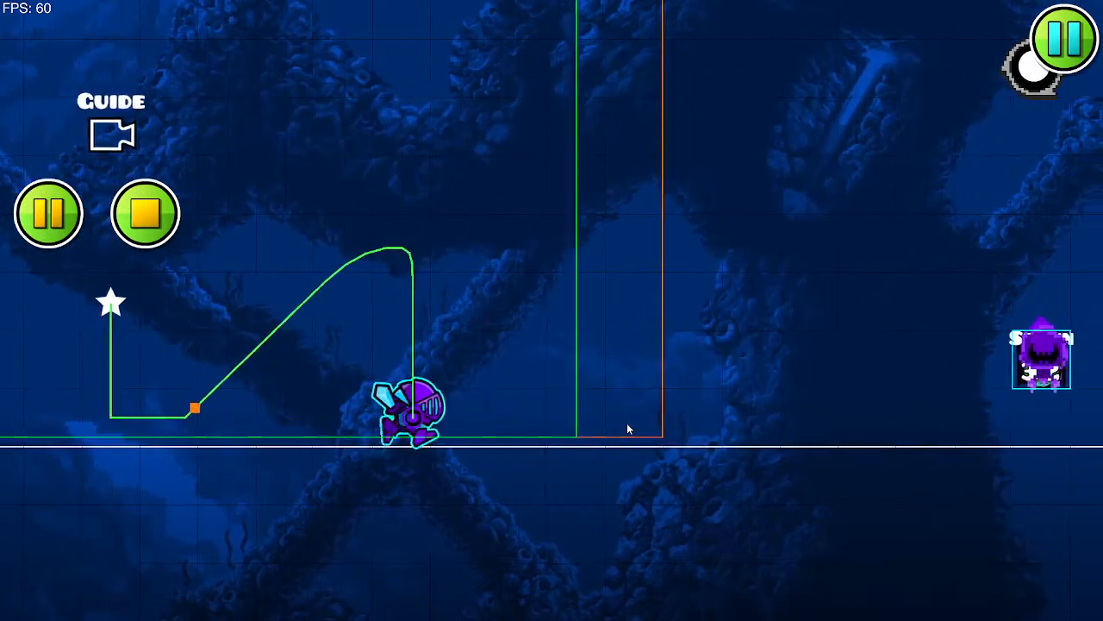
left_click(627, 422)
key("Left")
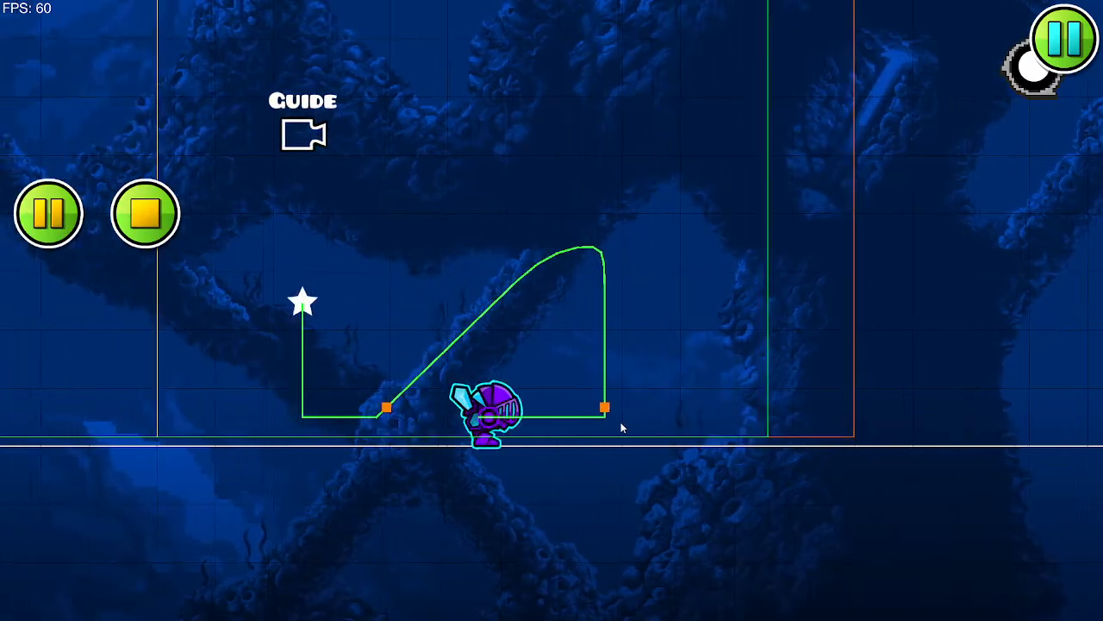
left_click(151, 224)
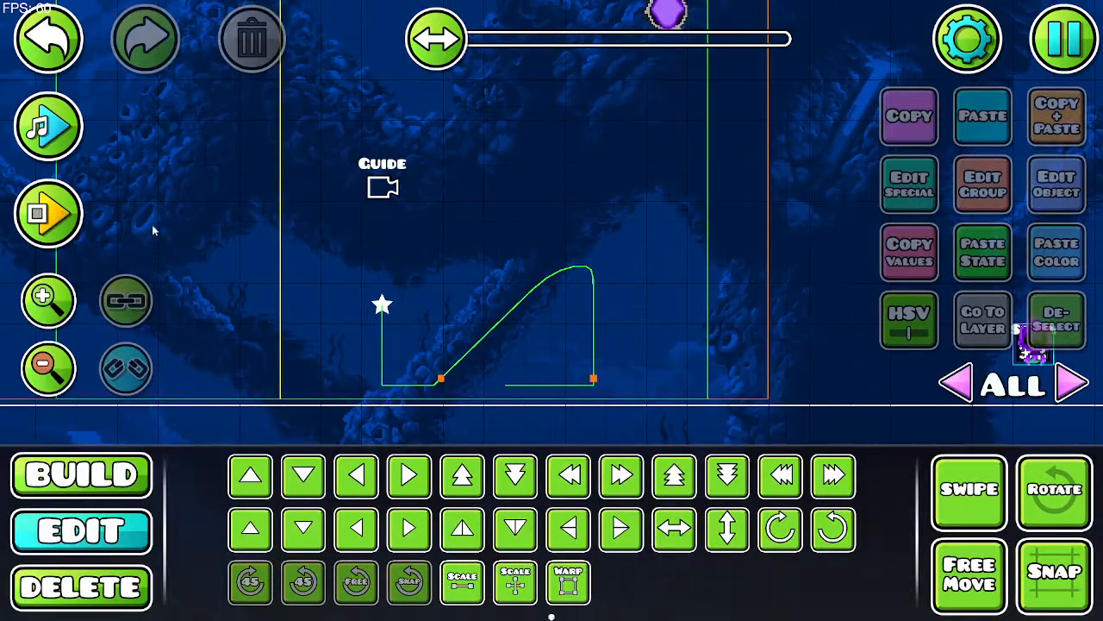
Step: Duplicate the upper group 40 Move trigger beside the Lock Indicator label and place the copy one grid cell above it
left_click_drag(612, 207, 969, 428)
left_click_drag(665, 142, 757, 486)
left_click_drag(439, 233, 669, 320)
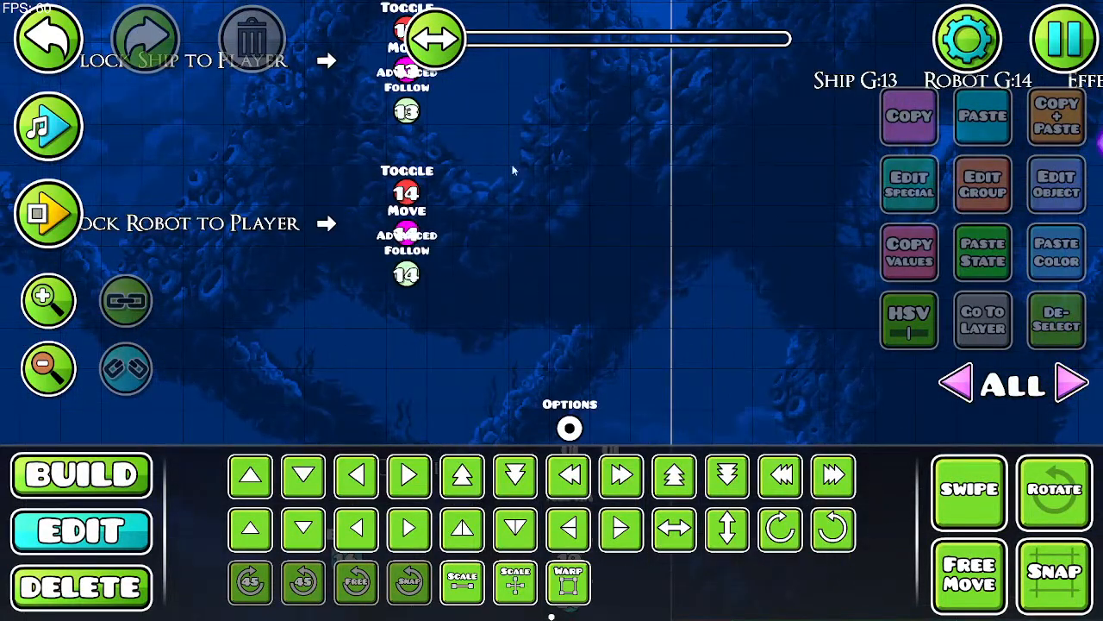
left_click_drag(512, 170, 386, 399)
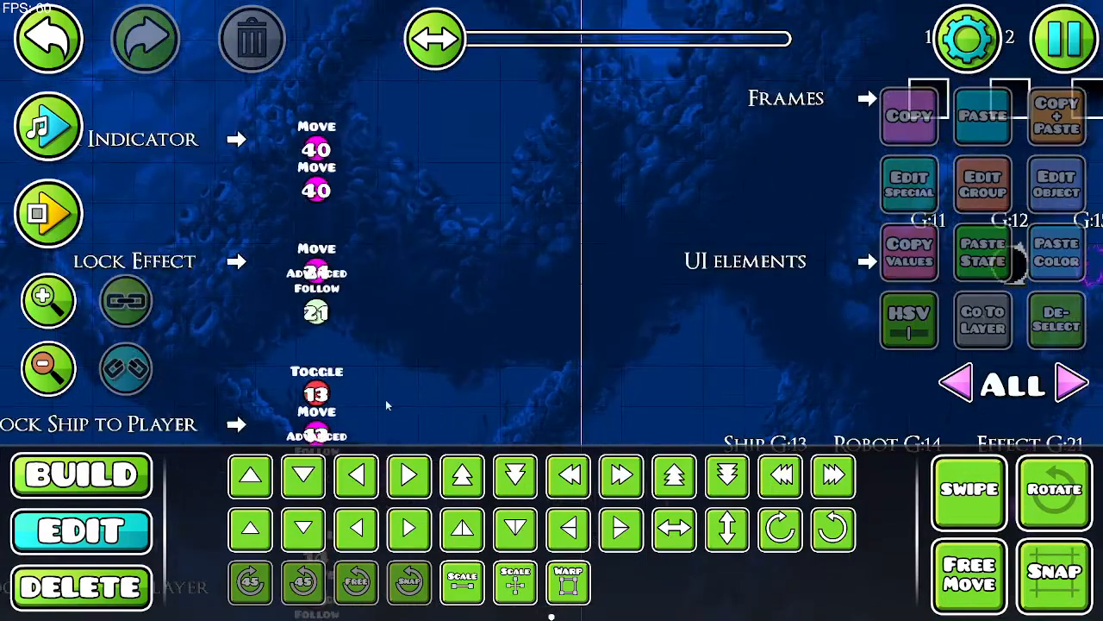
left_click(316, 150)
left_click(1069, 121)
key("w")
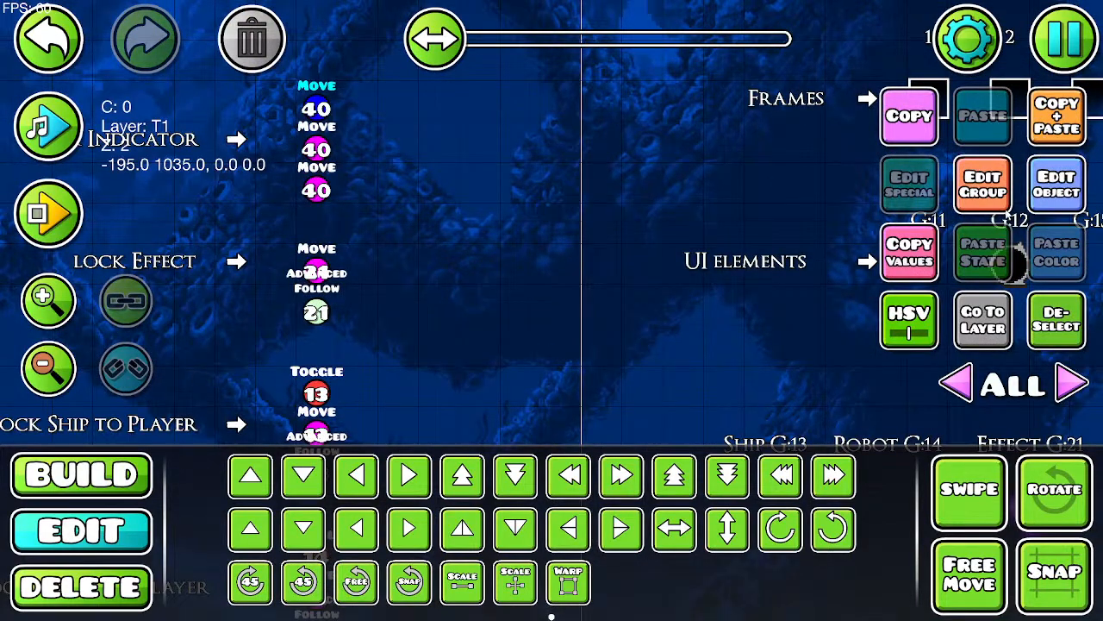
Step: On the copied Move trigger, disable P1, Target Mode and both Player locks, and set Move Y to 10
left_click(1057, 184)
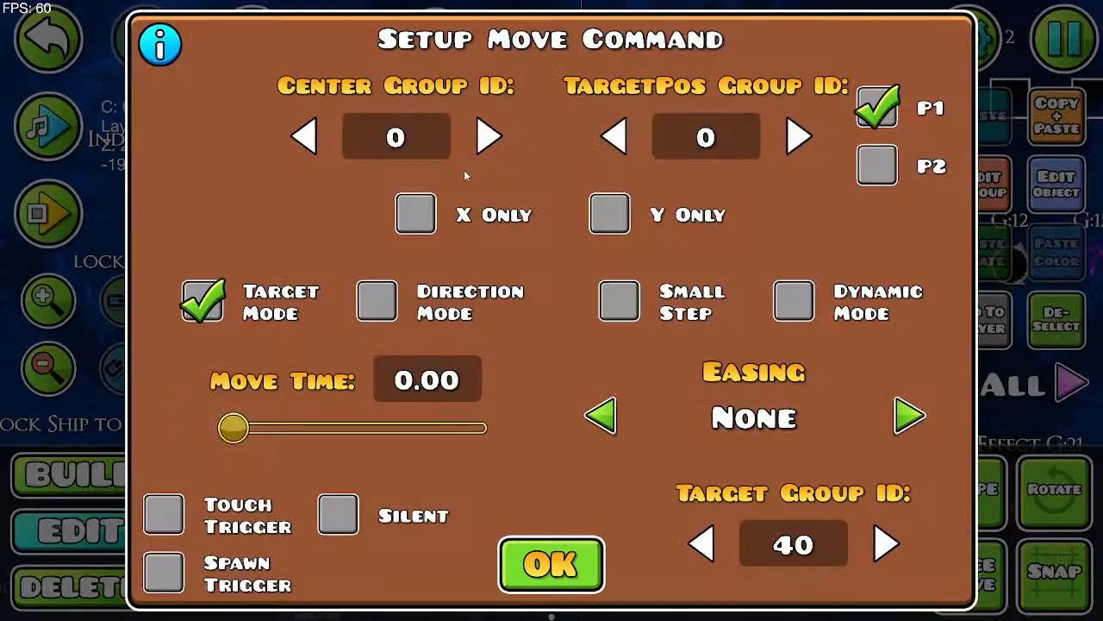
left_click(878, 108)
left_click(210, 294)
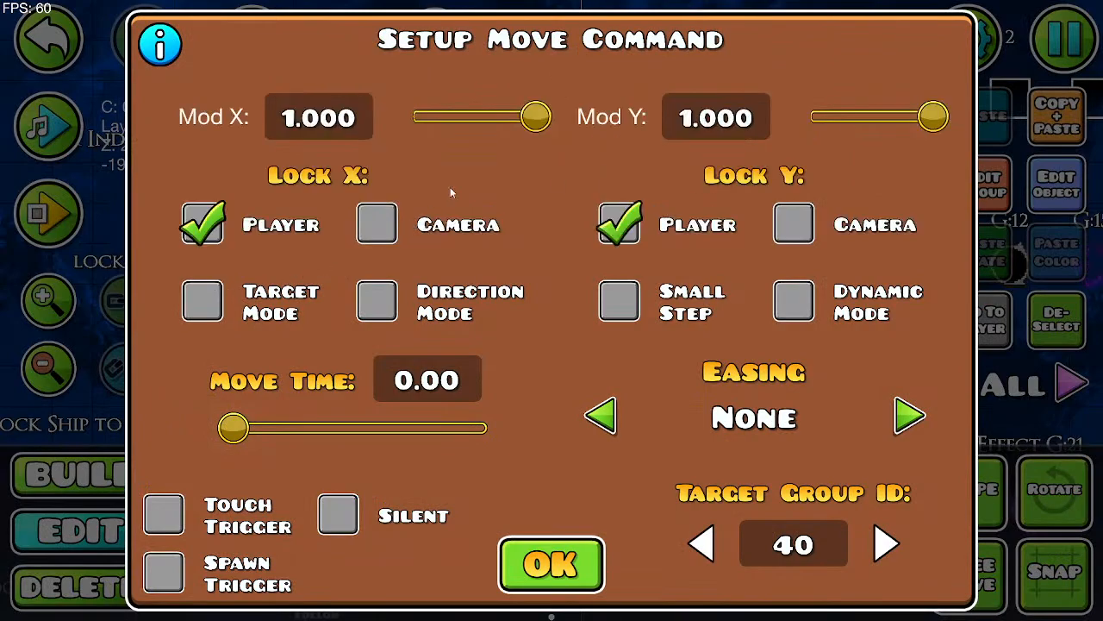
left_click(620, 223)
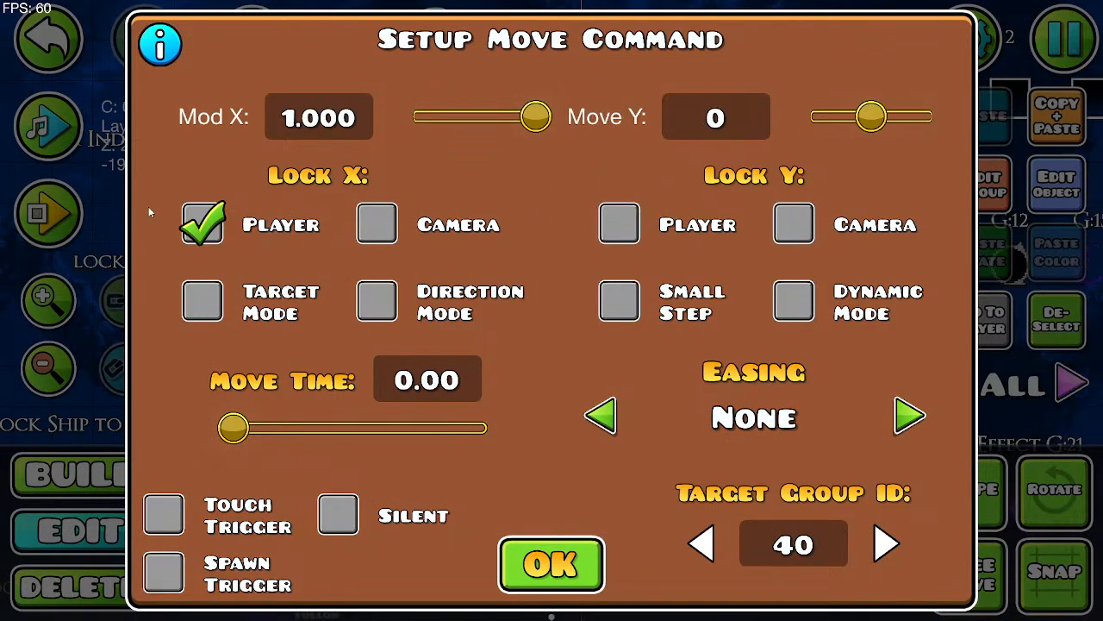
left_click(202, 224)
left_click(757, 118)
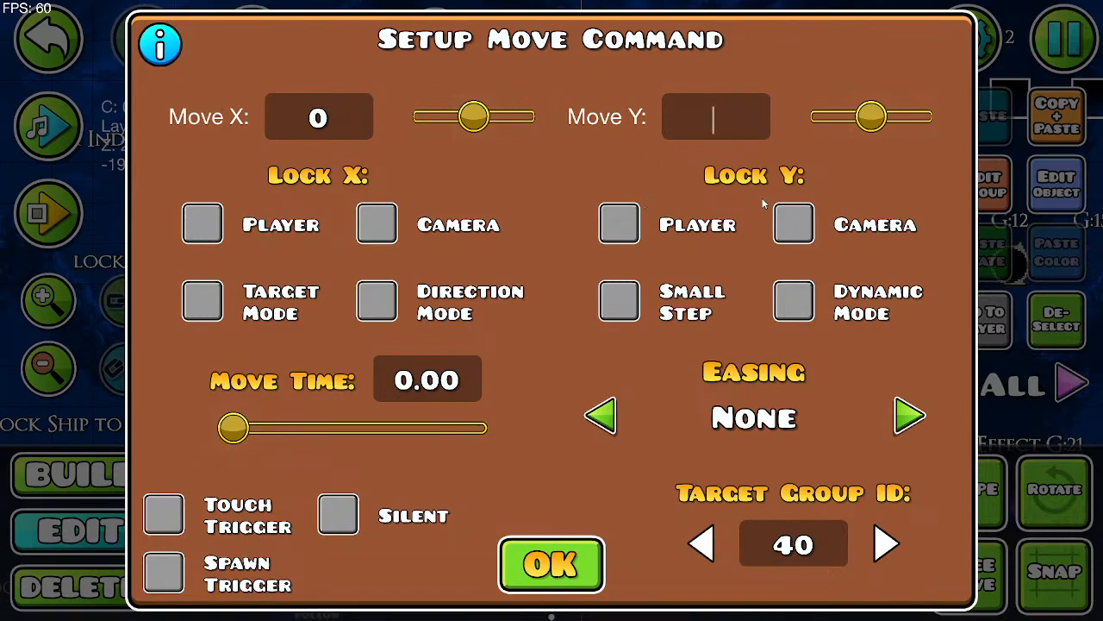
type("10")
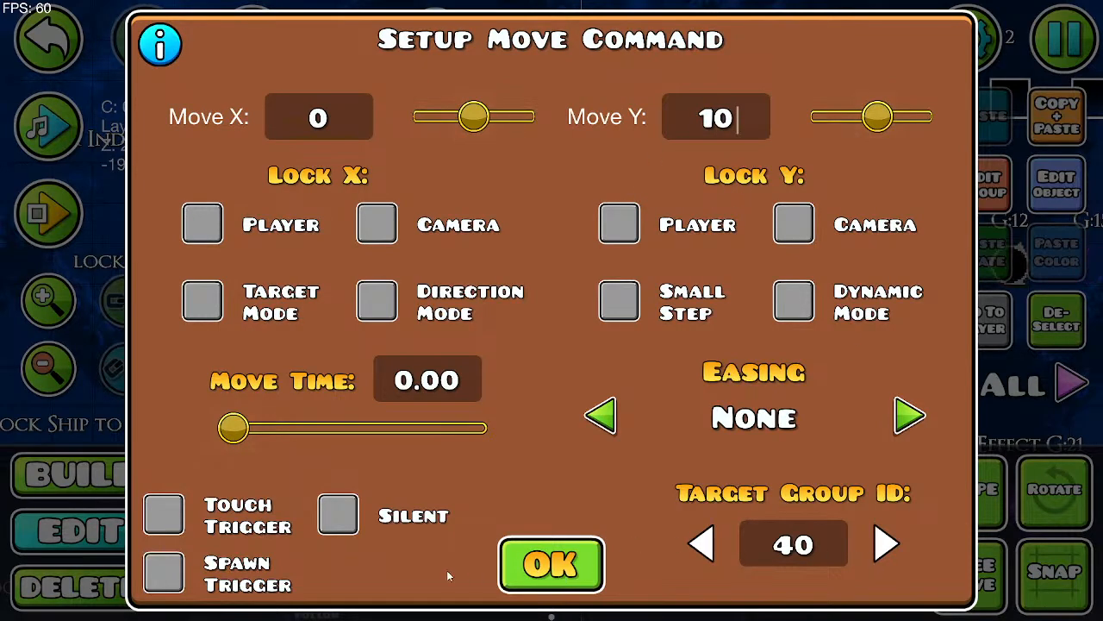
left_click(552, 565)
Step: Save and play the level, jump to check how the indicator follows above the player, and return to the editor
key("Escape")
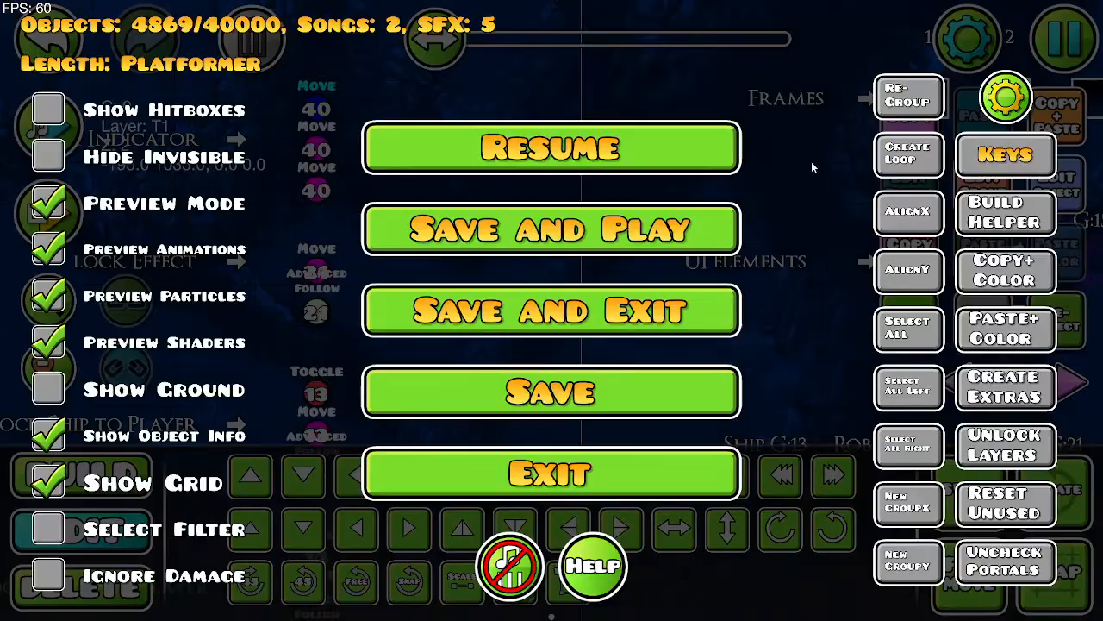
left_click(662, 254)
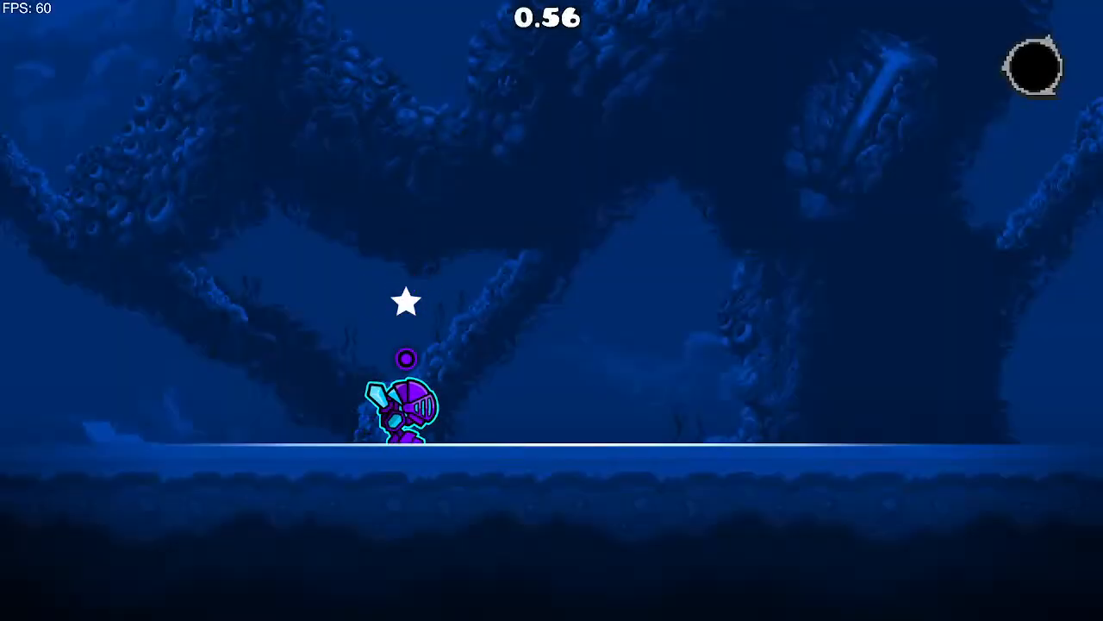
key("space")
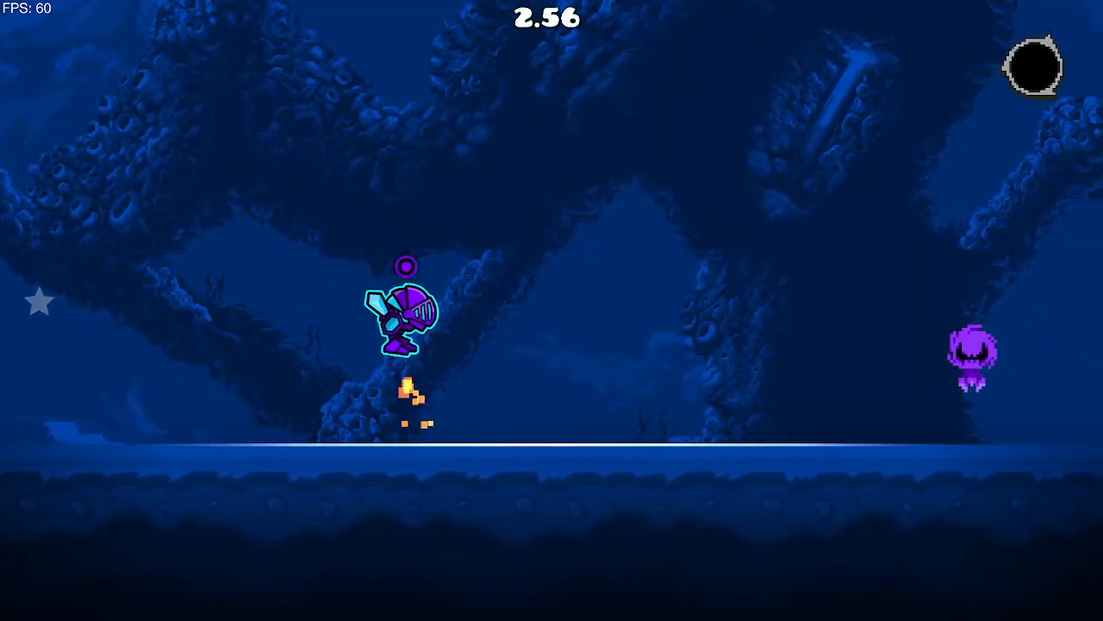
key("space")
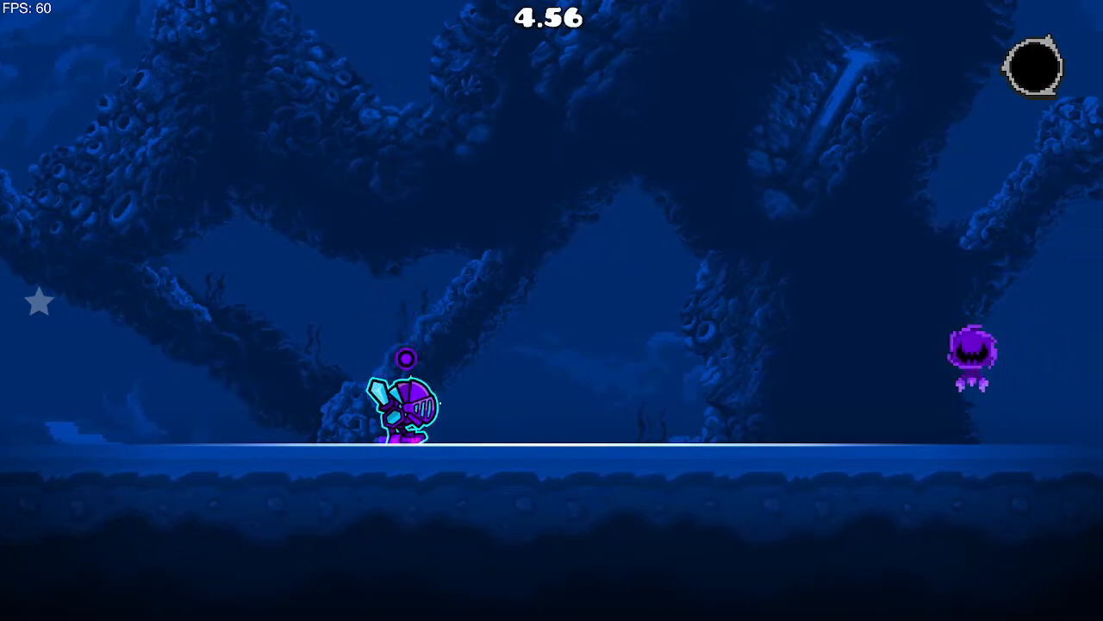
key("Escape")
left_click(168, 329)
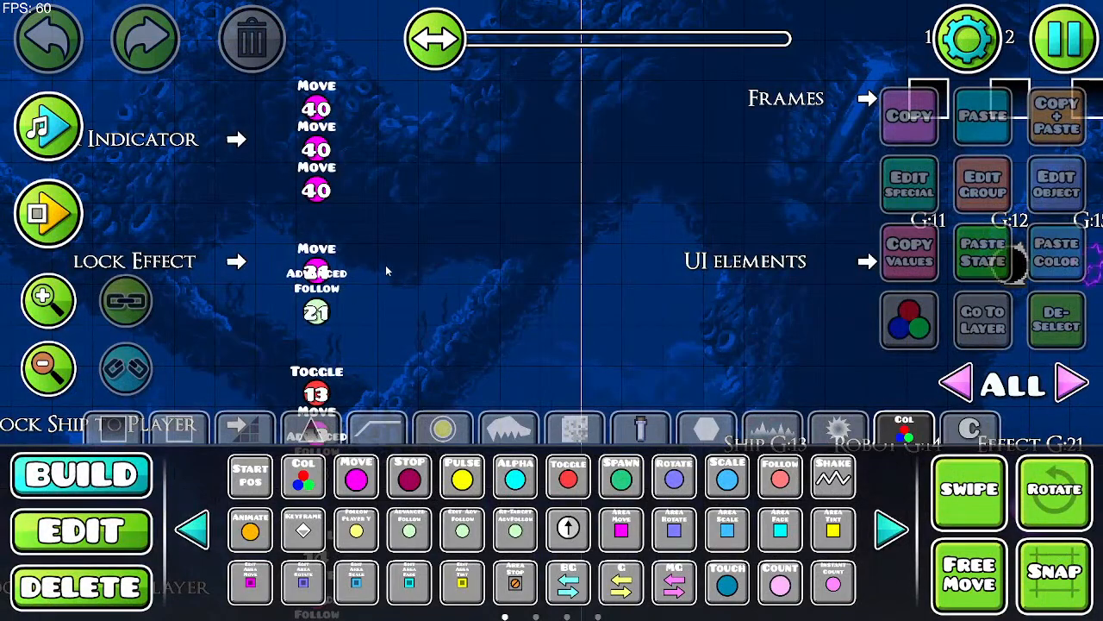
Step: Set the topmost group 40 Move trigger's Move Y to 15
left_click(105, 517)
left_click(316, 111)
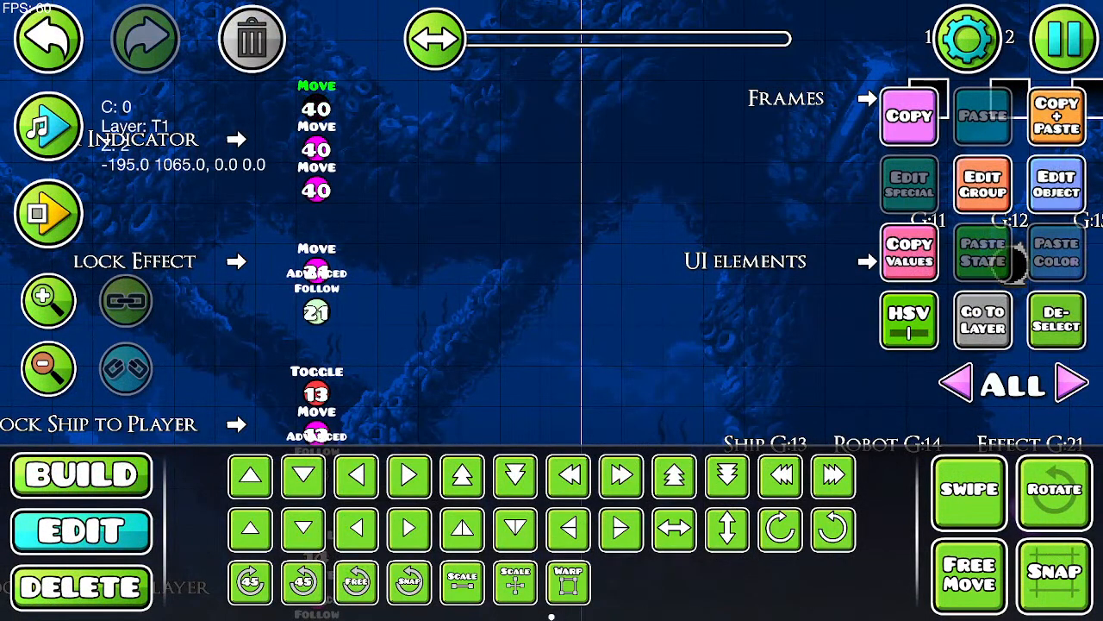
left_click(1057, 184)
left_click(748, 131)
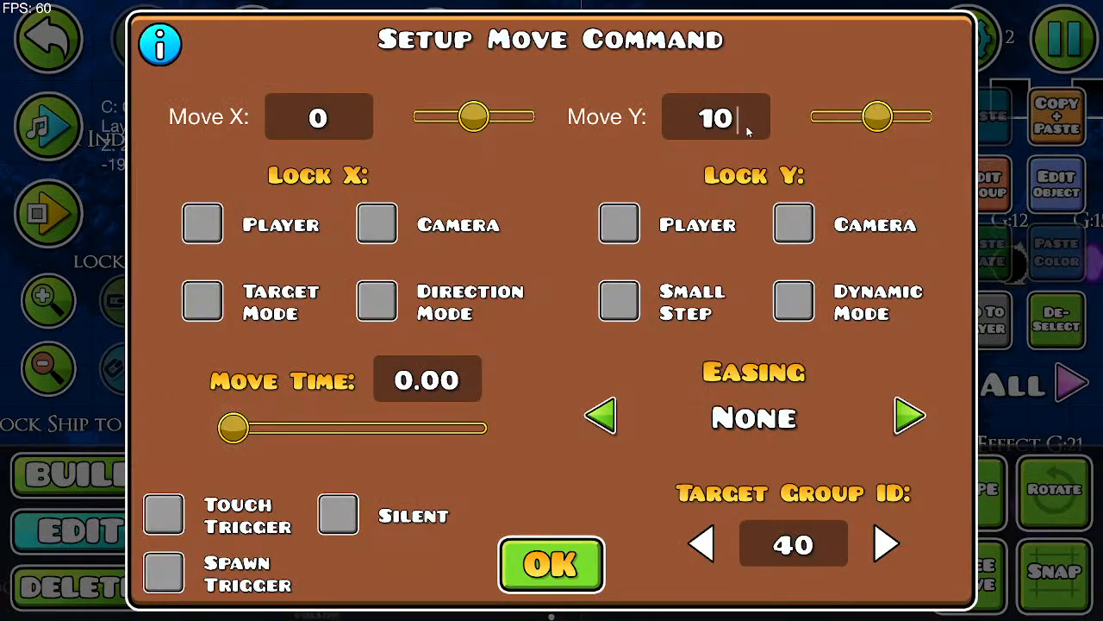
key("BackSpace")
type("5")
left_click(551, 564)
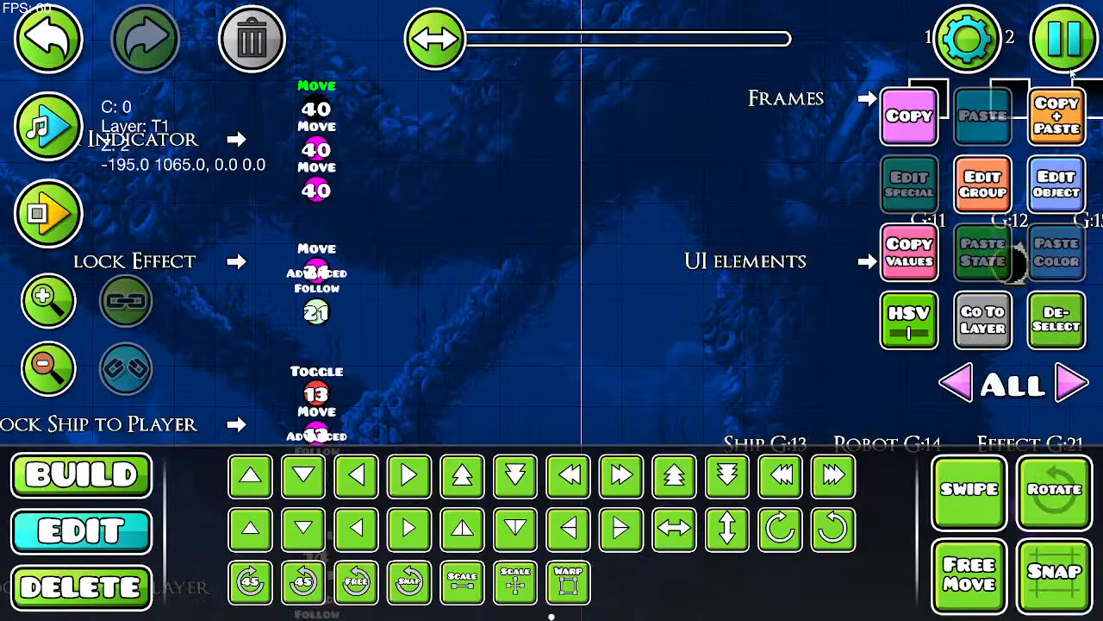
Step: Save and play the level while moving the player to check the raised indicator's height, and go back to editing
key("Escape")
left_click(697, 226)
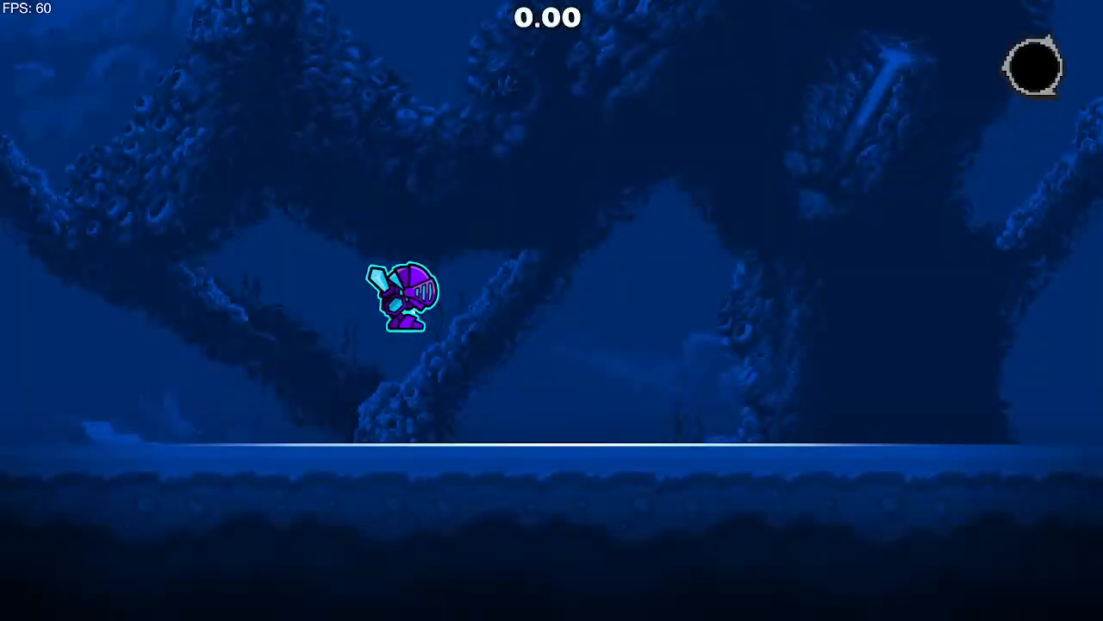
key("d")
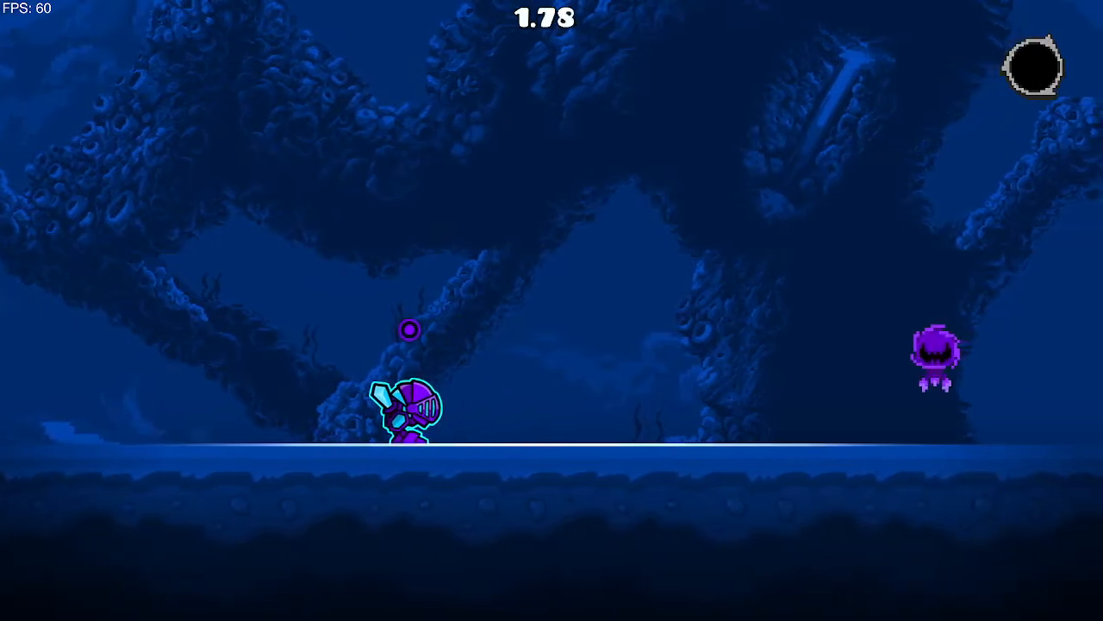
key("Escape")
left_click(200, 359)
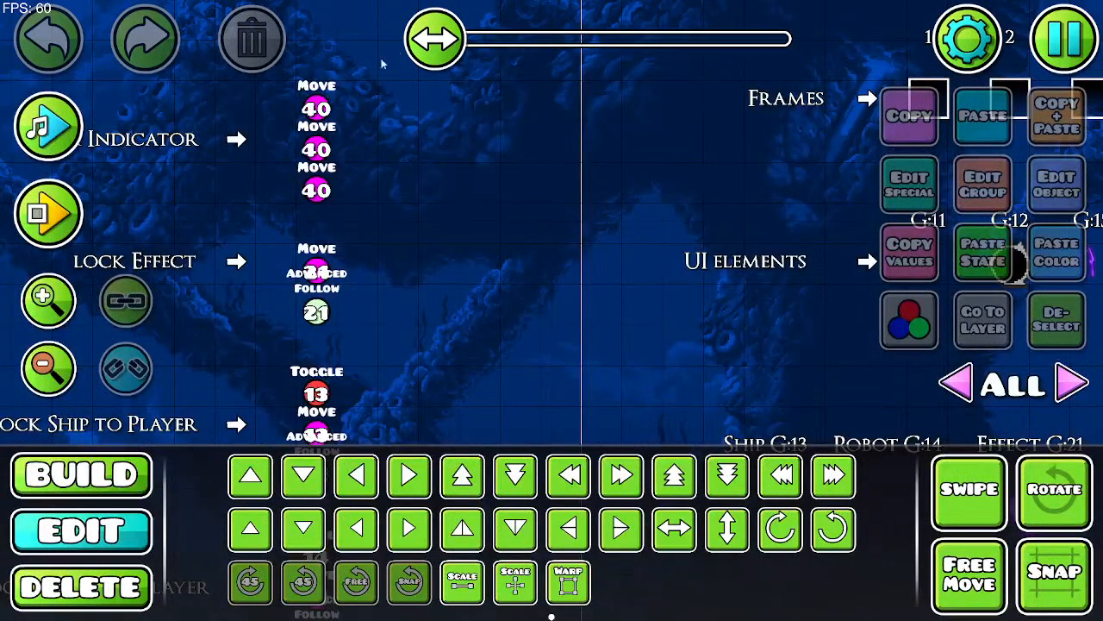
Step: Set the topmost group 40 Move trigger's Move Y to 12
left_click(316, 109)
left_click(1057, 184)
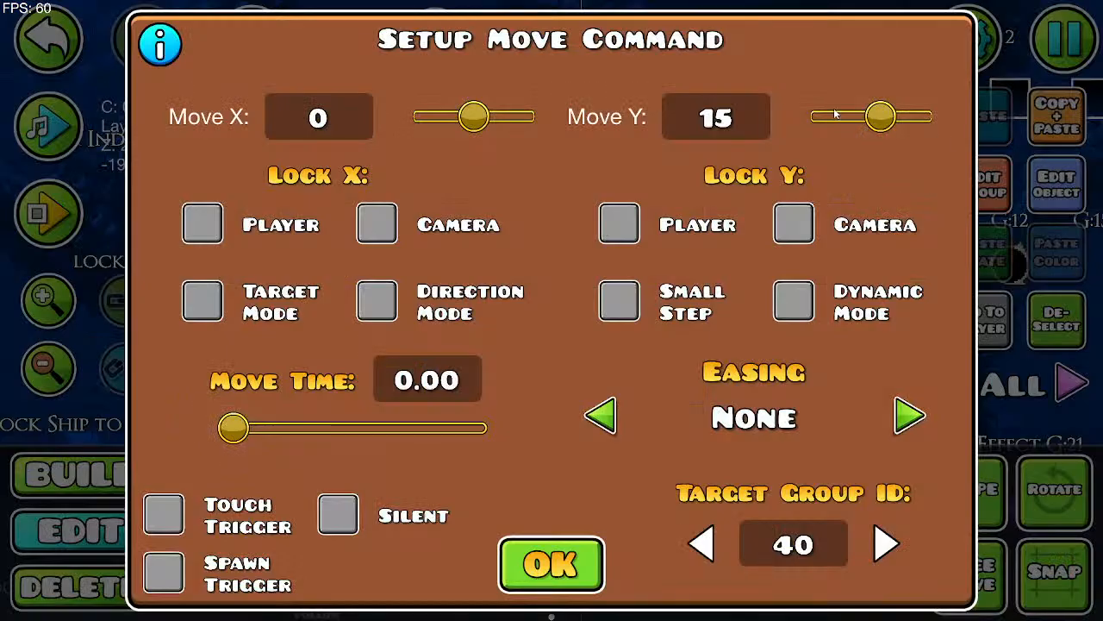
left_click(747, 127)
key("BackSpace")
type("2")
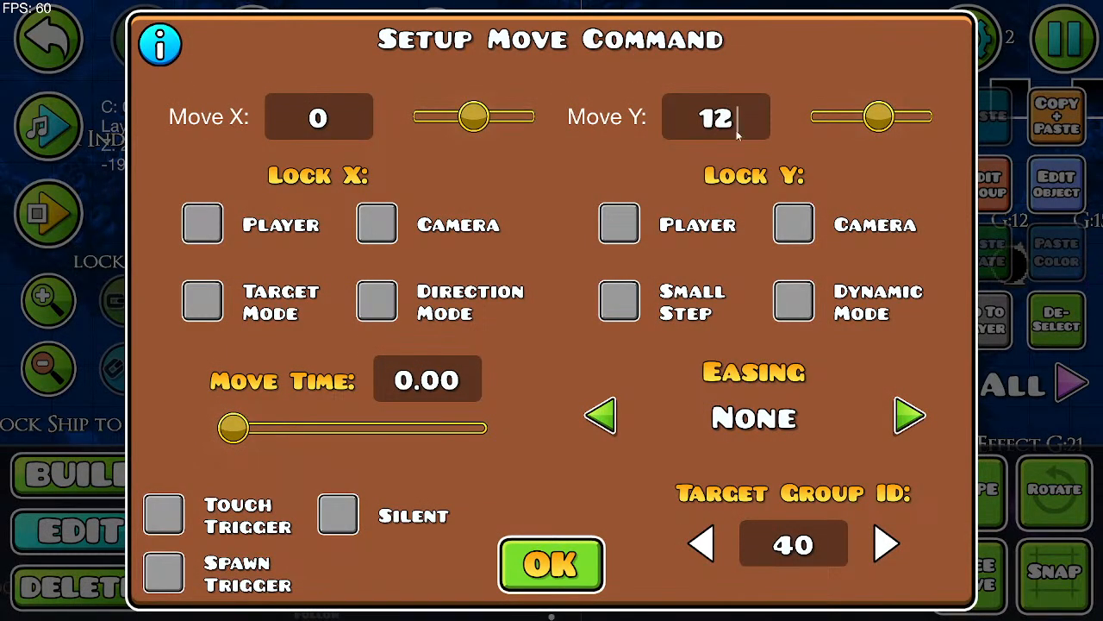
left_click(552, 564)
Step: Save and play the level up to the wisp portrait display to check the indicator's position, and reopen the editor
key("Escape")
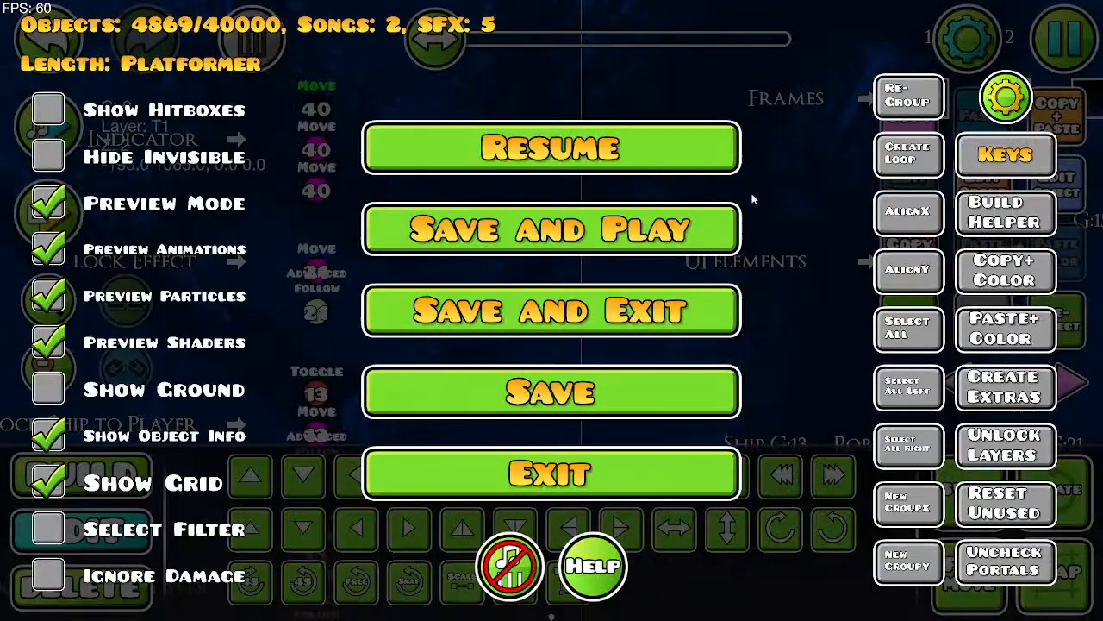
left_click(709, 226)
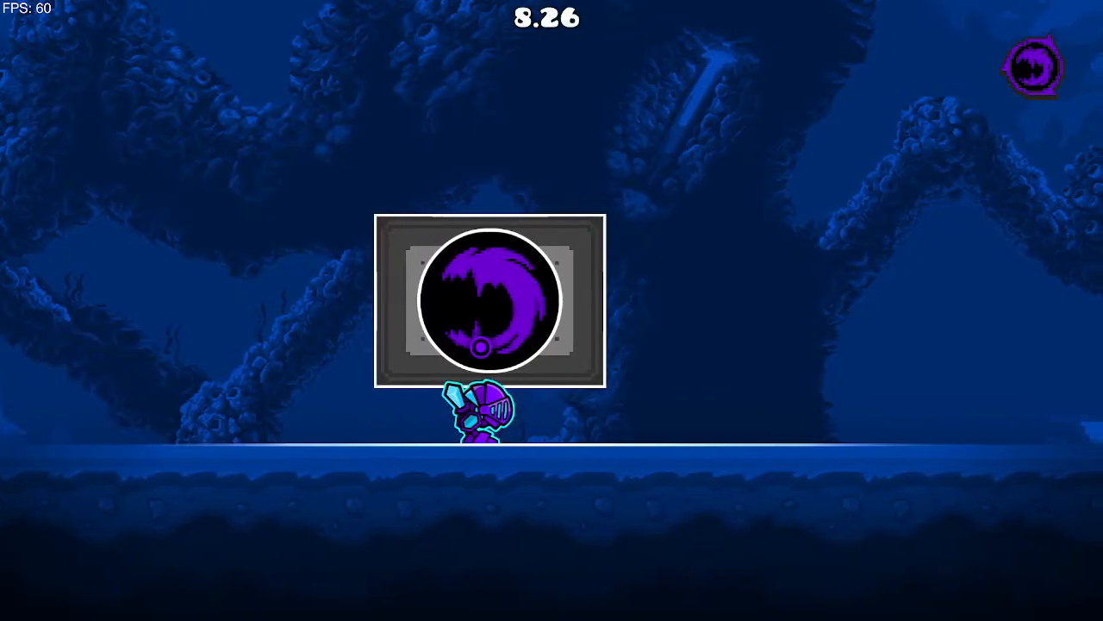
key("Escape")
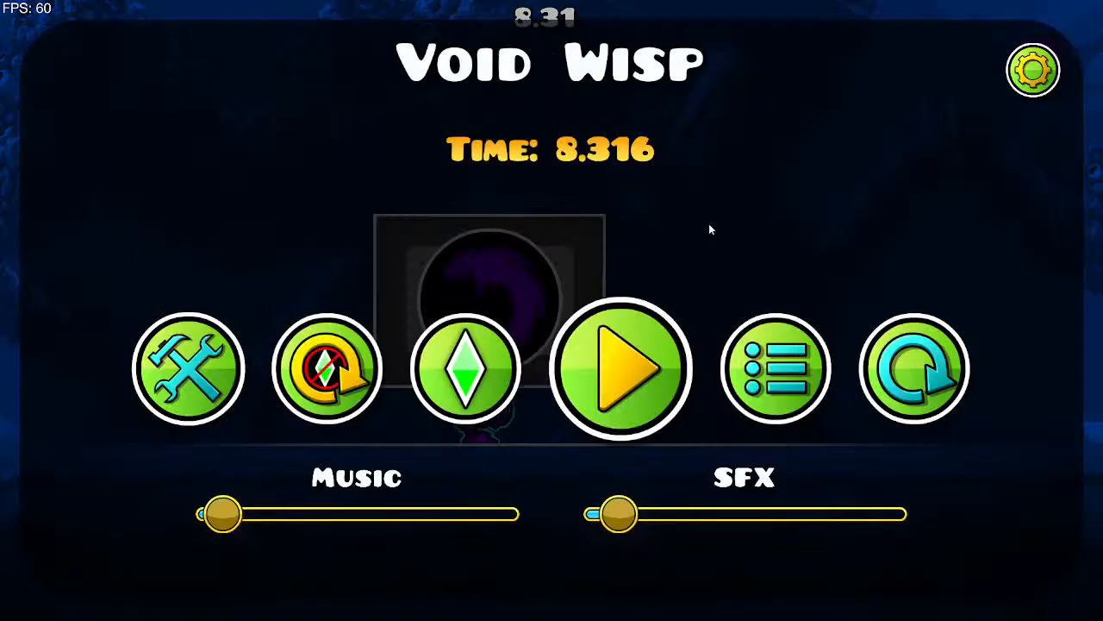
left_click(244, 400)
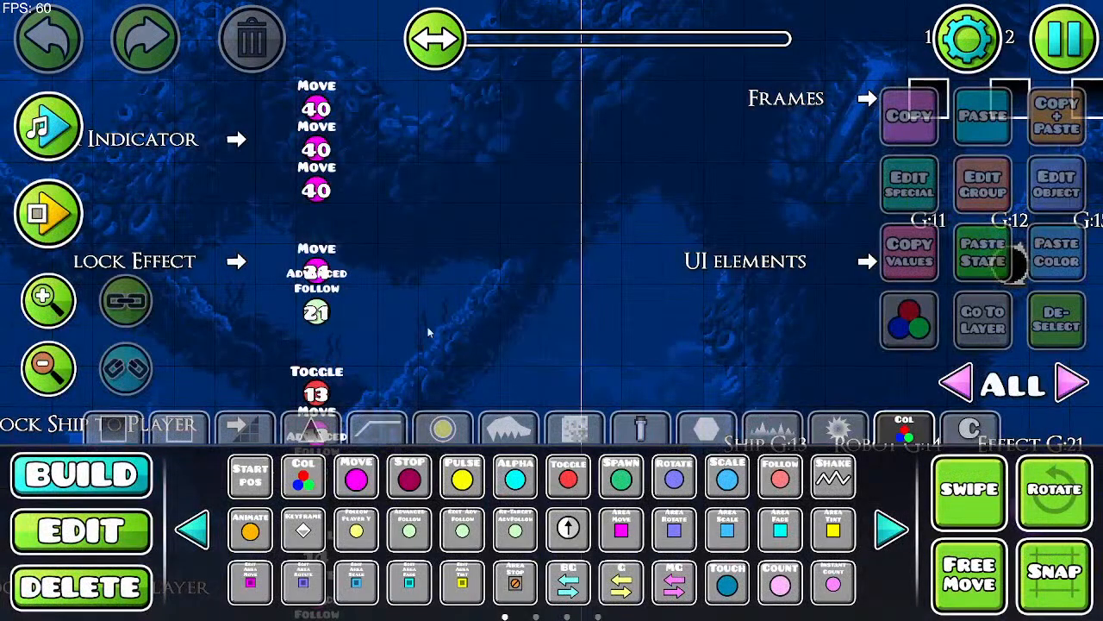
Step: Place an Alpha trigger directly beside the topmost group 40 Move trigger, on its left side
left_click(530, 489)
left_click_drag(365, 74, 352, 193)
left_click(341, 222)
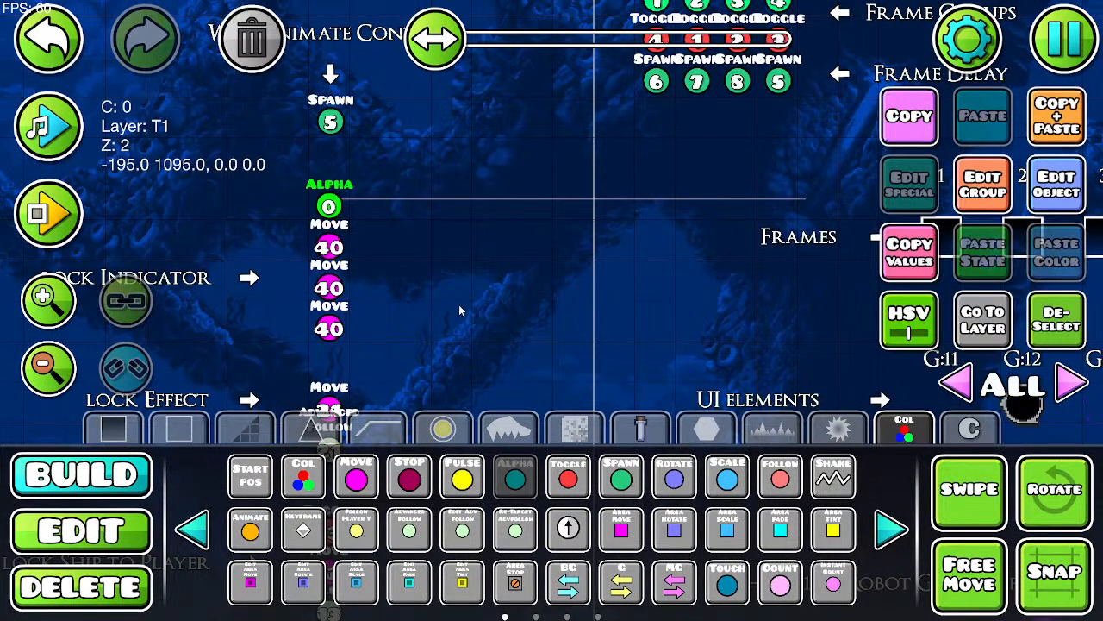
key("a")
key("s")
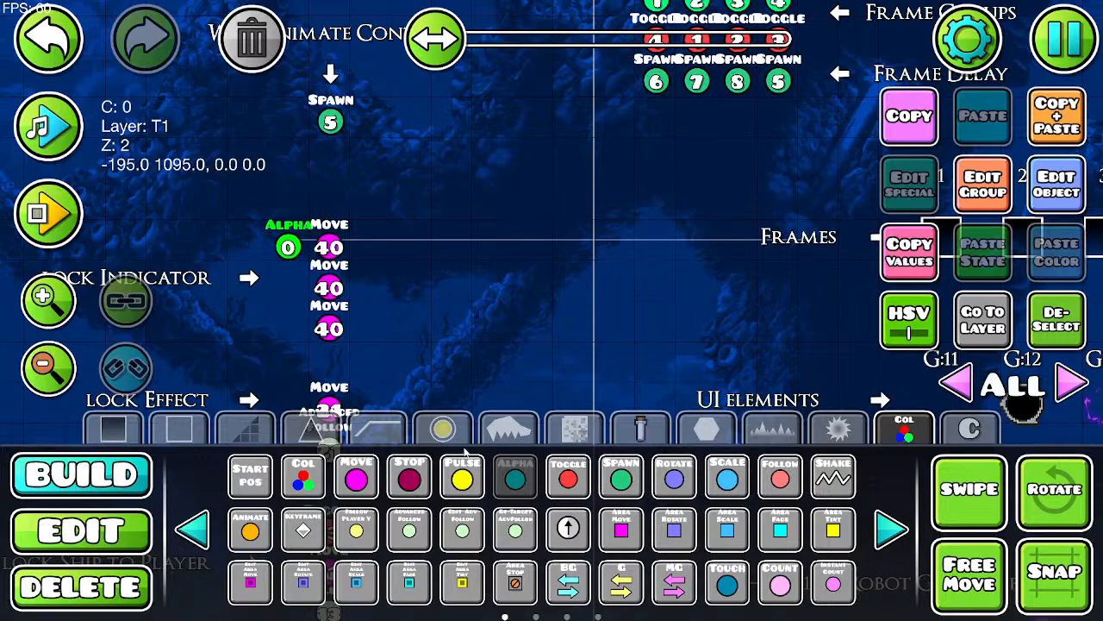
Step: Set the new Alpha trigger to group ID 40 with fade time 0.00 and opacity 0.00, and deselect it
left_click(1056, 184)
left_click(565, 191)
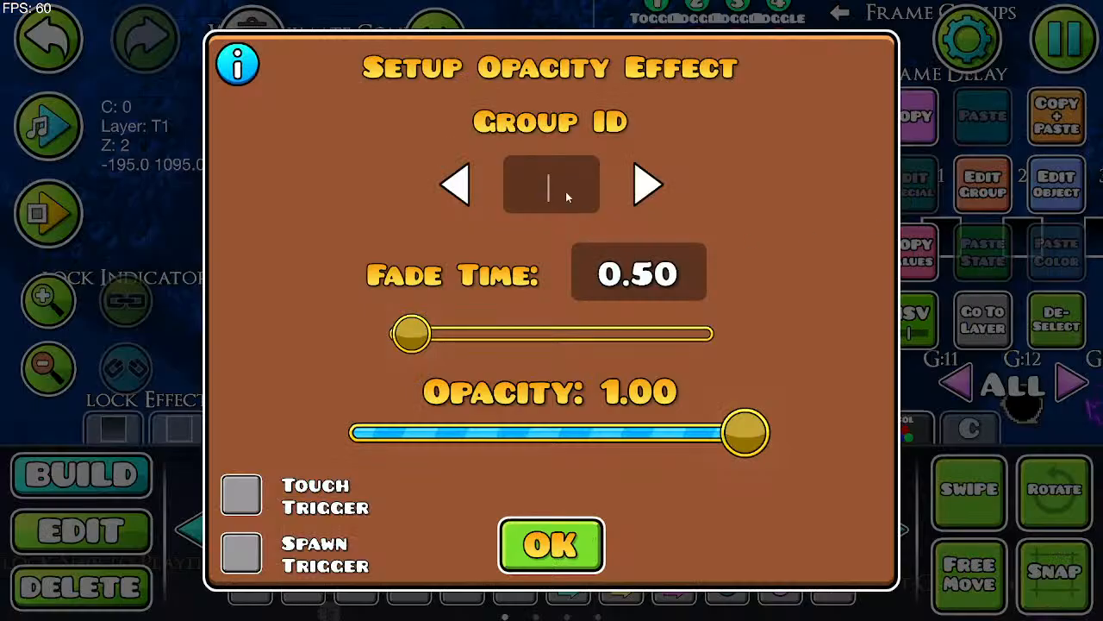
type("40")
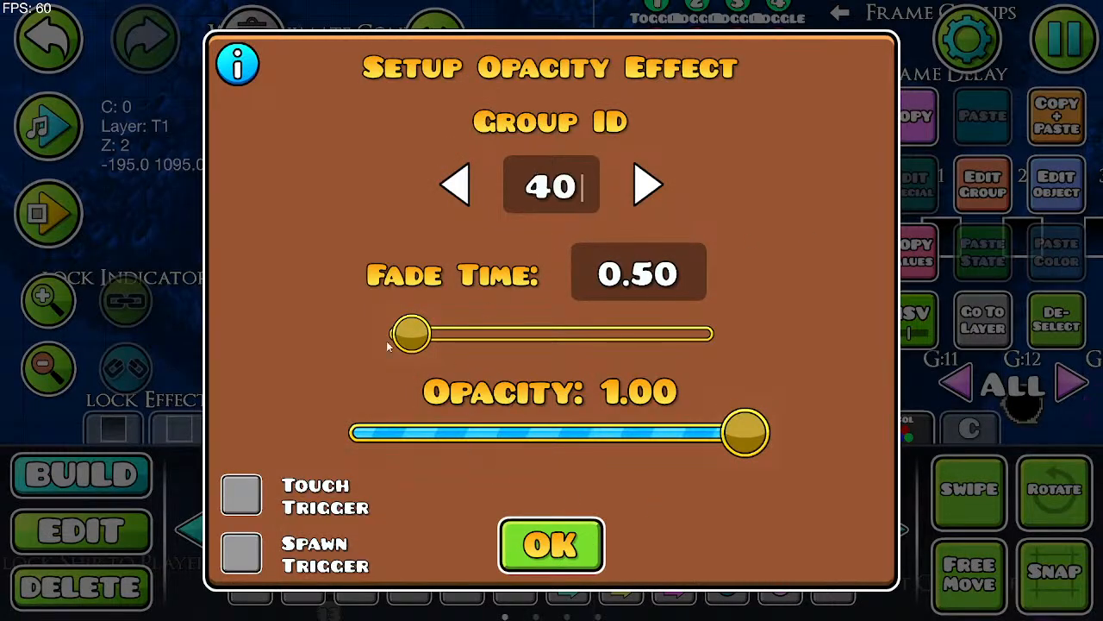
left_click_drag(401, 341, 231, 384)
left_click_drag(745, 432, 357, 432)
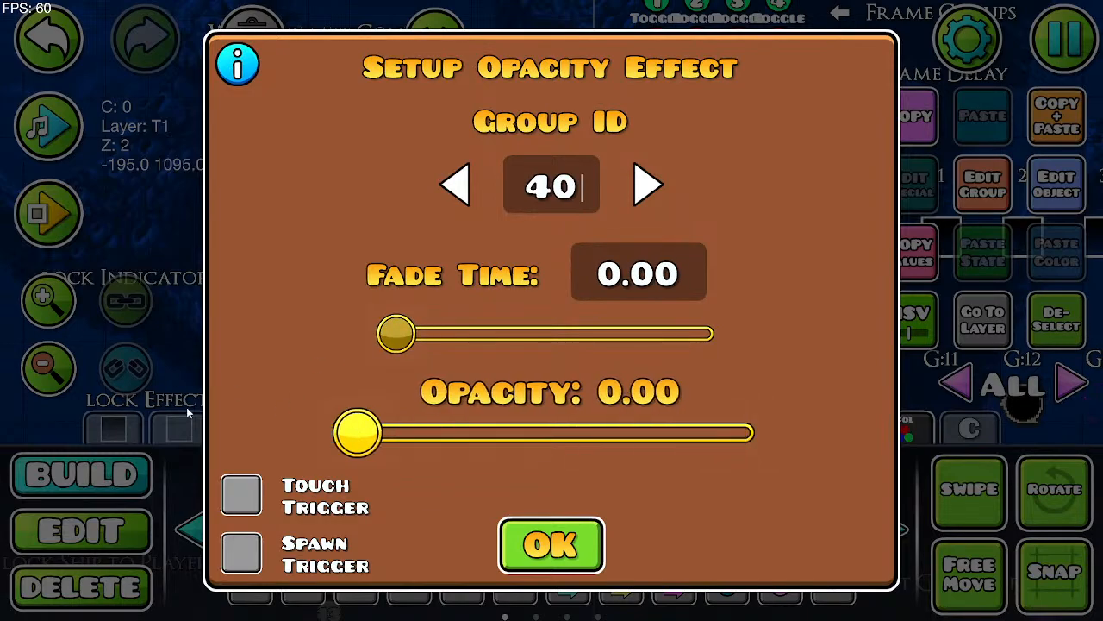
left_click(552, 543)
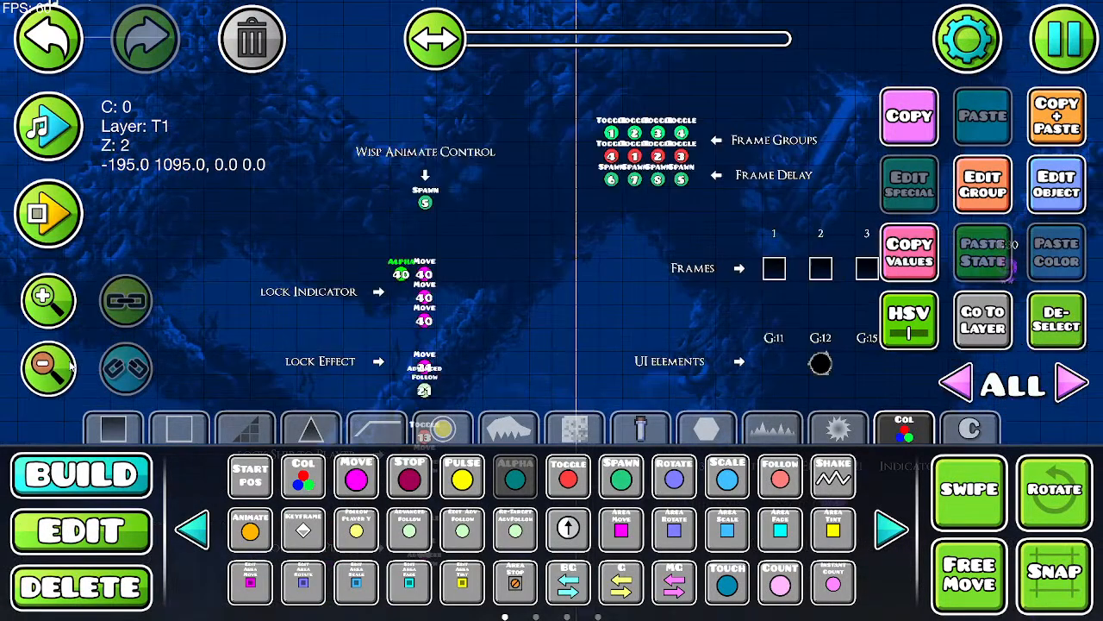
left_click(1039, 340)
left_click_drag(606, 325, 856, 427)
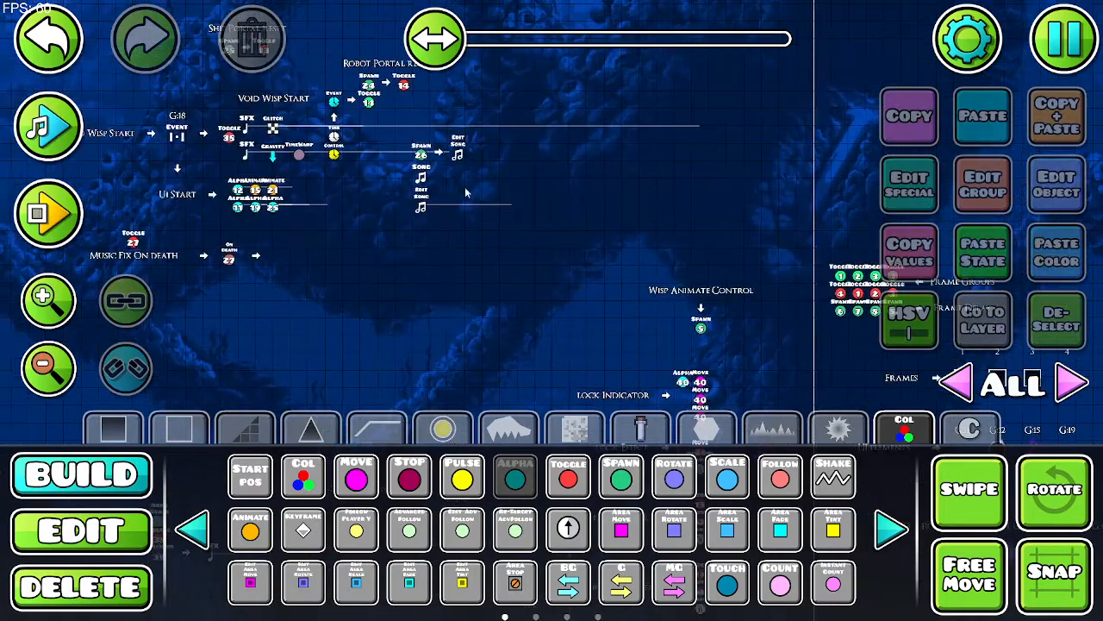
Step: Place an Alpha trigger beside the SFX trigger in the Proximity Detector section
left_click_drag(509, 273, 499, 127)
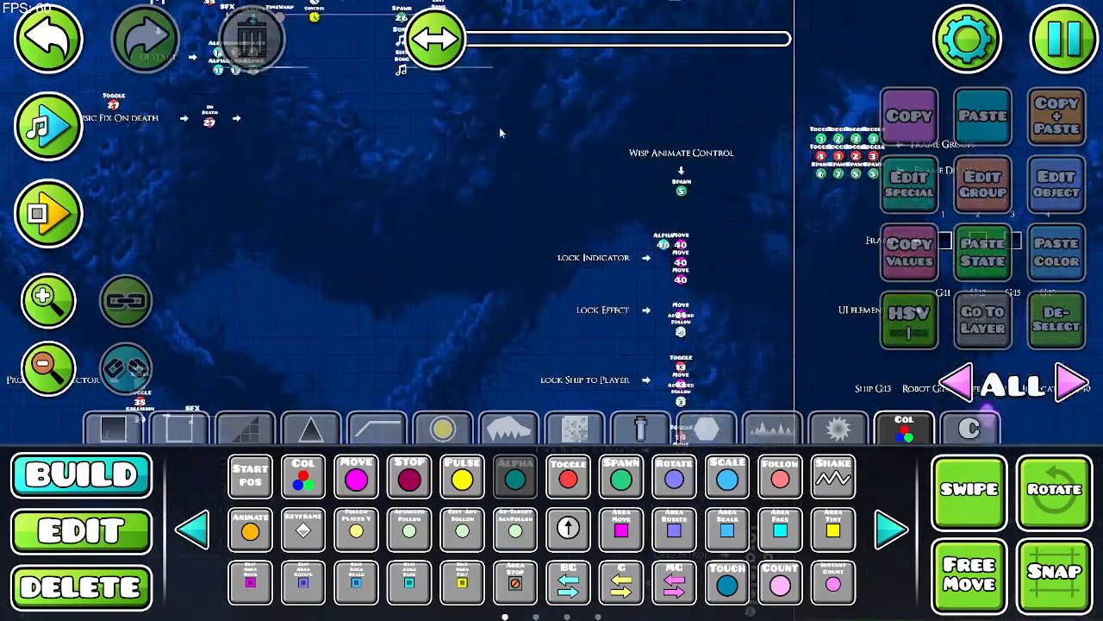
left_click_drag(392, 296, 333, 104)
left_click_drag(741, 399, 379, 203)
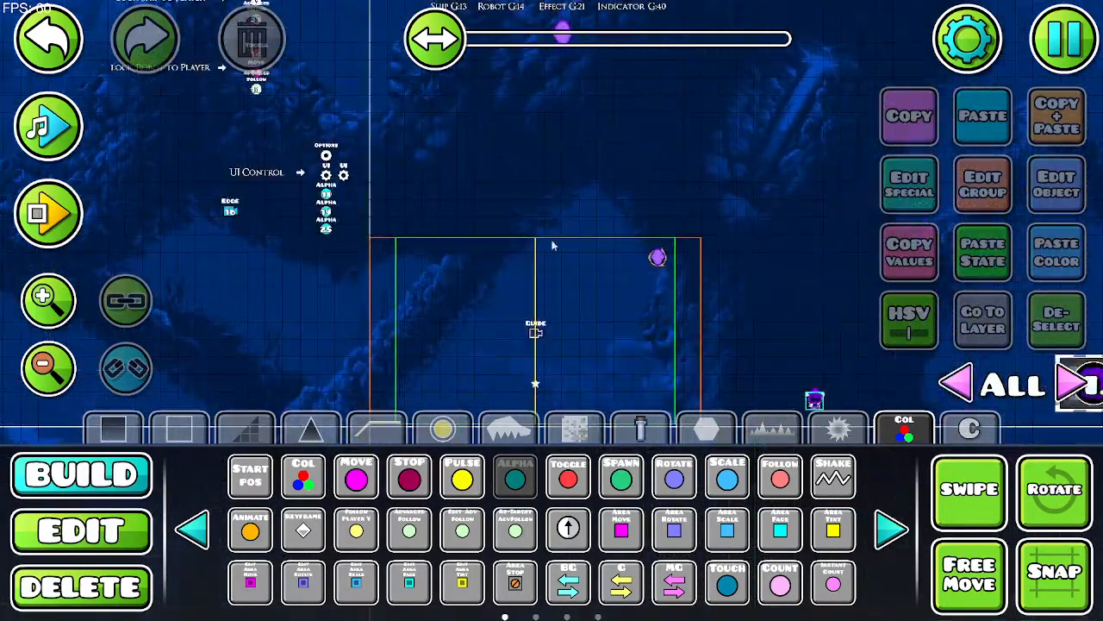
left_click_drag(712, 223, 488, 160)
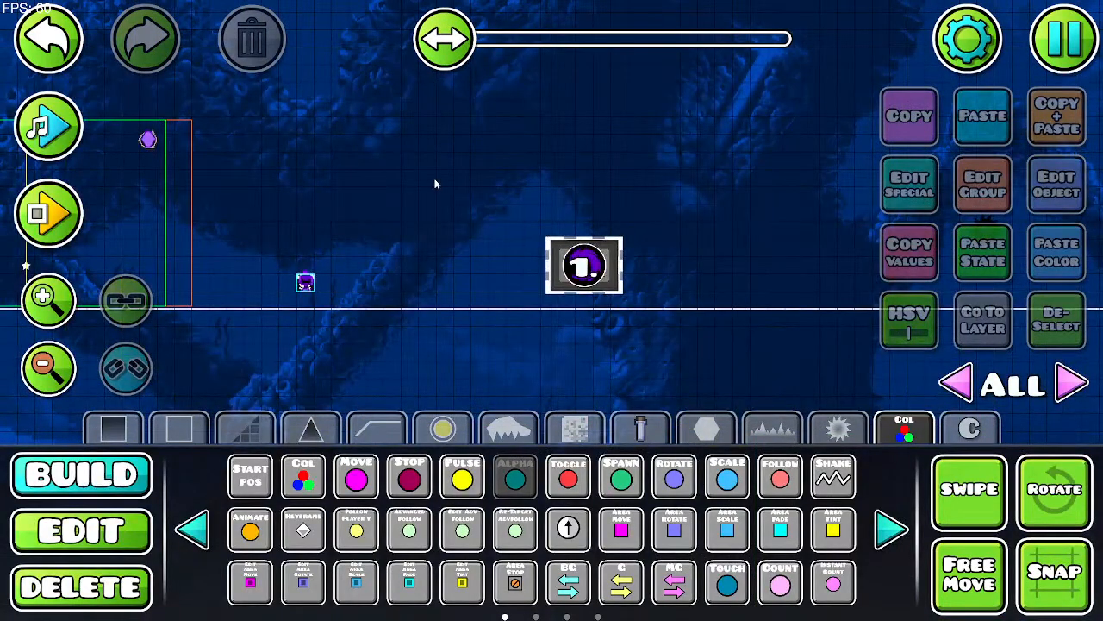
left_click_drag(450, 213, 716, 187)
left_click_drag(715, 185, 985, 315)
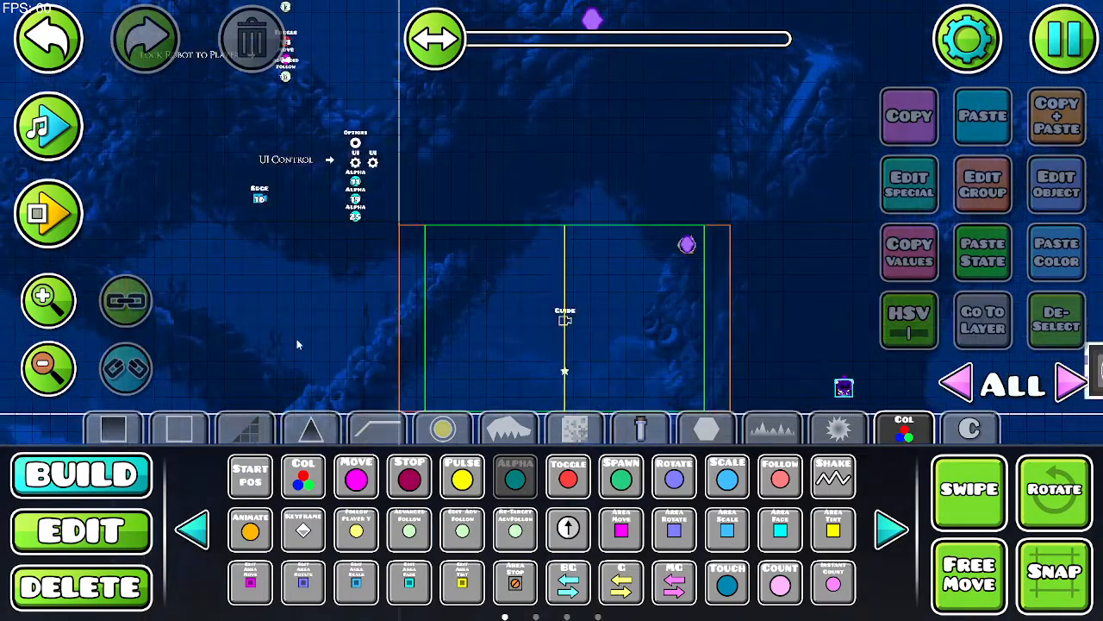
left_click_drag(319, 275, 680, 470)
left_click_drag(517, 215, 619, 369)
left_click_drag(418, 297, 647, 194)
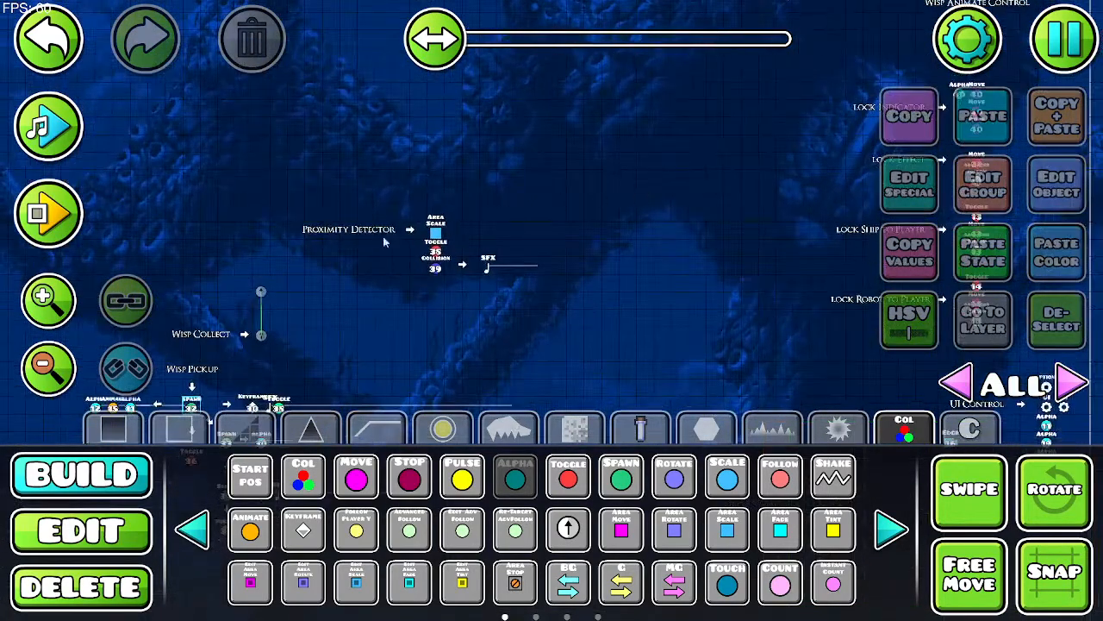
left_click(52, 305)
left_click(53, 305)
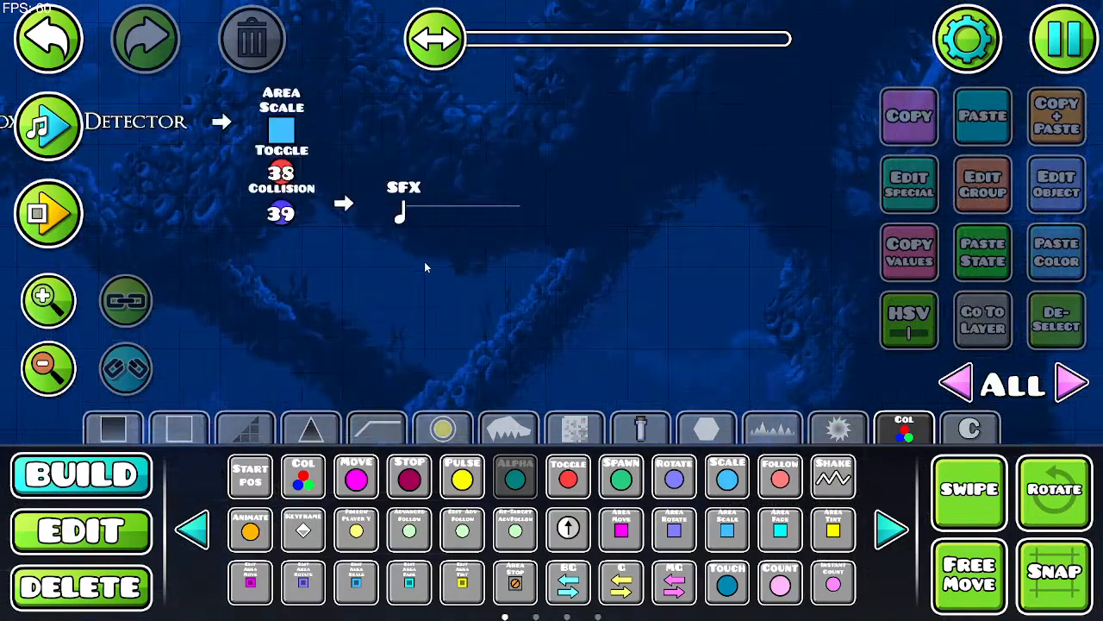
left_click(443, 212)
Step: Set the new Alpha trigger to group ID 39 with fade time 0.30, and enable Spawn Trigger and Multi Trigger
left_click(1060, 184)
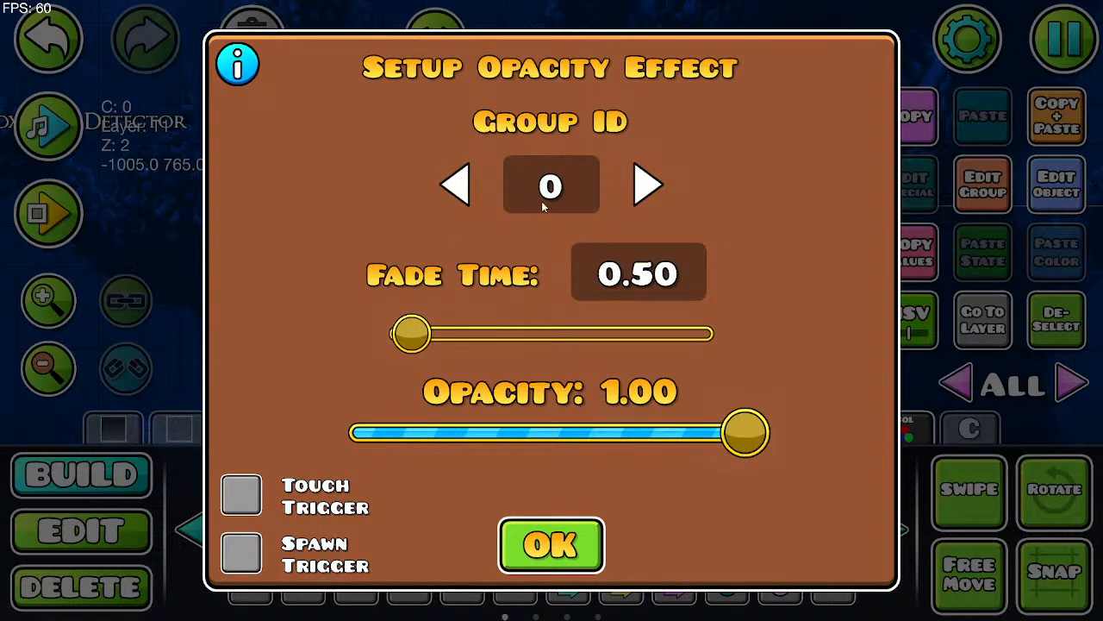
type("39")
key("BackSpace")
type("3")
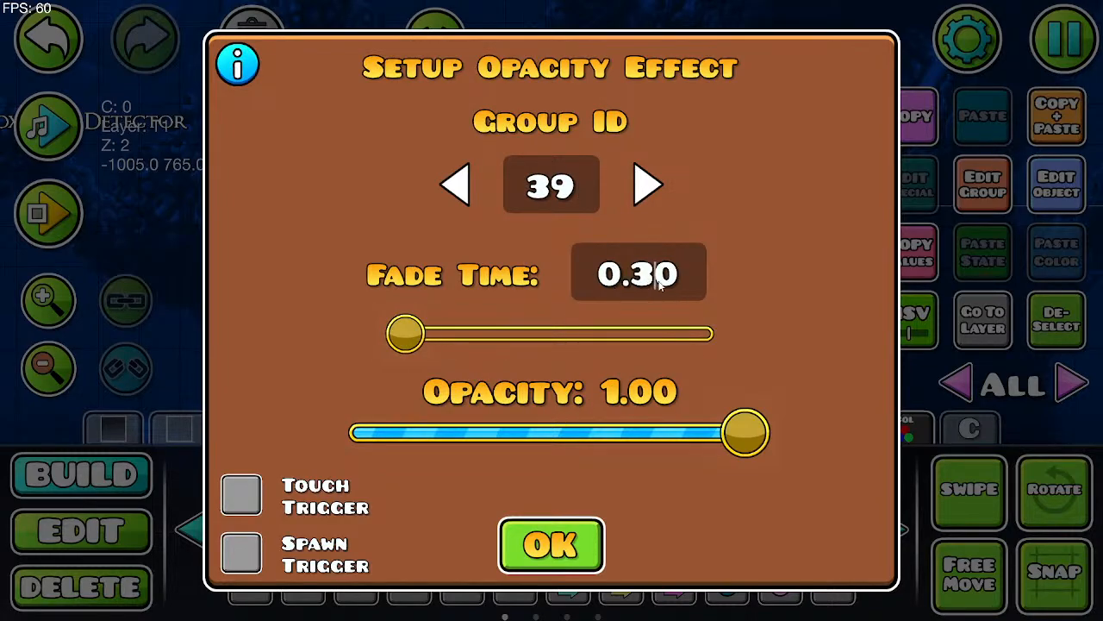
left_click(241, 552)
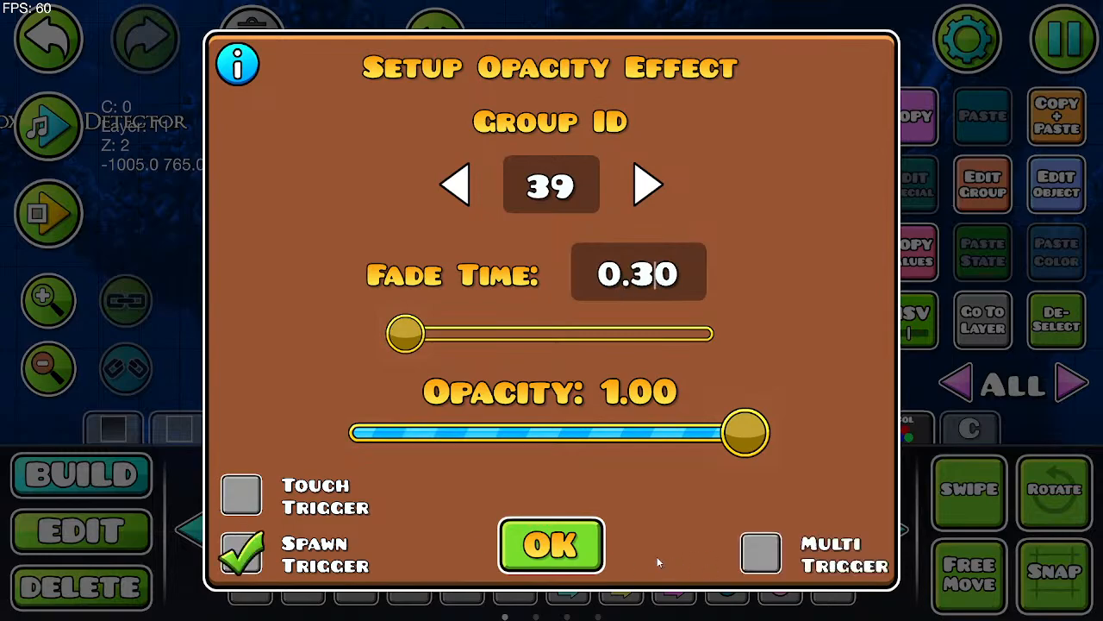
left_click(762, 553)
left_click(540, 559)
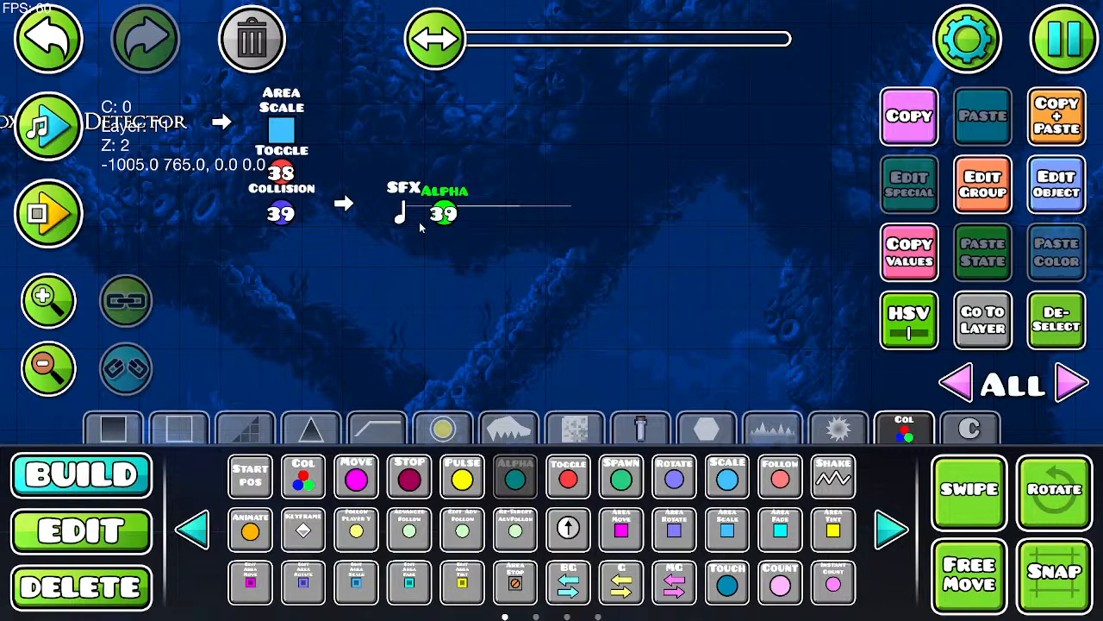
Step: Review the settings of the Proximity Detector's Collision trigger, including its target ID and activation options
left_click(128, 530)
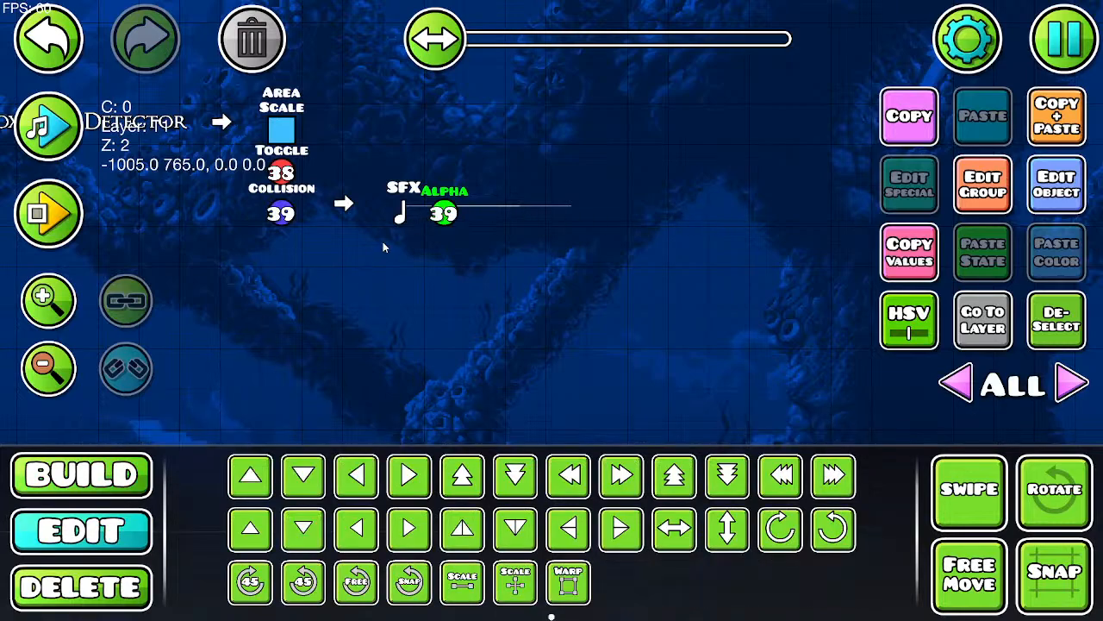
left_click(282, 215)
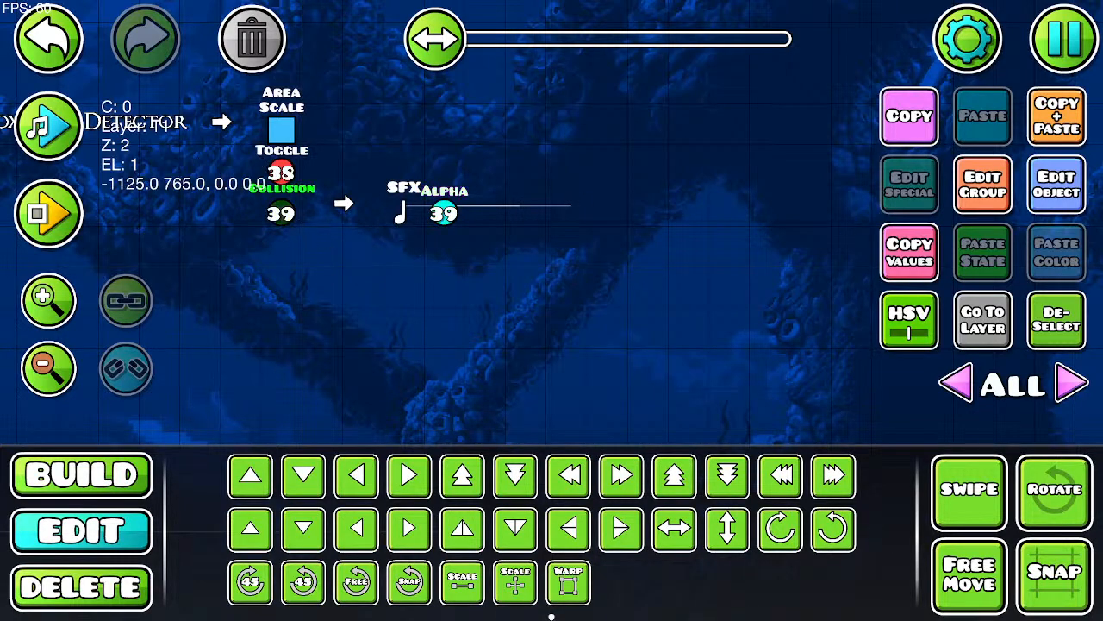
left_click(1059, 185)
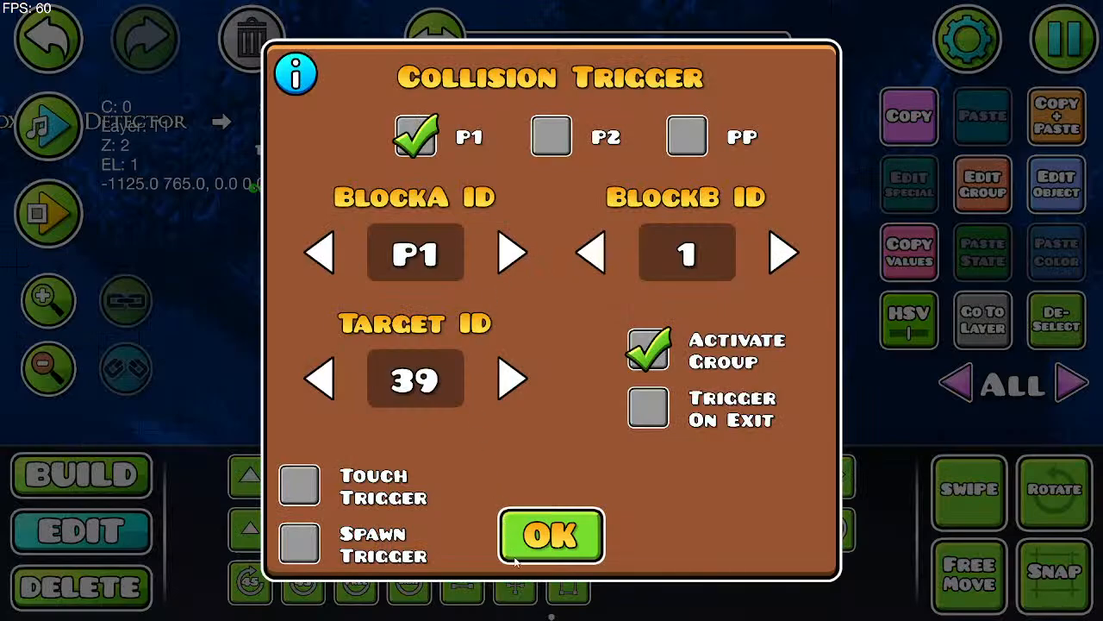
left_click(541, 540)
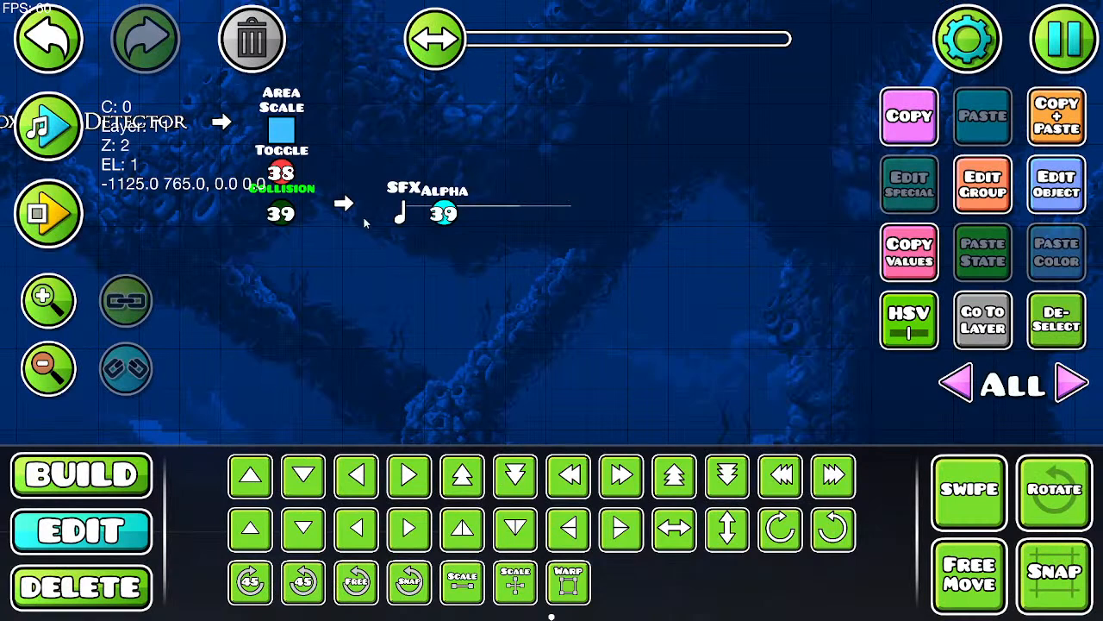
left_click(1069, 186)
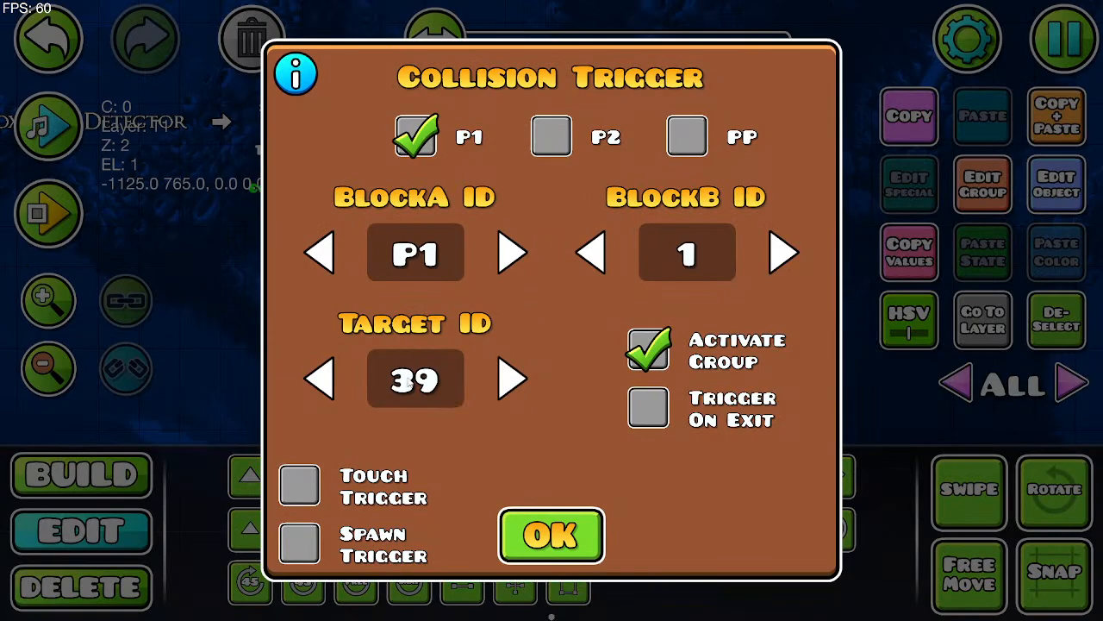
left_click(567, 511)
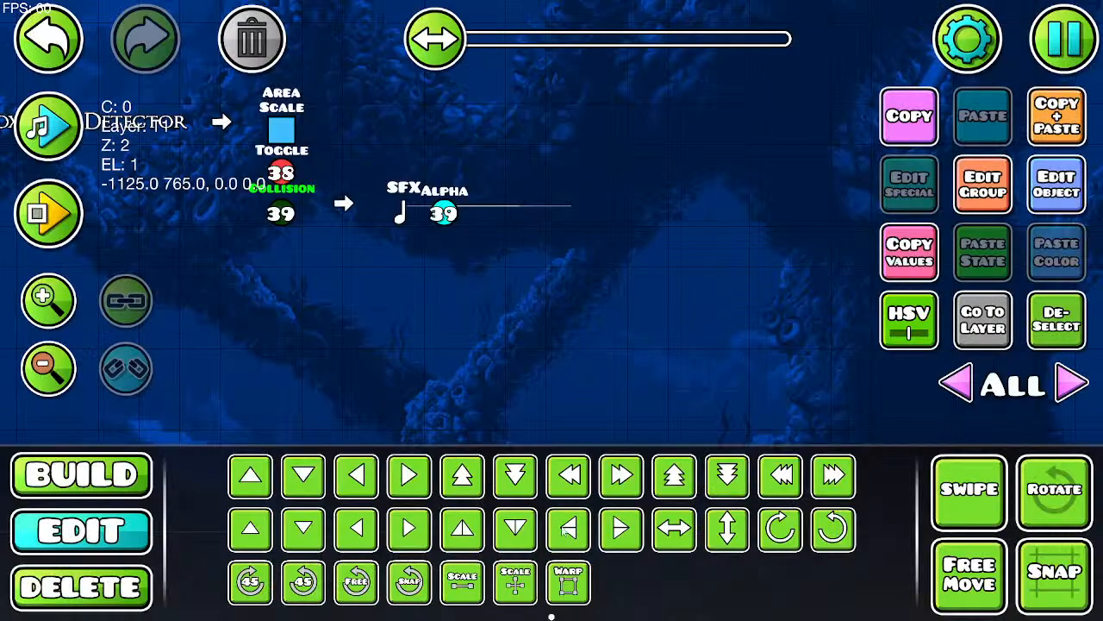
Step: Add the Alpha trigger beside the SFX trigger to group 39
left_click(1000, 195)
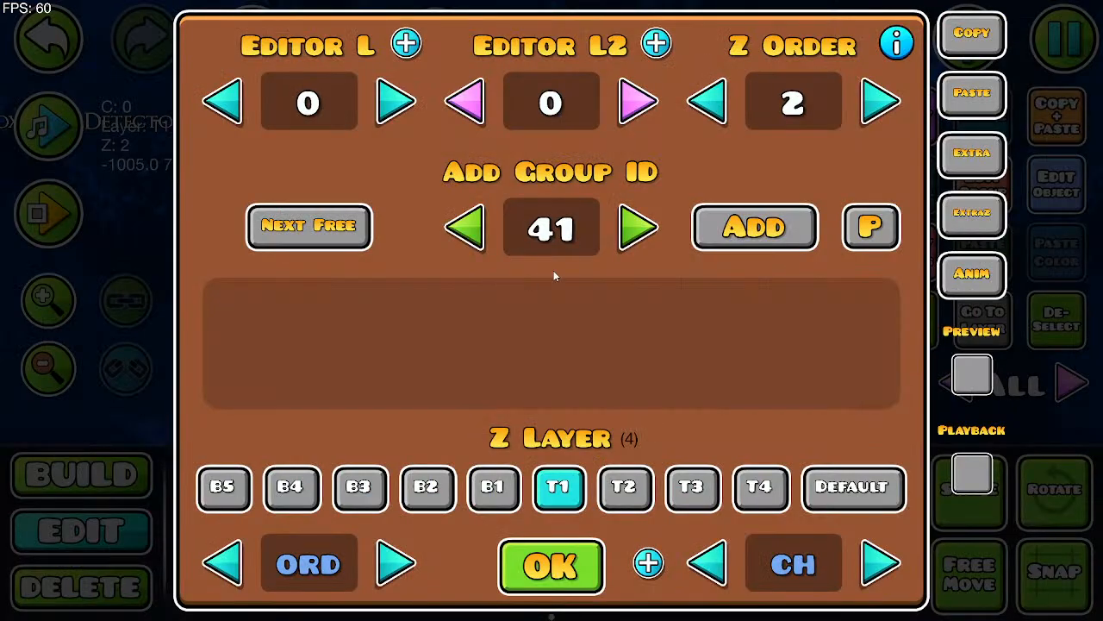
left_click(482, 229)
left_click(483, 229)
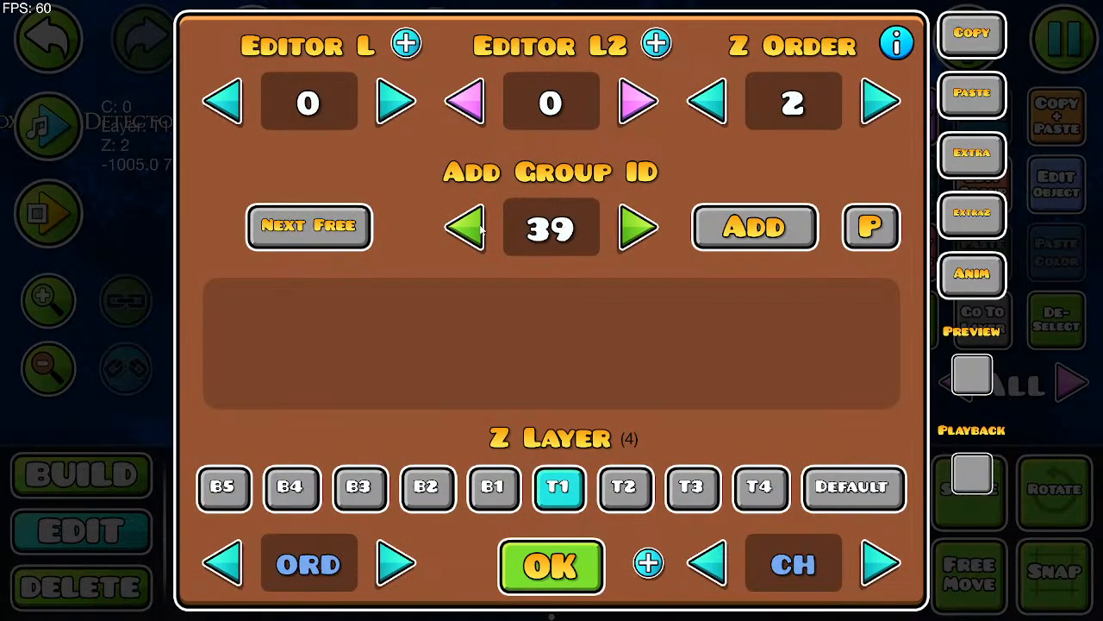
left_click(780, 227)
left_click(521, 561)
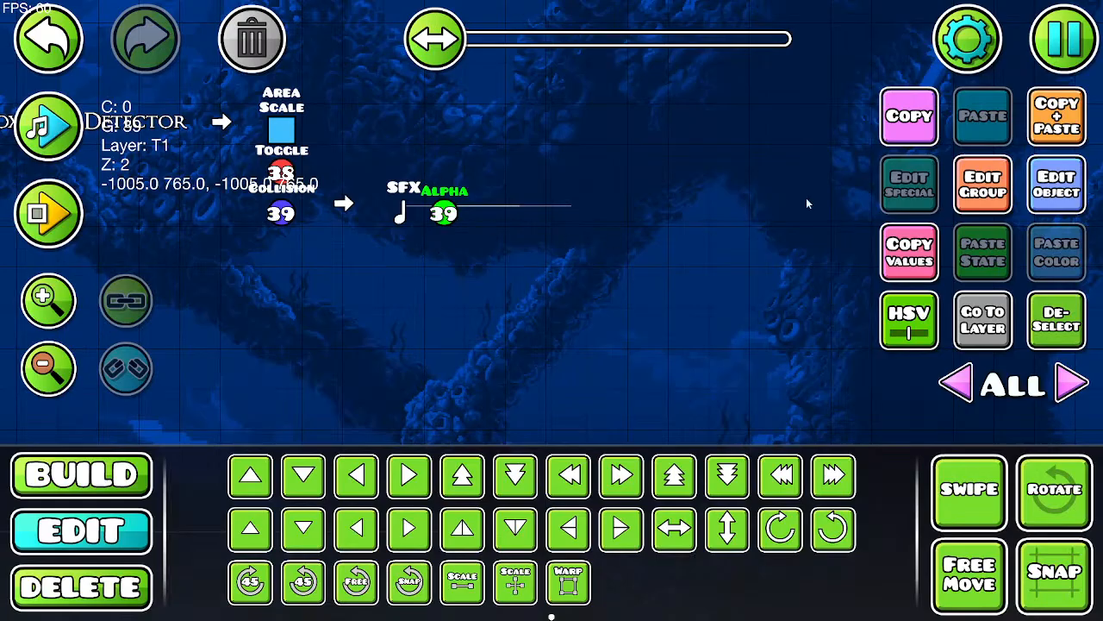
Step: Set the target group ID of the Proximity Detector's Alpha trigger to 40
left_click(1082, 187)
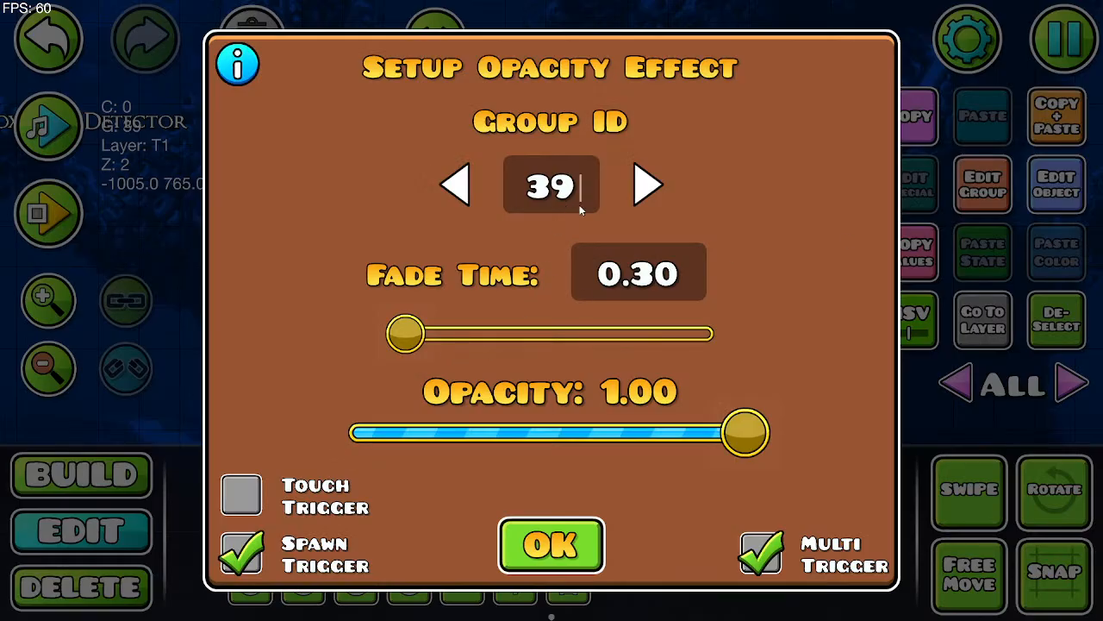
key("BackSpace")
key("BackSpace")
type("40")
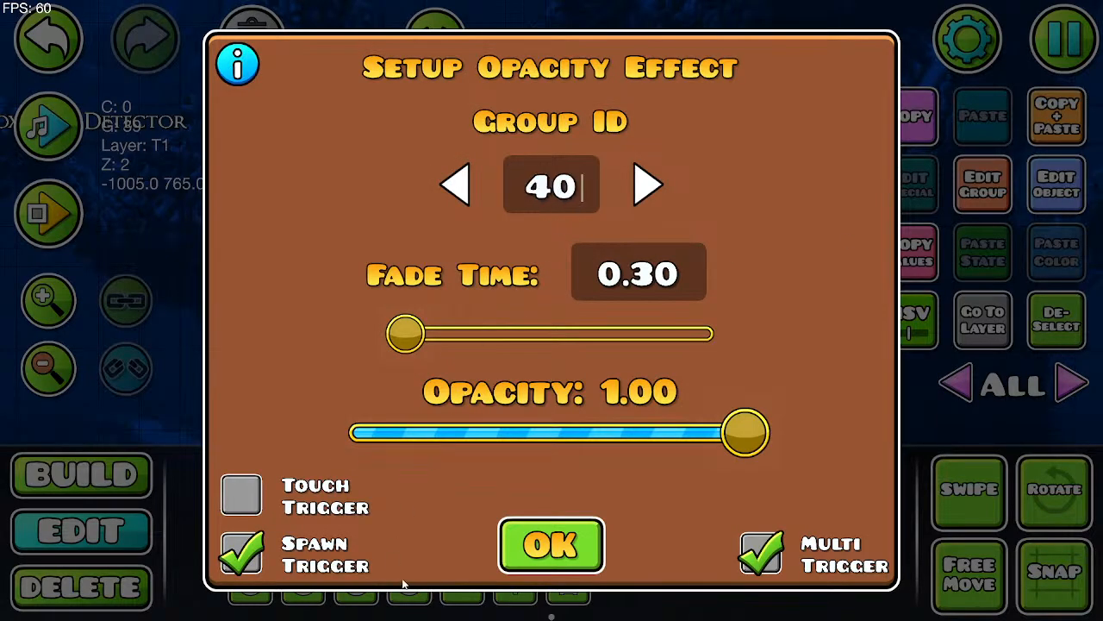
left_click(562, 552)
Step: Save and play the level up to the wisp portrait display to test the indicator's fade-in, and reopen the editor
left_click(1063, 38)
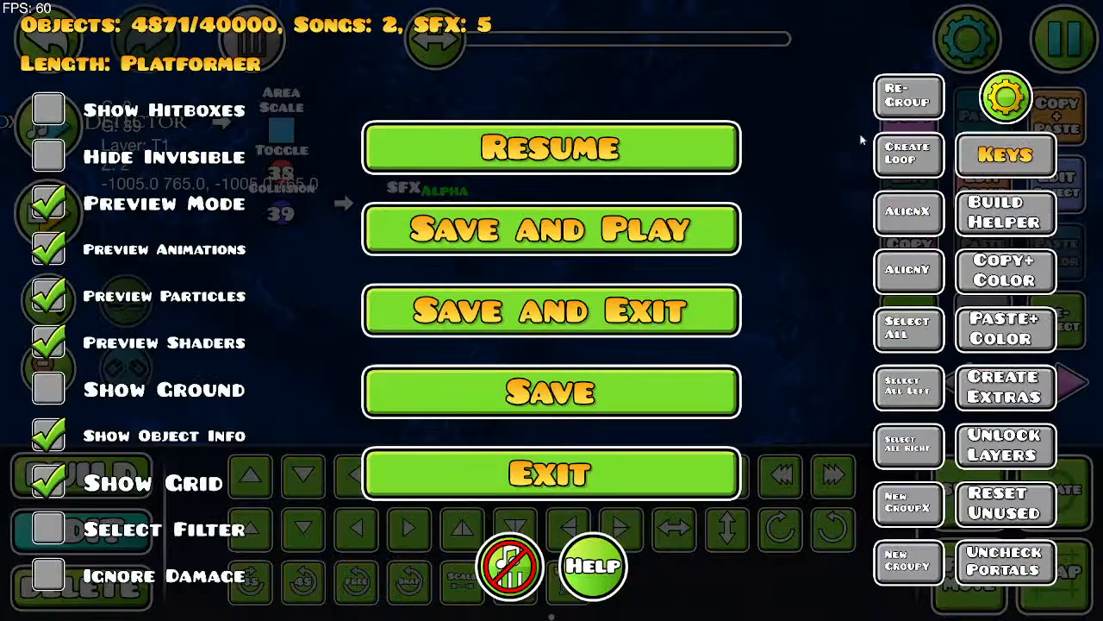
left_click(550, 229)
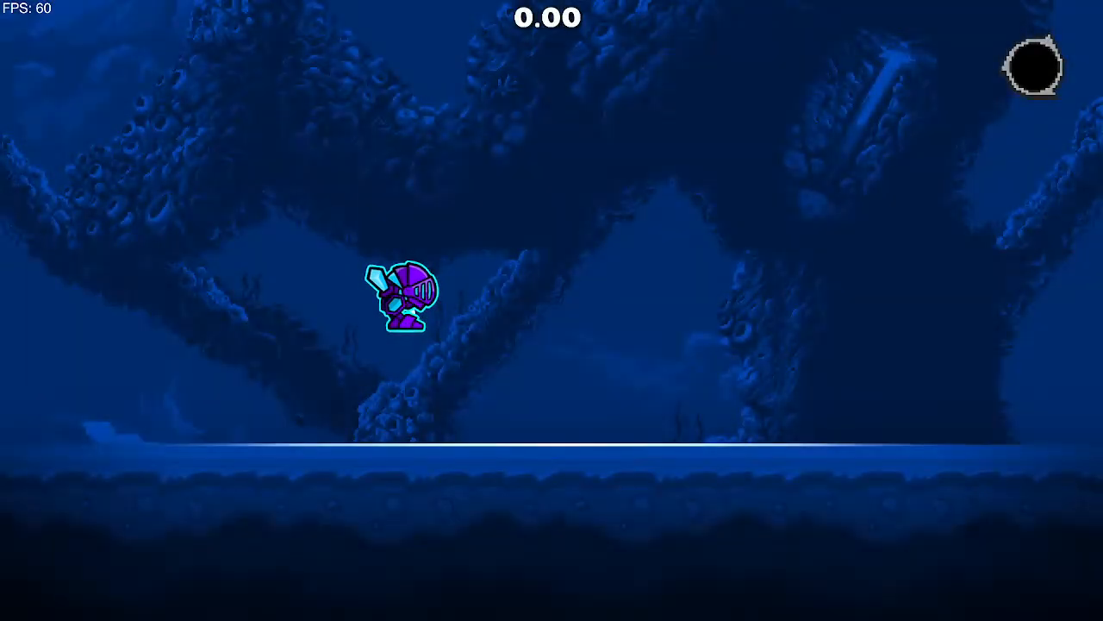
key("space")
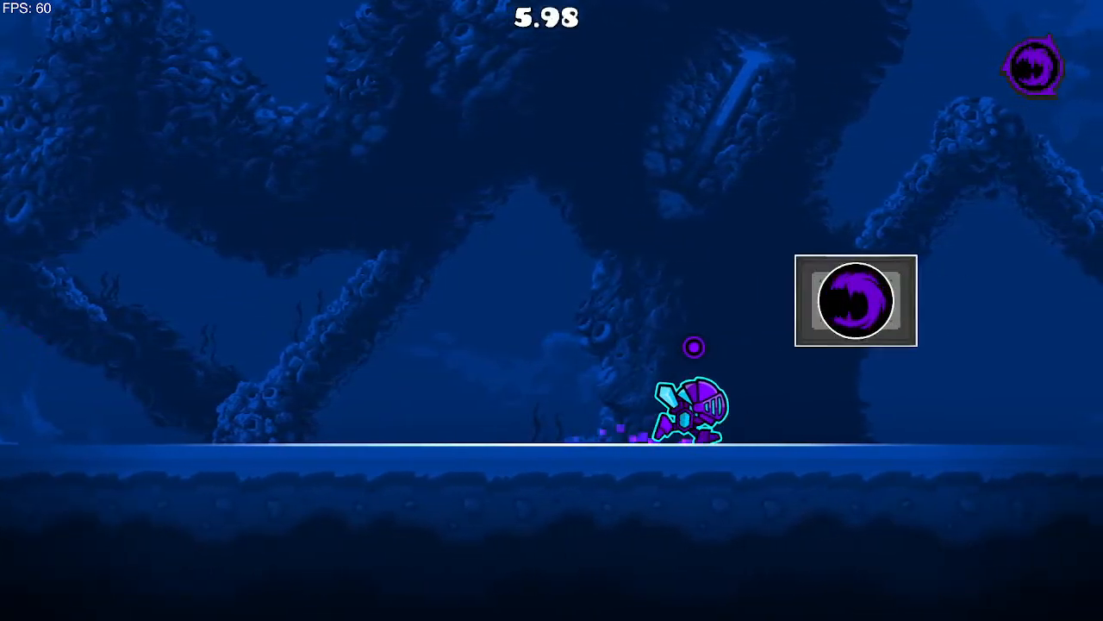
key("Escape")
left_click(184, 338)
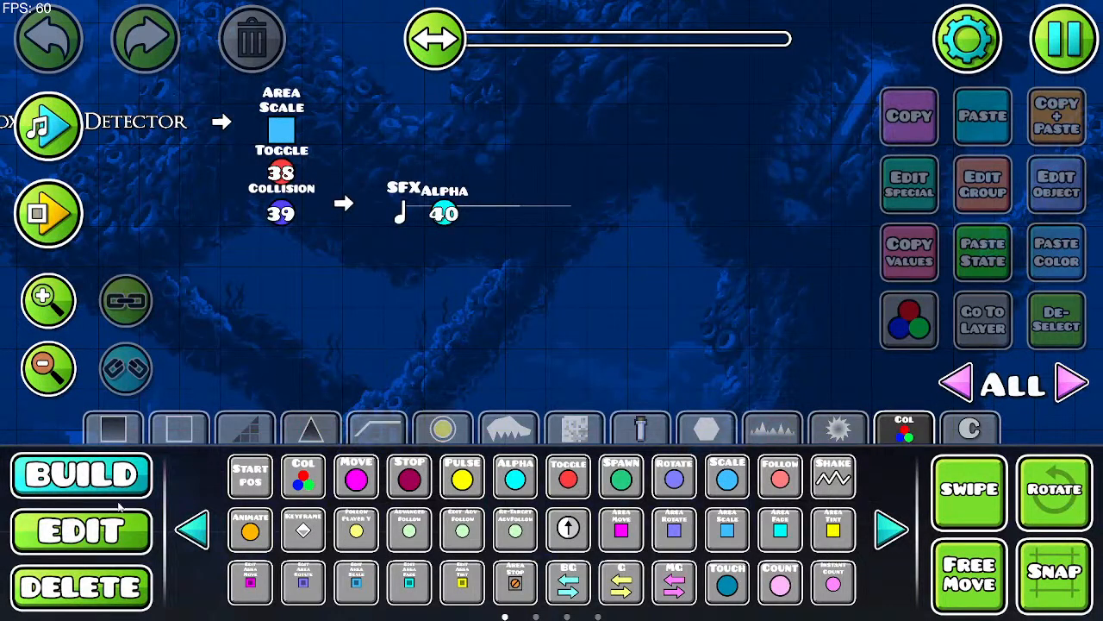
Step: Set the fade time of the Proximity Detector's group 40 Alpha trigger to 0.10
left_click(121, 514)
left_click(436, 209)
left_click(1046, 195)
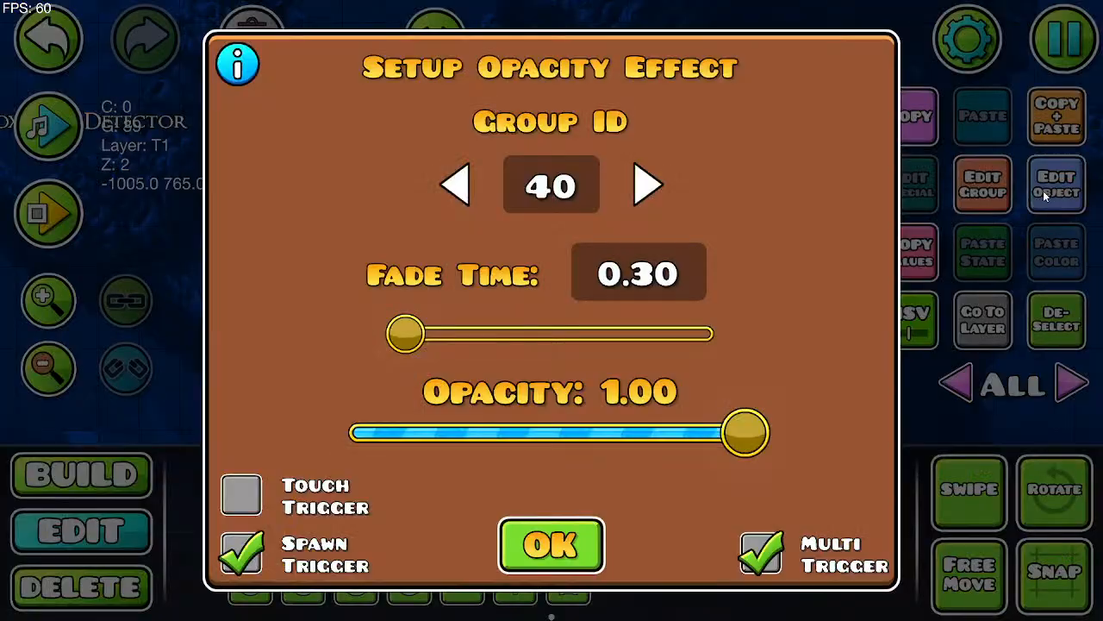
left_click(652, 285)
key("BackSpace")
type("2")
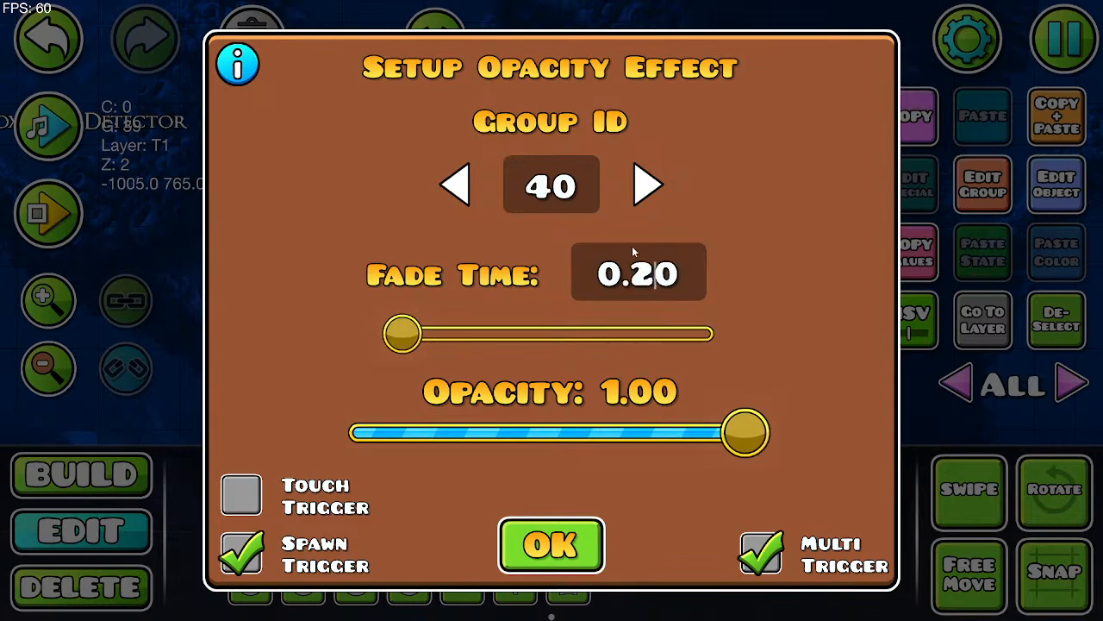
key("BackSpace")
type("1")
left_click(556, 565)
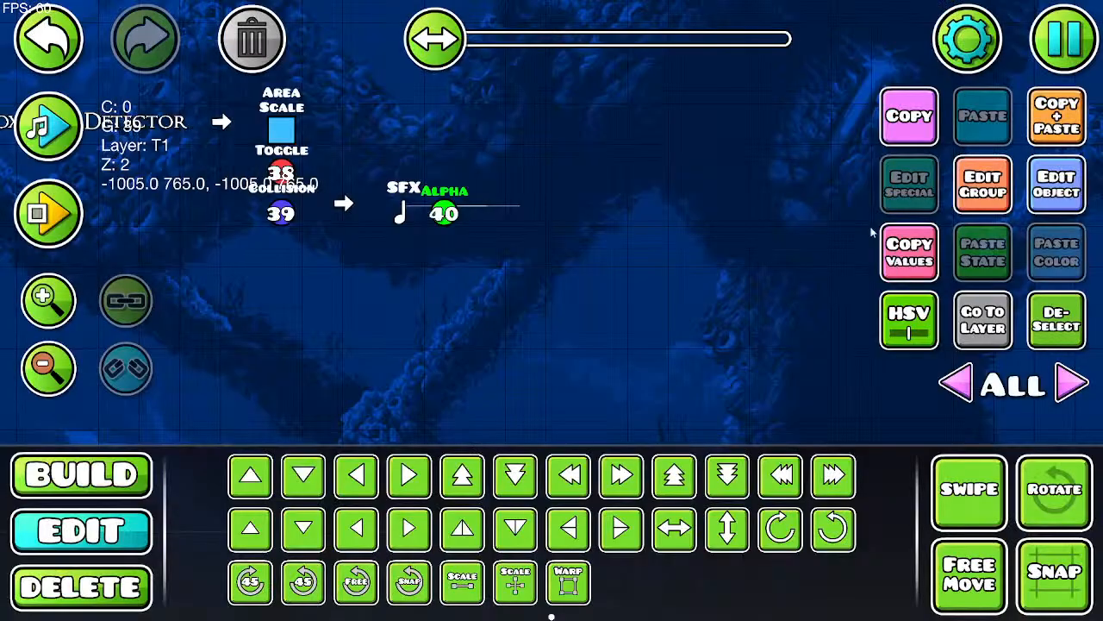
Step: Save and play the level around the wisp portrait display to test the indicator with the shorter fade time, and pause
left_click(1039, 47)
left_click(564, 222)
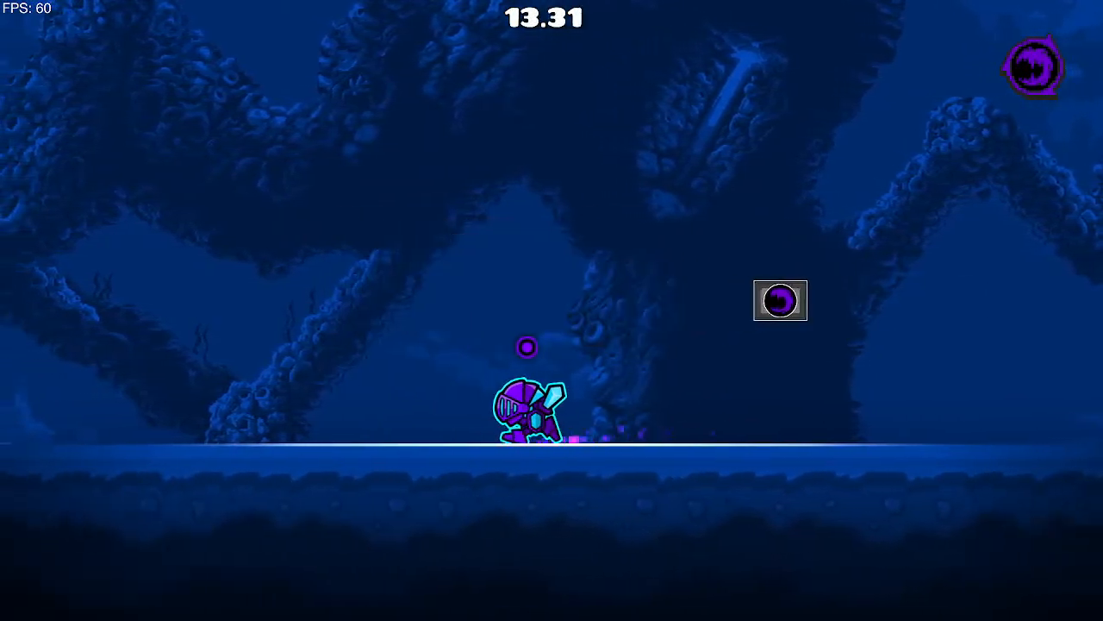
key("Escape")
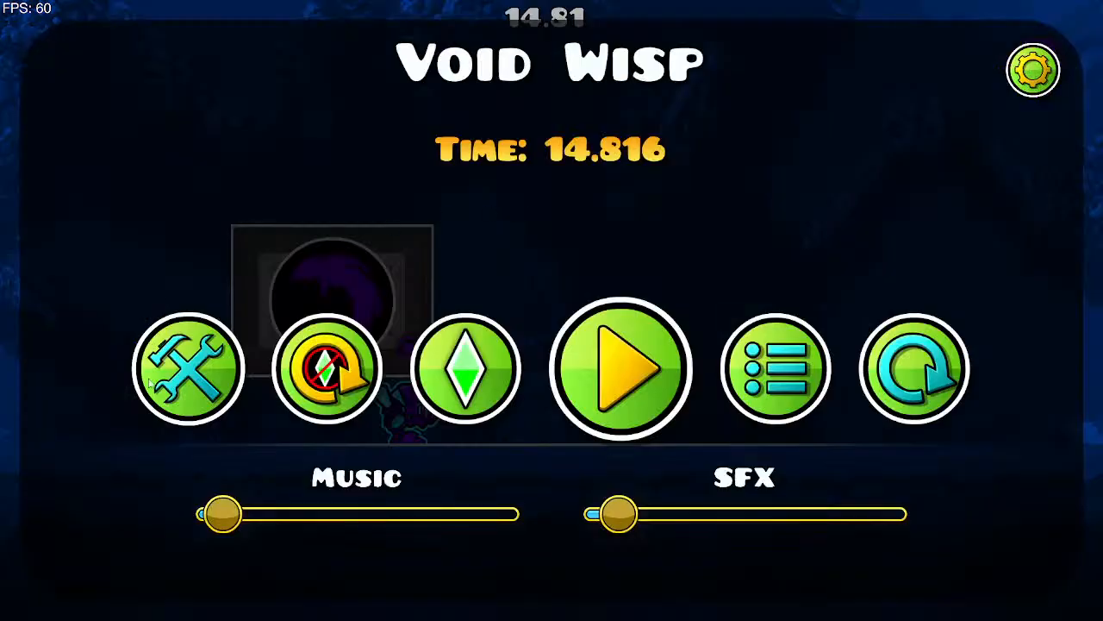
Step: Open the Void Wisp level in the editor and look through the pages of trigger objects
left_click(166, 367)
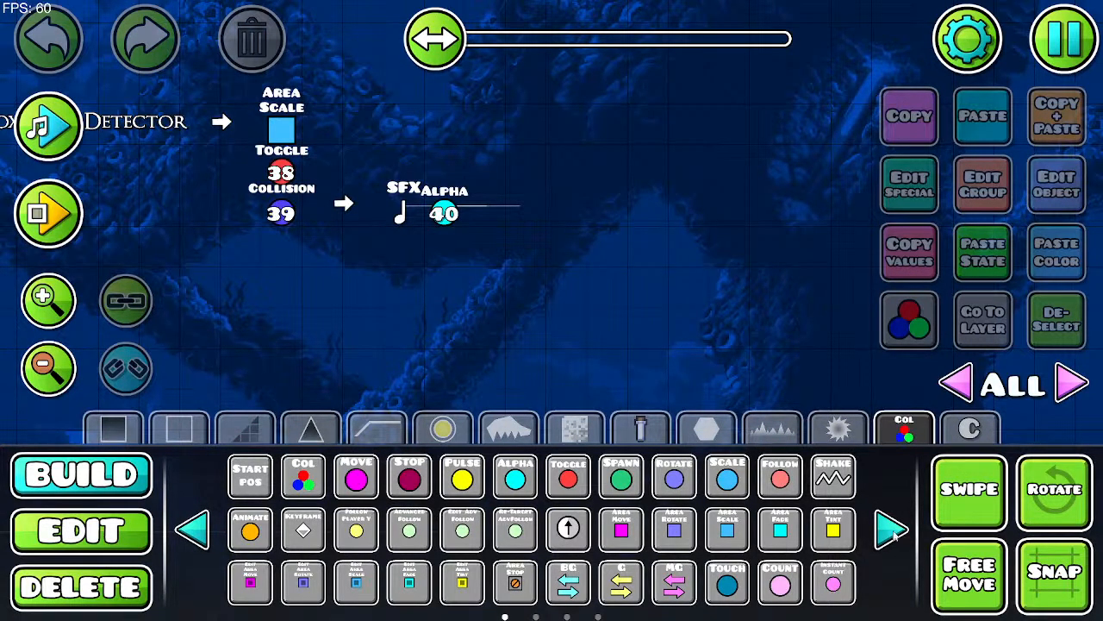
left_click(888, 533)
left_click(902, 529)
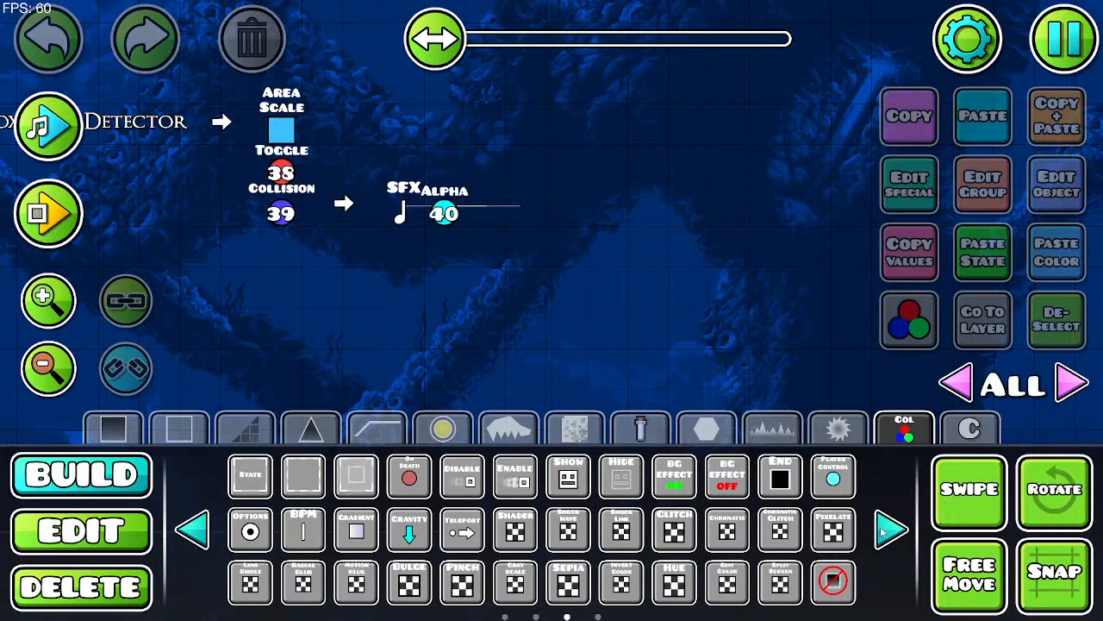
left_click(892, 532)
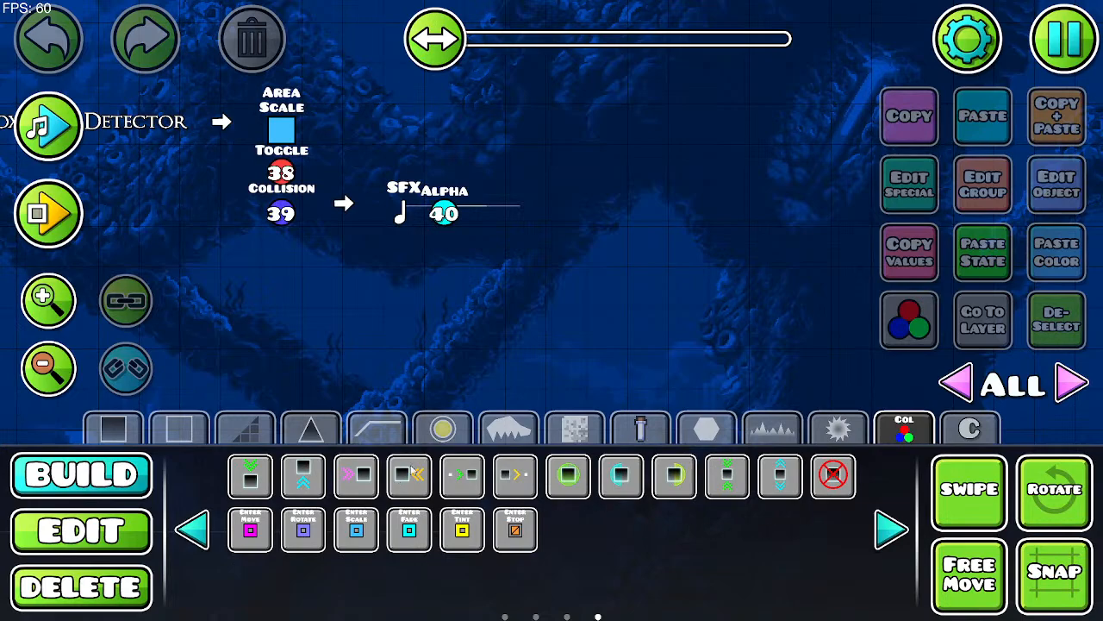
left_click(192, 531)
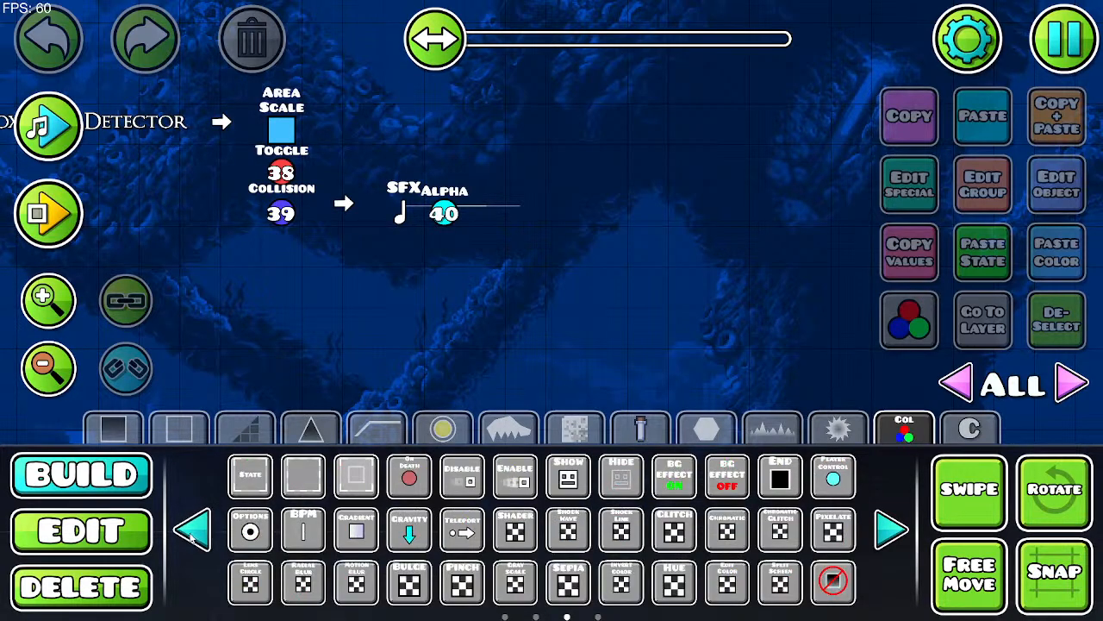
left_click(191, 532)
left_click(191, 531)
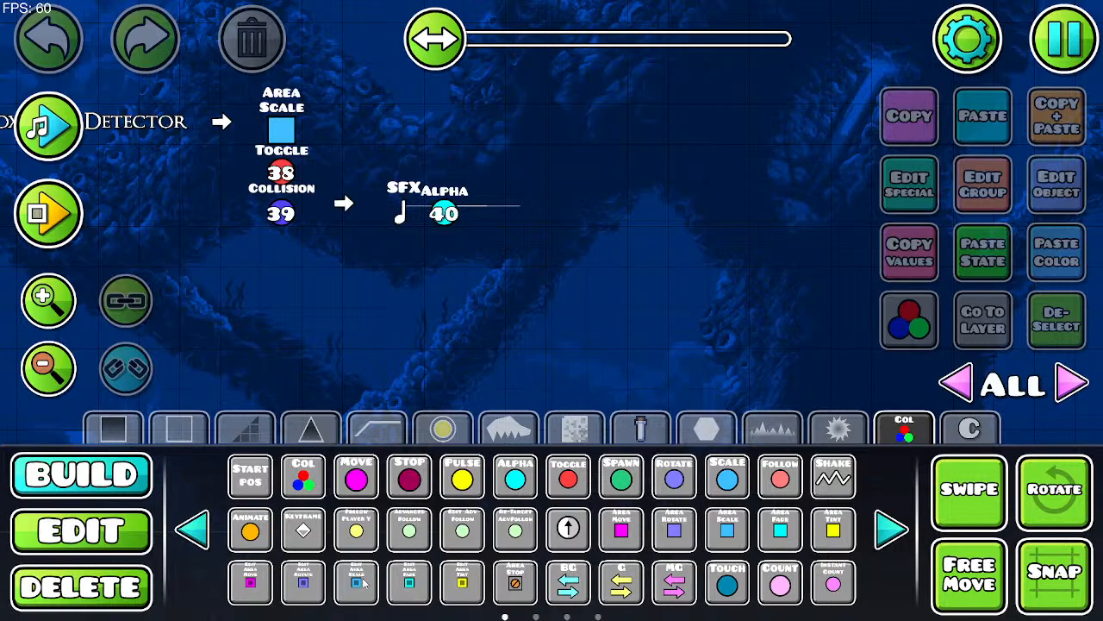
Step: Place an Edit Area Fade trigger in the empty space beside the SFX and Alpha triggers and review its settings and help text
left_click(410, 582)
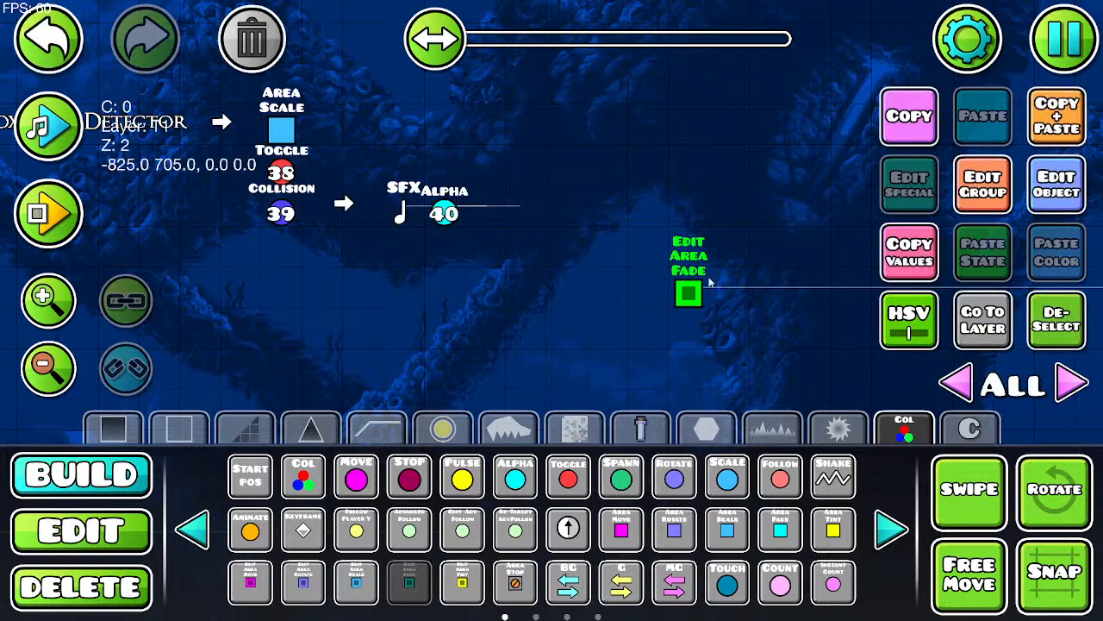
left_click(1057, 183)
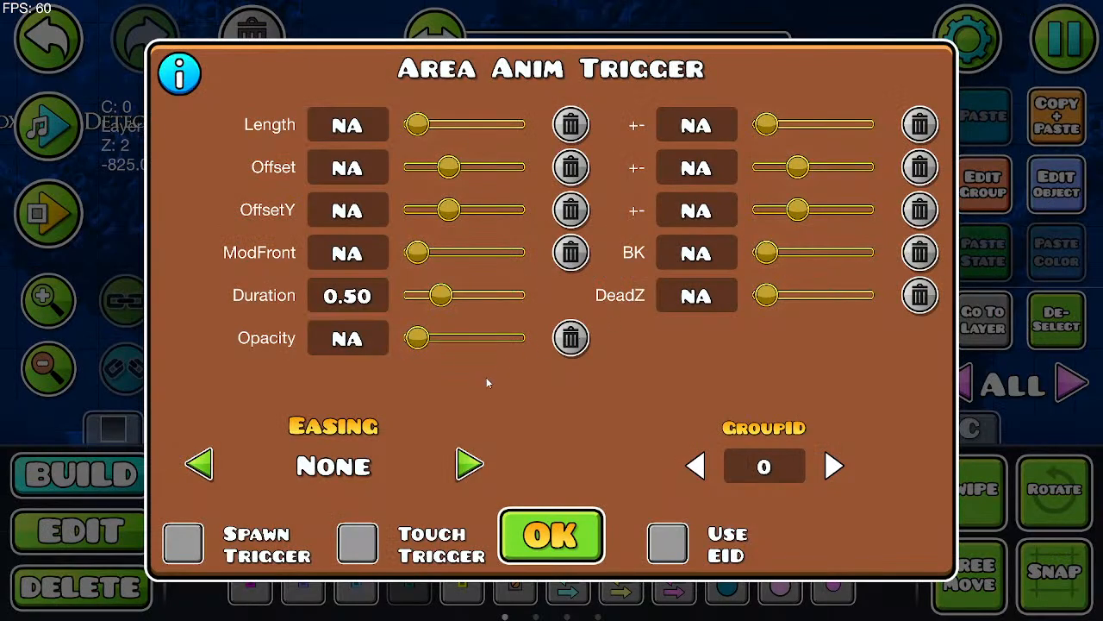
left_click(176, 83)
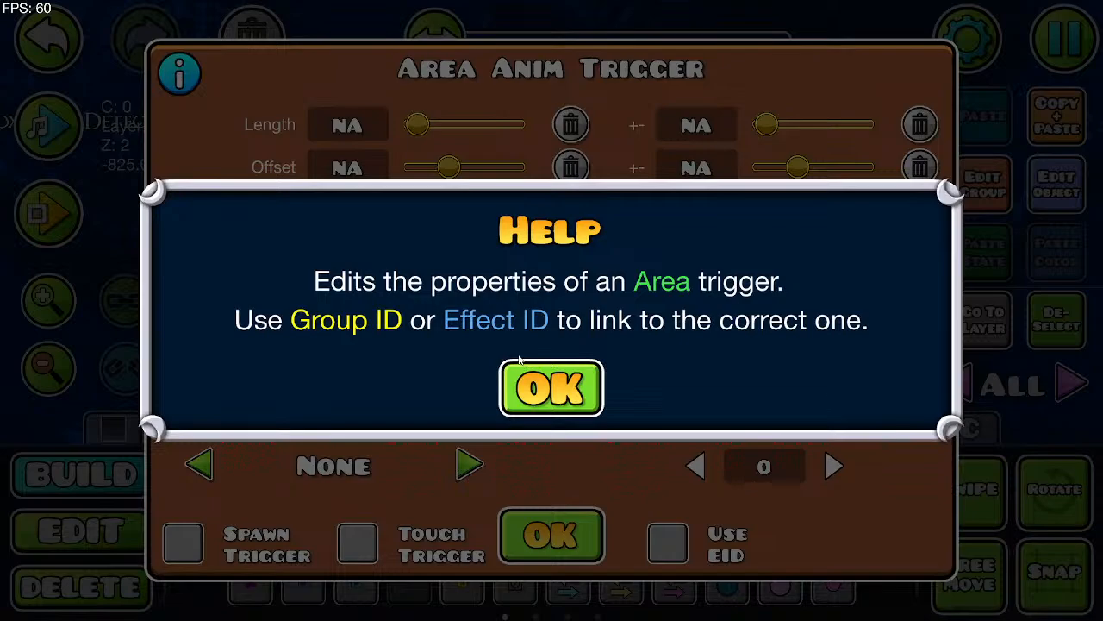
left_click(548, 373)
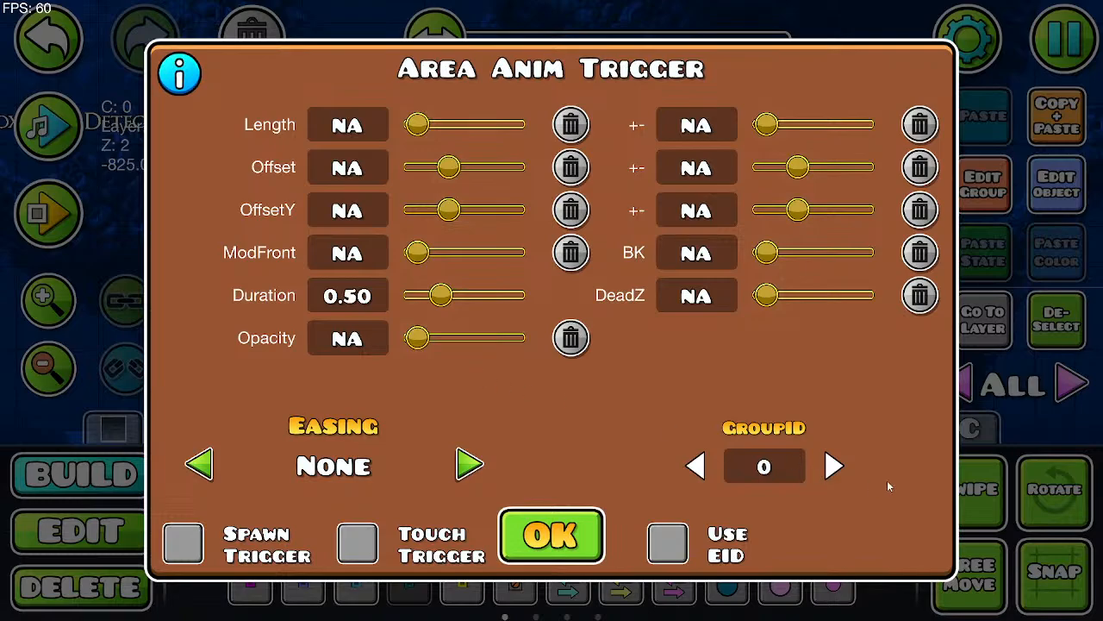
left_click(176, 72)
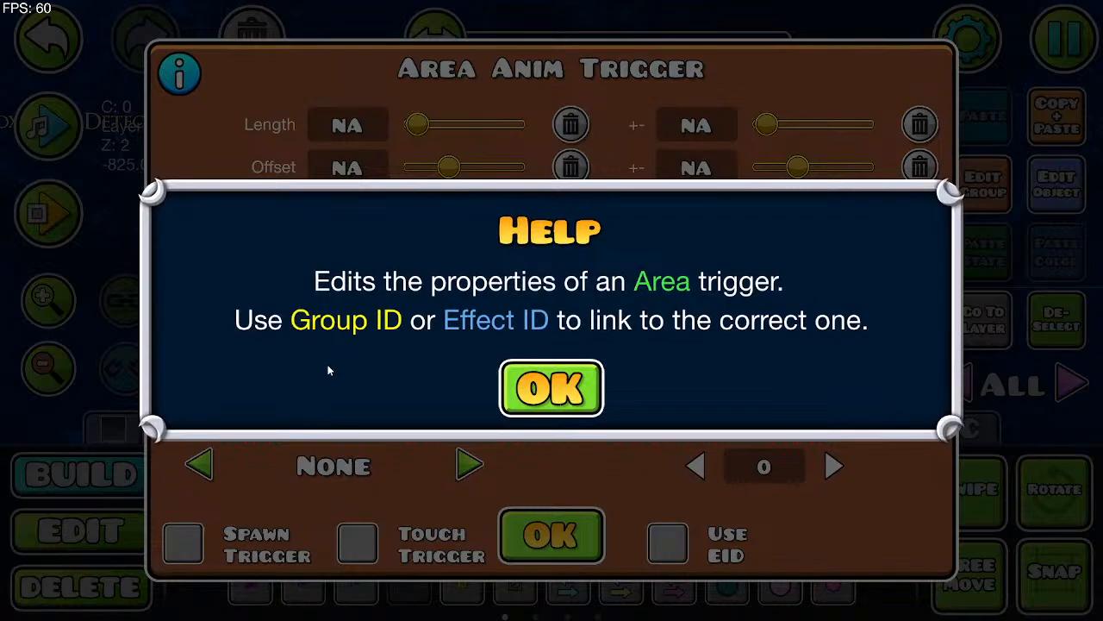
left_click(545, 389)
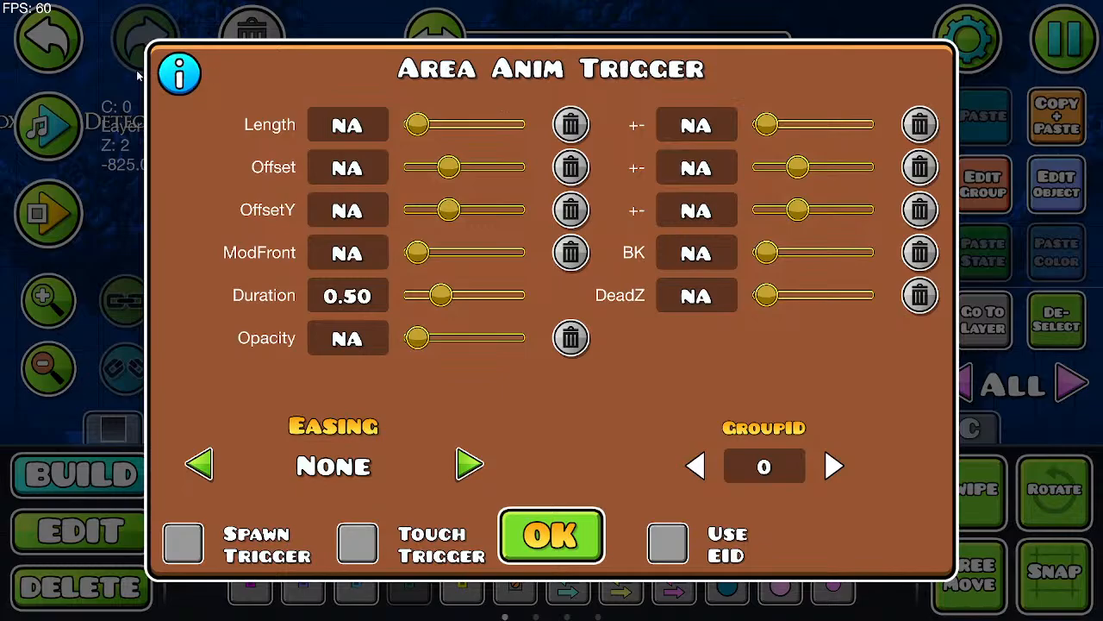
left_click(179, 74)
left_click(553, 384)
left_click(550, 531)
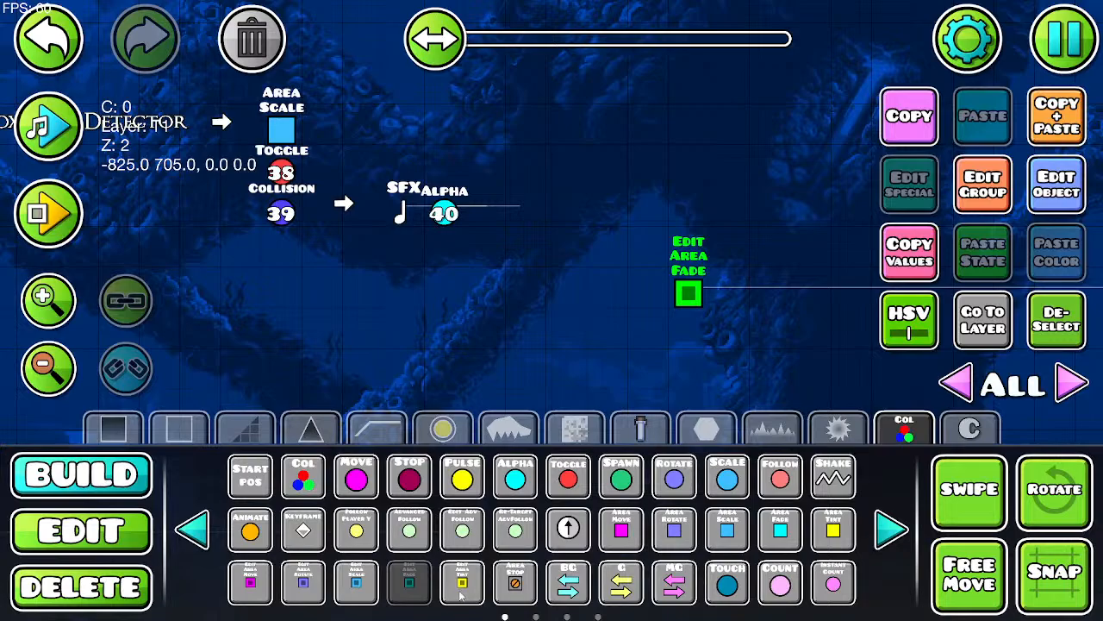
left_click(1056, 183)
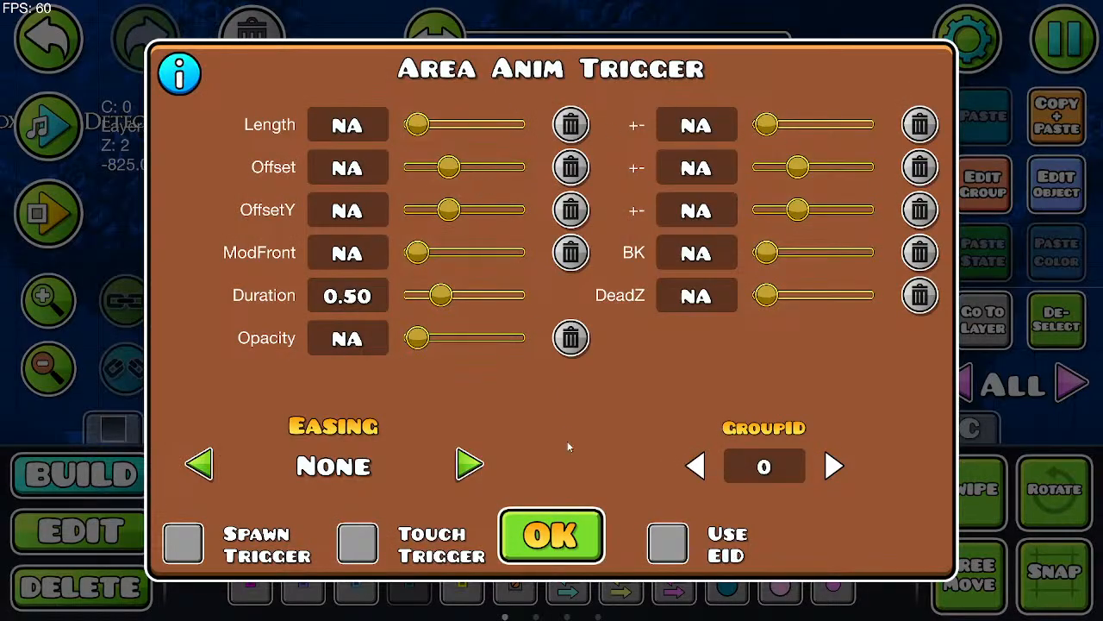
left_click(558, 552)
Step: Place an Edit Area Scale trigger near the Edit Area Fade trigger, view its settings, and delete it
left_click(356, 581)
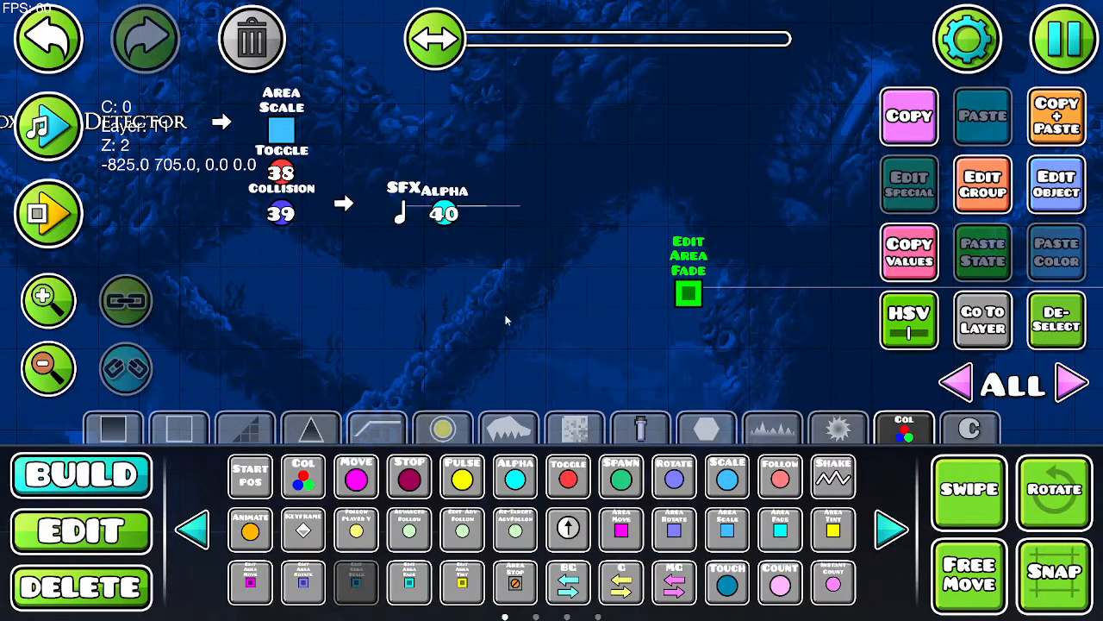
left_click(521, 300)
left_click(1066, 190)
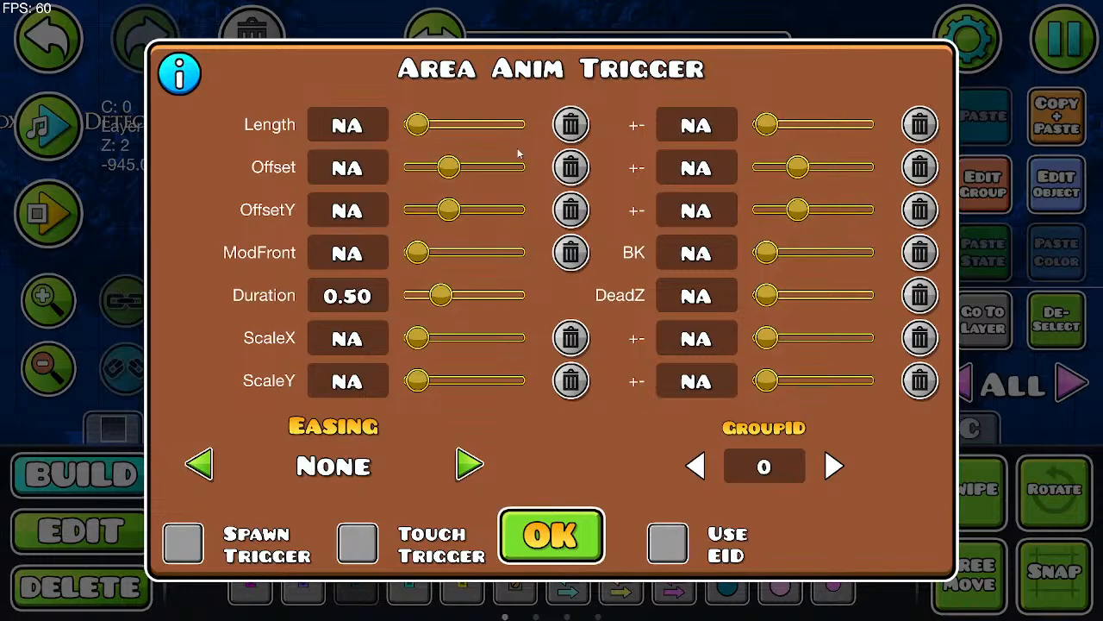
left_click(557, 530)
left_click(255, 39)
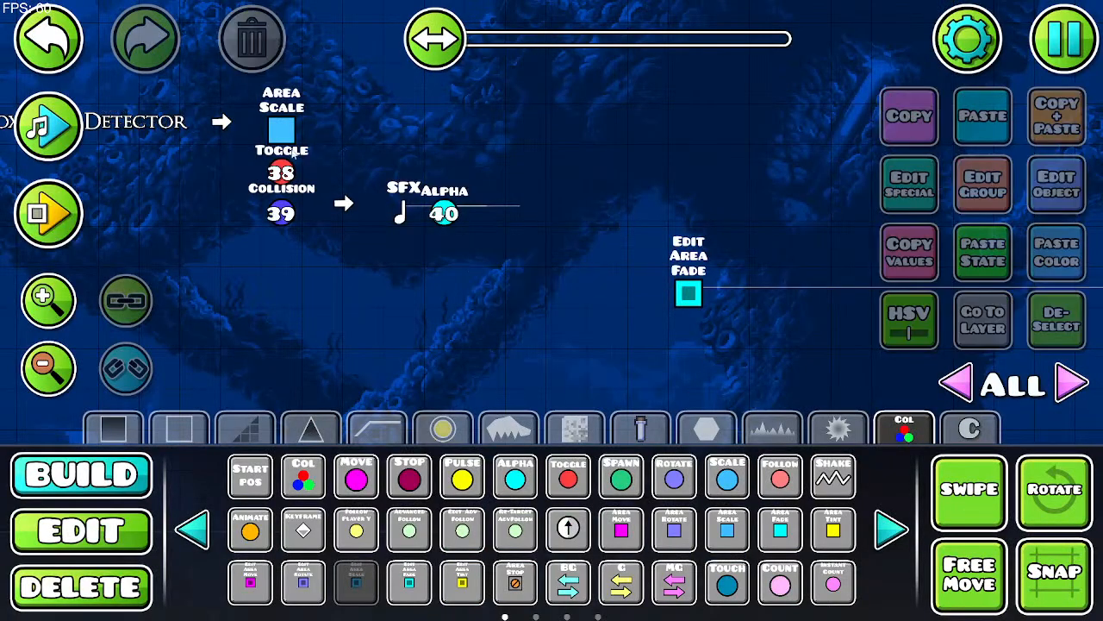
Step: Clear the Group ID of the Edit Area Fade trigger and reread the trigger's help text
left_click(105, 517)
left_click(689, 295)
left_click(909, 184)
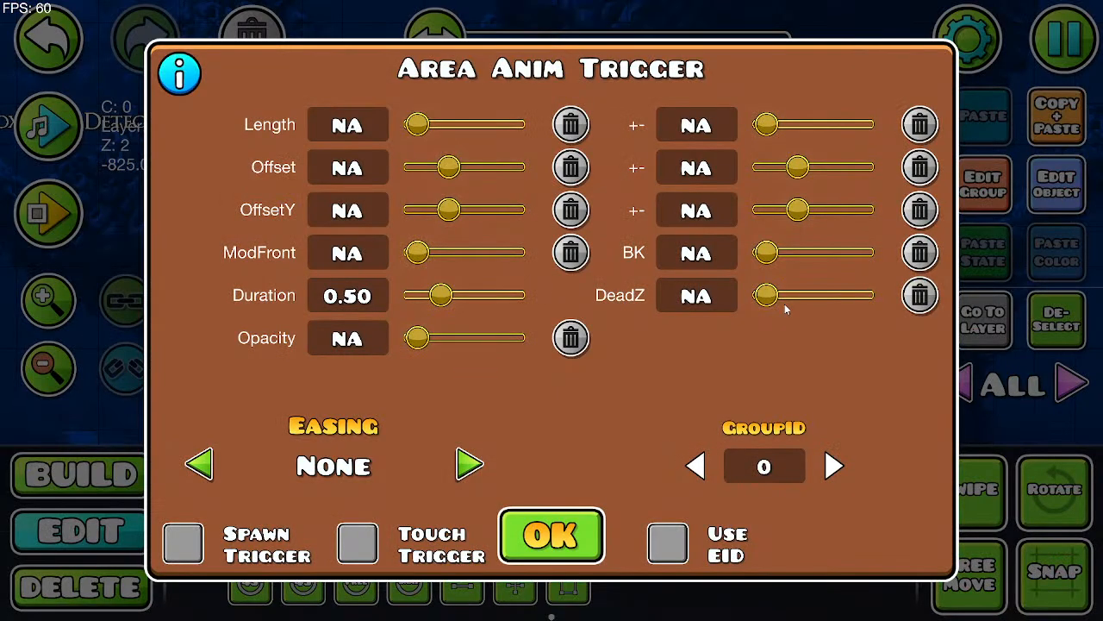
left_click(764, 466)
key("BackSpace")
left_click(179, 73)
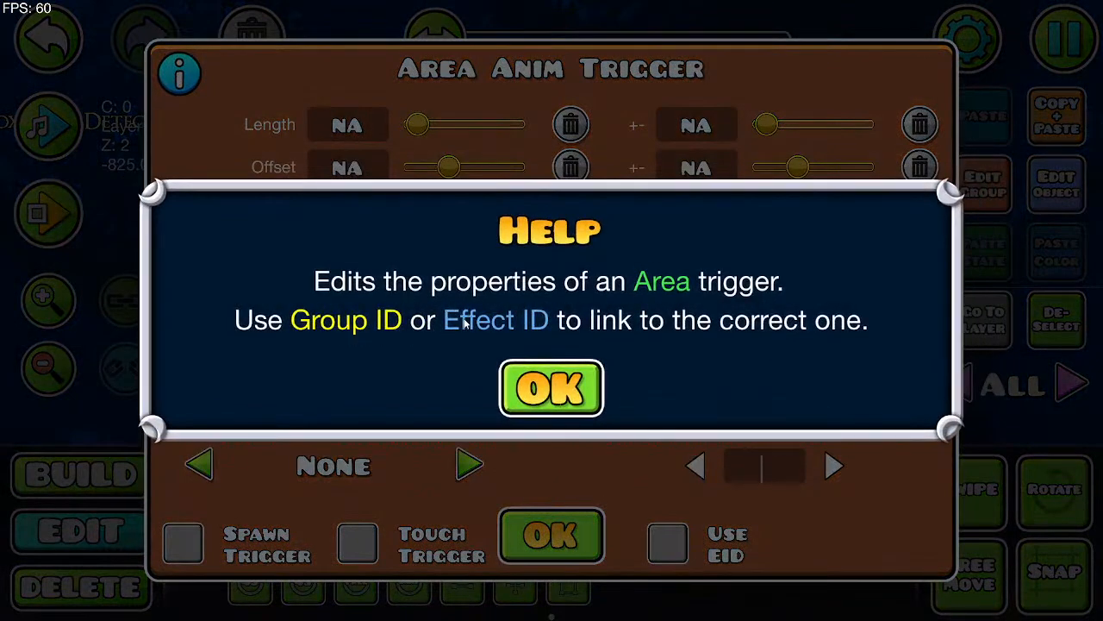
left_click(558, 375)
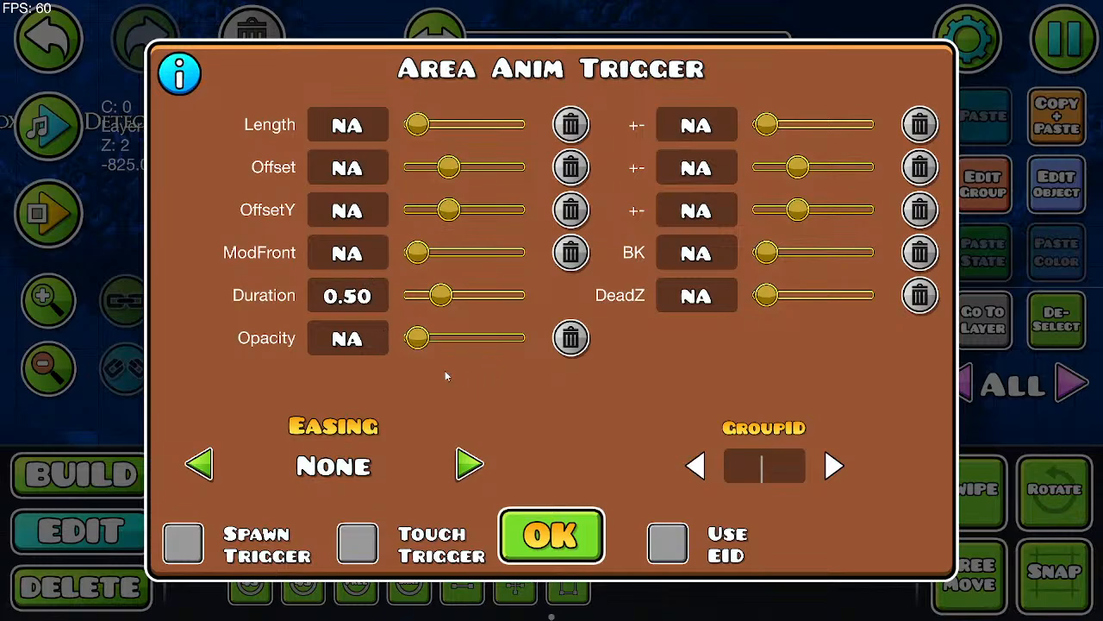
left_click(552, 533)
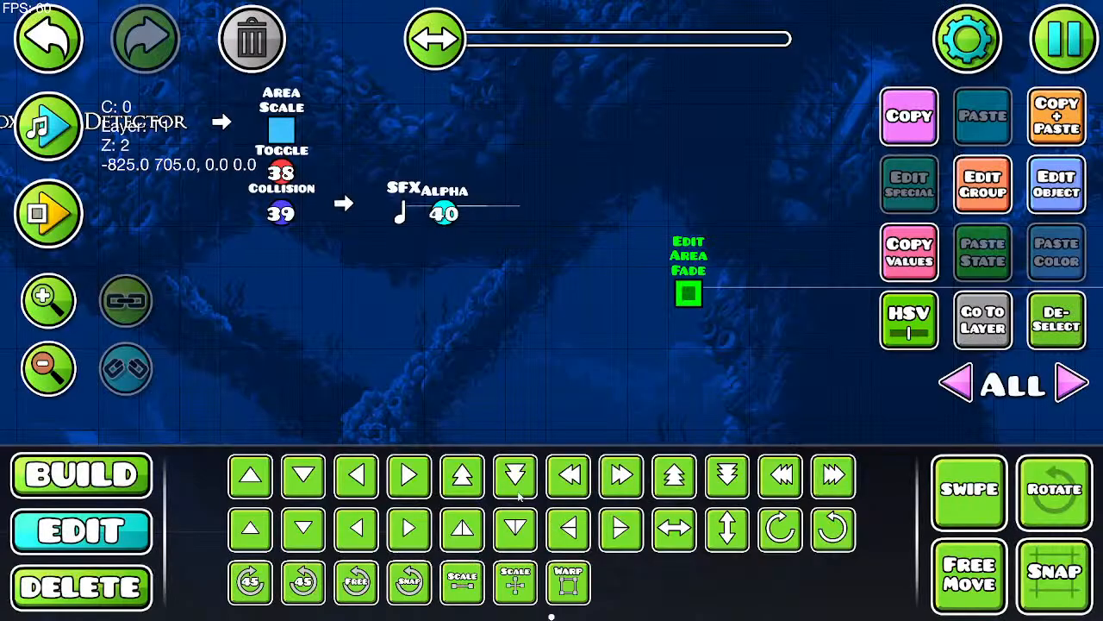
Step: Delete the Edit Area Fade trigger
left_click(45, 366)
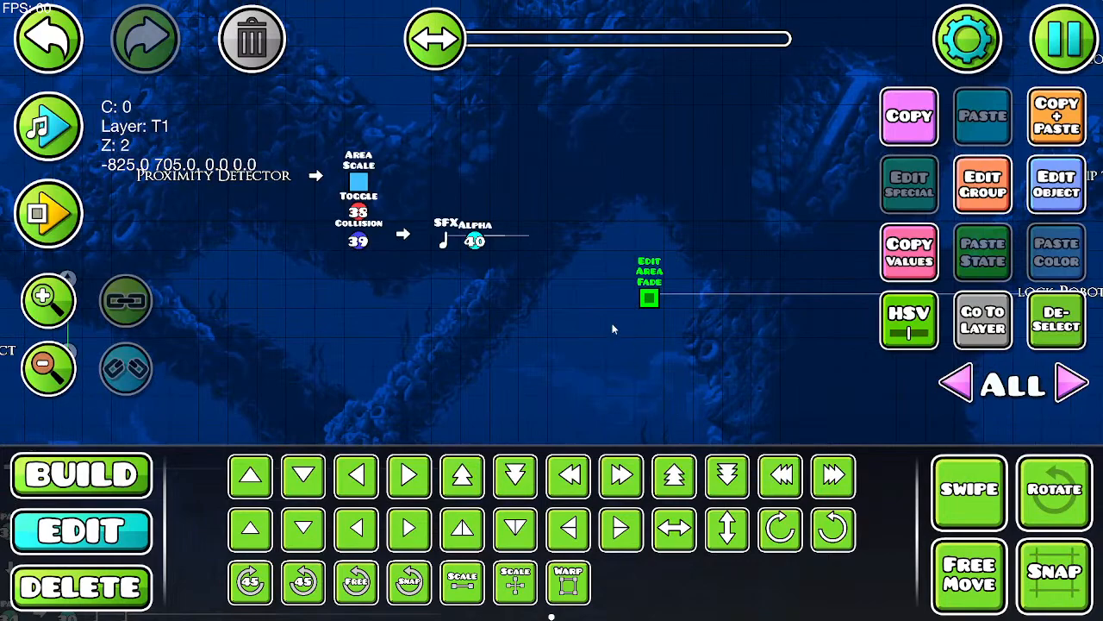
left_click(247, 54)
left_click(121, 586)
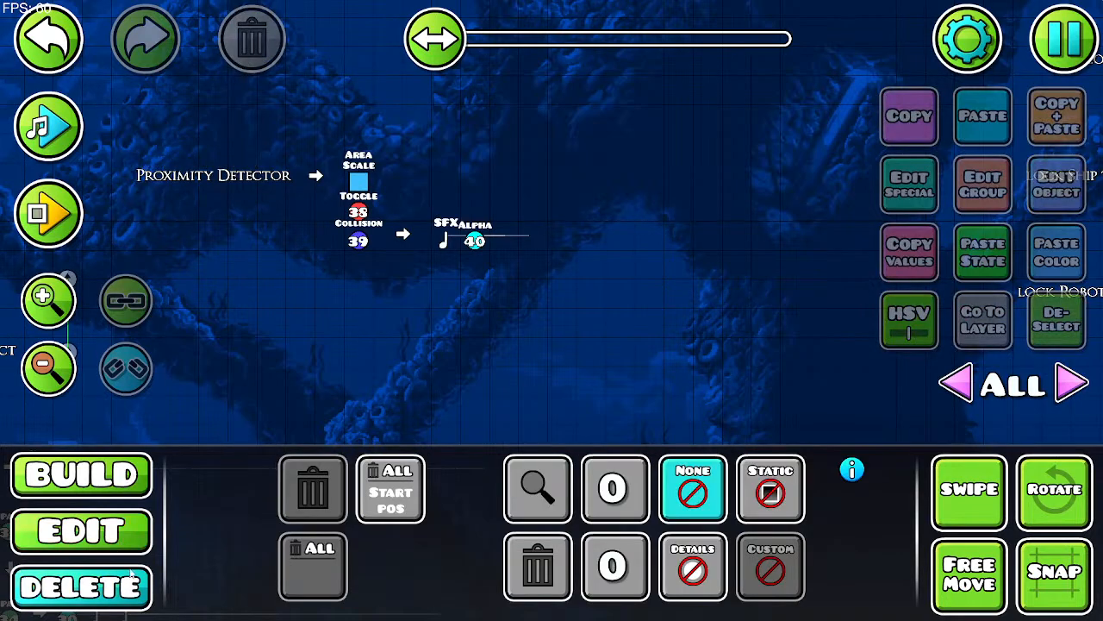
Step: Locate the framed block marked 1 on the ground line and pick the Area Fade trigger as the object to build
left_click(484, 246)
left_click(45, 371)
left_click(45, 371)
left_click(45, 371)
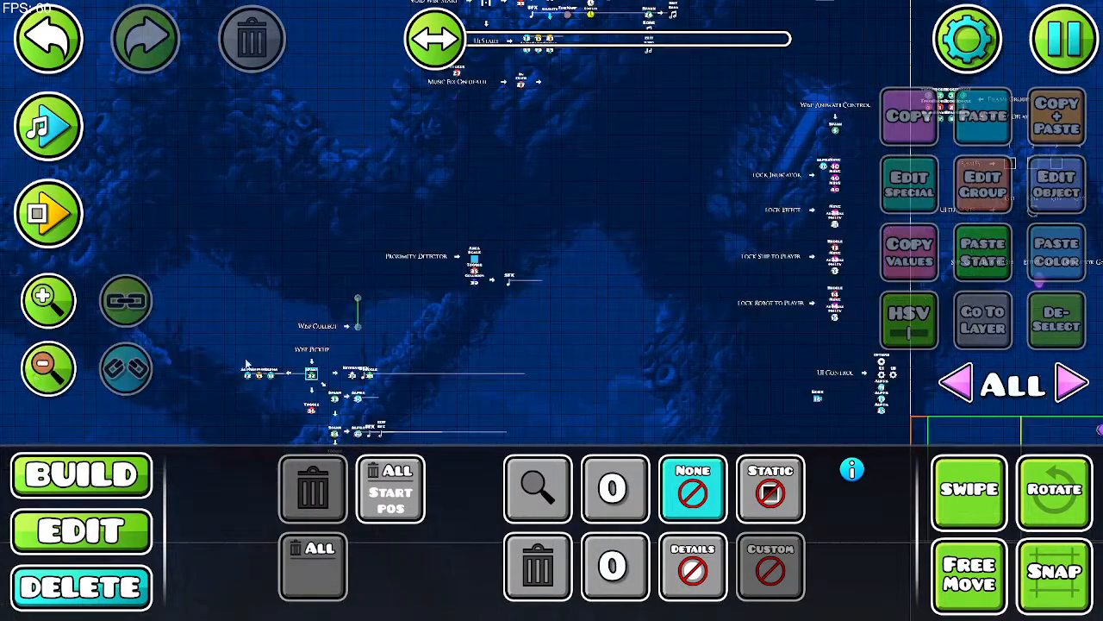
left_click_drag(713, 407, 353, 226)
left_click_drag(416, 315, 16, 182)
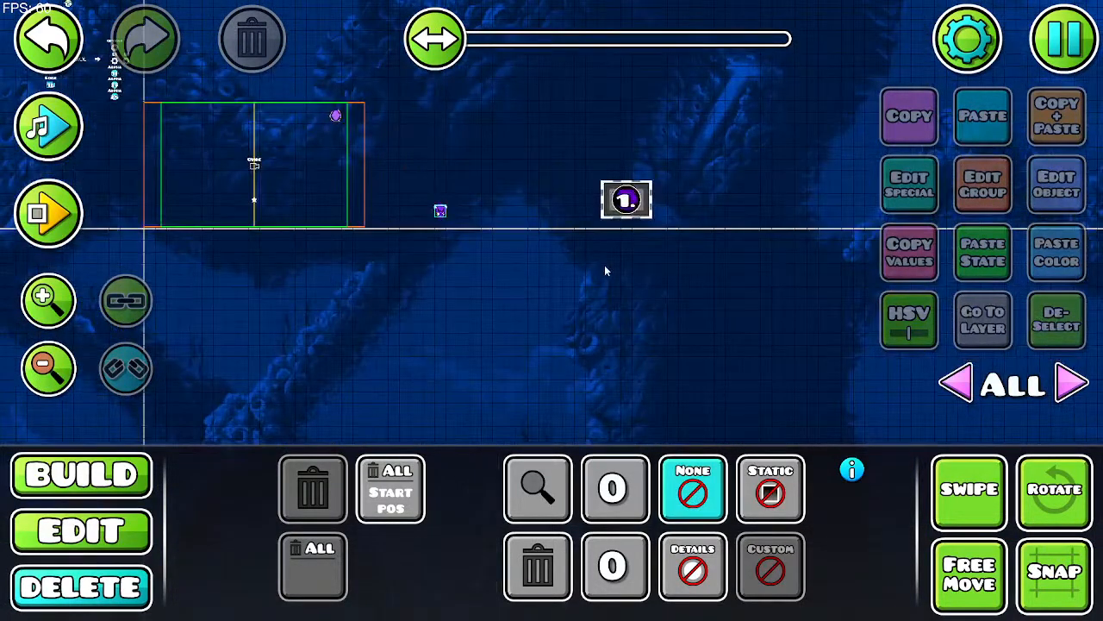
left_click_drag(548, 302, 394, 358)
left_click(48, 302)
left_click(48, 302)
left_click(49, 301)
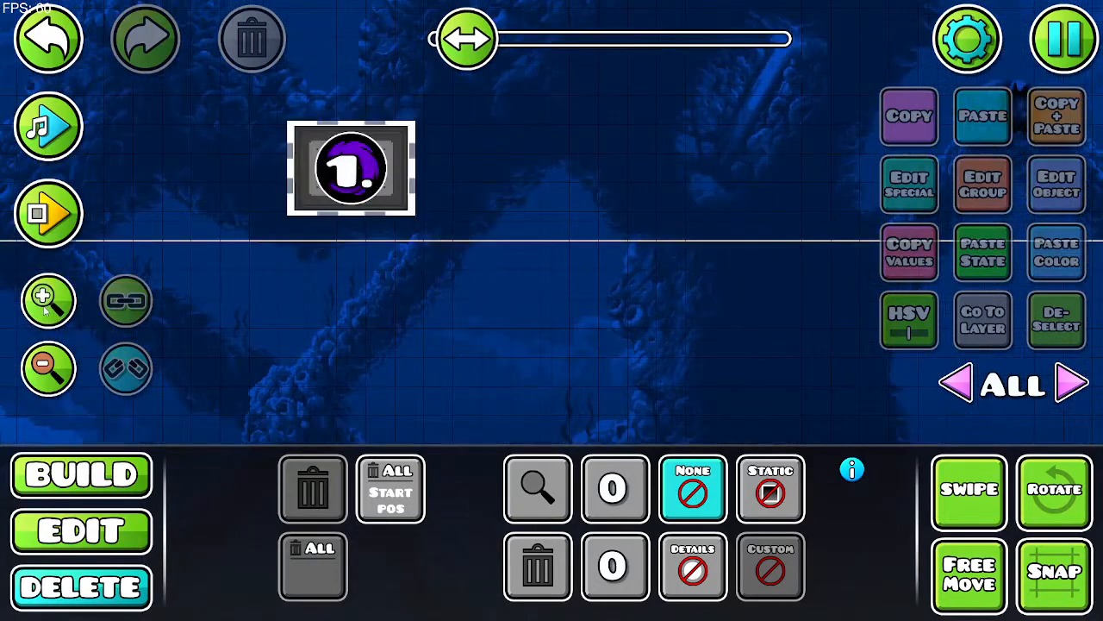
left_click(48, 302)
left_click(145, 467)
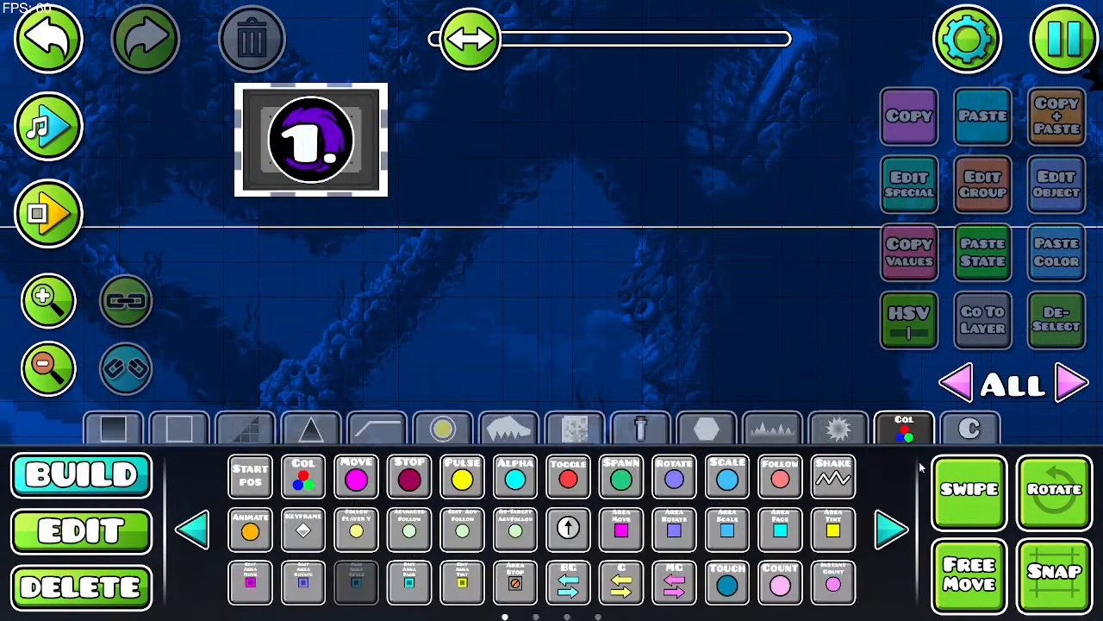
left_click(791, 527)
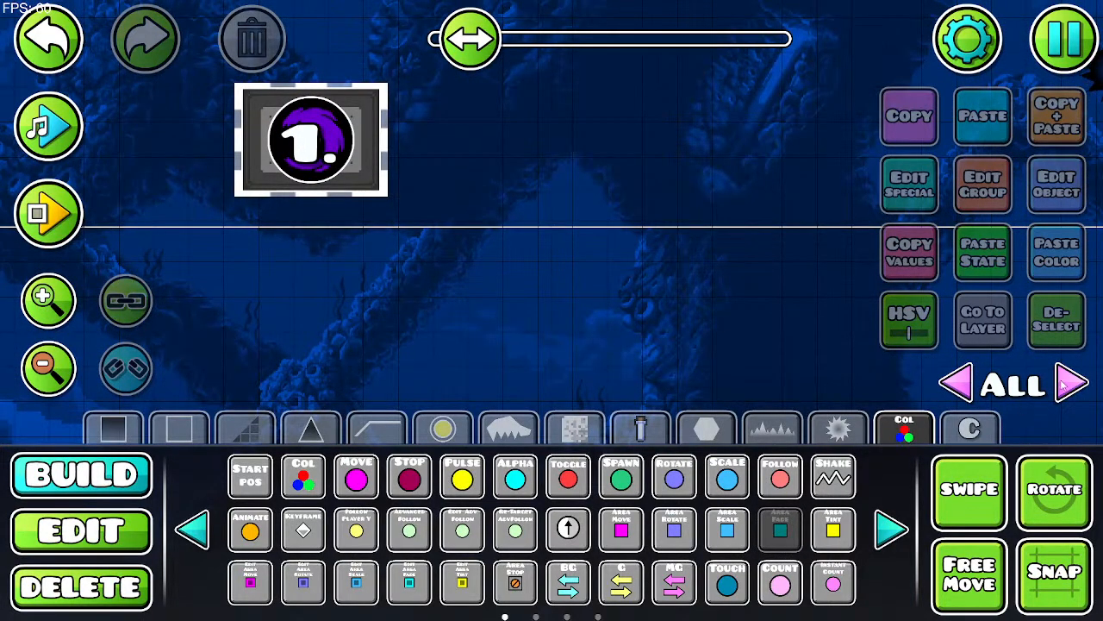
Step: Duplicate the Area Scale trigger of the Proximity Detector setup and move the copy next to the framed block marked 1
left_click(62, 372)
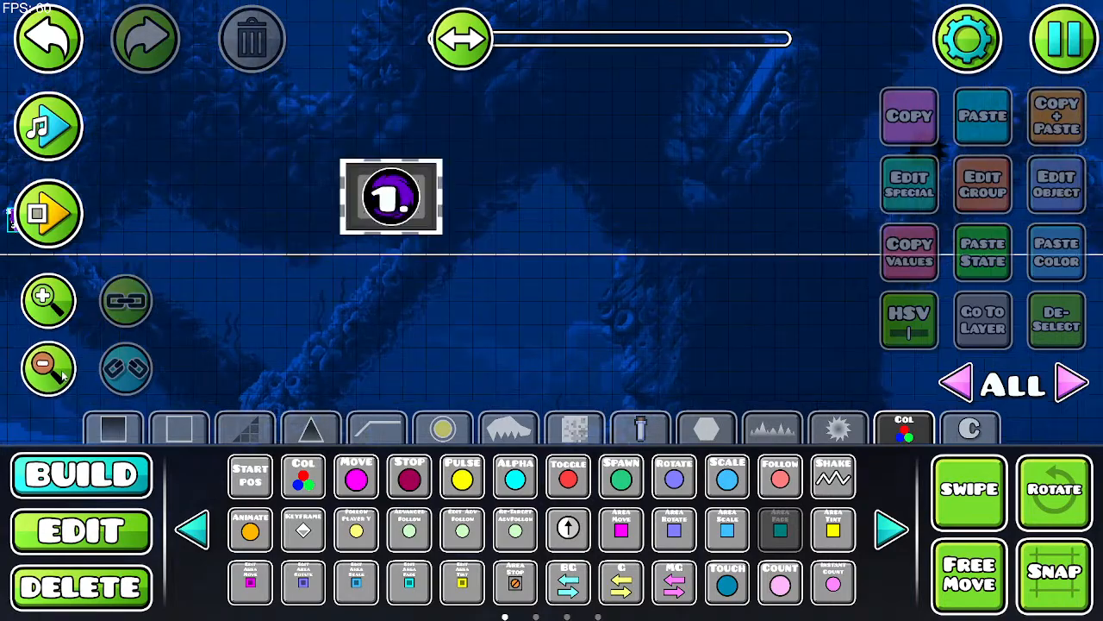
left_click(62, 373)
left_click(62, 373)
left_click(62, 372)
left_click_drag(481, 195, 610, 307)
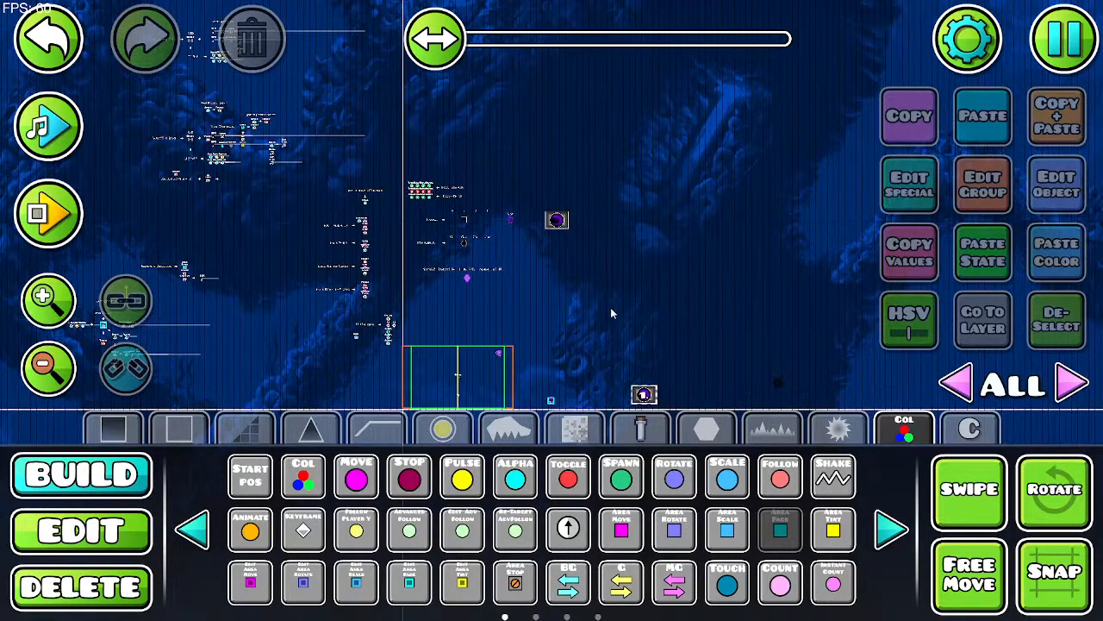
left_click(139, 526)
left_click_drag(316, 310, 357, 323)
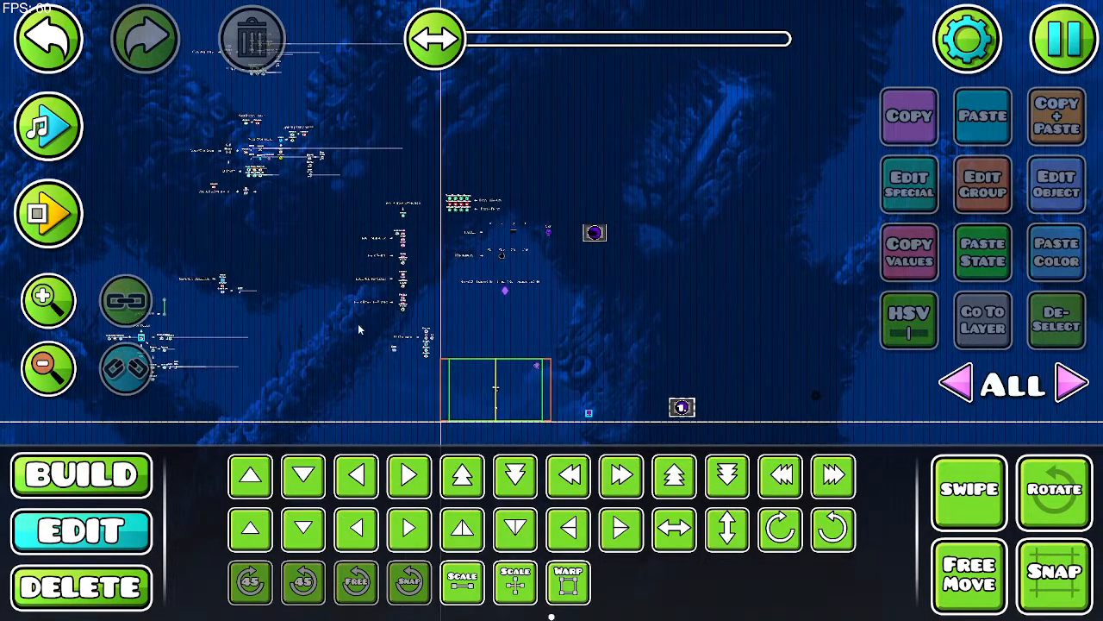
left_click(223, 282)
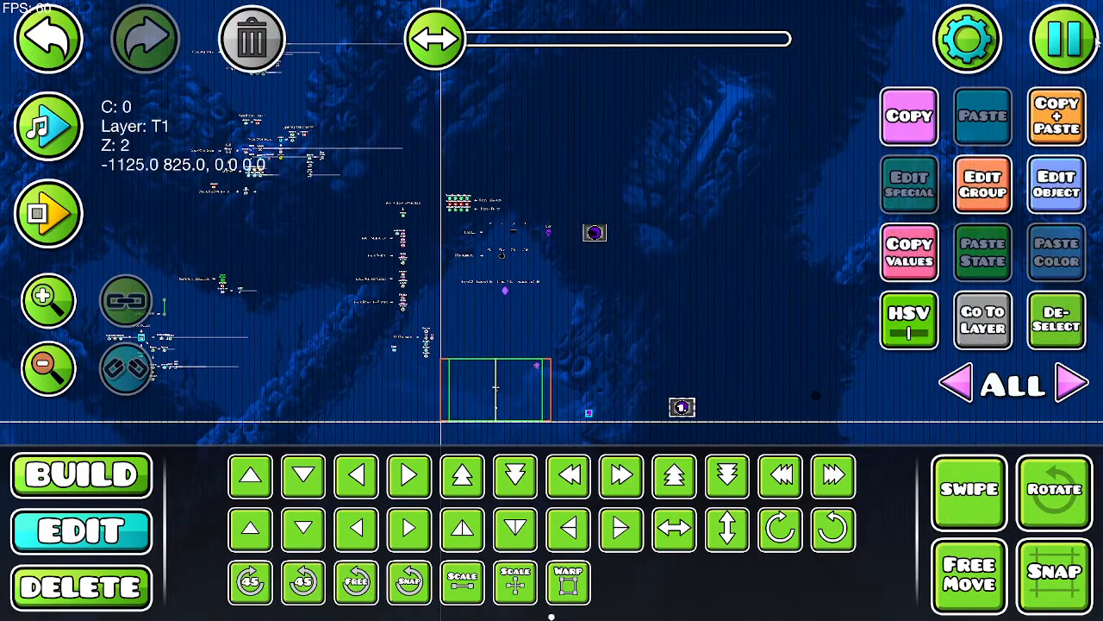
left_click(1067, 129)
key("d")
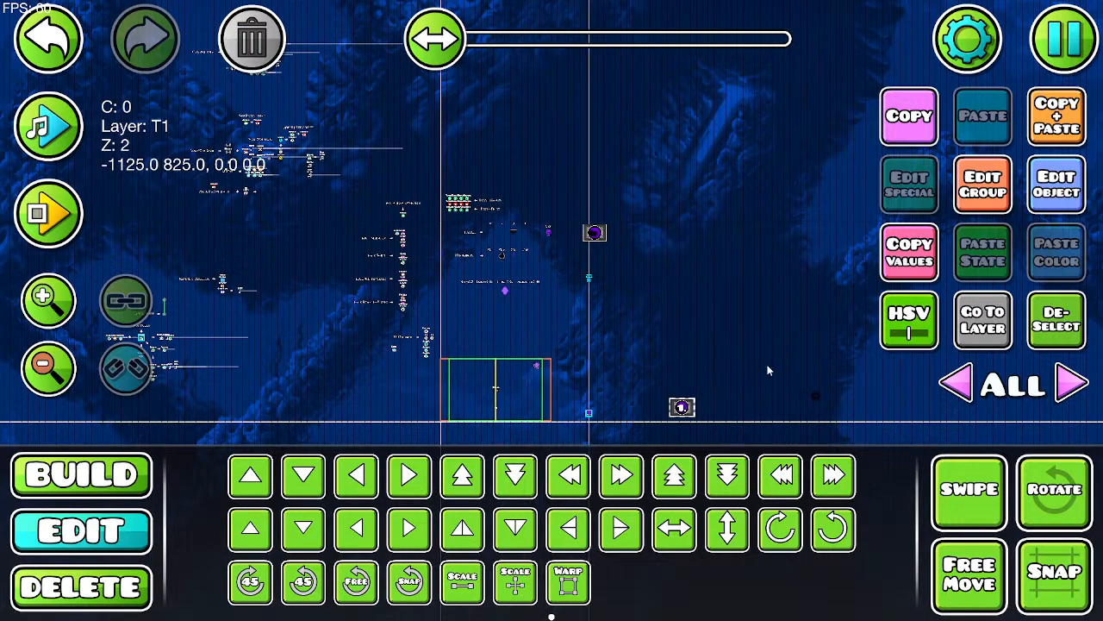
key("s")
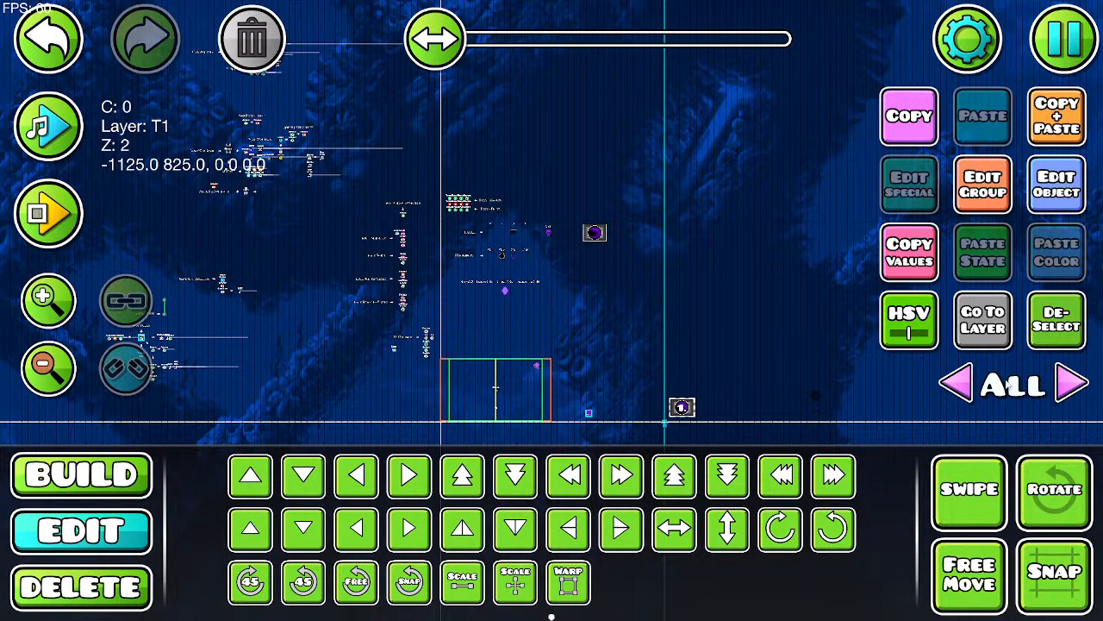
key("d")
Step: Switch the view to editor layer 2 and assign the duplicated Area Scale trigger to that layer
left_click(1072, 386)
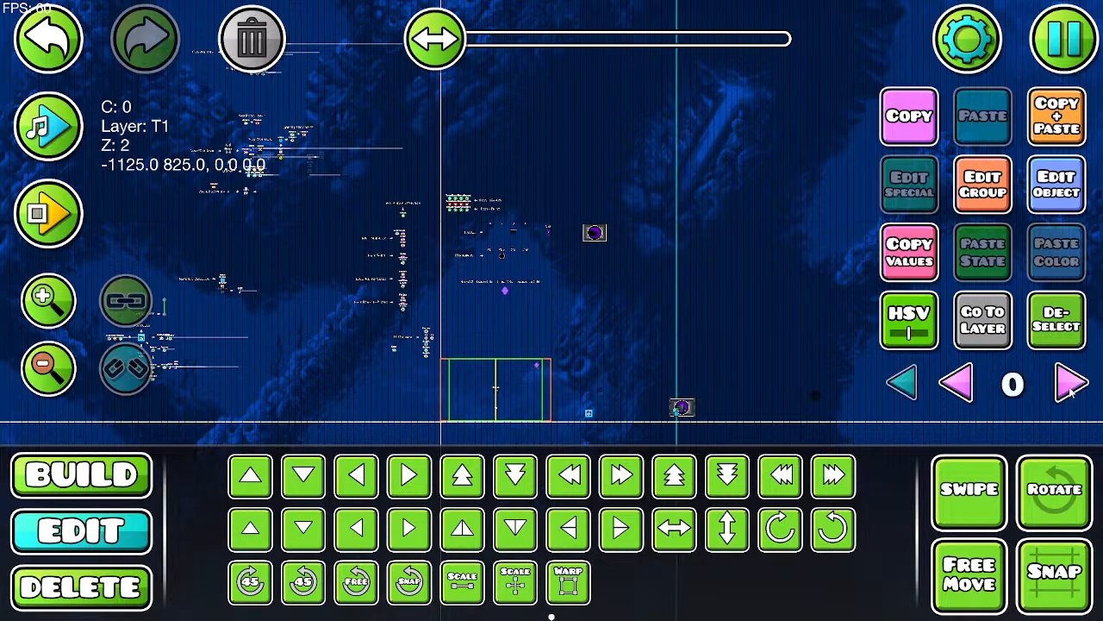
left_click(1072, 385)
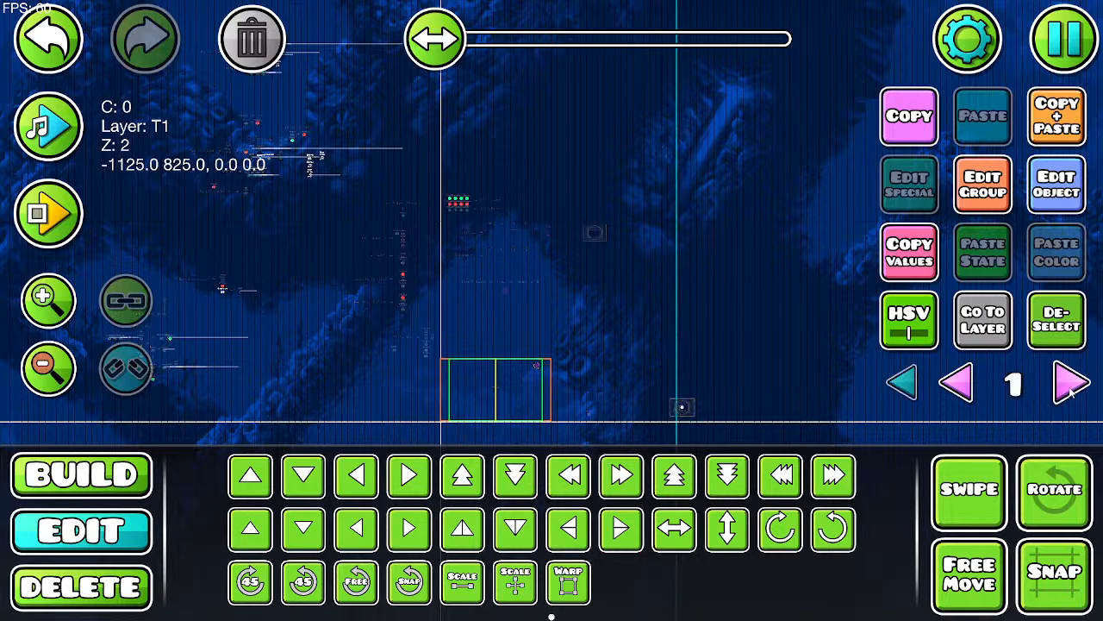
left_click(1072, 386)
left_click(983, 183)
left_click(401, 101)
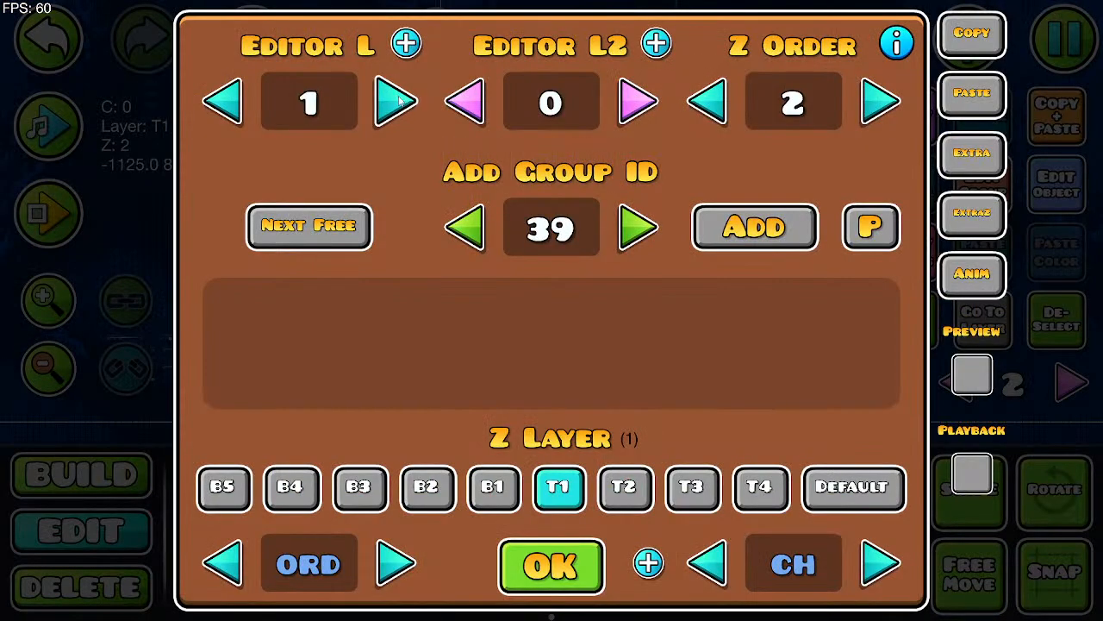
left_click(401, 101)
left_click(550, 567)
Step: Make the Area Scale trigger at the framed block marked 1 a Touch Trigger
left_click(48, 299)
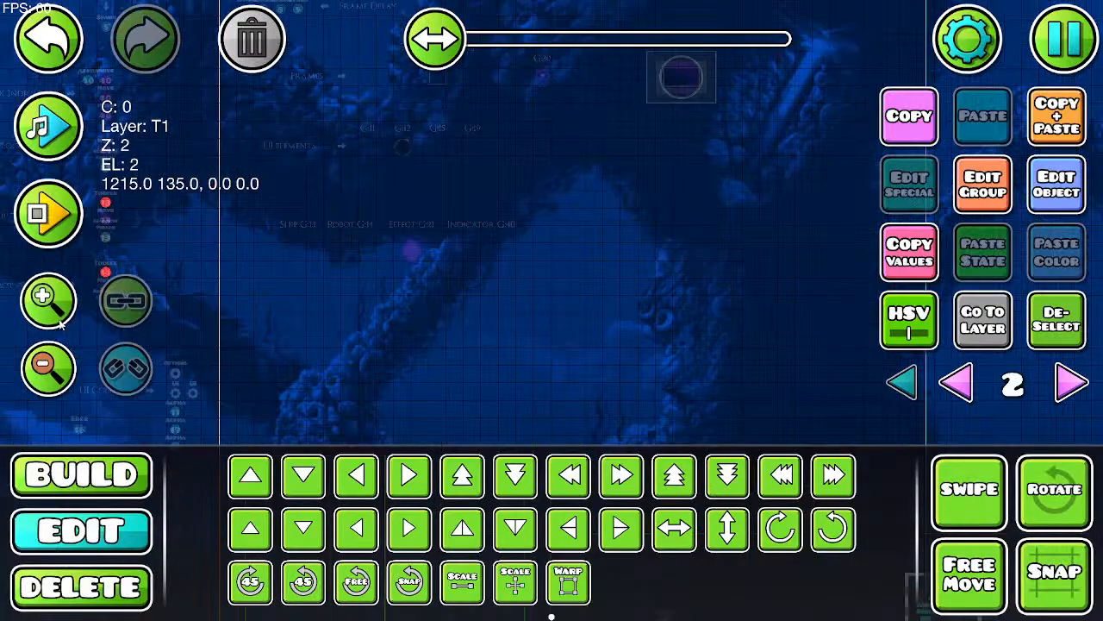
left_click(47, 299)
left_click_drag(543, 414, 719, 164)
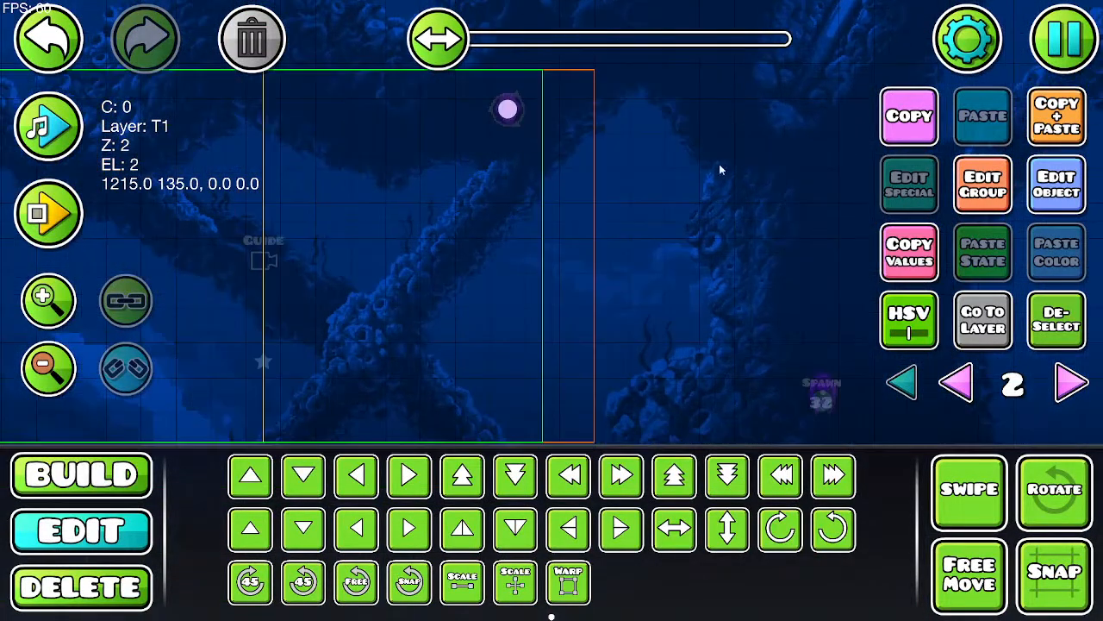
left_click_drag(623, 245, 166, 93)
left_click_drag(560, 172, 204, 278)
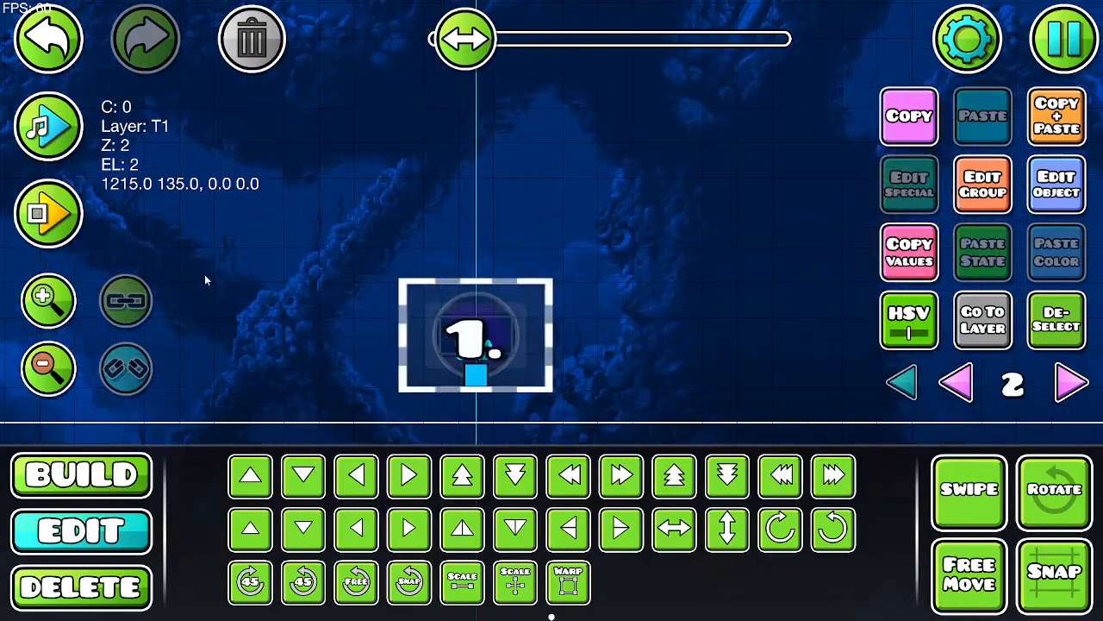
left_click(1073, 193)
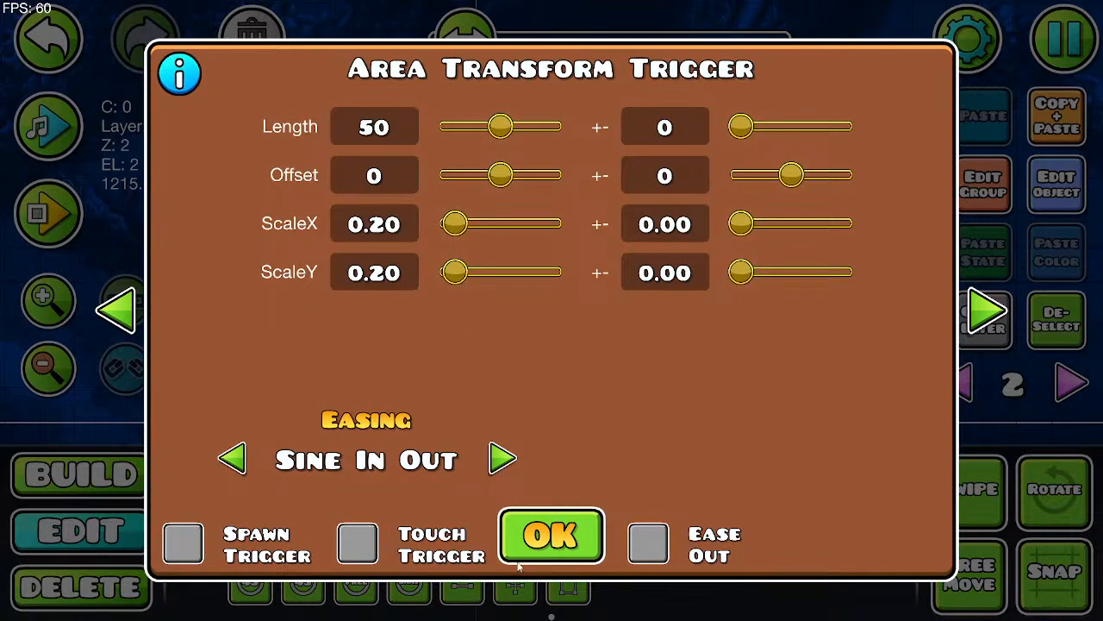
left_click(356, 541)
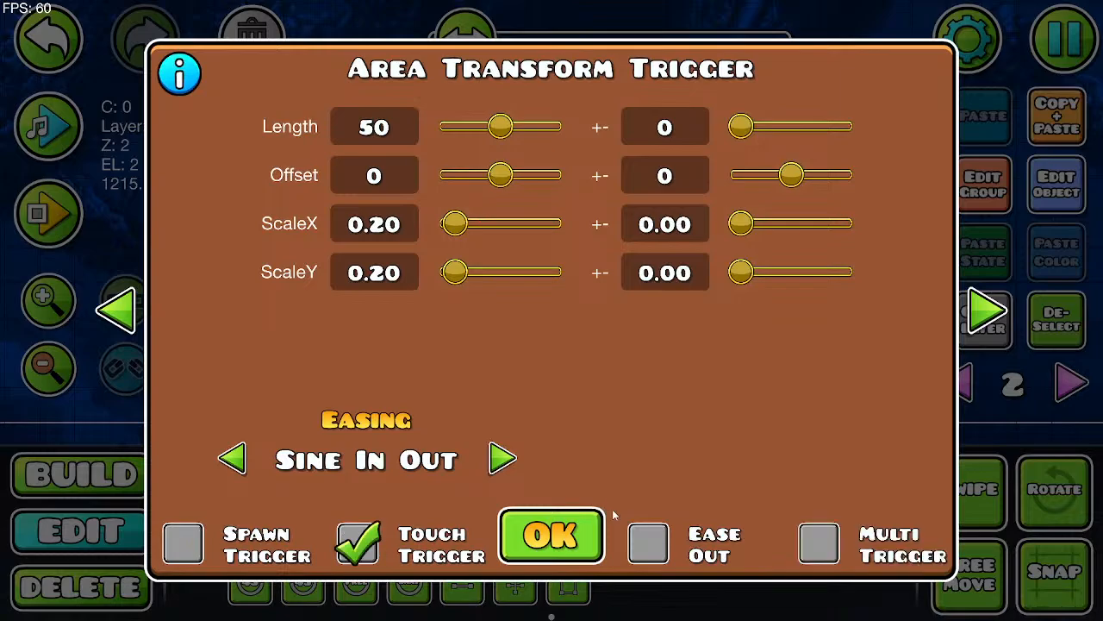
left_click(573, 545)
Step: Move the Area Scale trigger to editor layer 3 and show that layer
left_click(984, 185)
left_click(396, 103)
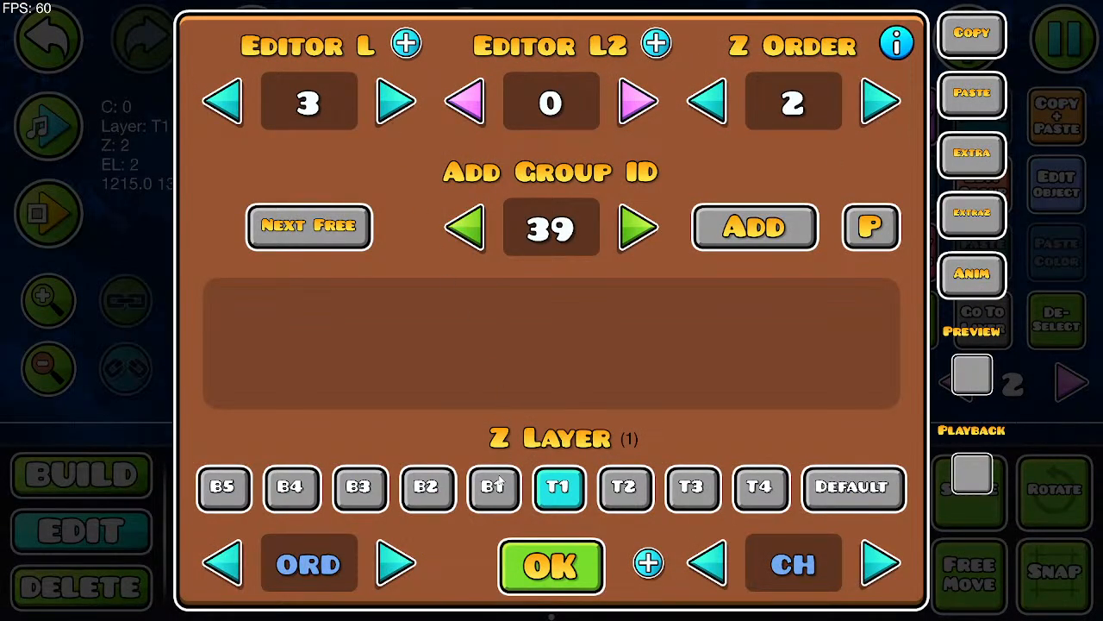
left_click(537, 564)
left_click(1073, 382)
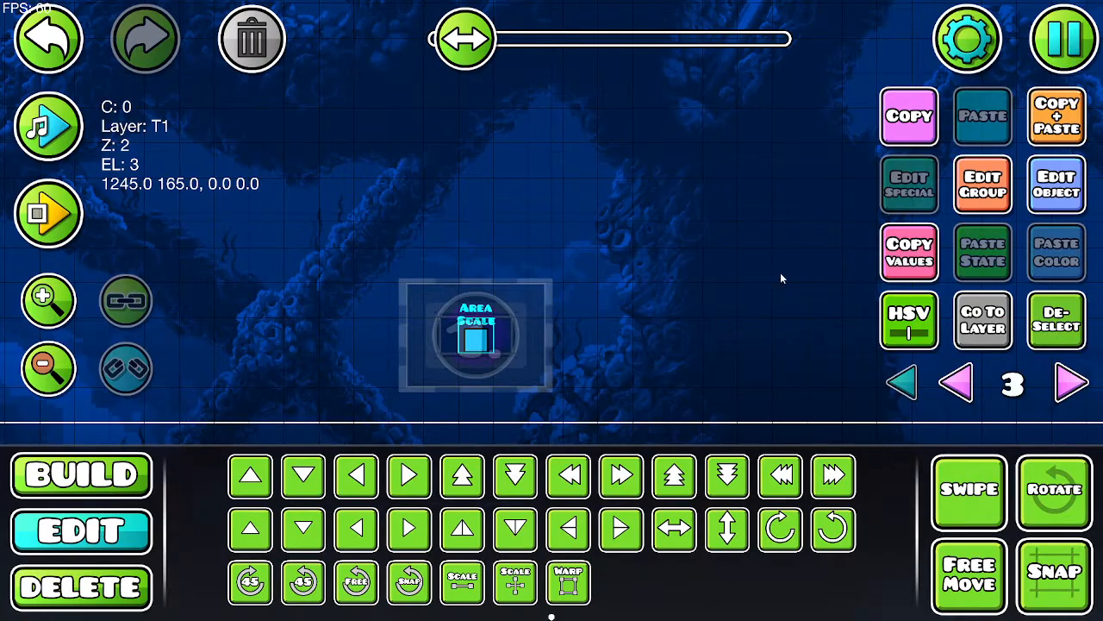
Step: Enable Multi Trigger for the Area Scale trigger
left_click(1053, 205)
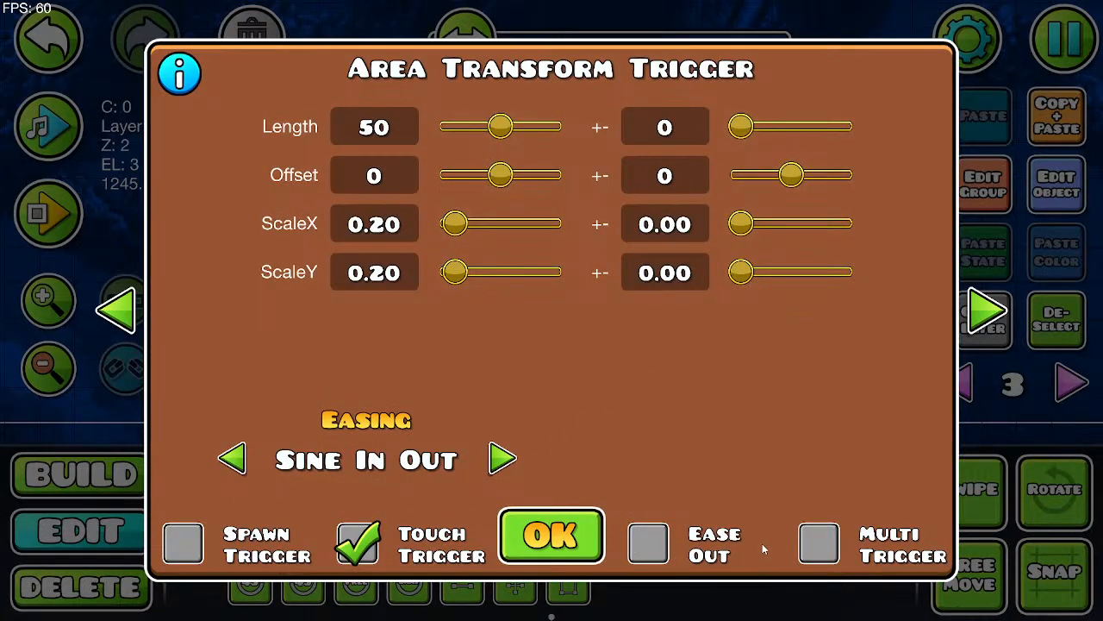
left_click(821, 543)
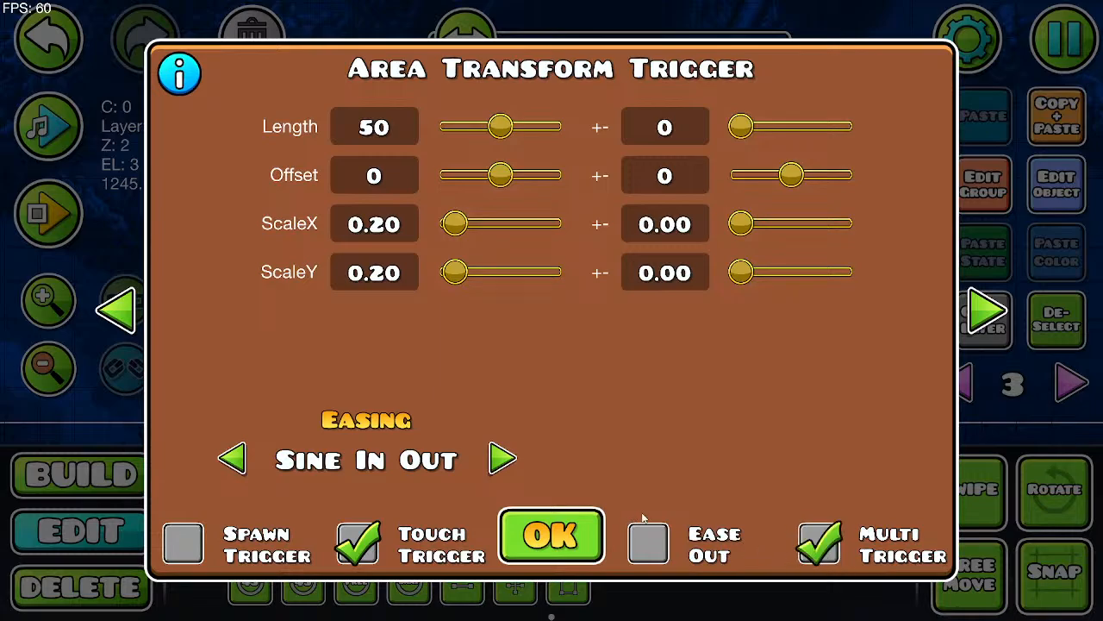
left_click(572, 551)
Step: Scale up the Area Scale trigger and stretch it in width and height until it covers the framed block marked 1
left_click(462, 582)
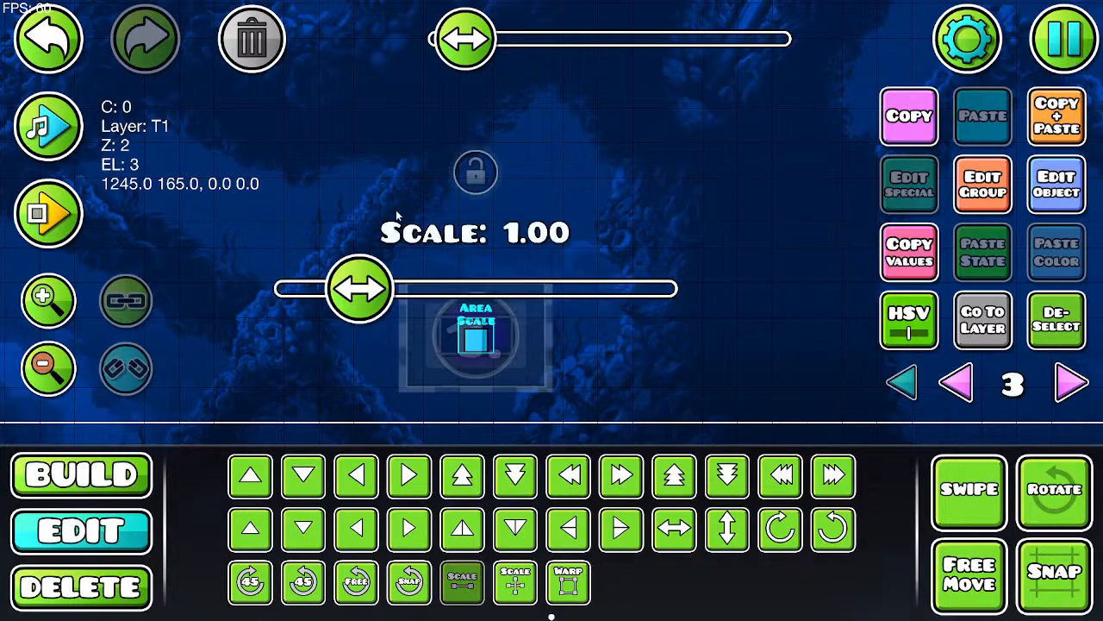
left_click_drag(359, 287, 819, 367)
left_click(568, 582)
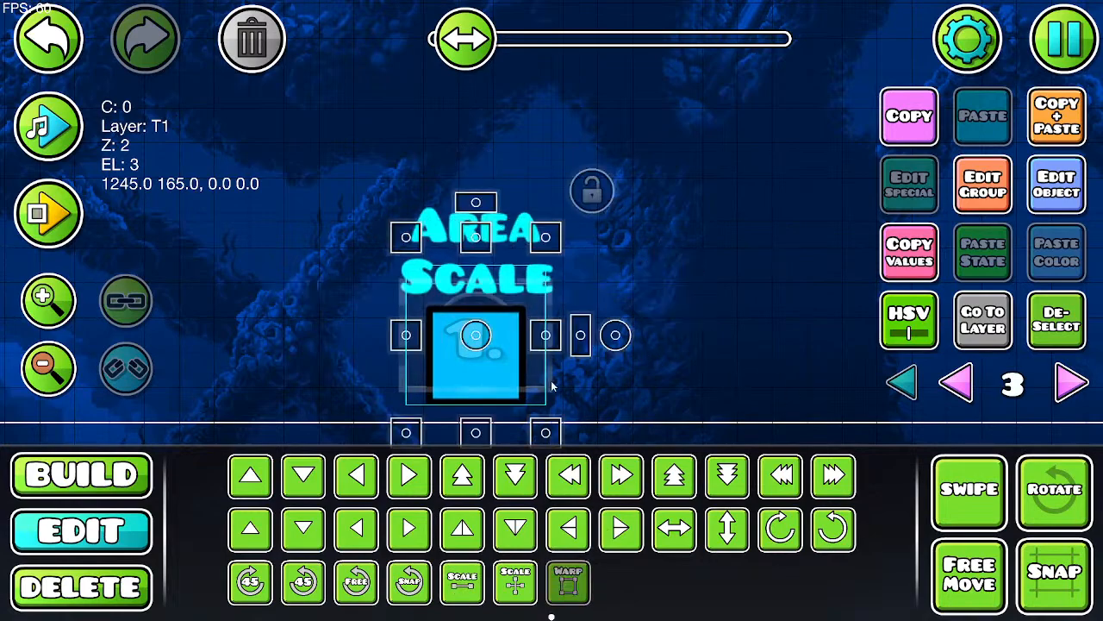
left_click_drag(548, 336, 624, 354)
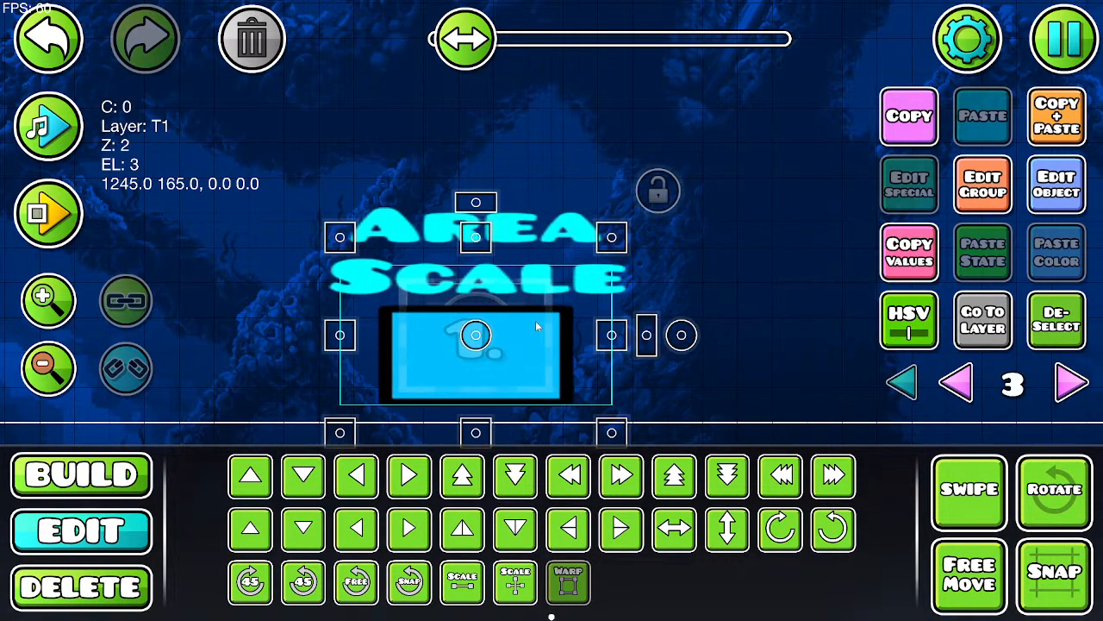
left_click_drag(480, 239, 480, 187)
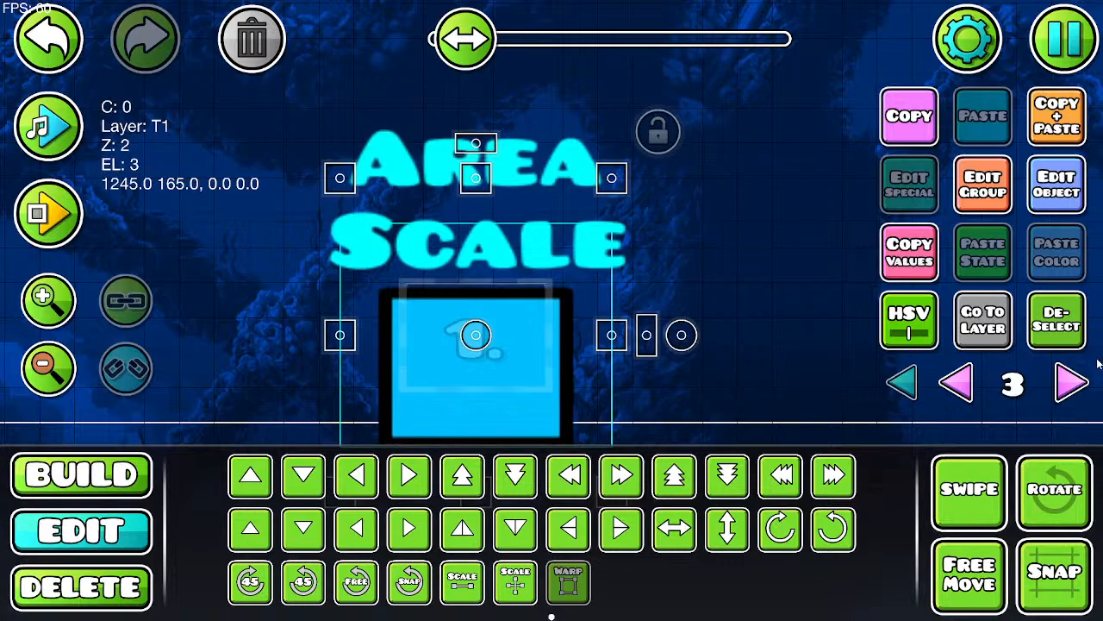
left_click(1078, 332)
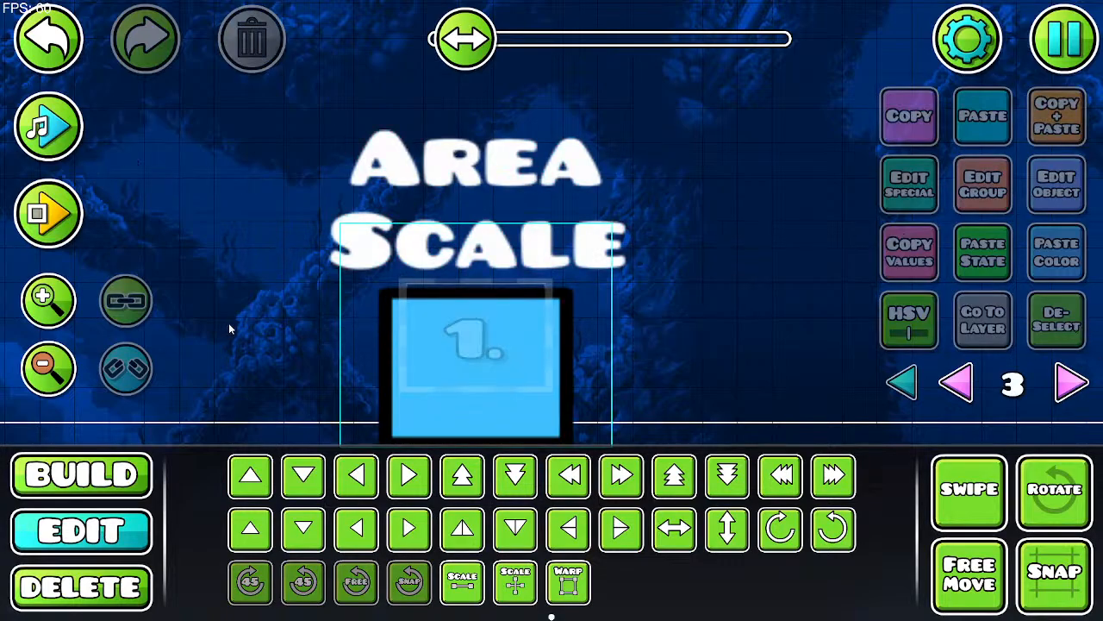
Step: Set the Target Group ID of the enlarged Area Scale trigger to 40
left_click(456, 366)
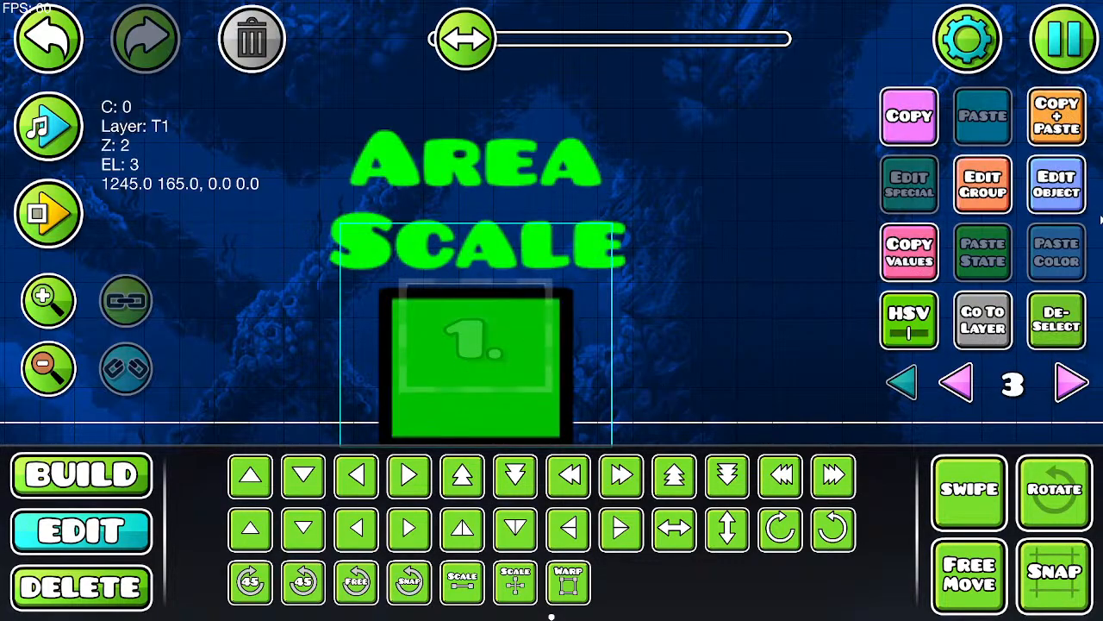
left_click(1071, 196)
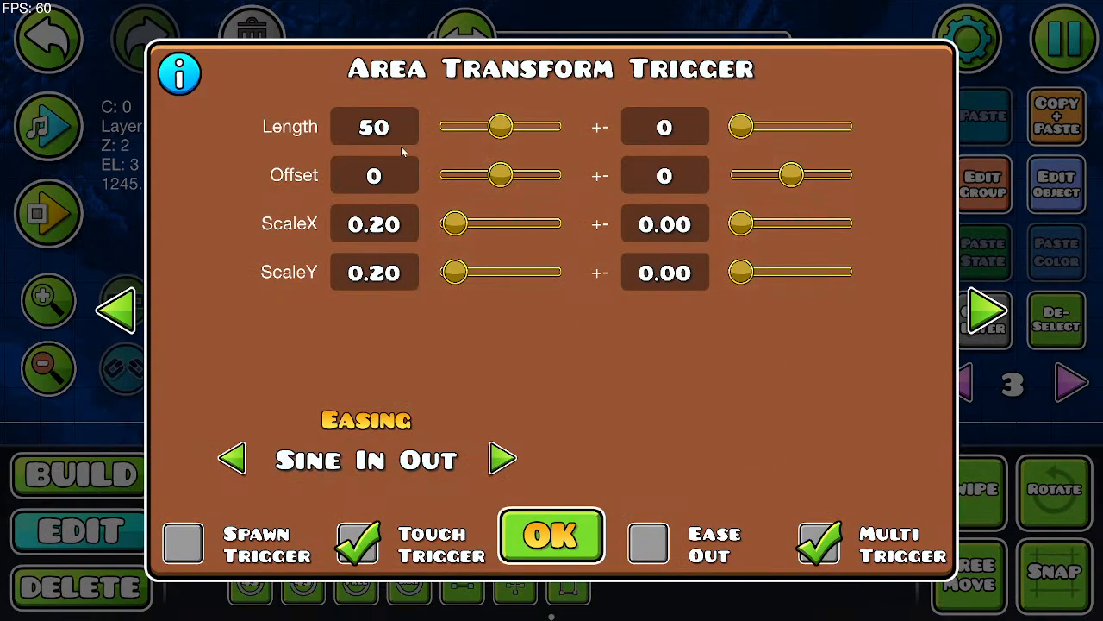
left_click(1013, 318)
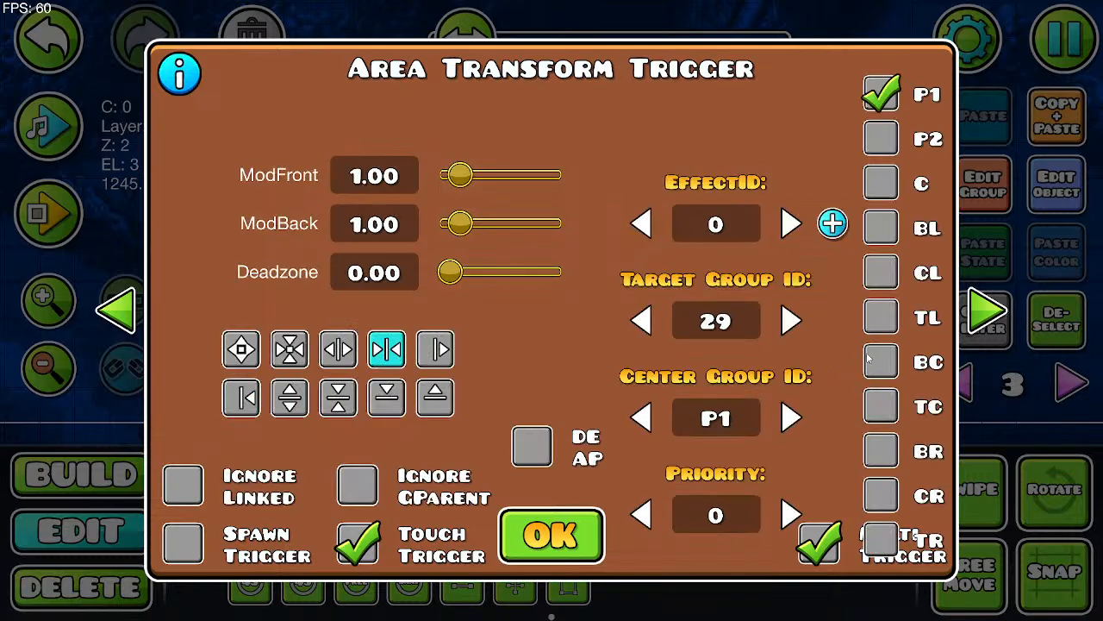
left_click(748, 325)
key("BackSpace")
key("BackSpace")
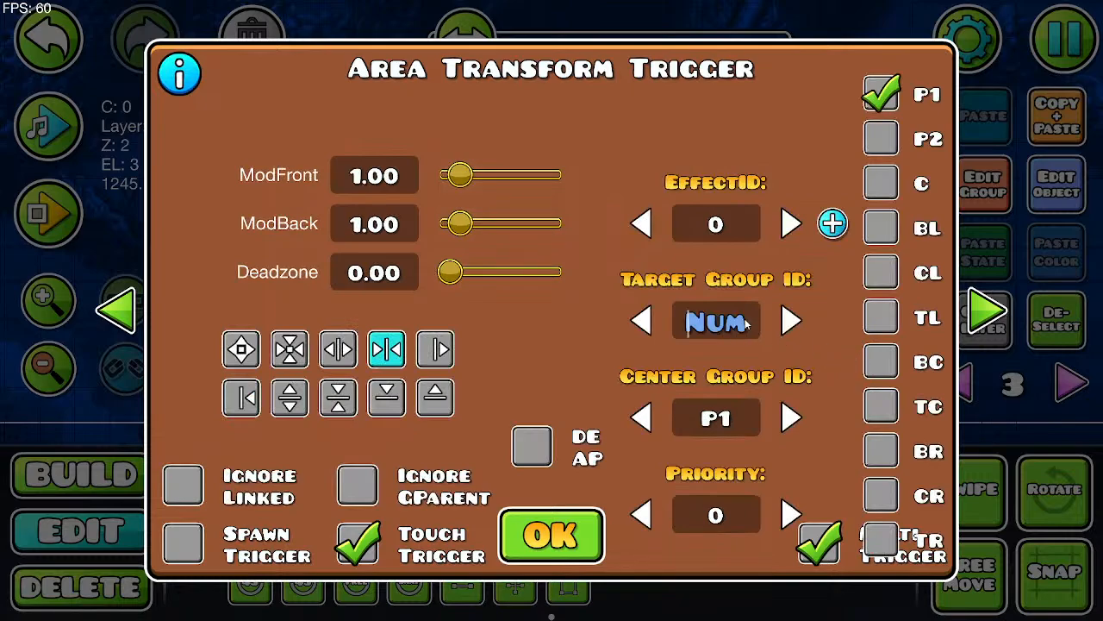
type("40")
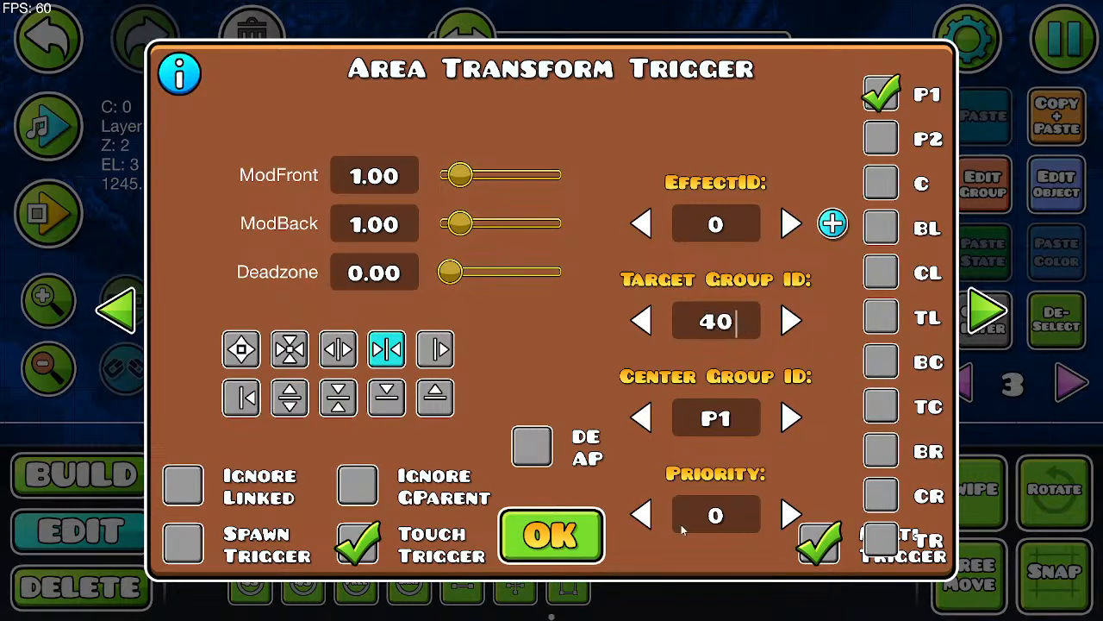
left_click(565, 556)
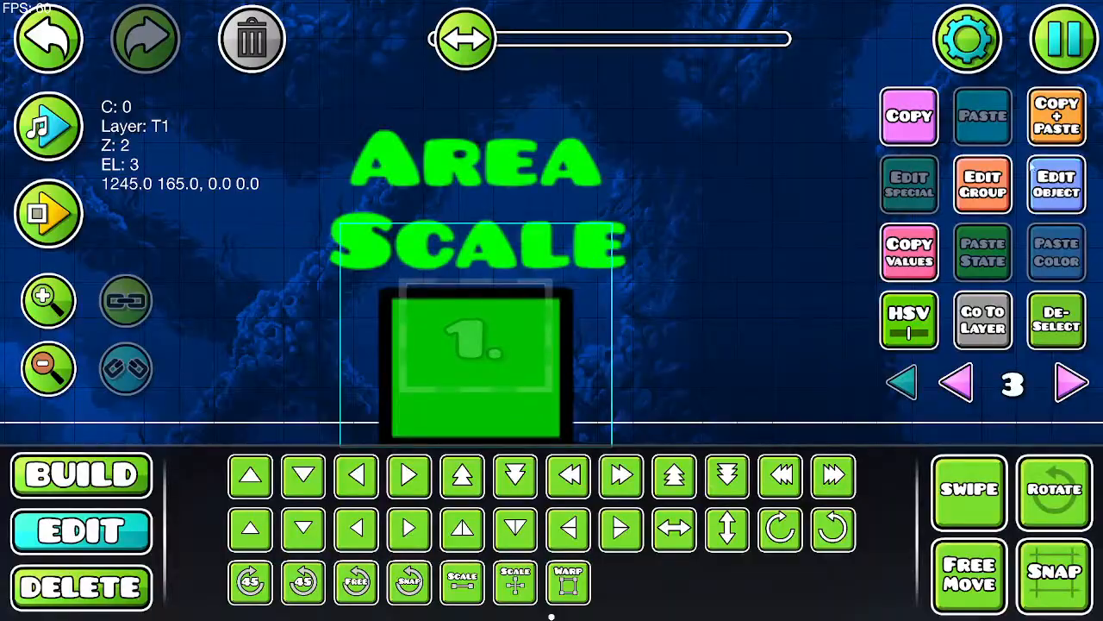
Step: Save and playtest the level to check the block's scaling near the player, and return to the editor
left_click(1066, 36)
left_click(687, 231)
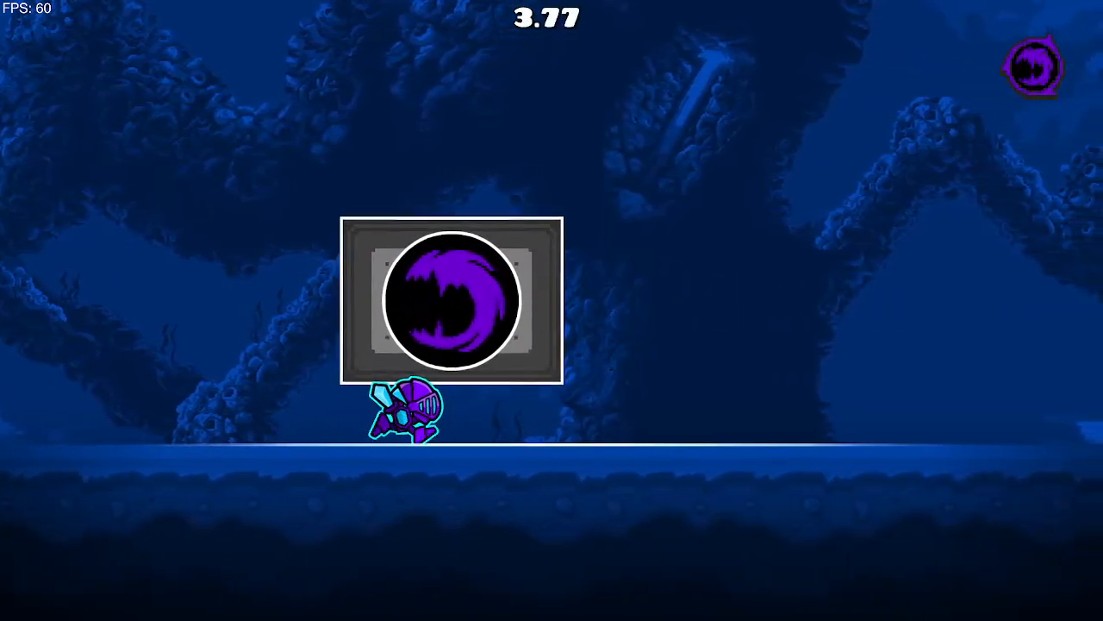
key("Escape")
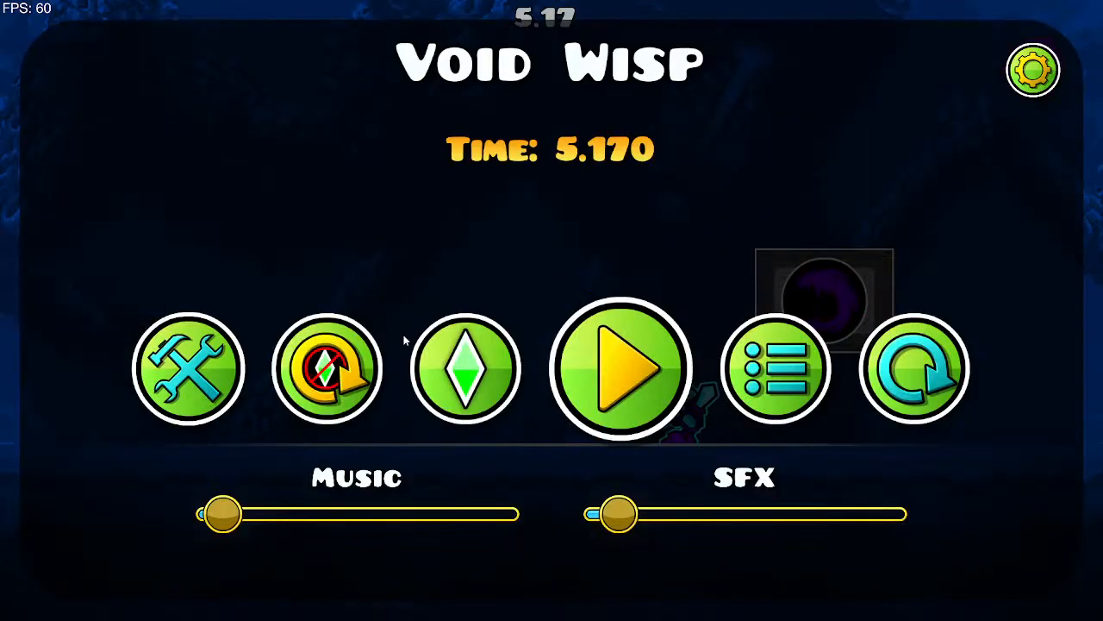
left_click(241, 374)
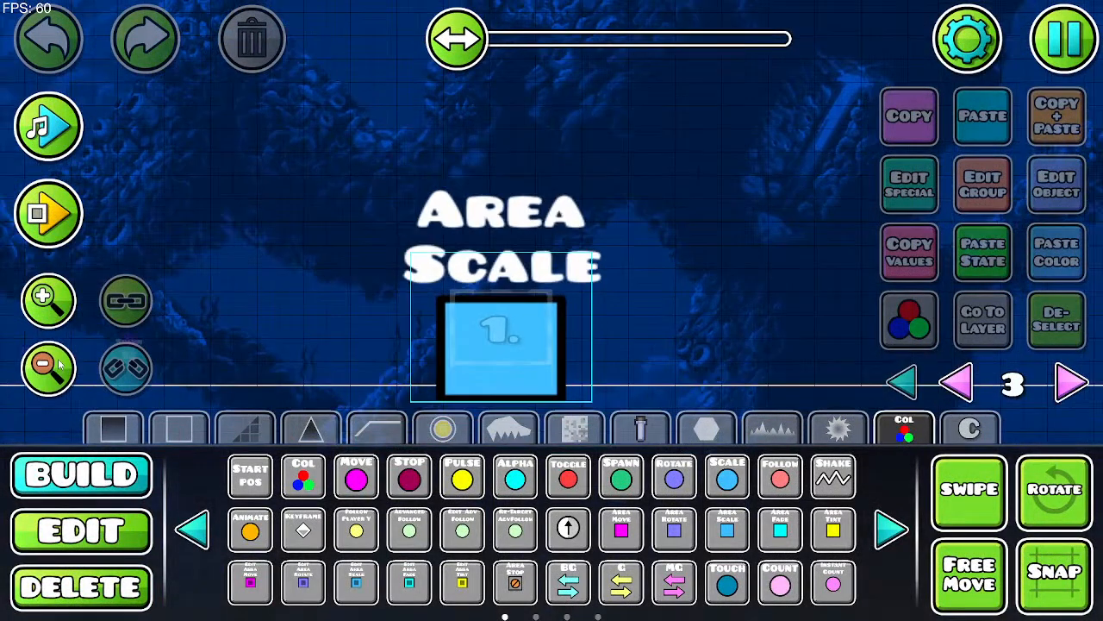
Step: Set the Area Scale trigger's direction mode to horizontal with both arrows pointing outward
left_click(59, 365)
left_click(58, 365)
left_click(58, 365)
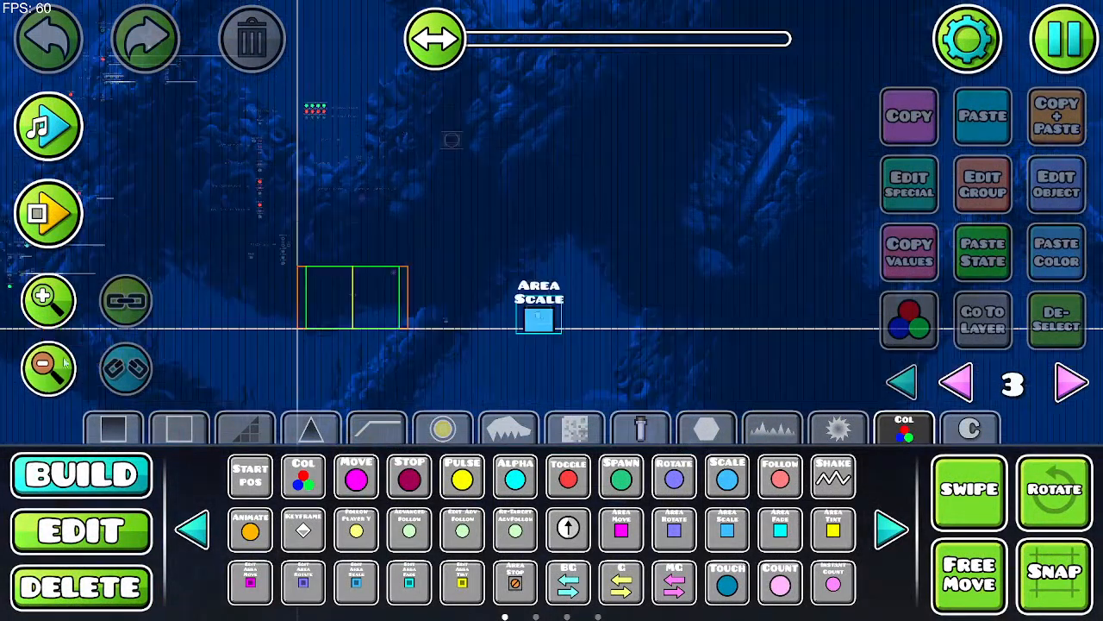
left_click_drag(496, 205, 723, 211)
left_click(45, 316)
left_click(44, 315)
left_click(45, 316)
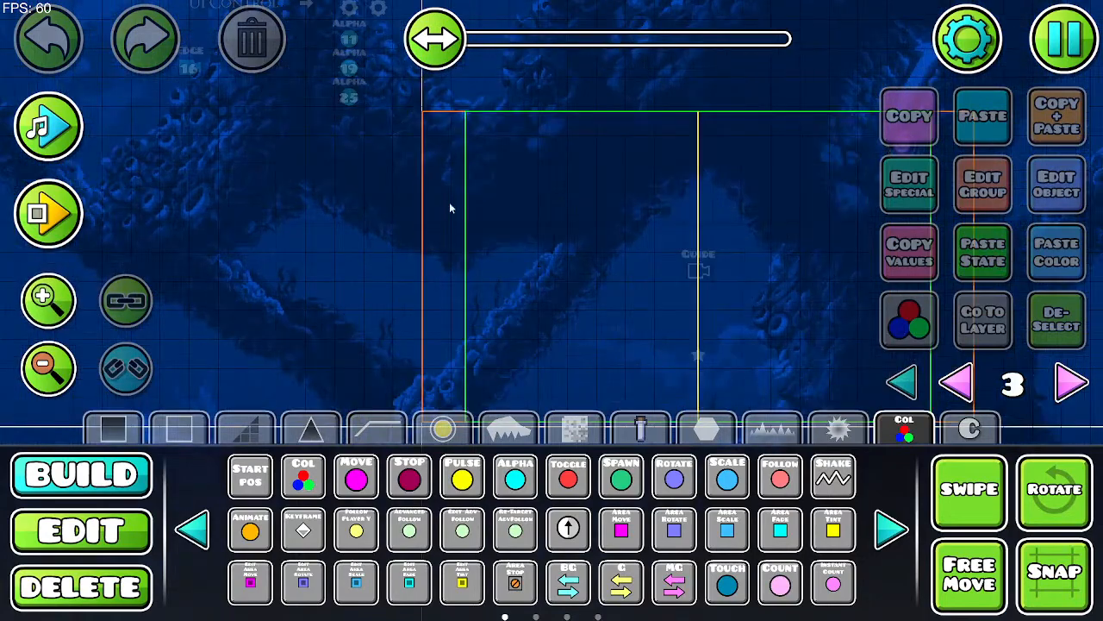
scroll(451, 209, "up", 8)
left_click_drag(450, 261, 478, 362)
left_click_drag(707, 403, 258, 65)
left_click_drag(573, 181, 47, 49)
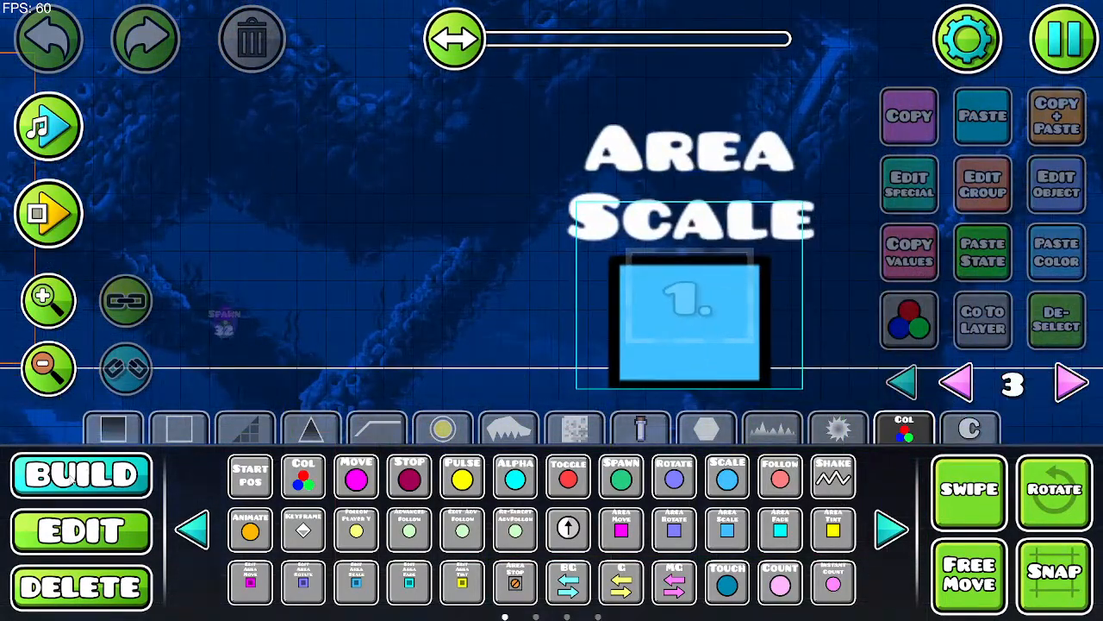
left_click(87, 534)
left_click(689, 319)
left_click(1057, 183)
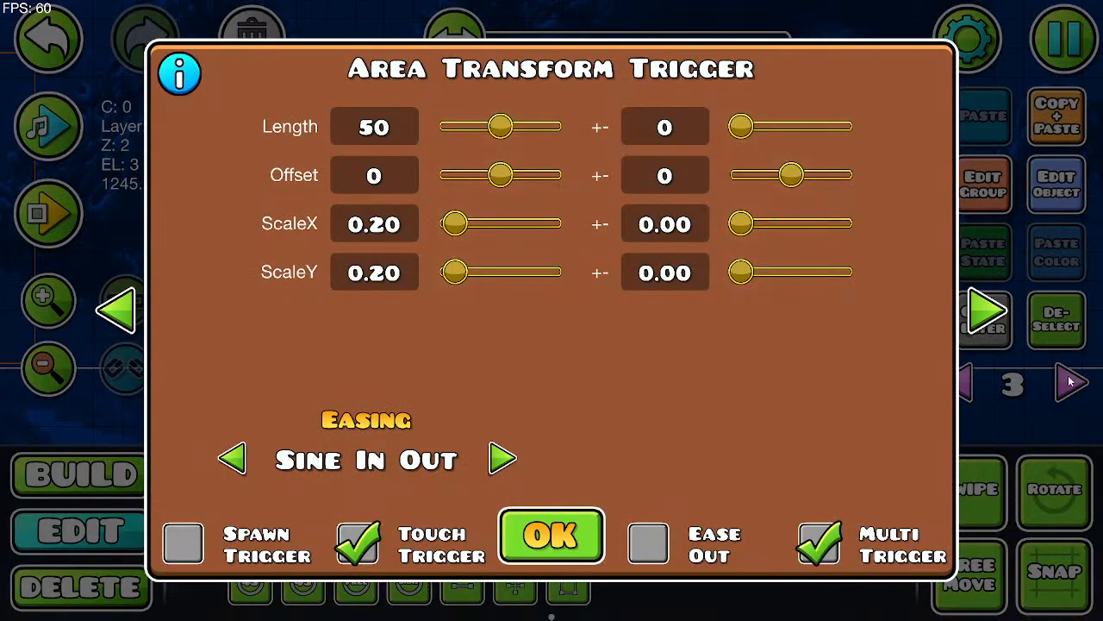
left_click(988, 311)
left_click(345, 348)
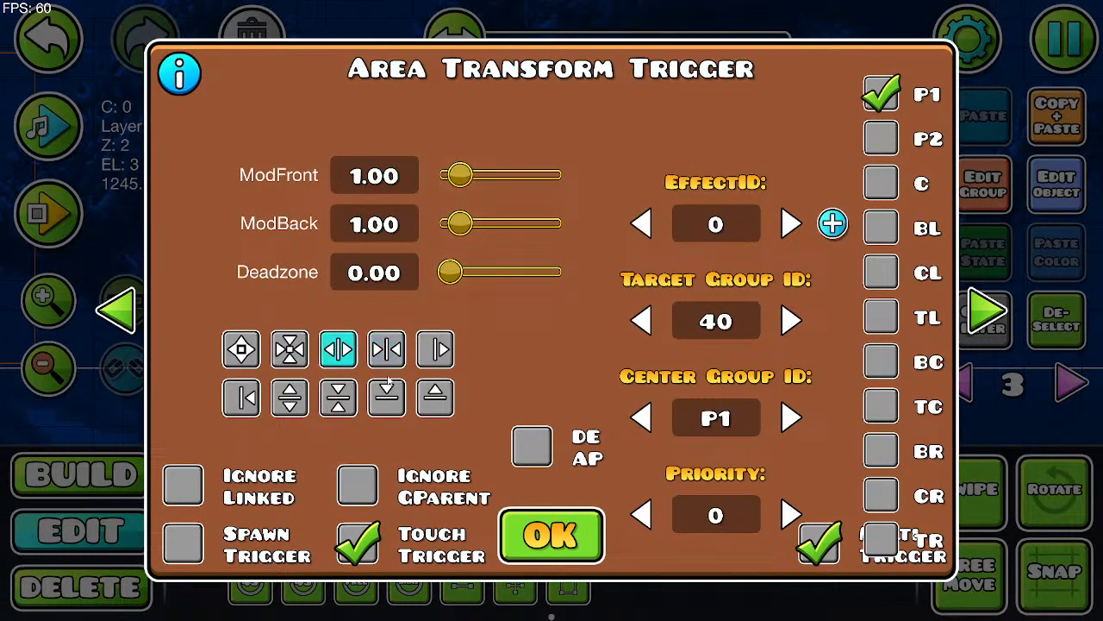
left_click(562, 550)
Step: Save and playtest the level again, turning back and jumping in front of the block, and return to the editor
left_click(1085, 41)
left_click(552, 227)
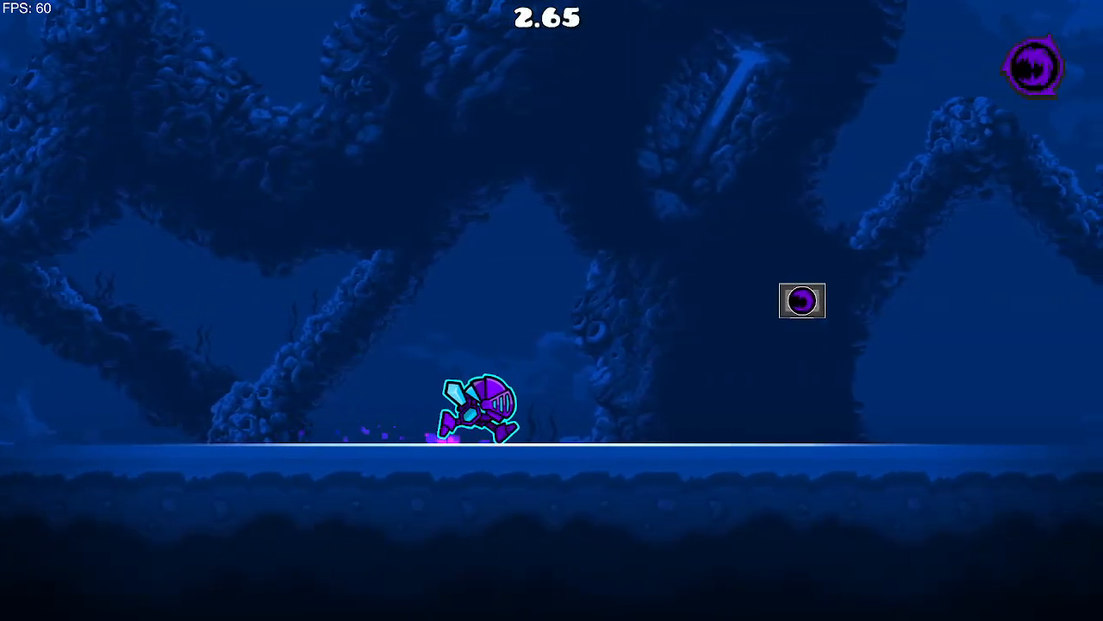
key("a")
key("space")
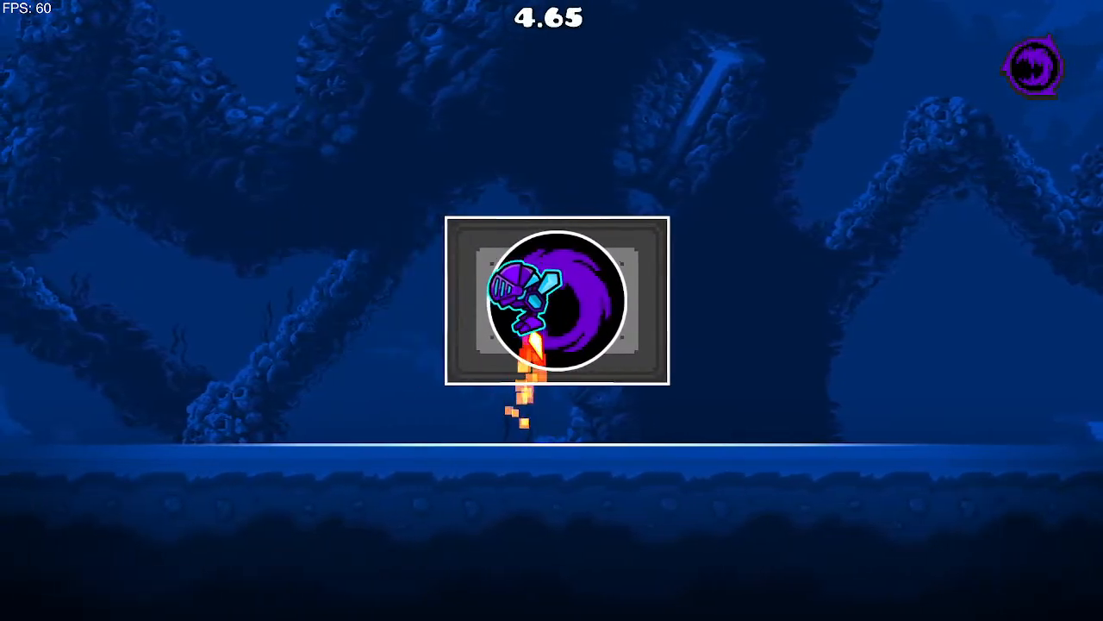
key("Escape")
left_click(182, 356)
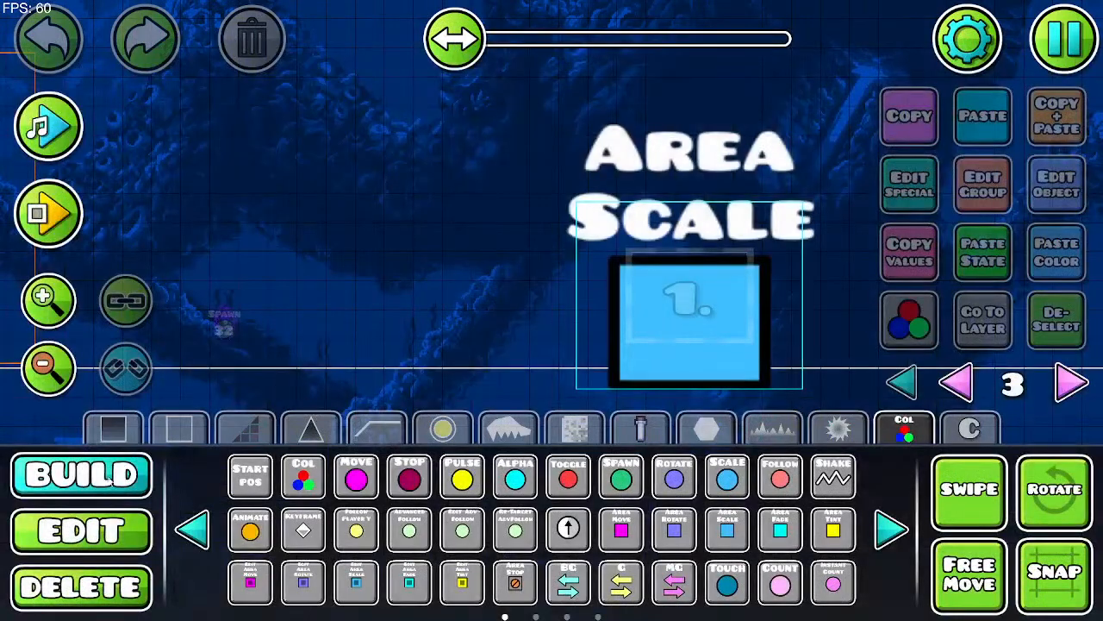
Step: Review the Area Scale trigger's length, scale, direction, Effect ID and group settings on its settings pages
left_click(67, 542)
left_click(634, 354)
left_click(1037, 198)
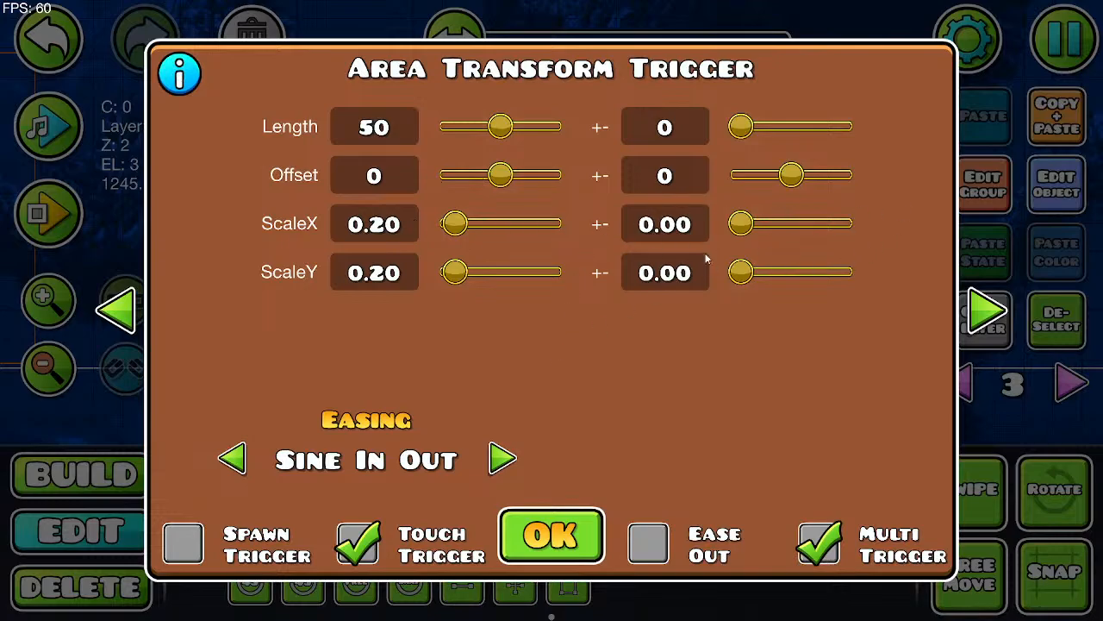
left_click(128, 308)
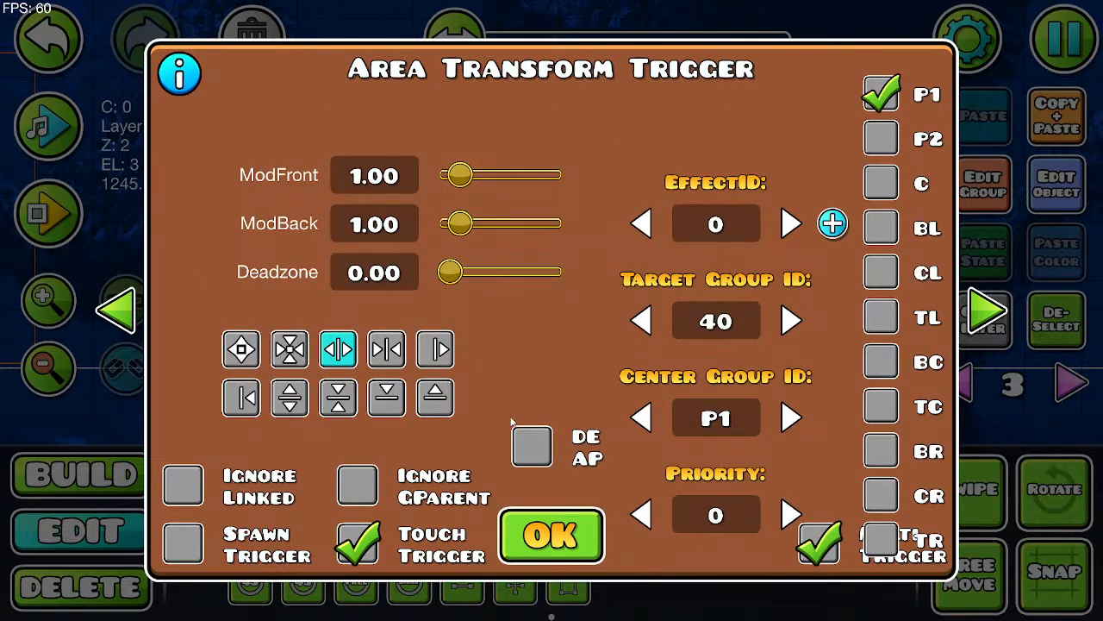
left_click(987, 310)
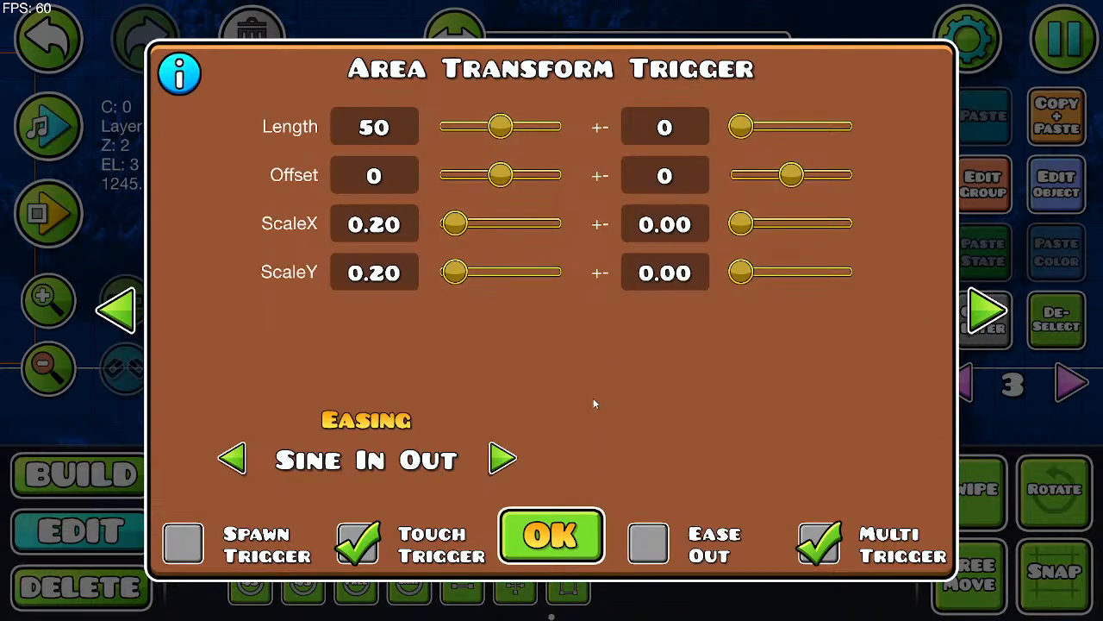
left_click(549, 524)
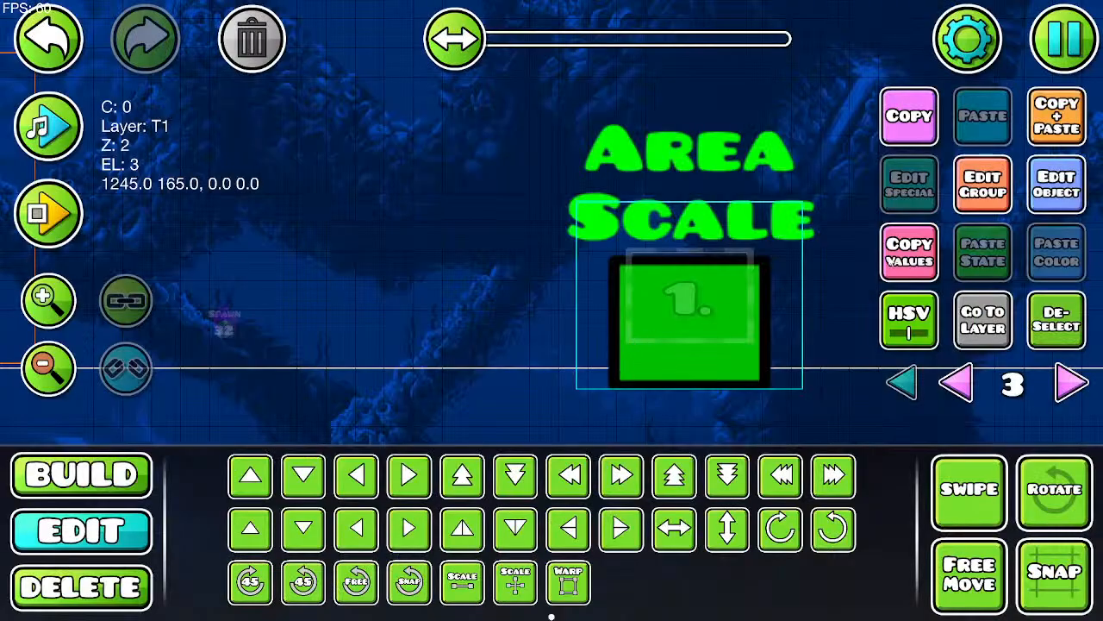
left_click(1051, 197)
left_click(985, 315)
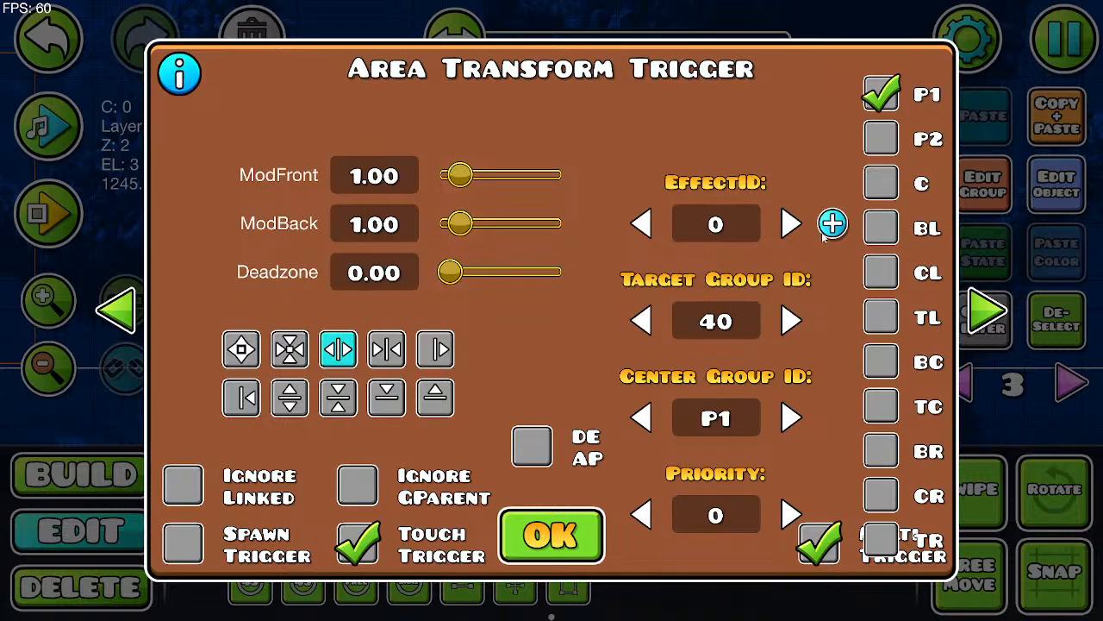
left_click(551, 535)
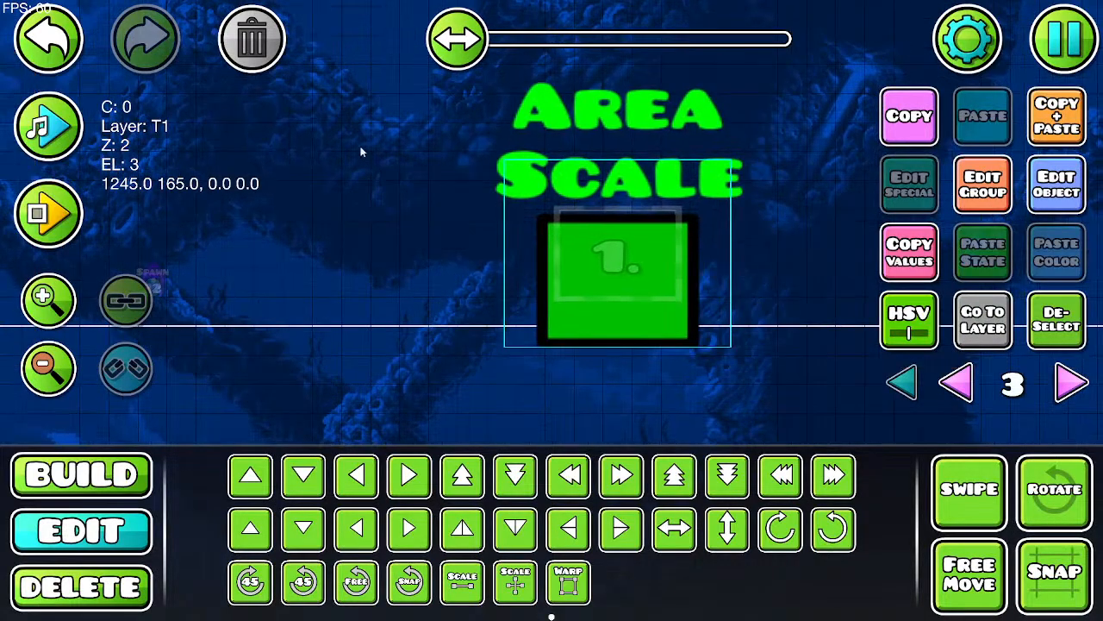
Step: Delete the enlarged Area Scale trigger and place an Area Fade trigger on the framed block marked 1
left_click(247, 41)
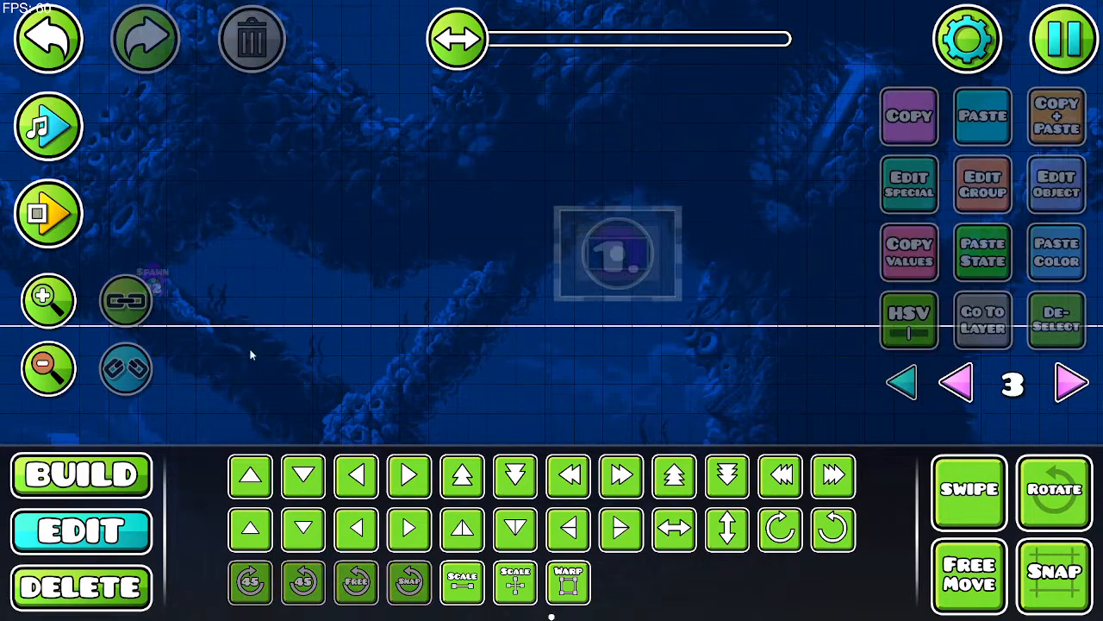
left_click(127, 473)
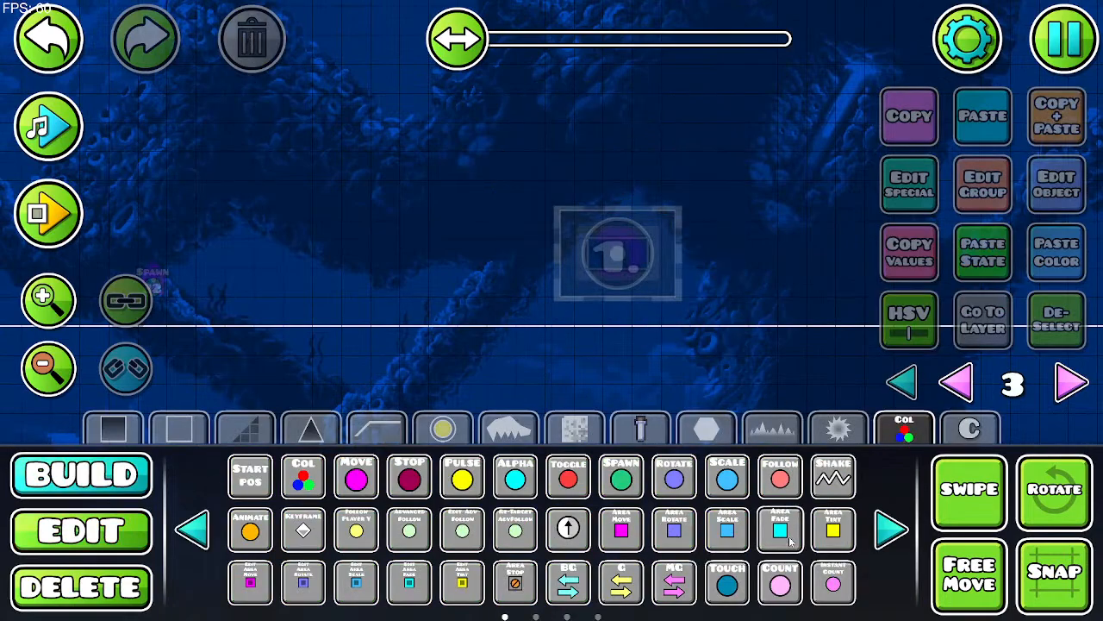
left_click(641, 252)
Step: Set the Area Fade trigger's To Opacity to 1.00 and Length to 20, and enable Touch Trigger and Multi Trigger
left_click(1057, 204)
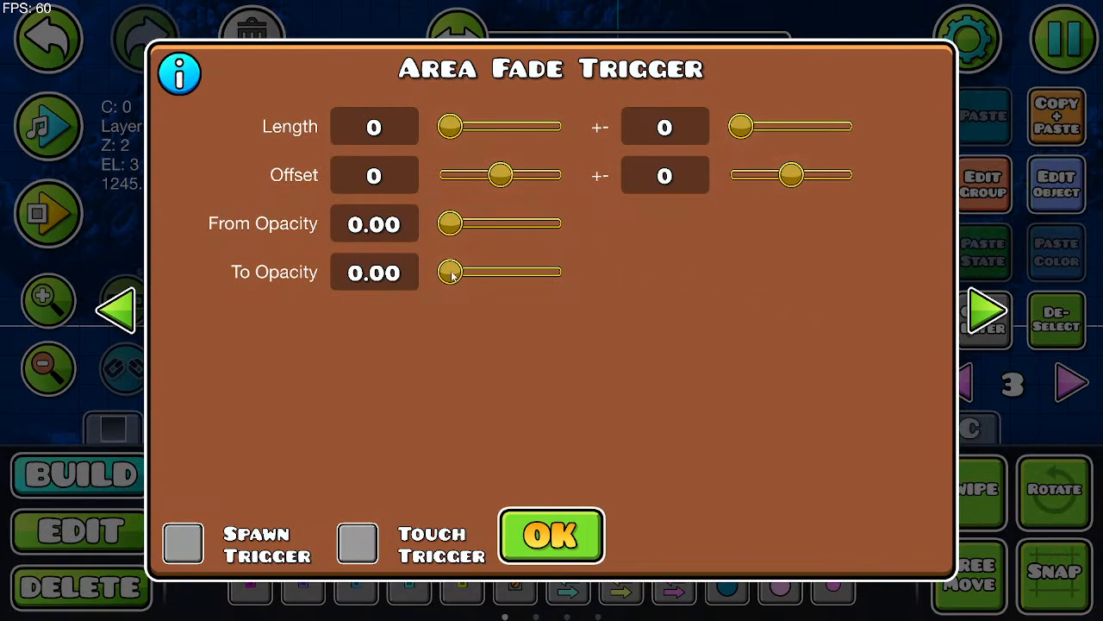
left_click_drag(450, 272, 561, 272)
left_click(402, 132)
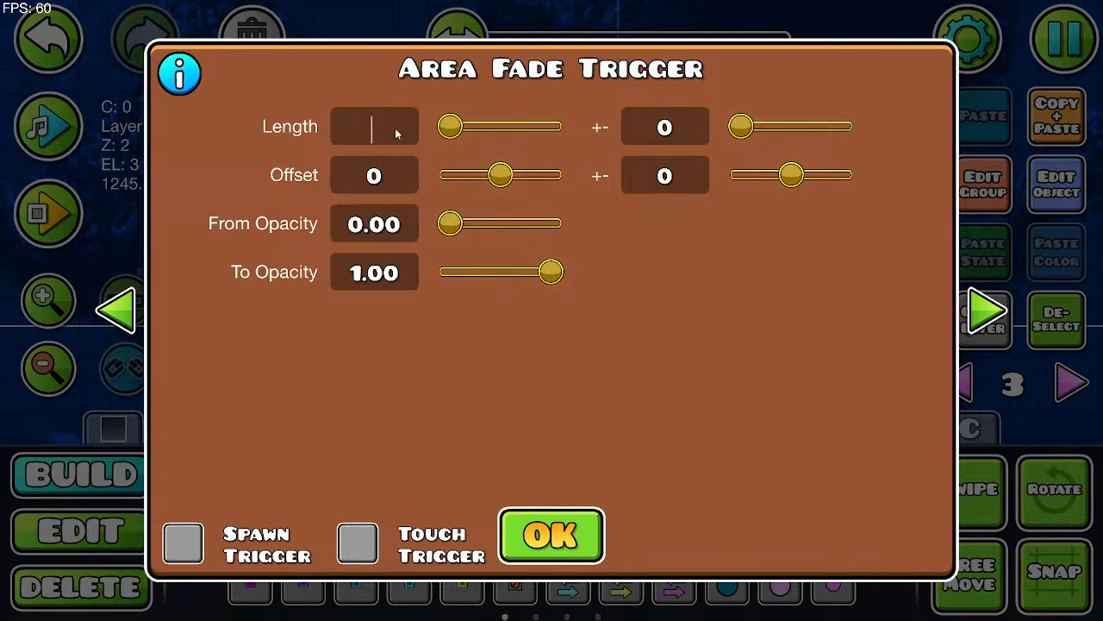
type("20")
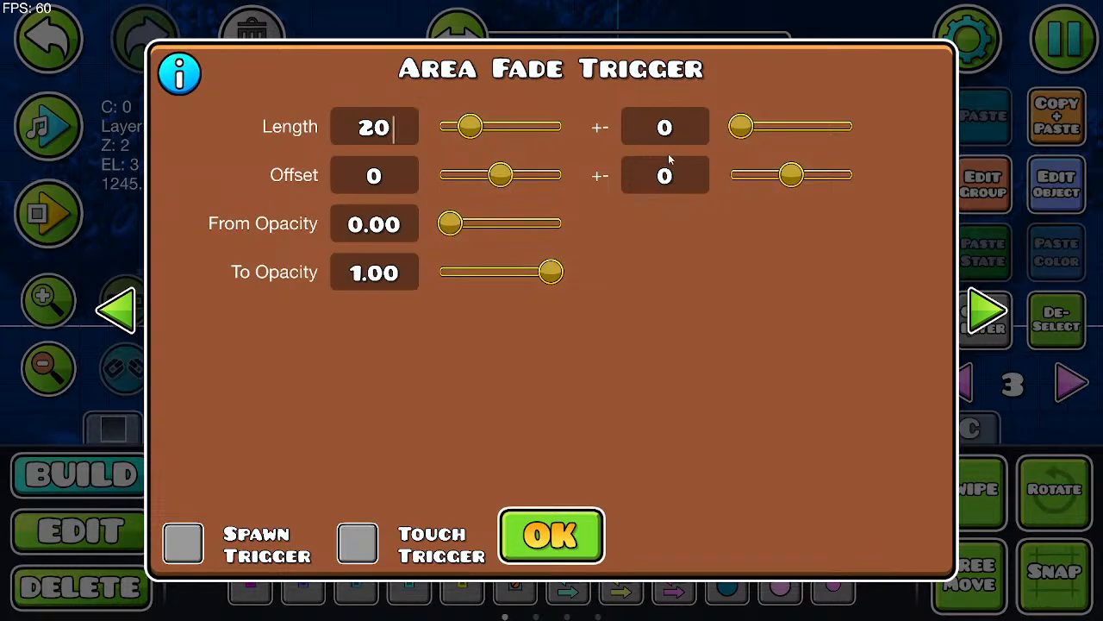
left_click(356, 540)
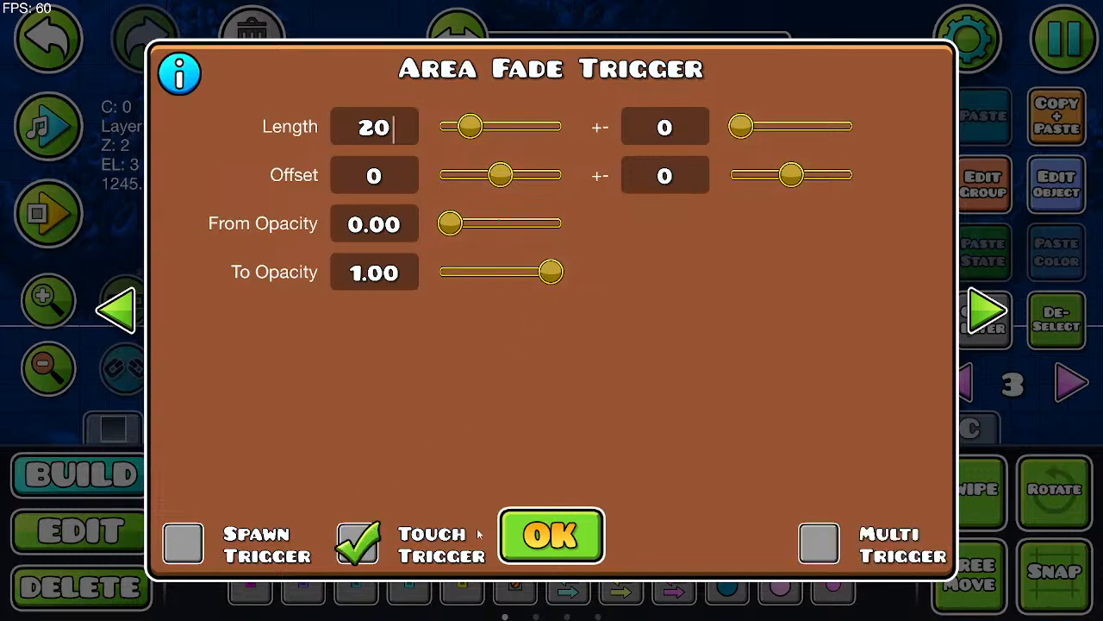
left_click(820, 541)
Step: Set the Area Fade trigger's direction mode to horizontal with both arrows pointing outward and its Target Group ID to 40
left_click(988, 310)
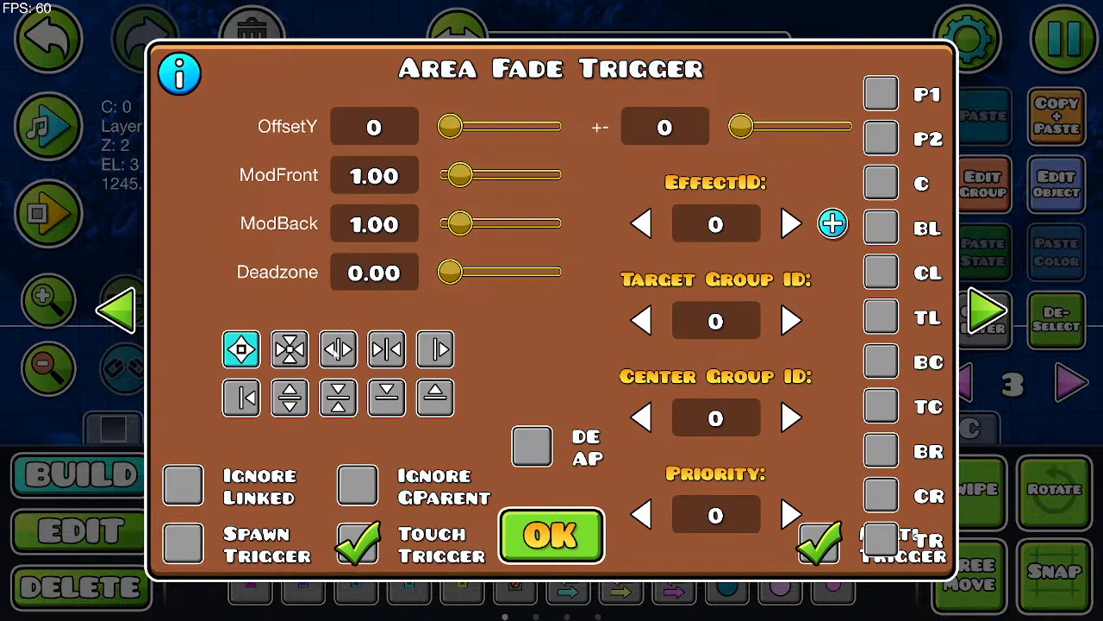
left_click(338, 348)
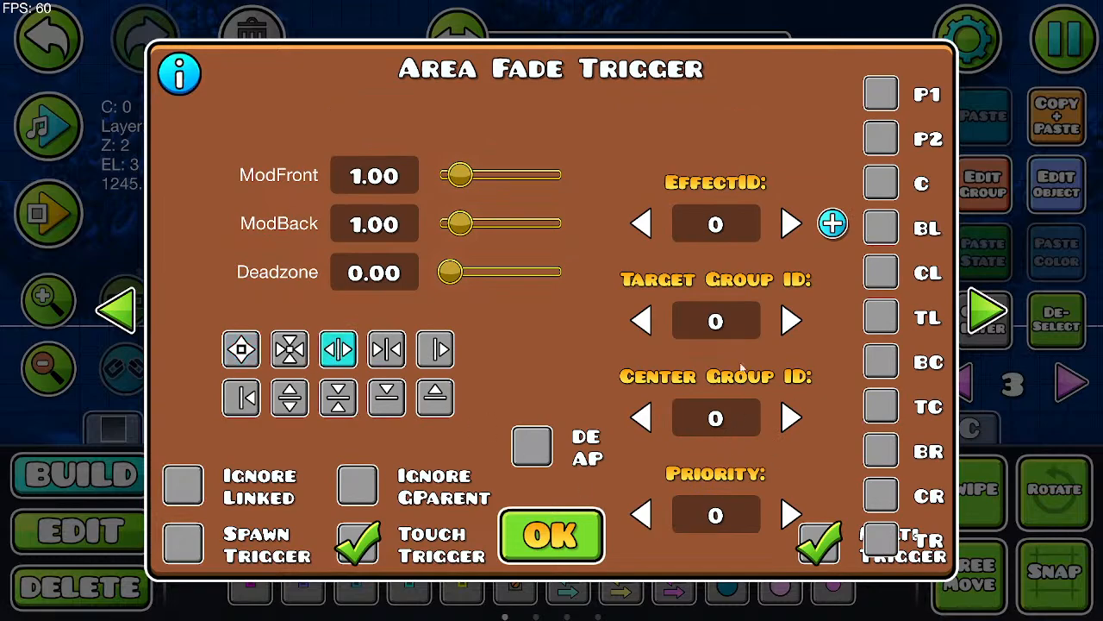
left_click(730, 321)
type("40")
Step: Set the Area Fade trigger's EffectID to 1 and its Center Group ID to P1, and close its settings
left_click(792, 224)
left_click(792, 224)
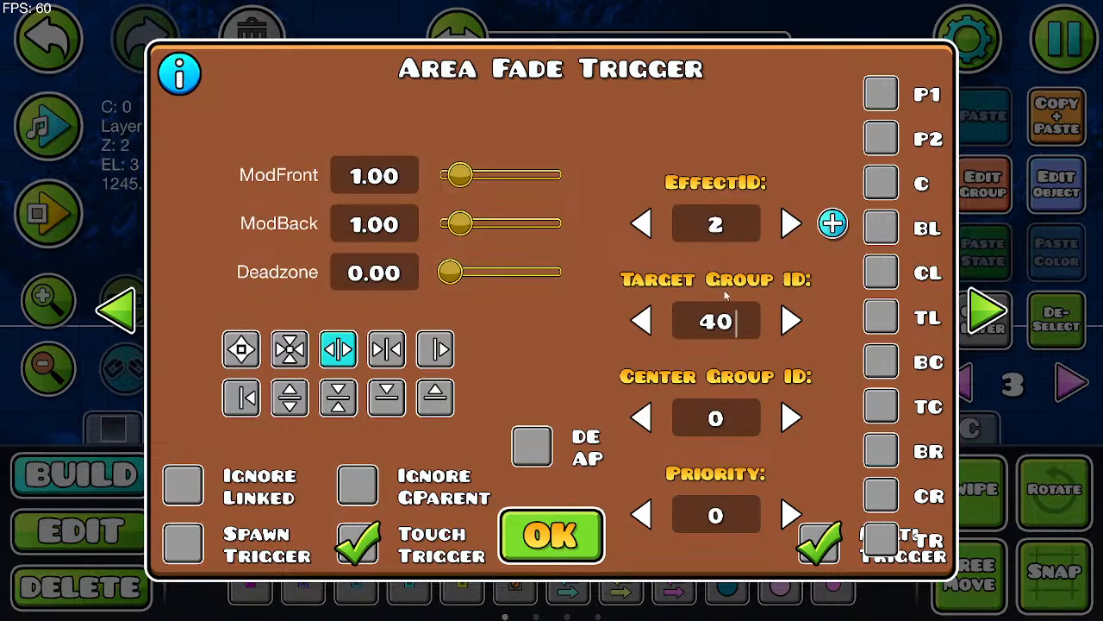
left_click(832, 224)
left_click(830, 225)
left_click(829, 224)
left_click(875, 105)
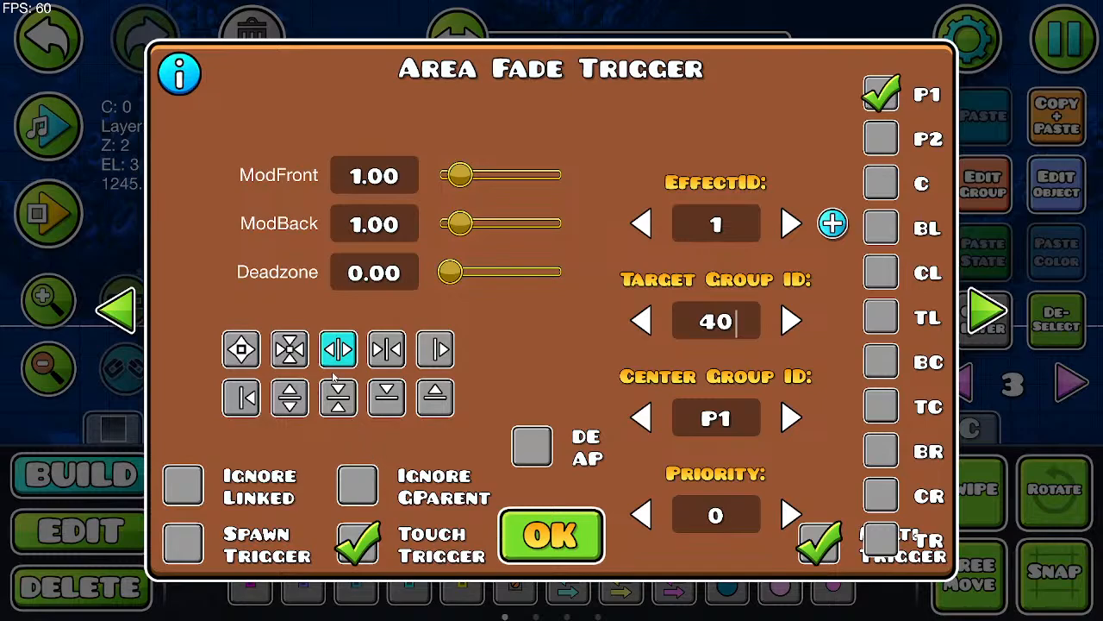
left_click(556, 539)
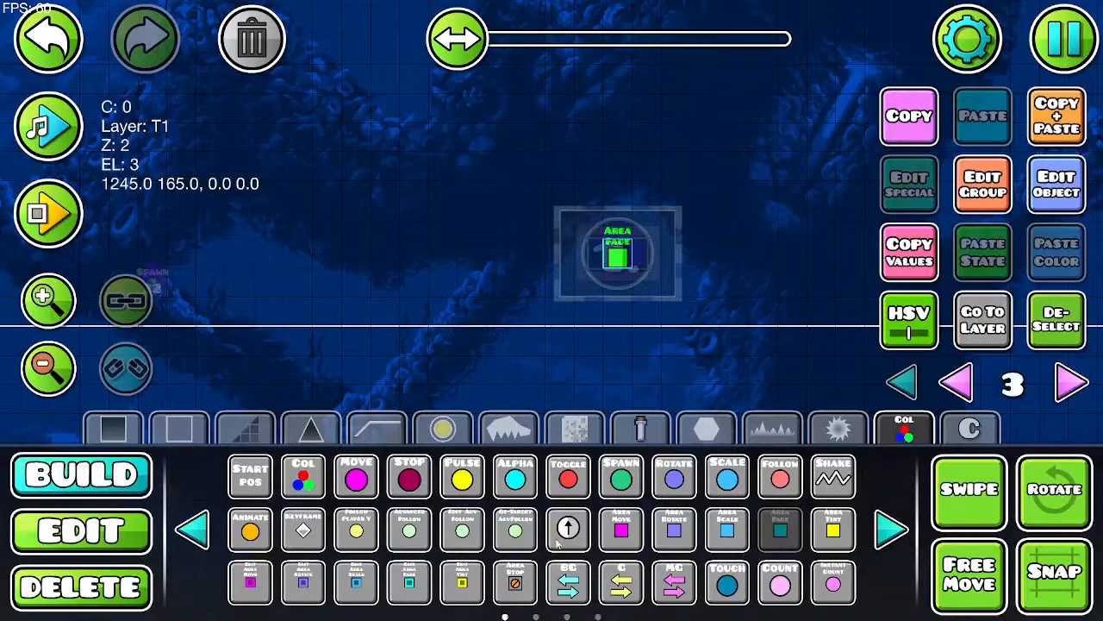
Step: Enlarge the Area Fade trigger with Warp until it covers the framed block and reaches the ground line
left_click(82, 531)
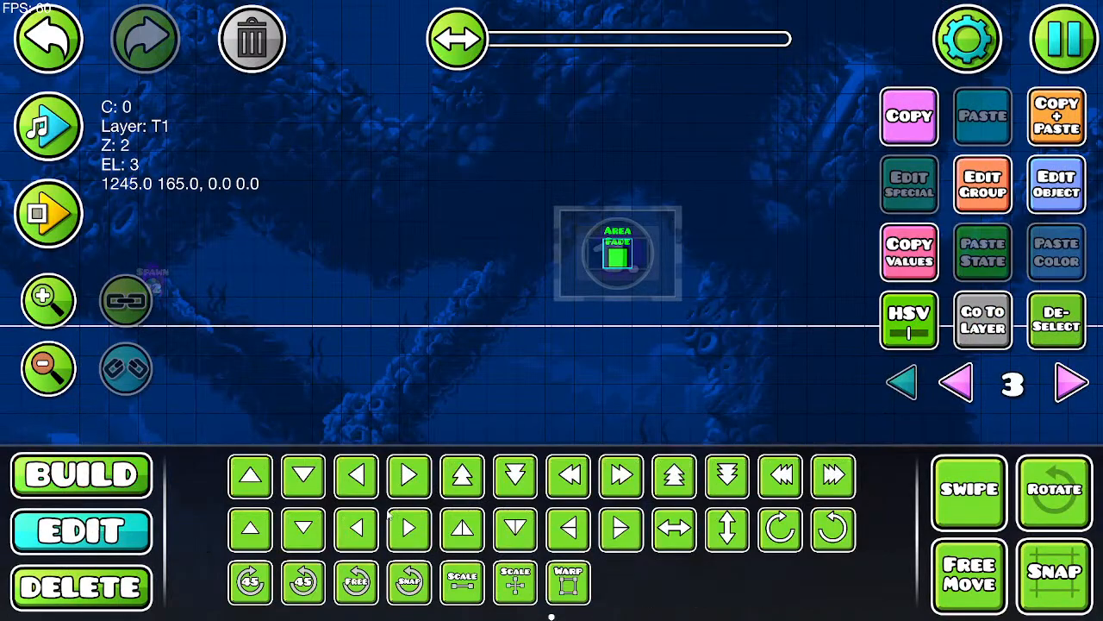
left_click(568, 582)
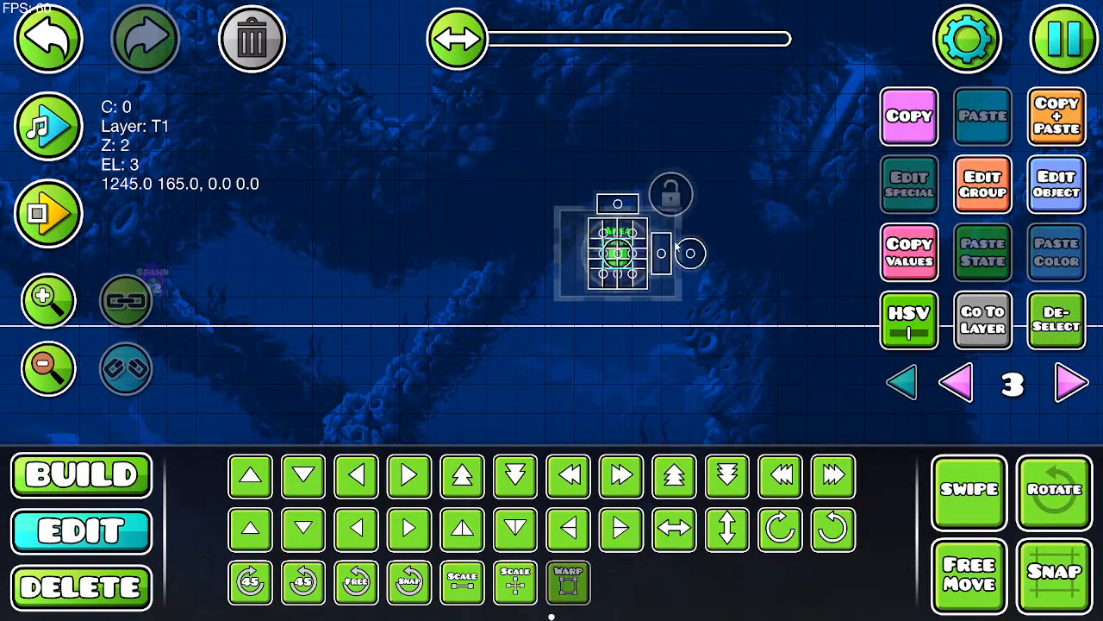
left_click_drag(643, 275, 719, 369)
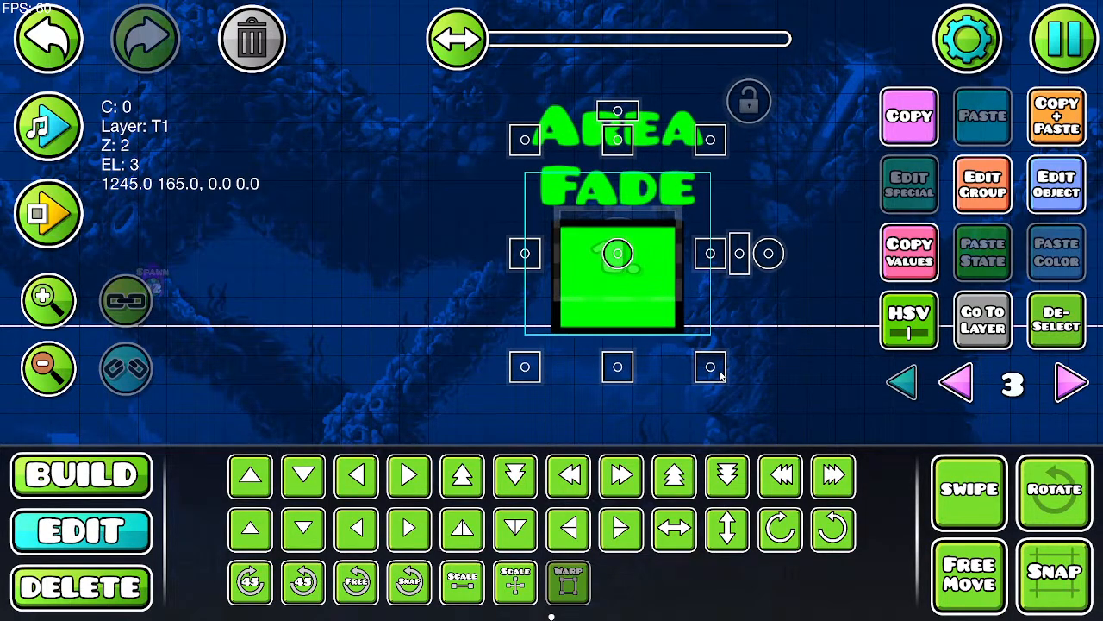
Step: Save and playtest the level, running past the block and turning back to check its fading, and return to the editor
left_click(1077, 26)
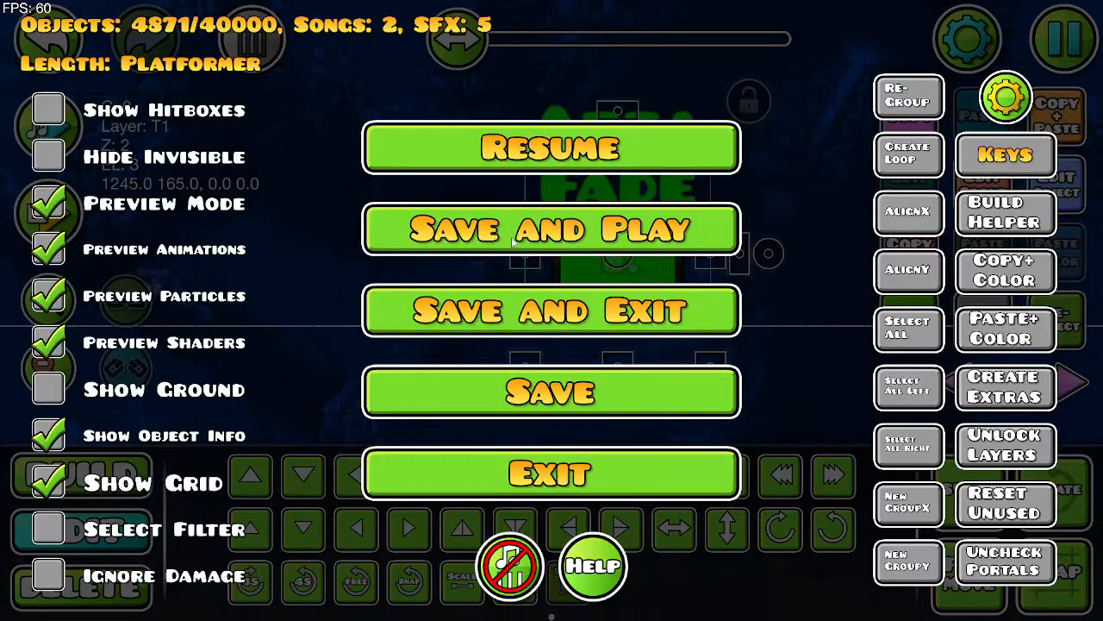
left_click(562, 232)
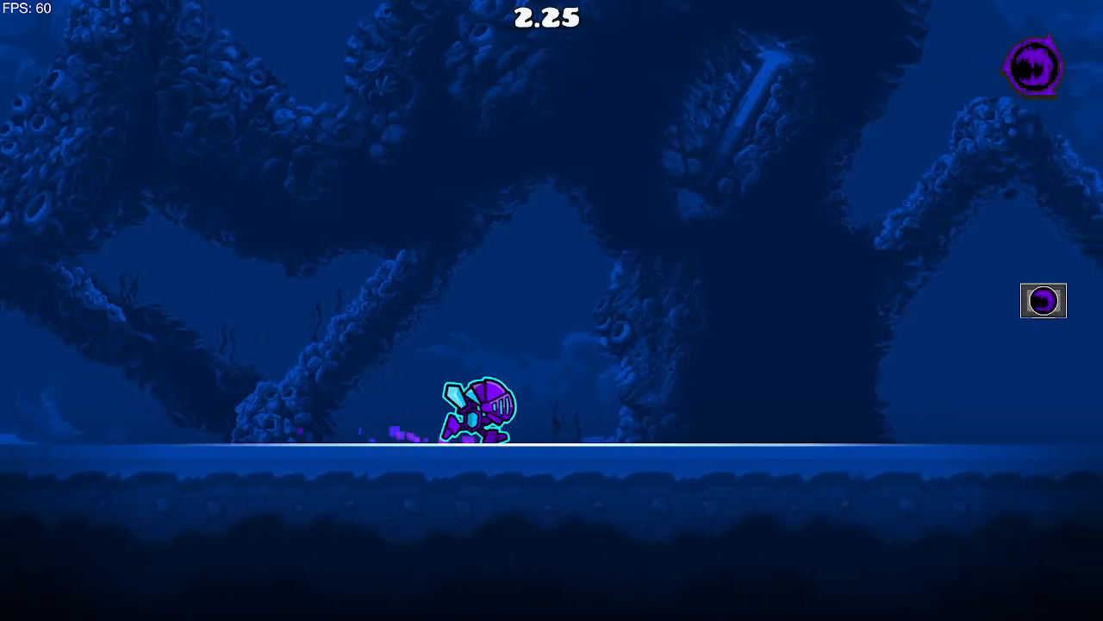
key("a")
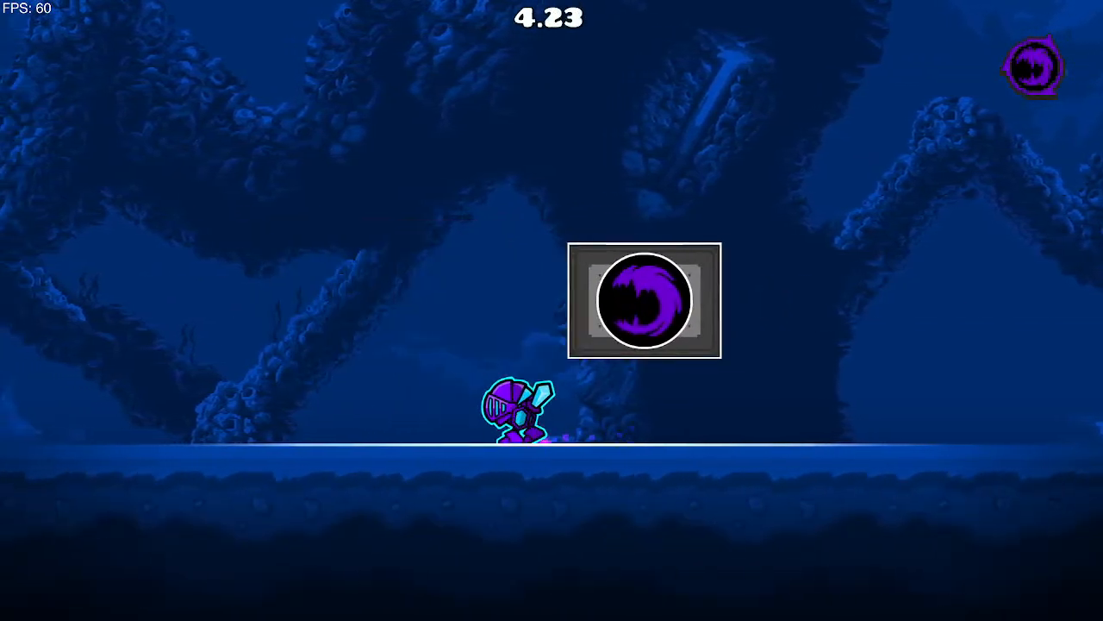
key("Escape")
left_click(175, 328)
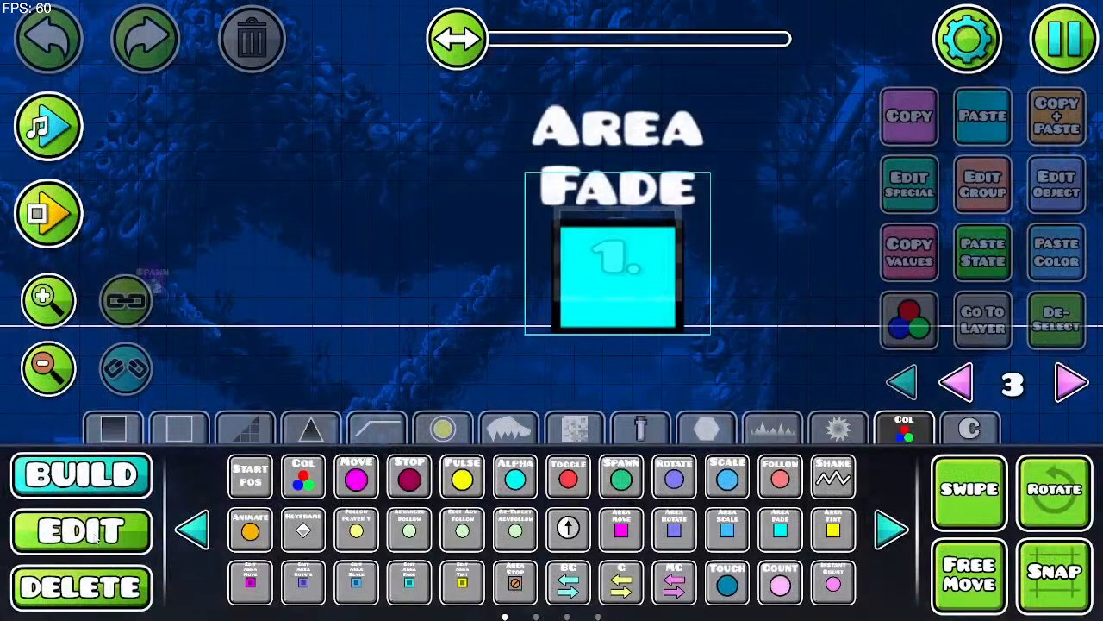
Step: Set the Area Fade trigger's direction mode to horizontal with both arrows pointing inward
left_click(100, 531)
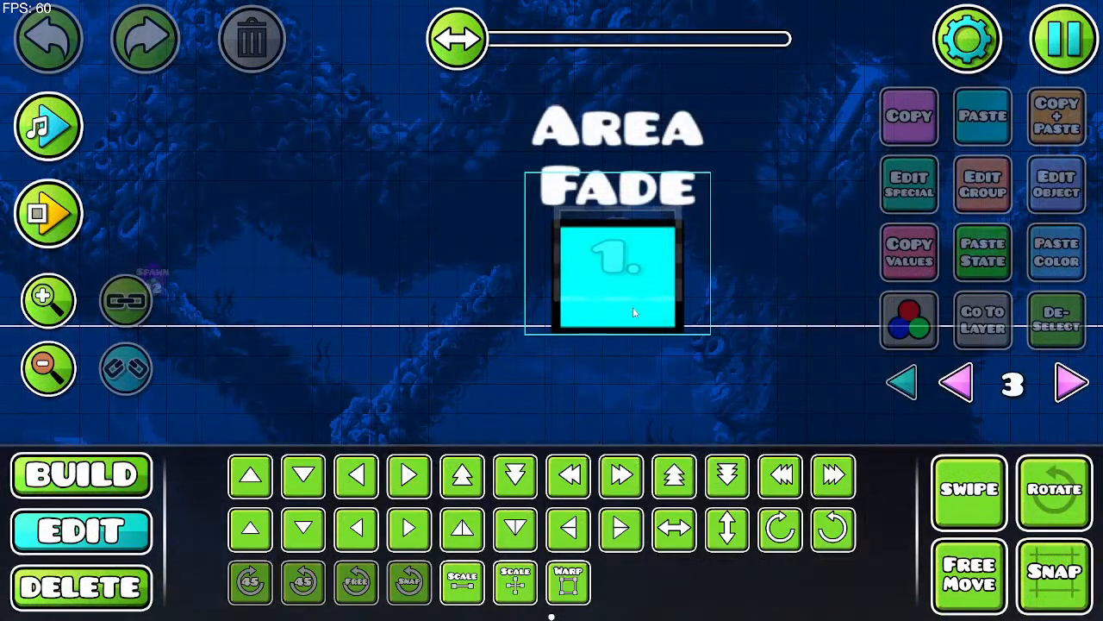
left_click(636, 310)
left_click(1077, 177)
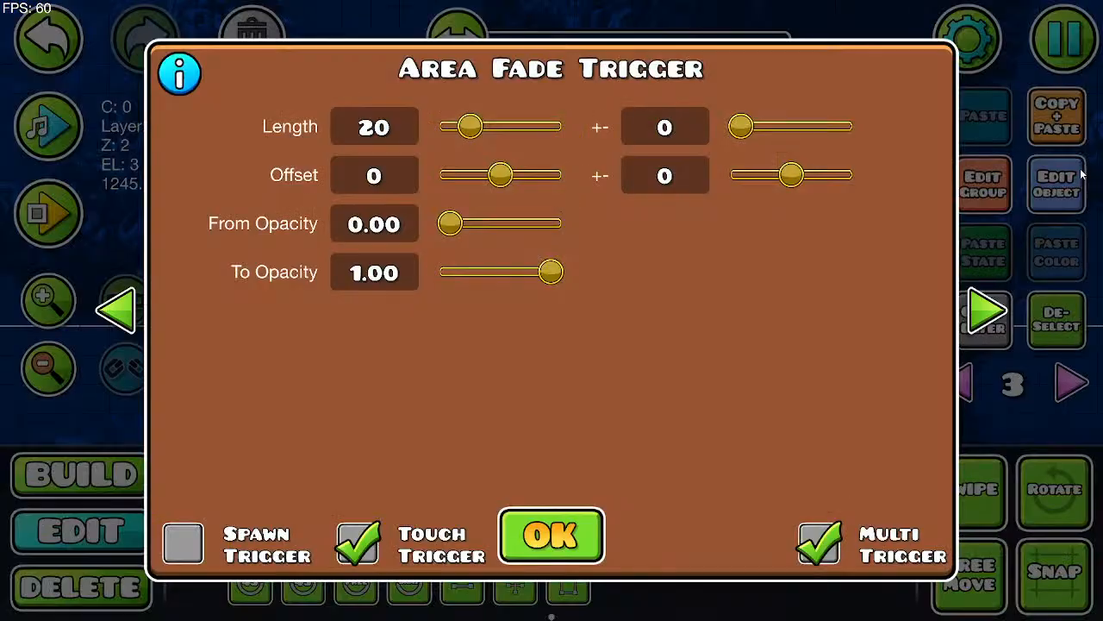
left_click(982, 314)
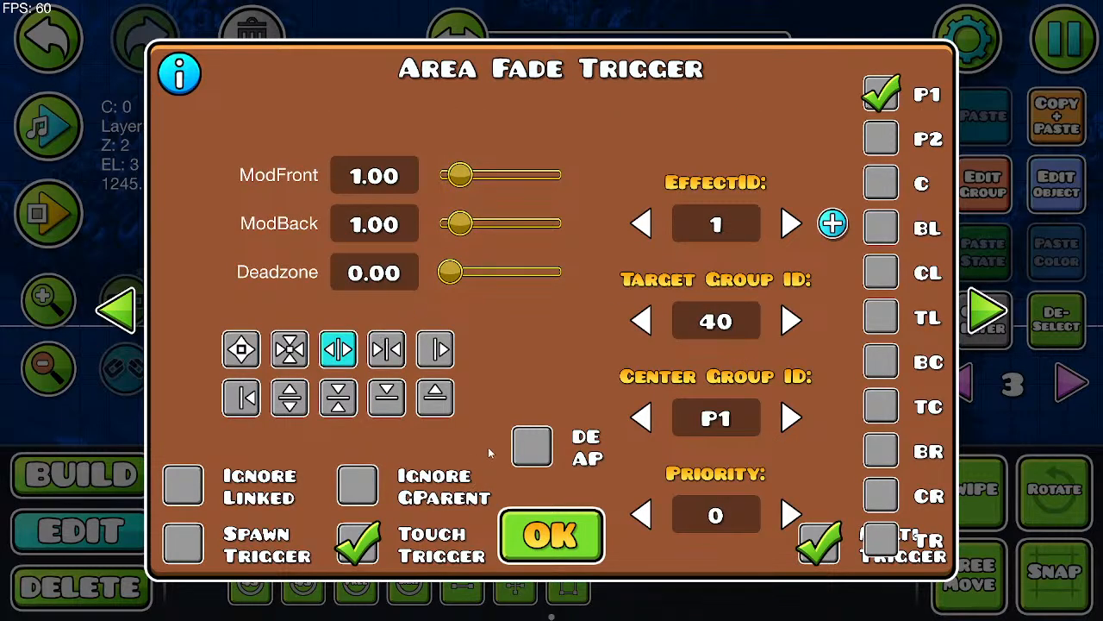
left_click(383, 353)
left_click(532, 515)
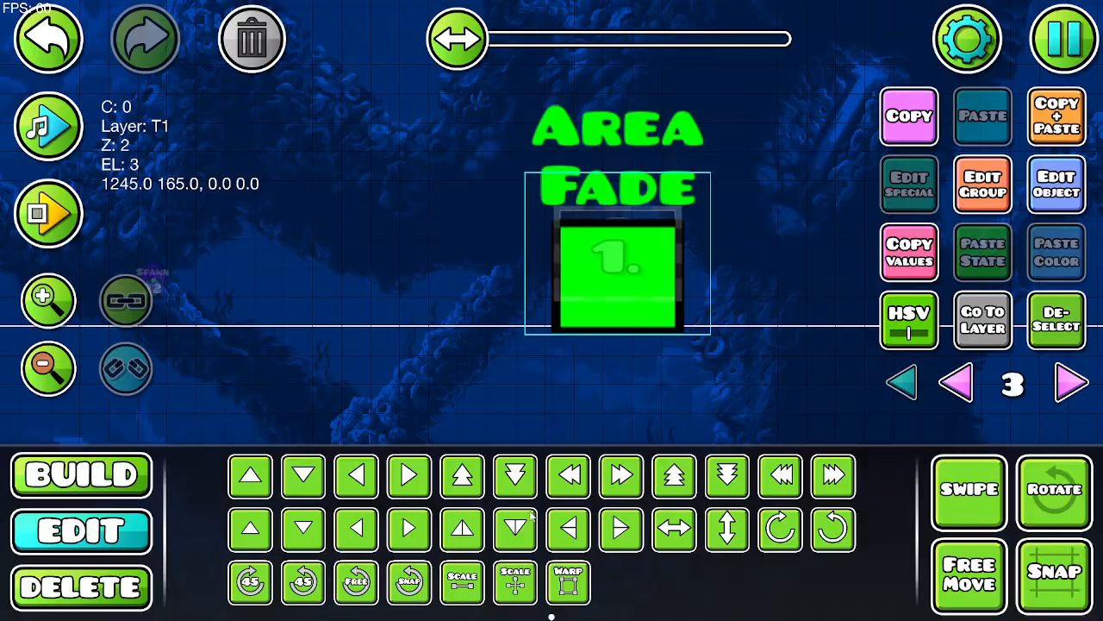
Step: Save and playtest the level with the inward direction mode, and return to the editor
left_click(1093, 28)
left_click(739, 217)
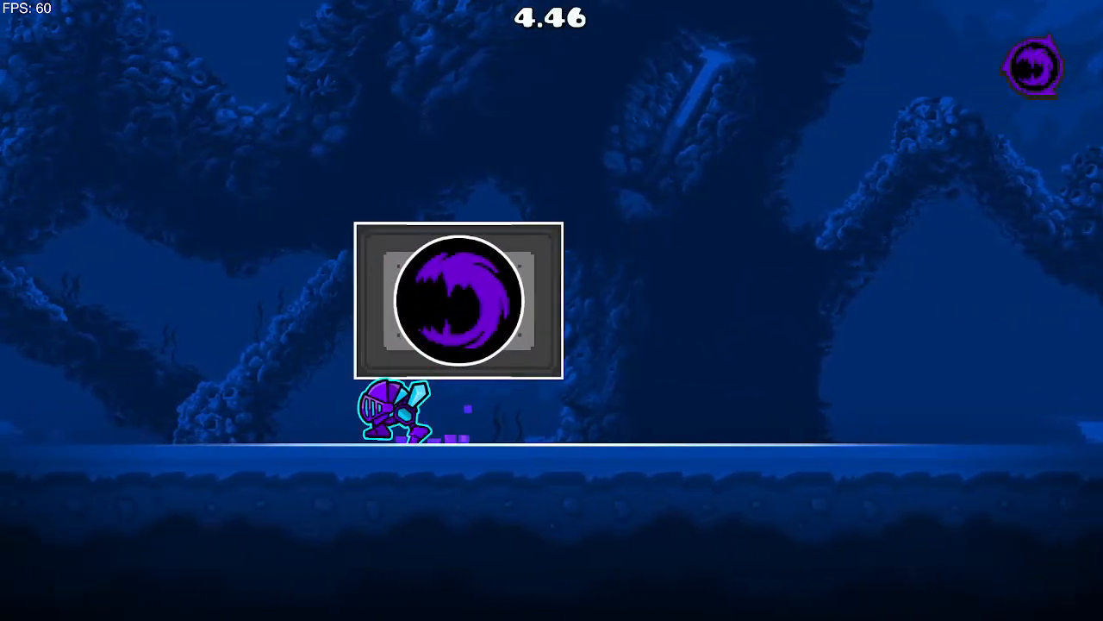
key("Escape")
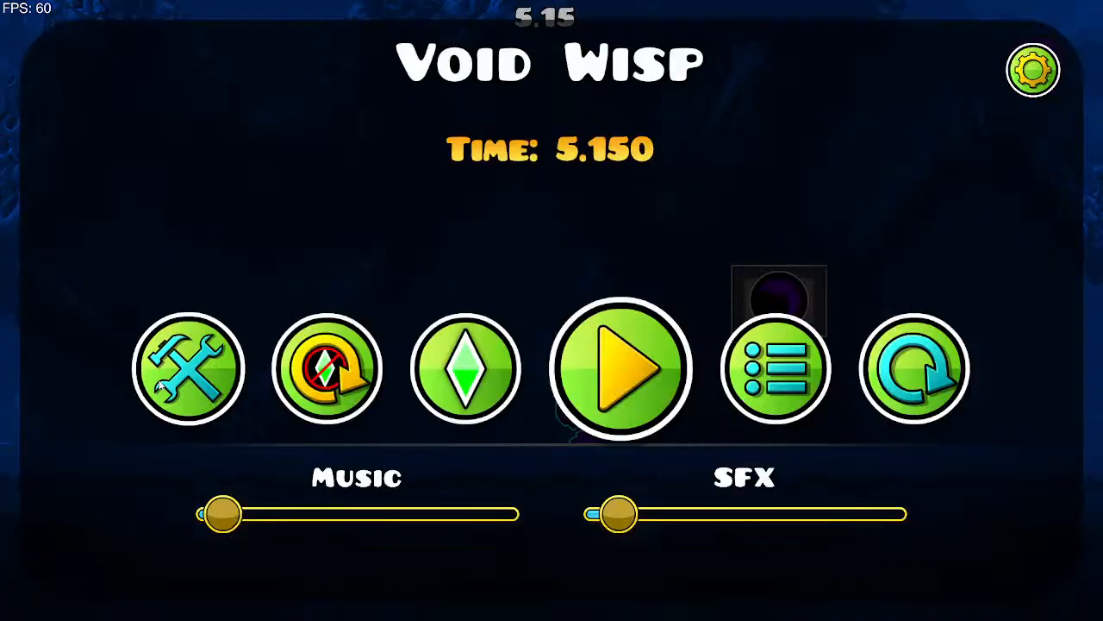
left_click(164, 380)
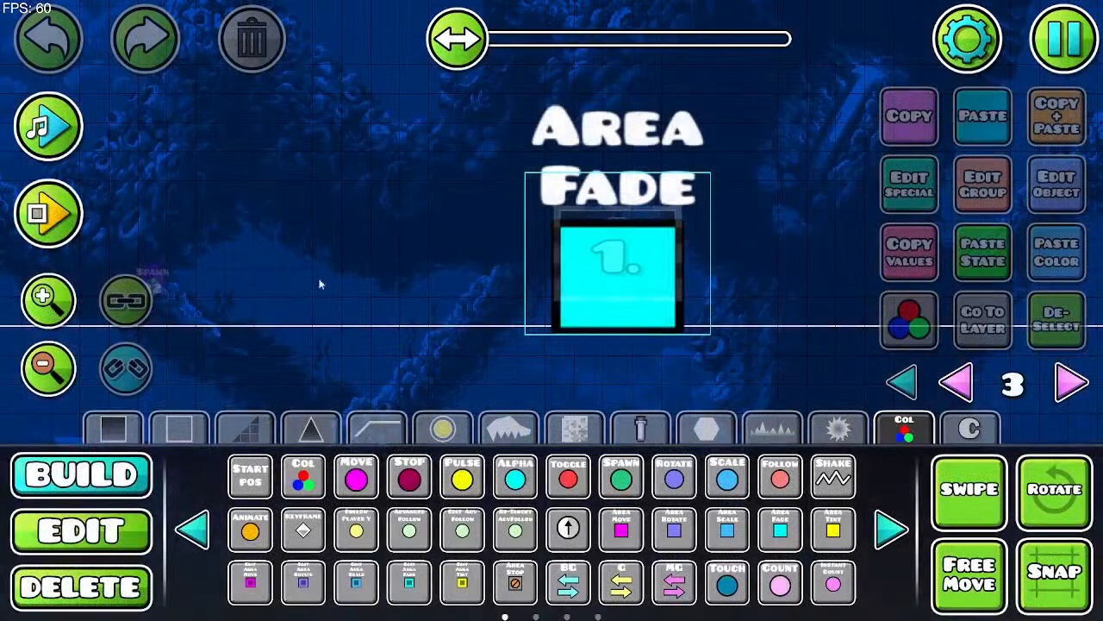
Step: Turn off the Touch Trigger option of the Area Fade trigger covering the framed block
left_click(61, 369)
left_click(61, 369)
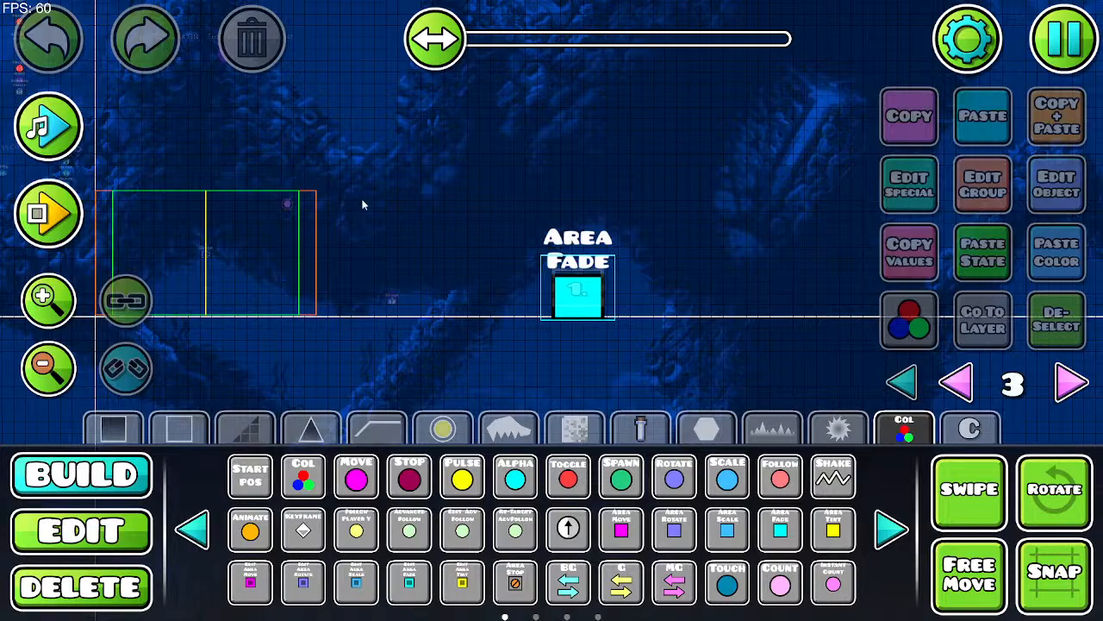
left_click_drag(365, 201, 409, 189)
left_click(121, 539)
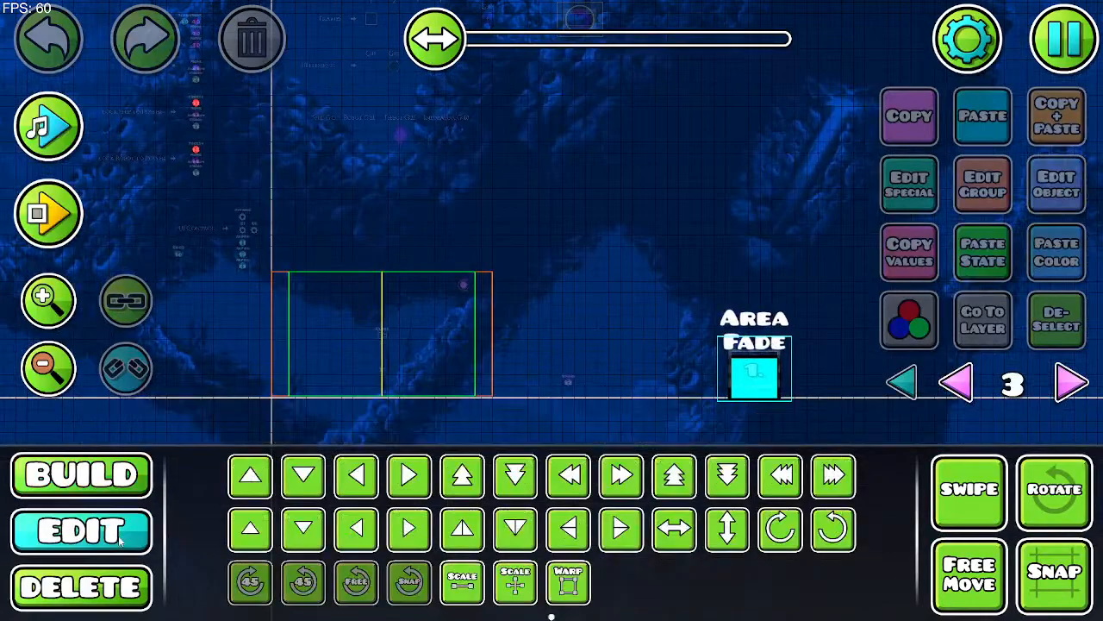
left_click(753, 372)
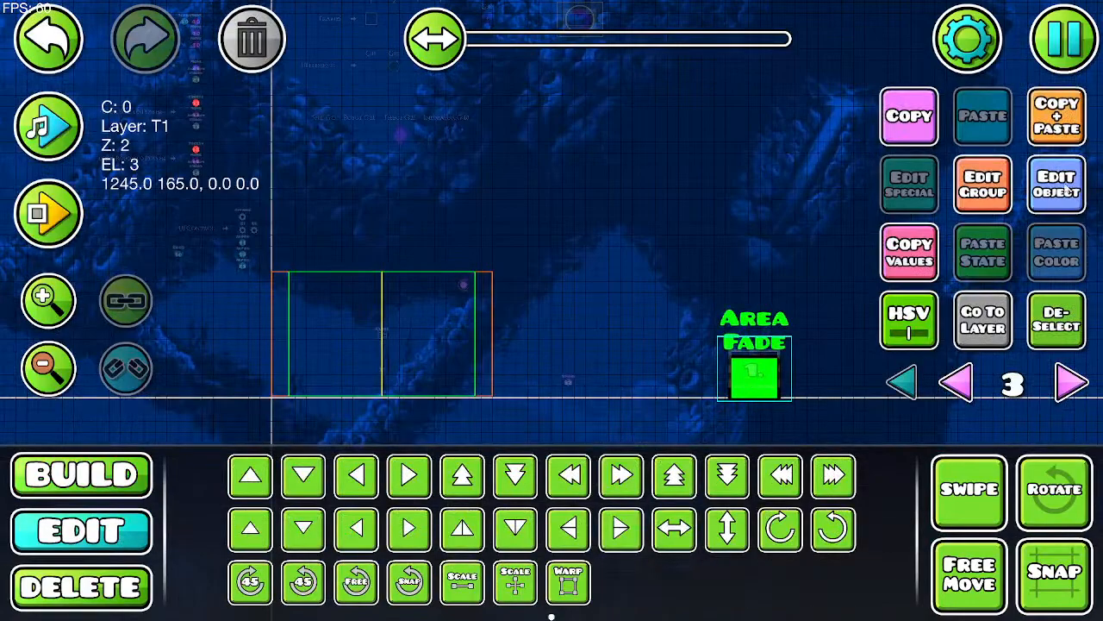
left_click(1058, 189)
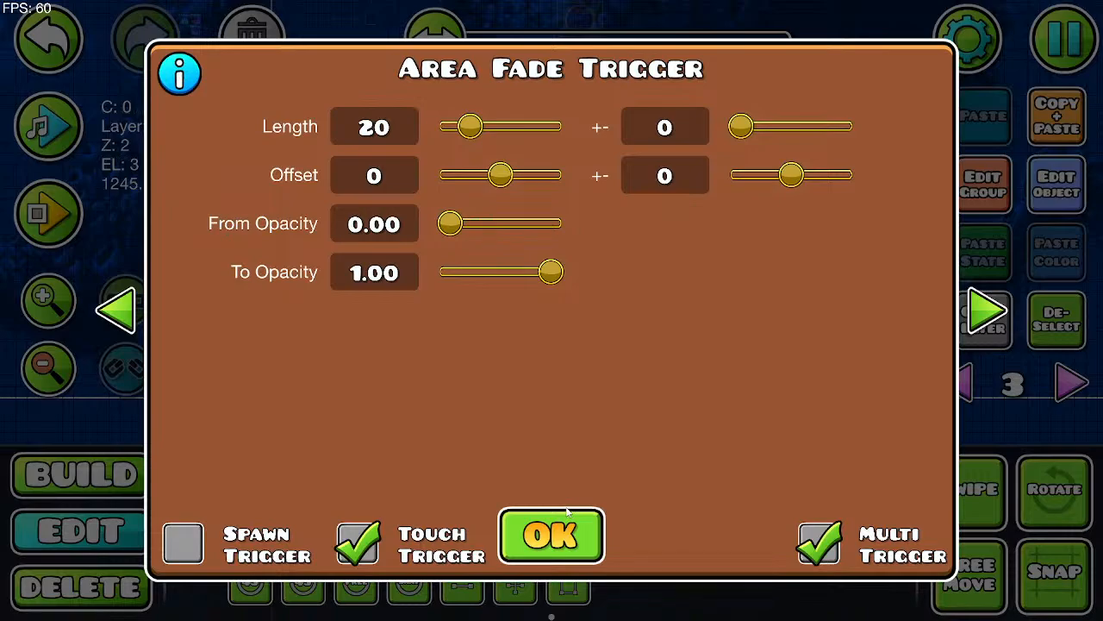
left_click(358, 543)
left_click(586, 528)
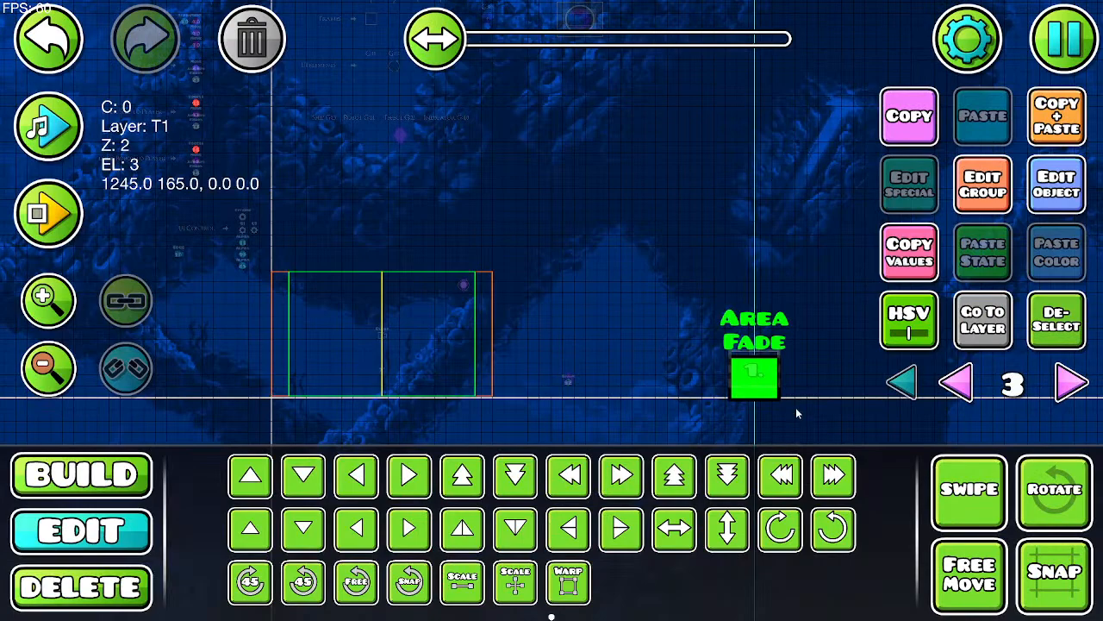
Step: Move the Area Fade trigger left along the ground to just before the level's start line, at X -135
key("a")
key("a")
key("a")
key("a")
key("a")
key("a")
key("a")
key("a")
key("a")
key("a")
key("a")
key("a")
key("a")
key("a")
key("a")
key("a")
key("a")
key("a")
key("a")
key("a")
key("a")
key("a")
key("a")
key("a")
key("a")
key("a")
key("a")
key("a")
key("a")
key("a")
key("a")
key("a")
key("a")
key("a")
key("a")
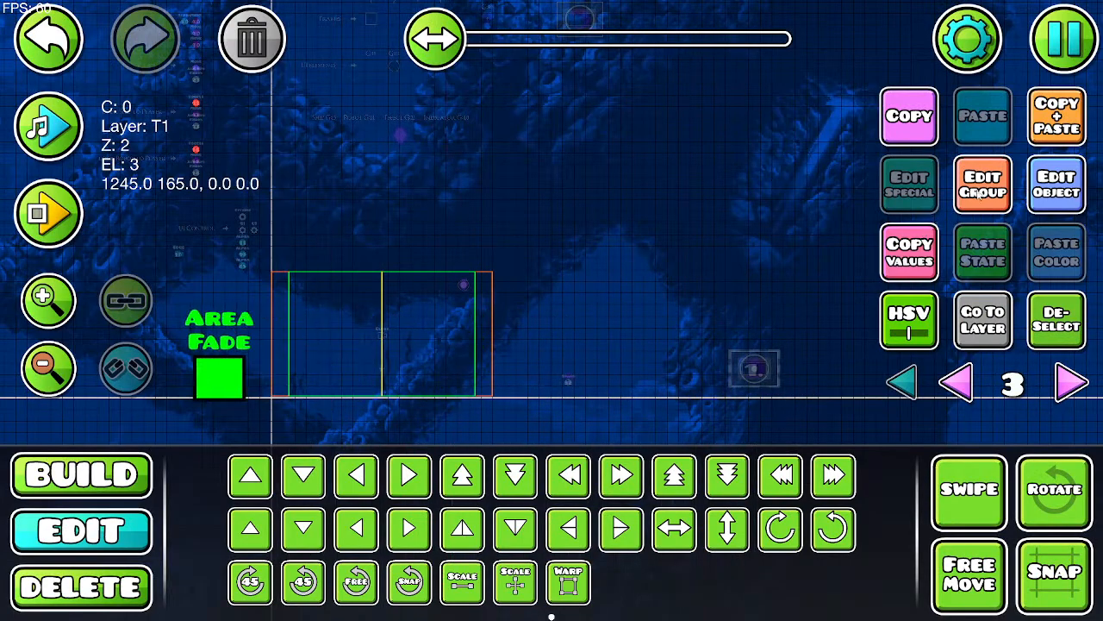
Step: Save and playtest the level with the Area Fade trigger before the start line, running under the block, and return to the editor
left_click(1064, 41)
left_click(671, 230)
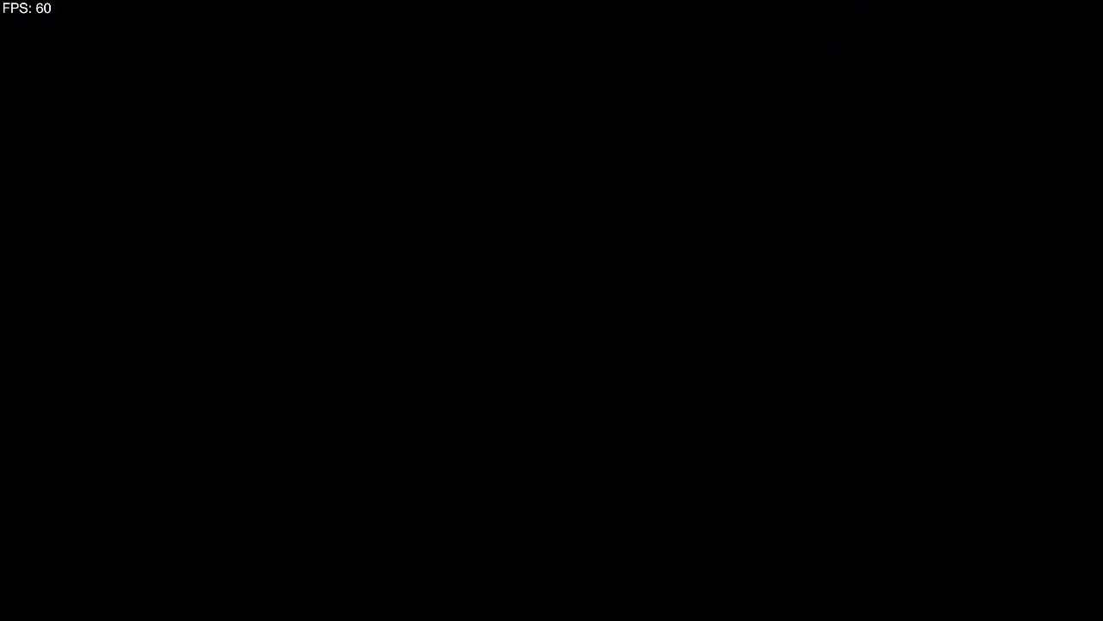
key("d")
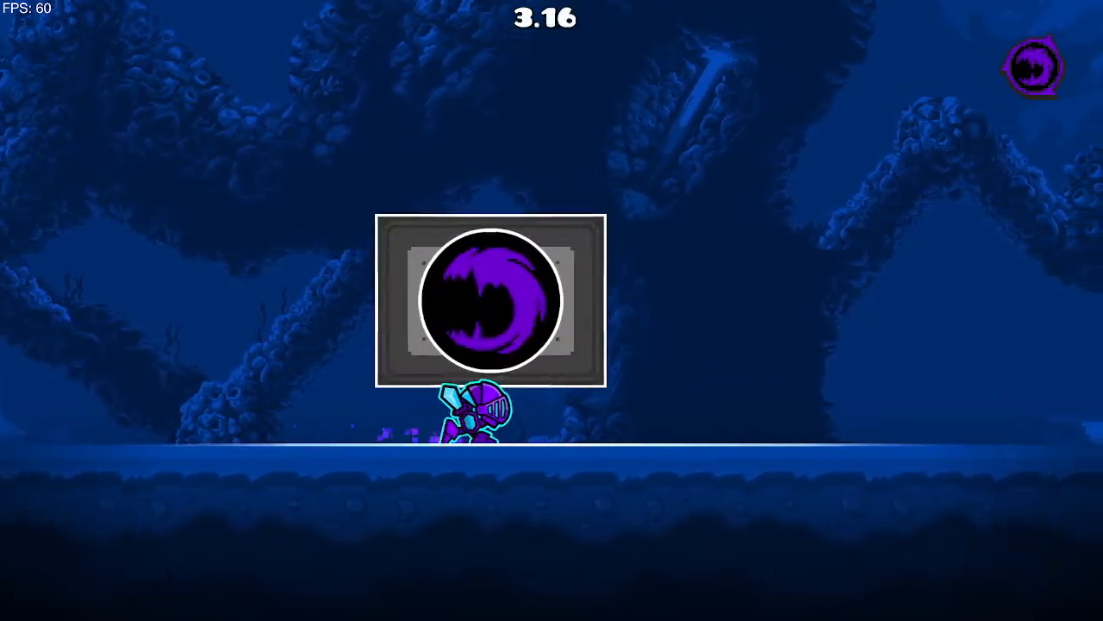
key("Escape")
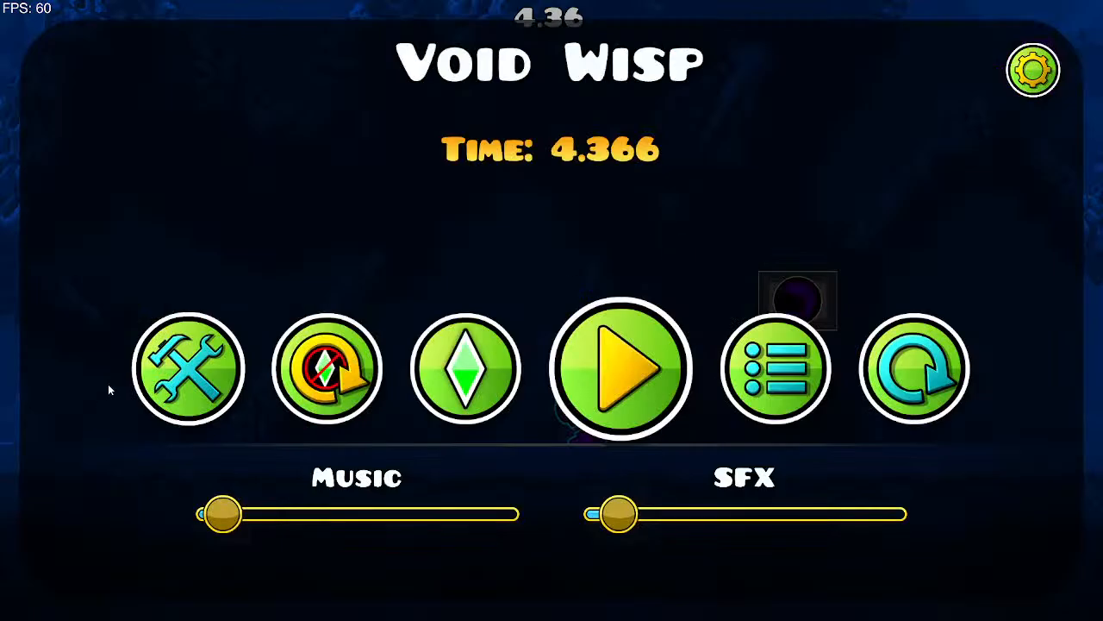
left_click(156, 371)
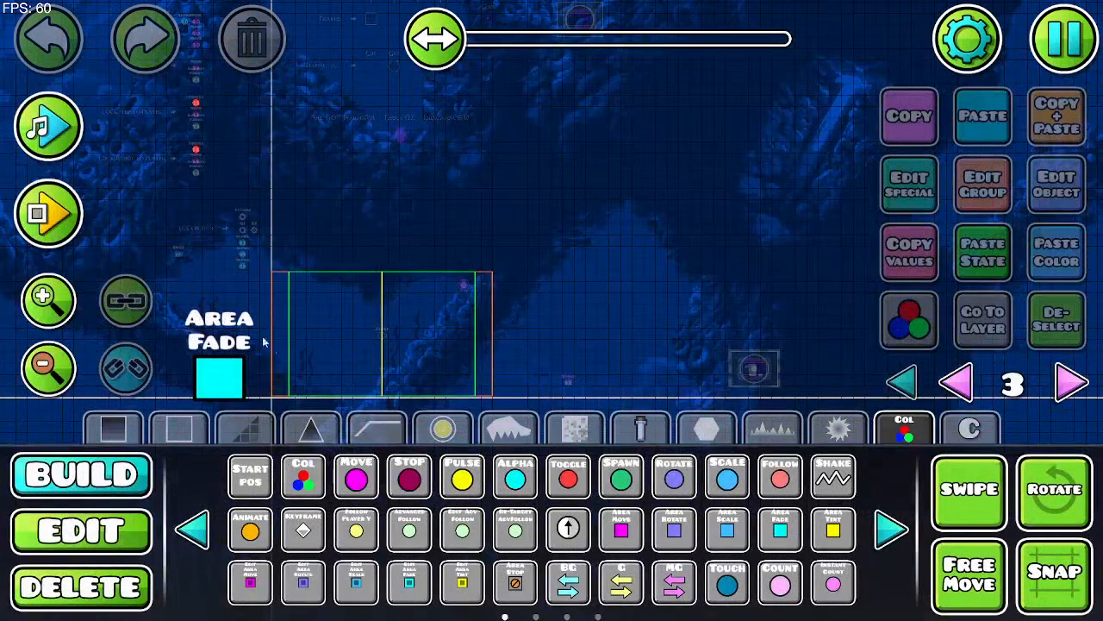
Step: Delete the Area Fade trigger sitting before the level's start line
left_click(125, 545)
left_click(195, 372)
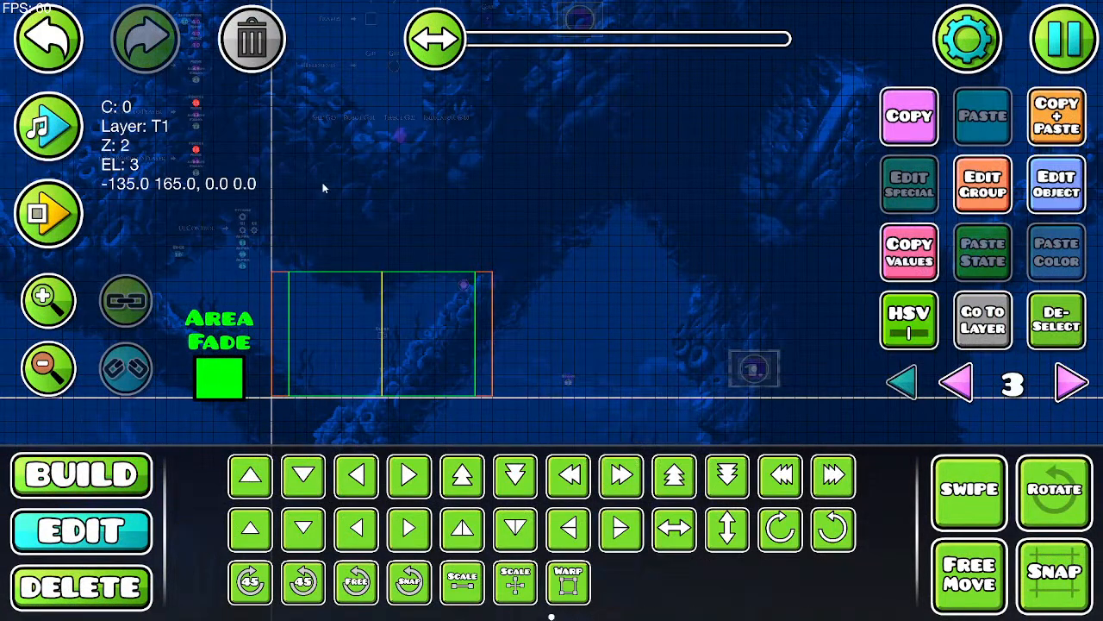
left_click(246, 31)
left_click(102, 480)
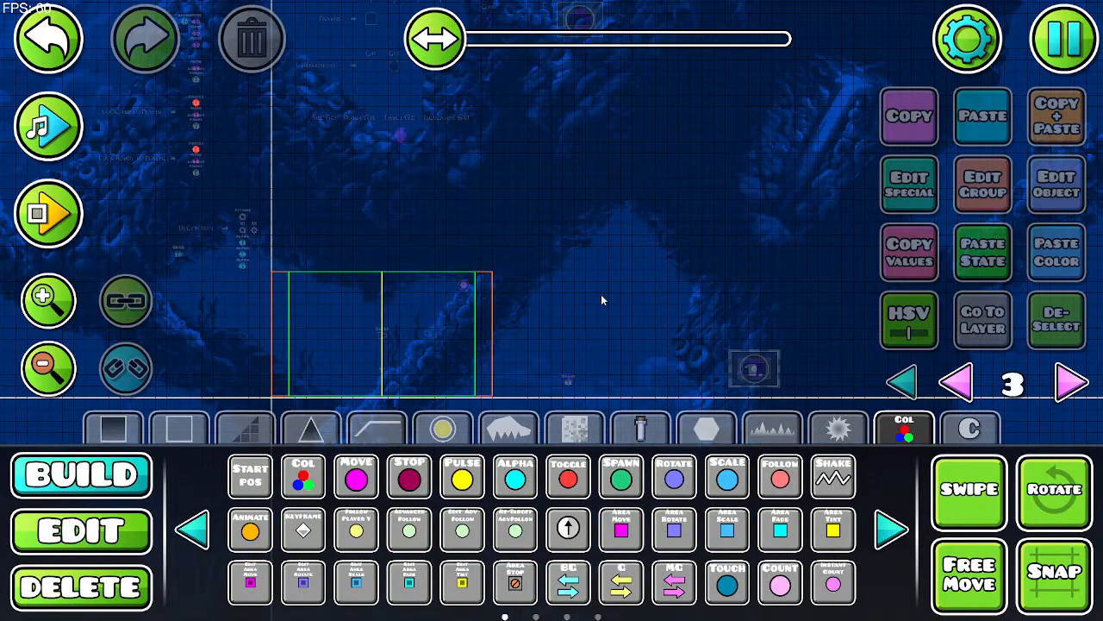
Step: Place a new Area Fade trigger just before the framed block, with To Opacity 1.00 and Length 30
left_click_drag(571, 299, 596, 230)
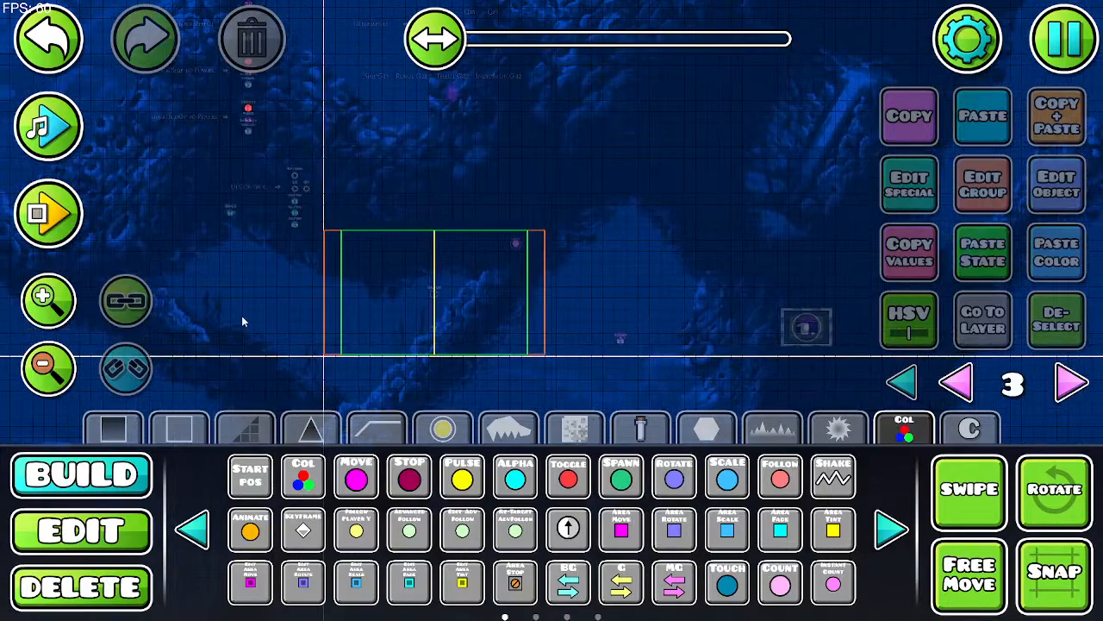
left_click(779, 531)
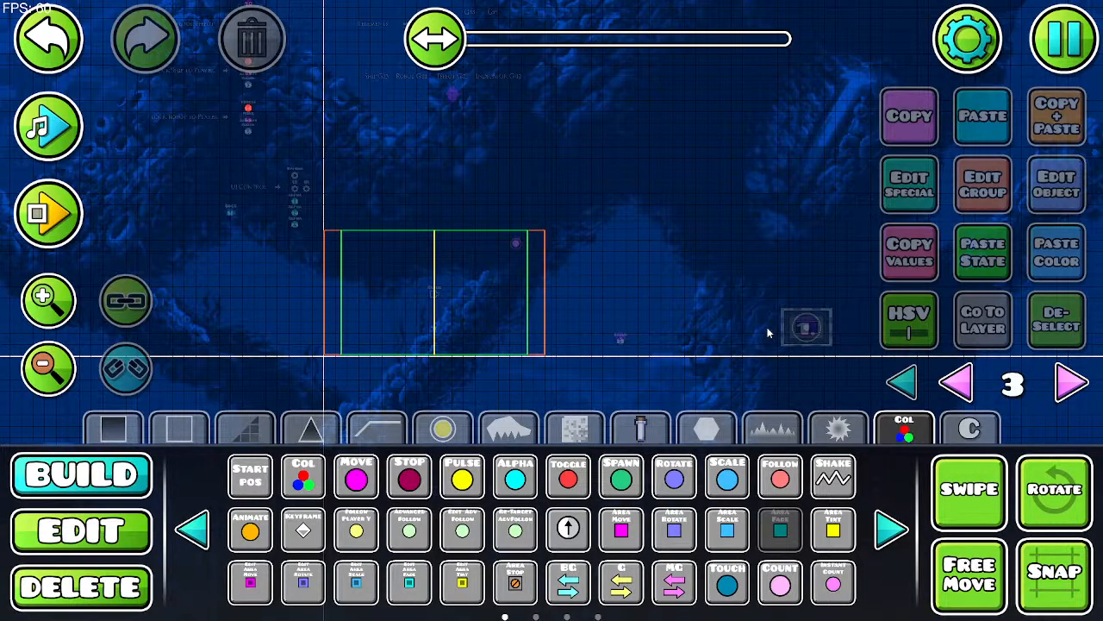
left_click(1059, 184)
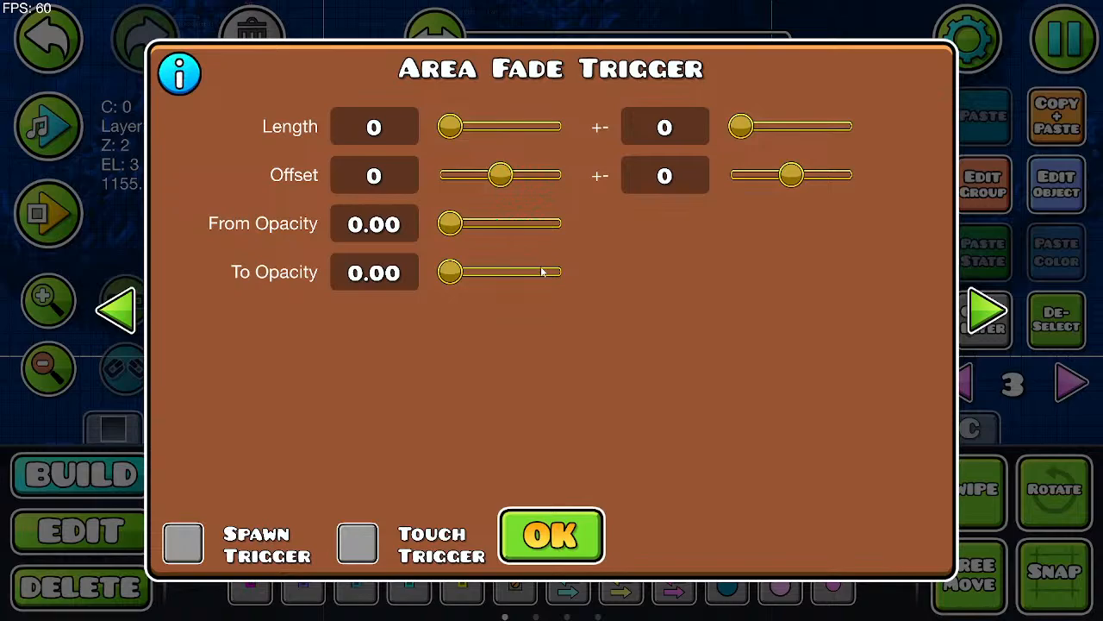
left_click_drag(464, 273, 665, 301)
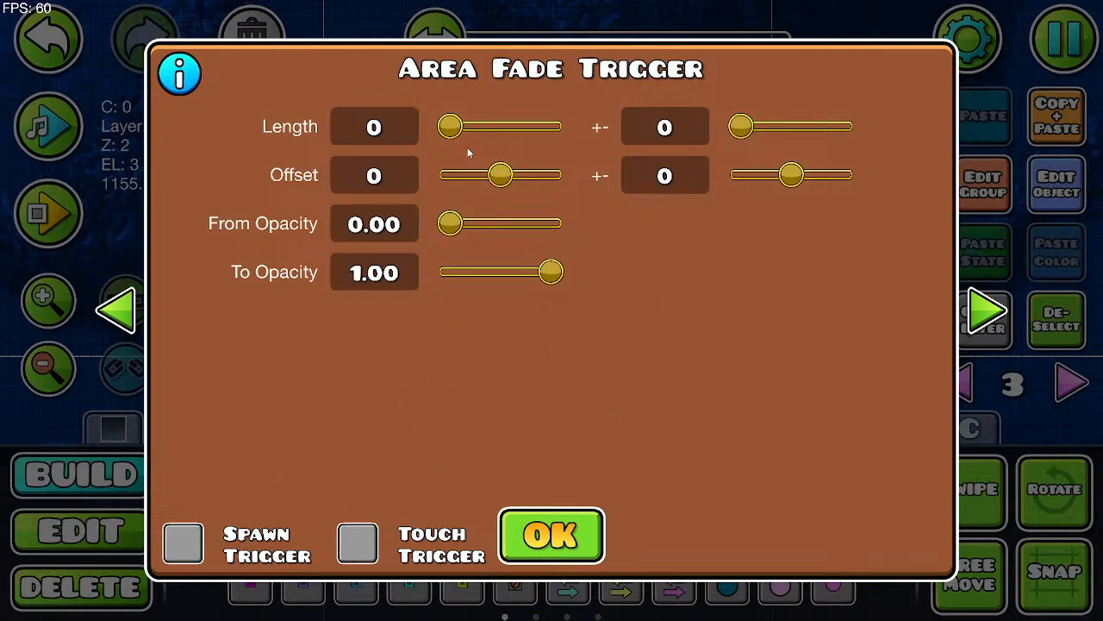
left_click_drag(449, 127, 481, 127)
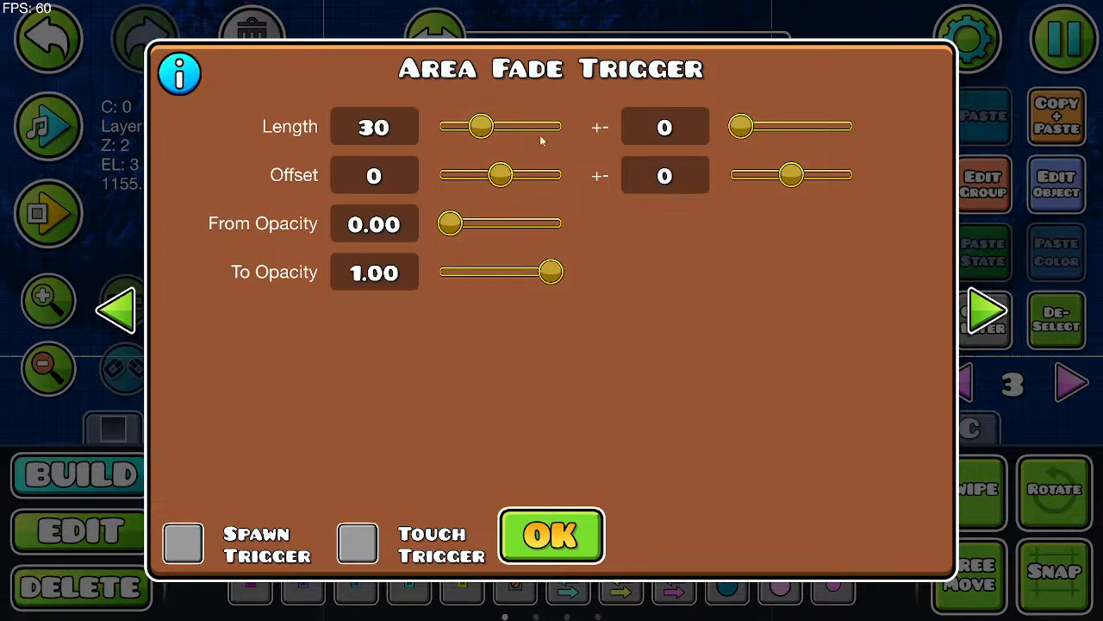
Step: Centre the new Area Fade trigger on P1, target group 40, and enable Touch Trigger and Multi Trigger
left_click(988, 315)
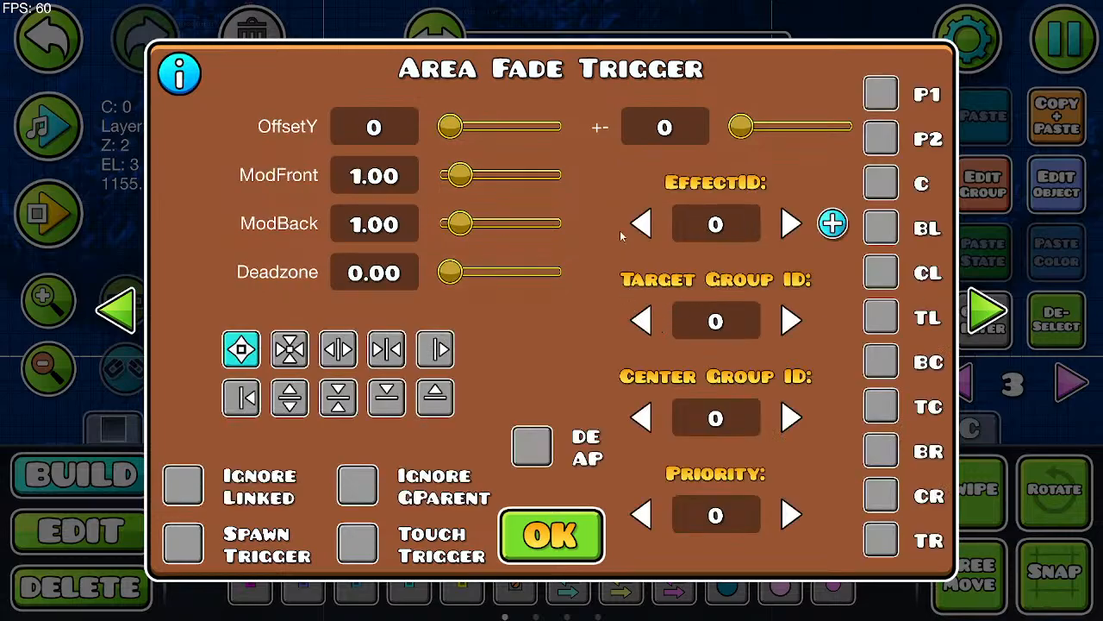
left_click(879, 95)
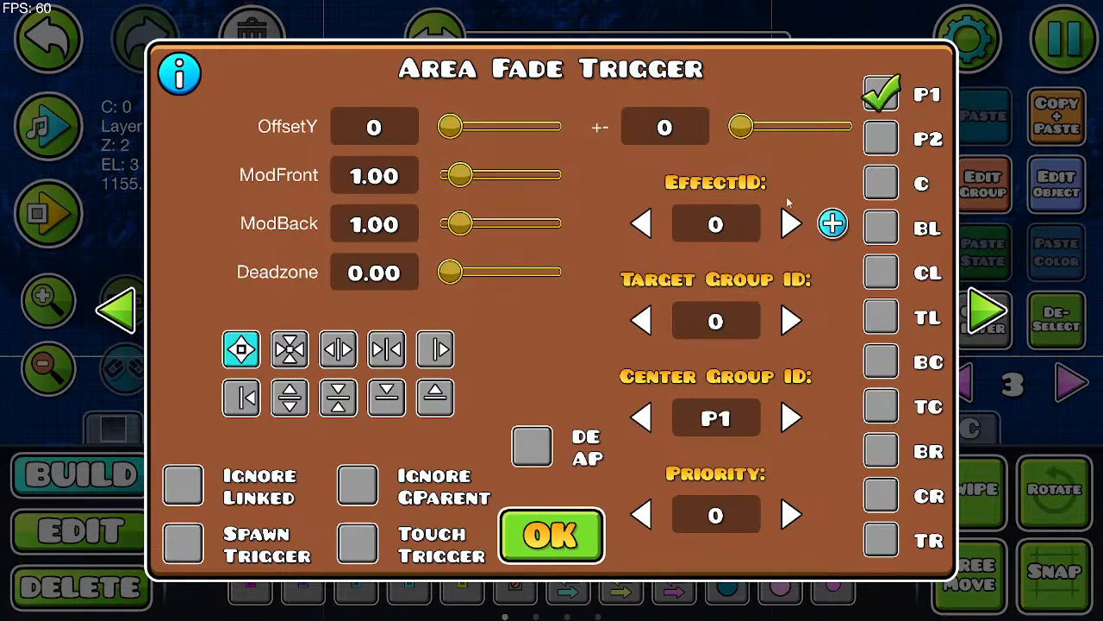
left_click(719, 337)
type("40")
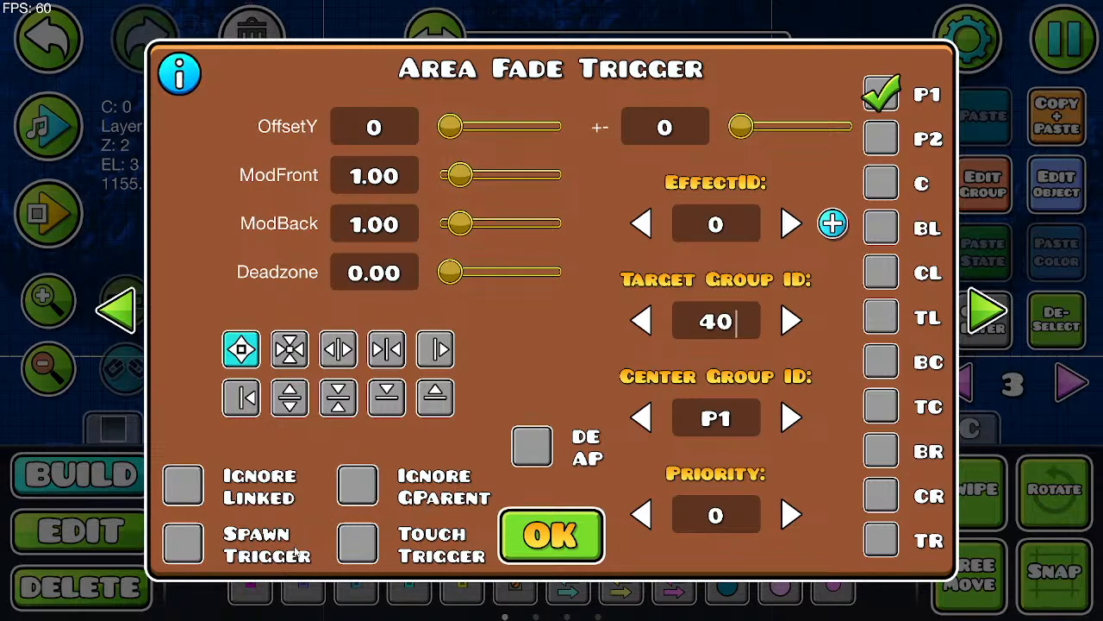
left_click(356, 544)
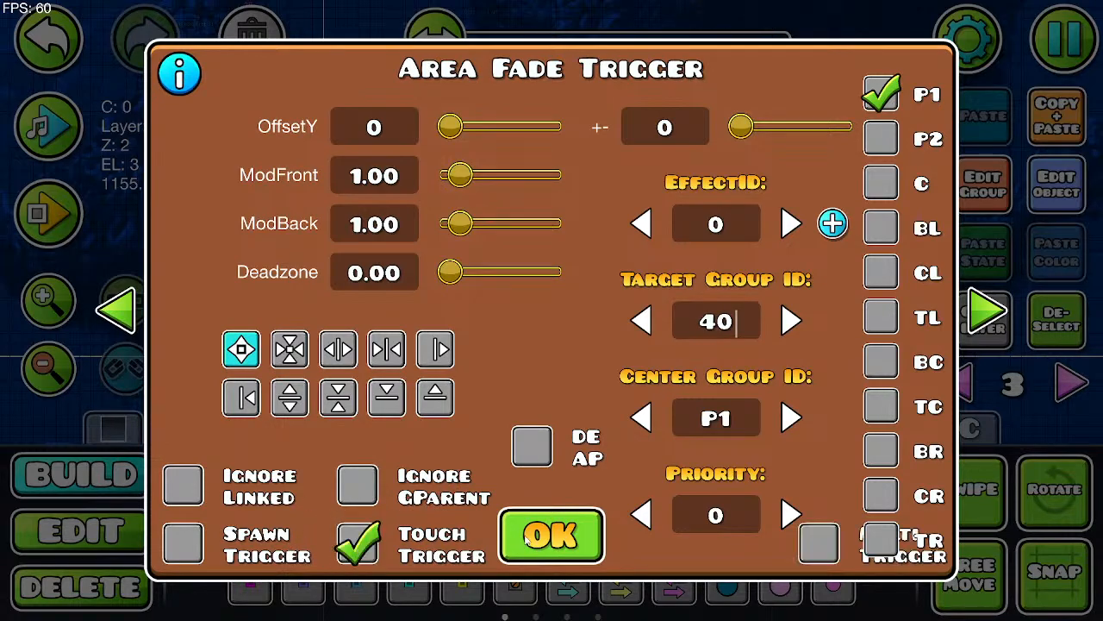
left_click(129, 304)
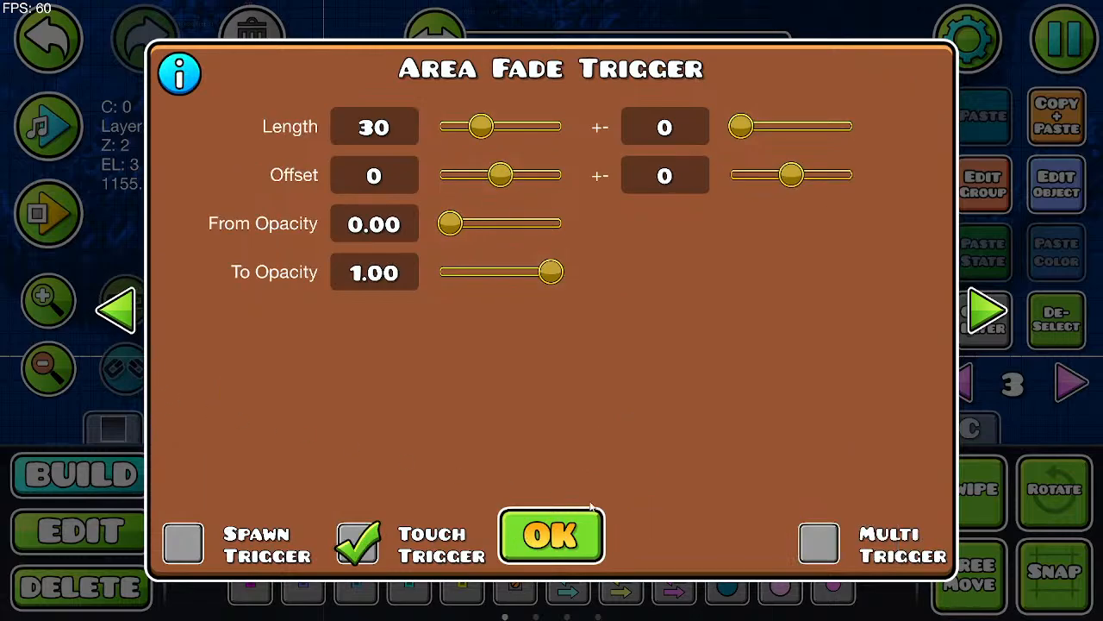
left_click(819, 542)
Step: Set the new trigger's direction mode to horizontal with both arrows pointing outward and accept its settings
left_click(986, 312)
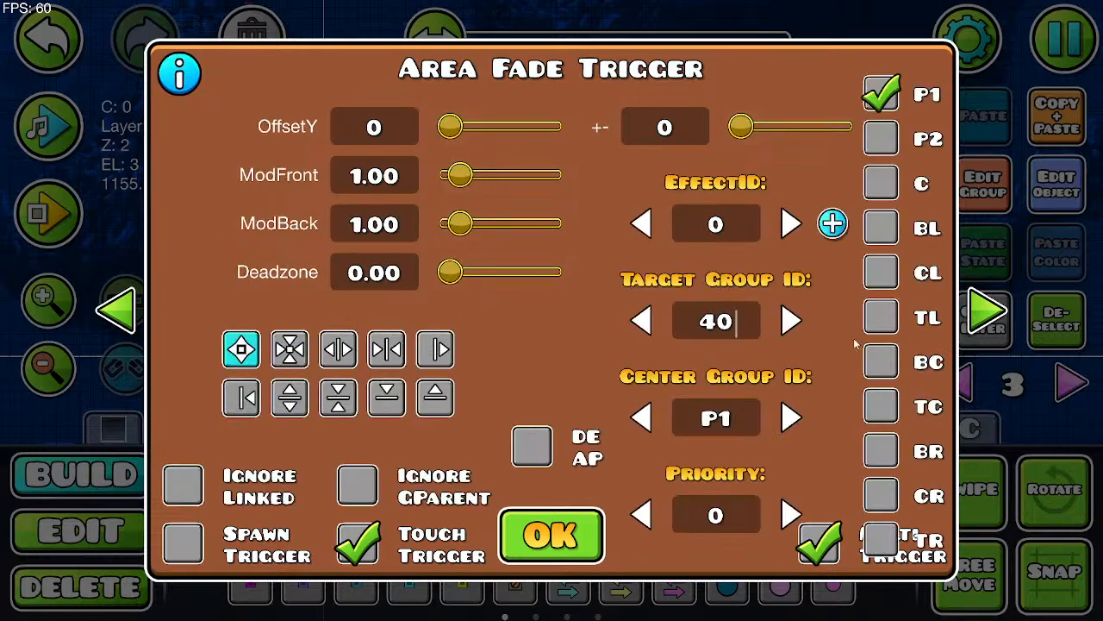
left_click(351, 354)
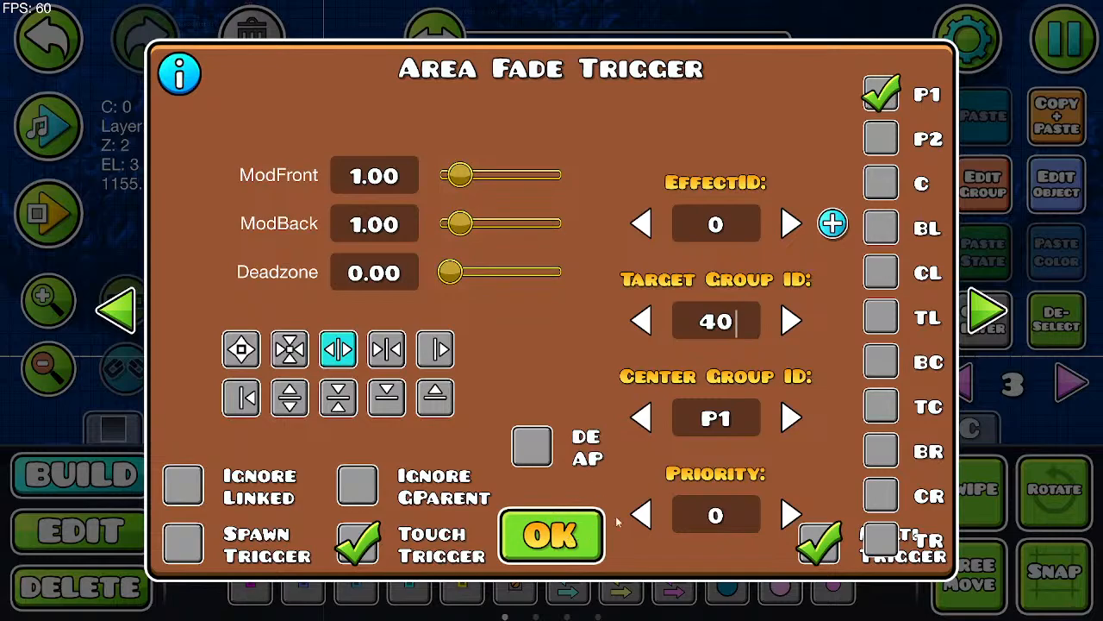
left_click(540, 526)
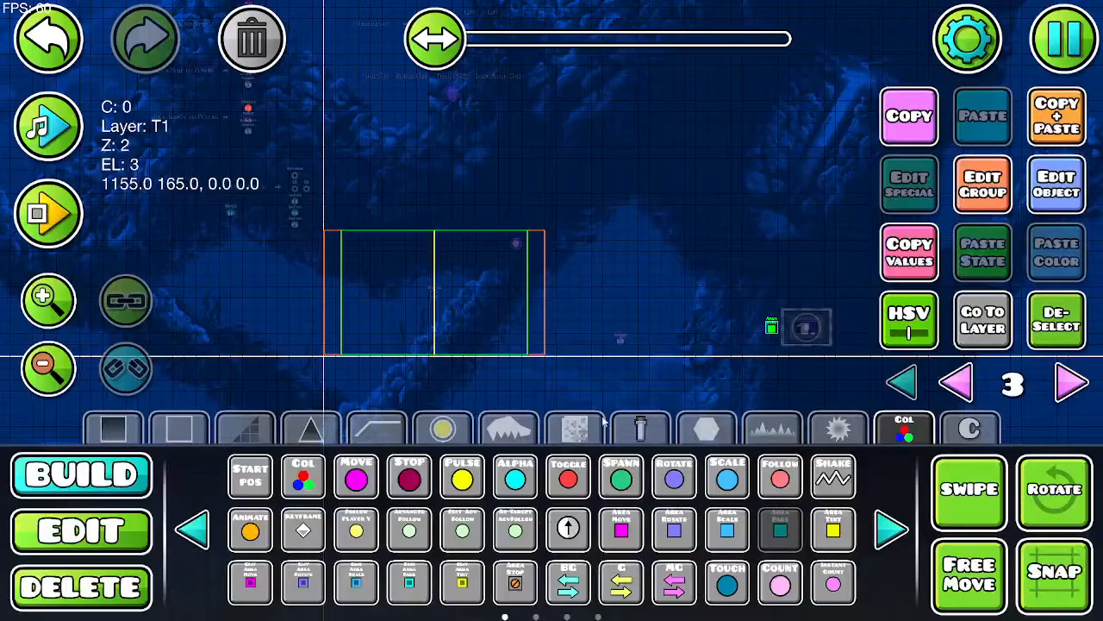
Step: Scale the new Area Fade trigger up to about 3.19
left_click(137, 538)
left_click(458, 593)
left_click_drag(646, 334, 949, 310)
Step: Save and playtest the level with the enlarged trigger, jumping near the block, and return to the editor
key("Escape")
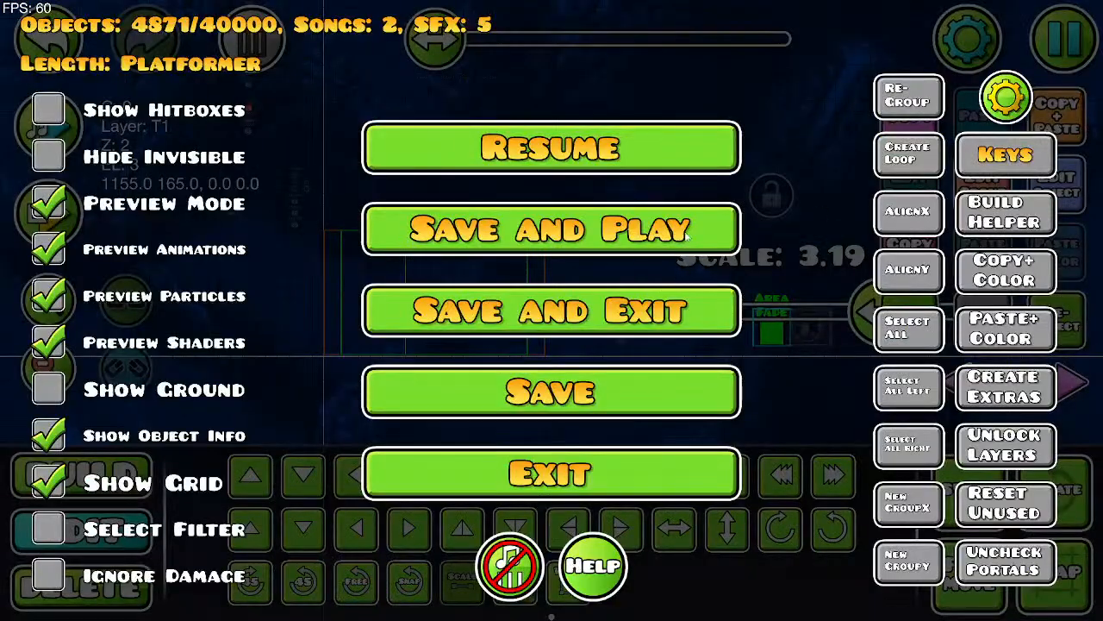
left_click(687, 239)
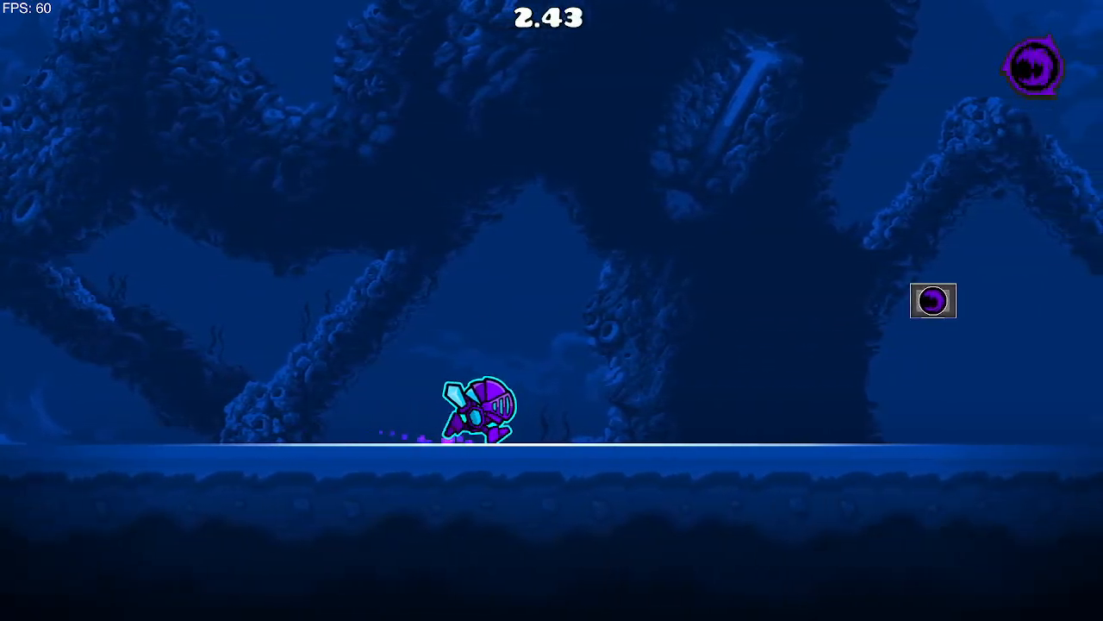
key("space")
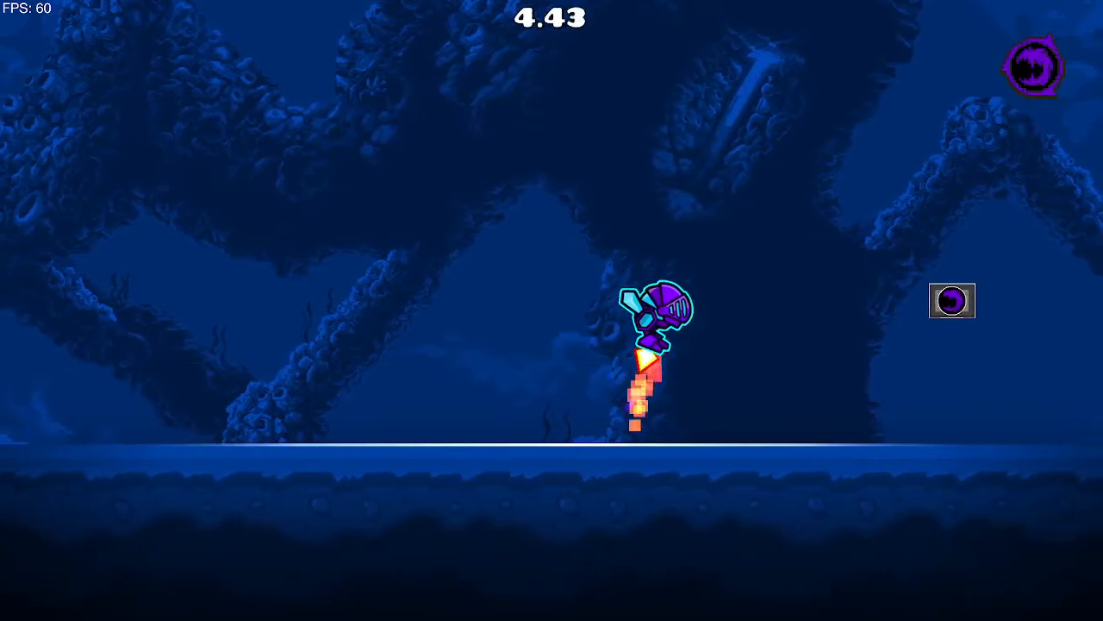
key("Escape")
left_click(200, 337)
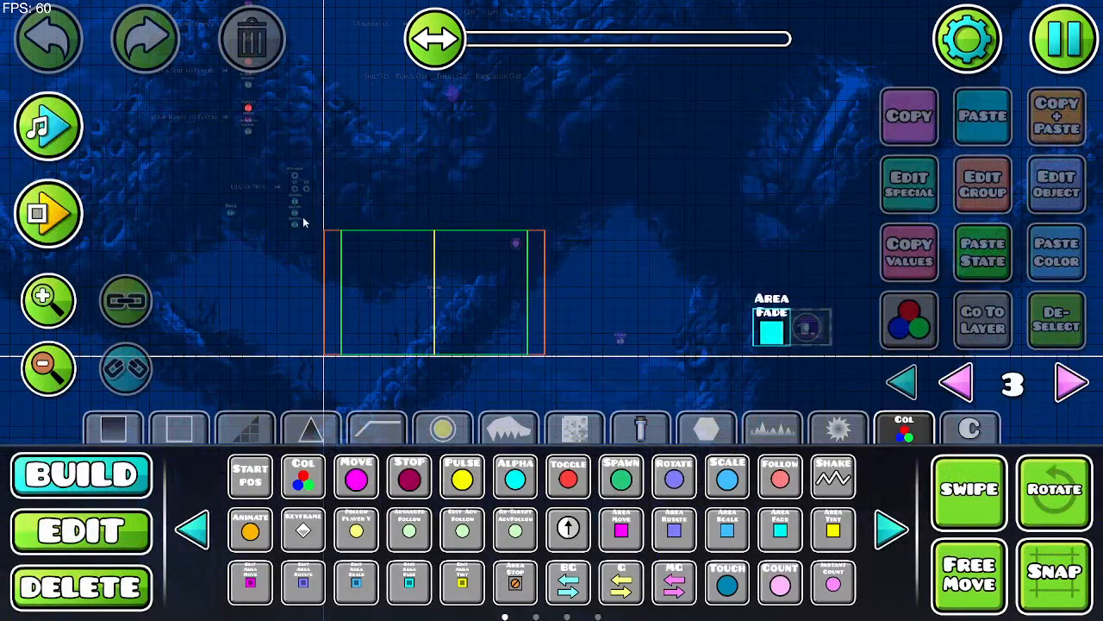
Step: Show all editor layers and delete the Alpha trigger for group 40 in the Lock Indicator row
left_click(74, 302)
left_click(74, 302)
left_click_drag(427, 104, 904, 310)
left_click(975, 384)
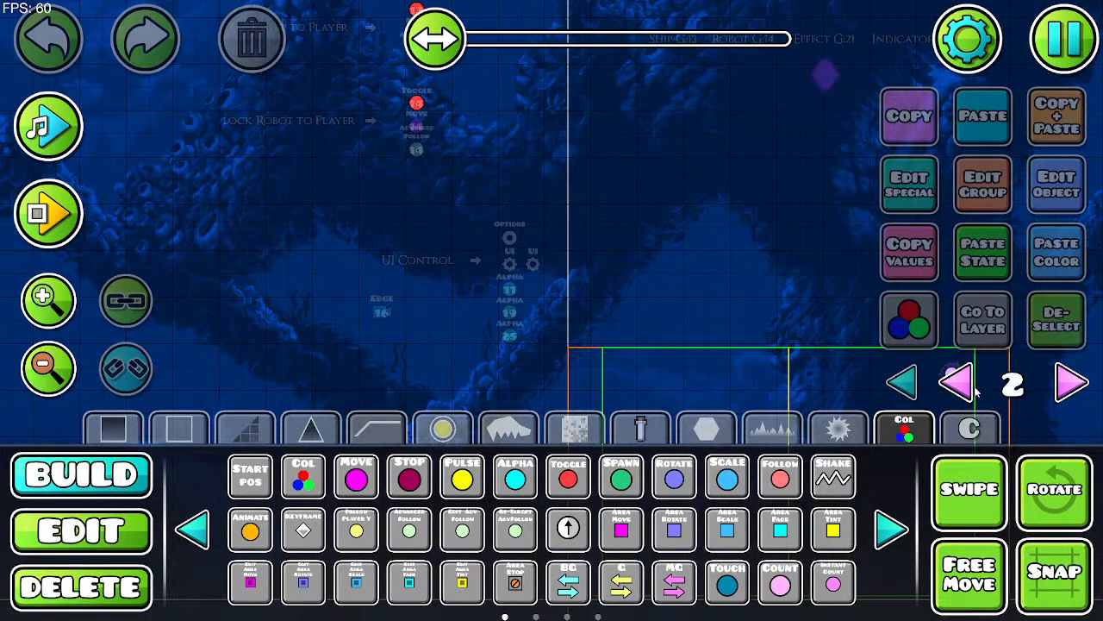
left_click(965, 388)
left_click(1074, 385)
left_click(902, 382)
scroll(481, 164, "up", 5)
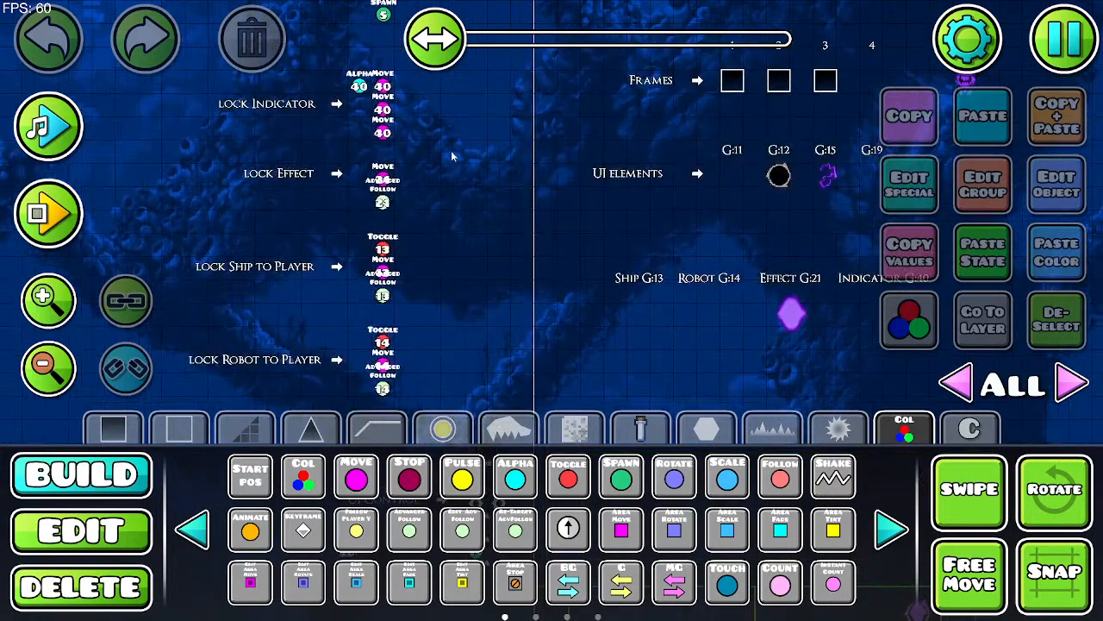
left_click(121, 597)
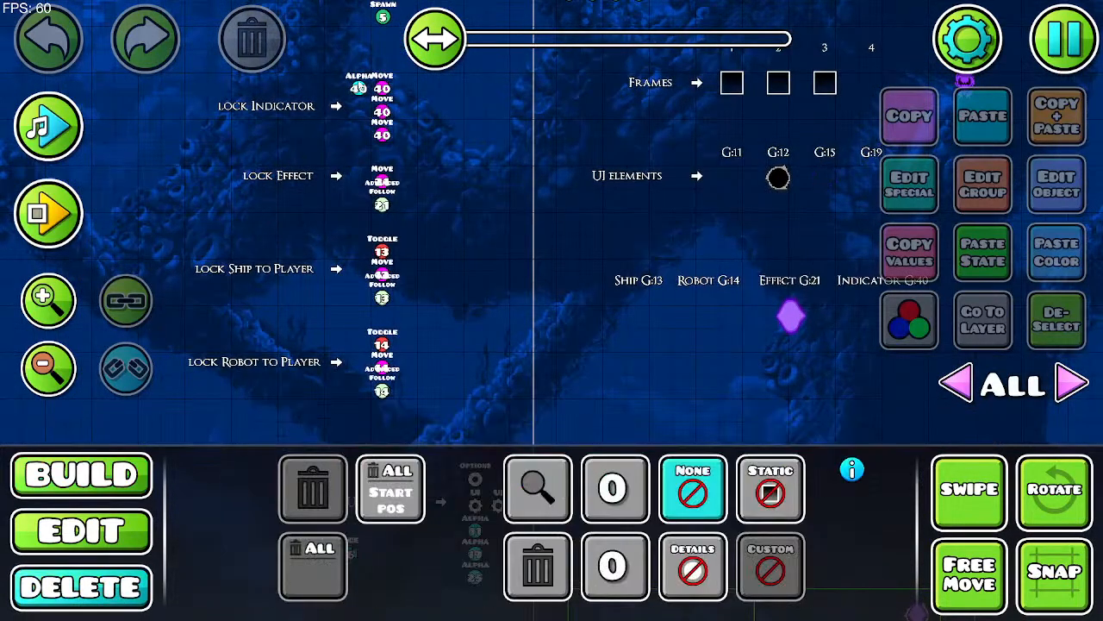
left_click(826, 177)
Step: Save and playtest the level, running back and forth beneath the block, and return to the editor
left_click(1064, 39)
left_click(551, 224)
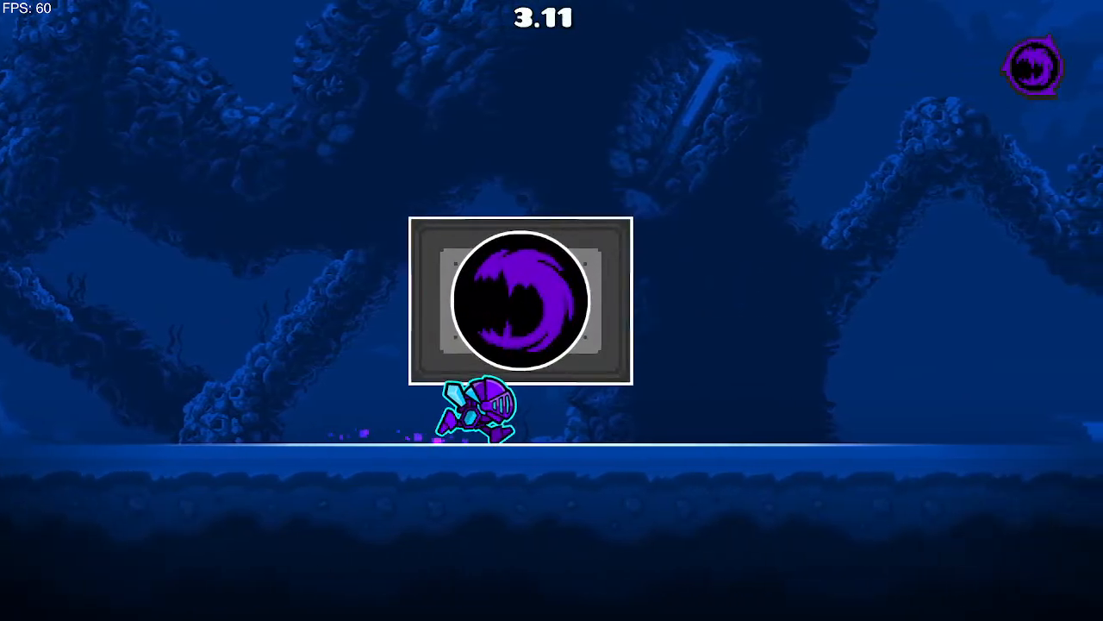
key("a")
key("a")
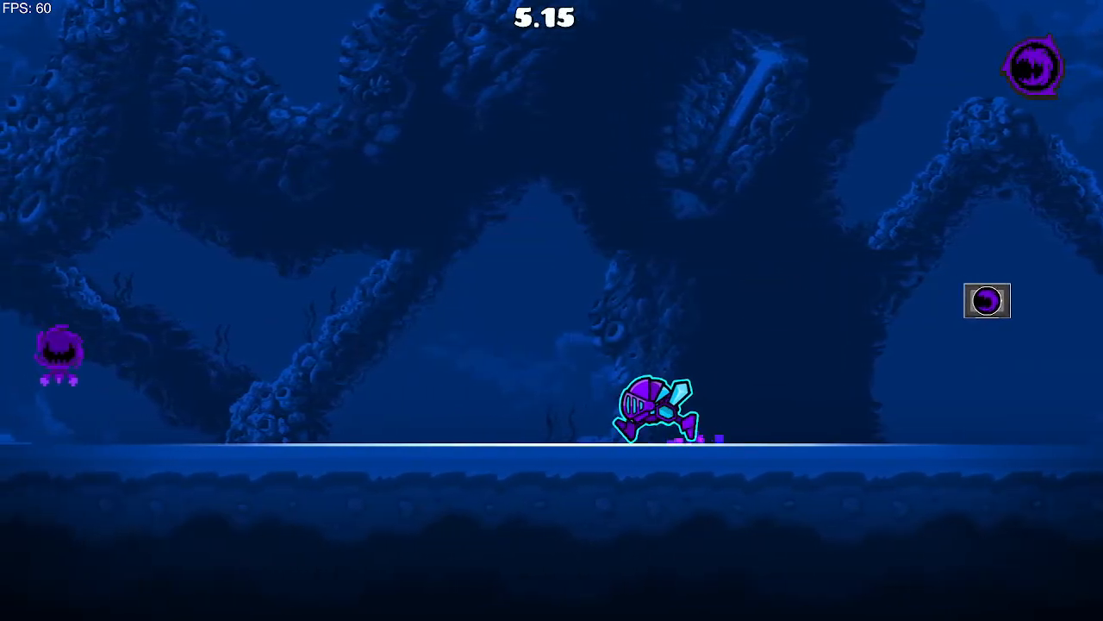
key("d")
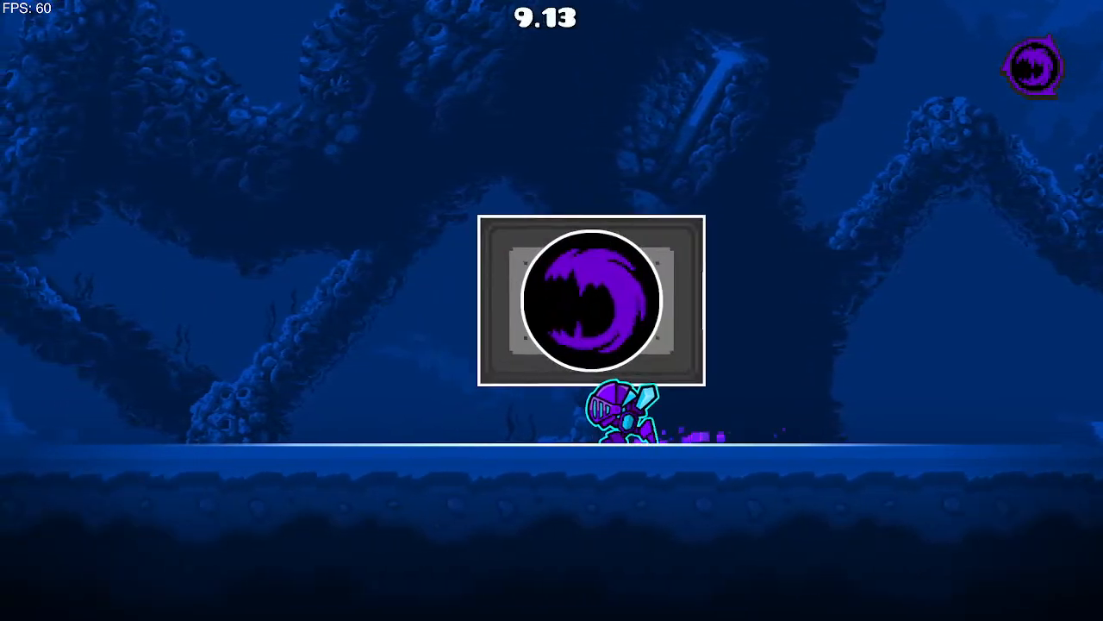
key("d")
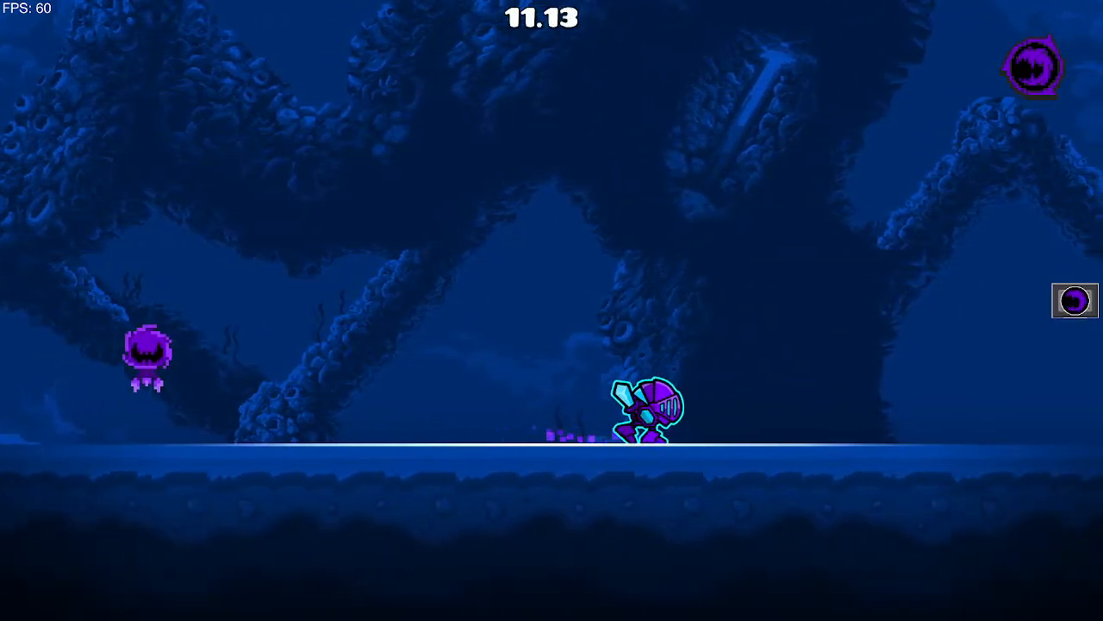
key("a")
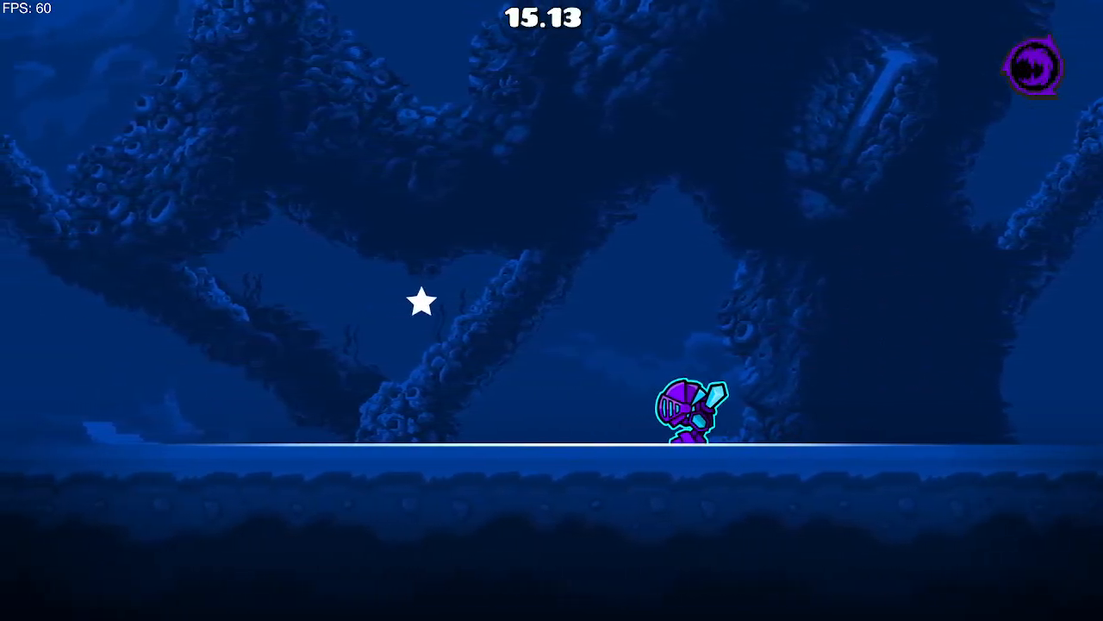
key("d")
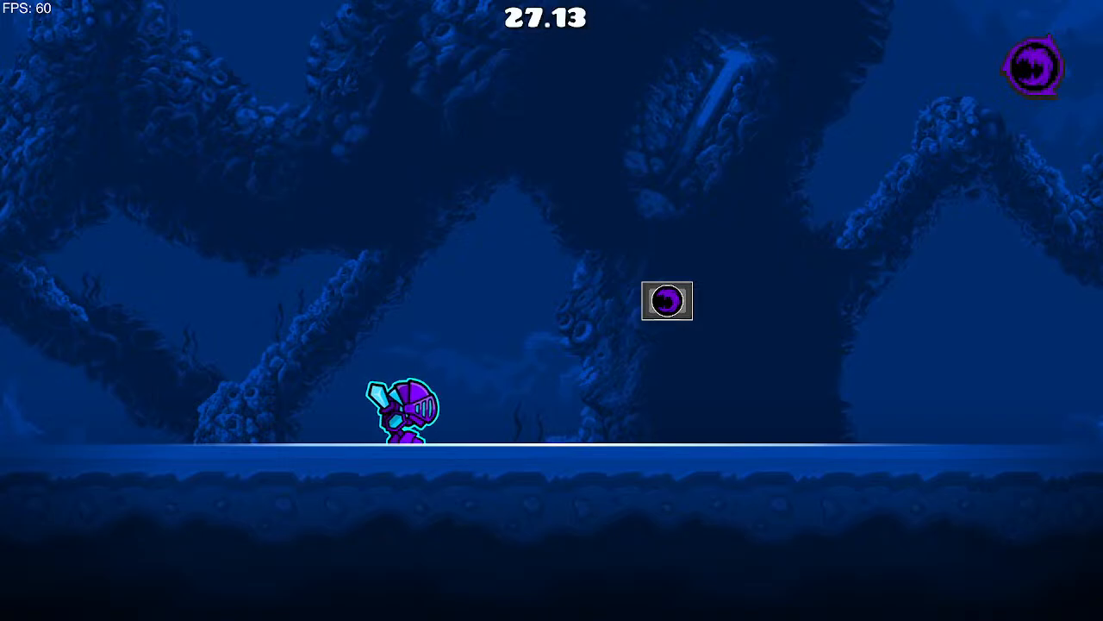
key("Escape")
left_click(191, 383)
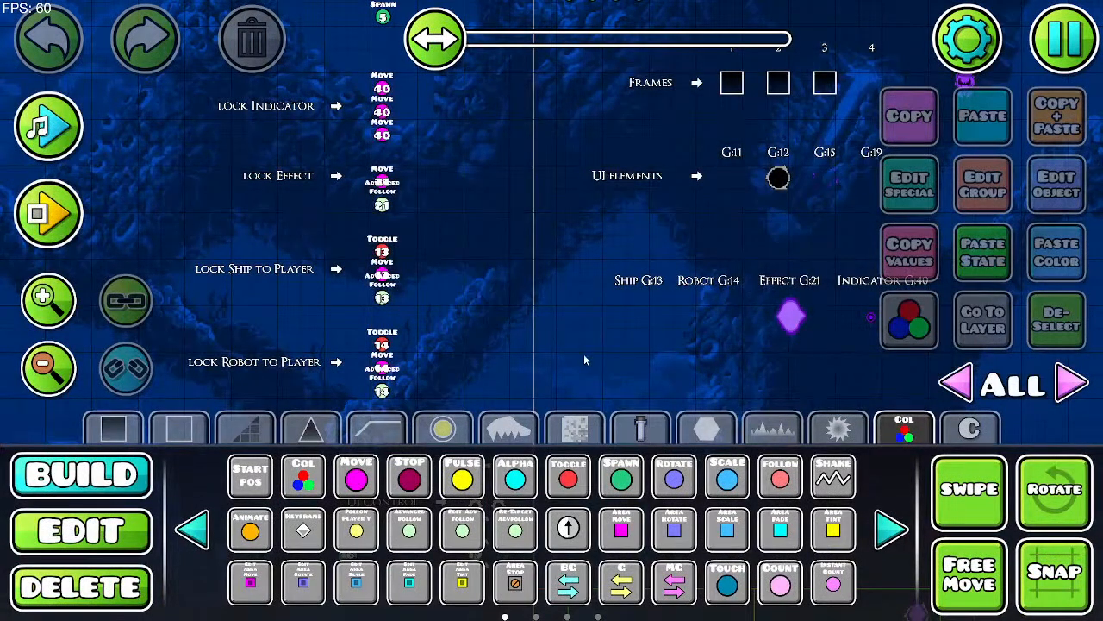
Step: Delete the enlarged Area Fade trigger beside the block
left_click_drag(584, 355, 358, 134)
left_click_drag(682, 267, 413, 118)
left_click_drag(694, 241, 509, 161)
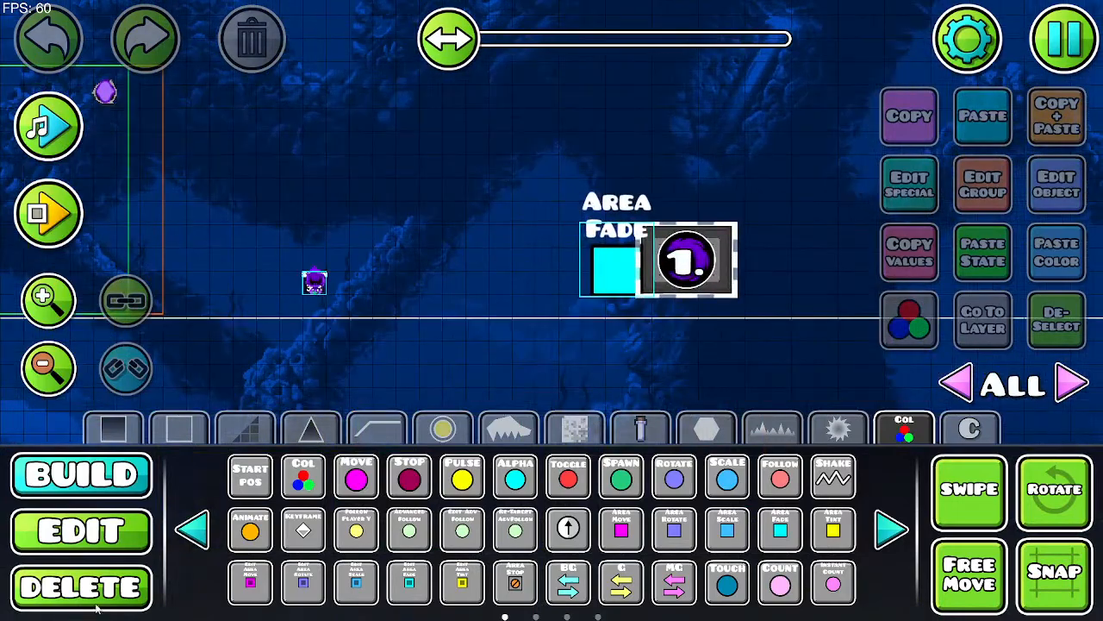
left_click(86, 595)
left_click(595, 258)
Step: Place a new Alpha trigger beside the uppermost Move trigger in the Lock Indicator row
left_click_drag(371, 116, 823, 265)
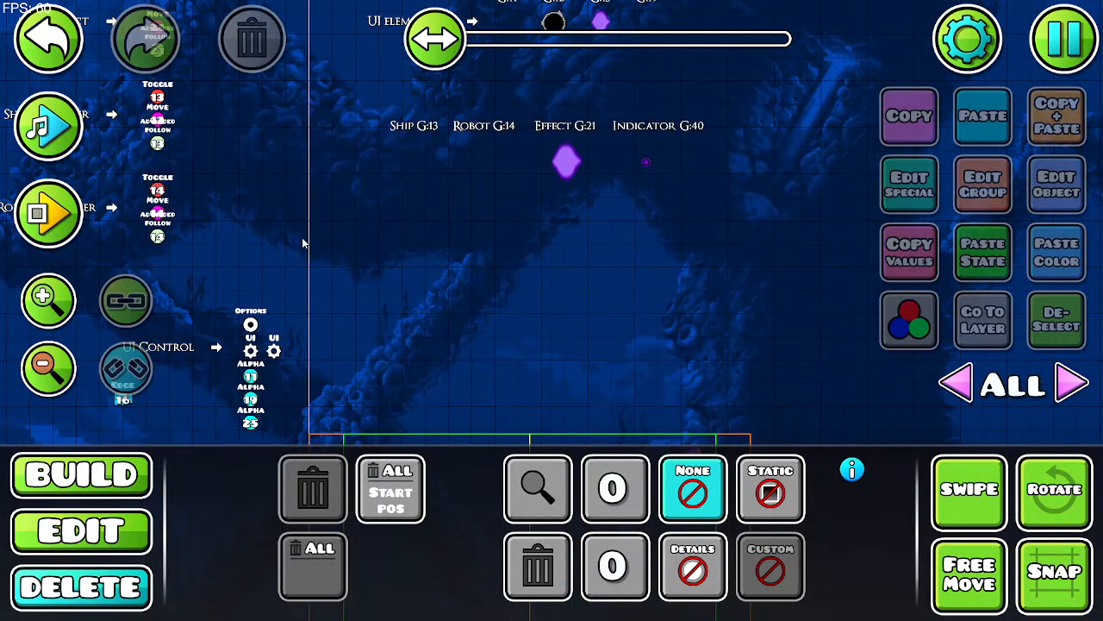
left_click_drag(371, 317, 569, 303)
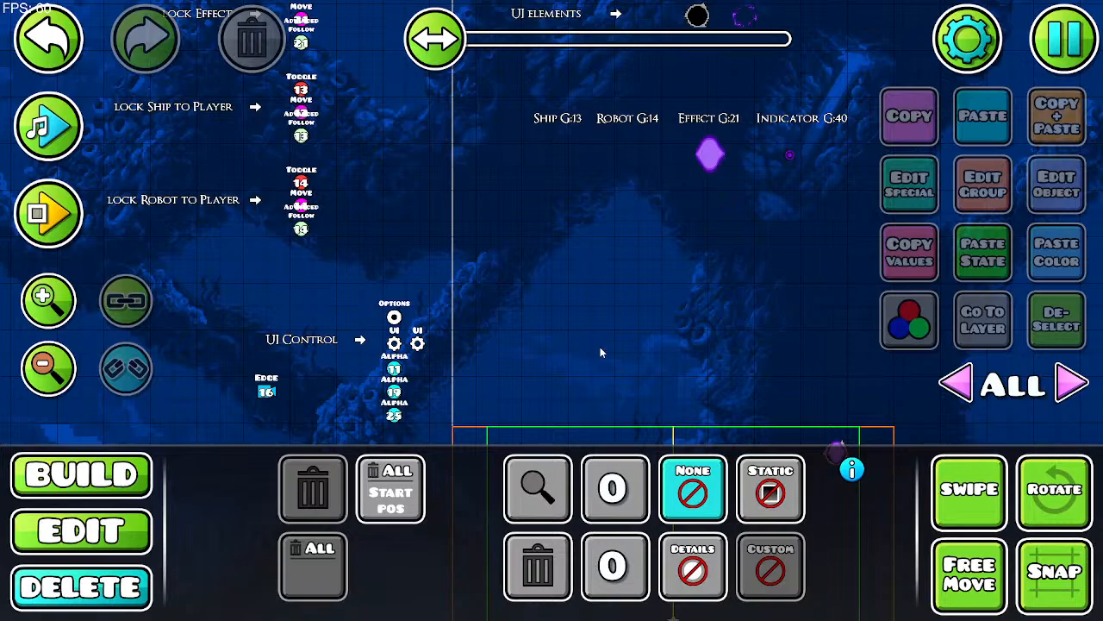
left_click_drag(345, 207, 381, 407)
left_click_drag(374, 191, 370, 280)
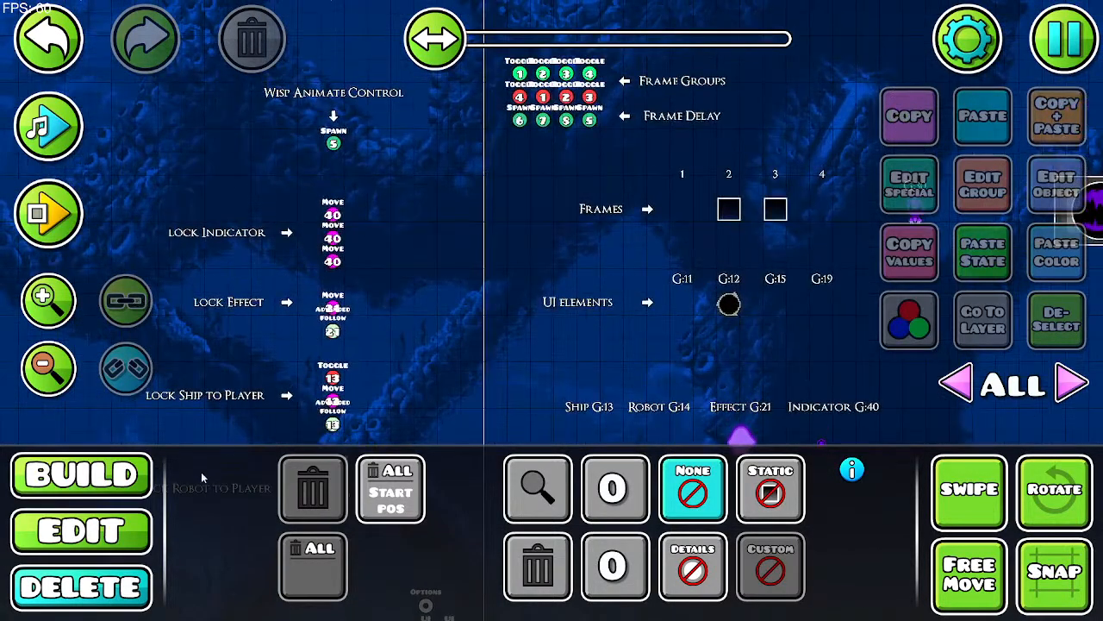
left_click(111, 534)
left_click(81, 474)
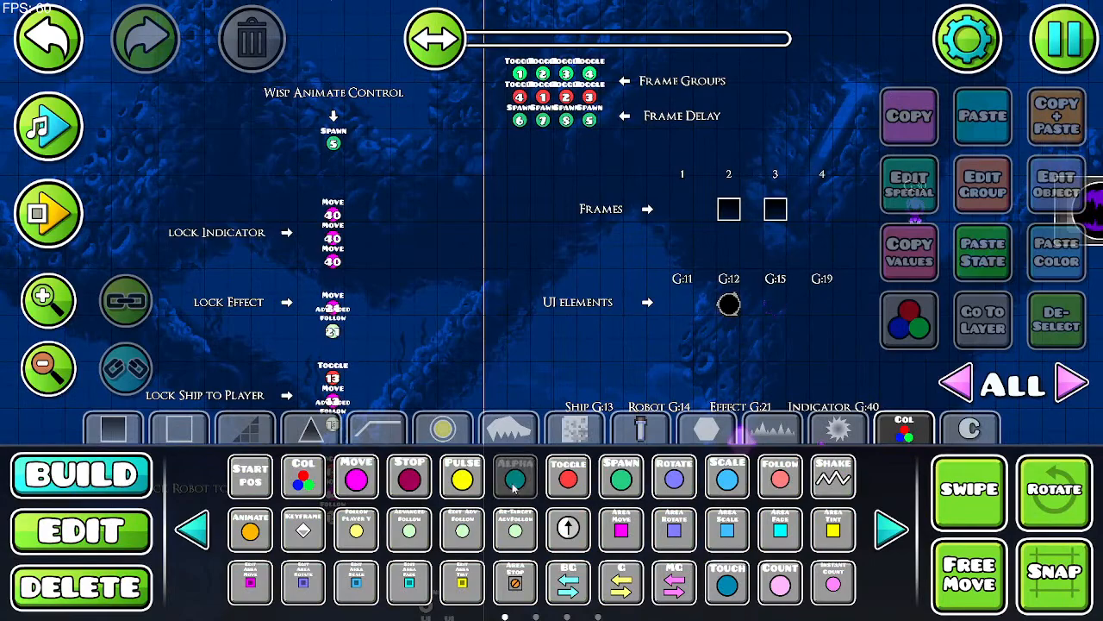
left_click(310, 221)
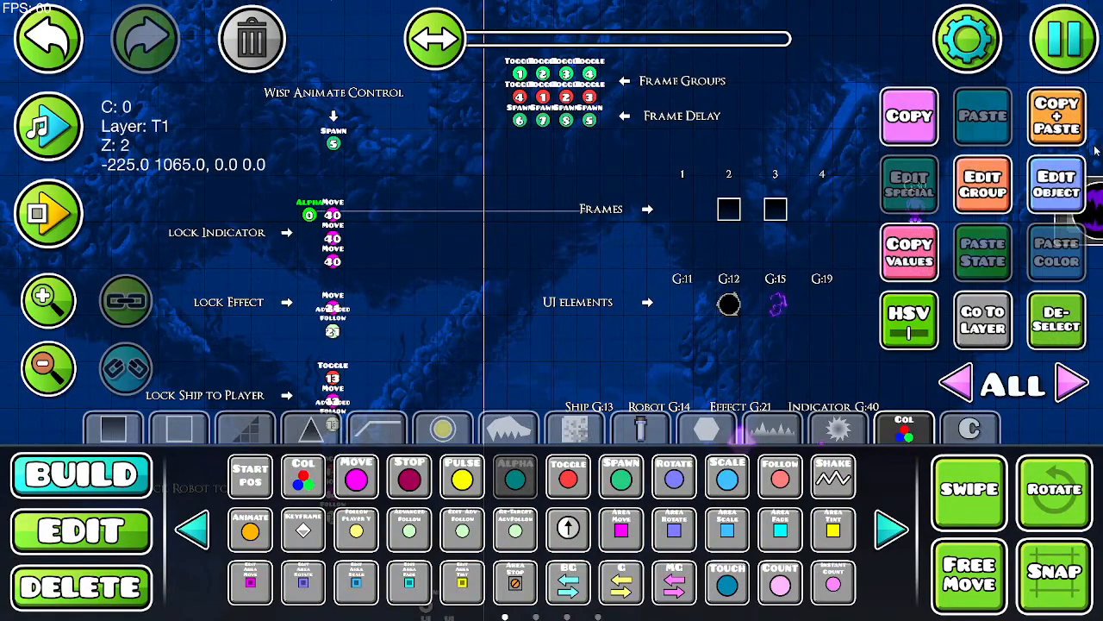
Step: Set the new Alpha trigger to group 40 with fade time 0.00 and opacity 0.00, and accept its settings
left_click(1071, 193)
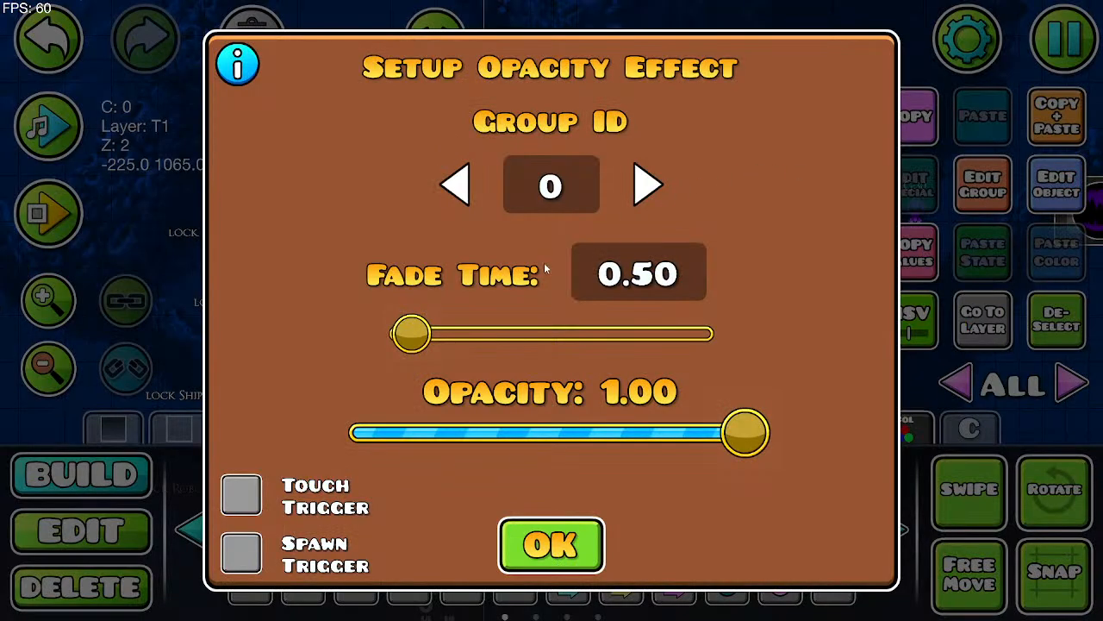
type("40")
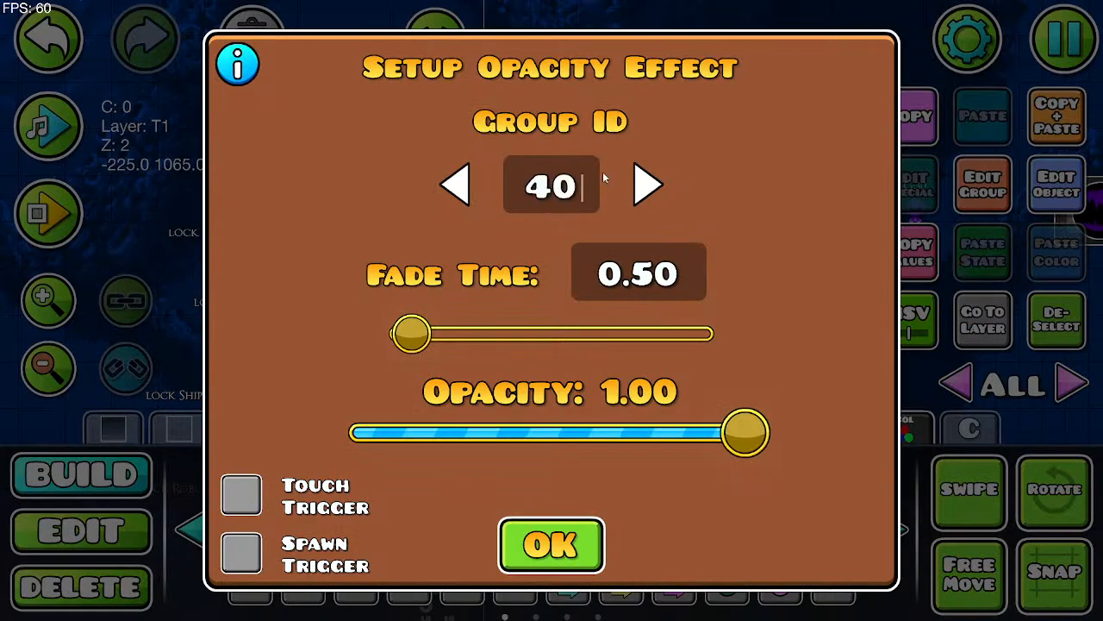
left_click_drag(438, 331, 249, 318)
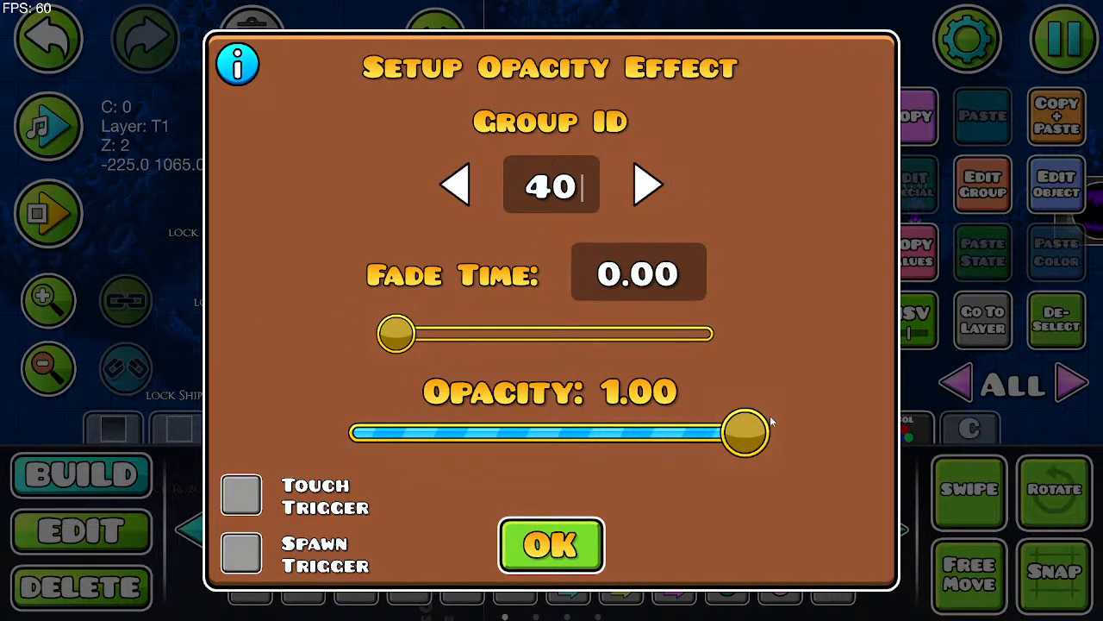
left_click_drag(764, 422, 254, 473)
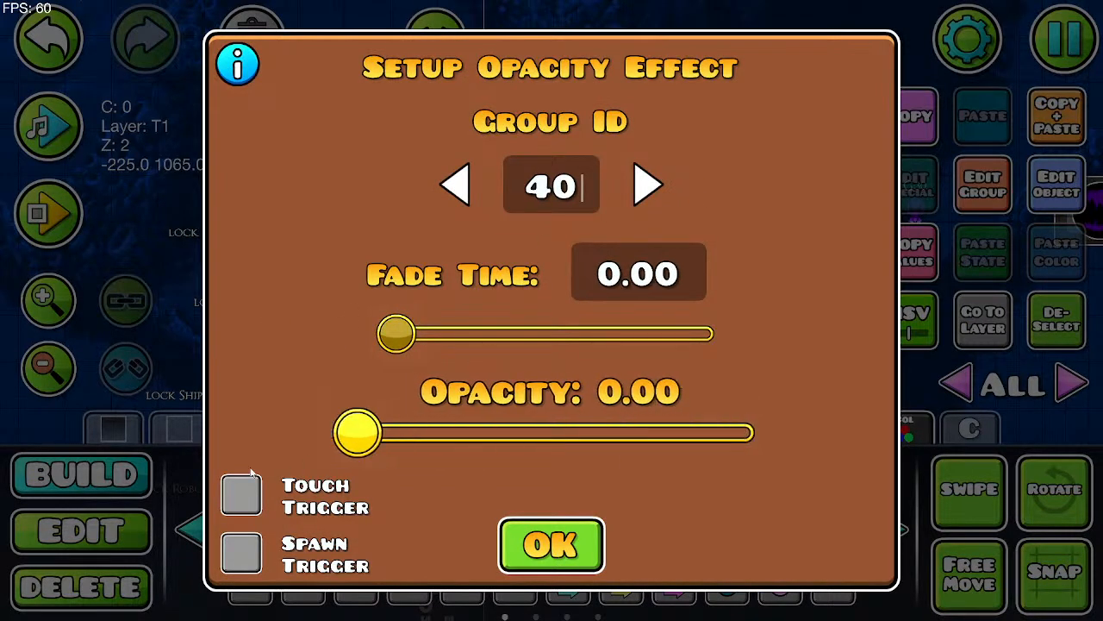
left_click(595, 533)
Step: Go back to the block and switch the editor from all layers to layer 0
left_click_drag(755, 334, 475, 169)
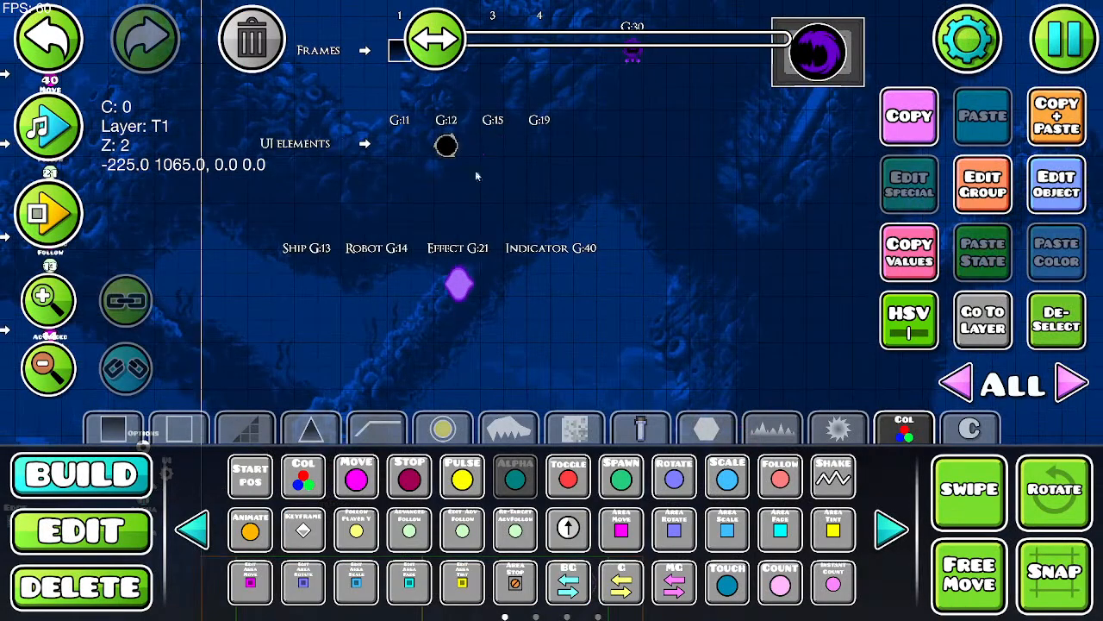
left_click_drag(681, 267, 517, 219)
left_click_drag(705, 280, 423, 133)
left_click_drag(662, 235, 574, 100)
left_click_drag(655, 271, 741, 183)
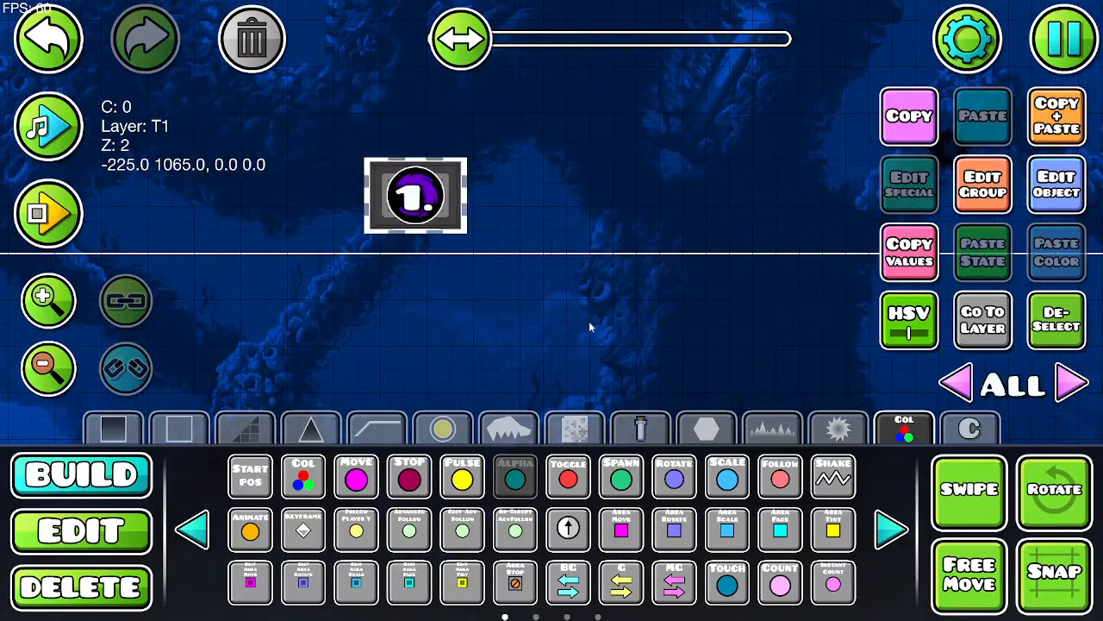
left_click(1073, 392)
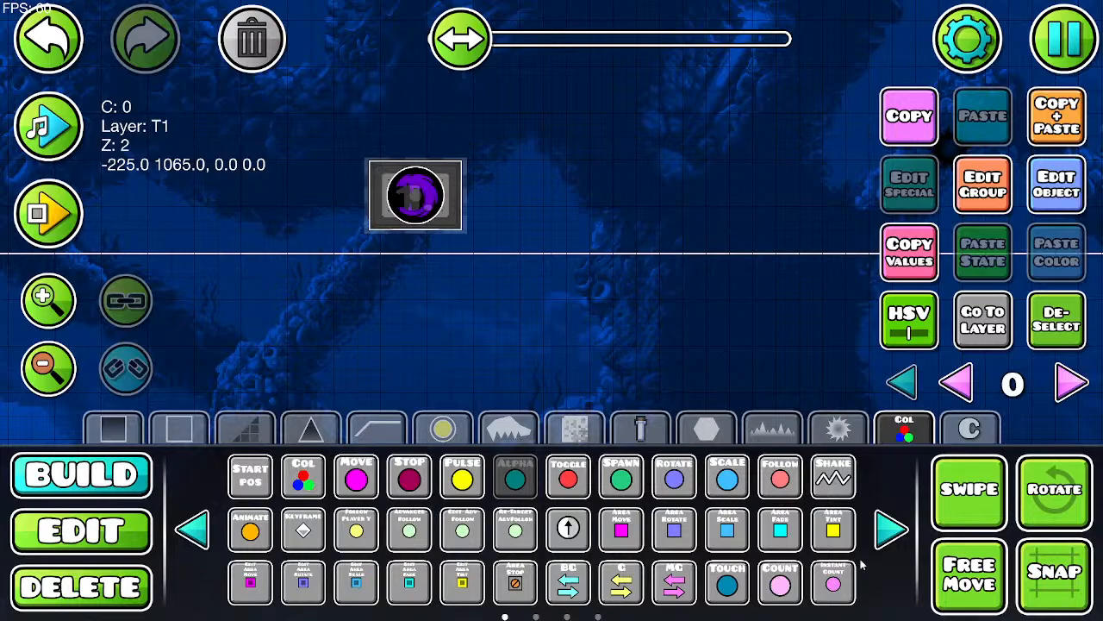
Step: Look through the pages of trigger objects to find the Instant Collision trigger
left_click(888, 530)
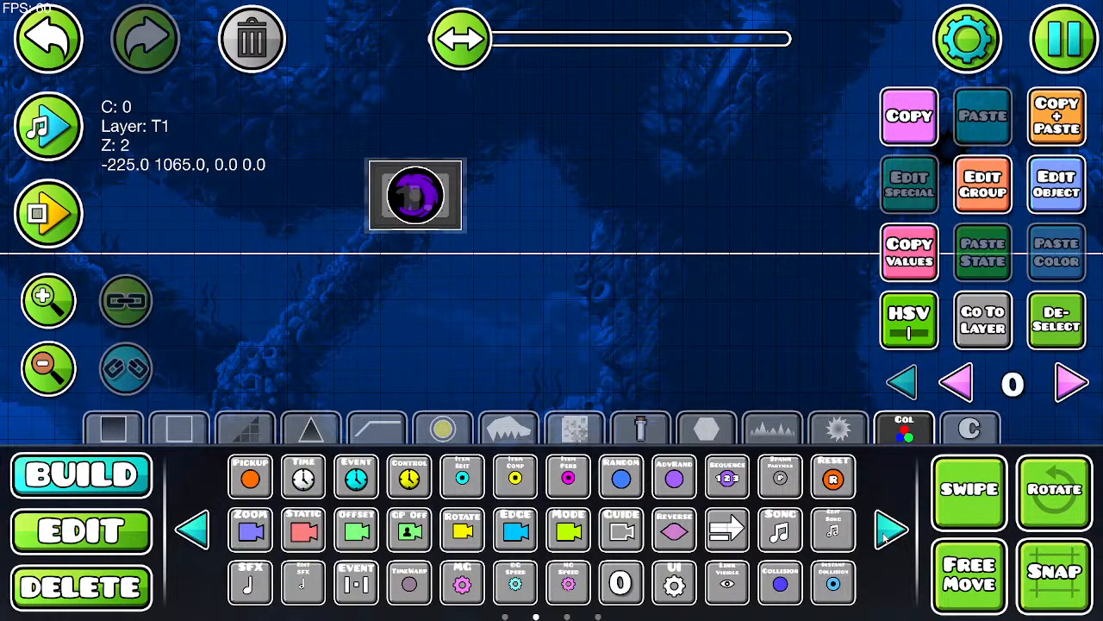
left_click(888, 531)
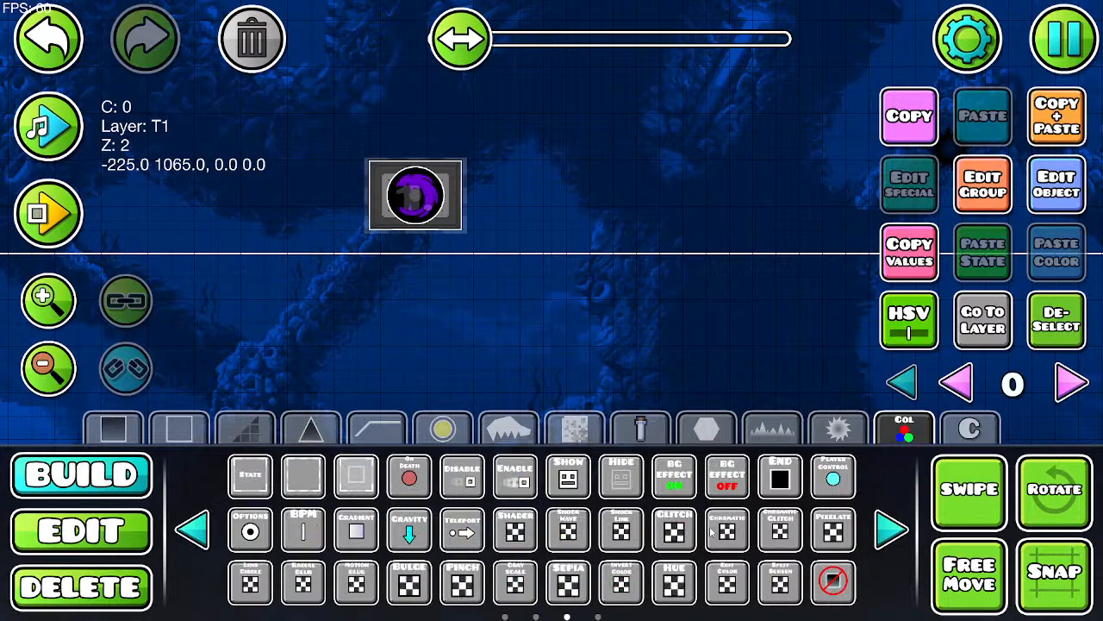
left_click(888, 530)
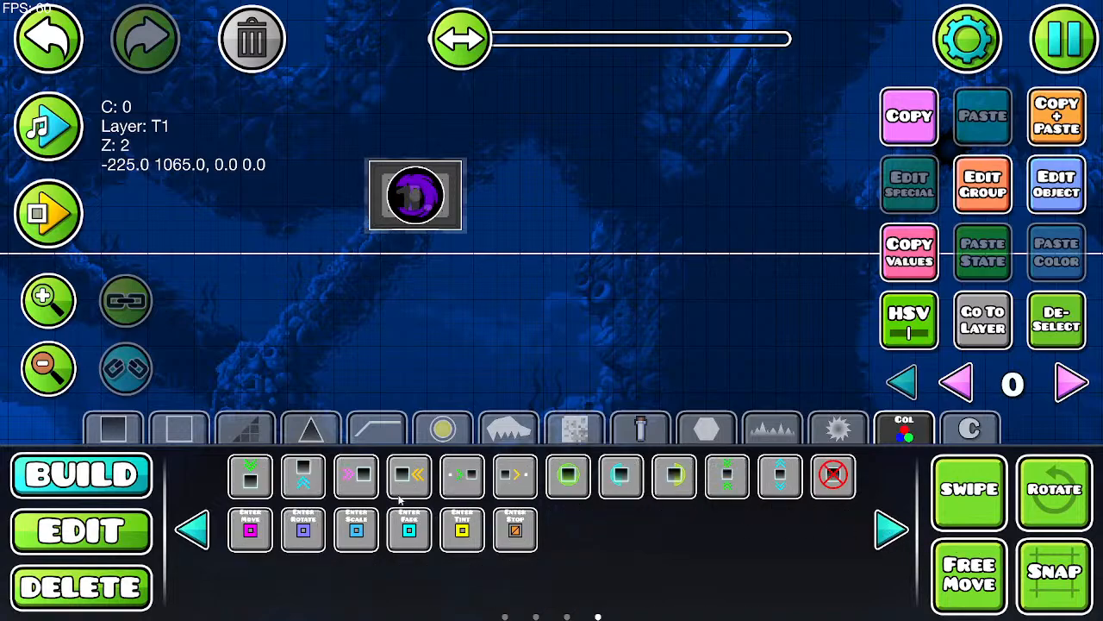
left_click(191, 539)
left_click(191, 539)
left_click(191, 530)
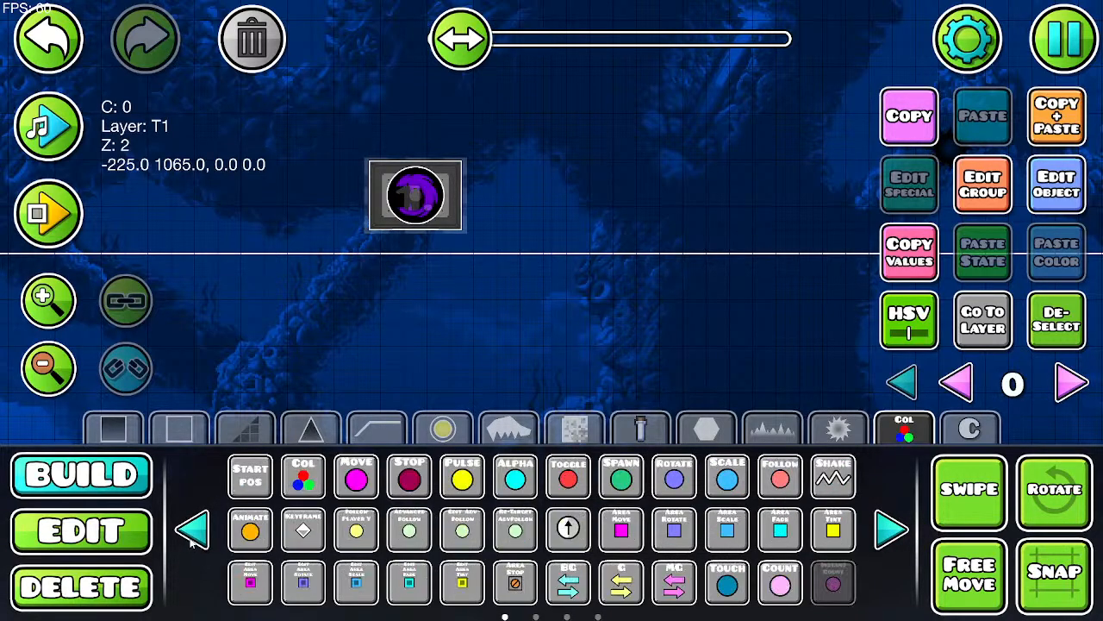
left_click(191, 529)
left_click(191, 529)
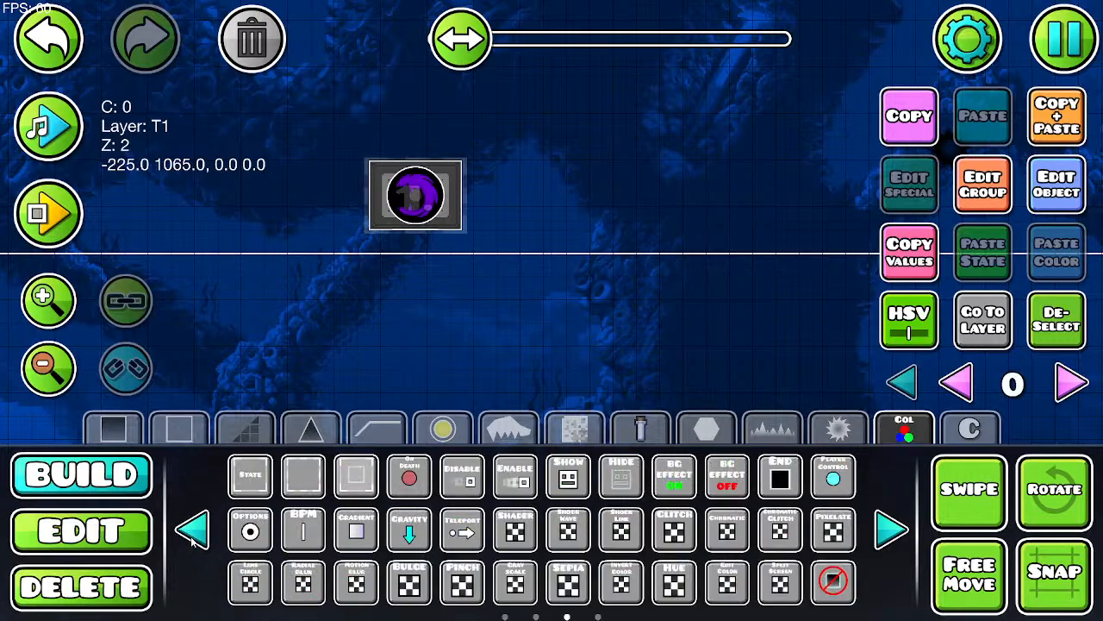
left_click(192, 529)
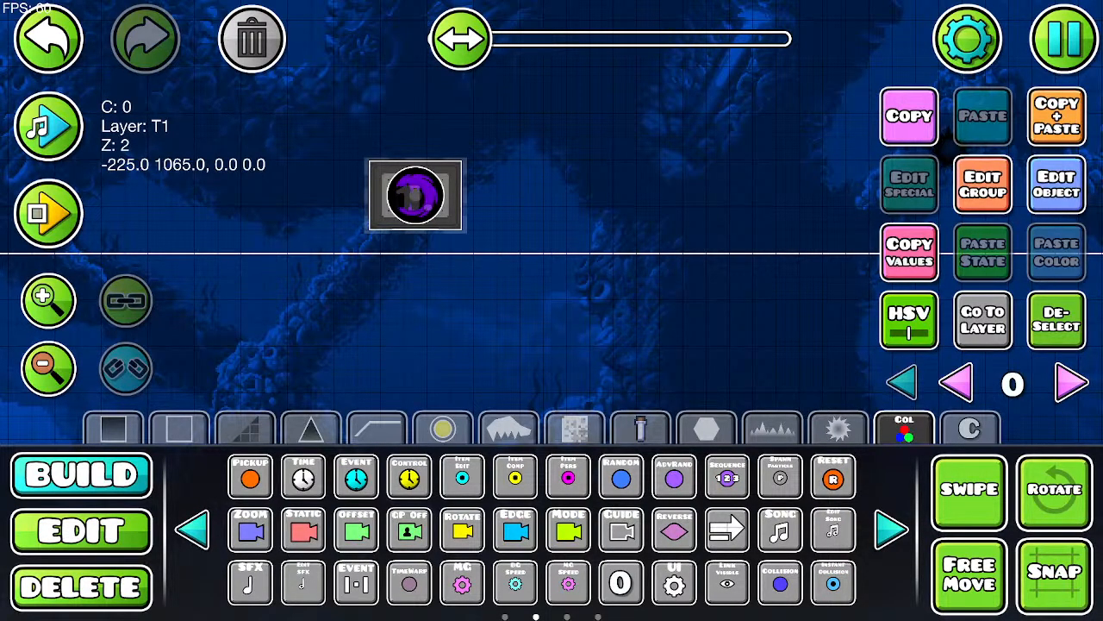
Step: Place an Instant Collision trigger below the Collision trigger in the Proximity Detector row
left_click(833, 583)
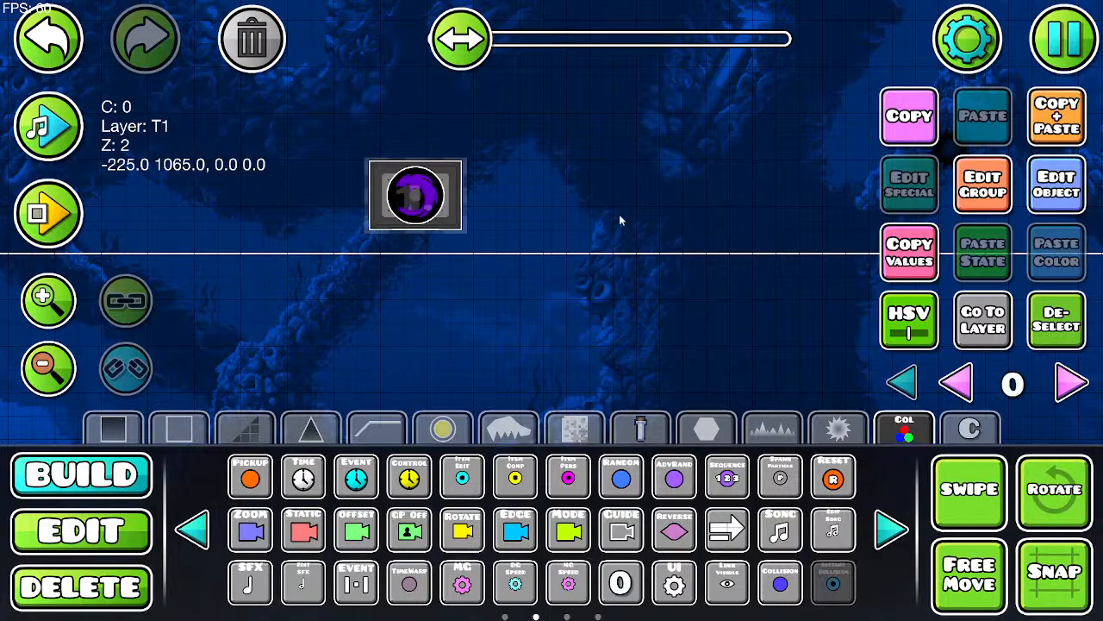
left_click_drag(680, 236, 818, 370)
left_click_drag(362, 187, 794, 338)
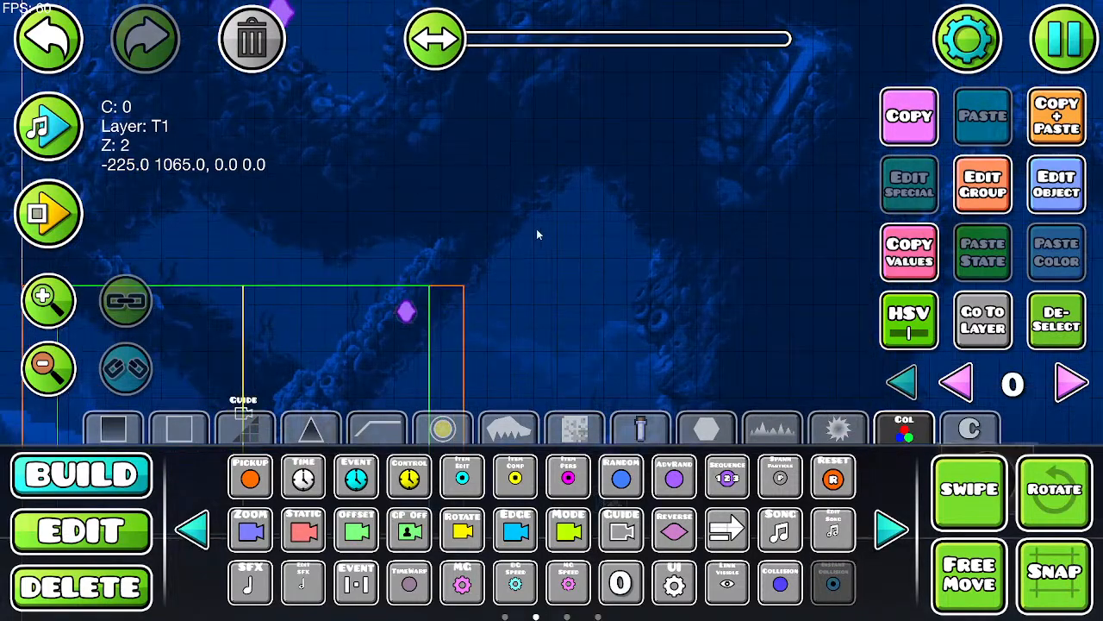
left_click_drag(325, 168, 846, 324)
left_click_drag(211, 298, 692, 238)
left_click_drag(457, 220, 466, 274)
left_click_drag(231, 248, 369, 257)
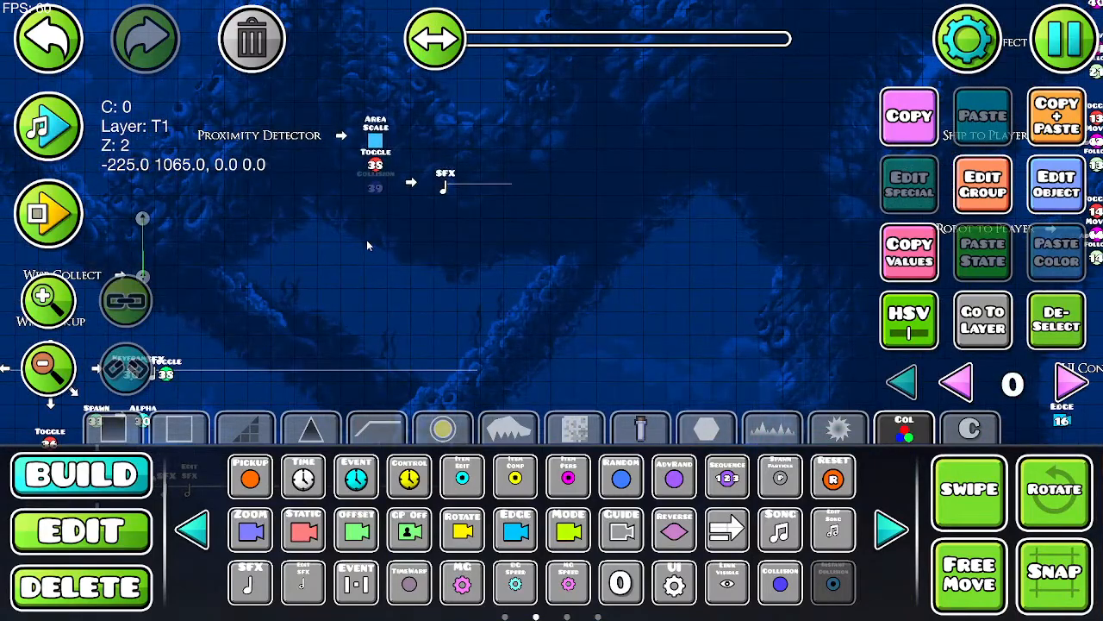
left_click(366, 239)
Step: Set the Instant Collision trigger to P1 with BlockB ID 1, read its help text, and accept the settings
left_click(1056, 184)
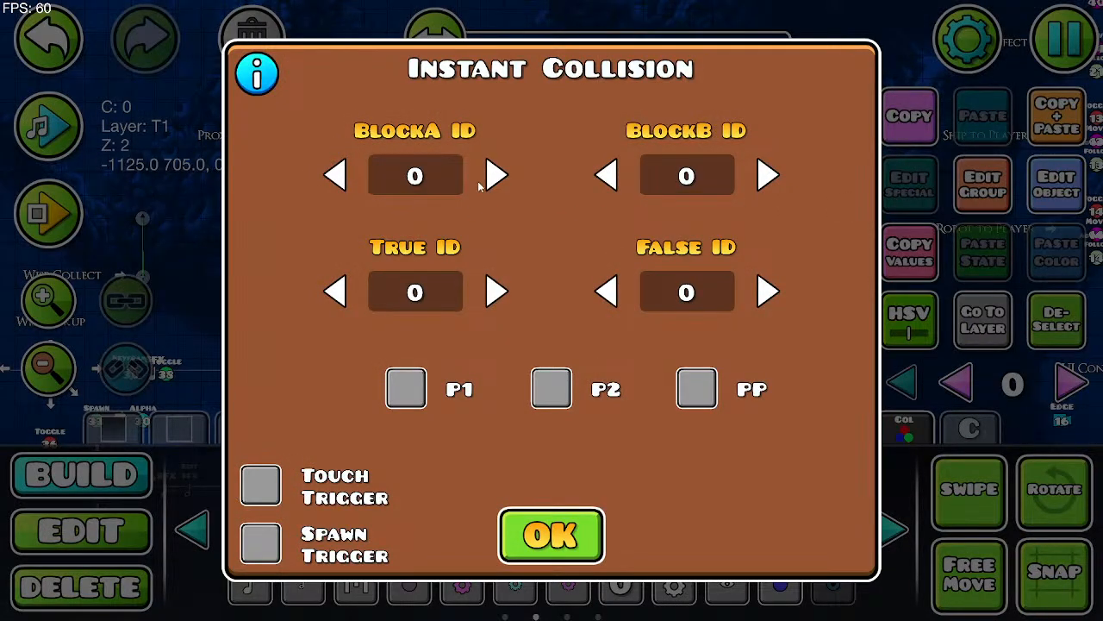
left_click(417, 374)
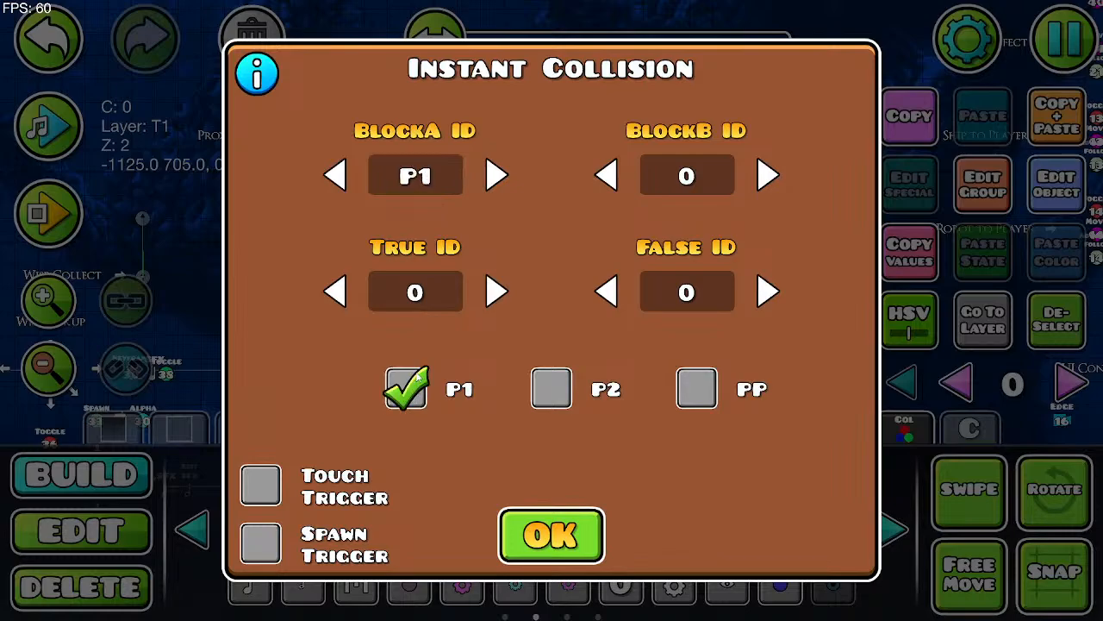
left_click(701, 188)
type("1")
left_click(250, 76)
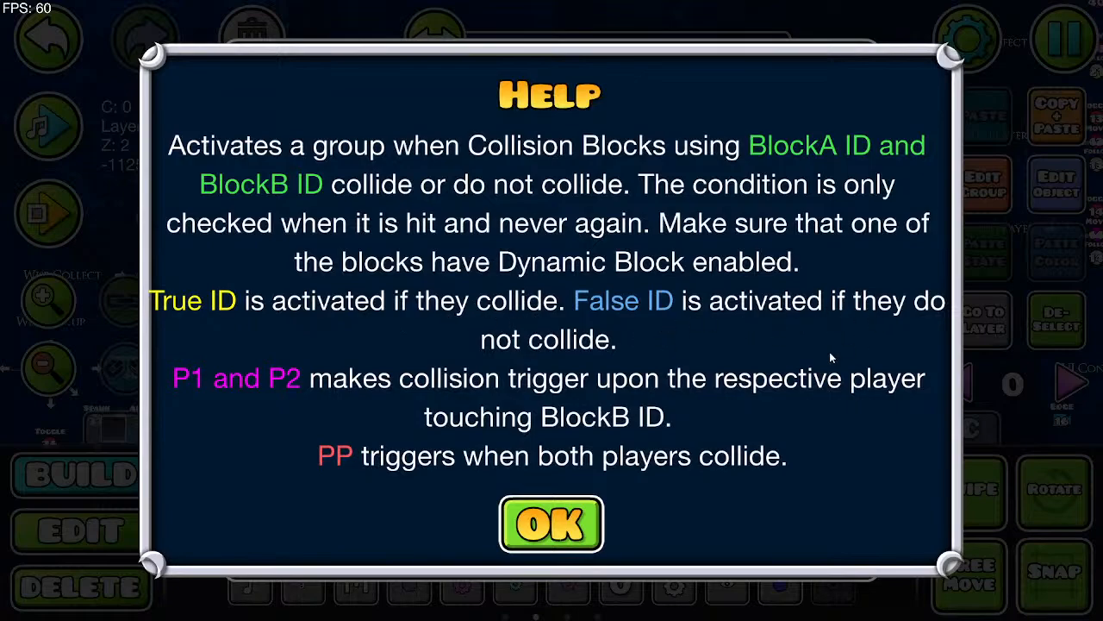
left_click(572, 534)
left_click(551, 532)
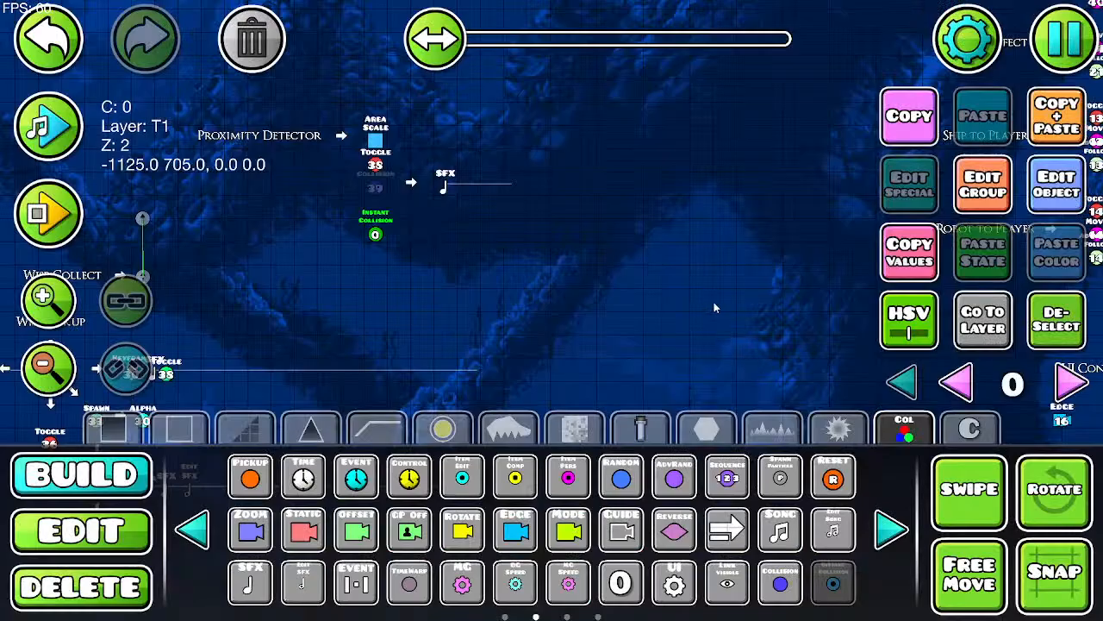
Step: Place an Alpha trigger beside the Instant Collision trigger, targeting group 40 with Spawn Trigger and Multi Trigger enabled
left_click_drag(528, 271, 611, 299)
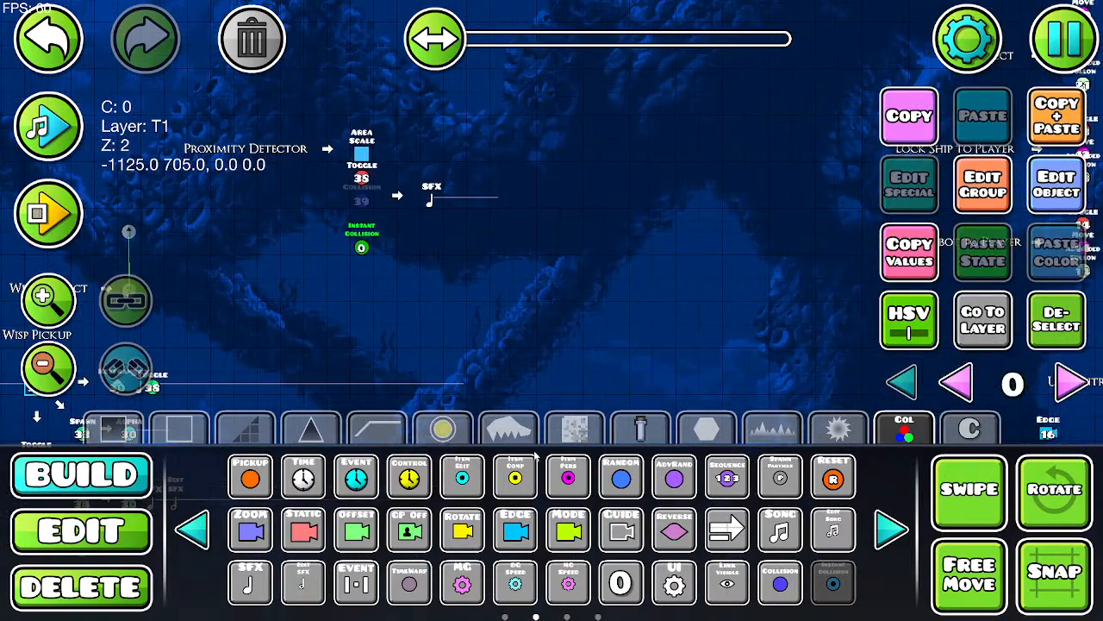
left_click(191, 529)
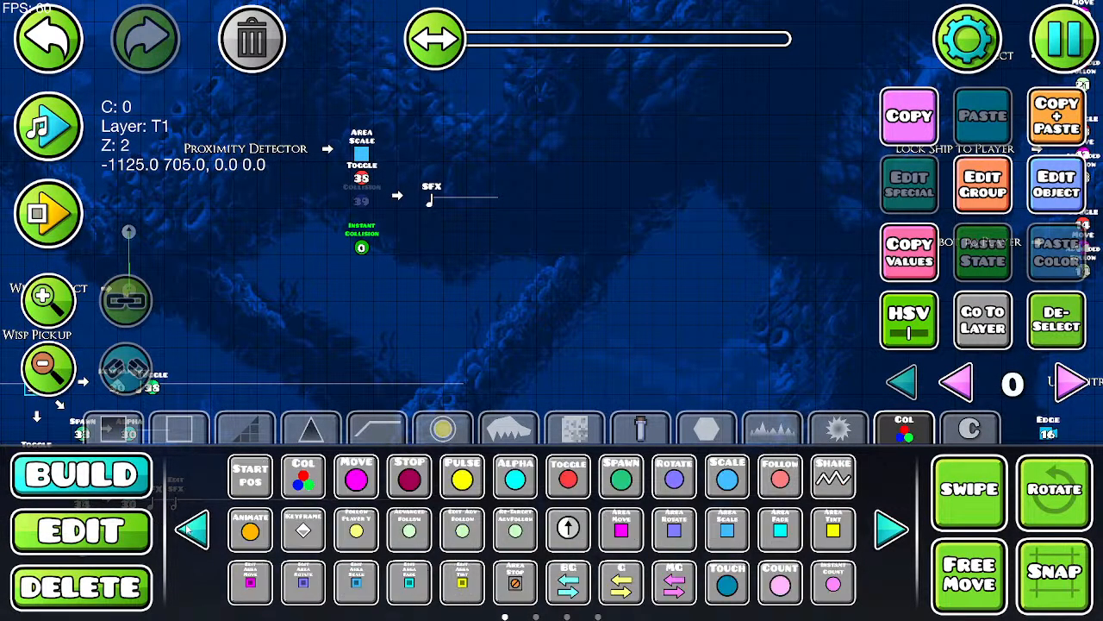
left_click(505, 247)
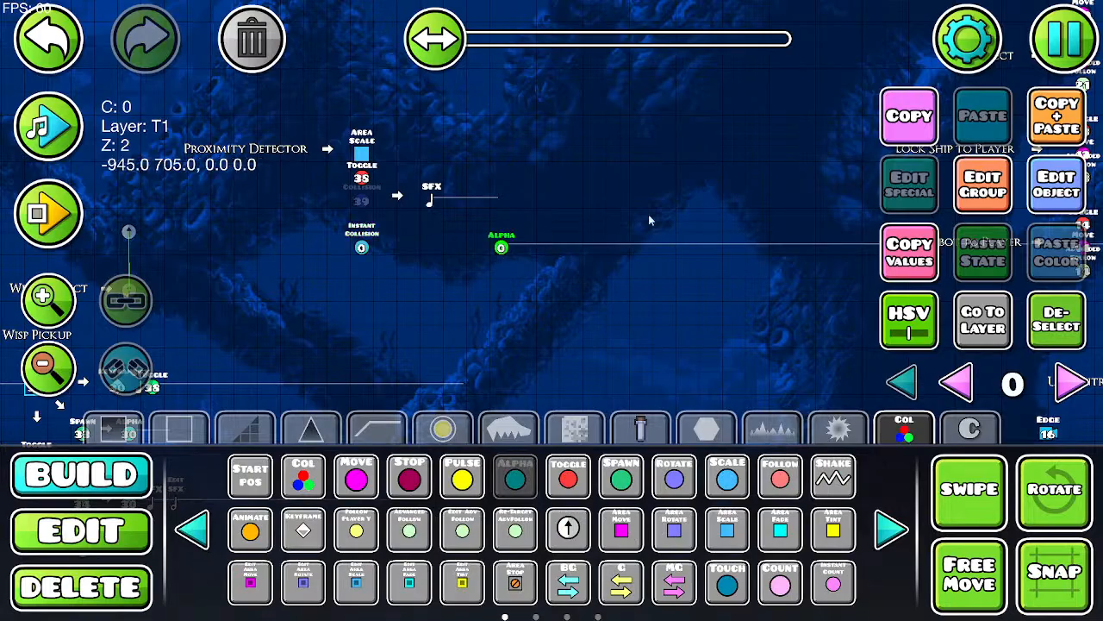
left_click(1073, 188)
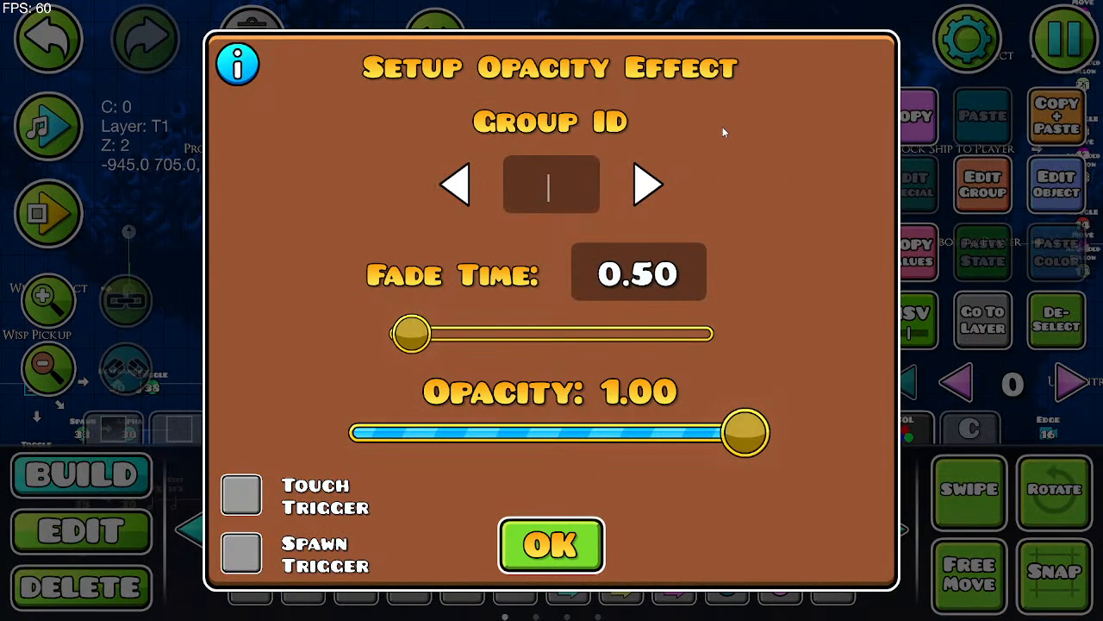
type("40")
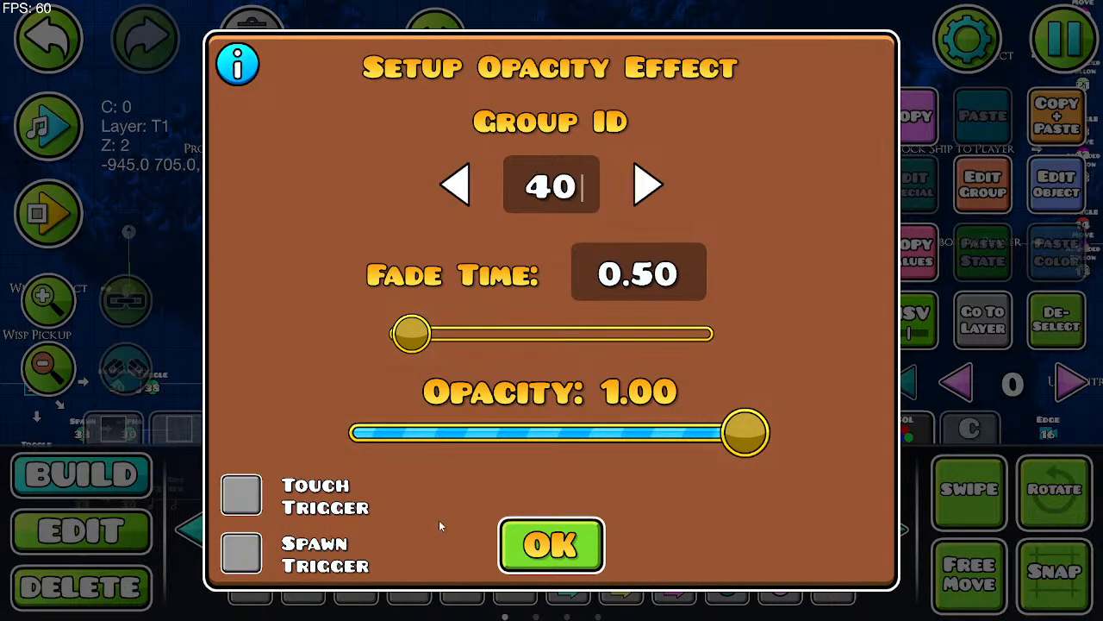
left_click(241, 551)
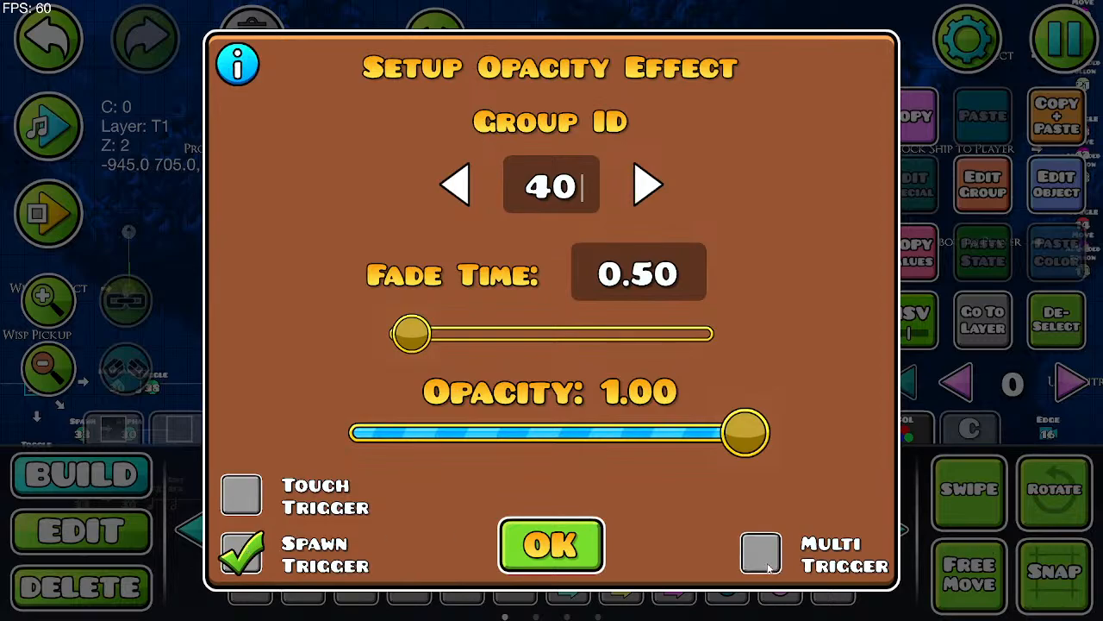
left_click(764, 556)
left_click(556, 536)
Step: Assign the new Alpha trigger to the next free group, 41
left_click(974, 191)
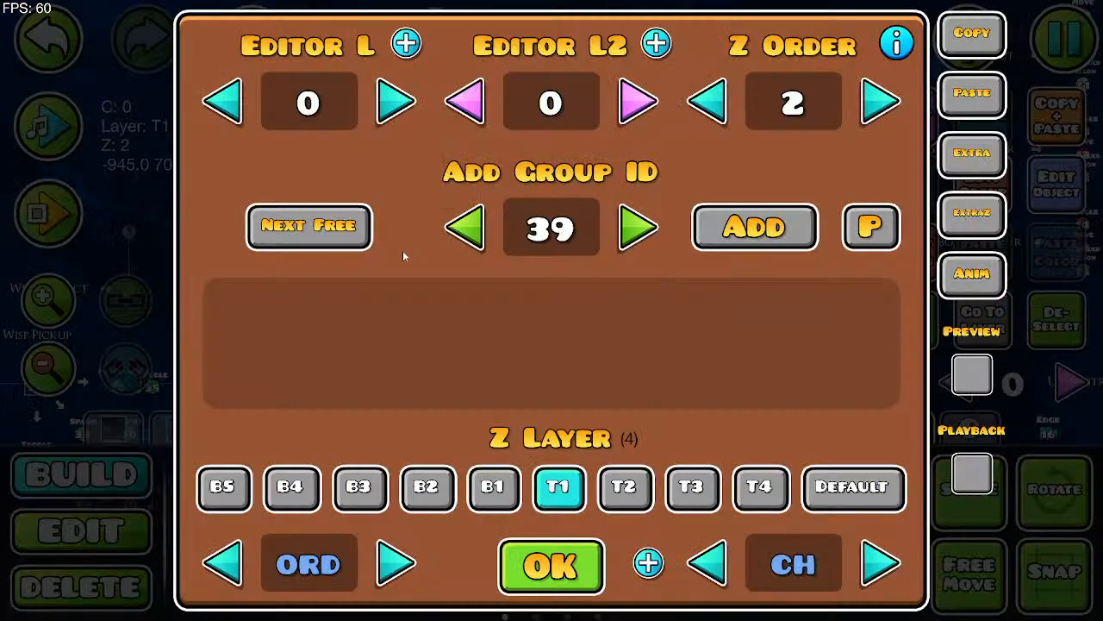
left_click(317, 245)
left_click(700, 241)
left_click(552, 576)
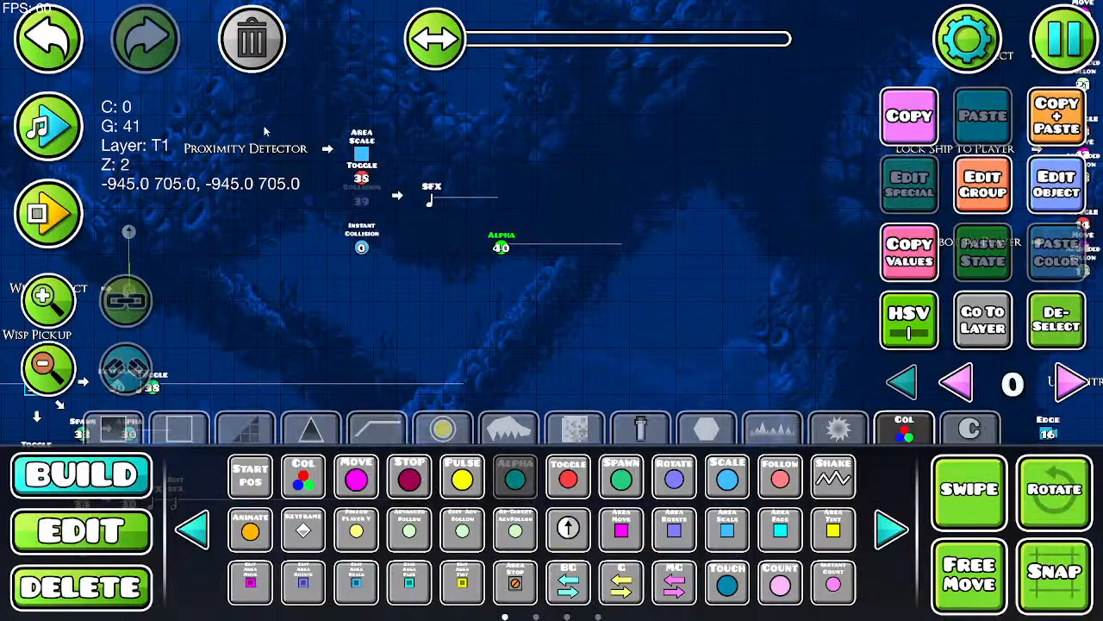
Step: Set the Instant Collision trigger's True ID to 41 and False ID to 42, and deselect it
left_click(121, 546)
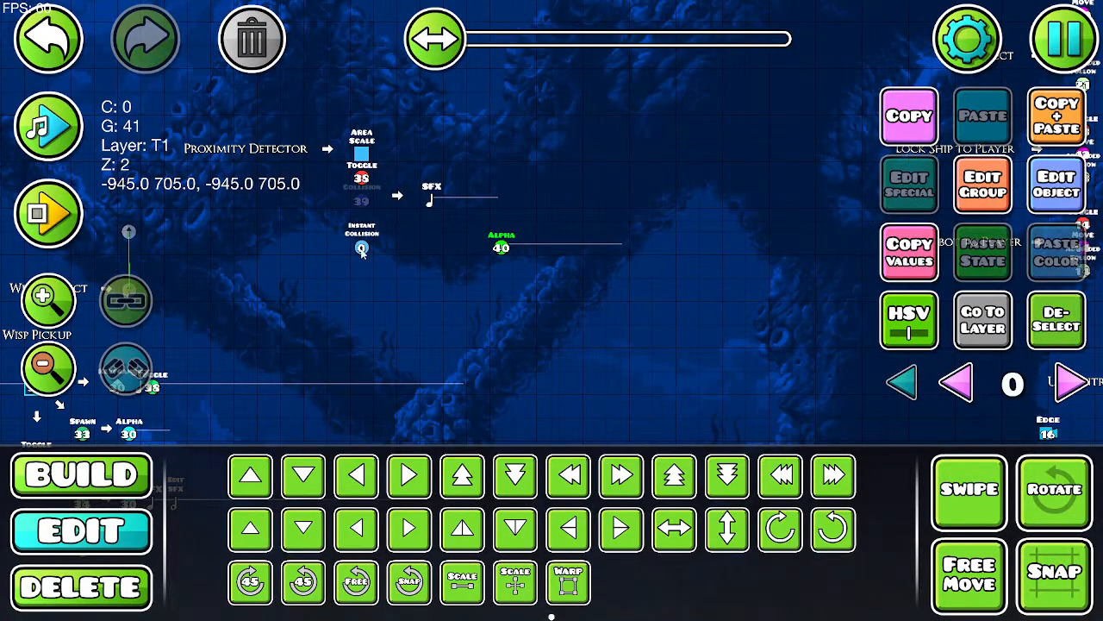
left_click(363, 250)
left_click(1073, 199)
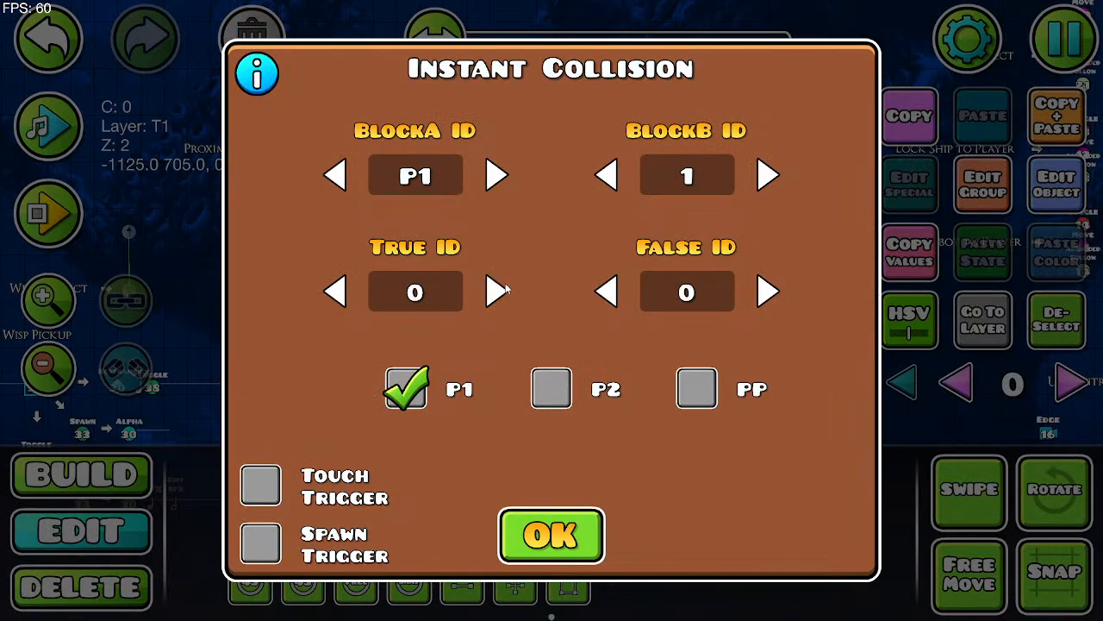
left_click(460, 295)
type("41")
left_click(700, 293)
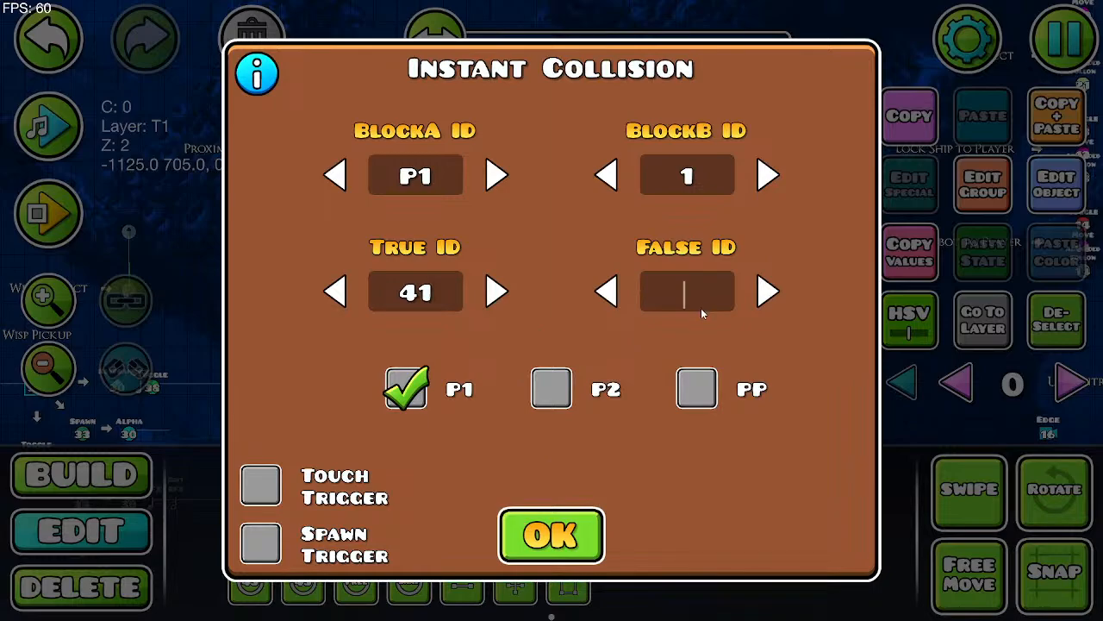
type("42")
left_click(569, 562)
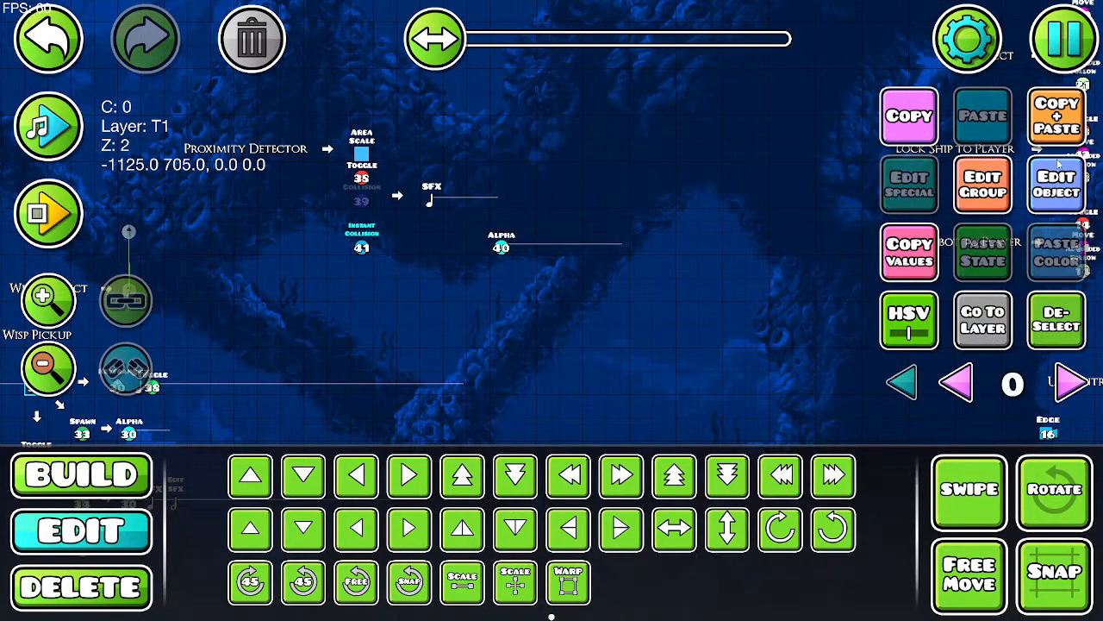
left_click(276, 71)
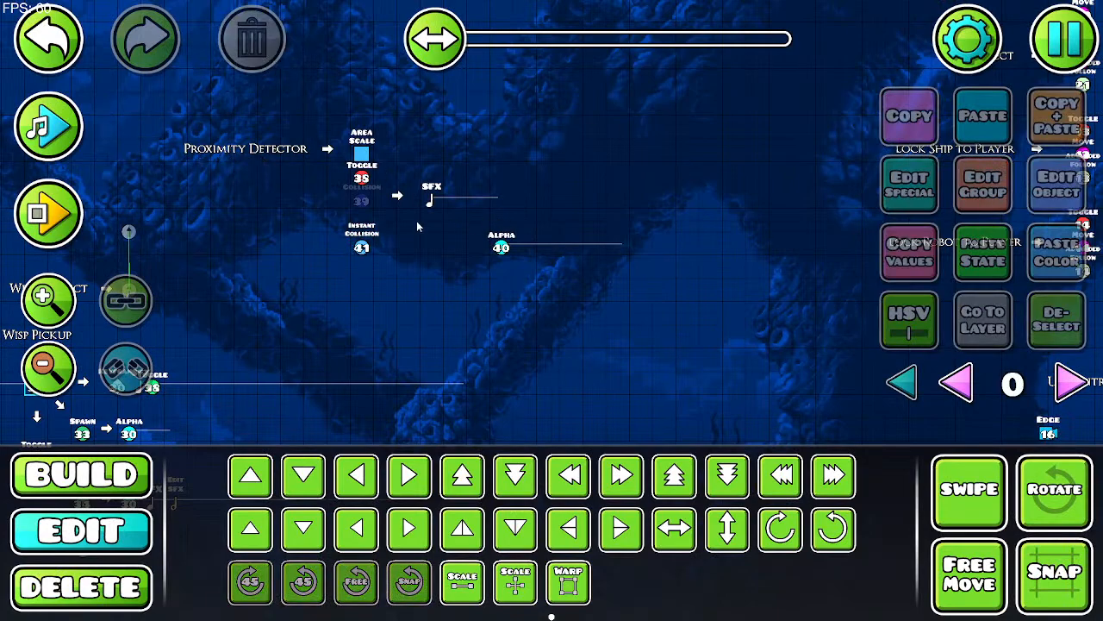
Step: Duplicate the Alpha trigger directly below the original and set the copy's opacity to 0.00
left_click(498, 247)
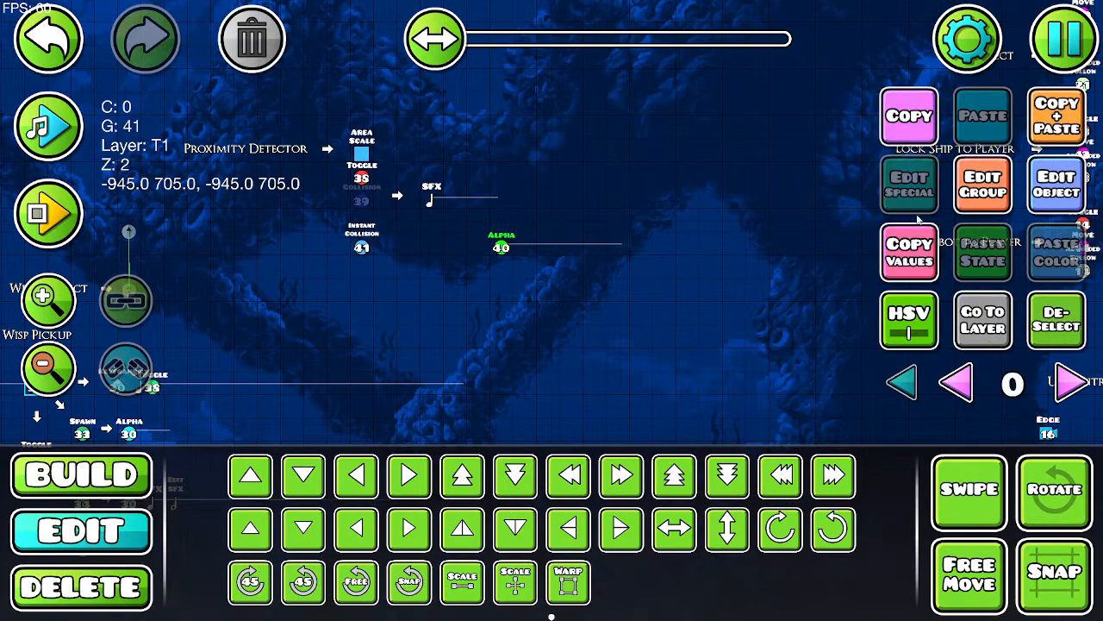
left_click(1055, 185)
left_click_drag(738, 436, 348, 433)
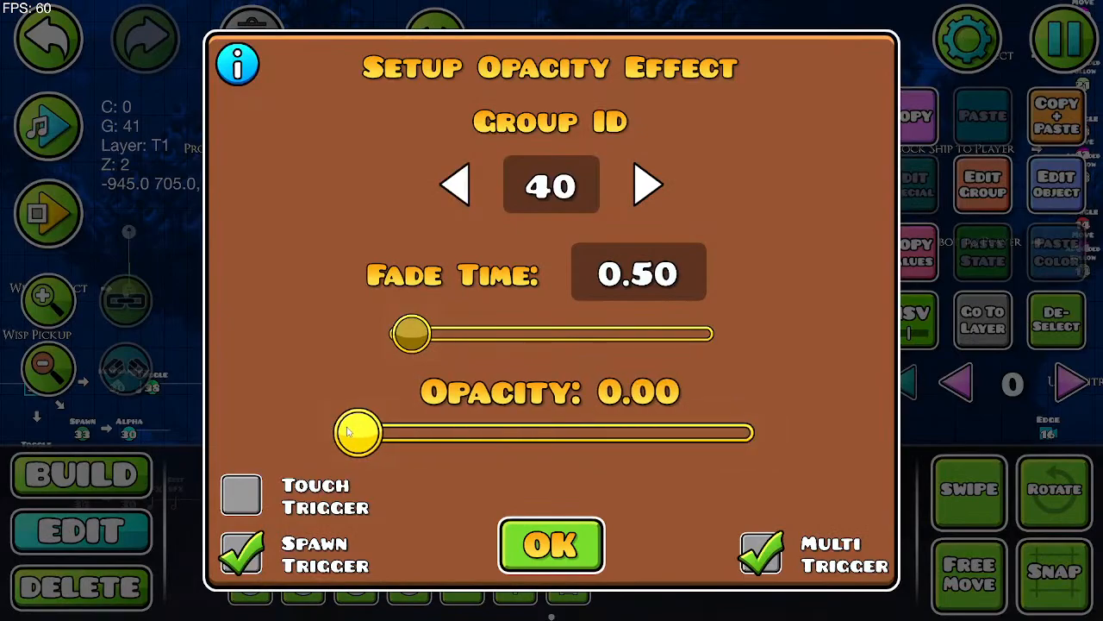
left_click(551, 545)
Step: Replace group 41 with group 42 on the duplicated Alpha trigger
left_click(983, 183)
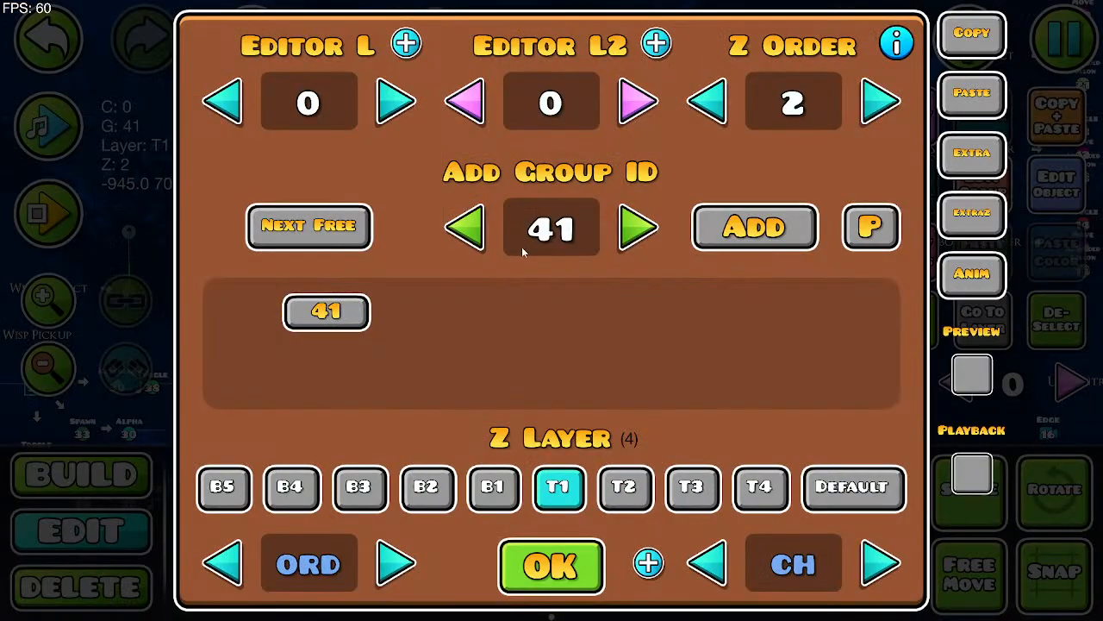
left_click(367, 308)
left_click(636, 227)
left_click(748, 227)
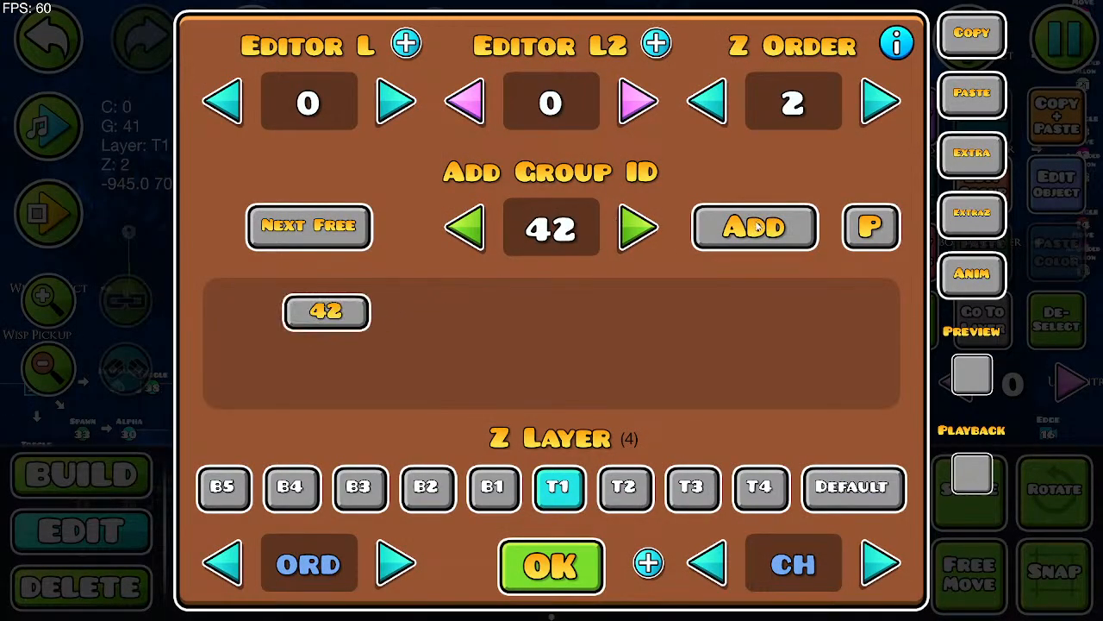
left_click(552, 565)
Step: Save and playtest the level, moving the player toward, onto and away from the scaling block, and return to the editor
left_click(1069, 50)
left_click(625, 231)
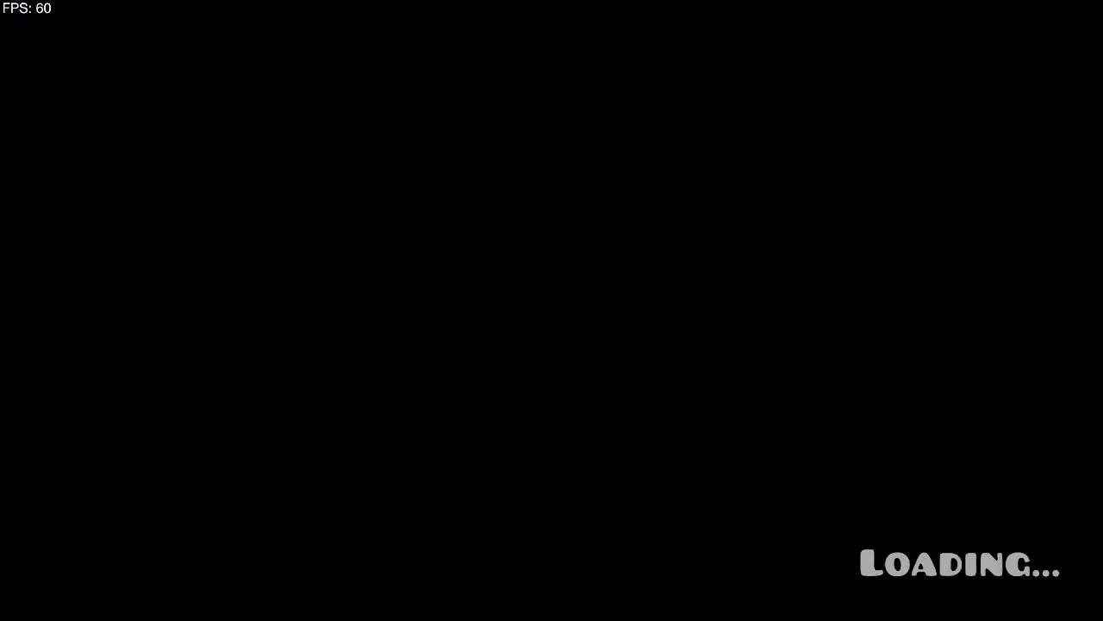
key("d")
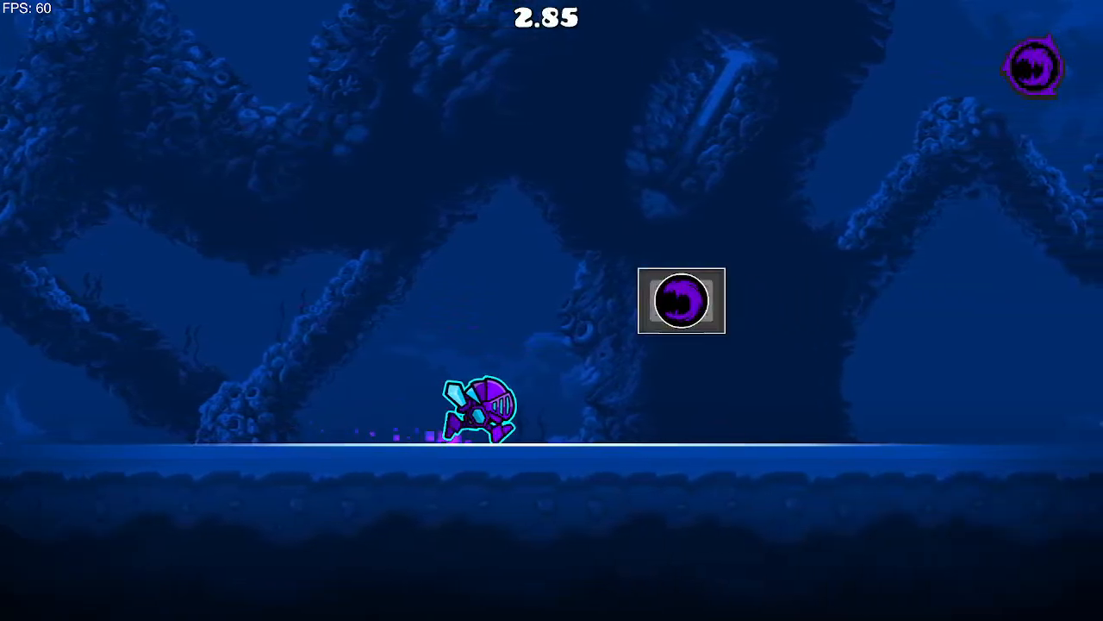
key("a")
key("d")
key("space")
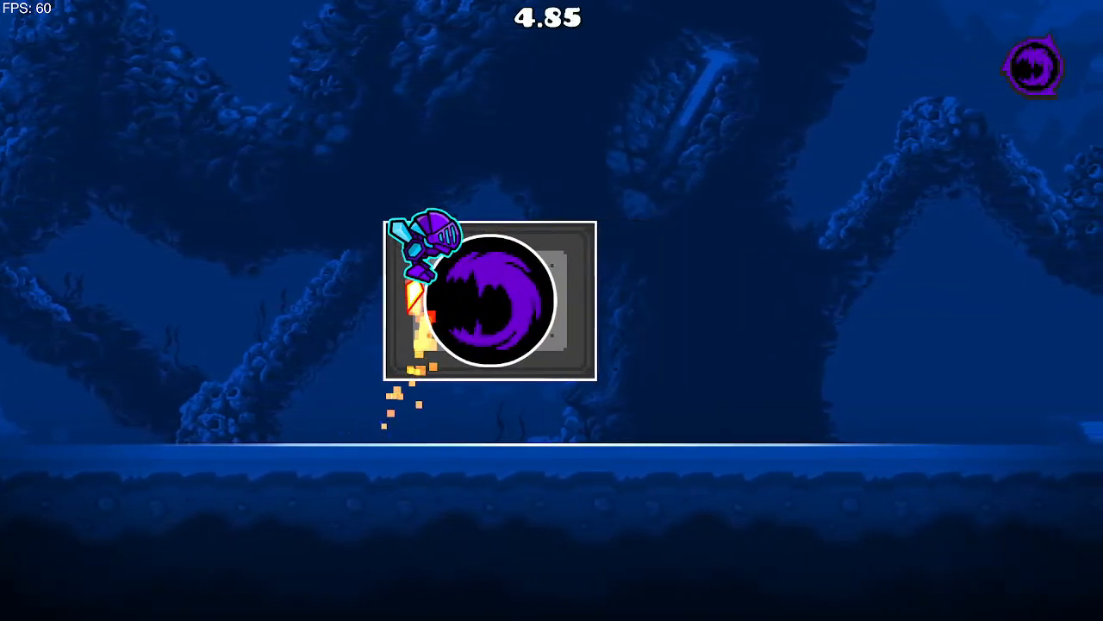
key("a")
key("d")
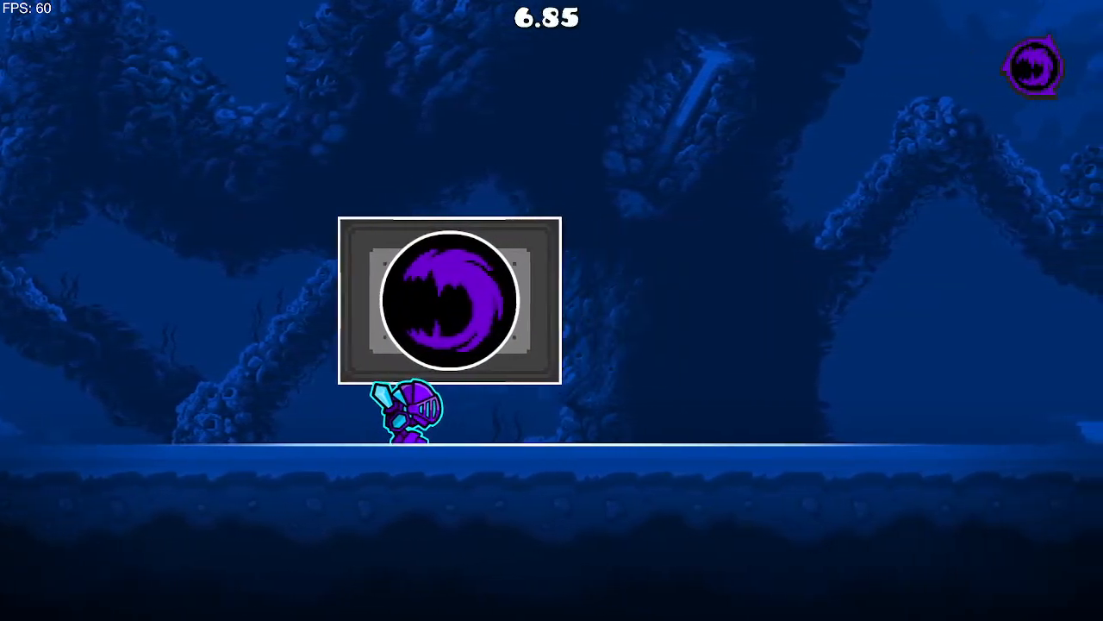
key("a")
key("d")
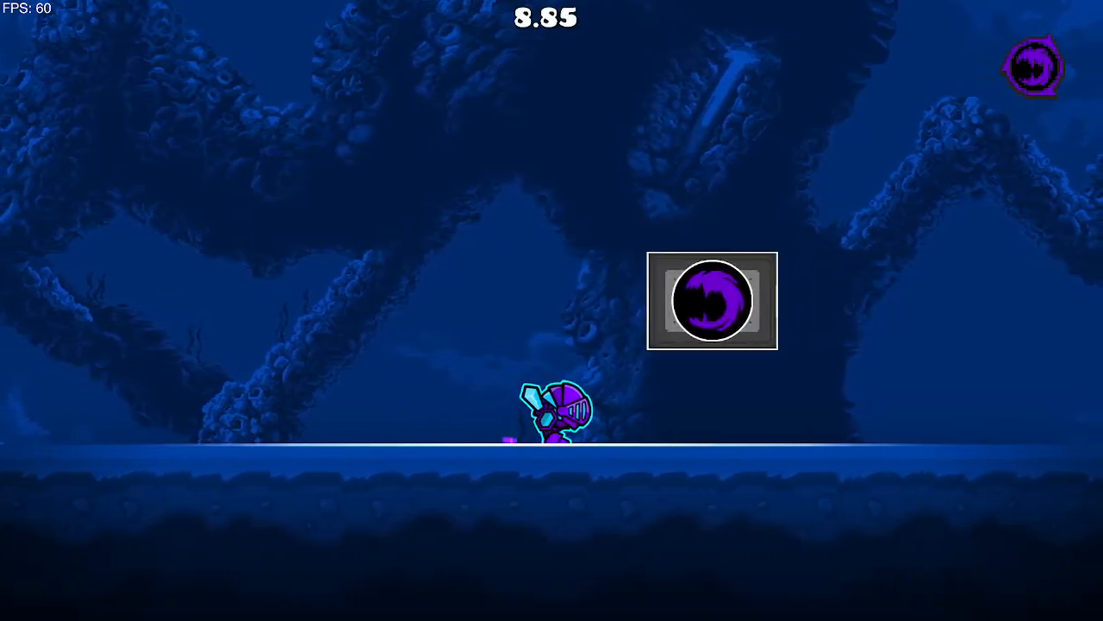
key("a")
key("Escape")
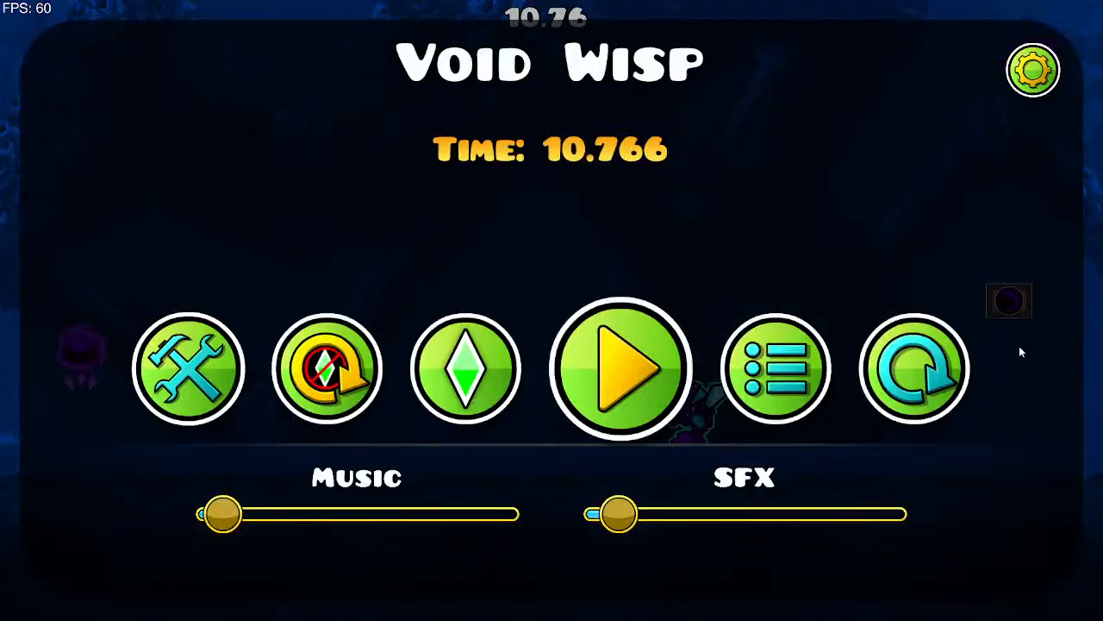
left_click(210, 346)
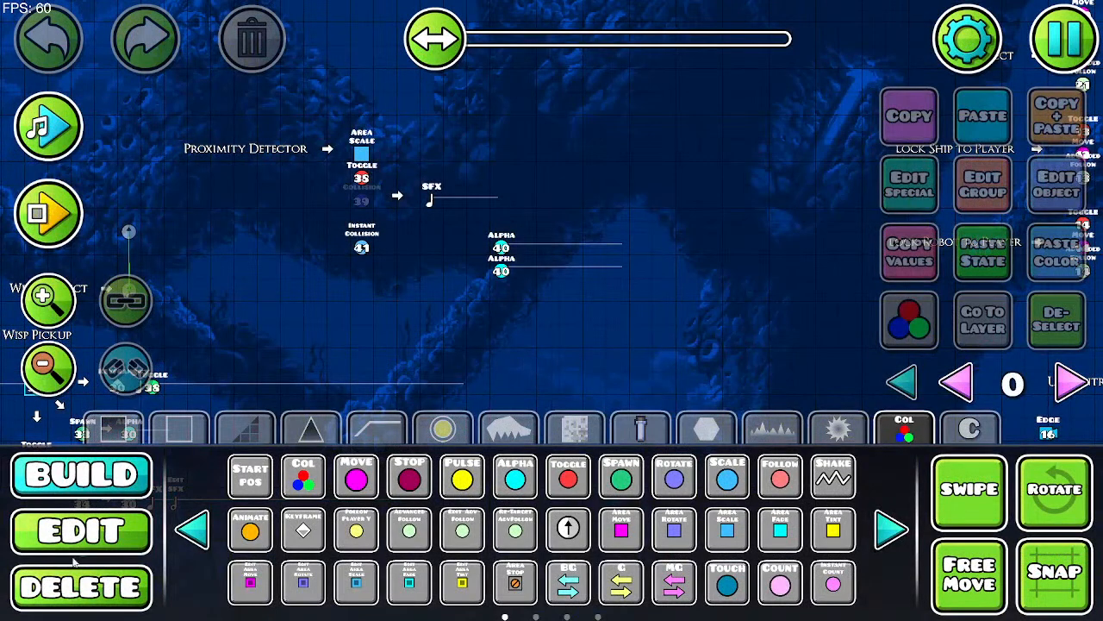
Step: Review the Instant Collision trigger's True and False IDs and read its help text on when the condition is checked
left_click(84, 522)
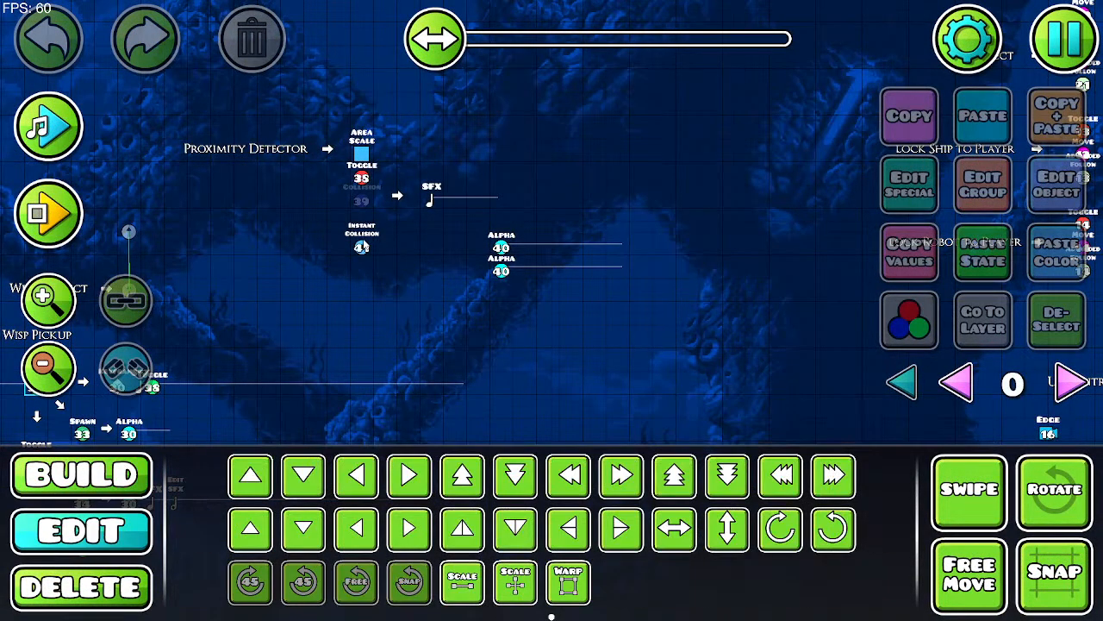
left_click(364, 246)
left_click(1068, 196)
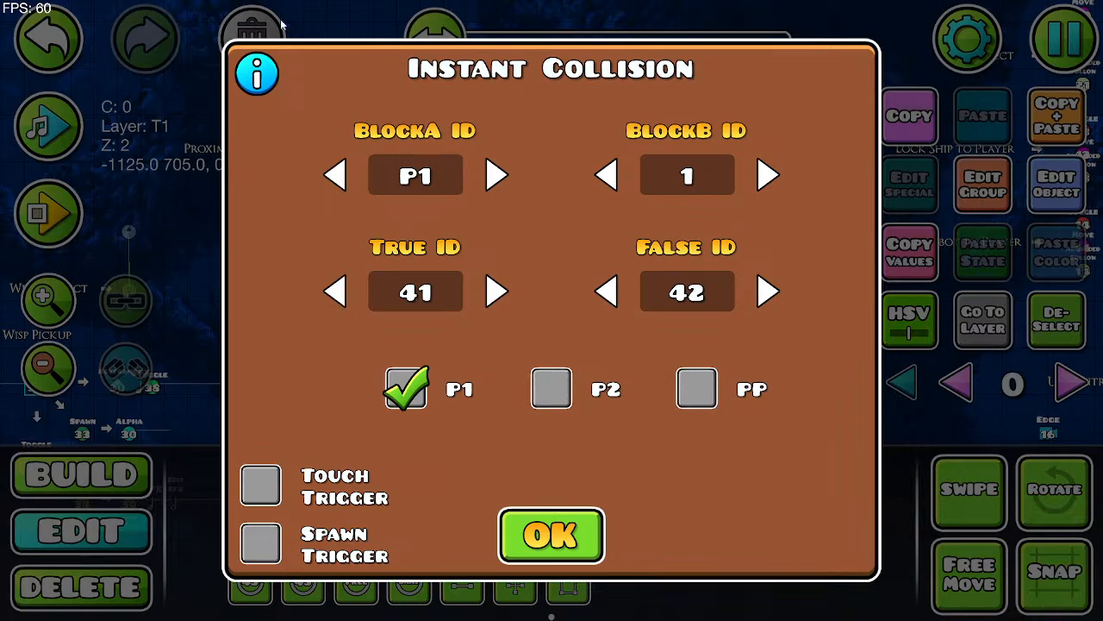
left_click(257, 73)
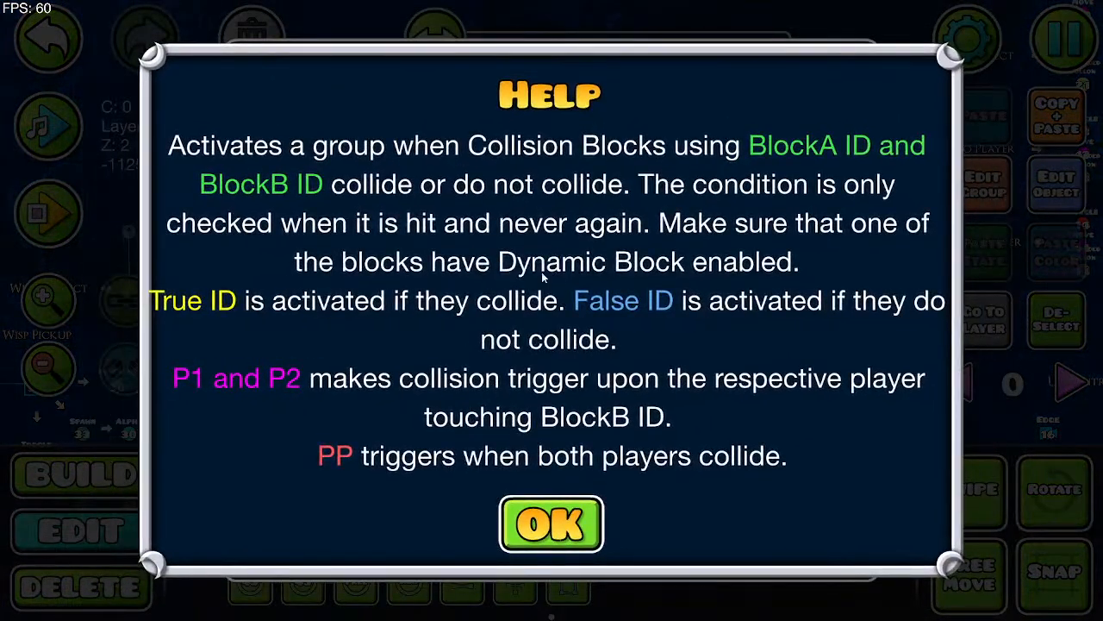
left_click(531, 538)
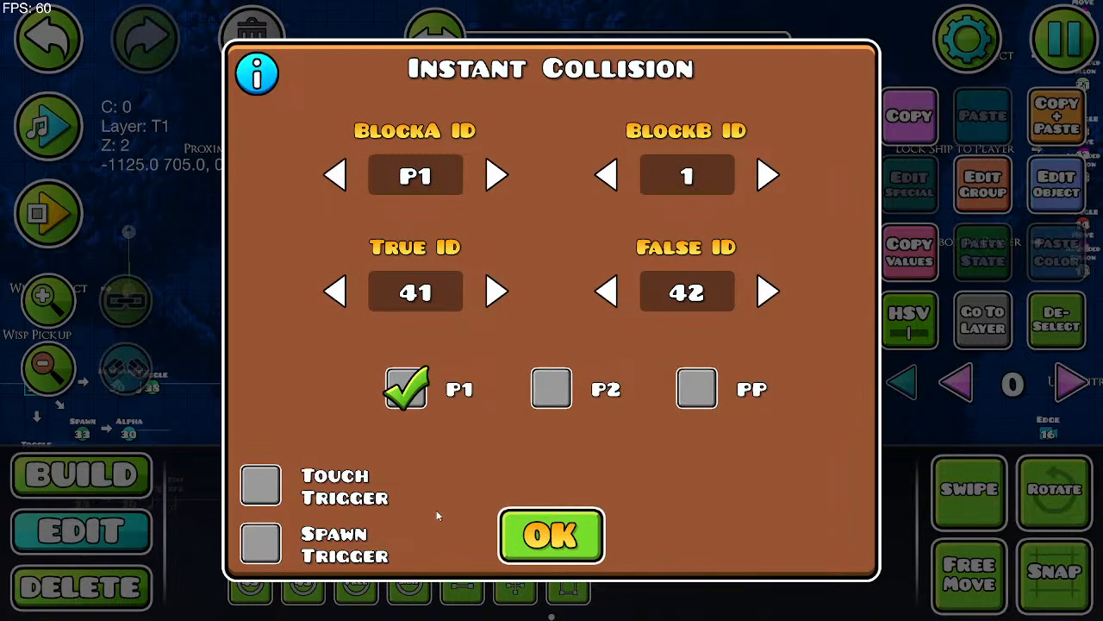
left_click(514, 523)
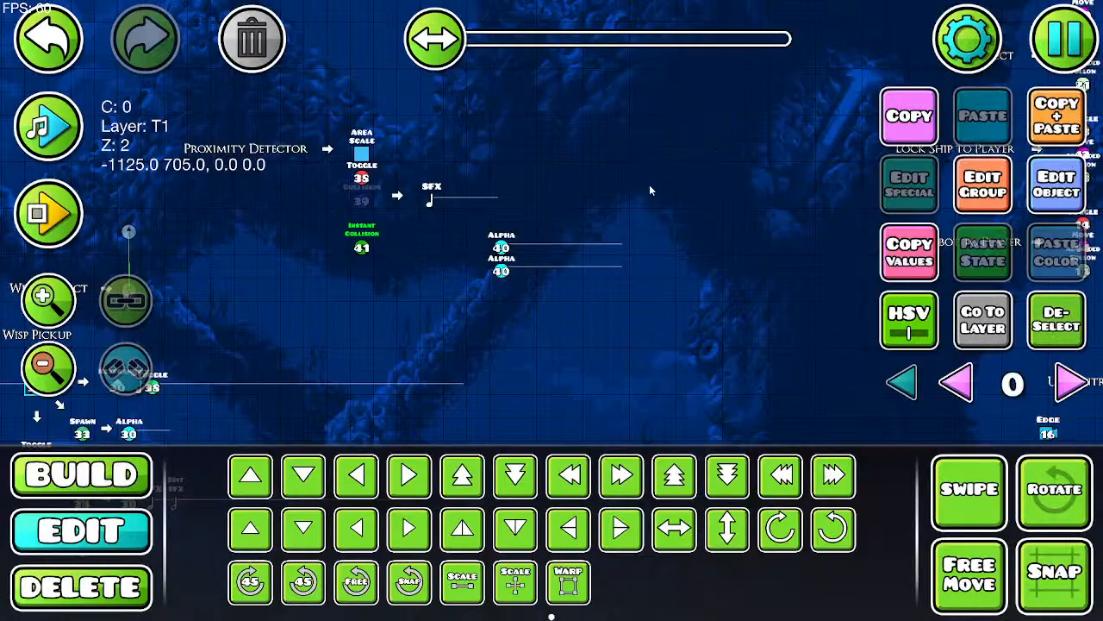
Step: Review the group assignment and opacity settings of the upper Alpha trigger
left_click(505, 249)
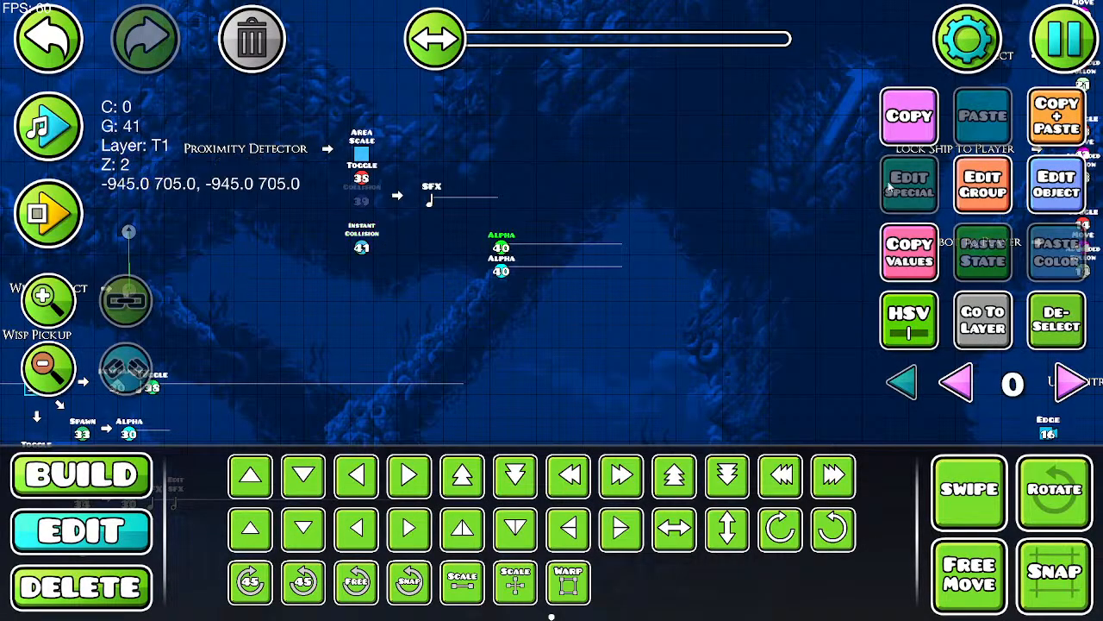
left_click(962, 184)
left_click(556, 584)
left_click(1041, 204)
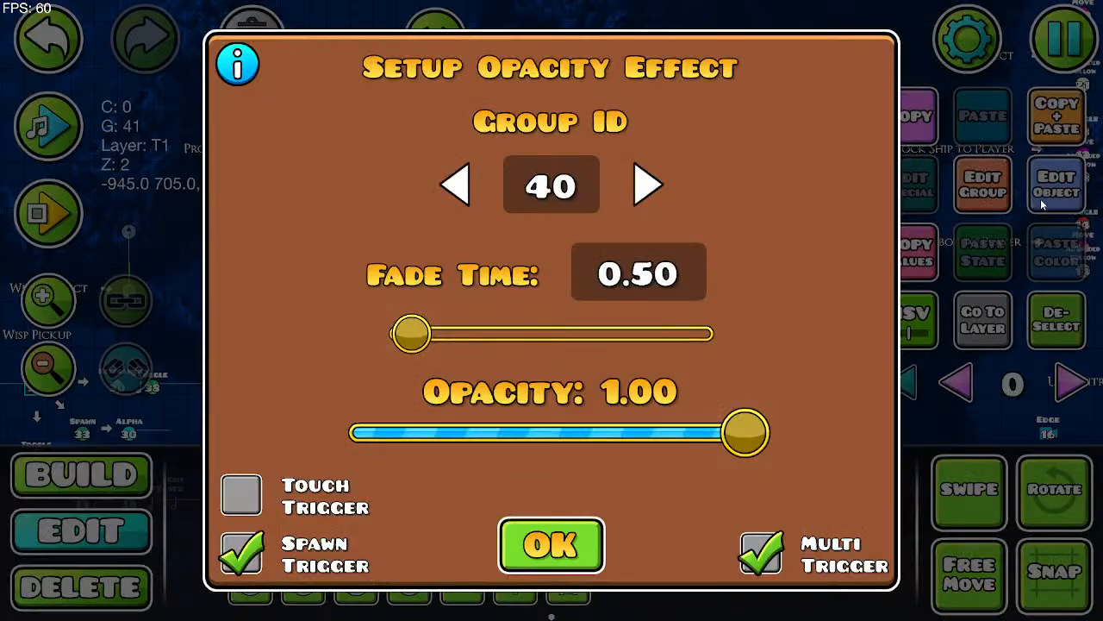
left_click(558, 545)
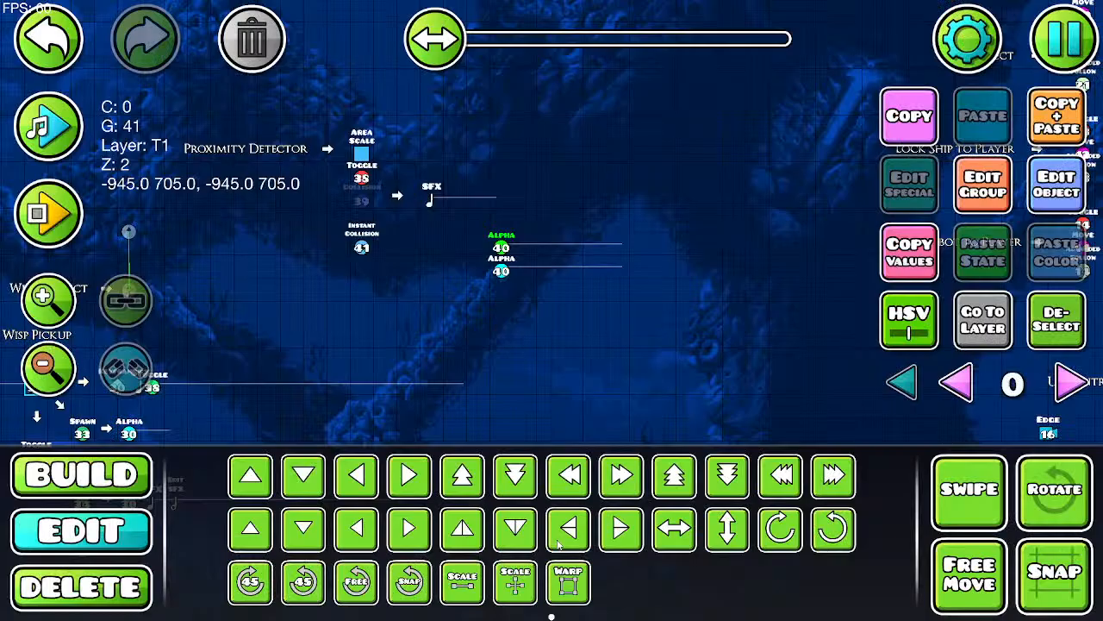
Step: Review the opacity settings and group assignment of the lower Alpha trigger
left_click(502, 272)
left_click(1064, 198)
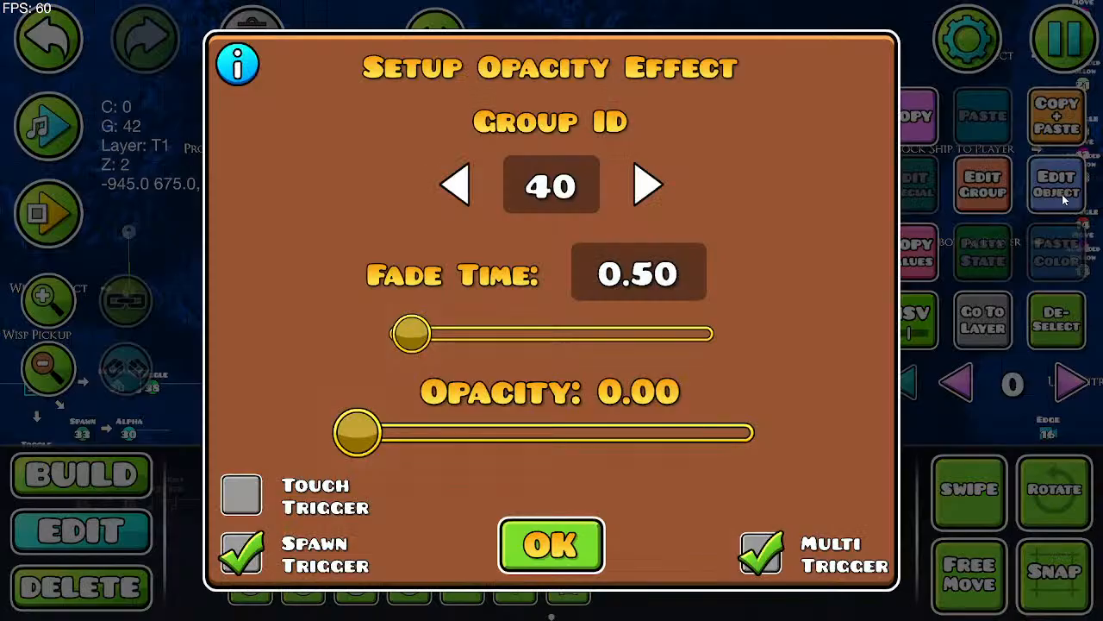
left_click(522, 530)
left_click(969, 212)
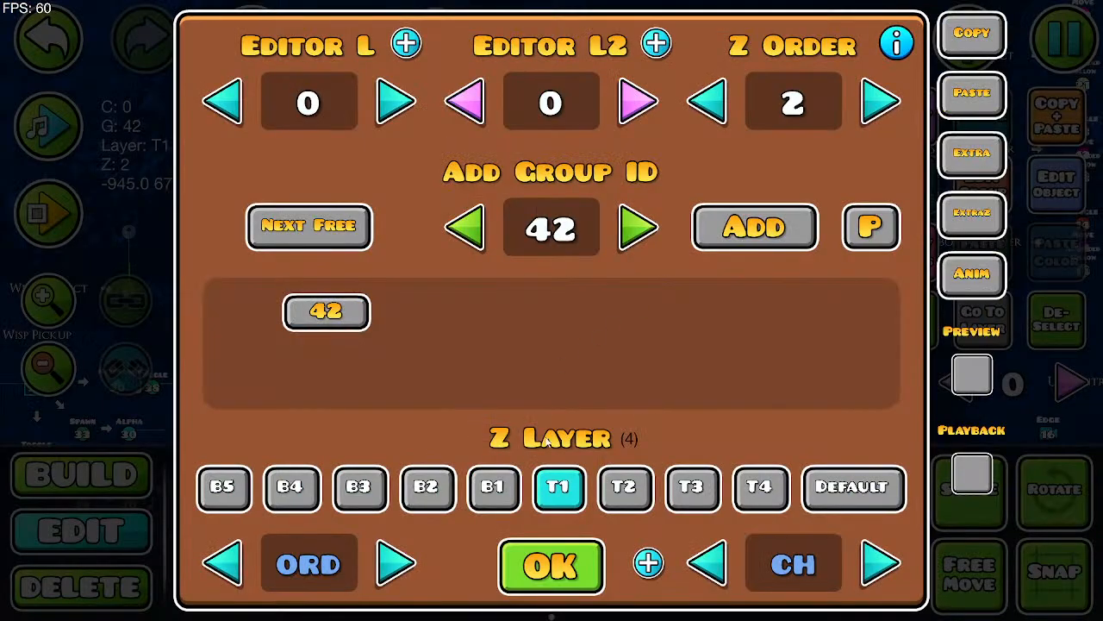
left_click(558, 560)
Step: Save and playtest the level, jump with the player beneath the large wisp block, and return to the editor
left_click(1078, 21)
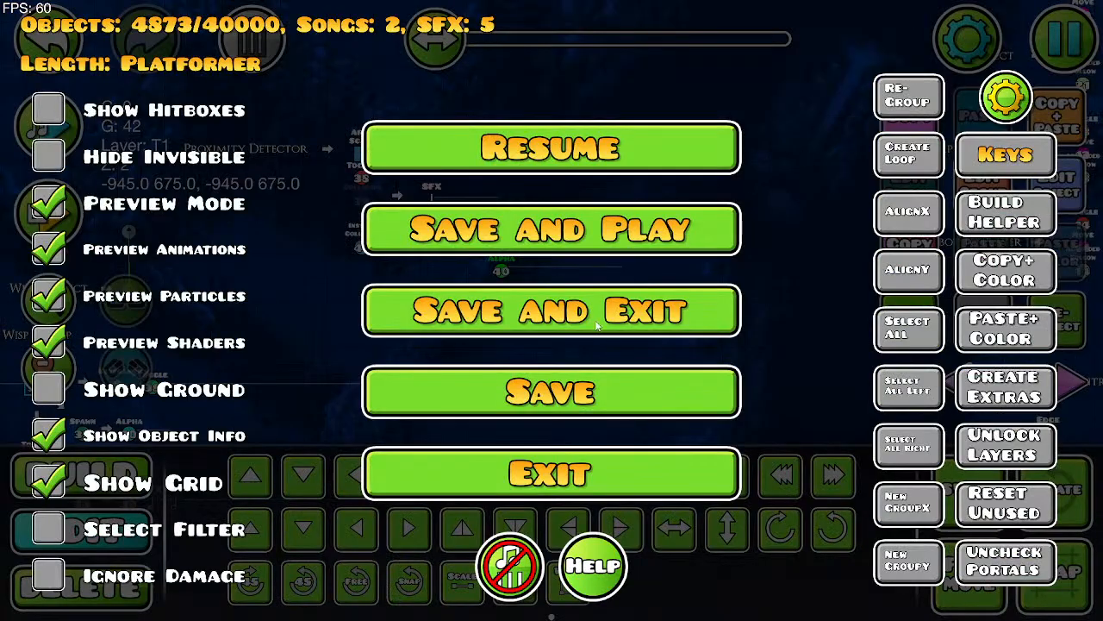
left_click(624, 248)
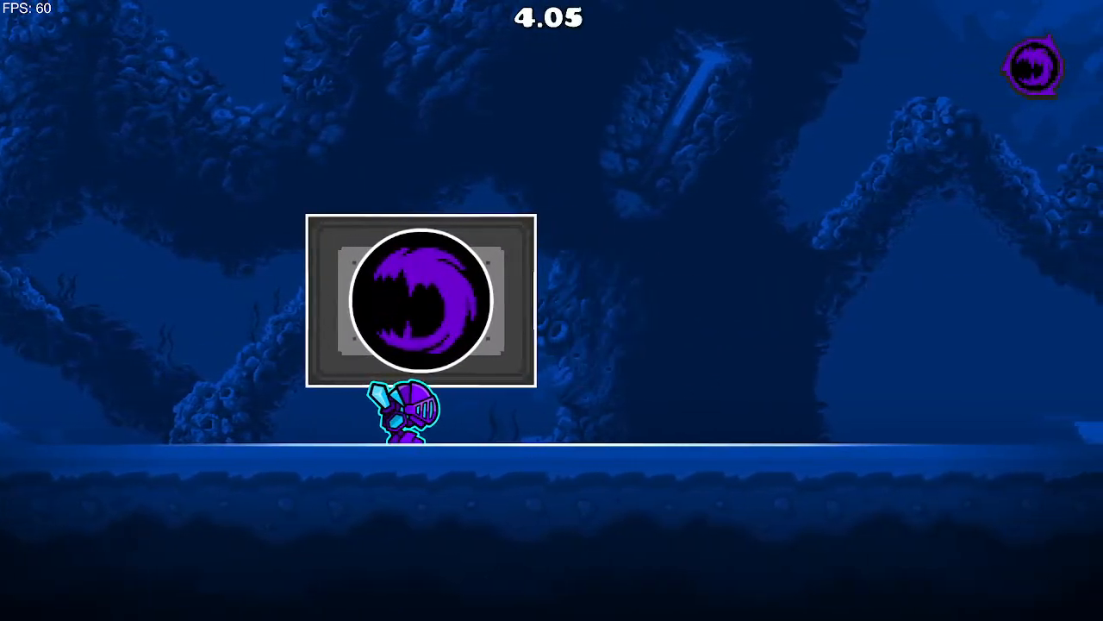
key("space")
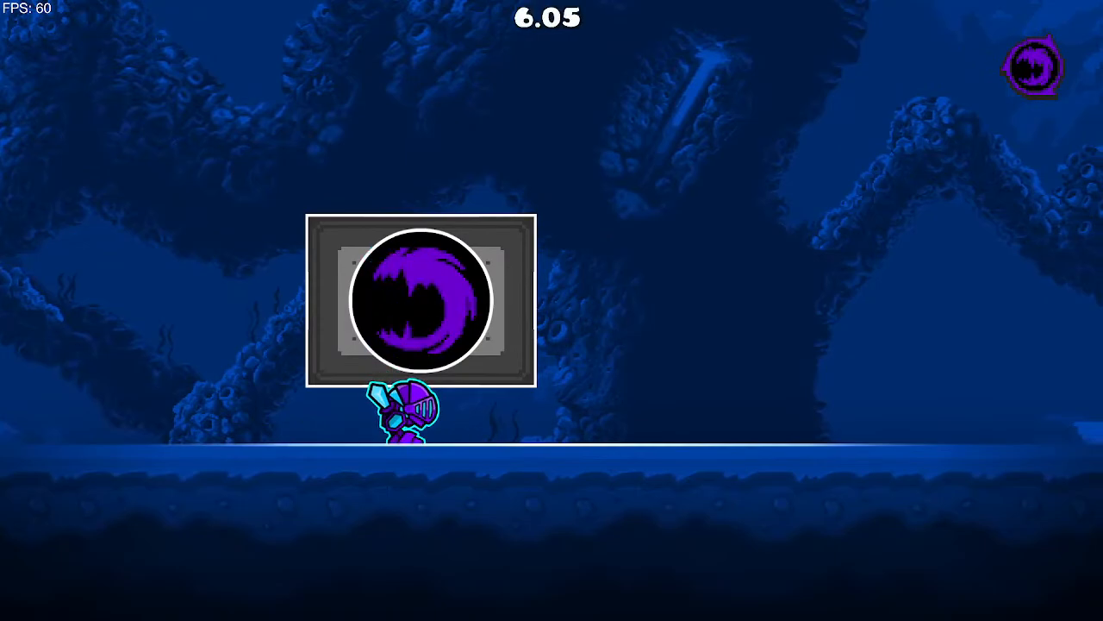
key("Escape")
left_click(183, 408)
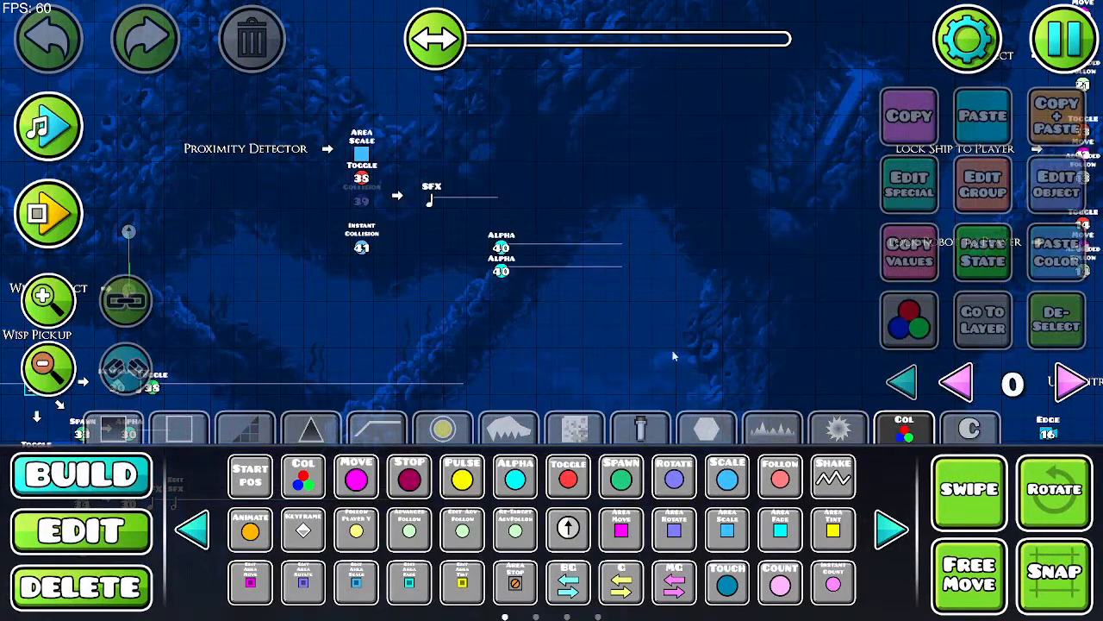
Step: Examine the collision block around the wisp block on editor layer 2, and return to the Proximity Detector triggers with all layers shown
left_click_drag(672, 354, 359, 261)
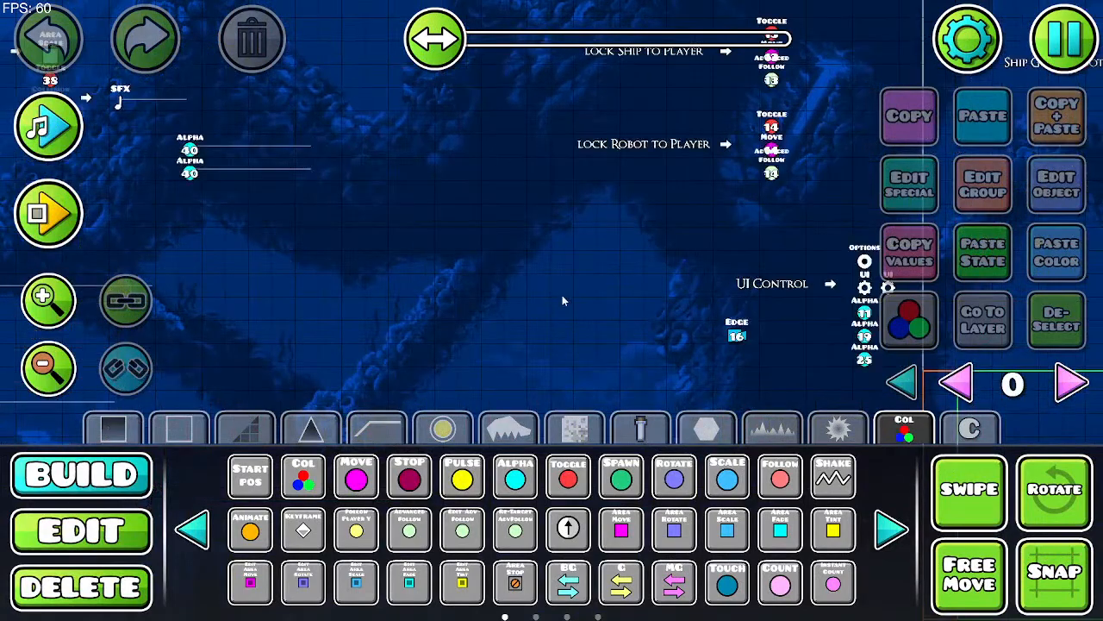
left_click_drag(562, 295, 340, 223)
left_click_drag(672, 382, 376, 314)
left_click_drag(544, 284, 212, 227)
left_click_drag(615, 271, 40, 133)
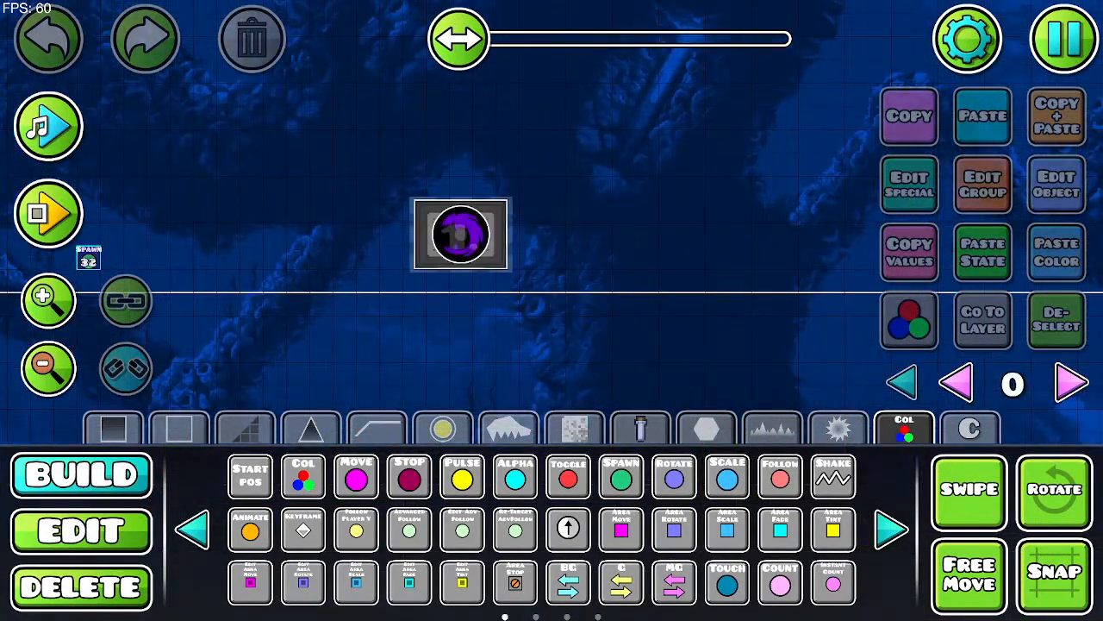
left_click(1077, 380)
left_click(1077, 380)
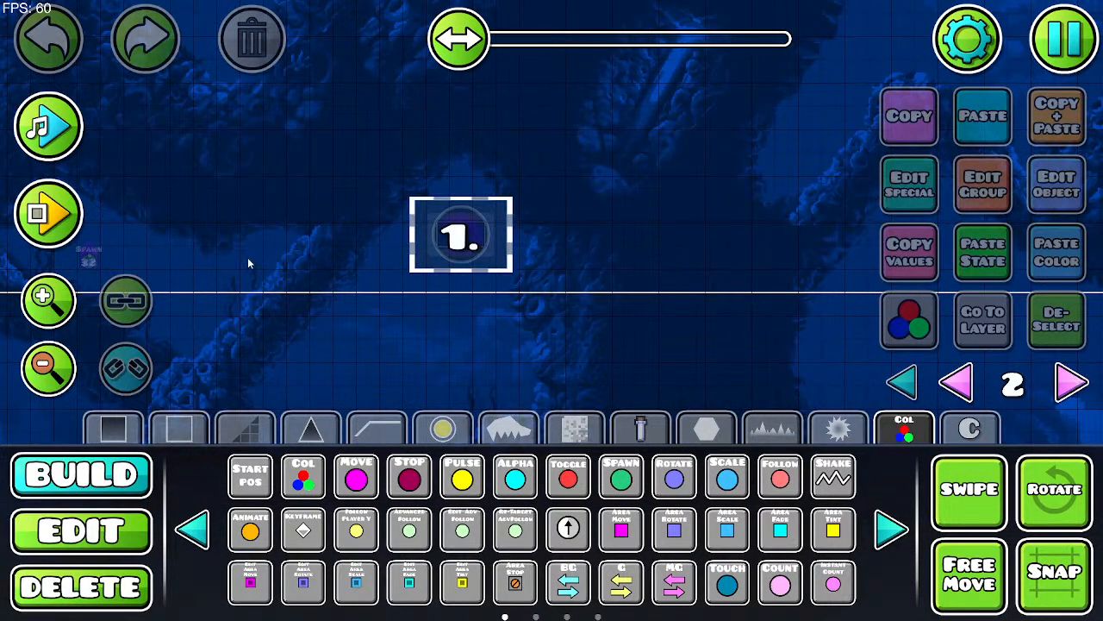
left_click_drag(340, 298, 750, 426)
left_click_drag(314, 332, 917, 460)
left_click_drag(280, 255, 682, 321)
mouse_move(237, 264)
left_mouse_down()
mouse_move(466, 337)
mouse_move(732, 385)
left_mouse_up()
left_click_drag(485, 332, 534, 304)
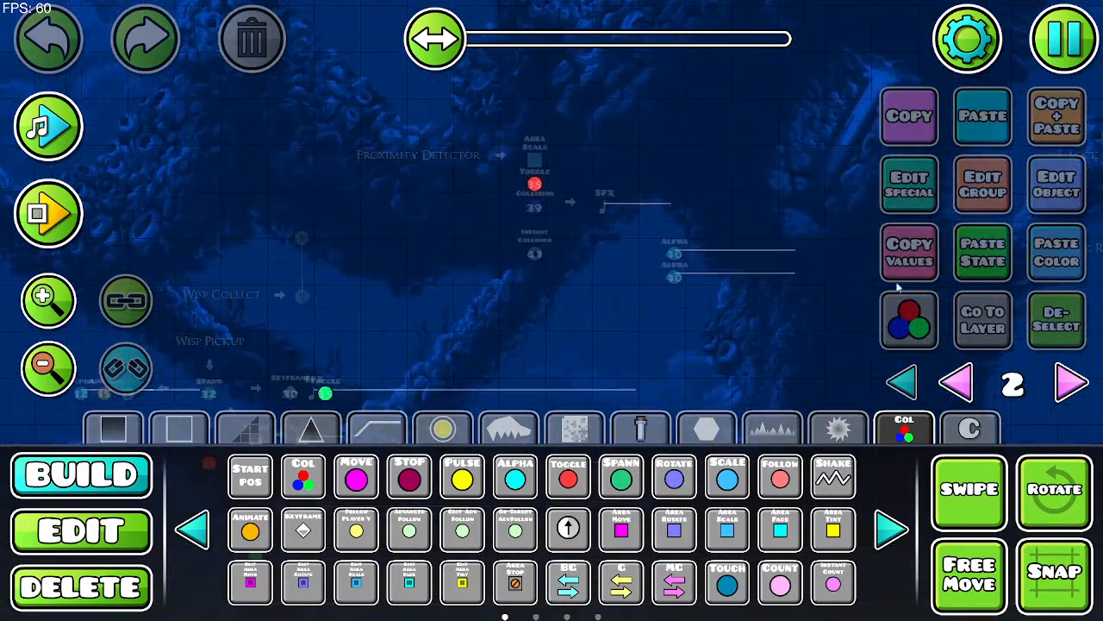
left_click(957, 382)
left_click(955, 382)
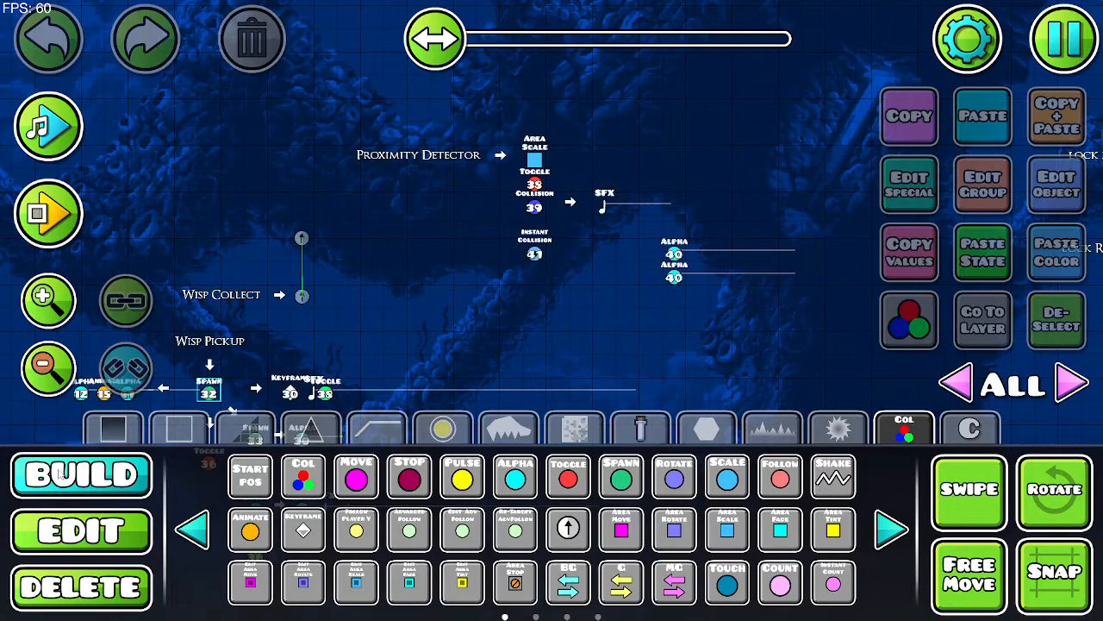
Step: Review the Instant Collision trigger's block IDs and player options, and read its help text on P1, P2 and PP
left_click(45, 527)
left_click(534, 255)
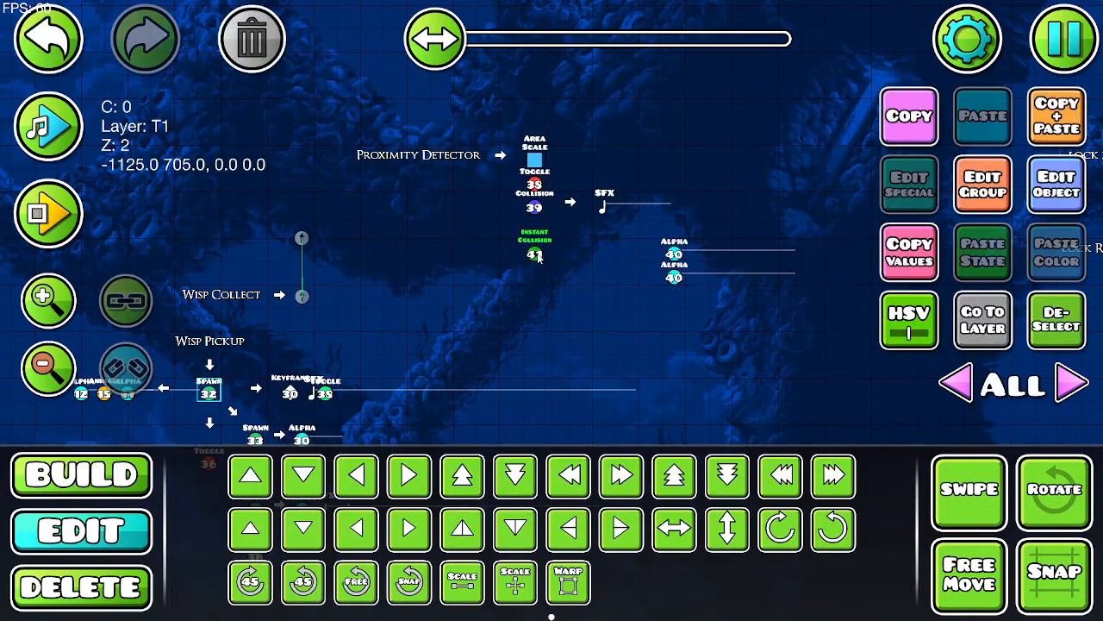
left_click(1072, 178)
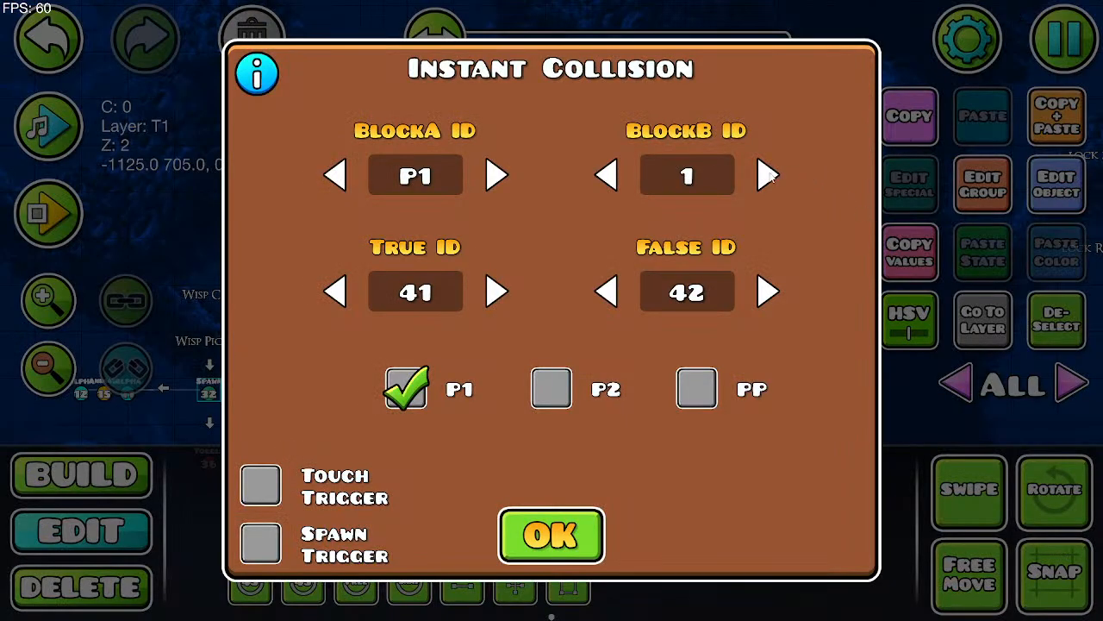
left_click(257, 74)
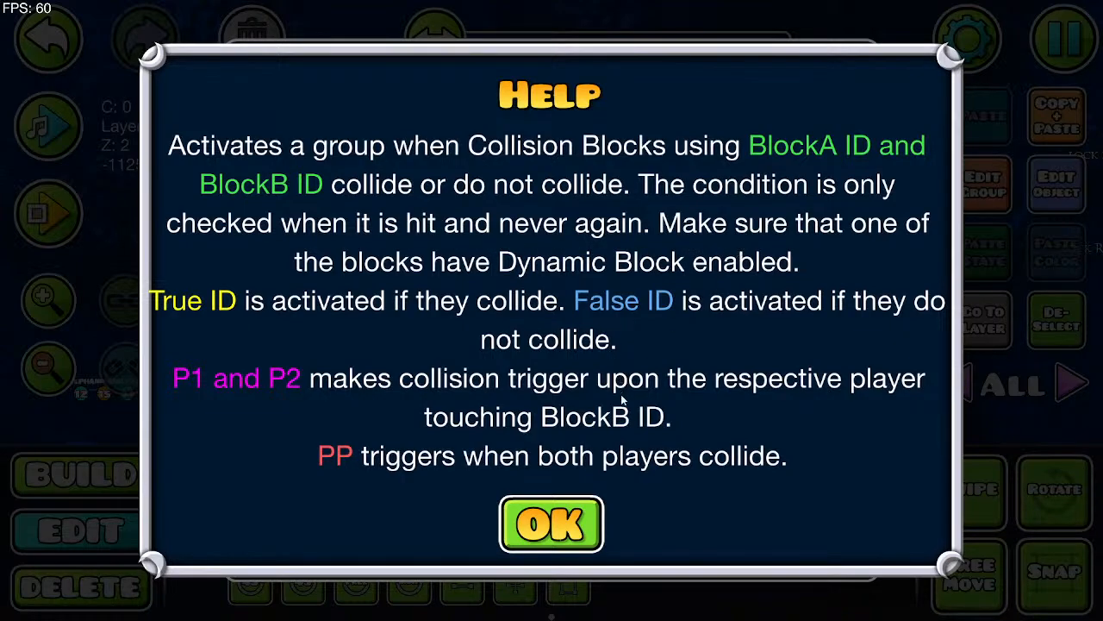
left_click(594, 513)
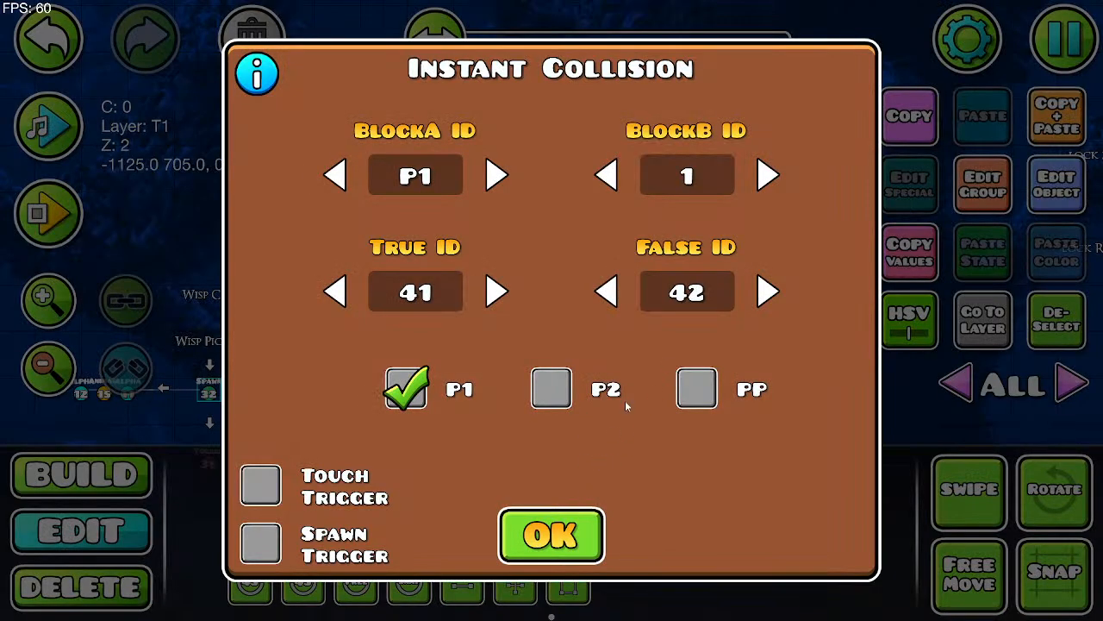
left_click(588, 527)
Step: Isolate the wisp block's collision block on editor layer 2, check its Block ID and Dynamic Block setting, and read the help text
left_click_drag(823, 401, 571, 313)
left_click_drag(820, 373, 320, 270)
mouse_move(888, 393)
left_mouse_down()
mouse_move(599, 353)
mouse_move(307, 344)
left_mouse_up()
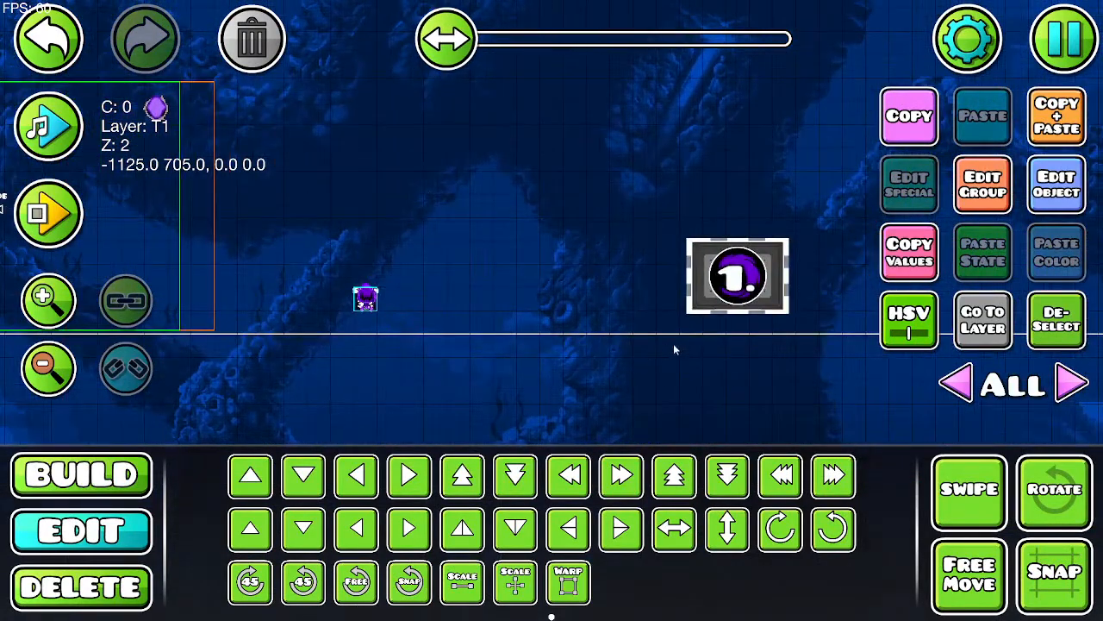
left_click(692, 295)
left_click(1071, 383)
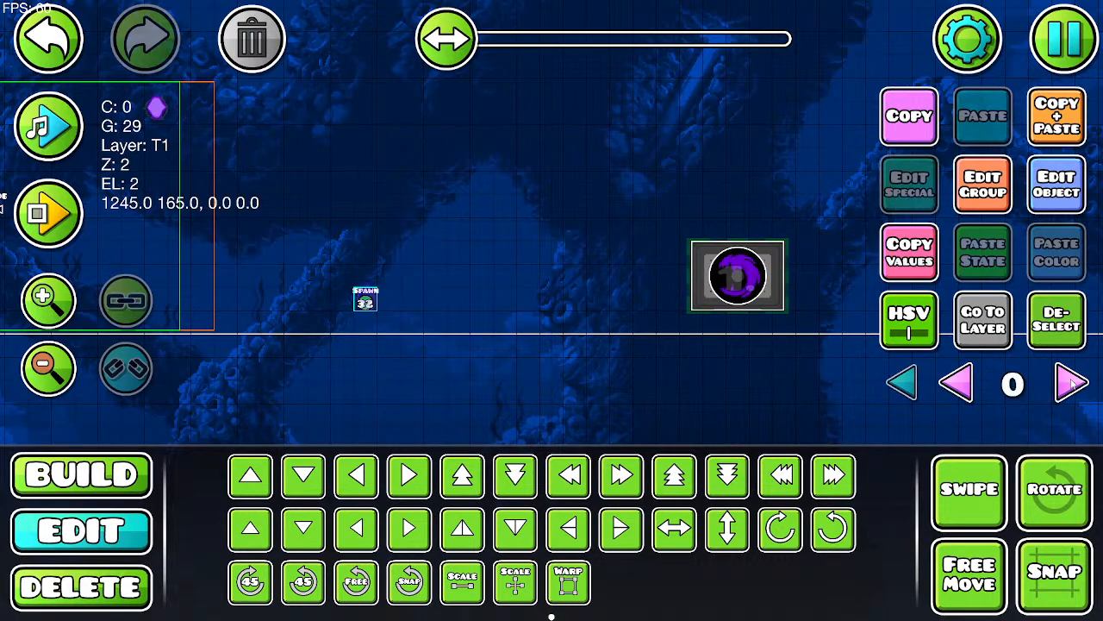
left_click(1072, 383)
left_click(1071, 383)
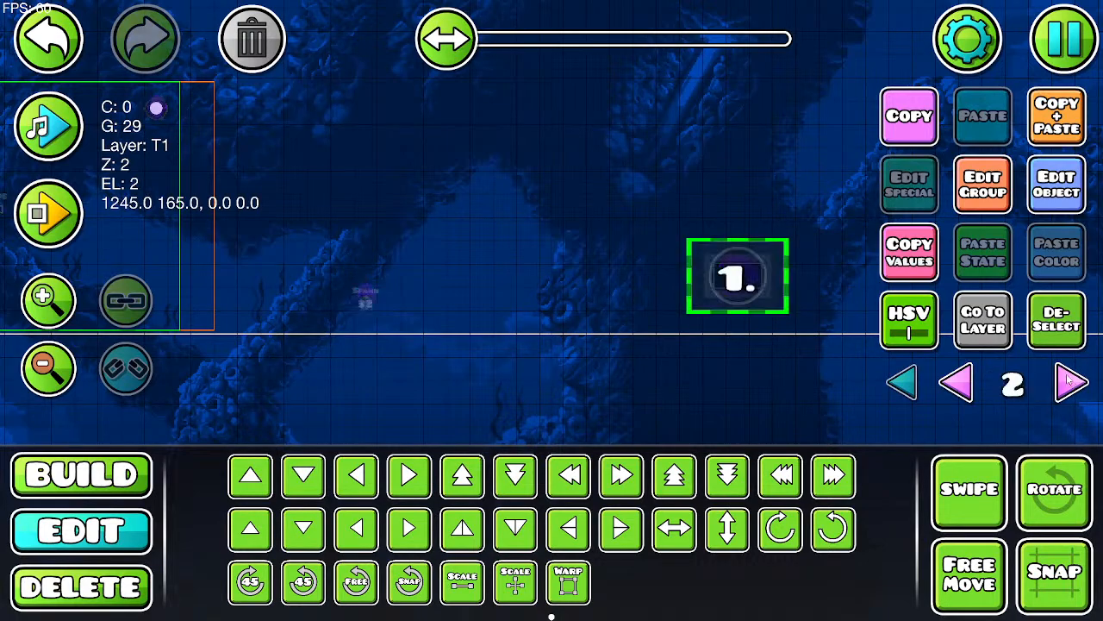
left_click(1070, 382)
left_click(959, 382)
left_click(1057, 185)
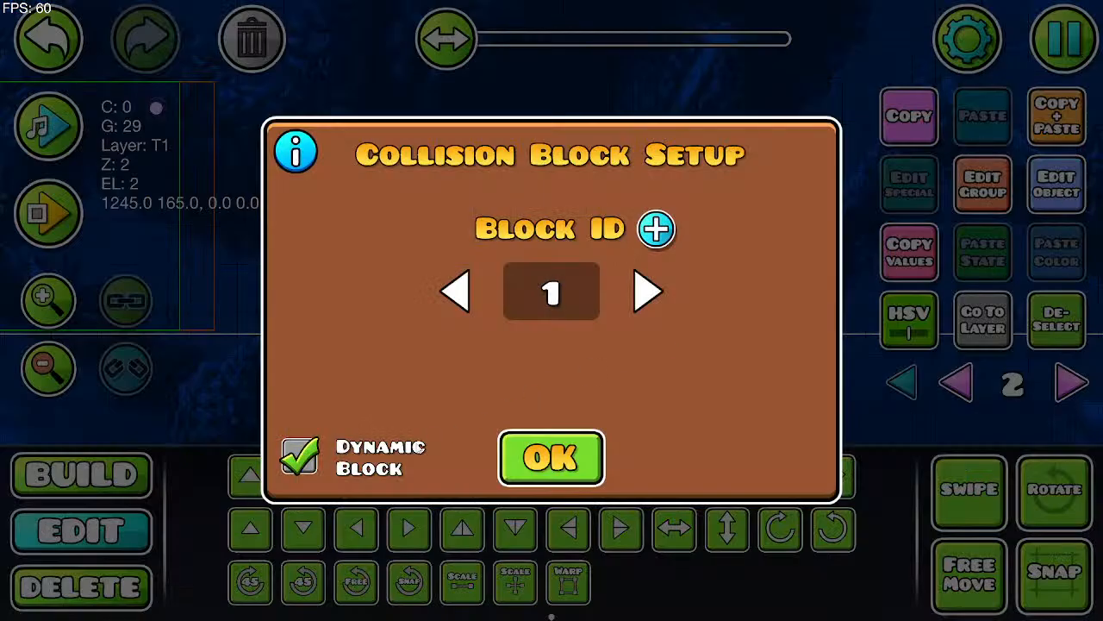
left_click(296, 153)
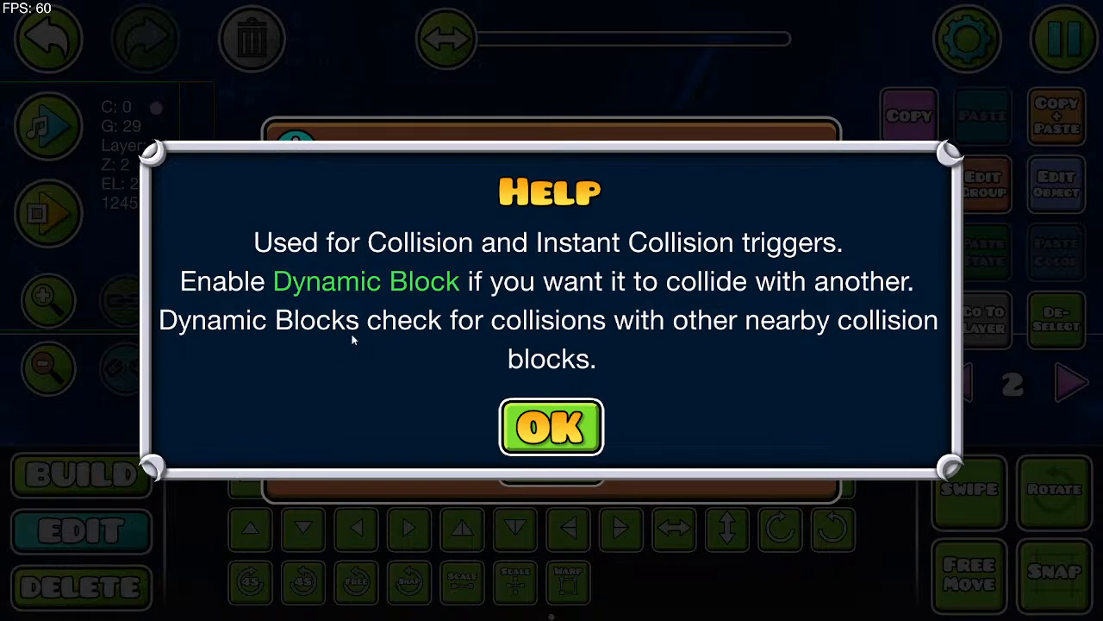
left_click(555, 424)
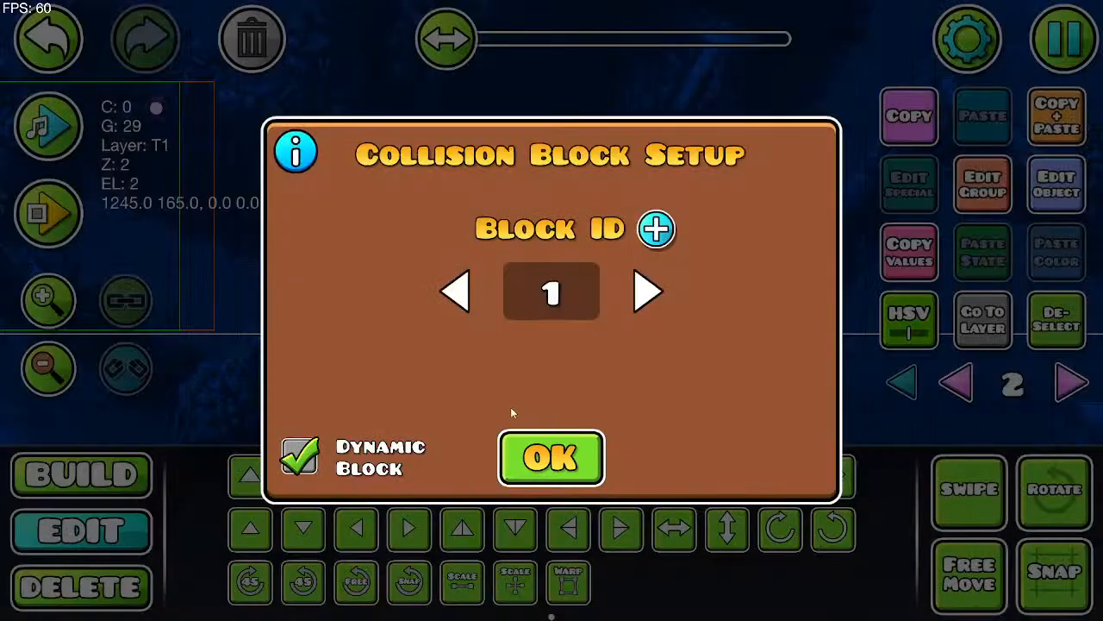
left_click(553, 456)
Step: Playtest the level inside the editor, moving the player near the wisp pickup, and stop the playtest
left_click(52, 218)
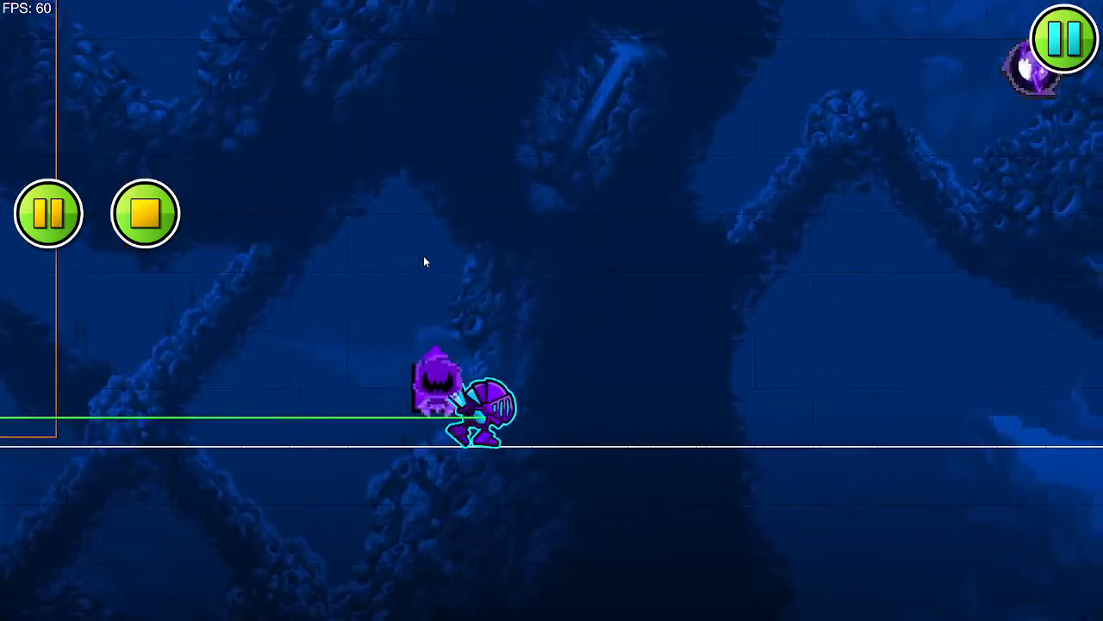
left_click(423, 262)
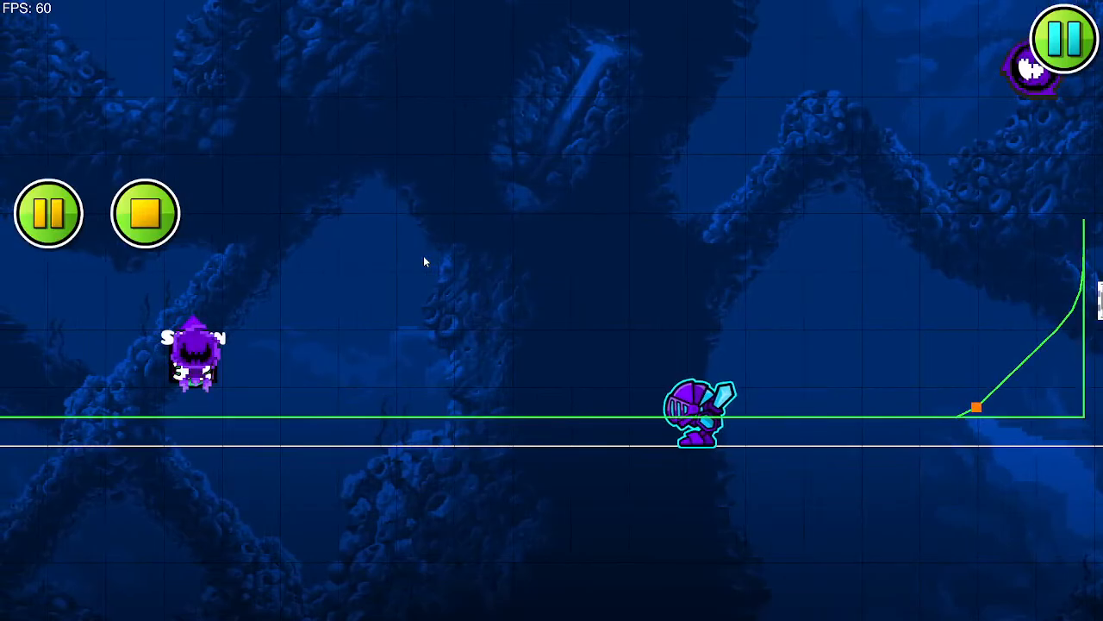
key("Escape")
left_click(472, 164)
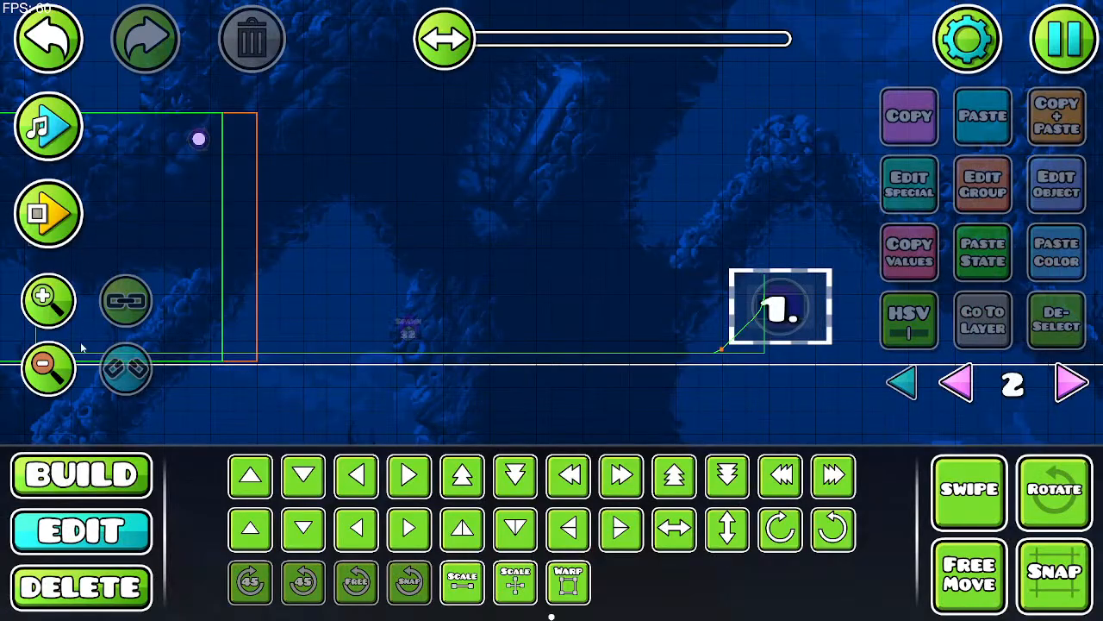
Step: Show all editor layers and review the settings of the Instant Collision trigger below the Proximity Detector group
left_click(48, 368)
left_click(48, 368)
left_click_drag(613, 259, 802, 332)
left_click_drag(399, 140, 779, 317)
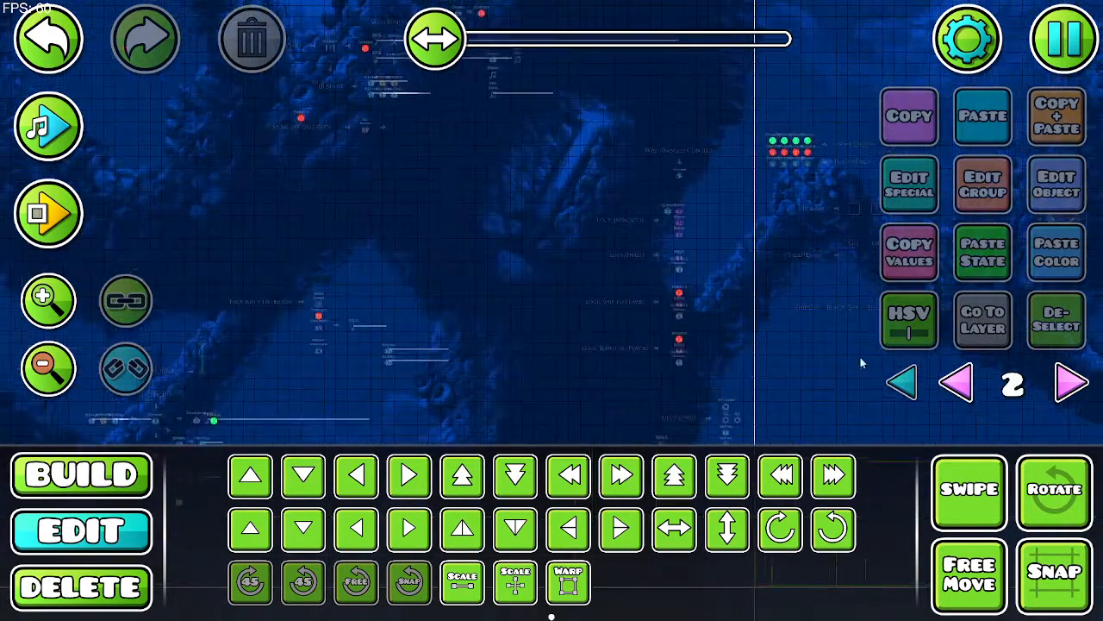
left_click(891, 377)
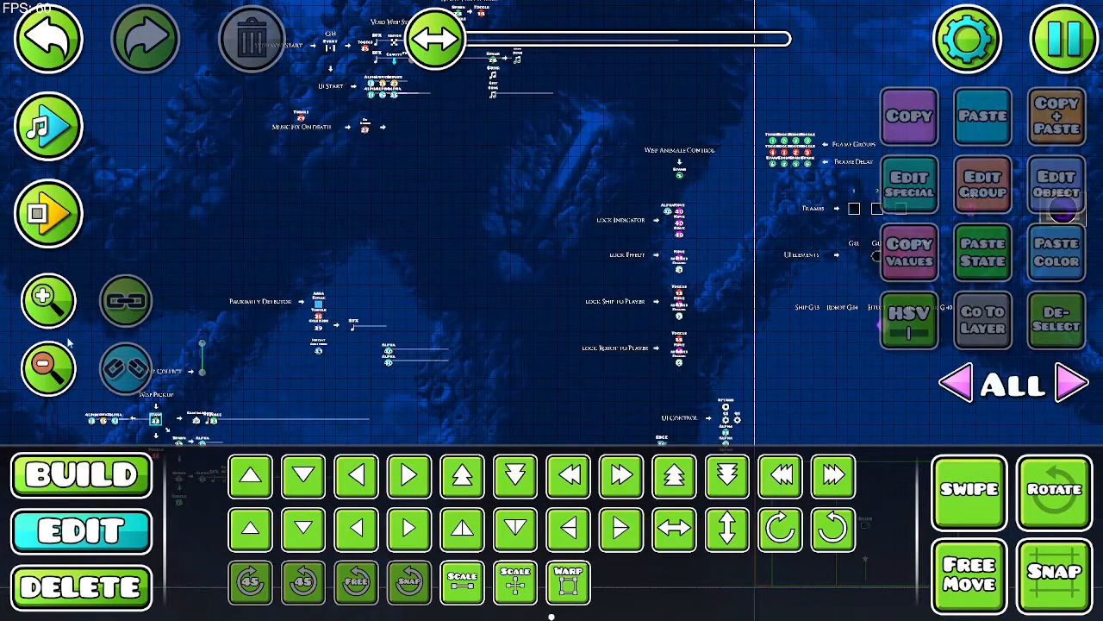
left_click(49, 316)
left_click(48, 316)
left_click(48, 316)
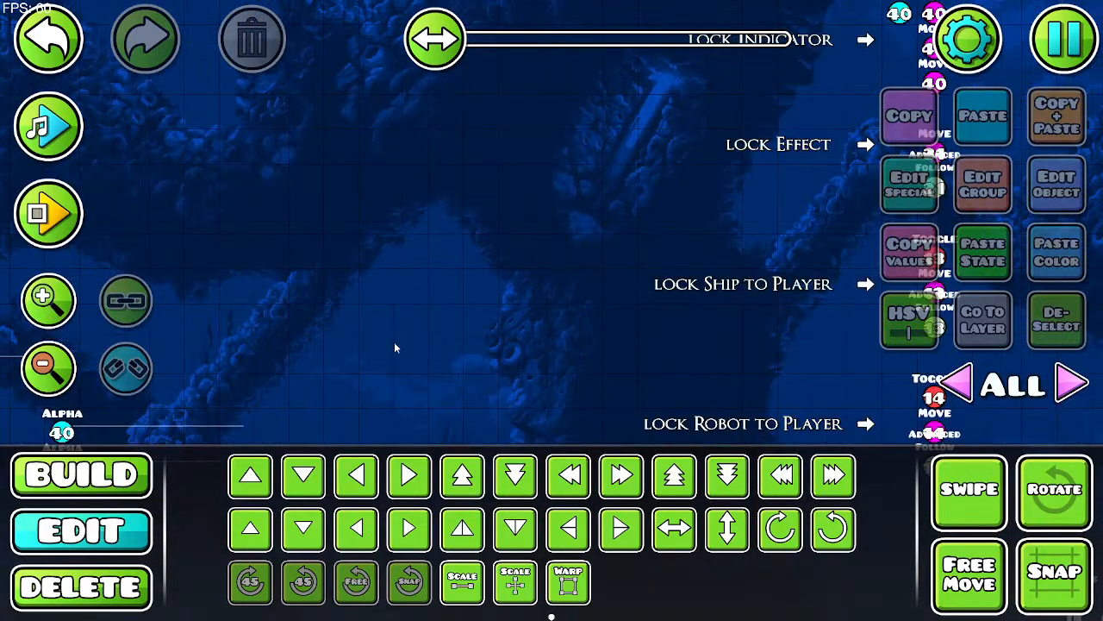
left_click_drag(394, 343, 578, 248)
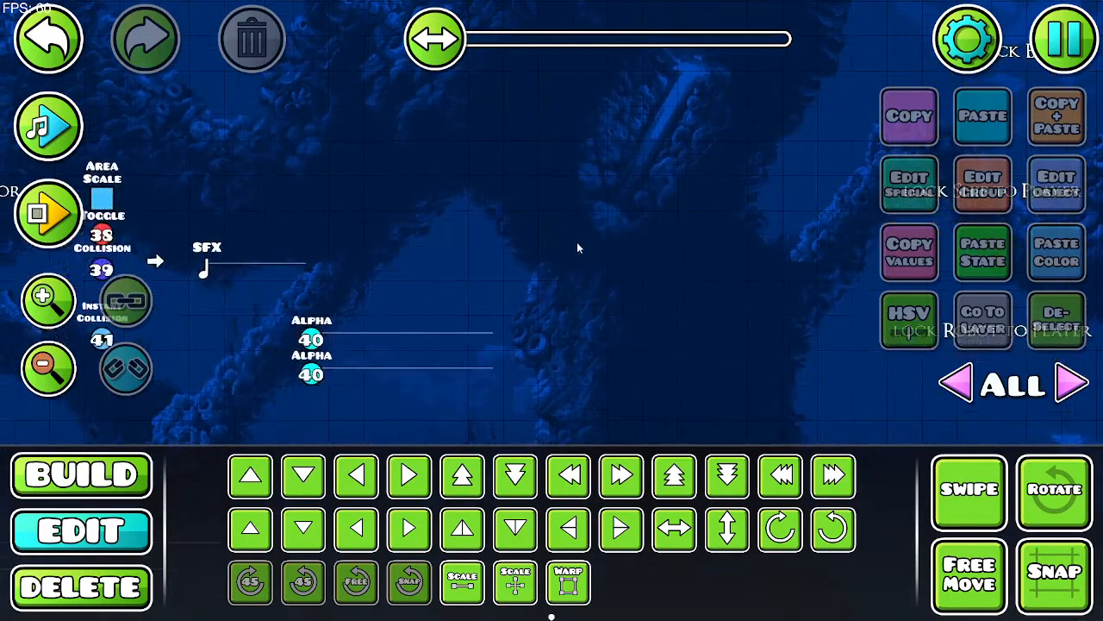
left_click_drag(167, 294, 347, 291)
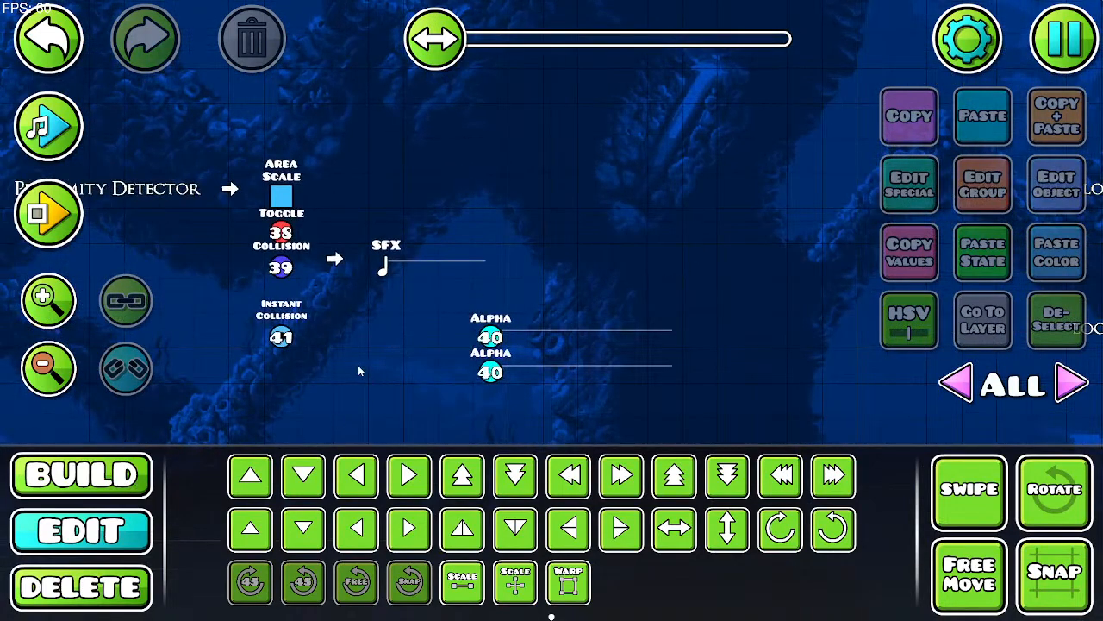
left_click(281, 336)
left_click(1060, 203)
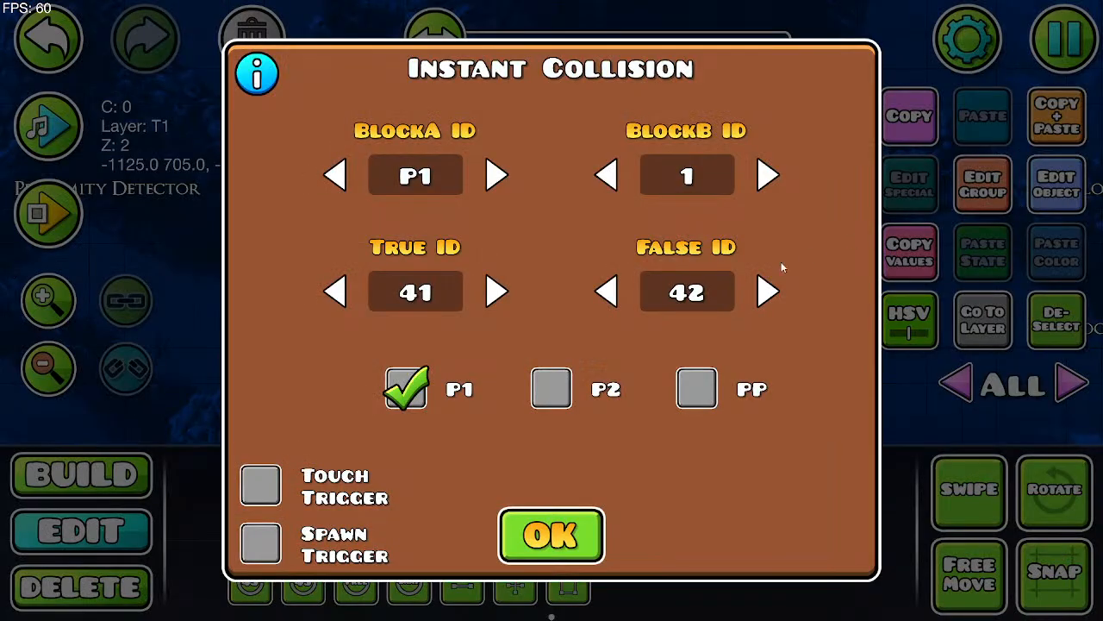
left_click(562, 512)
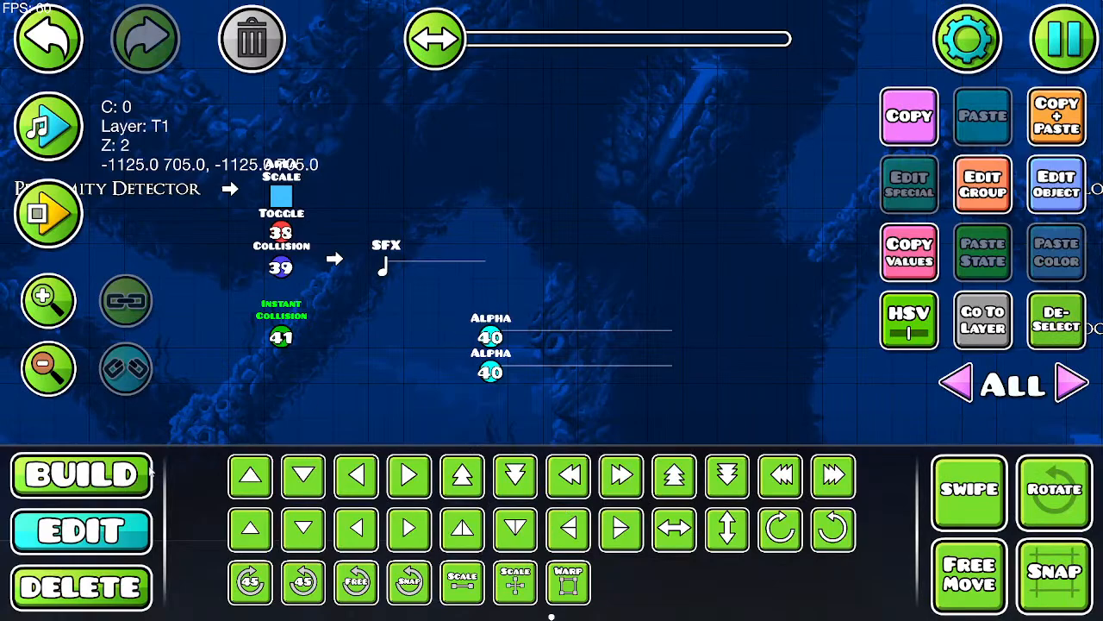
Step: Delete both Alpha triggers used for the Instant Collision trigger's true and false results
left_click(142, 573)
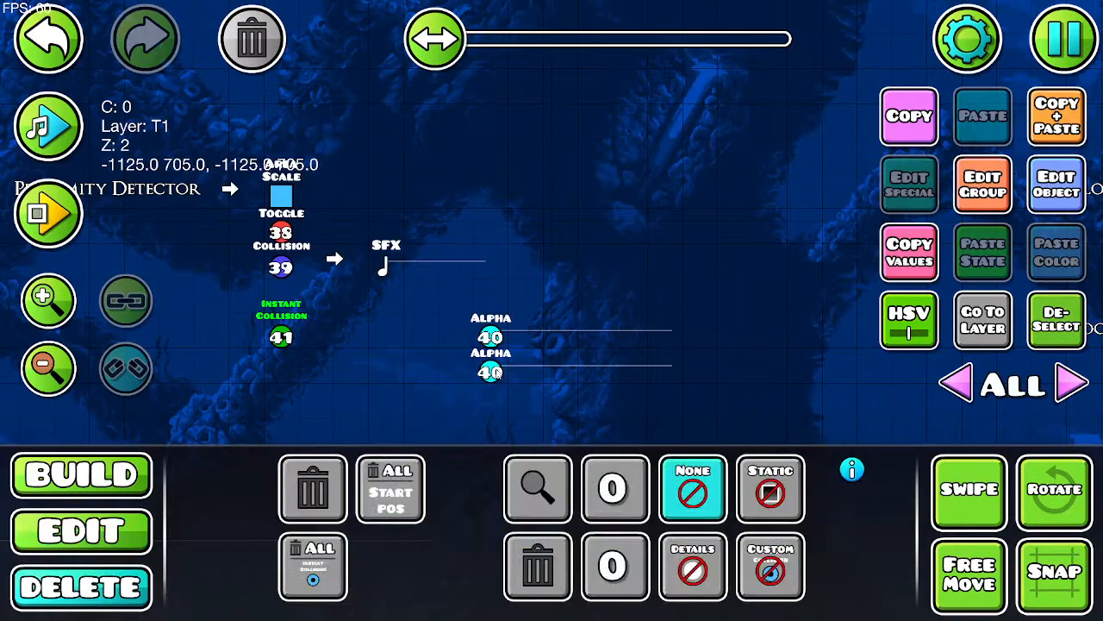
left_click(496, 373)
left_click(496, 336)
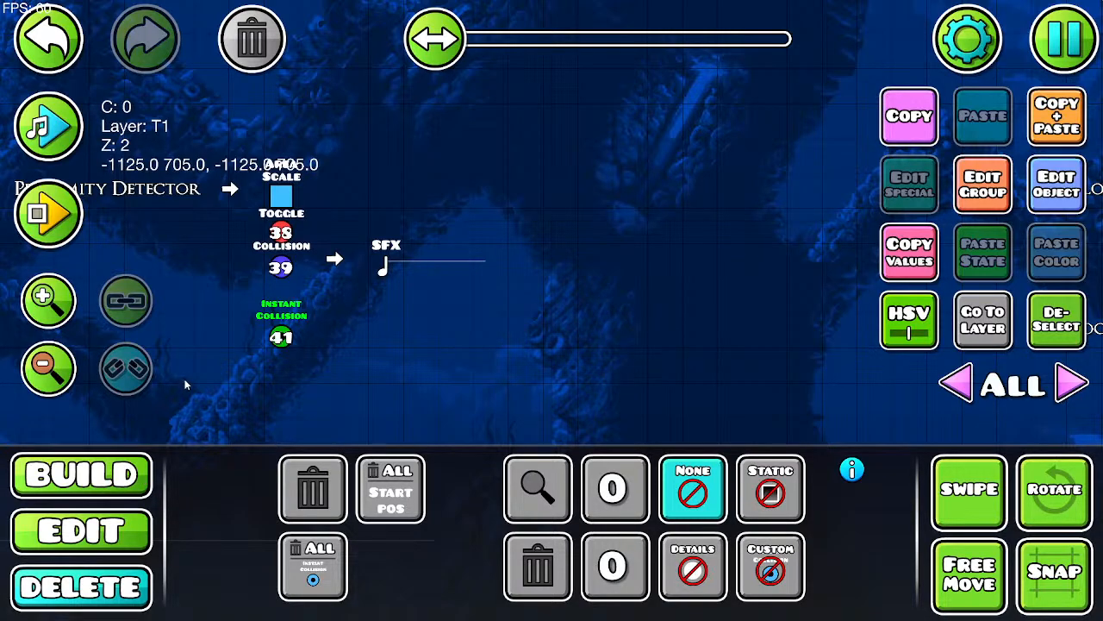
Step: Reread the Instant Collision trigger's settings and help text, and delete the trigger from the Proximity Detector area
left_click(1058, 183)
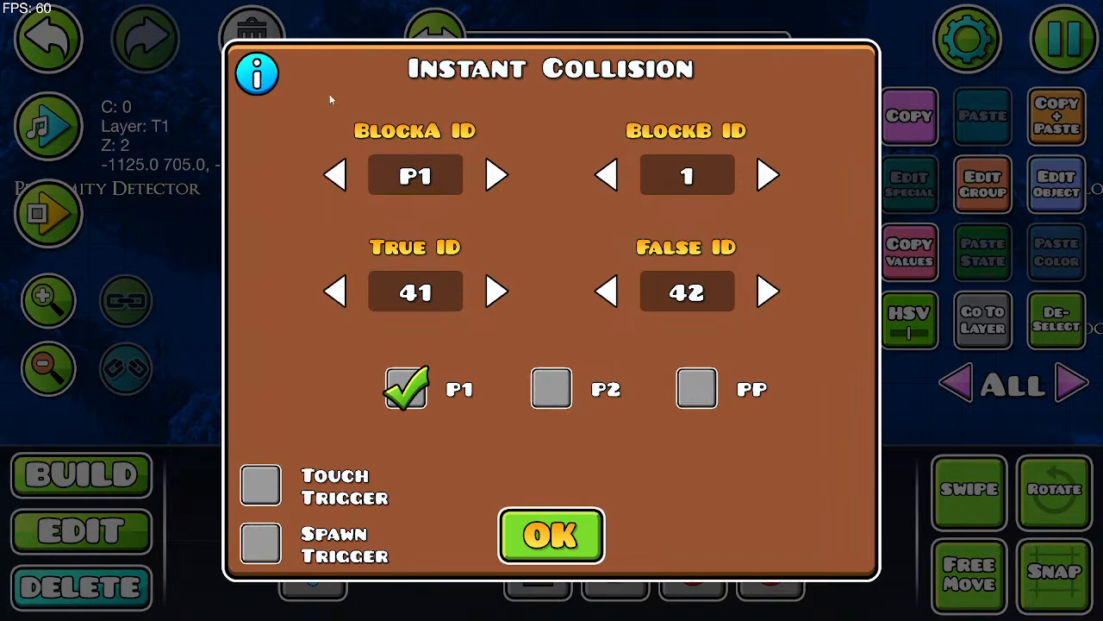
left_click(260, 76)
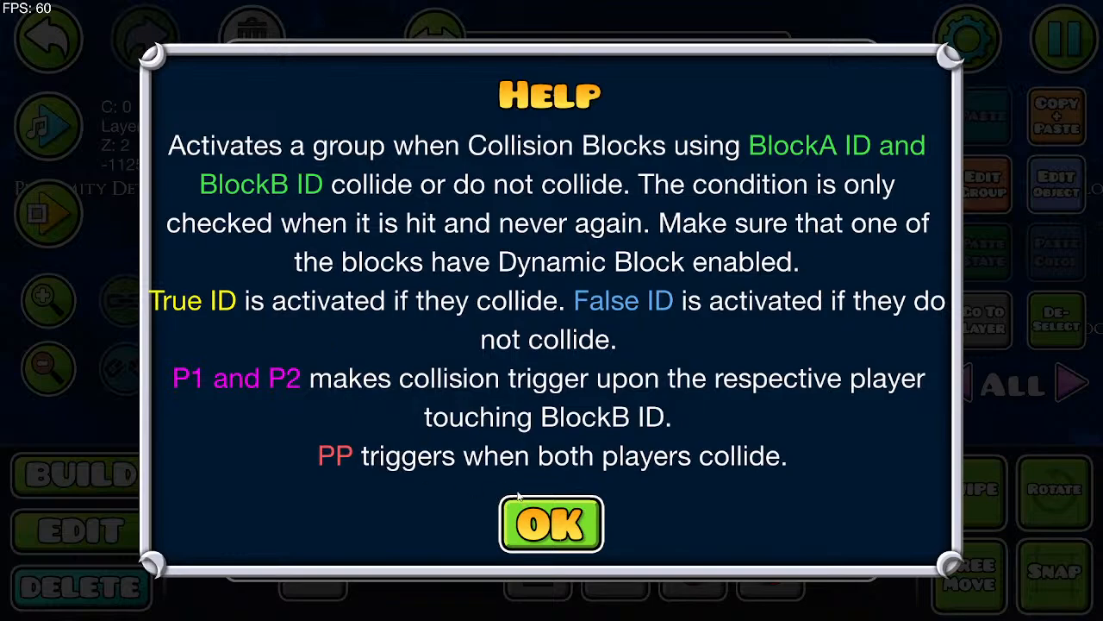
left_click(551, 523)
left_click(549, 531)
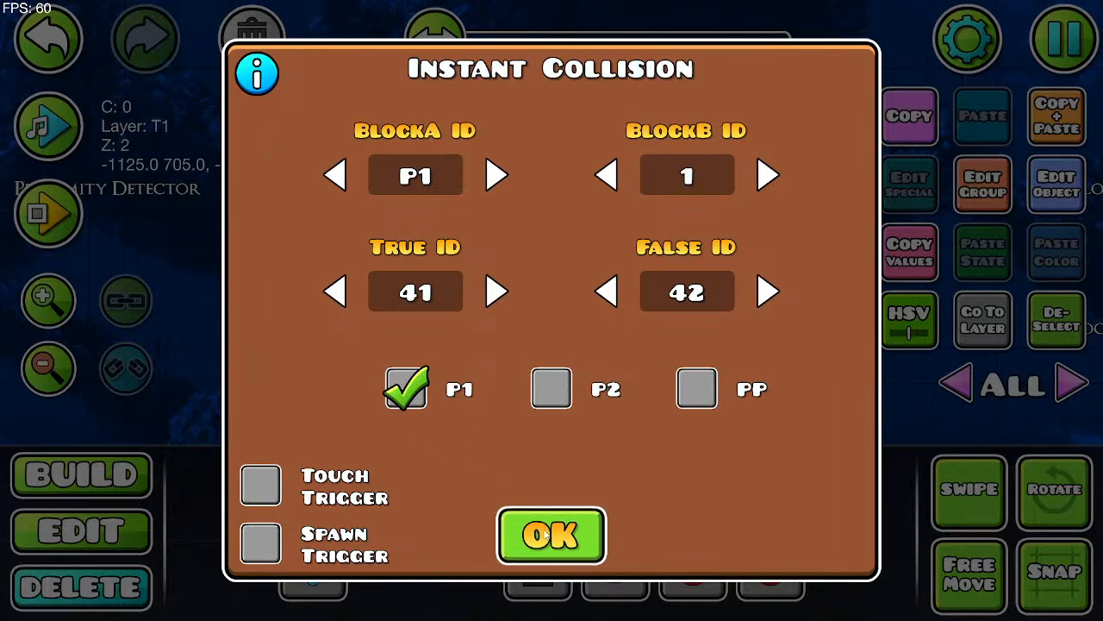
left_click(285, 48)
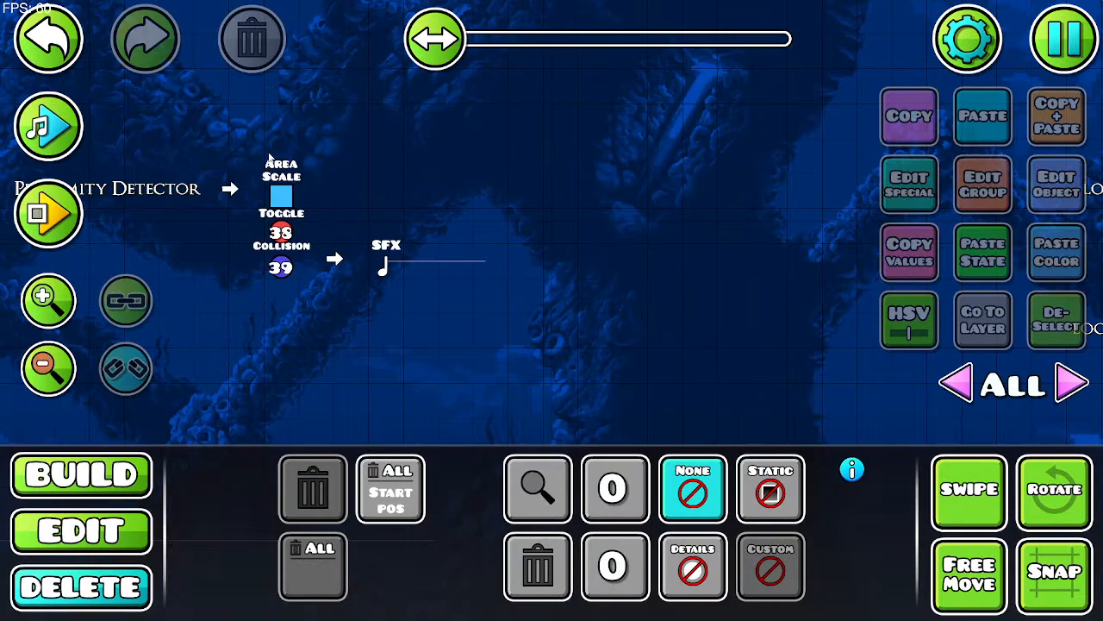
Step: Look over the trigger groups, the camera guide area and the framed emblem sign on the ground in the Void Wisp level
left_click(62, 369)
left_click_drag(333, 233, 314, 200)
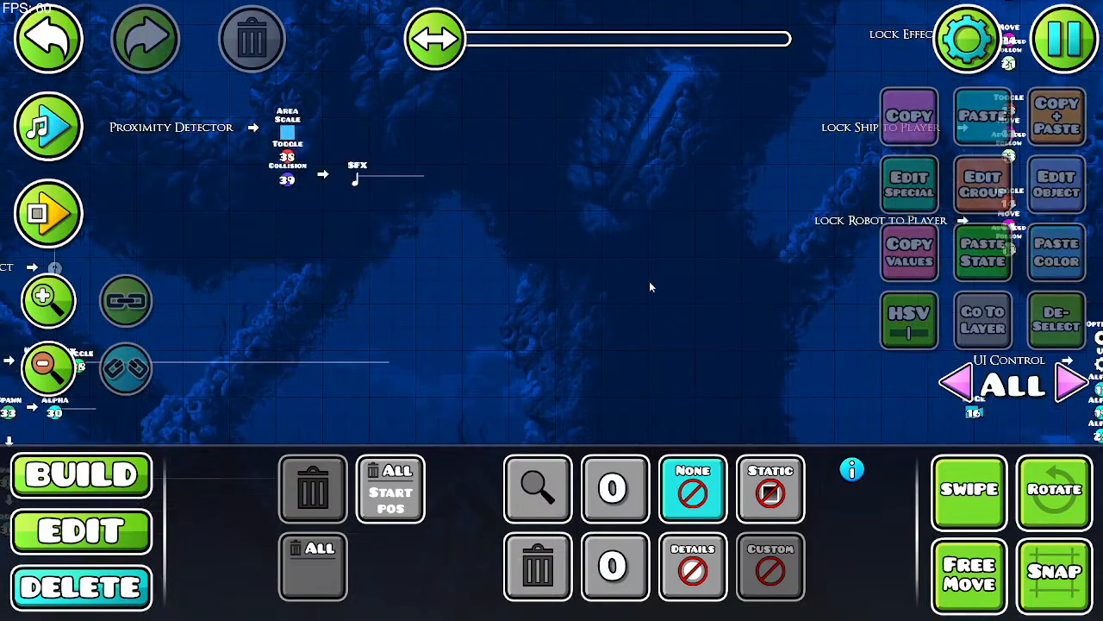
left_click_drag(649, 282, 234, 138)
left_click(43, 367)
left_click_drag(456, 283, 280, 347)
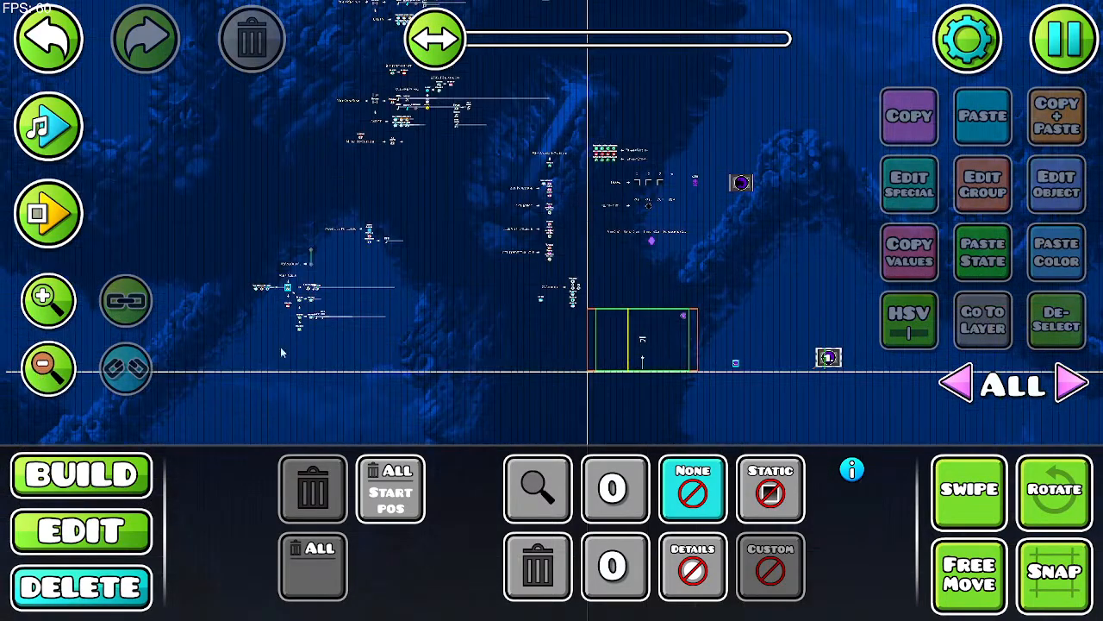
left_click_drag(385, 374, 212, 325)
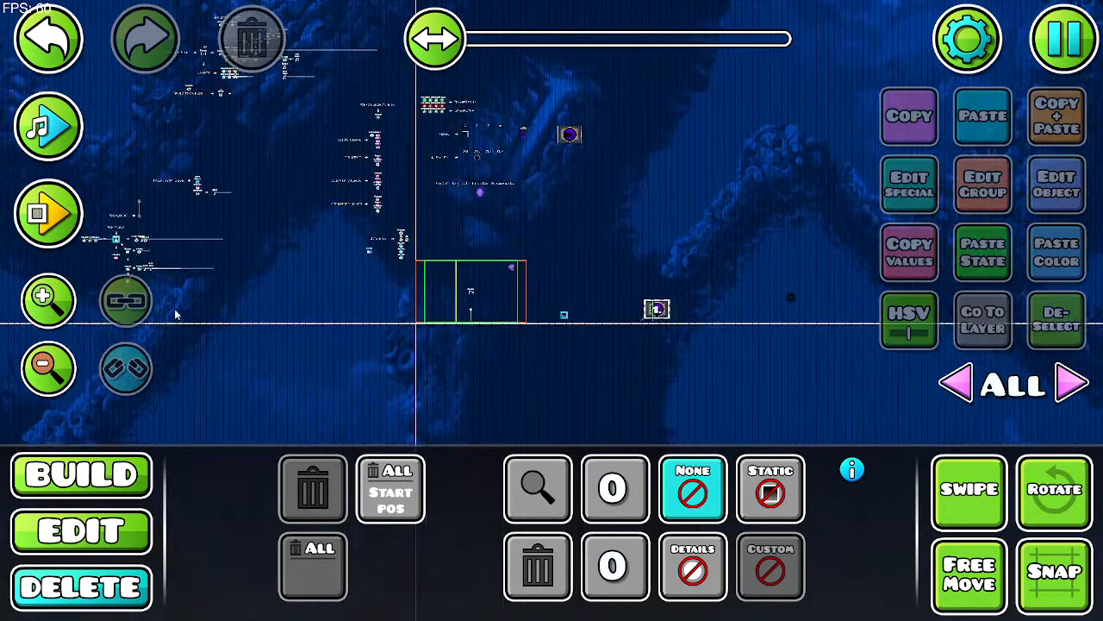
left_click_drag(681, 231, 479, 261)
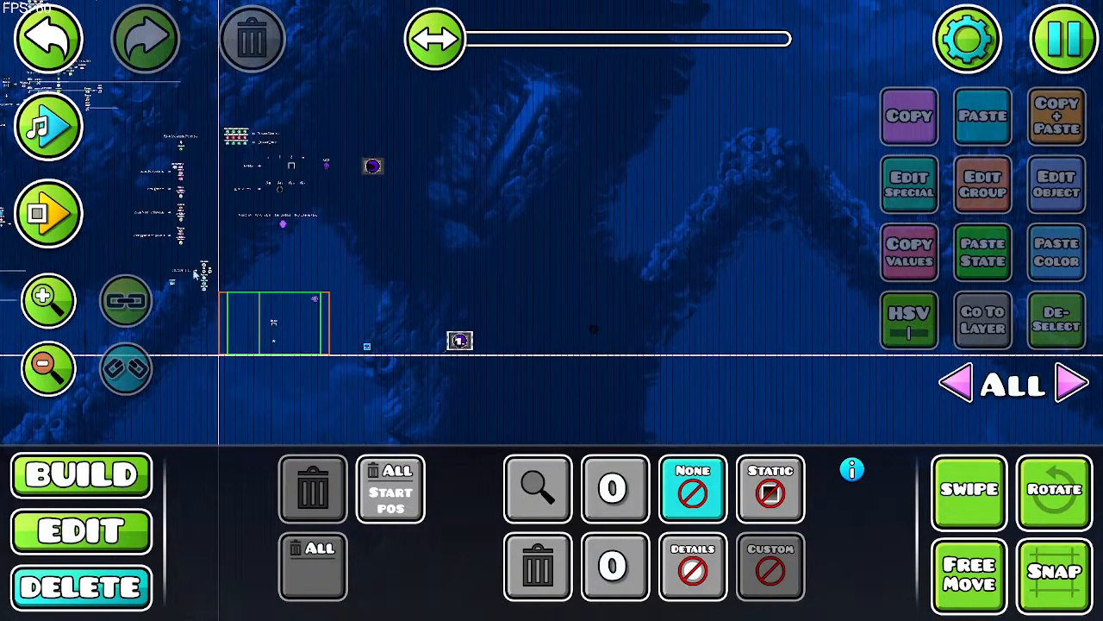
left_click(51, 312)
left_click(51, 312)
left_click(51, 312)
left_click(50, 312)
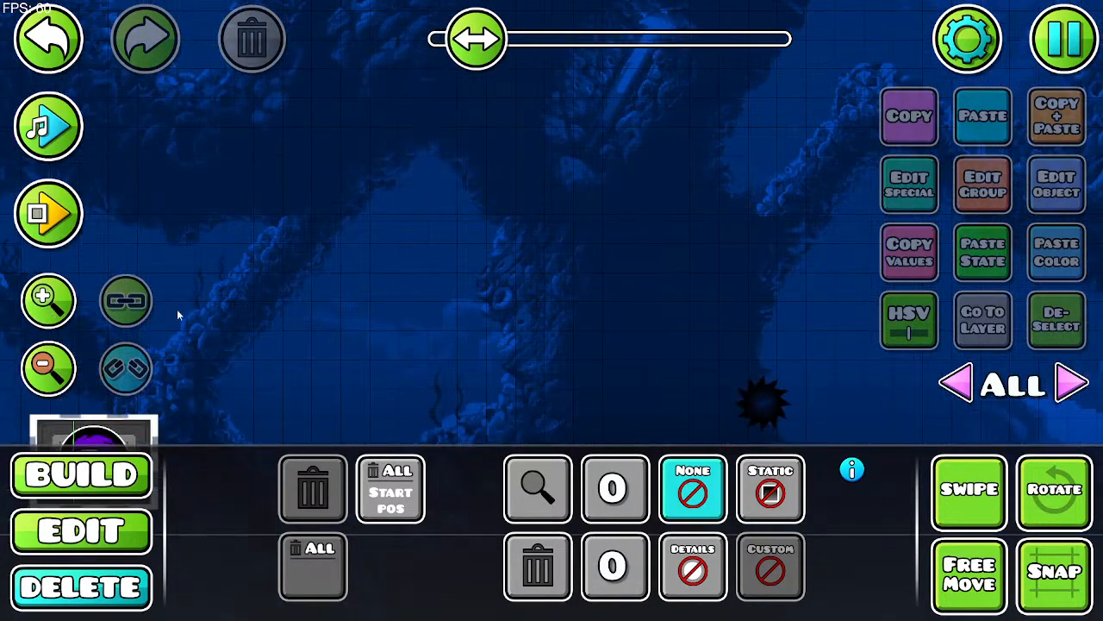
left_click_drag(357, 299, 713, 169)
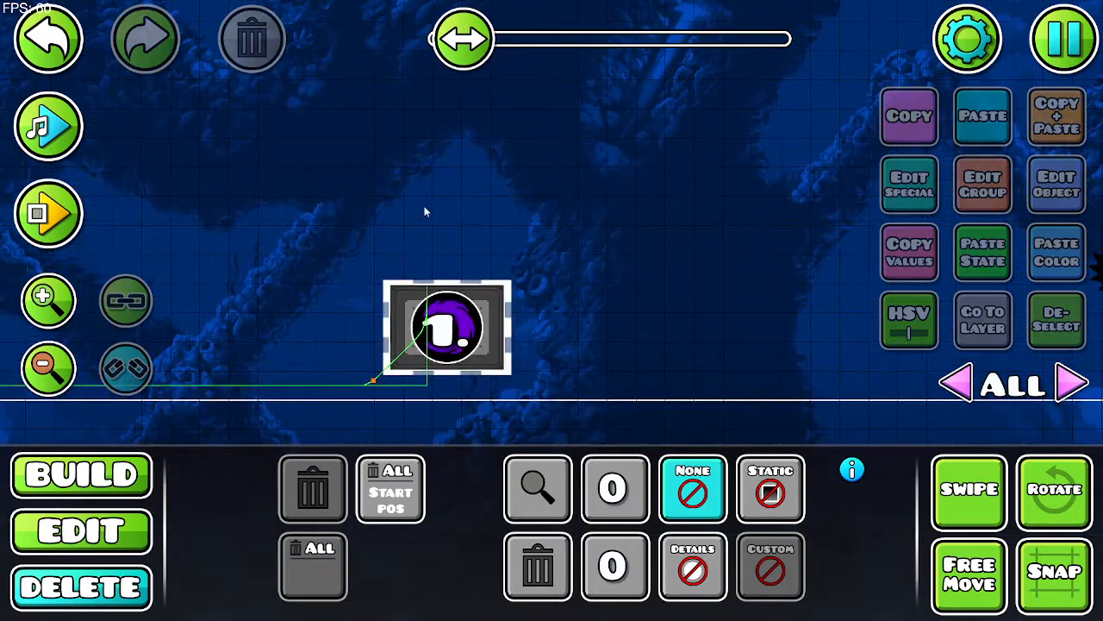
left_click_drag(352, 207, 589, 196)
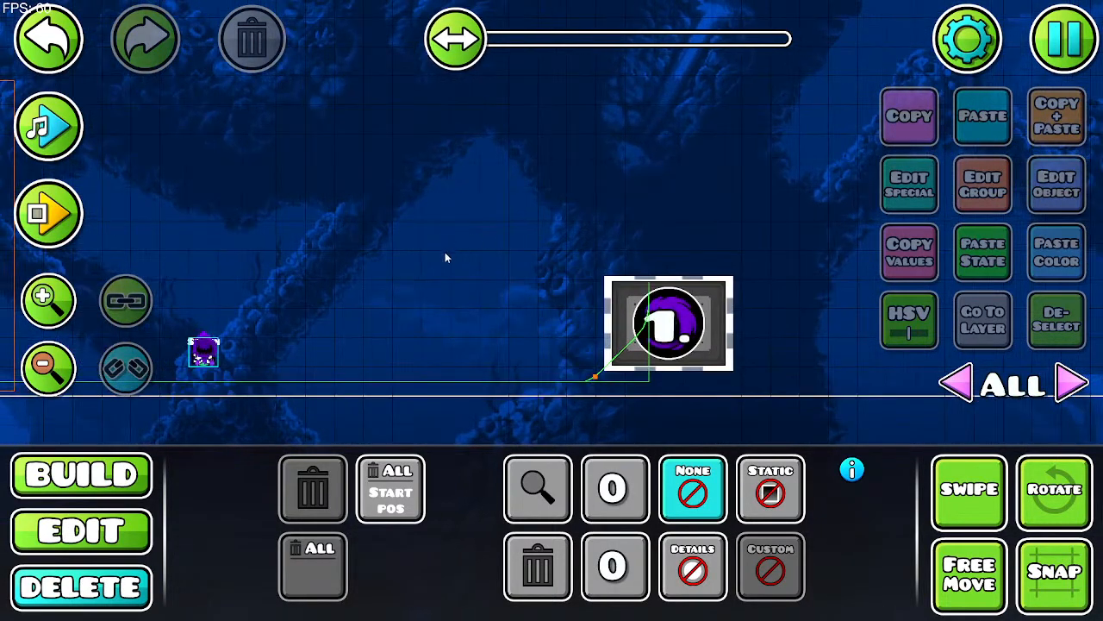
left_click_drag(446, 256, 262, 201)
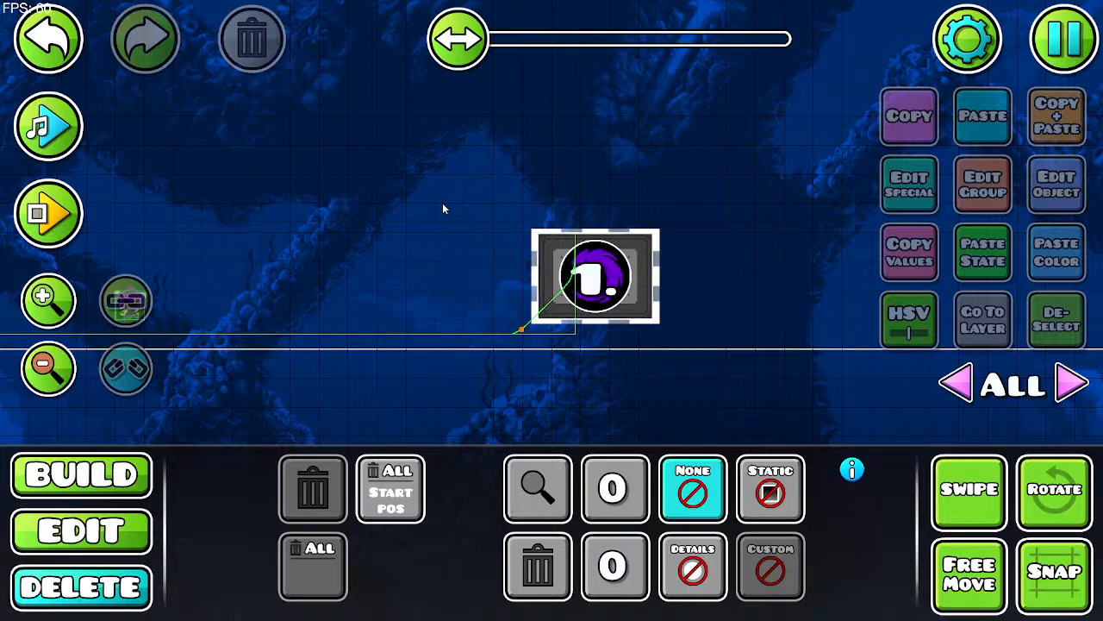
Step: Save the Void Wisp level and resume editing
left_click(1073, 50)
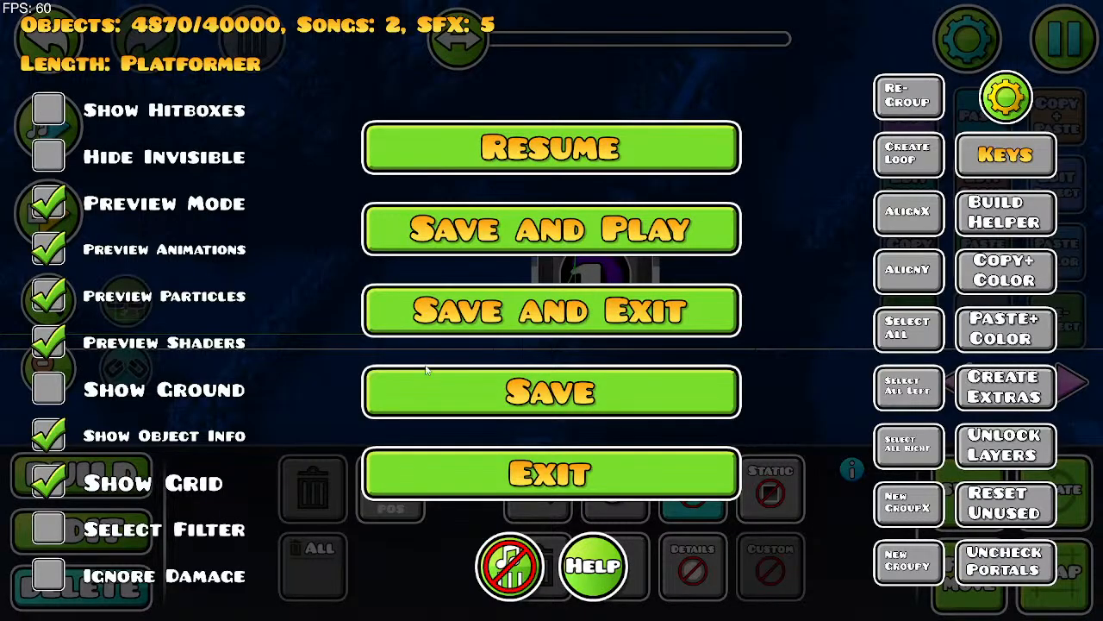
left_click(602, 392)
left_click(583, 362)
left_click(591, 138)
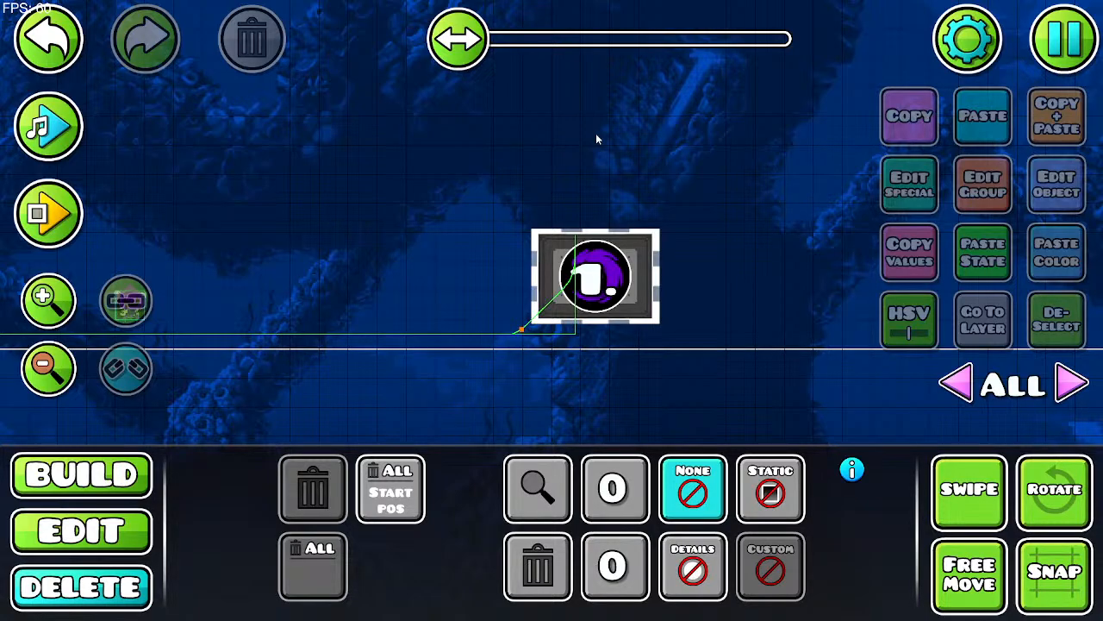
Step: Review the opacity settings of the Alpha trigger in the Lock Indicator group and close them
left_click(46, 382)
left_click(45, 382)
left_click_drag(435, 283, 606, 222)
left_click_drag(443, 252, 766, 250)
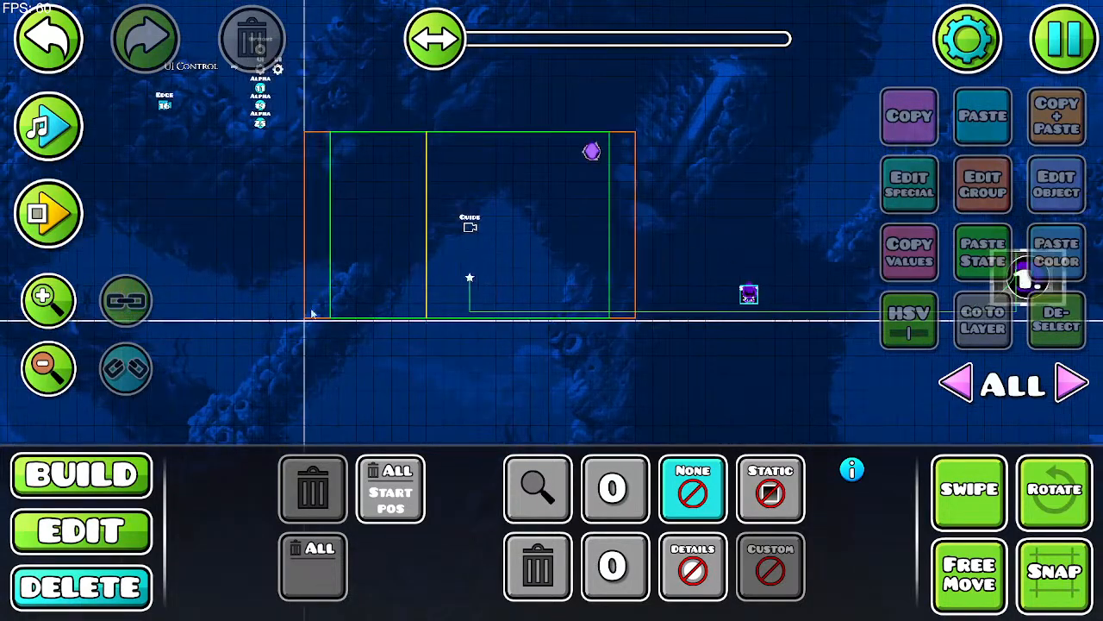
left_click_drag(242, 269, 291, 451)
left_click_drag(463, 230, 439, 371)
left_click_drag(344, 148, 418, 363)
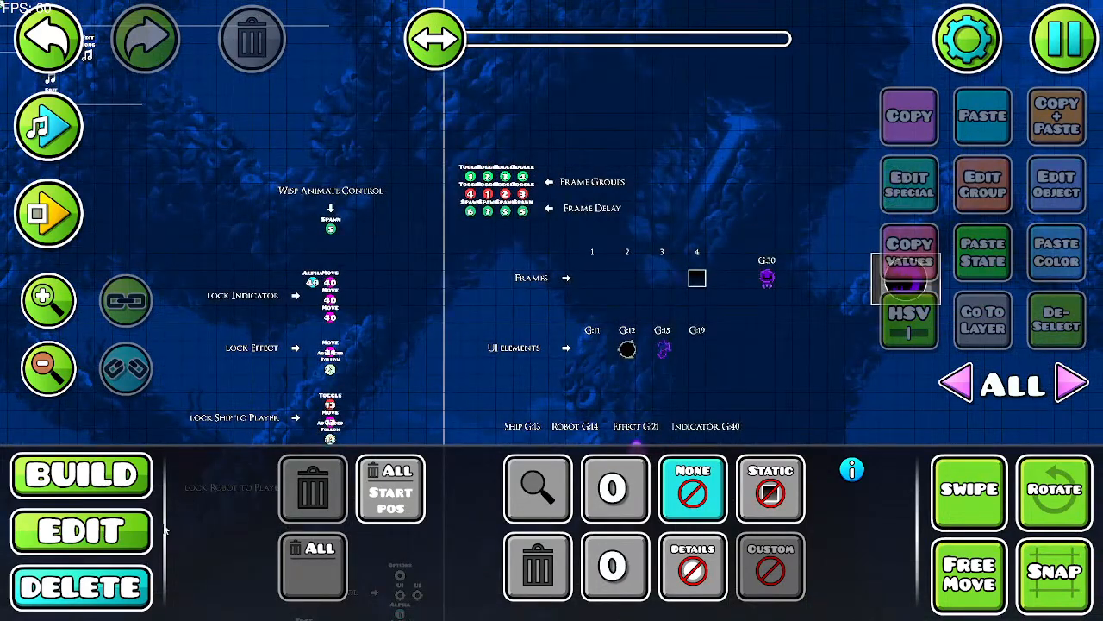
left_click(129, 524)
left_click(313, 283)
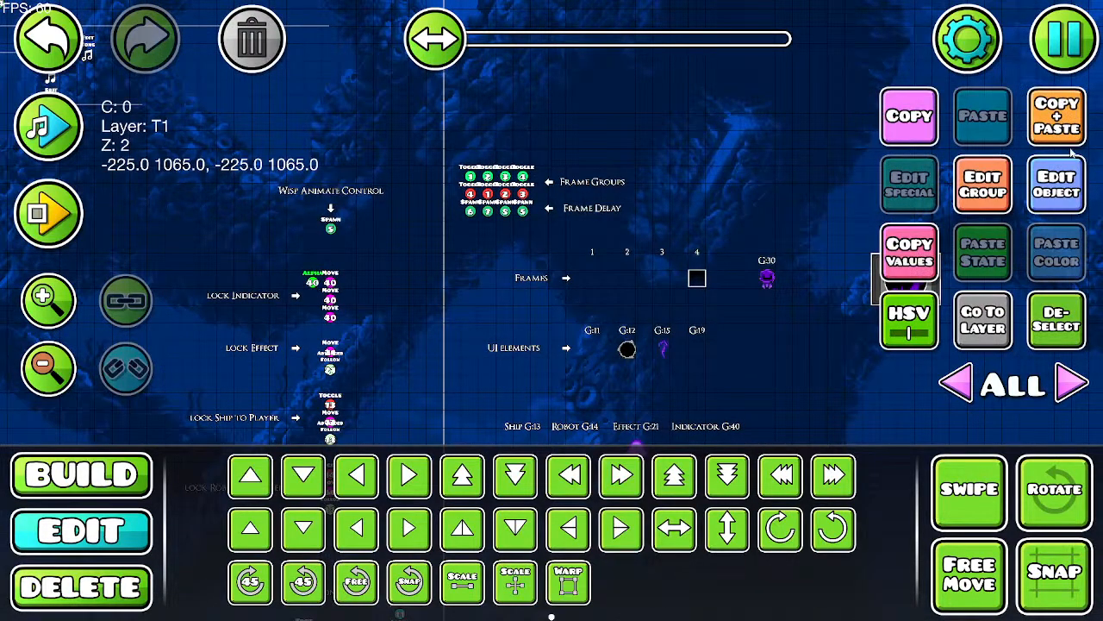
left_click(905, 189)
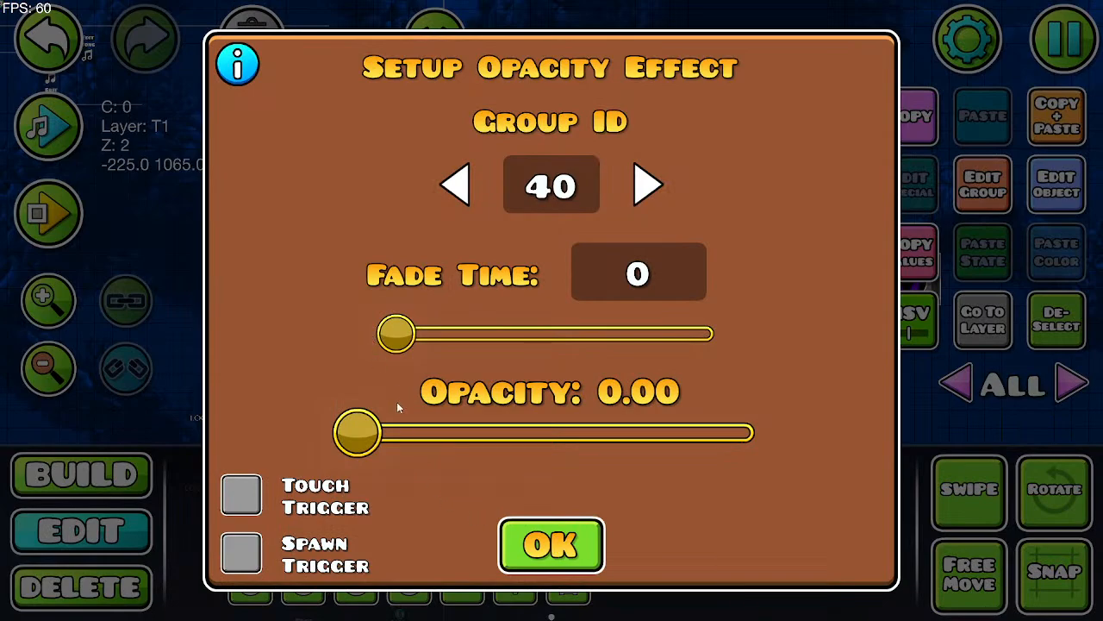
left_click(552, 545)
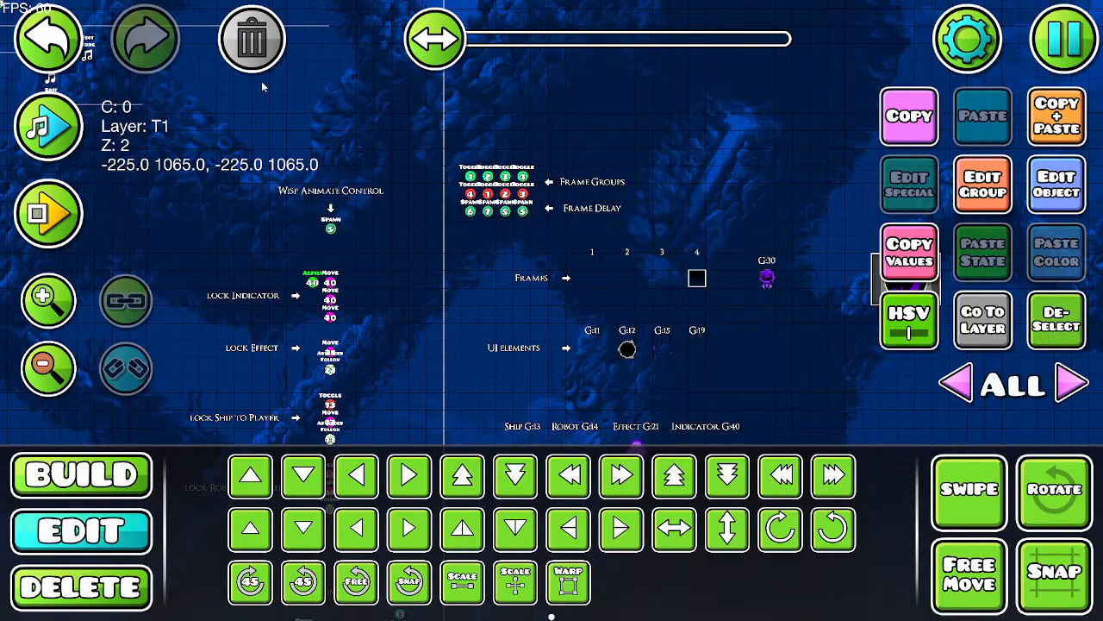
Step: Save and play the Void Wisp level, moving the player back and forth past the framed emblem sign
key("Escape")
left_click(699, 241)
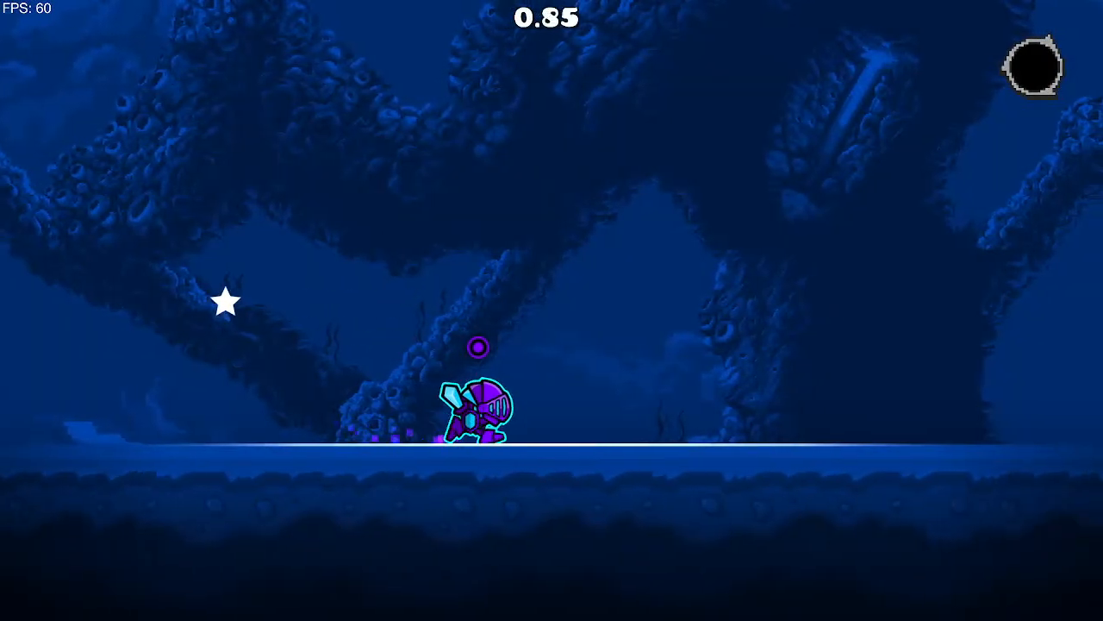
key("space")
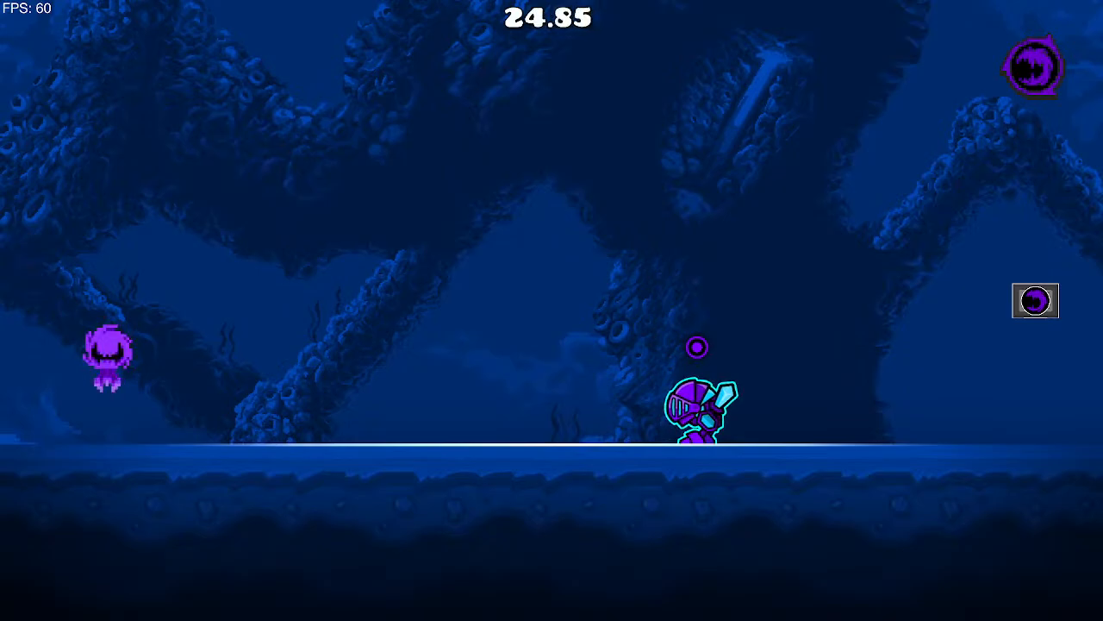
key("Left")
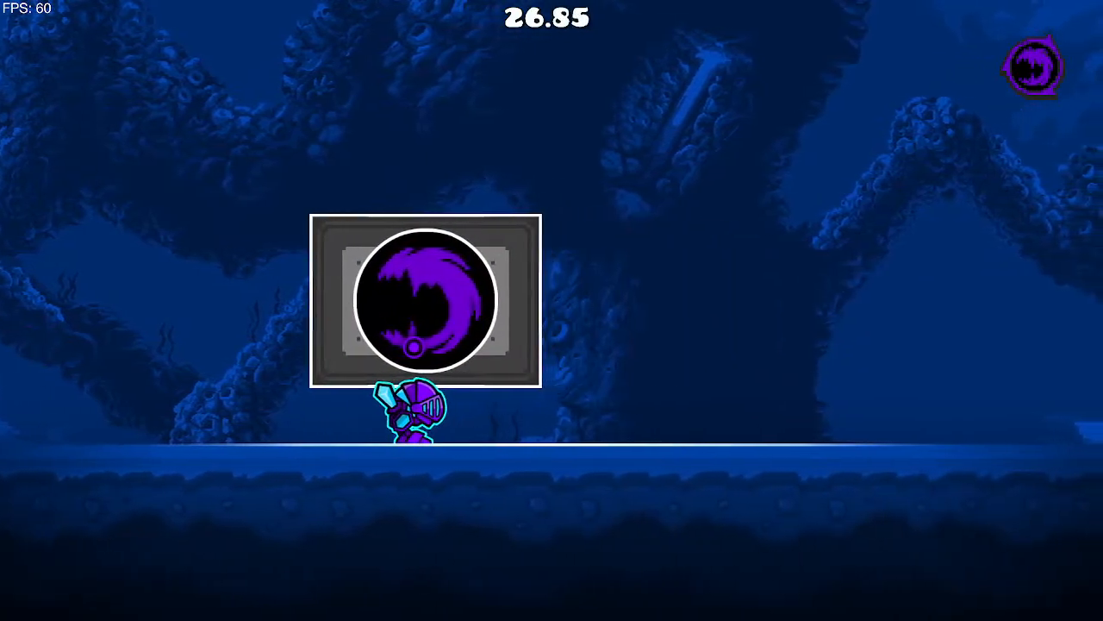
key("Right")
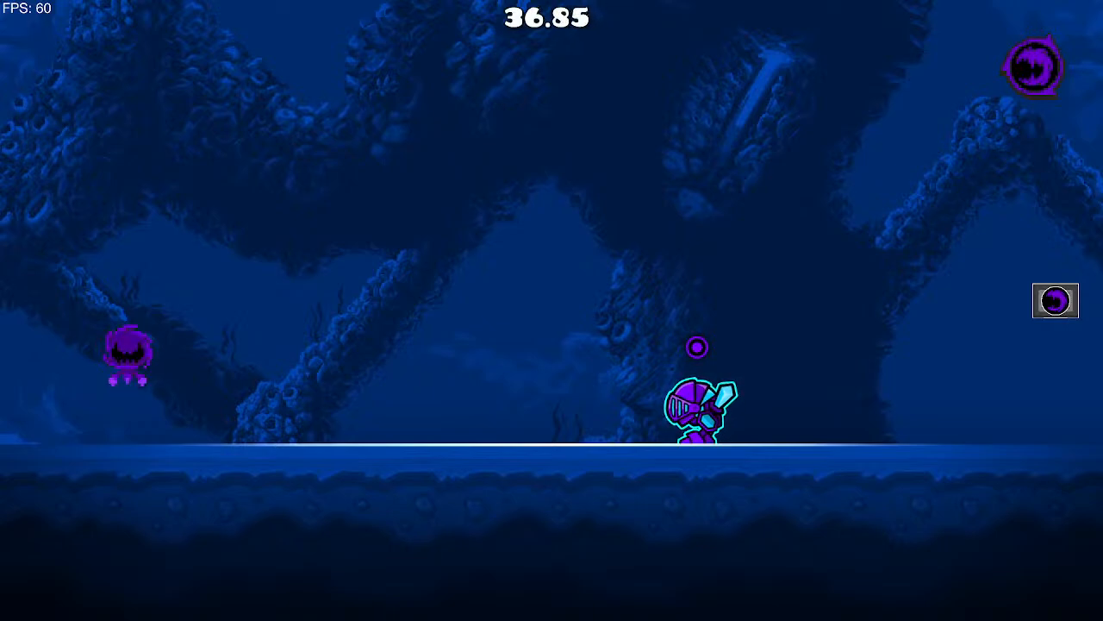
Step: Leave the Void Wisp level and open the page of the saved level Stella Infection
key("Escape")
left_click(780, 359)
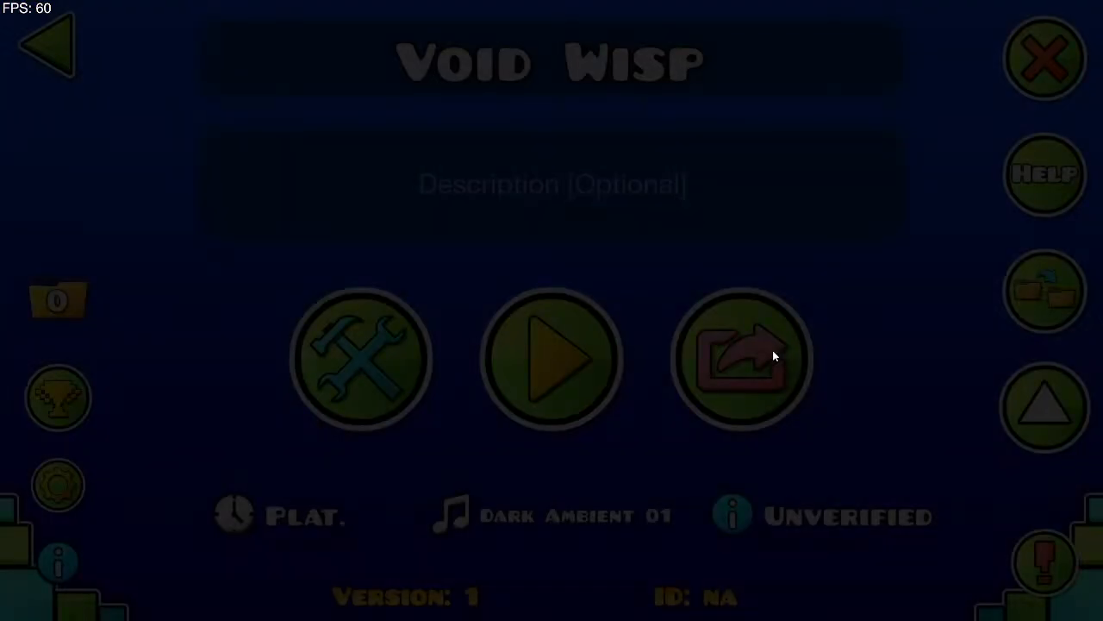
key("Escape")
key("Escape")
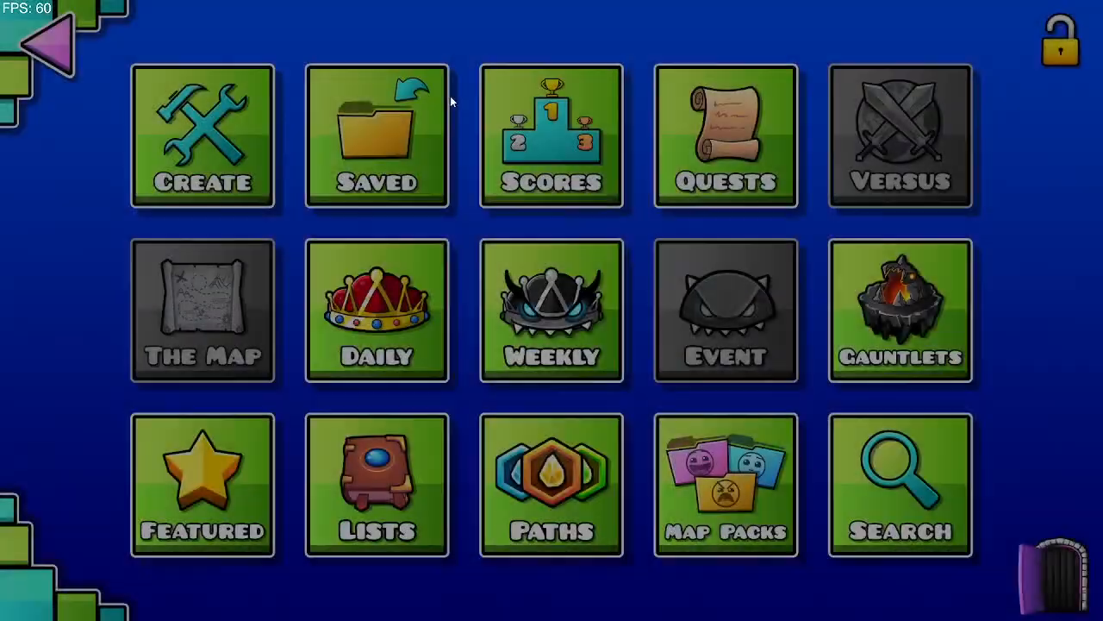
left_click(418, 131)
left_click(808, 189)
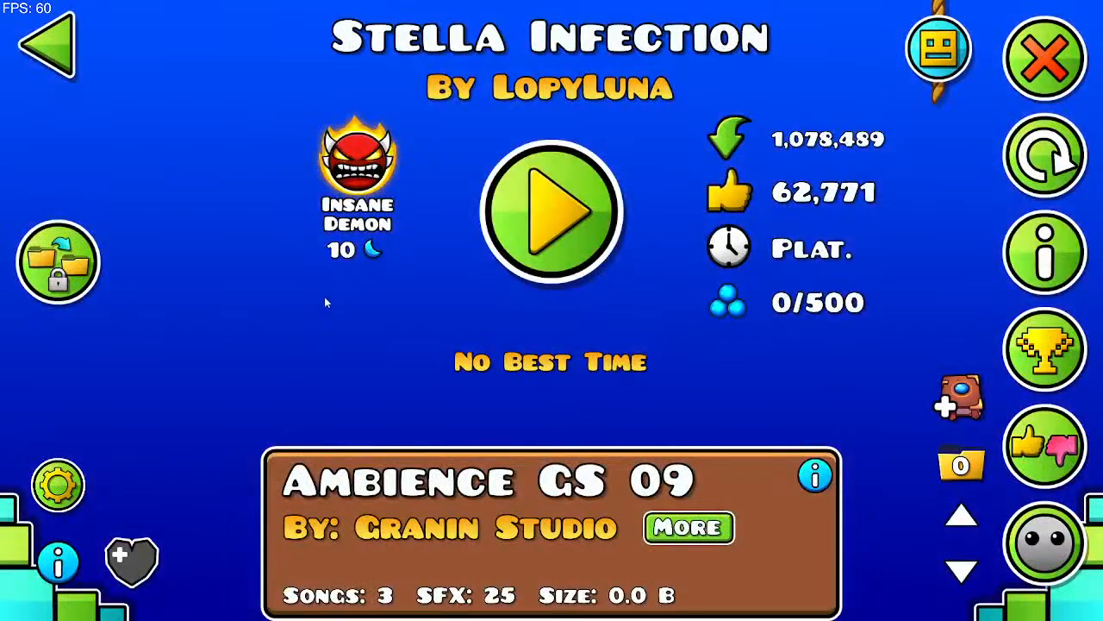
Step: Enter the copy password for Stella Infection to make an editable copy, and open the copy in the level editor
left_click(58, 261)
left_click(657, 326)
left_click(655, 384)
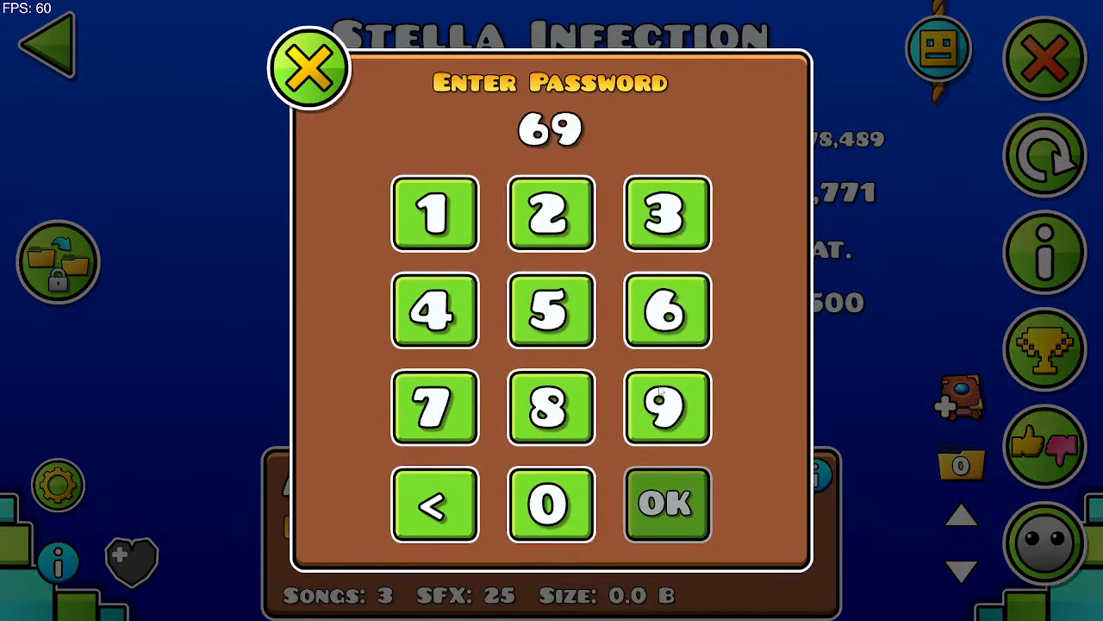
left_click(667, 337)
left_click(664, 405)
left_click(667, 341)
left_click(664, 405)
left_click(621, 389)
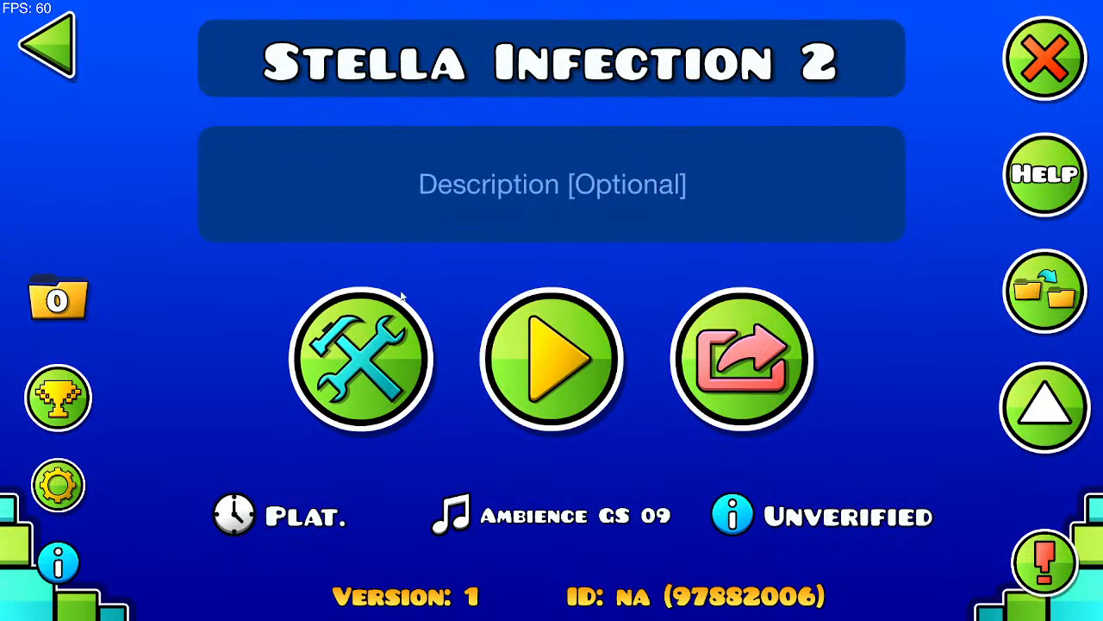
left_click(392, 292)
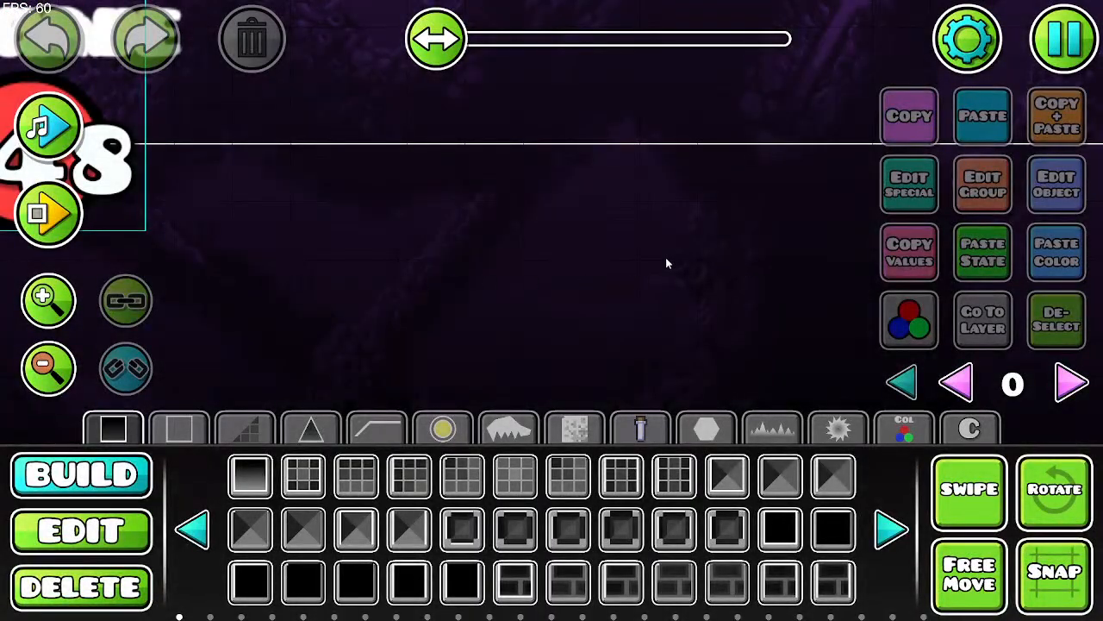
Step: Examine the Stella Infection trigger layout around the camera guide, the health bar hearts and the Edit Adv Follow triggers
left_click_drag(370, 218, 132, 348)
left_click(50, 376)
left_click(50, 376)
left_click(50, 374)
left_click(51, 374)
left_click(51, 374)
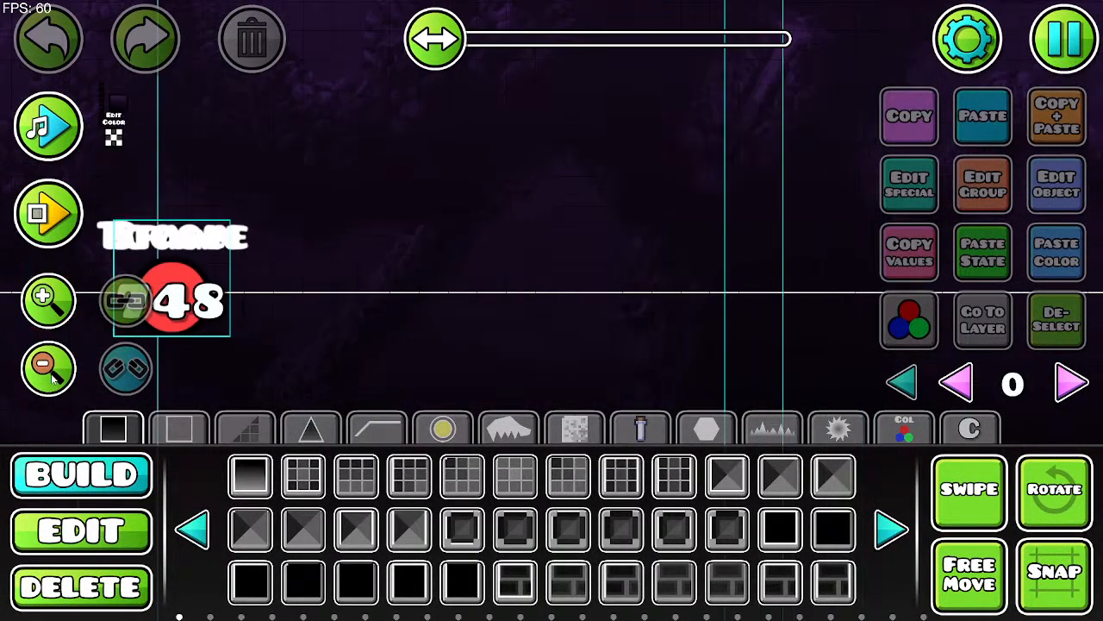
left_click(51, 374)
left_click(50, 375)
left_click(51, 374)
left_click(51, 375)
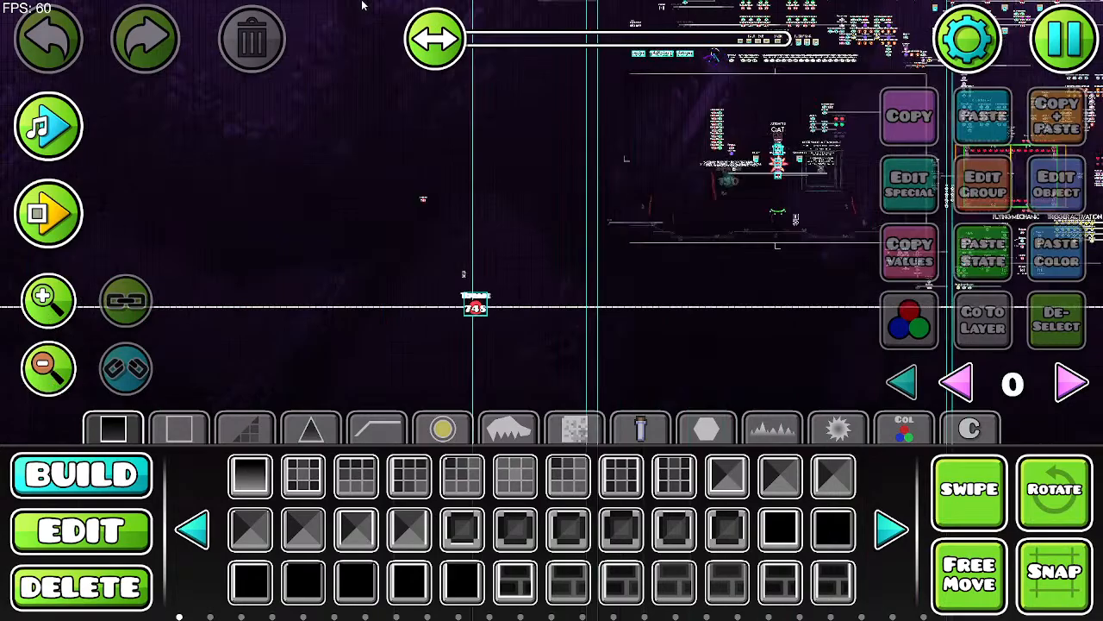
left_click_drag(598, 295, 122, 423)
left_click(67, 303)
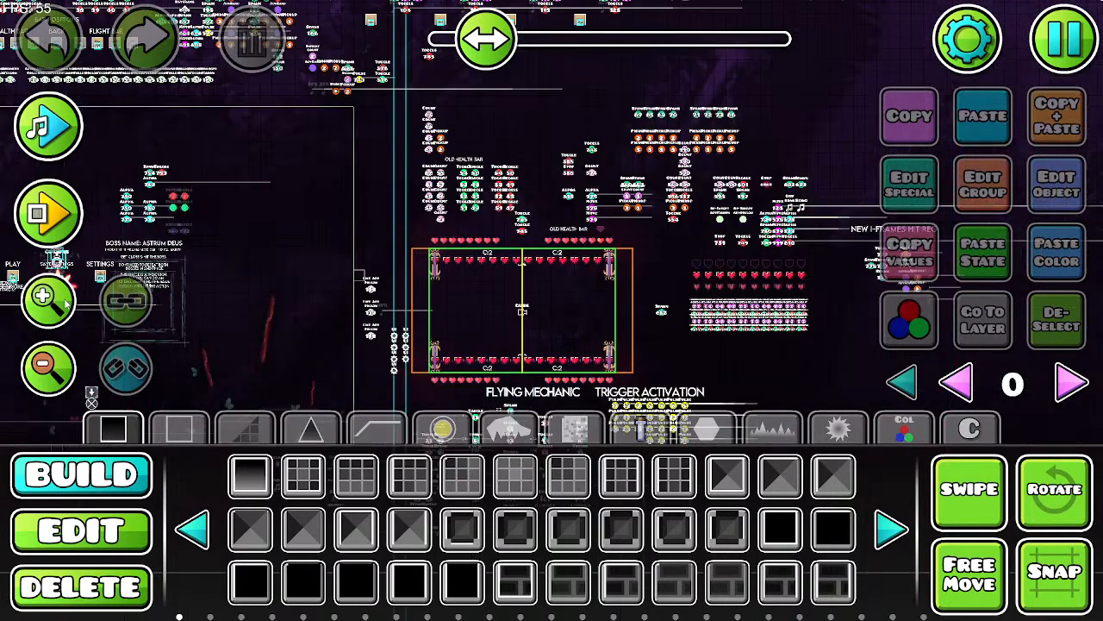
left_click(67, 302)
left_click(66, 302)
left_click_drag(433, 351, 823, 228)
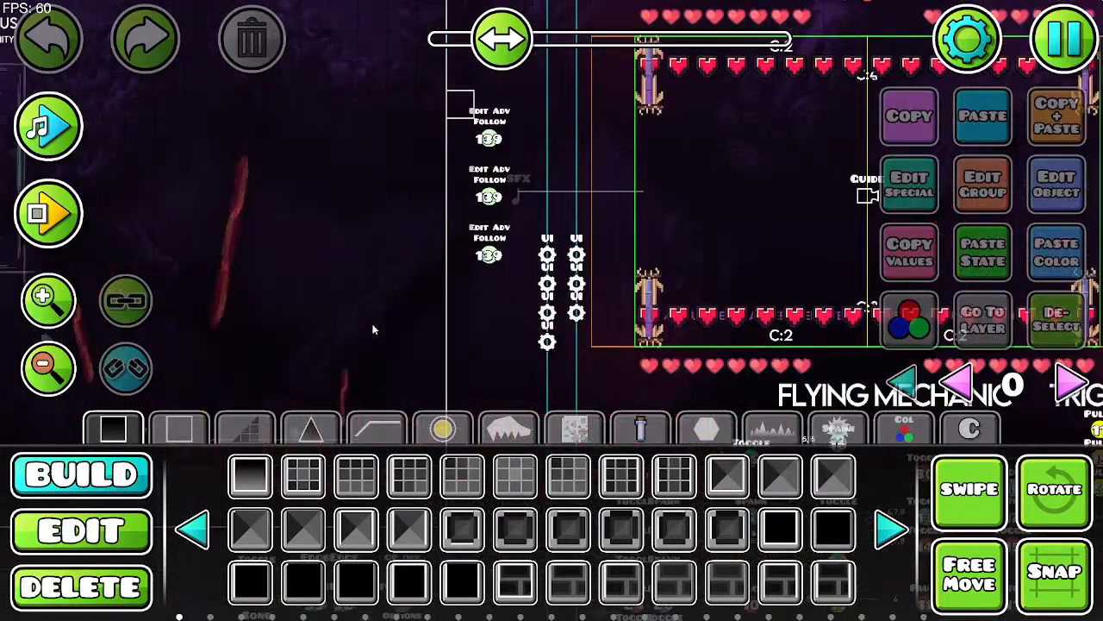
left_click_drag(373, 329, 164, 348)
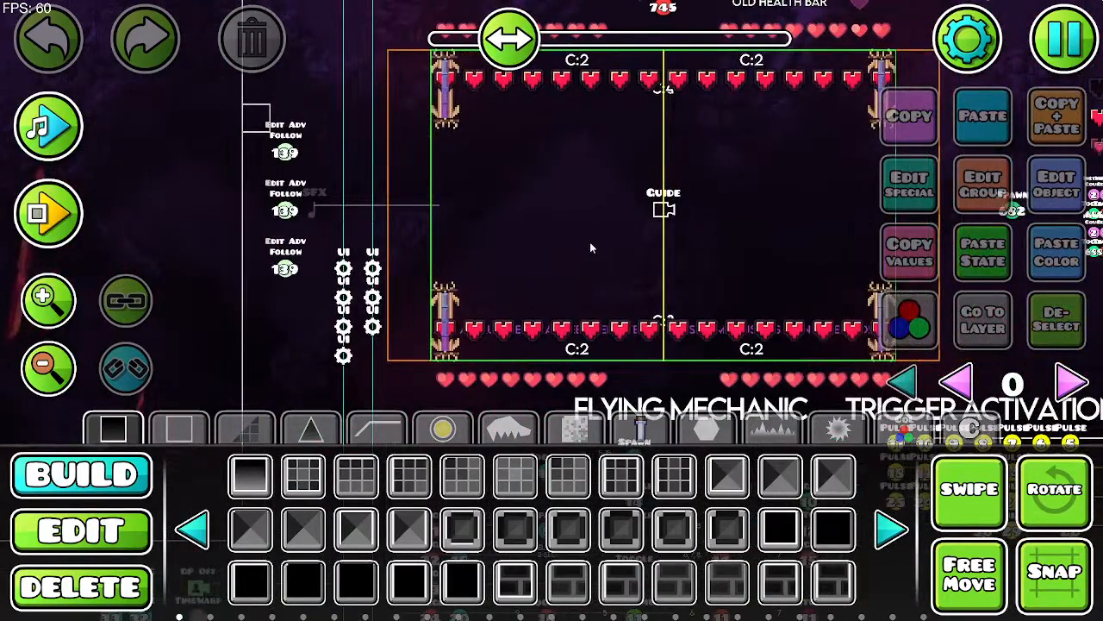
left_click_drag(591, 248, 827, 236)
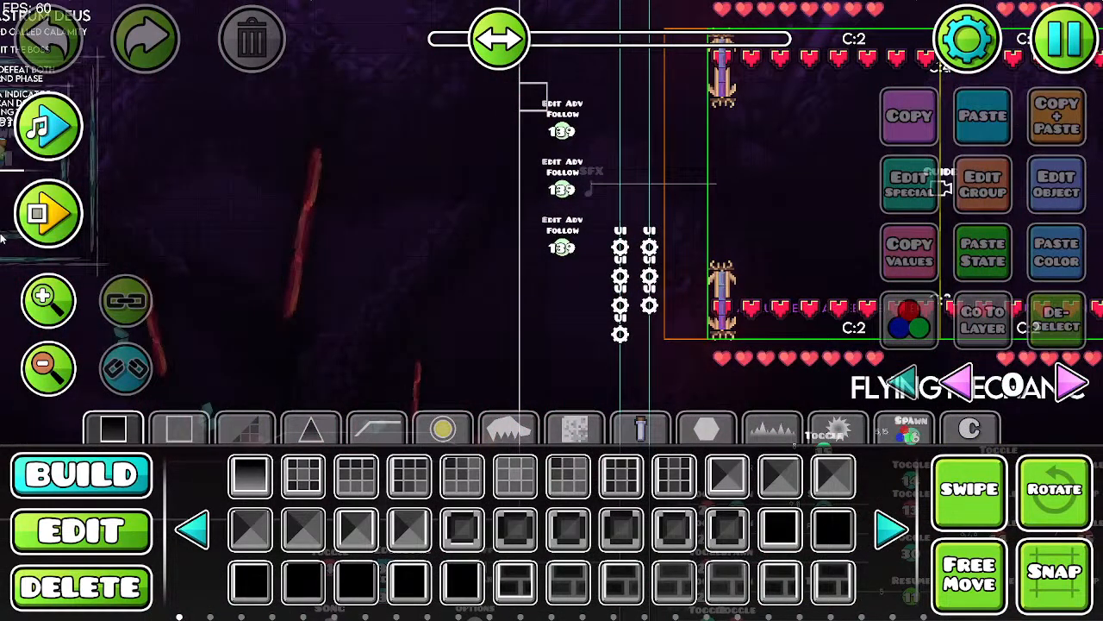
Step: Playtest the Stella Infection copy inside the editor to watch the boss, and return to editing
left_click(45, 222)
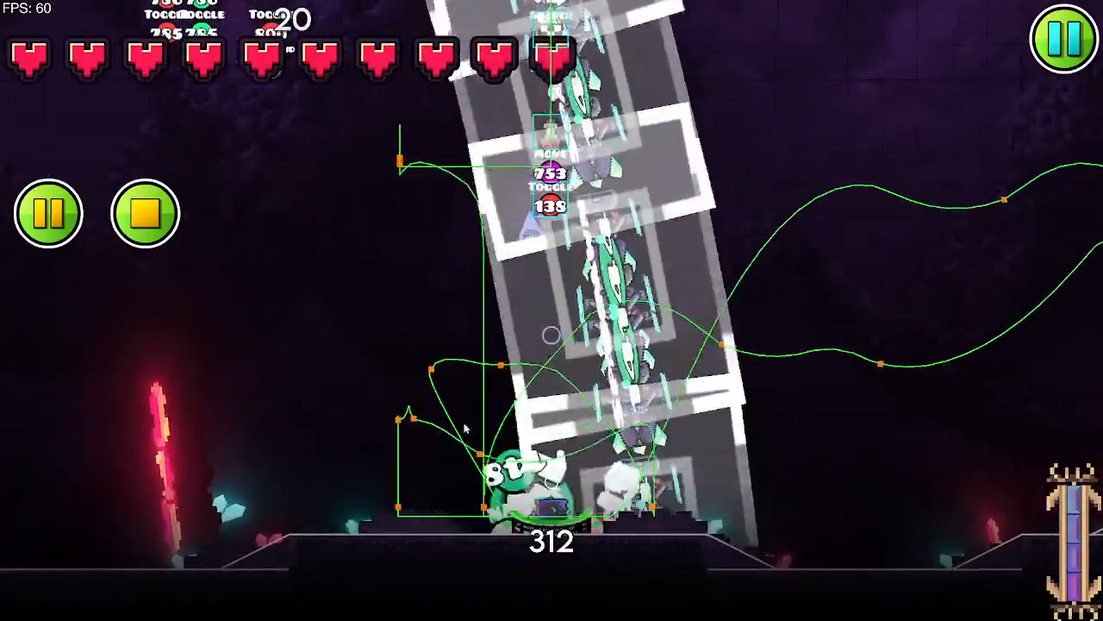
key("Escape")
left_click(548, 148)
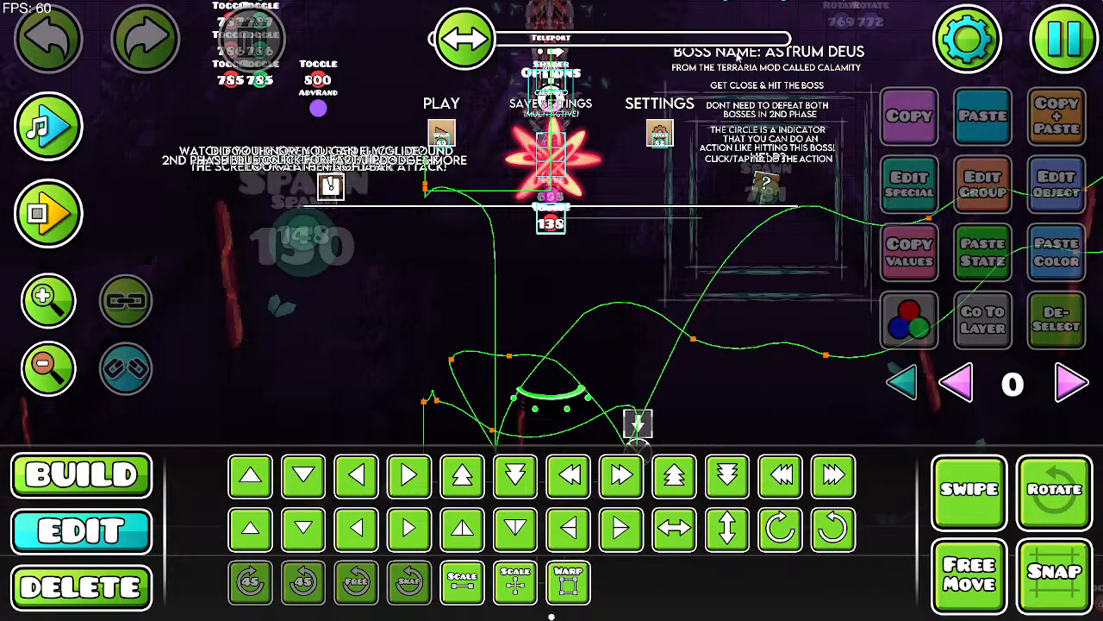
Step: Show only editor layer 1 and cycle through the overlapping boss parts at the lower end of the worm
left_click_drag(588, 226, 420, 379)
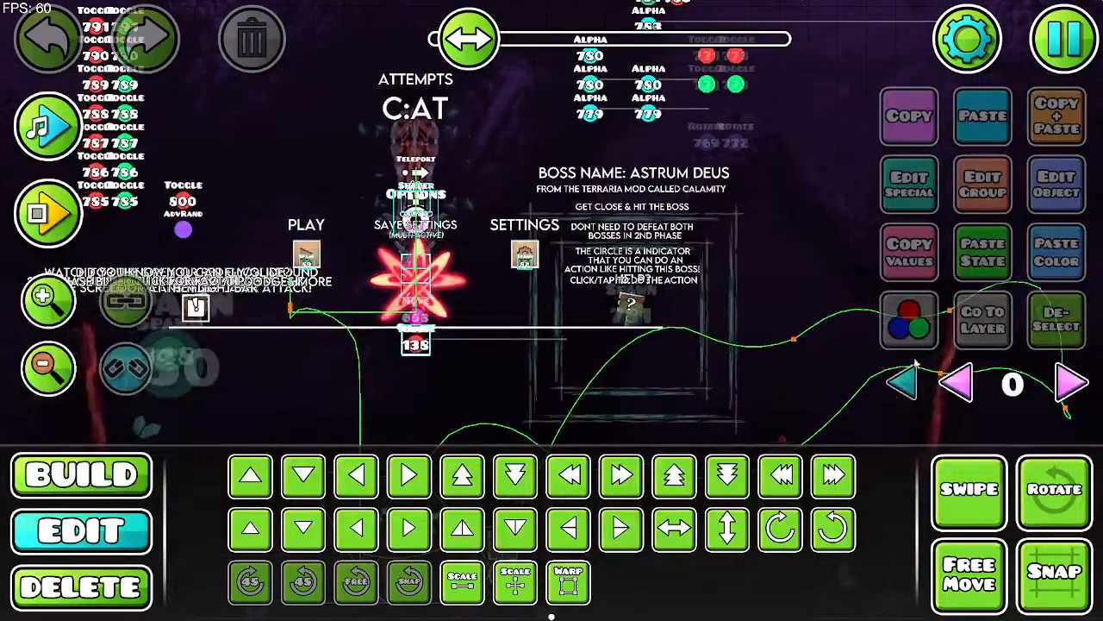
left_click(1070, 383)
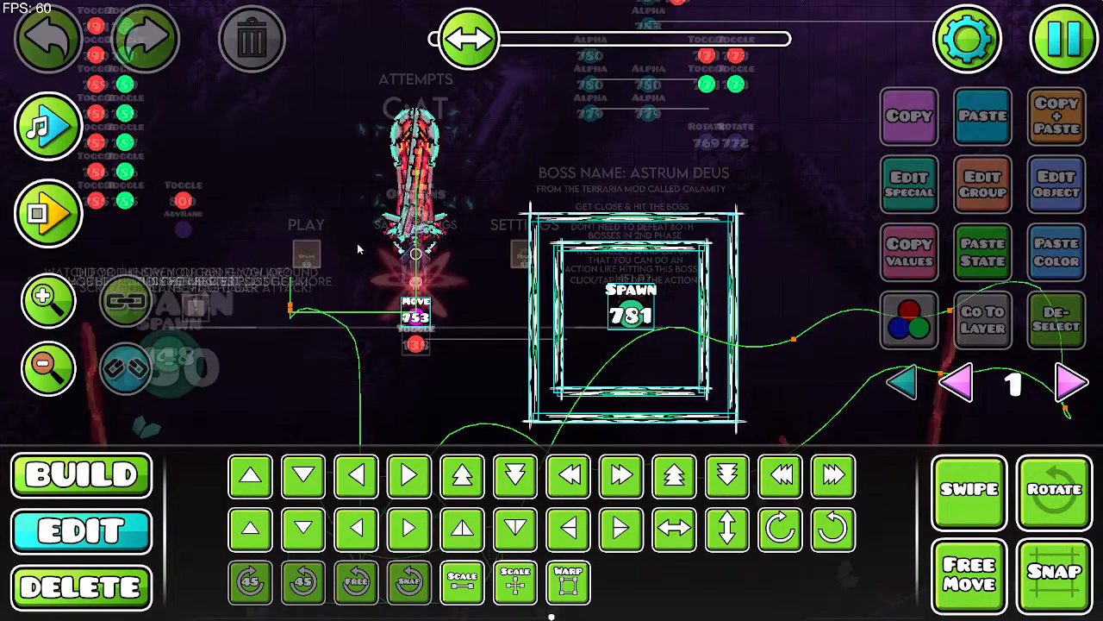
left_click(416, 255)
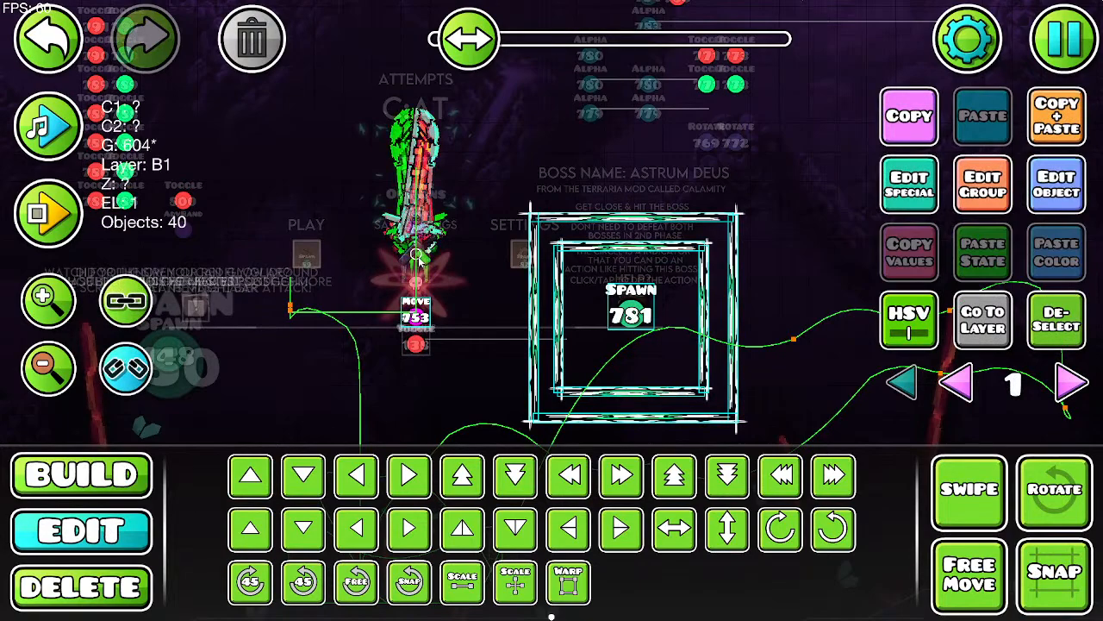
left_click(416, 257)
left_click(416, 257)
left_click(416, 257)
left_click(416, 257)
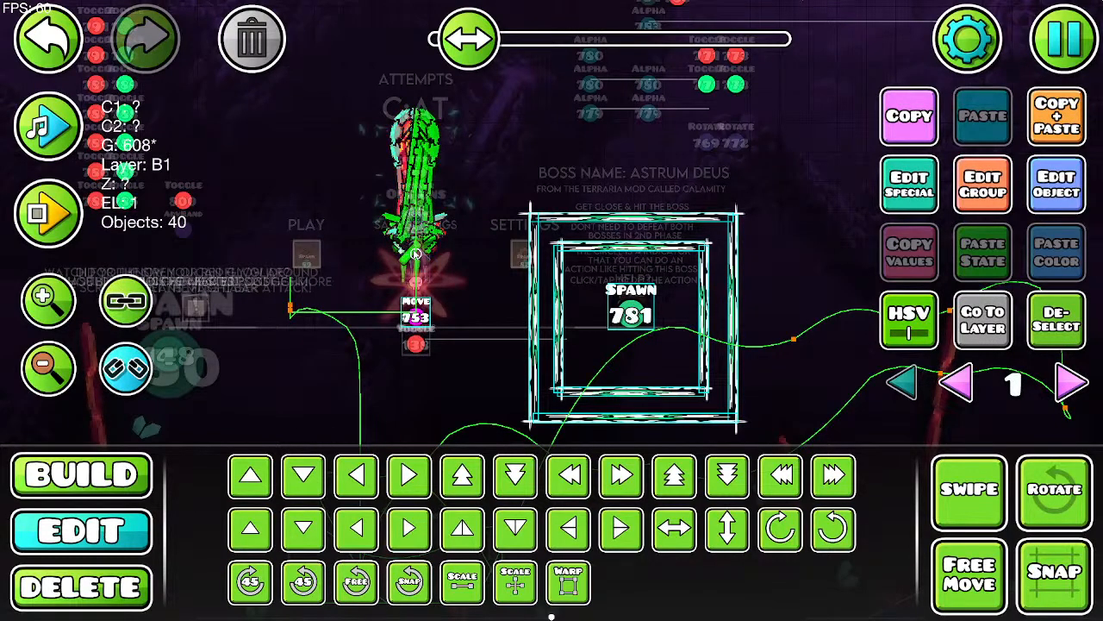
left_click(416, 257)
left_click(416, 269)
left_click(416, 269)
left_click(416, 269)
Step: Select the circle object at the worm boss's head and inspect its group IDs and layer settings
left_click(60, 302)
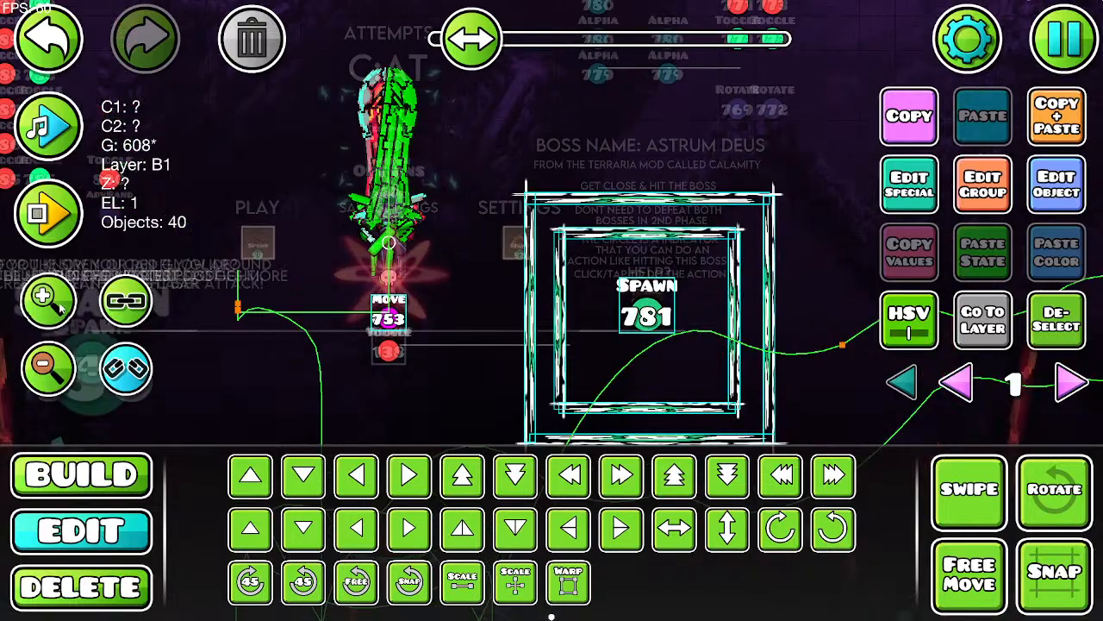
left_click(62, 300)
left_click(62, 299)
left_click(336, 243)
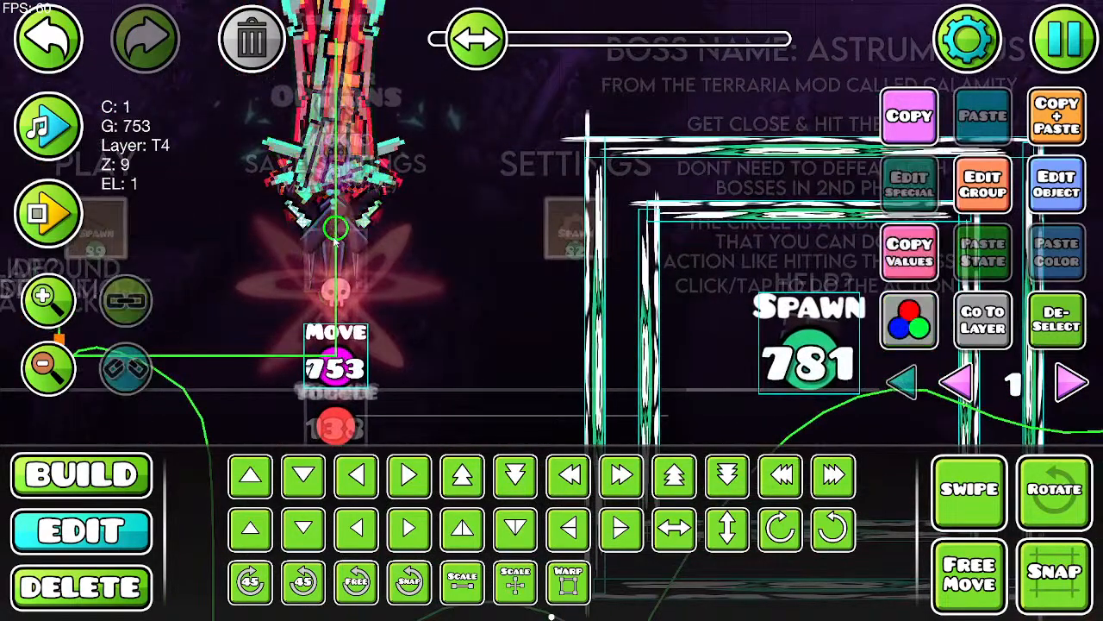
left_click(336, 243)
left_click(336, 243)
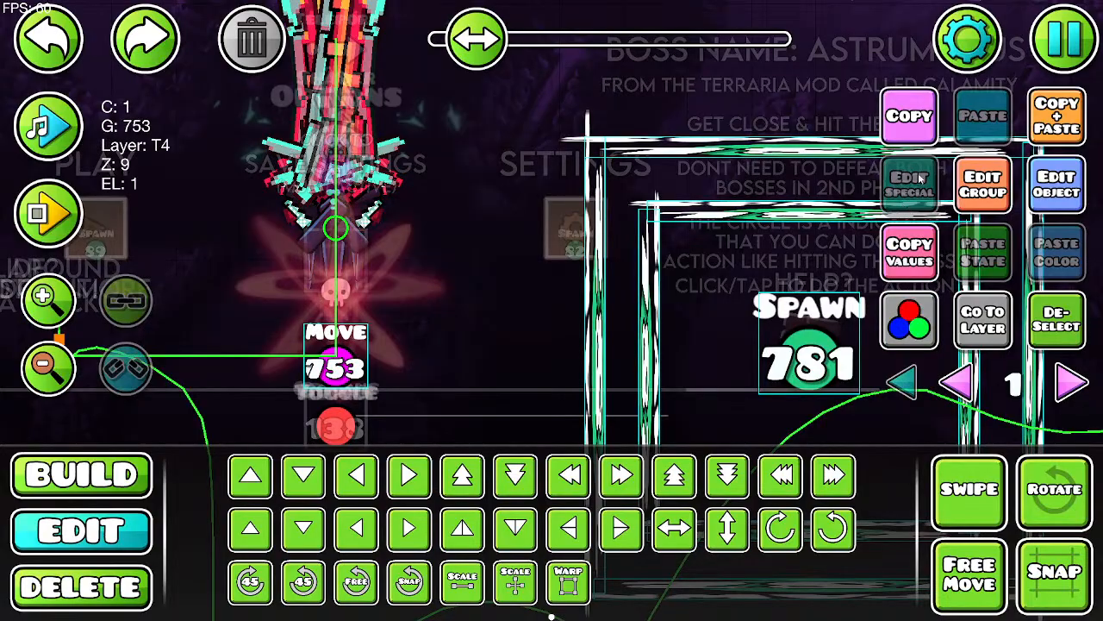
left_click(983, 183)
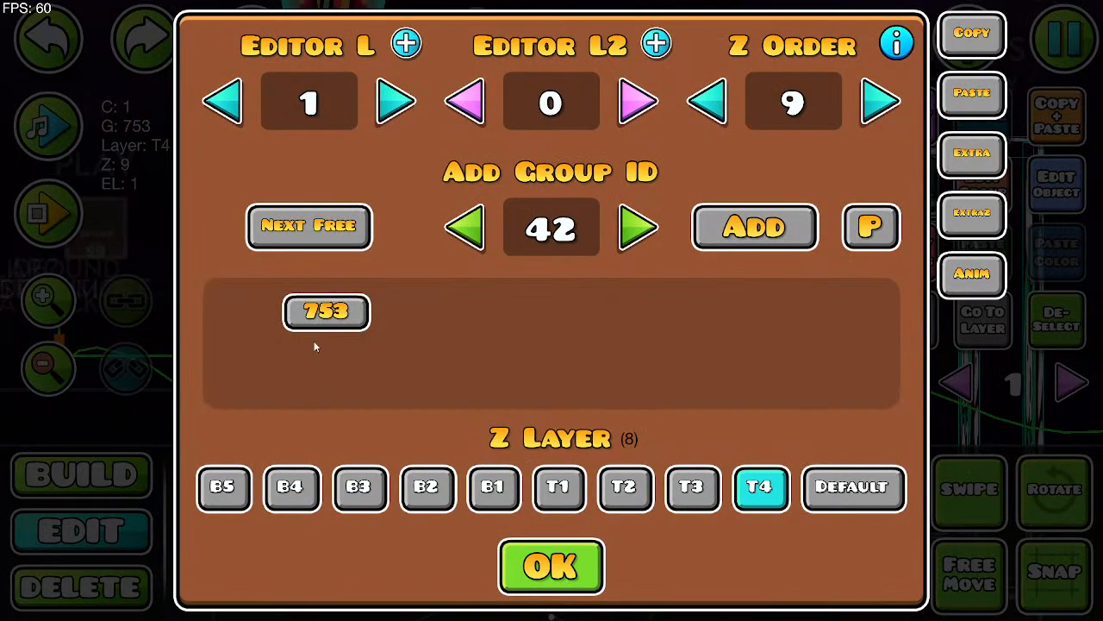
left_click(547, 586)
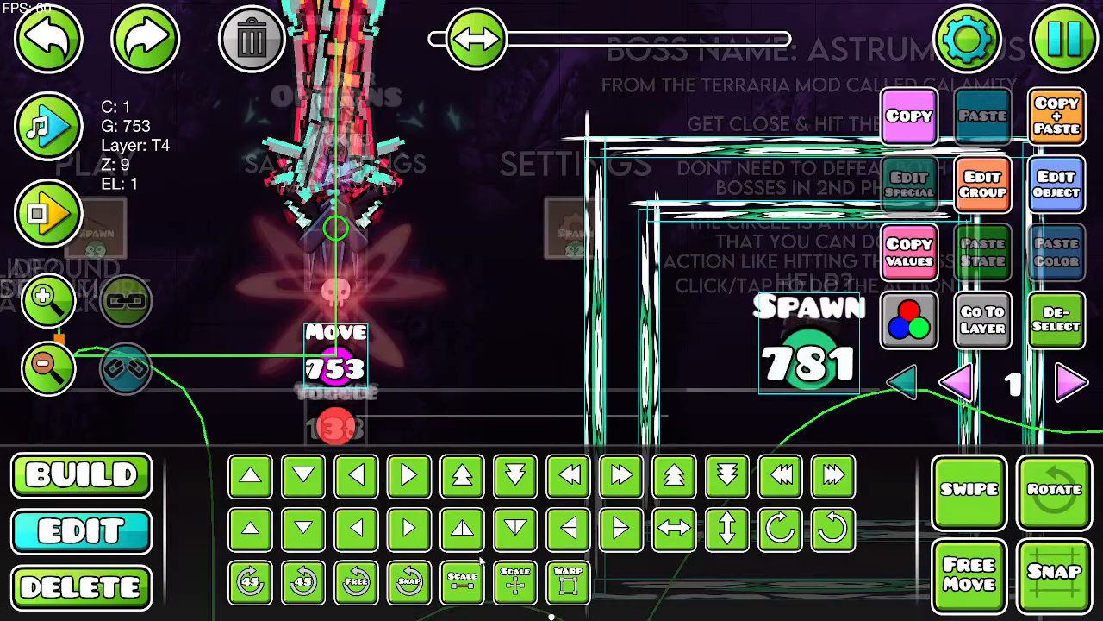
Step: Show all editor layers again and examine the Alpha, Toggle and Rotate triggers above the boss name text
left_click(43, 375)
left_click(45, 369)
left_click(45, 369)
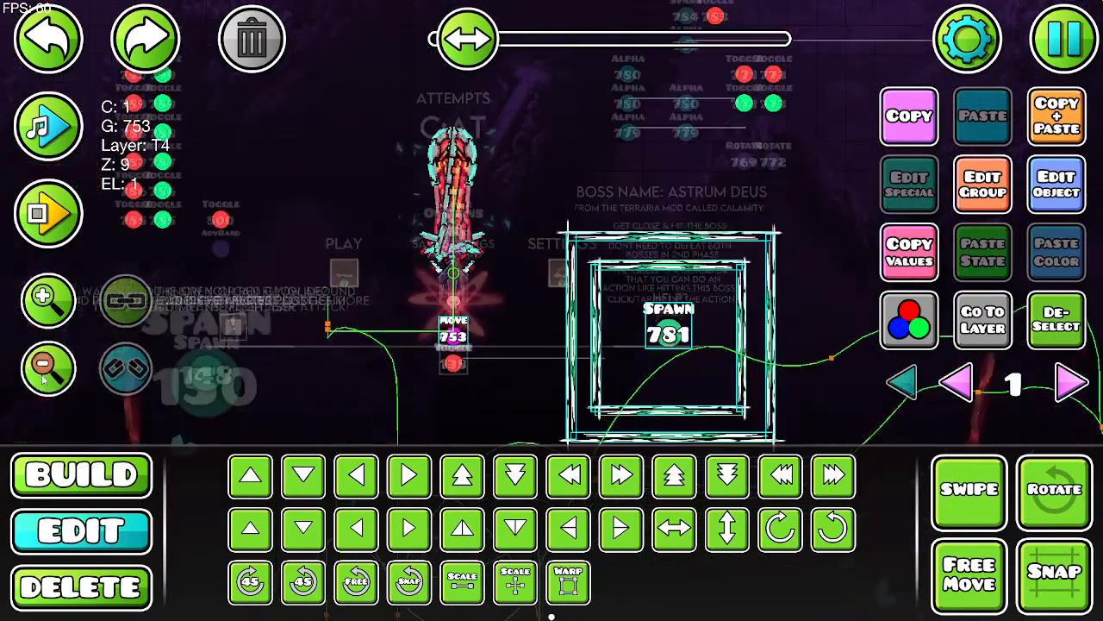
left_click(45, 369)
left_click(45, 369)
left_click(900, 385)
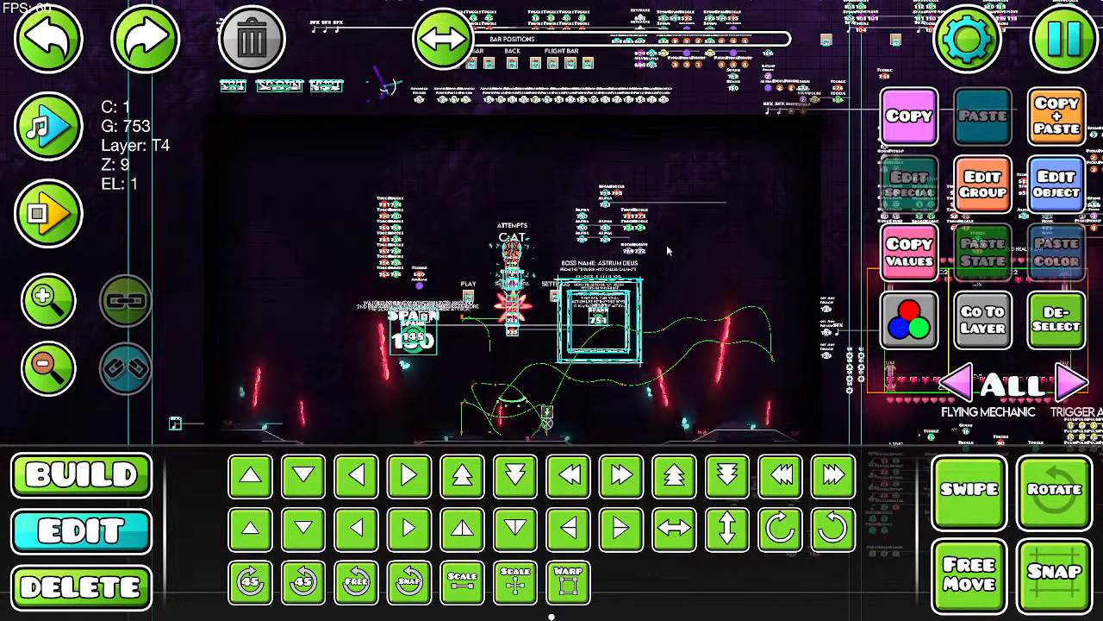
left_click_drag(78, 172, 4, 231)
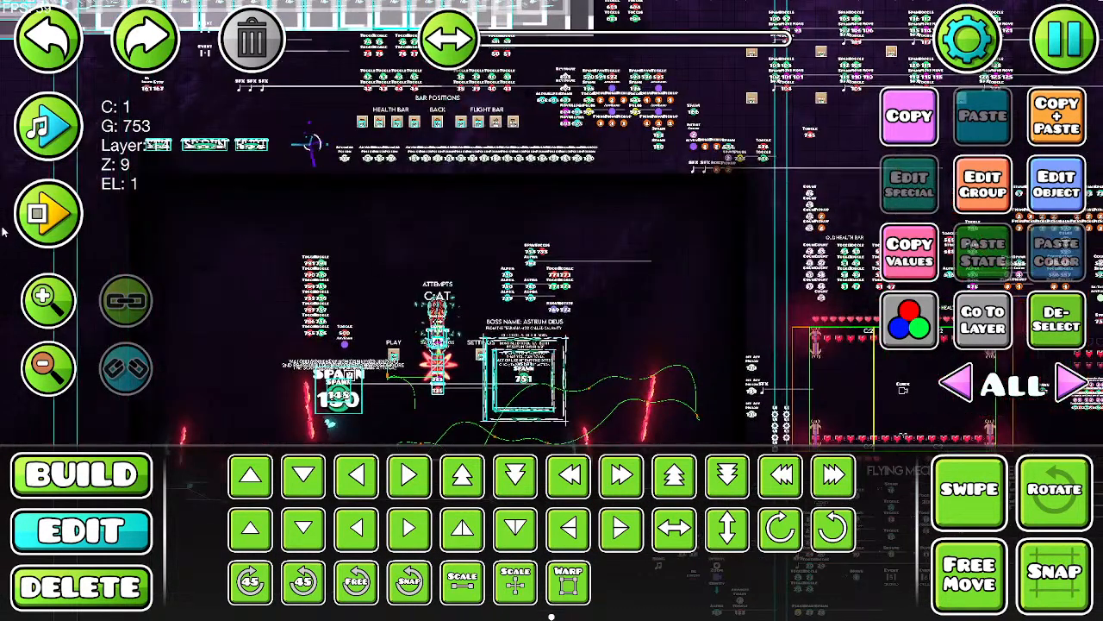
left_click(43, 320)
left_click(43, 323)
left_click(43, 322)
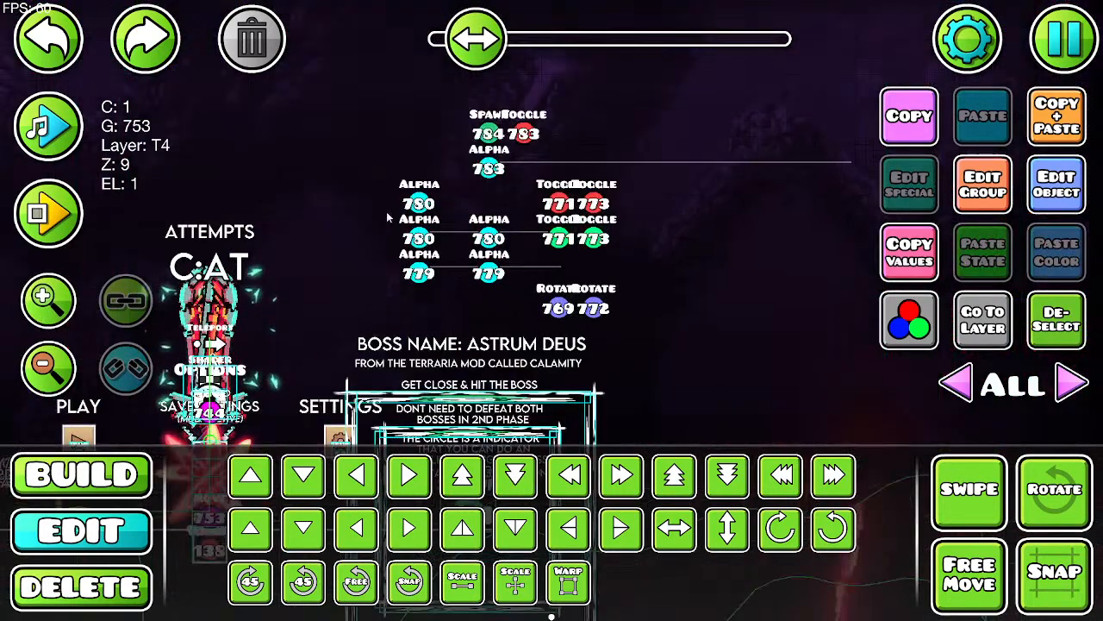
left_click(43, 362)
left_click(44, 362)
Step: Examine the triggers around the old health bar, the flying mechanic, the heart rows and the New I-Frames Hit Reg section
left_click_drag(462, 39, 480, 39)
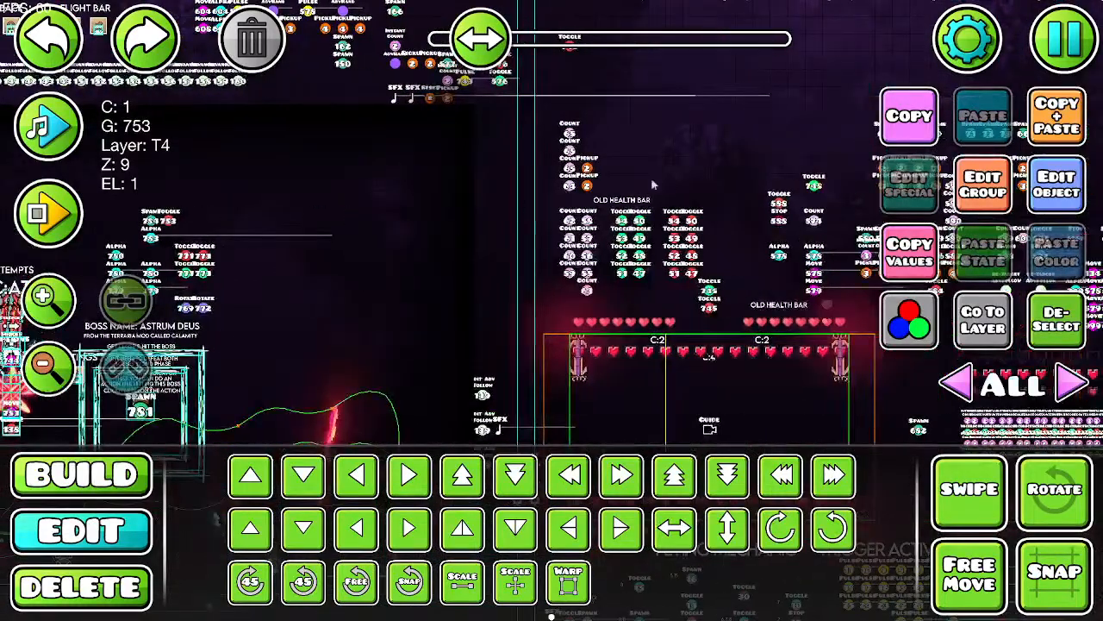
left_click_drag(660, 136, 476, 43)
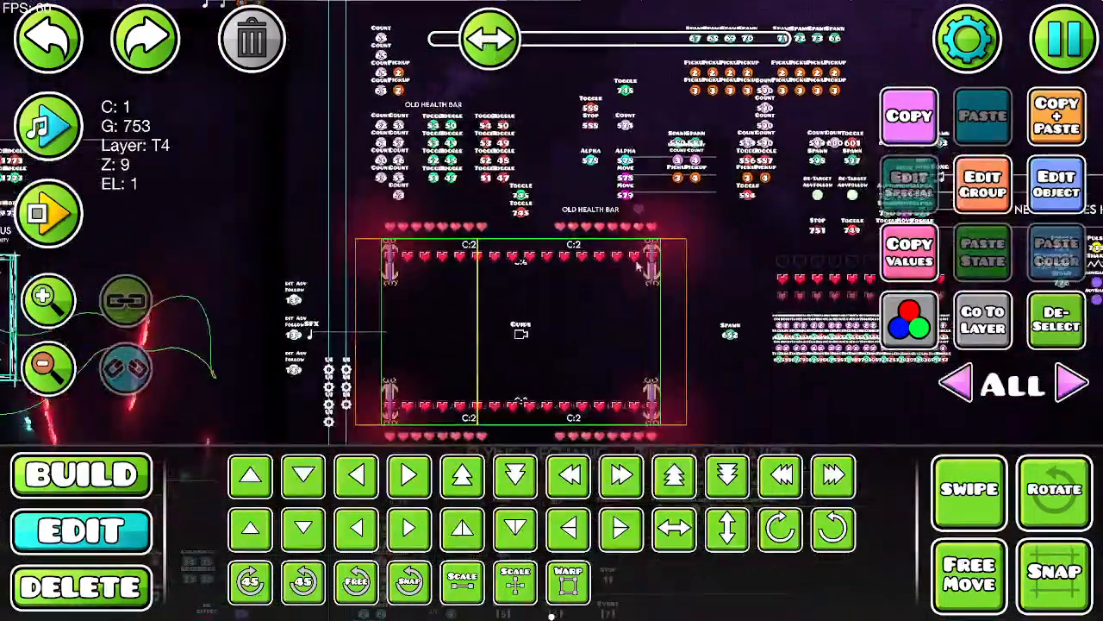
left_click_drag(698, 226, 609, 139)
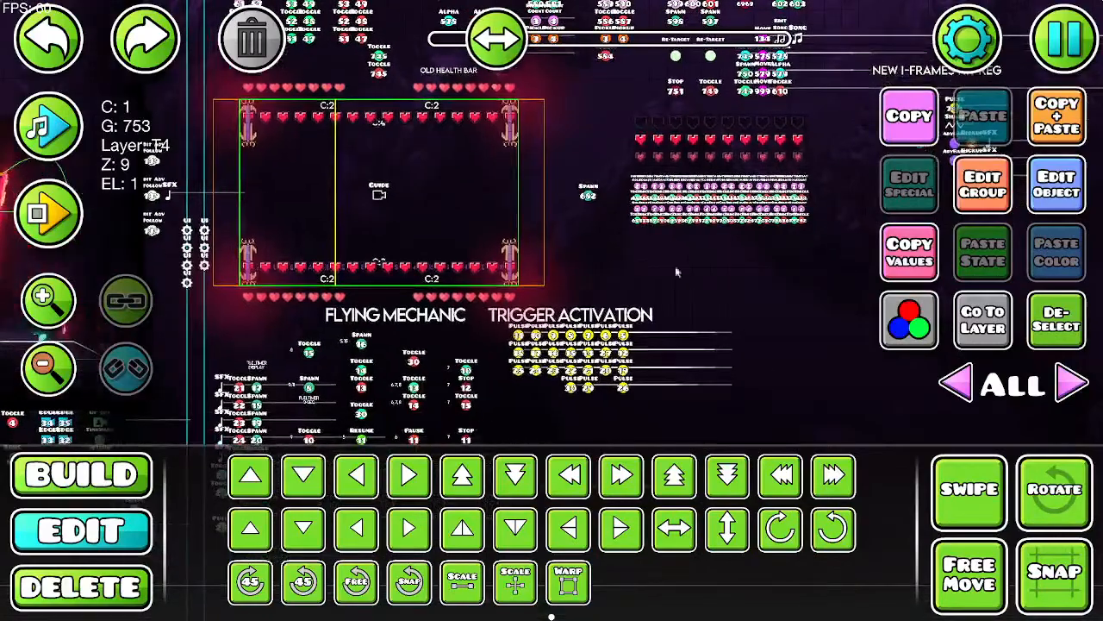
left_click_drag(740, 319, 787, 159)
left_click_drag(974, 138, 617, 416)
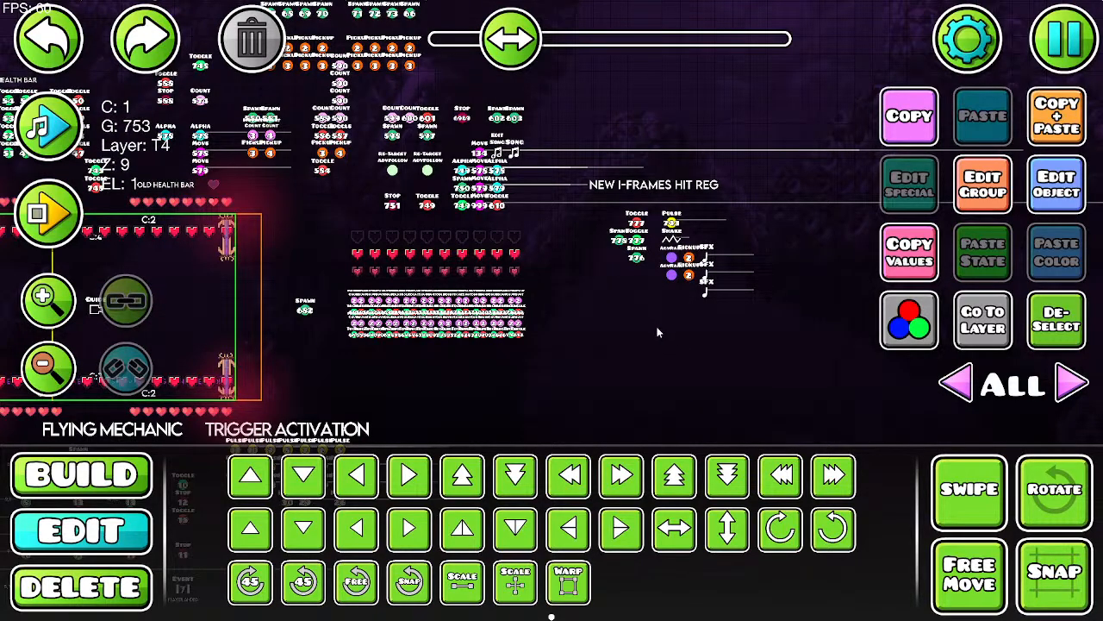
scroll(583, 277, "up", 5)
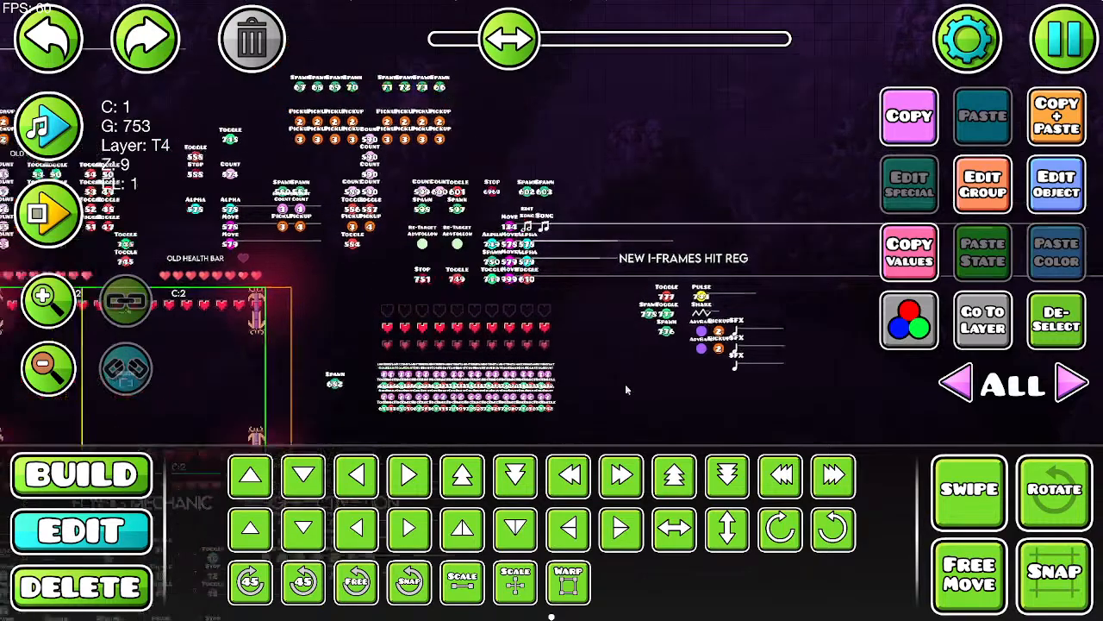
scroll(625, 383, "left", 5)
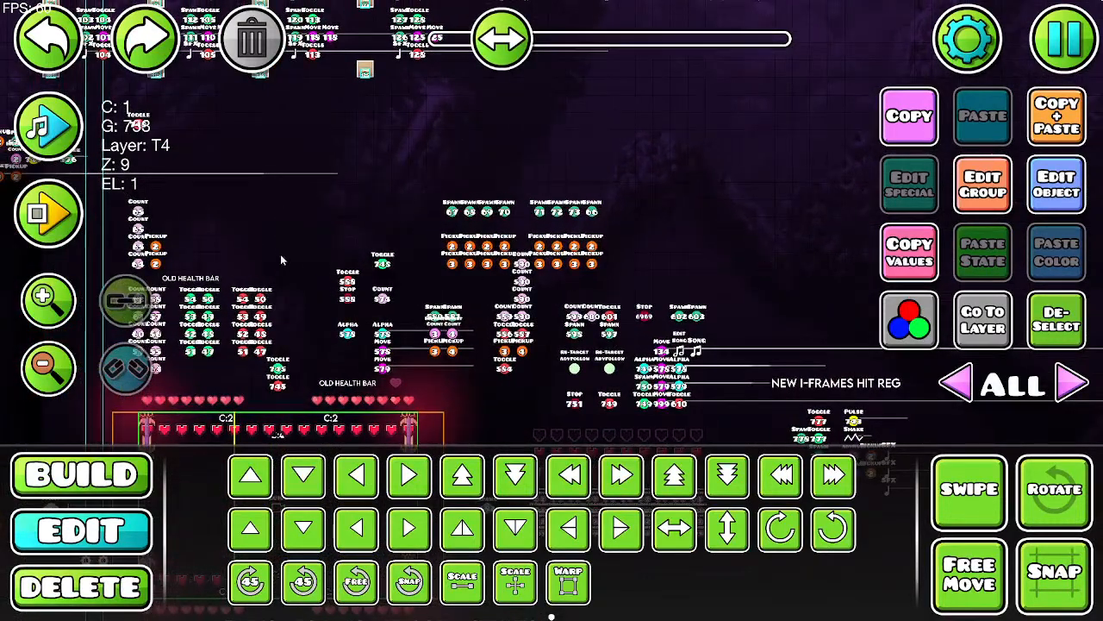
scroll(281, 253, "up", 5)
scroll(335, 271, "left", 2)
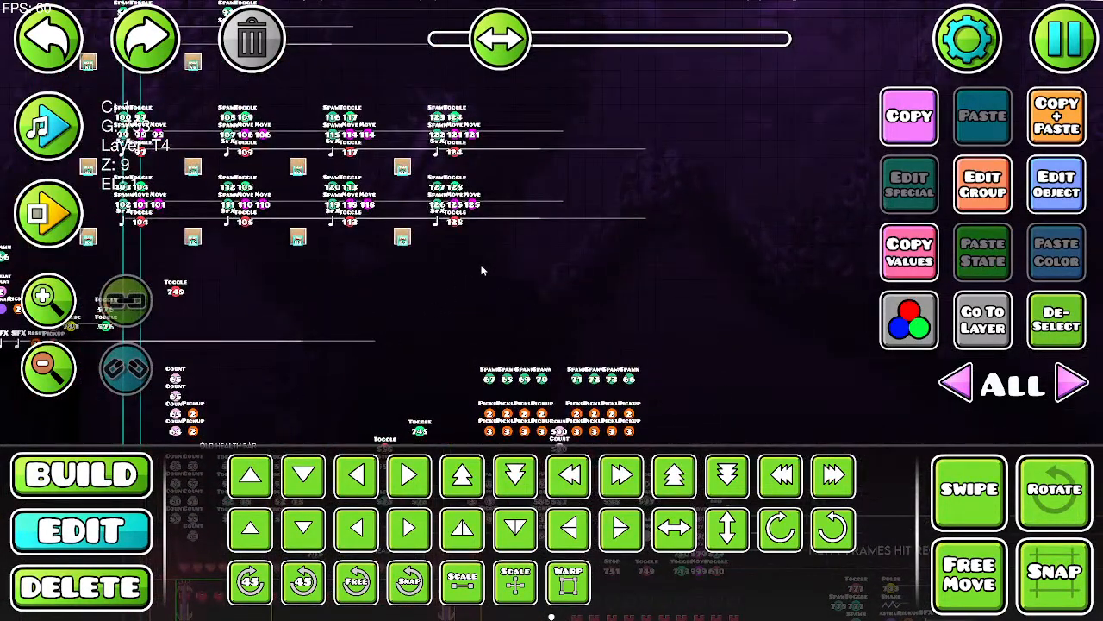
scroll(488, 265, "up", 2)
scroll(580, 278, "left", 3)
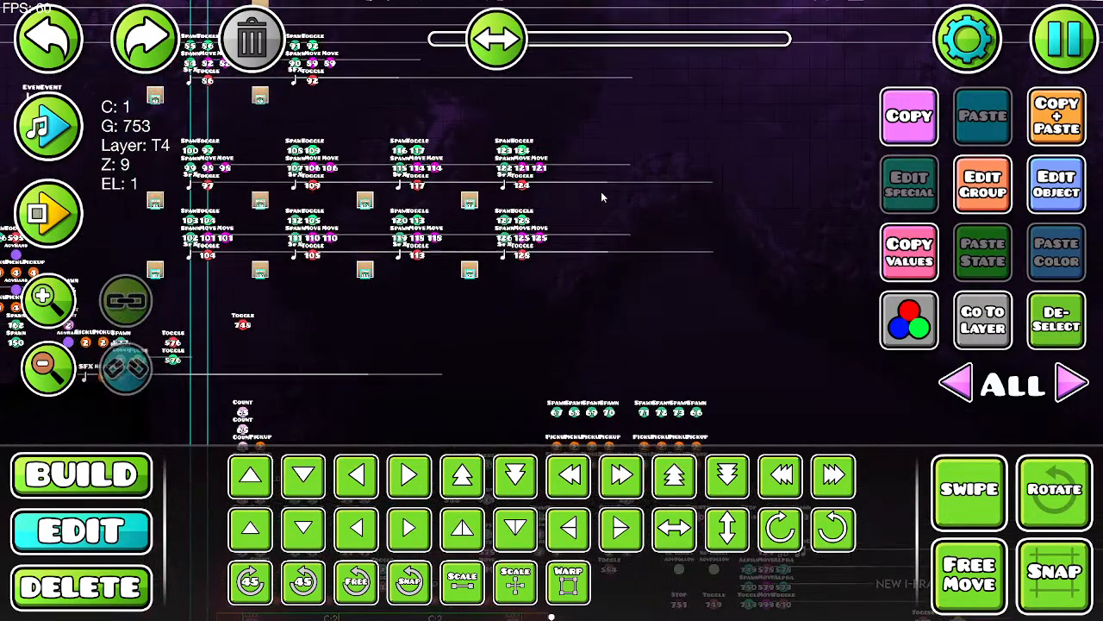
Step: Examine the settings menu triggers, the bar position setup, and the boss SFX and Pulse triggers
scroll(655, 132, "up", 4)
scroll(655, 132, "left", 5)
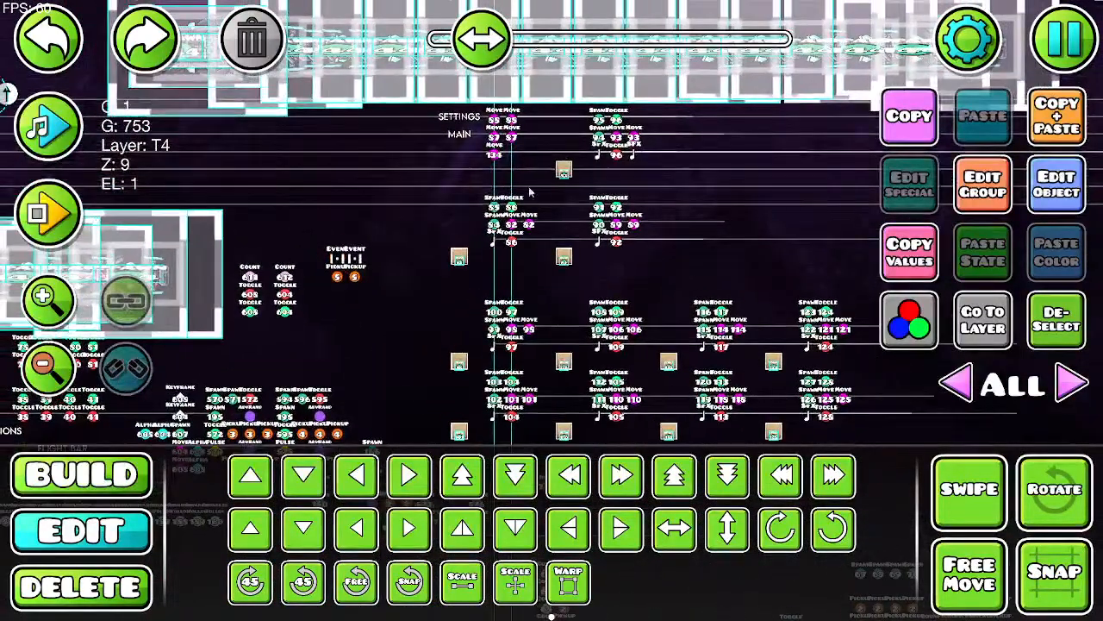
scroll(482, 162, "left", 3)
scroll(394, 254, "down", 4)
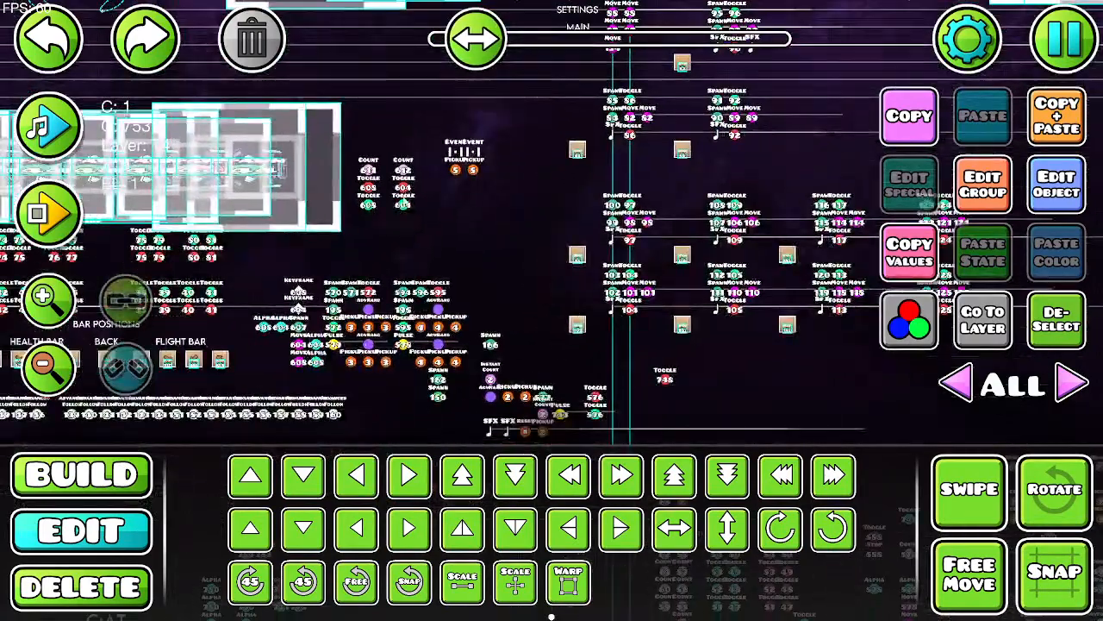
scroll(394, 254, "down", 2)
scroll(394, 254, "left", 7)
scroll(250, 216, "up", 4)
scroll(250, 215, "left", 6)
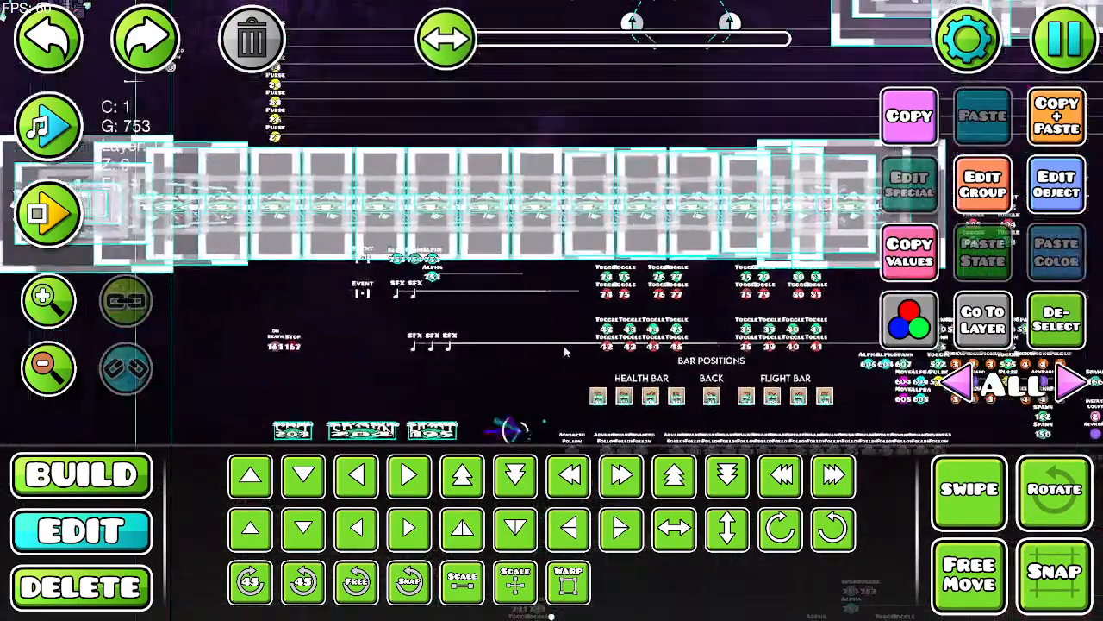
scroll(591, 287, "down", 2)
scroll(334, 212, "up", 6)
scroll(410, 312, "left", 3)
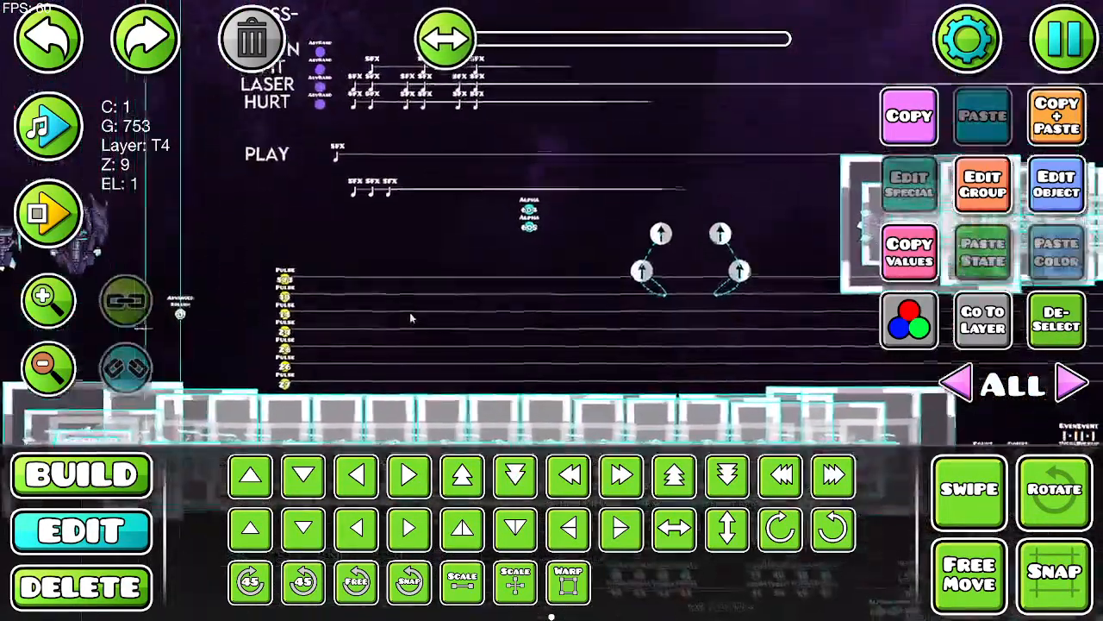
Step: Examine the rows of Spawn, Move and Advanced Follow triggers and the Re-Target AdvFollow triggers above the long worm body
scroll(426, 335, "right", 7)
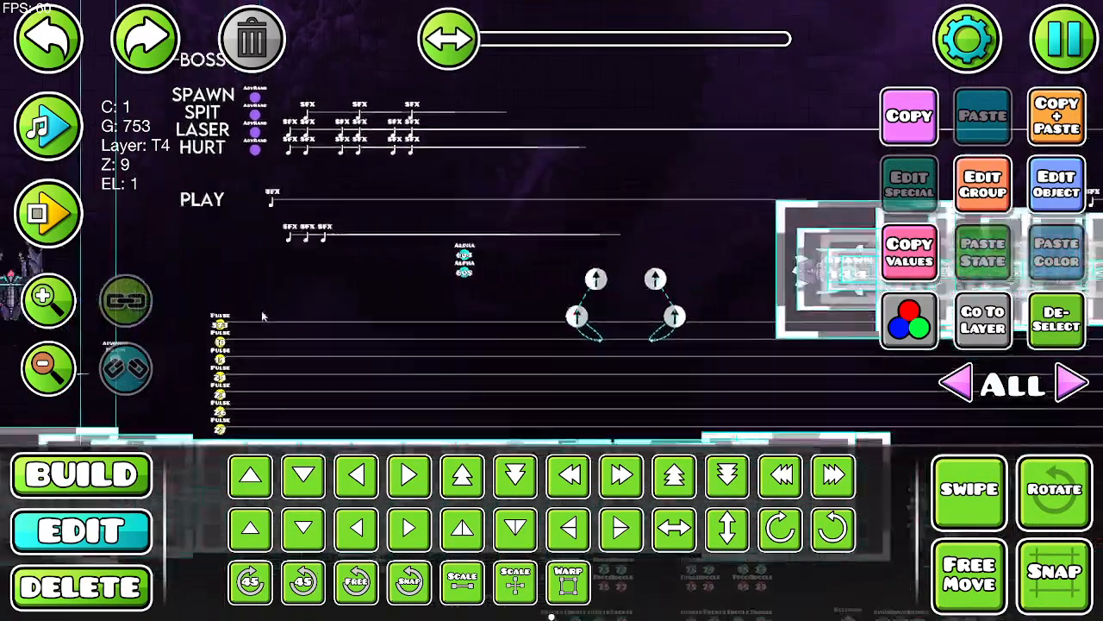
scroll(292, 318, "up", 2)
scroll(292, 318, "right", 3)
scroll(497, 374, "up", 6)
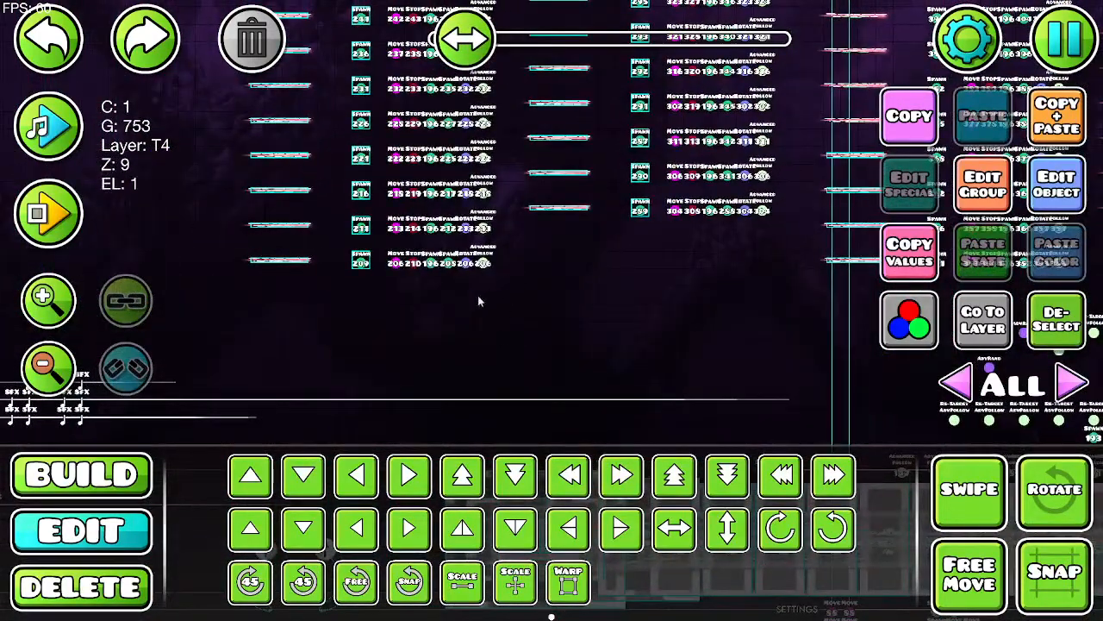
scroll(371, 372, "right", 5)
scroll(764, 352, "down", 4)
scroll(764, 352, "right", 6)
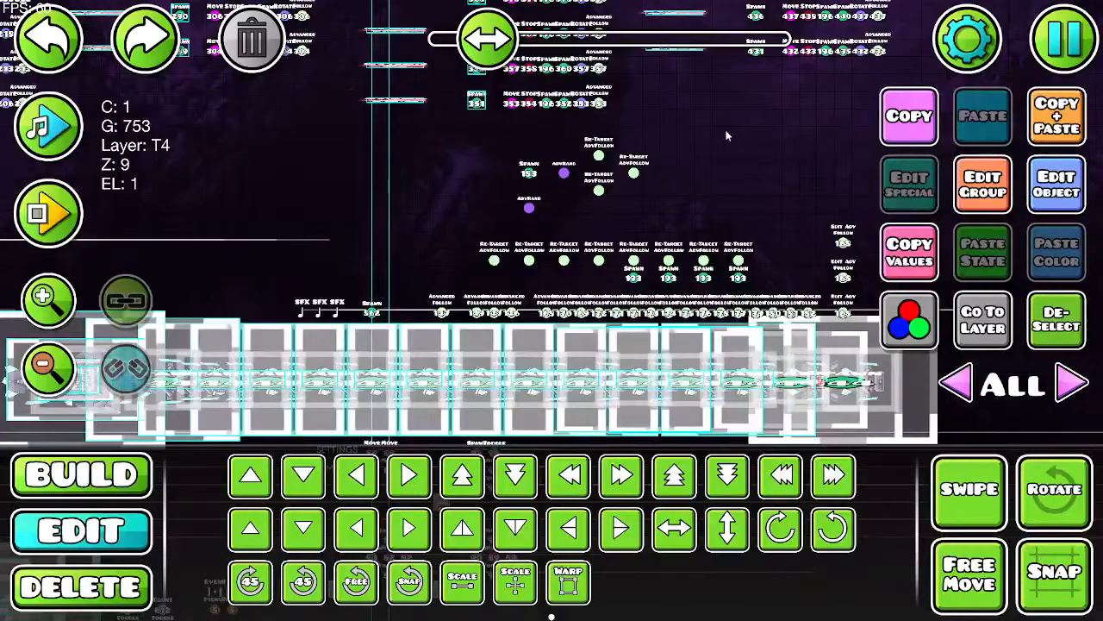
scroll(705, 209, "down", 3)
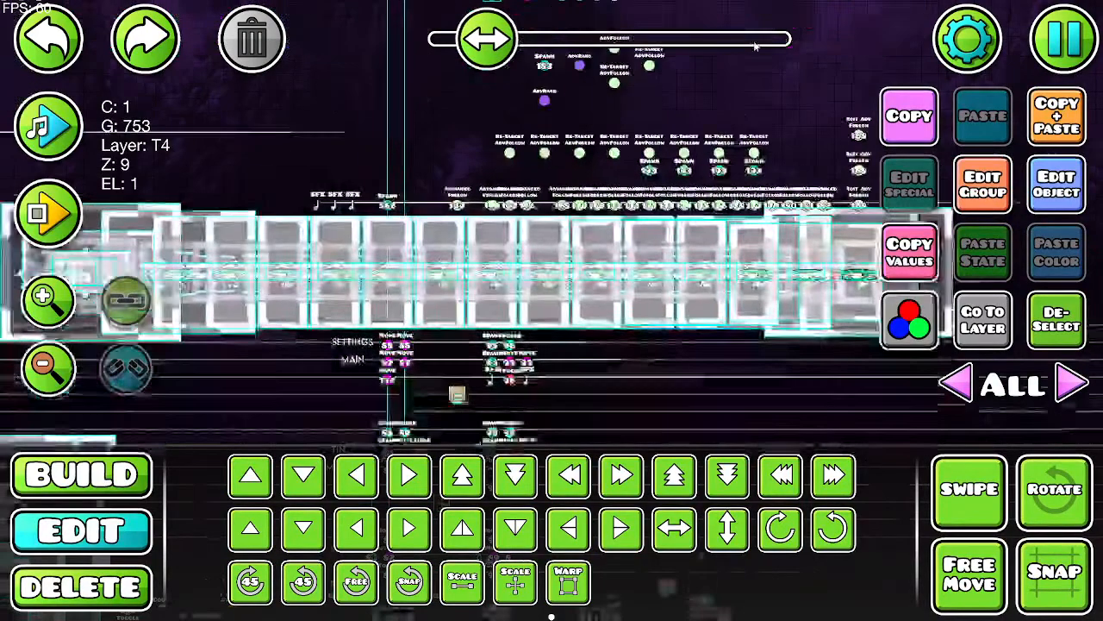
Step: Look over the Pickup and Count triggers and the flying mechanic area, and return to the boss and its Move 753 trigger
scroll(705, 208, "down", 2)
scroll(682, 318, "down", 3)
scroll(682, 318, "left", 2)
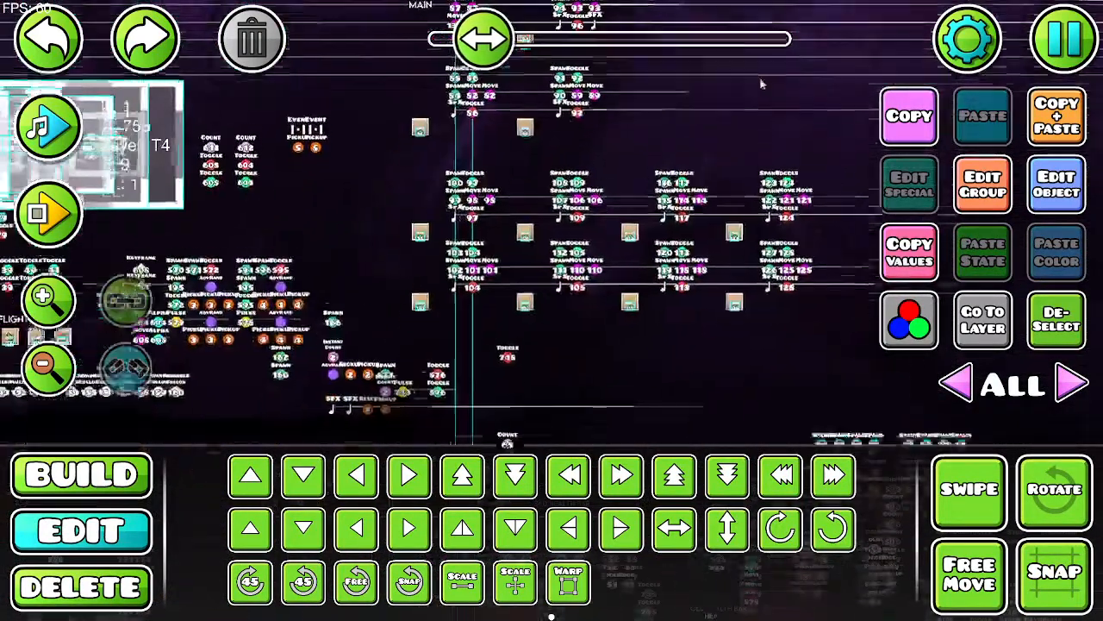
scroll(682, 318, "left", 2)
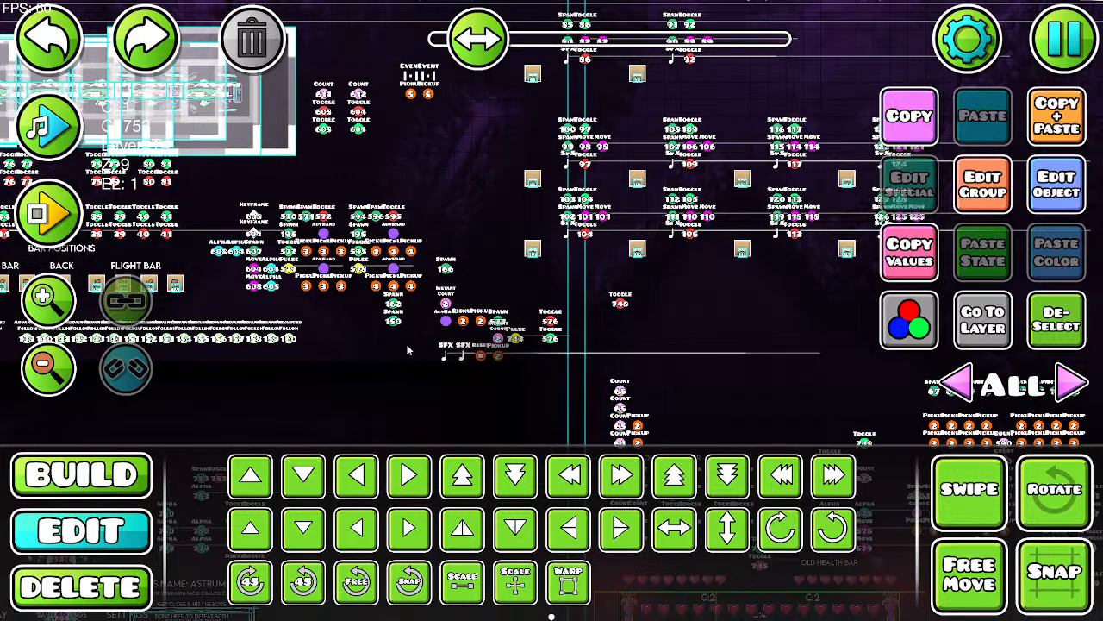
scroll(406, 347, "down", 4)
scroll(518, 250, "down", 8)
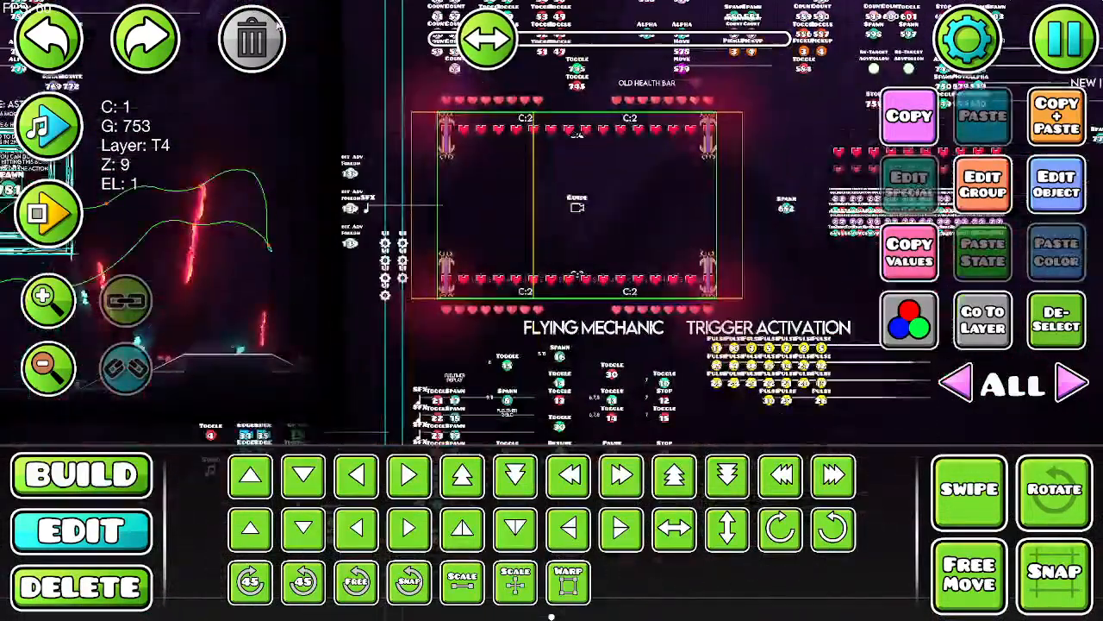
scroll(574, 231, "down", 2)
left_click_drag(569, 231, 772, 417)
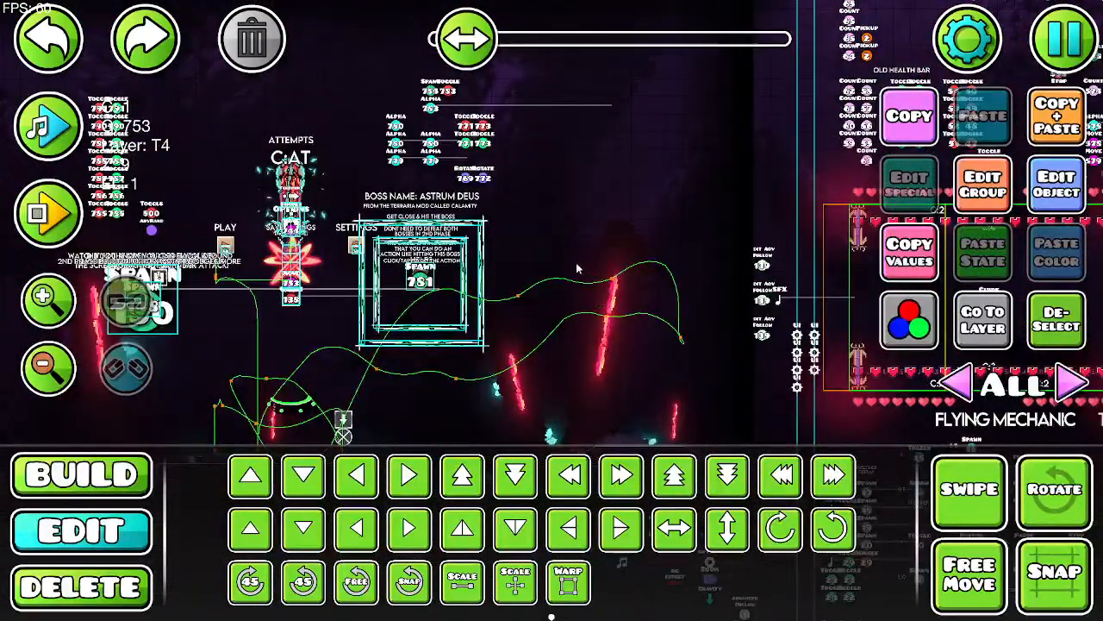
left_click_drag(631, 279, 742, 275)
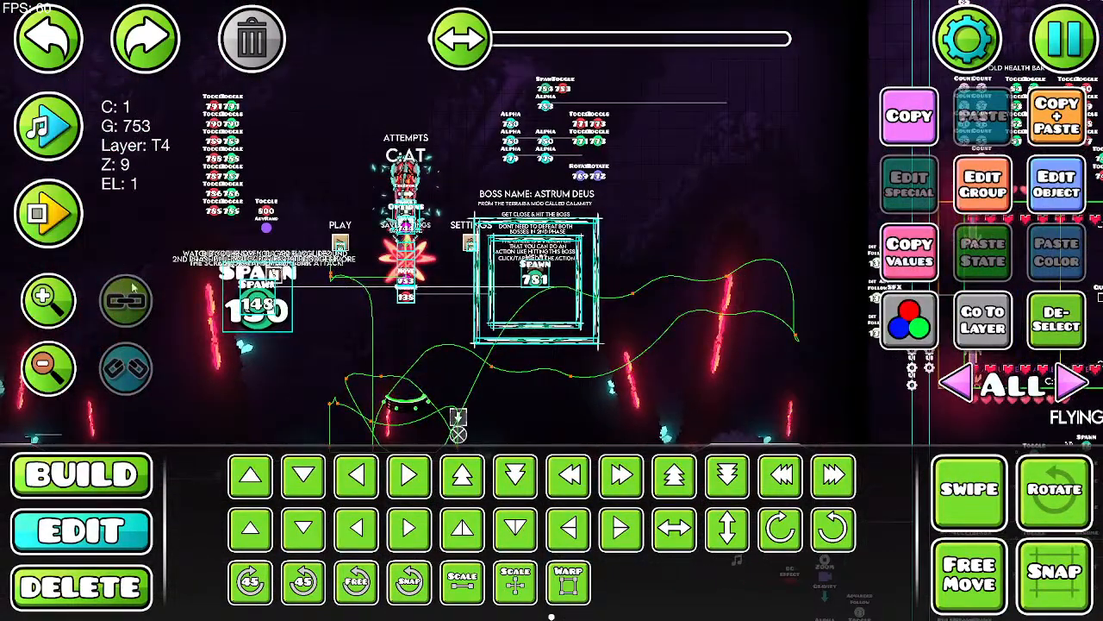
left_click(67, 298)
left_click(68, 299)
left_click_drag(193, 306, 477, 352)
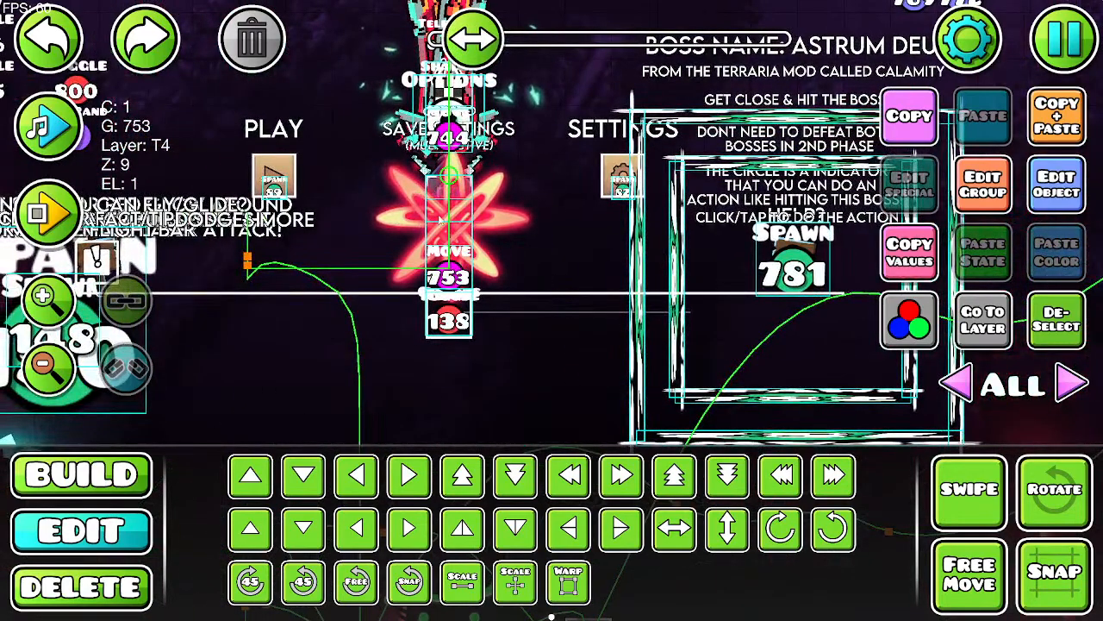
Step: Examine the settings of the Move 753 trigger and select through the overlapping boss objects above it
left_click(446, 275)
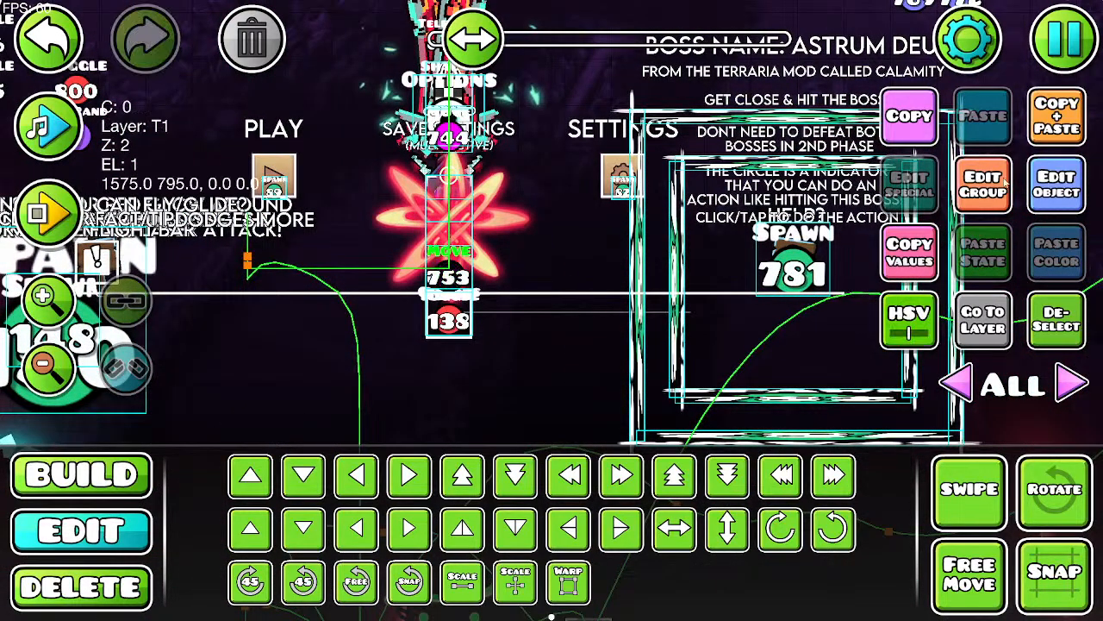
left_click(1057, 184)
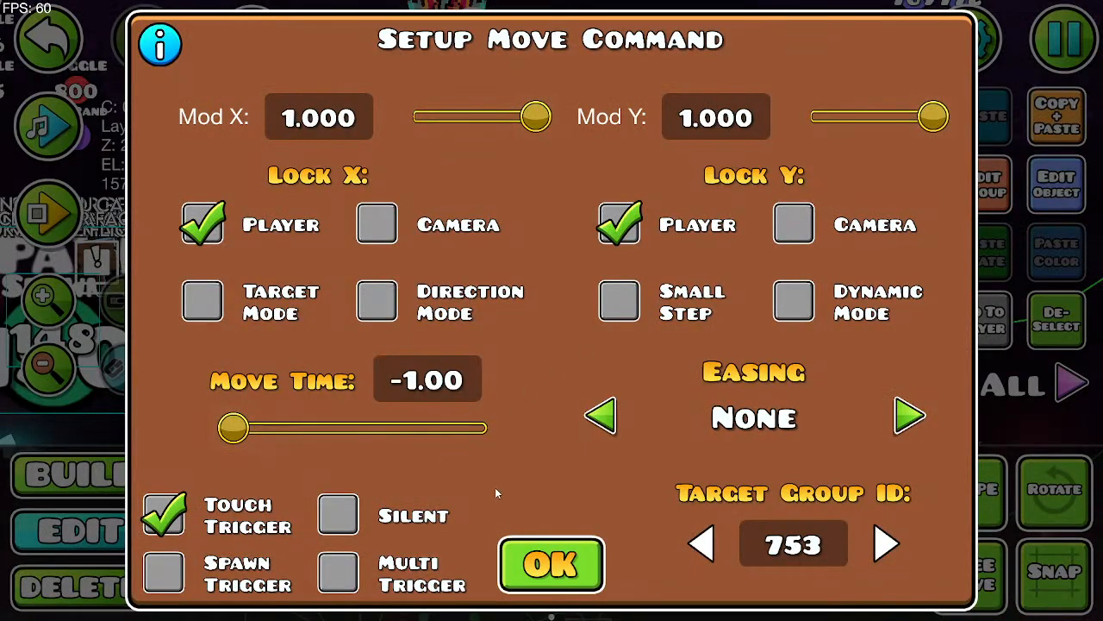
left_click(523, 562)
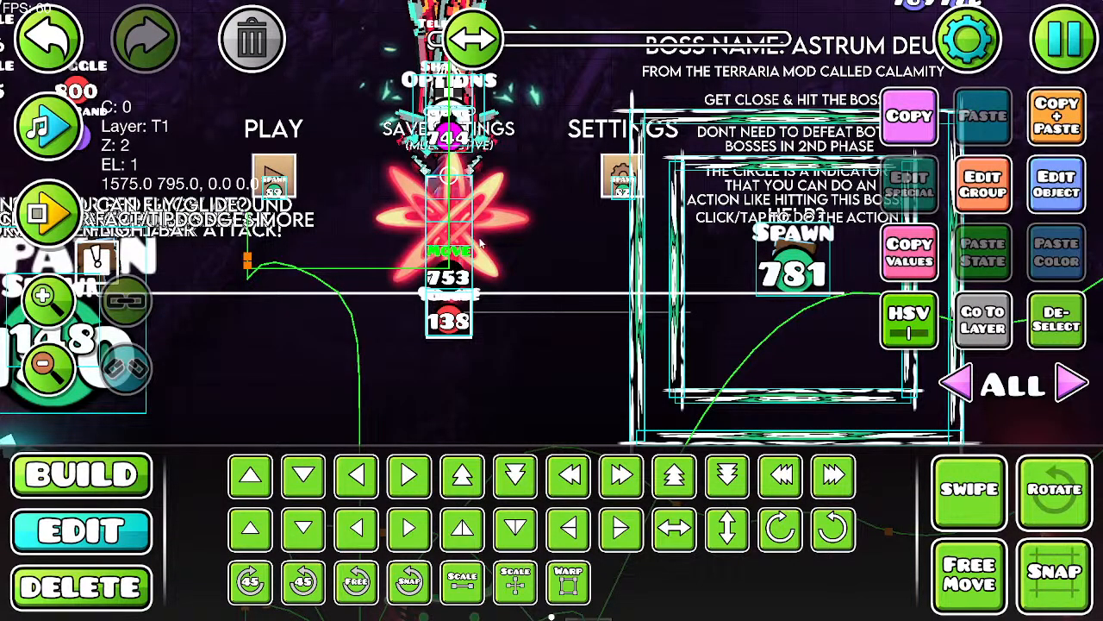
left_click(451, 183)
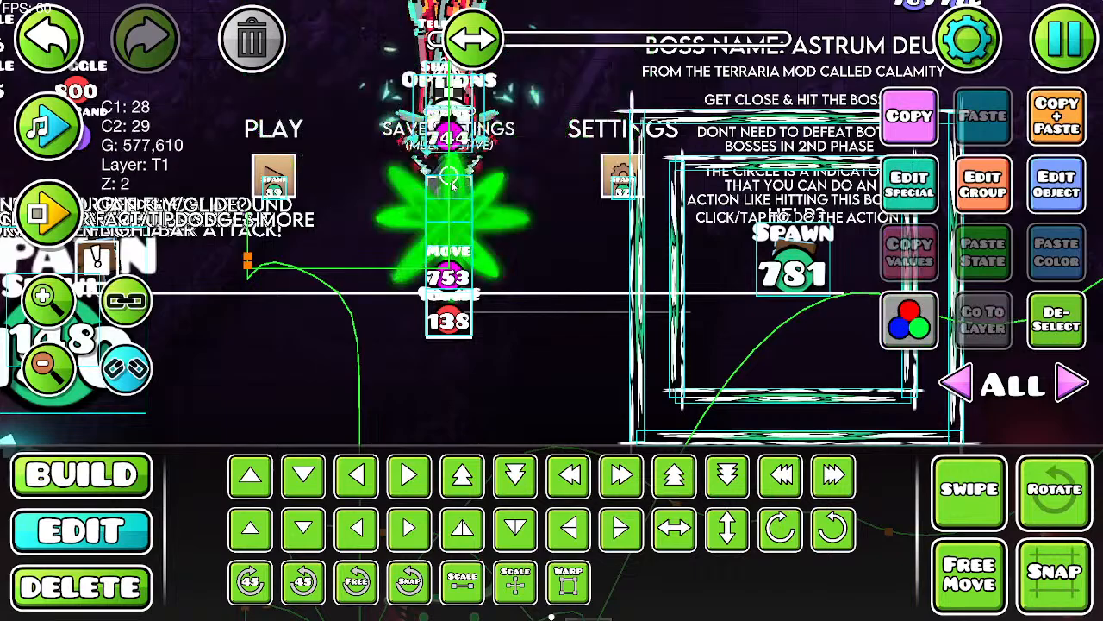
left_click(450, 176)
left_click(450, 176)
left_click(450, 177)
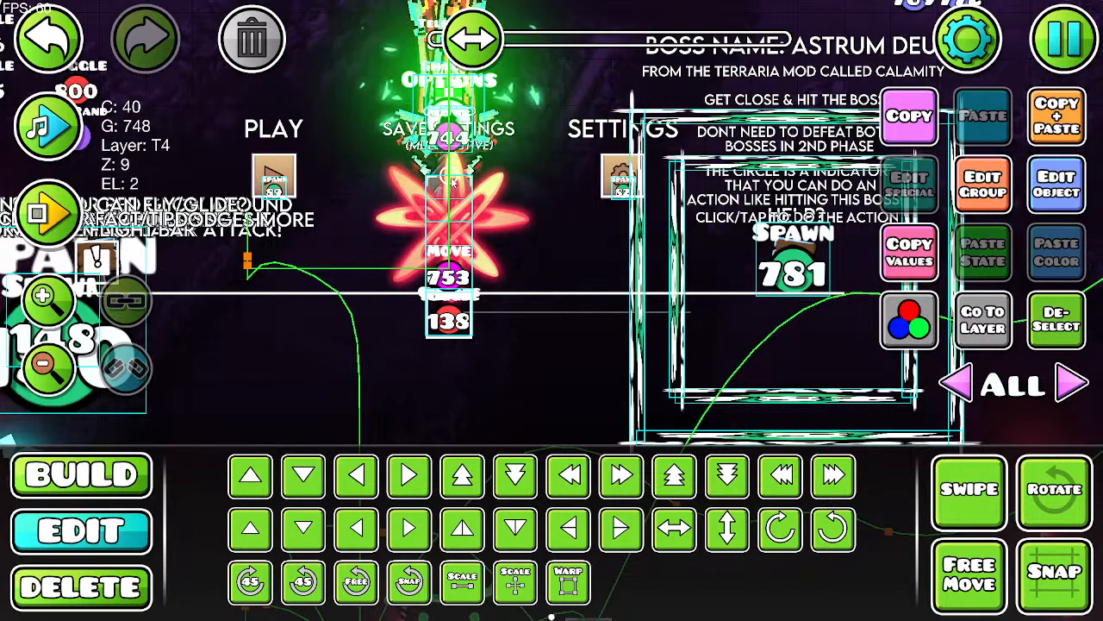
Step: Save and playtest Stella Infection 2 with a short run against the worm boss, and return to the editor
left_click(1065, 38)
left_click(552, 229)
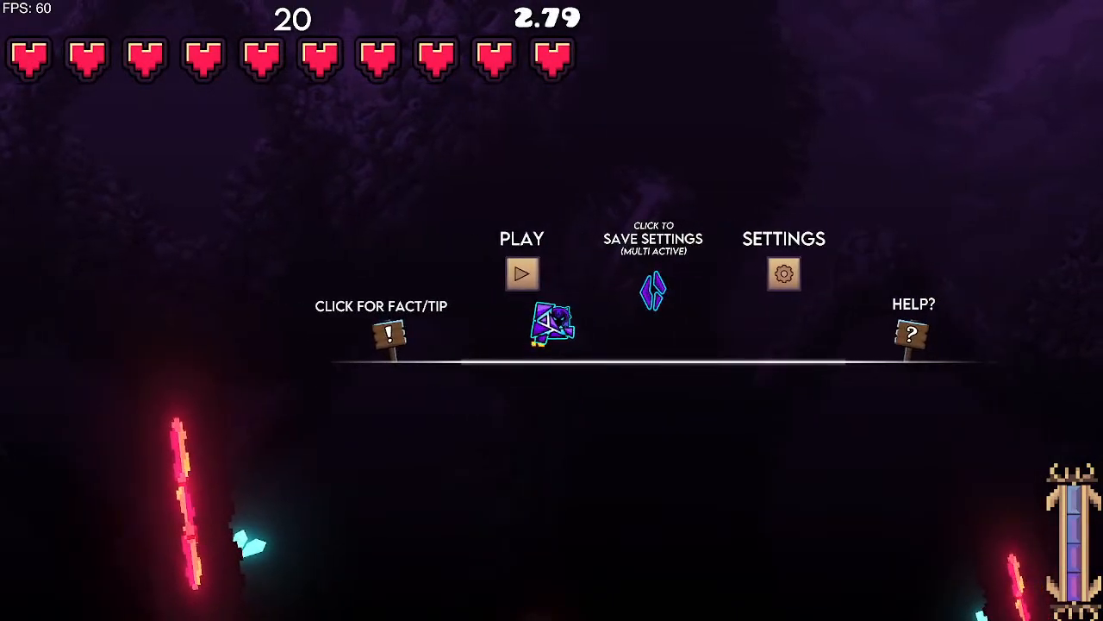
key("a")
key("space")
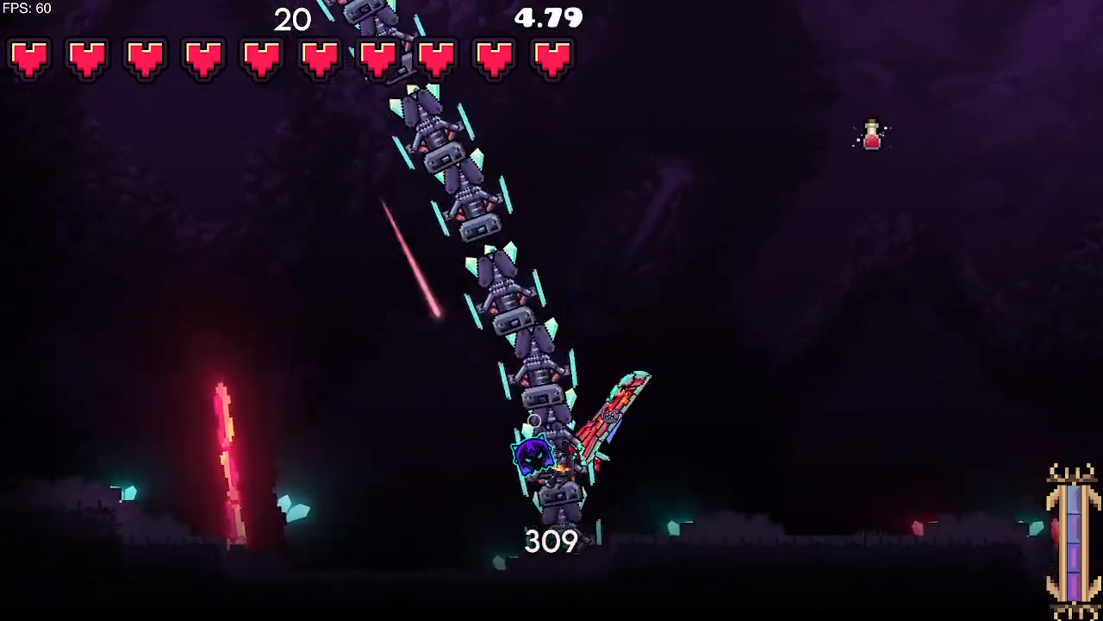
key("a")
key("d")
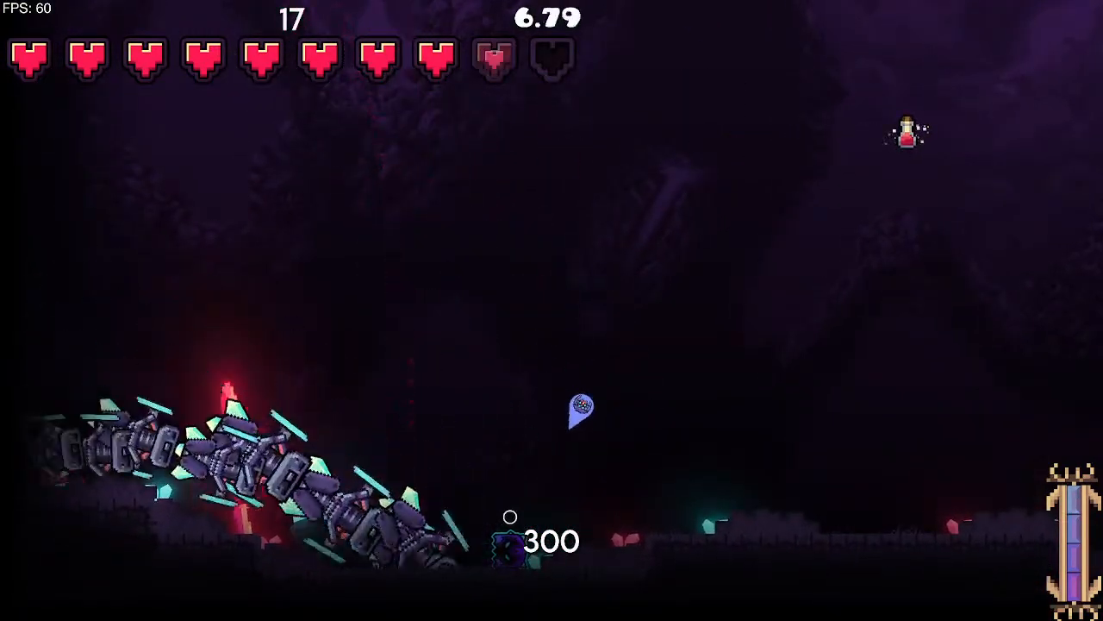
key("space")
key("Escape")
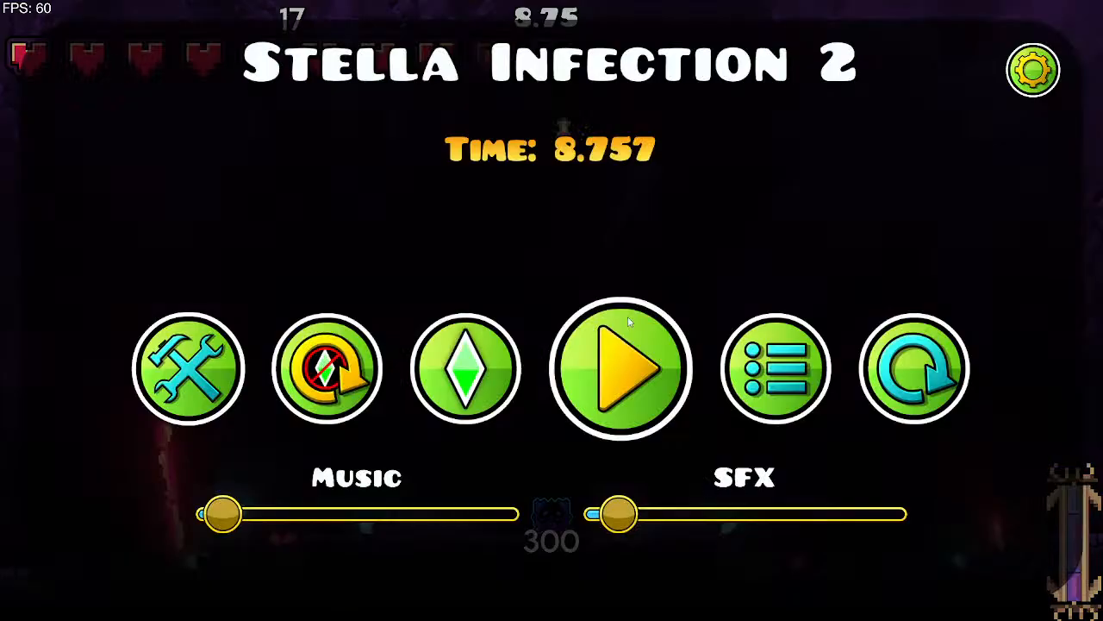
left_click(200, 353)
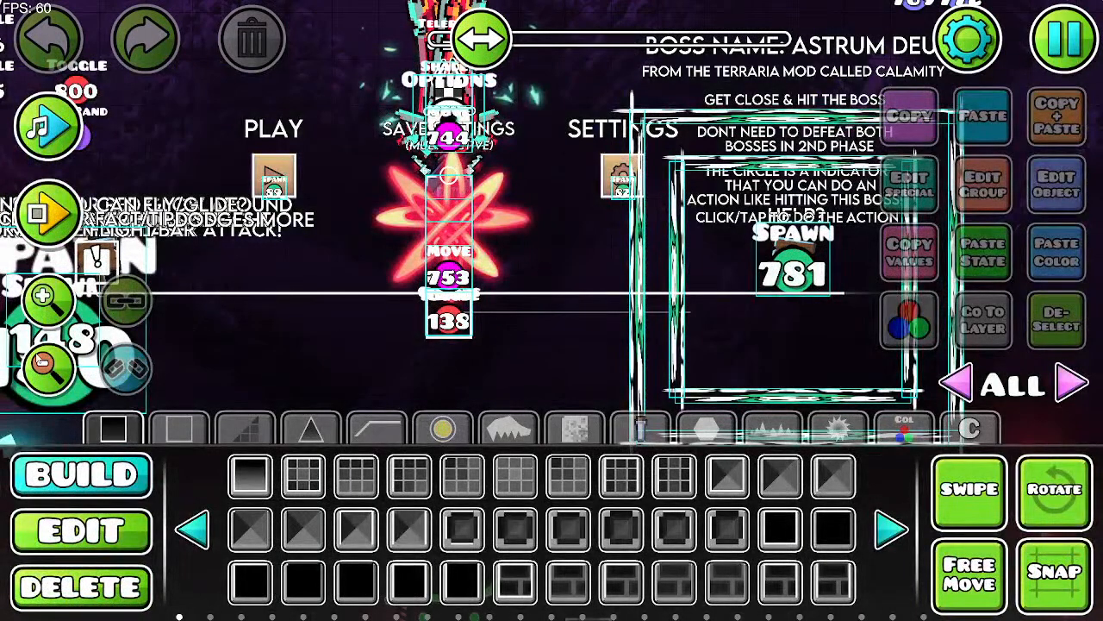
Step: Look over the triggers around the boss and platform, the Flying Mechanic section and the Trigger Activation section
left_click(47, 366)
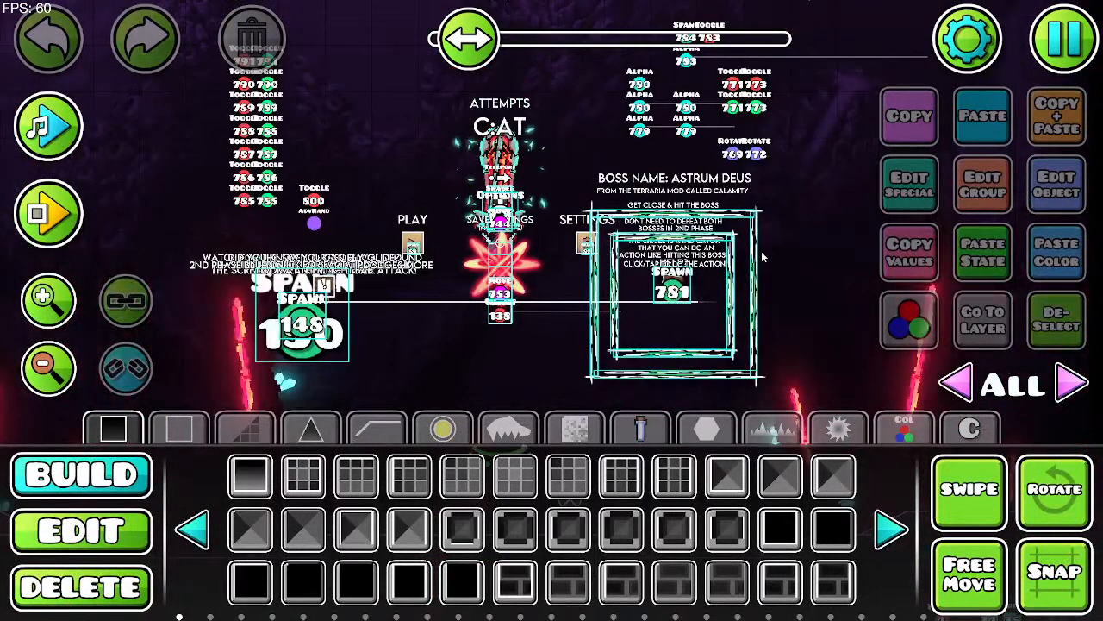
left_click_drag(762, 257, 503, 505)
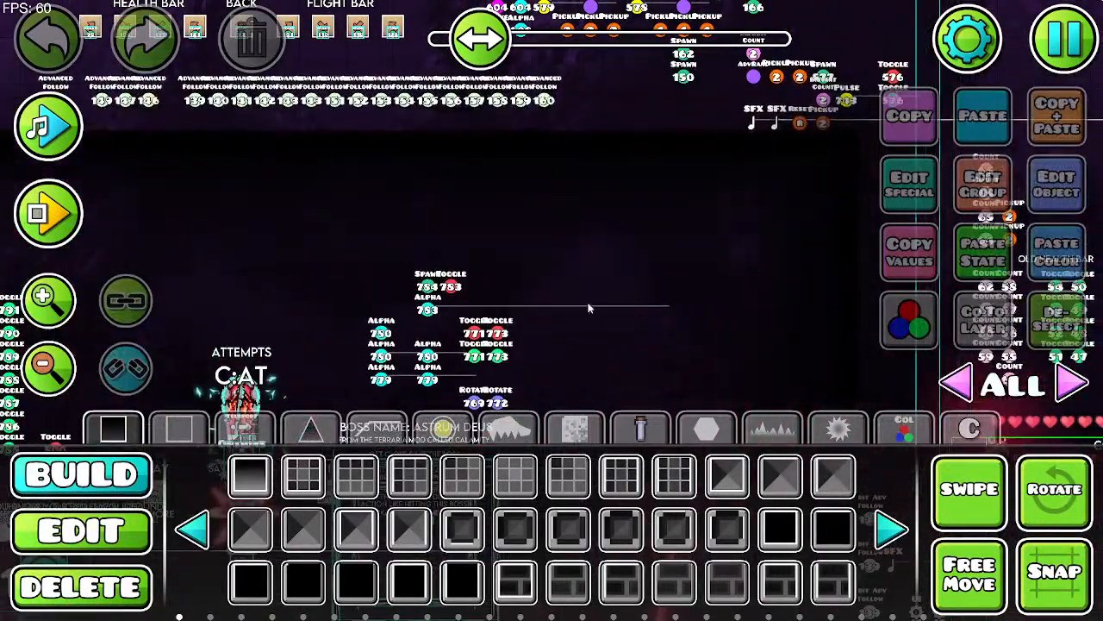
left_click_drag(606, 274, 673, 48)
left_click_drag(660, 212, 850, 283)
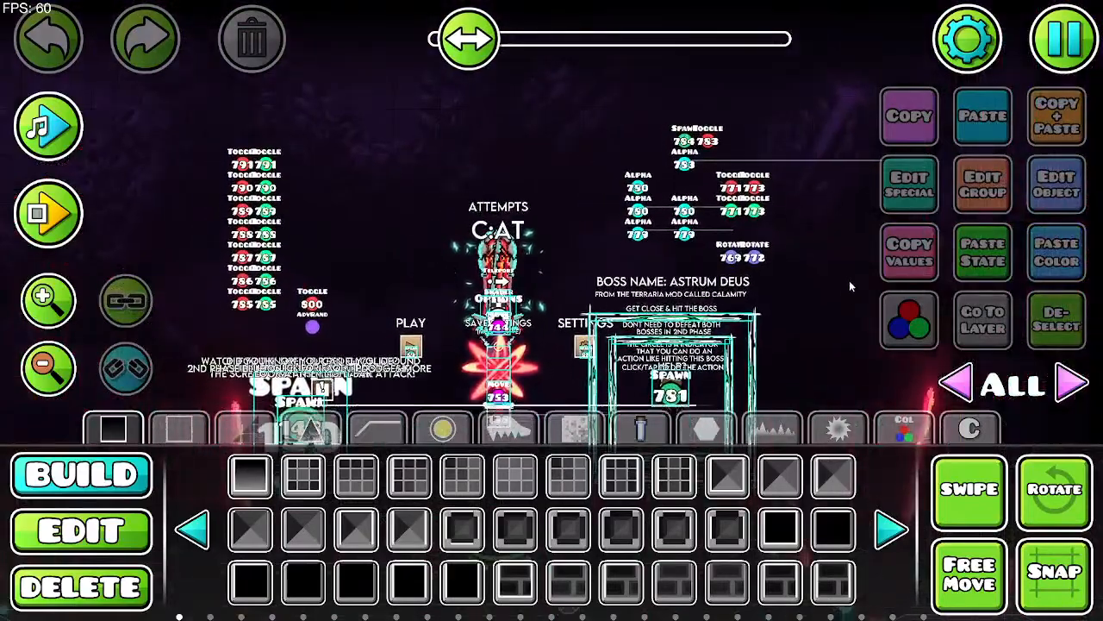
left_click_drag(809, 346, 717, 150)
left_click_drag(638, 330, 572, 99)
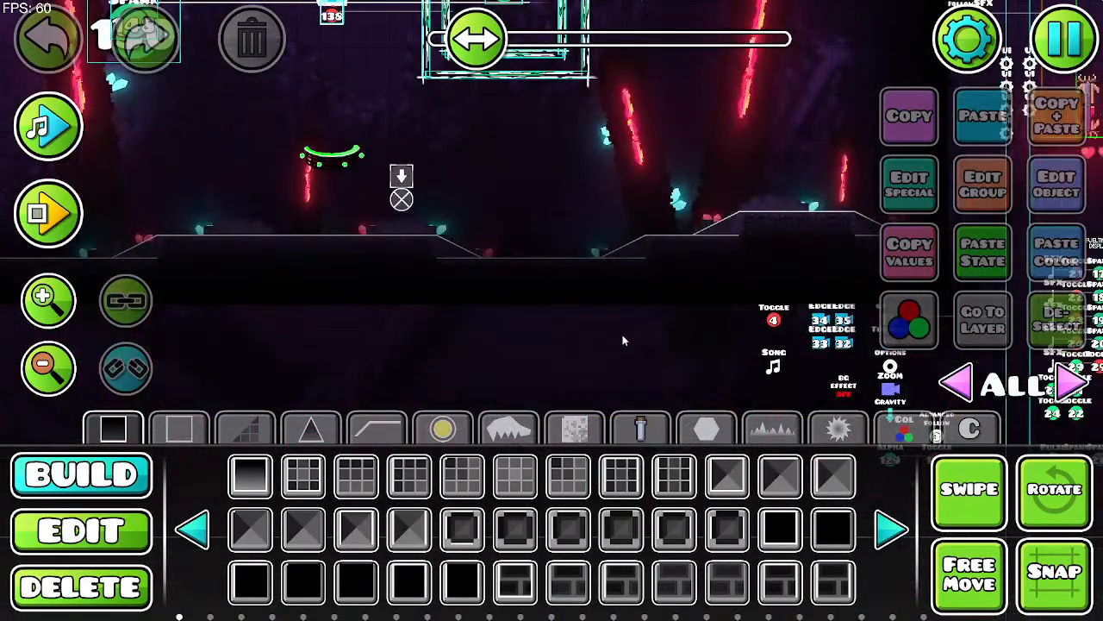
left_click_drag(624, 341, 387, 108)
left_click_drag(751, 363, 485, 344)
left_click_drag(650, 315, 541, 360)
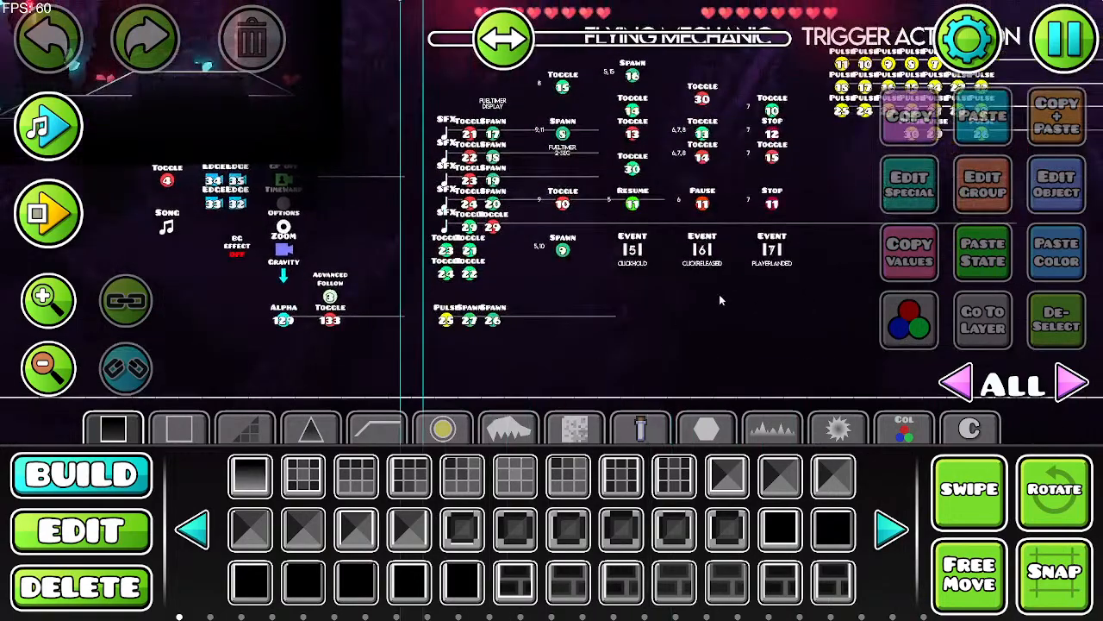
left_click_drag(721, 300, 580, 382)
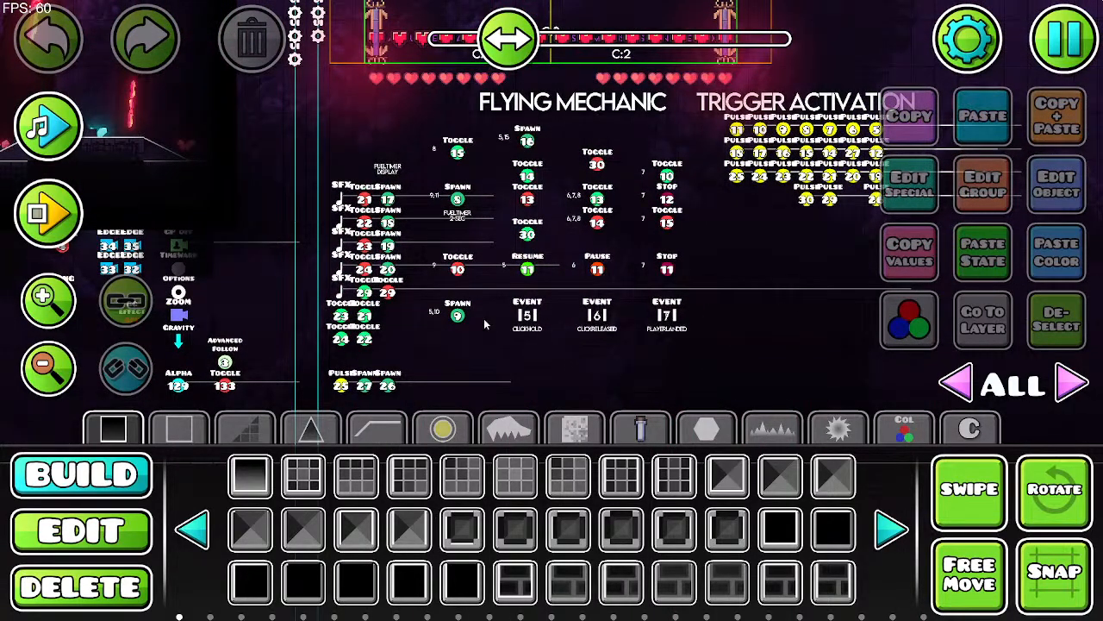
left_click_drag(766, 280, 529, 397)
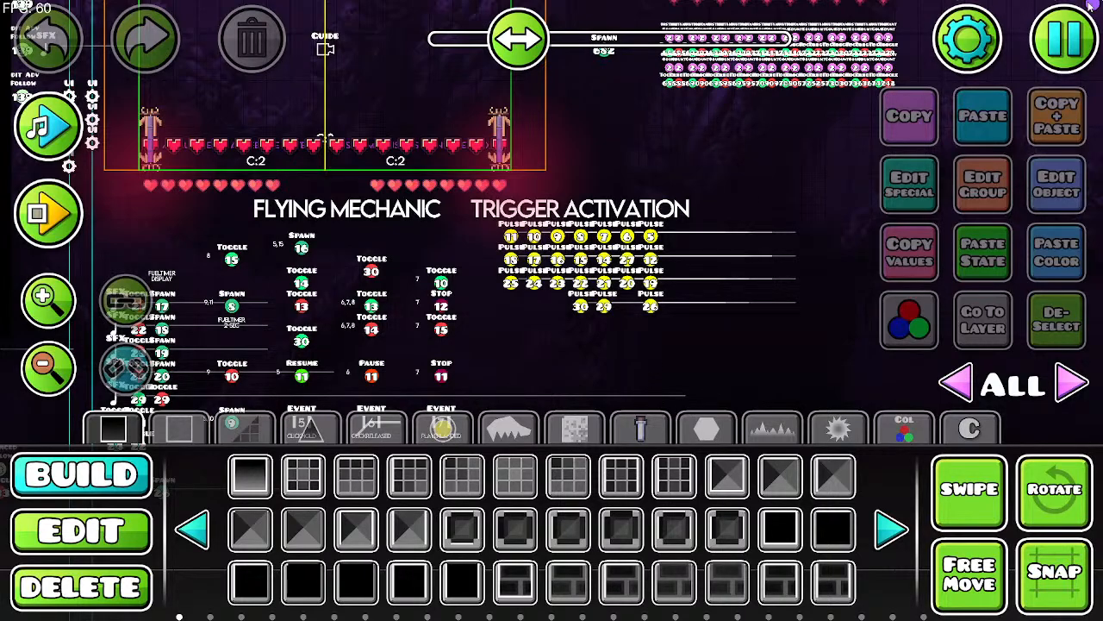
Step: Save and exit Stella Infection 2, delete that level copy, and go to the list of created levels
left_click(1064, 38)
left_click(646, 306)
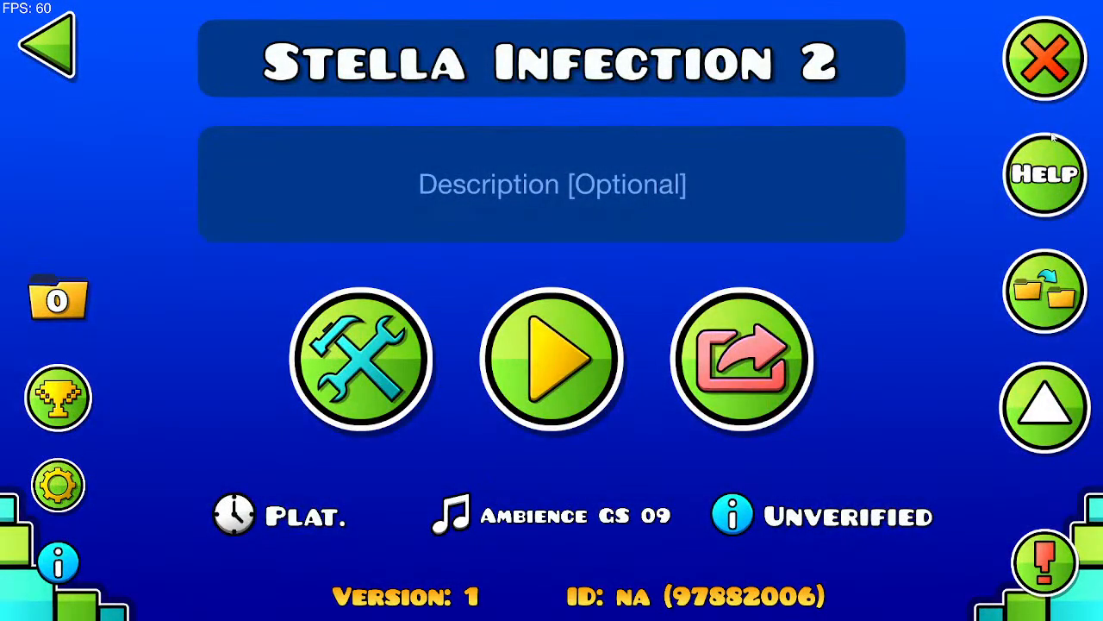
left_click(1046, 60)
left_click(621, 390)
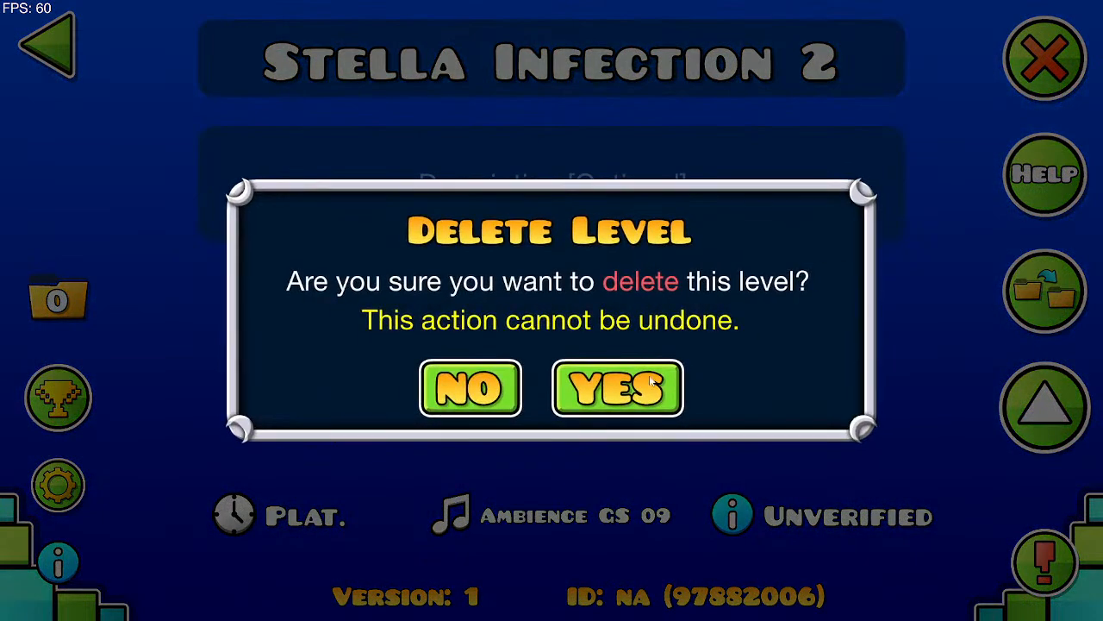
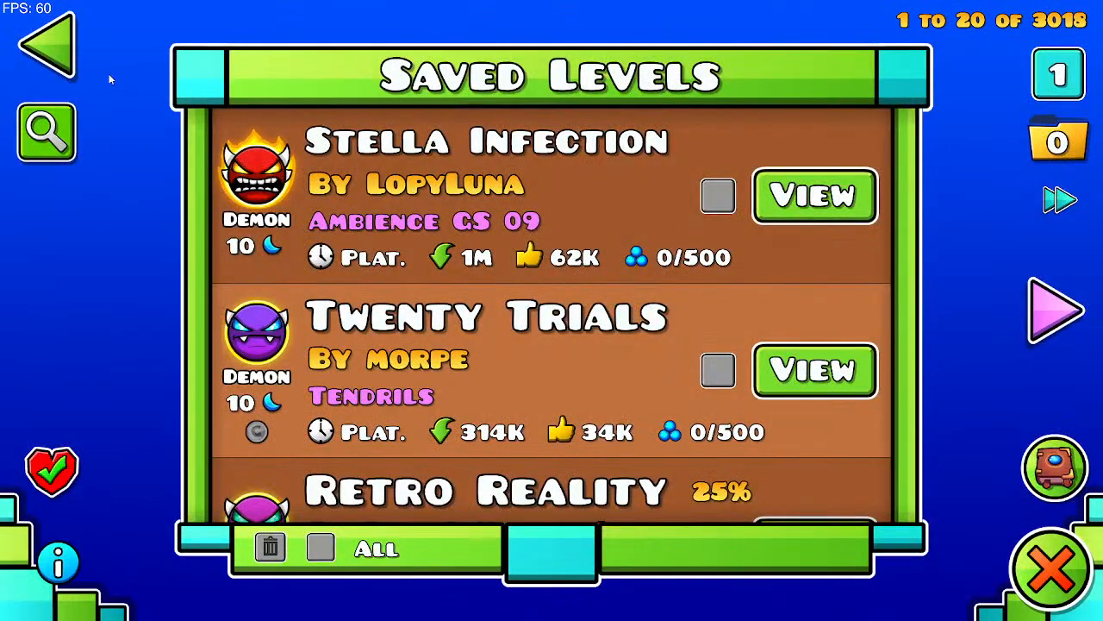
key("Escape")
left_click(285, 151)
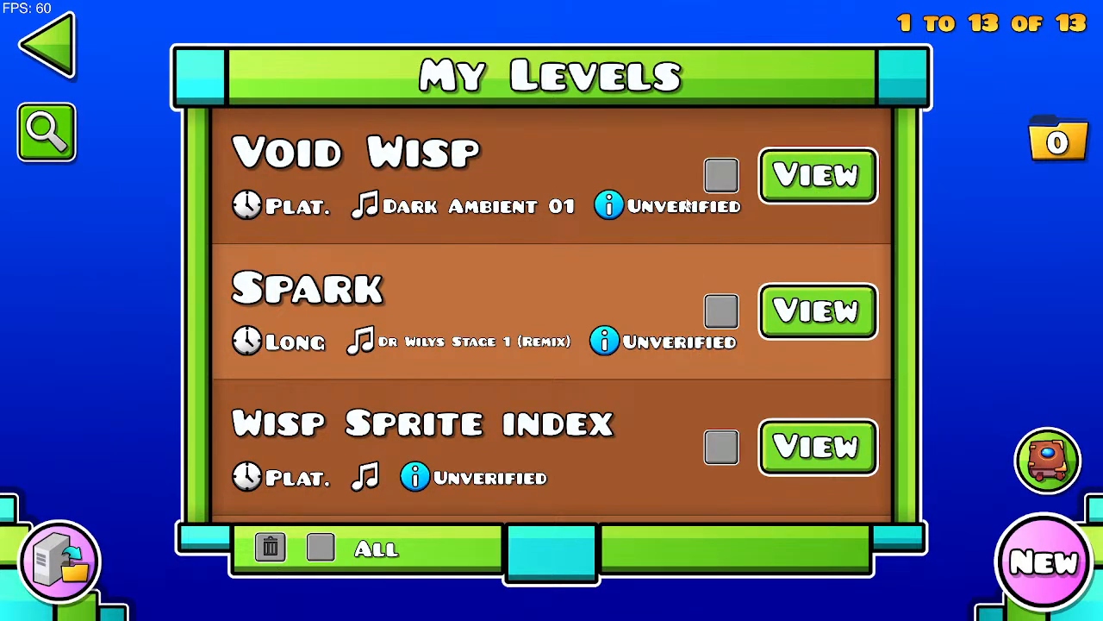
left_click(799, 197)
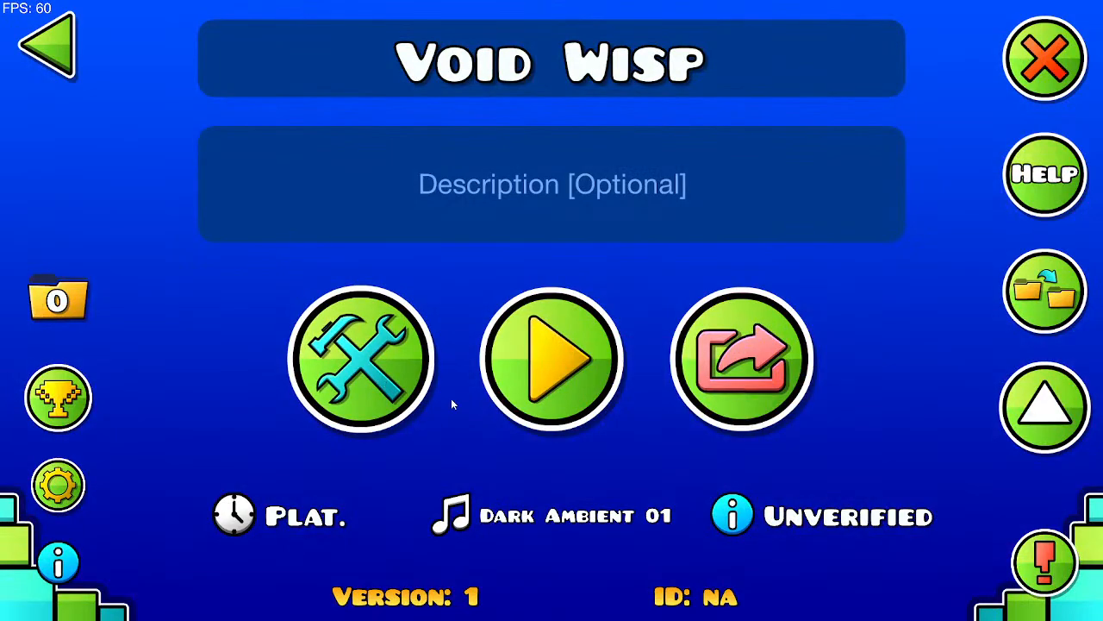
left_click(435, 397)
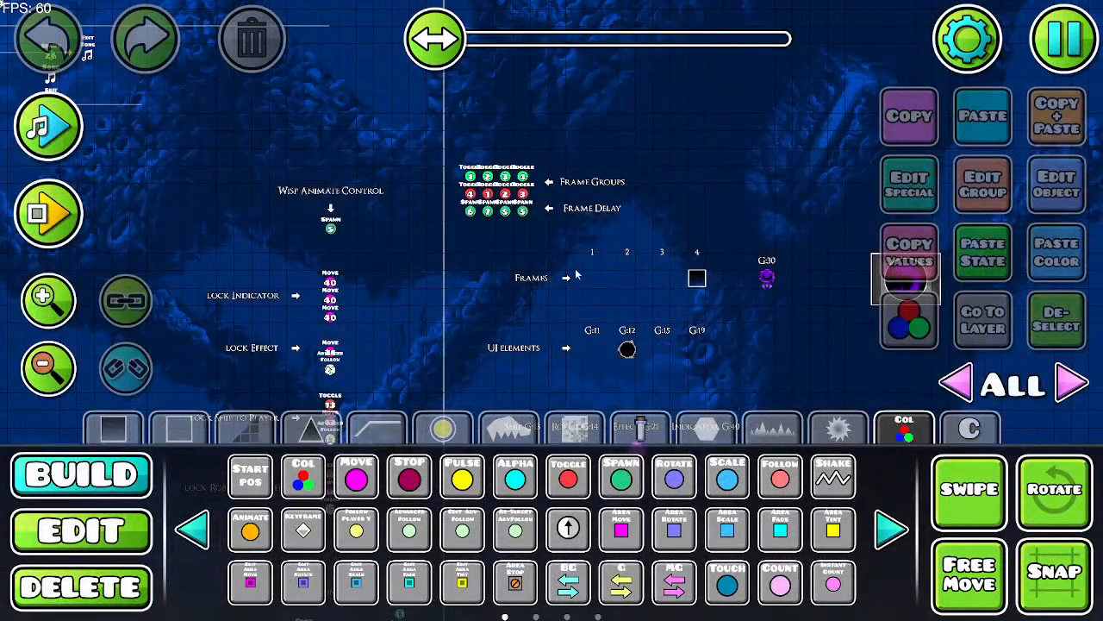
left_click(1047, 50)
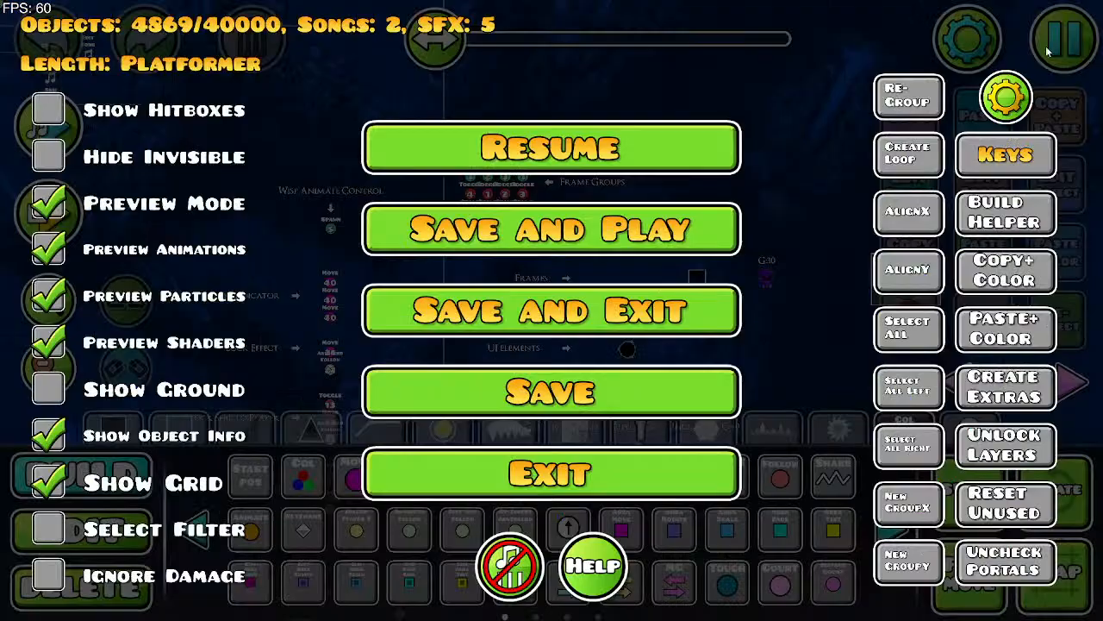
left_click(646, 332)
left_click(83, 53)
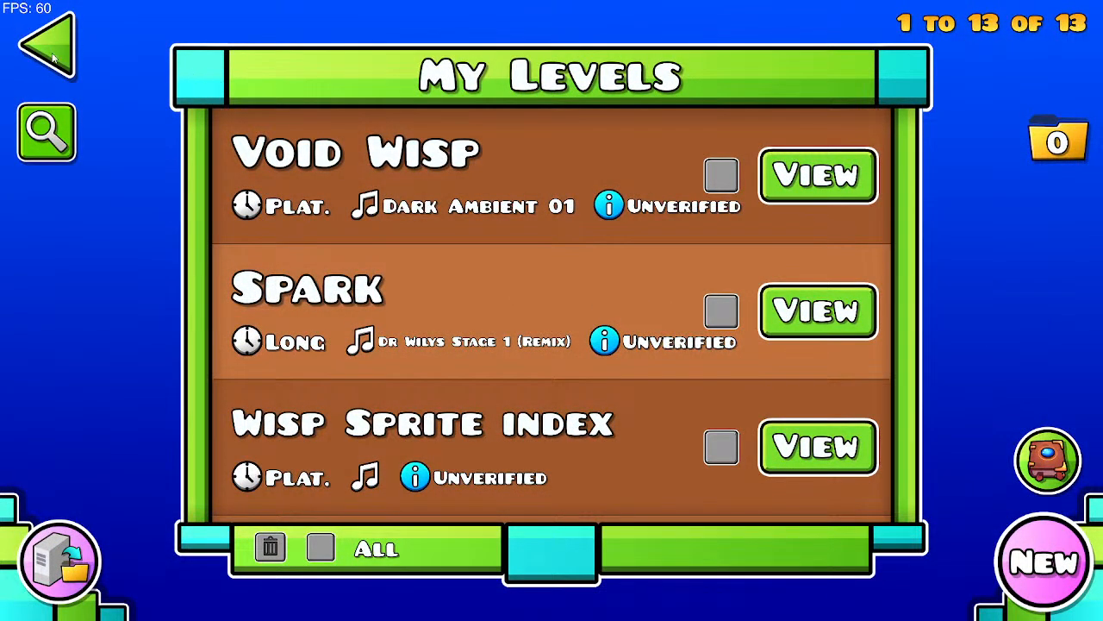
Step: Create a new empty level and open it in the editor
left_click(1016, 522)
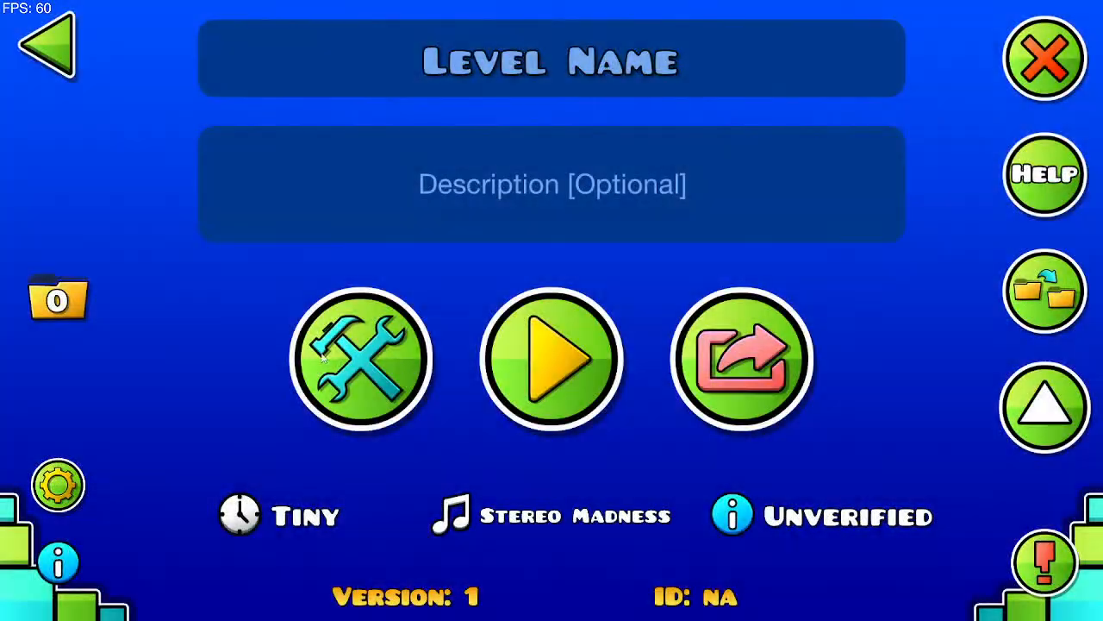
left_click(413, 387)
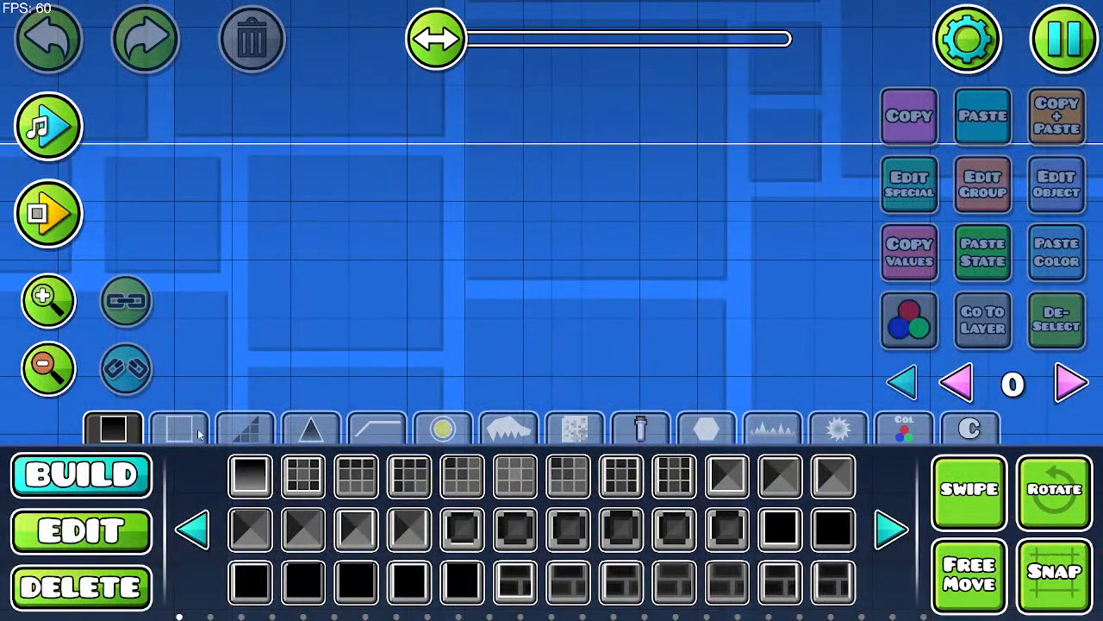
left_click_drag(304, 239, 437, 318)
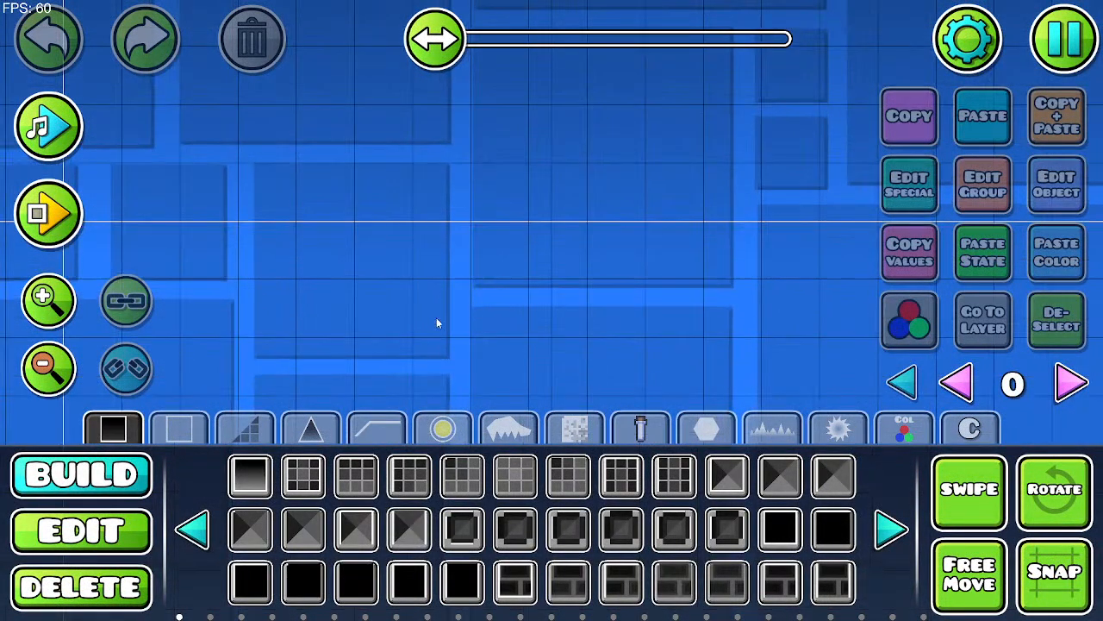
Step: Place a black gradient block above the ground line and add group ID 1 to it
left_click(880, 437)
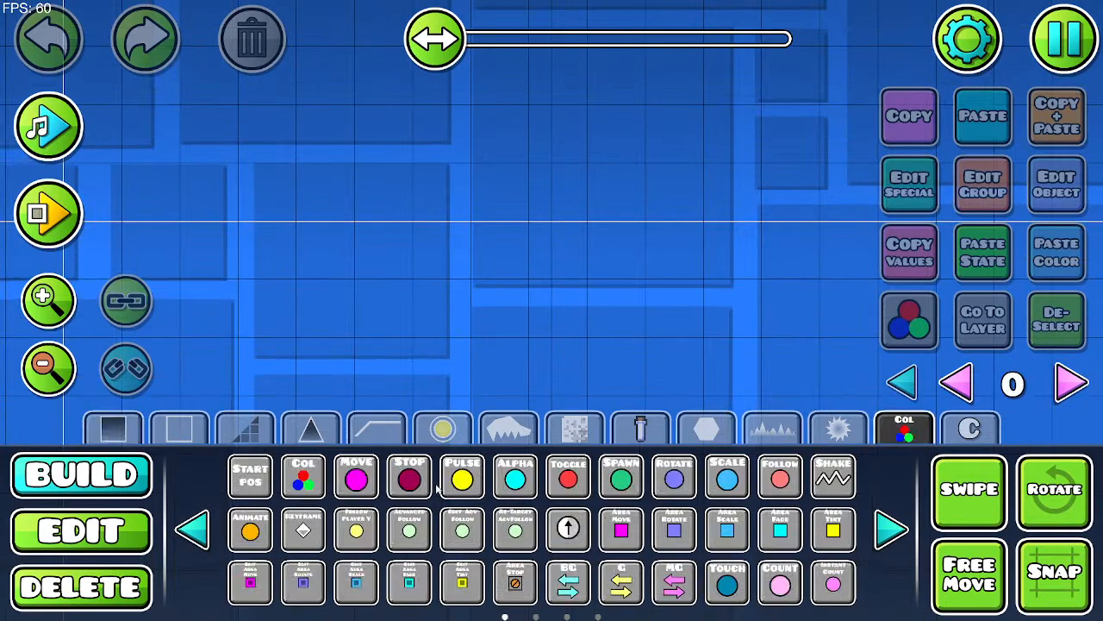
left_click(131, 422)
left_click(250, 476)
left_click_drag(423, 184, 416, 332)
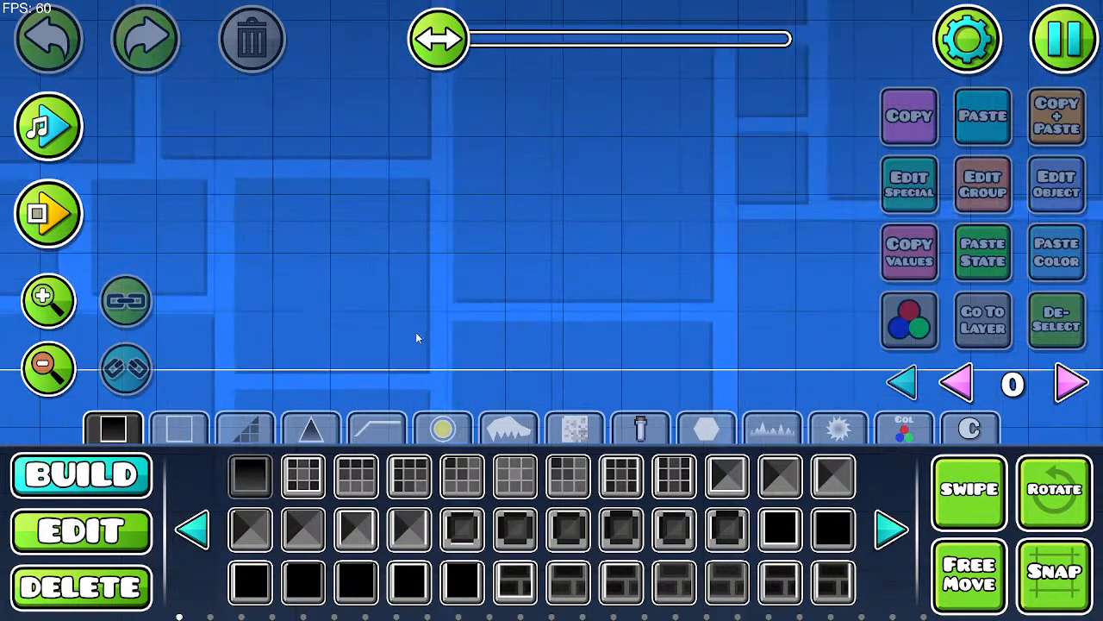
left_click(709, 224)
left_click(983, 183)
left_click(317, 226)
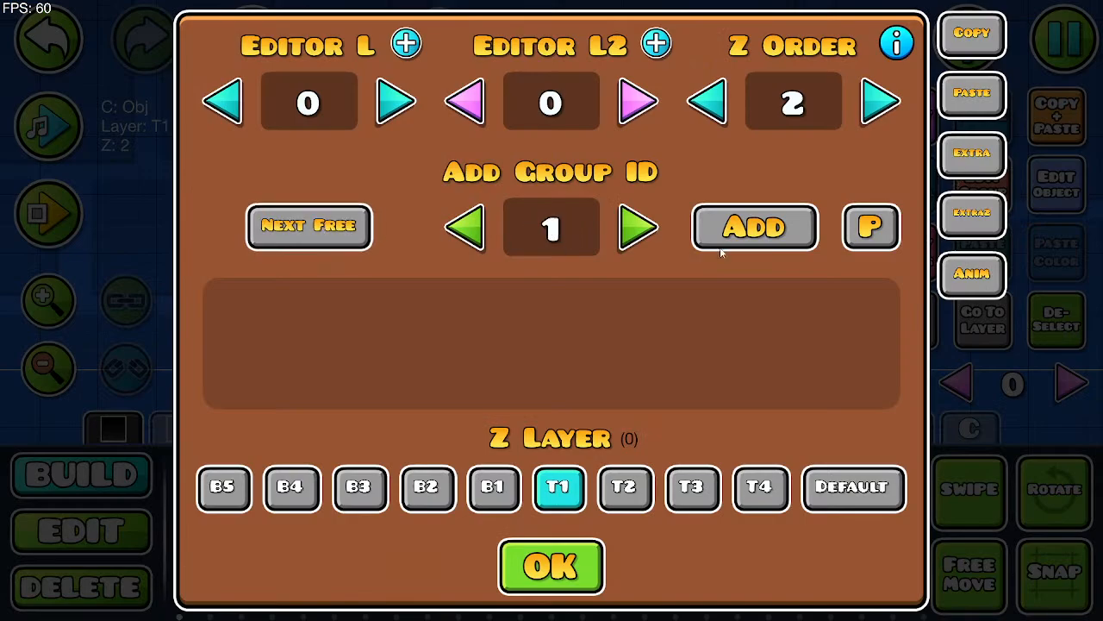
left_click(747, 242)
left_click(544, 569)
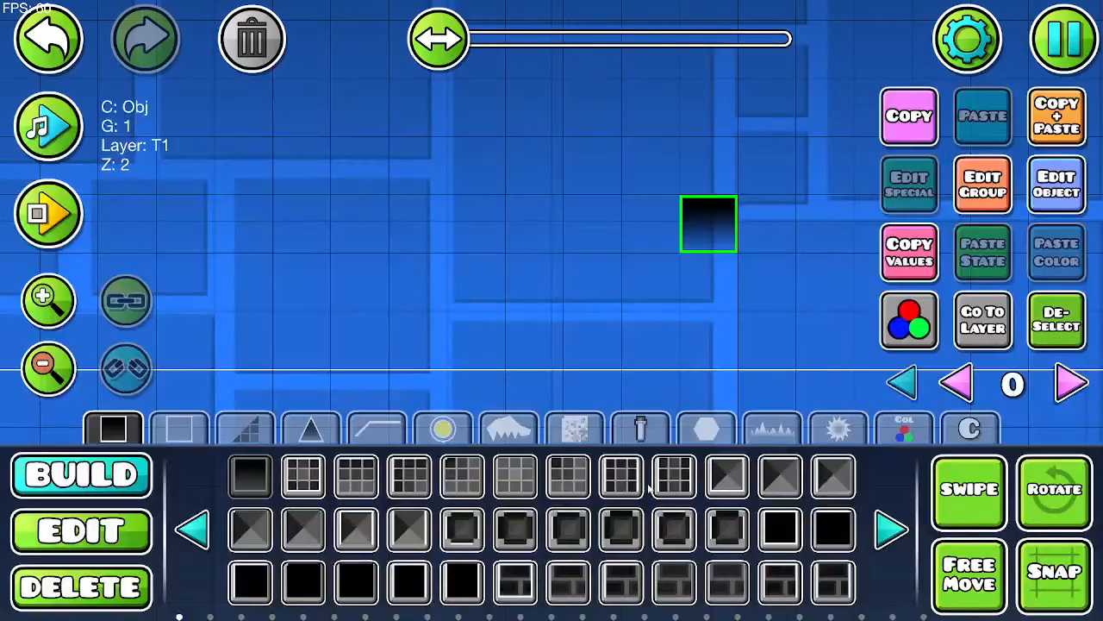
Step: Place a Pulse trigger well before the black block and set its pulse colour to dark red D90000
left_click(898, 428)
left_click(462, 480)
left_click_drag(281, 197, 446, 330)
left_click(419, 263)
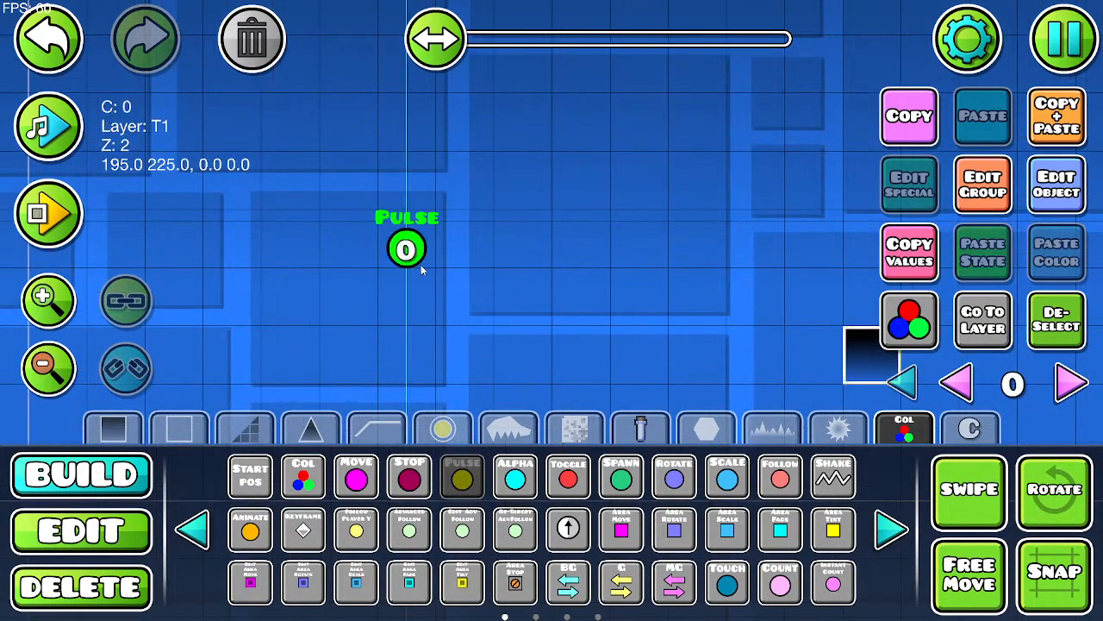
left_click(1057, 184)
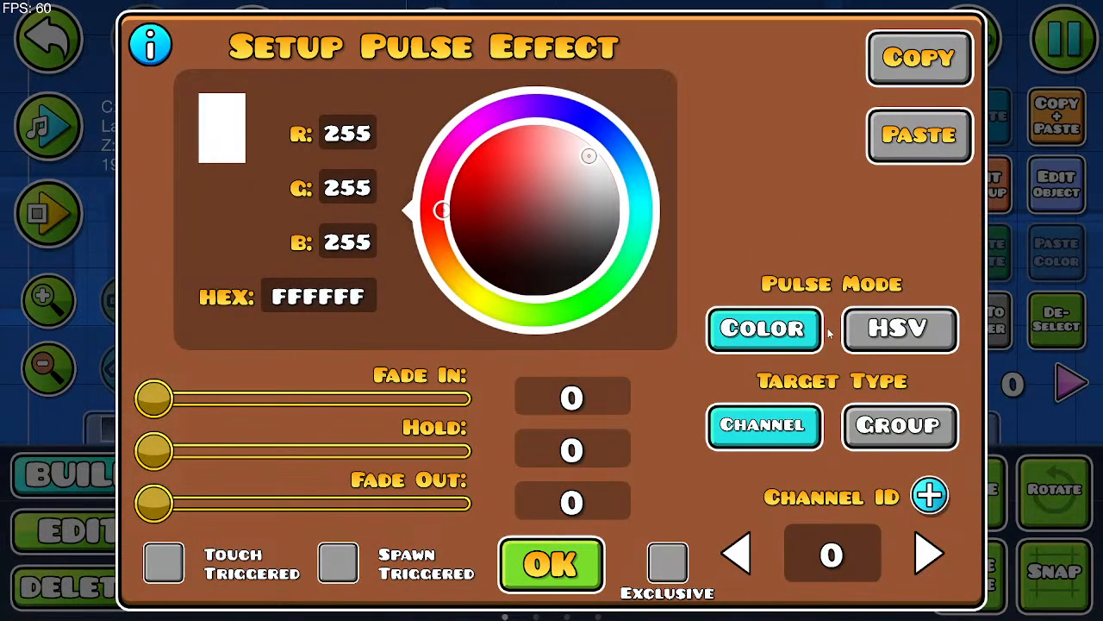
left_click_drag(523, 176, 460, 168)
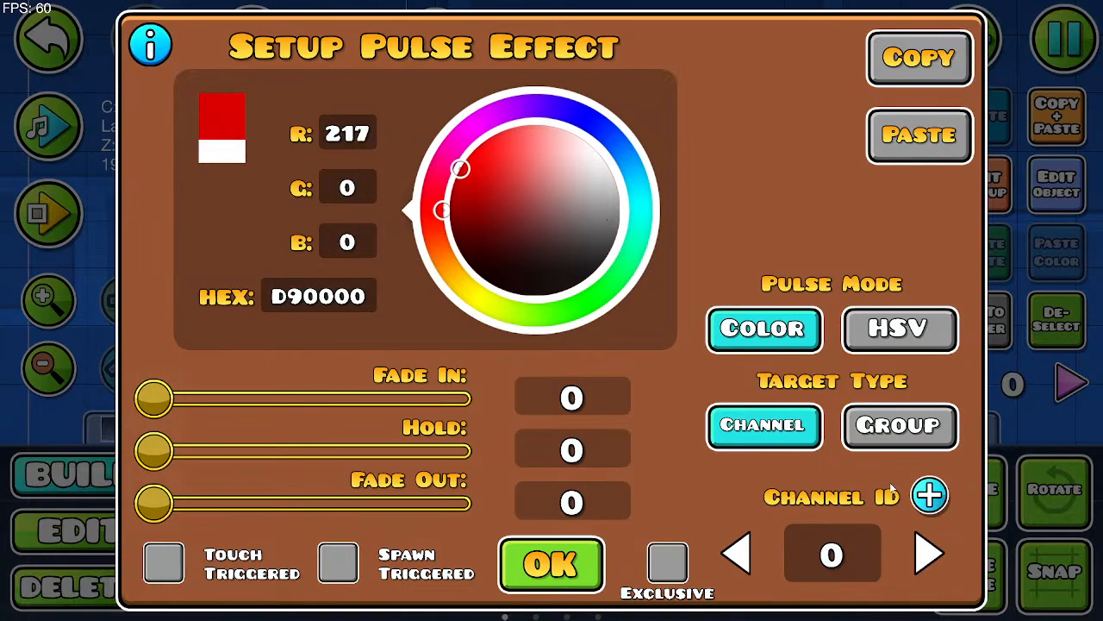
left_click(930, 494)
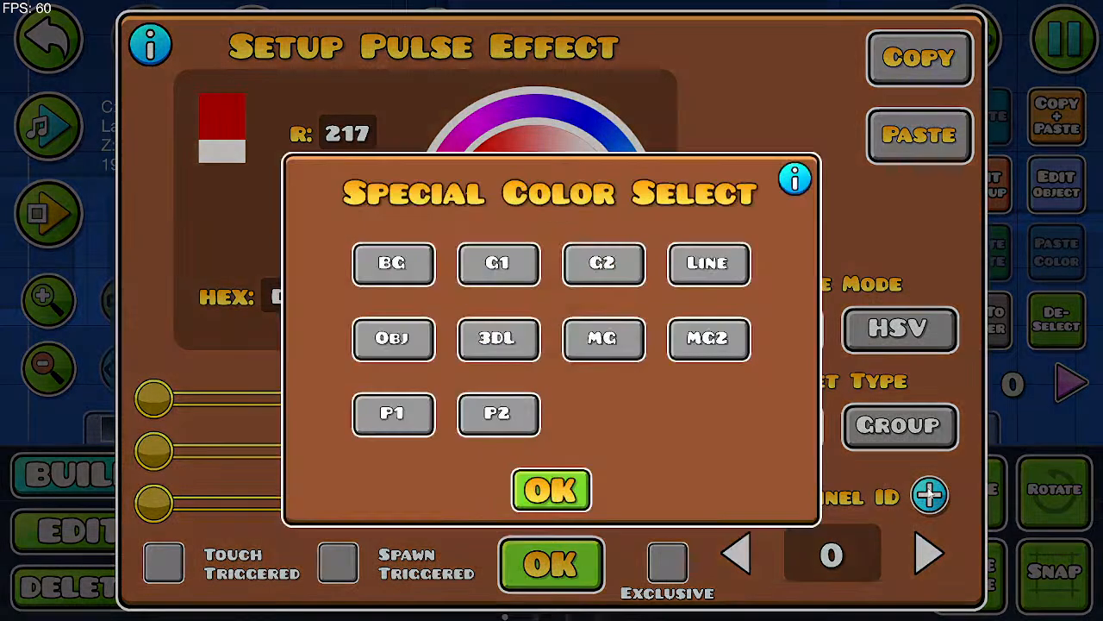
left_click(597, 515)
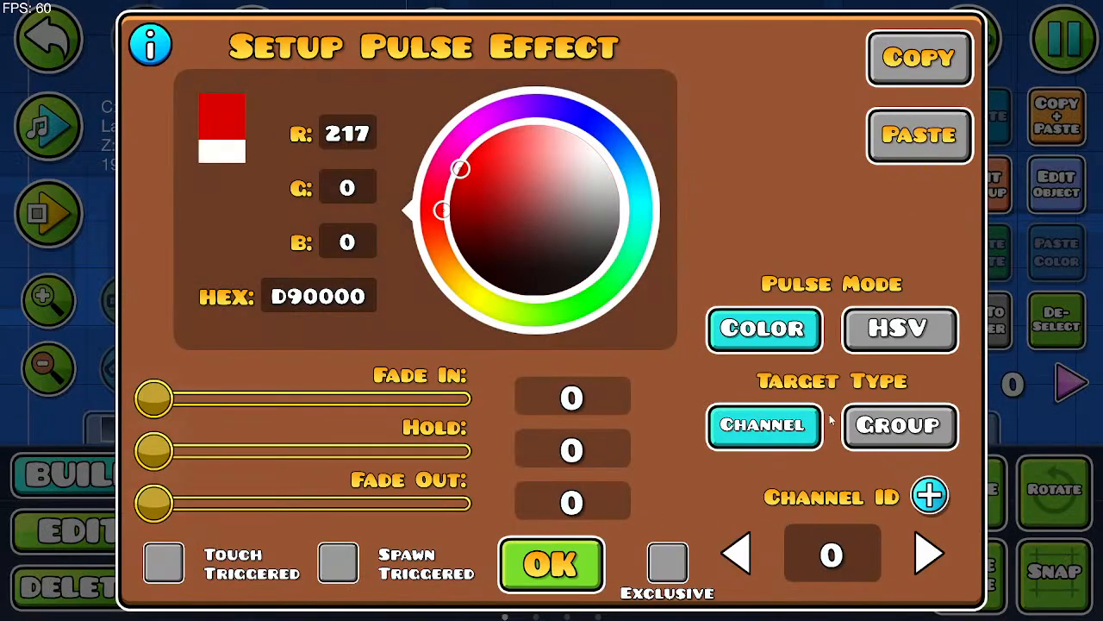
left_click(584, 565)
Step: Examine the level's custom colour channels and the colour settings of Col 1
left_click(1063, 40)
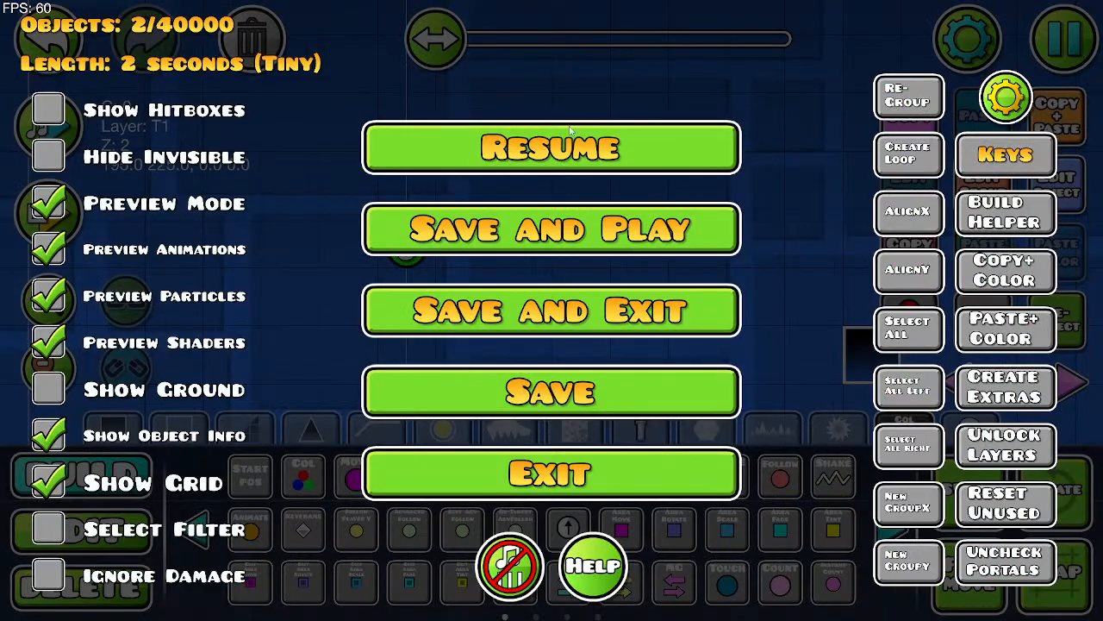
left_click(552, 147)
left_click(965, 52)
left_click(815, 125)
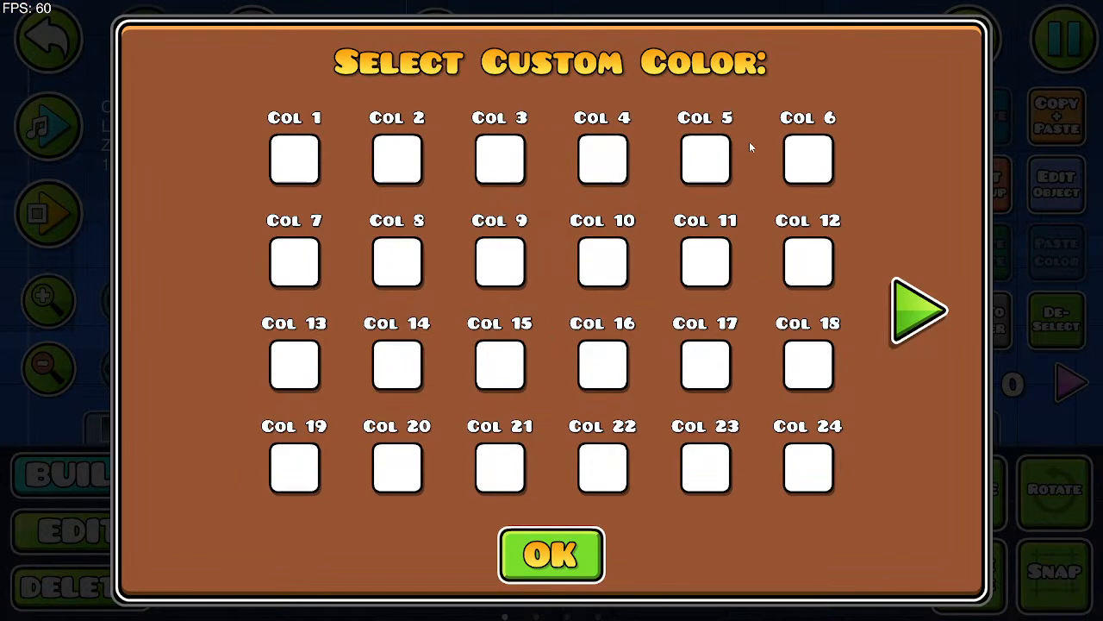
left_click(315, 172)
left_click(550, 551)
left_click(547, 561)
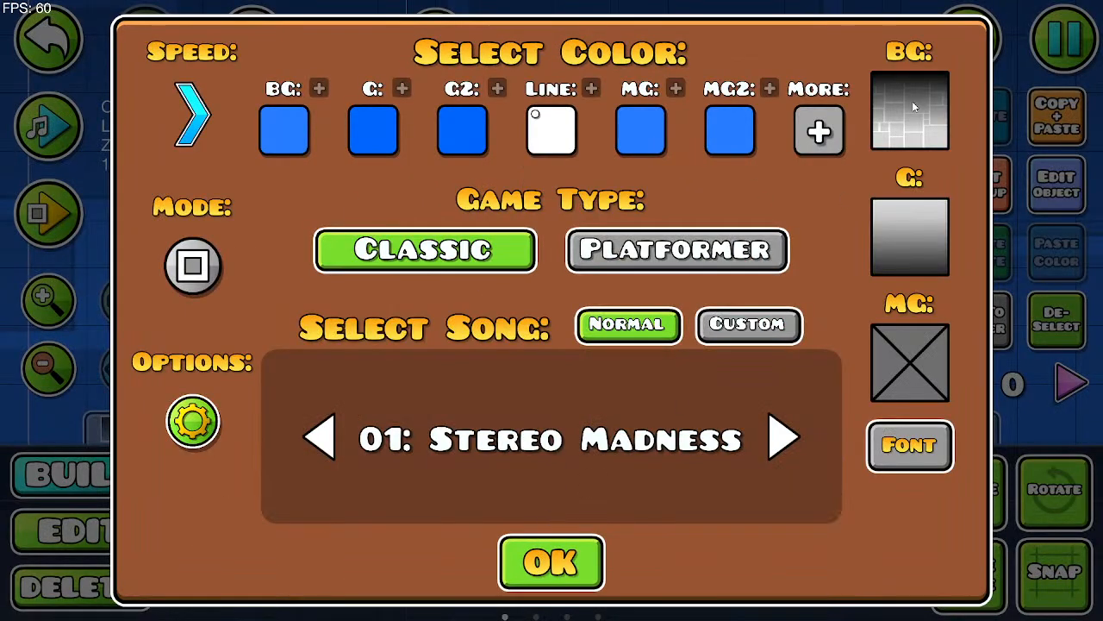
left_click(805, 132)
left_click(285, 165)
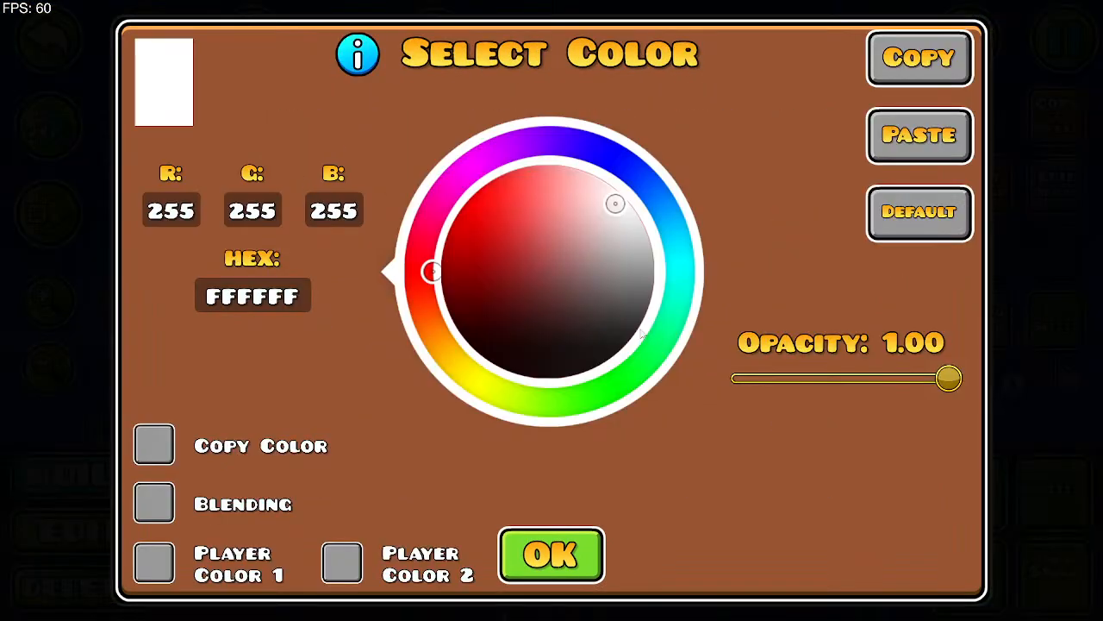
left_click(515, 552)
left_click(507, 547)
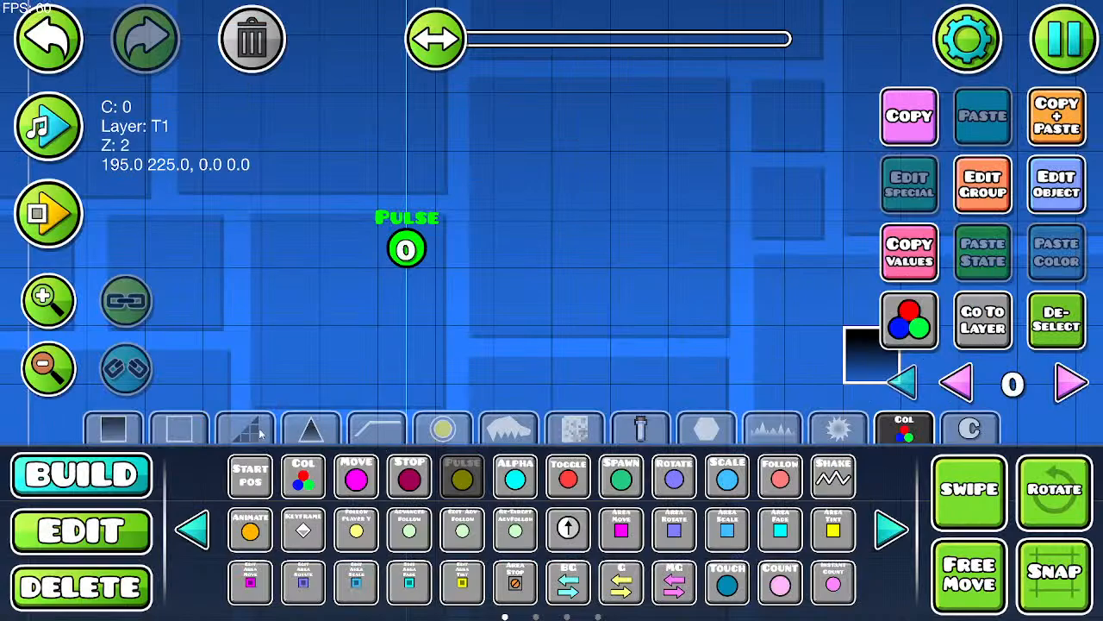
Step: Find the solid heart decoration among the build objects and place one above the black block
left_click(179, 431)
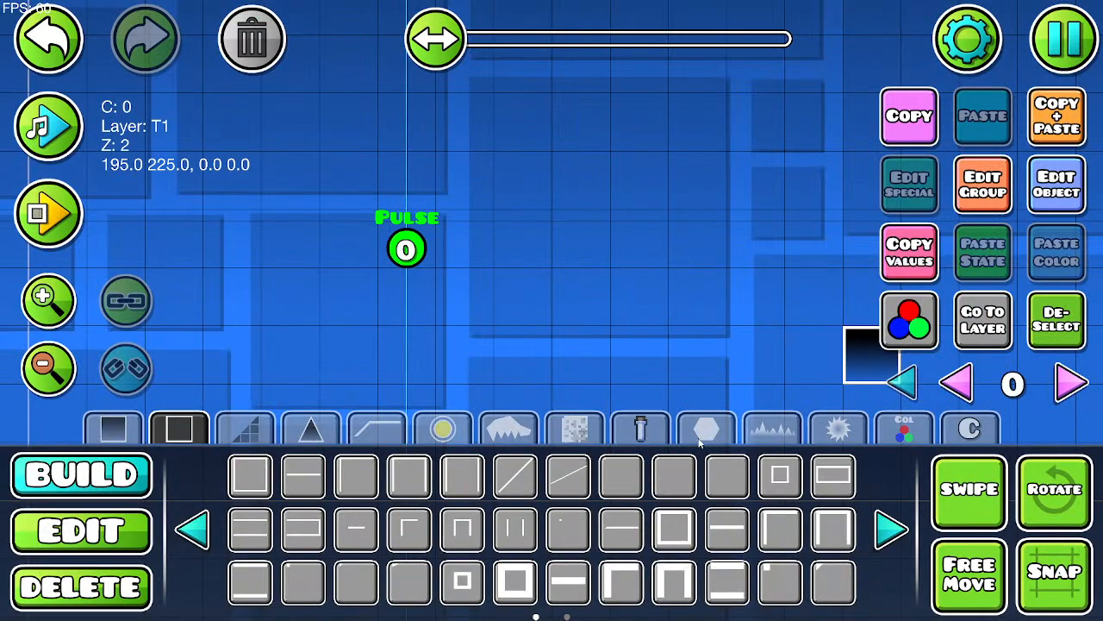
left_click(573, 429)
left_click(706, 430)
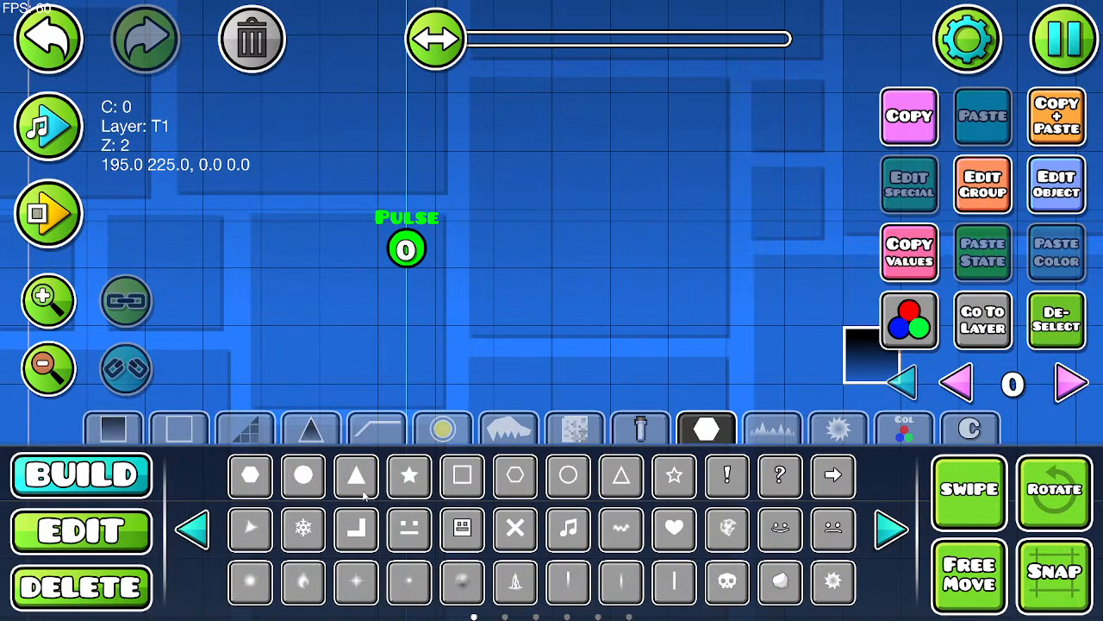
left_click(204, 532)
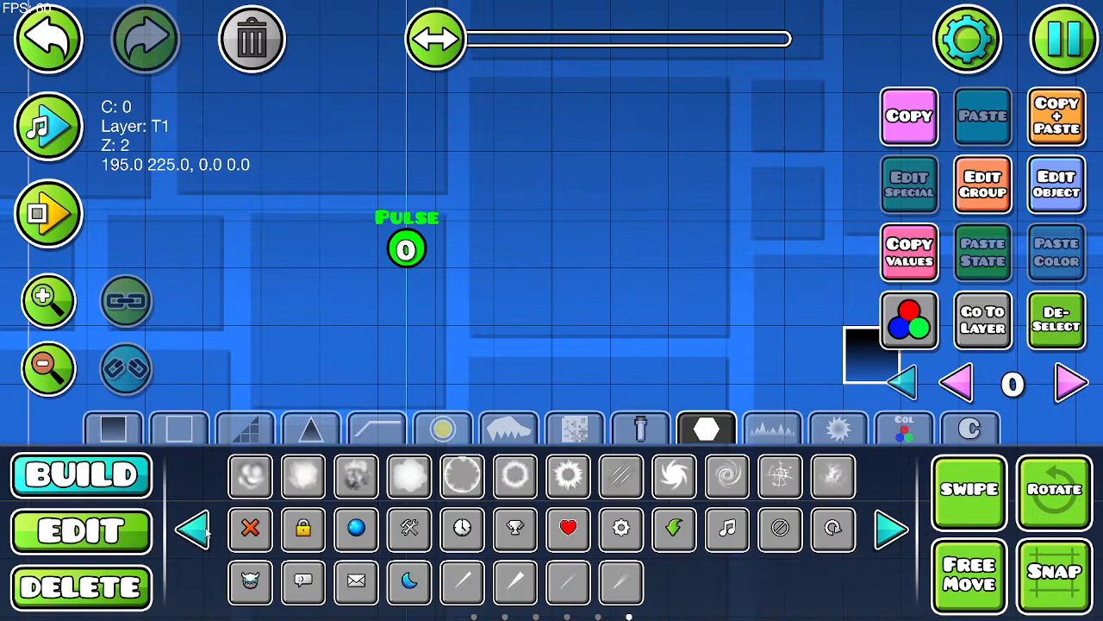
left_click(568, 422)
left_click(704, 421)
left_click(175, 527)
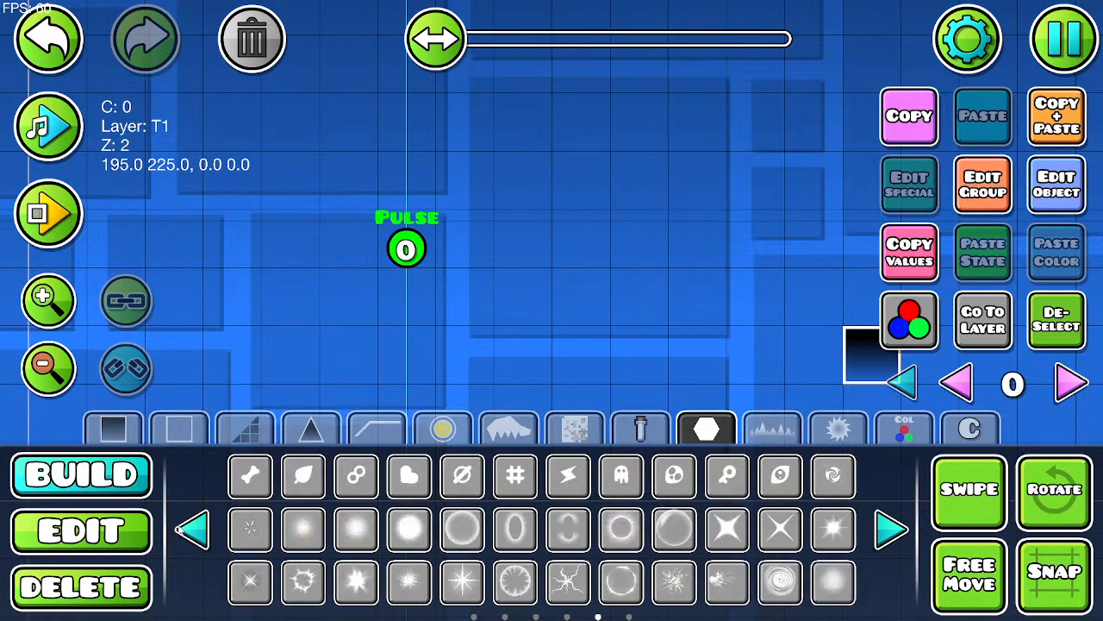
left_click(420, 483)
left_click_drag(595, 280, 360, 84)
left_click_drag(672, 260, 559, 390)
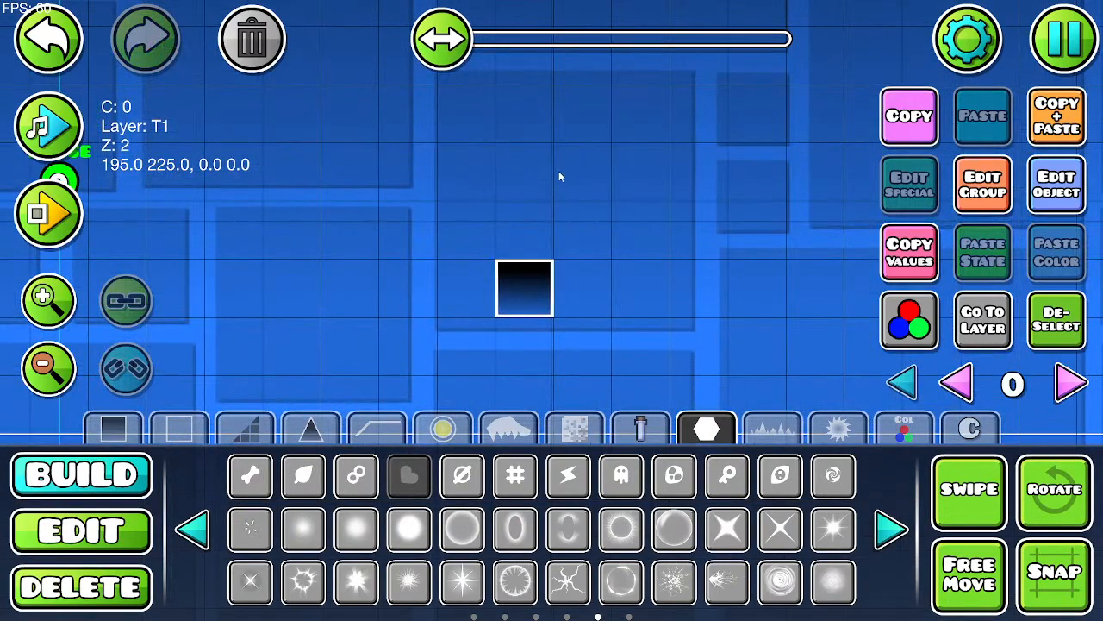
left_click(522, 119)
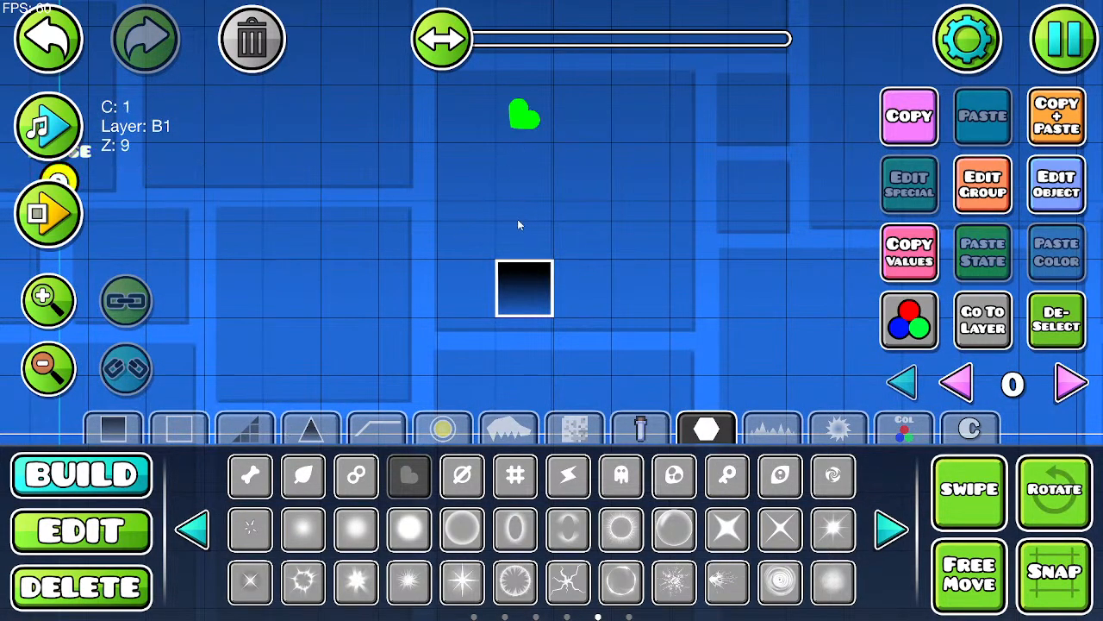
Step: Scale the heart up to over twice its size and assign colour channel 1 as its detail colour
left_click(115, 534)
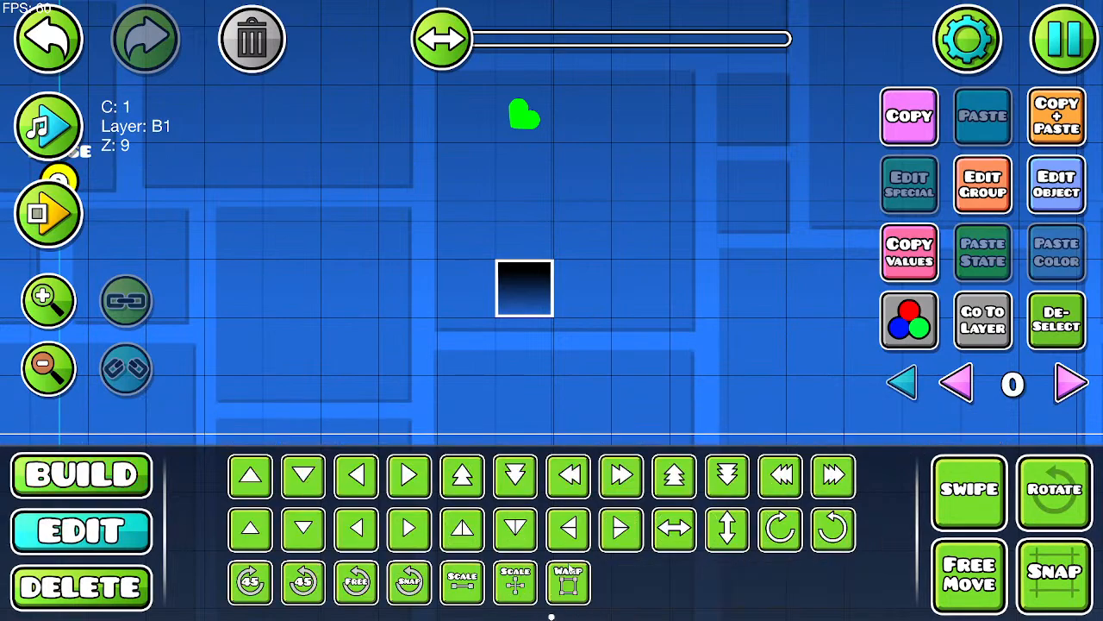
left_click(524, 115)
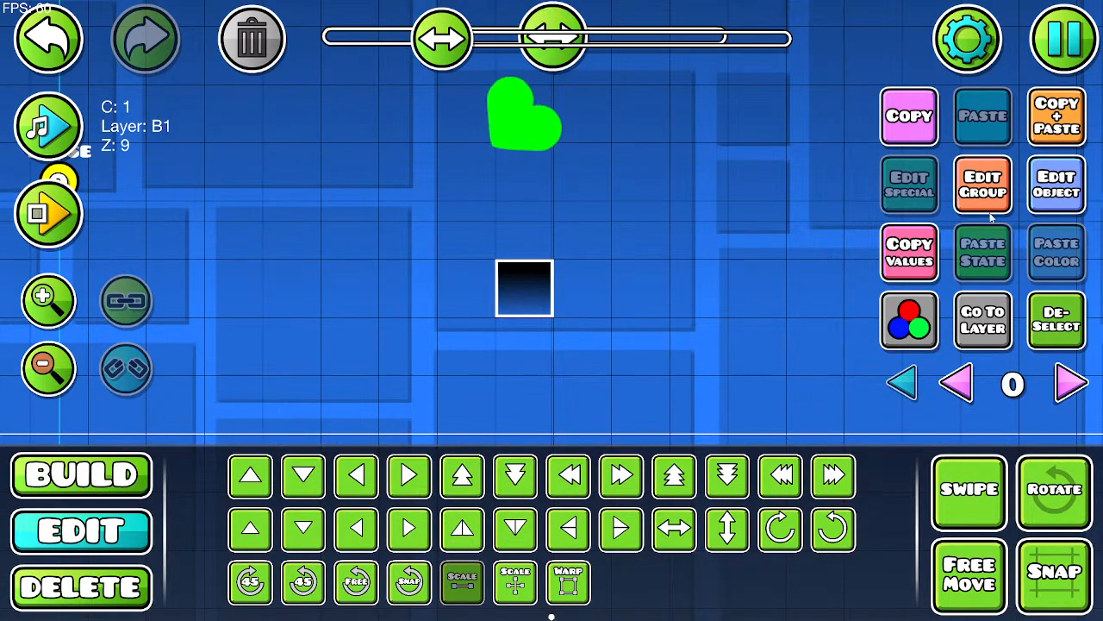
left_click(1034, 196)
left_click(326, 341)
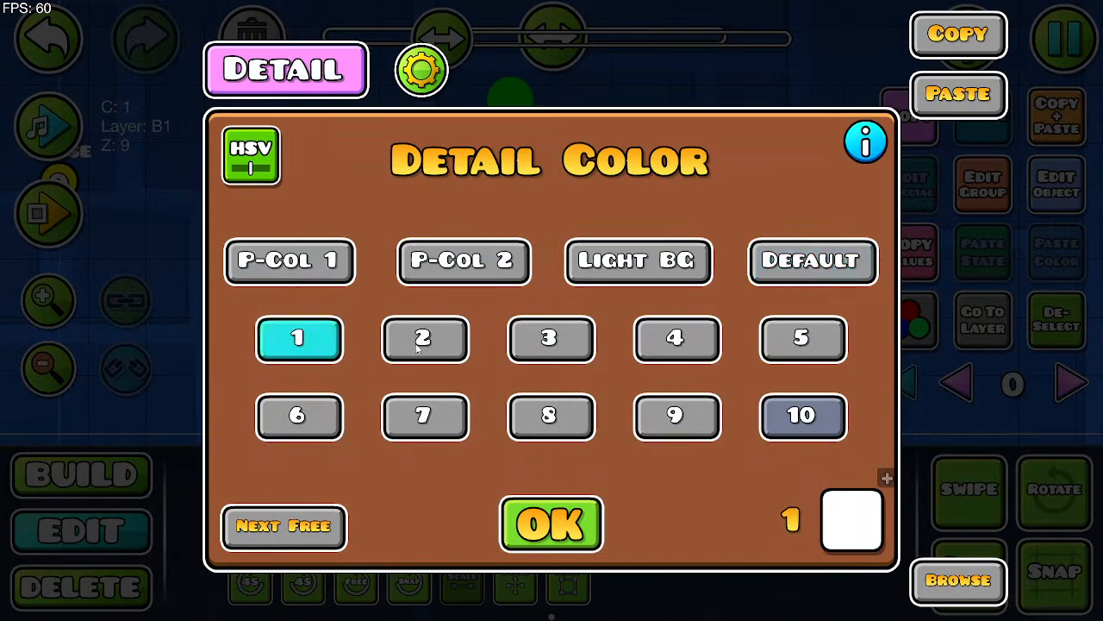
left_click(591, 508)
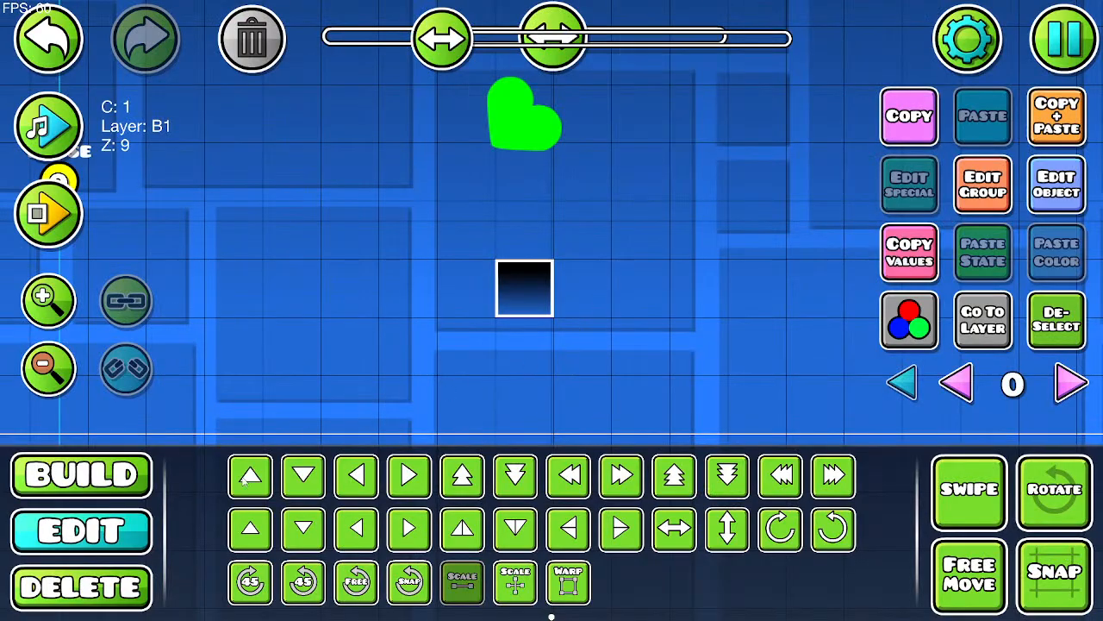
Step: Target the Pulse trigger at channel ID 1 and change its pulse colour to red DD0000
left_click_drag(285, 226, 627, 368)
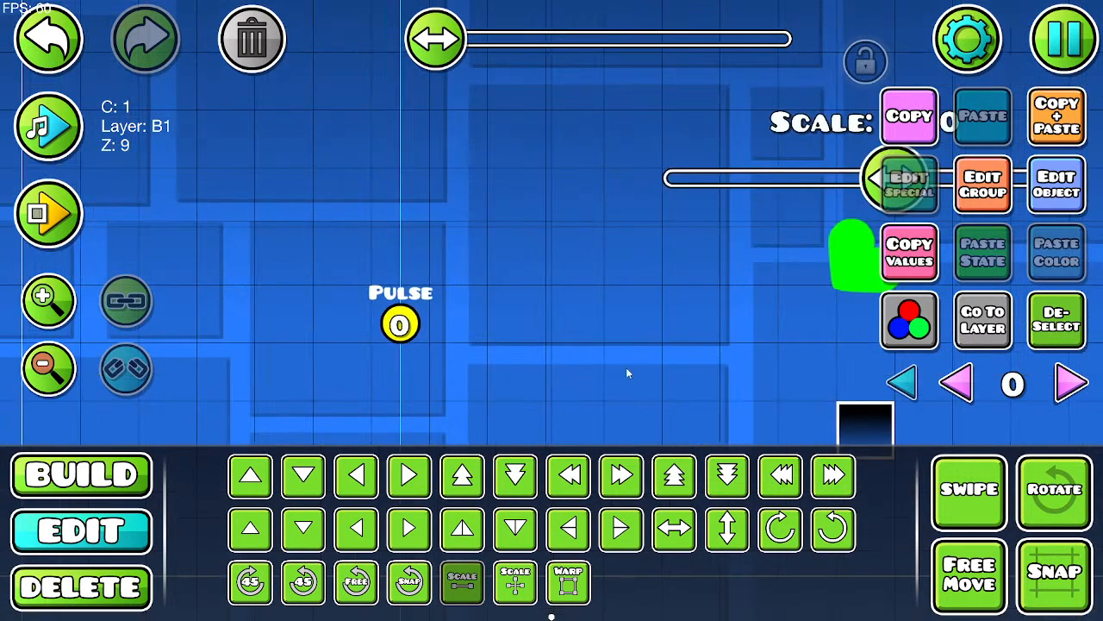
left_click(401, 326)
left_click(1057, 184)
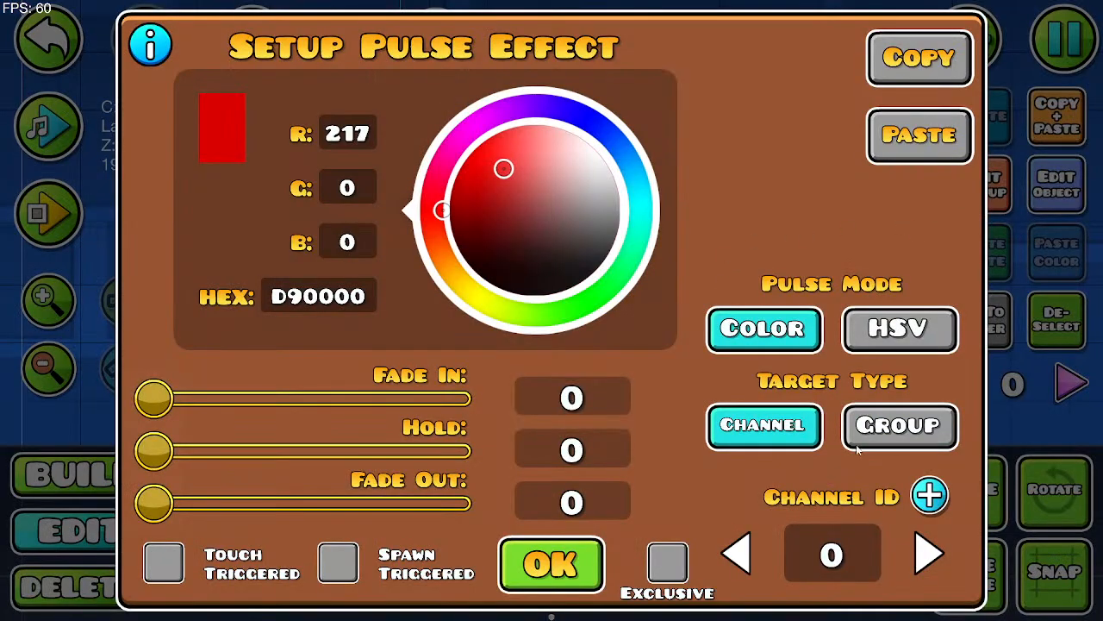
left_click_drag(475, 173, 452, 101)
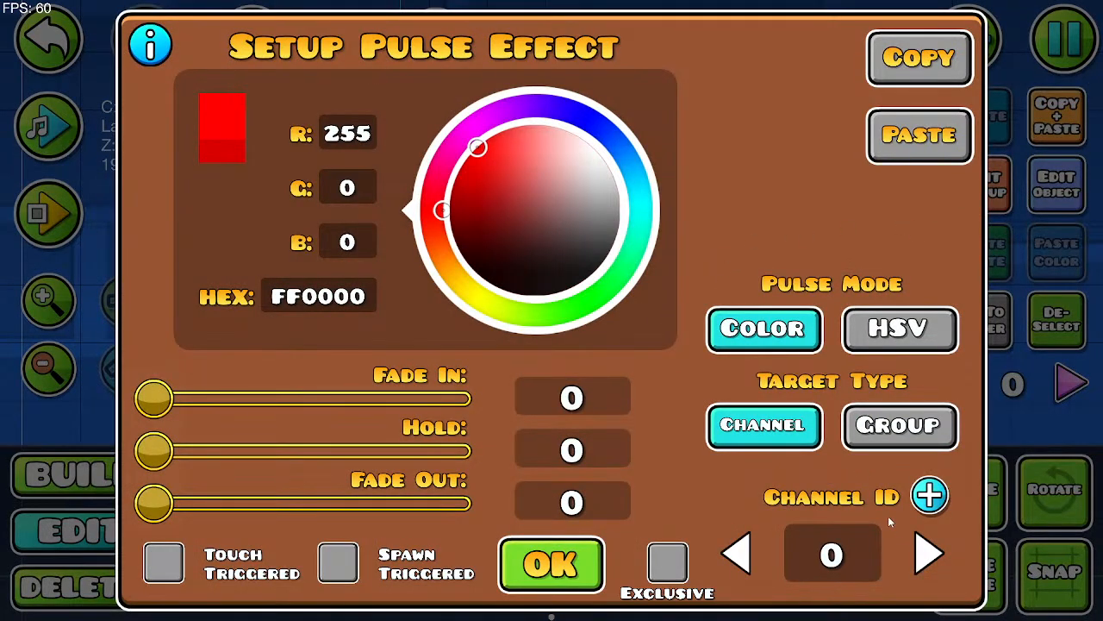
left_click(928, 553)
mouse_move(477, 151)
left_mouse_down()
mouse_move(454, 177)
mouse_move(461, 166)
left_mouse_up()
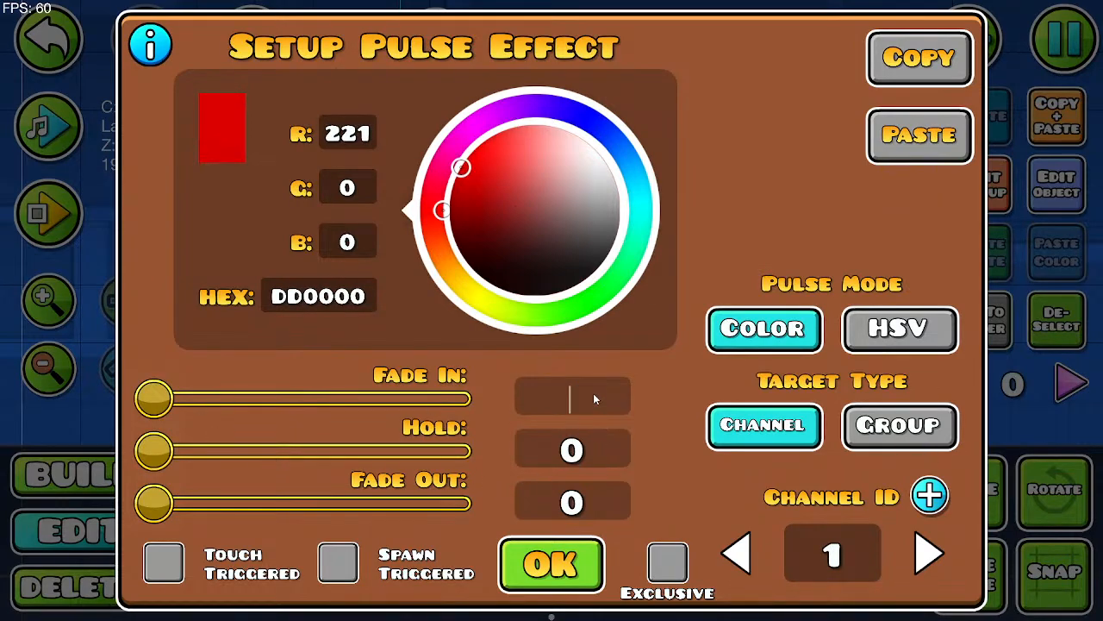
Step: Set the Pulse trigger's fade in to 0.2 and fade out to 0.7
type(".2")
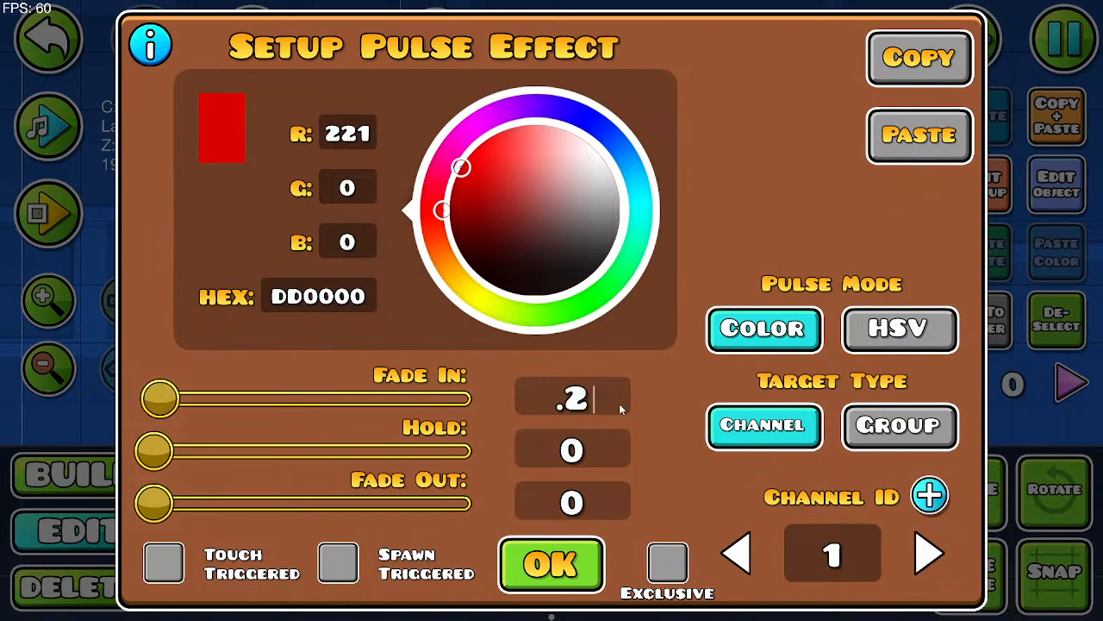
type(".7")
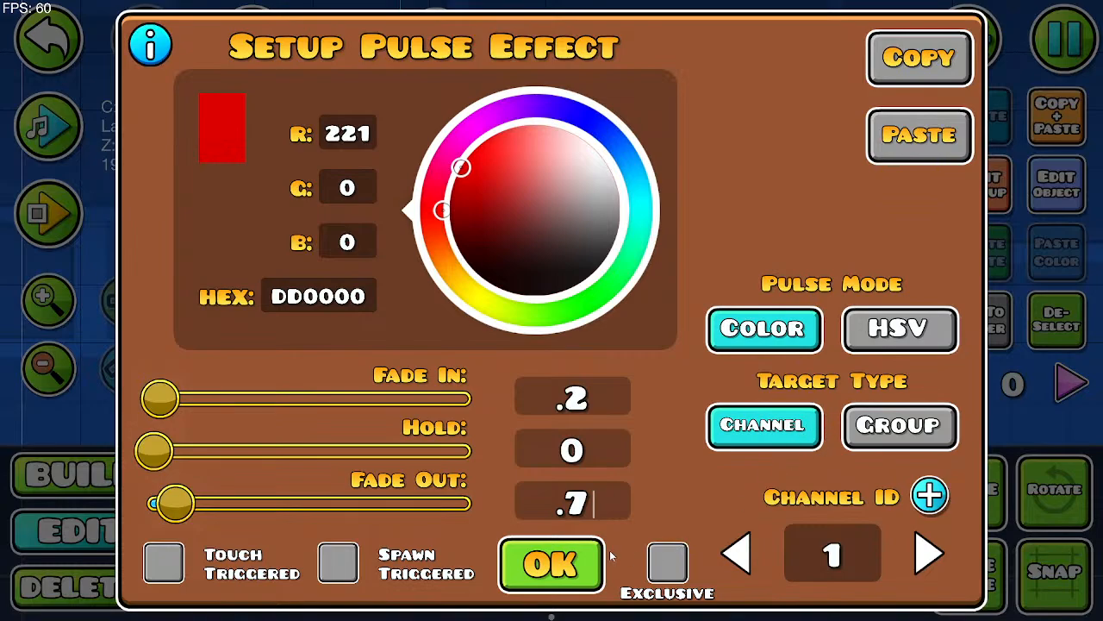
left_click(593, 530)
Step: Recheck the level's custom colour list and playtest the pulse on the heart
left_click(1062, 34)
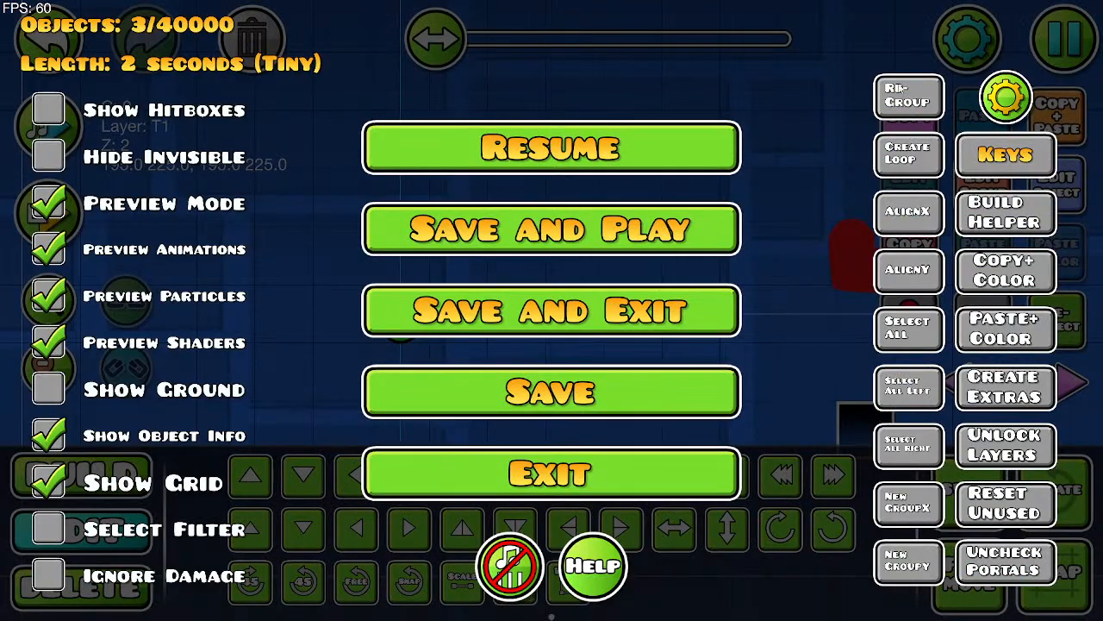
left_click(721, 129)
left_click(960, 34)
left_click(814, 130)
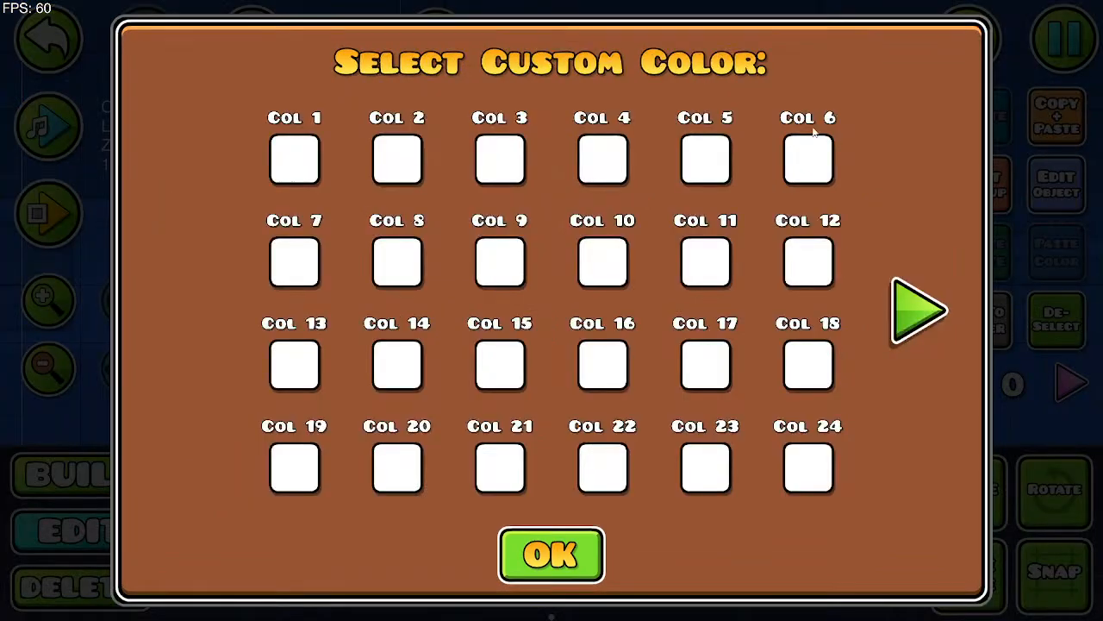
left_click(538, 547)
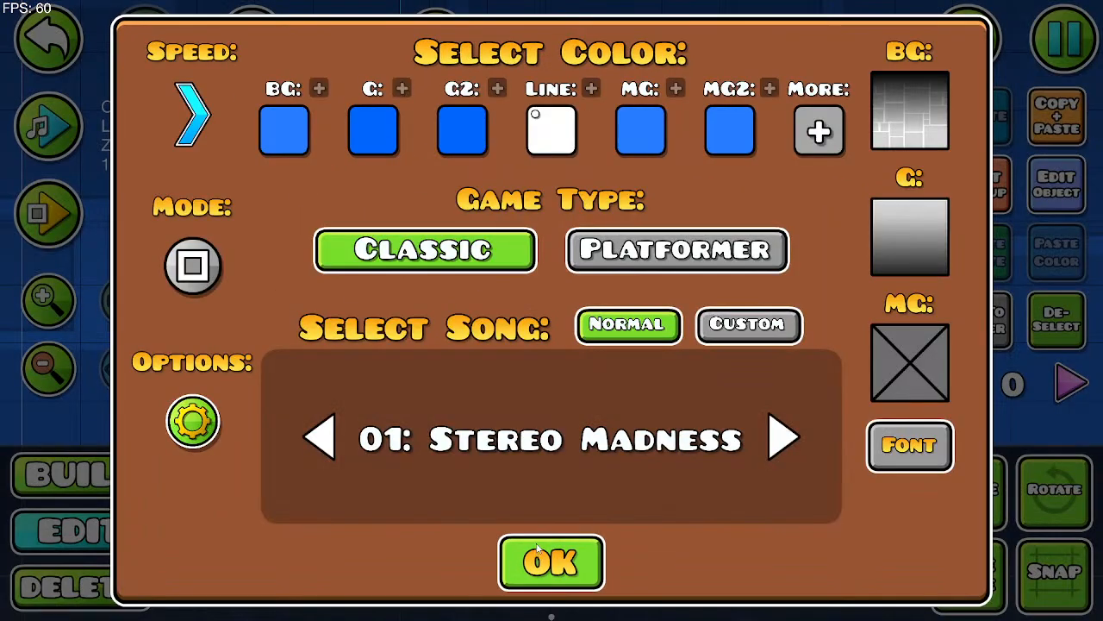
left_click(536, 553)
left_click(49, 212)
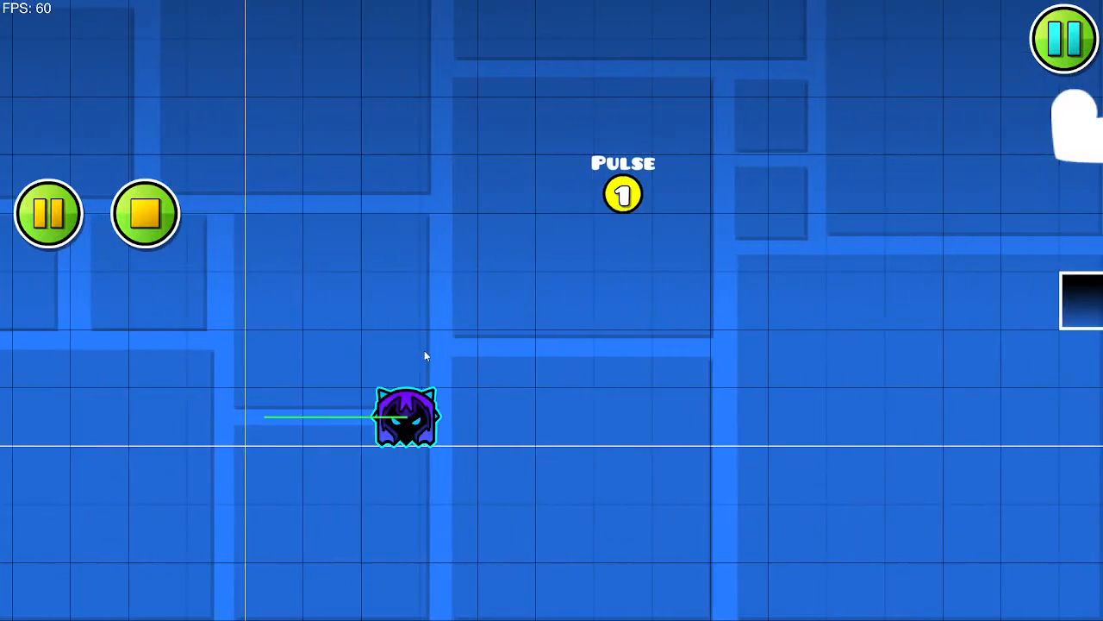
left_click(145, 212)
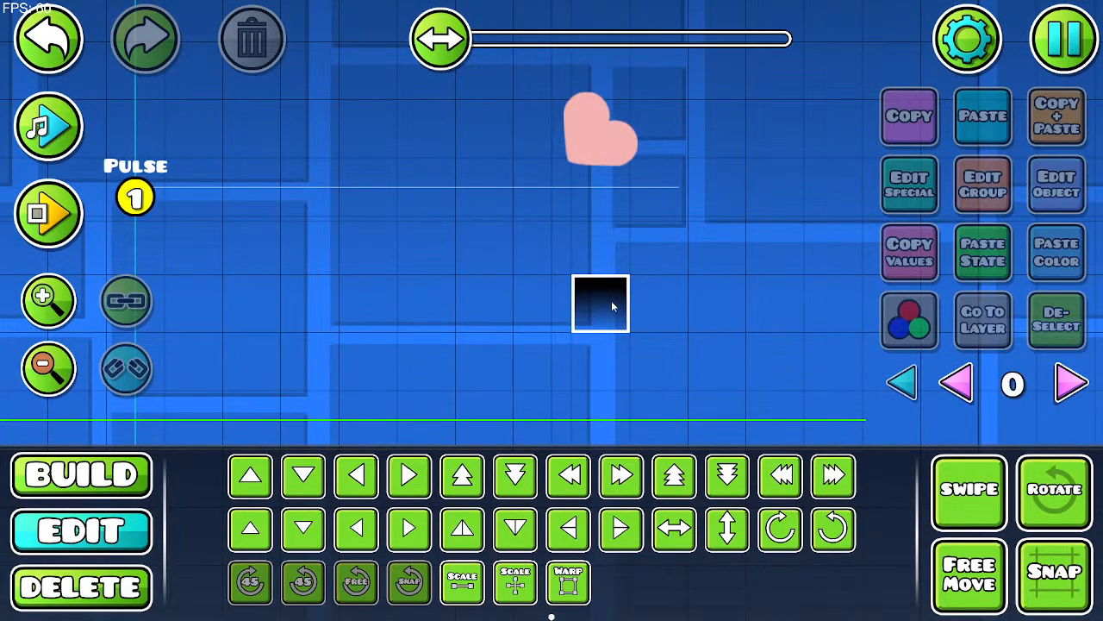
Step: Select the black block and check its assigned group ID
left_click(612, 306)
left_click(910, 319)
left_click(556, 524)
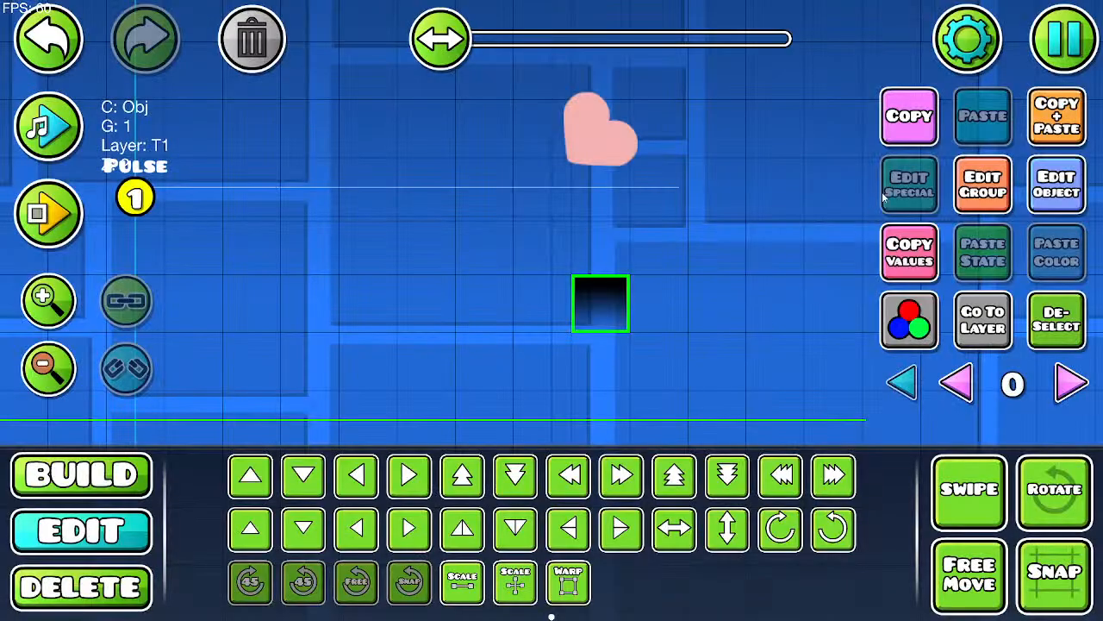
left_click(981, 200)
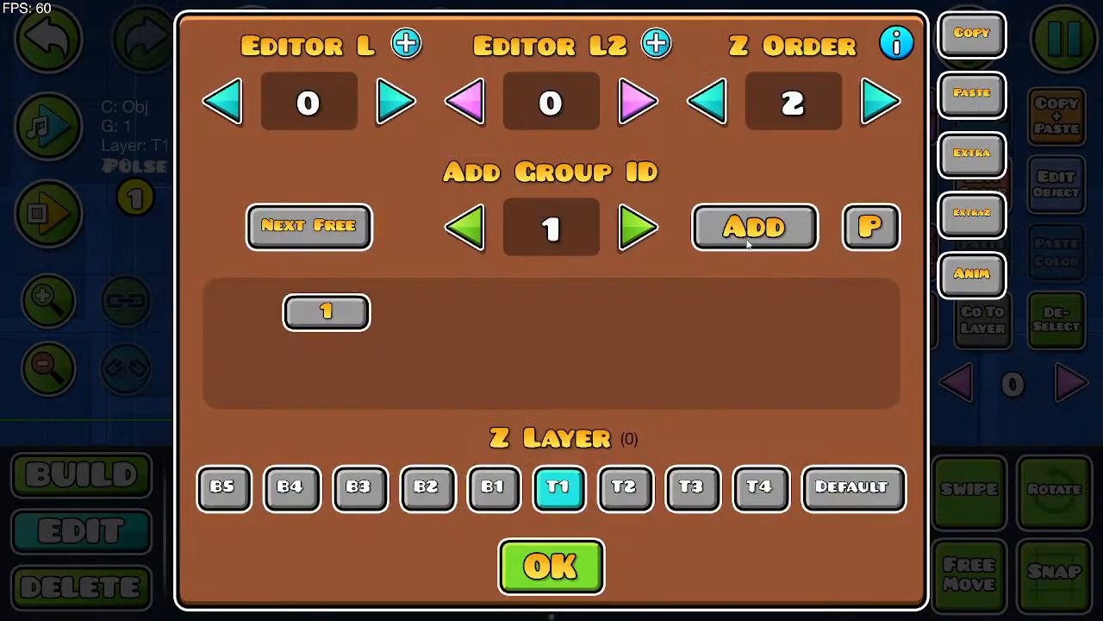
left_click(590, 549)
Step: Switch the Pulse trigger's target type to Group and set its group ID to 1
left_click_drag(348, 267, 469, 280)
left_click(255, 209)
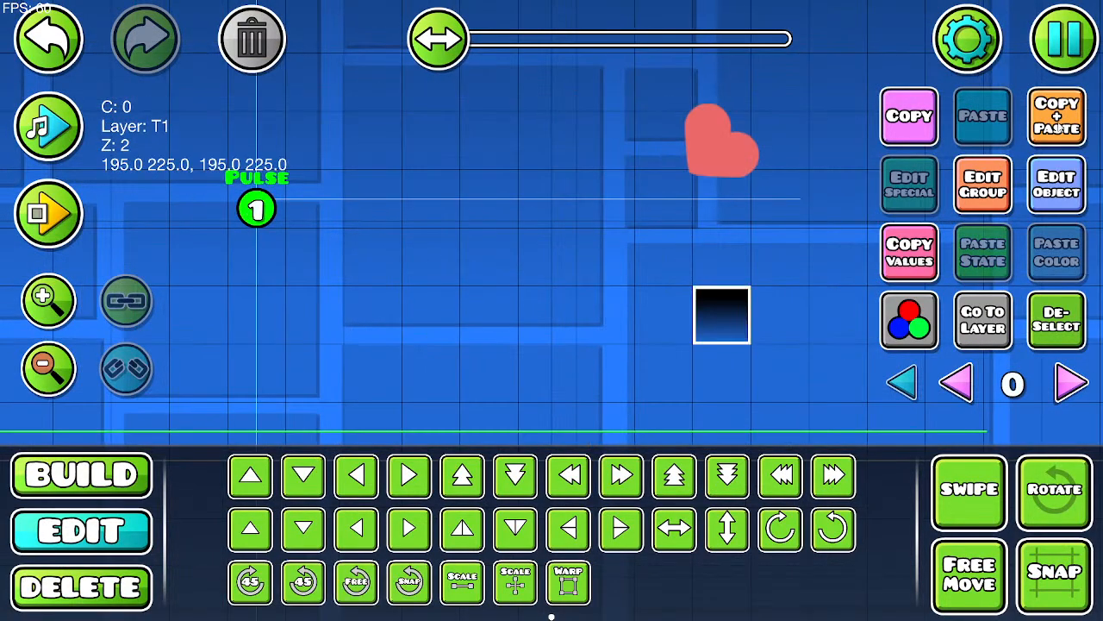
left_click(1034, 196)
left_click(908, 434)
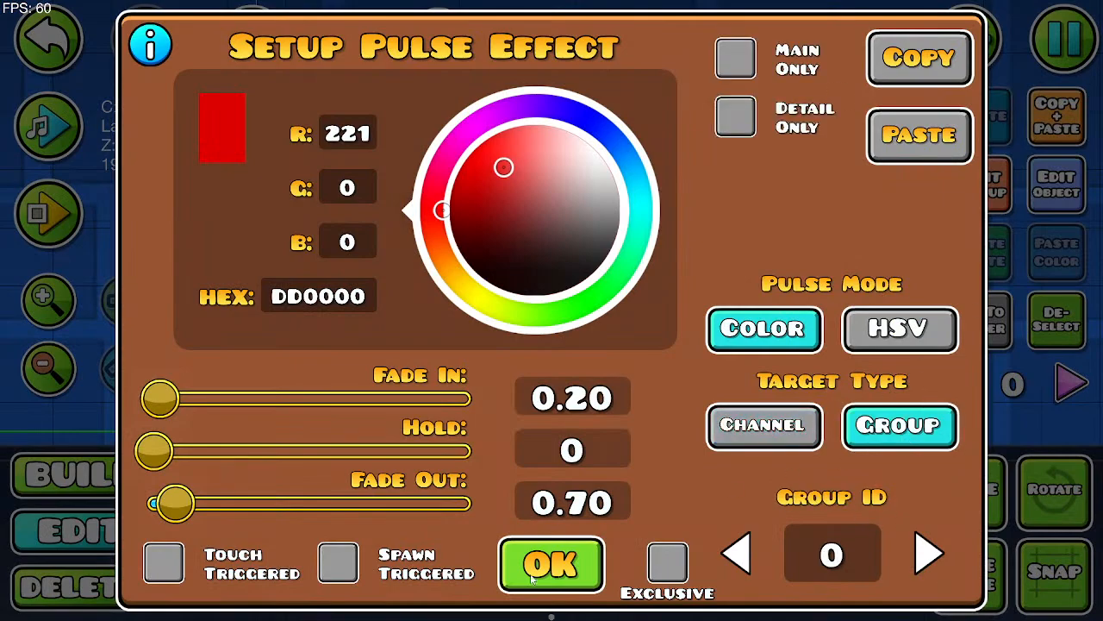
left_click(918, 561)
left_click(564, 569)
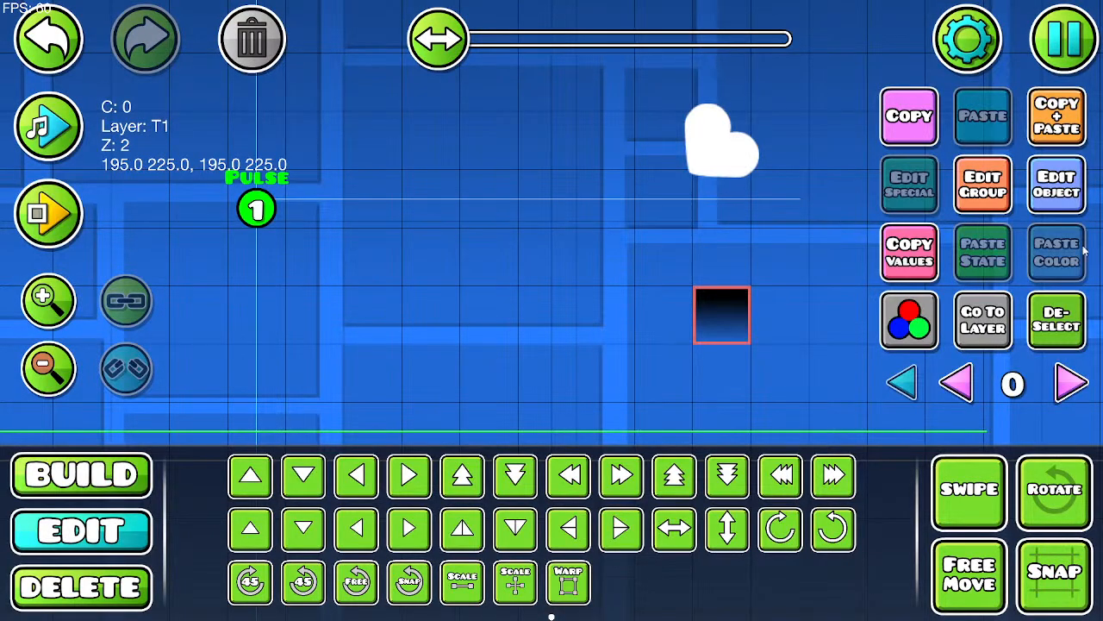
Step: Try the Pulse trigger's Main Only and Detail Only options, leaving both off
left_click(1034, 175)
left_click(729, 67)
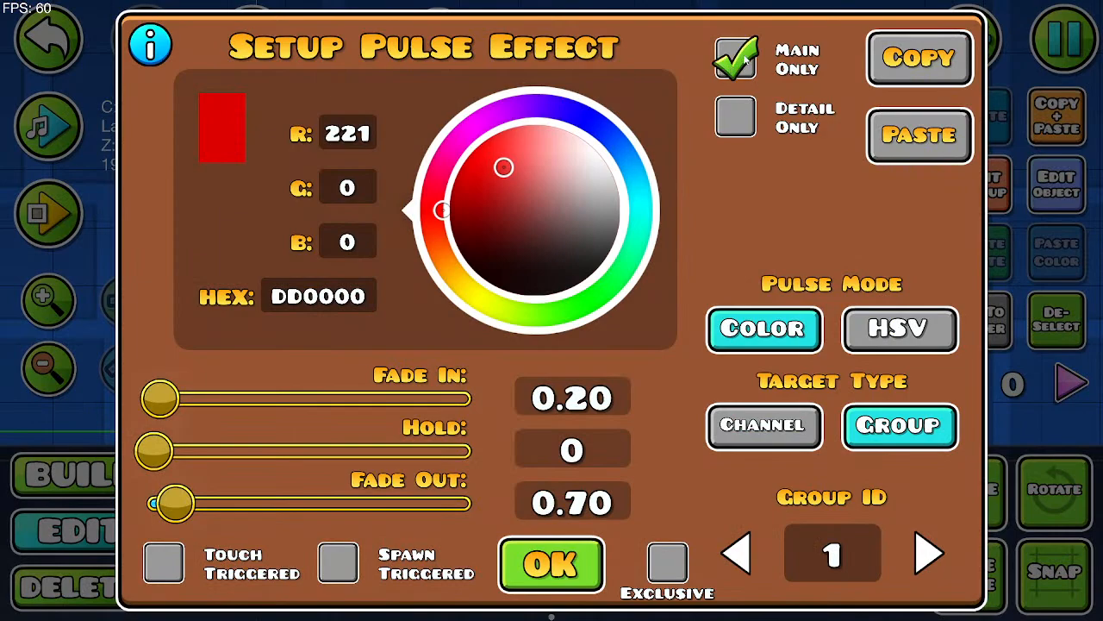
left_click(745, 129)
left_click(743, 123)
left_click(583, 589)
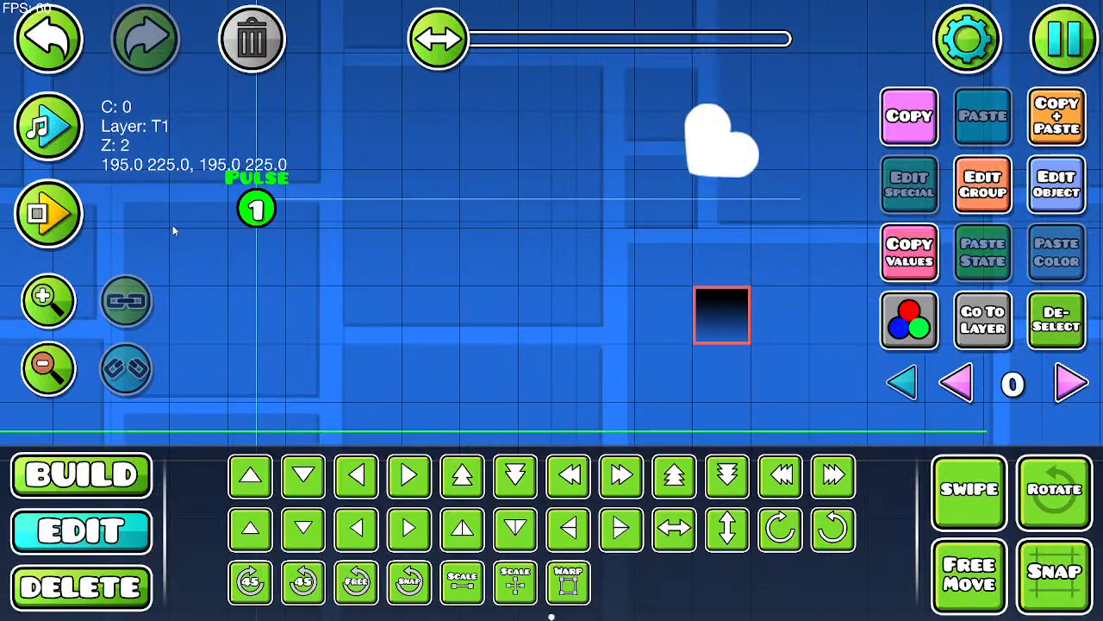
Step: Playtest the group pulse and inspect the black block's base colour settings
left_click(48, 226)
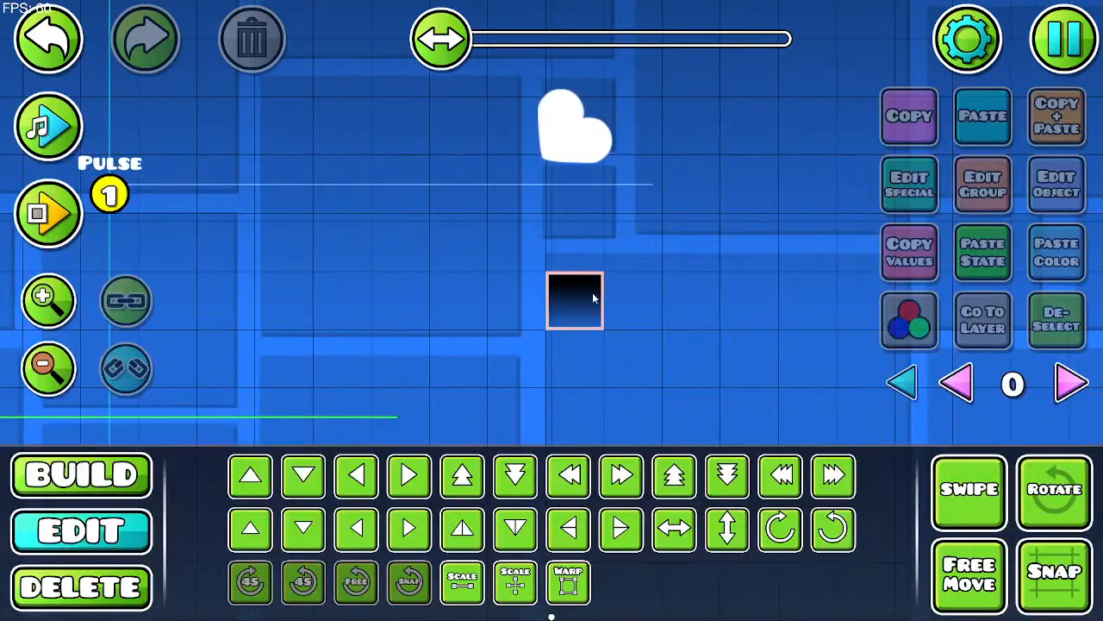
left_click(118, 581)
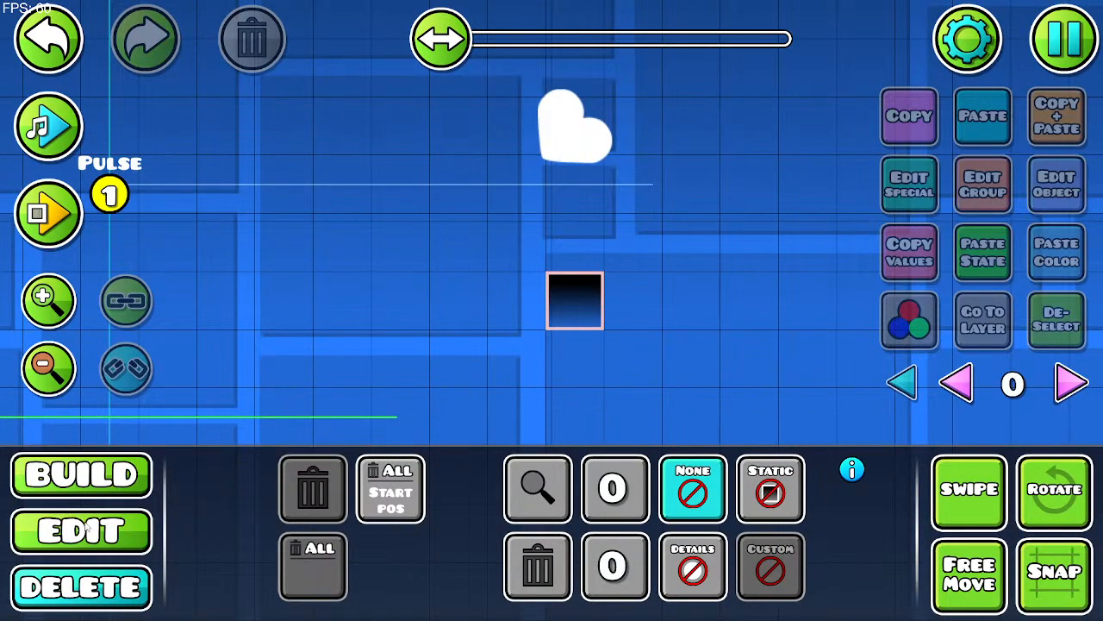
left_click(81, 530)
left_click(575, 299)
left_click(1056, 184)
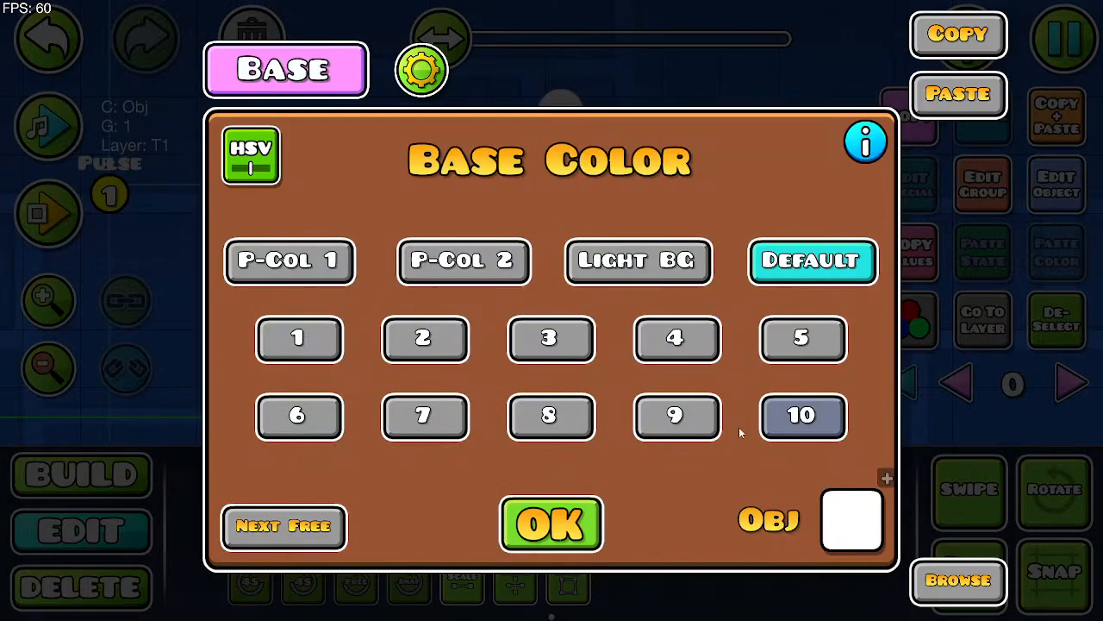
left_click(550, 521)
Step: Remove the black block and place a two-colour slope piece in its spot below the heart
left_click(160, 403)
left_click(81, 474)
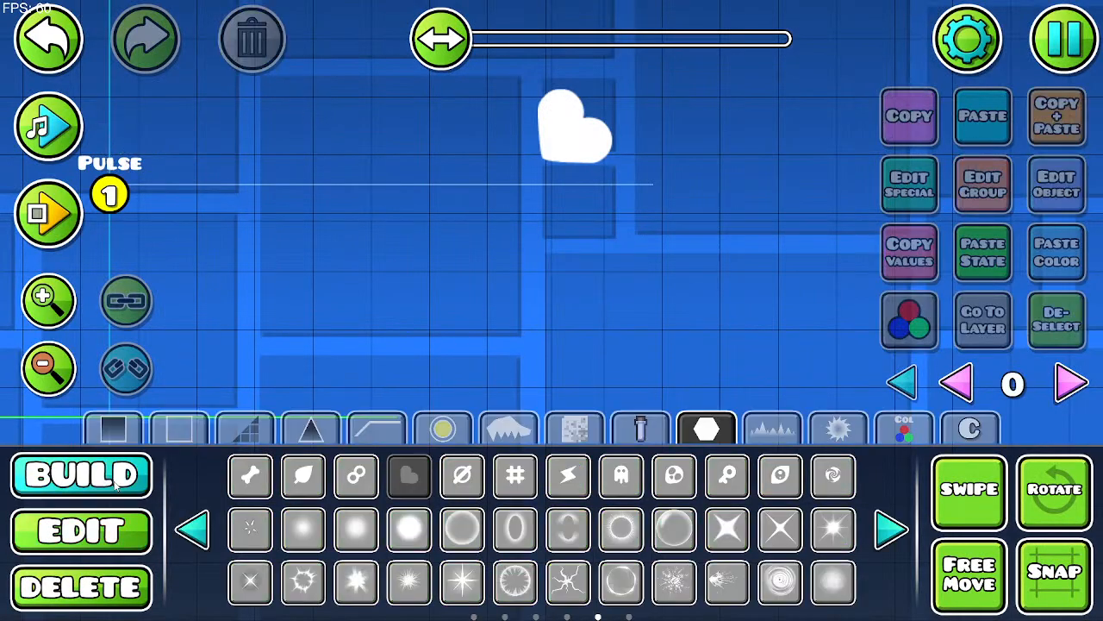
left_click(246, 431)
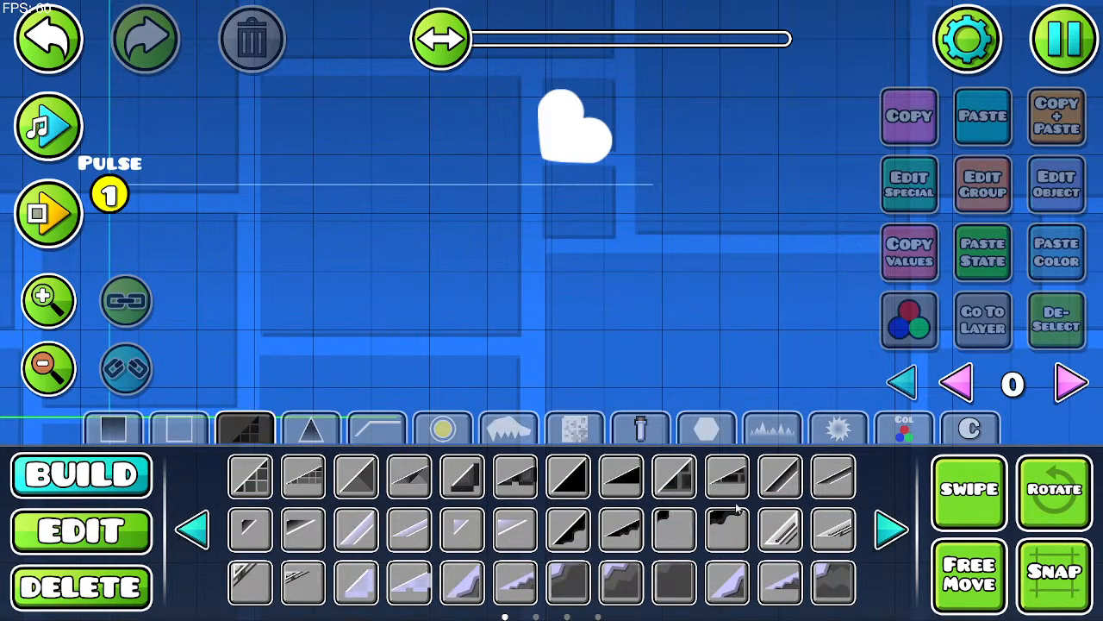
left_click(356, 582)
left_click(573, 309)
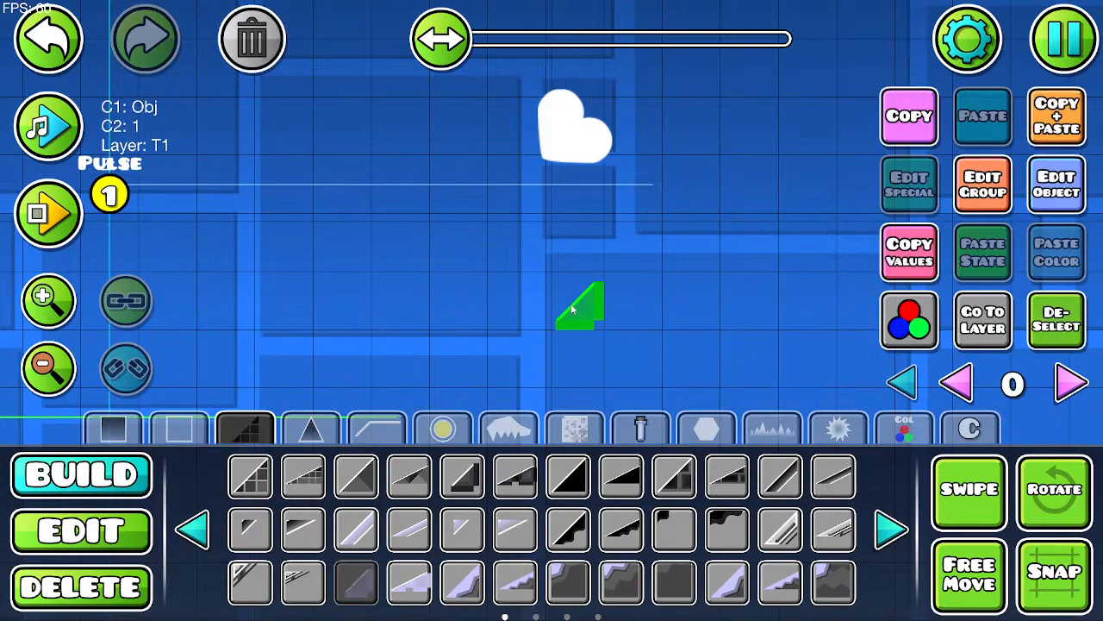
left_click(1046, 344)
Step: Playtest the level with the new slope and inspect the slope's colour settings
left_click(48, 216)
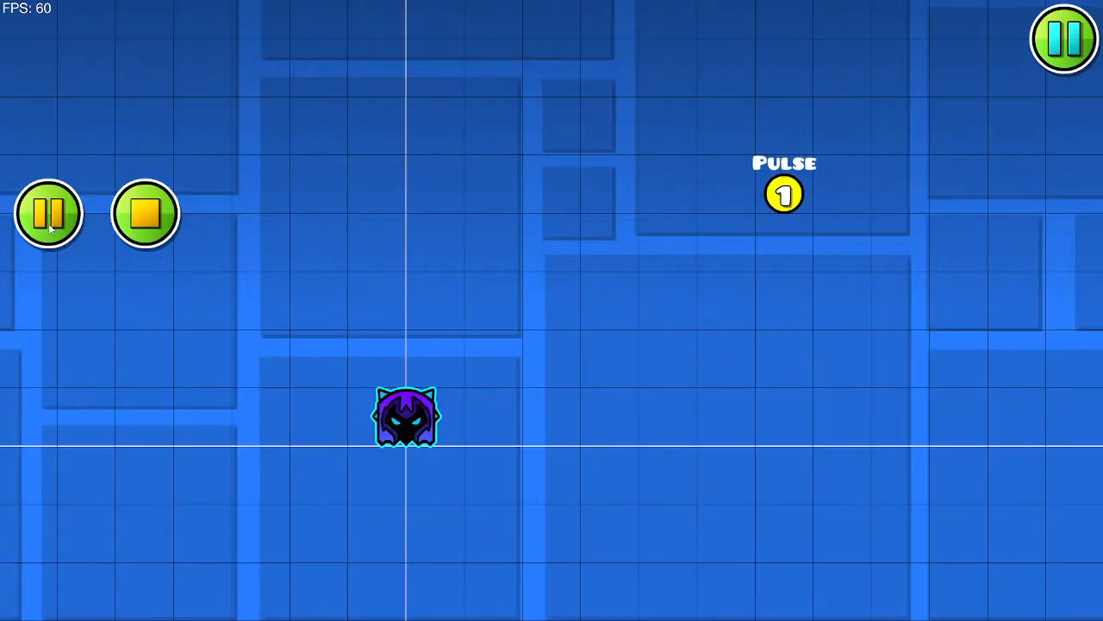
left_click(144, 235)
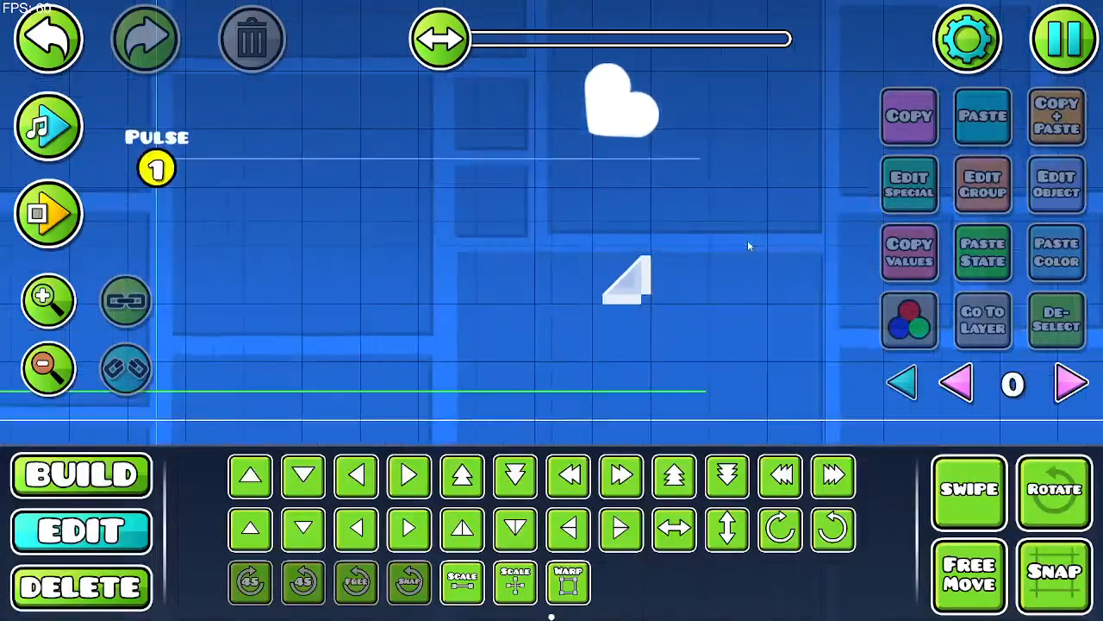
left_click(664, 272)
left_click(1027, 195)
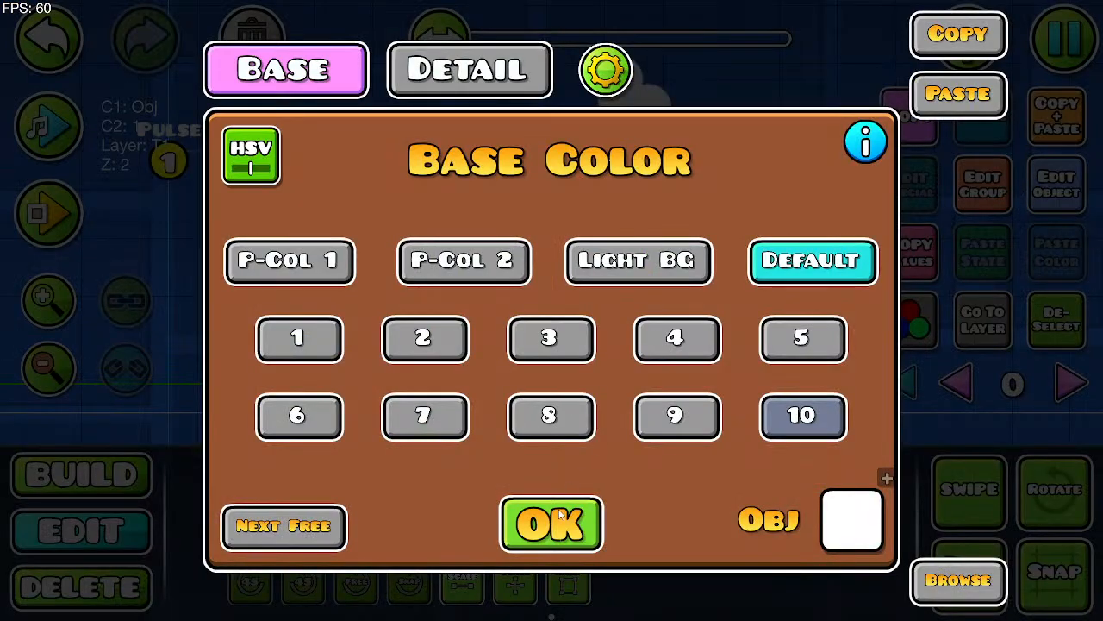
left_click(556, 517)
Step: Add group ID 1 to the slope and review its colour settings
left_click(983, 188)
left_click(703, 228)
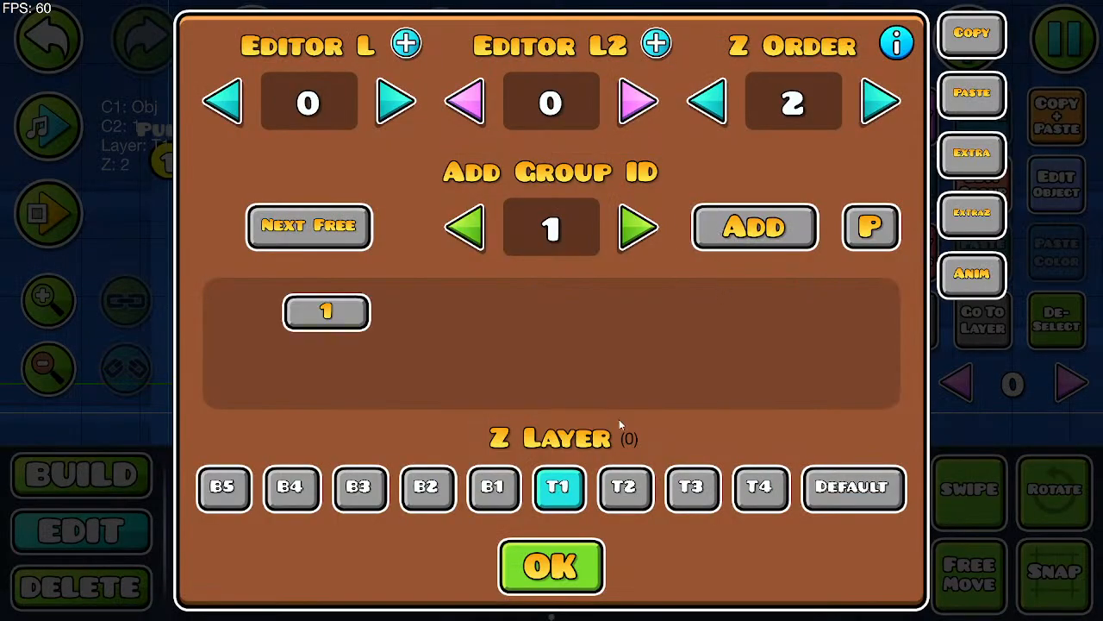
left_click(551, 566)
left_click(1062, 196)
left_click(574, 515)
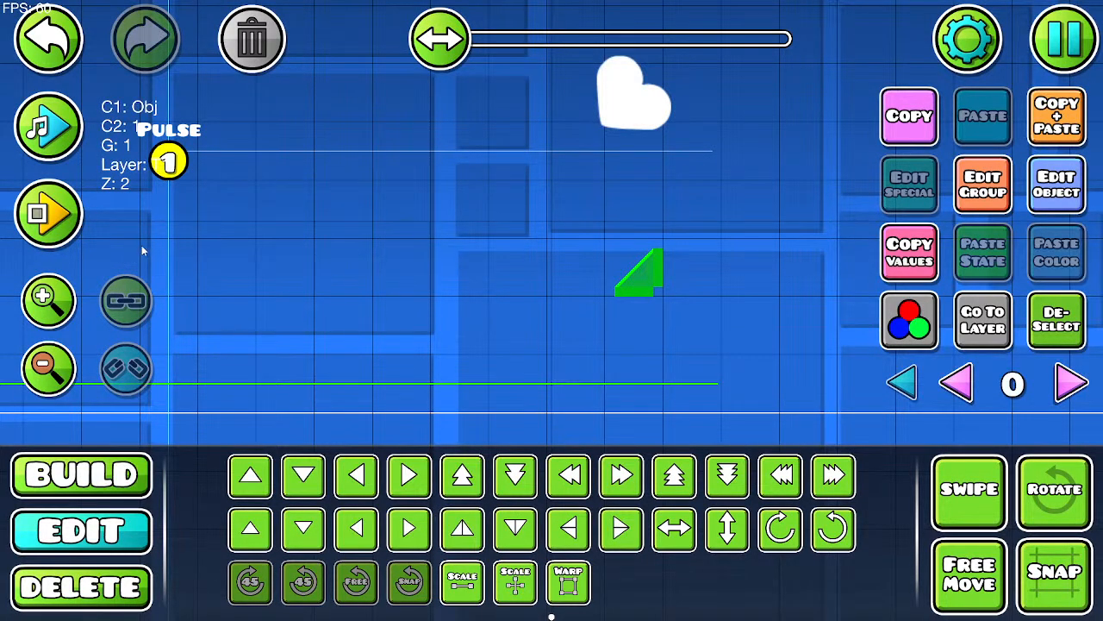
Step: Playtest the red pulse on the grouped slope and recheck the slope's colour channels
left_click(71, 229)
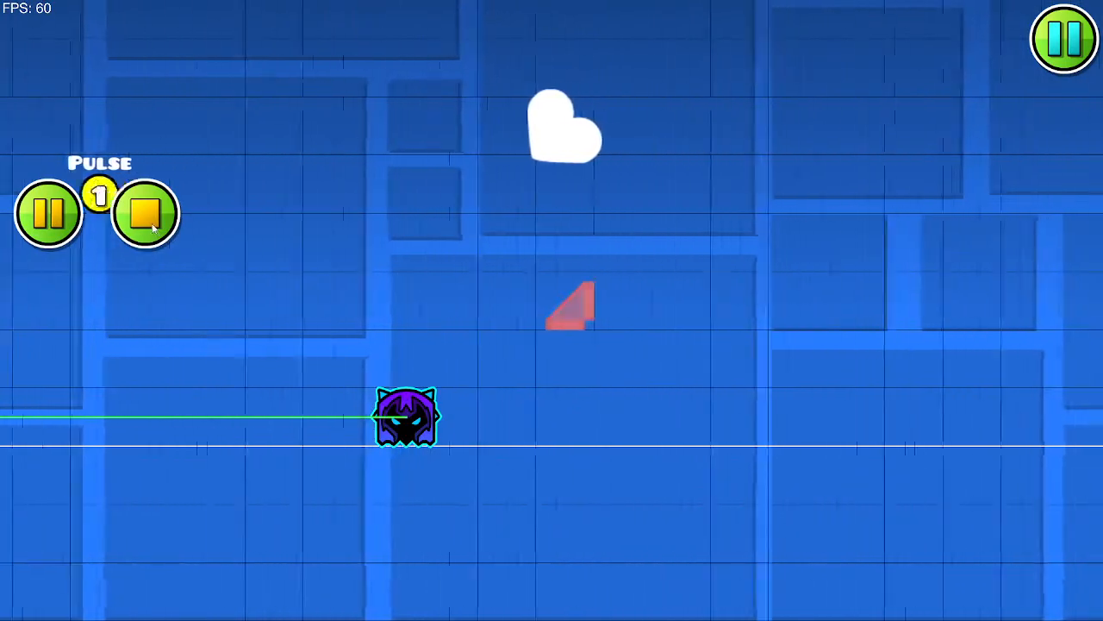
left_click(145, 212)
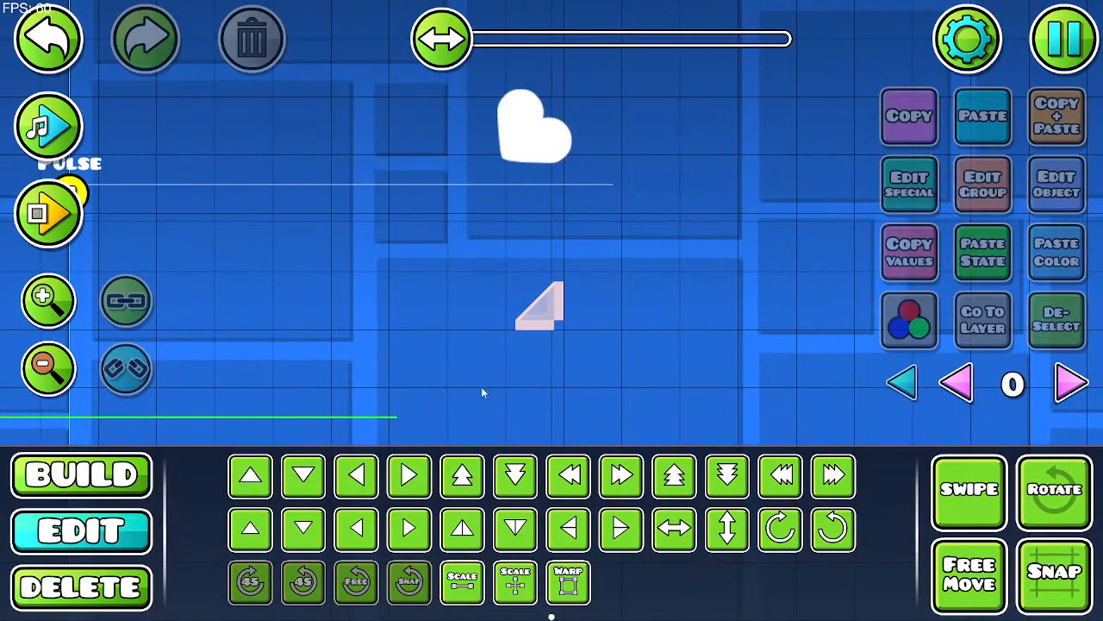
left_click(548, 306)
left_click(1066, 181)
left_click(552, 522)
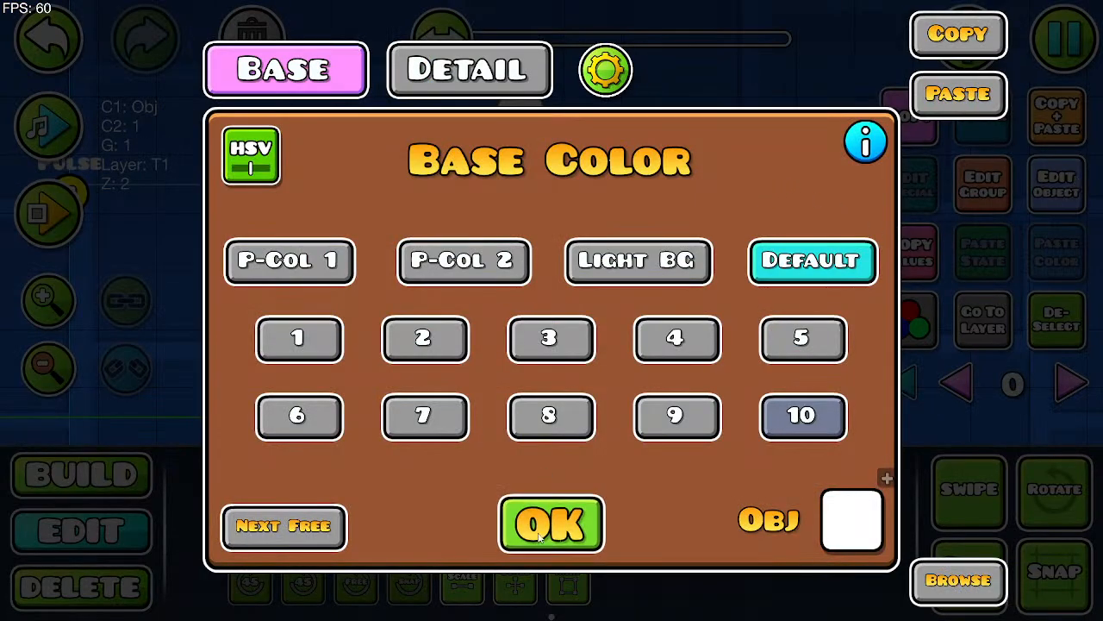
Step: Restrict the Pulse trigger to Main Only and playtest its effect on the slope
left_click_drag(514, 250, 774, 230)
left_click(328, 182)
left_click(1057, 184)
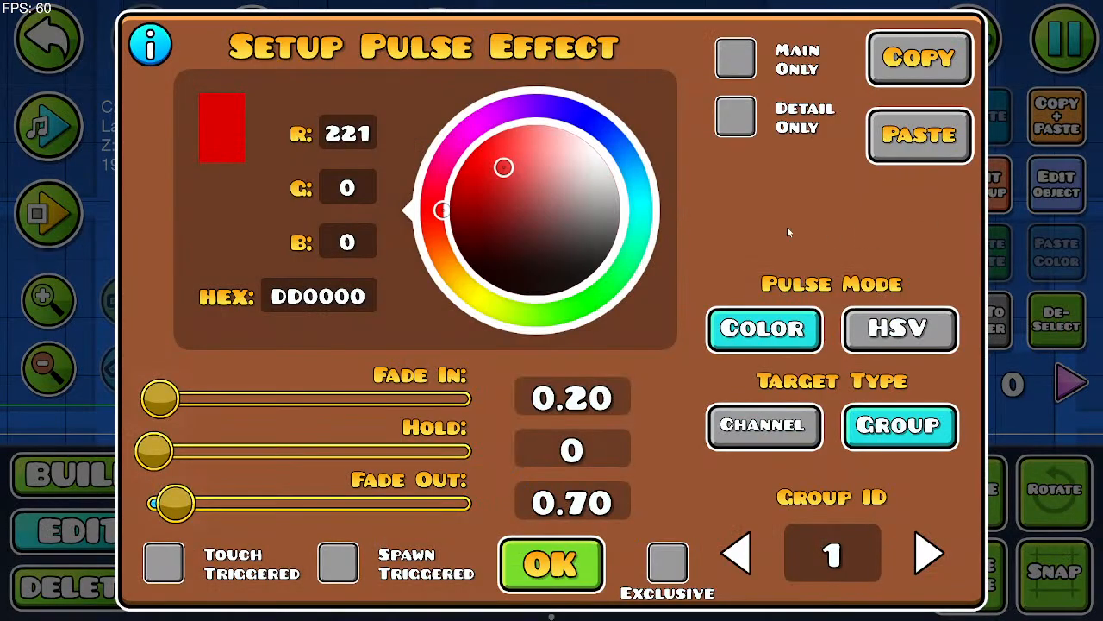
left_click(753, 76)
left_click(595, 565)
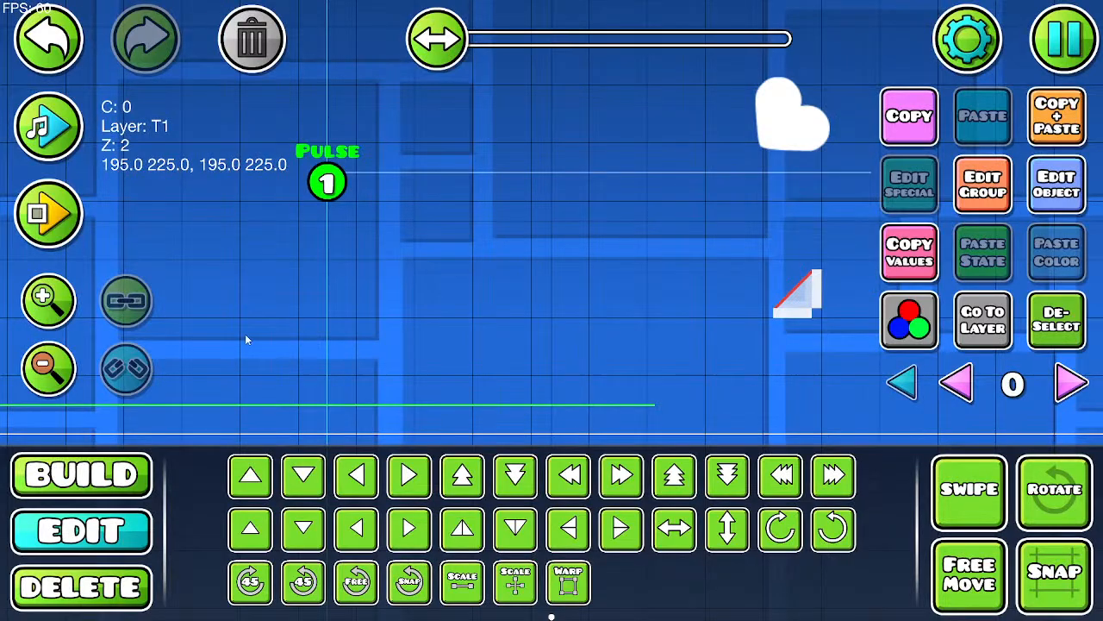
left_click(62, 219)
left_click(146, 212)
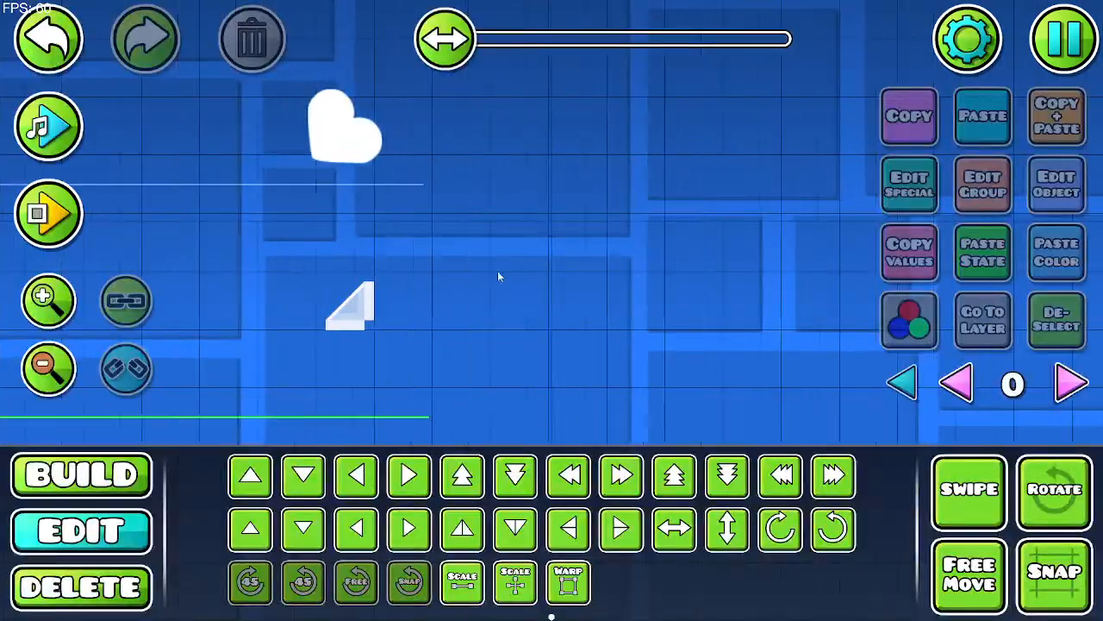
Step: Restrict the Pulse trigger to Detail Only and playtest its effect on the slope
left_click(126, 164)
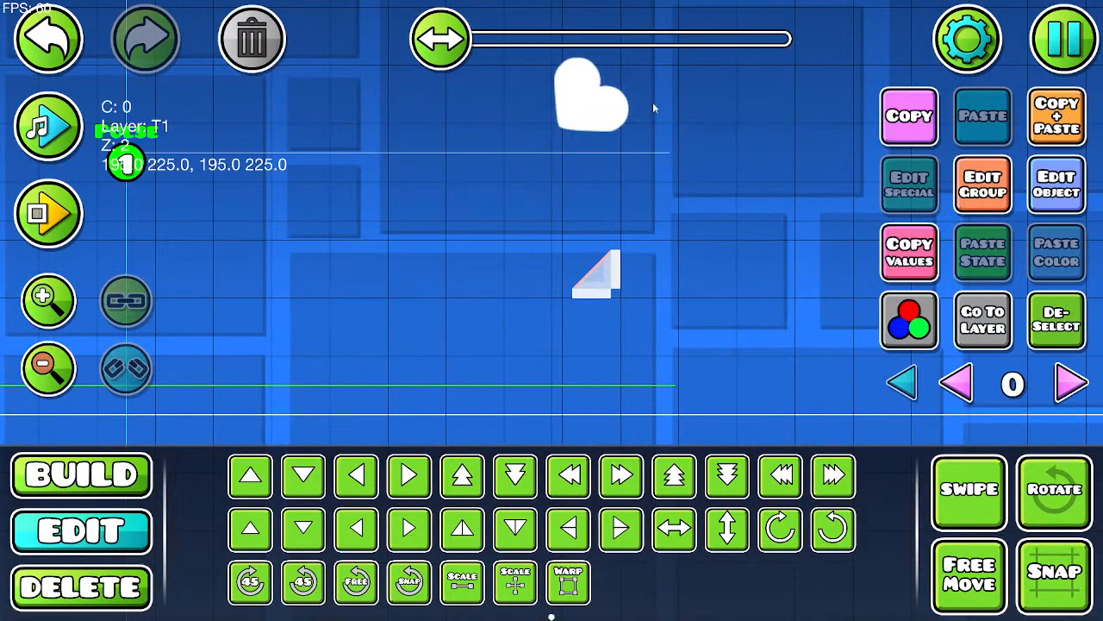
left_click(1068, 191)
left_click(735, 127)
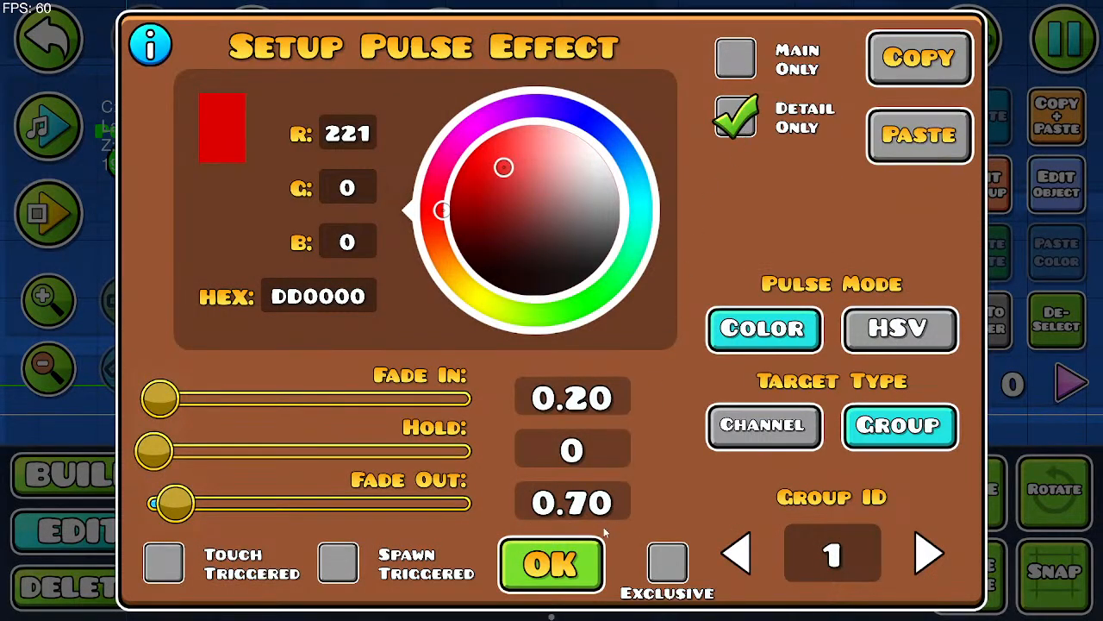
left_click(552, 565)
left_click(48, 212)
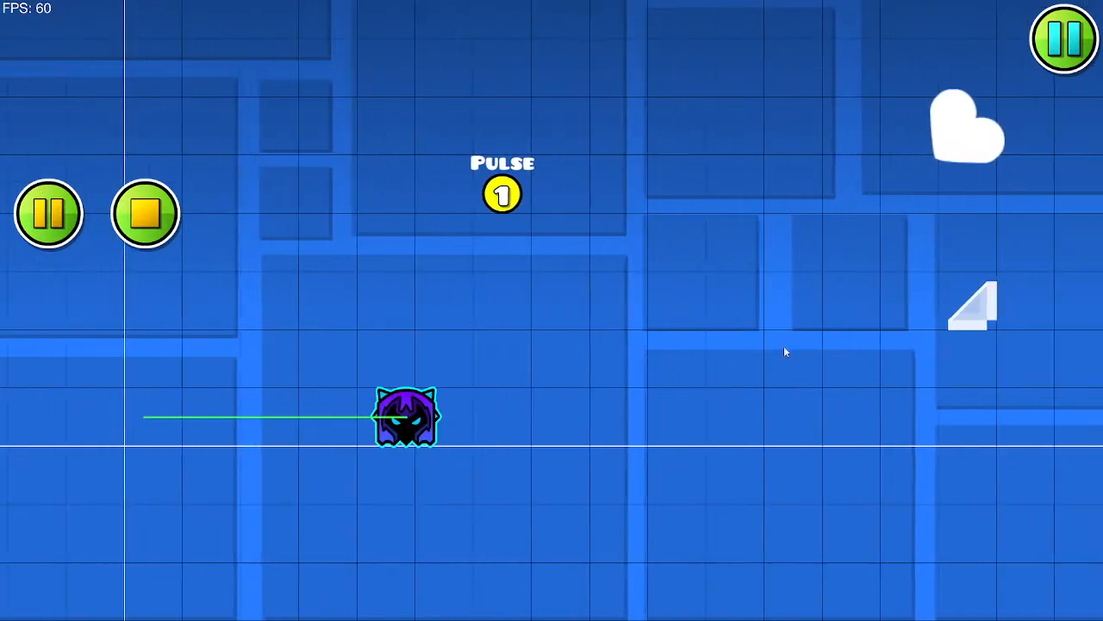
left_click(138, 210)
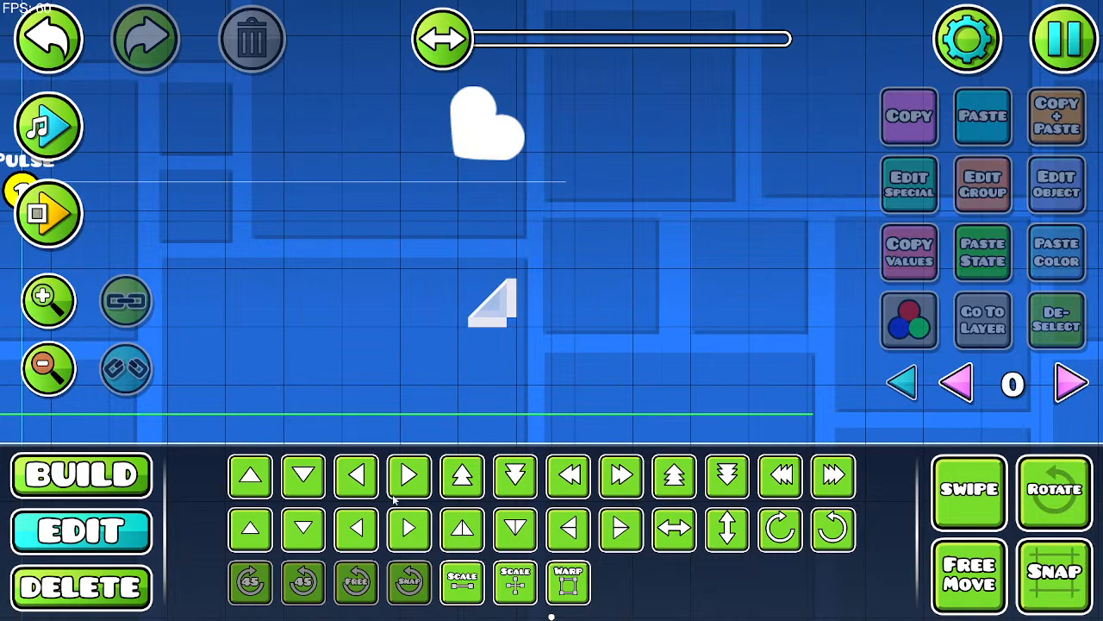
Step: Review the slope's colour settings and open the Pulse trigger's settings
left_click(490, 292)
left_click(901, 314)
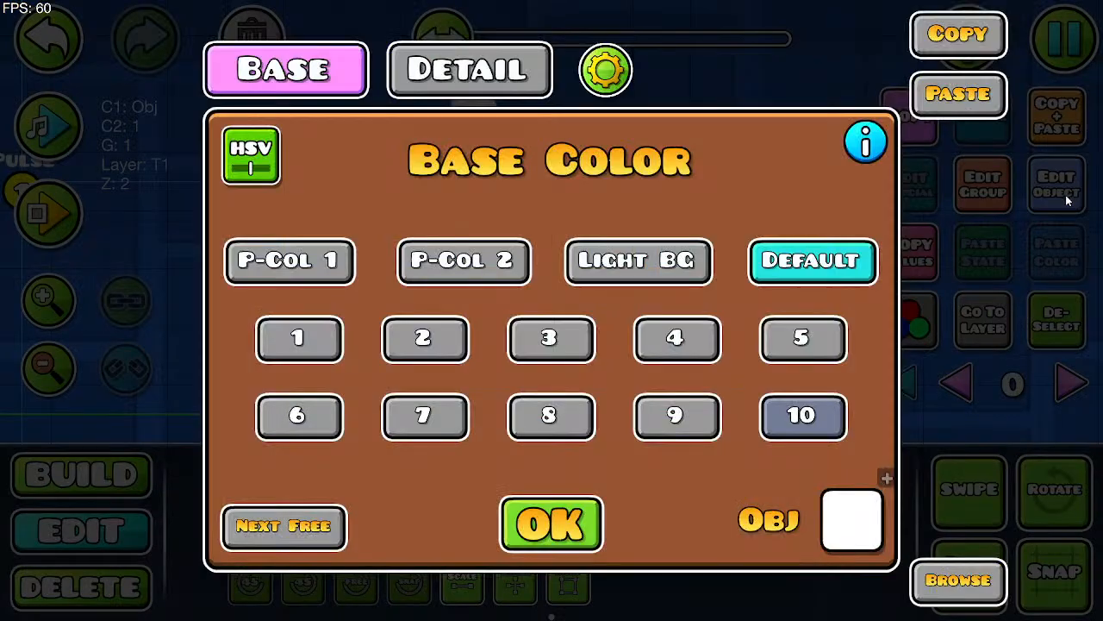
key("Escape")
left_click_drag(662, 231, 866, 352)
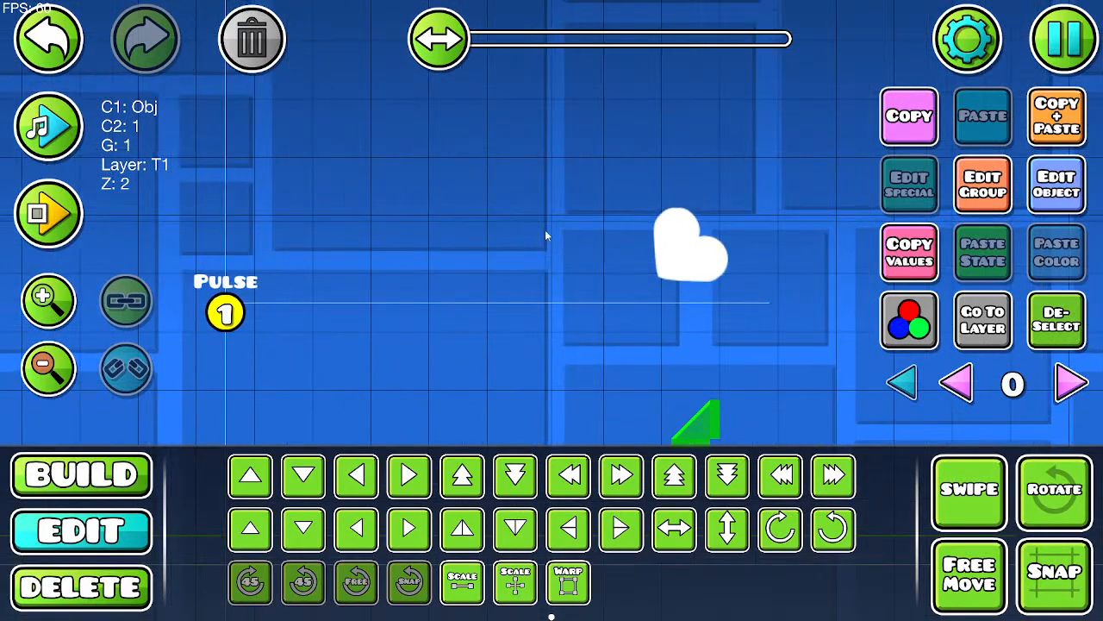
left_click(238, 307)
left_click(1050, 198)
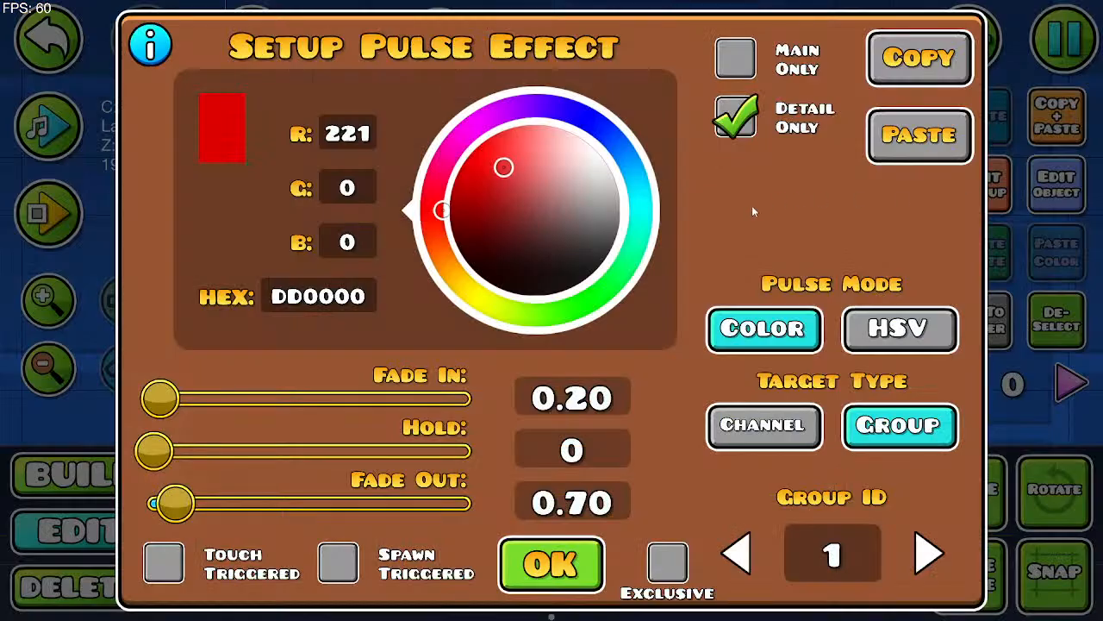
Step: Turn off the Detail Only option for the pulse effect, with the pulse mode set to Color
left_click(873, 334)
left_click(813, 343)
left_click(768, 105)
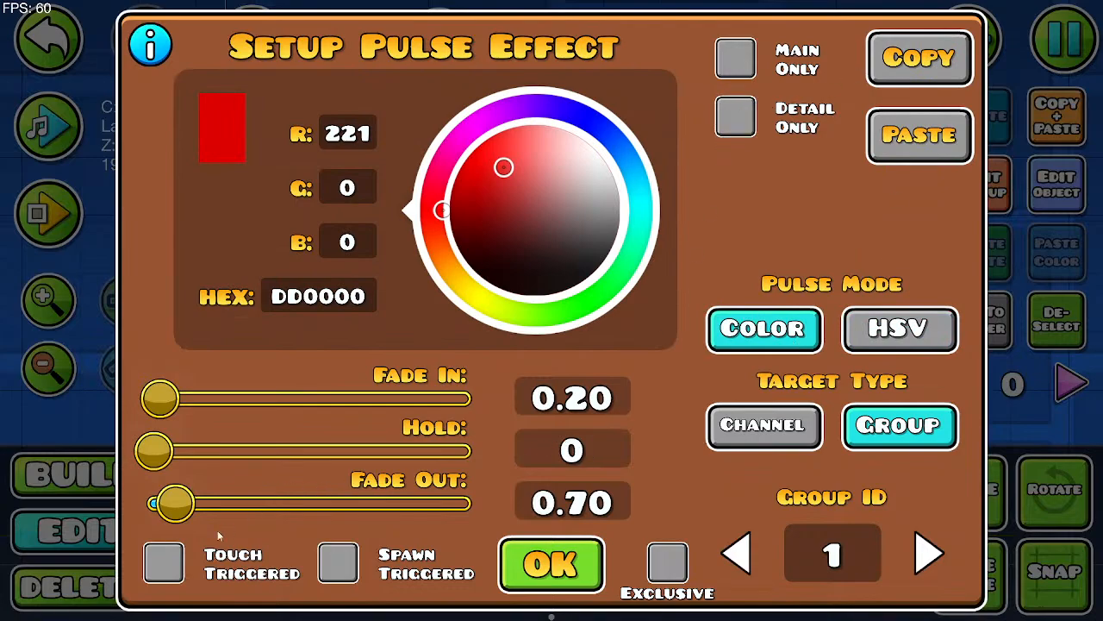
Step: Make the pulse effect Touch Triggered instead of Spawn Triggered, apply the settings and playtest the level
left_click(177, 571)
left_click(340, 571)
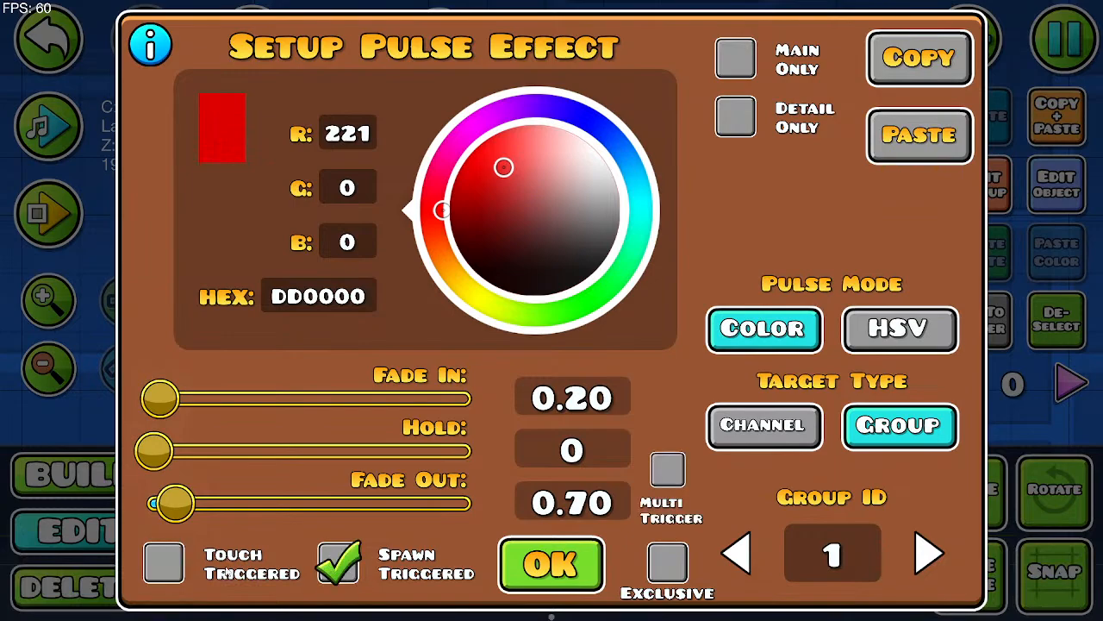
left_click(280, 575)
left_click(348, 570)
left_click(358, 574)
left_click(165, 562)
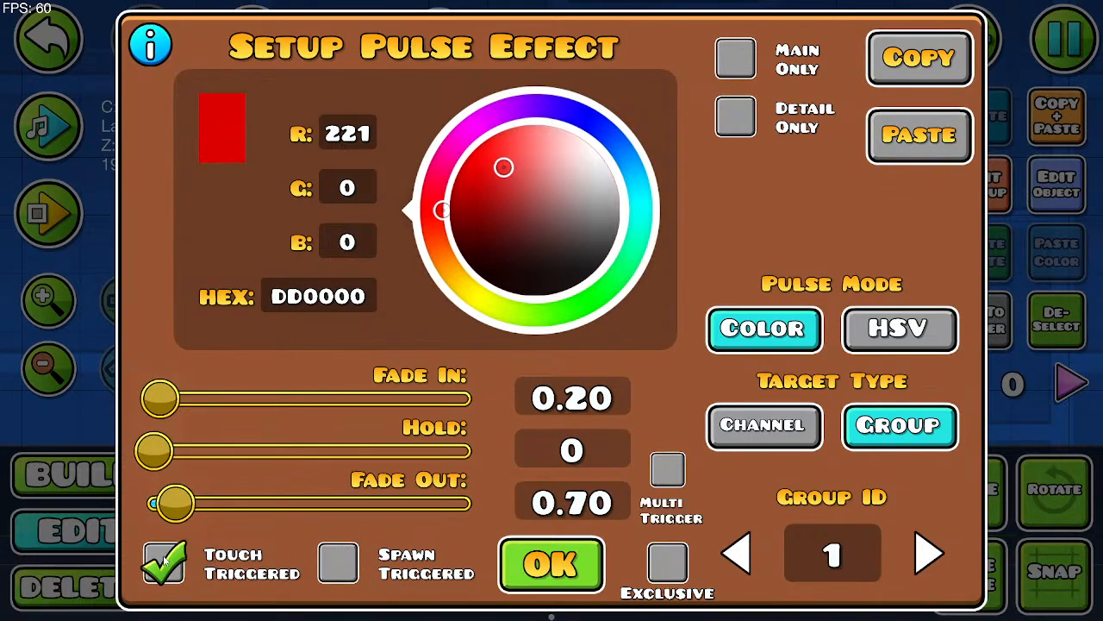
left_click(582, 566)
left_click_drag(759, 291, 740, 146)
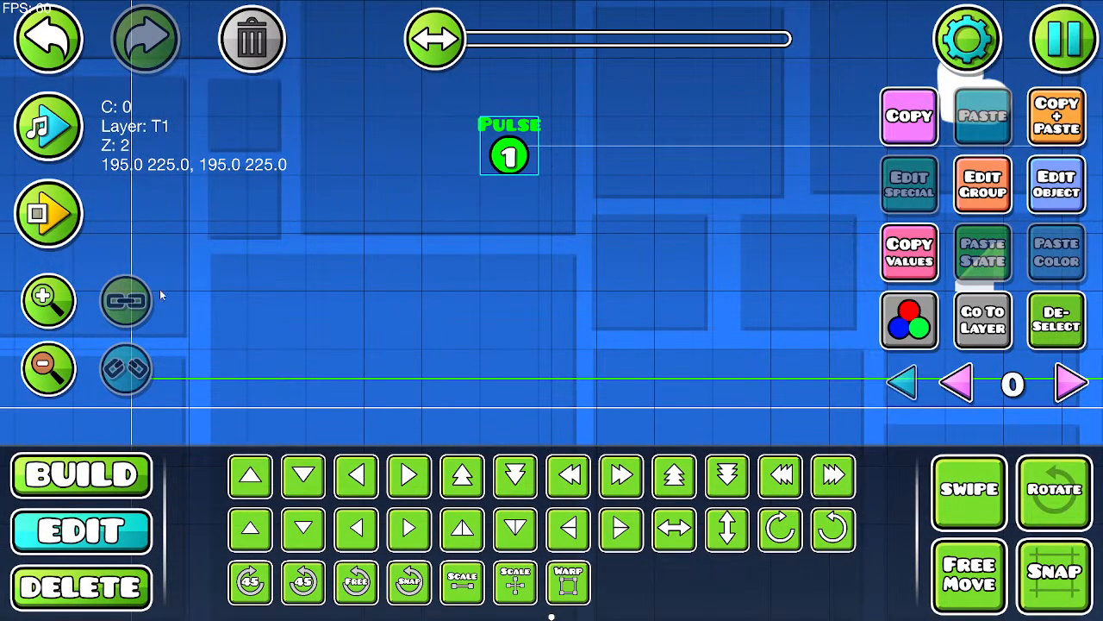
left_click(47, 212)
left_click(146, 214)
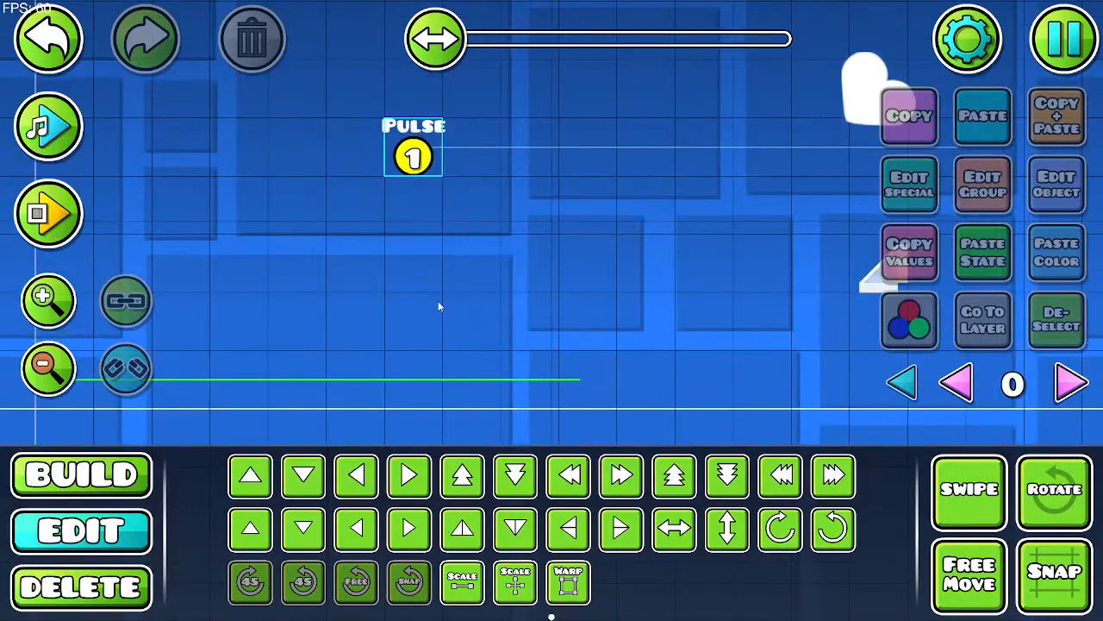
Step: Move the Pulse trigger down onto the player's path at ground level and playtest the level
left_click(437, 170)
left_click_drag(439, 167, 439, 402)
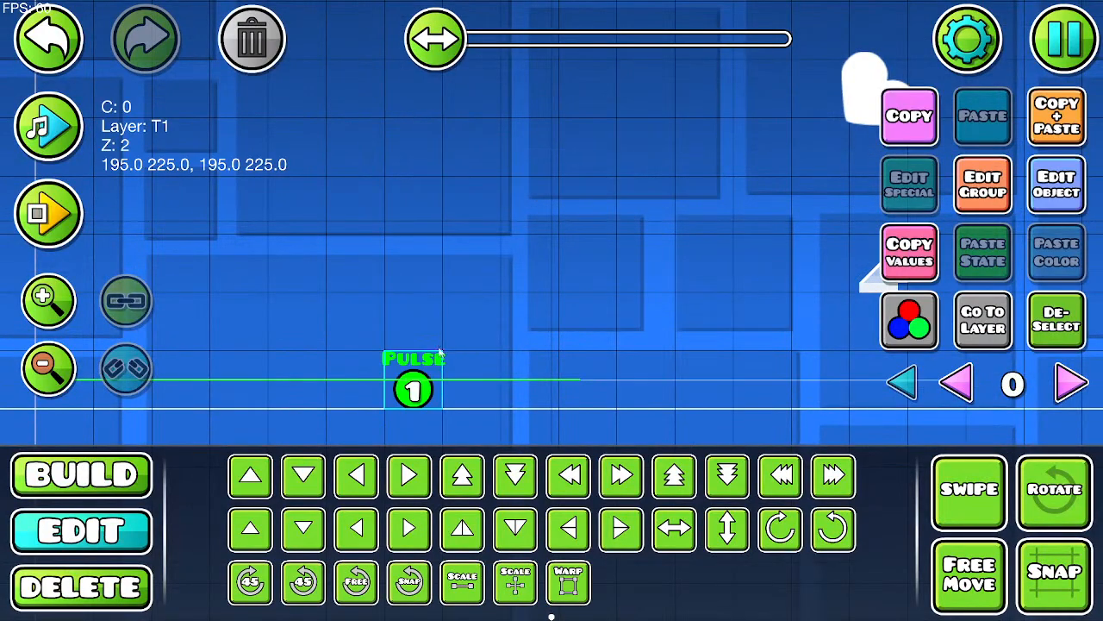
left_click(59, 238)
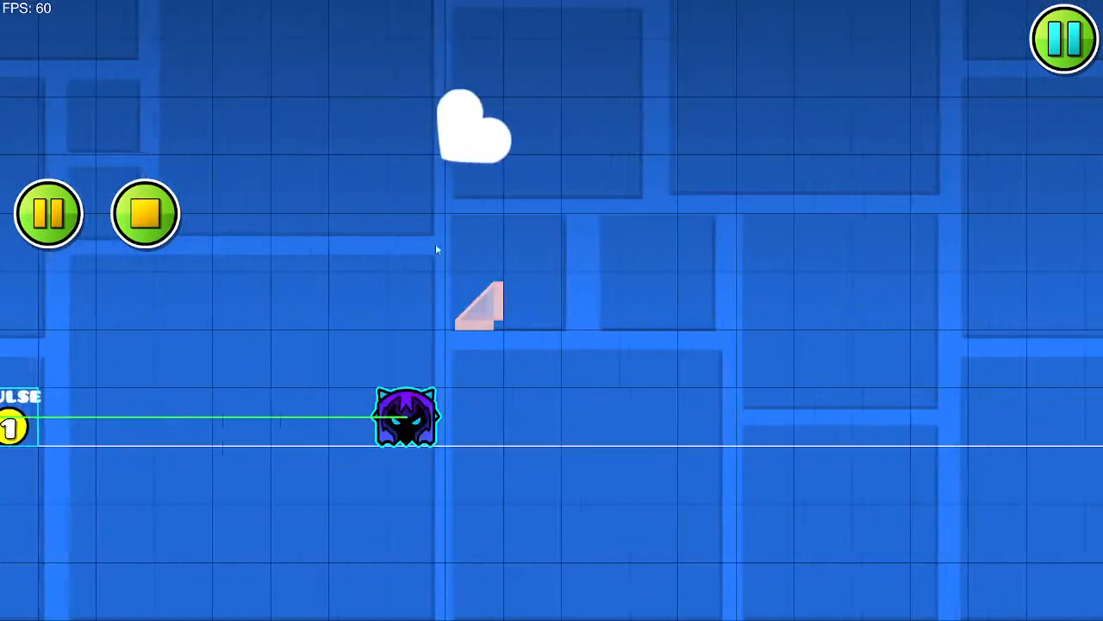
left_click(146, 214)
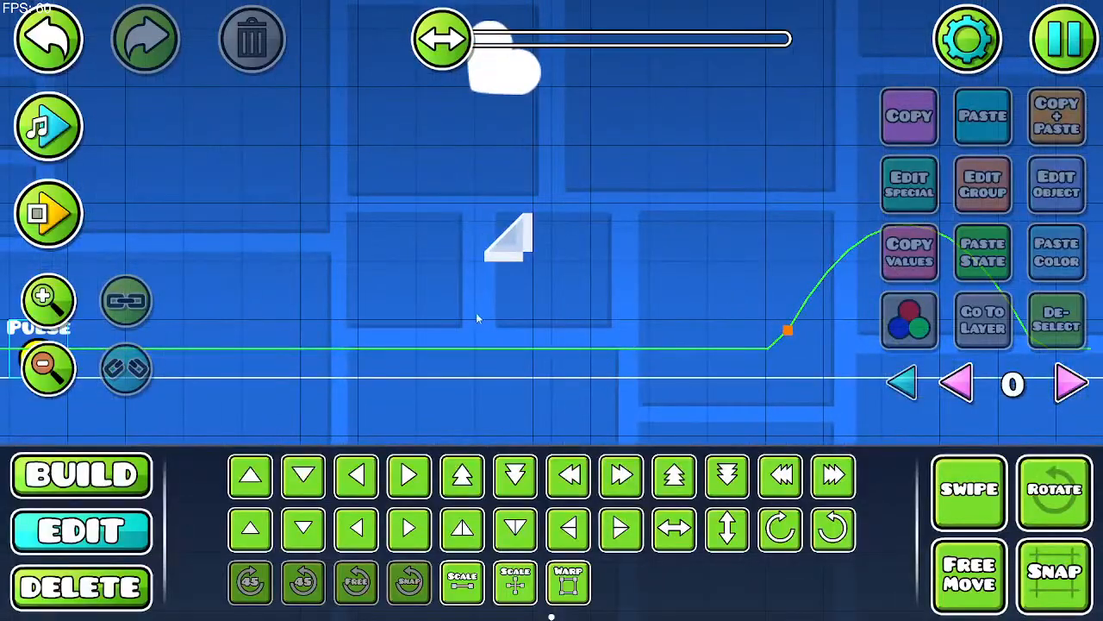
Step: Move the Pulse trigger above the player's path and playtest it as Spawn Triggered
left_click(399, 356)
left_click_drag(399, 355, 608, 186)
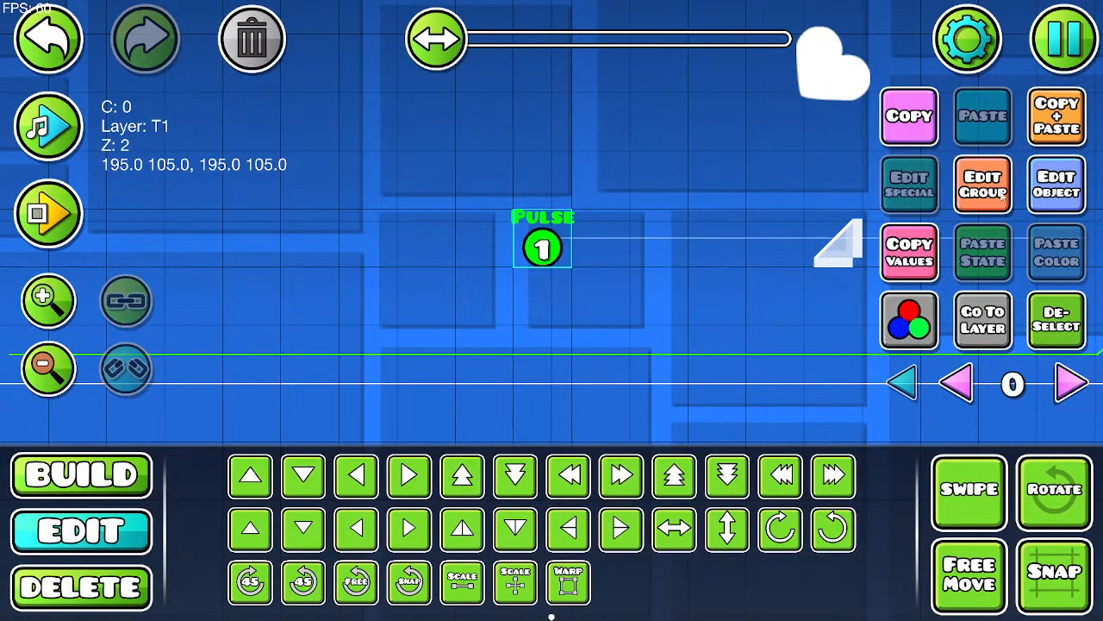
left_click(1057, 184)
left_click(341, 561)
left_click(552, 564)
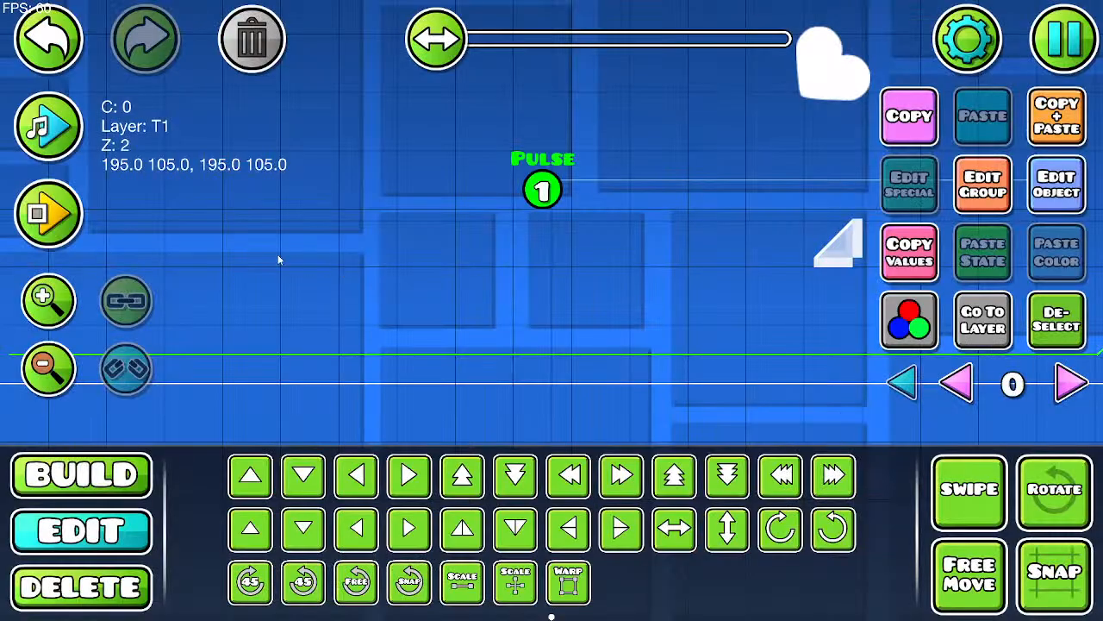
left_click(48, 214)
left_click(145, 213)
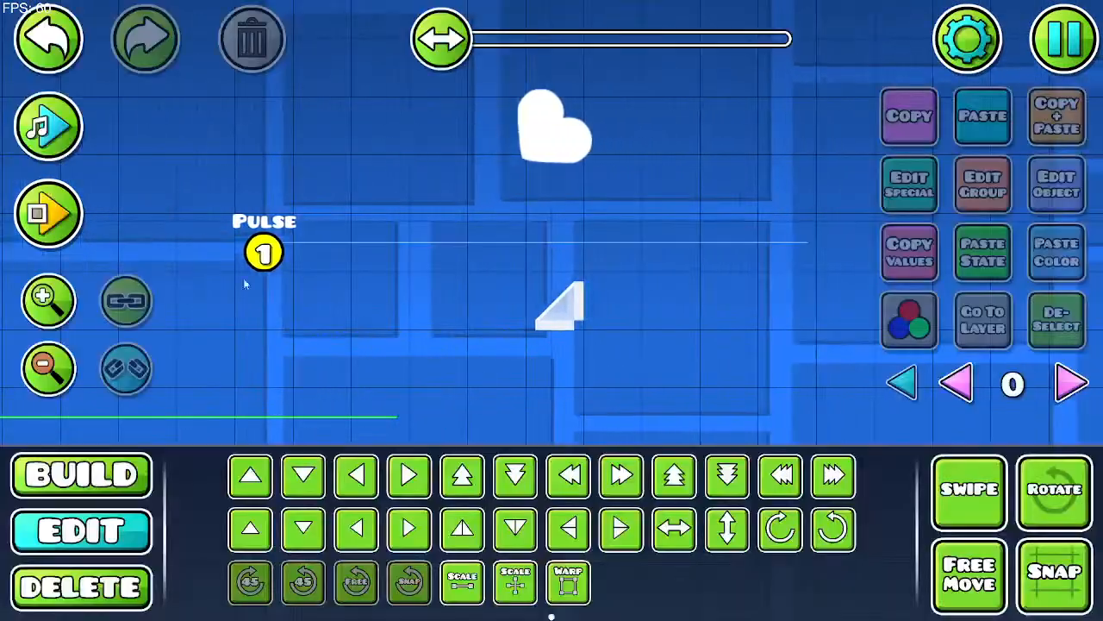
Step: Place a Spawn trigger four grid cells before the Pulse trigger, at the same height
left_click(131, 479)
left_click(904, 429)
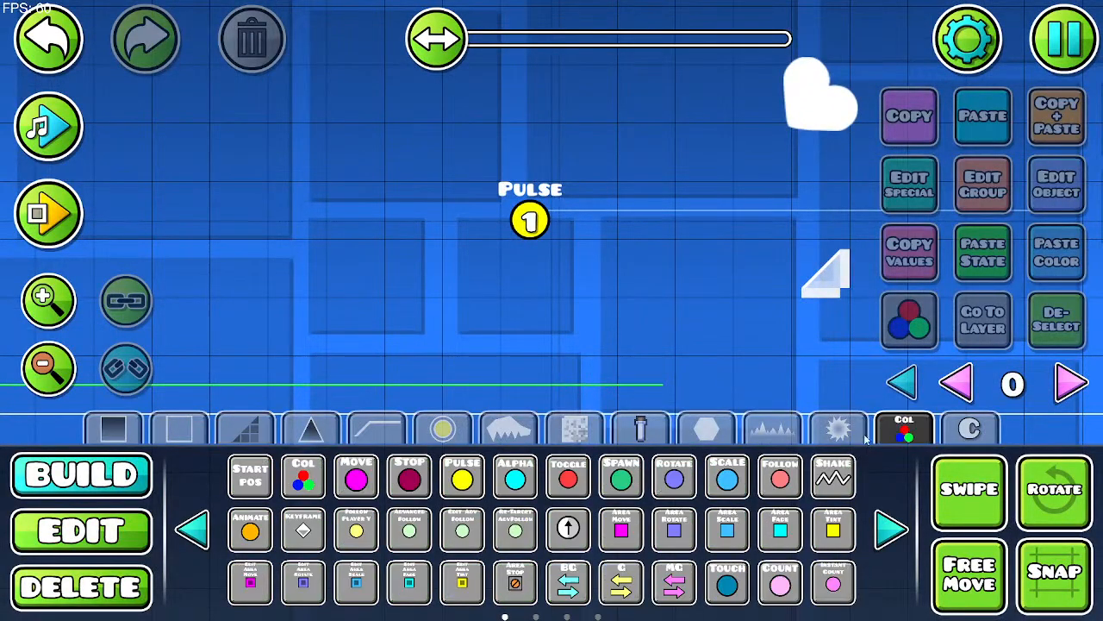
left_click(621, 479)
left_click(312, 218)
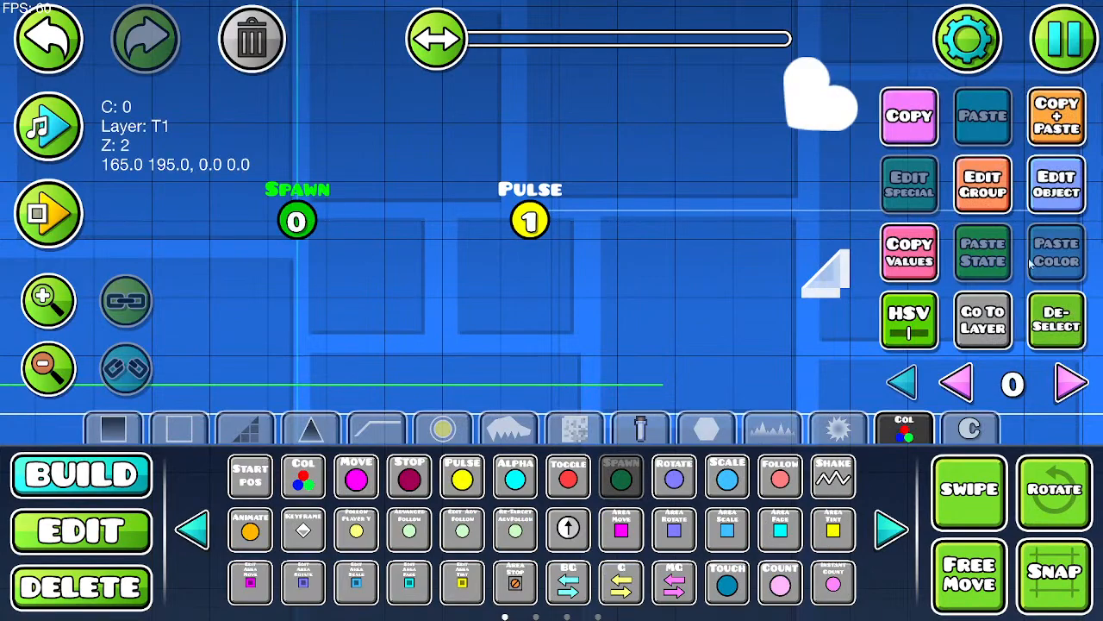
Step: Add the next free group ID to the Pulse trigger
left_click(107, 532)
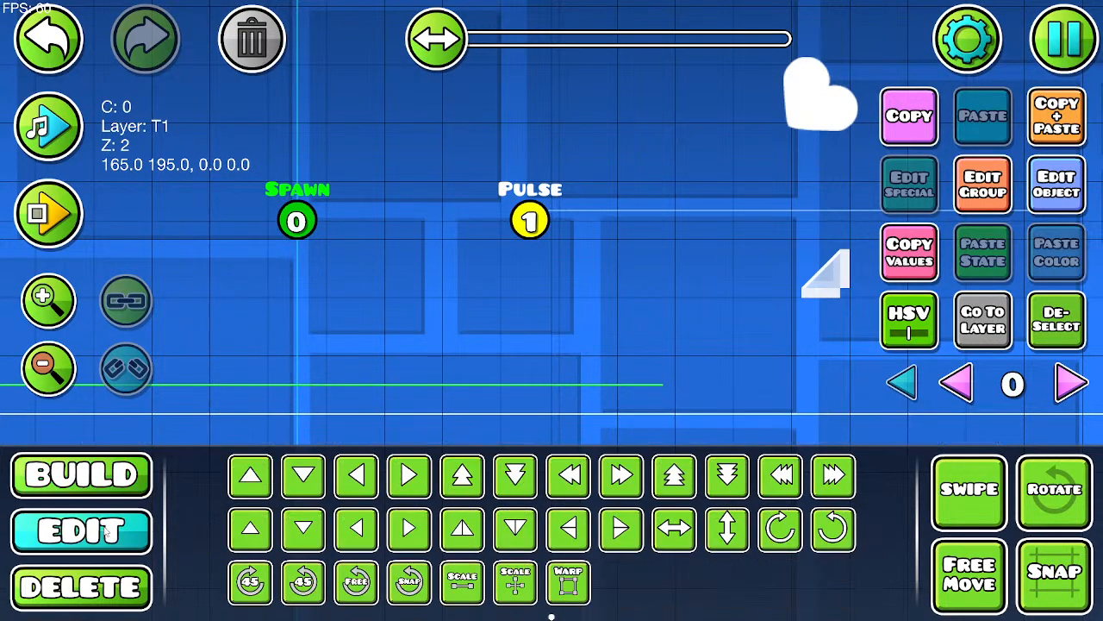
left_click(532, 223)
left_click(983, 184)
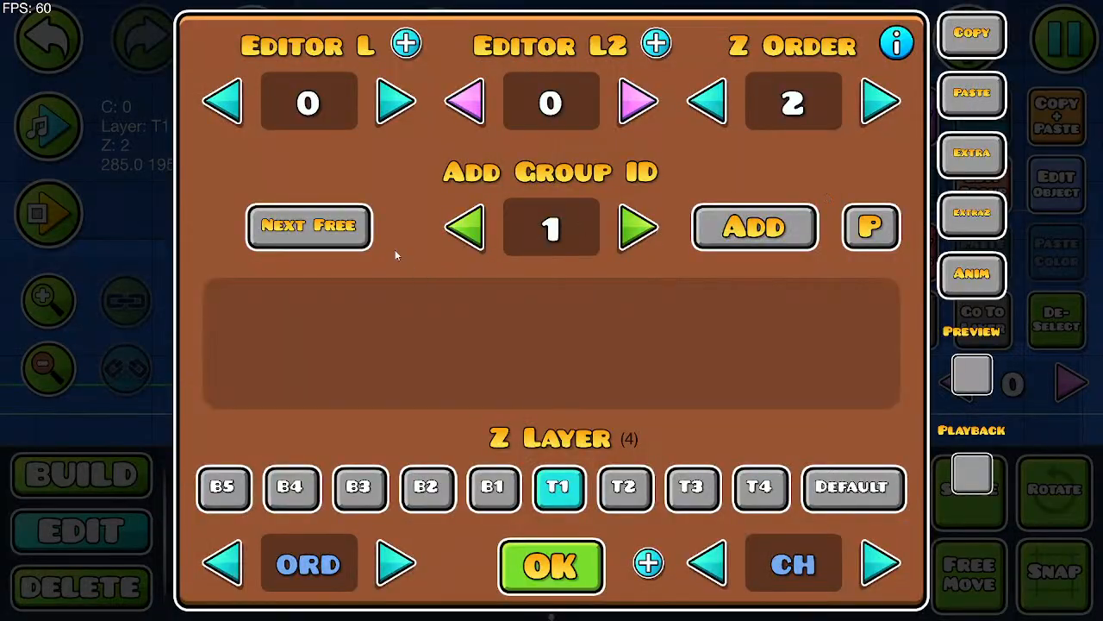
left_click(362, 226)
left_click(750, 241)
left_click(549, 586)
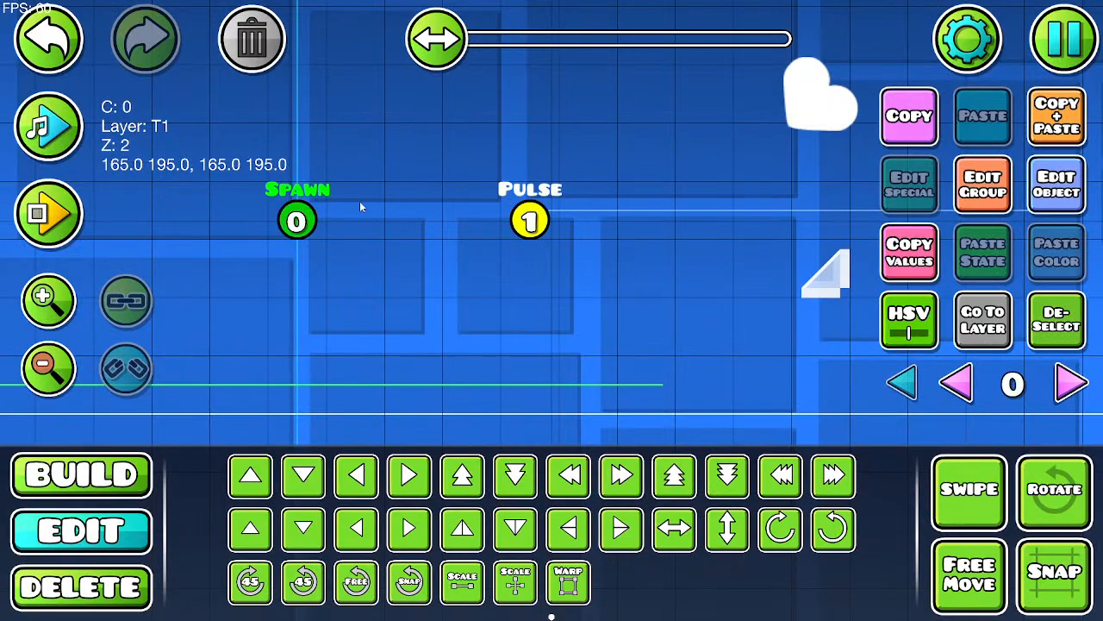
Step: Set the Spawn trigger's target group ID to 2 and playtest the level
left_click(1057, 185)
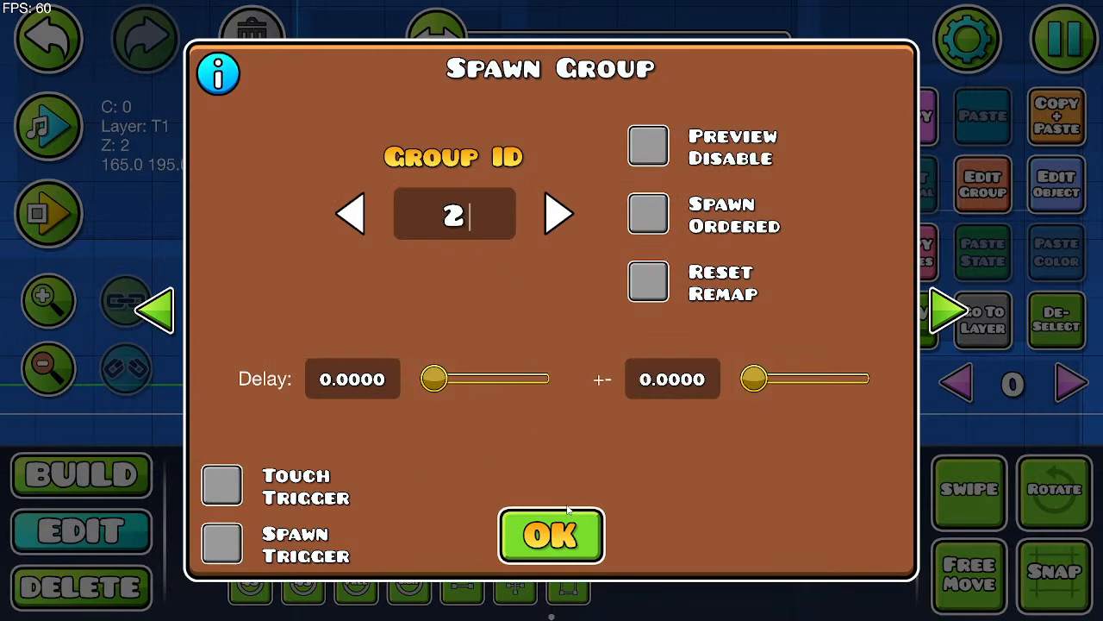
left_click(546, 542)
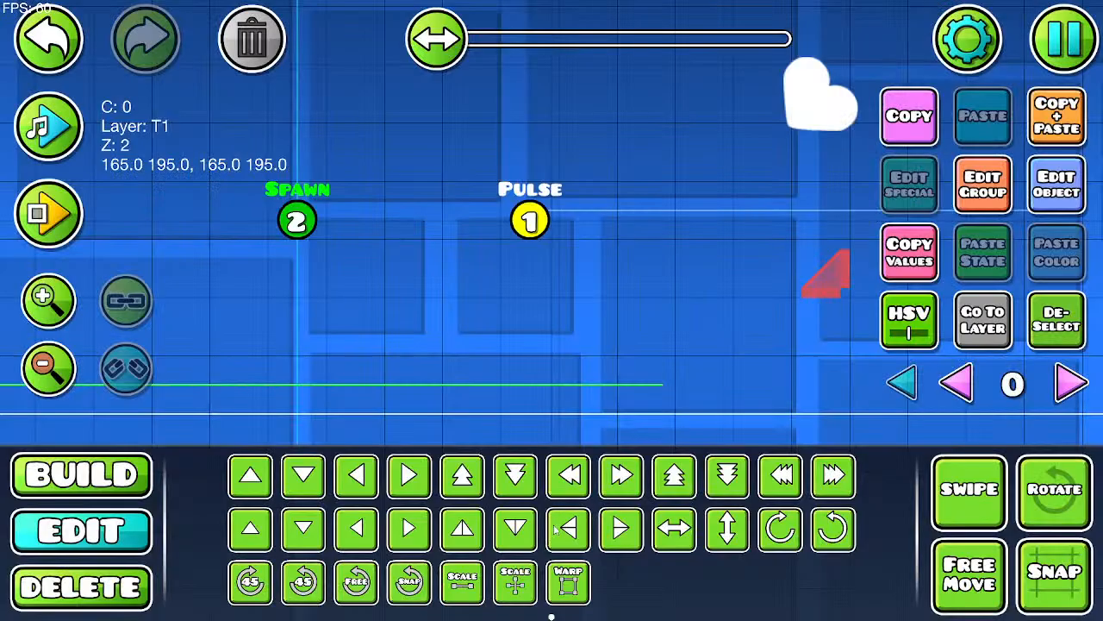
left_click(48, 214)
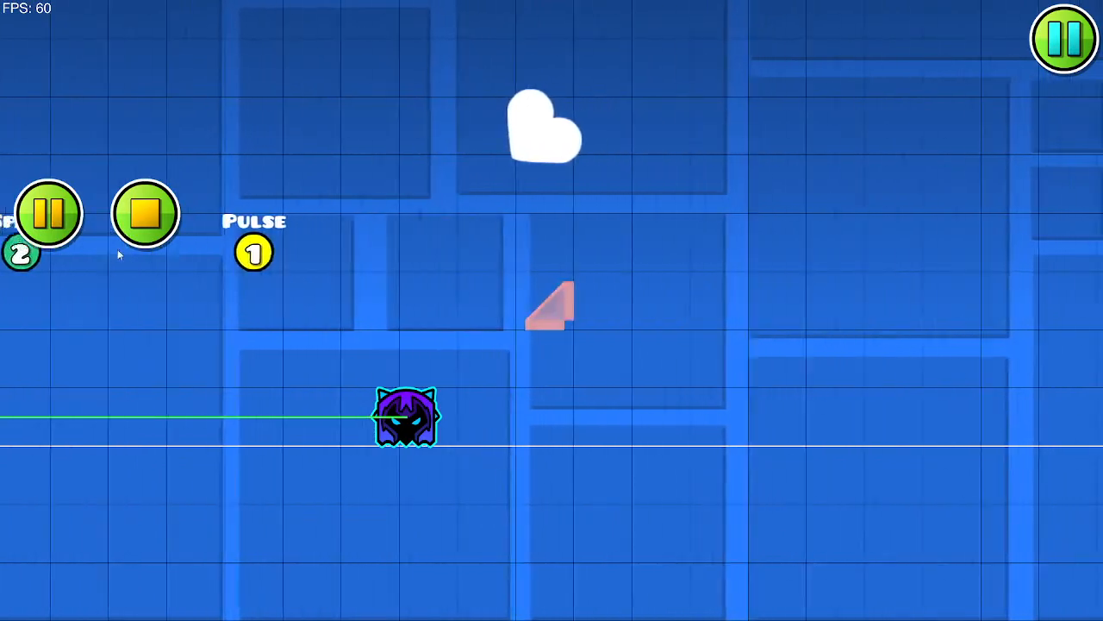
left_click(145, 213)
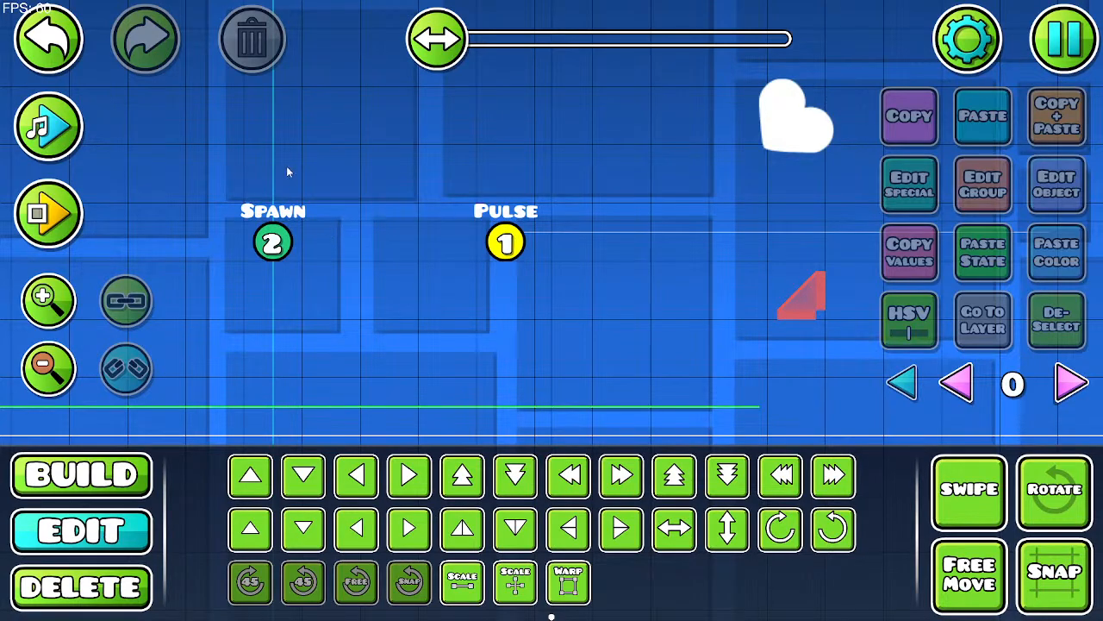
Step: Save and exit the test level, and delete Unnamed 0 from the created levels
left_click(1084, 45)
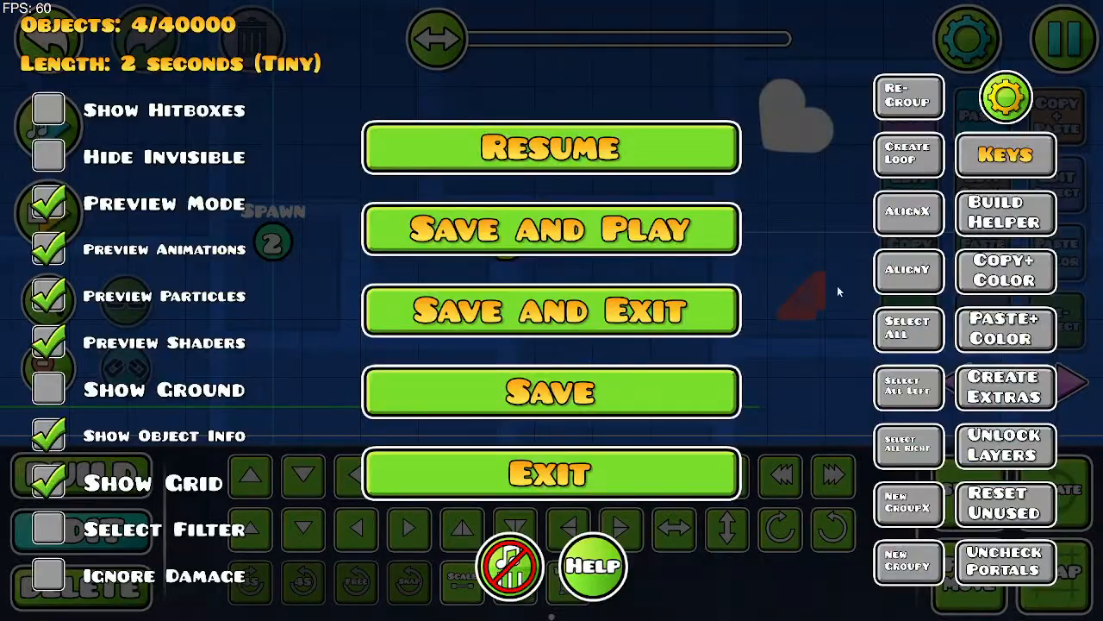
left_click(696, 293)
left_click(1045, 57)
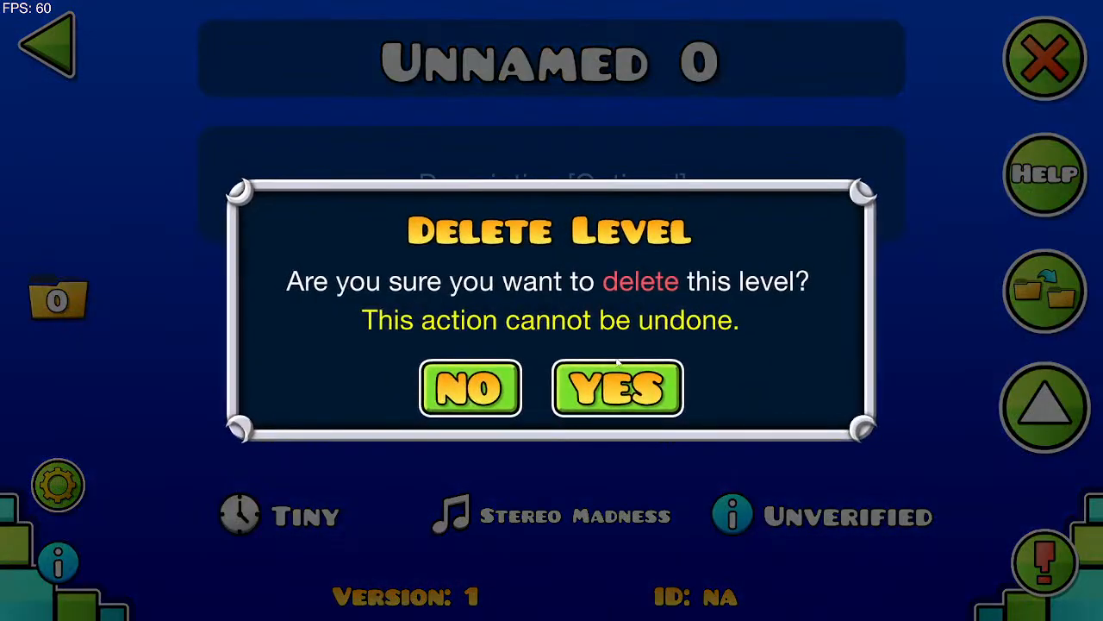
left_click(589, 371)
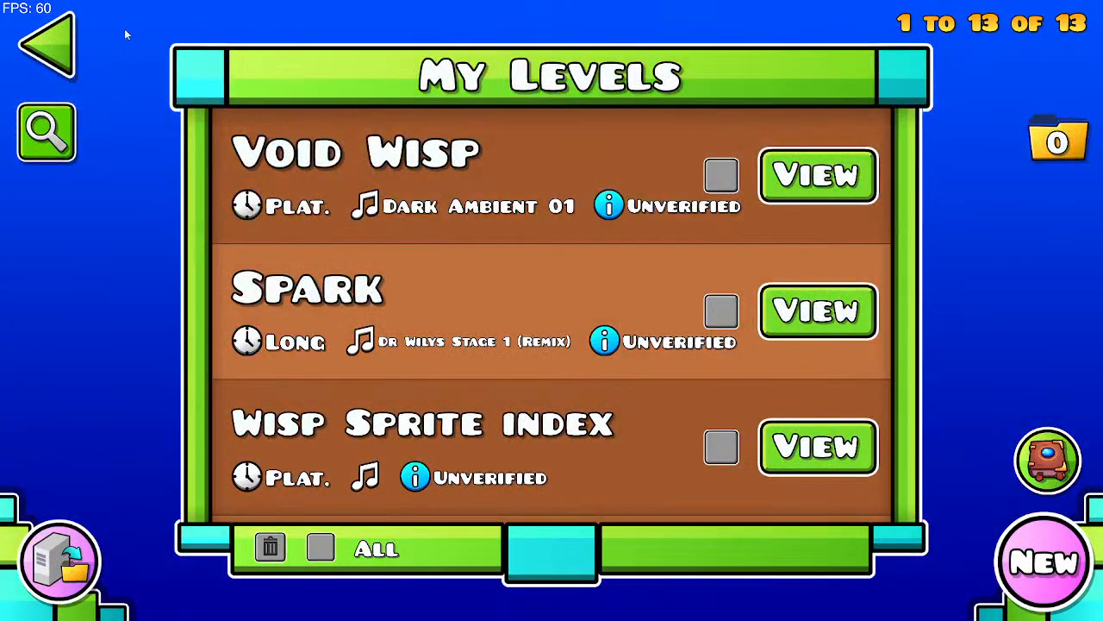
Step: Open the Void Wisp level in the editor and survey its overall trigger layout
left_click(815, 175)
left_click(355, 321)
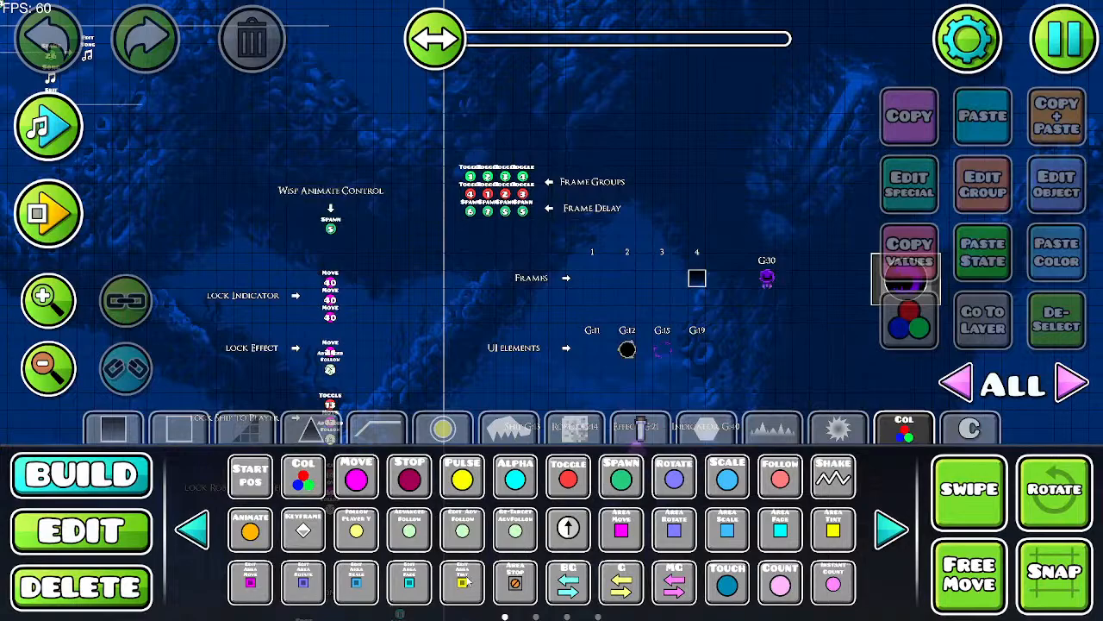
left_click(36, 367)
left_click(36, 367)
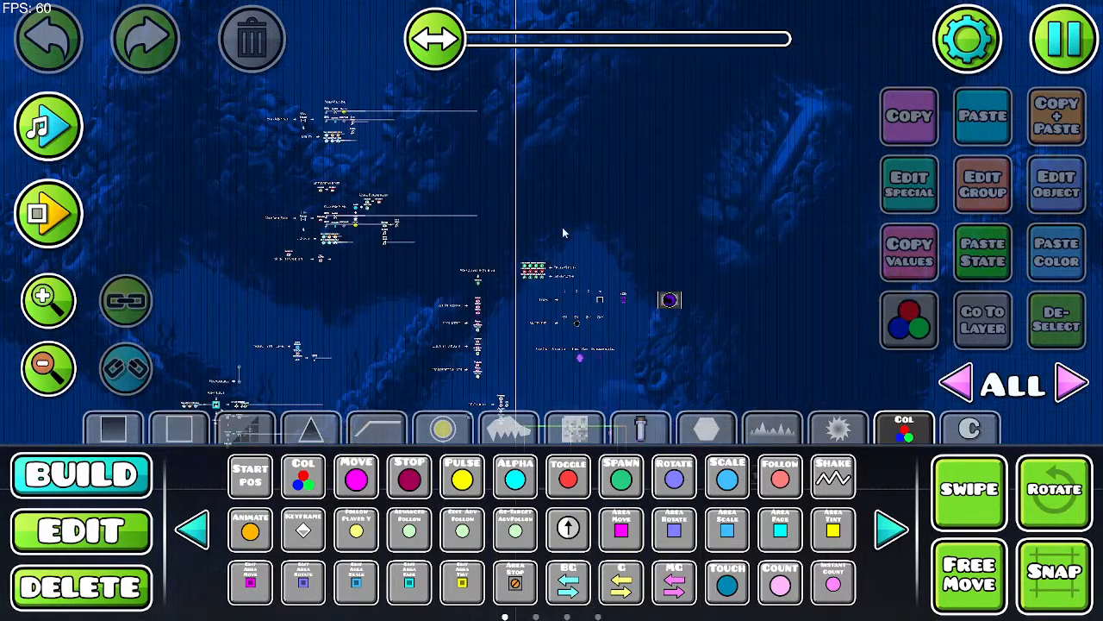
left_click_drag(562, 227, 727, 93)
mouse_move(808, 223)
left_mouse_down()
mouse_move(678, 283)
mouse_move(823, 229)
left_mouse_up()
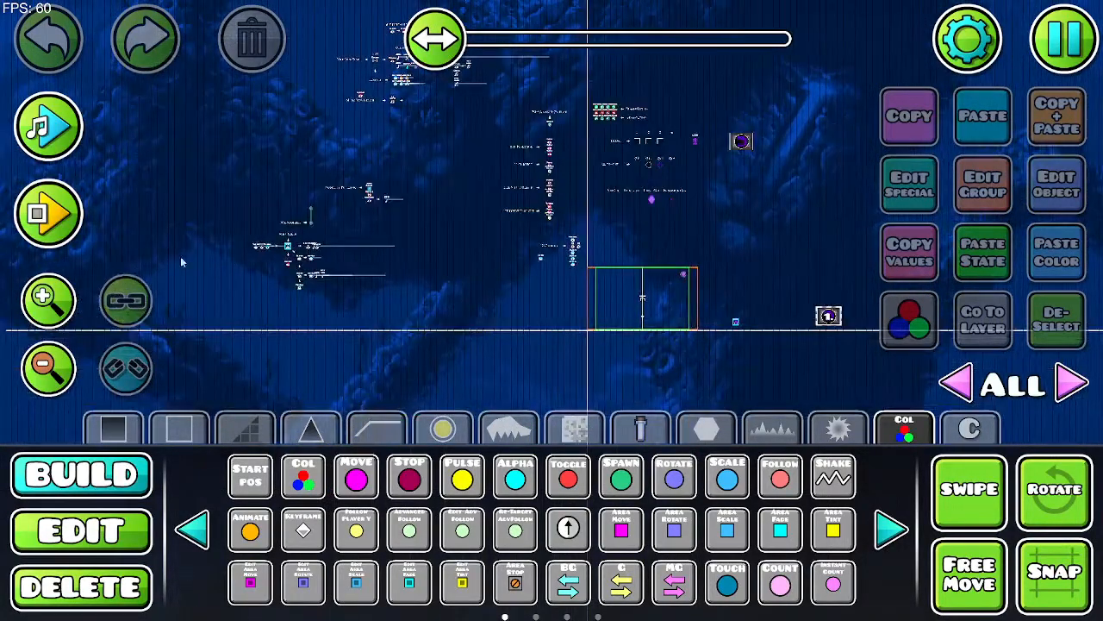
Step: Examine the wisp animation, lock and UI trigger groups, and the Void Wisp start and end setups
left_click(64, 300)
left_click(64, 301)
left_click(64, 301)
left_click_drag(745, 133, 488, 352)
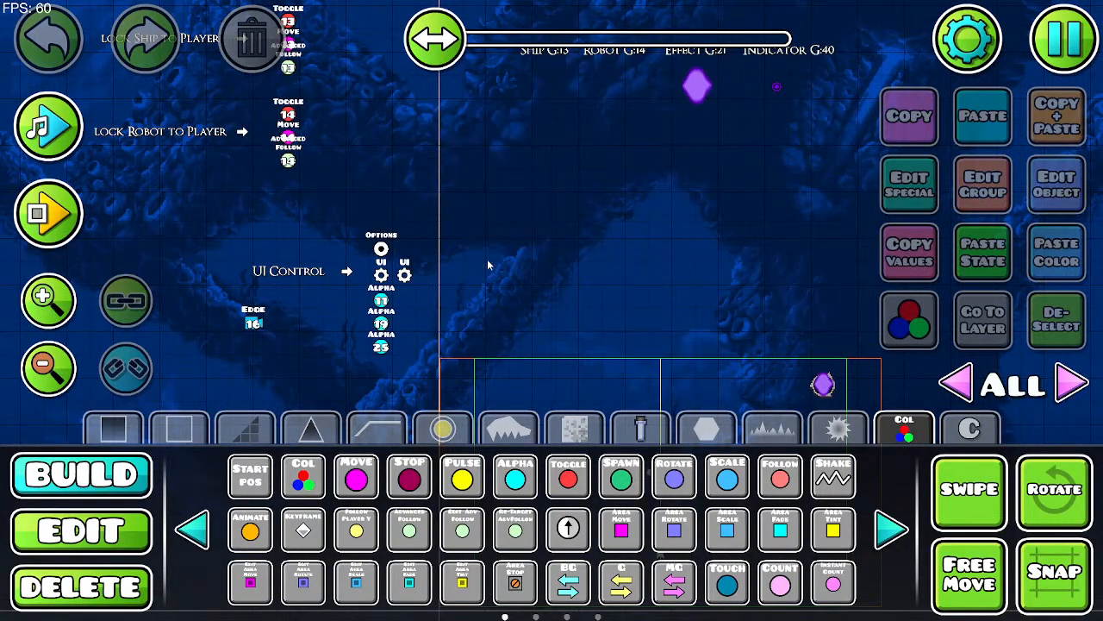
left_click_drag(510, 261, 482, 351)
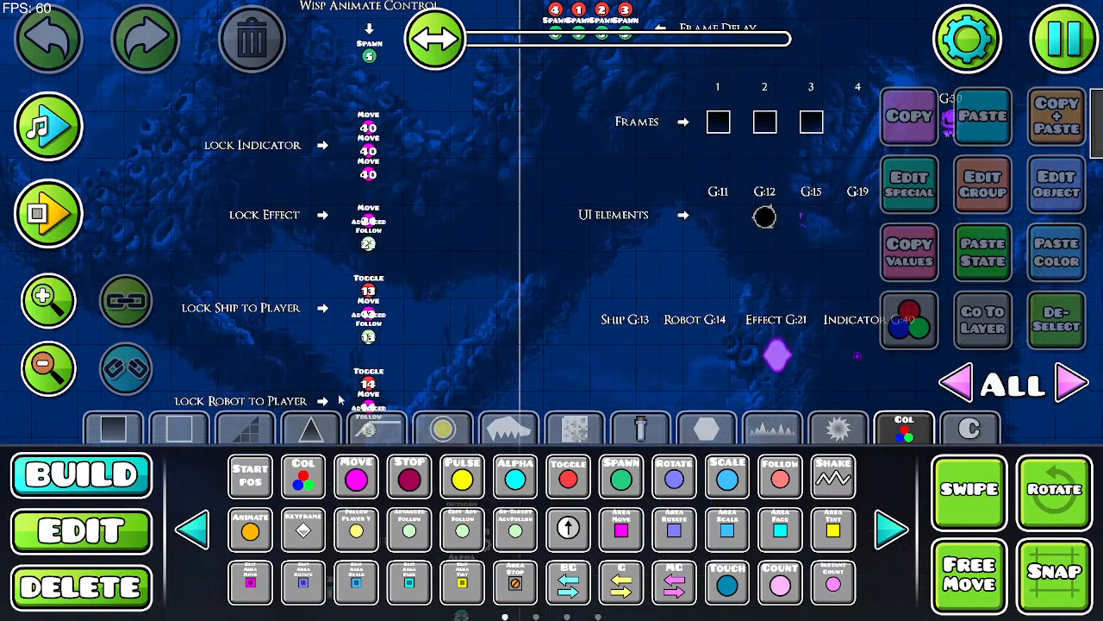
left_click_drag(547, 289, 340, 321)
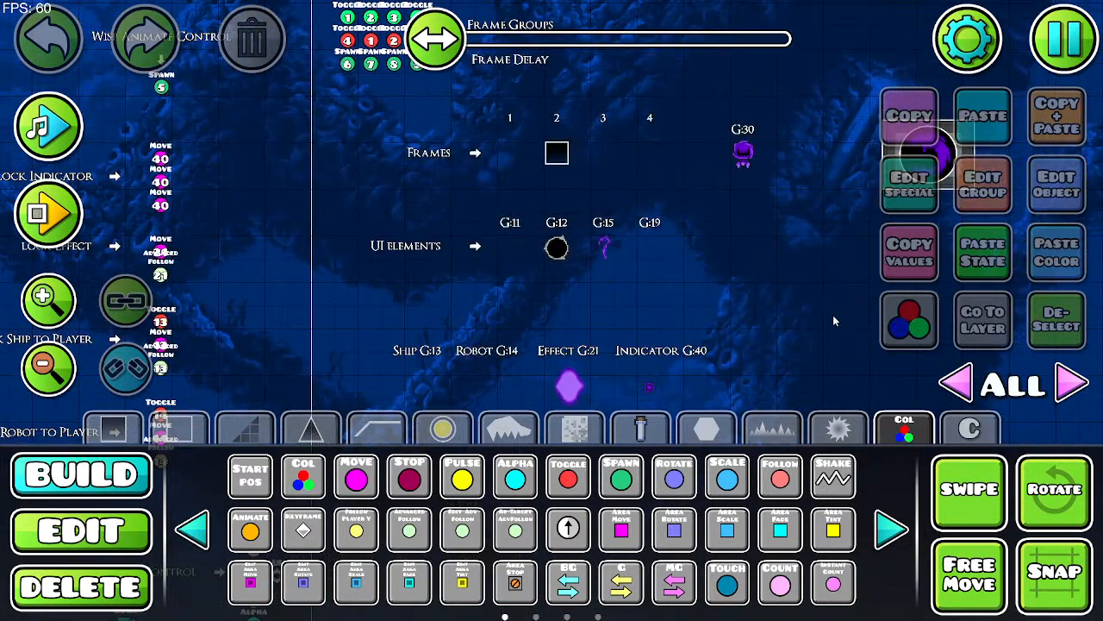
left_click_drag(772, 273, 547, 428)
left_click_drag(496, 178, 990, 163)
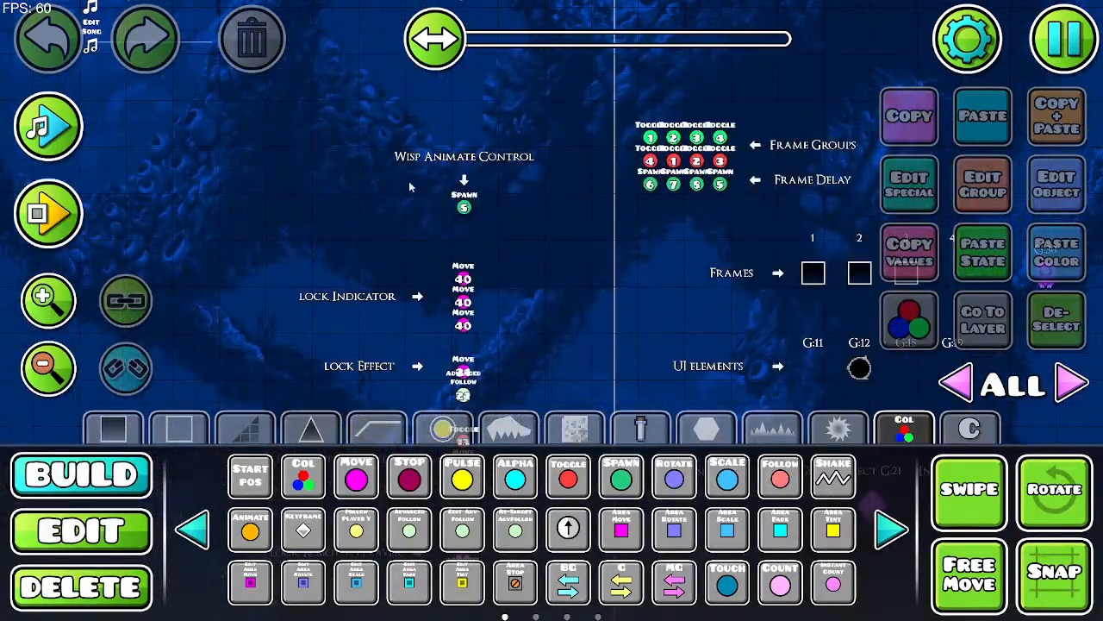
left_click_drag(389, 159, 1053, 377)
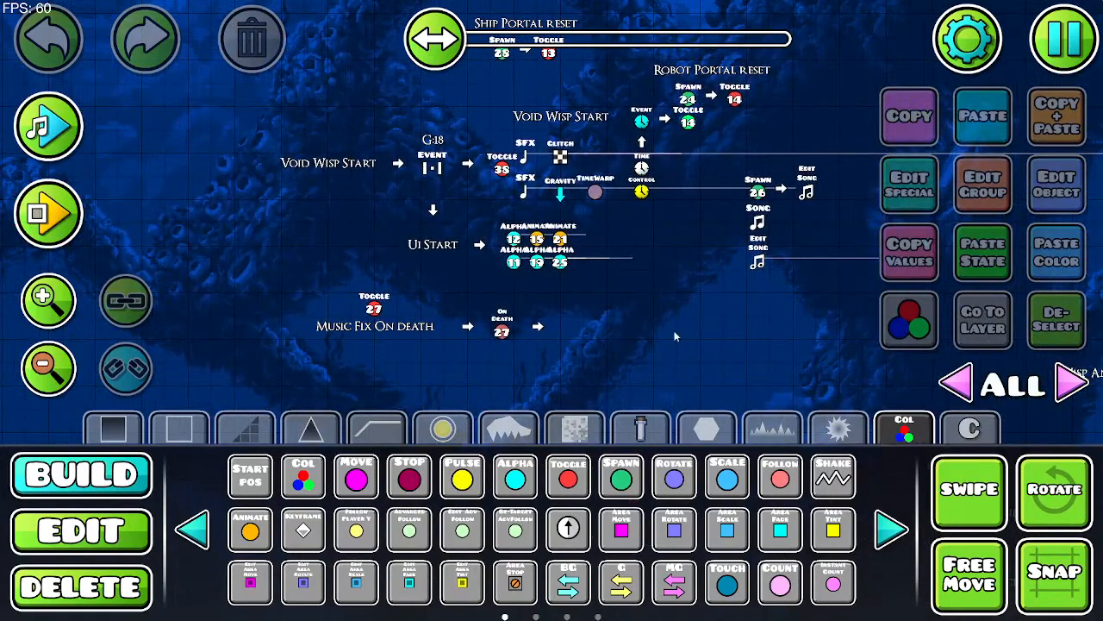
left_click_drag(676, 336, 650, 476)
left_click_drag(244, 241, 320, 448)
left_click_drag(422, 67, 393, 388)
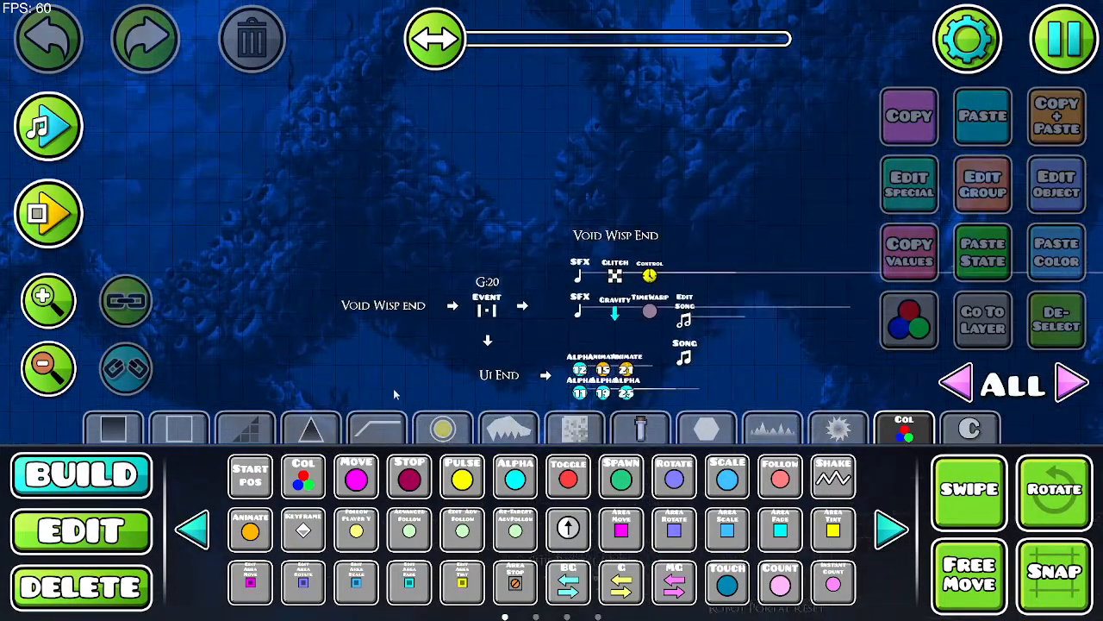
Step: Examine the Wisp Pickup spawn chain and the Wisp Collect setup above it
left_click(66, 369)
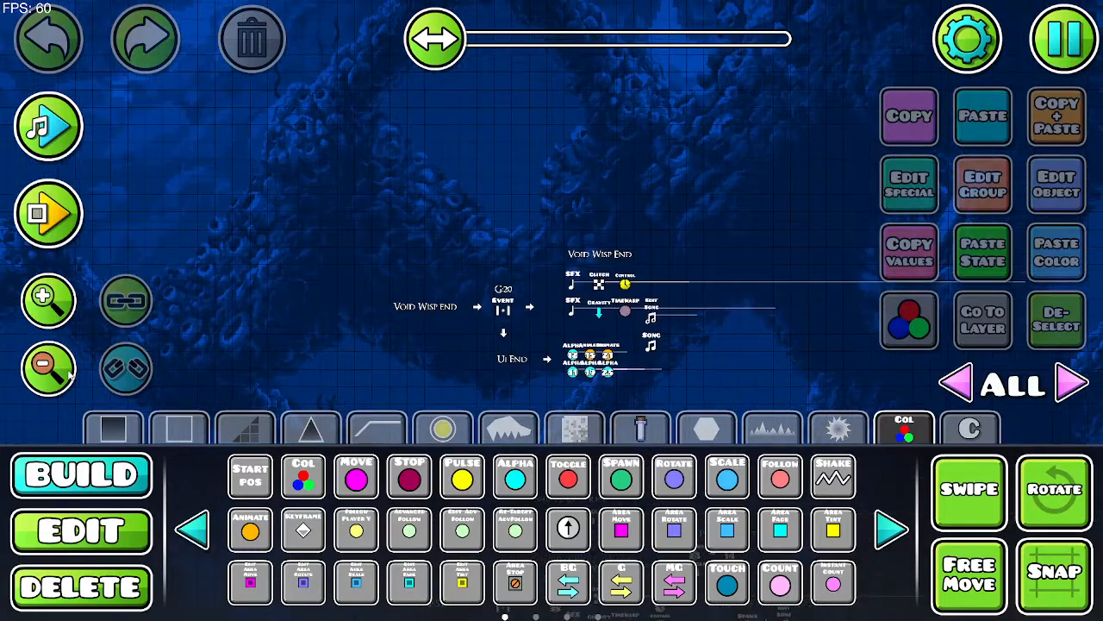
left_click(65, 368)
left_click_drag(305, 251, 542, 94)
left_click_drag(505, 300, 311, 55)
left_click(57, 304)
left_click(61, 302)
left_click(65, 297)
left_click_drag(405, 249, 718, 428)
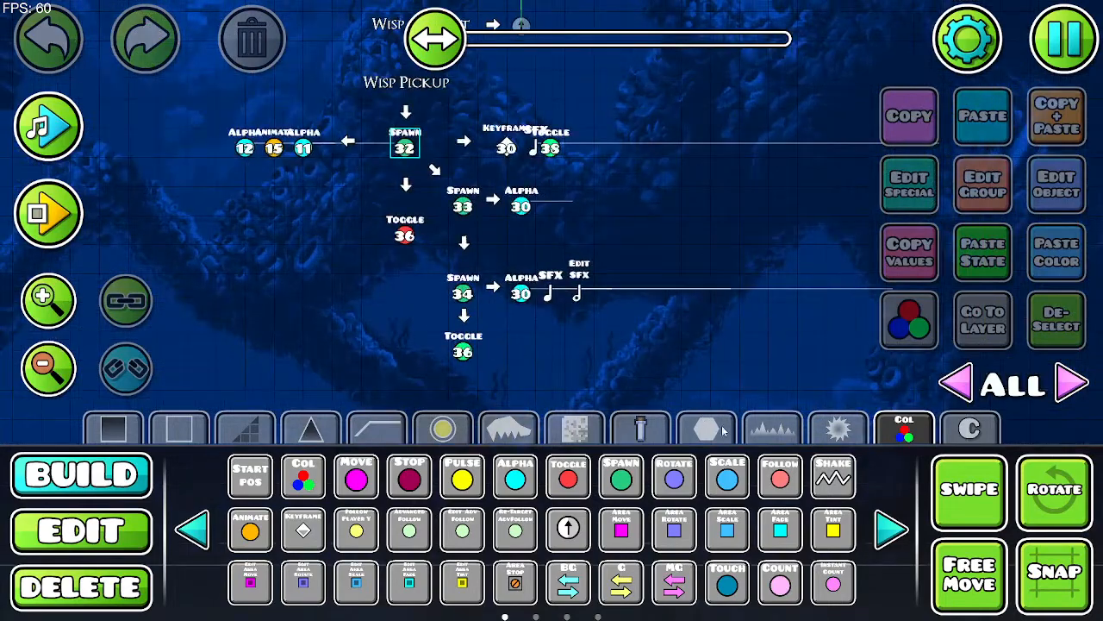
left_click_drag(626, 253, 497, 444)
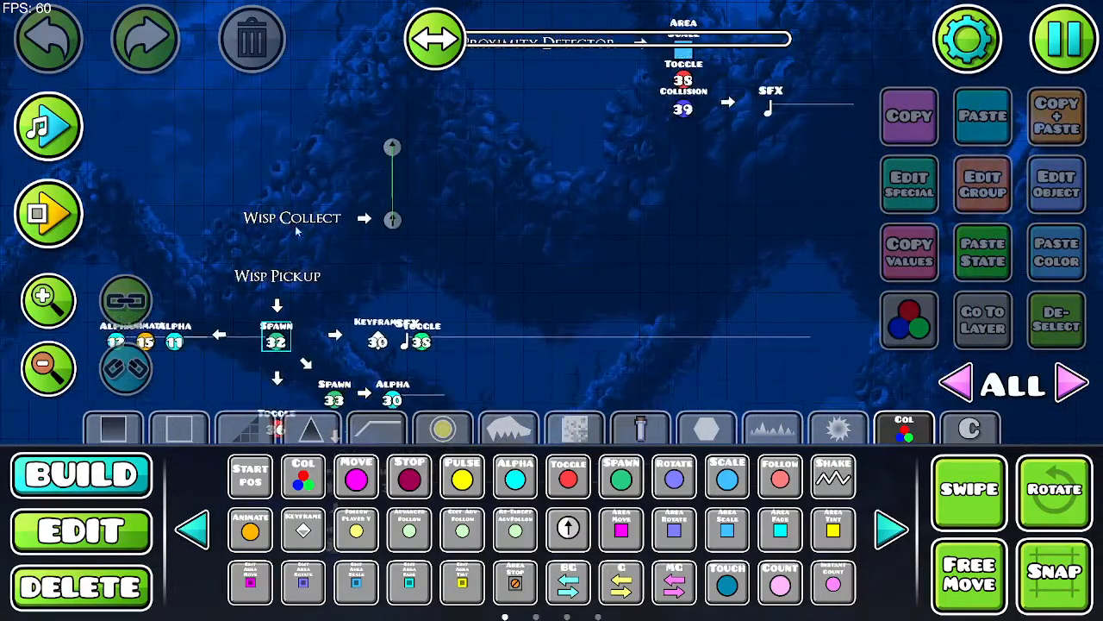
Step: Save and playtest the Void Wisp level, jumping the robot past the wisp up to the purple framed portal without collecting it
scroll(509, 240, "right", 5)
left_click(1059, 57)
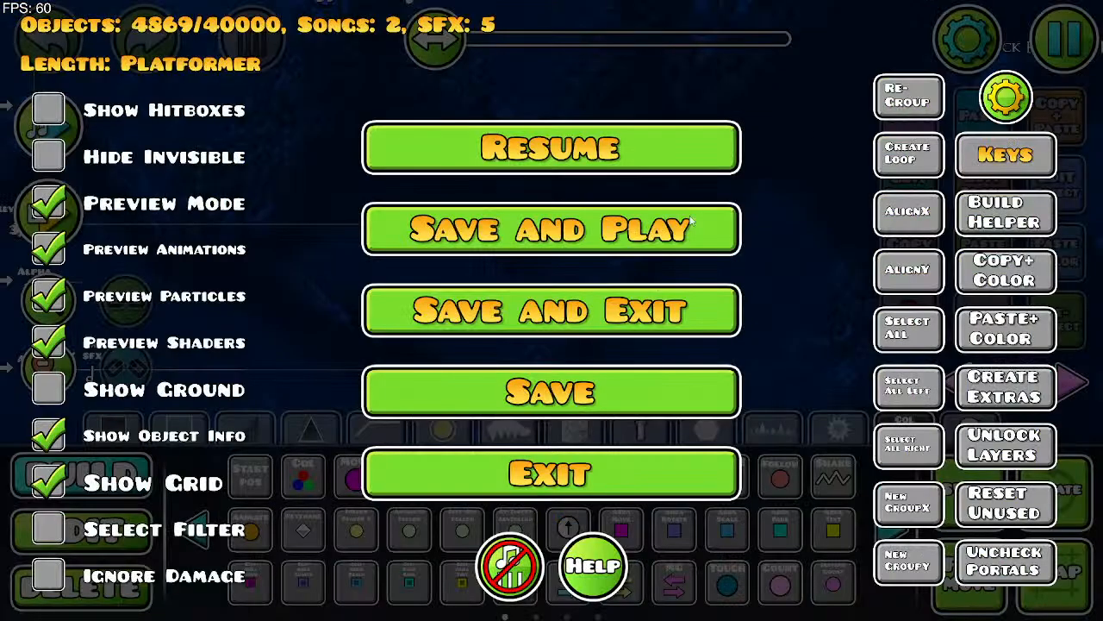
left_click(685, 245)
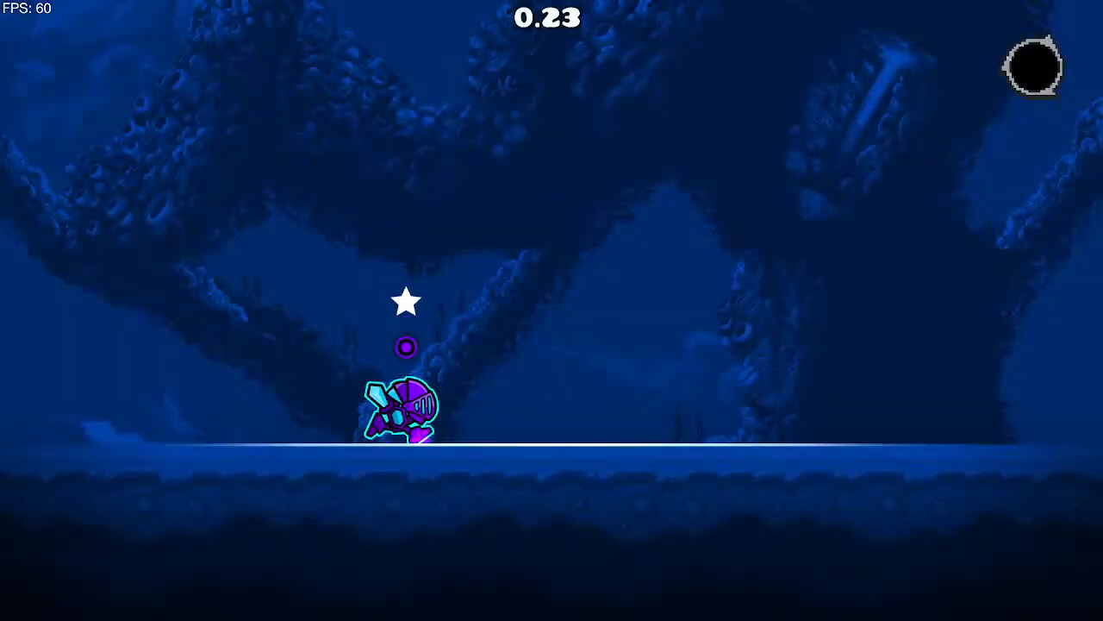
key("d")
key("a")
key("d")
key("space")
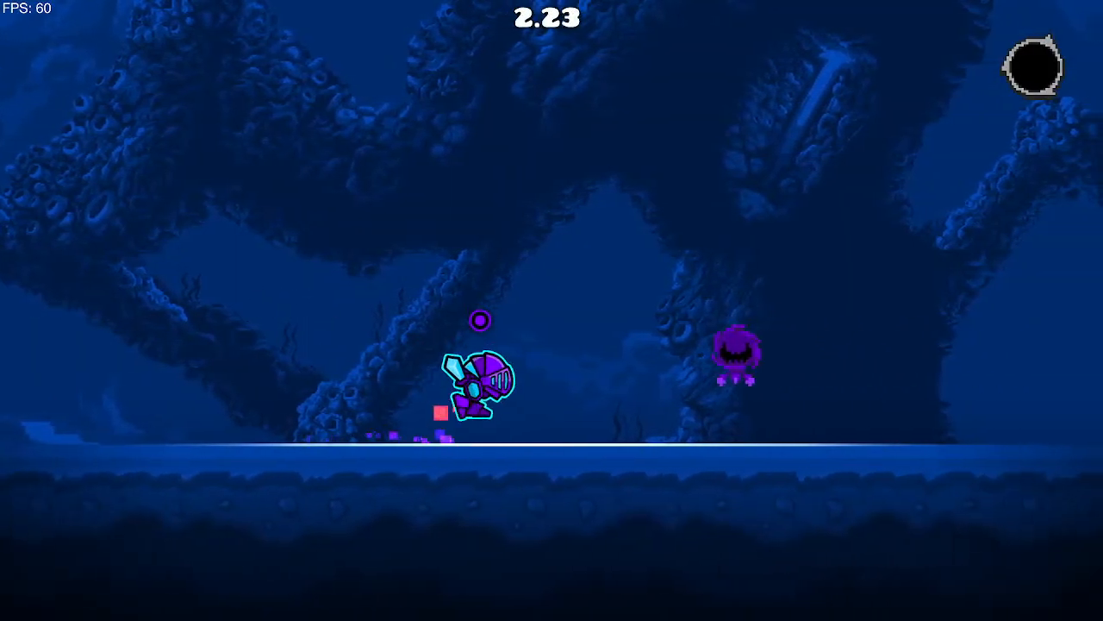
key("space")
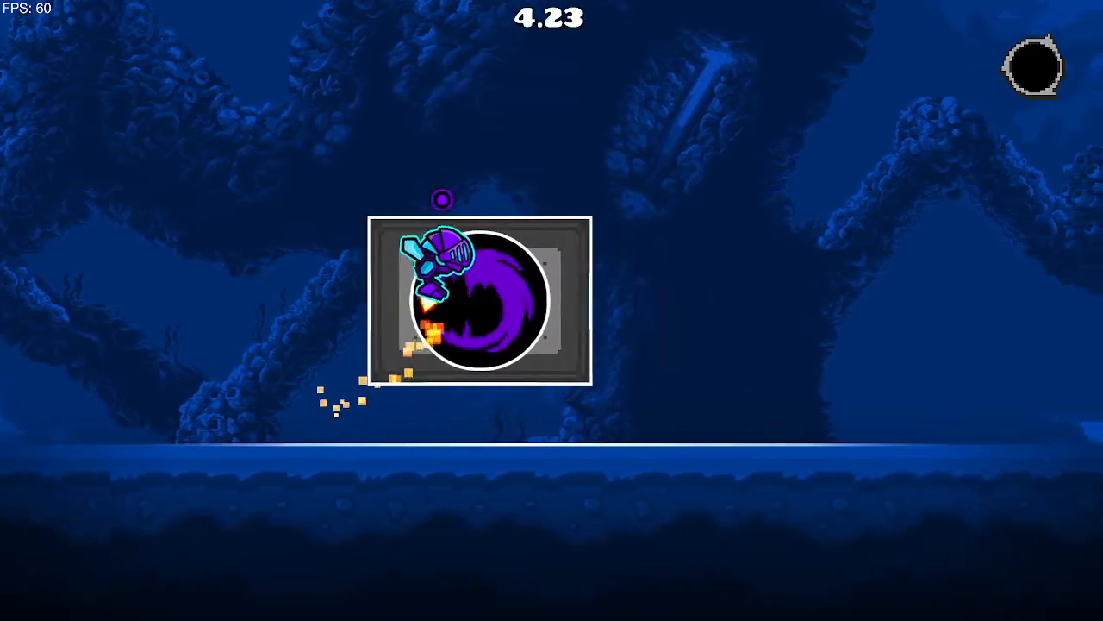
key("a")
key("d")
key("space")
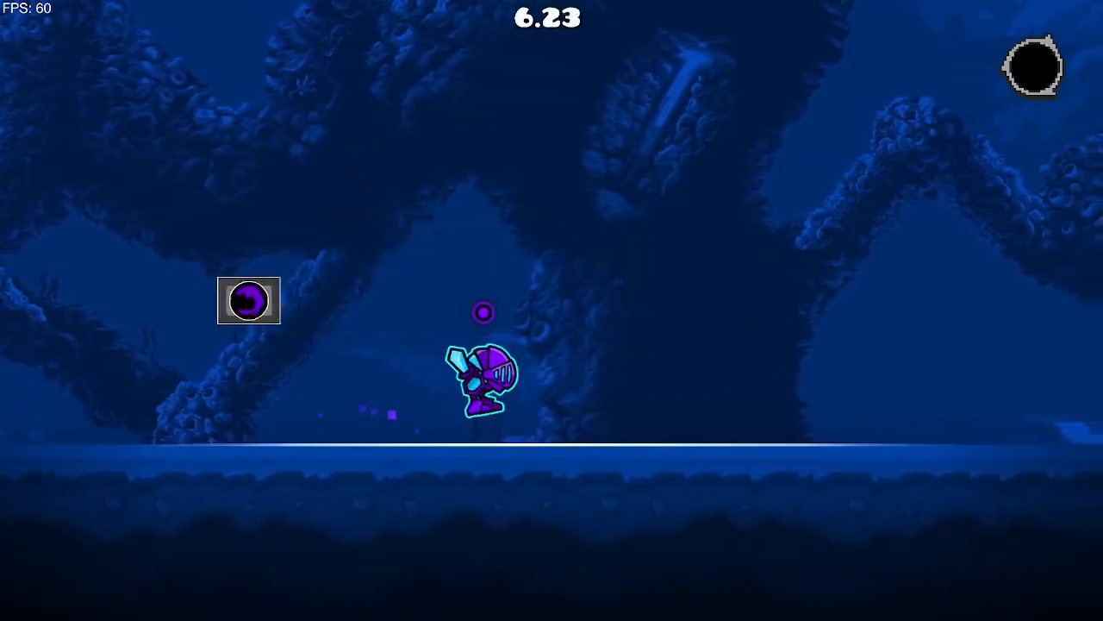
Step: Go back to collect the wisp, and jump into the framed portal to start the void wisp ship mode
key("a")
key("space")
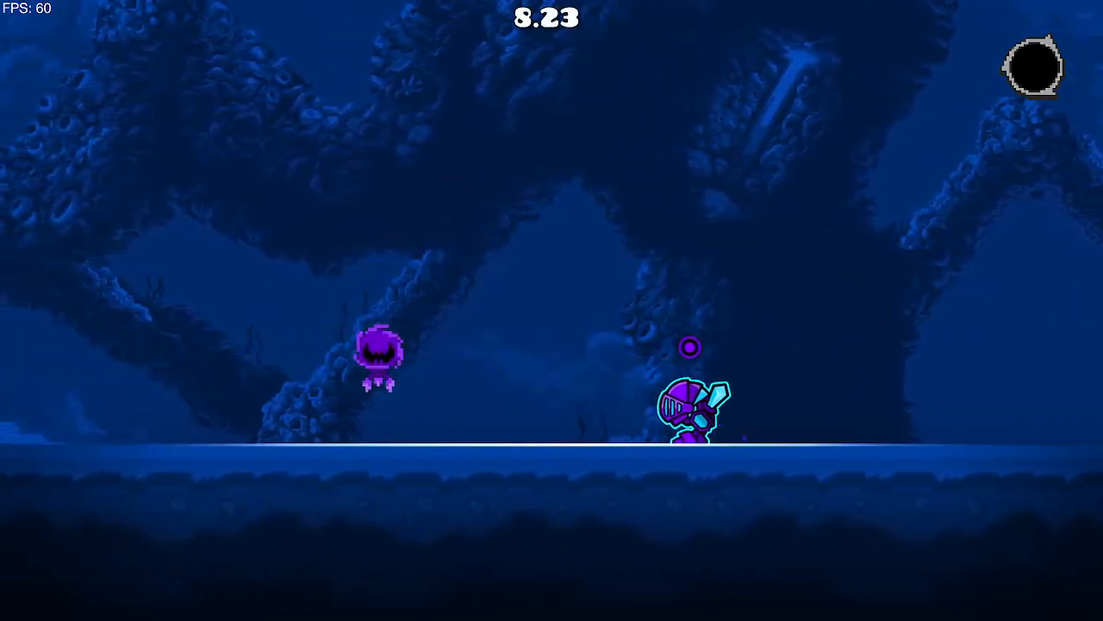
key("a")
key("d")
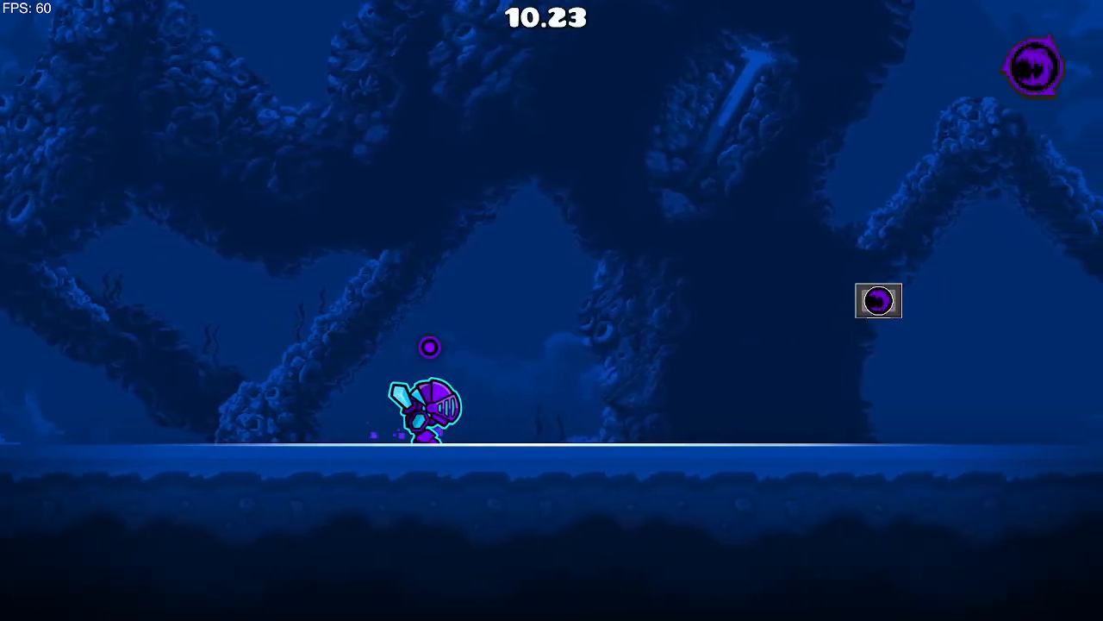
key("space")
key("d")
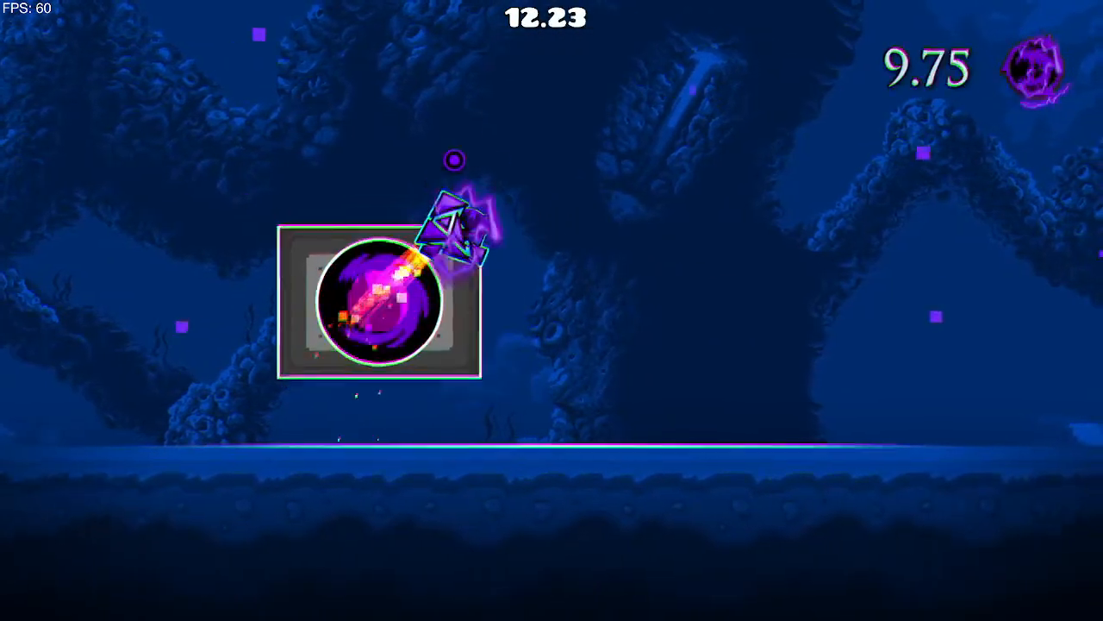
Step: Fly the ship around the arena, dodging the black spiked hazard while the void wisp timer runs down
key("space")
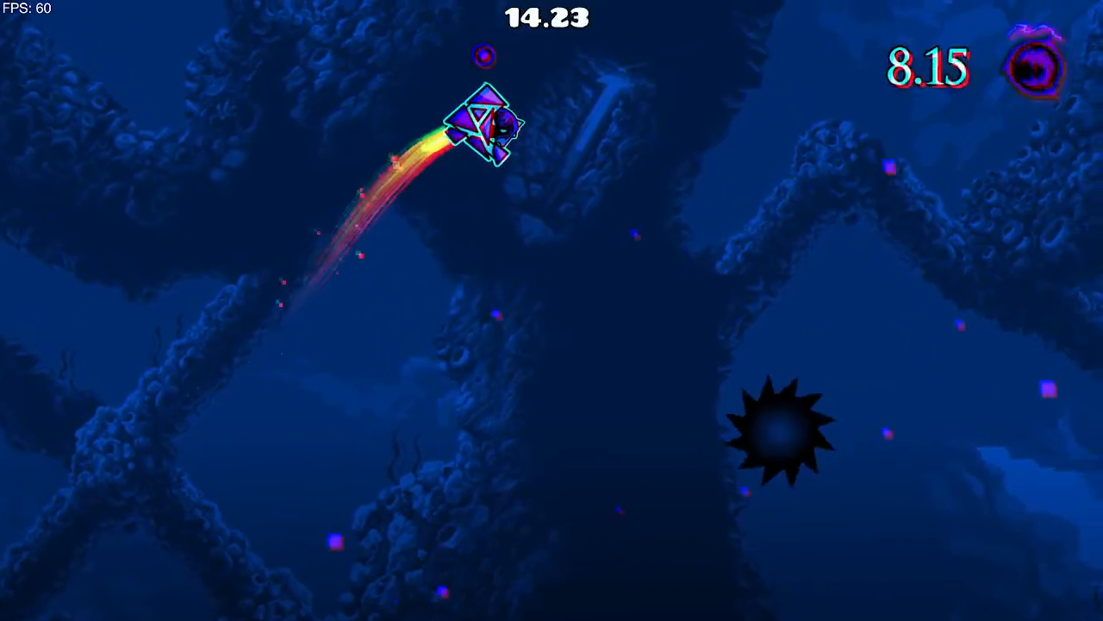
key("space")
key("a")
key("space")
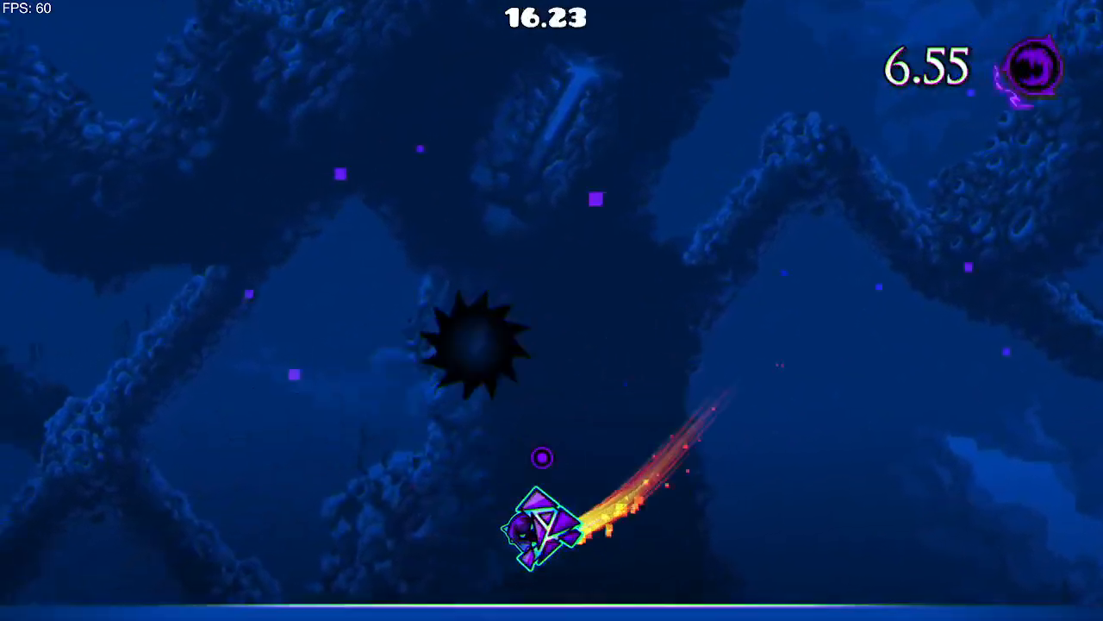
key("d")
key("a")
key("space")
key("d")
key("a")
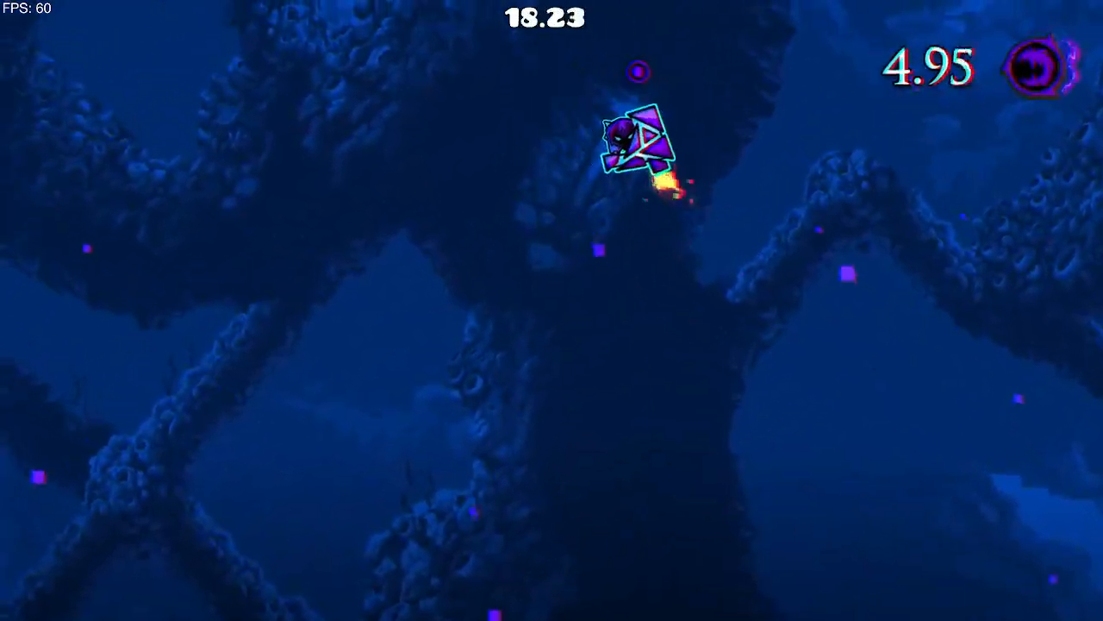
key("space")
key("space")
key("space")
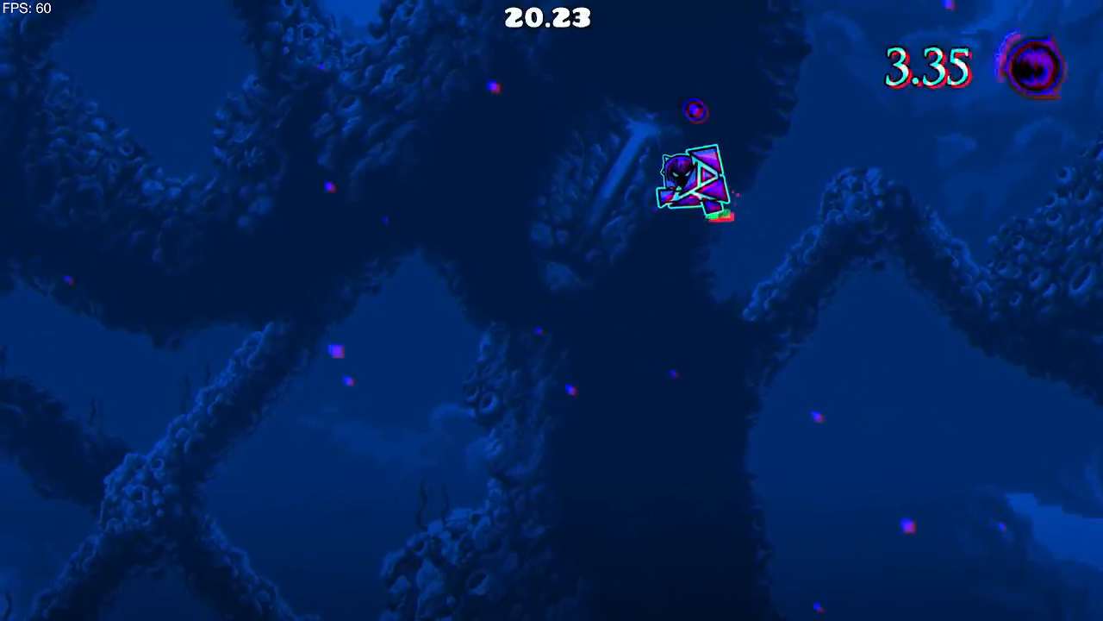
key("space")
key("space")
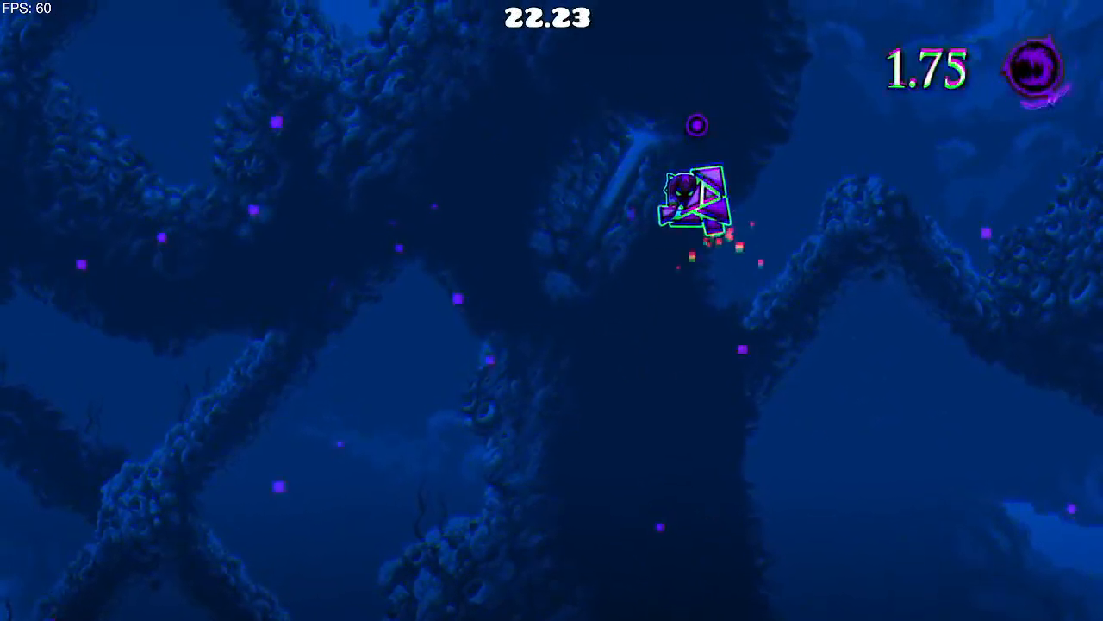
Step: Repeat the test as the robot: approach the portal without the wisp, collect the wisp, and enter the portal again
key("space")
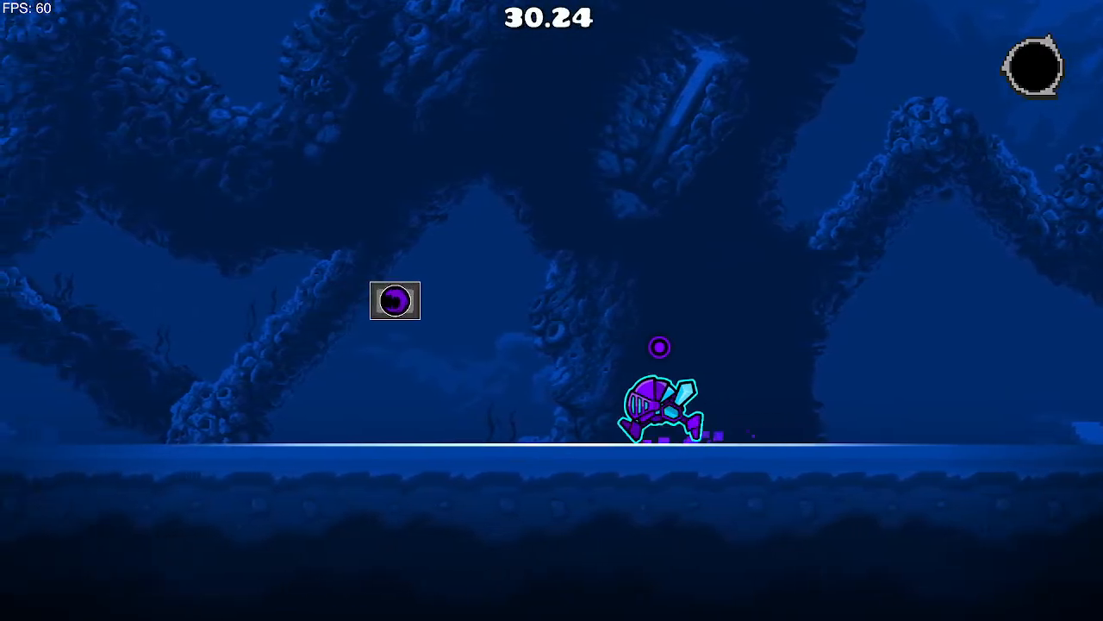
key("space")
key("space")
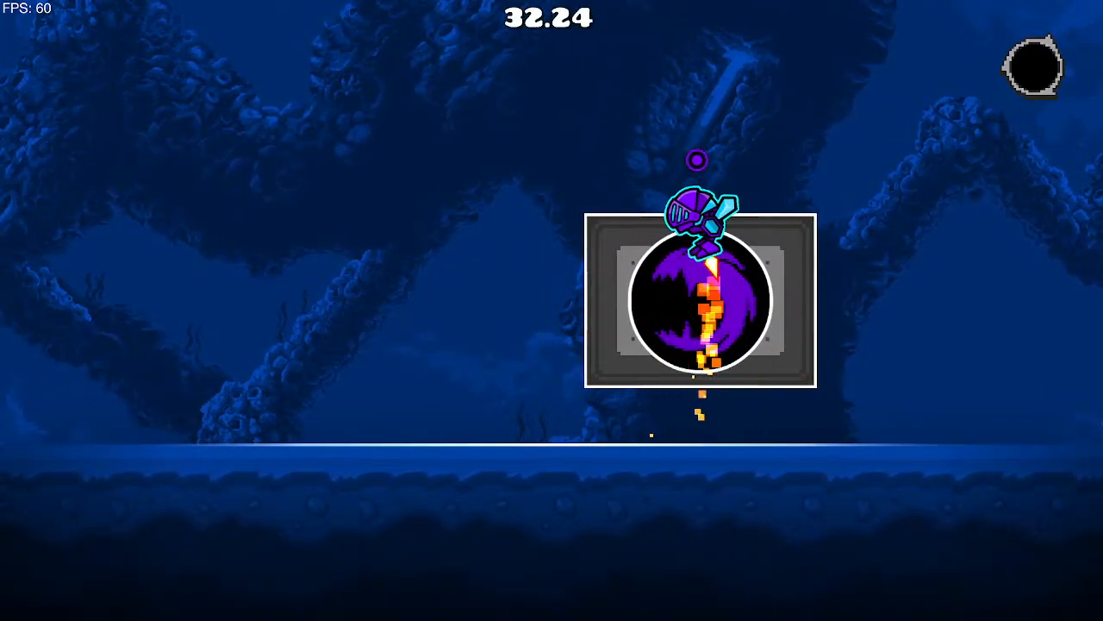
key("space")
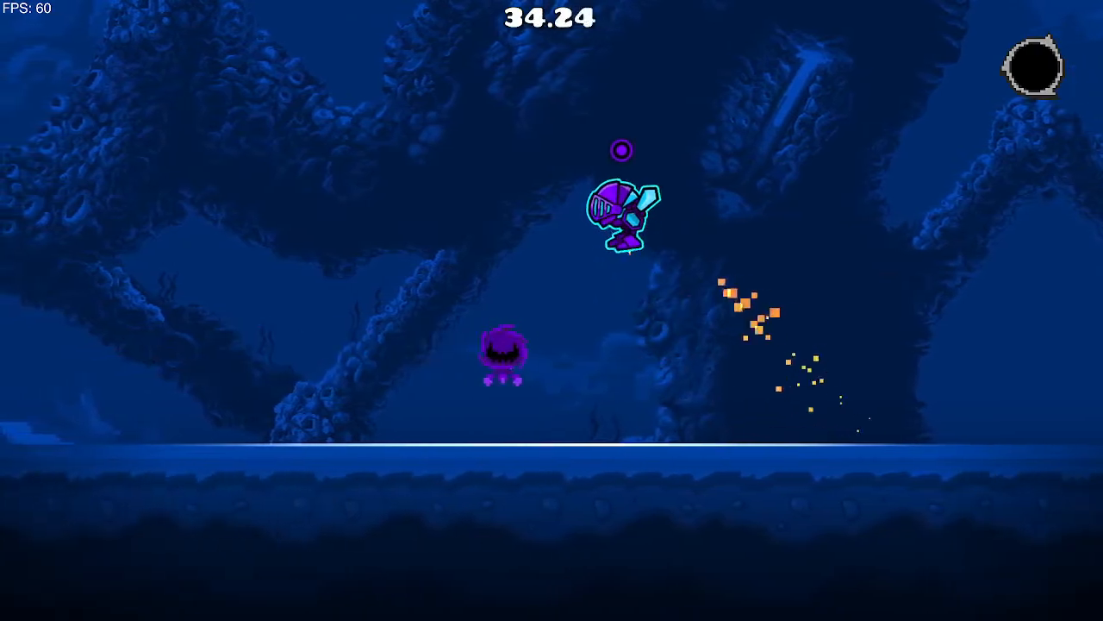
key("space")
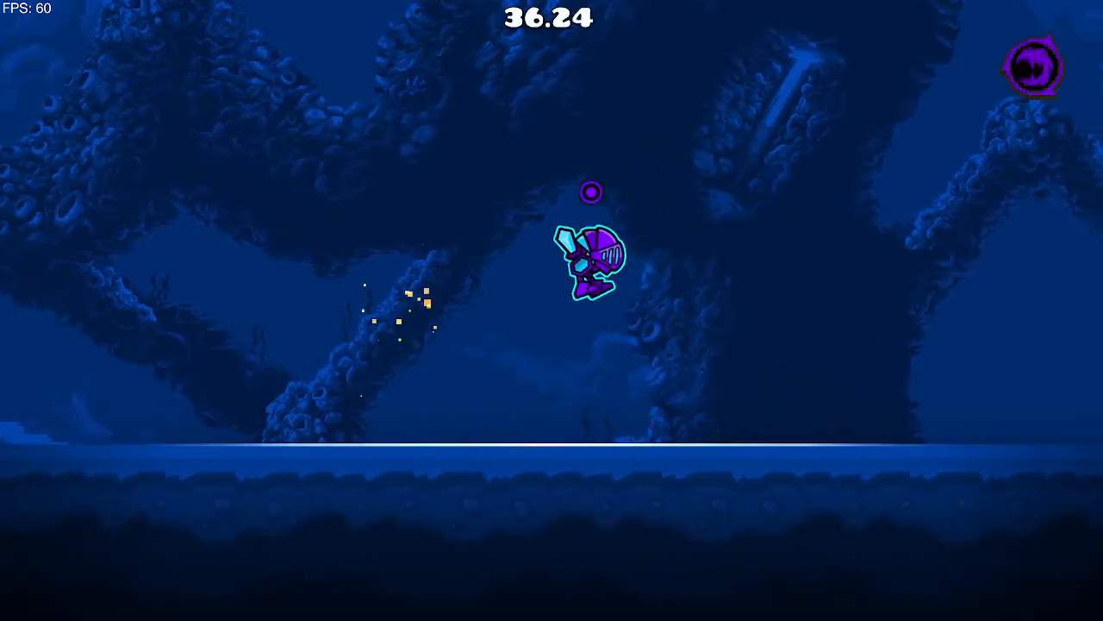
key("space")
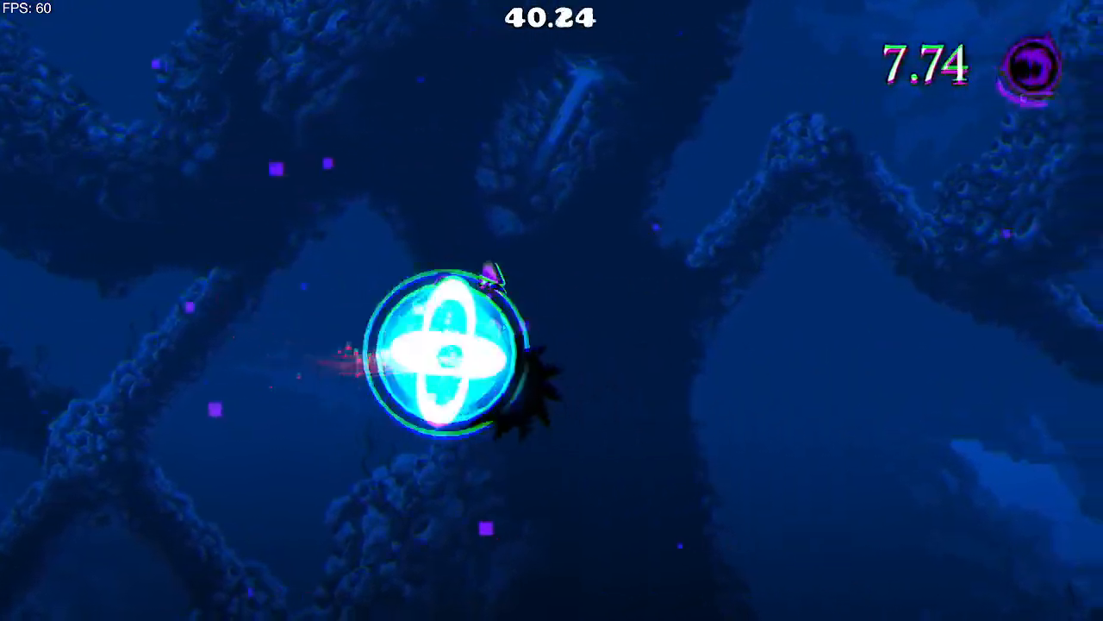
Step: Leave the playtest for the editor and examine the placed wisp and the framed portal object near the level start
key("Escape")
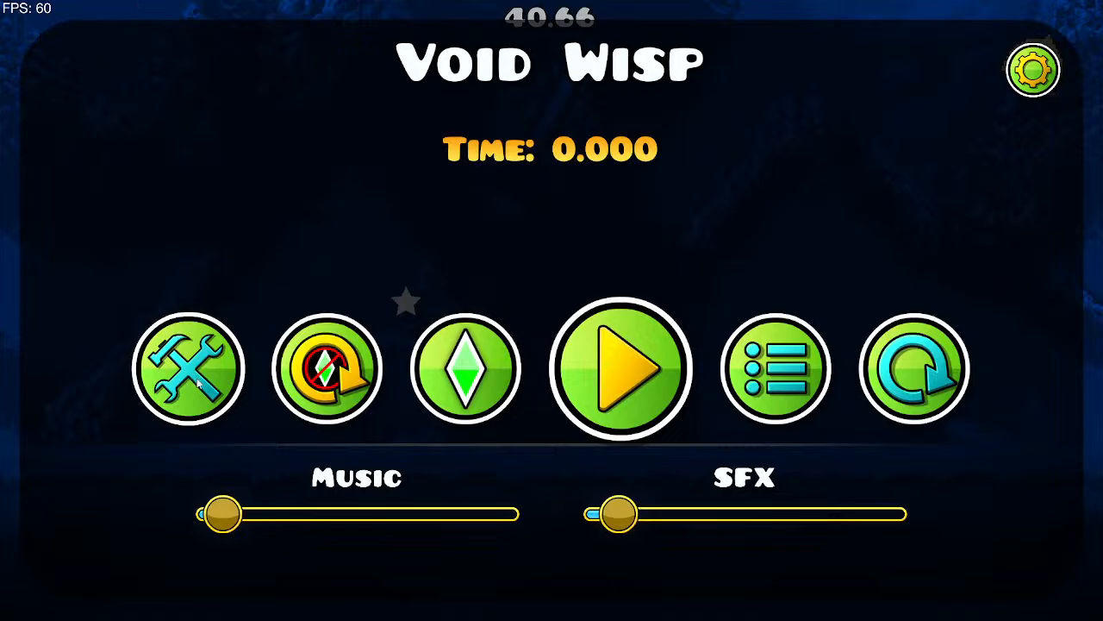
left_click(157, 365)
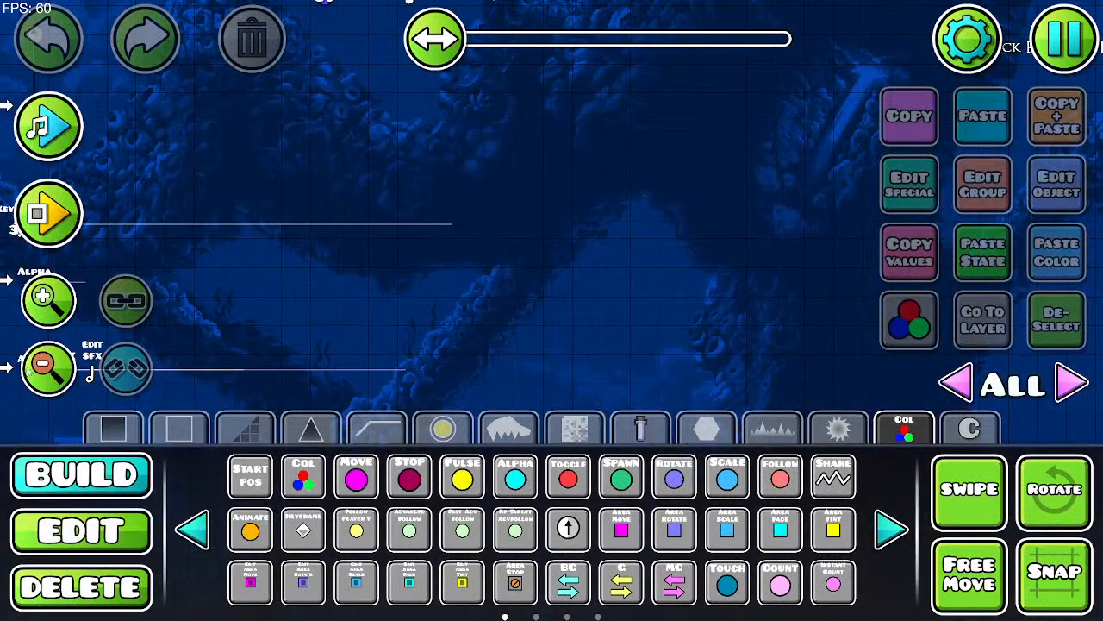
left_click(44, 369)
left_click(44, 369)
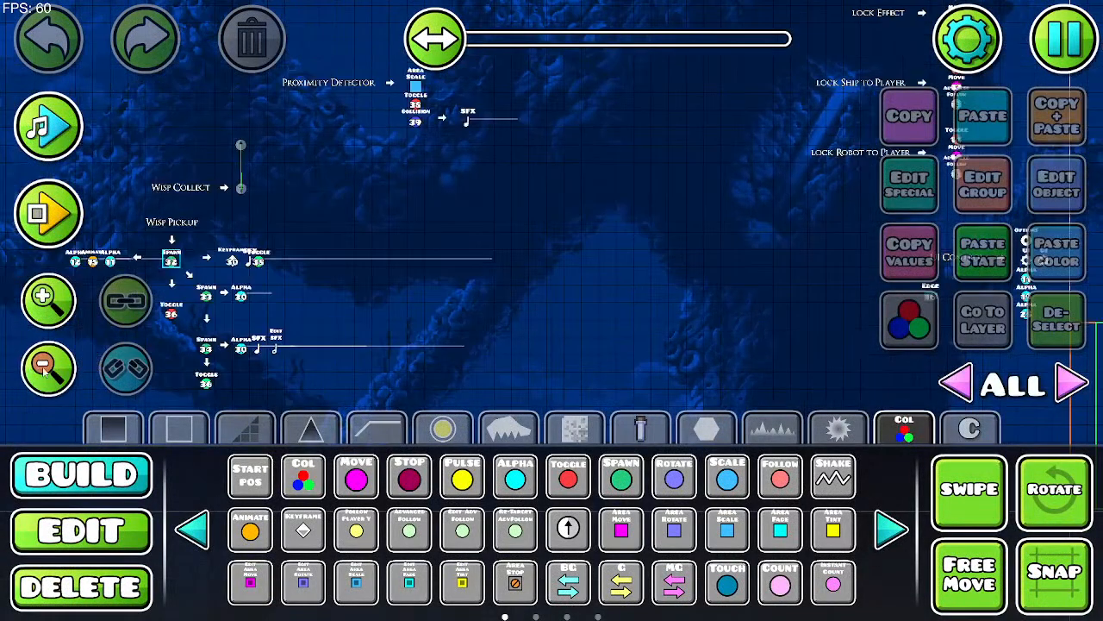
mouse_move(435, 339)
left_mouse_down()
mouse_move(672, 136)
mouse_move(441, 276)
mouse_move(256, 244)
left_mouse_up()
left_click_drag(684, 342, 318, 314)
left_click_drag(663, 232, 509, 148)
mouse_move(651, 145)
left_mouse_down()
mouse_move(478, 180)
mouse_move(370, 278)
mouse_move(402, 92)
mouse_move(378, 251)
mouse_move(632, 112)
mouse_move(698, 194)
mouse_move(796, 209)
left_mouse_up()
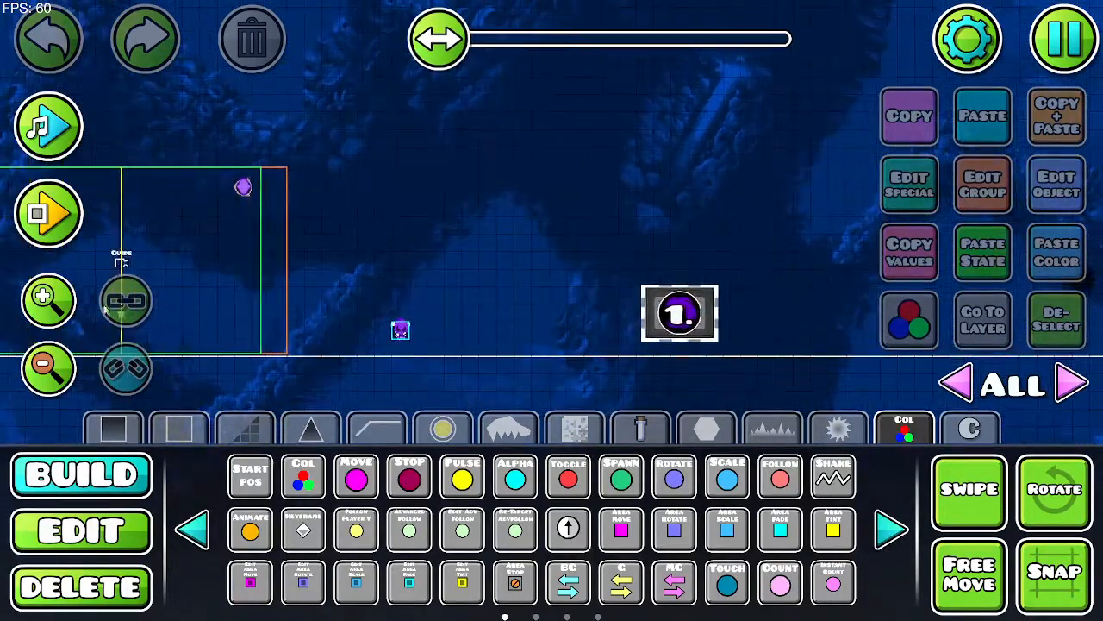
left_click(41, 304)
left_click(40, 304)
left_click_drag(434, 270, 207, 162)
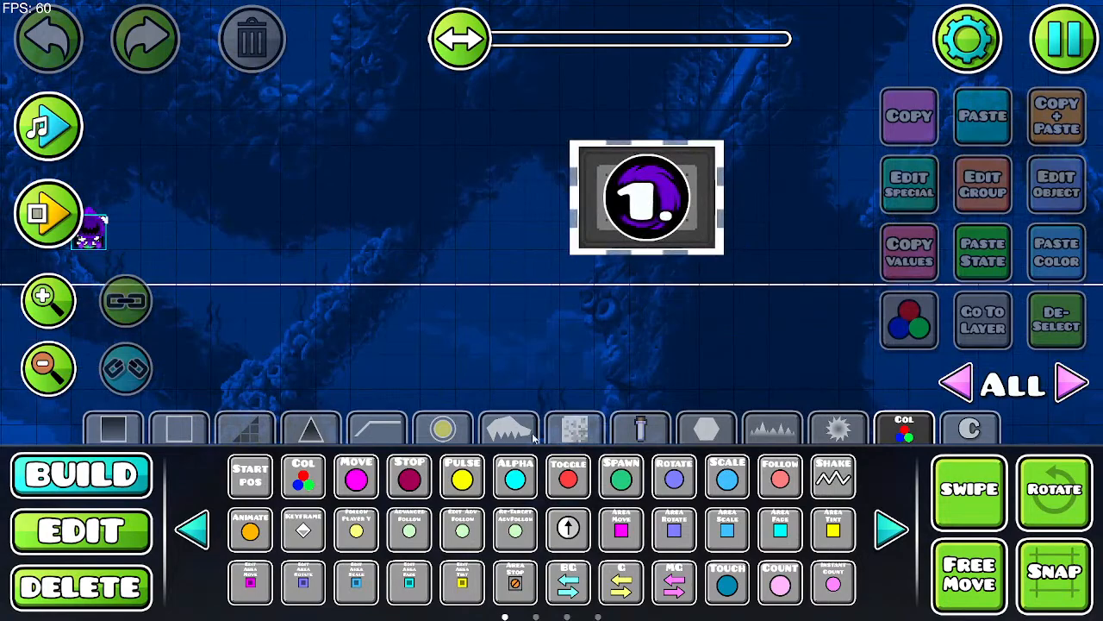
Step: Choose the Alpha trigger for building, and inspect the placed wisp and the purple UI icon inside the camera guide
left_click(523, 483)
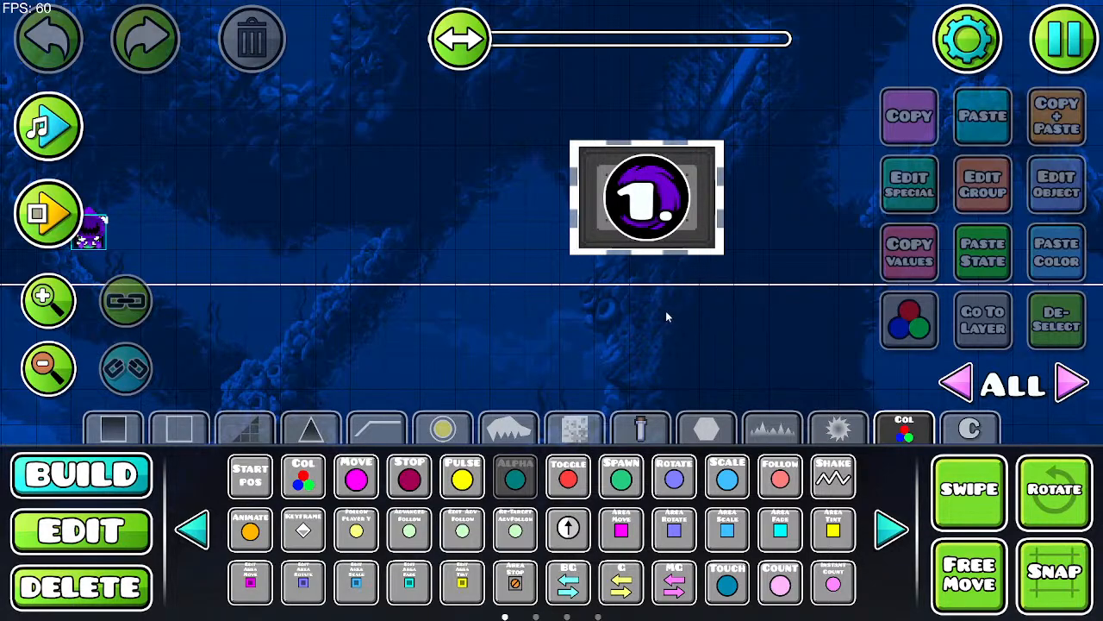
left_click_drag(242, 218, 738, 285)
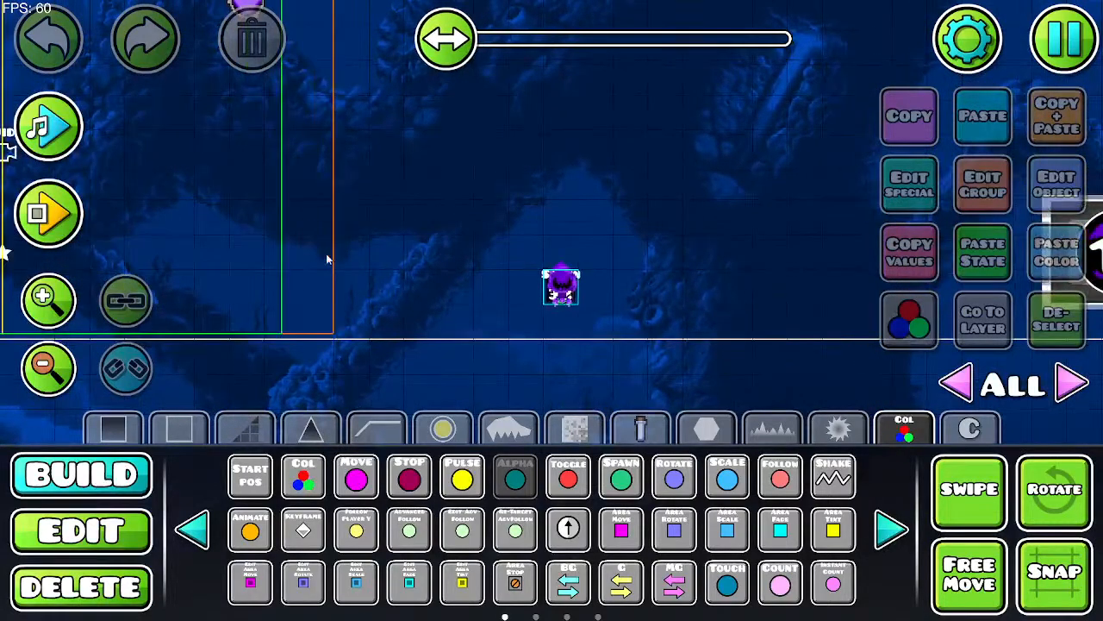
left_click_drag(237, 258, 863, 224)
left_click_drag(610, 335, 458, 382)
left_click_drag(663, 210, 498, 229)
left_click_drag(319, 133, 500, 254)
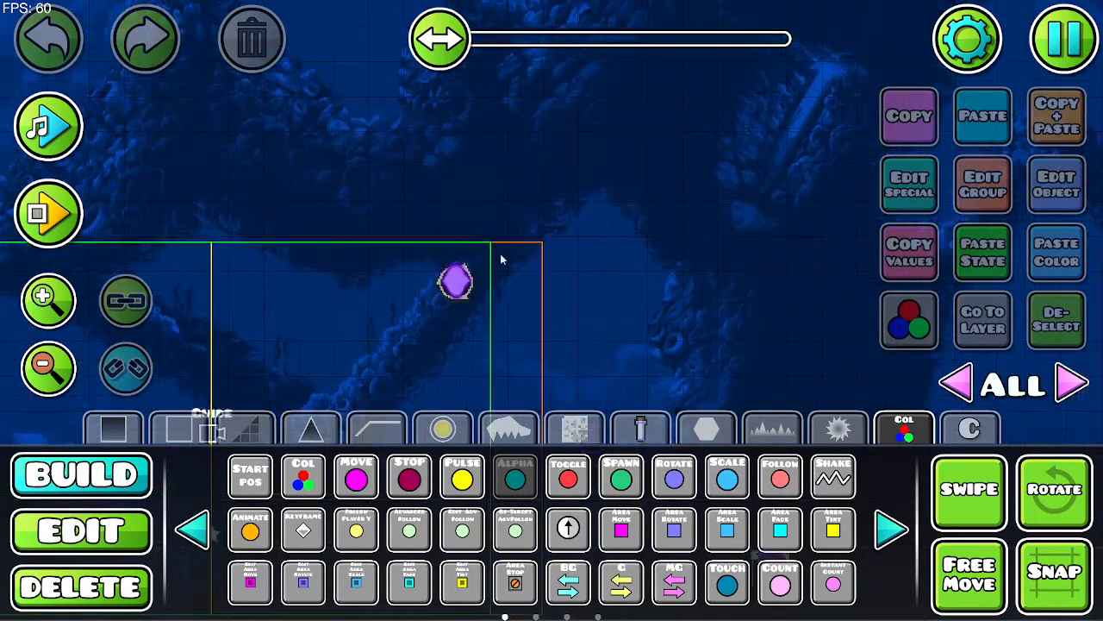
Step: Survey the player lock, Void Wisp Start, UI Start, Music Fix On Death and Proximity Detector trigger groups
left_click_drag(281, 138, 917, 356)
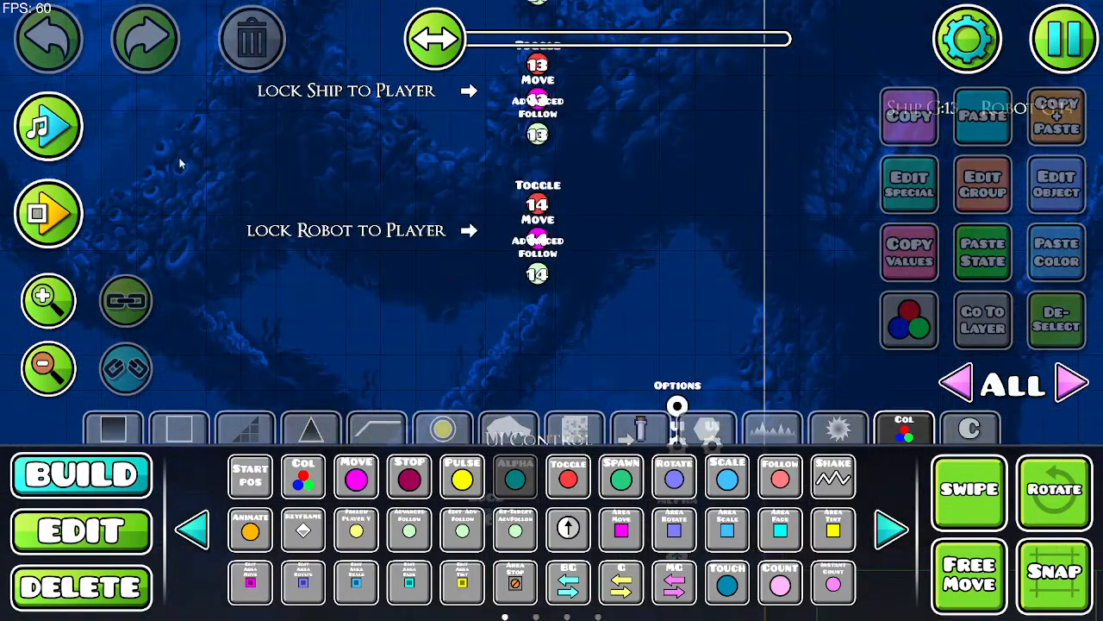
left_click_drag(180, 164, 612, 354)
left_click_drag(385, 199, 750, 325)
left_click(38, 371)
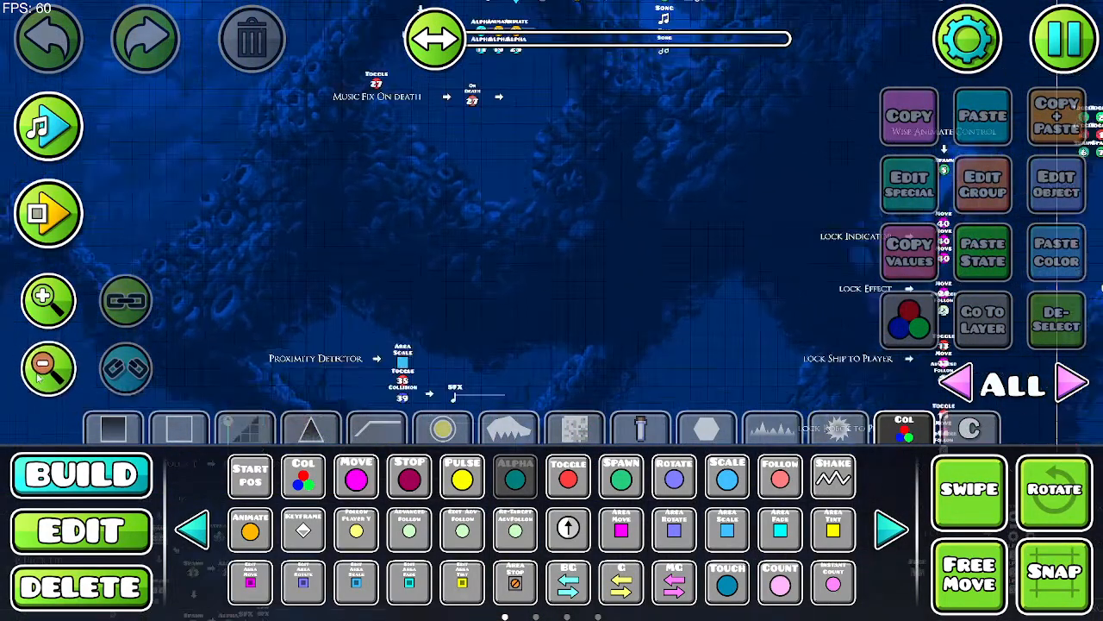
left_click_drag(556, 219, 378, 363)
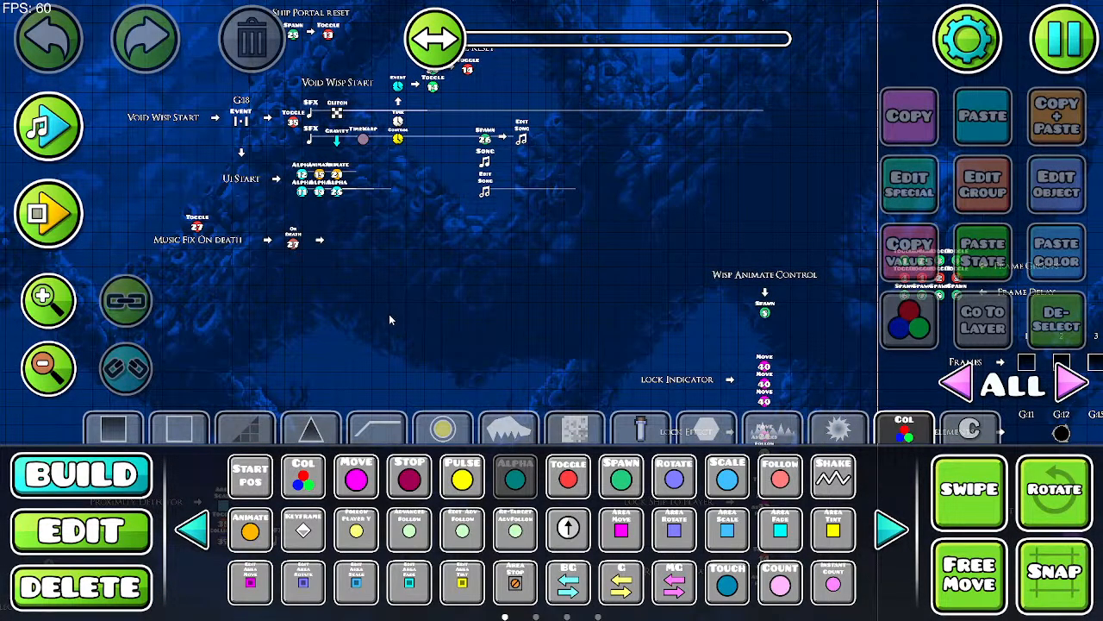
left_click_drag(386, 320, 787, 296)
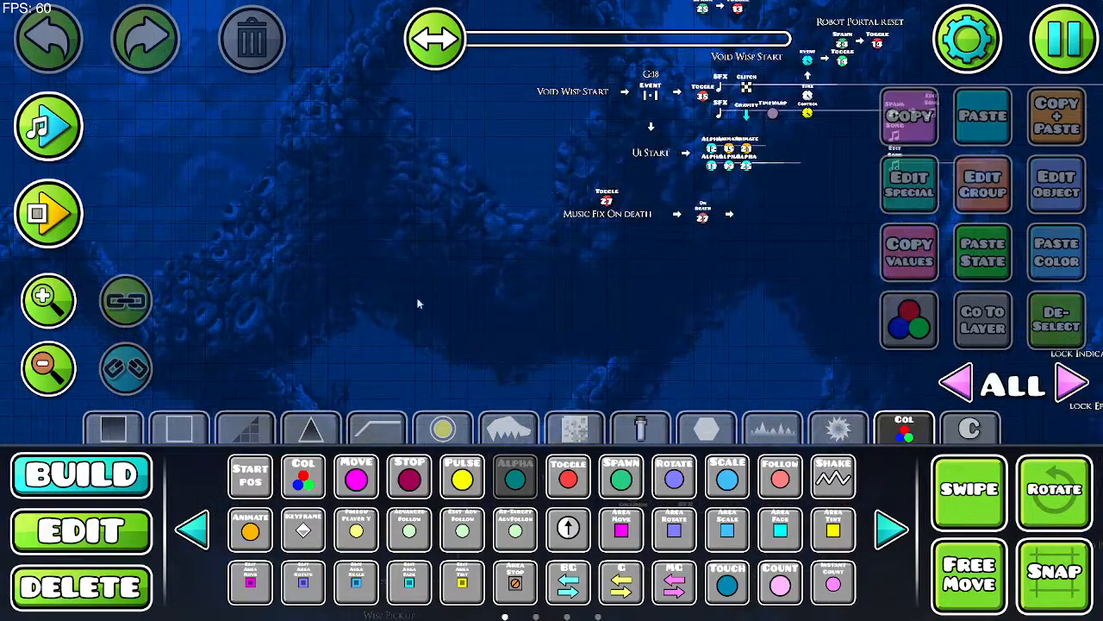
left_click_drag(802, 384, 494, 146)
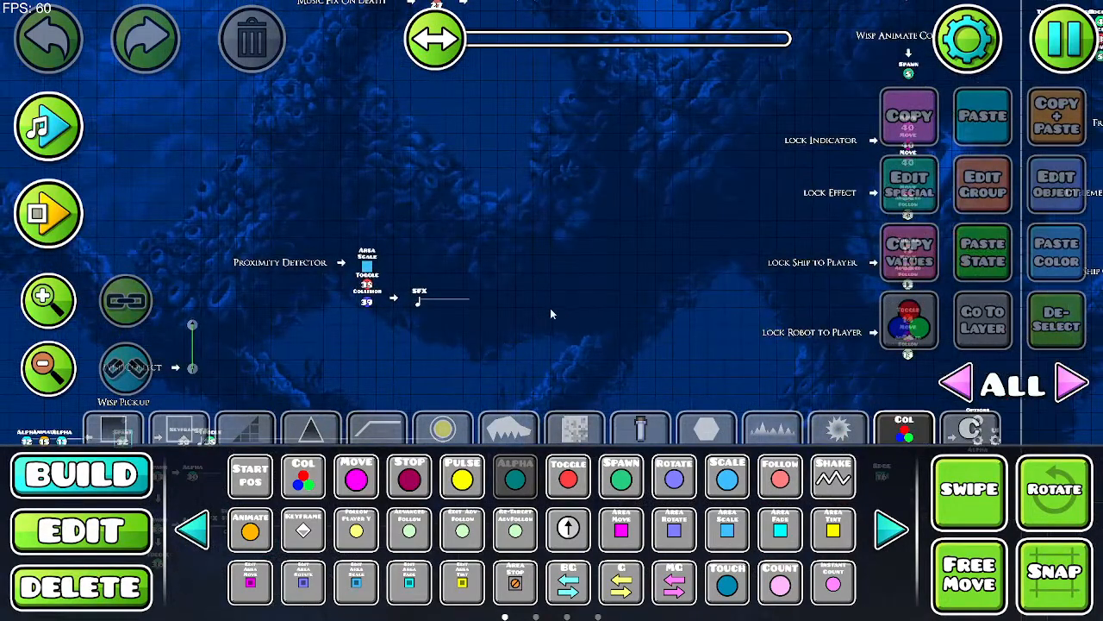
left_click_drag(550, 308, 559, 138)
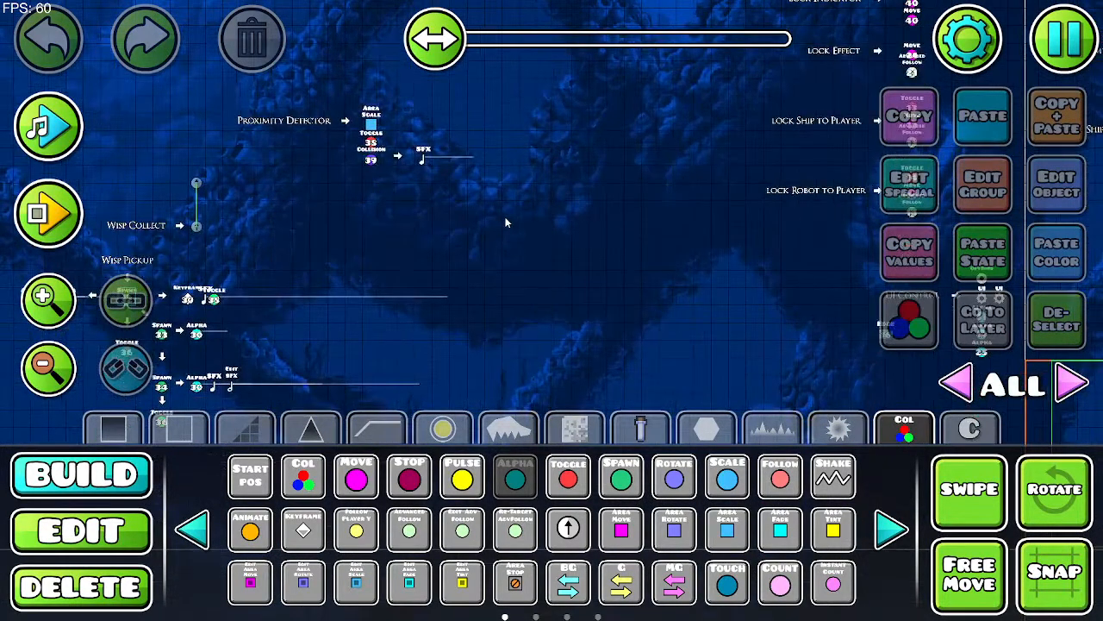
Step: Place an Alpha trigger beside the Wisp Pickup chain, delete it, and return to the lock trigger groups
left_click(91, 298)
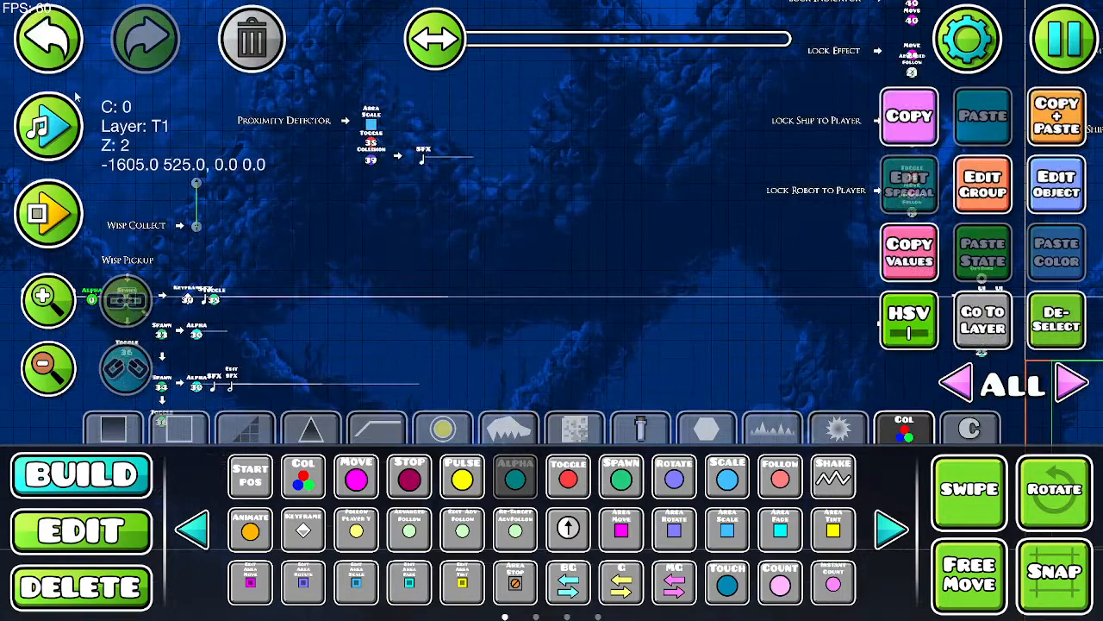
left_click(252, 50)
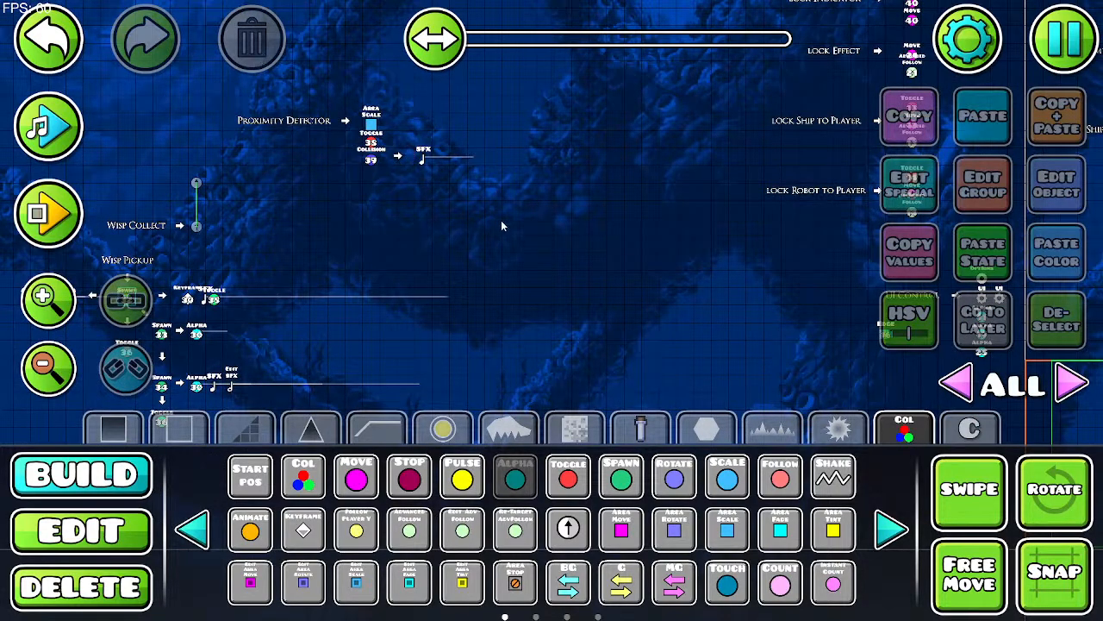
left_click_drag(502, 222, 229, 290)
left_click_drag(646, 83, 628, 188)
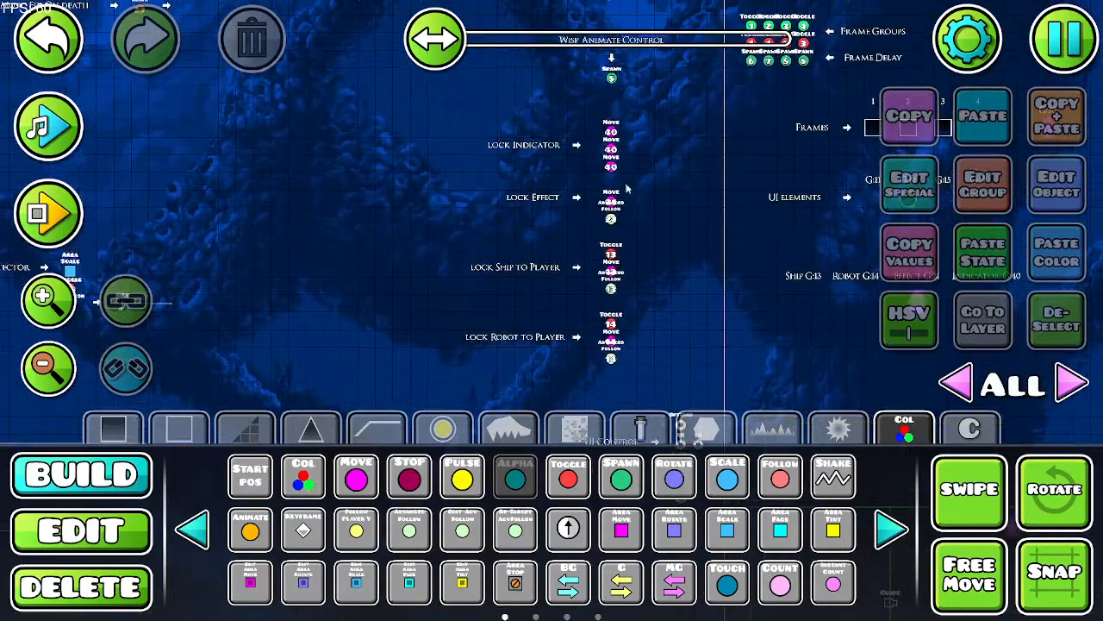
Step: Place an Alpha trigger beside the Lock Indicator move triggers, targeting group 40 with fade time 0 and opacity 0
left_click(603, 133)
left_click(1045, 181)
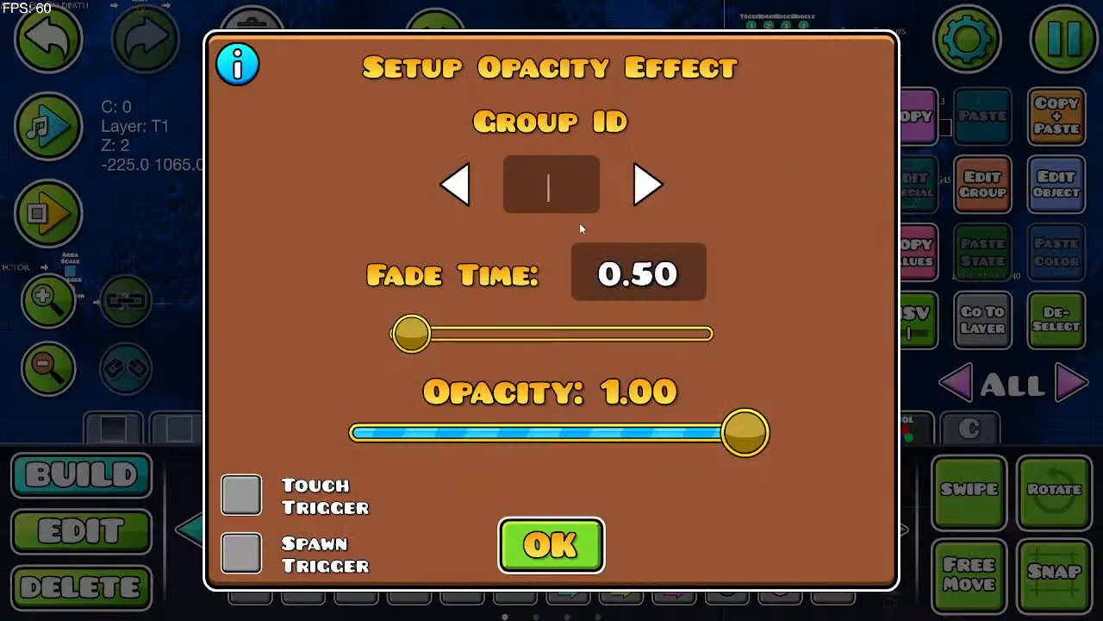
type("40")
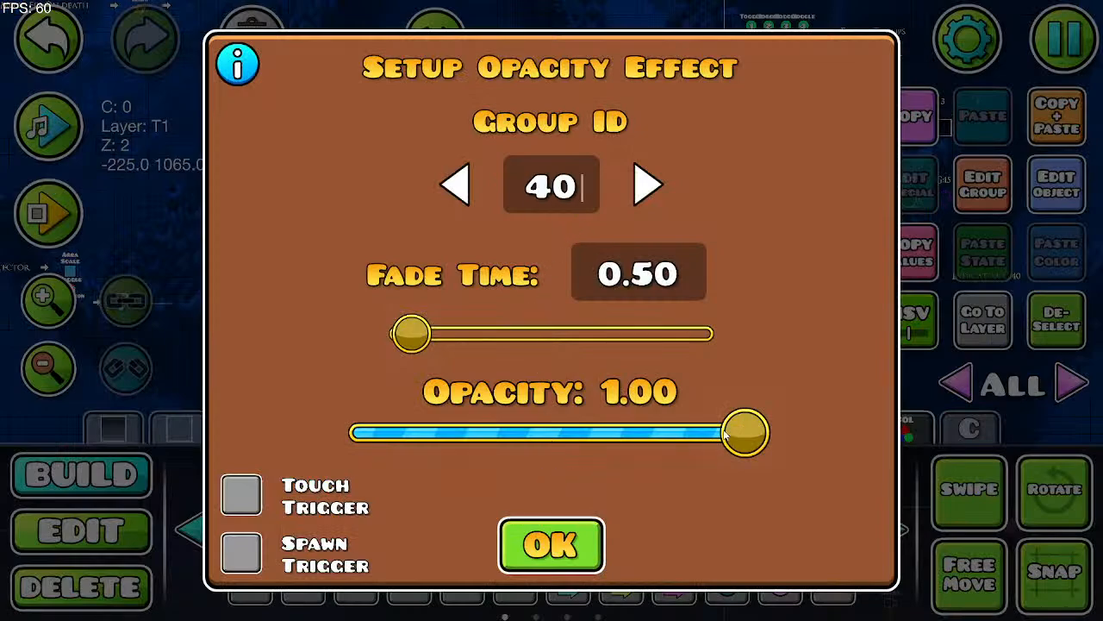
left_click_drag(724, 437, 153, 359)
left_click_drag(412, 334, 350, 352)
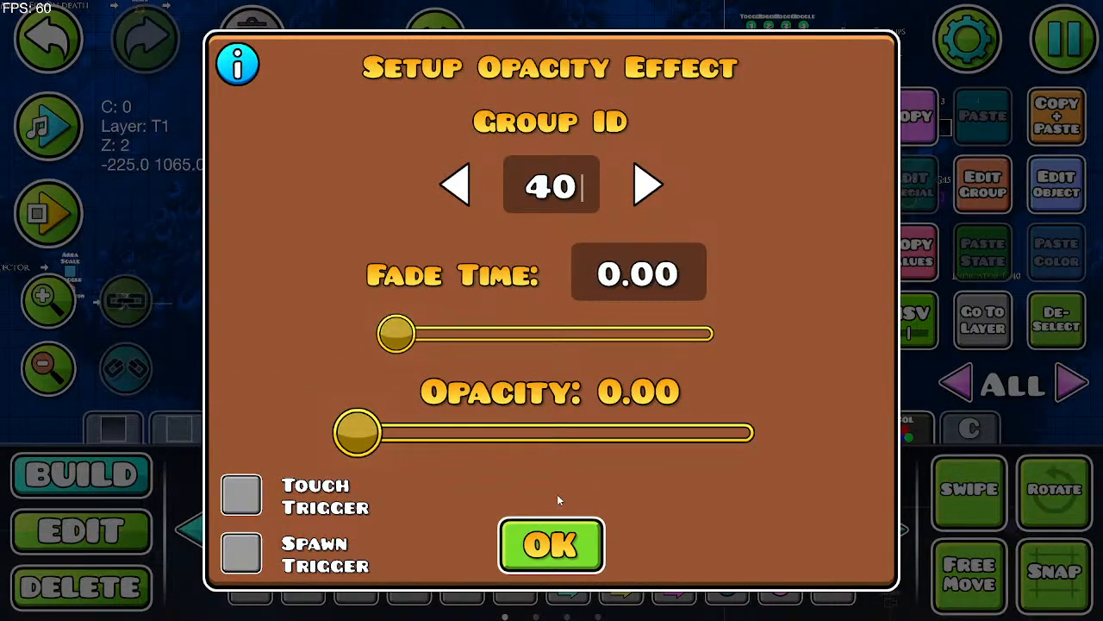
left_click(552, 543)
Step: Place an Alpha trigger beside the Proximity Detector's SFX trigger and add it to group 39
left_click_drag(271, 152, 481, 68)
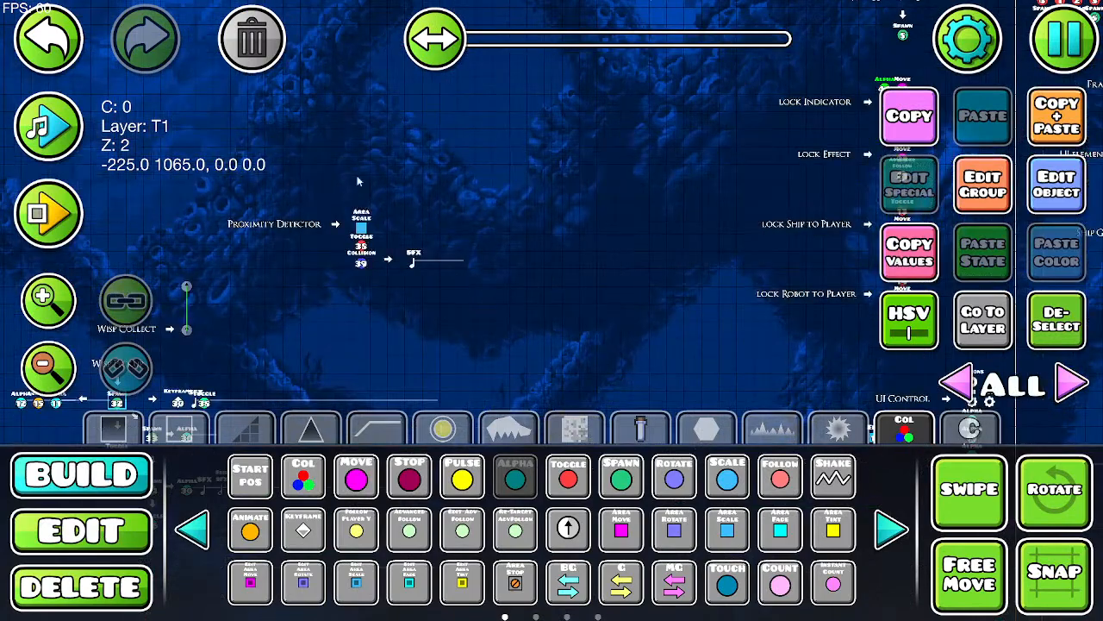
left_click(60, 302)
left_click(60, 302)
left_click(61, 303)
left_click(60, 302)
left_click_drag(381, 296, 520, 356)
left_click(409, 260)
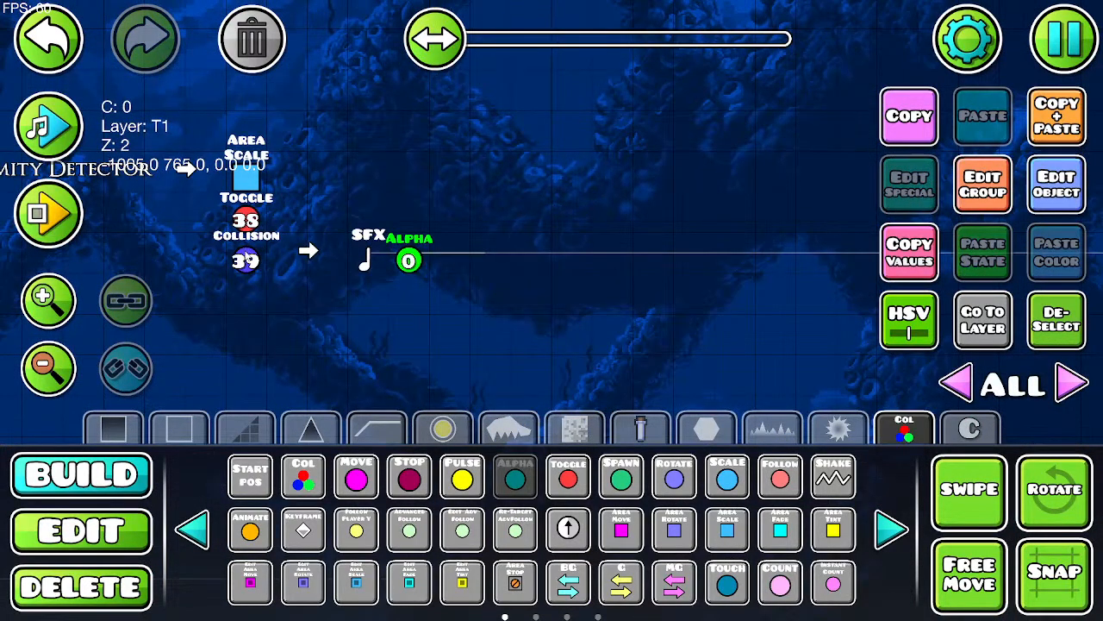
left_click(982, 188)
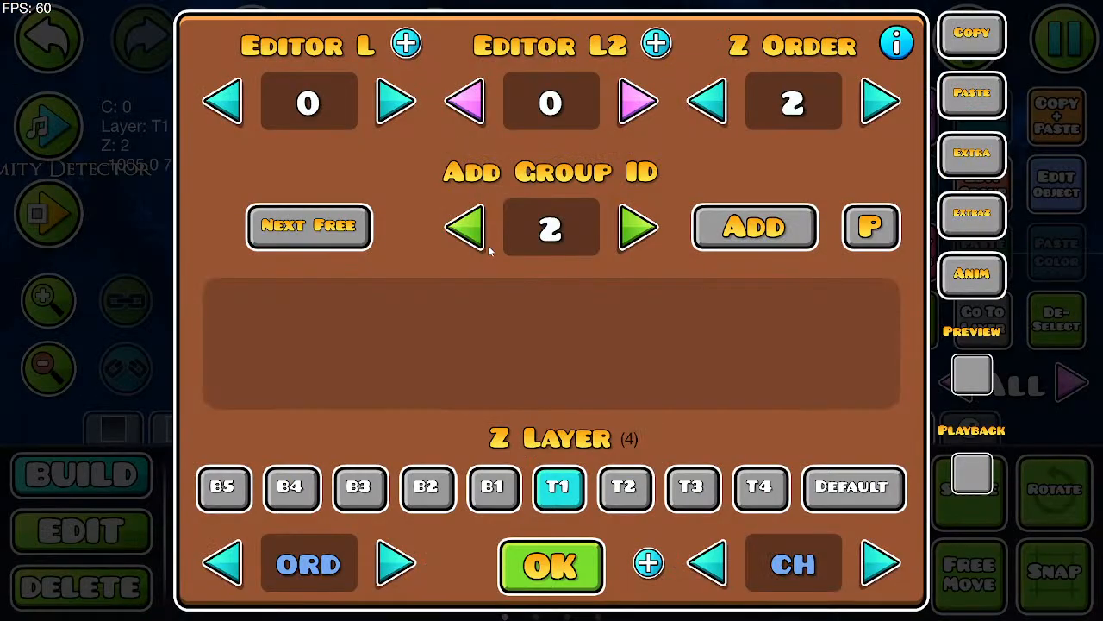
key("BackSpace")
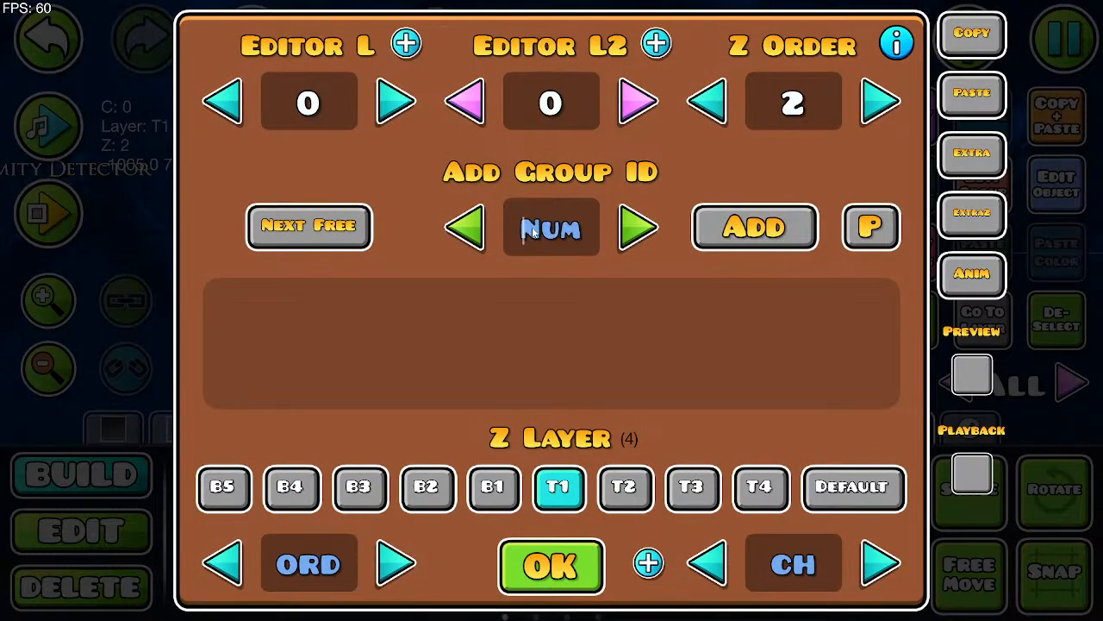
type("39")
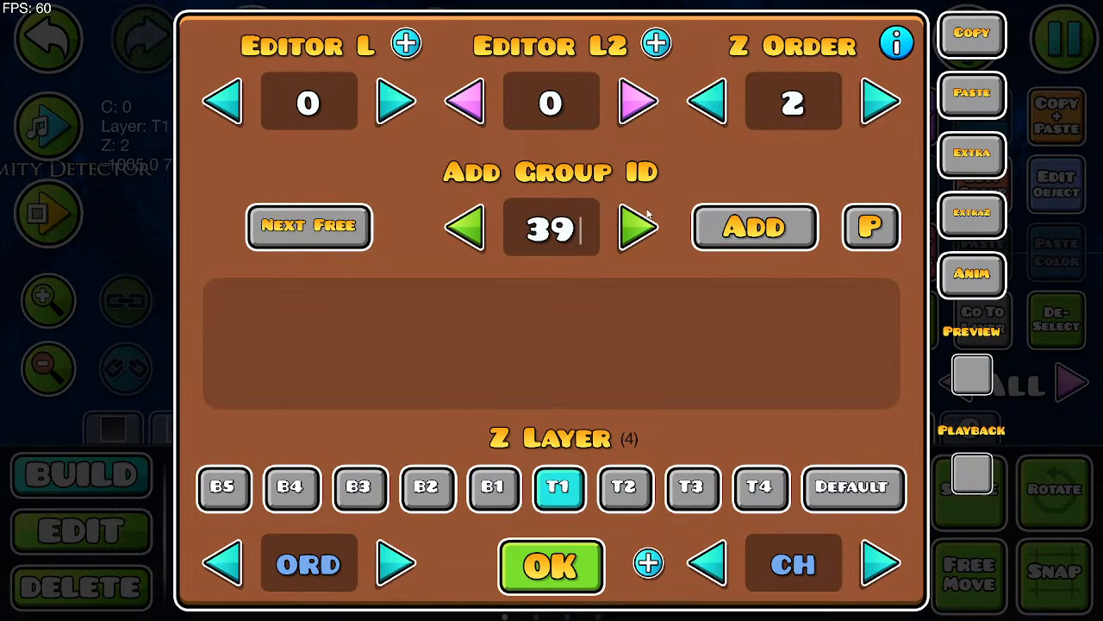
left_click(783, 238)
left_click(543, 567)
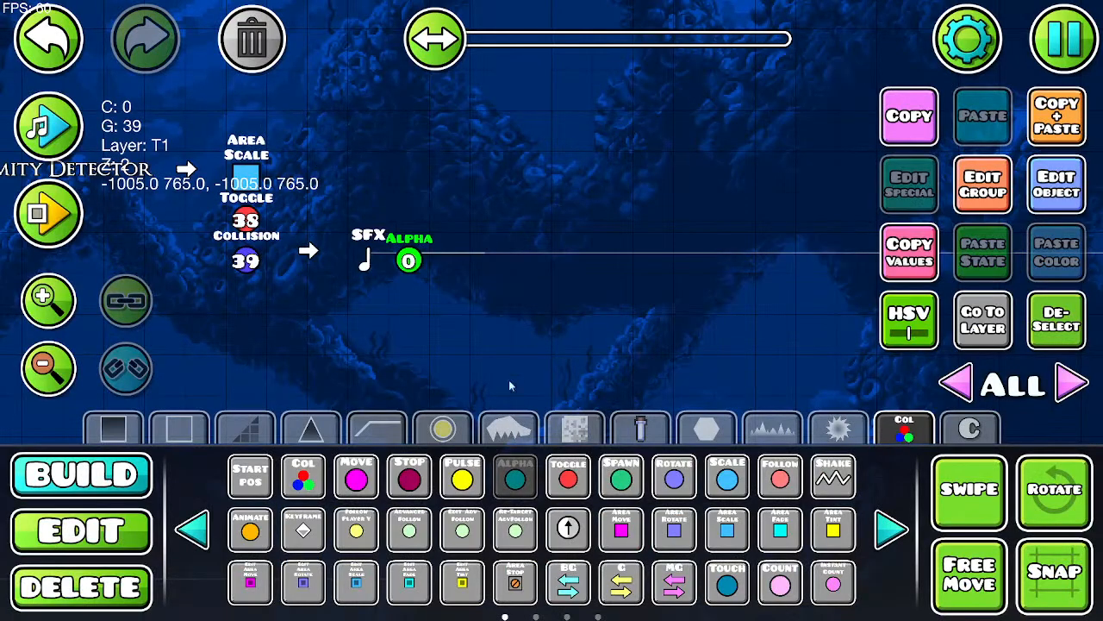
Step: Make this Alpha trigger spawn- and multi-triggered, targeting group 40 with a fade time of 0.15
left_click(1057, 186)
left_click(248, 560)
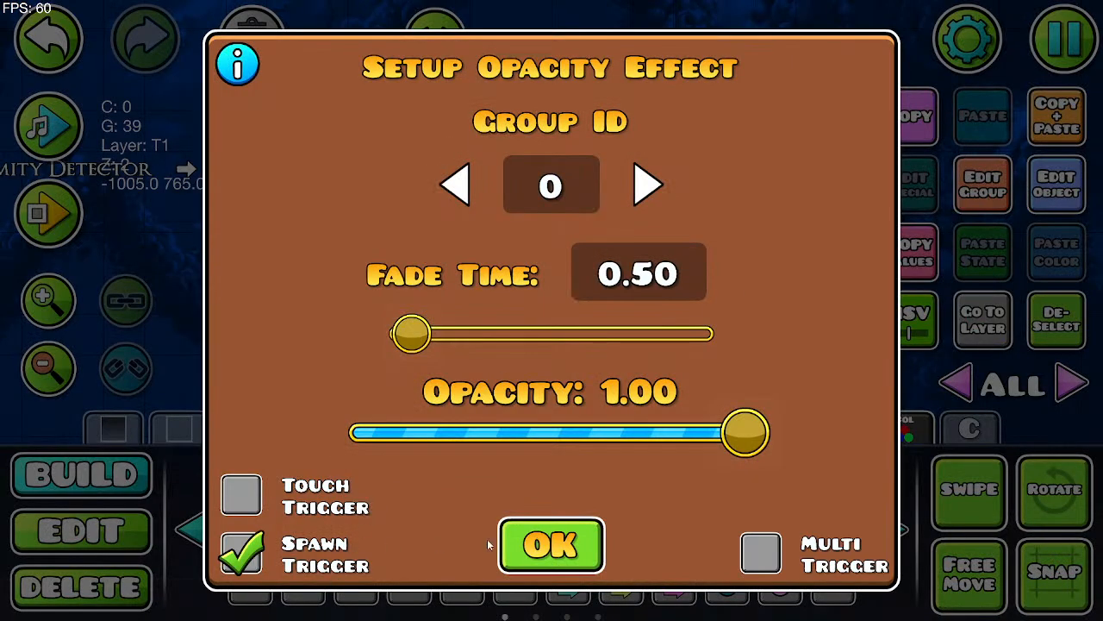
left_click(762, 552)
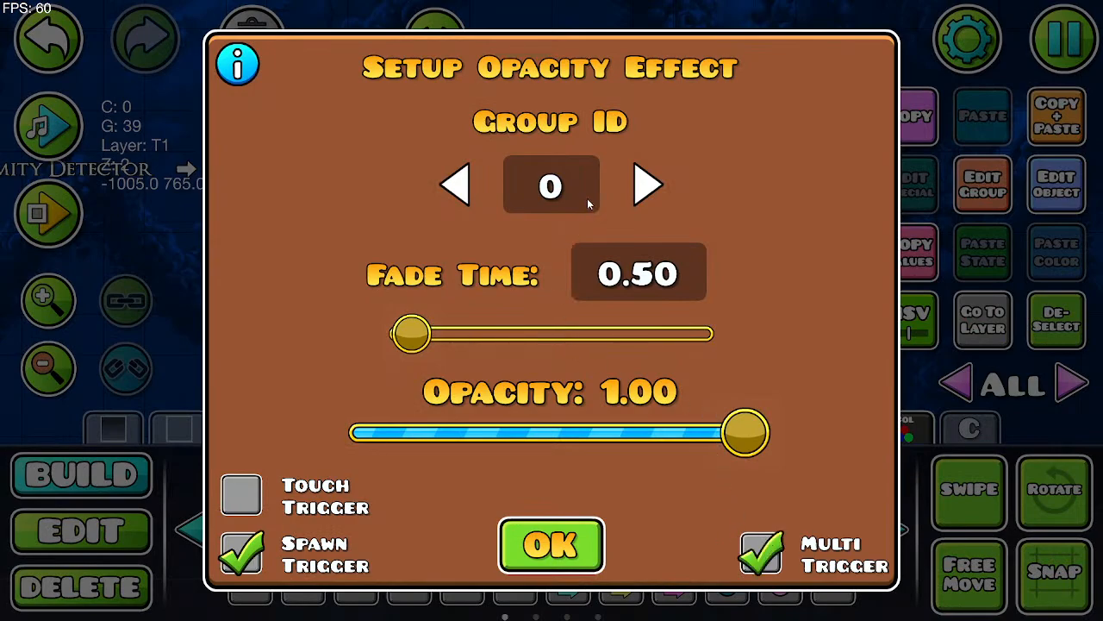
type("0")
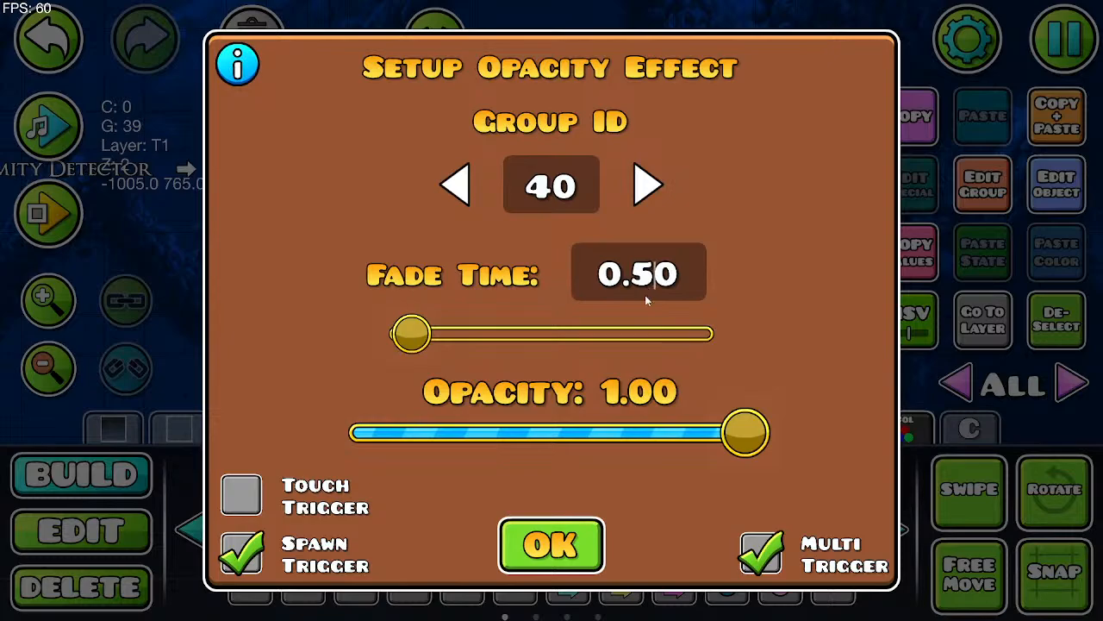
key("BackSpace")
type("1")
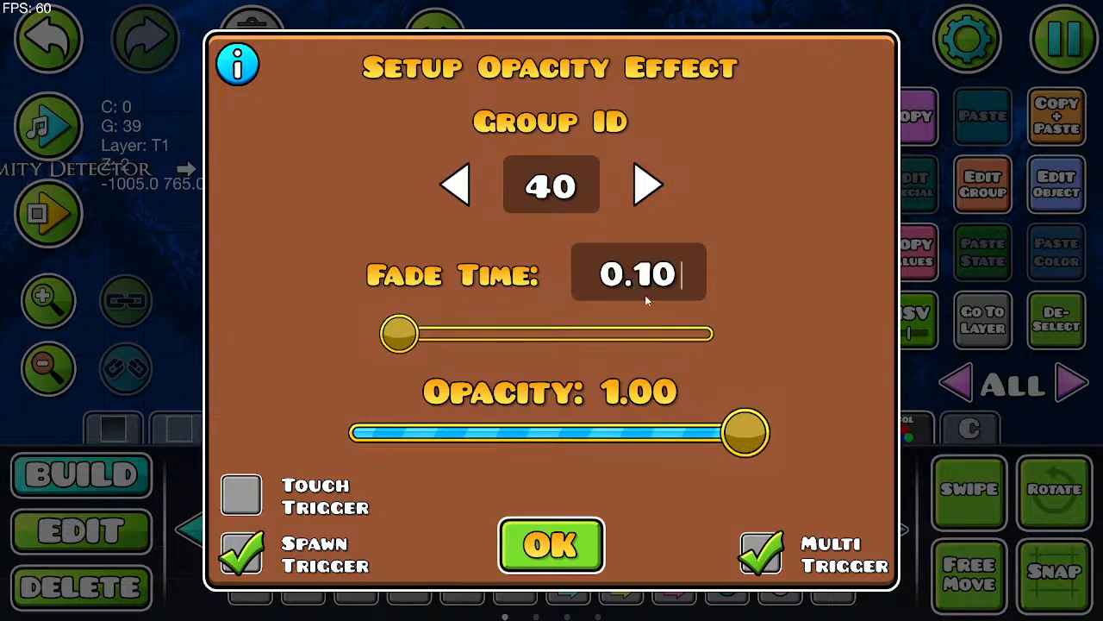
key("BackSpace")
type("5")
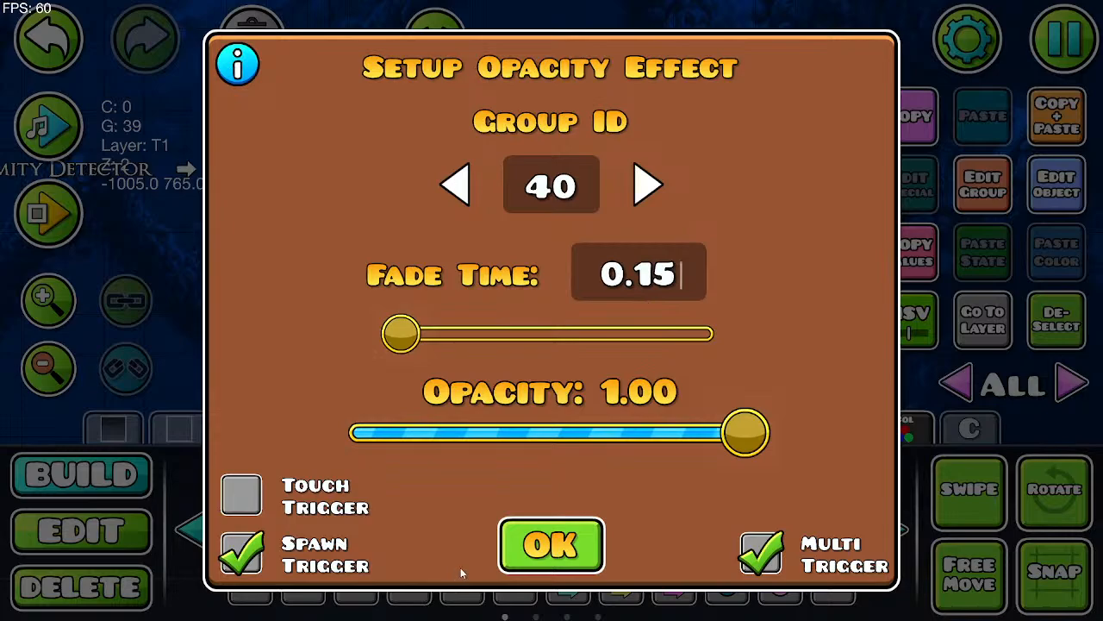
left_click(552, 551)
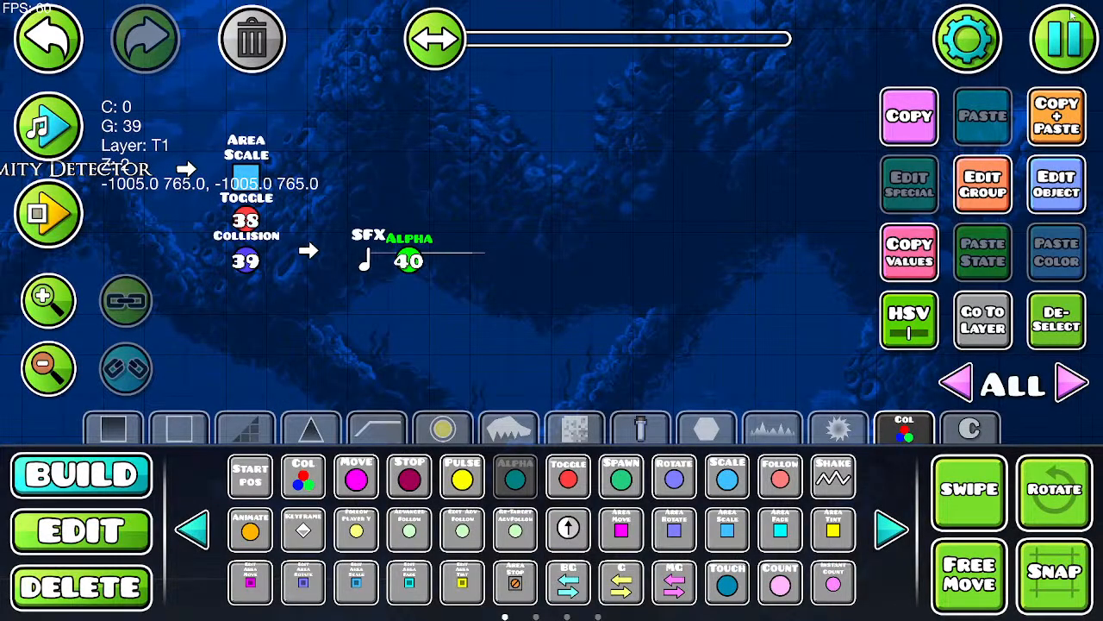
Step: Move the new Alpha trigger one grid cell down and one left, directly beneath the SFX trigger
left_click(62, 539)
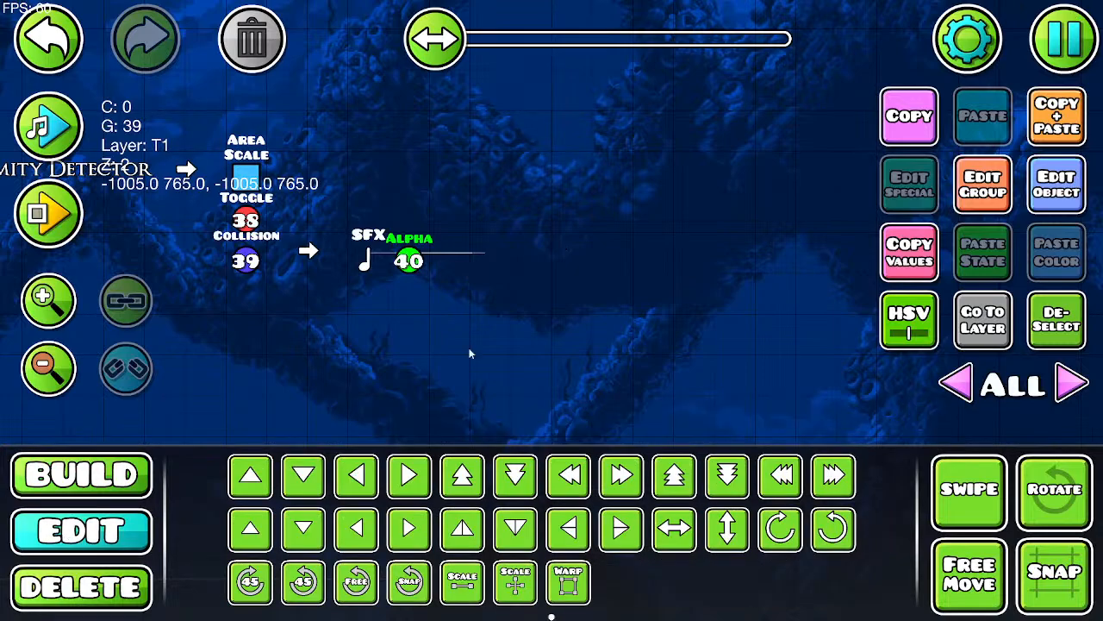
key("s")
key("a")
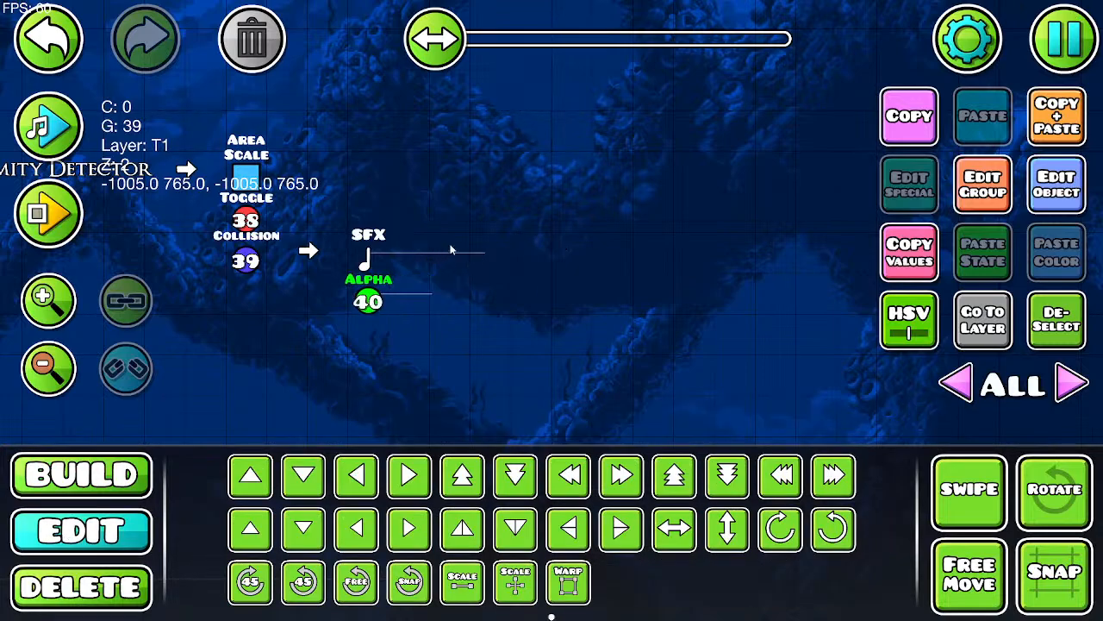
Step: Playtest the level up to the framed wisp object, and return to the editor
left_click(1059, 35)
left_click(652, 230)
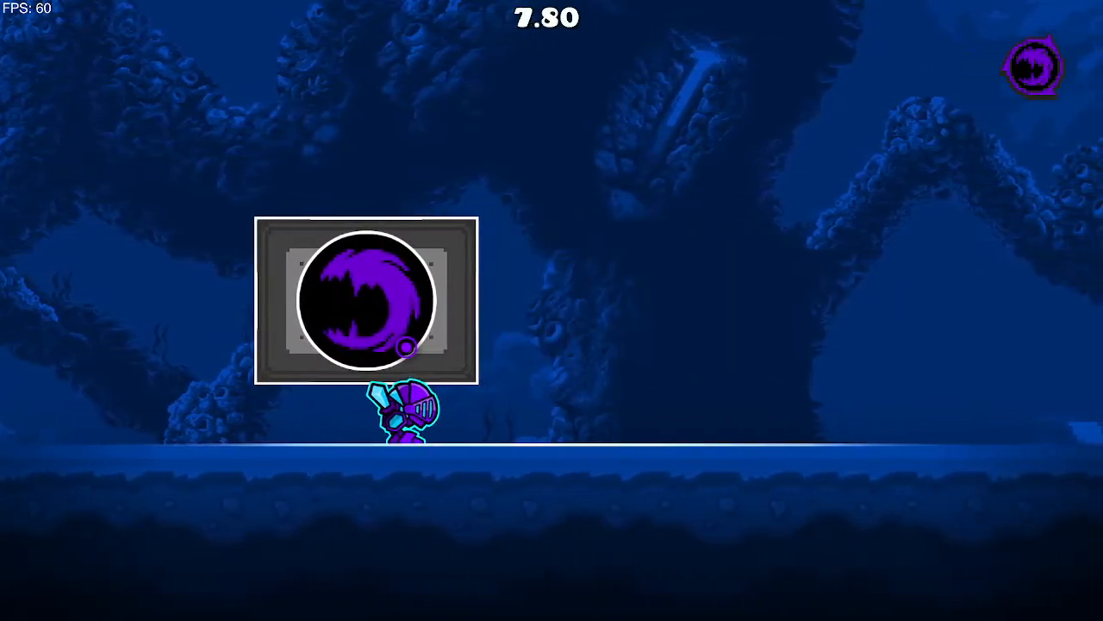
key("Escape")
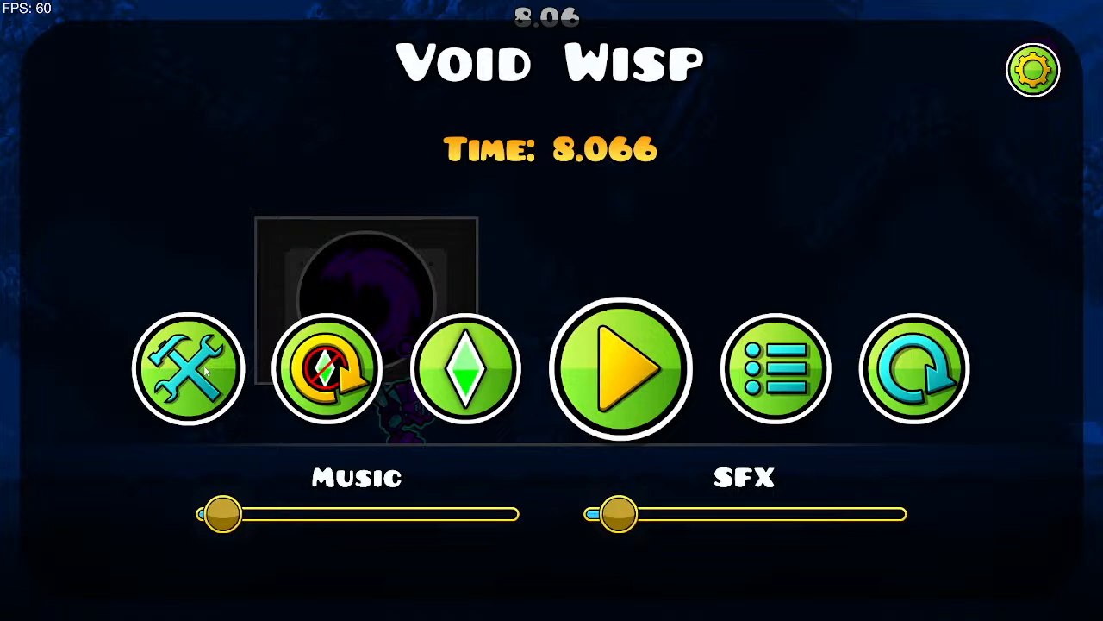
left_click(148, 369)
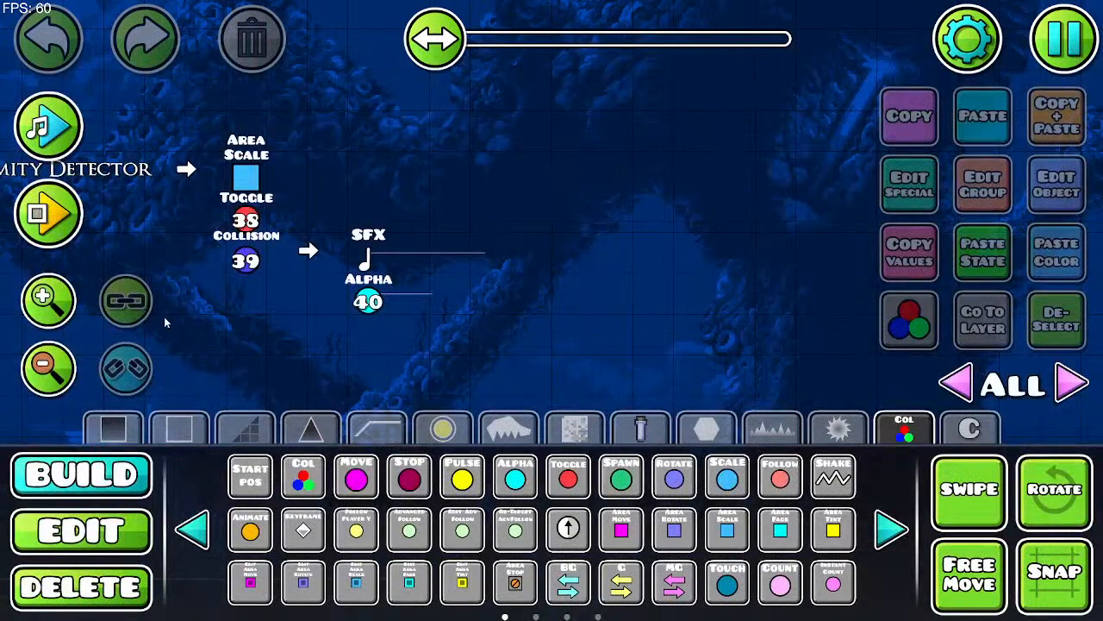
Step: Examine the framed wisp object and its distance from the level start, and return to the Proximity Detector triggers
left_click(48, 369)
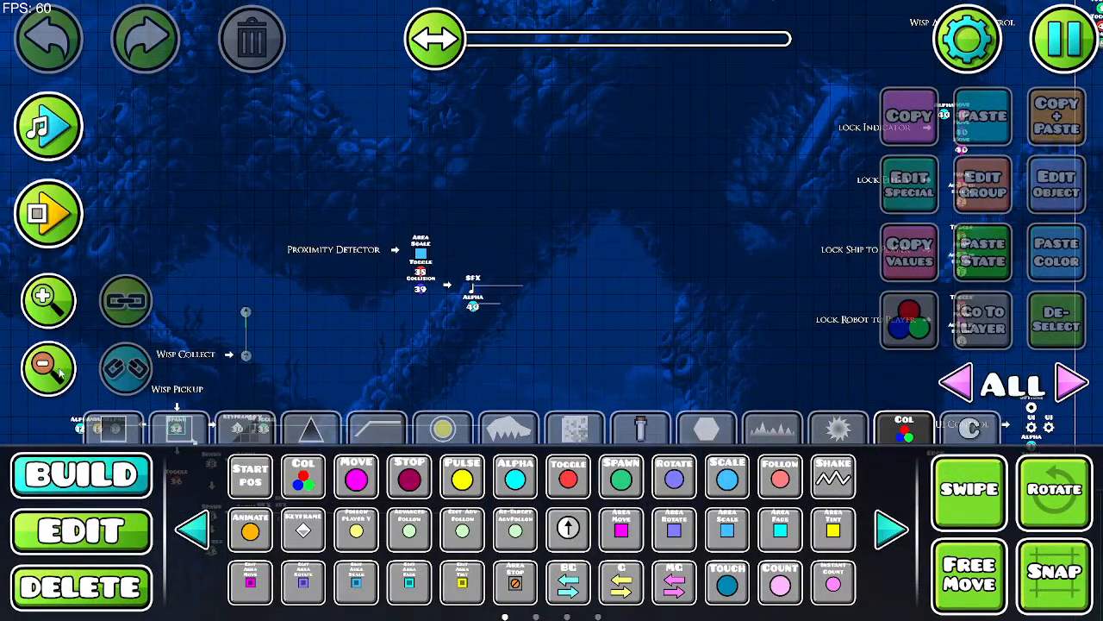
left_click(50, 368)
scroll(567, 143, "right", 5)
scroll(567, 142, "down", 2)
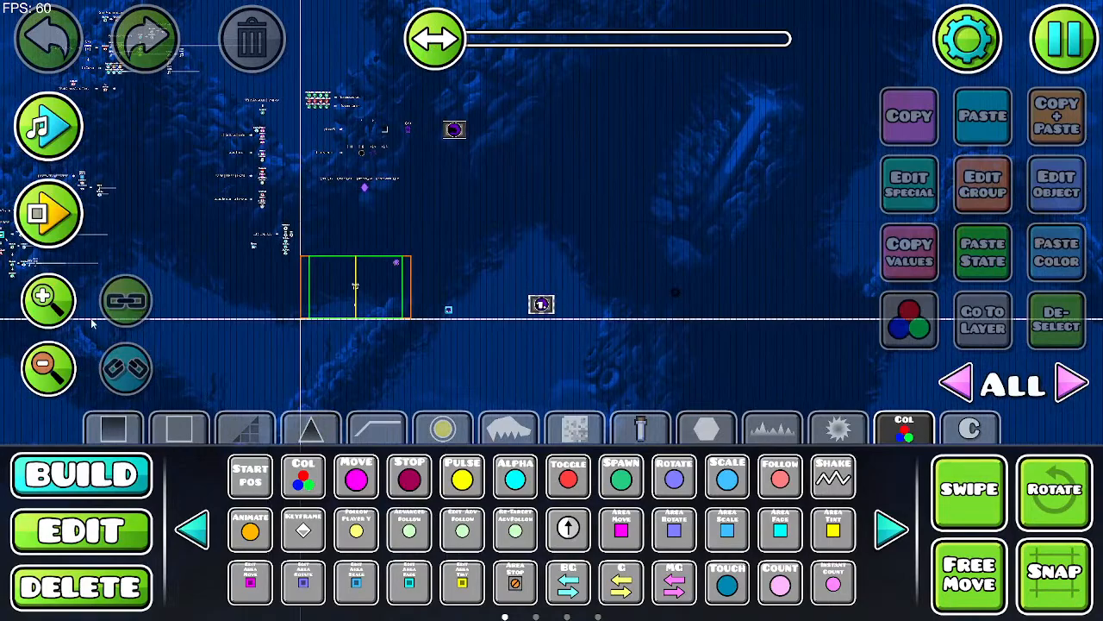
left_click(48, 300)
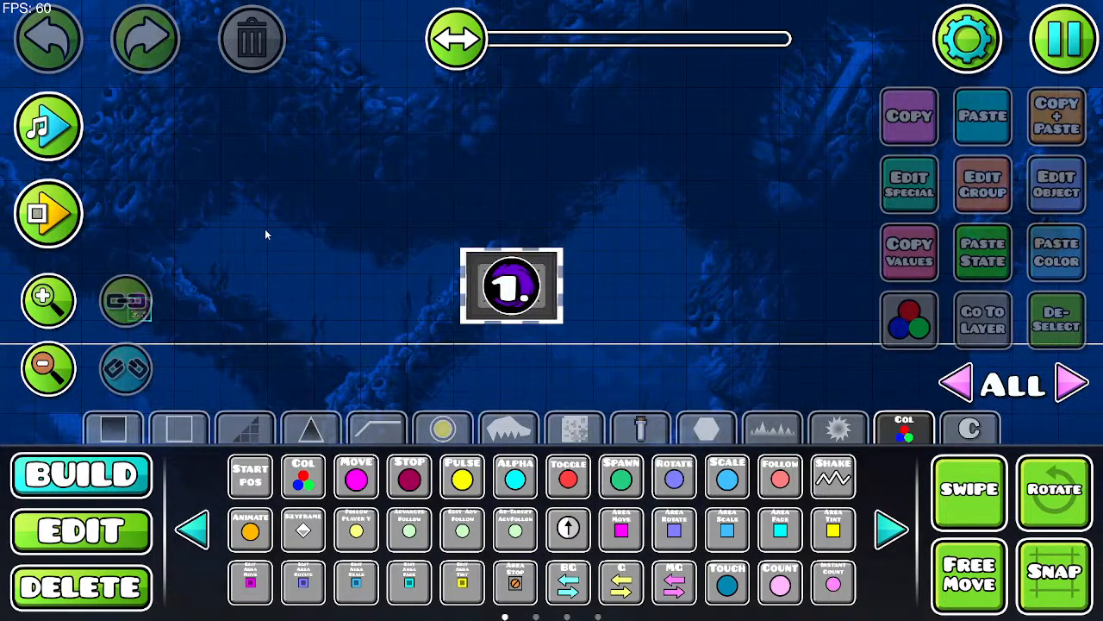
left_click_drag(295, 224, 595, 186)
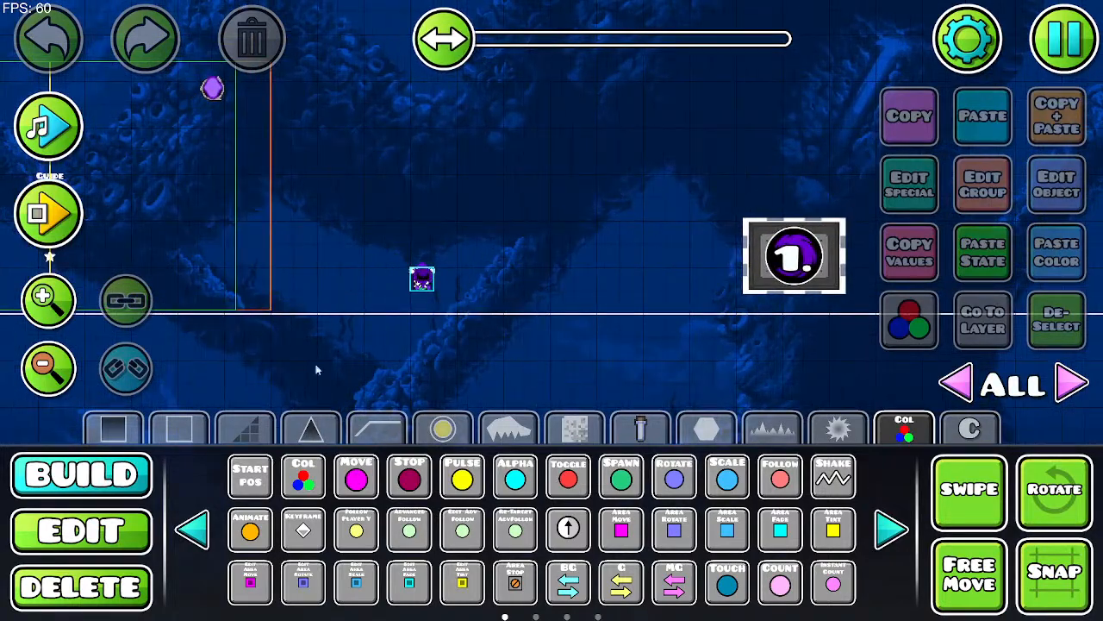
left_click(77, 530)
left_click_drag(544, 160, 566, 216)
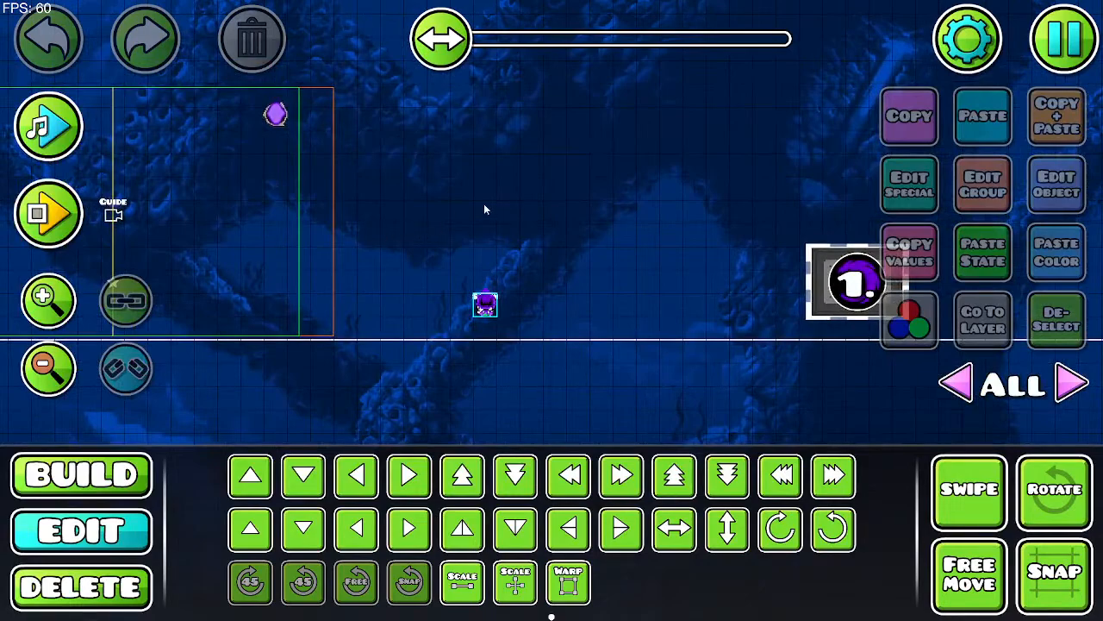
left_click_drag(571, 163, 122, 173)
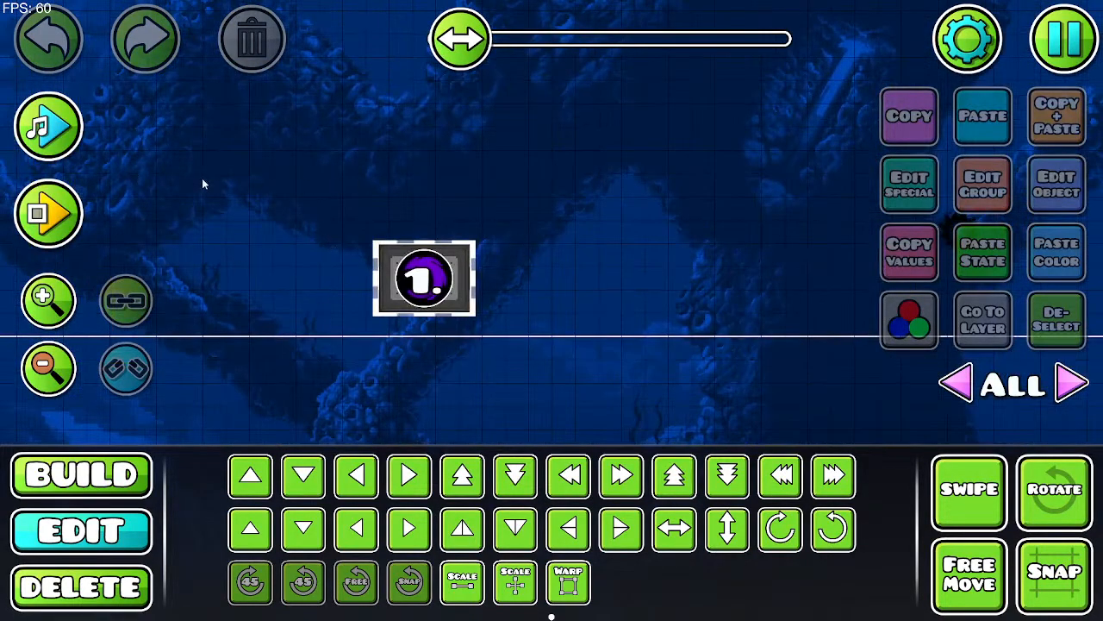
left_click_drag(281, 189, 400, 181)
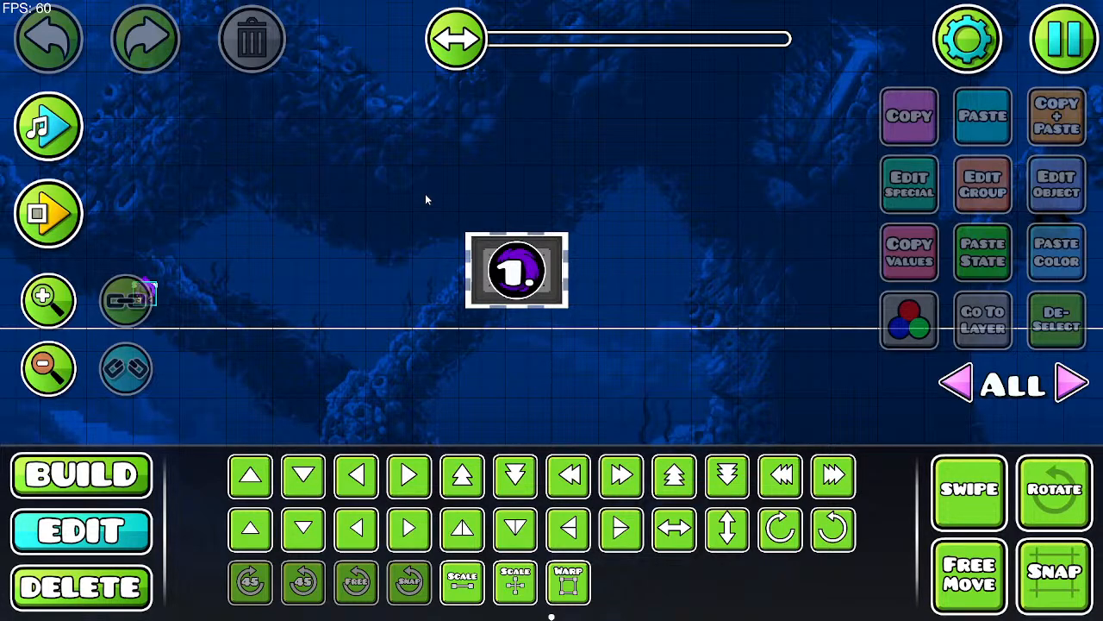
left_click_drag(202, 141, 544, 210)
left_click_drag(233, 138, 993, 269)
left_click_drag(376, 191, 594, 407)
left_click_drag(351, 211, 540, 249)
left_click_drag(556, 322, 646, 269)
Step: Place an Instant Collision trigger below the Proximity Detector's Collision trigger
left_click(68, 479)
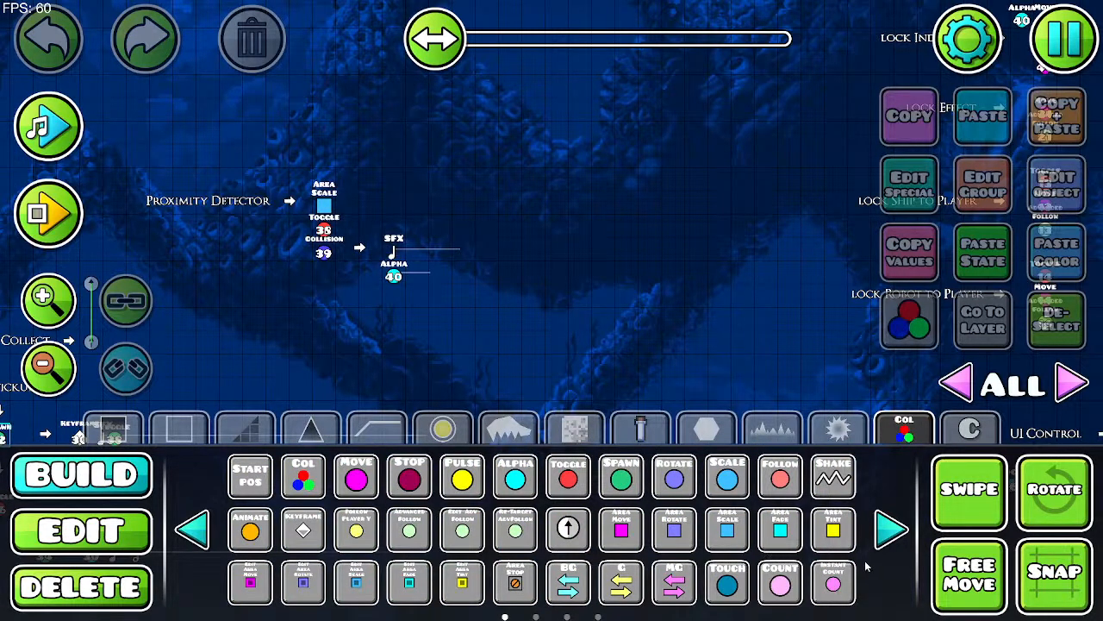
left_click(877, 530)
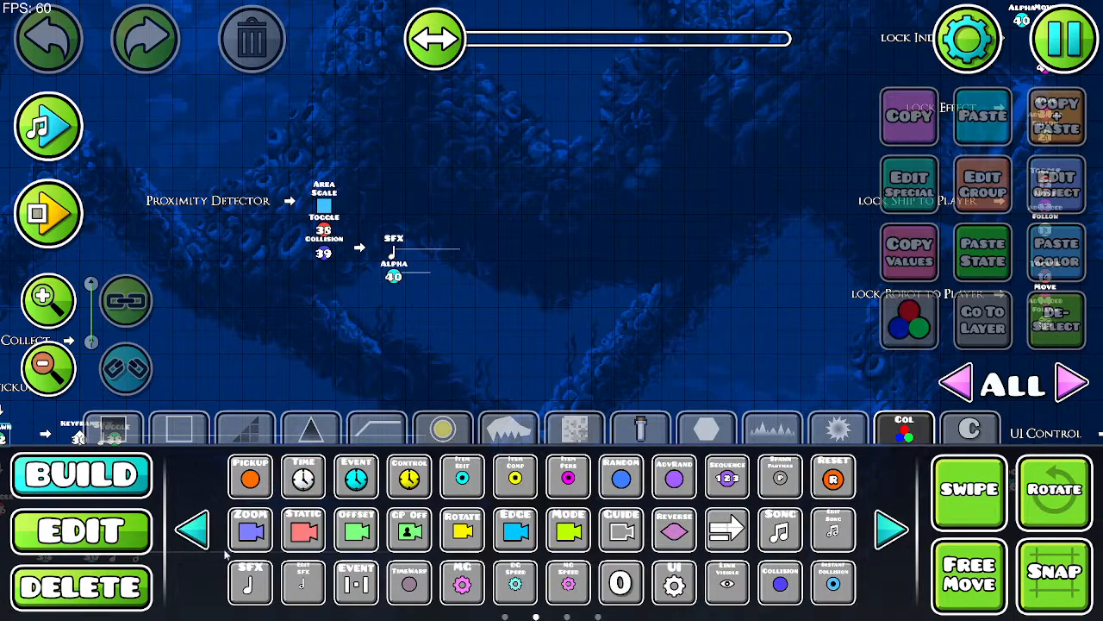
left_click(200, 535)
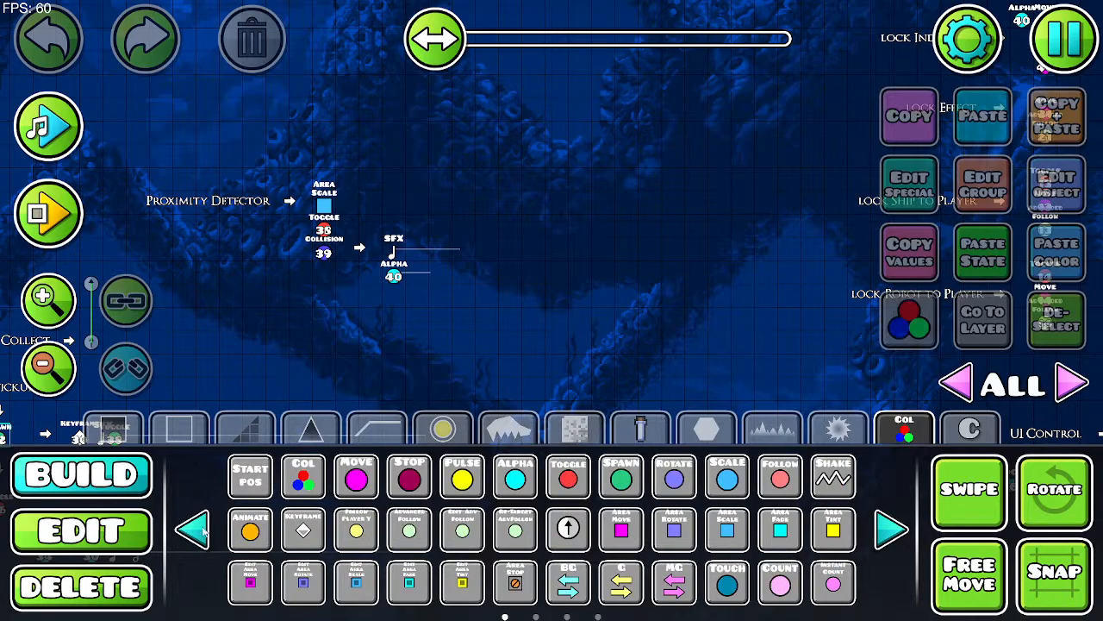
left_click(892, 529)
left_click(892, 529)
left_click(198, 528)
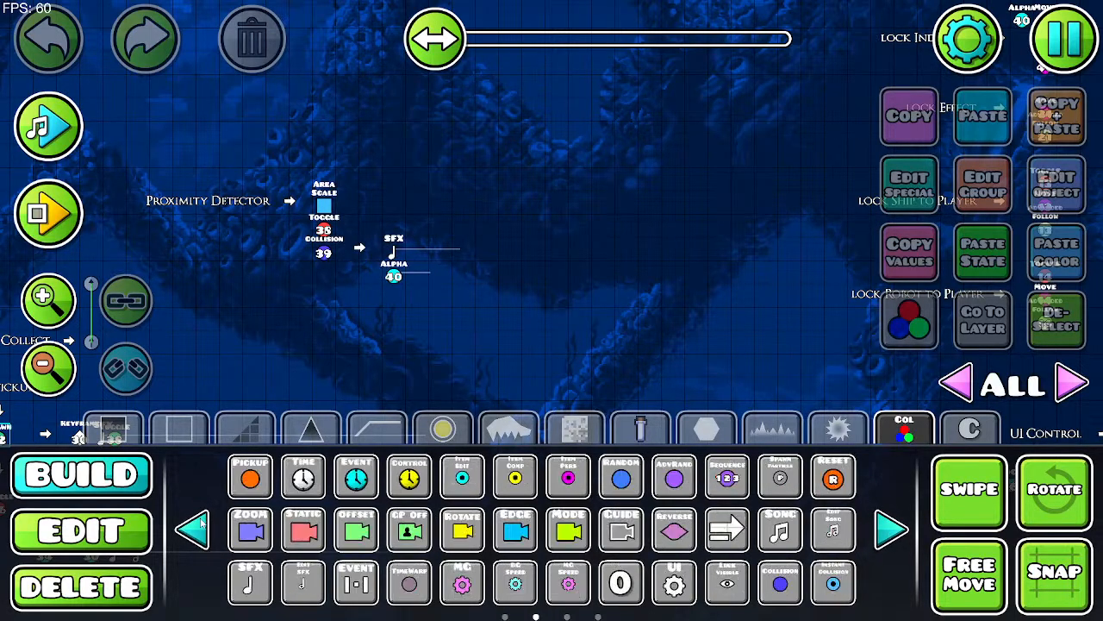
left_click(835, 581)
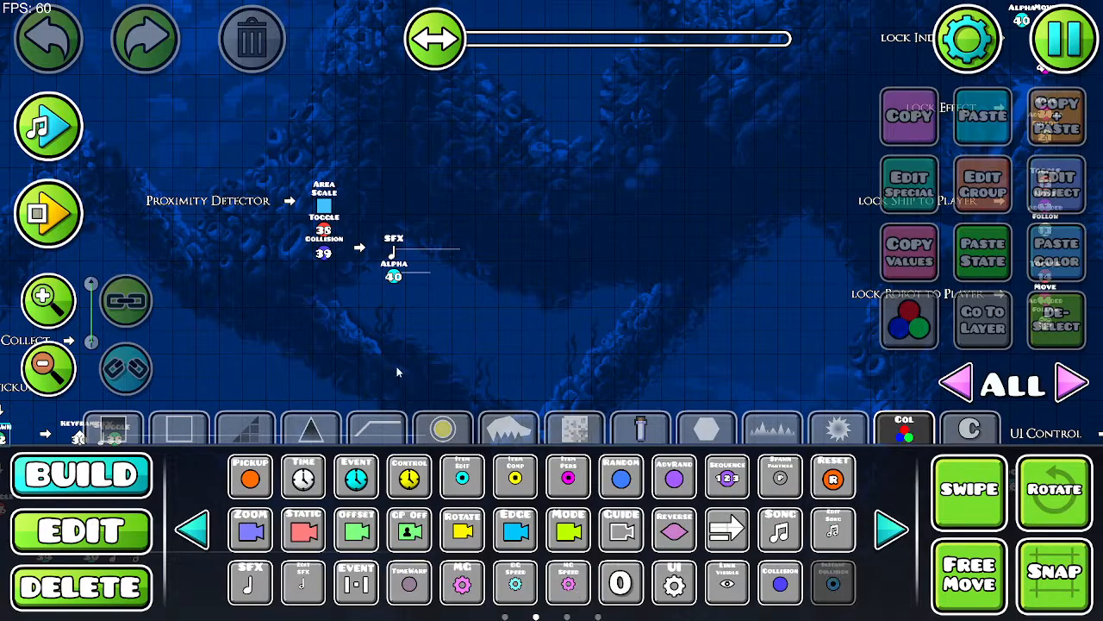
left_click(312, 293)
Step: Set the Instant Collision trigger to check P1 against BlockB ID 1, with True ID 1
left_click(1076, 202)
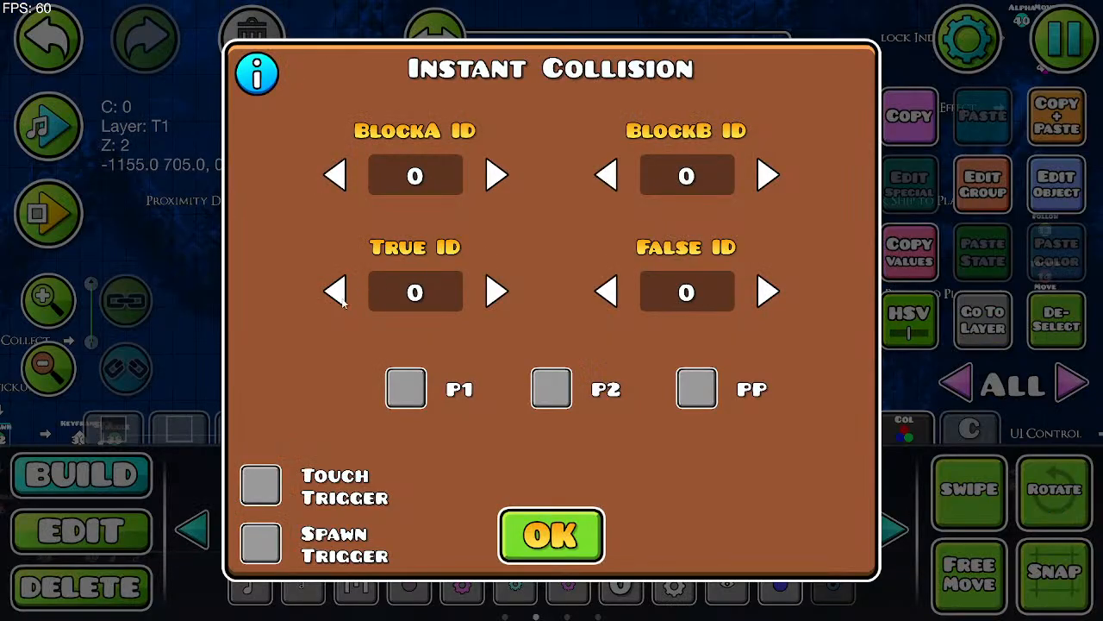
left_click(760, 183)
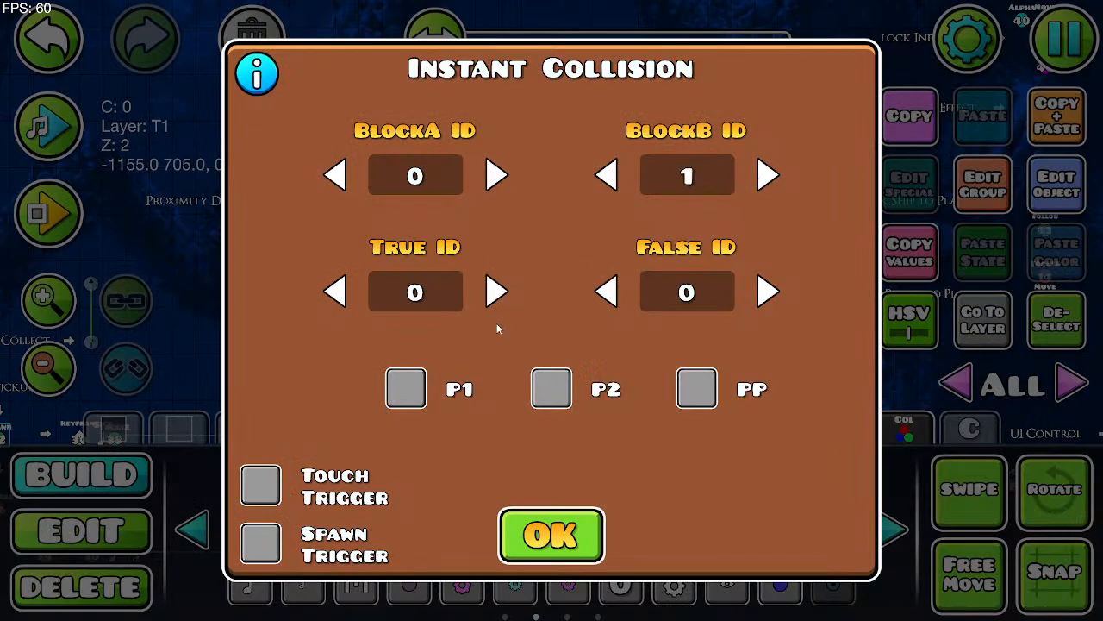
left_click(421, 399)
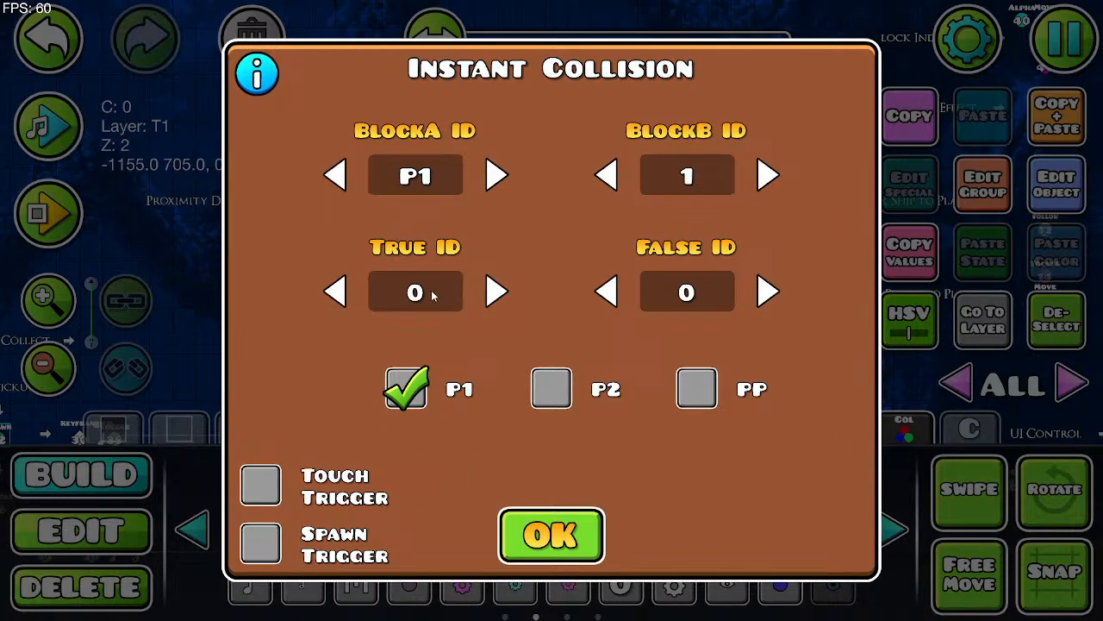
left_click(493, 294)
left_click(457, 295)
Step: Read the Instant Collision trigger's help text and close its settings
left_click(256, 73)
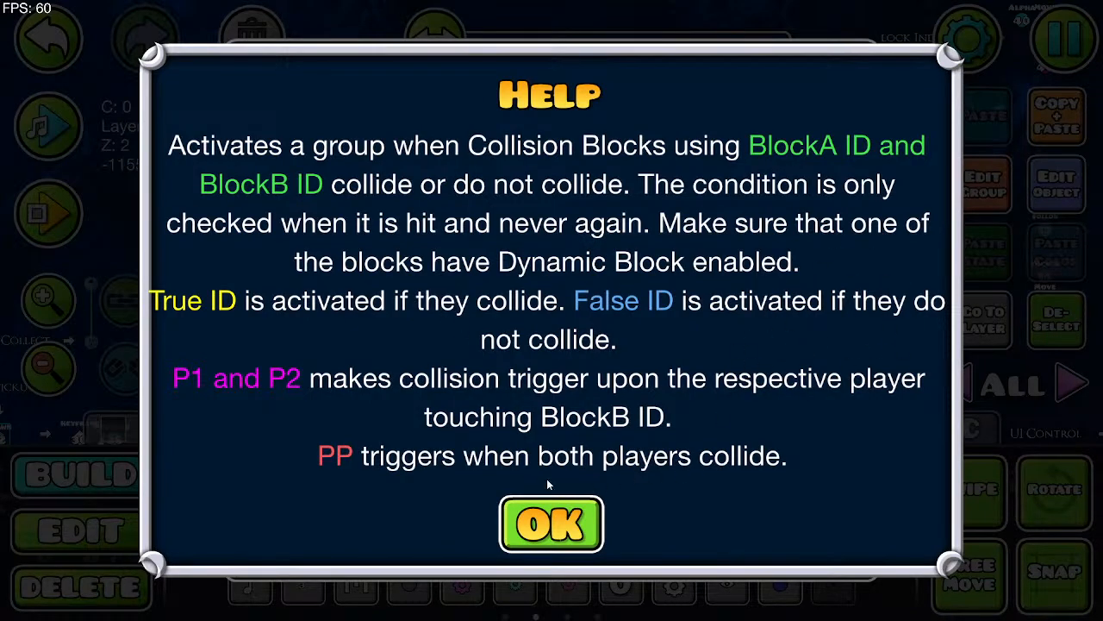
left_click(550, 519)
left_click(523, 539)
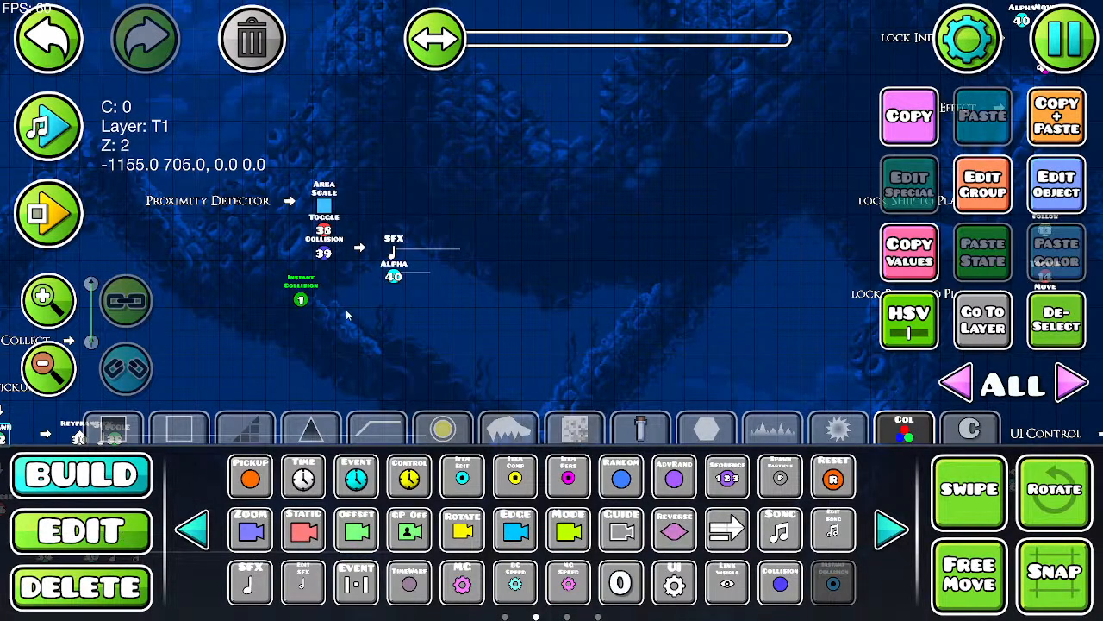
Step: Replace group 39 on the Alpha trigger below SFX with the next free group, 41, and move the trigger one grid cell down
left_click(132, 531)
left_click(396, 277)
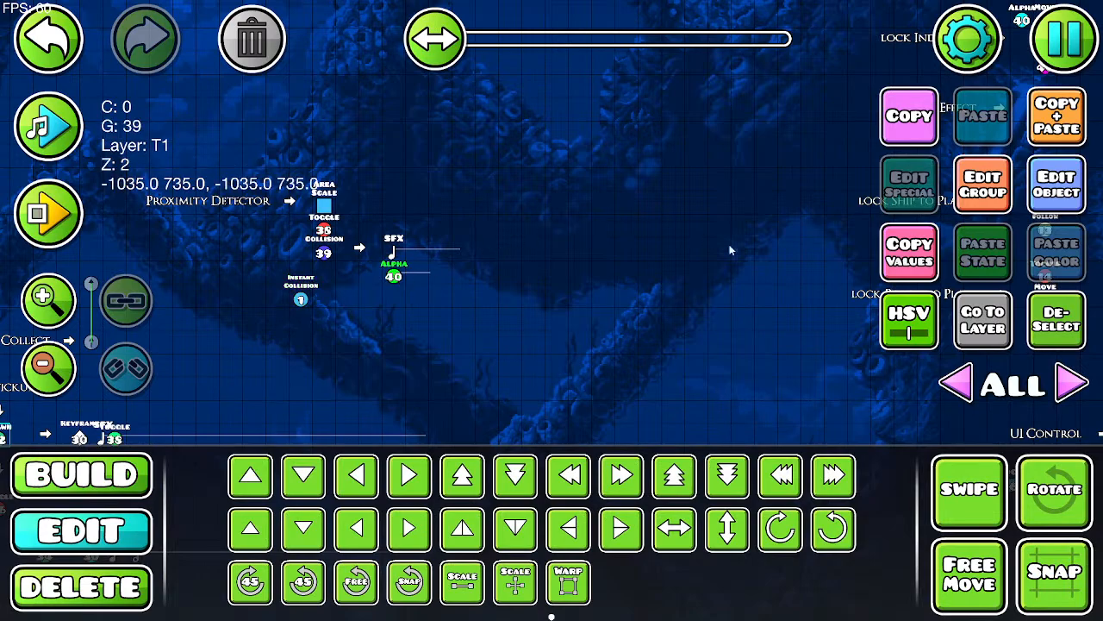
left_click(966, 185)
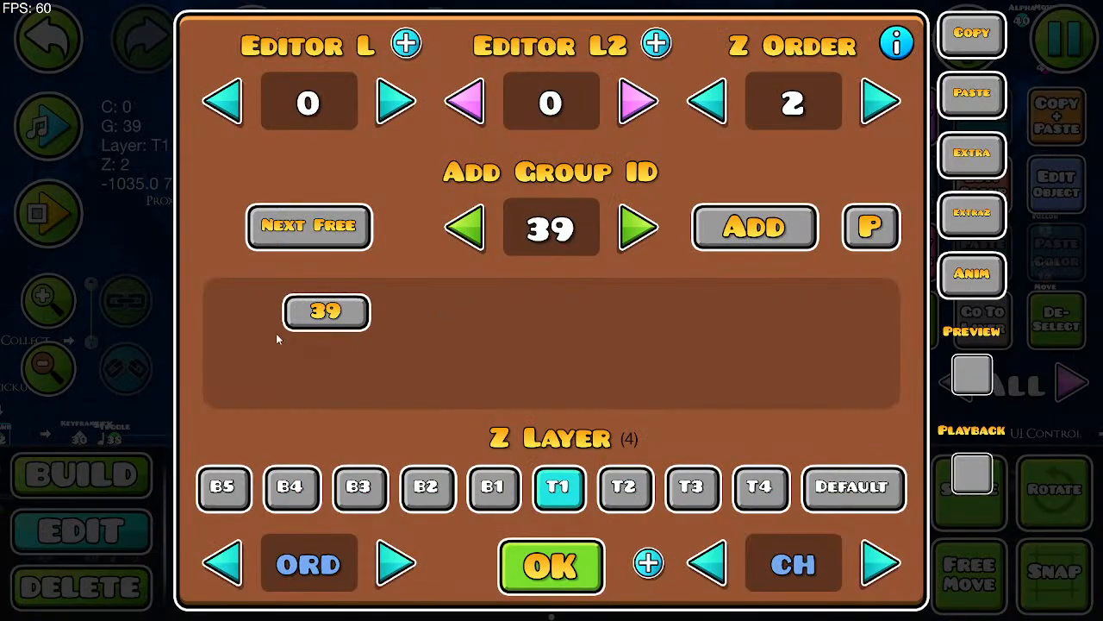
left_click(325, 309)
left_click(313, 231)
left_click(749, 231)
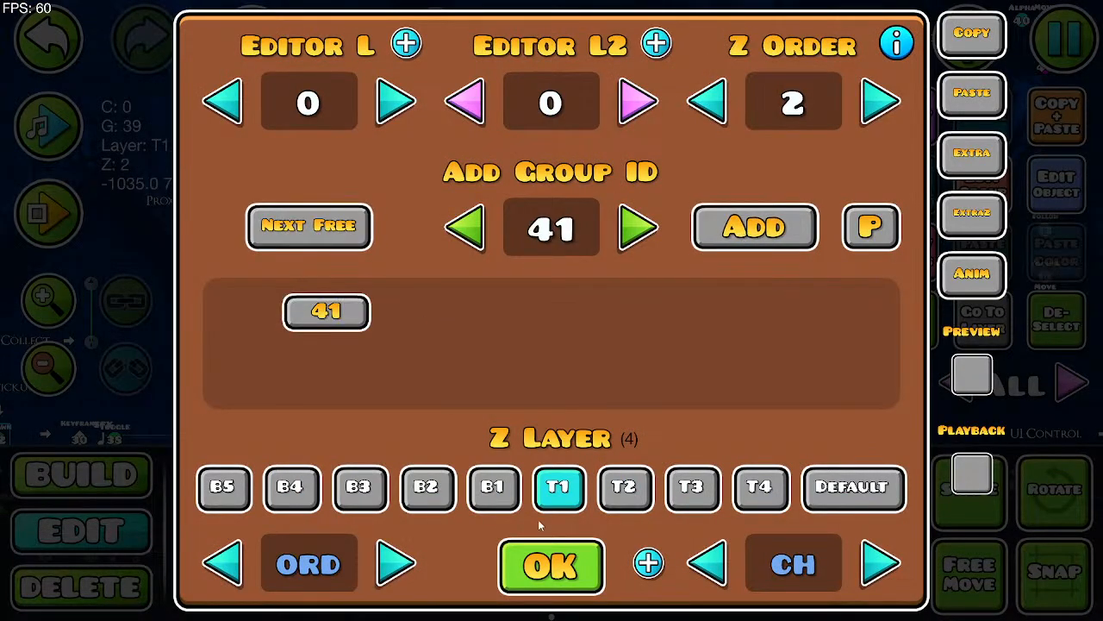
left_click(552, 566)
Step: Set the Instant Collision trigger's True ID to 41
left_click(300, 299)
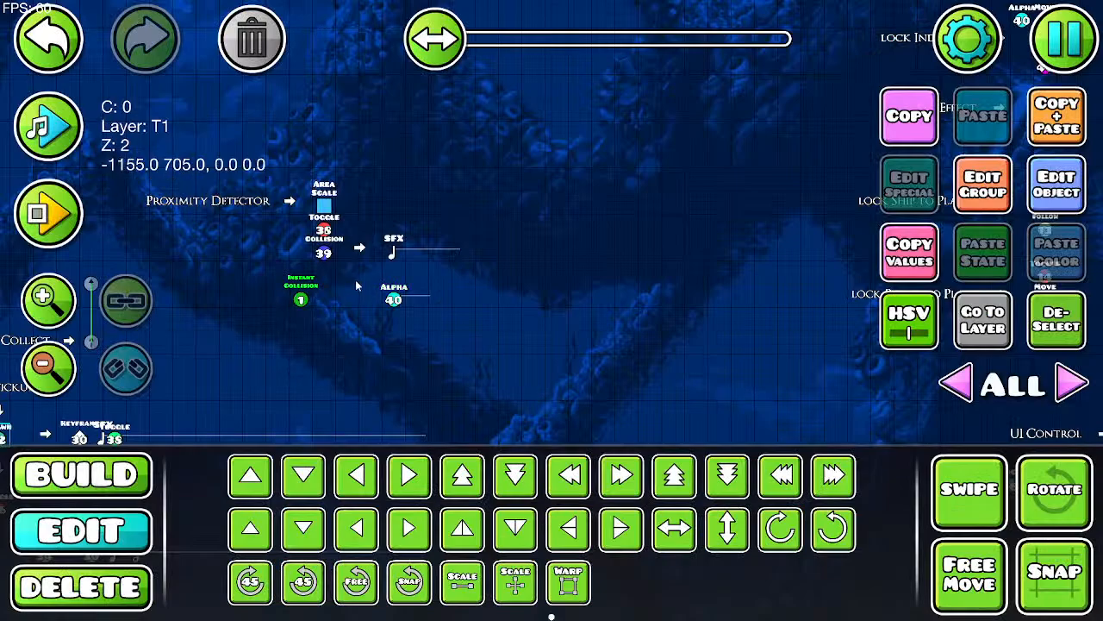
left_click(1072, 209)
left_click(412, 286)
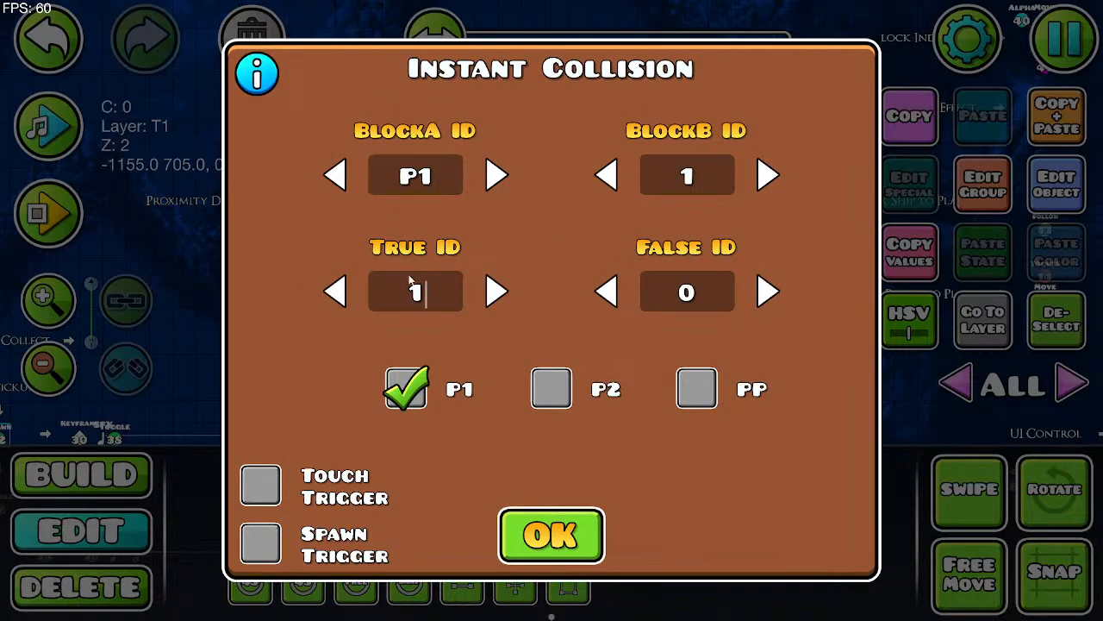
key("BackSpace")
type("41")
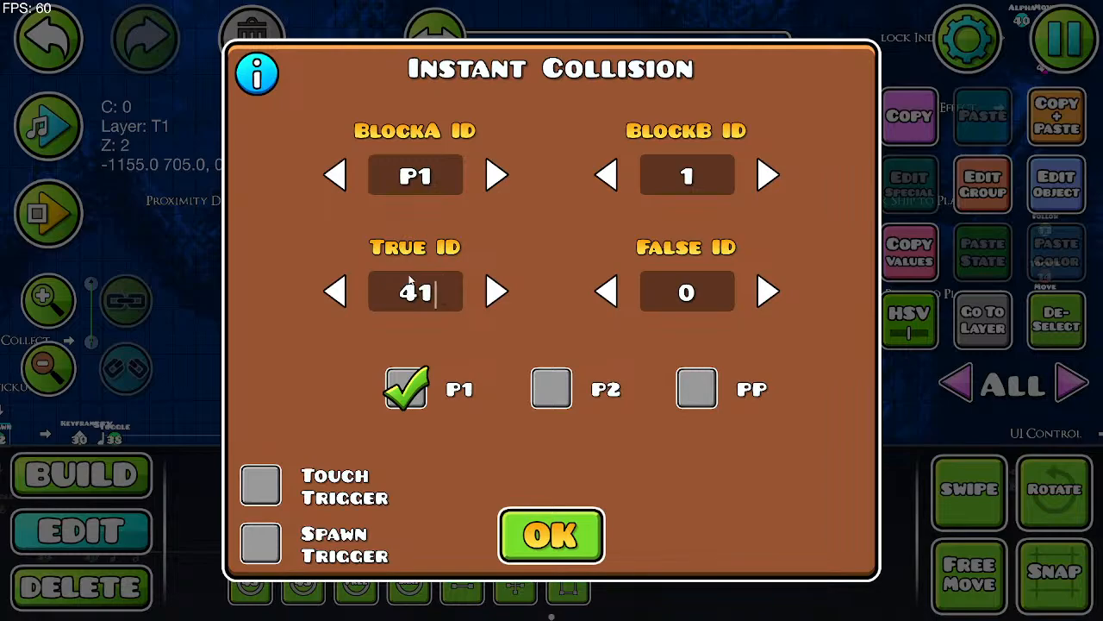
left_click(599, 526)
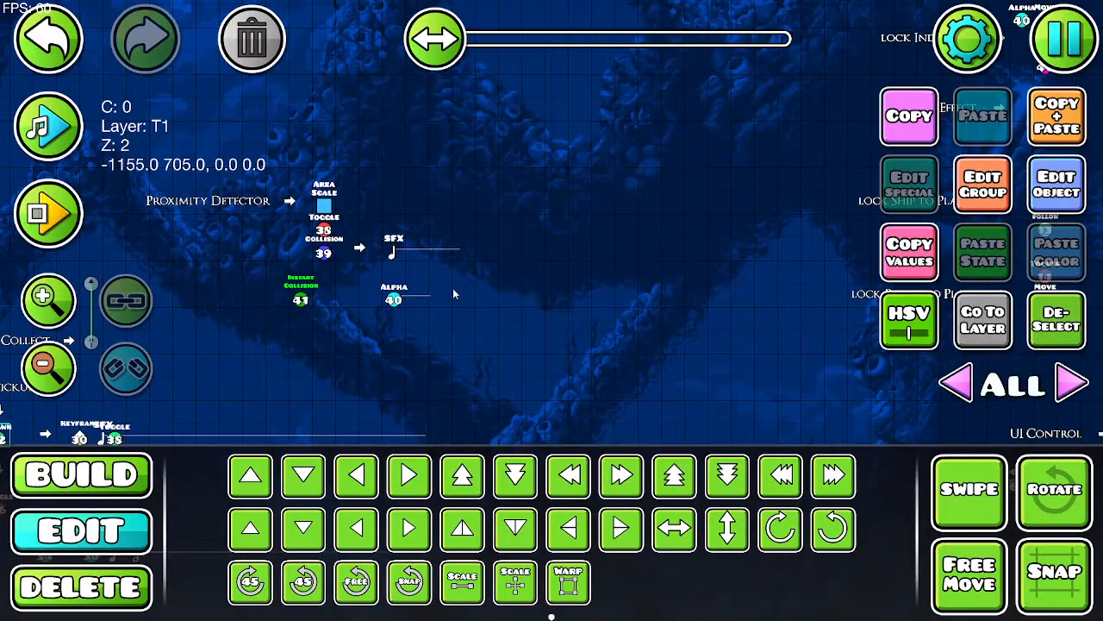
Step: Check the group assignment and opacity settings of the Alpha trigger beside the Instant Collision trigger
left_click(393, 299)
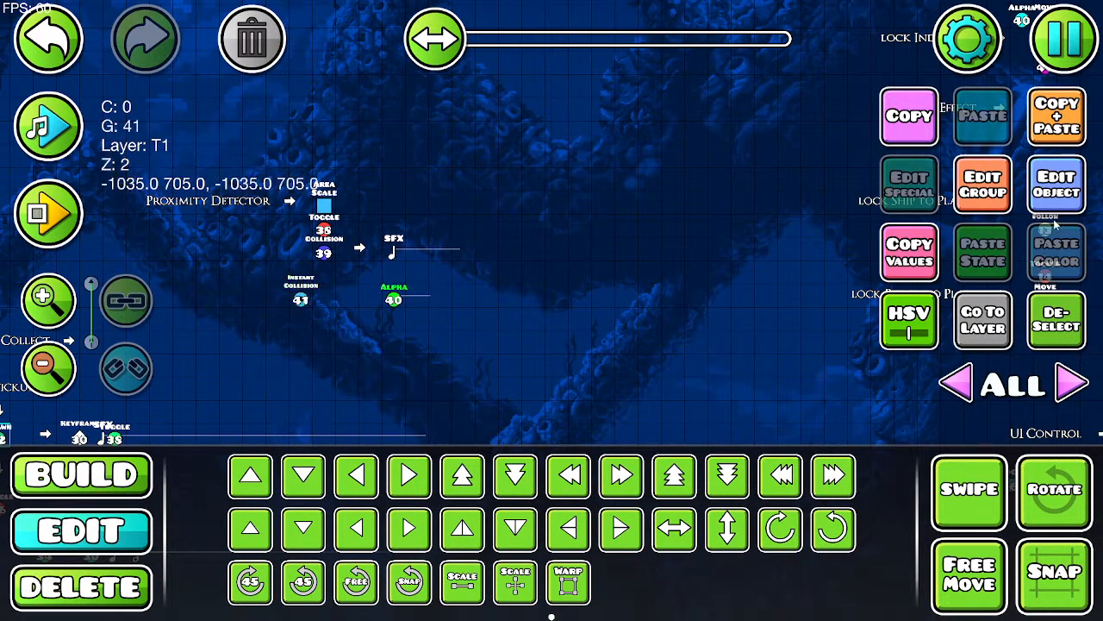
left_click(1057, 183)
left_click(569, 530)
left_click(981, 175)
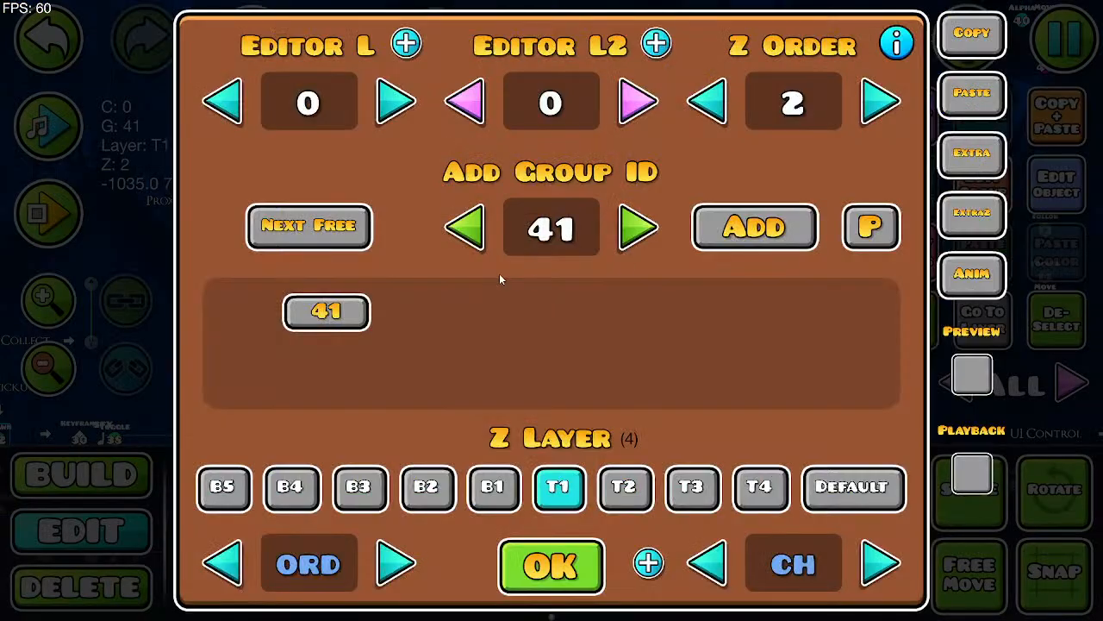
left_click(567, 585)
left_click(1057, 183)
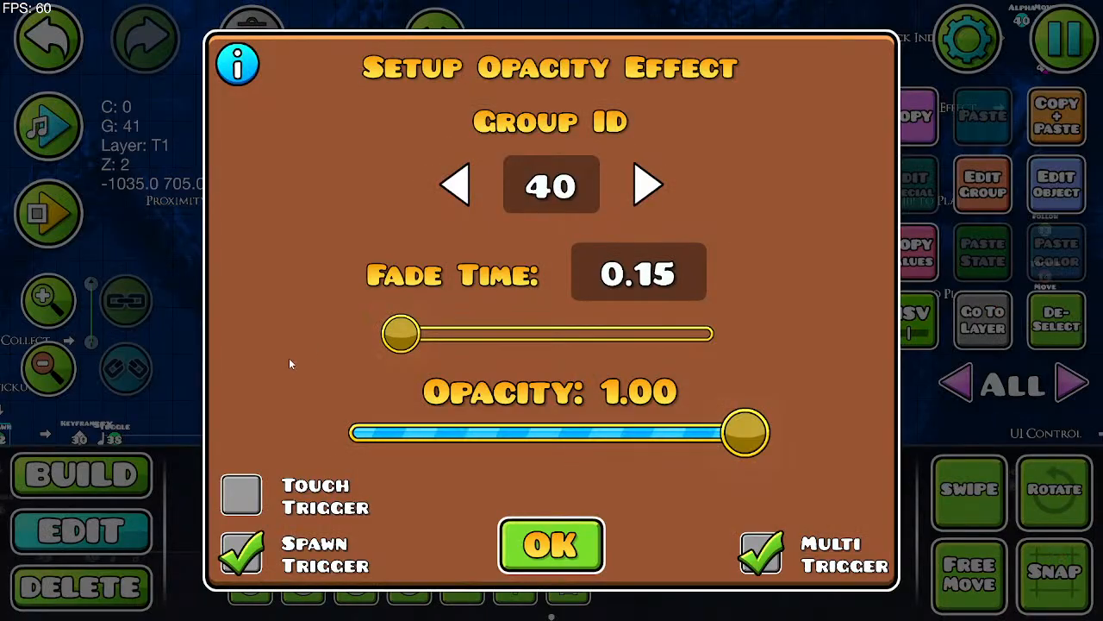
left_click(552, 538)
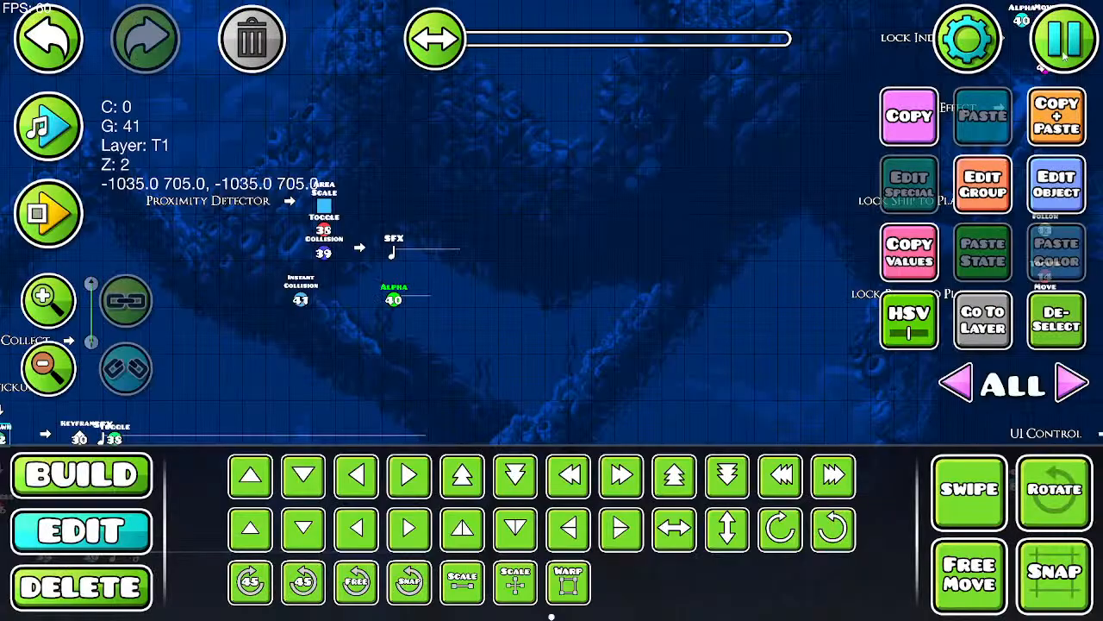
Step: Playtest the level around the wisp and the framed wisp object to check the indicator, and return to the editor
key("Escape")
left_click(659, 249)
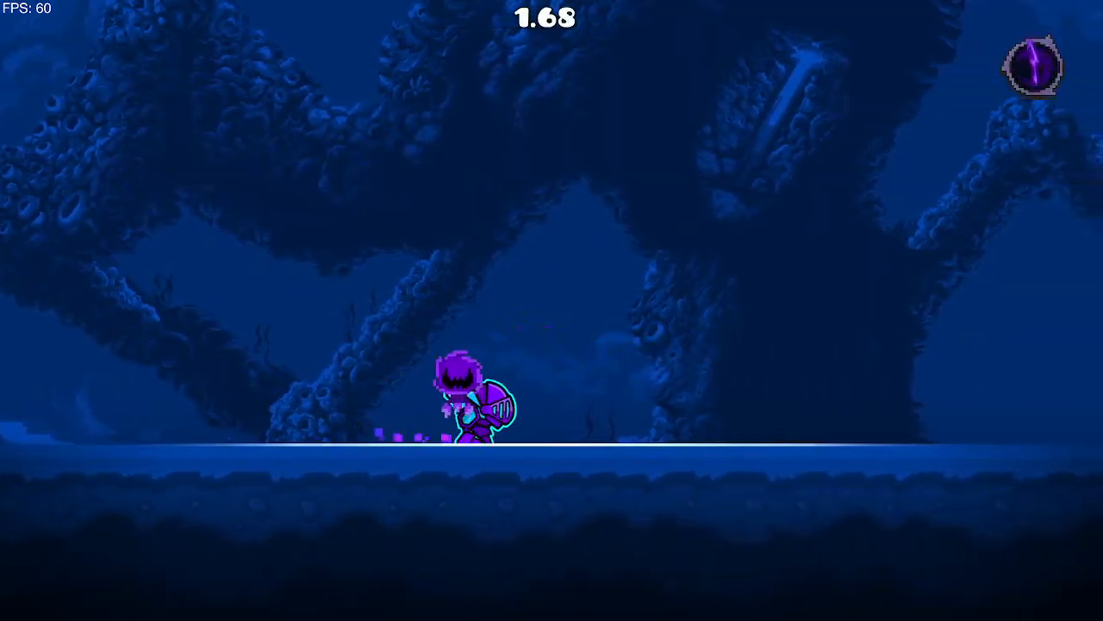
key("space")
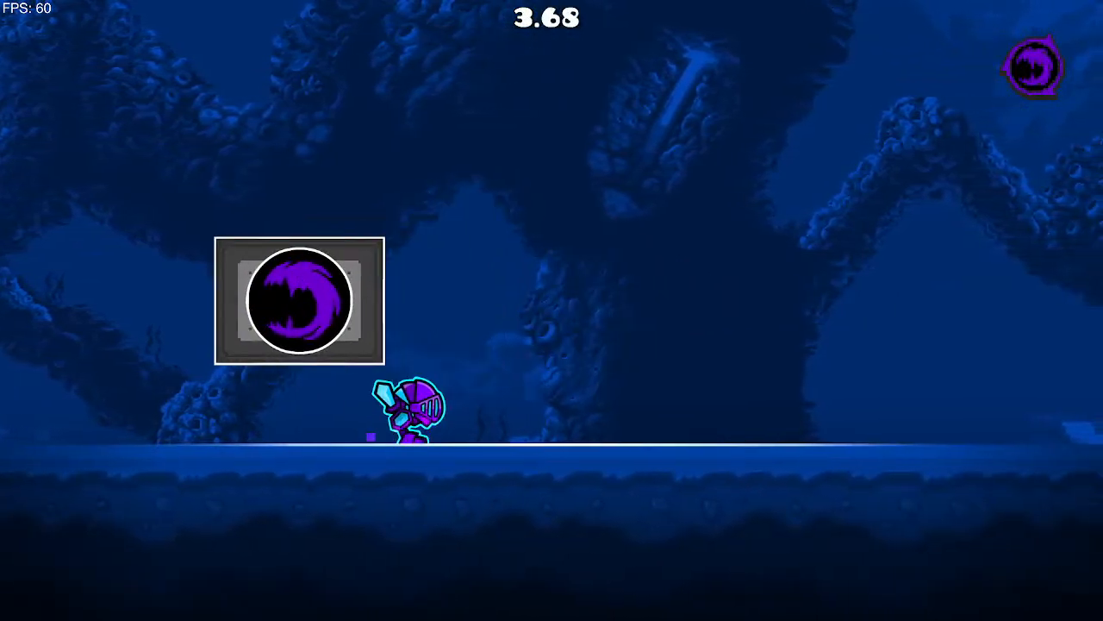
key("d")
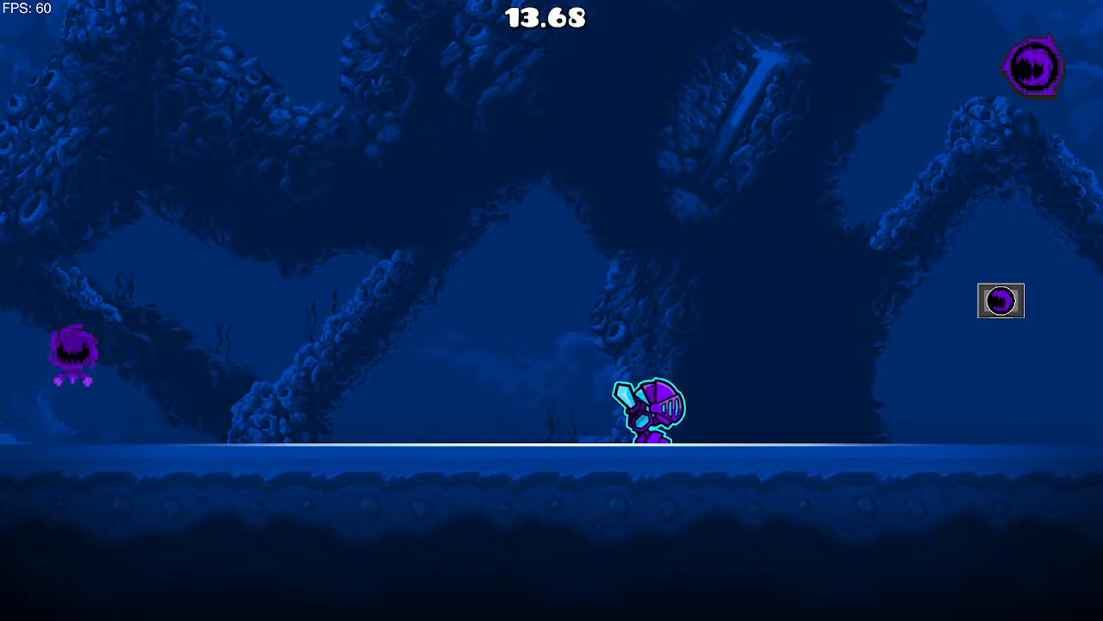
key("Escape")
left_click(170, 354)
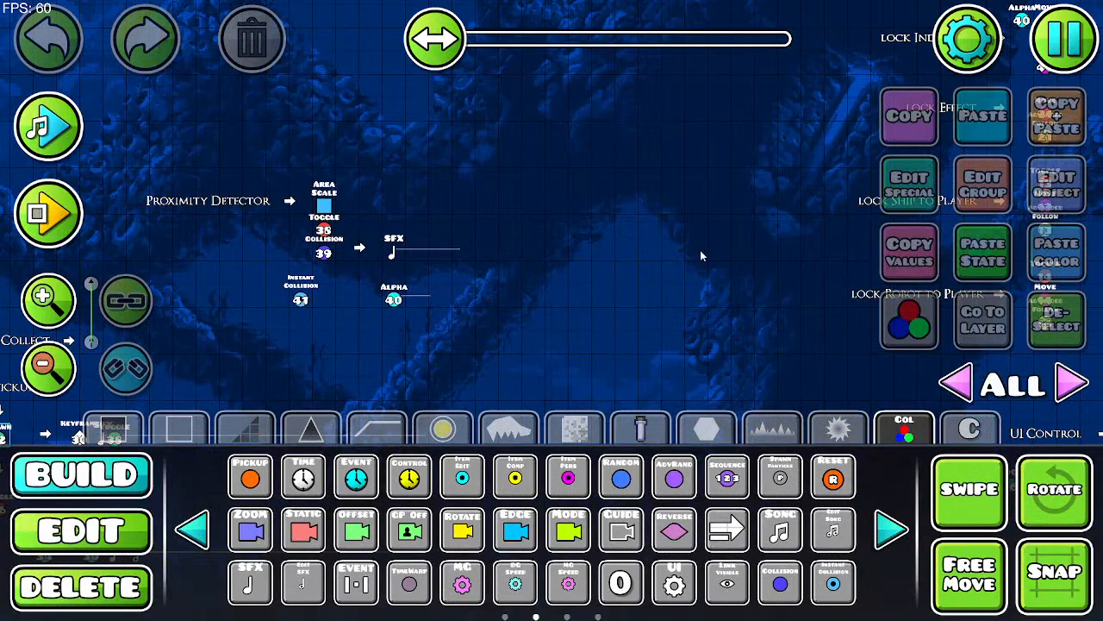
Step: Delete the Alpha trigger next to the Lock Indicator Move triggers
left_click_drag(700, 255, 457, 74)
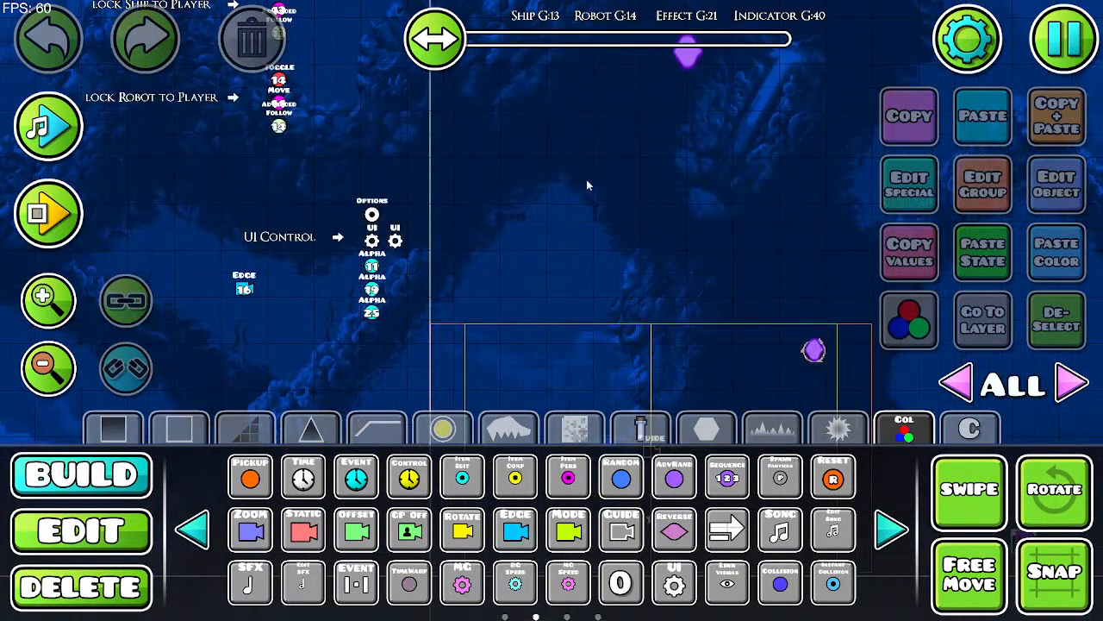
left_click_drag(586, 185, 561, 264)
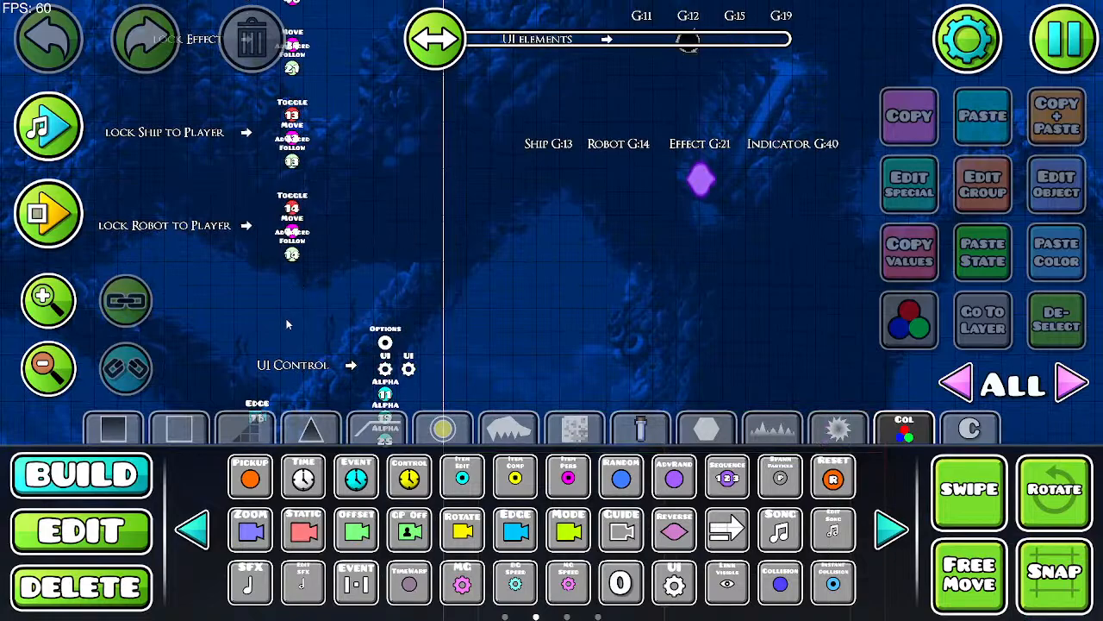
left_click_drag(418, 240, 475, 510)
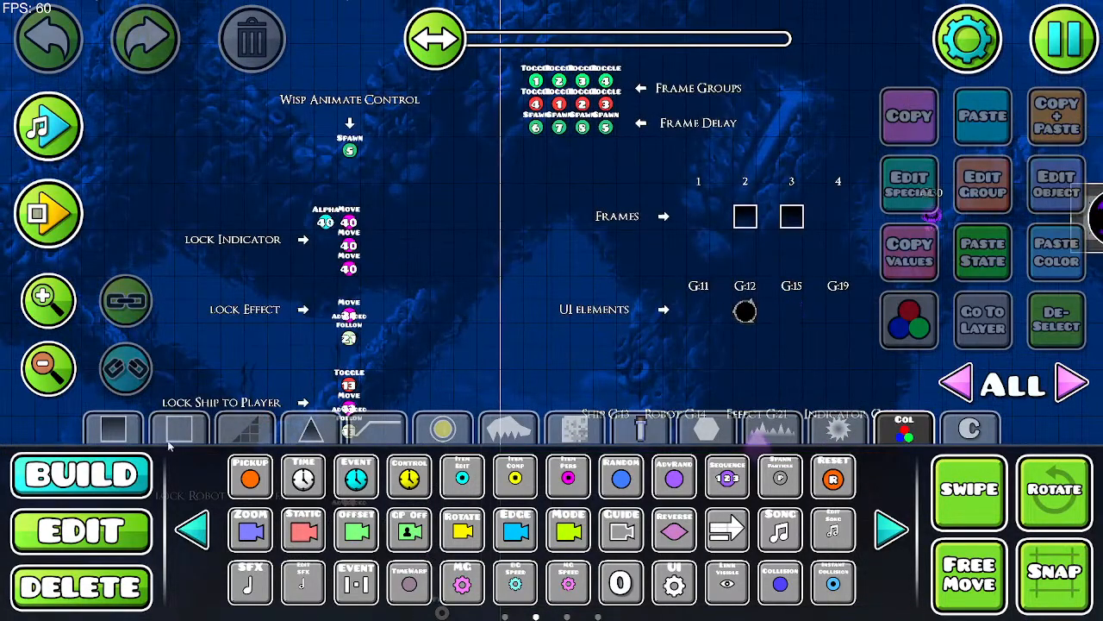
left_click(127, 602)
left_click(315, 222)
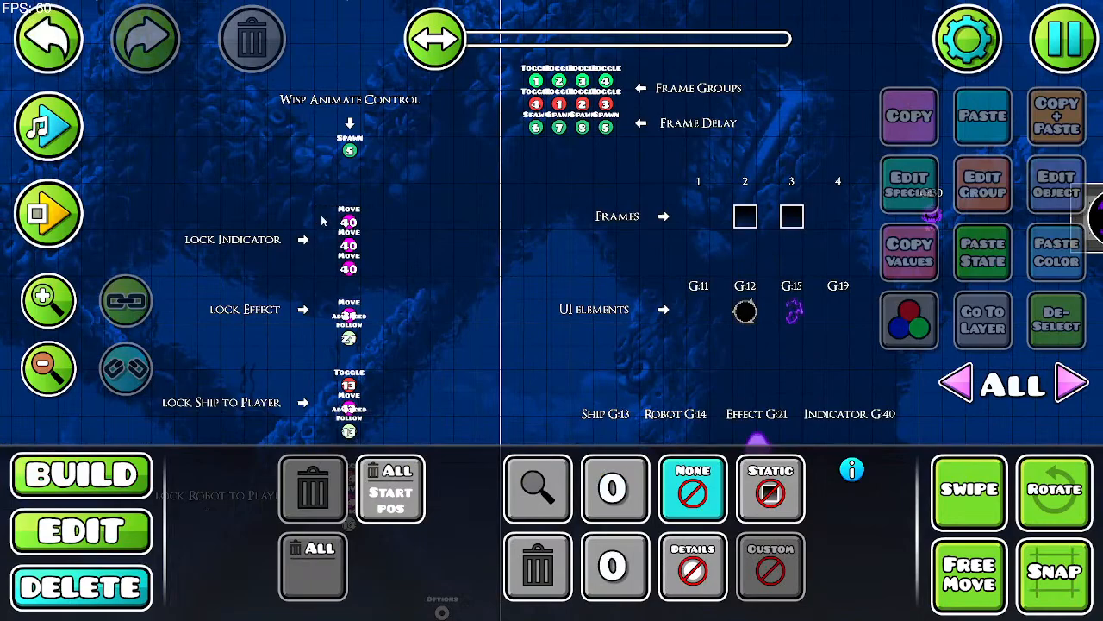
Step: Duplicate the Proximity Detector's Alpha trigger and place the copy one grid cell below the original
scroll(367, 176, "down", 2)
scroll(366, 176, "left", 6)
scroll(600, 259, "left", 7)
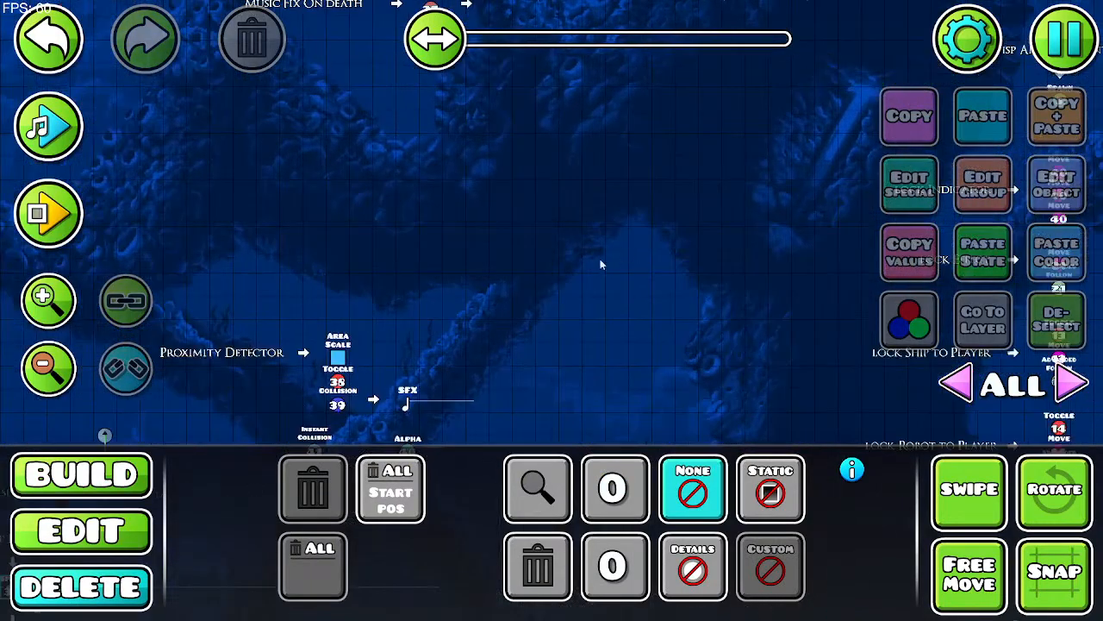
scroll(555, 192, "down", 3)
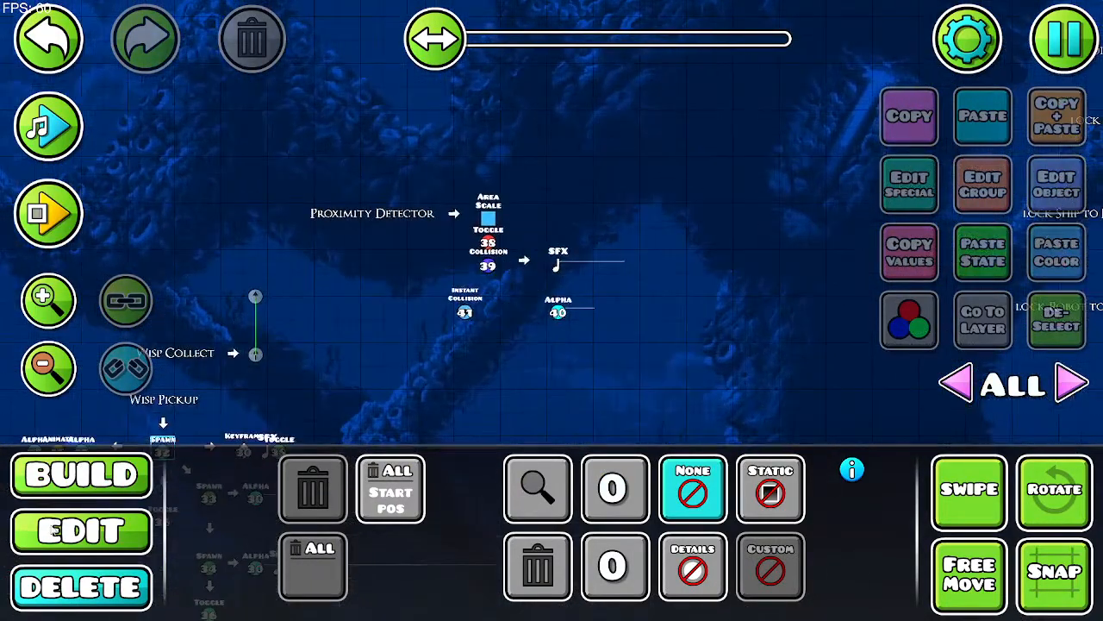
left_click(48, 302)
left_click(71, 520)
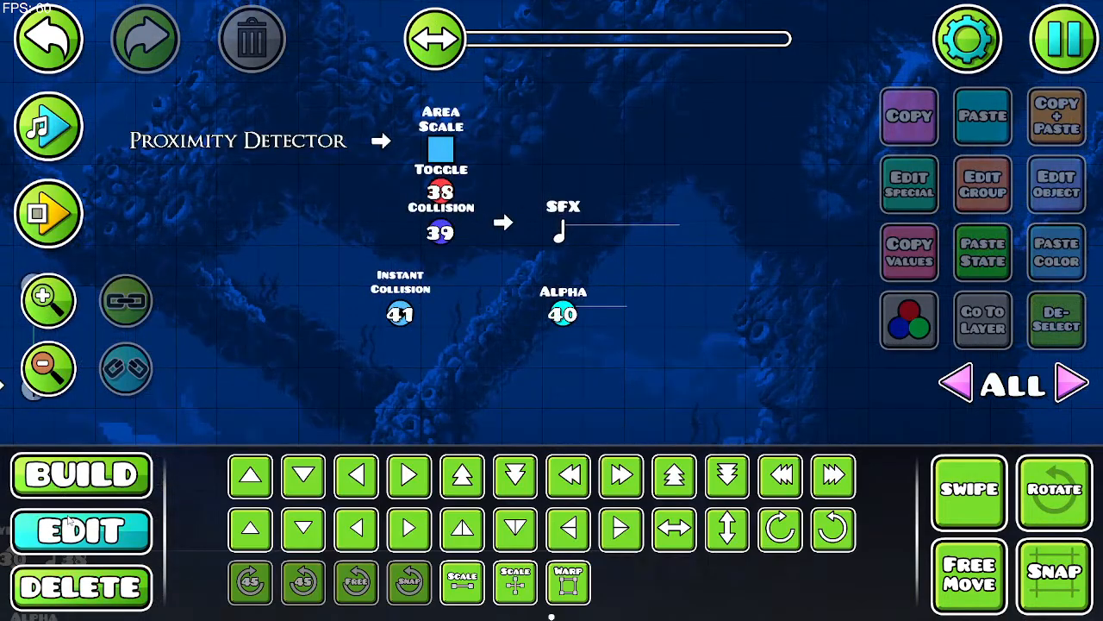
left_click(556, 311)
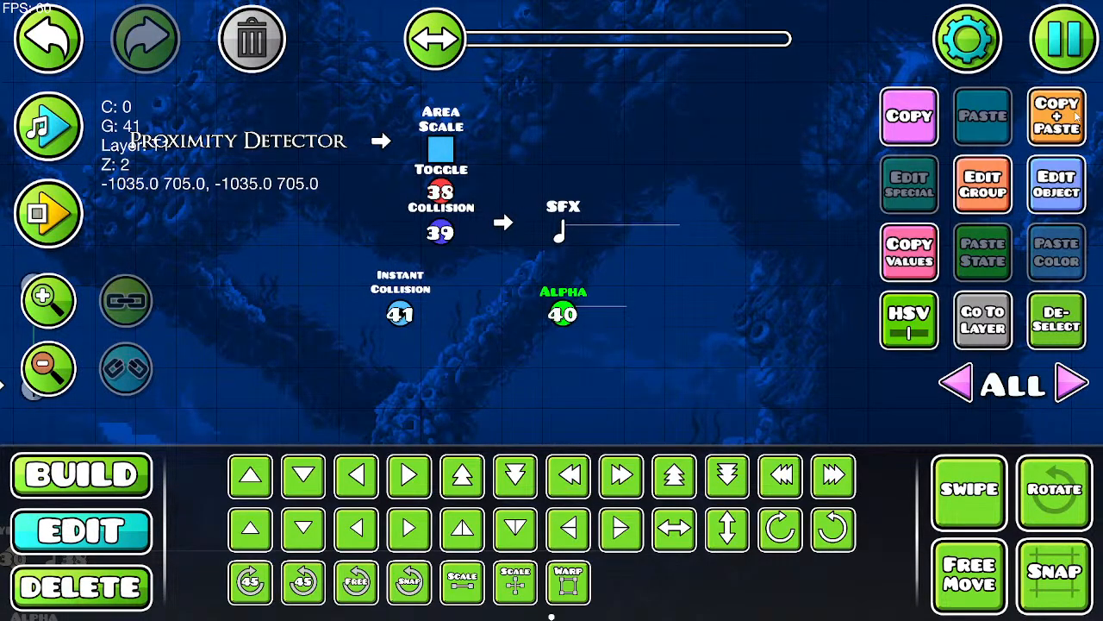
left_click(1077, 116)
key("s")
Step: Replace group 41 on the duplicated Alpha trigger with group 42
left_click(996, 197)
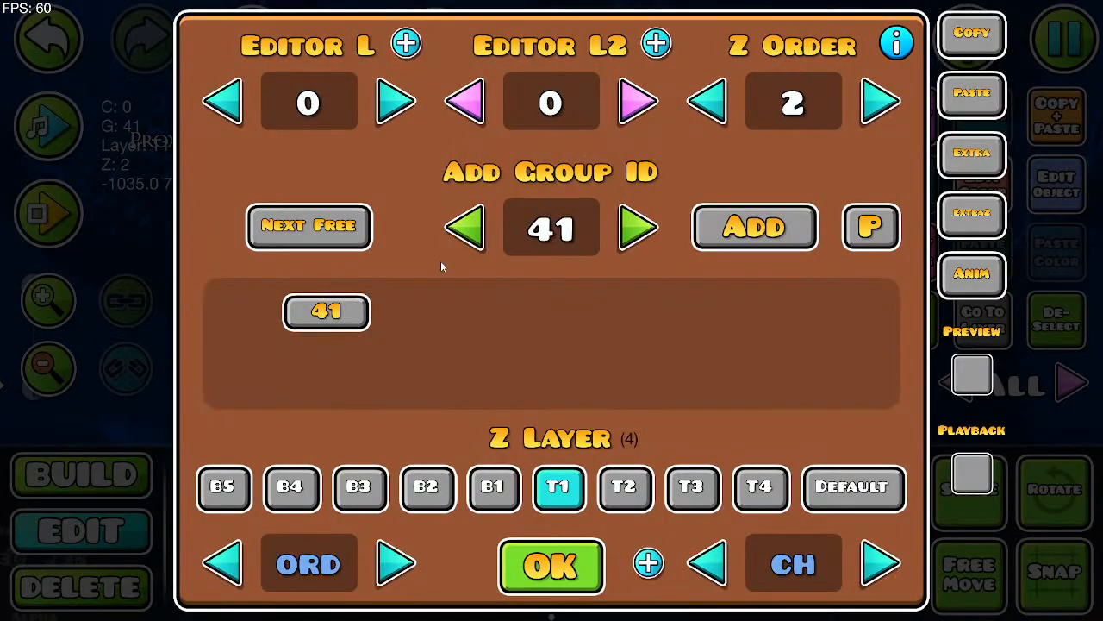
left_click(362, 300)
left_click(639, 229)
left_click(755, 226)
left_click(552, 566)
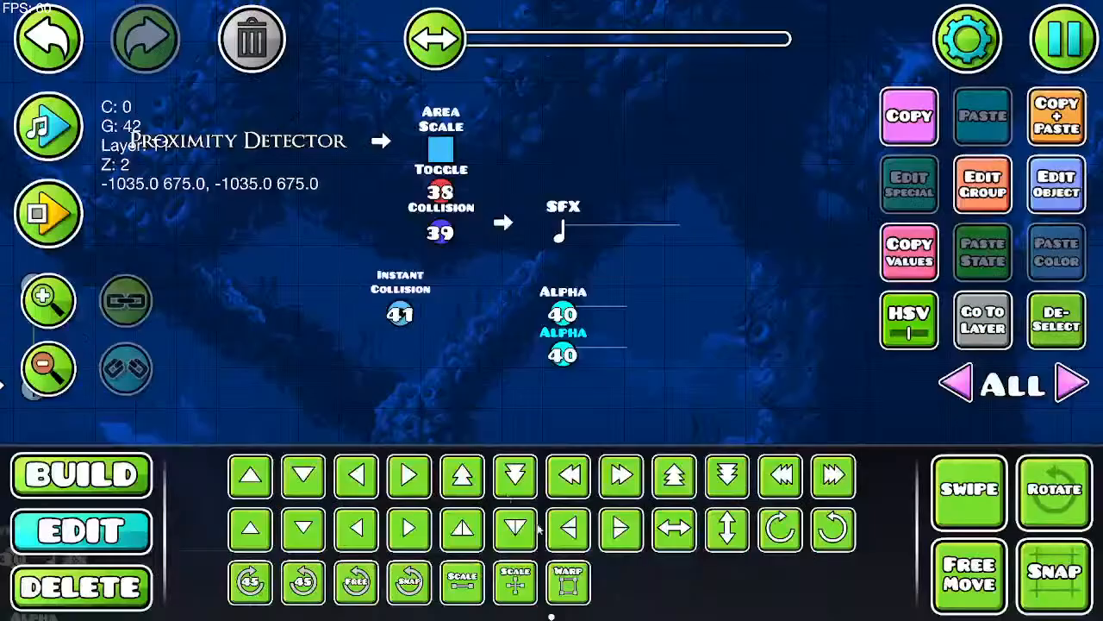
Step: Set the Instant Collision trigger's False ID to 42
left_click(402, 312)
left_click(1059, 177)
left_click(720, 293)
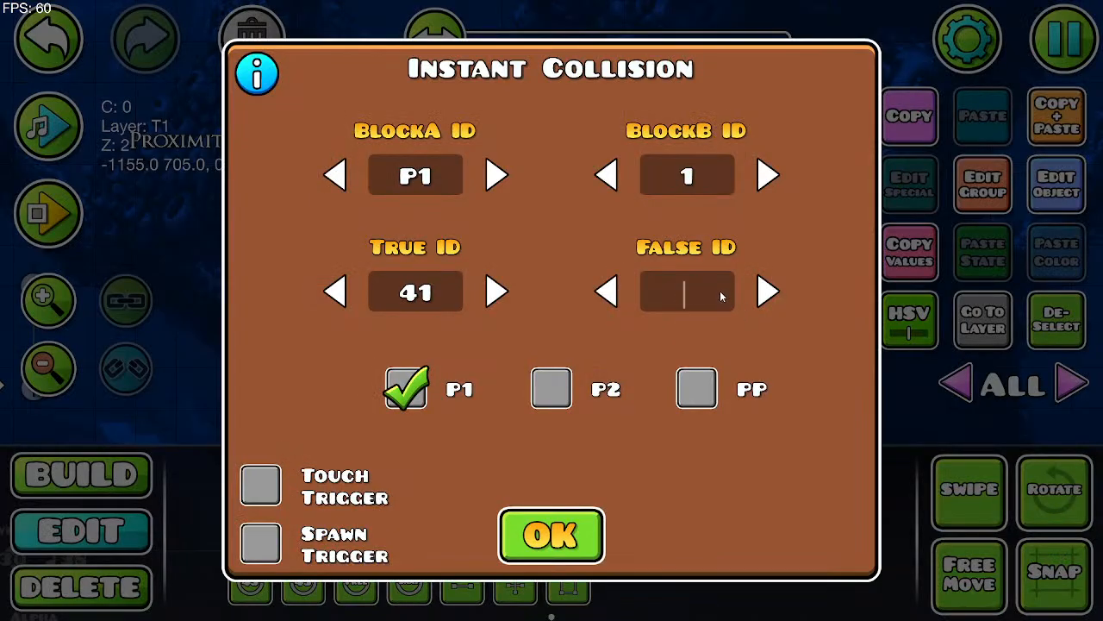
type("42")
left_click(541, 549)
Step: Save and playtest the level, moving the character back and forth around the proximity indicator, and return to the editor
left_click(1077, 21)
left_click(690, 237)
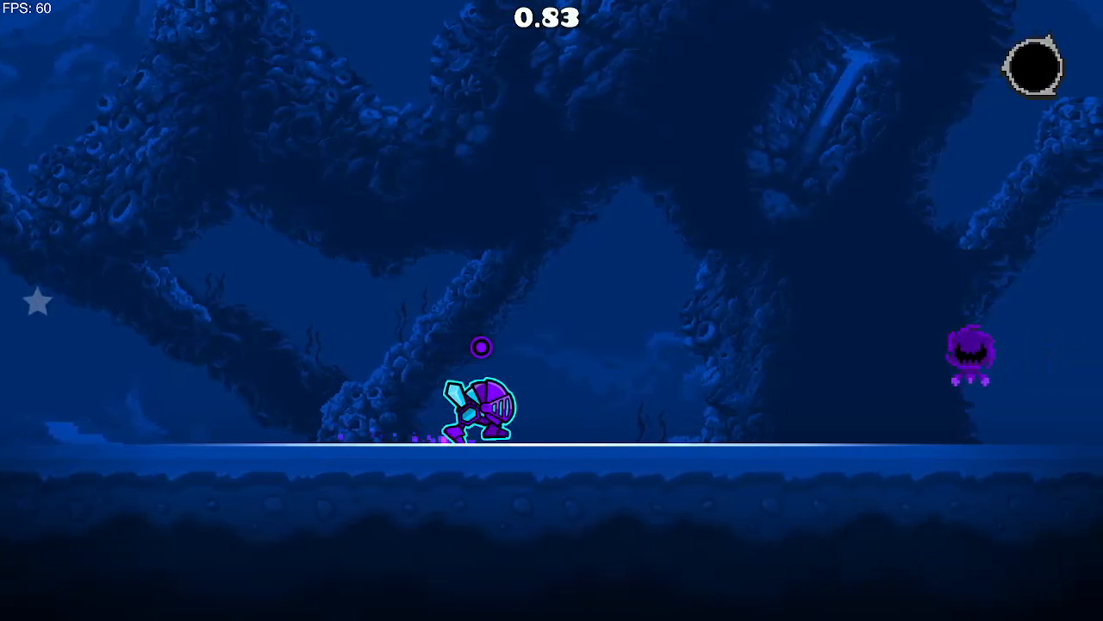
key("space")
key("a")
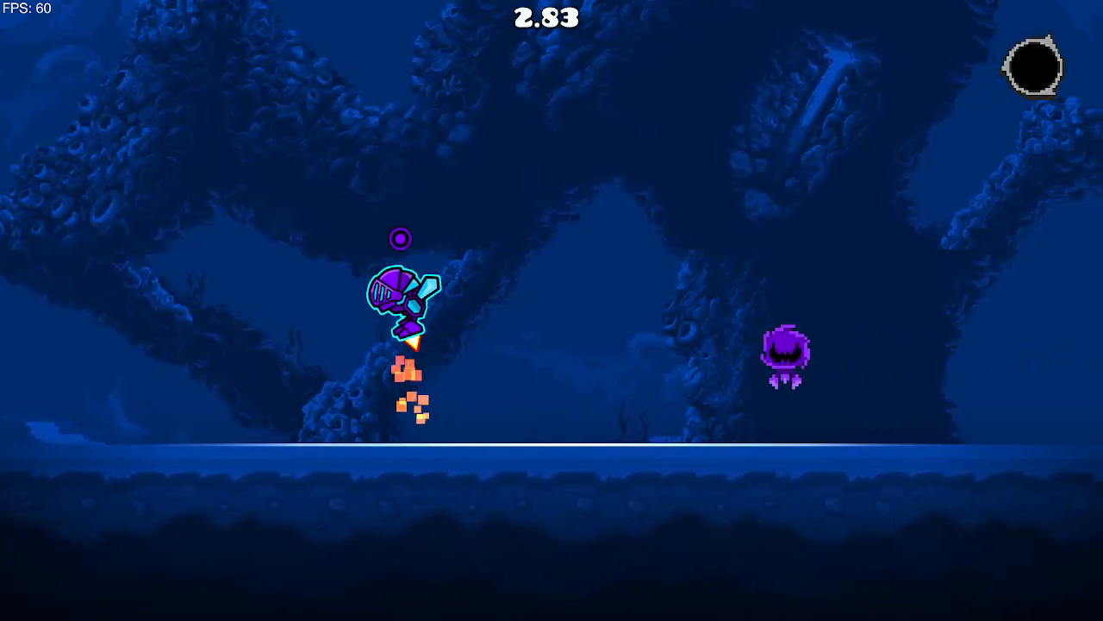
key("d")
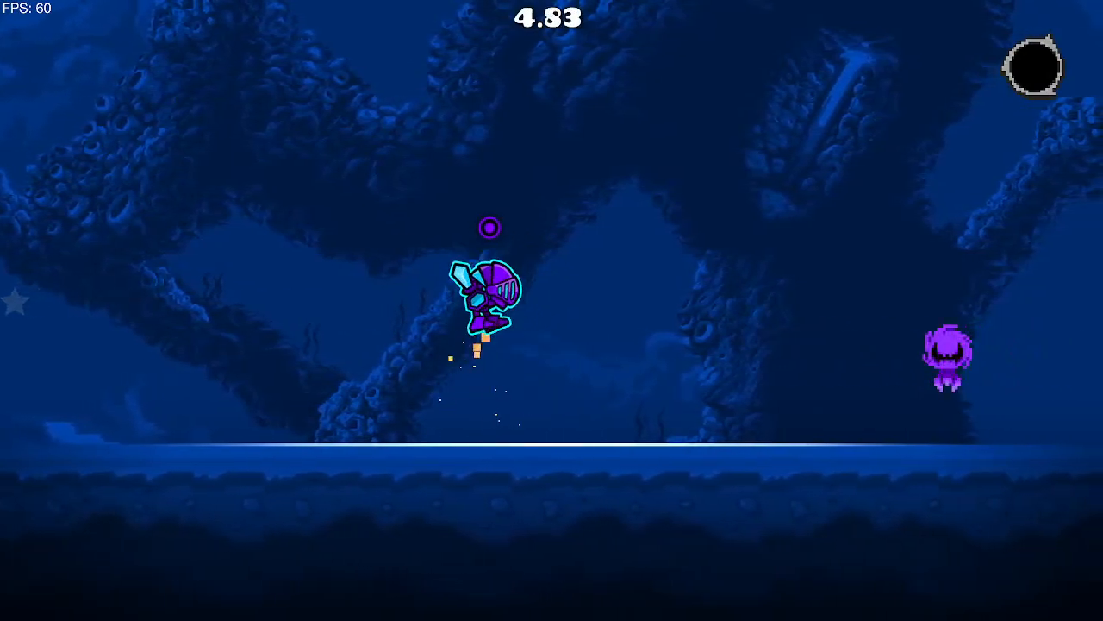
key("d")
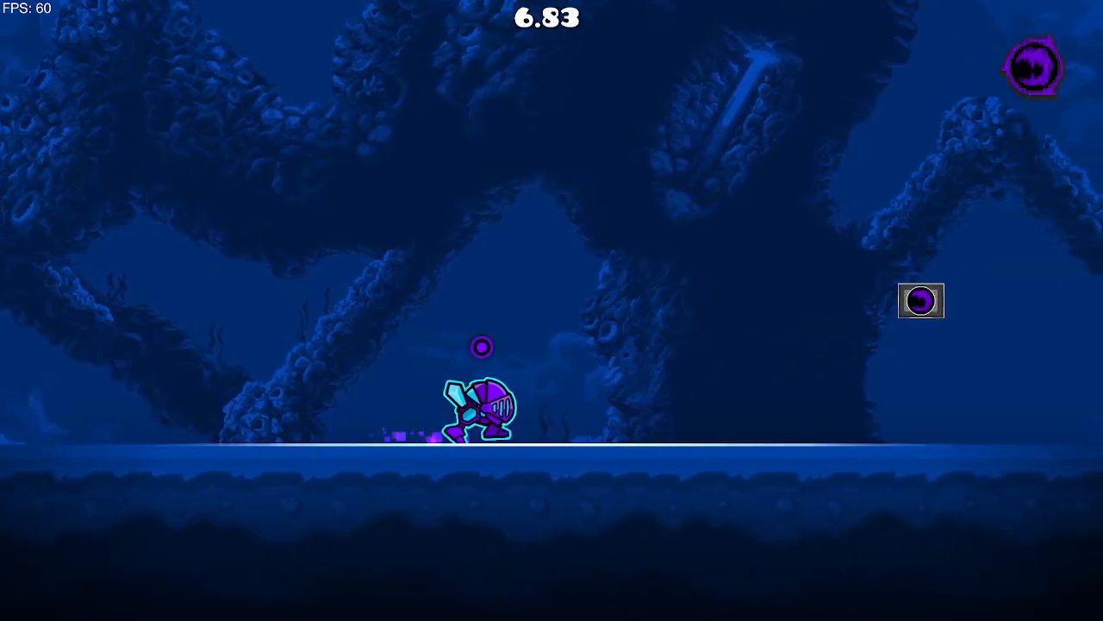
key("space")
key("a")
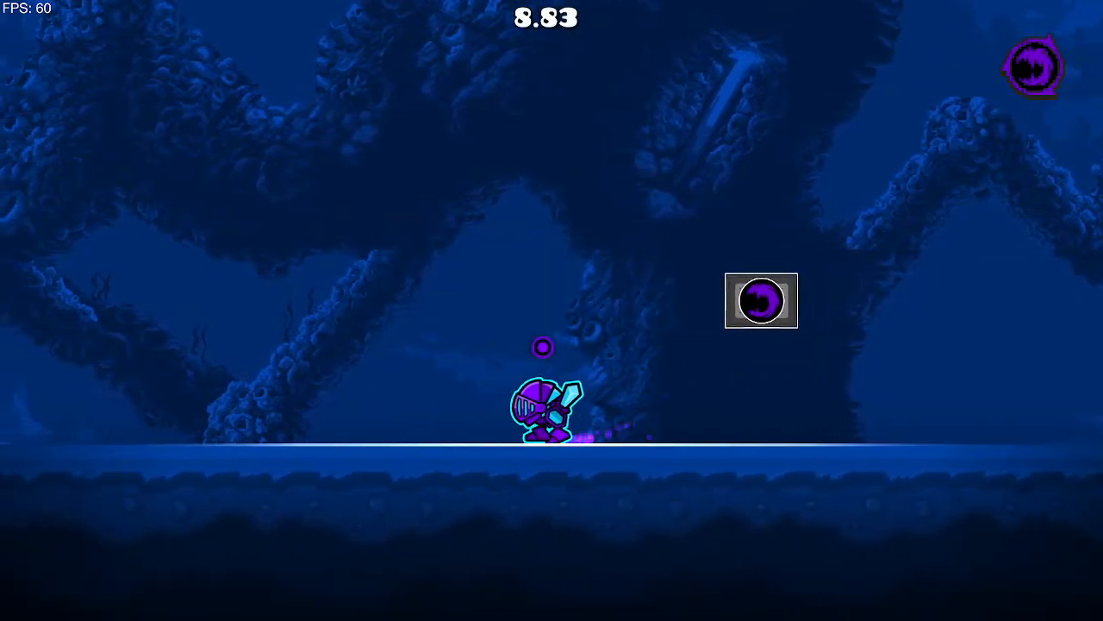
key("d")
key("space")
key("a")
key("space")
key("d")
key("space")
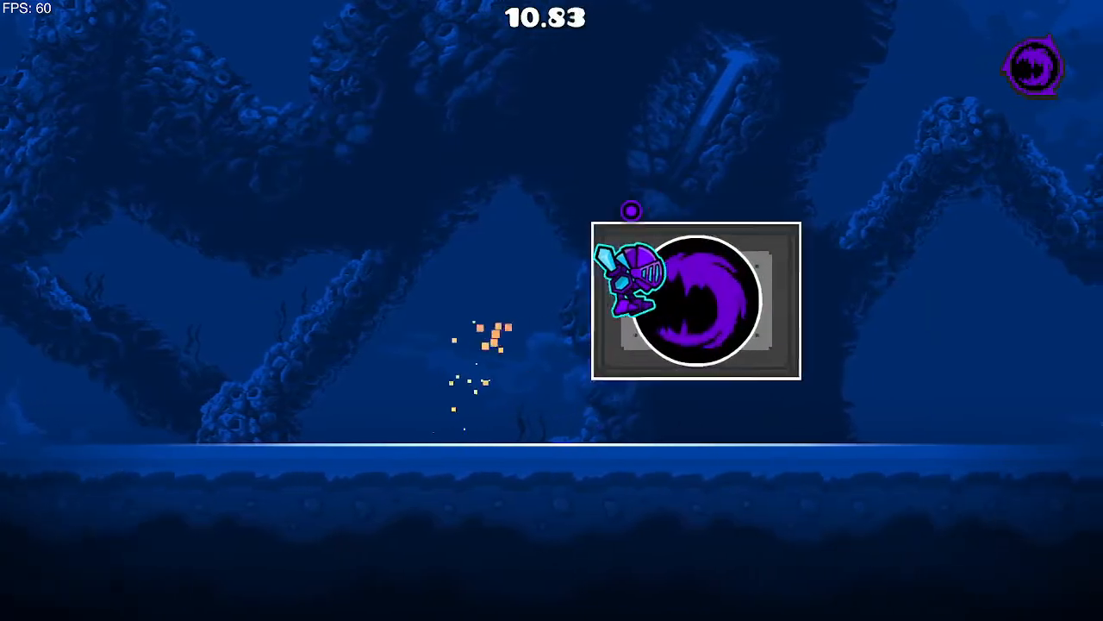
key("a")
key("space")
key("d")
key("space")
key("a")
key("space")
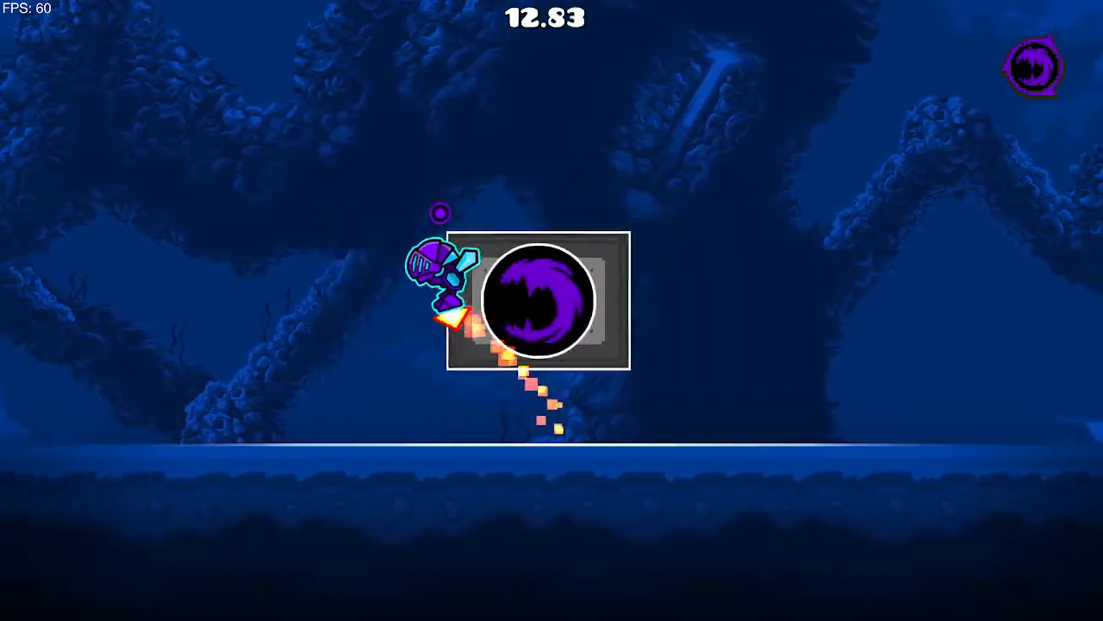
key("d")
key("a")
key("Escape")
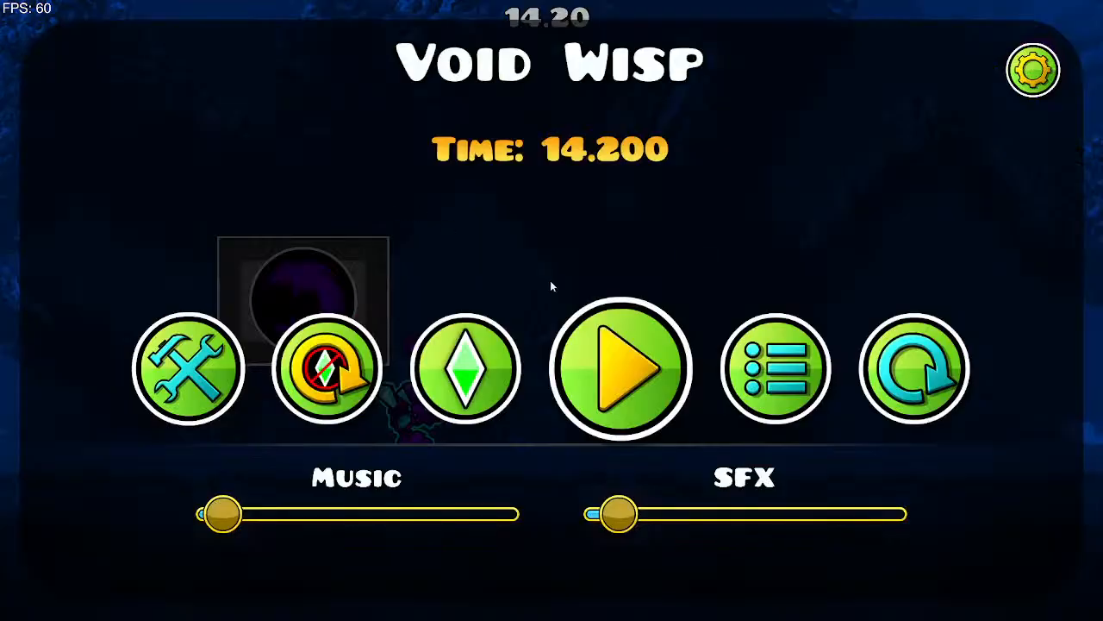
left_click(219, 361)
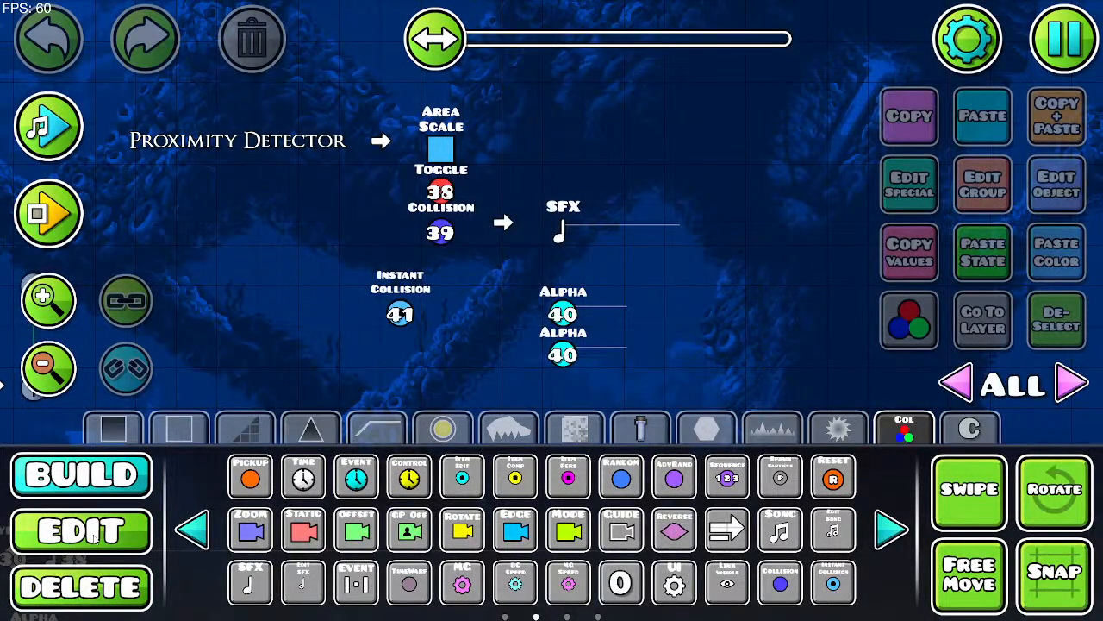
Step: Set the opacity of the lower Alpha trigger in the Proximity Detector setup to 0.00
key("2")
left_click(400, 314)
left_click(1057, 183)
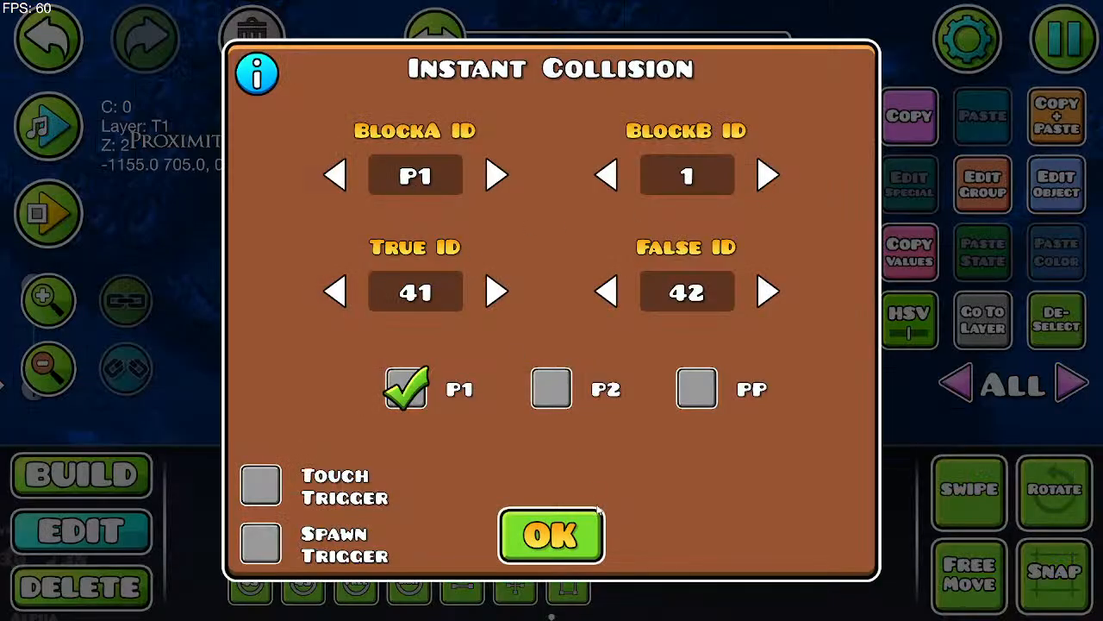
left_click(552, 533)
left_click(561, 355)
left_click(1056, 184)
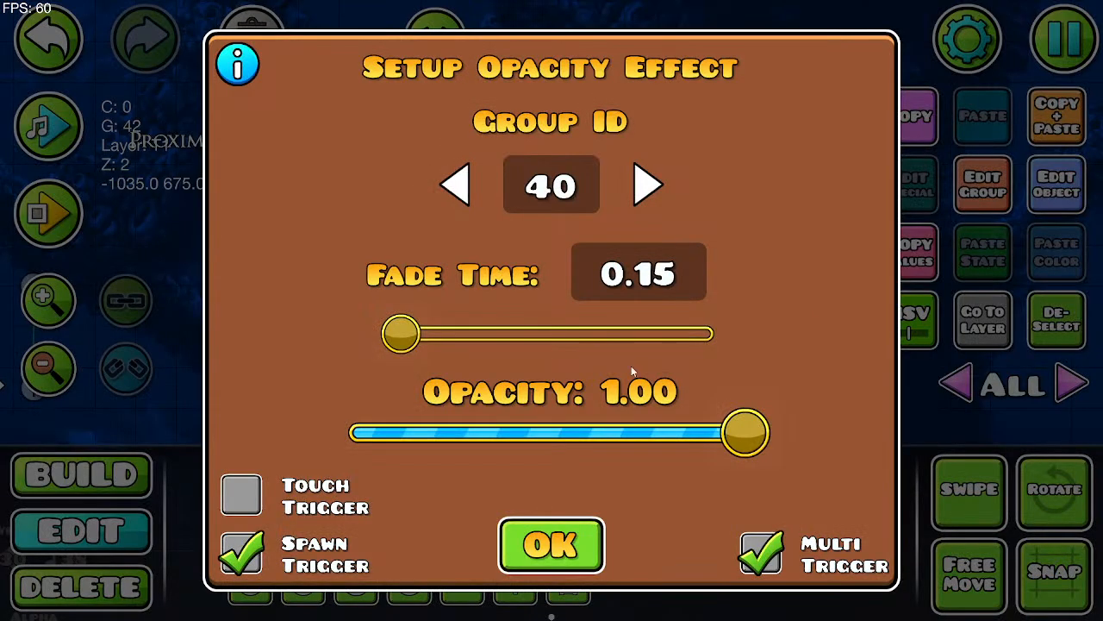
left_click_drag(742, 431, 359, 431)
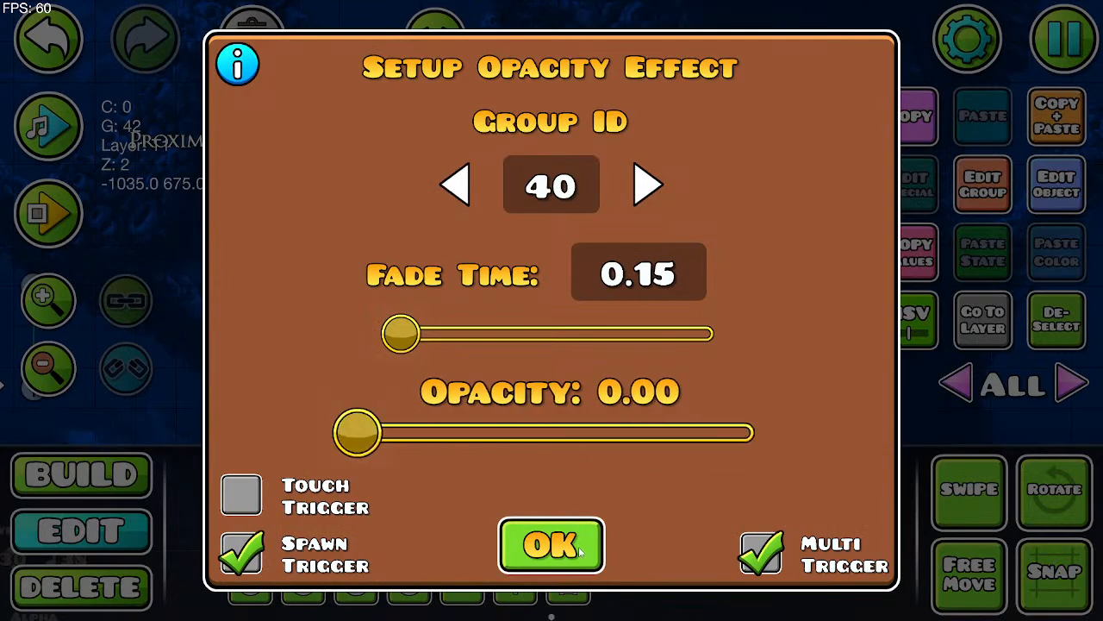
left_click(576, 548)
Step: Check the Instant Collision trigger's block and target IDs and the lower Alpha trigger's group assignment
left_click(388, 312)
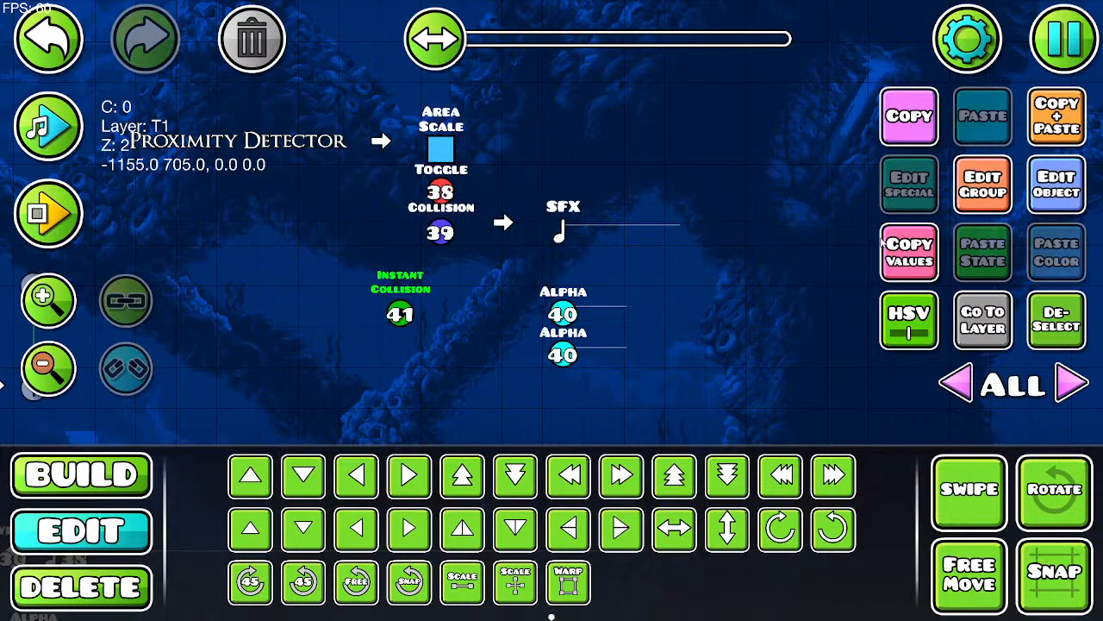
left_click(1064, 38)
left_click(552, 147)
left_click(1052, 207)
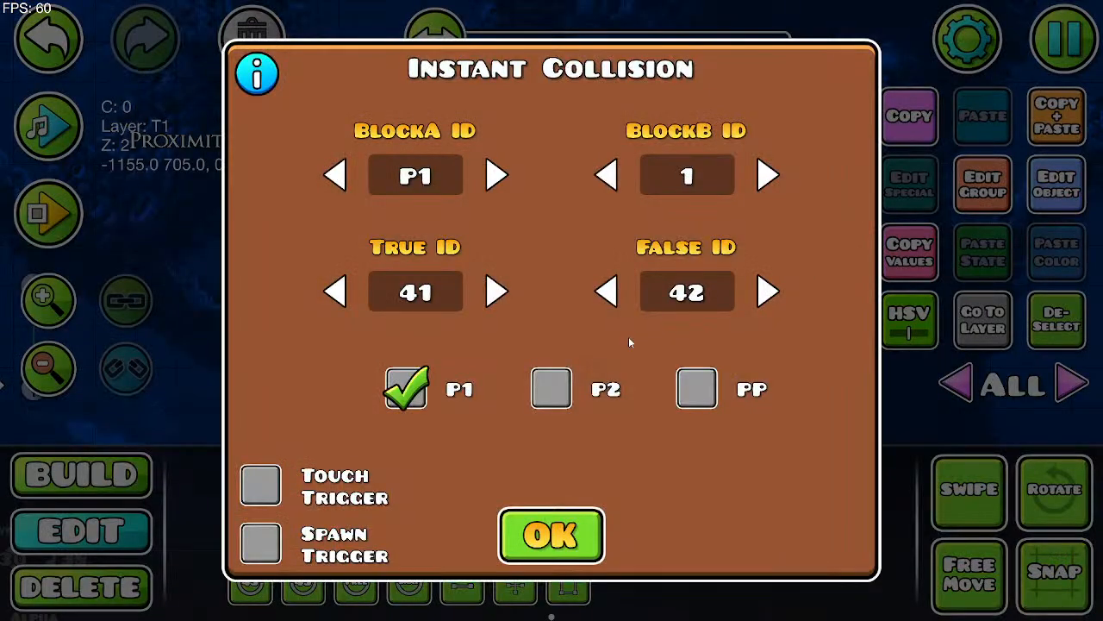
left_click(553, 533)
left_click(567, 357)
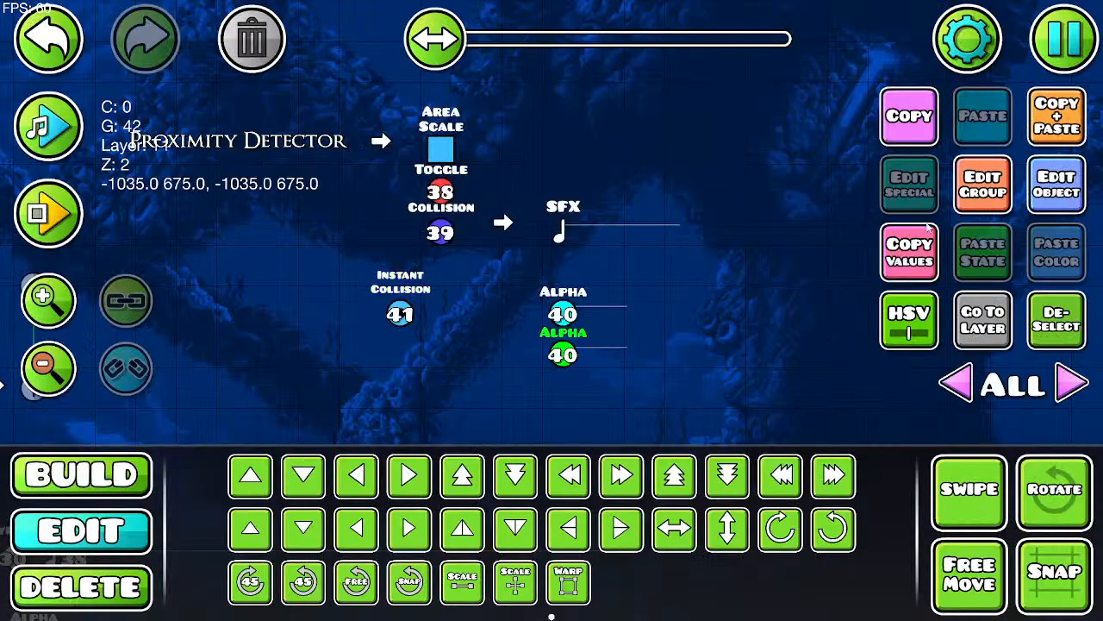
left_click(979, 202)
left_click(569, 585)
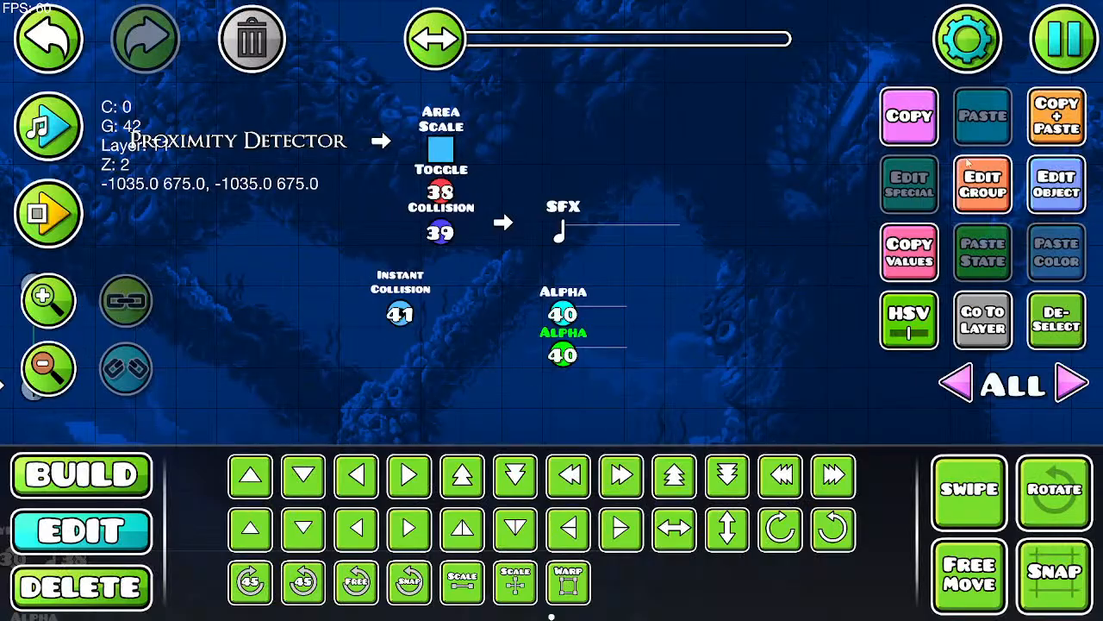
Step: Save and playtest the level with the lower Alpha trigger's new opacity, then return to the editor
left_click(1064, 39)
left_click(597, 231)
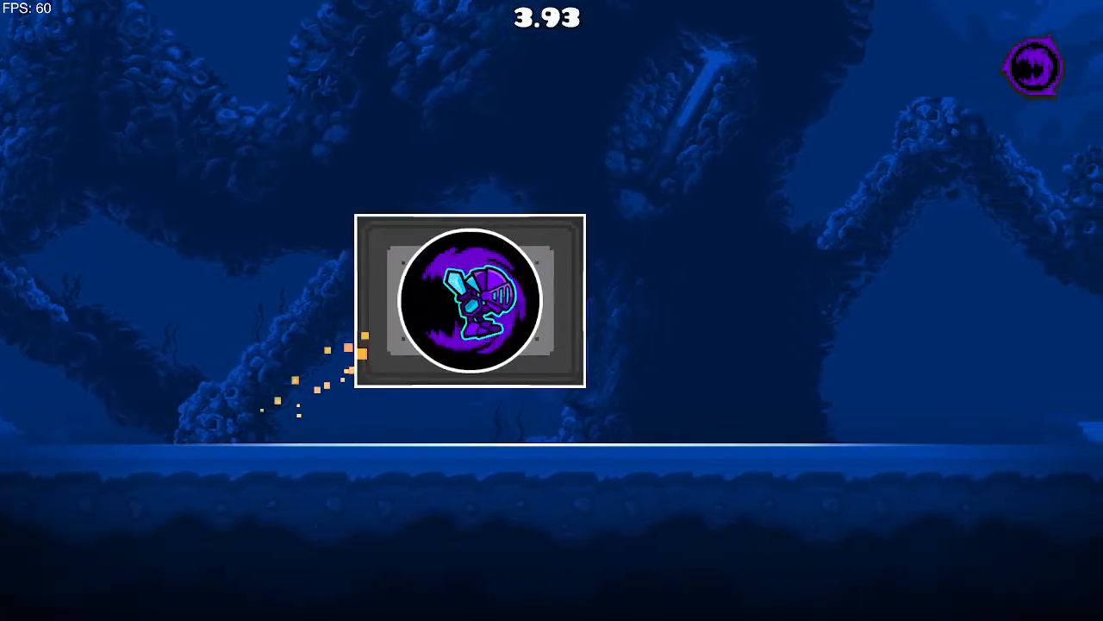
key("d")
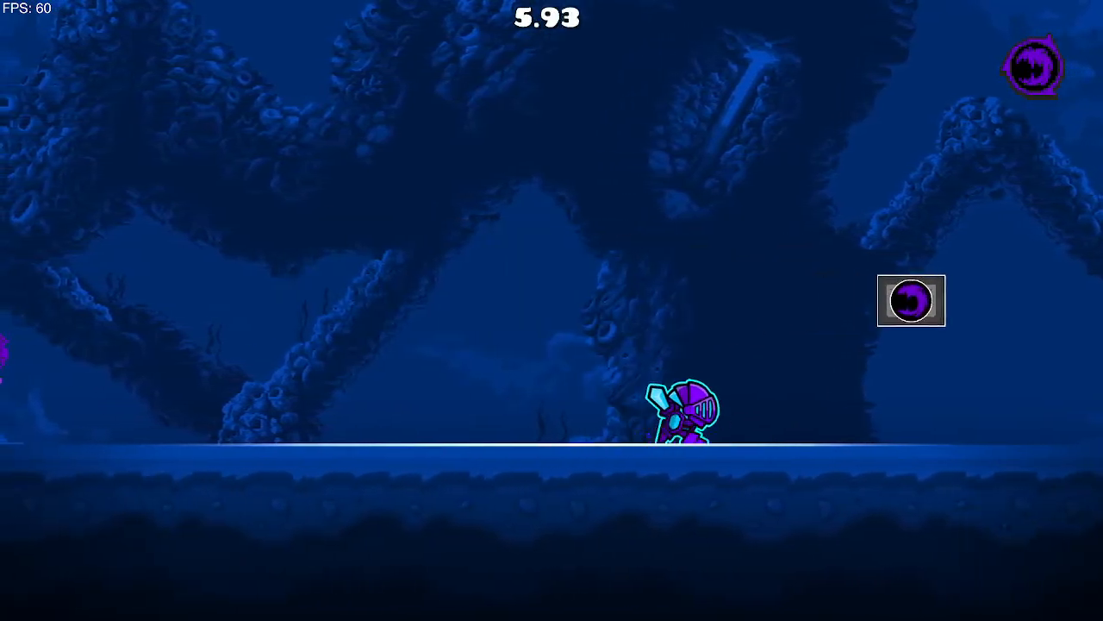
key("space")
key("Escape")
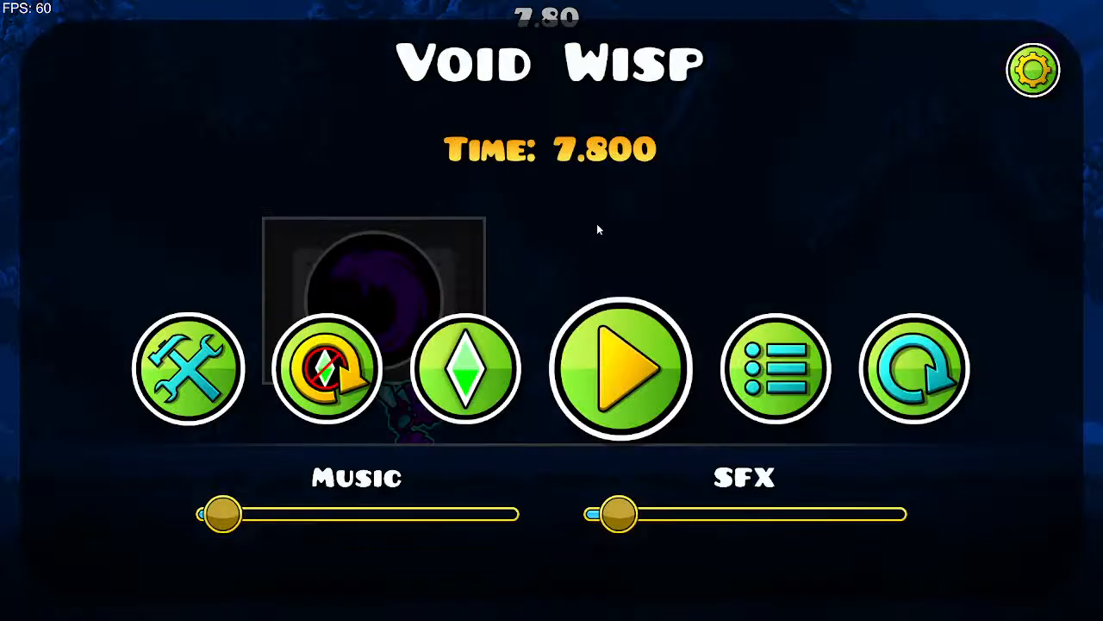
left_click(215, 340)
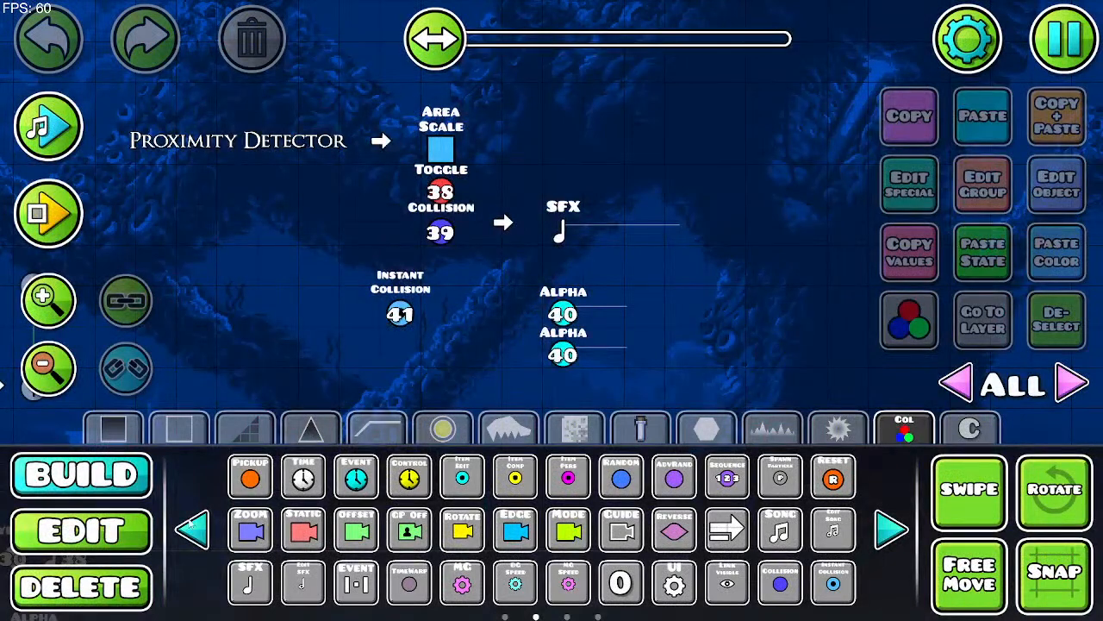
Step: Review the upper Alpha trigger's group assignment and opacity settings against the Instant Collision trigger's True and False IDs
left_click(81, 530)
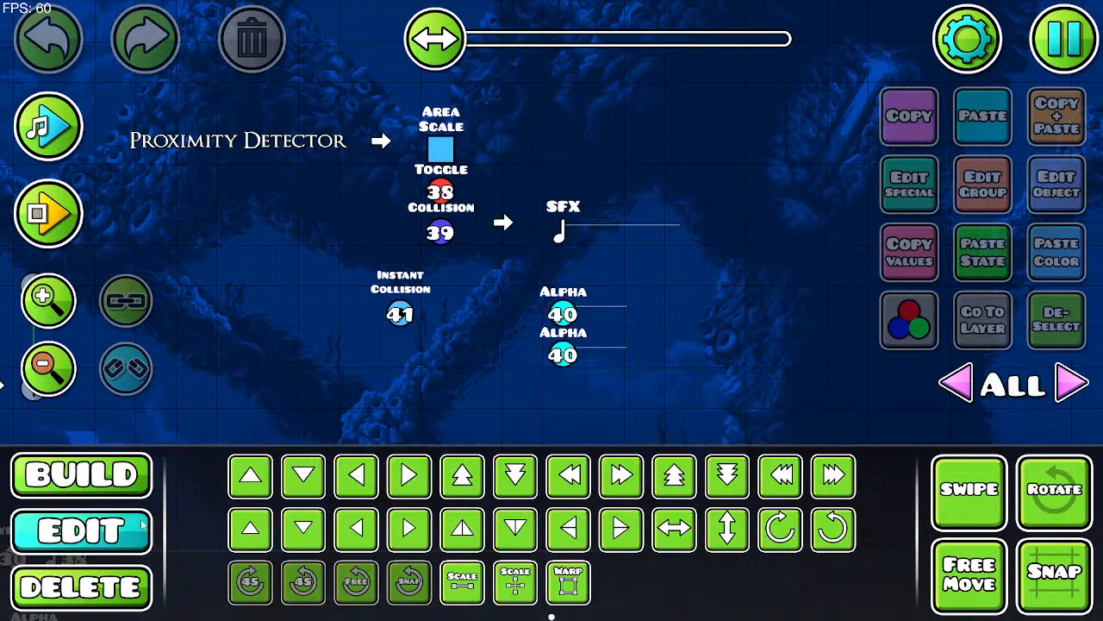
left_click(562, 312)
left_click(983, 184)
left_click(580, 548)
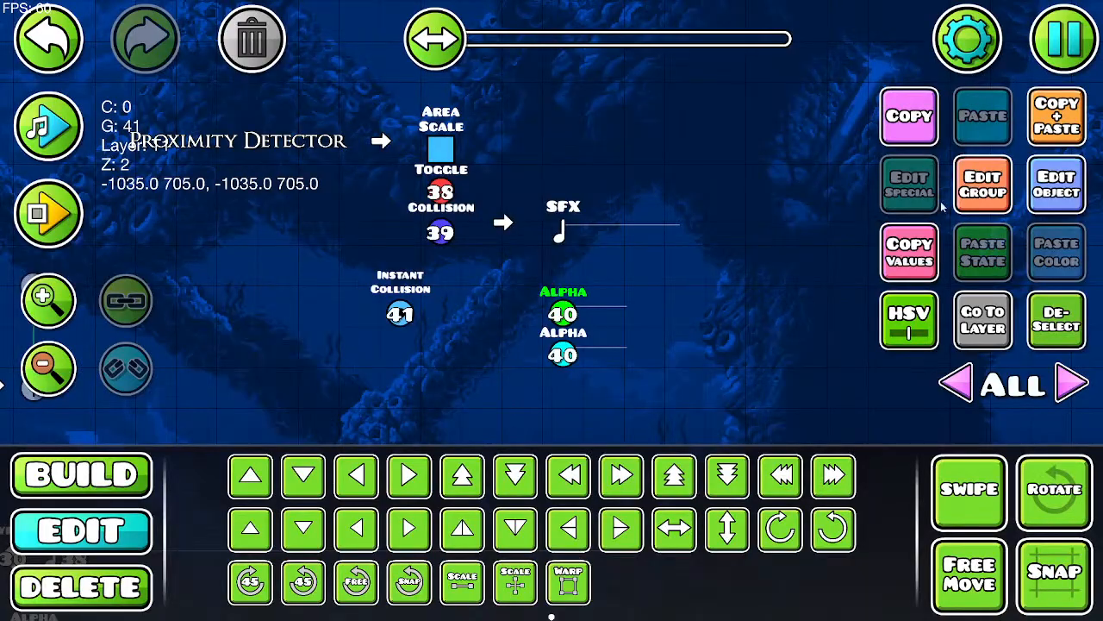
left_click(1056, 184)
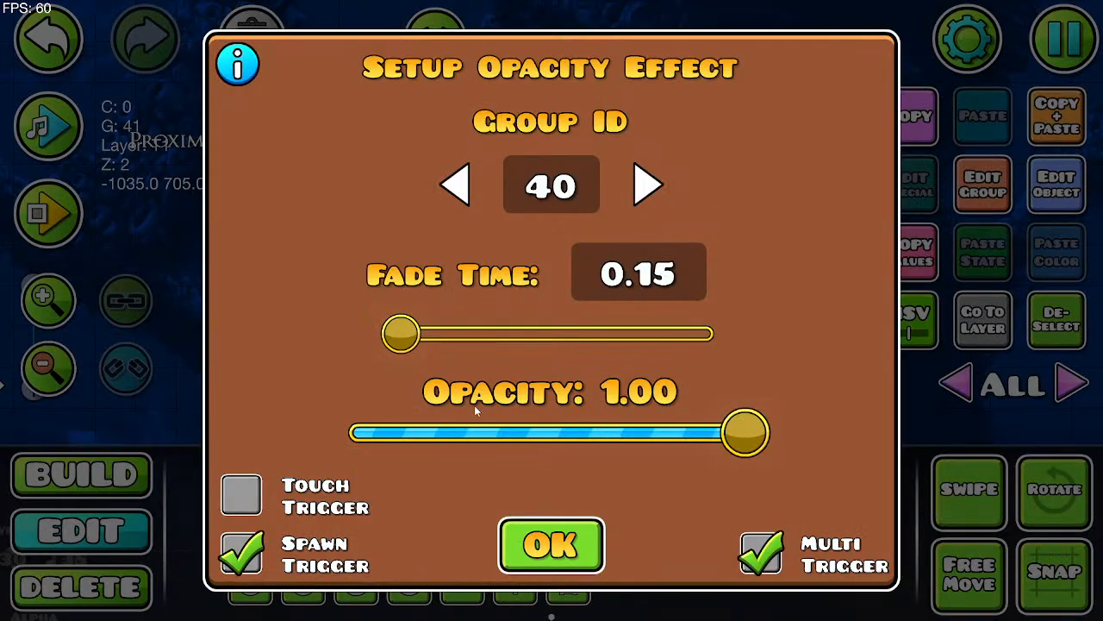
left_click(550, 523)
left_click(400, 313)
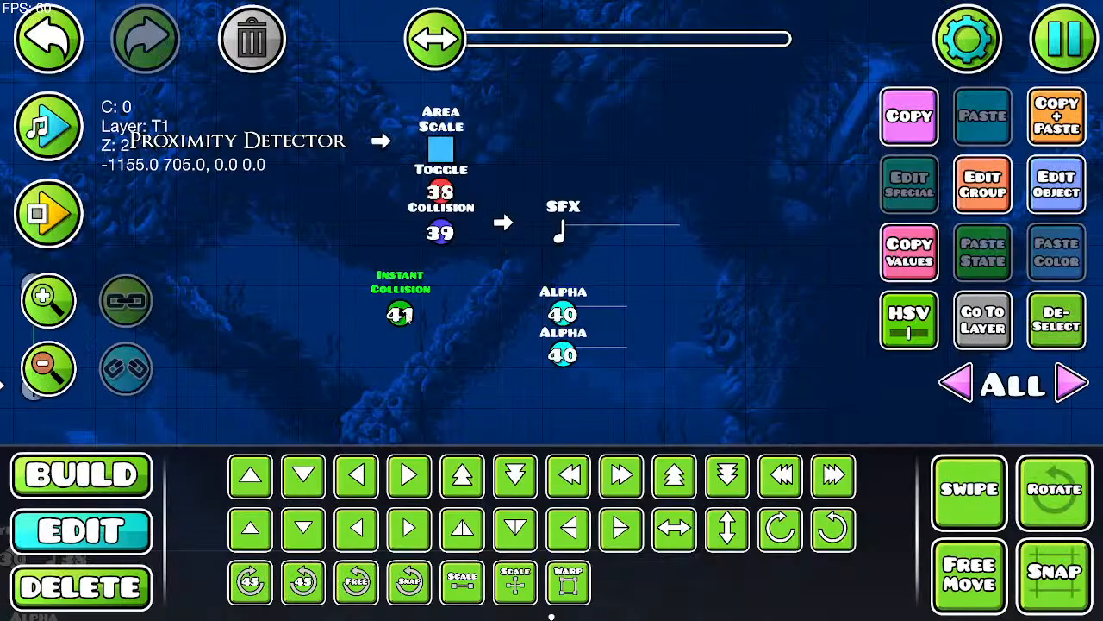
left_click(1056, 185)
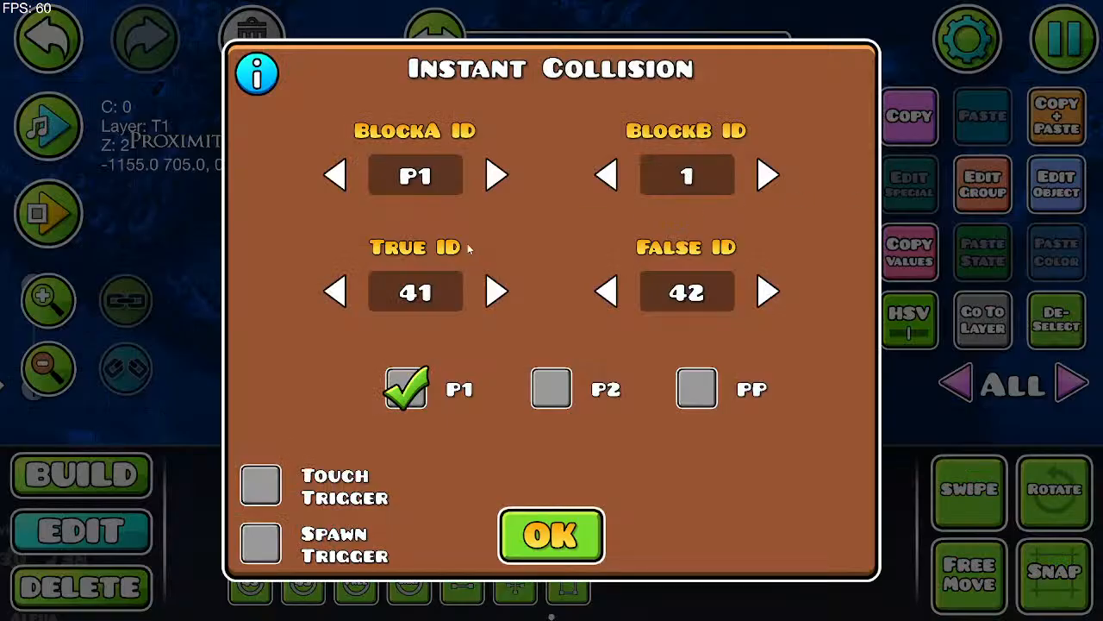
left_click(548, 532)
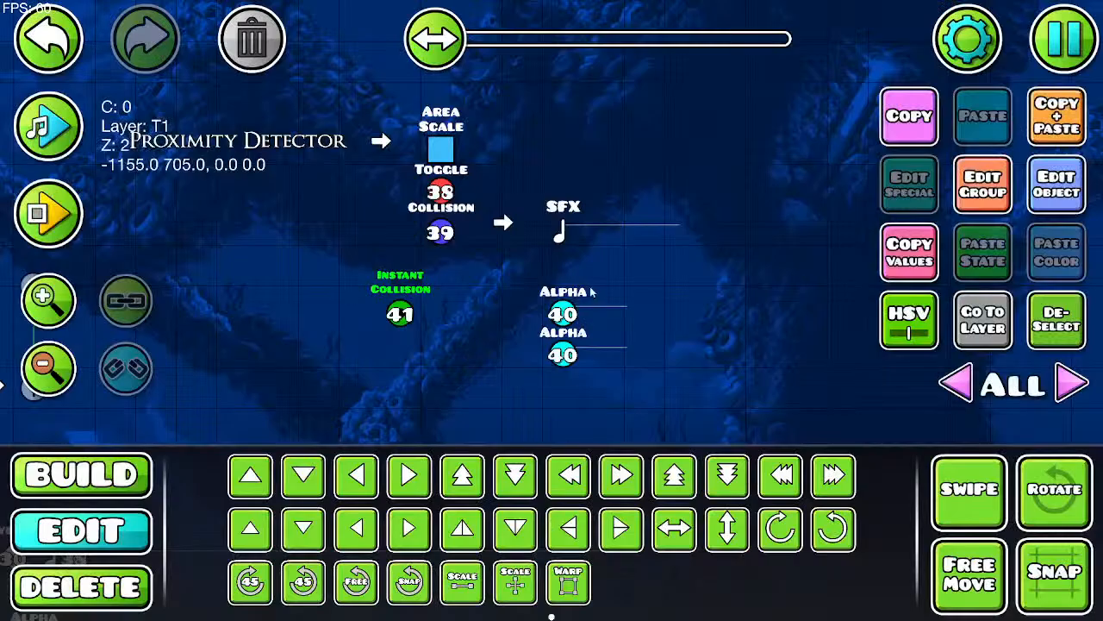
left_click(563, 314)
left_click(1057, 184)
left_click(532, 525)
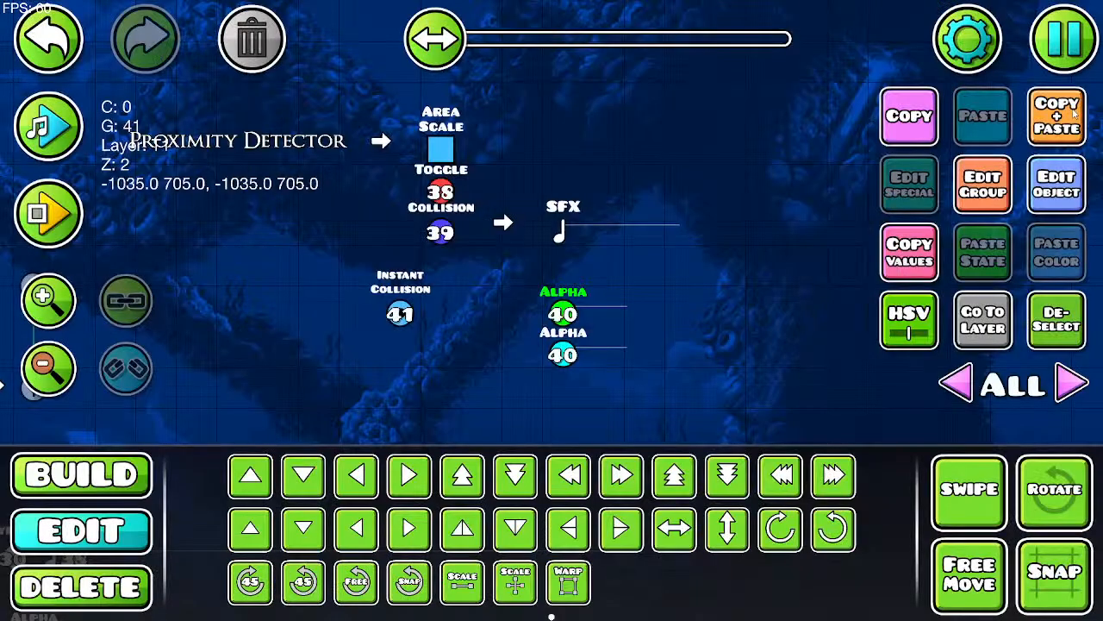
Step: Save and playtest again, approaching and leaving the proximity indicator repeatedly, and go back to editing
left_click(1042, 46)
left_click(614, 229)
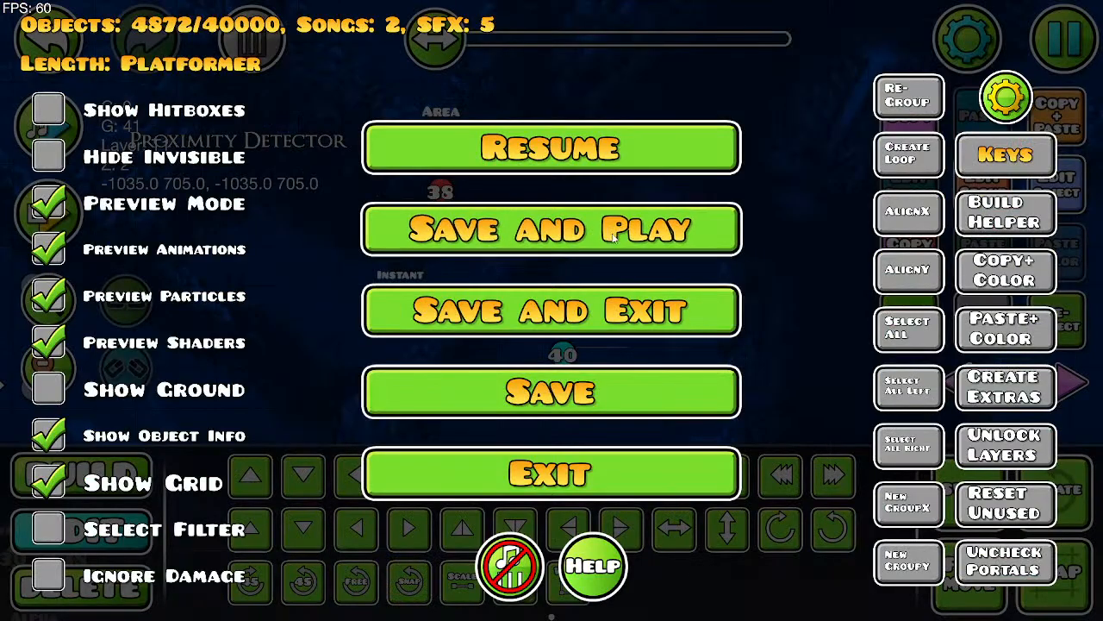
key("d")
key("space")
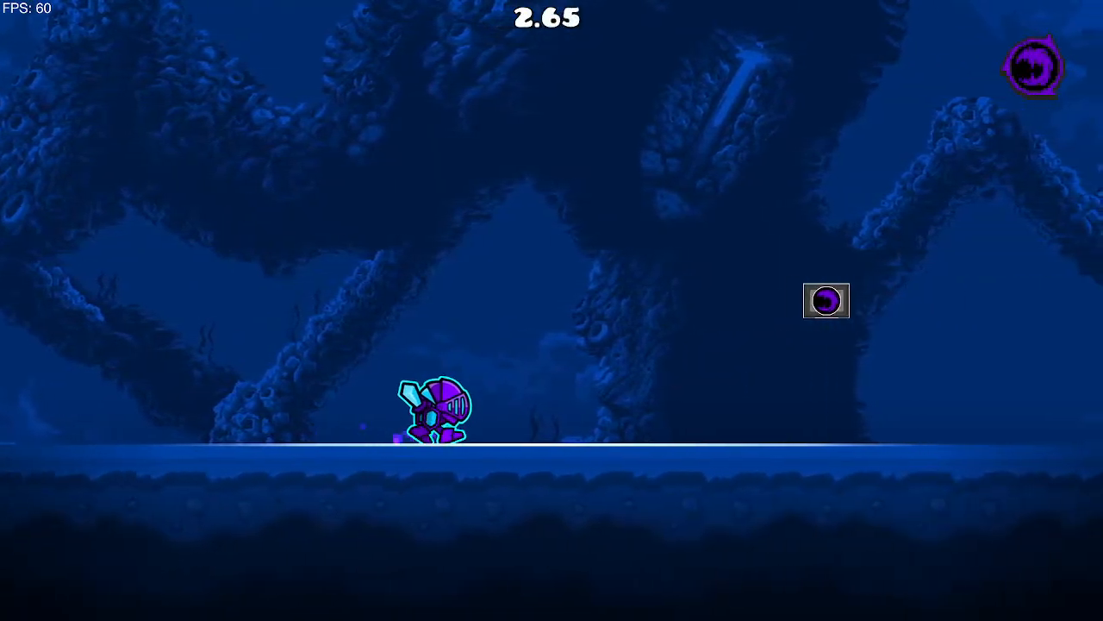
key("space")
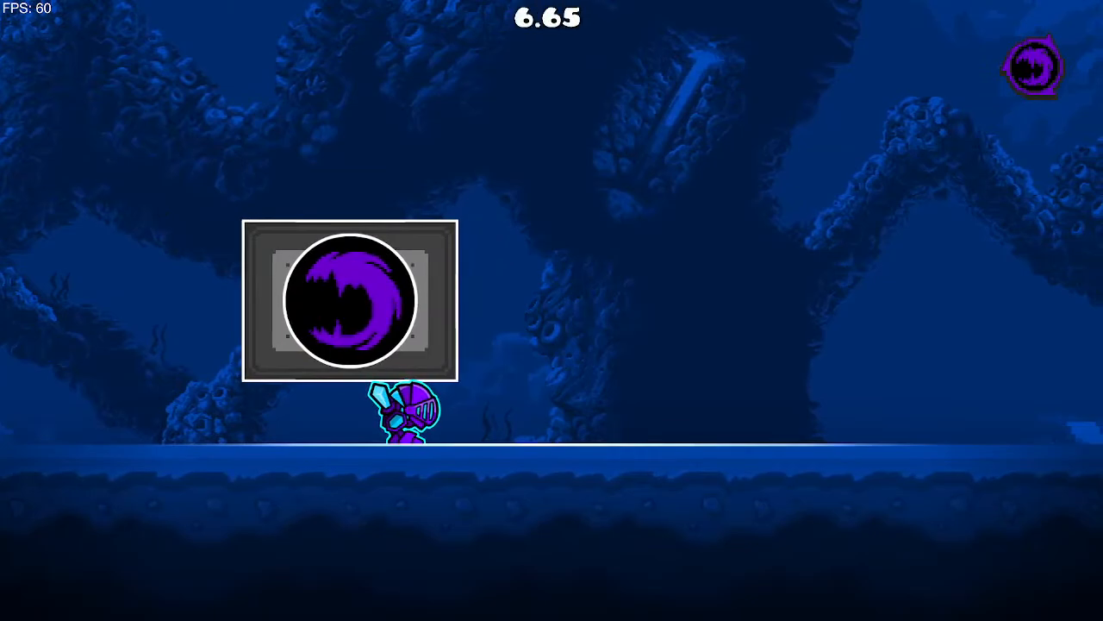
key("a")
key("d")
key("space")
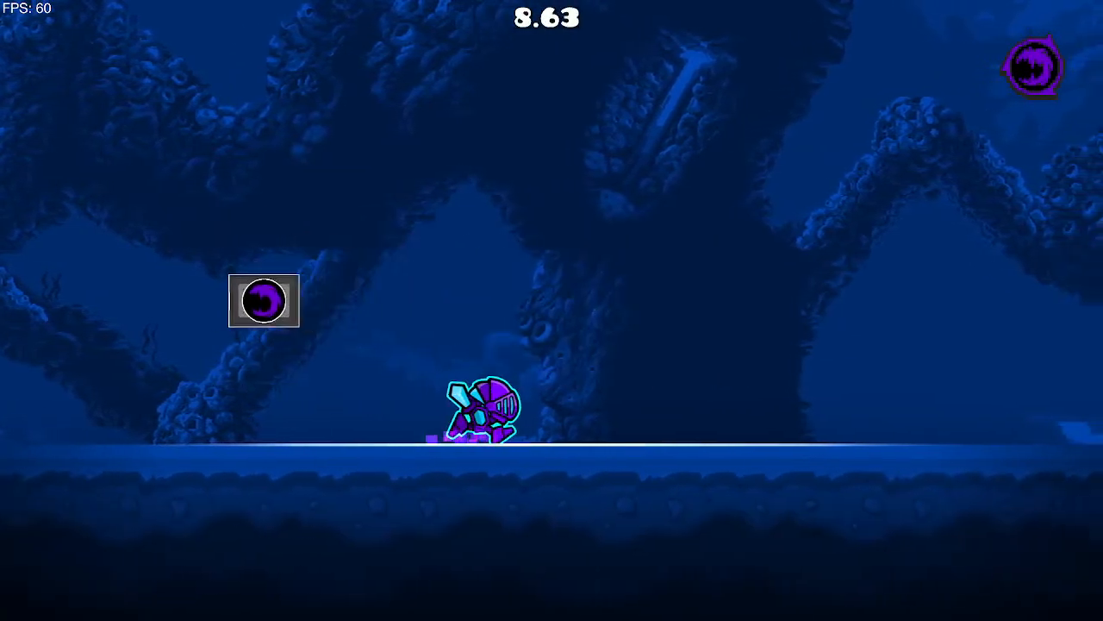
key("a")
key("space")
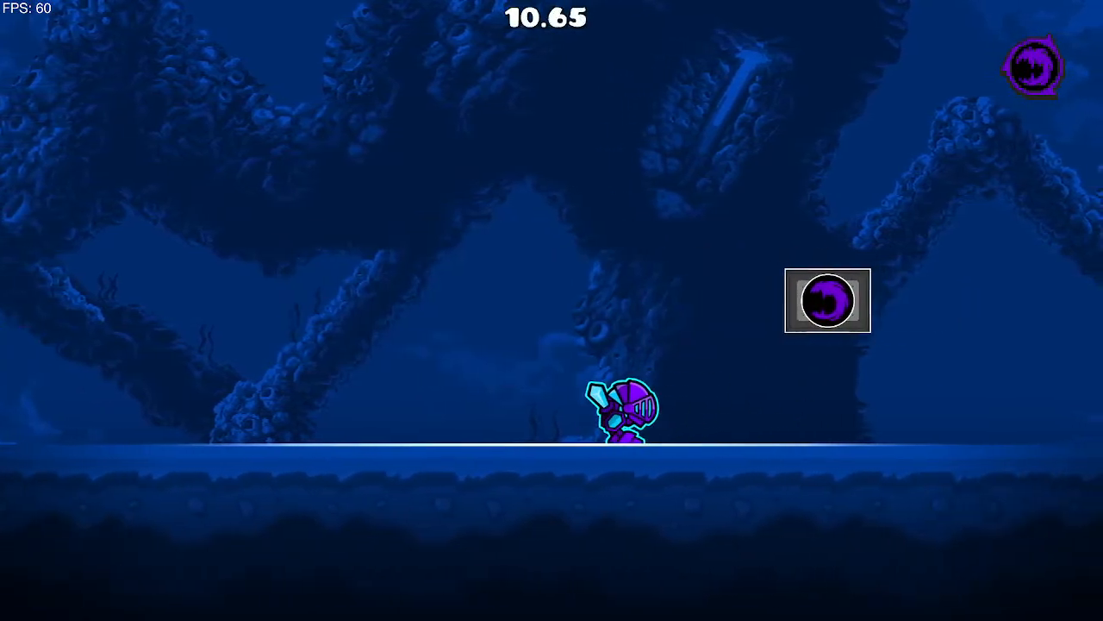
key("Escape")
left_click(178, 370)
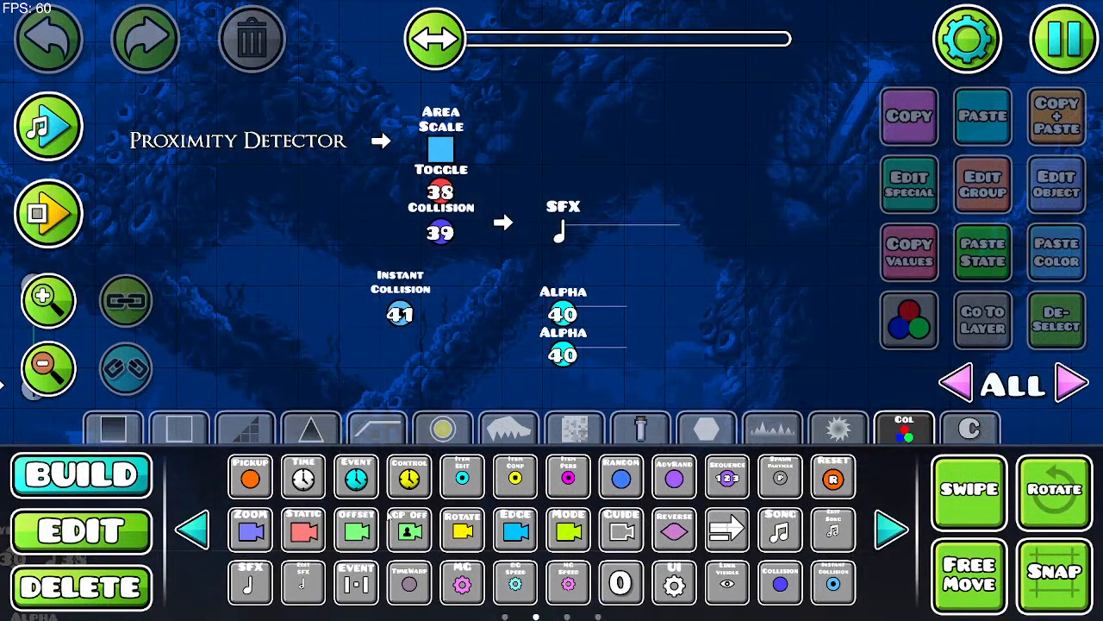
Step: Delete the Instant Collision trigger from the Proximity Detector setup
left_click(128, 601)
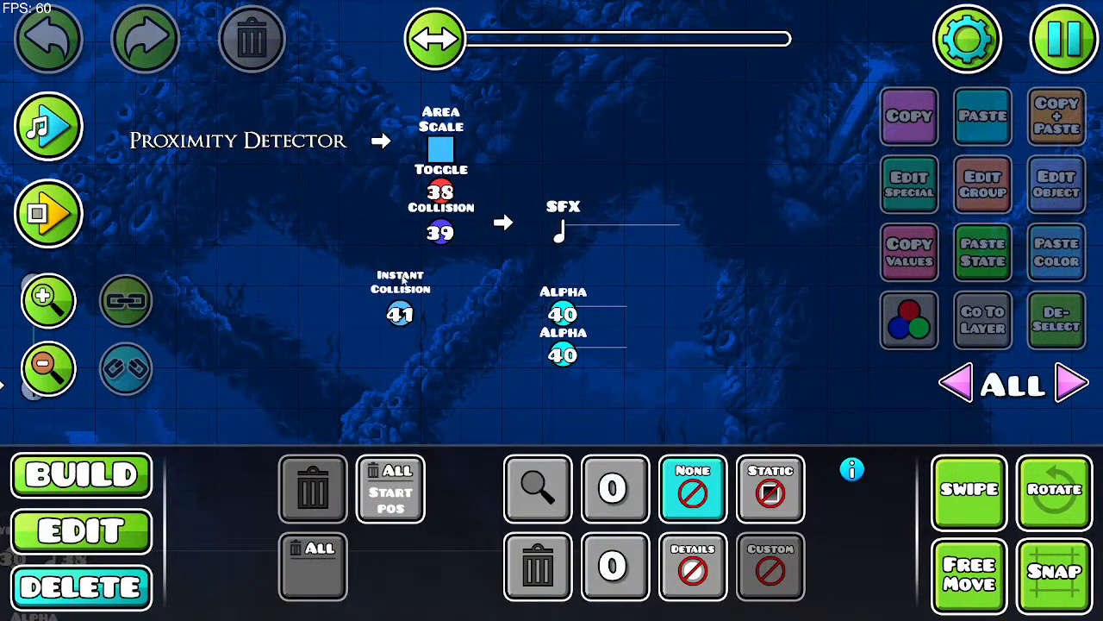
left_click(400, 313)
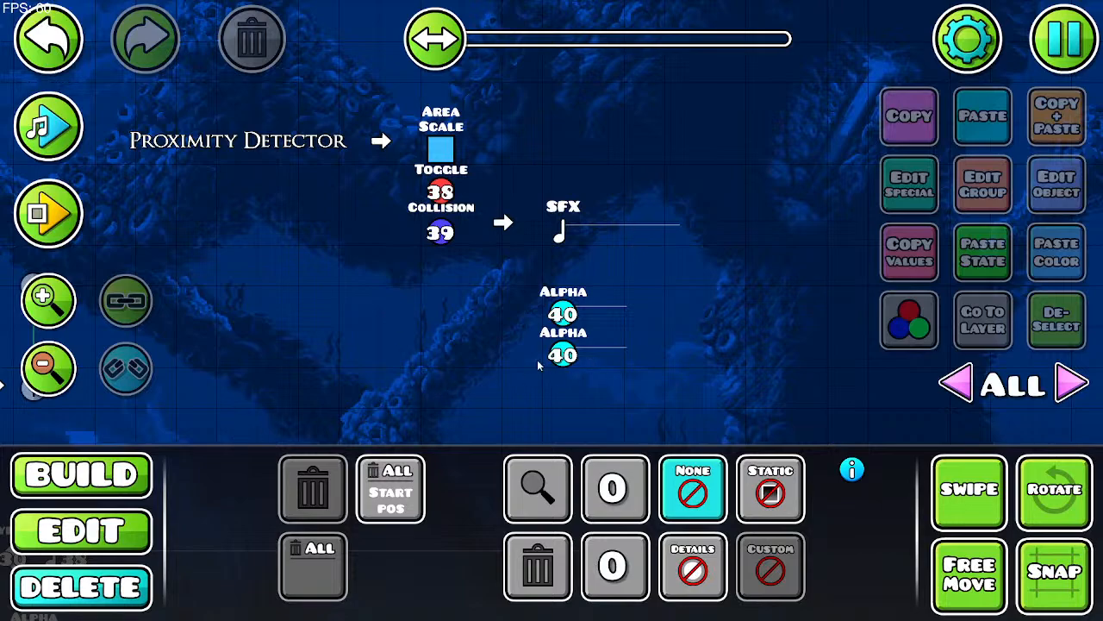
Step: Delete both group 40 Alpha triggers from the Proximity Detector setup and choose the Collision trigger for placement
left_click(563, 351)
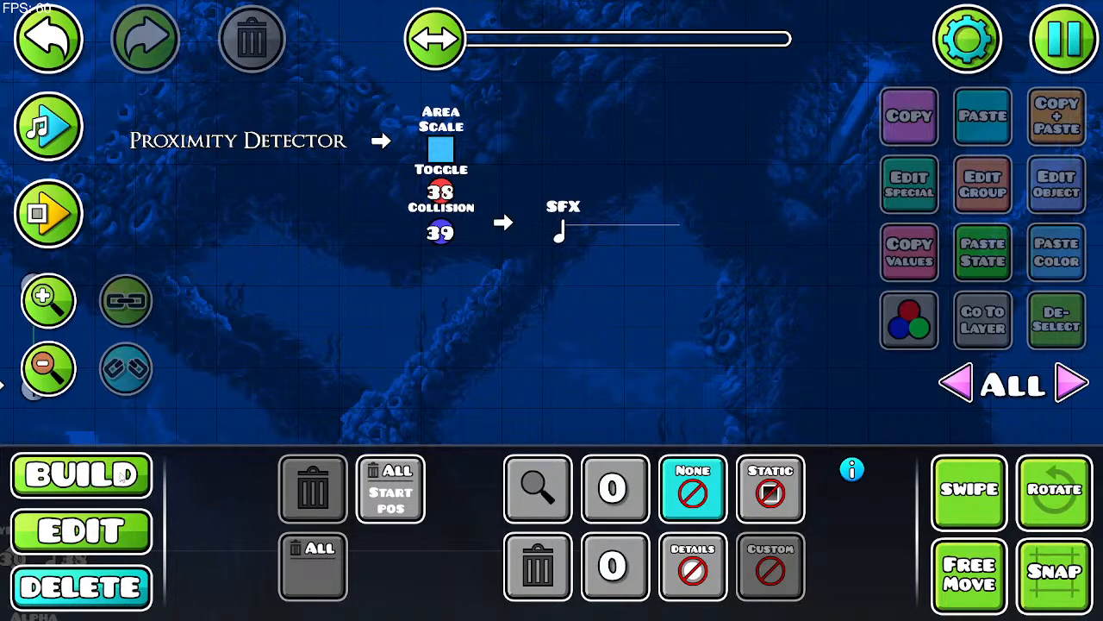
key("1")
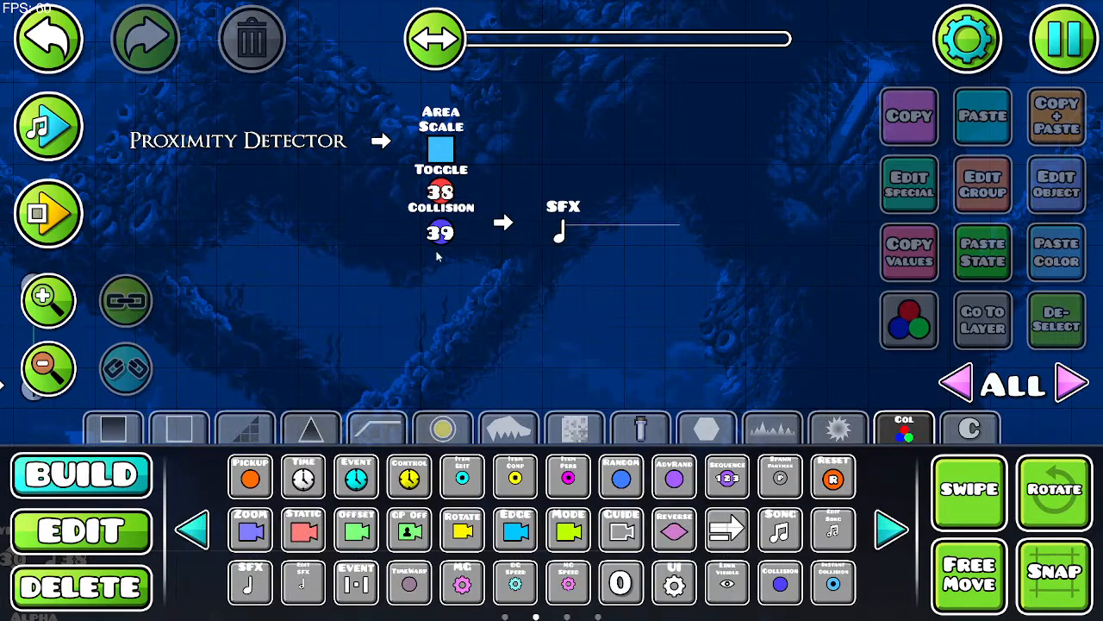
left_click_drag(722, 369, 634, 247)
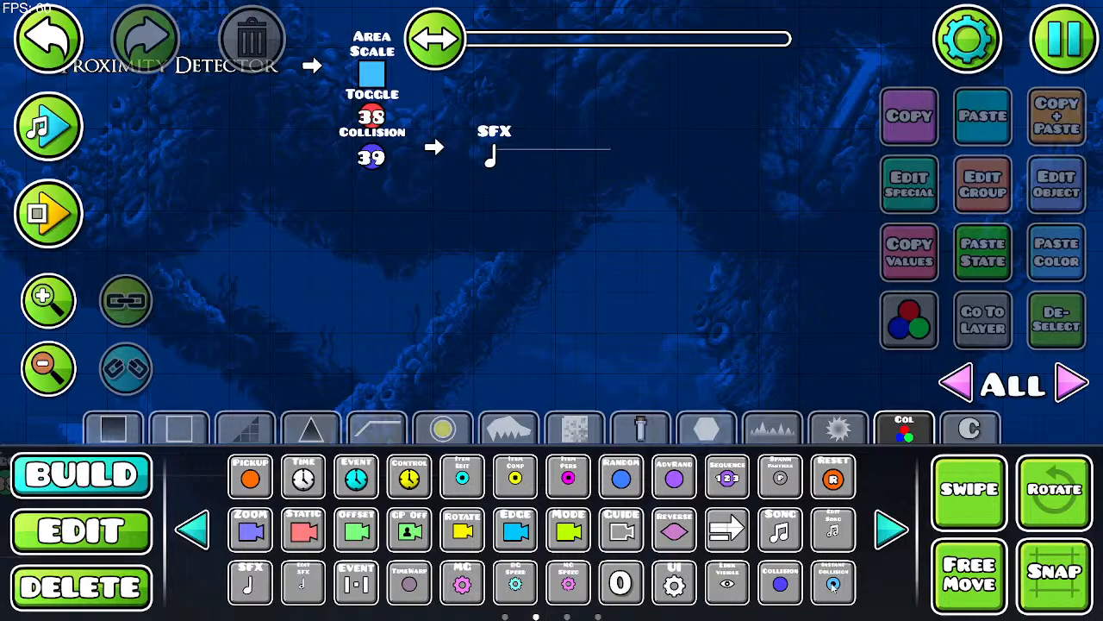
left_click(784, 583)
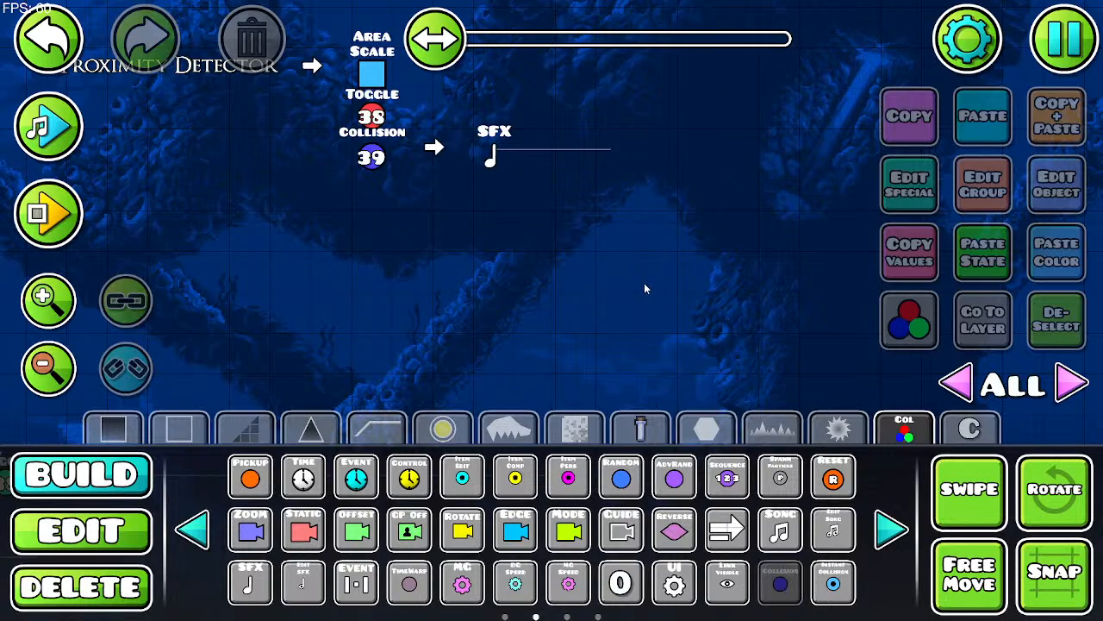
left_click(647, 288)
left_click(1071, 190)
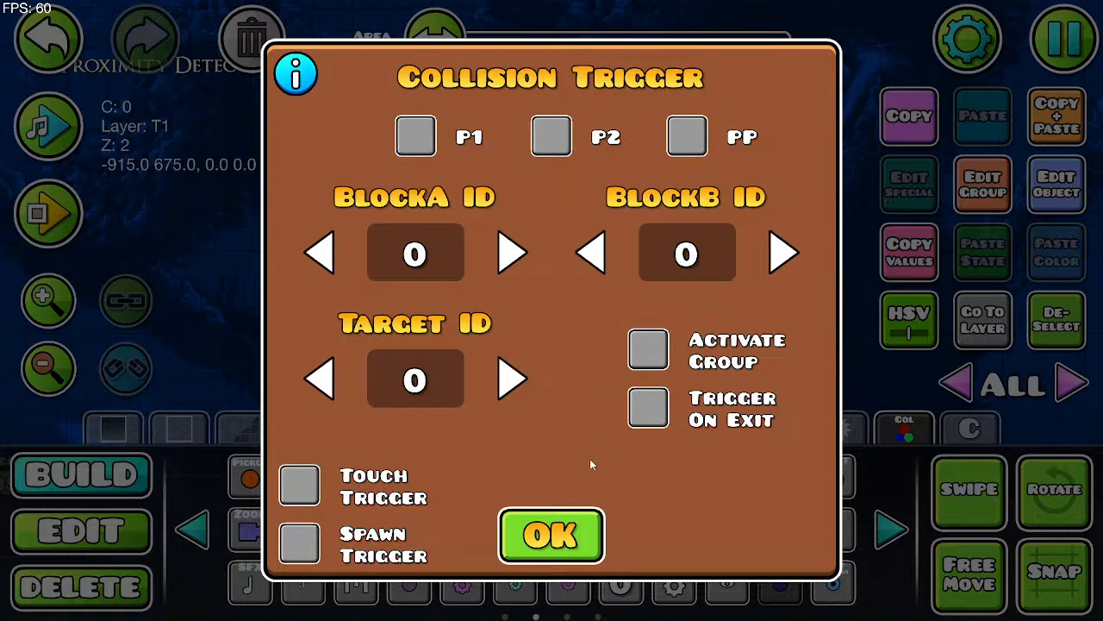
left_click(552, 534)
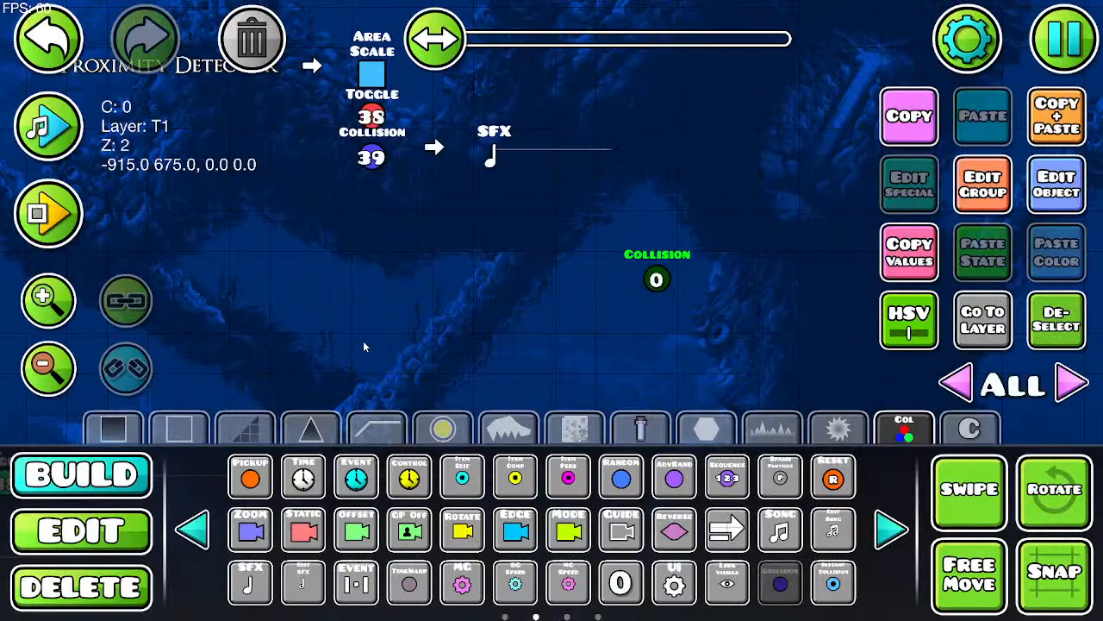
key("Delete")
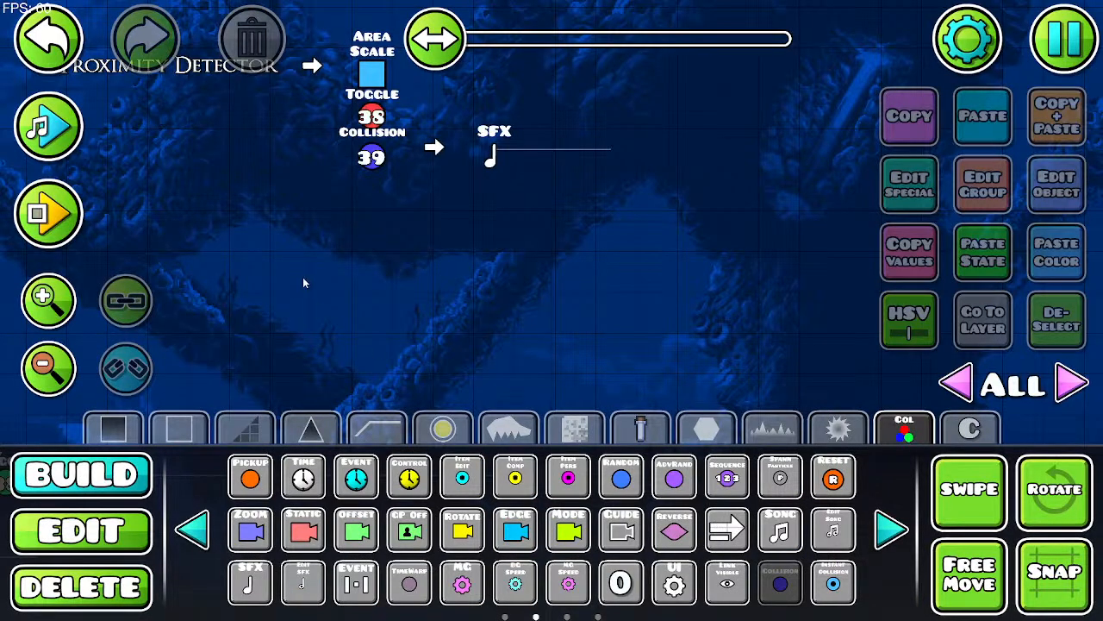
Step: Place a Collision trigger below the existing Collision 39 trigger, with P1 enabled, BlockB ID 1 and Target ID 41
left_click(360, 269)
left_click(1057, 183)
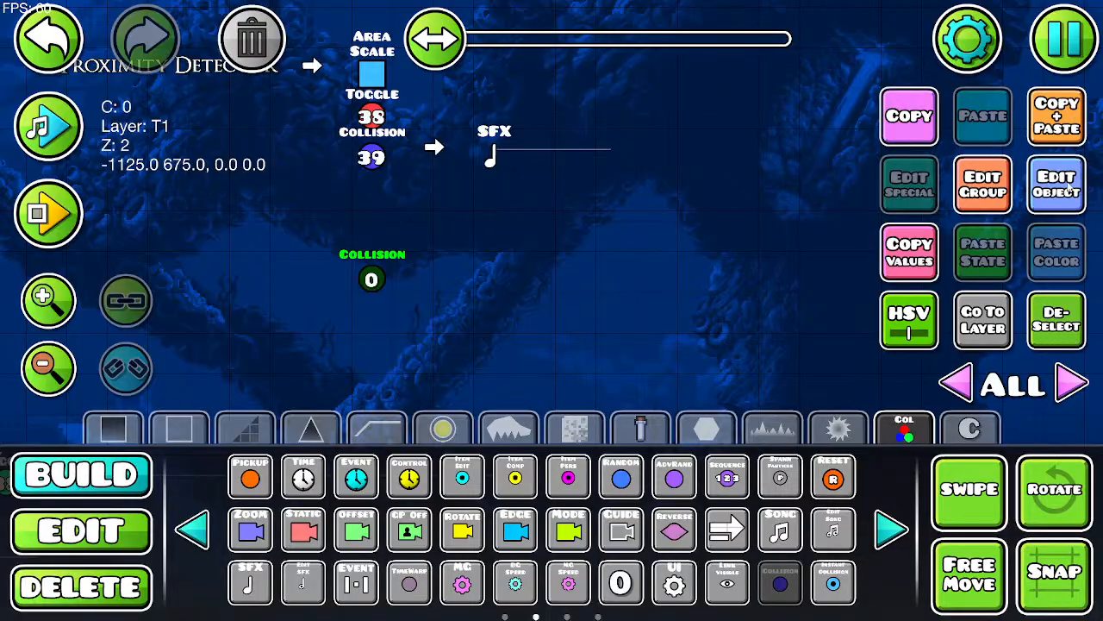
left_click(412, 134)
left_click(565, 137)
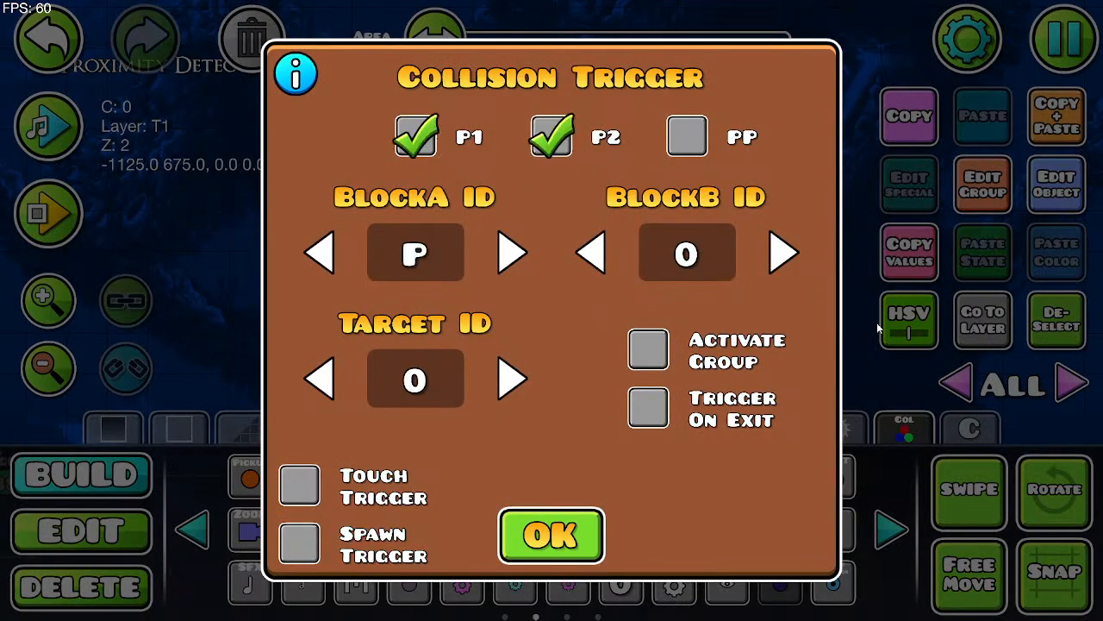
left_click(566, 142)
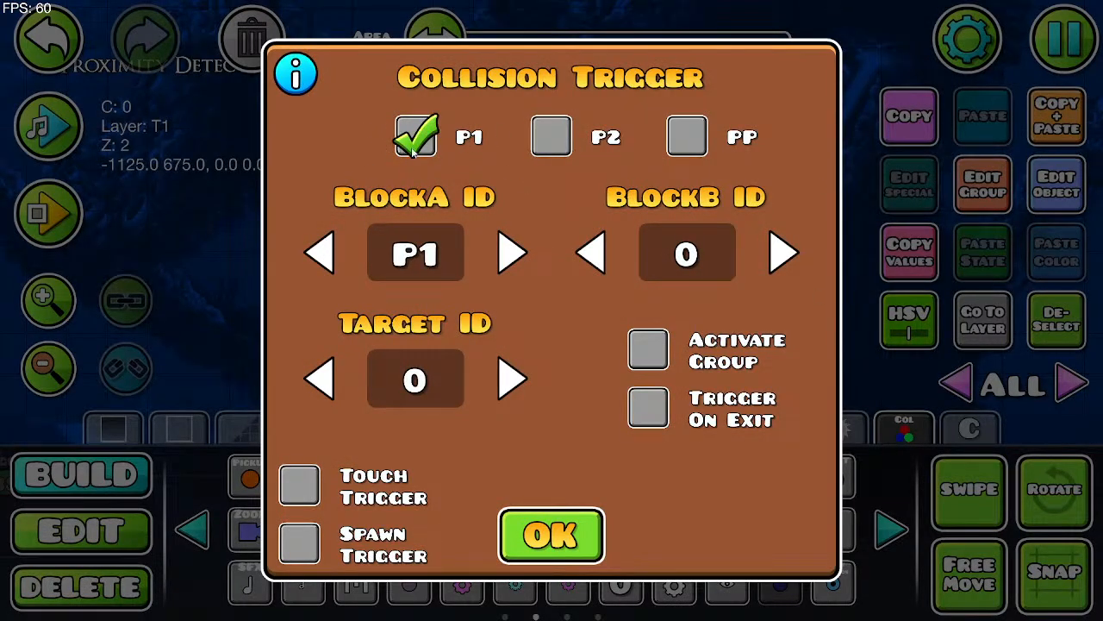
left_click(689, 255)
type("1")
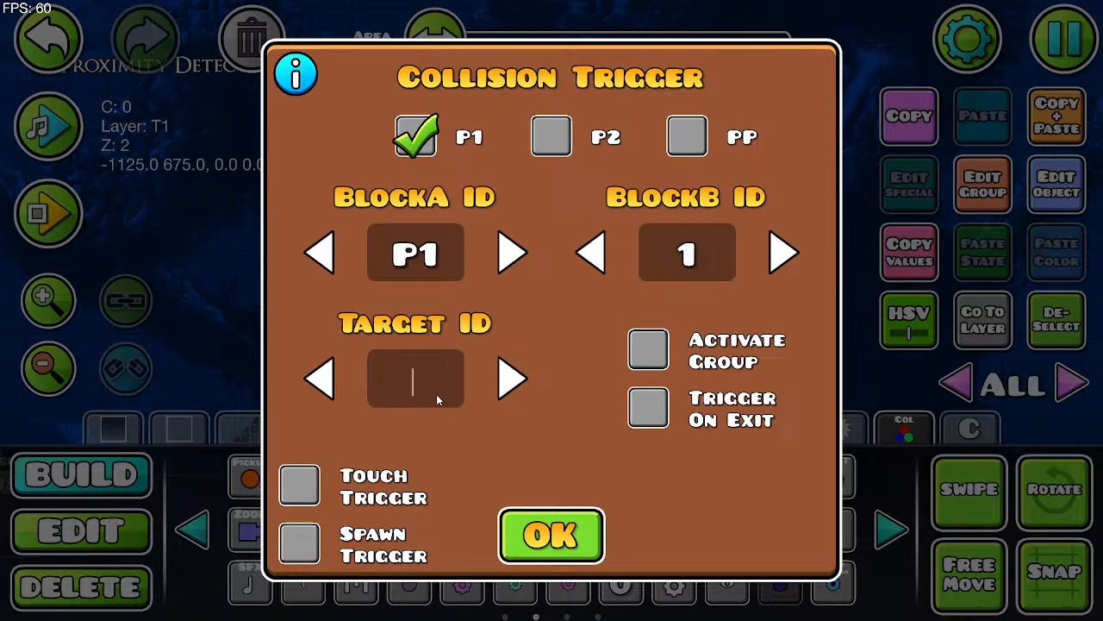
type("412")
key("BackSpace")
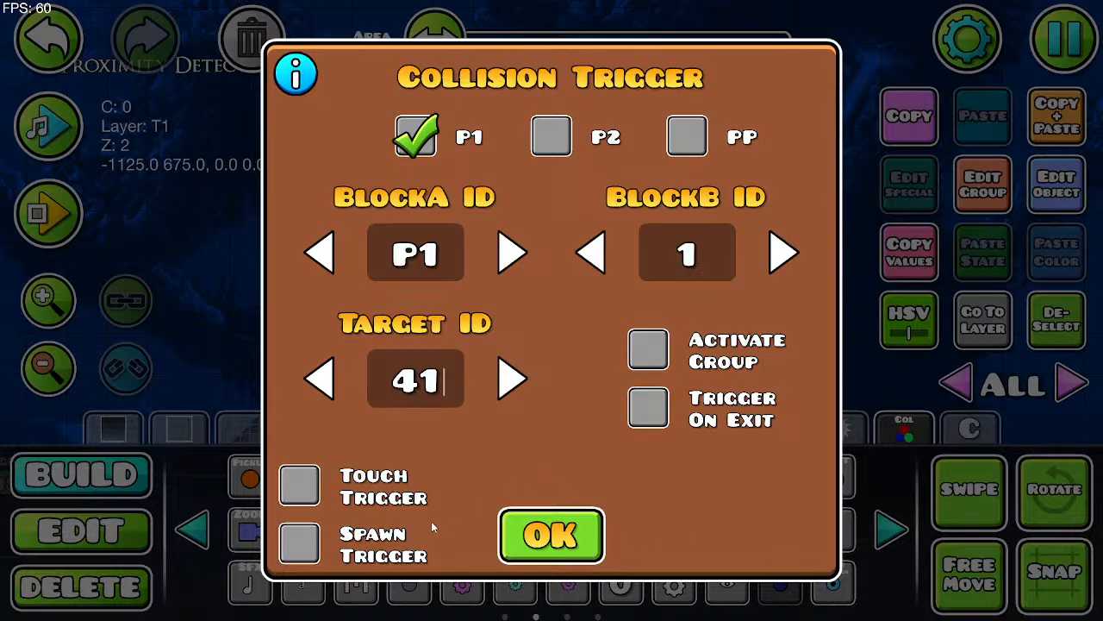
left_click(575, 547)
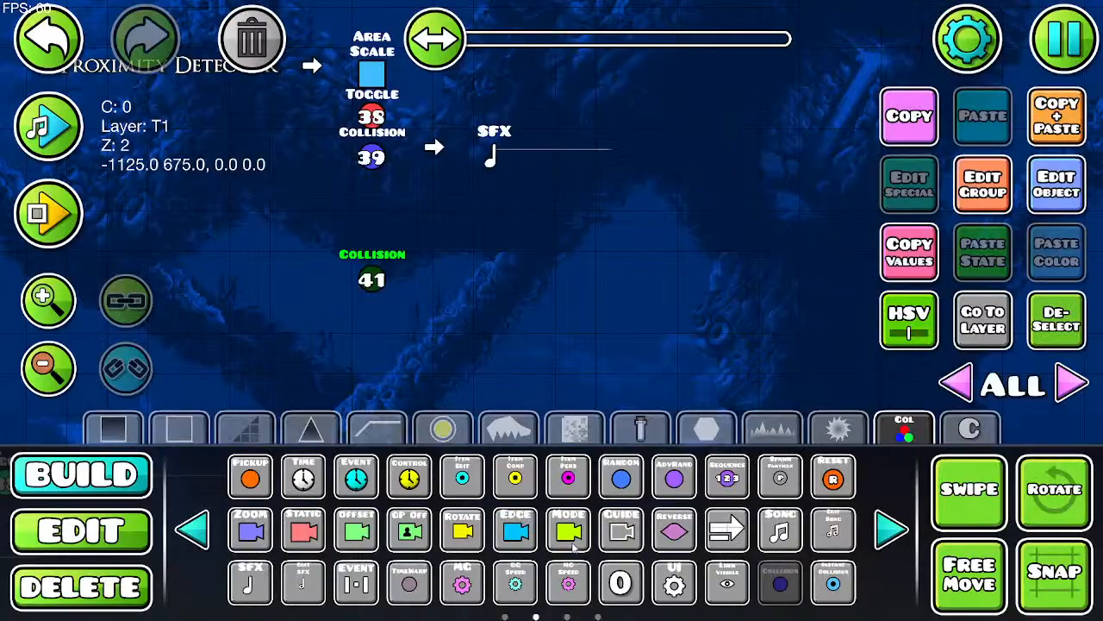
Step: Place an Alpha trigger level with the Collision 41 trigger, to its right, and add it to group 41
left_click(200, 531)
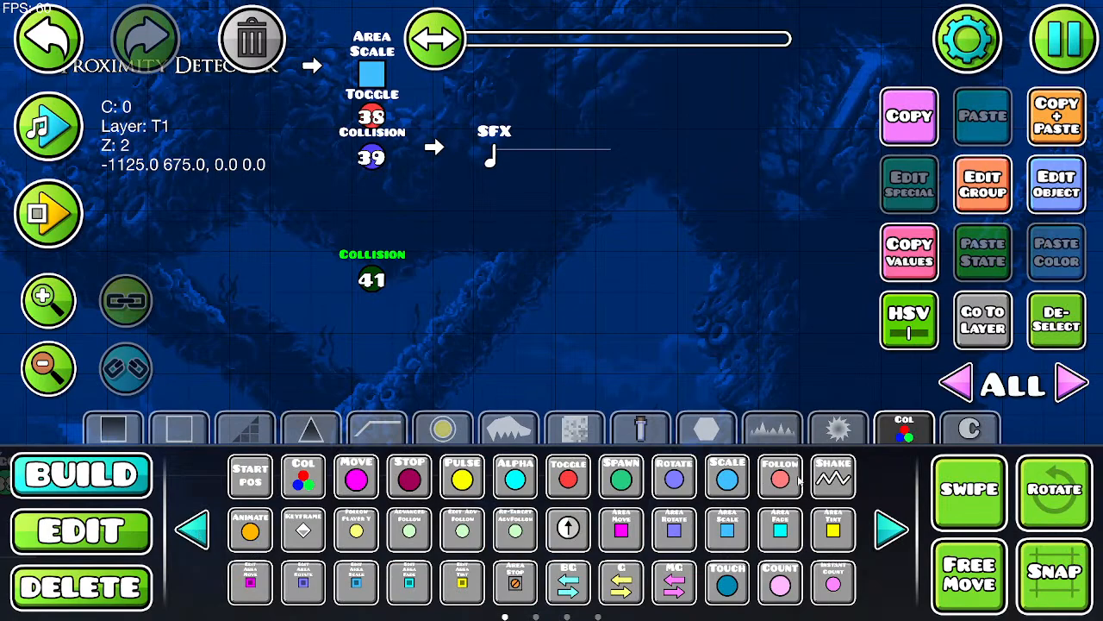
left_click(498, 251)
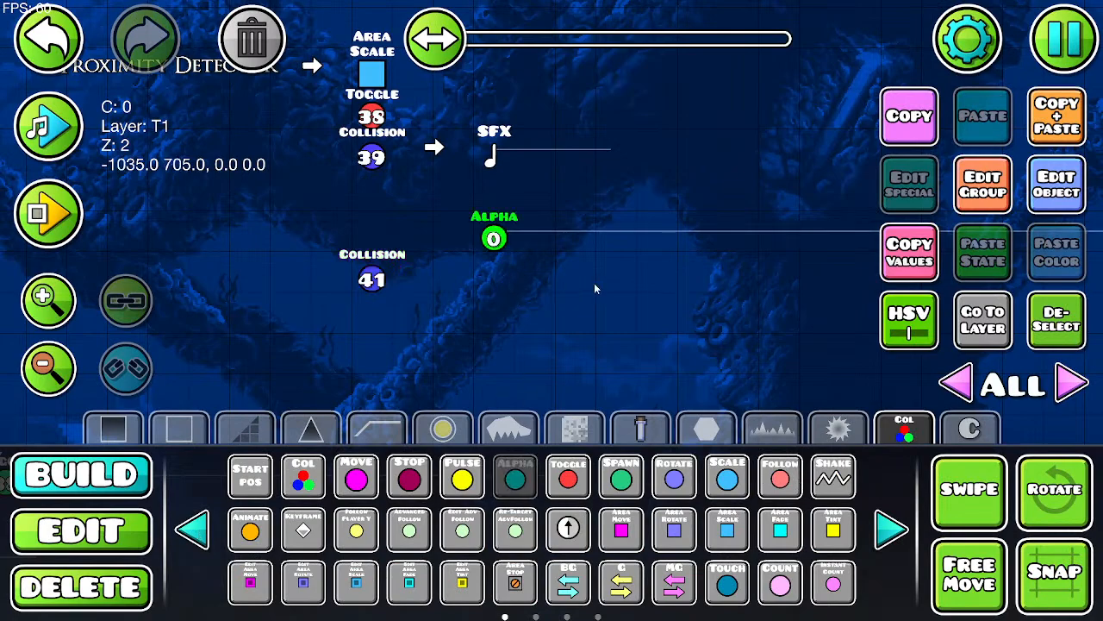
key("s")
left_click(1000, 184)
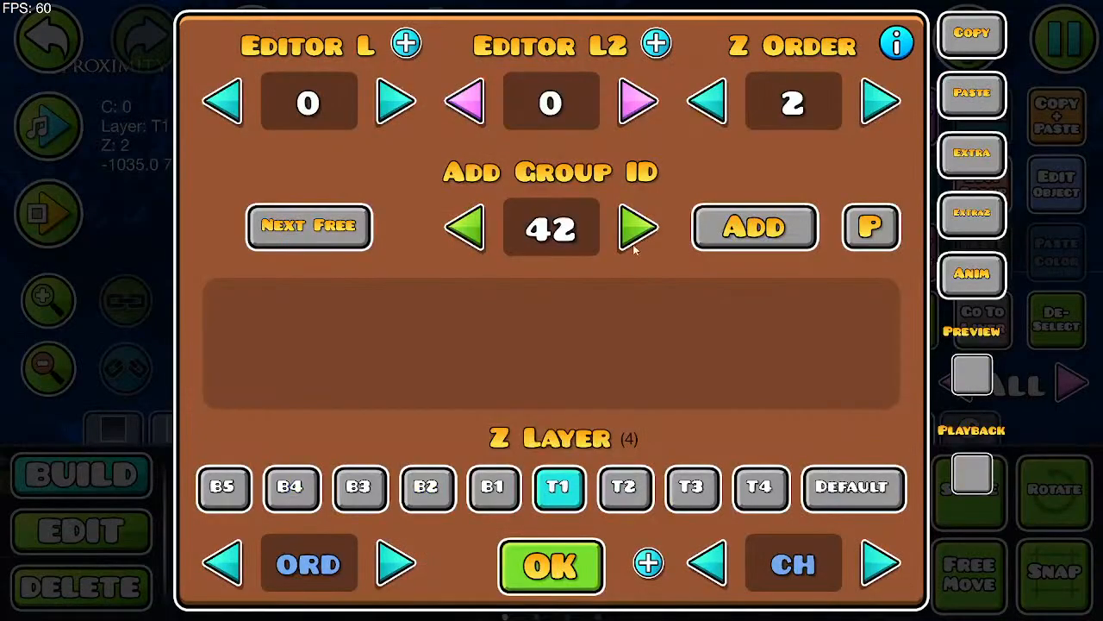
left_click(469, 237)
left_click(715, 226)
left_click(556, 565)
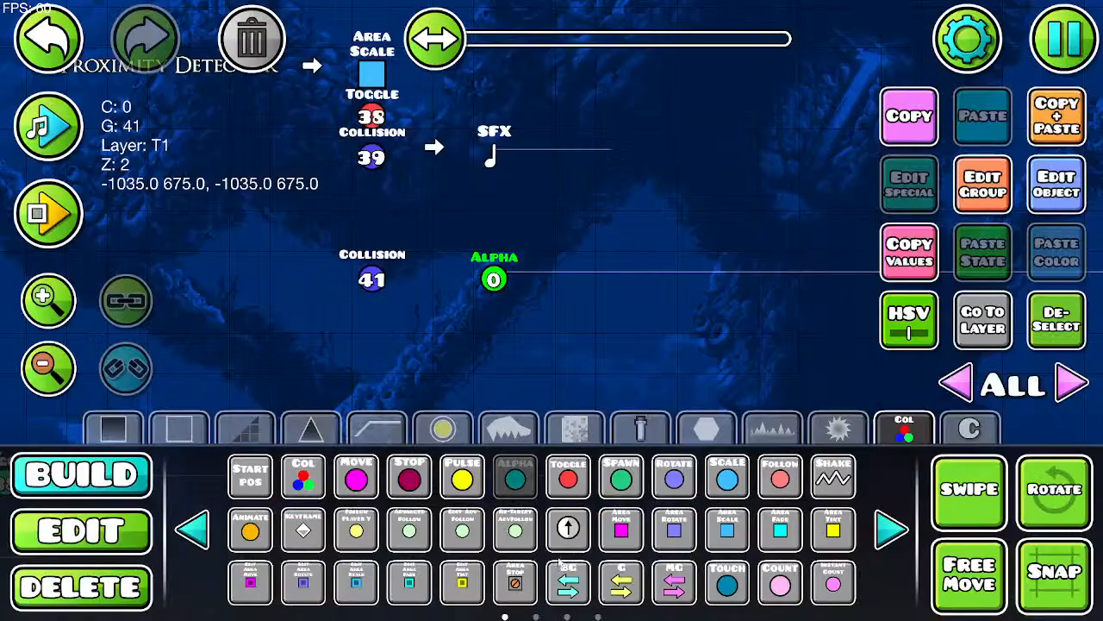
Step: Set the new Alpha trigger to target group 40 with a fade time of 0.15 and opacity 1.00
left_click(1043, 201)
left_click(581, 210)
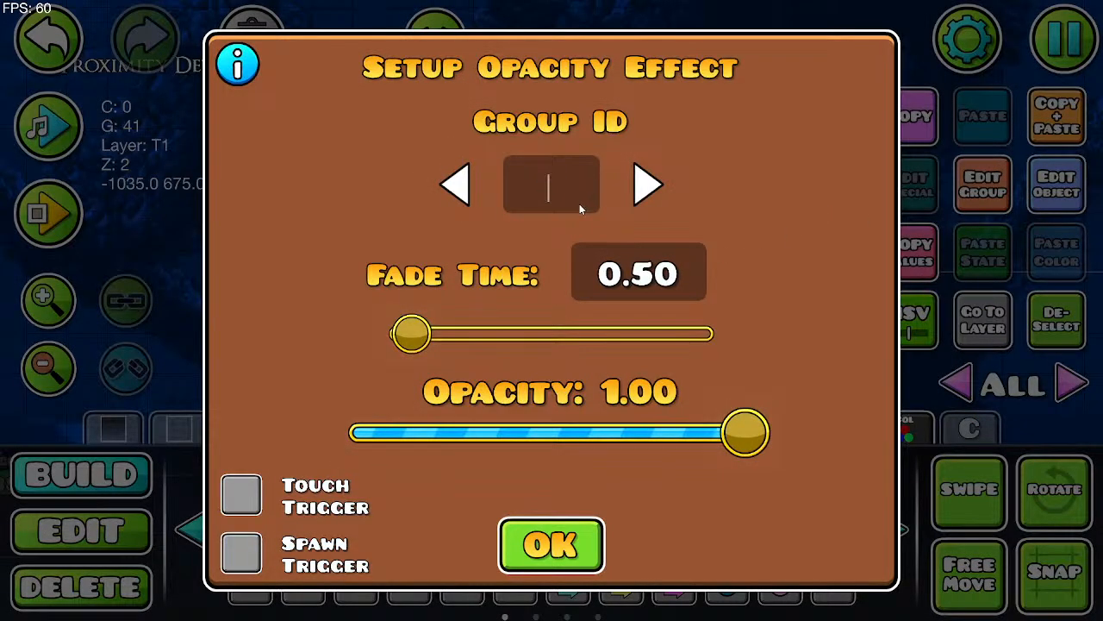
type("40")
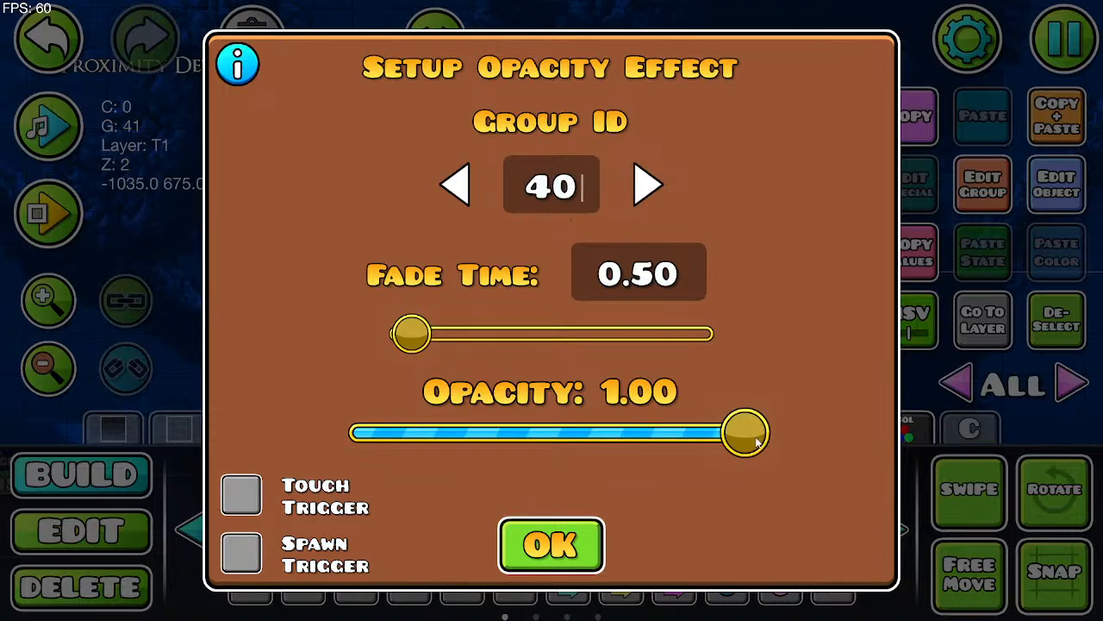
left_click_drag(756, 441, 966, 446)
left_click_drag(407, 341, 404, 339)
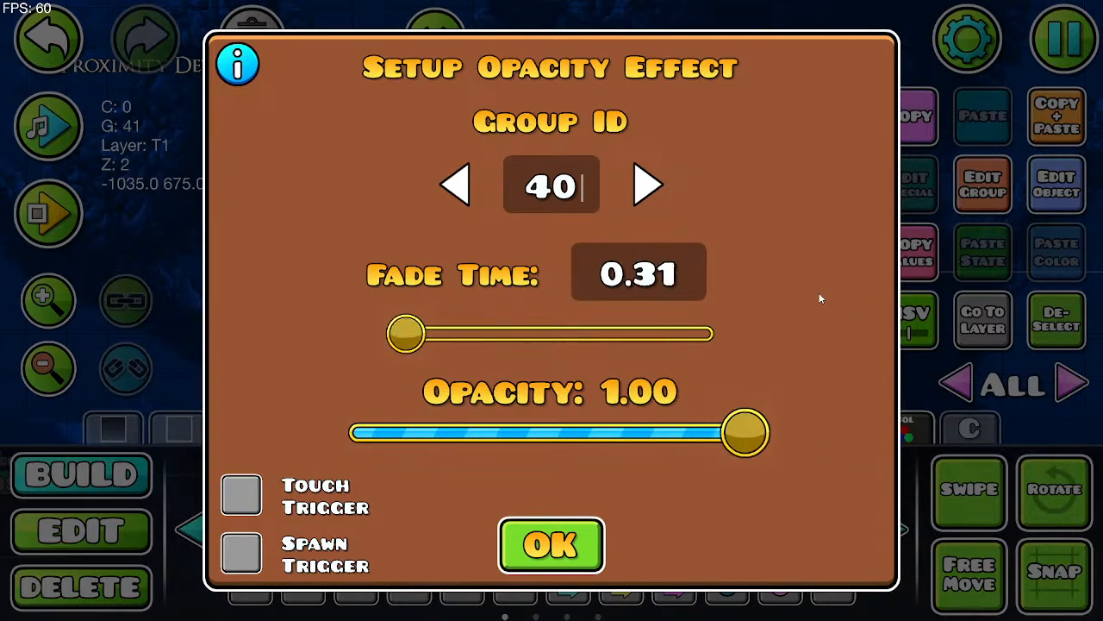
left_click(679, 280)
key("BackSpace")
key("BackSpace")
key("BackSpace")
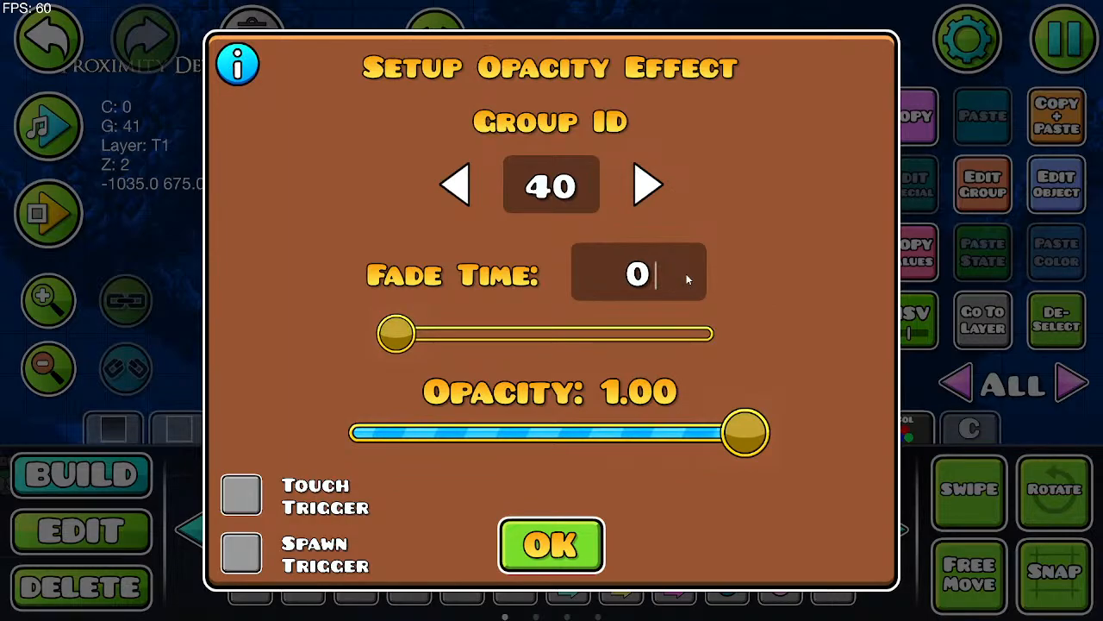
key("BackSpace")
type(".15")
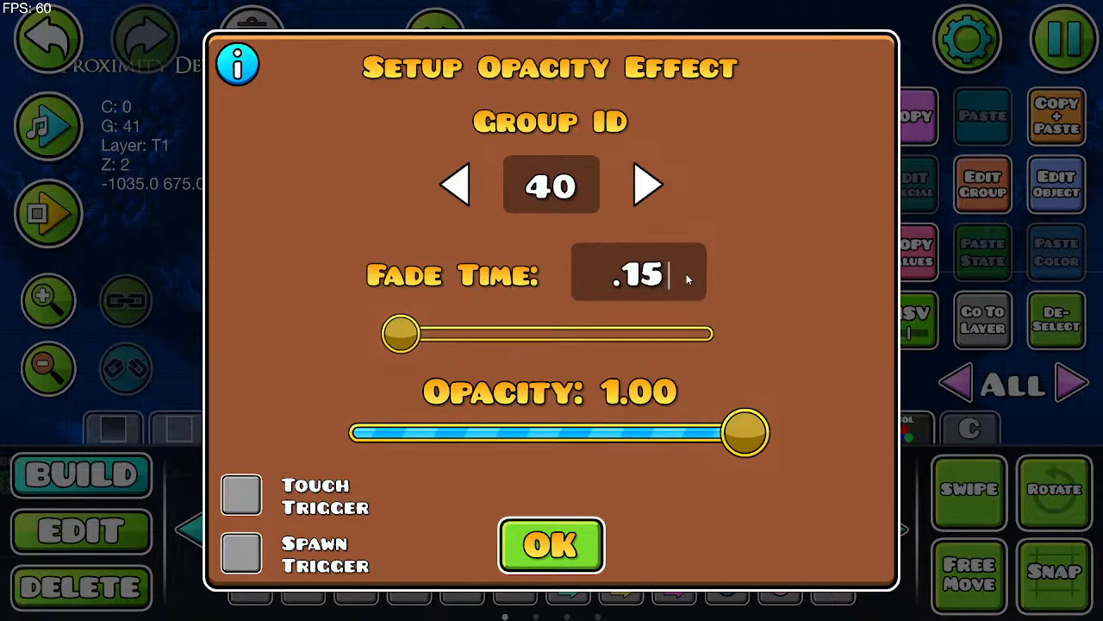
left_click(554, 544)
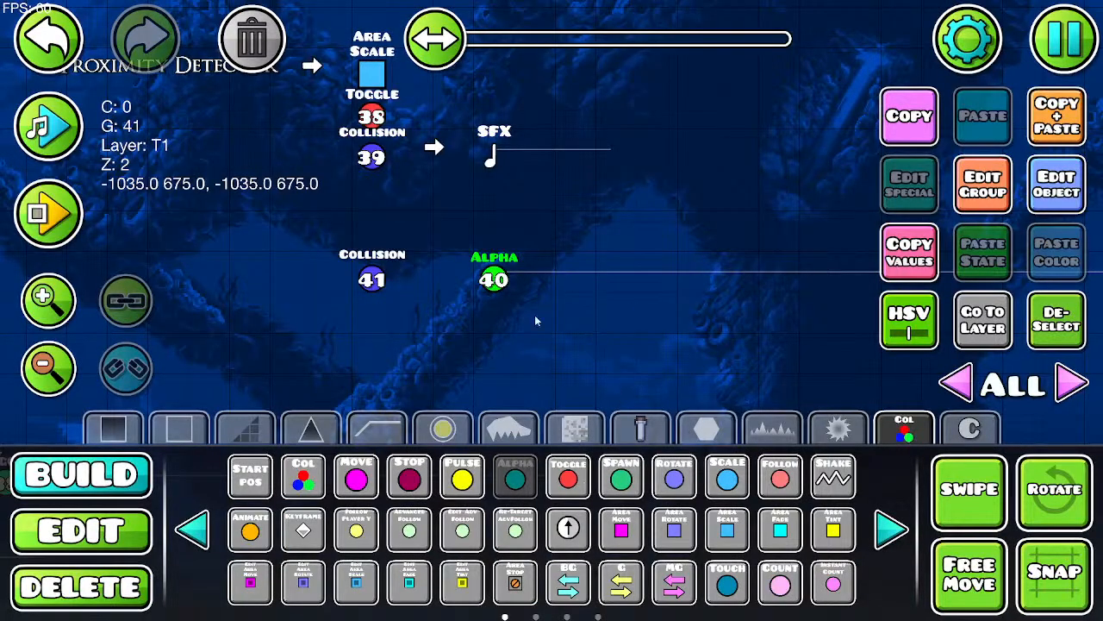
Step: Place an Alpha trigger beside the Lock Indicator's top Move trigger, targeting group 40 with fade time 0.00 and opacity 0.00
scroll(534, 320, "right", 10)
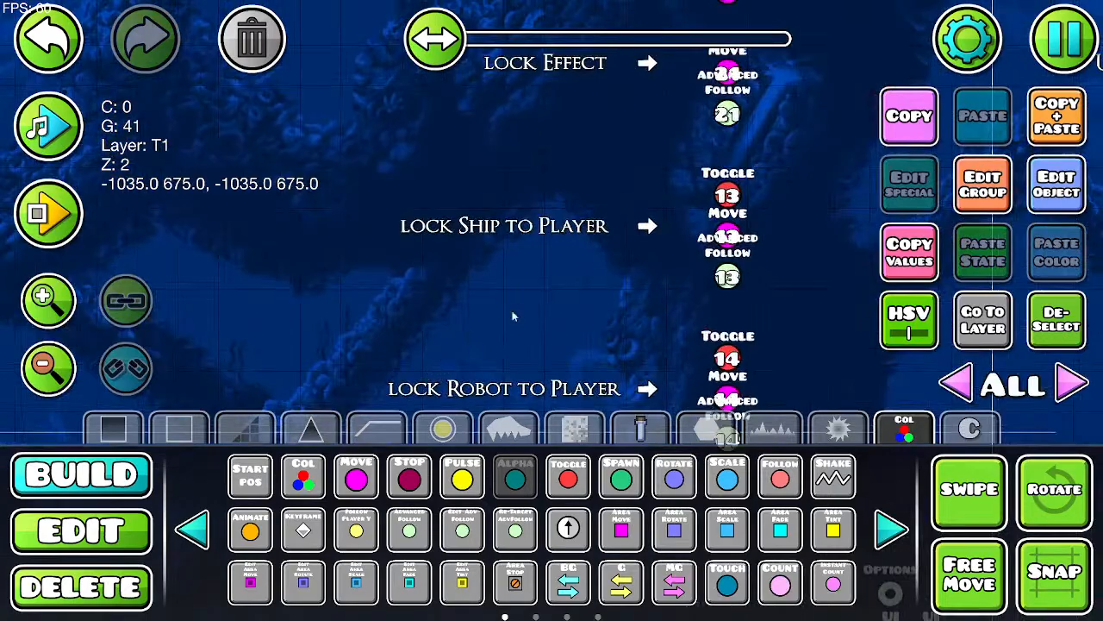
scroll(774, 221, "right", 10)
scroll(389, 264, "up", 6)
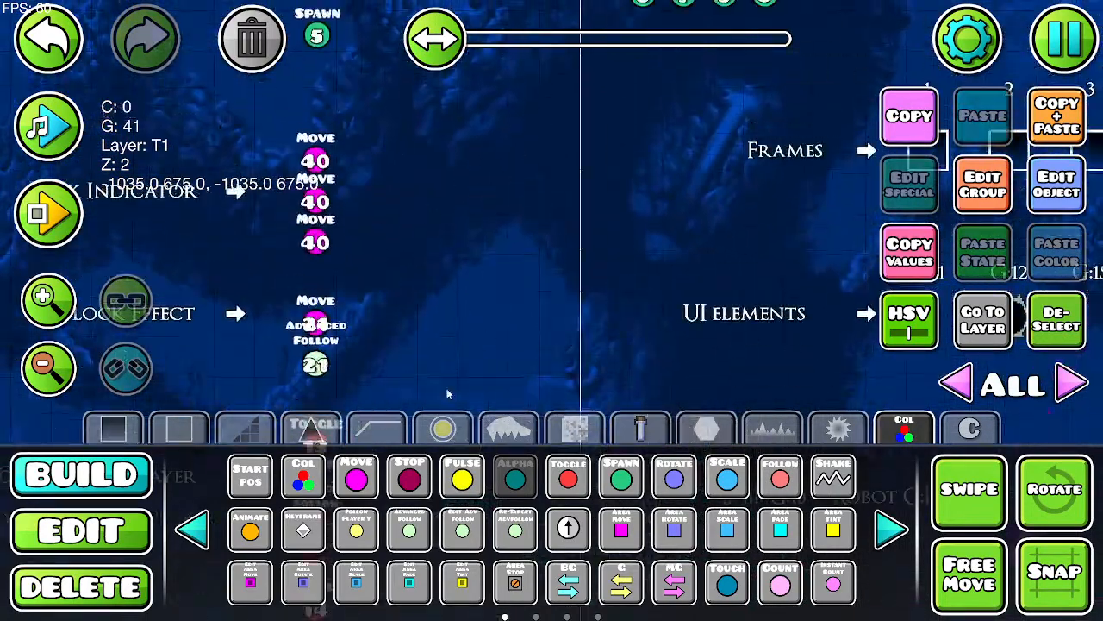
scroll(483, 396, "down", 2)
scroll(483, 397, "left", 2)
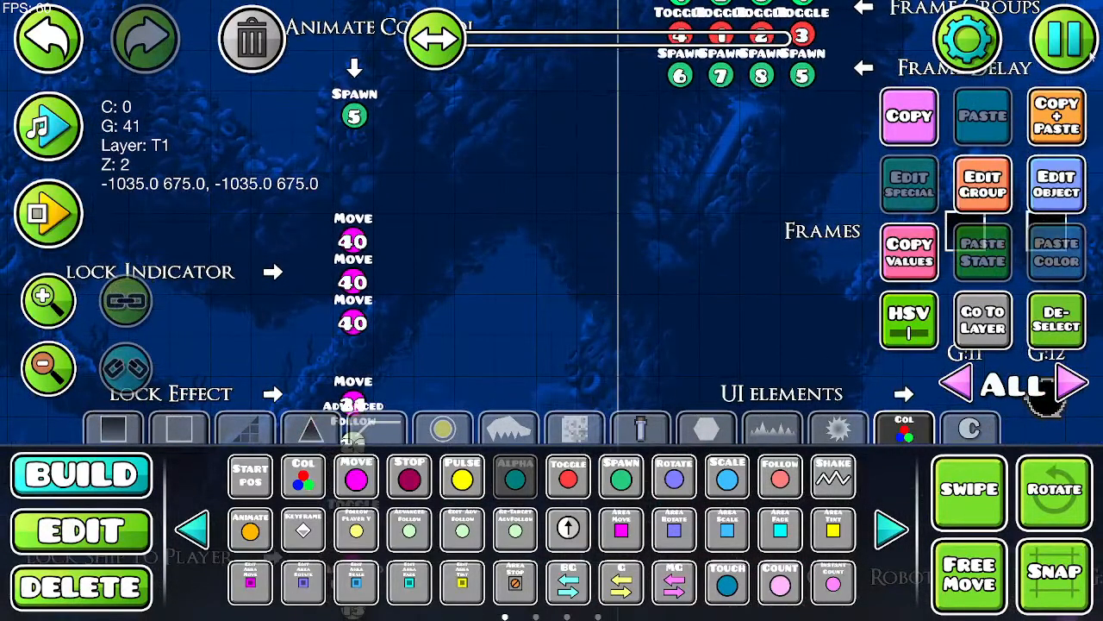
left_click(334, 236)
left_click(1076, 188)
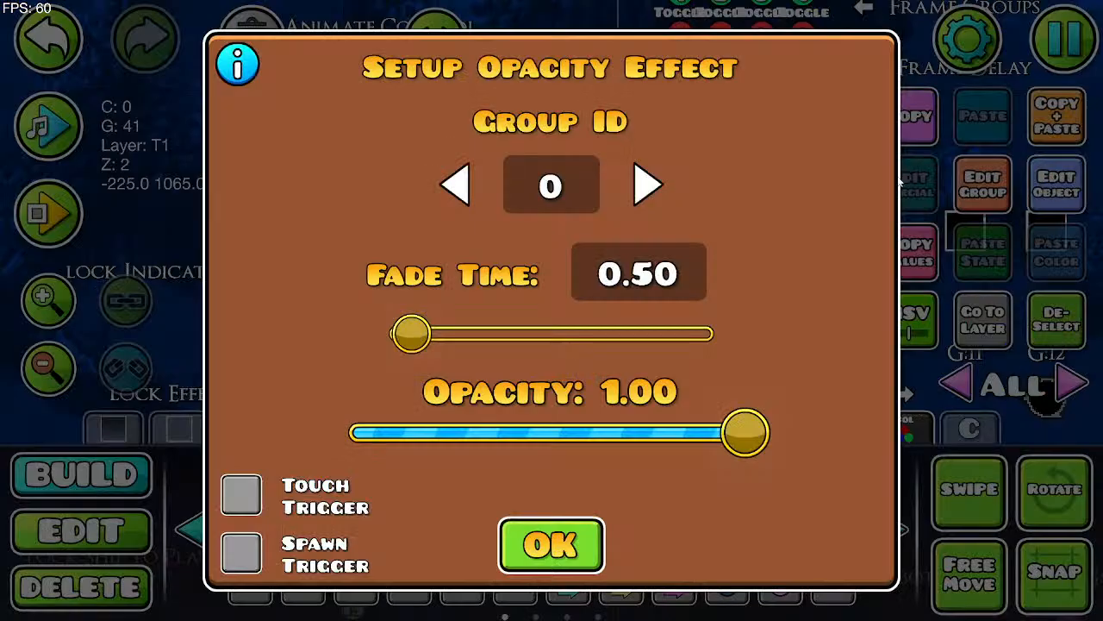
type("40")
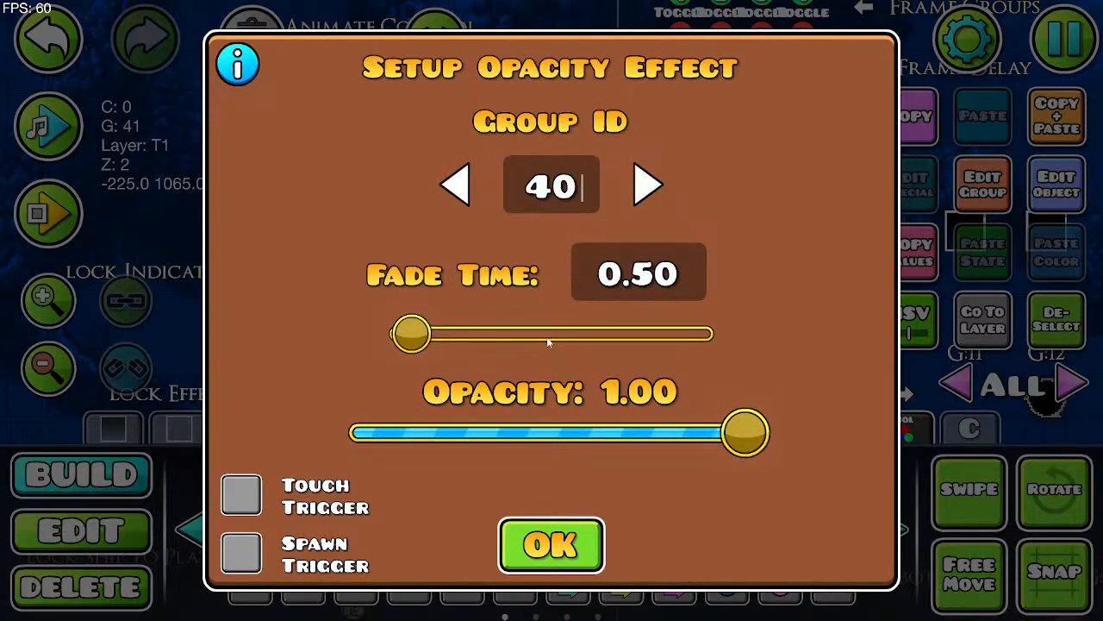
left_click_drag(746, 427, 349, 433)
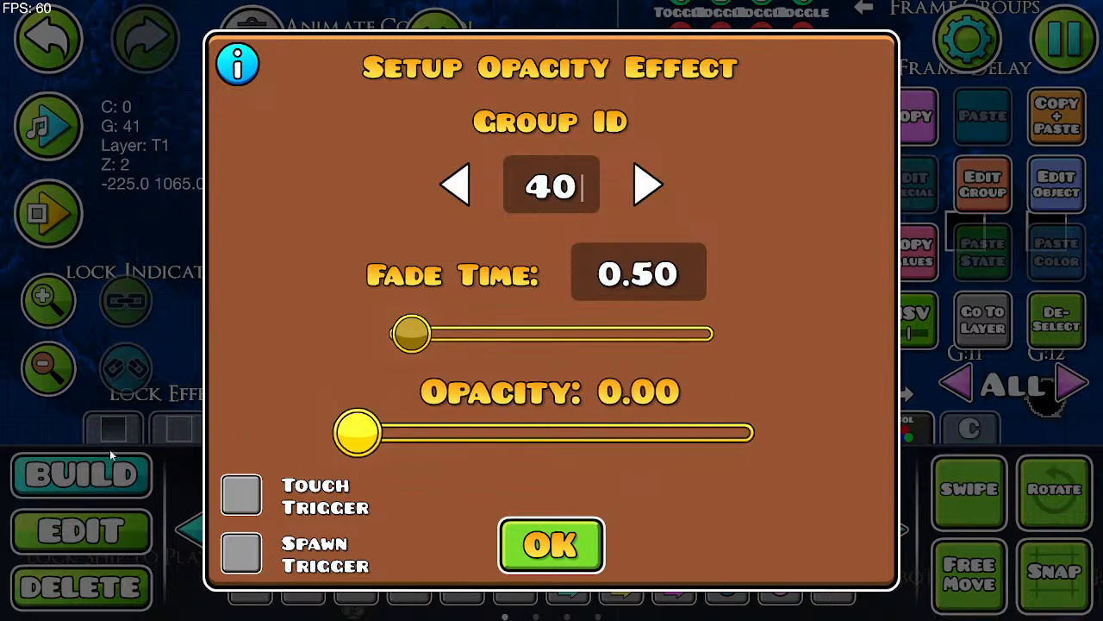
left_click_drag(419, 339, 173, 385)
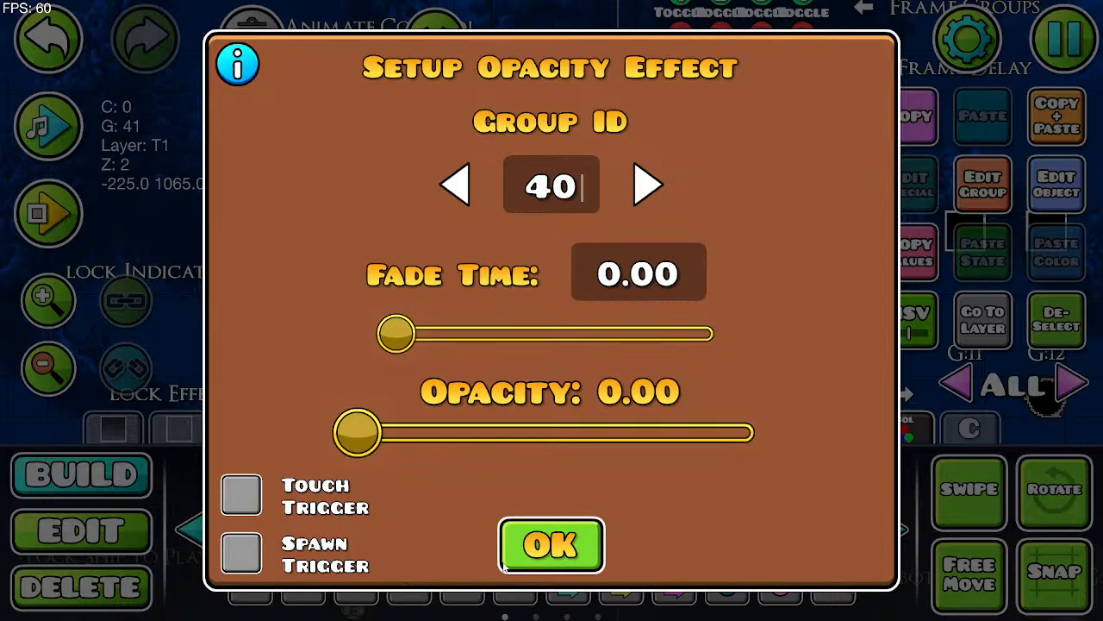
left_click(531, 550)
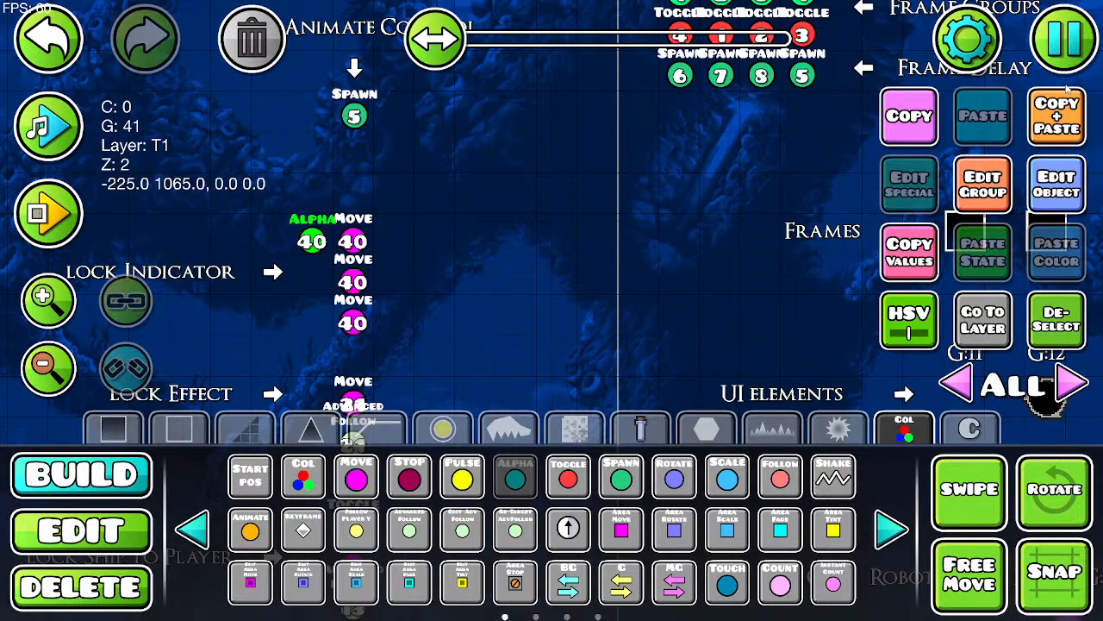
Step: Check the rebuilt Proximity Detector triggers in the layout, and save and playtest the level
left_click(39, 373)
left_click(39, 373)
left_click(39, 373)
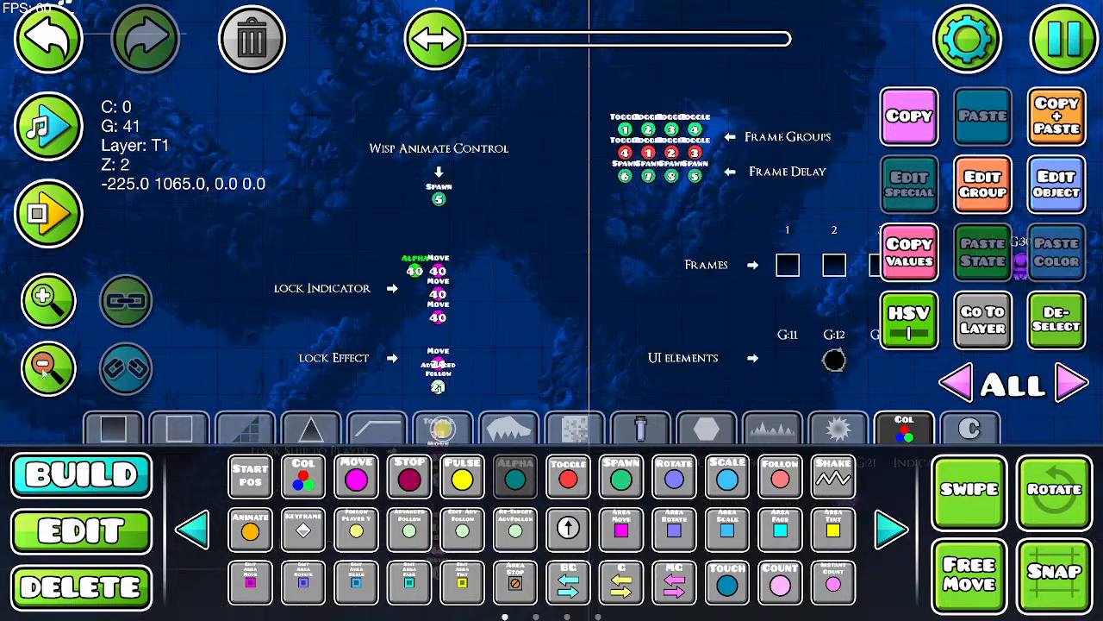
left_click_drag(290, 213, 554, 300)
left_click_drag(326, 189, 621, 141)
left_click_drag(415, 228, 879, 136)
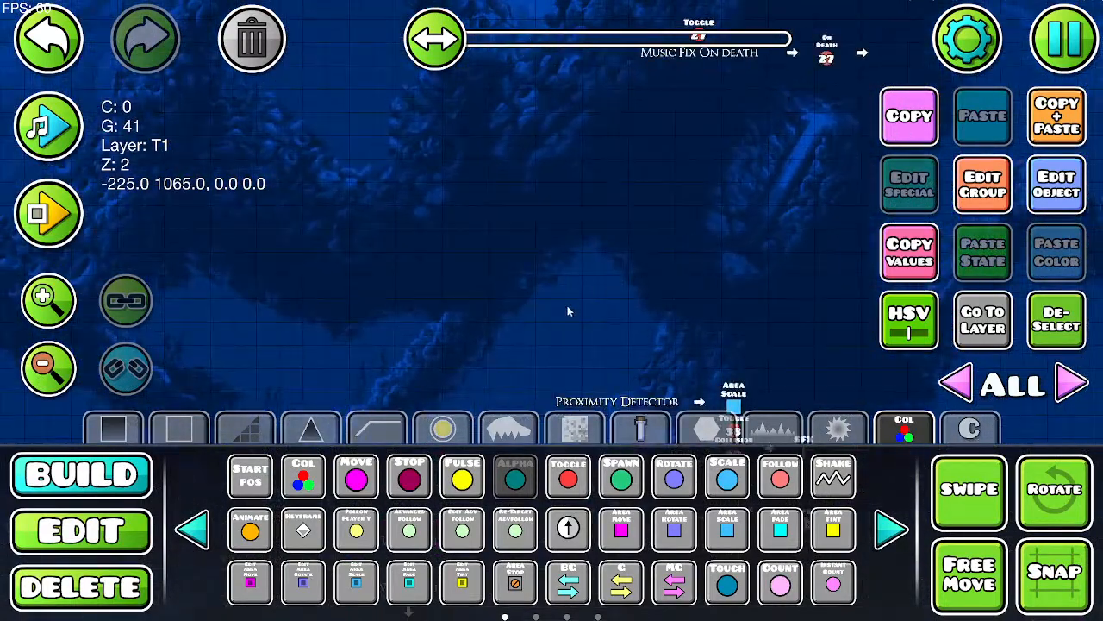
left_click_drag(559, 245, 555, 50)
left_click_drag(549, 374, 494, 207)
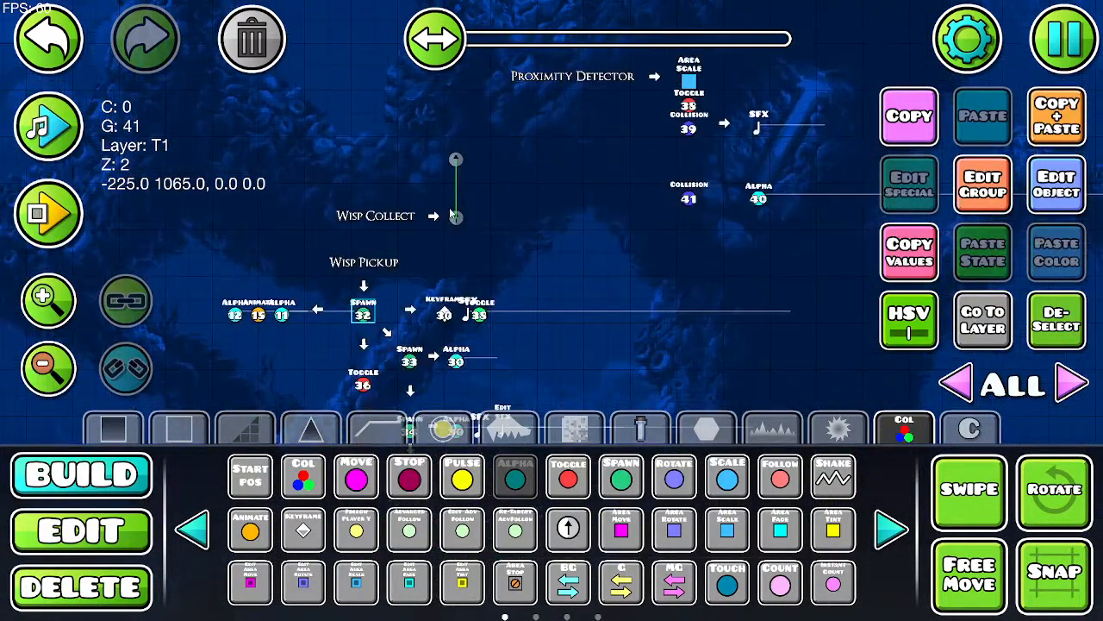
left_click(1085, 48)
left_click(711, 223)
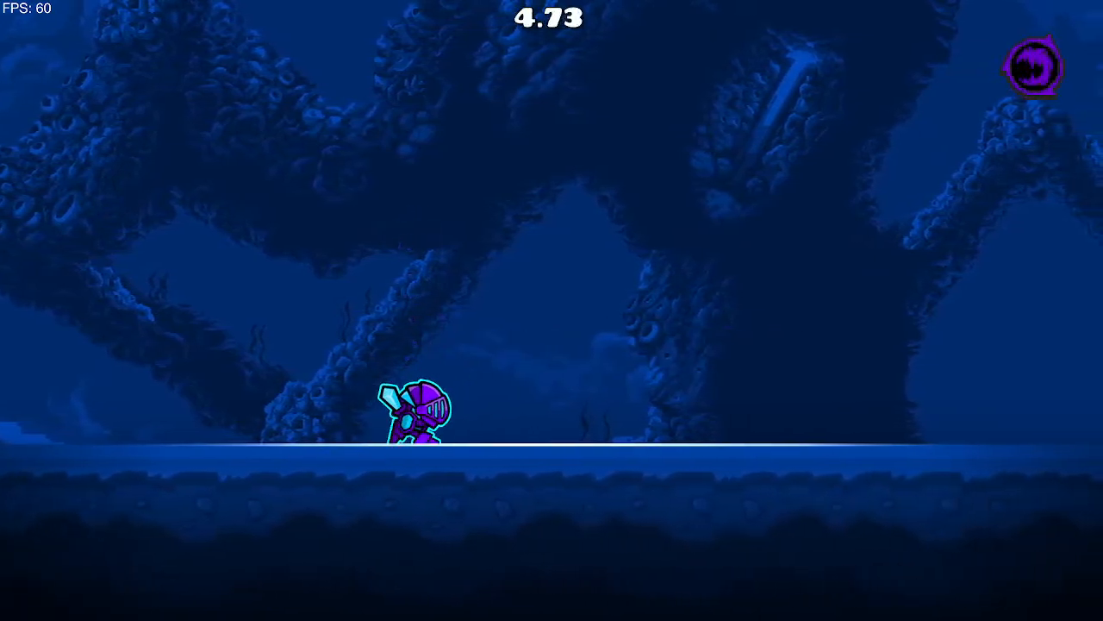
Step: Playtest the proximity indicator by moving and jumping the player around and up to the wisp object, and return to the editor
key("space")
key("d")
key("space")
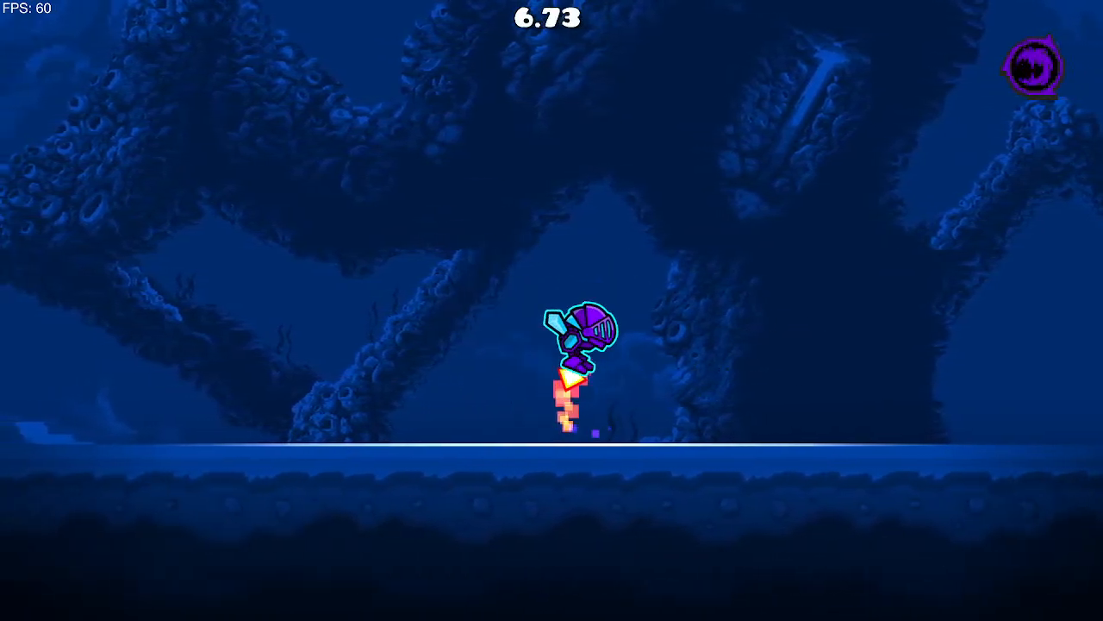
key("a")
key("space")
key("d")
key("space")
key("a")
key("space")
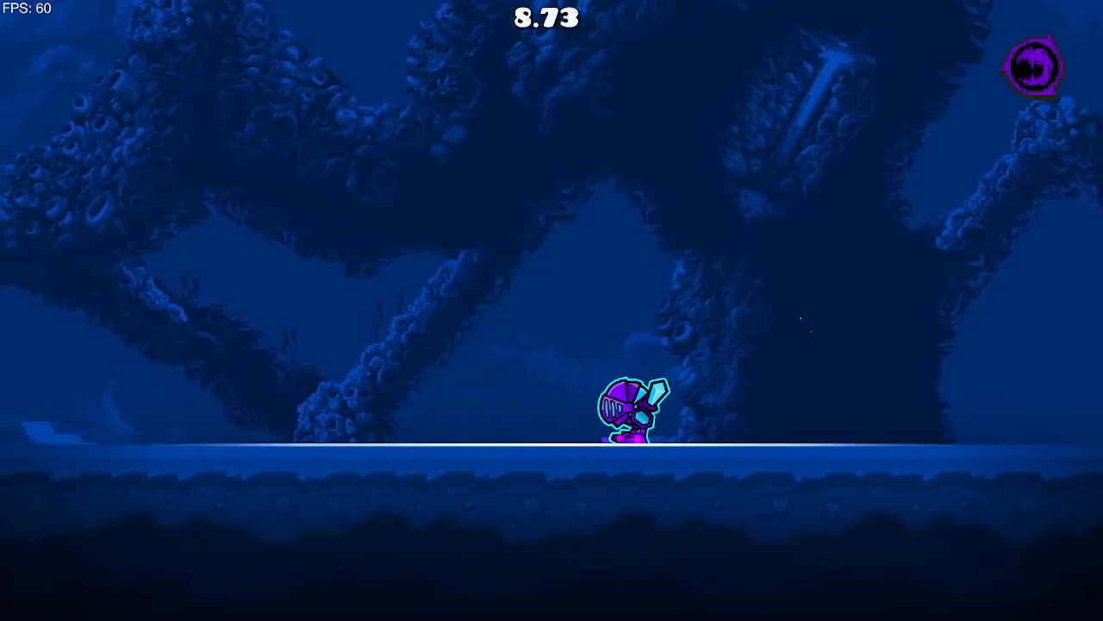
key("a")
key("a")
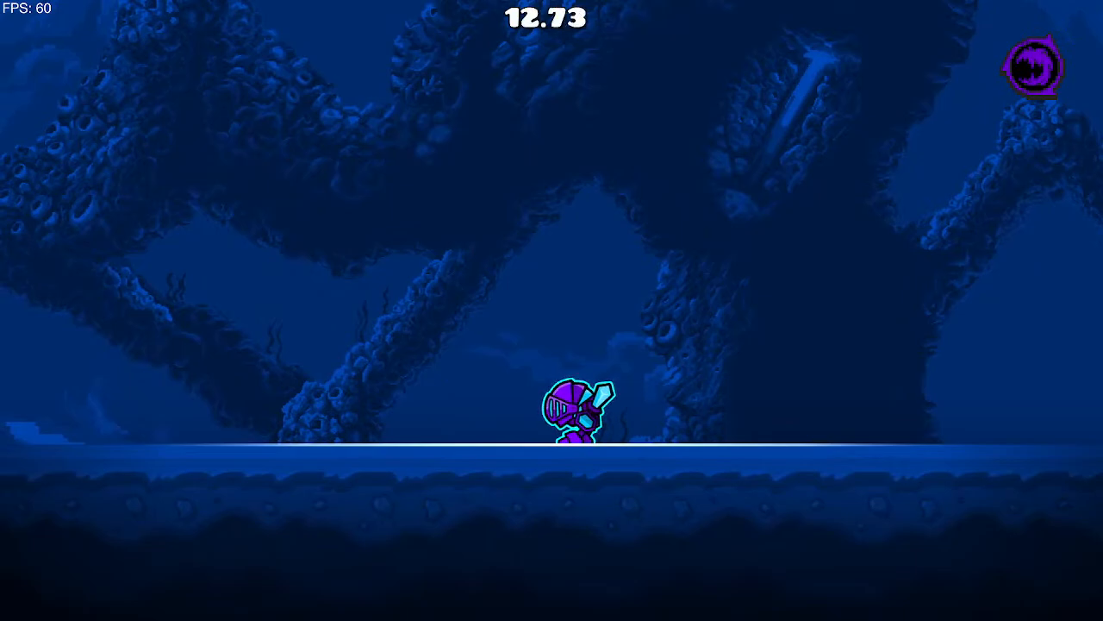
key("space")
key("d")
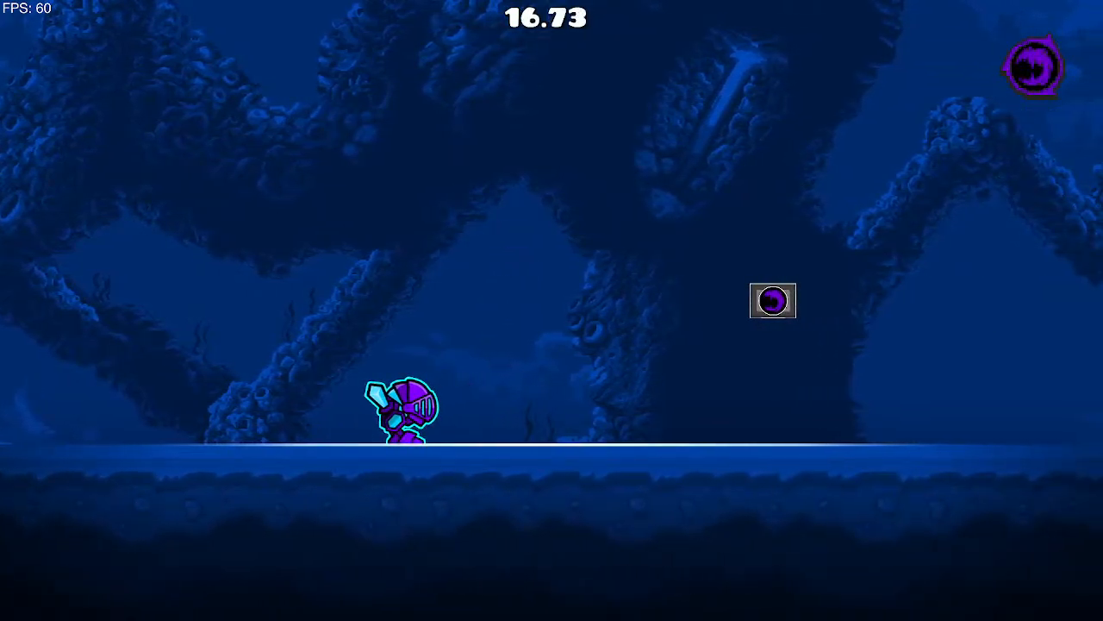
key("d")
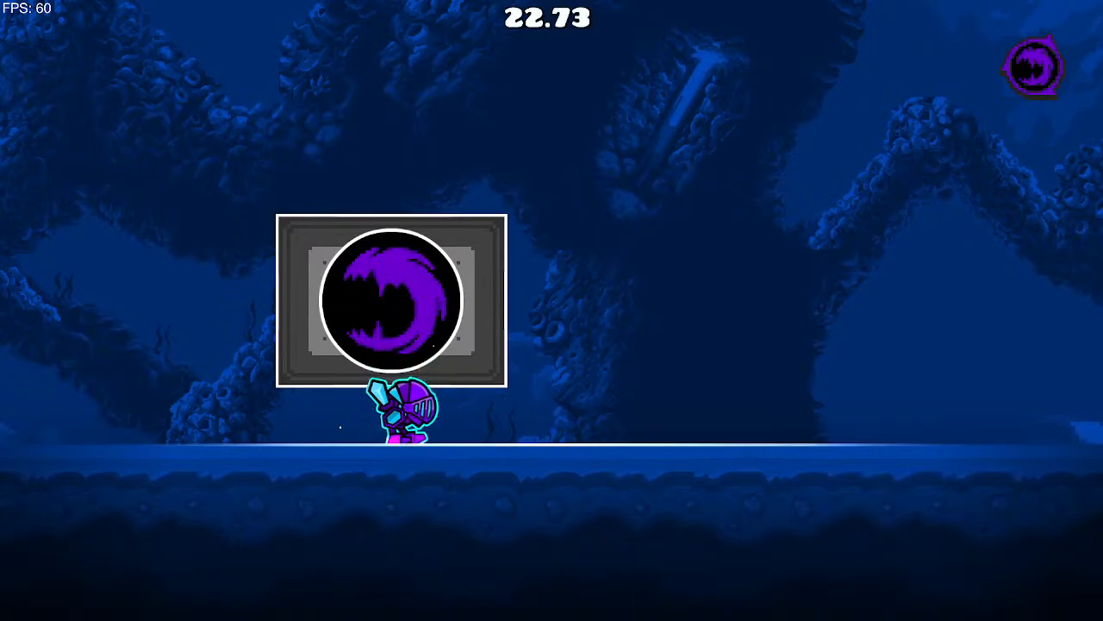
key("Escape")
left_click(210, 352)
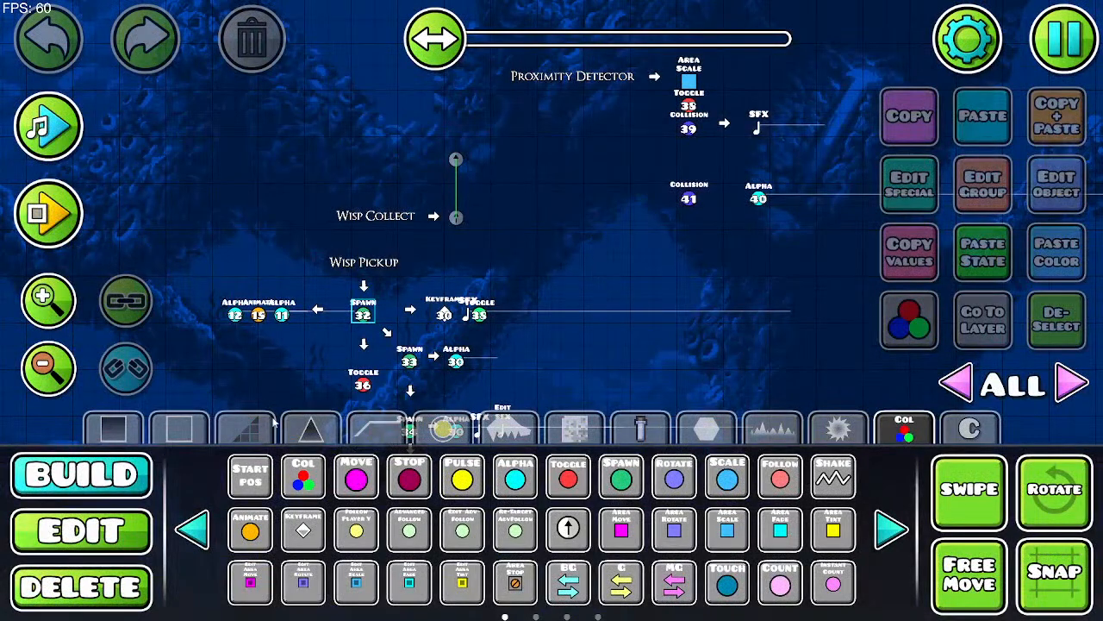
Step: Enable Spawn Trigger and Multi Trigger on the Alpha 40 trigger beside the Collision 41 trigger
left_click(138, 550)
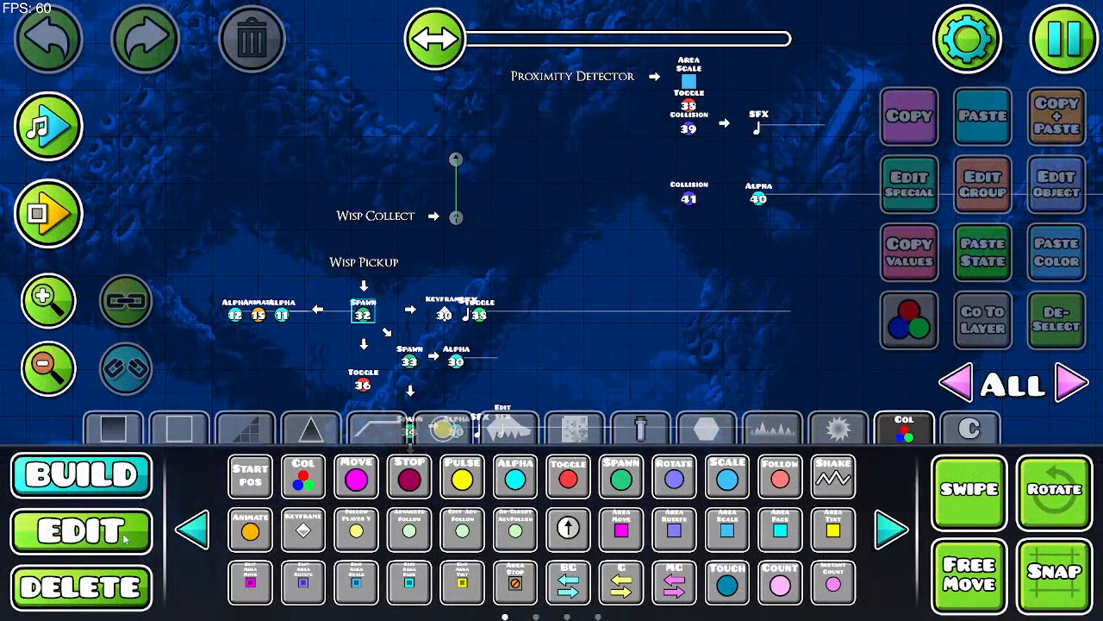
left_click_drag(792, 307, 531, 328)
left_click(497, 217)
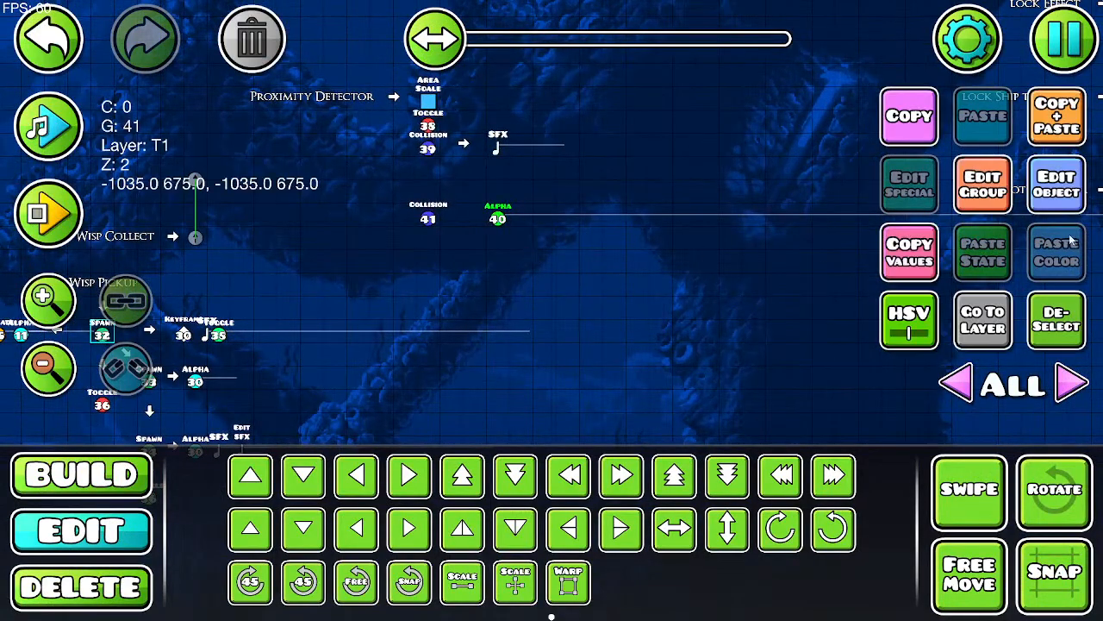
left_click(1060, 191)
left_click(242, 552)
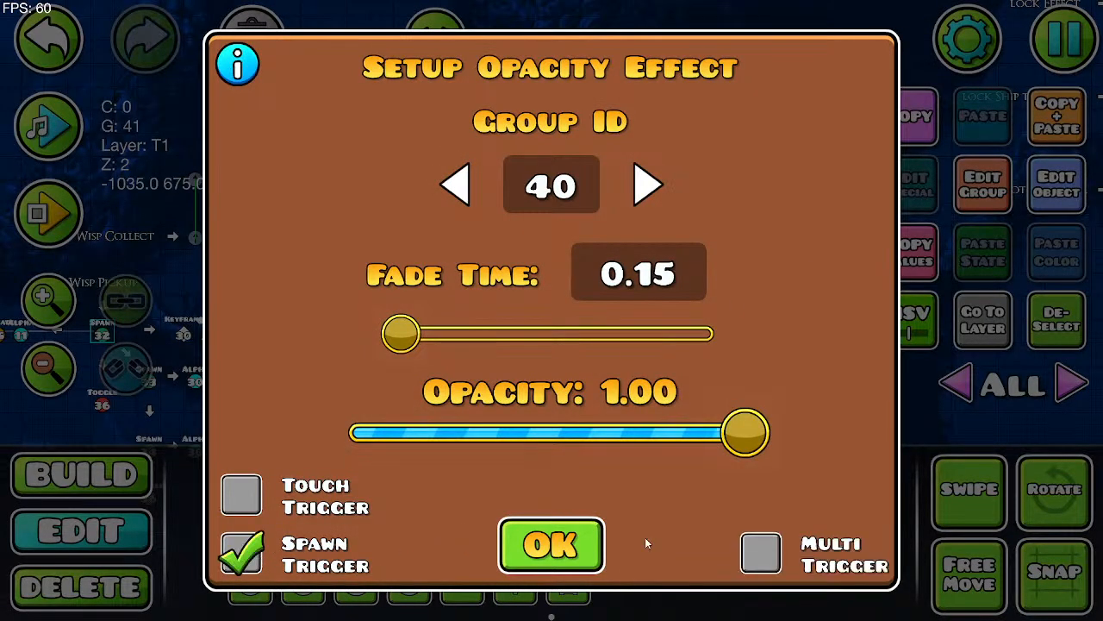
left_click(758, 549)
left_click(569, 547)
Step: Save and playtest the level with the spawn-triggered Alpha, moving past the wisp object, and return to the editor
left_click(1063, 38)
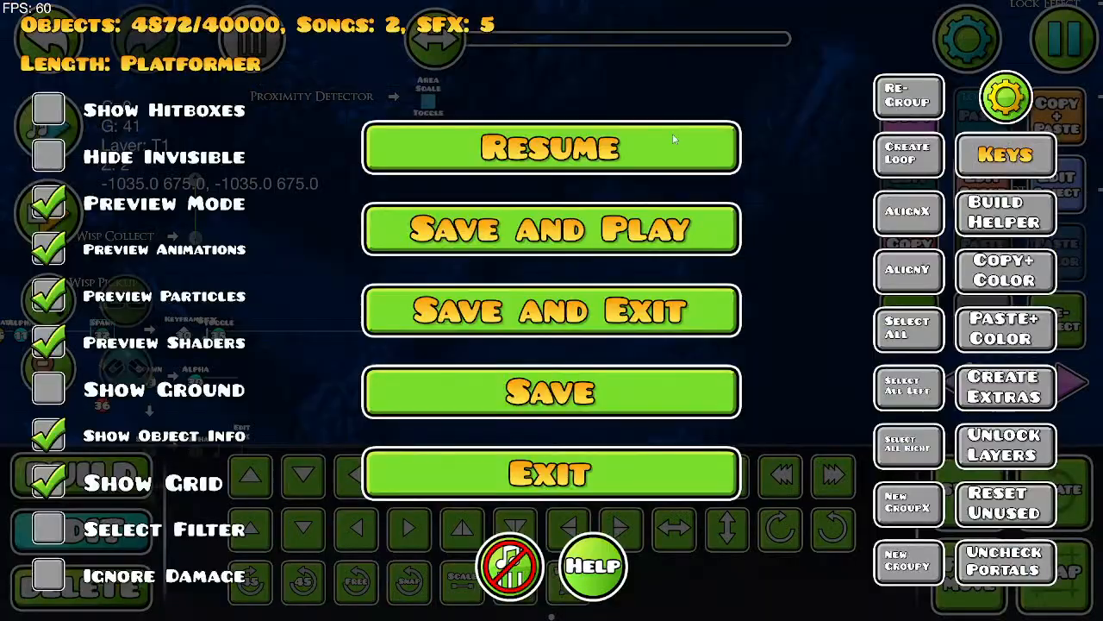
left_click(552, 228)
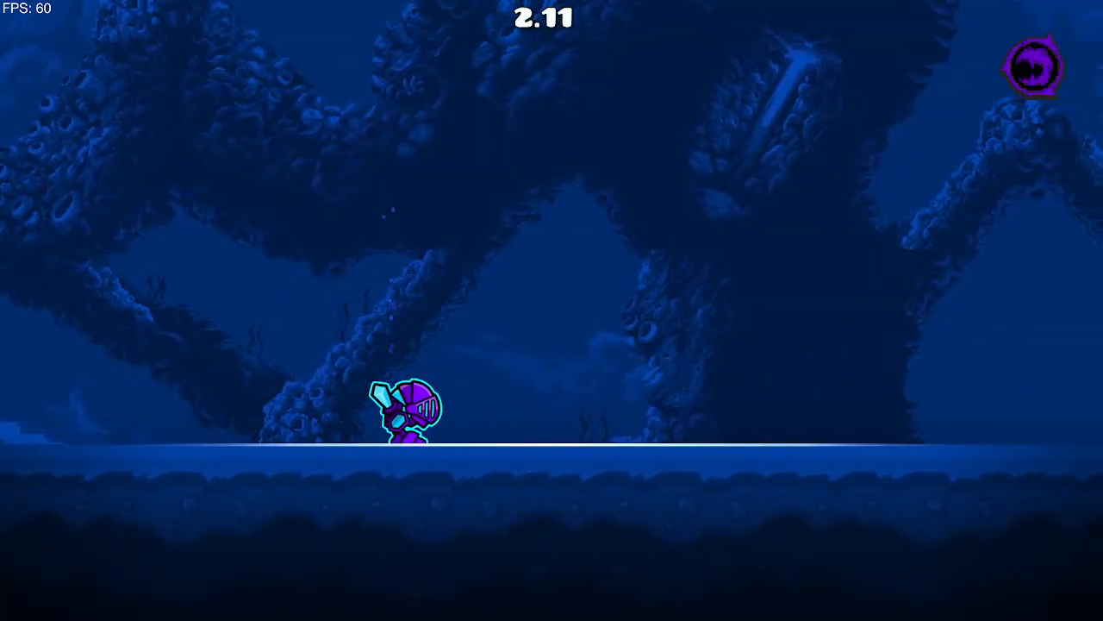
key("space")
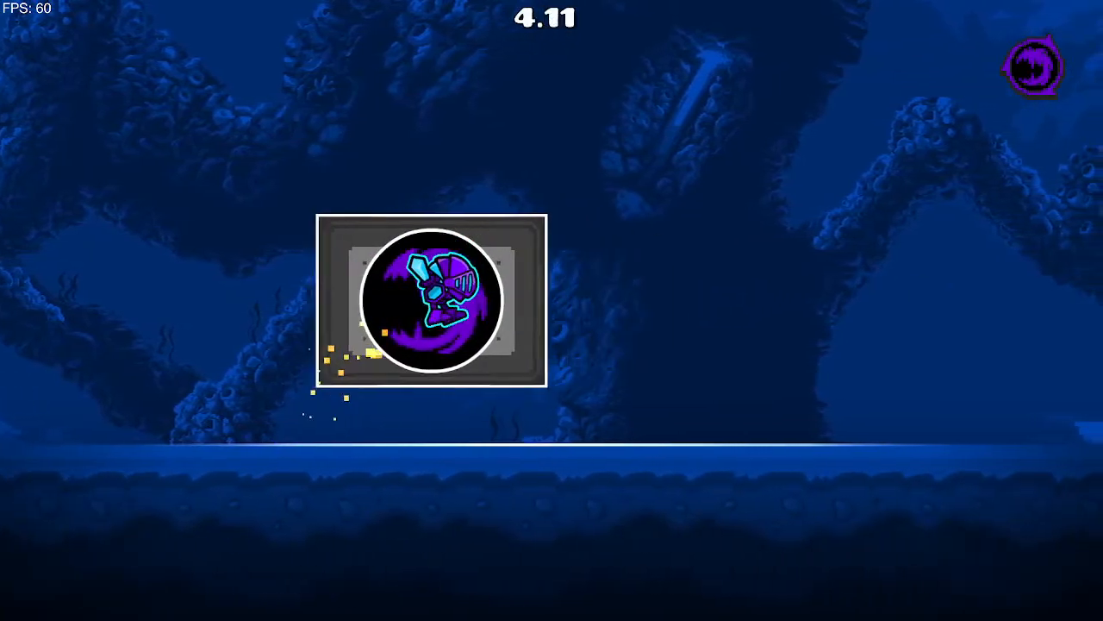
key("Right")
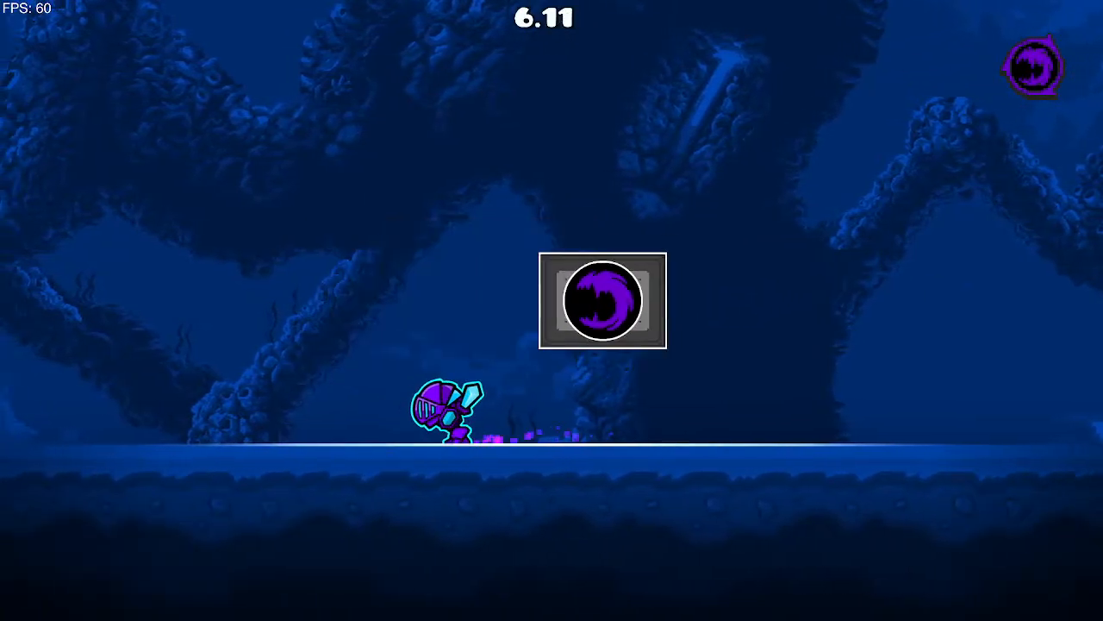
key("Escape")
left_click(208, 389)
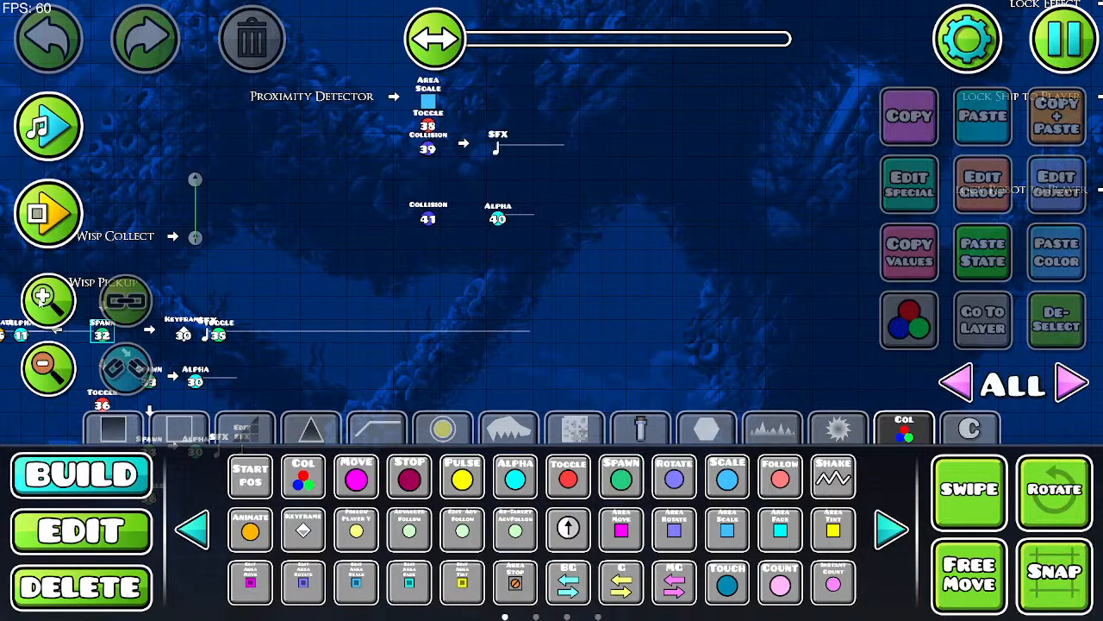
Step: Enable Activate Group on the Collision trigger that targets group 41
left_click(43, 297)
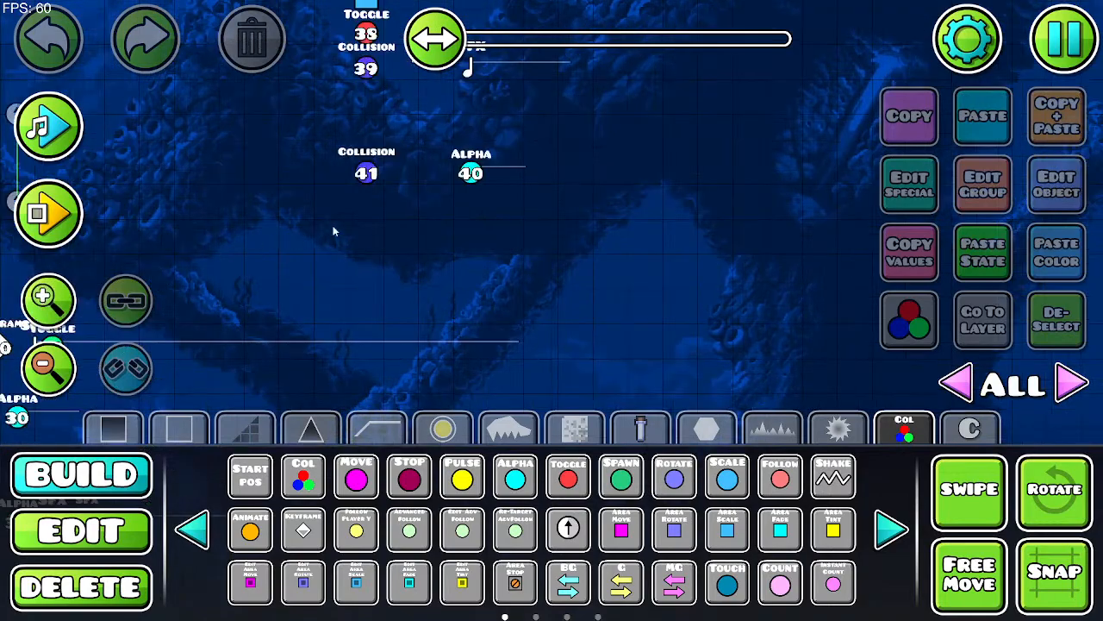
left_click_drag(559, 226, 410, 339)
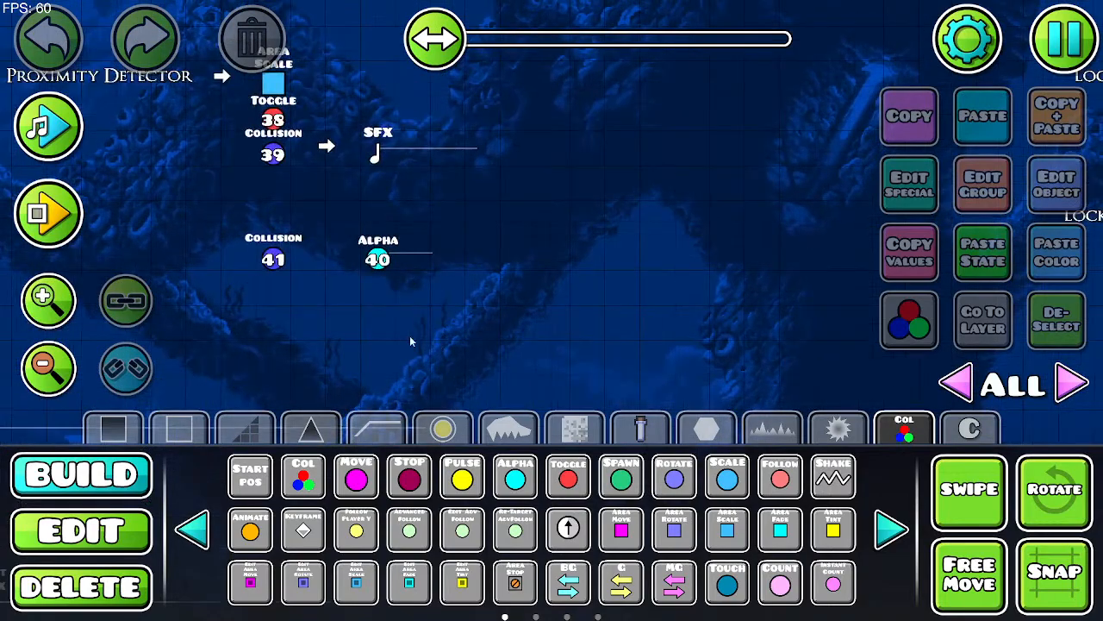
left_click(110, 510)
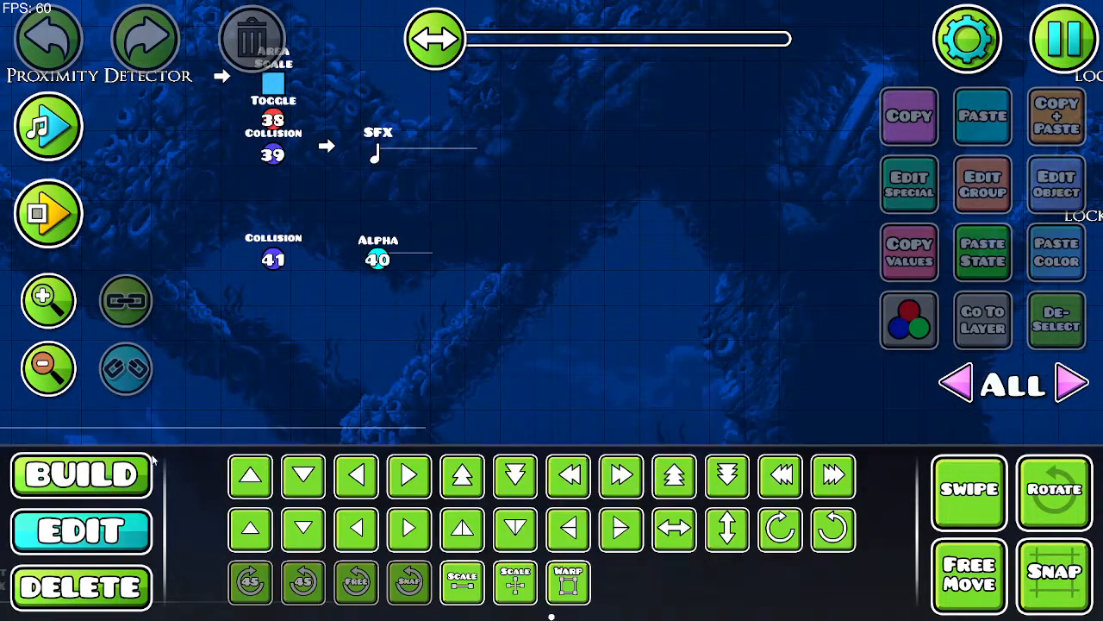
left_click(272, 259)
left_click(1043, 191)
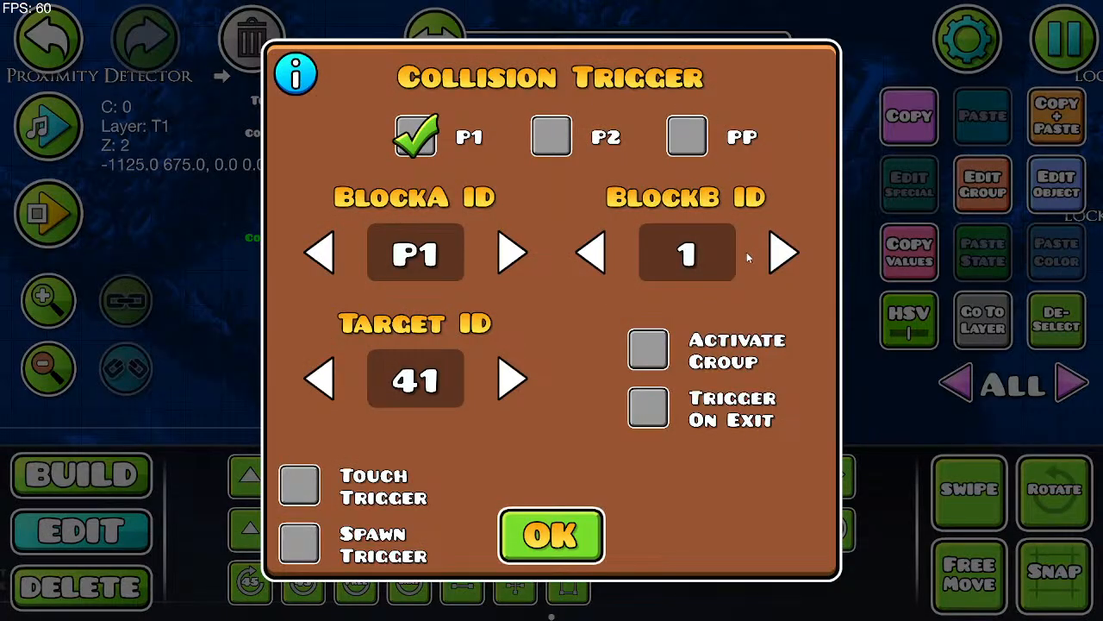
left_click(651, 353)
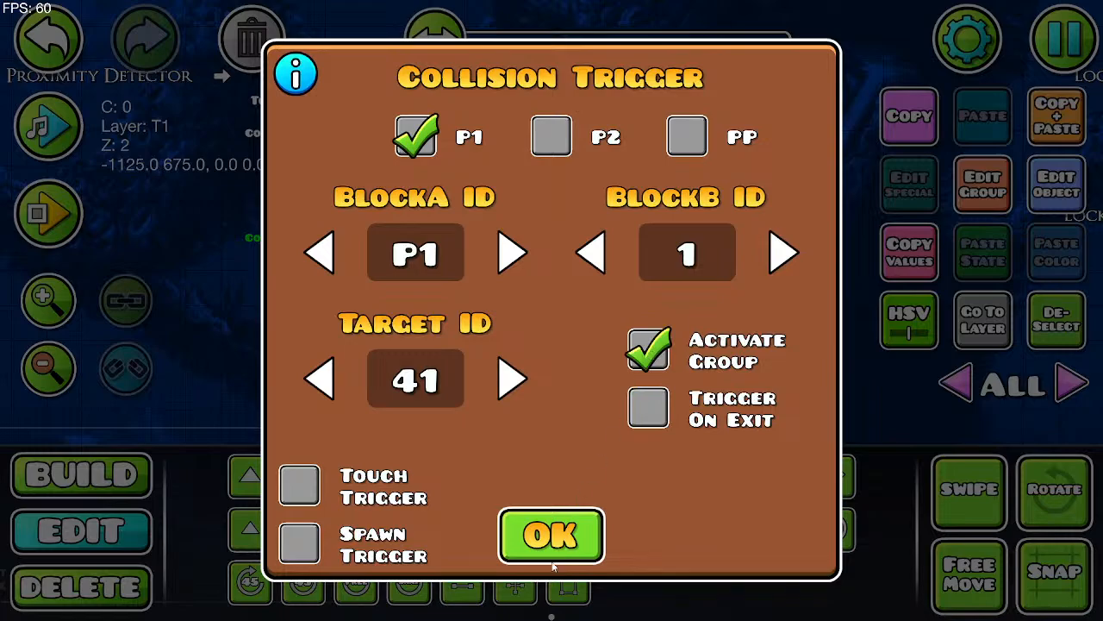
left_click(552, 536)
Step: Save and playtest the level with group activation on, moving the player near and away from the wisp object
left_click(1050, 50)
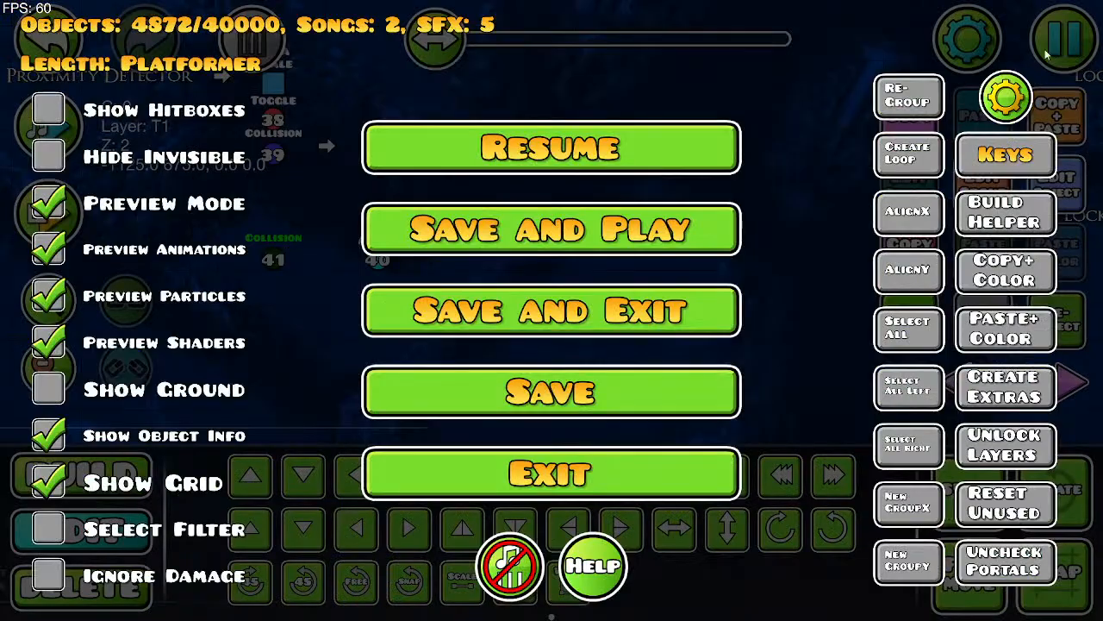
left_click(721, 226)
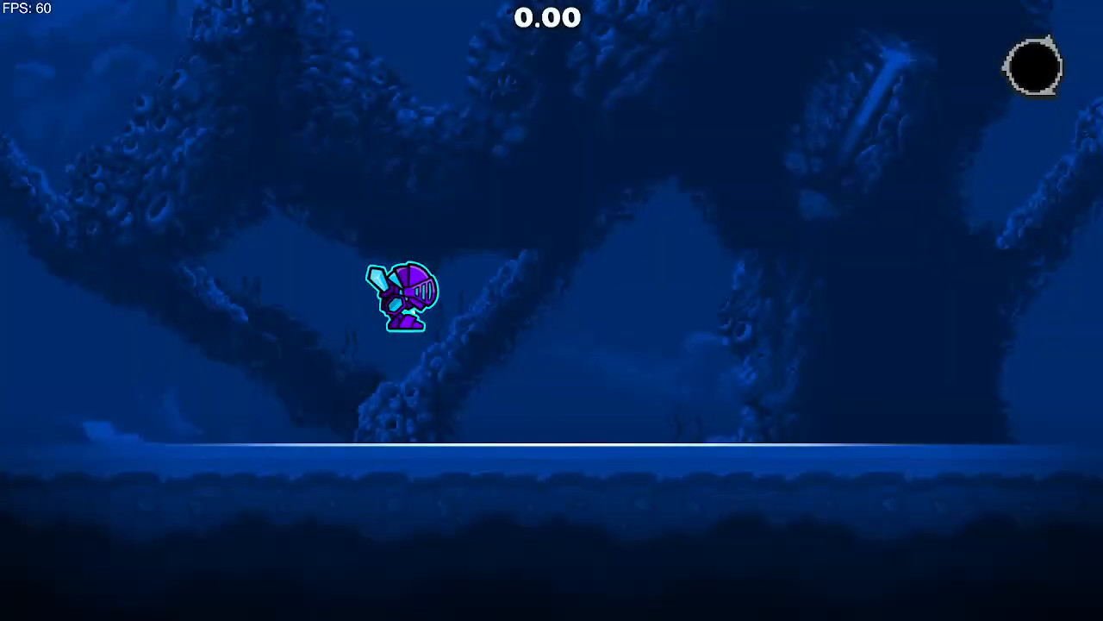
key("d")
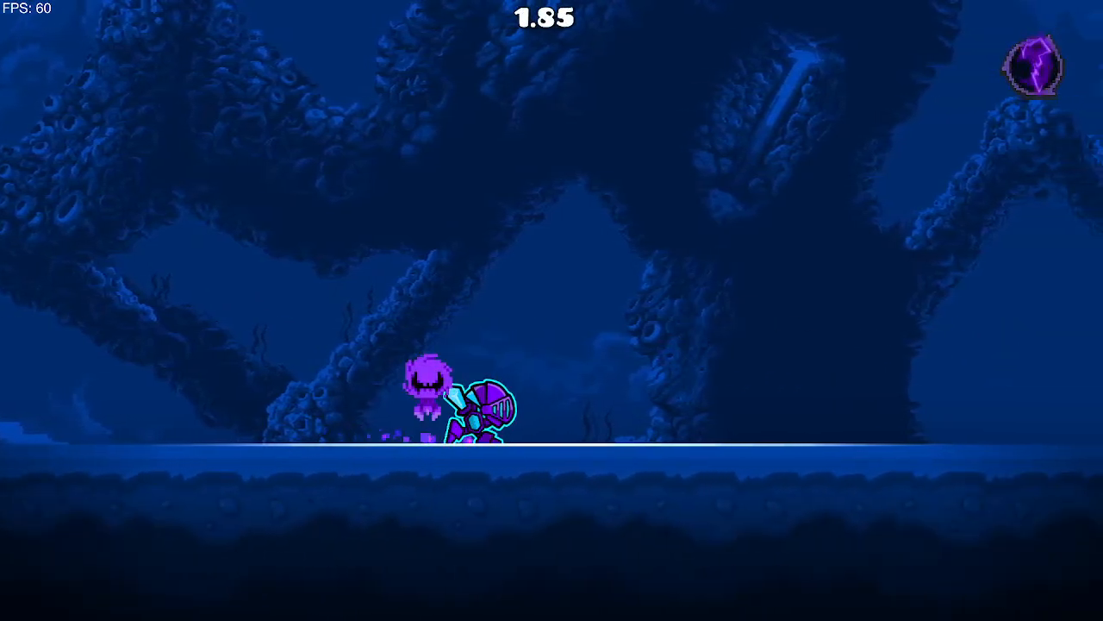
key("space")
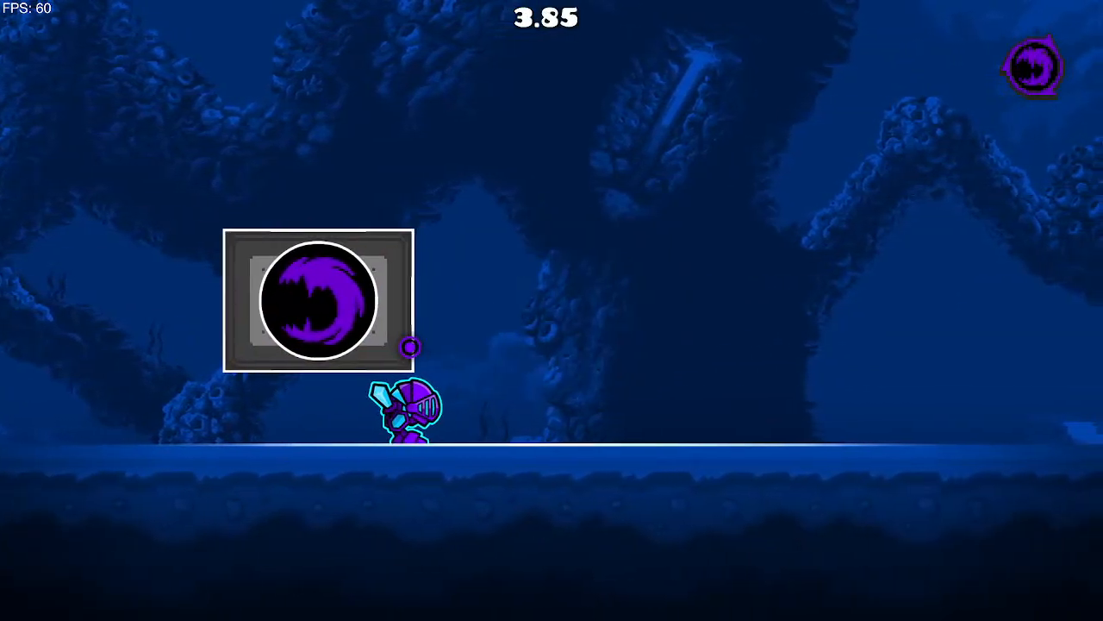
key("space")
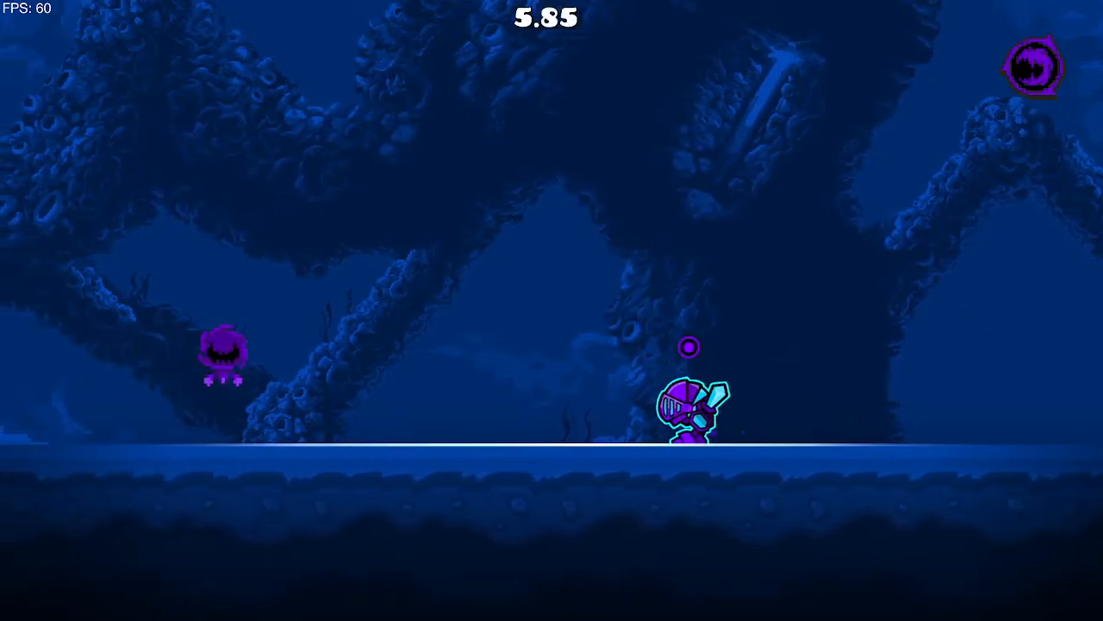
key("Escape")
left_click(223, 362)
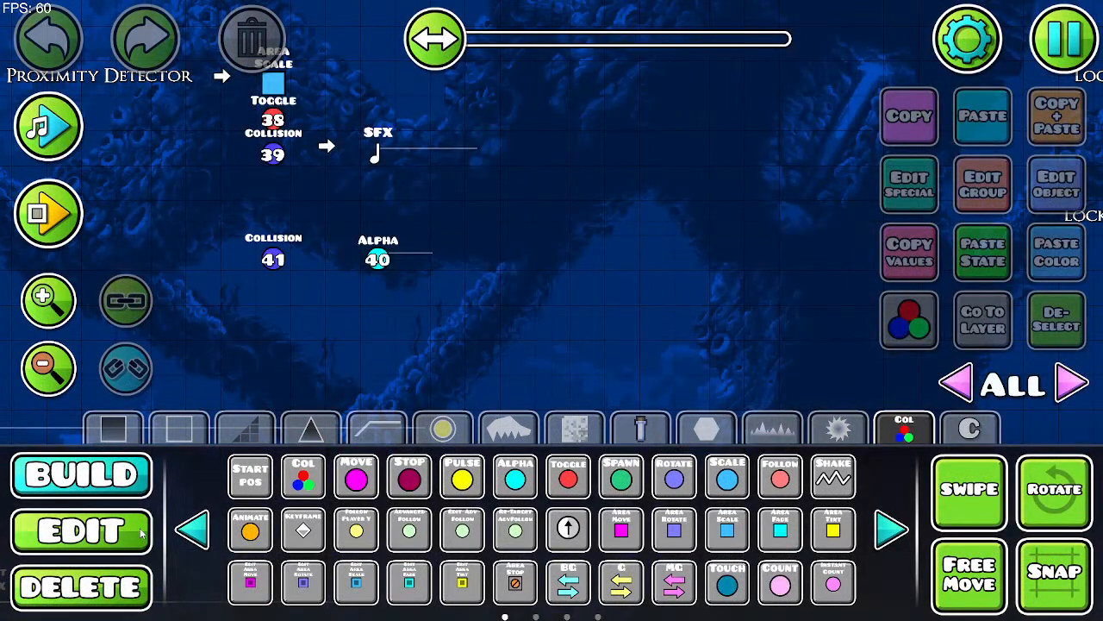
Step: Review the Collision 41 trigger's settings and read its help on activation and Trigger On Exit
left_click(138, 532)
left_click(378, 259)
left_click(273, 259)
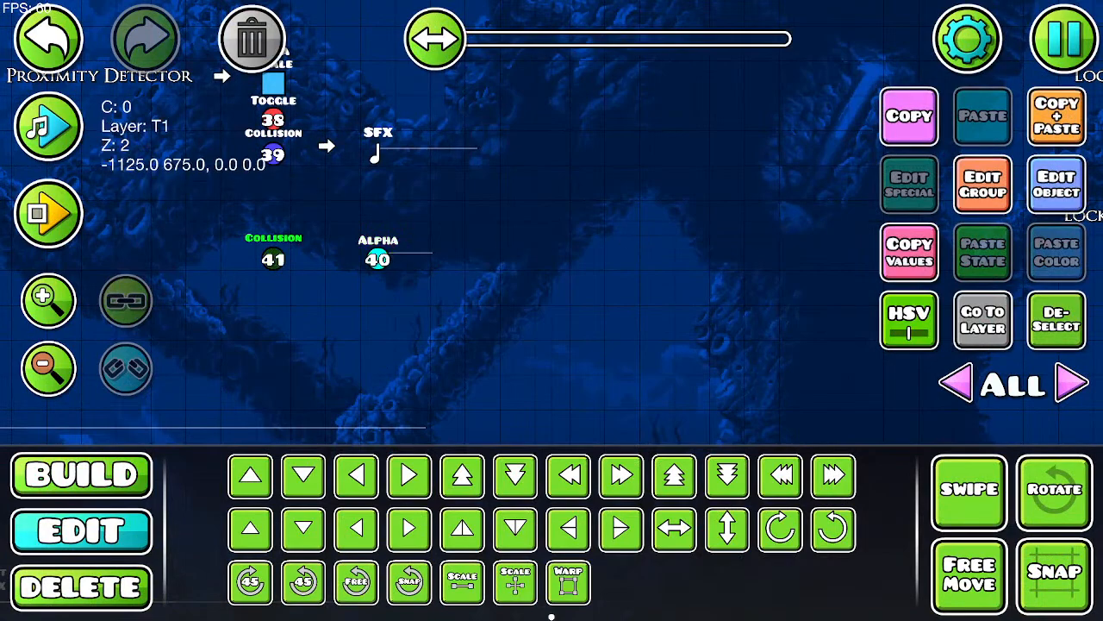
left_click(1056, 186)
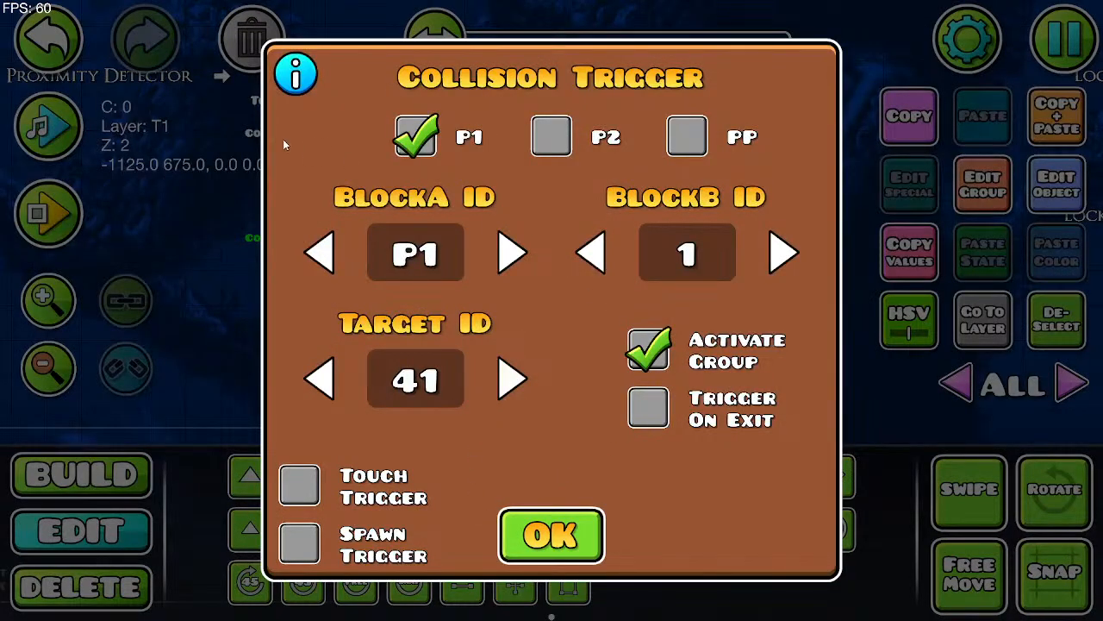
left_click(296, 72)
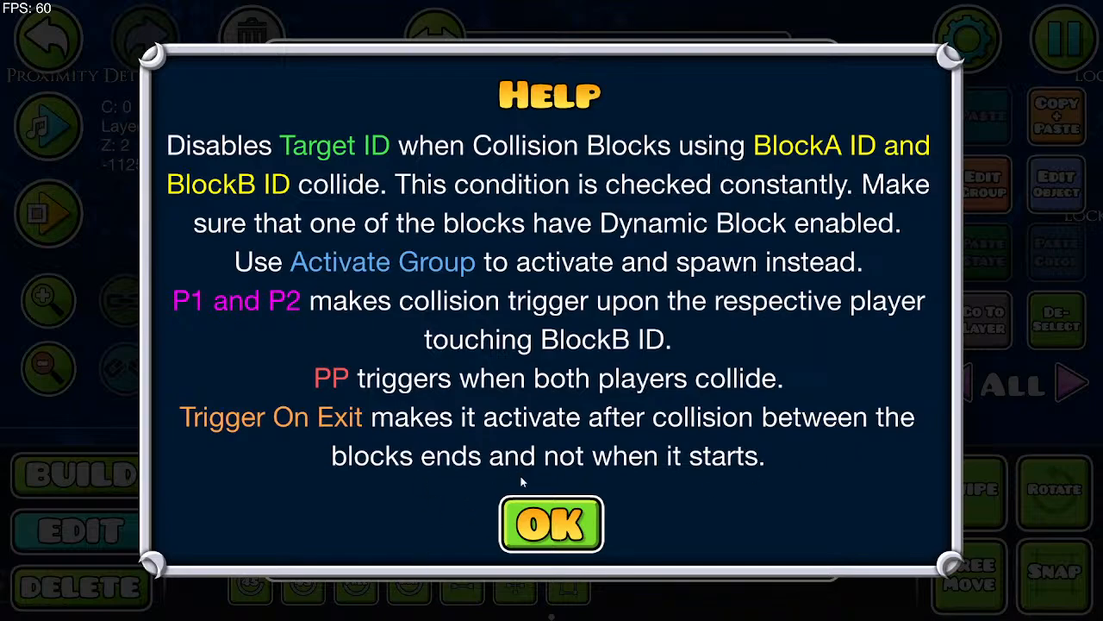
left_click(583, 511)
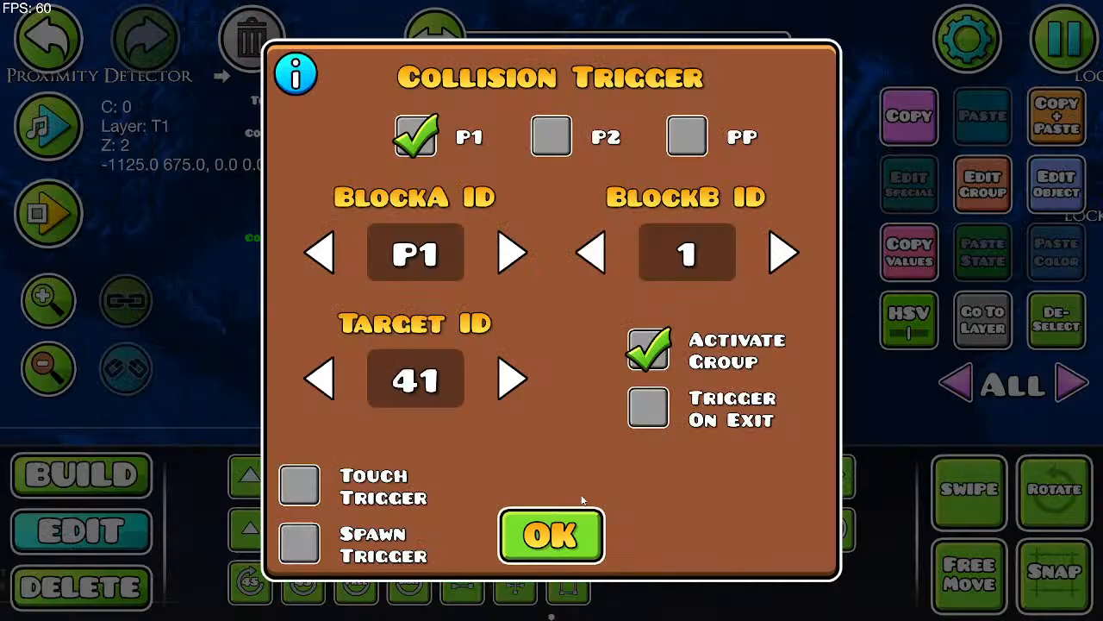
left_click(551, 546)
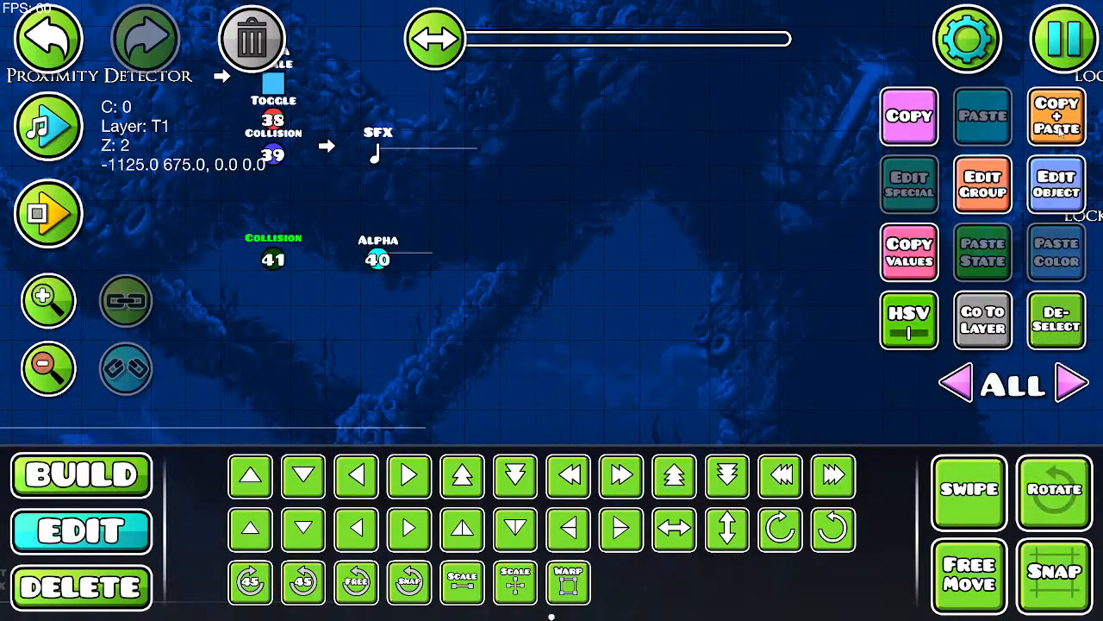
Step: Duplicate the Collision 41 trigger just below it and set the copy's Target ID to 42
left_click(1059, 127)
left_click(1048, 194)
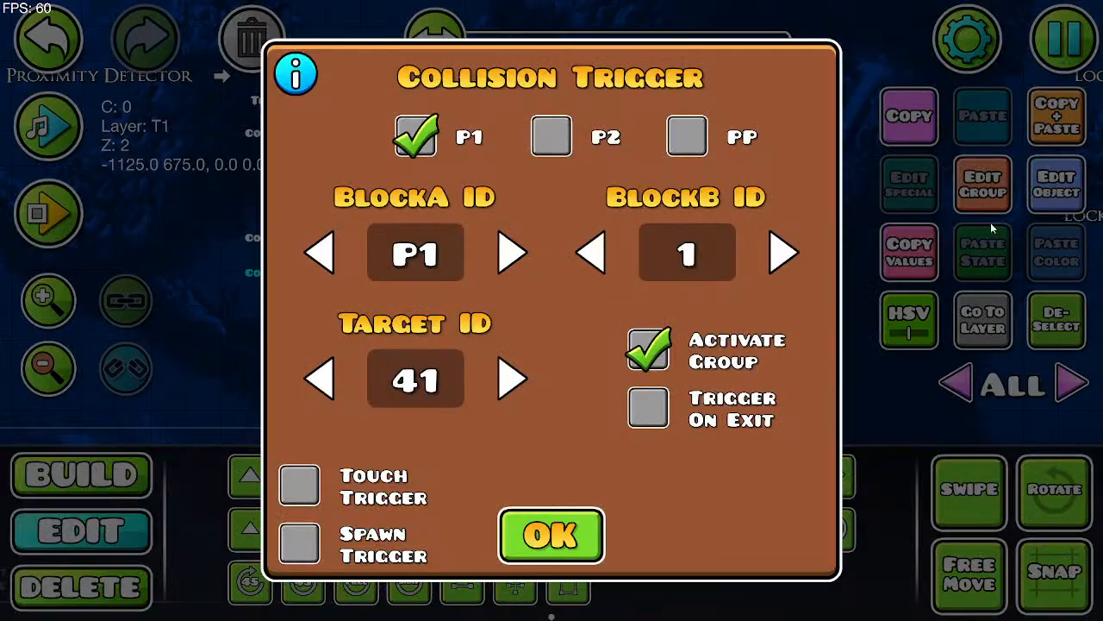
left_click(507, 392)
left_click(548, 535)
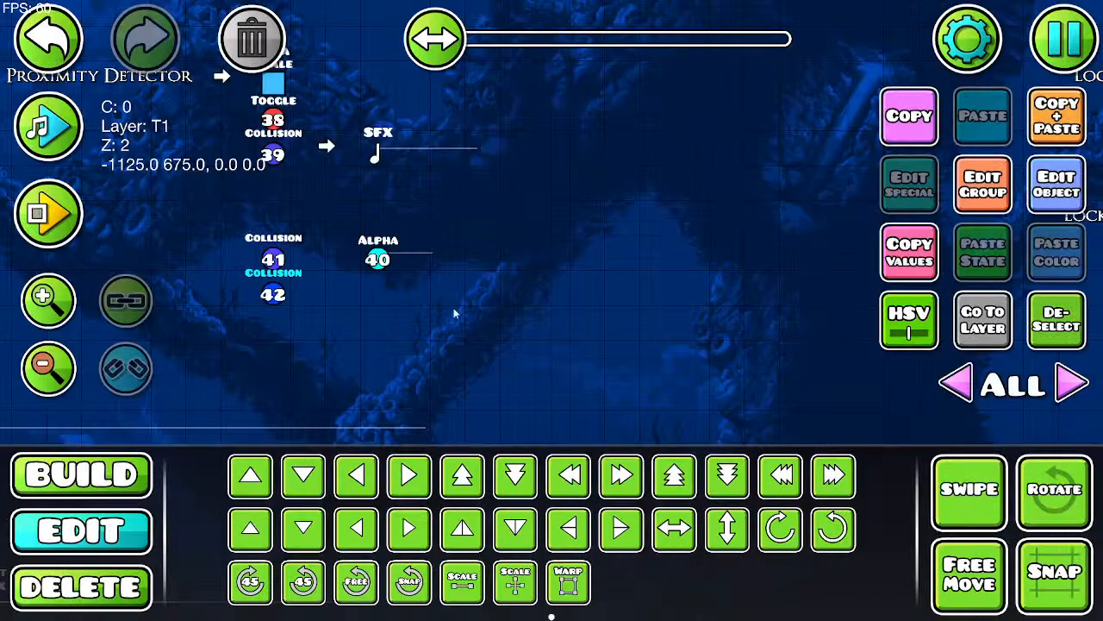
Step: Duplicate the Alpha 40 trigger and set the copy's opacity to 0.00
left_click(395, 270)
left_click(1040, 128)
left_click(1072, 201)
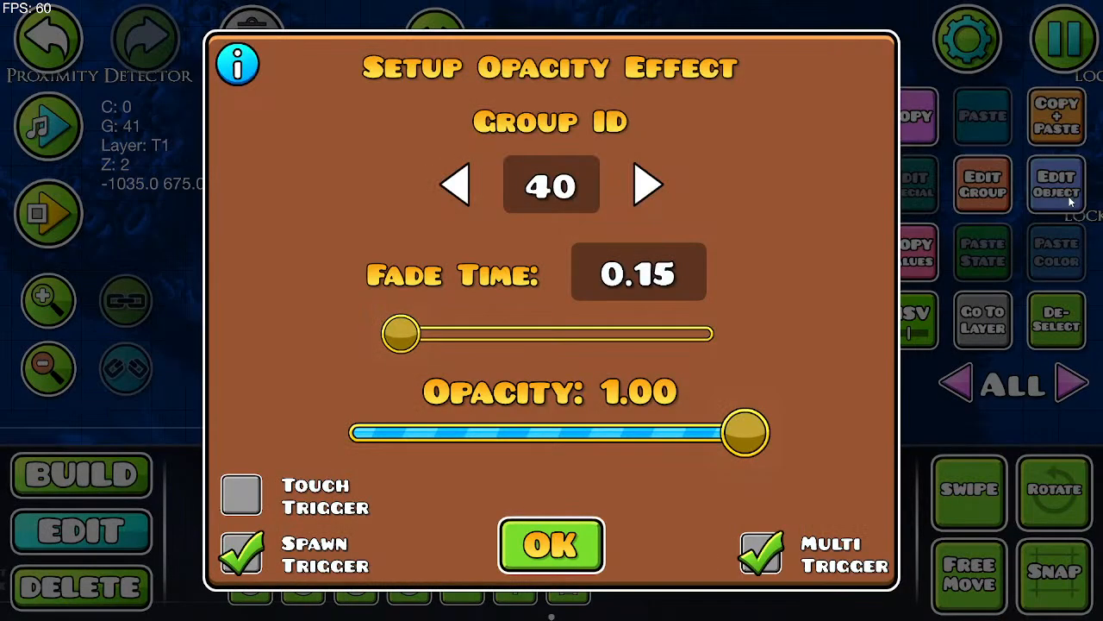
left_click_drag(761, 431, 312, 405)
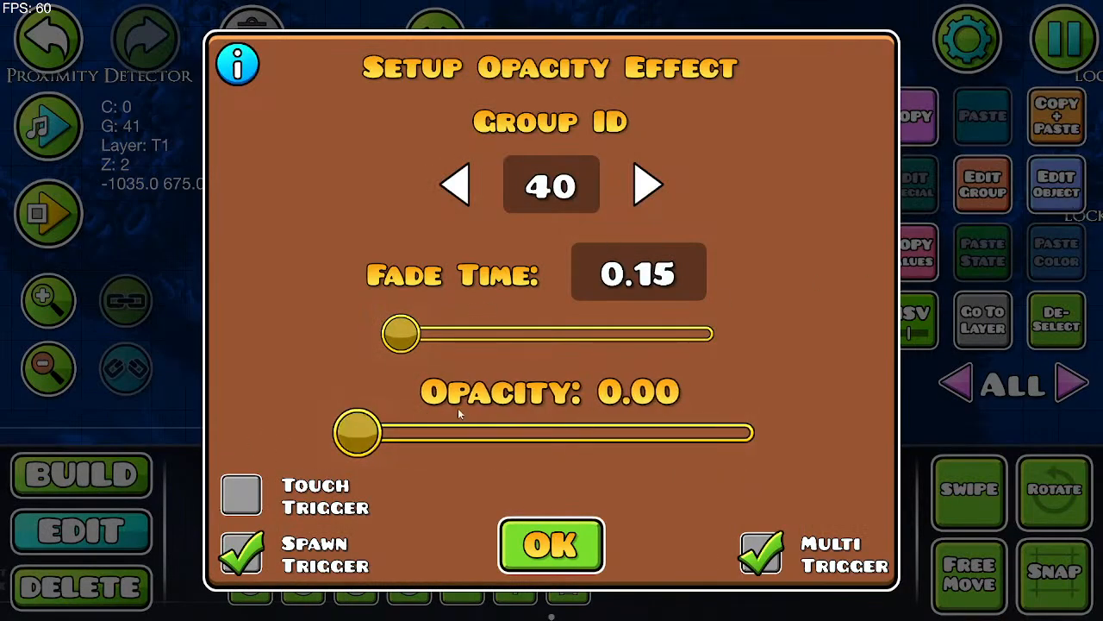
left_click(510, 539)
Step: Replace group ID 41 with 42 on the duplicated Alpha 40 trigger
left_click(983, 183)
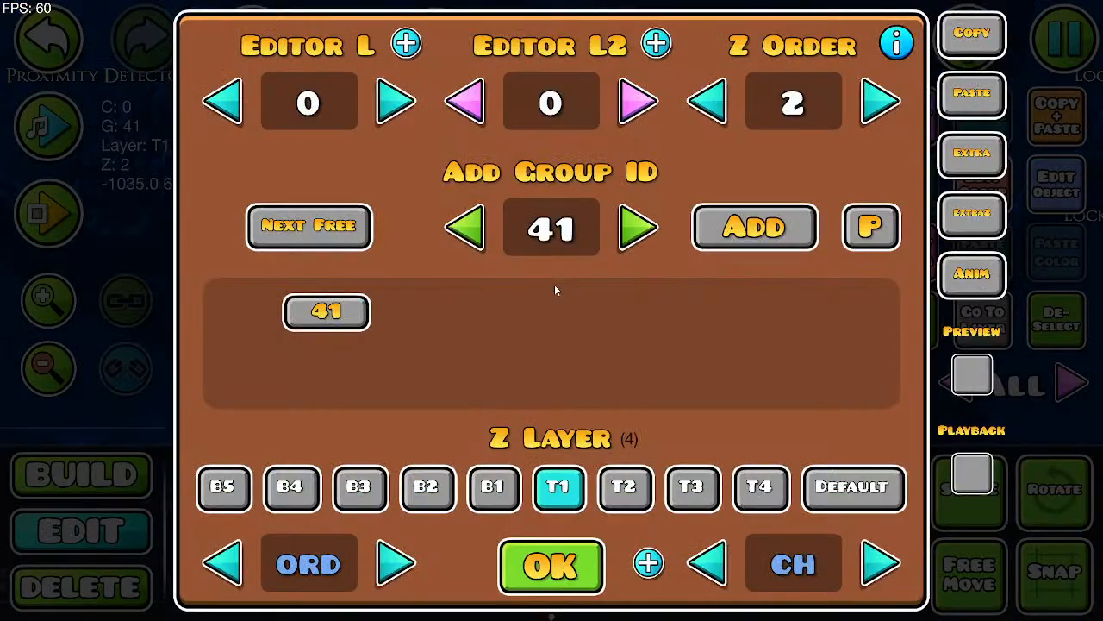
left_click(354, 313)
left_click(645, 226)
left_click(772, 243)
left_click(543, 569)
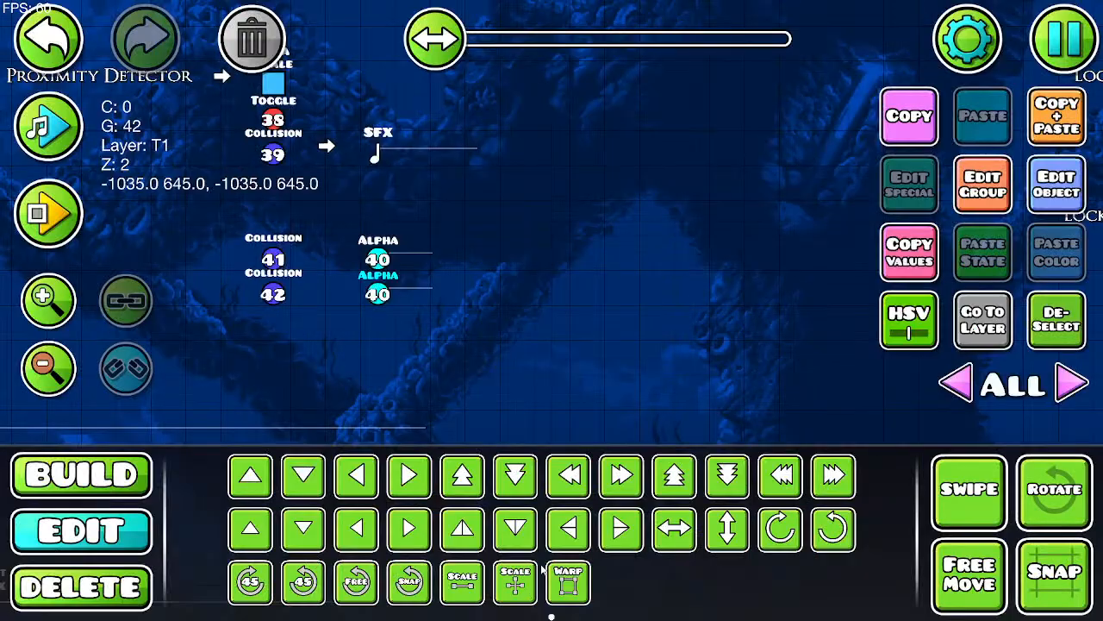
Step: Save and playtest the level with the new fade-out Alpha trigger, then return to the editor
key("Escape")
left_click(694, 223)
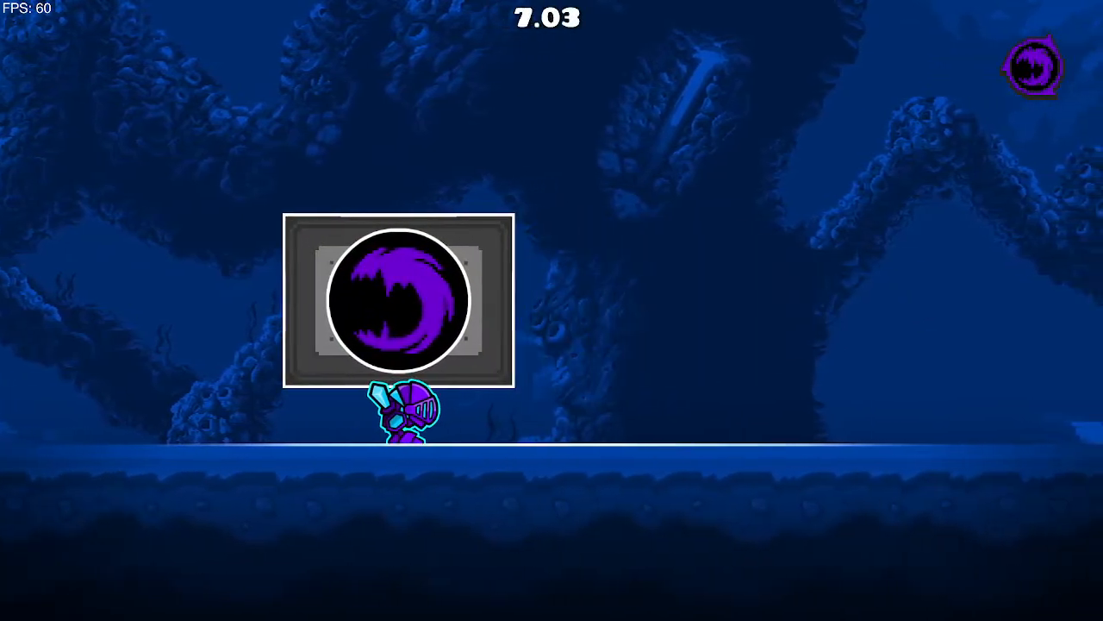
key("Escape")
left_click(208, 381)
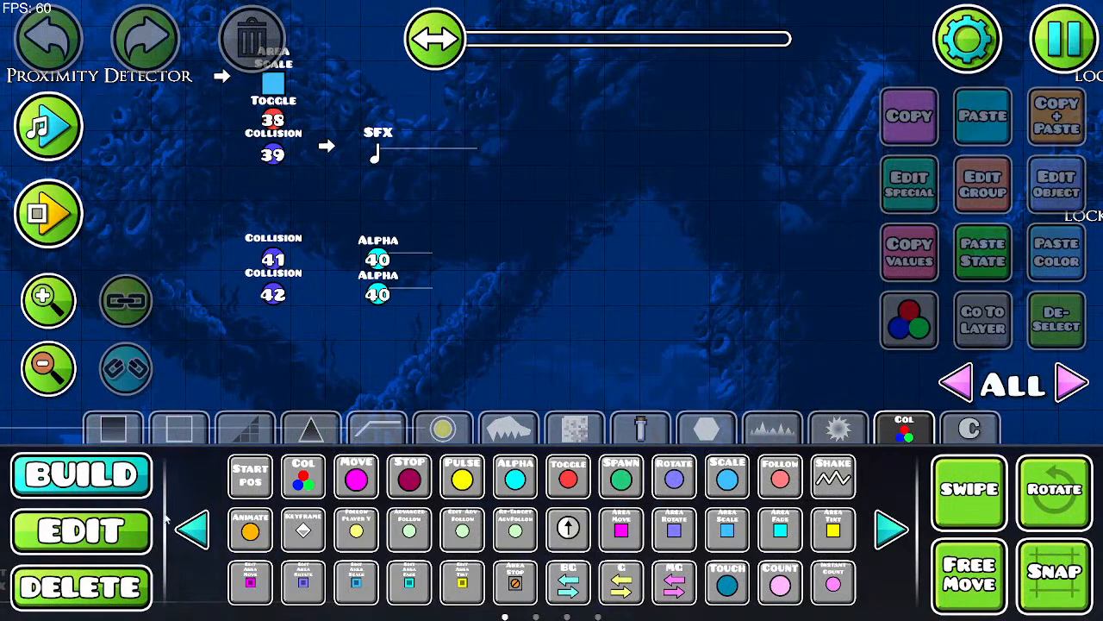
Step: Review the fade time and opacity settings of both Alpha 40 triggers
left_click(150, 524)
left_click(380, 296)
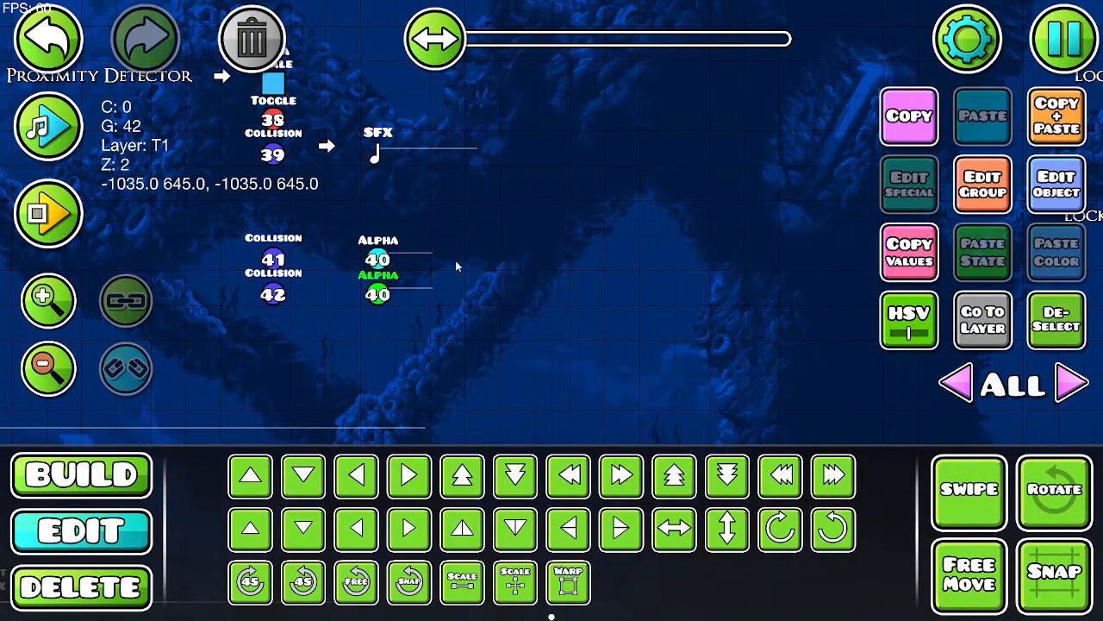
left_click(1051, 198)
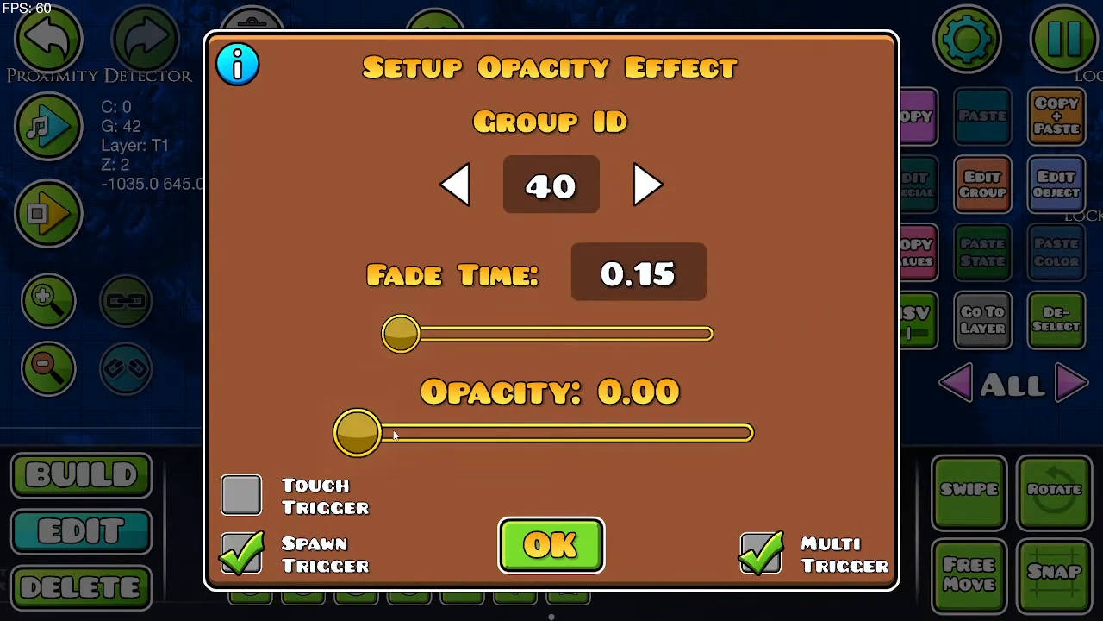
left_click(543, 532)
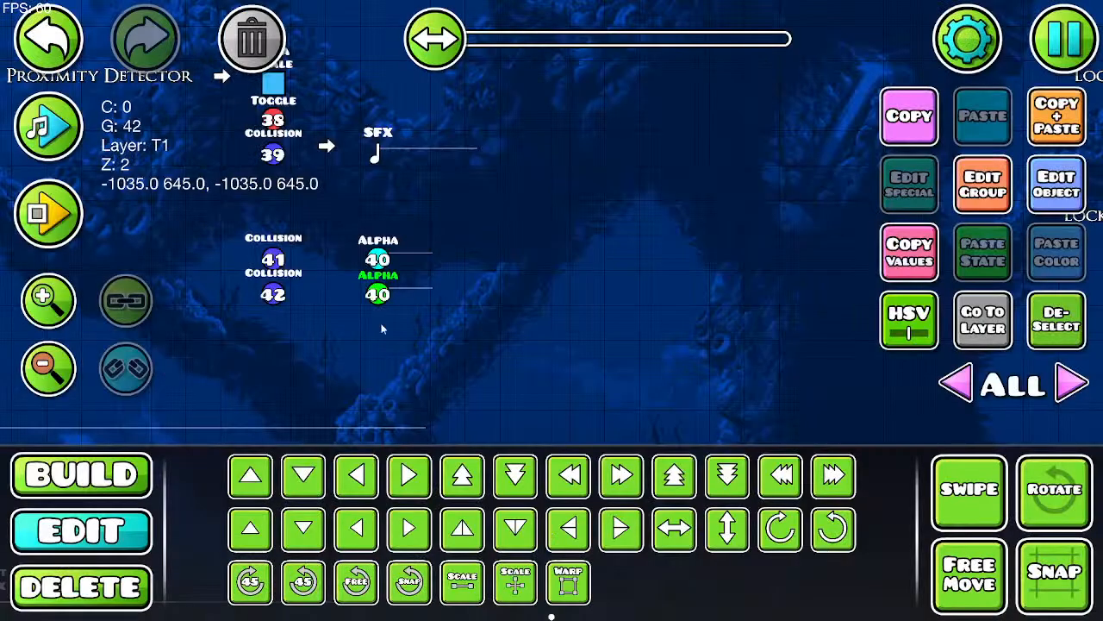
left_click(389, 257)
left_click(1061, 197)
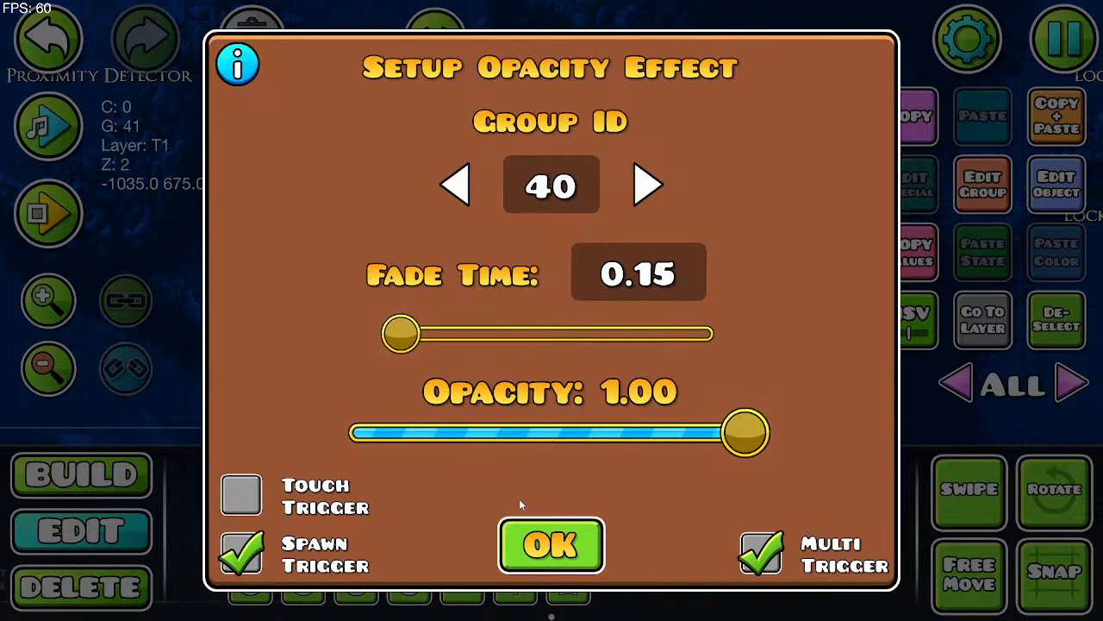
left_click(550, 541)
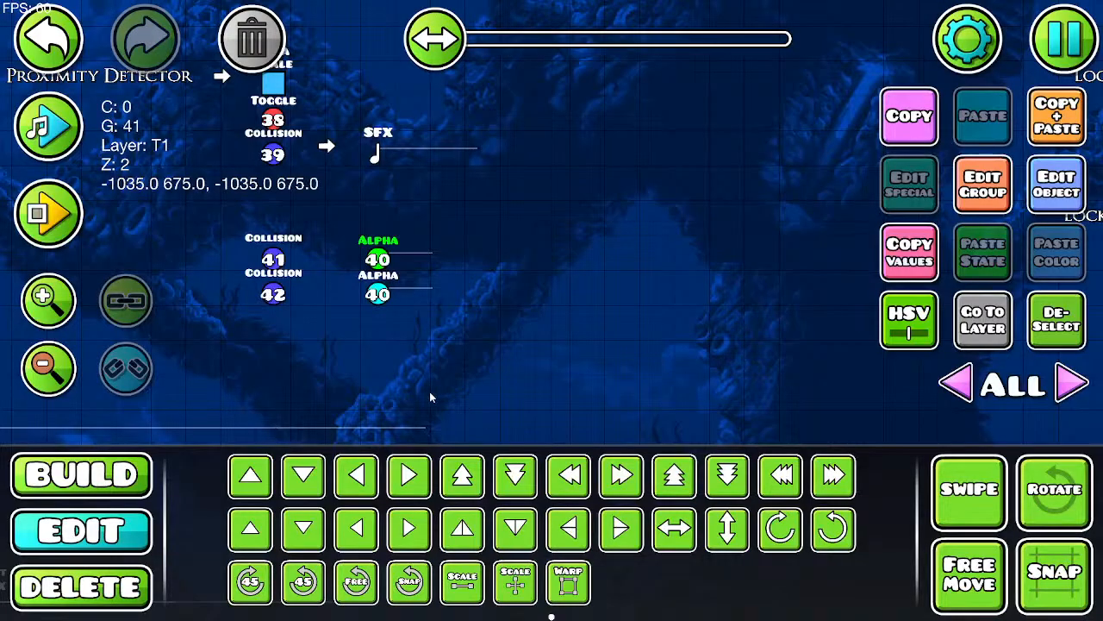
Step: Enable Trigger On Exit on the Collision 42 trigger
left_click(289, 314)
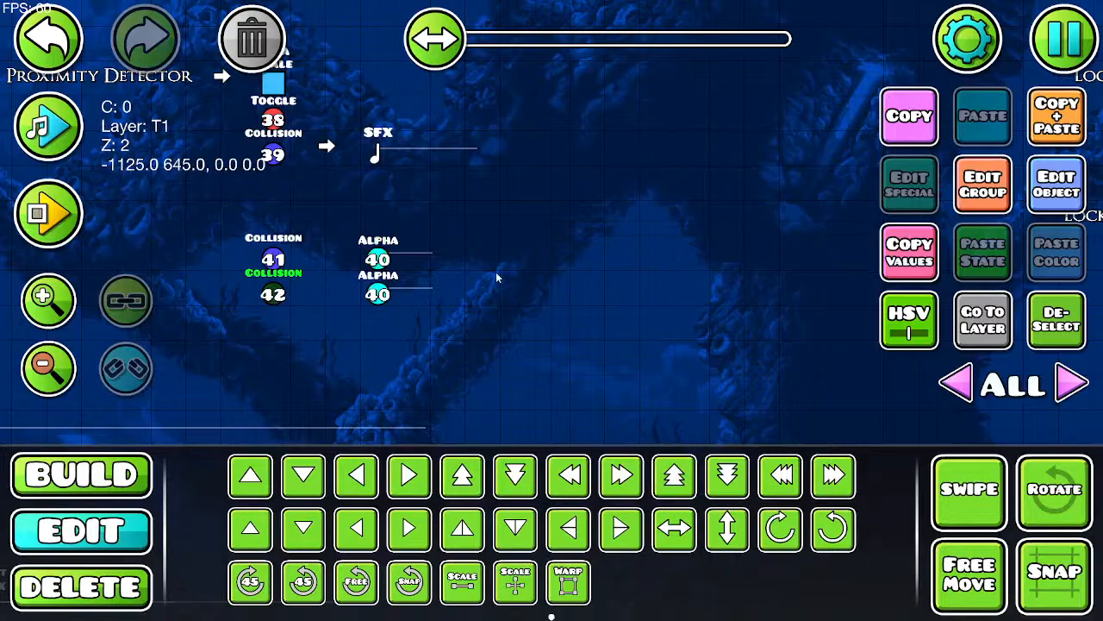
left_click(1056, 185)
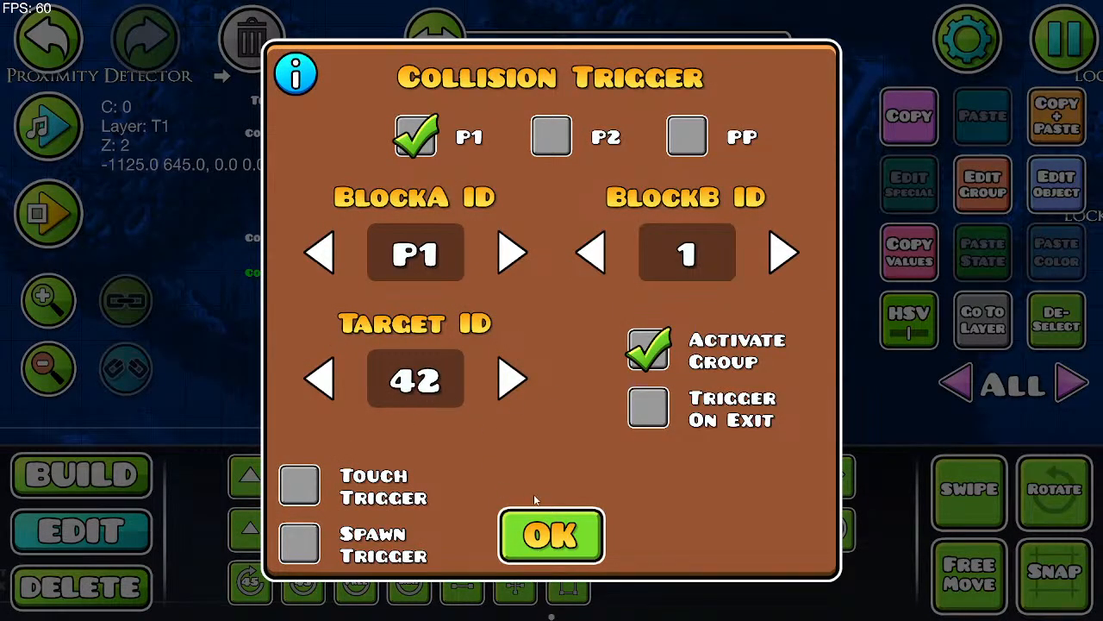
left_click(655, 408)
left_click(533, 557)
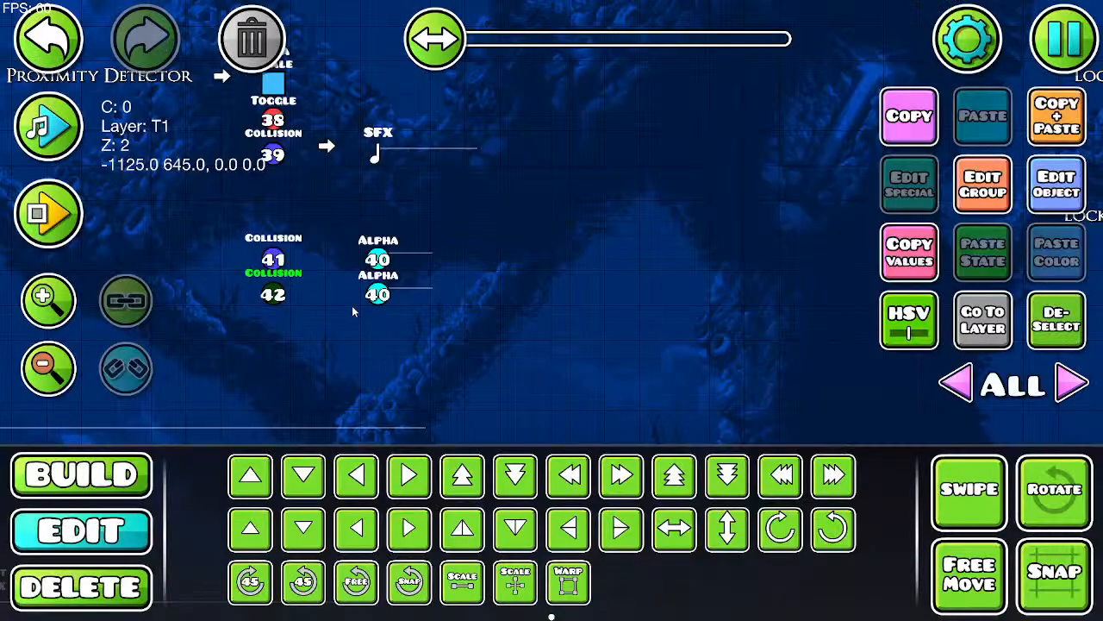
Step: Review the Collision 41 trigger's settings
left_click(272, 259)
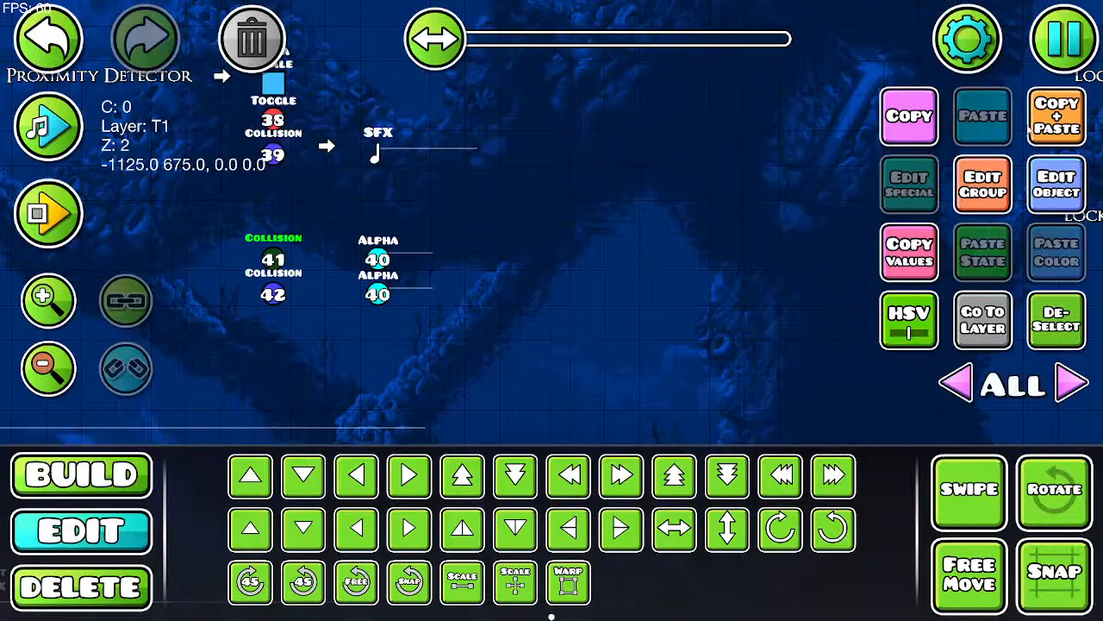
left_click(1056, 184)
left_click(551, 532)
Step: Save and playtest the exit trigger by moving the player to the proximity object, then return to the editor
left_click(1067, 57)
left_click(690, 236)
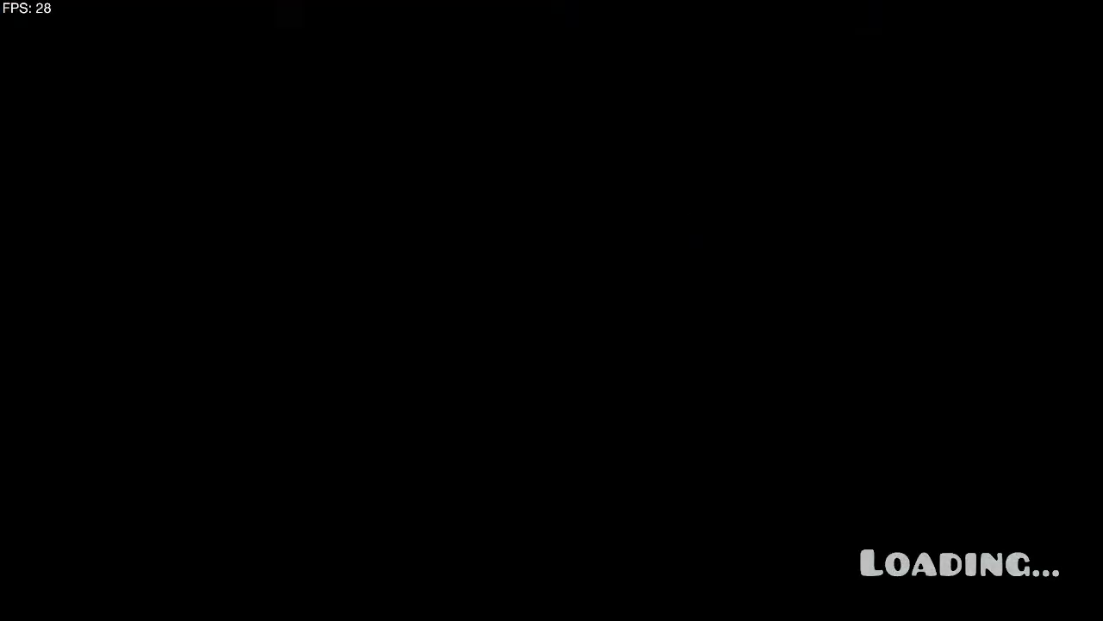
key("space")
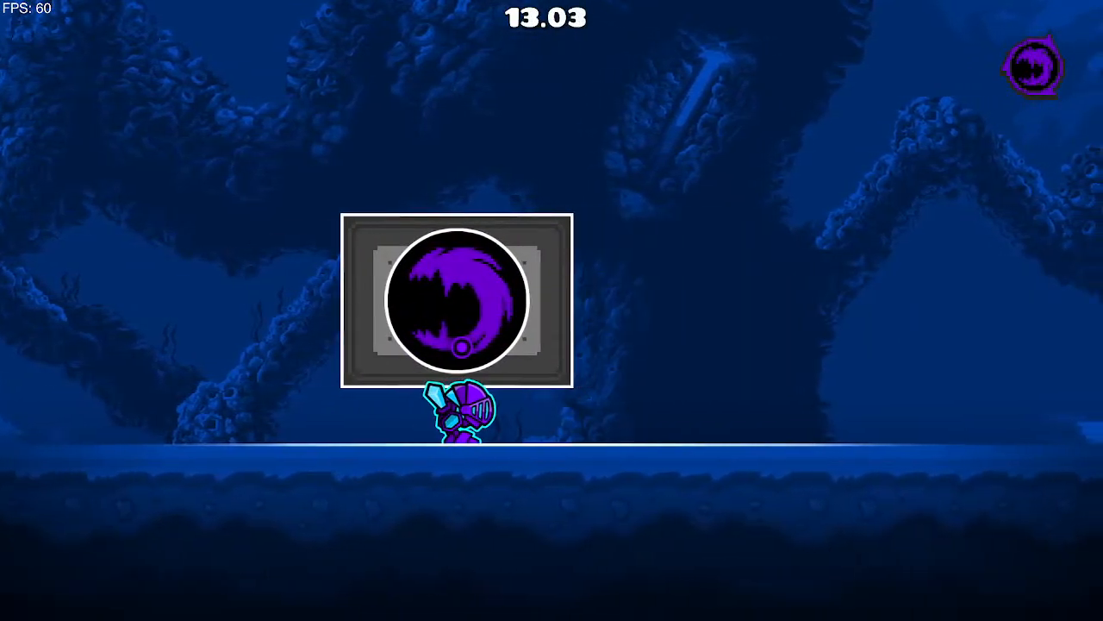
key("Escape")
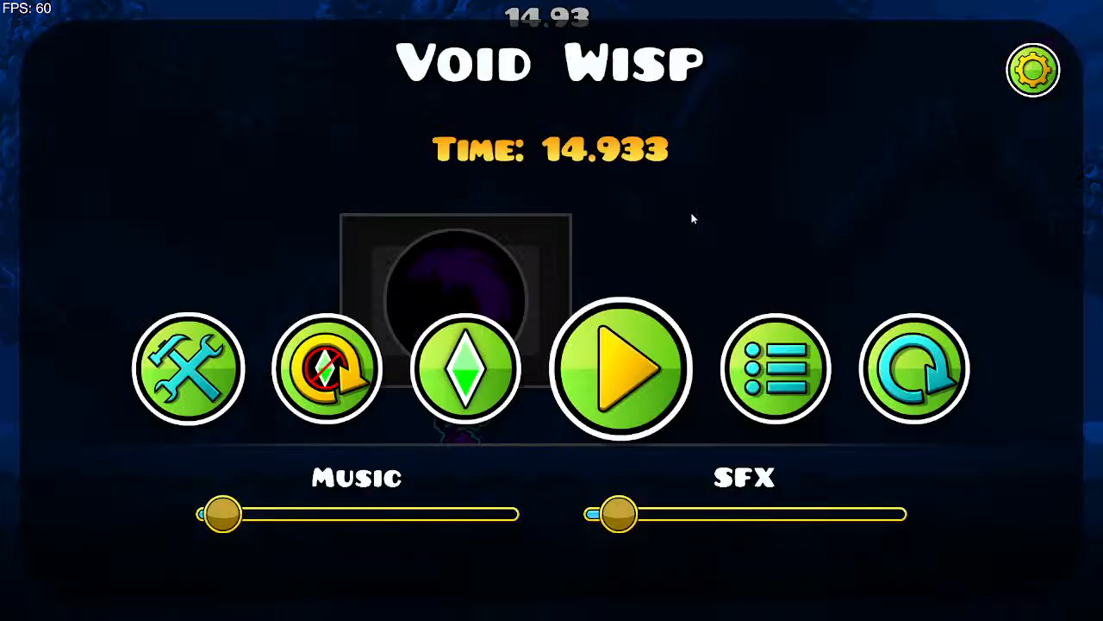
left_click(173, 363)
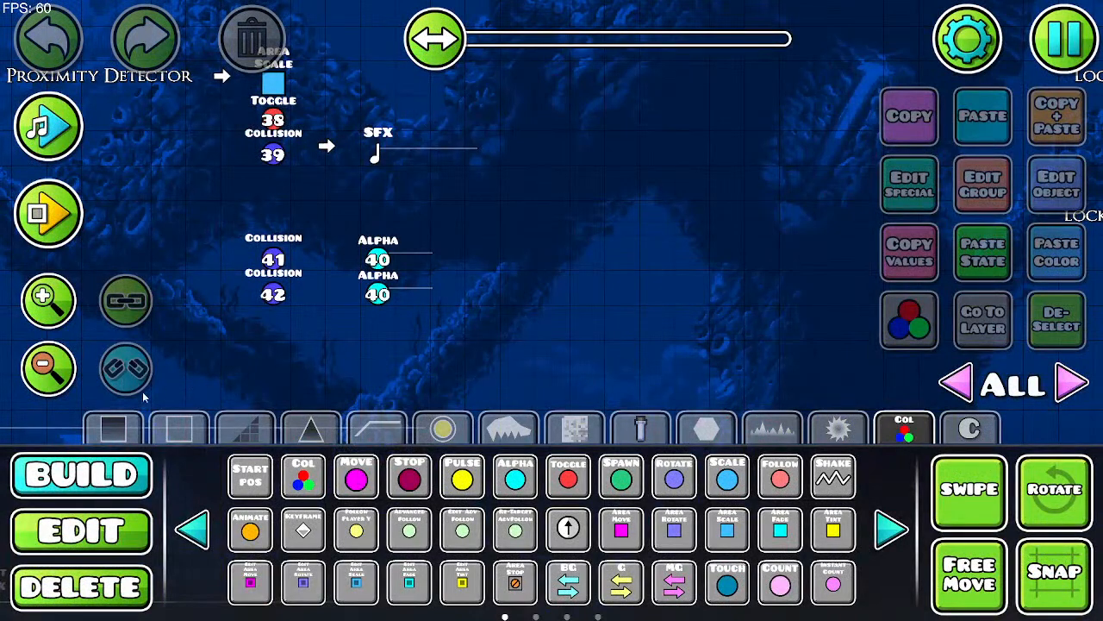
Step: Select collision block 1 around the proximity object and switch the editor to layer 1
left_click(34, 393)
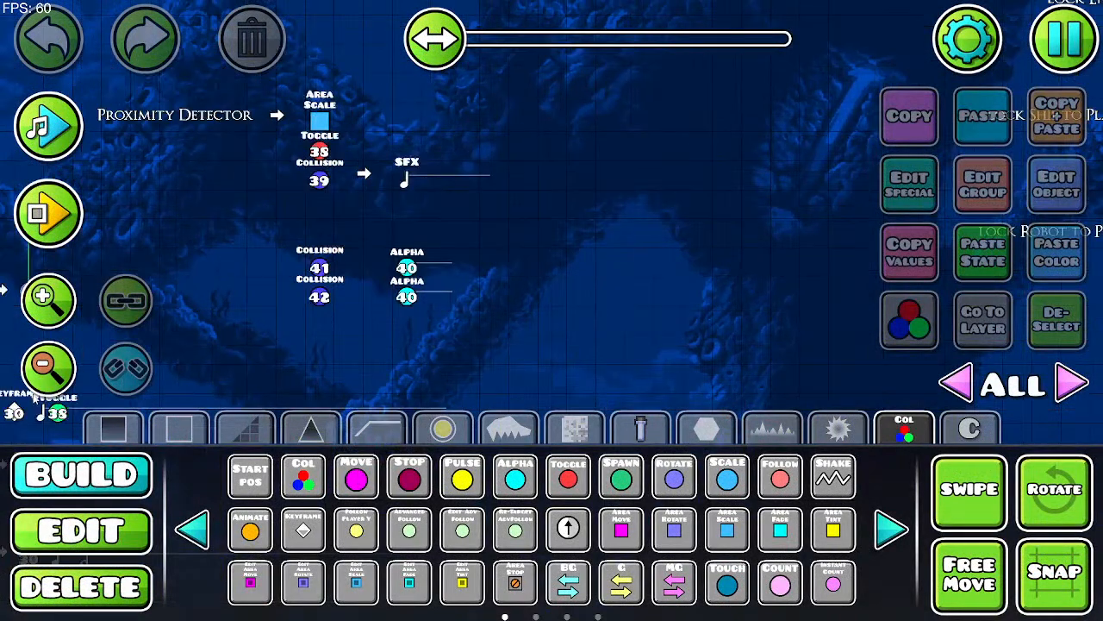
left_click(35, 393)
left_click(35, 392)
left_click_drag(603, 349, 418, 257)
left_click_drag(741, 405, 388, 186)
left_click_drag(663, 362, 407, 321)
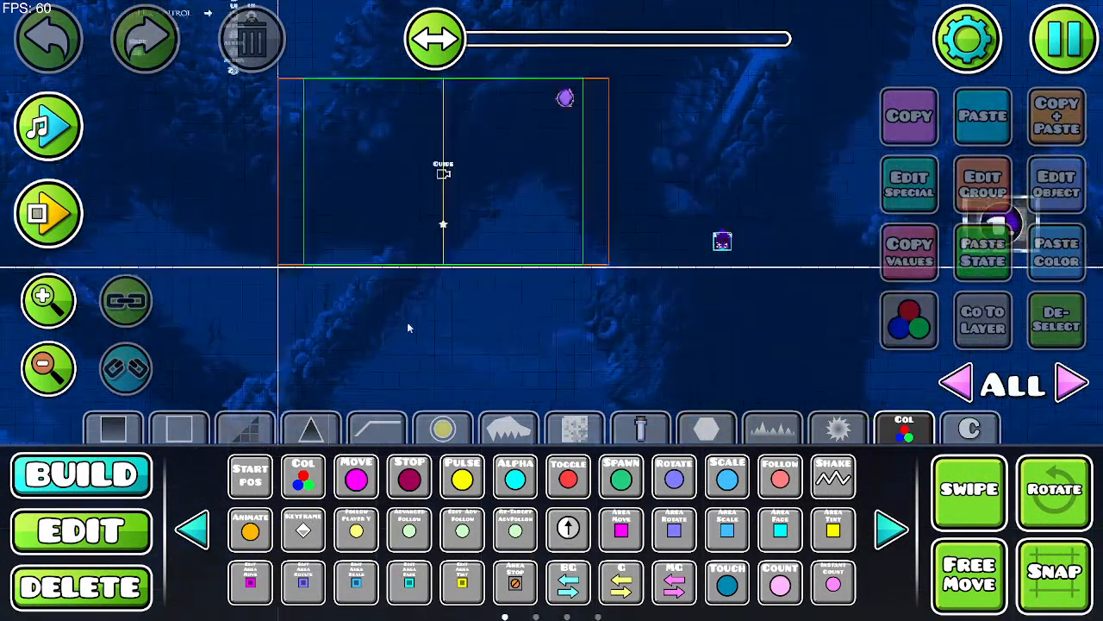
left_click_drag(851, 339, 352, 355)
mouse_move(489, 368)
left_mouse_down()
mouse_move(500, 361)
mouse_move(490, 372)
left_mouse_up()
left_click(47, 317)
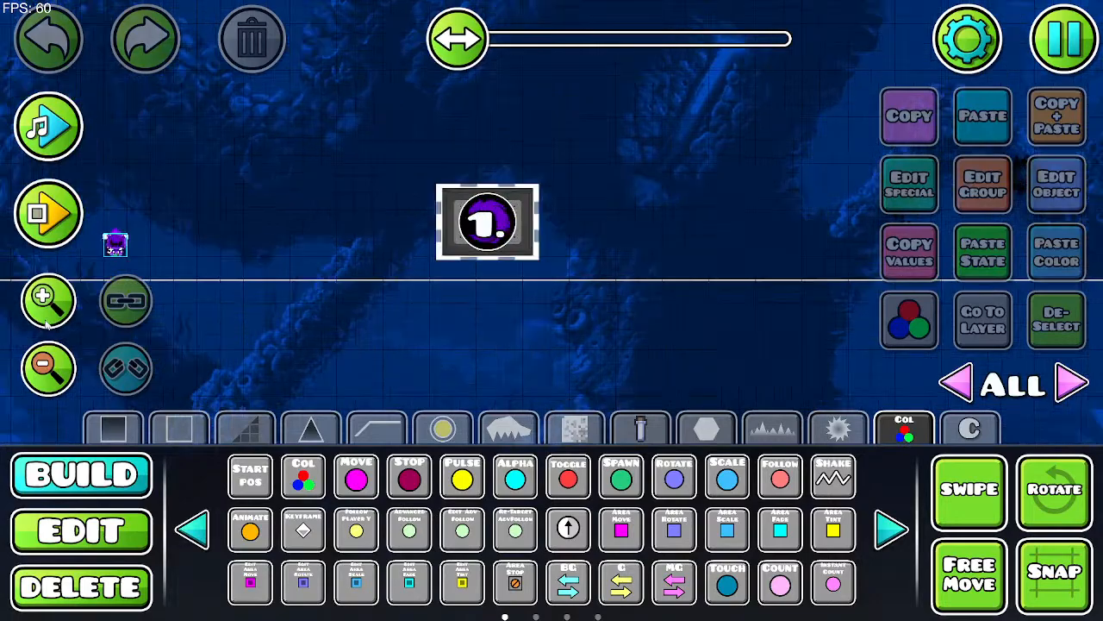
left_click(131, 548)
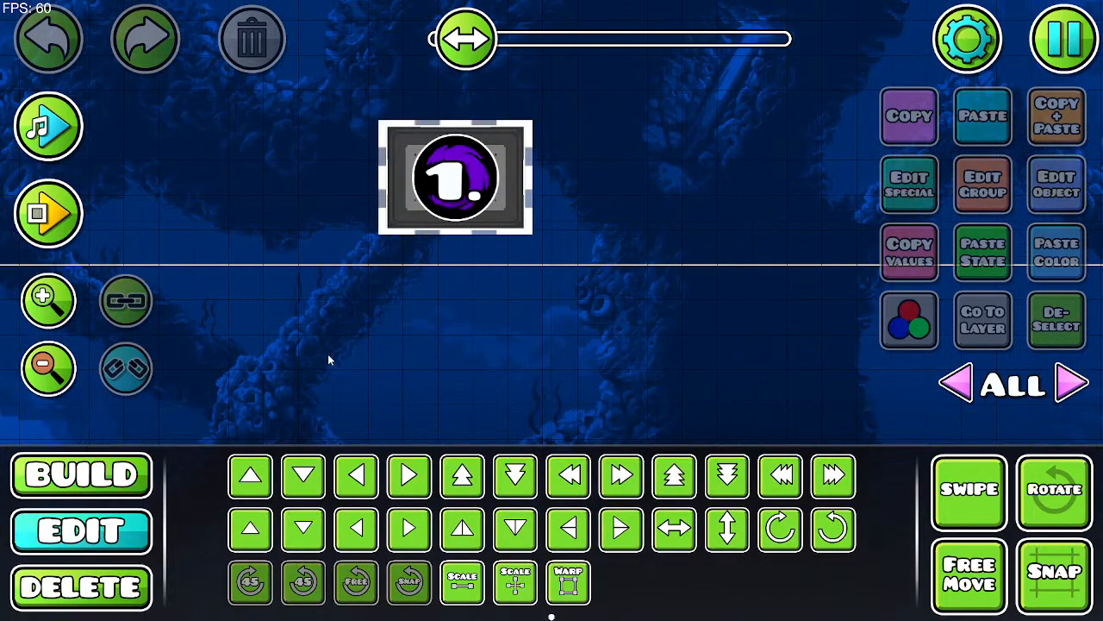
left_click(429, 230)
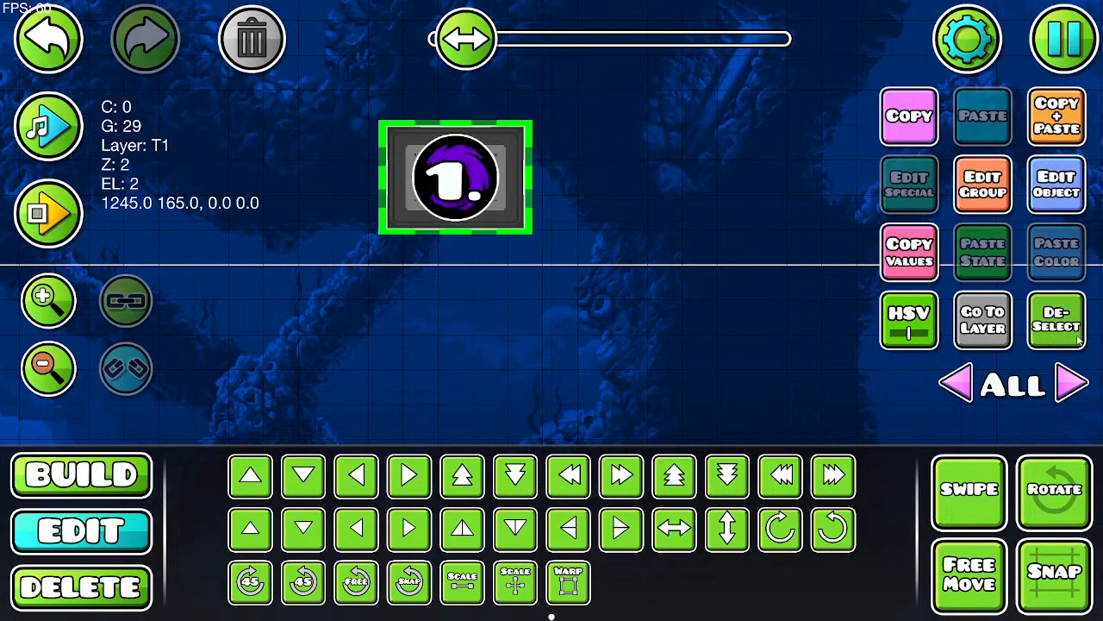
left_click(1074, 380)
left_click(1073, 379)
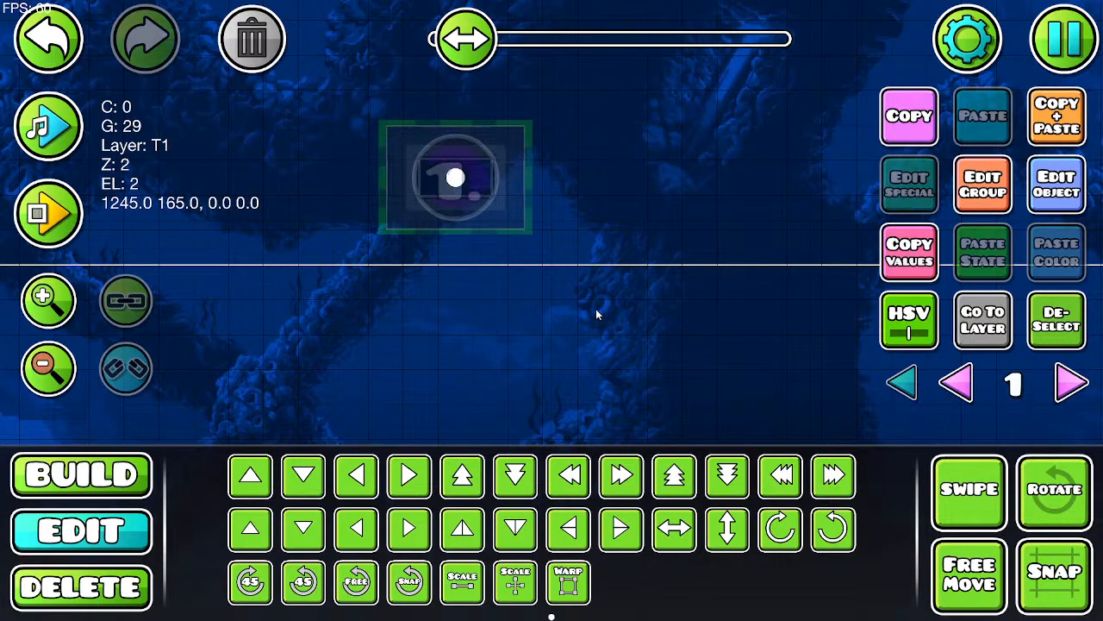
Step: Enlarge the selected collision block in width and height with the Warp tool so it extends beyond the proximity object
scroll(596, 313, "up", 2)
left_click(569, 582)
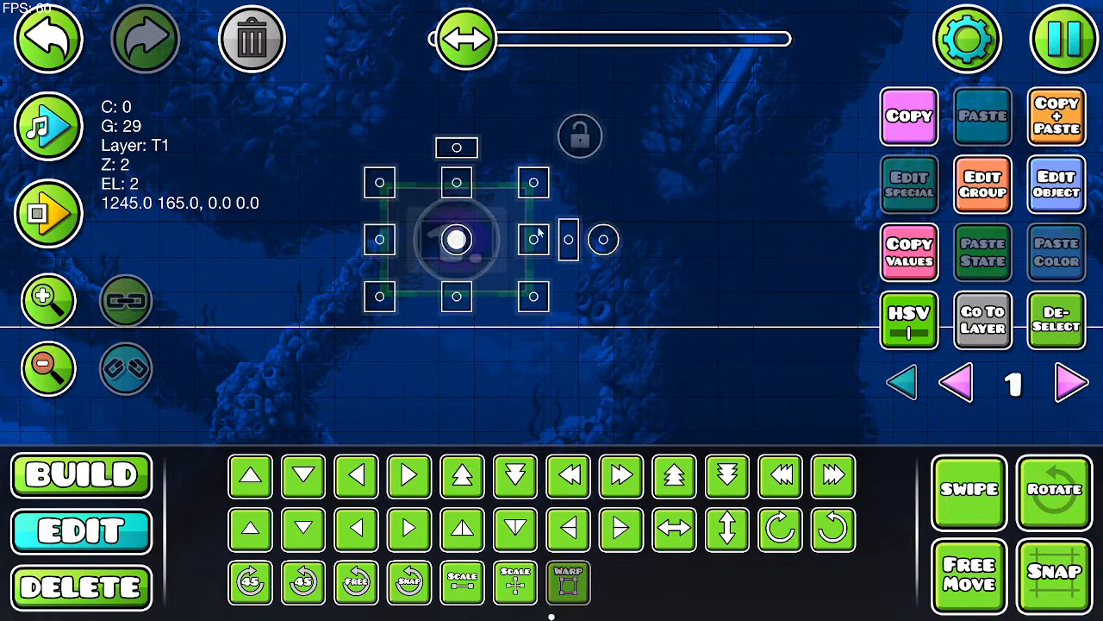
left_click_drag(538, 234, 564, 246)
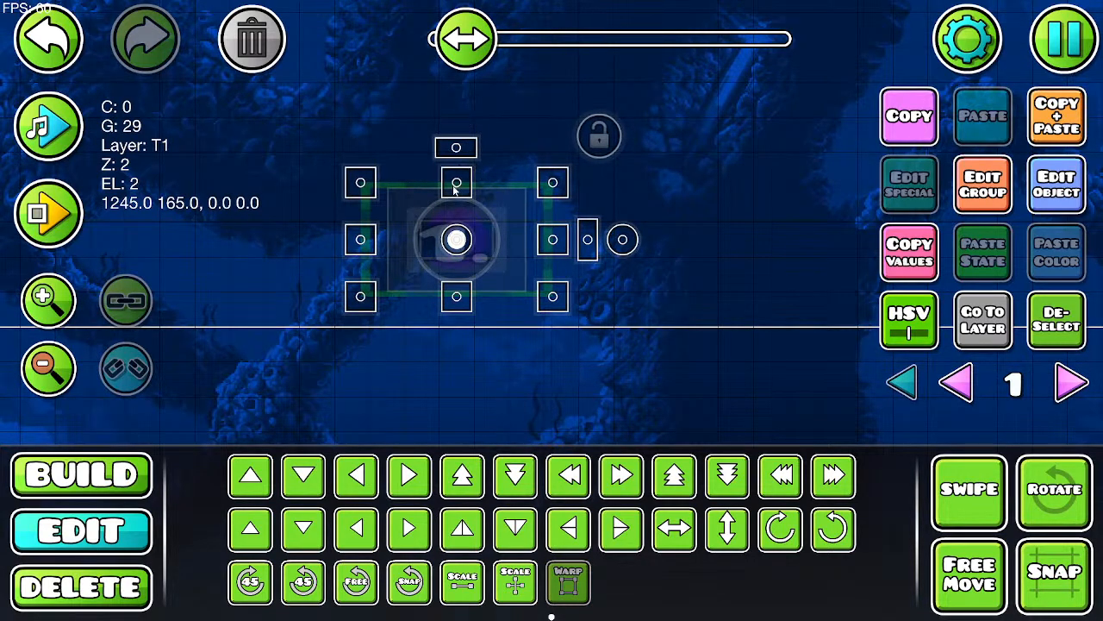
left_click_drag(454, 189, 456, 167)
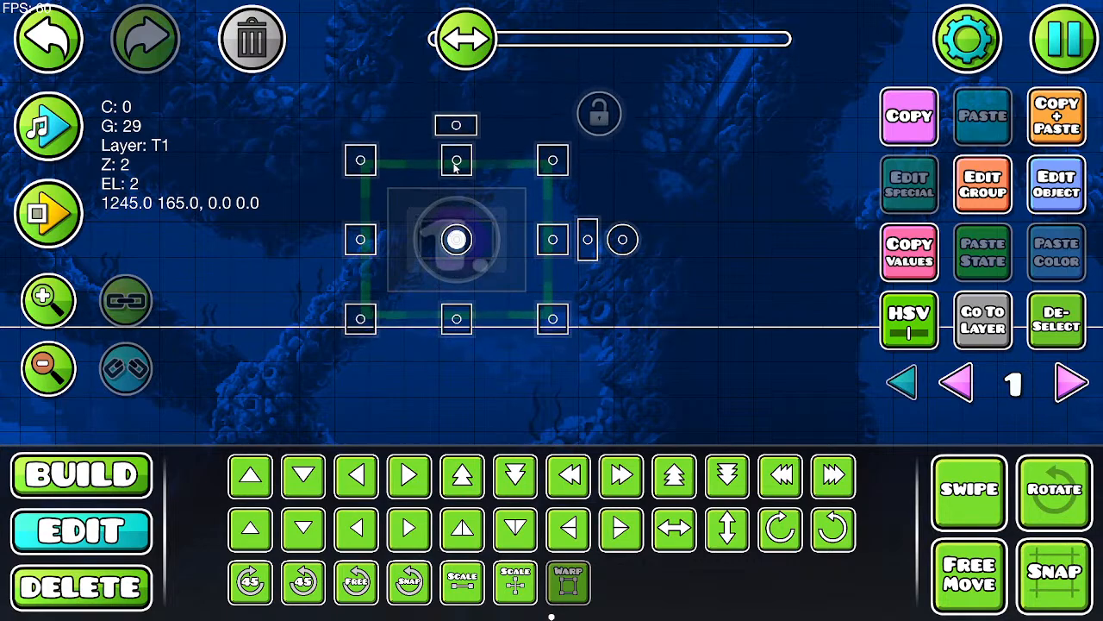
Step: Save and playtest the enlarged collision block by walking the player repeatedly past the proximity object, then return to the editor
left_click(1064, 38)
left_click(655, 227)
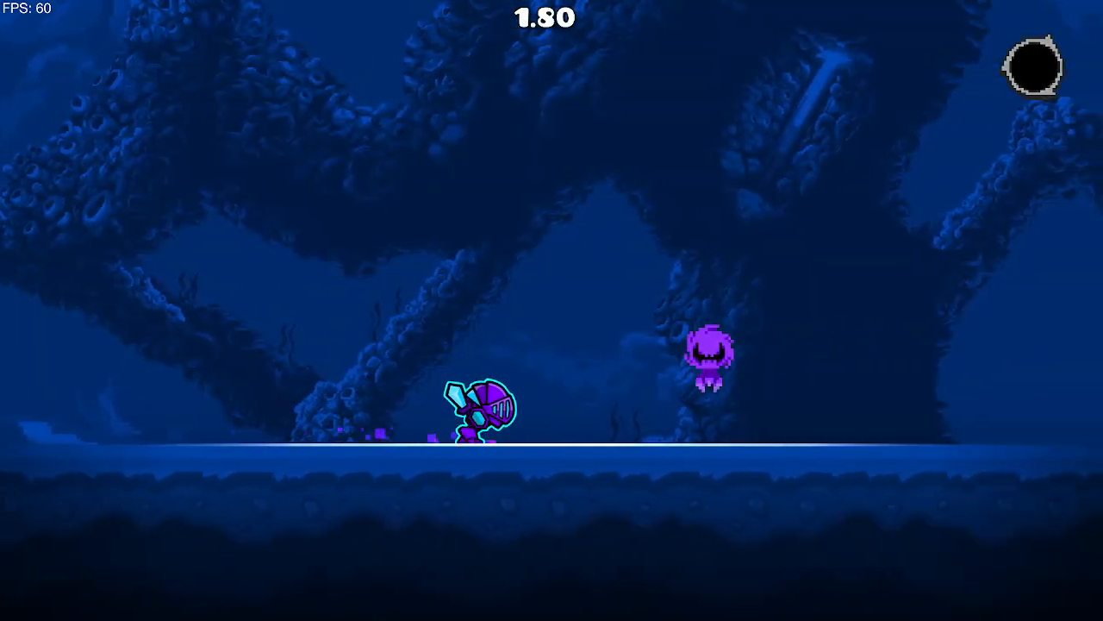
key("space")
key("d")
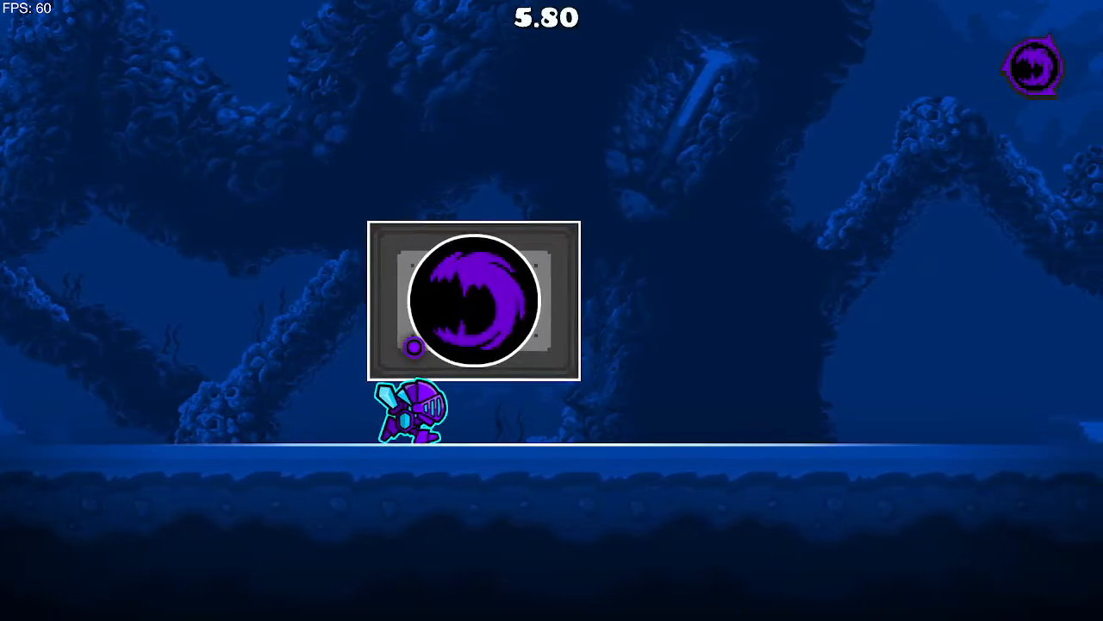
key("d")
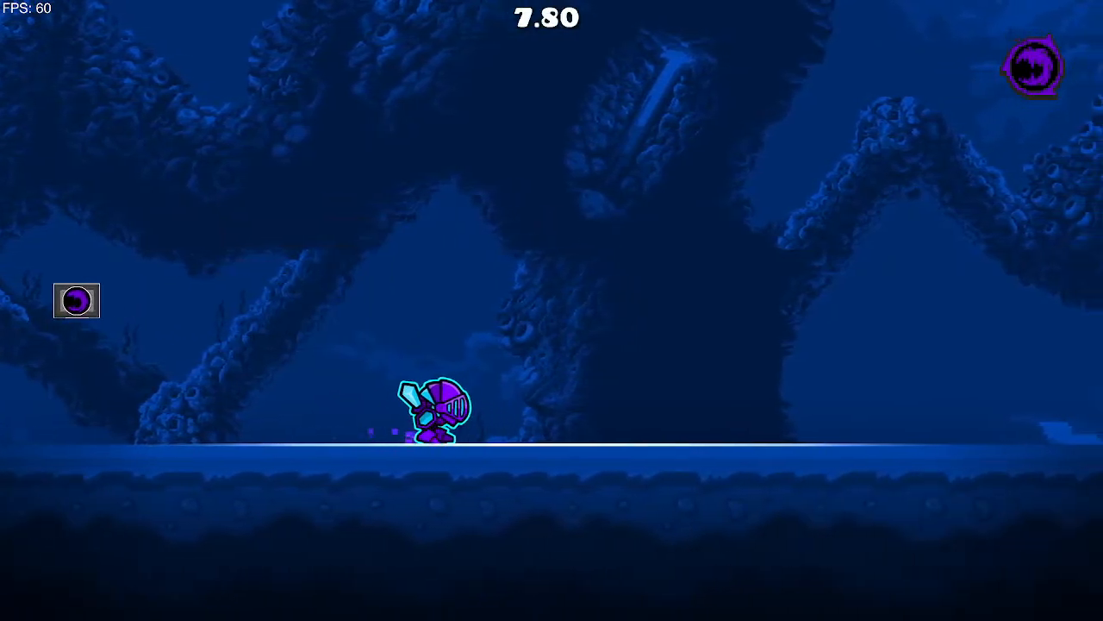
key("a")
key("a")
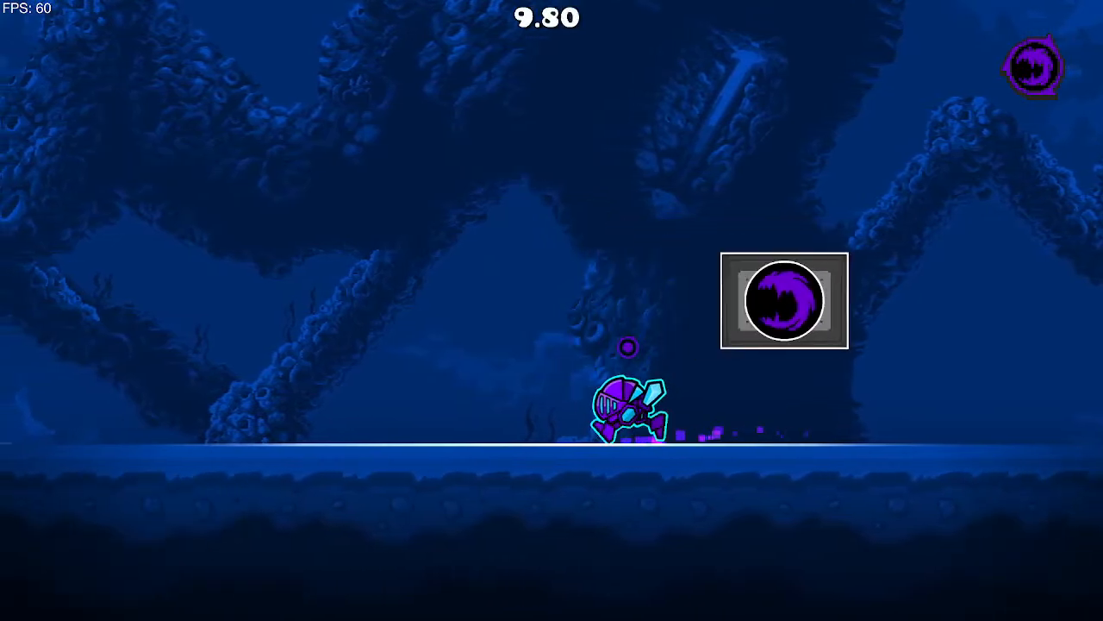
key("d")
key("a")
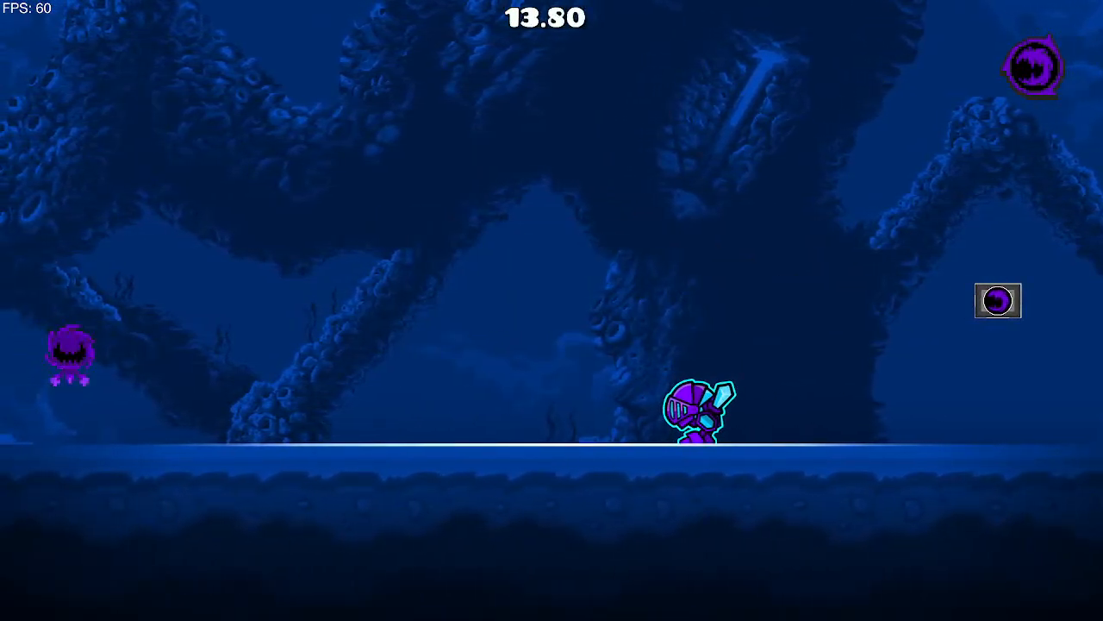
key("d")
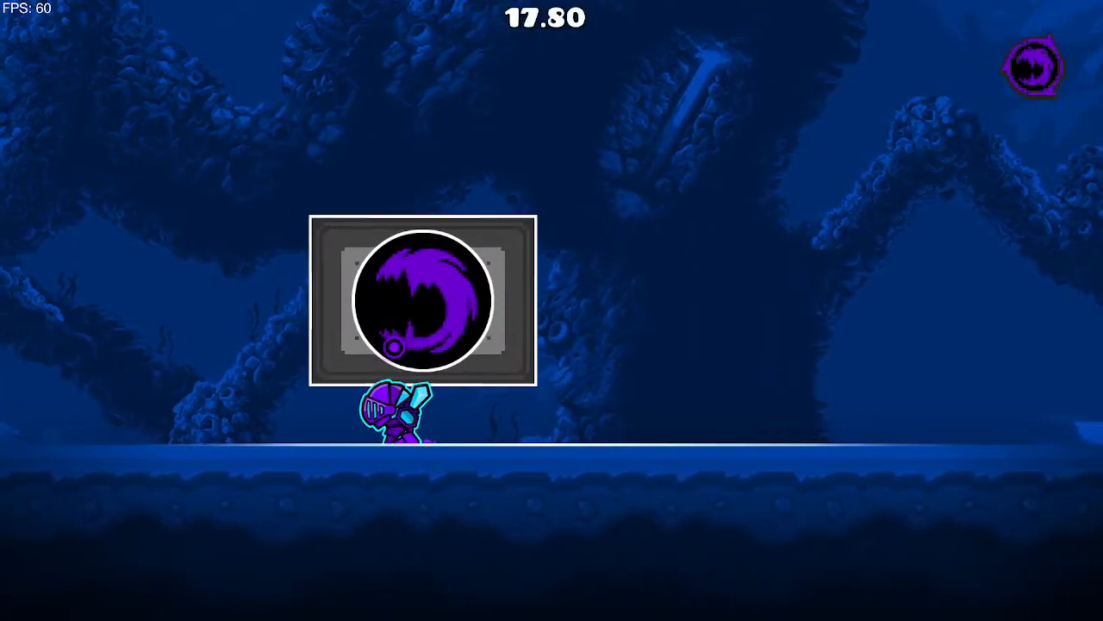
key("d")
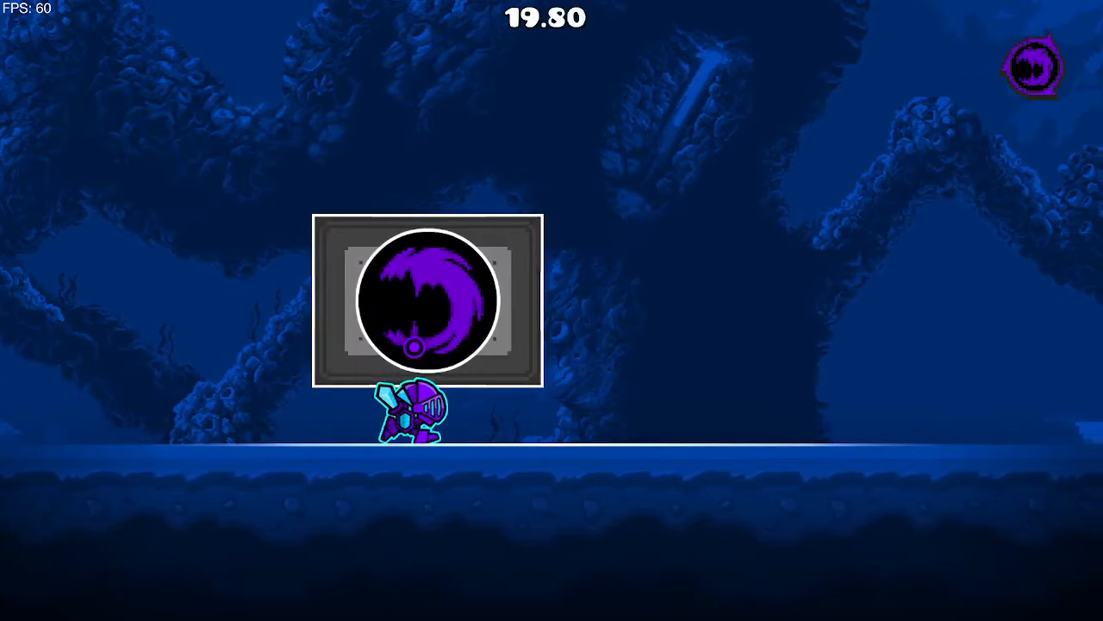
key("Right")
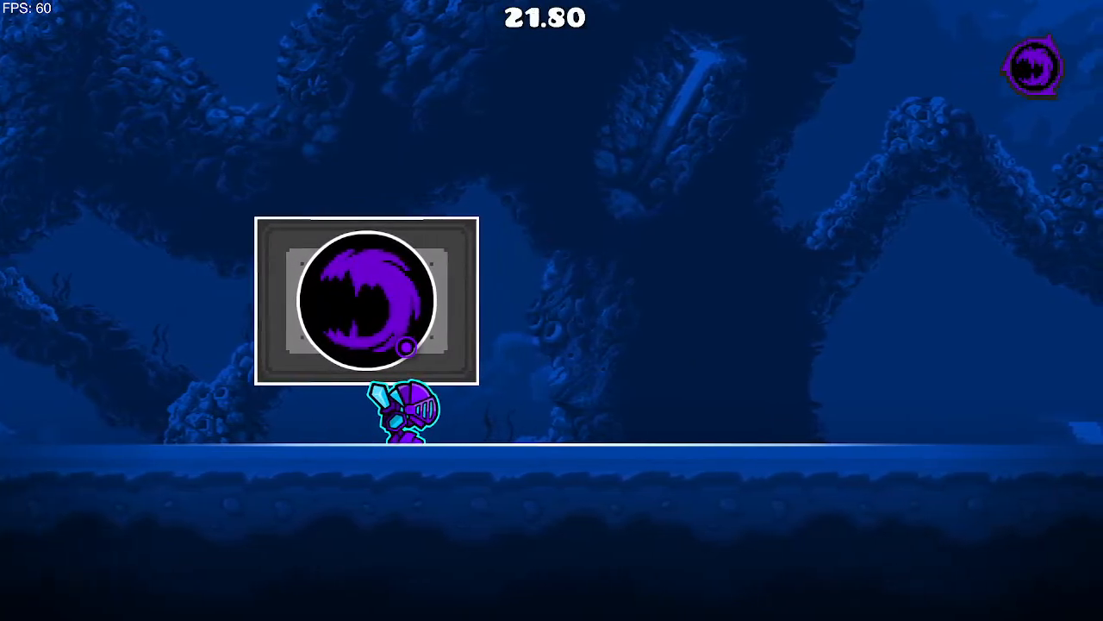
key("Right")
key("Left")
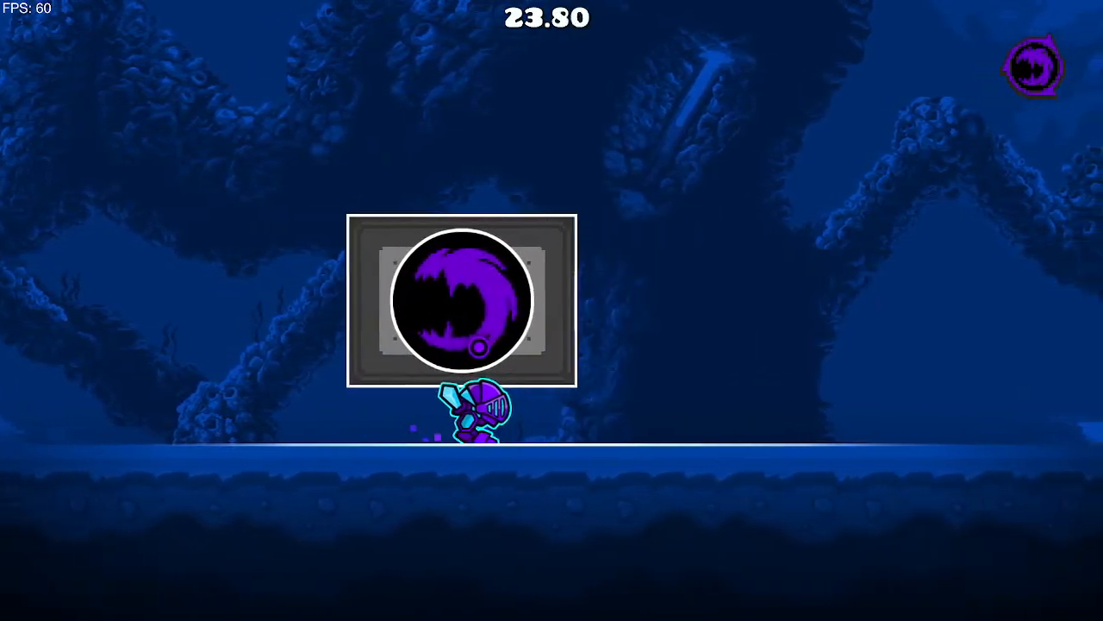
key("Right")
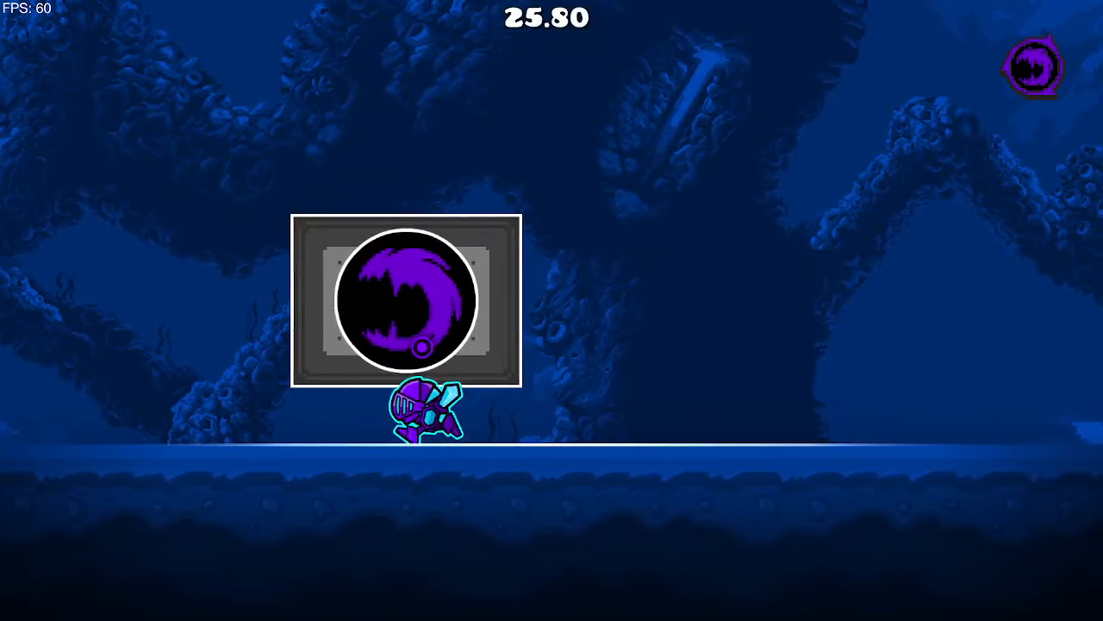
key("Left")
key("Right")
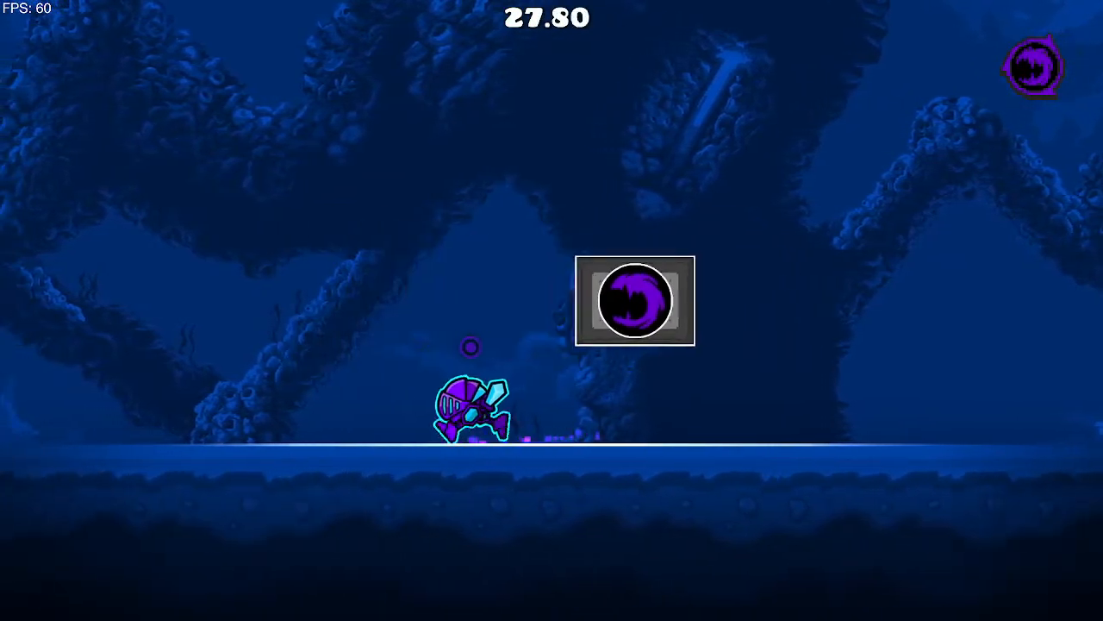
key("Escape")
left_click(177, 354)
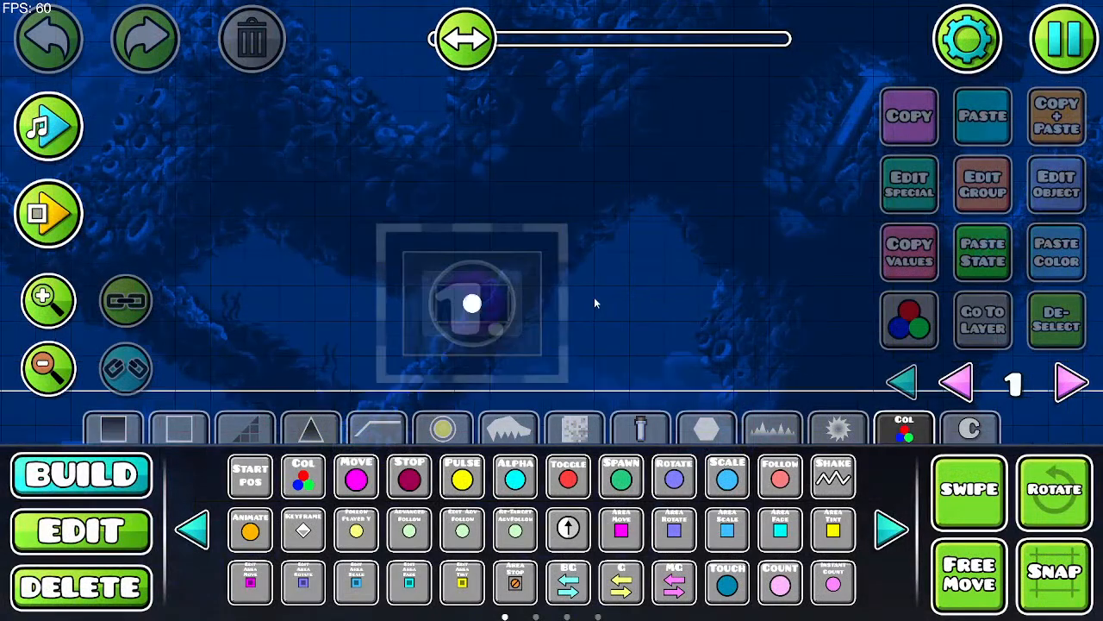
Step: Switch the editor from layer 1 to showing all layers
left_click(47, 361)
left_click(47, 360)
left_click(47, 360)
left_click(47, 361)
left_click_drag(393, 229, 435, 378)
left_click_drag(343, 135, 498, 298)
left_click_drag(563, 228, 584, 192)
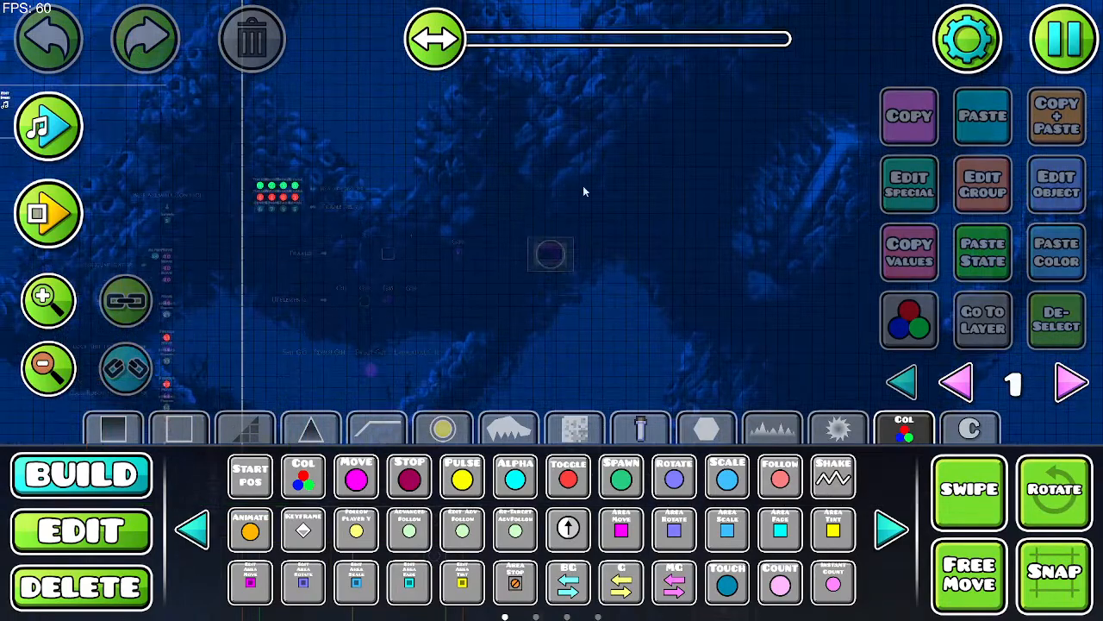
left_click(898, 381)
Step: Select the linked indicator objects below the Indicator G:40 label and unlink them
left_click(47, 300)
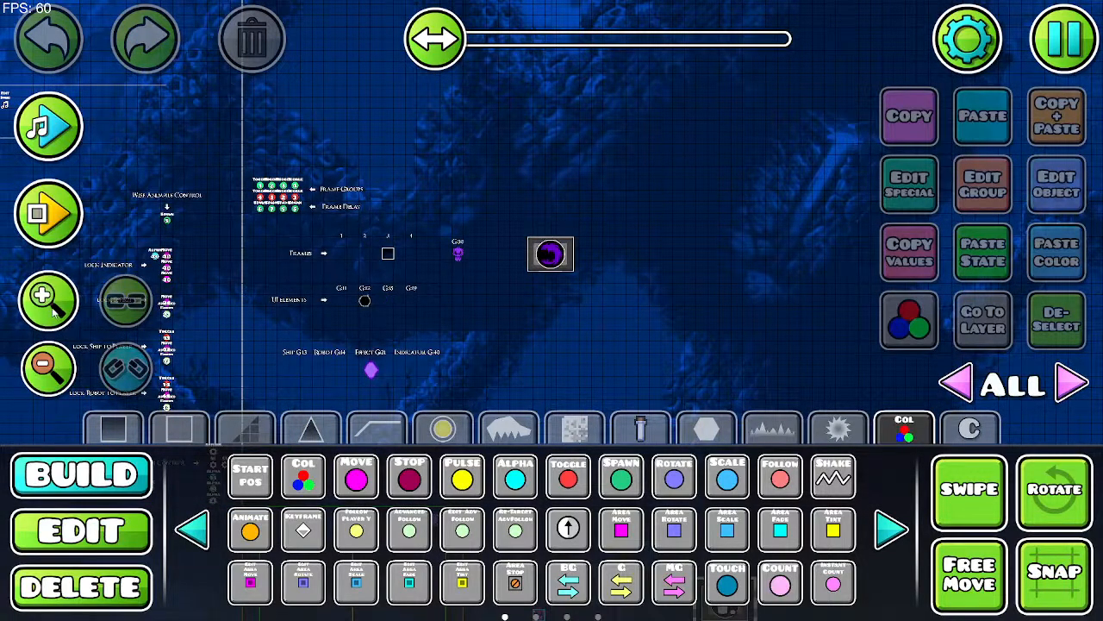
scroll(534, 251, "up", 2)
left_click_drag(534, 251, 650, 150)
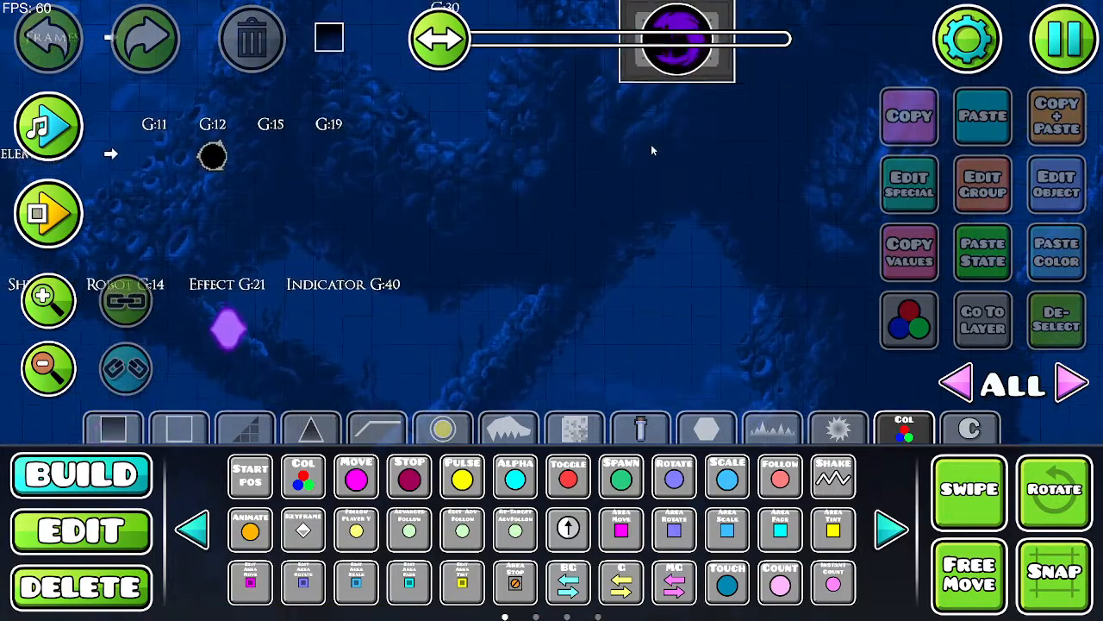
left_click_drag(341, 291, 335, 297)
left_click(69, 316)
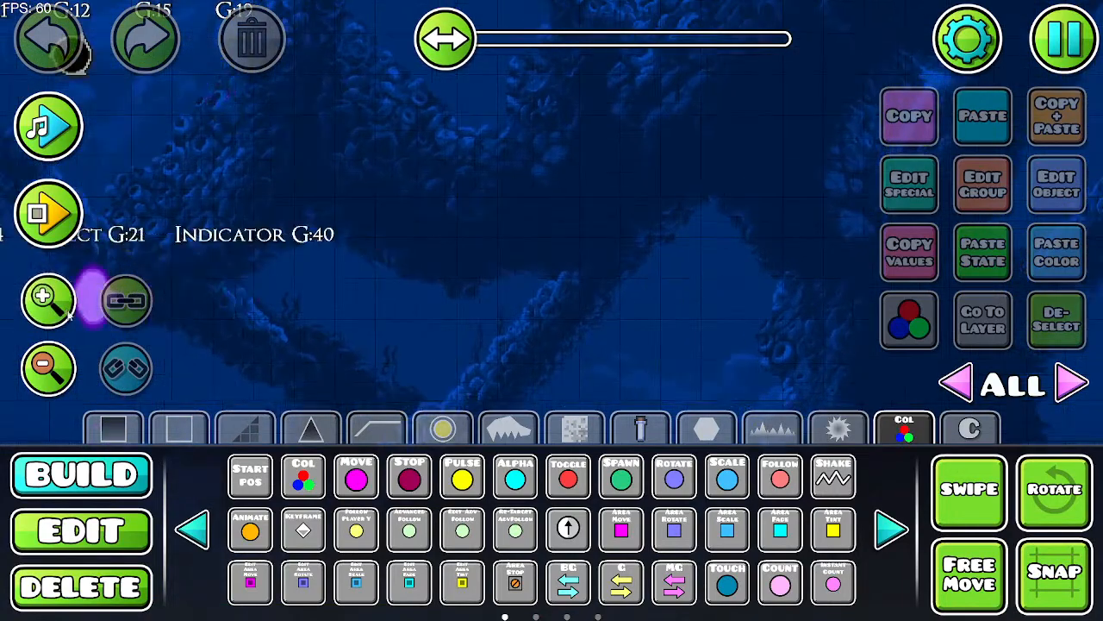
left_click(140, 535)
left_click(231, 298)
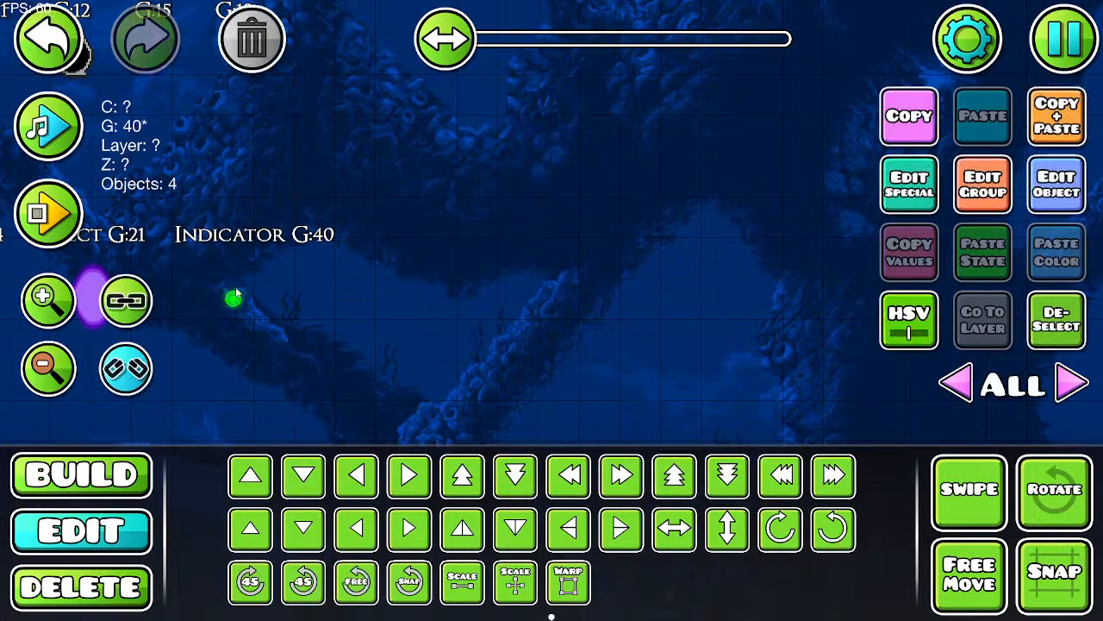
left_click(35, 301)
left_click(36, 302)
left_click(36, 302)
left_click_drag(376, 314, 857, 373)
left_click(127, 386)
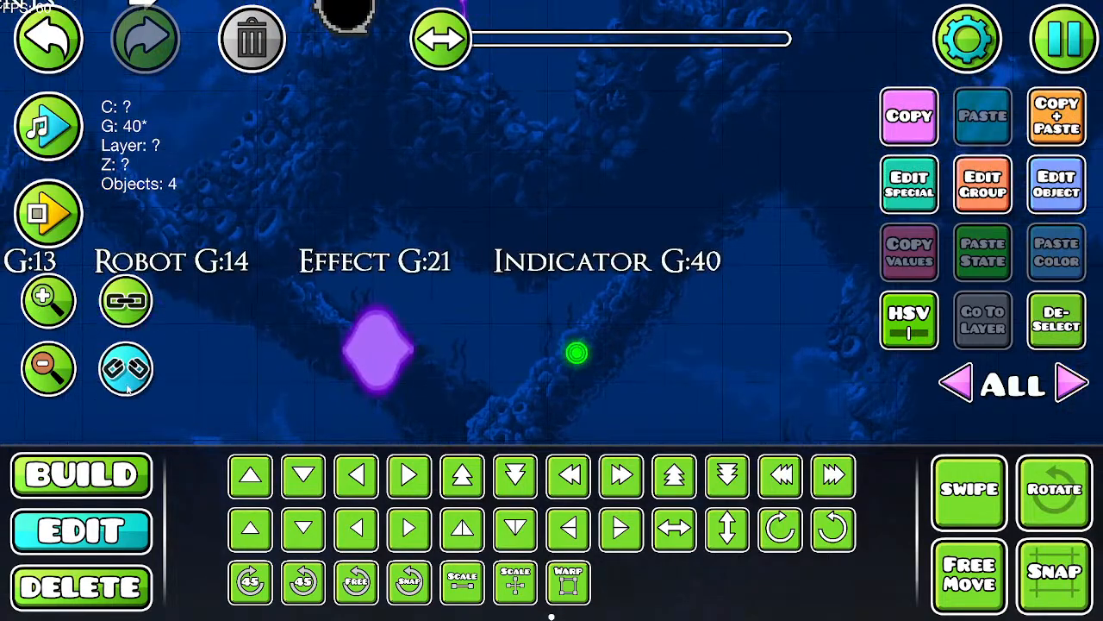
Step: Select the circle outline of the group 40 indicator and reset the HSV adjustment on its channel 4 detail color
left_click(863, 366)
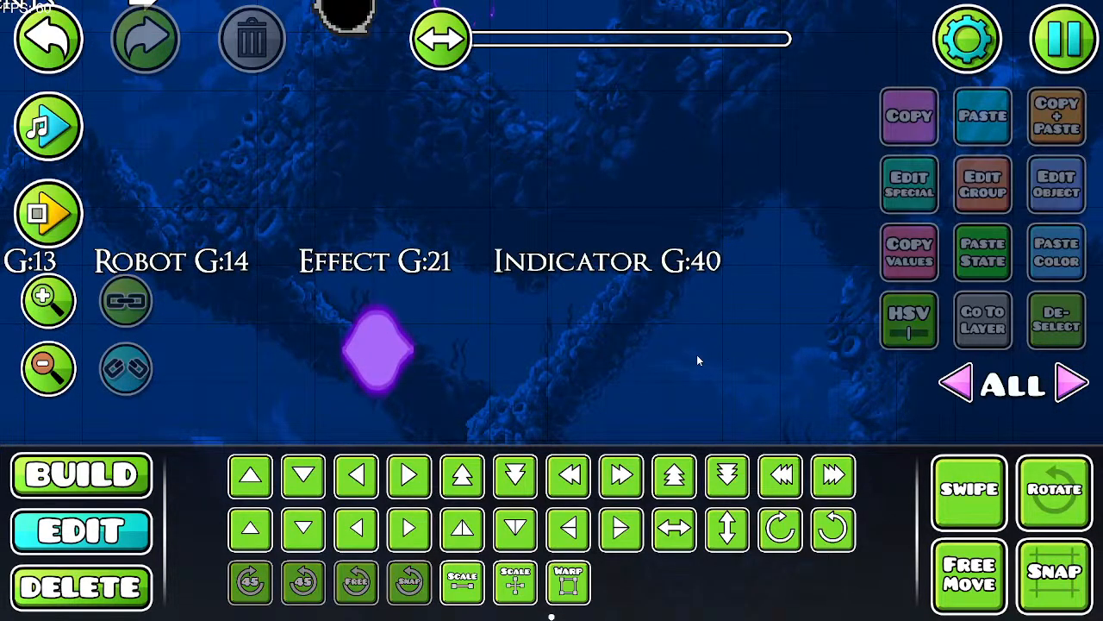
left_click(577, 352)
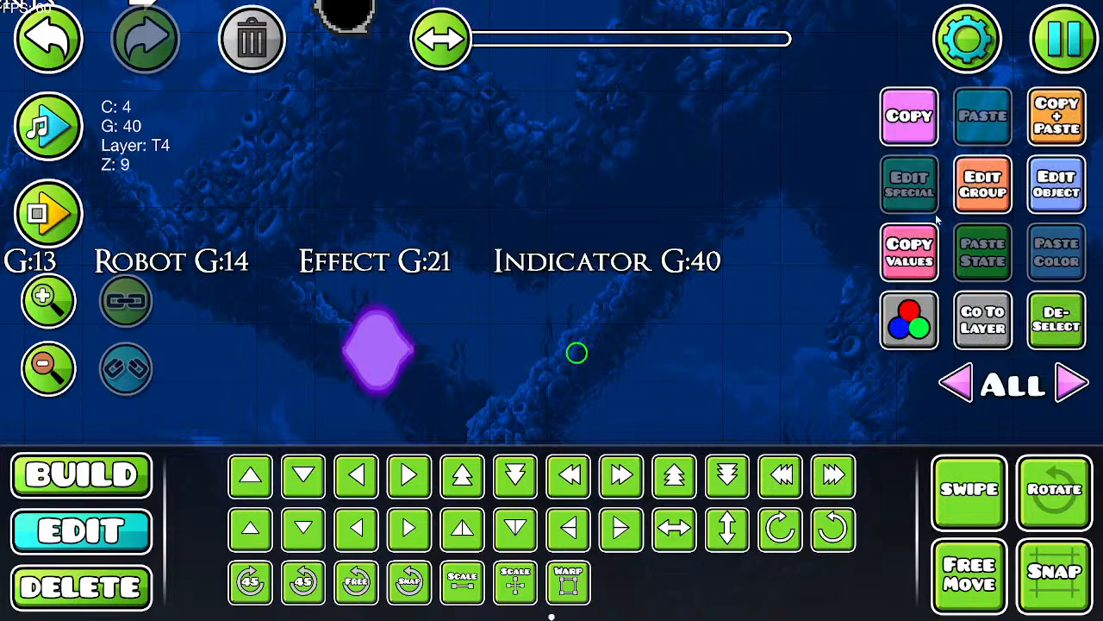
left_click(584, 351)
left_click(584, 351)
left_click(569, 353)
left_click(569, 354)
left_click(1051, 197)
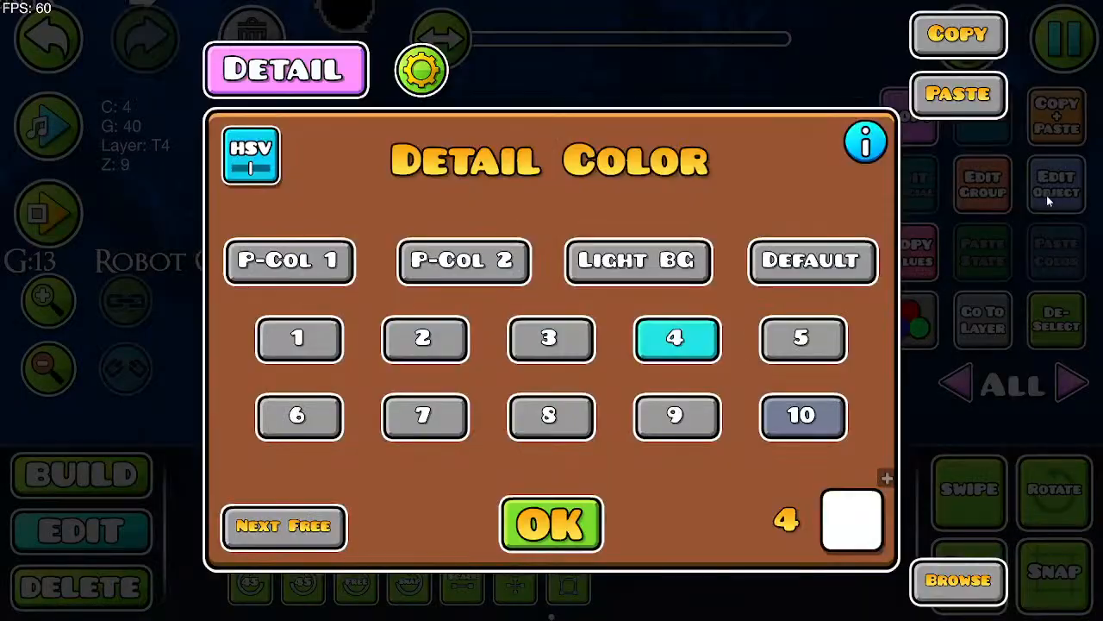
left_click(252, 152)
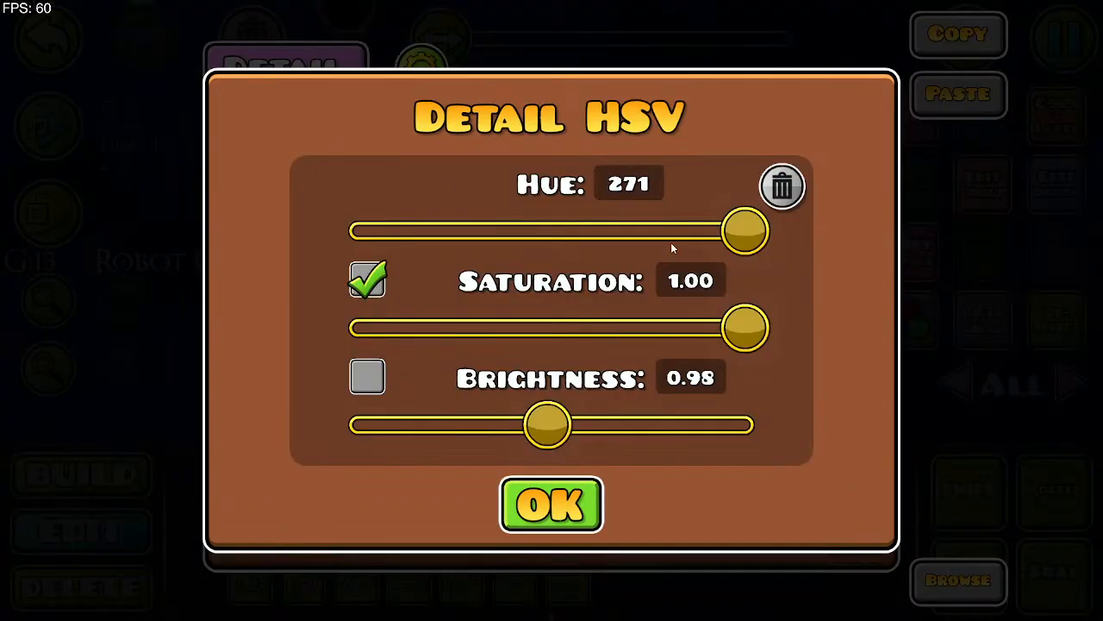
left_click(784, 193)
left_click(593, 500)
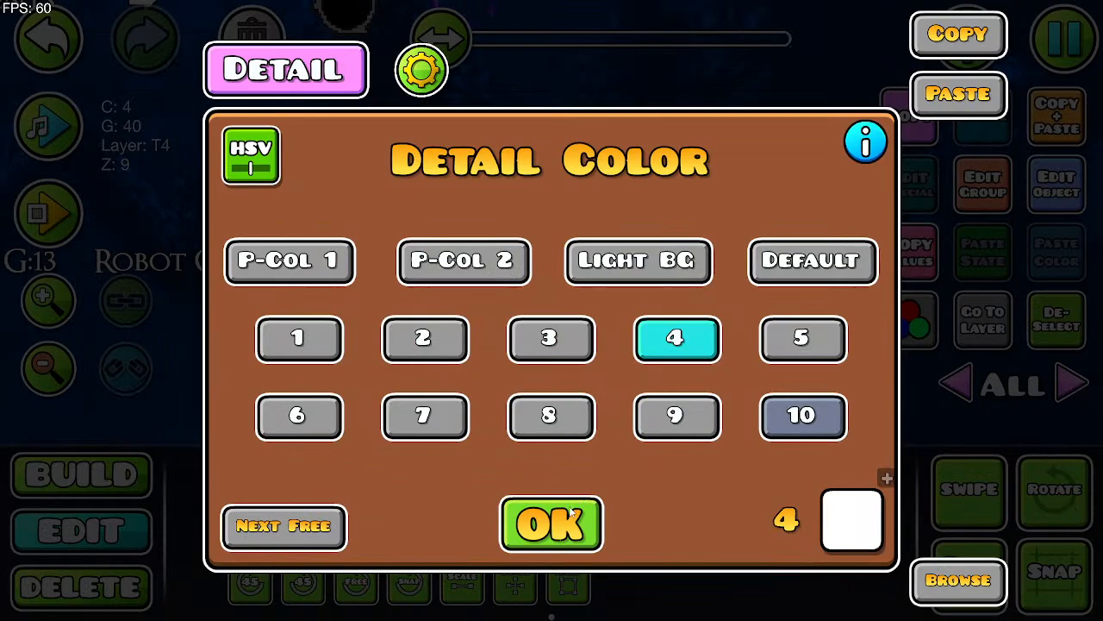
left_click(272, 179)
left_click(549, 500)
left_click(533, 520)
left_click(579, 359)
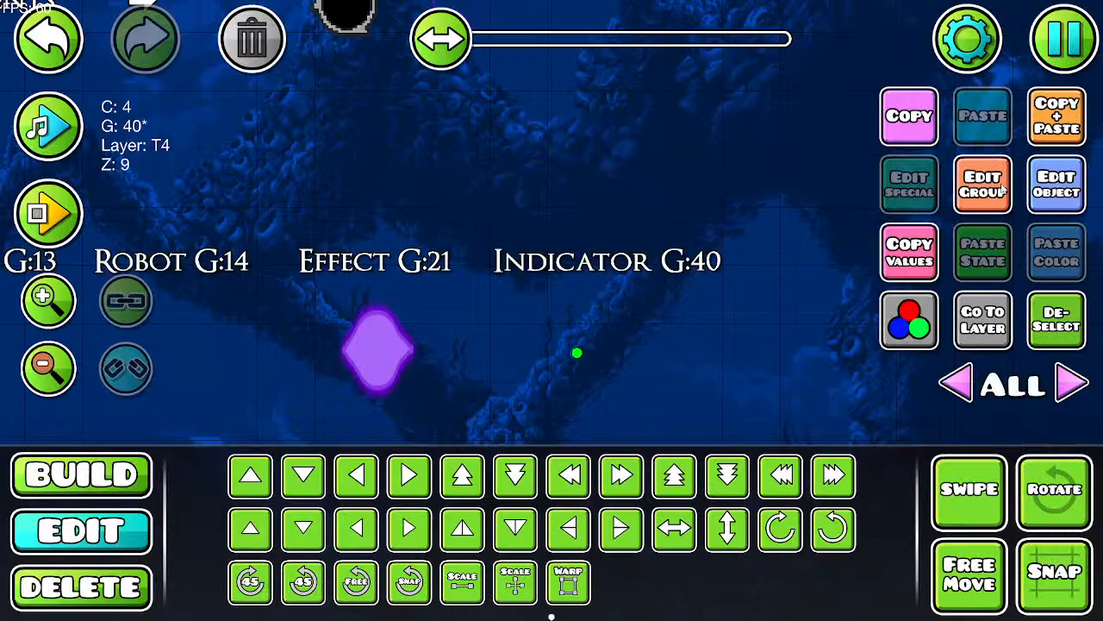
Step: Save and playtest the recolored indicator at the proximity object in robot and ship form, then exit to the level page
left_click(1059, 52)
left_click(688, 248)
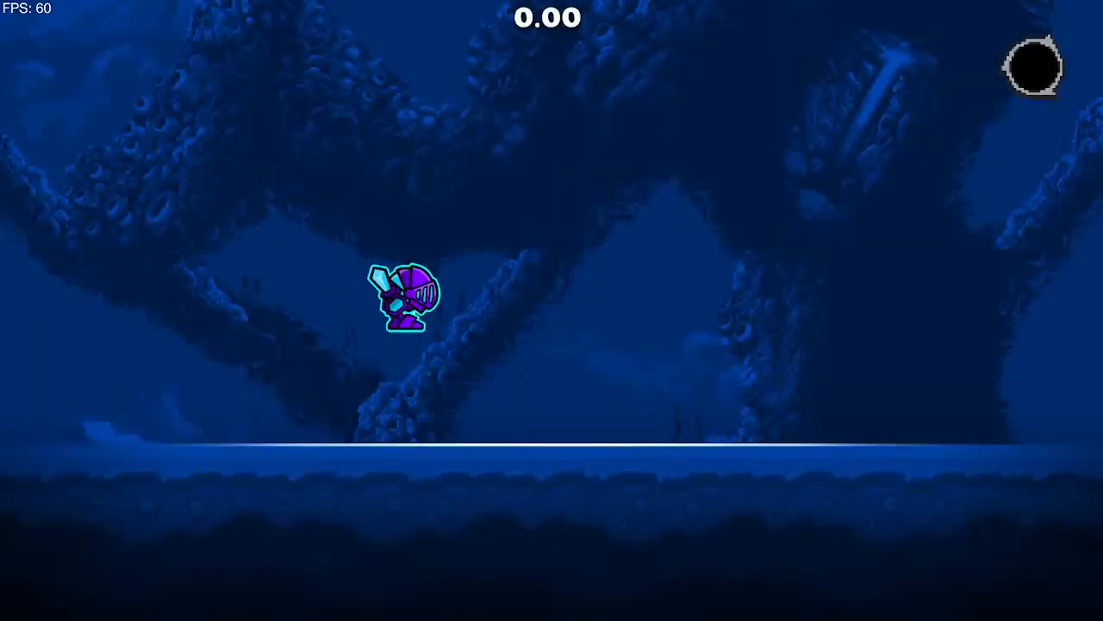
key("Right")
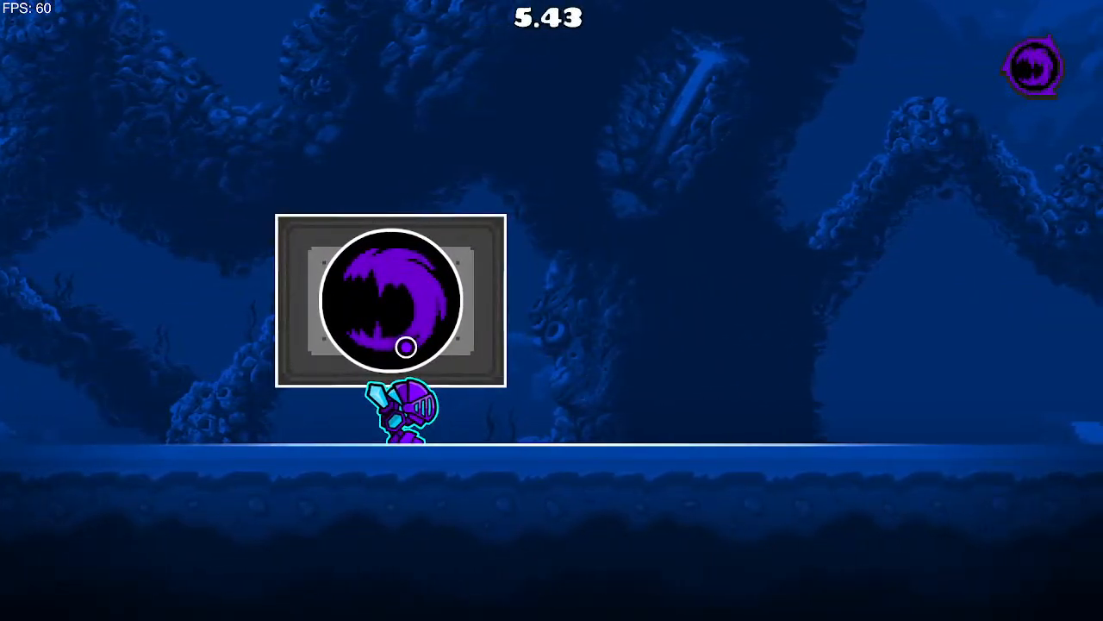
key("Left")
key("Right")
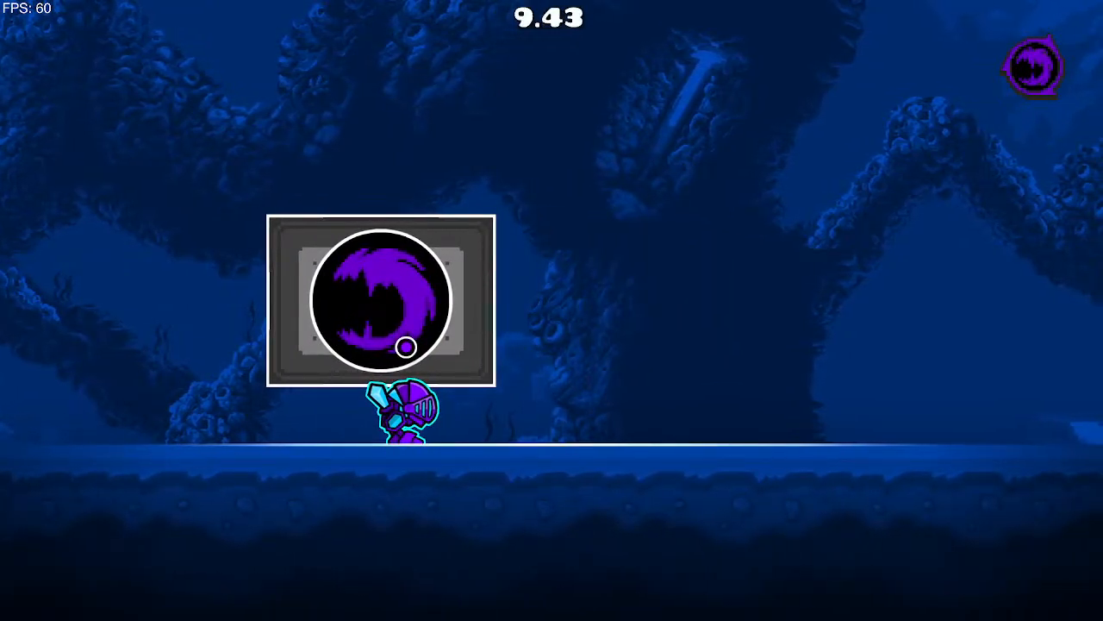
key("Up")
key("Up")
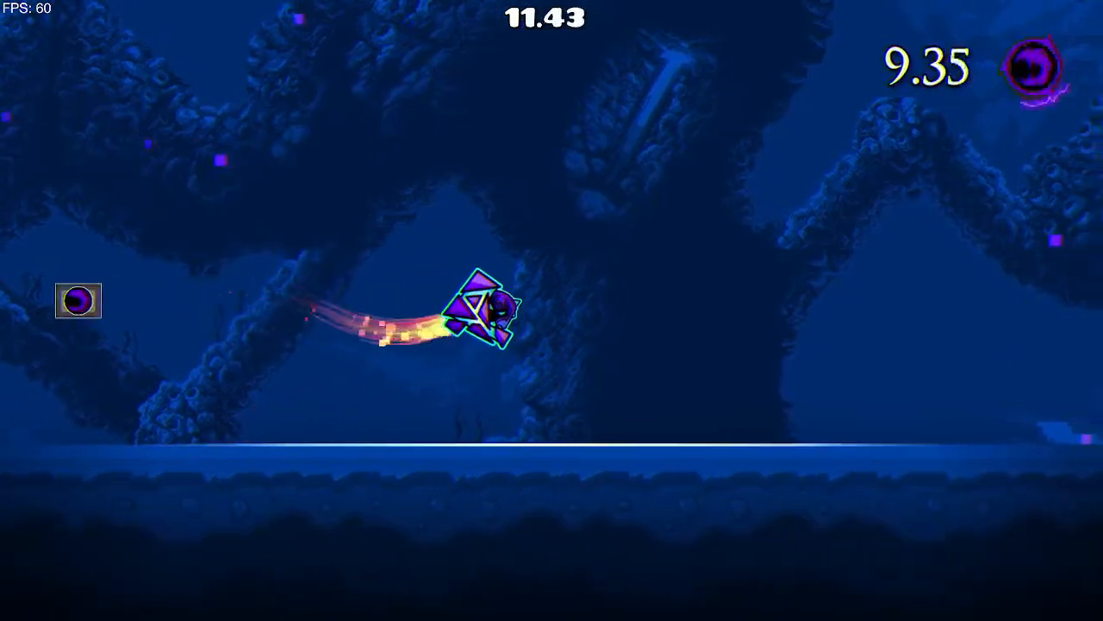
key("Left")
key("Up")
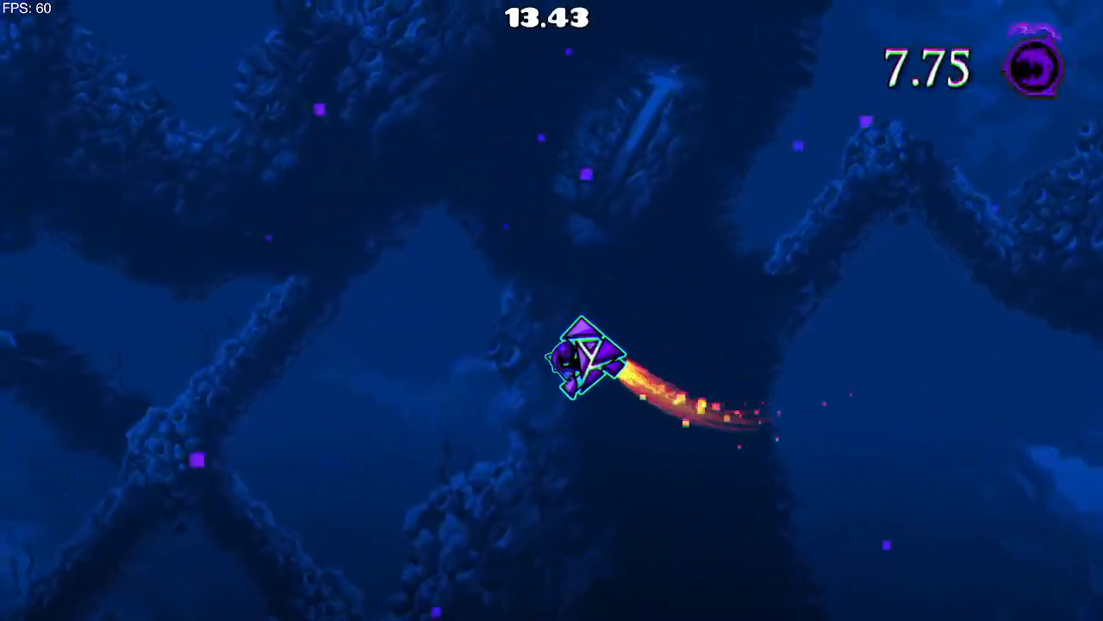
key("Up")
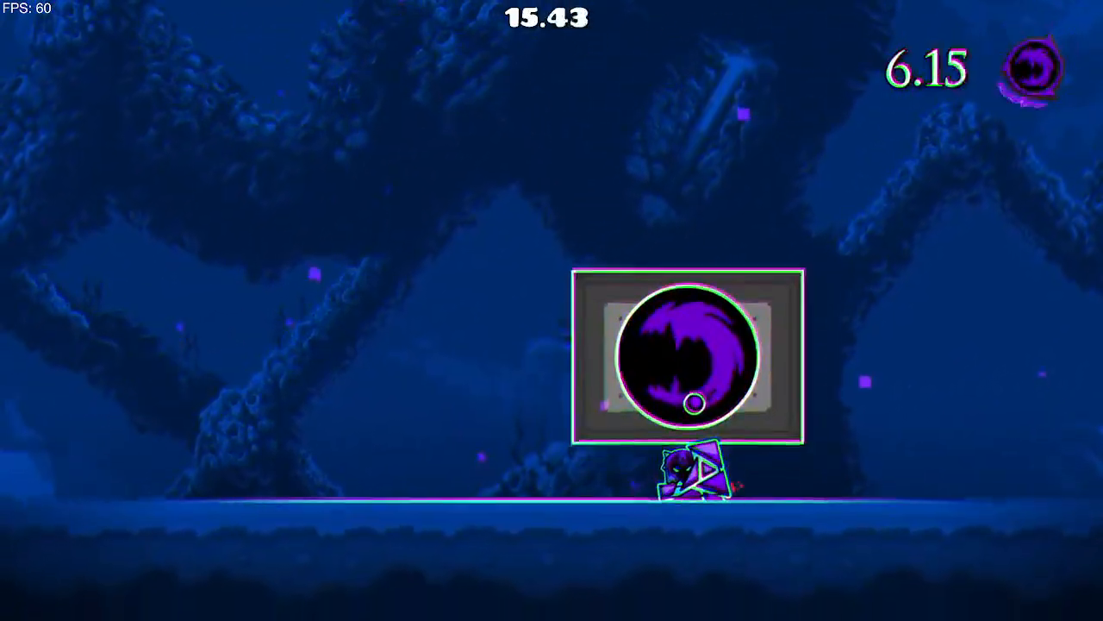
key("Escape")
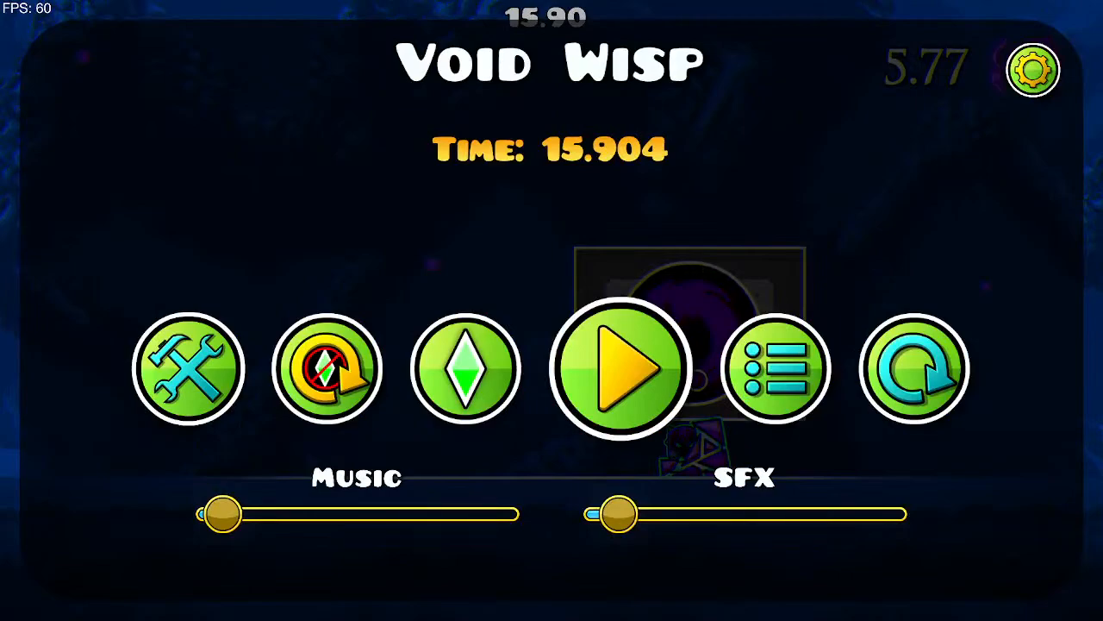
left_click(797, 375)
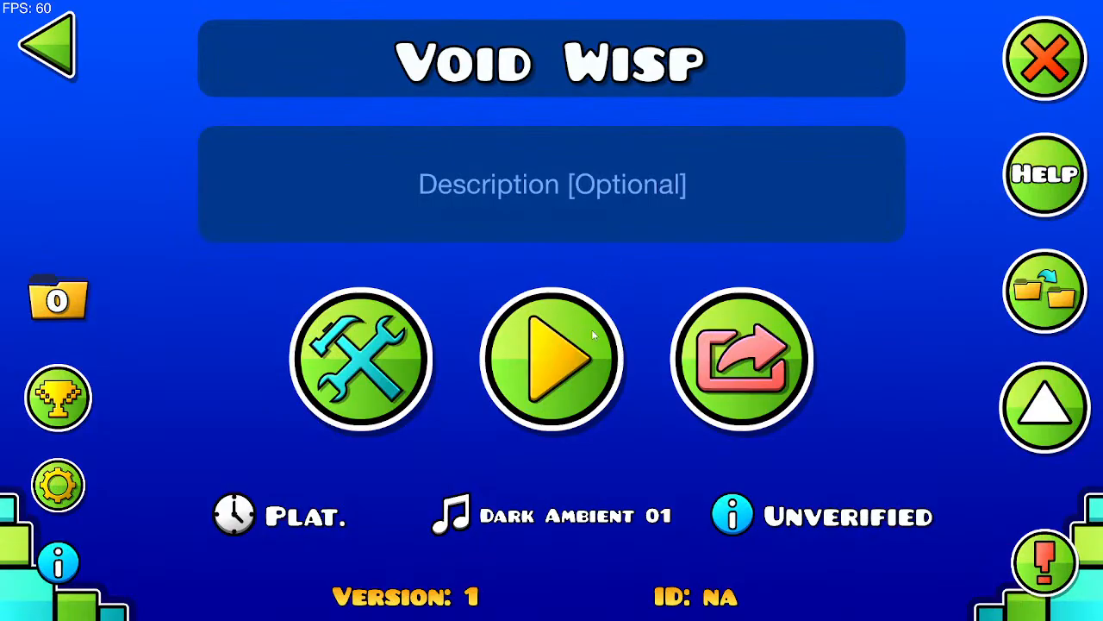
Step: Play Void Wisp from its level page, move the player toward the proximity object and pause the run
left_click(591, 329)
key("Right")
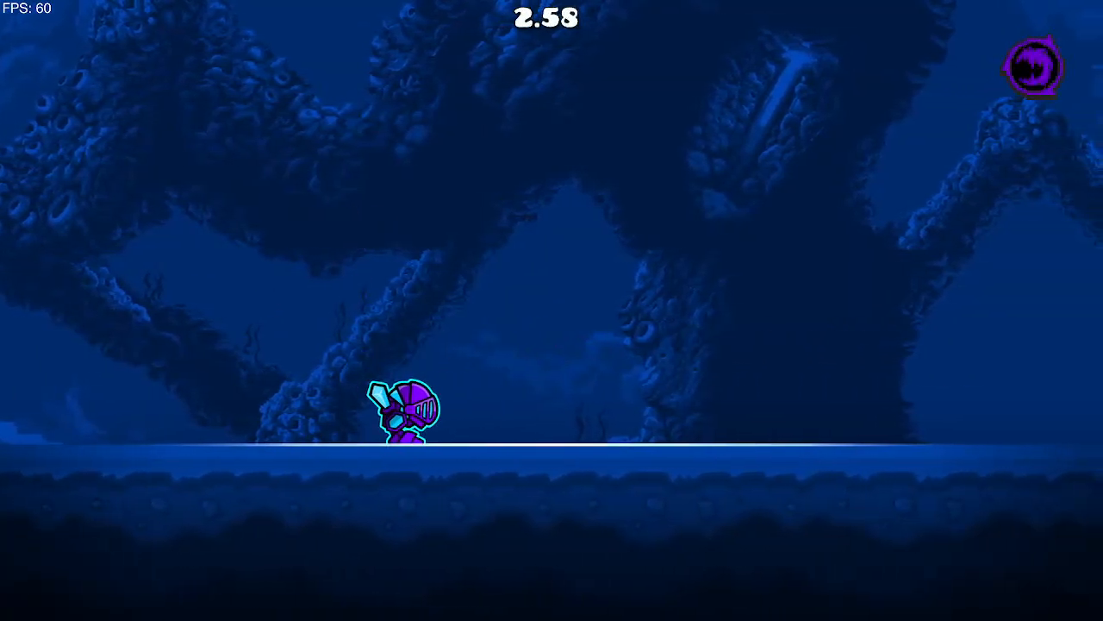
key("Right")
key("Up")
key("Left")
key("Right")
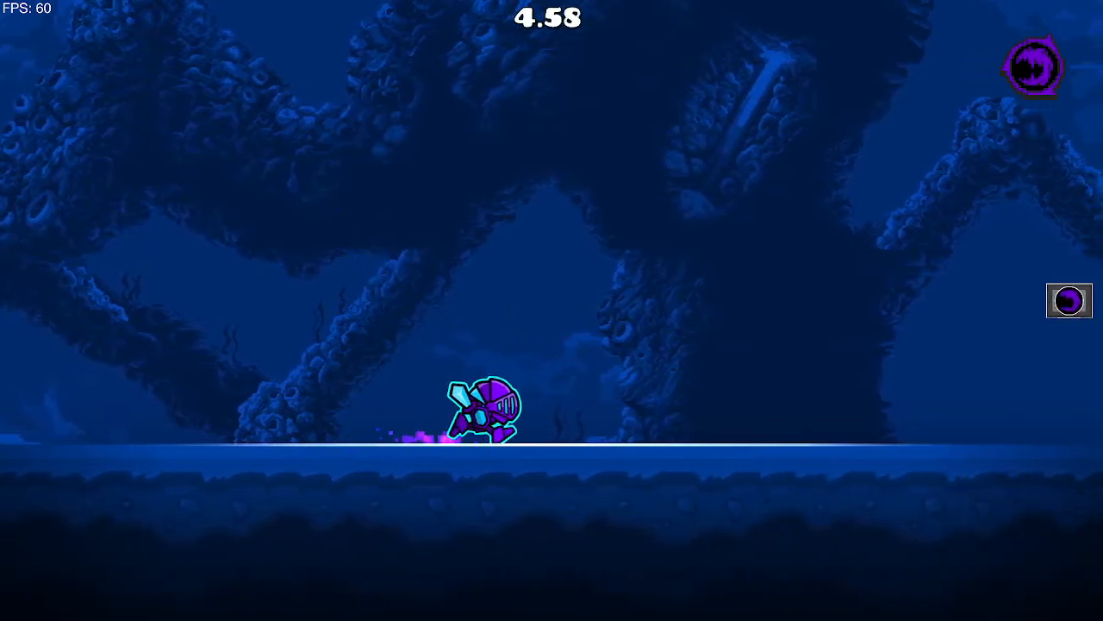
key("Escape")
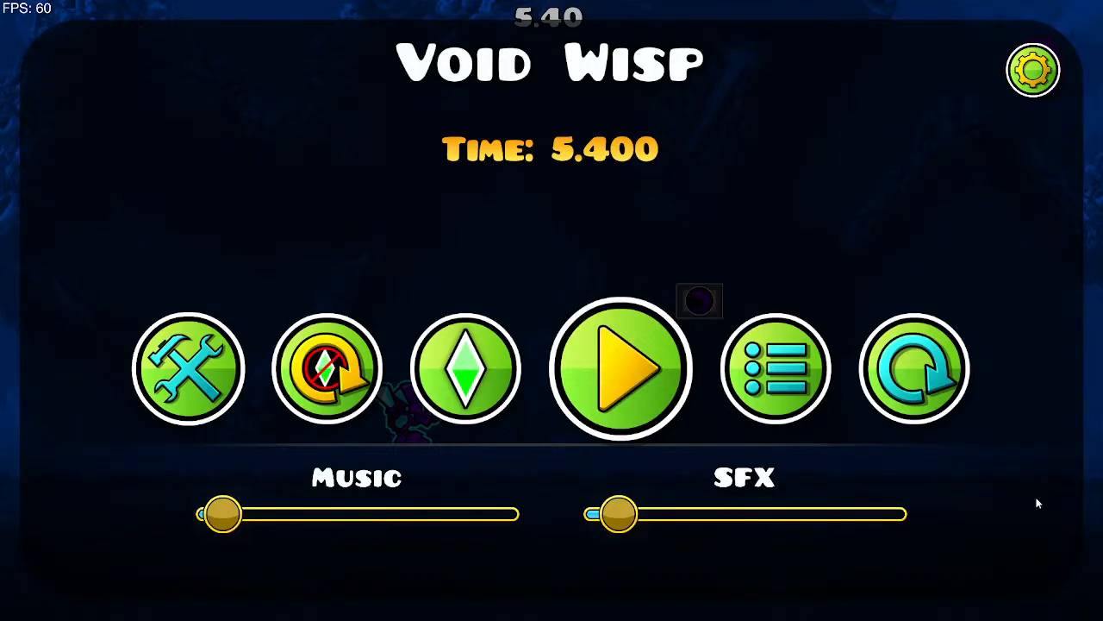
Step: Restart the Void Wisp run, test the indicator in robot form around the proximity object, and exit to the level page
left_click(953, 397)
key("Right")
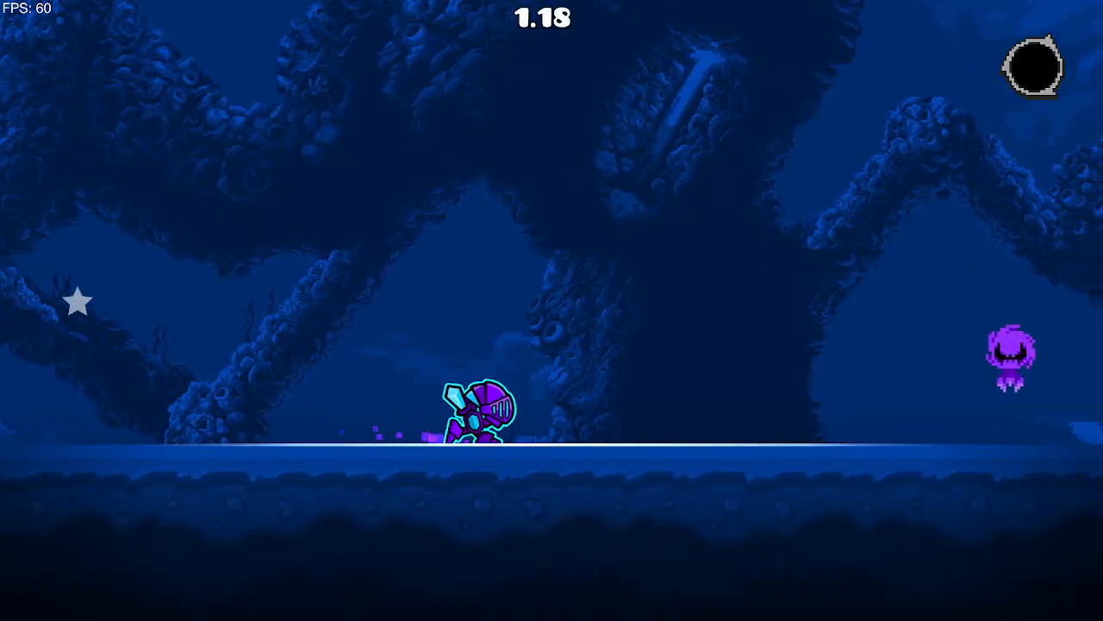
key("Up")
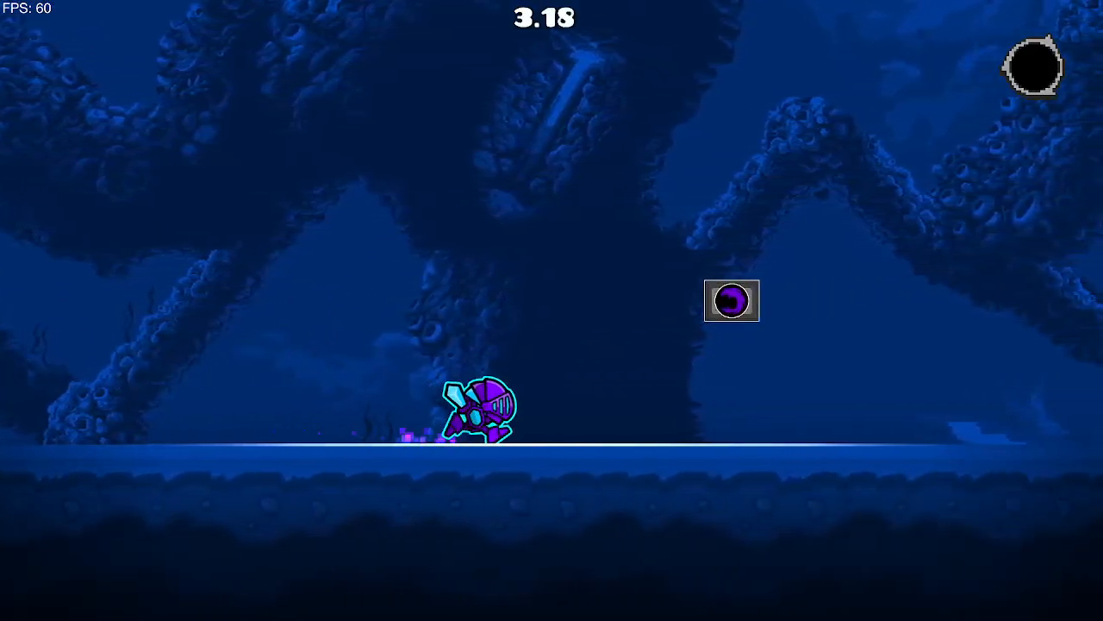
key("Up")
key("Left")
key("Up")
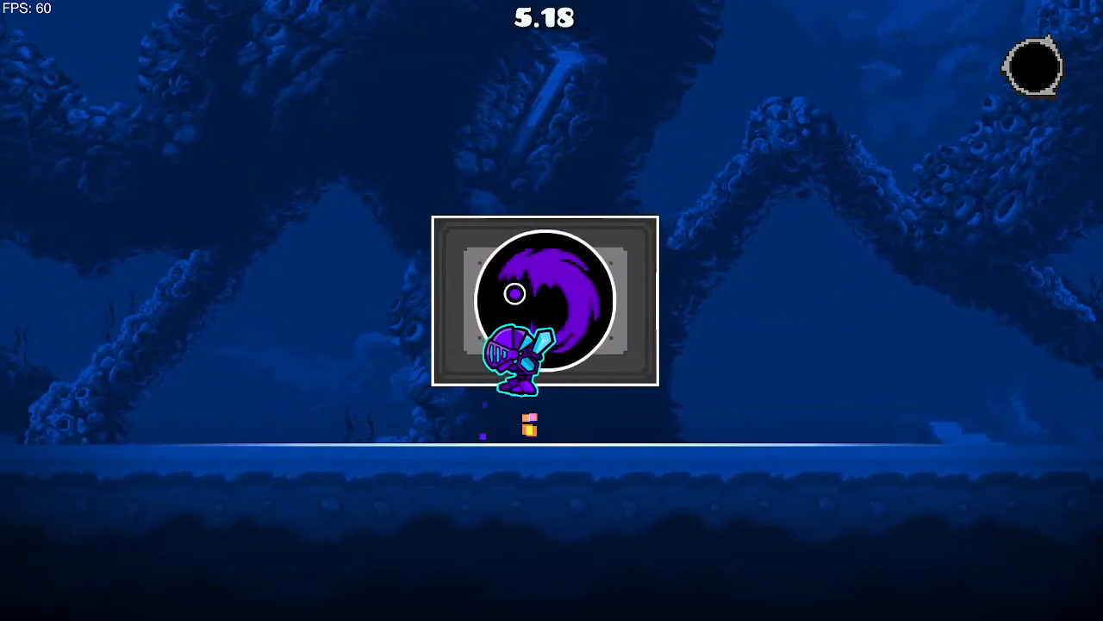
key("Up")
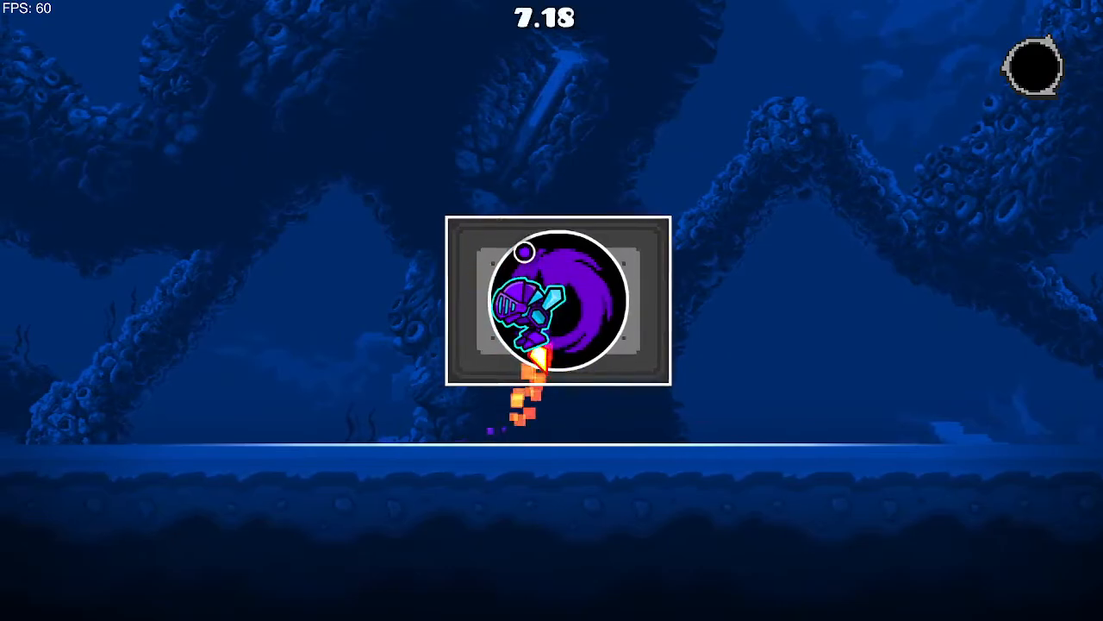
key("Right")
key("Up")
key("Left")
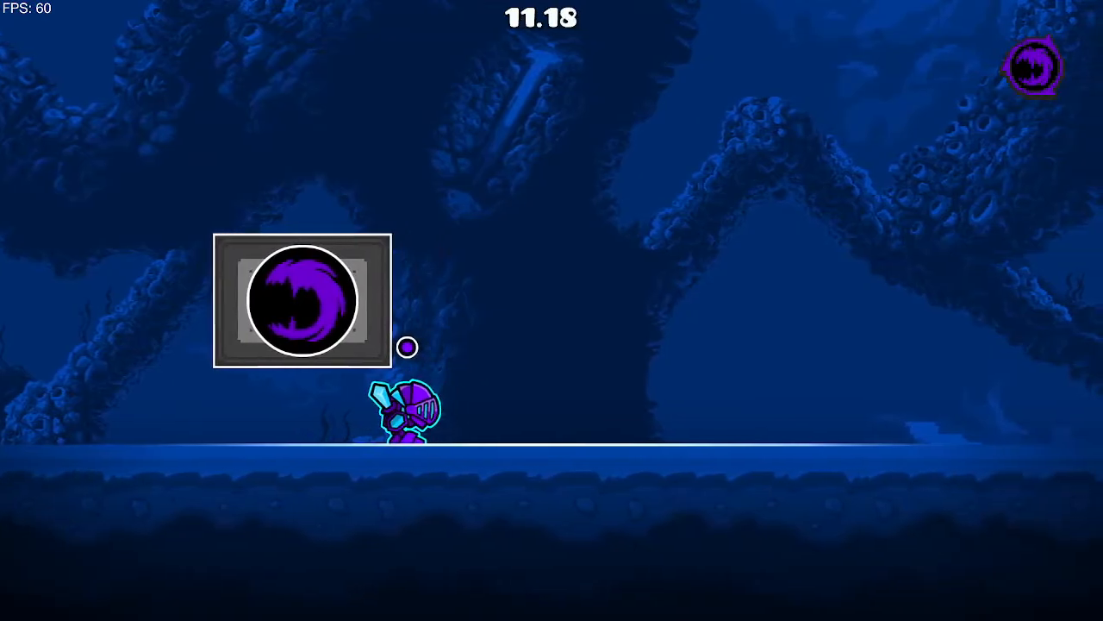
key("Escape")
left_click(815, 376)
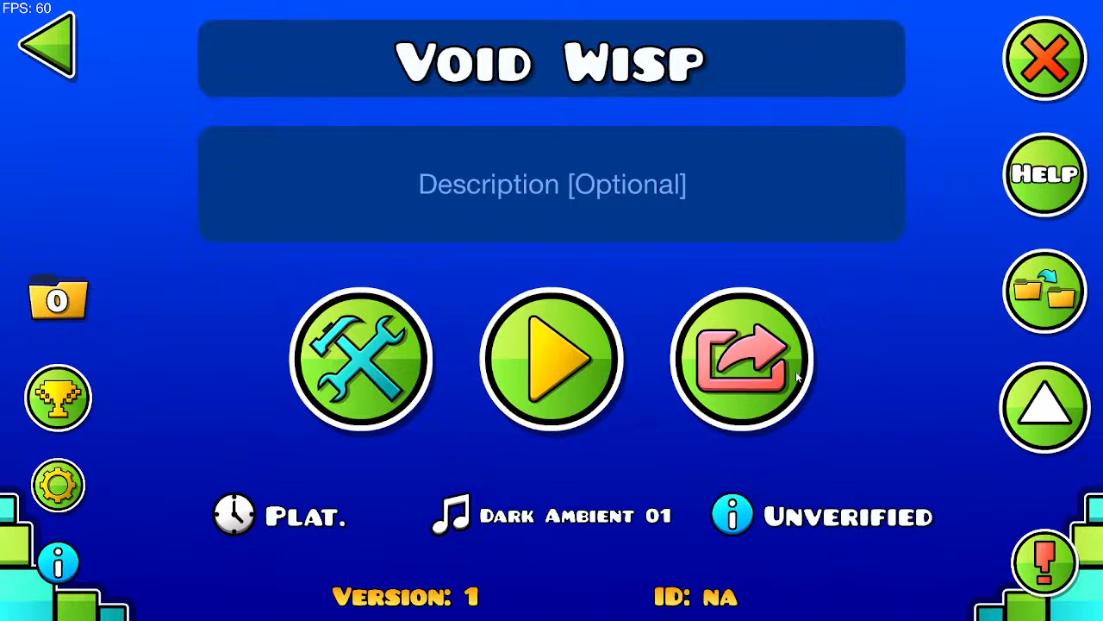
Step: Open Void Wisp in the editor and go to the Collision and Alpha triggers below the Proximity Detector label
left_click(401, 339)
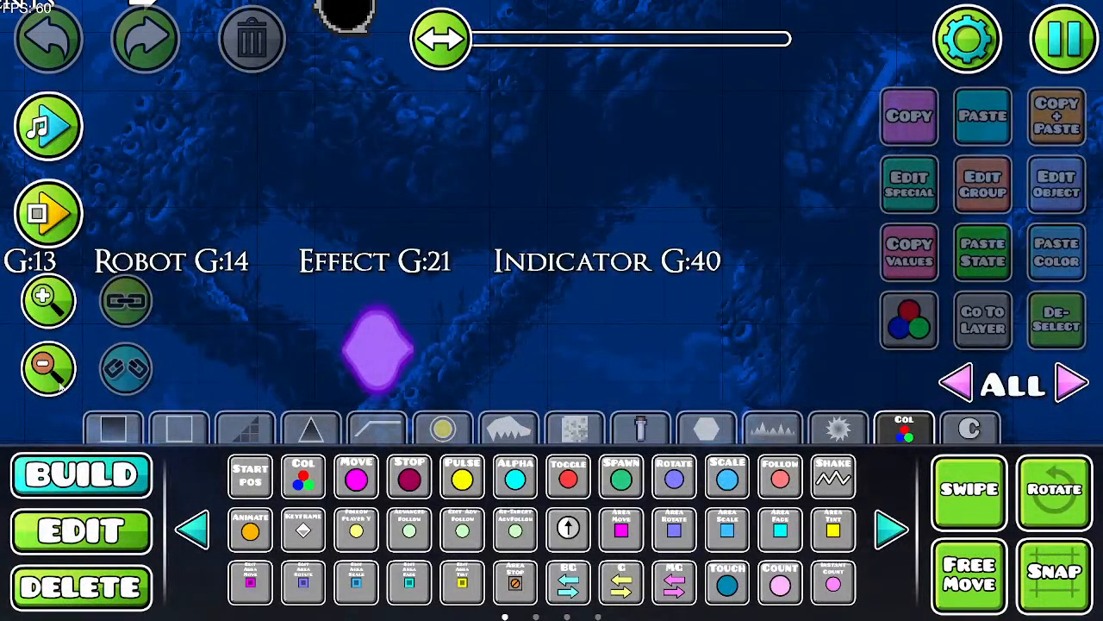
left_click(62, 375)
left_click(65, 376)
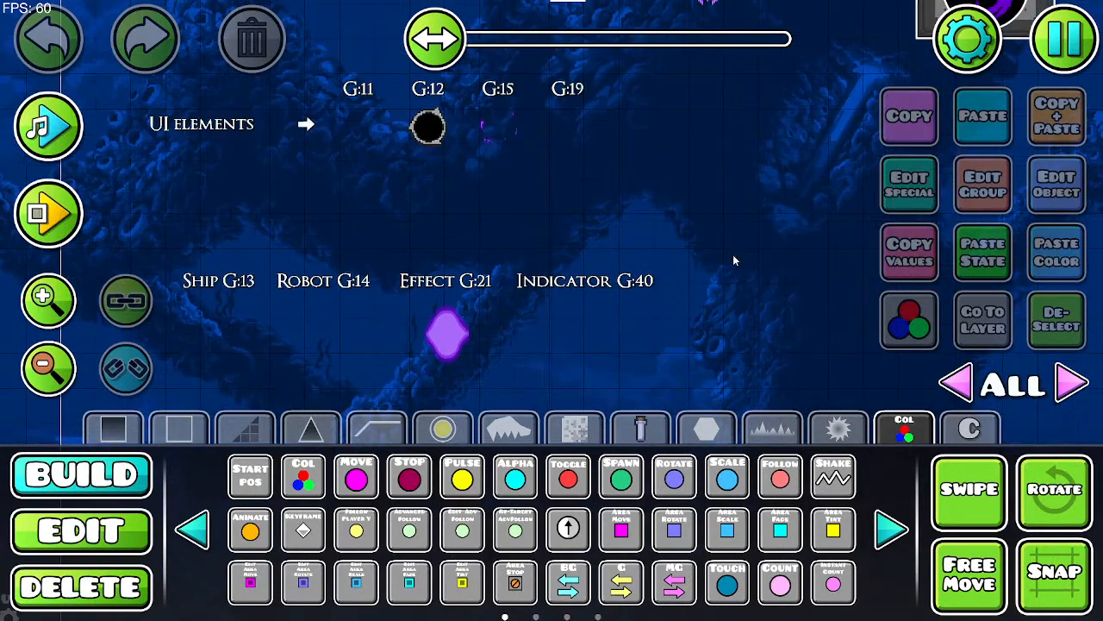
left_click_drag(732, 259, 364, 300)
left_click_drag(567, 246, 406, 322)
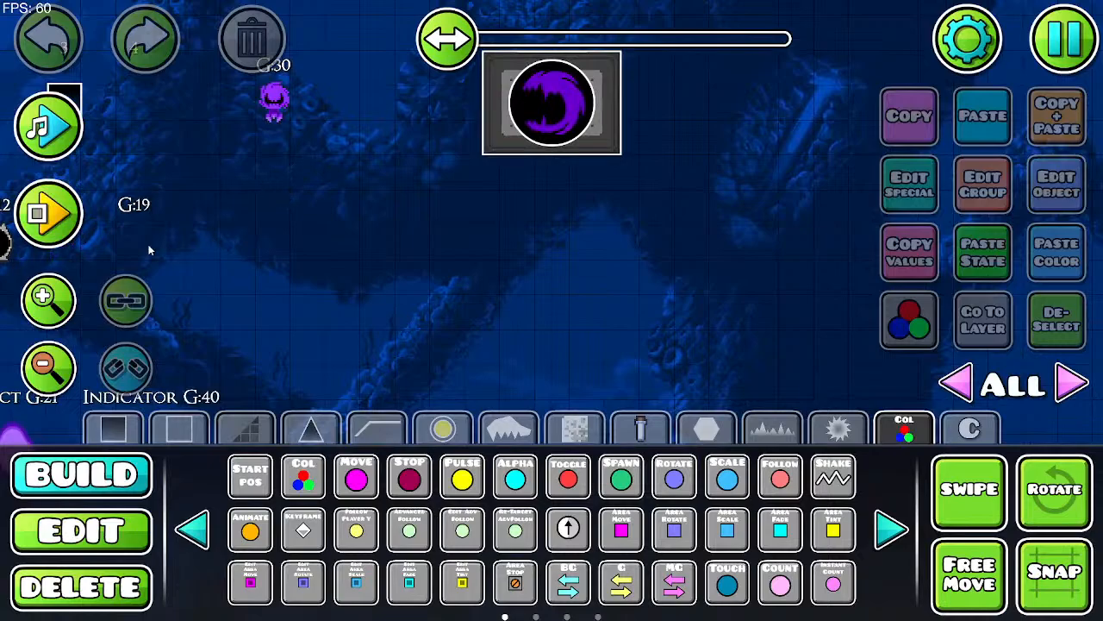
left_click(43, 366)
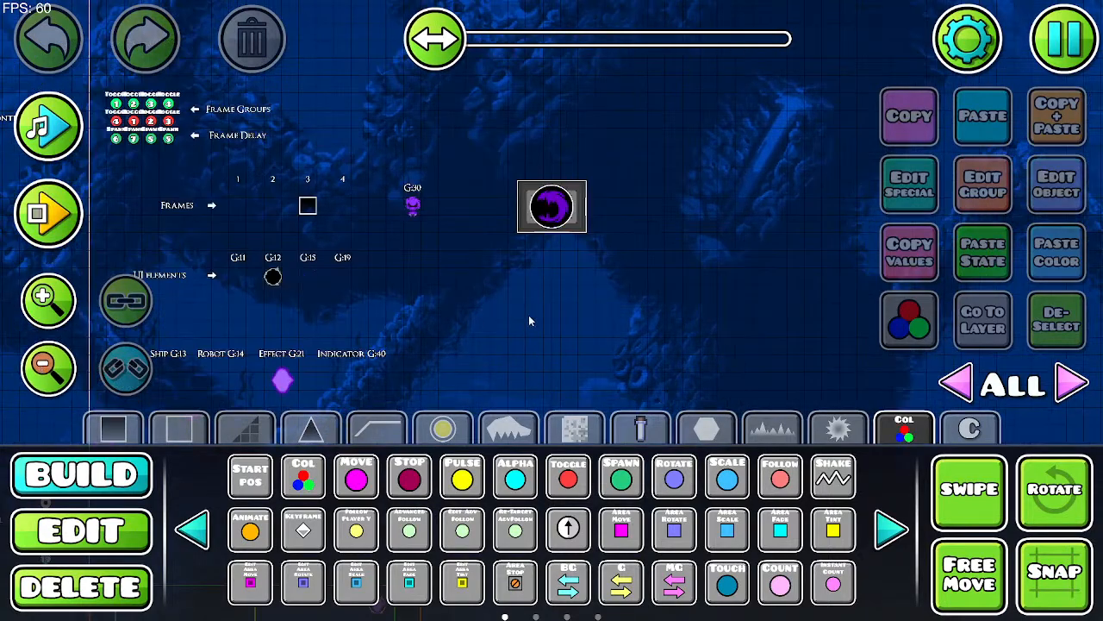
left_click_drag(595, 293, 853, 161)
left_click_drag(470, 310, 850, 207)
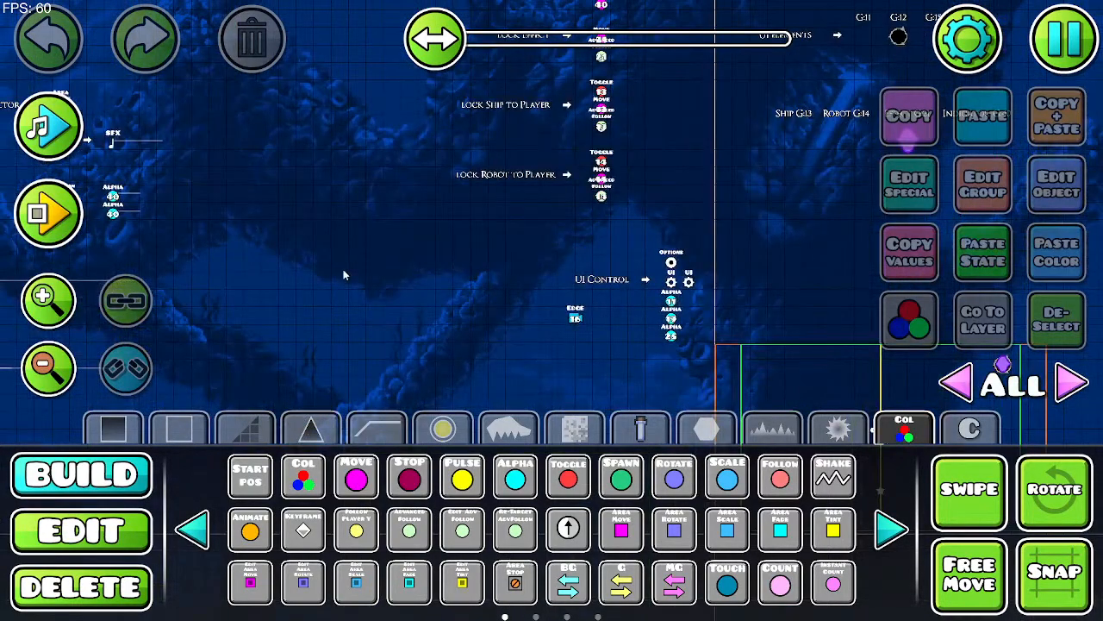
left_click_drag(343, 274, 636, 146)
left_click_drag(520, 204, 284, 235)
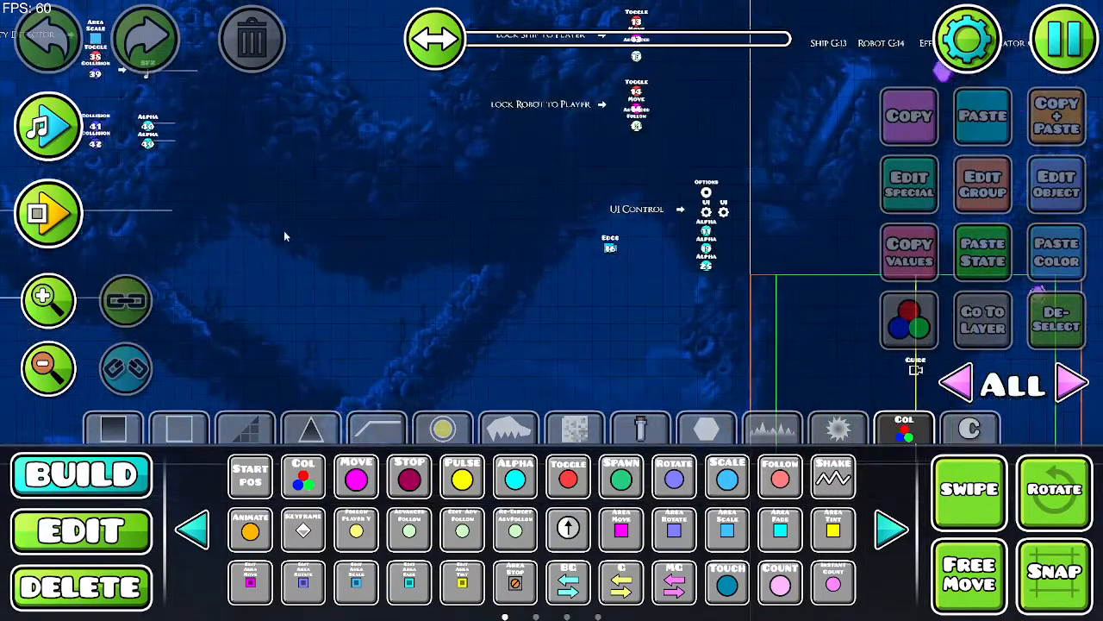
left_click_drag(443, 271, 592, 366)
left_click_drag(486, 286, 586, 286)
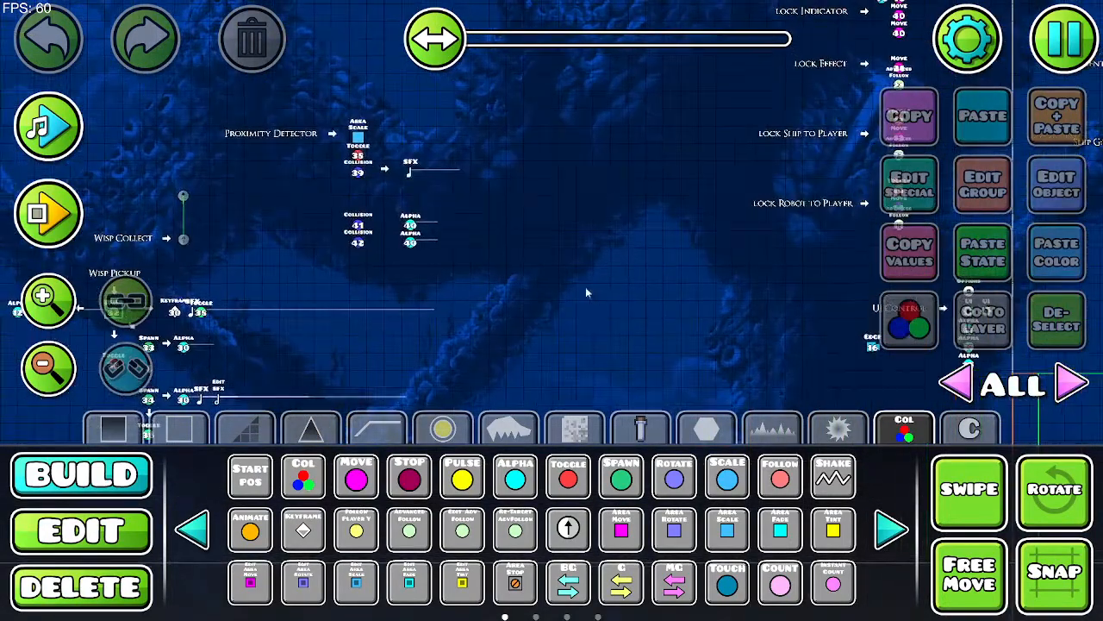
left_click(47, 298)
left_click_drag(379, 263, 748, 350)
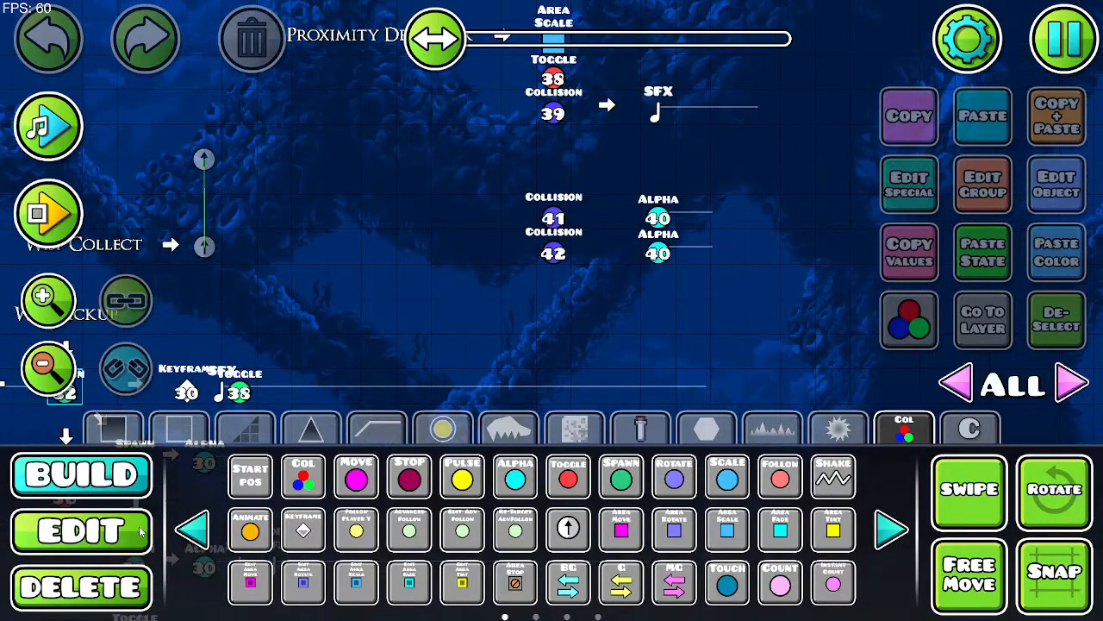
Step: Duplicate the arrow beside Collision 39 twice, placing the copies between Collision 41 and 42 and their Alpha triggers
left_click(141, 532)
left_click(609, 107)
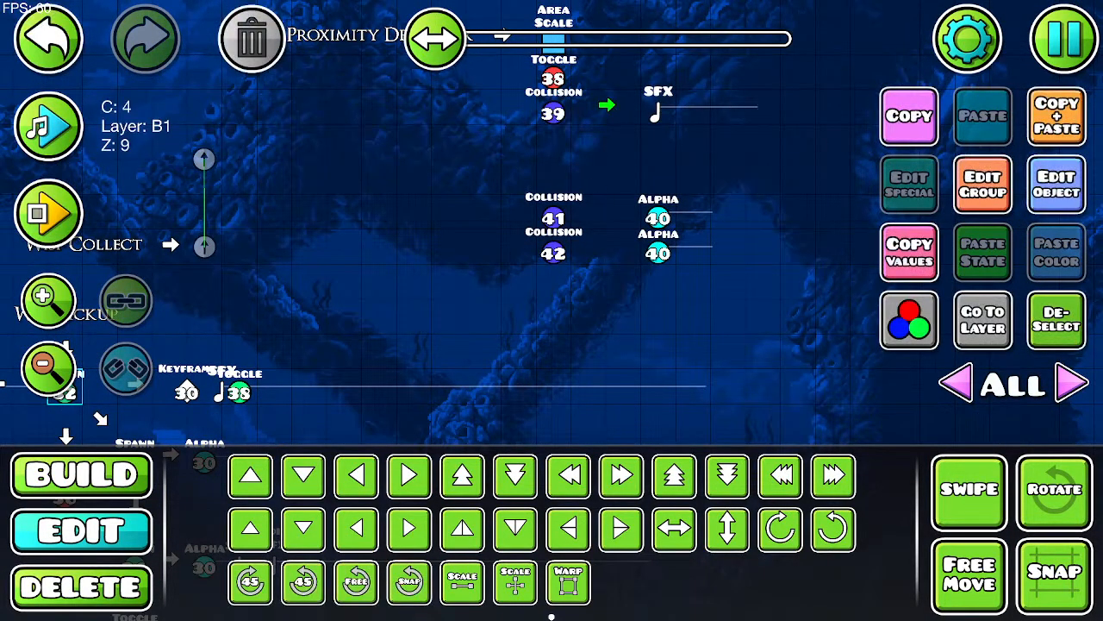
left_click(1068, 119)
key("s")
key("s")
key("s")
left_click(1066, 125)
key("s")
left_click(1062, 328)
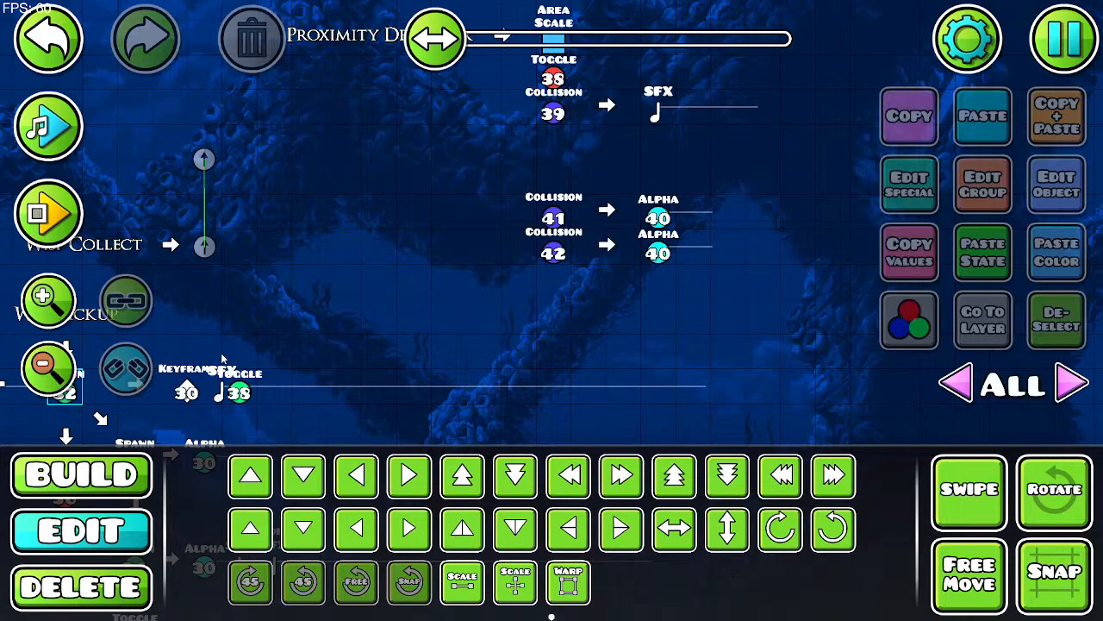
Step: Look over the level's trigger setups, player locks and frame objects, and return to the Collision 41 and 42 triggers
left_click(67, 368)
left_click(65, 366)
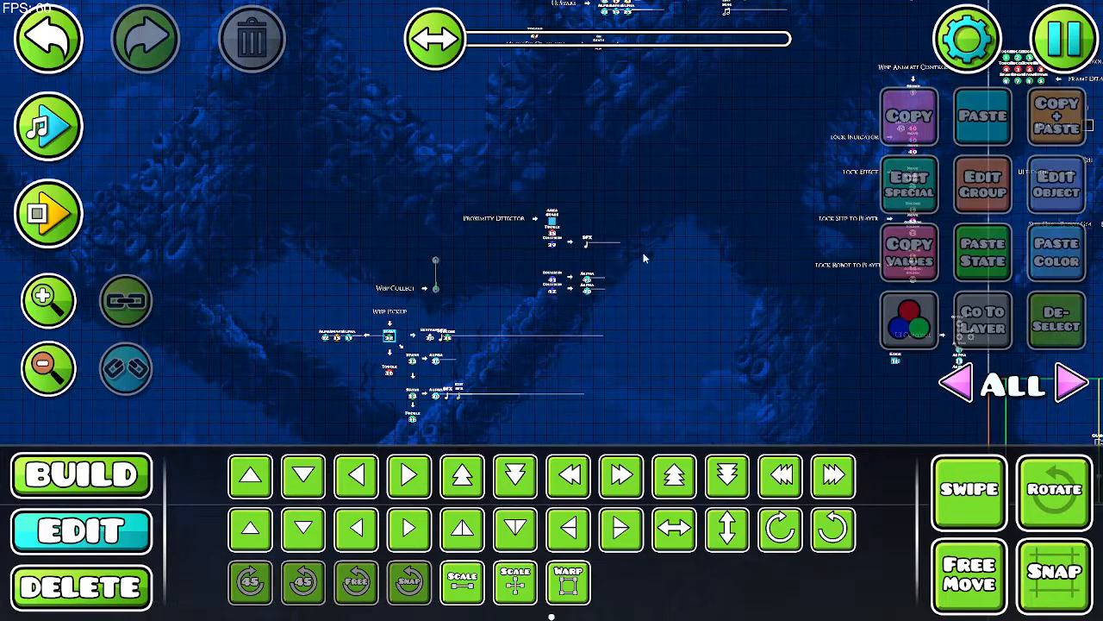
left_click_drag(643, 257, 390, 385)
left_click_drag(593, 127, 428, 324)
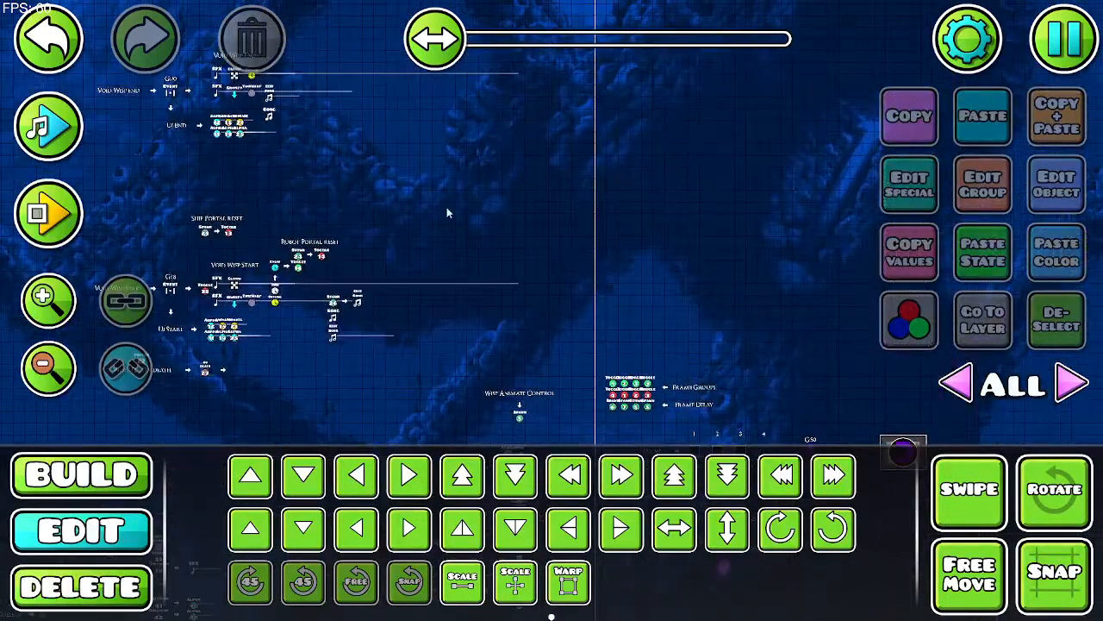
left_click_drag(447, 207, 573, 407)
left_click_drag(642, 424, 545, 172)
left_click_drag(593, 141, 378, 13)
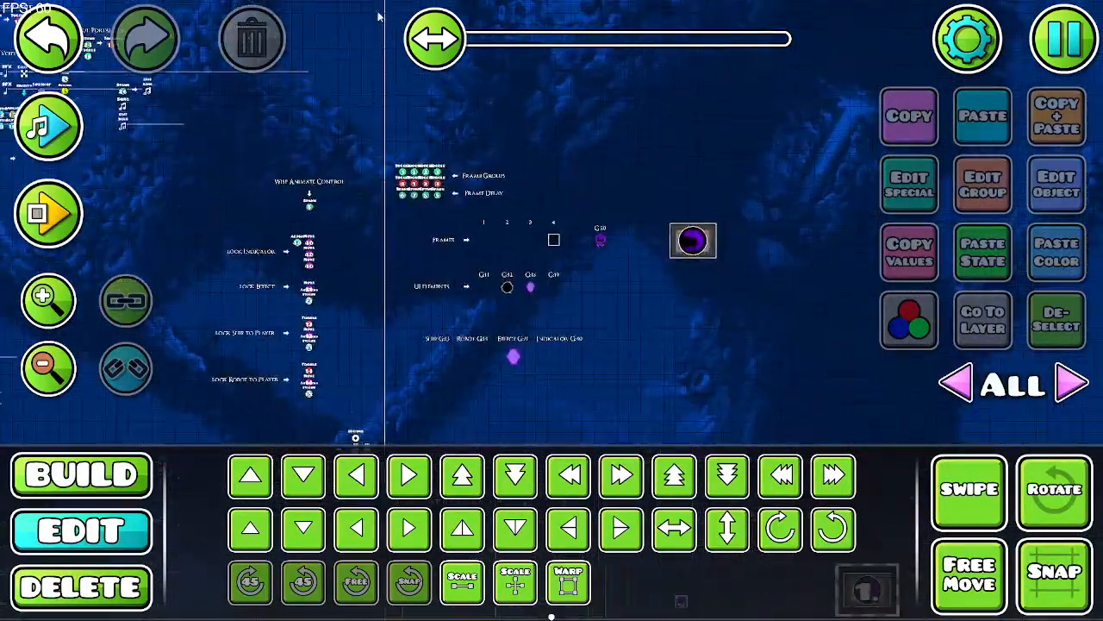
left_click_drag(672, 360, 826, 99)
left_click_drag(296, 207, 643, 363)
left_click(43, 312)
left_click(43, 312)
left_click(43, 312)
left_click(44, 310)
left_click(46, 310)
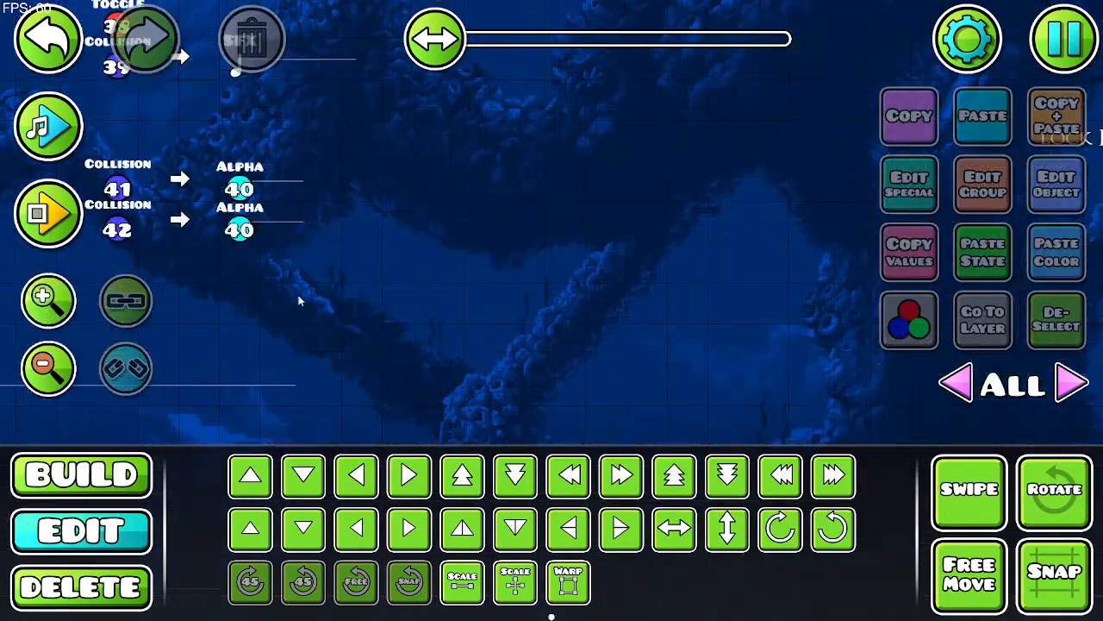
left_click_drag(417, 302, 688, 320)
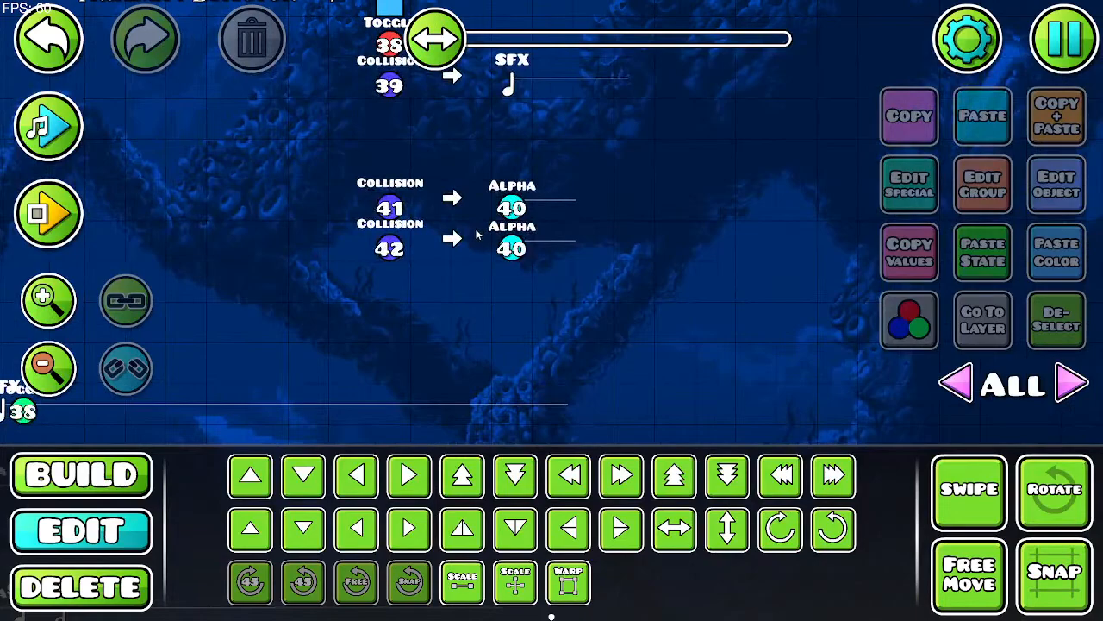
Step: Examine the wisp and the proximity object placed in the playable area beyond the camera guide
left_click(48, 367)
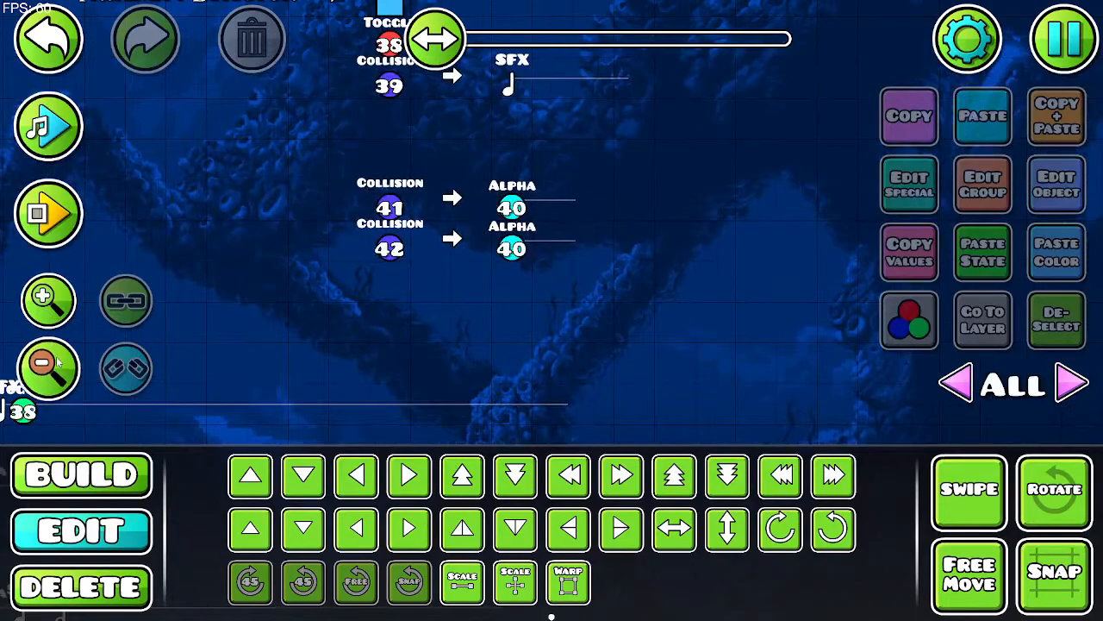
left_click(47, 366)
left_click(47, 366)
left_click_drag(708, 356, 464, 256)
left_click_drag(561, 355, 95, 132)
left_click_drag(562, 321, 55, 240)
left_click_drag(379, 227, 407, 252)
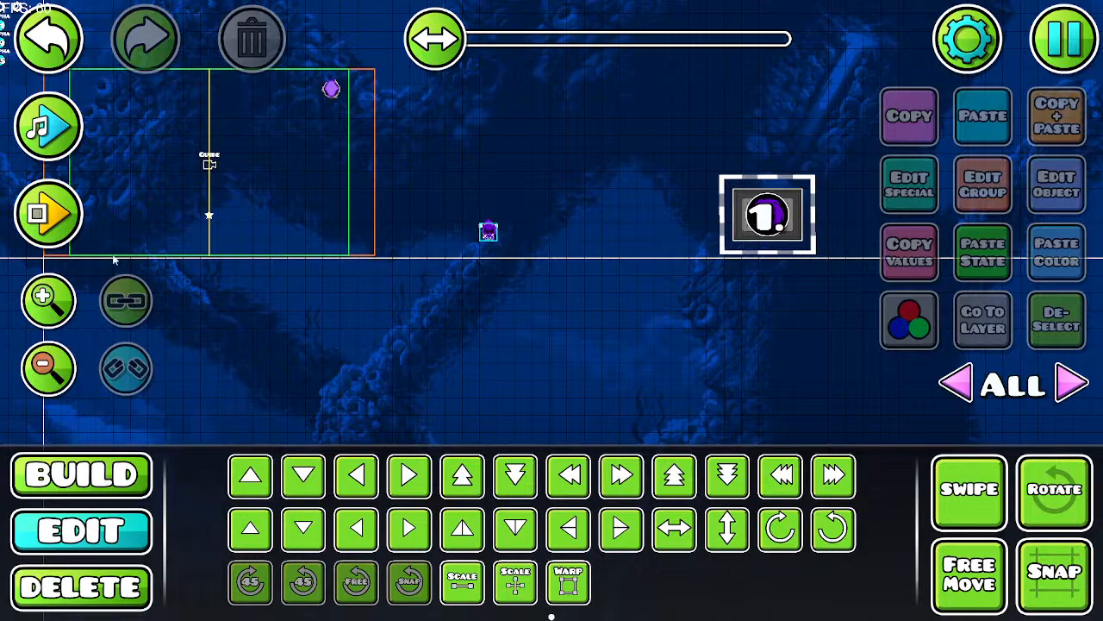
left_click(48, 299)
scroll(483, 276, "up", 3)
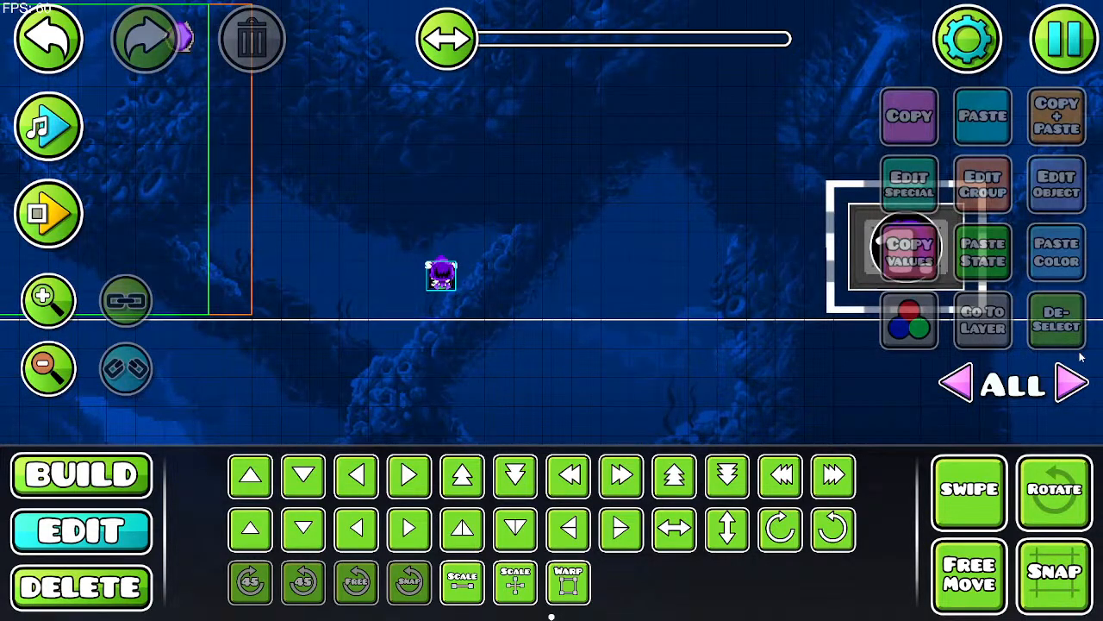
Step: Show editor layer 0, select the Collision 41 and 42 triggers and add both to group 43
left_click(1072, 383)
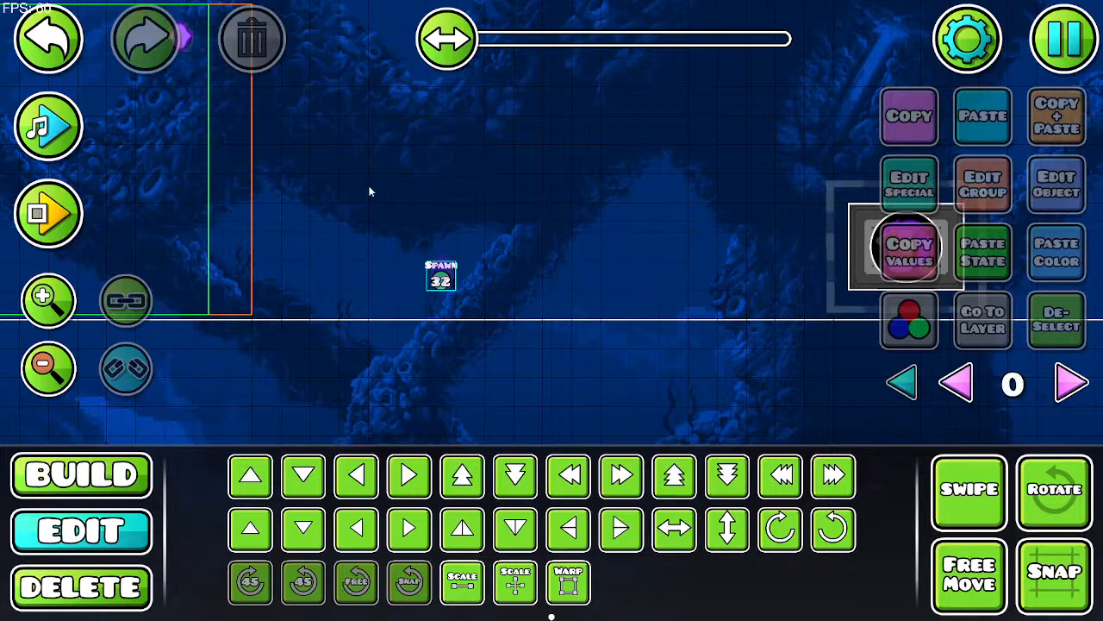
left_click_drag(369, 192, 765, 271)
left_click_drag(69, 189, 441, 255)
left_click_drag(86, 220, 398, 292)
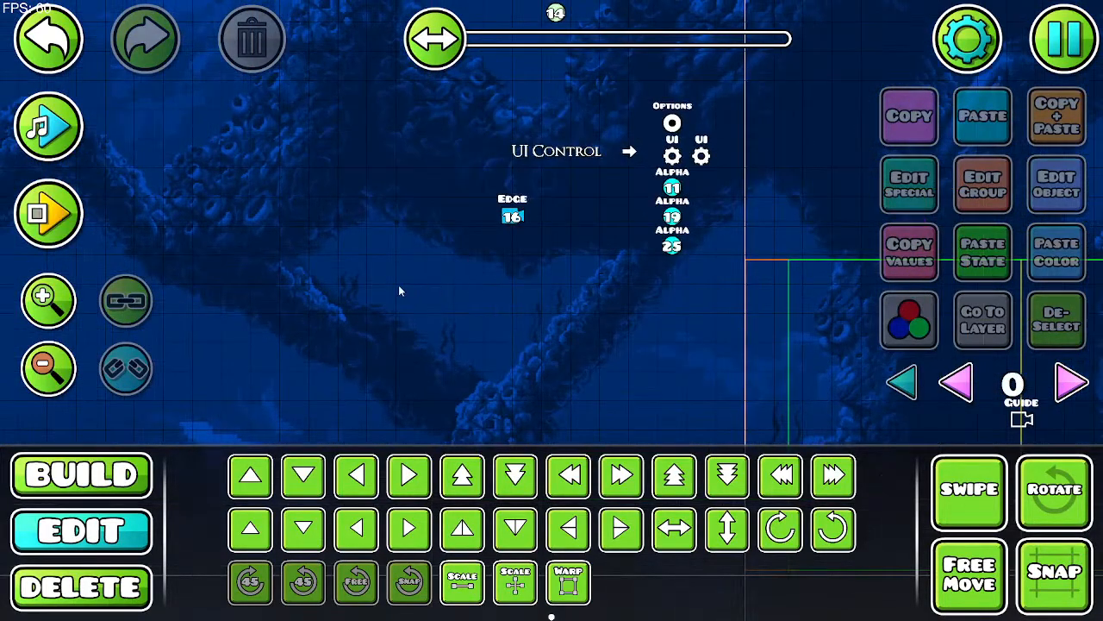
left_click_drag(86, 148, 379, 236)
left_click_drag(209, 215, 606, 319)
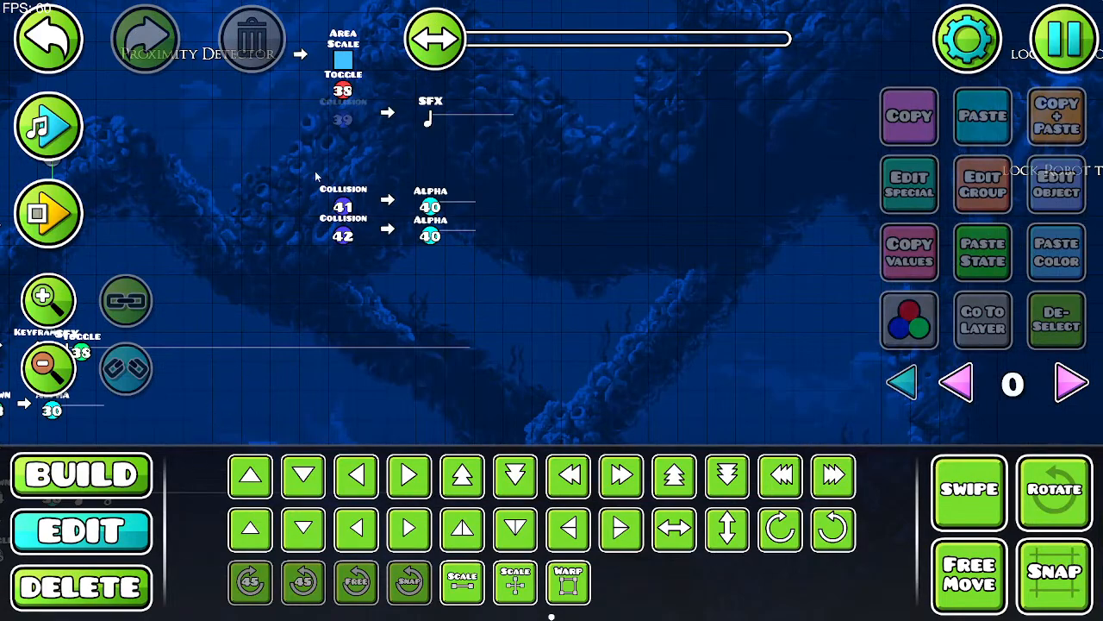
left_click_drag(315, 171, 360, 310)
left_click(990, 204)
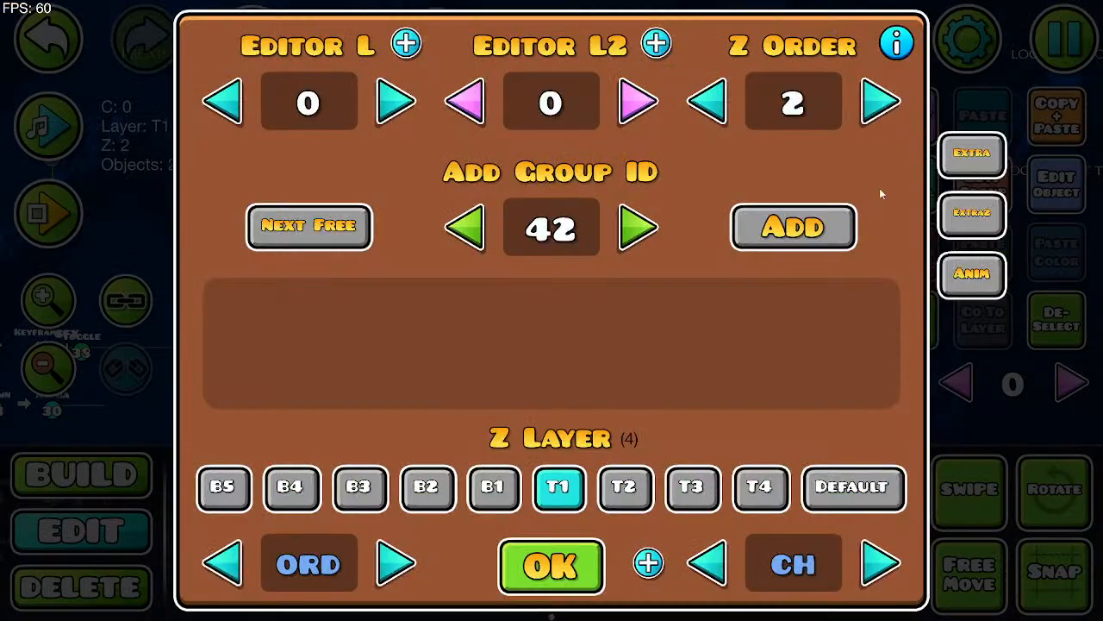
left_click(642, 231)
left_click(760, 220)
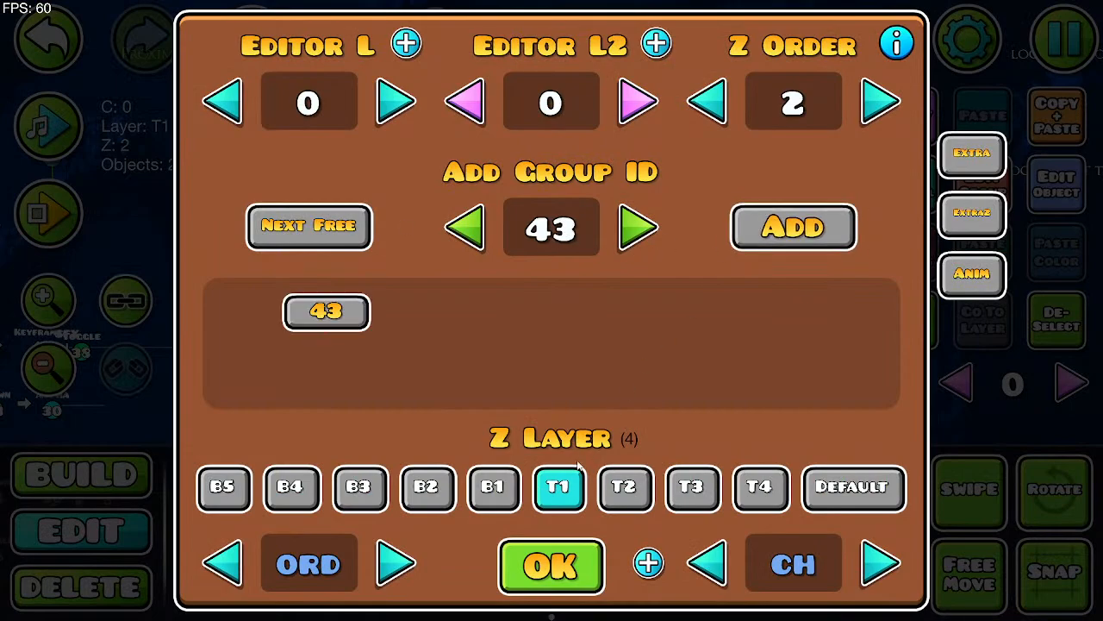
left_click(554, 569)
left_click(1058, 334)
Step: Duplicate the Toggle 36 trigger below the Wisp Pickup's Spawn 32
left_click_drag(677, 280, 792, 412)
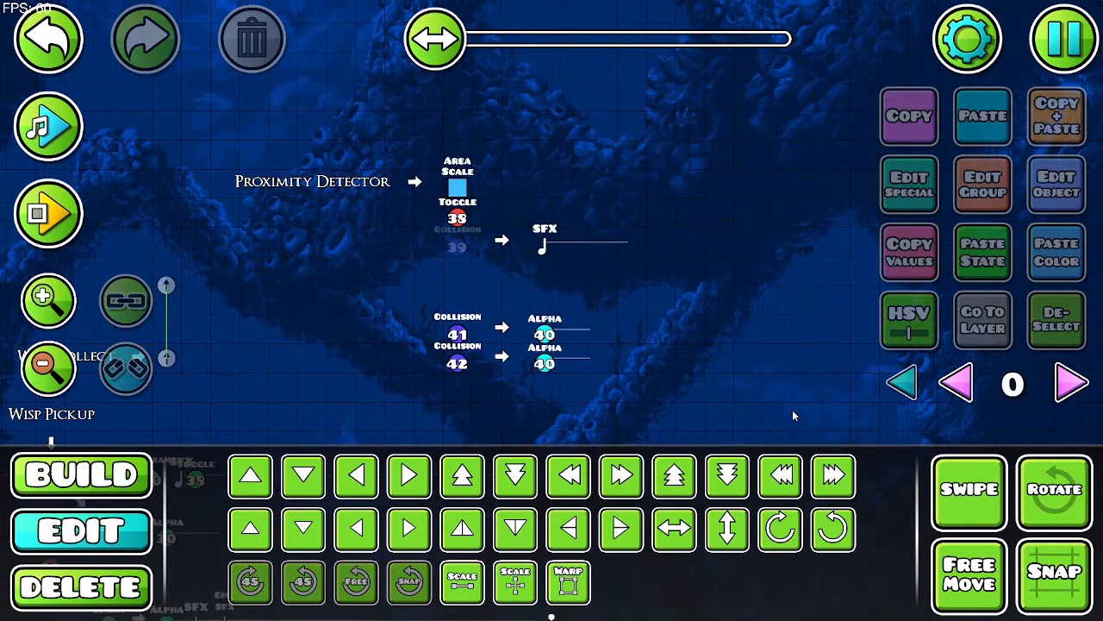
left_click_drag(748, 188, 830, 343)
left_click_drag(436, 201, 667, 75)
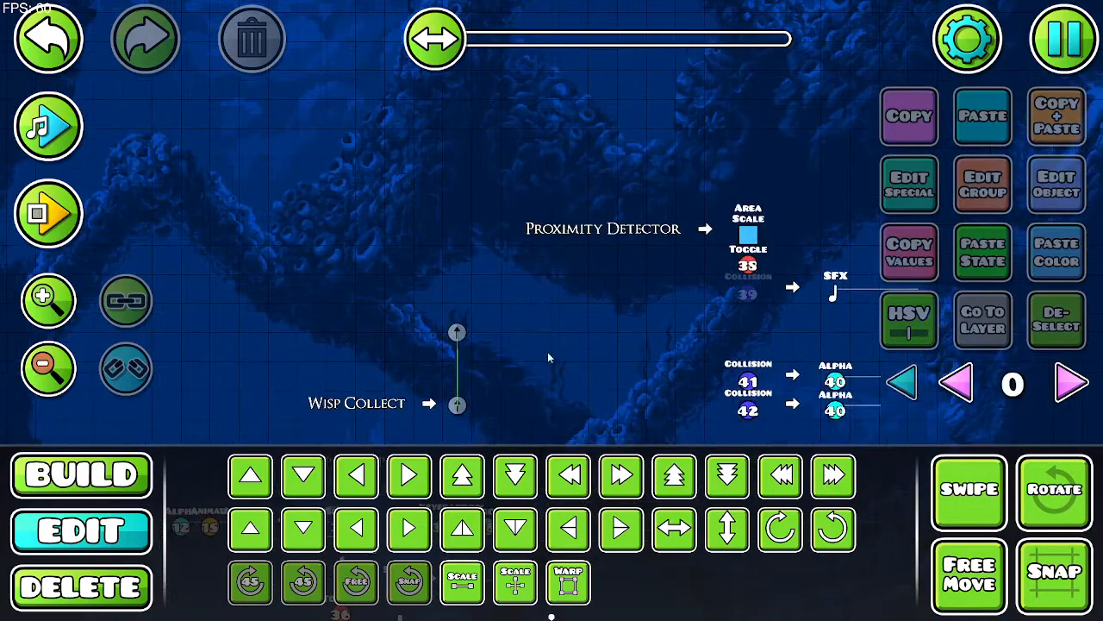
left_click_drag(547, 352, 565, 82)
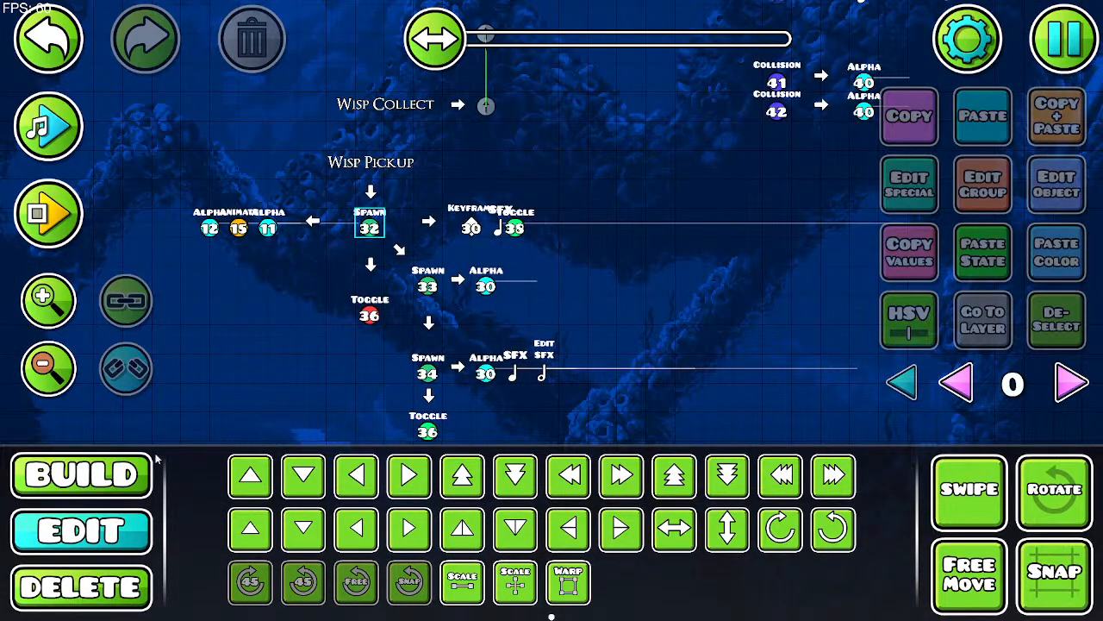
left_click(372, 315)
left_click(1057, 116)
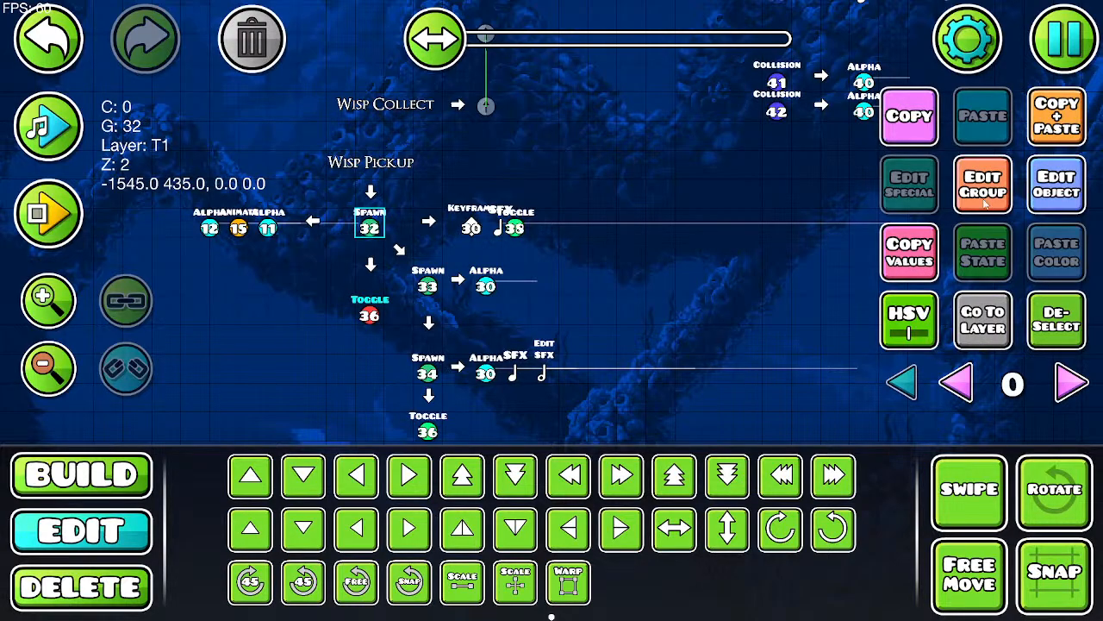
Step: Assign the duplicated Toggle trigger to group 32 and place it directly below the original Toggle 36
left_click(983, 185)
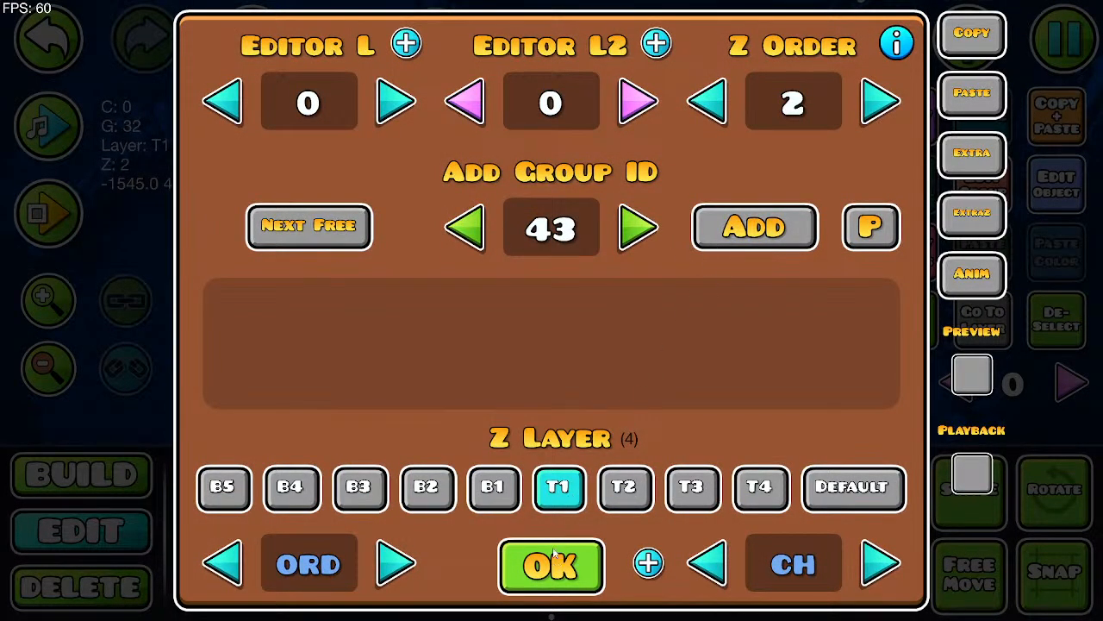
left_click(567, 229)
key("BackSpace")
key("BackSpace")
type("32")
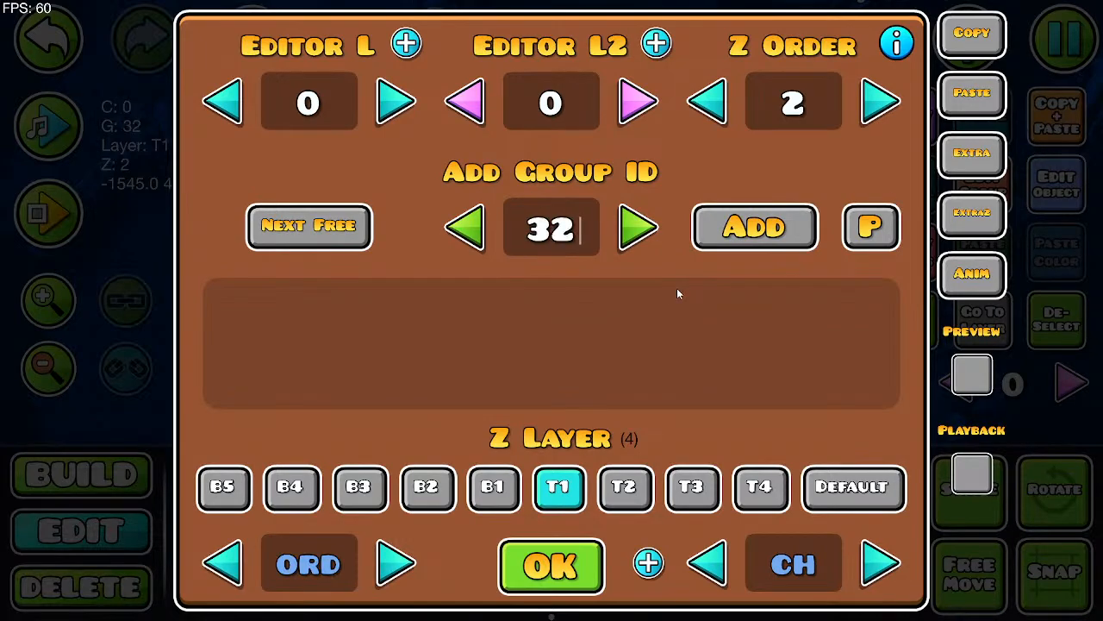
left_click(732, 228)
left_click(544, 589)
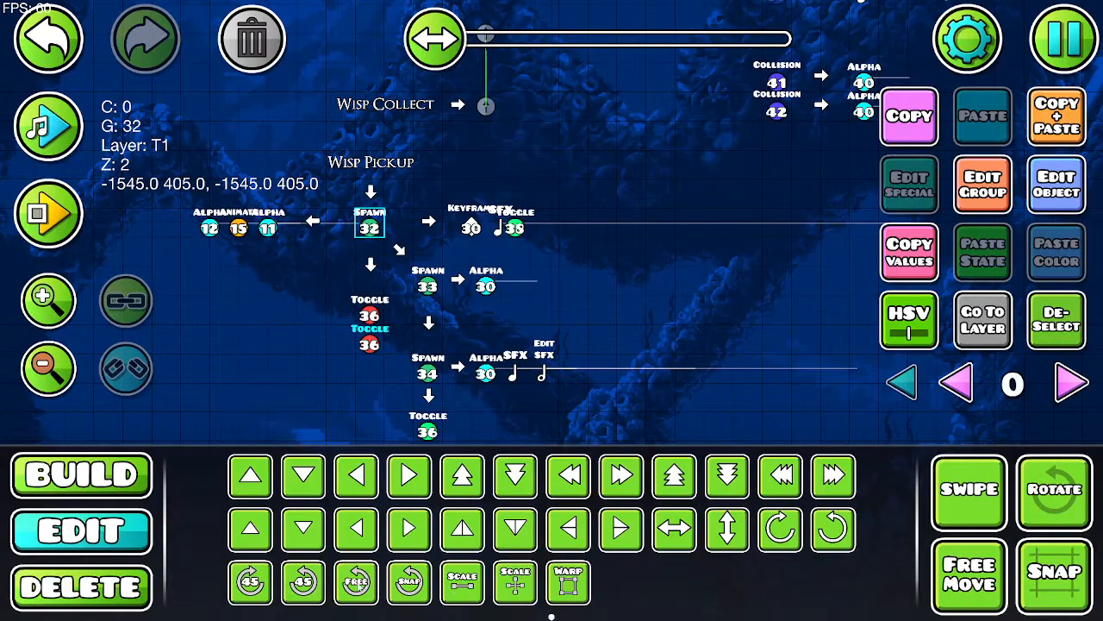
Step: Set the copied Toggle trigger to activate group 43, keeping Spawn Trigger and Multi Trigger enabled
left_click(1045, 193)
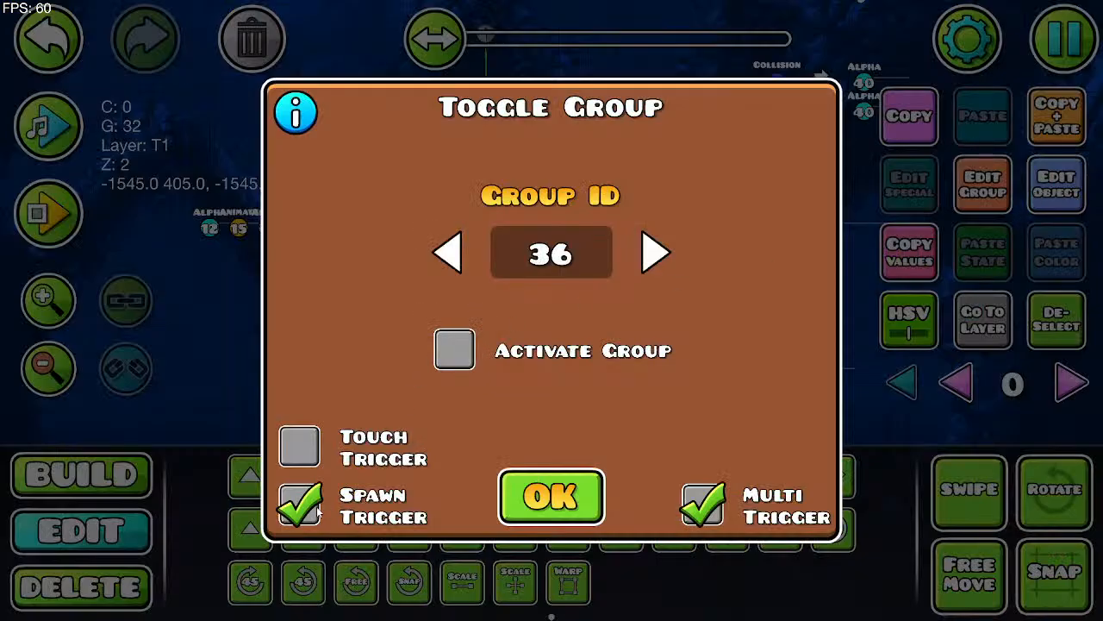
left_click(316, 509)
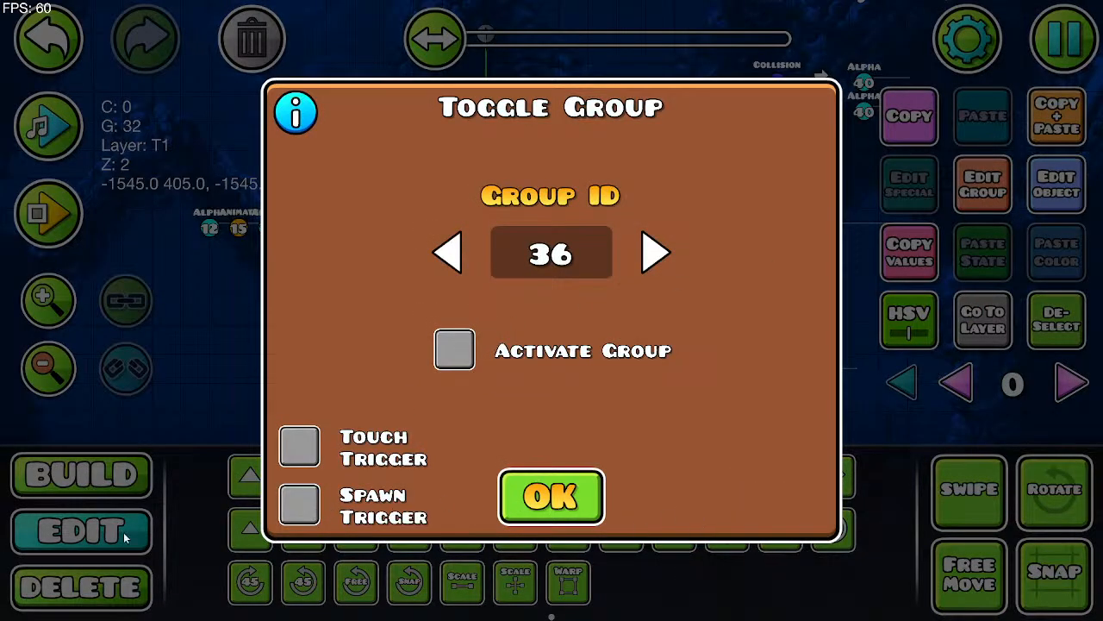
left_click(300, 504)
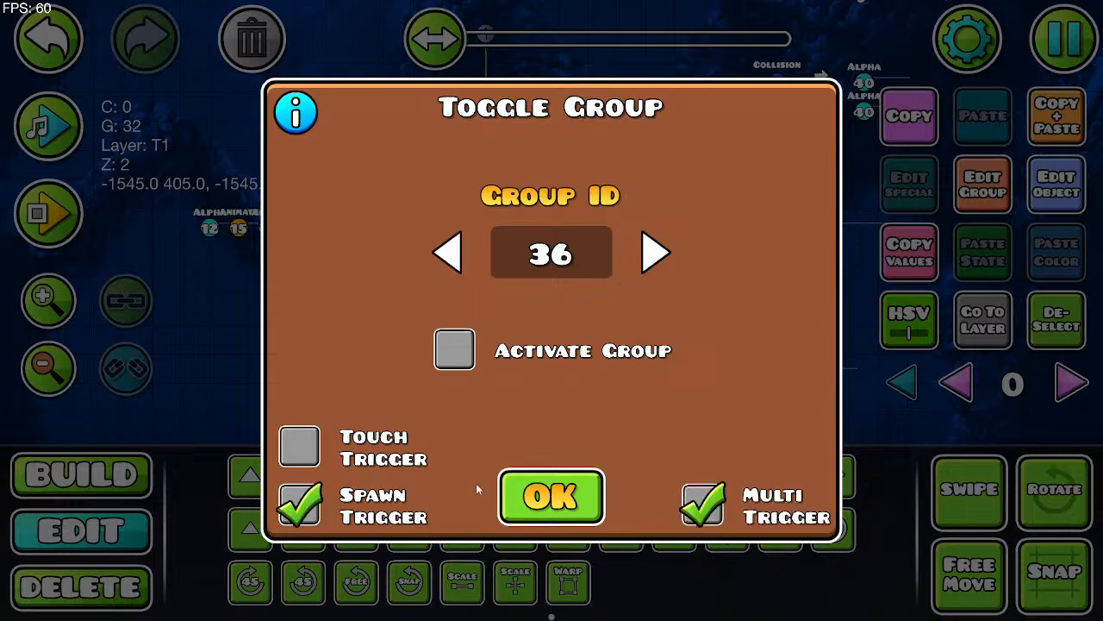
left_click(464, 369)
left_click(653, 257)
left_click(653, 257)
left_click(653, 257)
left_click(653, 257)
left_click(654, 257)
left_click(653, 257)
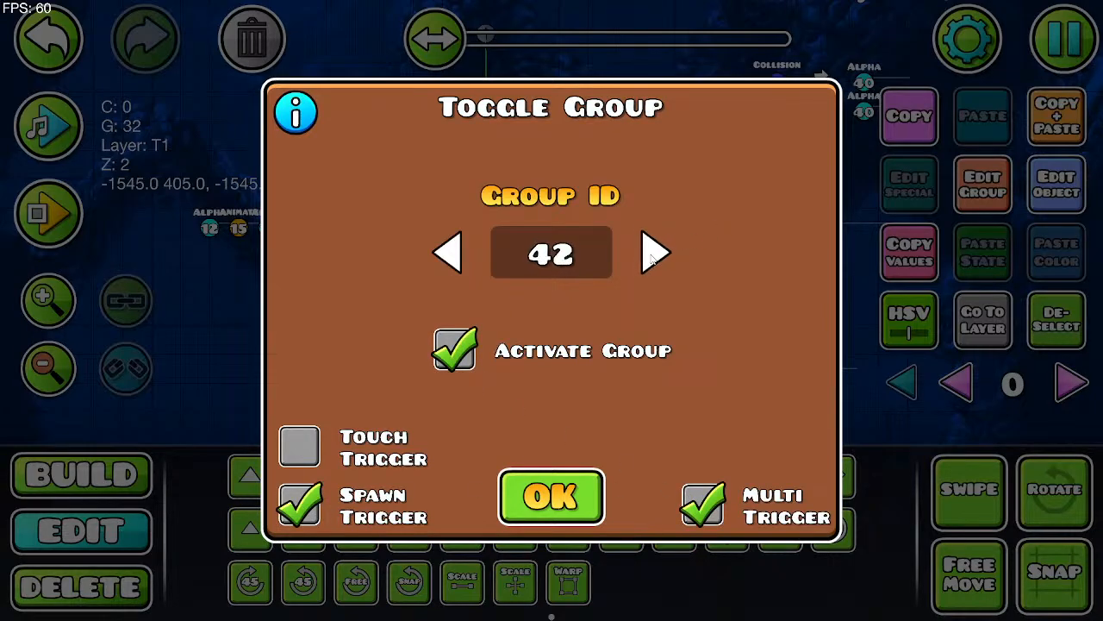
left_click(654, 257)
left_click(546, 500)
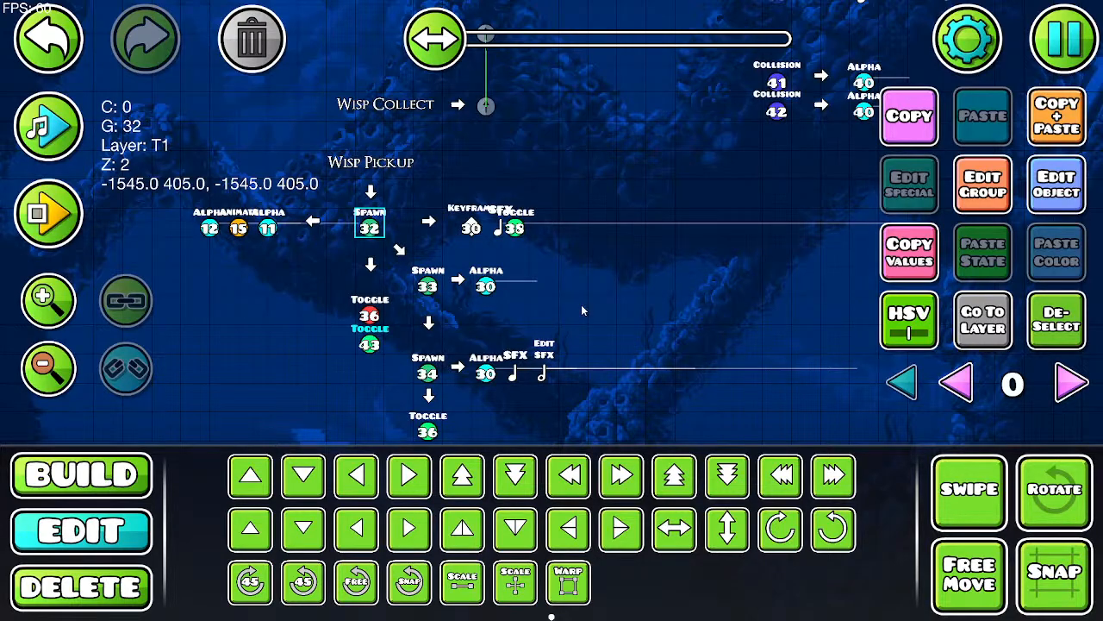
Step: Save and playtest the level twice, checking the proximity indicator around the wisp, and return to the editor
left_click(72, 373)
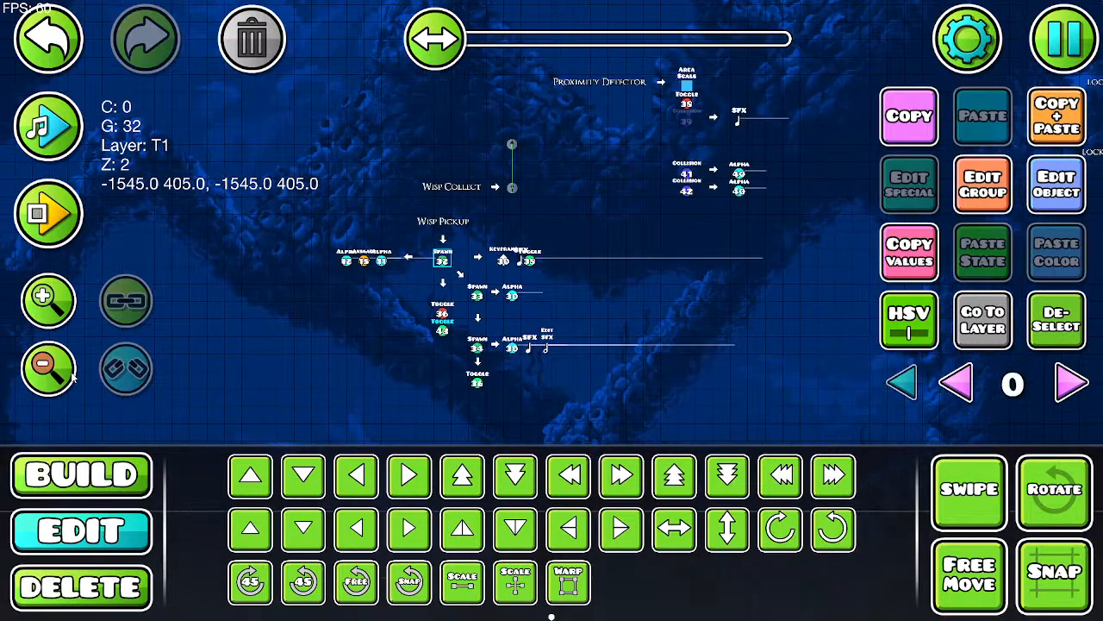
left_click_drag(747, 314, 117, 285)
left_click_drag(645, 212, 288, 102)
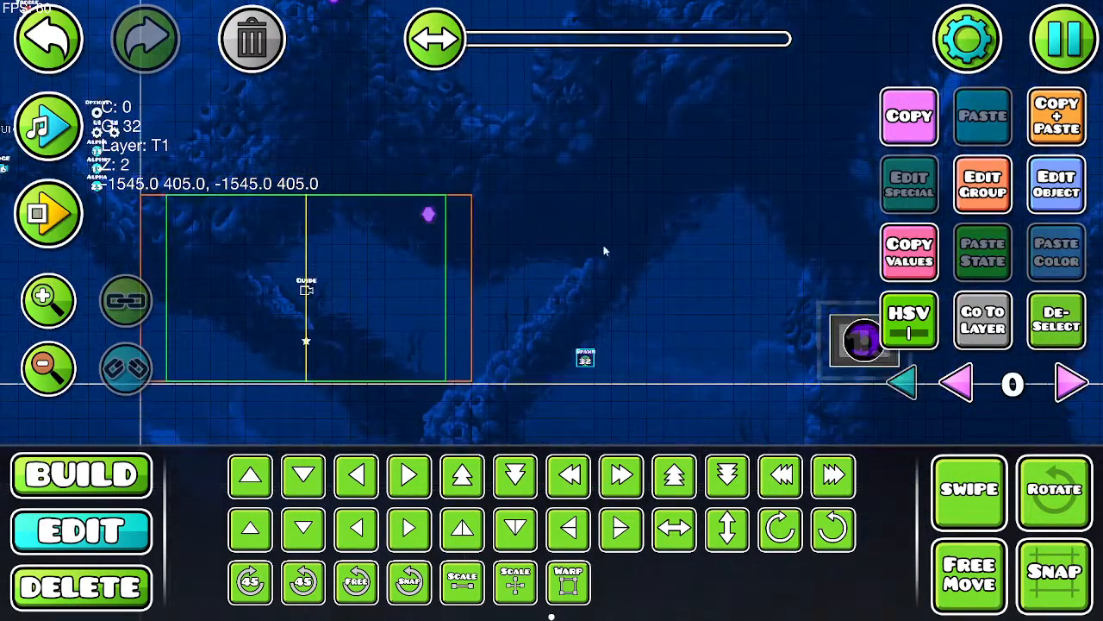
left_click_drag(661, 211, 407, 304)
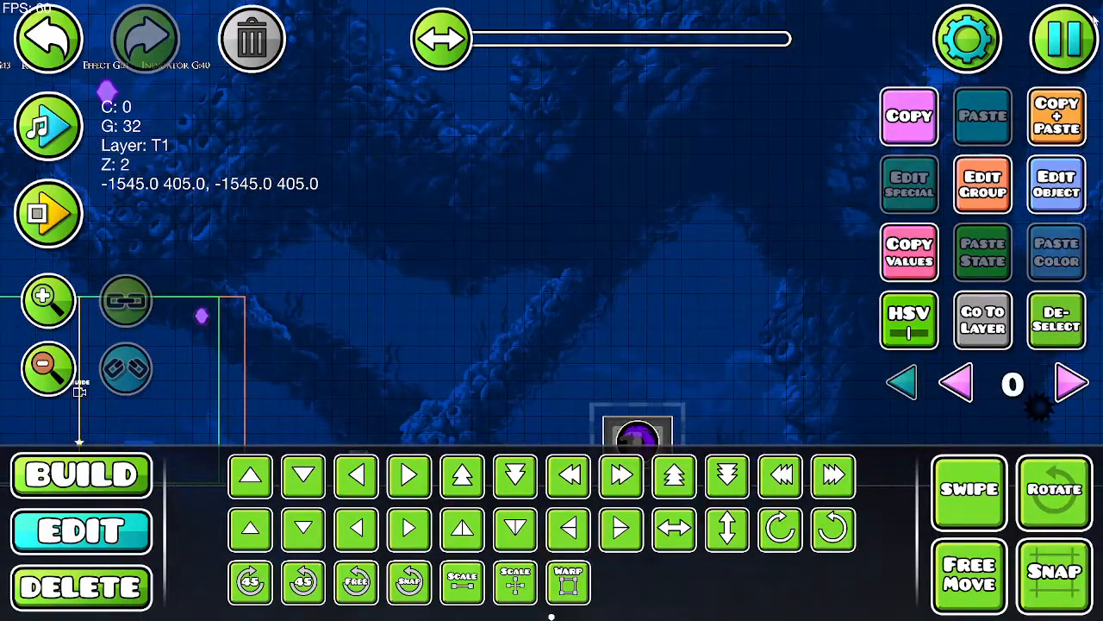
left_click(1065, 35)
left_click(602, 242)
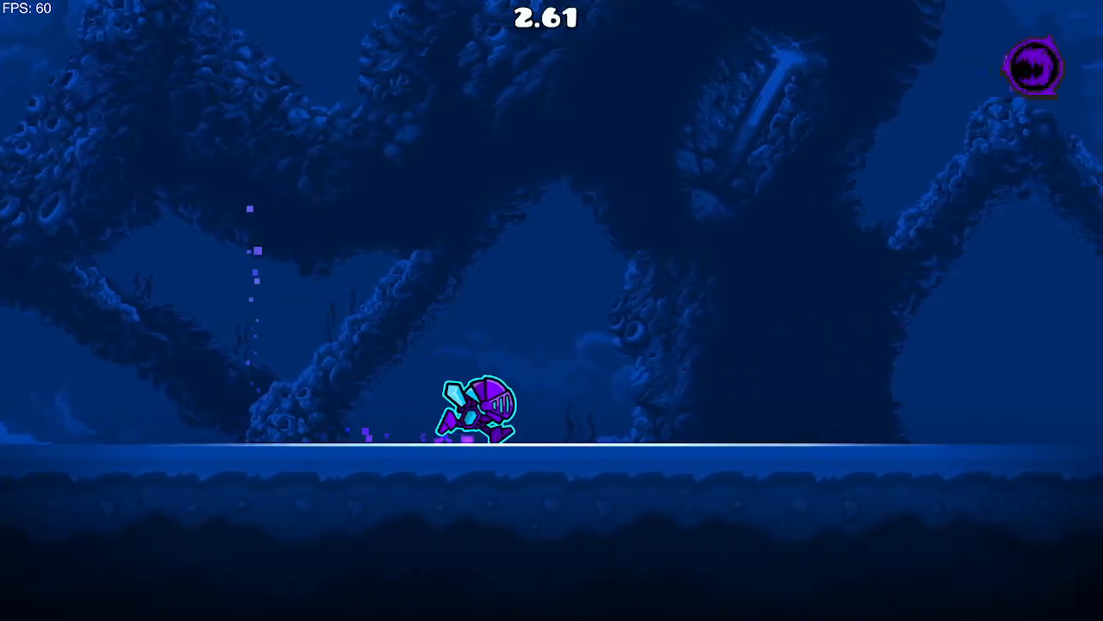
key("Escape")
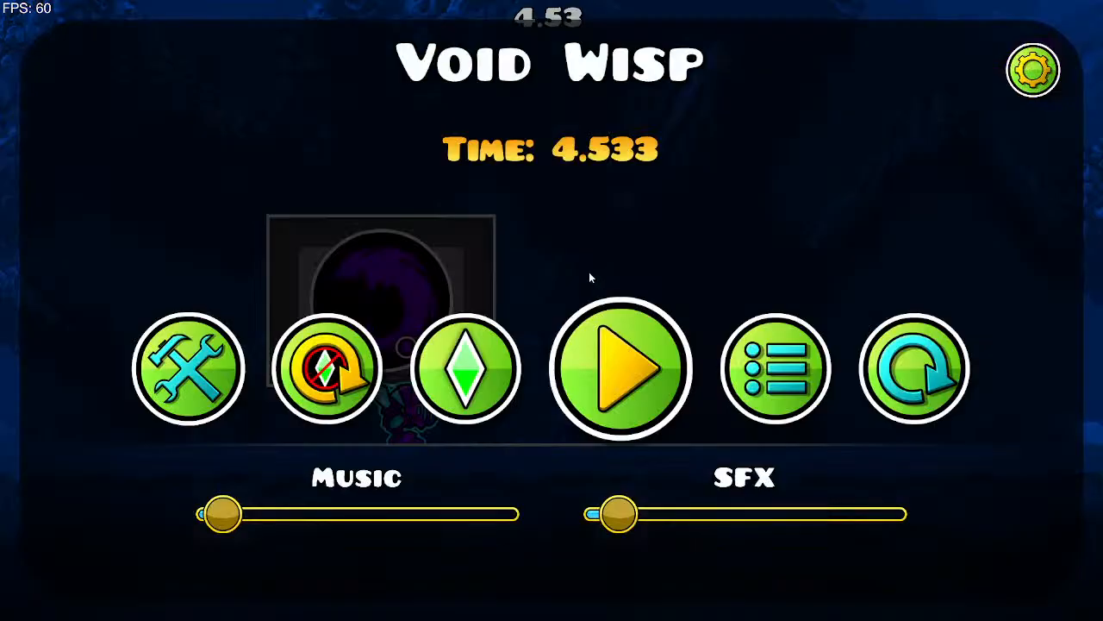
left_click(915, 369)
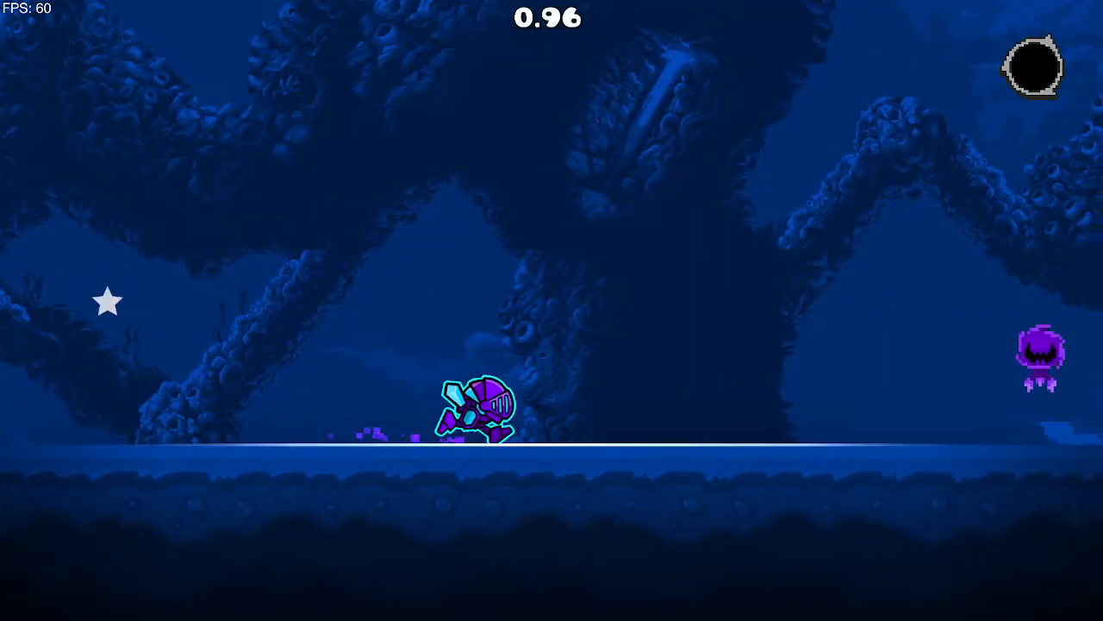
key("space")
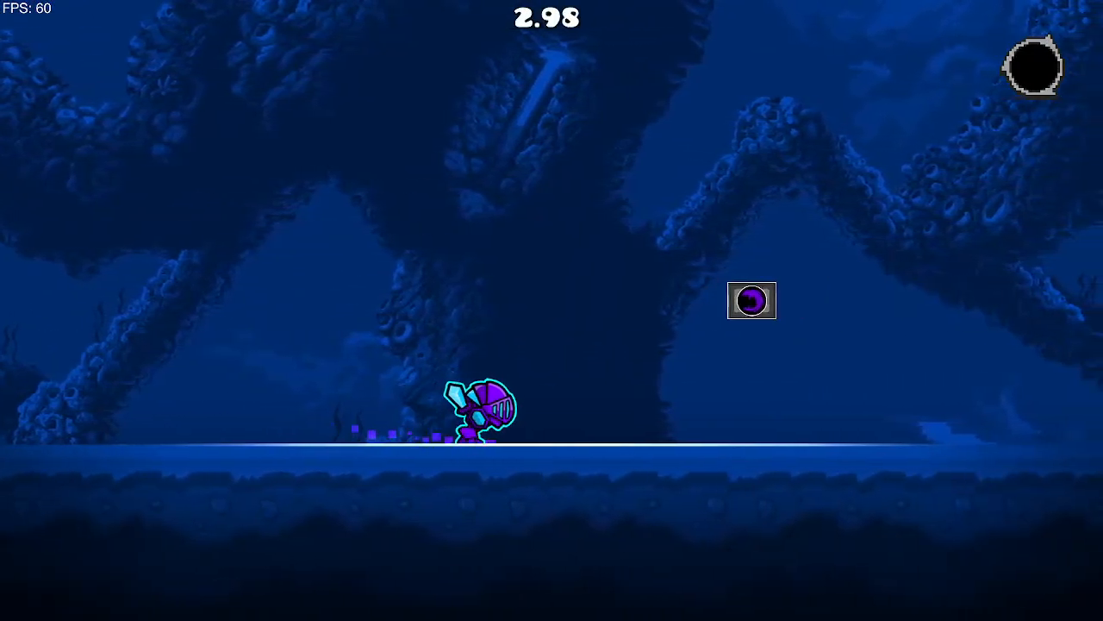
key("Escape")
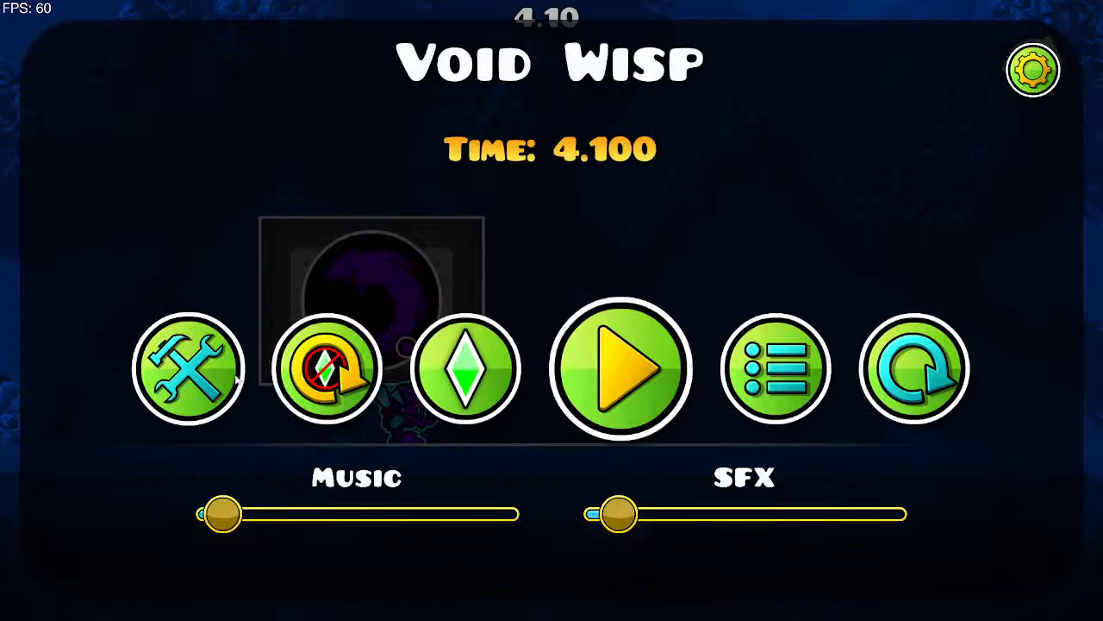
left_click(209, 377)
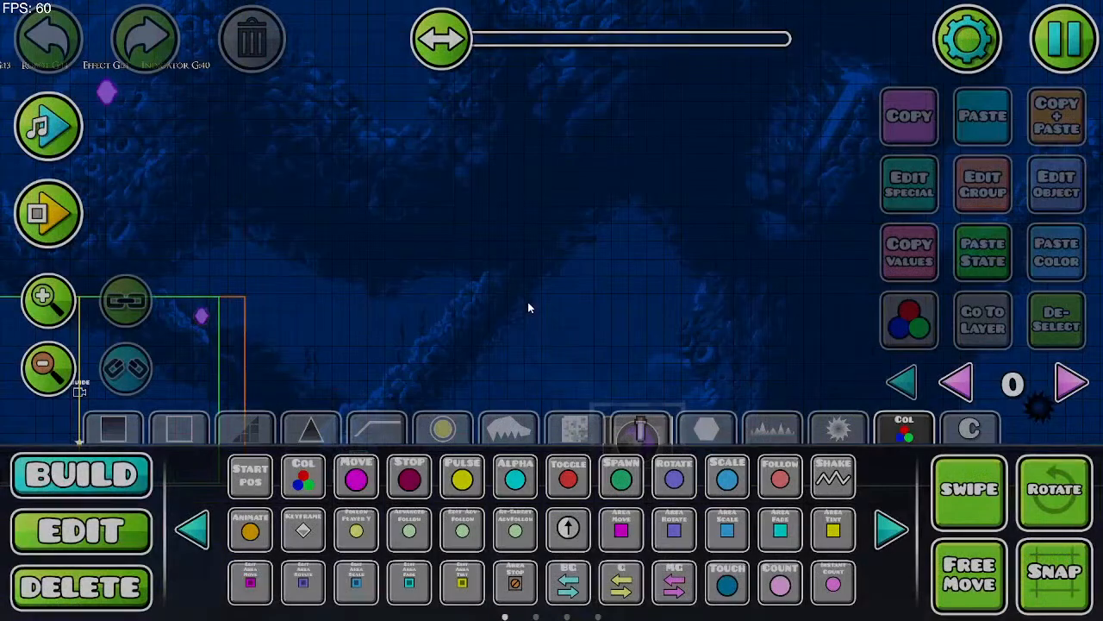
Step: Place a Toggle trigger beside the Collision 41 and 42 triggers and set it to group 43 with Activate Group off
scroll(285, 274, "left", 10)
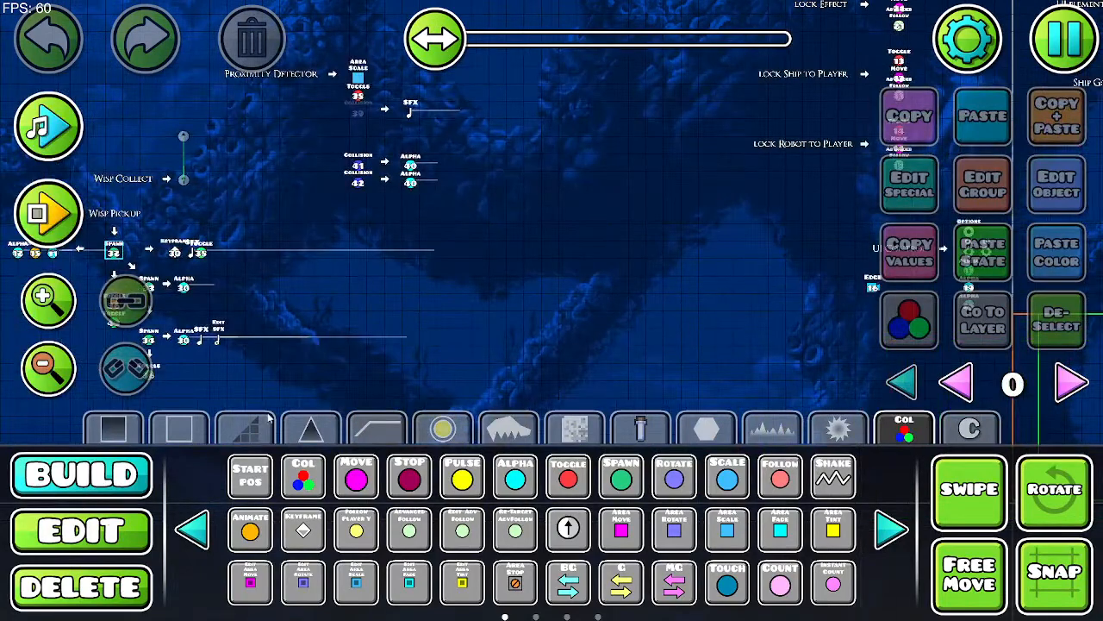
scroll(269, 419, "up", 3)
scroll(270, 419, "left", 4)
left_click(556, 472)
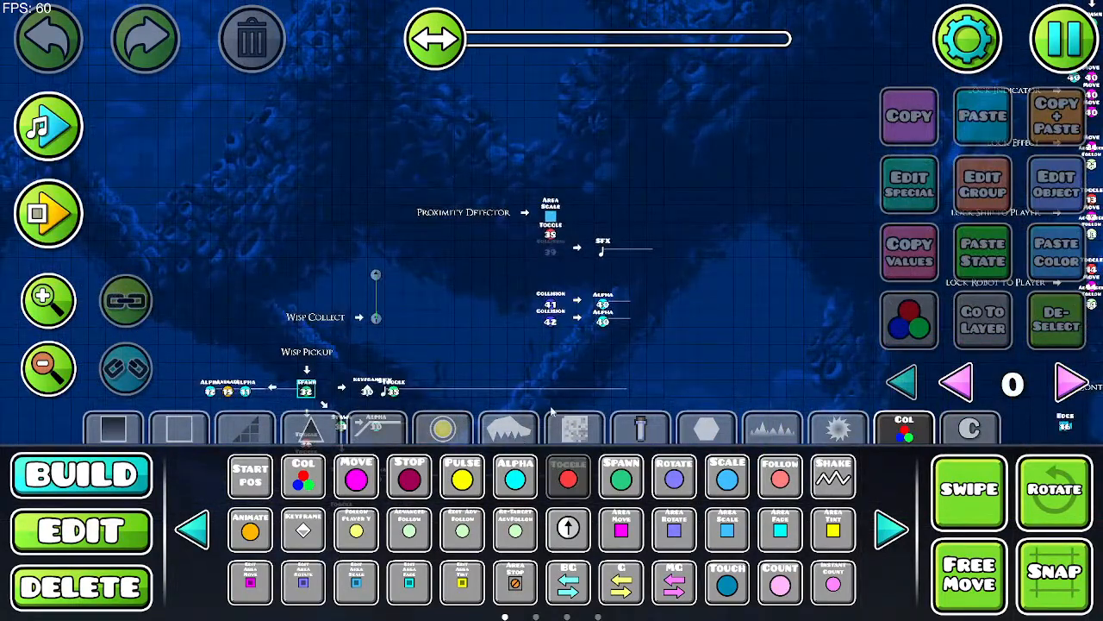
left_click(506, 304)
left_click(1056, 184)
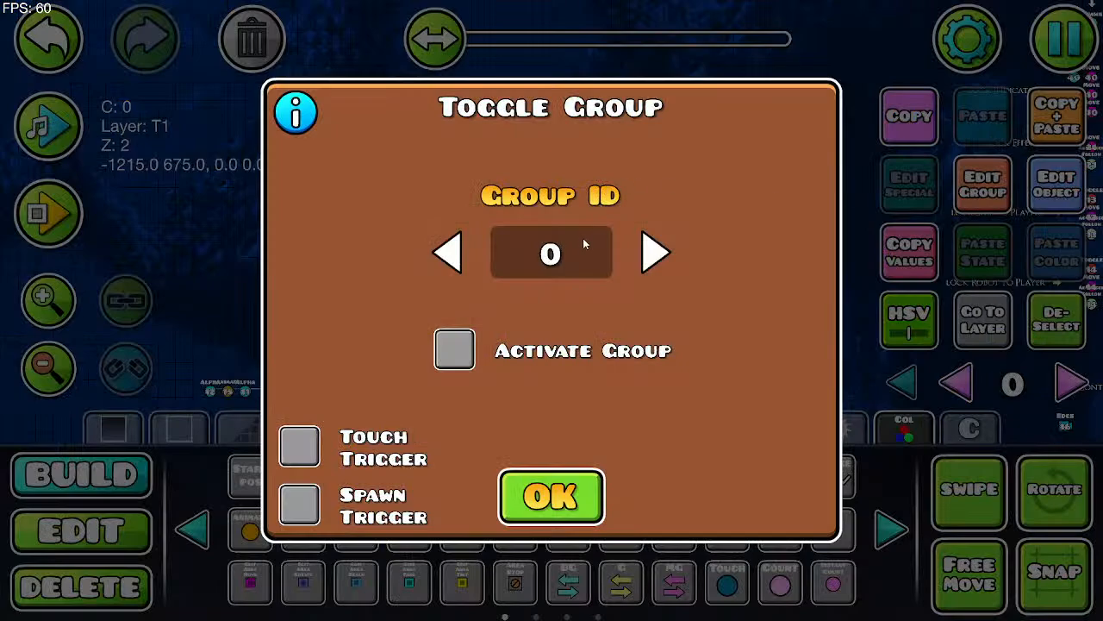
type("43")
left_click(522, 509)
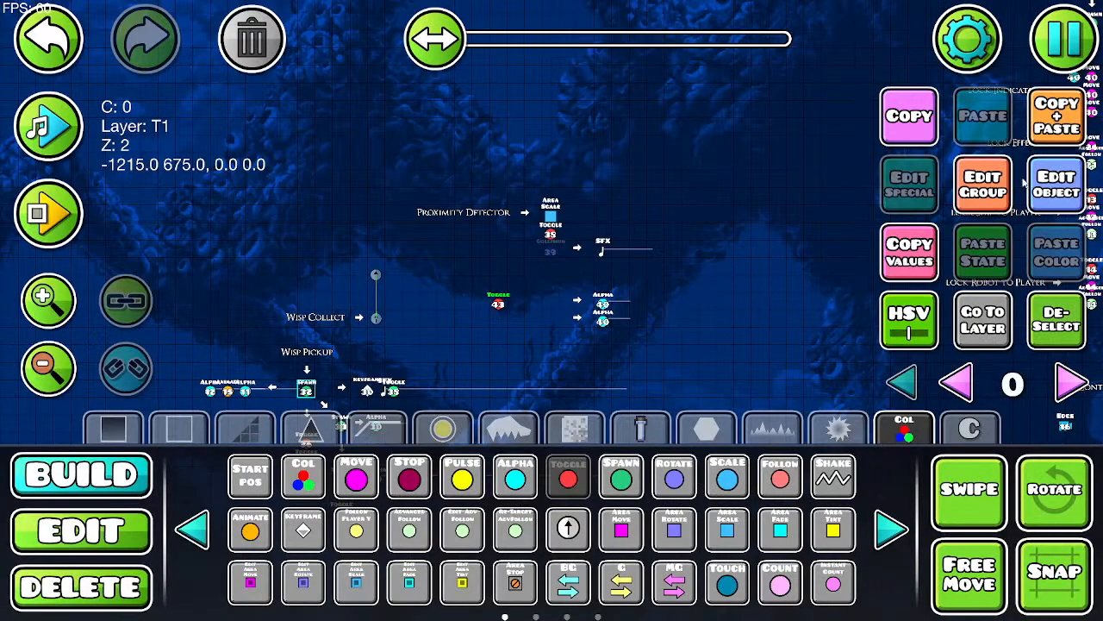
Step: Save and playtest the level with the new group 43 toggle, jumping near the proximity object, and return to the editor
left_click(1063, 39)
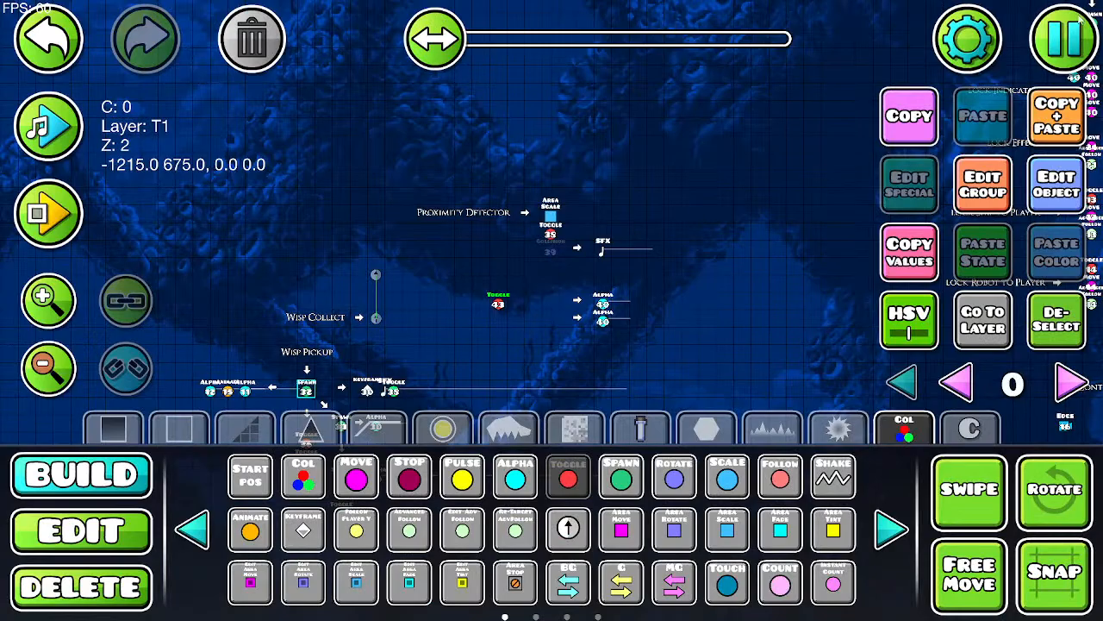
left_click(549, 226)
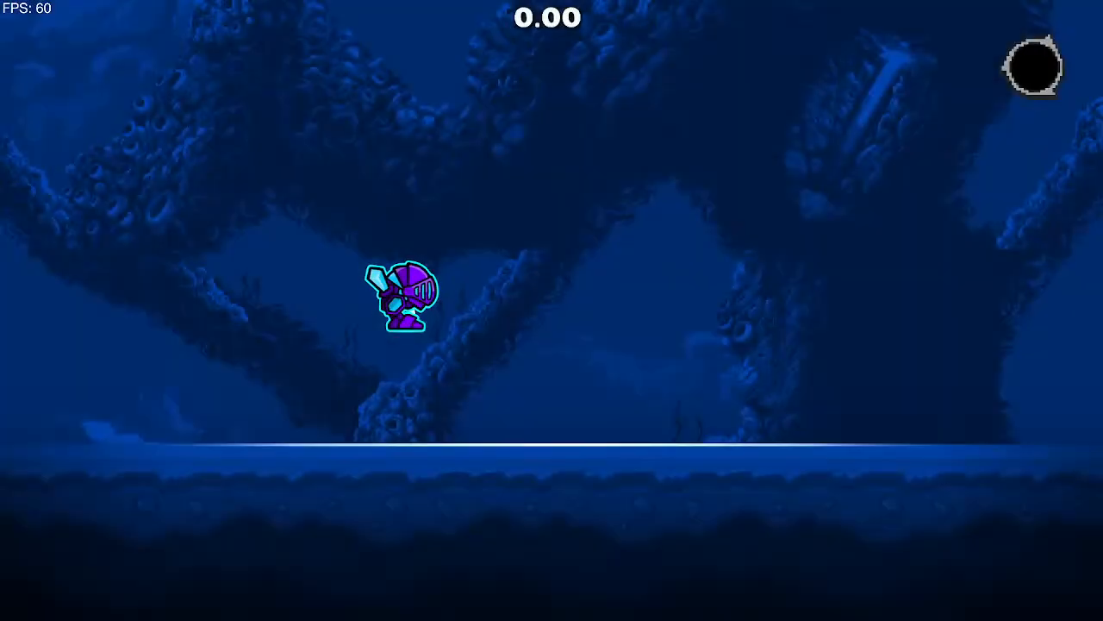
key("space")
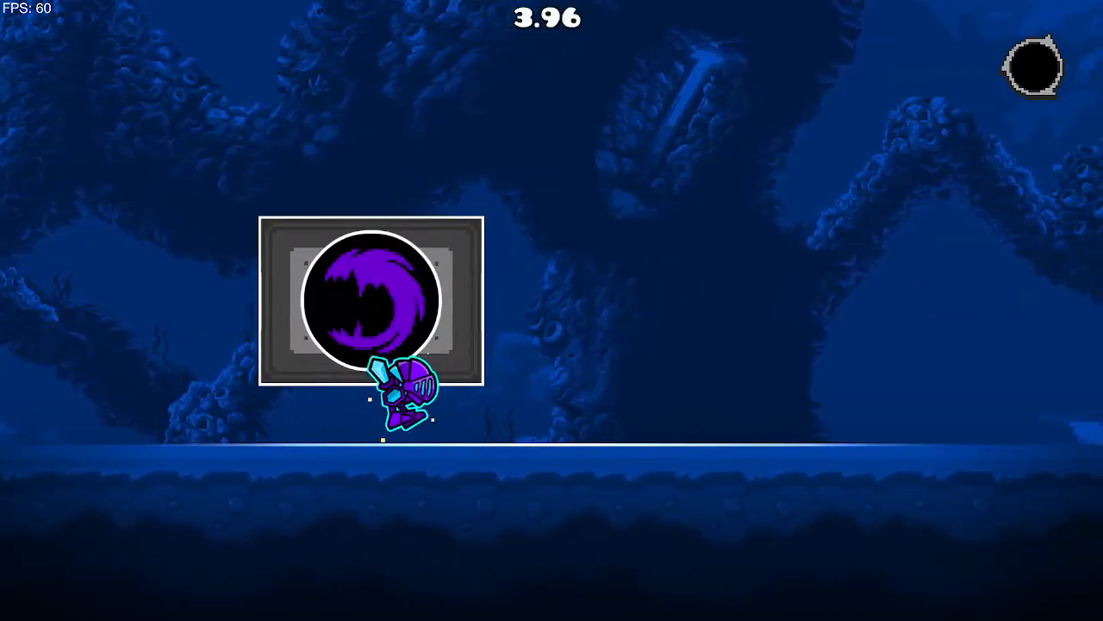
key("space")
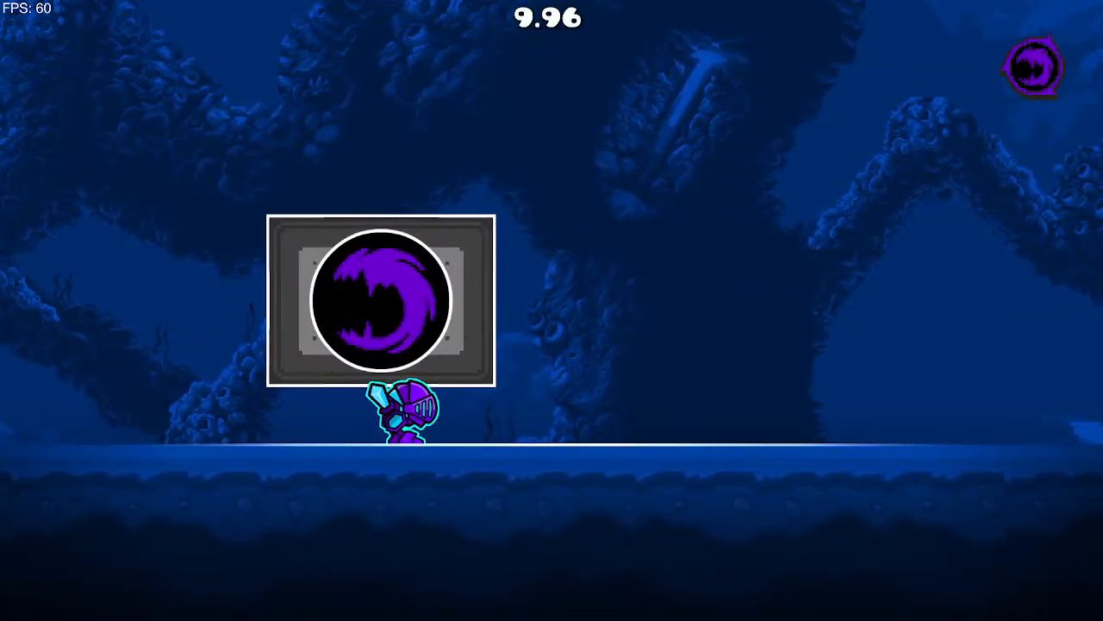
key("space")
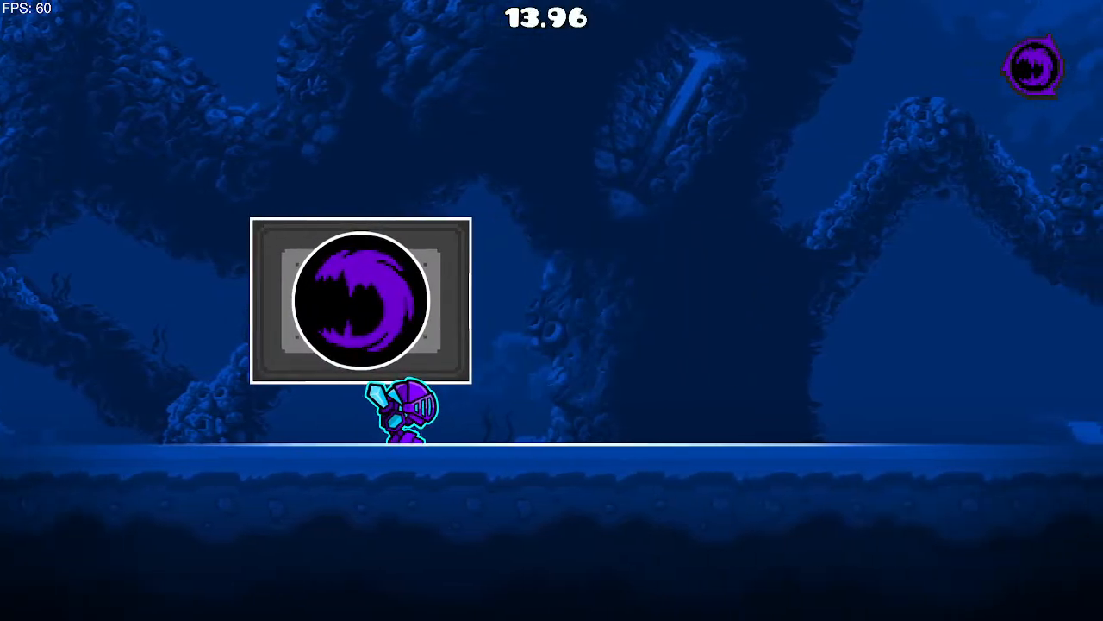
key("Escape")
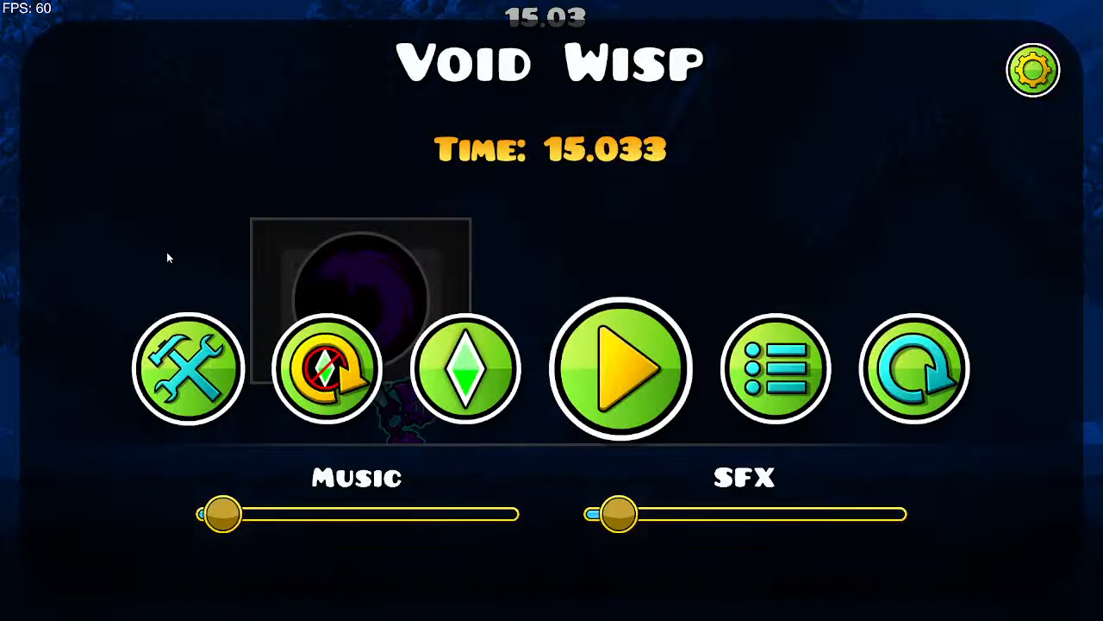
left_click(194, 355)
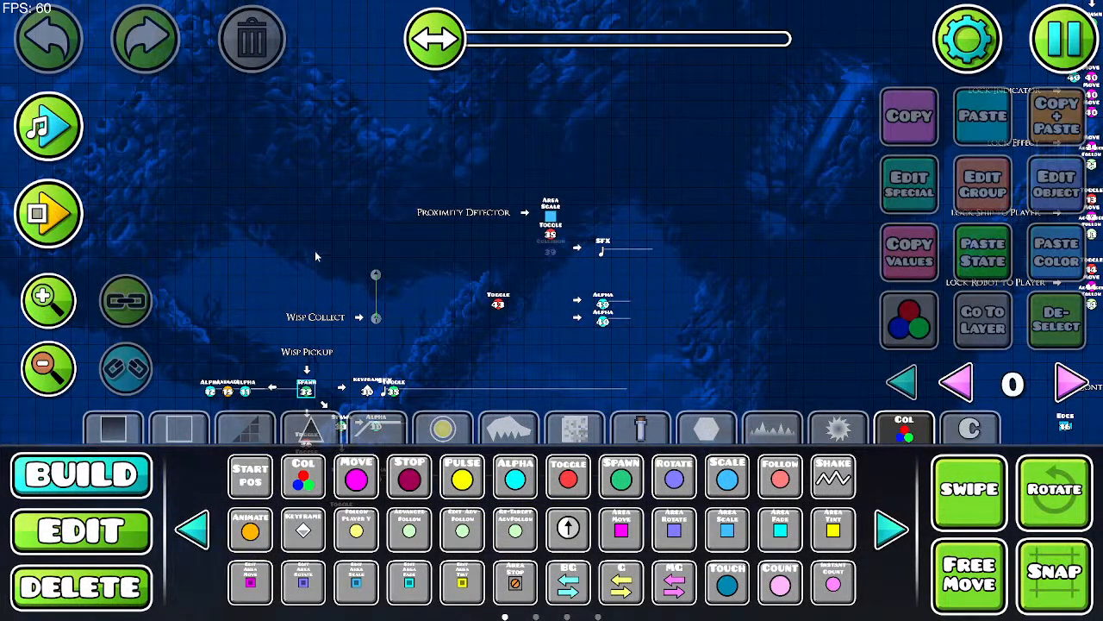
Step: Look over the Void Wisp start triggers and examine the Wisp Pickup trigger chain up close
scroll(327, 259, "up", 15)
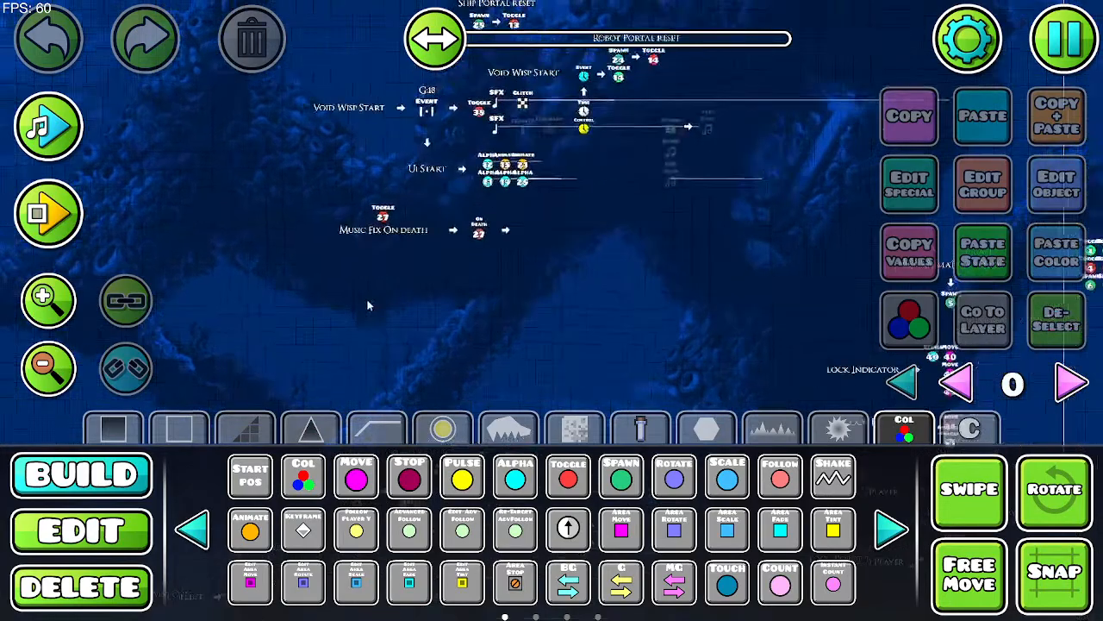
left_click_drag(367, 305, 236, 367)
left_click_drag(231, 264, 409, 139)
left_click_drag(323, 225, 391, 42)
left_click_drag(407, 302, 446, 269)
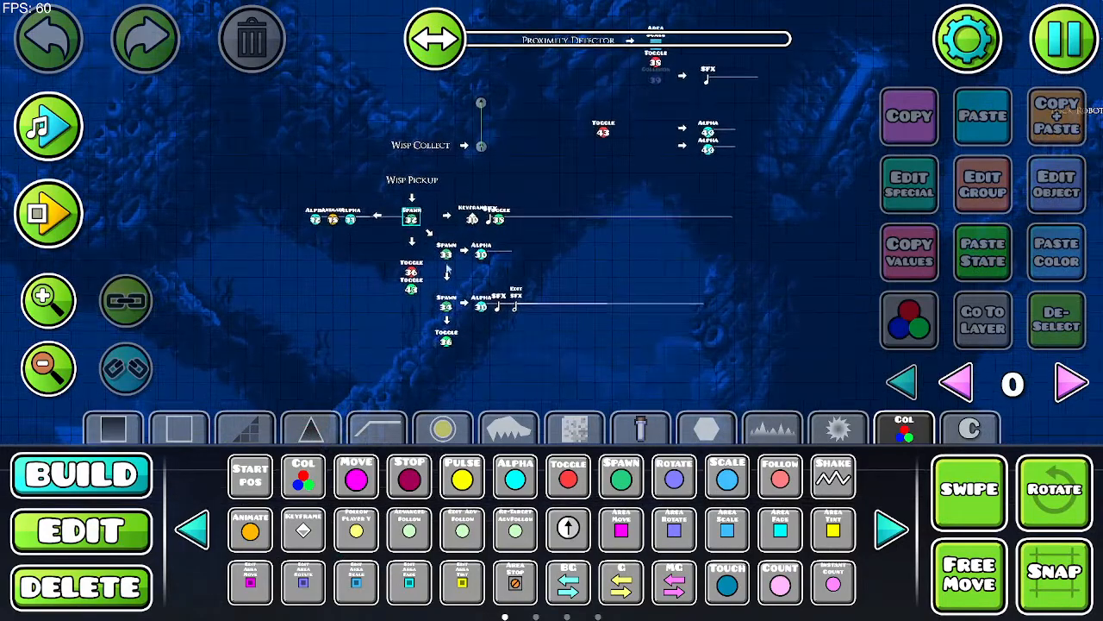
left_click(60, 315)
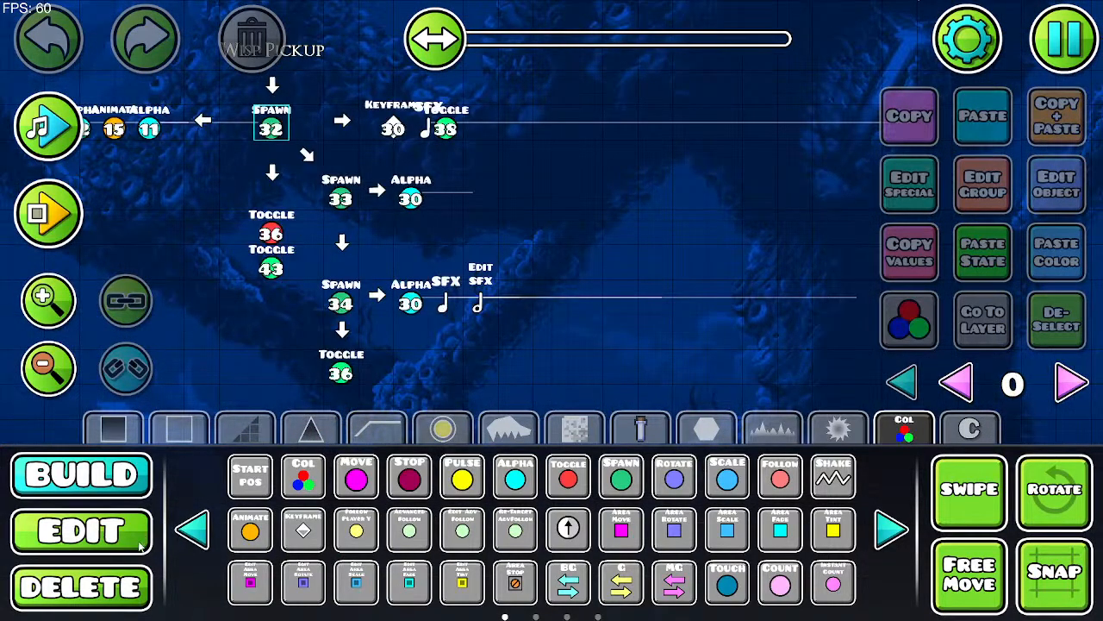
Step: Check the group IDs and toggle settings of the group 43 Toggle trigger in the Wisp Pickup chain
left_click(139, 540)
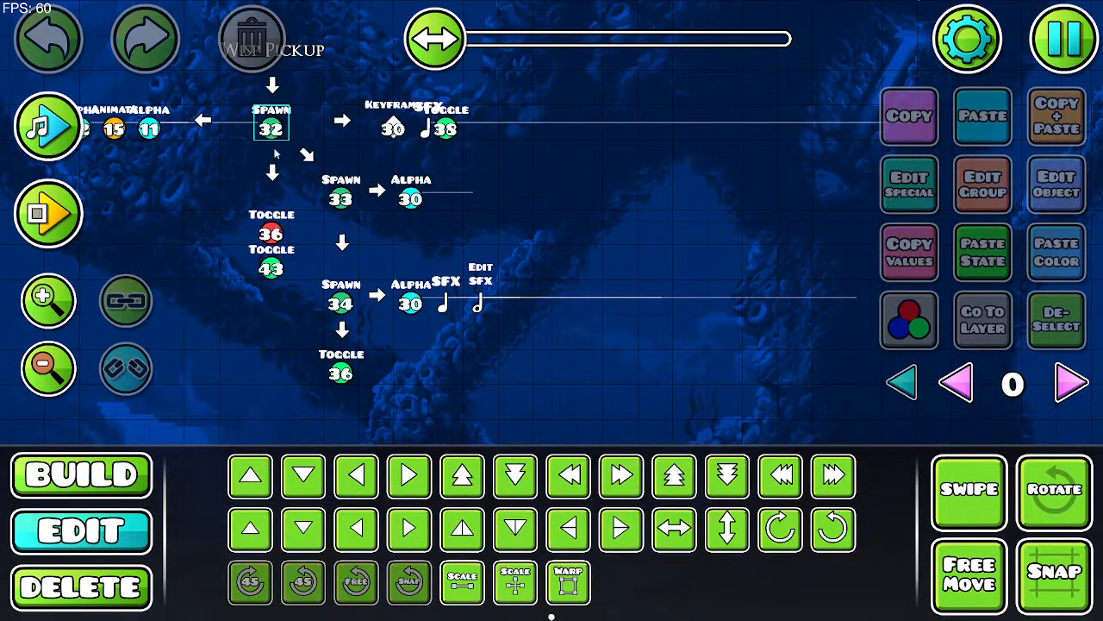
left_click(271, 263)
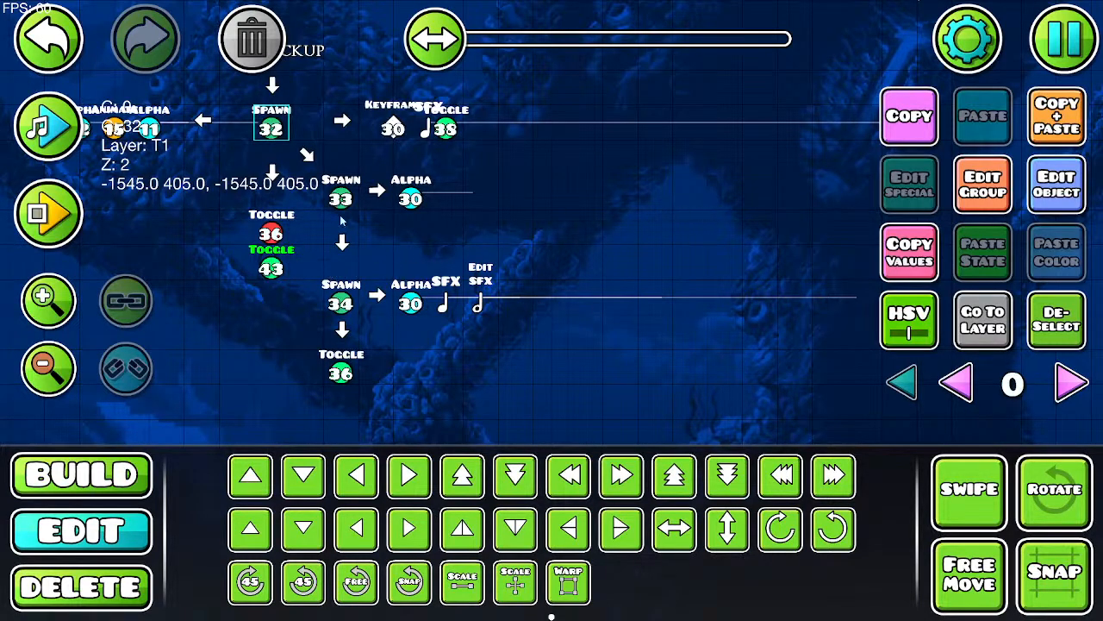
left_click(967, 194)
left_click(576, 552)
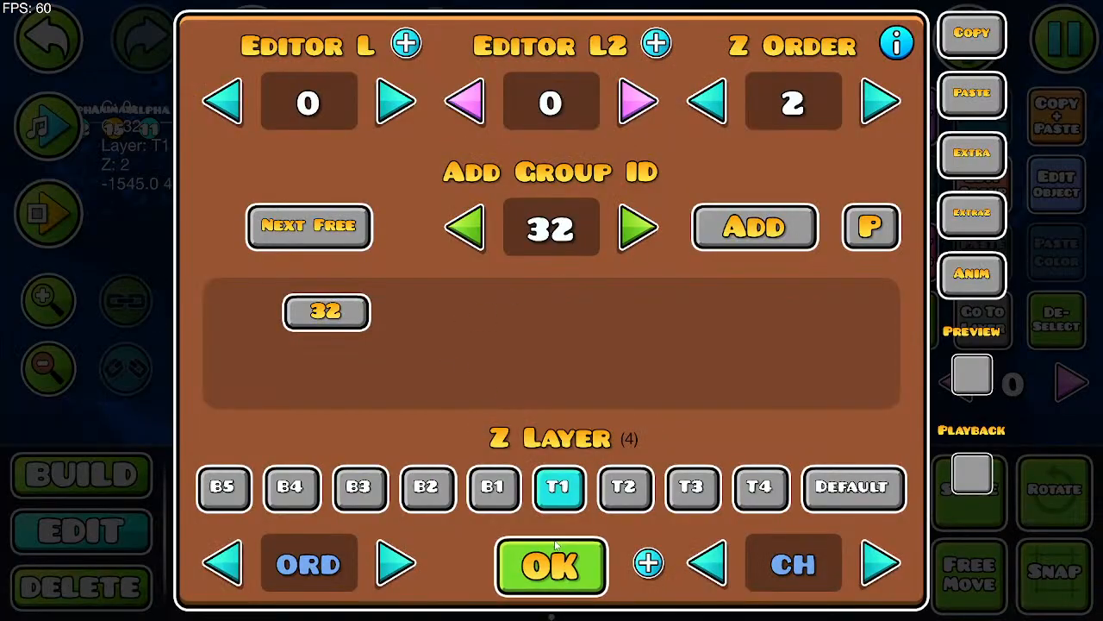
left_click(1057, 200)
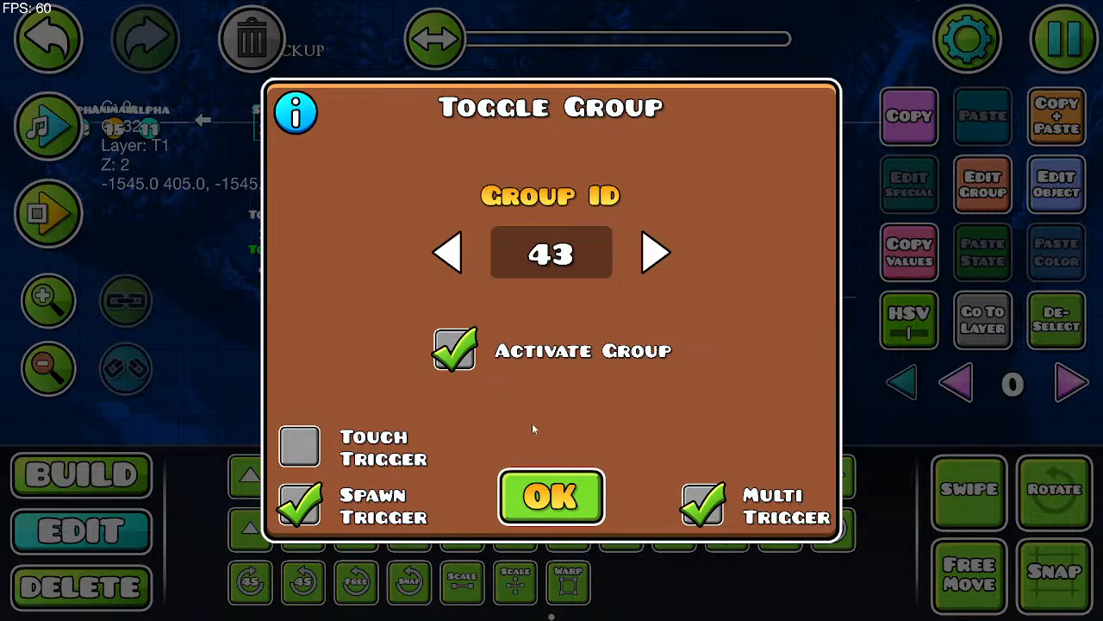
left_click(532, 508)
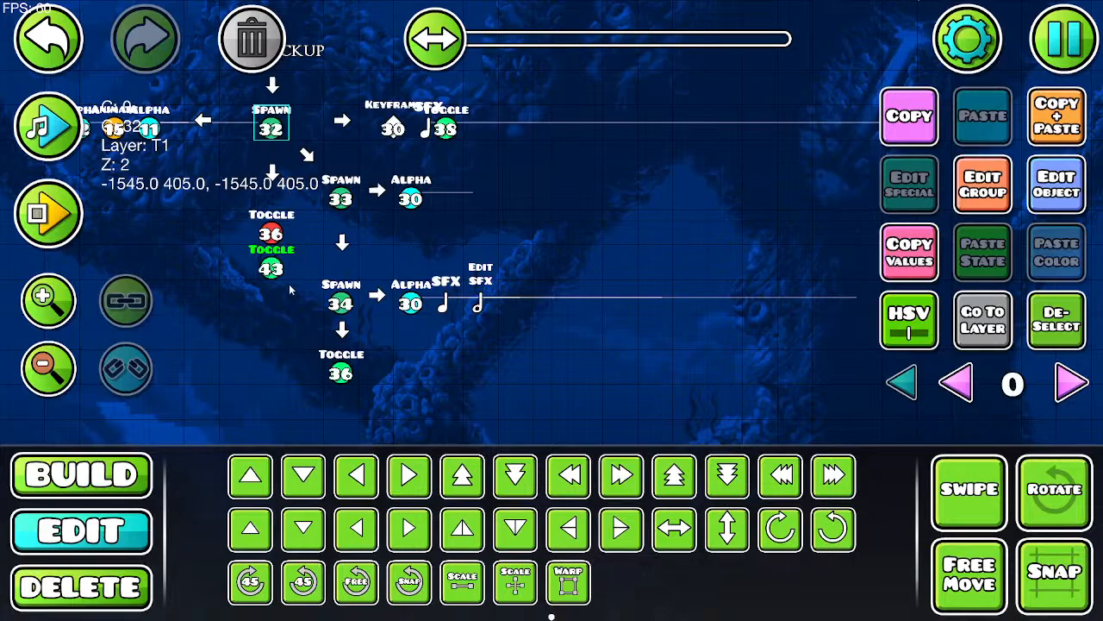
Step: Select only the Collision 41 and 42 triggers below the Proximity Detector and check their group IDs
left_click(40, 371)
left_click(39, 372)
left_click(40, 371)
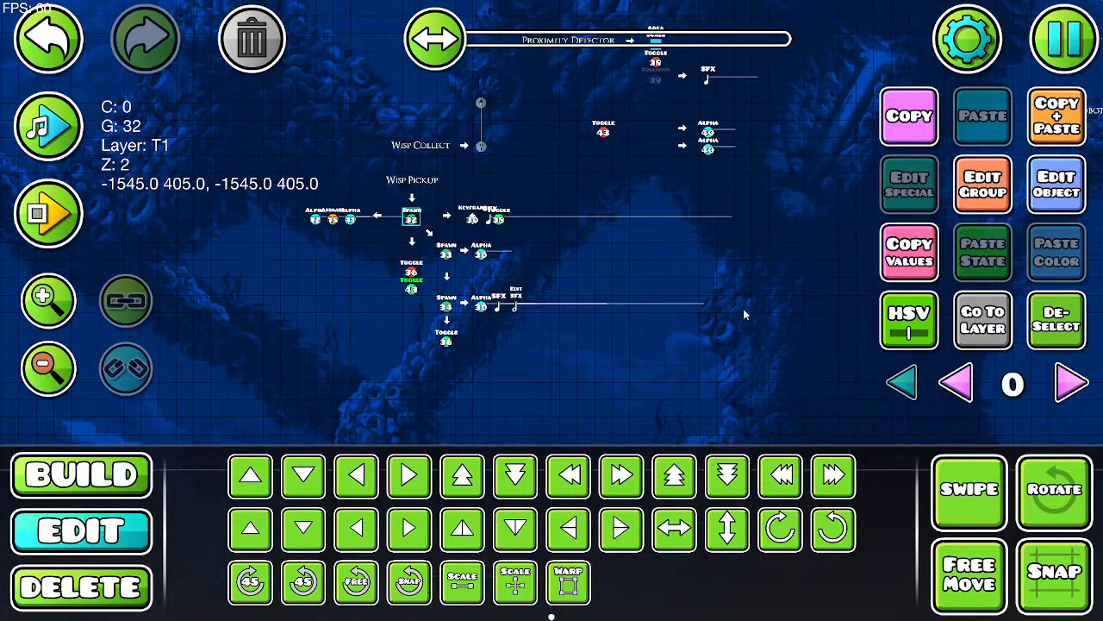
left_click_drag(755, 302, 267, 254)
left_click_drag(607, 281, 338, 409)
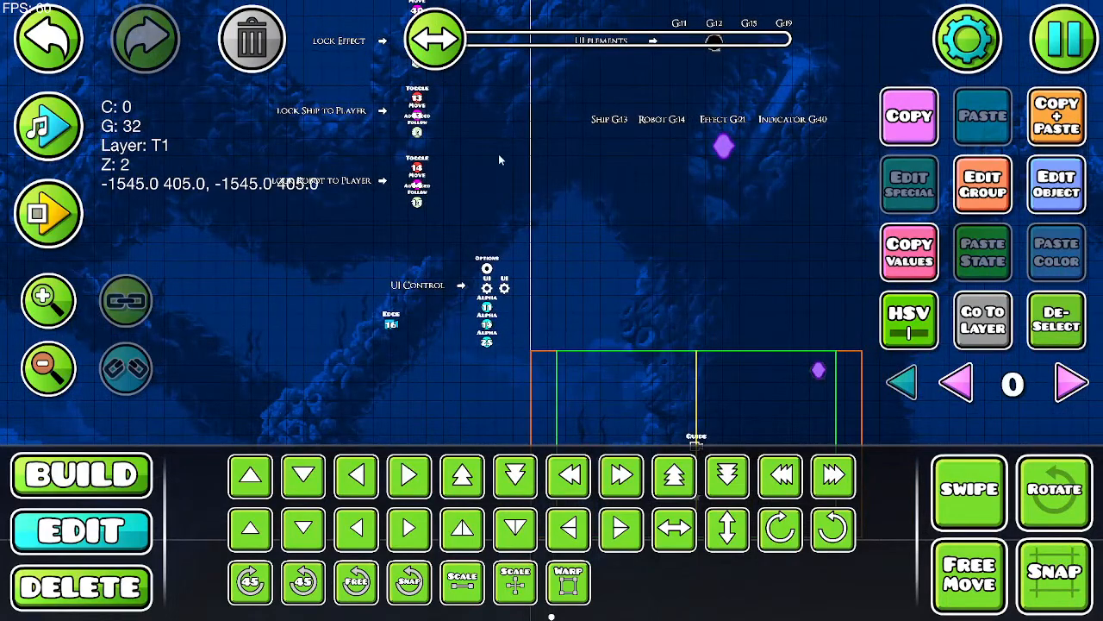
left_click_drag(485, 202, 736, 350)
left_click_drag(220, 350, 450, 316)
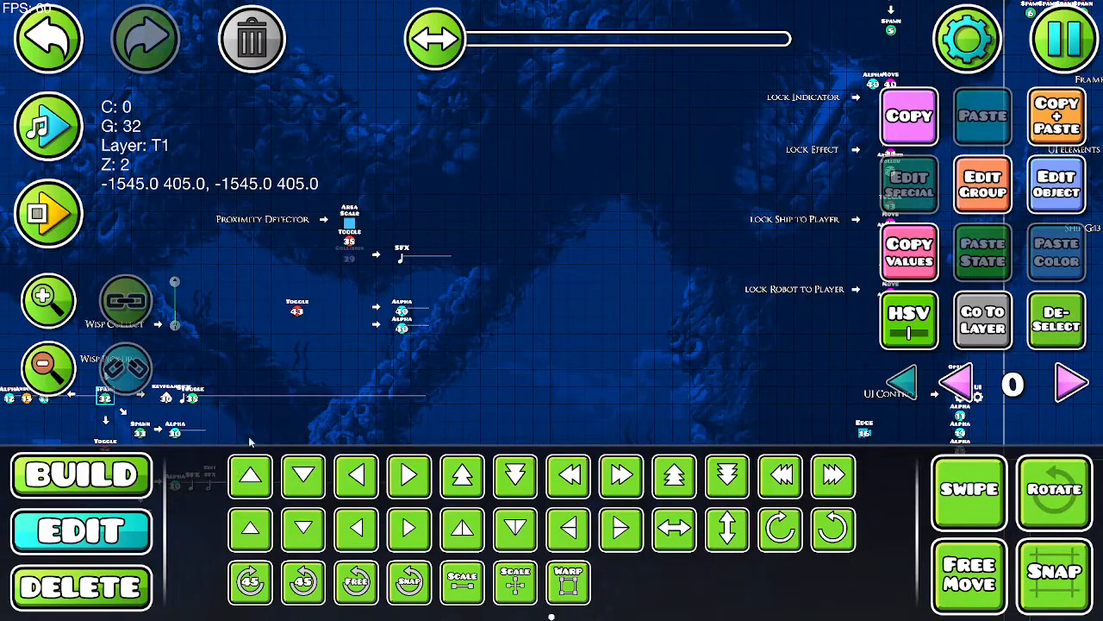
left_click_drag(356, 290, 337, 356)
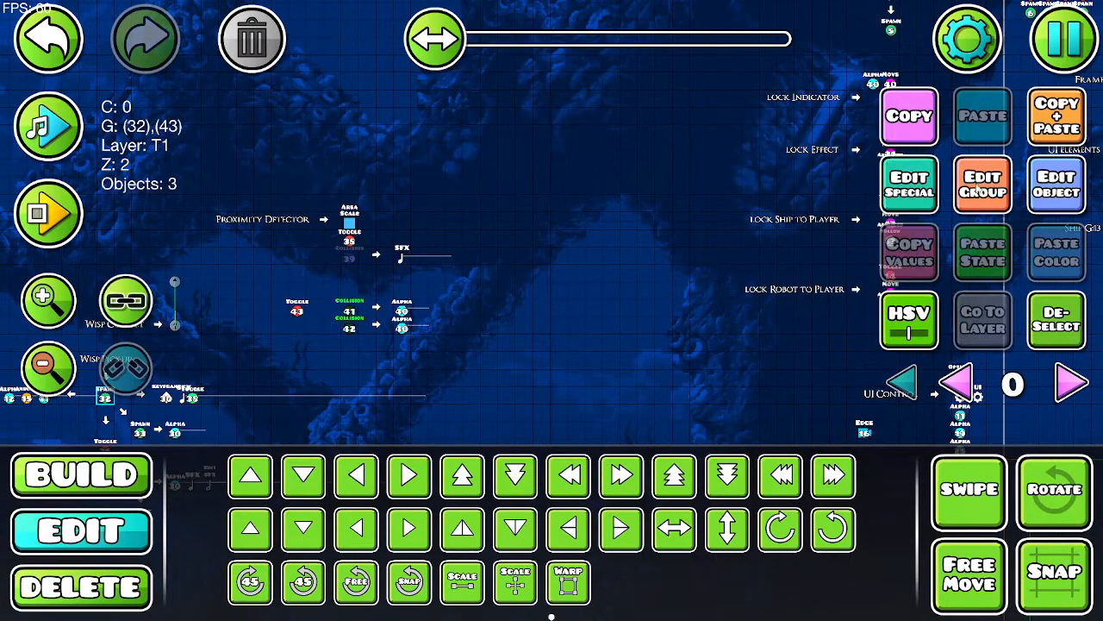
left_click(983, 184)
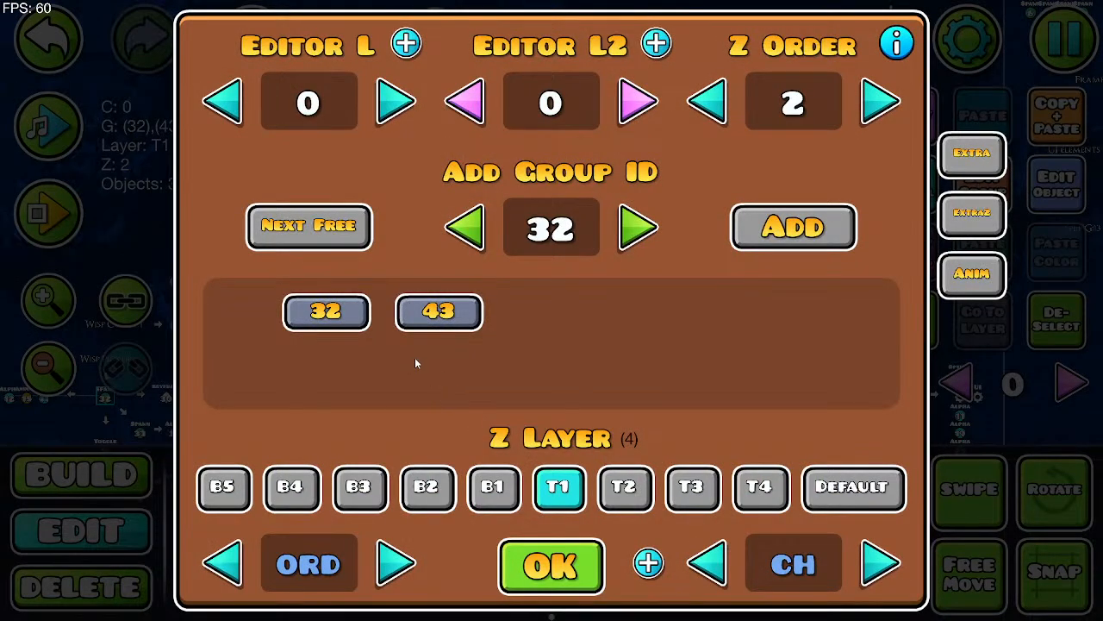
left_click(526, 565)
key("Delete")
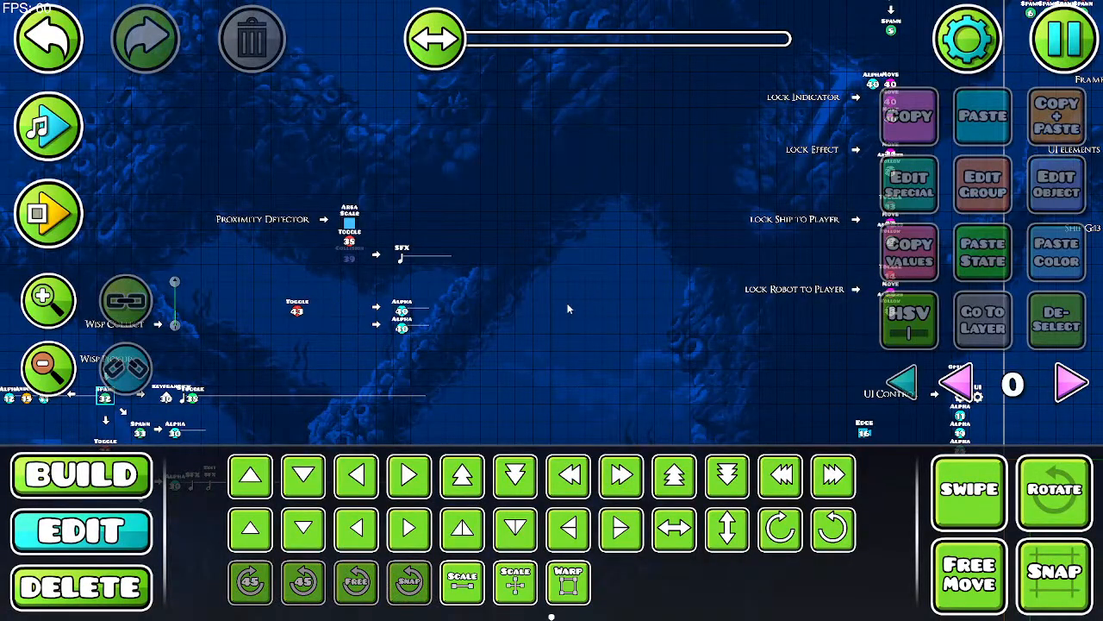
key("ctrl+z")
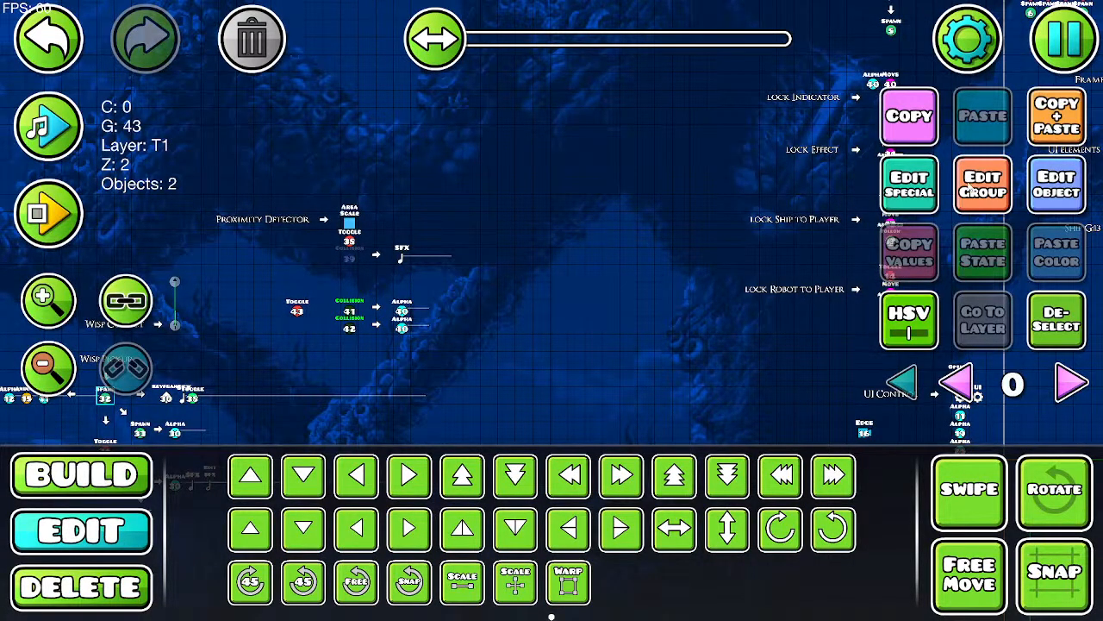
left_click(970, 183)
left_click(567, 585)
Step: Save and playtest the level, running through the wisp pickup and past the proximity object, and return to the editor
left_click(1065, 39)
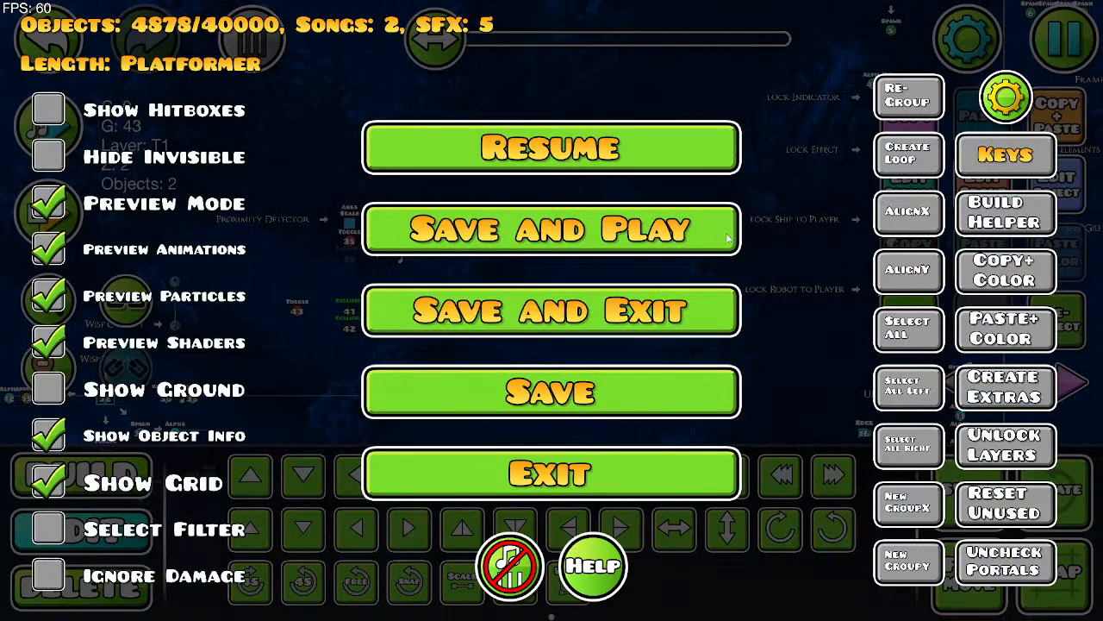
left_click(729, 238)
key("Right")
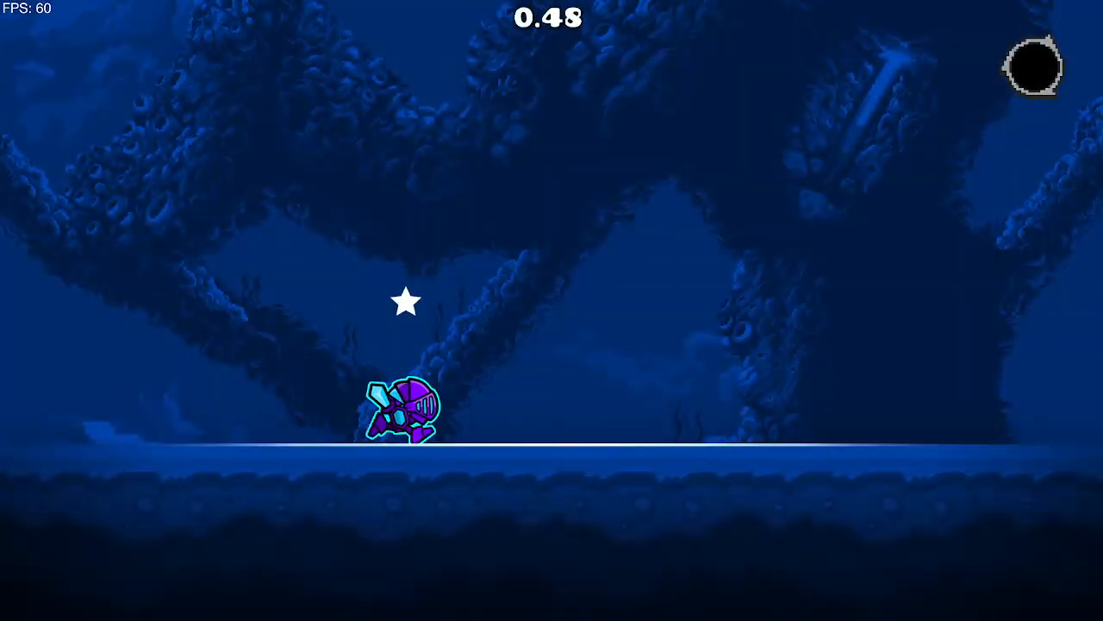
key("Right")
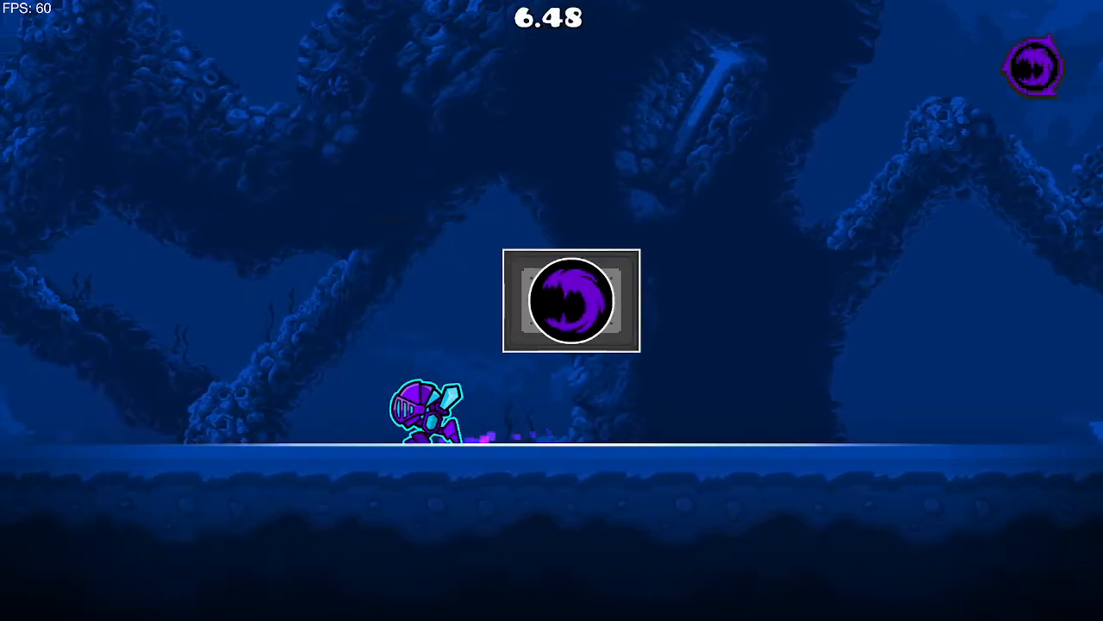
key("Right")
key("Escape")
left_click(240, 366)
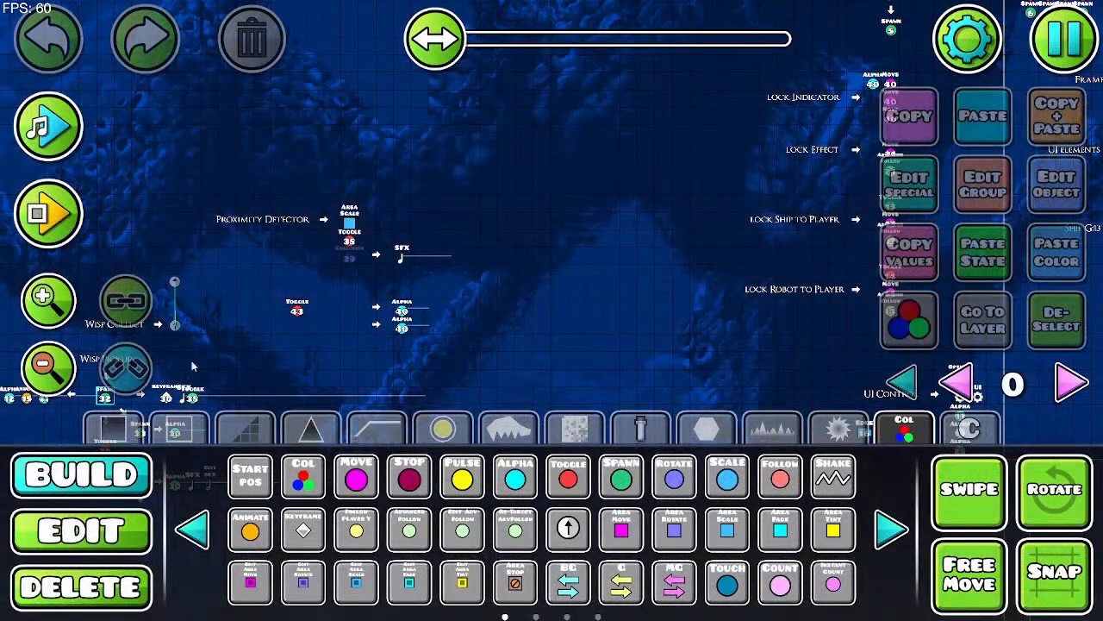
Step: Check the group IDs and settings of the Toggle 43 trigger beside the collision triggers, and select the Collision 41 trigger
left_click(49, 301)
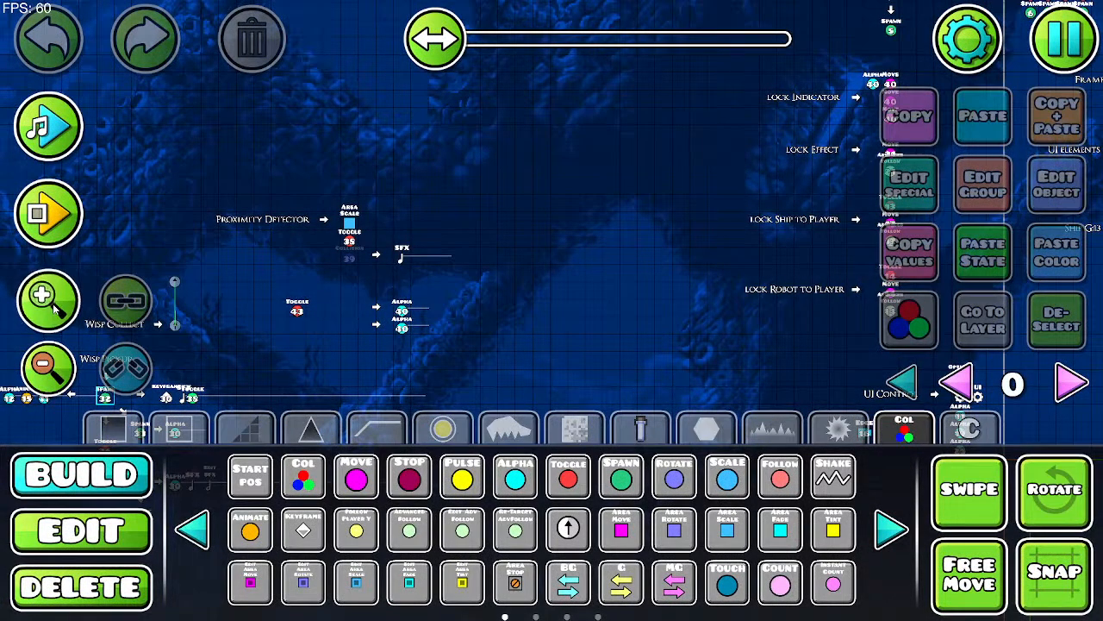
left_click_drag(563, 346, 759, 292)
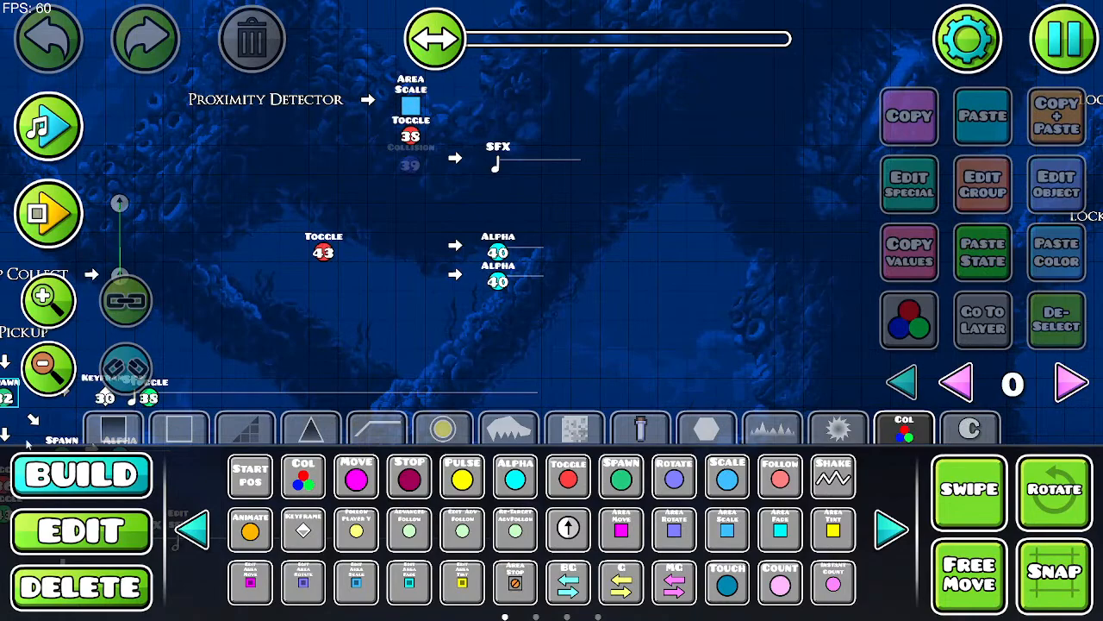
left_click(58, 524)
left_click(323, 253)
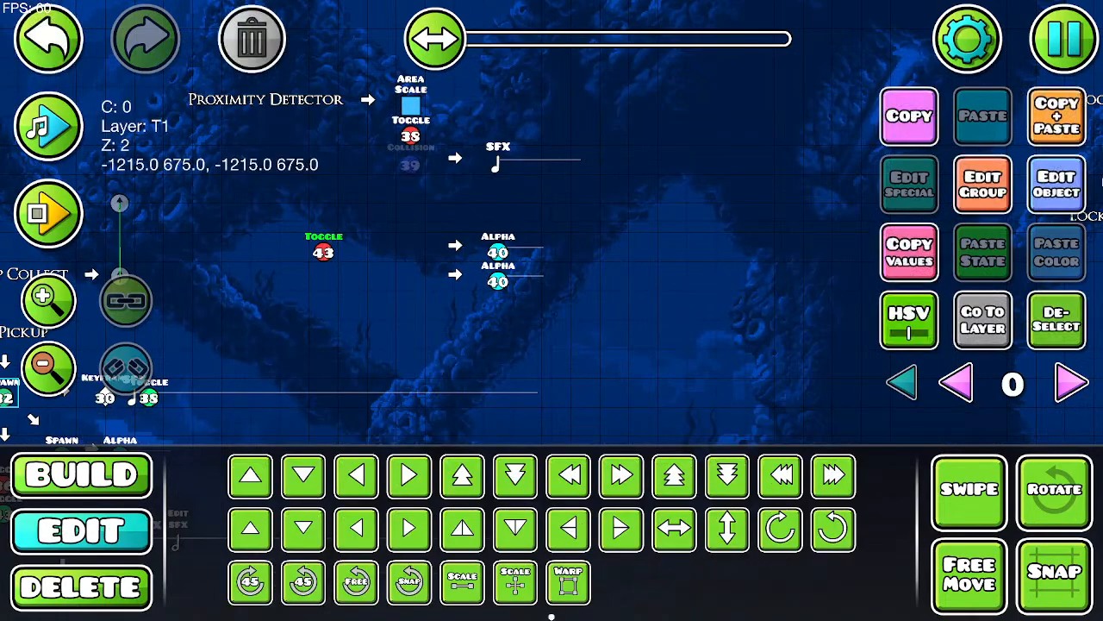
left_click(992, 188)
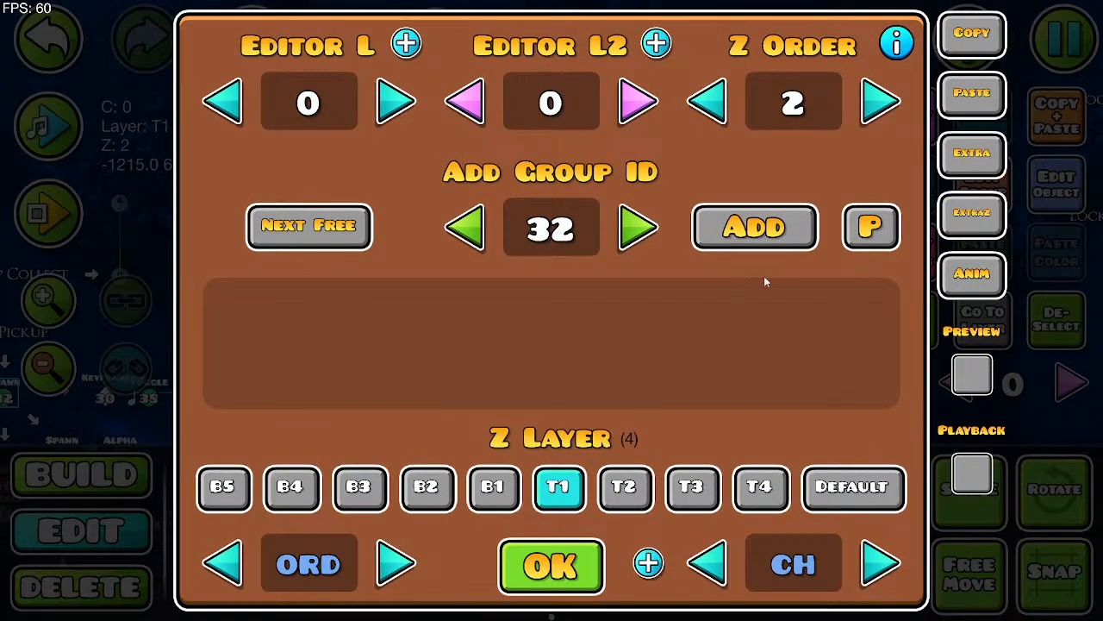
left_click(542, 565)
left_click(1049, 186)
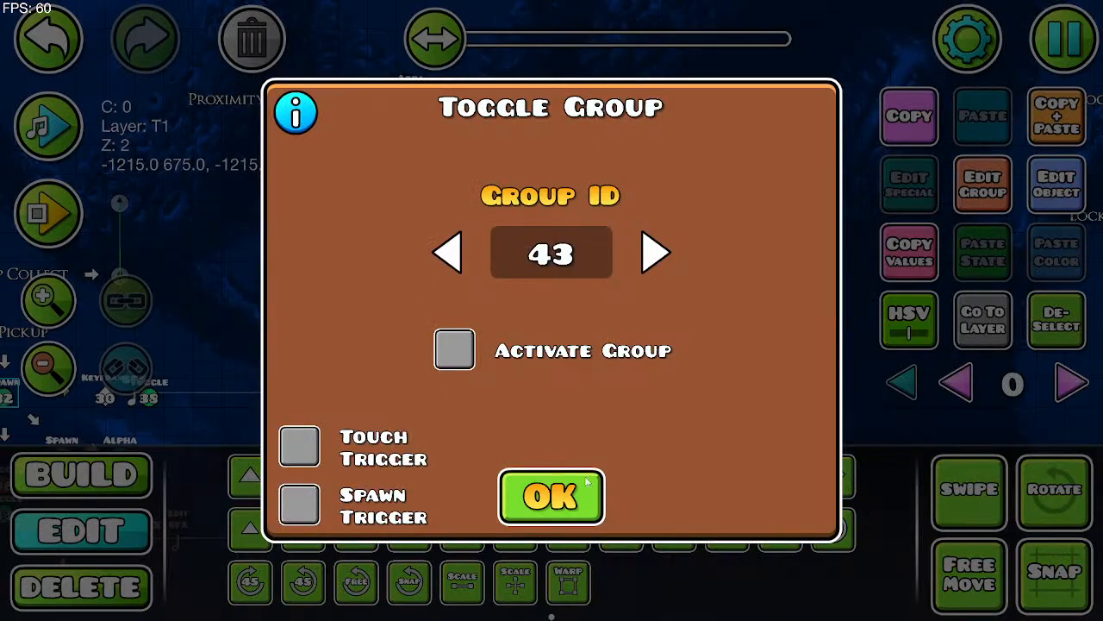
left_click(551, 496)
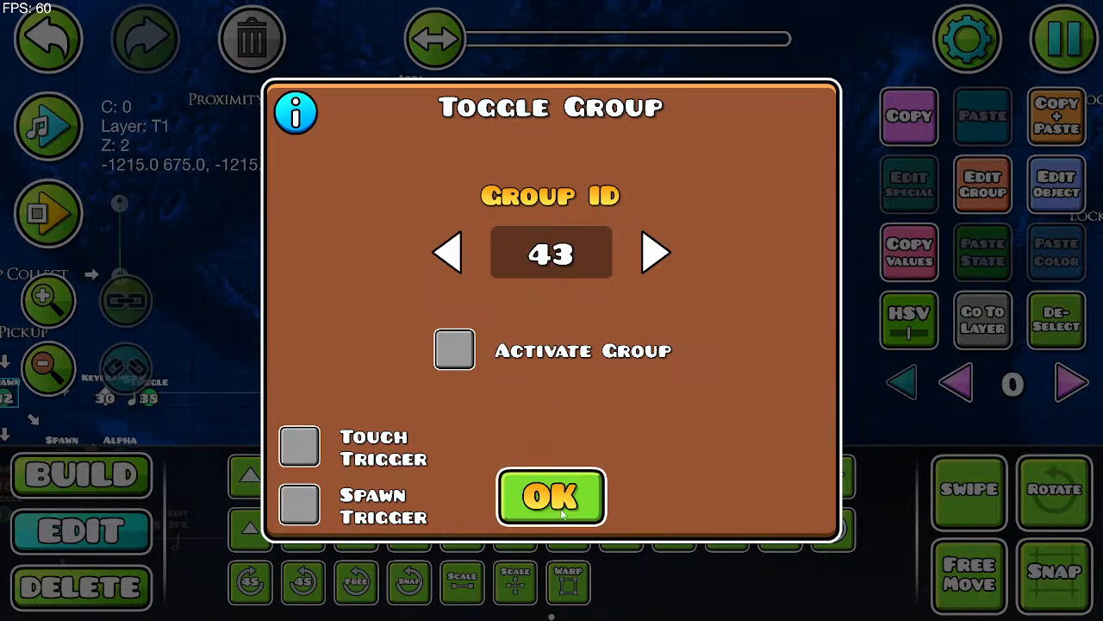
left_click(412, 248)
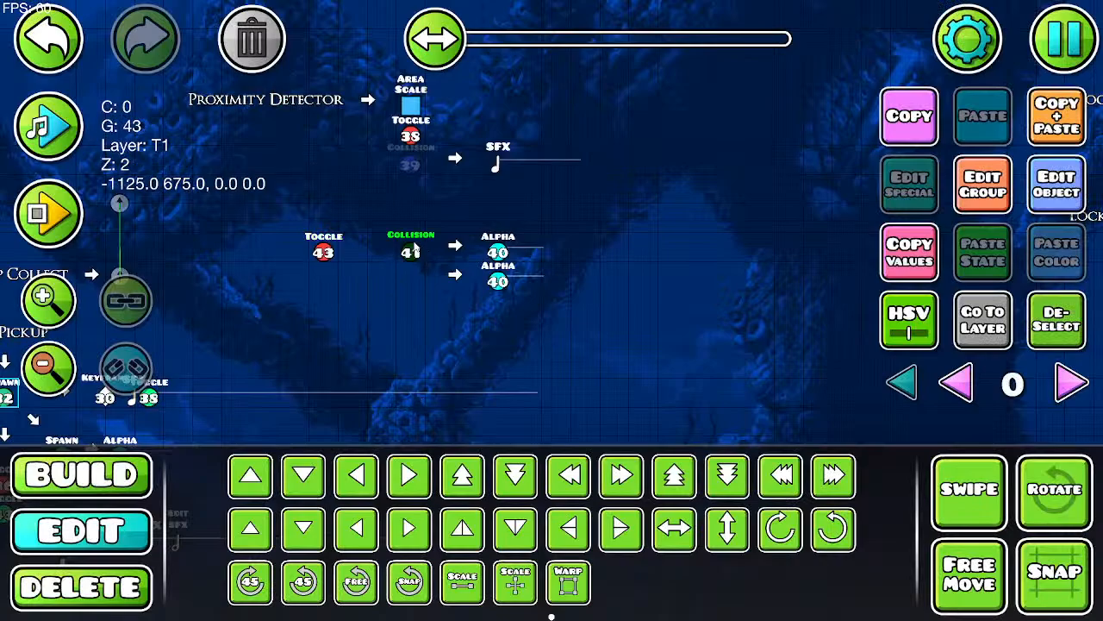
Step: Return to the Wisp Pickup chain and recheck the settings of its group 43 Toggle trigger
left_click_drag(524, 289, 1003, 391)
left_click_drag(509, 214, 803, 223)
left_click(48, 369)
left_click(49, 369)
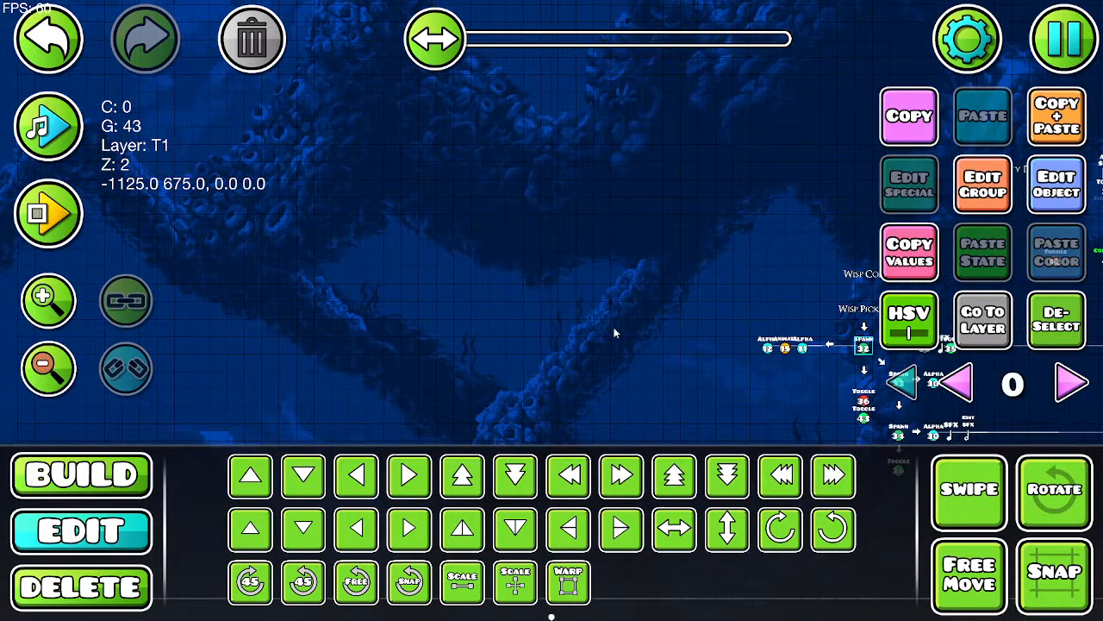
left_click_drag(582, 290, 328, 121)
left_click_drag(591, 341, 337, 346)
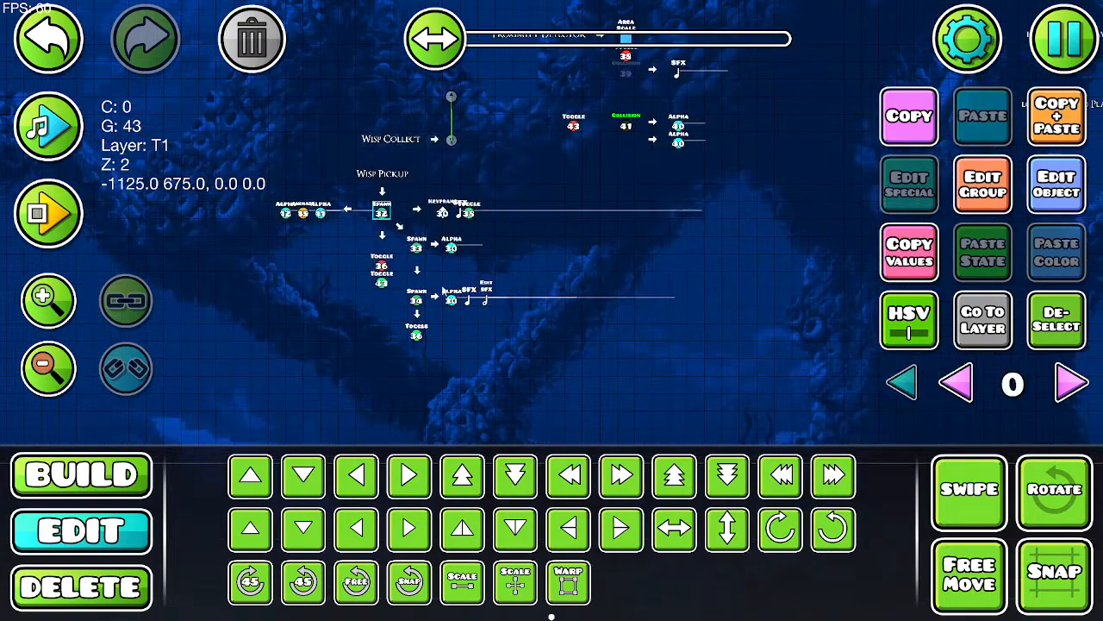
left_click(50, 285)
left_click(50, 285)
left_click(50, 285)
left_click(50, 285)
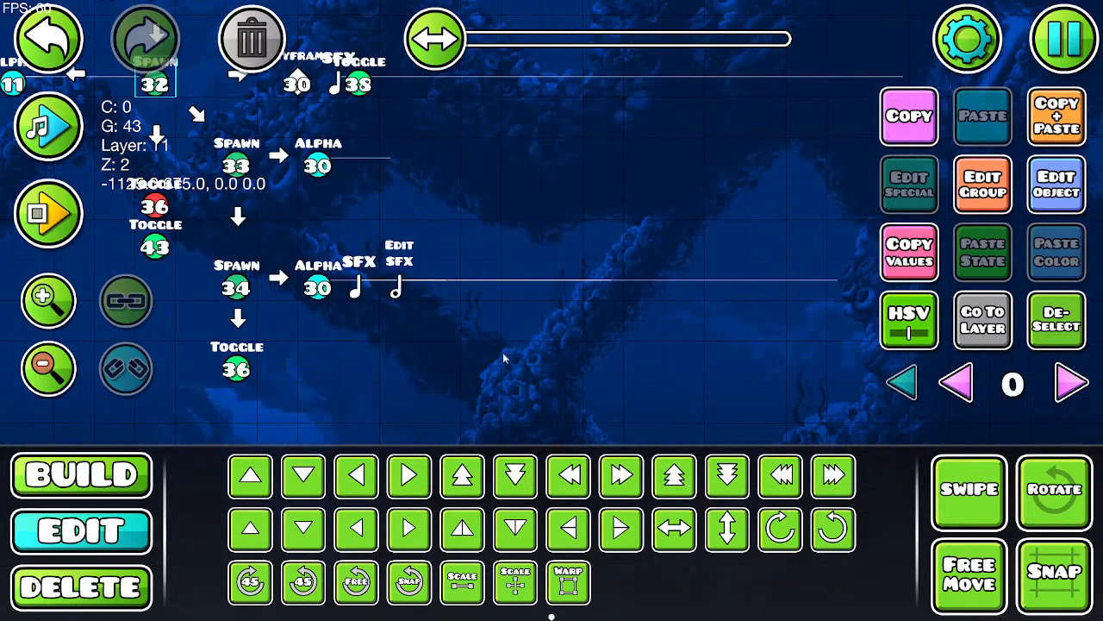
left_click_drag(504, 355, 729, 360)
left_click(372, 248)
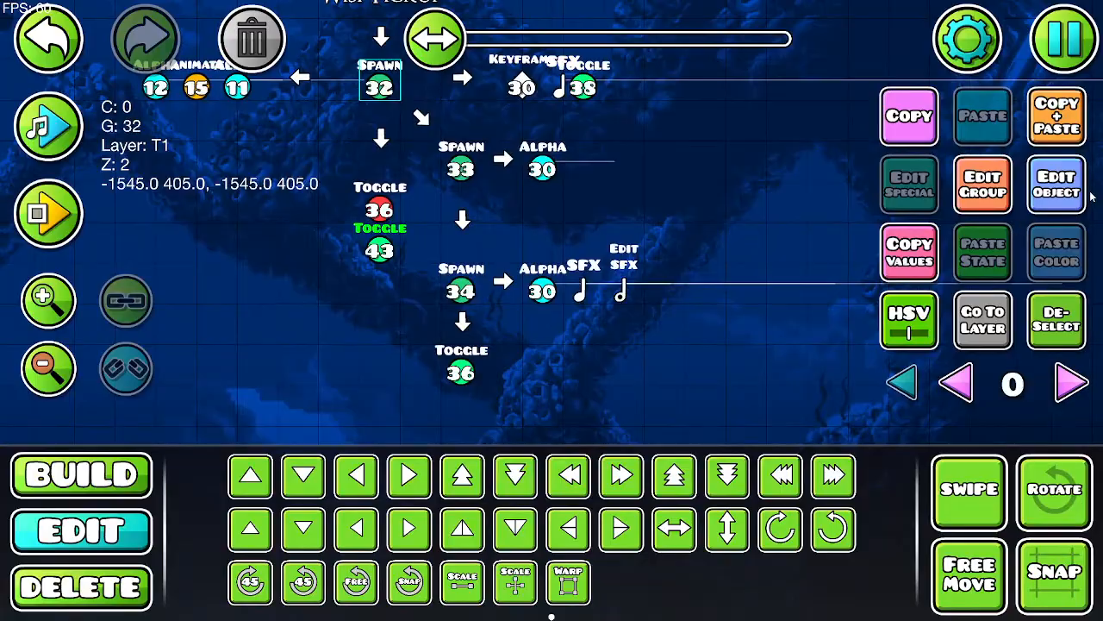
left_click(1060, 199)
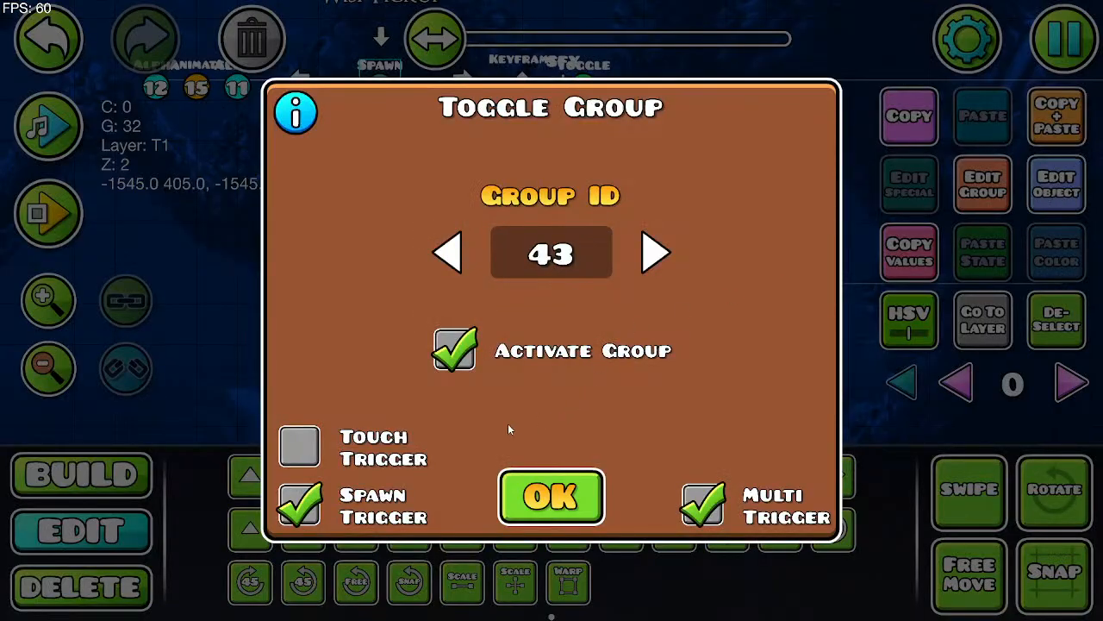
left_click(536, 502)
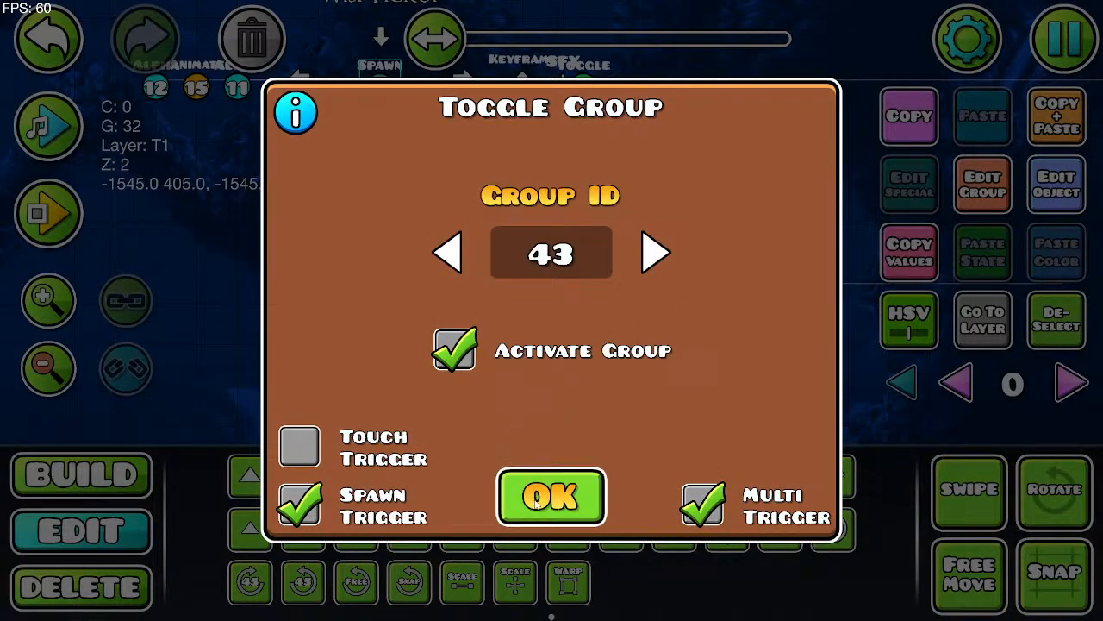
Step: Check the group IDs and spawn settings of the Spawn 32 trigger that starts the Wisp Pickup chain
left_click(400, 91)
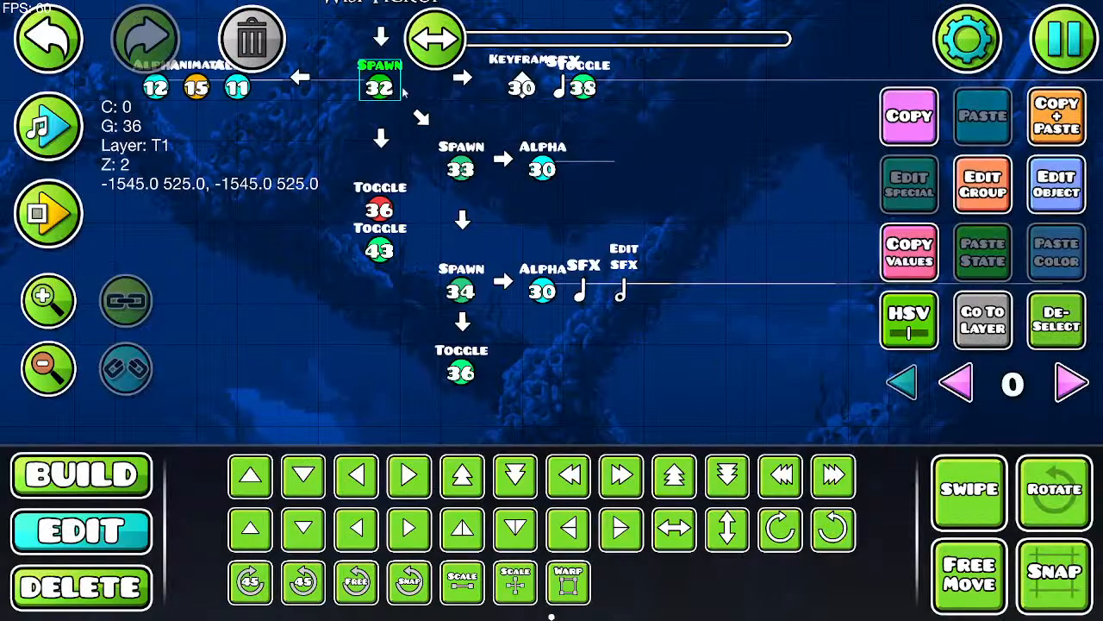
left_click(974, 203)
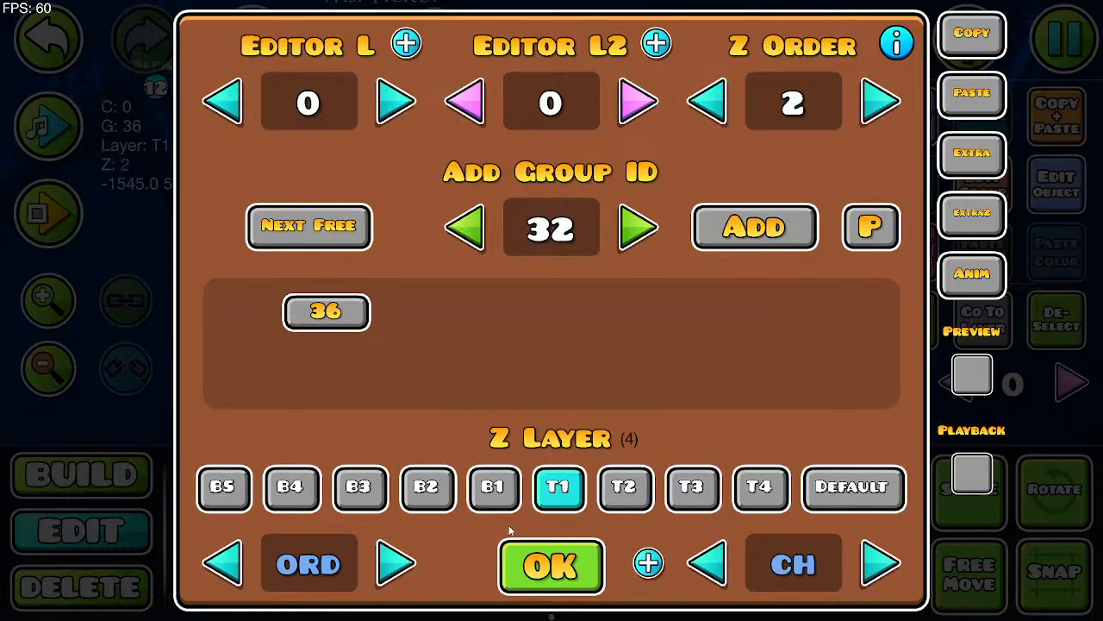
left_click(525, 567)
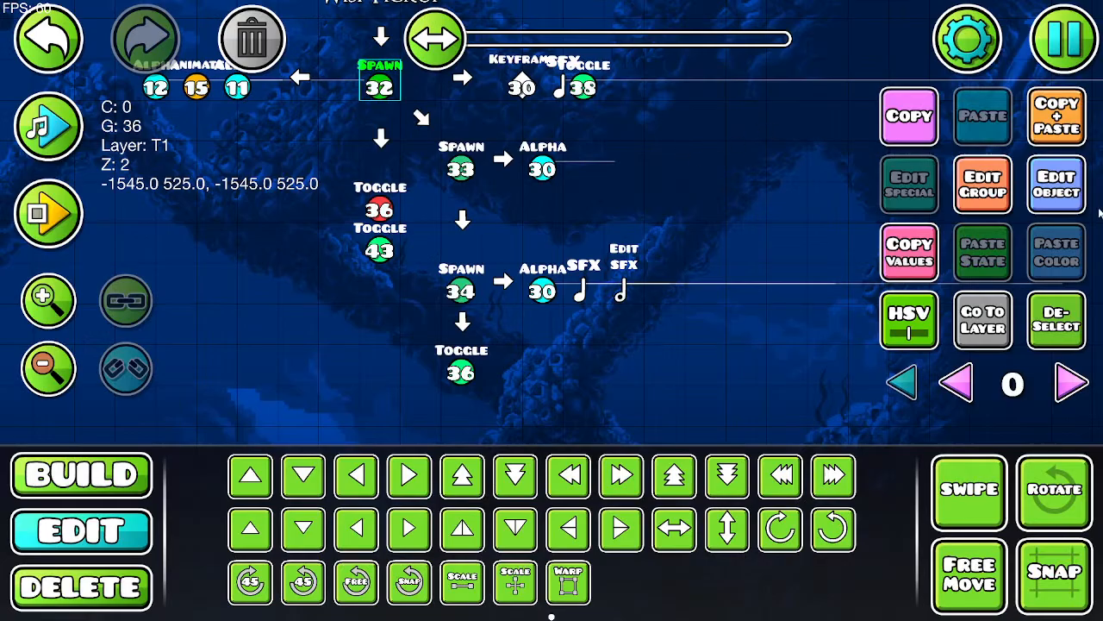
left_click(1058, 184)
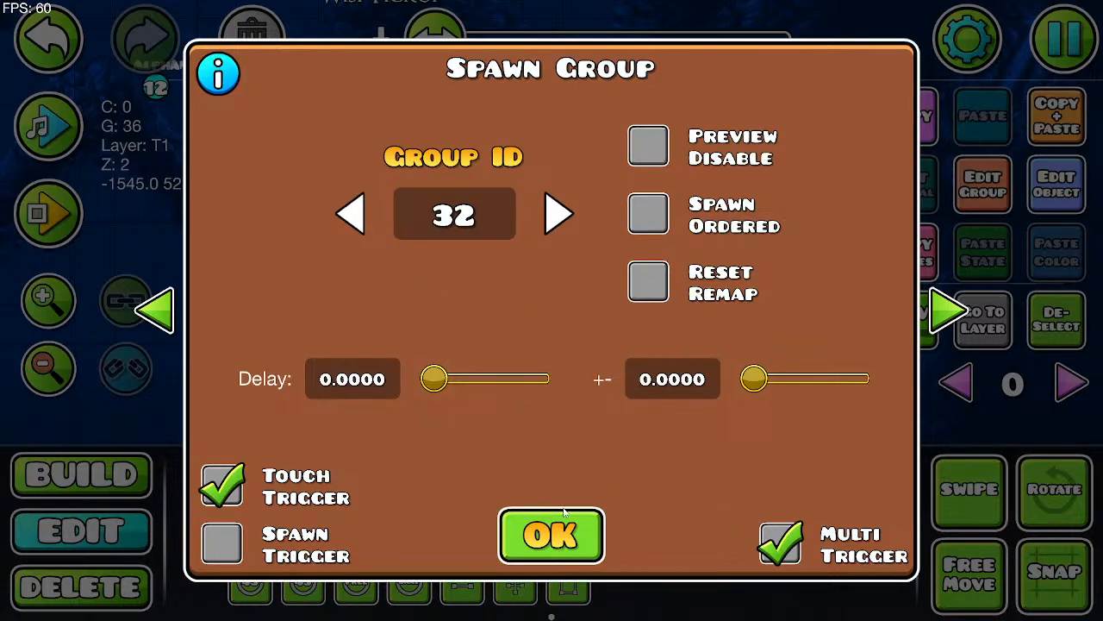
Step: Review the group IDs and Toggle settings of the trigger that toggles group 43 on in the wisp pickup setup
left_click(553, 535)
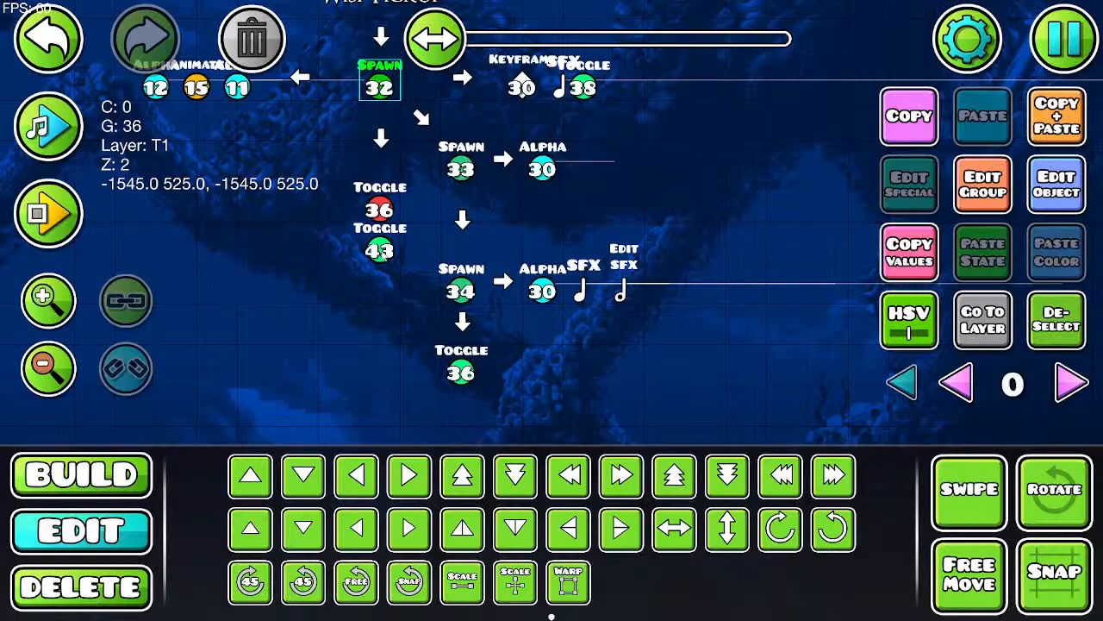
left_click(381, 250)
left_click(983, 183)
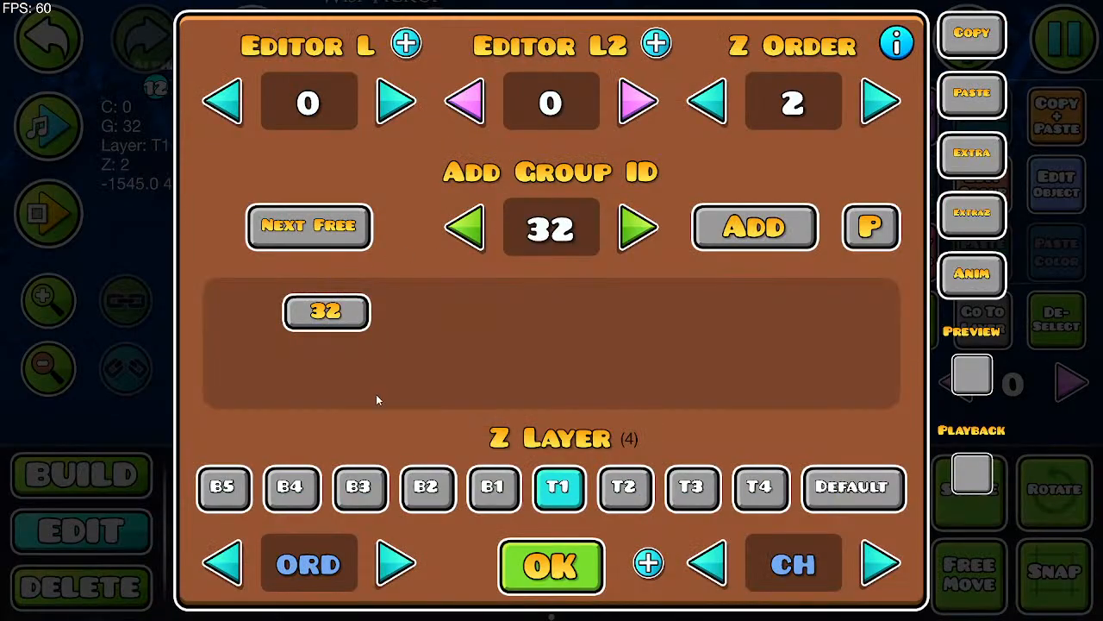
left_click(536, 548)
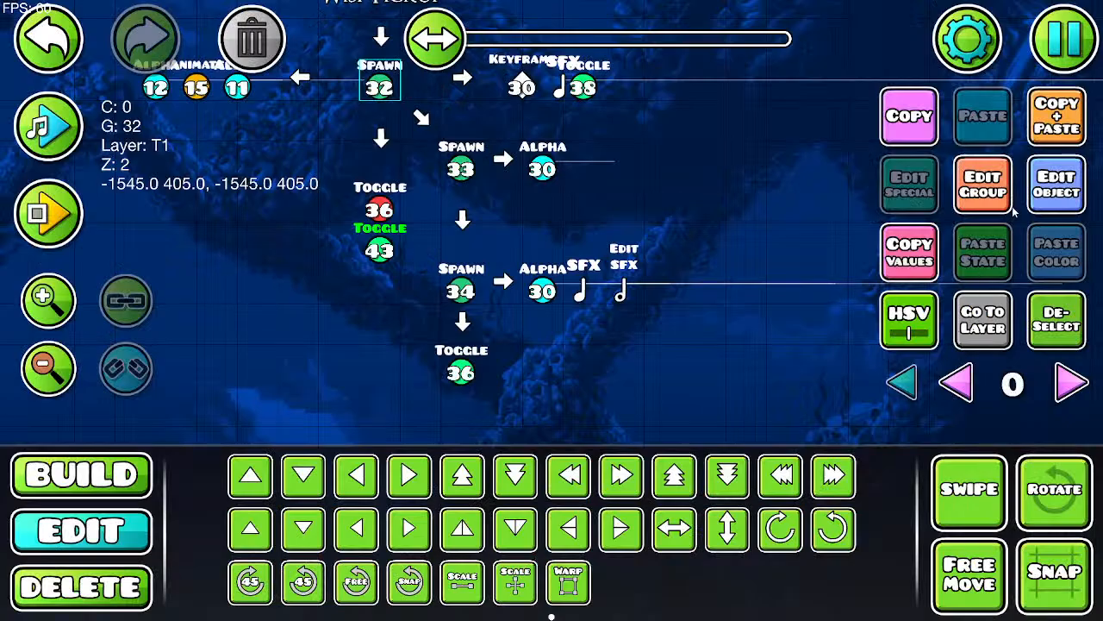
left_click(1033, 191)
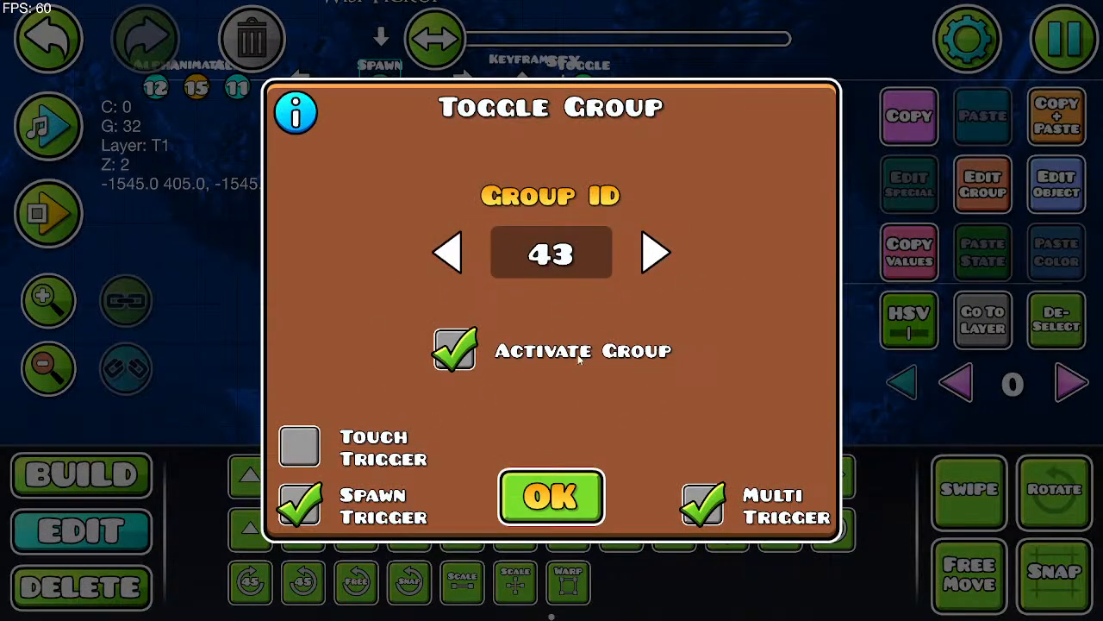
left_click(602, 507)
Step: Review the group IDs and Collision settings of the 41 and 42 collision triggers in the Proximity Detector section
scroll(387, 278, "right", 10)
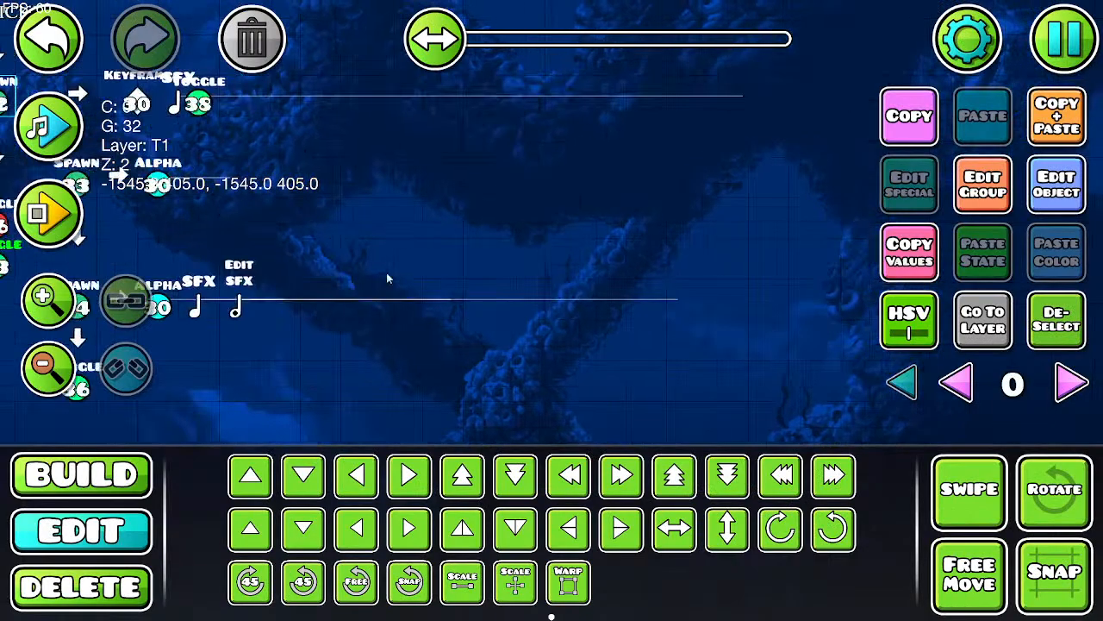
left_click_drag(435, 339, 636, 432)
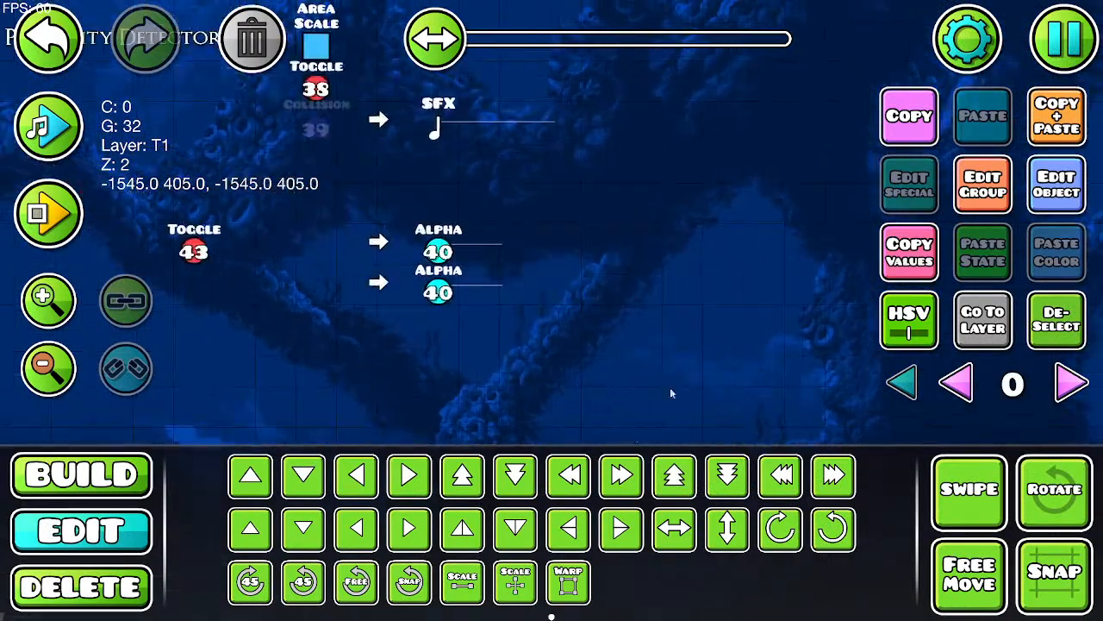
left_click(1057, 319)
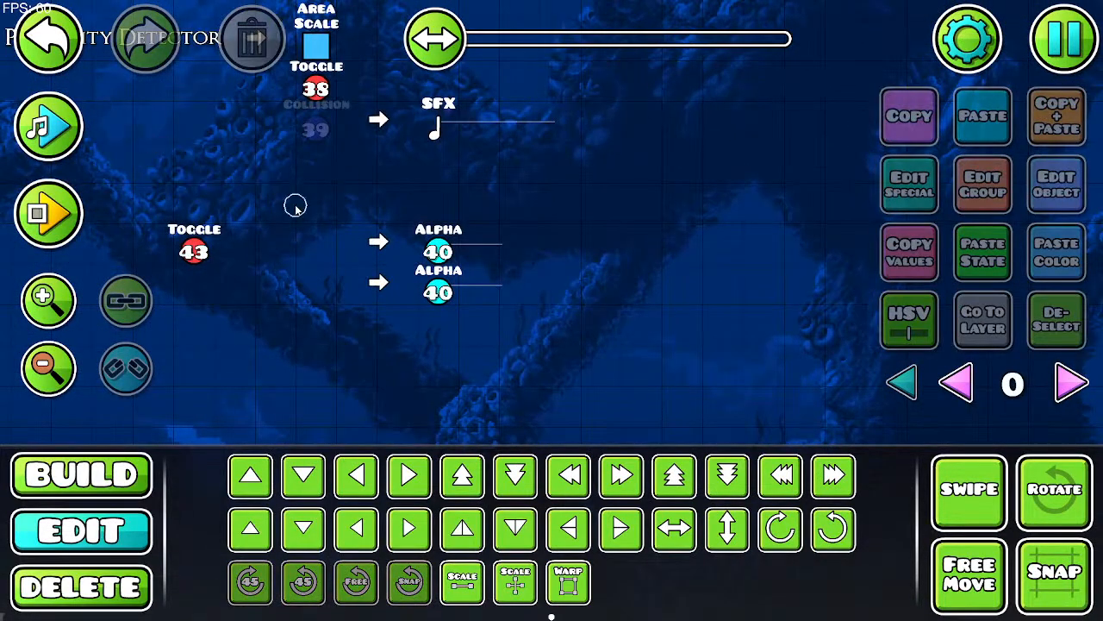
key("ctrl+v")
left_click(983, 183)
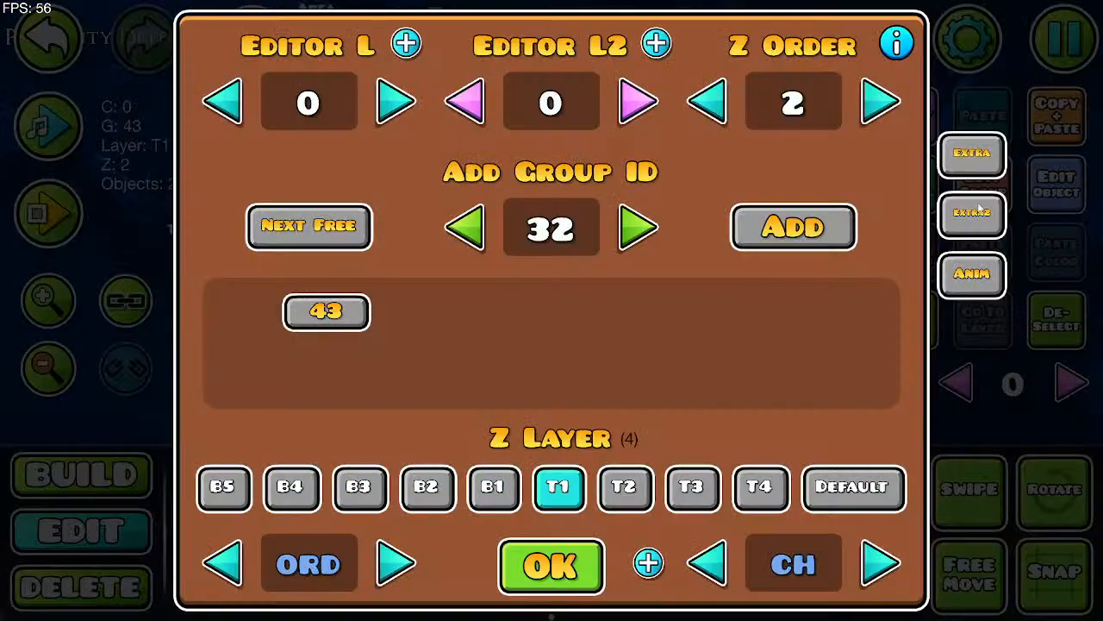
left_click(534, 566)
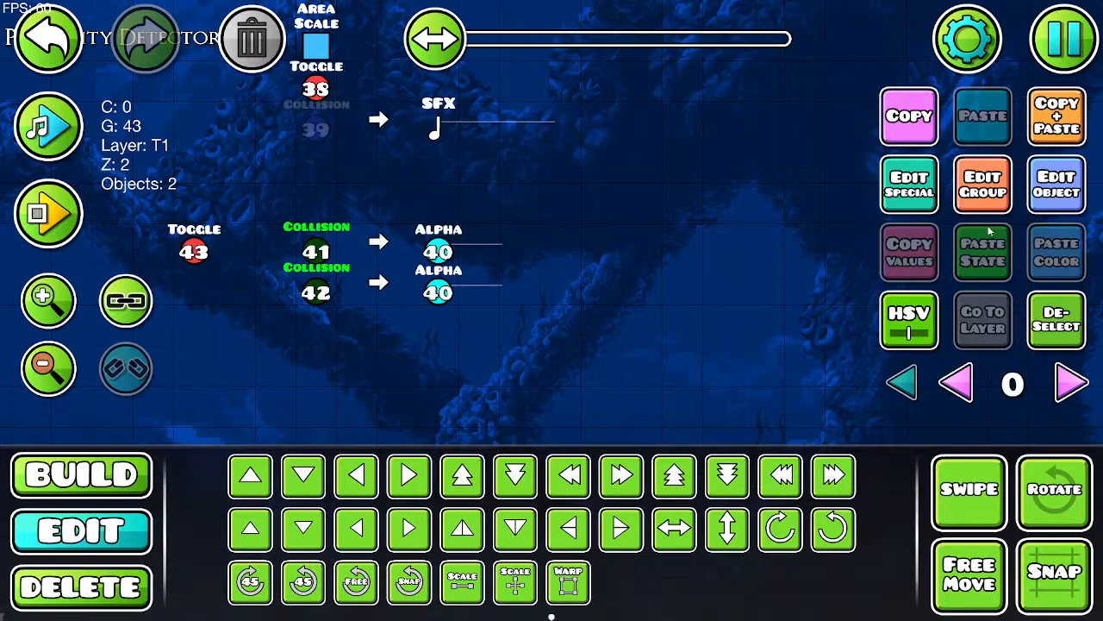
left_click(1038, 193)
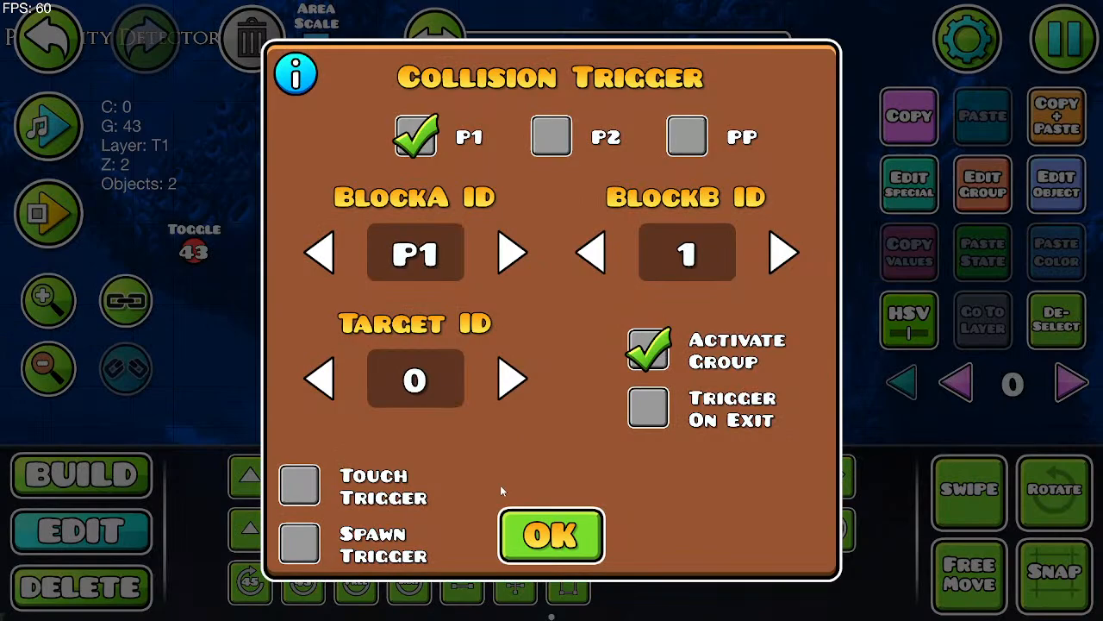
left_click(526, 534)
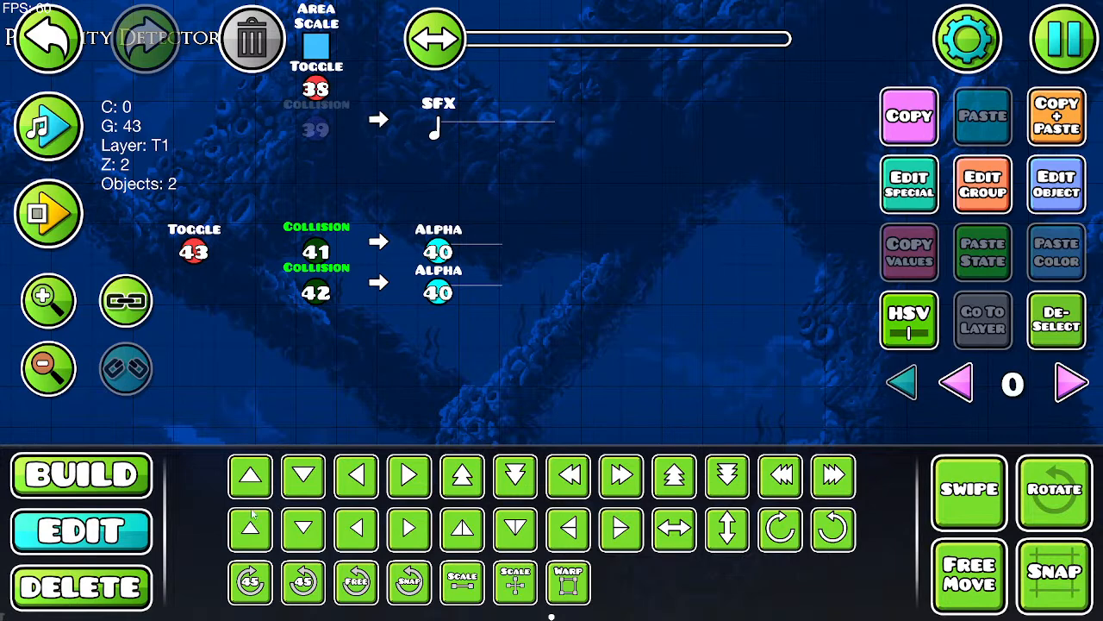
Step: Save the current level and exit to the level list
left_click(50, 395)
left_click(1053, 62)
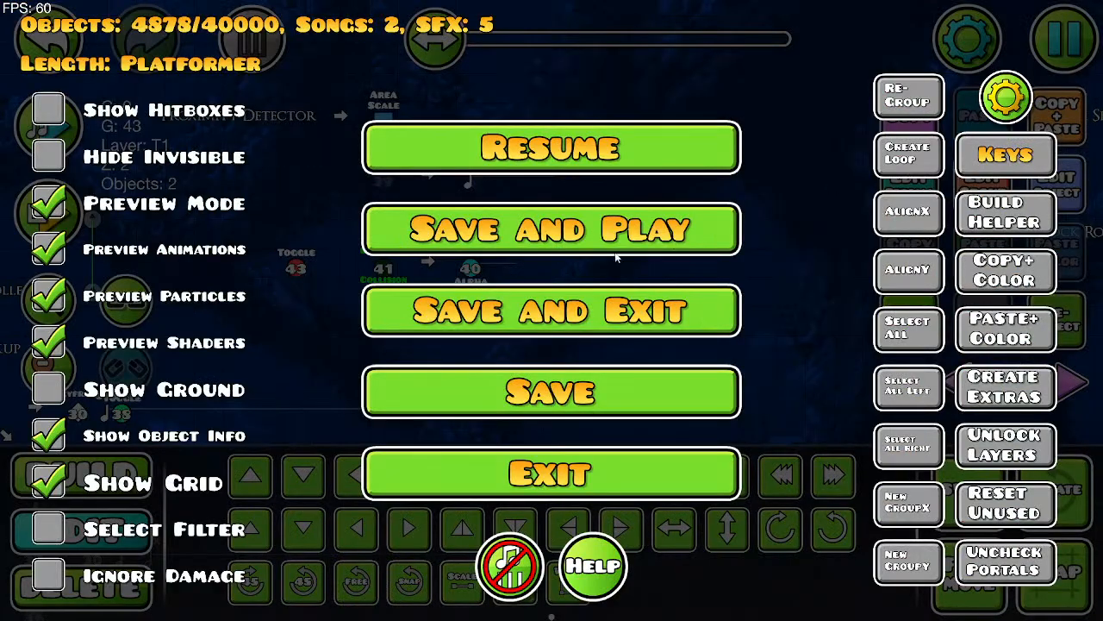
left_click(577, 290)
key("Escape")
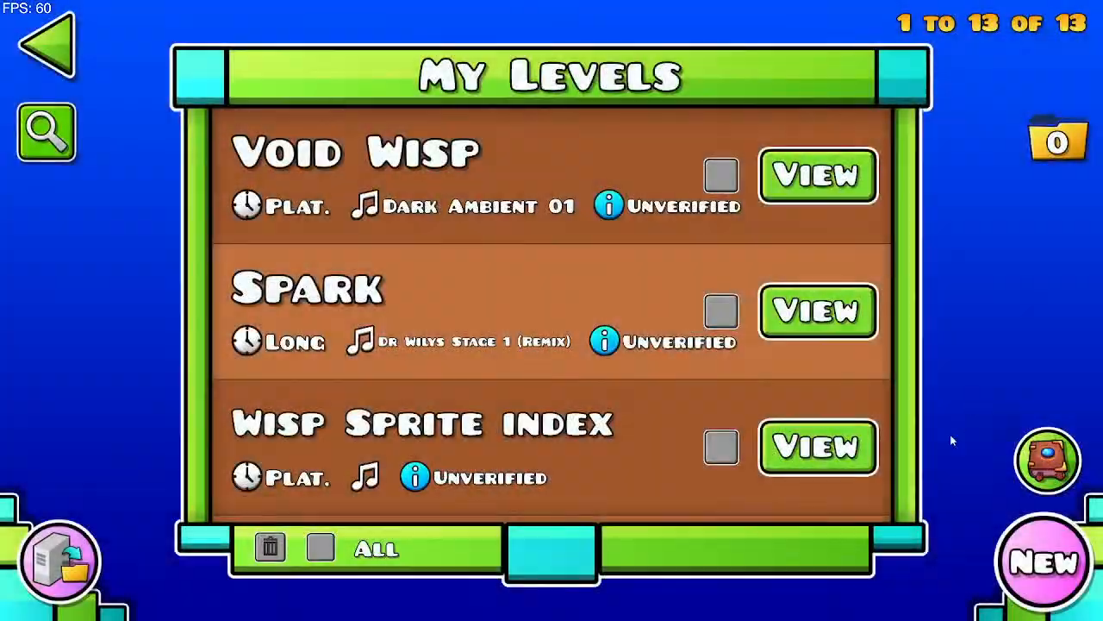
Step: Create a new level, open it in the editor and set its game type to Platformer
left_click(1025, 575)
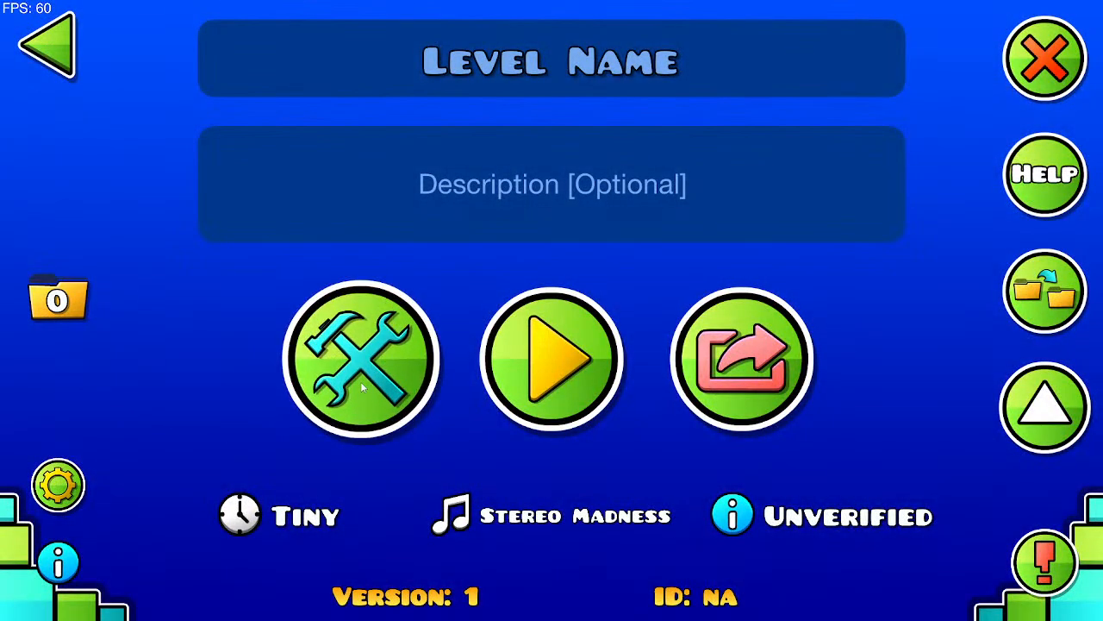
left_click(346, 426)
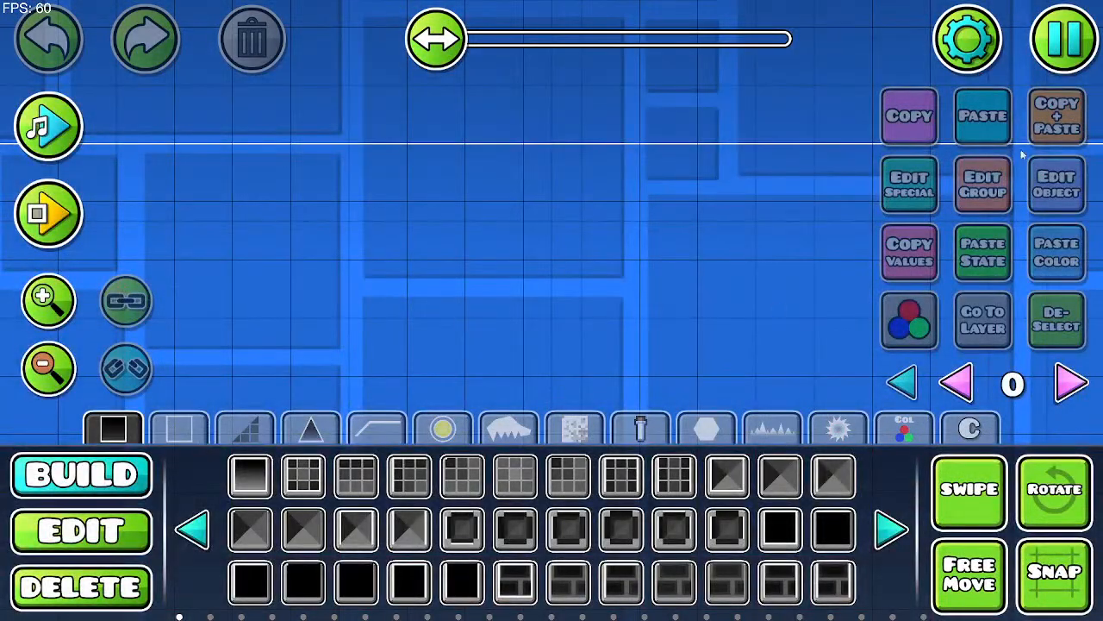
left_click(990, 36)
left_click(682, 245)
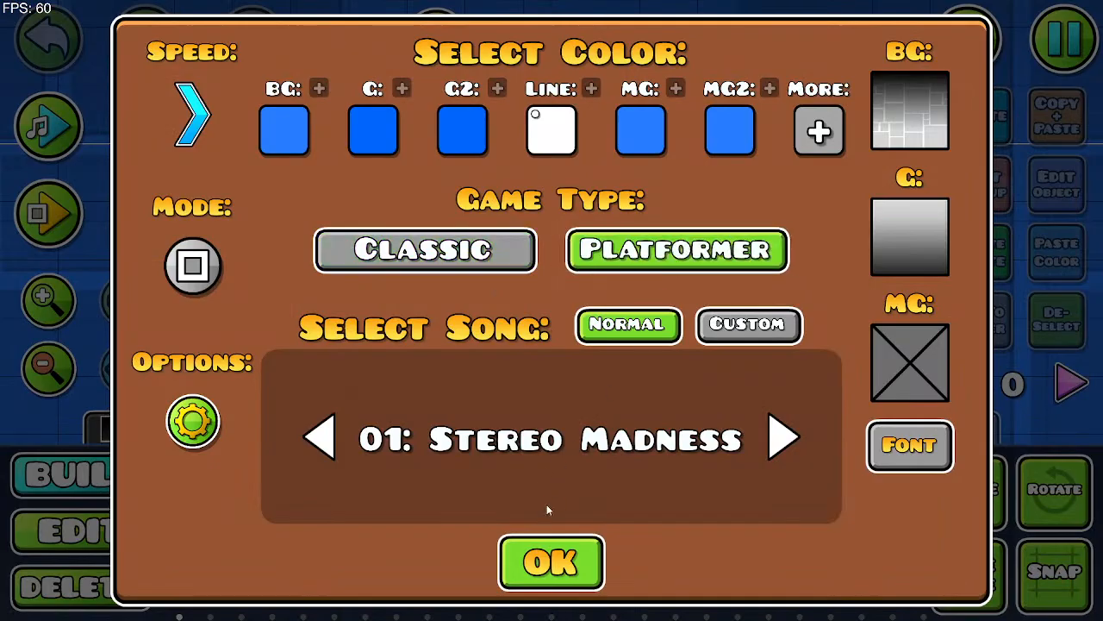
left_click(552, 562)
Step: Place a square face block in the air above the ground line
left_click(852, 433)
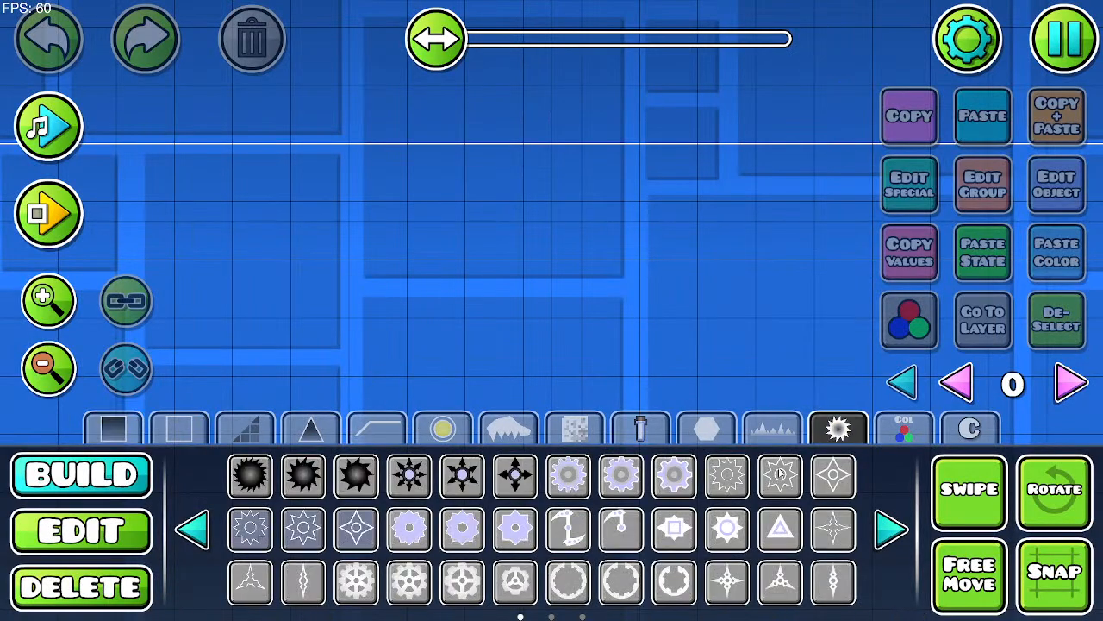
left_click(883, 432)
left_click(725, 435)
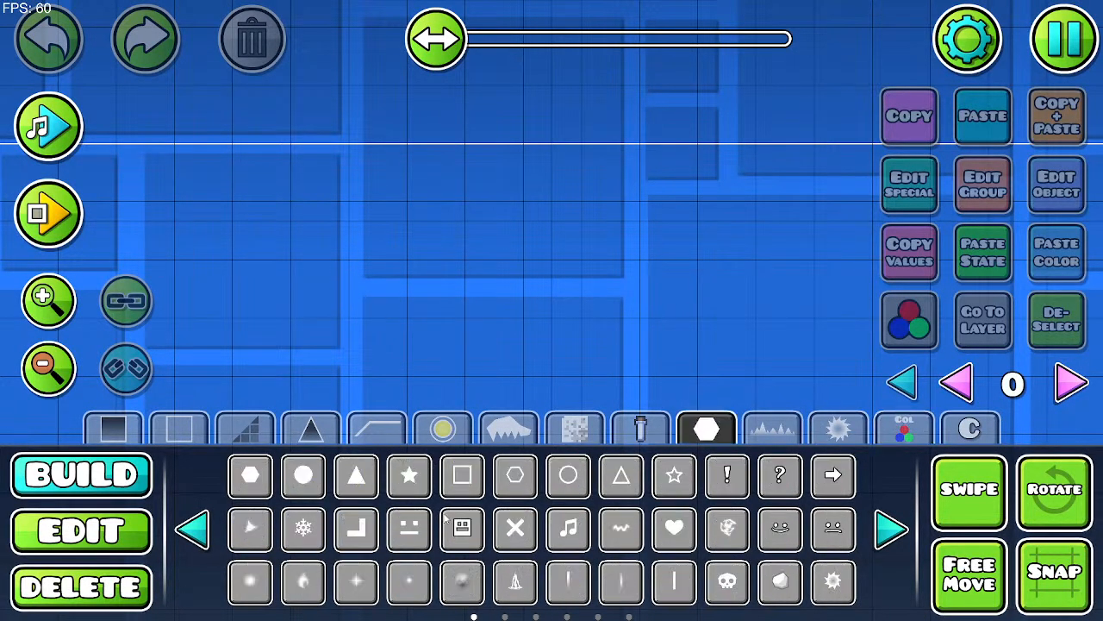
left_click(411, 476)
left_click(466, 528)
left_click_drag(354, 181, 327, 362)
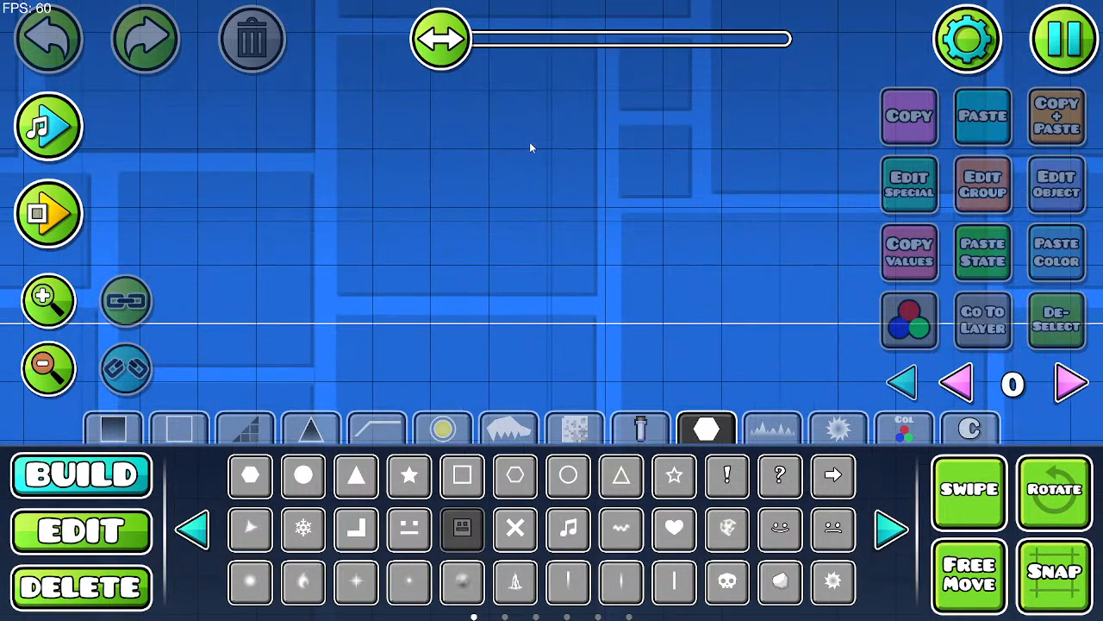
left_click(577, 116)
Step: Assign the face block to the next free group, ID 1
left_click(982, 184)
left_click(365, 235)
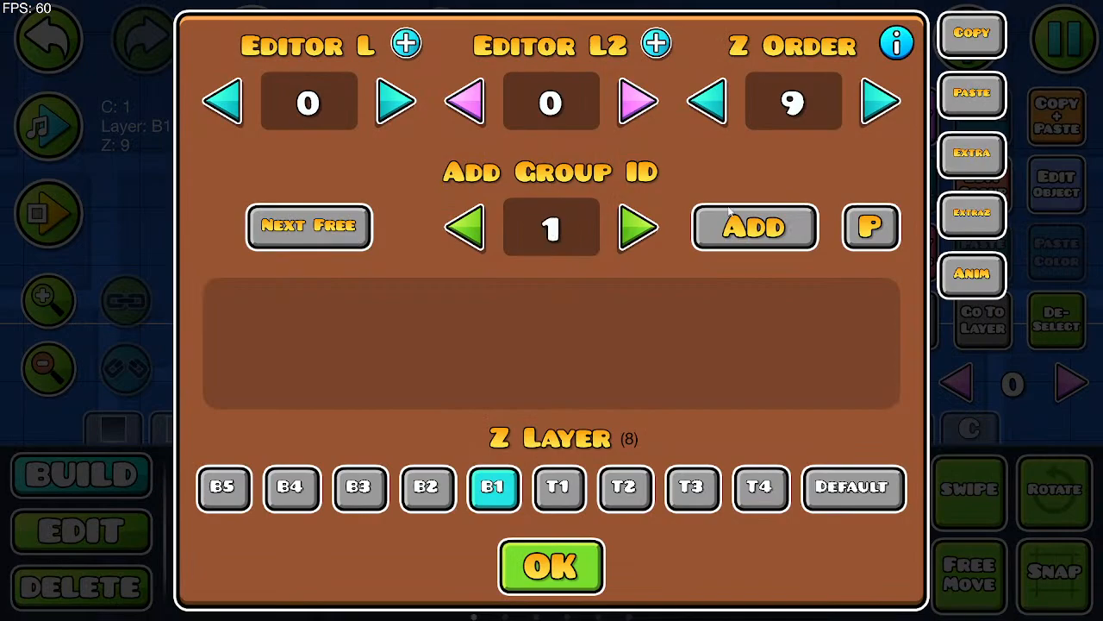
left_click(757, 224)
left_click(548, 569)
Step: Read the Spawn Group description in the level options and set Spawn Group to the face block's group
left_click(968, 39)
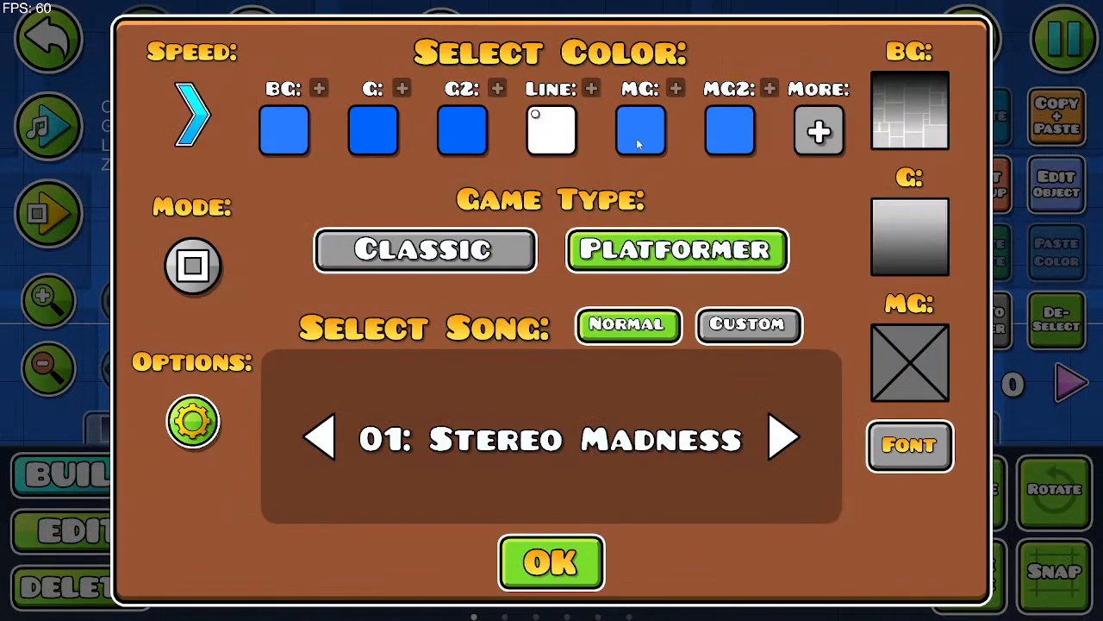
left_click(204, 427)
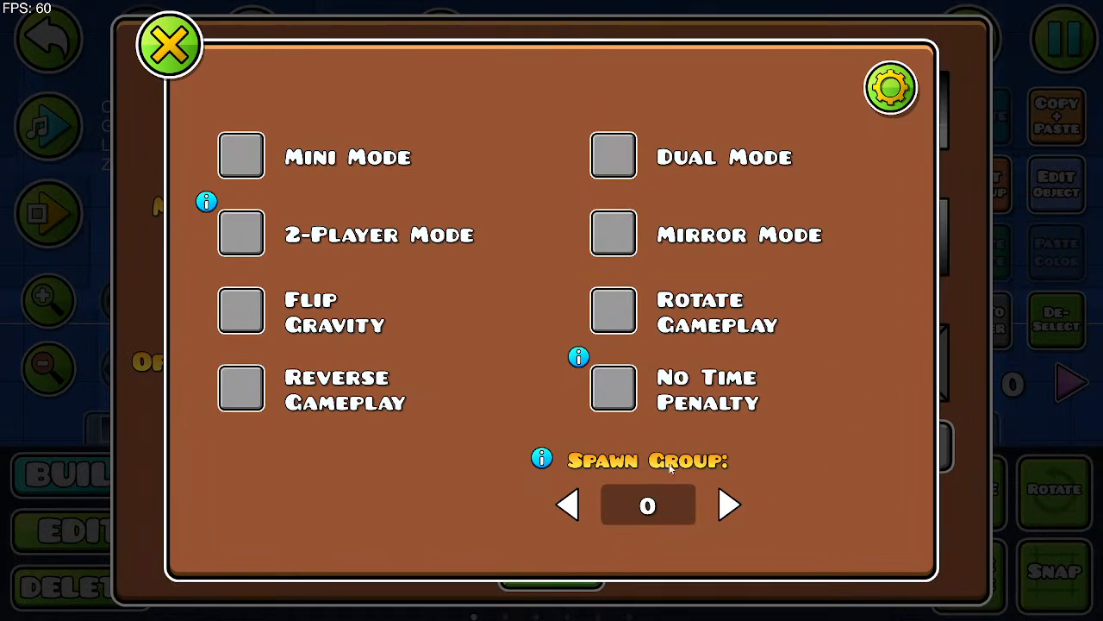
left_click(170, 44)
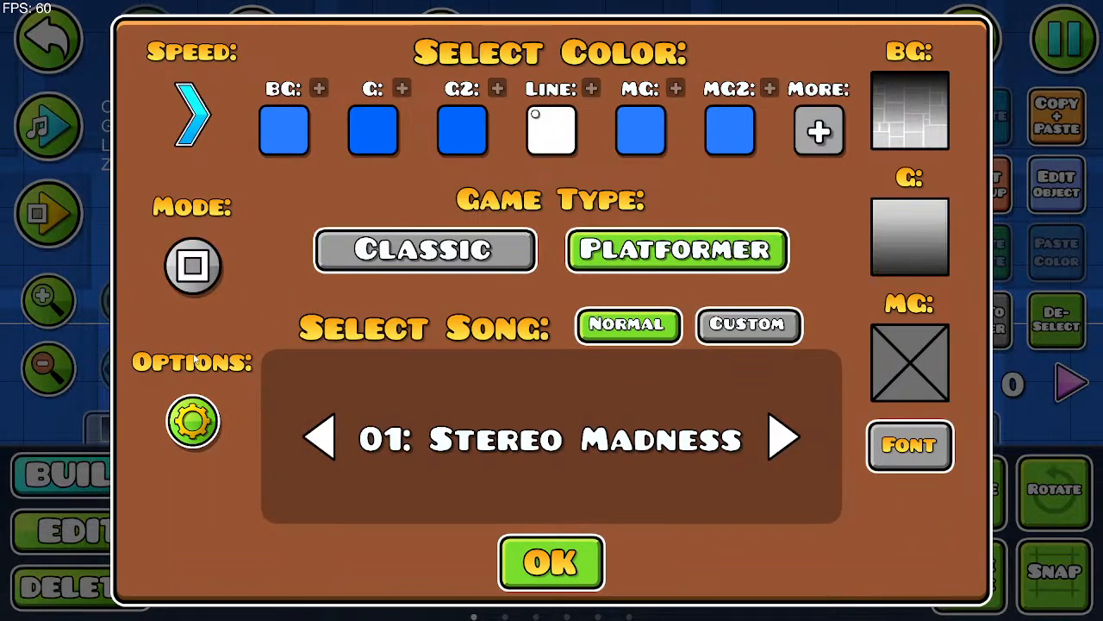
left_click(193, 420)
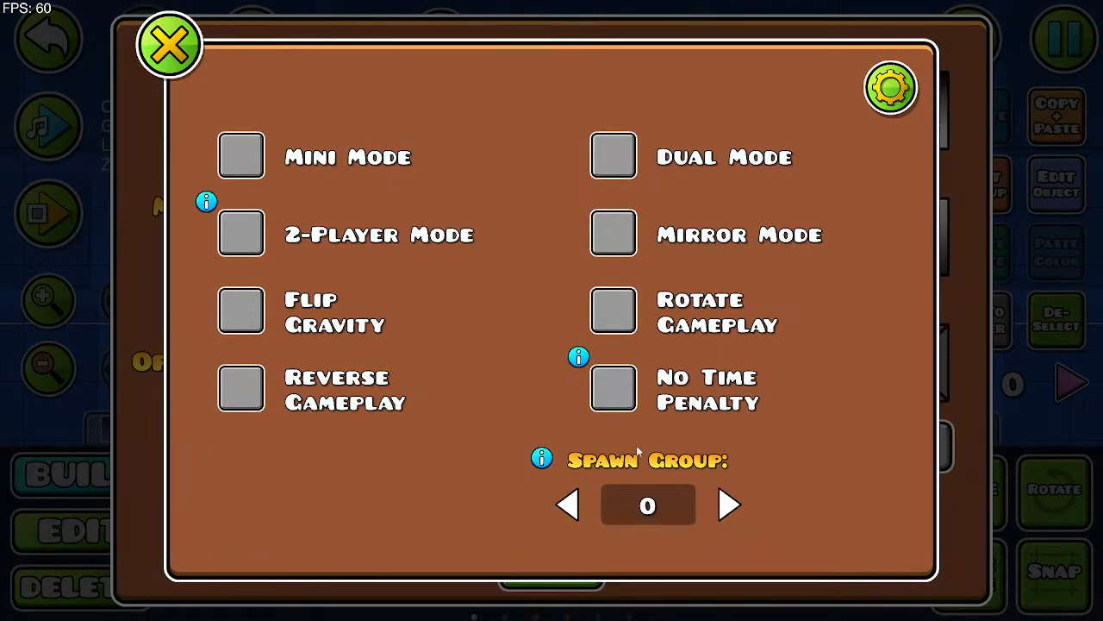
left_click(544, 459)
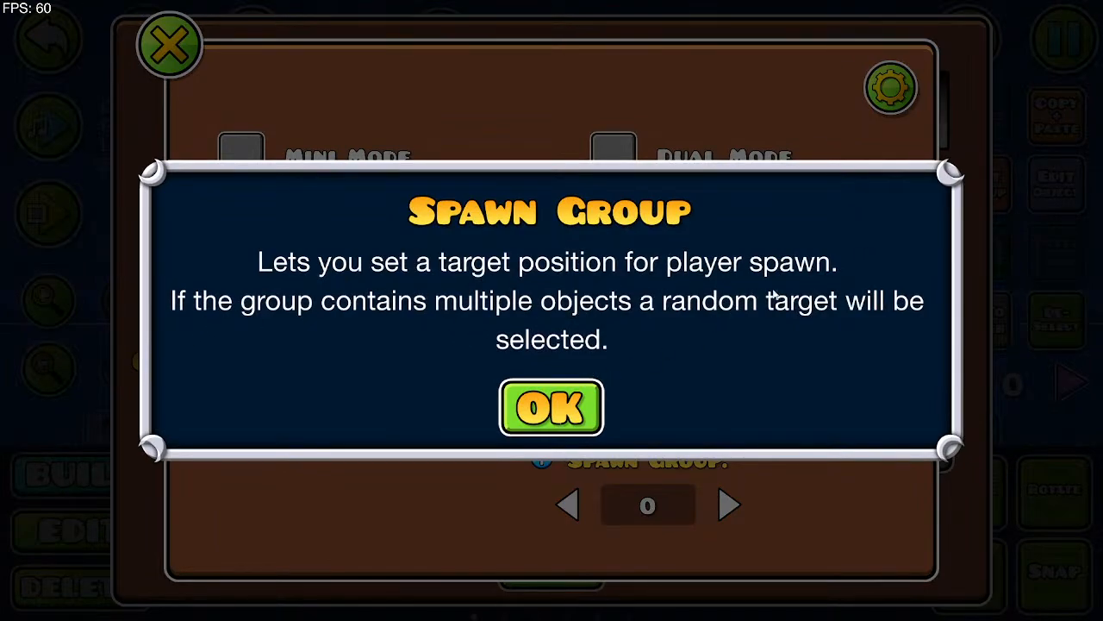
left_click(552, 407)
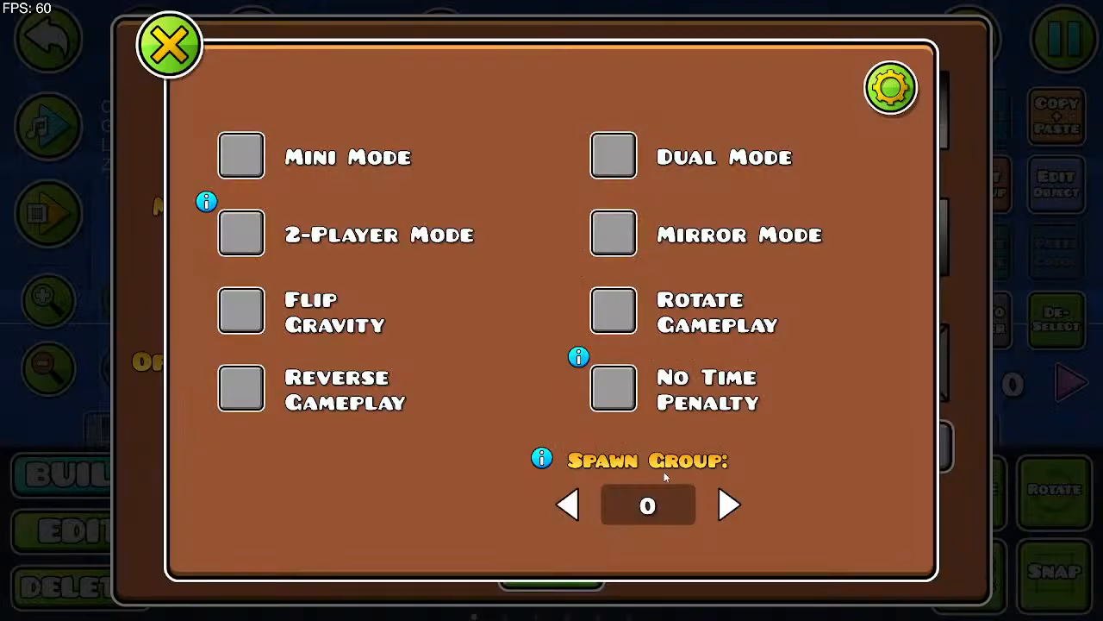
left_click(672, 503)
left_click(183, 59)
left_click(550, 562)
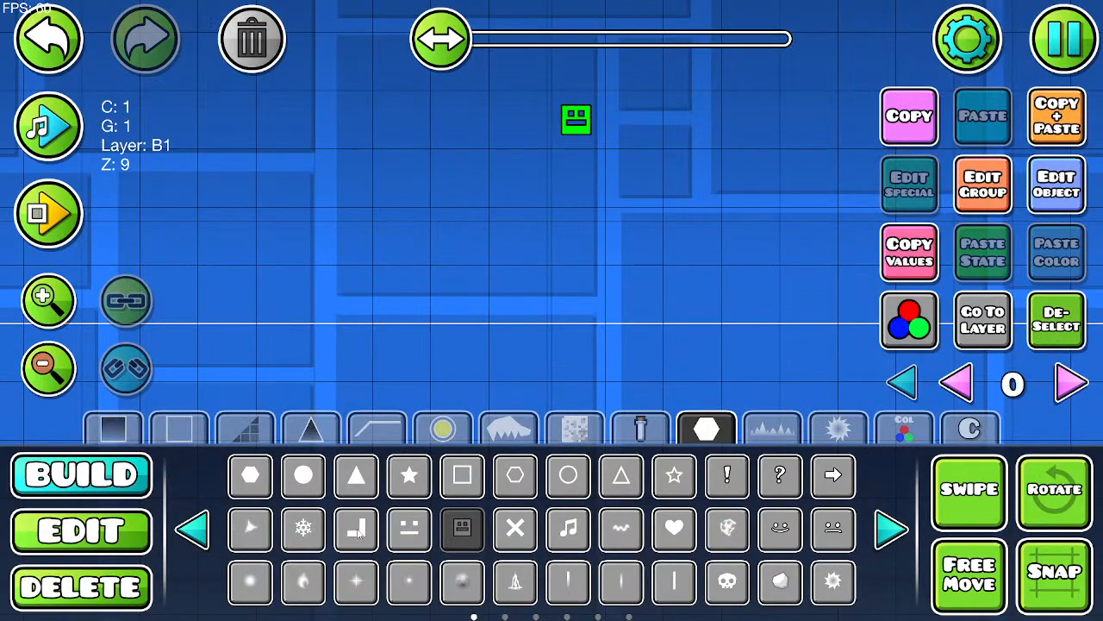
Step: Check the group IDs assigned to the face block
left_click(113, 533)
left_click(1007, 200)
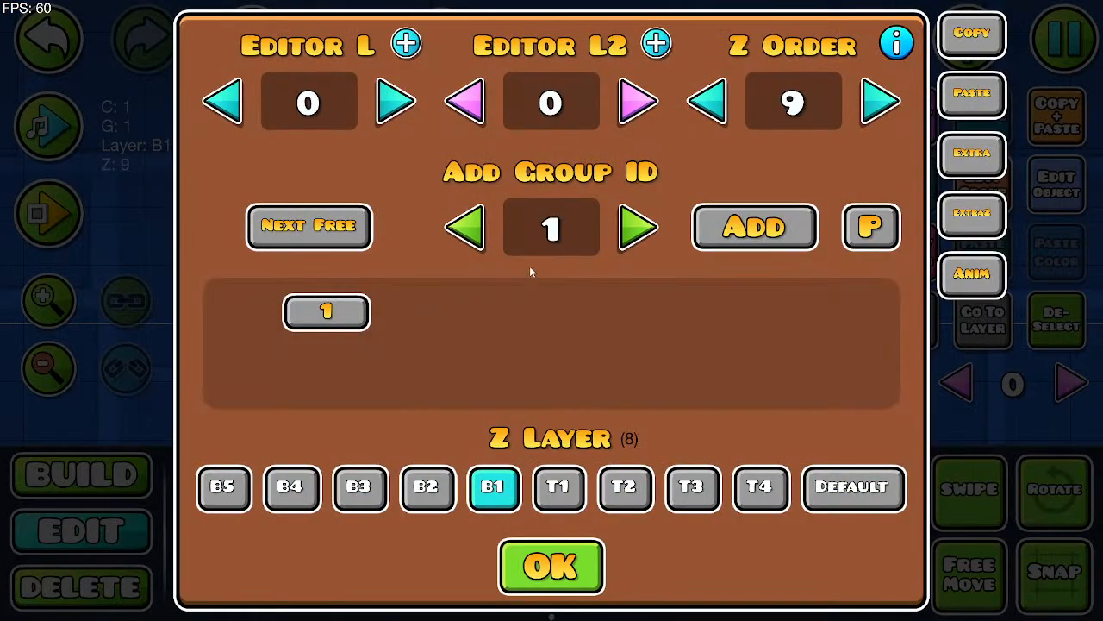
left_click(598, 586)
Step: Save and playtest the level to see where the player spawns, and return to the editor
key("Escape")
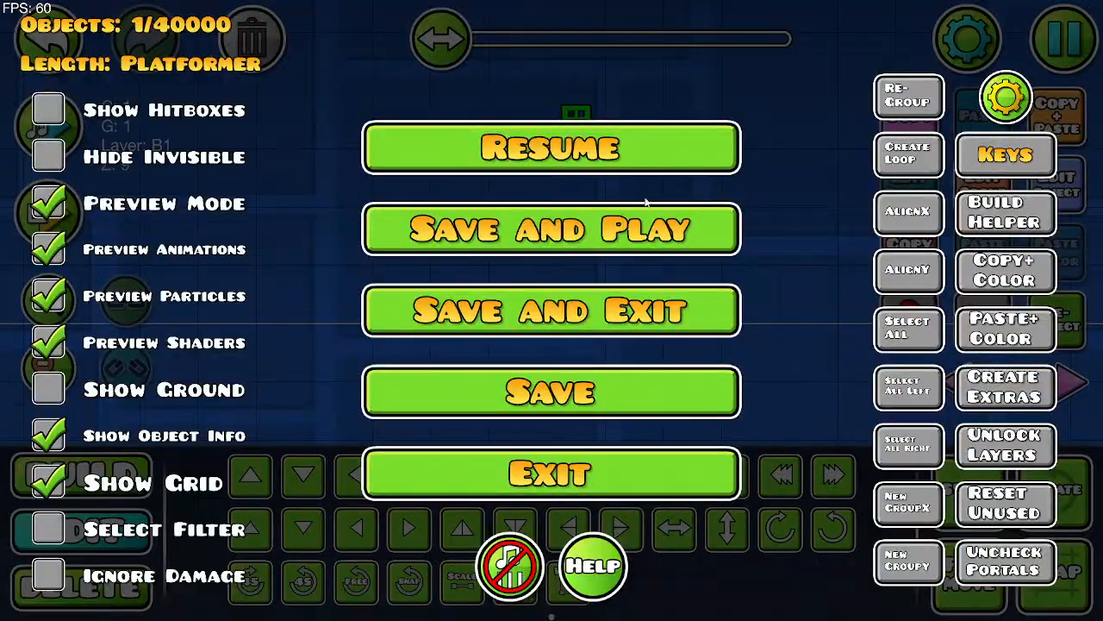
left_click(673, 227)
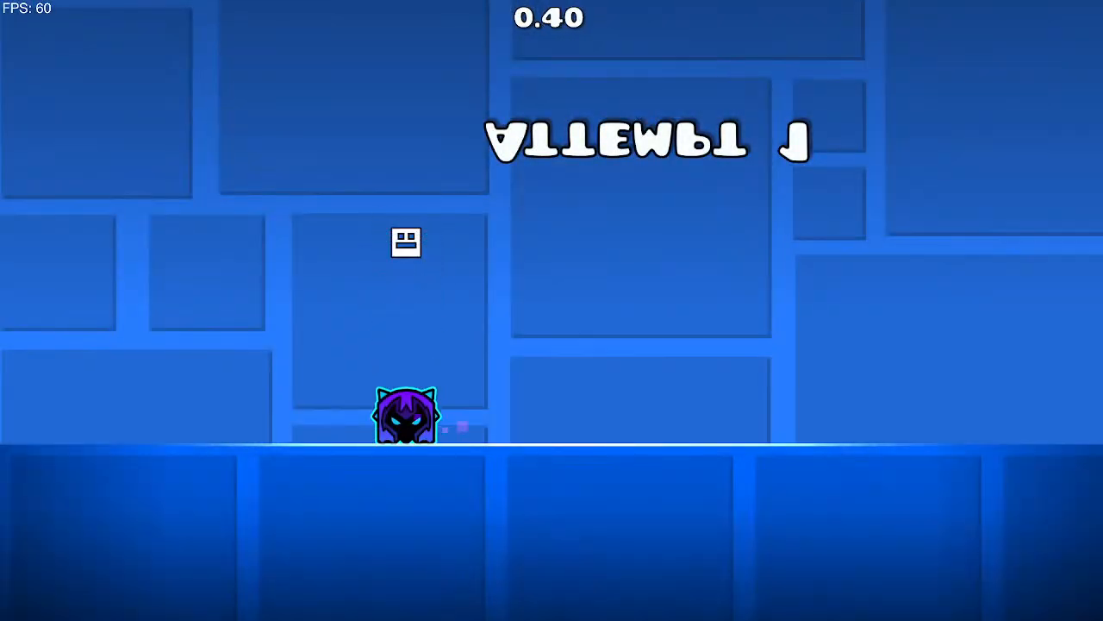
key("space")
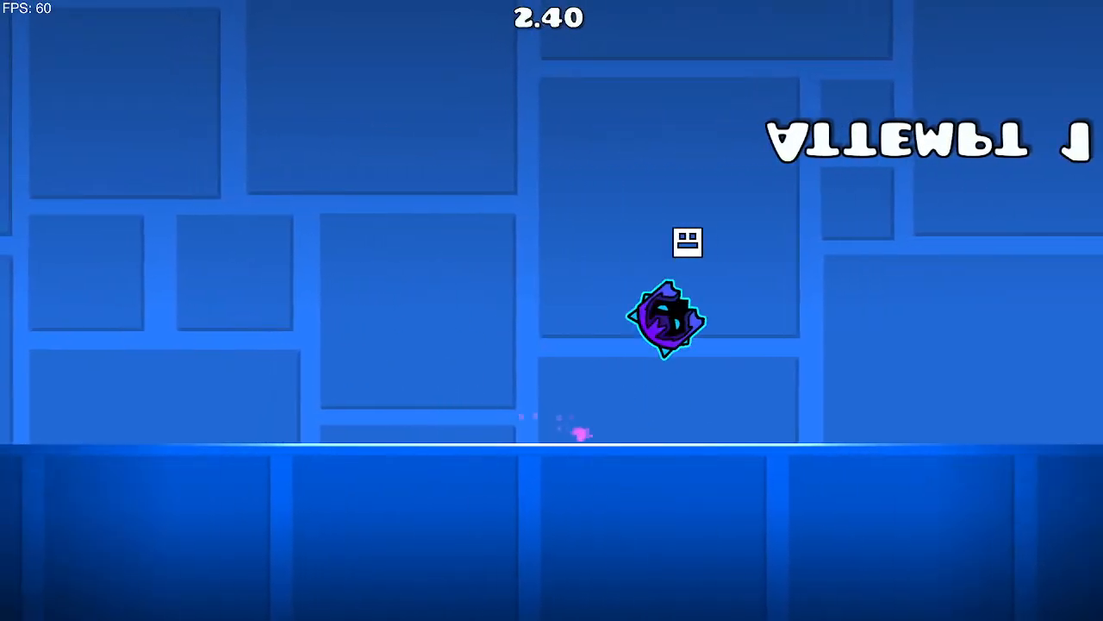
key("Escape")
left_click(229, 346)
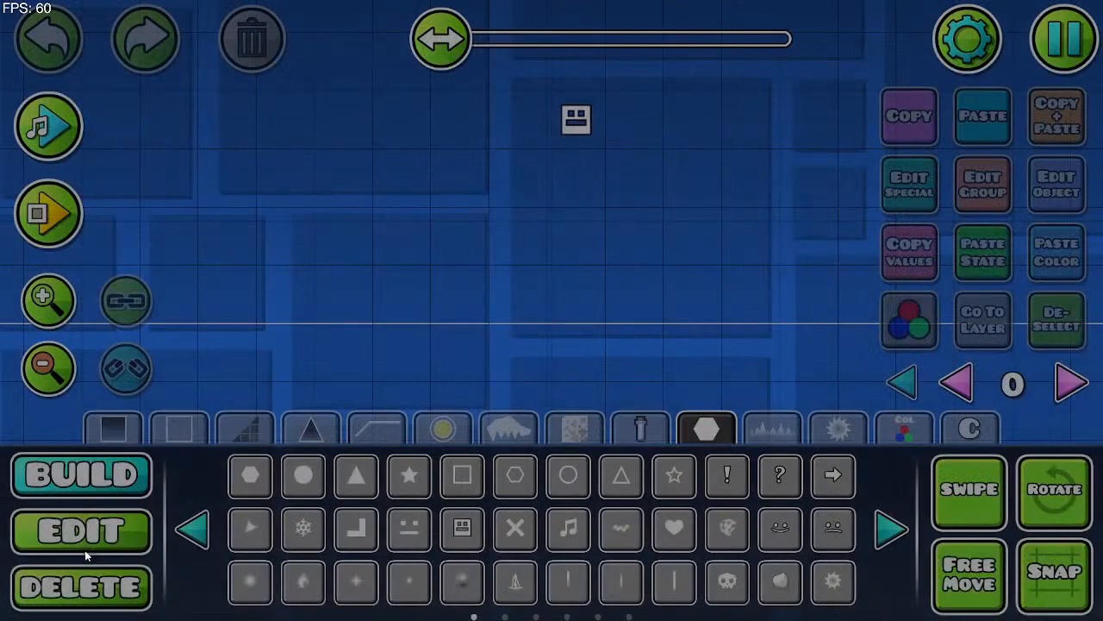
Step: Duplicate the face block and move the copy five cells left and five cells up from the original
left_click(95, 530)
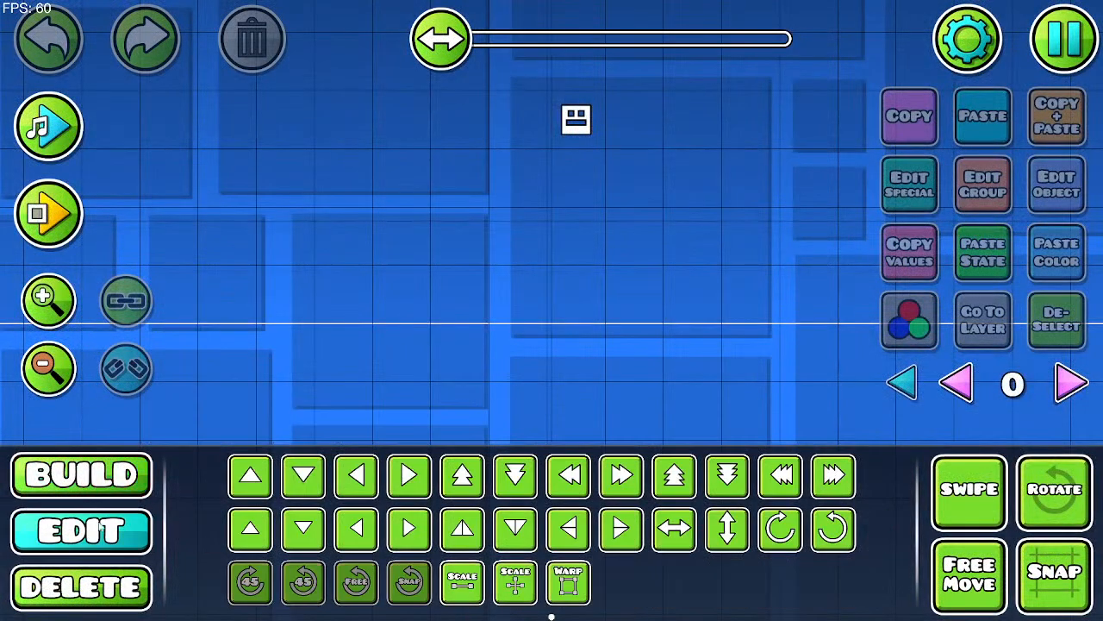
left_click(57, 386)
left_click(62, 372)
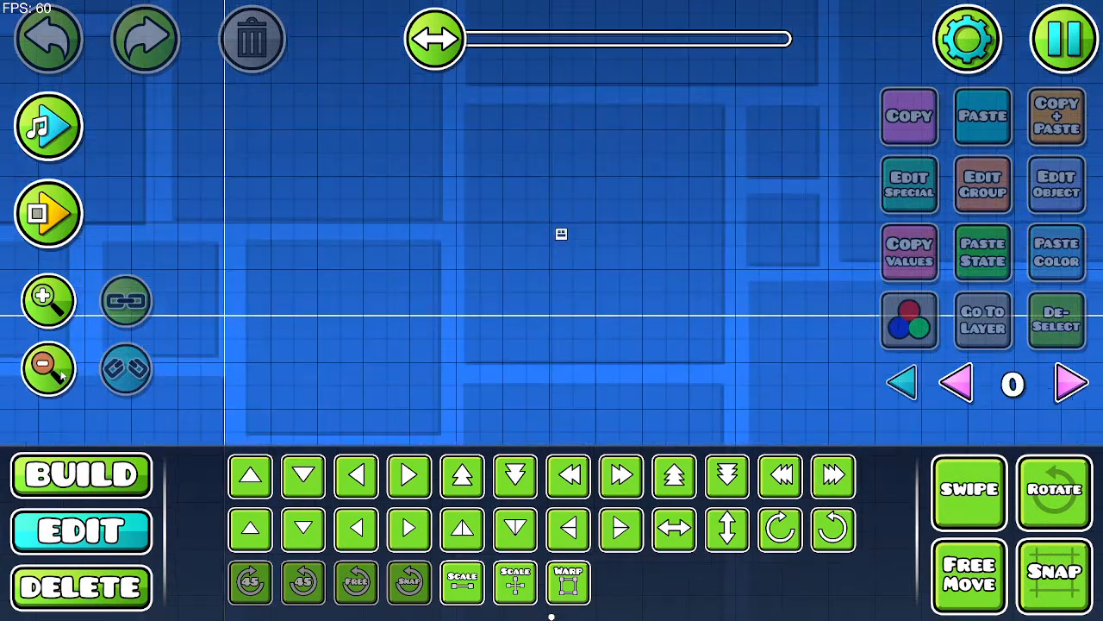
left_click(562, 231)
left_click(1055, 129)
key("a")
key("a")
key("a")
key("a")
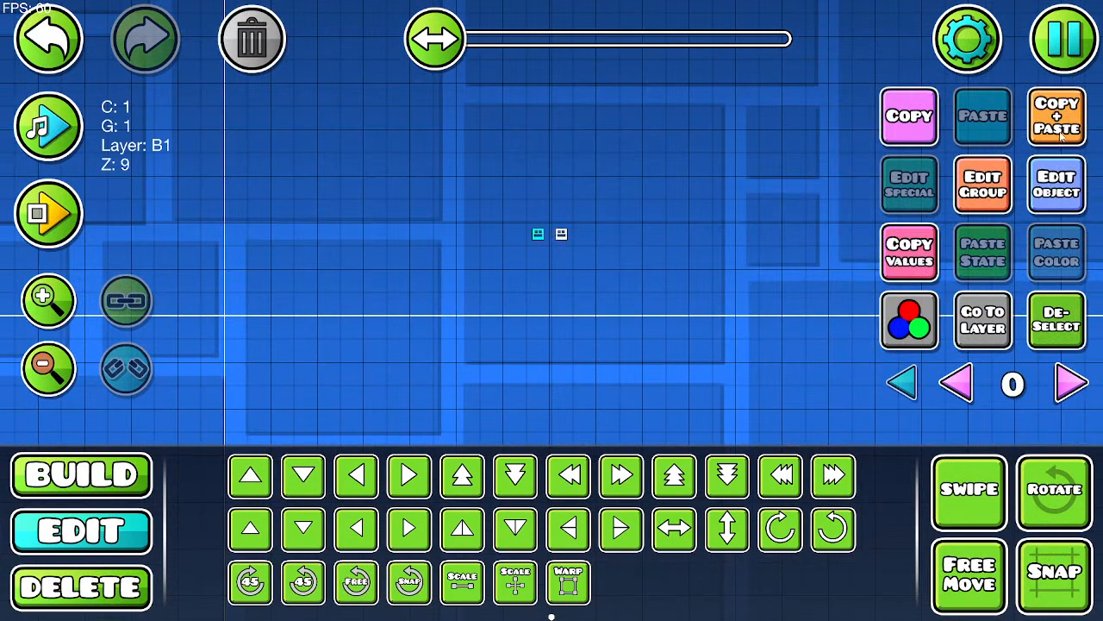
key("w")
key("w")
key("w")
key("w")
key("w")
key("a")
Step: Duplicate the raised face block and move the new copy eleven cells to its right
key("d")
key("d")
key("d")
key("d")
key("d")
key("d")
key("d")
key("d")
key("d")
key("d")
key("d")
Step: Save and playtest the level, restarting the attempt repeatedly to check which face block the player spawns at
left_click(1064, 38)
left_click(552, 229)
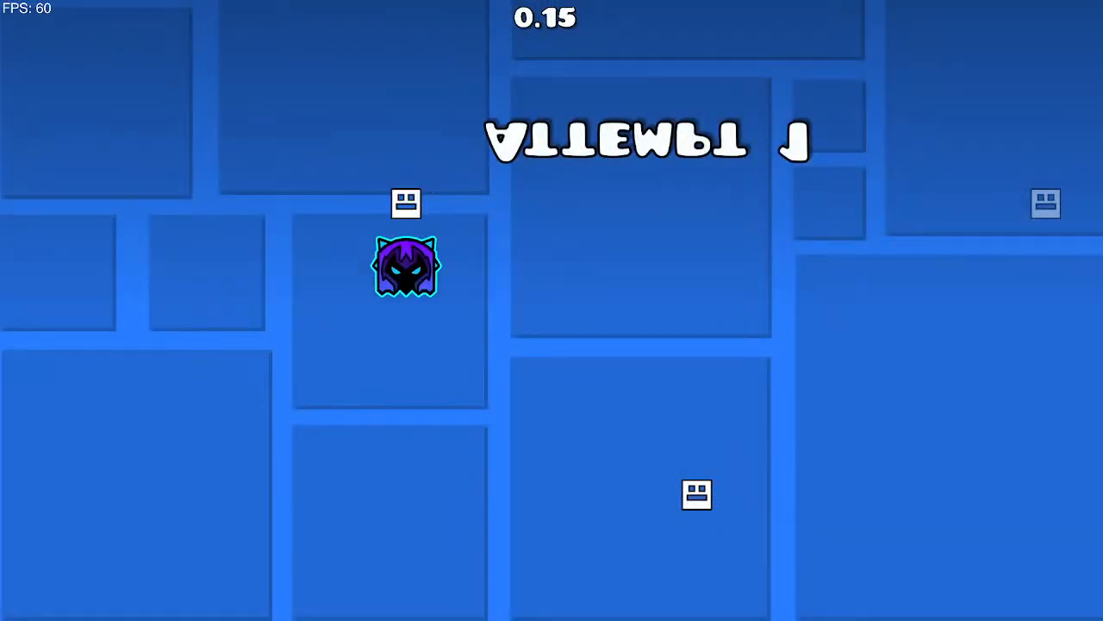
key("r")
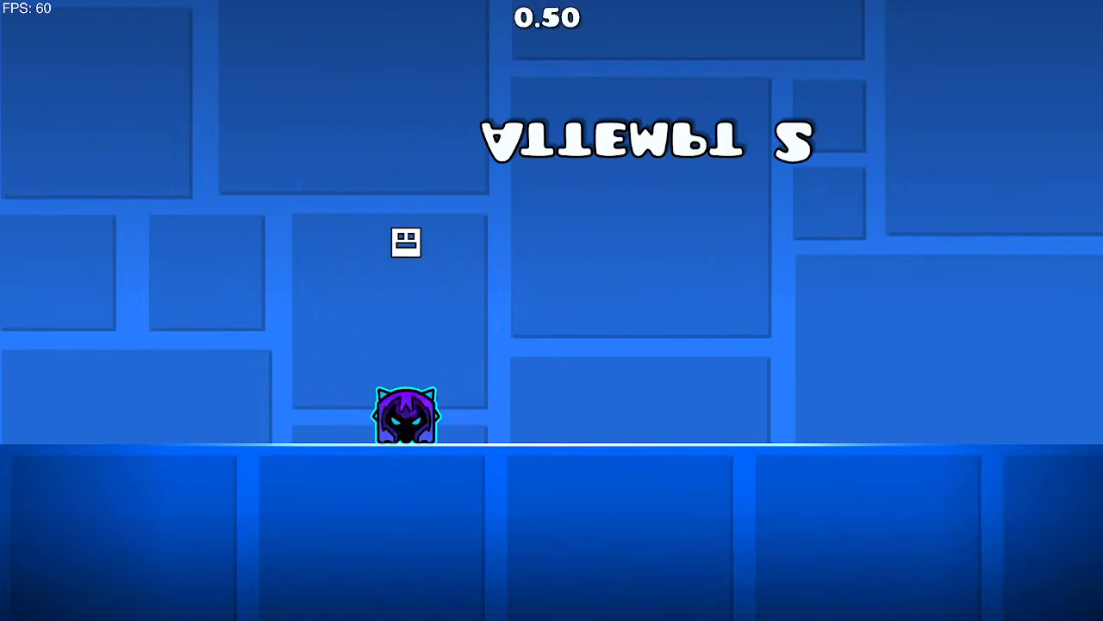
key("r")
key("r")
key("r")
key("r")
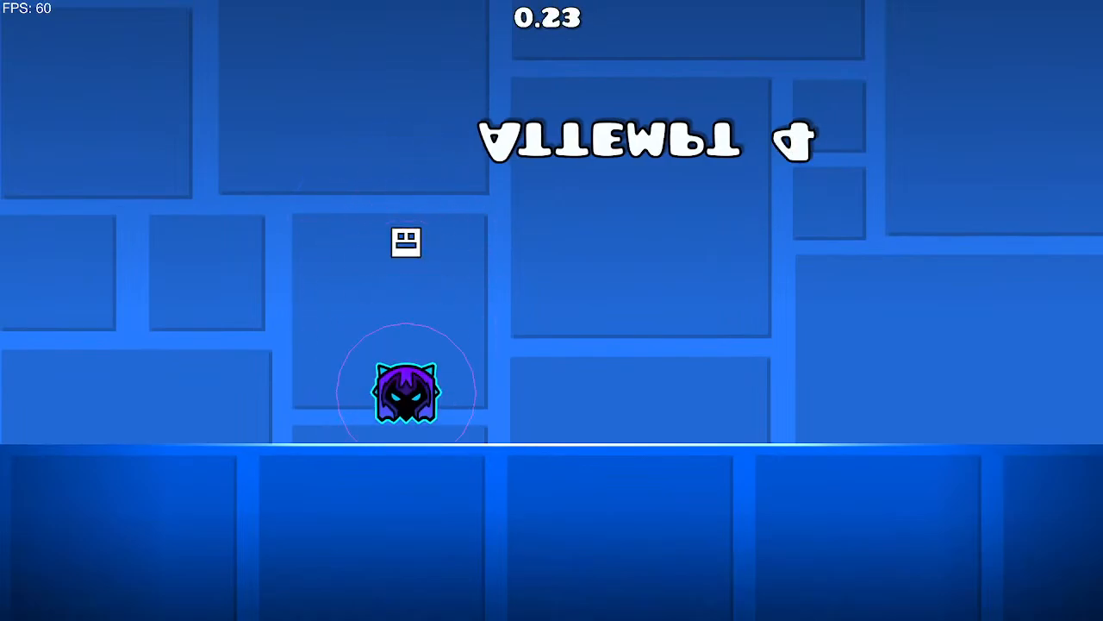
key("r")
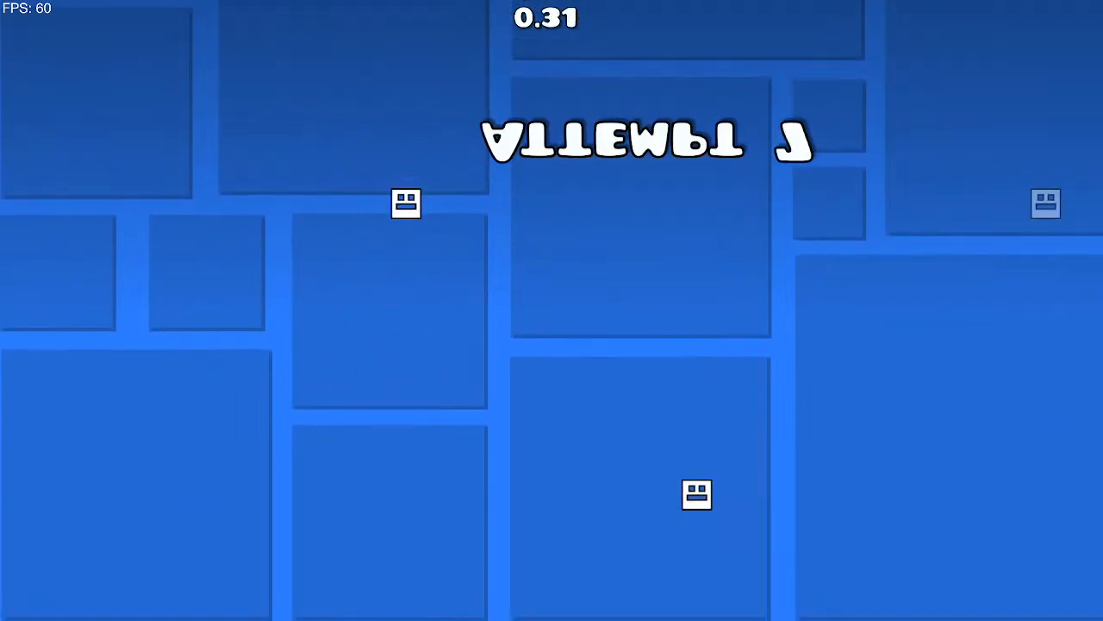
key("r")
key("r")
key("r")
key("r")
key("r")
key("r")
key("r")
key("r")
key("r")
key("r")
key("r")
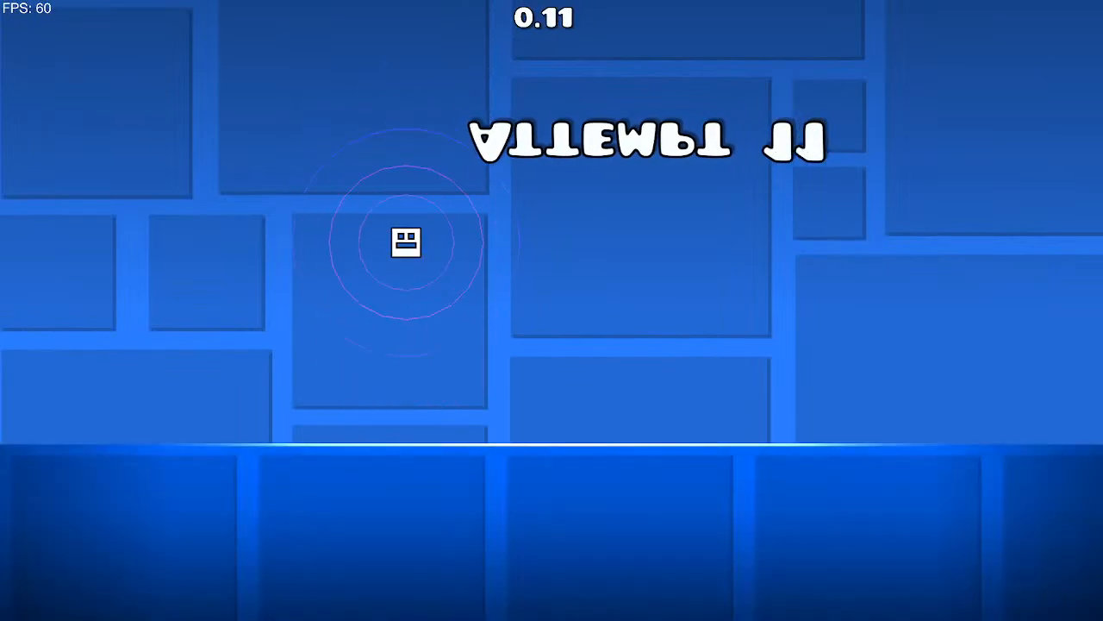
key("r")
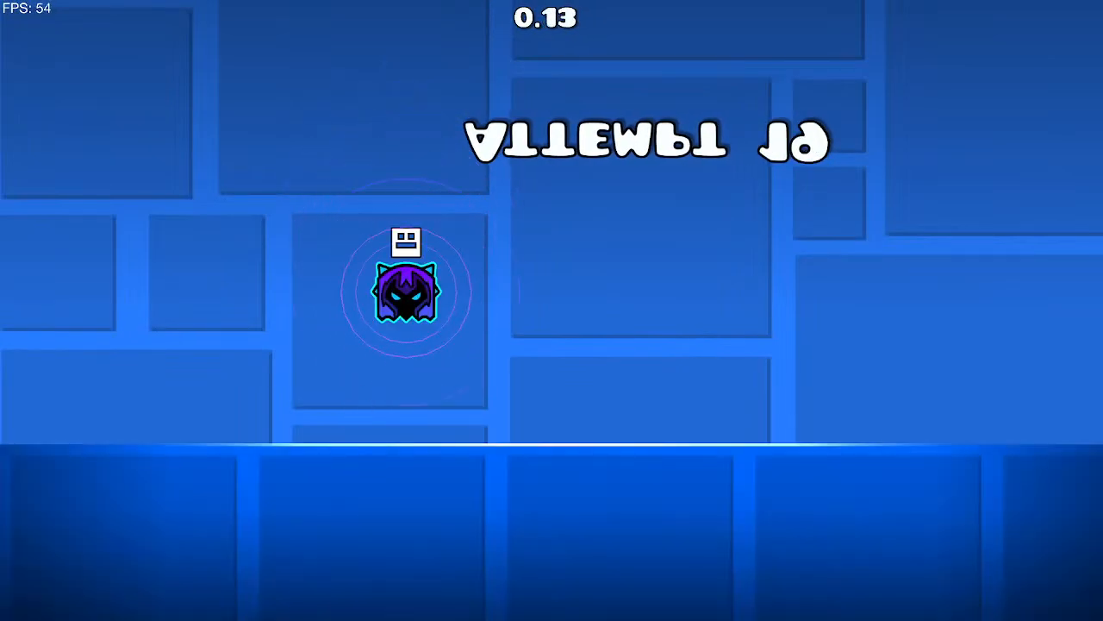
Step: Leave the playtest and delete the level Unnamed 0
key("Escape")
left_click(776, 369)
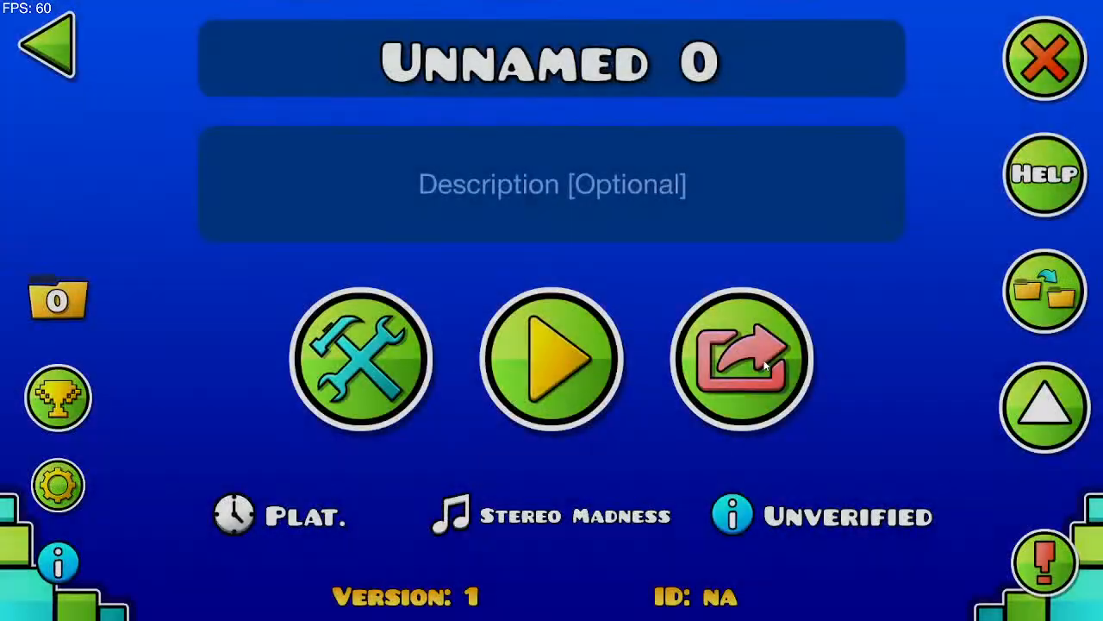
left_click(1045, 58)
left_click(618, 388)
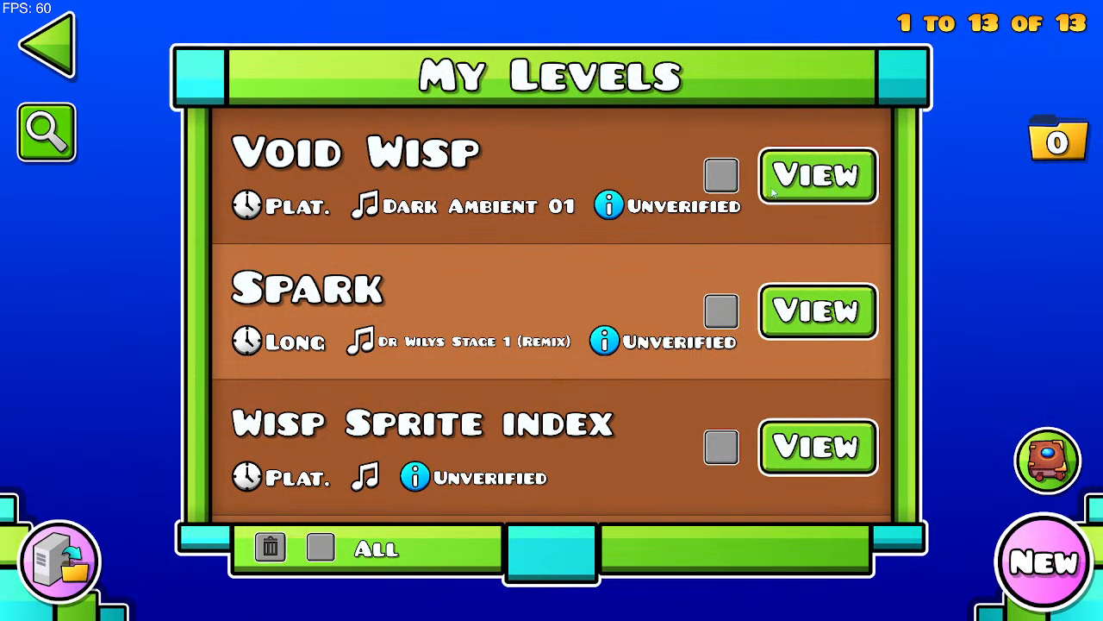
Step: Open the Void Wisp level in the editor and look over its trigger layout
left_click(773, 194)
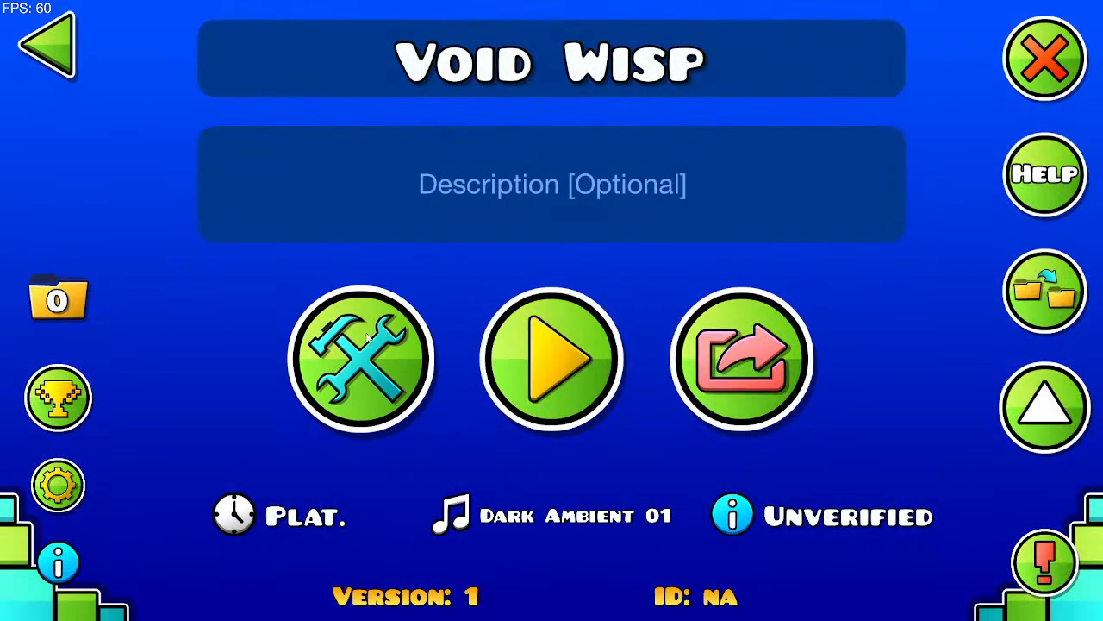
left_click(367, 337)
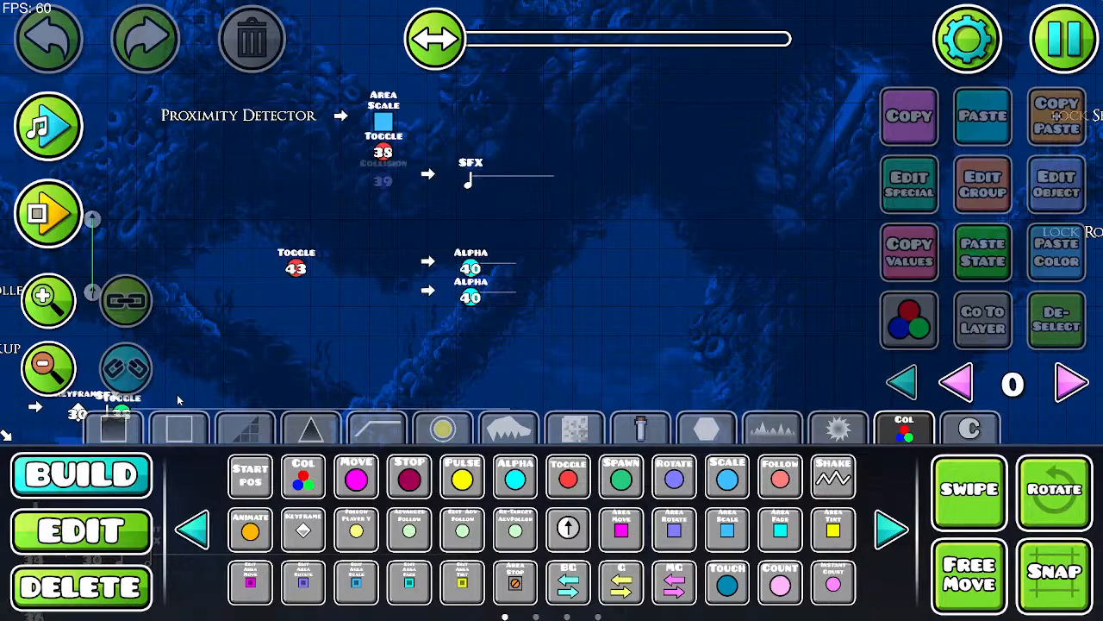
left_click(33, 373)
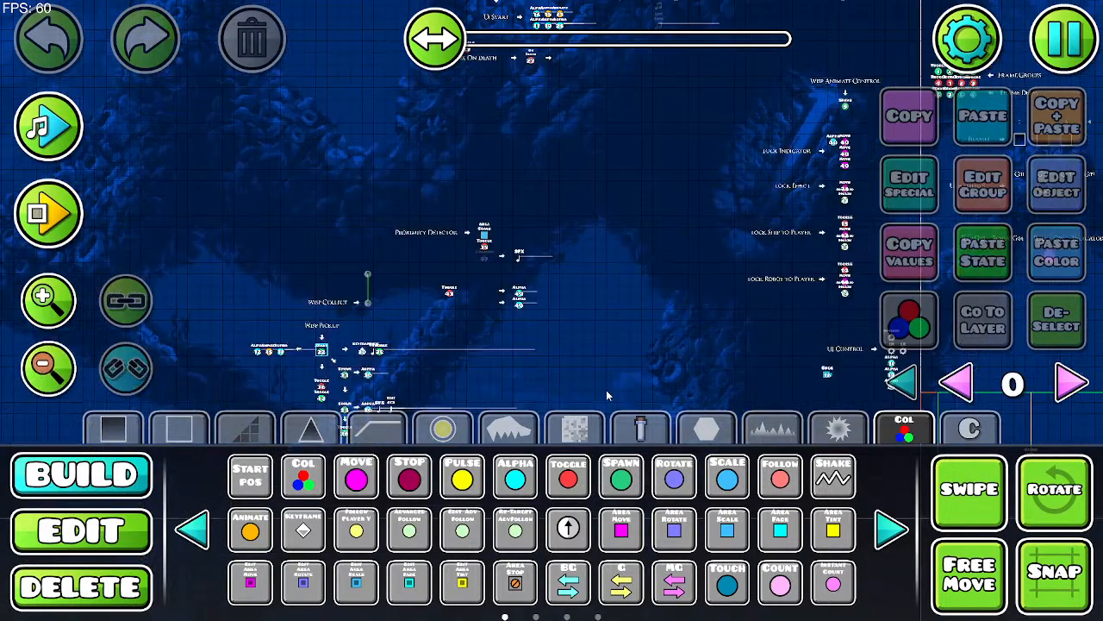
left_click(52, 306)
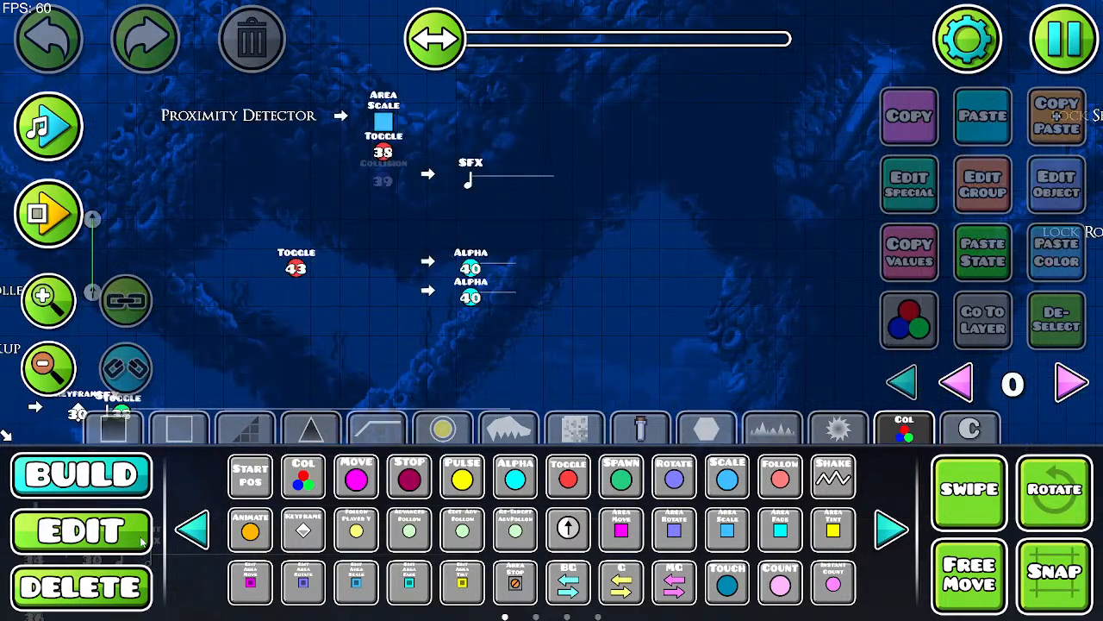
Step: Delete both Toggle triggers for group 43, one near the Alpha 40 triggers and one under Wisp Pickup
left_click(129, 591)
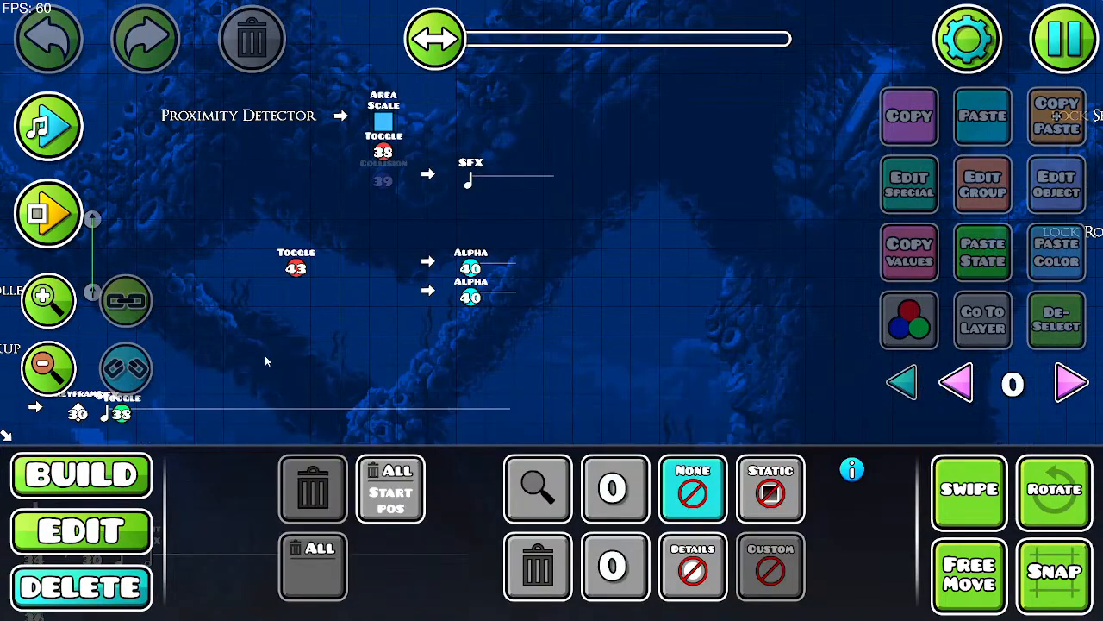
left_click(297, 267)
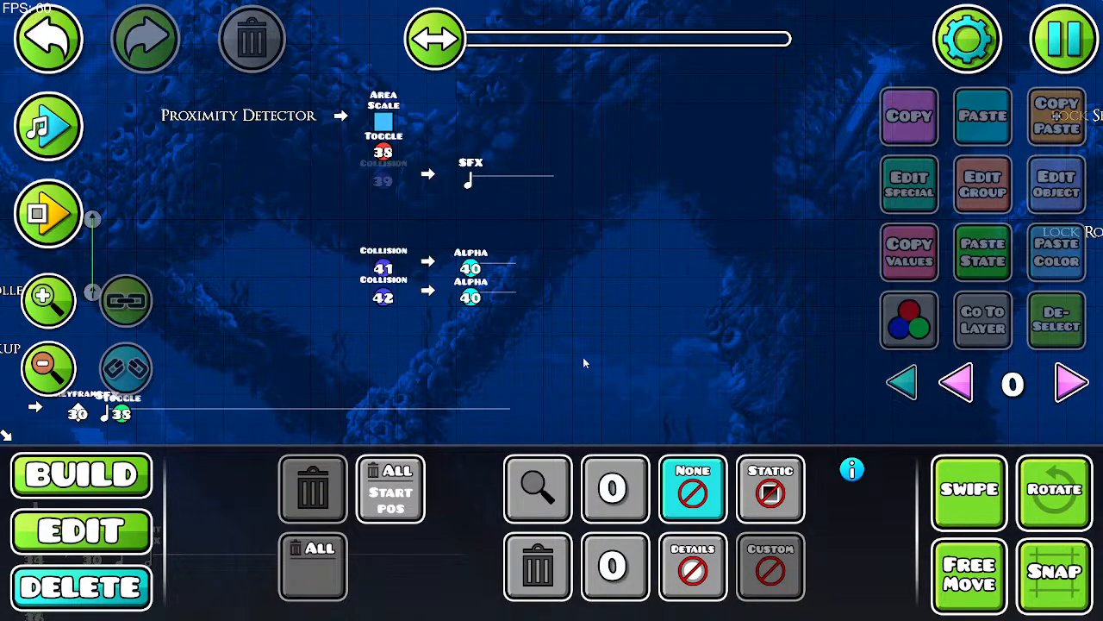
left_click_drag(583, 363, 784, 172)
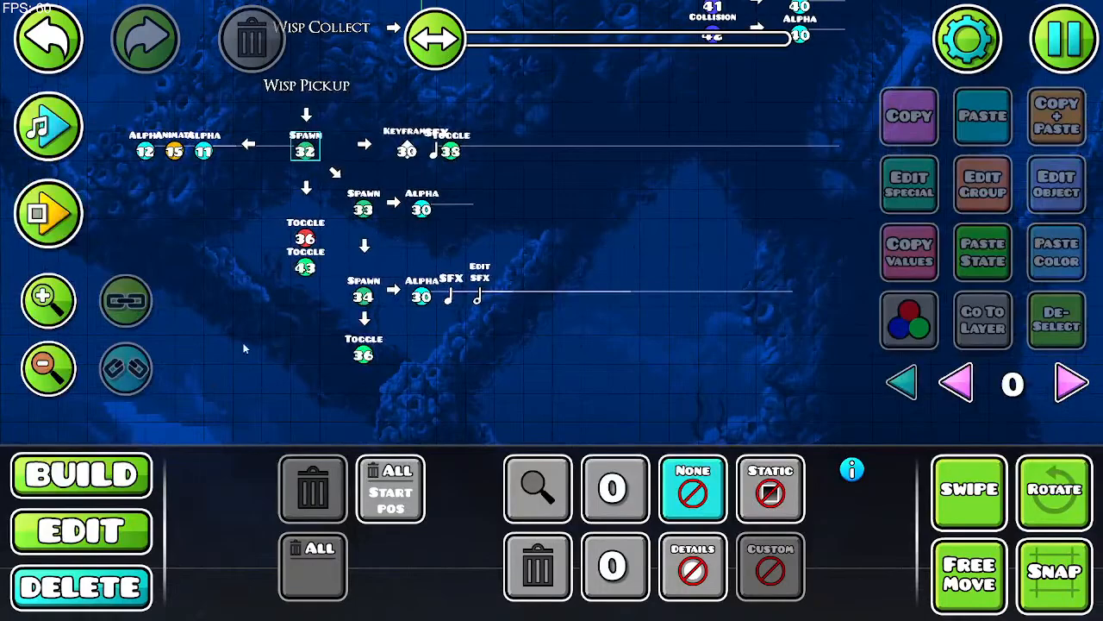
left_click(304, 269)
left_click_drag(734, 214, 455, 403)
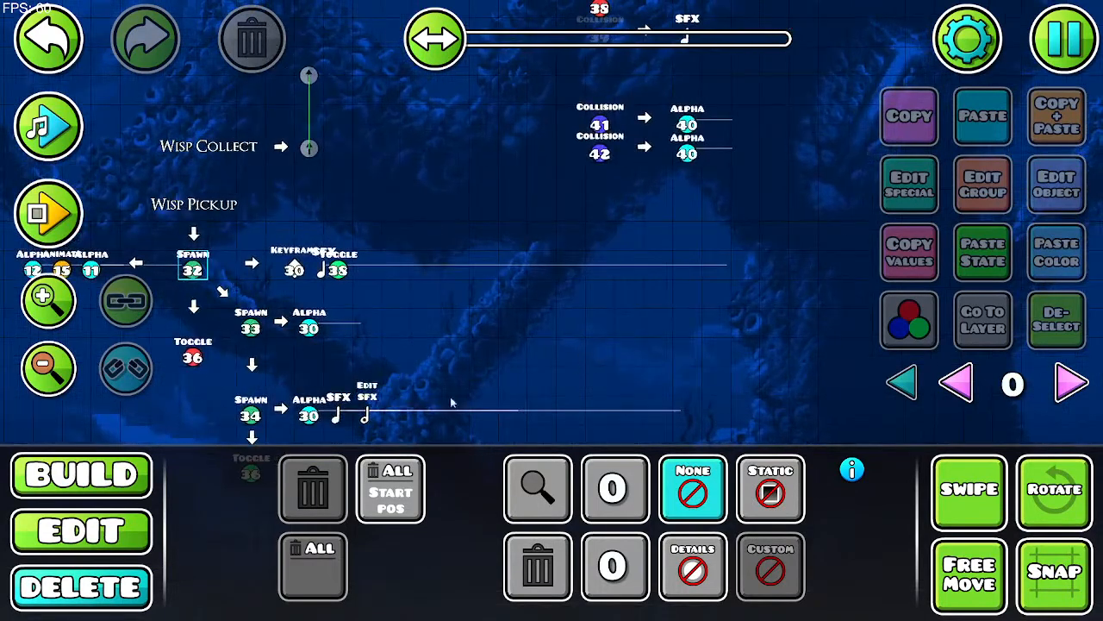
Step: Check the group shared by Collision triggers 41 and 42, and place a Stop trigger to their left
left_click(98, 465)
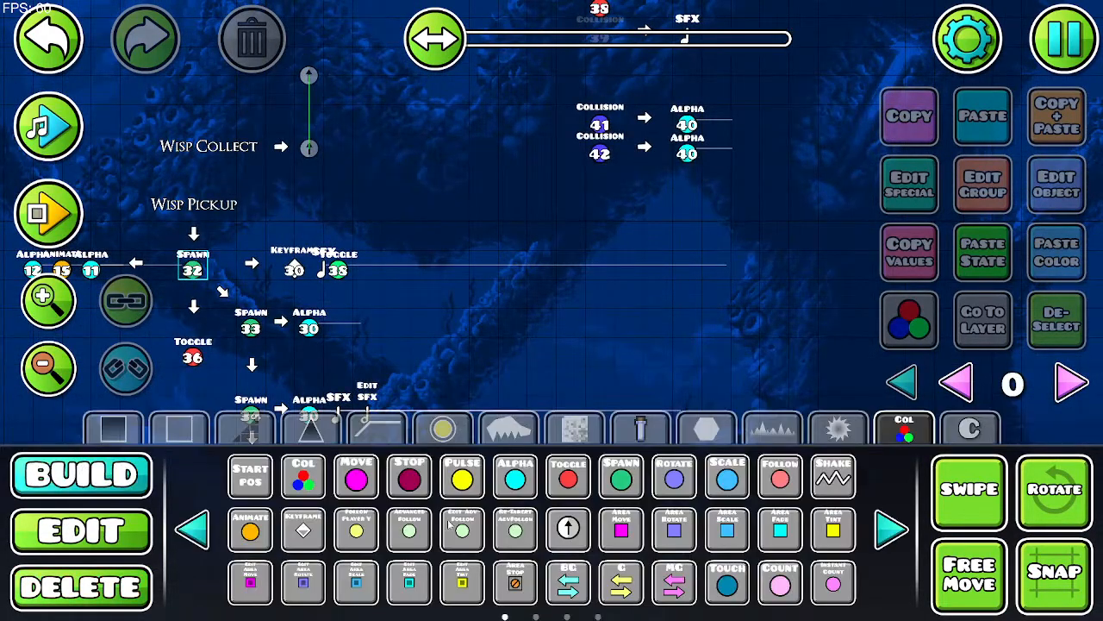
left_click(568, 479)
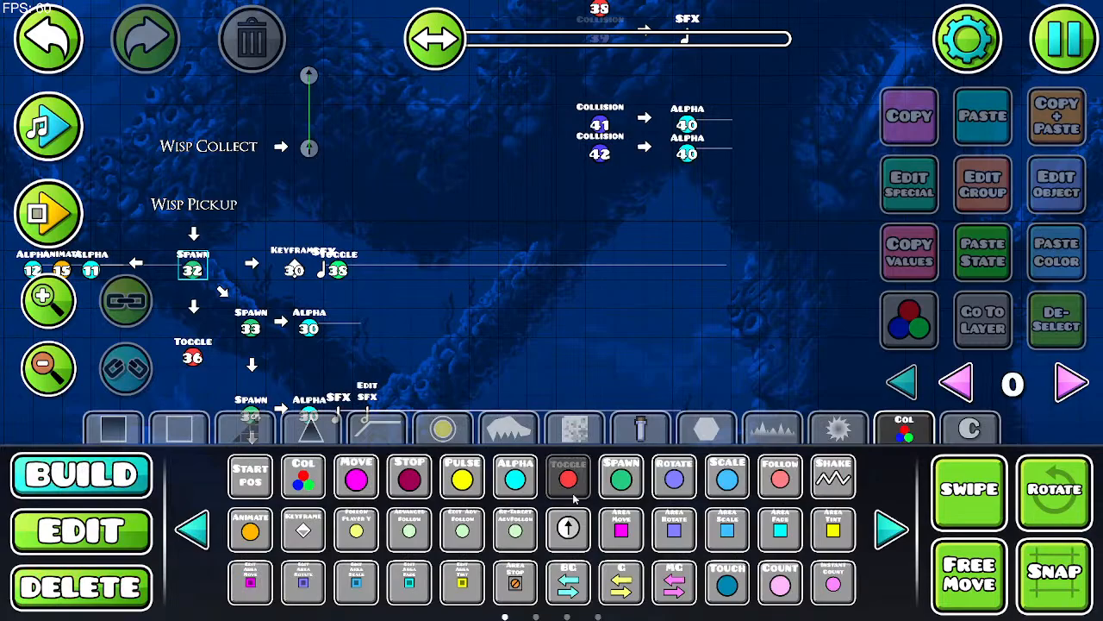
left_click(409, 479)
left_click_drag(555, 299, 462, 414)
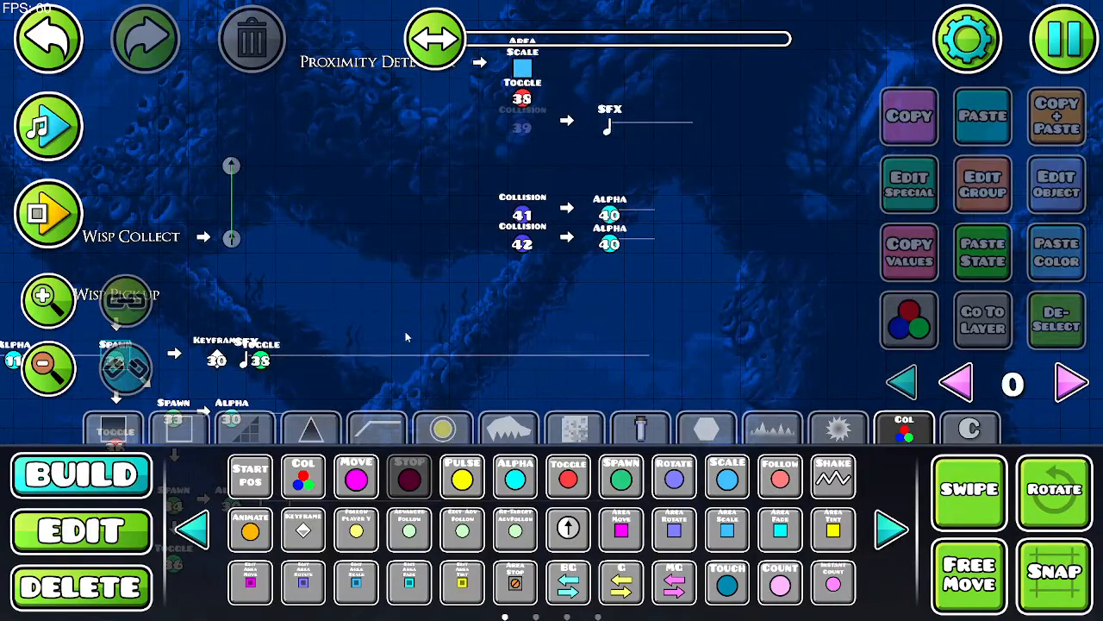
left_click(142, 530)
left_click(522, 216)
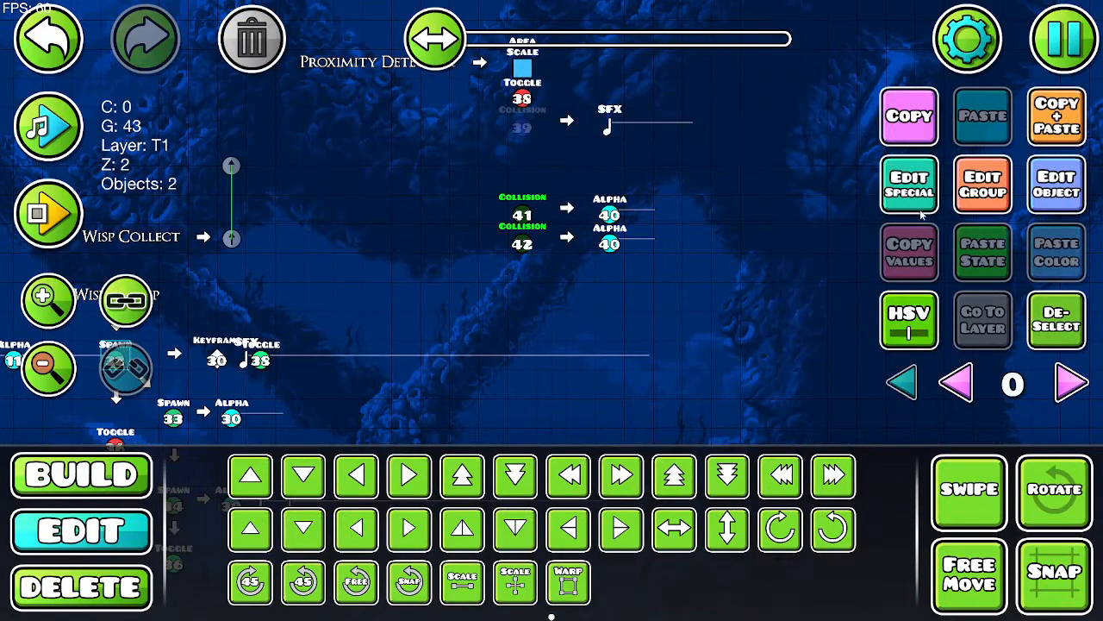
left_click(983, 184)
left_click(539, 562)
left_click(82, 474)
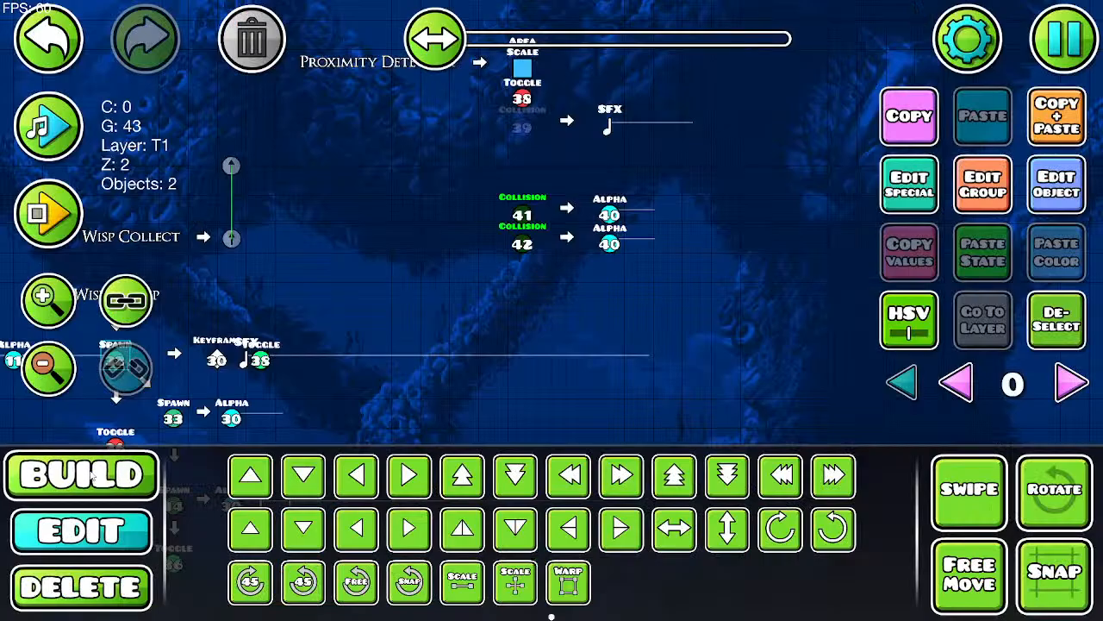
left_click(436, 215)
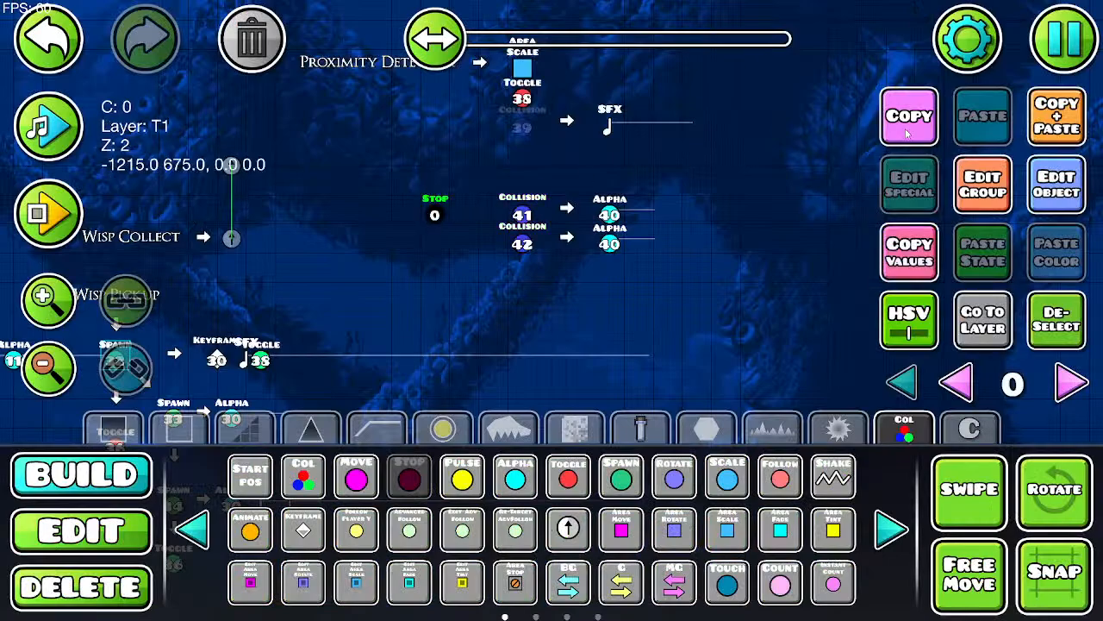
Step: Set the new Stop trigger to Pause with target ID 43
left_click(1059, 196)
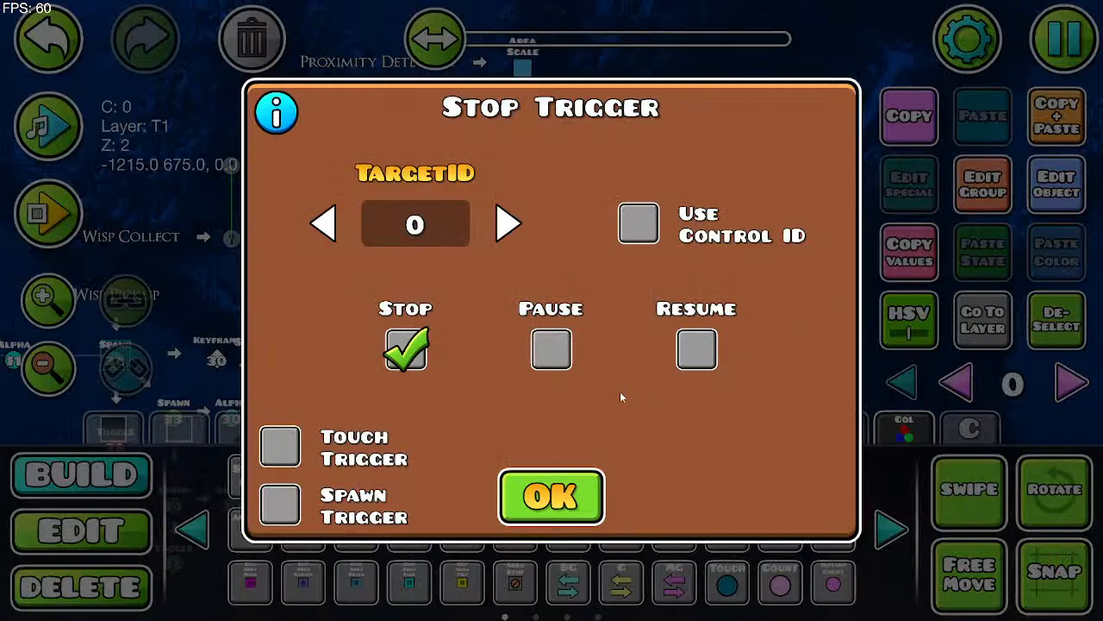
left_click(552, 349)
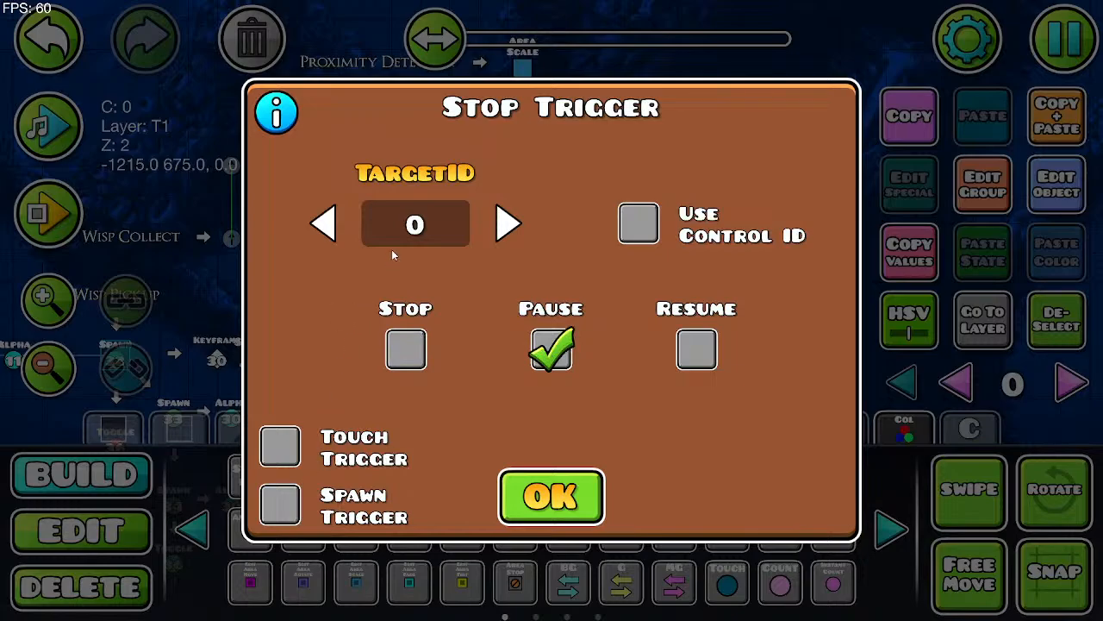
left_click(424, 240)
type("43")
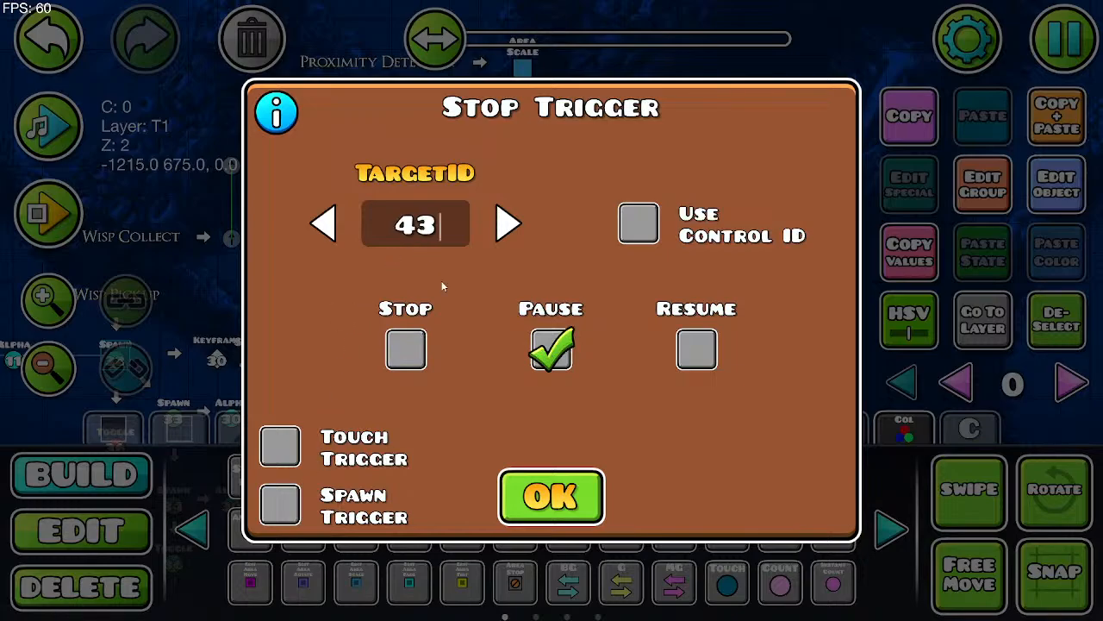
left_click(561, 498)
Step: Duplicate the Pause trigger and move the copy directly beneath Toggle 36 in the Wisp Pickup section
left_click_drag(552, 301, 912, 177)
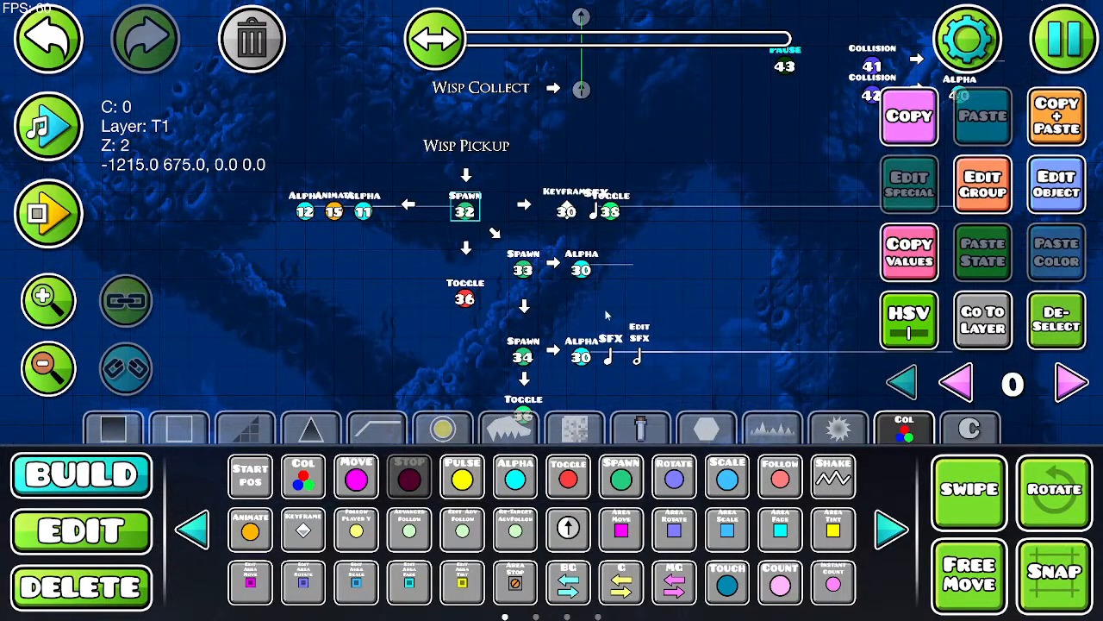
left_click_drag(720, 289, 810, 271)
key("a")
key("a")
key("a")
key("a")
key("s")
key("s")
key("s")
key("s")
key("s")
key("s")
key("s")
key("s")
key("s")
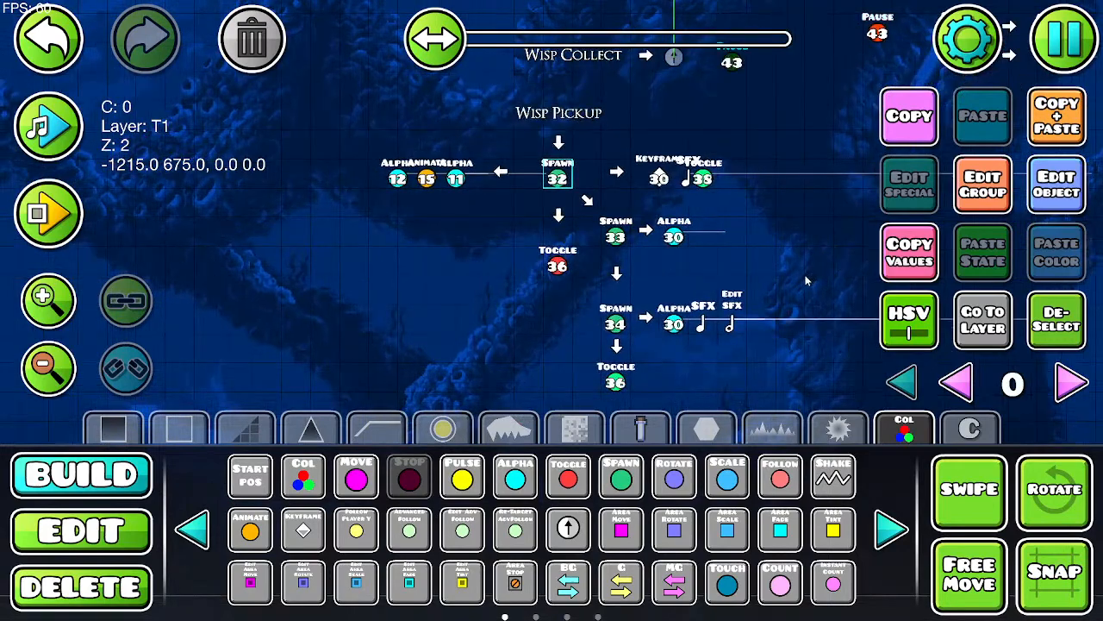
key("a")
key("a")
key("a")
key("a")
key("a")
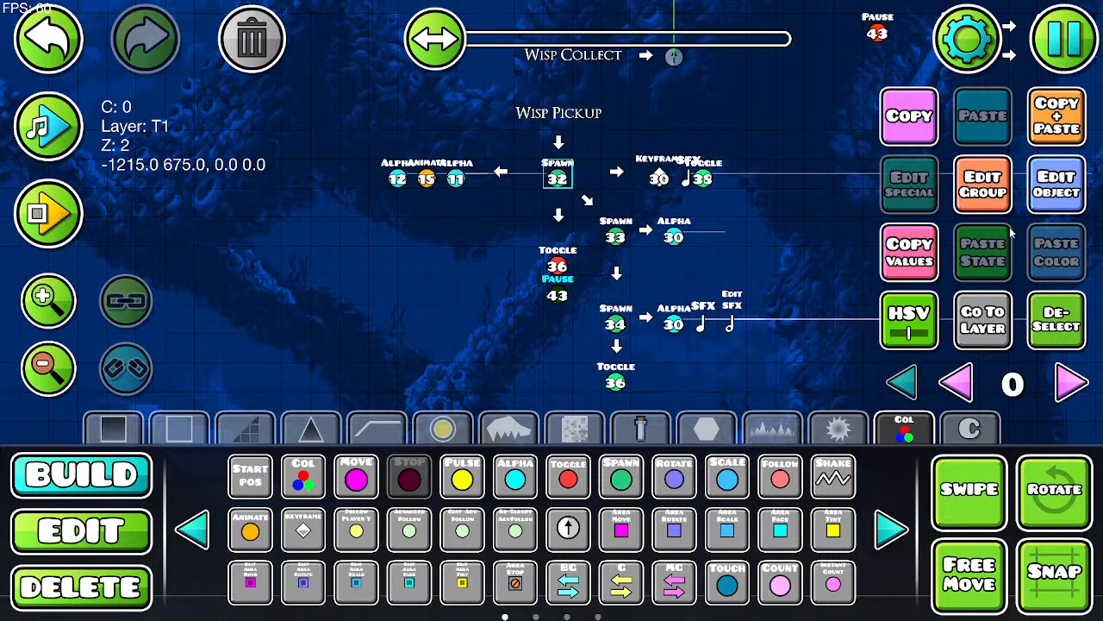
Step: Switch the copied trigger under Wisp Pickup to Resume and enable Spawn Trigger on it
left_click(1056, 200)
left_click(696, 338)
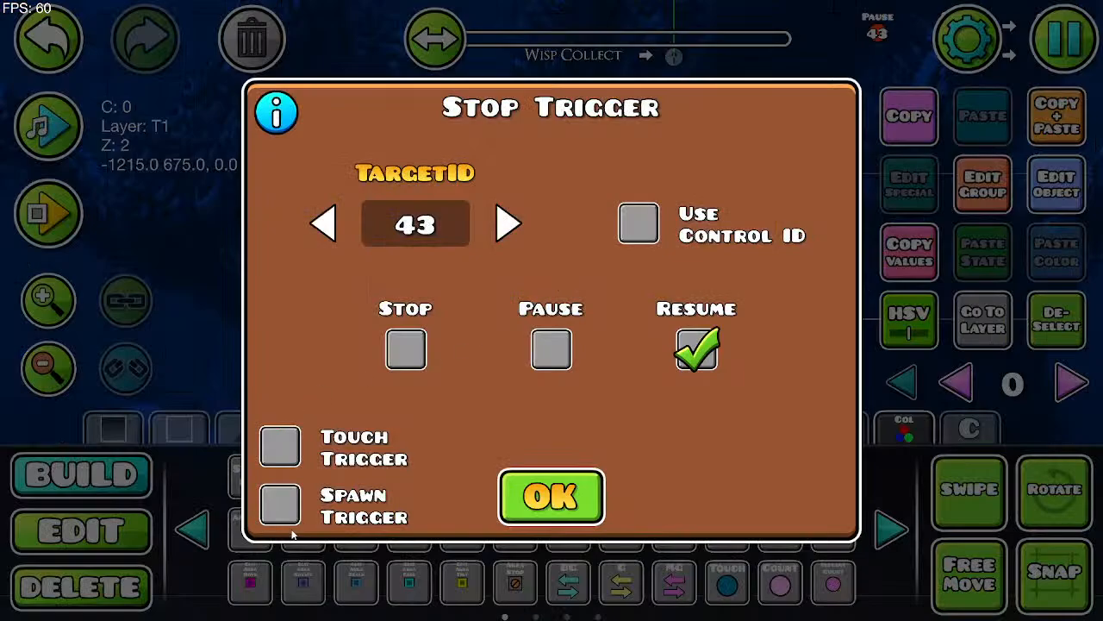
left_click(279, 508)
left_click(551, 497)
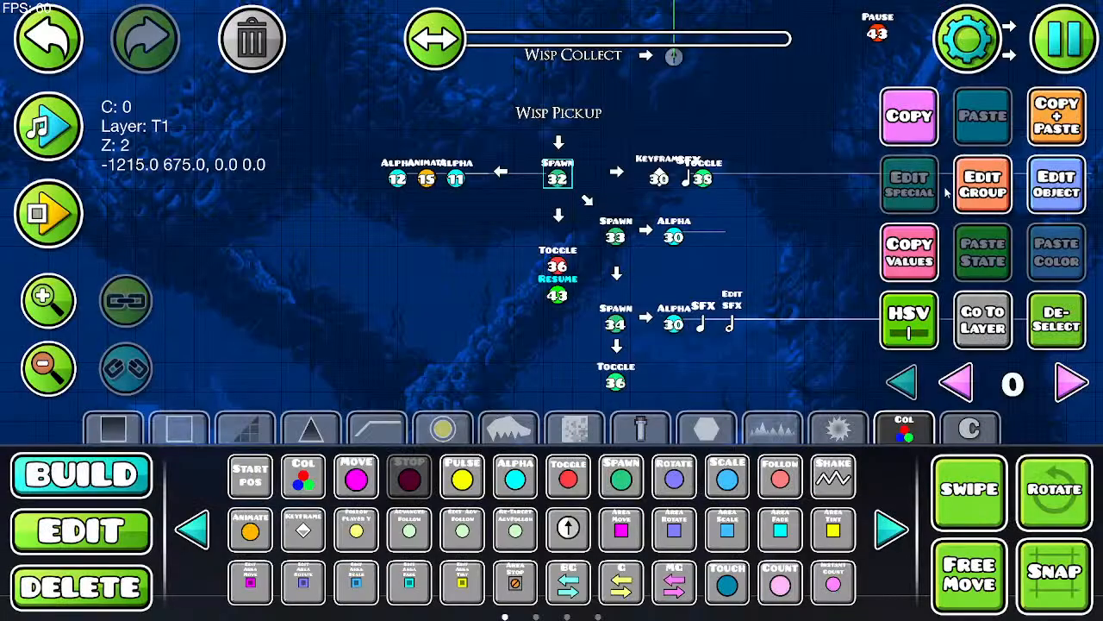
Step: Assign group ID 32 to the Resume trigger in the Wisp Pickup section
left_click(987, 177)
left_click(566, 246)
type("1")
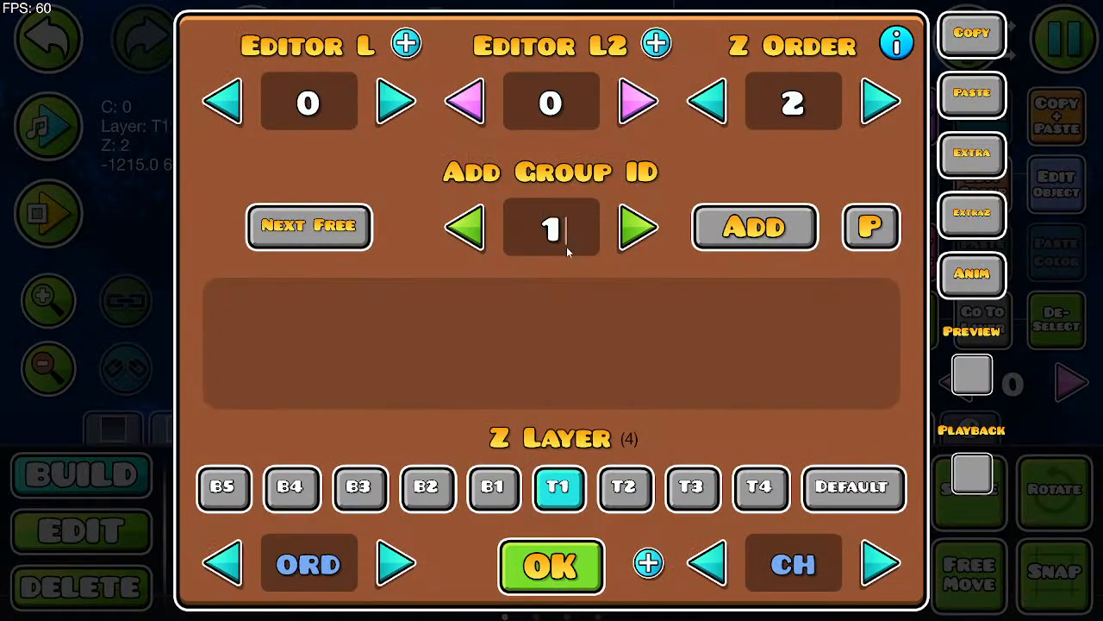
key("BackSpace")
type("32")
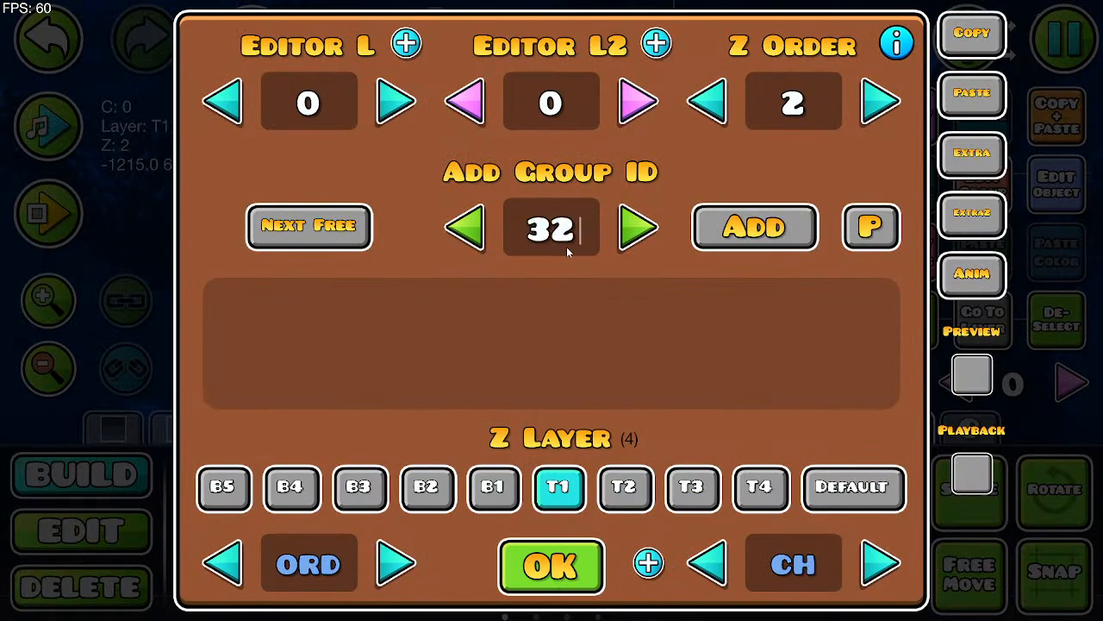
left_click(514, 583)
Step: Save and playtest the level with the Pause and Resume triggers, restarting once before returning to the editor
left_click(1065, 38)
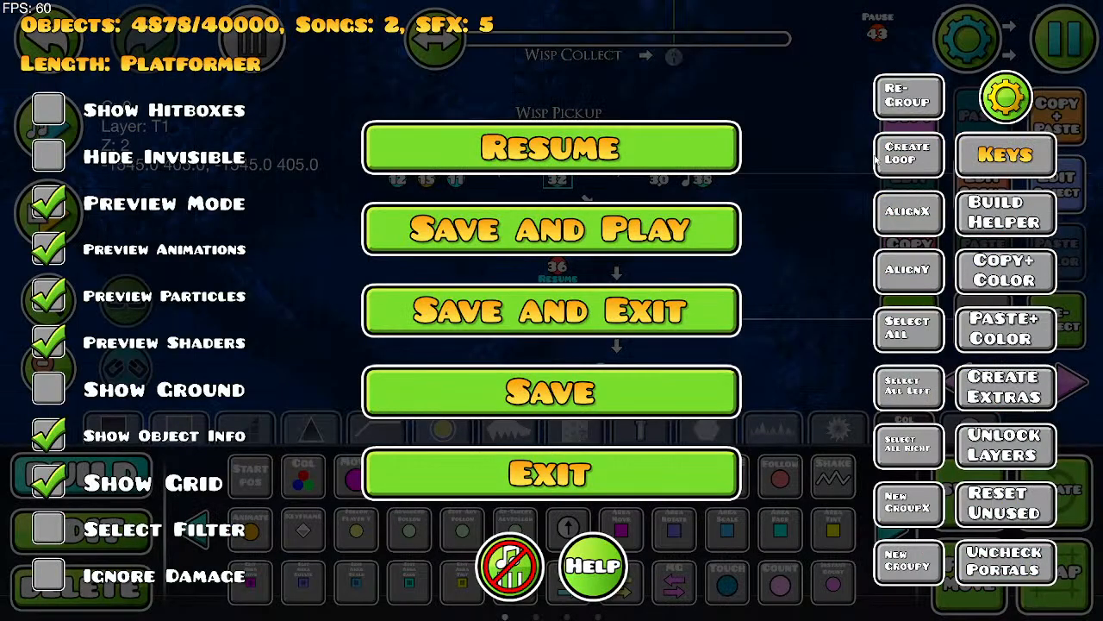
left_click(551, 227)
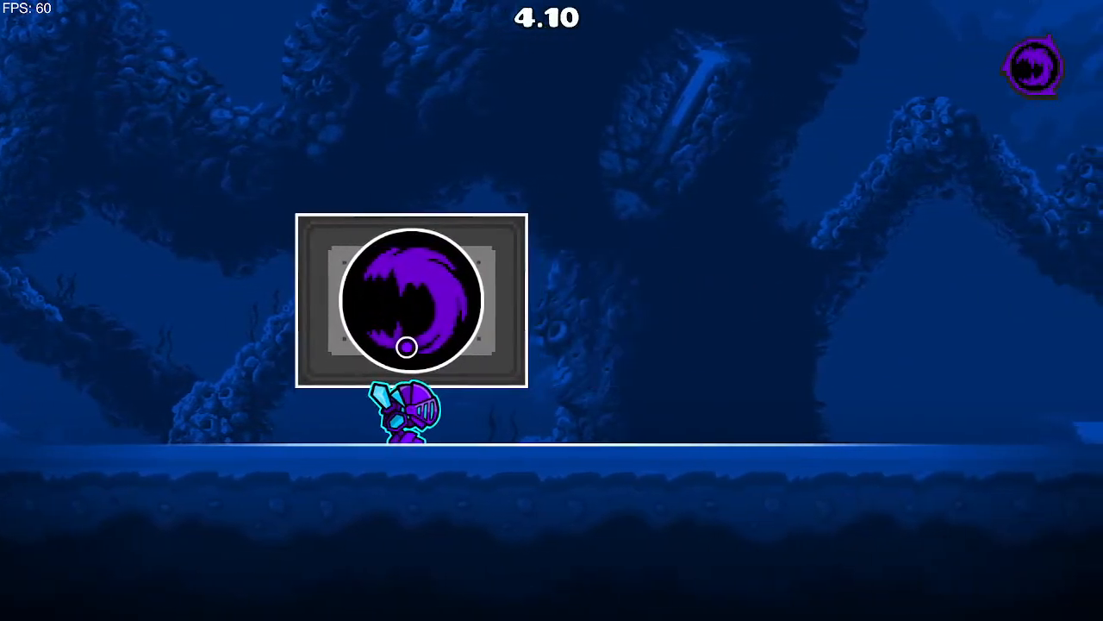
key("Escape")
left_click(888, 385)
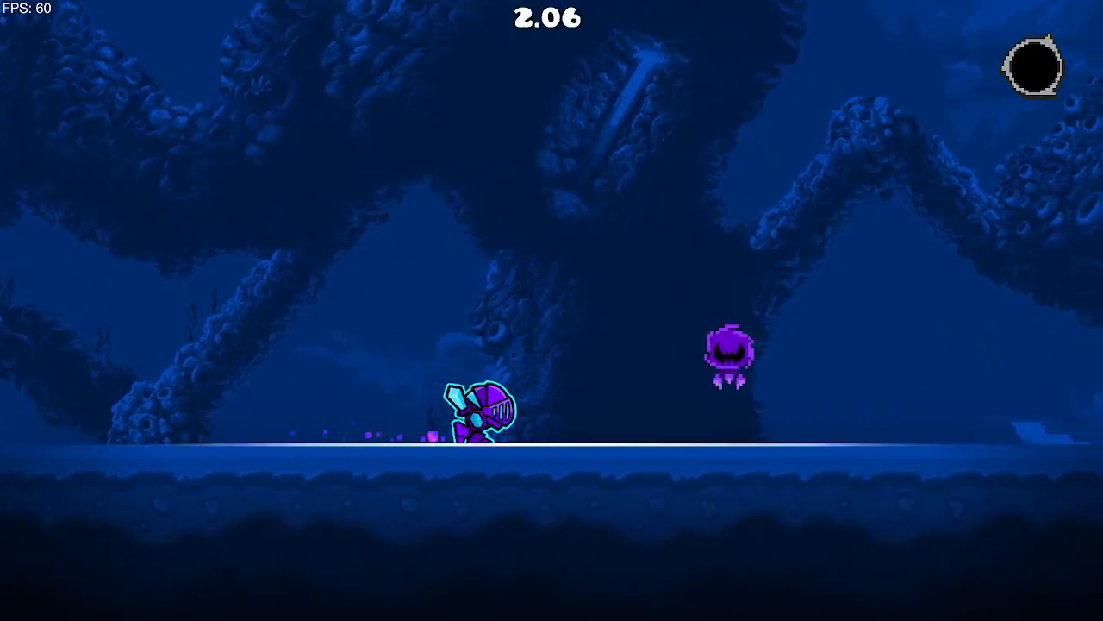
key("space")
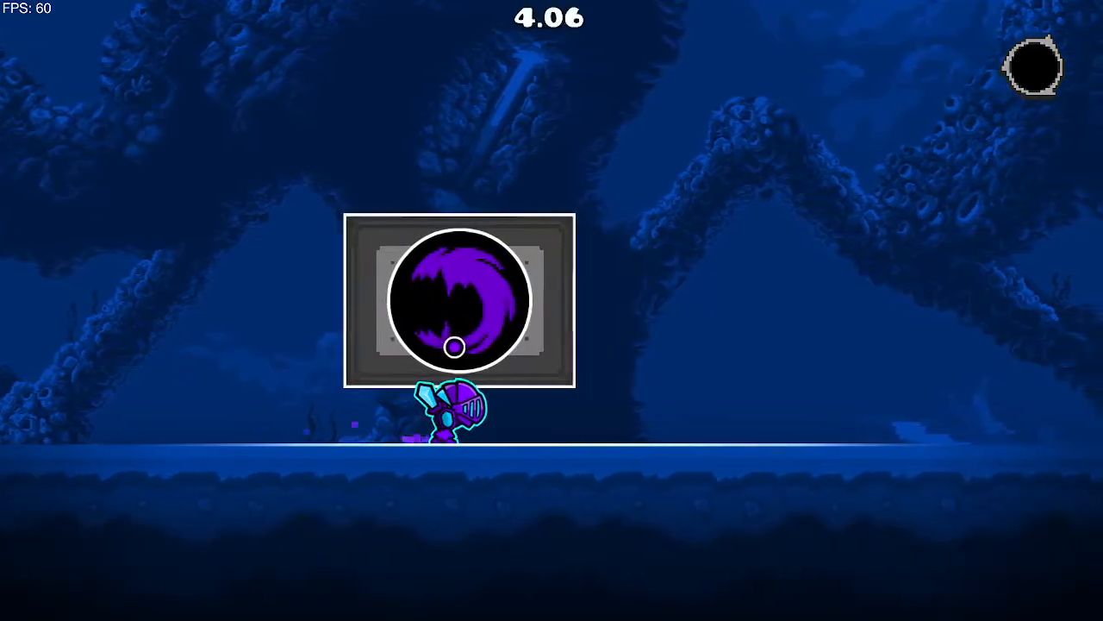
key("Escape")
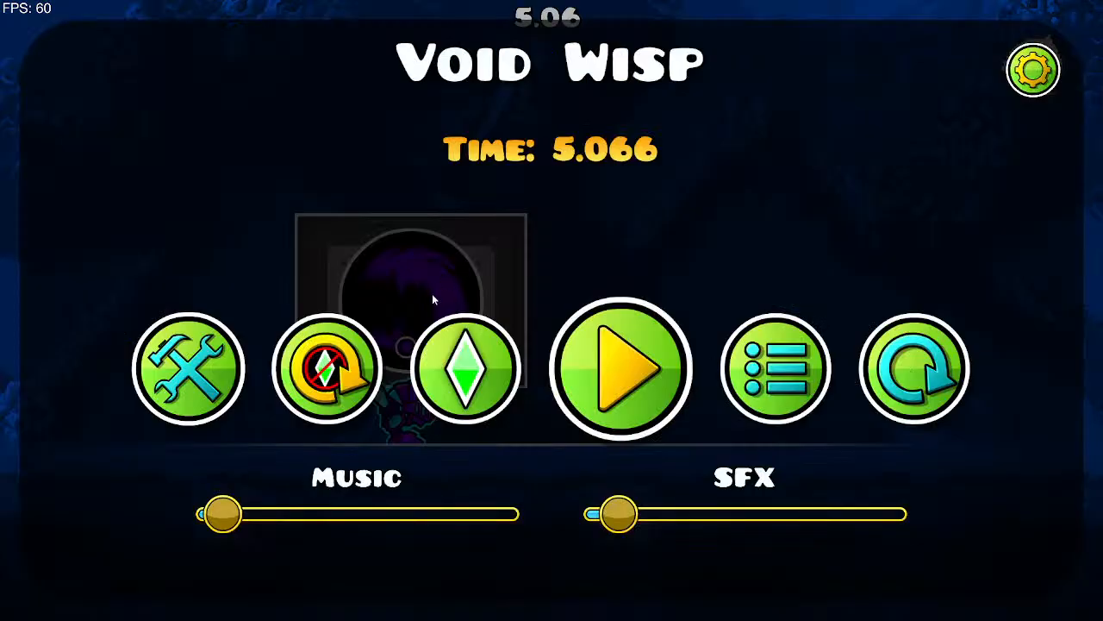
left_click(195, 336)
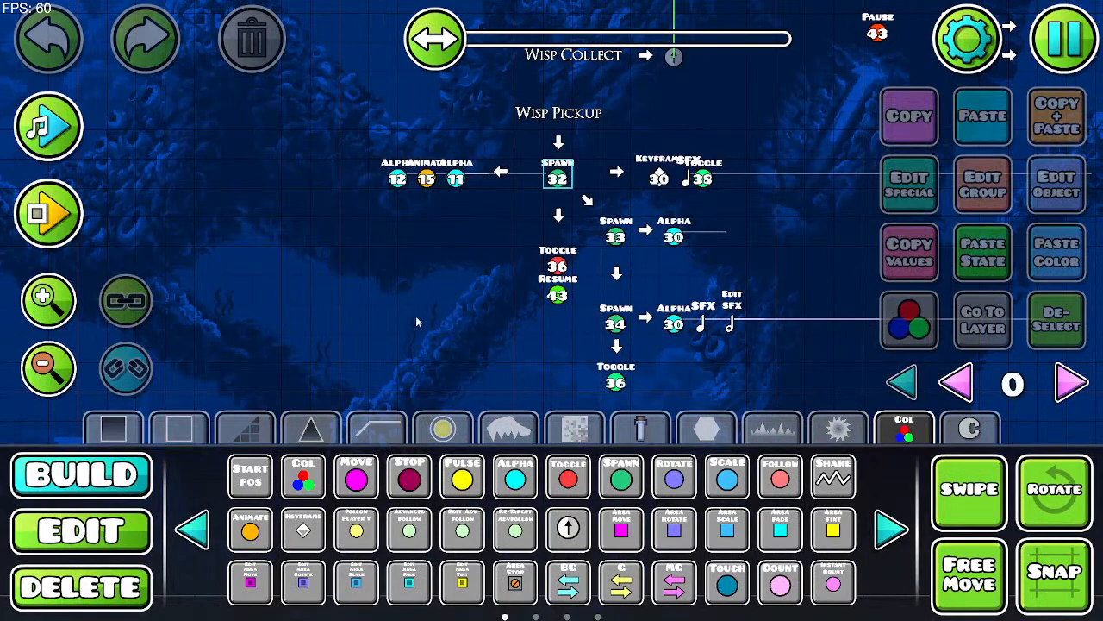
Step: Open the settings of the Pause trigger beside Collisions 41 and 42 and read its help on which triggers Pause/Resume supports
left_click_drag(416, 316, 290, 344)
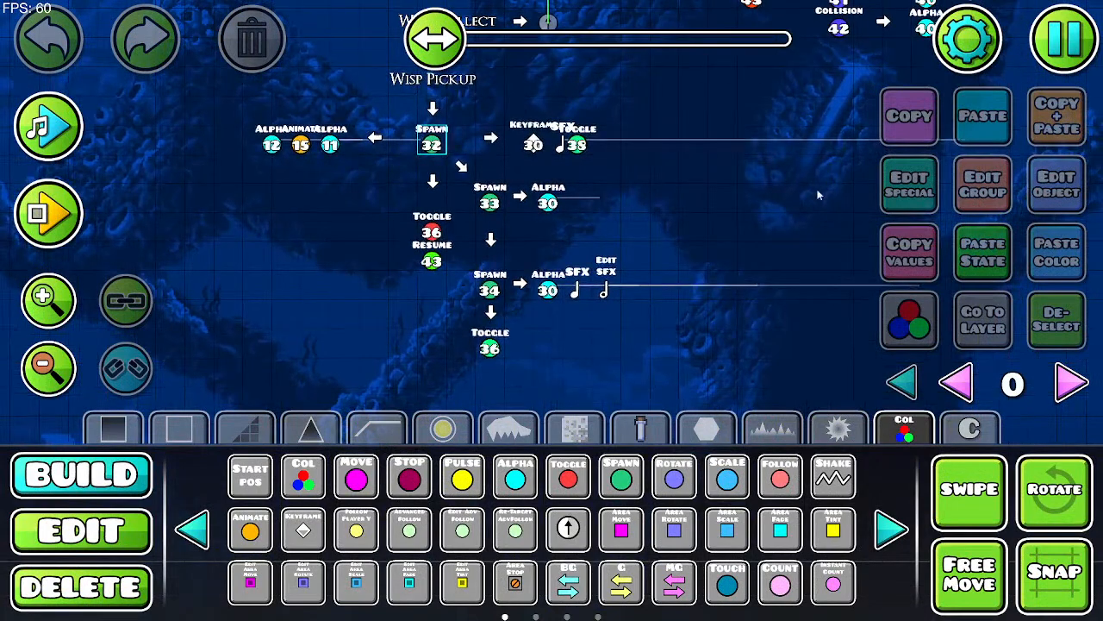
left_click_drag(820, 190, 504, 316)
left_click(89, 541)
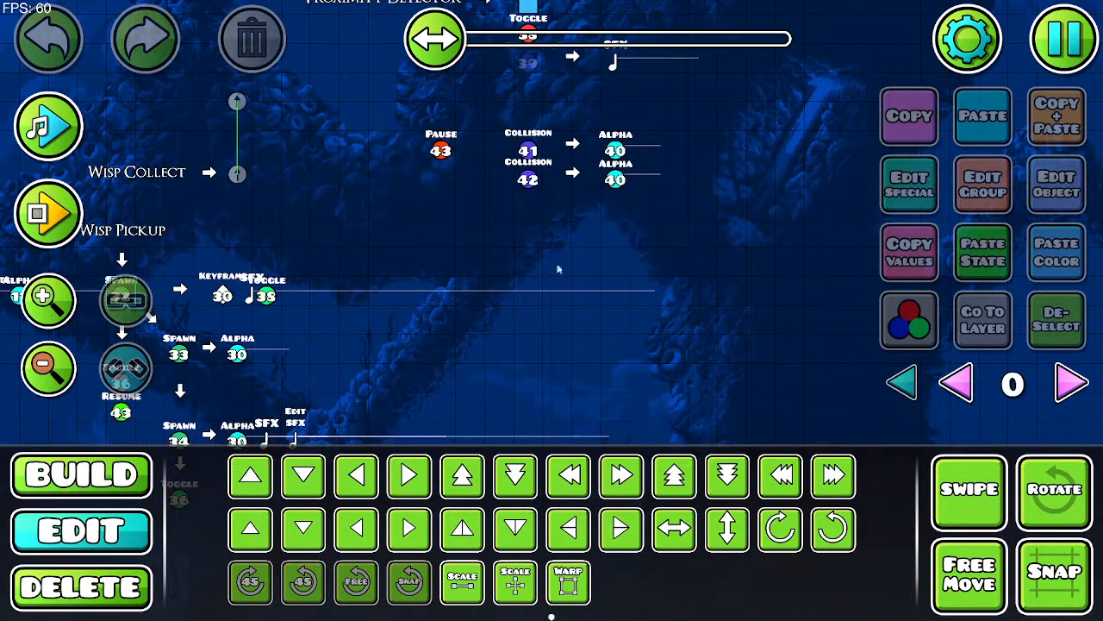
left_click_drag(557, 263, 522, 289)
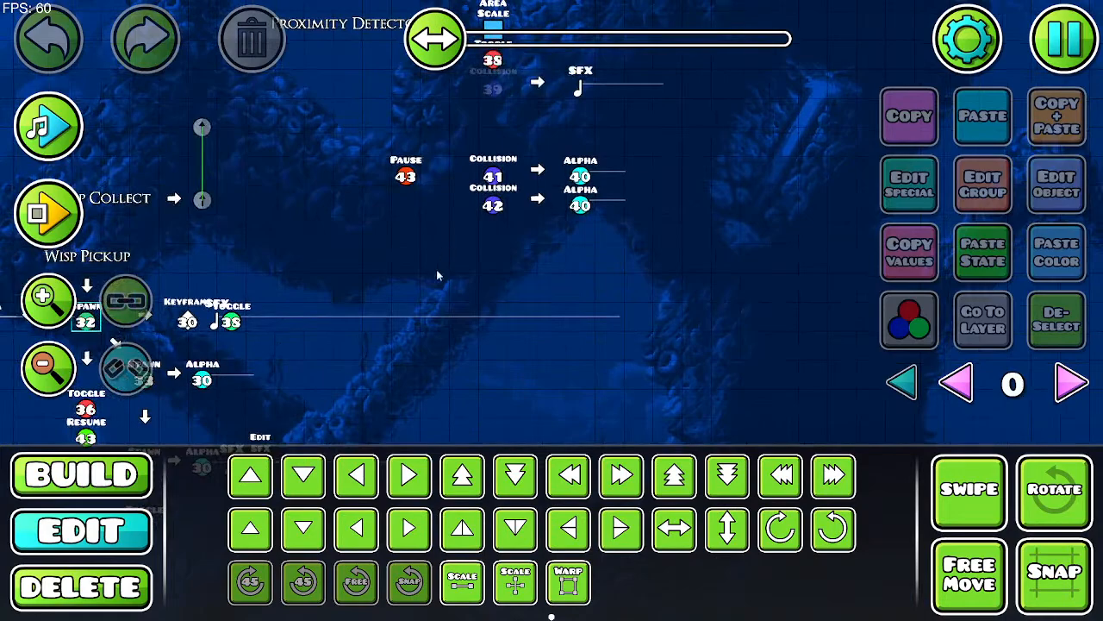
left_click(408, 182)
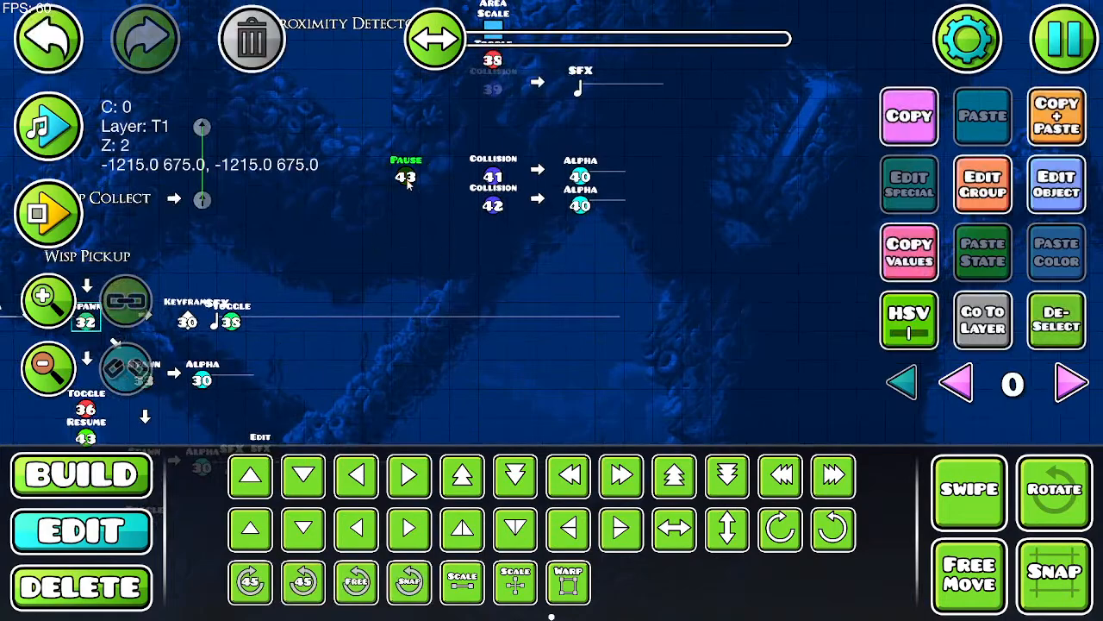
left_click(1047, 202)
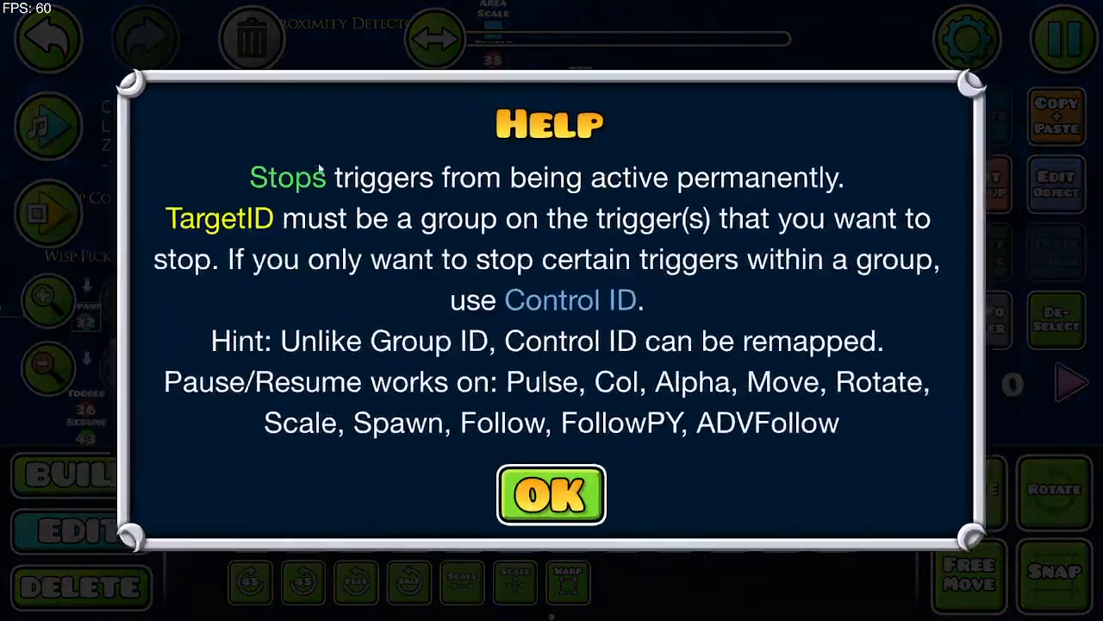
left_click(279, 119)
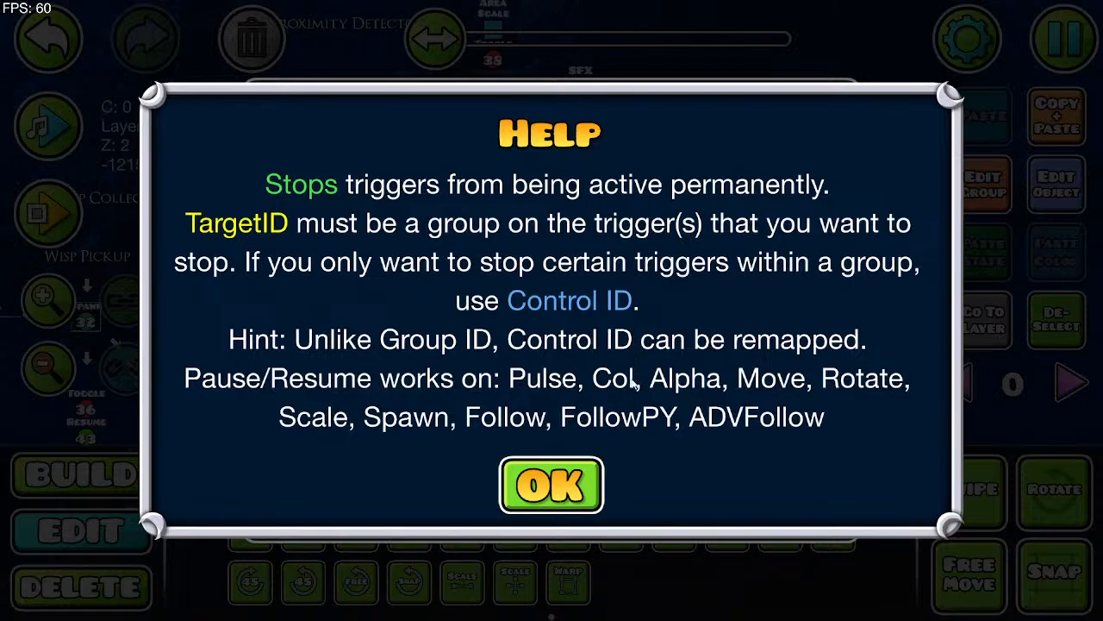
left_click(523, 480)
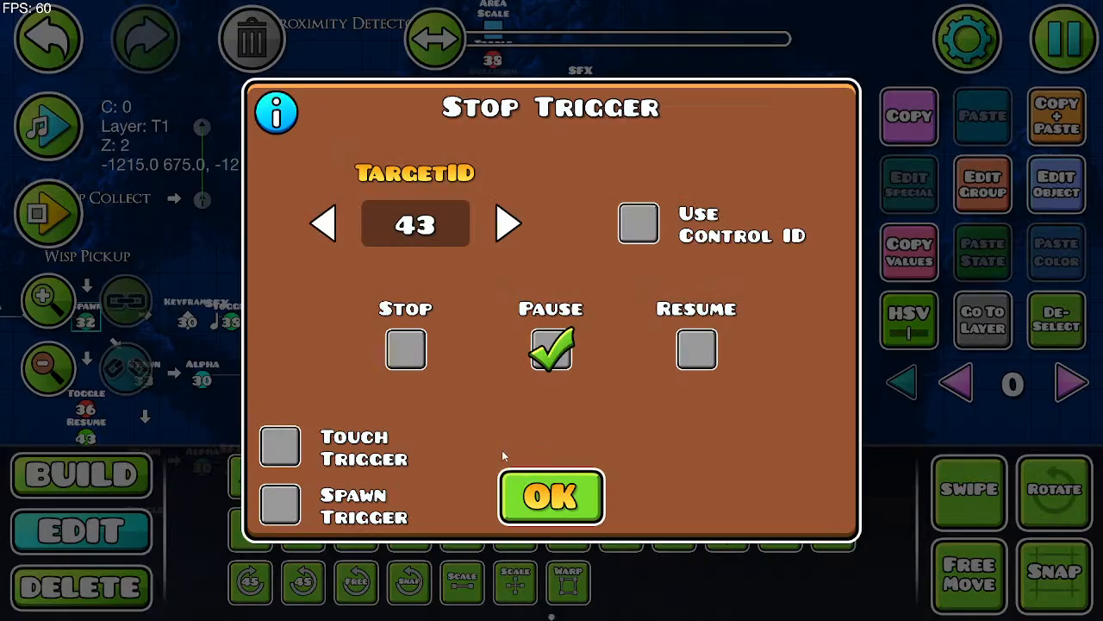
Step: Switch the Pause trigger targeting group 43 to Stop, and playtest the saved level briefly
left_click(409, 351)
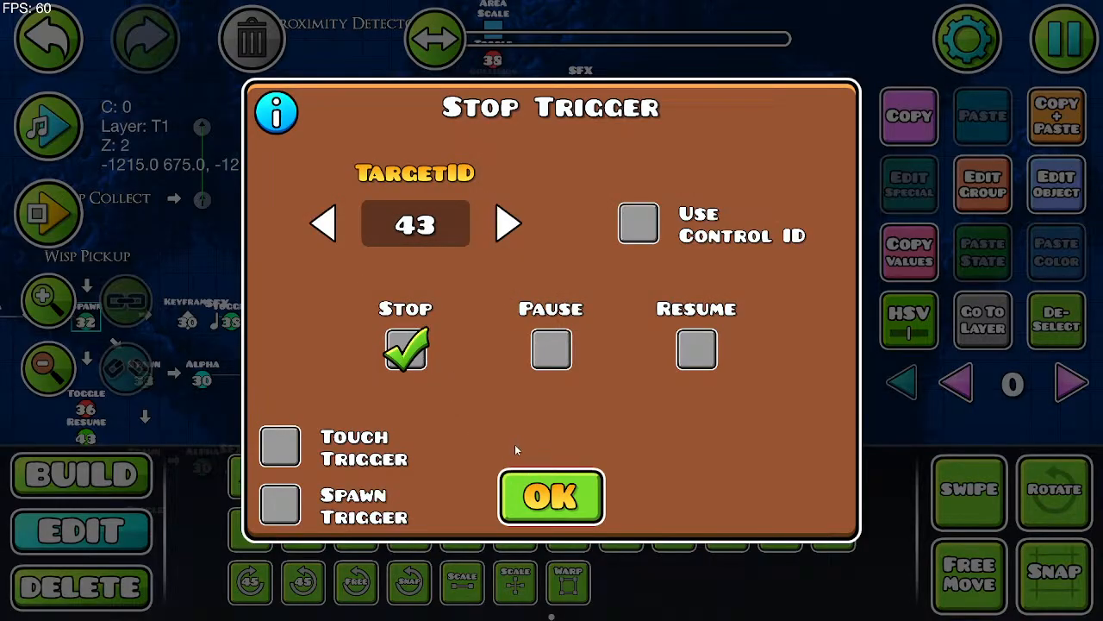
left_click(540, 498)
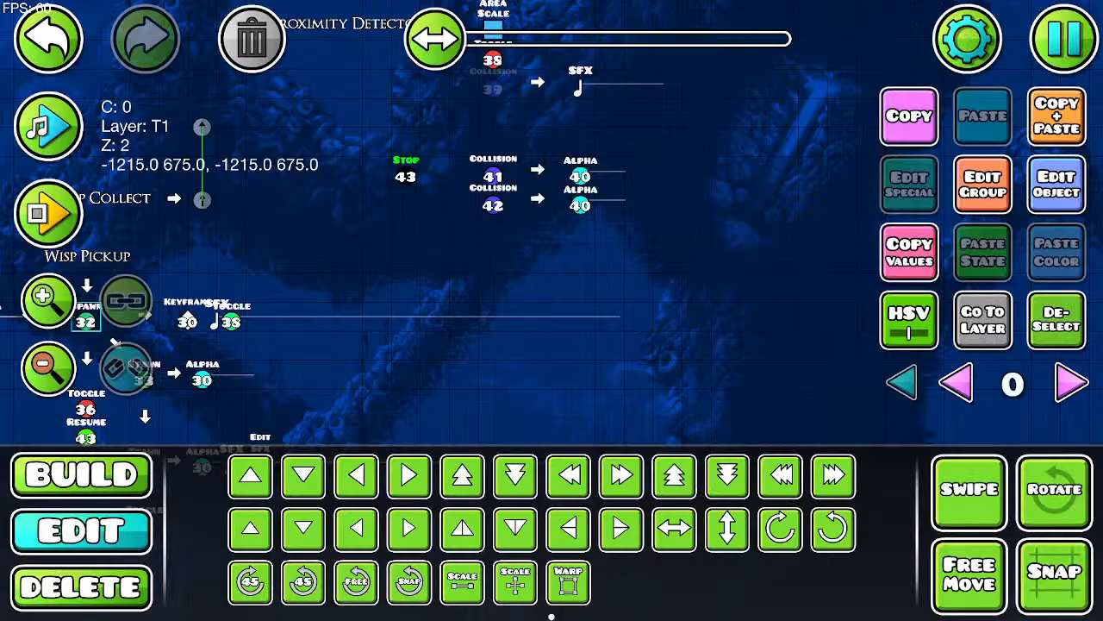
left_click(1077, 28)
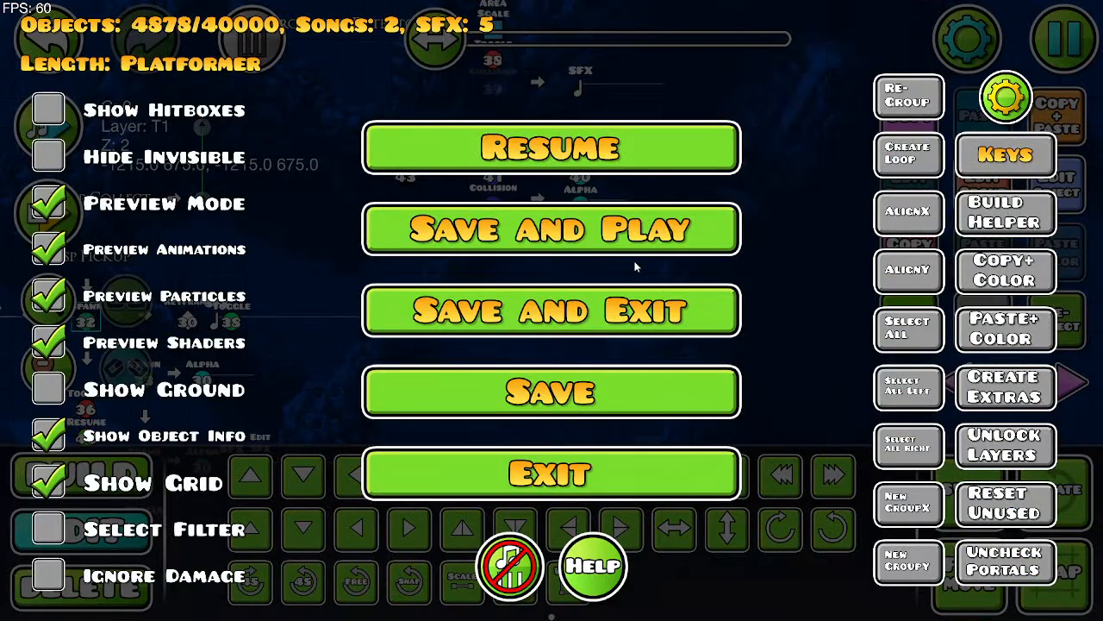
left_click(621, 239)
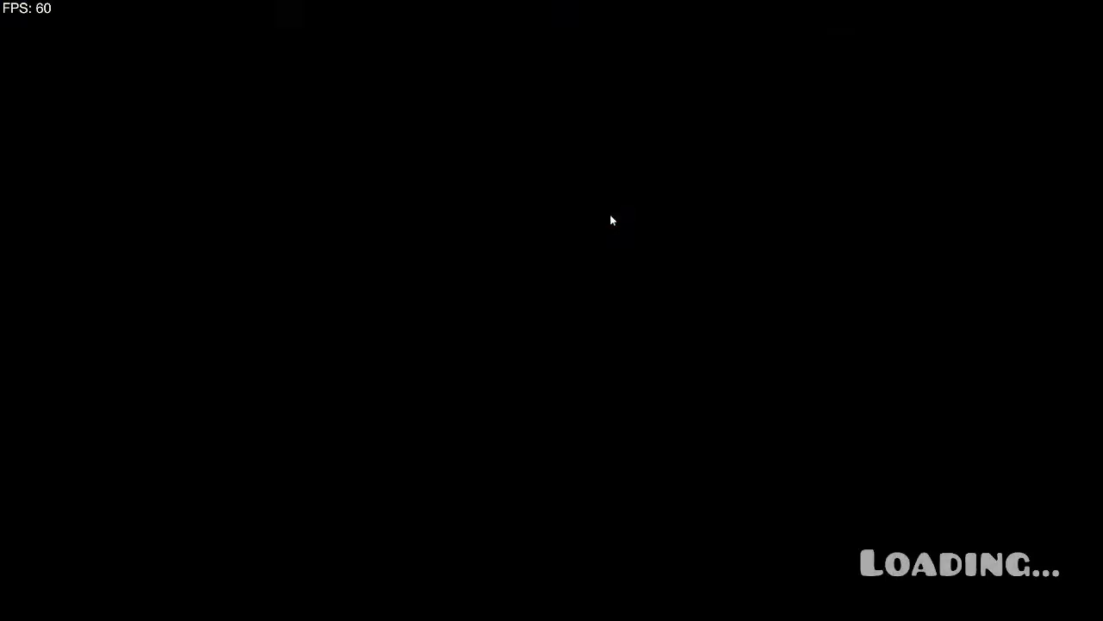
key("d")
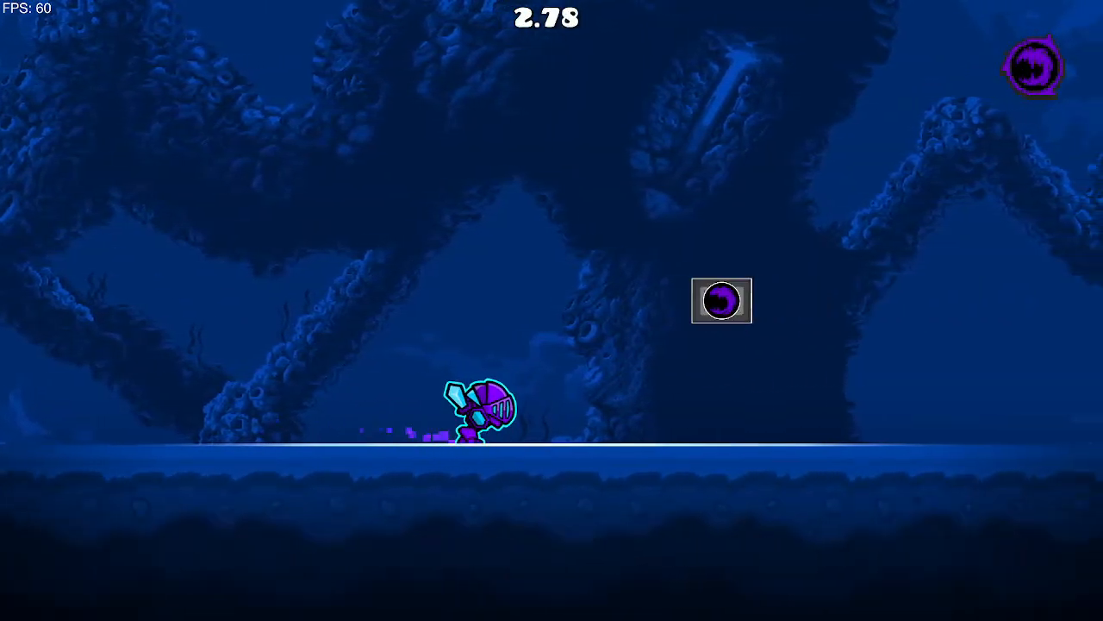
key("Escape")
left_click(186, 360)
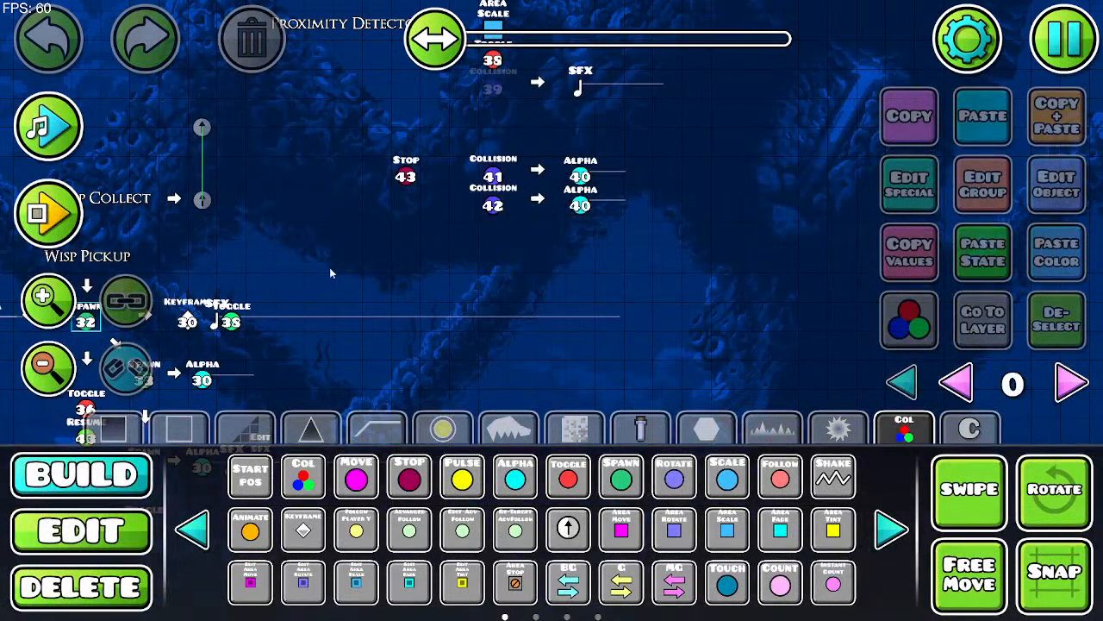
Step: Move the Stop trigger nine grid cells across, past the Alpha 40 triggers beside Collisions 41 and 42
left_click(126, 518)
left_click(406, 171)
key("d")
key("d")
key("d")
key("d")
key("d")
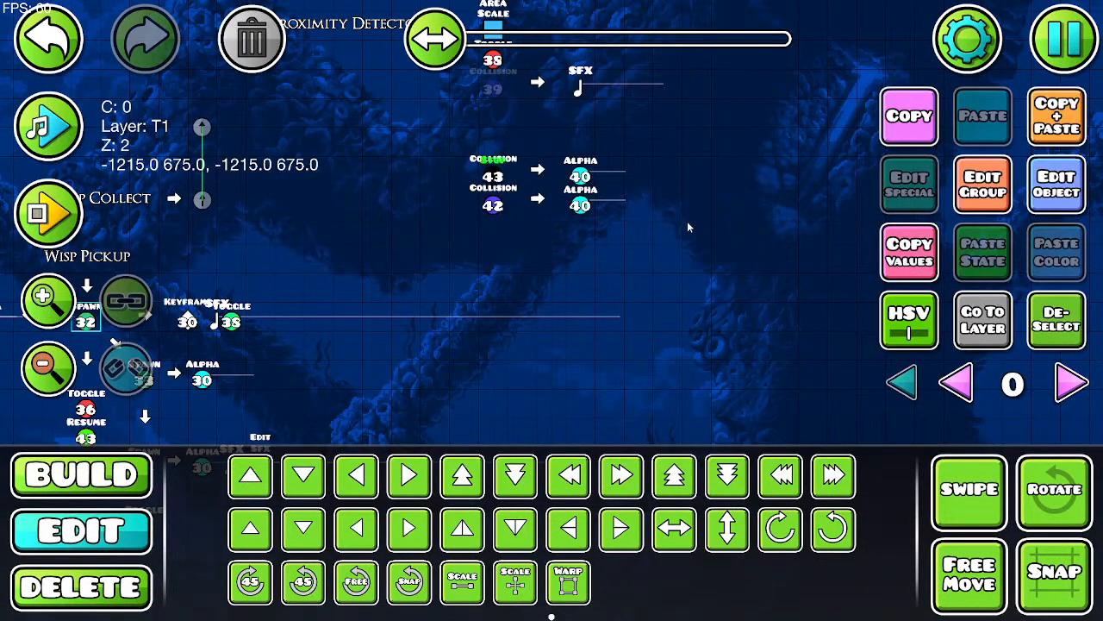
key("d")
key("d")
key("d")
key("d")
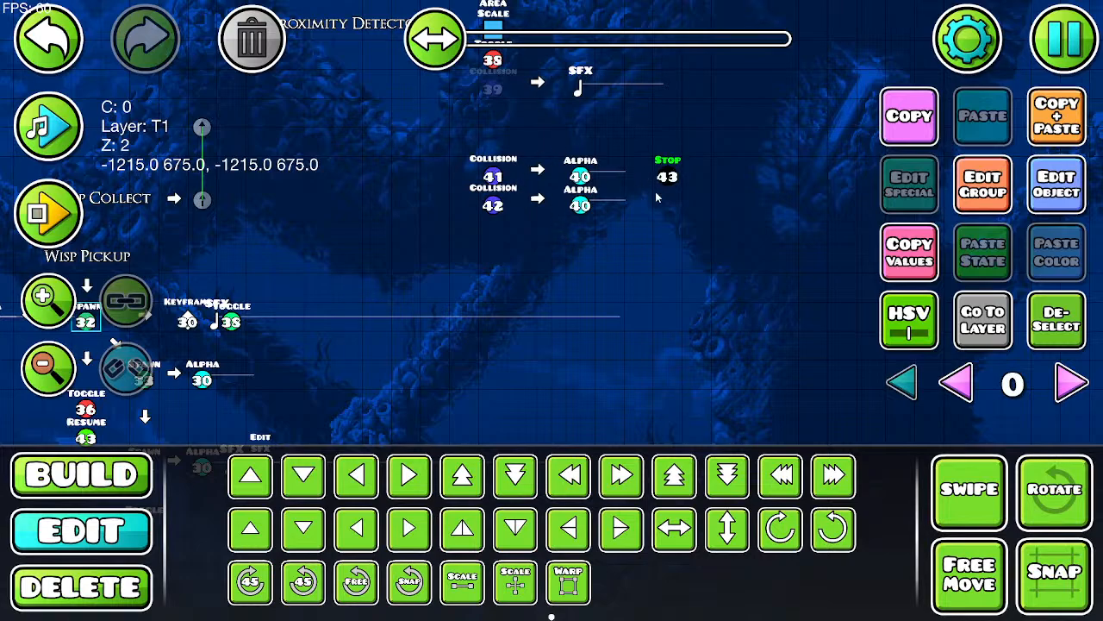
Step: Save and playtest the wisp ability with the relocated Stop trigger, moving back and forth between the star and the wisp pickup
left_click_drag(424, 364, 662, 181)
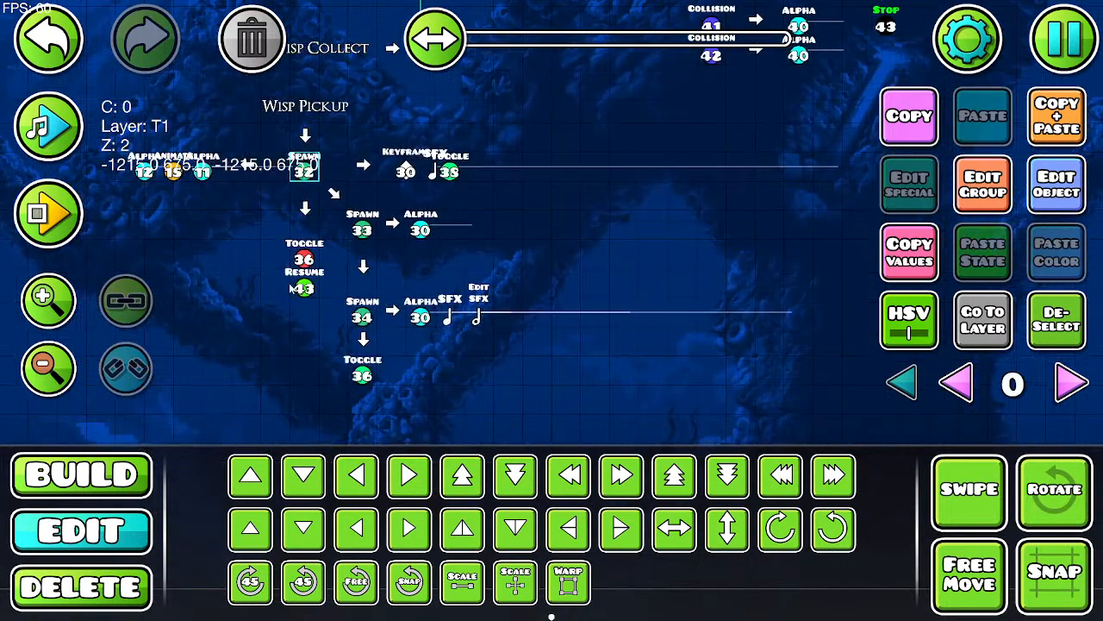
left_click_drag(744, 148, 629, 219)
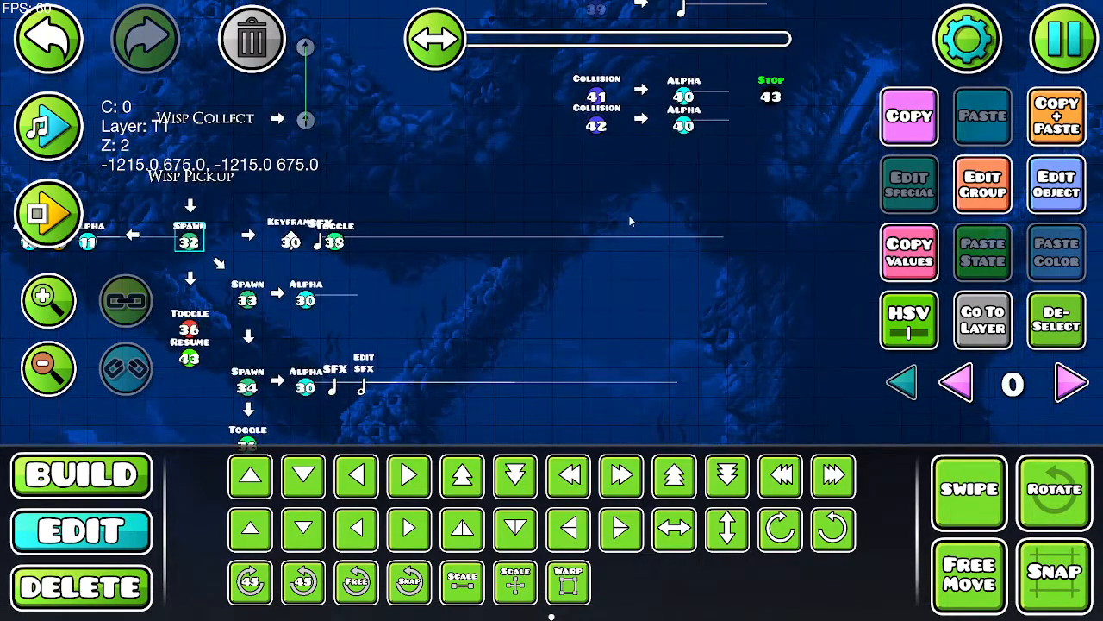
left_click(1045, 59)
left_click(651, 248)
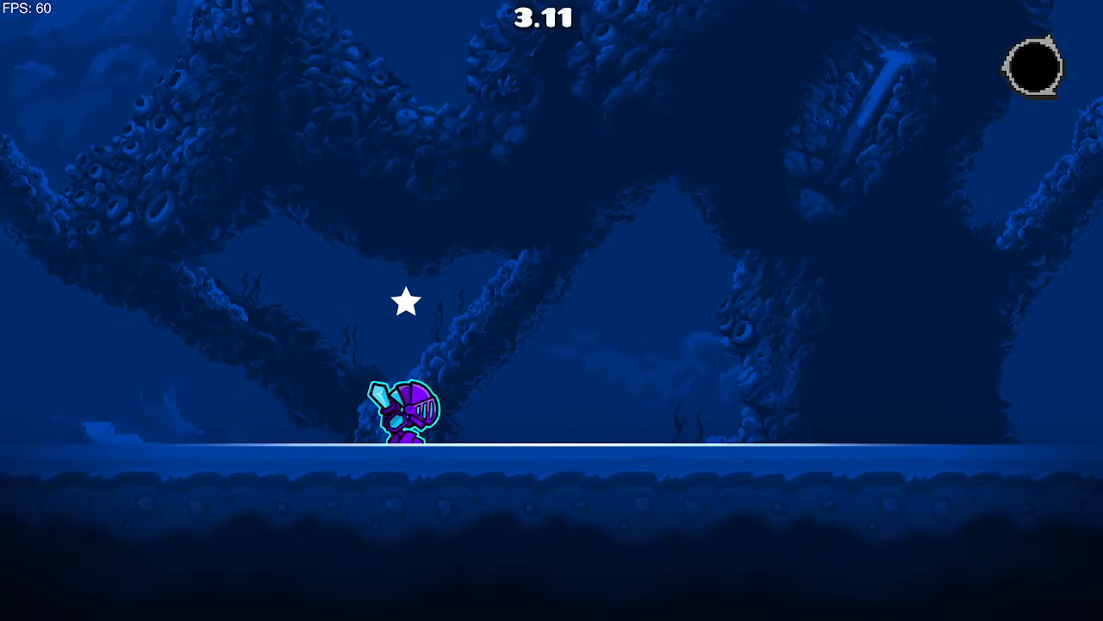
key("d")
key("space")
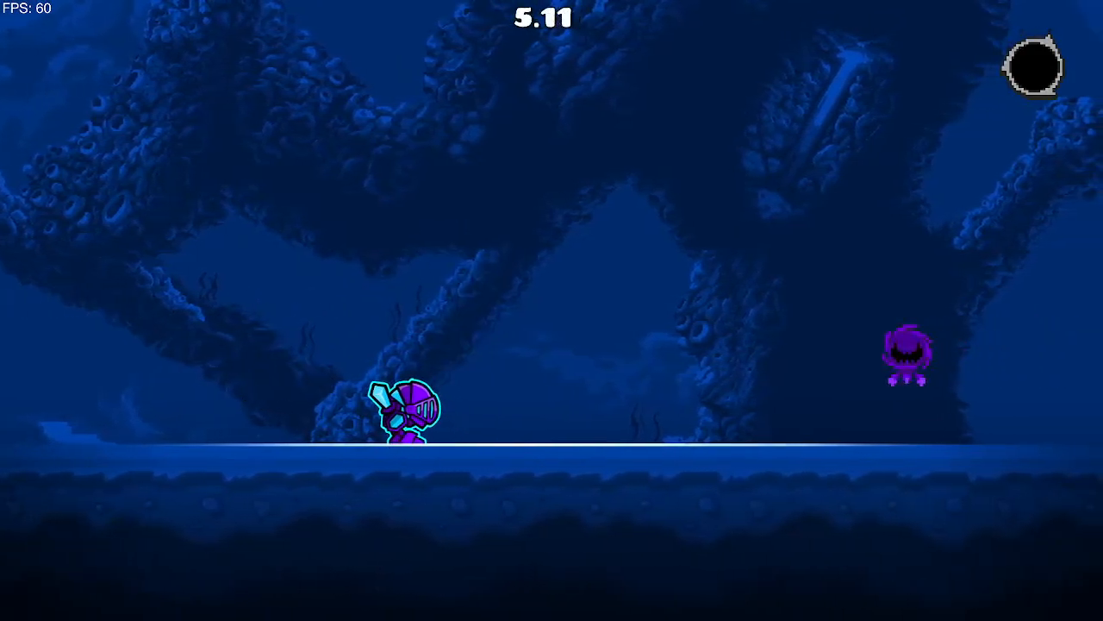
key("a")
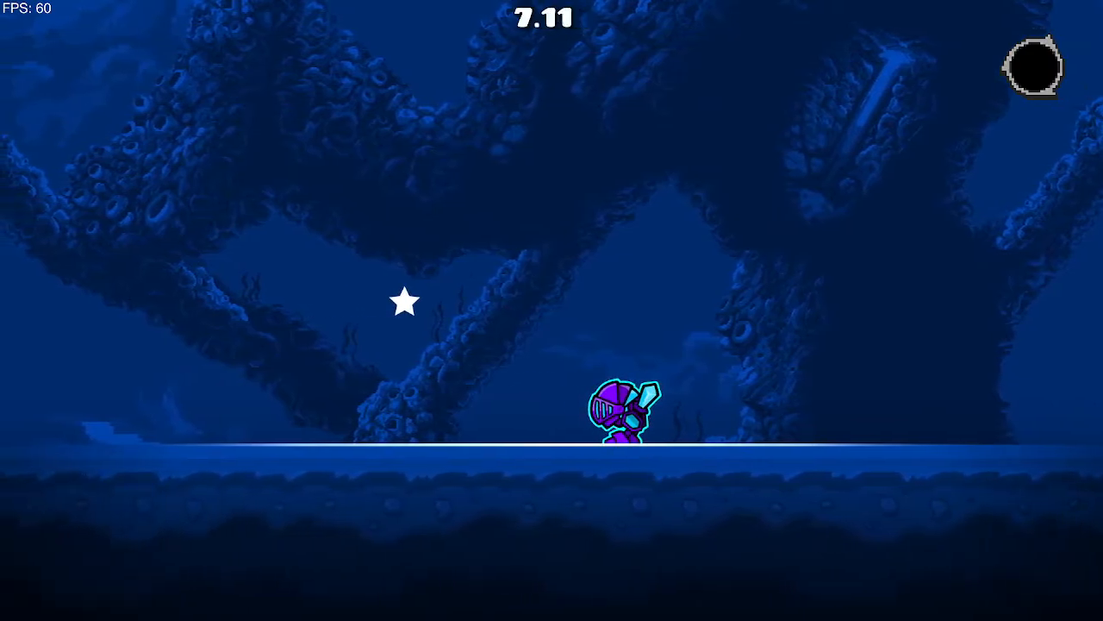
key("d")
key("space")
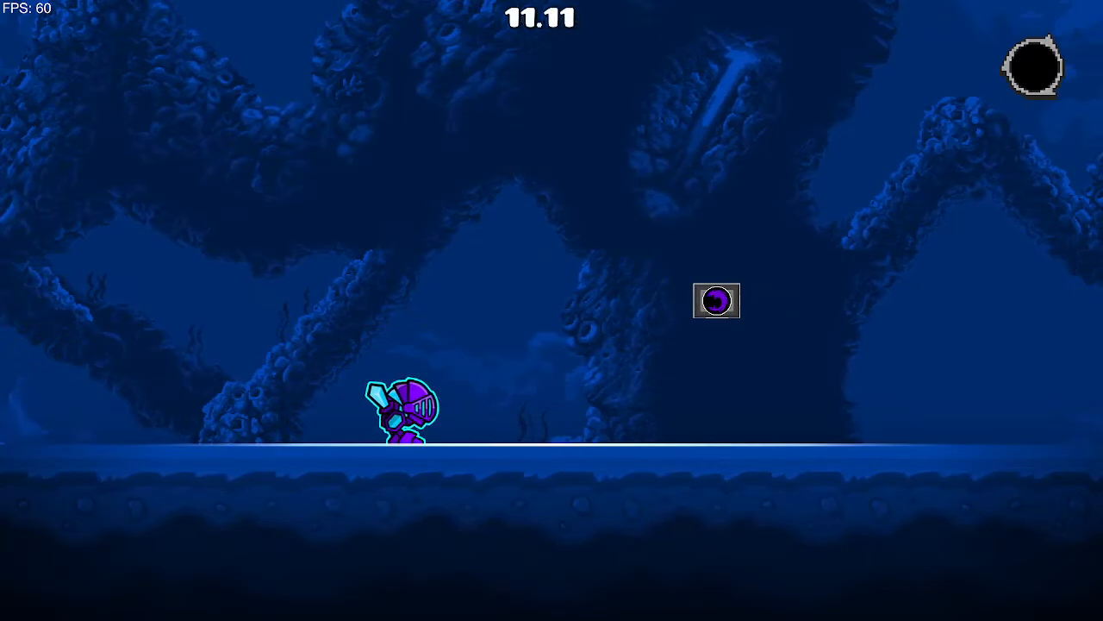
key("d")
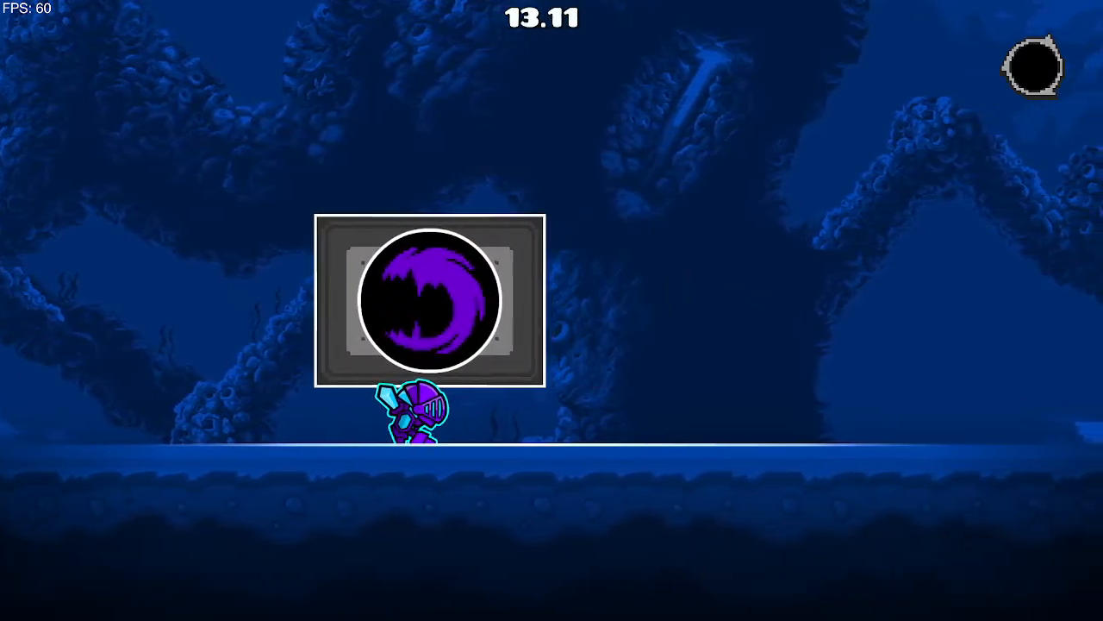
key("space")
key("space")
key("a")
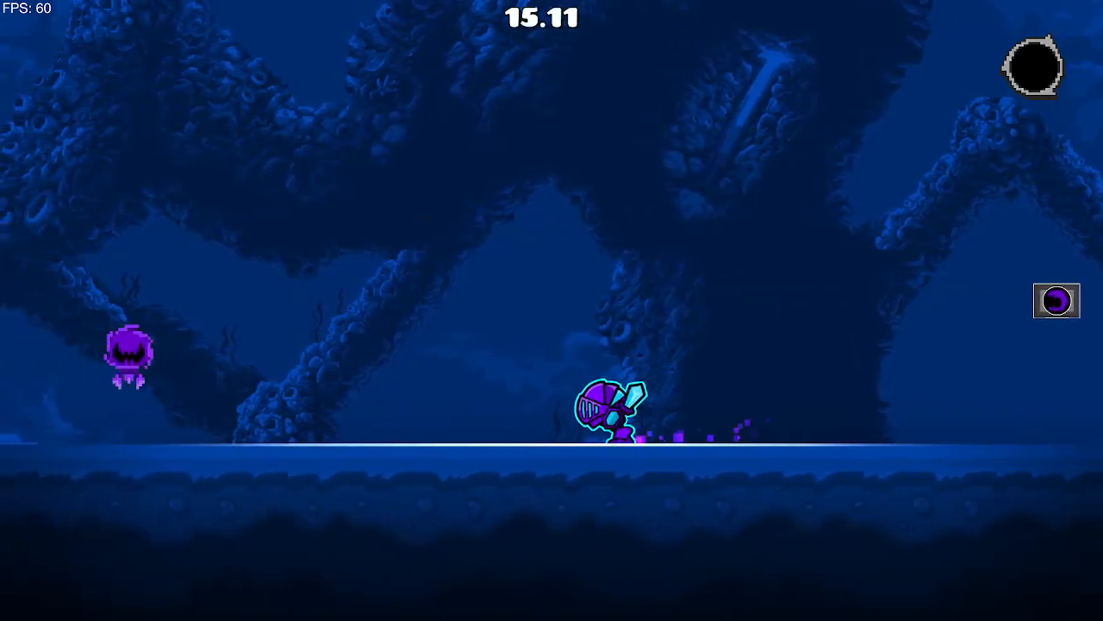
key("d")
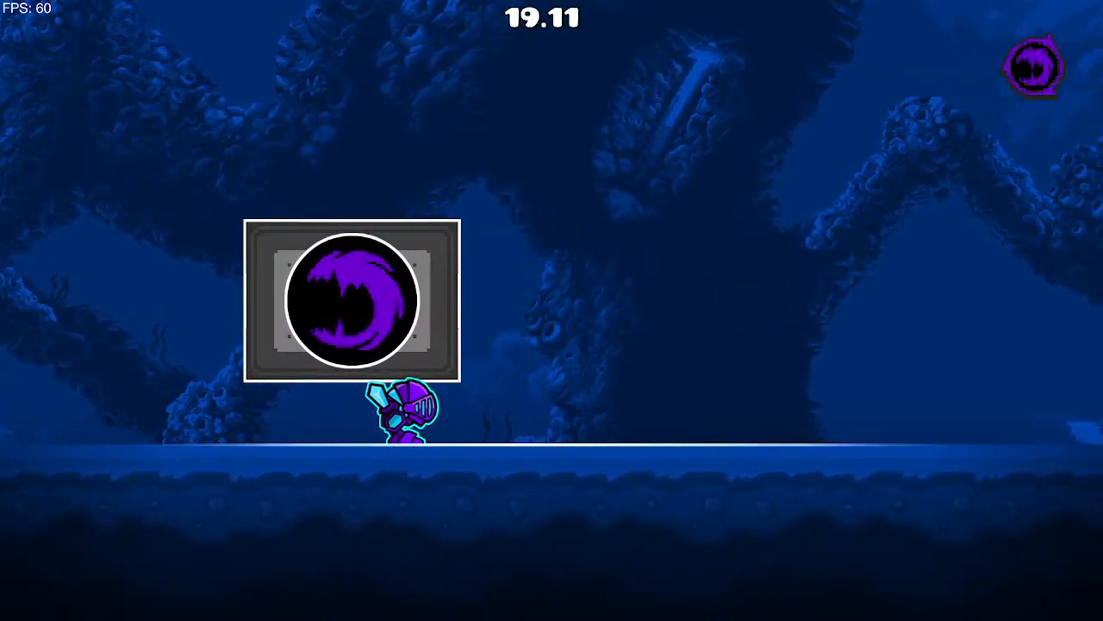
key("Escape")
left_click(160, 387)
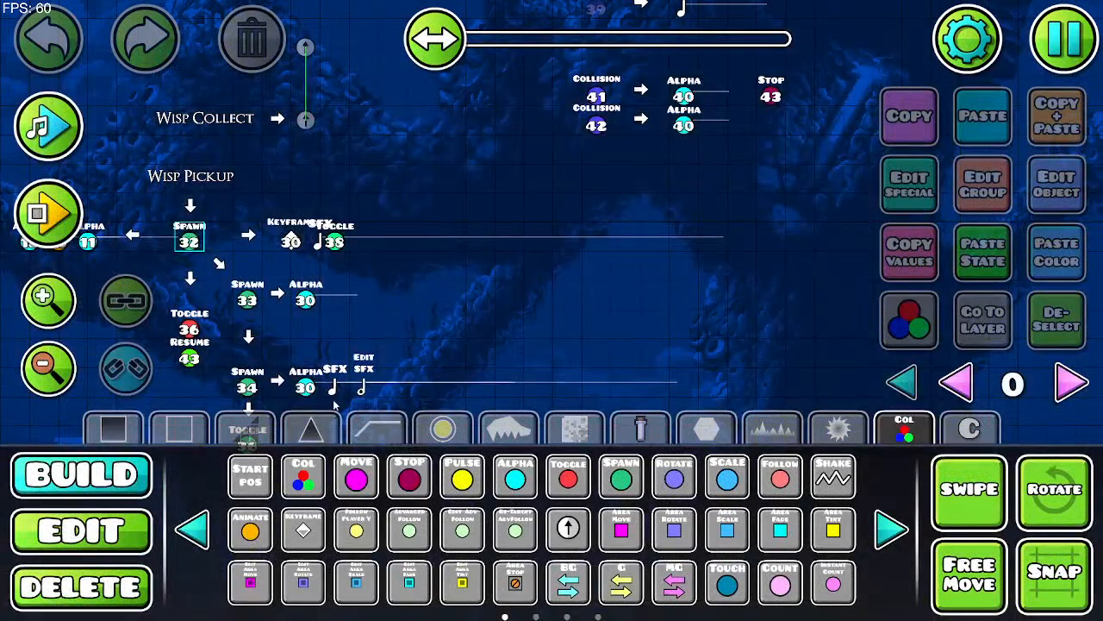
Step: Delete the Stop trigger targeting group 43 next to the Alpha 40 triggers
left_click_drag(653, 278, 389, 383)
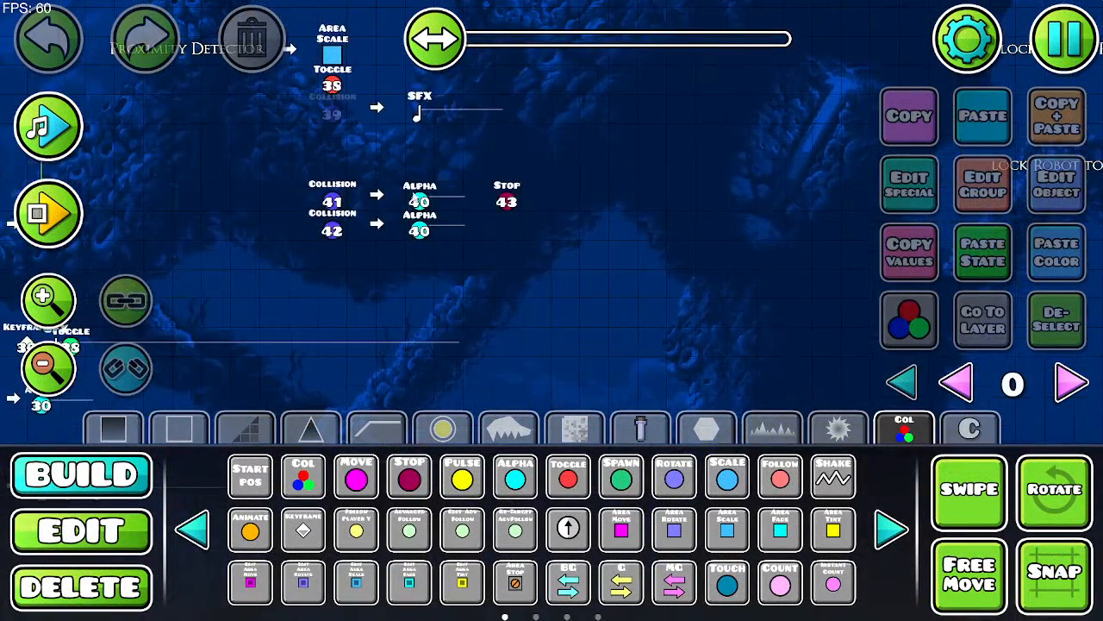
left_click(112, 588)
left_click(507, 200)
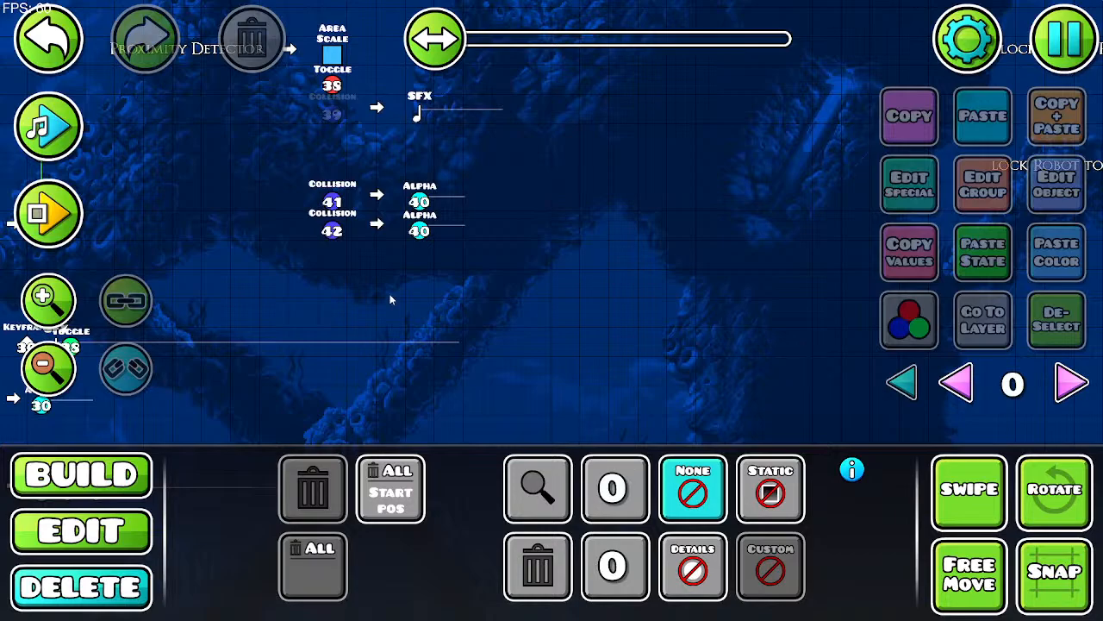
Step: Undo the Stop trigger's deletion and read the help text of the Resume trigger targeting group 43 below Wisp Pickup
left_click(31, 39)
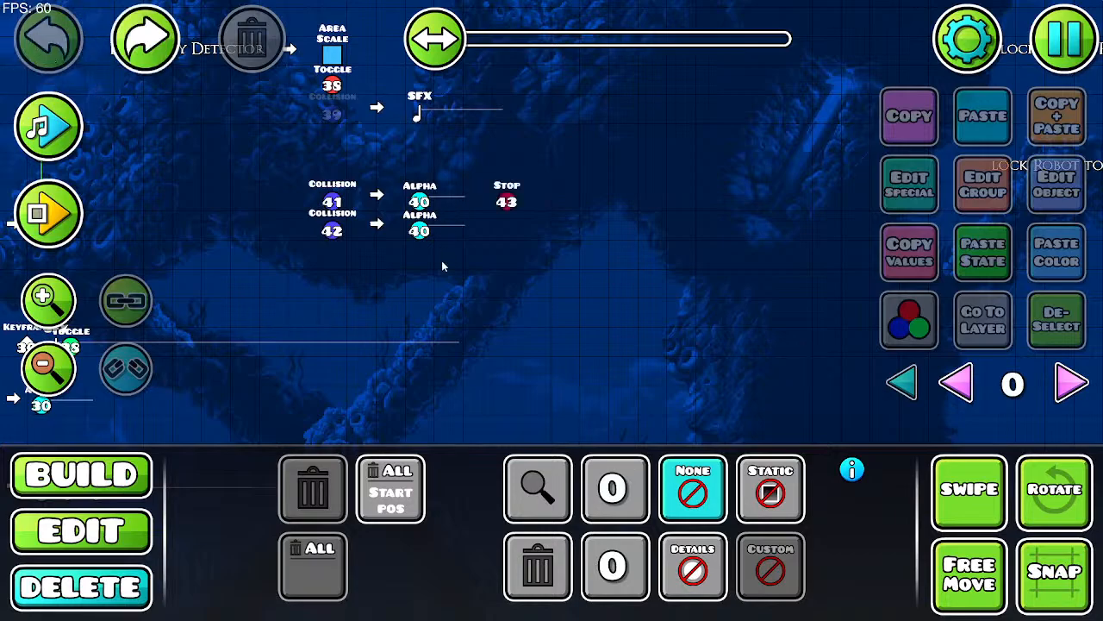
left_click_drag(500, 379, 803, 259)
left_click_drag(603, 246, 811, 194)
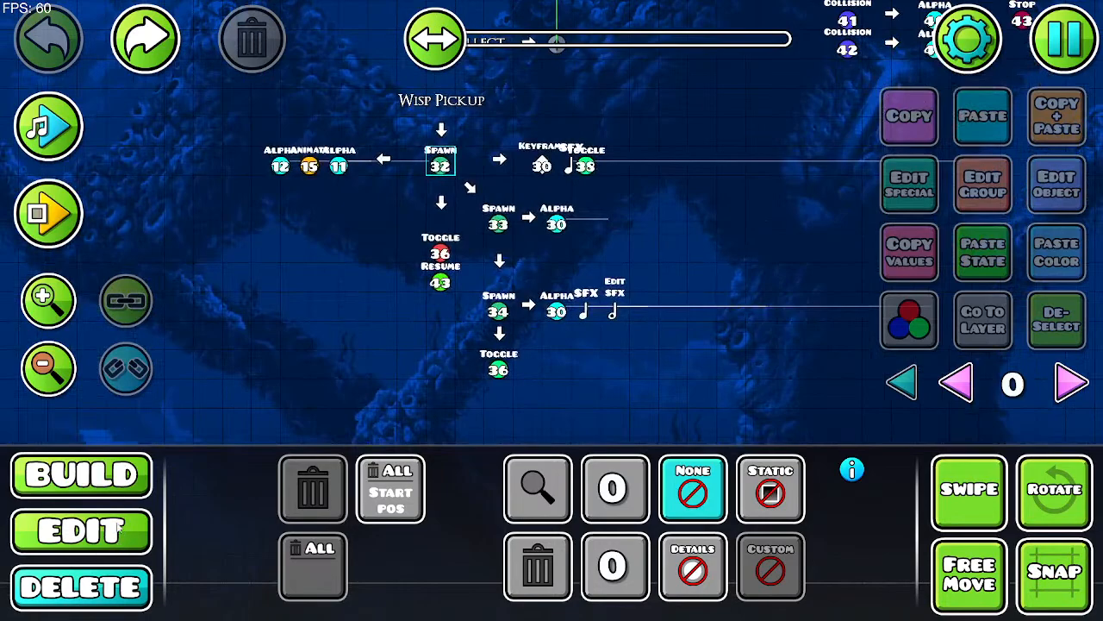
left_click(110, 535)
left_click(442, 282)
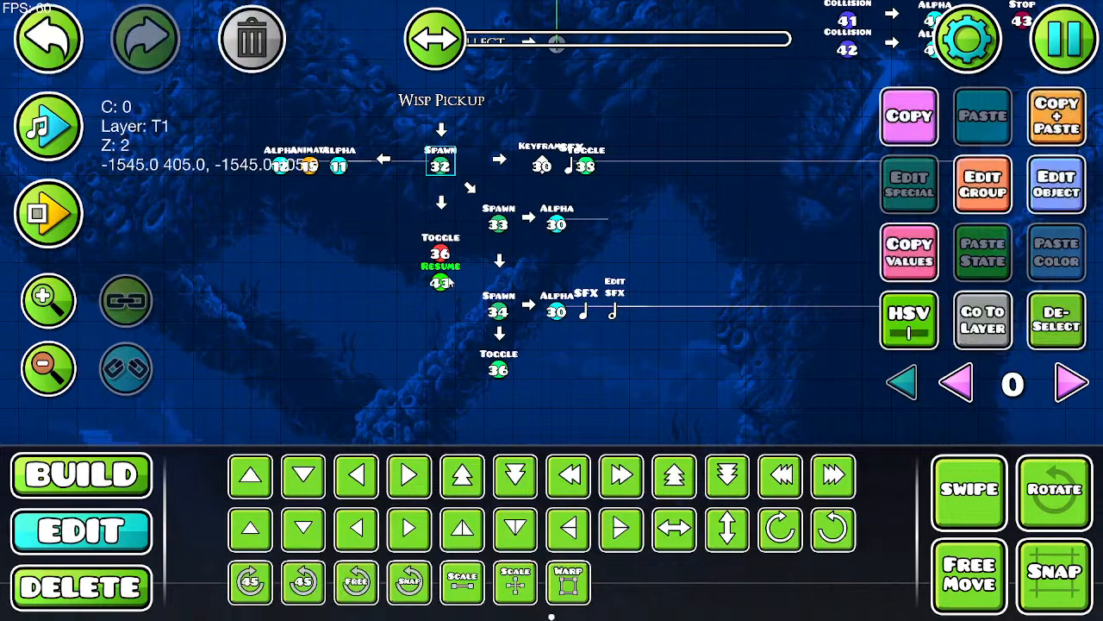
left_click(1064, 165)
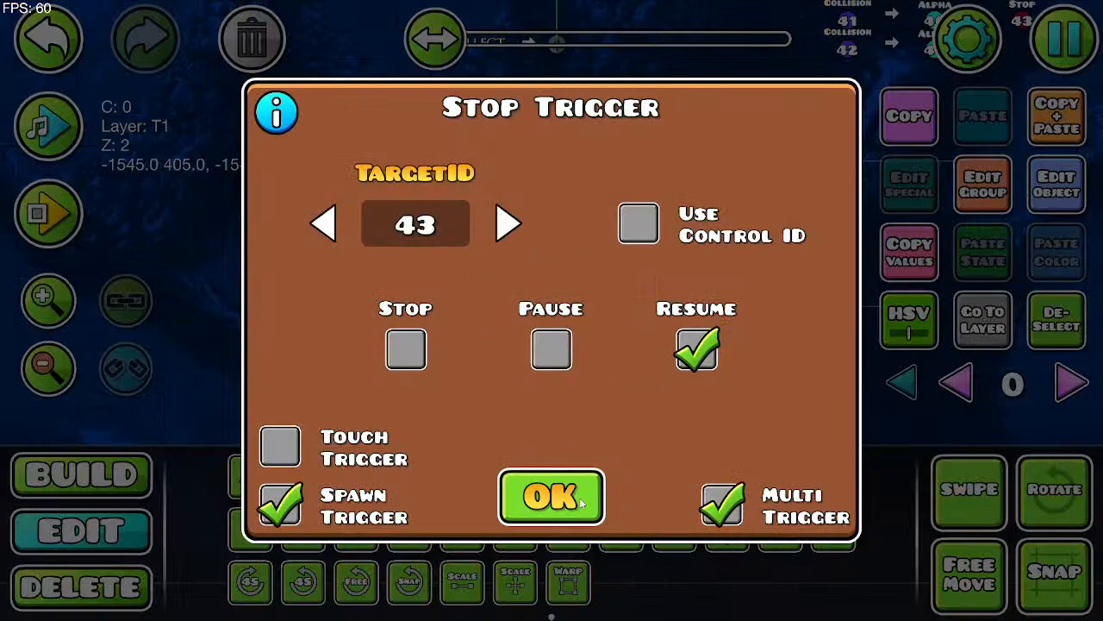
left_click(273, 117)
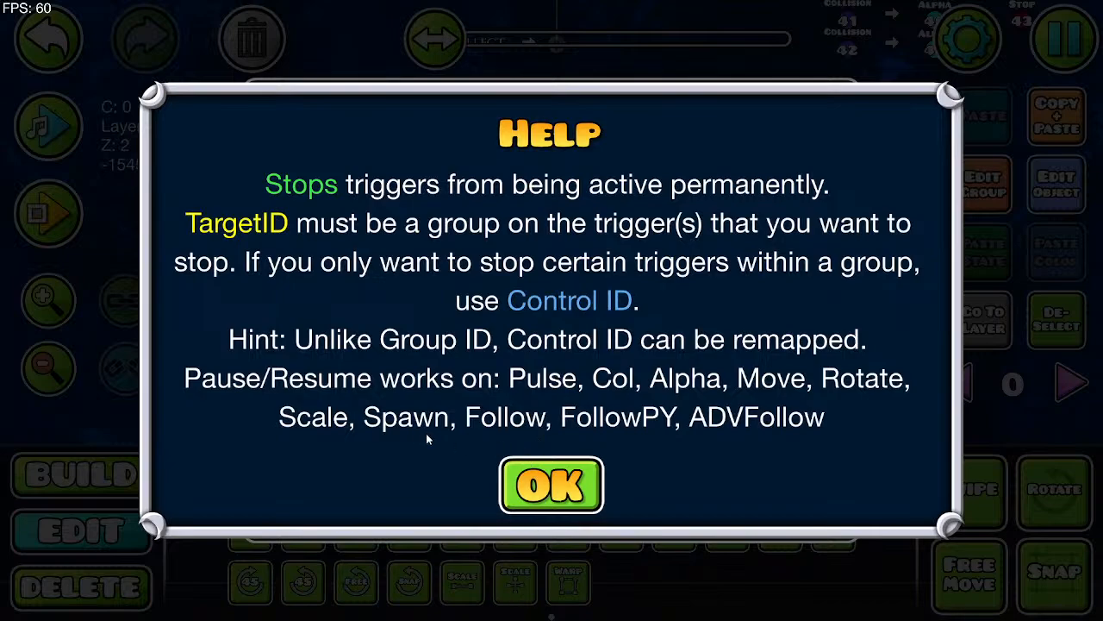
left_click(551, 485)
left_click(556, 495)
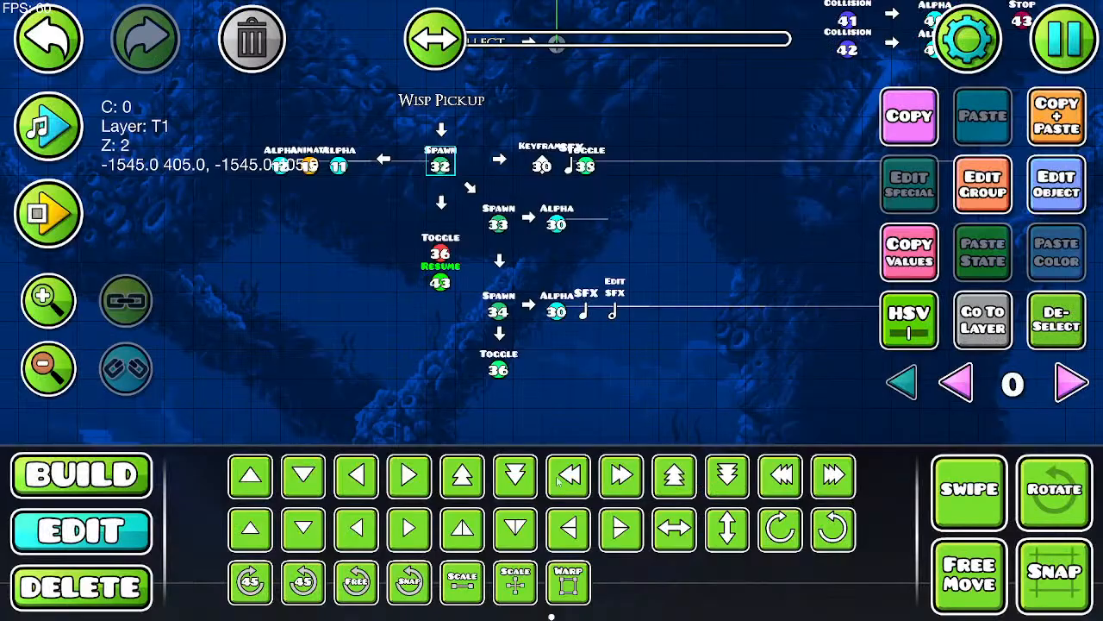
Step: Delete the Stop trigger targeting group 43 beside the Alpha 40 triggers again
left_click_drag(707, 283, 448, 420)
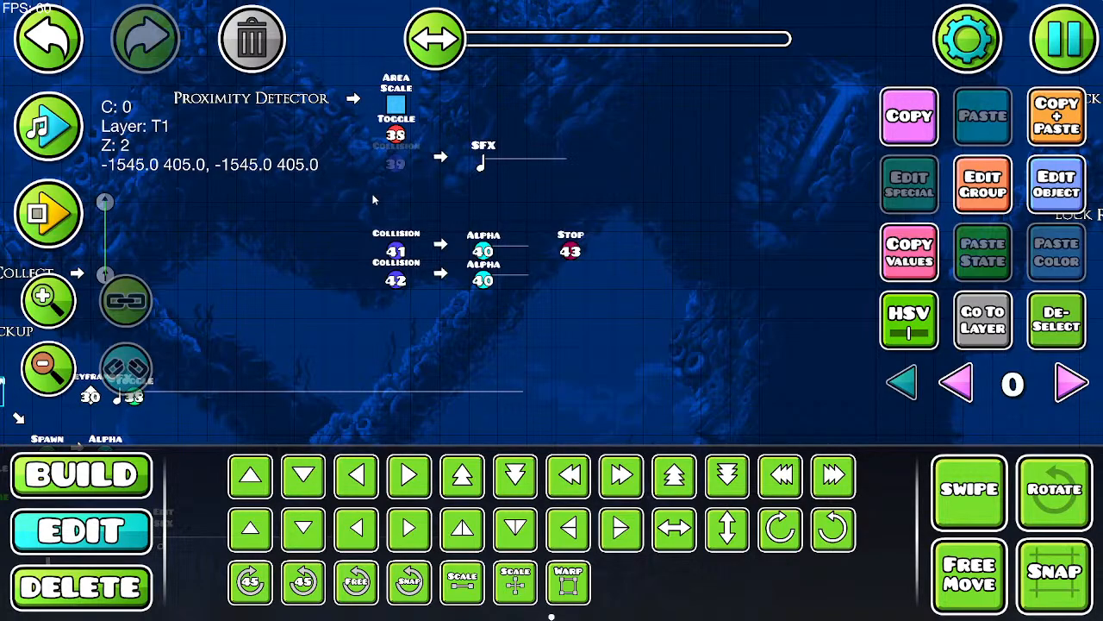
left_click_drag(373, 199, 412, 337)
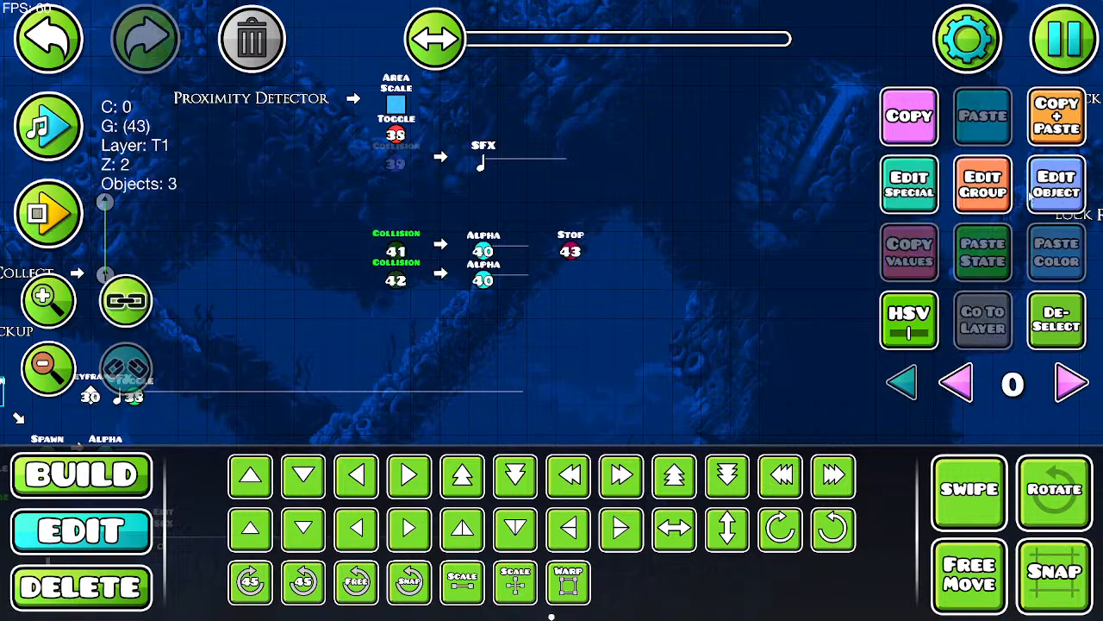
left_click(562, 231)
left_click(265, 57)
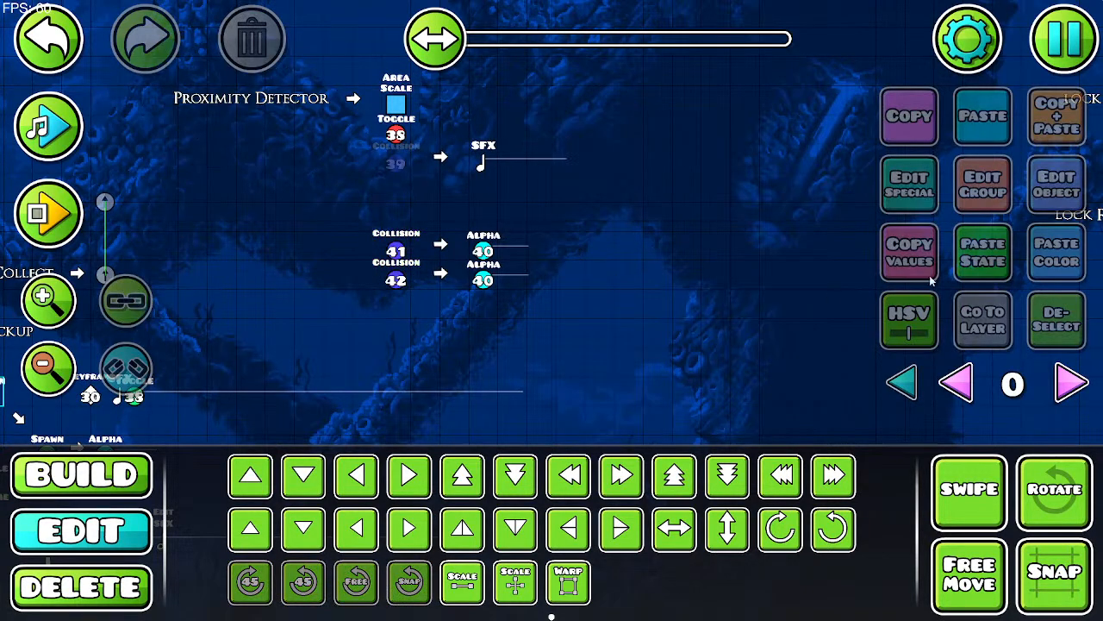
Step: Check the group IDs assigned to Collision triggers 41 and 42, and clear the selection
left_click_drag(363, 220, 412, 293)
left_click(966, 184)
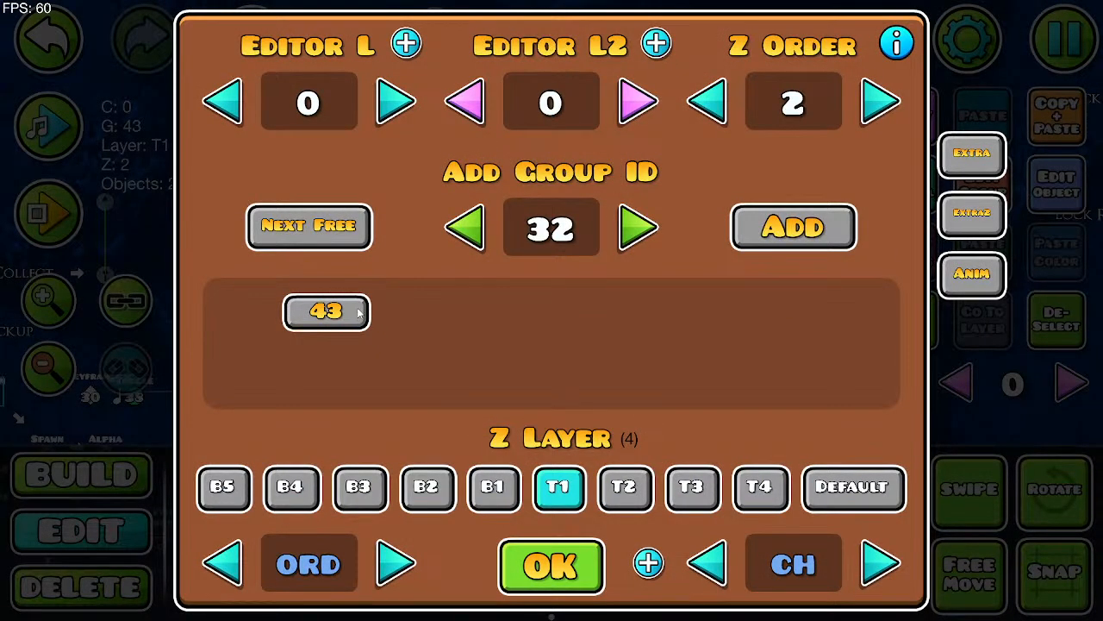
left_click(570, 554)
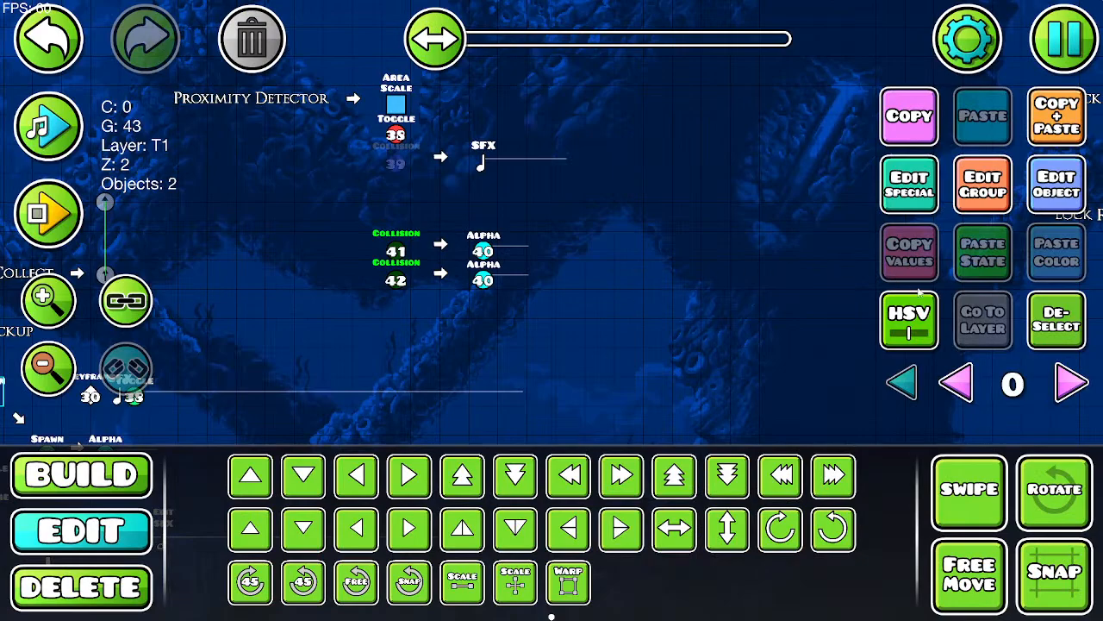
left_click(1050, 319)
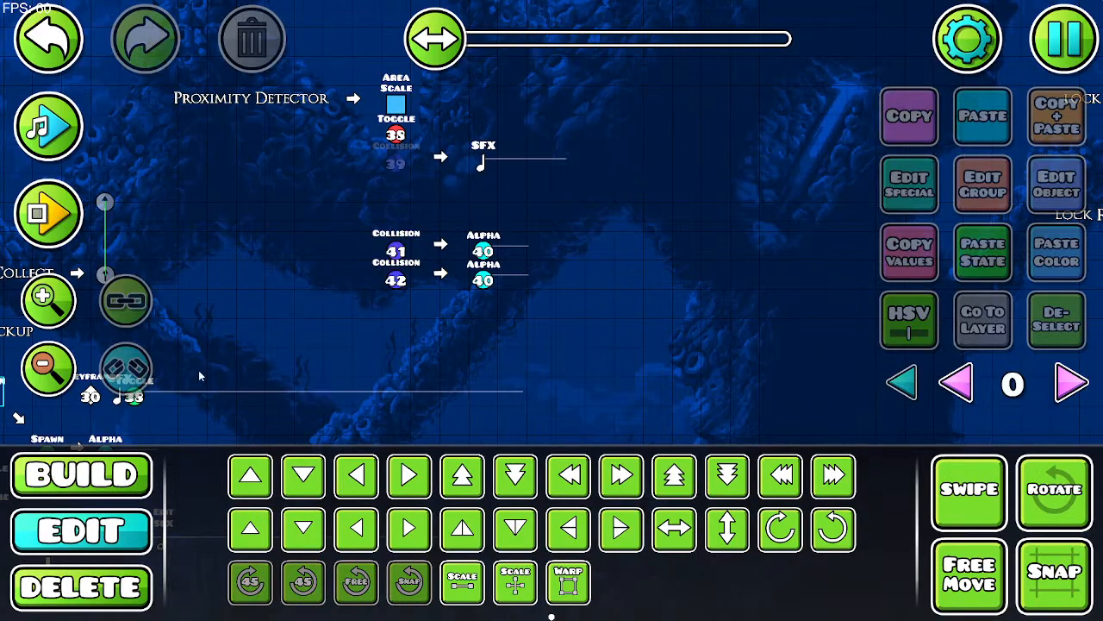
Step: Replace the Resume trigger below Toggle 36 in the Wisp Pickup section with a new Spawn trigger
left_click(108, 487)
left_click_drag(494, 332, 810, 107)
left_click(53, 590)
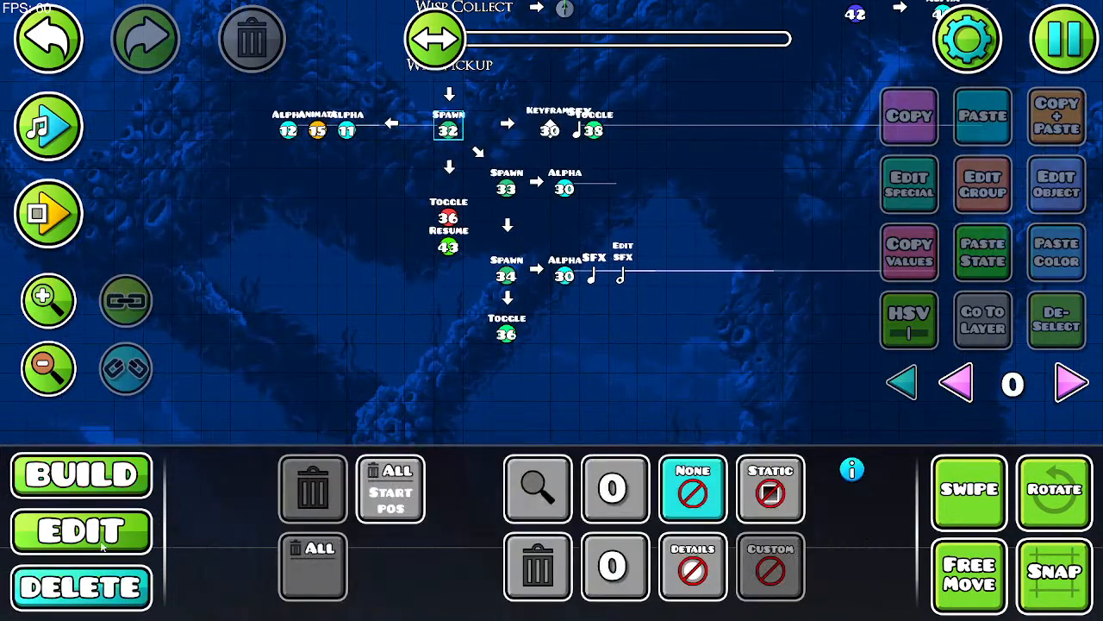
left_click(448, 247)
left_click(110, 472)
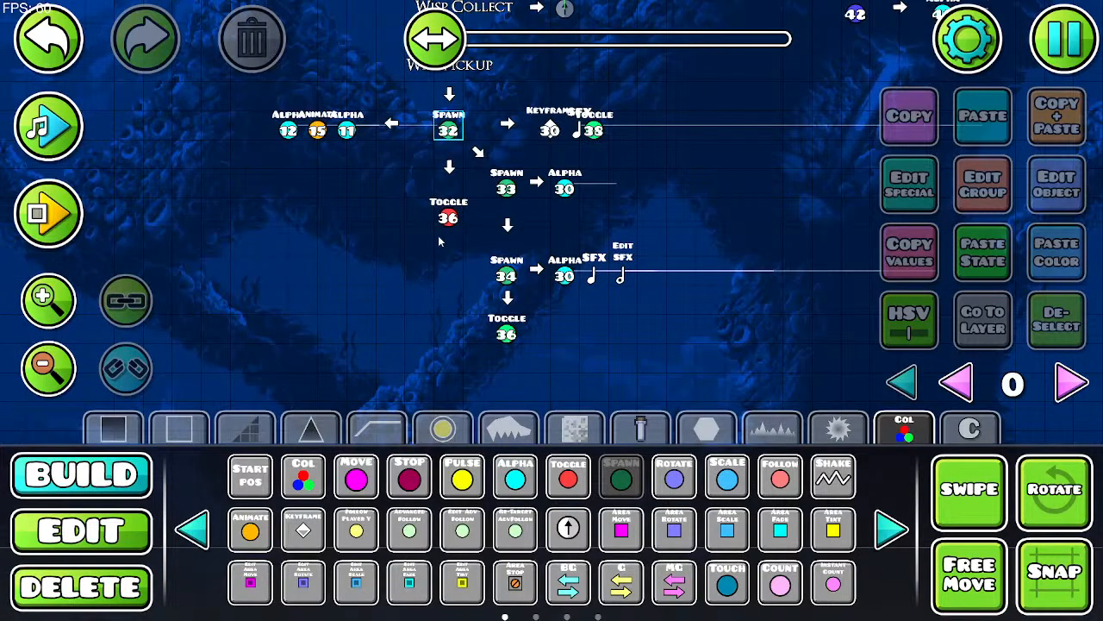
left_click(441, 243)
Step: Set the new Spawn trigger's Group ID to 43 and enable Spawn Trigger and Multi Trigger
left_click(1074, 200)
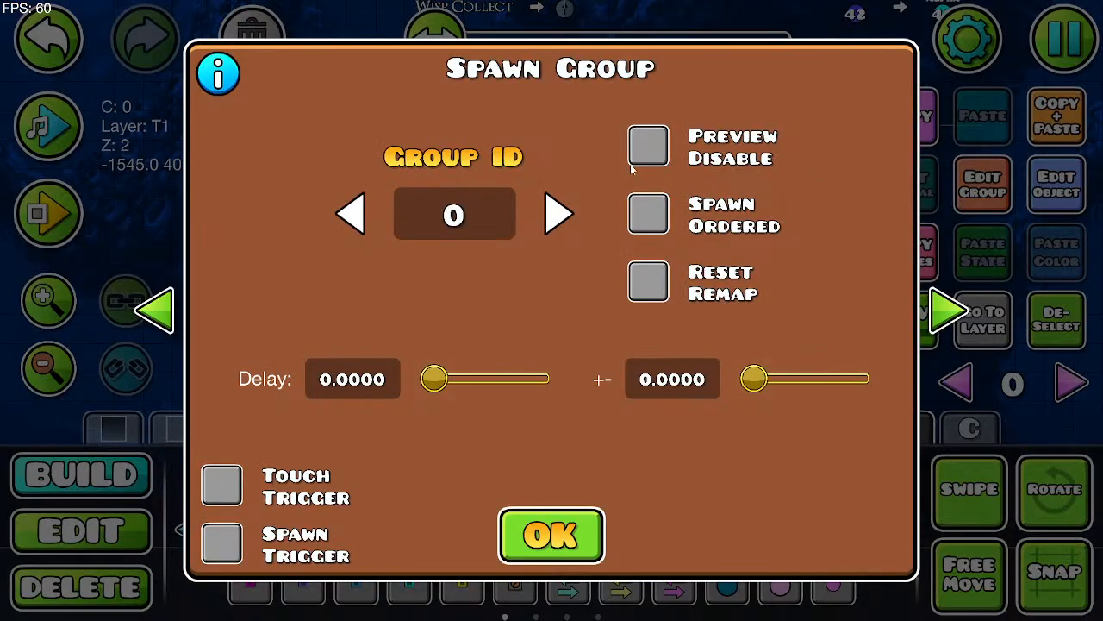
left_click(469, 223)
type("43")
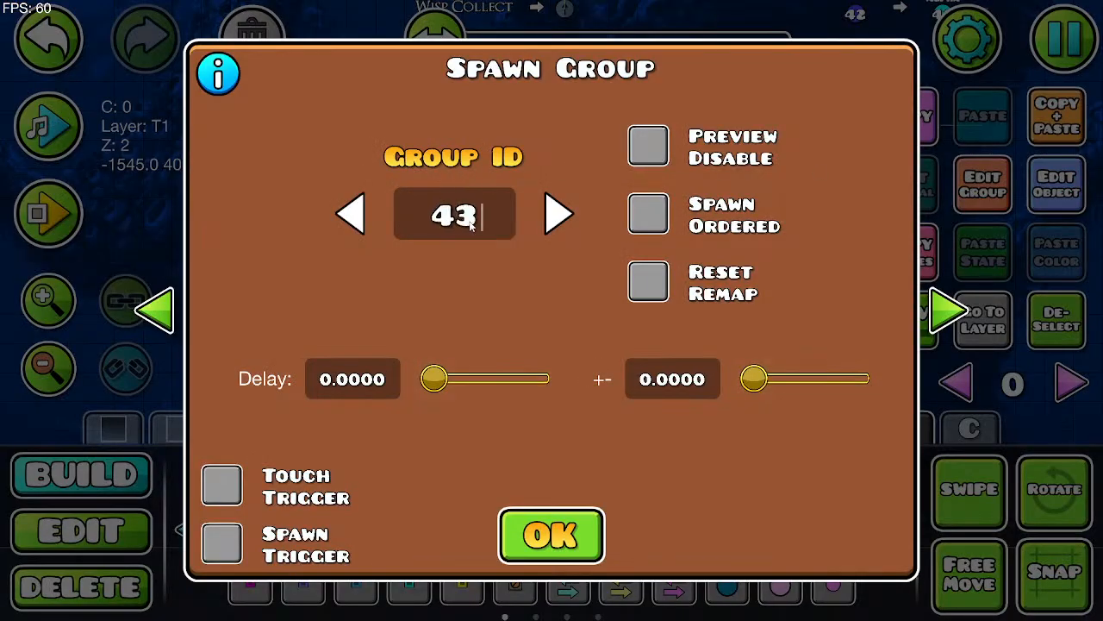
left_click(240, 550)
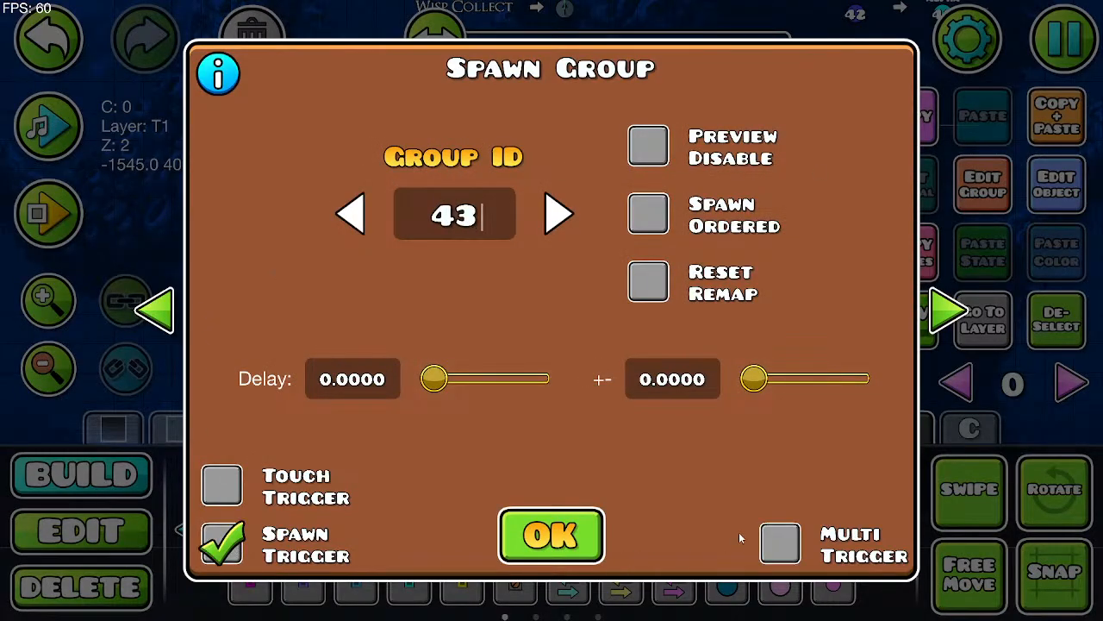
left_click(779, 543)
left_click(554, 526)
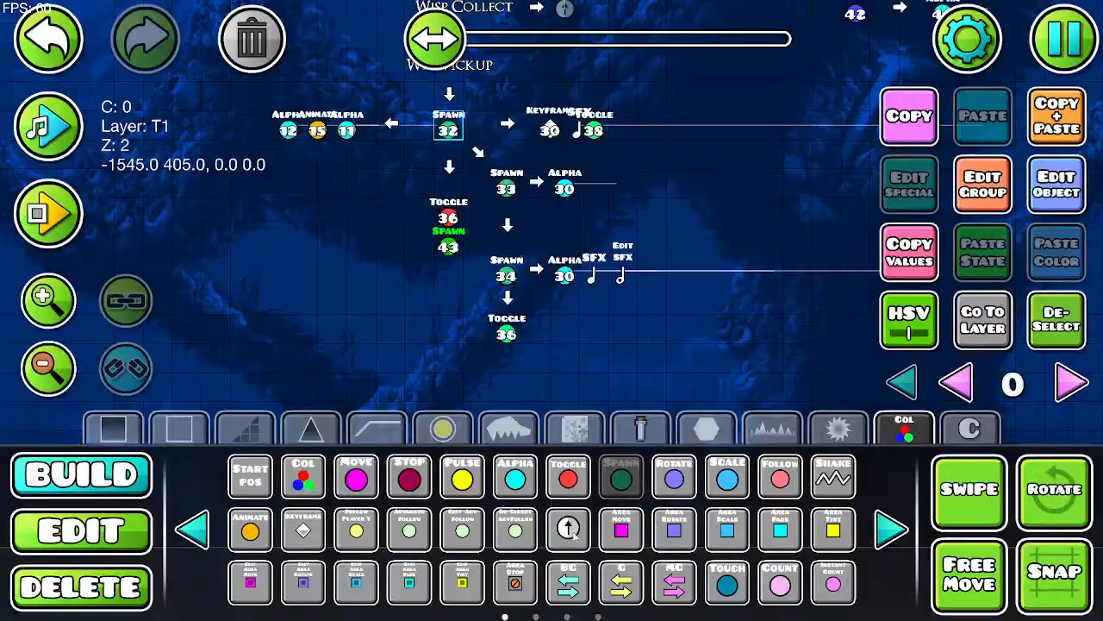
Step: Add group 32 to the new Spawn trigger below Toggle 36
left_click(983, 185)
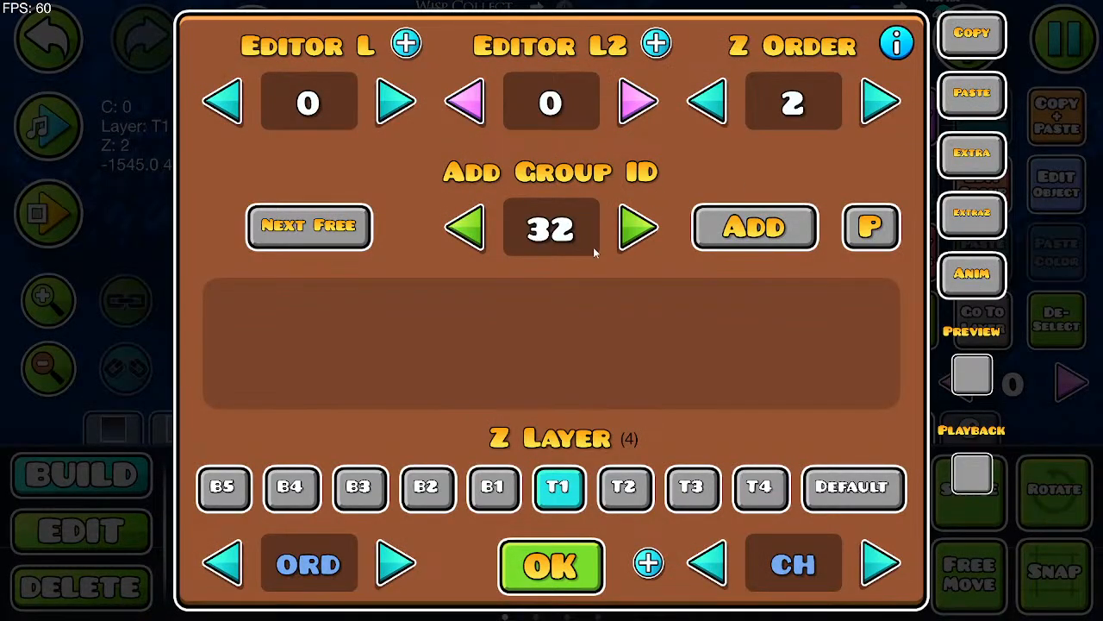
left_click(747, 229)
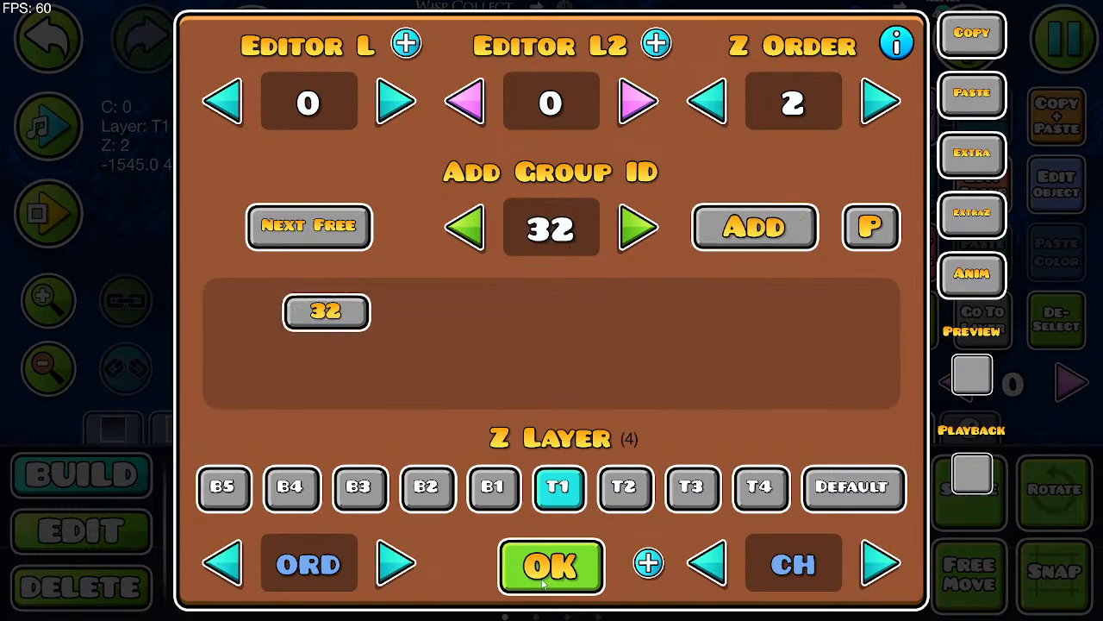
left_click(551, 566)
Step: Save and playtest the level, jumping in front of the framed wisp panel, and return to the editor
left_click(1064, 37)
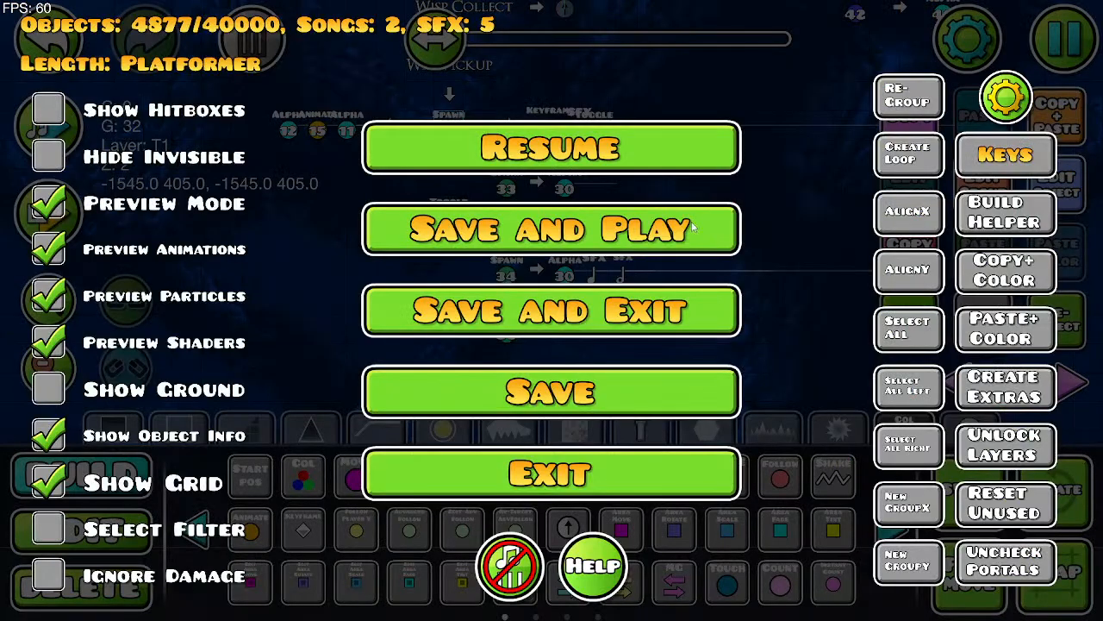
left_click(551, 228)
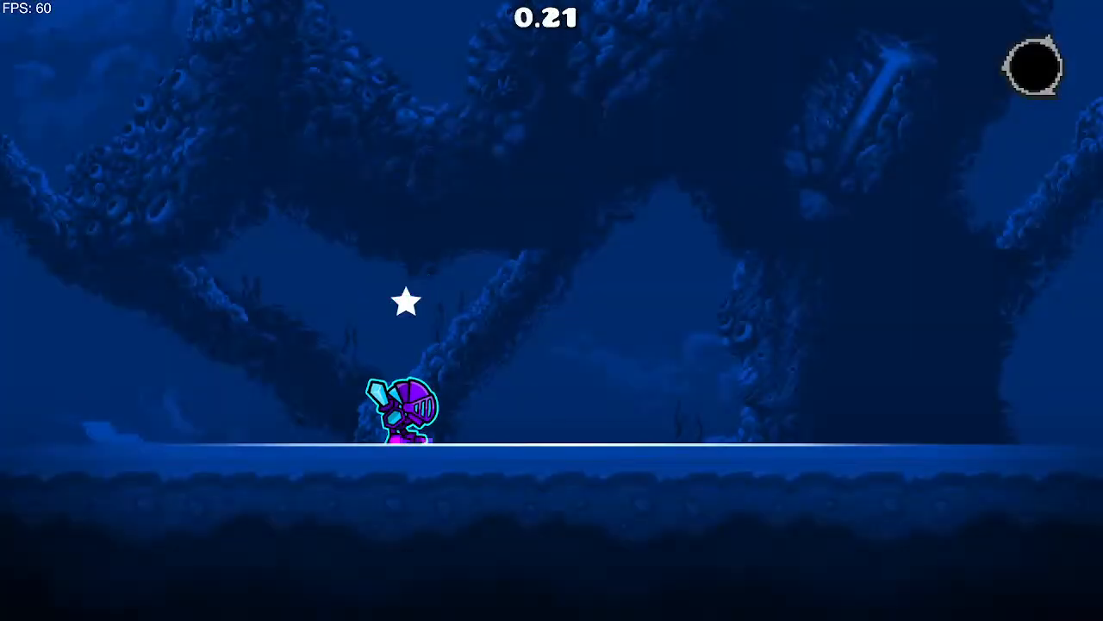
key("space")
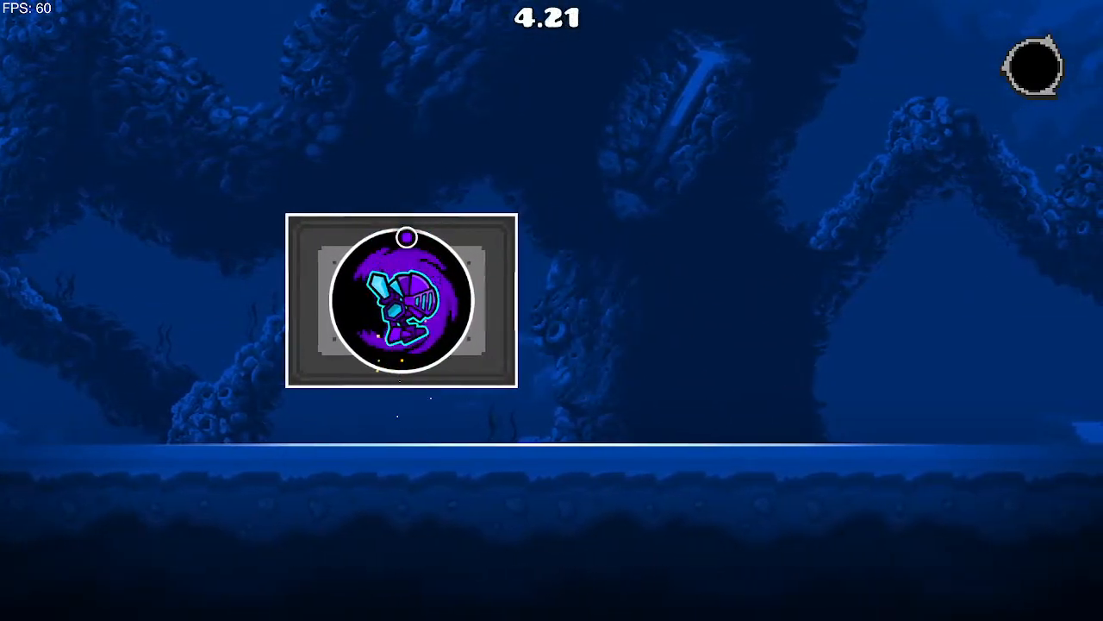
key("Escape")
left_click(186, 386)
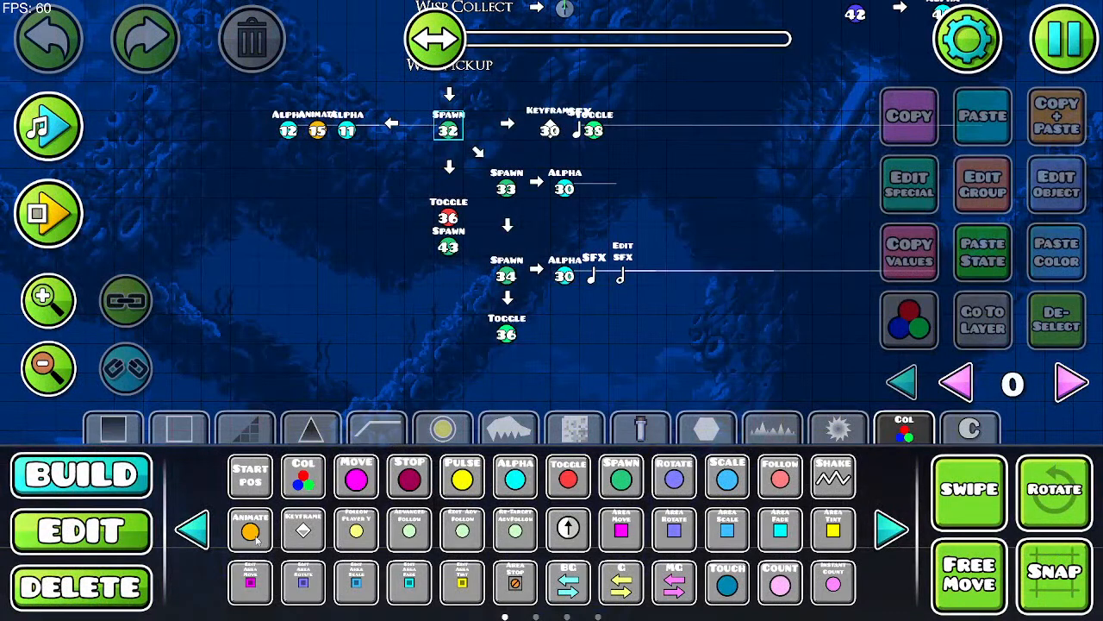
Step: Enable Spawn Trigger and Multi Trigger on both Collision triggers 41 and 42
left_click(156, 538)
left_click_drag(670, 295, 455, 426)
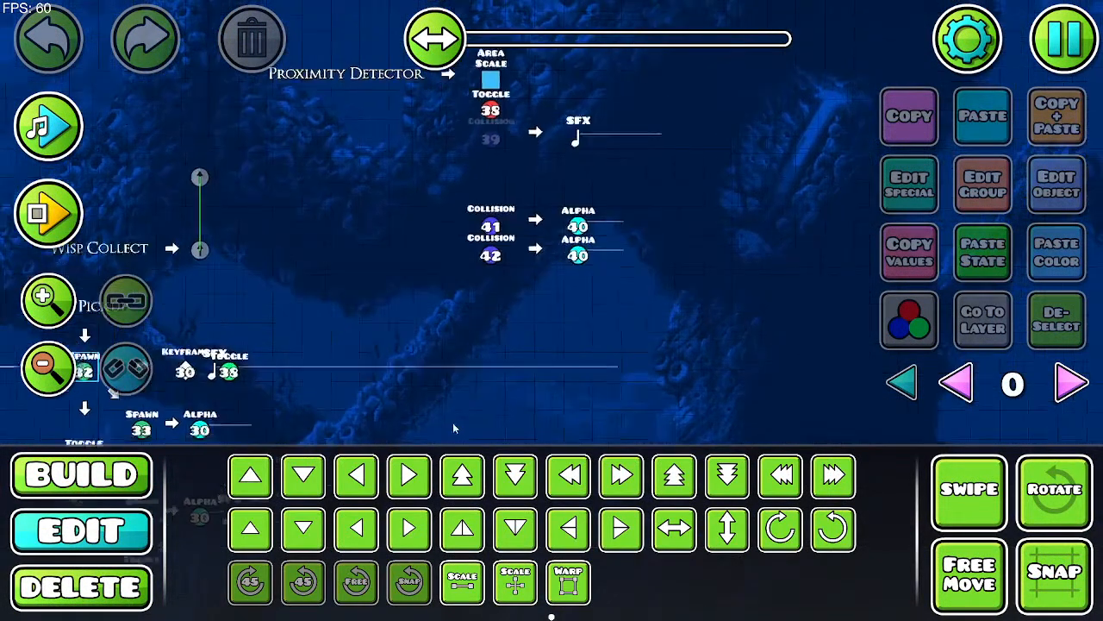
left_click_drag(476, 201, 492, 282)
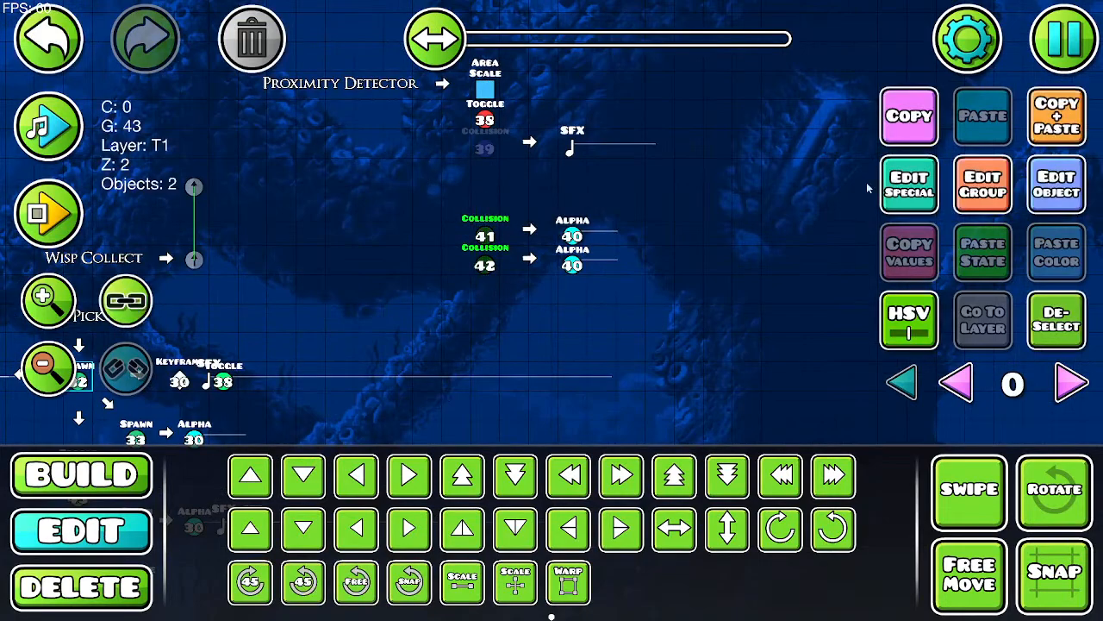
left_click(1057, 185)
left_click(301, 541)
left_click(702, 543)
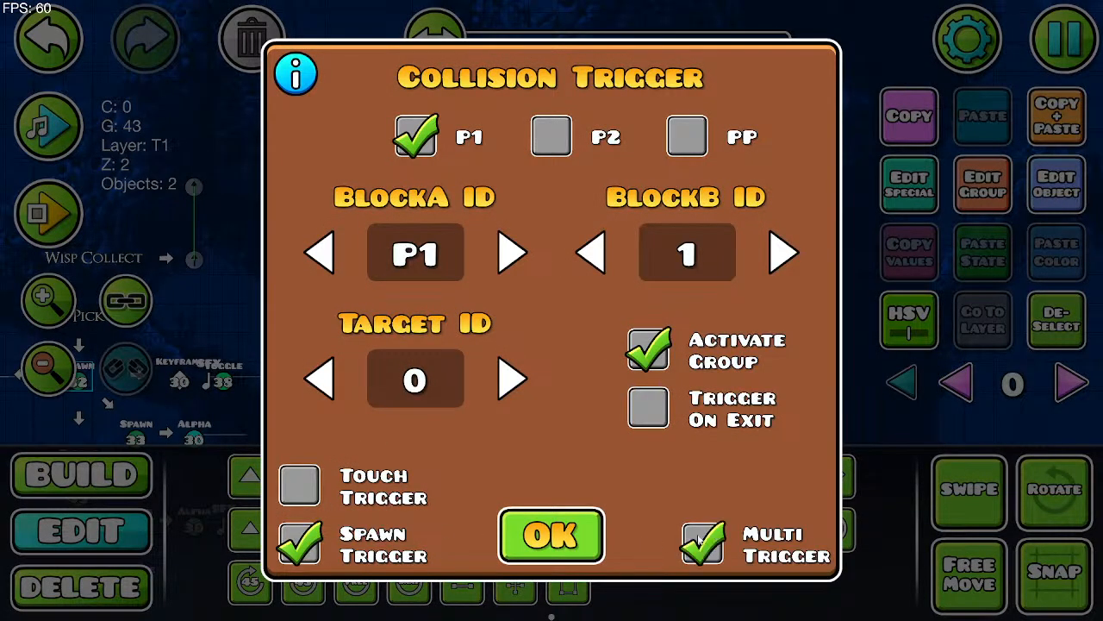
left_click(552, 534)
Step: Save and playtest the level, moving around the framed wisp panel and using the wisp ability, and return to the editor
left_click(1092, 61)
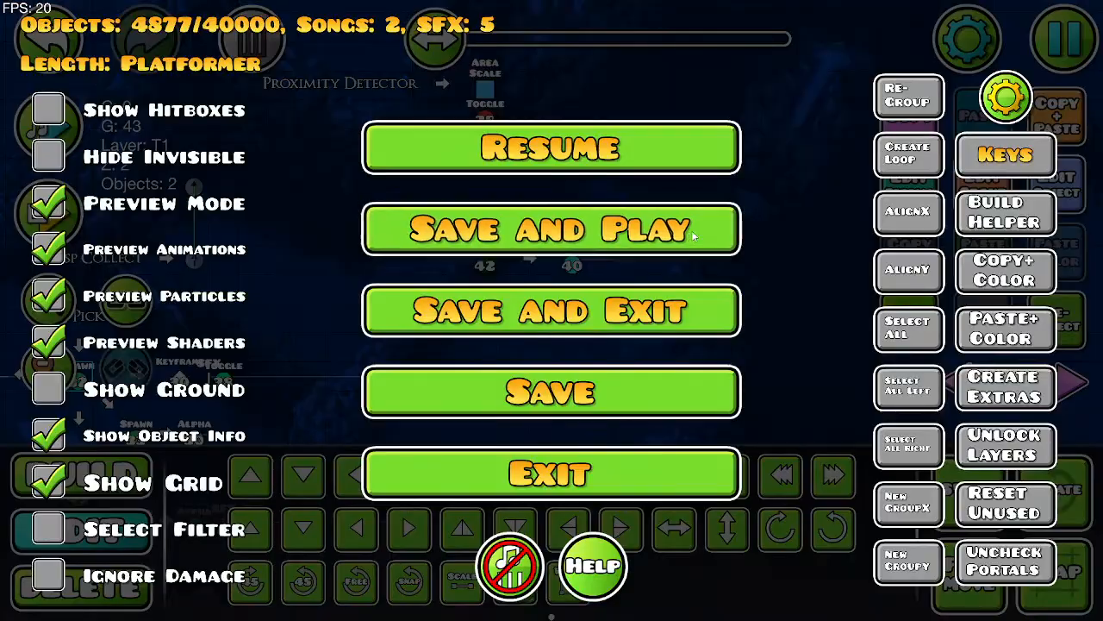
left_click(700, 242)
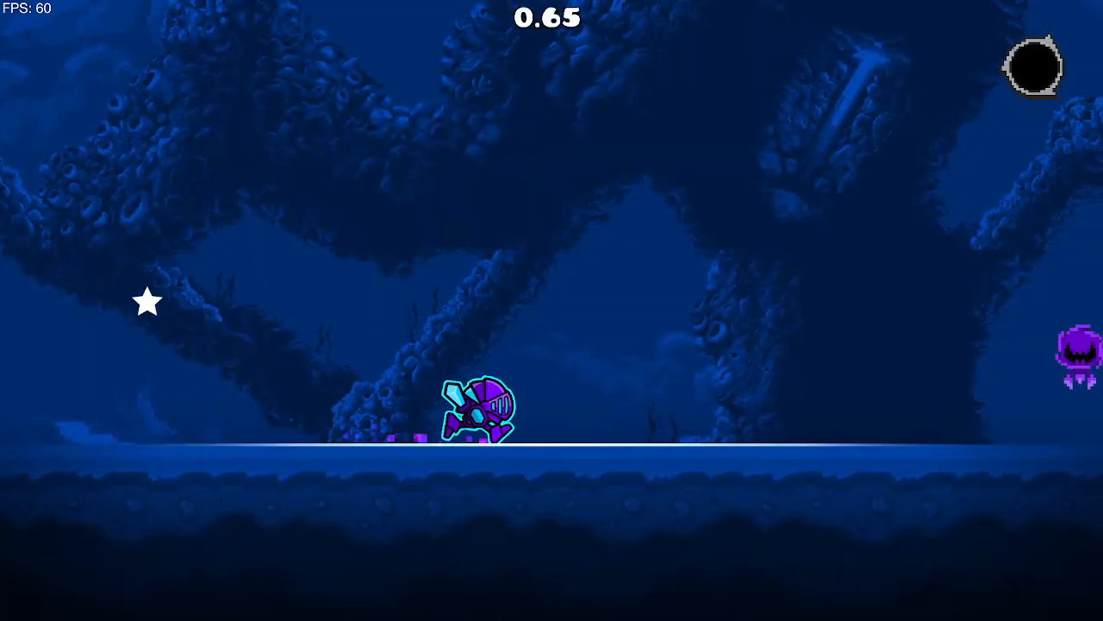
key("space")
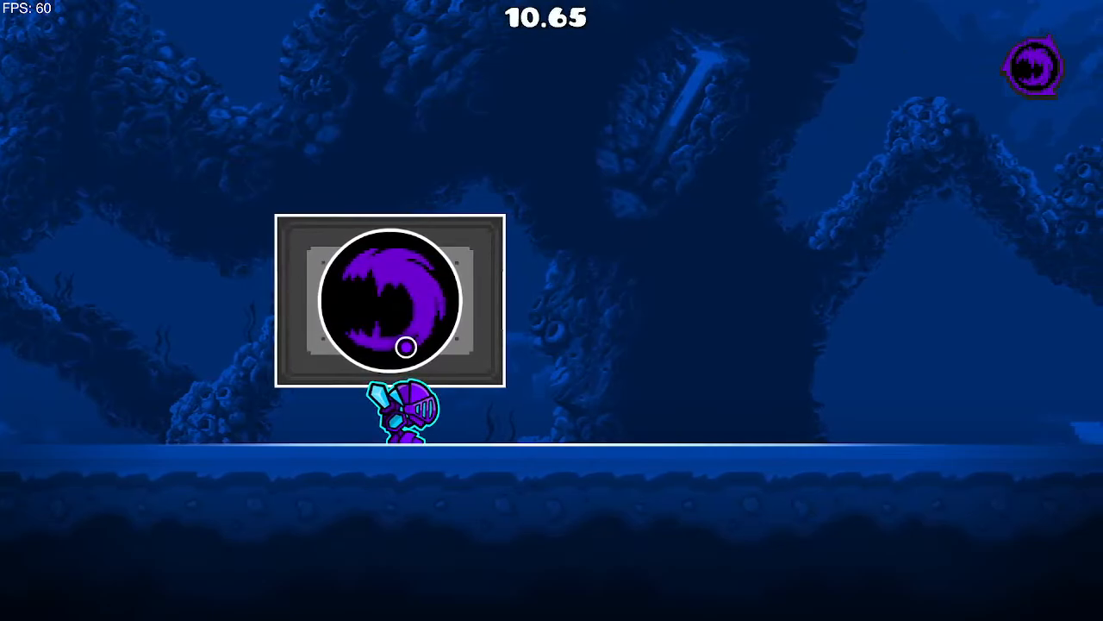
key("space")
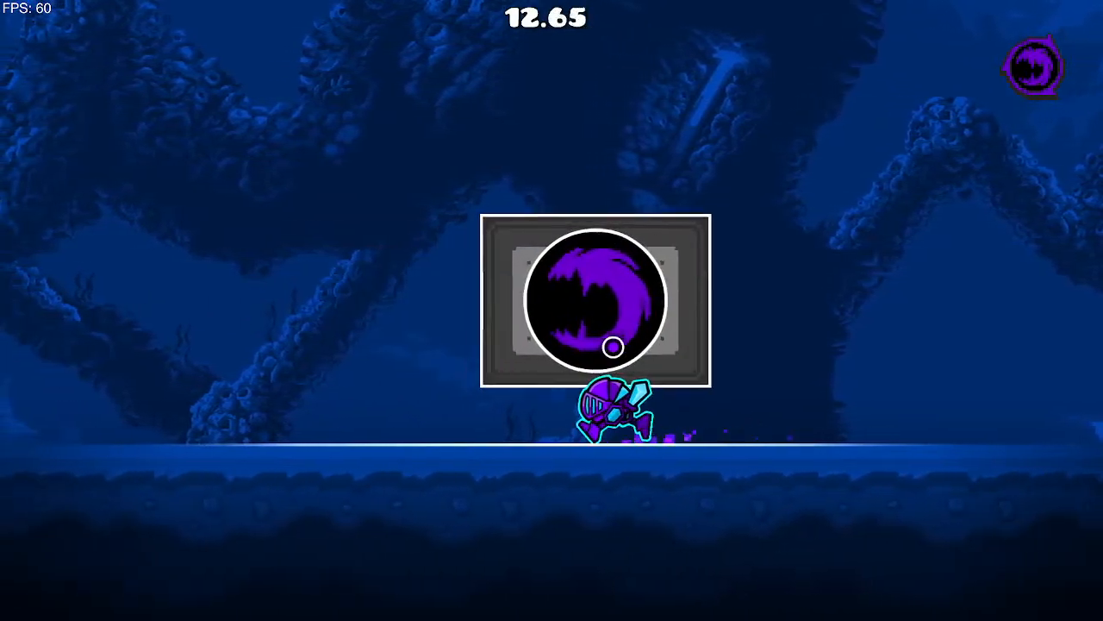
key("space")
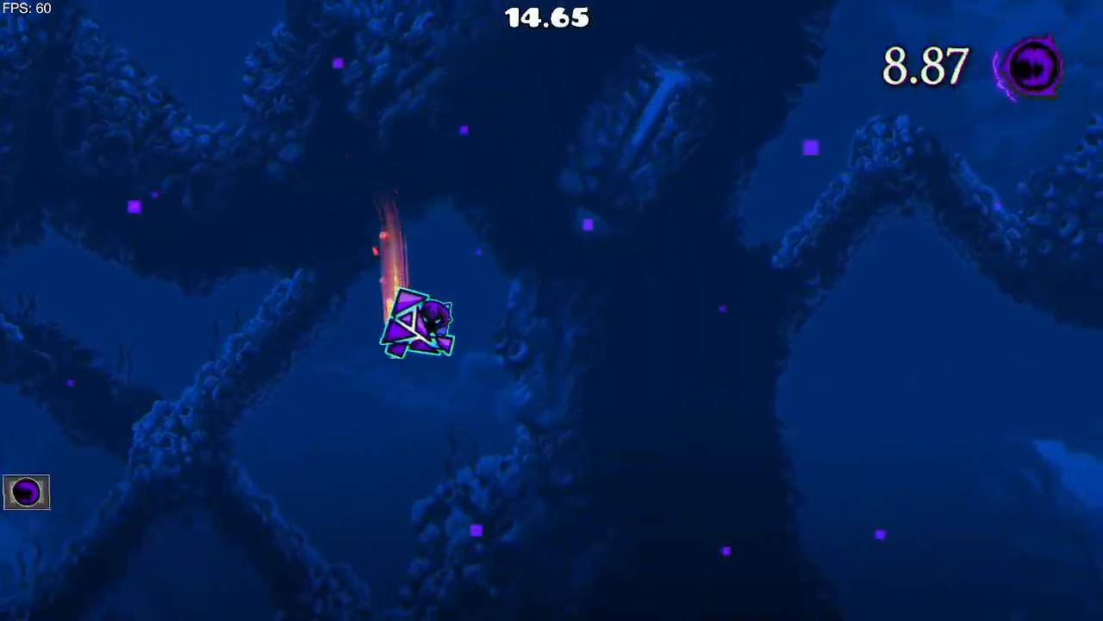
key("Escape")
left_click(214, 379)
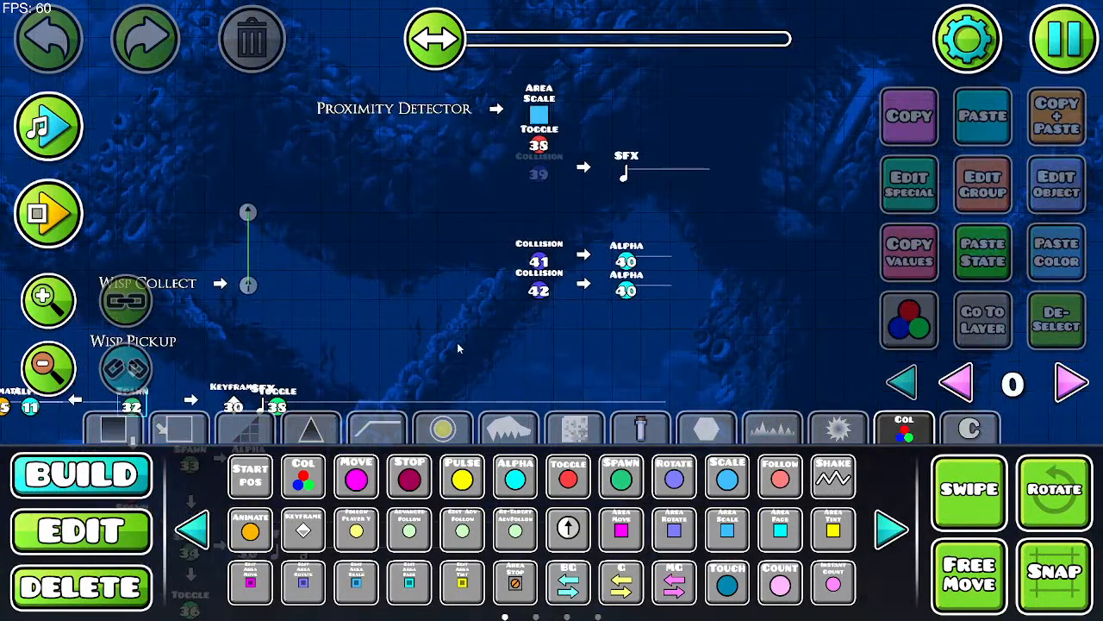
scroll(159, 312, "down", 5)
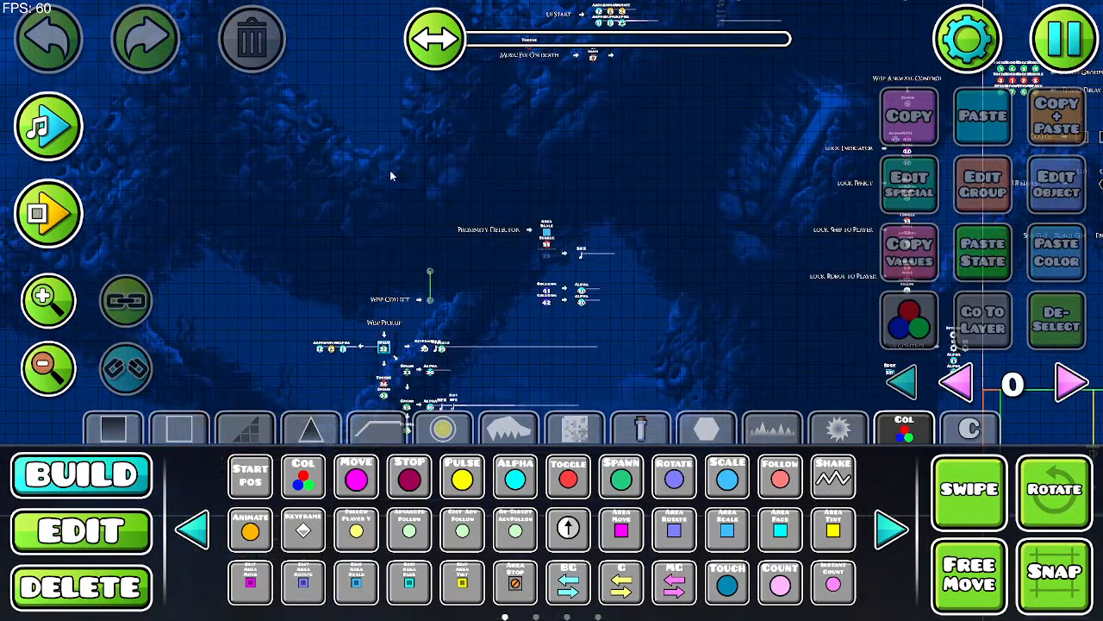
left_click_drag(391, 171, 286, 354)
left_click_drag(511, 305, 502, 135)
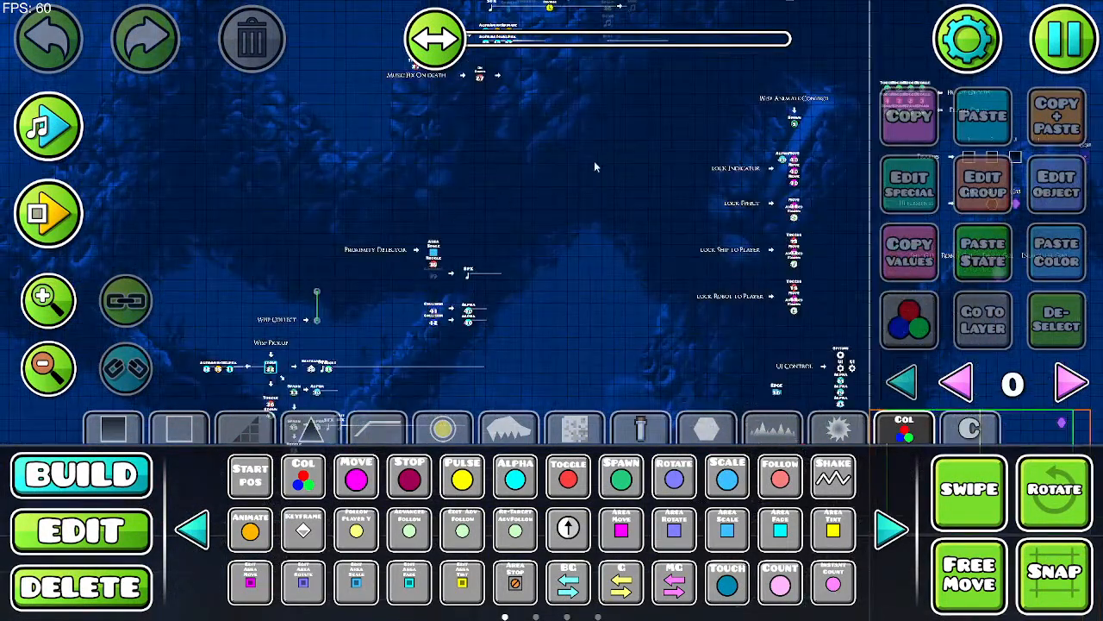
Step: Place a Stop trigger directly above the Toggle trigger in the Void Wisp Start row
left_click_drag(594, 166, 678, 440)
left_click(49, 305)
left_click(49, 304)
left_click(49, 305)
left_click_drag(611, 370, 637, 407)
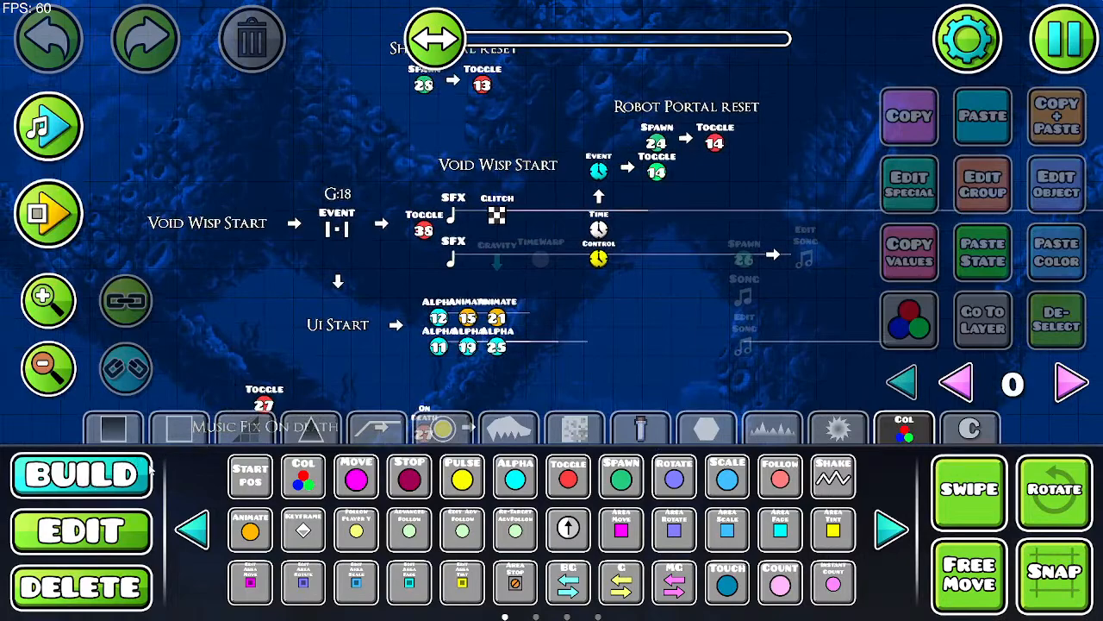
left_click(429, 470)
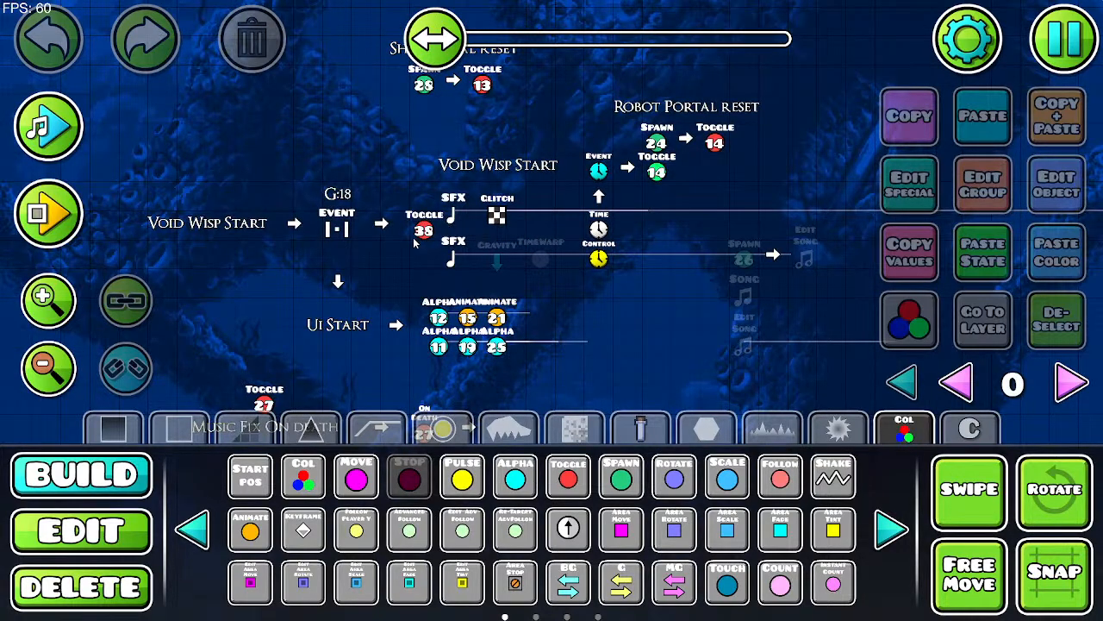
left_click(422, 199)
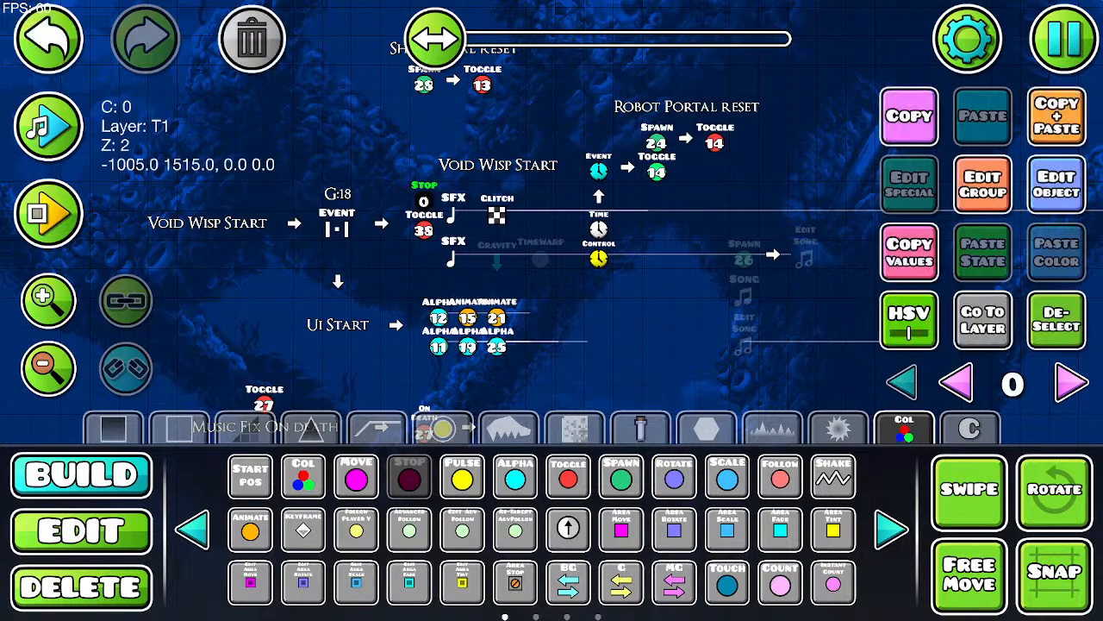
Step: Add group 18 to the new Stop trigger in the Void Wisp Start row
left_click(1000, 180)
left_click(567, 227)
key("BackSpace")
key("BackSpace")
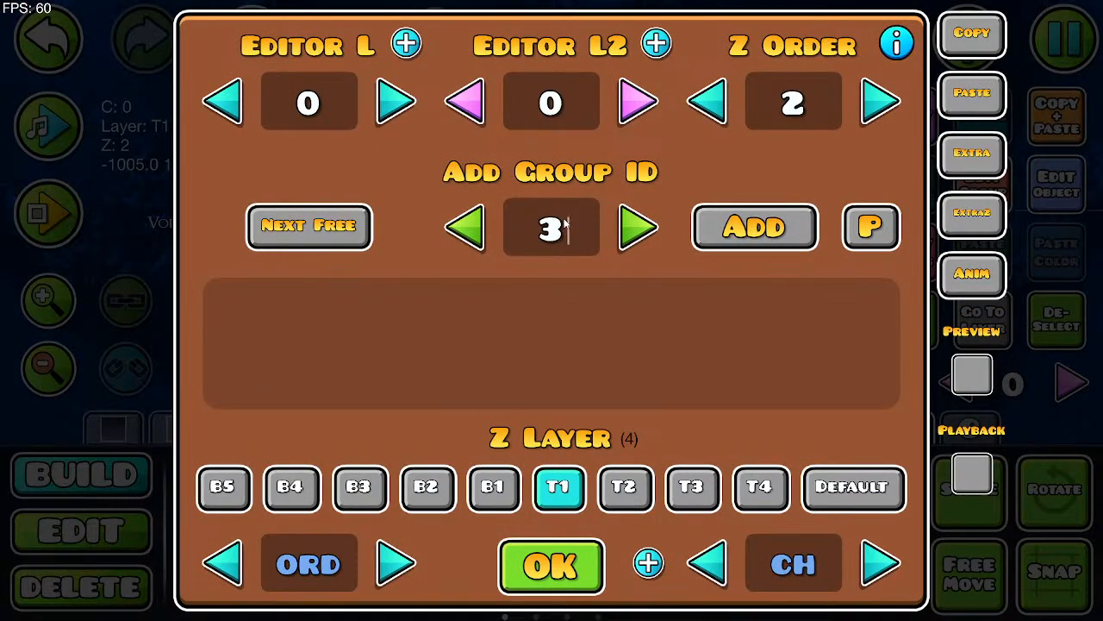
type("18")
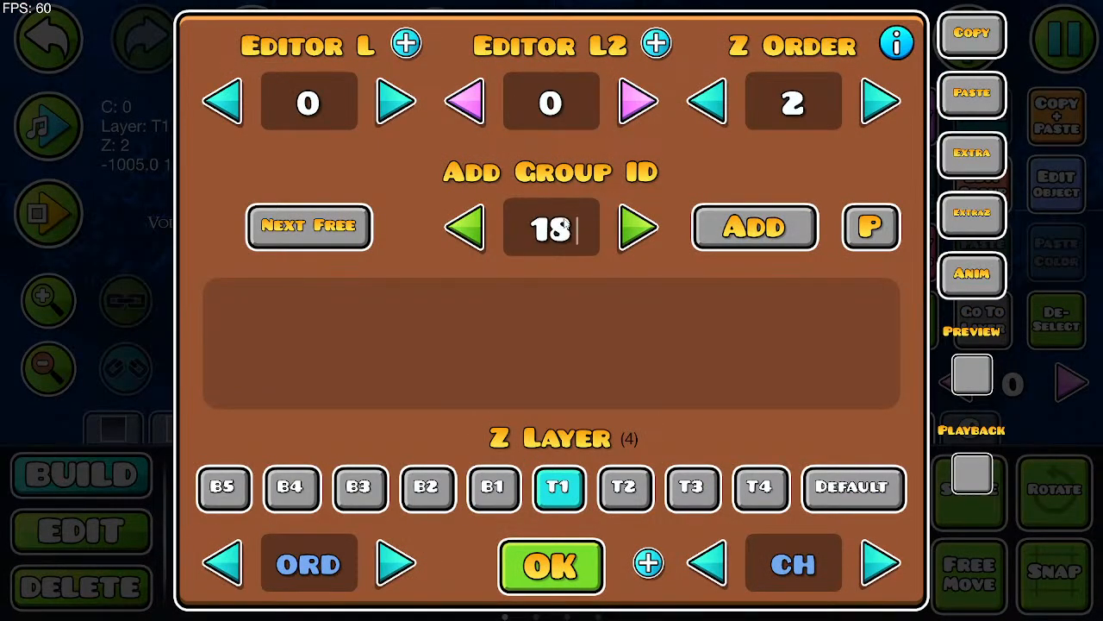
left_click(708, 226)
left_click(552, 566)
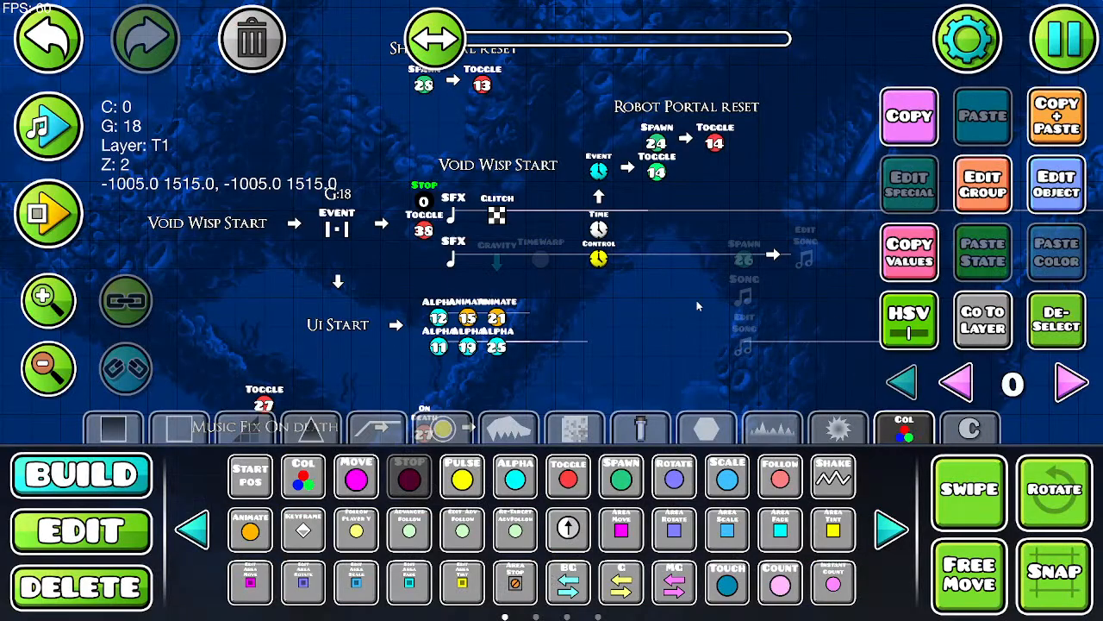
Step: Set the Stop trigger's target ID to 43 and enable Spawn Trigger and Multi Trigger
left_click(1057, 181)
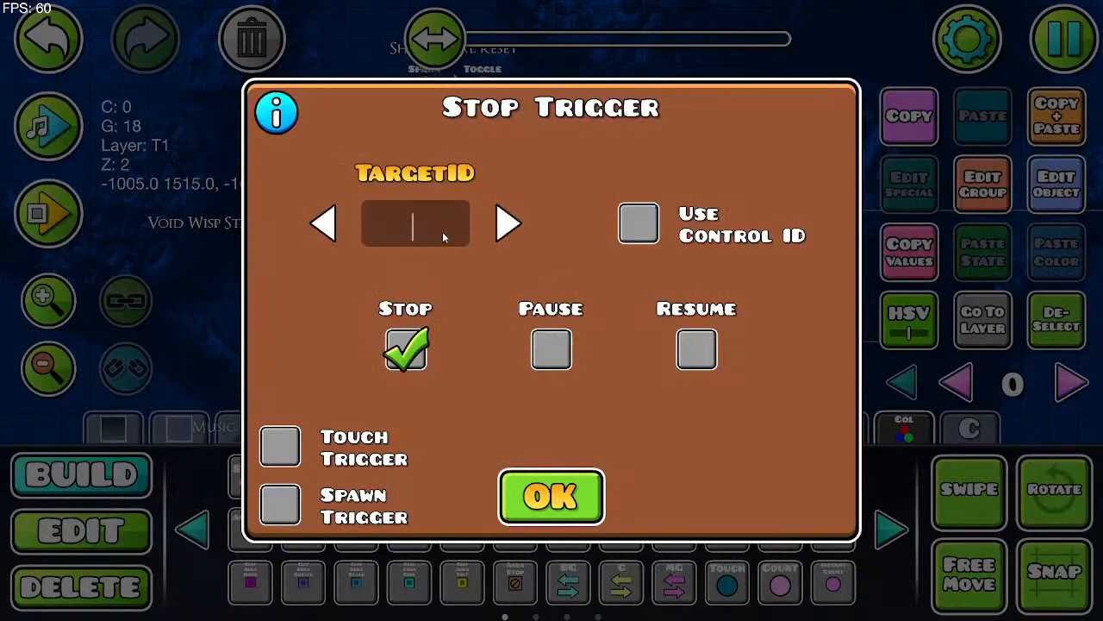
type("43")
left_click(282, 504)
left_click(721, 505)
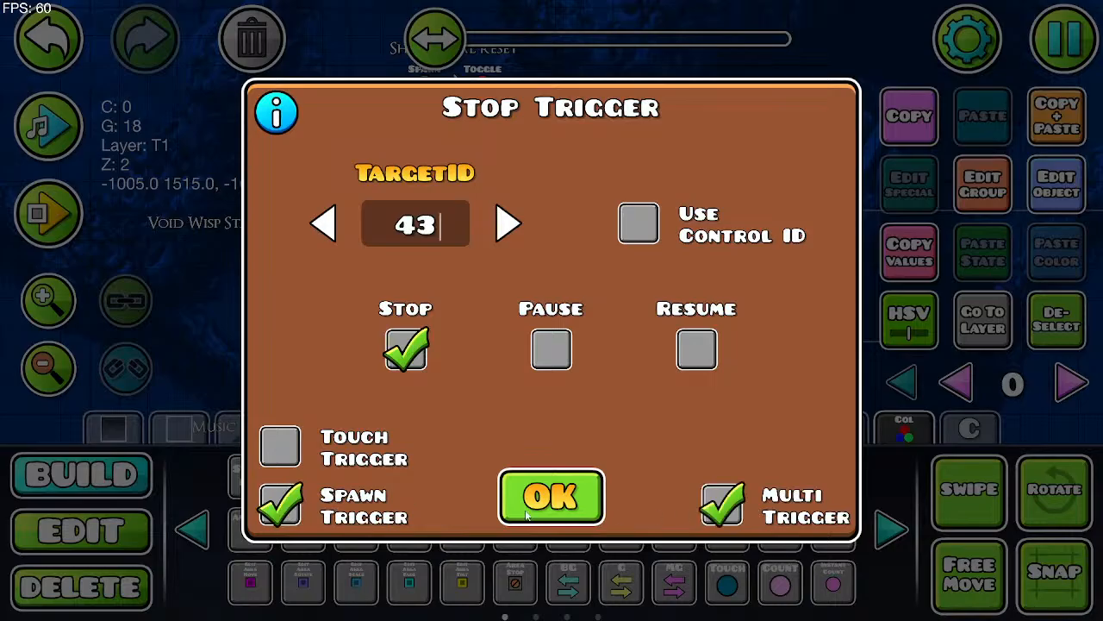
left_click(529, 513)
Step: Save and playtest the level, moving toward the framed wisp panel, and pause the run
left_click(1063, 39)
left_click(604, 226)
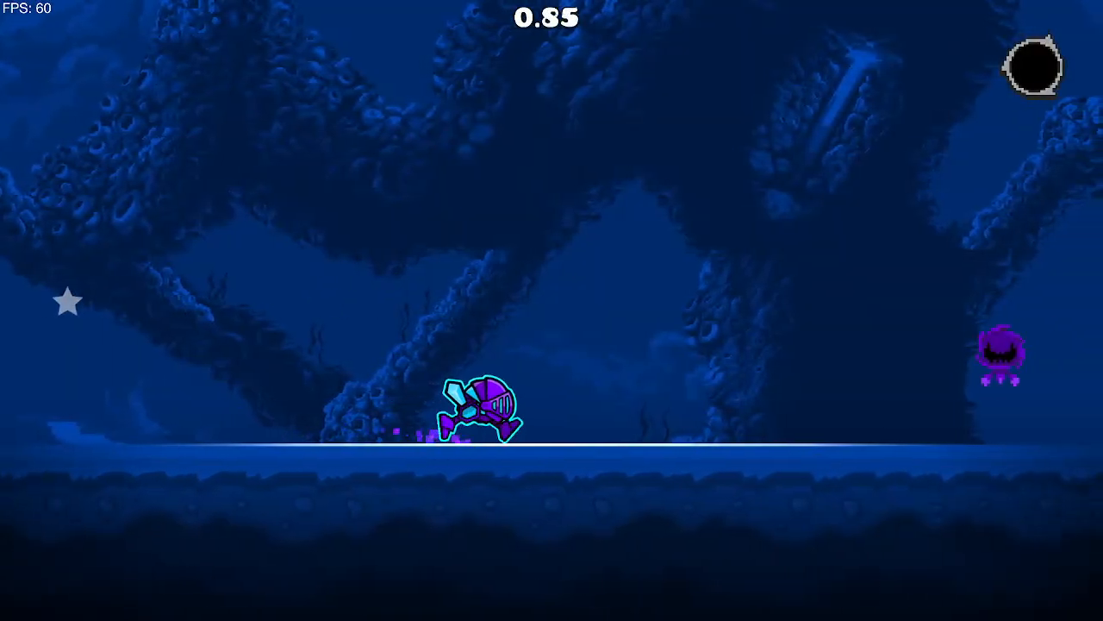
key("space")
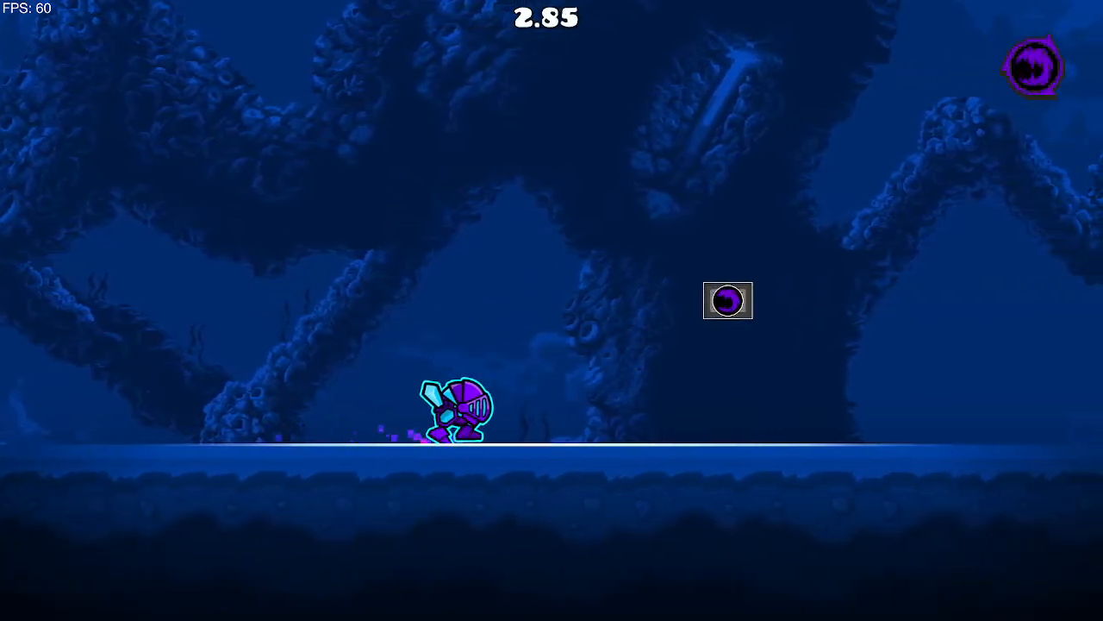
key("Escape")
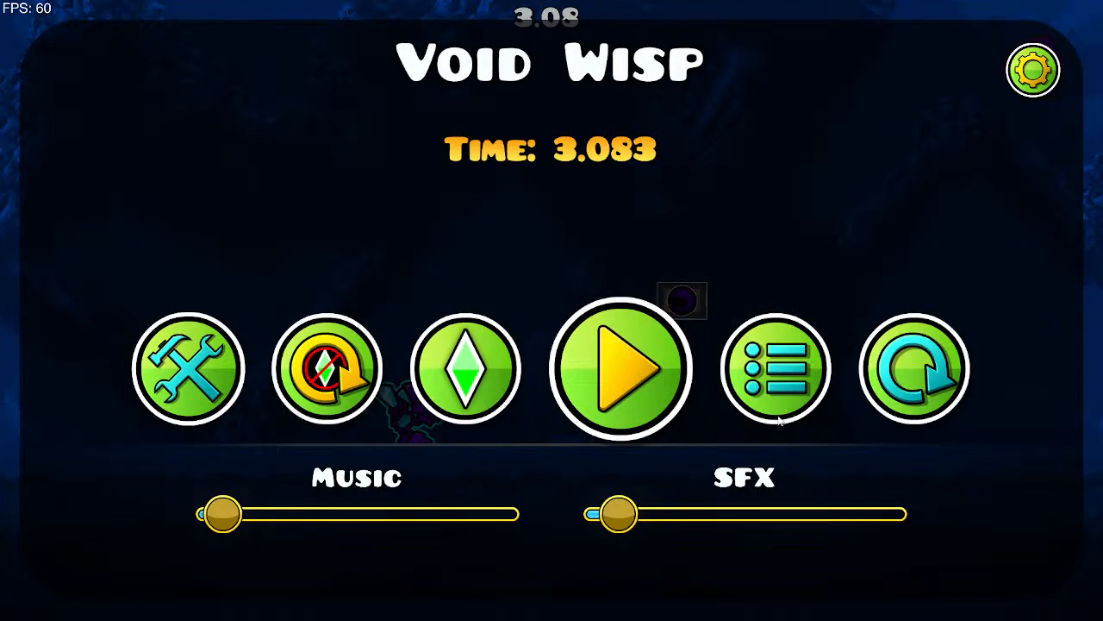
Step: Restart the playtest, approach the framed wisp panel before and after using the wisp ability, and return to the editor
left_click(913, 364)
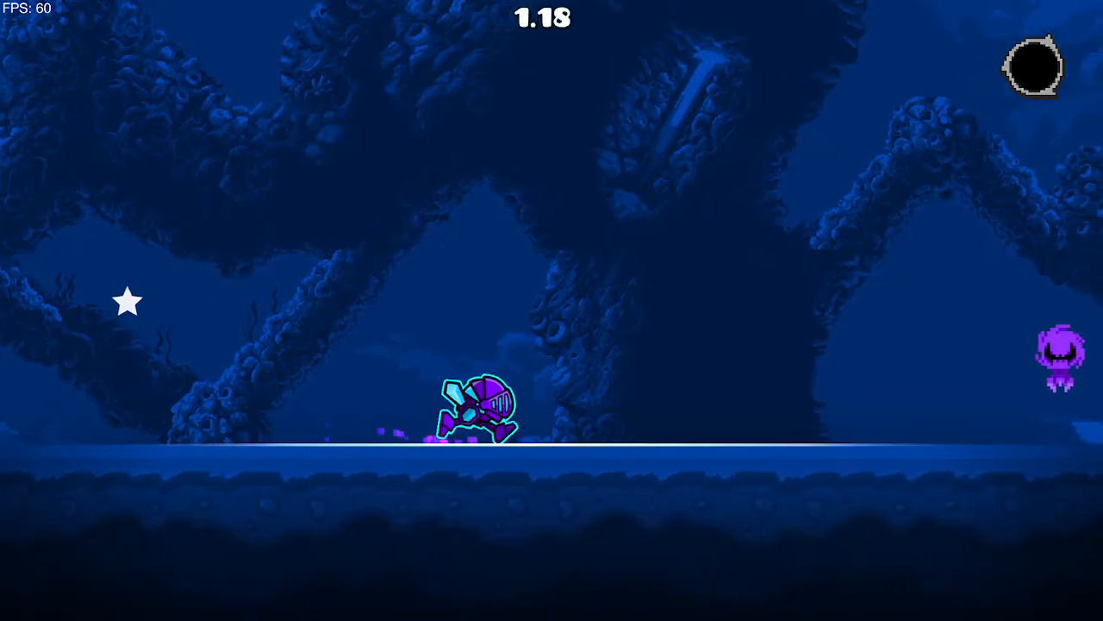
key("space")
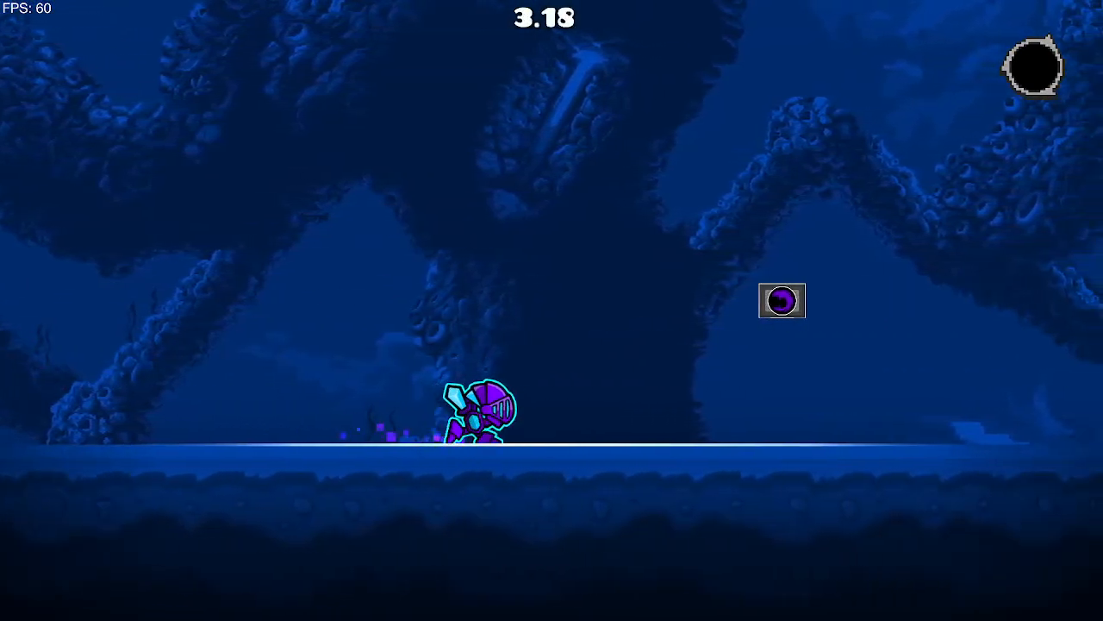
key("space")
key("space")
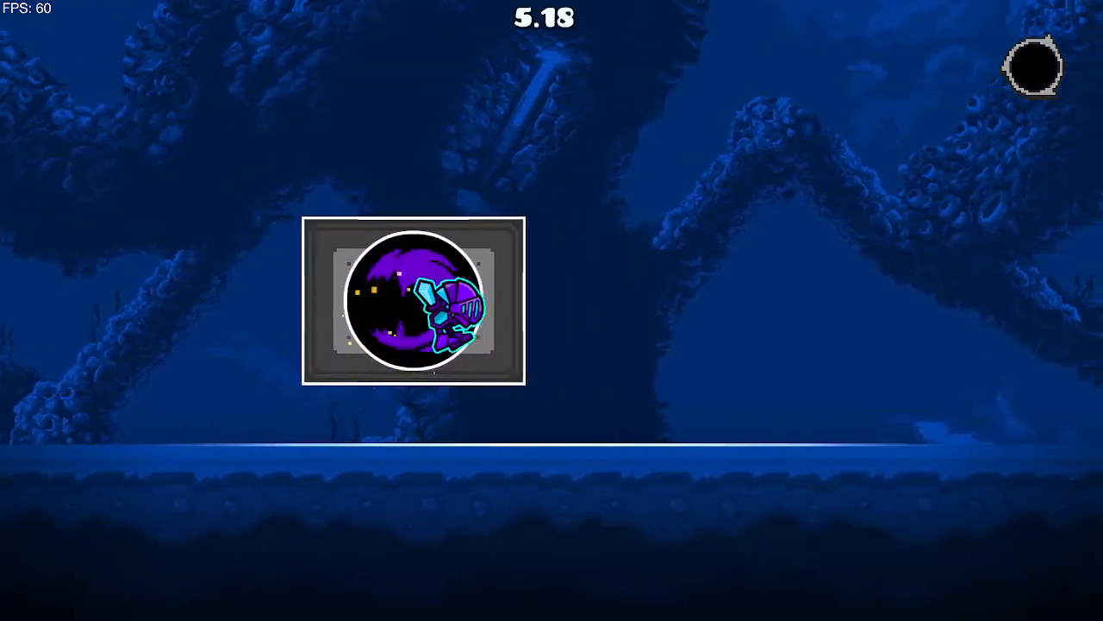
key("space")
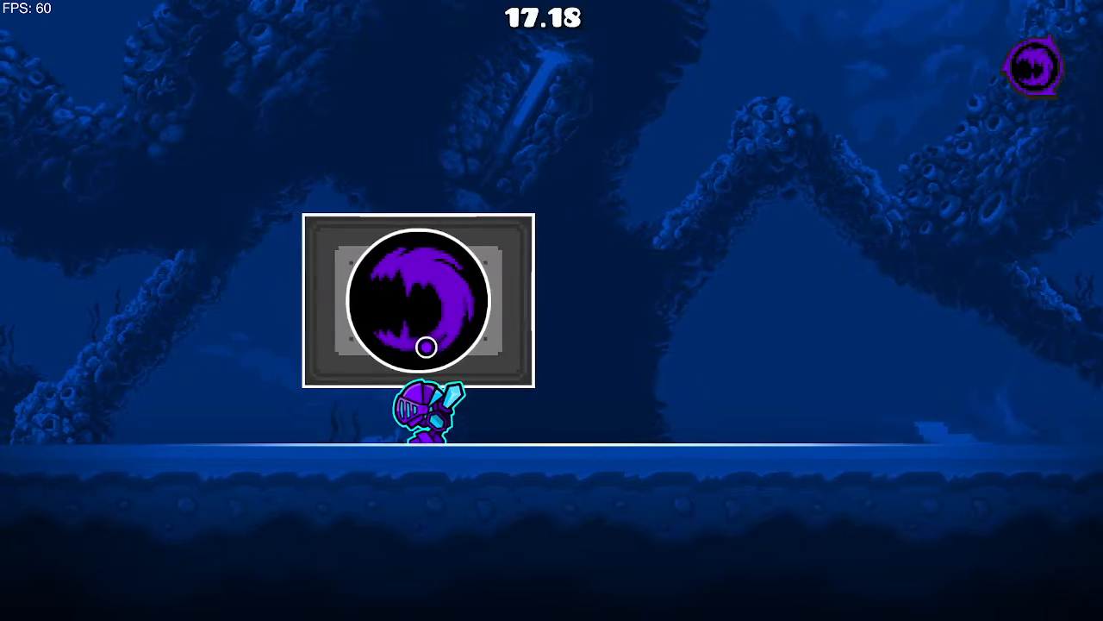
key("space")
key("d")
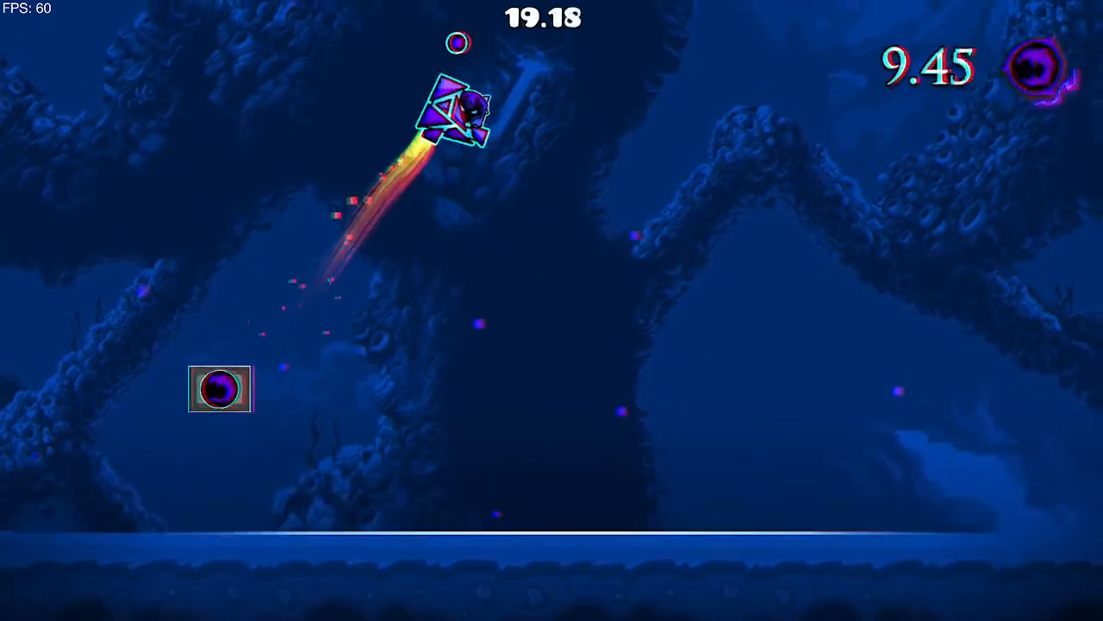
key("a")
key("a")
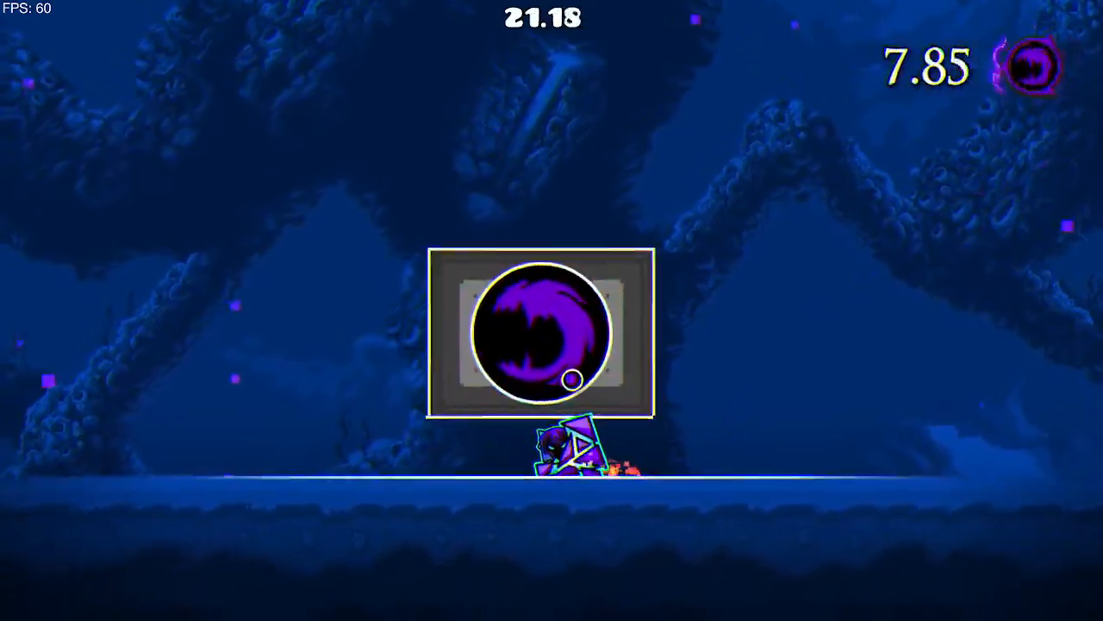
key("space")
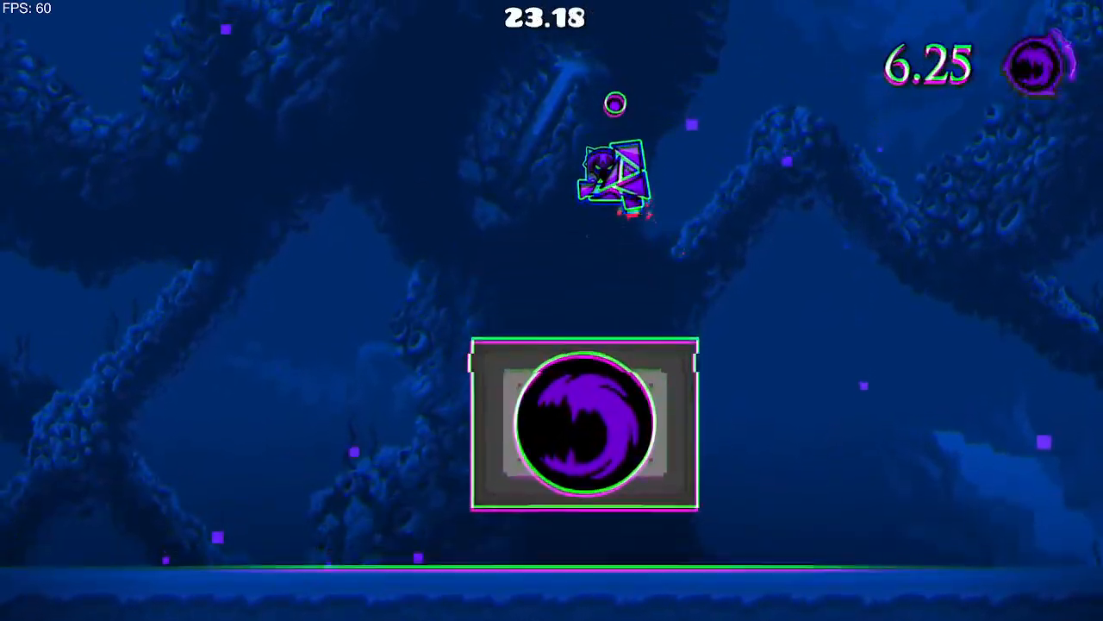
key("space")
key("Escape")
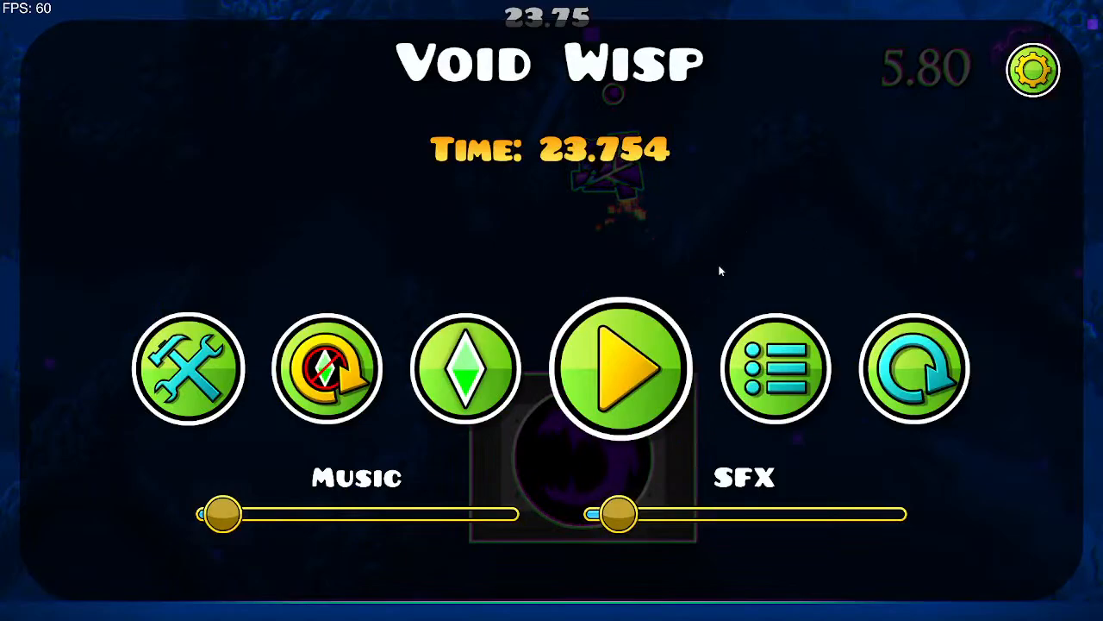
left_click(204, 372)
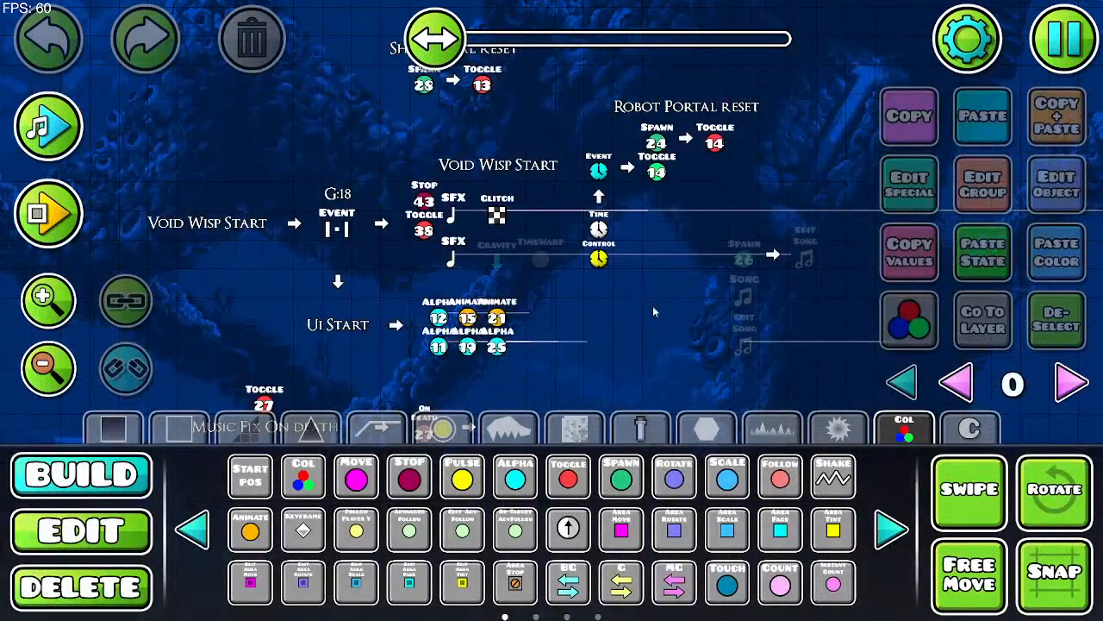
Step: Show all editor layers and add the next free group ID, 44, to the Collision 41 trigger
left_click_drag(649, 334, 394, 201)
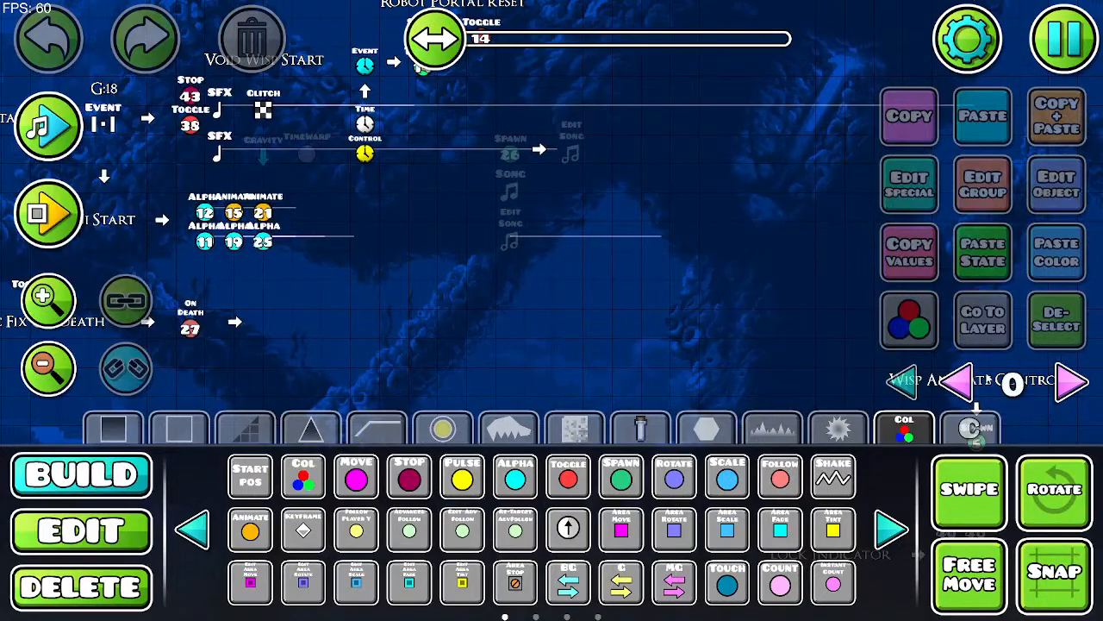
left_click(906, 384)
left_click_drag(688, 310, 677, 424)
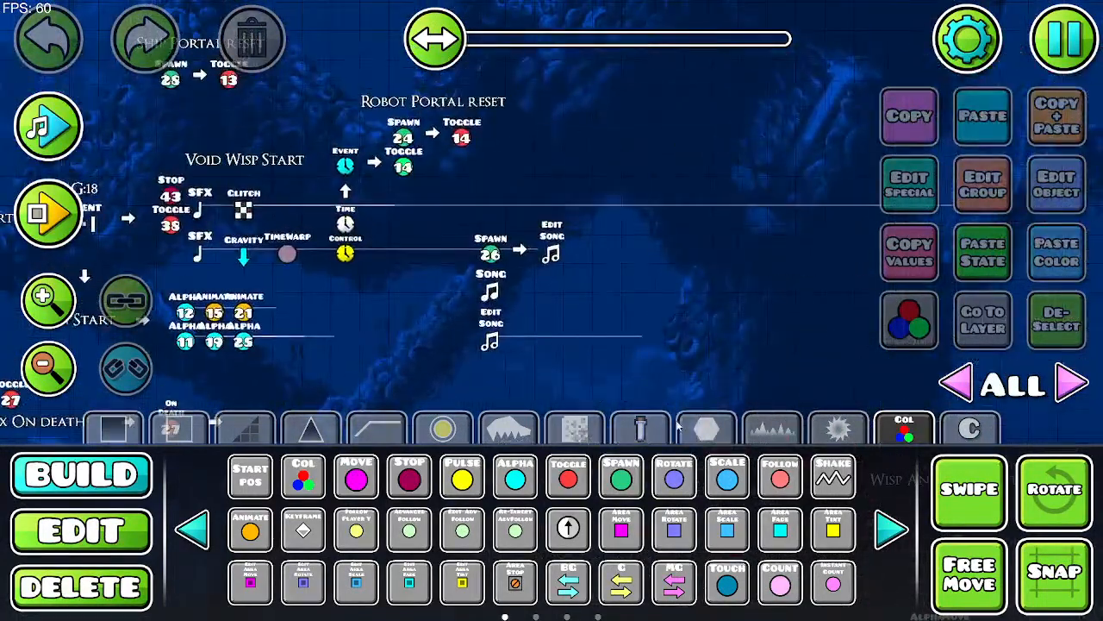
left_click_drag(658, 339, 410, 39)
left_click_drag(431, 322, 759, 94)
left_click(130, 530)
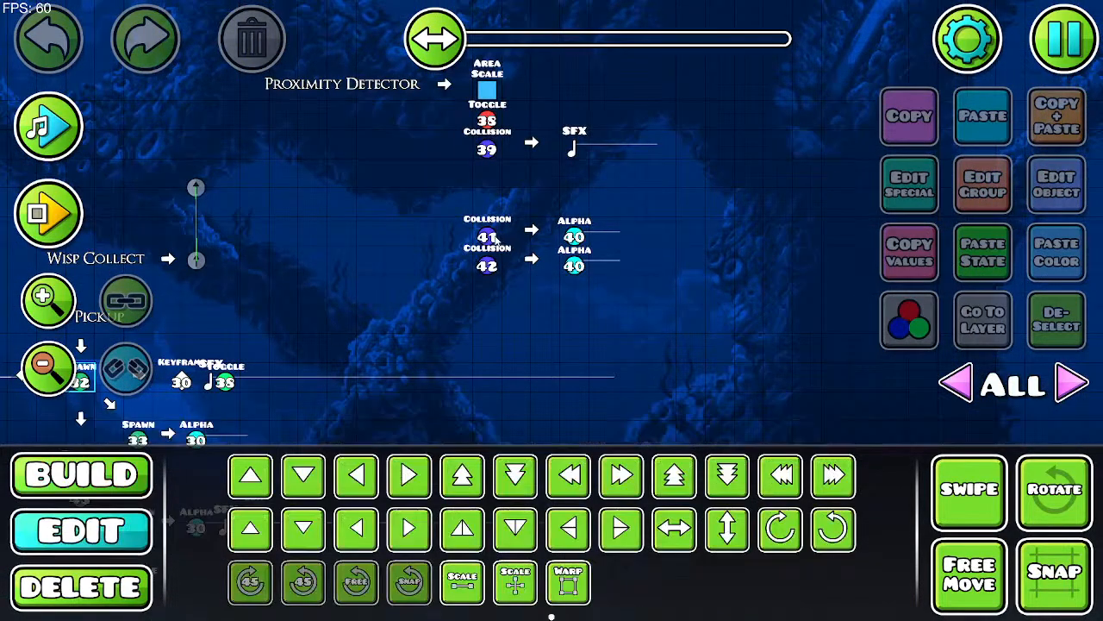
left_click(493, 238)
left_click(979, 197)
left_click(327, 240)
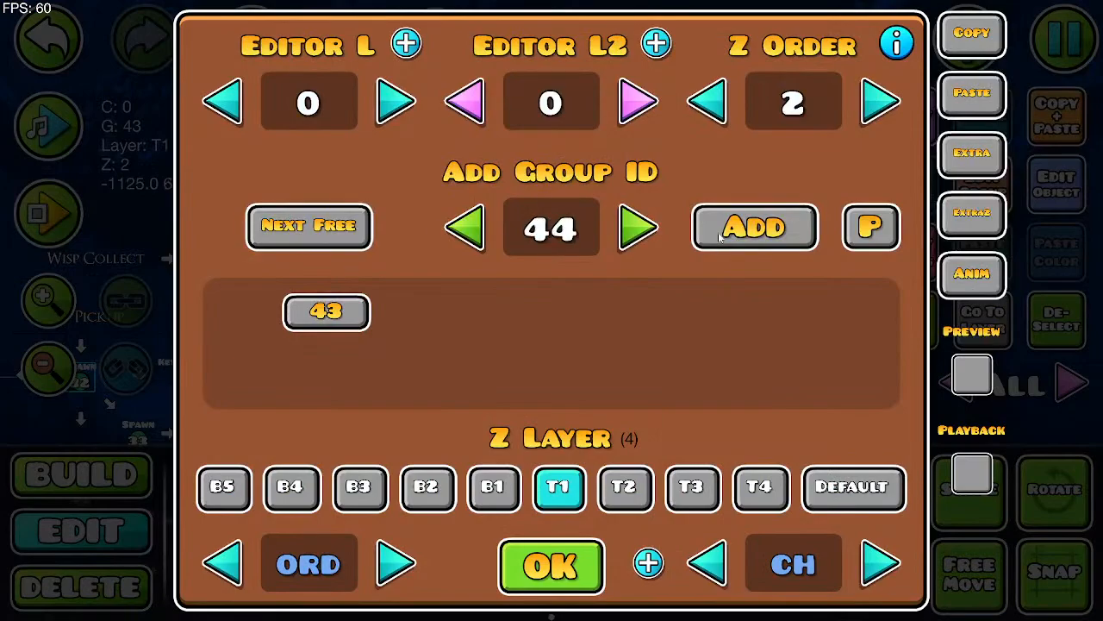
left_click(721, 238)
left_click(554, 582)
Step: Set the target ID of the Stop trigger in the Void Wisp Start row to 44
left_click_drag(598, 268, 628, 431)
left_click_drag(487, 156, 552, 467)
left_click_drag(478, 306, 488, 345)
left_click_drag(535, 92, 466, 234)
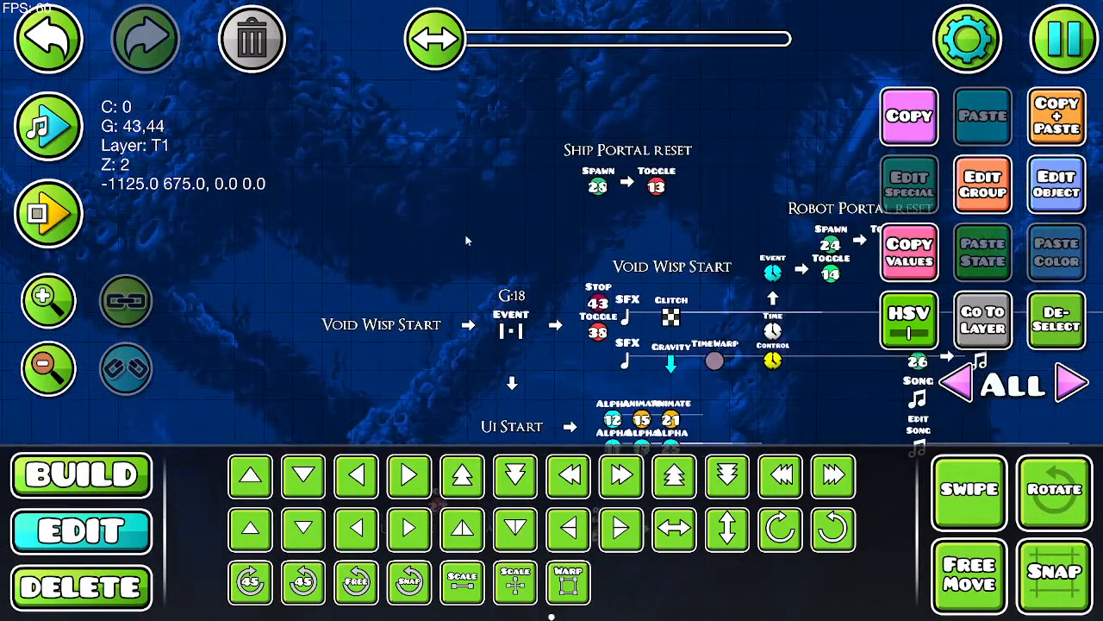
mouse_move(373, 196)
left_mouse_down()
mouse_move(303, 97)
mouse_move(324, 188)
mouse_move(493, 449)
left_mouse_up()
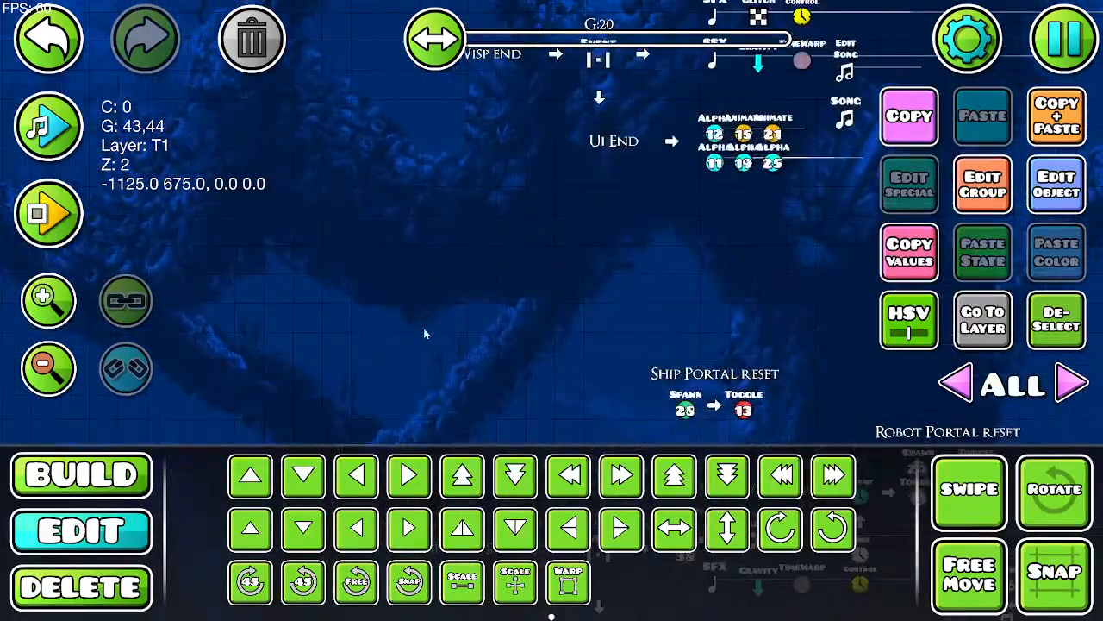
left_click_drag(477, 272, 237, 188)
left_click_drag(277, 251, 256, 127)
left_click(433, 315)
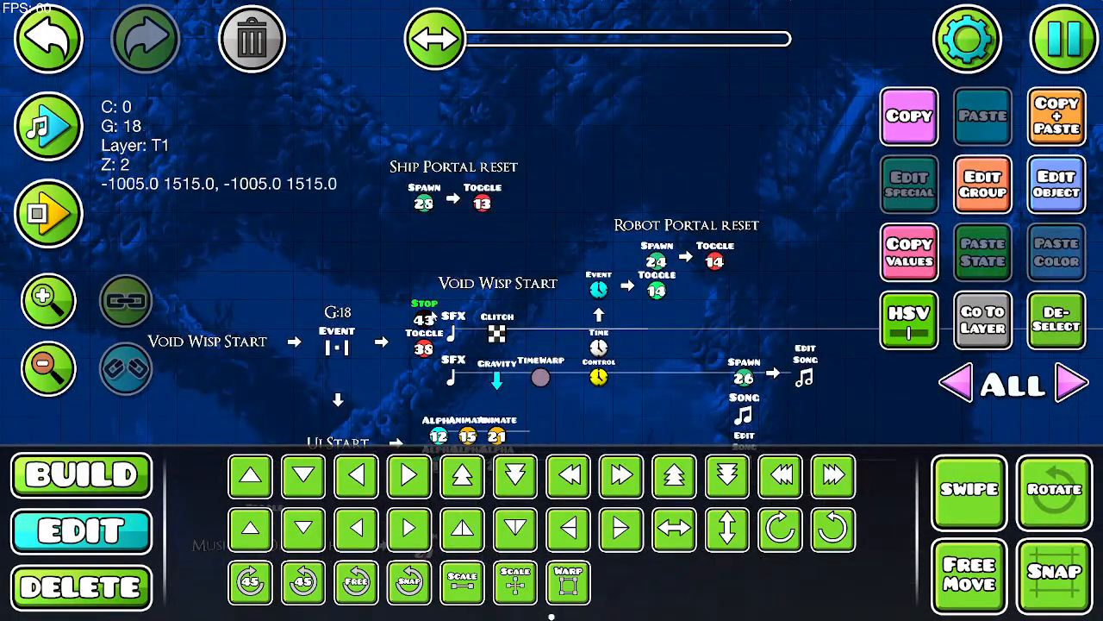
left_click(1056, 185)
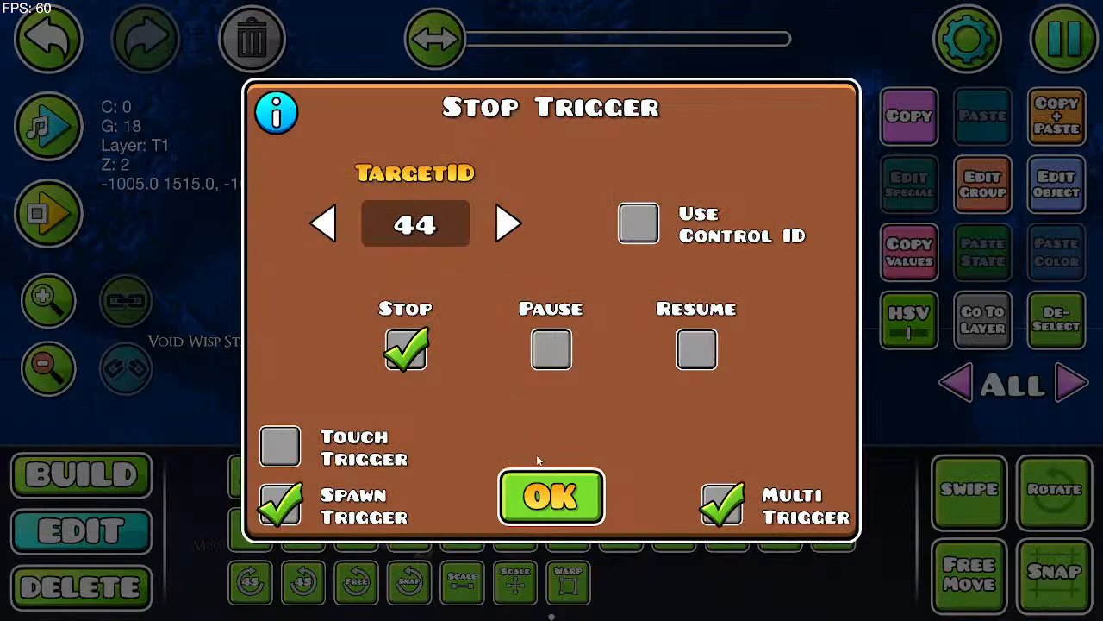
left_click(547, 482)
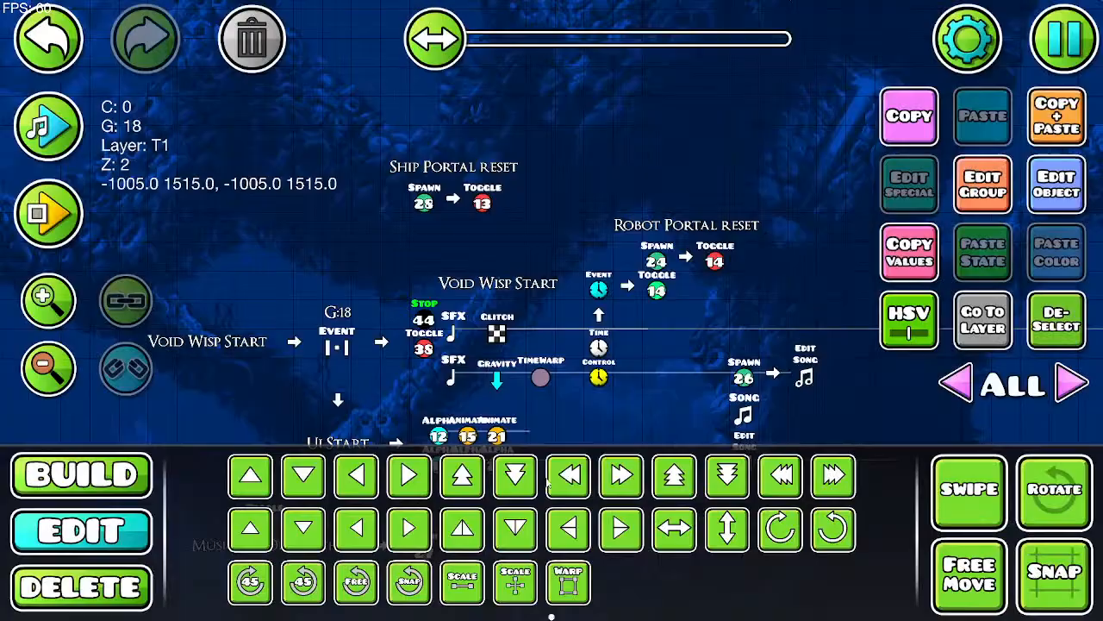
Step: Save and playtest the level, jumping to and past the framed wisp panel before collecting the wisp
left_click(1048, 63)
left_click(546, 226)
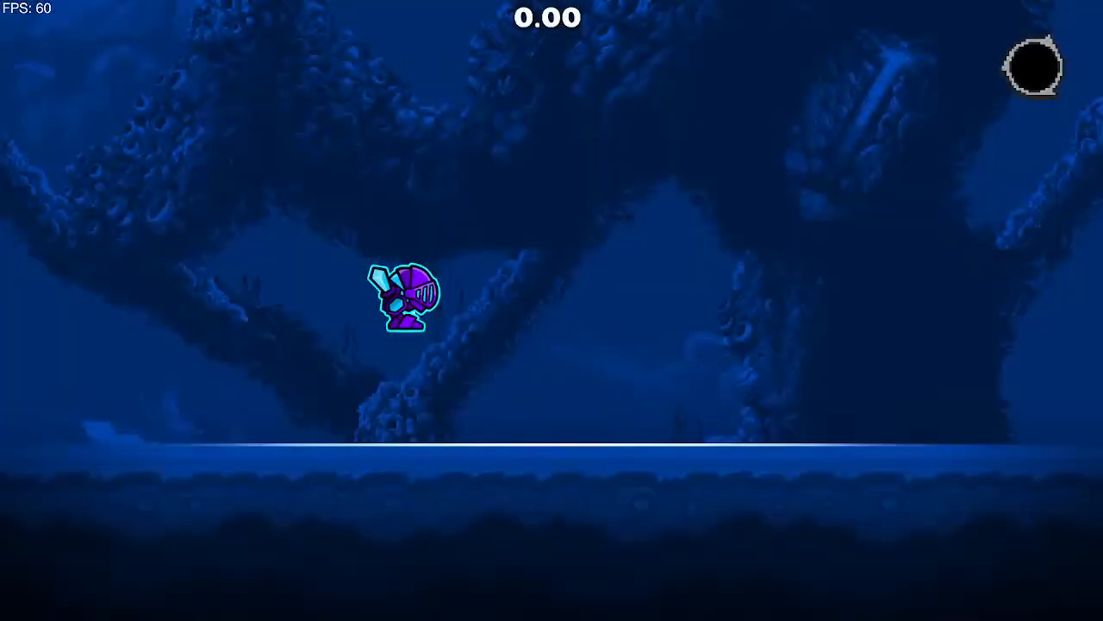
key("d")
key("space")
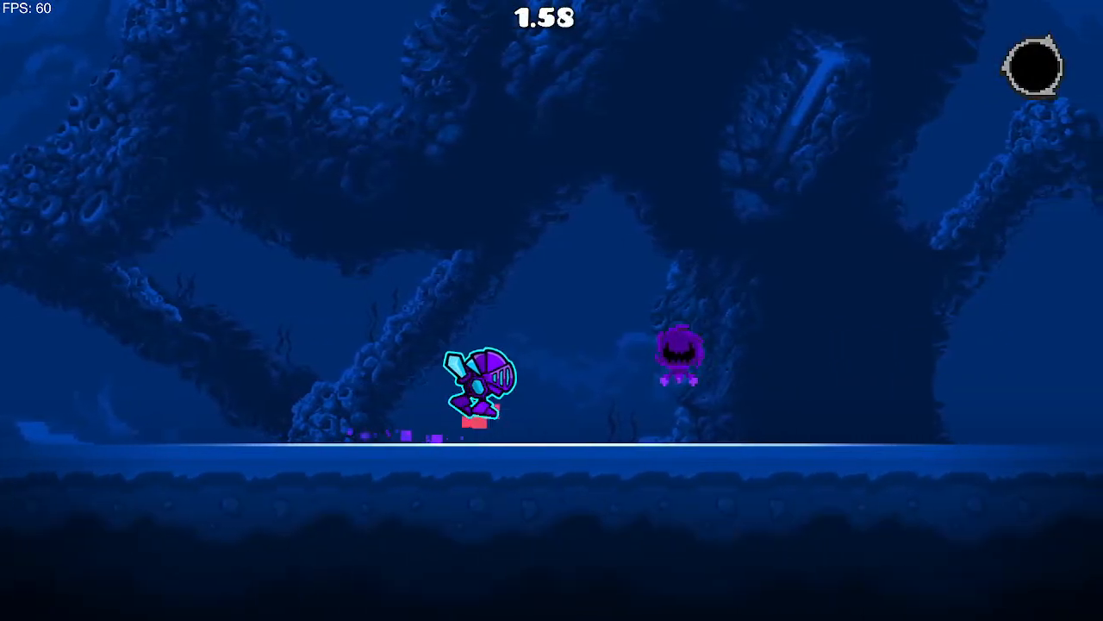
key("space")
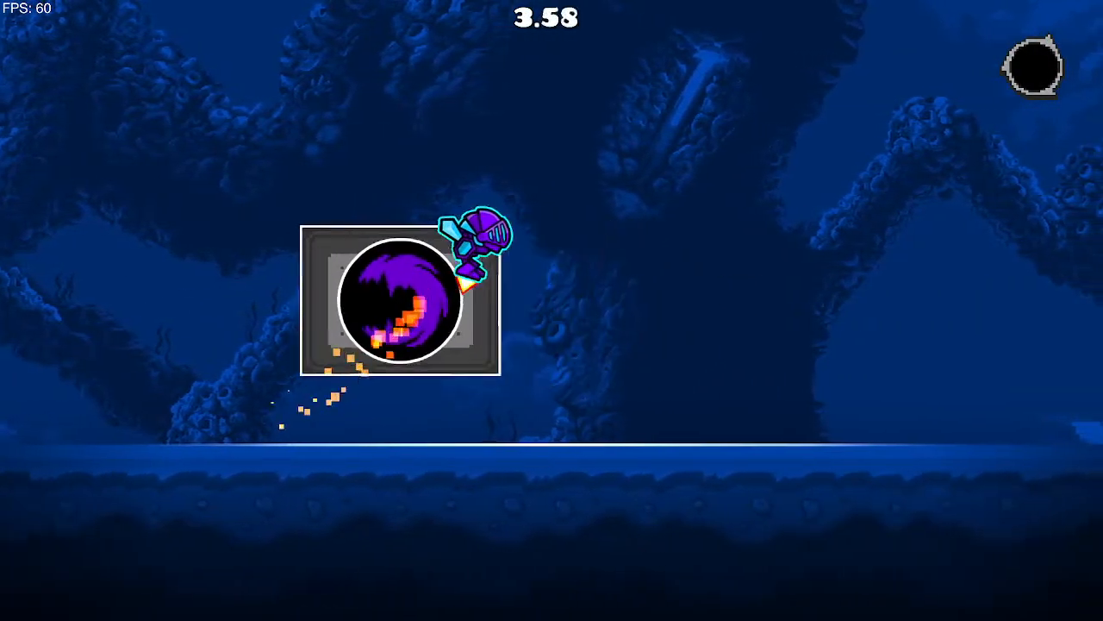
key("space")
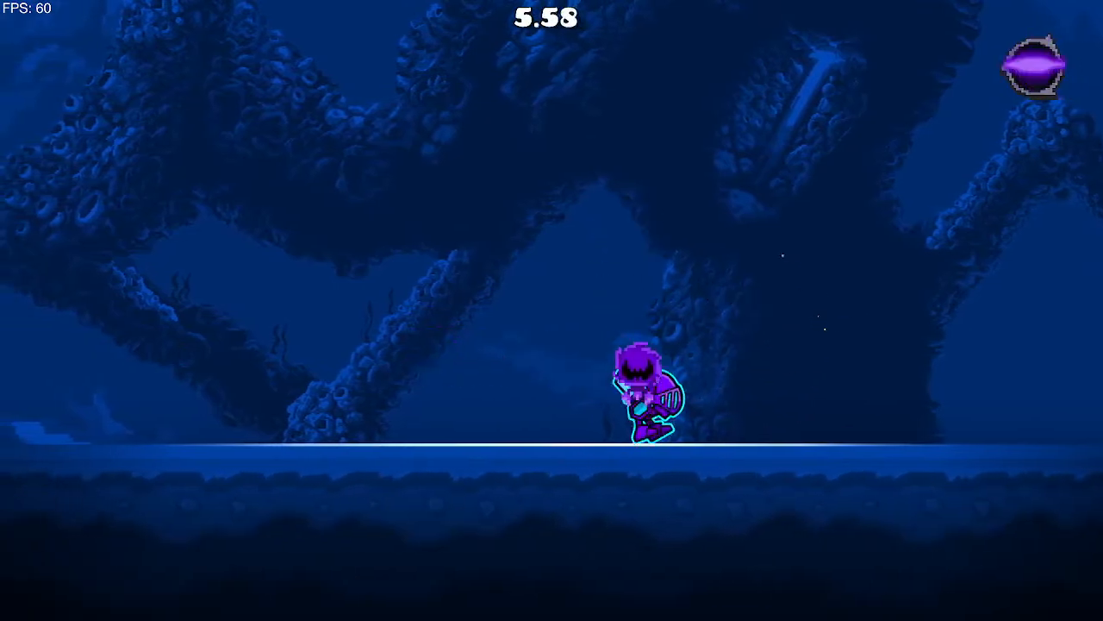
Step: Start the wisp ability and fly back and forth past the framed panel until the ability timer runs out
key("space")
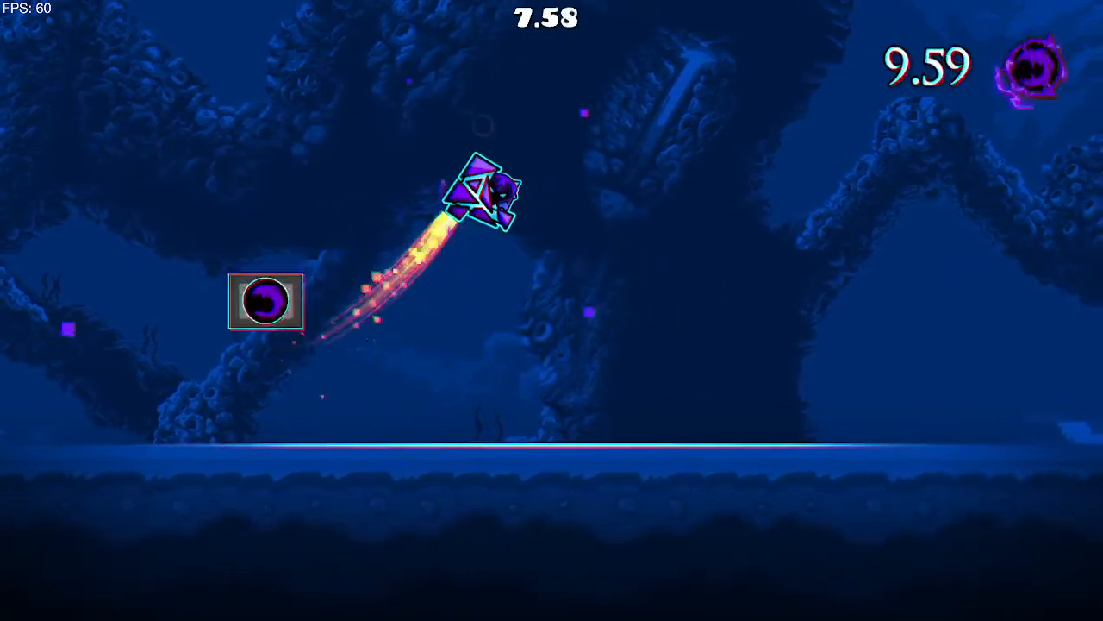
key("Left")
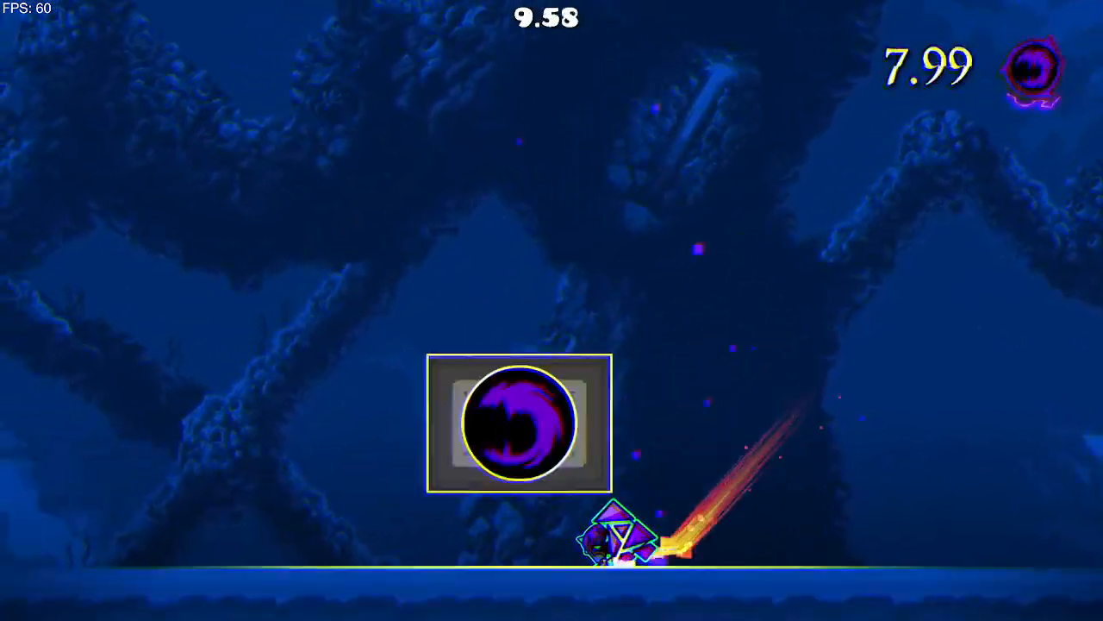
key("space")
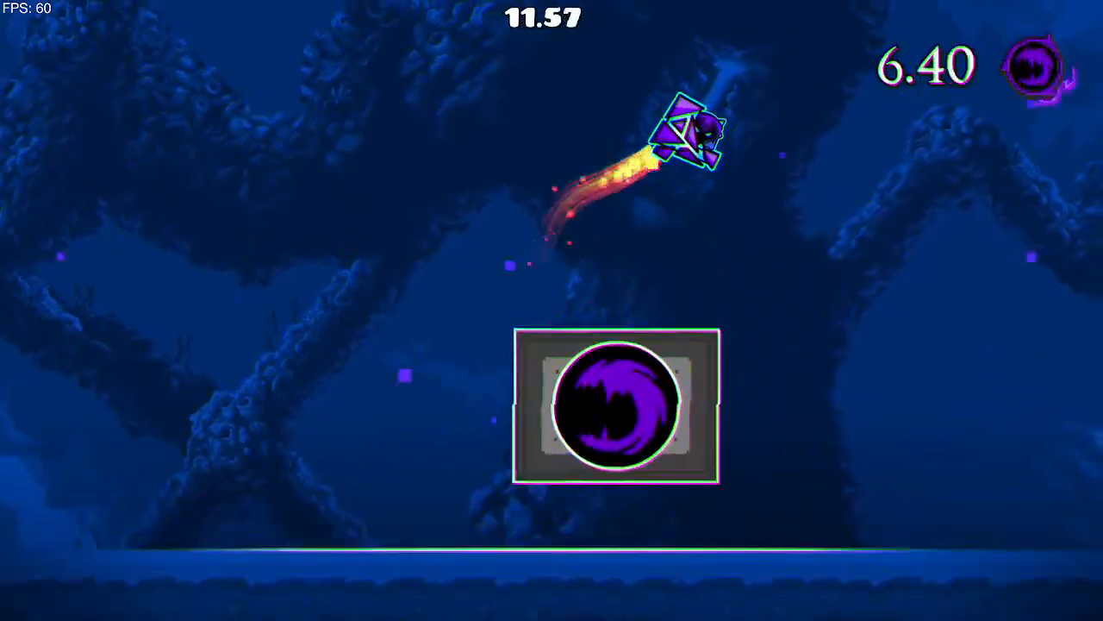
key("Right")
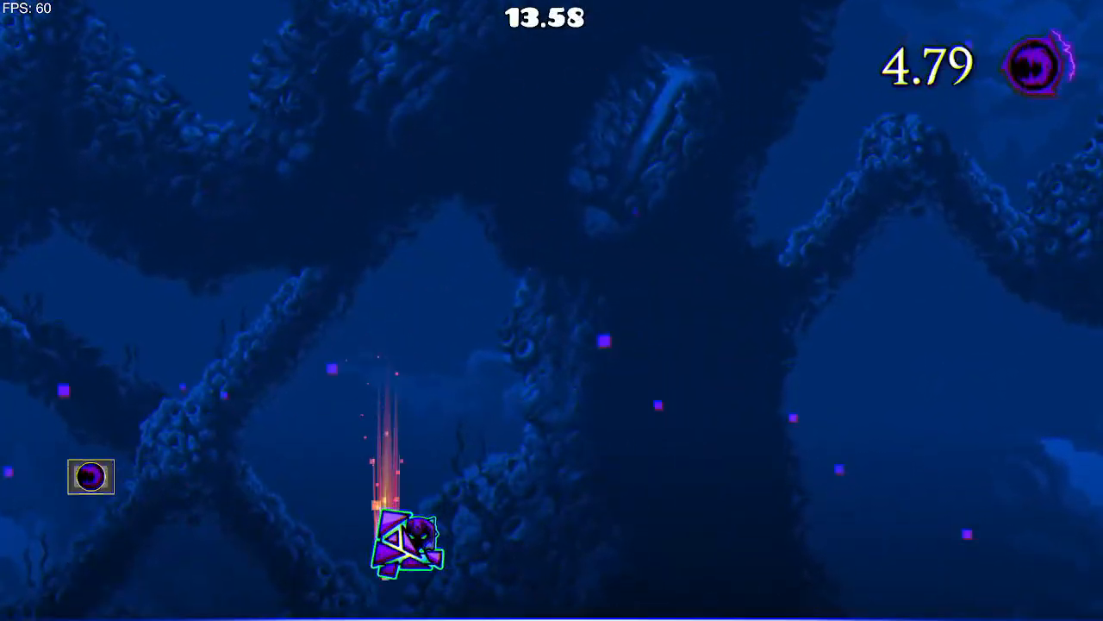
key("Right")
key("space")
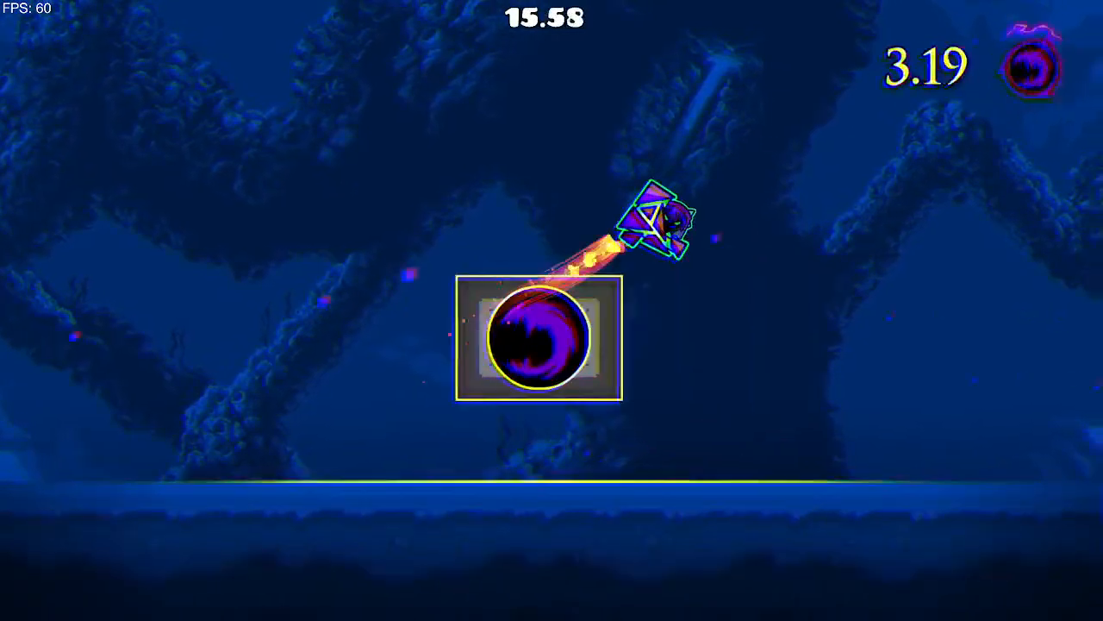
key("Down")
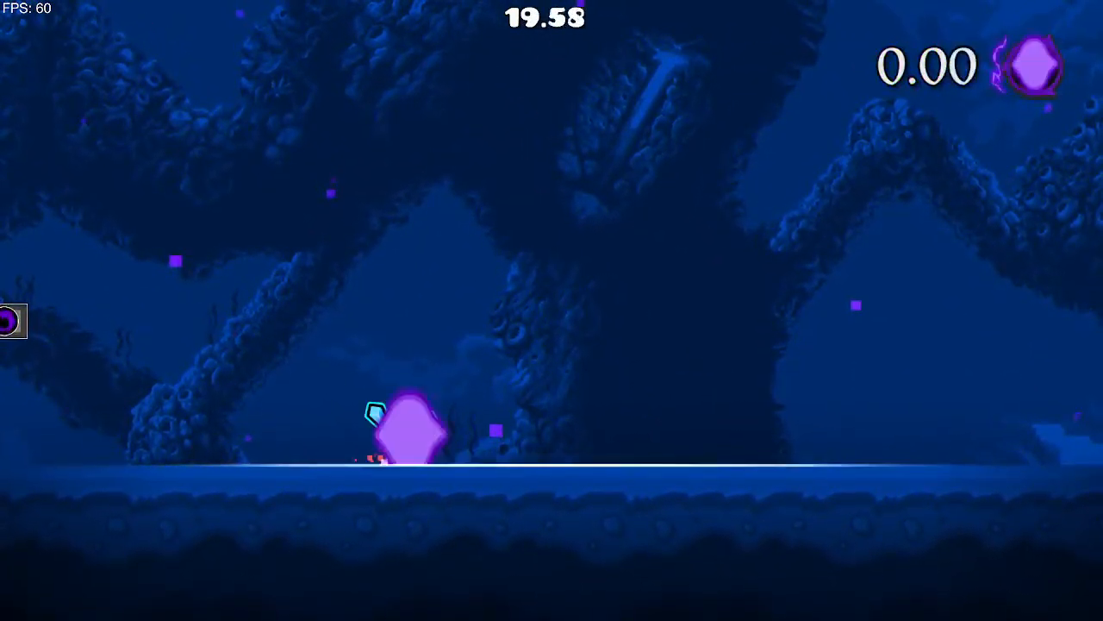
Step: Approach and leave the framed panel without the ability, collect and activate the wisp again, and pause the run
key("Right")
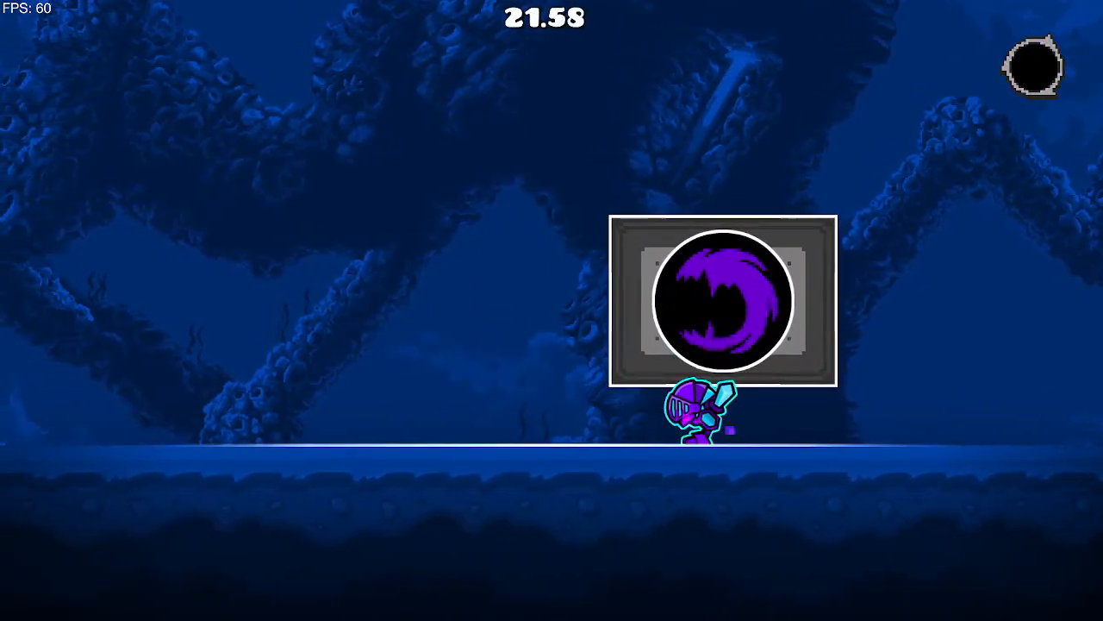
key("Left")
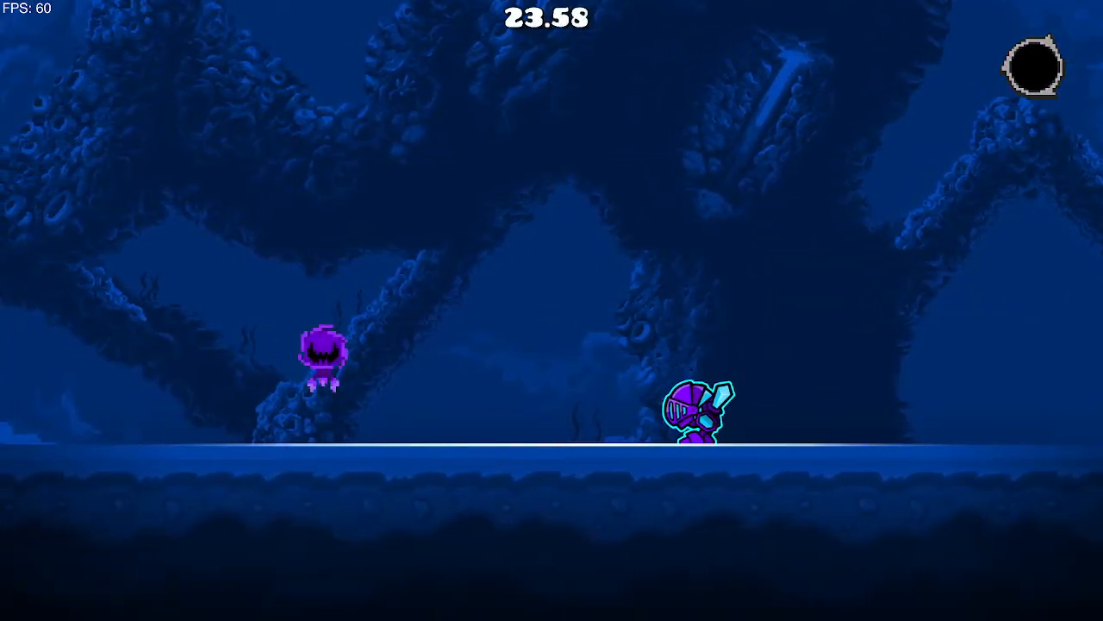
key("Left")
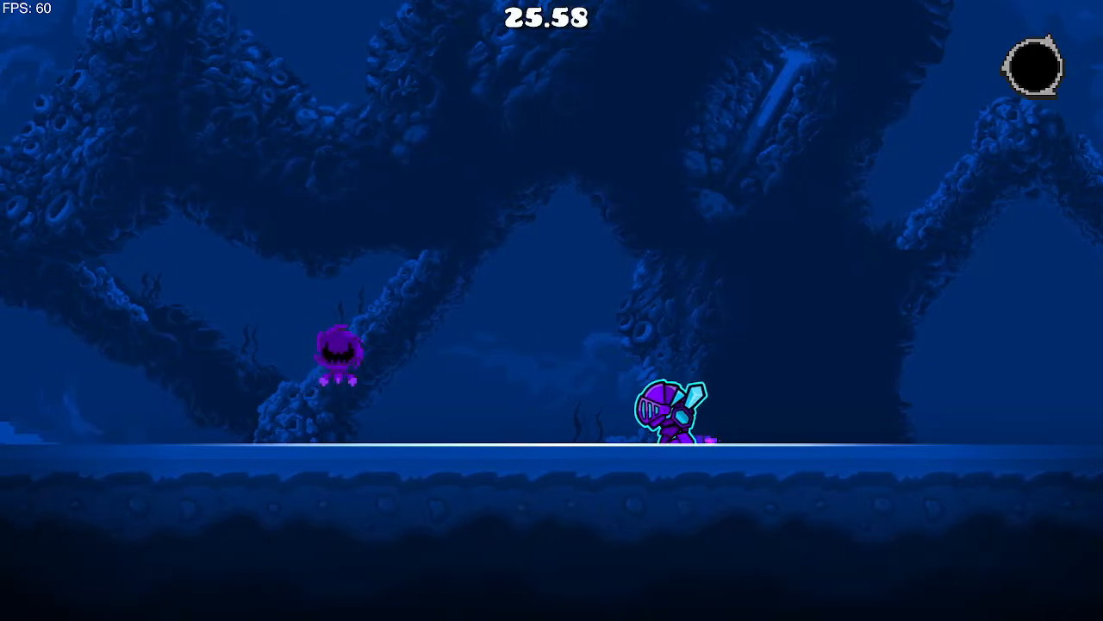
key("Left")
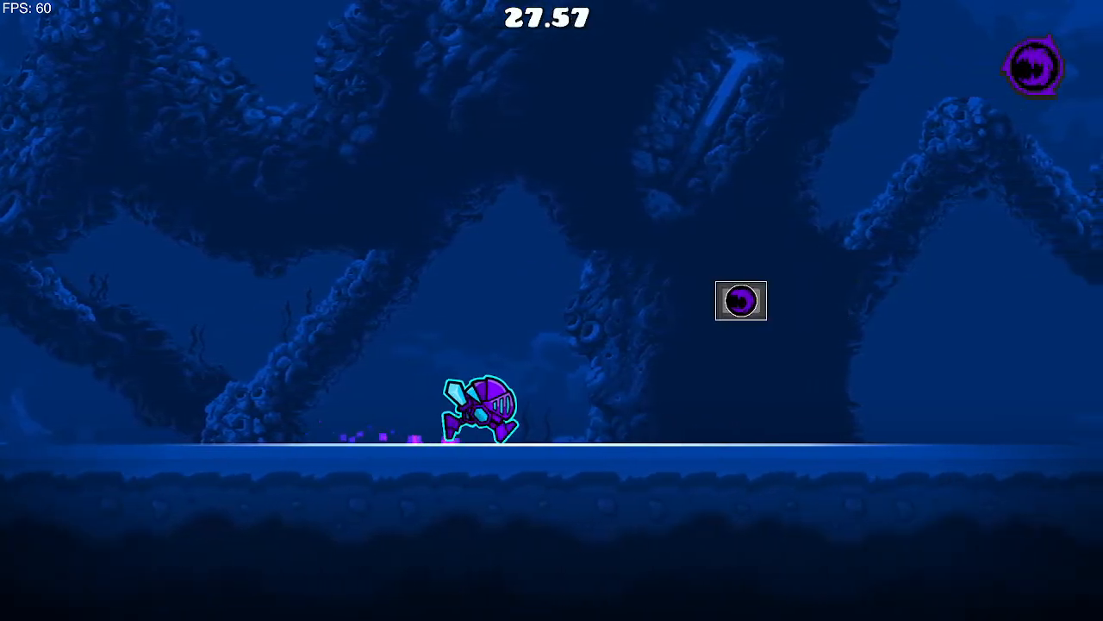
key("Right")
key("space")
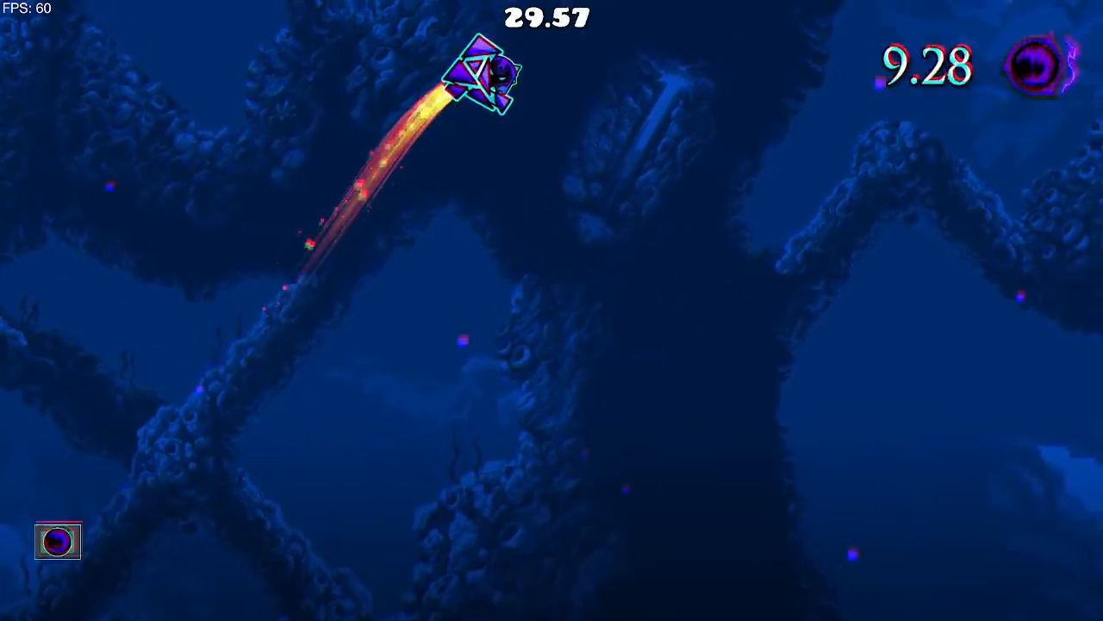
key("Escape")
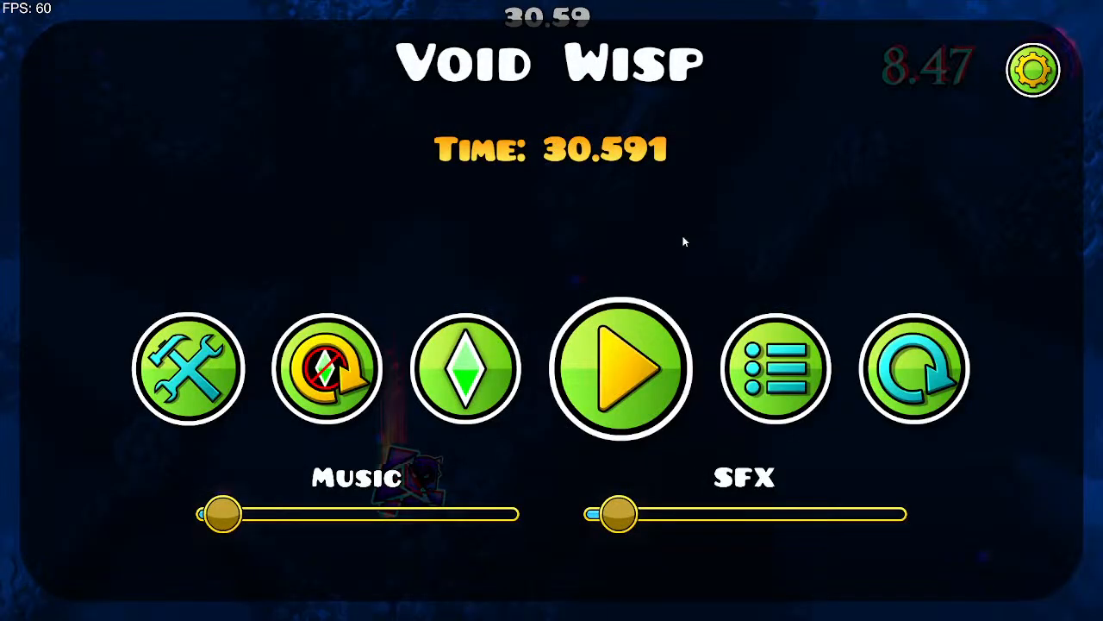
Step: Resume the run and fly around the framed panel for the rest of the wisp ability
key("Escape")
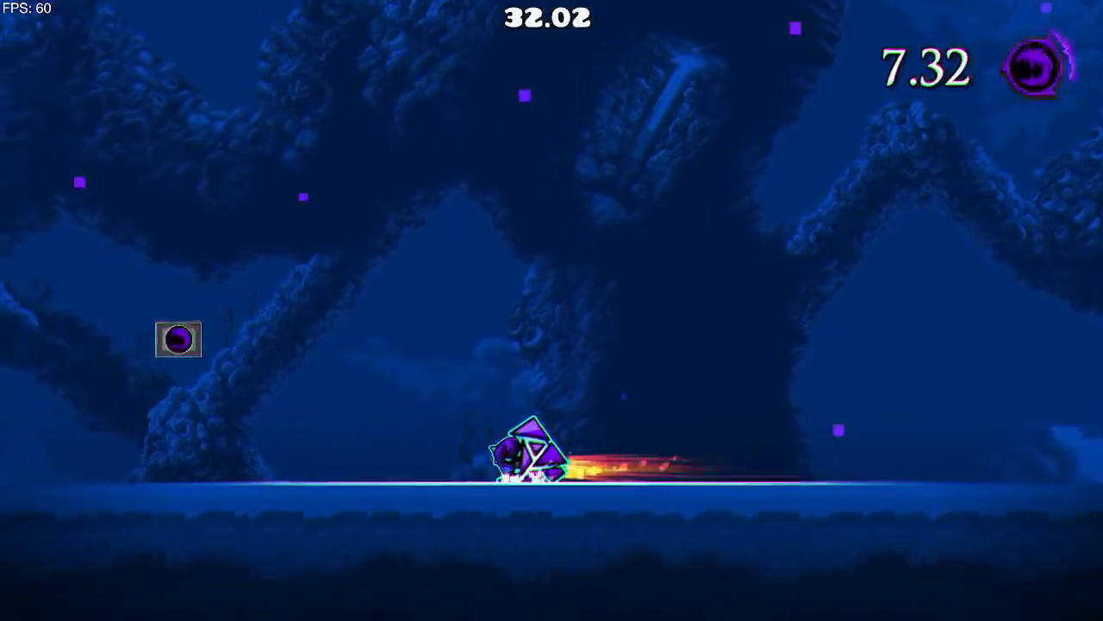
key("space")
key("Right")
key("space")
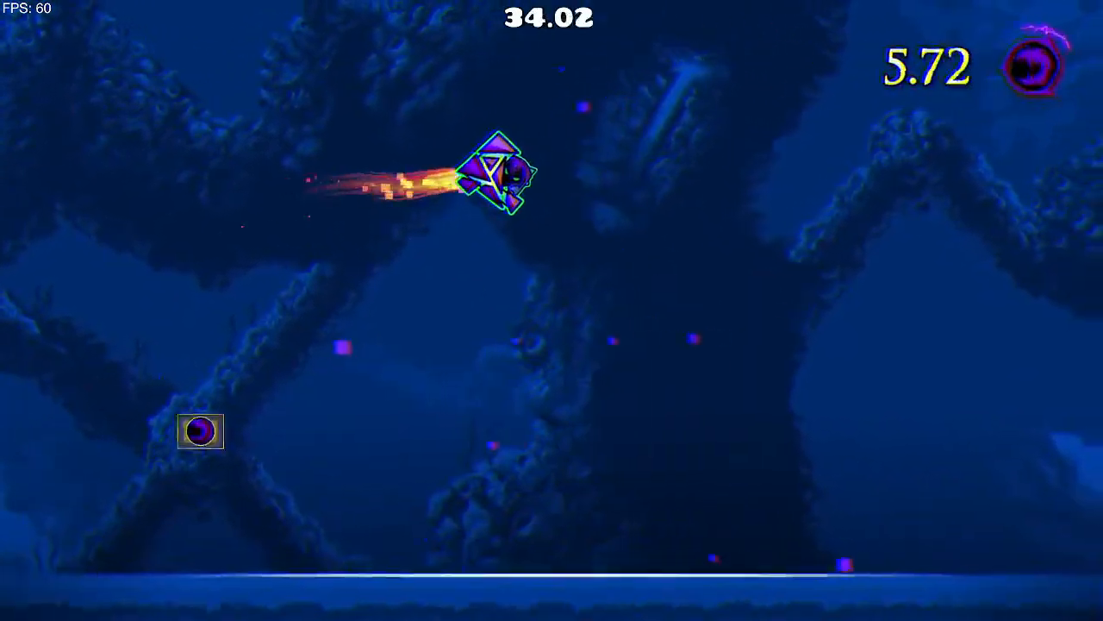
key("space")
key("Left")
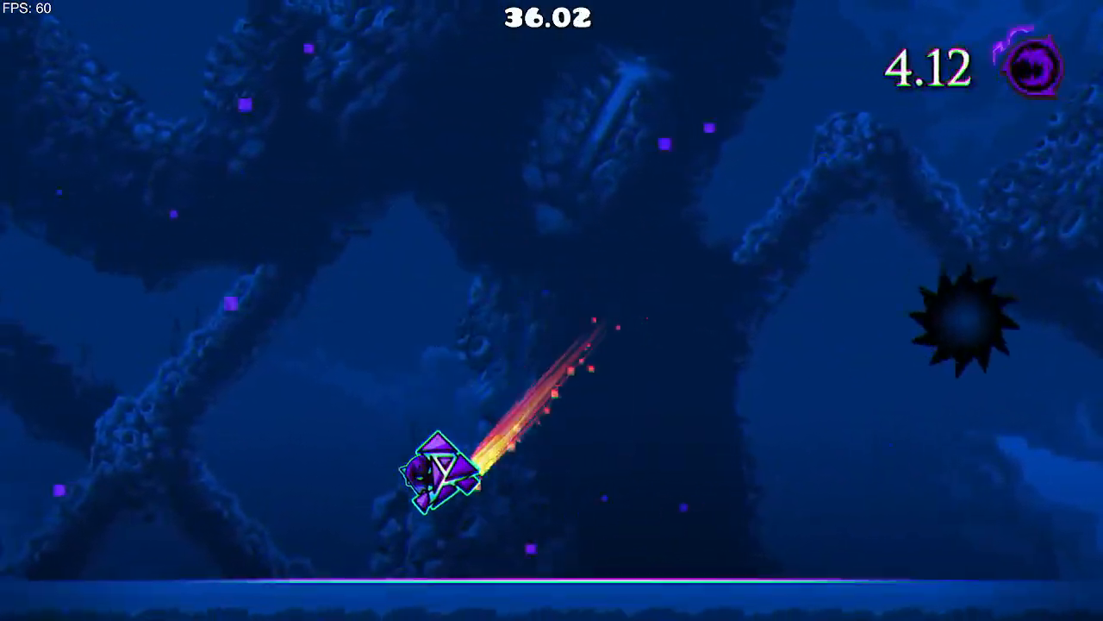
key("space")
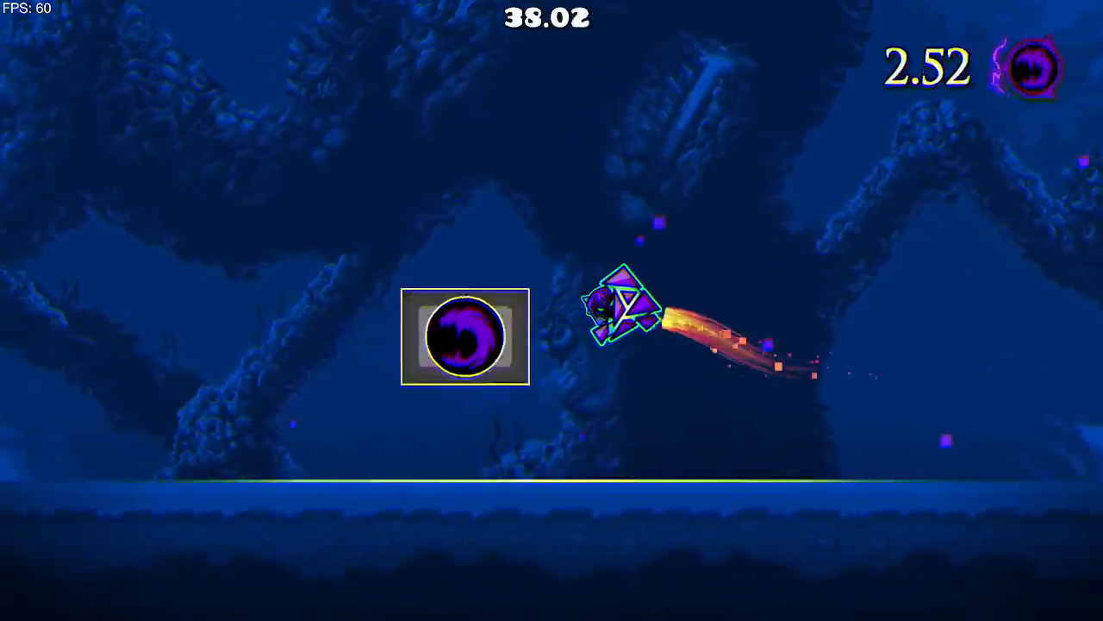
key("space")
key("space")
key("space")
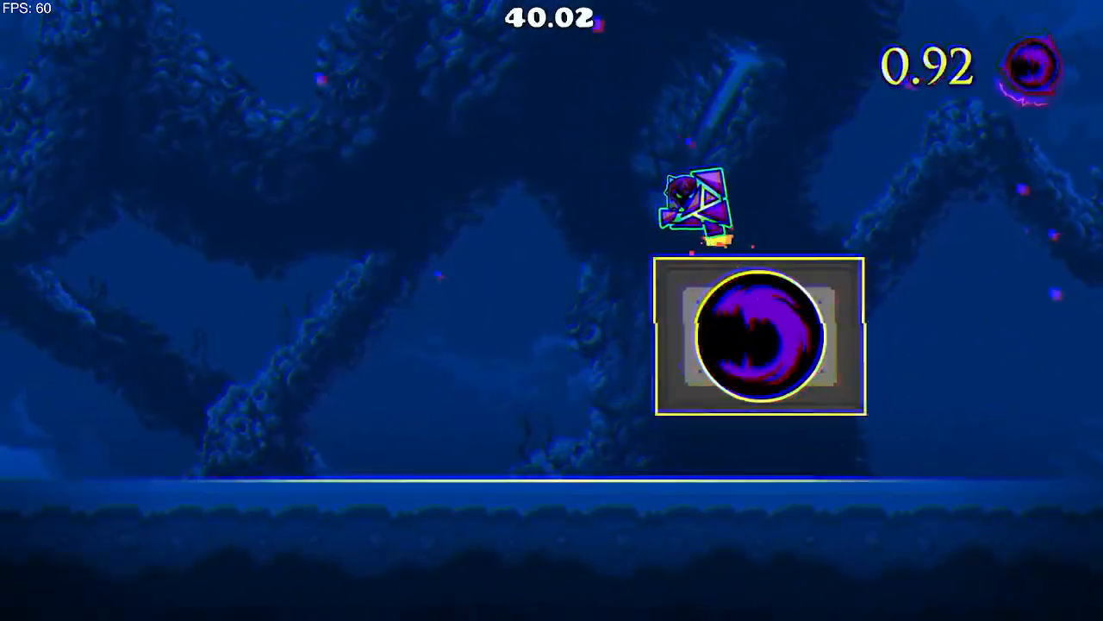
Step: Collect the wisp, activate the ability at the framed panel, exit the playtest, and reopen the level in the editor
key("space")
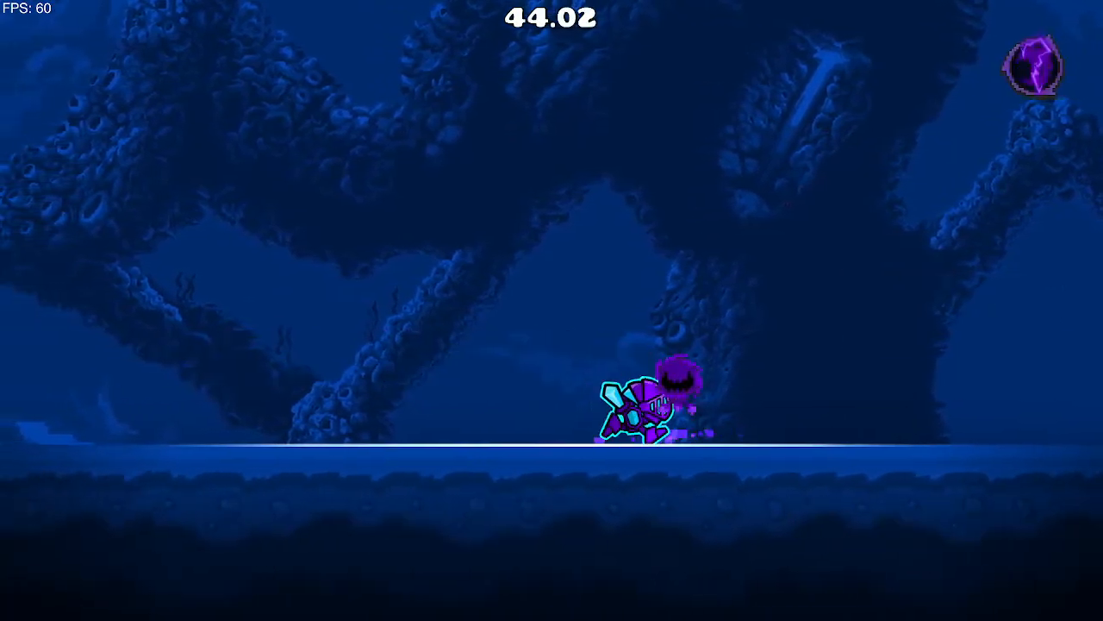
key("space")
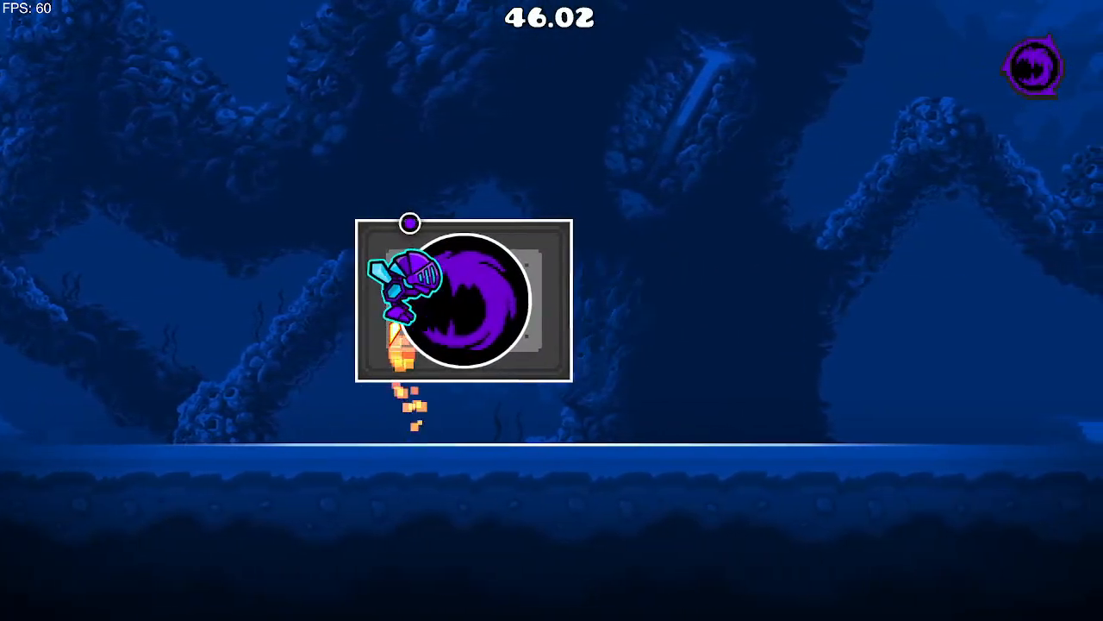
key("space")
key("Escape")
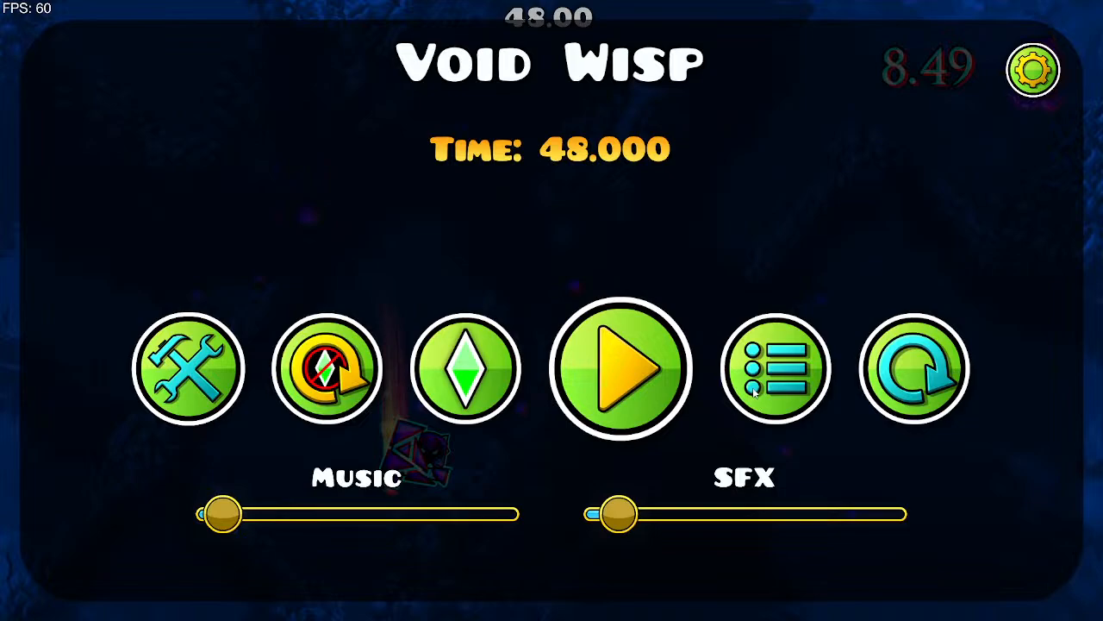
left_click(798, 368)
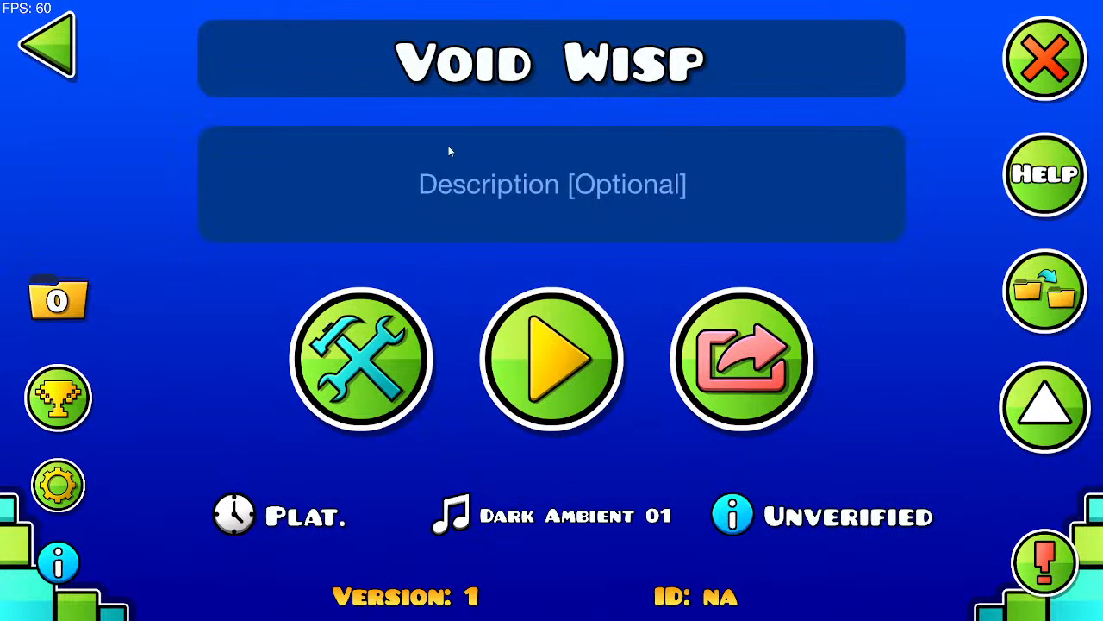
left_click(358, 331)
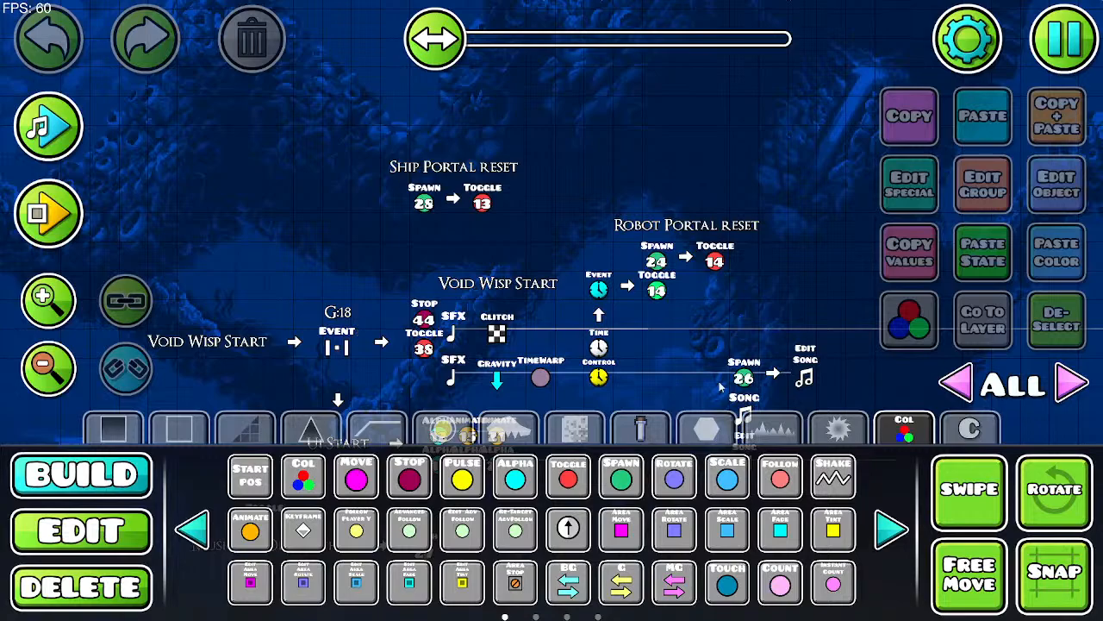
Step: Place a custom particle object in the empty area between the G:30 wisp and the framed wisp panel, below them
left_click(78, 369)
left_click(78, 369)
left_click_drag(634, 207, 254, 215)
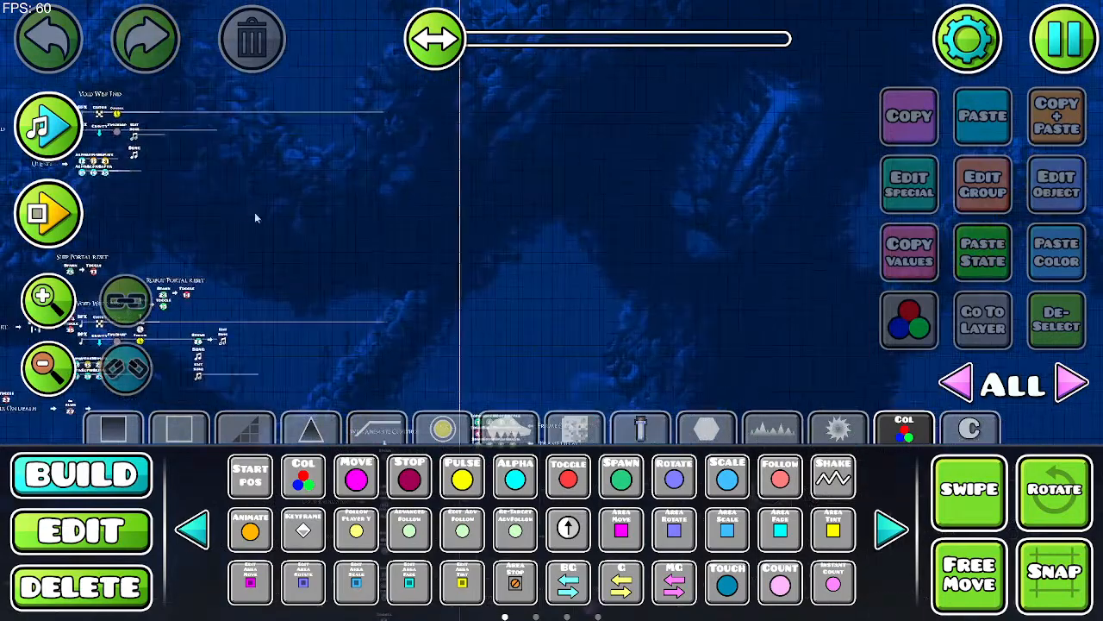
left_click_drag(492, 288, 428, 117)
left_click_drag(607, 245, 527, 161)
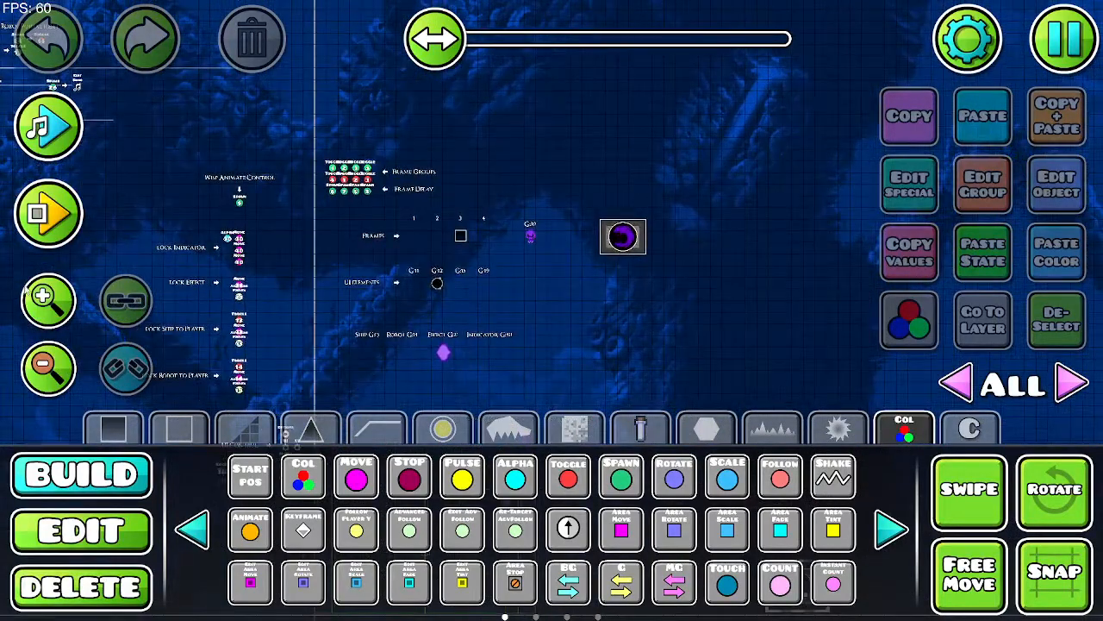
left_click(48, 301)
left_click(48, 302)
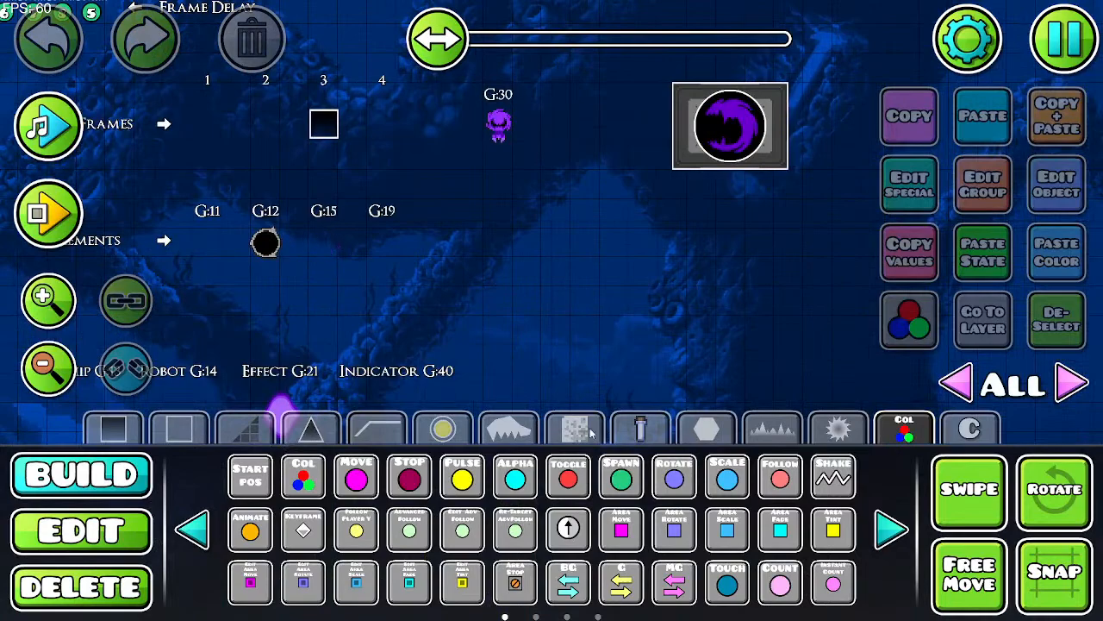
left_click(642, 436)
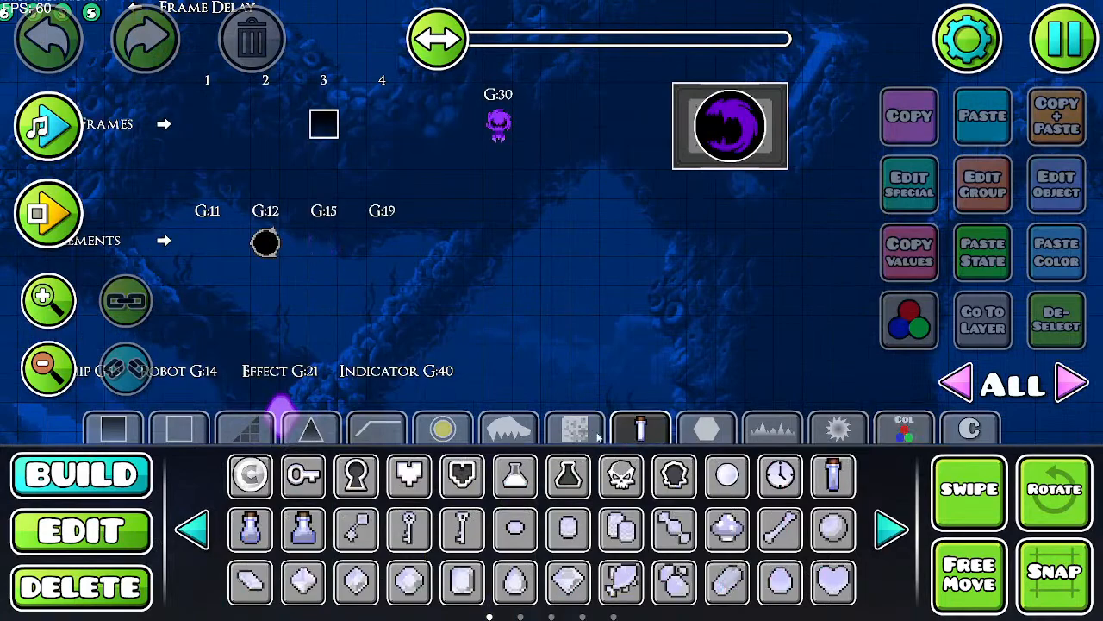
left_click(195, 529)
left_click(891, 530)
left_click(892, 531)
left_click(603, 433)
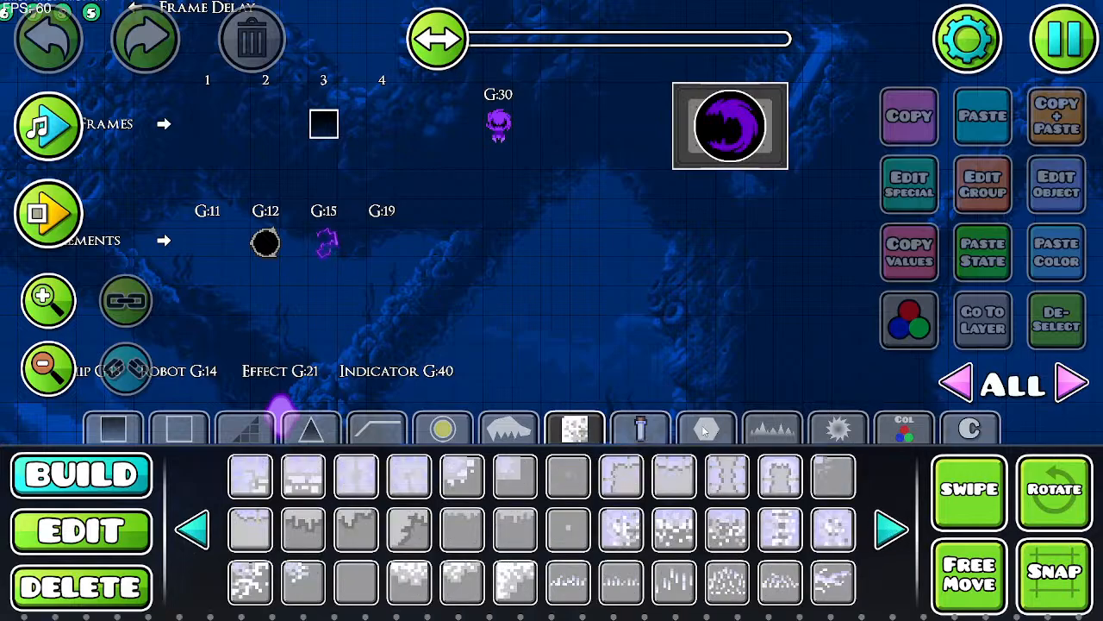
left_click(508, 428)
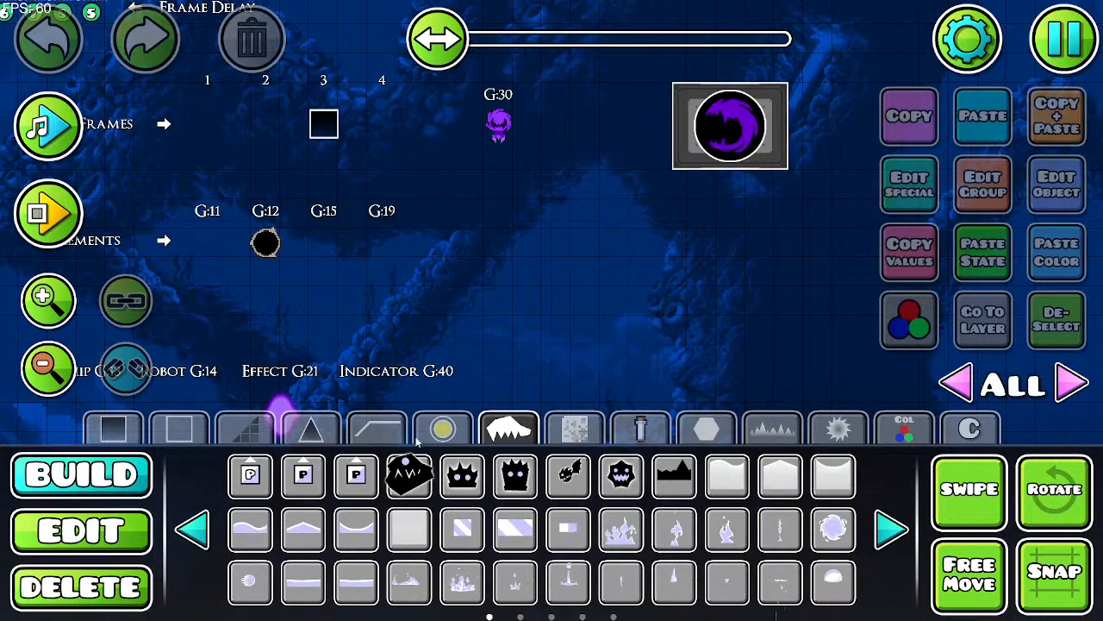
left_click(266, 481)
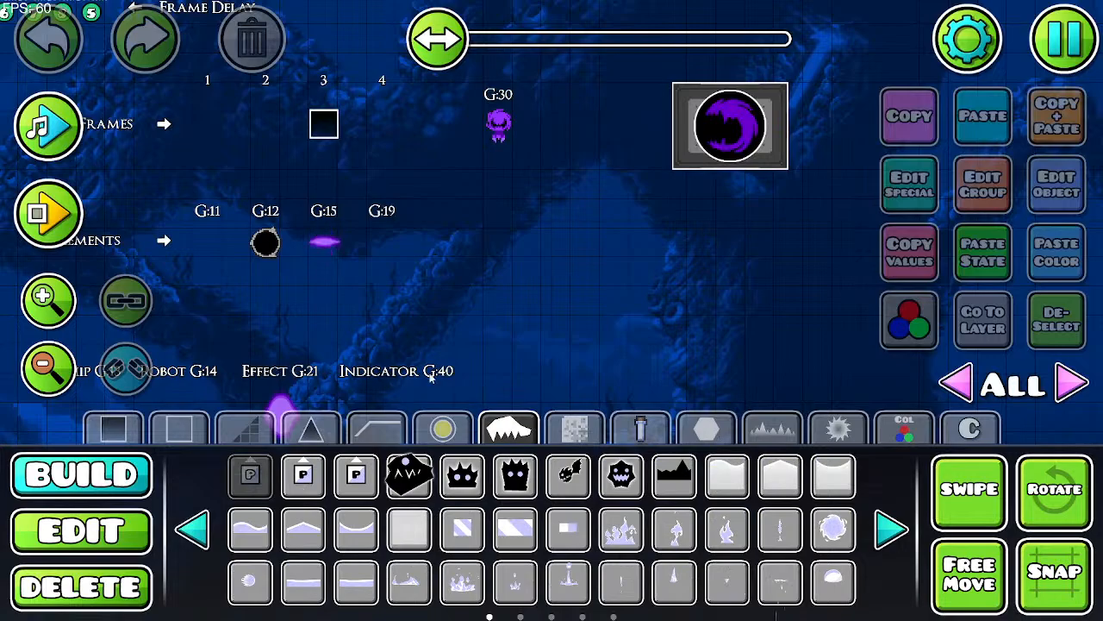
left_click(573, 274)
Step: Open the placed particle object's settings and set its start colour to purple and its end colour to black
left_click(911, 185)
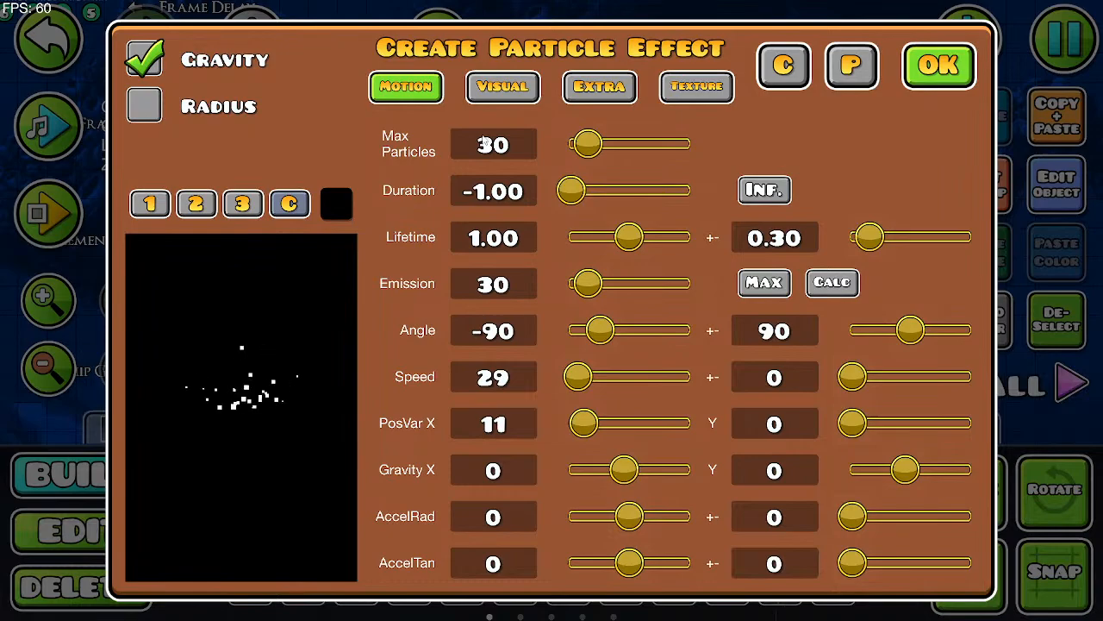
left_click(473, 95)
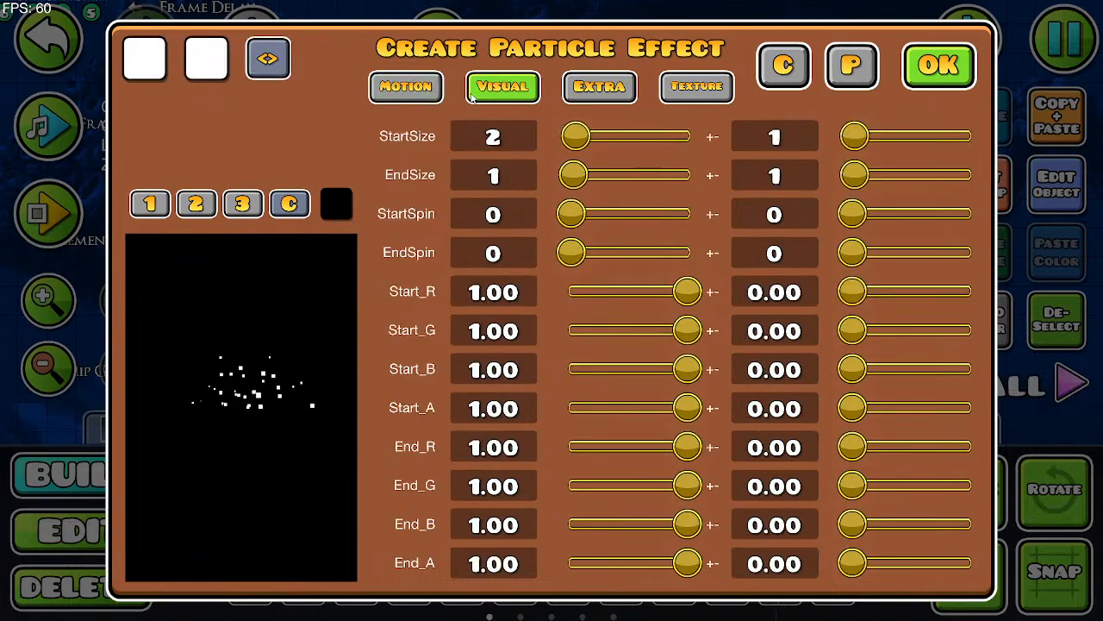
left_click(144, 57)
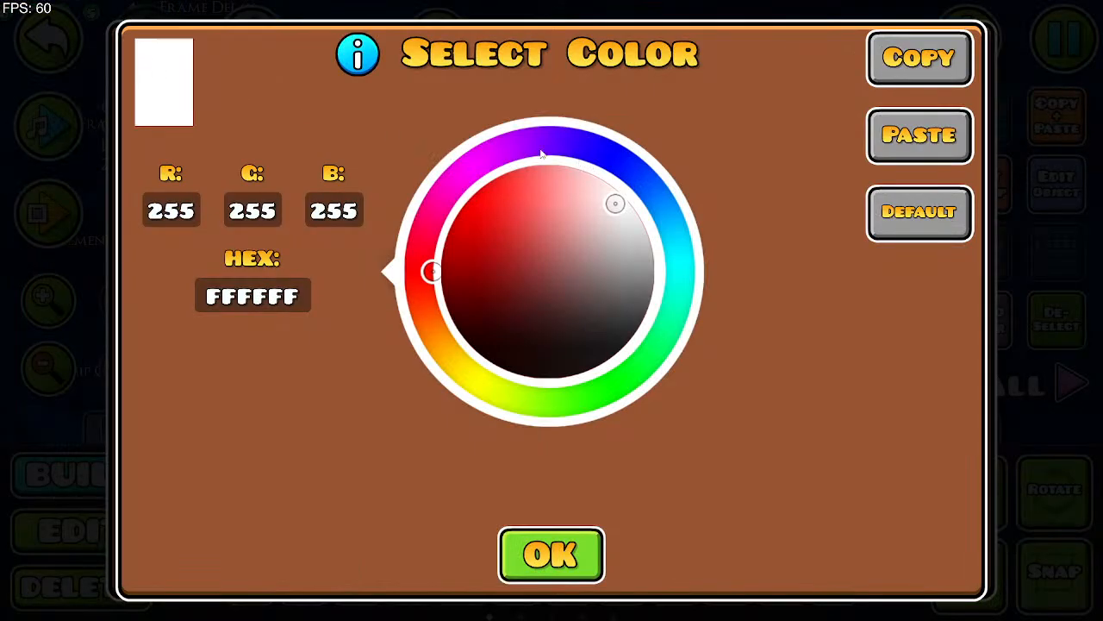
left_click_drag(541, 153, 496, 164)
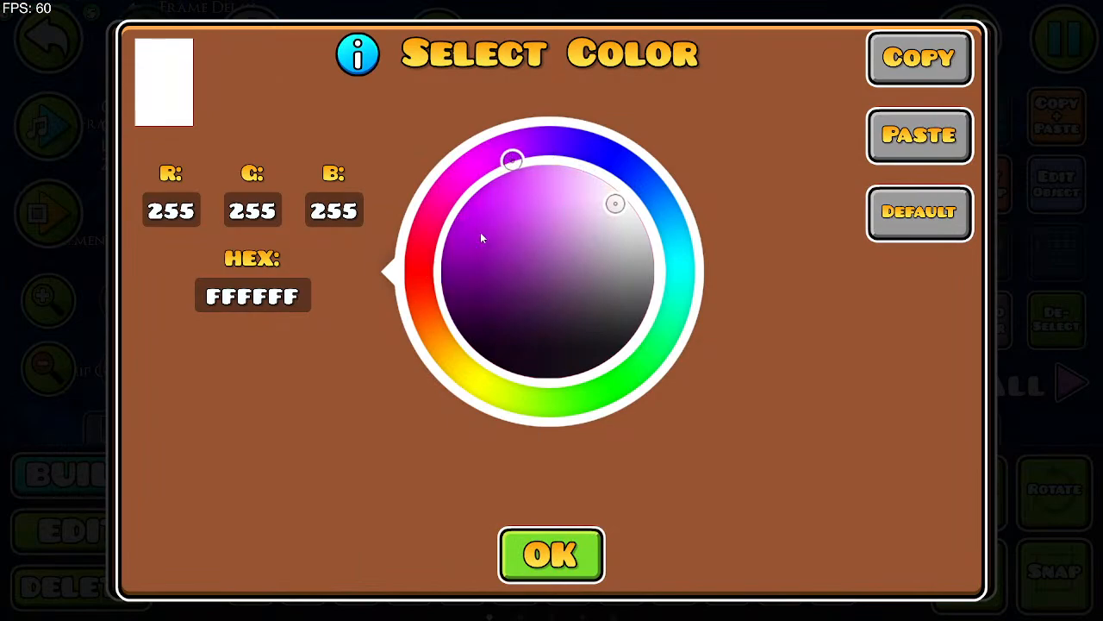
left_click_drag(480, 232, 446, 236)
left_click(552, 555)
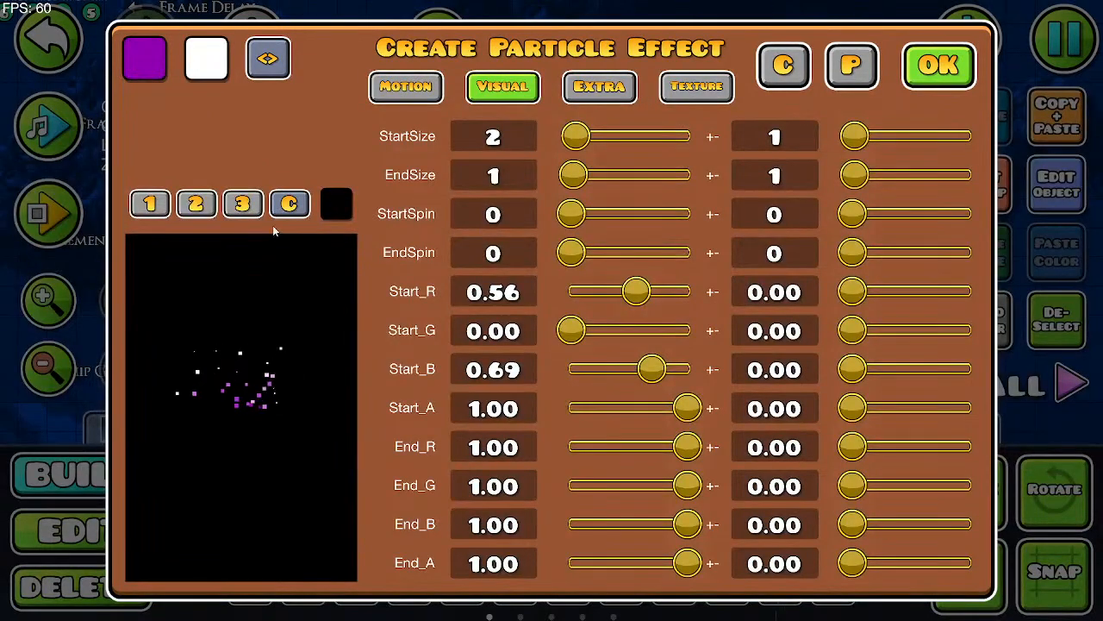
left_click(206, 60)
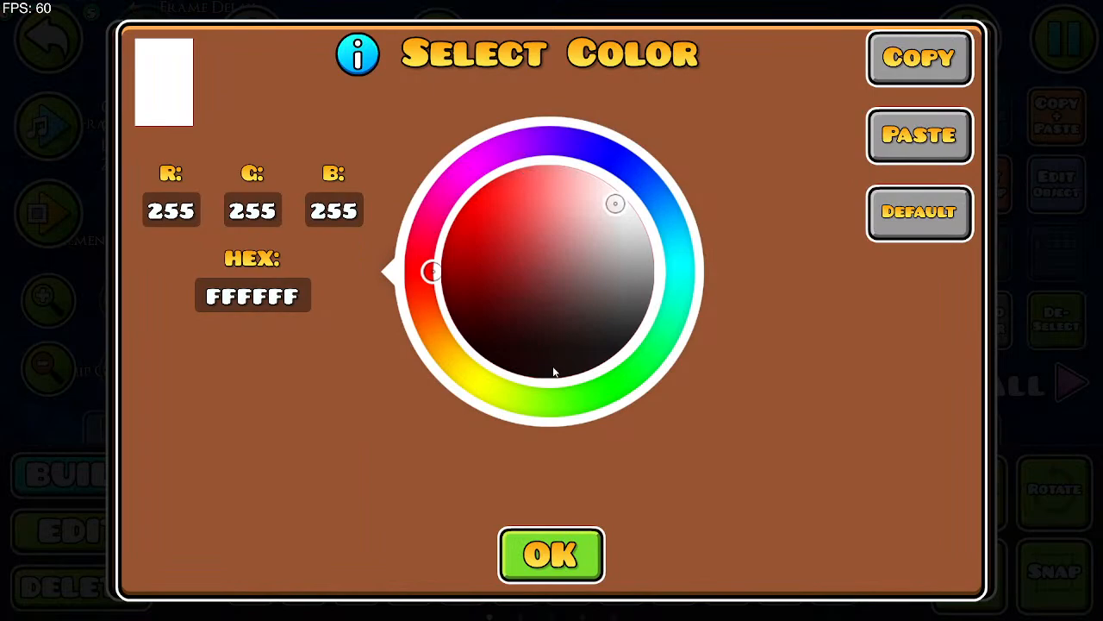
left_click_drag(554, 372, 518, 374)
left_click(521, 560)
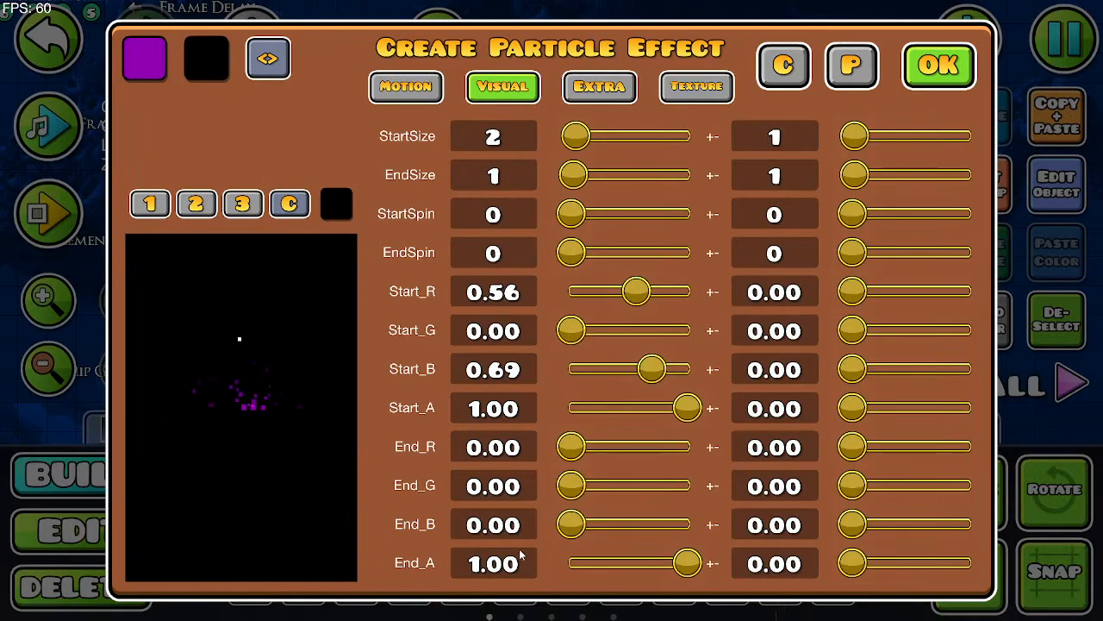
Step: Change the particle preview's background colour to dark grey
left_click(338, 205)
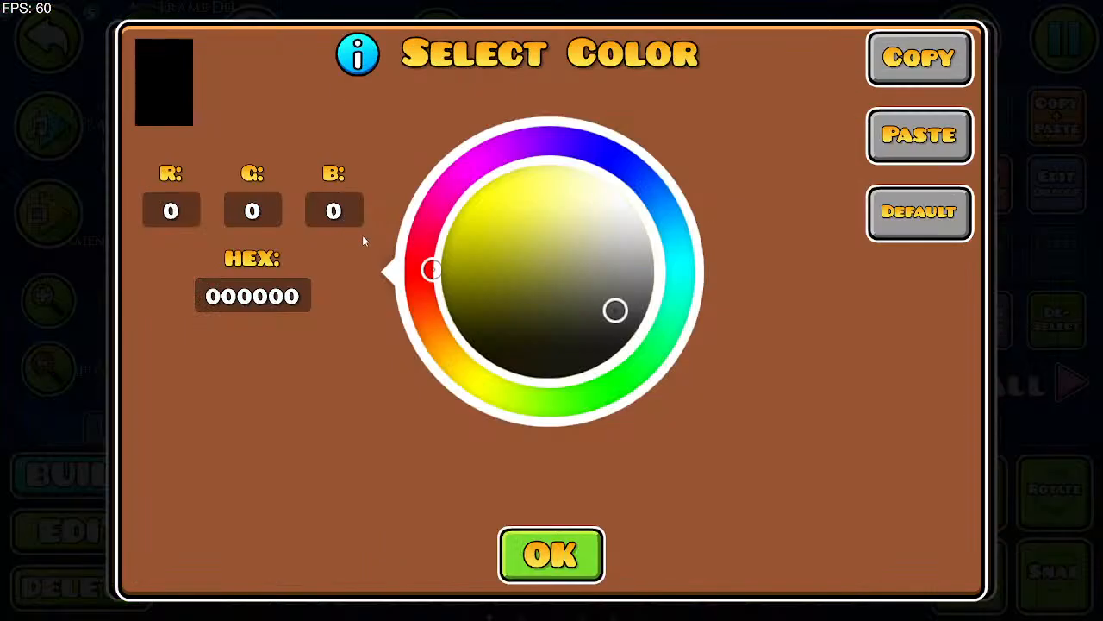
left_click_drag(603, 244, 642, 222)
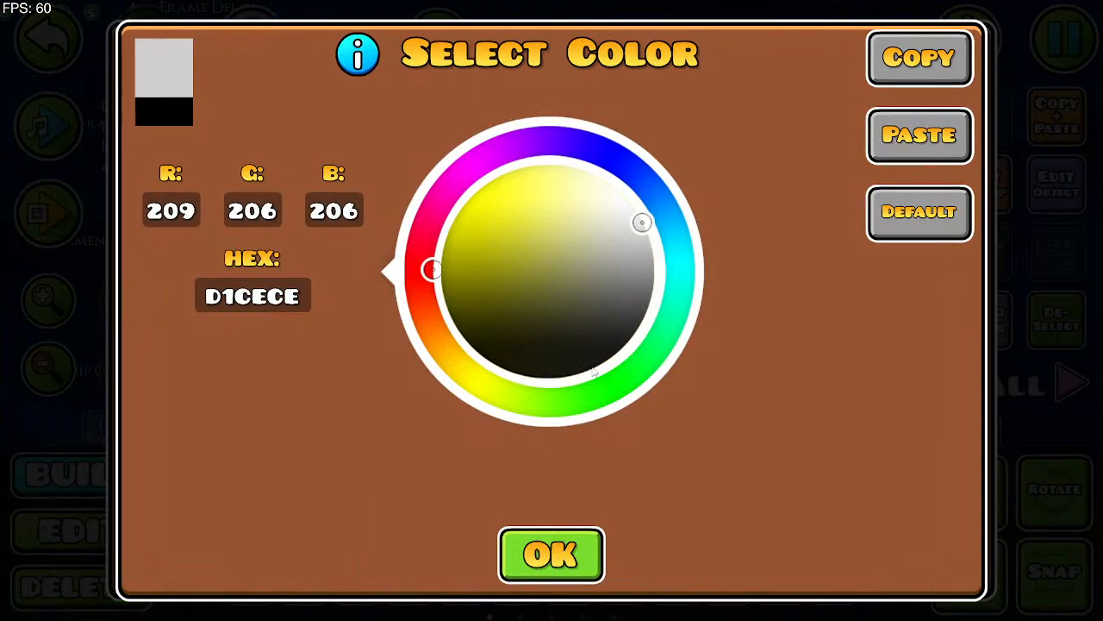
left_click(556, 559)
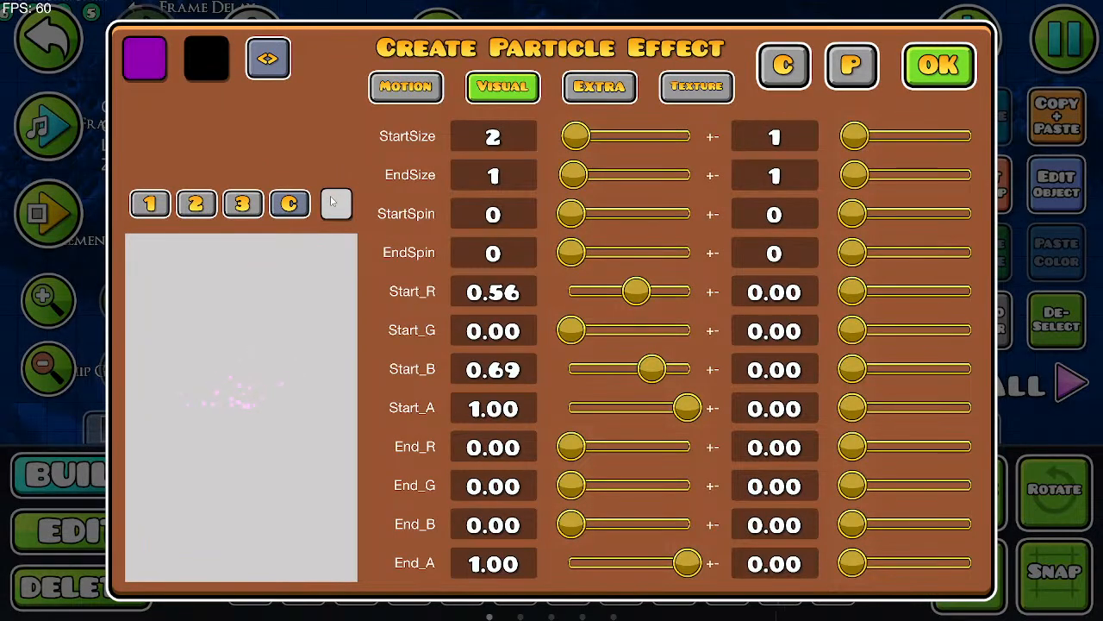
left_click(336, 204)
left_click_drag(640, 291, 689, 276)
left_click(557, 555)
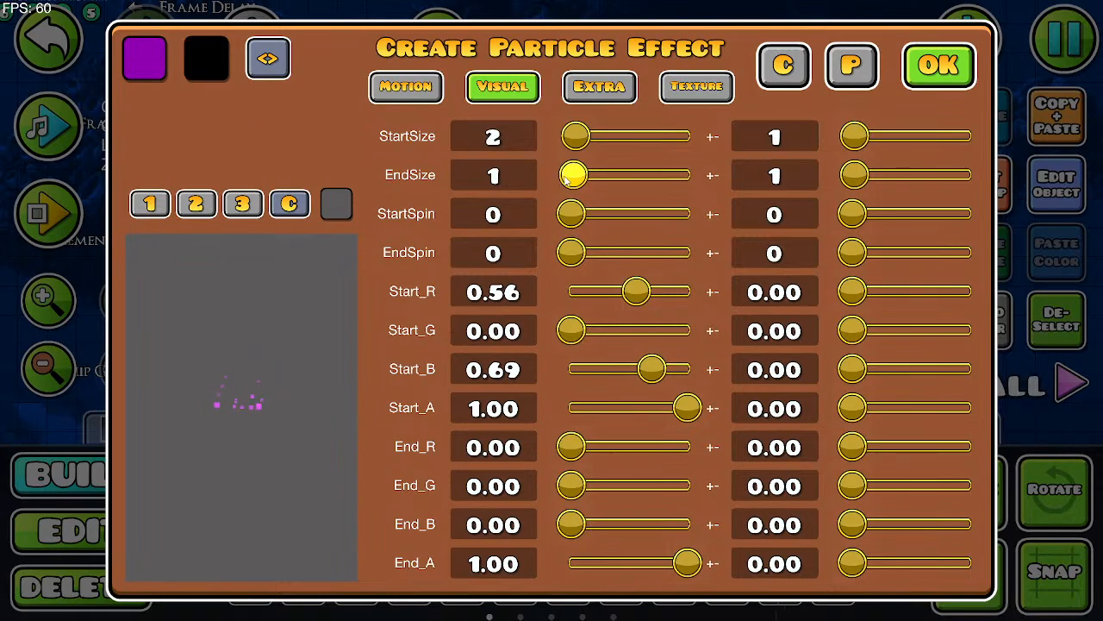
Step: Set the particle effect's EndSize to 8 and disable Additive
left_click_drag(574, 176, 589, 175)
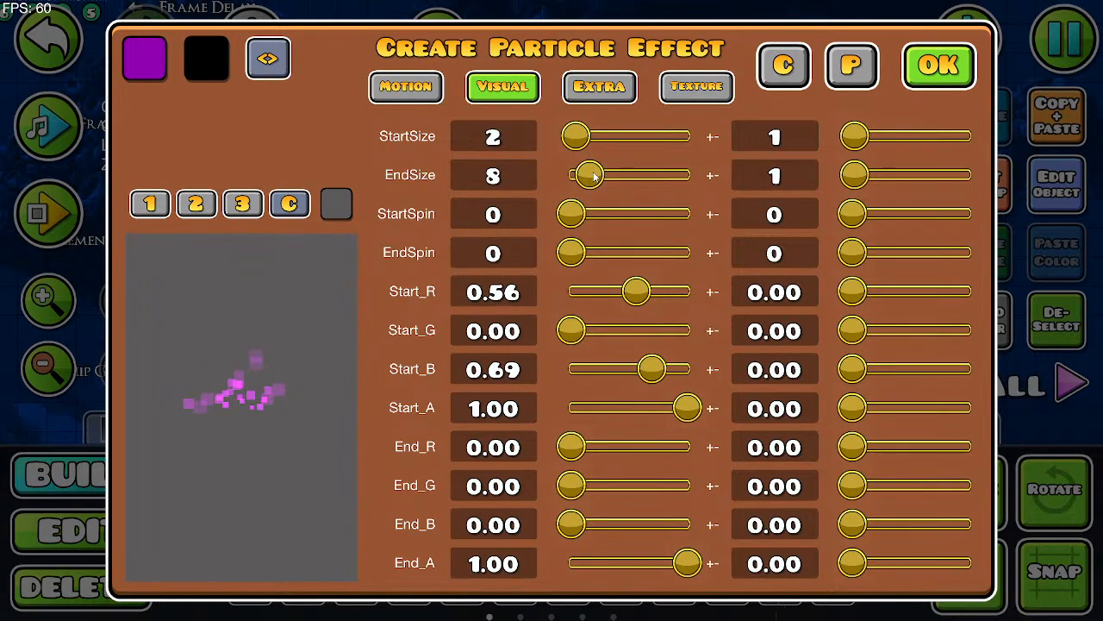
left_click(216, 57)
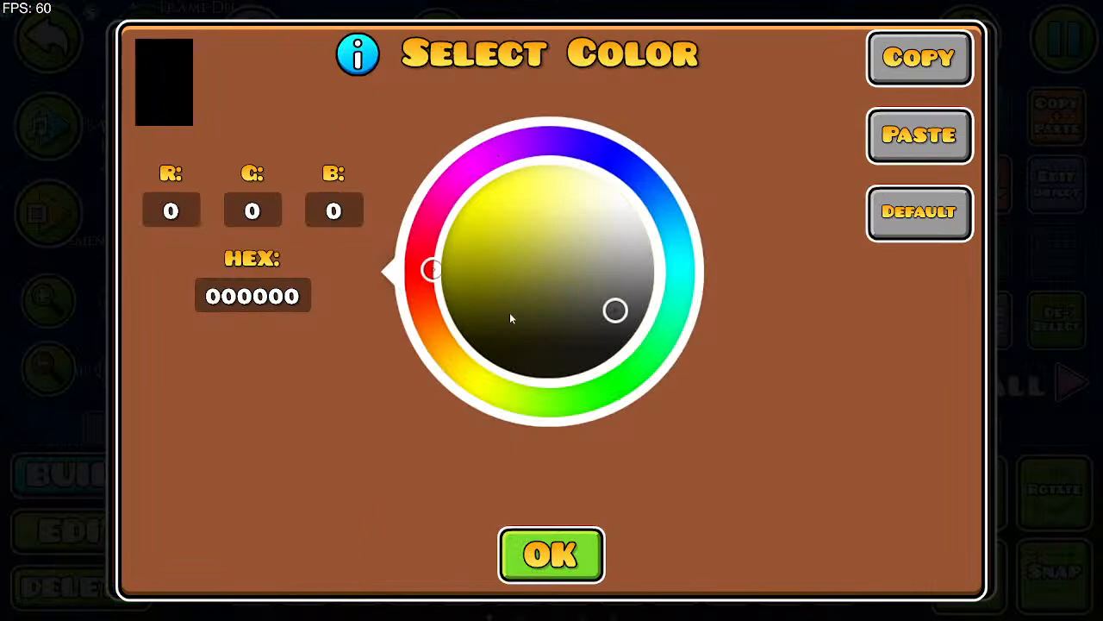
left_click(583, 543)
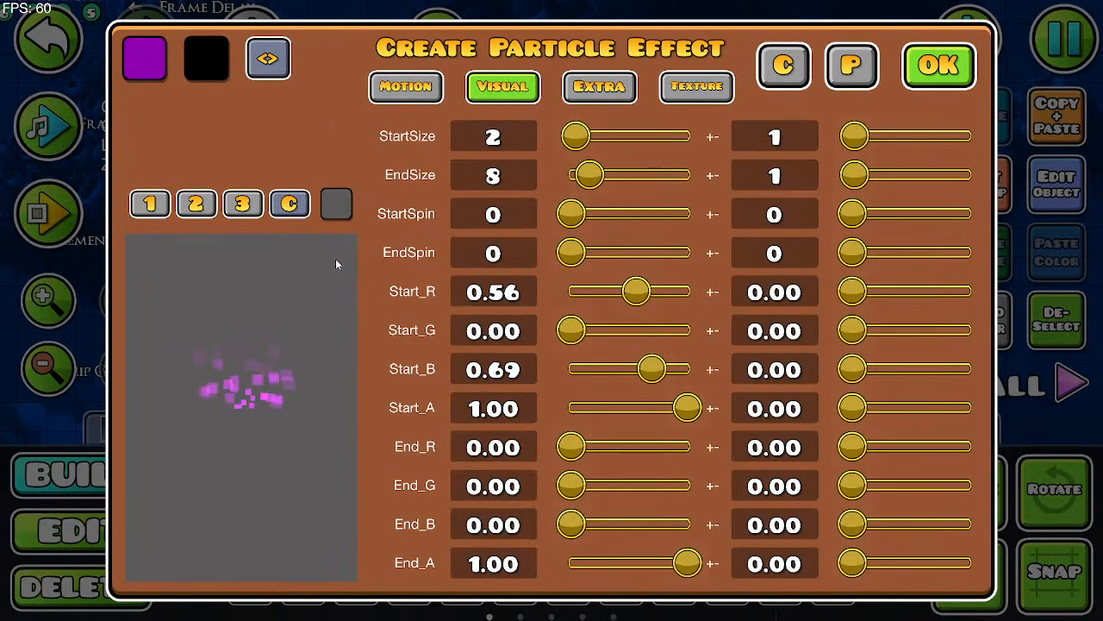
left_click(600, 87)
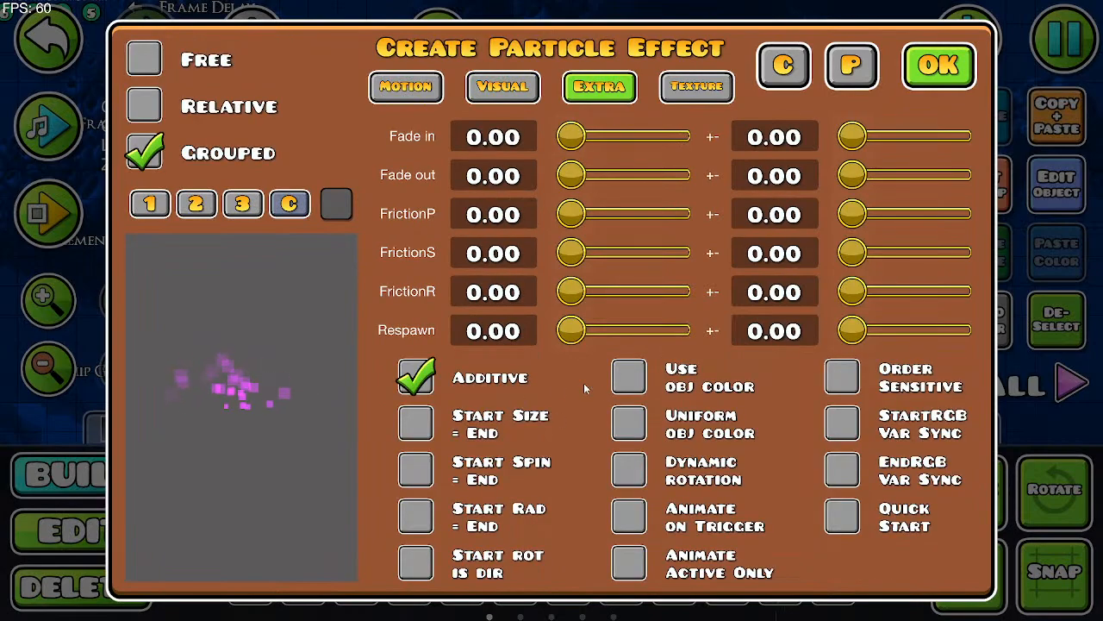
left_click(416, 377)
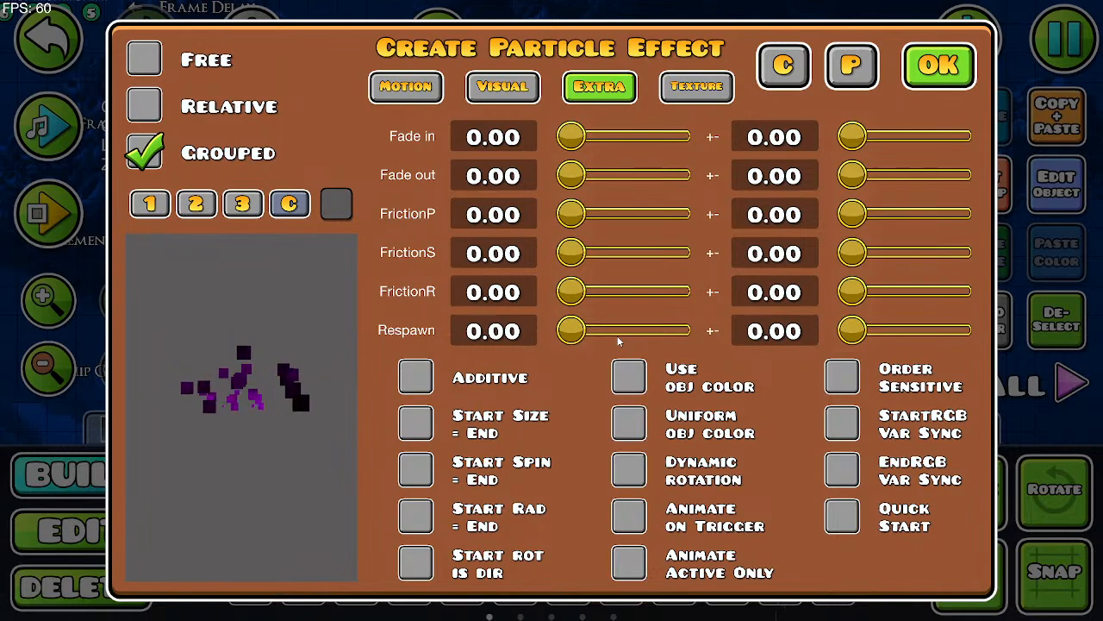
Step: Switch the particle motion to Radius mode with StartRad 57, EndRad 0 and RotSec 360
left_click(405, 86)
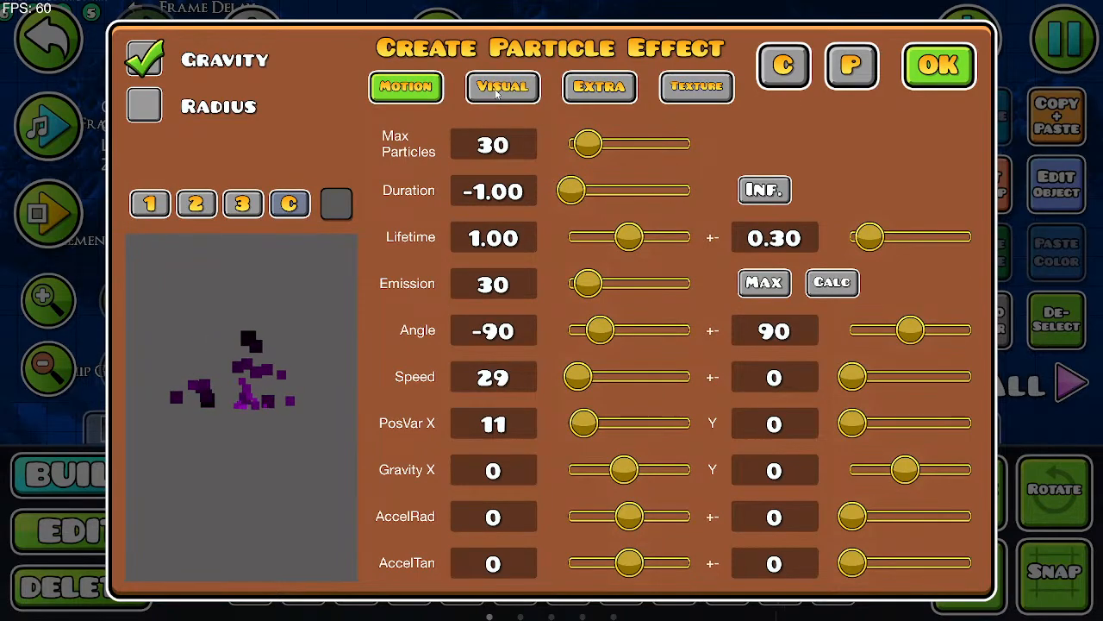
left_click(144, 107)
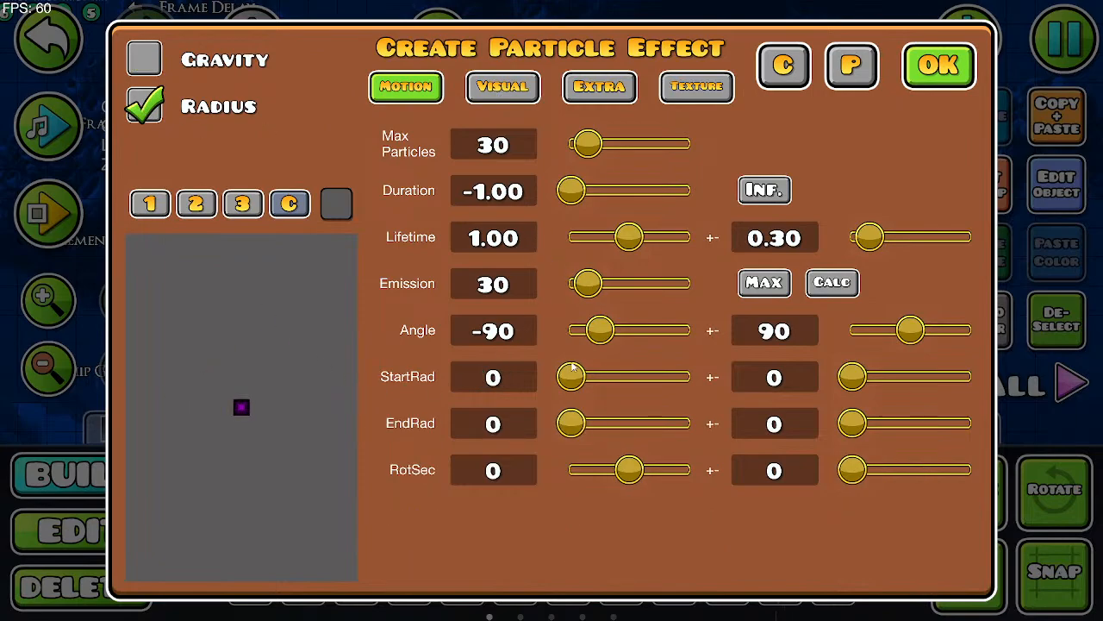
left_click_drag(574, 381, 631, 390)
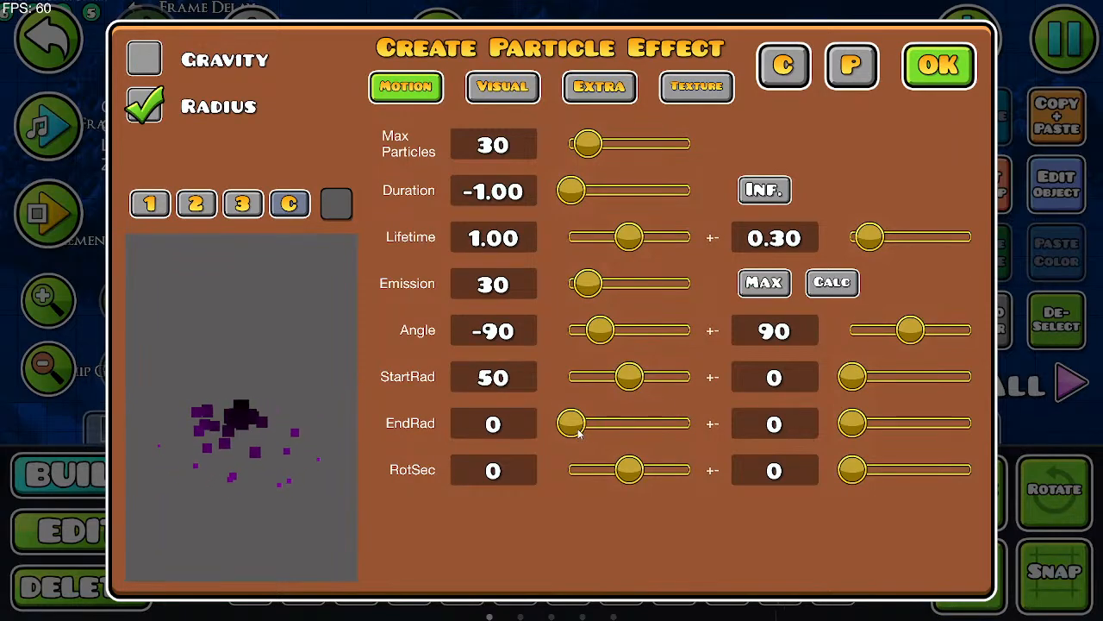
left_click_drag(572, 426, 519, 449)
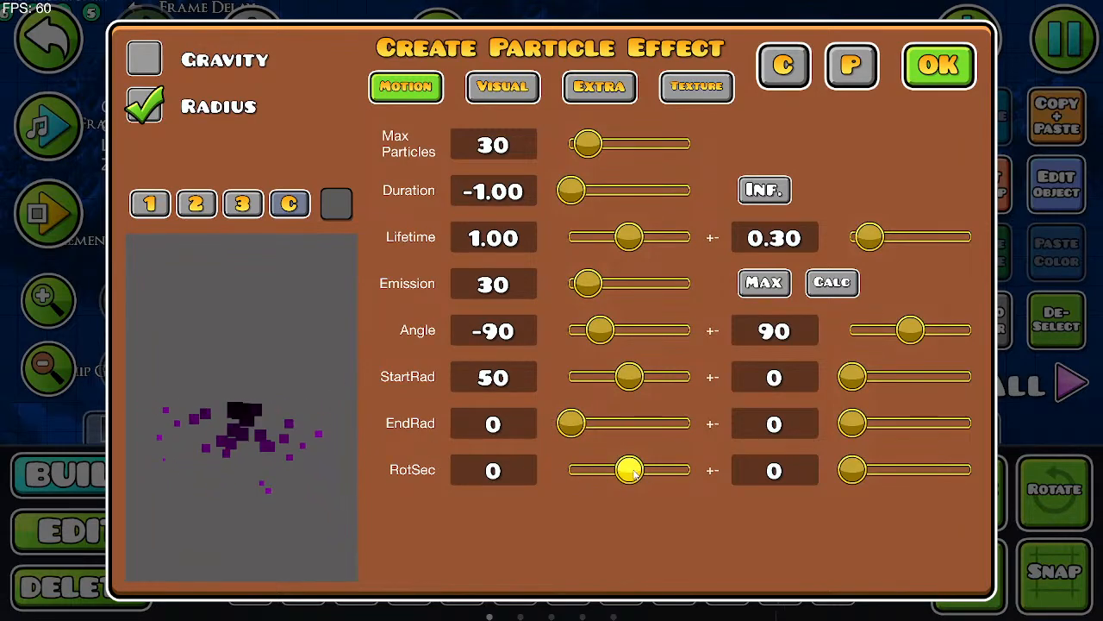
left_click_drag(634, 474, 818, 488)
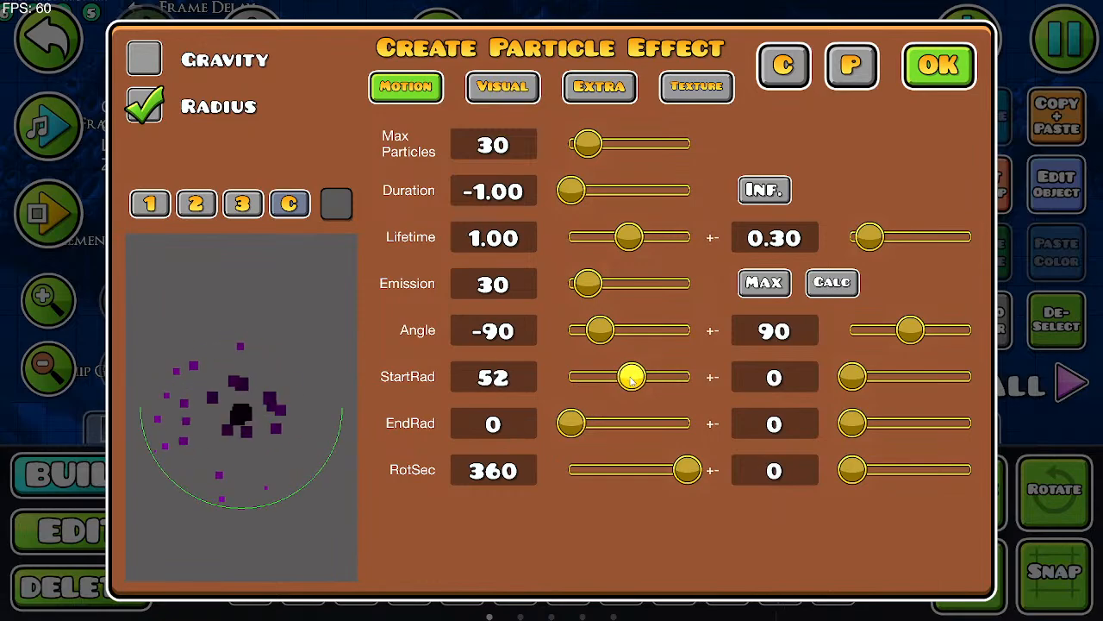
left_click_drag(632, 377, 636, 380)
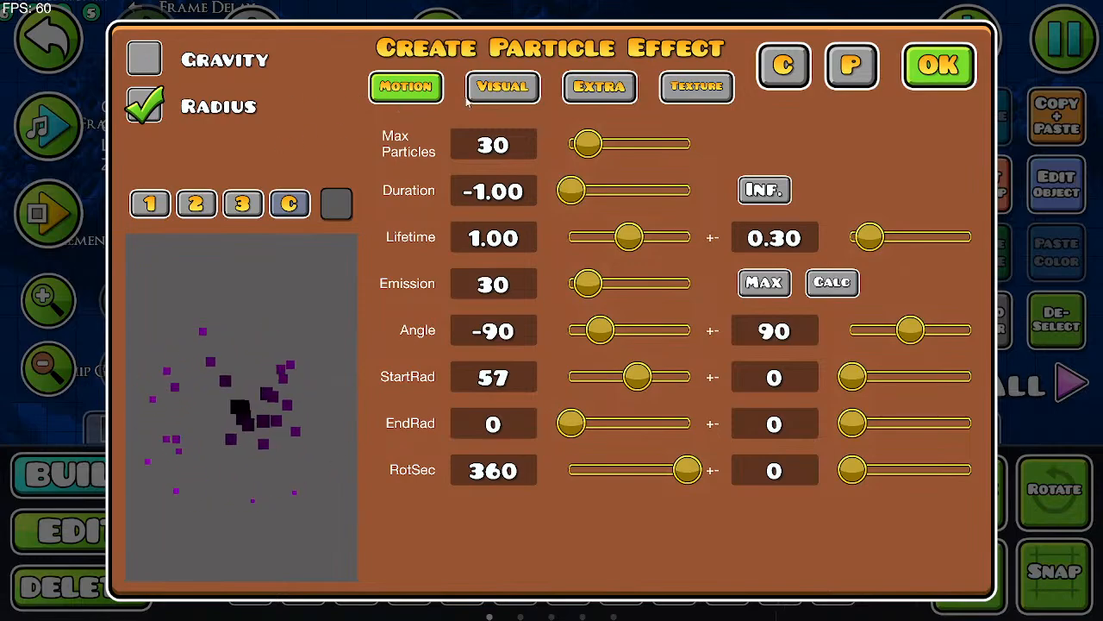
Step: Change the particles' start colour to black and their end colour to purple 700090
left_click(503, 87)
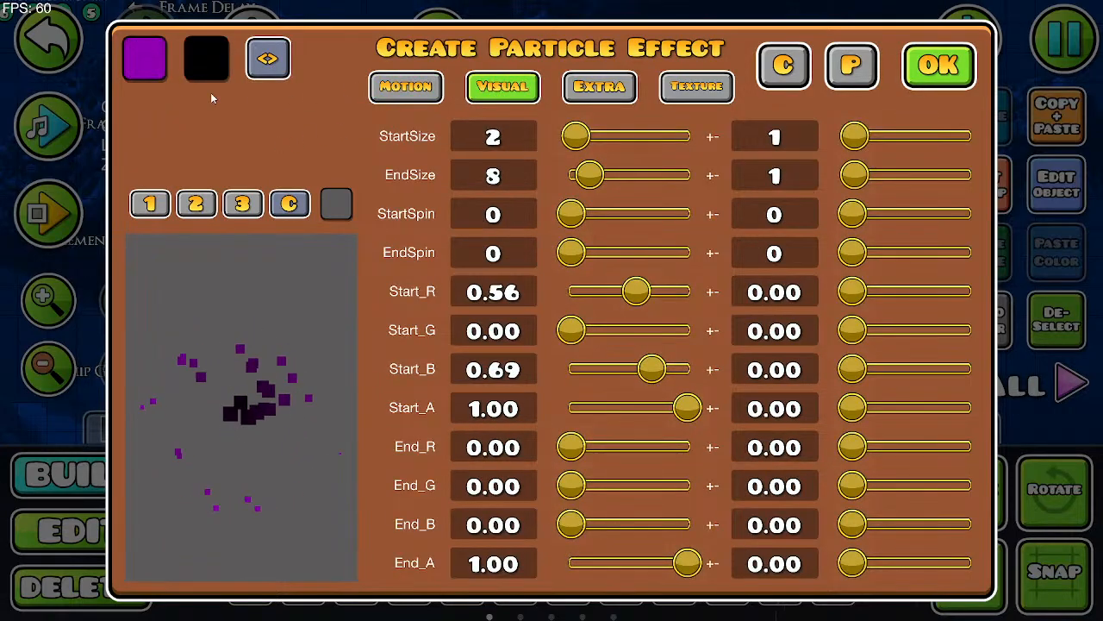
left_click(150, 72)
left_click_drag(547, 338, 550, 454)
left_click(551, 554)
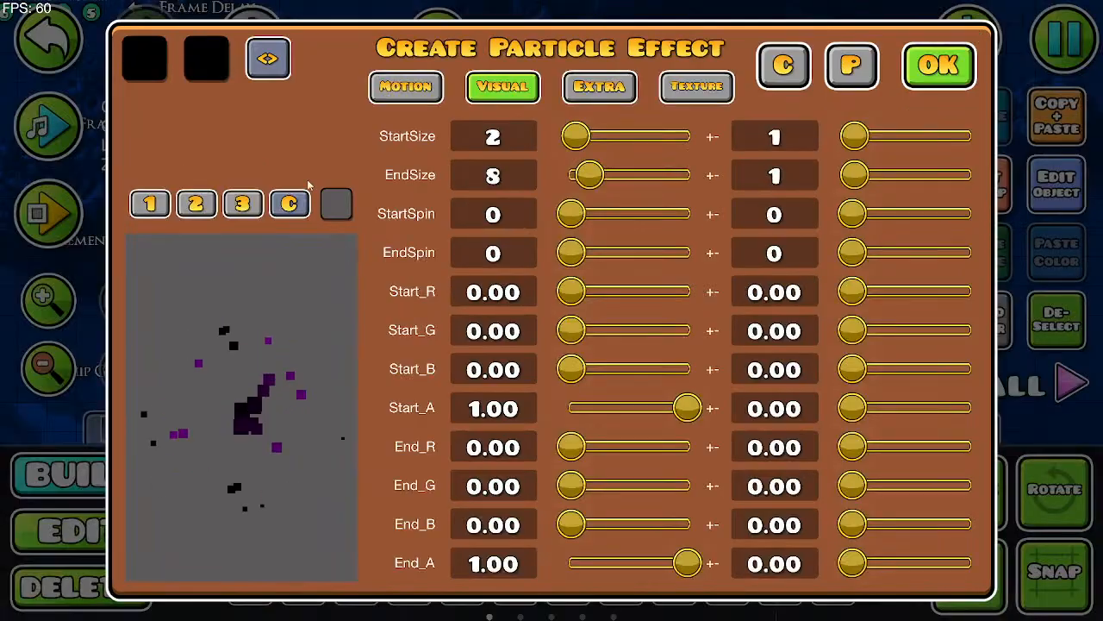
left_click(221, 78)
left_click(509, 160)
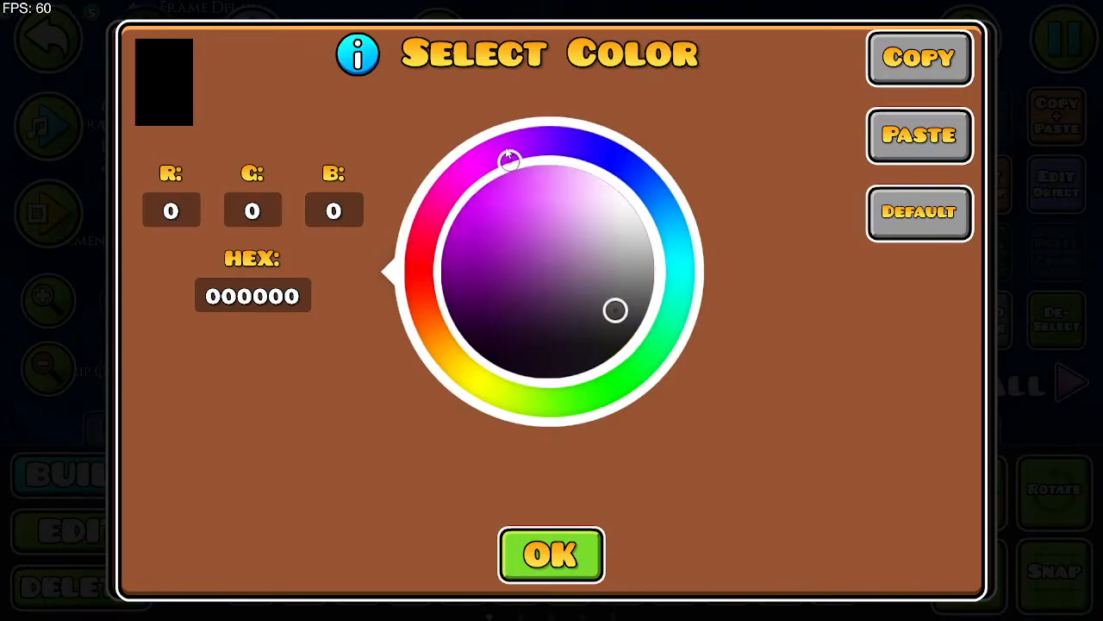
left_click_drag(500, 233, 443, 249)
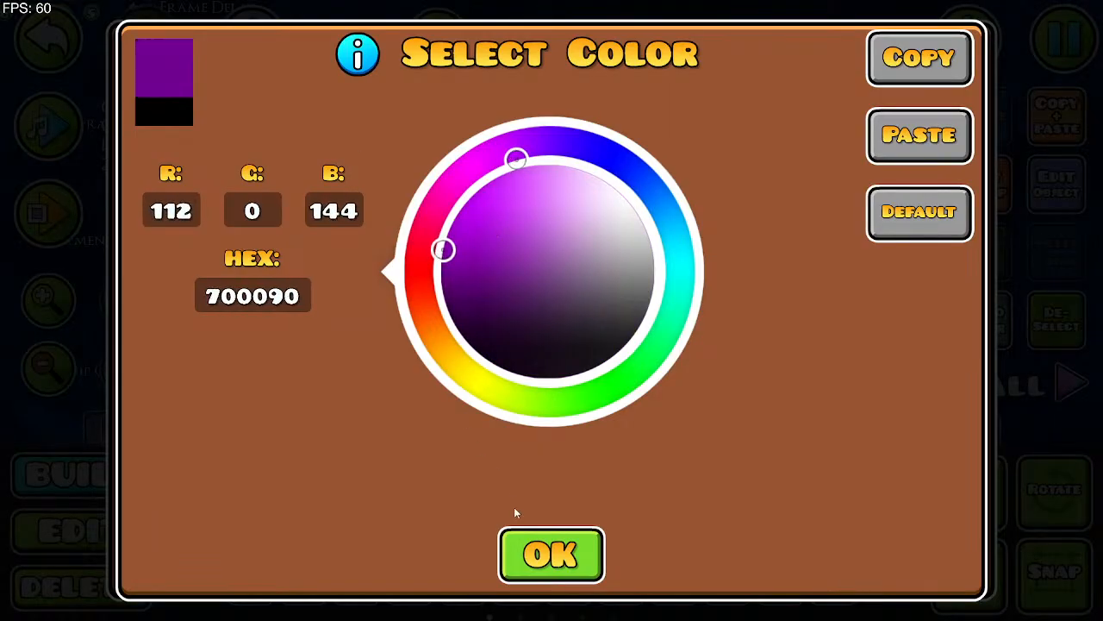
left_click(538, 561)
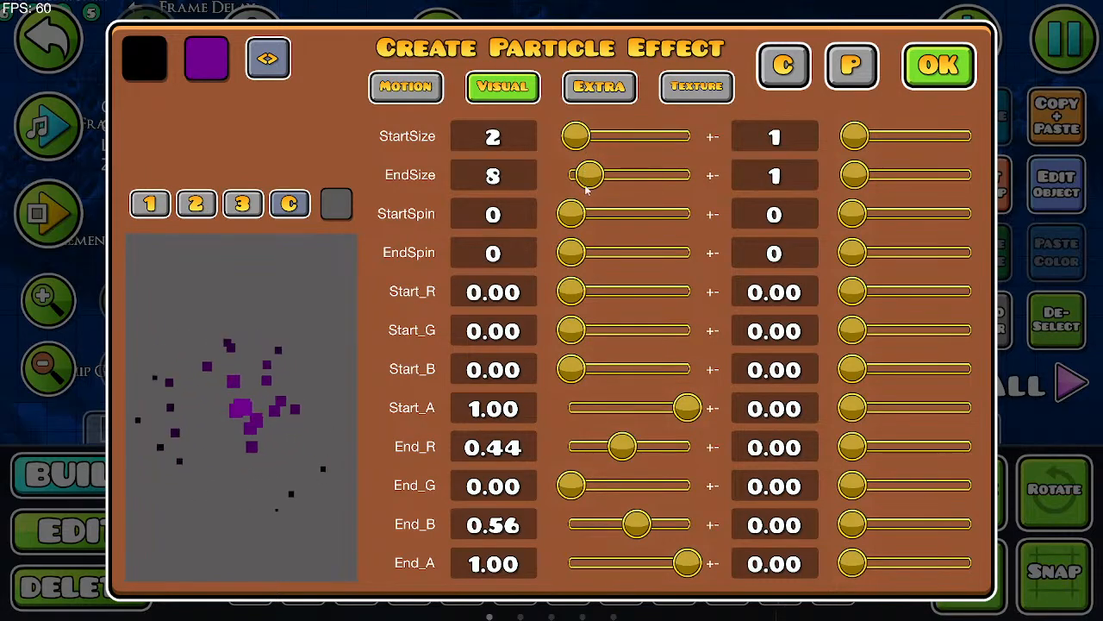
Step: Set StartSpin to 25, EndSpin to 0 and StartSize to 3, and apply the particle settings
left_click_drag(571, 213, 583, 213)
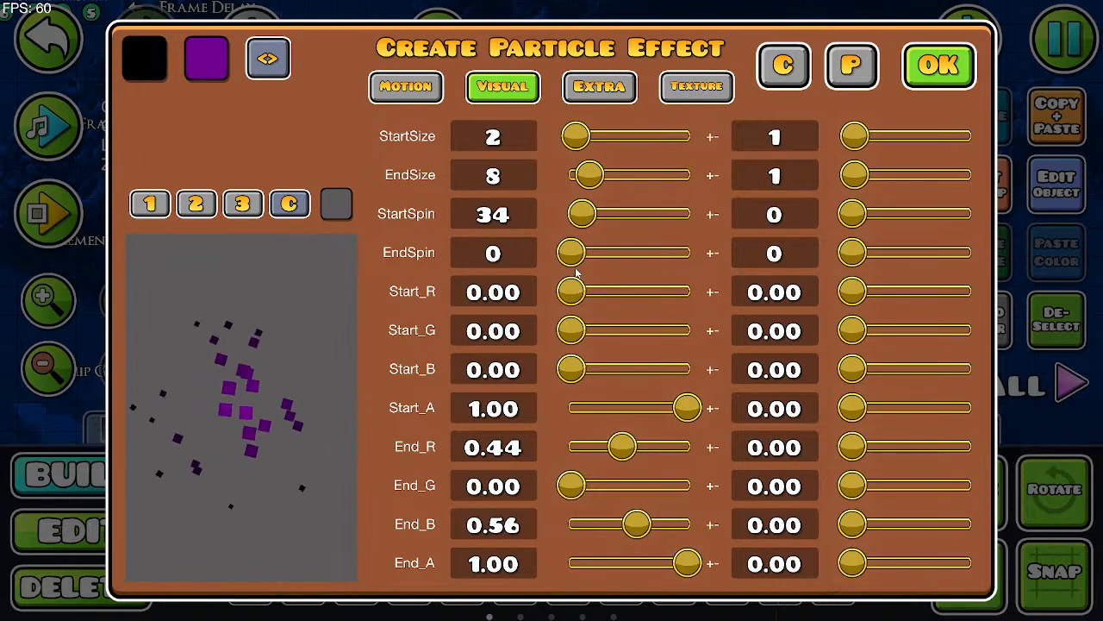
left_click_drag(571, 253, 582, 224)
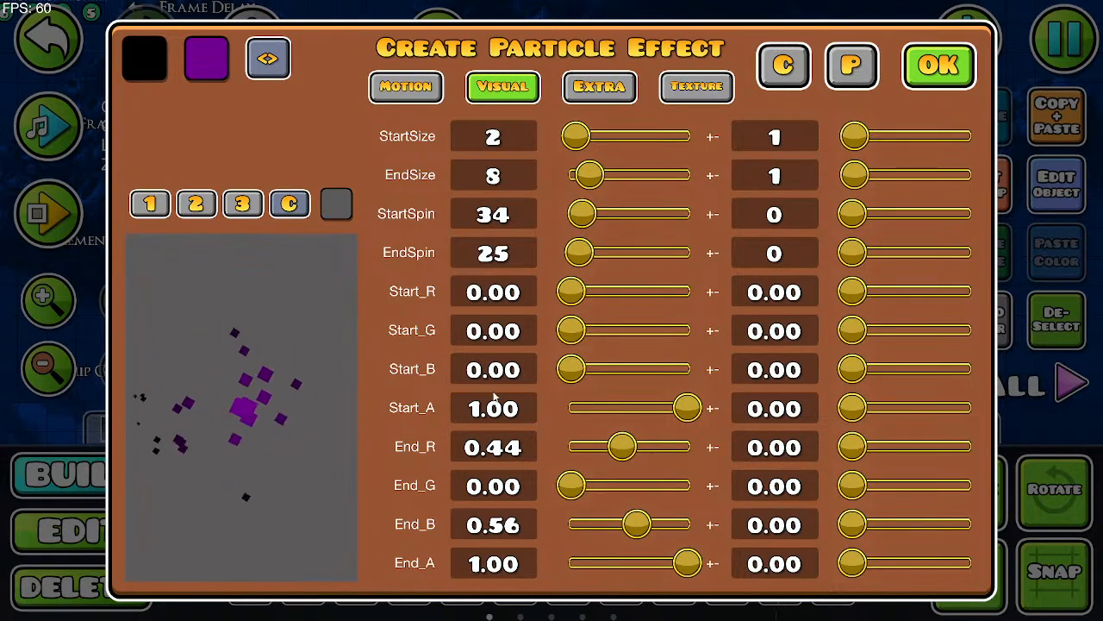
left_click_drag(581, 214, 572, 213)
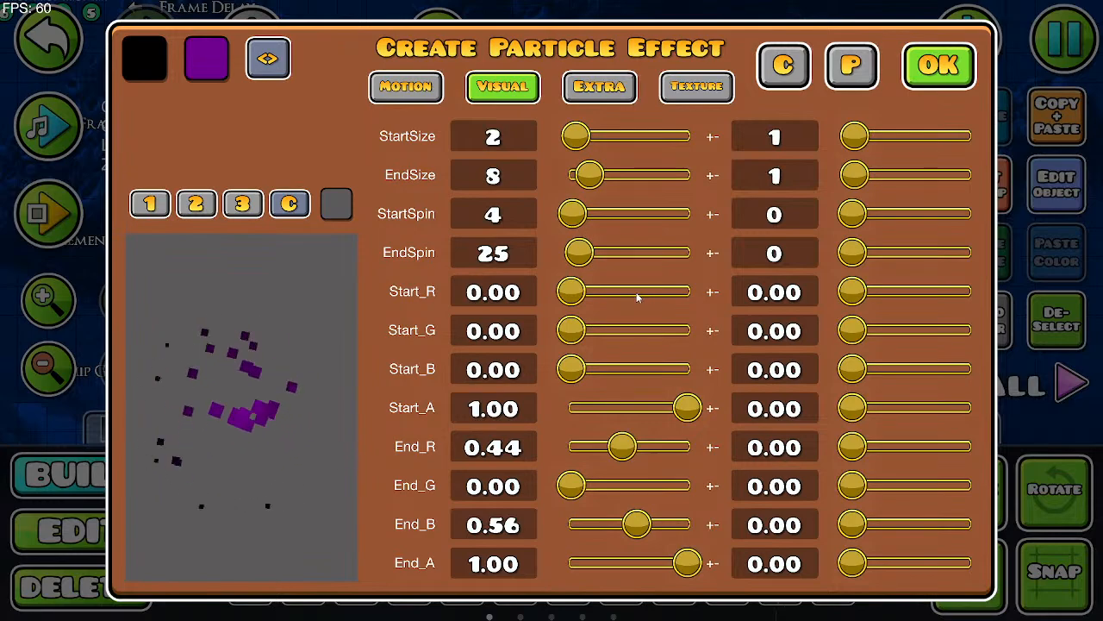
left_click_drag(562, 218, 510, 216)
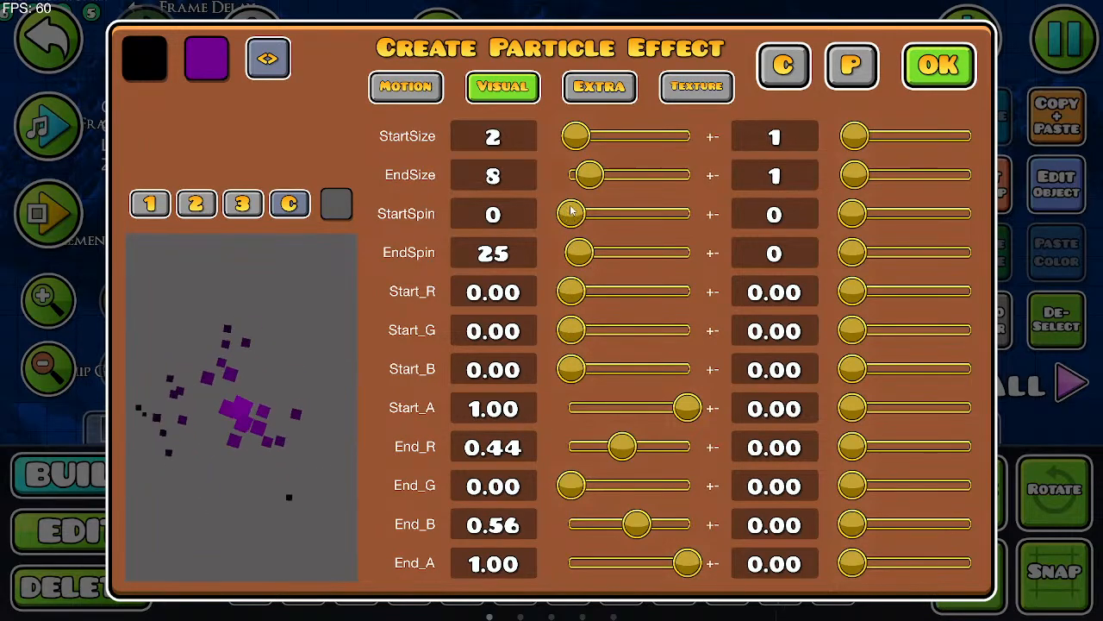
left_click_drag(565, 213, 569, 252)
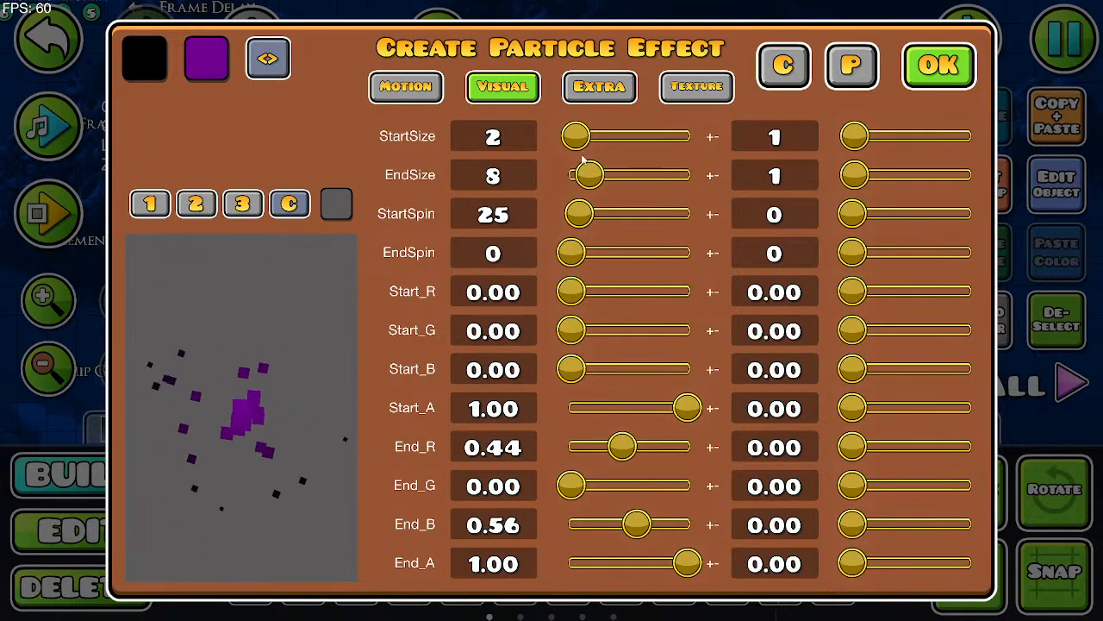
left_click_drag(577, 137, 579, 143)
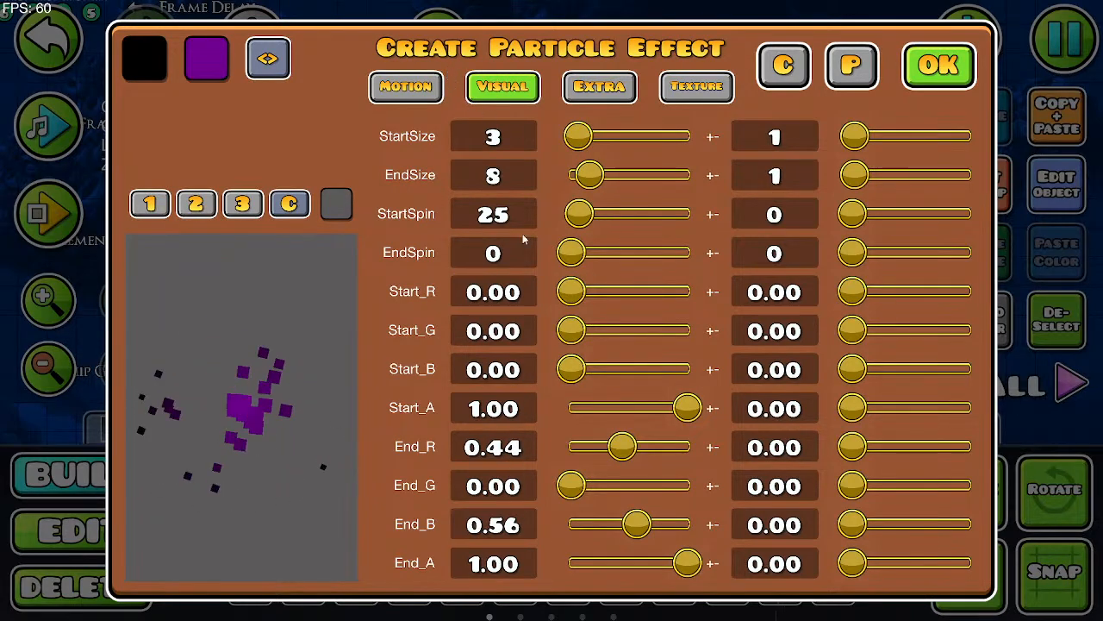
left_click(939, 65)
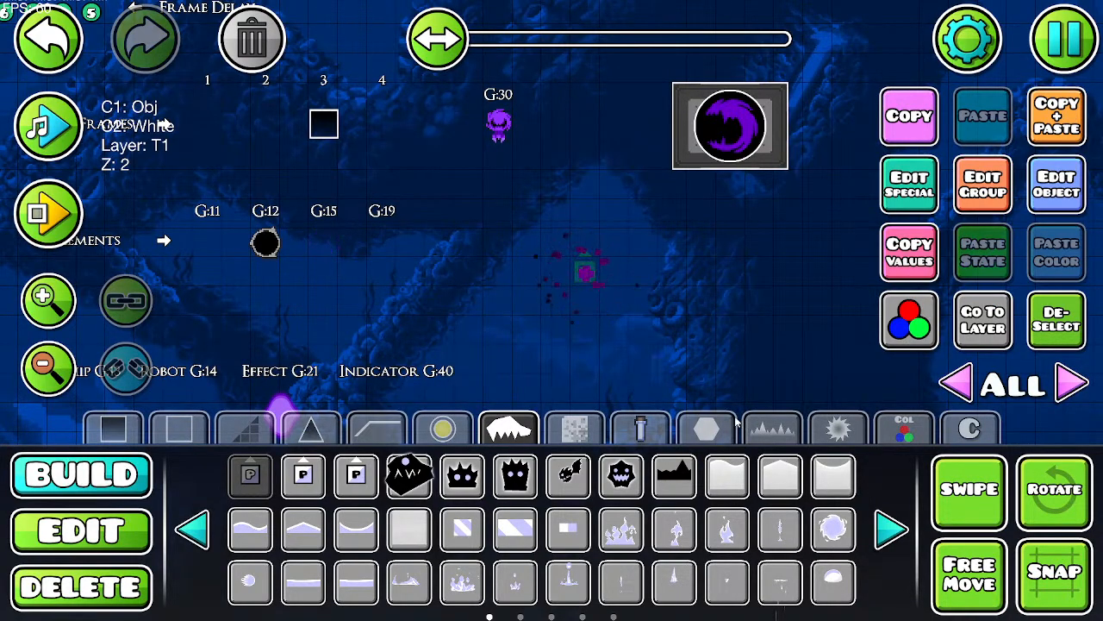
Step: Open the particle effect's settings and change the preview background colour to grey 686666
left_click(911, 185)
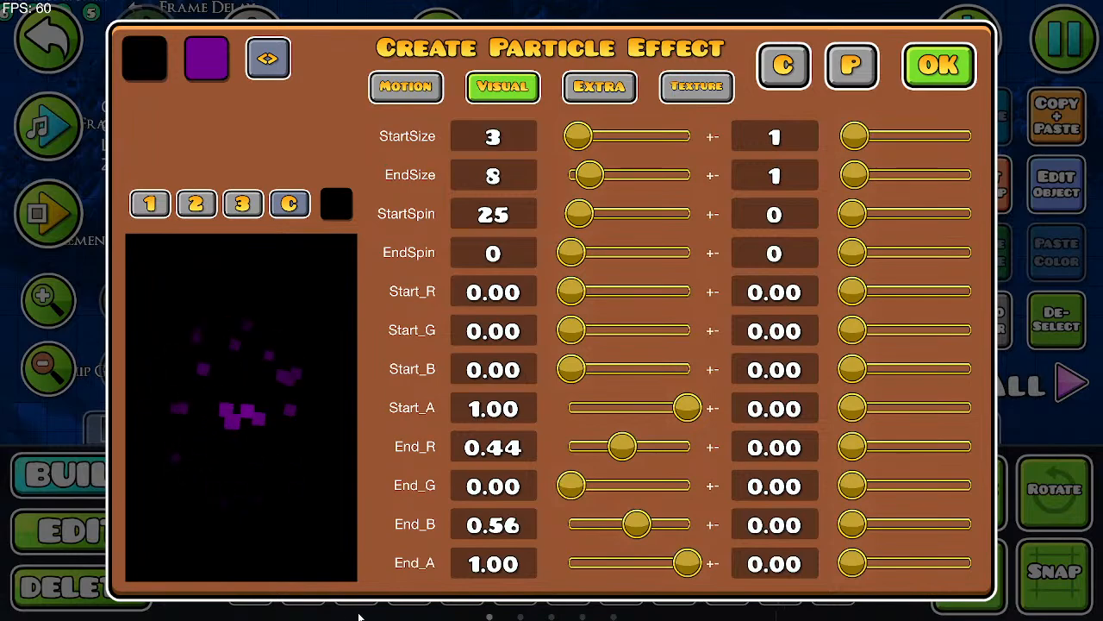
left_click(336, 203)
left_click(625, 280)
left_click_drag(626, 280, 646, 269)
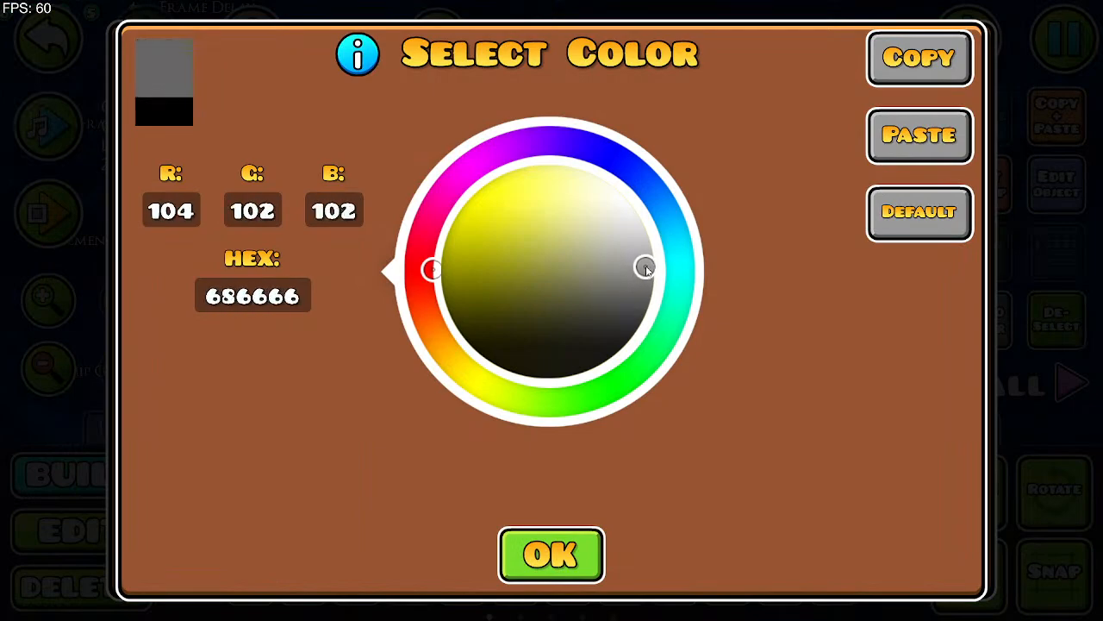
left_click(552, 536)
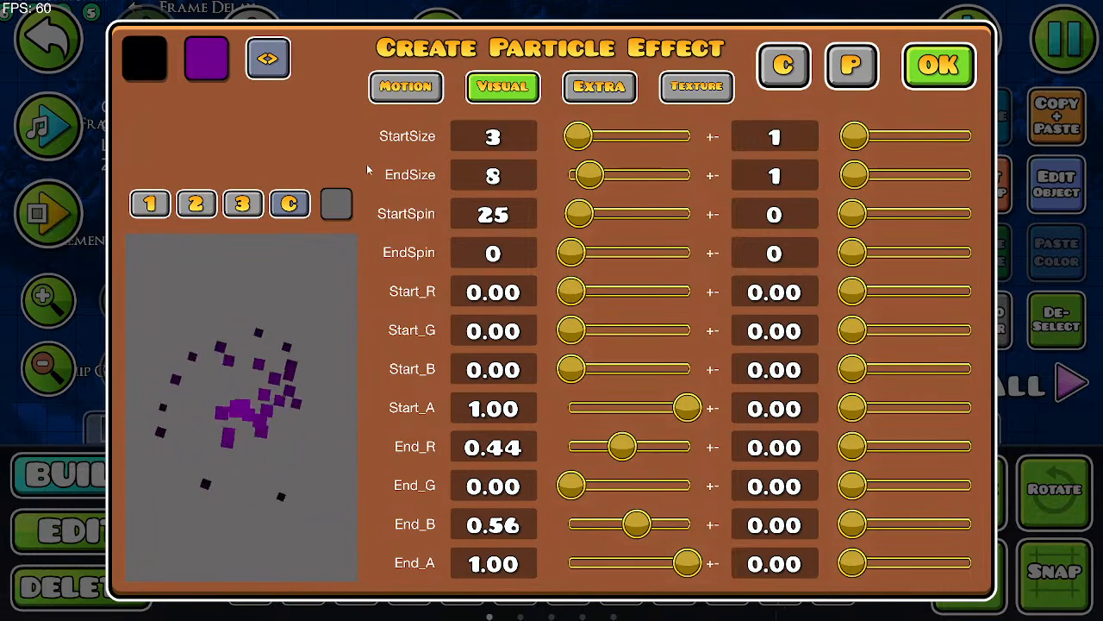
Step: Try the particle Emission at 200 and set it back to 30
left_click(406, 86)
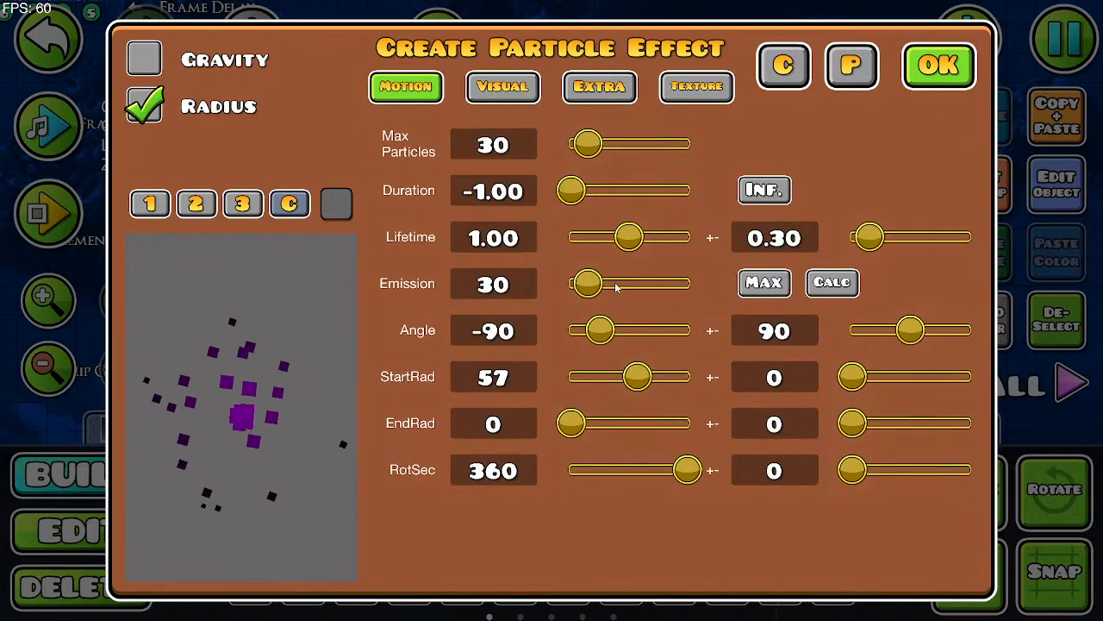
left_click_drag(616, 287, 901, 358)
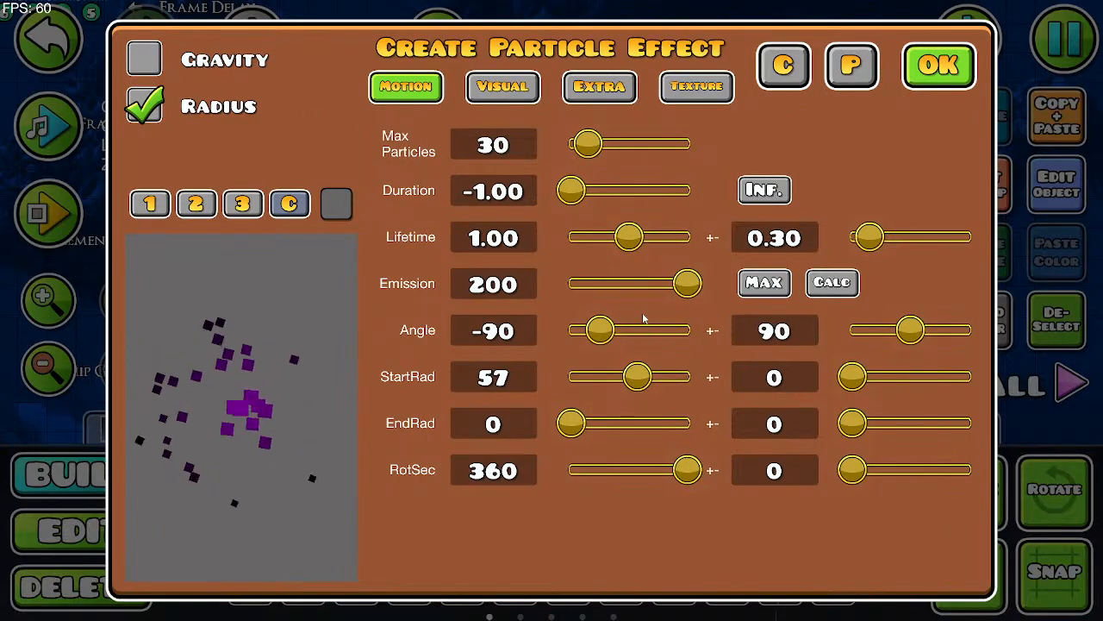
left_click(518, 281)
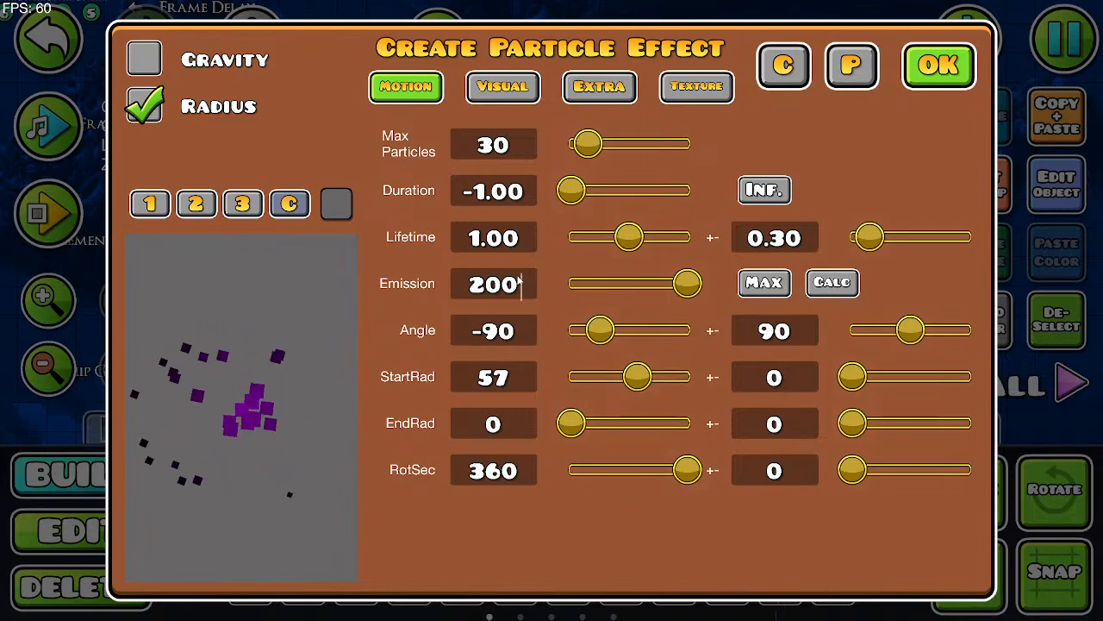
key("BackSpace")
key("BackSpace")
key("BackSpace")
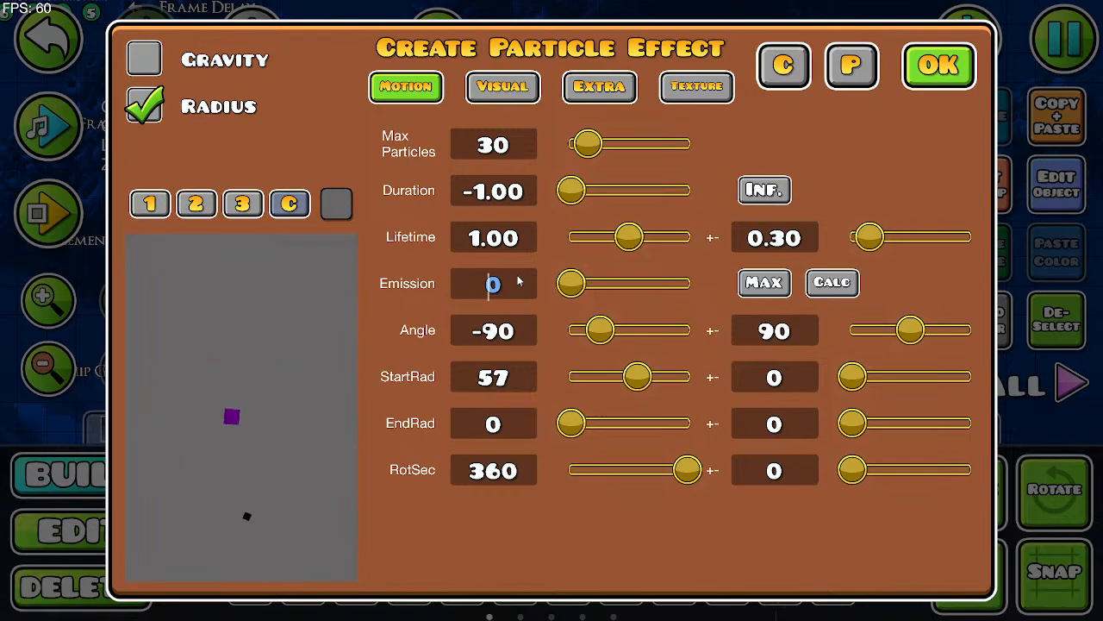
type("30")
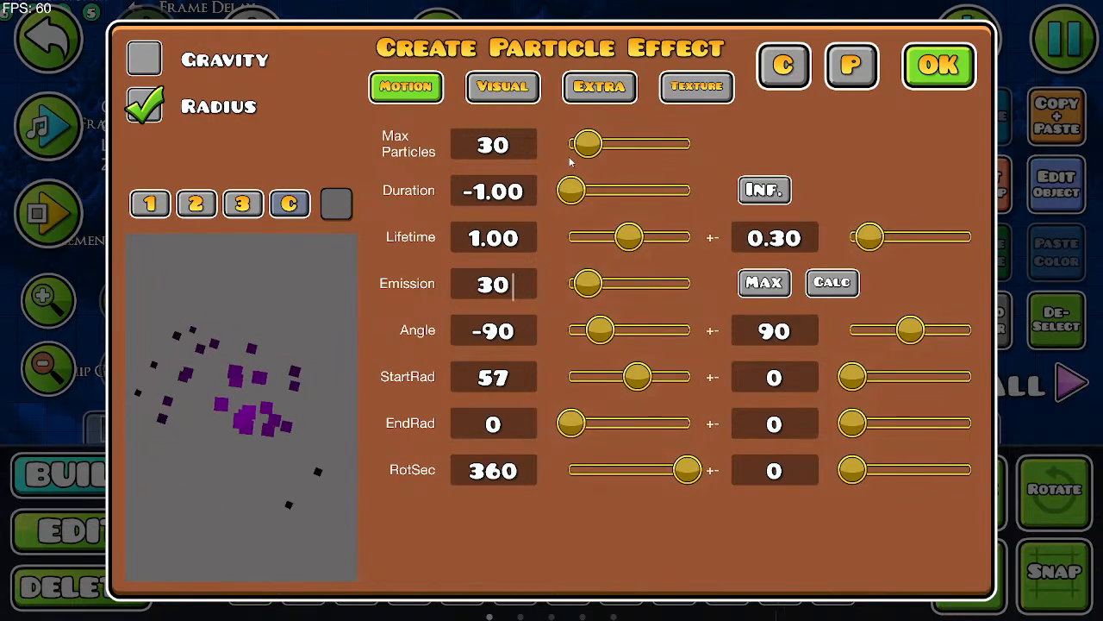
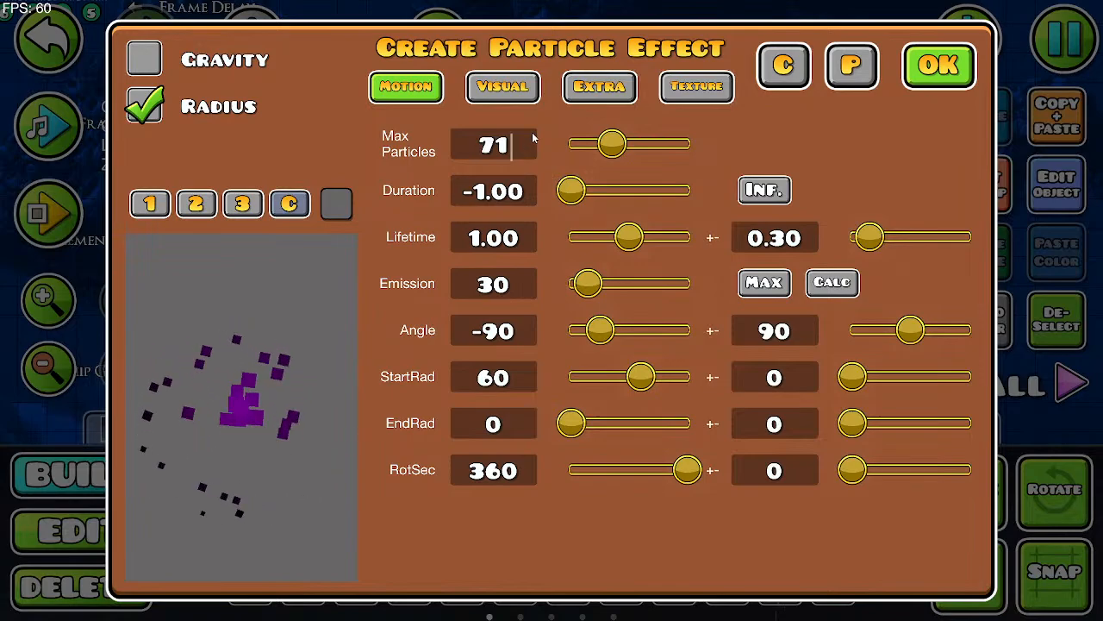
Step: Set the effect's Max Particles and Emission to 50 each and apply the particle settings
key("BackSpace")
key("BackSpace")
type("50")
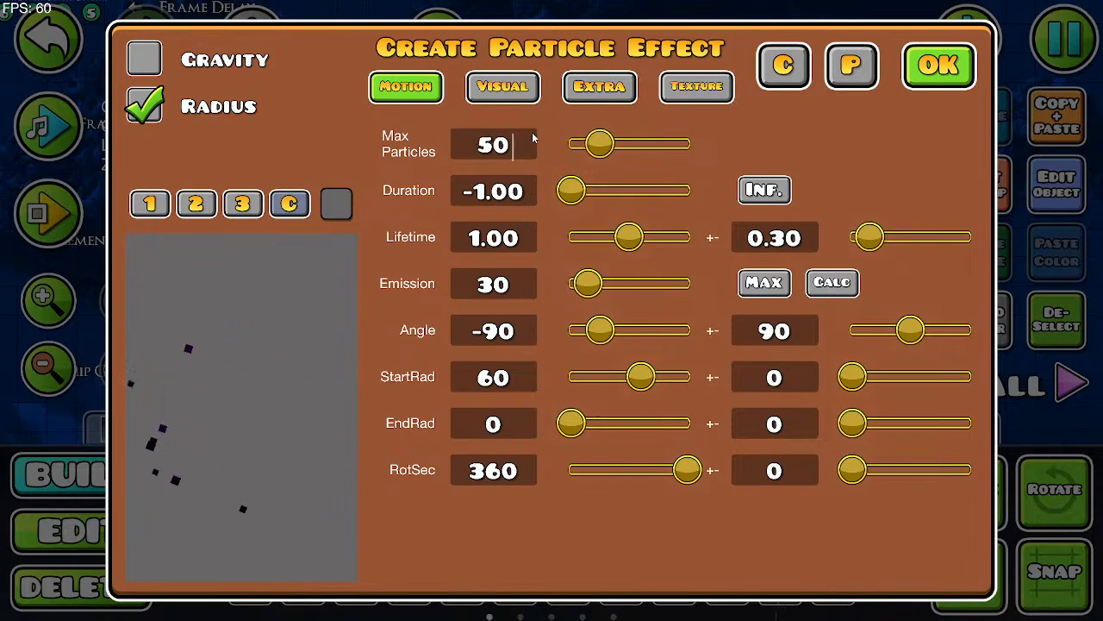
key("BackSpace")
key("BackSpace")
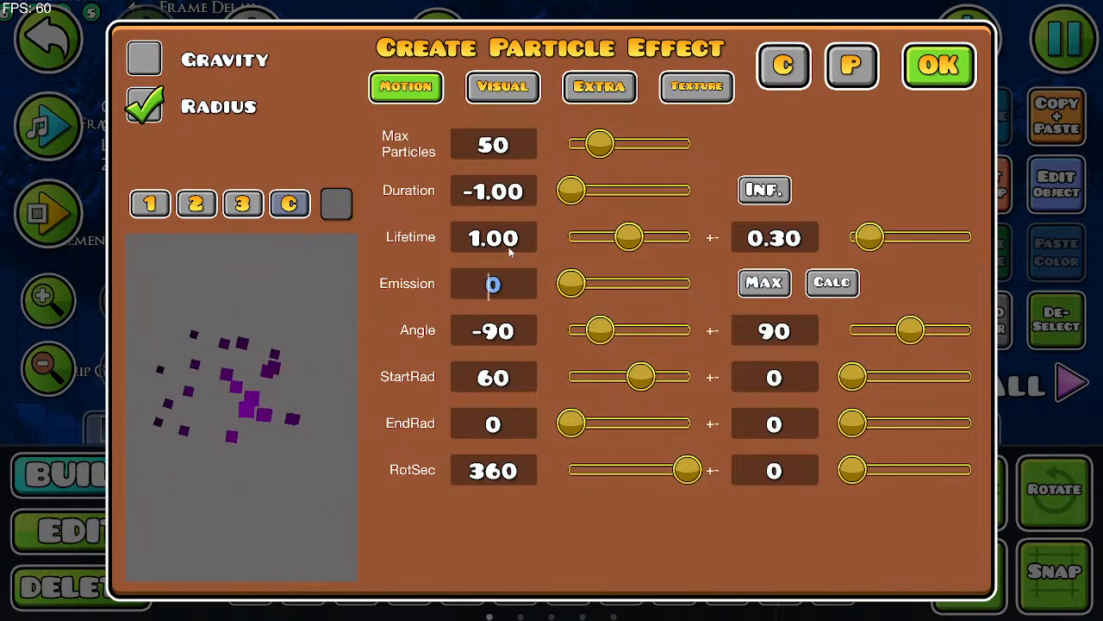
type("50")
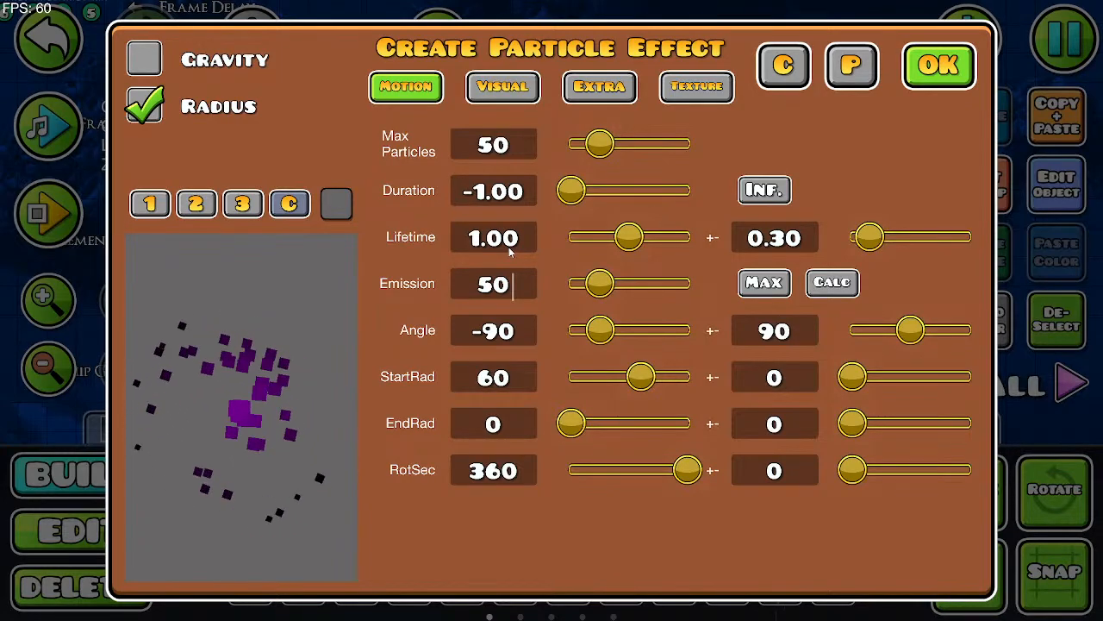
left_click(940, 66)
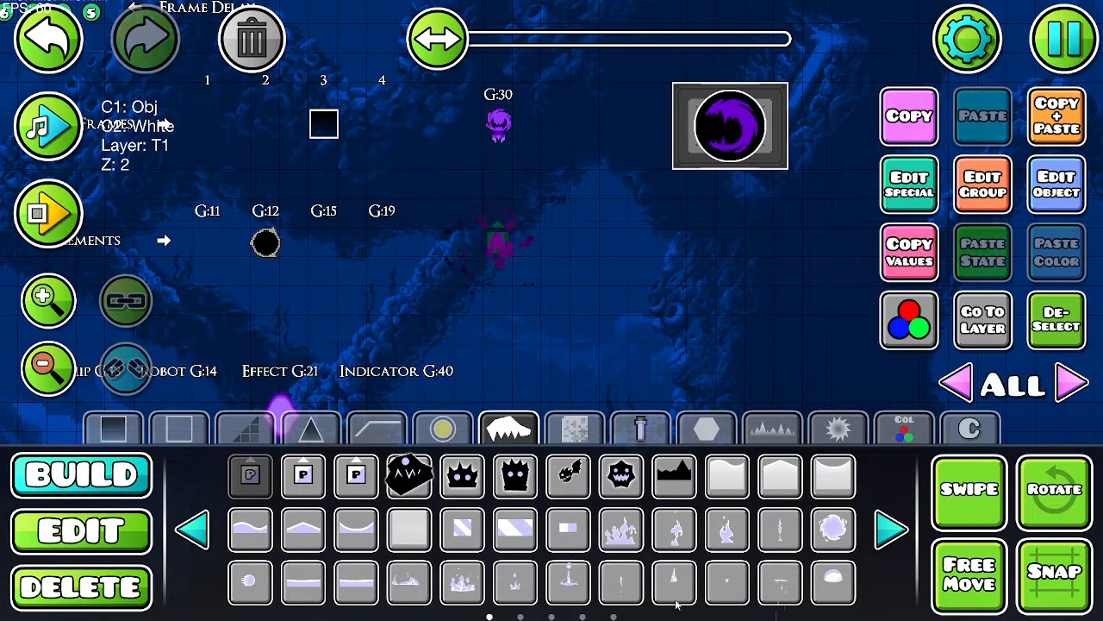
Step: Select the particle object and place a duplicate of it in the empty area to its right
left_click_drag(729, 321, 634, 105)
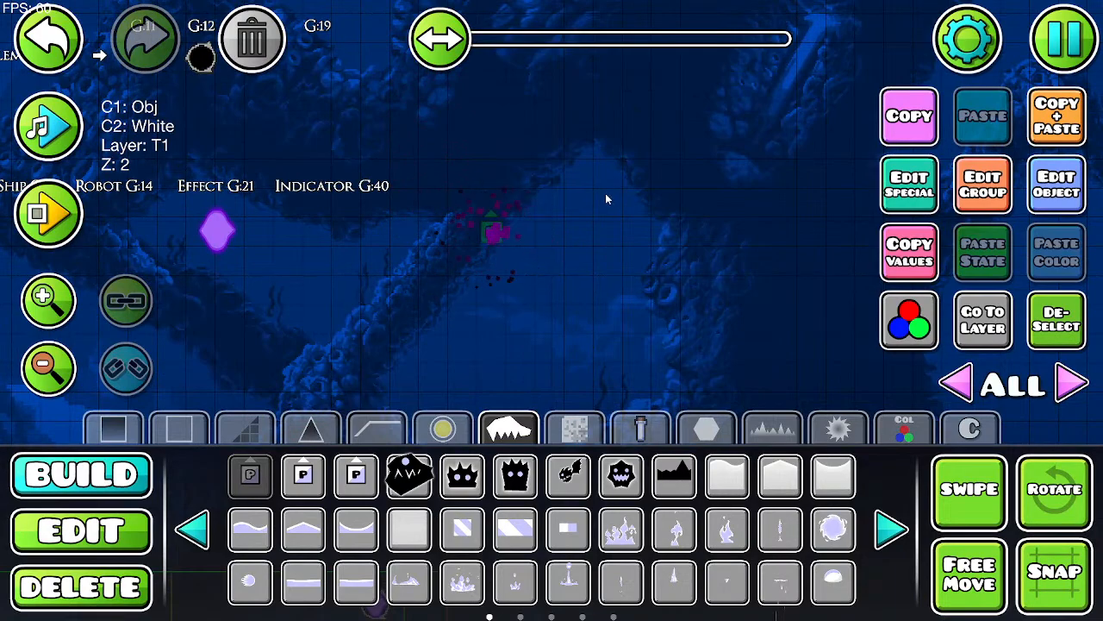
left_click(1045, 334)
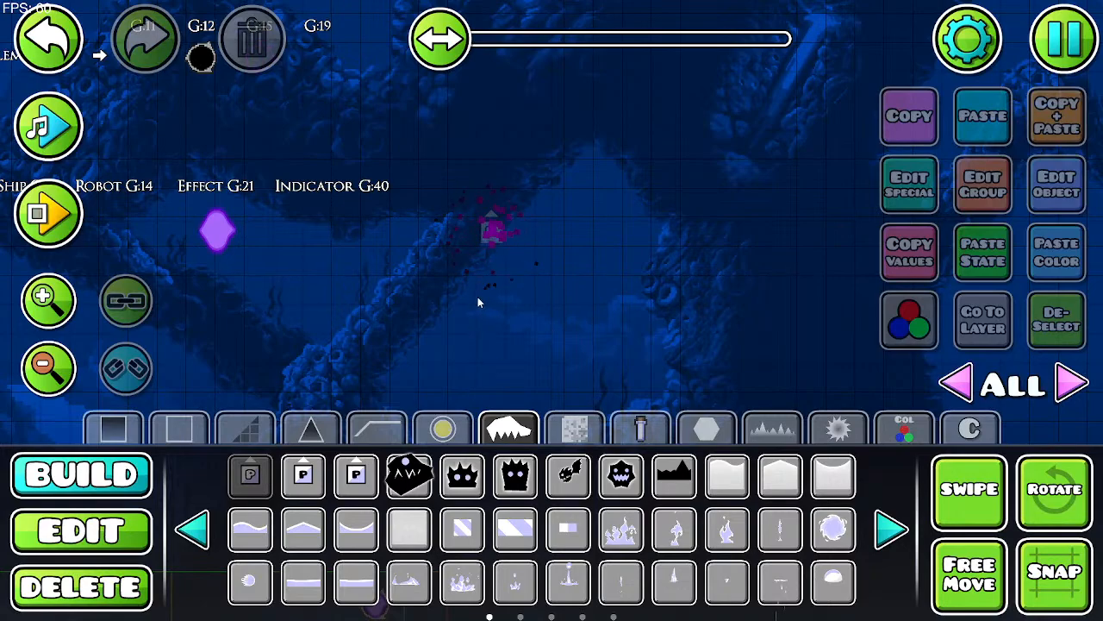
left_click(112, 534)
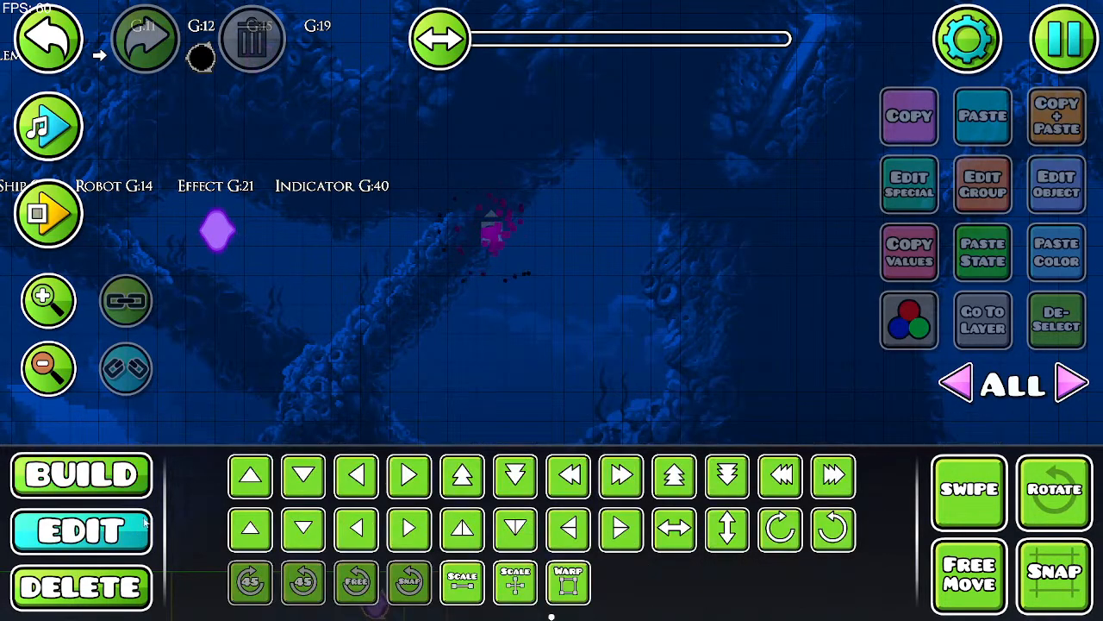
left_click(497, 227)
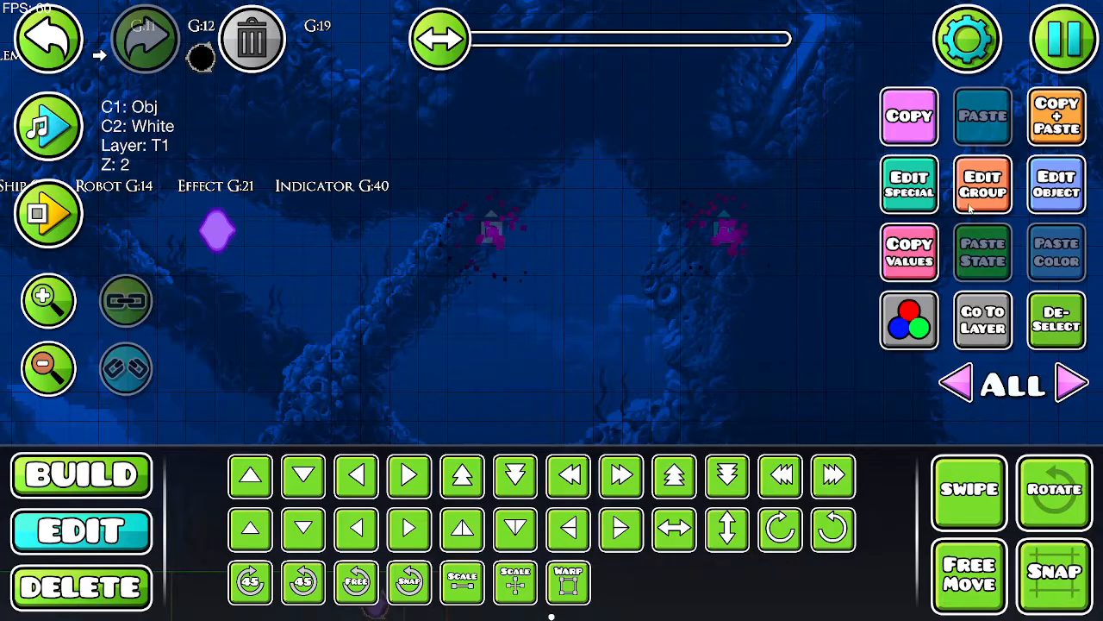
Step: Assign colour channel 4 to both the base and detail colours of the left particle object
left_click(1060, 181)
left_click(560, 525)
left_click(1066, 199)
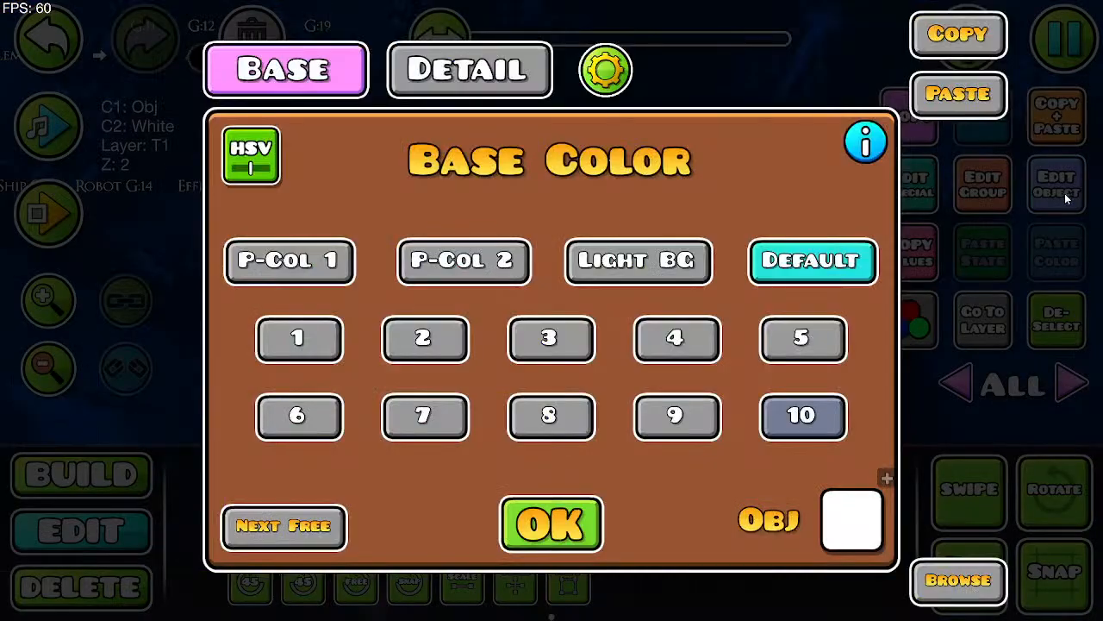
left_click(444, 87)
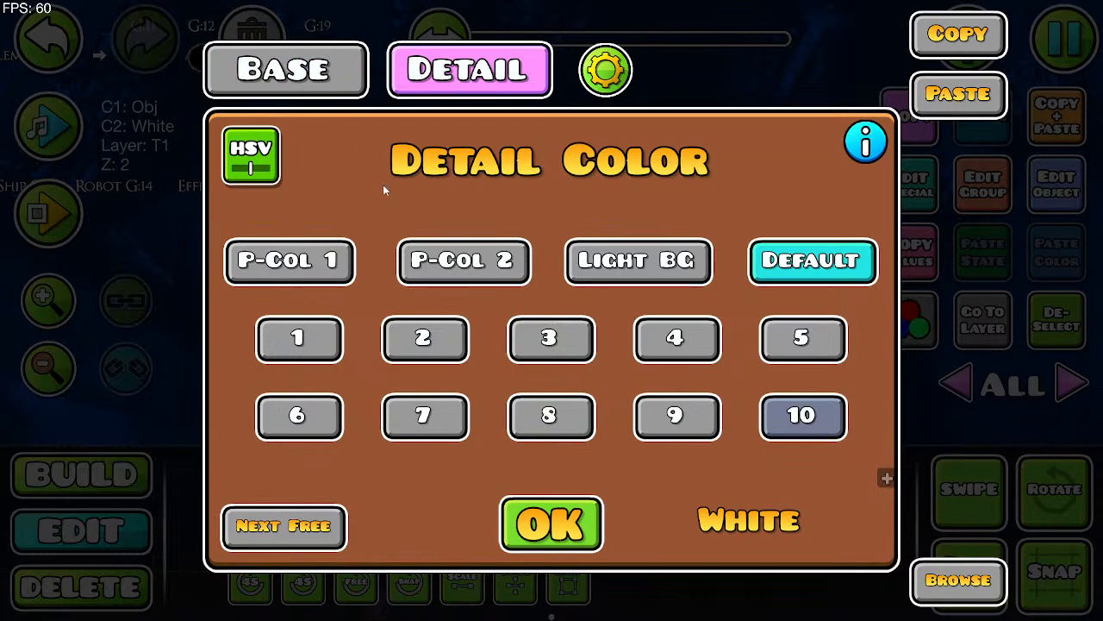
left_click(334, 89)
left_click(677, 334)
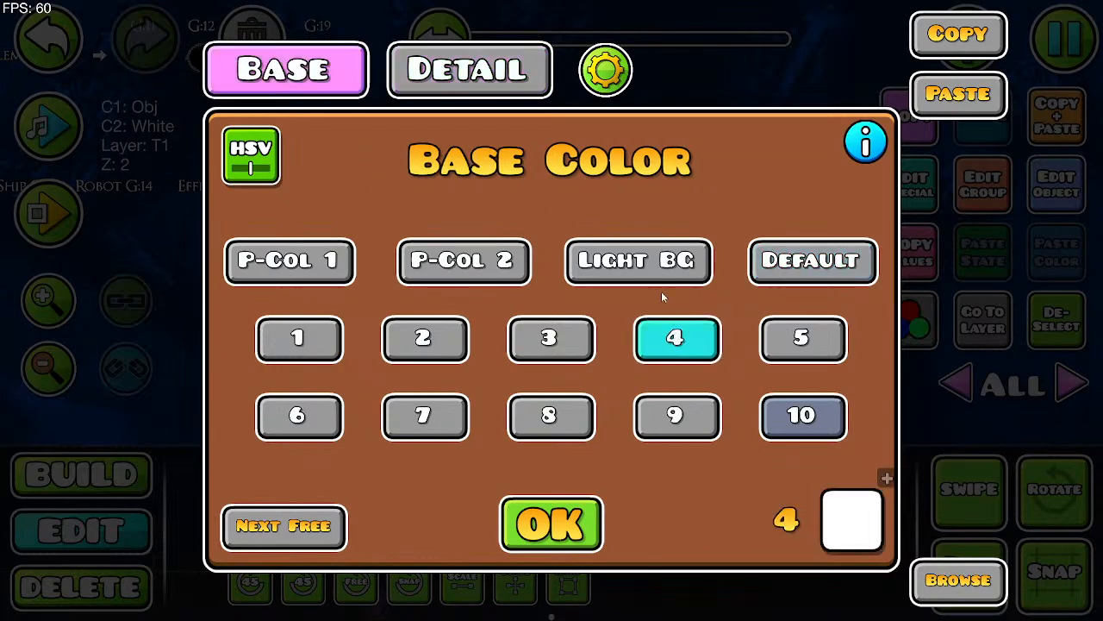
left_click(517, 86)
left_click(677, 336)
left_click(552, 523)
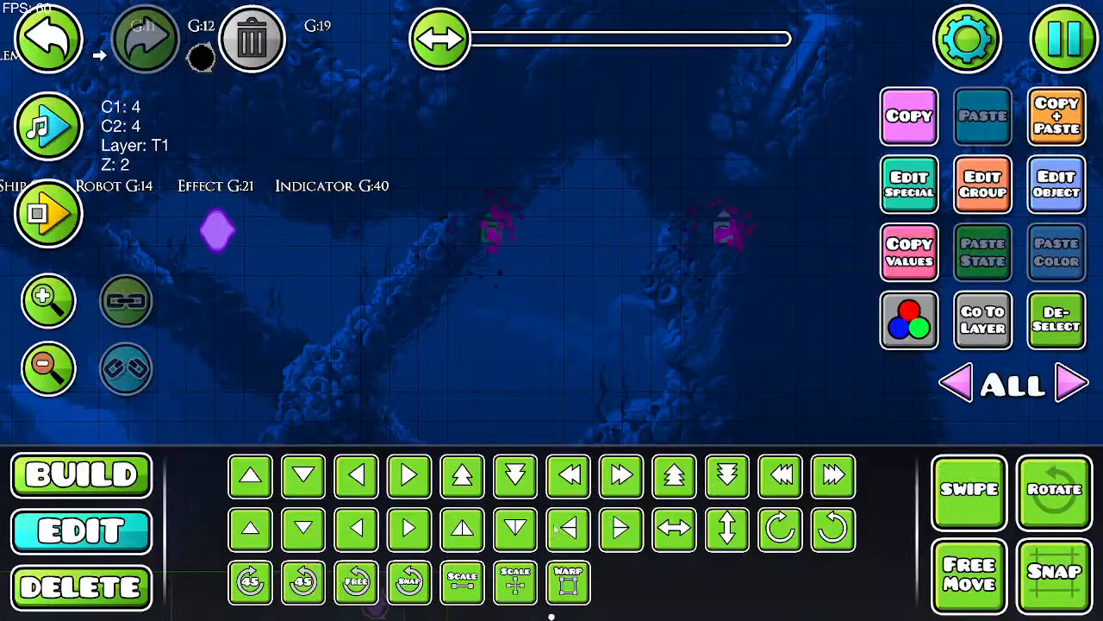
Step: Assign colour channel 4 to both the base and detail colours of the right particle object
left_click(1056, 319)
left_click(729, 228)
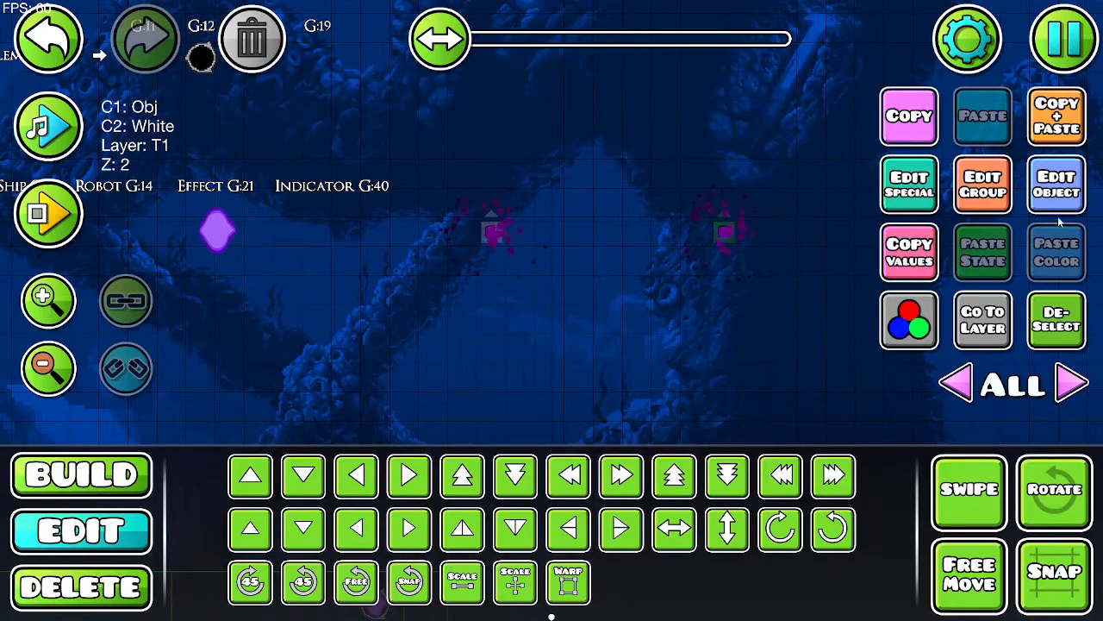
left_click(1056, 186)
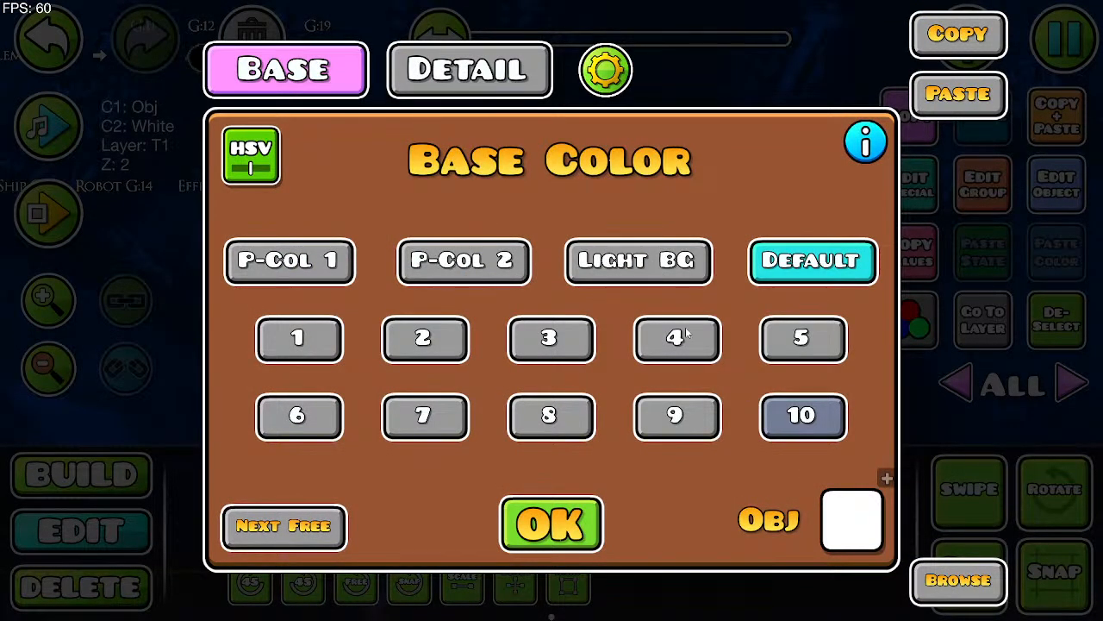
left_click(681, 337)
left_click(470, 69)
left_click(677, 337)
left_click(552, 524)
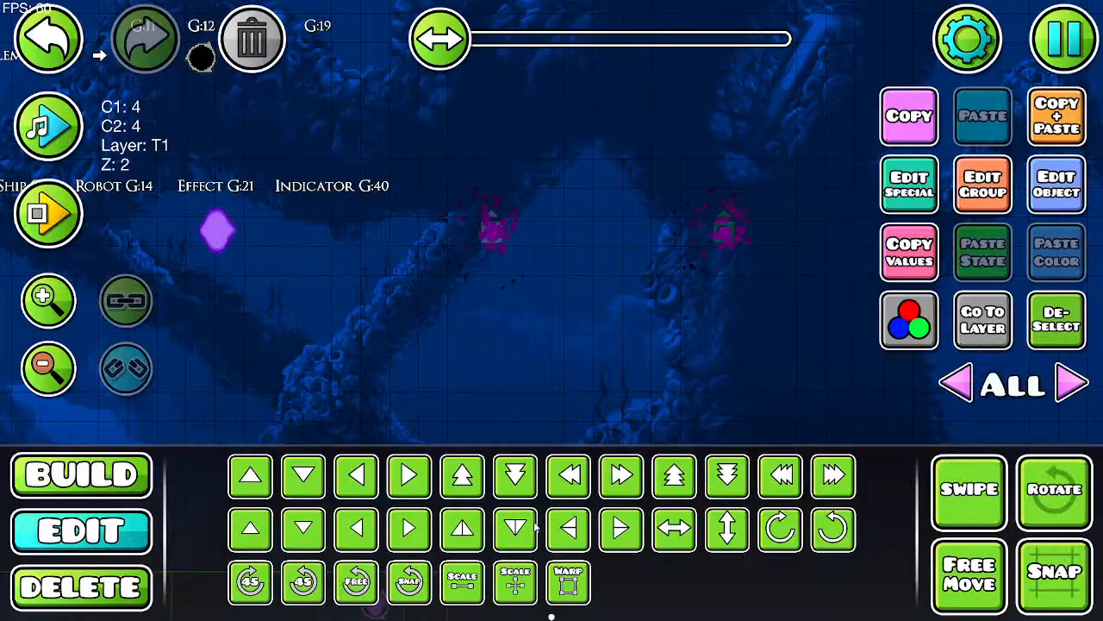
Step: Set the right particle object's StartRad to 100 and apply the particle settings
left_click(904, 195)
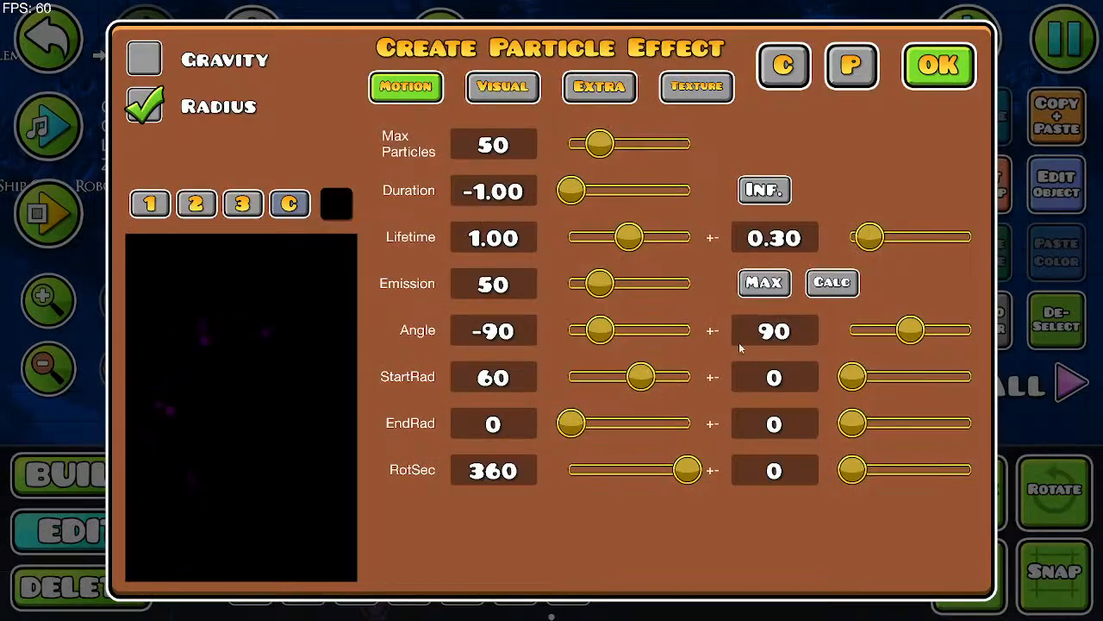
left_click(517, 377)
key("BackSpace")
key("BackSpace")
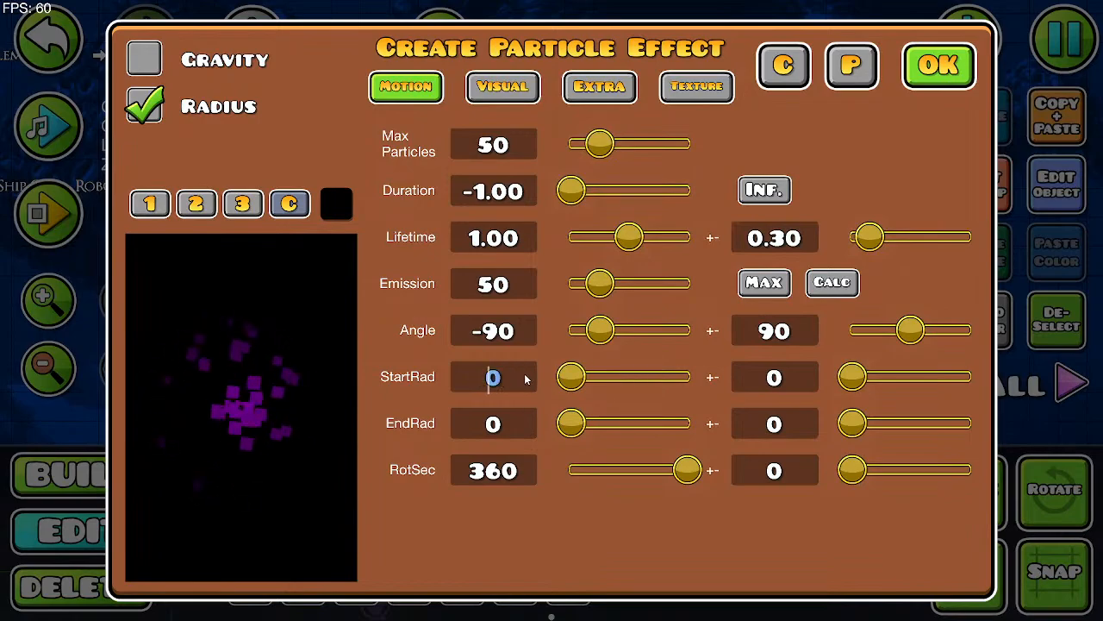
type("100")
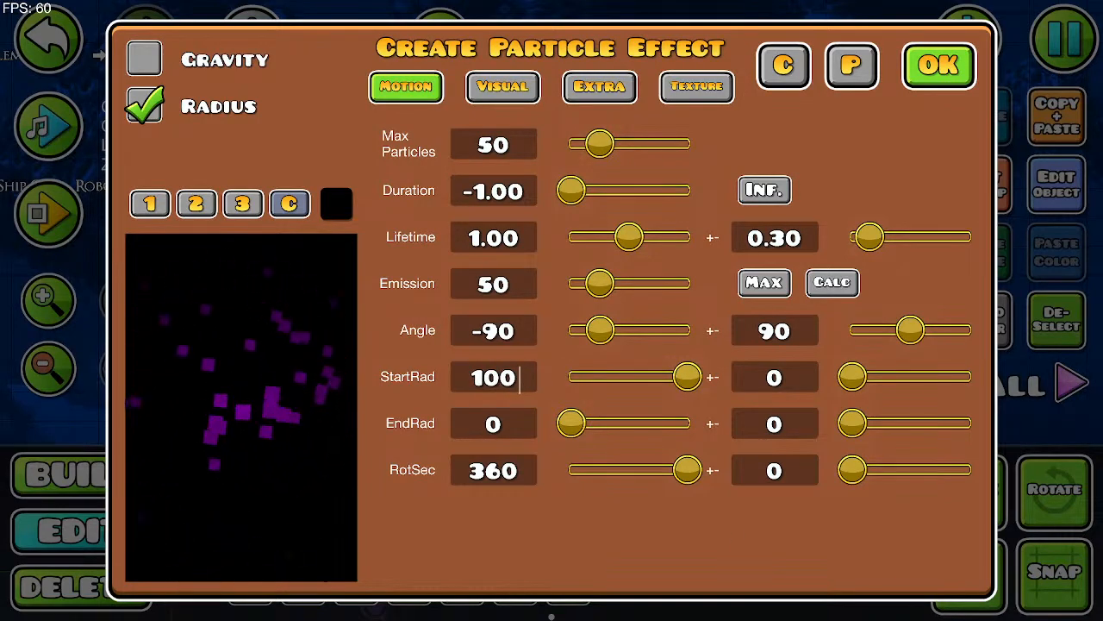
left_click(928, 72)
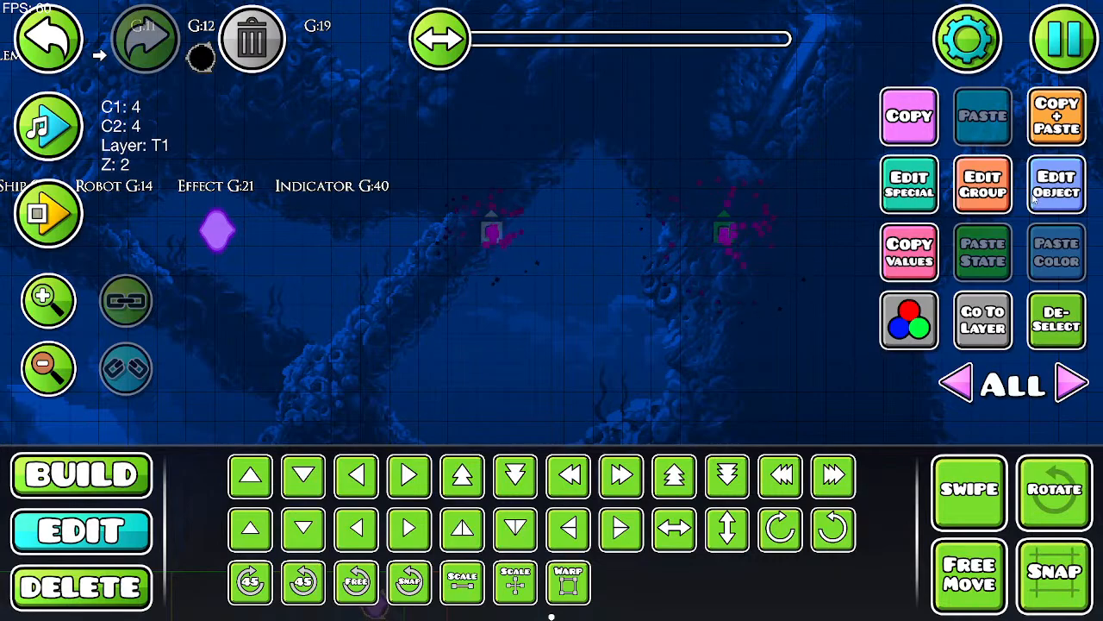
Step: Change the right particle object's start colour to a dark purple with Start_R 0.13 and Start_B 0.15, and apply it
left_click(907, 198)
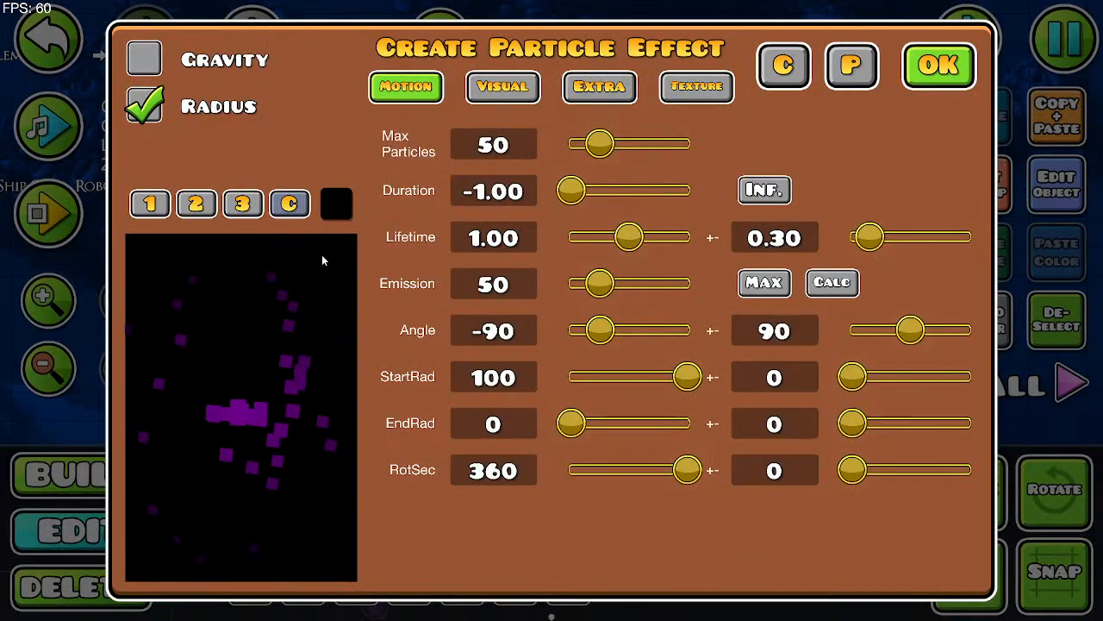
left_click(503, 86)
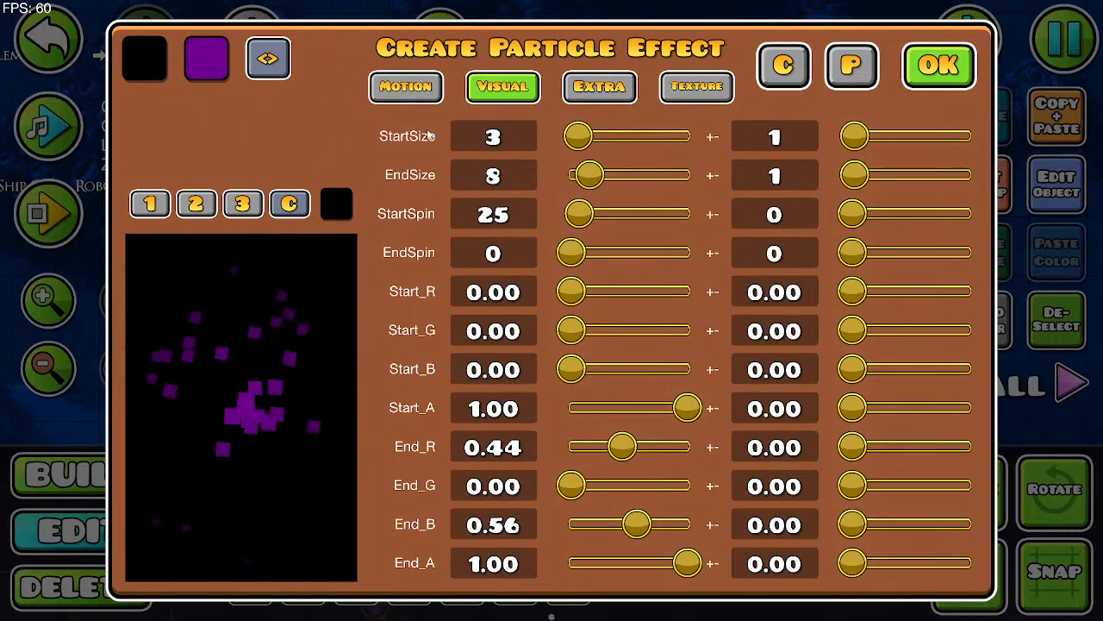
left_click(143, 56)
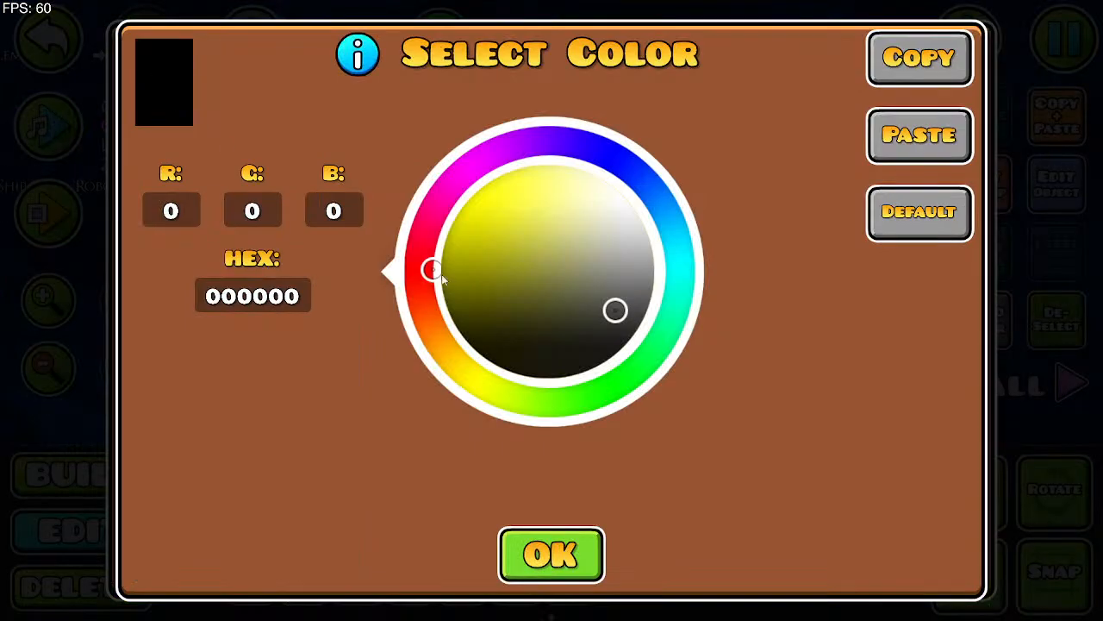
left_click(509, 160)
left_click_drag(469, 318, 458, 296)
left_click(581, 567)
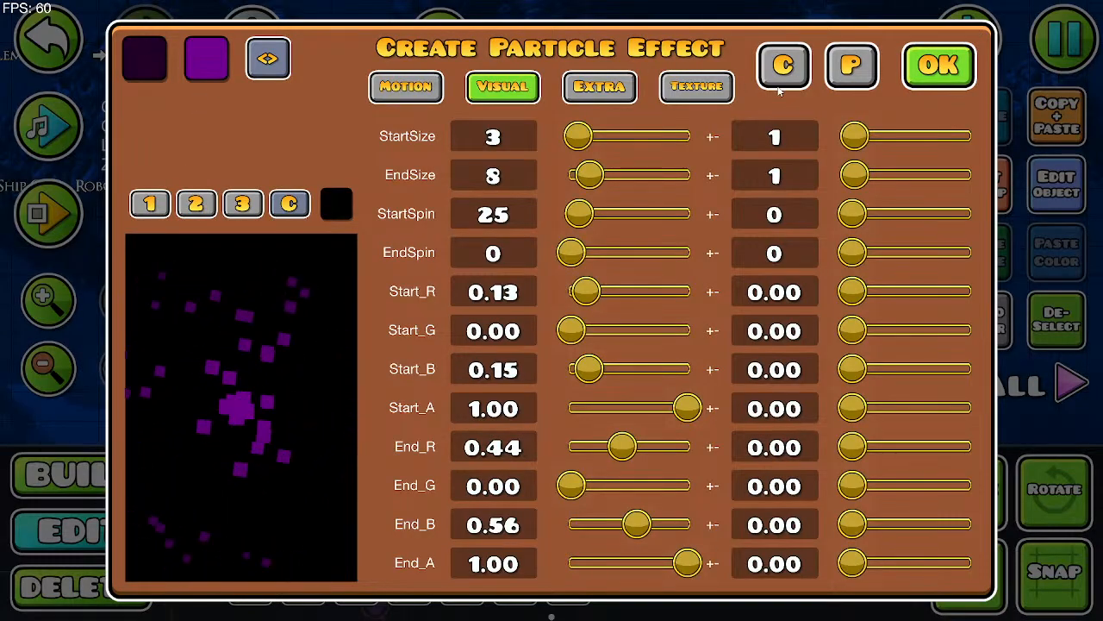
left_click(939, 68)
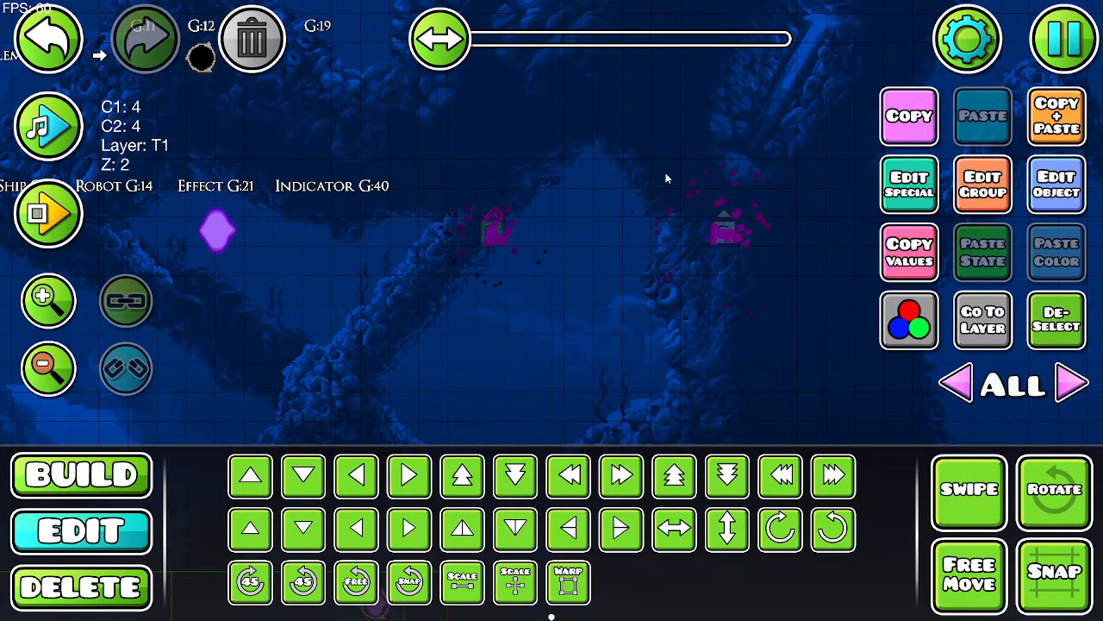
Step: Change the left particle object's start colour to dark purple 3F0046 and apply the particle settings
left_click(1057, 185)
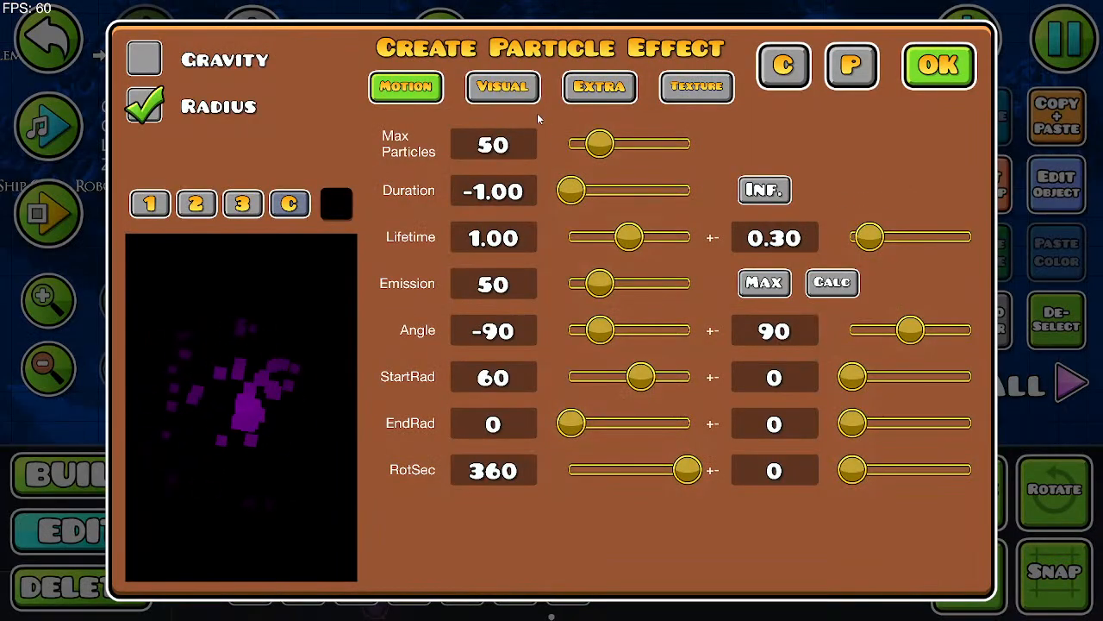
left_click(502, 87)
left_click(144, 59)
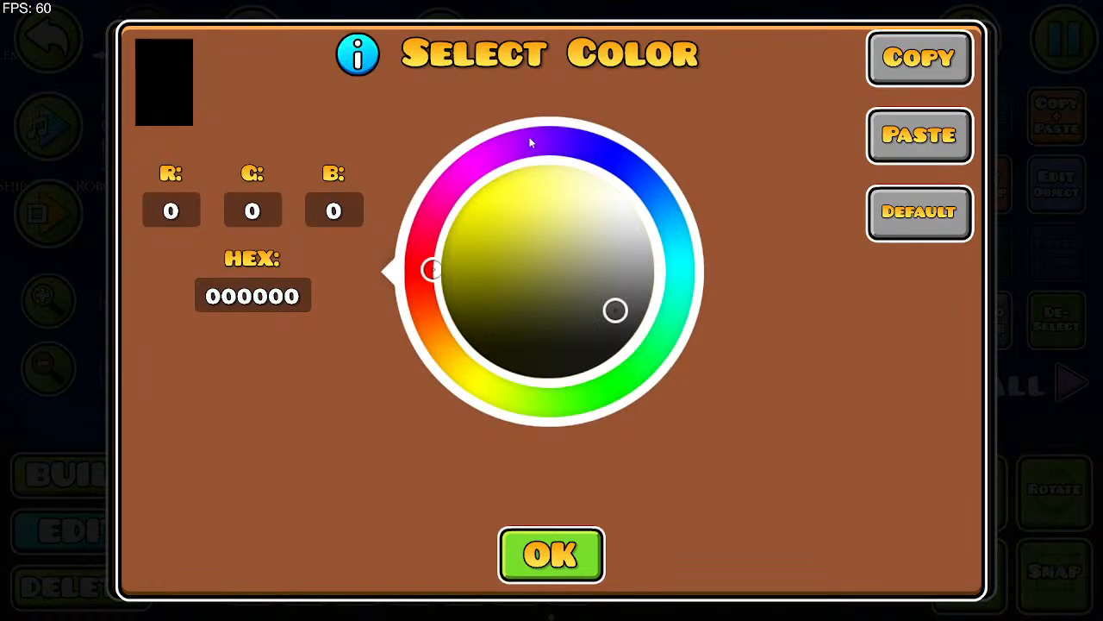
left_click(500, 163)
mouse_move(466, 306)
left_mouse_down()
mouse_move(451, 291)
mouse_move(459, 280)
left_mouse_up()
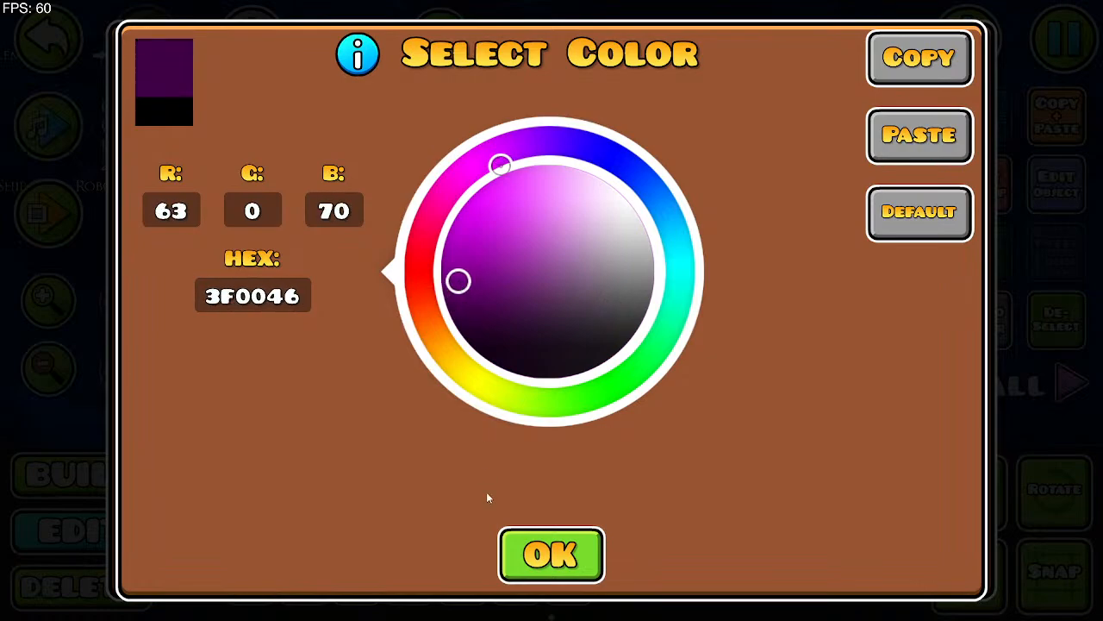
left_click(518, 552)
left_click(924, 76)
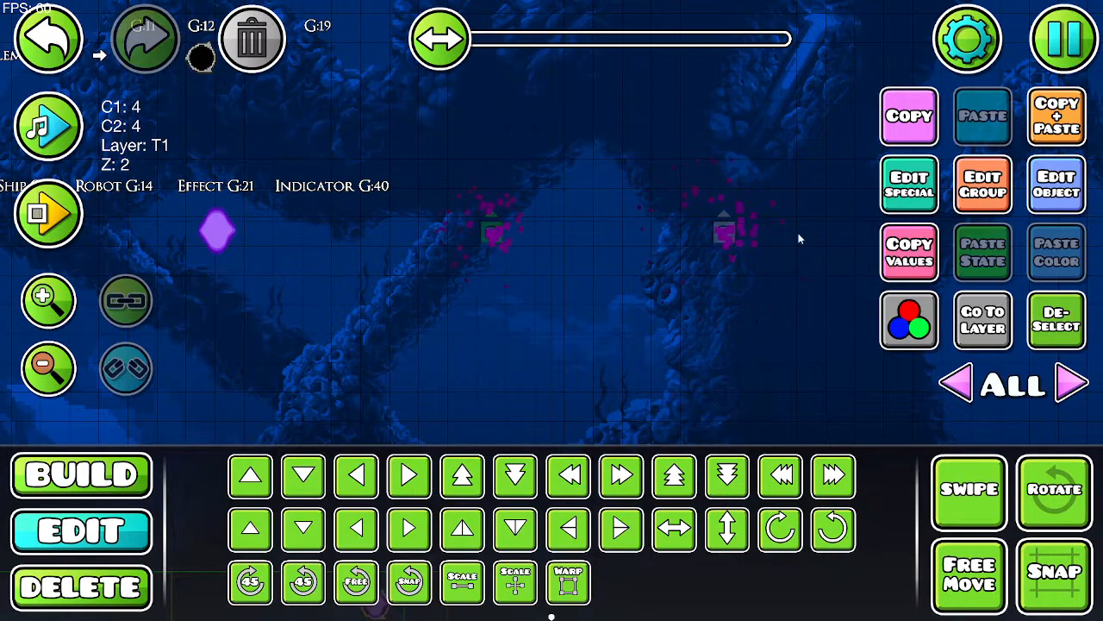
Step: Try swirl, streak, star and dot-cluster textures on the right particle object, settle on the solid hexagon and apply it
left_click(1057, 185)
left_click(584, 510)
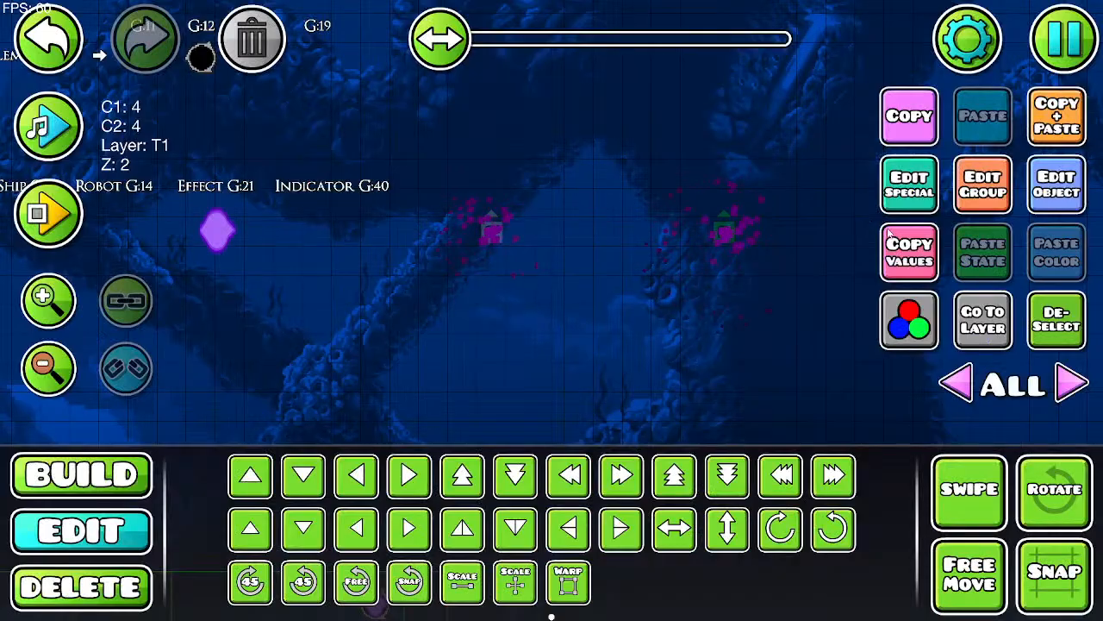
left_click(910, 185)
left_click(697, 86)
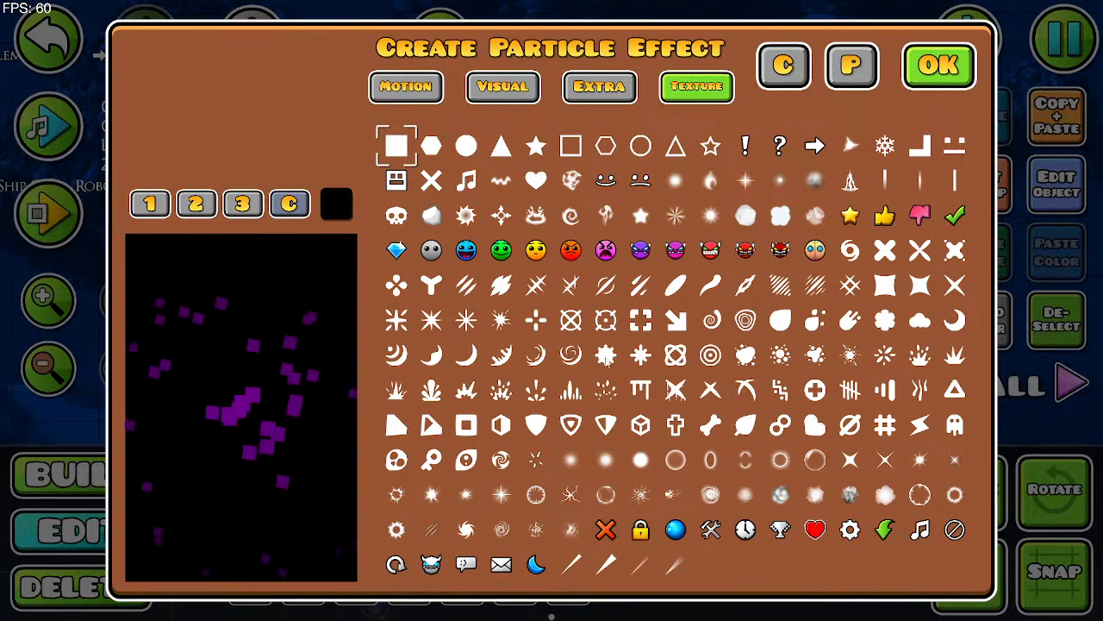
left_click(466, 530)
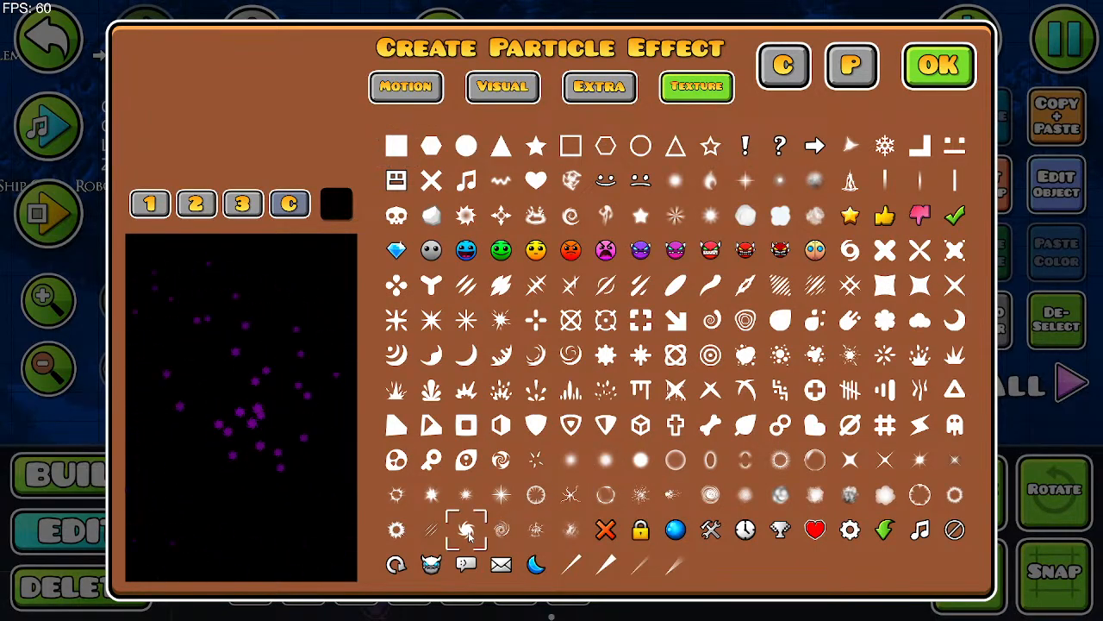
left_click(500, 527)
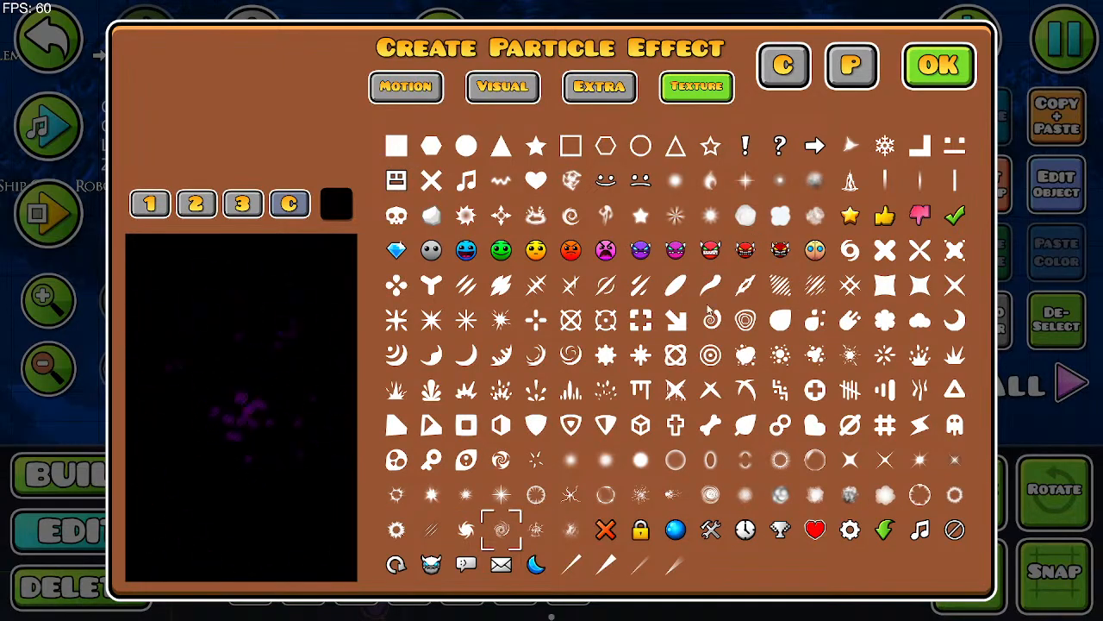
left_click(715, 290)
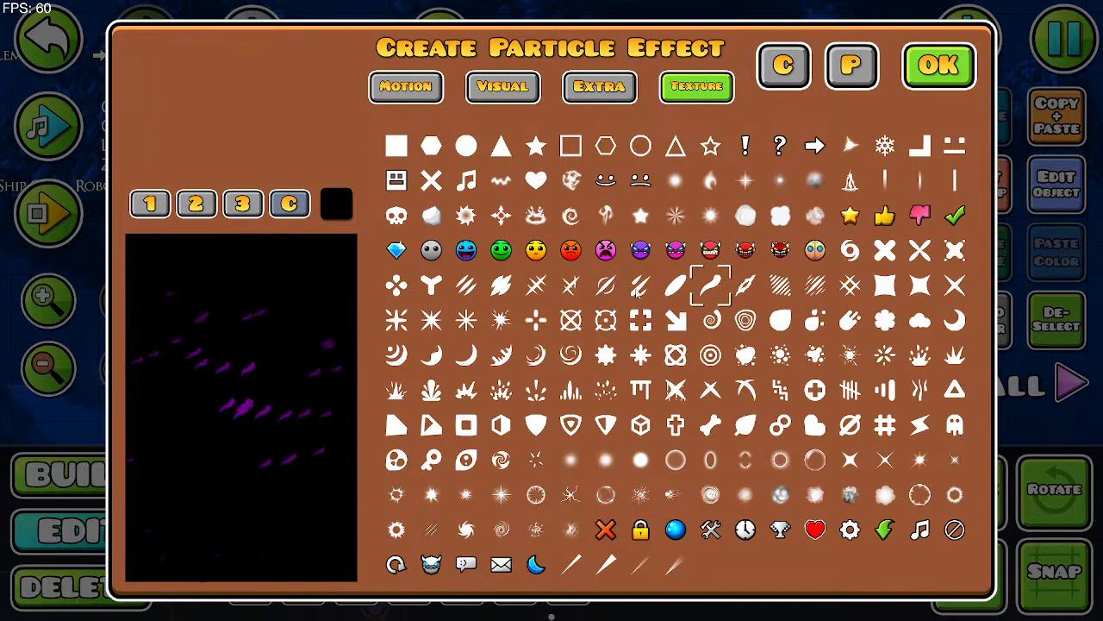
left_click(921, 285)
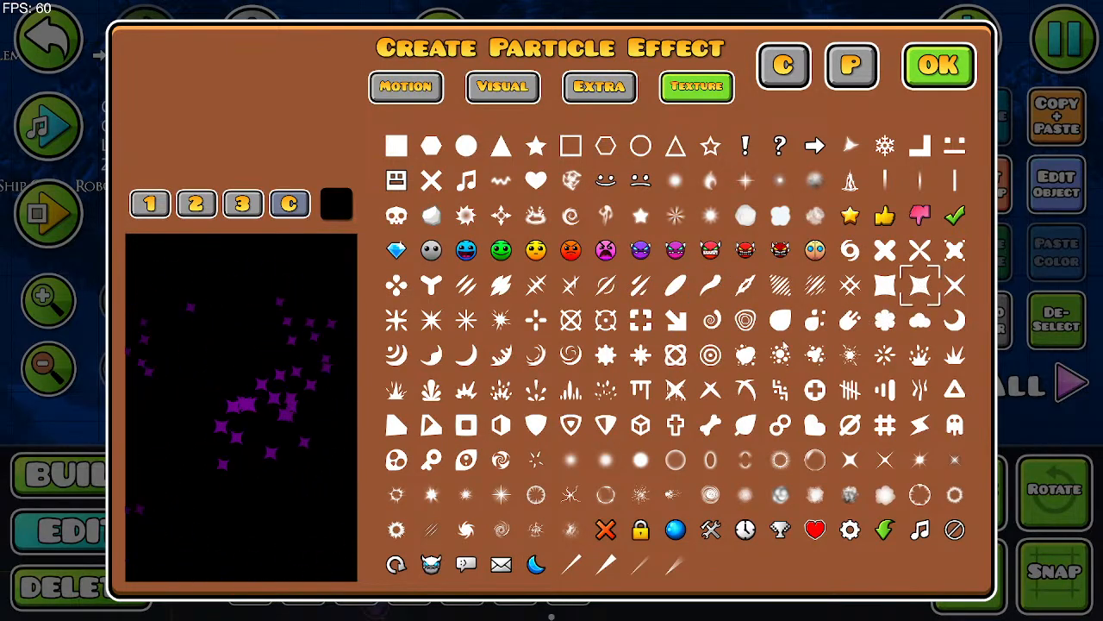
left_click(776, 360)
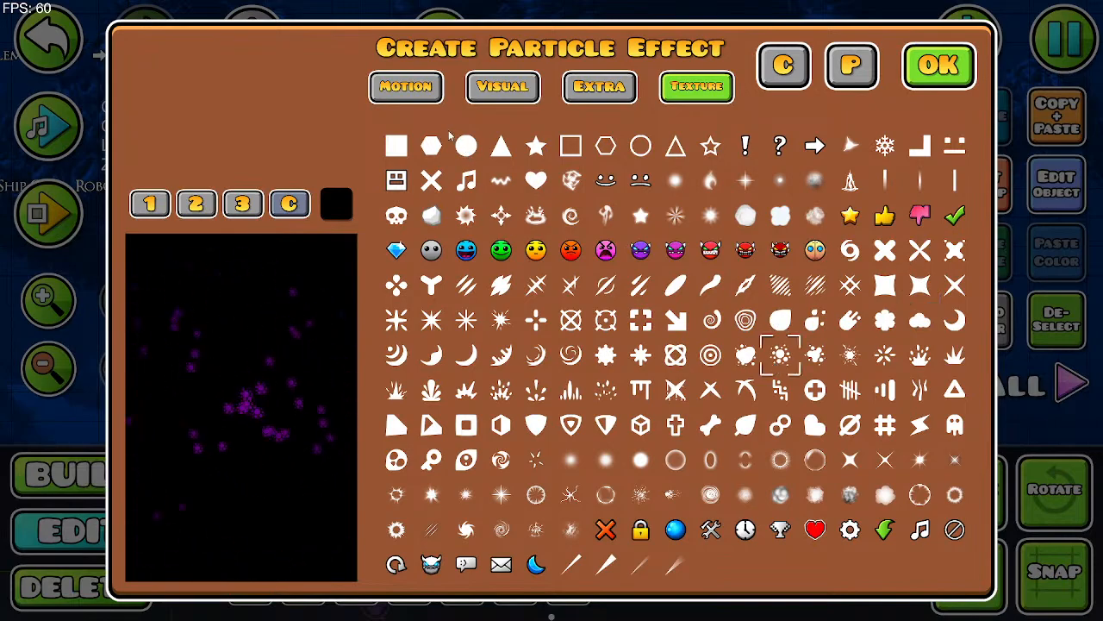
left_click(398, 149)
left_click(432, 148)
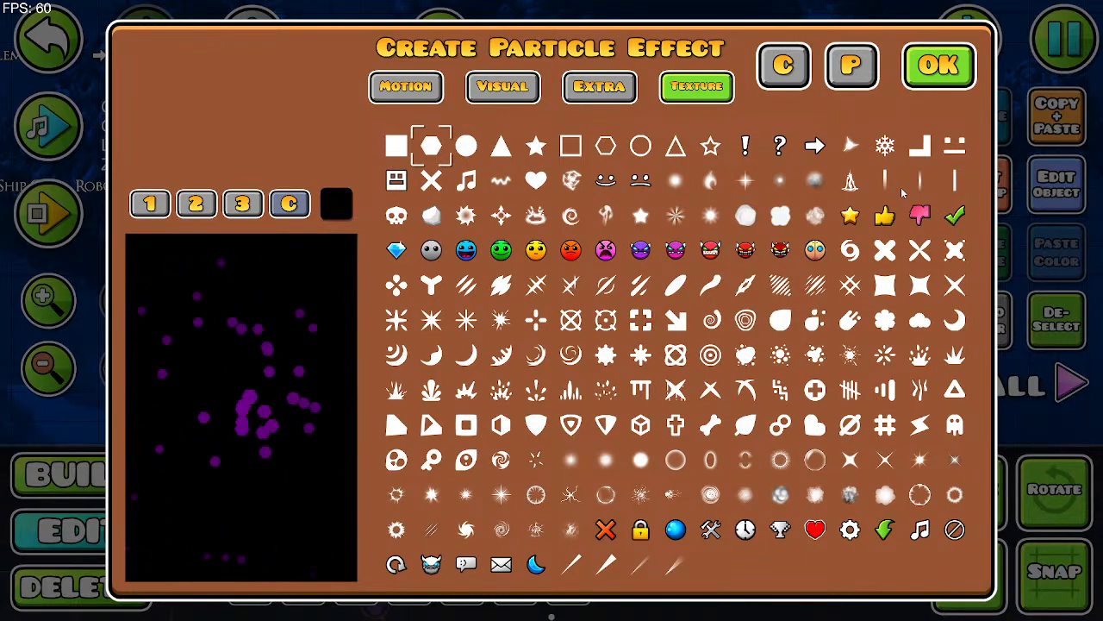
left_click(937, 72)
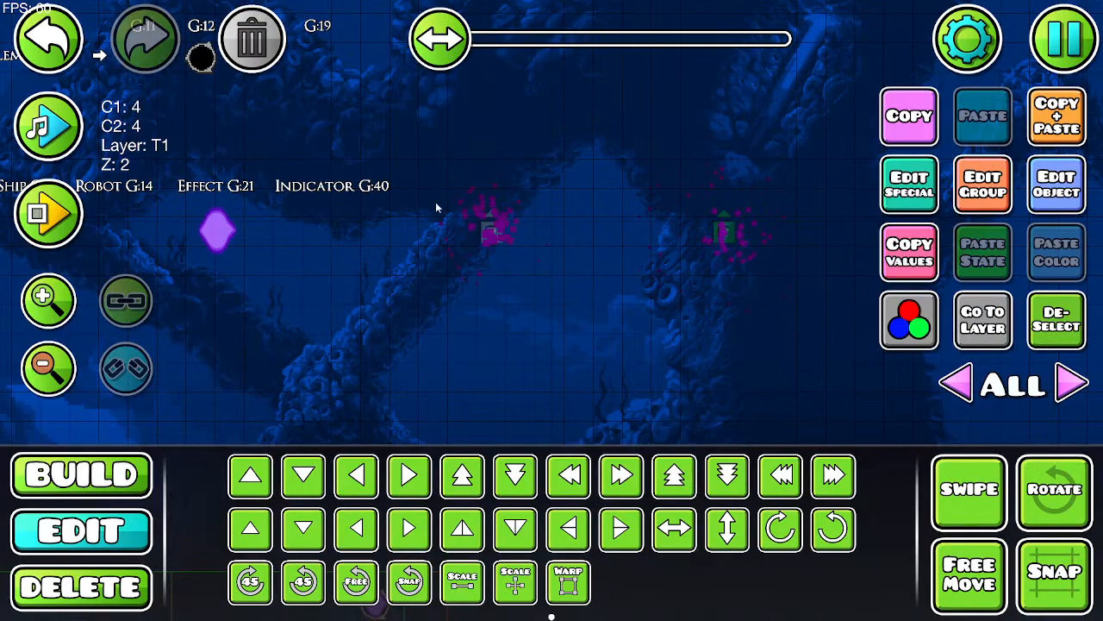
Step: Give the left particle object the solid hexagon texture, keeping its EndSize at 8, and apply it
left_click(492, 232)
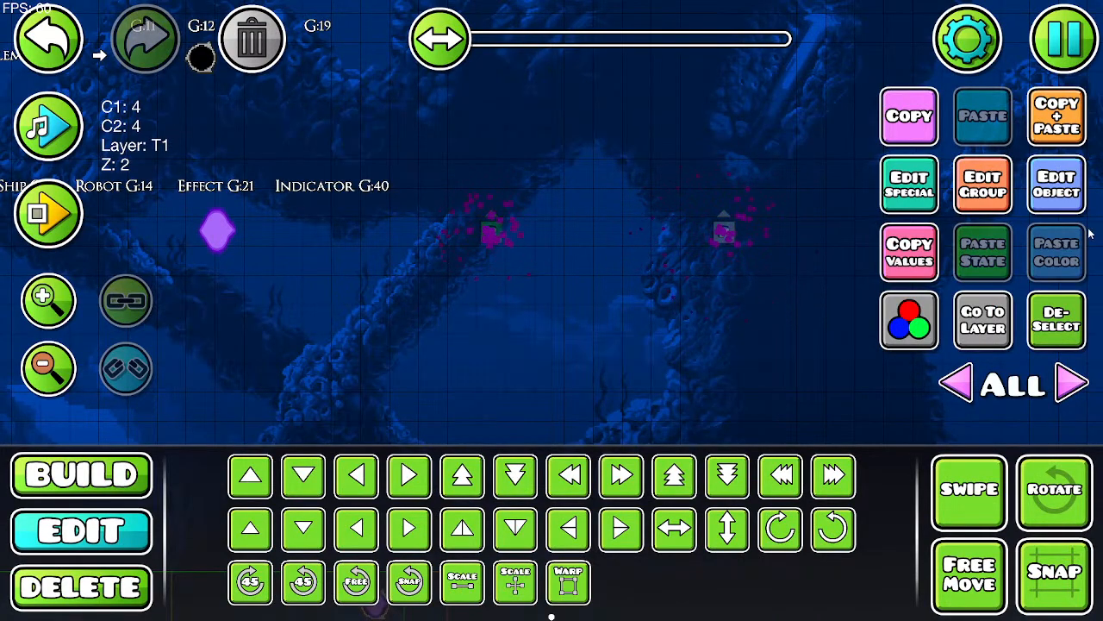
left_click(1057, 183)
left_click(570, 533)
left_click(905, 185)
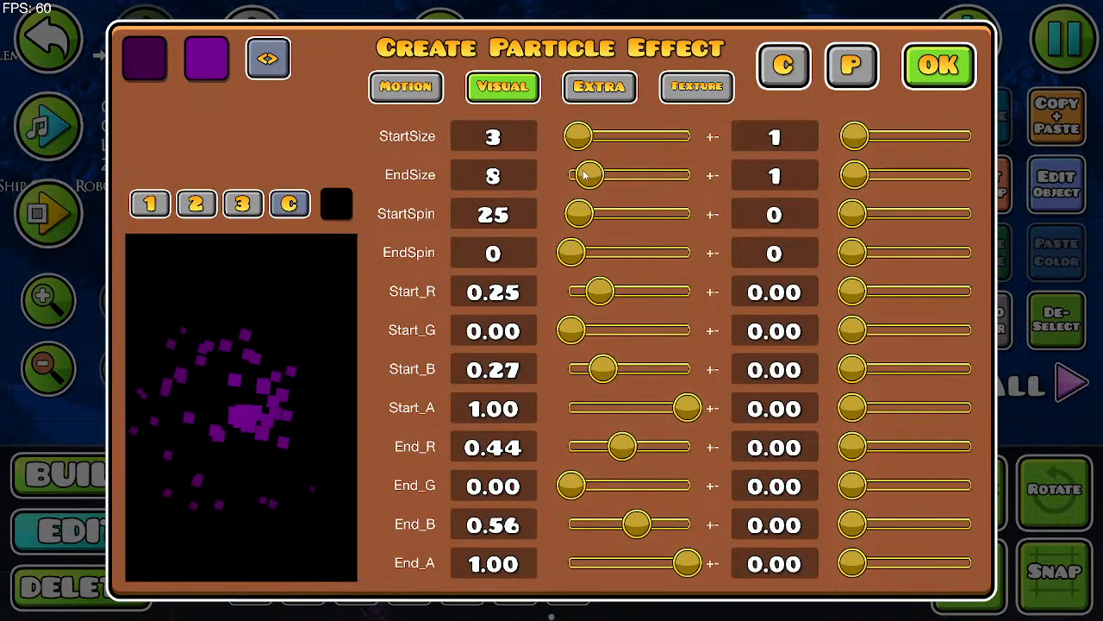
left_click_drag(582, 175, 589, 175)
left_click(599, 86)
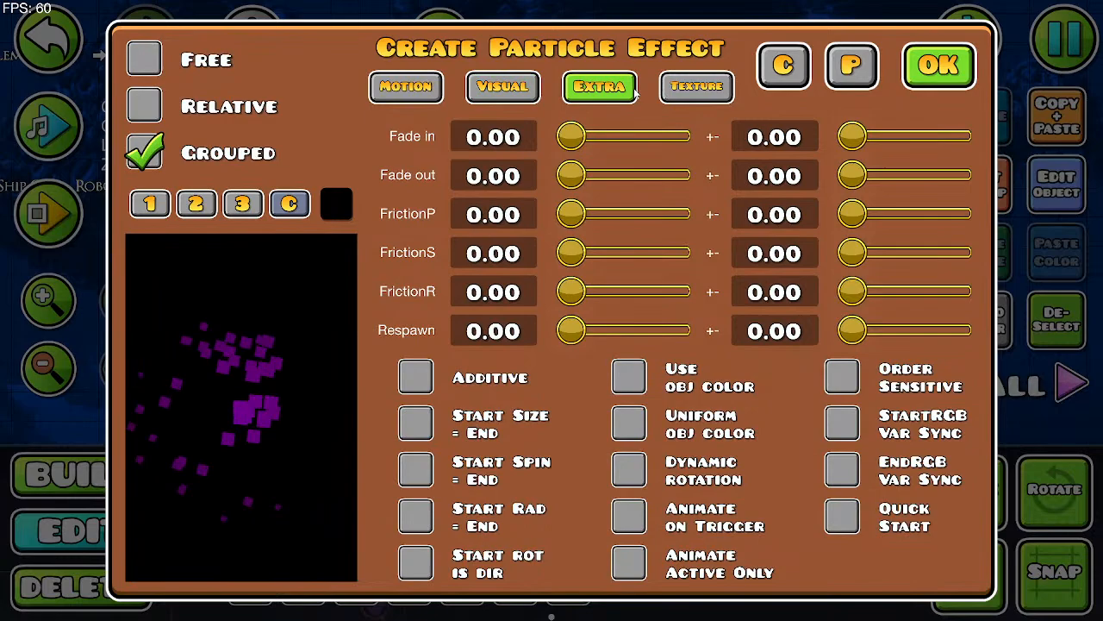
left_click(711, 95)
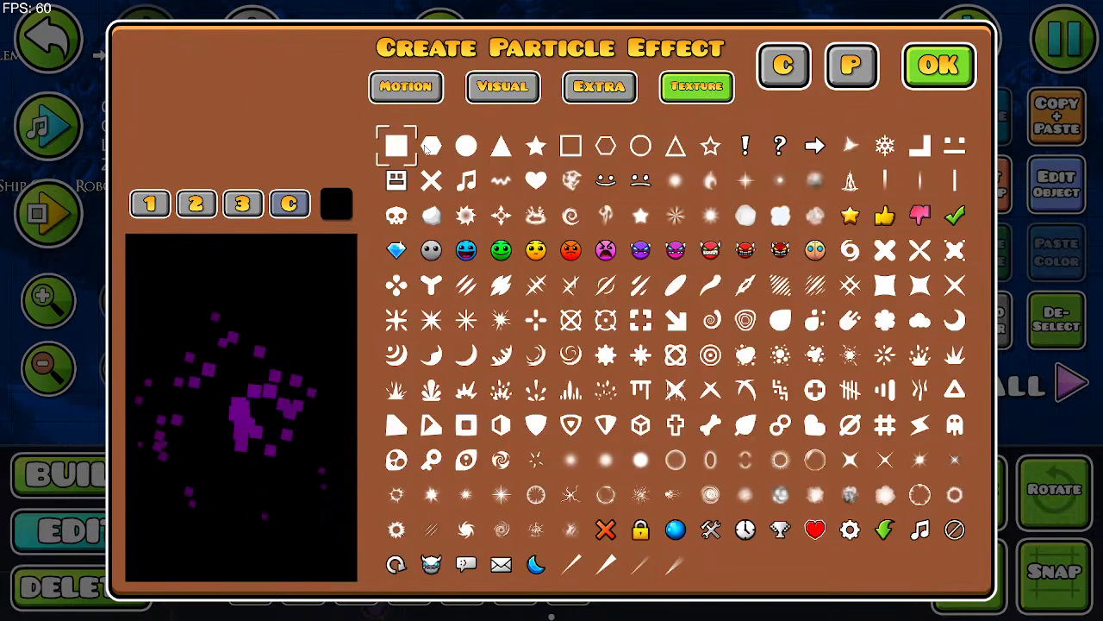
left_click(431, 145)
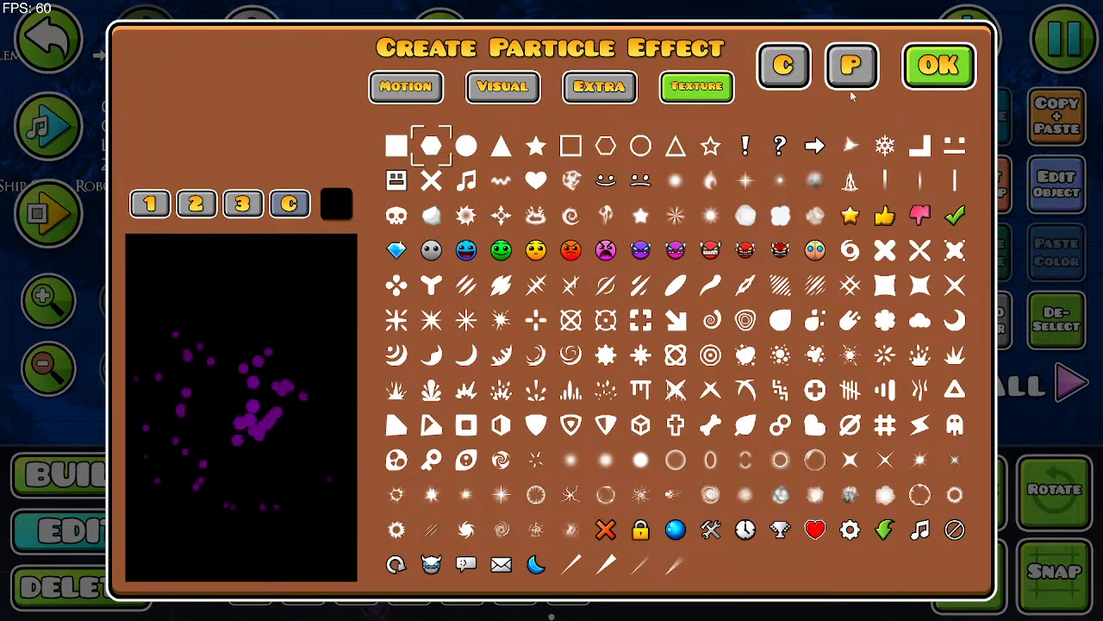
left_click(915, 70)
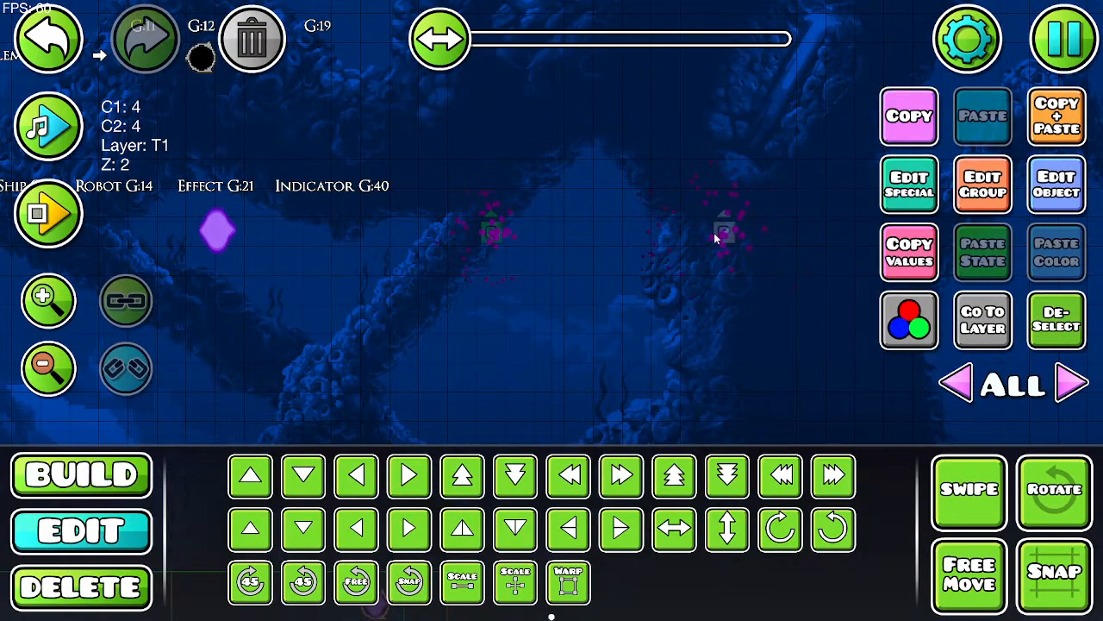
Step: Set the right particle object's Max Particles to 70
left_click(892, 195)
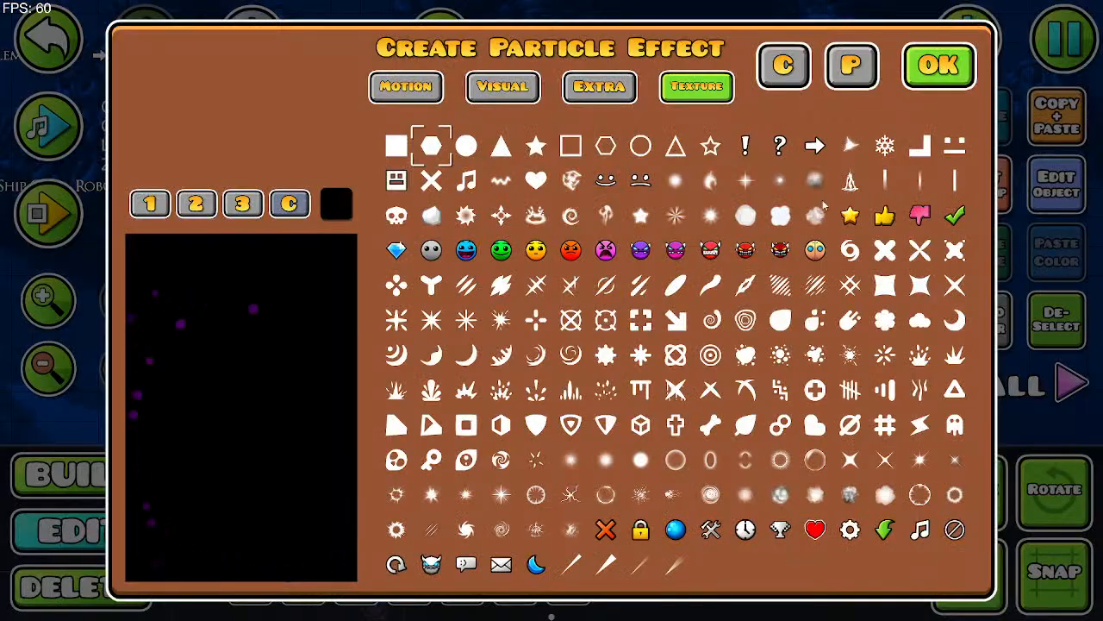
left_click(528, 92)
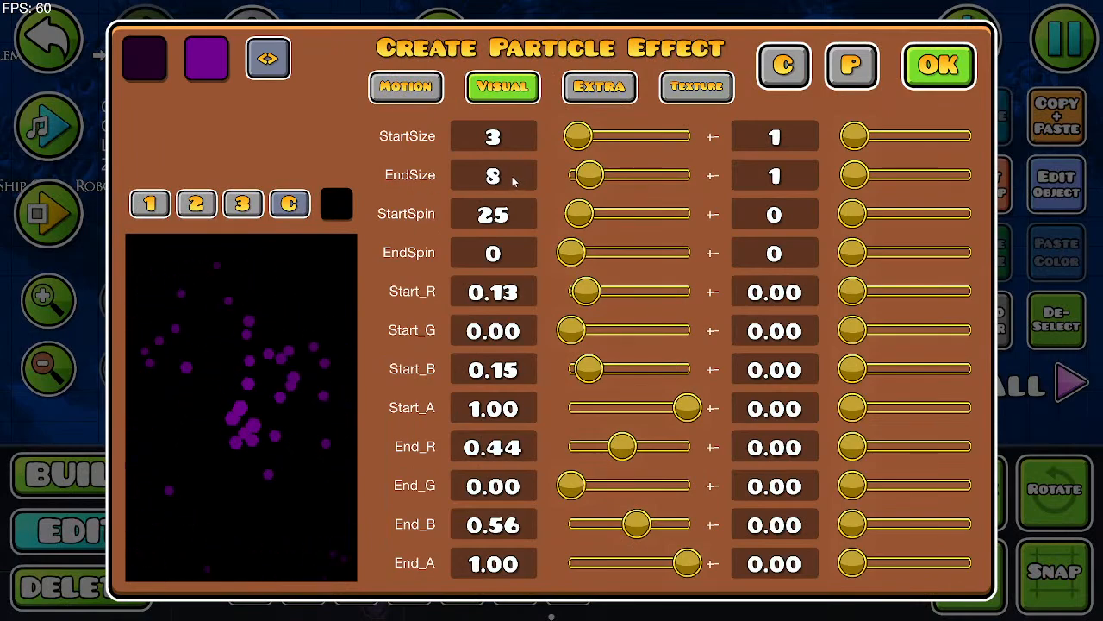
left_click(405, 86)
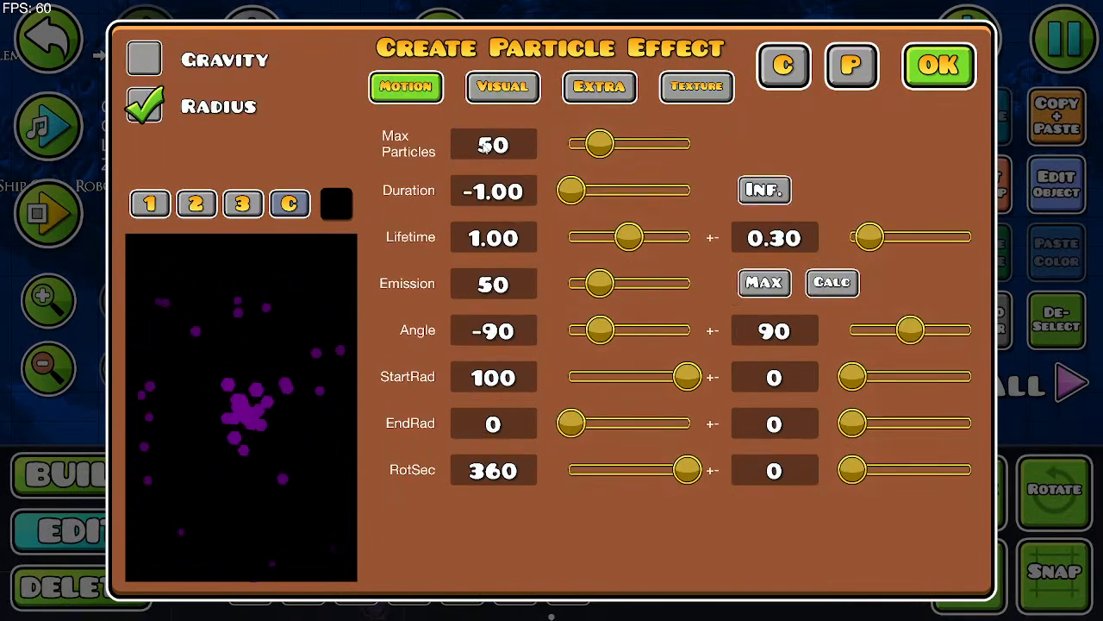
left_click(500, 88)
left_click(405, 86)
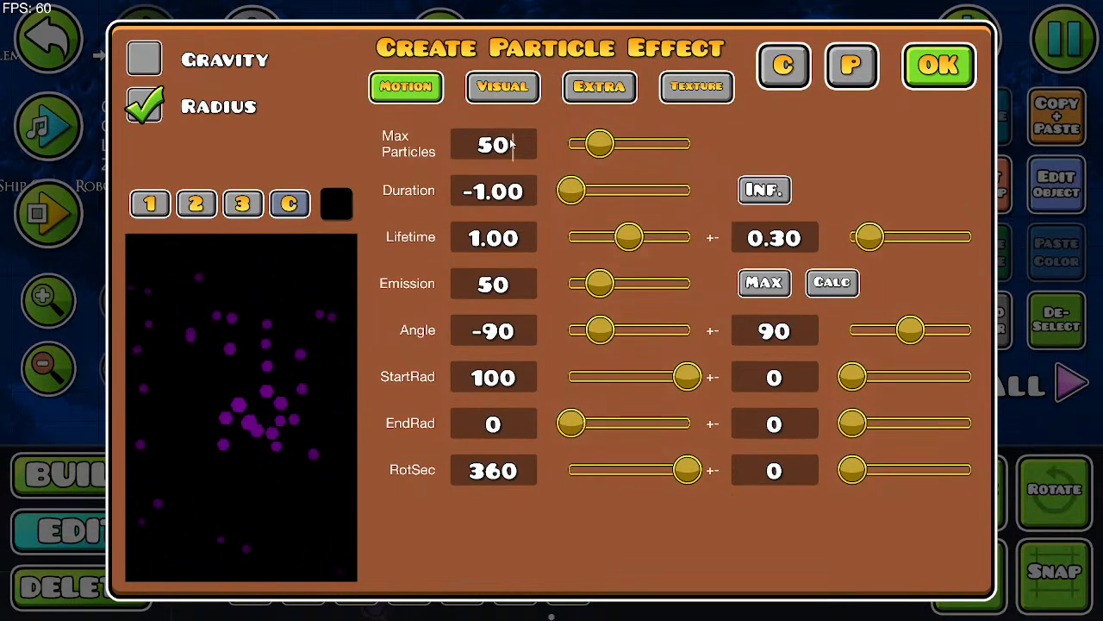
key("BackSpace")
key("BackSpace")
type("70")
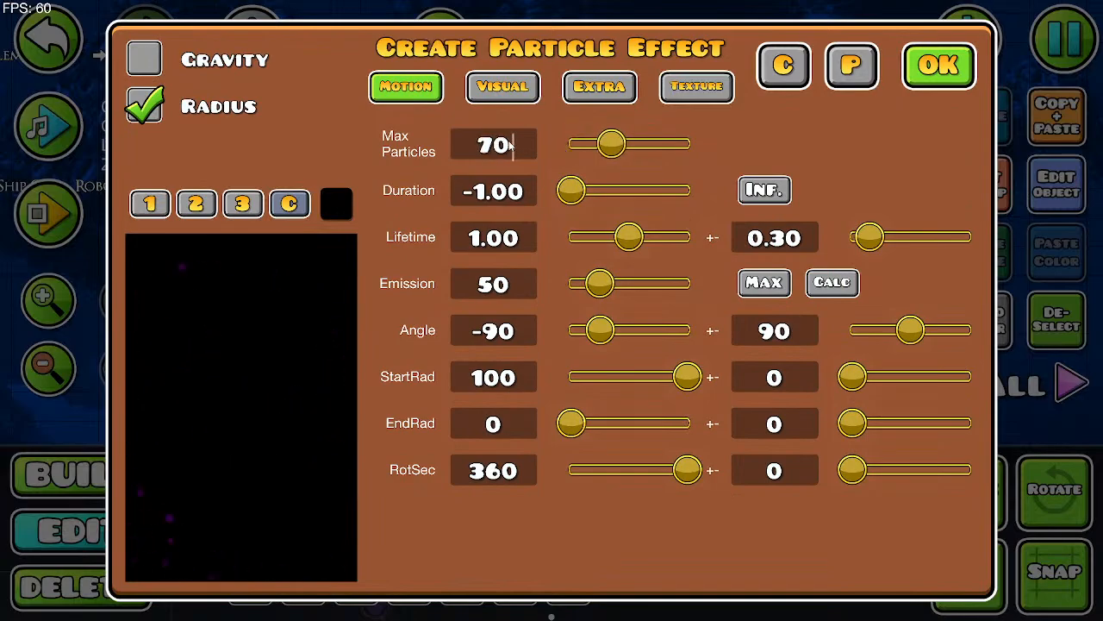
Step: Set the right particle object's Emission to 70 and apply the particle settings
left_click(497, 287)
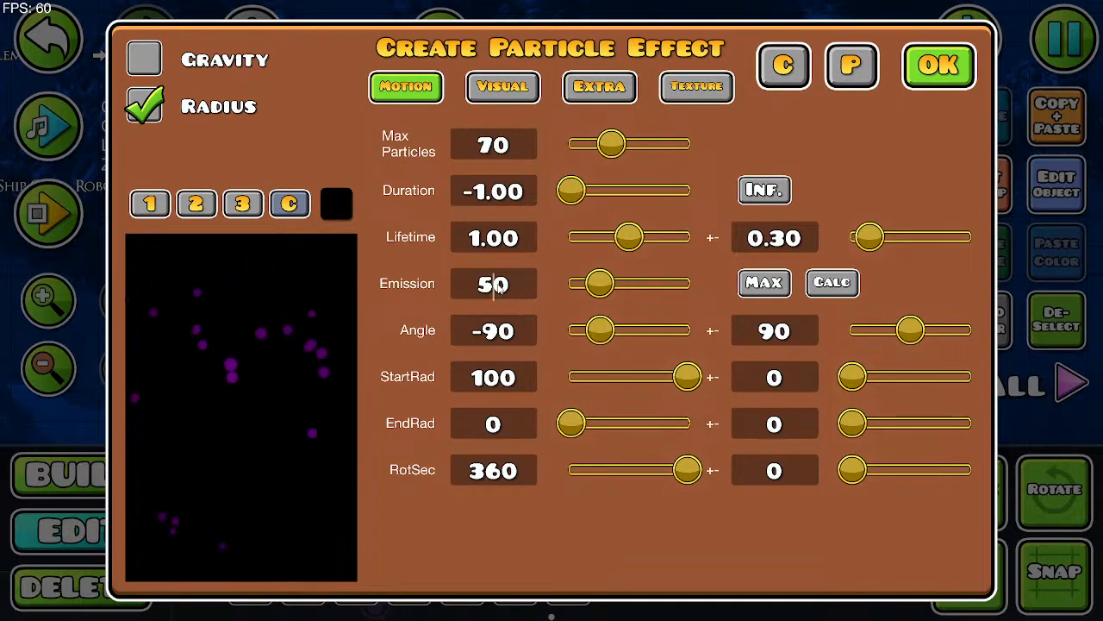
key("BackSpace")
key("BackSpace")
type("70")
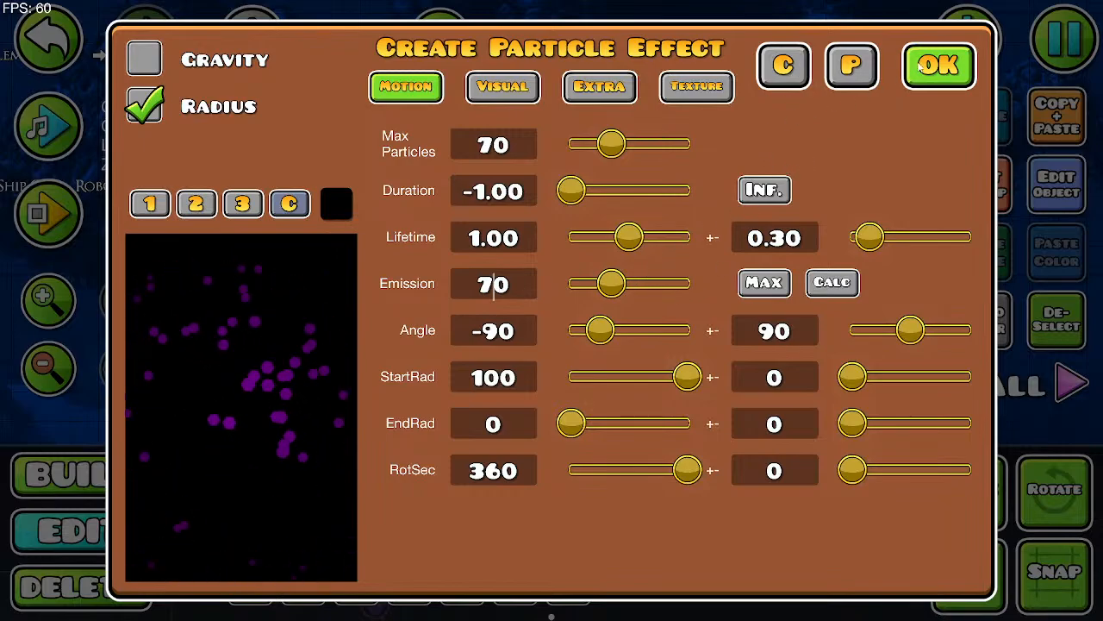
left_click(933, 74)
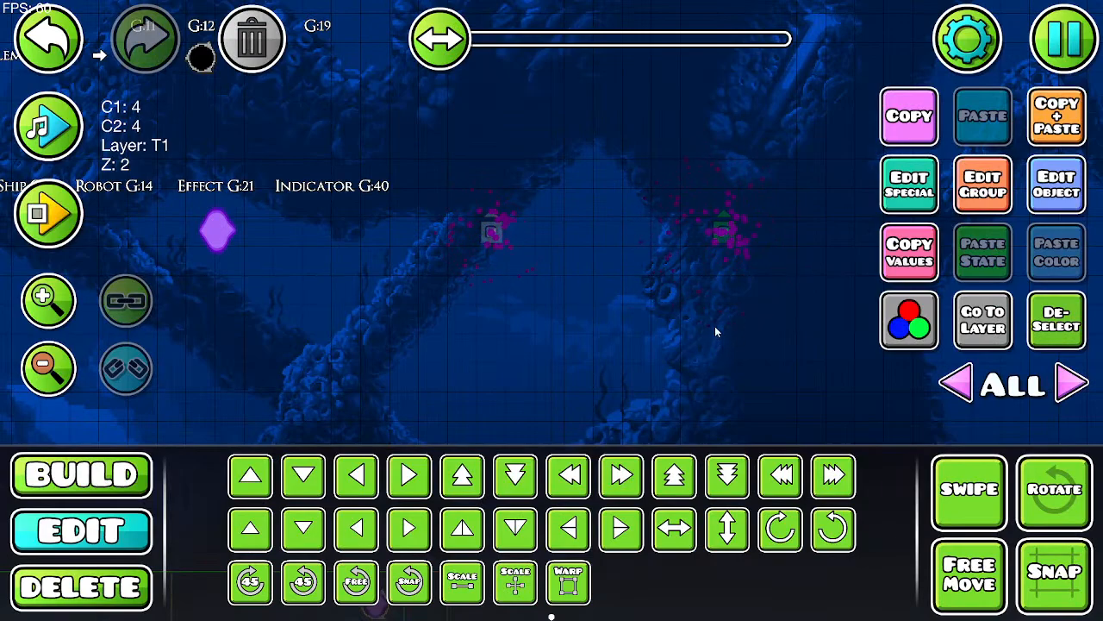
Step: Keep the right particle object's RotSec at 360, set its RotSec variation to about 194, and apply it
left_click(919, 194)
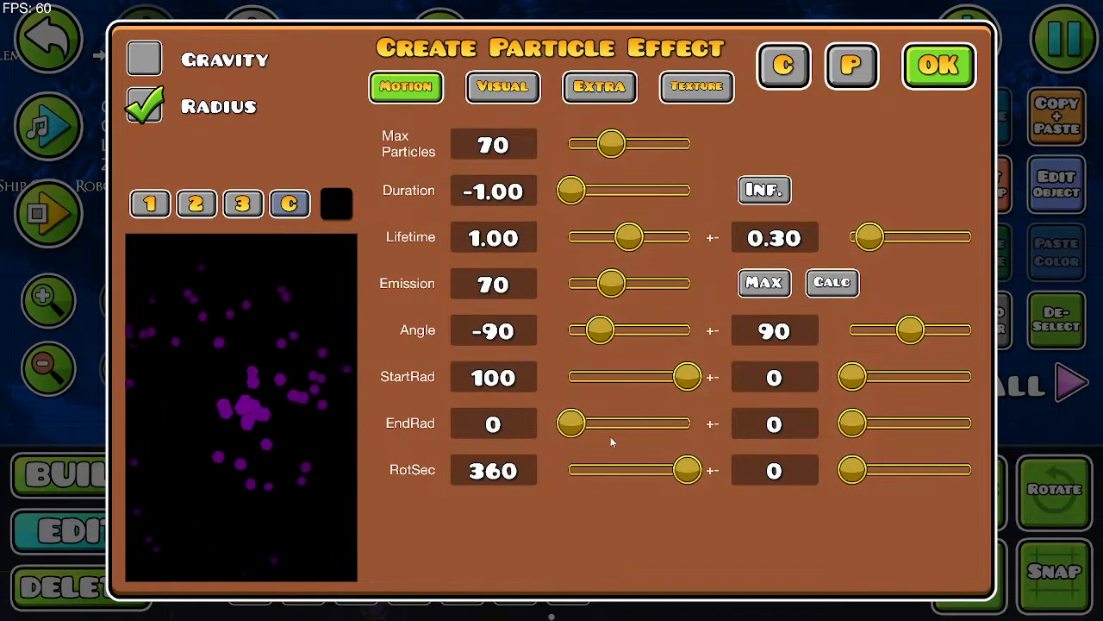
left_click_drag(672, 473, 668, 475)
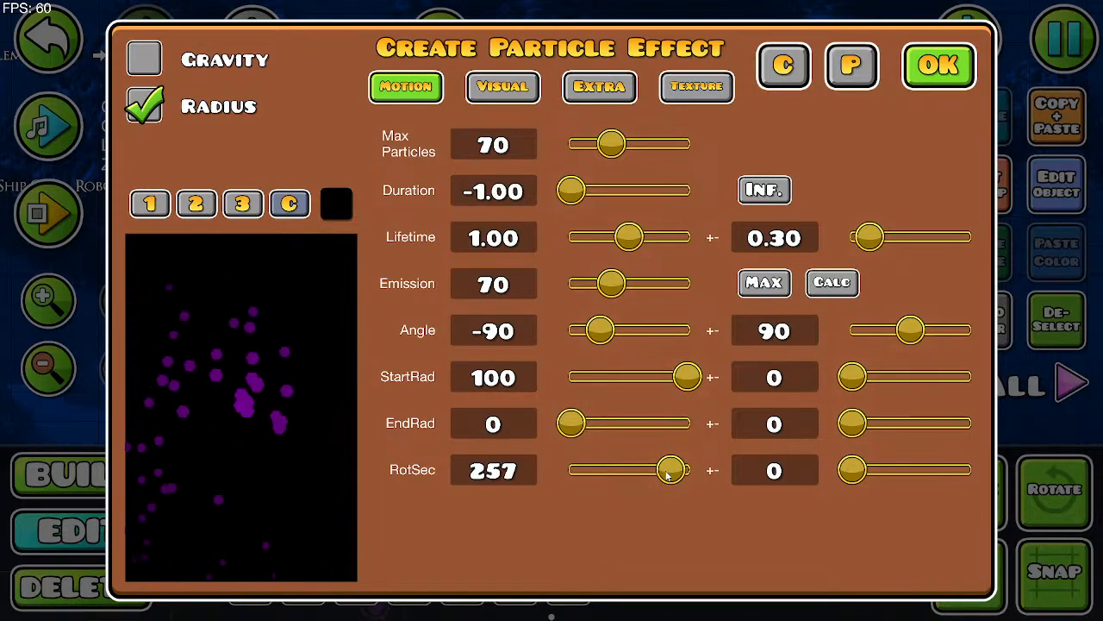
left_click_drag(668, 474, 763, 470)
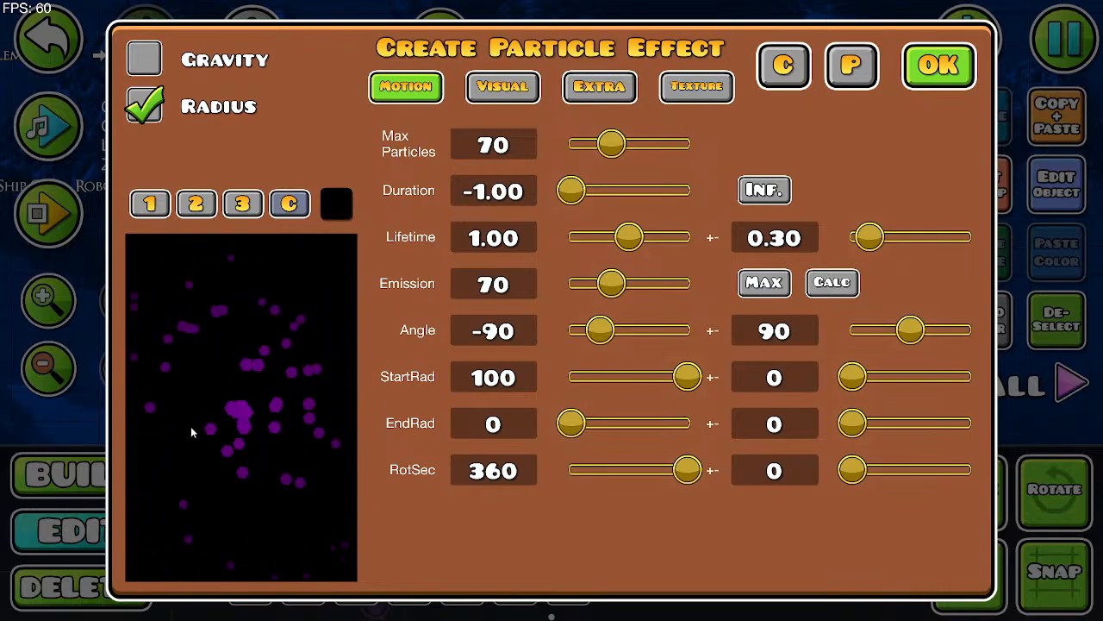
left_click_drag(879, 481, 927, 474)
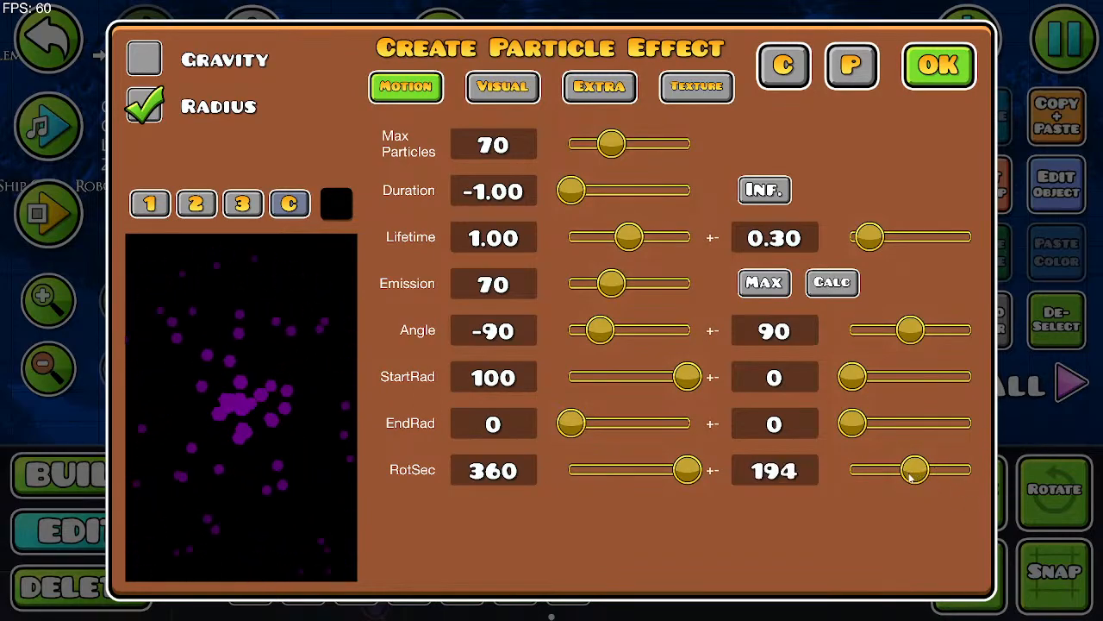
left_click(939, 65)
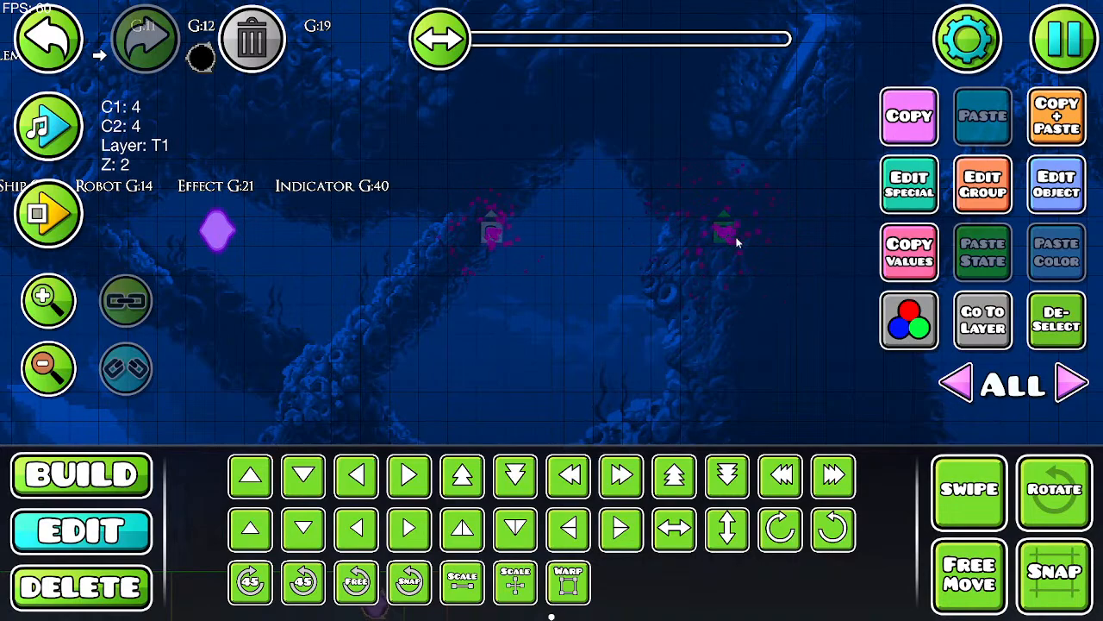
Step: Set the right particle object's RotSec variation to 180 and apply the particle settings
left_click_drag(802, 332, 608, 362)
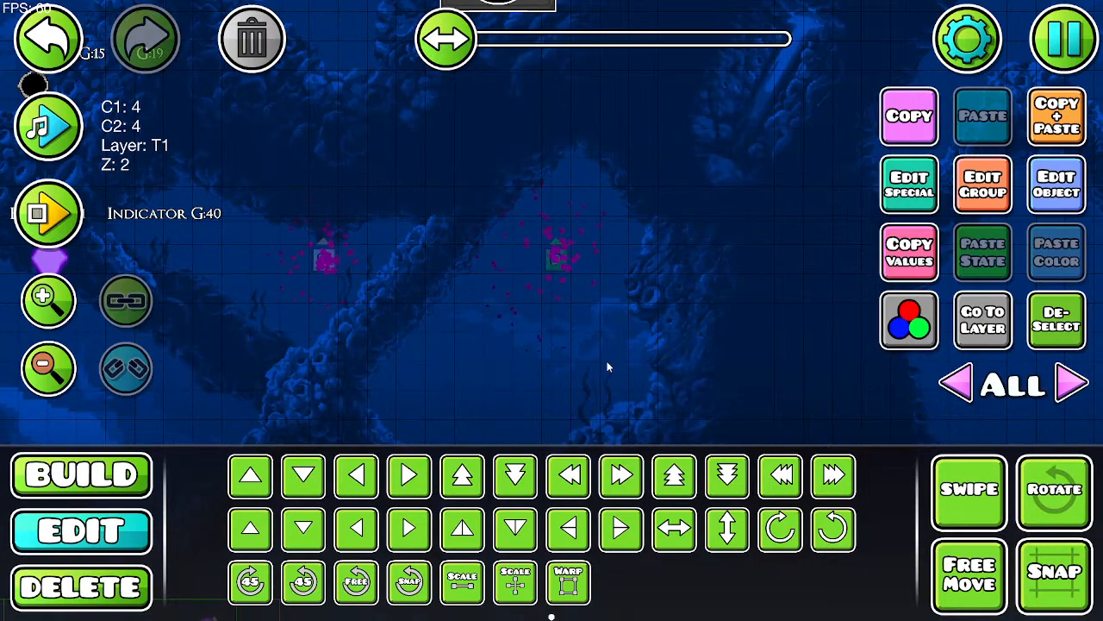
left_click(921, 206)
left_click(809, 477)
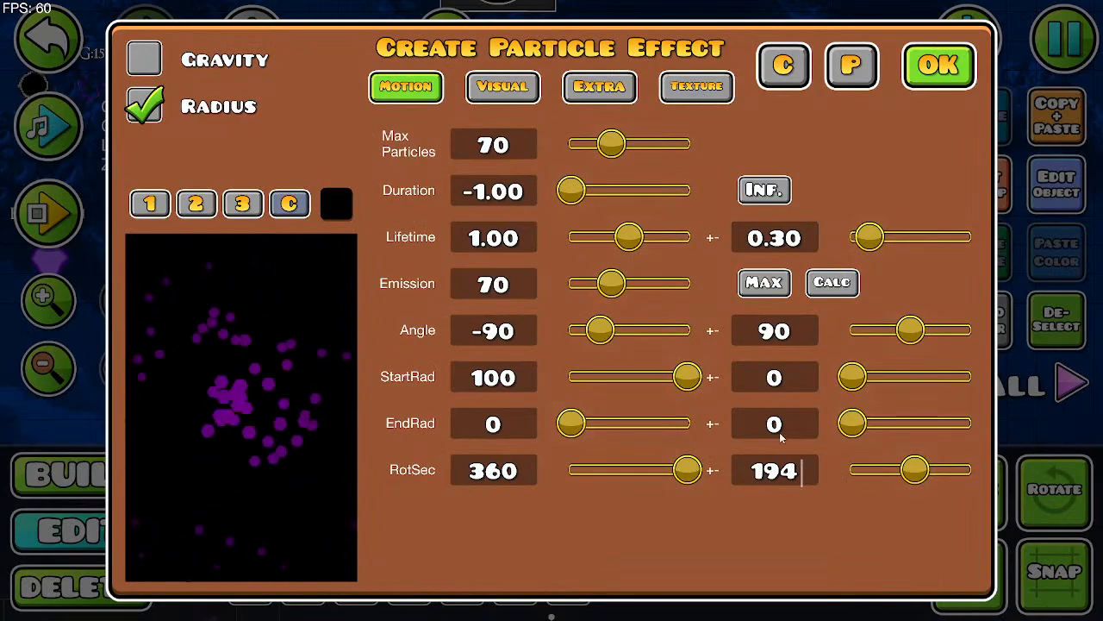
key("BackSpace")
key("BackSpace")
type("8")
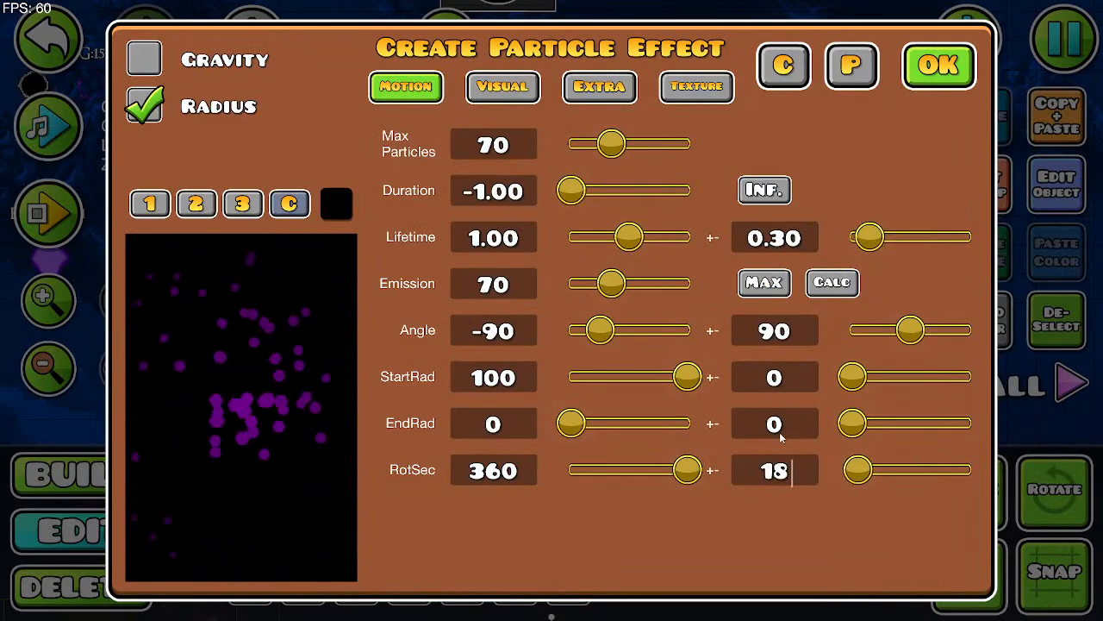
type("0")
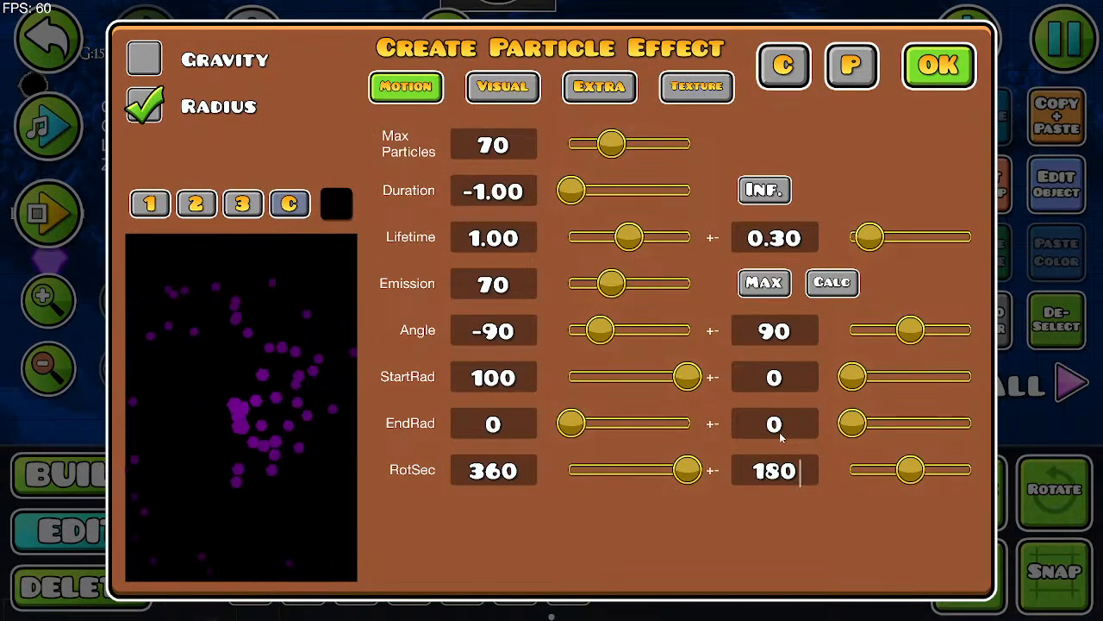
left_click(923, 74)
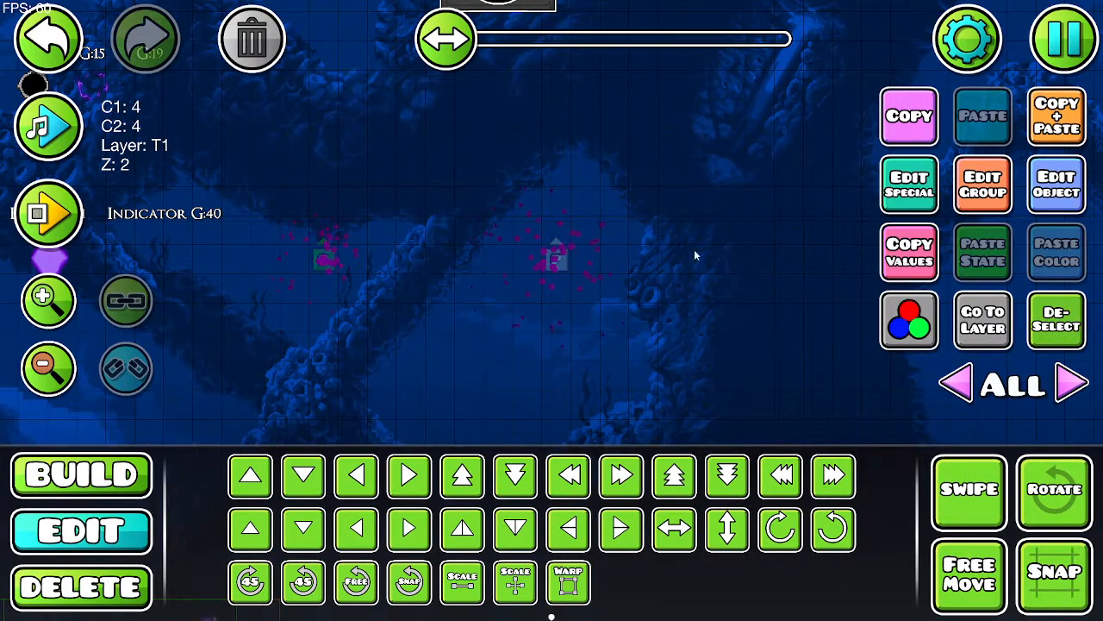
Step: Set the left particle object's RotSec variation to 180 and apply the particle settings
left_click(1057, 184)
left_click(549, 528)
left_click(912, 183)
left_click(405, 86)
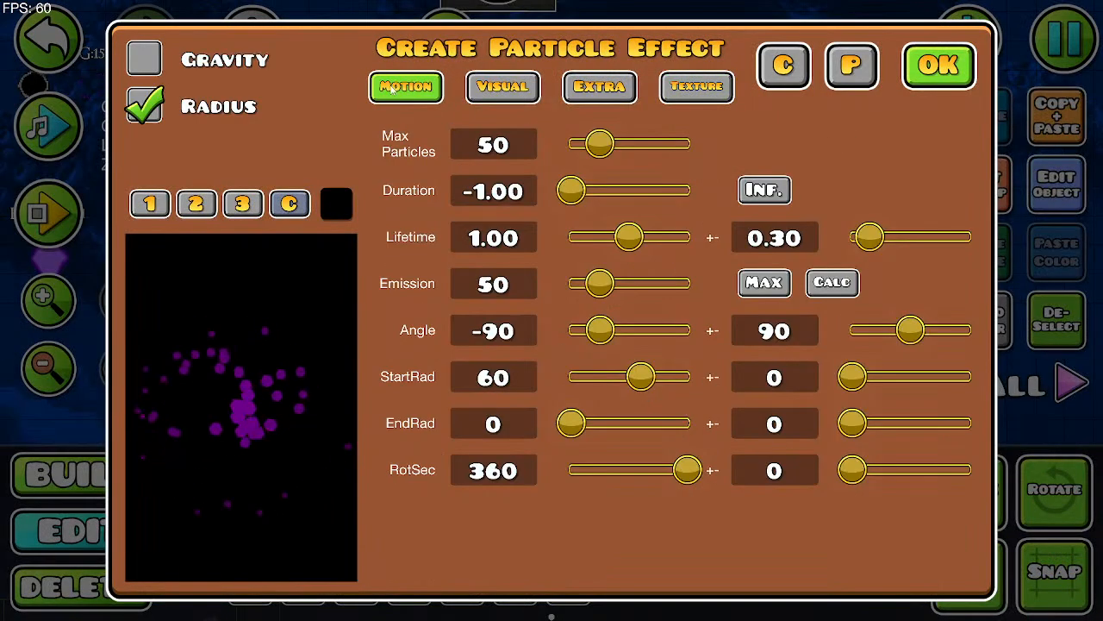
left_click(775, 469)
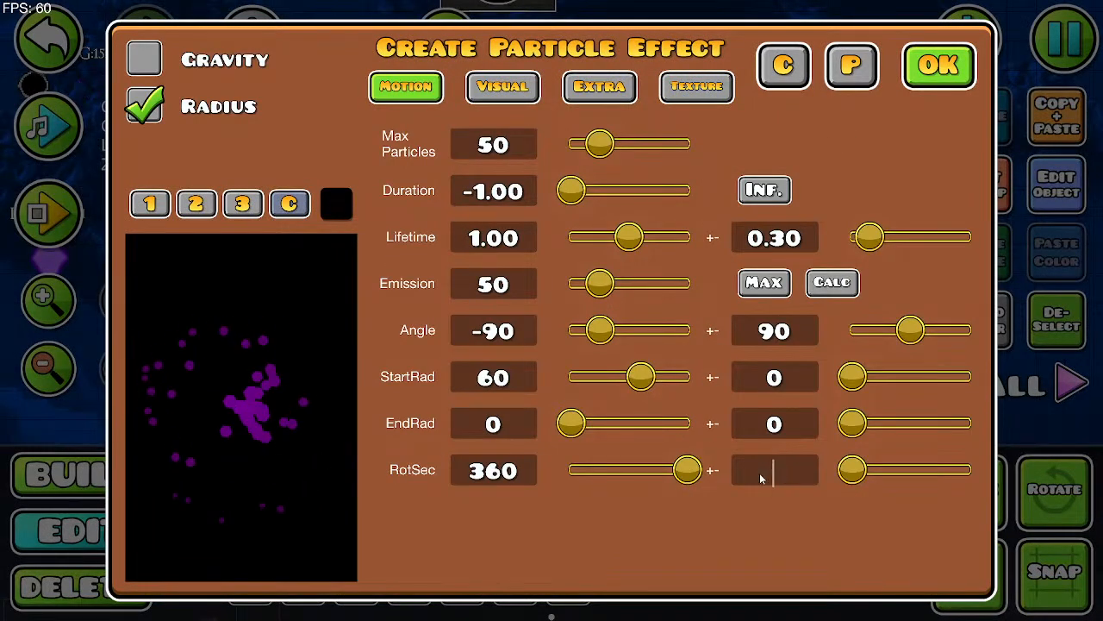
type("180")
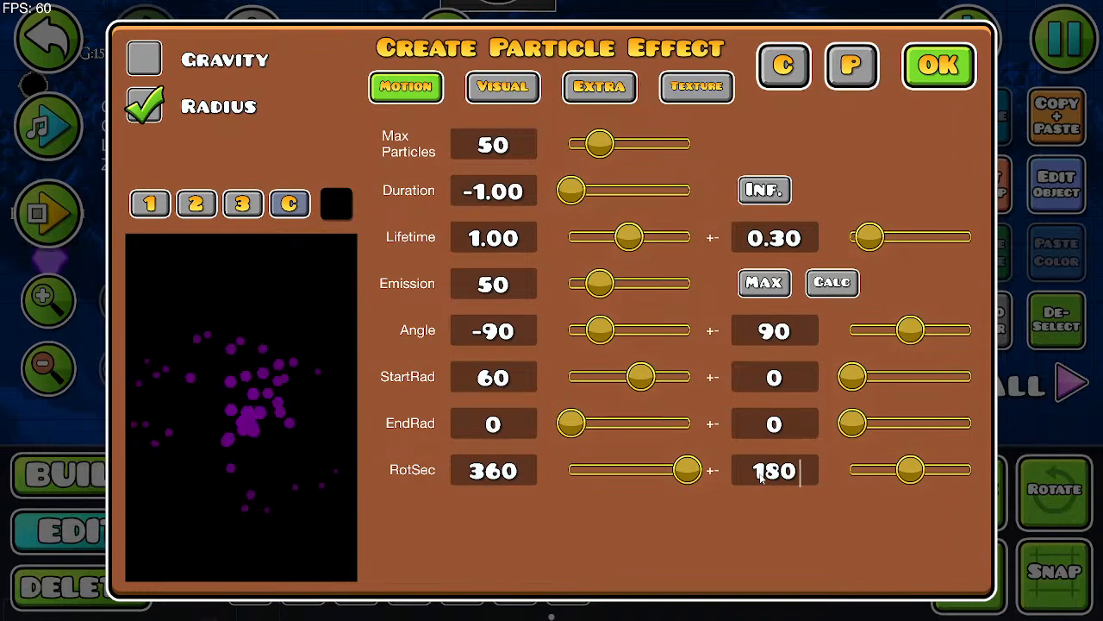
left_click(939, 66)
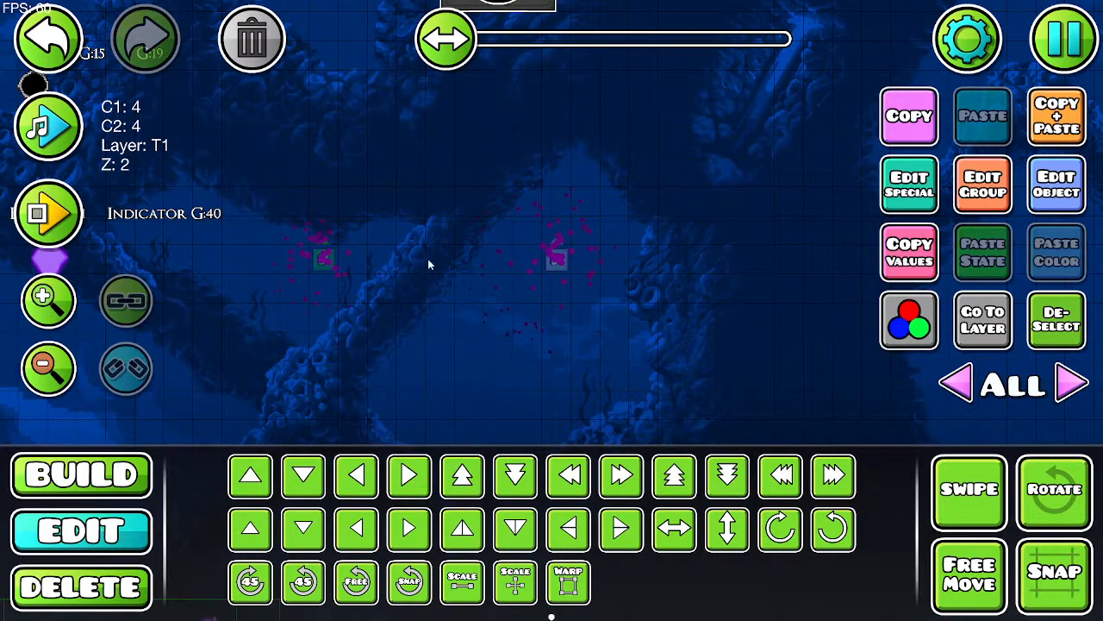
Step: Assign the left particle object to the next free group, 45
left_click(974, 187)
left_click(332, 224)
left_click(752, 236)
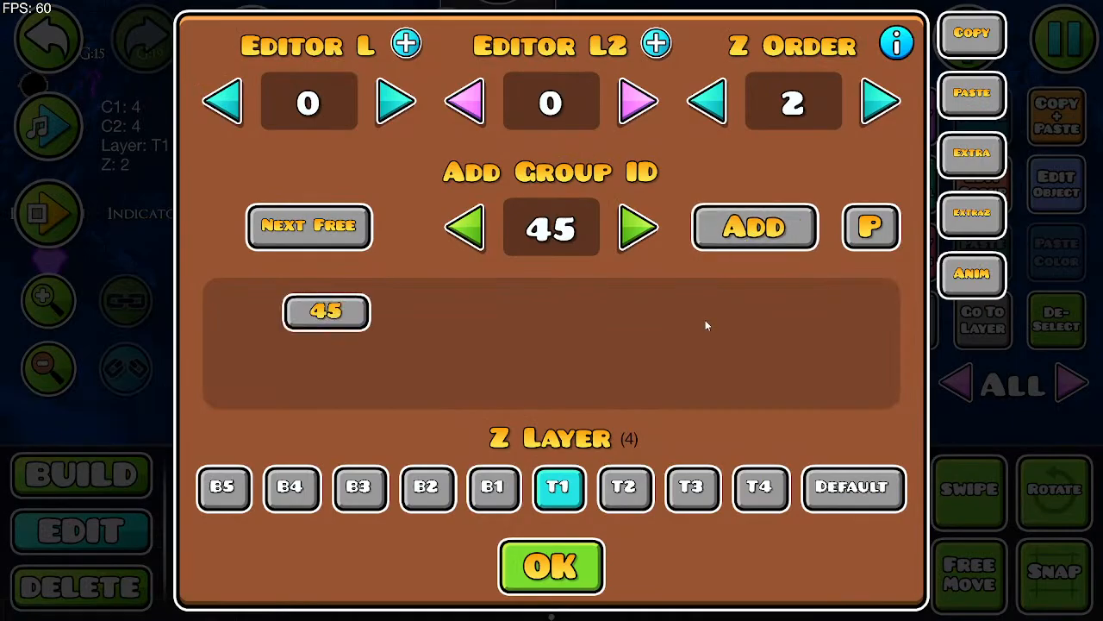
left_click(551, 566)
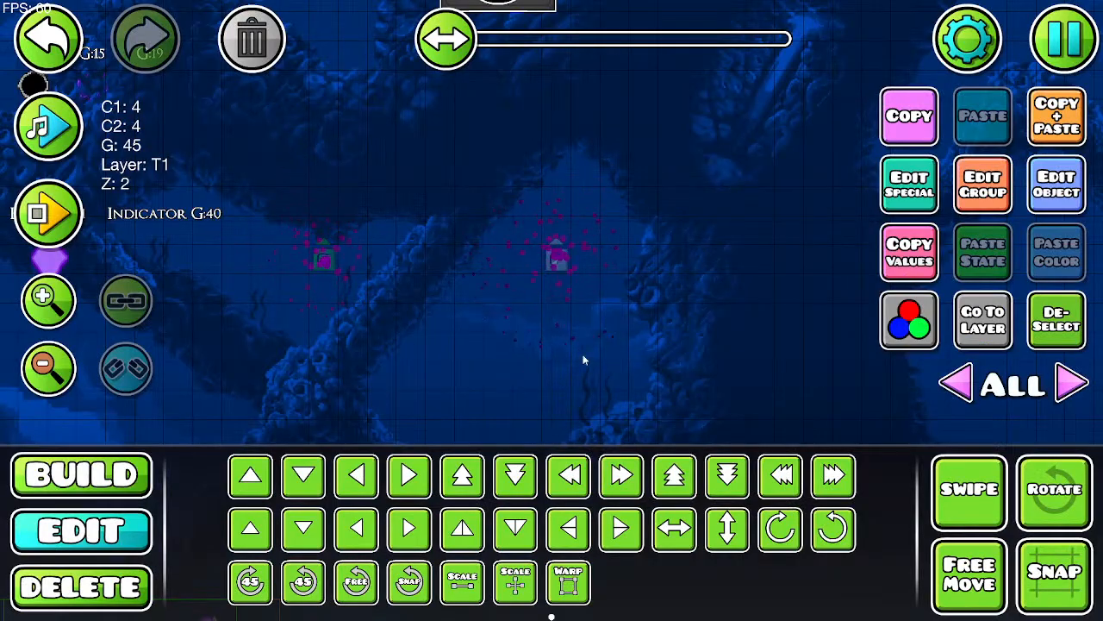
Step: Assign the right particle object to the next free group, 46, and clear the selection
left_click(1000, 173)
left_click(352, 226)
left_click(774, 226)
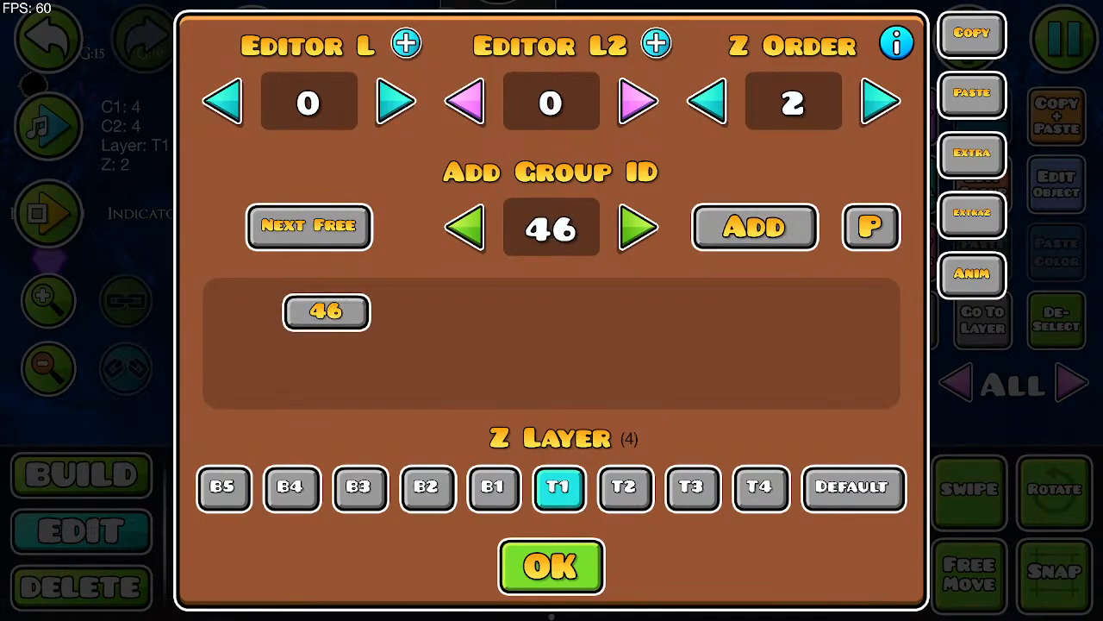
left_click(544, 579)
left_click(639, 343)
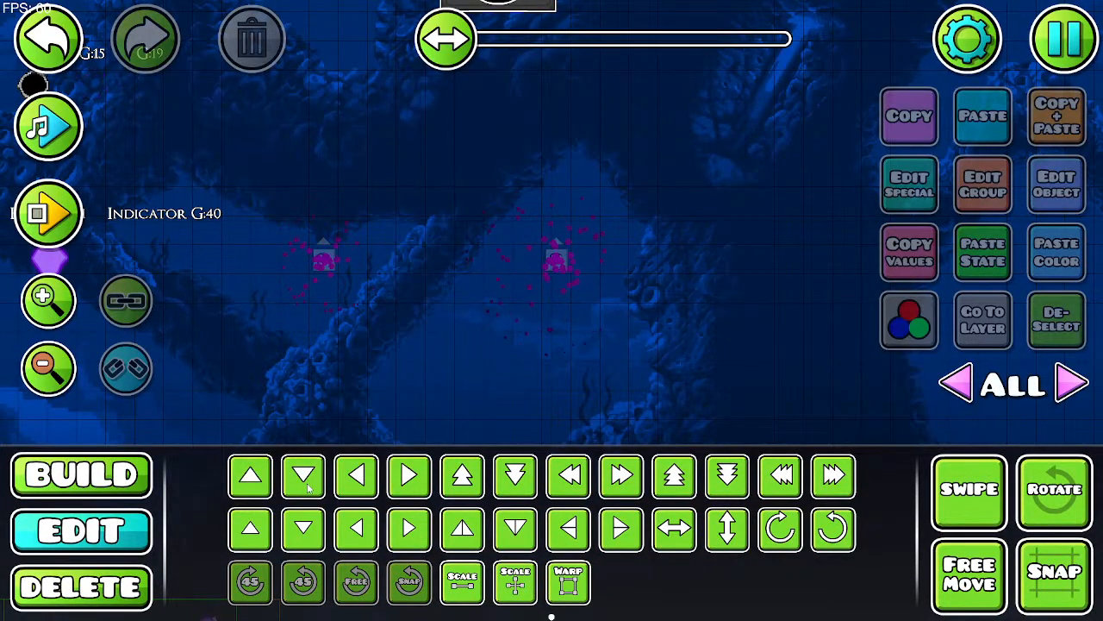
Step: Duplicate the Indicator G:40 label and place the copy above the left particle object
left_click_drag(268, 293, 365, 311)
left_click(365, 212)
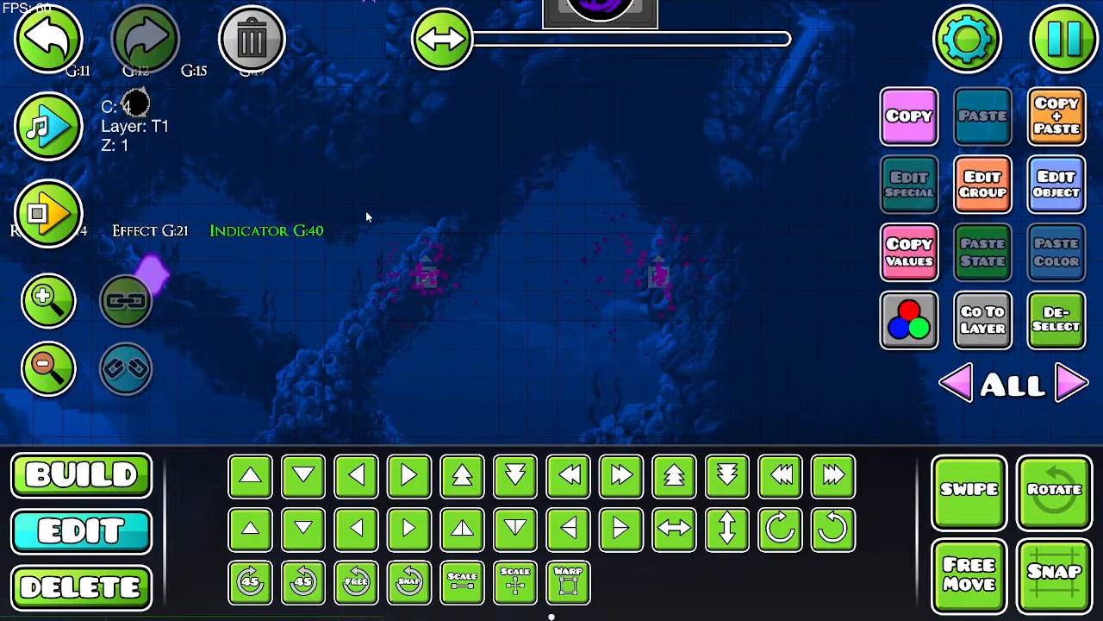
left_click(1059, 138)
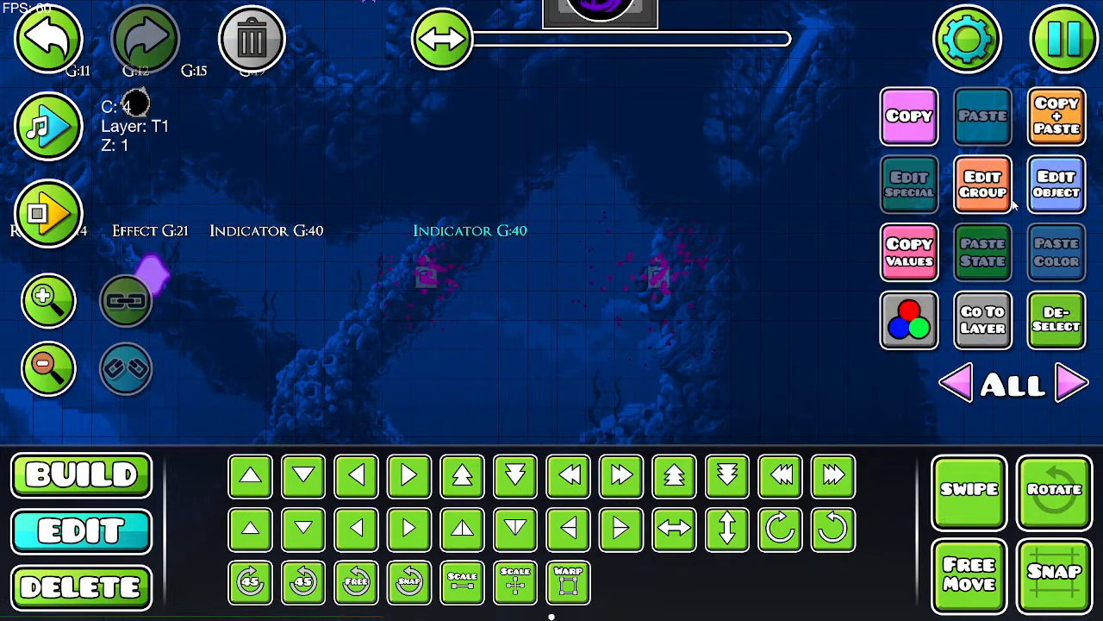
key("d")
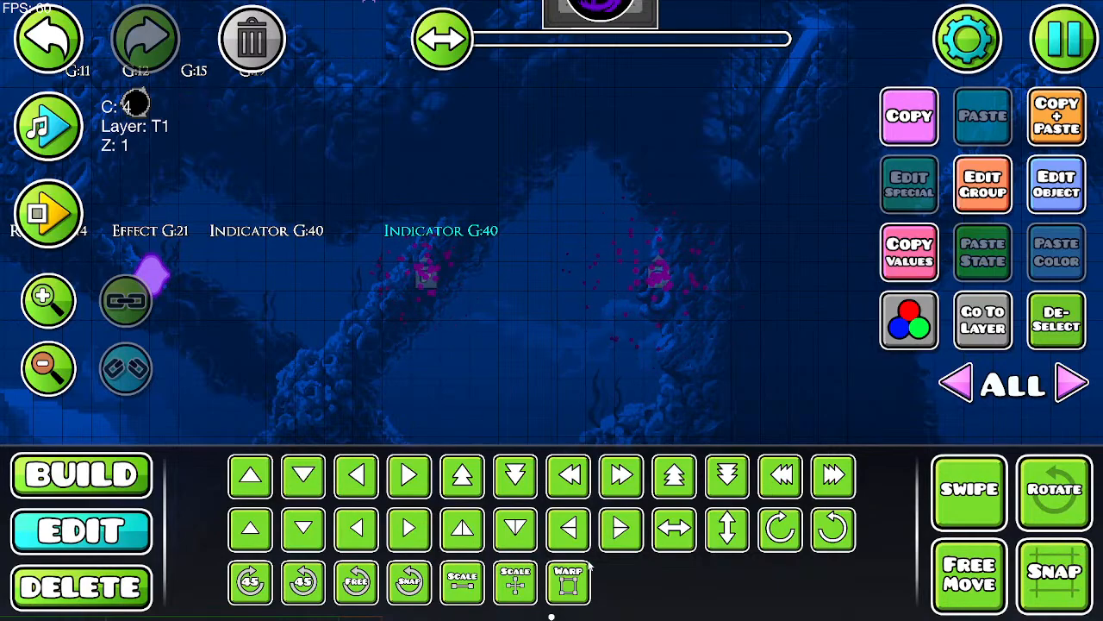
key("a")
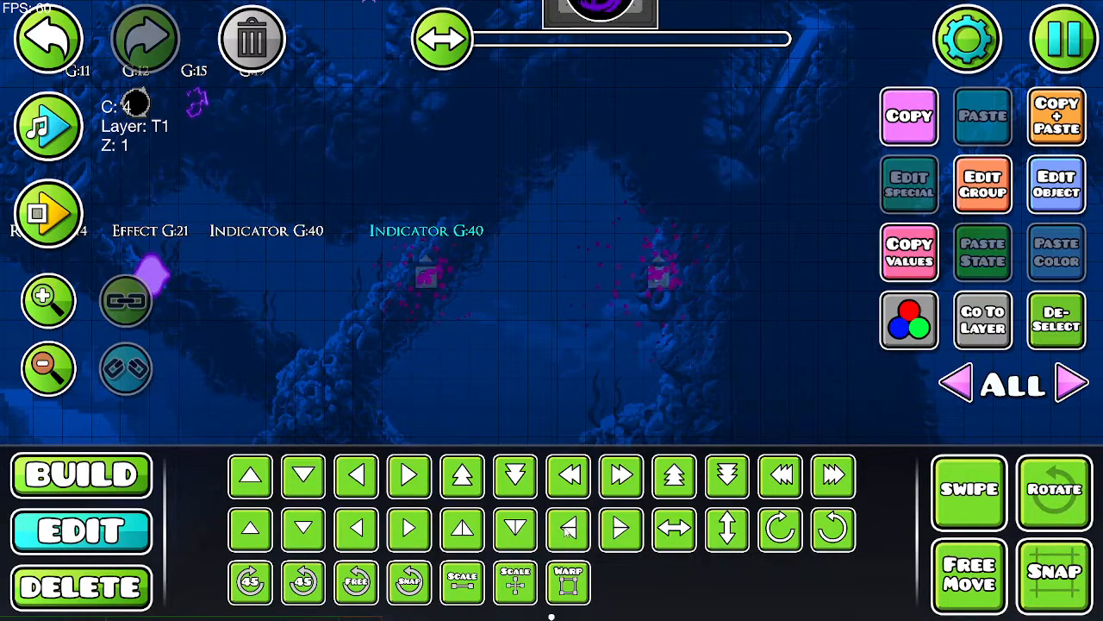
Step: Change the text of the duplicated label above the left particle object to "Void Phase 1 G:45"
left_click(1029, 191)
left_click(767, 94)
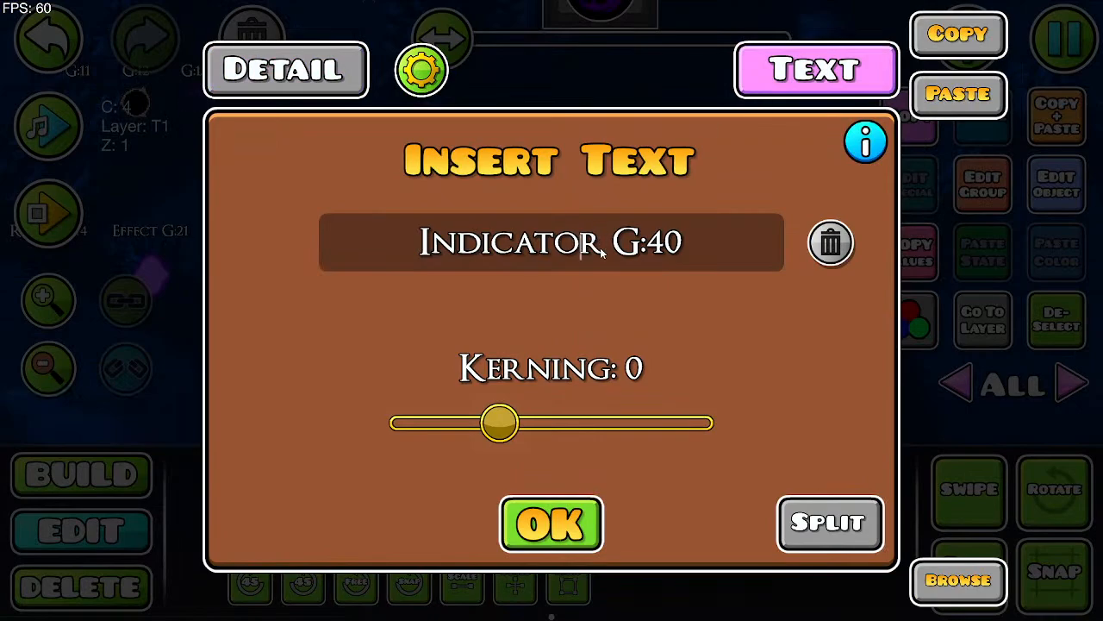
key("BackSpace")
key("BackSpace")
key("BackSpace")
key("BackSpace")
key("BackSpace")
key("BackSpace")
key("BackSpace")
key("BackSpace")
key("BackSpace")
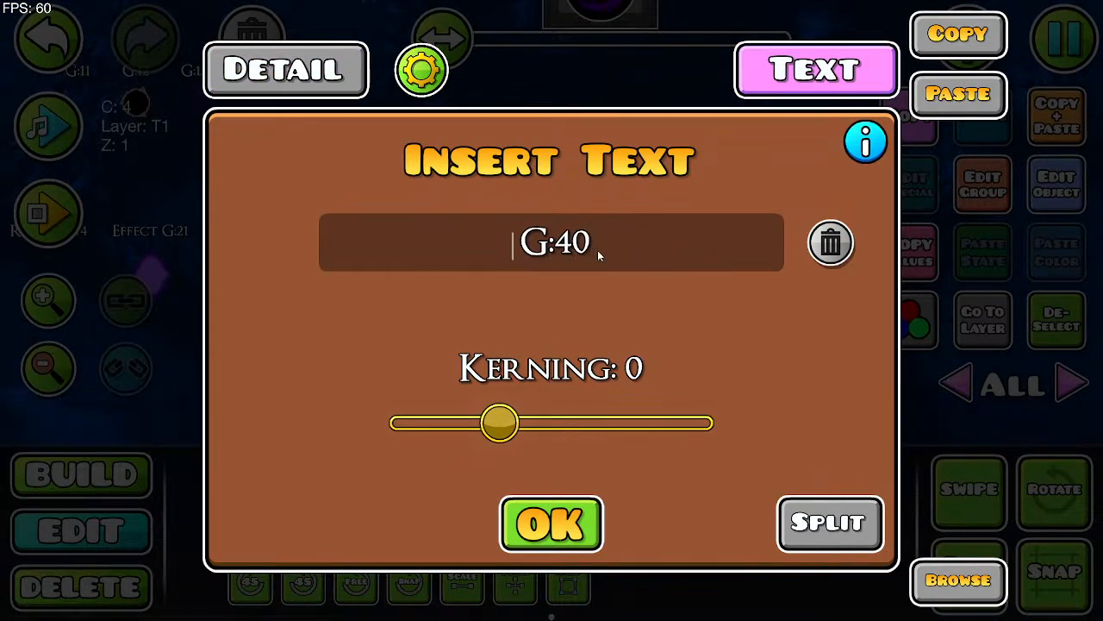
type("Void")
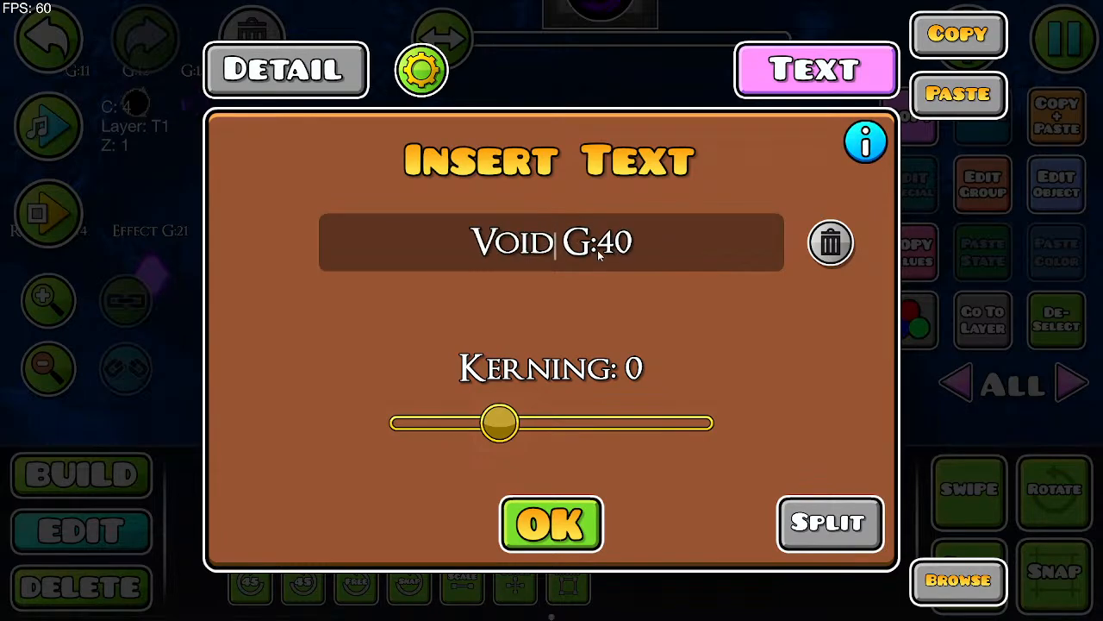
type(" P ")
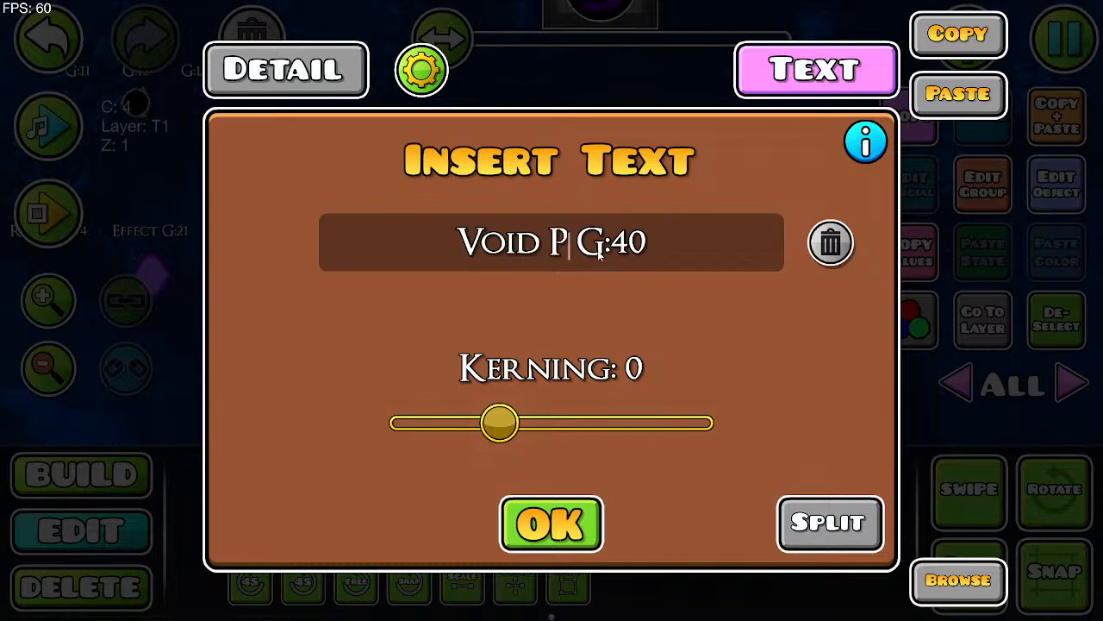
type("hase 1")
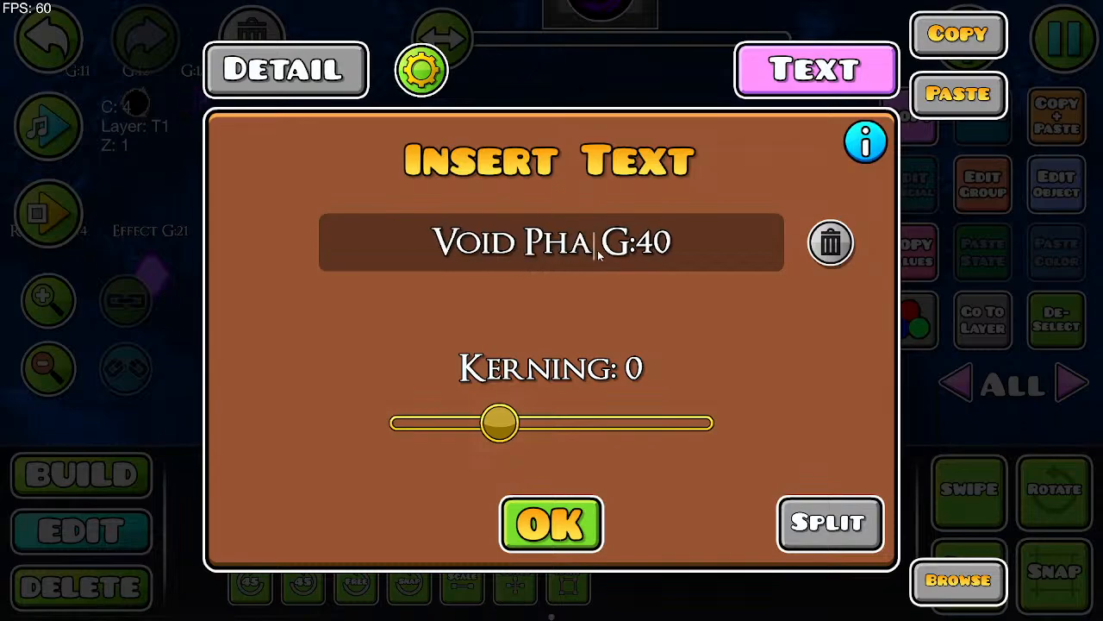
key("Right")
key("Right")
key("Right")
key("Right")
key("Right")
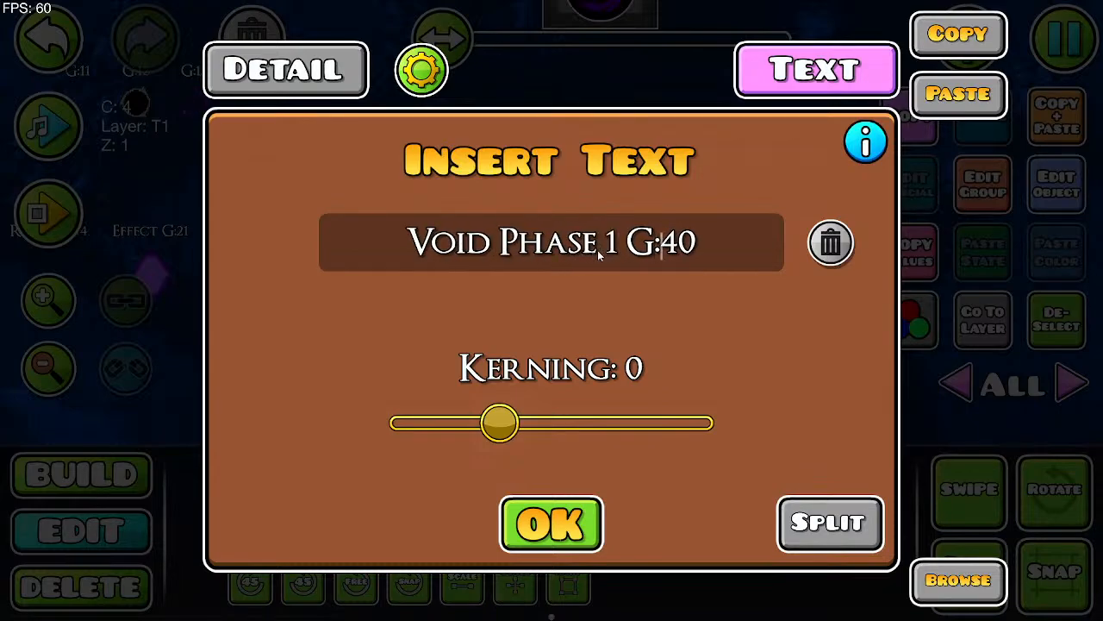
key("BackSpace")
type("5")
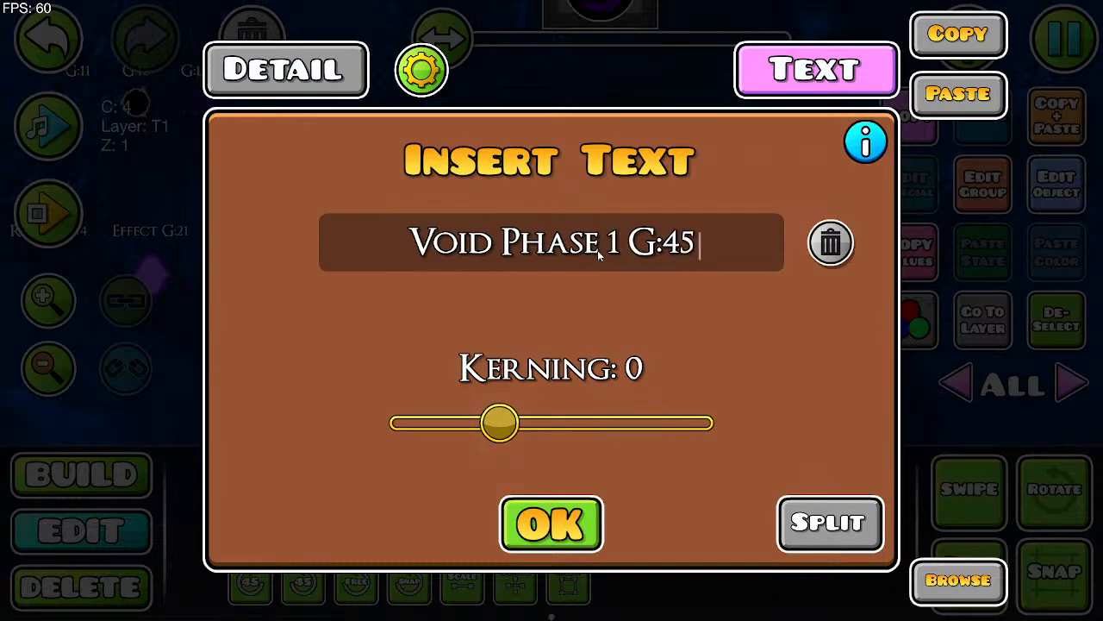
left_click(552, 524)
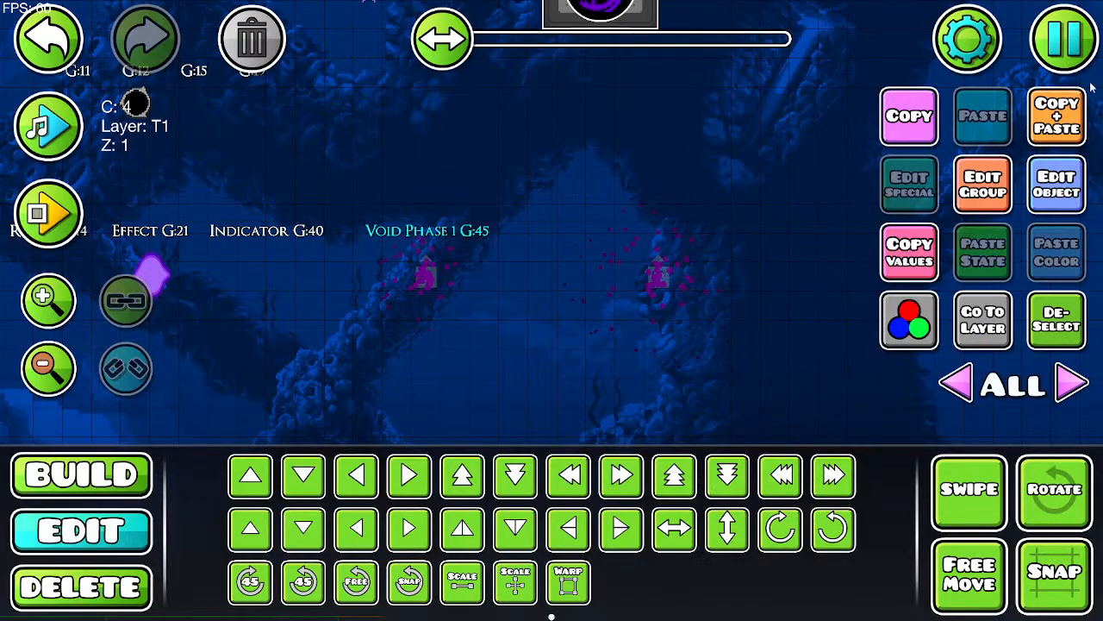
Step: Duplicate the Void Phase 1 label and place the copy above the right particle object
left_click(1041, 142)
key("d")
key("d")
key("d")
key("d")
key("d")
key("d")
key("d")
key("d")
key("d")
key("d")
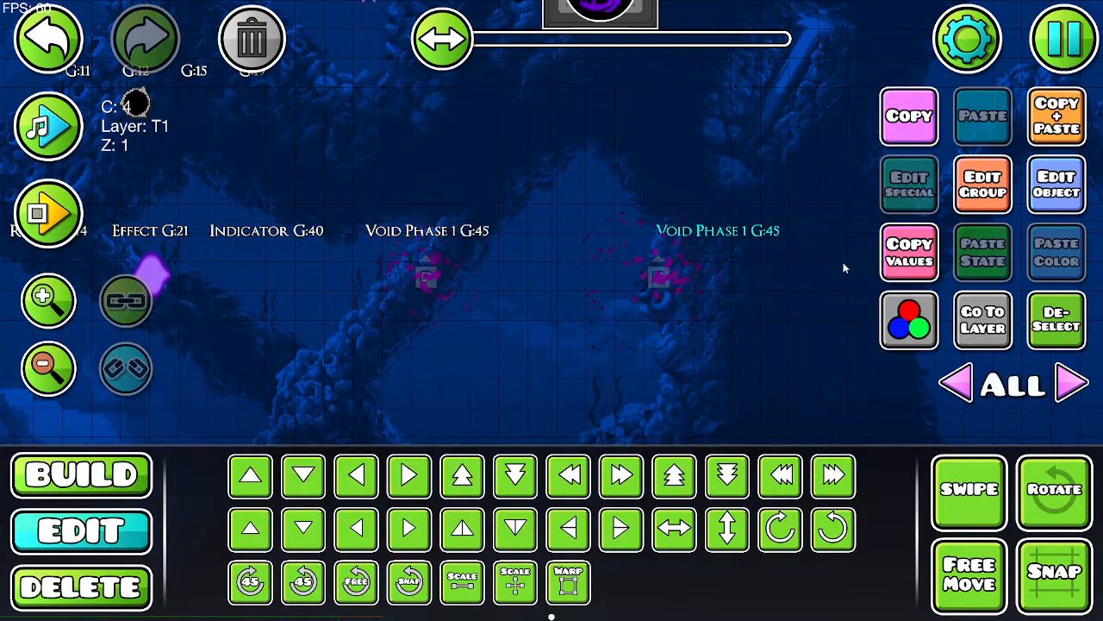
key("a")
key("a")
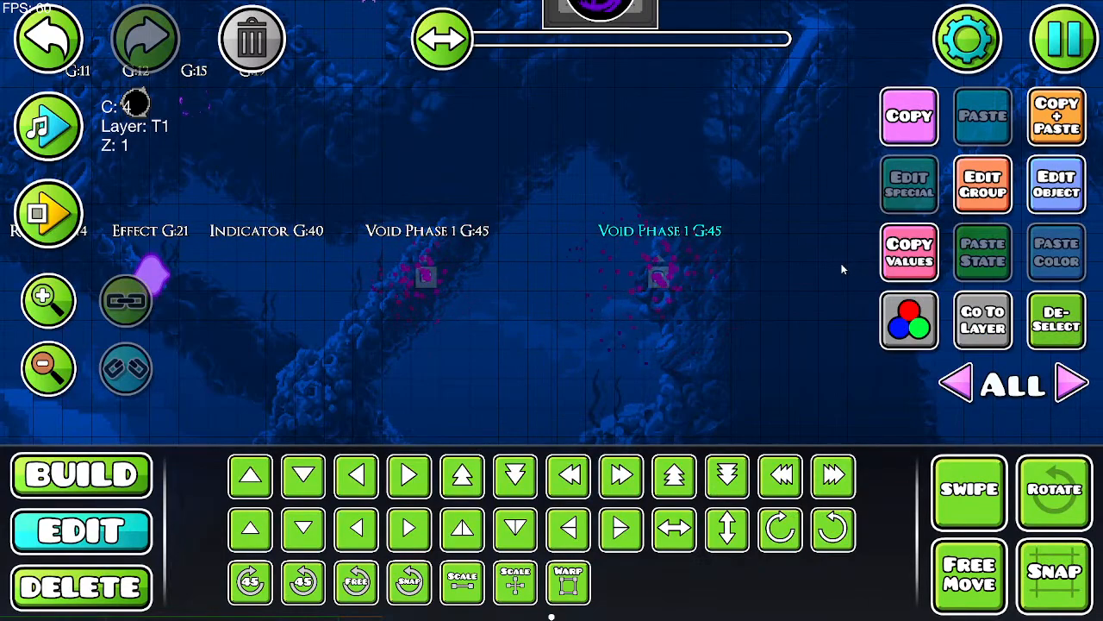
Step: Change the text of the label above the right particle object to "Void Phase 2 G:46"
left_click(1043, 188)
left_click(815, 69)
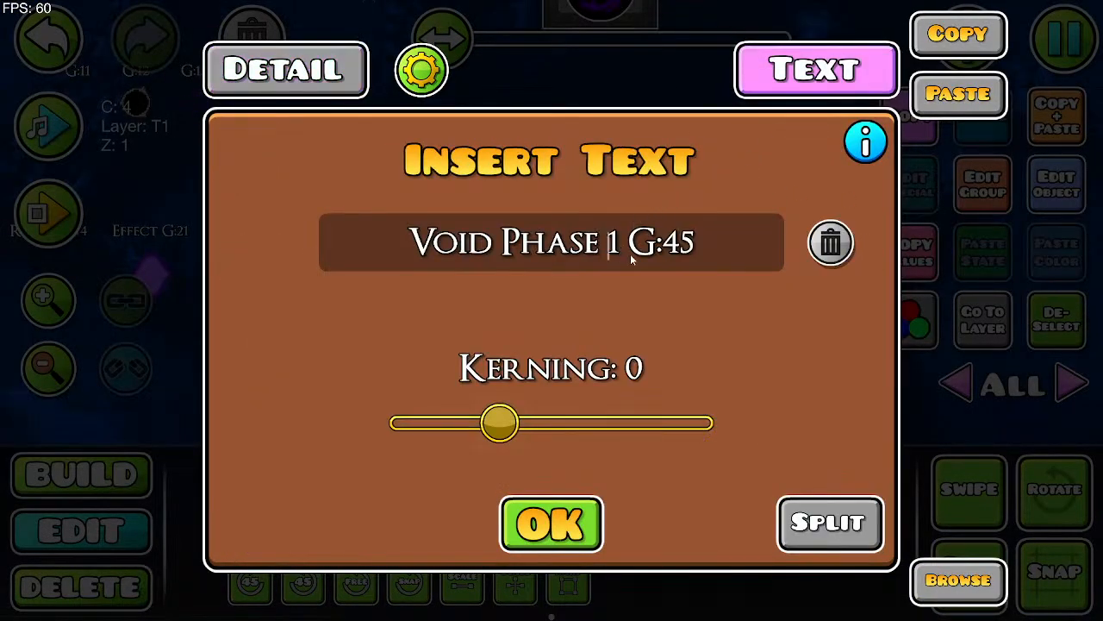
key("BackSpace")
type("2")
left_click(695, 250)
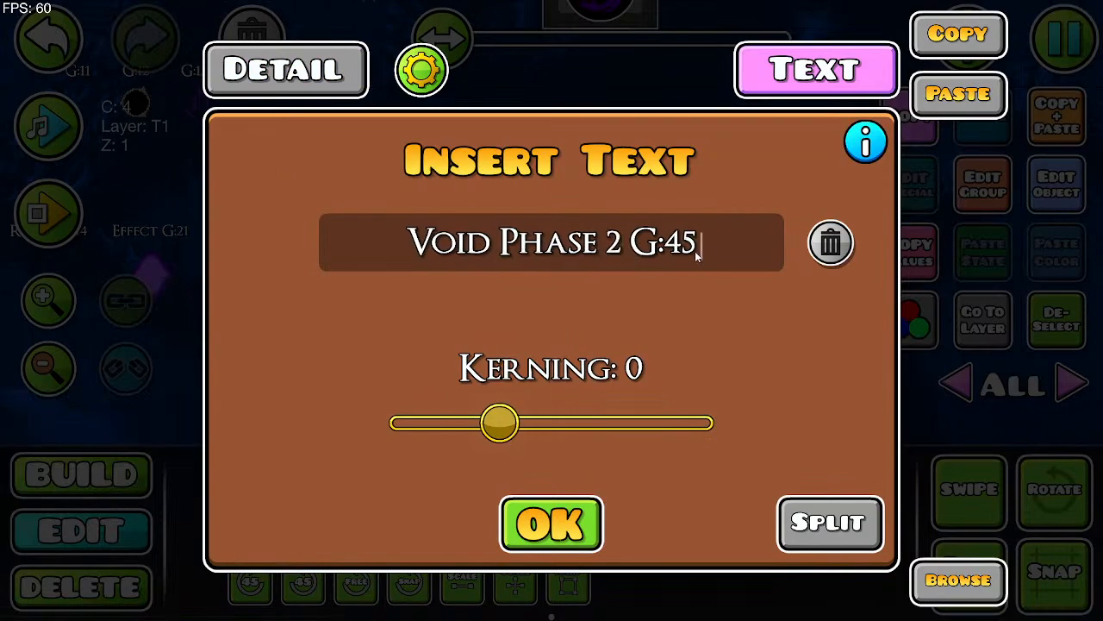
key("BackSpace")
type("6")
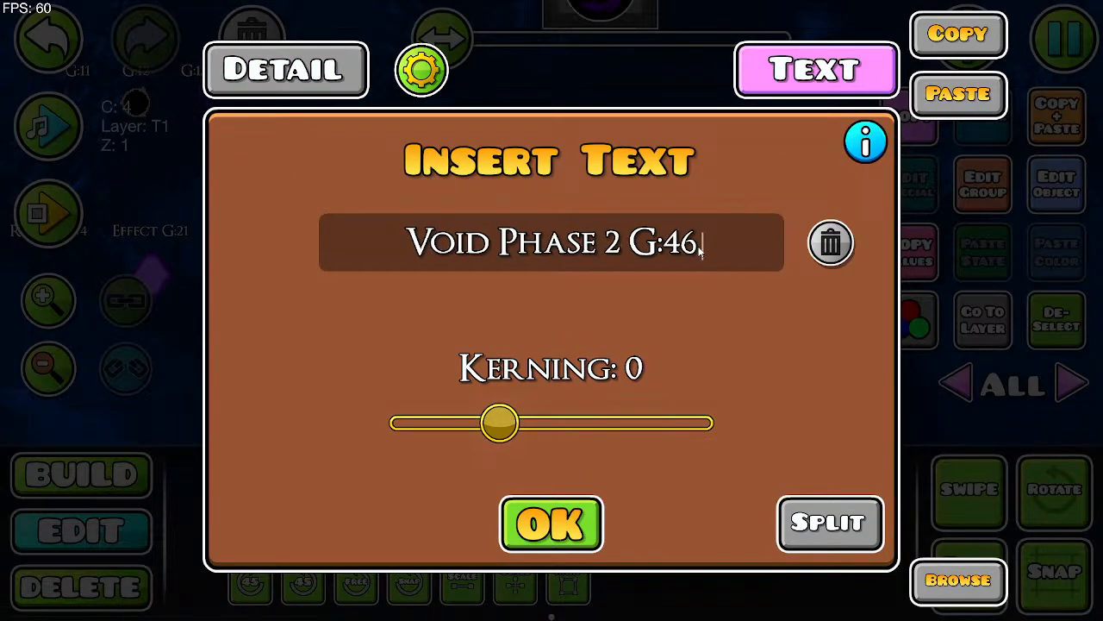
left_click(580, 521)
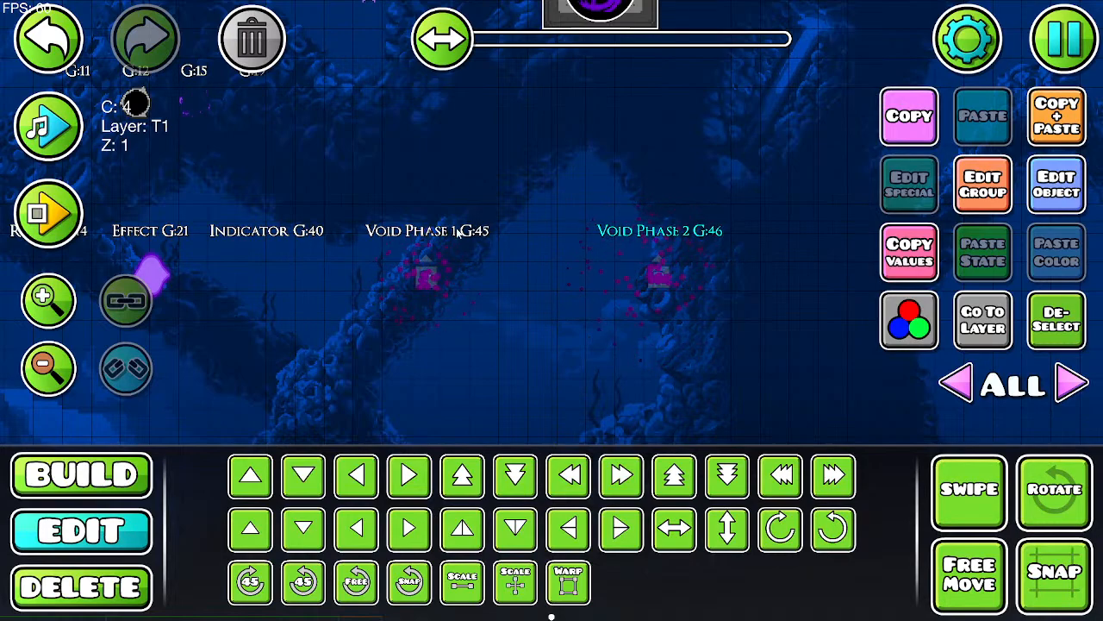
Step: Check the group IDs of the right and left particle objects against their labels, and clear the selection
left_click(665, 276)
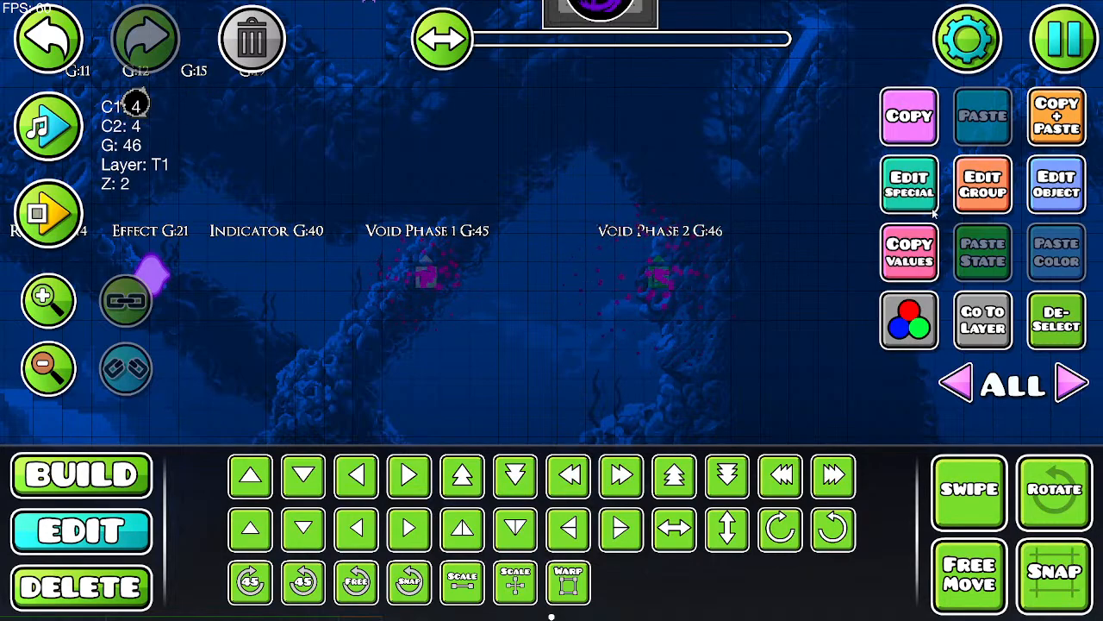
left_click(980, 184)
left_click(551, 566)
left_click(431, 278)
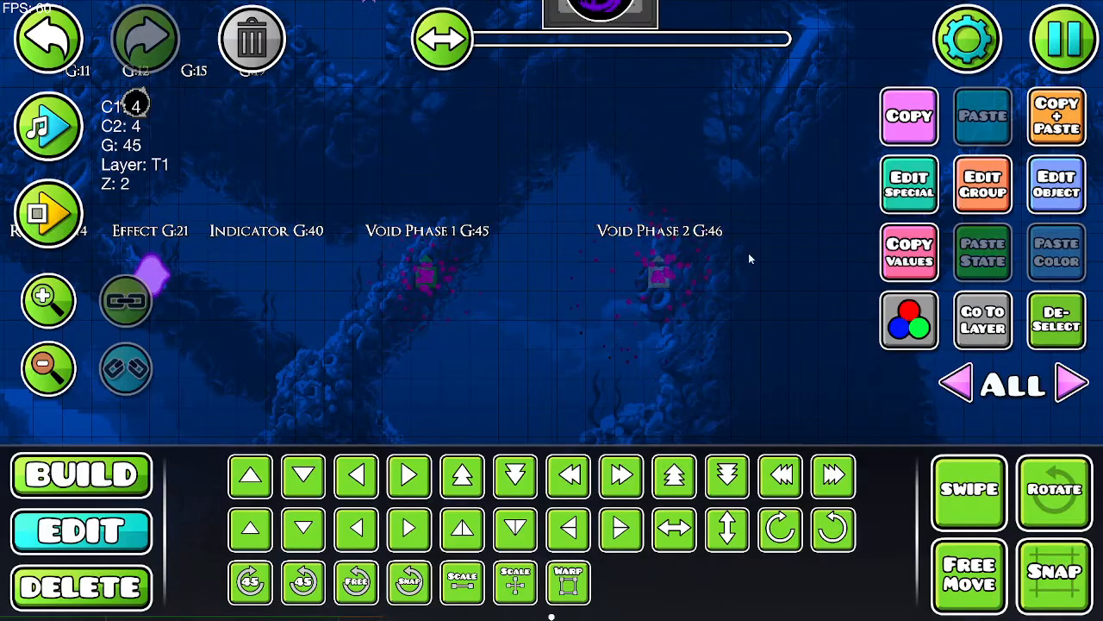
left_click(980, 185)
left_click(530, 558)
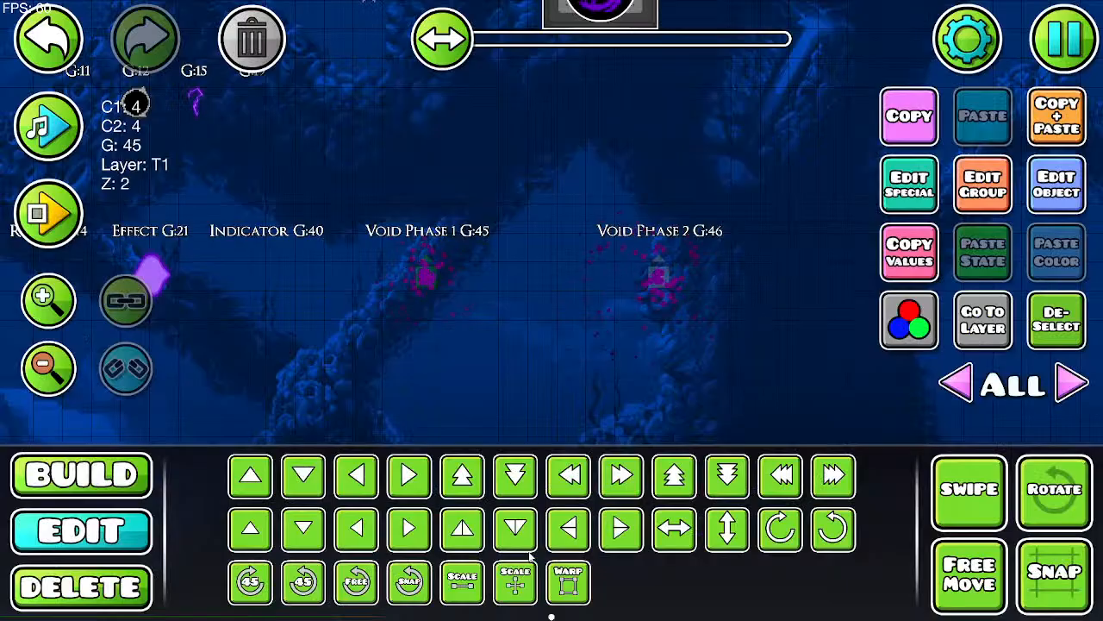
left_click(1073, 303)
left_click(48, 367)
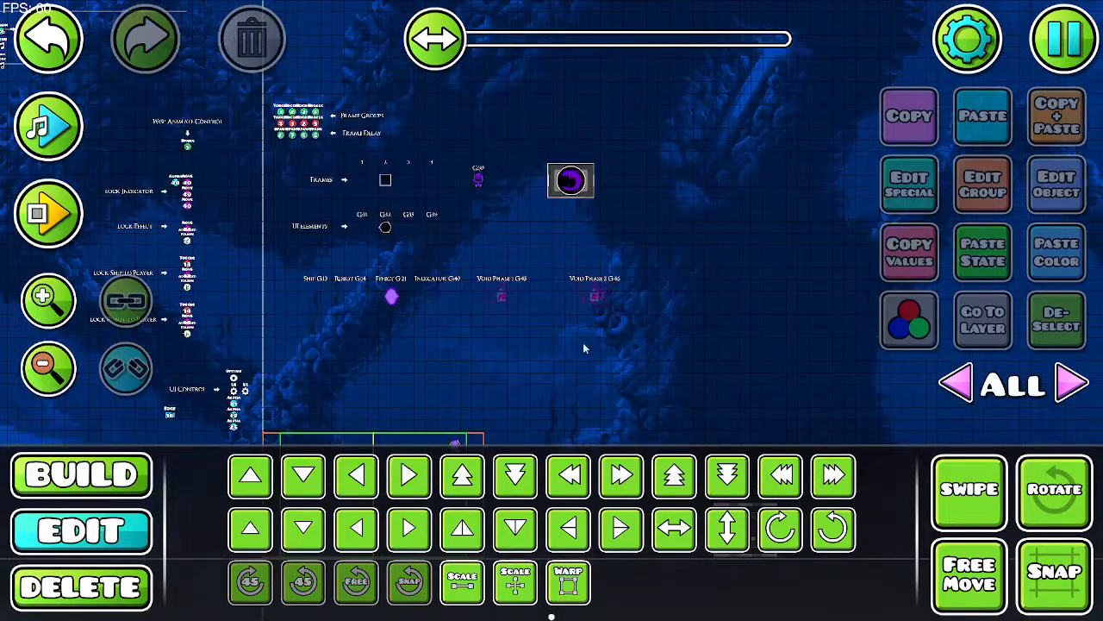
Step: Set the gravity of the Gravity trigger in the Void Wisp Start group to 1.80
scroll(583, 349, "left", 5)
scroll(481, 266, "up", 3)
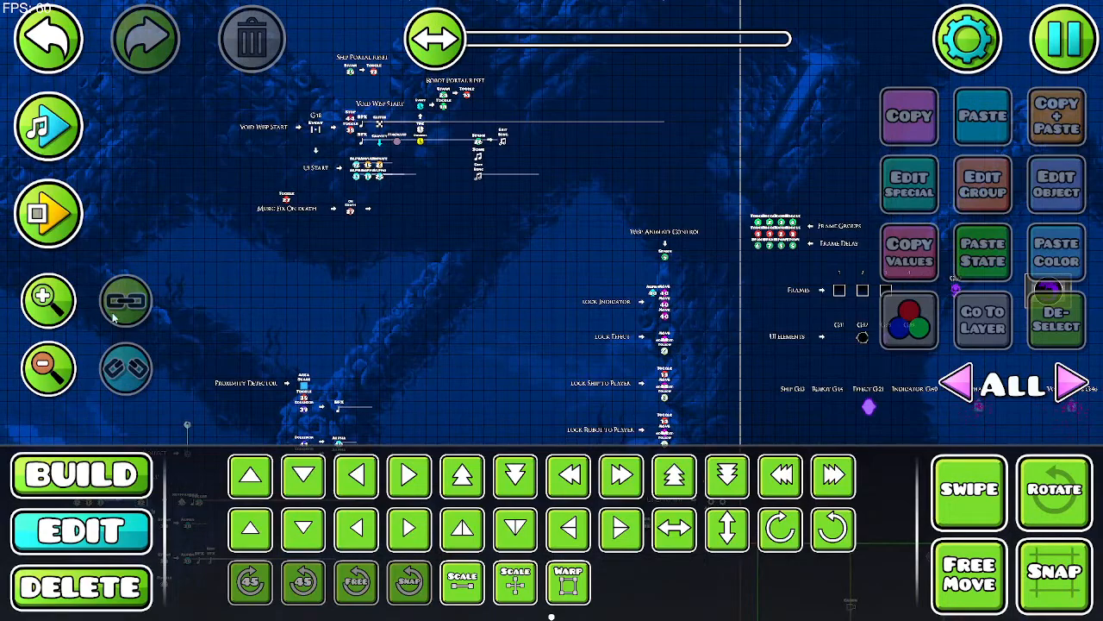
left_click(49, 298)
scroll(496, 283, "left", 3)
scroll(551, 227, "up", 4)
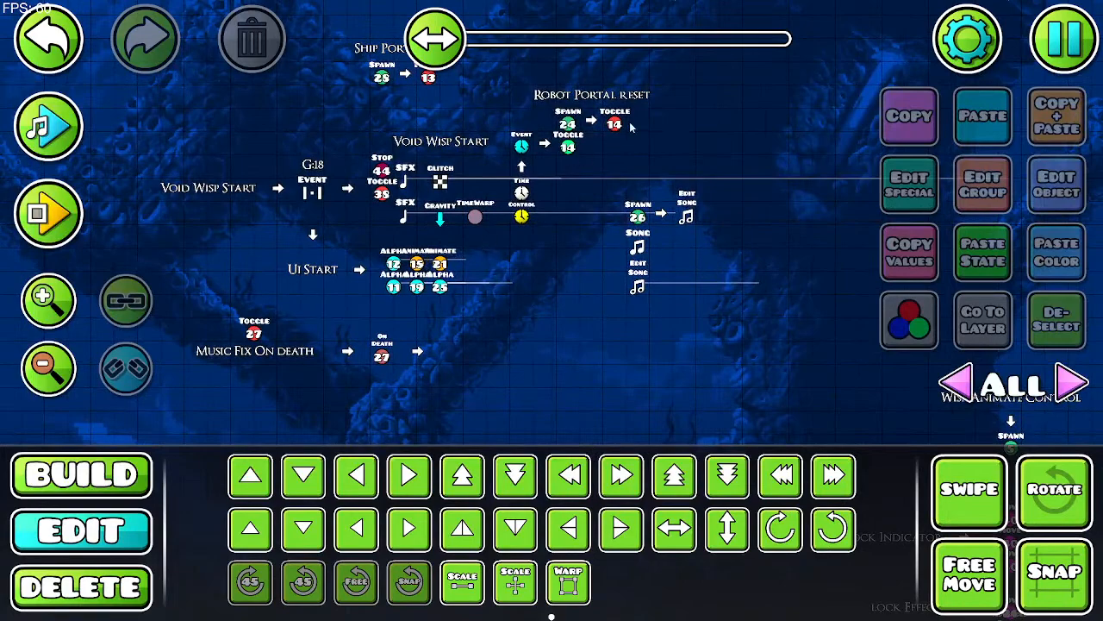
left_click(440, 220)
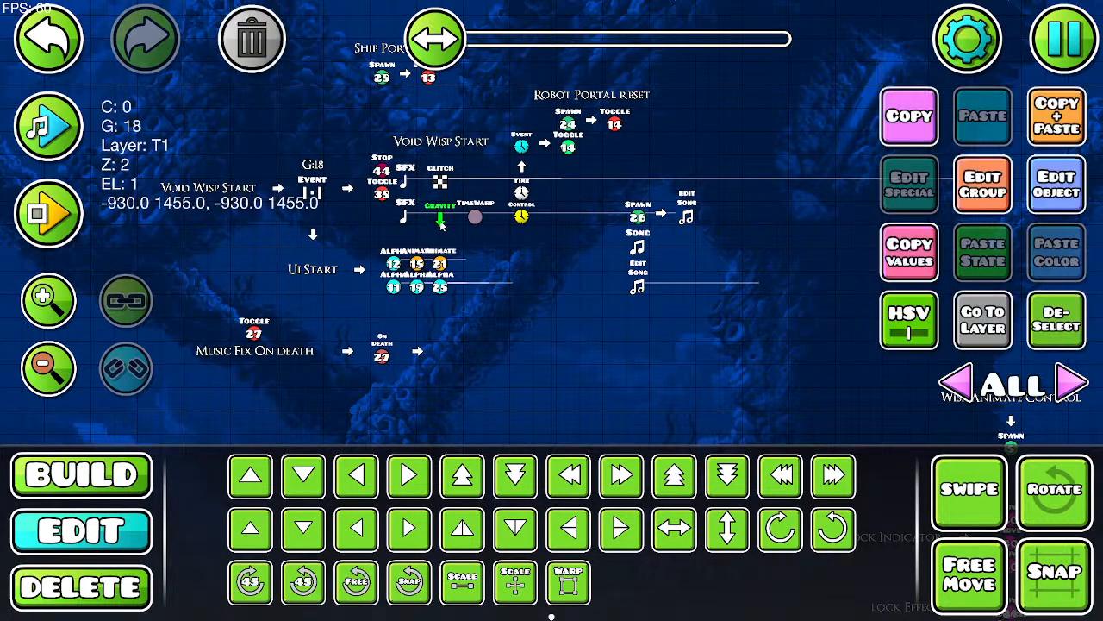
left_click(1069, 202)
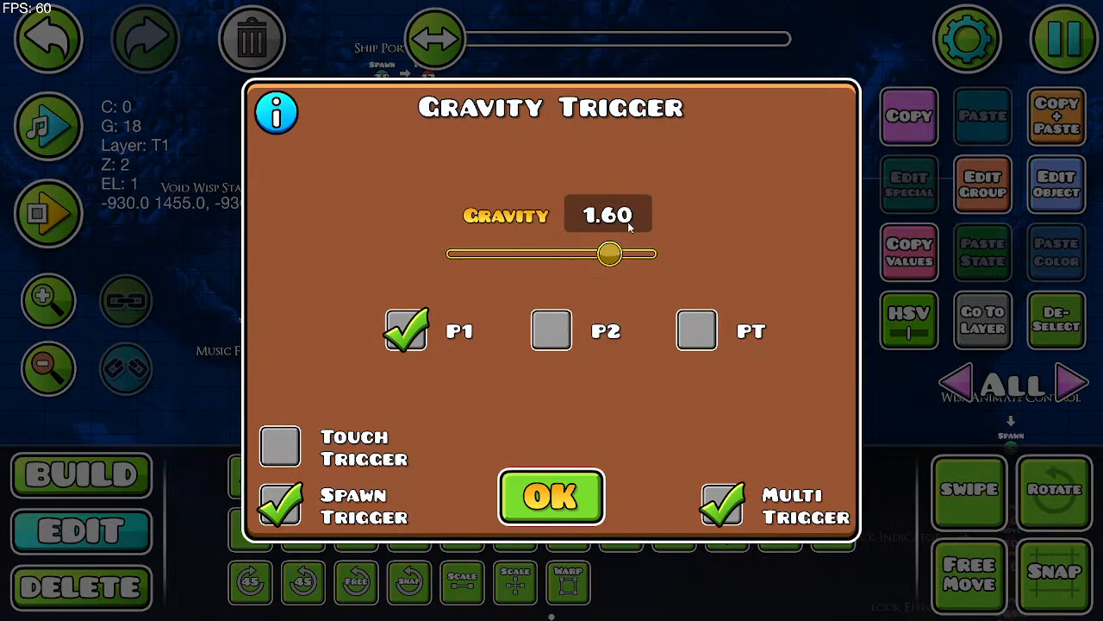
key("BackSpace")
key("BackSpace")
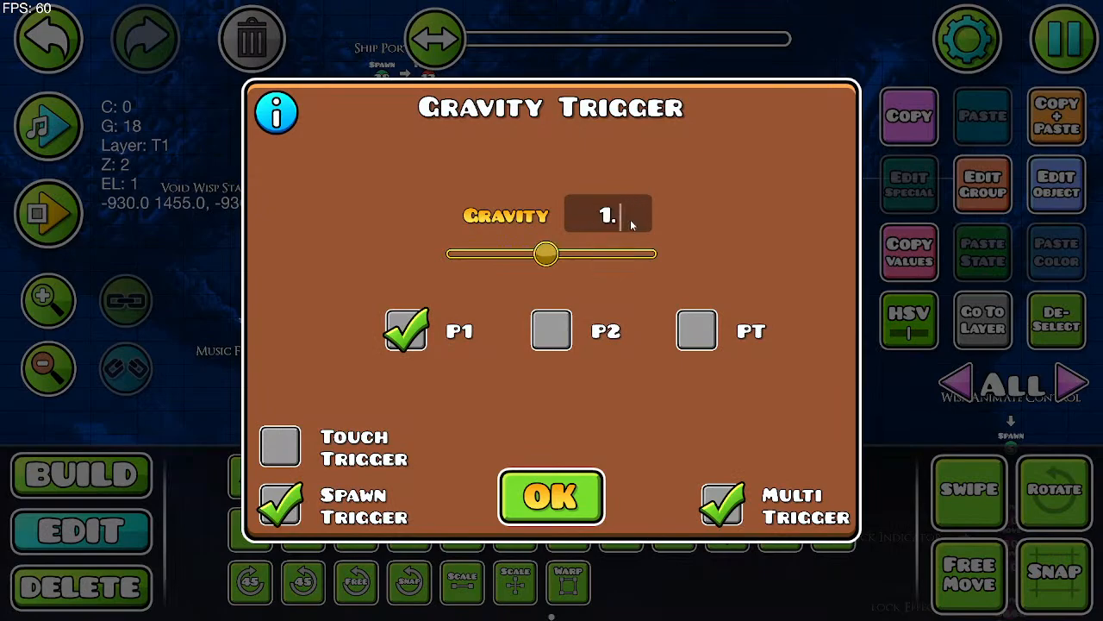
type("80")
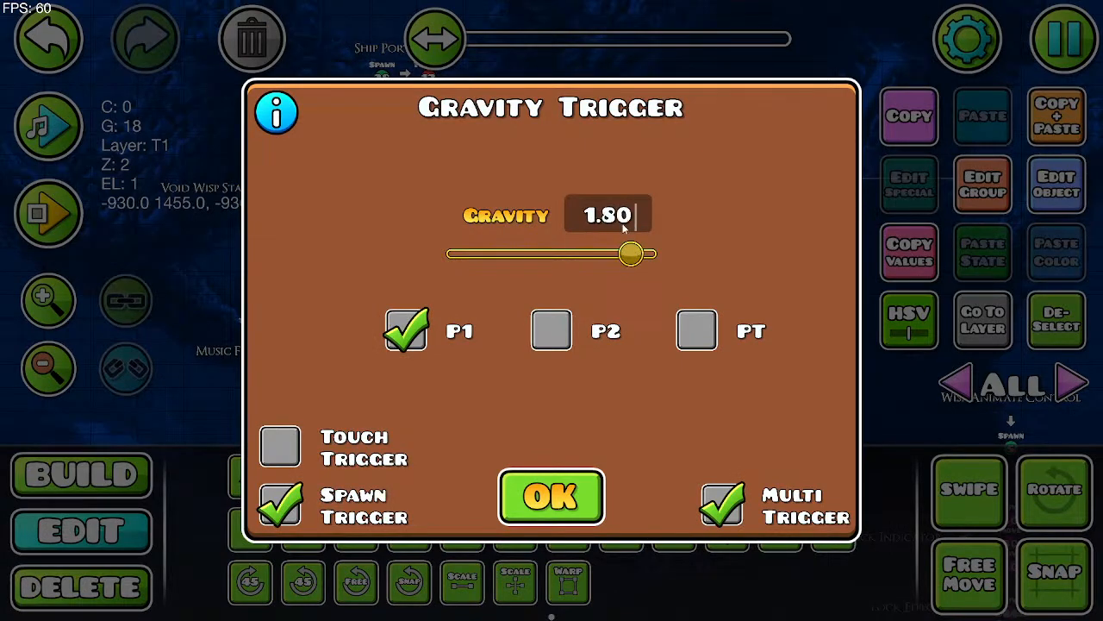
left_click(556, 517)
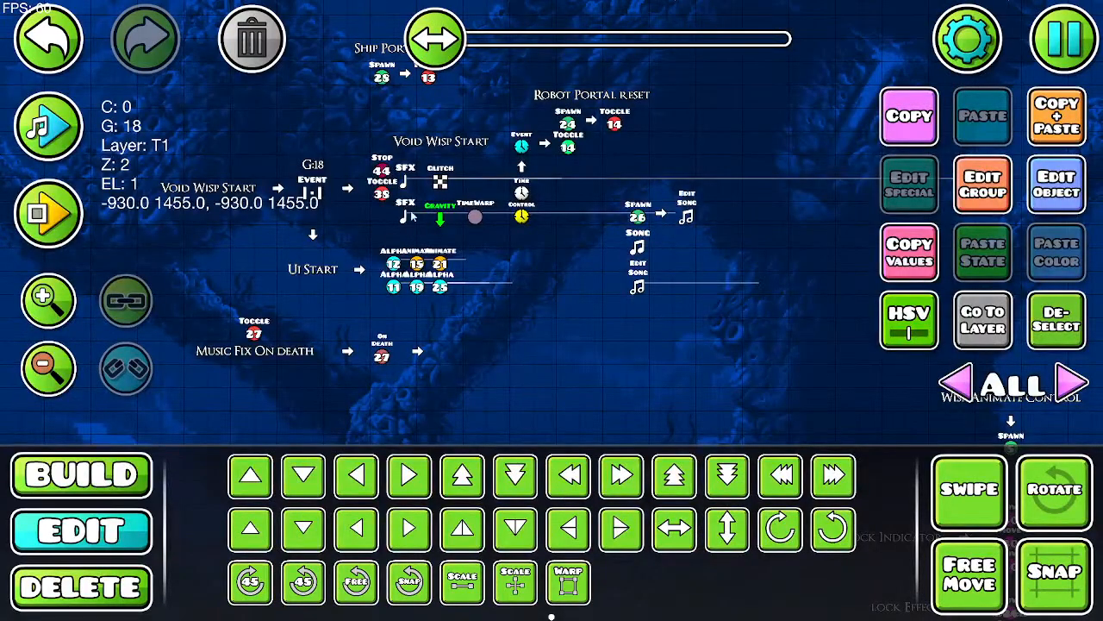
Step: Lower the time warp value of the TimeWarp trigger beside the Gravity trigger in the Void Wisp Start group
left_click(477, 216)
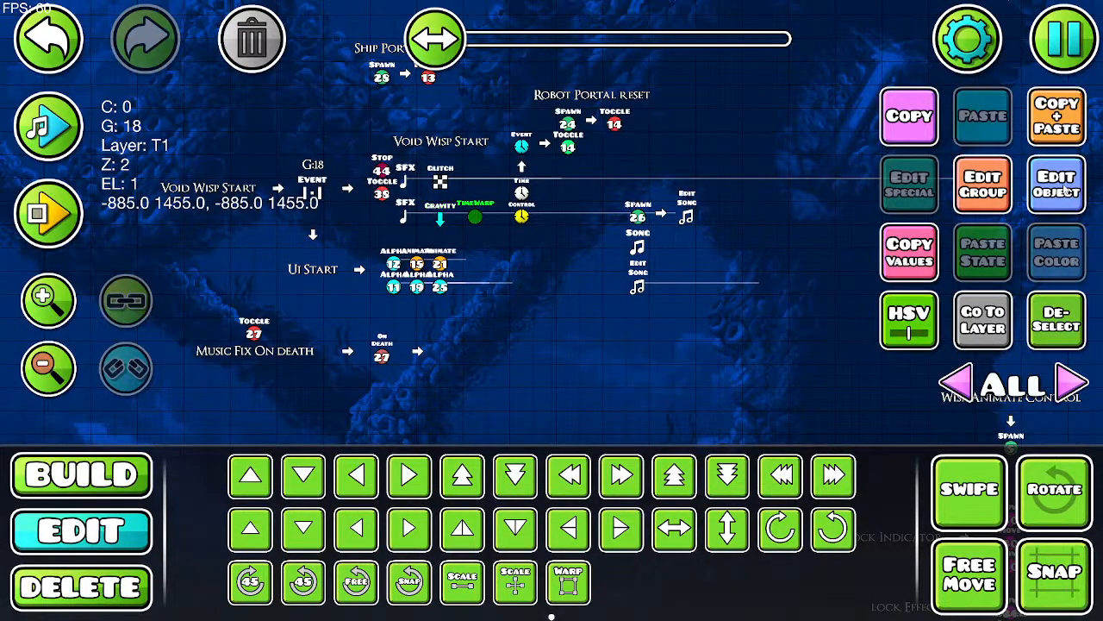
left_click(1065, 187)
left_click_drag(512, 317, 490, 327)
left_click(564, 461)
Step: Playtest the level, flying in the Void Wisp form to try the gravity and time warp, and return to the editor
key("Escape")
left_click(648, 229)
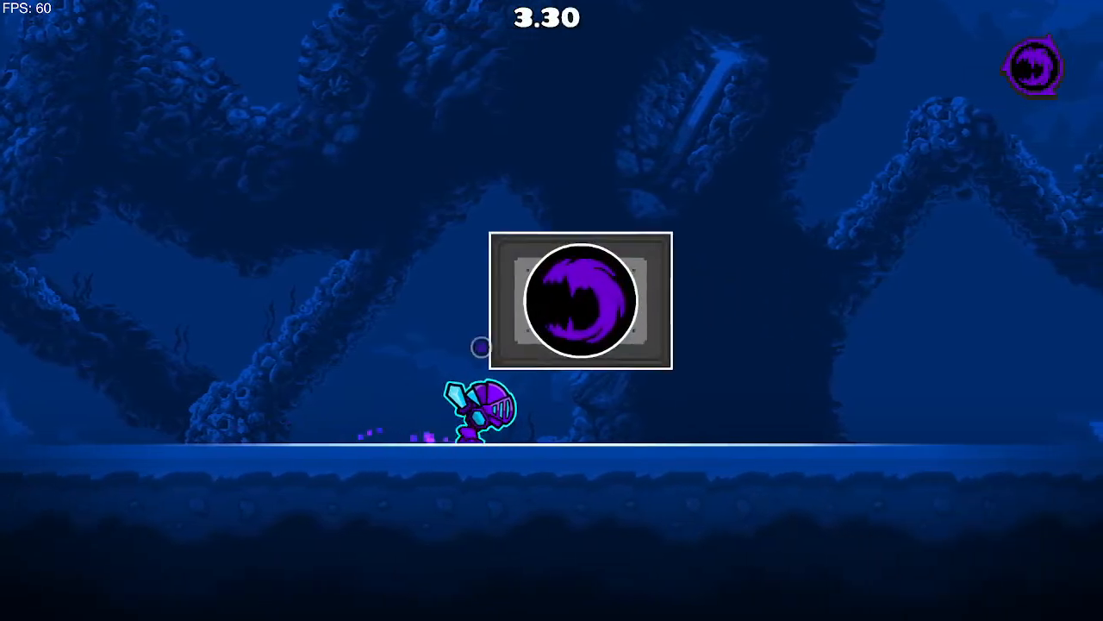
key("space")
key("space")
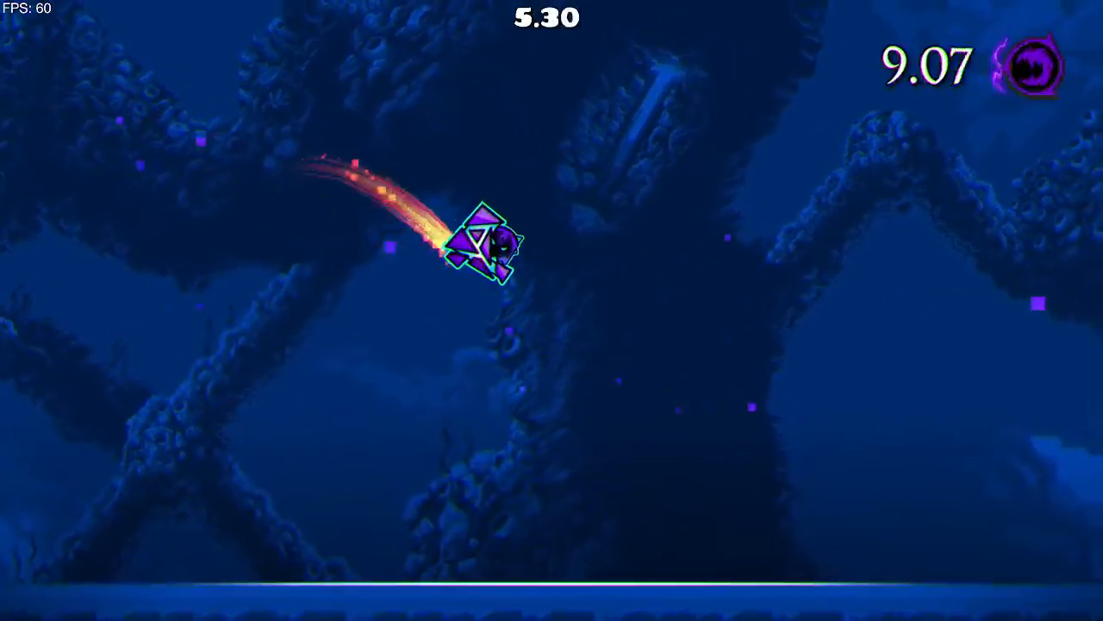
key("space")
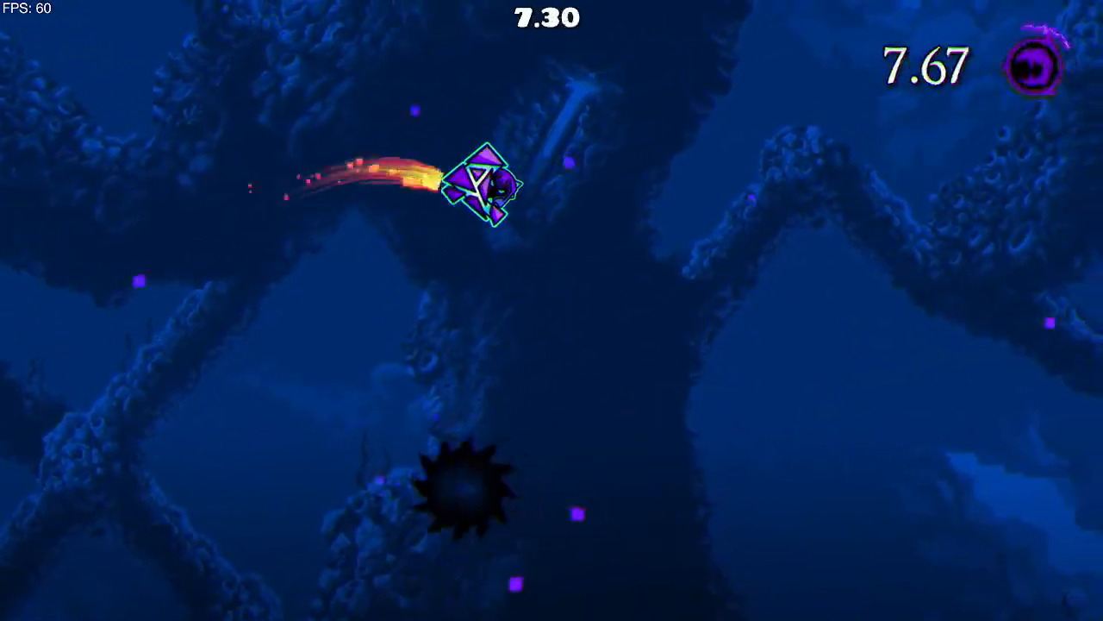
key("space")
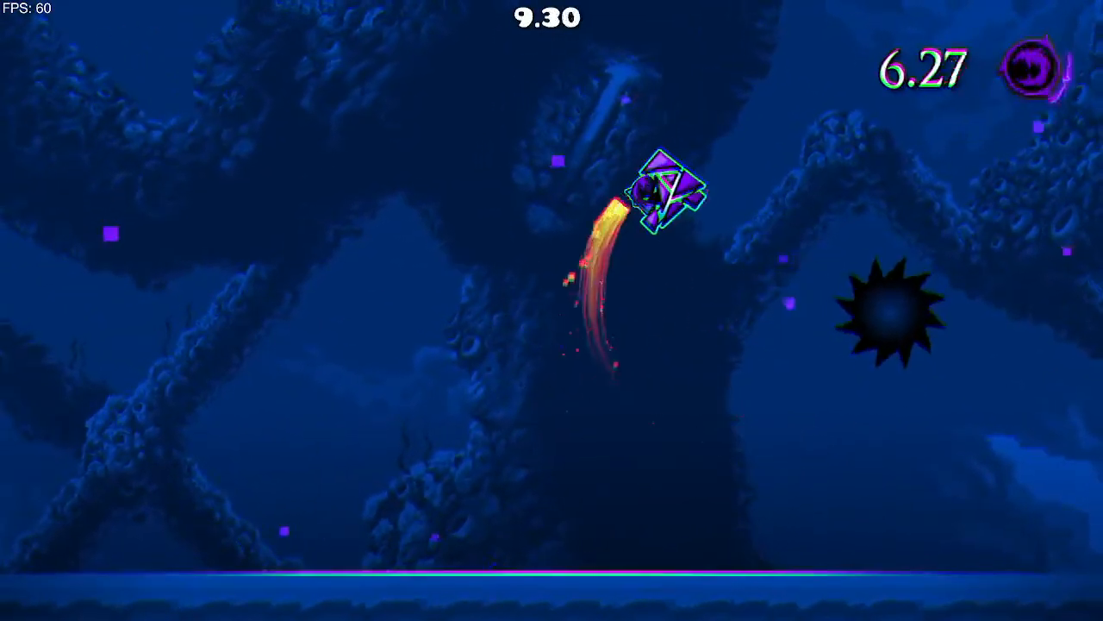
key("space")
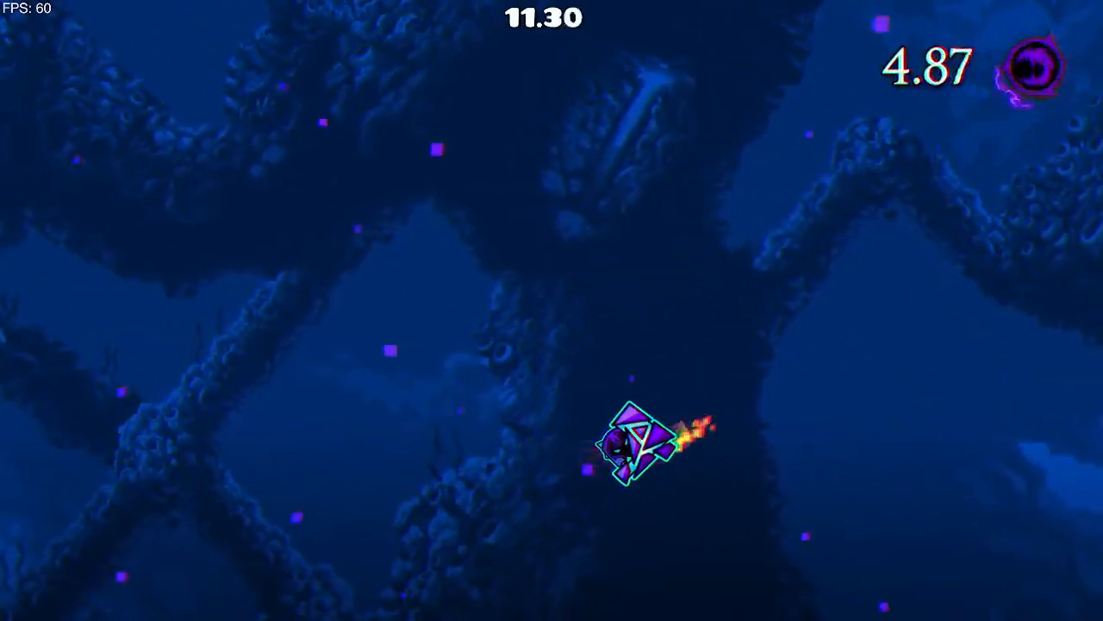
key("space")
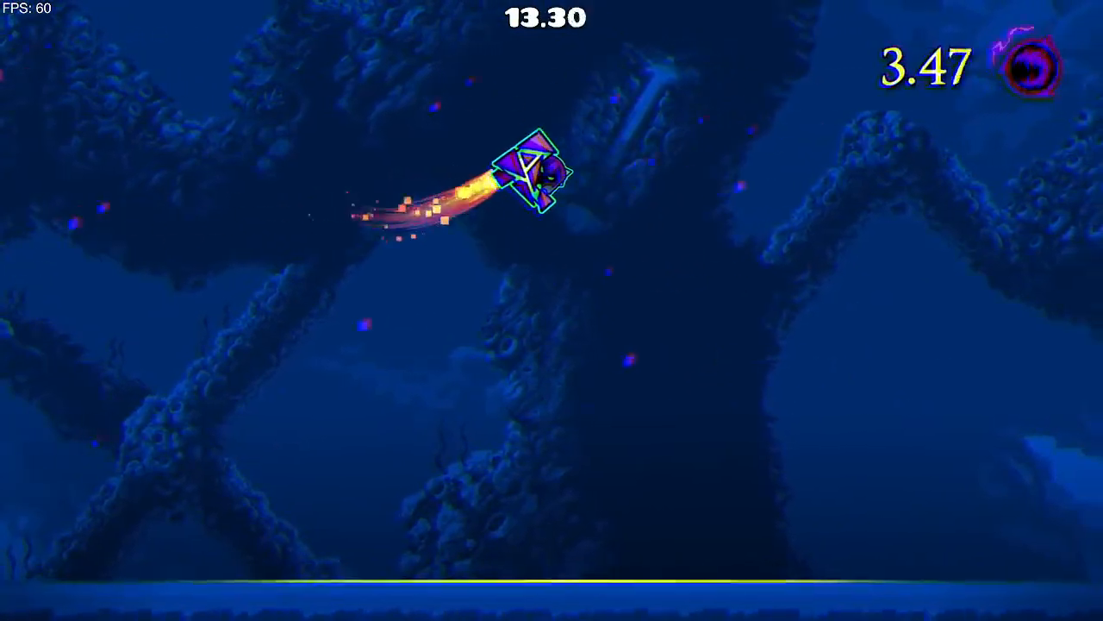
key("a")
key("space")
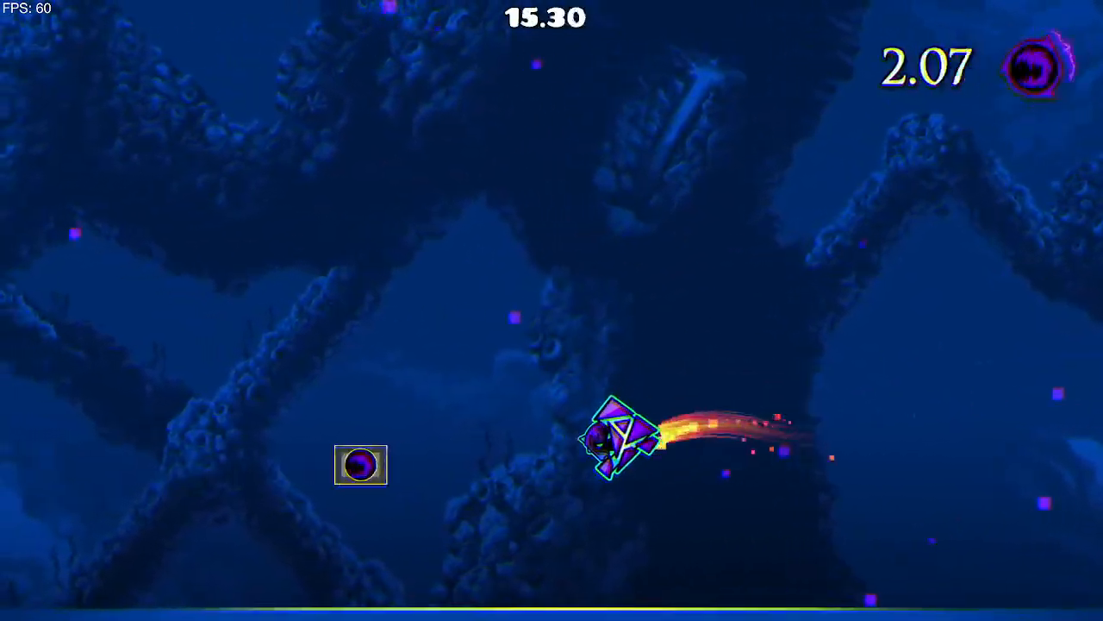
key("space")
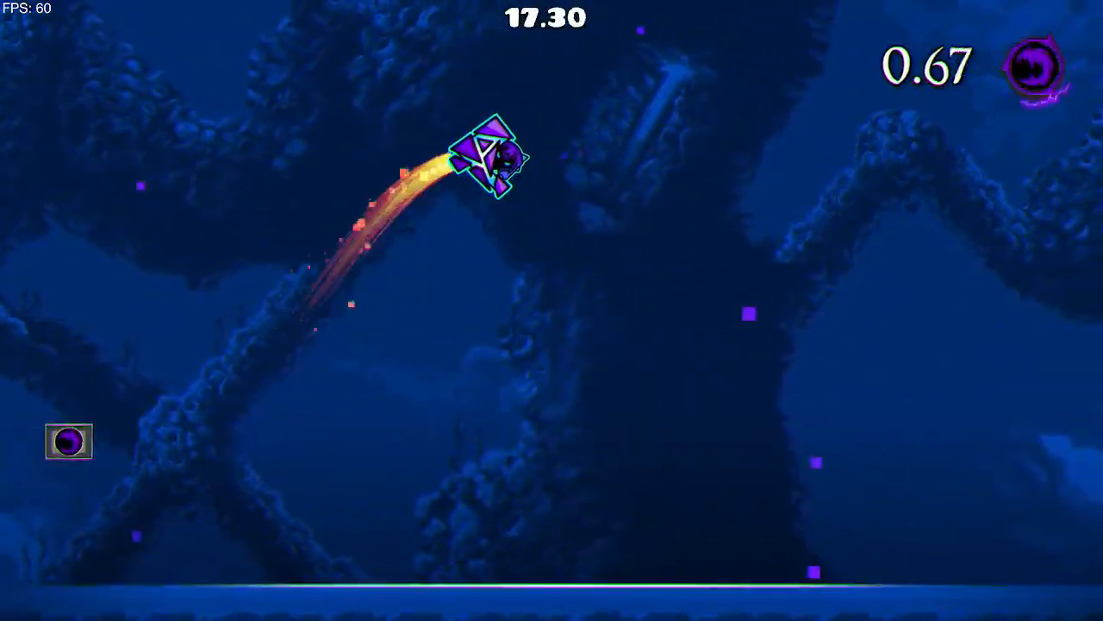
key("a")
key("d")
key("a")
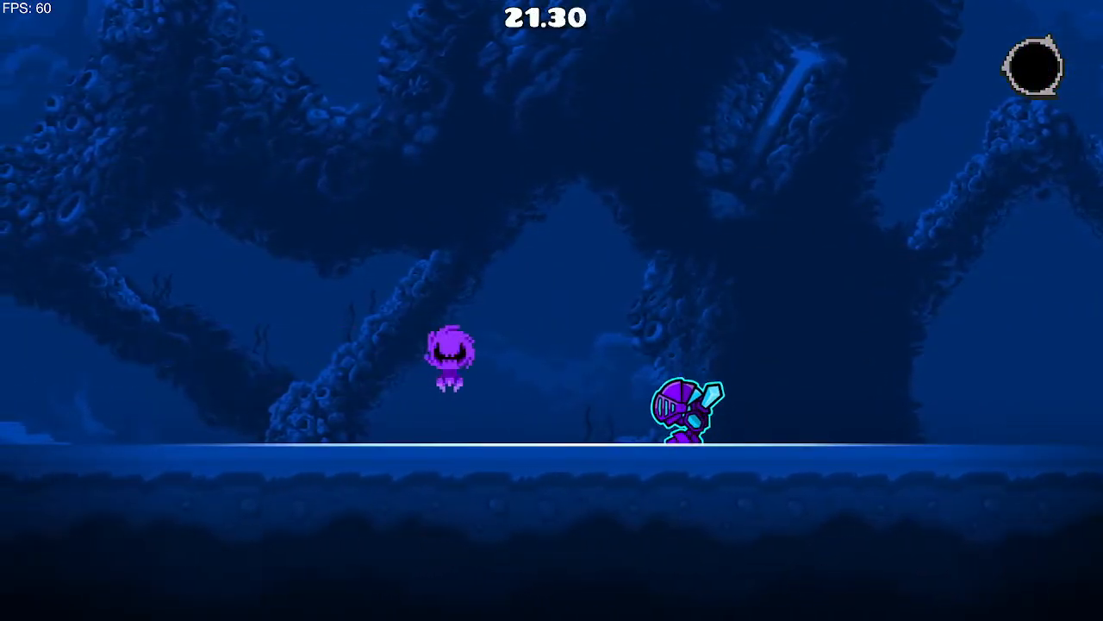
key("a")
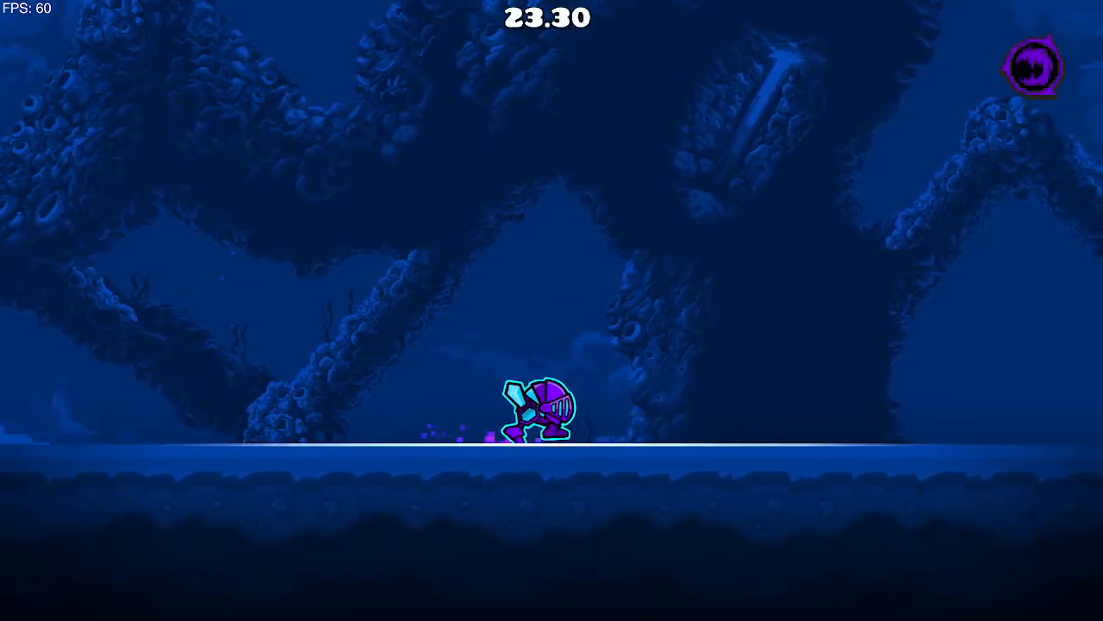
key("space")
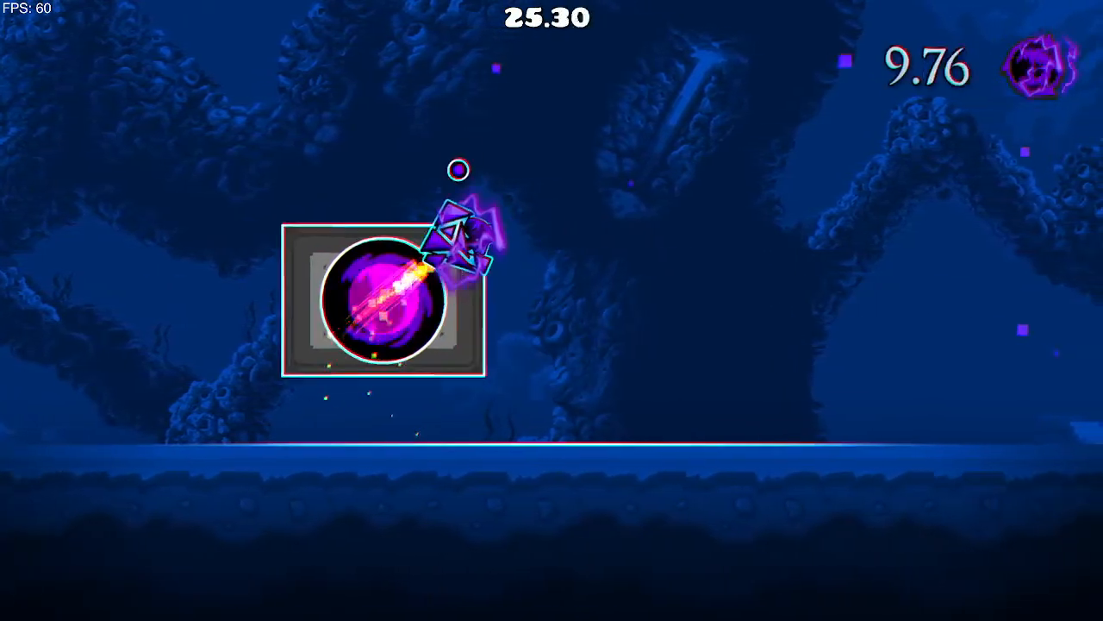
key("Escape")
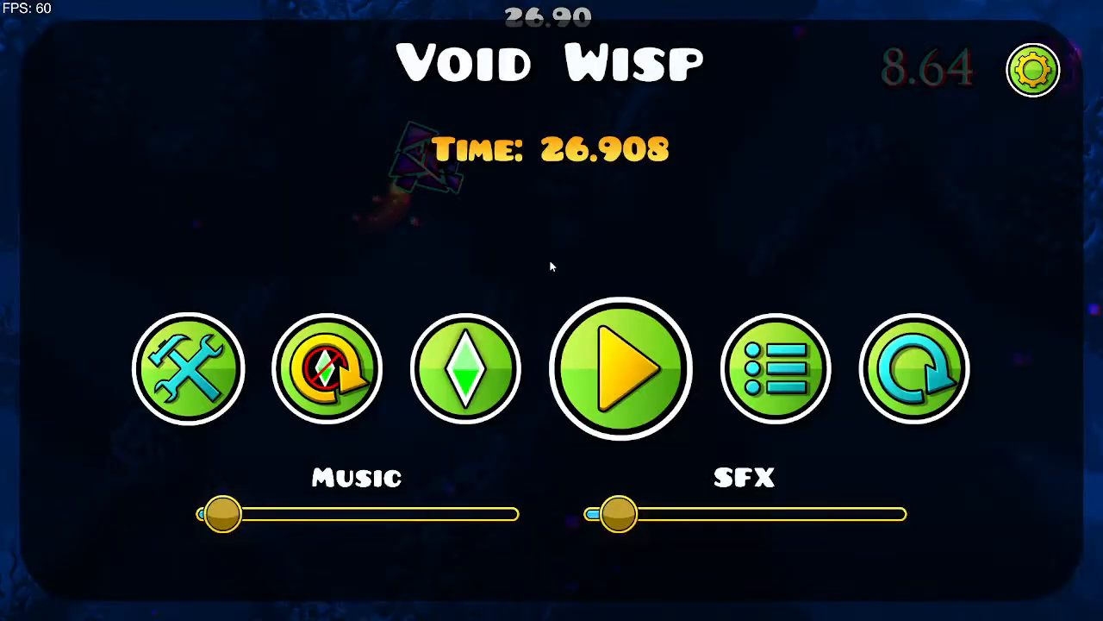
left_click(179, 360)
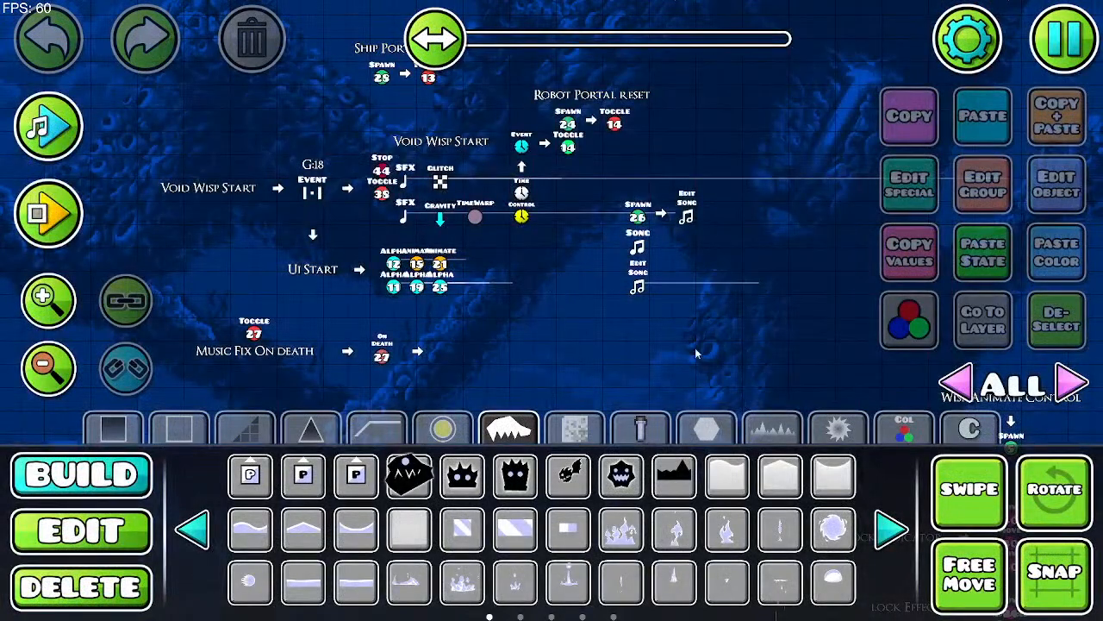
Step: Locate the Void Phase 1 particle object and examine its particle effect and object settings
left_click_drag(790, 226, 202, 282)
left_click_drag(578, 271, 115, 129)
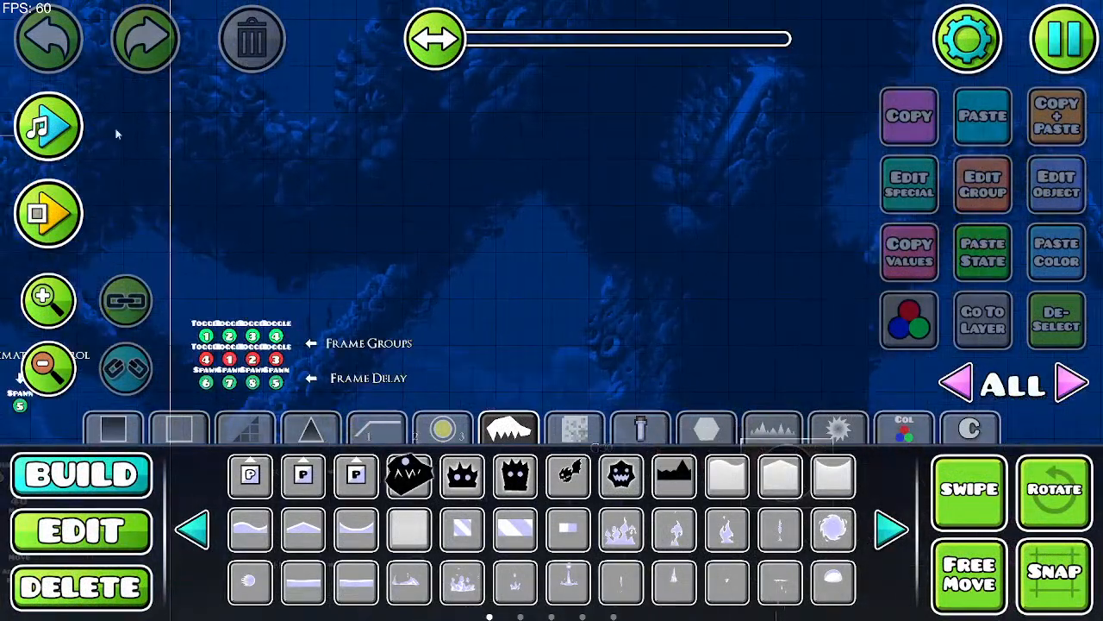
left_click_drag(435, 212, 942, 215)
left_click_drag(358, 242, 687, 295)
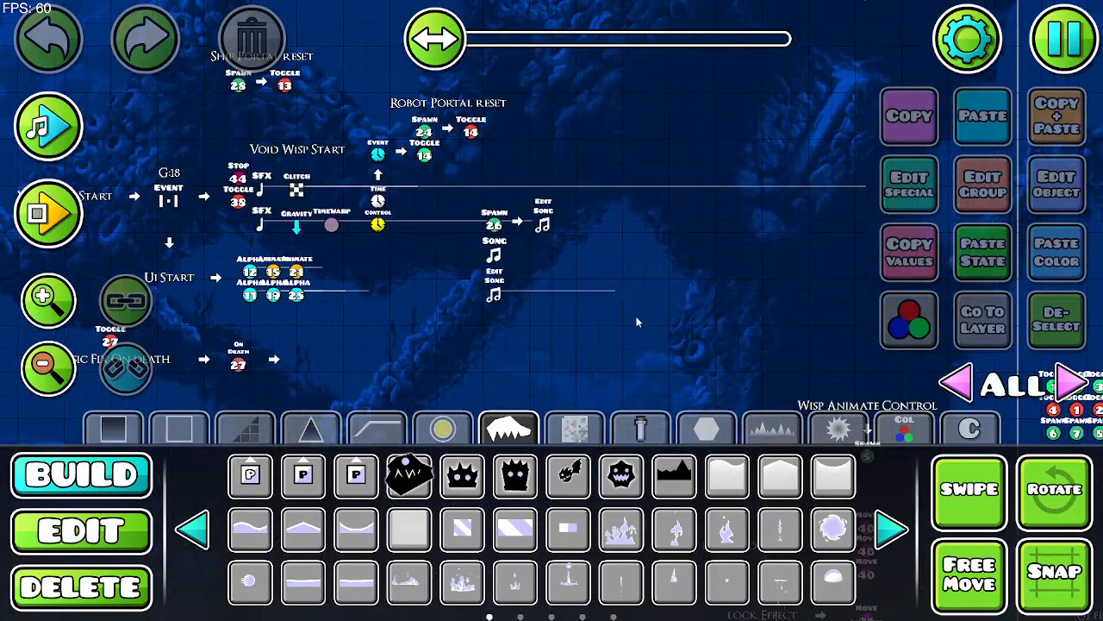
left_click_drag(638, 321, 436, 132)
left_click(35, 386)
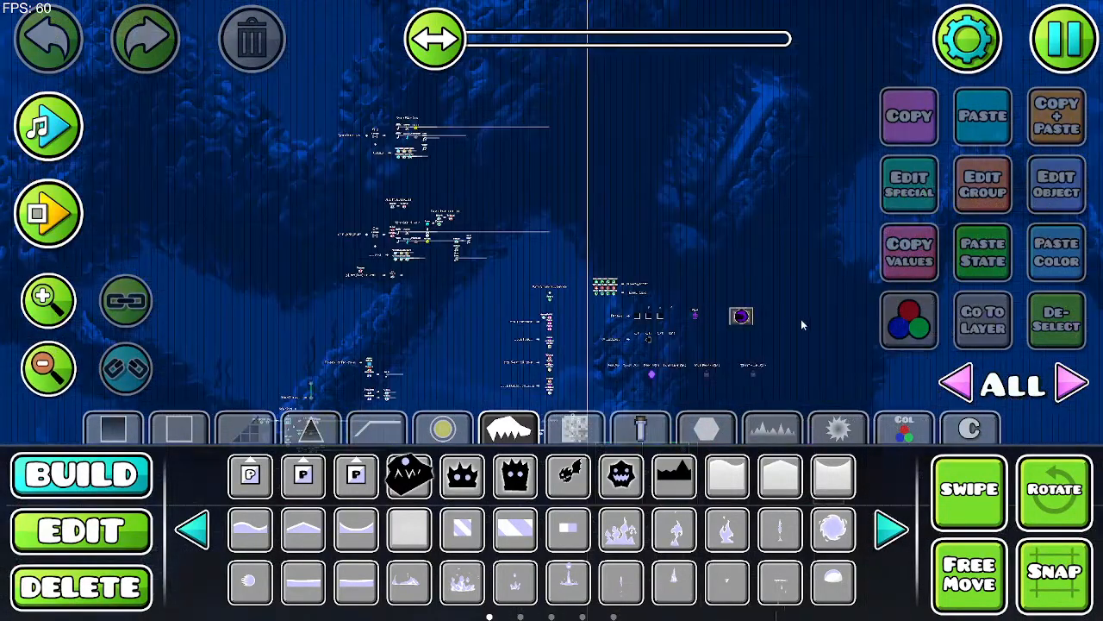
left_click_drag(737, 211, 581, 107)
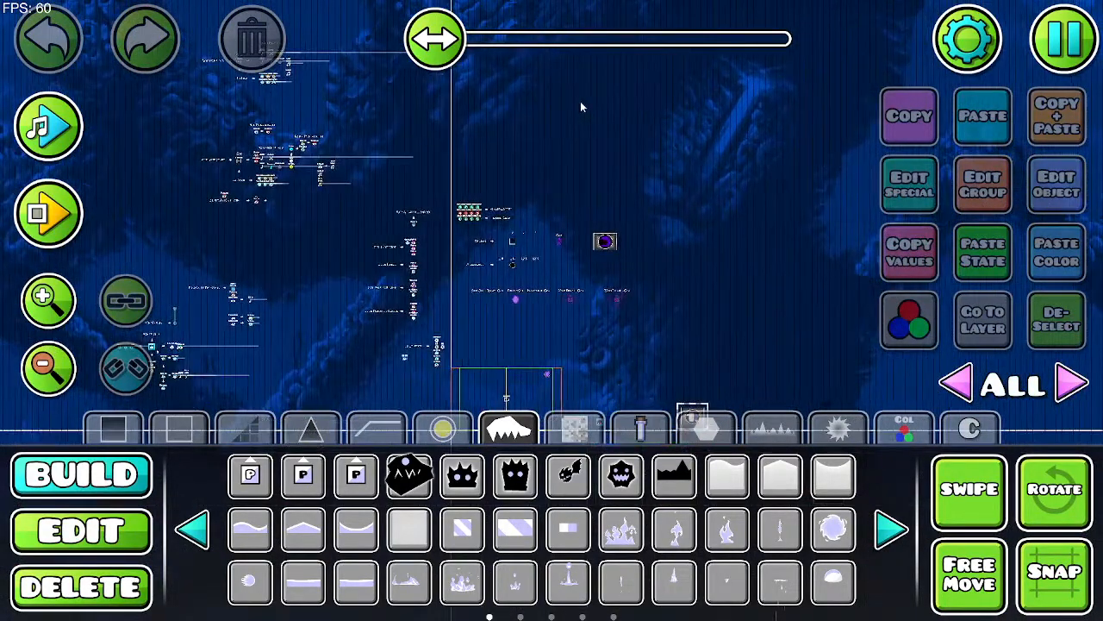
left_click(47, 297)
left_click(47, 298)
left_click_drag(711, 344, 512, 296)
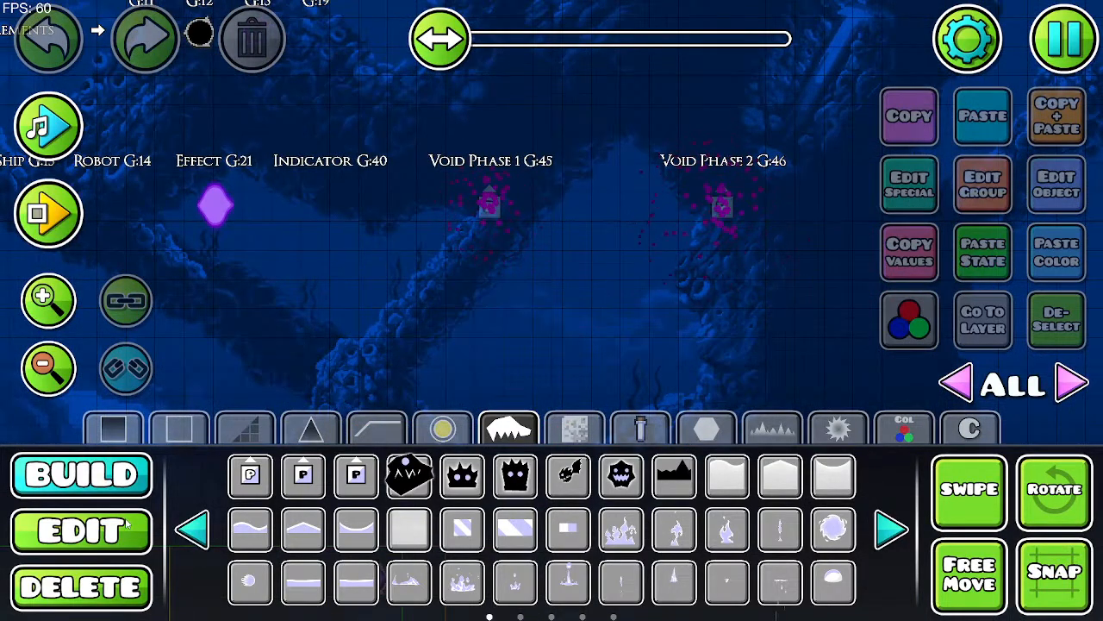
key("2")
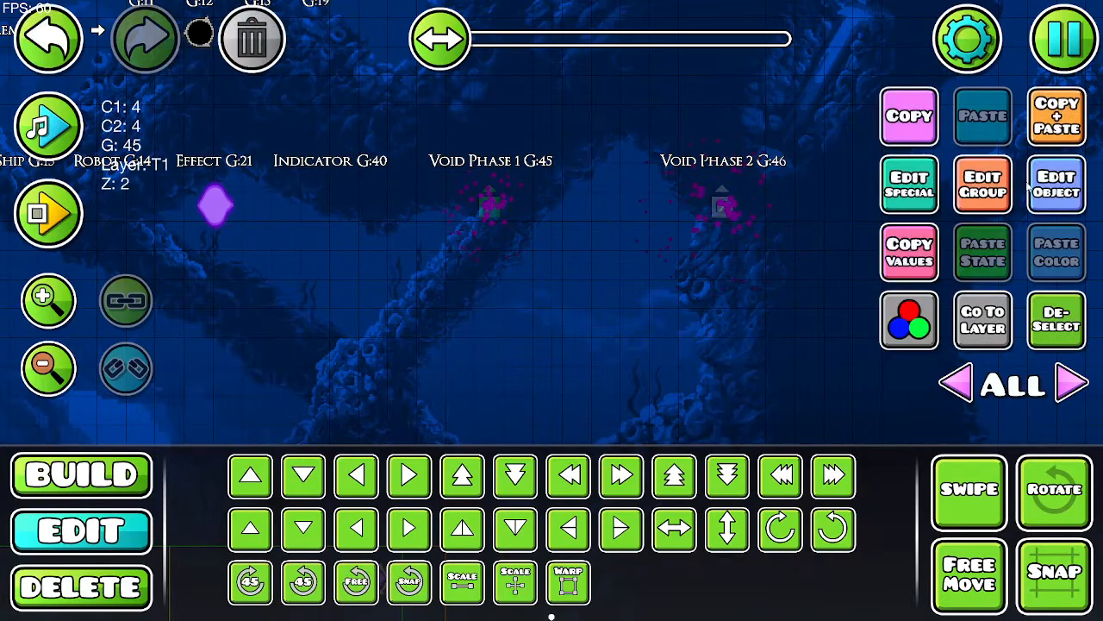
left_click(910, 184)
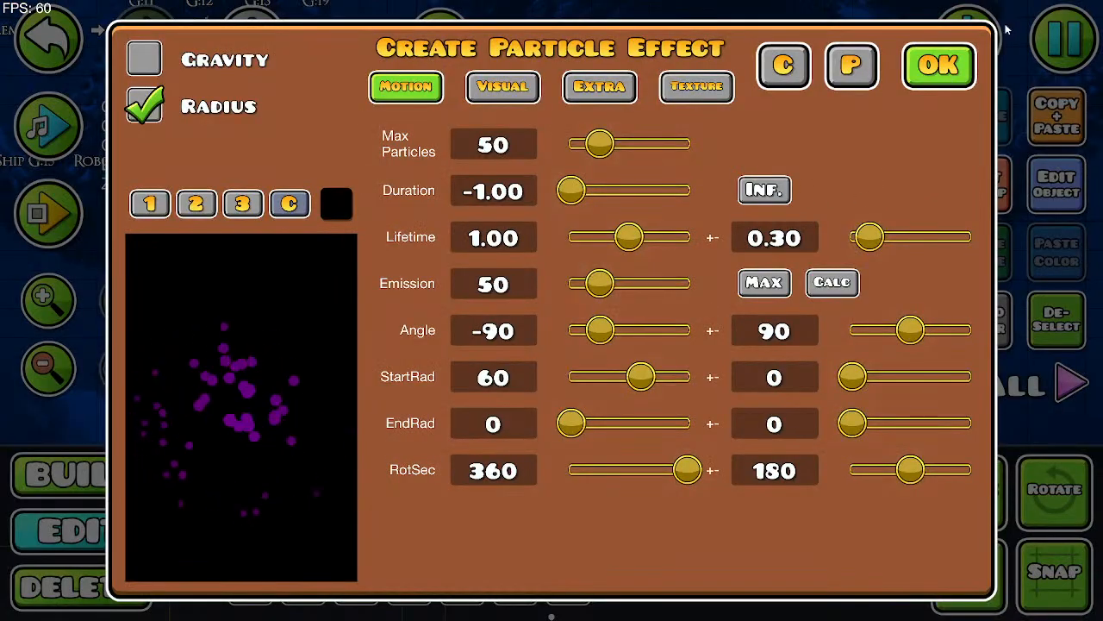
left_click(940, 76)
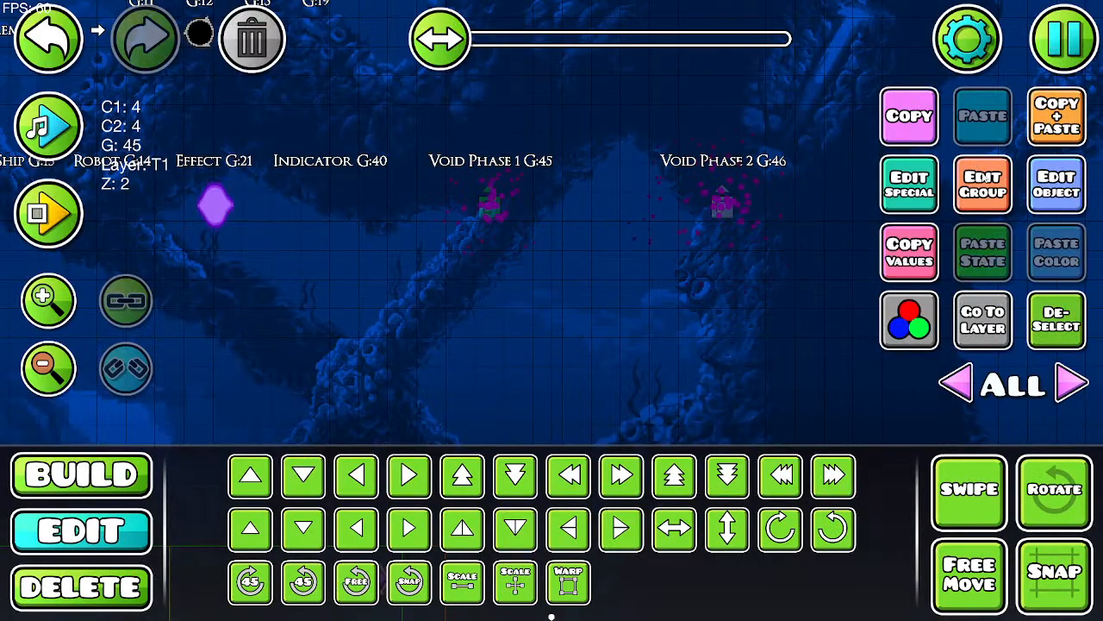
left_click(909, 184)
left_click(946, 43)
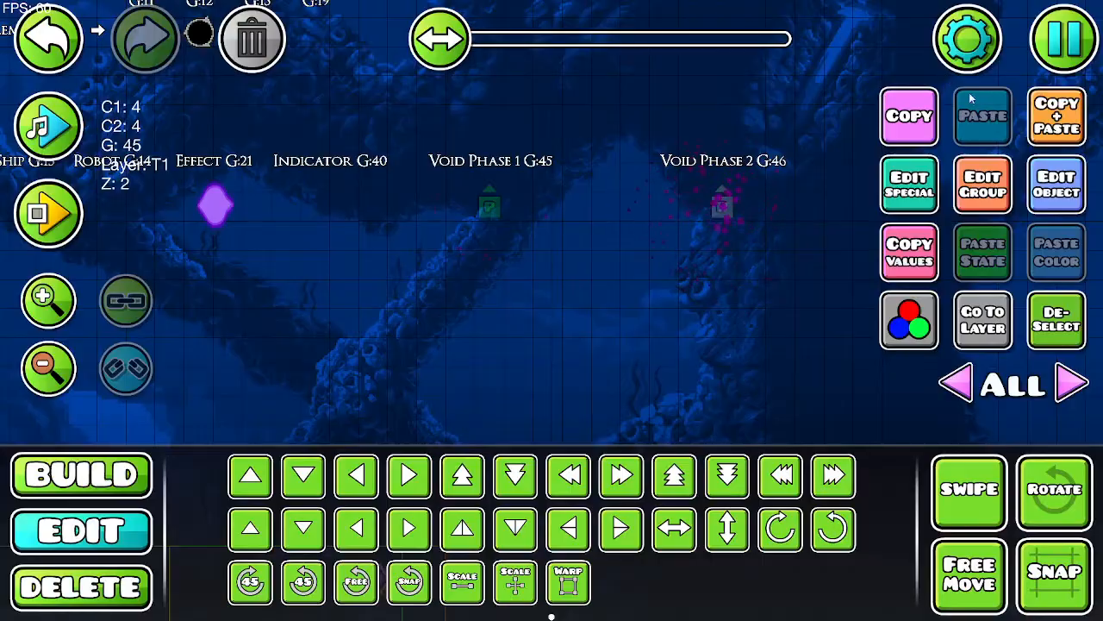
left_click(1043, 199)
left_click(551, 521)
Step: Enable Dynamic Rotation in the extra settings of the Void Phase 1 particle effect
left_click(913, 200)
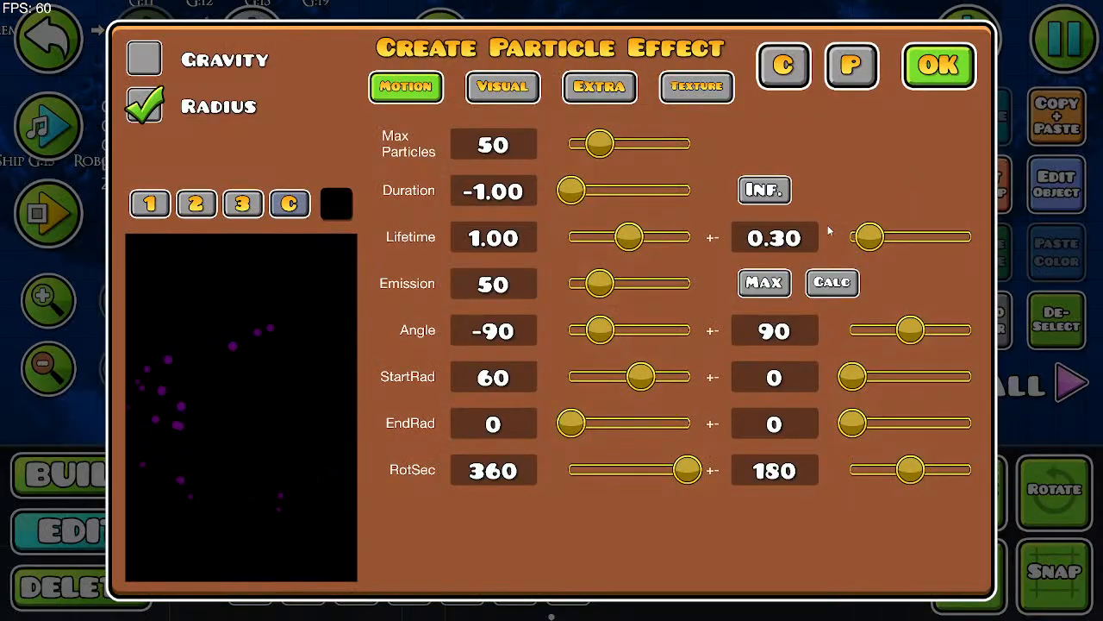
left_click(632, 86)
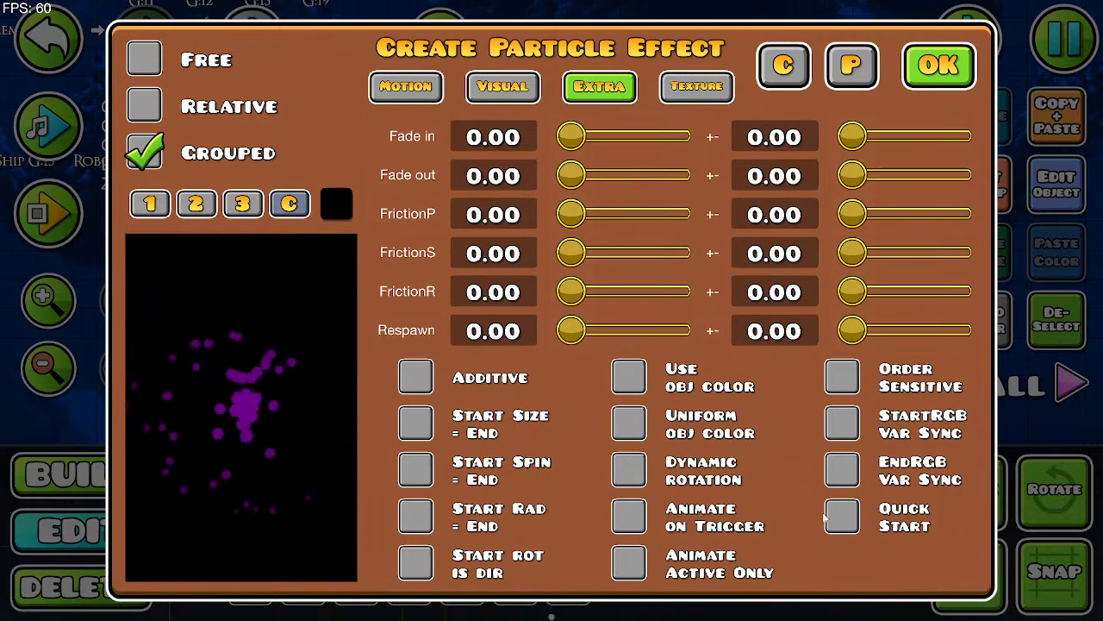
left_click(629, 472)
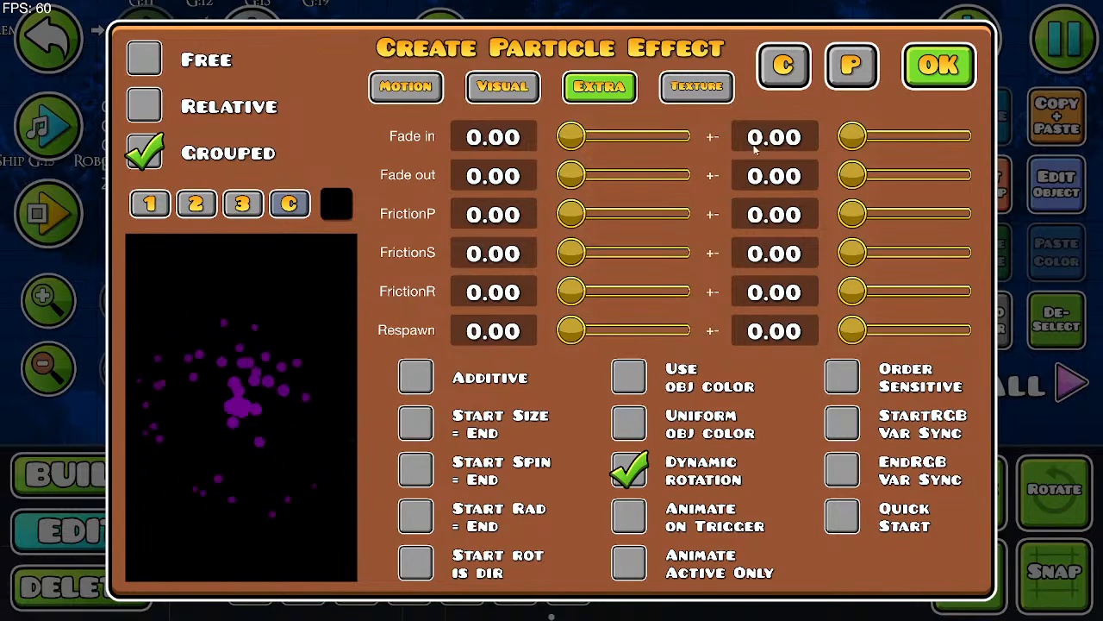
left_click(931, 79)
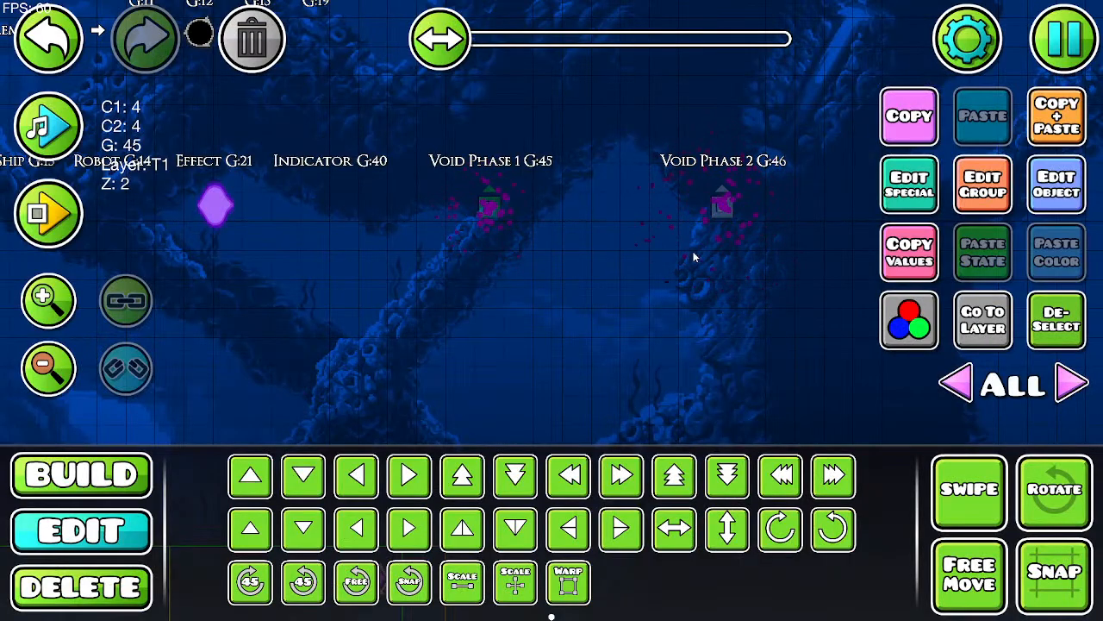
Step: Enable Dynamic Rotation and Animate on Trigger for the Void Phase 2 particle effect
left_click(722, 200)
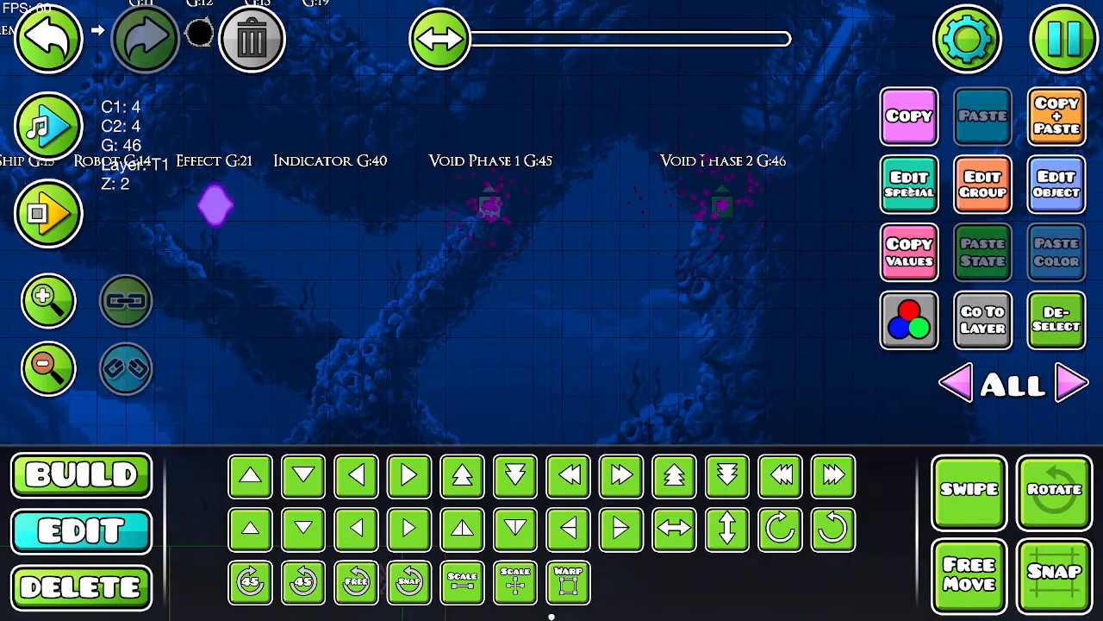
left_click(910, 191)
left_click(623, 90)
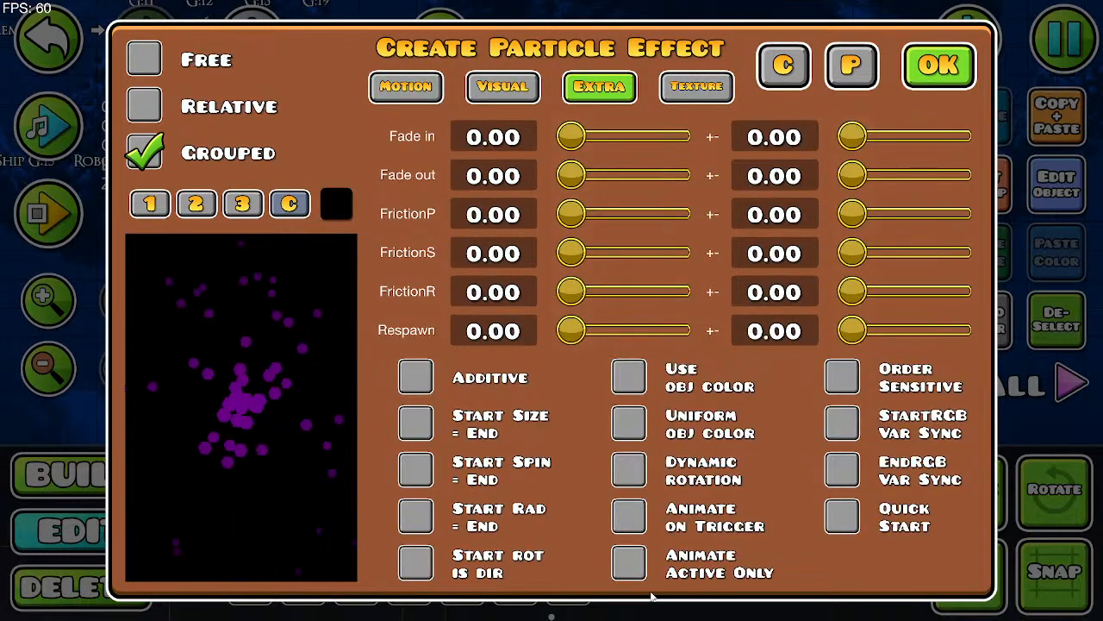
left_click(636, 472)
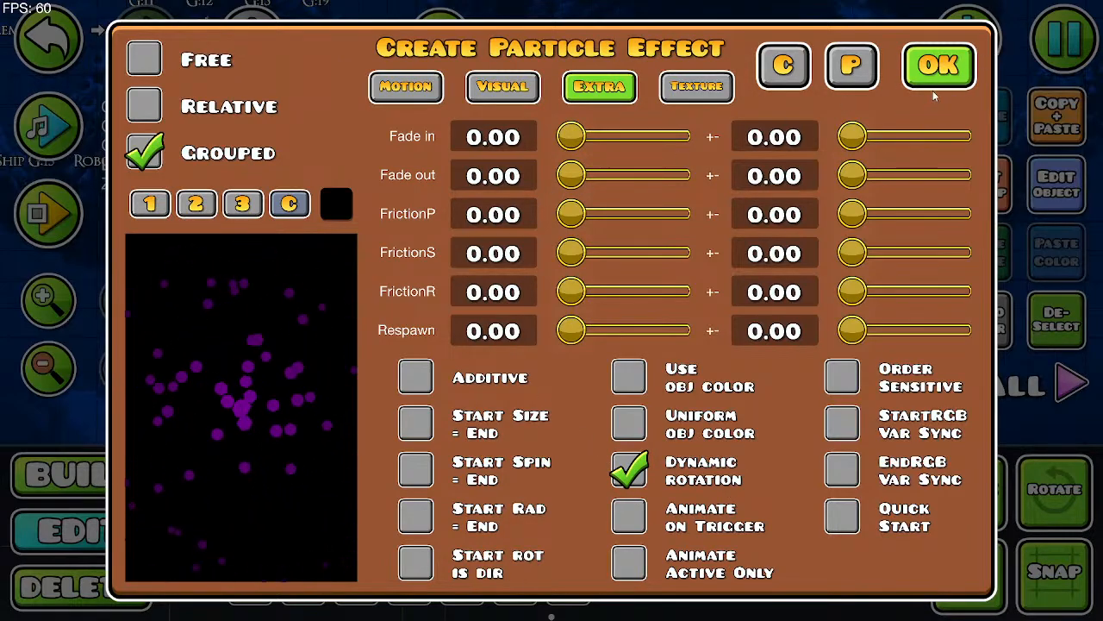
left_click(628, 517)
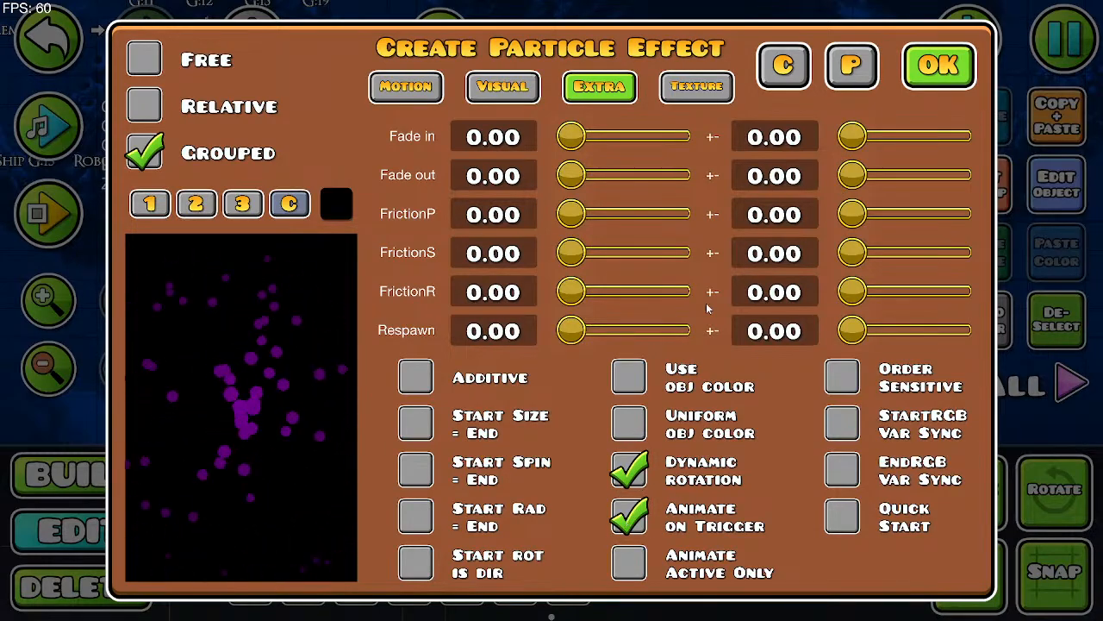
left_click(939, 66)
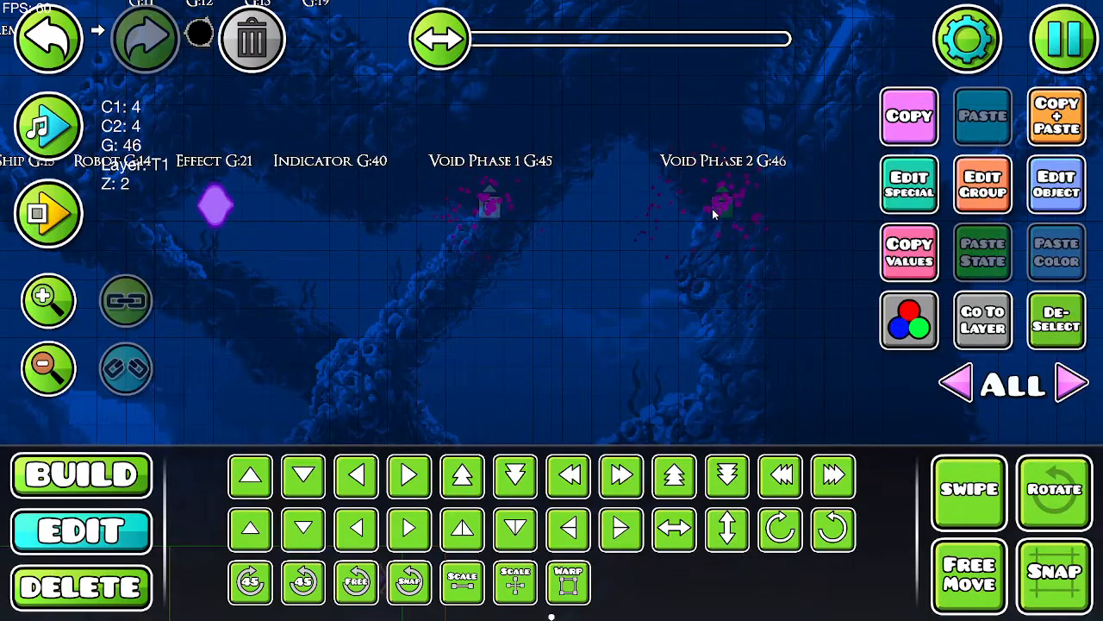
left_click(909, 185)
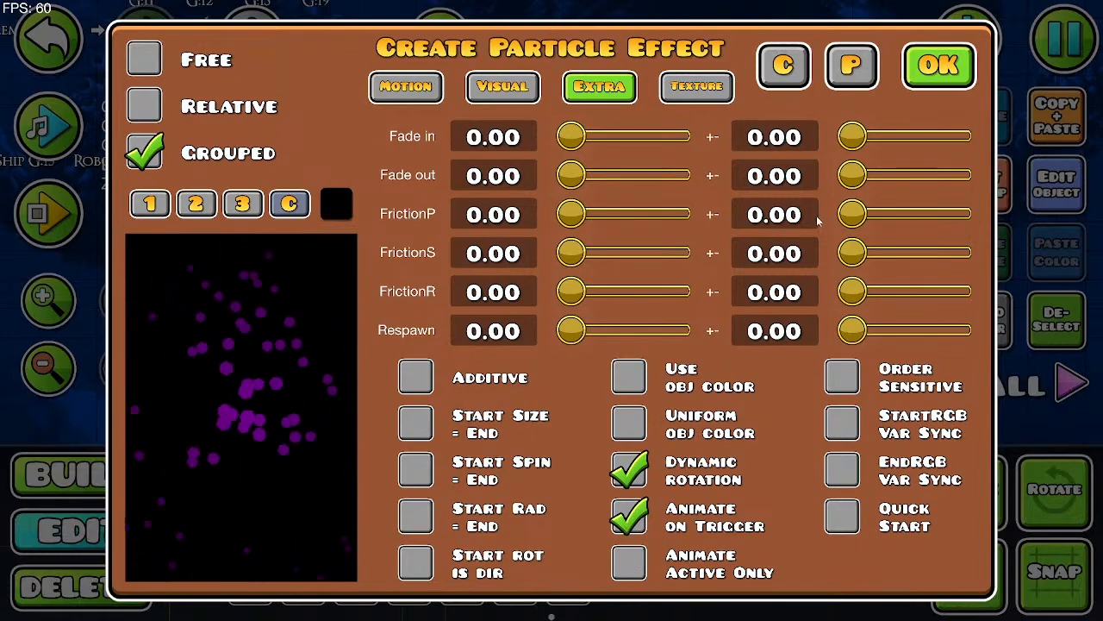
left_click(924, 76)
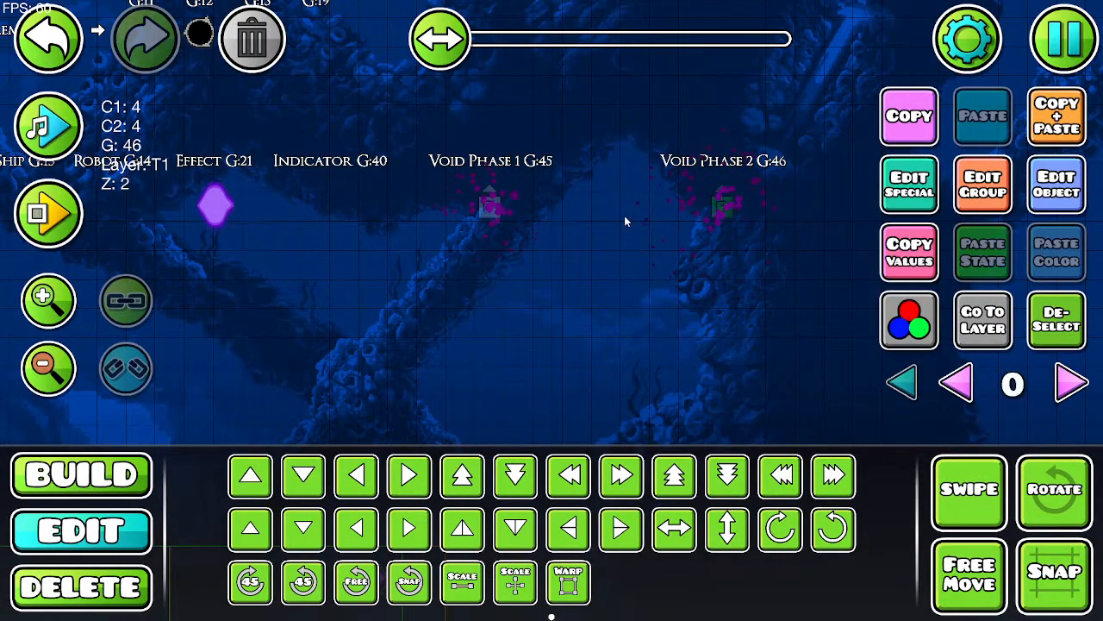
Step: Enable Animate on Trigger for the Void Phase 1 particle effect and deselect the object
left_click(501, 207)
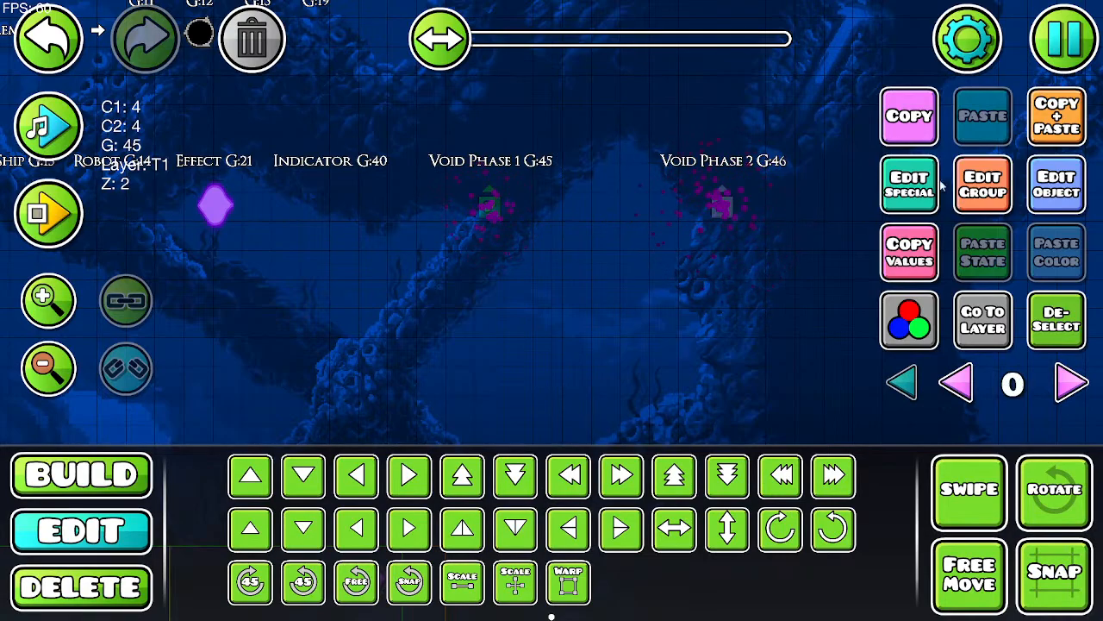
left_click(909, 184)
left_click(630, 515)
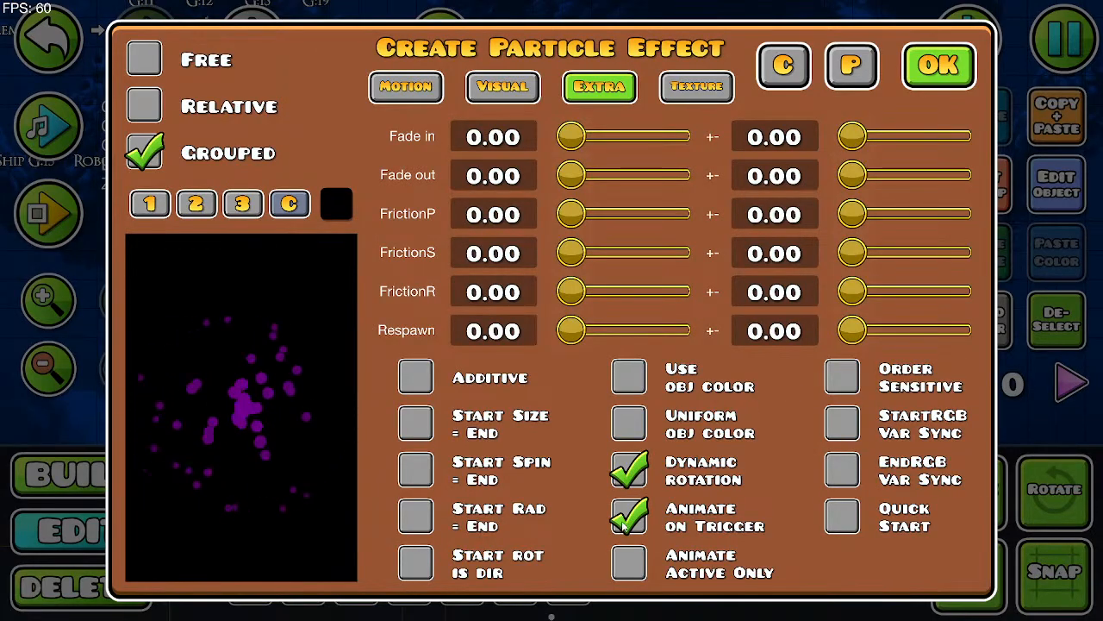
left_click(935, 82)
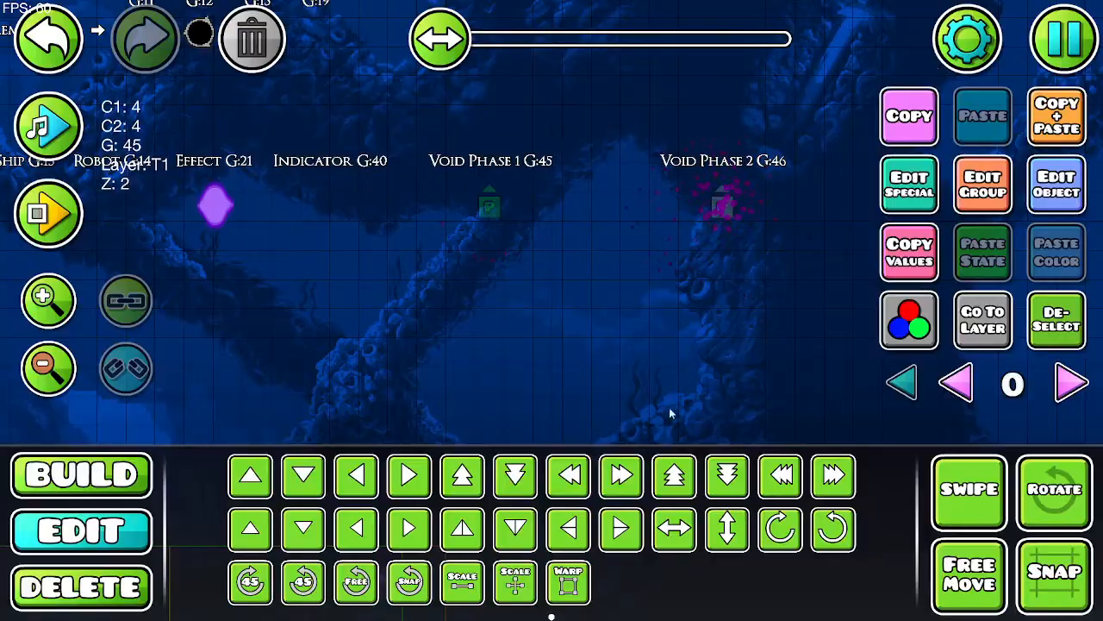
left_click(1057, 319)
Step: Examine the lock trigger groups for the indicator, effect, ship and robot
left_click_drag(412, 278, 875, 79)
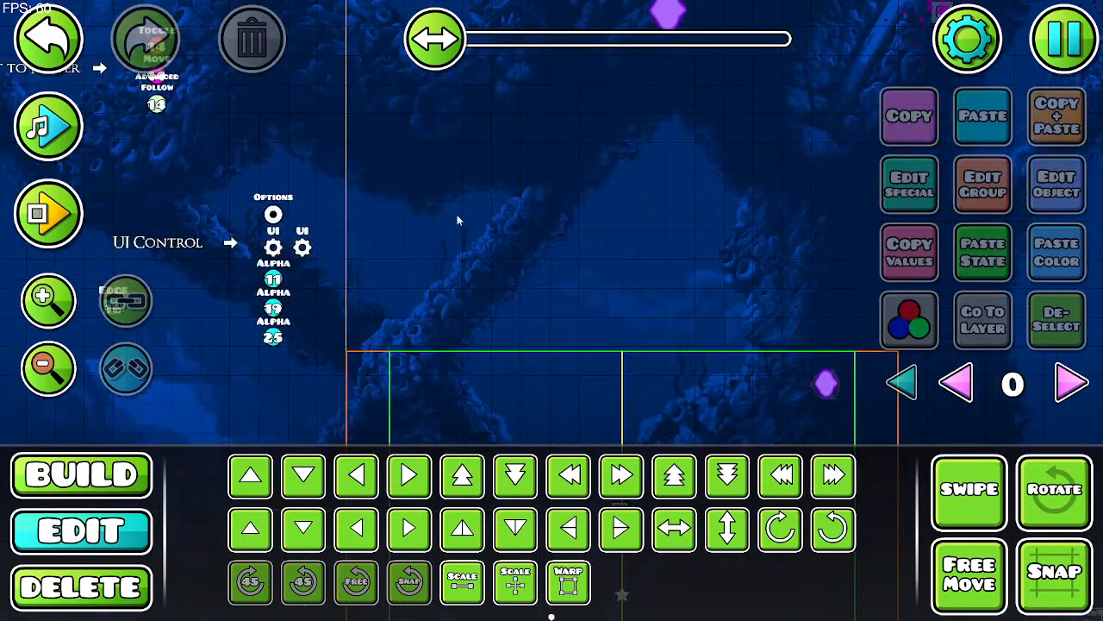
left_click_drag(320, 209, 680, 185)
left_click_drag(334, 205, 408, 408)
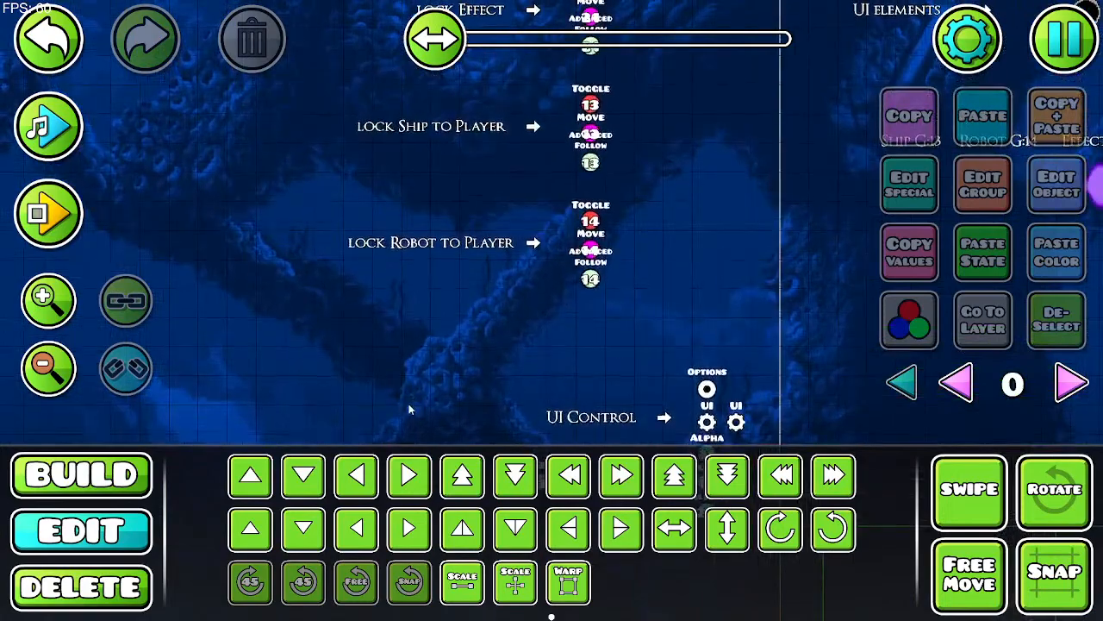
left_click_drag(253, 195, 262, 370)
left_click_drag(266, 177, 227, 379)
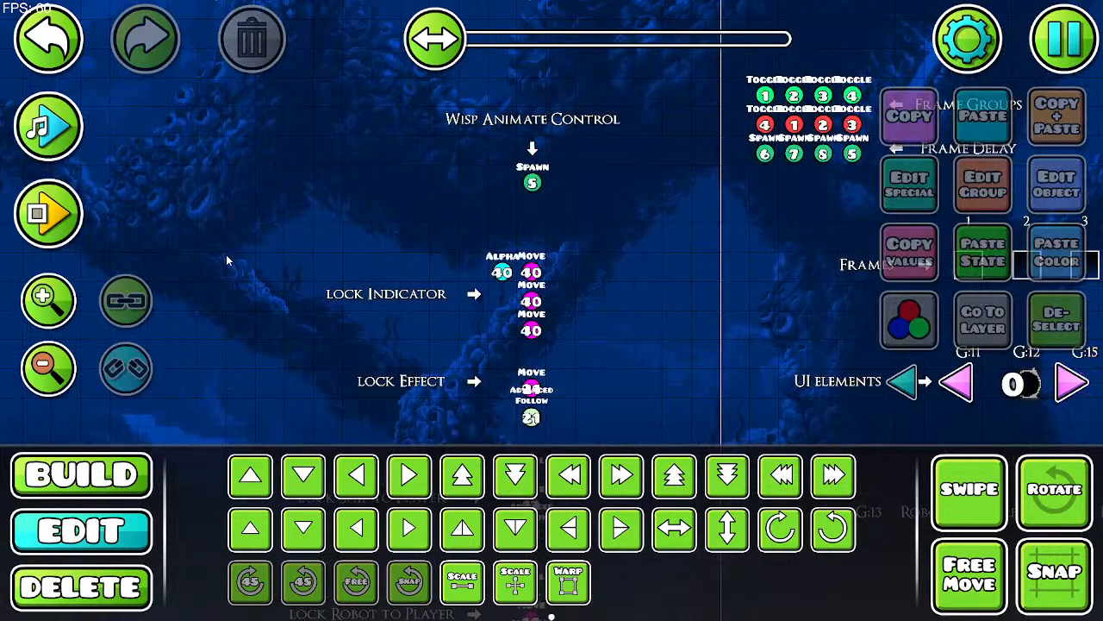
left_click_drag(226, 254, 109, 83)
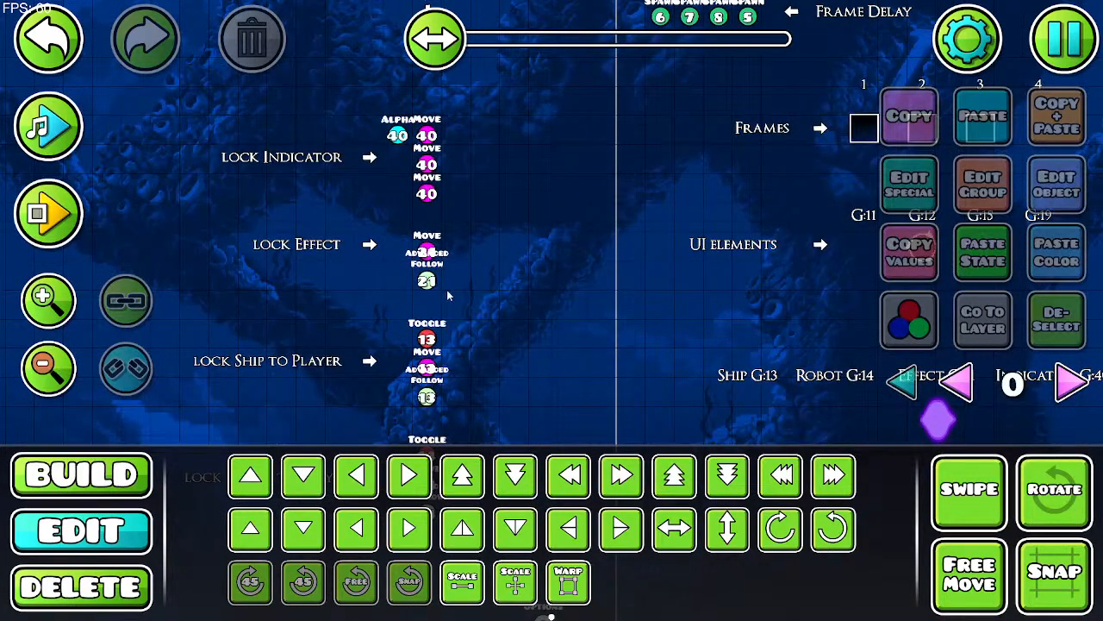
Step: Select both the Void Phase 1 and Void Phase 2 particle objects and add them to group 47
left_click_drag(605, 361, 5, 110)
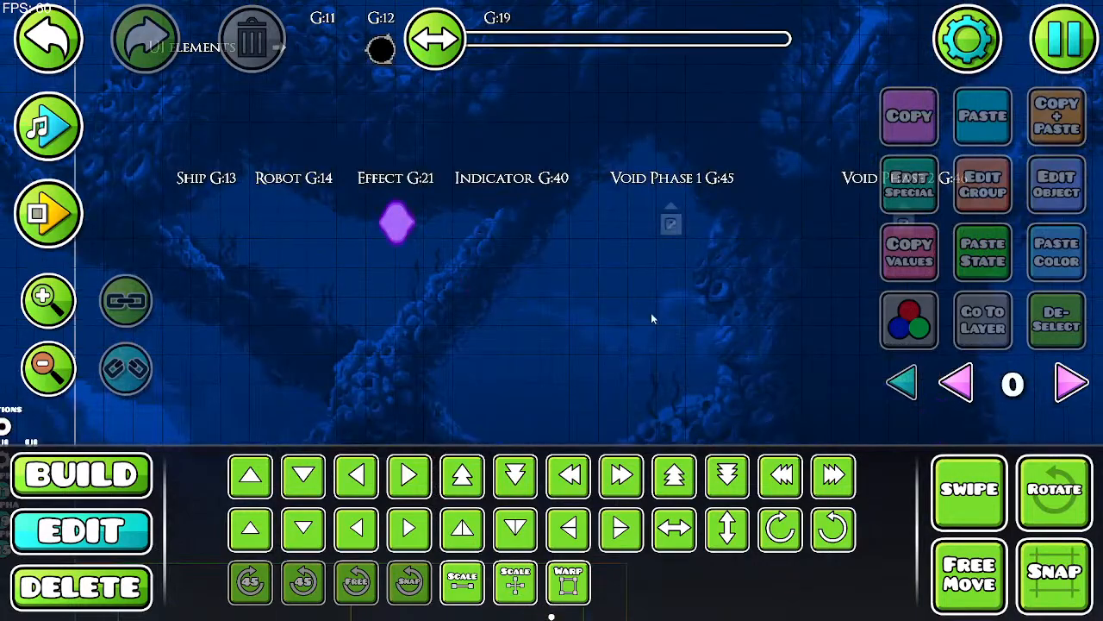
left_click_drag(651, 313, 718, 200)
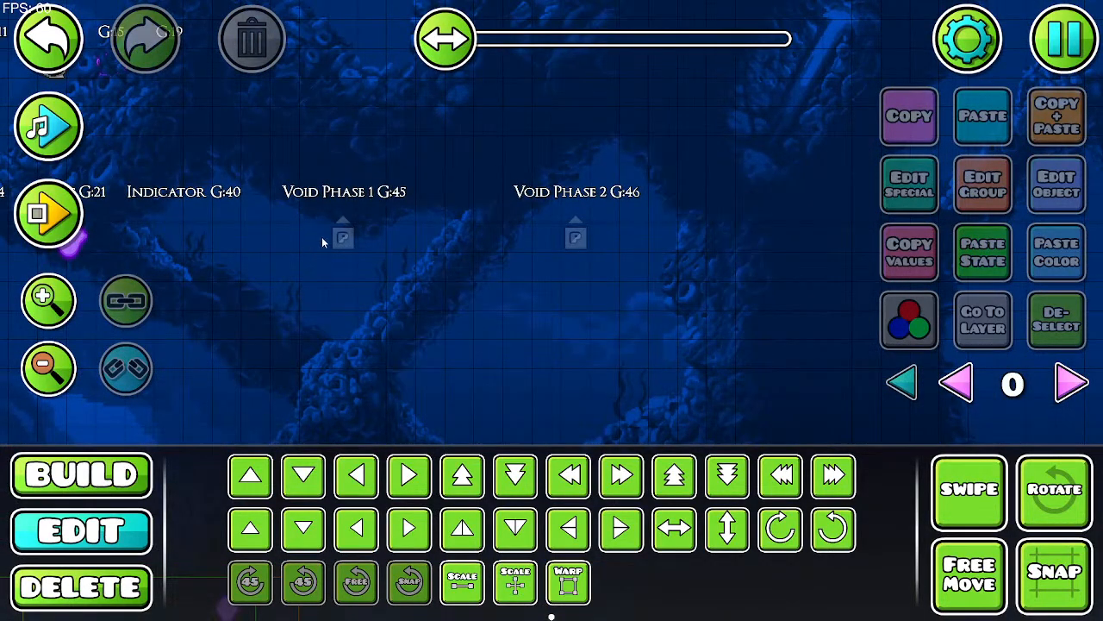
left_click_drag(321, 236, 610, 255)
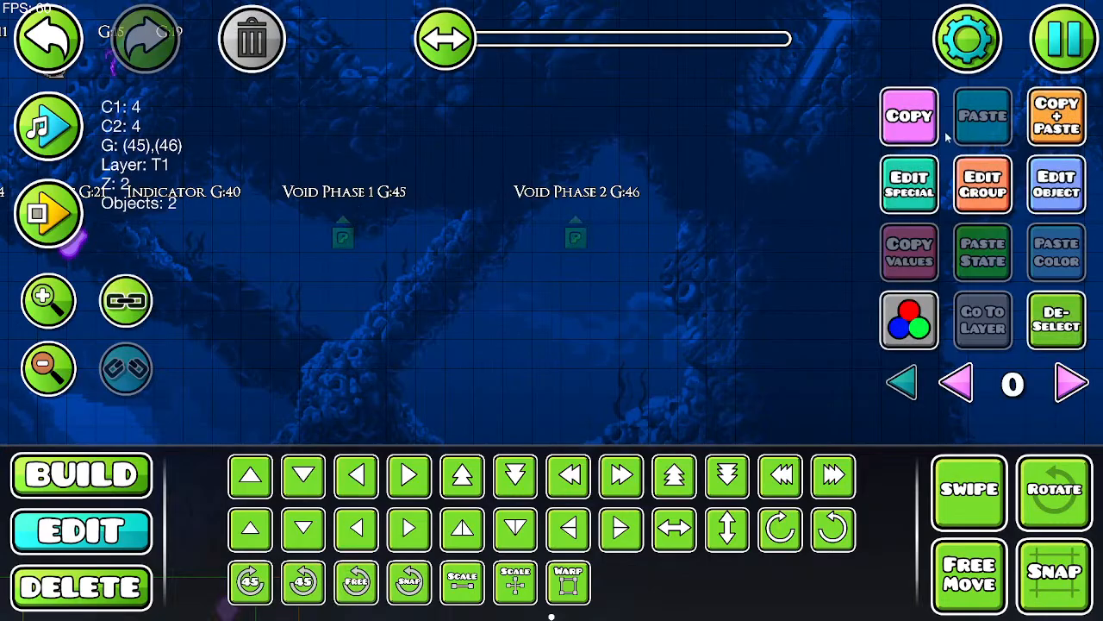
left_click(983, 184)
left_click(306, 227)
left_click(793, 226)
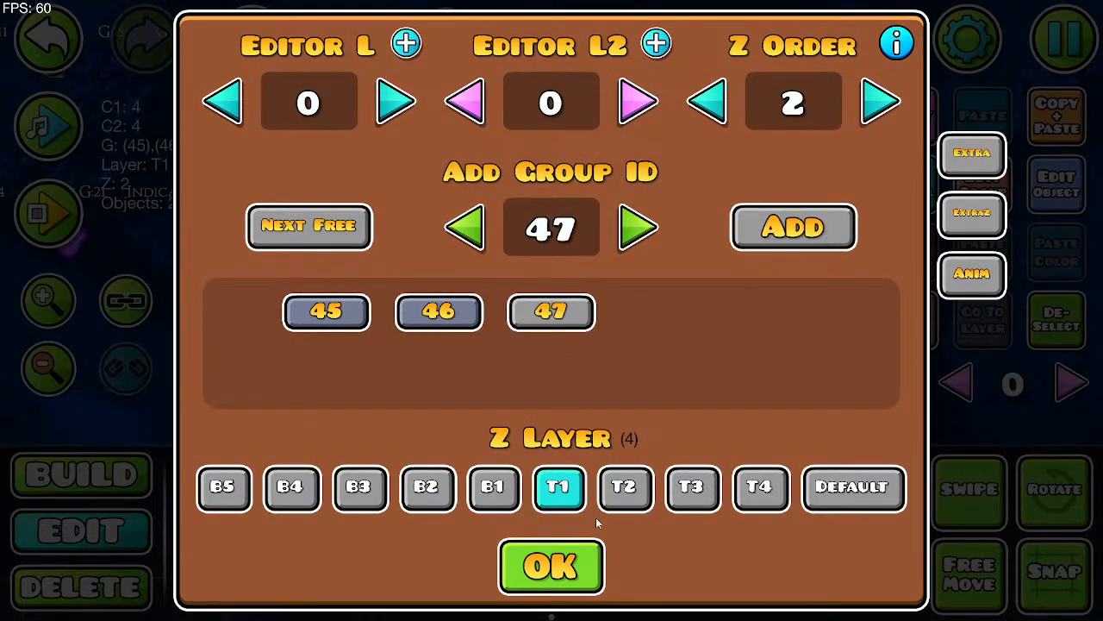
left_click(551, 567)
left_click(1056, 319)
Step: Duplicate the Lock Effect set with its label, arrow, Move trigger and Advanced Follow trigger
scroll(672, 382, "up", 2)
left_click_drag(217, 371, 460, 347)
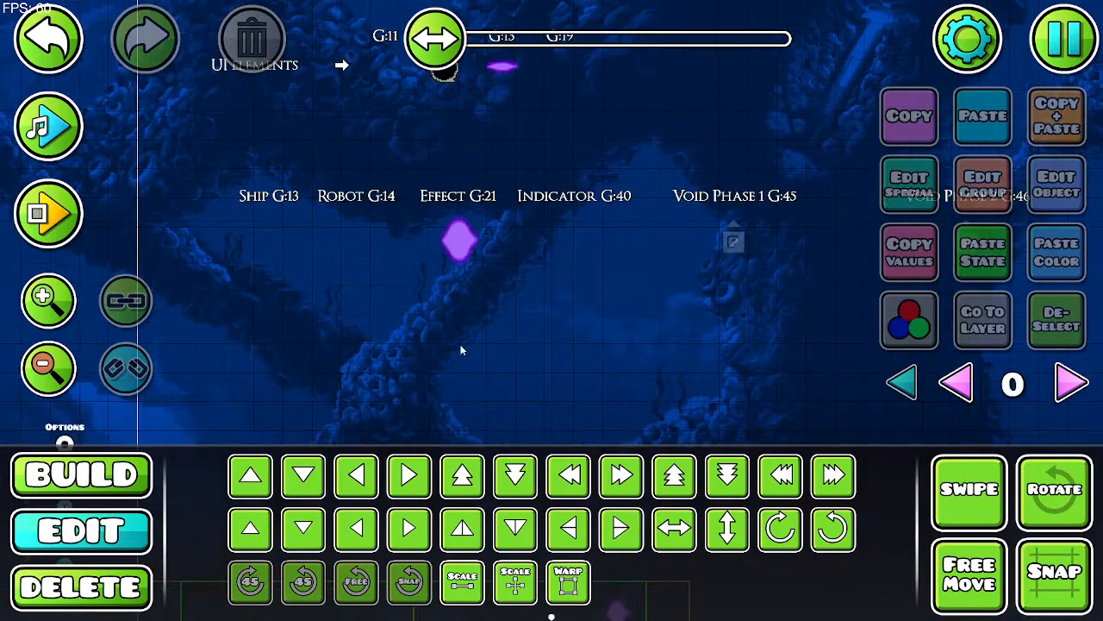
left_click_drag(153, 313, 413, 319)
left_click_drag(392, 279, 689, 388)
left_click_drag(241, 166, 324, 328)
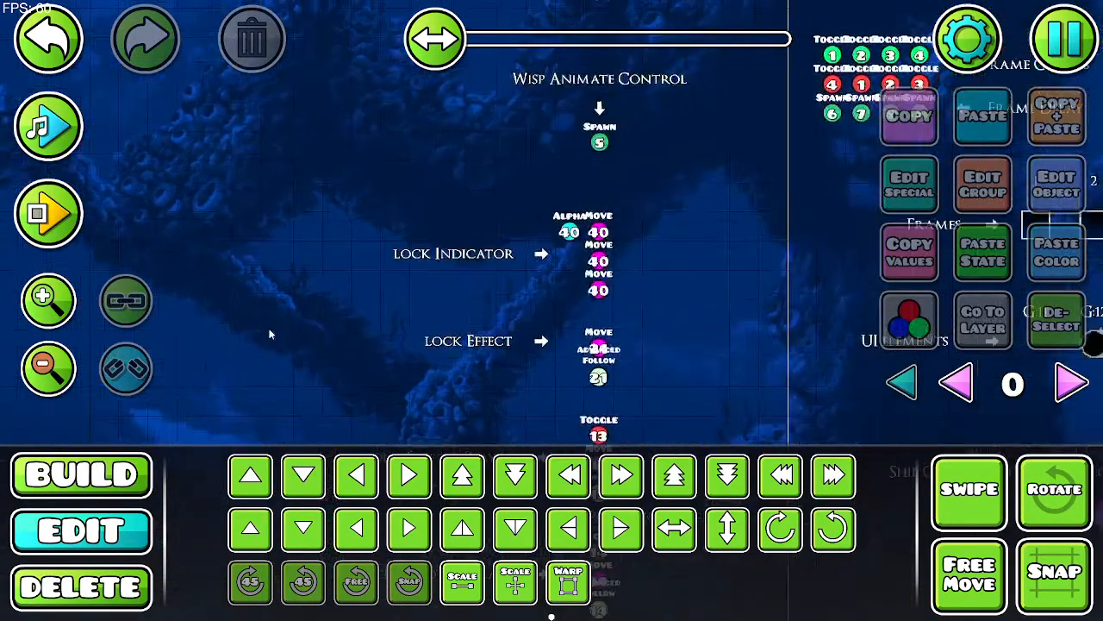
left_click_drag(422, 347, 450, 238)
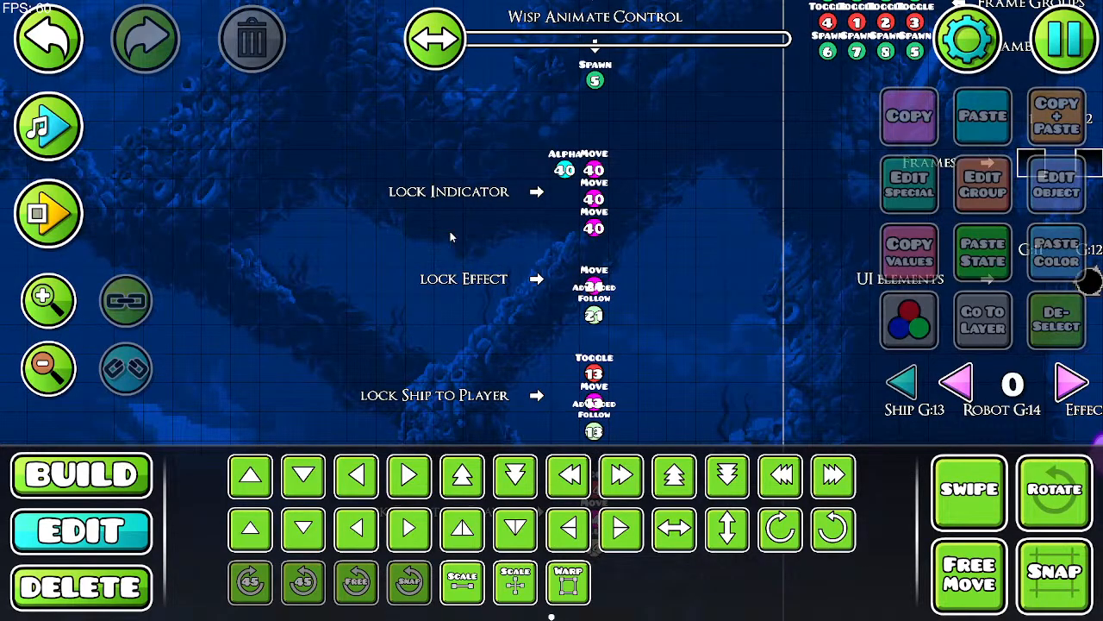
left_click_drag(458, 343, 614, 274)
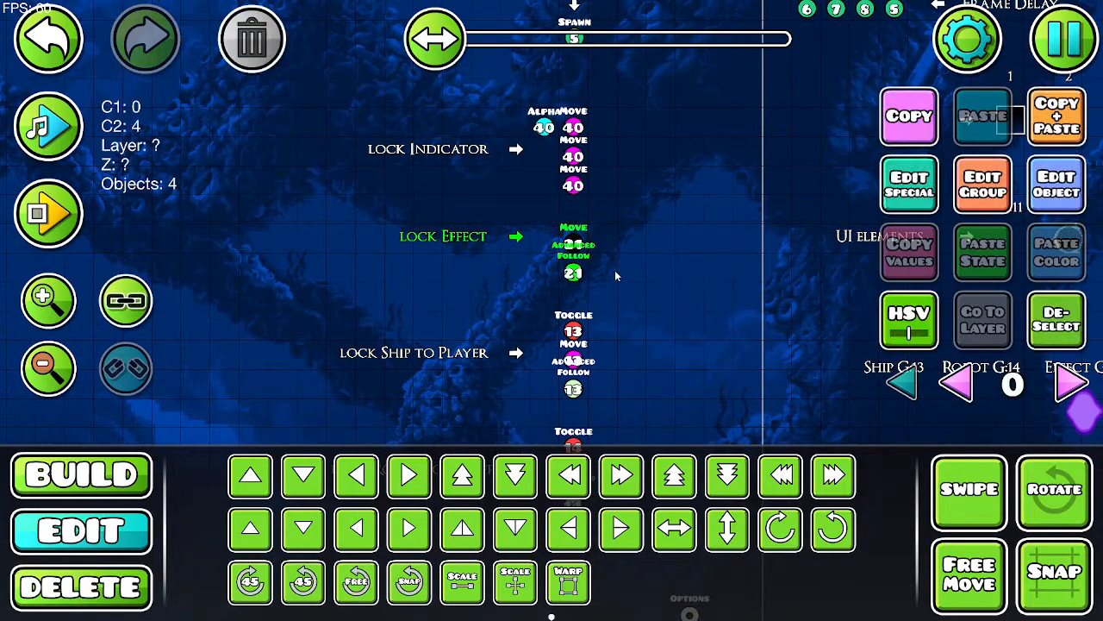
left_click(1055, 129)
Step: Move the duplicated Lock Effect set into the empty space left of the Lock Indicator set and deselect it
key("a")
key("a")
key("a")
key("a")
key("a")
key("a")
key("a")
key("a")
key("a")
key("a")
key("a")
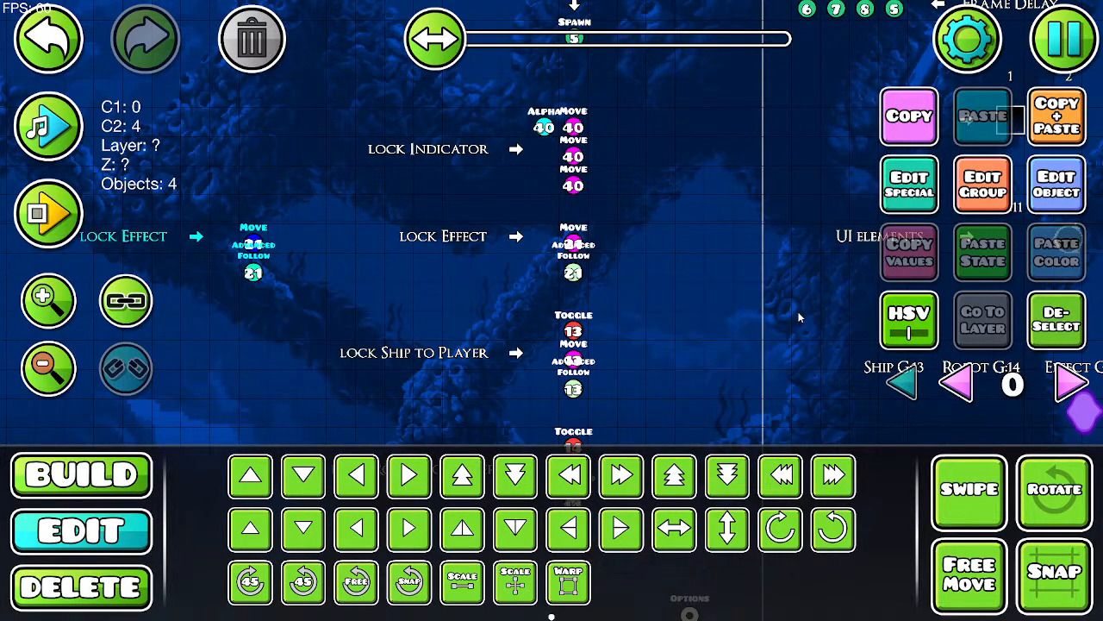
key("s")
key("d")
key("w")
key("w")
key("w")
key("w")
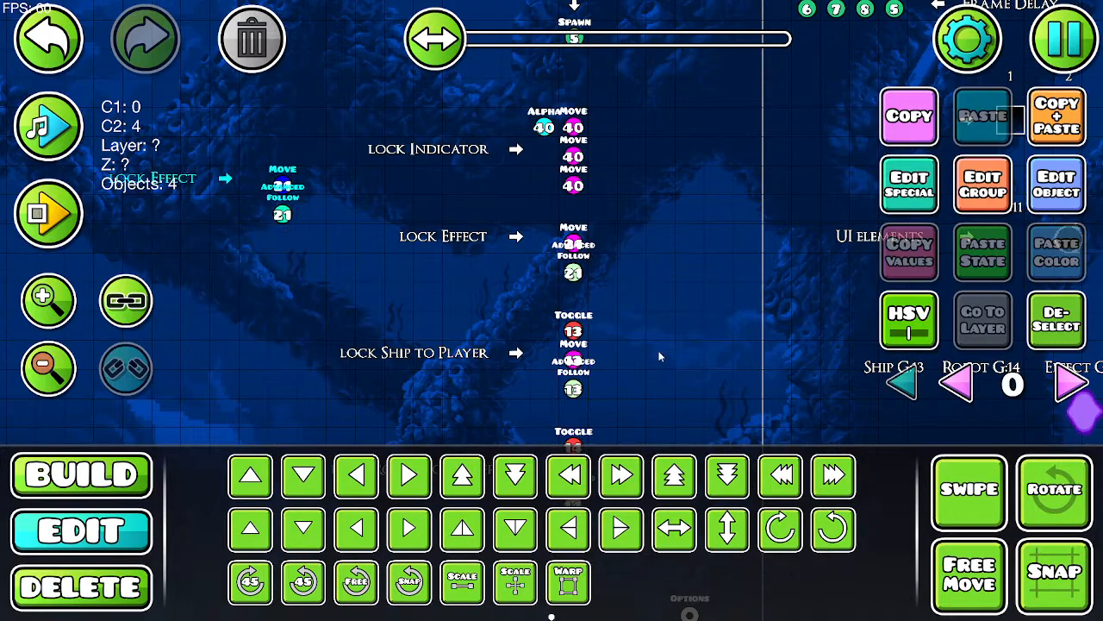
left_click_drag(150, 240, 325, 293)
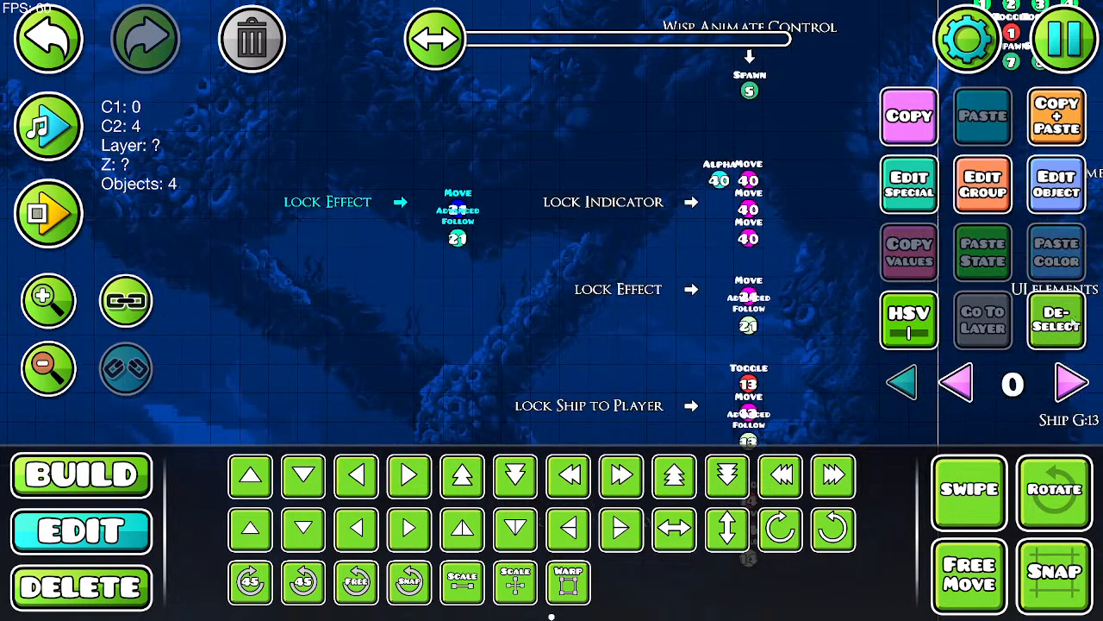
left_click(1056, 319)
Step: Change the text of the duplicated label to "Lock Void Effect"
left_click(366, 205)
left_click(910, 320)
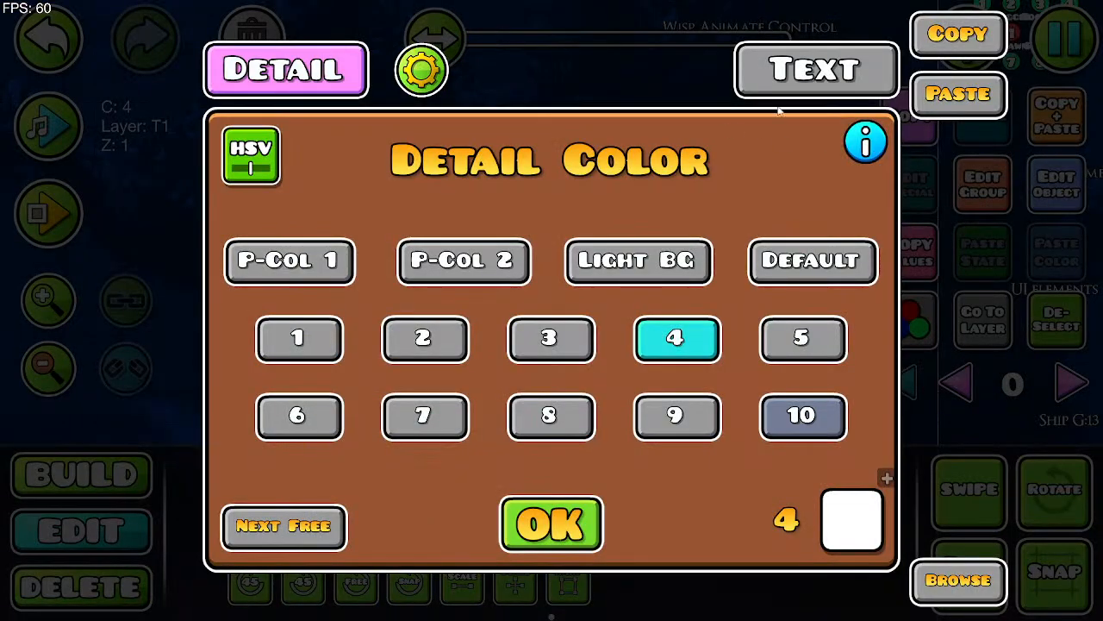
left_click(802, 71)
type("Void Effect")
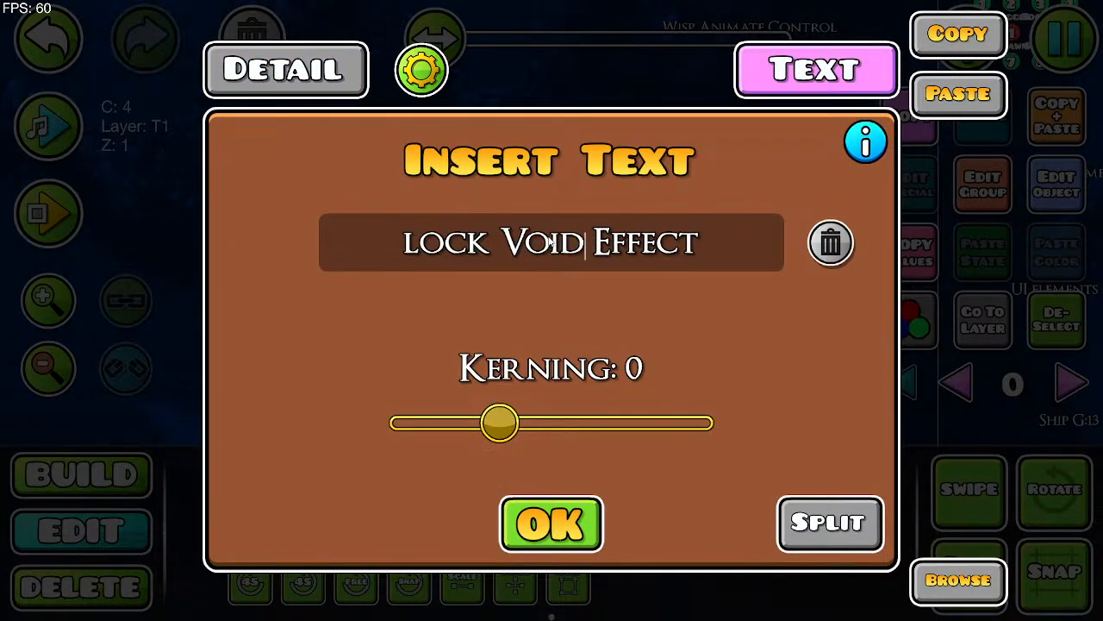
left_click(570, 536)
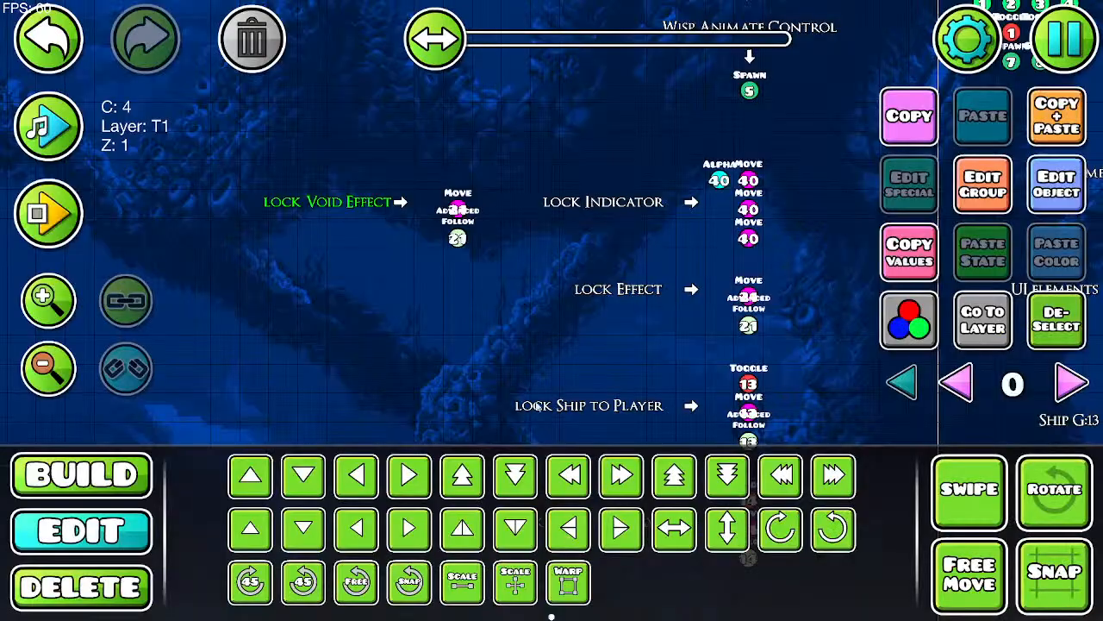
Step: Open the text settings of the original Lock Effect label
left_click(639, 293)
left_click(1057, 184)
left_click(816, 69)
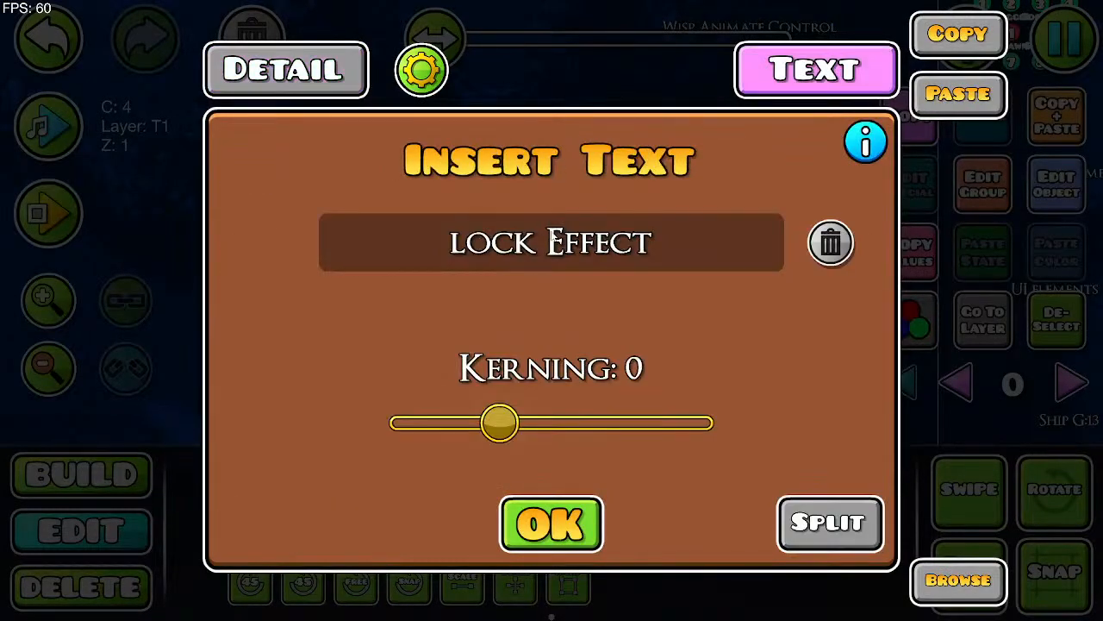
type("Tr")
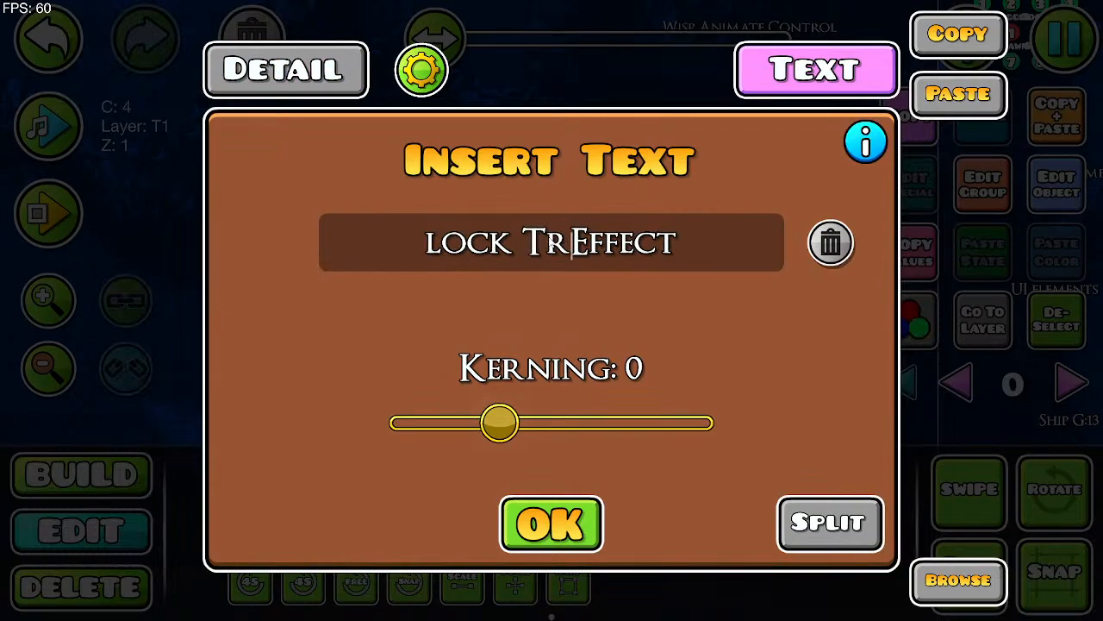
type("ansform")
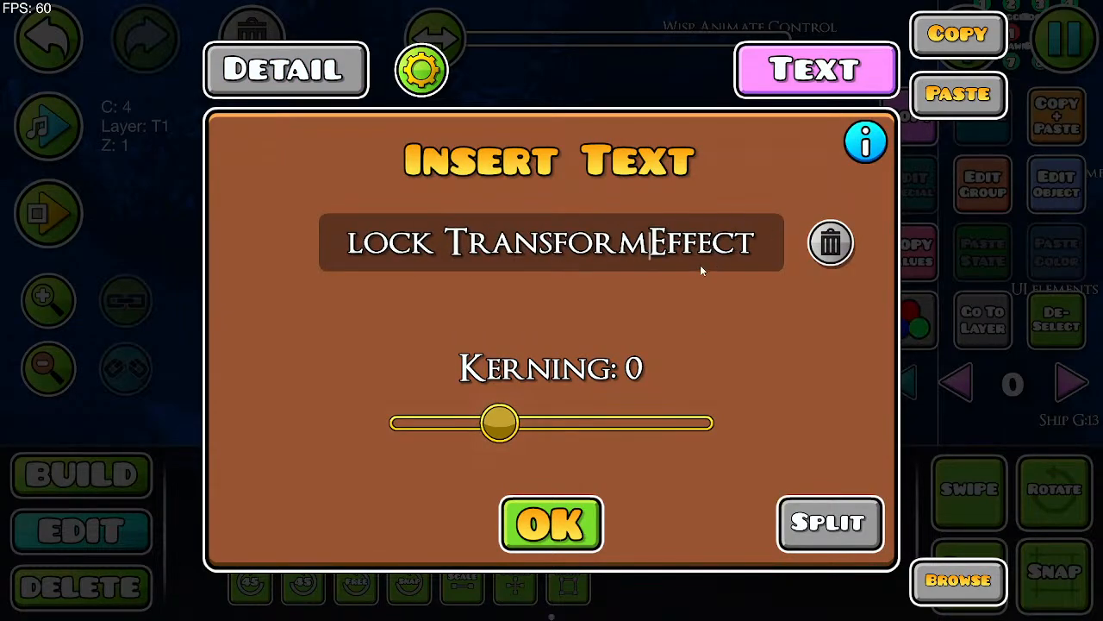
key("BackSpace")
key("BackSpace")
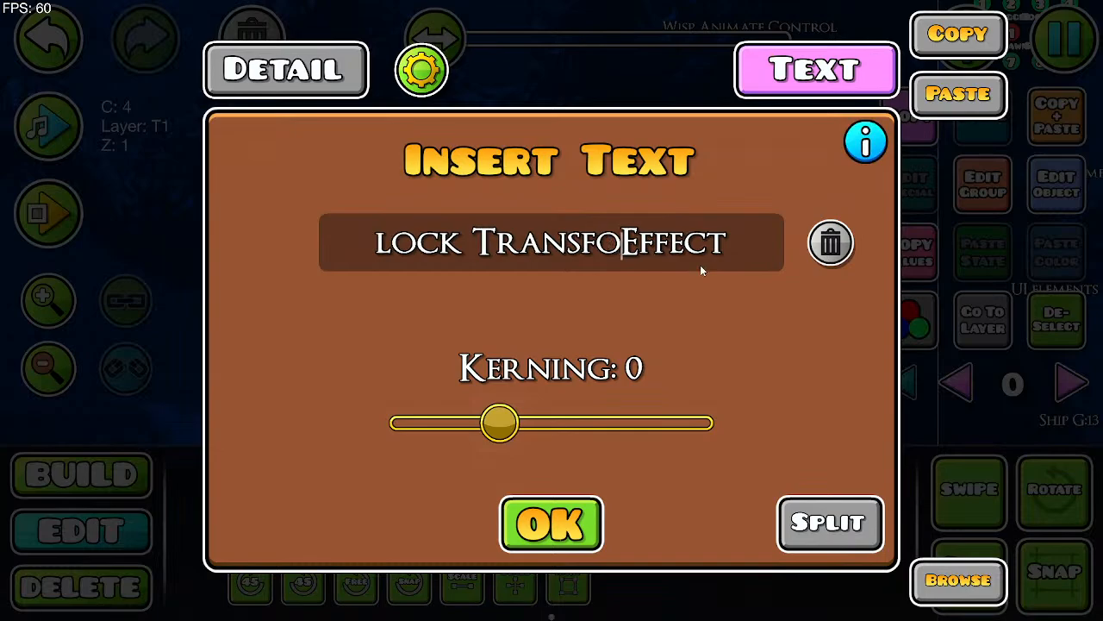
key("BackSpace")
key("BackSpace")
key("BackSpace")
key("BackSpace")
key("BackSpace")
key("BackSpace")
key("BackSpace")
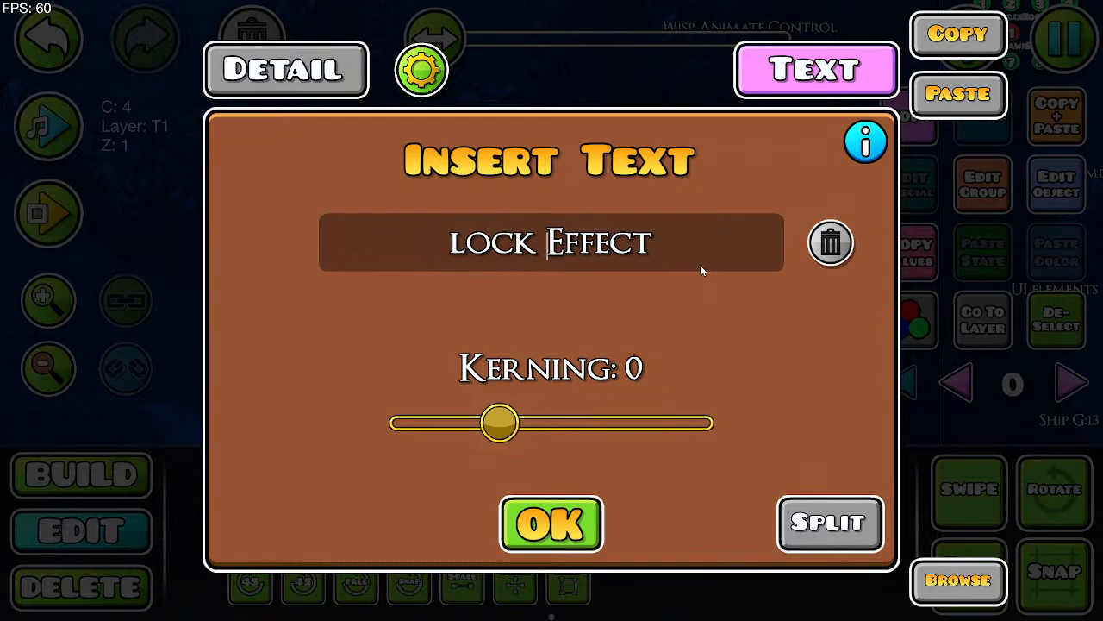
Step: Change the selected label's text to "lock Switch Effect"
type("Switch")
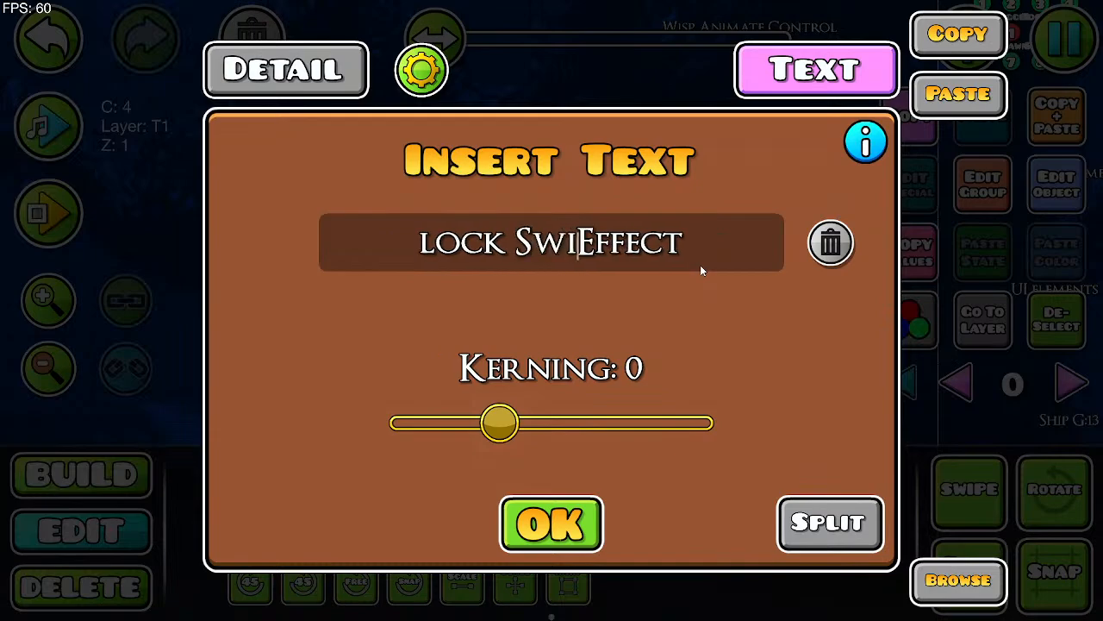
left_click(532, 522)
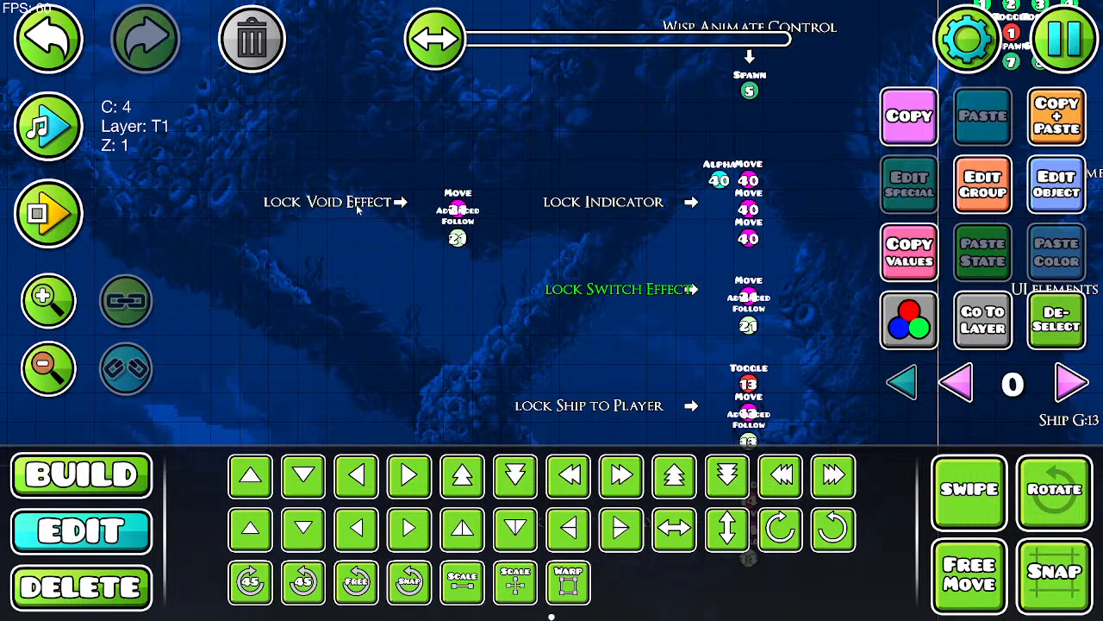
Step: Set the target group of the Advanced Follow trigger beside the Lock Void Effect label to 47
left_click(458, 212)
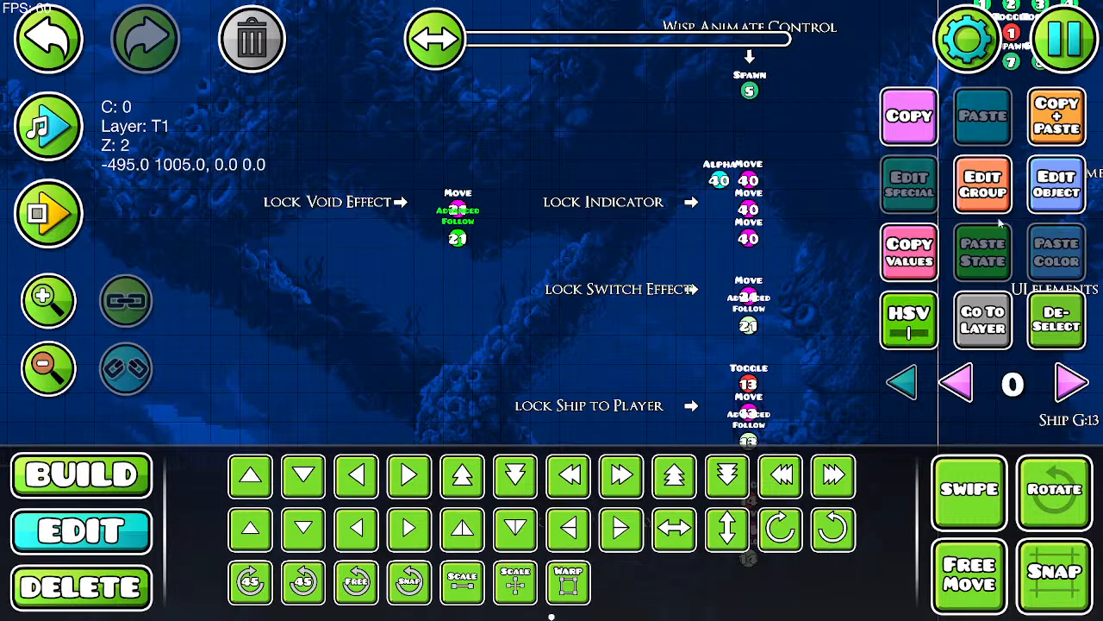
left_click(1045, 198)
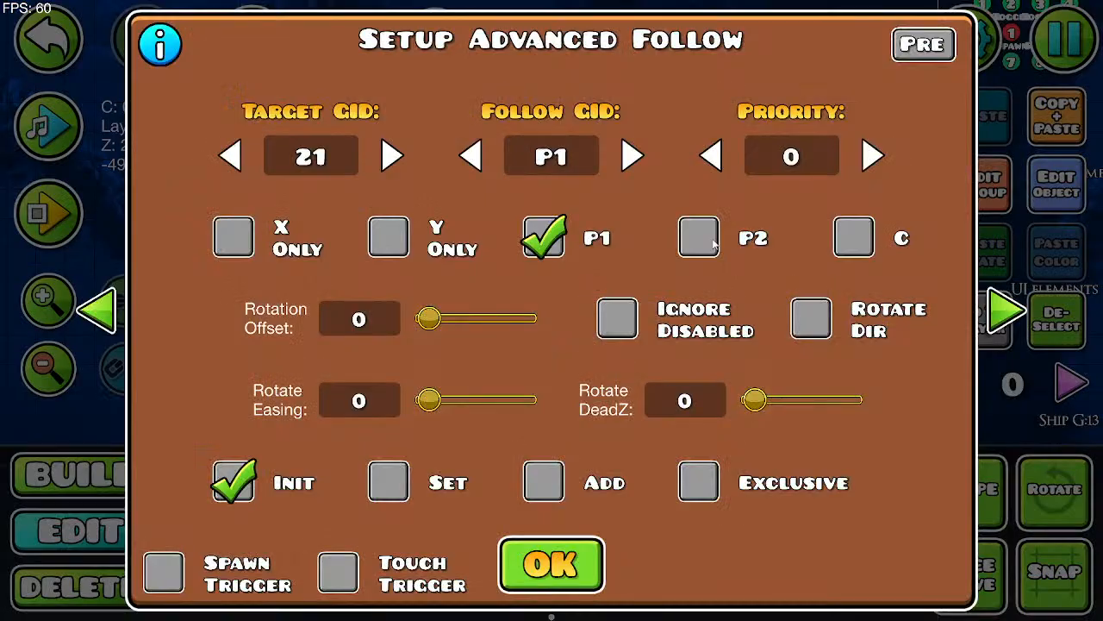
left_click(343, 165)
key("BackSpace")
key("BackSpace")
type("47")
left_click(591, 560)
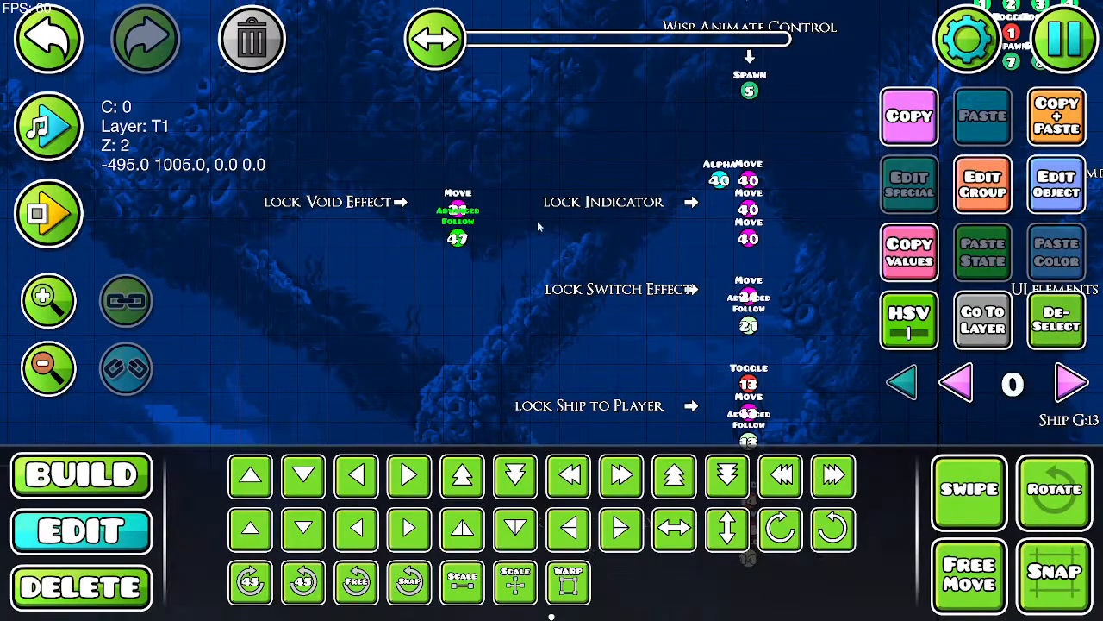
Step: Set the target group ID of the Move trigger beside the Lock Void Effect label to 47 and deselect it
left_click(462, 208)
left_click(1066, 177)
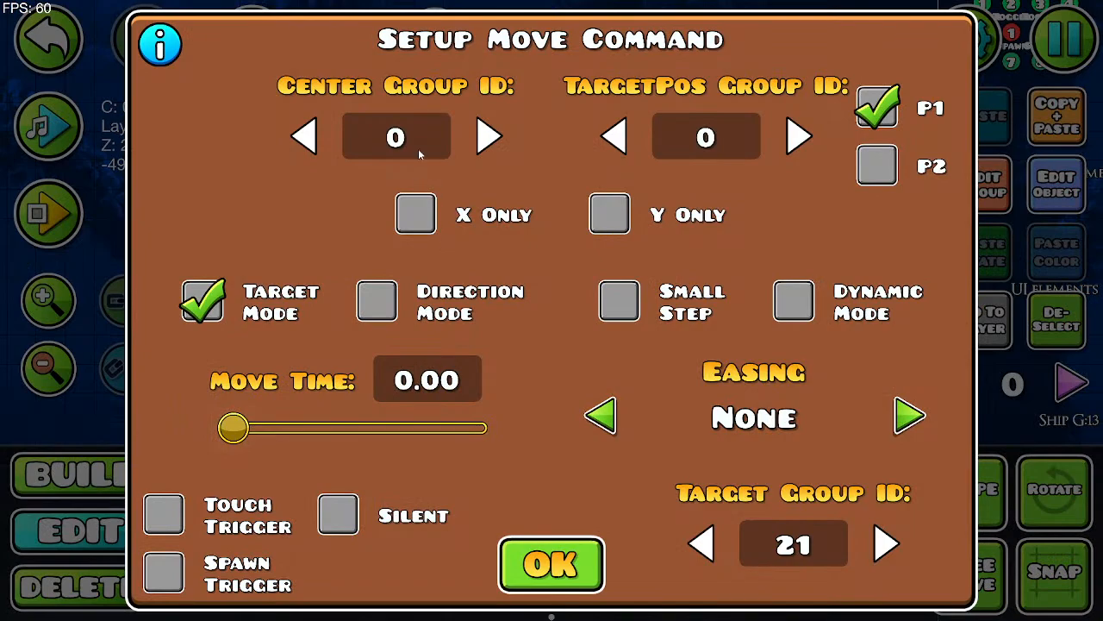
left_click(778, 544)
key("BackSpace")
key("BackSpace")
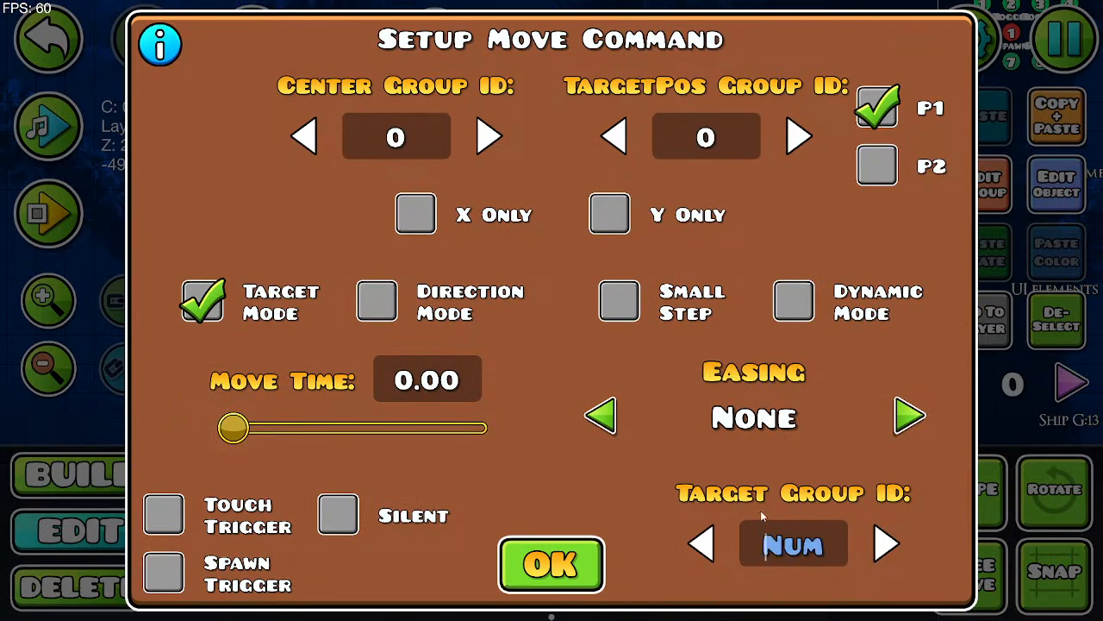
type("47")
left_click(548, 582)
left_click(1057, 319)
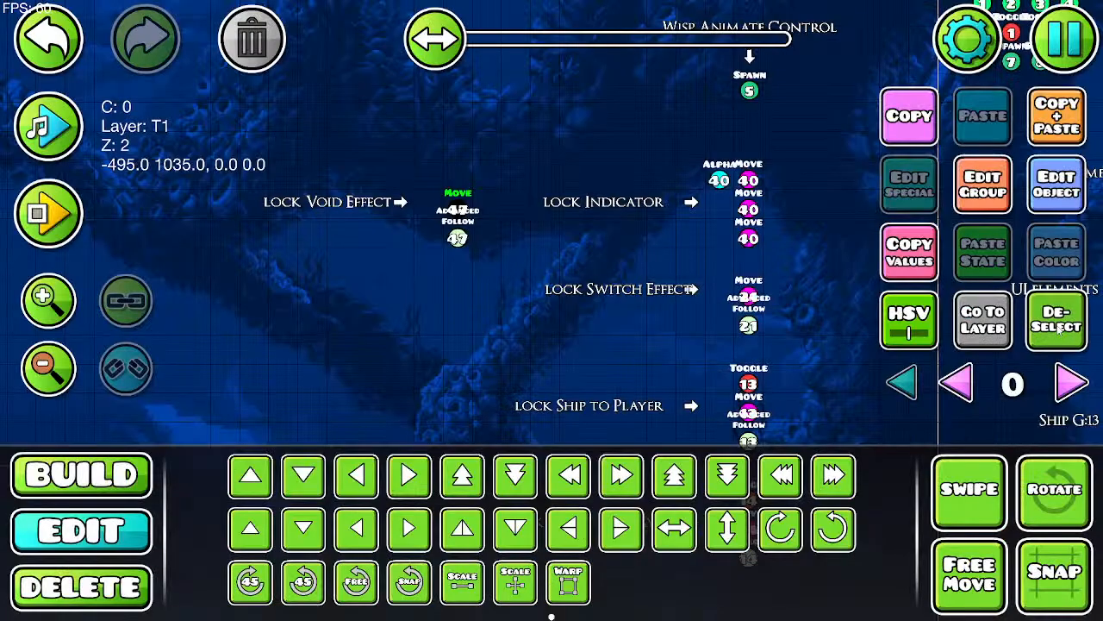
Step: Place an Animate trigger in the Void Wisp Start section, just after the Glitch trigger and level with it
left_click_drag(482, 132, 843, 235)
left_click_drag(588, 226, 636, 377)
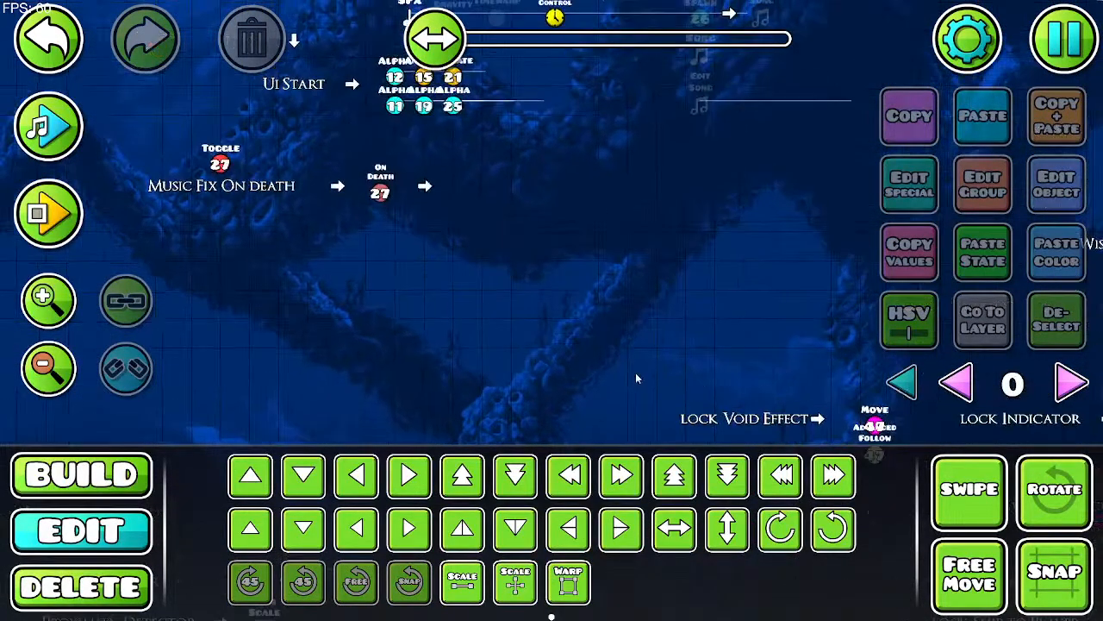
left_click_drag(579, 239, 561, 445)
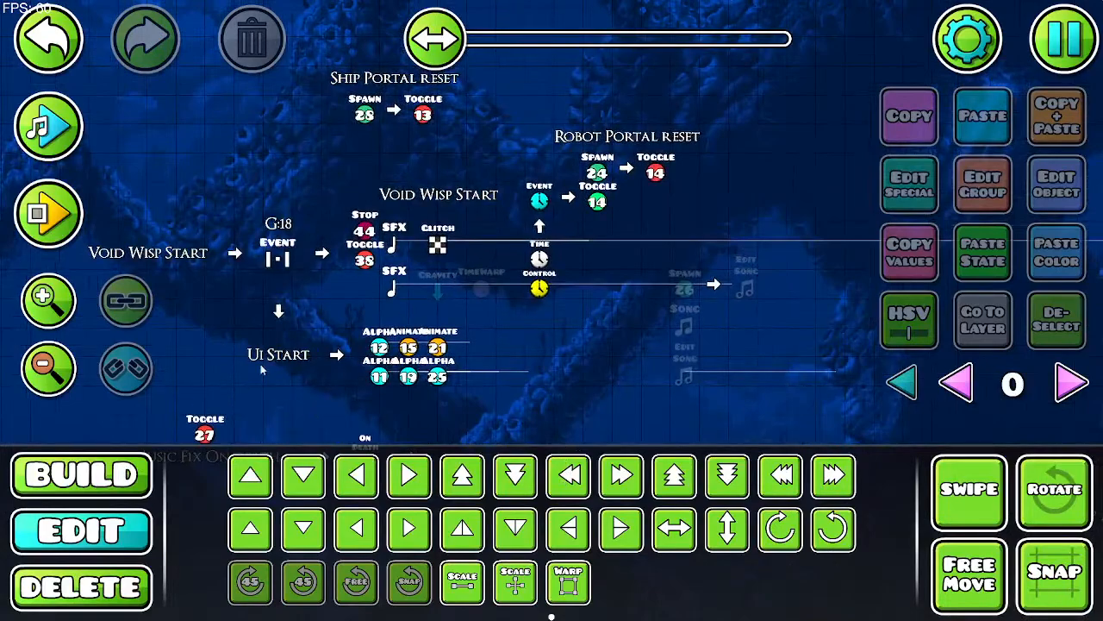
left_click(142, 481)
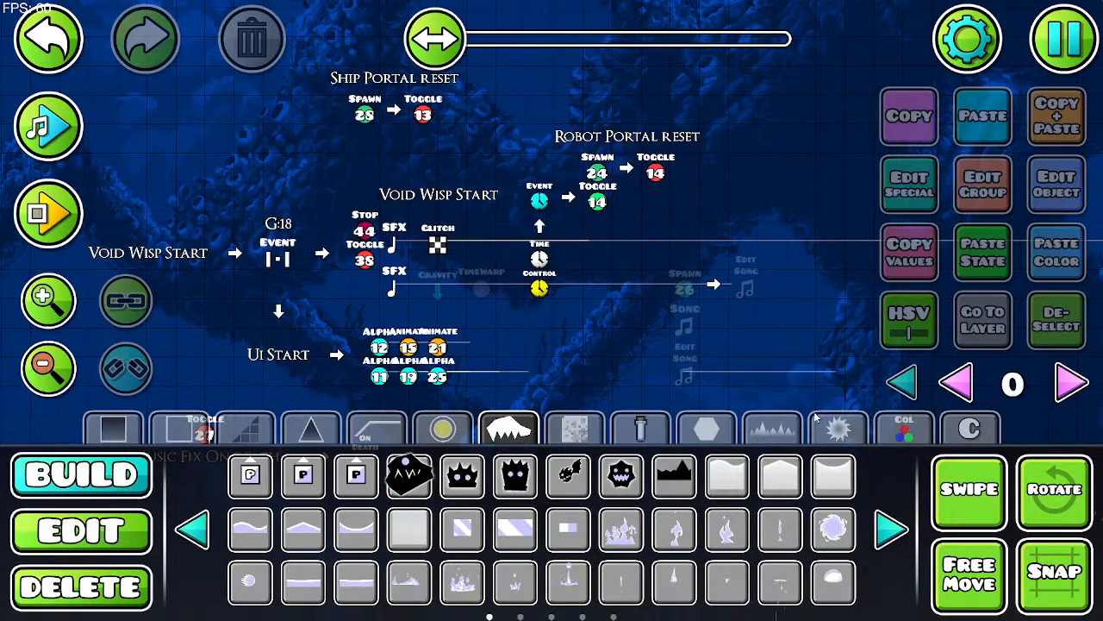
left_click(902, 426)
left_click(252, 529)
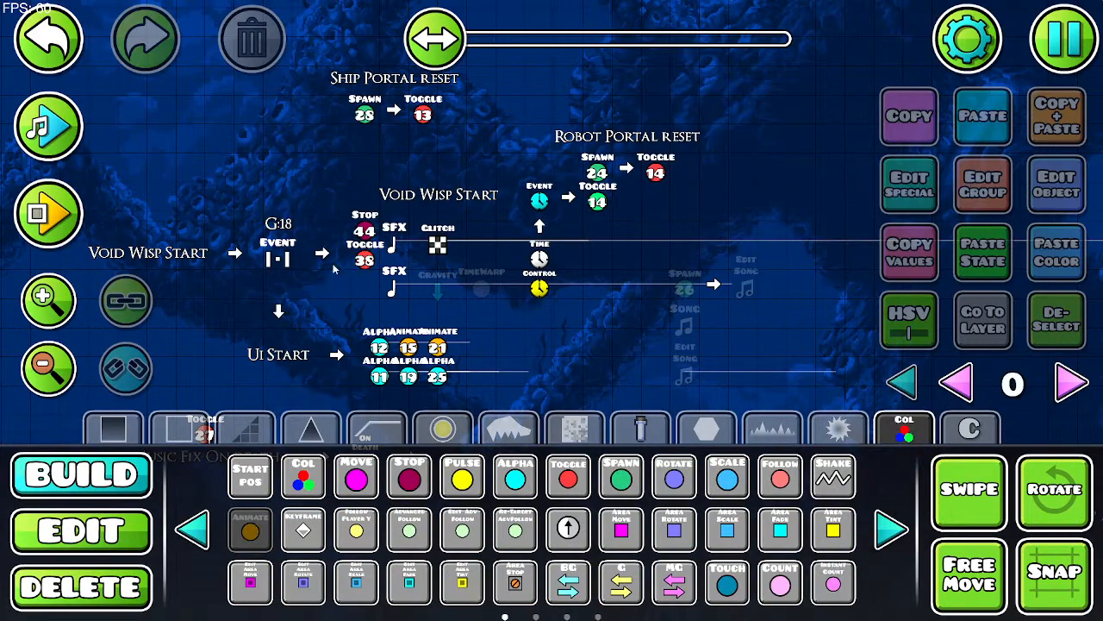
left_click(481, 231)
left_click(122, 537)
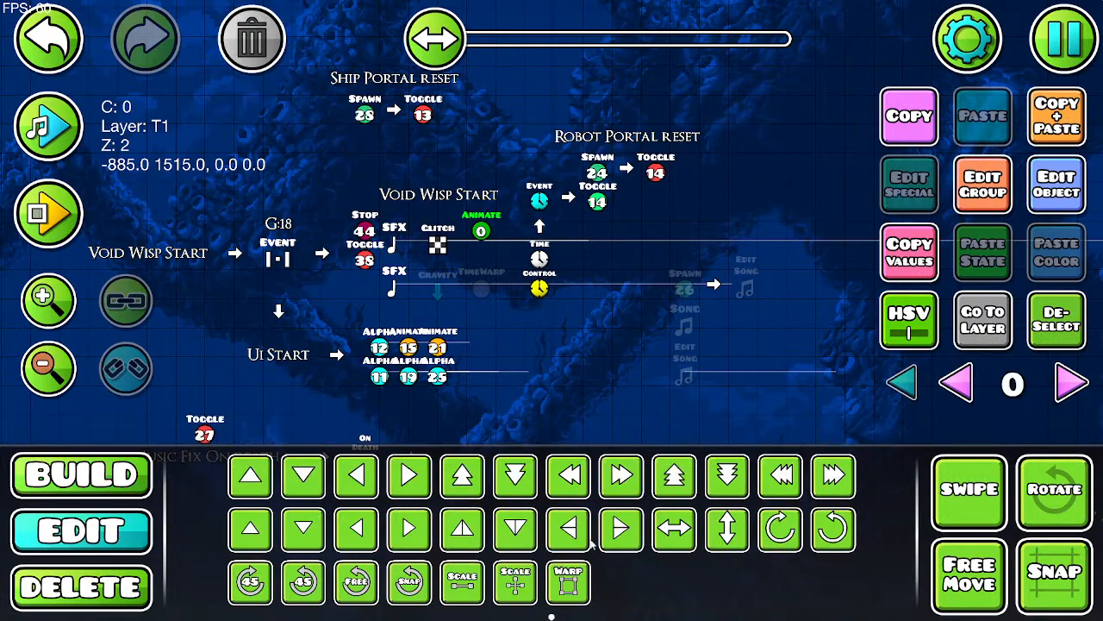
left_click(517, 530)
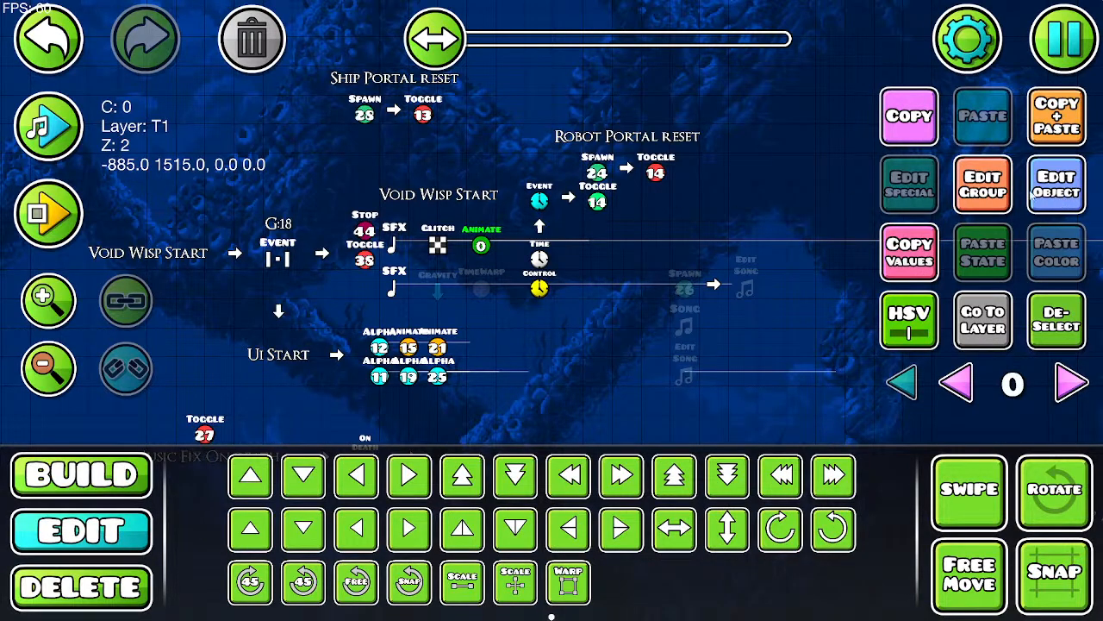
Step: Add group ID 18 to the new Animate trigger
left_click(983, 184)
left_click(569, 226)
key("BackSpace")
key("BackSpace")
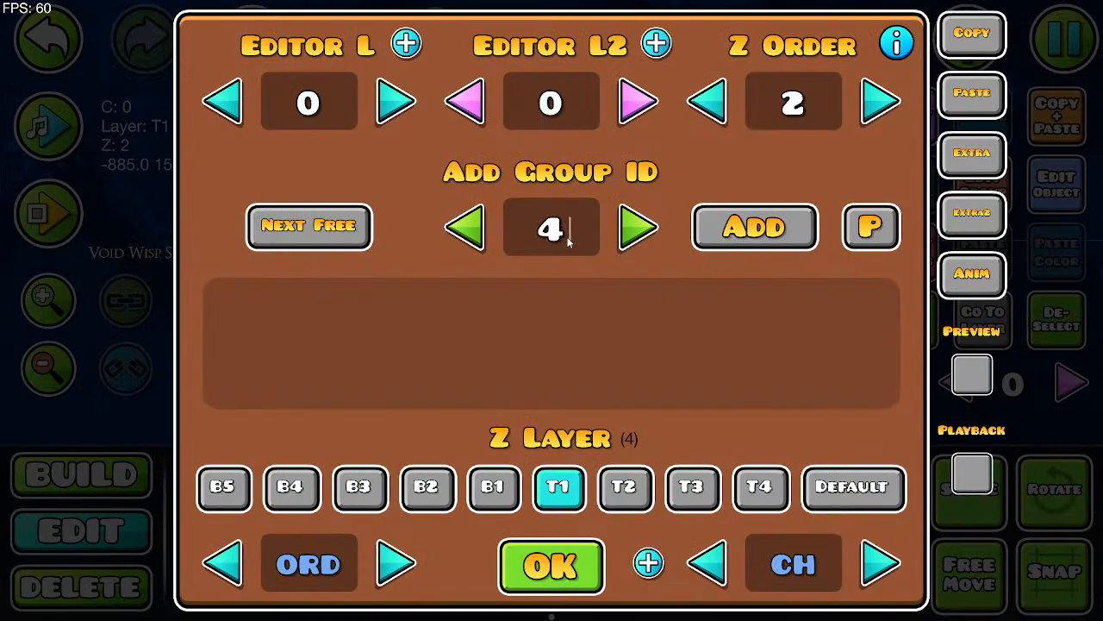
type("18")
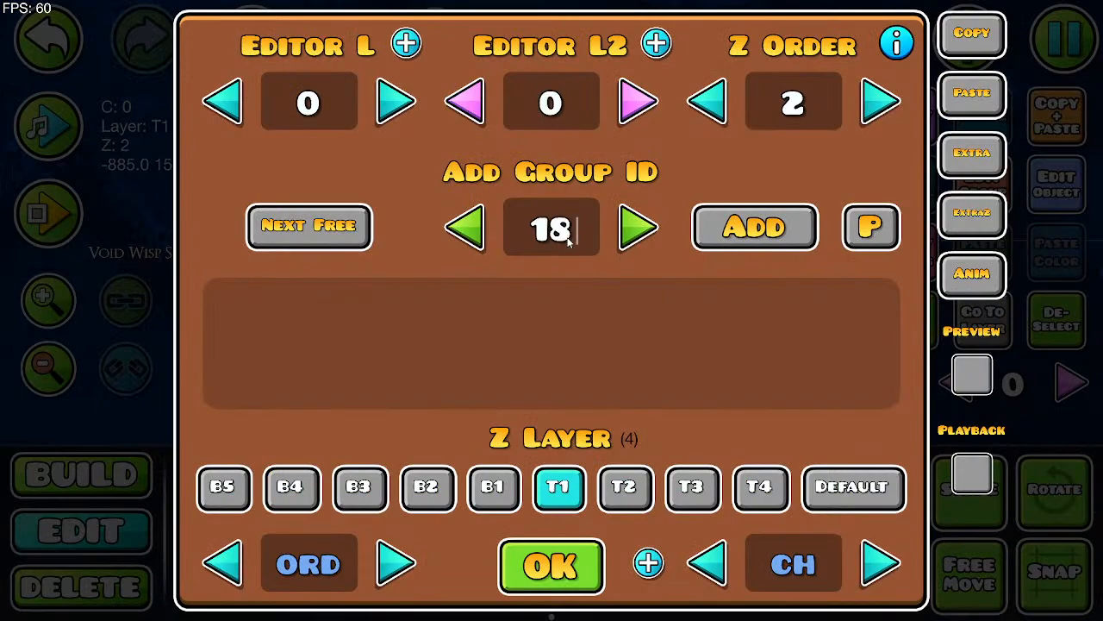
left_click(583, 576)
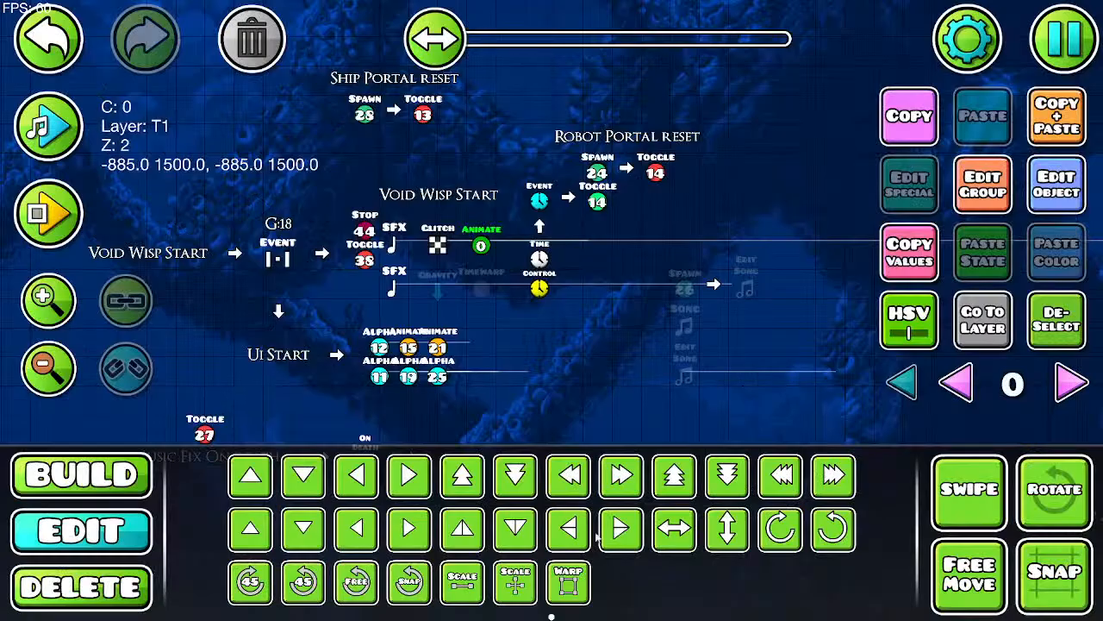
Step: Set the Animate trigger's group ID to 45 and make it a spawn trigger with multi trigger enabled
left_click(1057, 183)
left_click(583, 241)
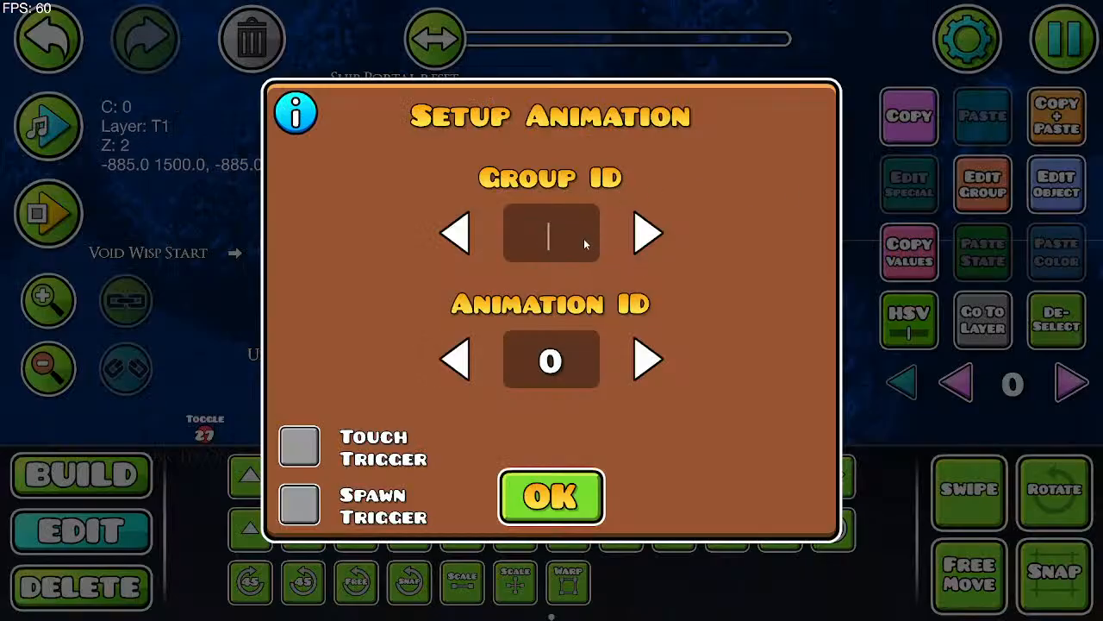
type("45")
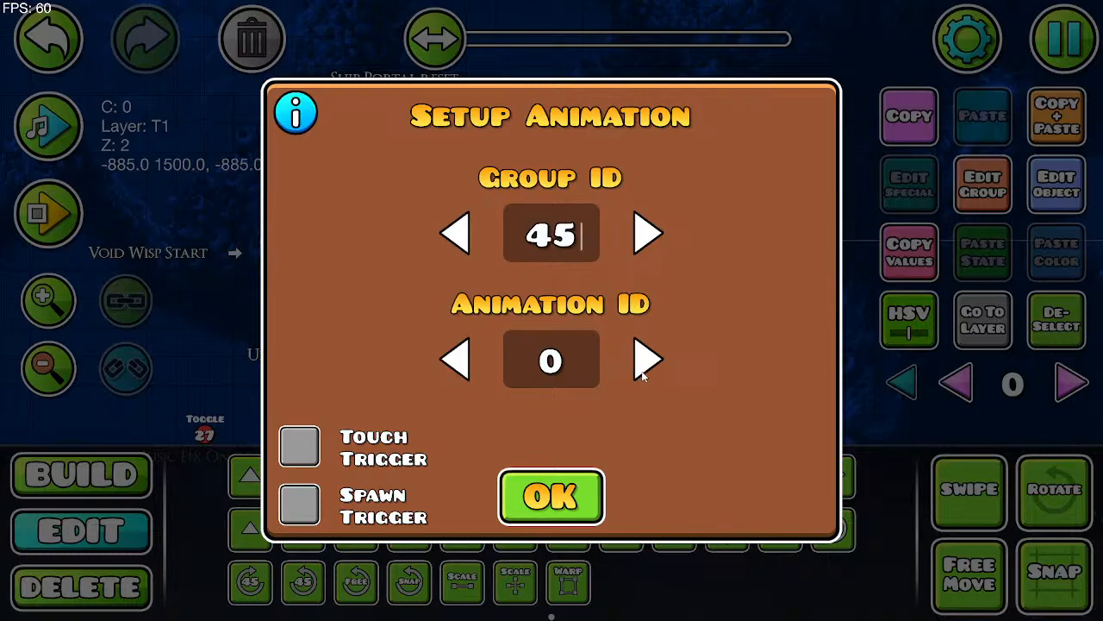
left_click(310, 121)
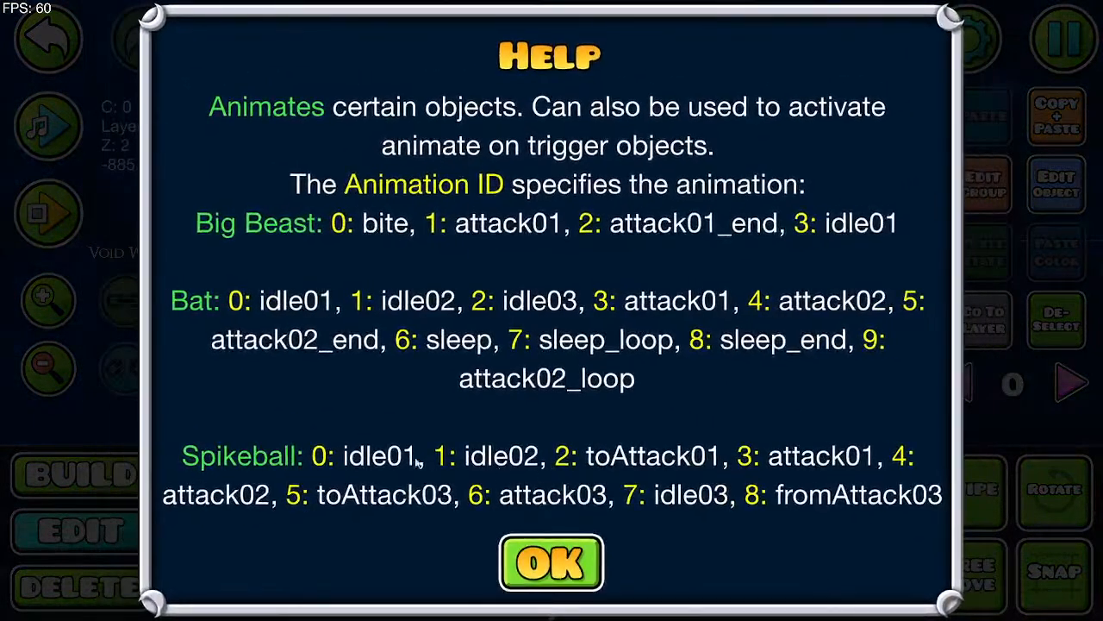
left_click(513, 566)
left_click(299, 504)
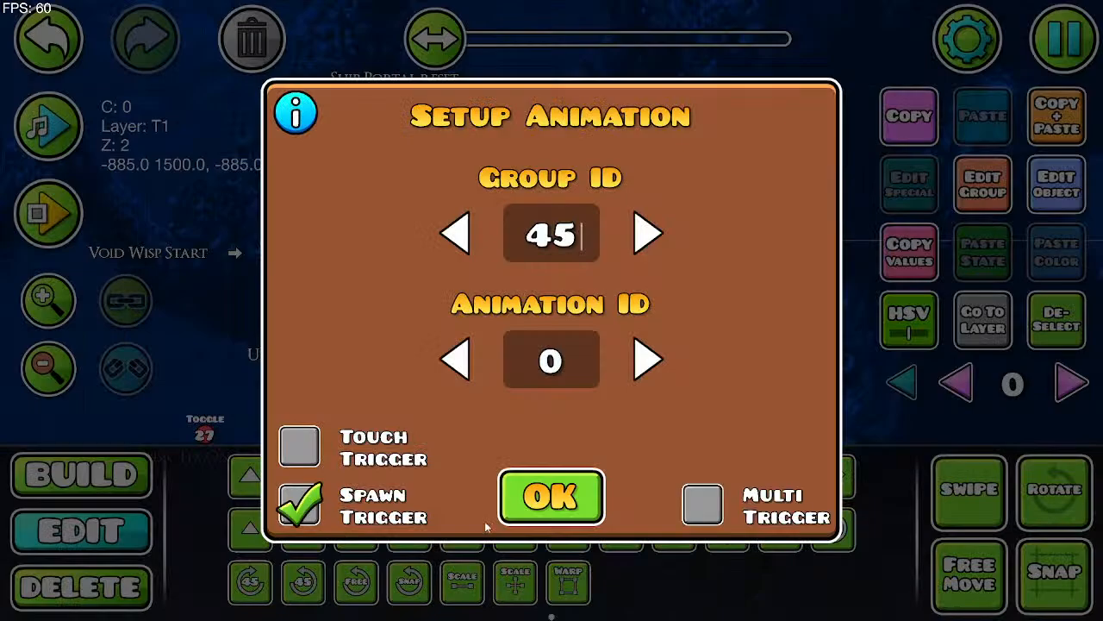
left_click(702, 504)
left_click(561, 498)
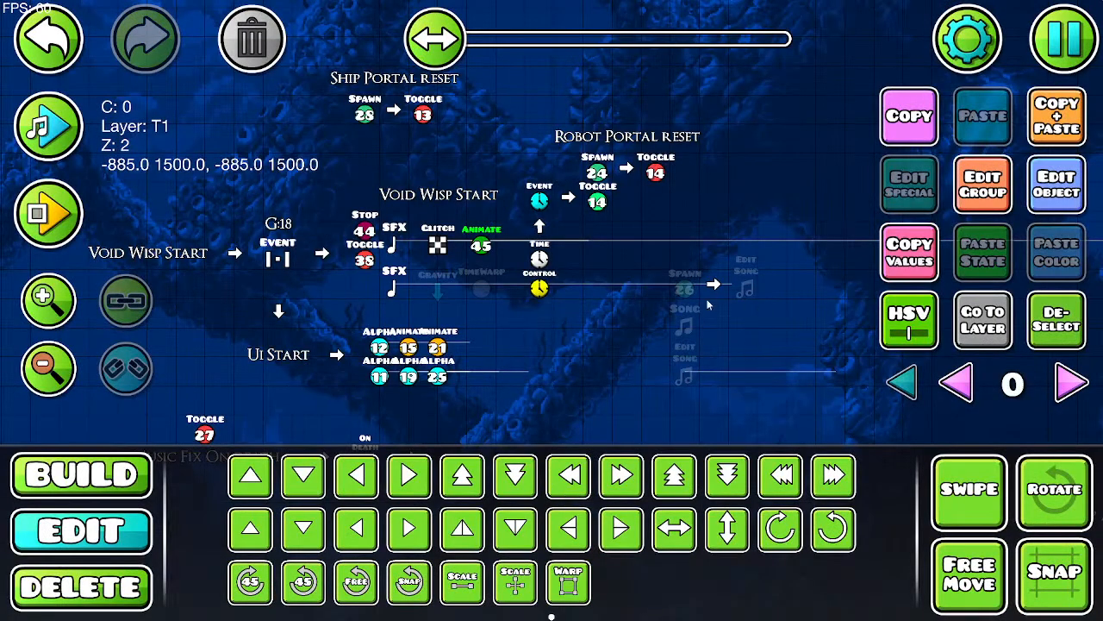
Step: Playtest the level, moving and jumping with the character to check the void wisp start effect
left_click_drag(810, 253, 690, 483)
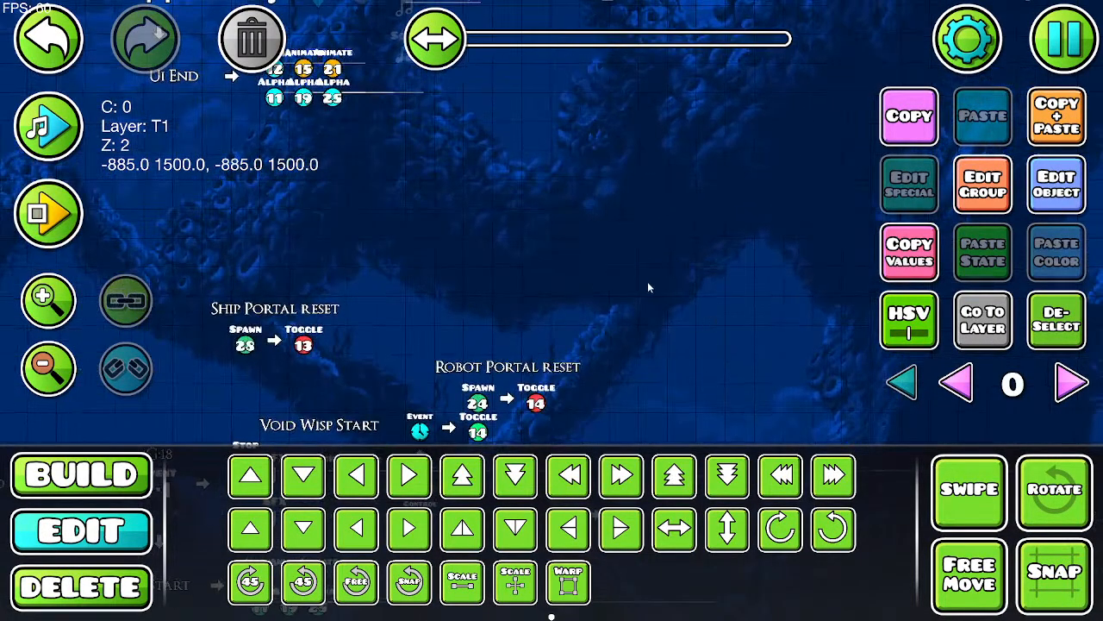
left_click_drag(647, 281, 590, 194)
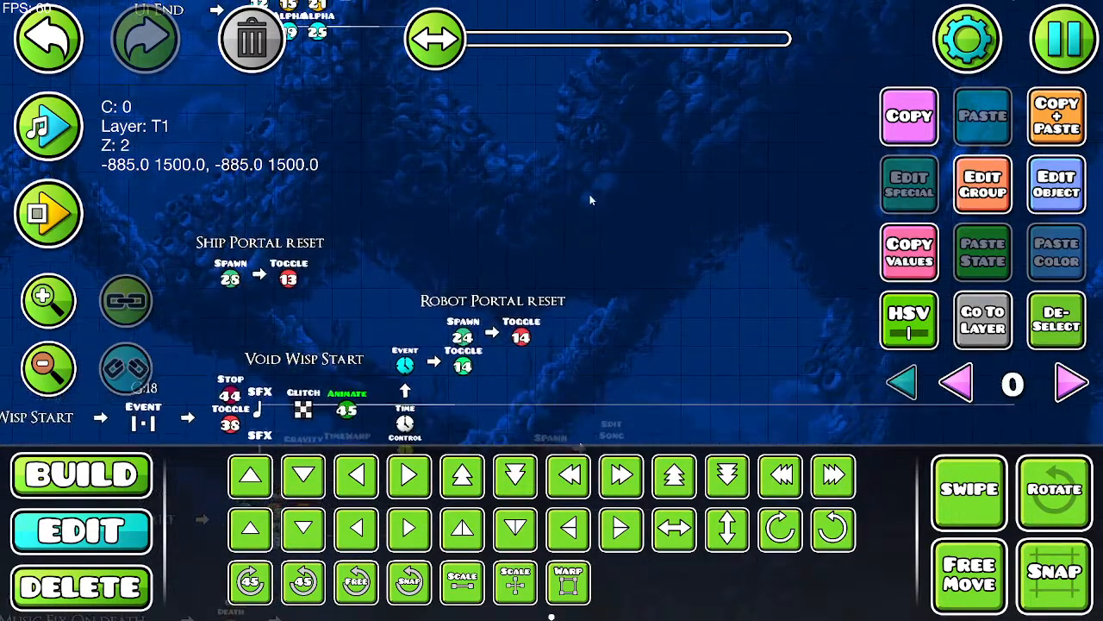
left_click(687, 238)
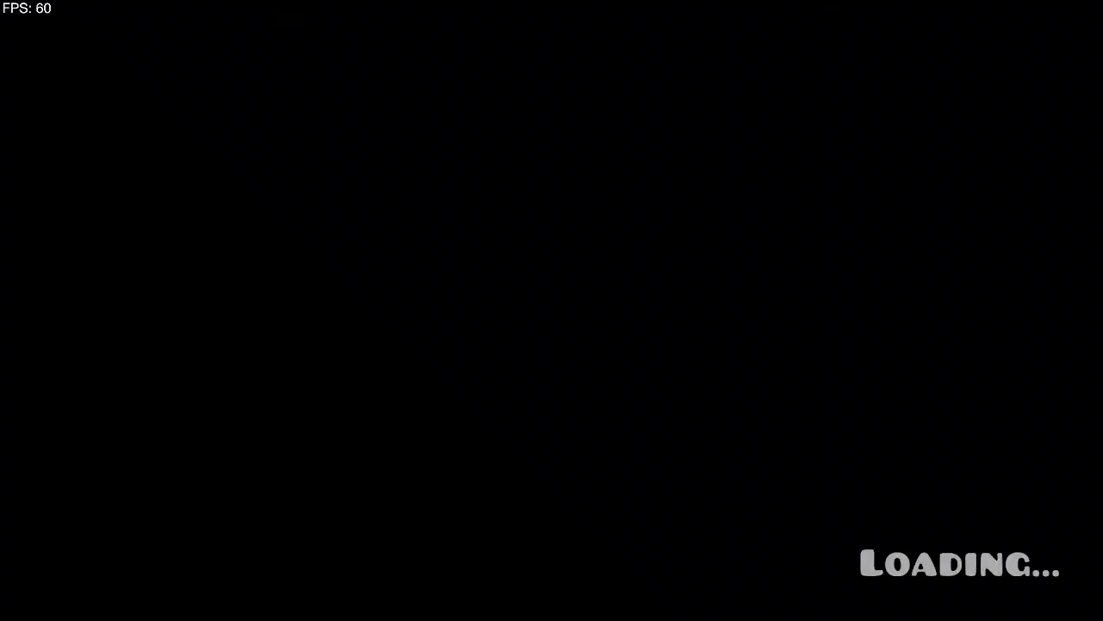
key("d")
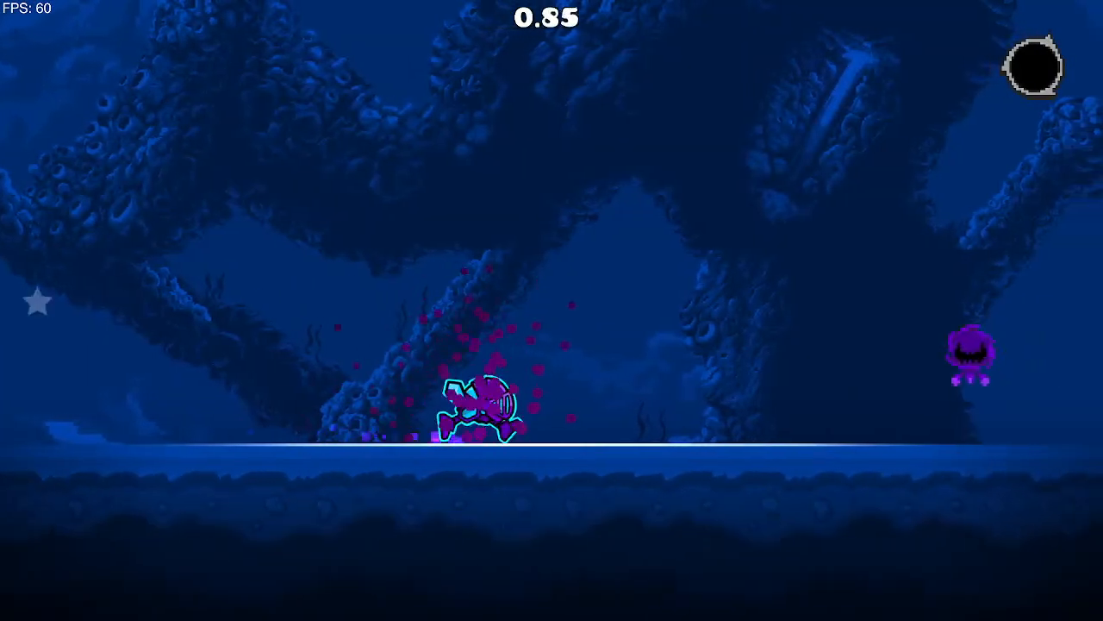
key("a")
key("space")
key("a")
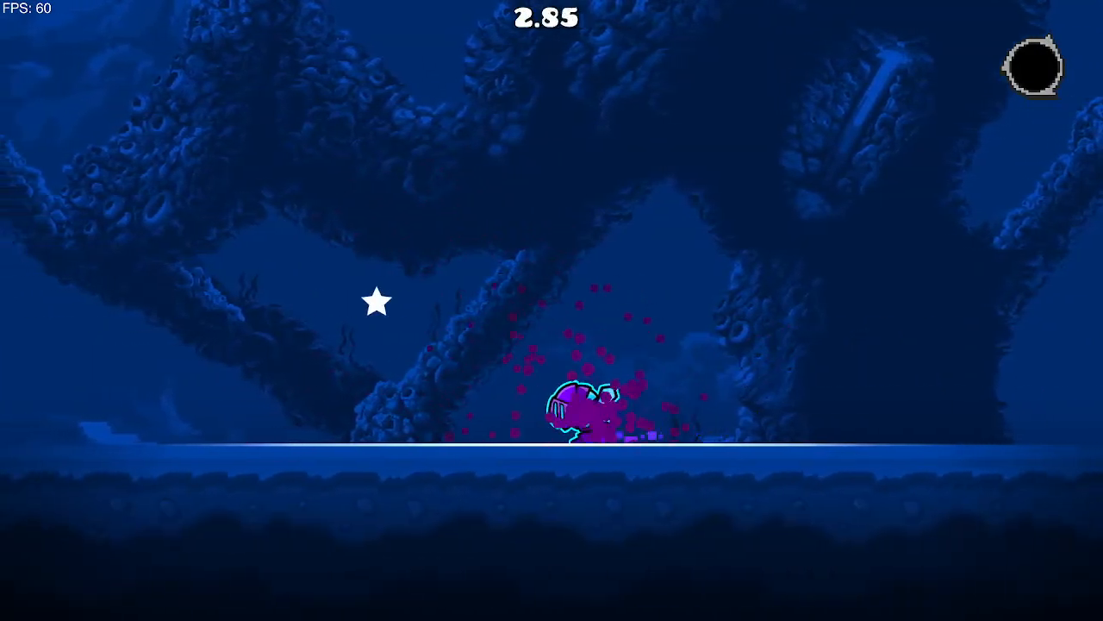
key("space")
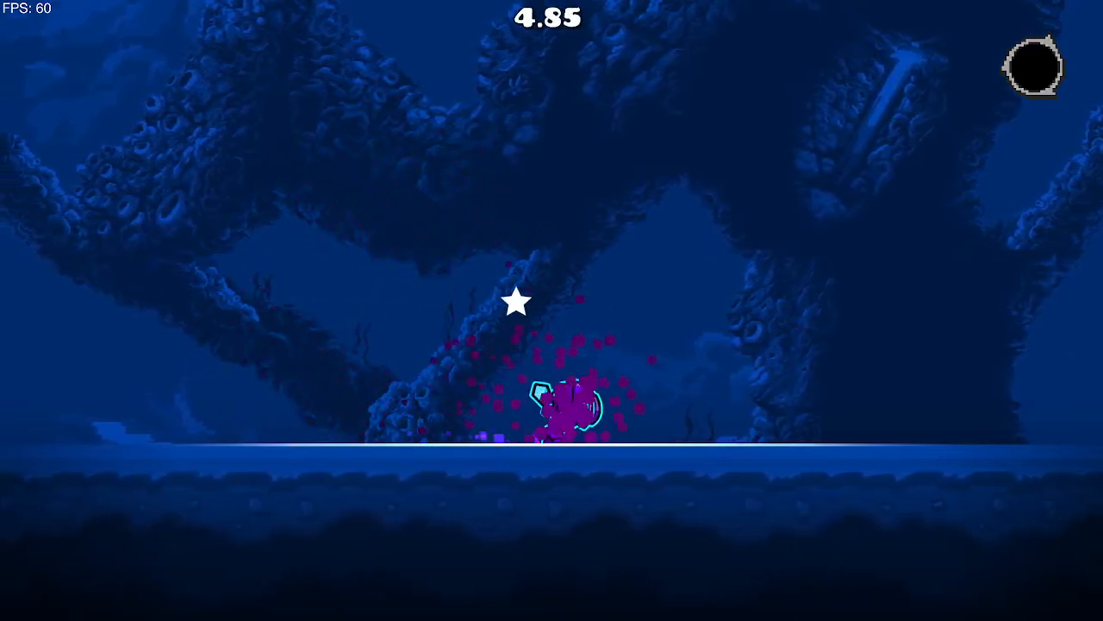
key("d")
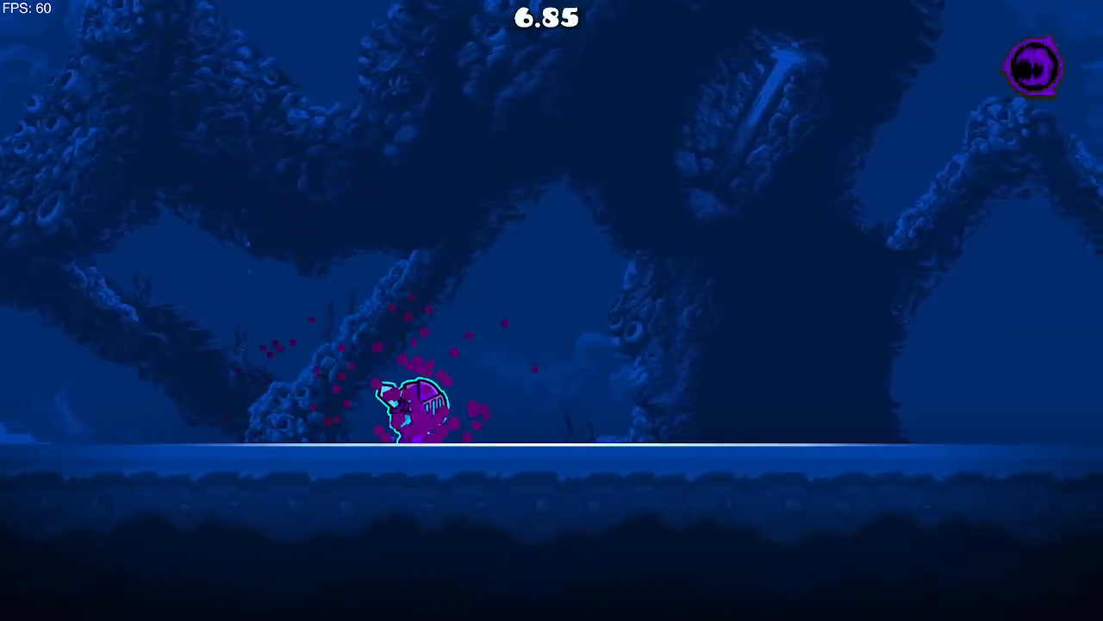
key("d")
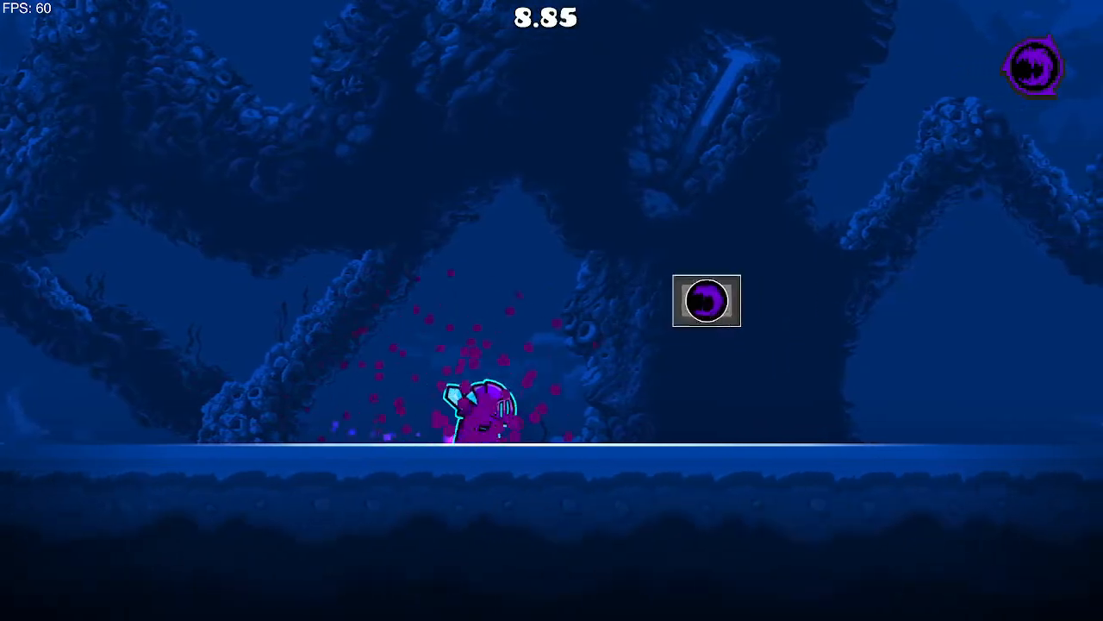
key("space")
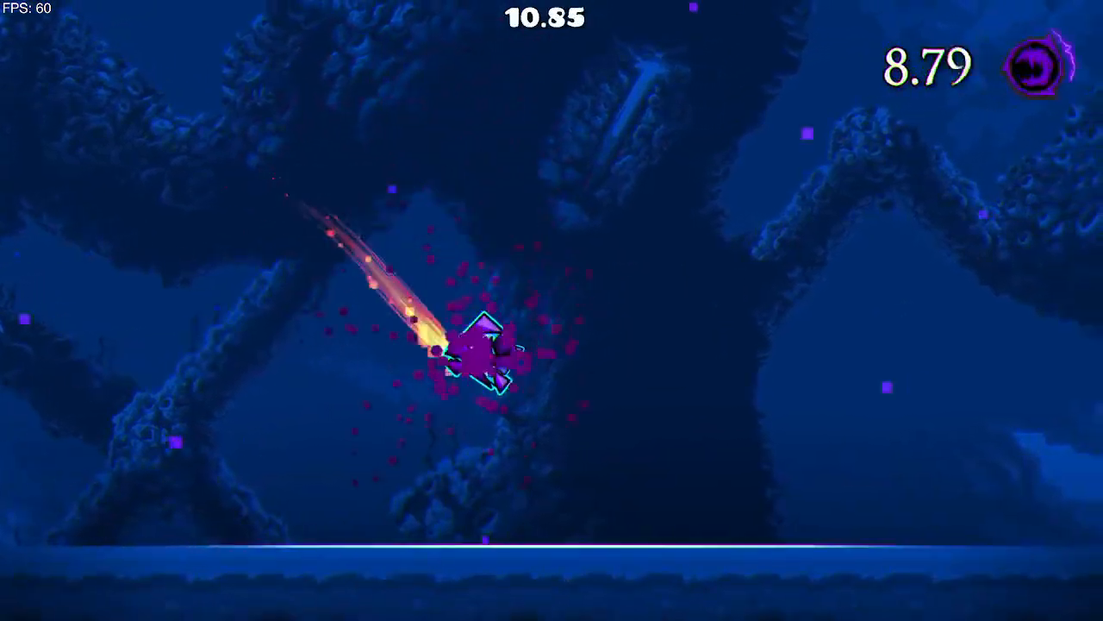
Step: Finish the void wisp playtest and return to the level editor
key("space")
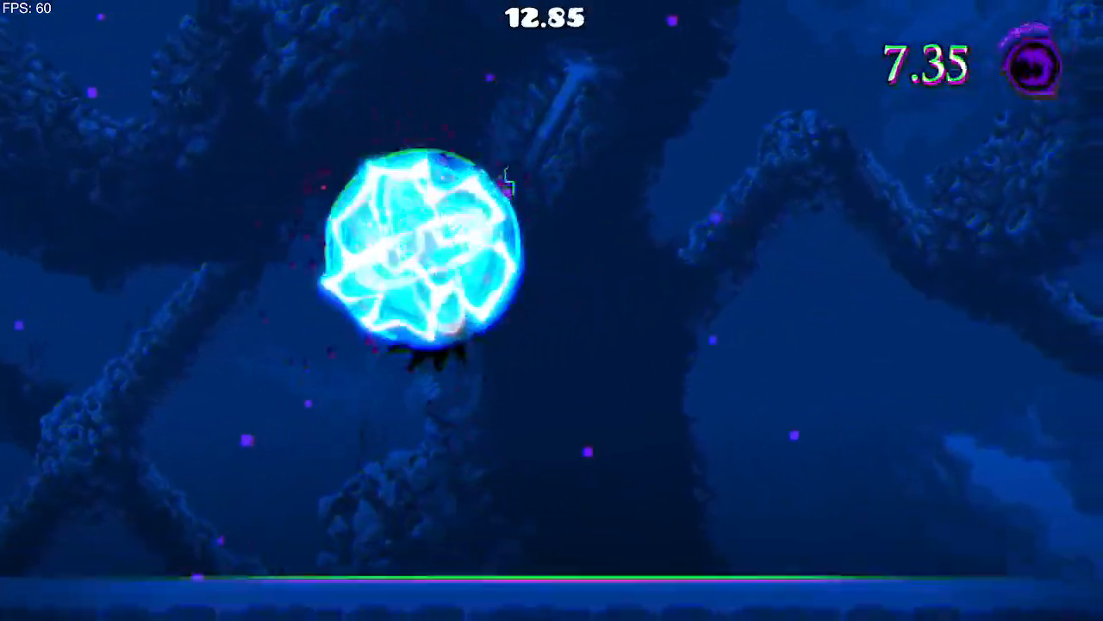
key("Escape")
left_click(195, 410)
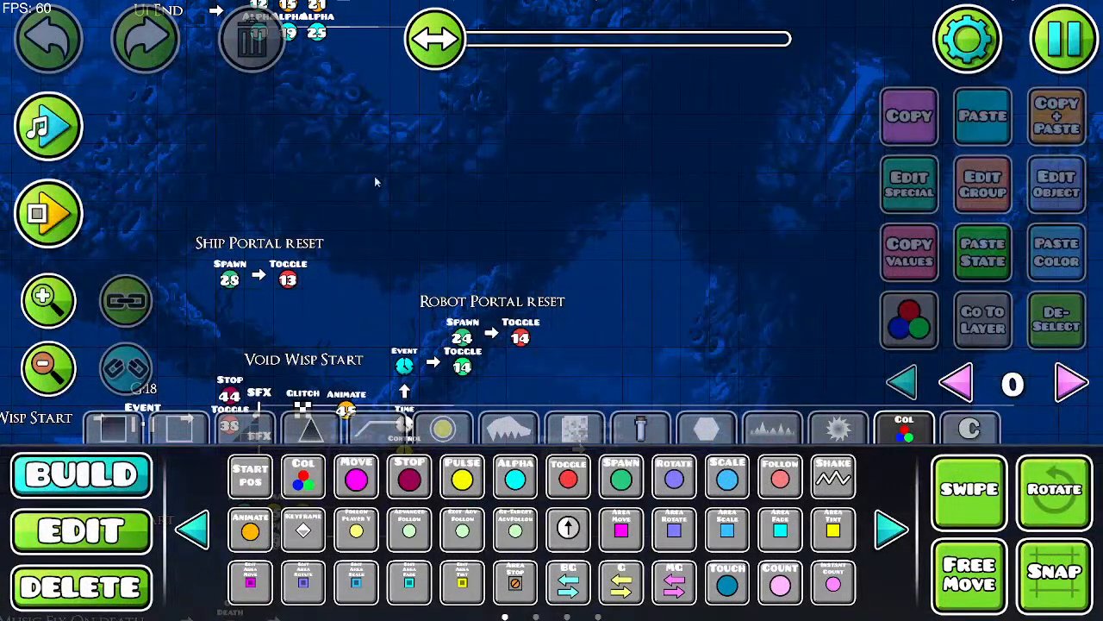
Step: Find the Void Phase 1 particle object and inspect its base colour and particle motion settings
left_click_drag(486, 194, 361, 384)
left_click_drag(594, 249, 660, 288)
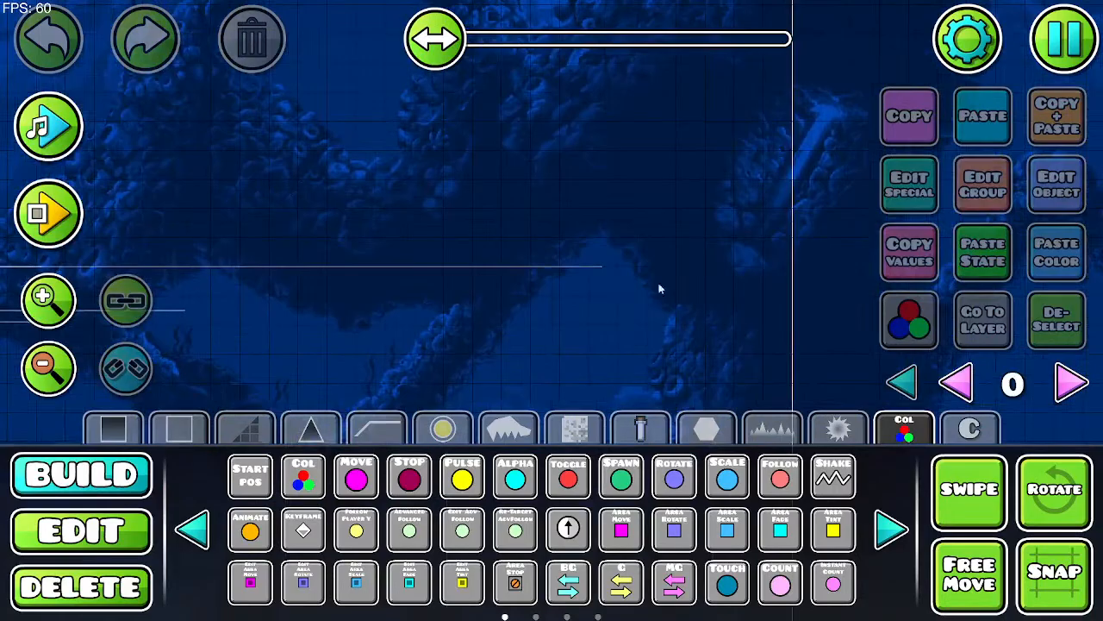
left_click(41, 388)
left_click_drag(503, 247, 313, 103)
left_click_drag(824, 325, 550, 223)
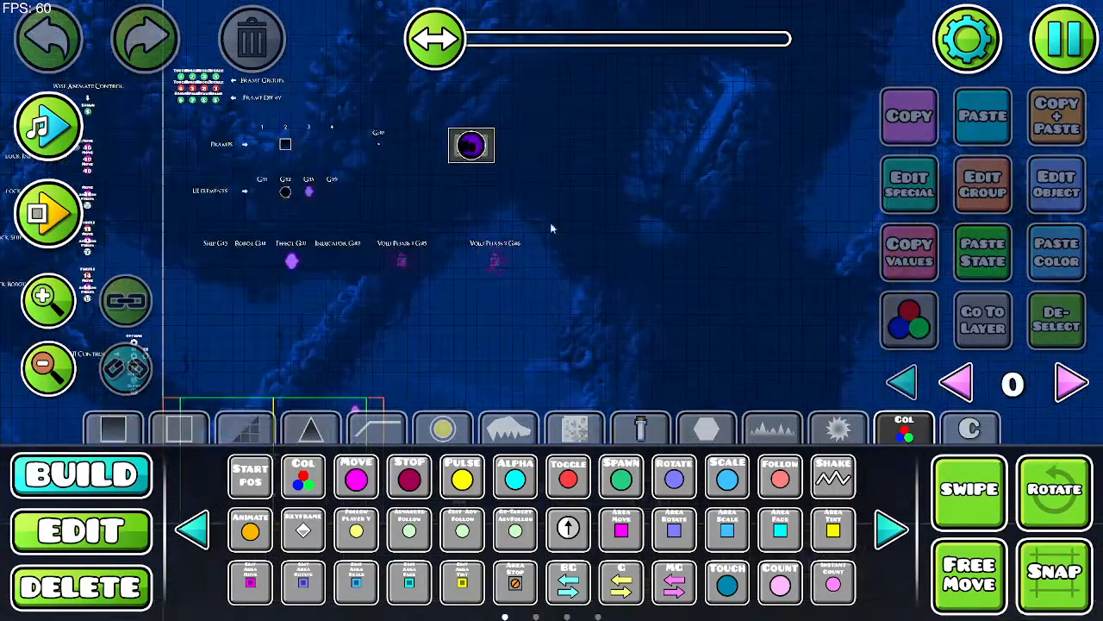
left_click(50, 301)
left_click(50, 302)
left_click(50, 302)
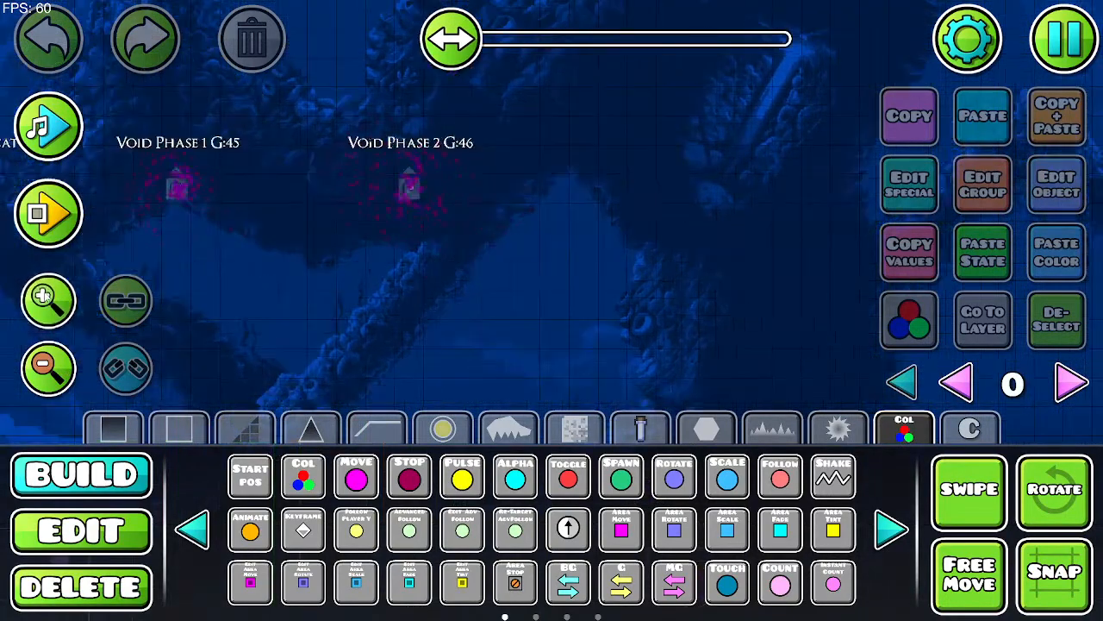
left_click(50, 302)
left_click_drag(267, 321, 384, 355)
left_click(112, 532)
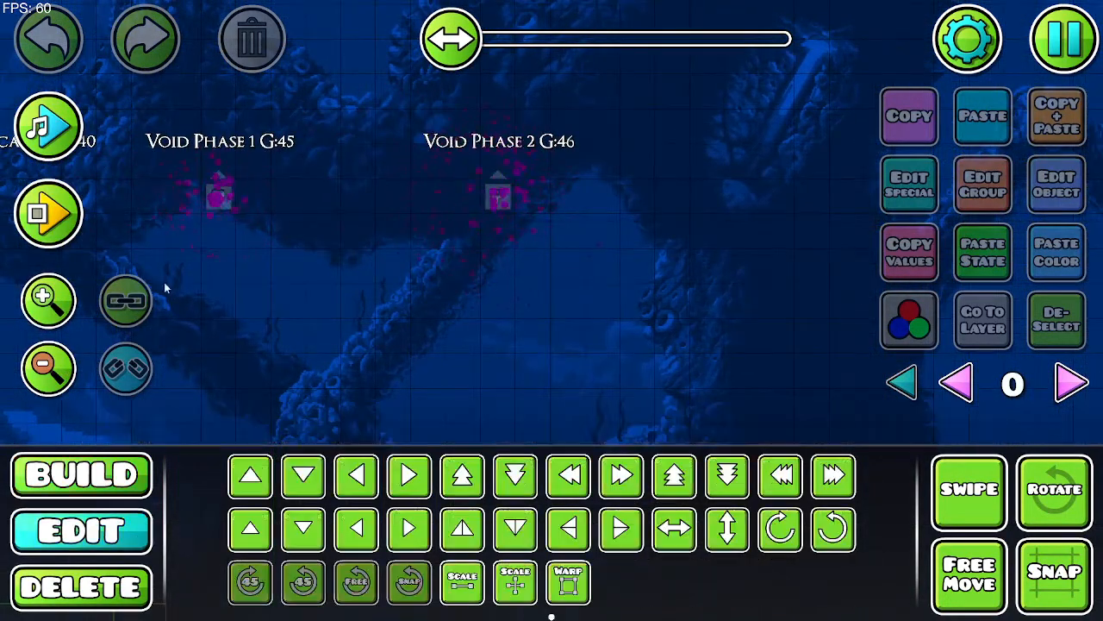
left_click(217, 214)
left_click(1067, 198)
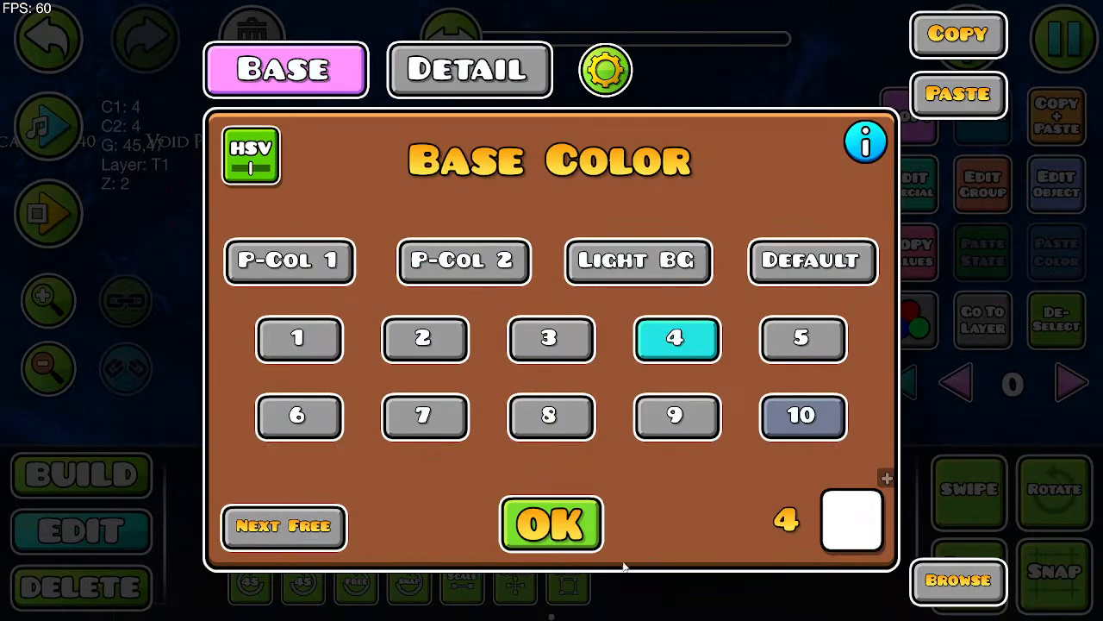
left_click(595, 517)
left_click(910, 182)
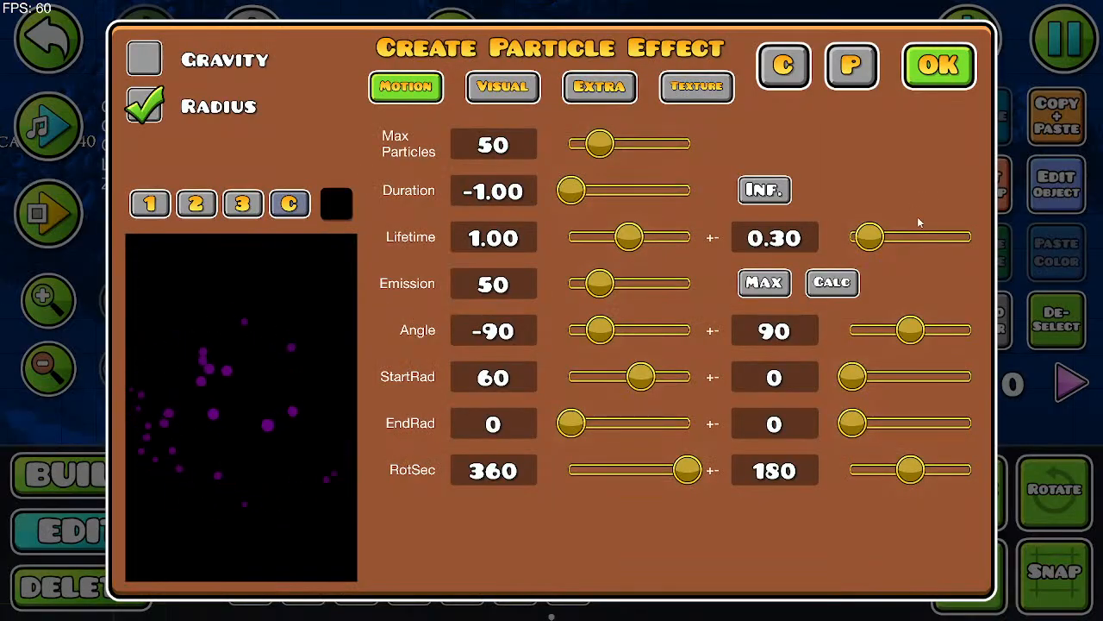
key("Escape")
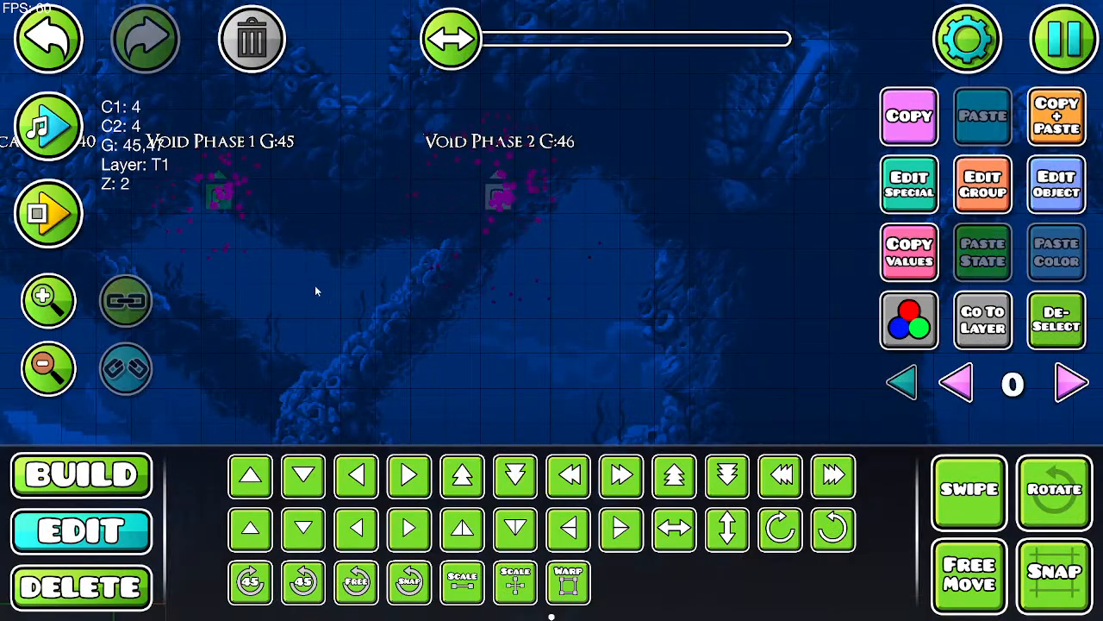
Step: Put the Void Phase 1 and Void Phase 2 particle objects on Z layer B1
left_click_drag(479, 273, 508, 190)
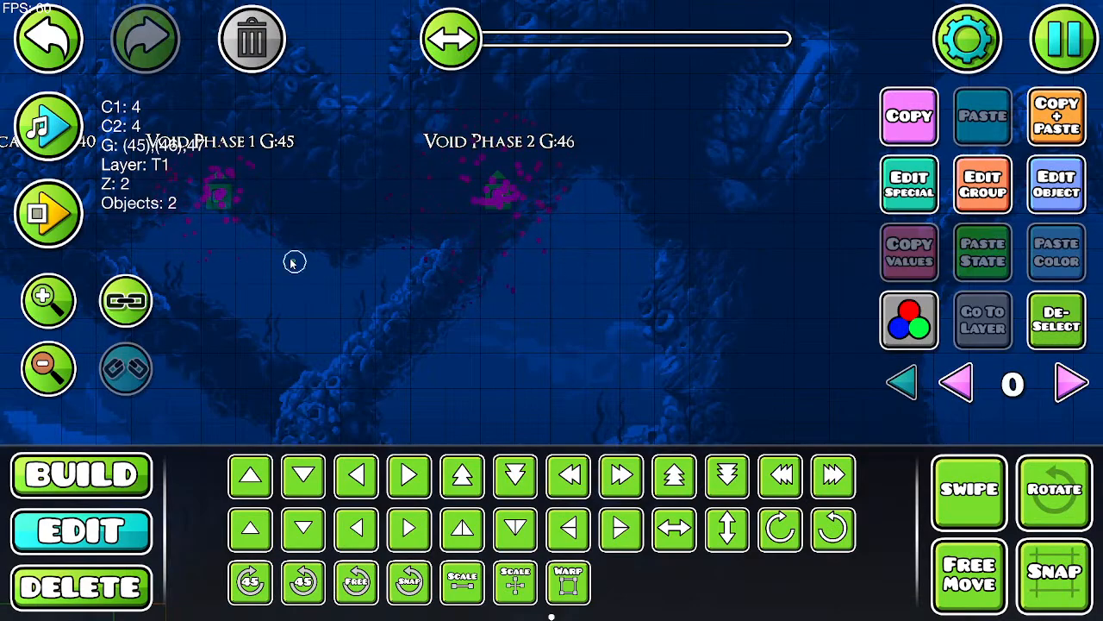
left_click(983, 182)
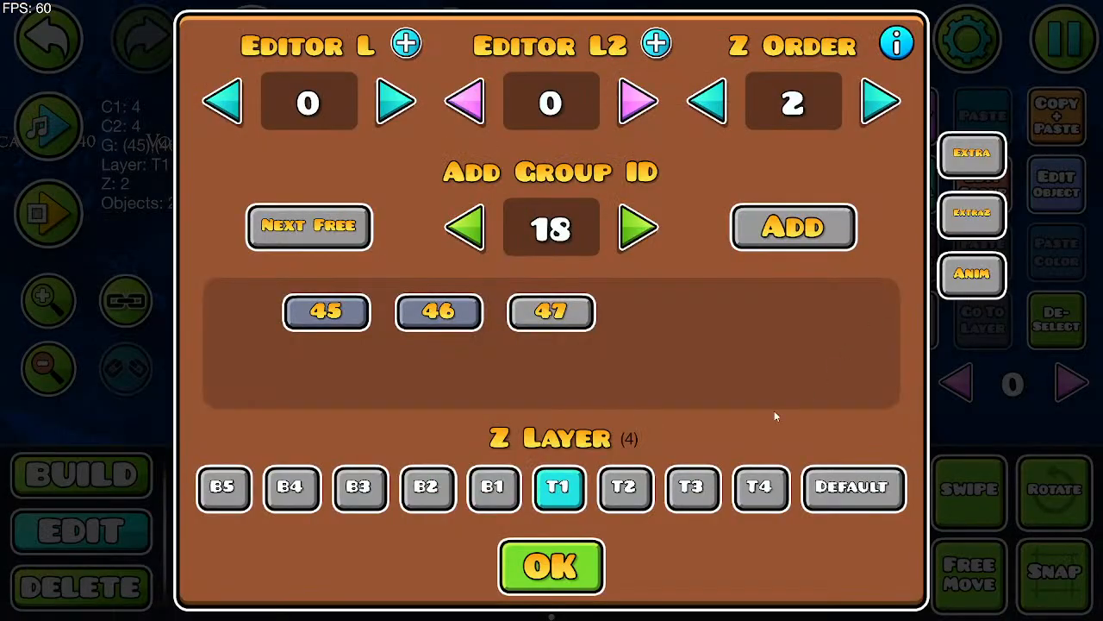
left_click(554, 588)
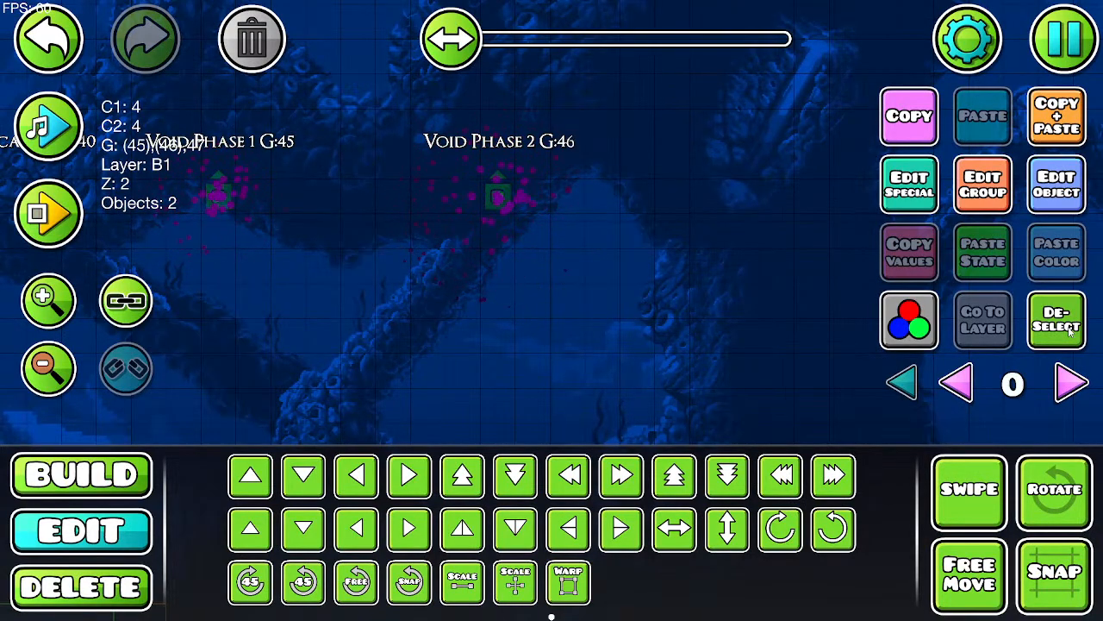
left_click(1058, 320)
Step: Enable Animate on Trigger in the extra particle settings of the Void Phase 1 object
left_click_drag(385, 292, 461, 340)
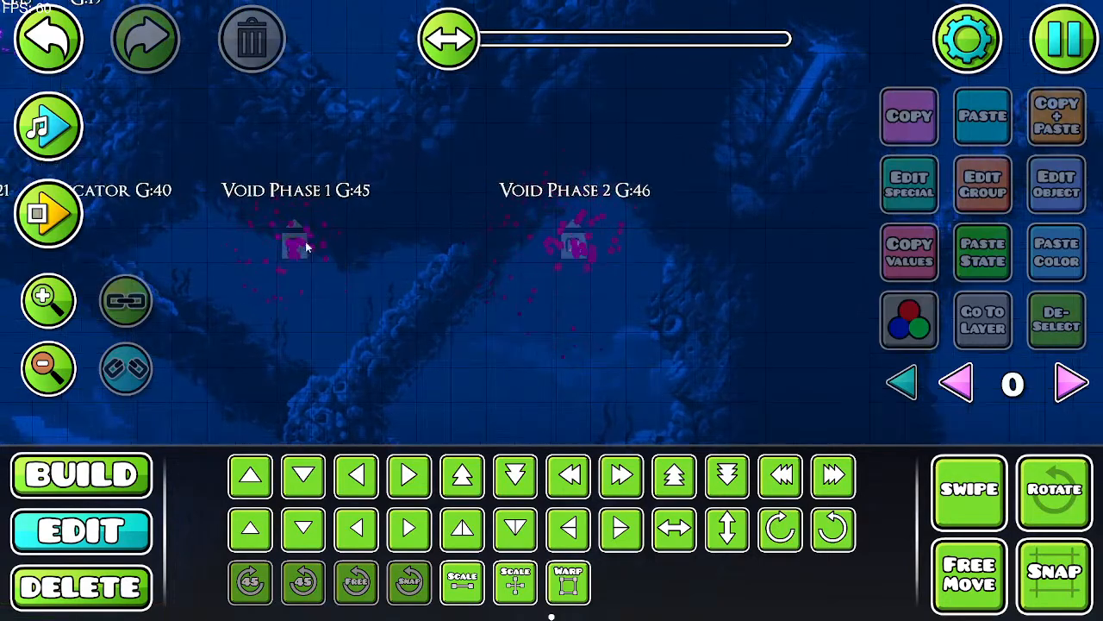
left_click(290, 245)
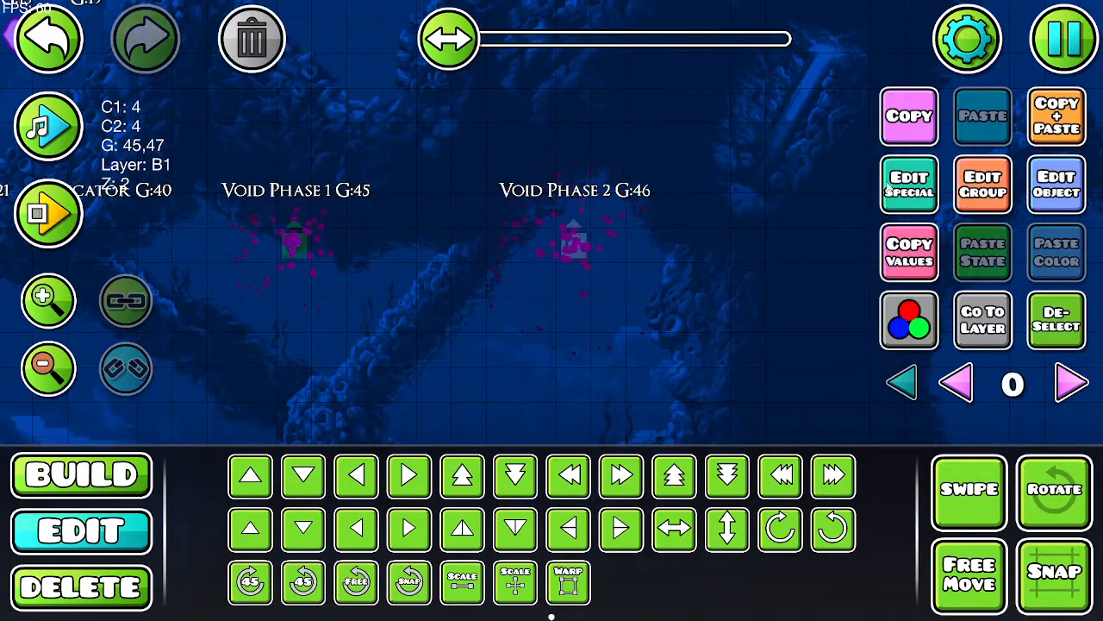
left_click(889, 186)
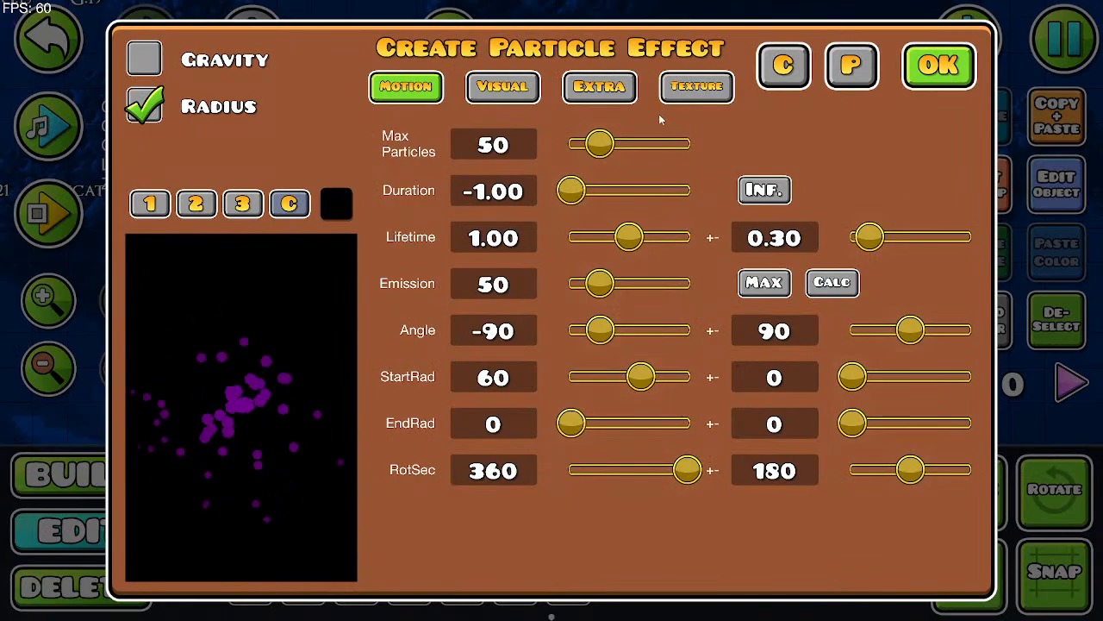
left_click(608, 88)
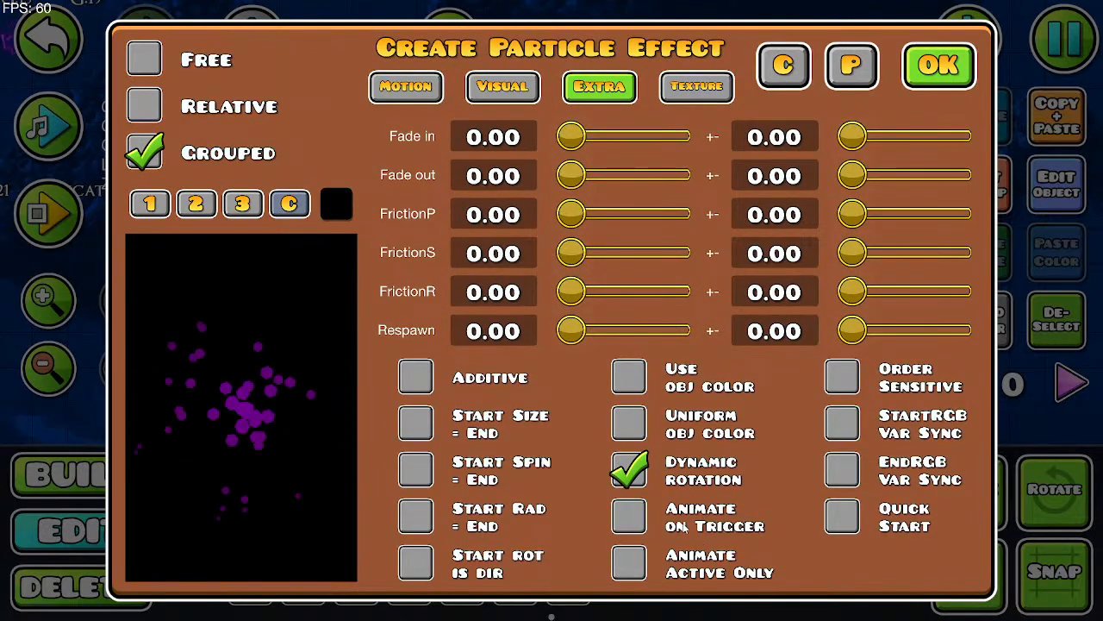
left_click(924, 83)
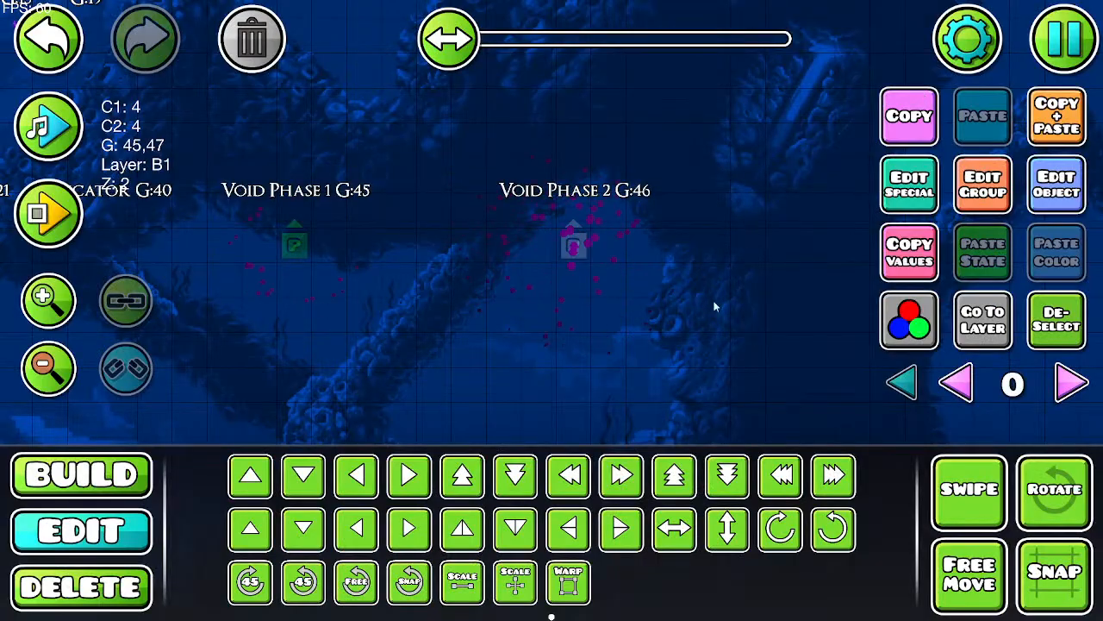
left_click(1057, 321)
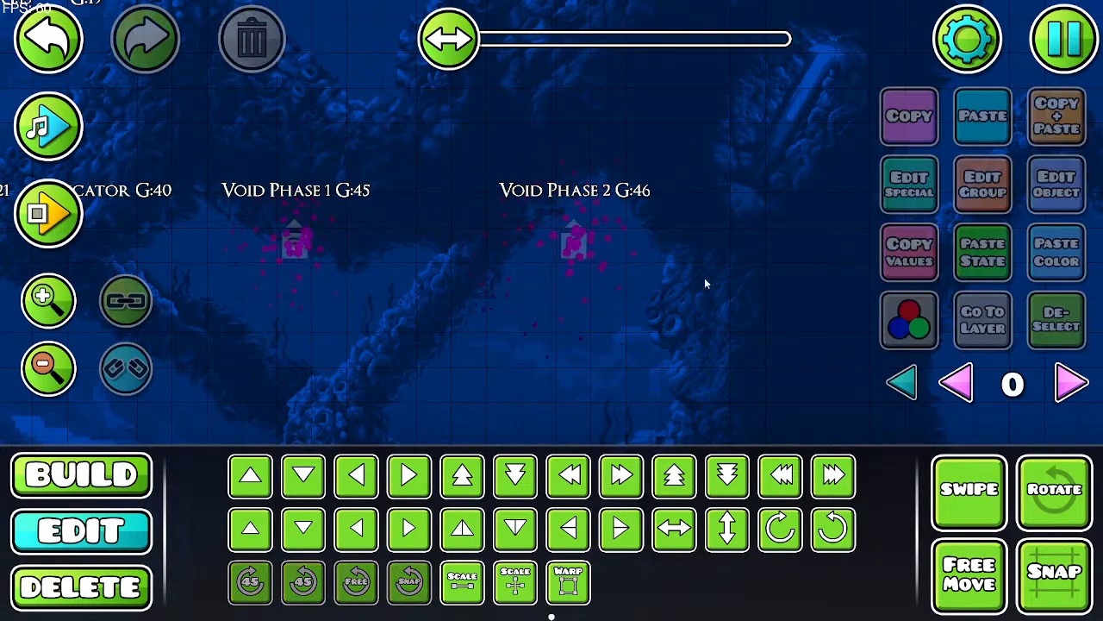
left_click(303, 248)
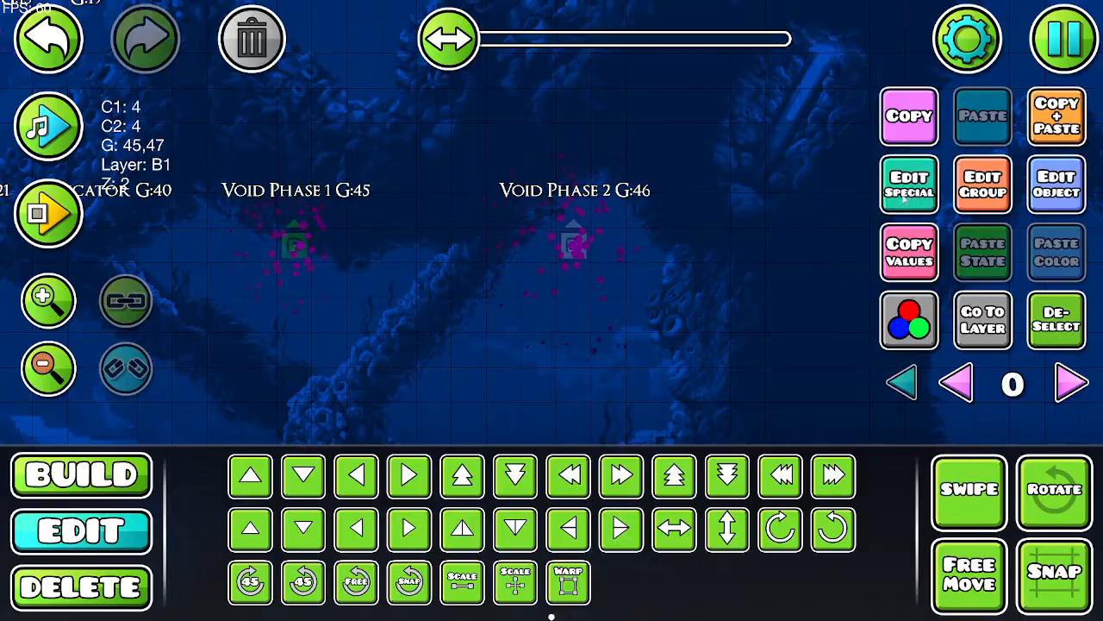
left_click(905, 193)
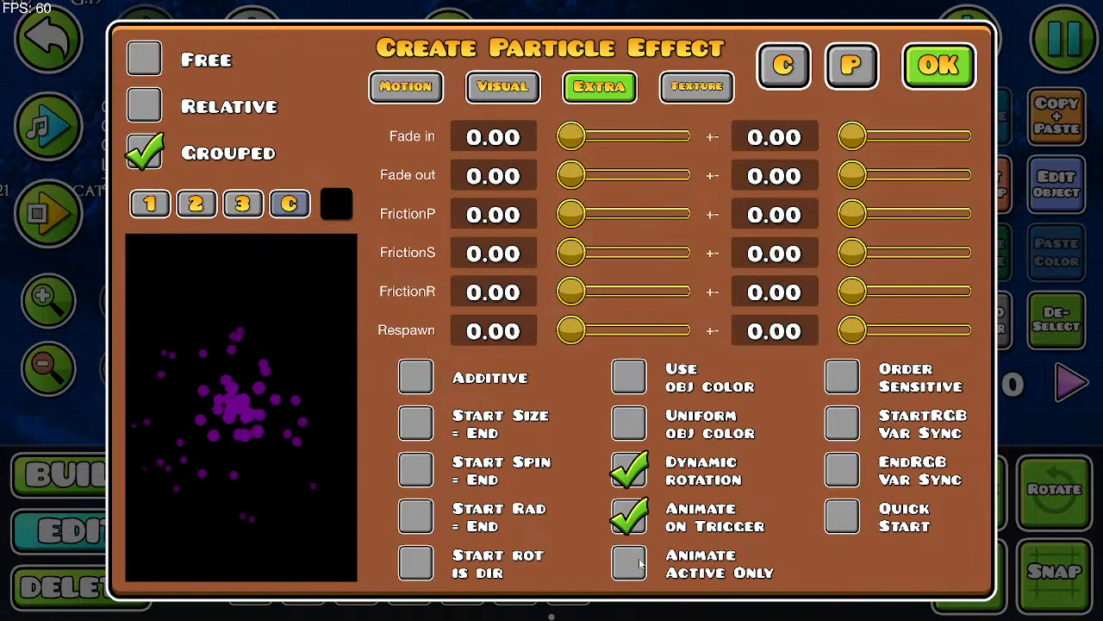
left_click(943, 64)
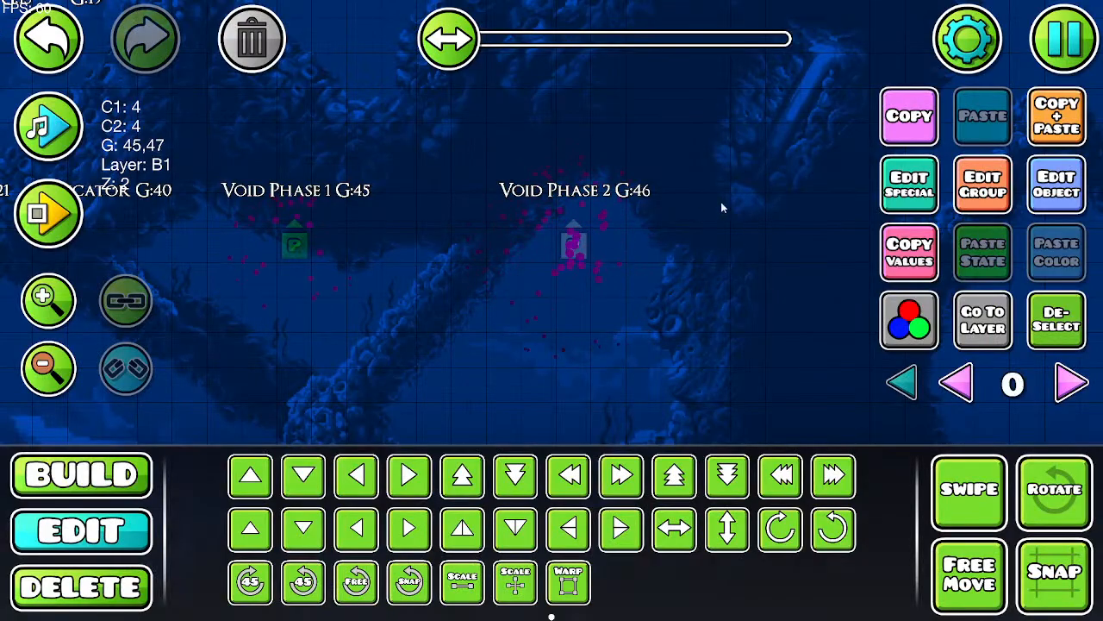
Step: Enable Animate on Trigger in the extra particle settings of the Void Phase 2 object
left_click(897, 178)
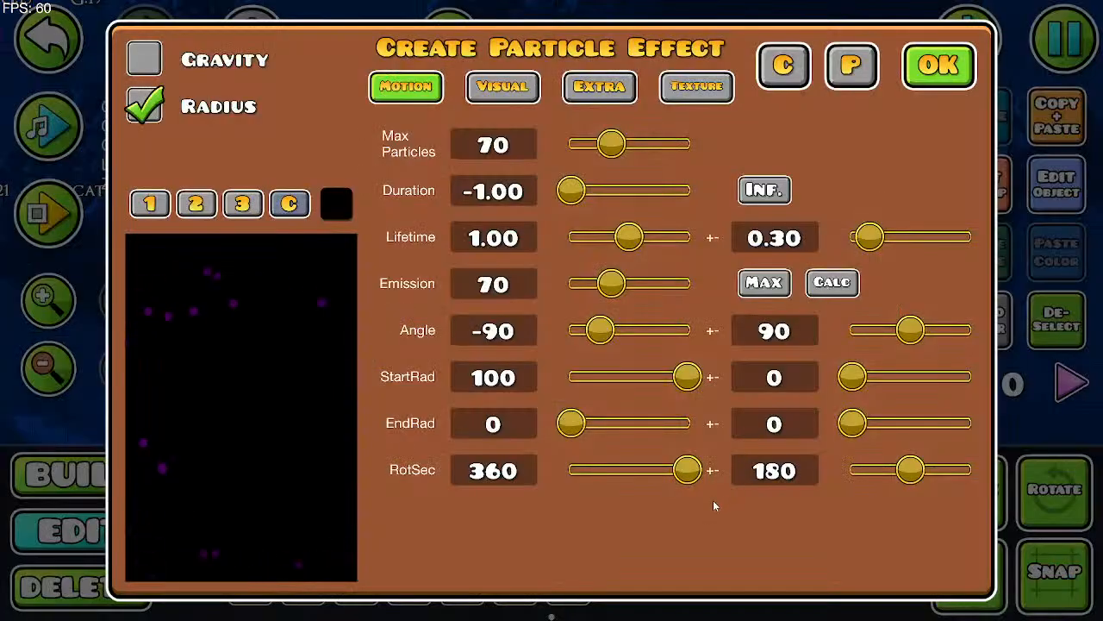
left_click(598, 89)
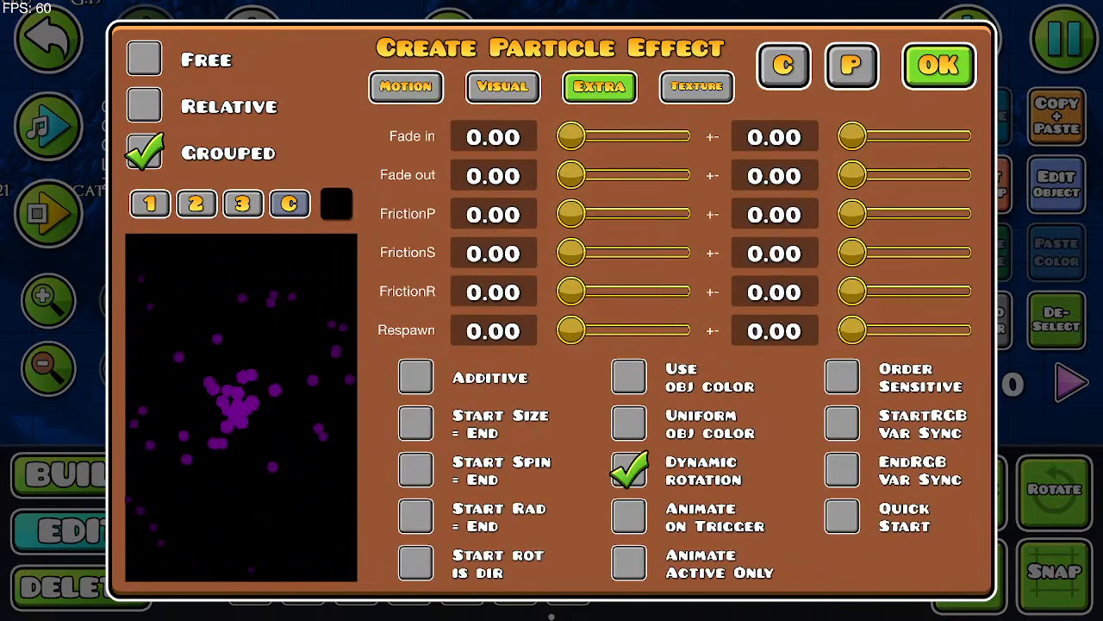
left_click(931, 78)
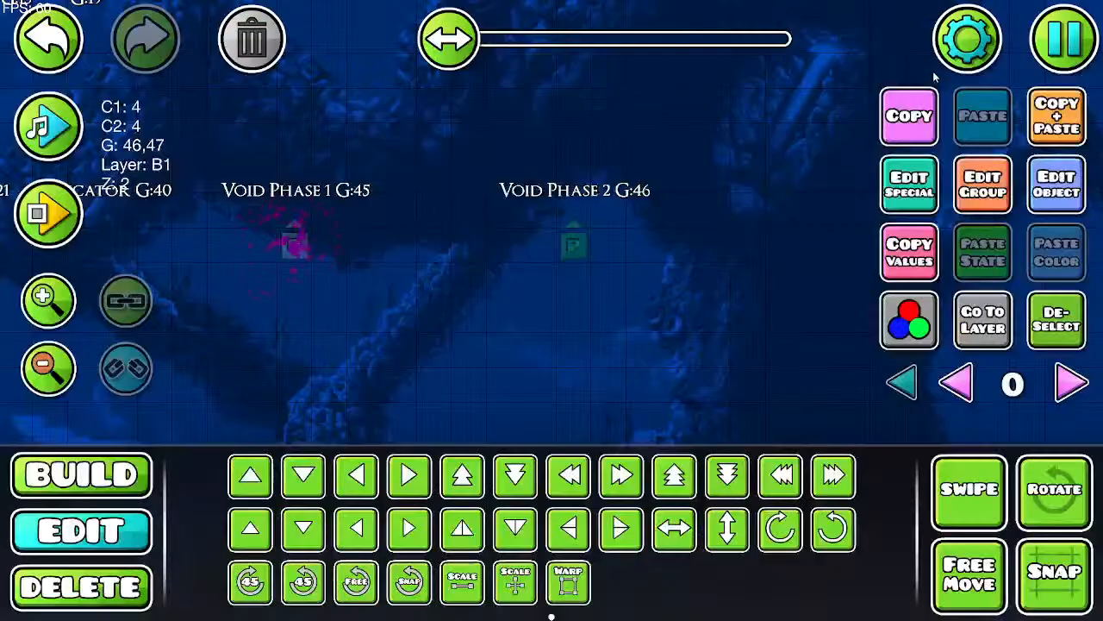
Step: Playtest the level with the character transformed by the void wisp to check the triggered particle effect
left_click(1062, 38)
left_click(466, 228)
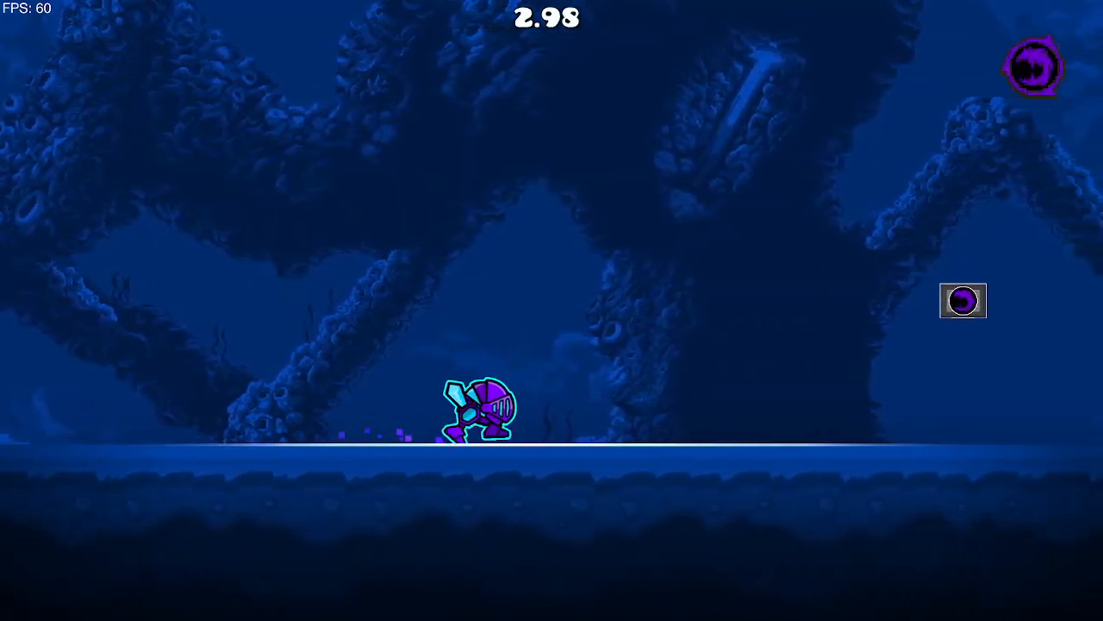
key("space")
key("space")
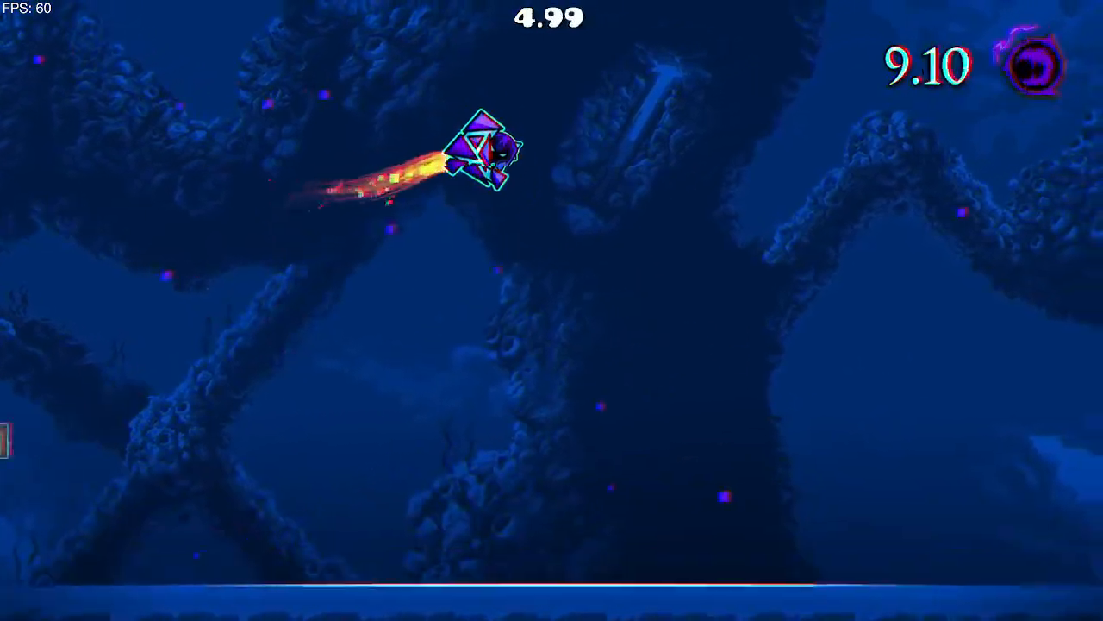
key("space")
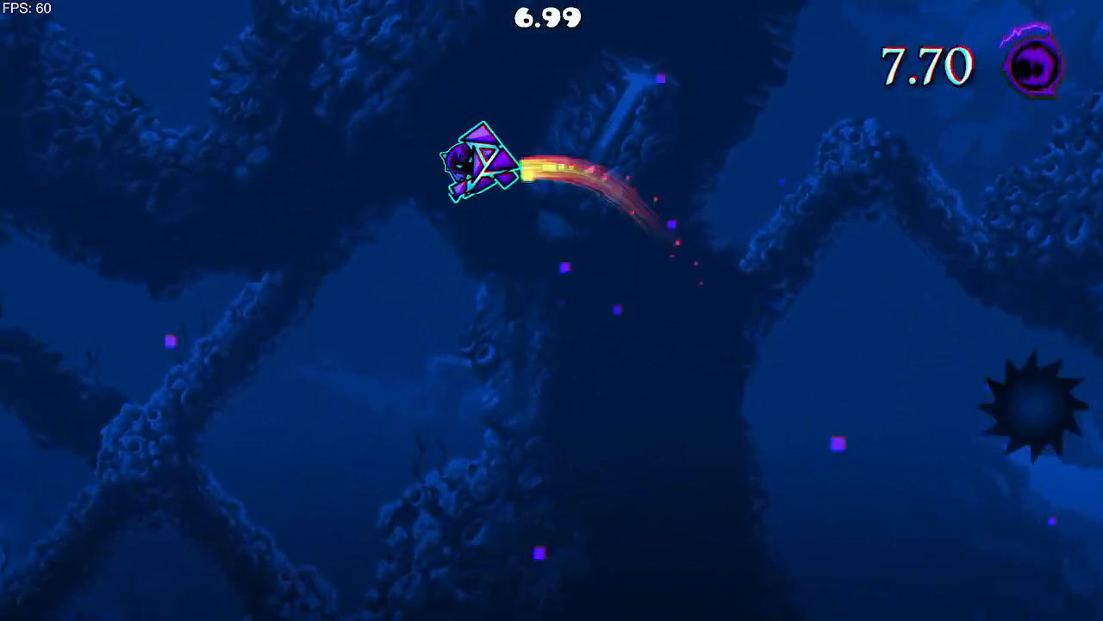
key("Escape")
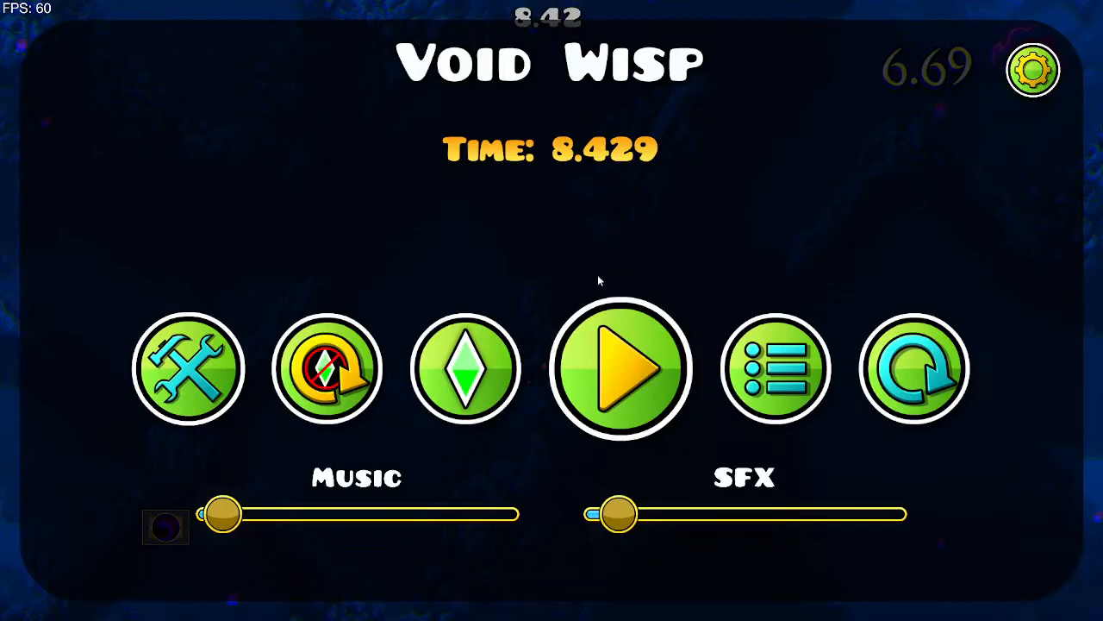
Step: Restart the level, replay it through the void wisp start, and return to the editor
key("Escape")
left_click(552, 357)
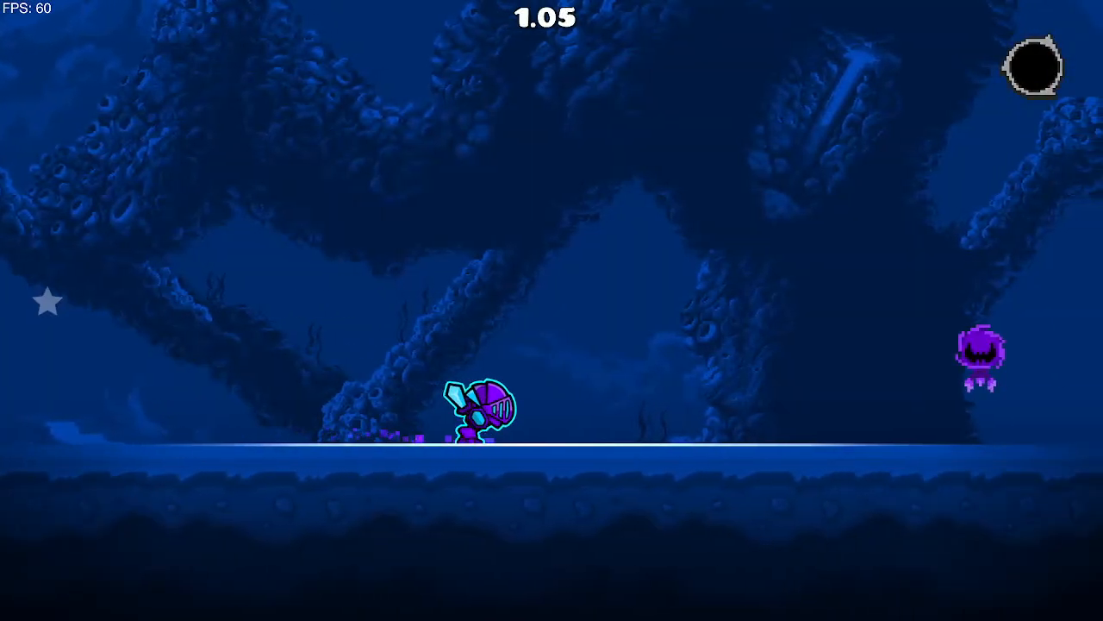
key("space")
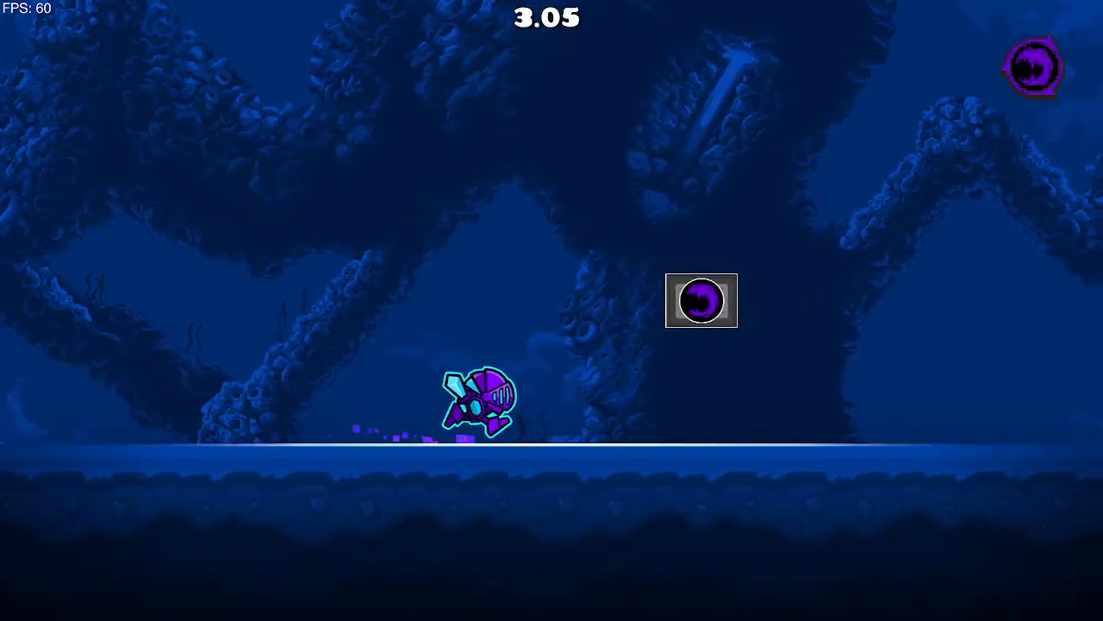
key("space")
key("Escape")
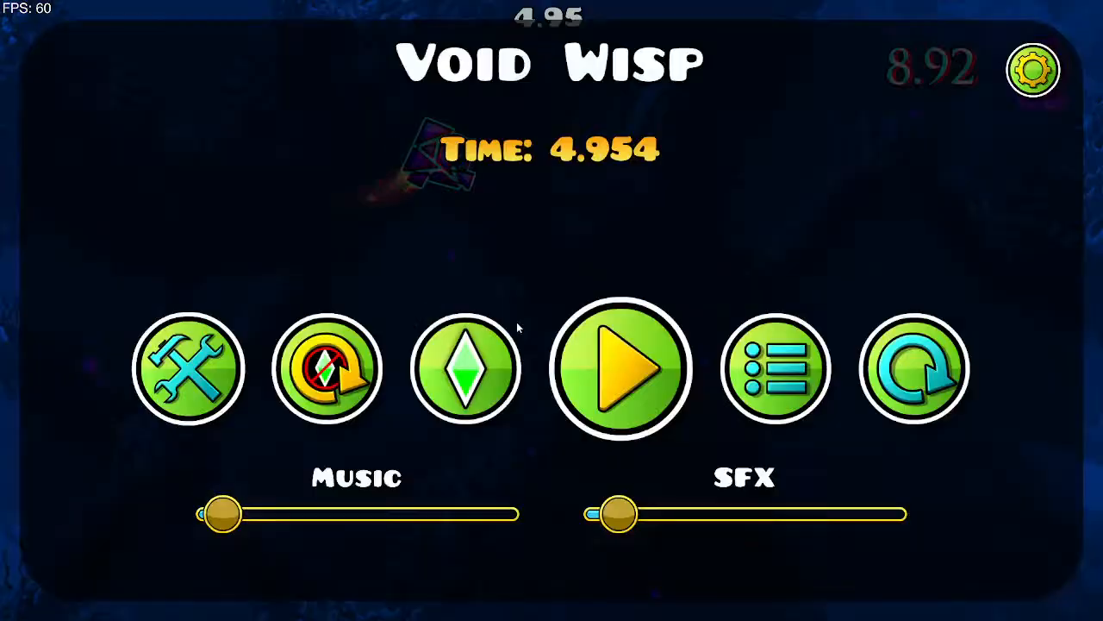
left_click(163, 369)
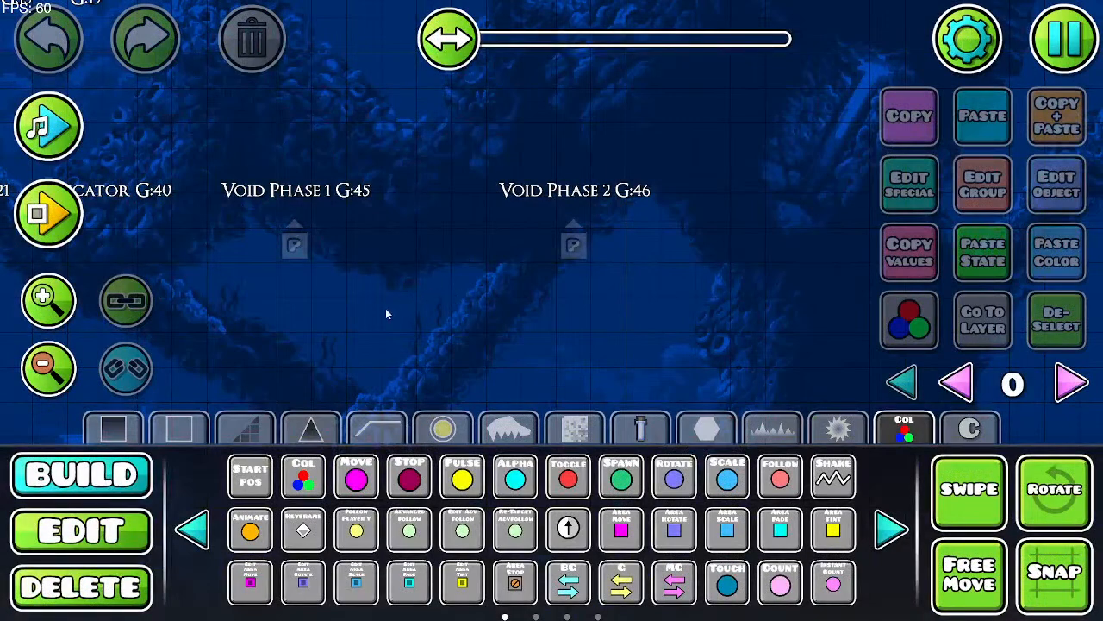
Step: Check the group IDs assigned to the Void Phase 1 particle object
left_click_drag(406, 311, 545, 370)
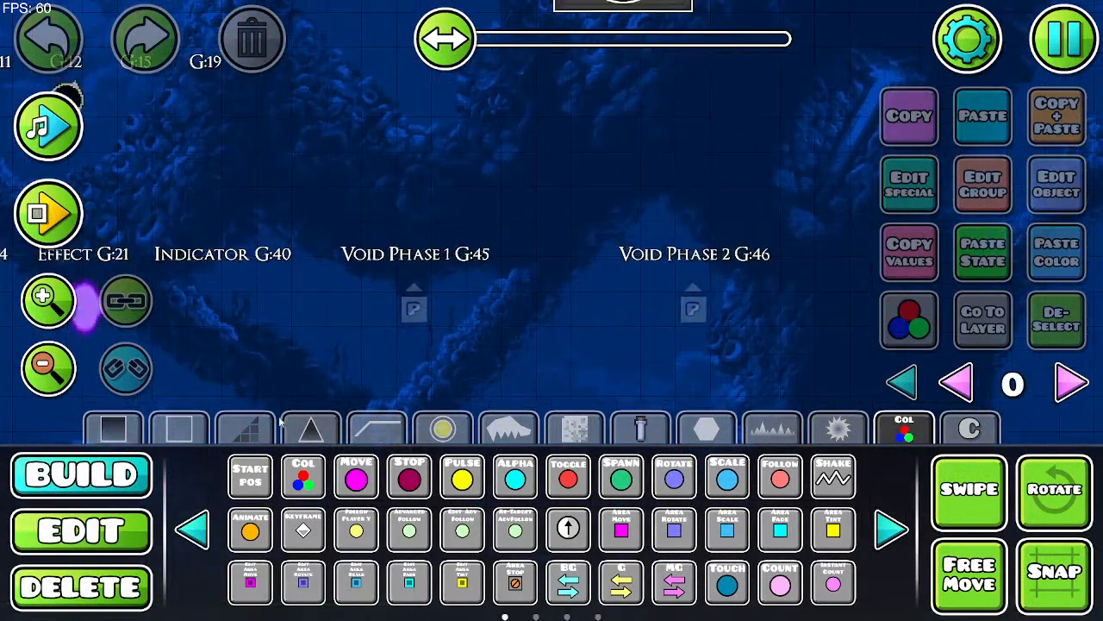
left_click(138, 535)
left_click(412, 310)
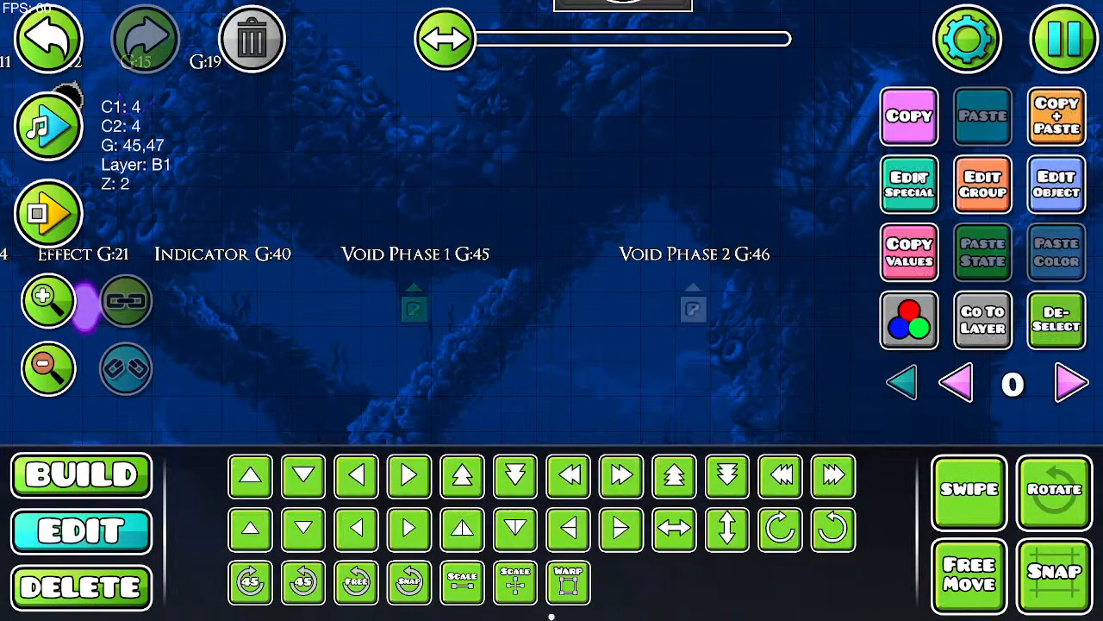
left_click(983, 184)
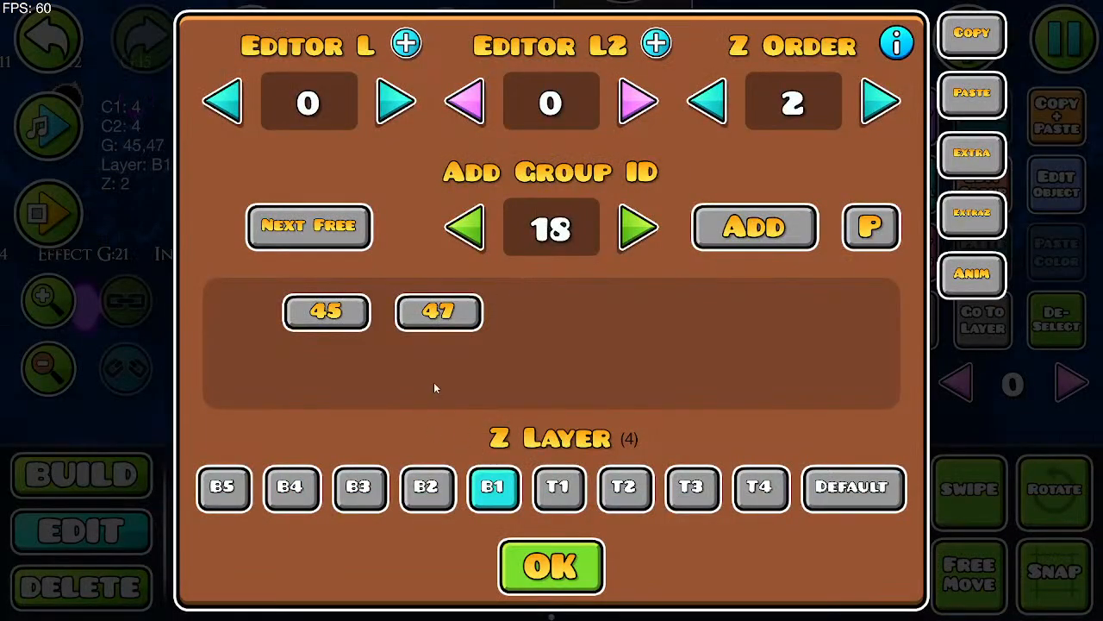
left_click(538, 584)
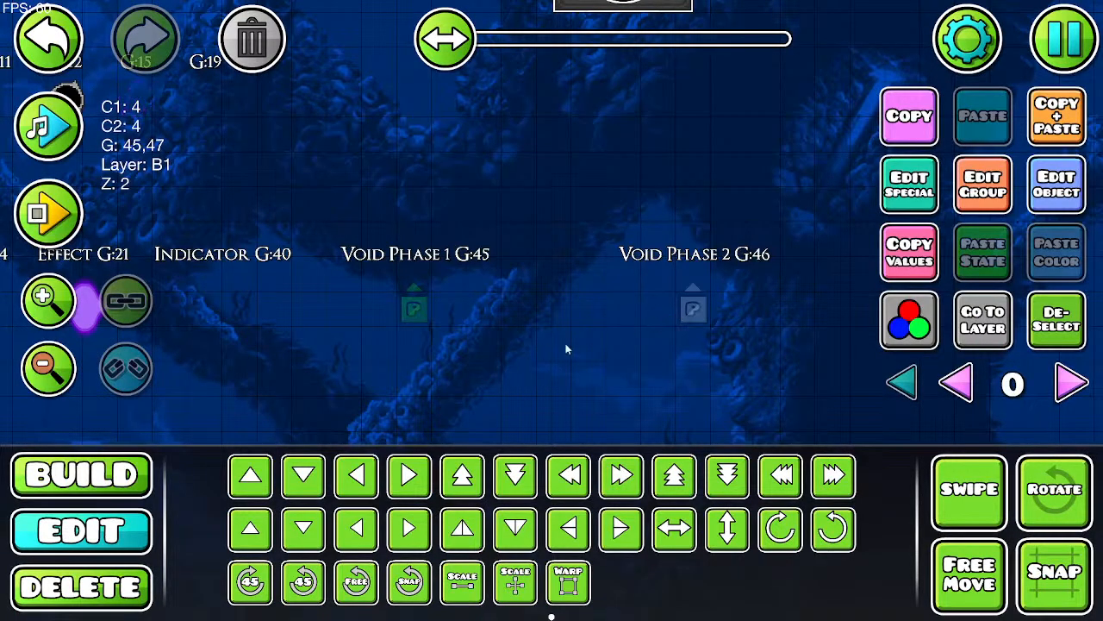
Step: Locate the Animate trigger for group 45 in the Void Wisp Start section and check its animation setup
left_click_drag(566, 345, 823, 269)
left_click(58, 358)
left_click(59, 359)
left_click(58, 359)
left_click_drag(382, 319, 602, 377)
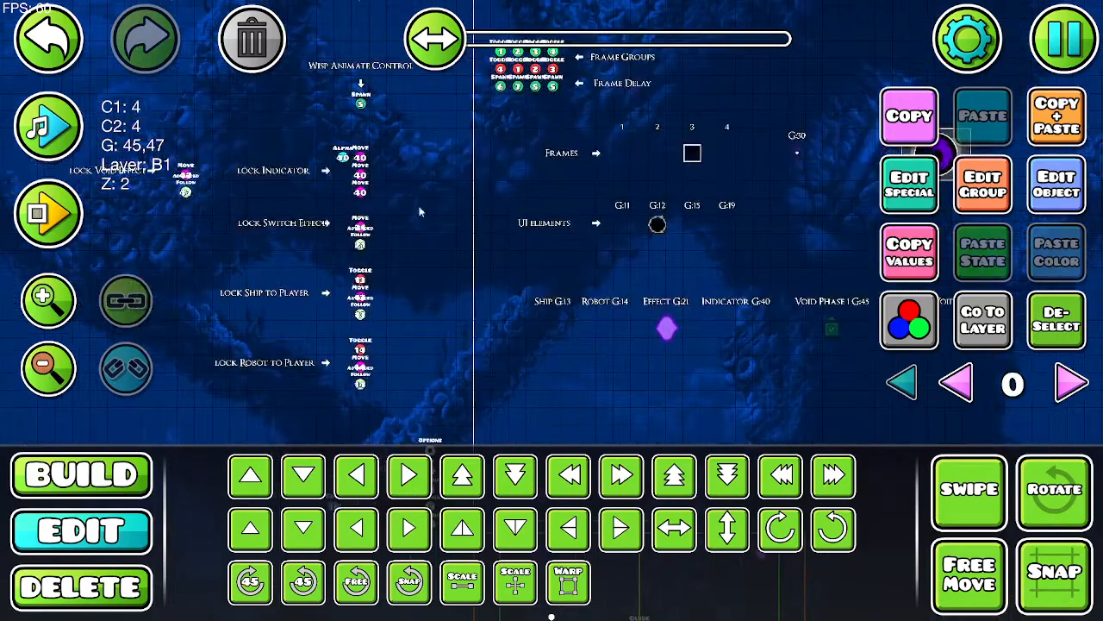
left_click_drag(321, 189, 802, 392)
left_click_drag(421, 302, 547, 79)
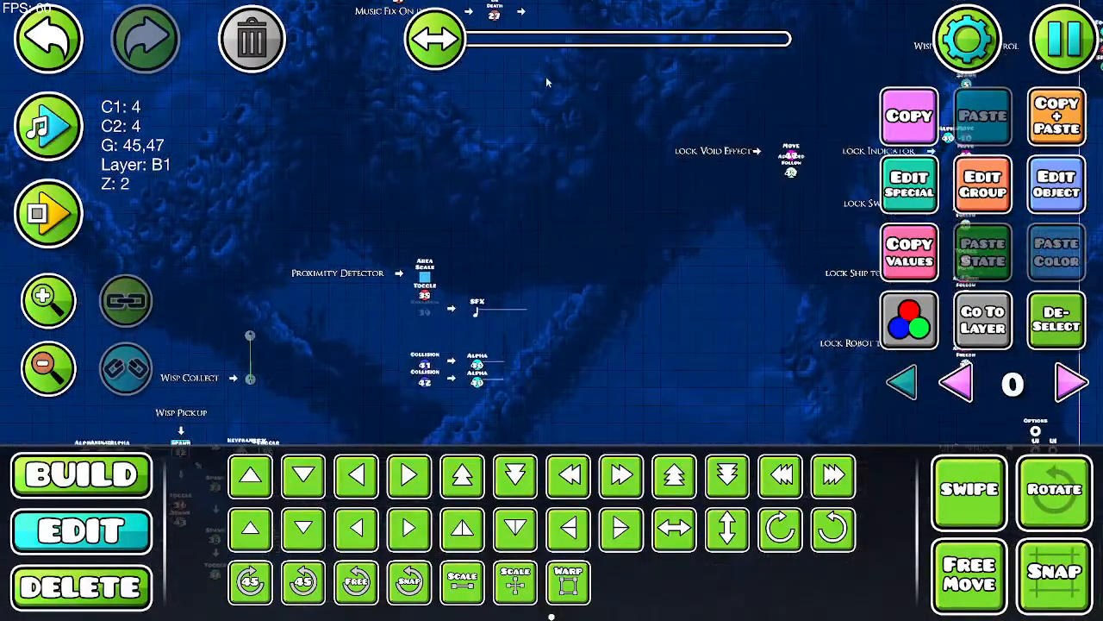
left_click_drag(552, 188, 446, 439)
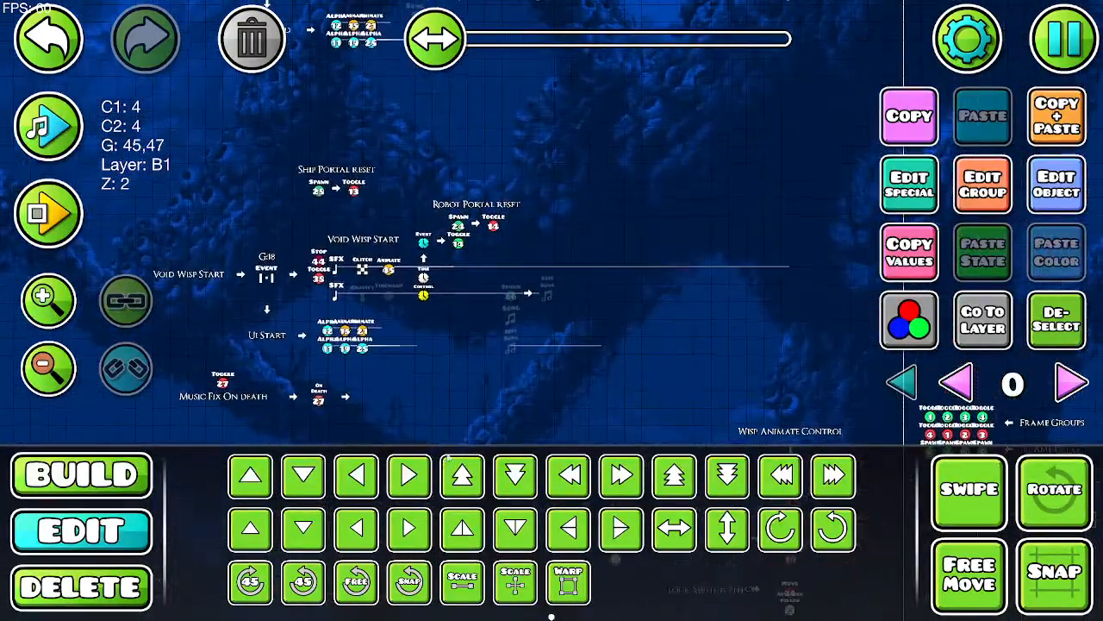
left_click_drag(577, 112, 692, 134)
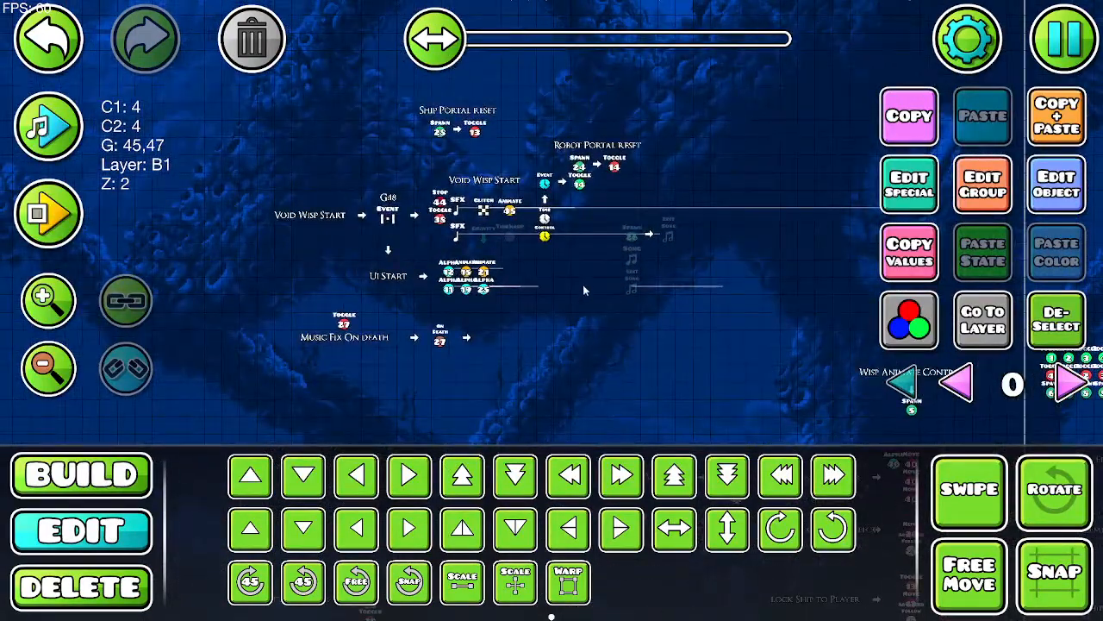
left_click_drag(555, 335, 423, 407)
left_click(50, 315)
left_click(50, 314)
left_click(50, 314)
left_click(50, 315)
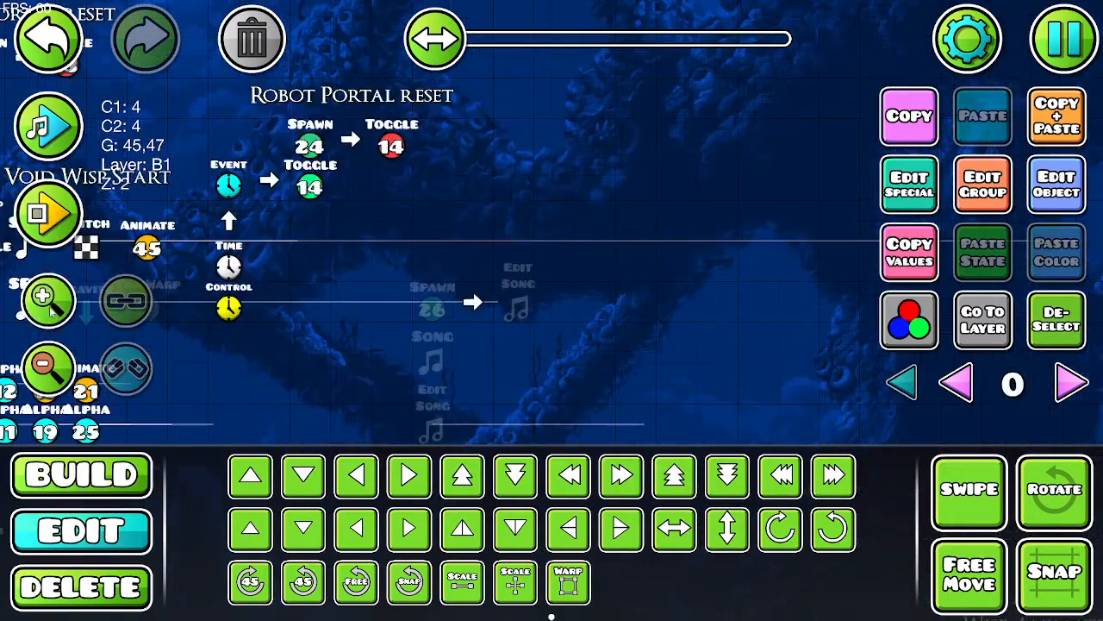
left_click_drag(458, 285, 793, 279)
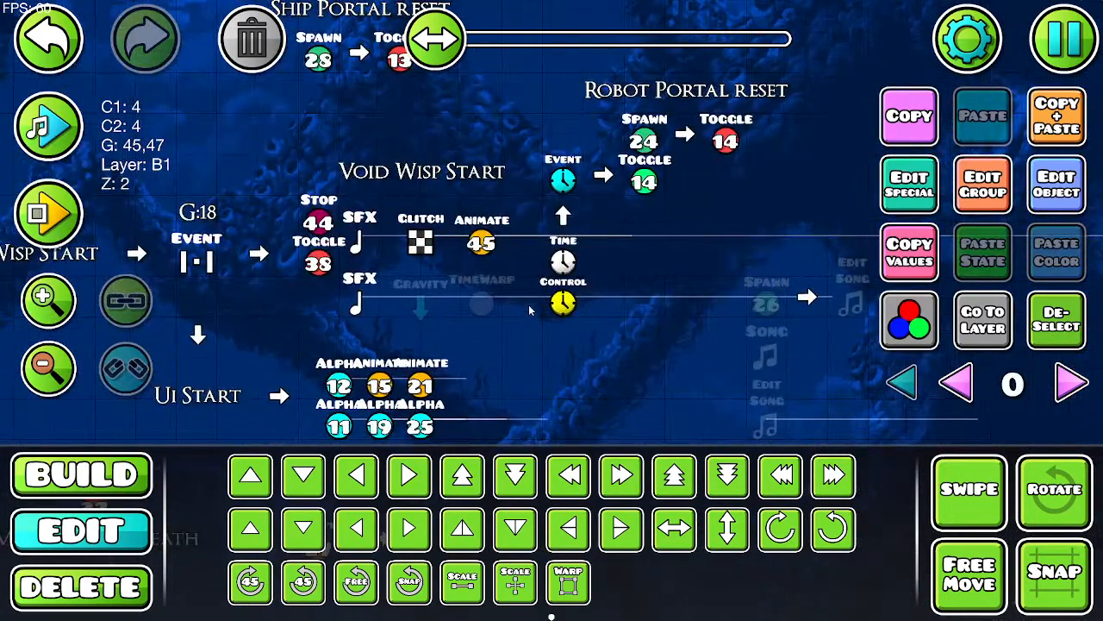
left_click(481, 242)
left_click(1037, 190)
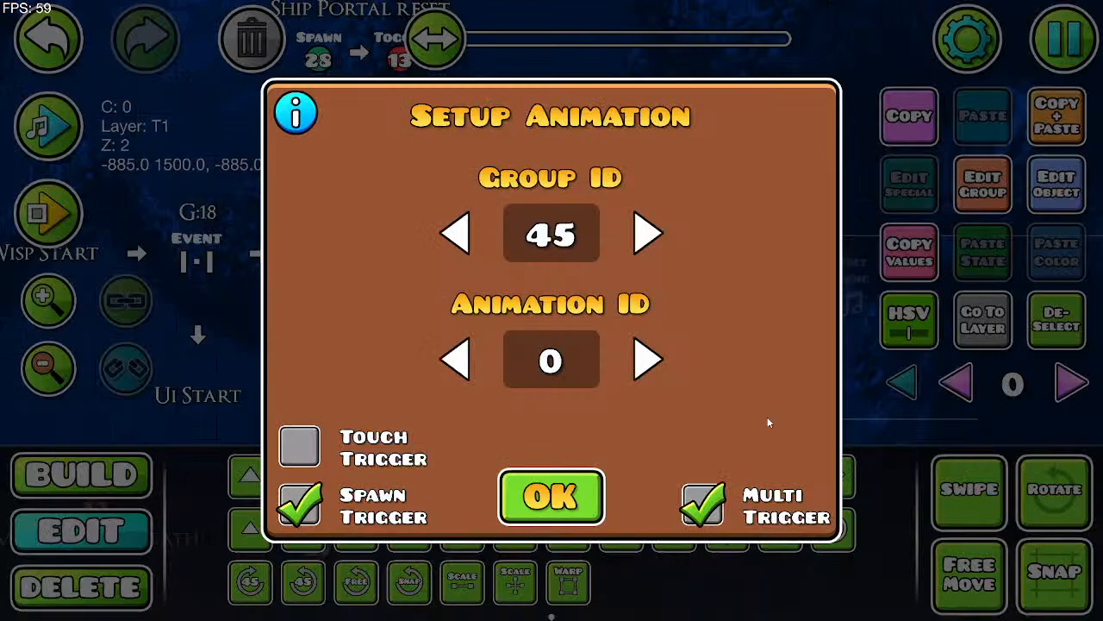
left_click(550, 498)
Step: Add group ID 18 to the group 45 Animate trigger in the Void Wisp Start section
left_click(965, 203)
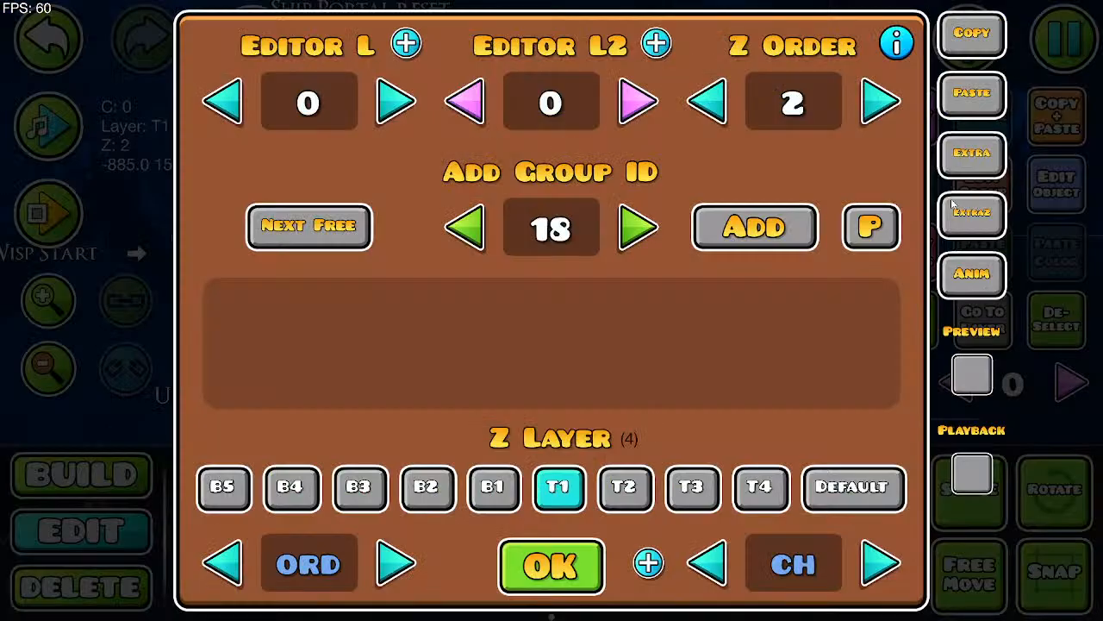
left_click(705, 231)
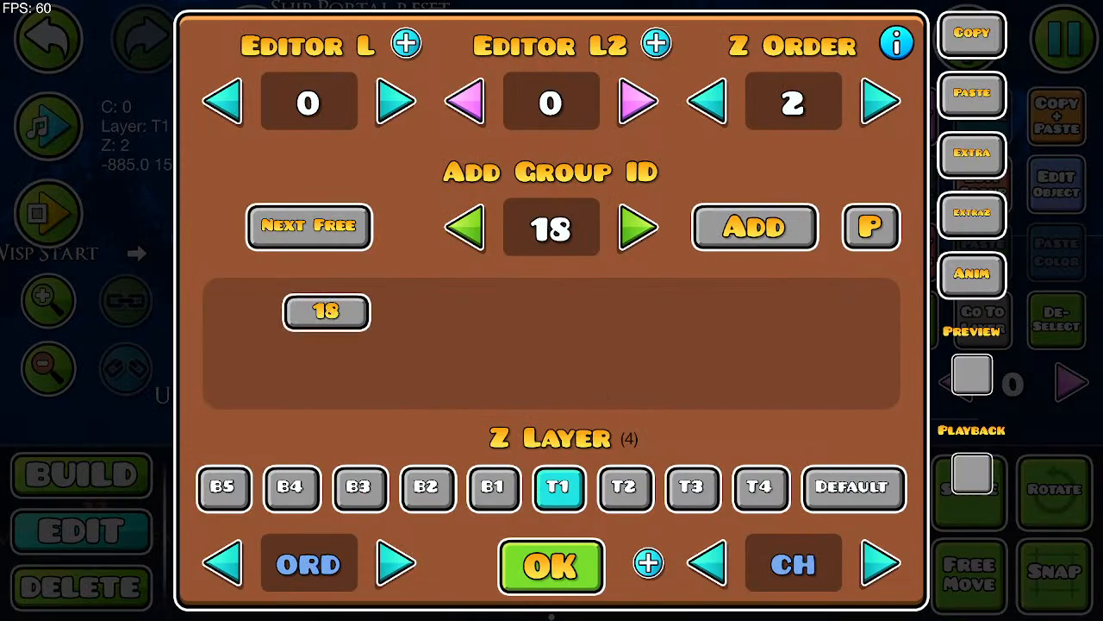
left_click(535, 564)
Step: Save and playtest the level, collect the void wisp and activate the transformation to check the particles, and return to the editor
left_click(1065, 50)
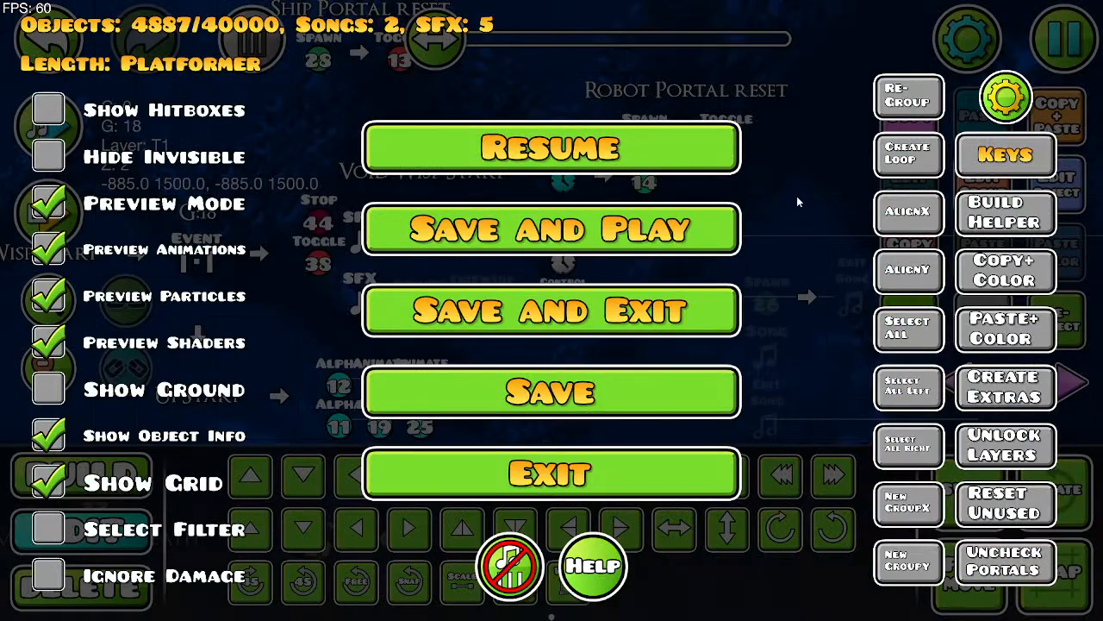
left_click(645, 240)
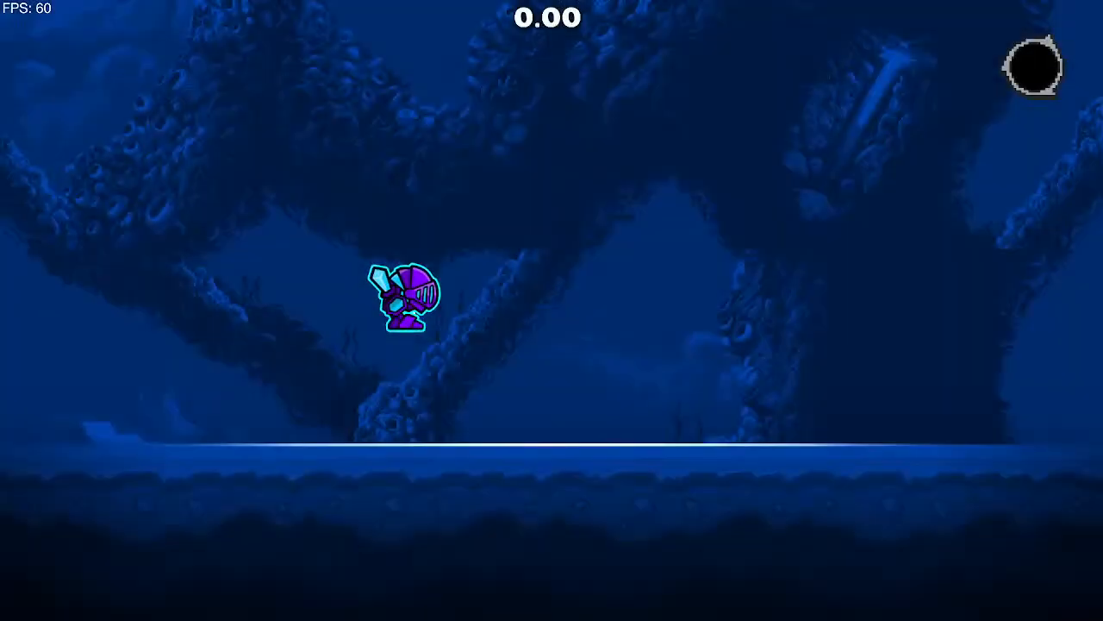
key("Right")
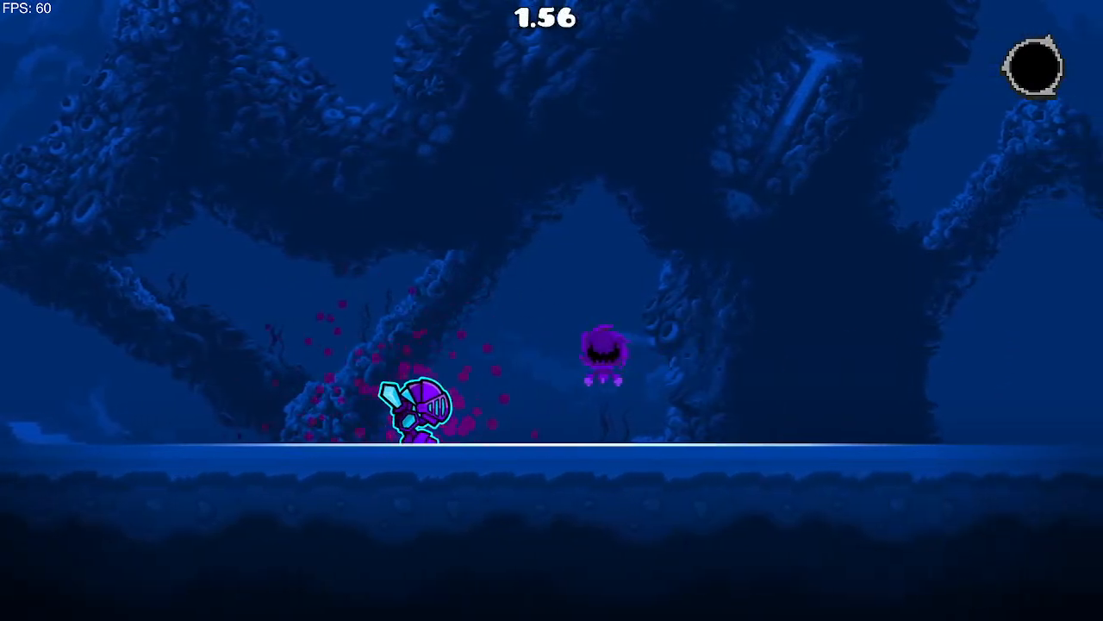
key("space")
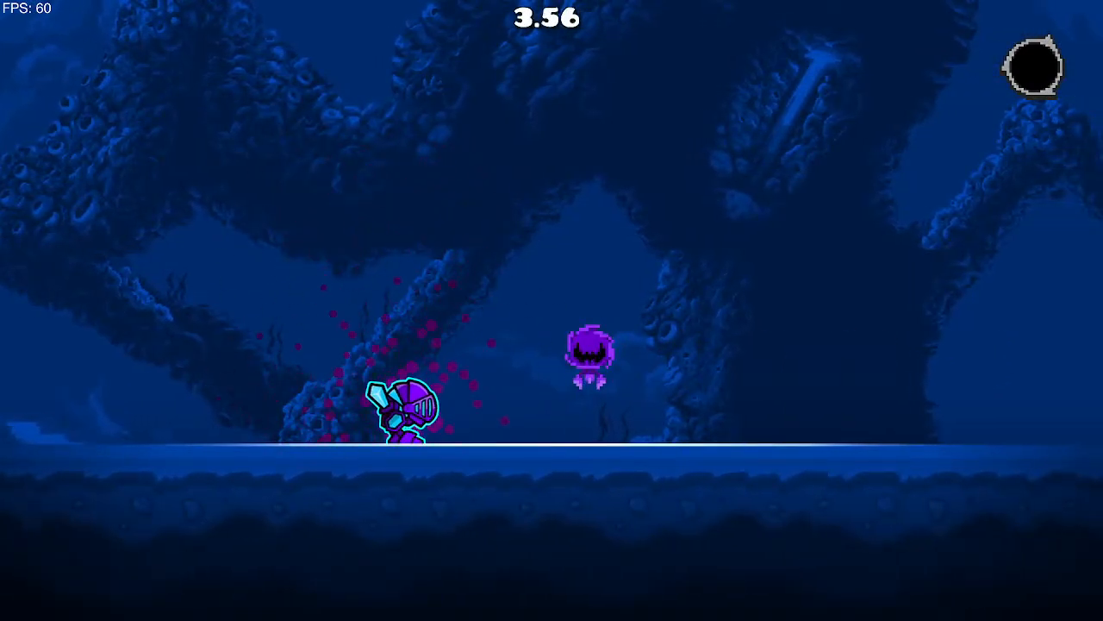
key("Left")
key("space")
key("Right")
key("space")
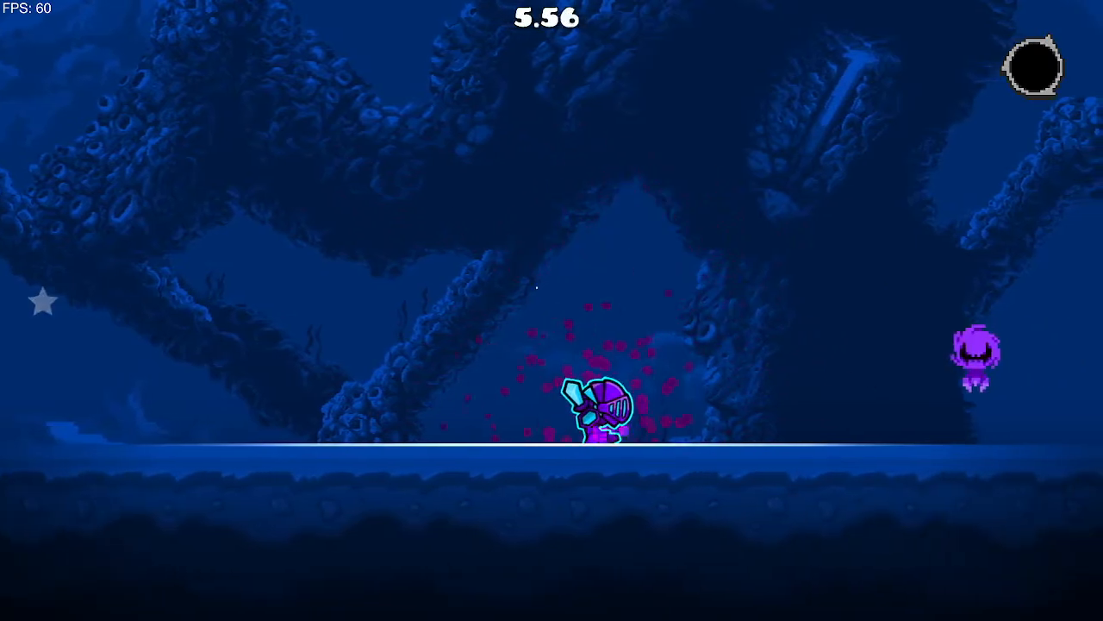
key("space")
key("space")
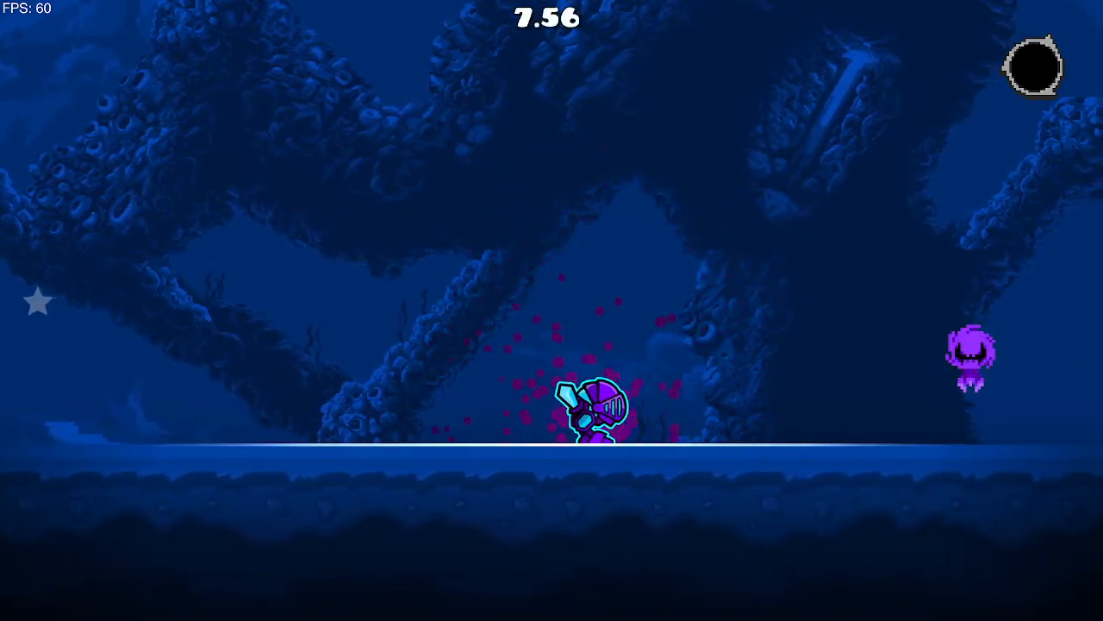
key("space")
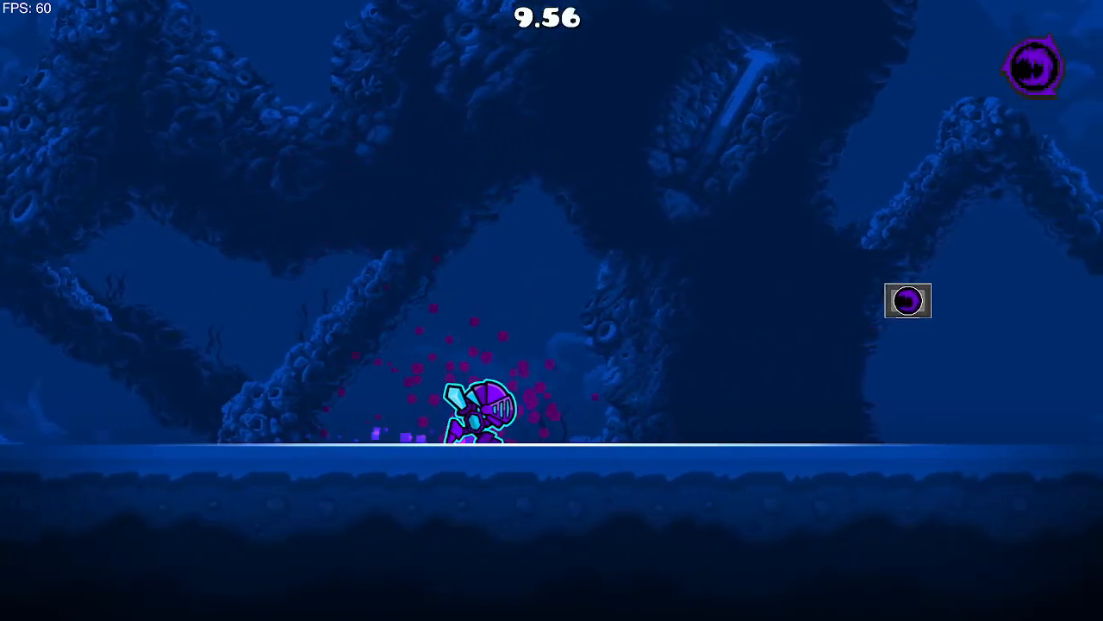
key("space")
key("space")
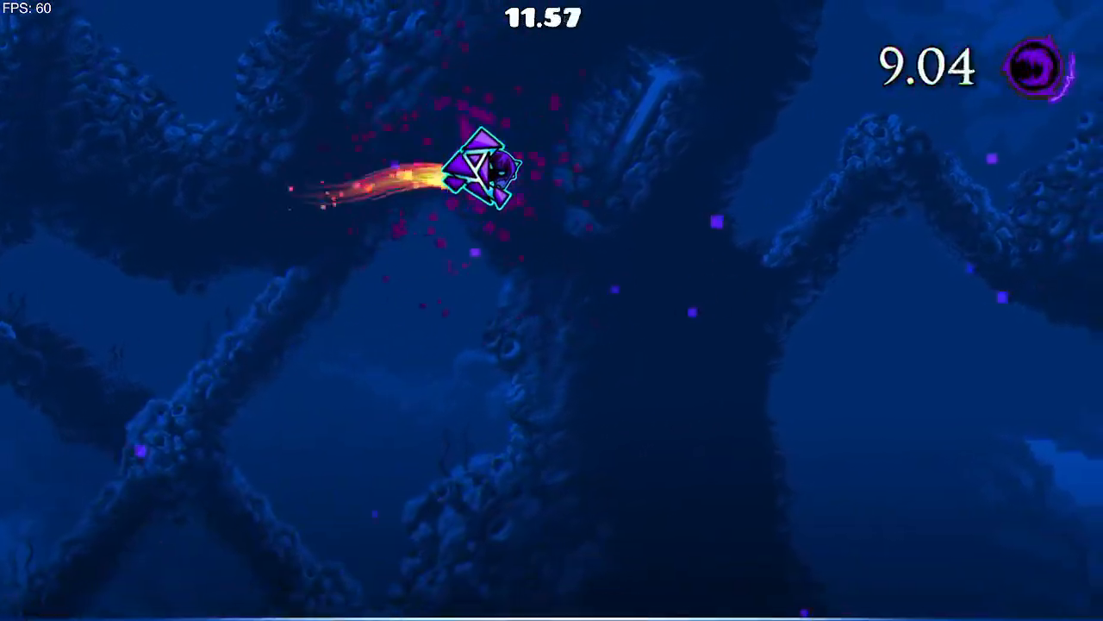
key("Escape")
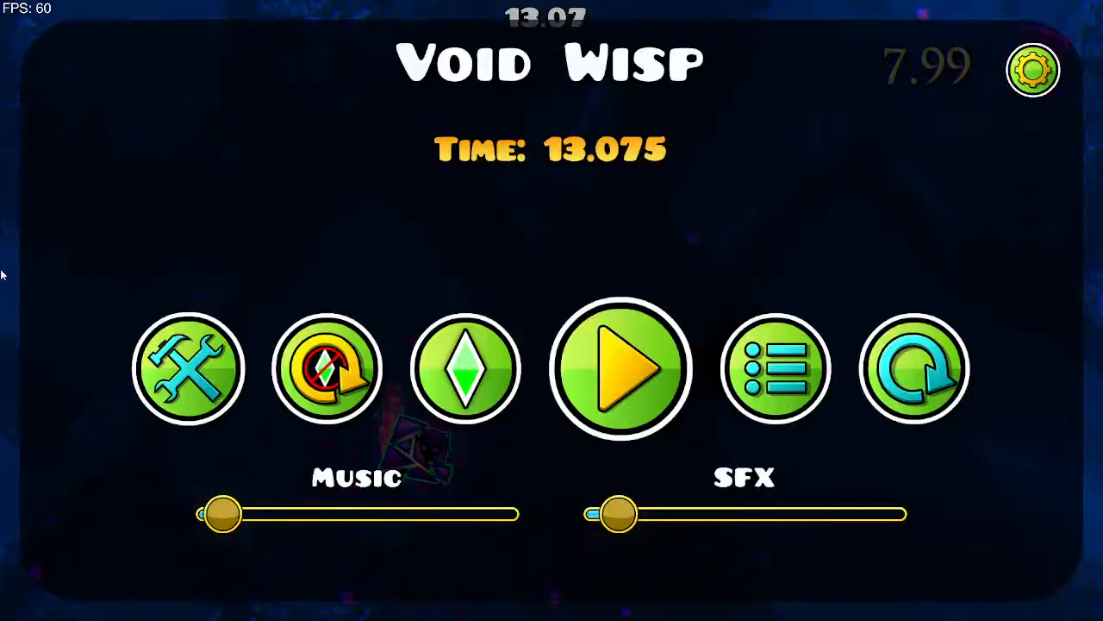
left_click(183, 392)
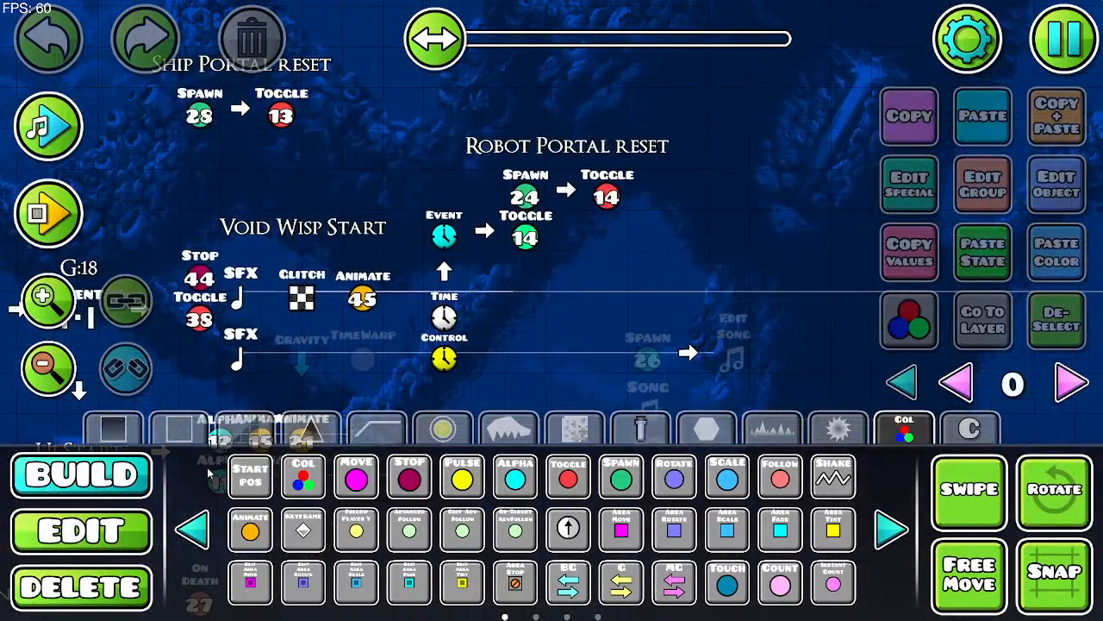
Step: Recheck the group assignment and the animation setup of the Animate trigger in the Void Wisp Start section
left_click(81, 529)
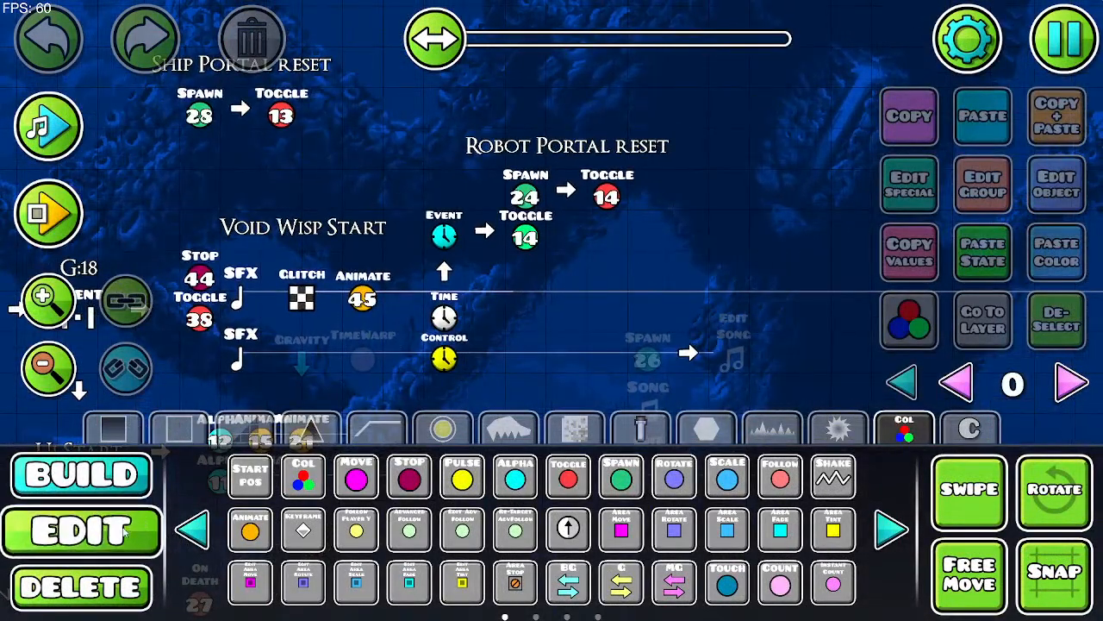
left_click(362, 298)
left_click(1000, 183)
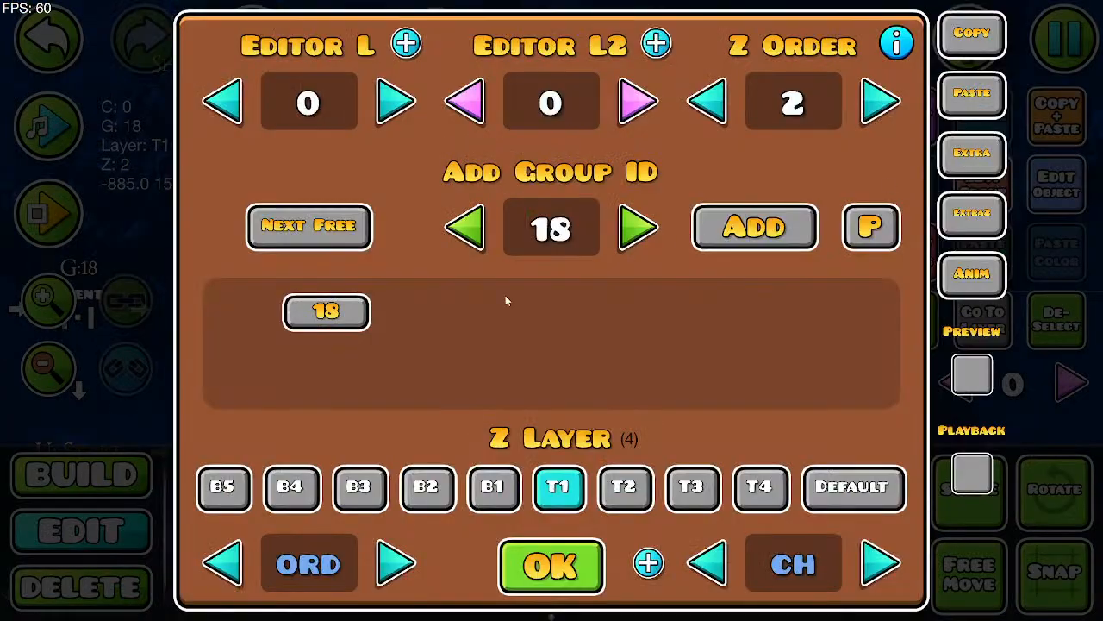
left_click(544, 559)
left_click(1080, 196)
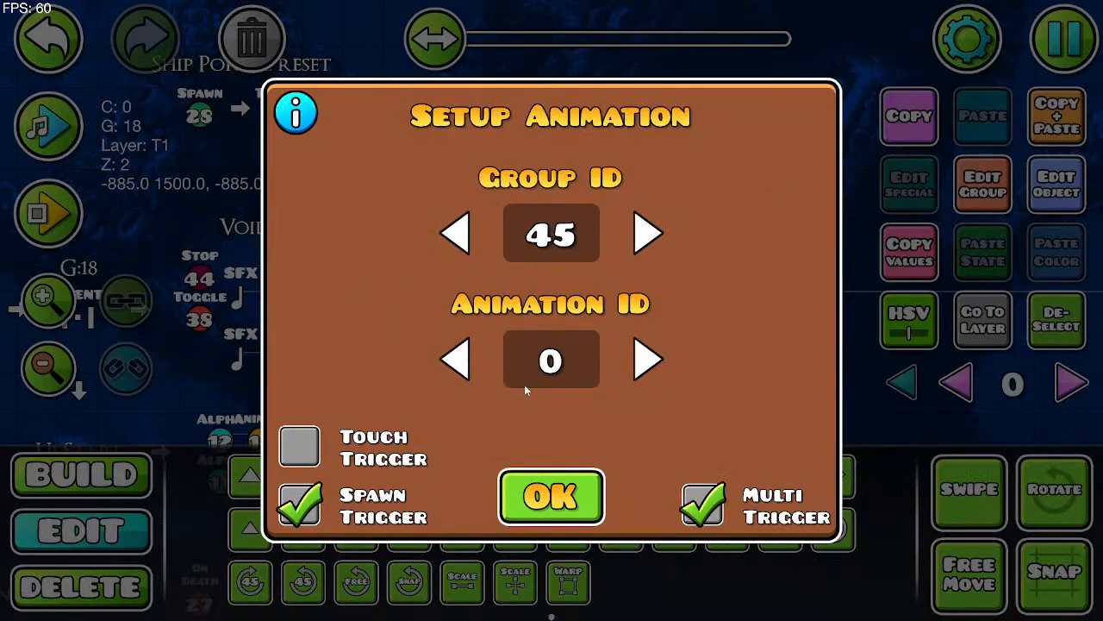
left_click(551, 496)
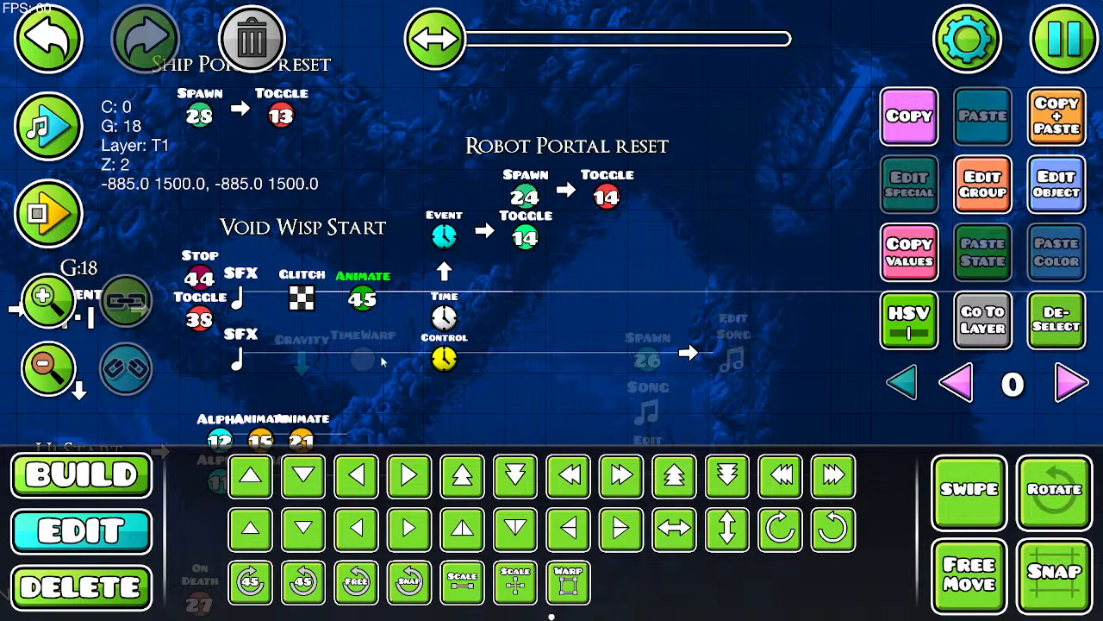
Step: Turn on Animate on Trigger again in the extra particle settings of the Void Phase 1 object
left_click_drag(167, 357, 418, 274)
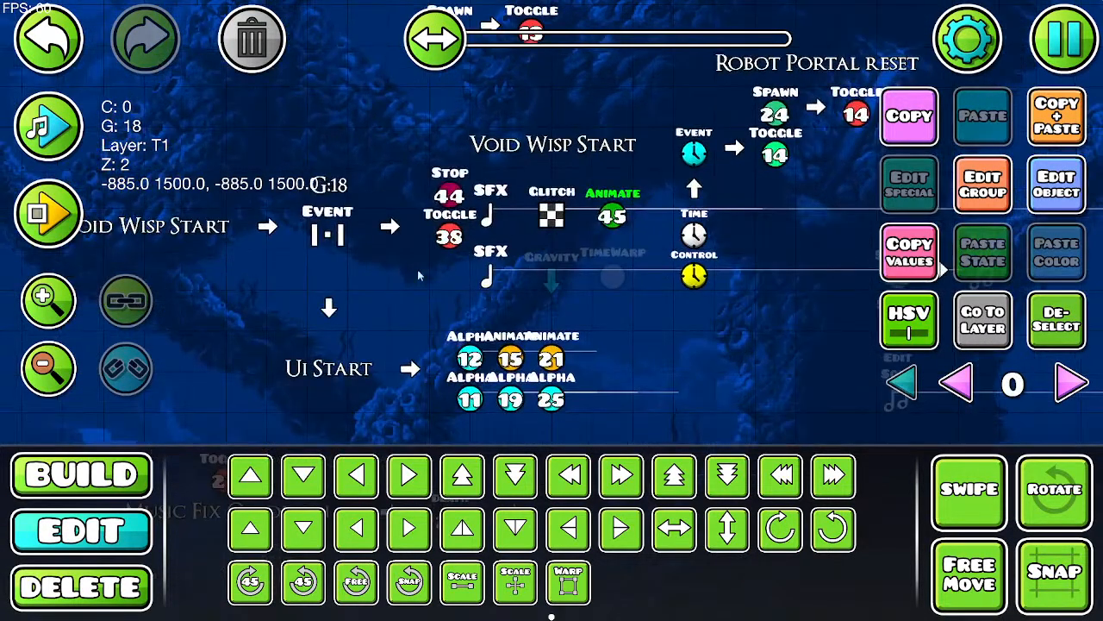
left_click(49, 367)
left_click(48, 367)
left_click_drag(697, 329, 410, 340)
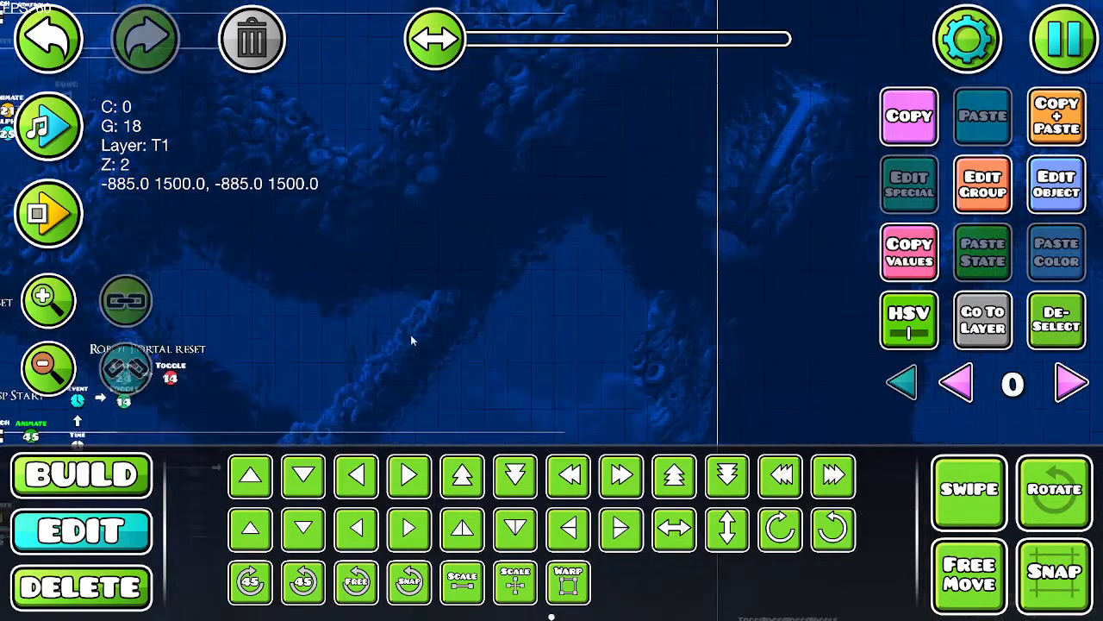
left_click_drag(777, 259, 404, 126)
left_click_drag(700, 276, 421, 190)
left_click_drag(690, 416, 557, 275)
left_click_drag(747, 424, 615, 165)
left_click_drag(624, 305, 723, 215)
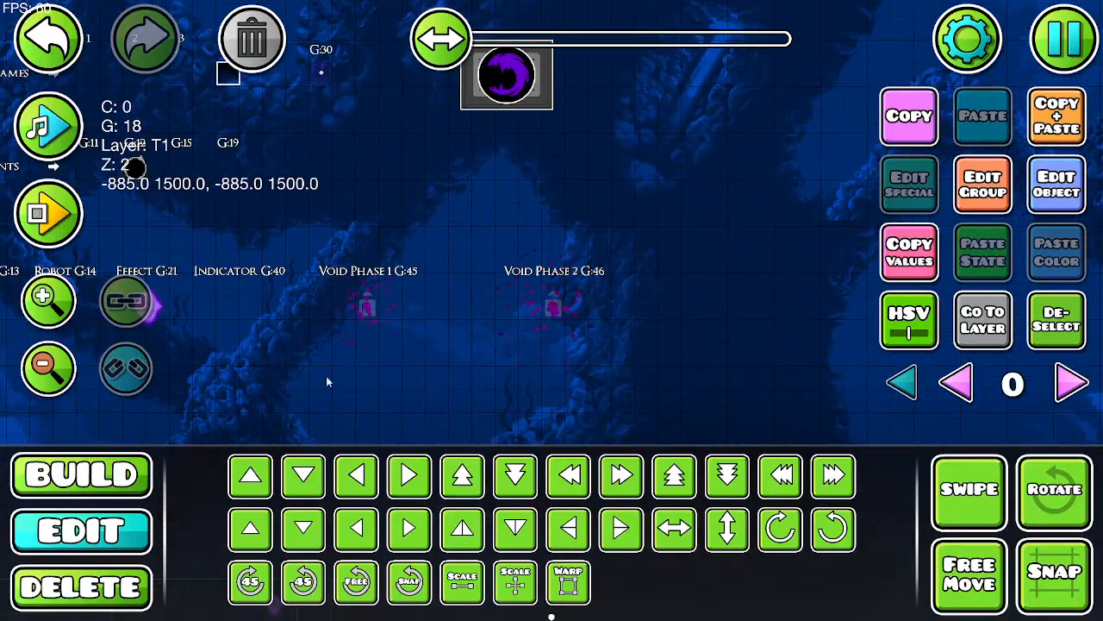
left_click(369, 307)
left_click(891, 193)
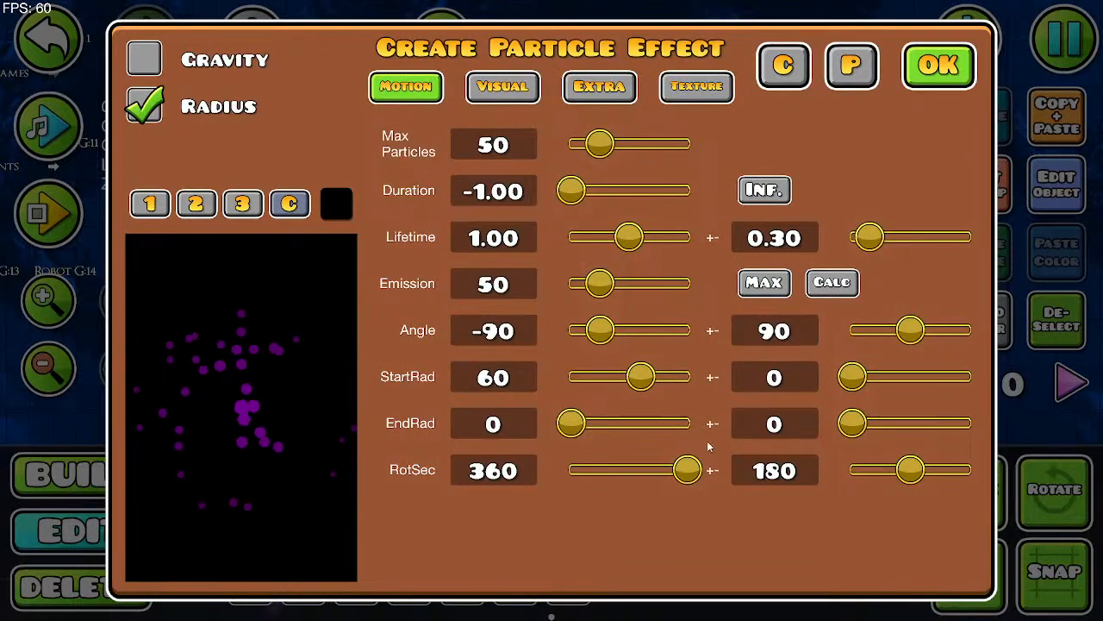
left_click(599, 86)
left_click(629, 516)
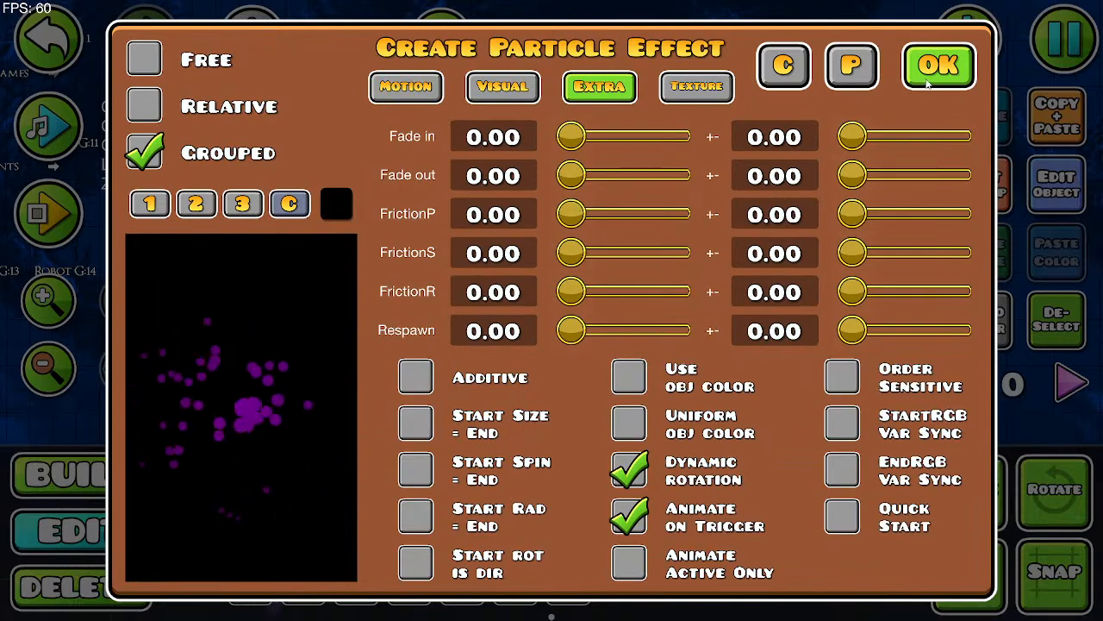
key("Escape")
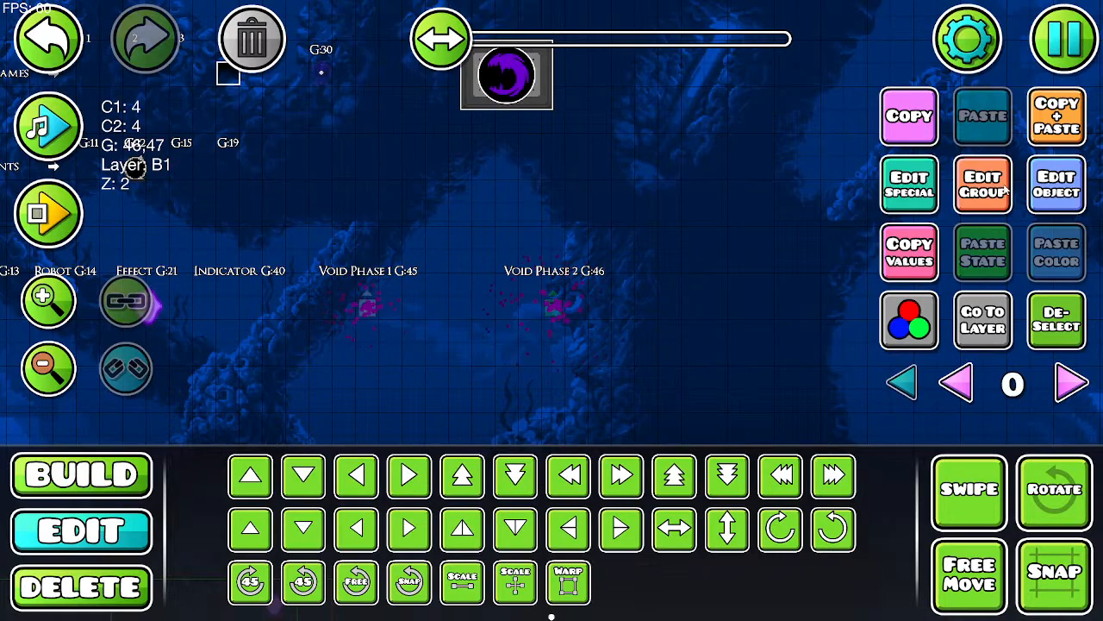
Step: Turn on Animate on Trigger again in the extra particle settings of the Void Phase 2 object and apply it
left_click(888, 197)
left_click(605, 99)
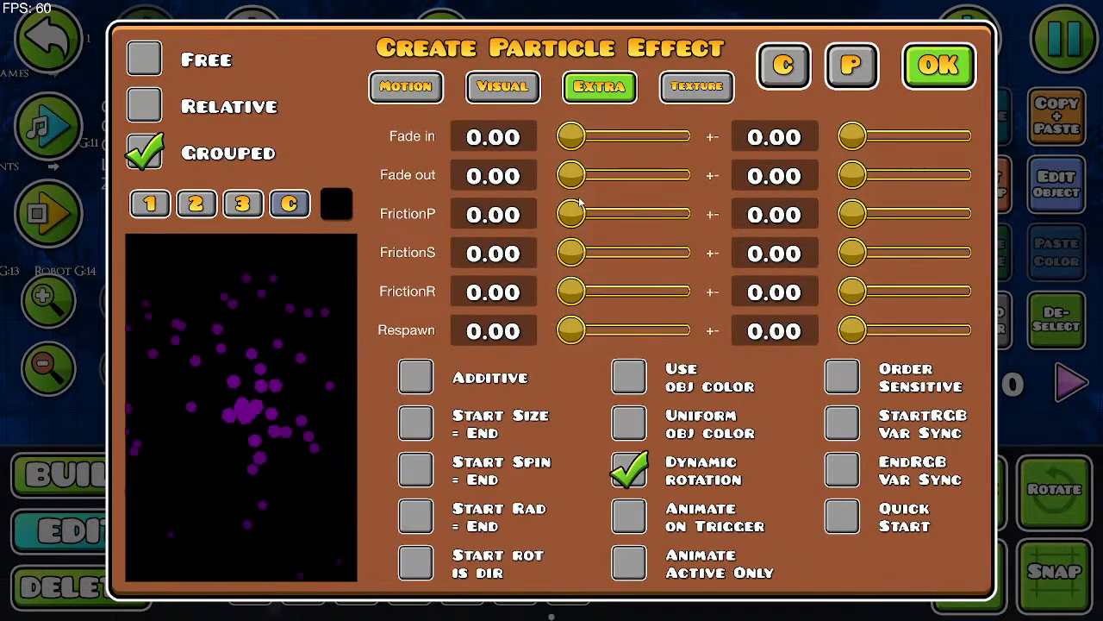
left_click(630, 516)
left_click(921, 81)
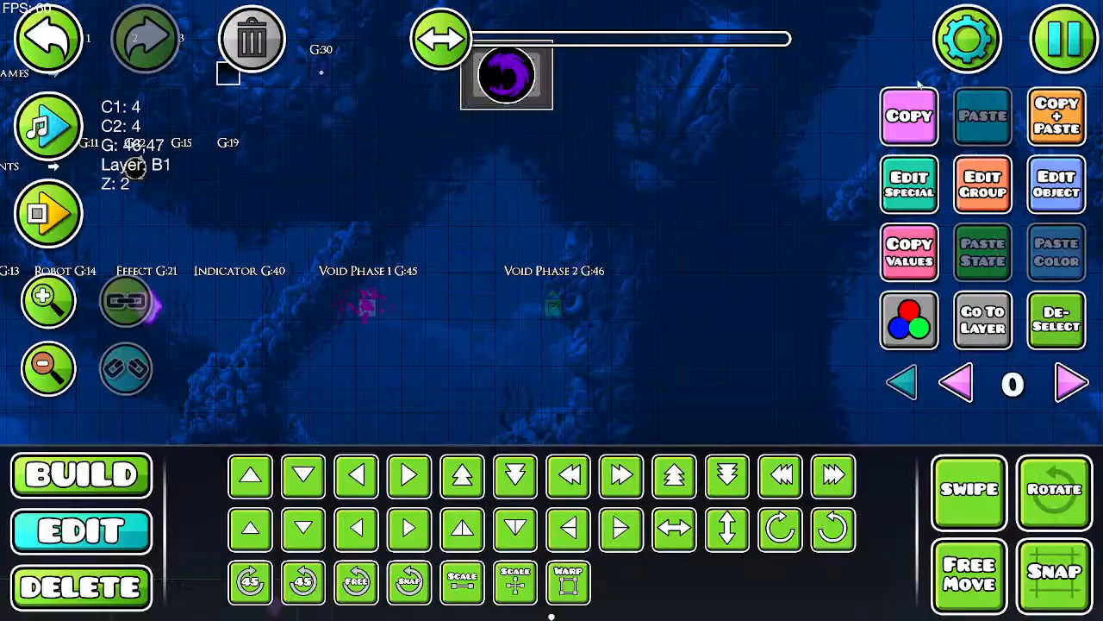
Step: Save and playtest the level, collect the void wisp and activate the transformation to watch the particles around the player
left_click(1065, 41)
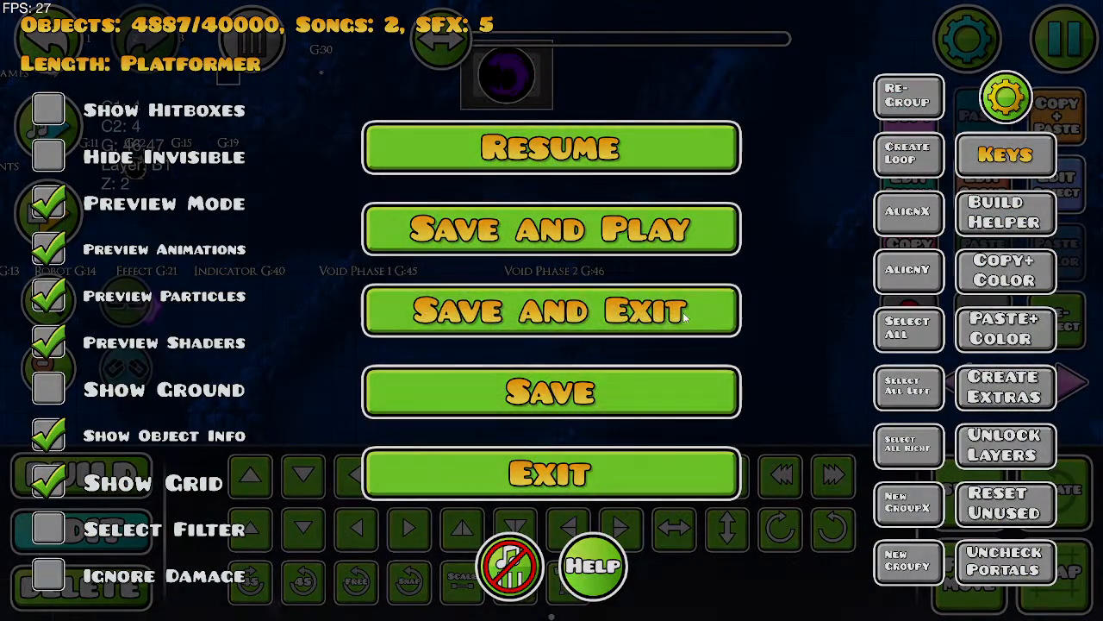
left_click(552, 307)
left_click(552, 358)
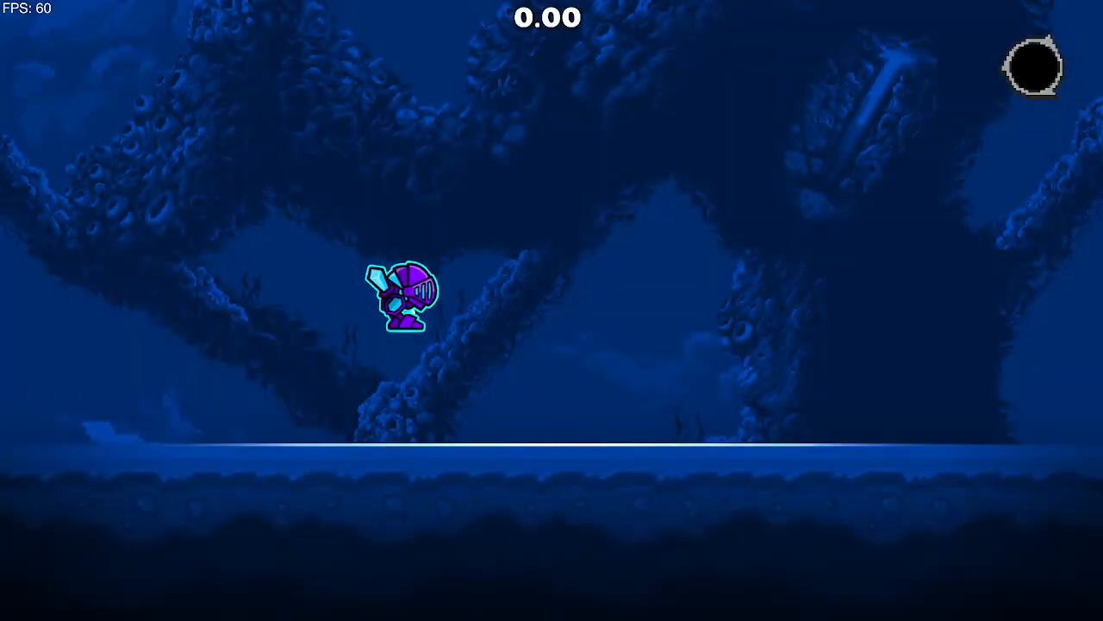
key("Right")
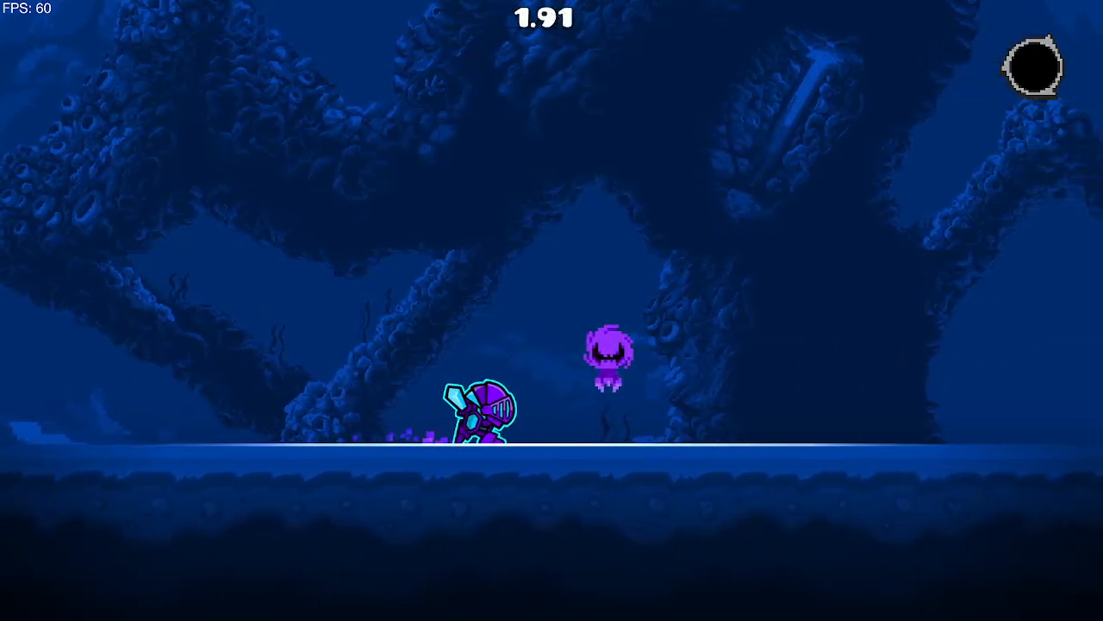
key("space")
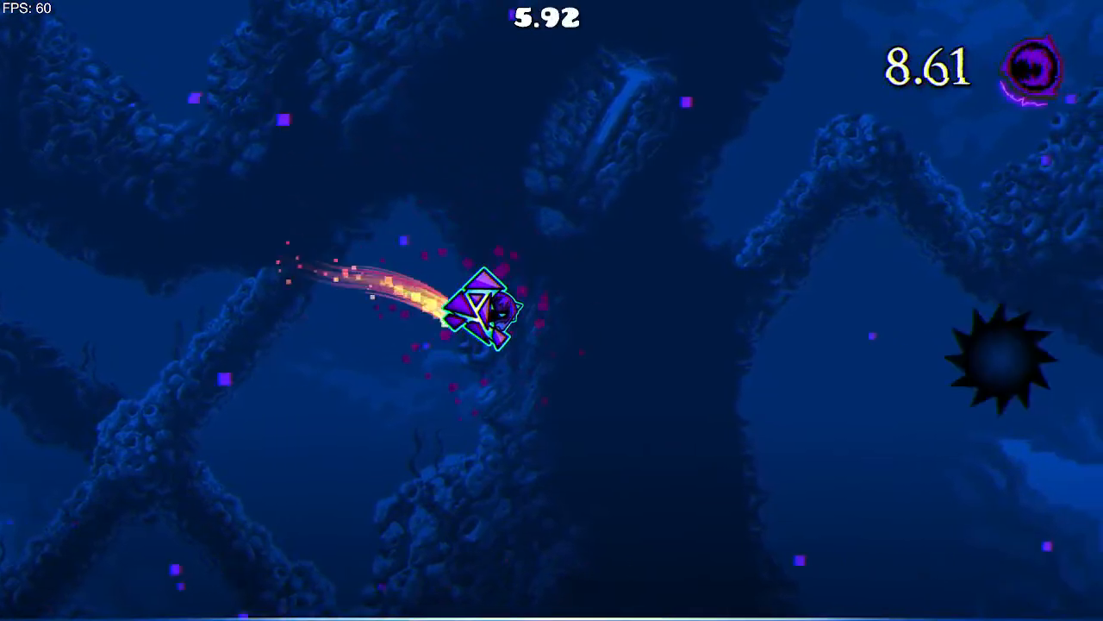
key("space")
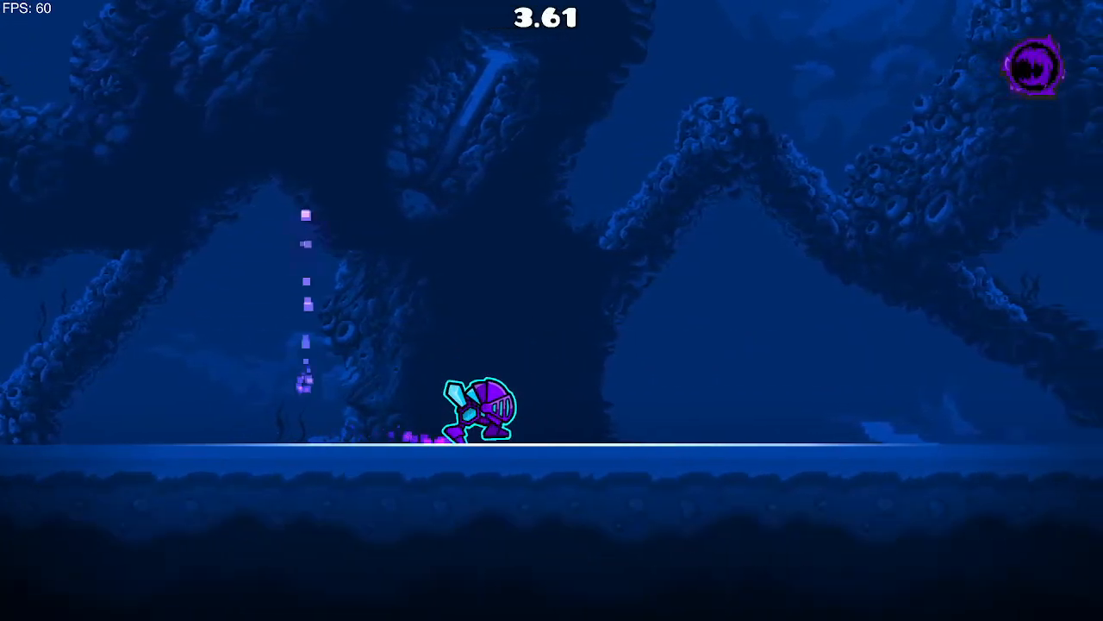
Step: Retry the transformation and fly around in both directions to check that the void particles follow the player
key("space")
key("space")
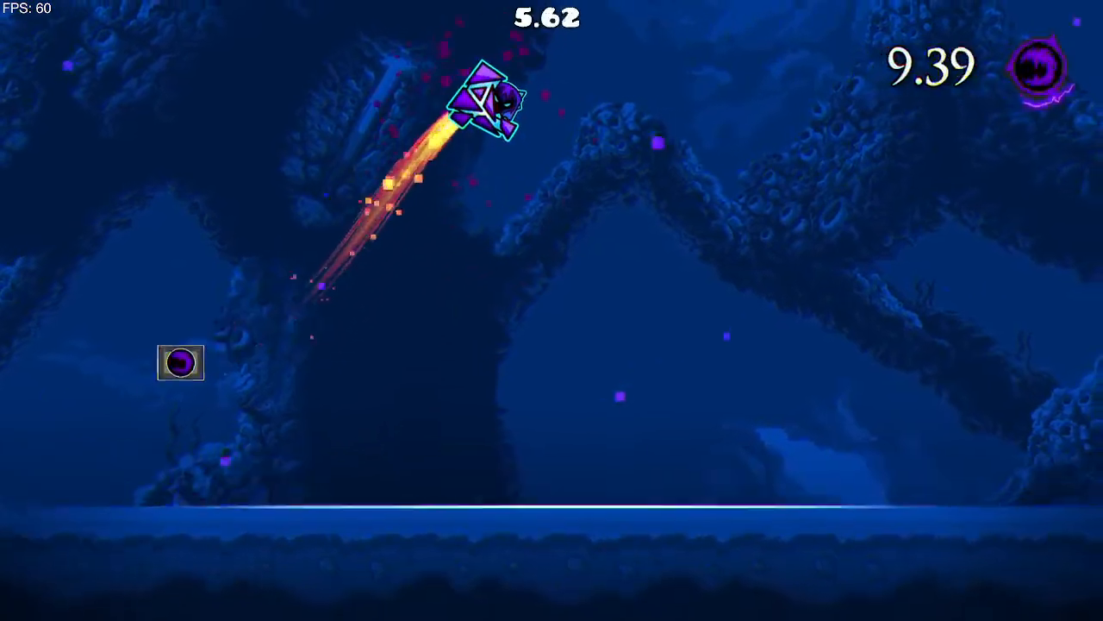
key("space")
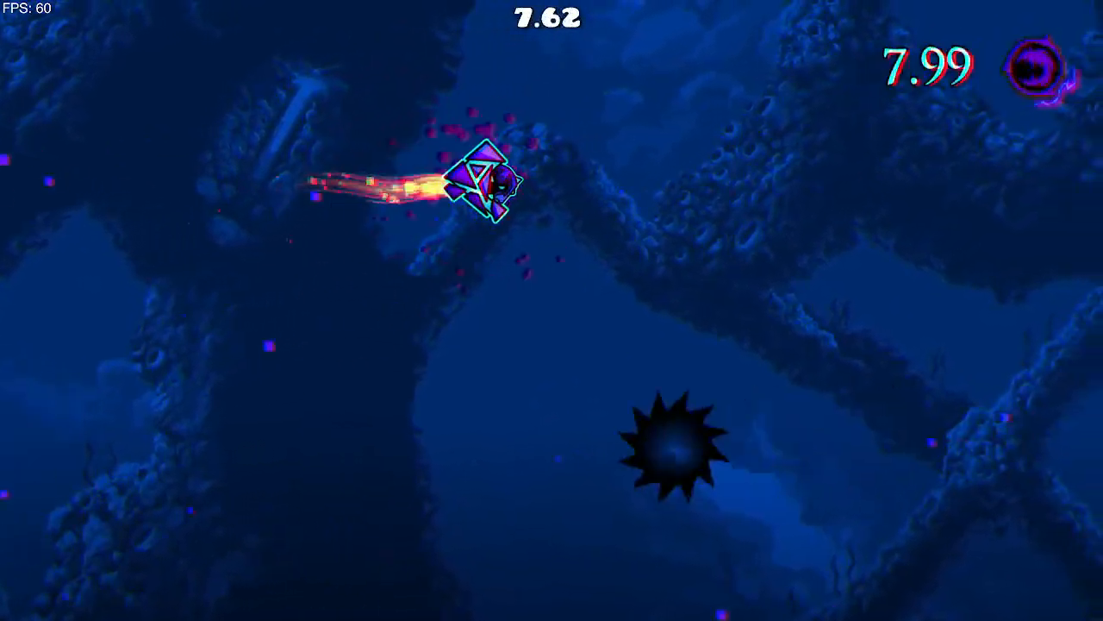
key("Left")
key("space")
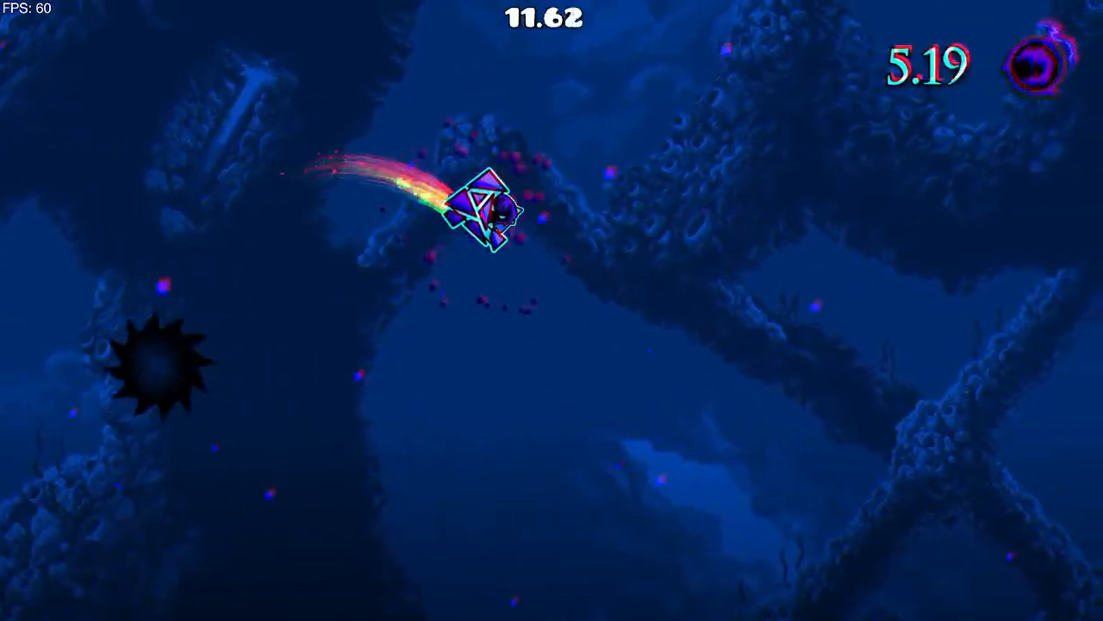
key("space")
key("Left")
key("space")
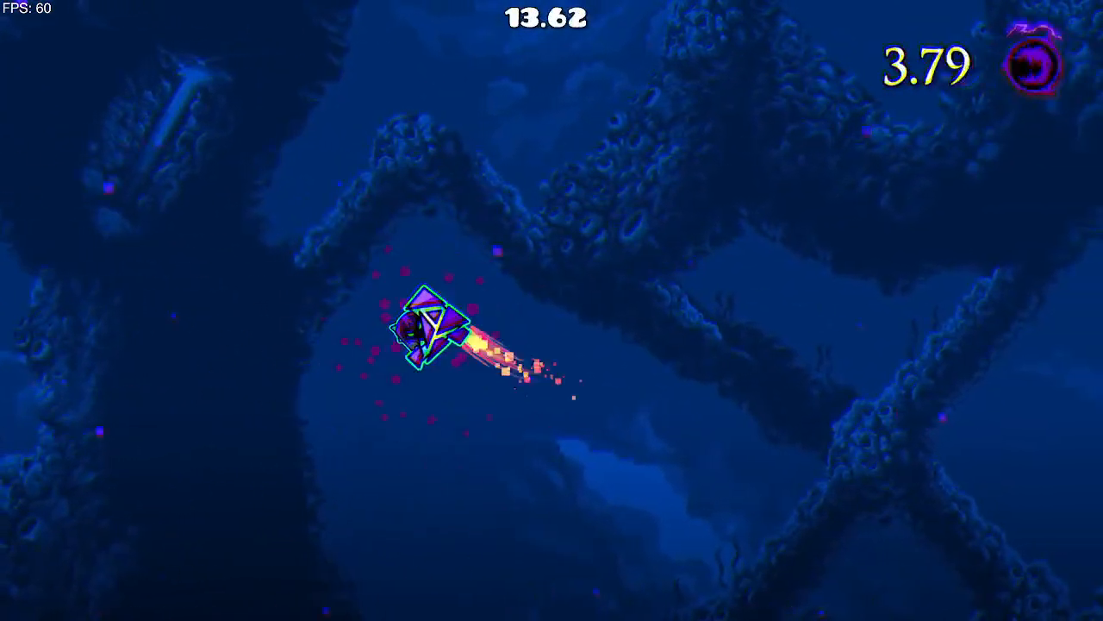
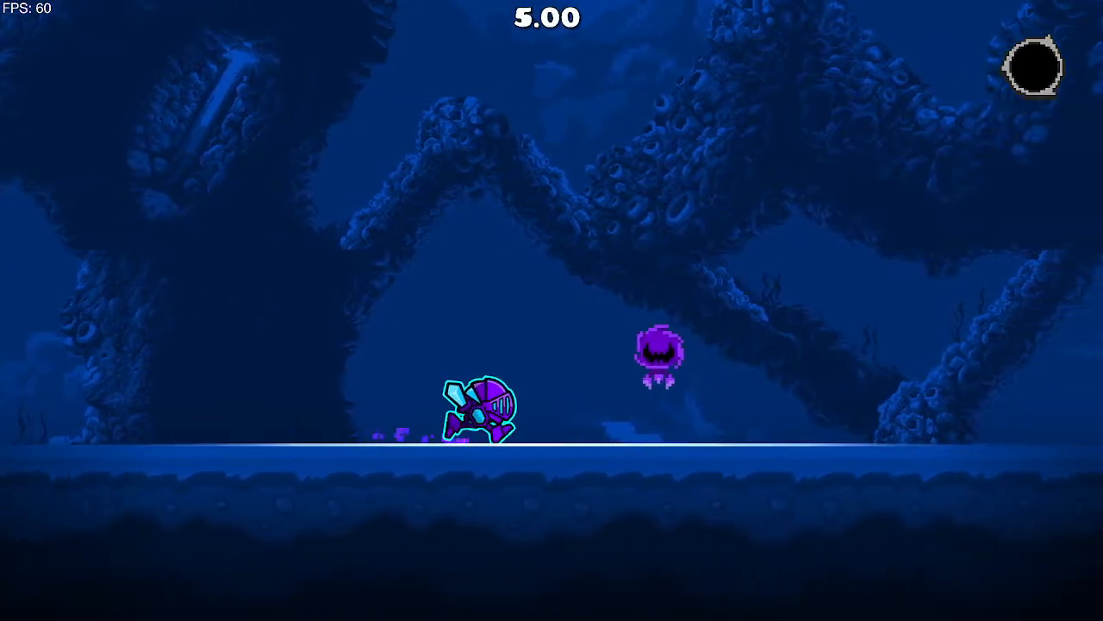
Step: Transform again, stay airborne until the timer runs out to check the particles at the end, and return to the editor
key("space")
key("space")
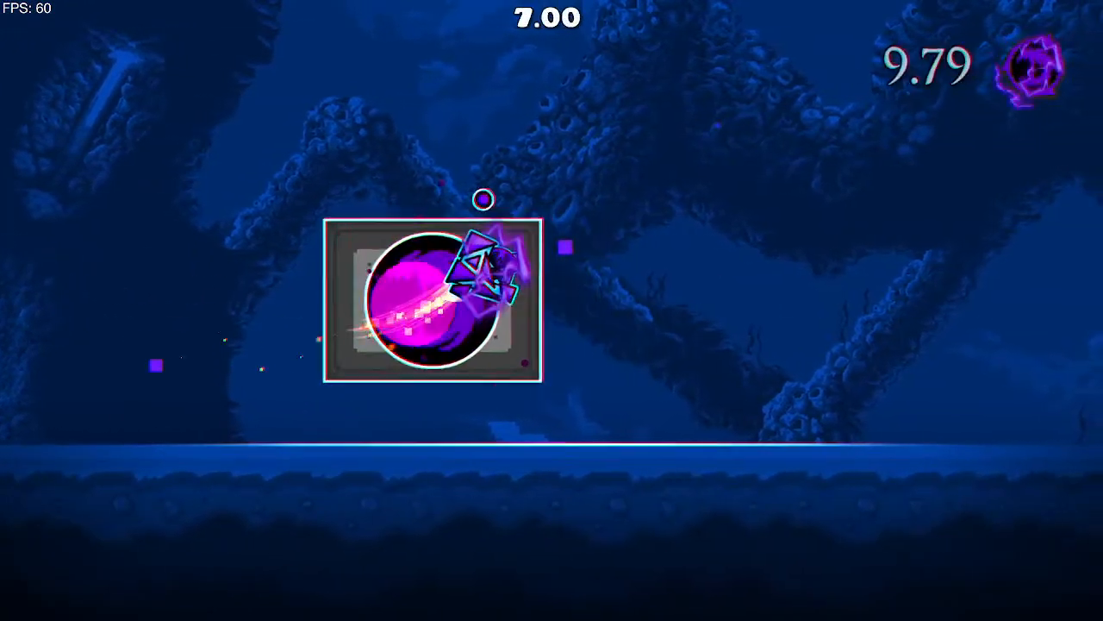
key("space")
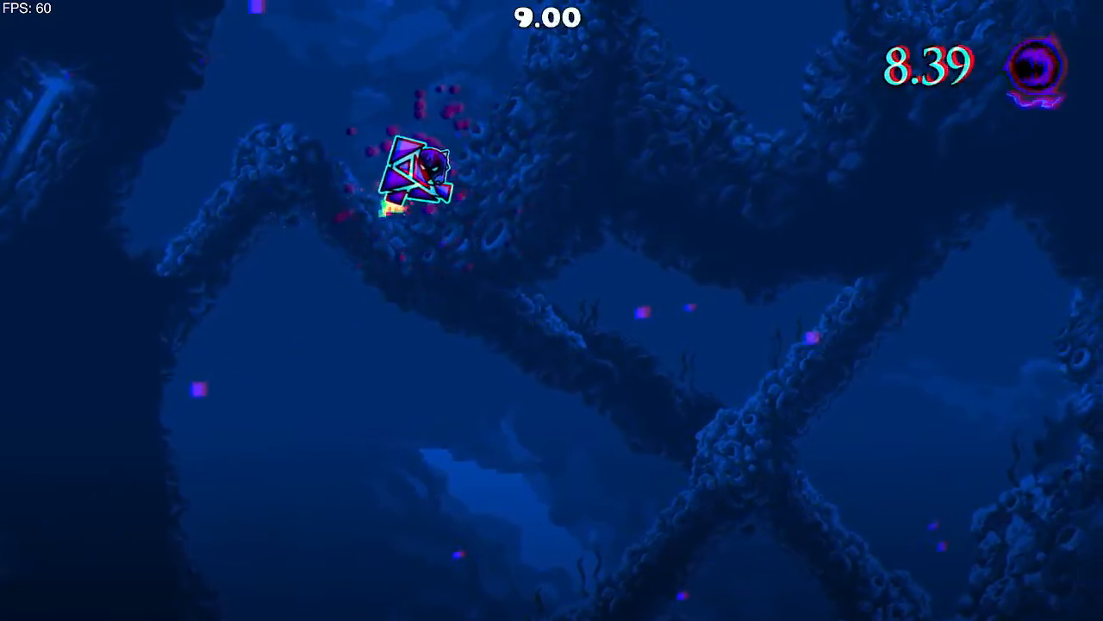
key("space")
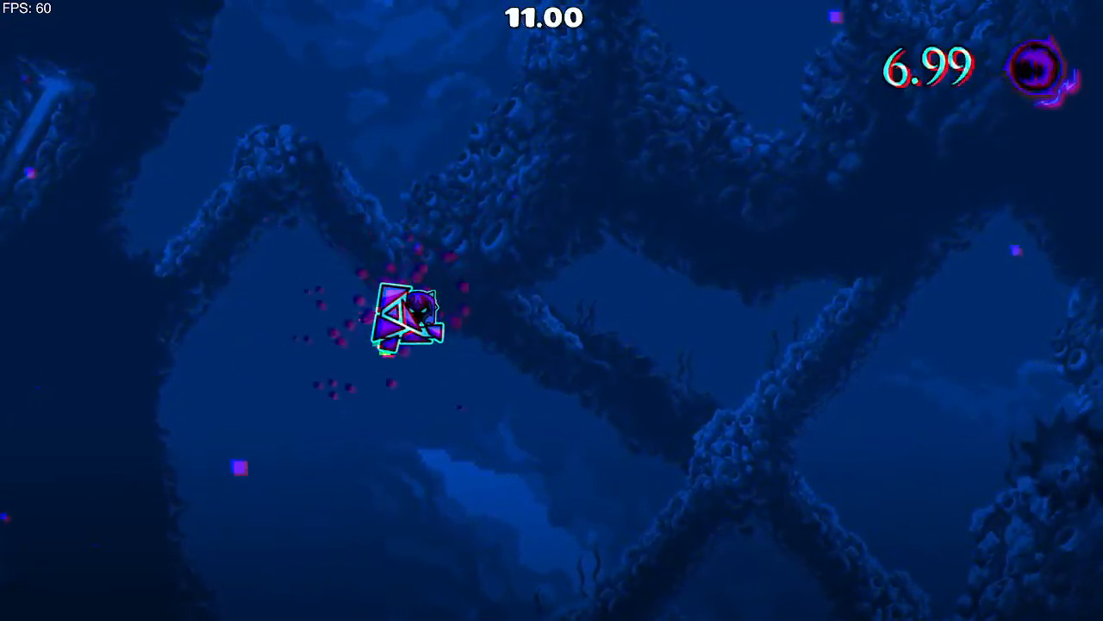
key("space")
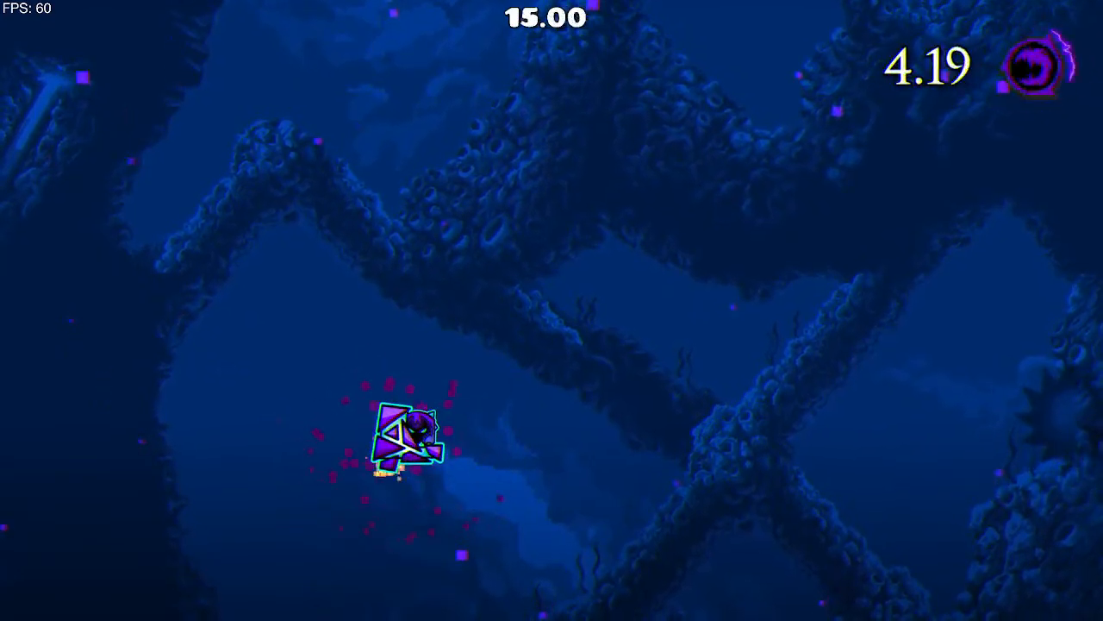
key("space")
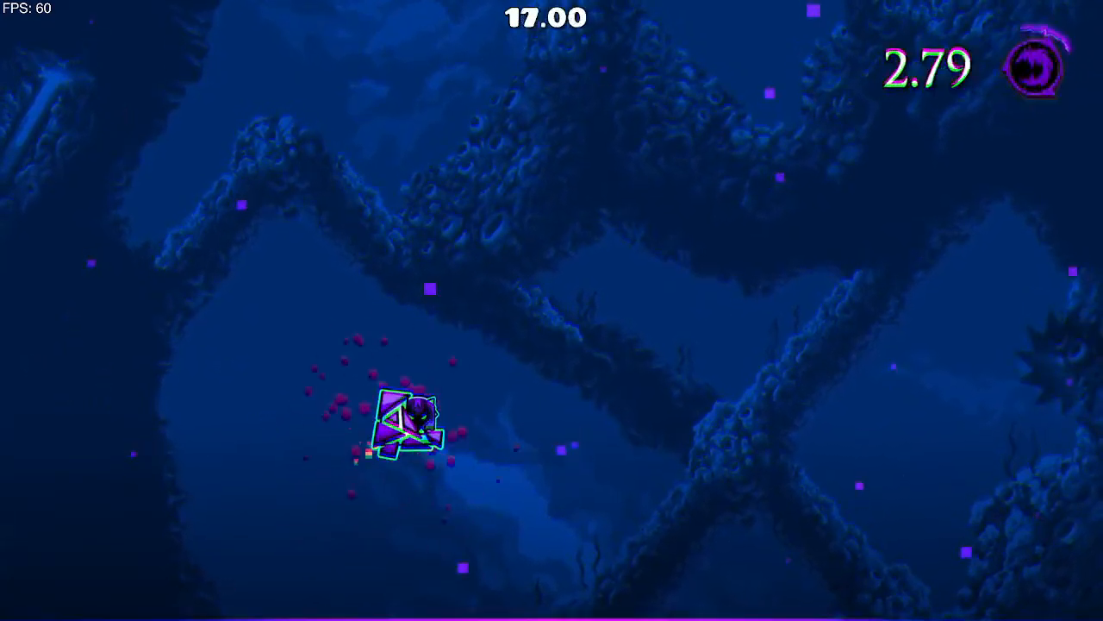
key("space")
key("space")
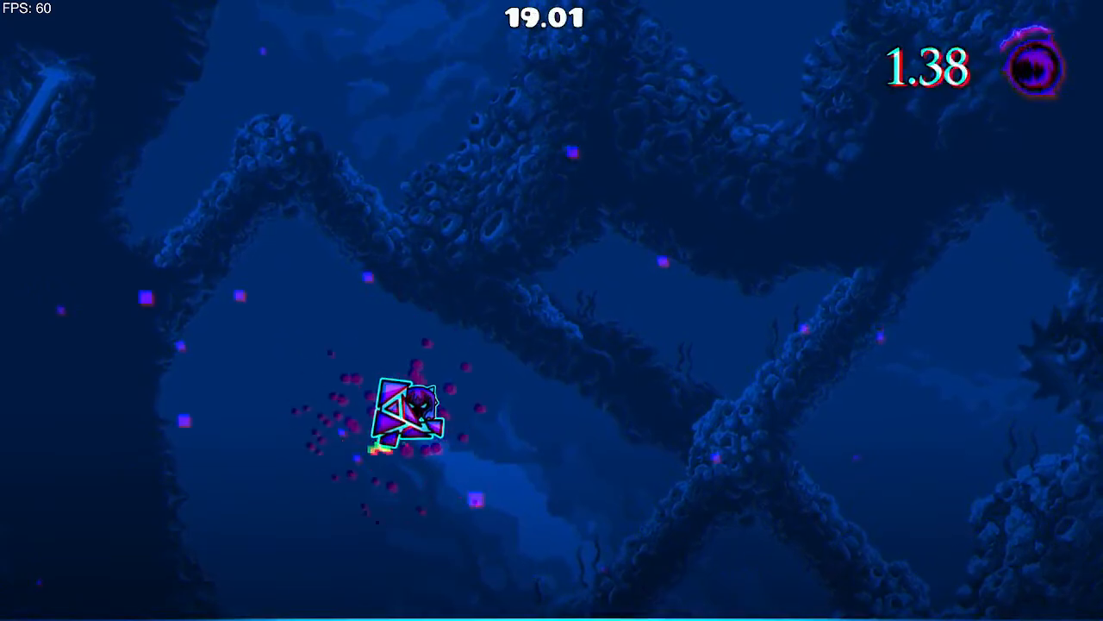
key("space")
key("space")
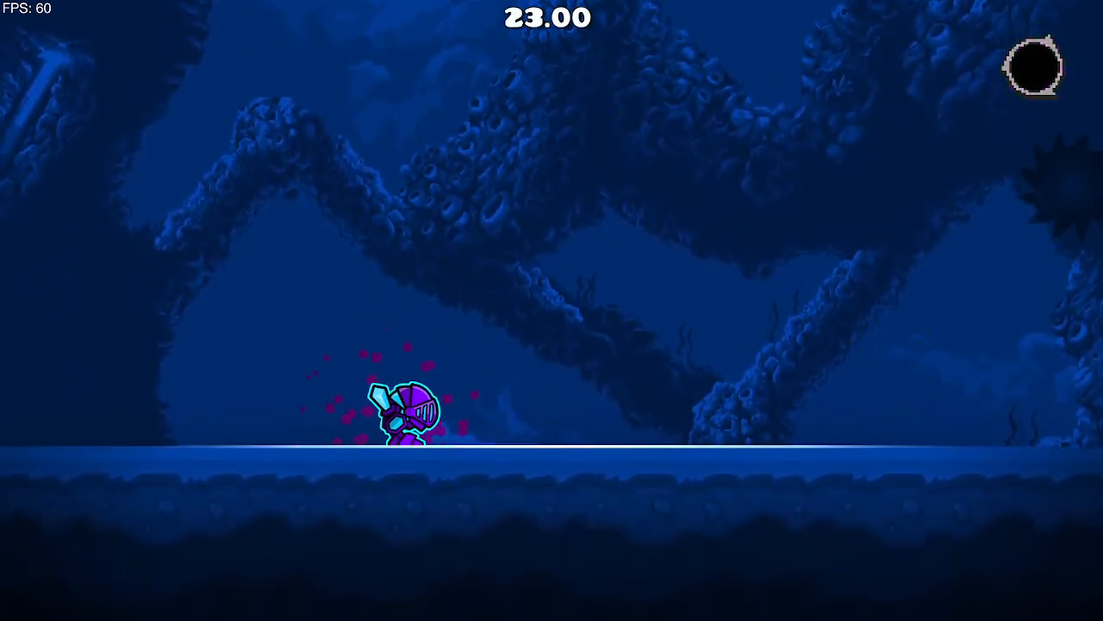
key("Escape")
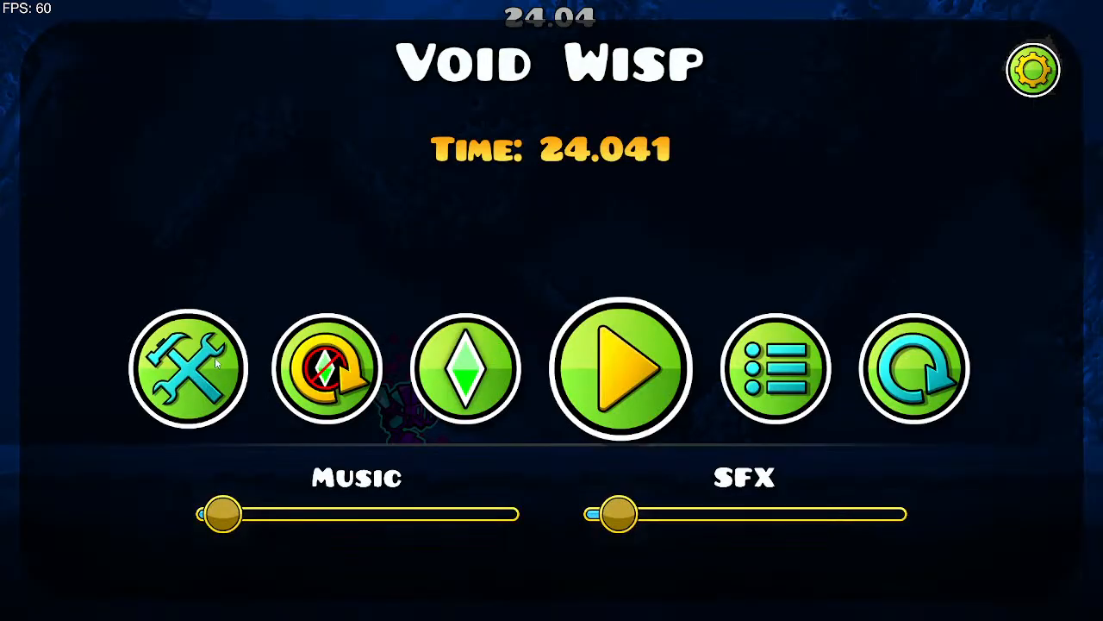
left_click(219, 393)
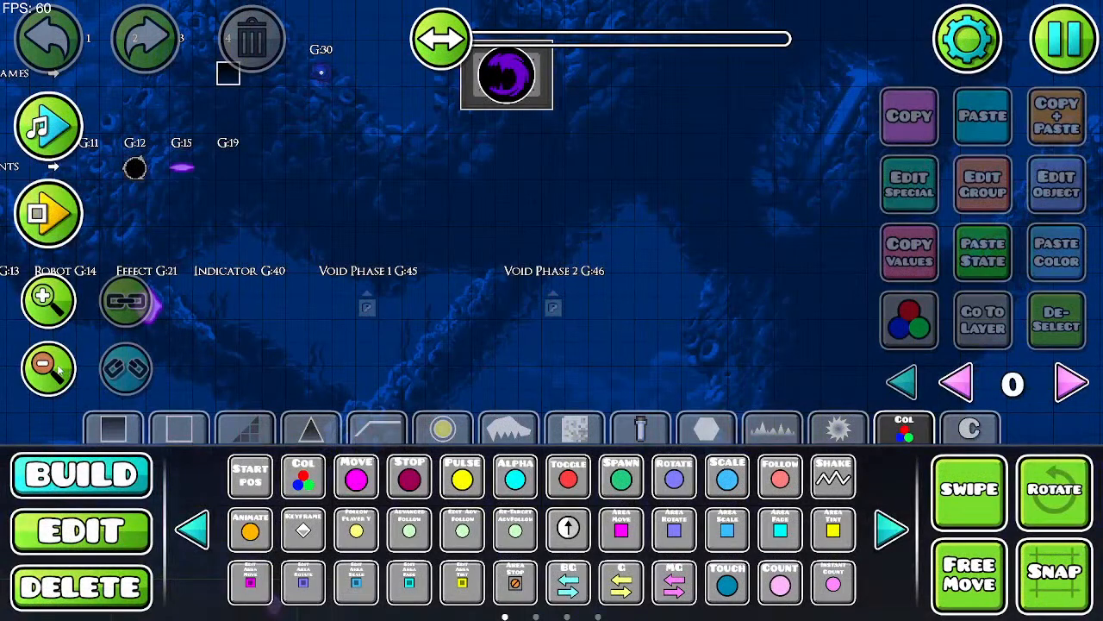
Step: Add the next free group ID, 48, to the Animate trigger in the Void Wisp Start section
left_click_drag(280, 349, 755, 296)
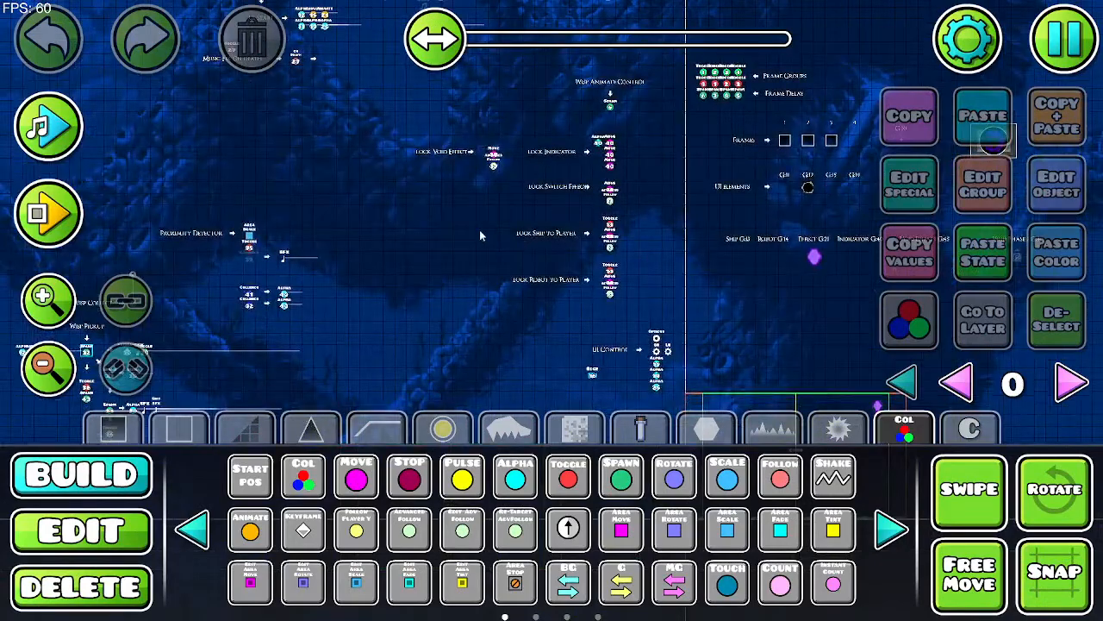
left_click_drag(406, 248, 549, 430)
left_click_drag(512, 278, 397, 345)
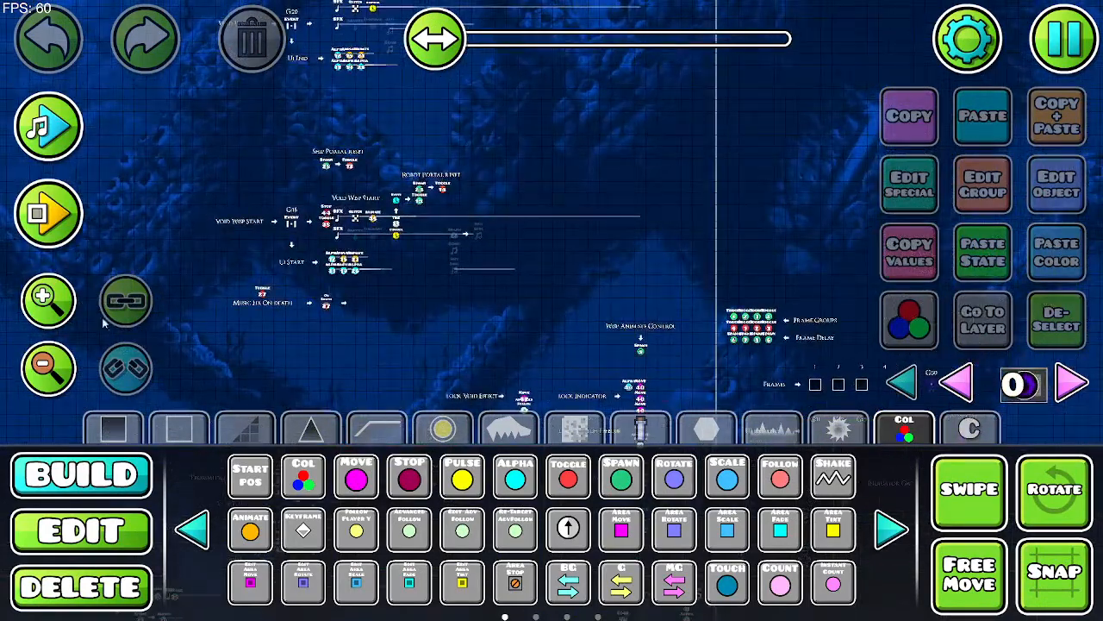
left_click(56, 317)
left_click(56, 317)
left_click(57, 316)
left_click(56, 317)
left_click_drag(269, 257, 518, 389)
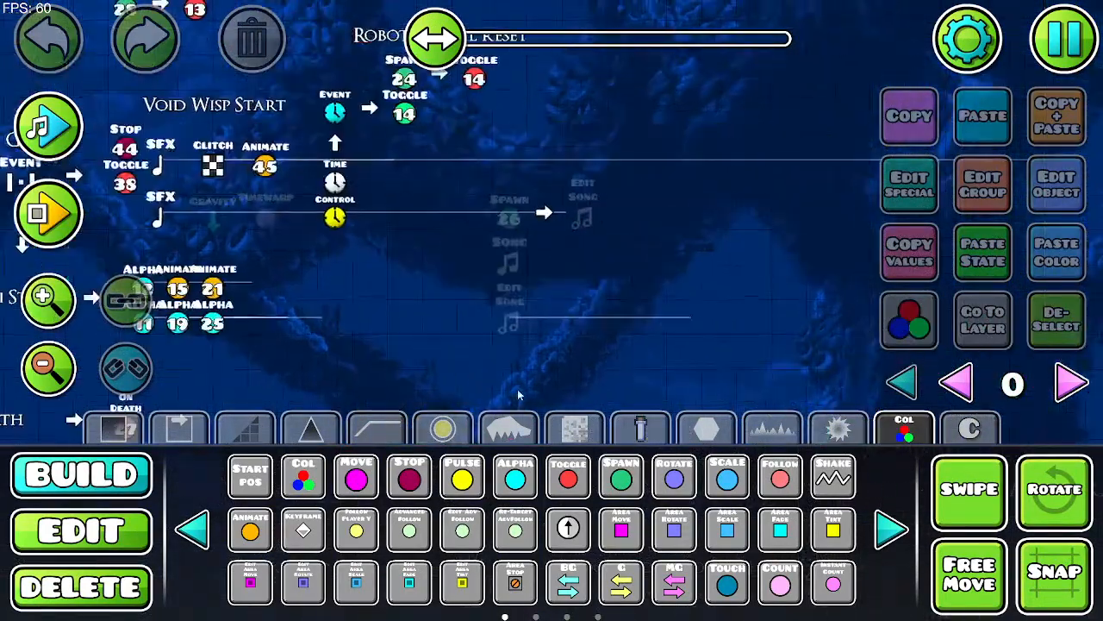
left_click(130, 534)
left_click(265, 167)
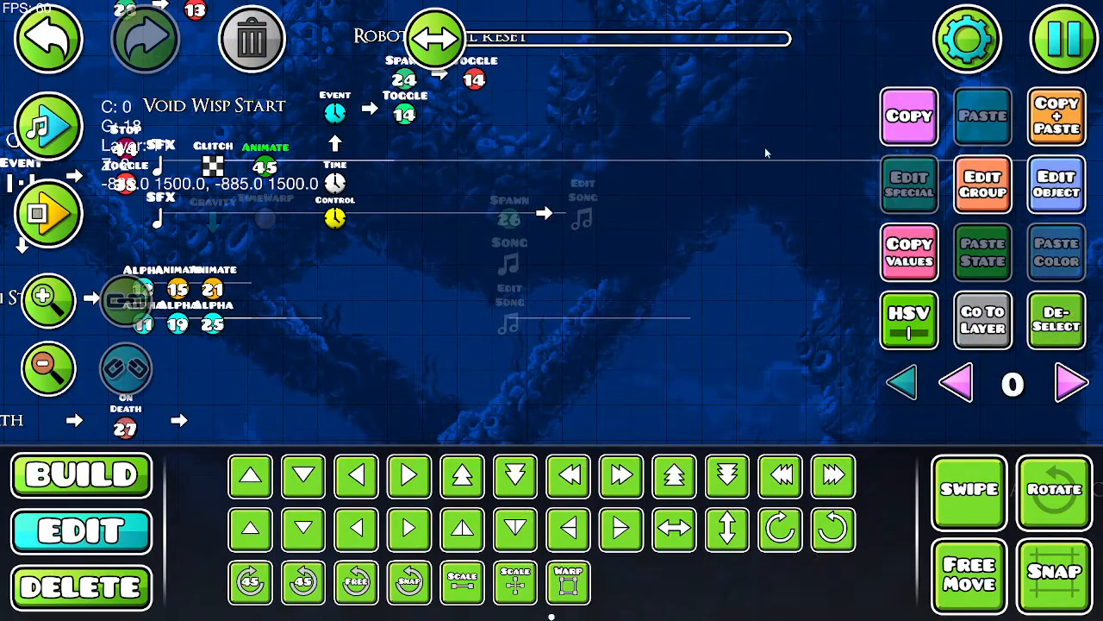
left_click(1000, 178)
left_click(309, 225)
left_click(754, 226)
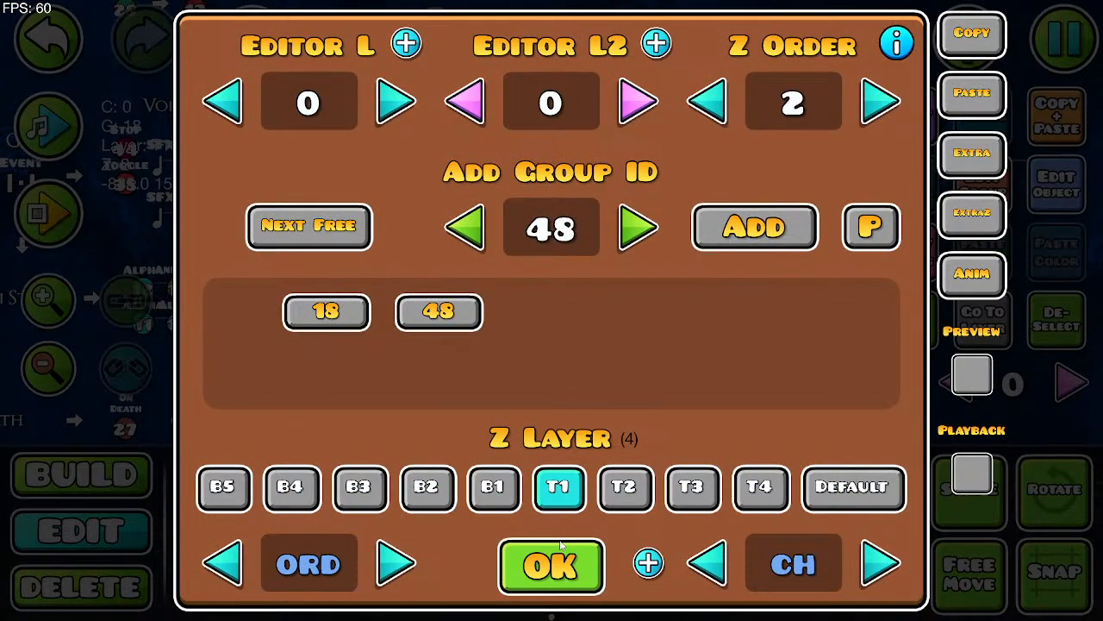
left_click(560, 545)
Step: Place a Stop trigger beside the Control trigger in the Void Wisp End section
scroll(629, 313, "up", 10)
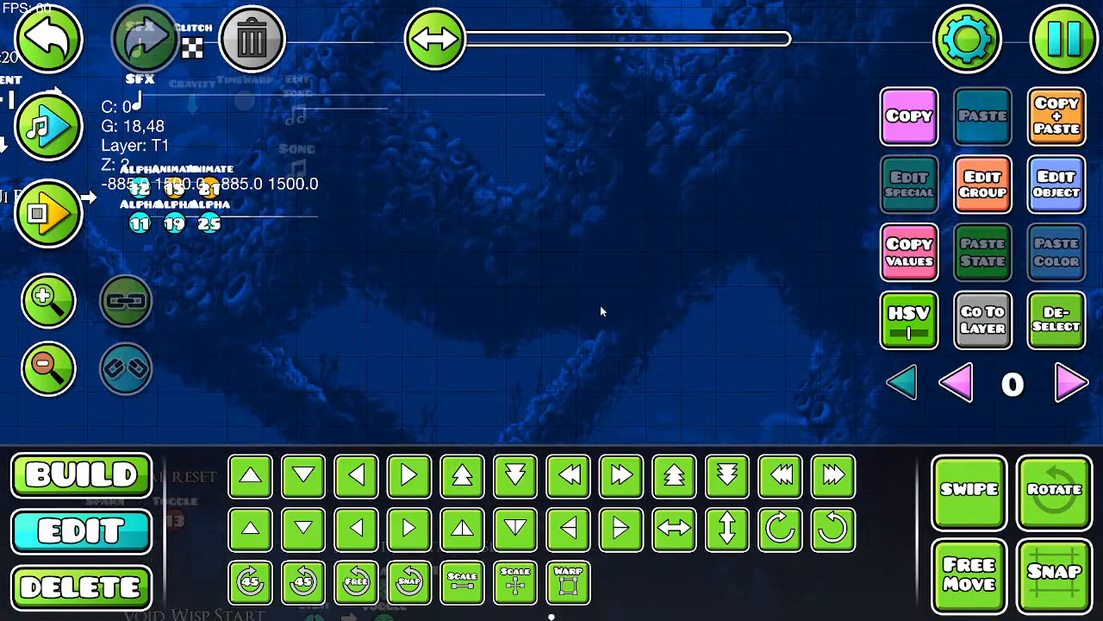
left_click_drag(518, 168, 578, 269)
left_click_drag(667, 263, 836, 252)
left_click(82, 475)
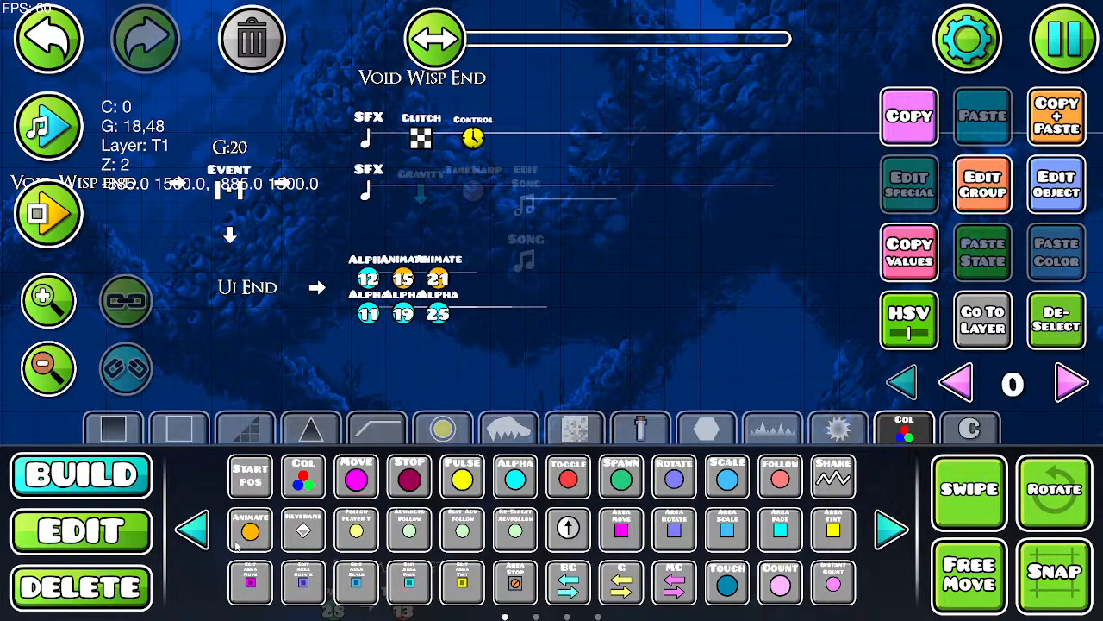
left_click(193, 531)
left_click(899, 534)
left_click(426, 468)
left_click_drag(614, 232, 592, 244)
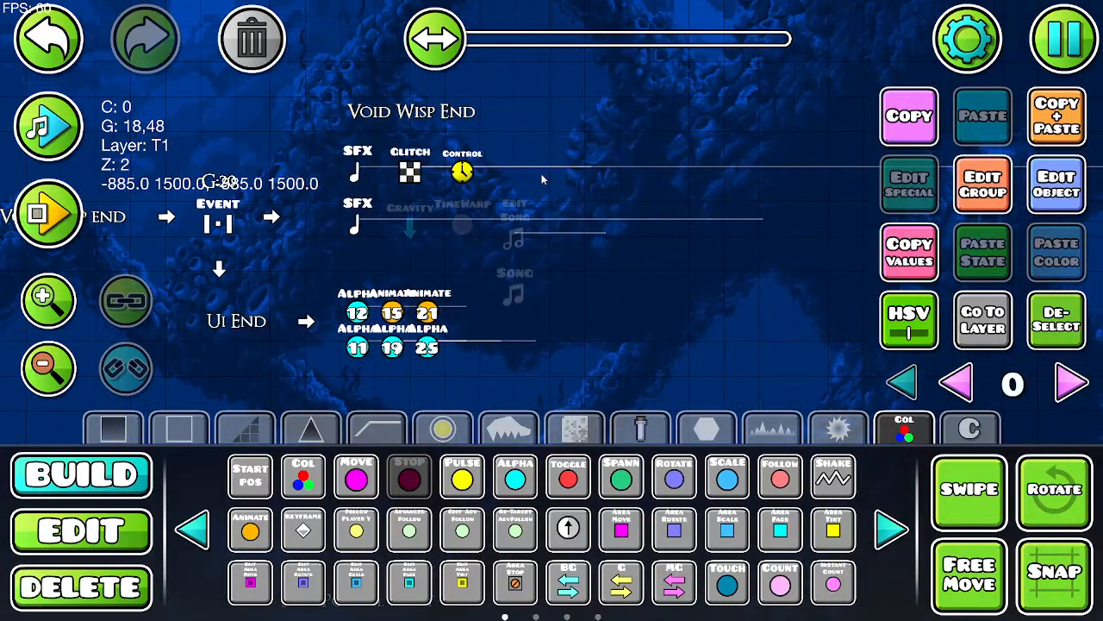
left_click(539, 148)
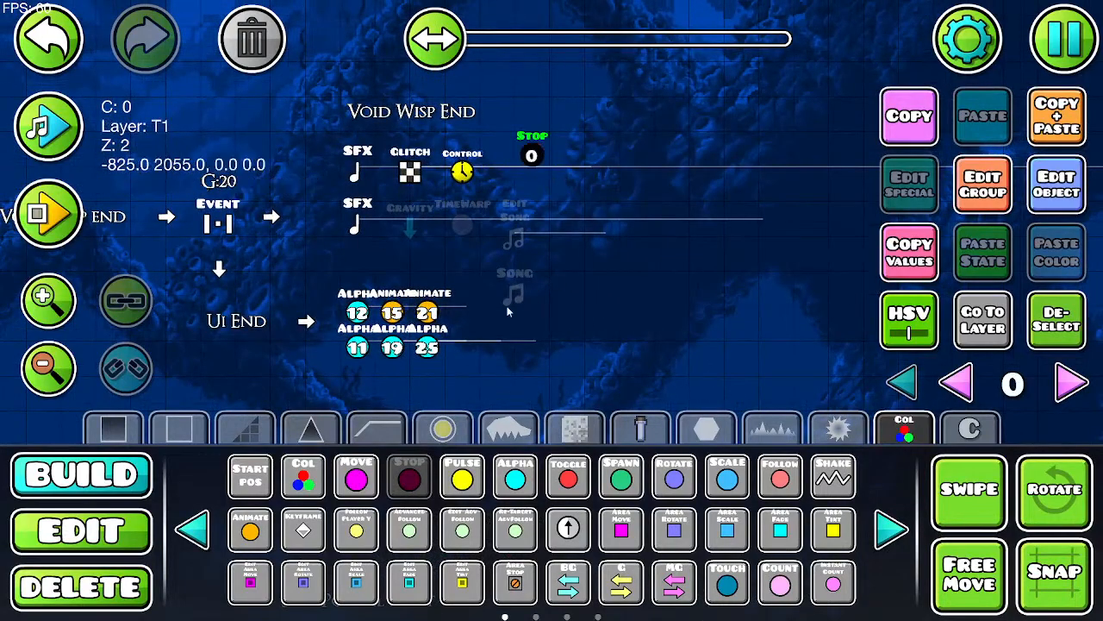
Step: Assign group 48 to the new Stop trigger, move it down level with the Control trigger, and check its settings
left_click(143, 550)
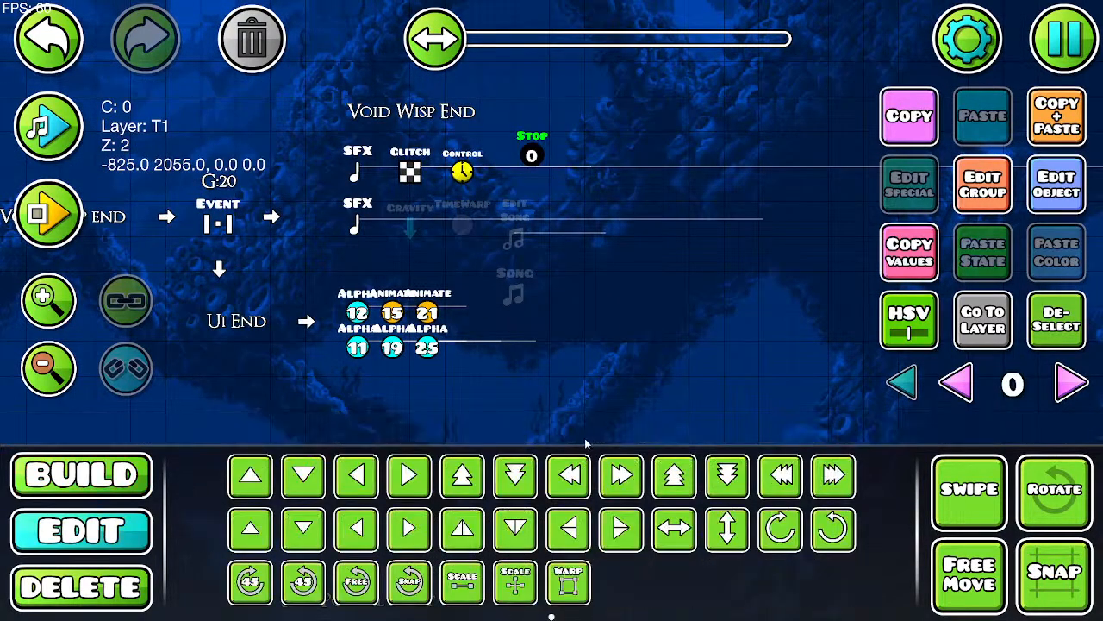
left_click(1006, 191)
left_click(743, 228)
left_click(530, 585)
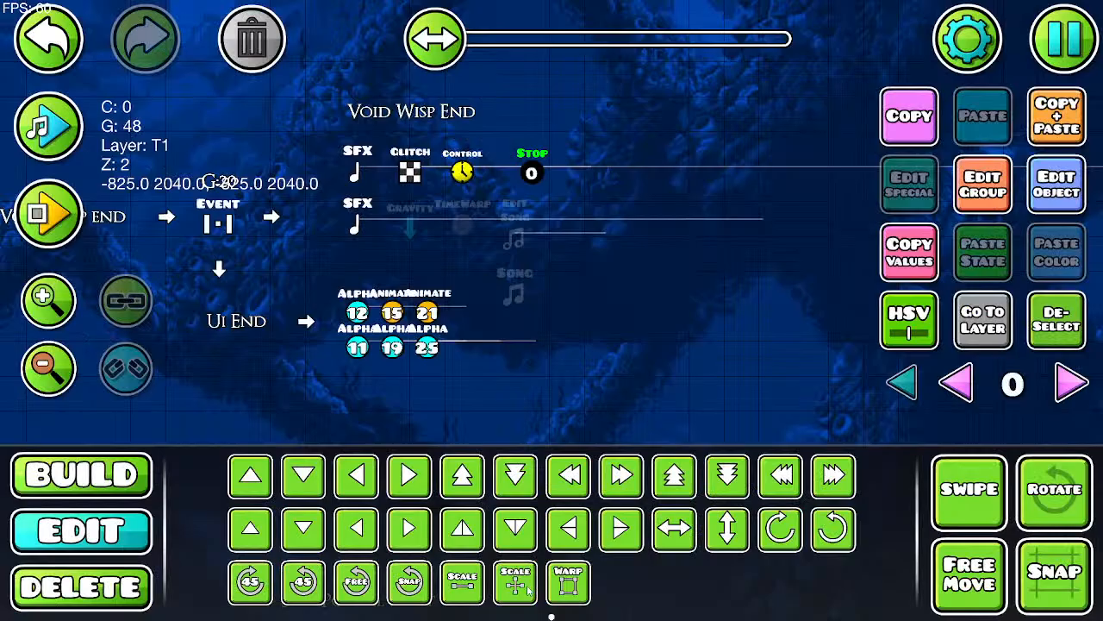
left_click(1053, 198)
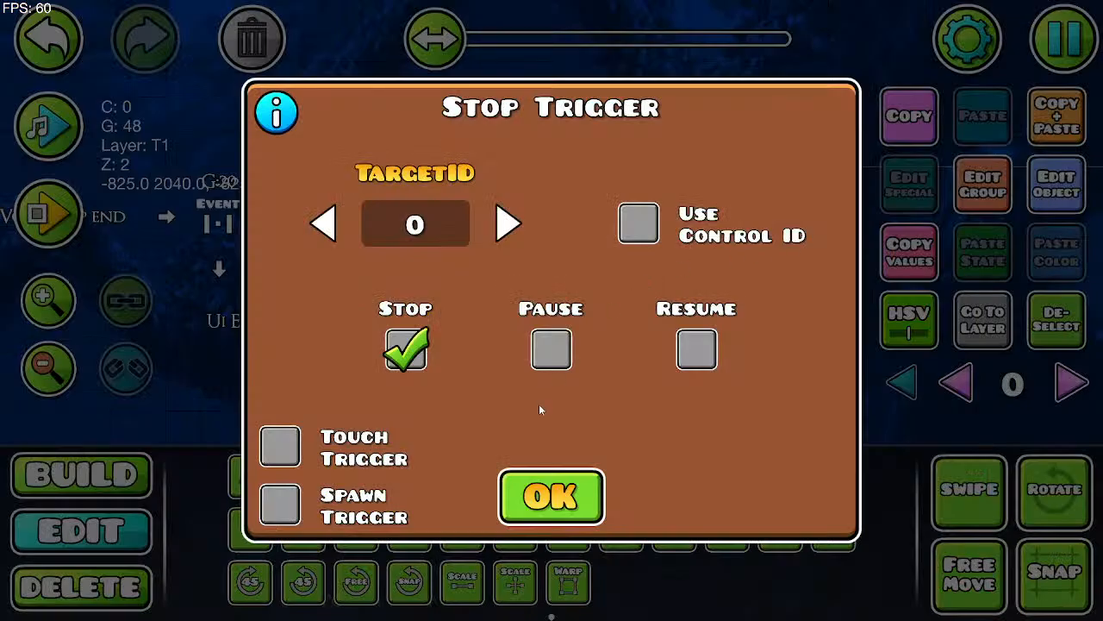
left_click(555, 476)
Step: Replace group 48 with group 20 on the new Stop trigger in the Void Wisp End section
left_click(989, 182)
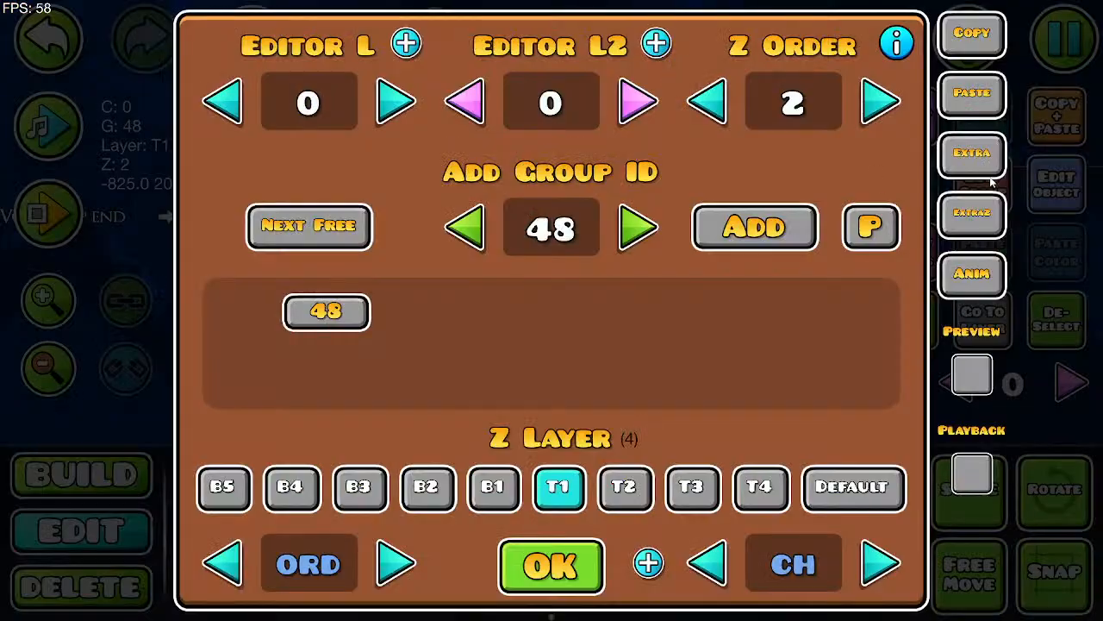
left_click(362, 316)
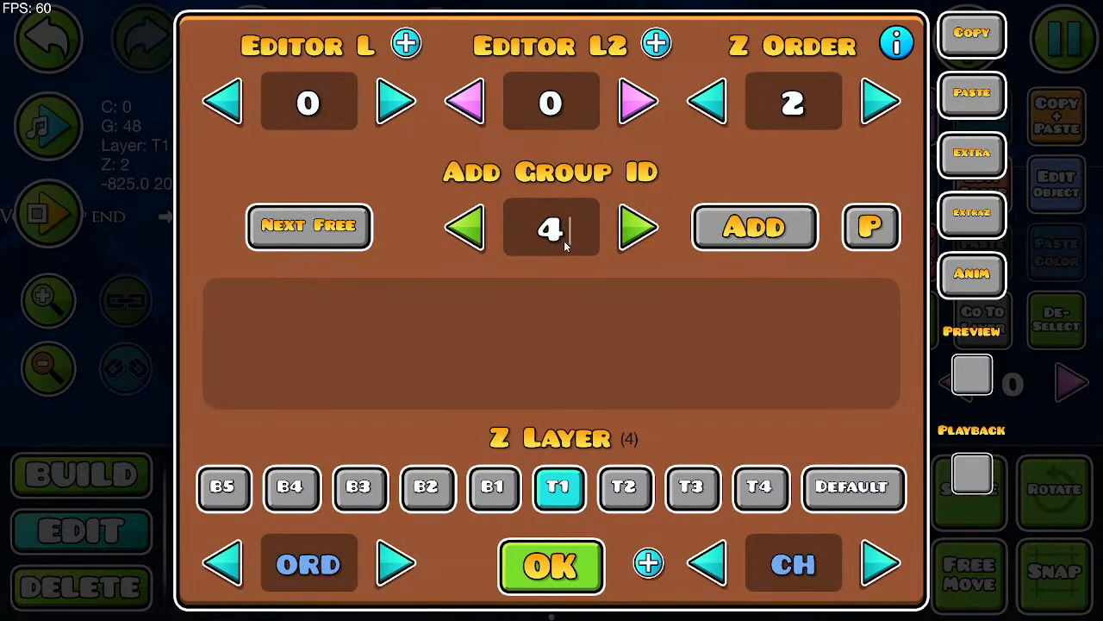
left_click(736, 253)
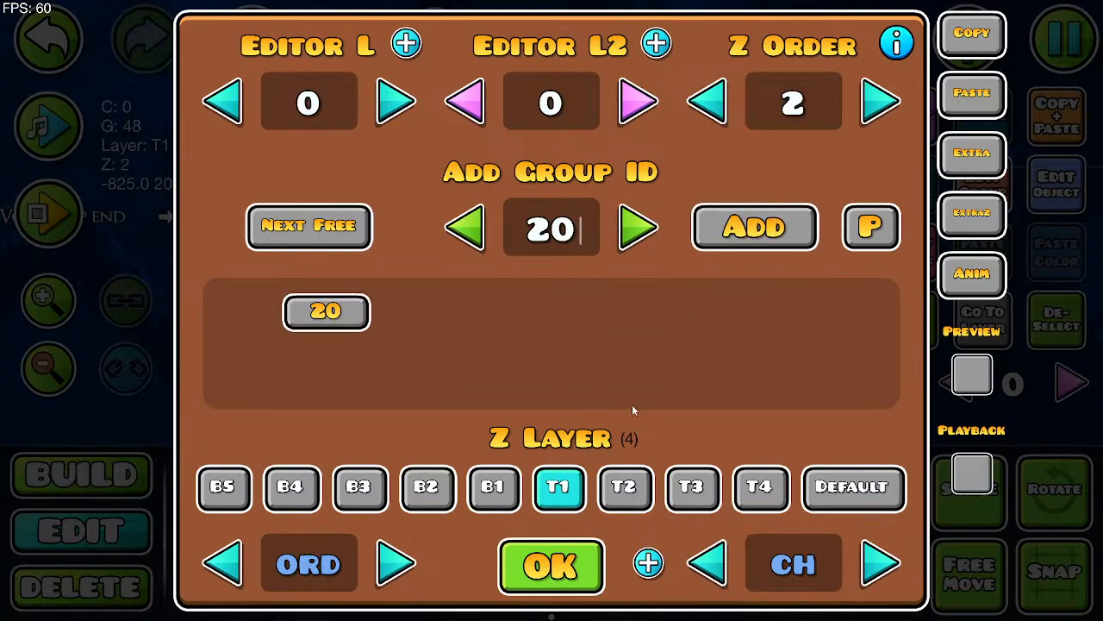
left_click(552, 566)
Step: Set the Stop trigger's target ID to 48 with the Stop option and make it spawn-triggered
left_click(1074, 184)
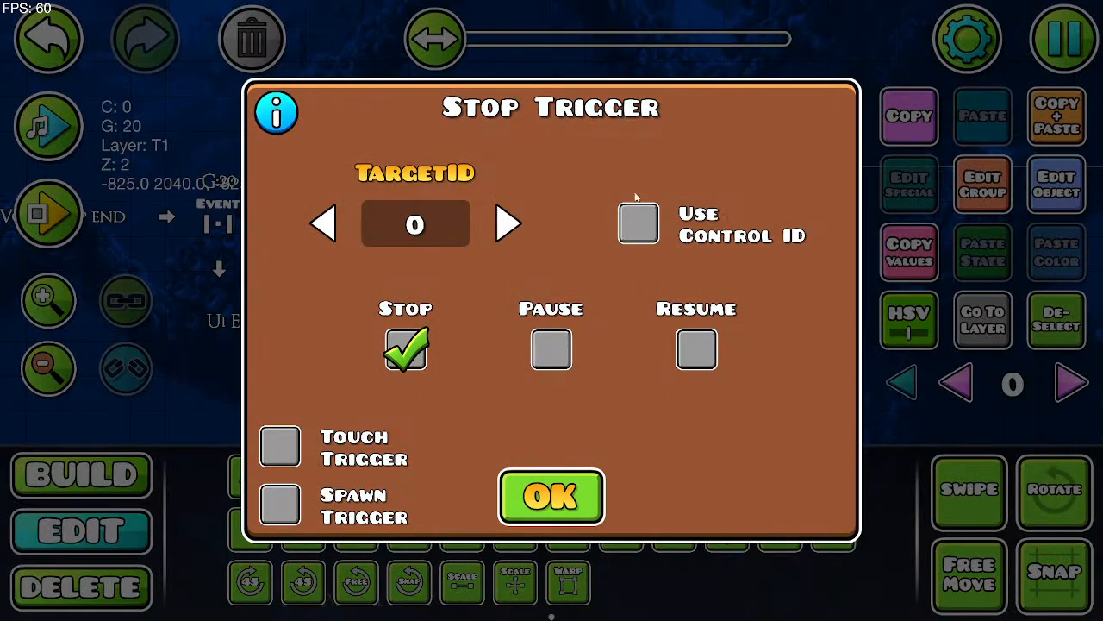
type("48")
left_click(313, 493)
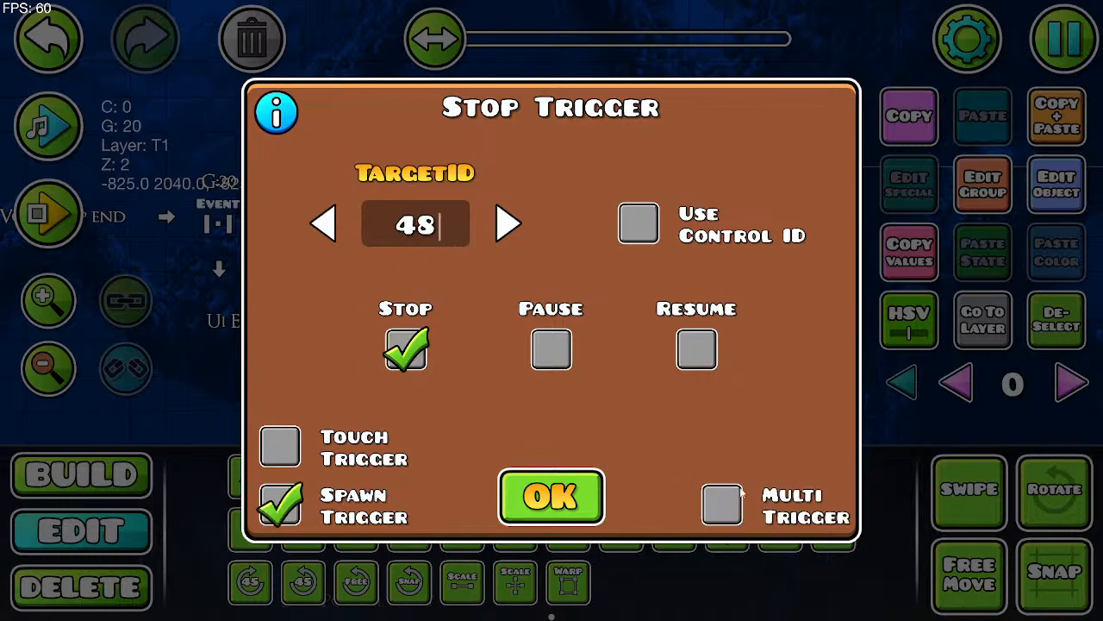
left_click(607, 508)
Step: Save and playtest the level to check the particles around the player, and return to the editor
key("Escape")
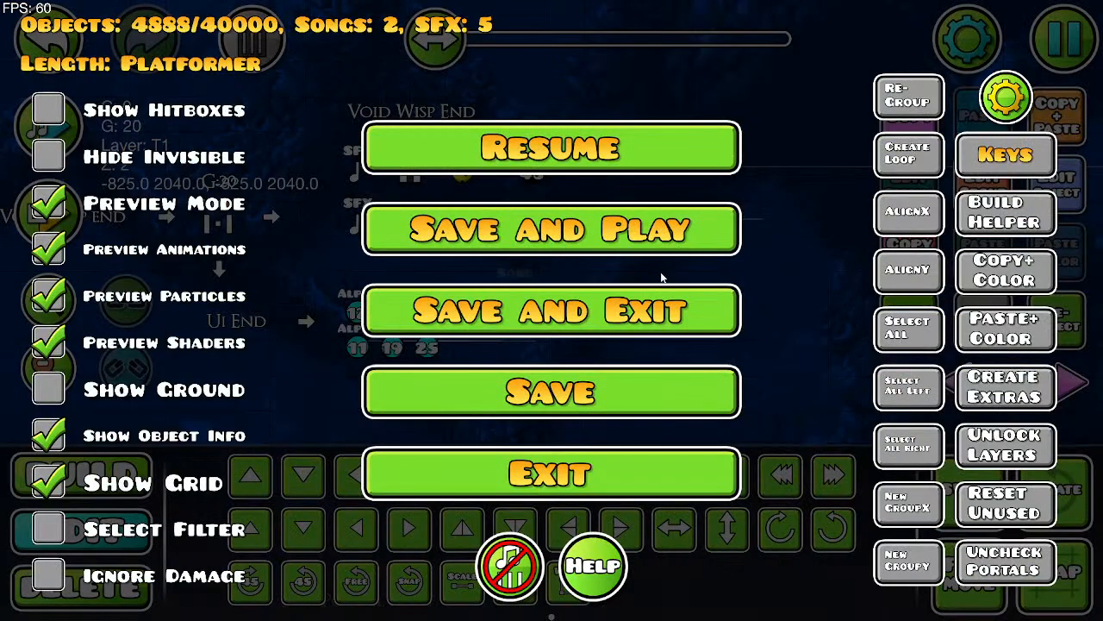
left_click(677, 244)
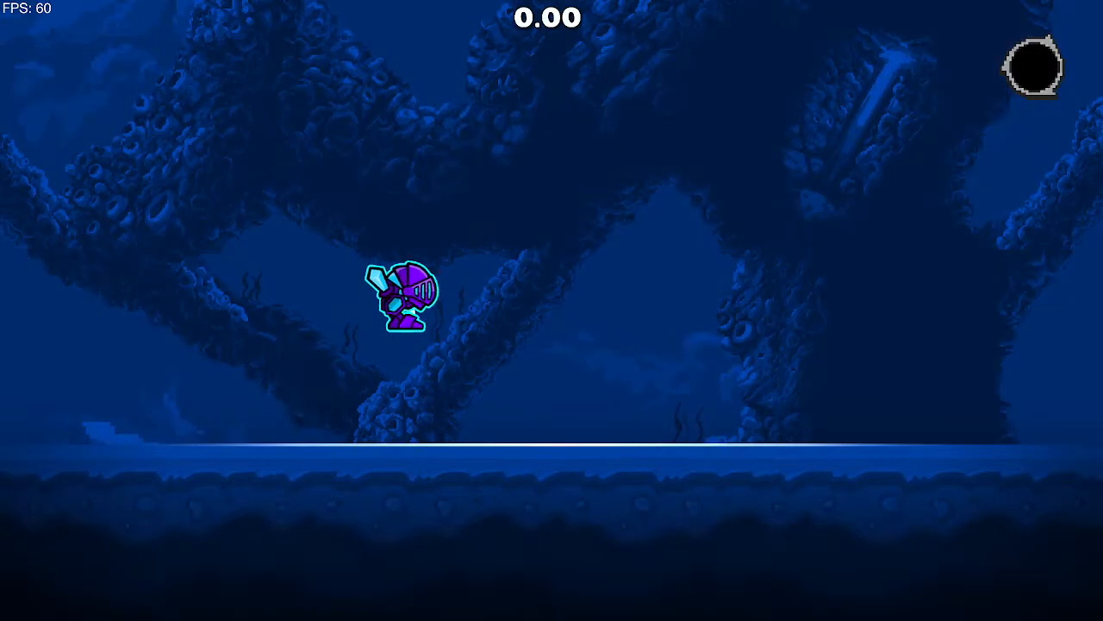
key("Right")
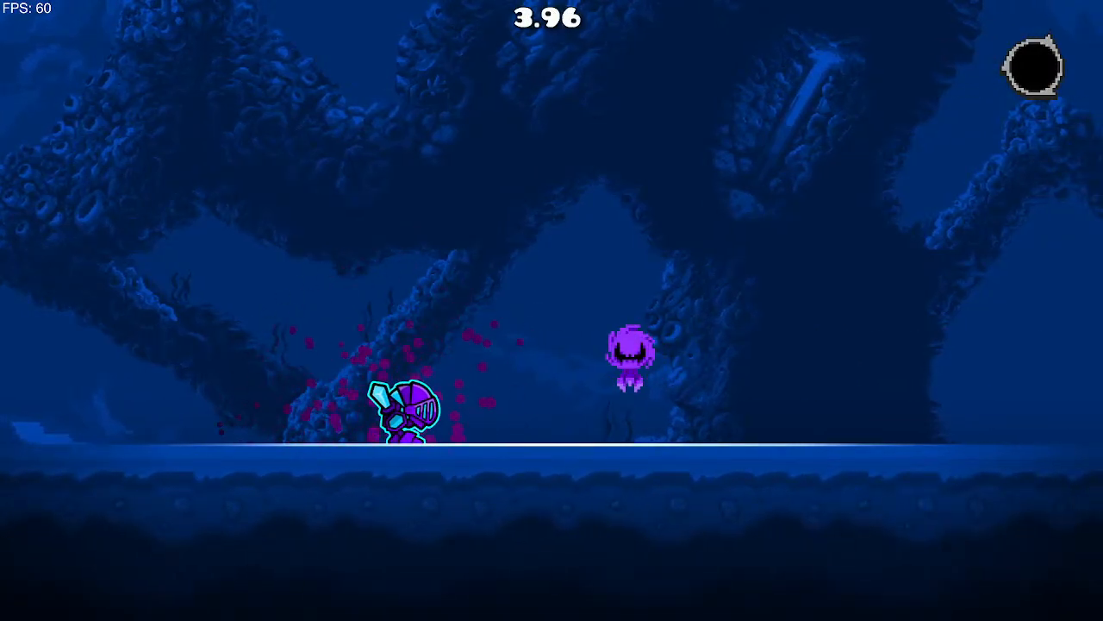
key("Escape")
left_click(183, 392)
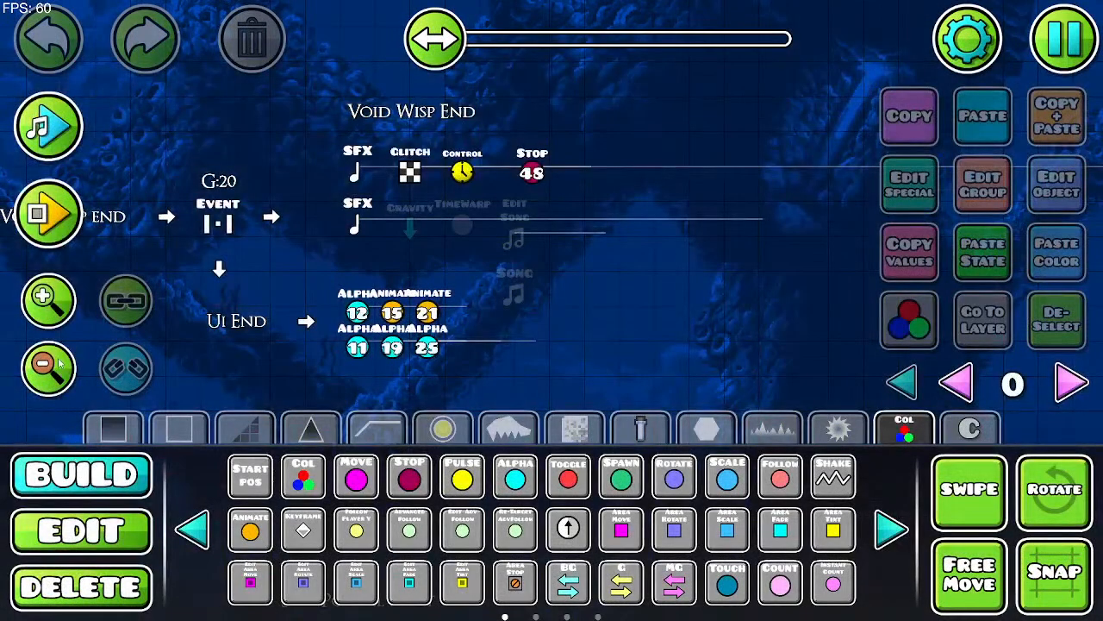
Step: Select the particle object under the Void Phase 1 G:45 label and open the extra settings of its particle effect
left_click(48, 367)
left_click(48, 367)
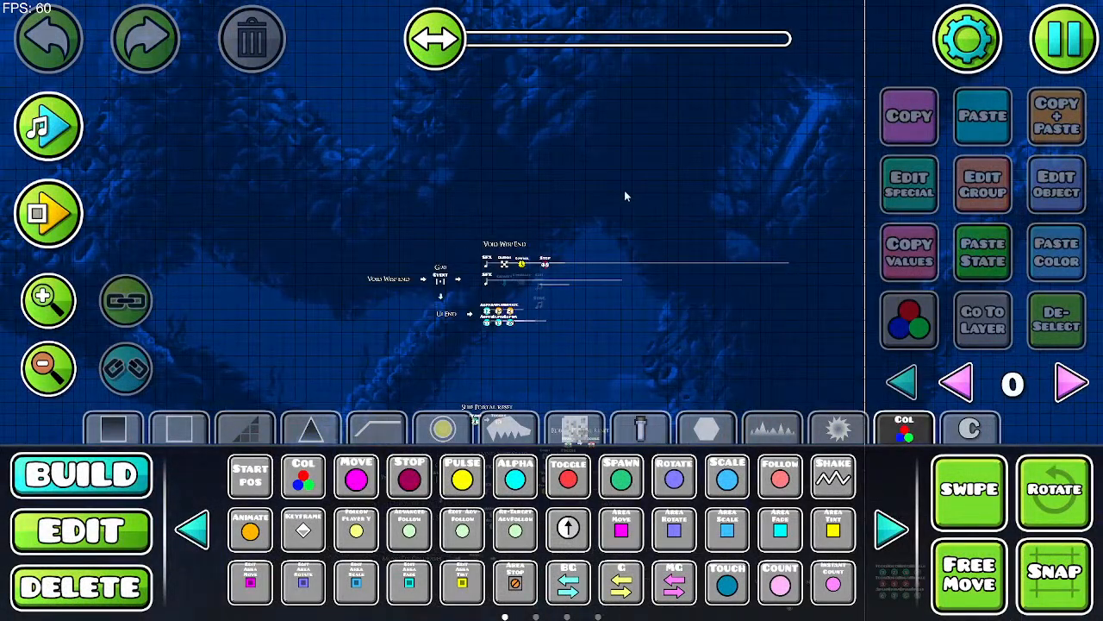
left_click_drag(624, 192, 433, 138)
left_click_drag(488, 286, 525, 144)
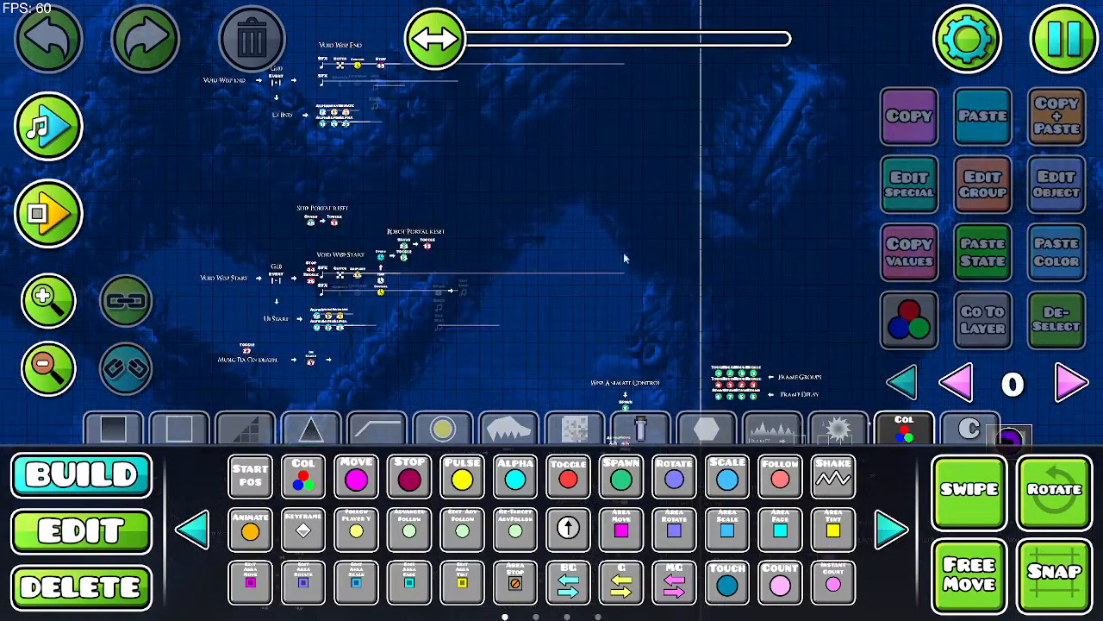
left_click_drag(625, 266, 545, 145)
left_click_drag(622, 161, 215, 62)
left_click_drag(595, 176, 538, 117)
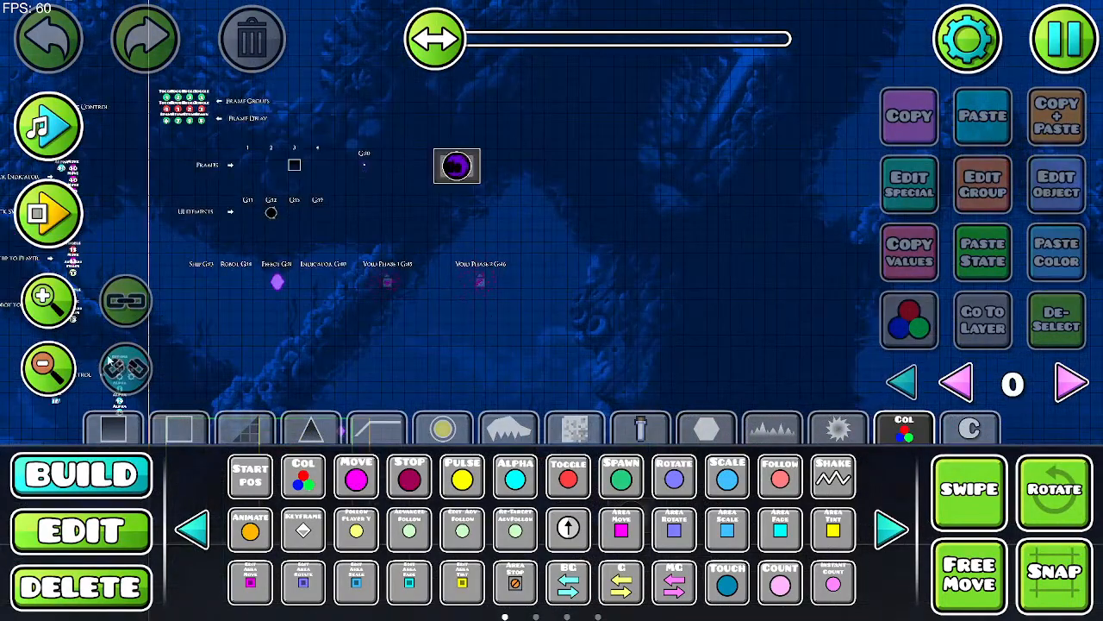
left_click(49, 299)
left_click(48, 299)
left_click(81, 529)
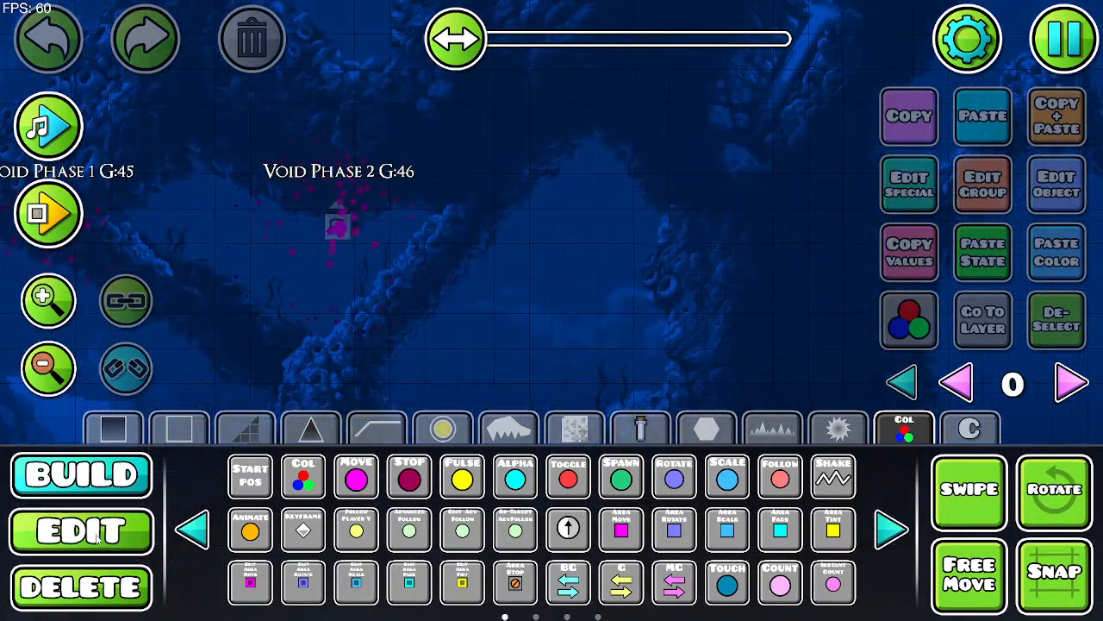
left_click_drag(211, 316, 530, 330)
left_click(372, 243)
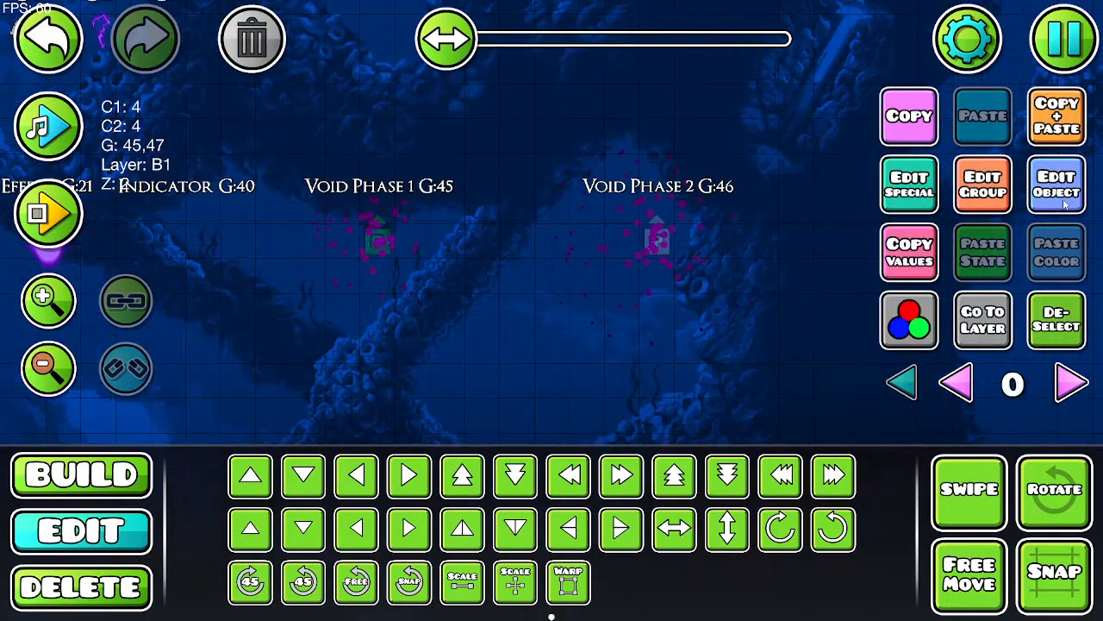
left_click(909, 183)
left_click(599, 86)
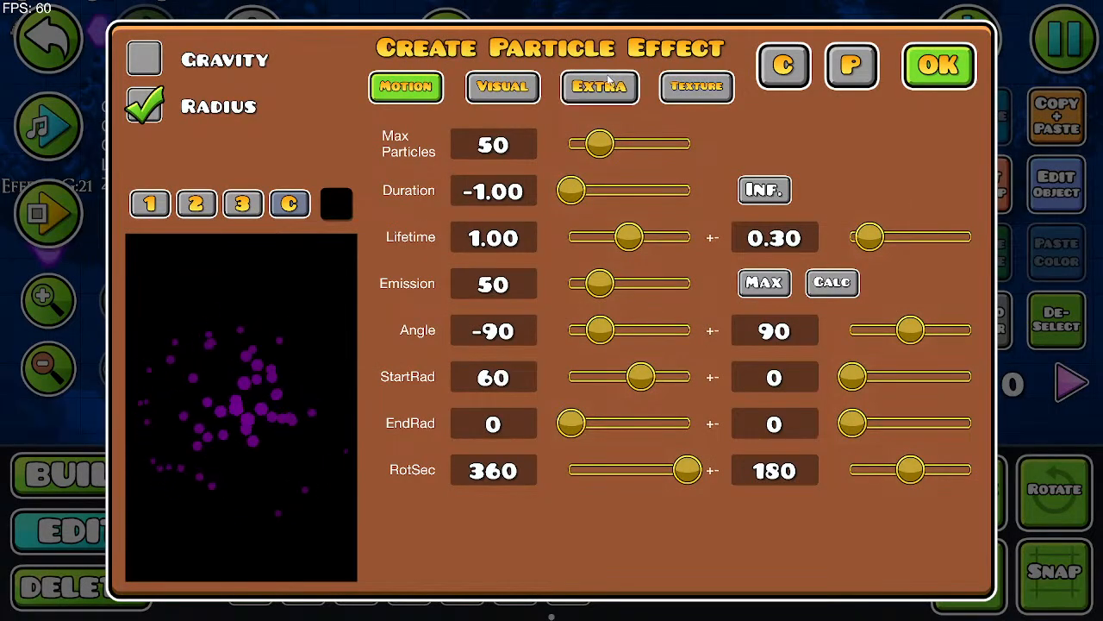
Step: Try the Free, Relative and Grouped modes on the Void Phase 1 particle effect
left_click(145, 59)
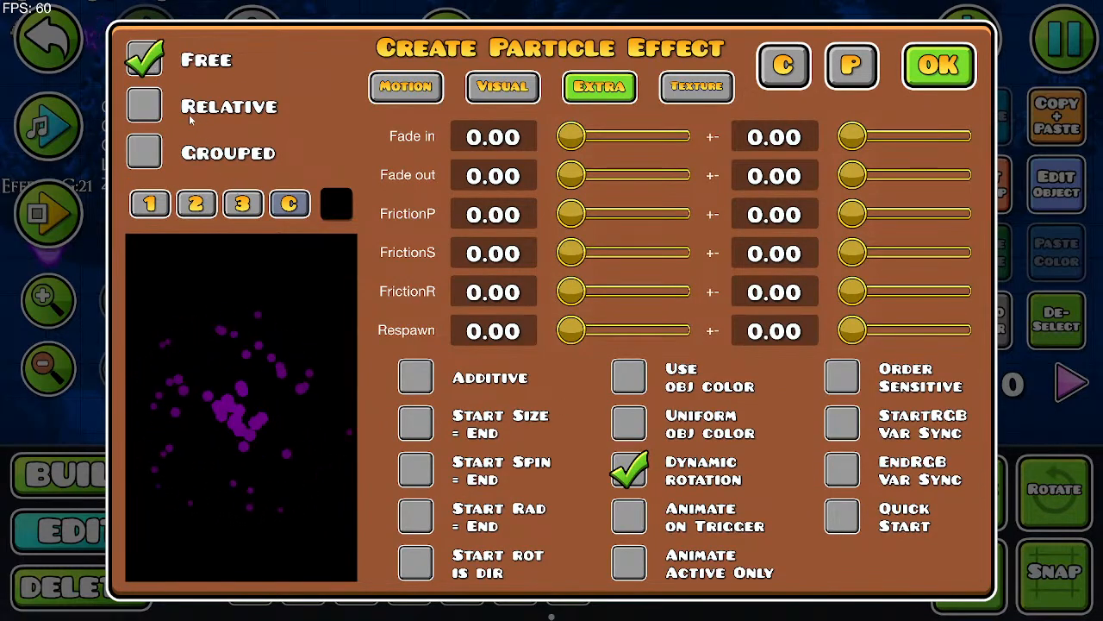
left_click(145, 106)
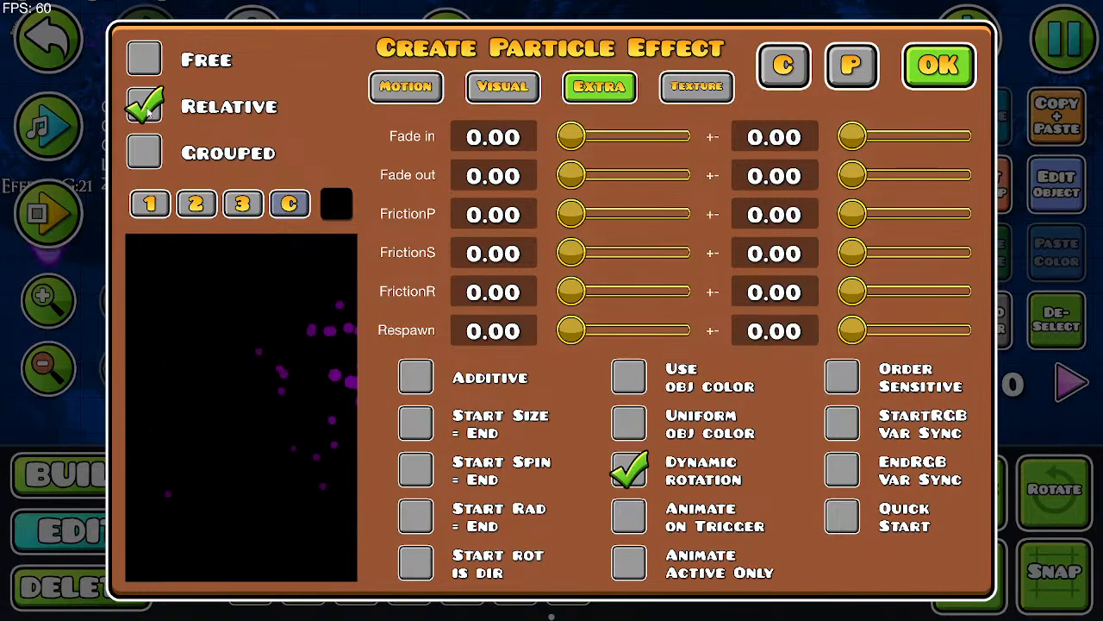
left_click(154, 112)
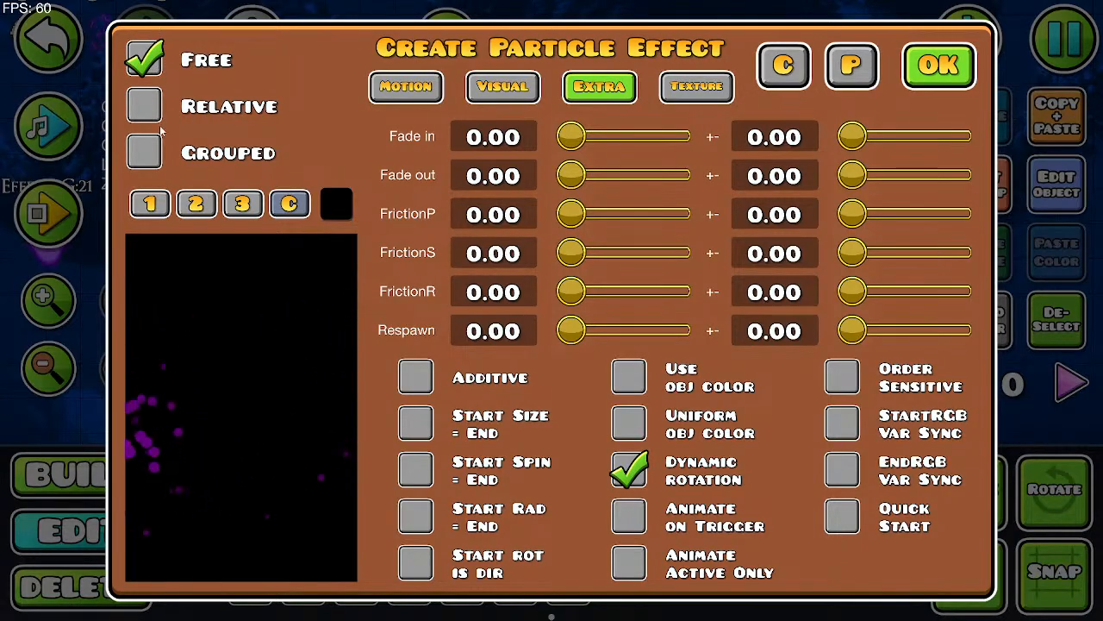
left_click(148, 153)
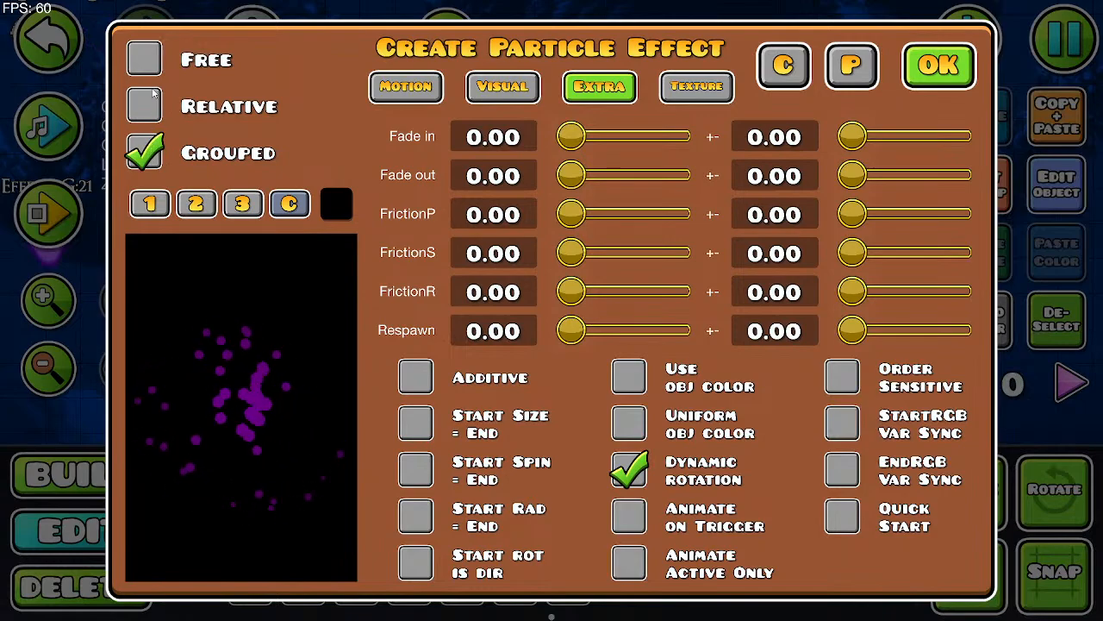
left_click(149, 109)
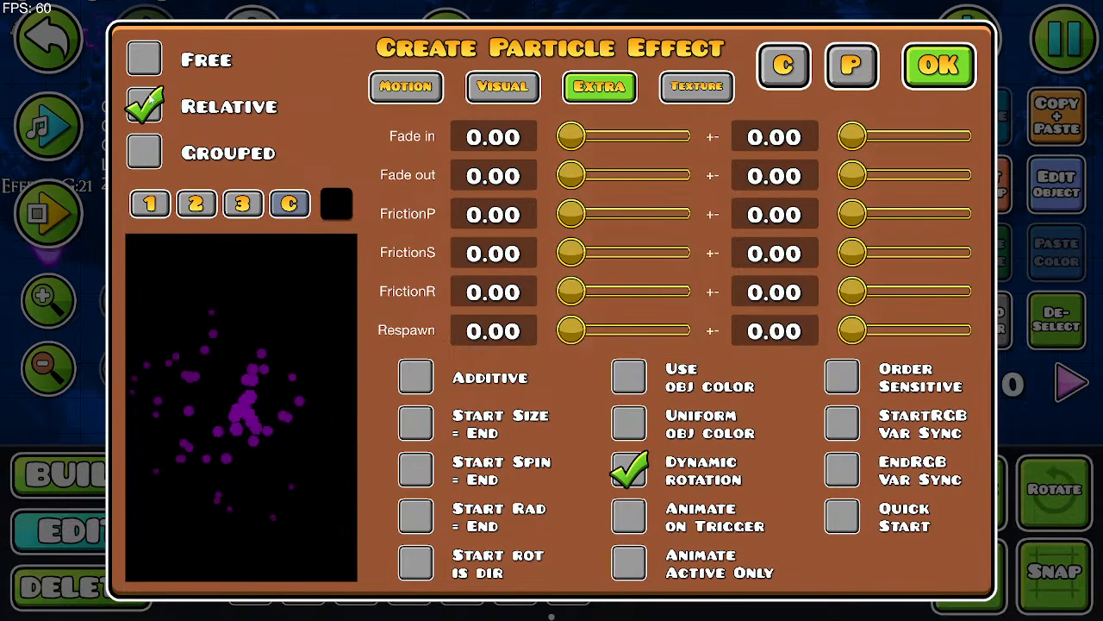
left_click(150, 67)
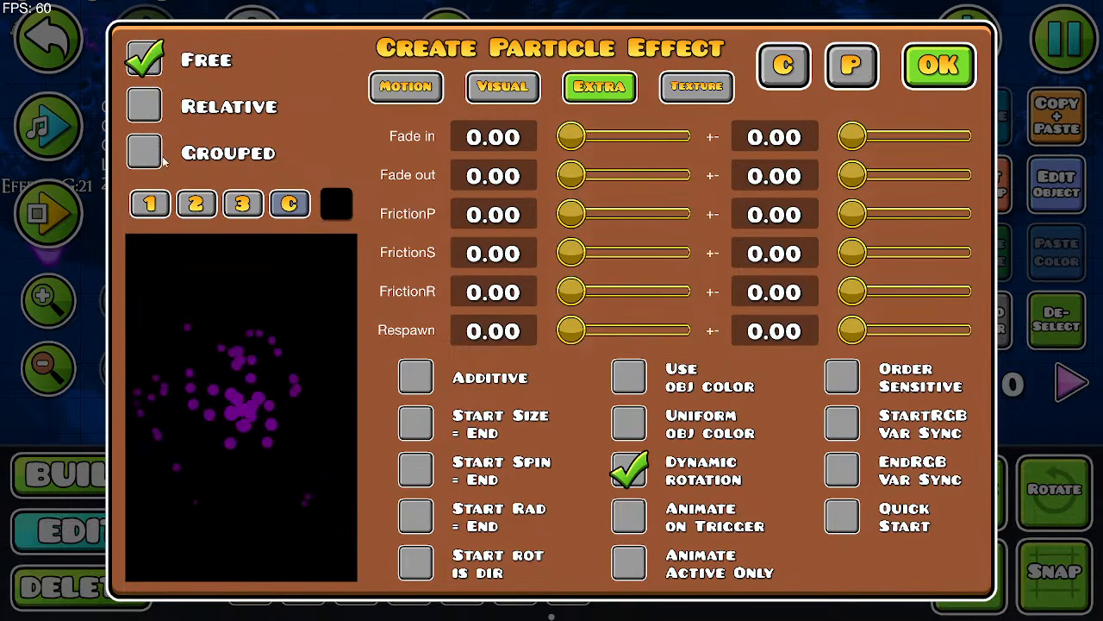
Step: Set the Void Phase 1 particles to Grouped with Animate on Trigger and Animate Active Only, and check the same options on Void Phase 2
left_click(148, 155)
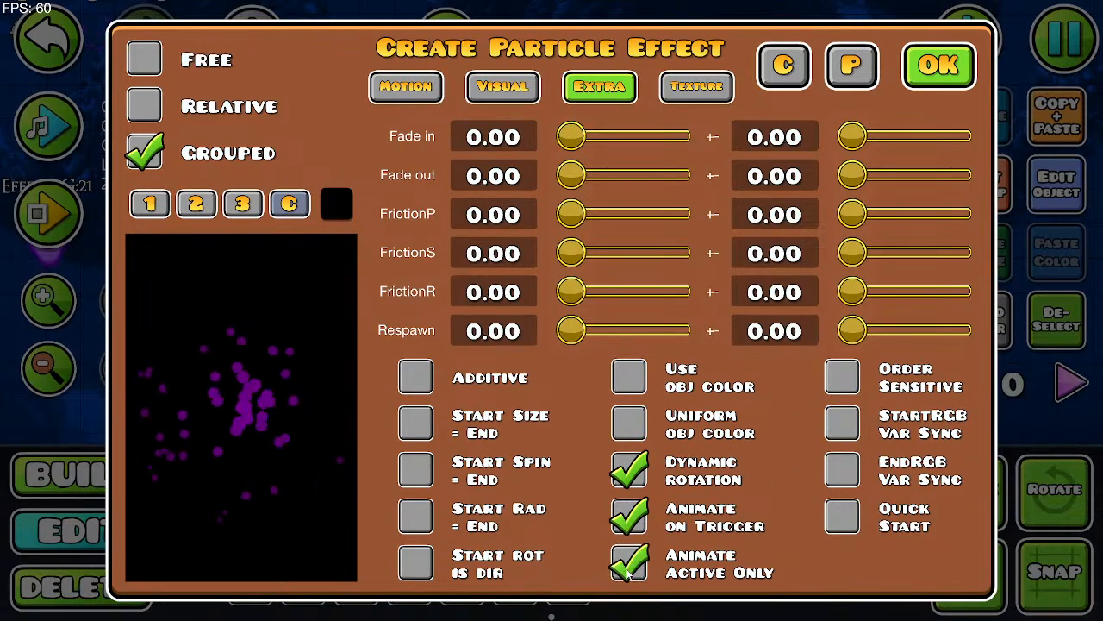
left_click(948, 67)
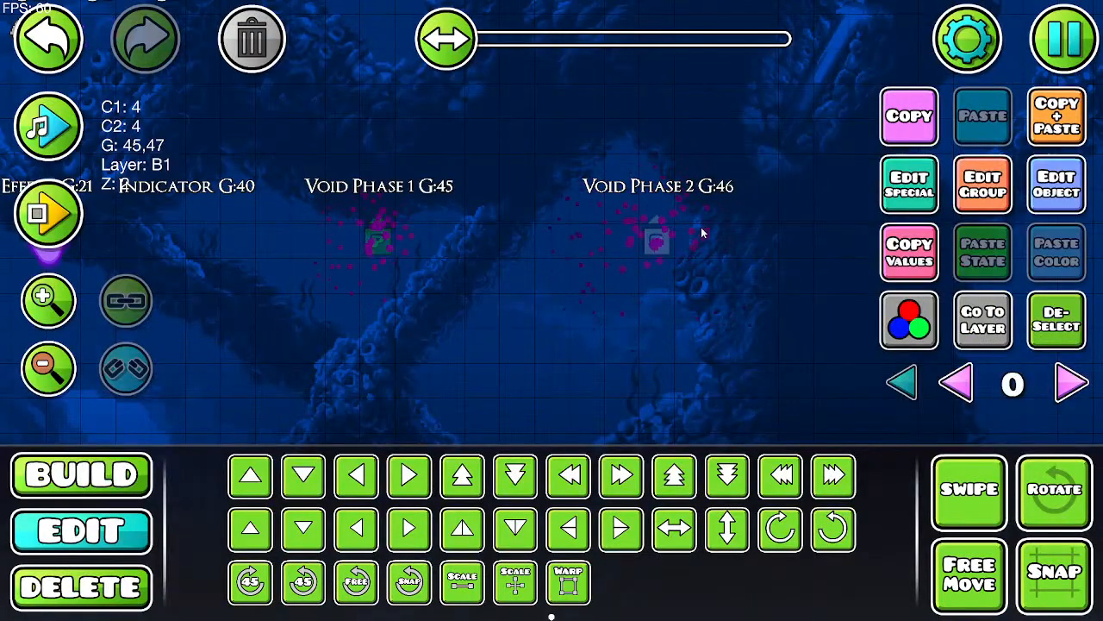
left_click(910, 185)
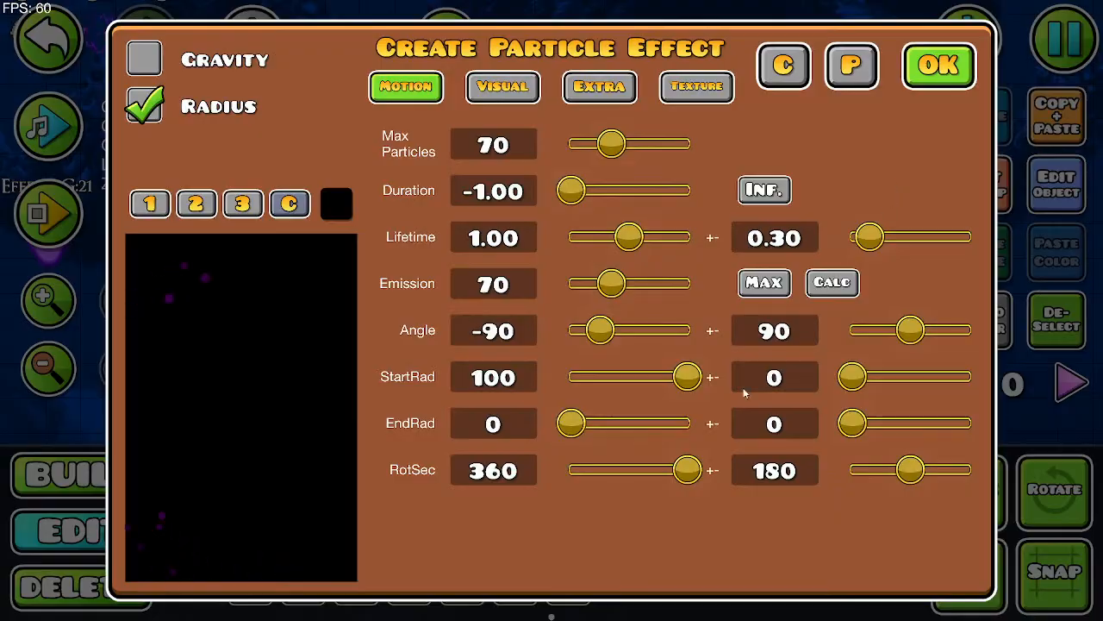
left_click(634, 83)
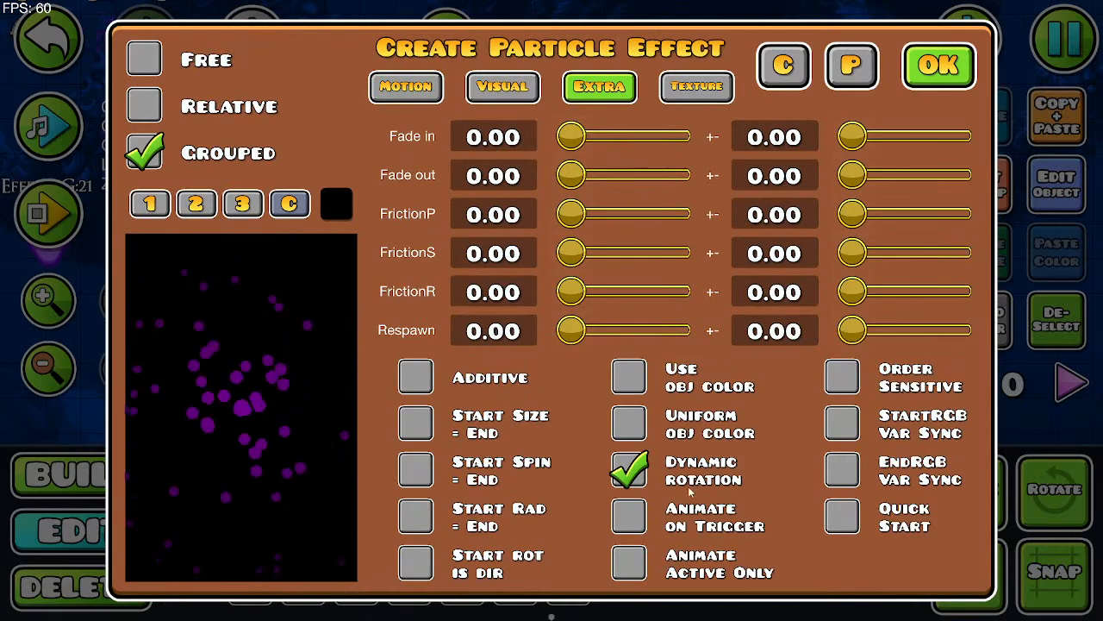
left_click(959, 56)
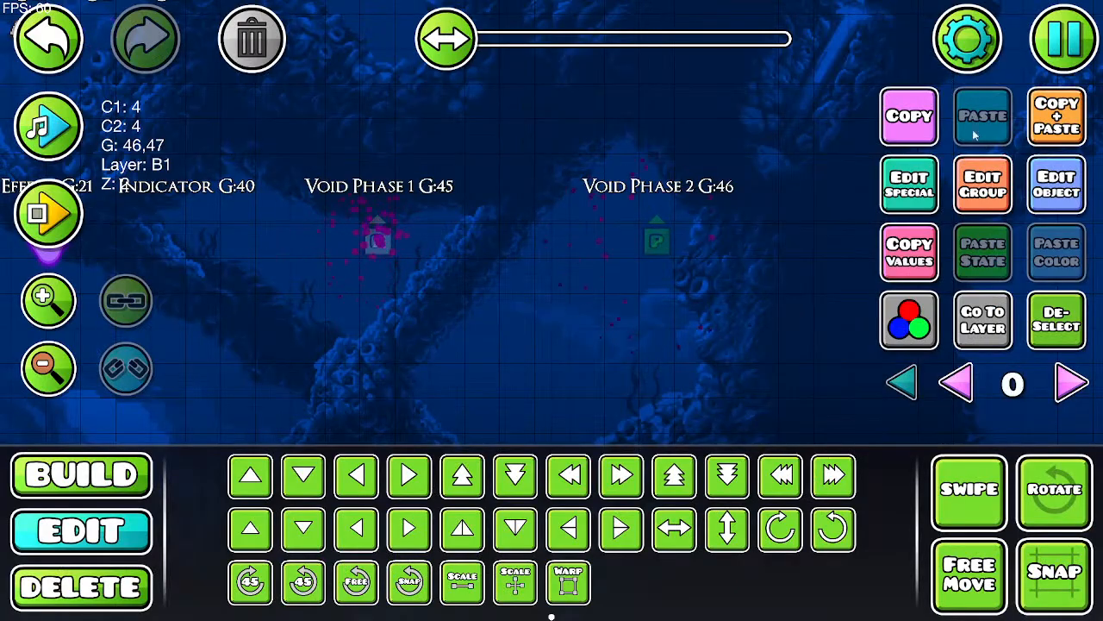
Step: Save and playtest the level, transform and fly until the timer runs out to check the particles, and return to the editor
left_click(1064, 39)
left_click(552, 227)
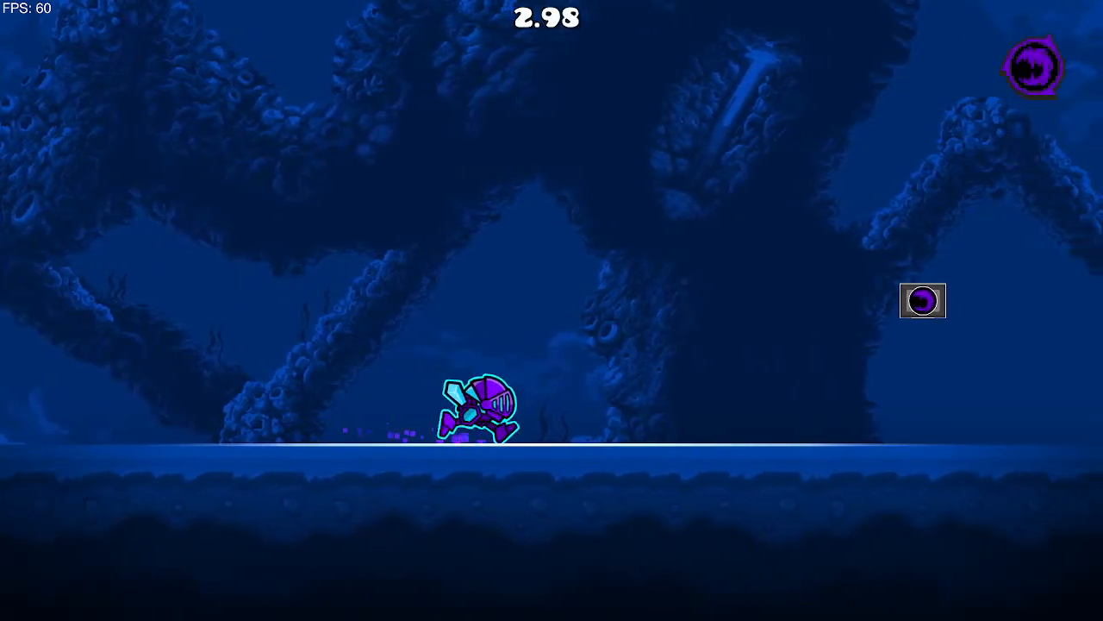
key("space")
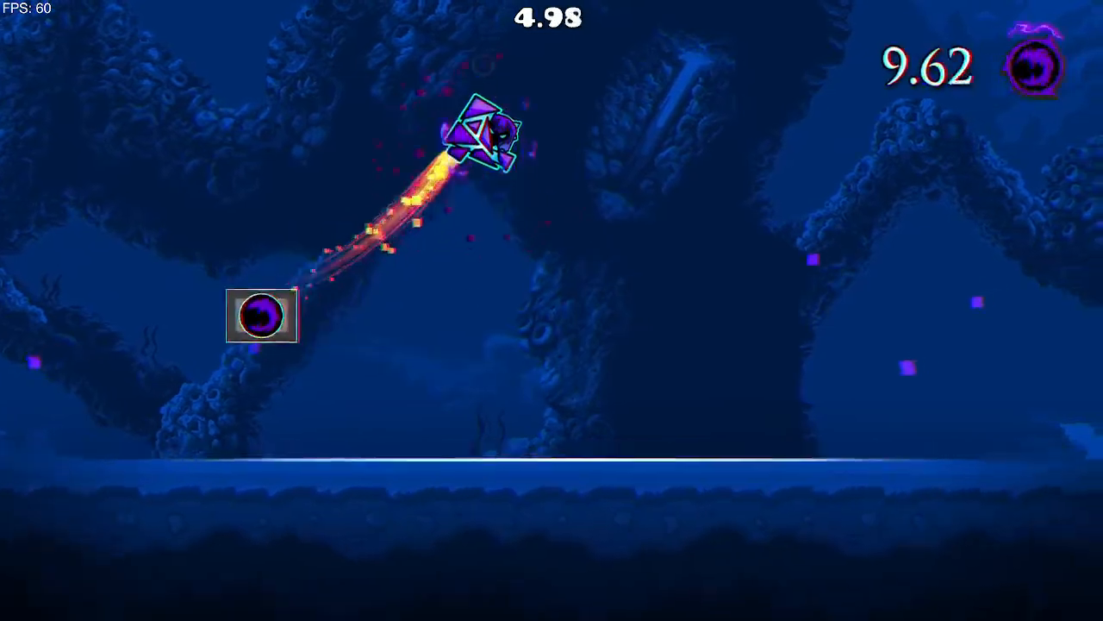
key("space")
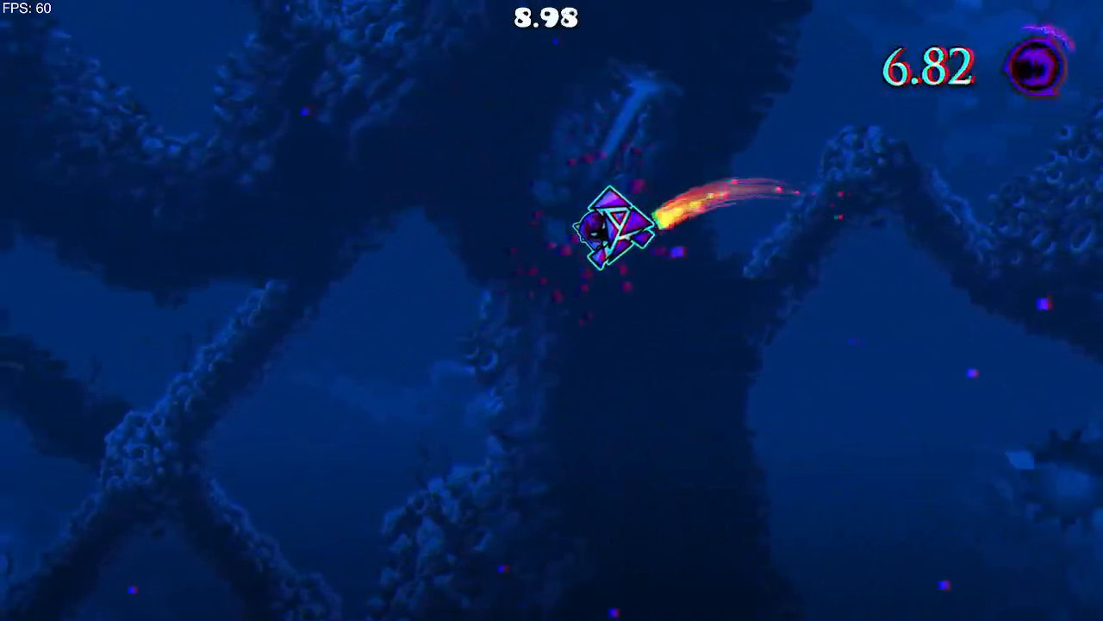
key("space")
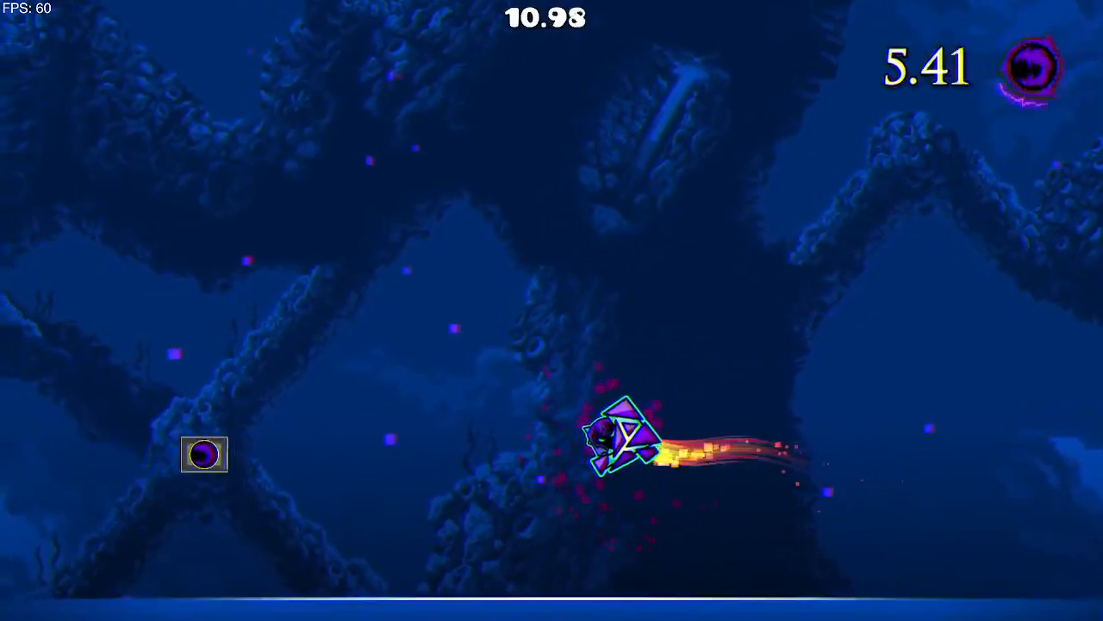
key("space")
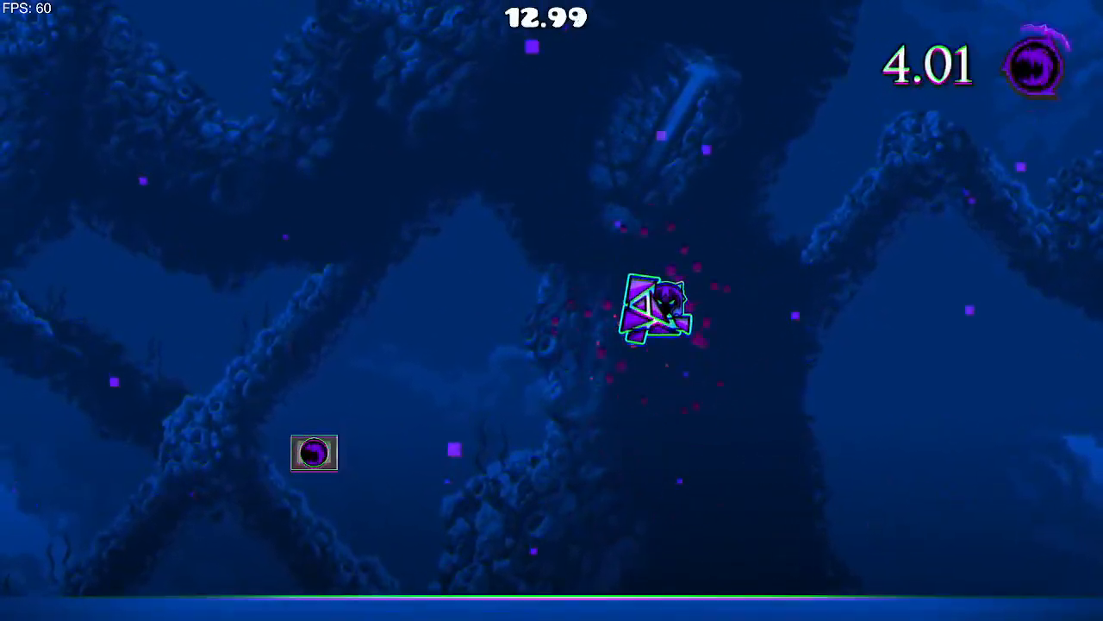
key("space")
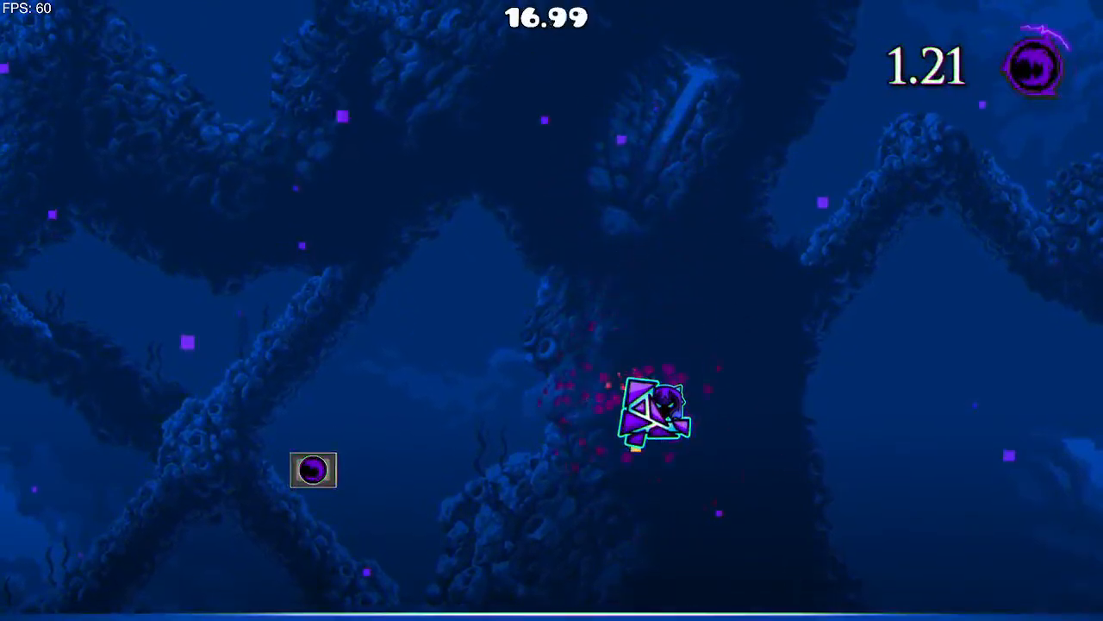
key("space")
key("space")
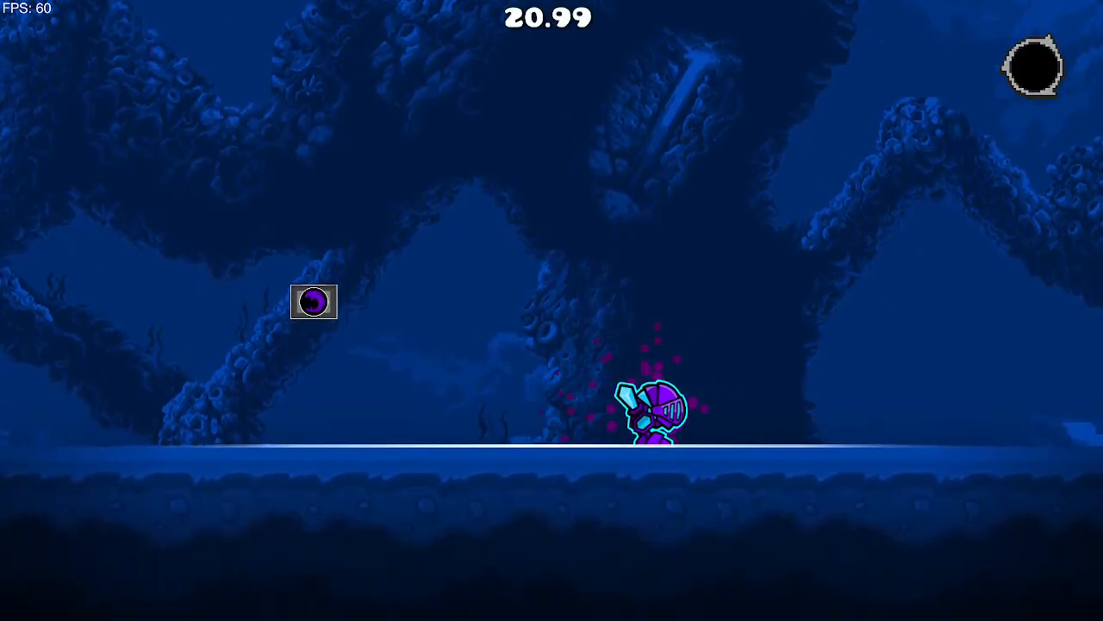
key("Escape")
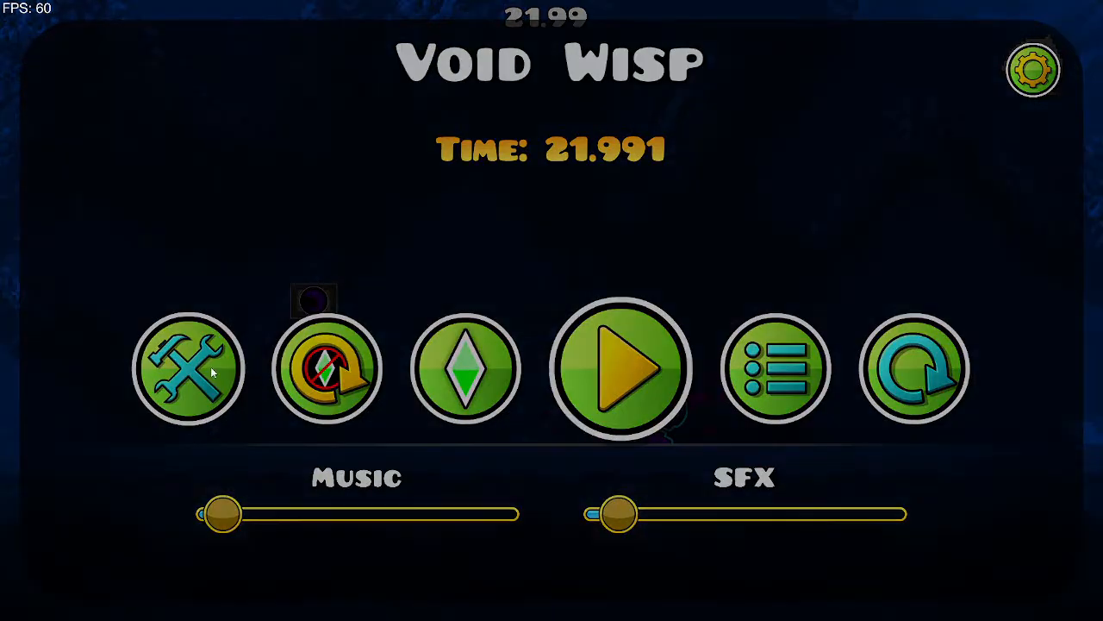
left_click(211, 366)
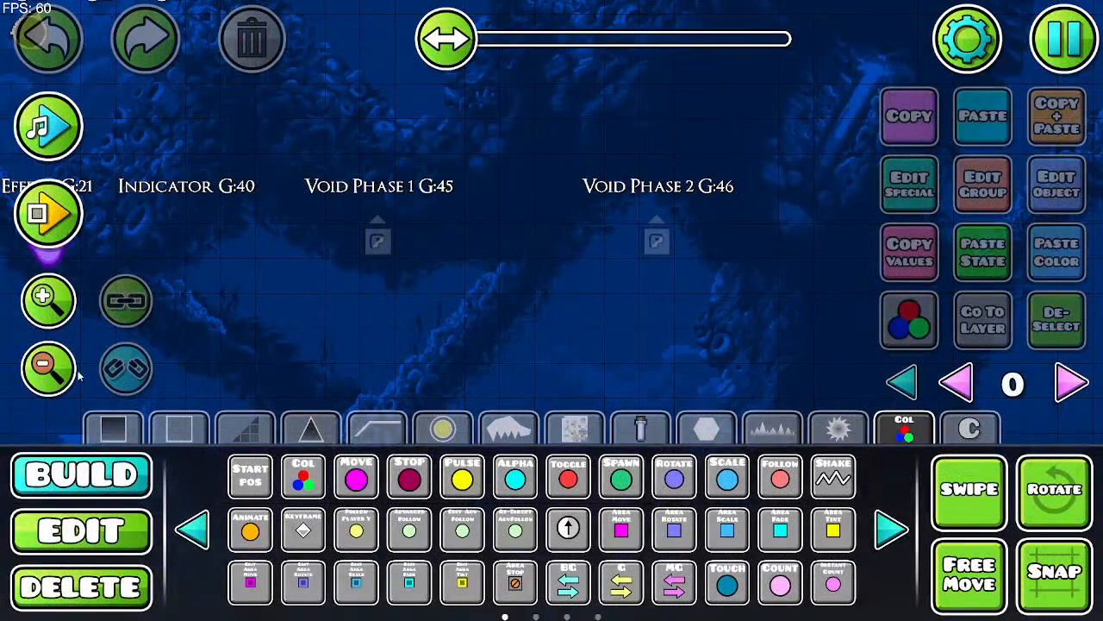
Step: Find the Stop trigger in the Void Wisp End group and check its target ID settings
left_click(69, 370)
left_click(69, 370)
left_click(69, 371)
left_click_drag(379, 231, 788, 304)
left_click_drag(367, 277, 786, 205)
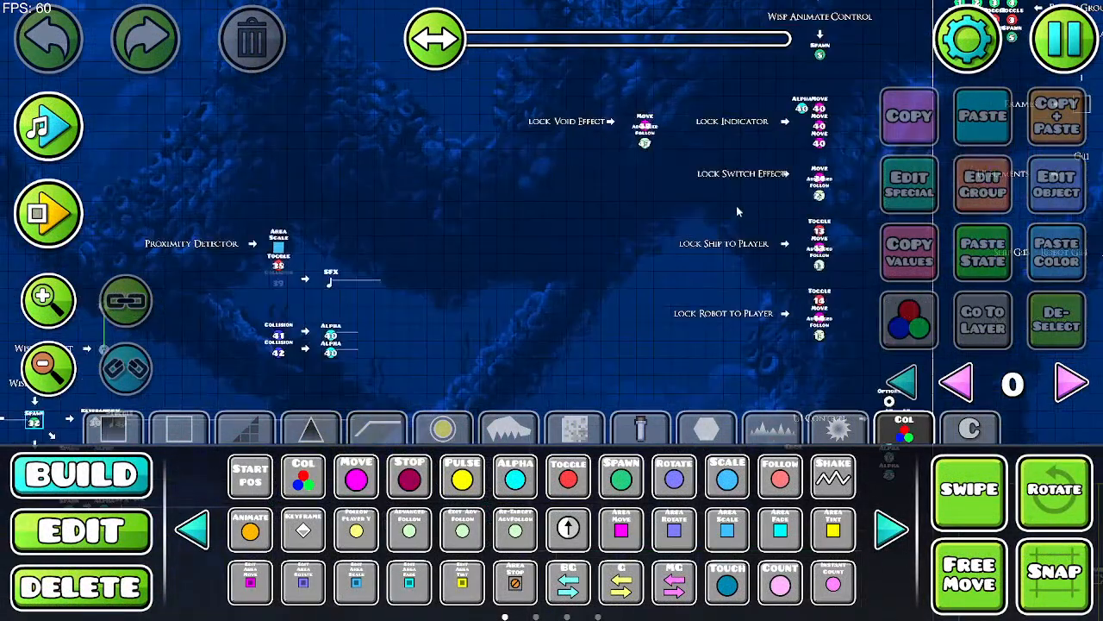
left_click_drag(488, 234, 700, 357)
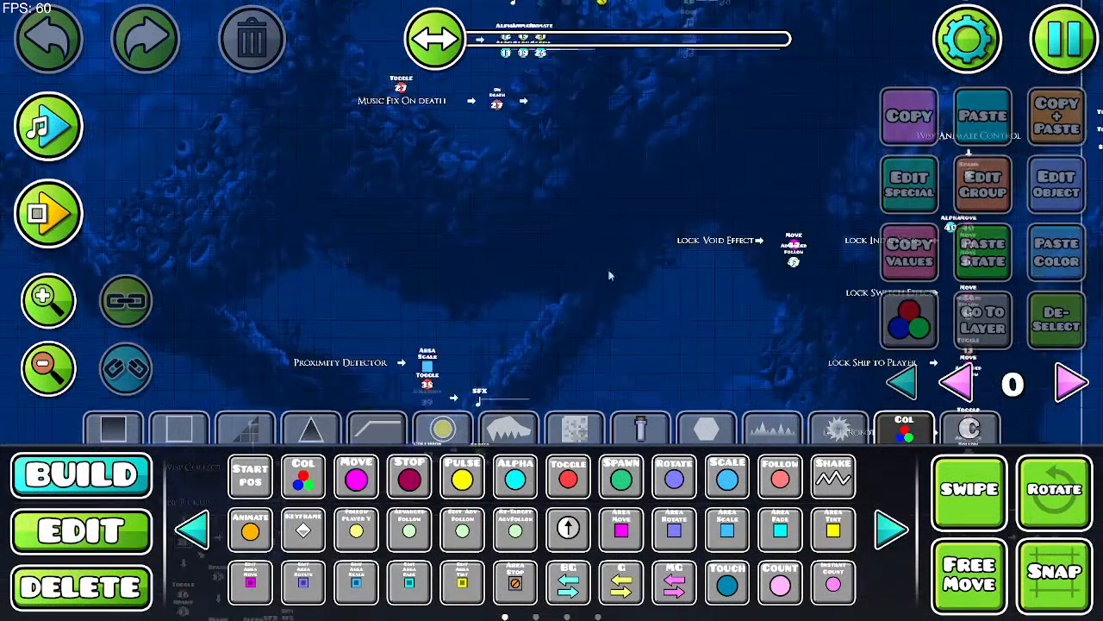
left_click_drag(695, 76, 559, 362)
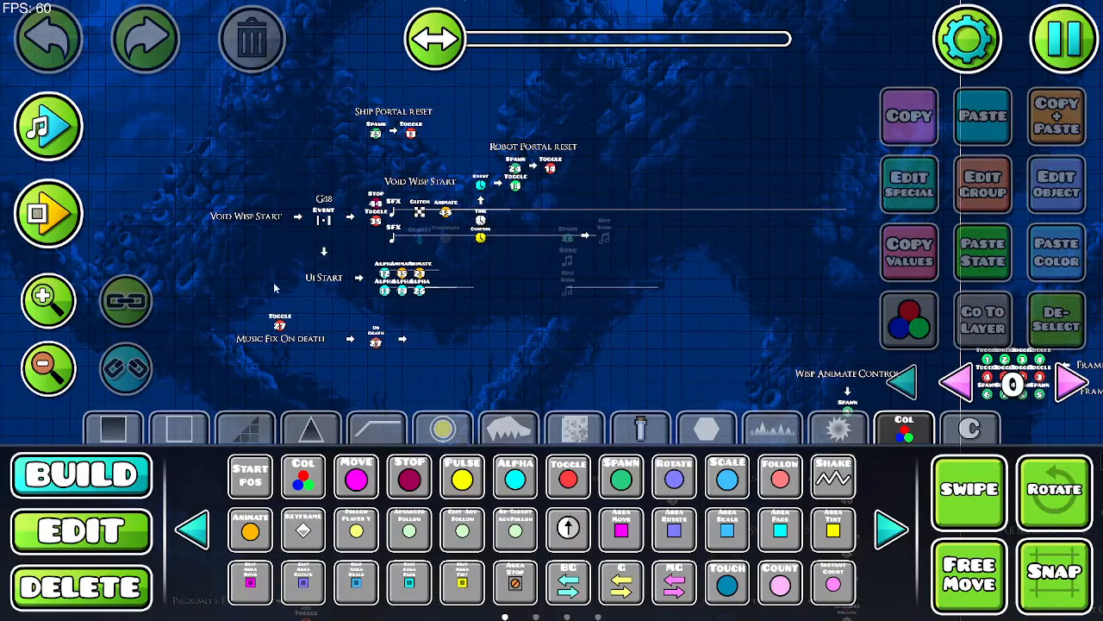
scroll(534, 264, "up", 6)
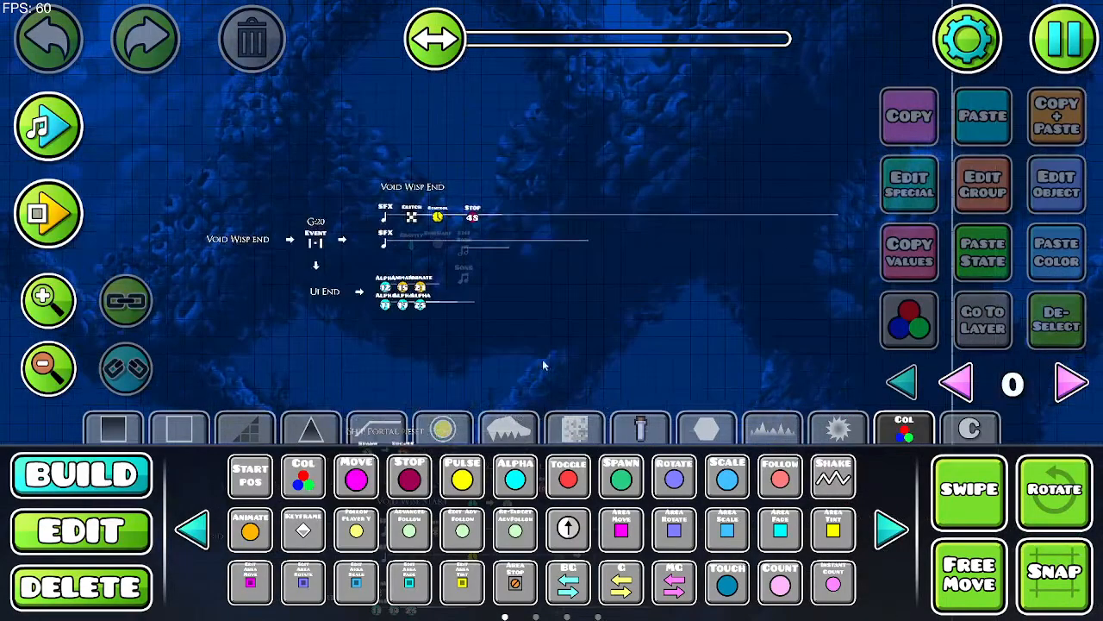
left_click(82, 300)
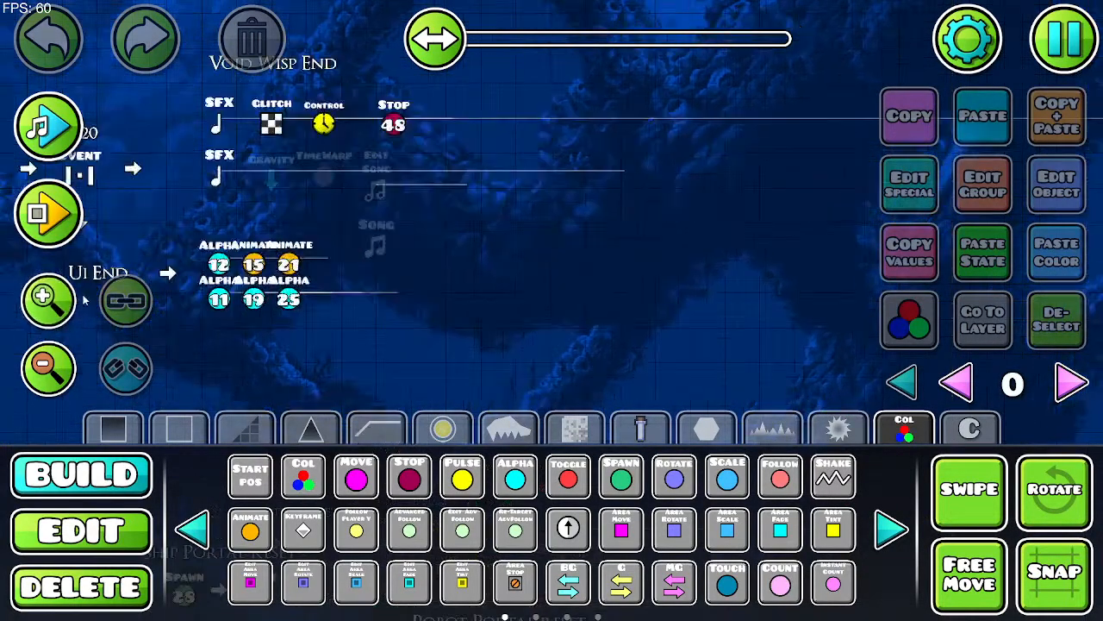
left_click(138, 545)
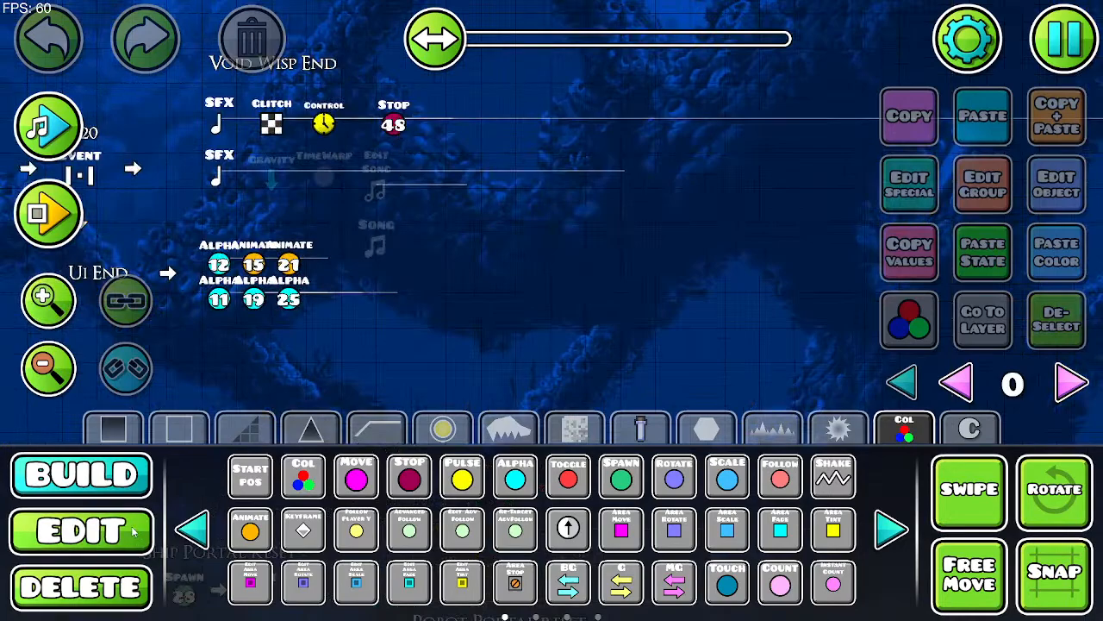
left_click(398, 127)
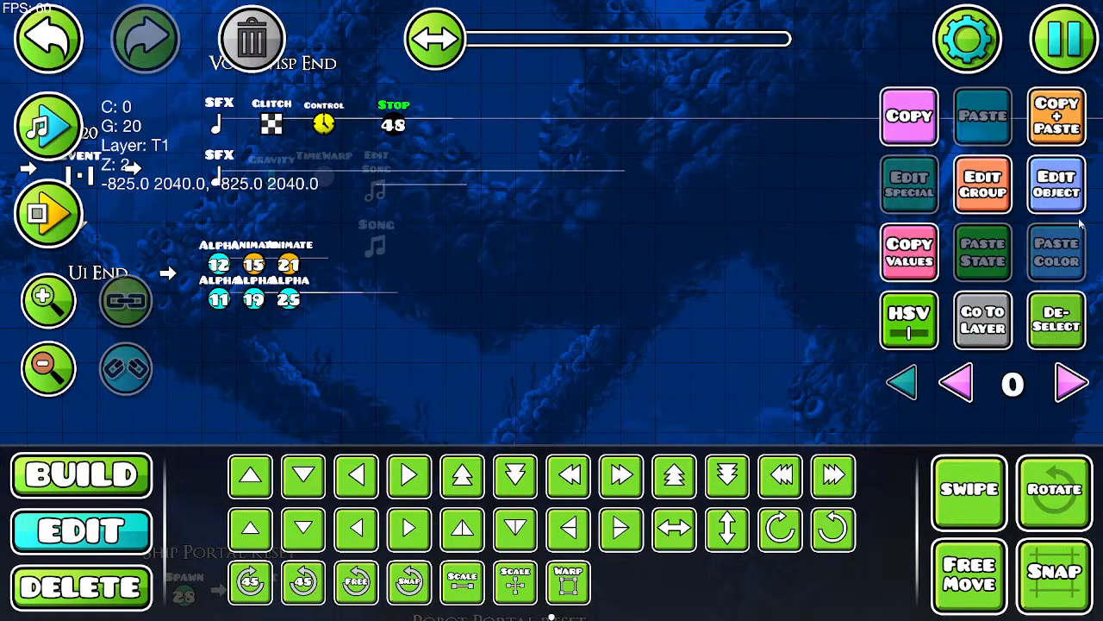
left_click(1001, 201)
left_click(588, 542)
left_click(1086, 184)
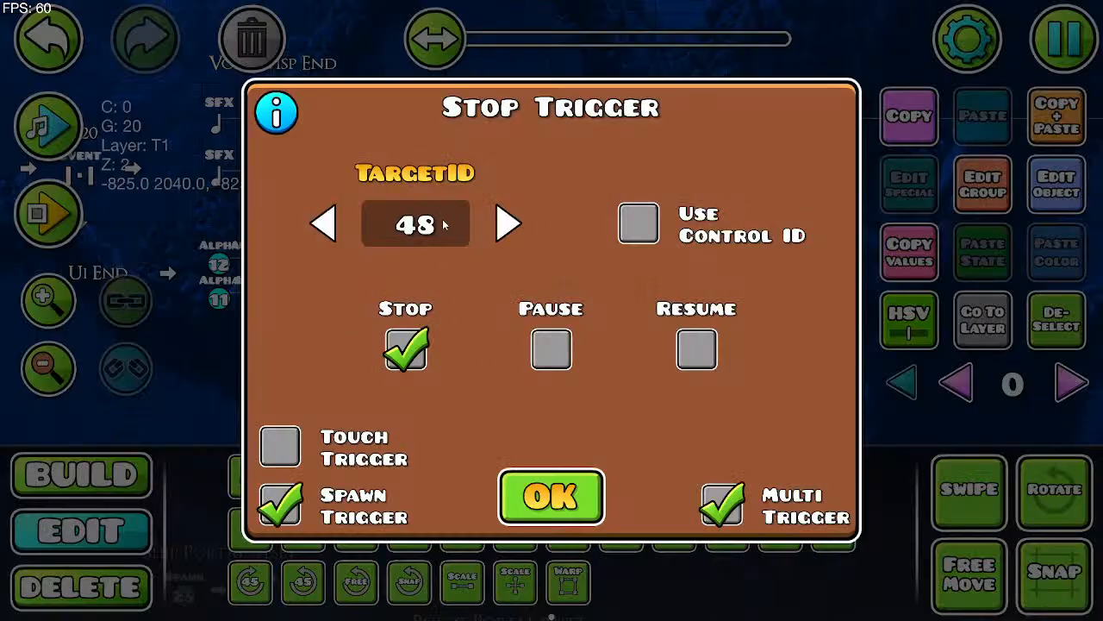
left_click(554, 497)
Step: Check the group IDs of the Animate trigger targeting group 45 in the Void Wisp Start group and delete that trigger
scroll(509, 353, "down", 19)
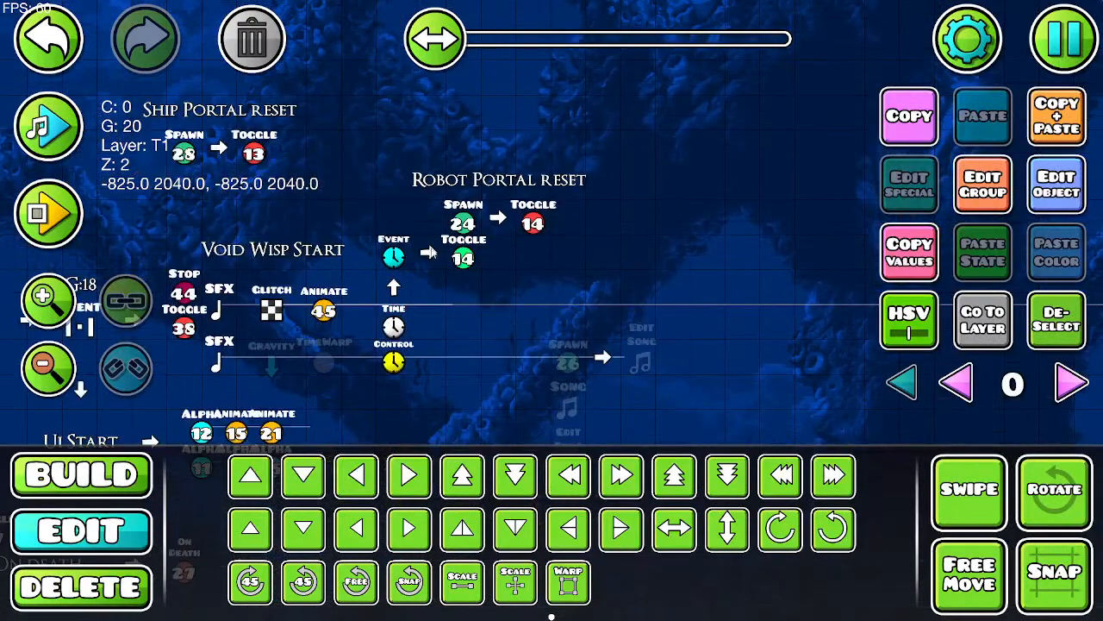
left_click(324, 310)
left_click(983, 183)
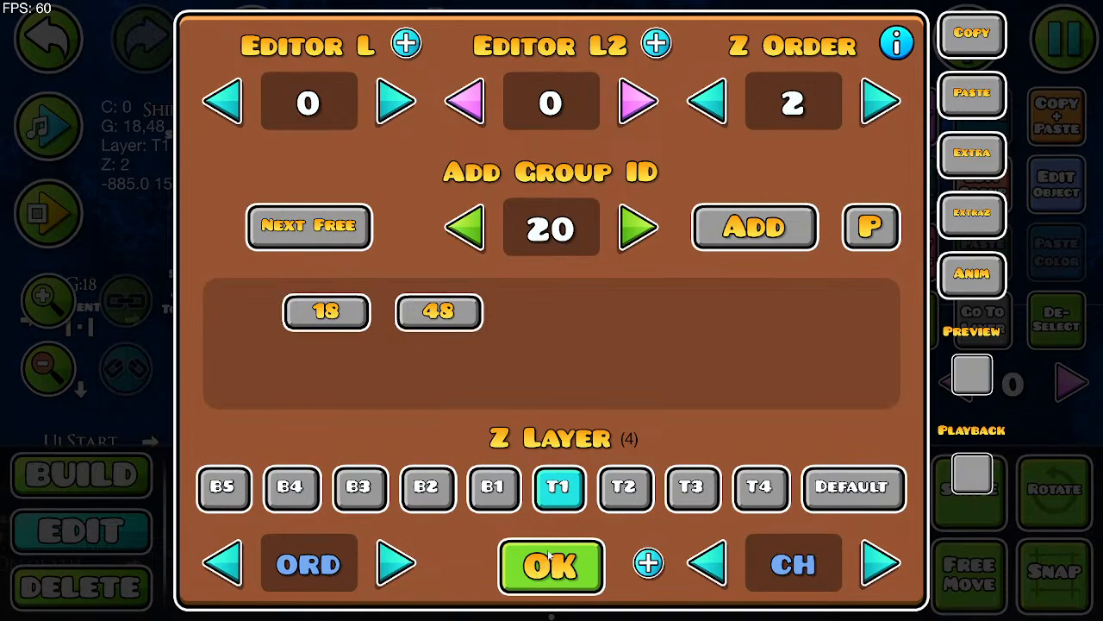
left_click(550, 562)
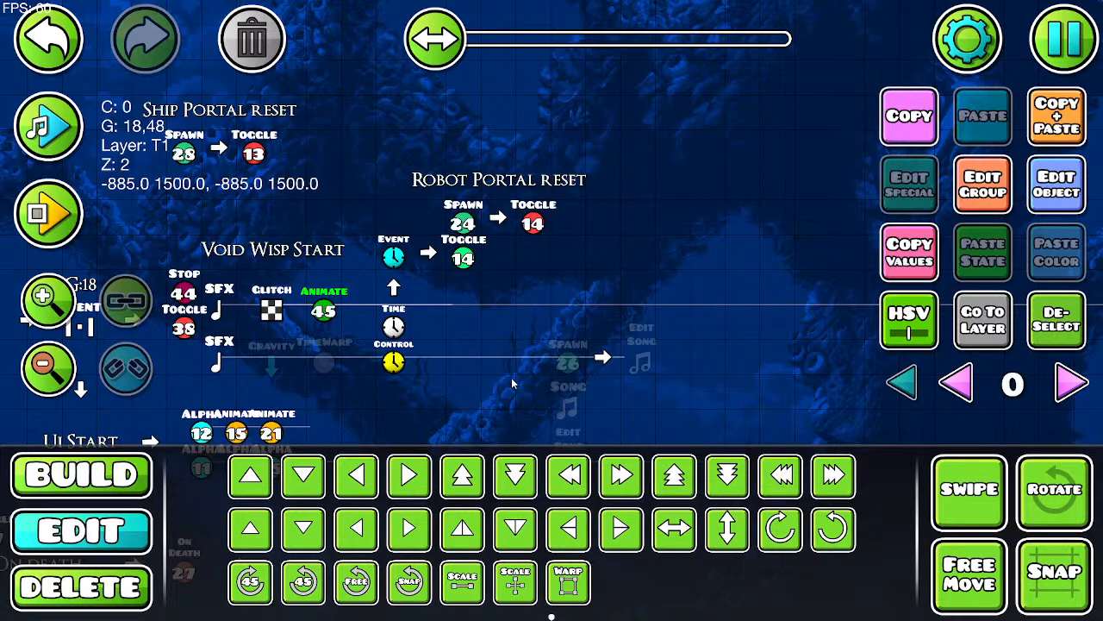
left_click(257, 53)
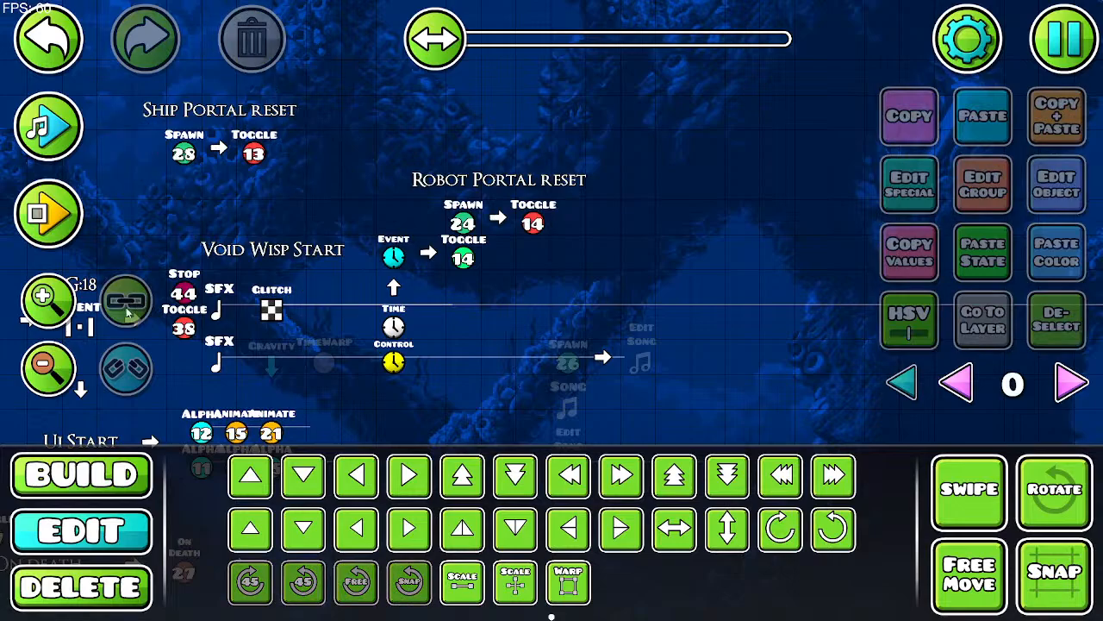
Step: Select both the Void Phase 1 and Void Phase 2 particle objects and turn off Animate on Trigger and Animate Active Only
left_click(83, 360)
left_click_drag(740, 192, 332, 156)
left_click_drag(488, 342, 419, 190)
left_click_drag(682, 306, 638, 184)
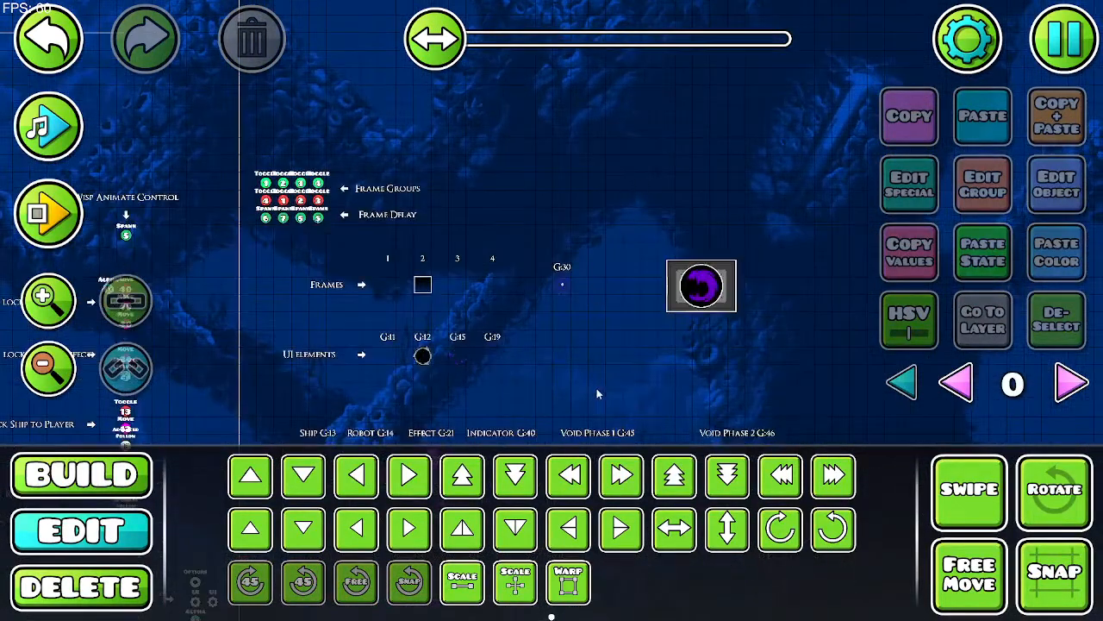
left_click_drag(597, 394, 589, 218)
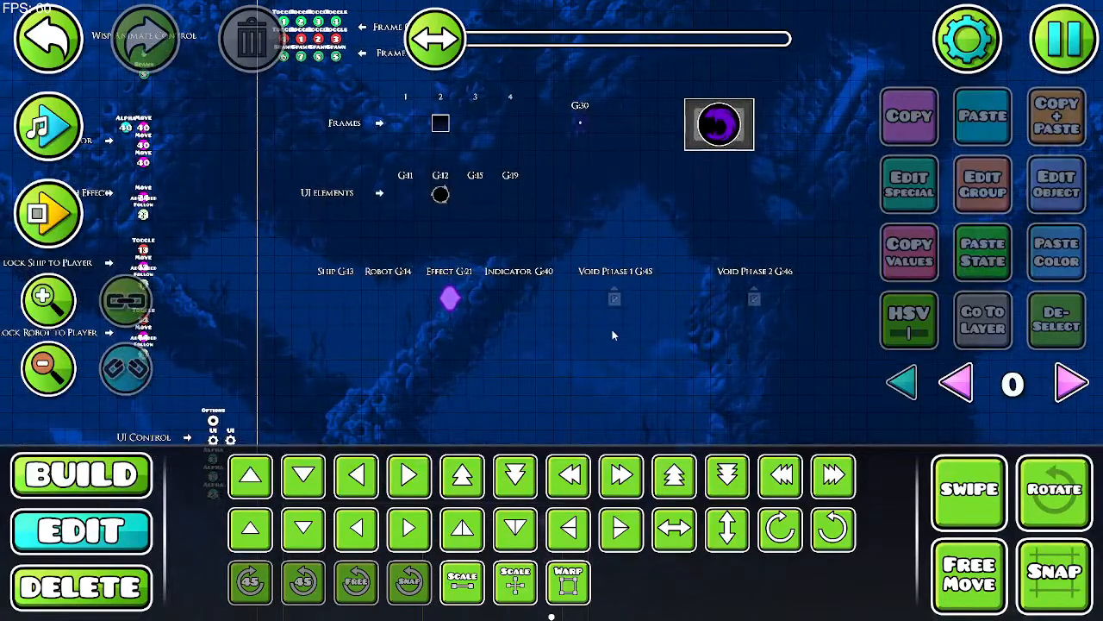
left_click_drag(604, 333, 765, 296)
left_click(910, 319)
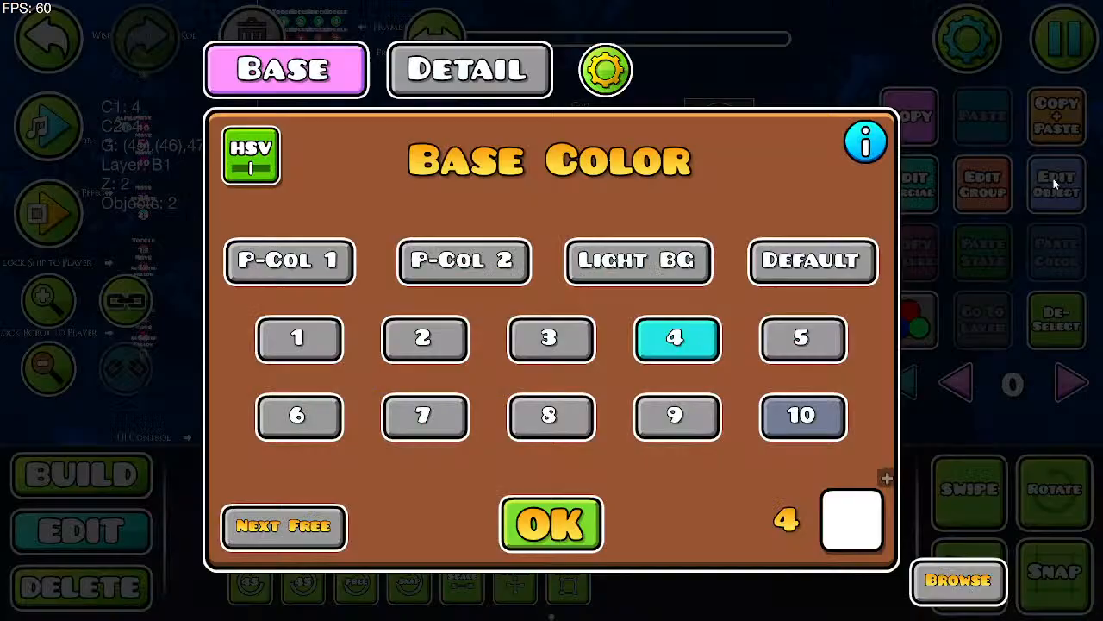
left_click(534, 538)
left_click(908, 183)
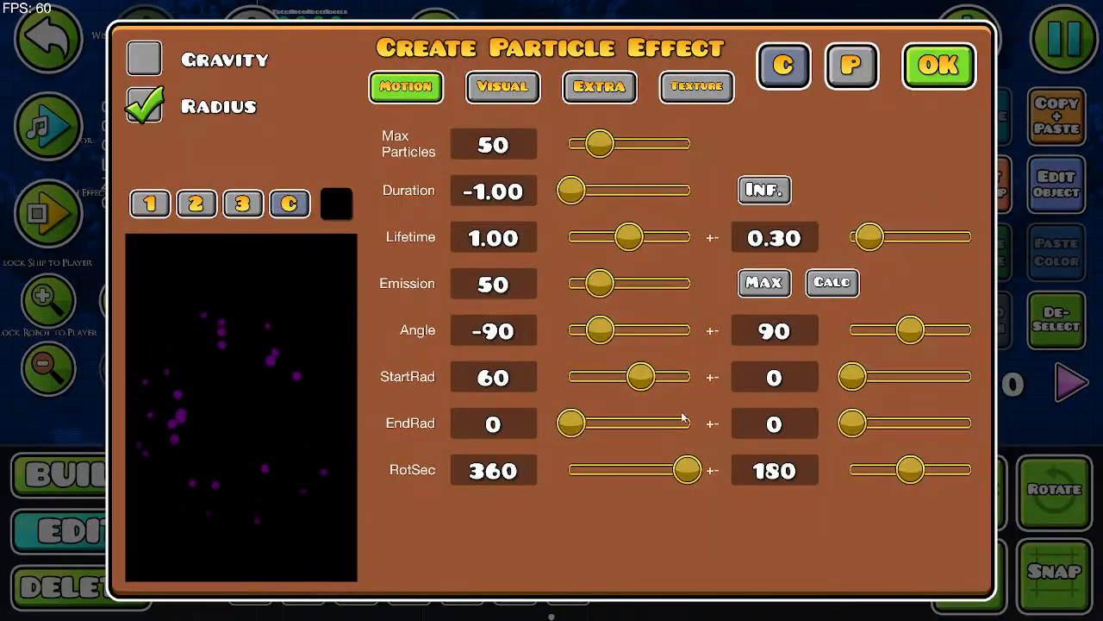
left_click(600, 86)
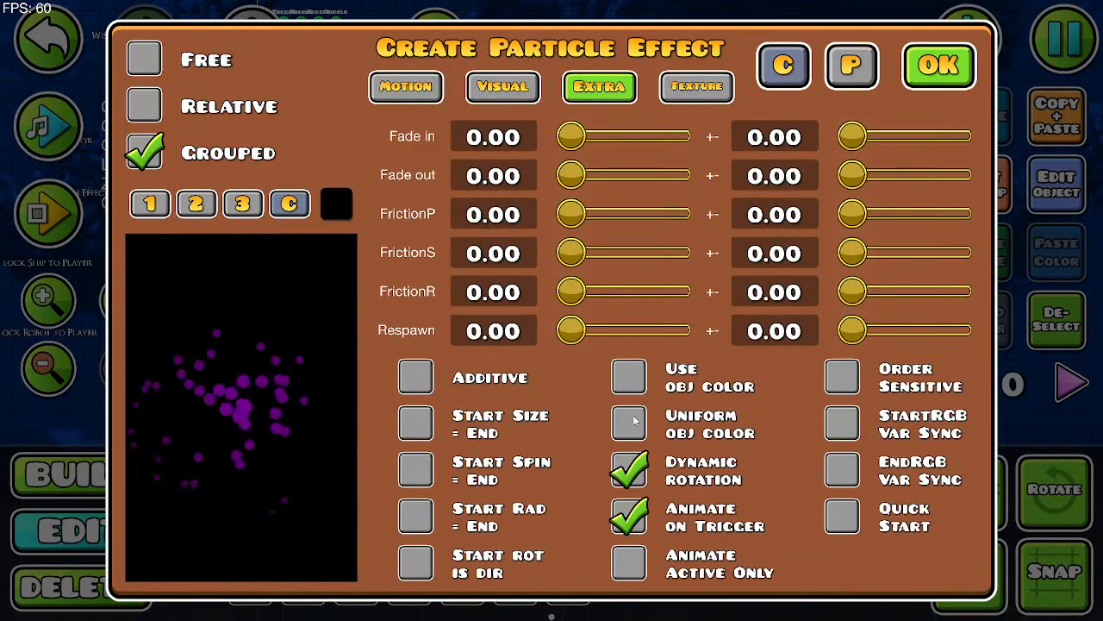
left_click(630, 469)
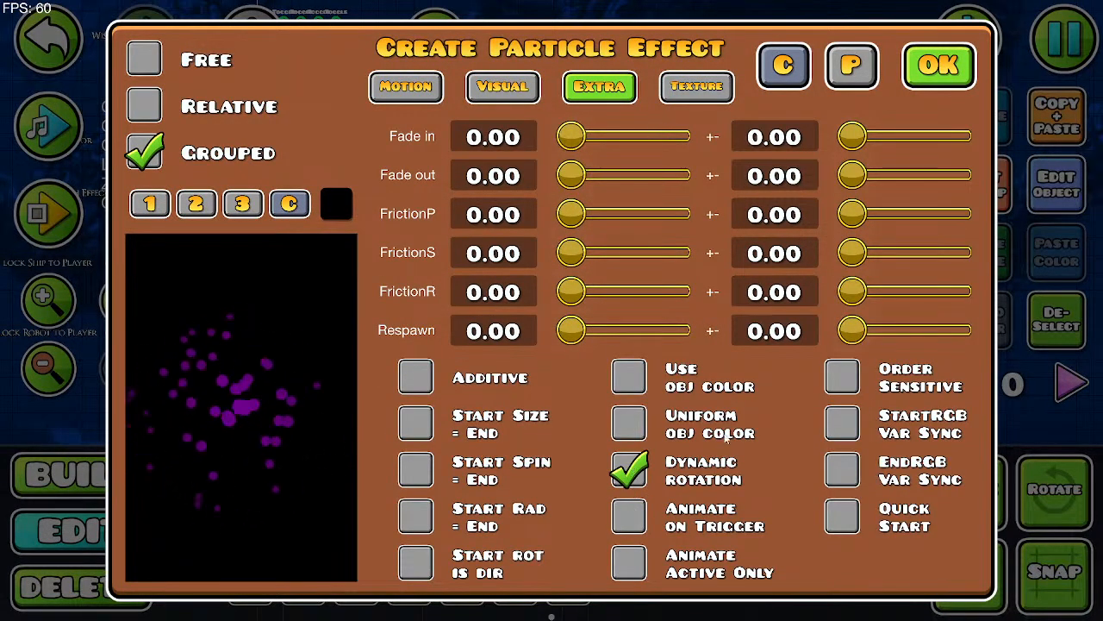
left_click(932, 69)
left_click(1045, 315)
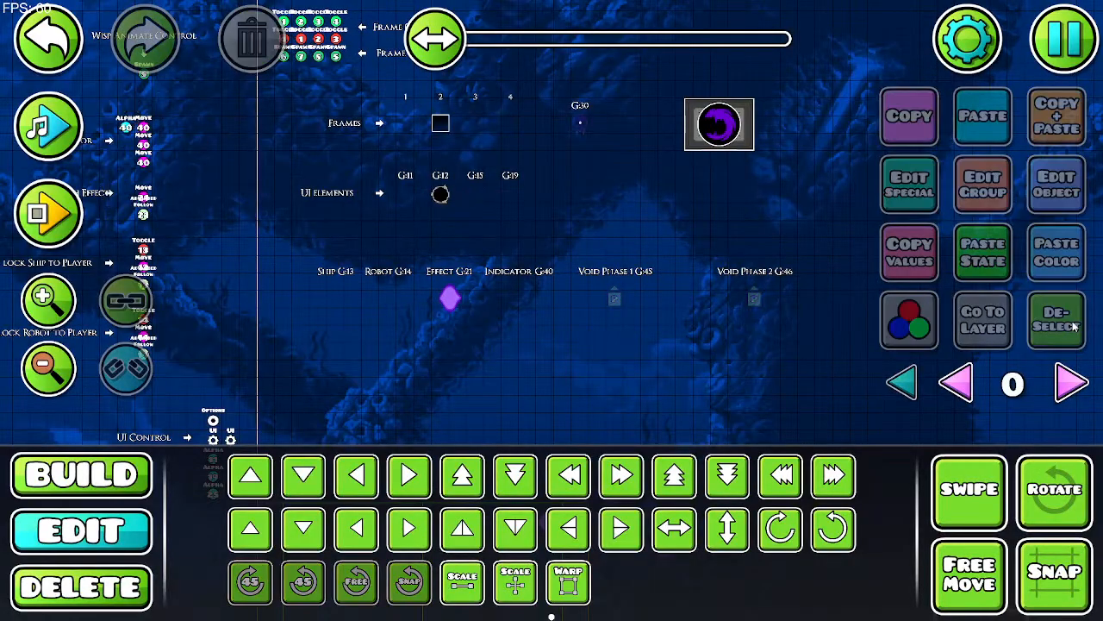
Step: Save and exit the Void Wisp level, and reopen it in the editor
left_click(1064, 38)
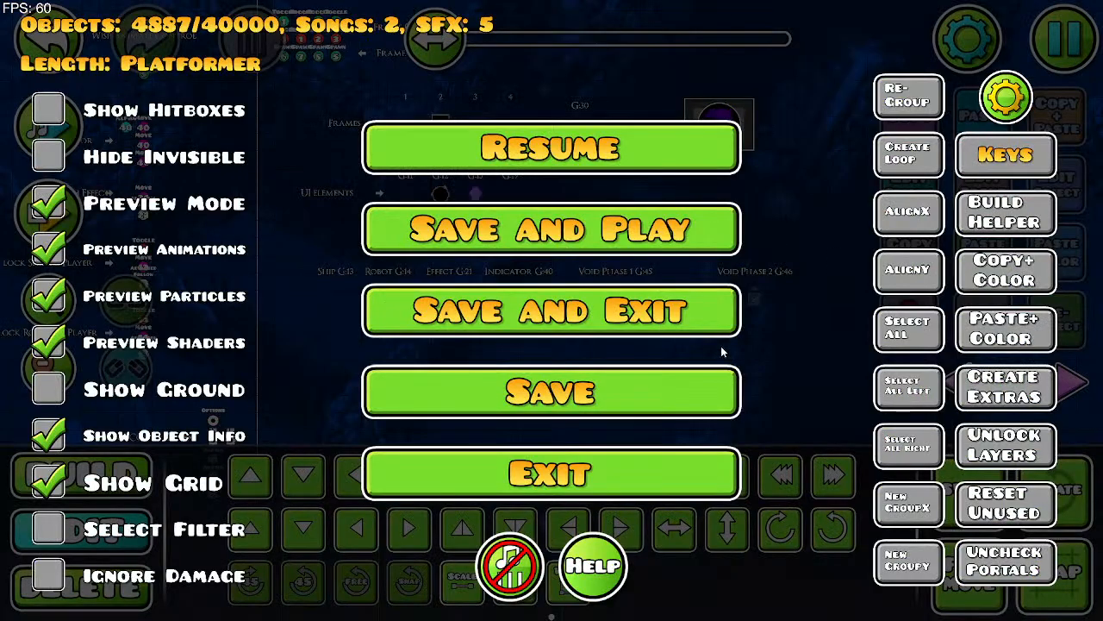
left_click(675, 310)
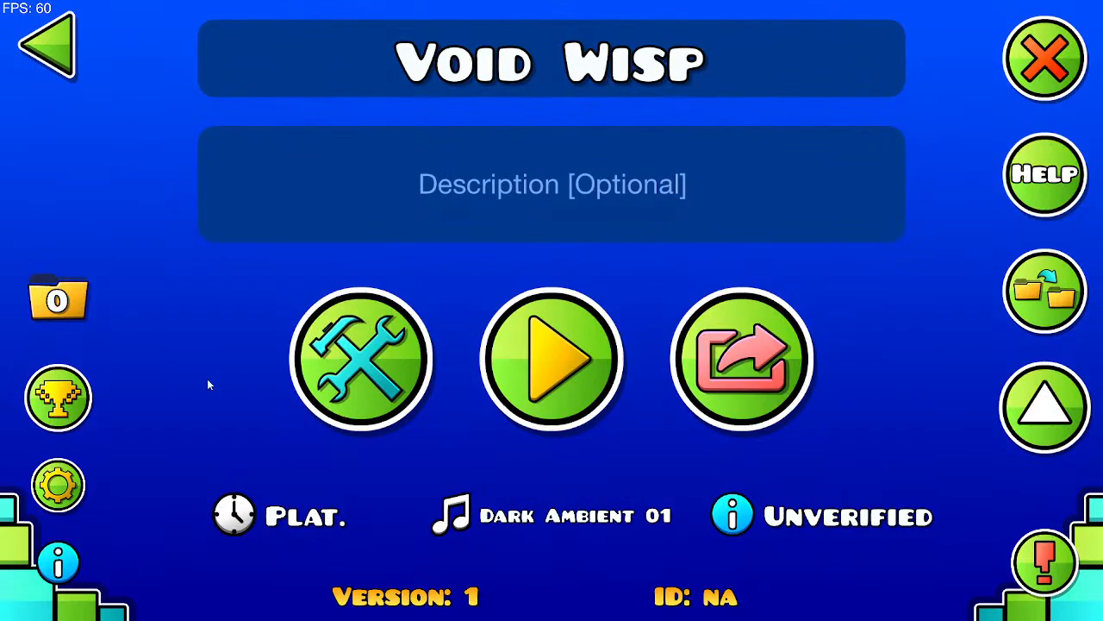
left_click(405, 347)
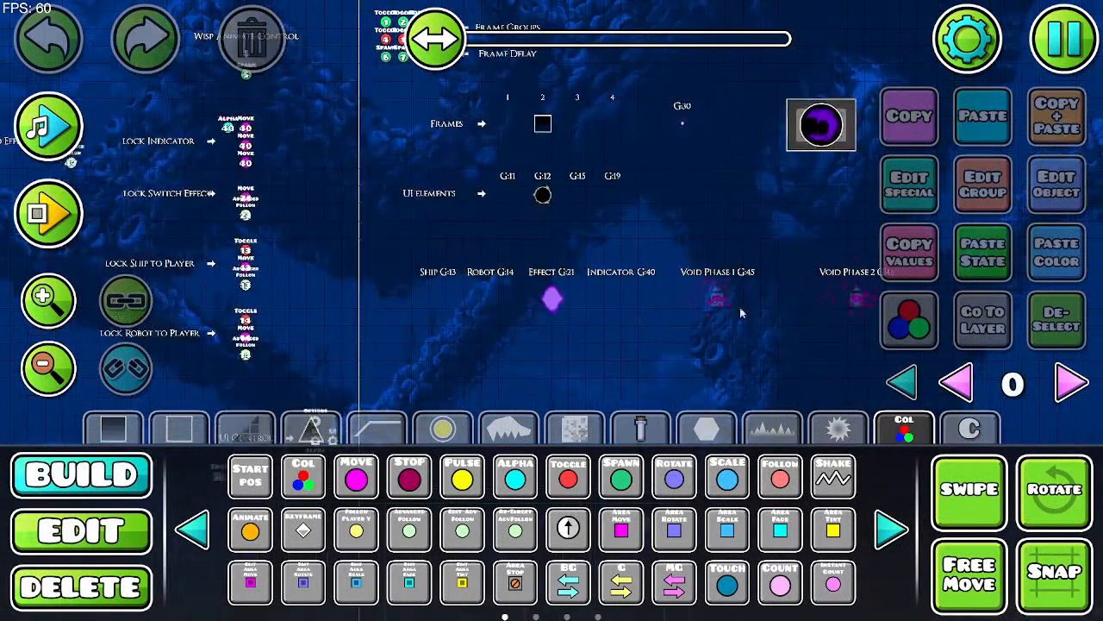
Step: Place a Toggle trigger directly below the Lock Void Effect triggers and set its group ID to 45 with Activate Group off
left_click_drag(397, 278, 767, 319)
left_click_drag(340, 248, 802, 214)
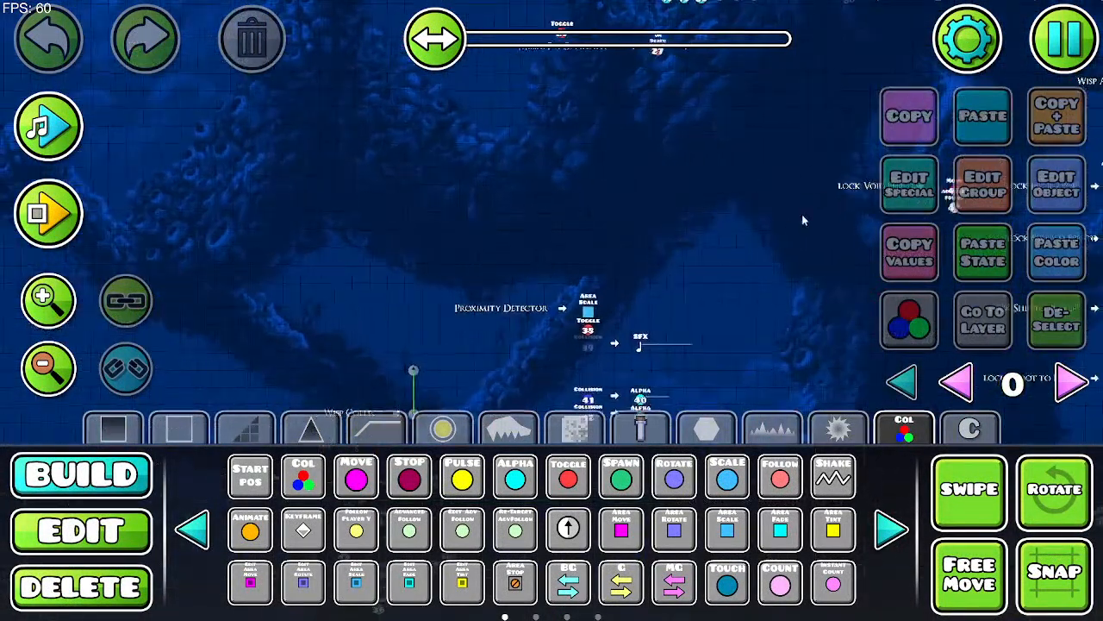
left_click_drag(774, 339, 702, 170)
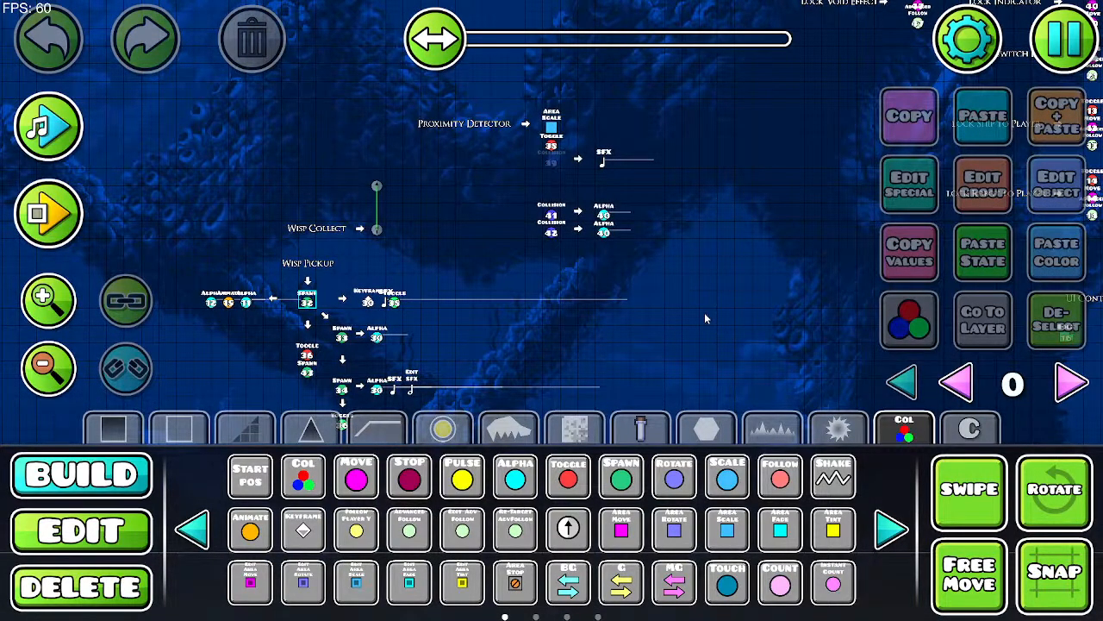
left_click_drag(705, 319, 282, 144)
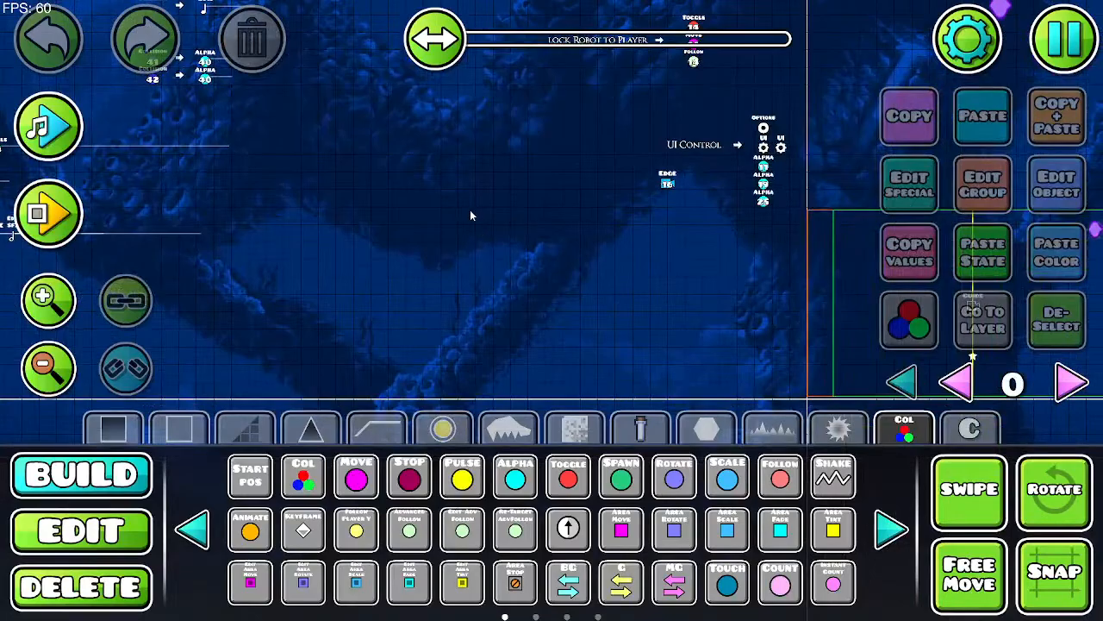
left_click_drag(470, 215, 459, 489)
left_click_drag(432, 346, 438, 452)
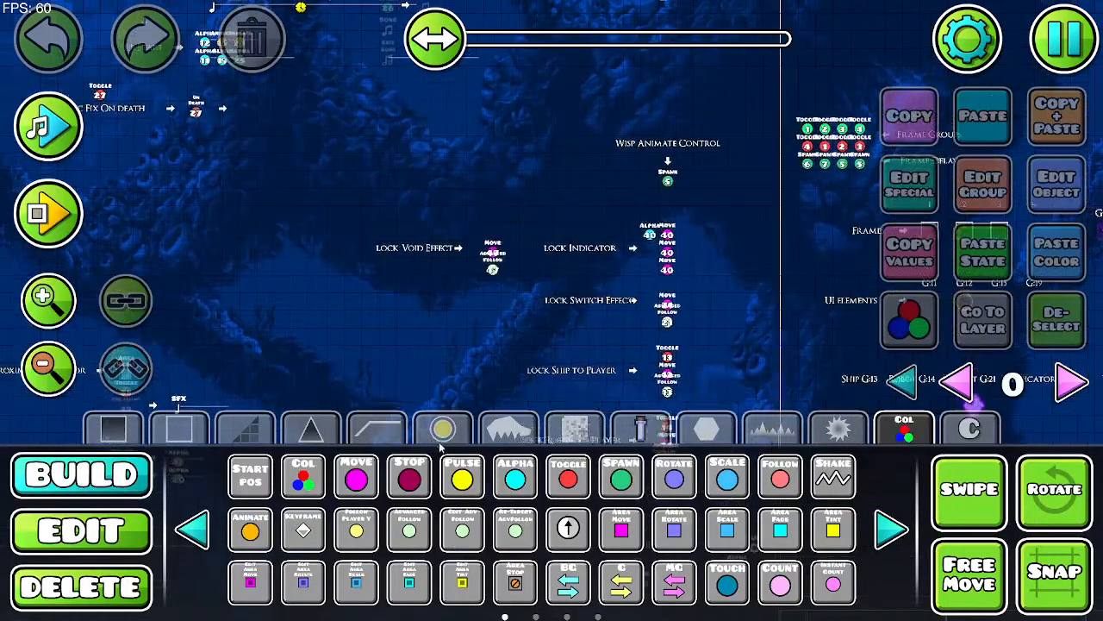
left_click(48, 297)
left_click(48, 297)
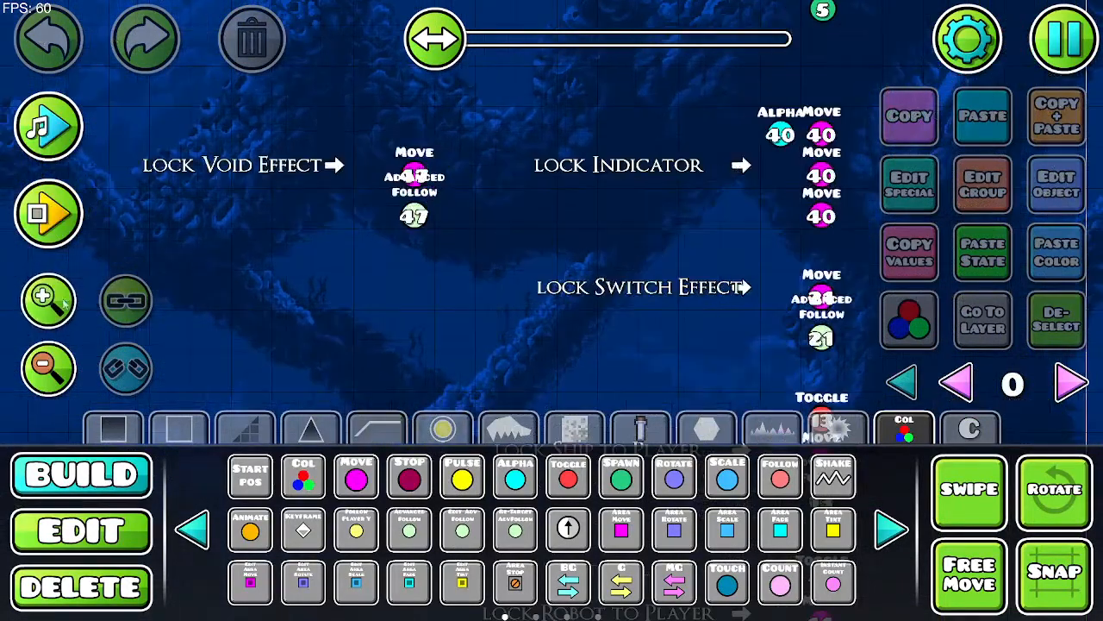
left_click(584, 470)
left_click(422, 262)
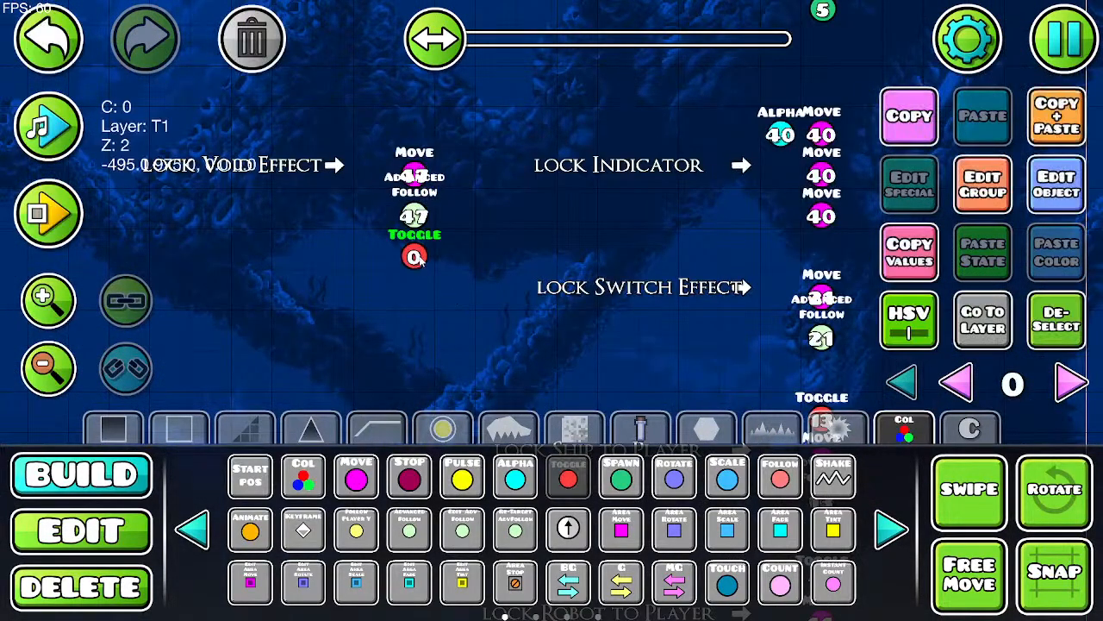
left_click(1056, 190)
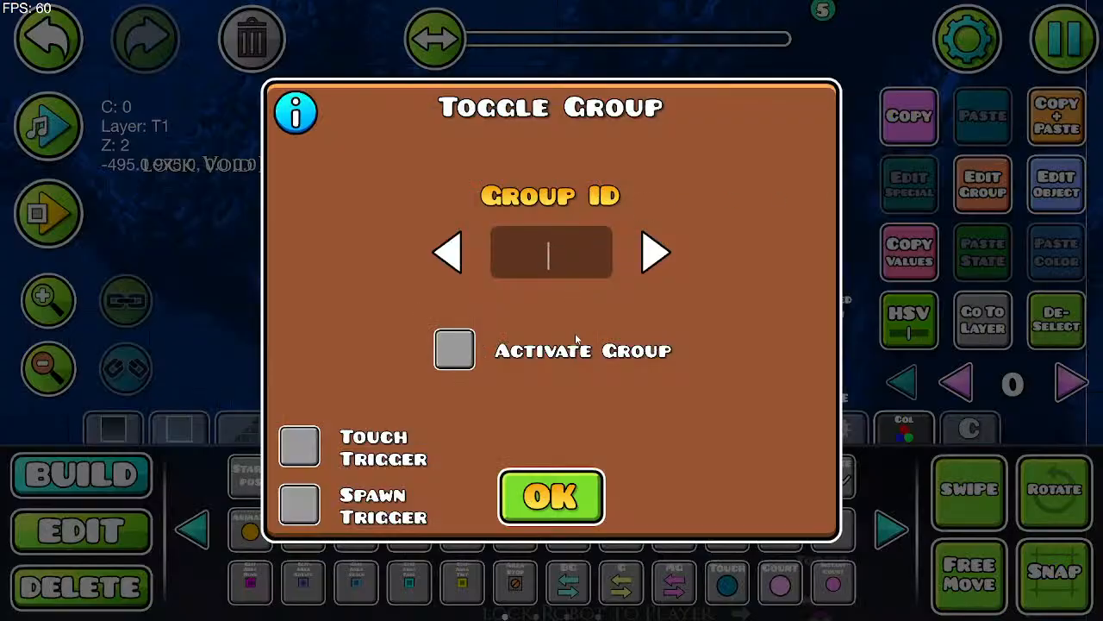
type("45")
left_click(538, 500)
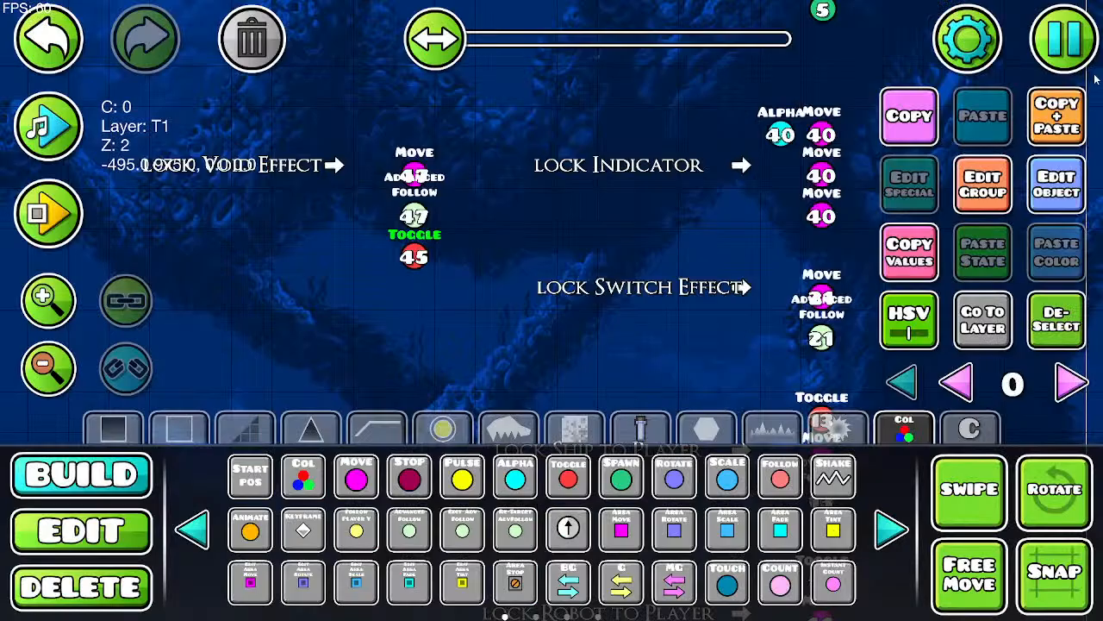
Step: Duplicate the new Toggle trigger, place the copy directly below it, and set the copy's group ID to 46
left_click(1057, 116)
left_click(1067, 200)
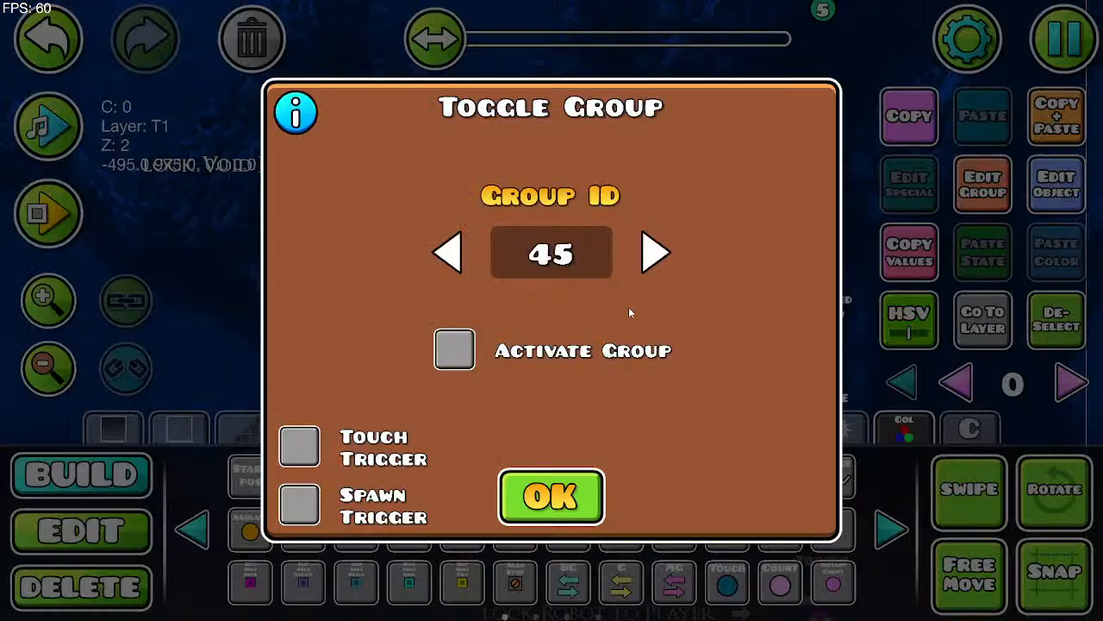
left_click(654, 254)
left_click(551, 496)
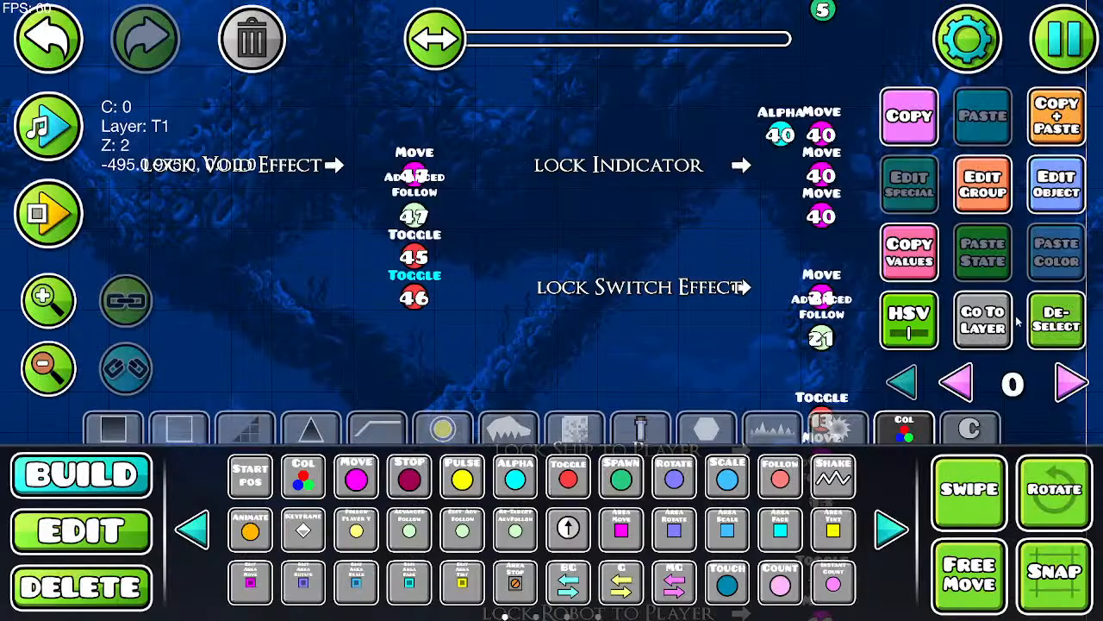
Step: Place a Toggle trigger directly beside the Glitch trigger in the Void Wisp Start section
left_click(69, 377)
left_click(69, 378)
left_click(69, 377)
left_click(69, 377)
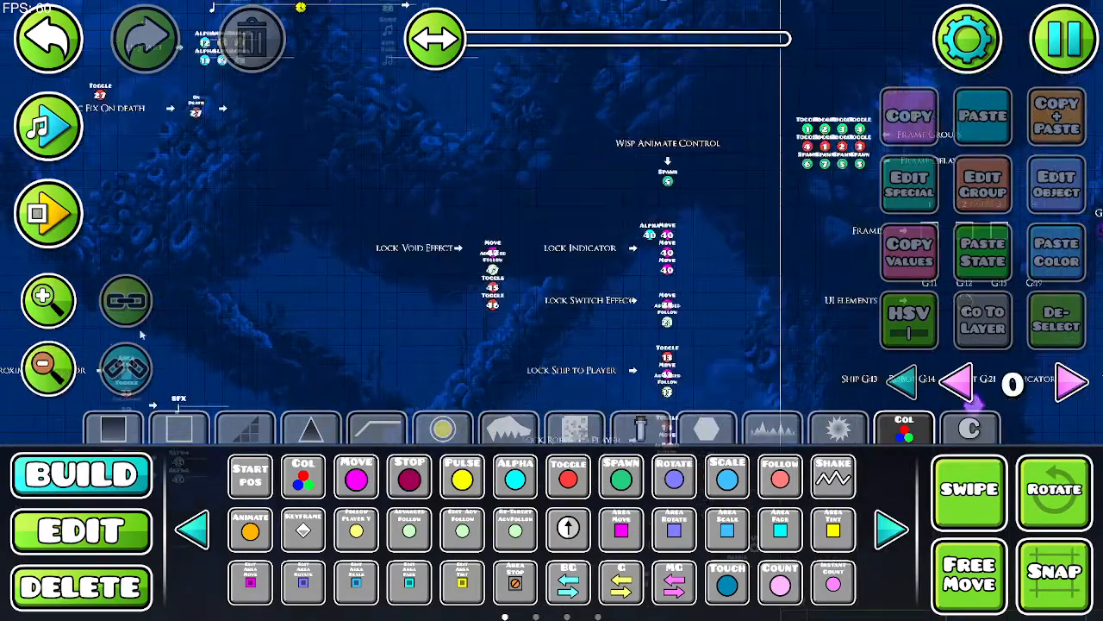
left_click_drag(300, 244, 781, 129)
left_click_drag(350, 221, 381, 131)
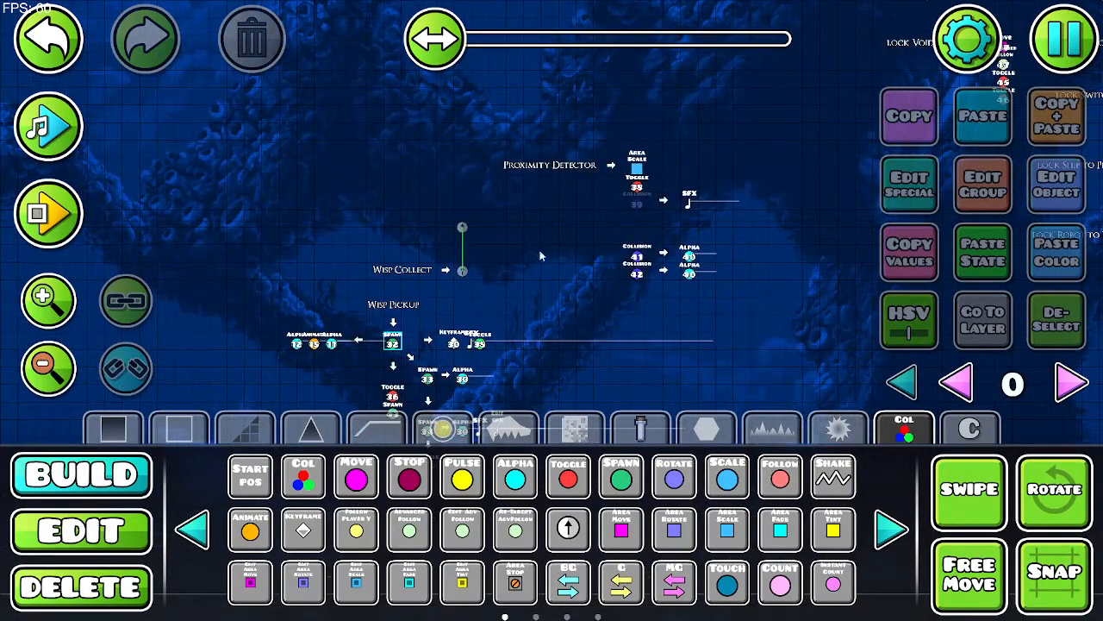
left_click_drag(541, 256, 526, 320)
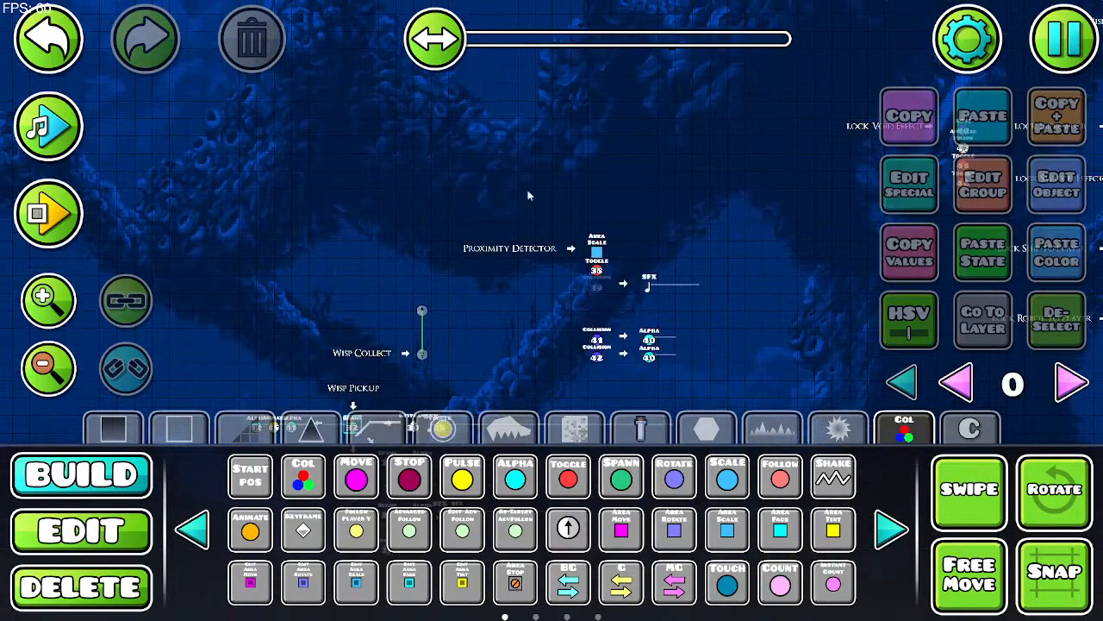
left_click_drag(503, 200, 388, 438)
left_click_drag(497, 267, 324, 431)
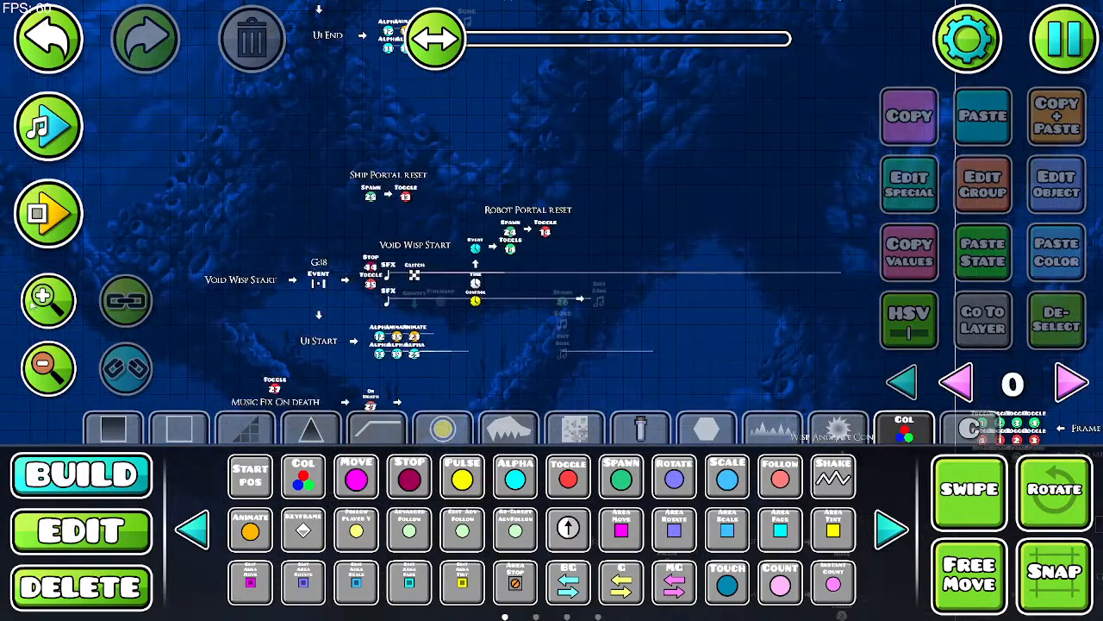
scroll(323, 363, "up", 4)
left_click(569, 477)
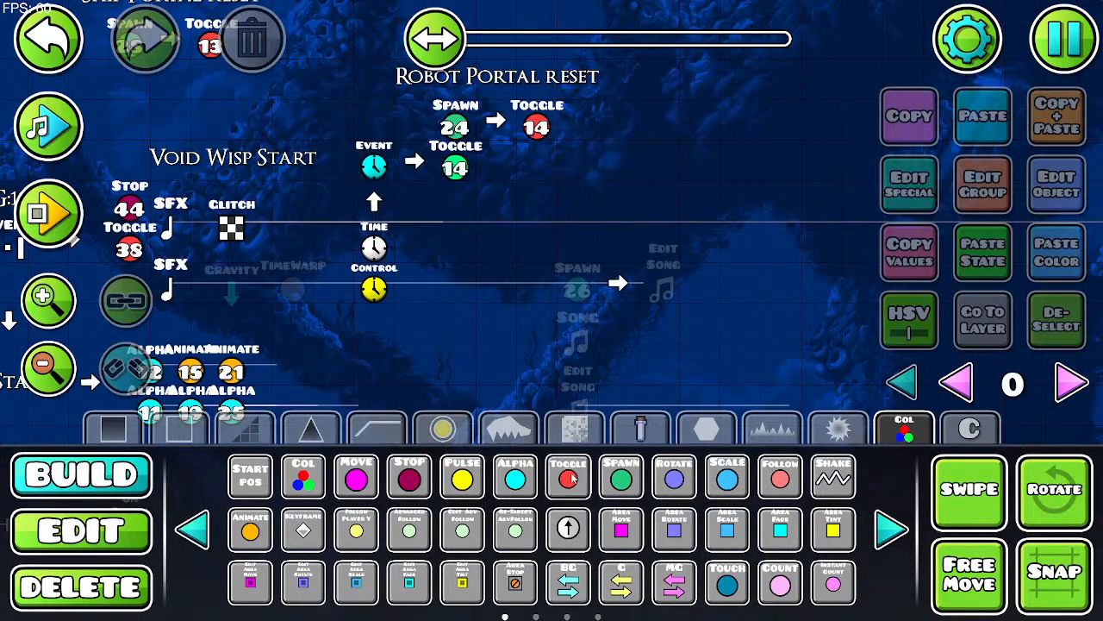
left_click(285, 234)
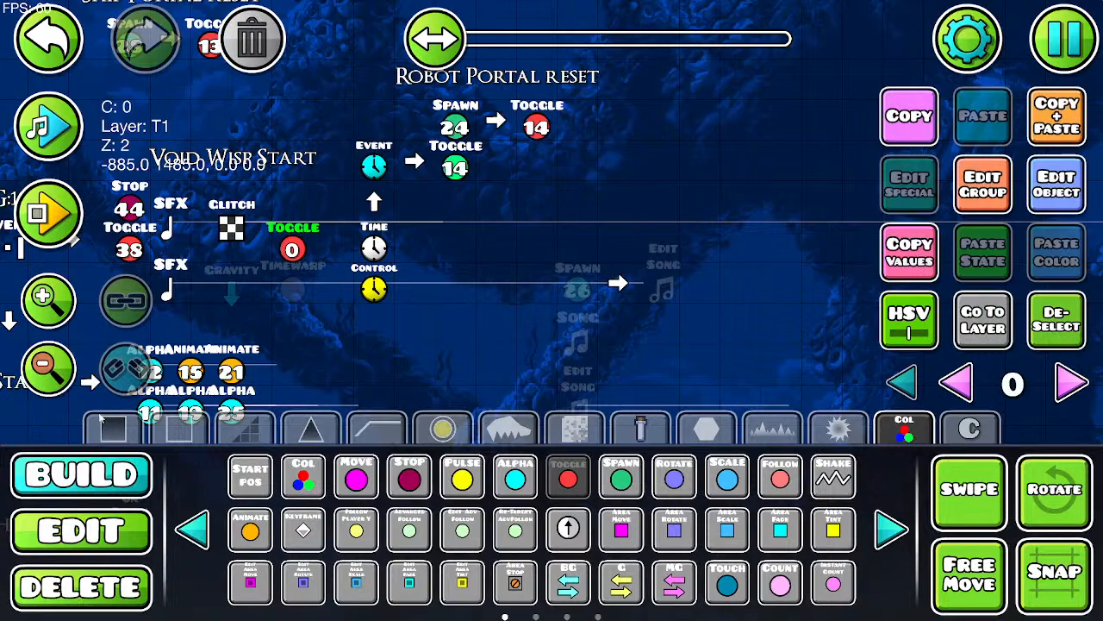
left_click(131, 534)
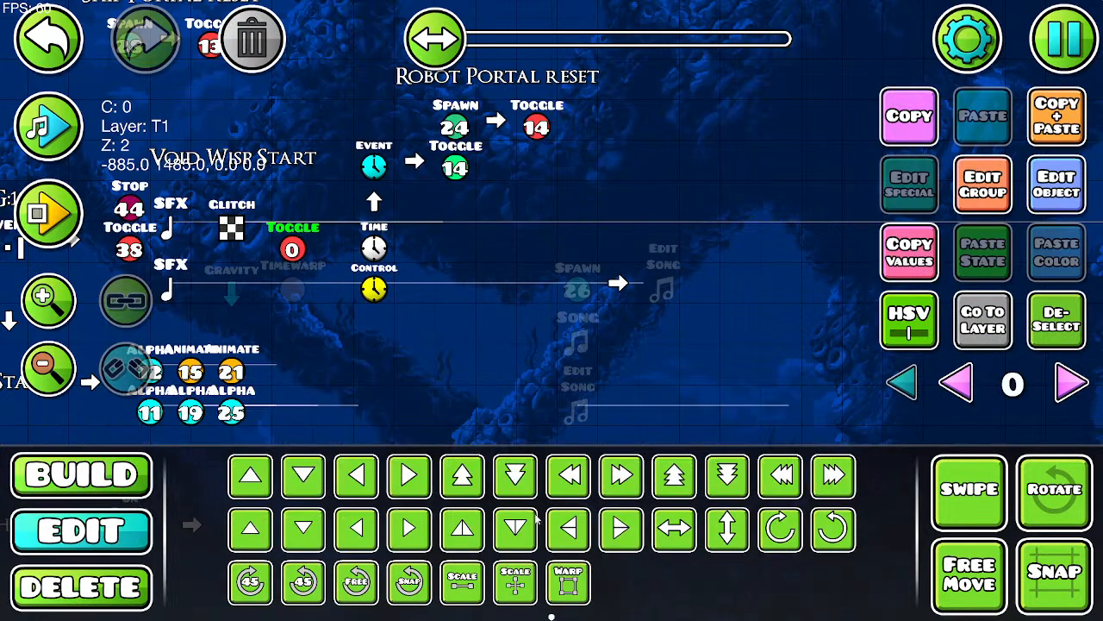
left_click(463, 527)
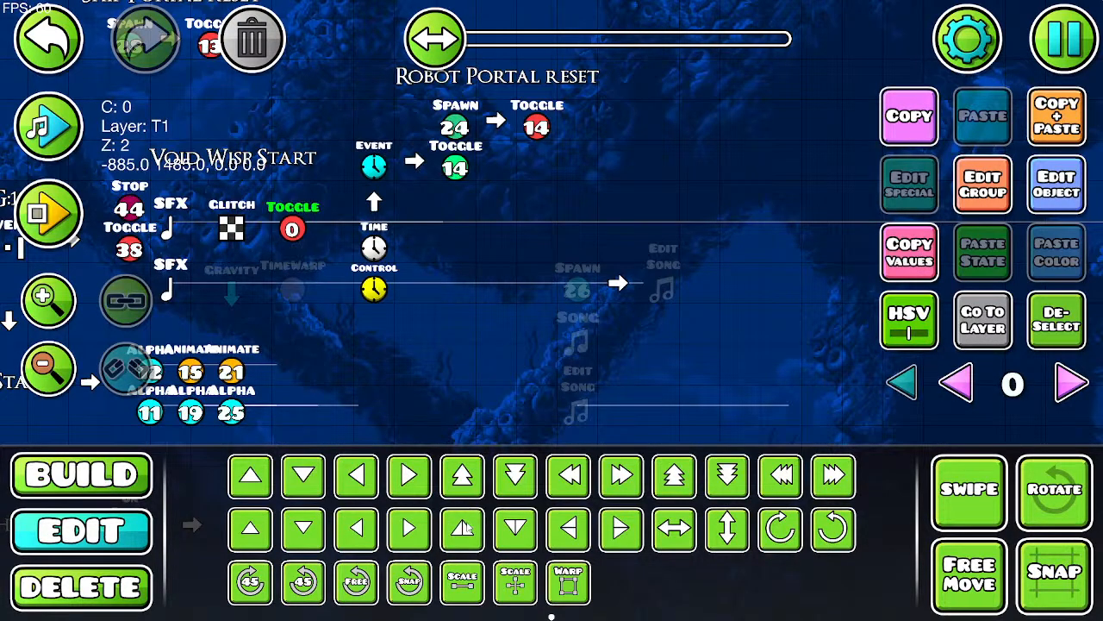
Step: Set the new Toggle trigger's group ID to 45 with Activate Group, Spawn Trigger and Multi Trigger on
left_click(1039, 197)
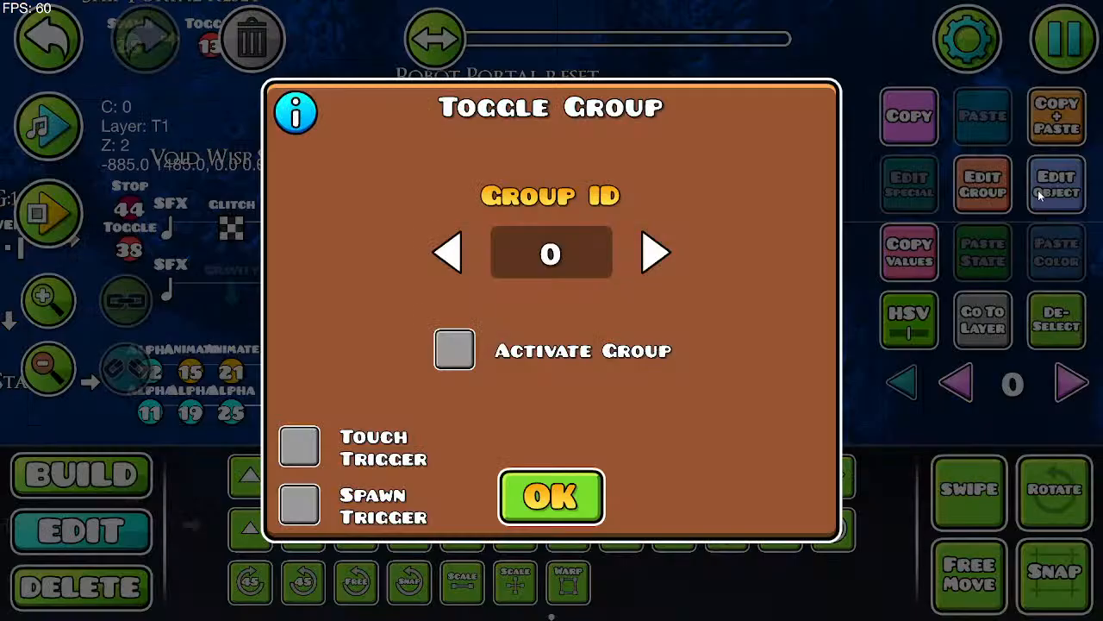
left_click(587, 257)
type("45")
left_click(461, 347)
left_click(299, 504)
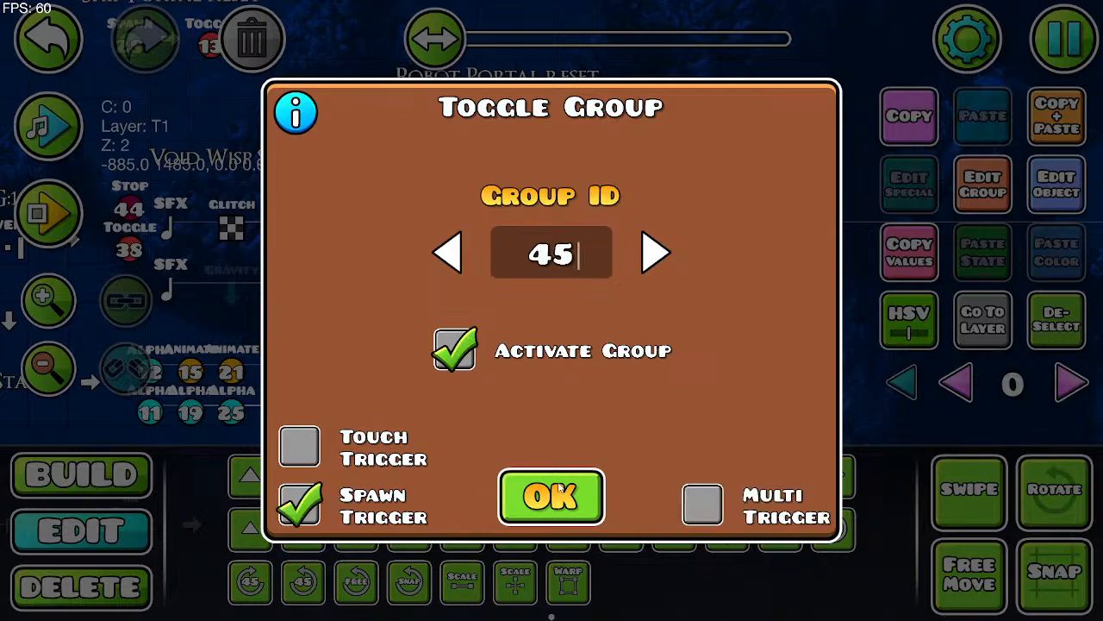
left_click(701, 503)
left_click(552, 497)
Step: Add the Void Wisp Start Toggle trigger to group 18 and deselect it
left_click(983, 183)
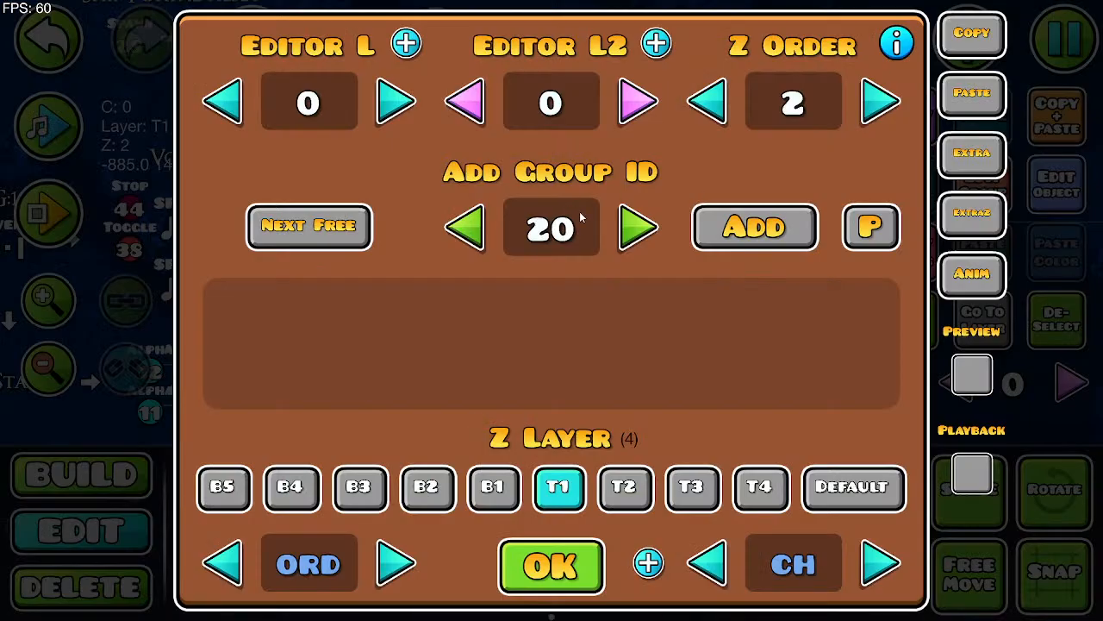
left_click(483, 226)
left_click(483, 226)
left_click(752, 227)
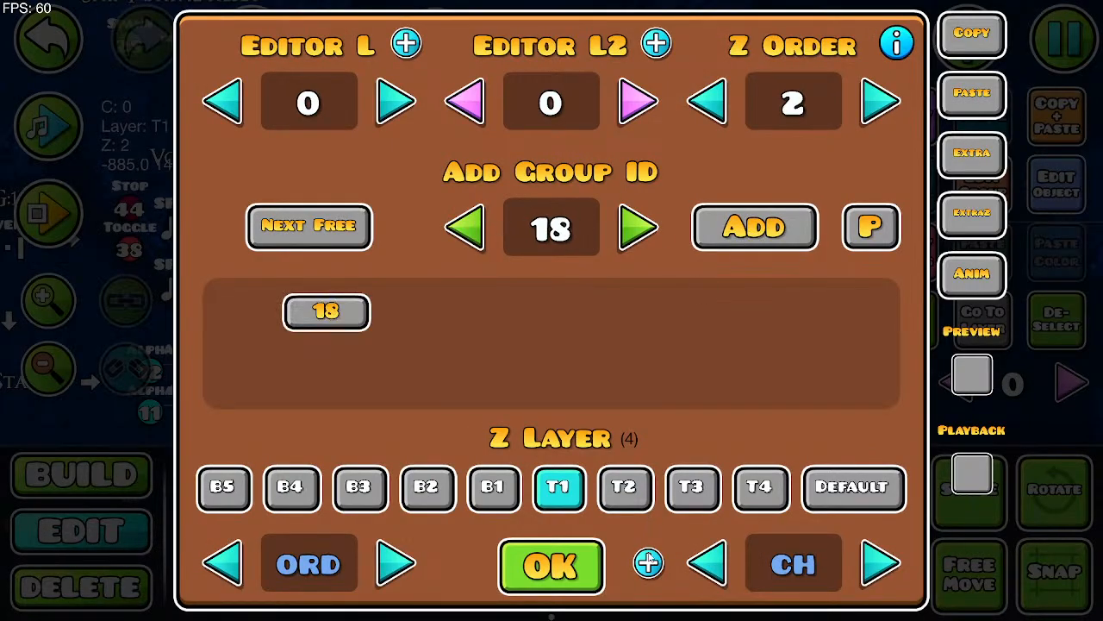
left_click(586, 562)
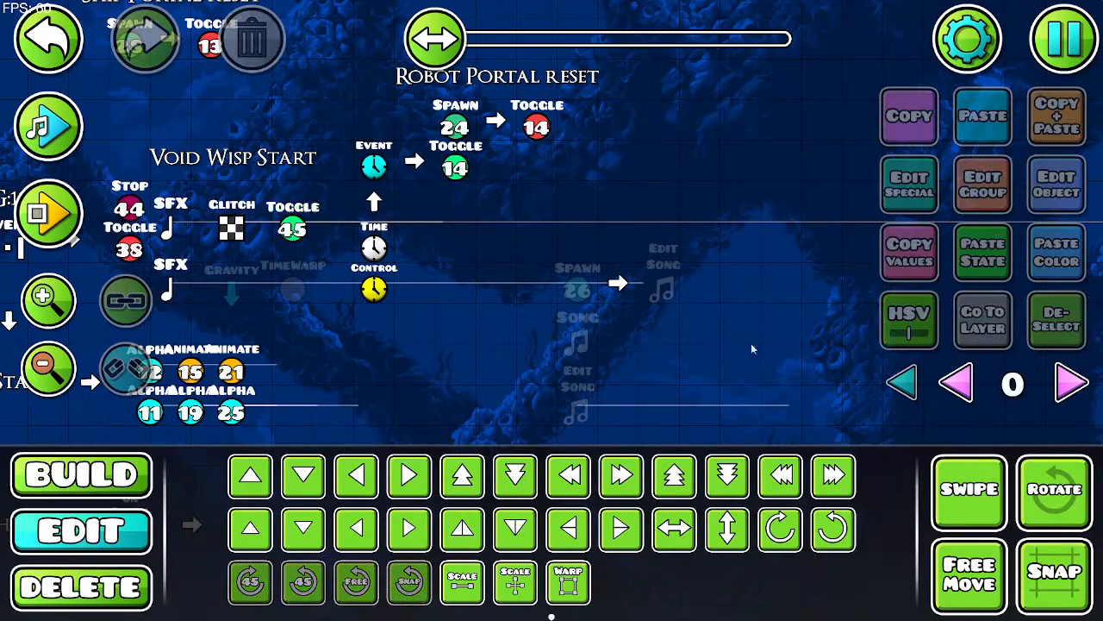
Step: Delete the Stop trigger targeting group 48 from the Void Wisp End section
scroll(750, 343, "up", 10)
scroll(653, 176, "left", 10)
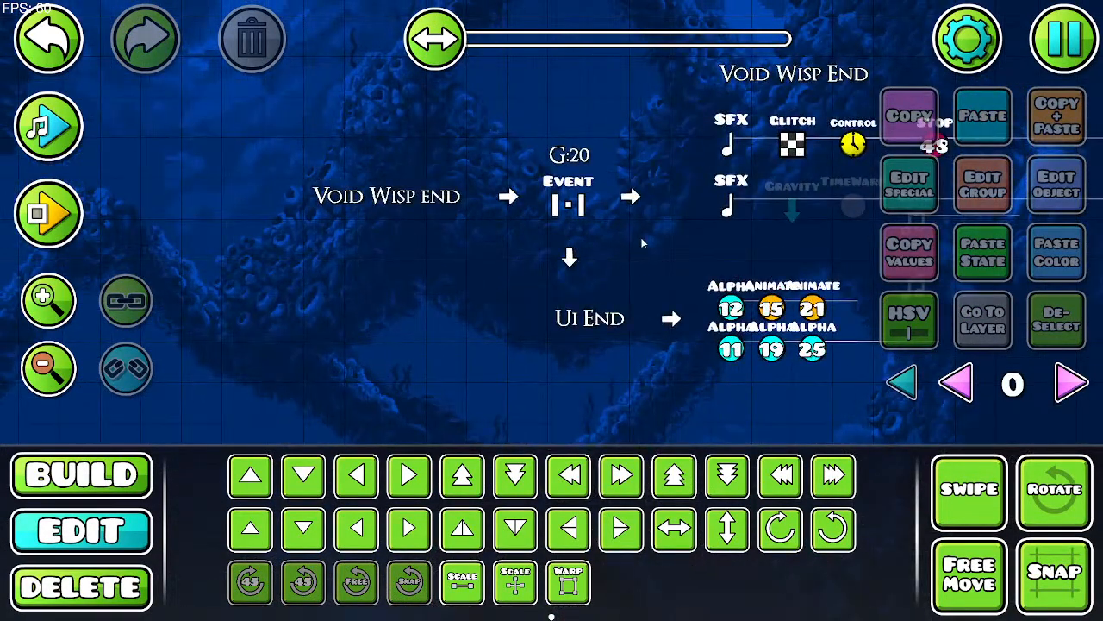
left_click_drag(518, 281, 186, 369)
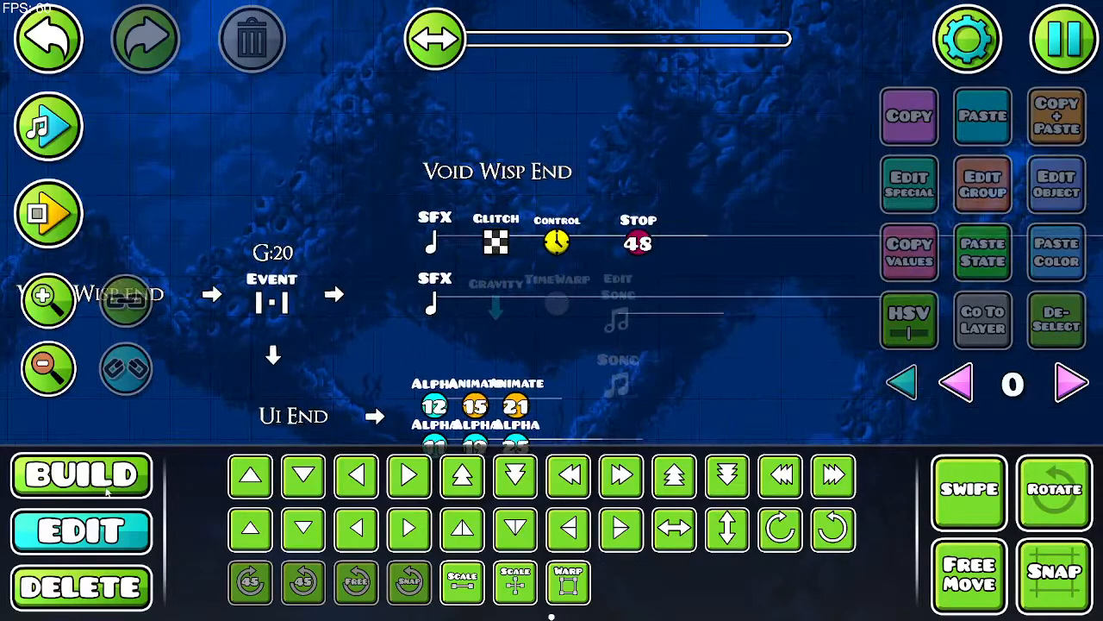
left_click(638, 246)
key("Delete")
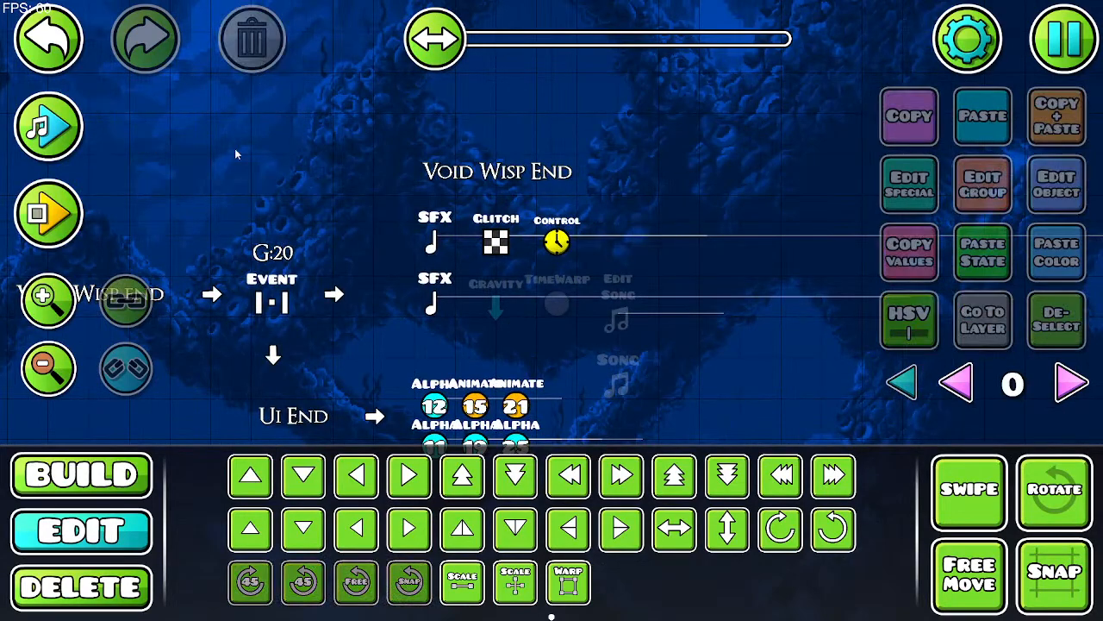
Step: Place a Toggle trigger beside the Control trigger in the Void Wisp End row and align it with that row
left_click(116, 466)
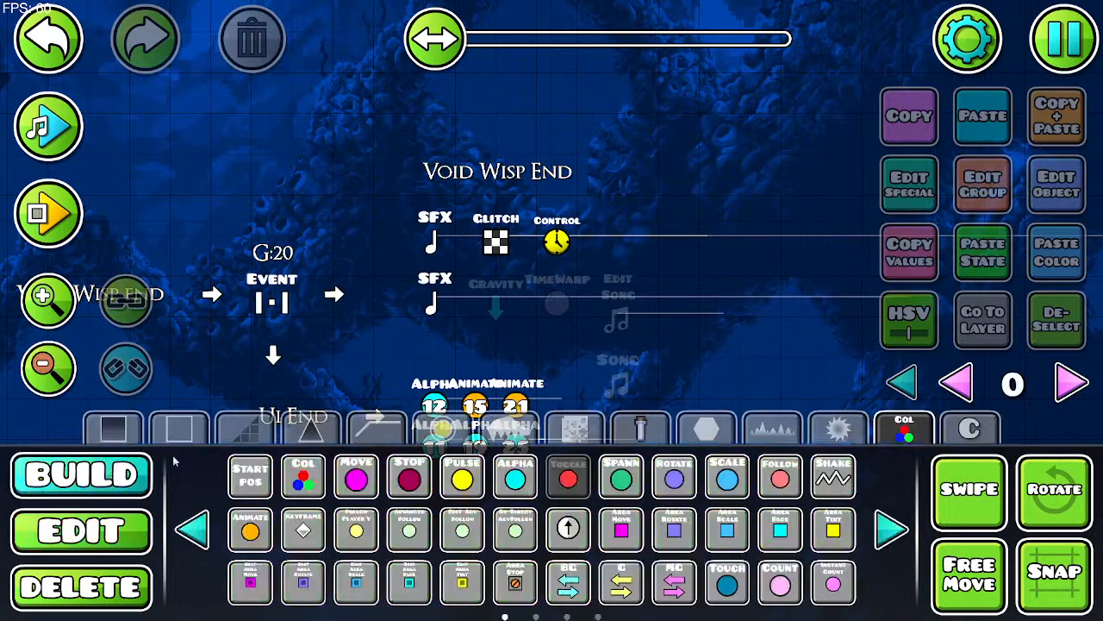
left_click(618, 247)
left_click(38, 543)
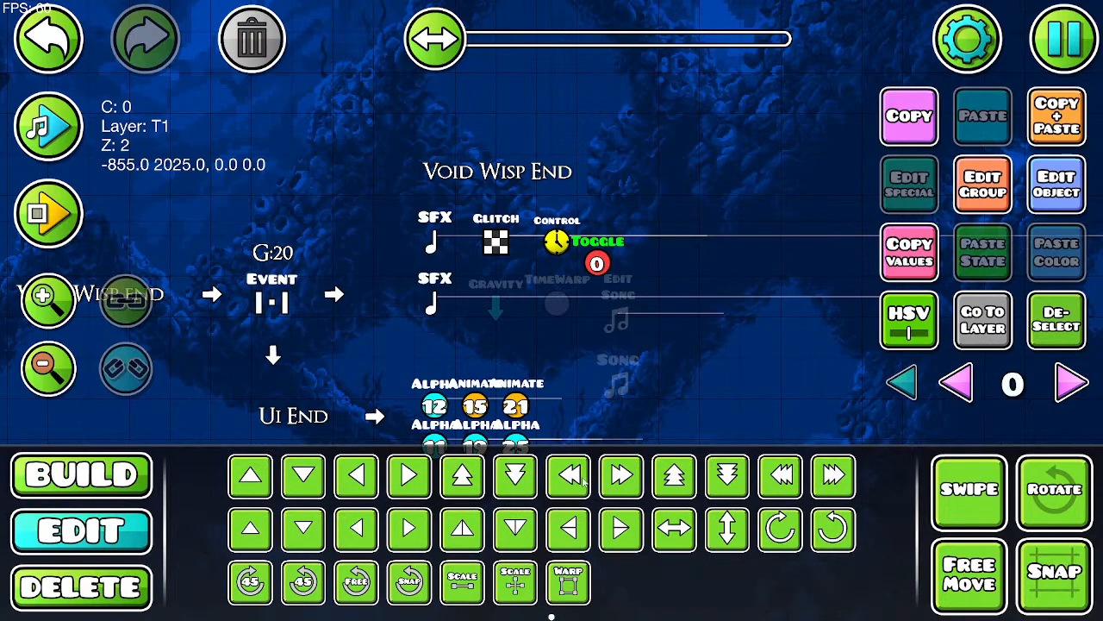
left_click(623, 526)
key("e")
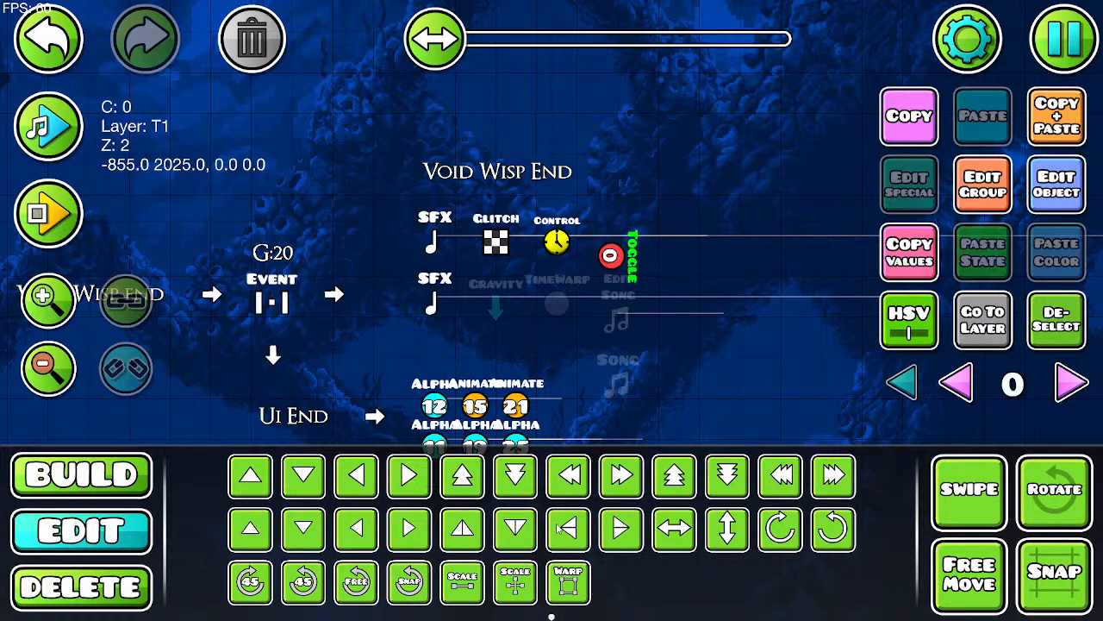
key("q")
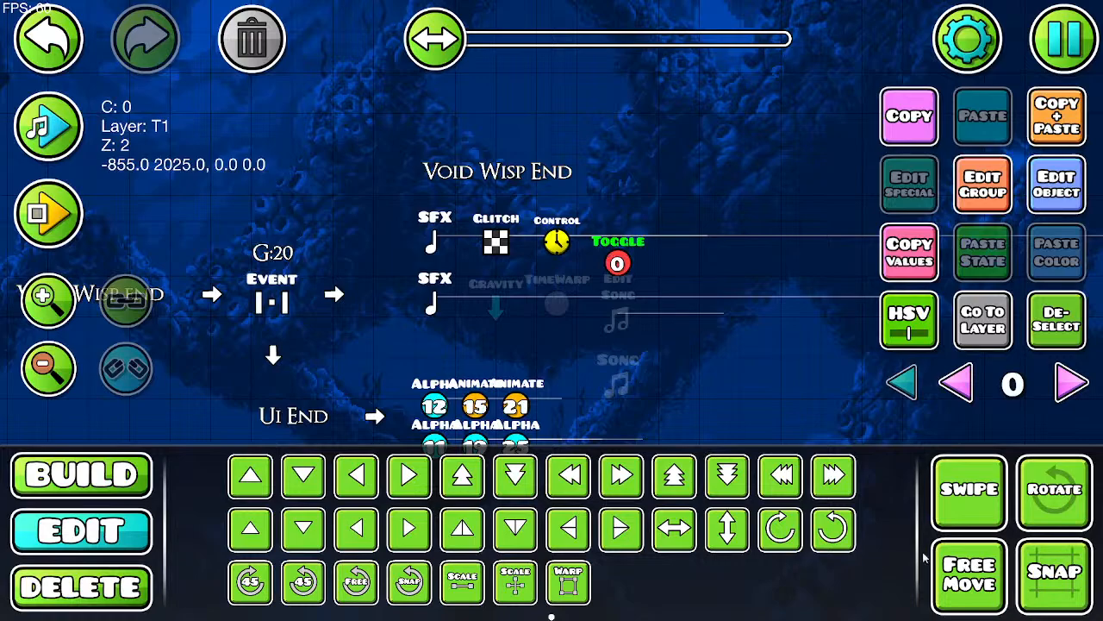
key("w")
left_click(530, 538)
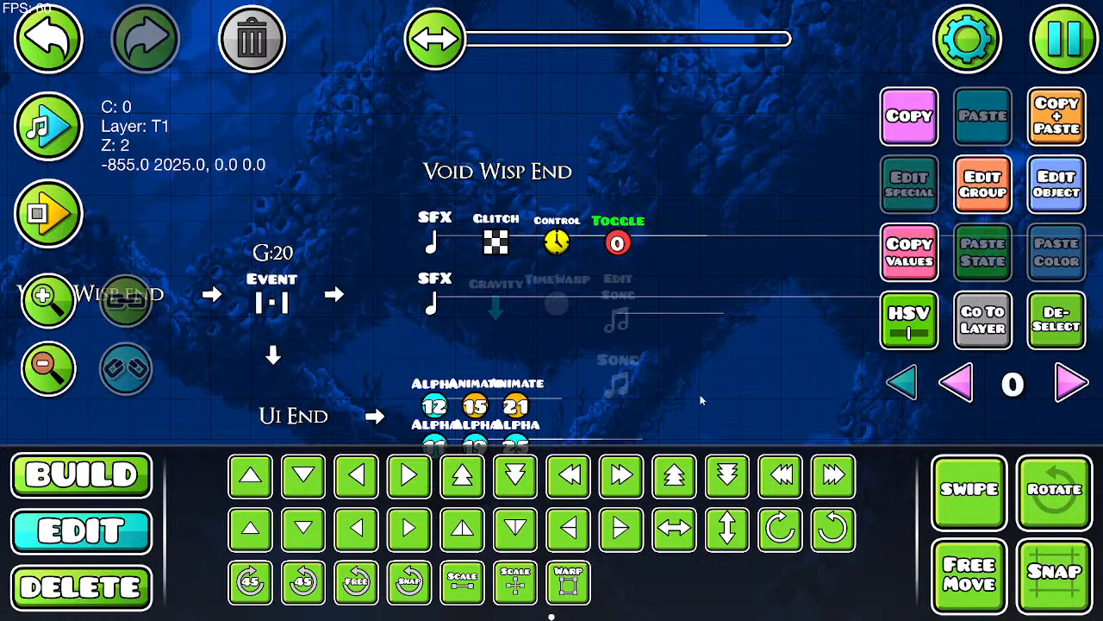
Step: Add the Void Wisp End Toggle trigger to group 20
left_click(1045, 203)
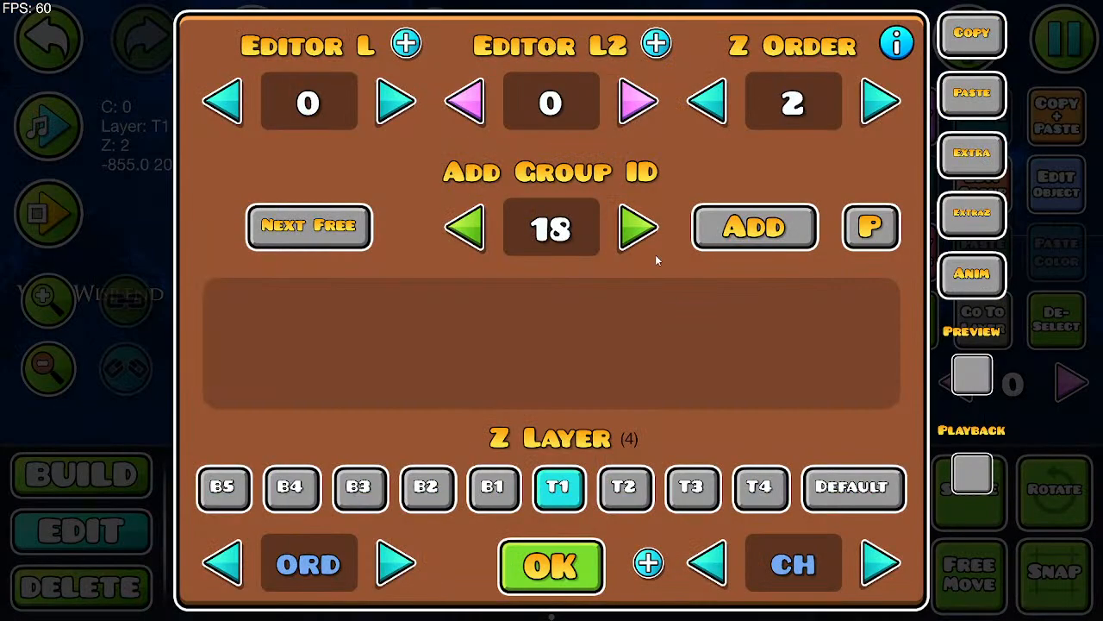
left_click(638, 227)
left_click(638, 228)
left_click(755, 227)
left_click(551, 566)
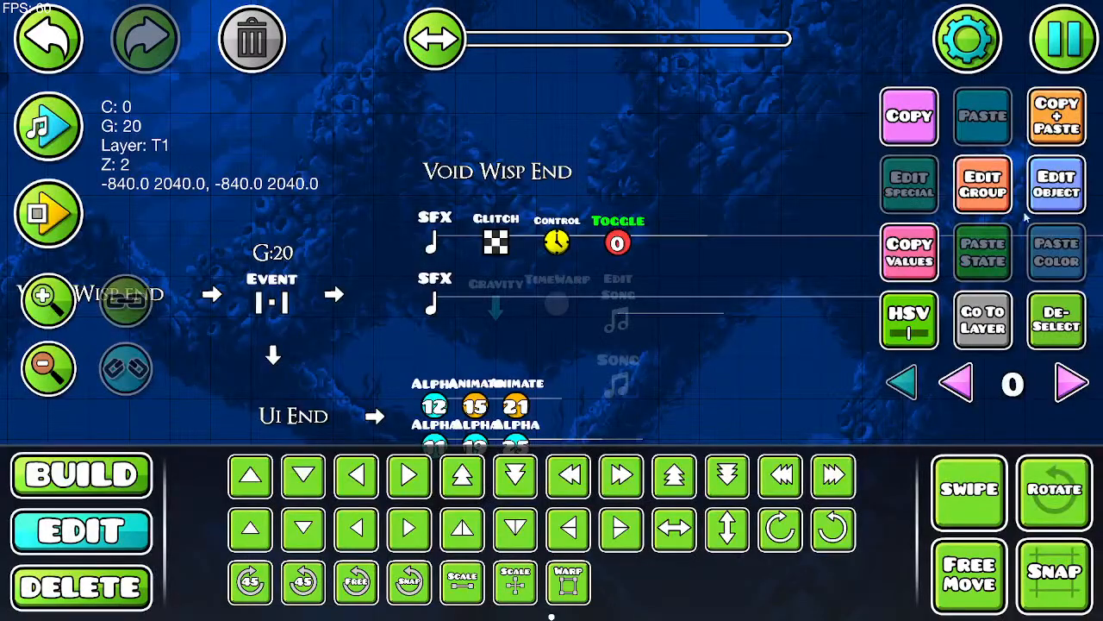
Step: Set the Void Wisp End Toggle's group ID to 45 with Spawn Trigger and Multi Trigger on and Activate Group off
left_click(1039, 203)
left_click(592, 264)
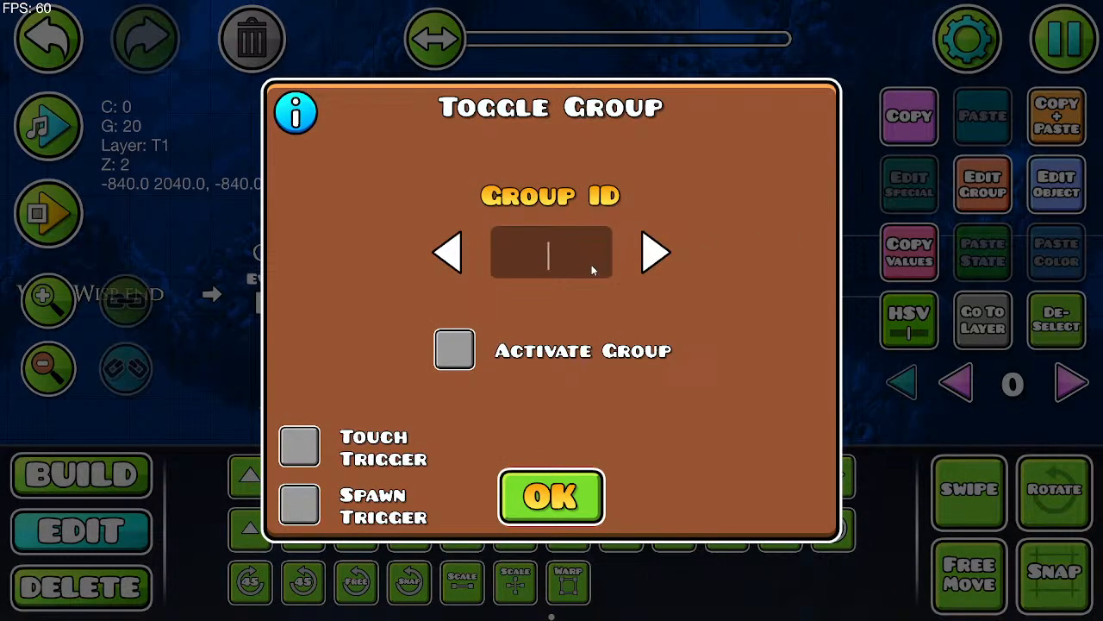
type("45")
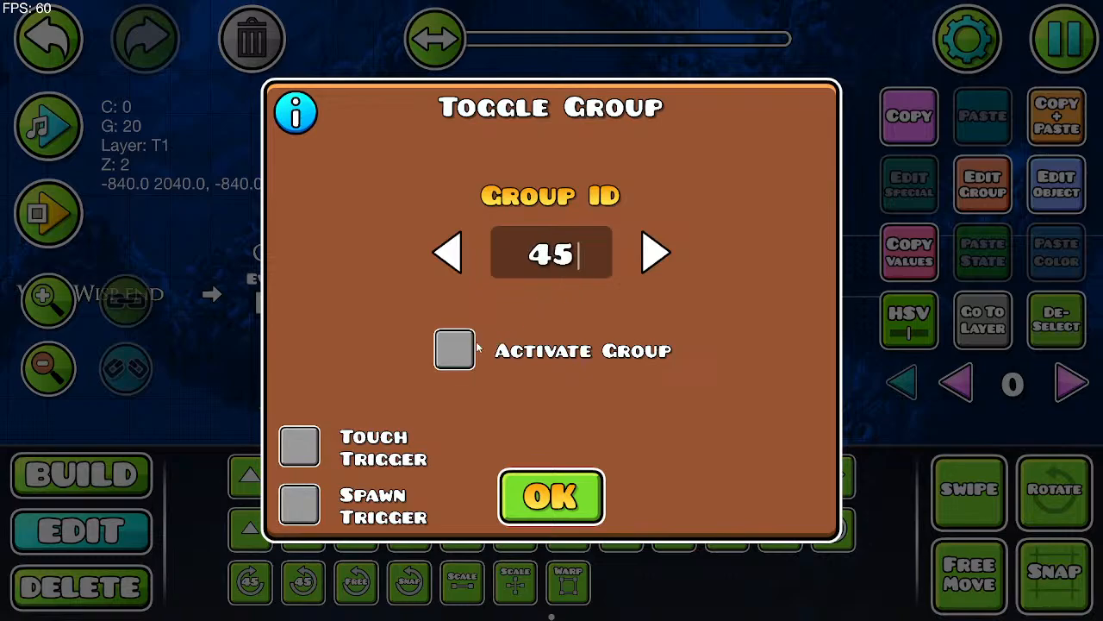
left_click(299, 504)
left_click(703, 505)
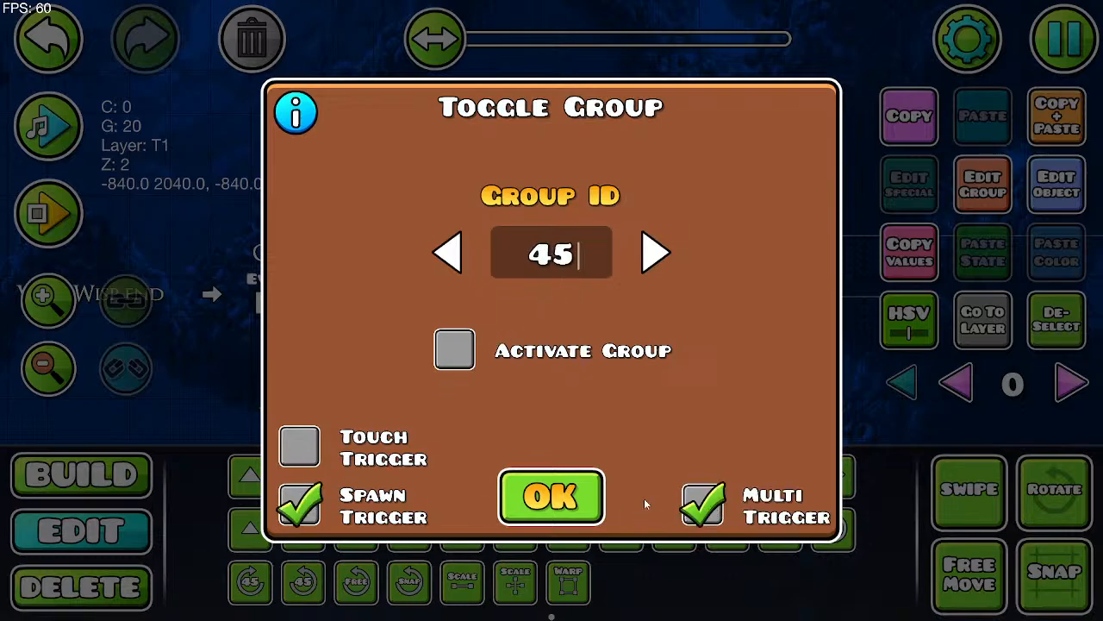
left_click(552, 496)
Step: Save the level and play-test one full wisp transformation to check the particle toggling, returning to the editor
scroll(689, 283, "down", 10)
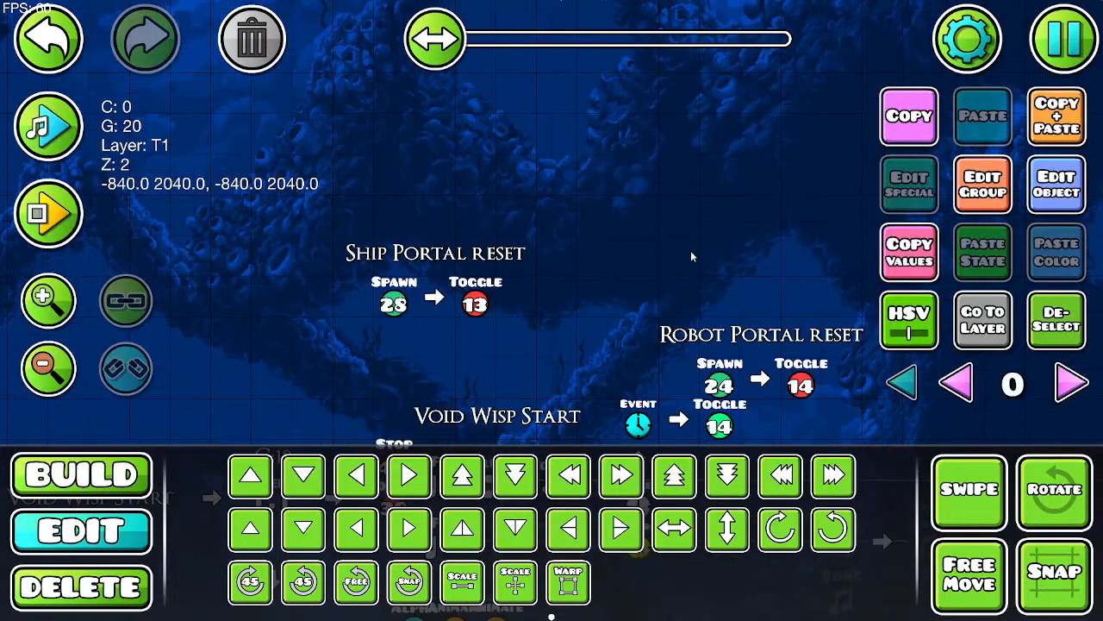
scroll(562, 269, "down", 1)
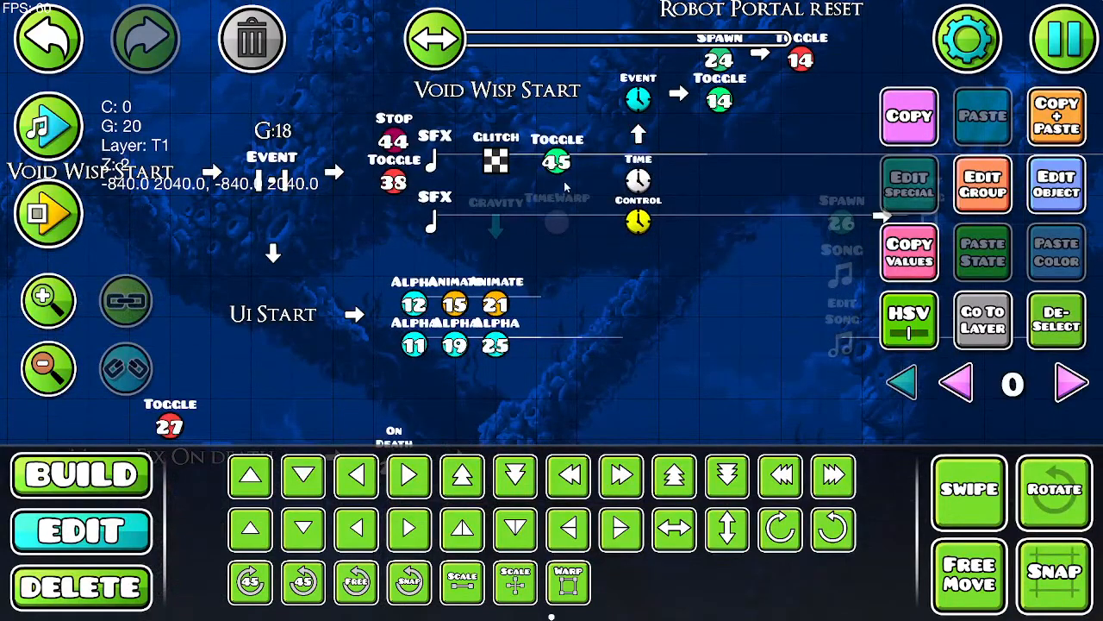
scroll(562, 199, "down", 7)
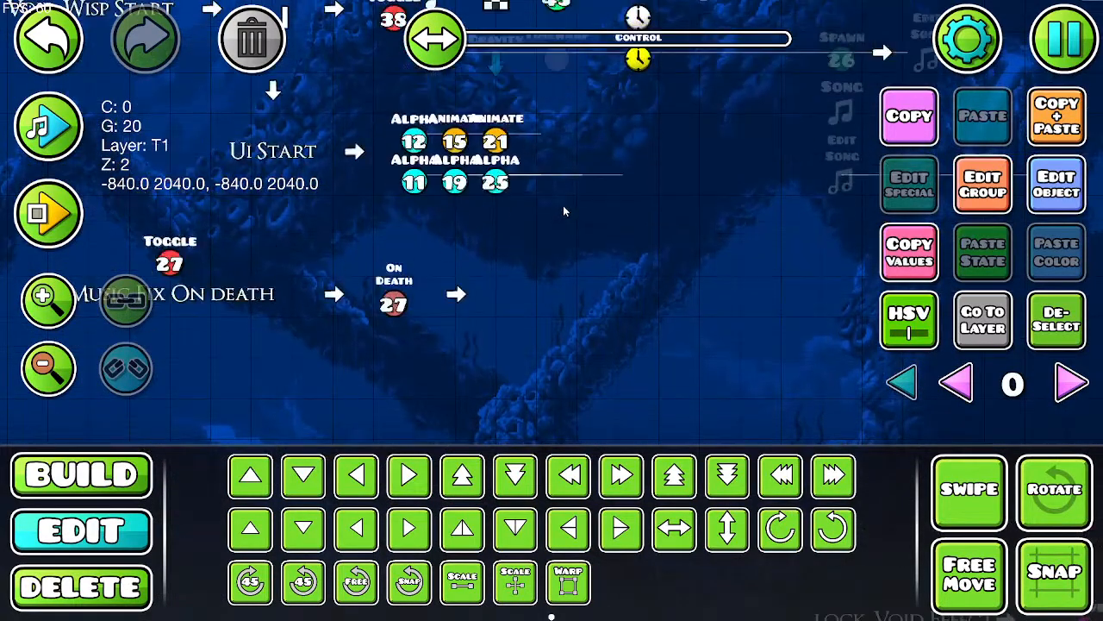
scroll(563, 205, "up", 5)
scroll(562, 222, "up", 5)
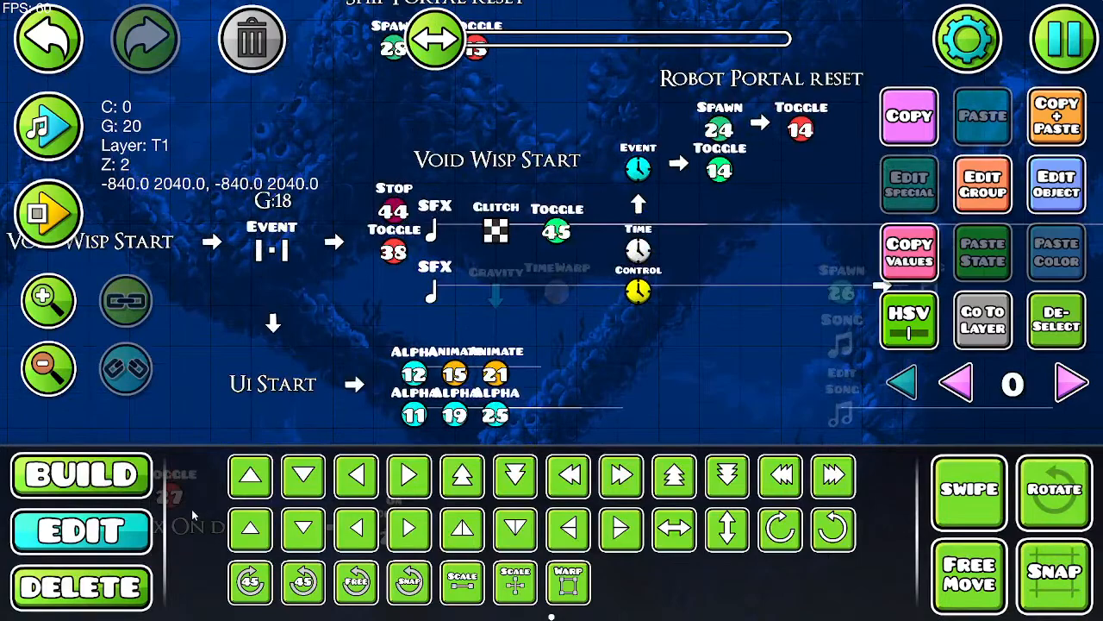
left_click(1061, 55)
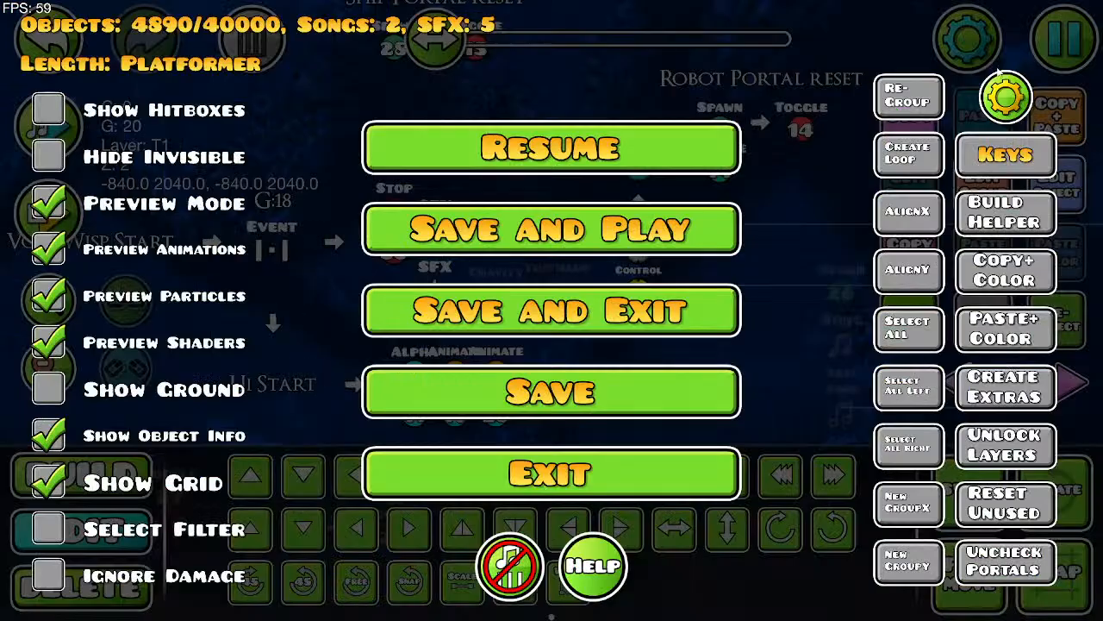
left_click(629, 233)
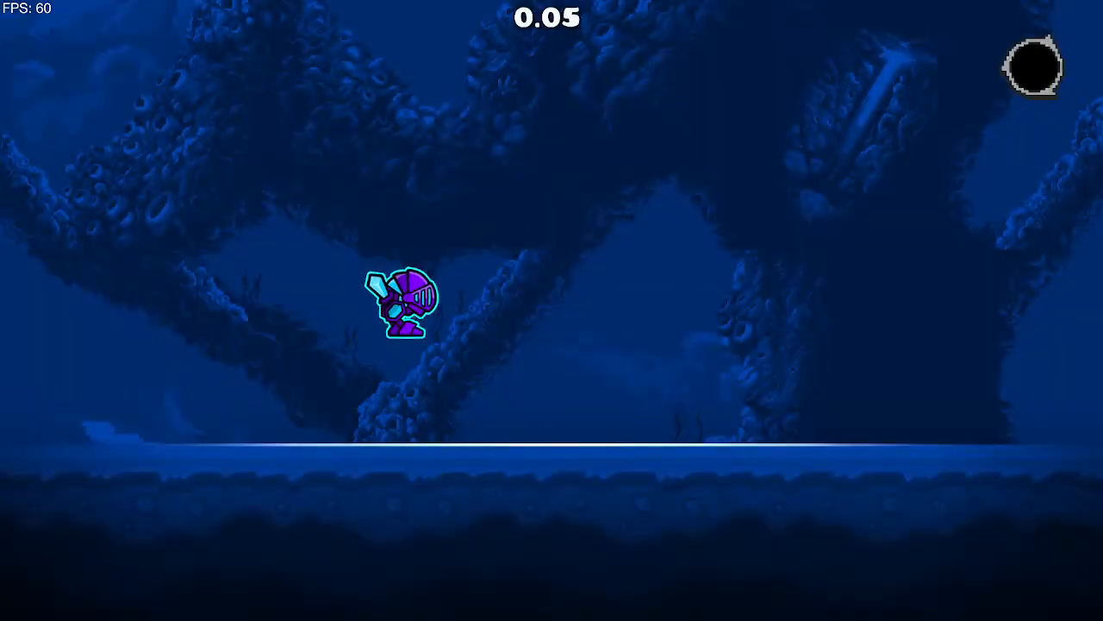
key("space")
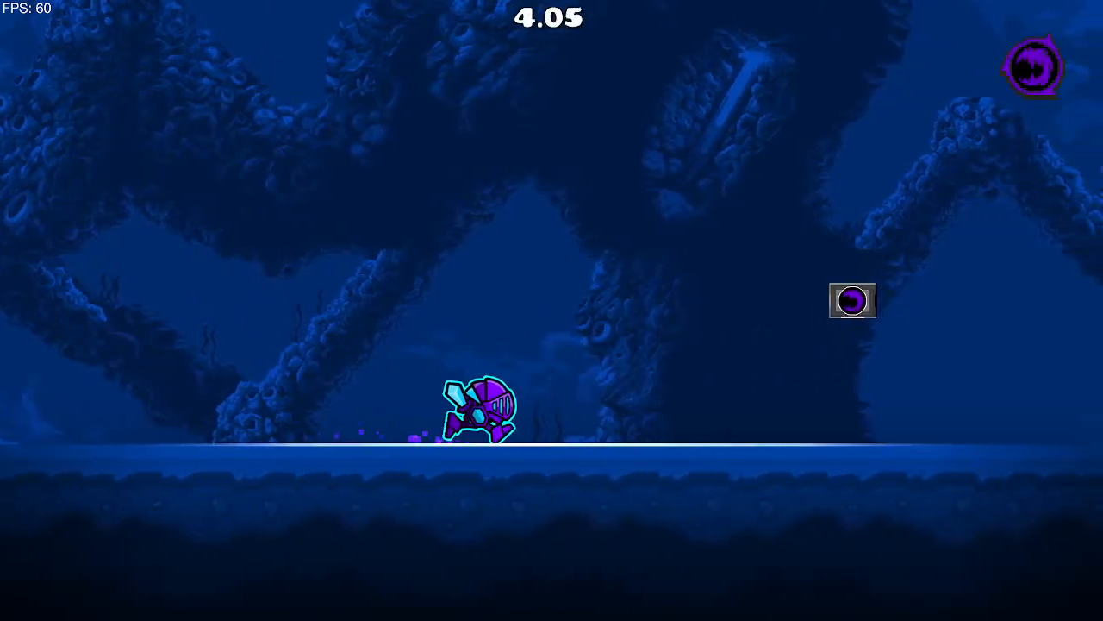
key("space")
key("space")
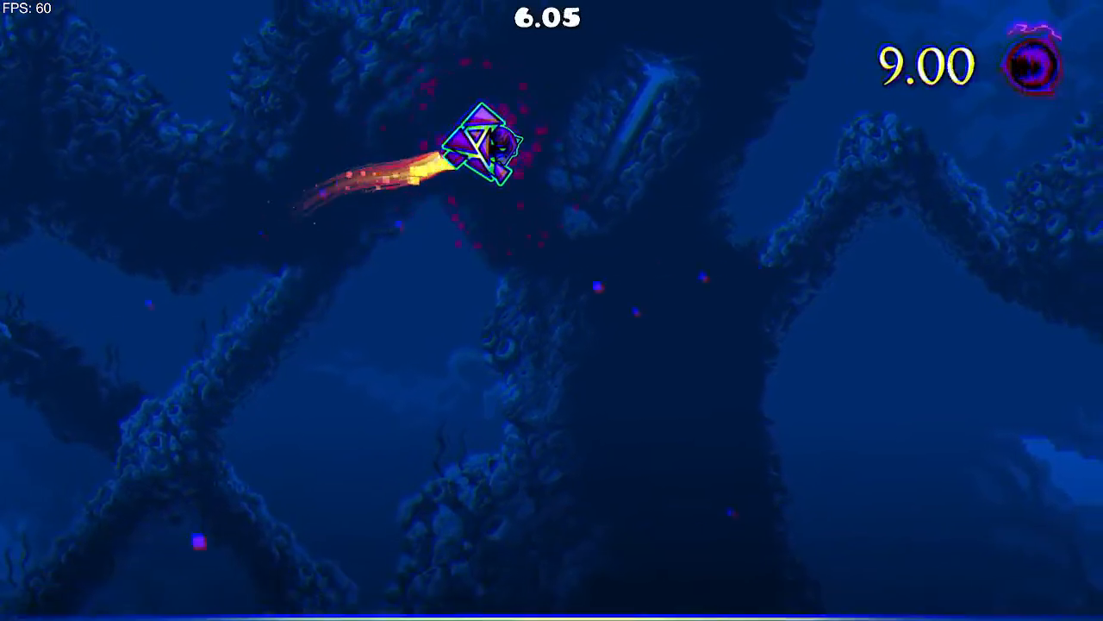
key("space")
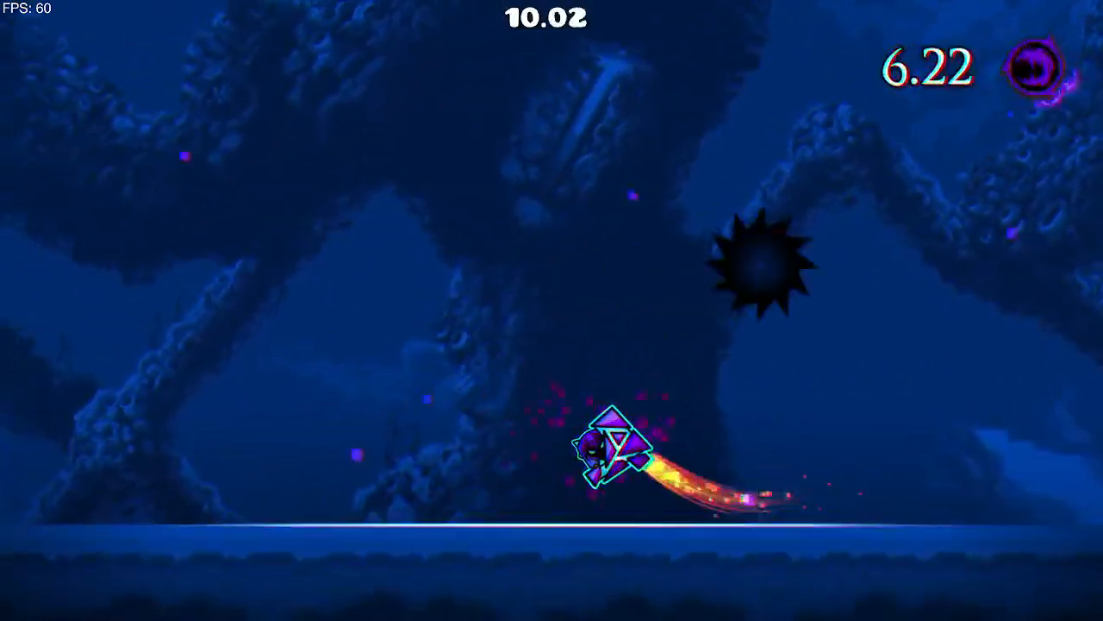
key("space")
key("space")
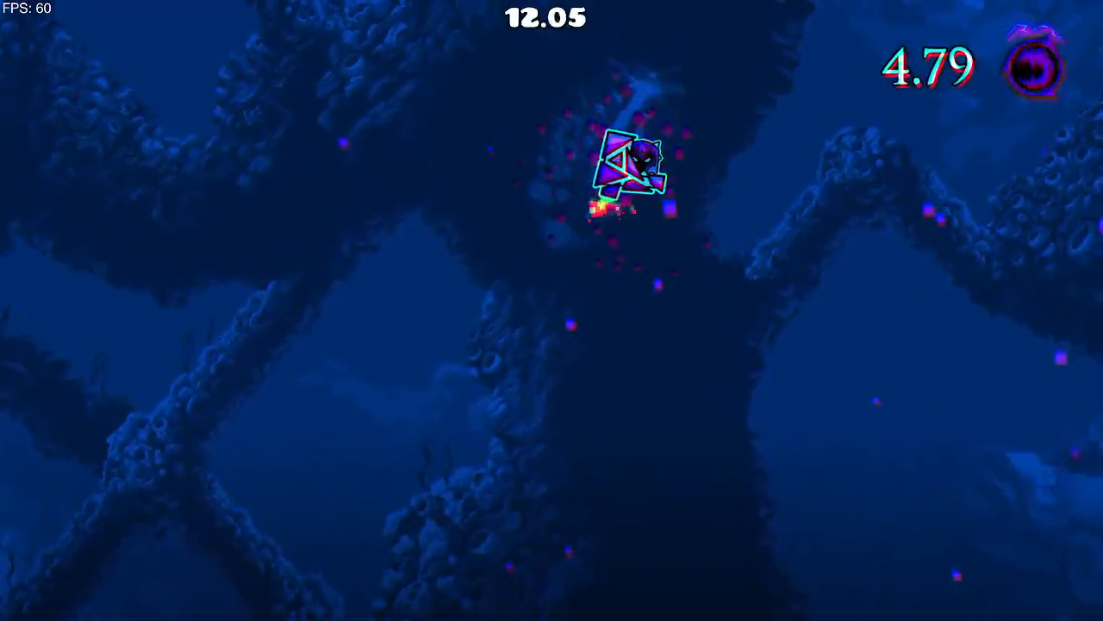
key("space")
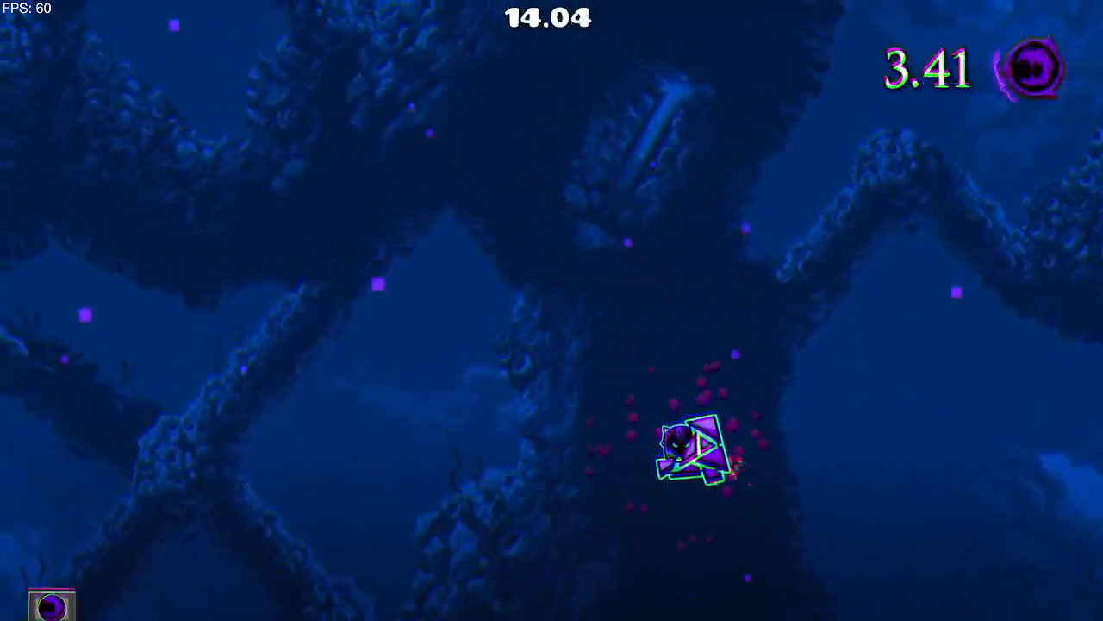
key("space")
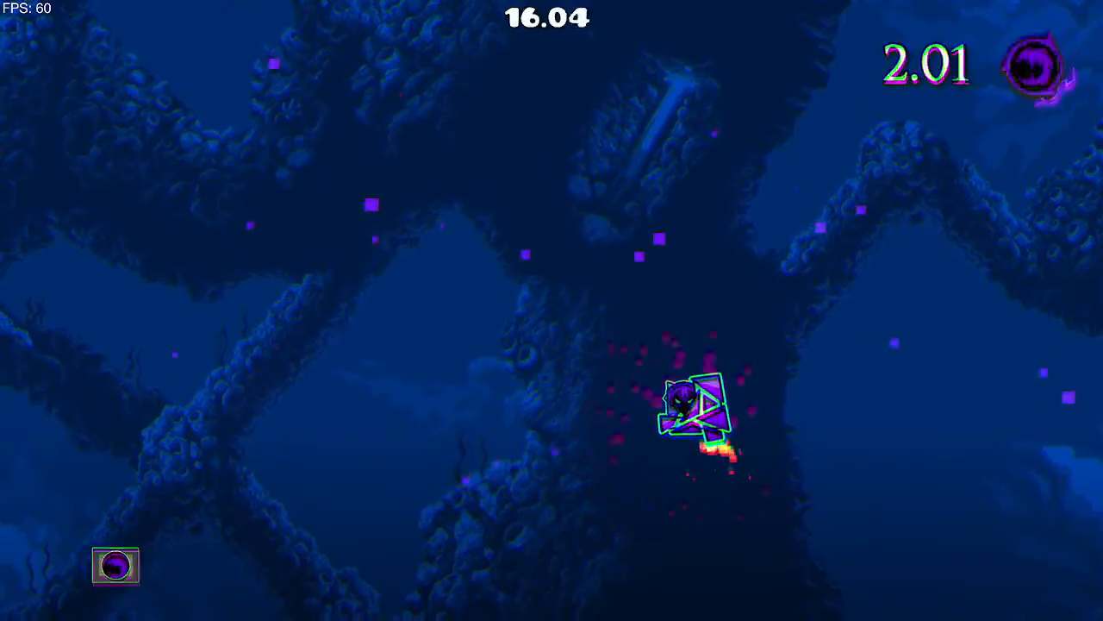
key("space")
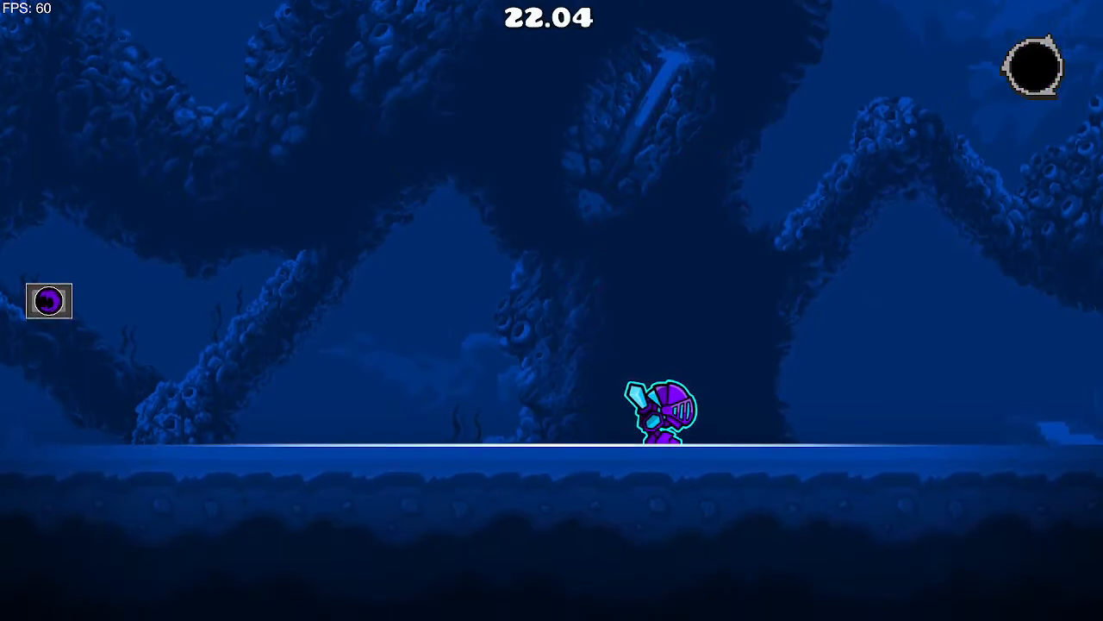
key("Escape")
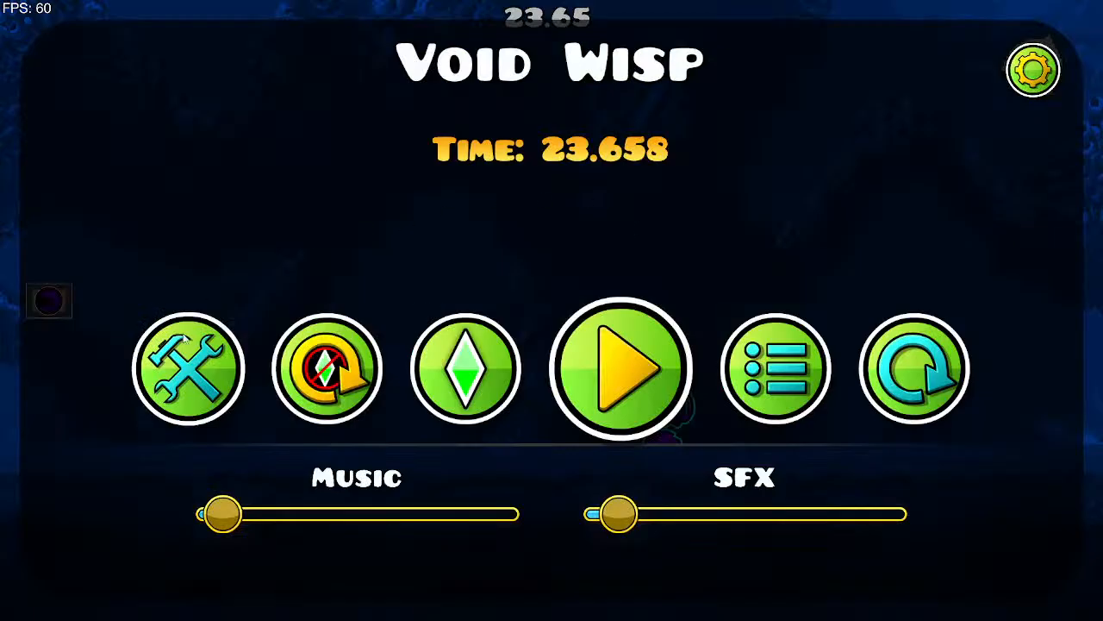
left_click(219, 387)
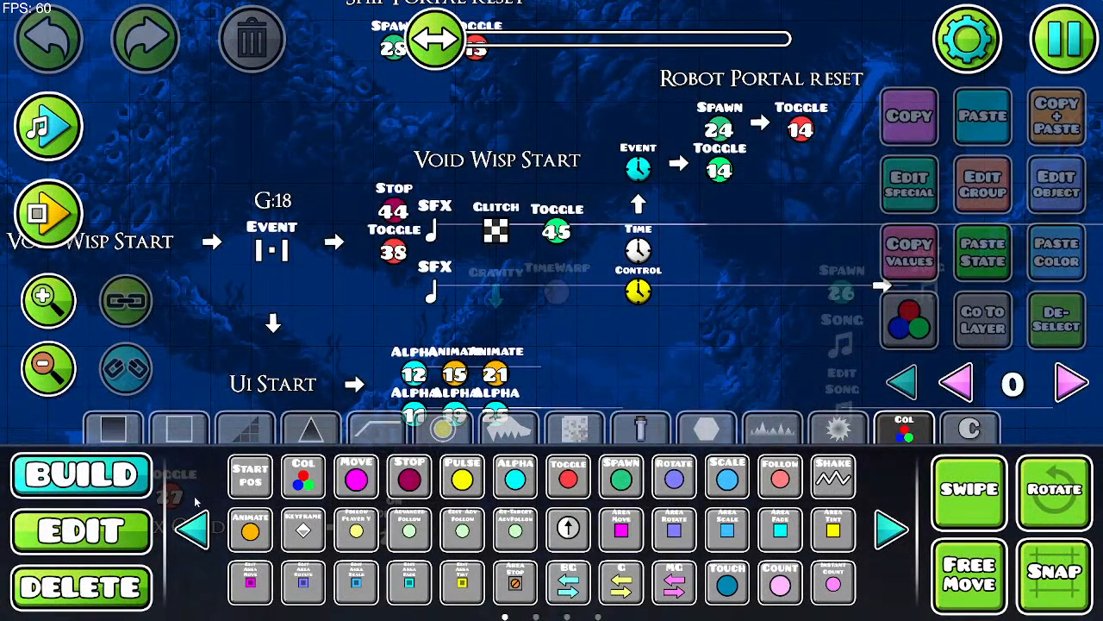
Step: Set the Void Phase 1 and Void Phase 2 particle objects to Relative in their extra particle settings
left_click(99, 532)
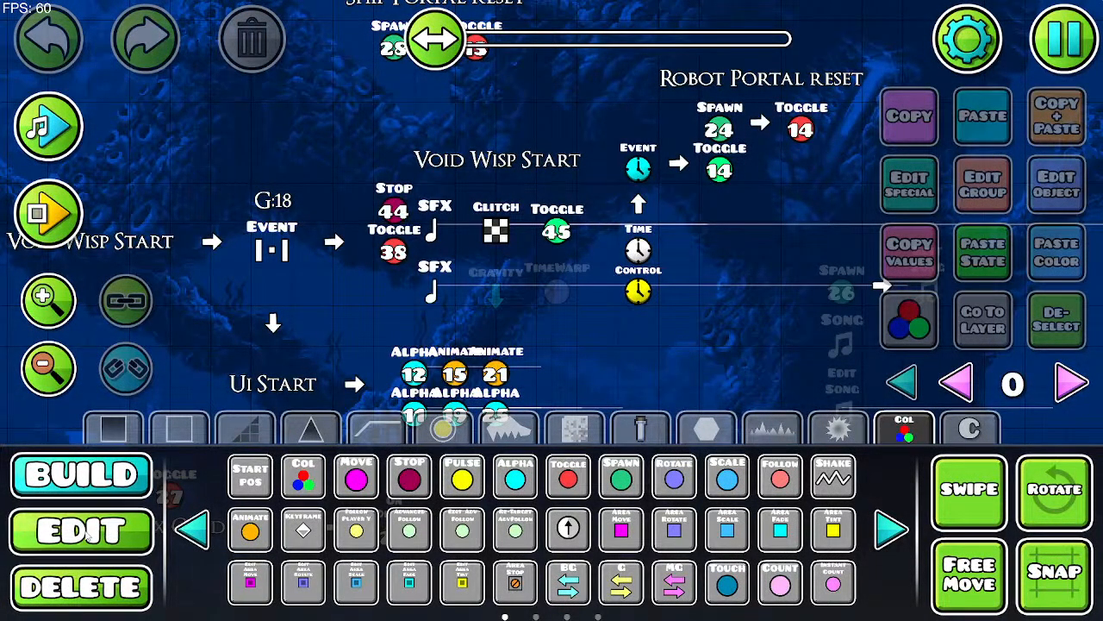
left_click(48, 368)
scroll(510, 393, "up", 10)
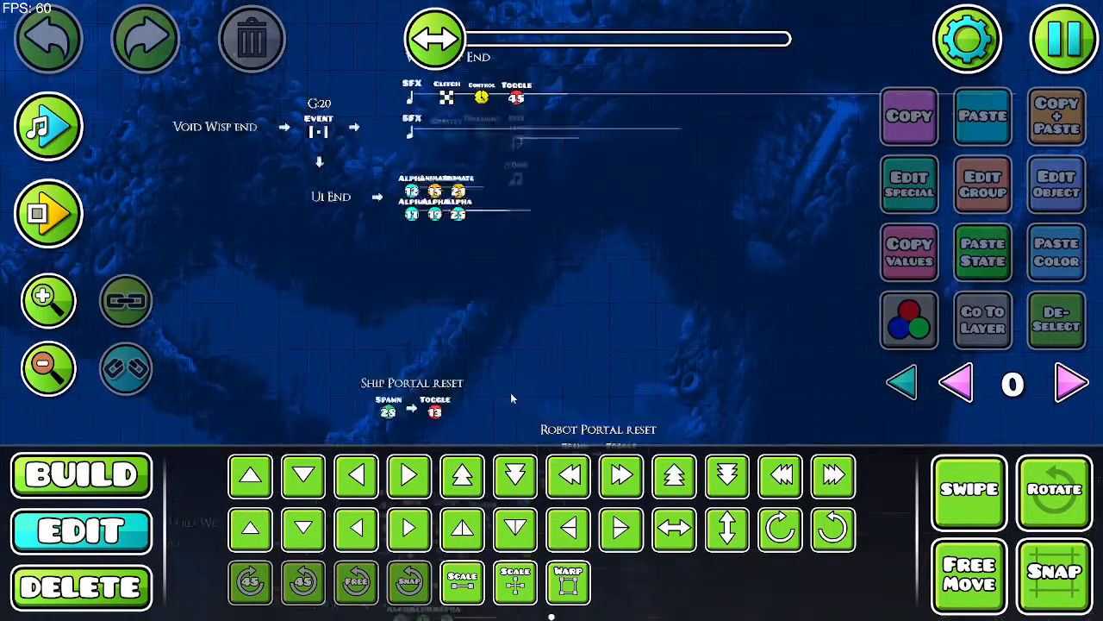
scroll(642, 296, "down", 2)
left_click_drag(642, 297, 766, 87)
left_click_drag(314, 339, 233, 167)
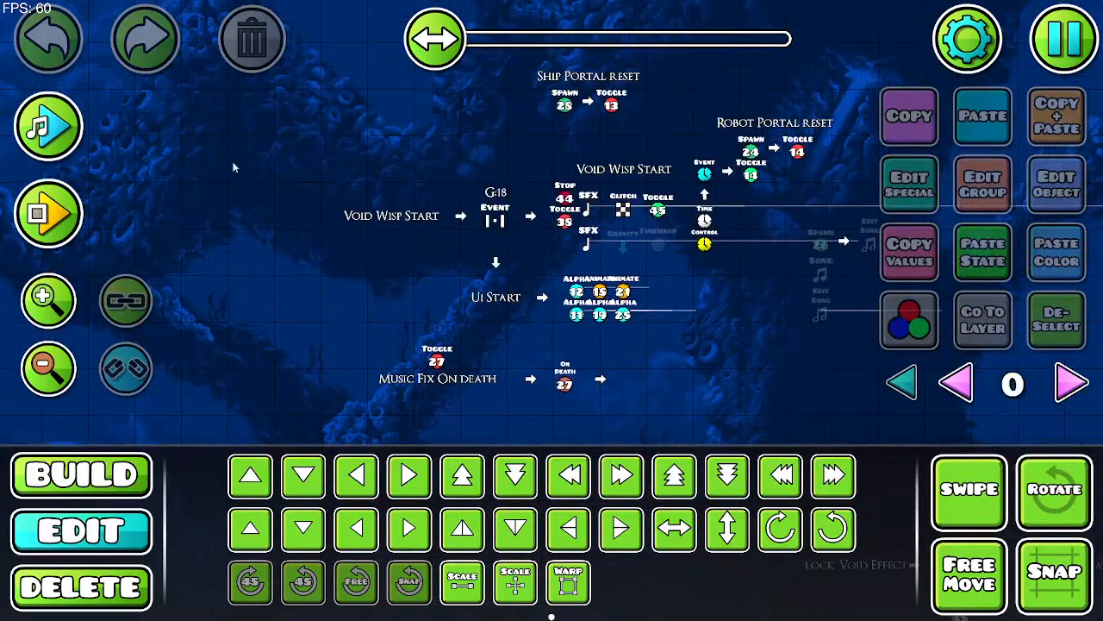
left_click_drag(814, 332, 231, 250)
left_click_drag(814, 228, 332, 251)
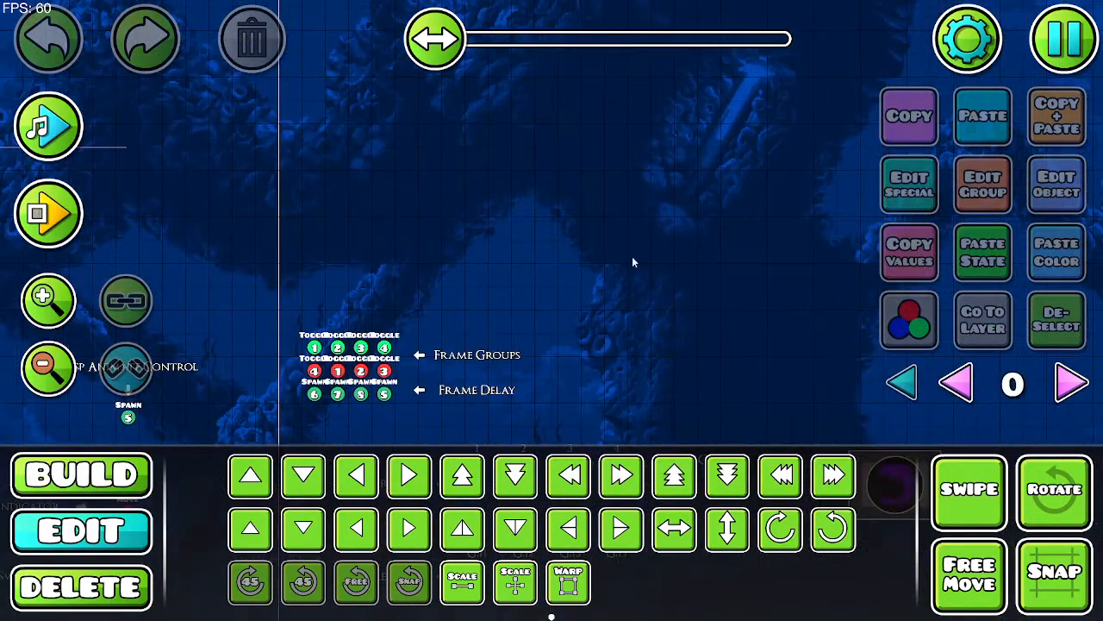
left_click_drag(829, 354, 590, 254)
left_click_drag(718, 333, 559, 189)
left_click_drag(629, 279, 638, 212)
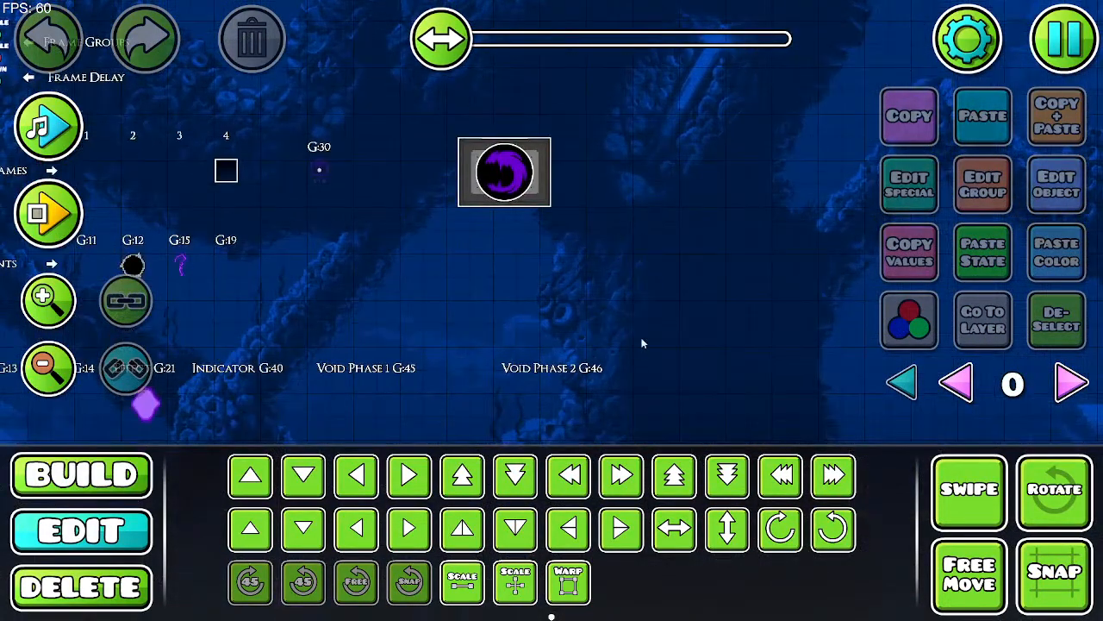
left_click_drag(642, 343, 641, 210)
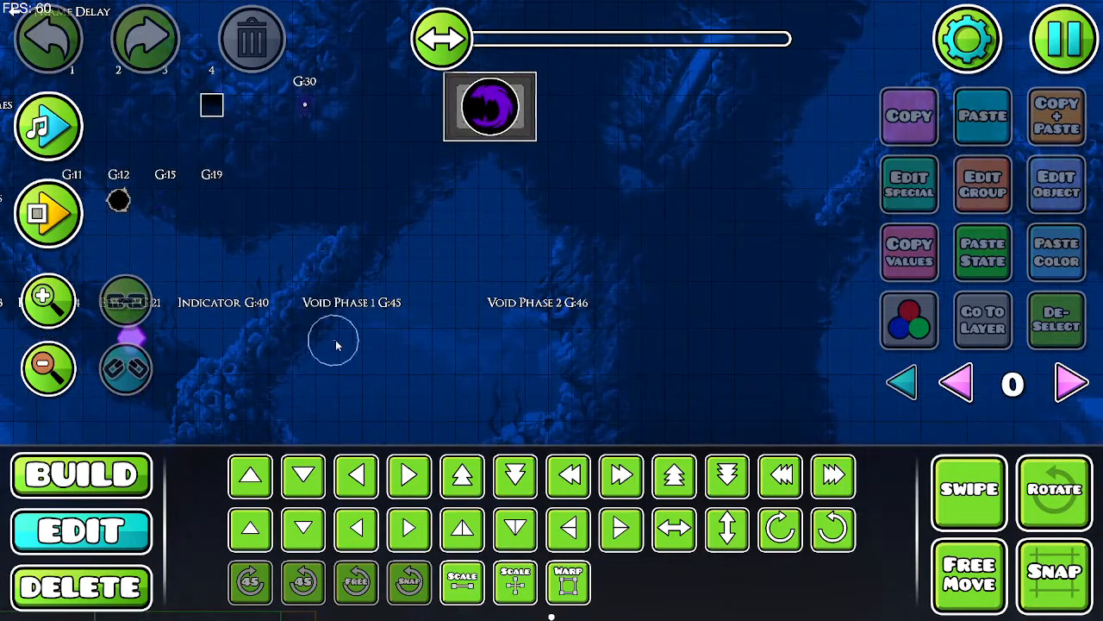
left_click_drag(333, 339, 567, 362)
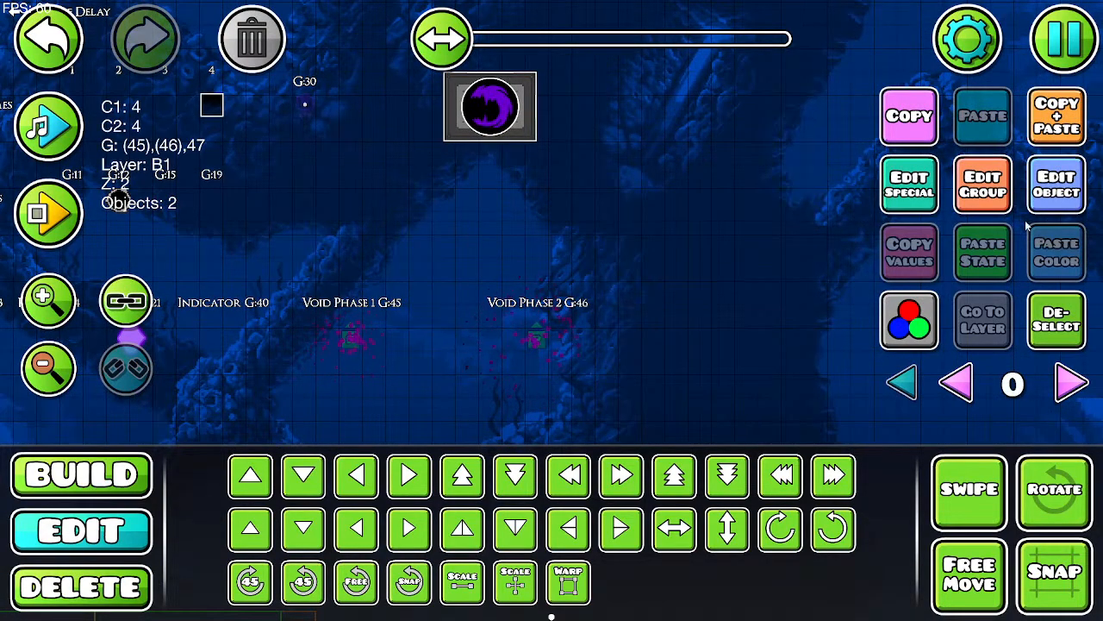
left_click(909, 184)
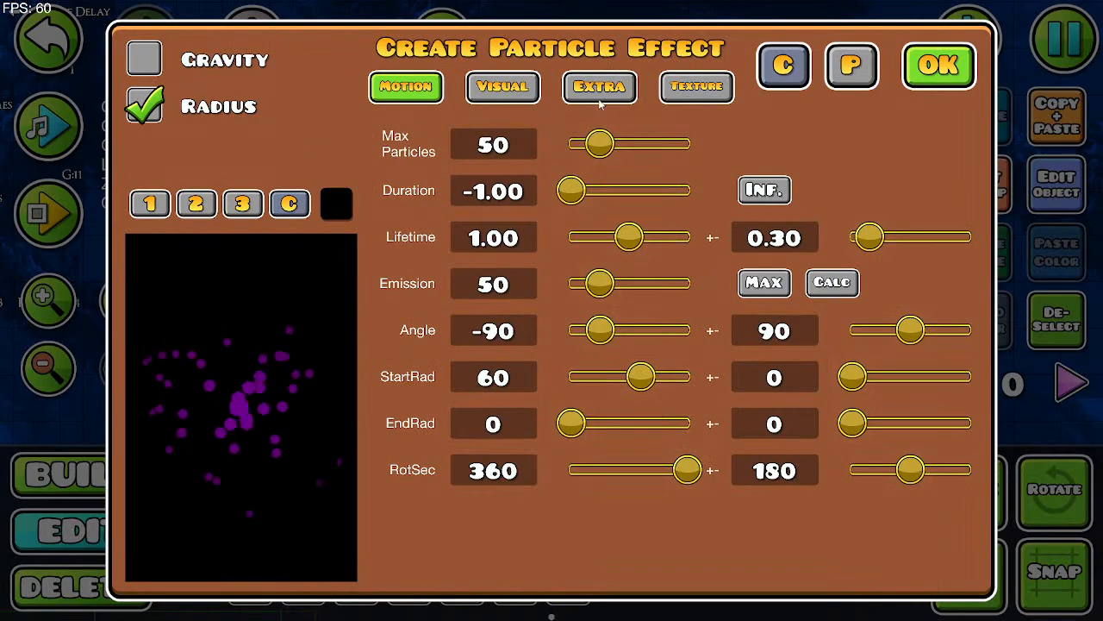
left_click(600, 97)
left_click(144, 106)
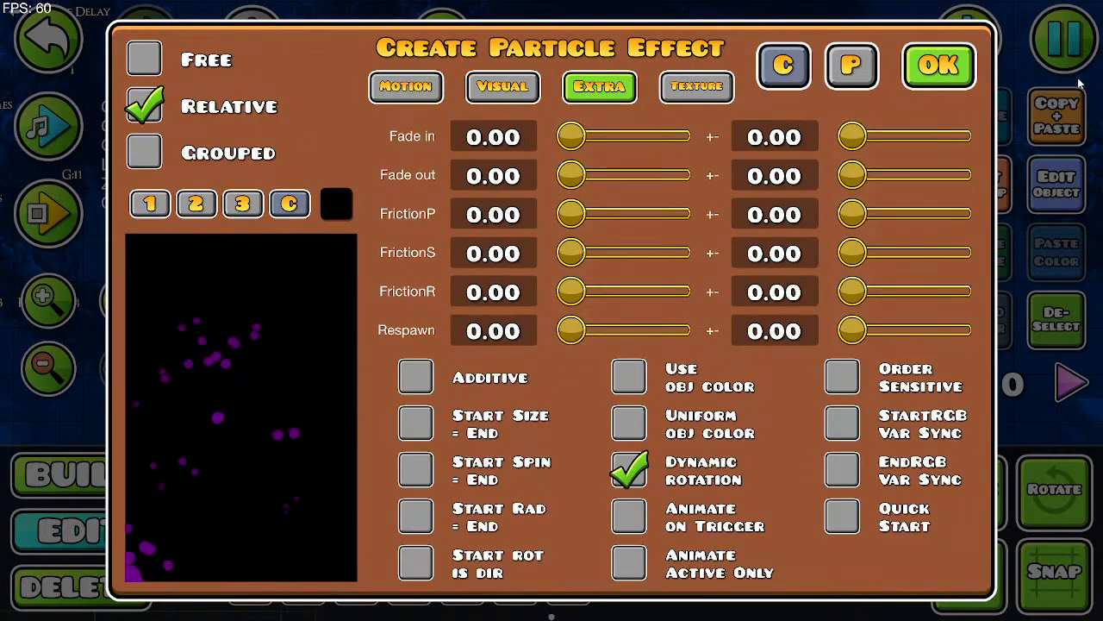
left_click(951, 76)
Step: Save the level and play-test the wisp flight to examine how the Relative particles trail the player, returning to the editor
left_click(1064, 43)
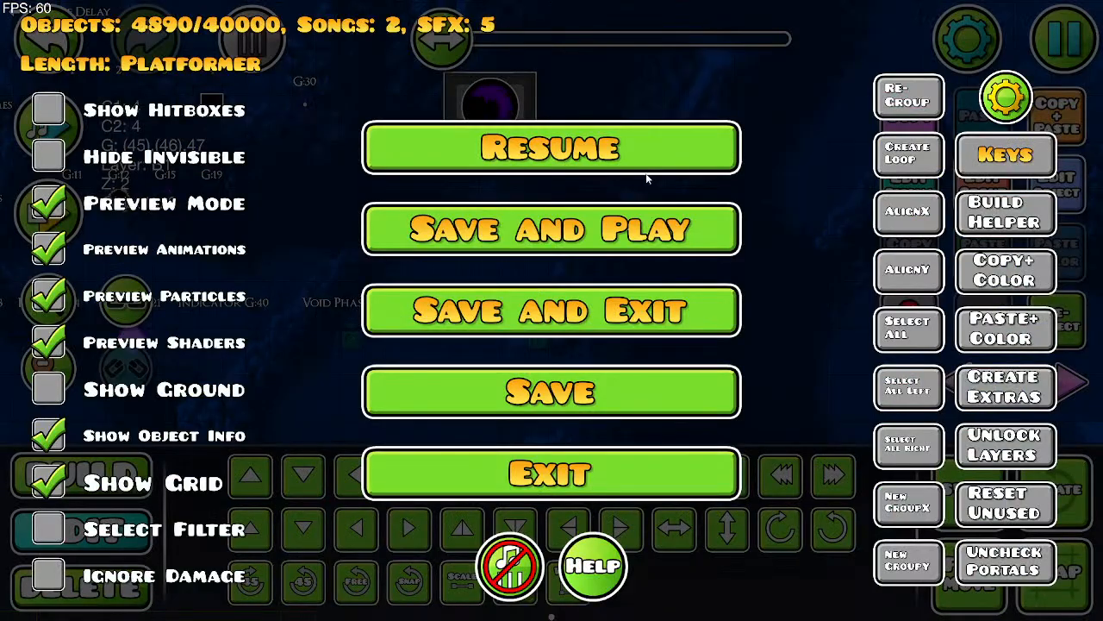
left_click(655, 226)
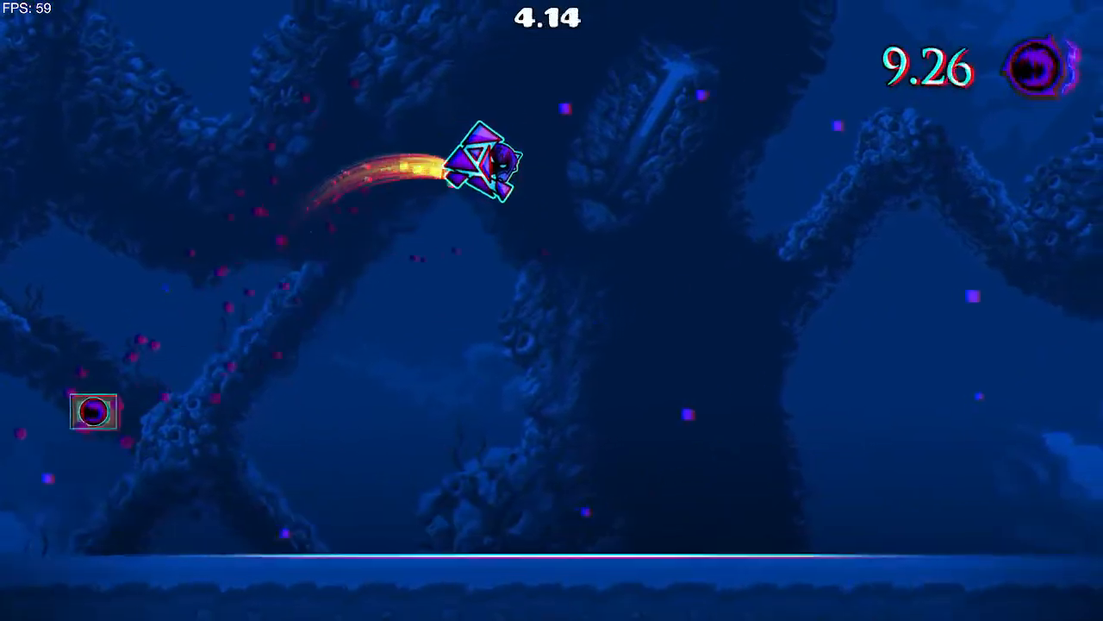
key("space")
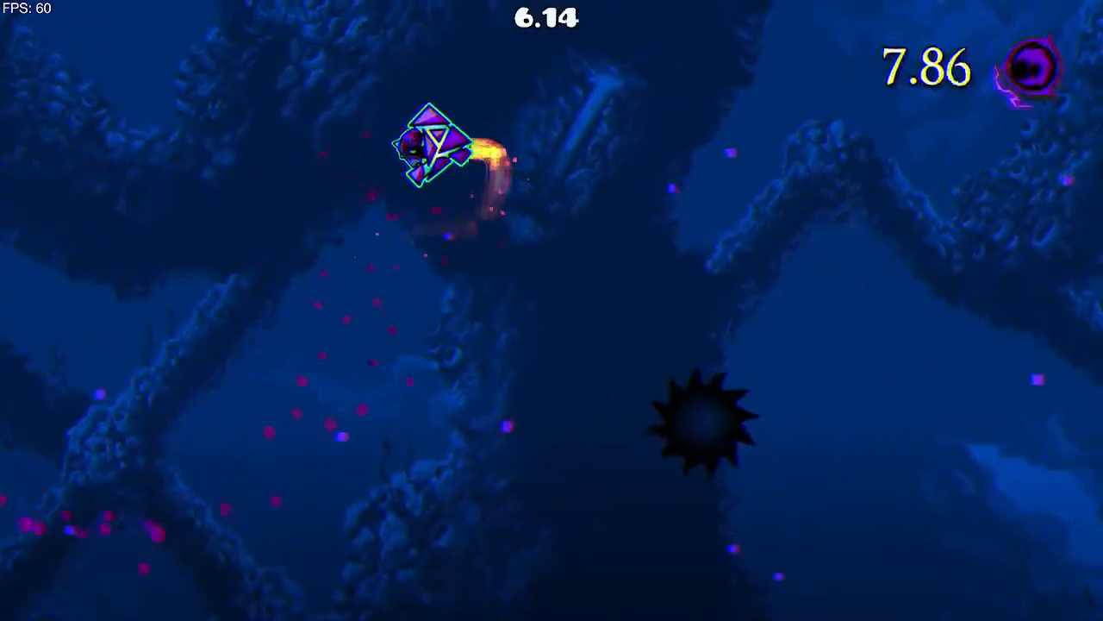
key("space")
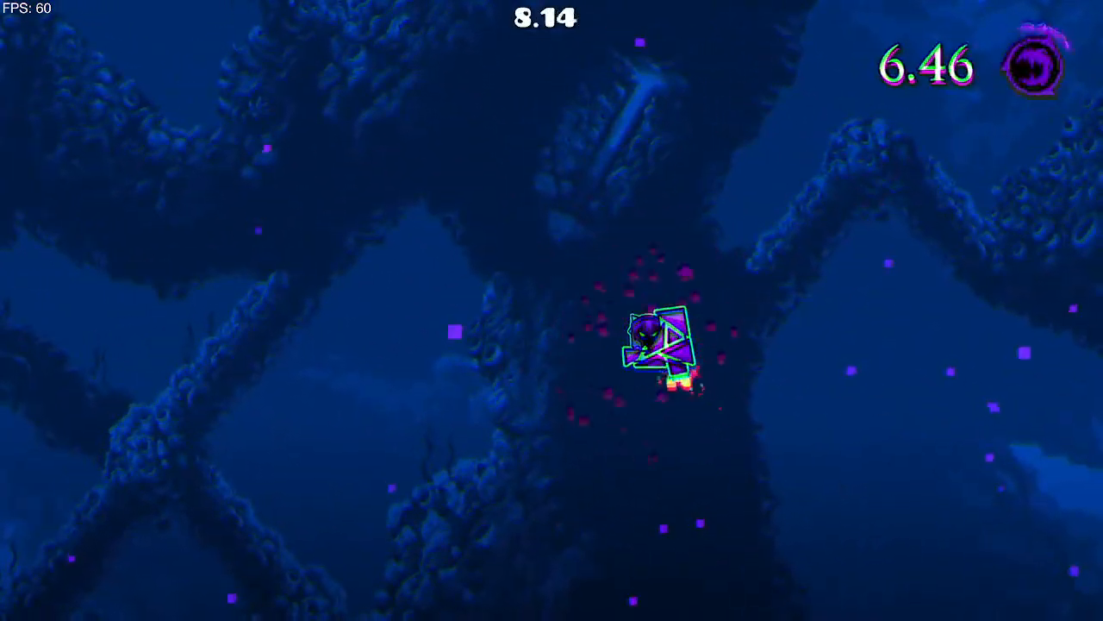
key("d")
key("space")
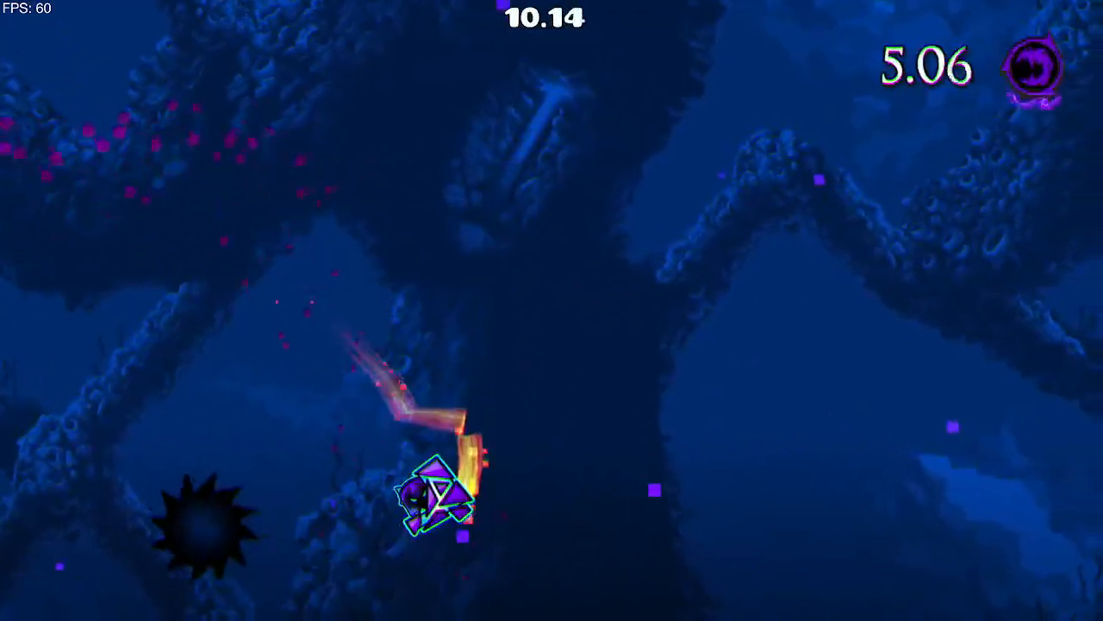
key("space")
key("a")
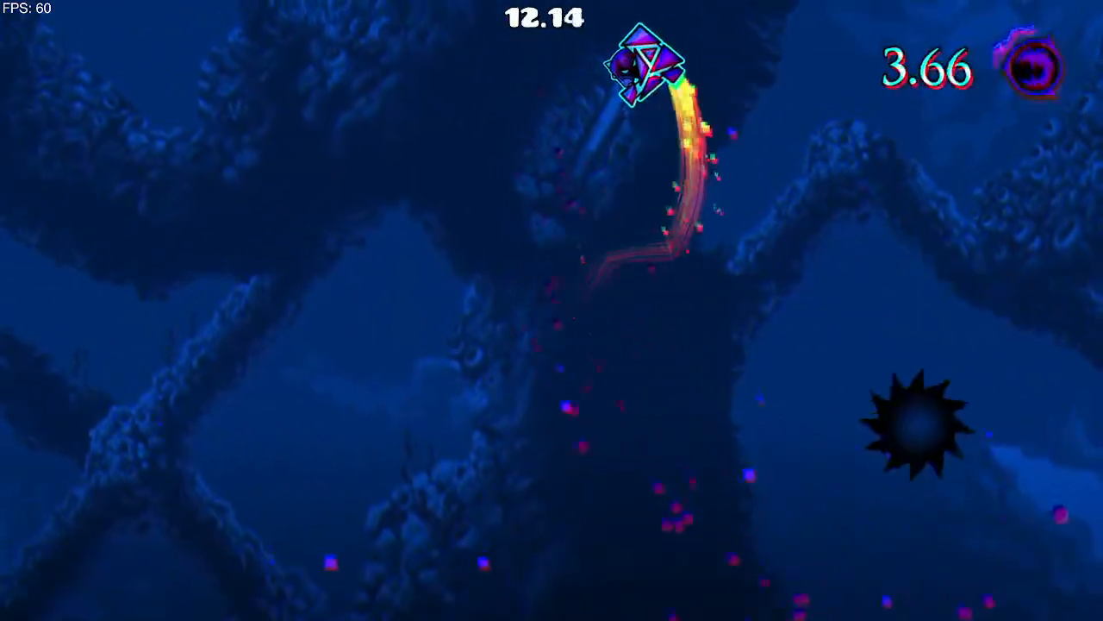
key("d")
key("space")
key("space")
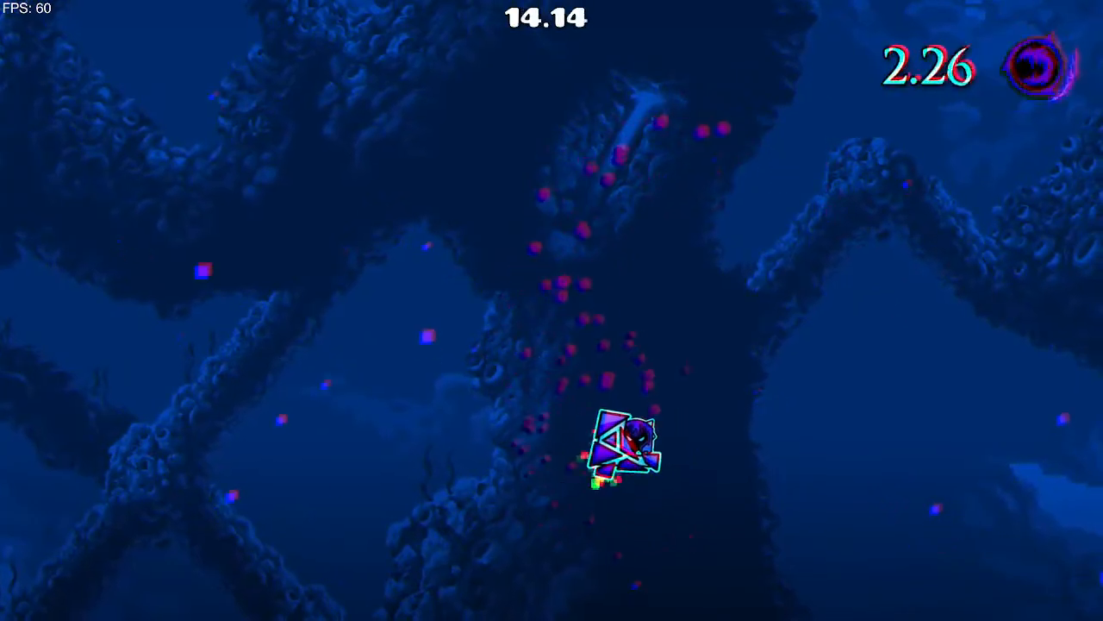
key("space")
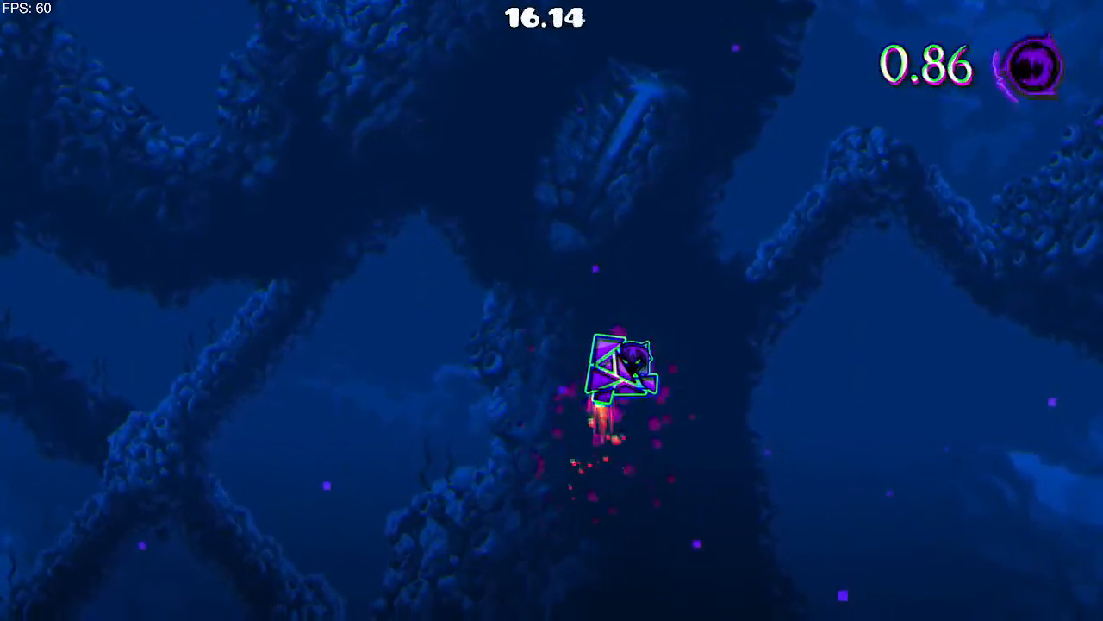
key("Escape")
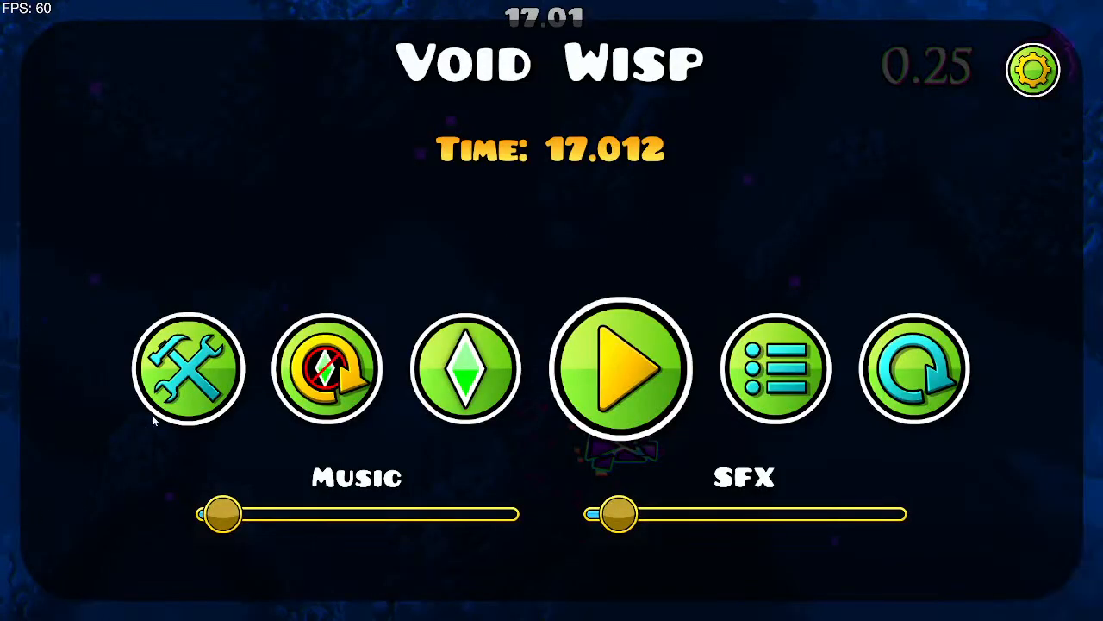
left_click(186, 376)
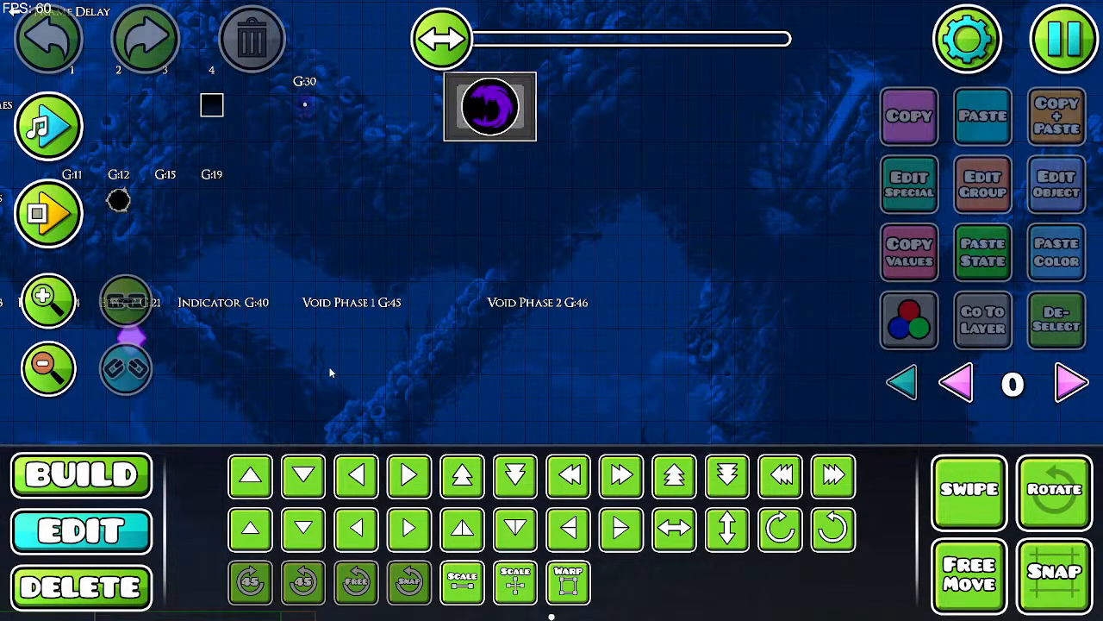
Step: Set the Void Phase 1 and Void Phase 2 particle objects to Free in their extra particle settings
left_click_drag(330, 373, 557, 343)
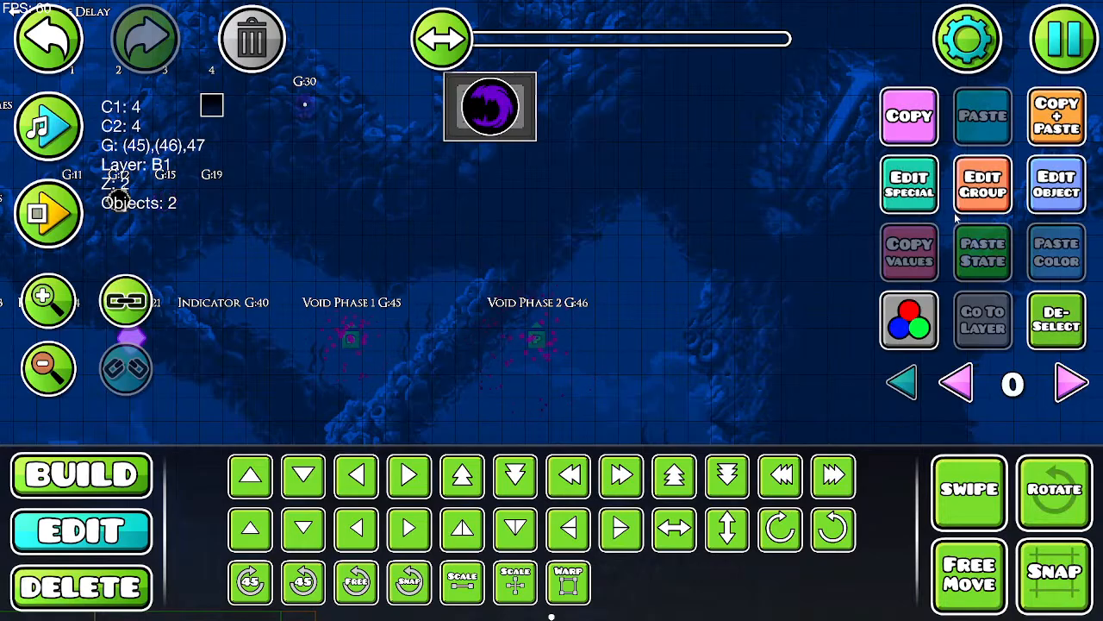
left_click(927, 206)
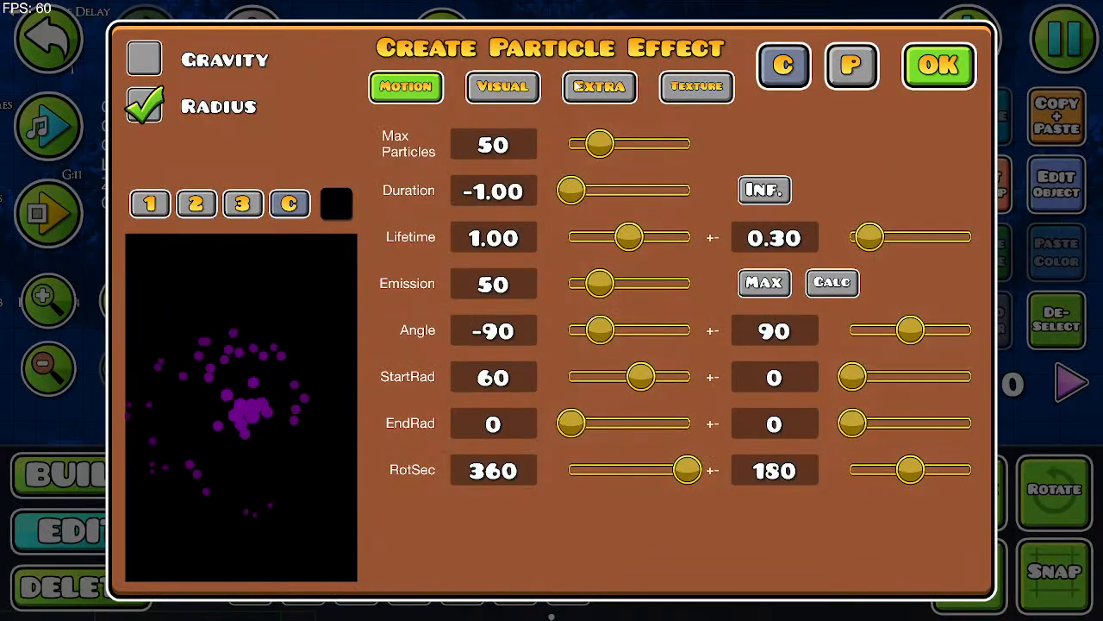
left_click(600, 86)
left_click(144, 58)
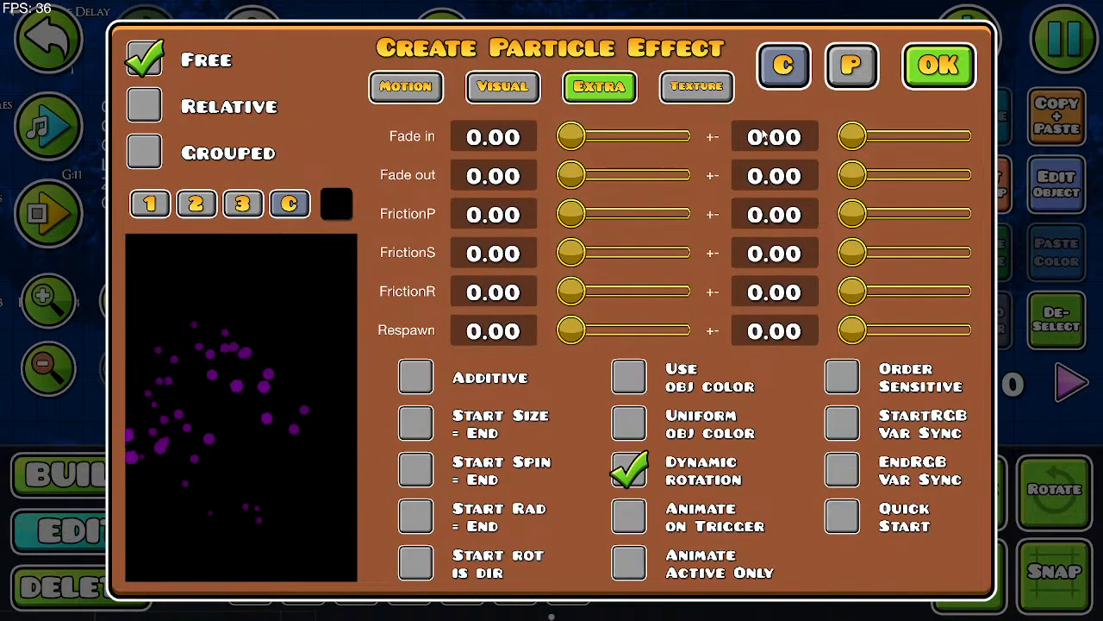
left_click(938, 65)
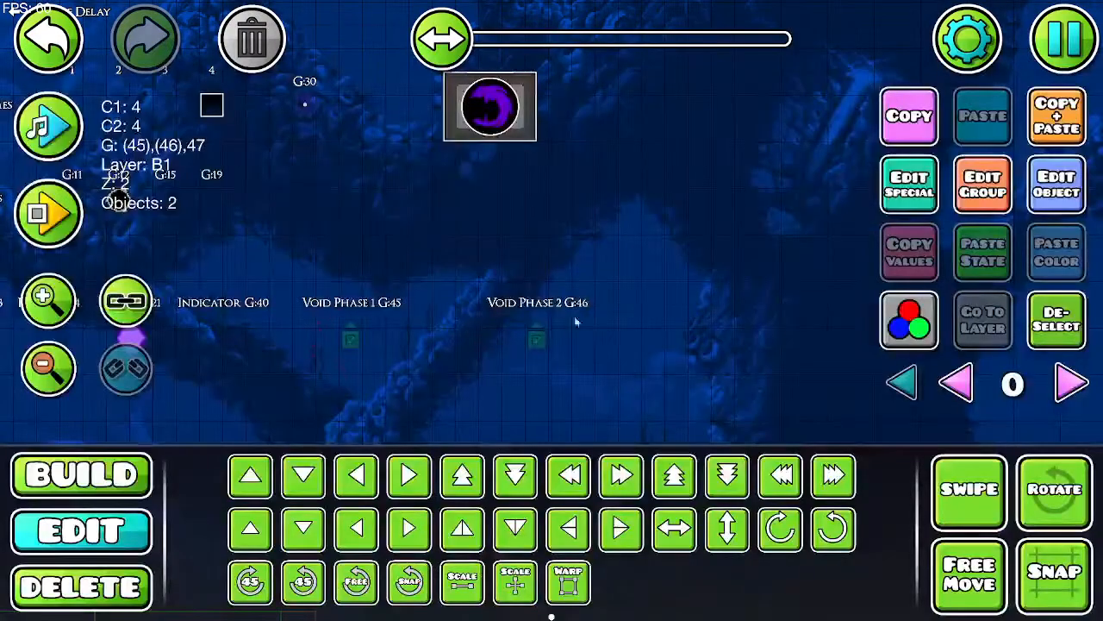
Step: Save the level and play-test the wisp flight to examine how the Free particles follow the player, returning to the editor
left_click(1064, 39)
left_click(653, 213)
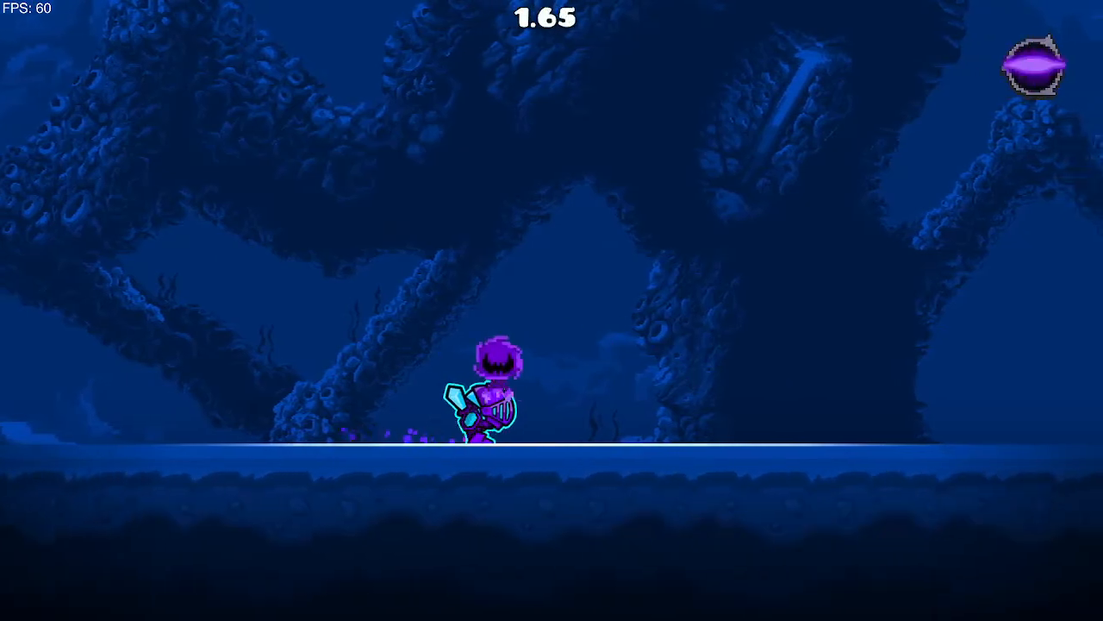
key("space")
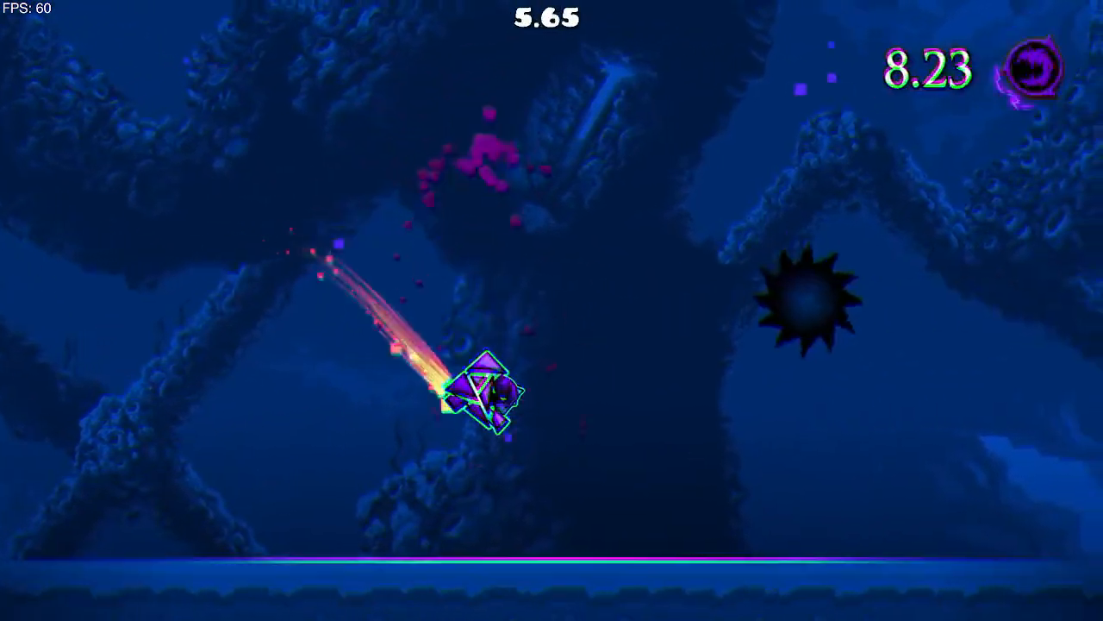
key("space")
key("space")
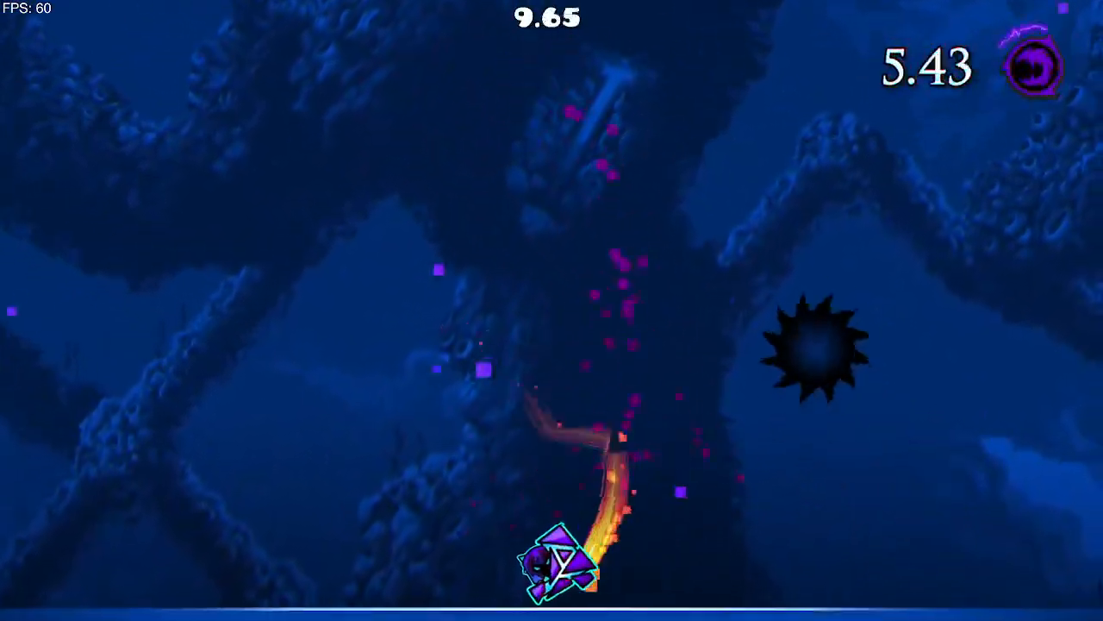
key("Escape")
left_click(214, 371)
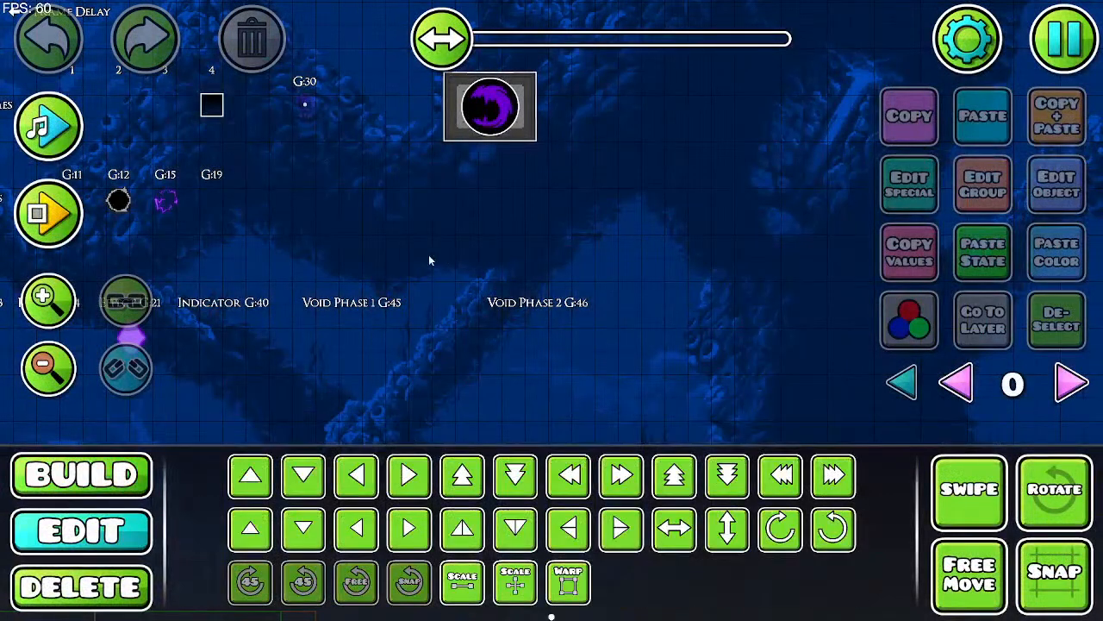
Step: Set the Void Phase 1 and Void Phase 2 particle objects to Grouped, leaving Quick Start off
left_click_drag(335, 360, 563, 339)
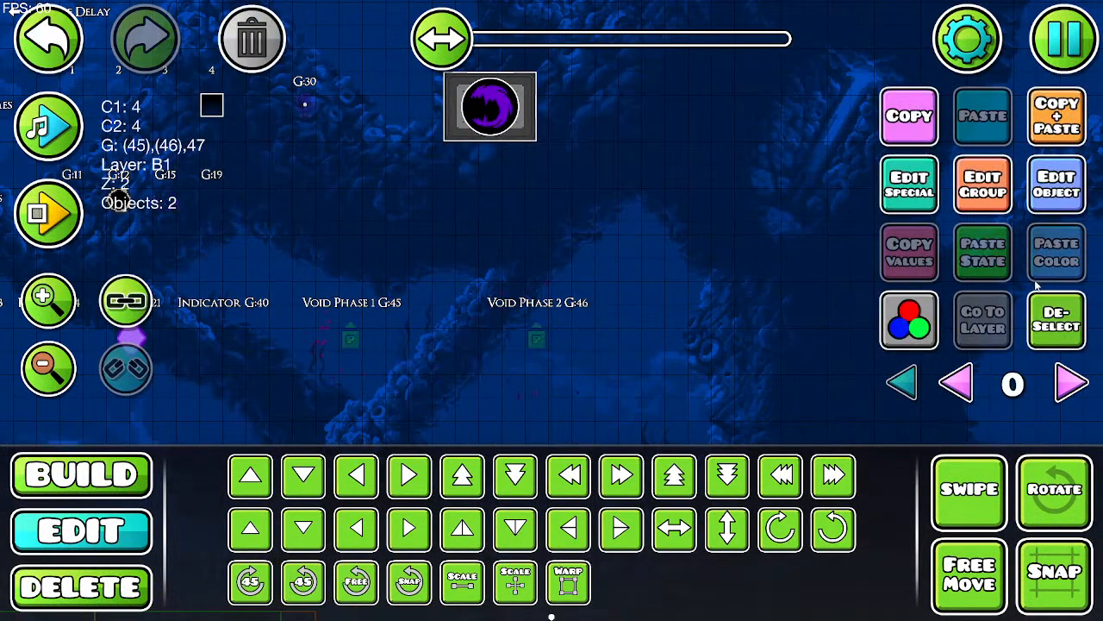
left_click(910, 183)
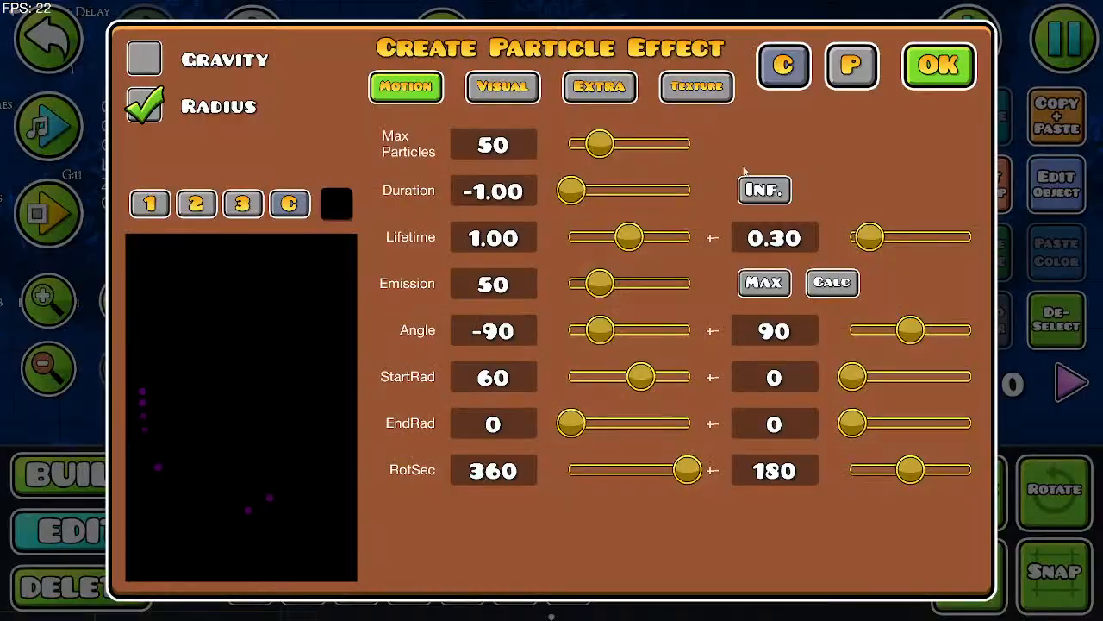
left_click(503, 86)
left_click(599, 86)
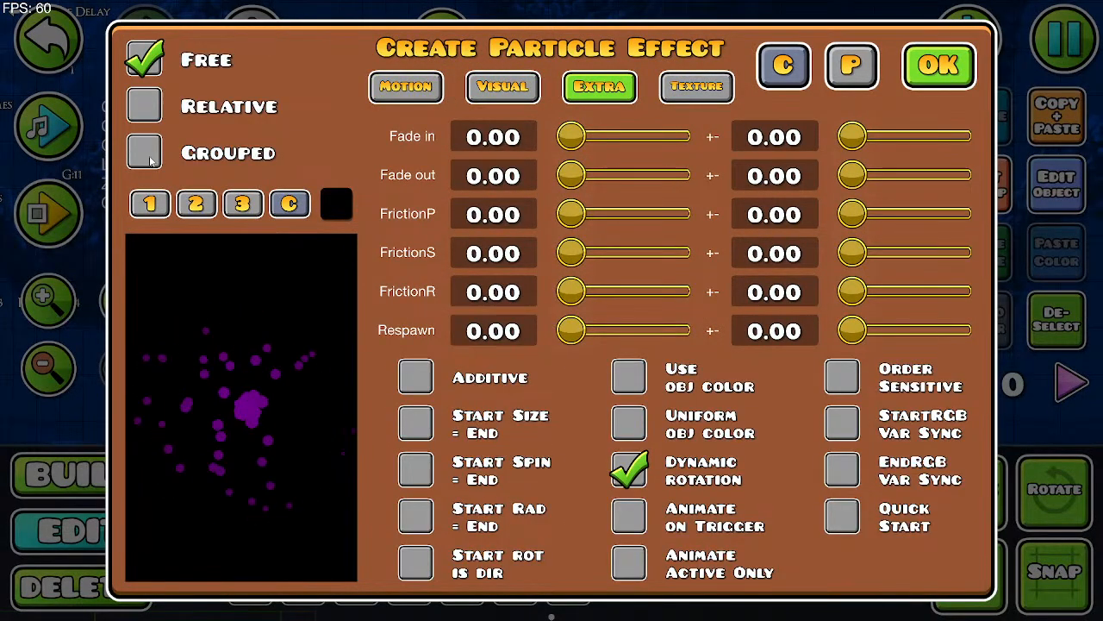
left_click(148, 155)
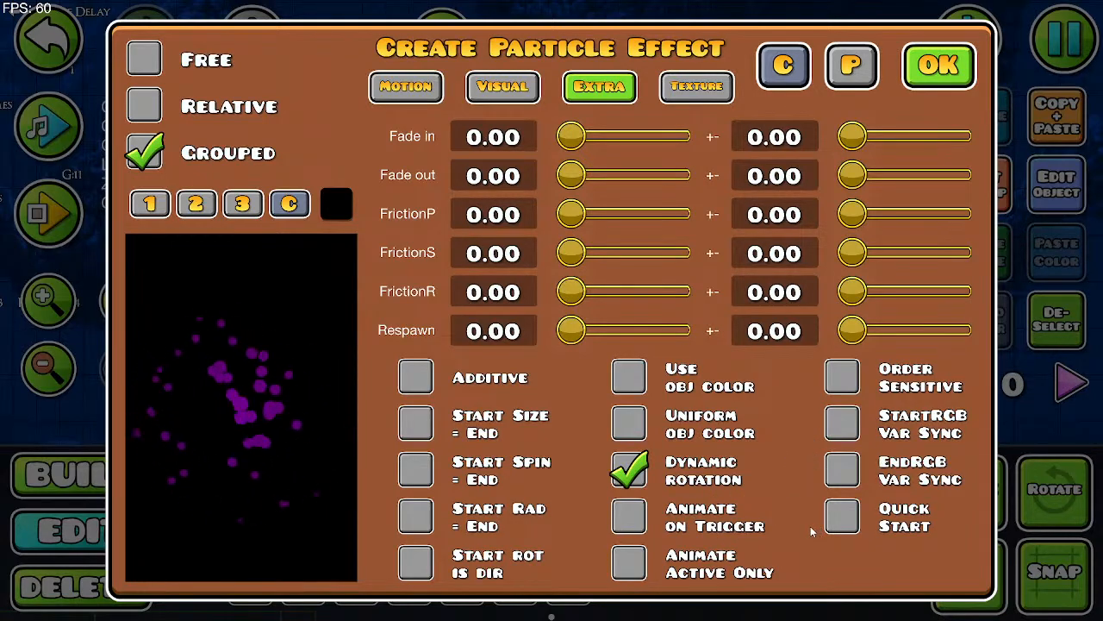
left_click(843, 517)
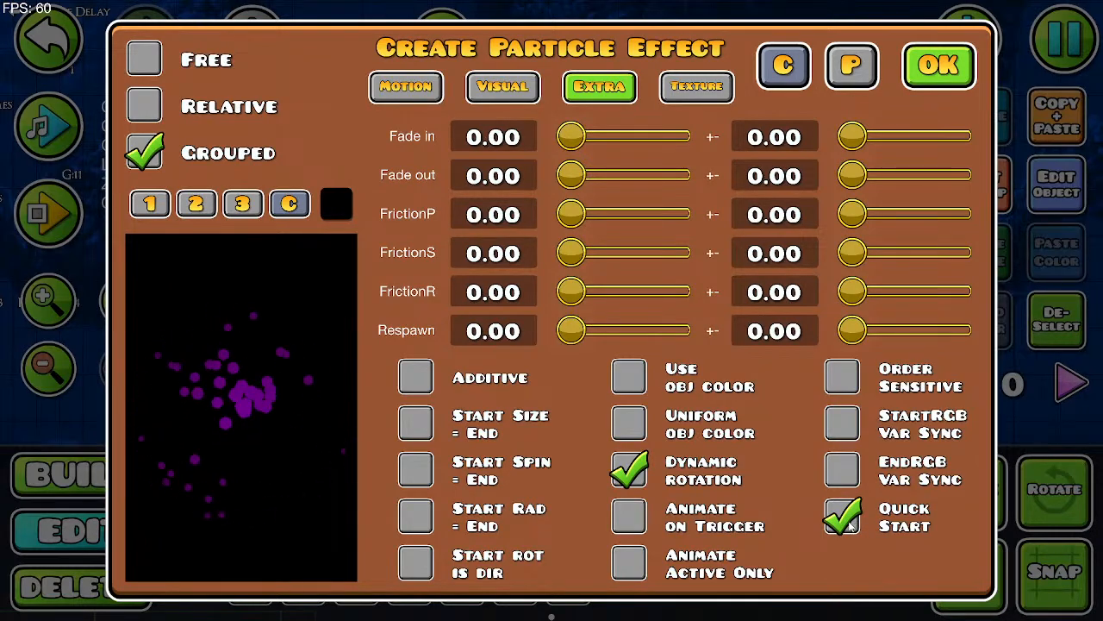
left_click(843, 519)
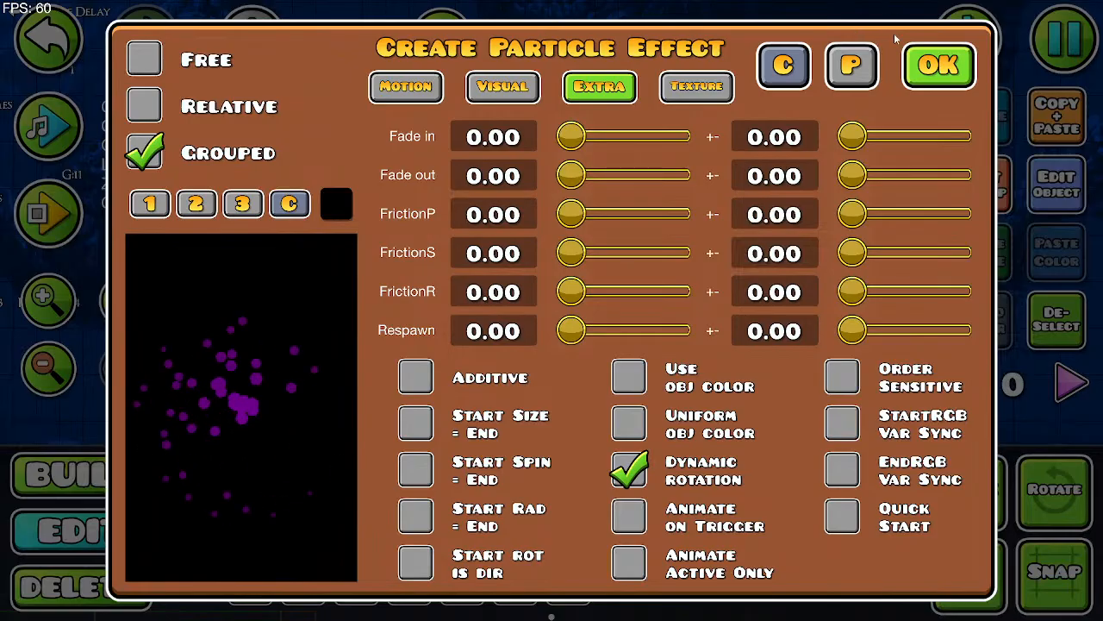
left_click(924, 72)
Step: Save the level and play-test a full wisp transformation to examine the Grouped particles around the player, returning to the editor
left_click(1077, 34)
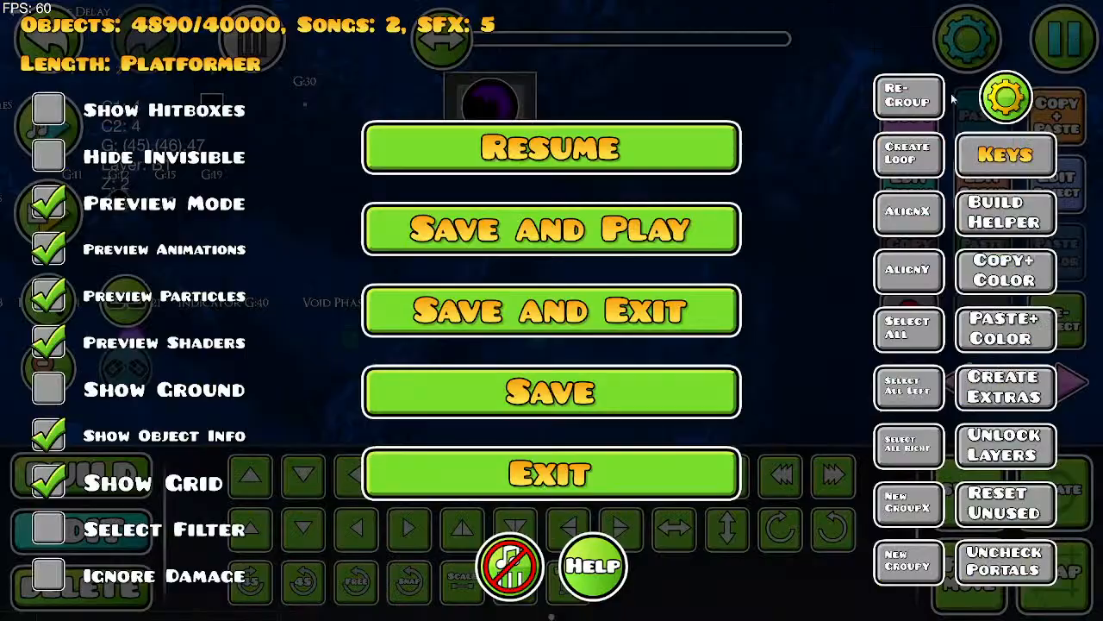
left_click(694, 242)
key("d")
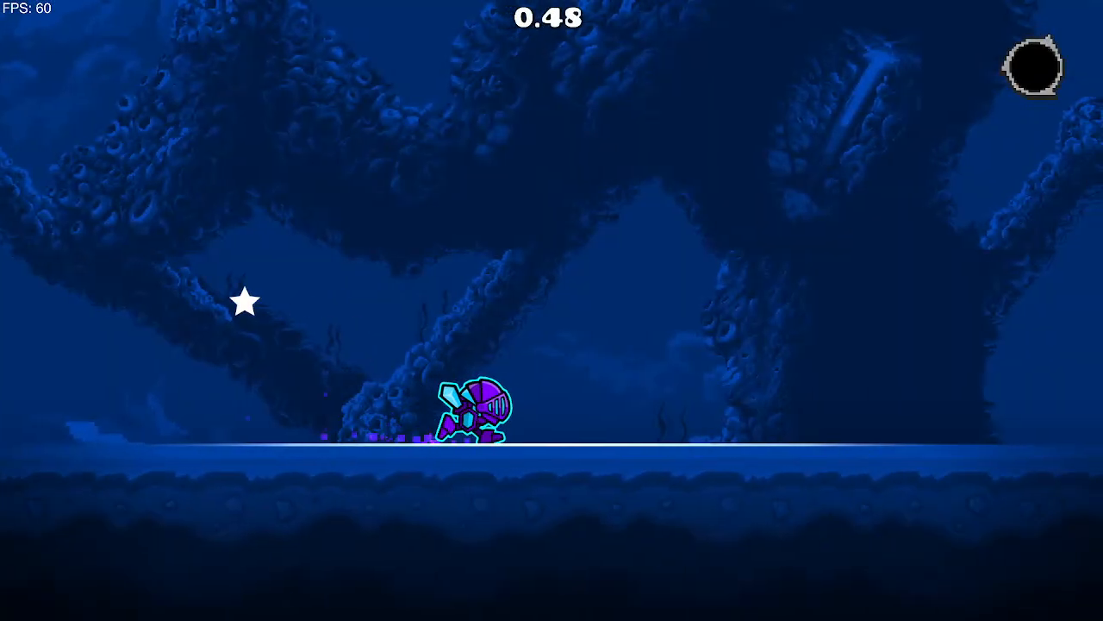
key("space")
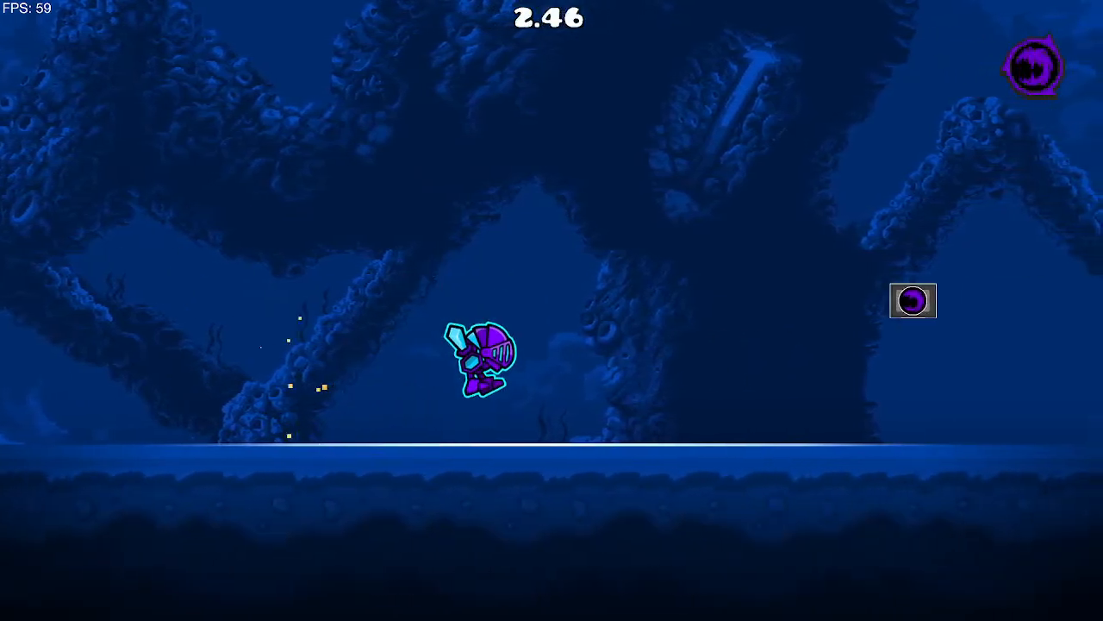
key("space")
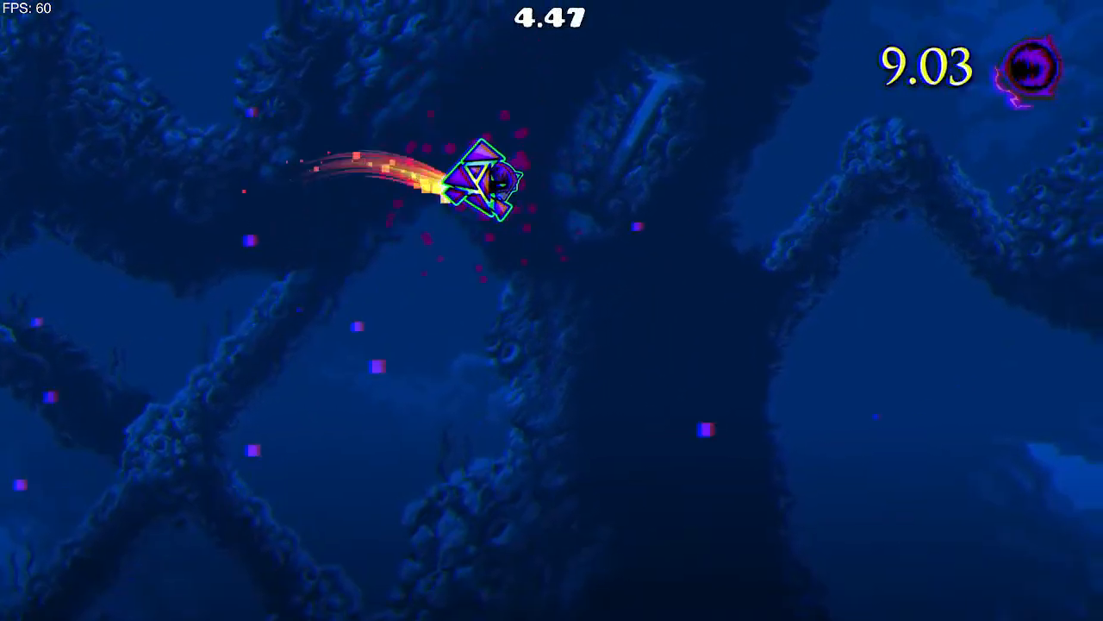
key("space")
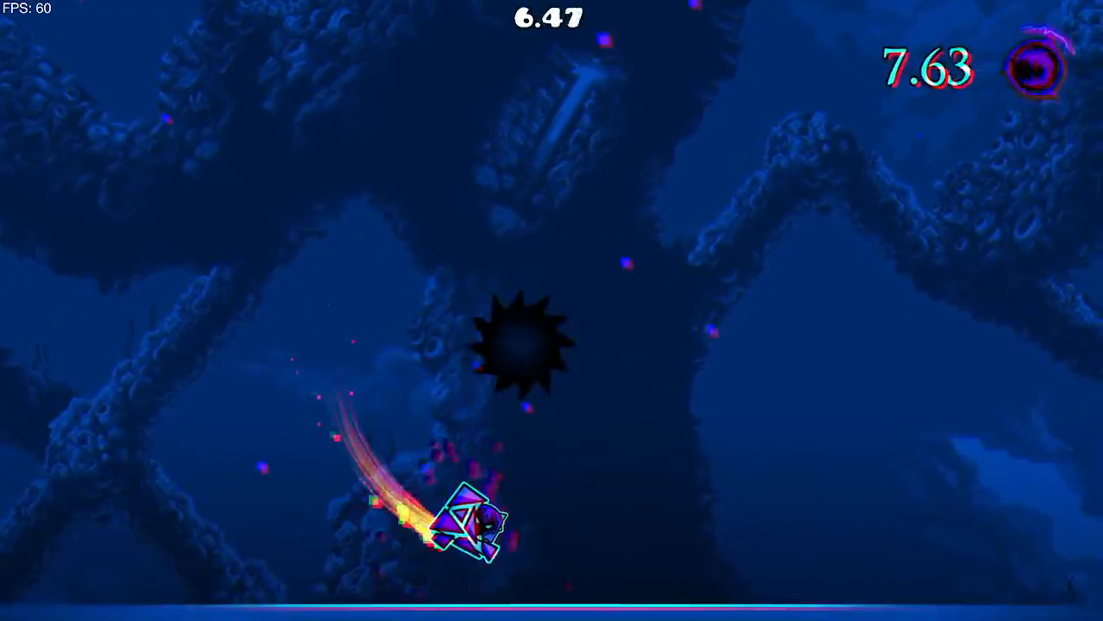
key("space")
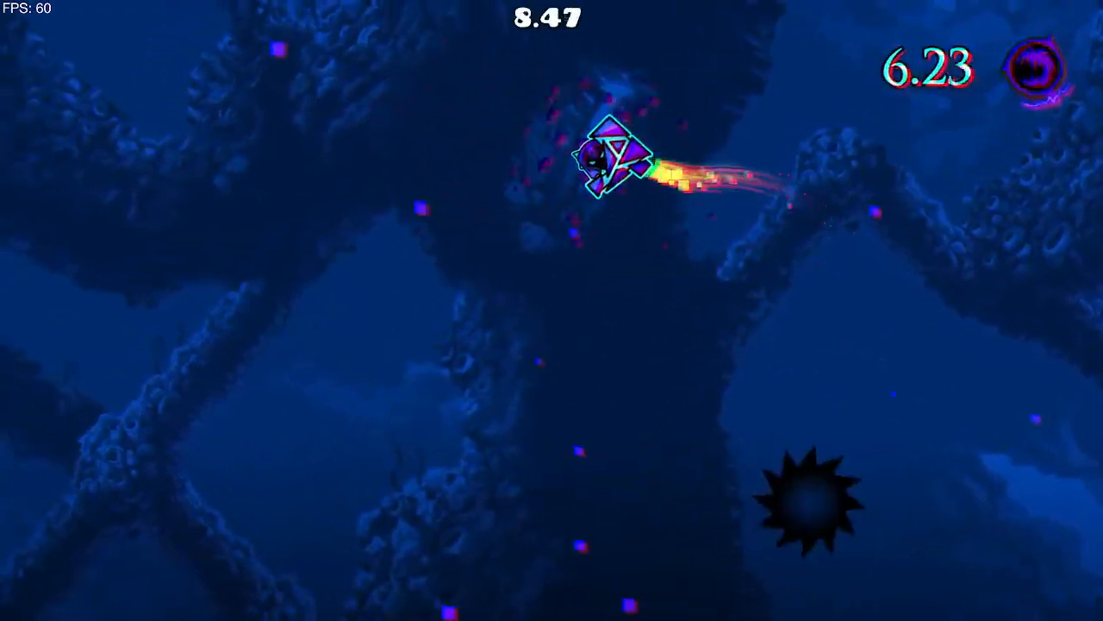
key("space")
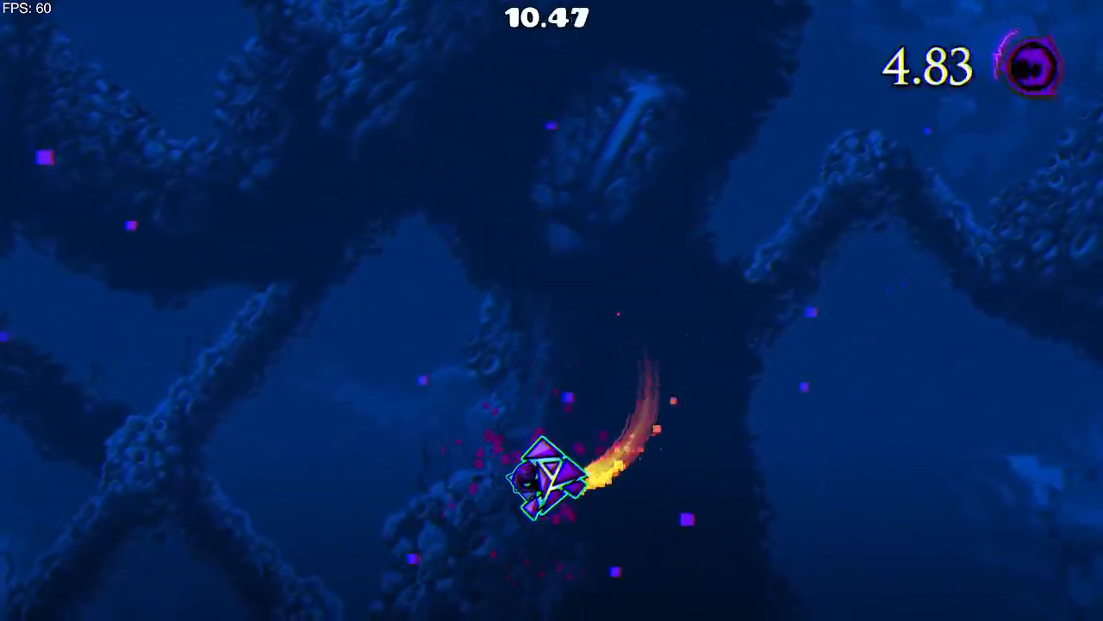
key("space")
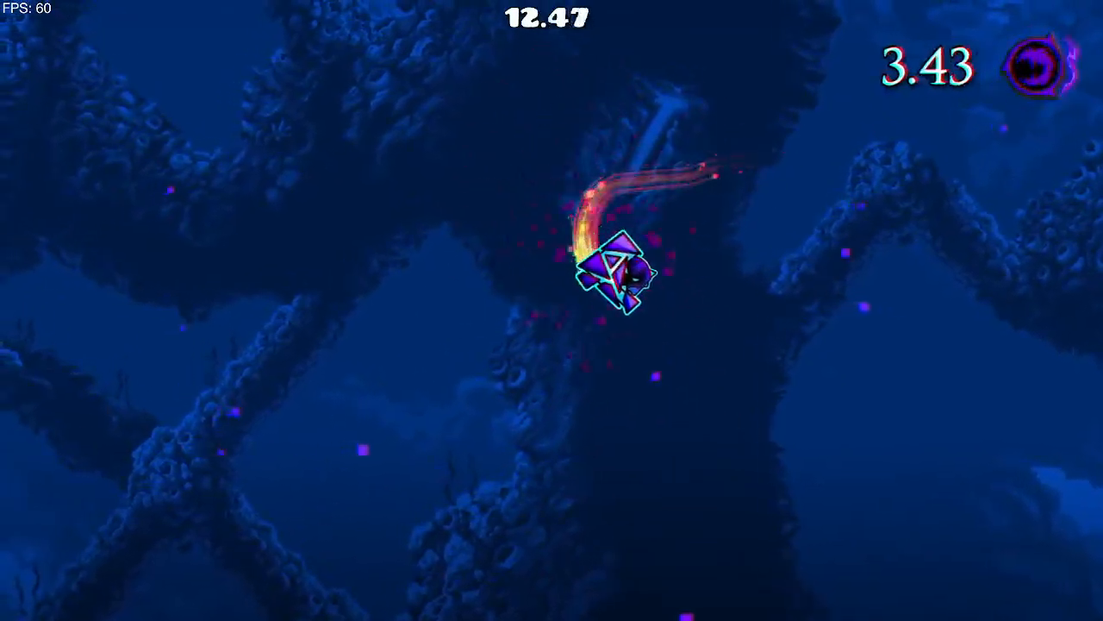
key("space")
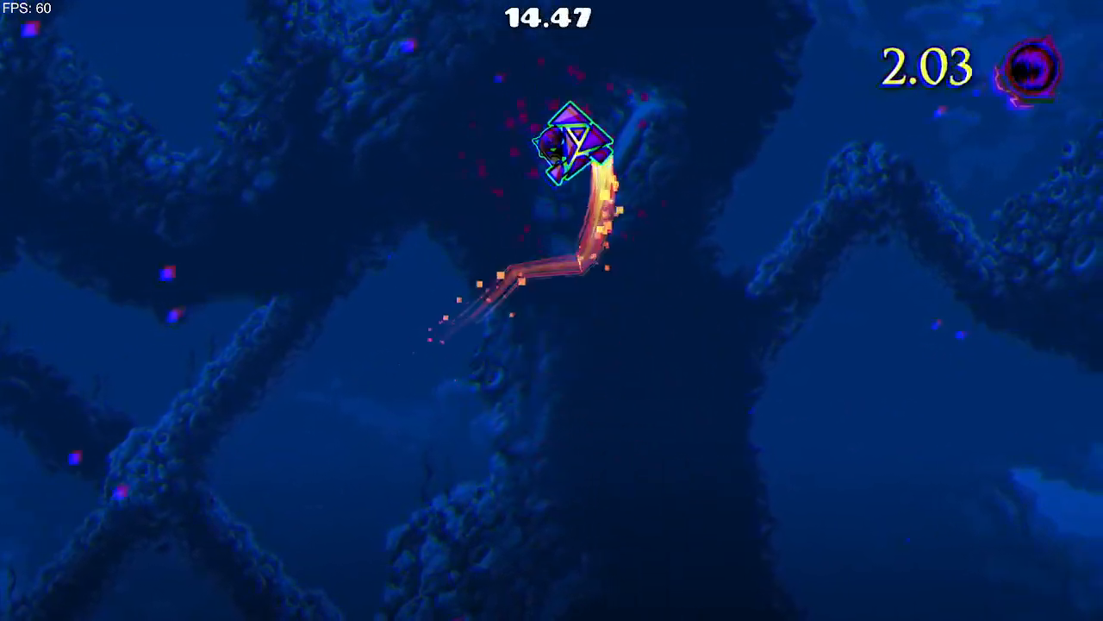
key("space")
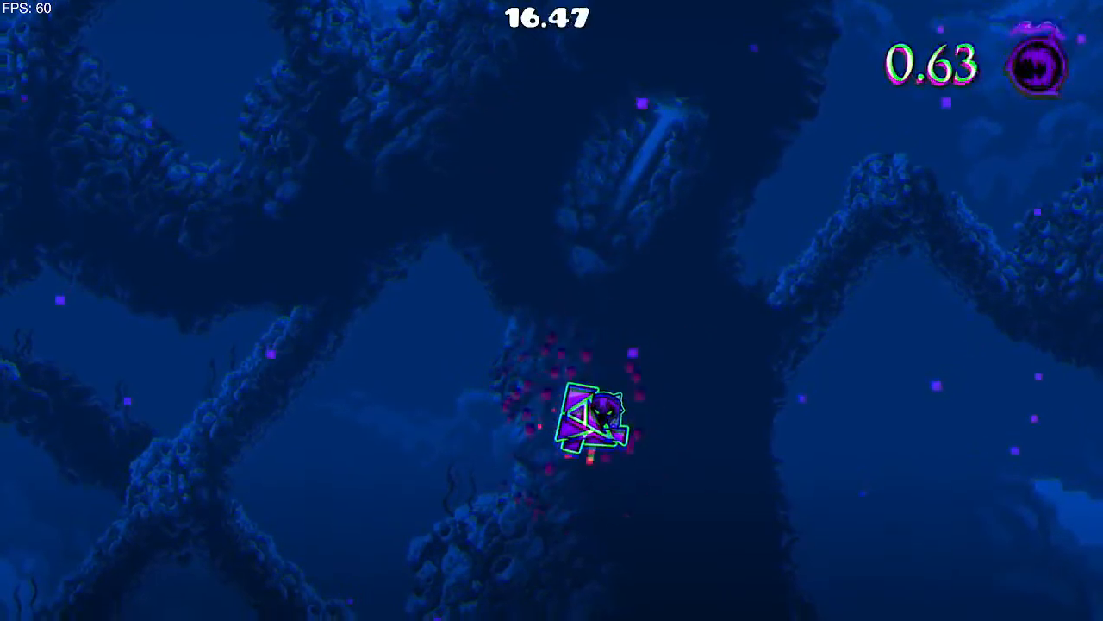
key("space")
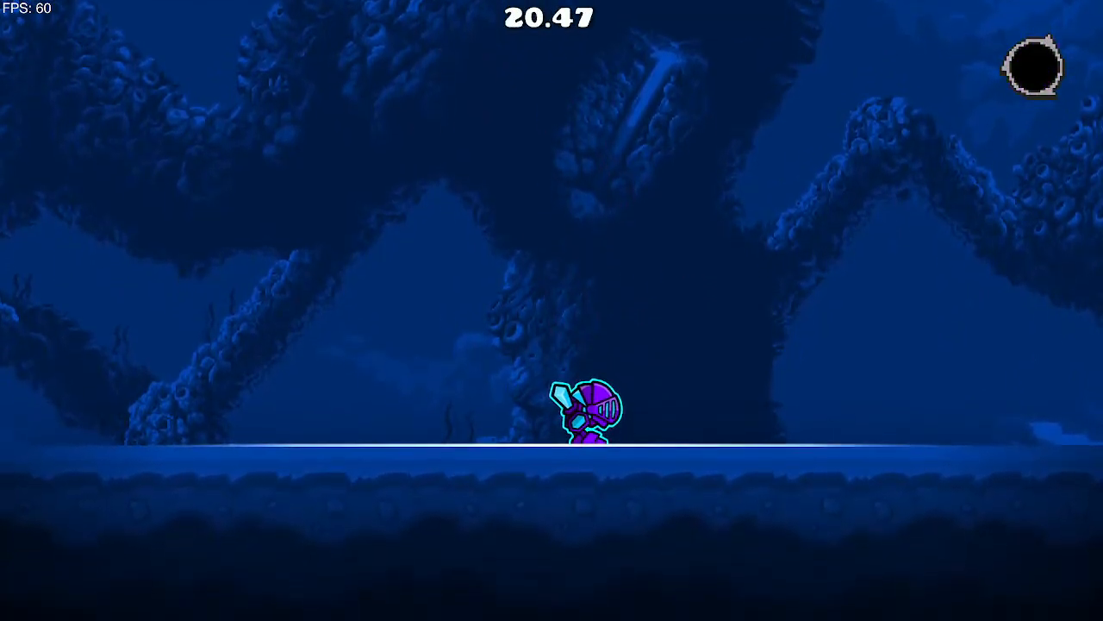
key("Escape")
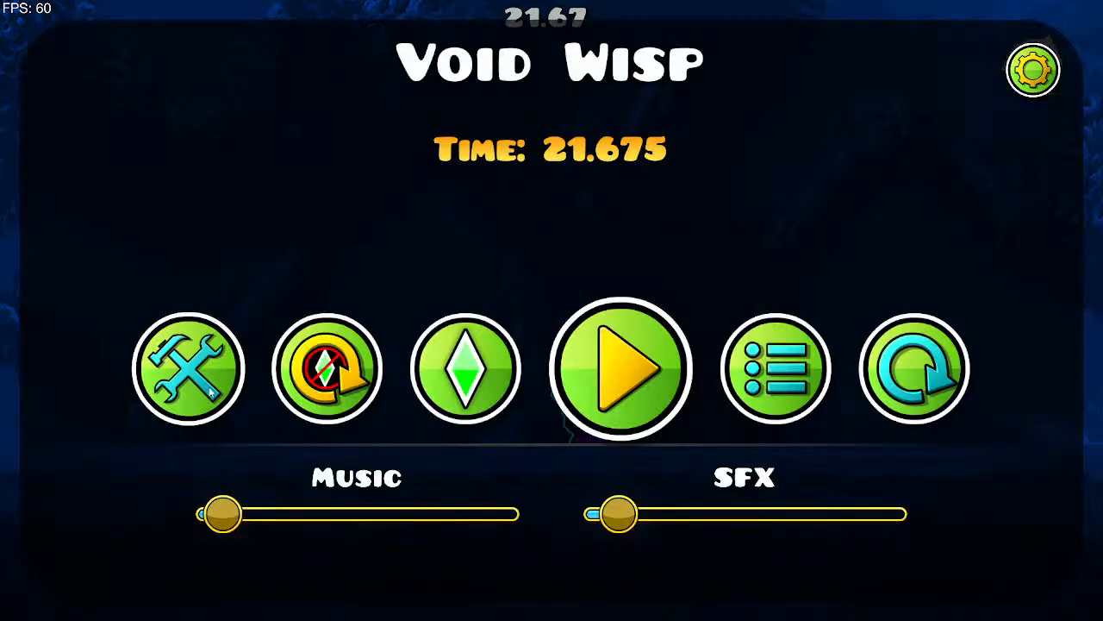
left_click(234, 374)
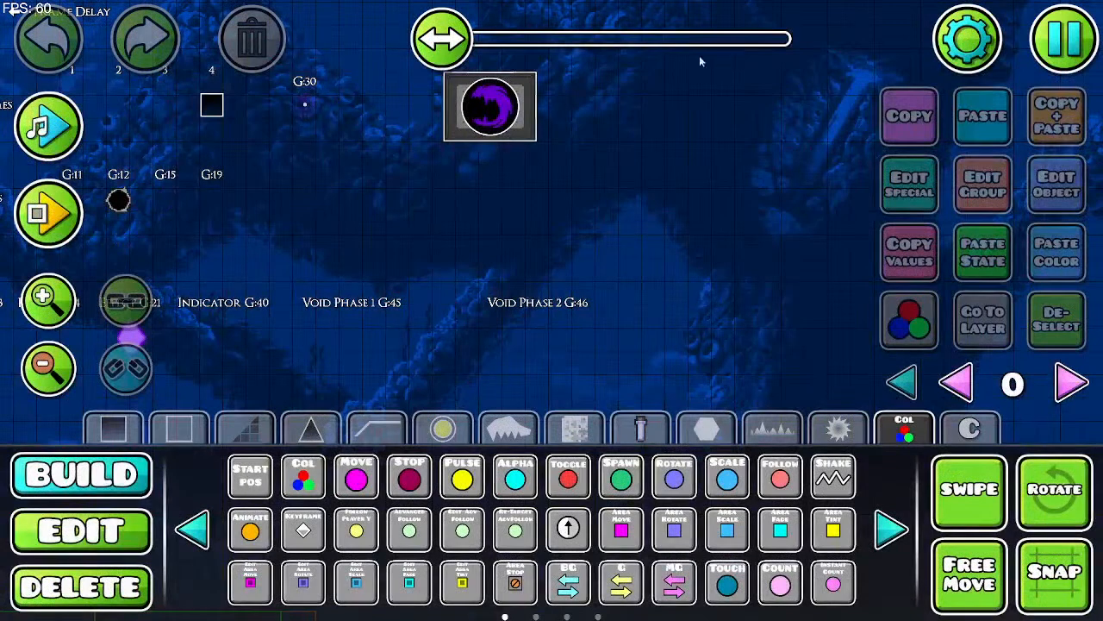
Step: Place a BG Effect Off trigger just before the level's start line, beside the Lock Ship to Player triggers
left_click_drag(459, 62, 259, 79)
left_click_drag(435, 241, 896, 163)
left_click(906, 535)
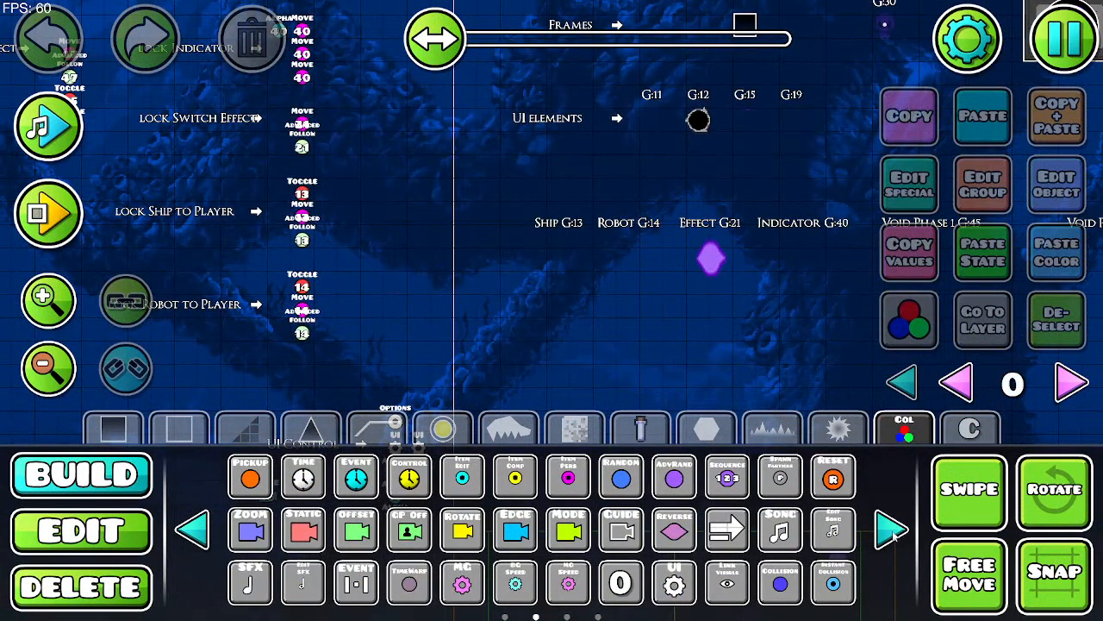
left_click(893, 531)
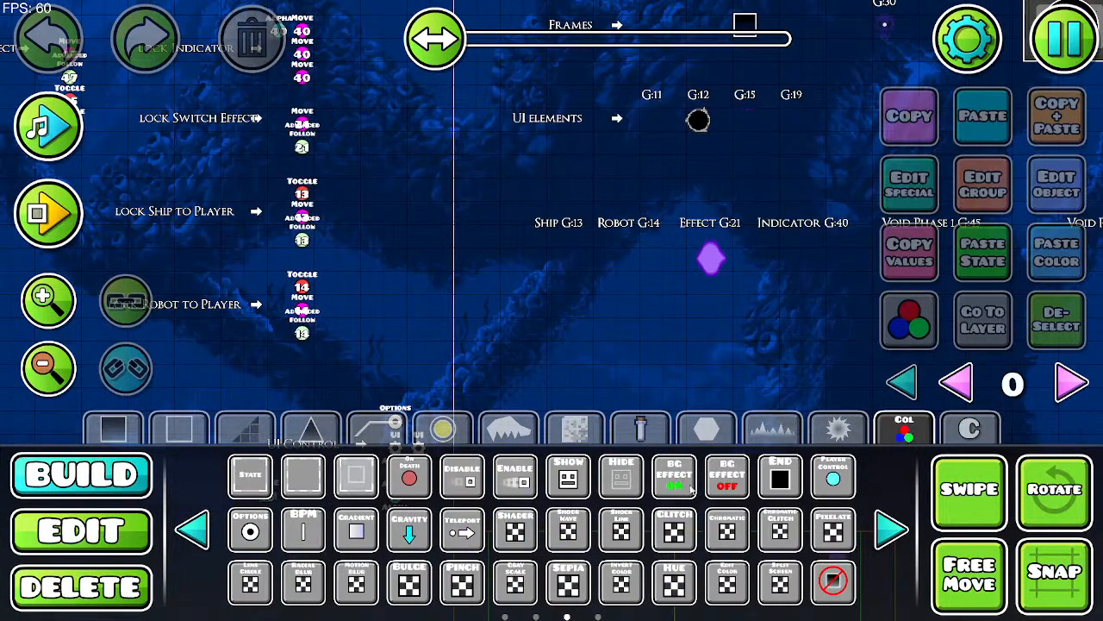
left_click(727, 477)
left_click(423, 241)
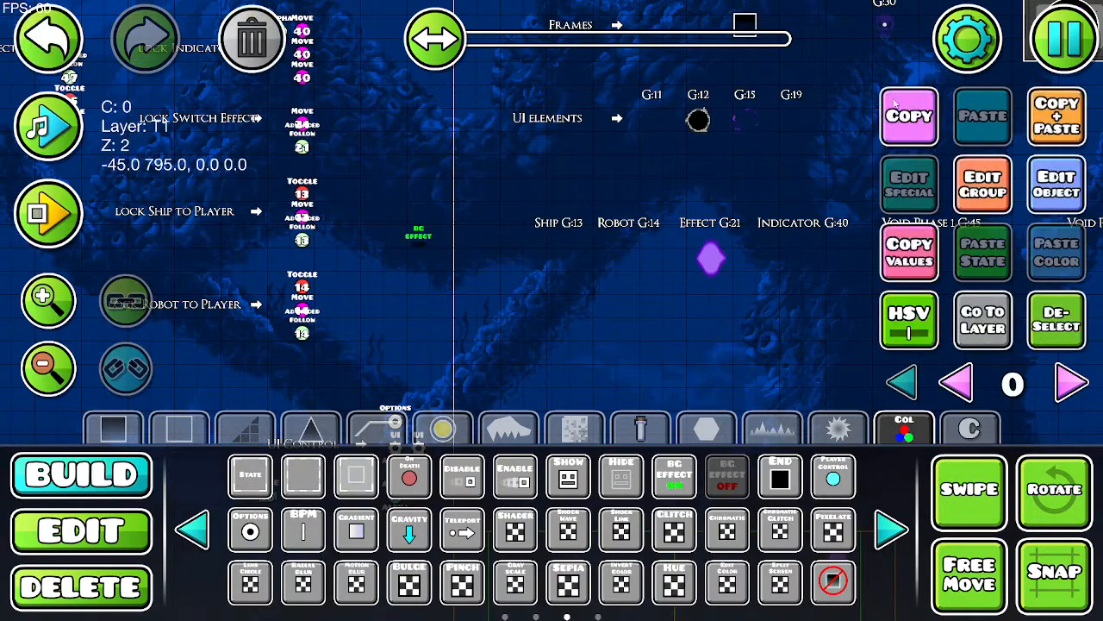
Step: Save the level and play-test a full wisp transformation and flight to examine the player's particles with the BG Effect Off trigger in place
key("Escape")
left_click(694, 226)
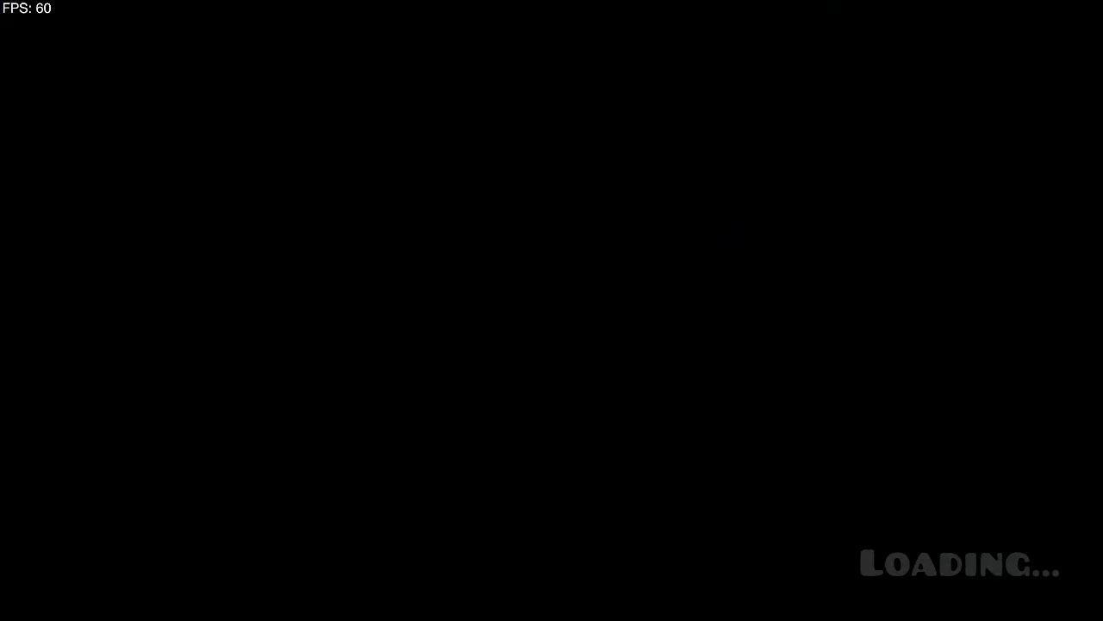
key("d")
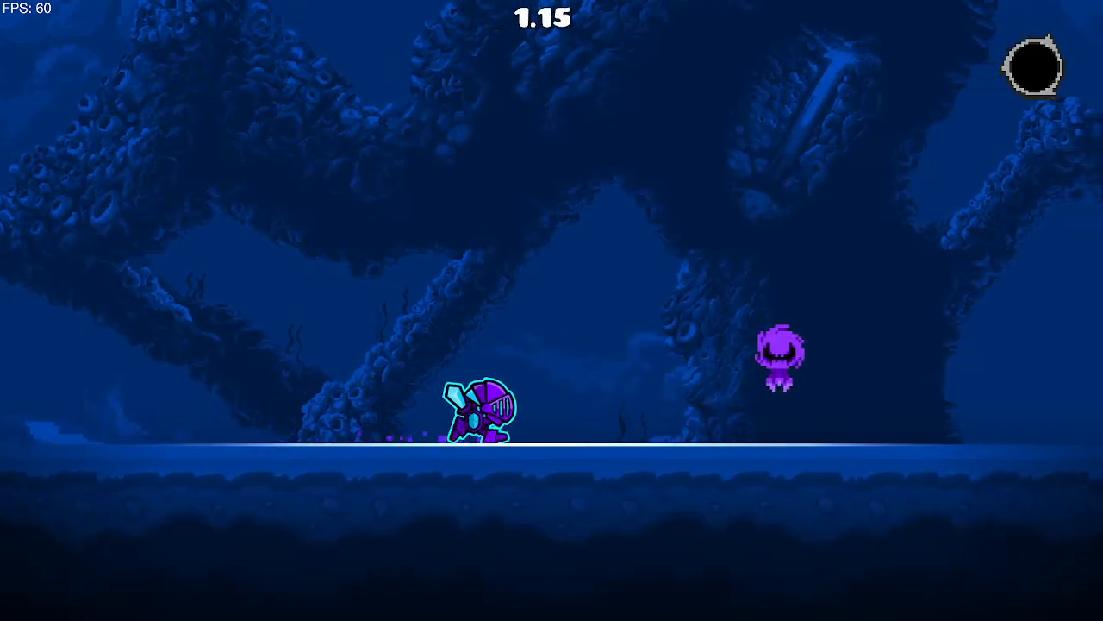
key("space")
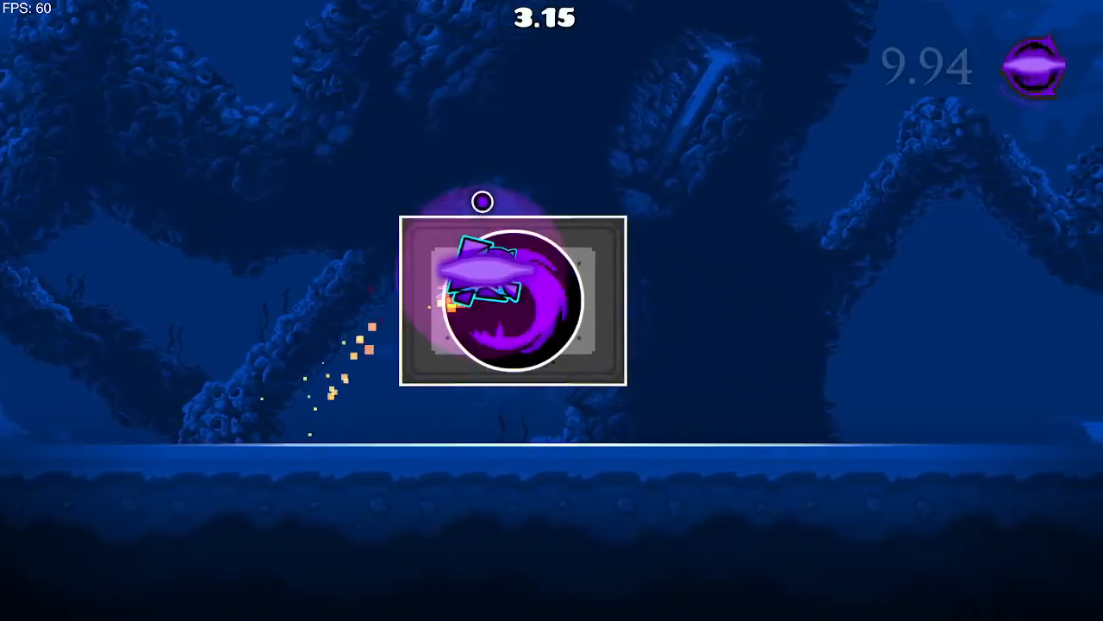
key("space")
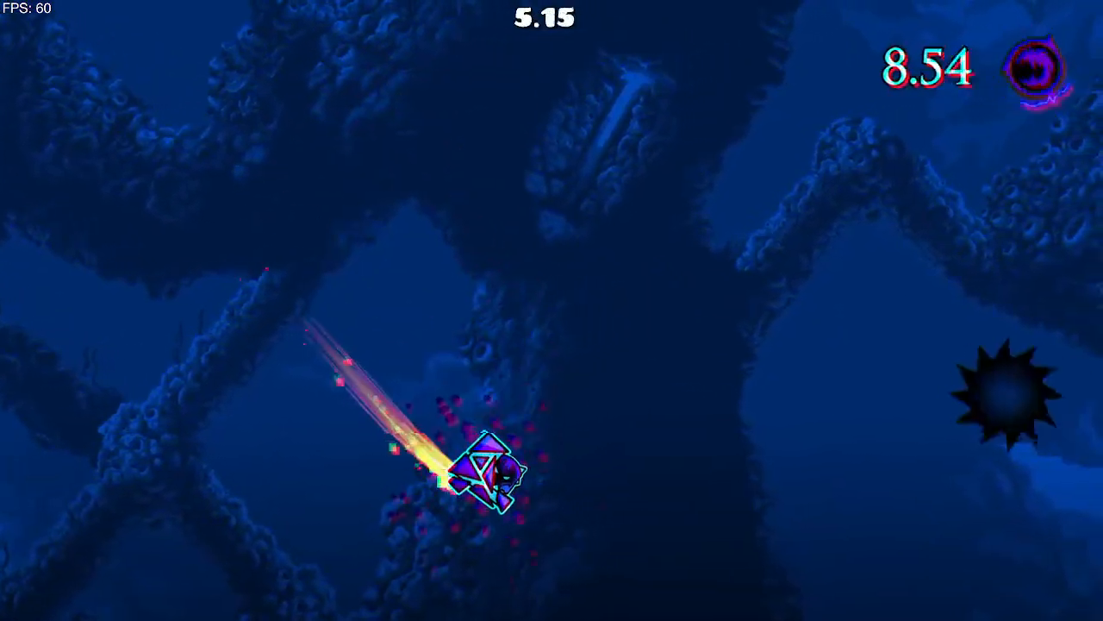
key("space")
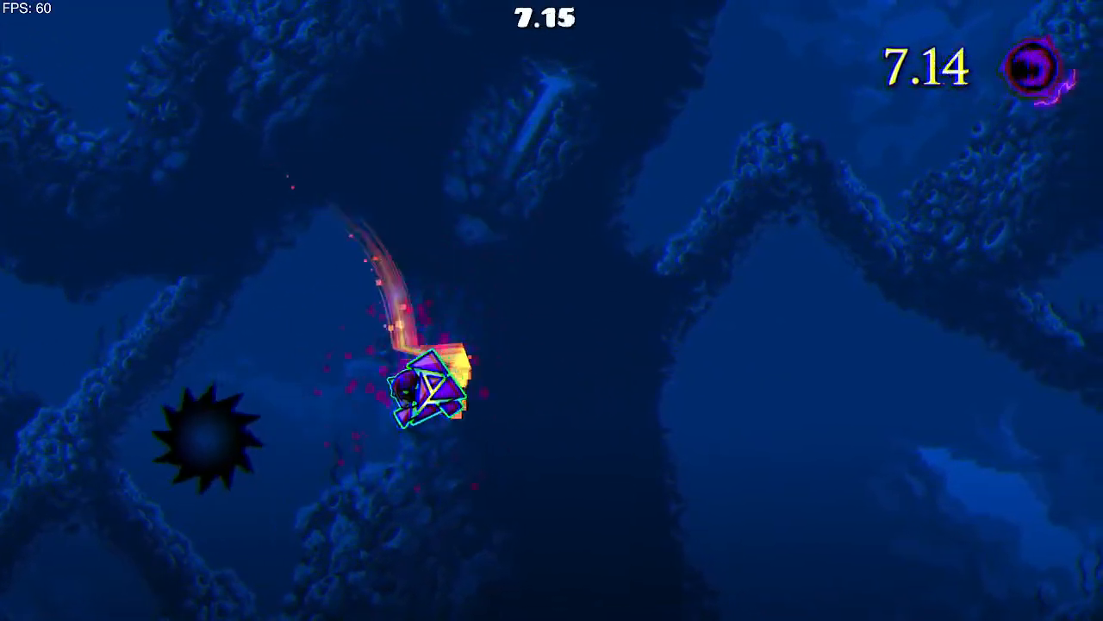
key("space")
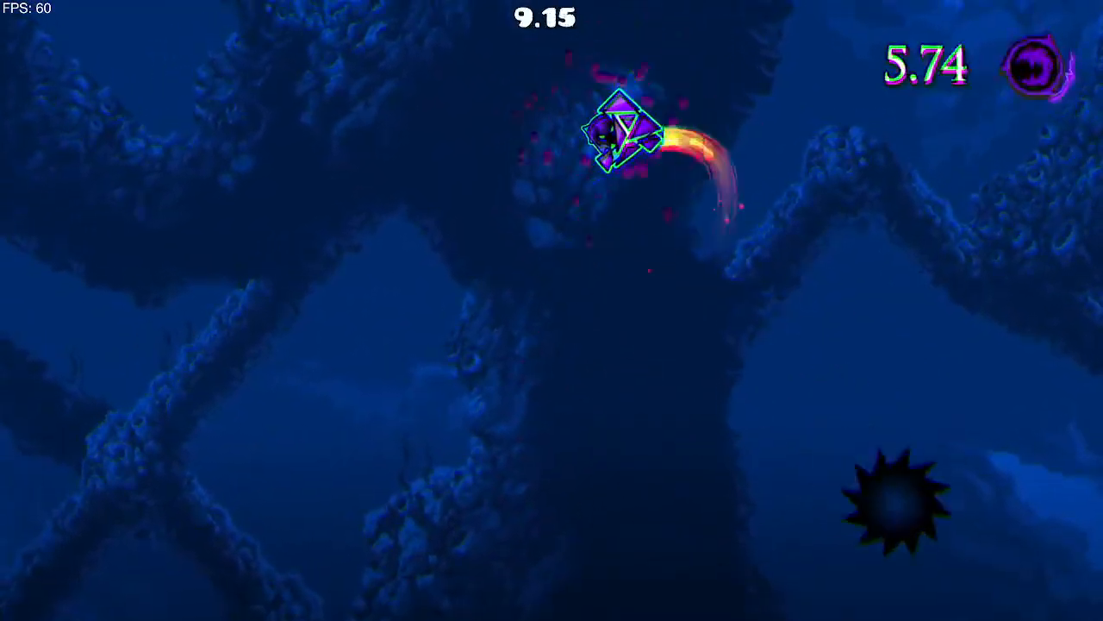
key("space")
key("space")
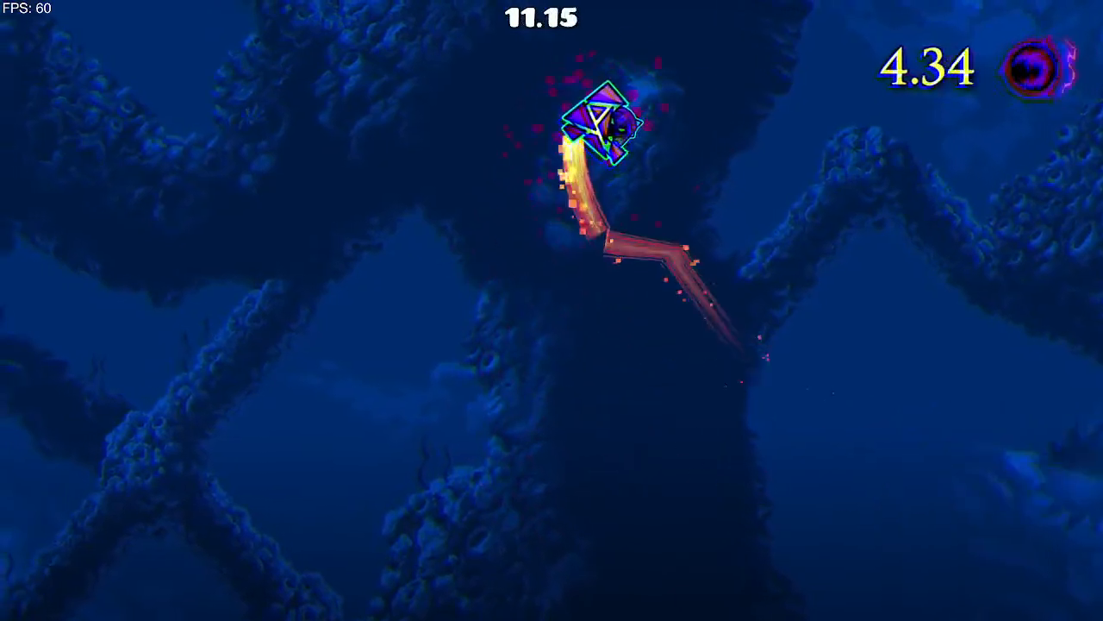
key("space")
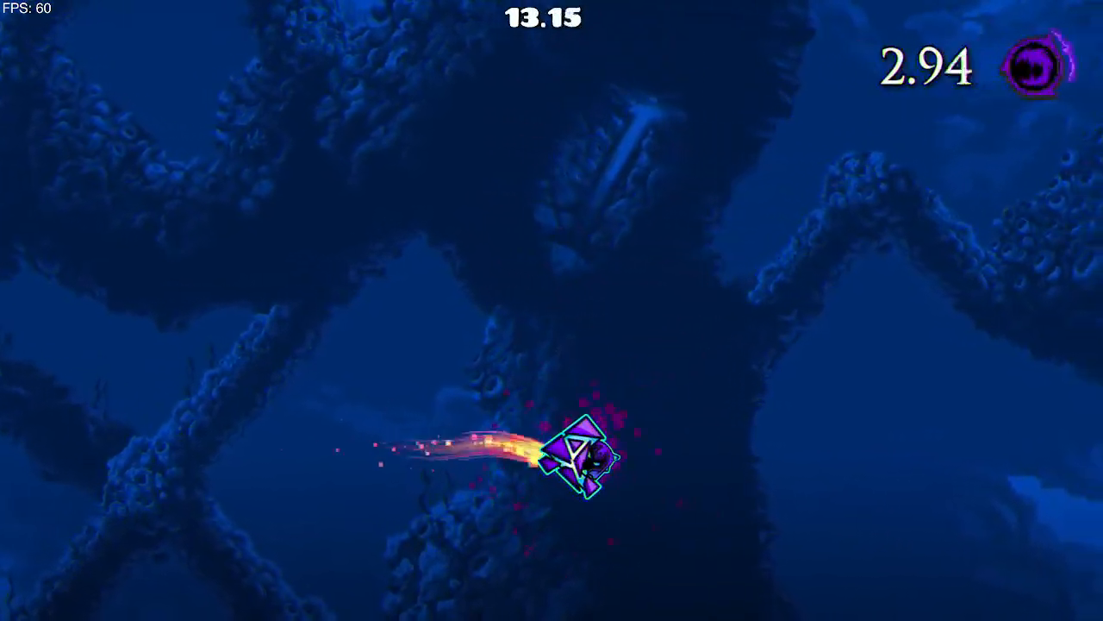
key("space")
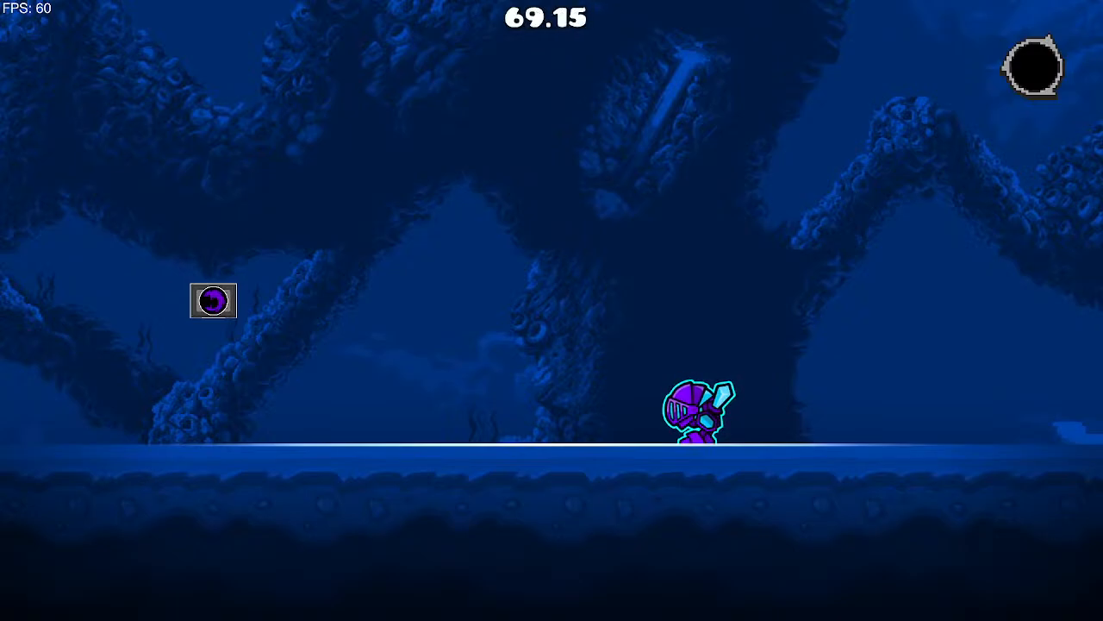
Step: Restart the play-test twice to examine the level's start and the wisp flight again
key("Escape")
left_click(923, 385)
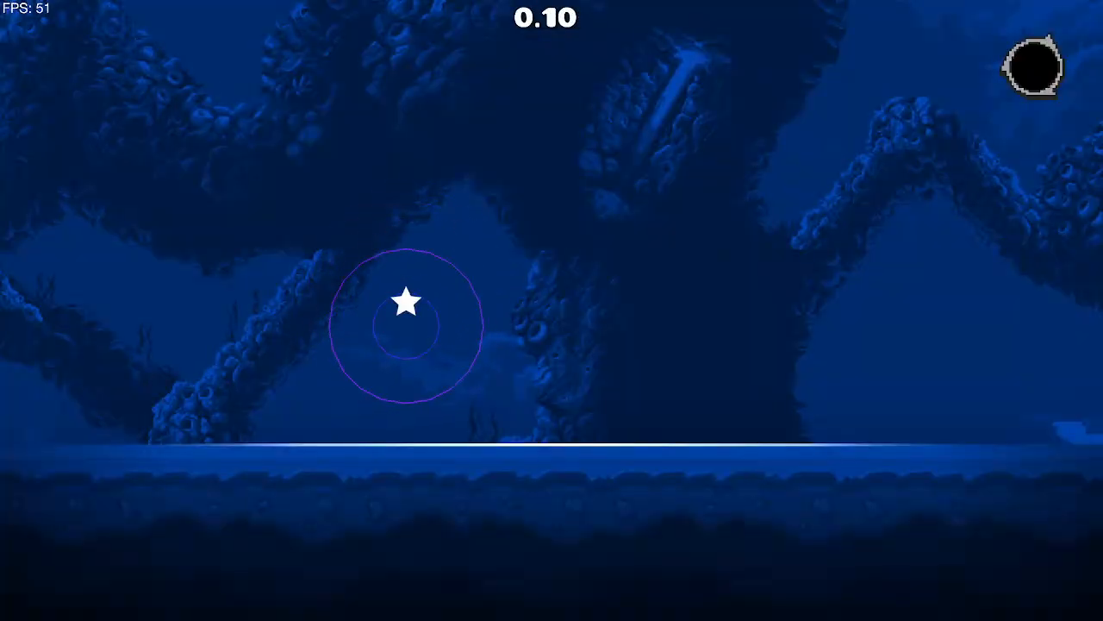
key("Escape")
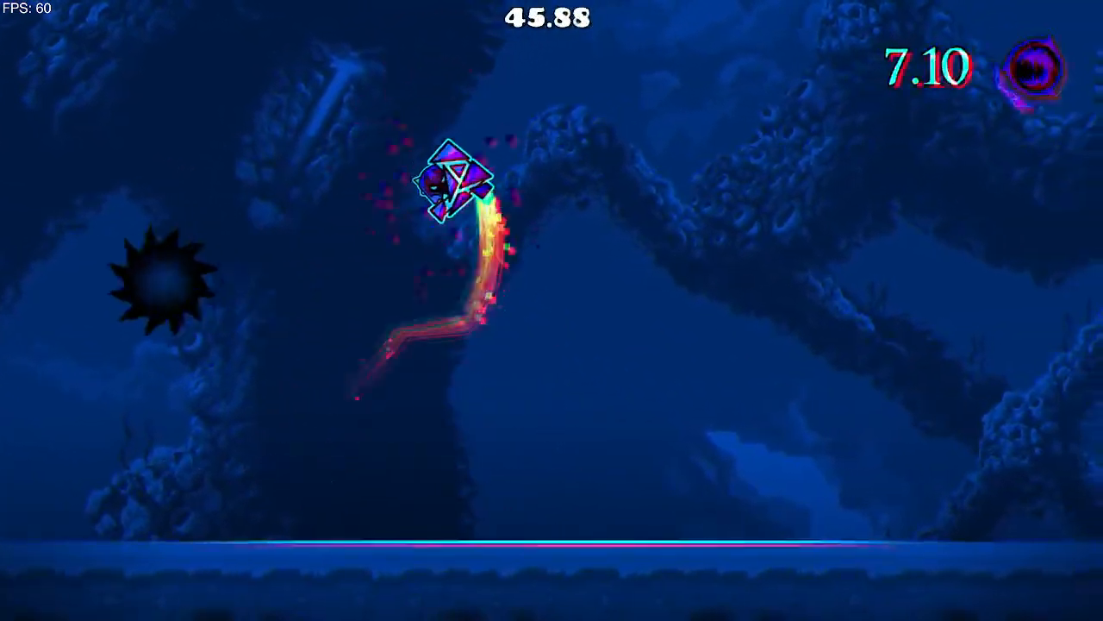
key("Escape")
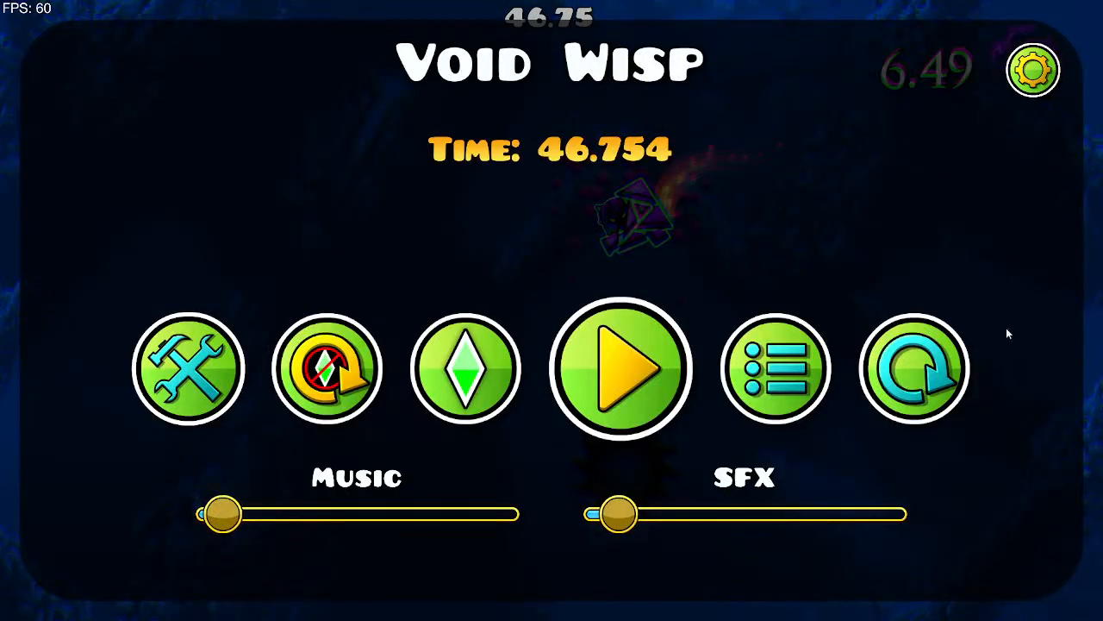
left_click(930, 385)
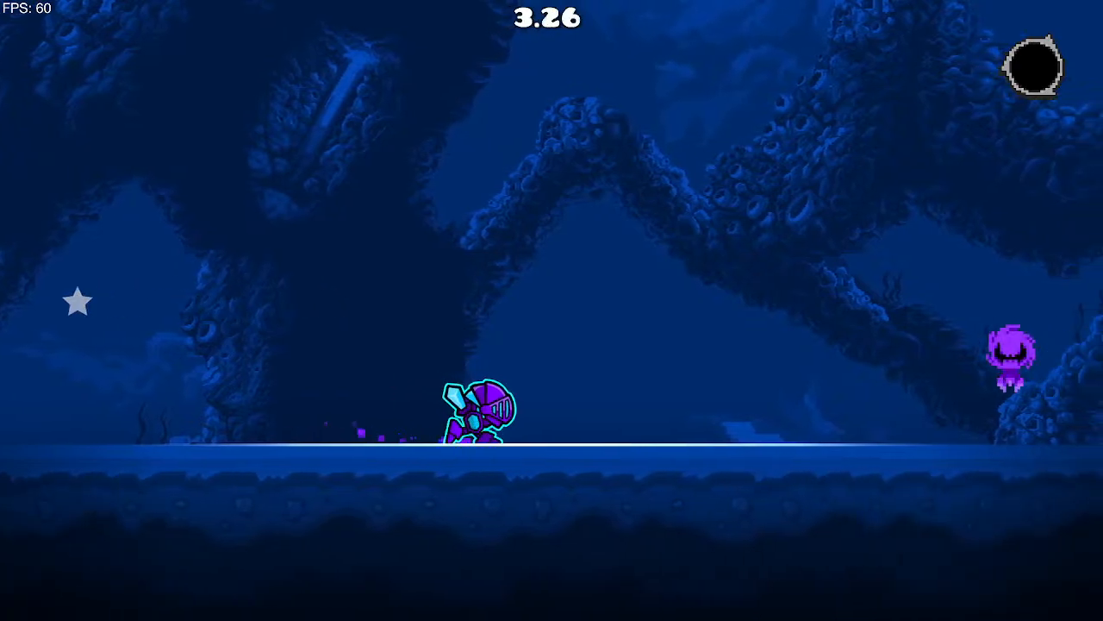
Step: Walk and jump the untransformed robot around the purple wisp and the pop-up display to examine how they react
key("space")
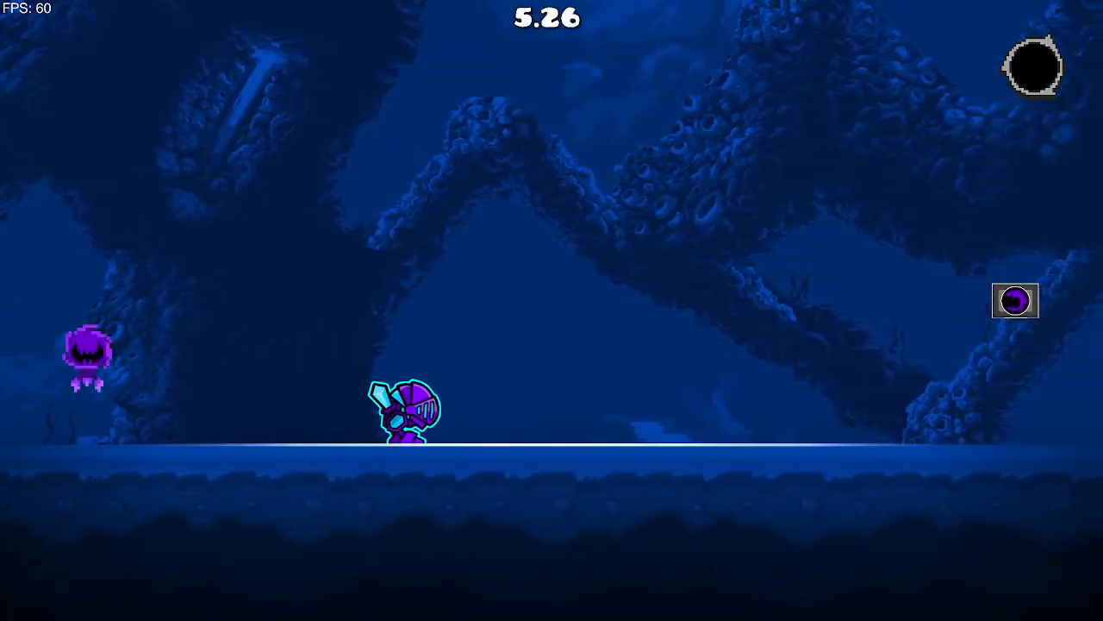
key("space")
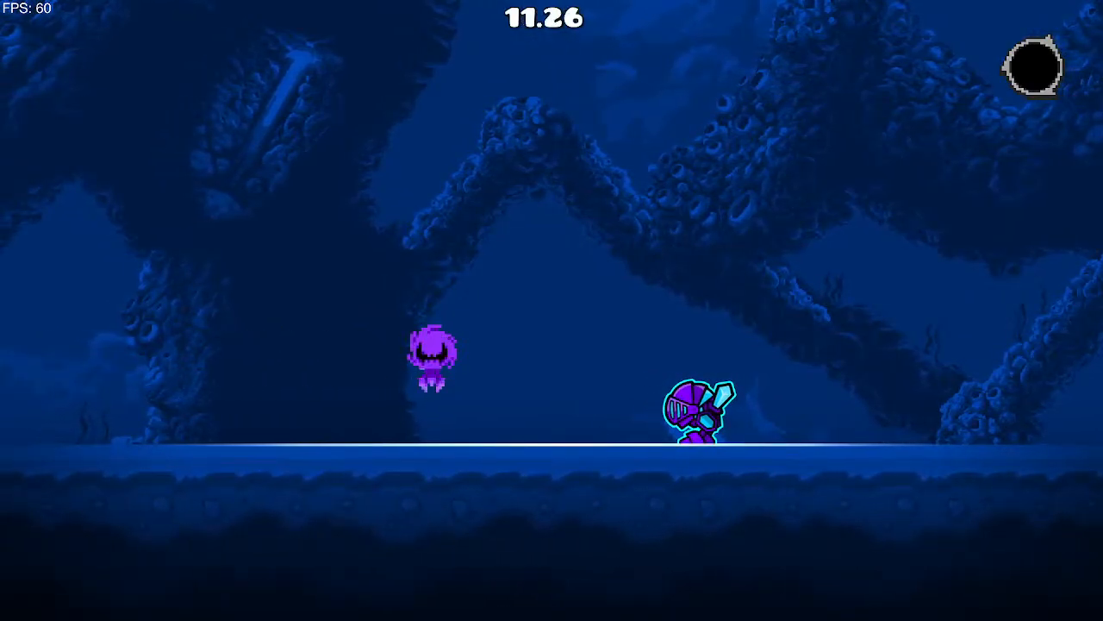
key("space")
key("space")
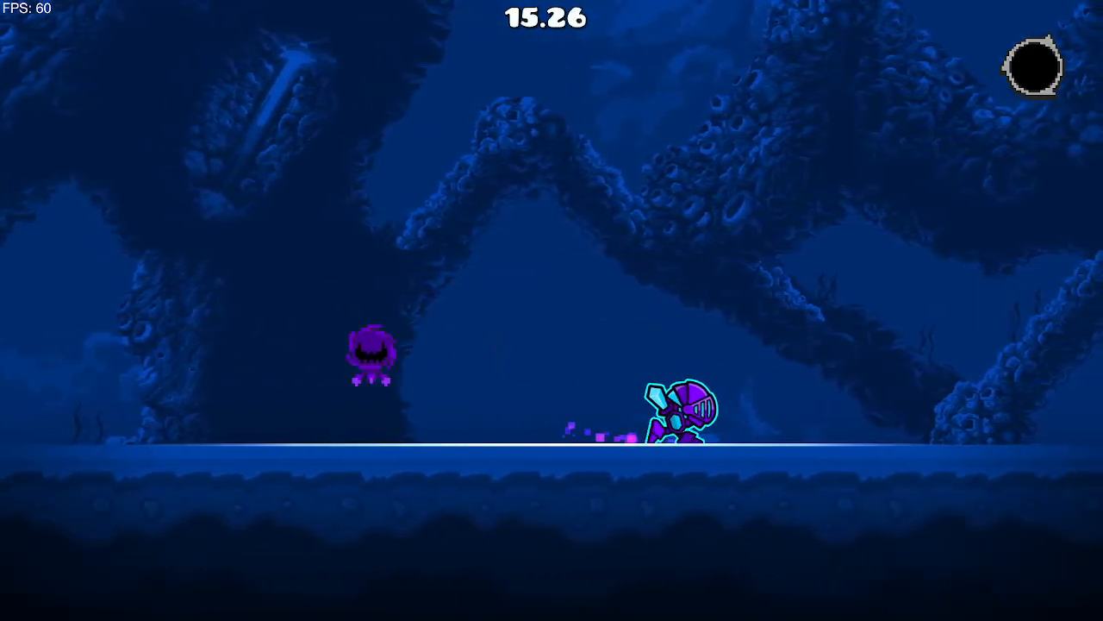
key("space")
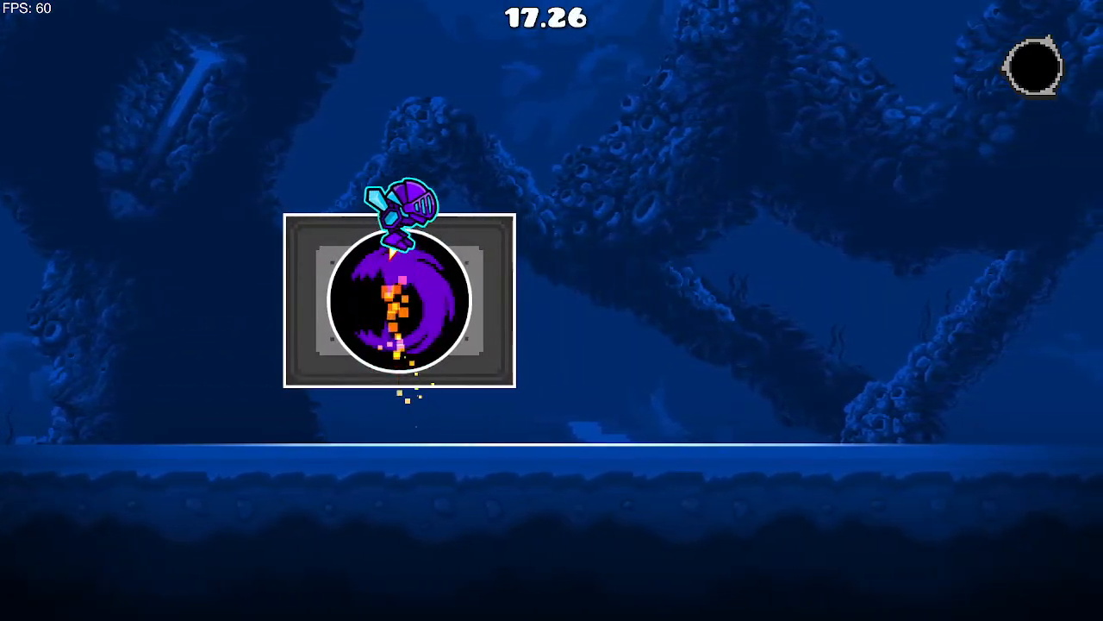
key("space")
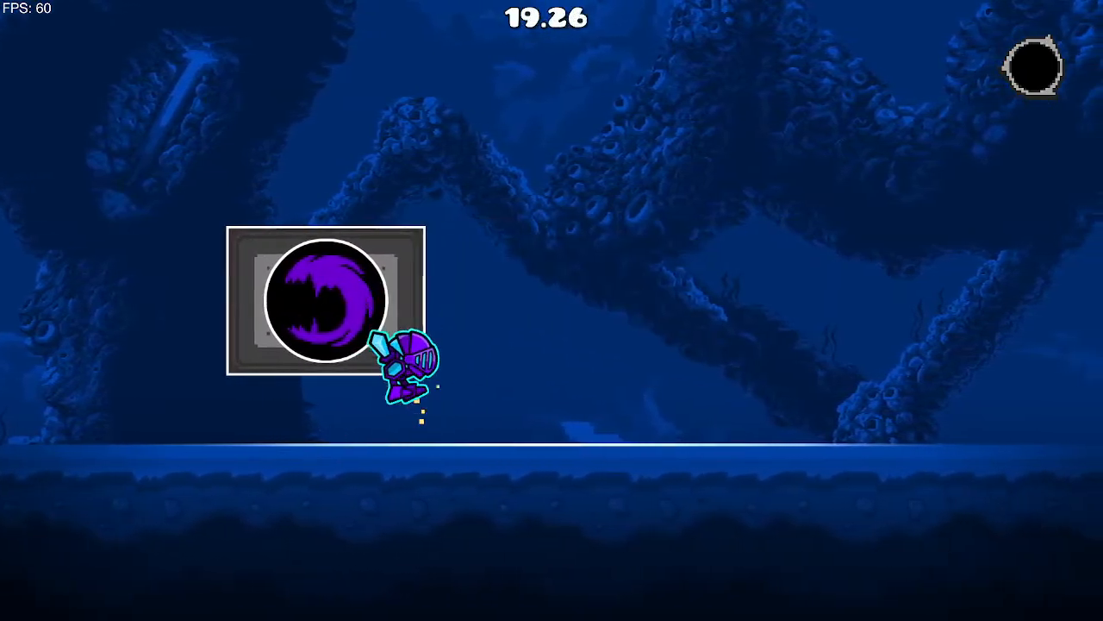
key("space")
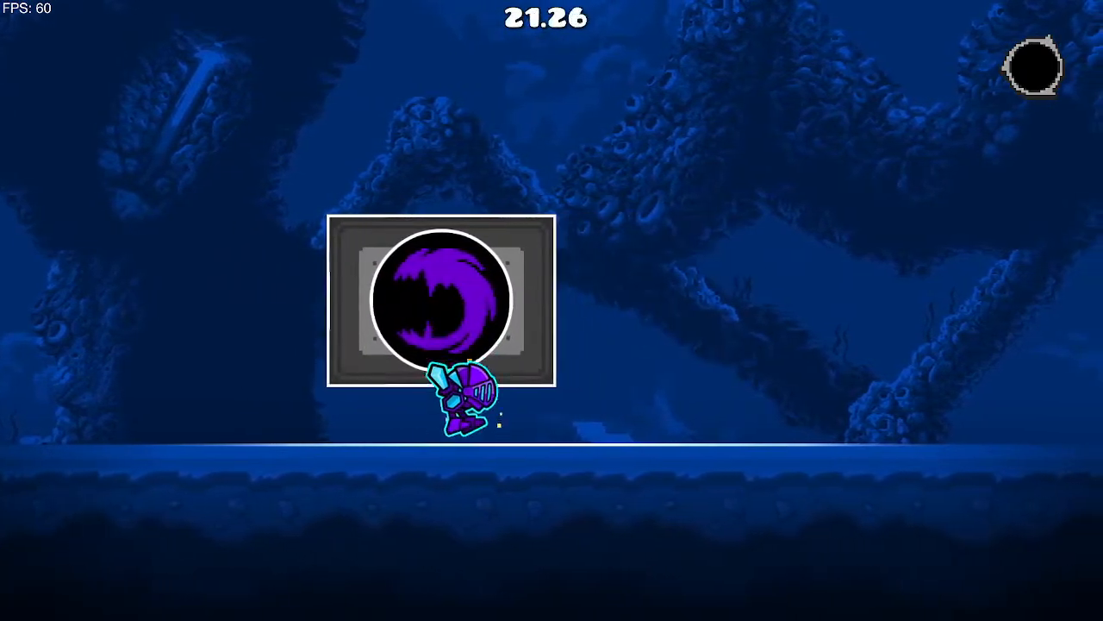
key("space")
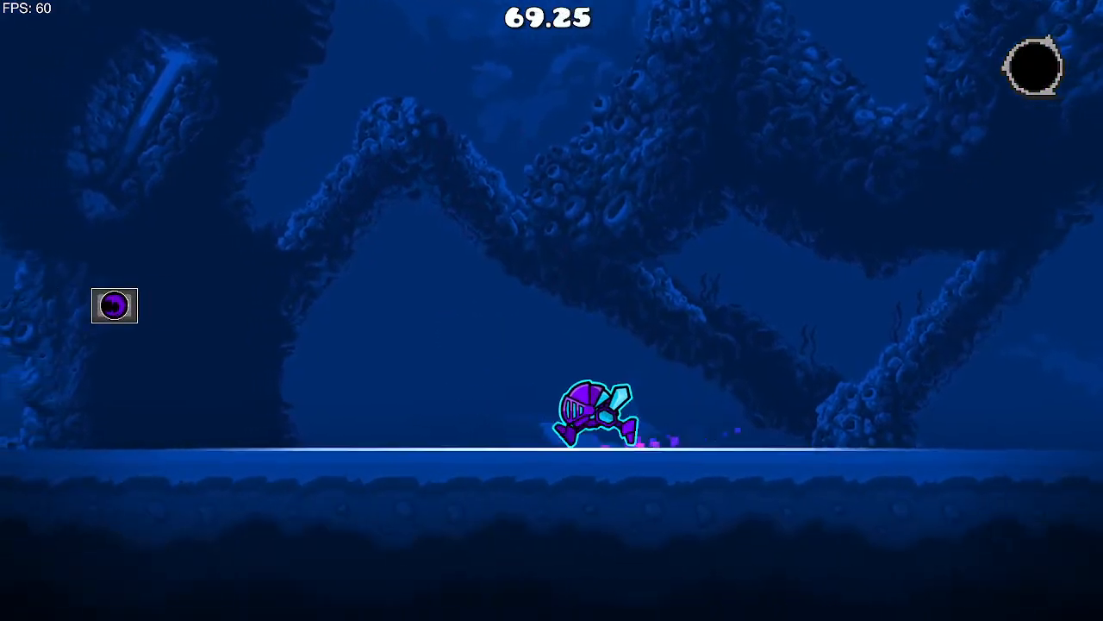
Step: Play-test further wisp transformations and flights around the black sawblade to examine the particle trail, returning to the editor
key("space")
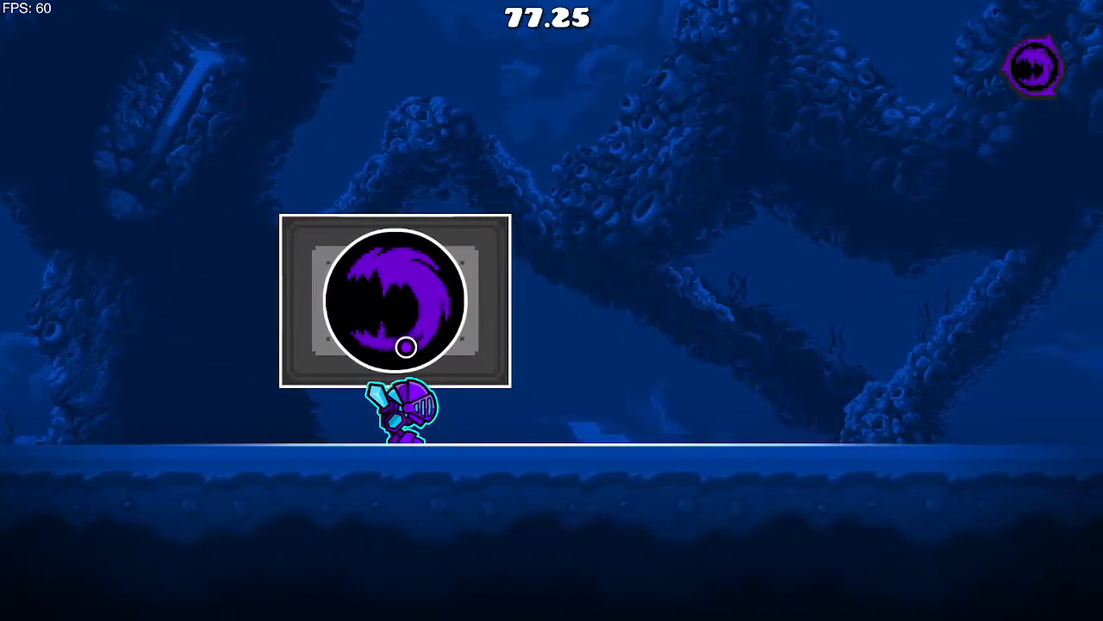
key("space")
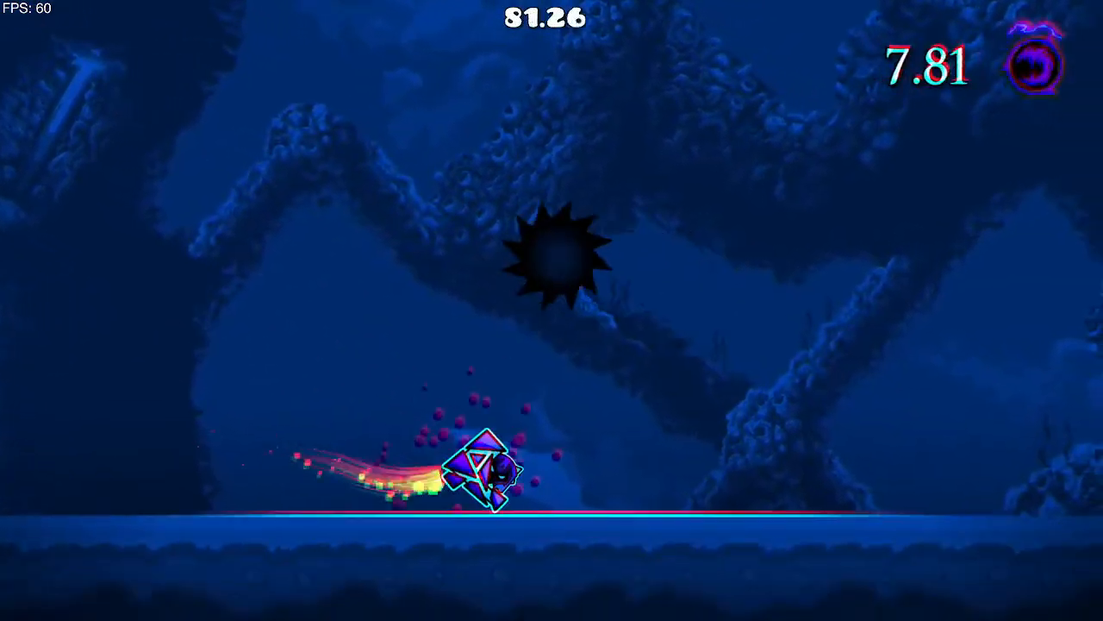
key("space")
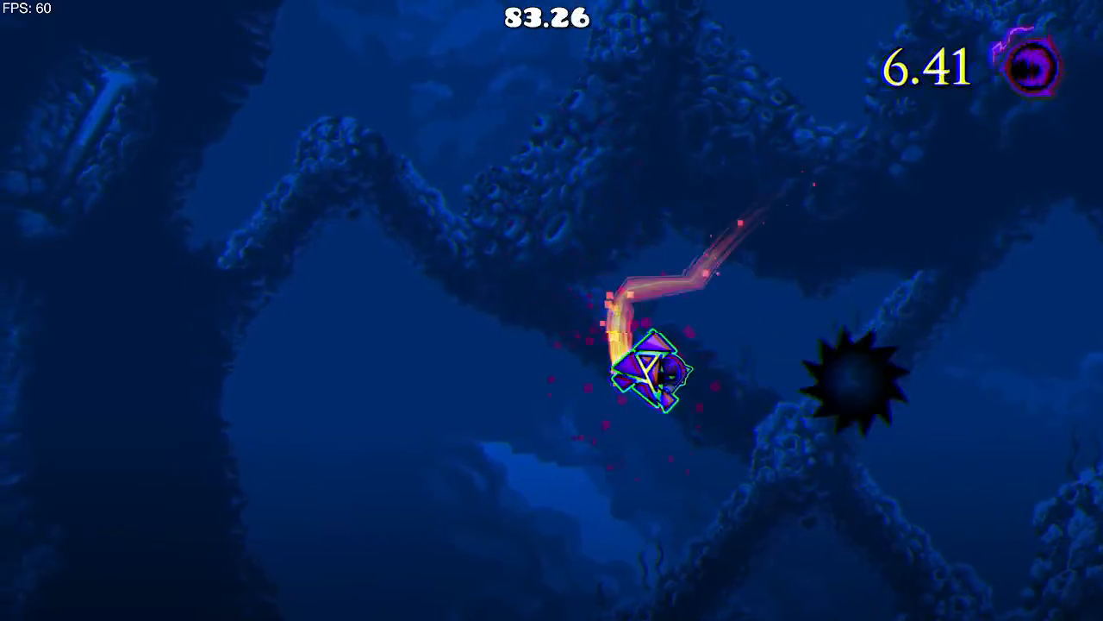
key("space")
key("space")
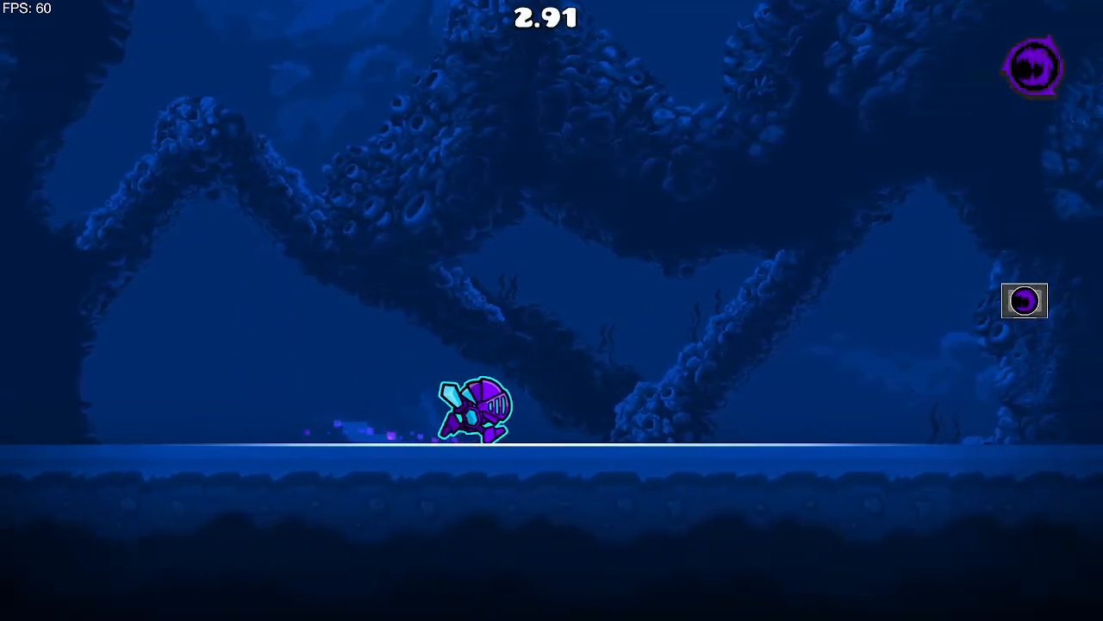
key("space")
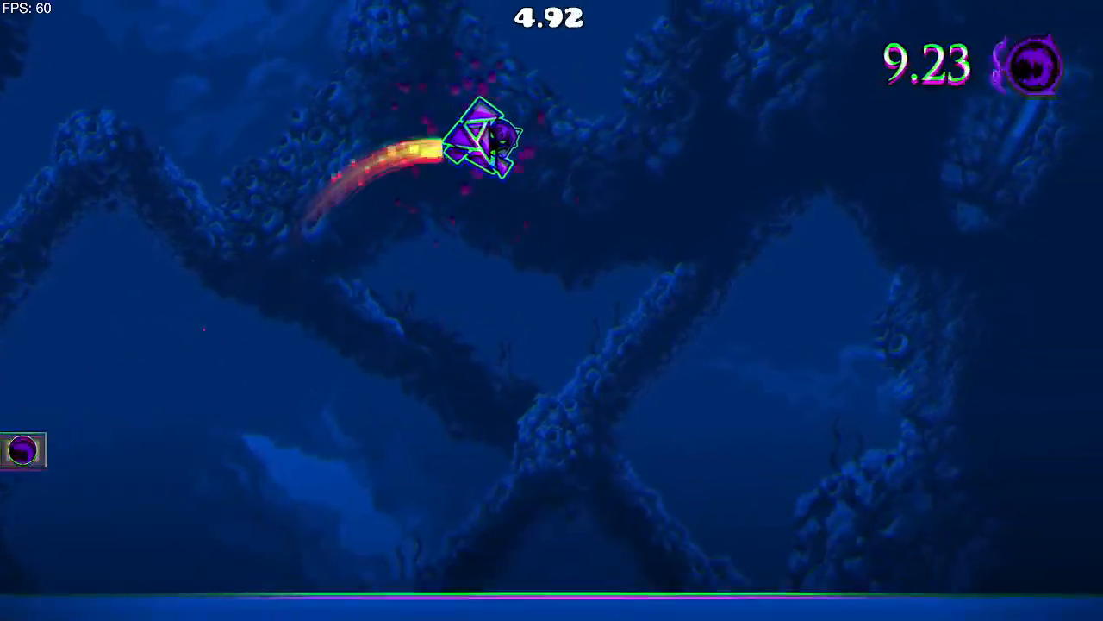
key("Escape")
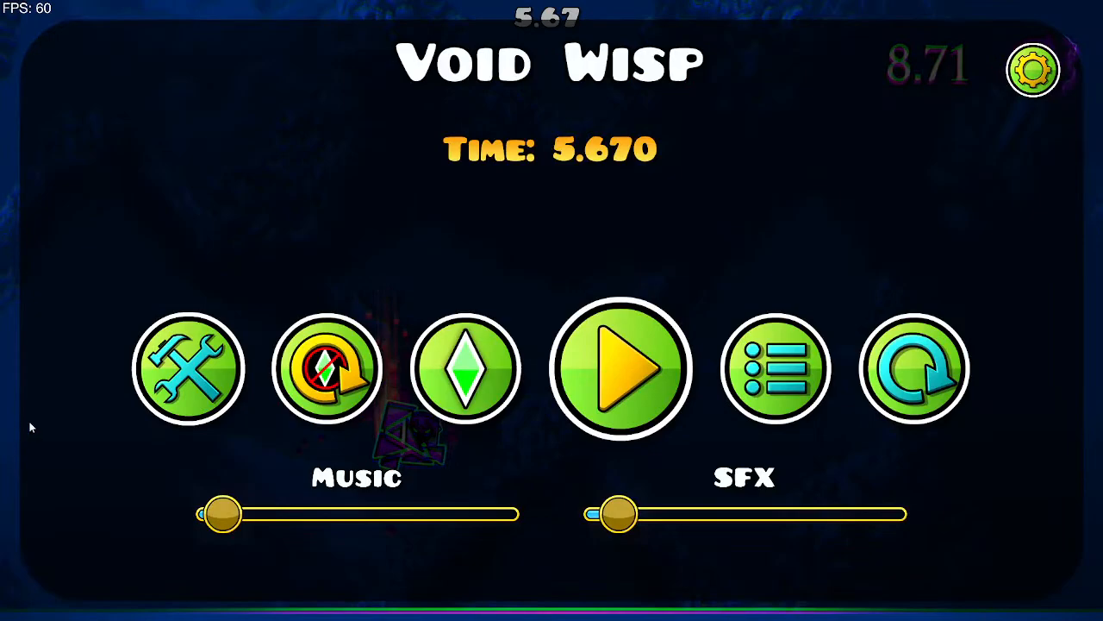
left_click(208, 390)
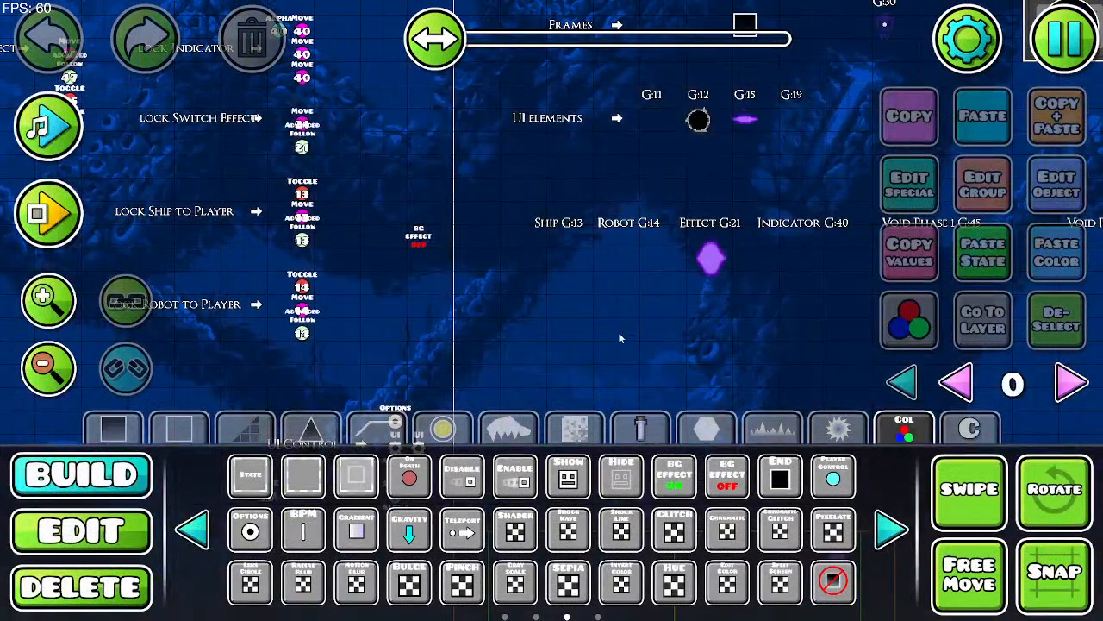
Step: Place a checkpoint object at 1755, 225, a few grid cells before the black sawblade
left_click_drag(610, 339, 281, 224)
left_click_drag(666, 279, 234, 177)
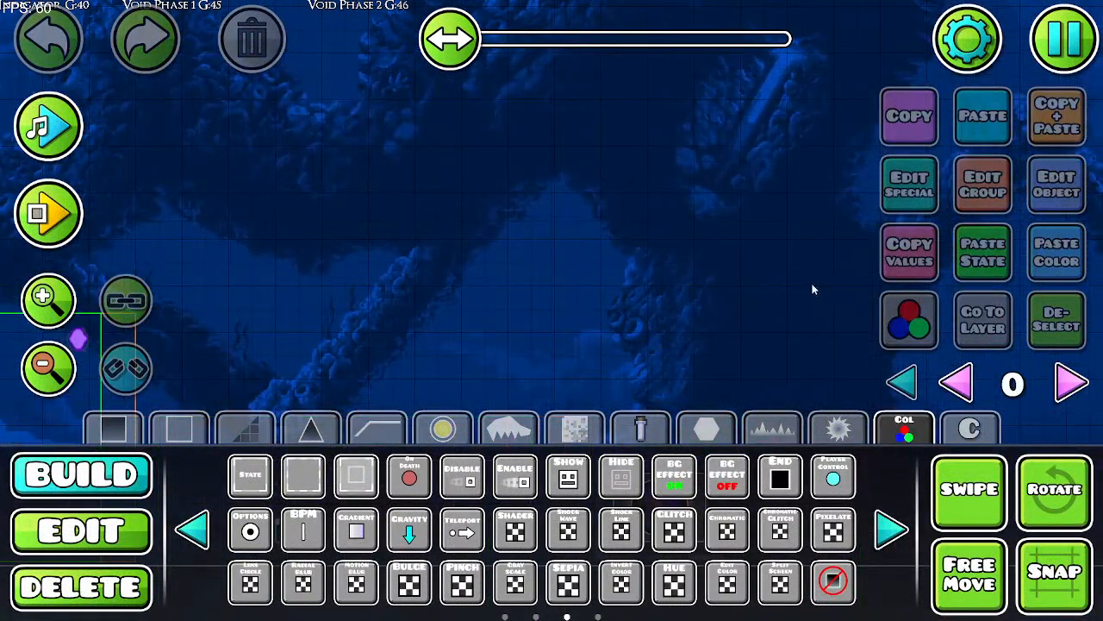
left_click_drag(813, 288, 319, 190)
left_click_drag(586, 259, 246, 127)
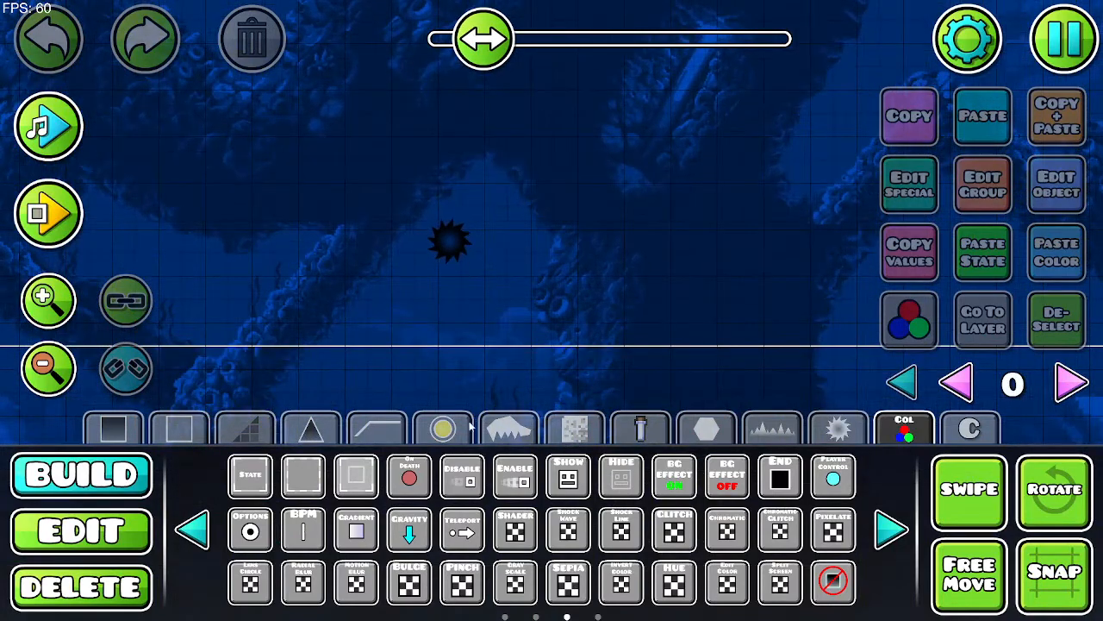
left_click(443, 429)
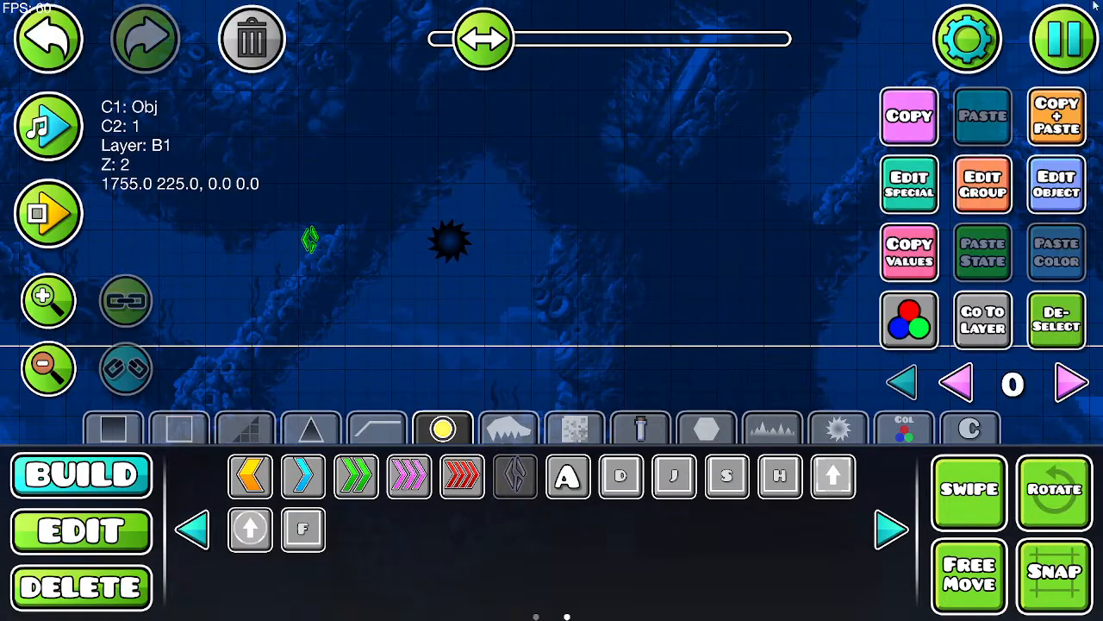
Step: Play-test the level through the void wisp transformation and the checkpoint, hitting the black sawblade to examine the respawns
left_click(1061, 50)
left_click(690, 226)
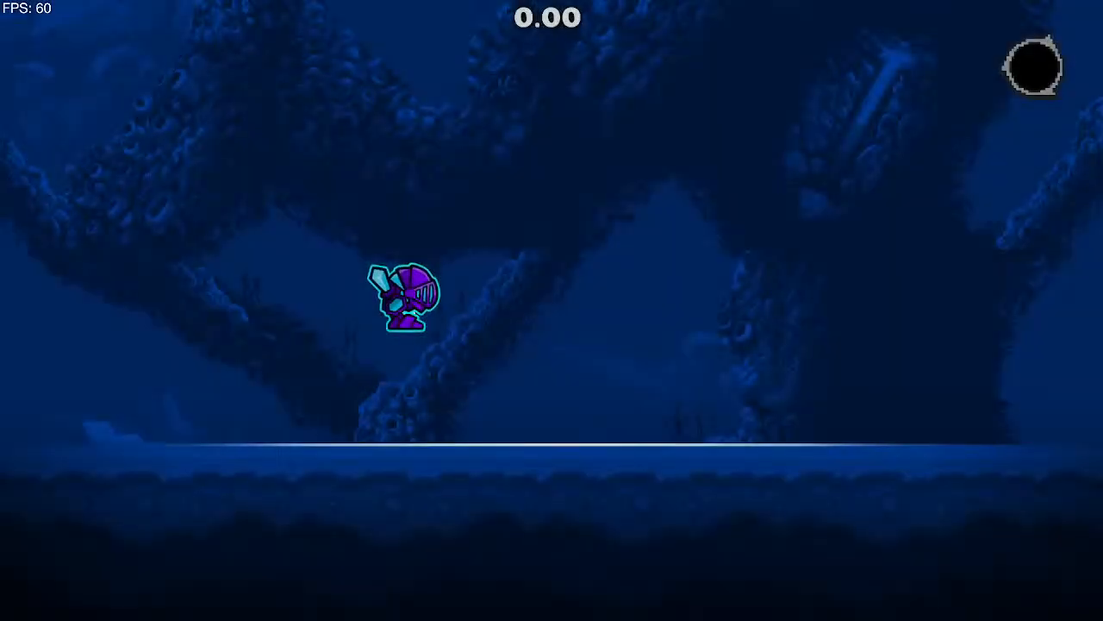
key("d")
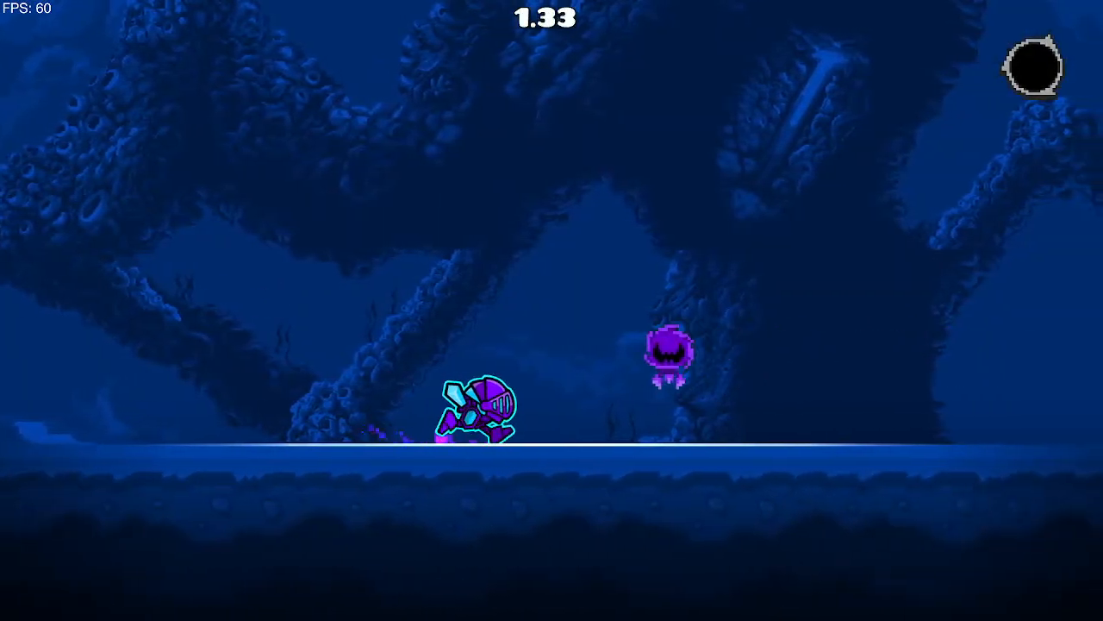
key("space")
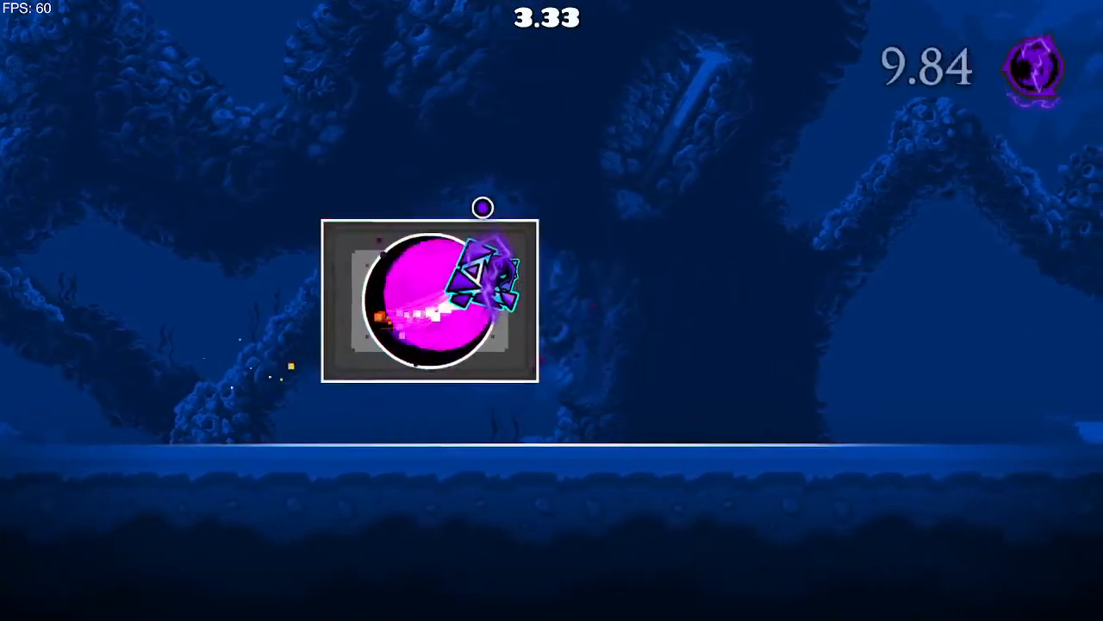
key("space")
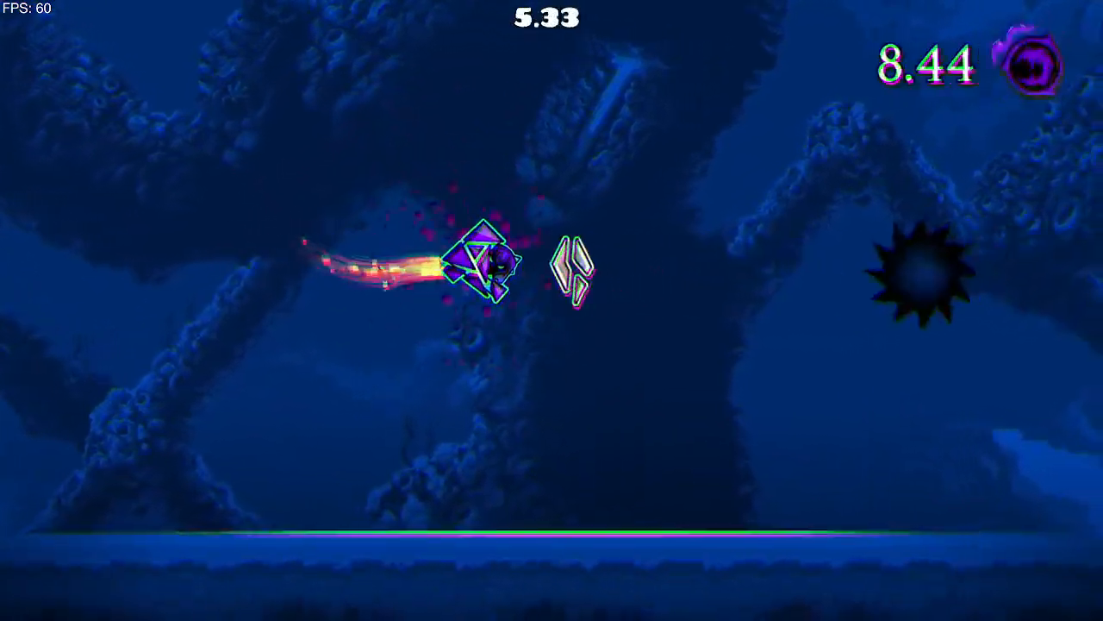
key("space")
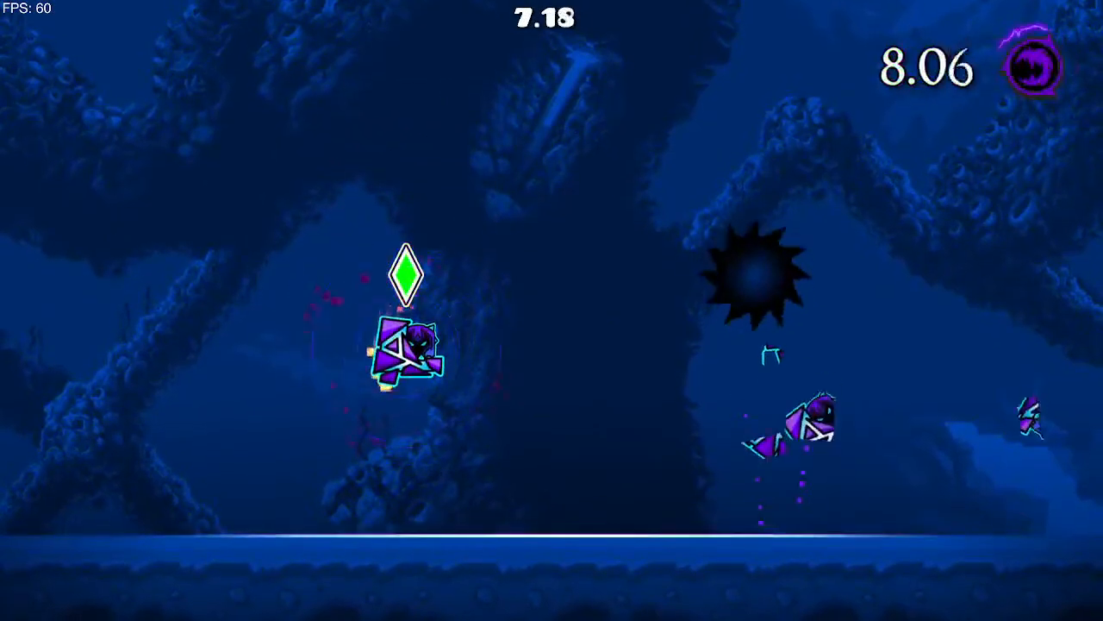
key("space")
key("space")
key("space")
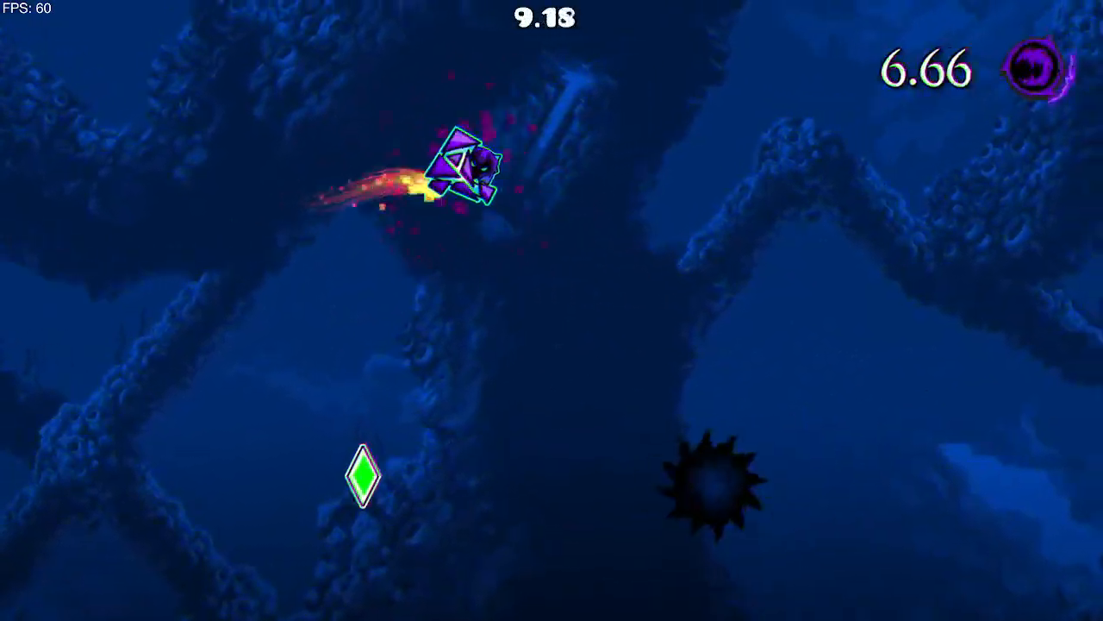
key("space")
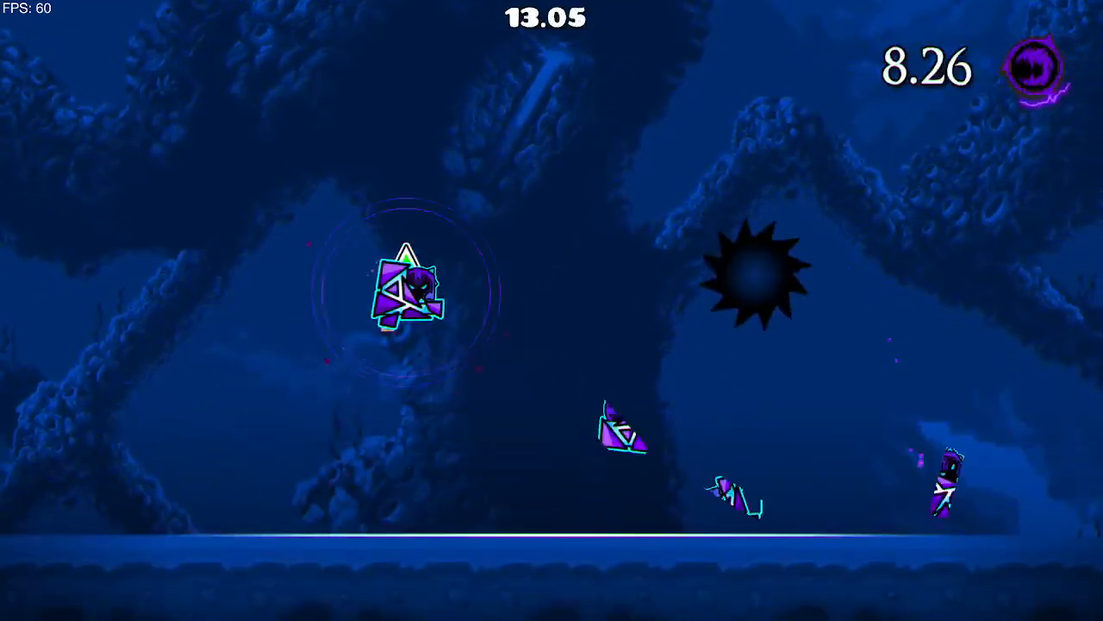
Step: Fly the respawned void wisp back and forth between the checkpoint and the black sawblade to examine its particles and timer
key("Left")
key("space")
key("Right")
key("space")
key("Left")
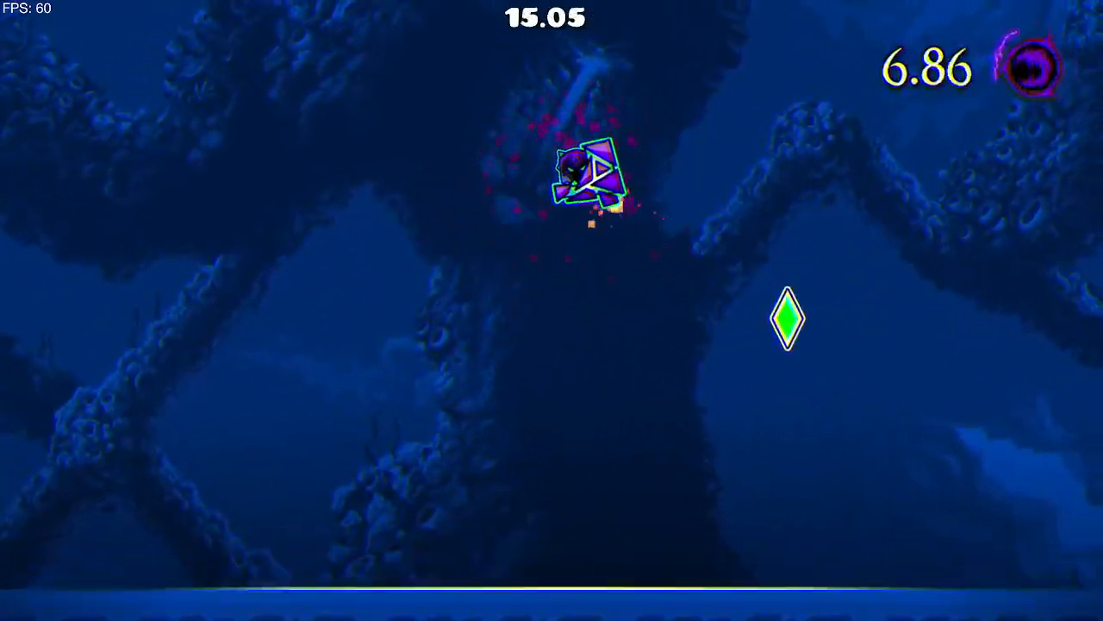
key("Right")
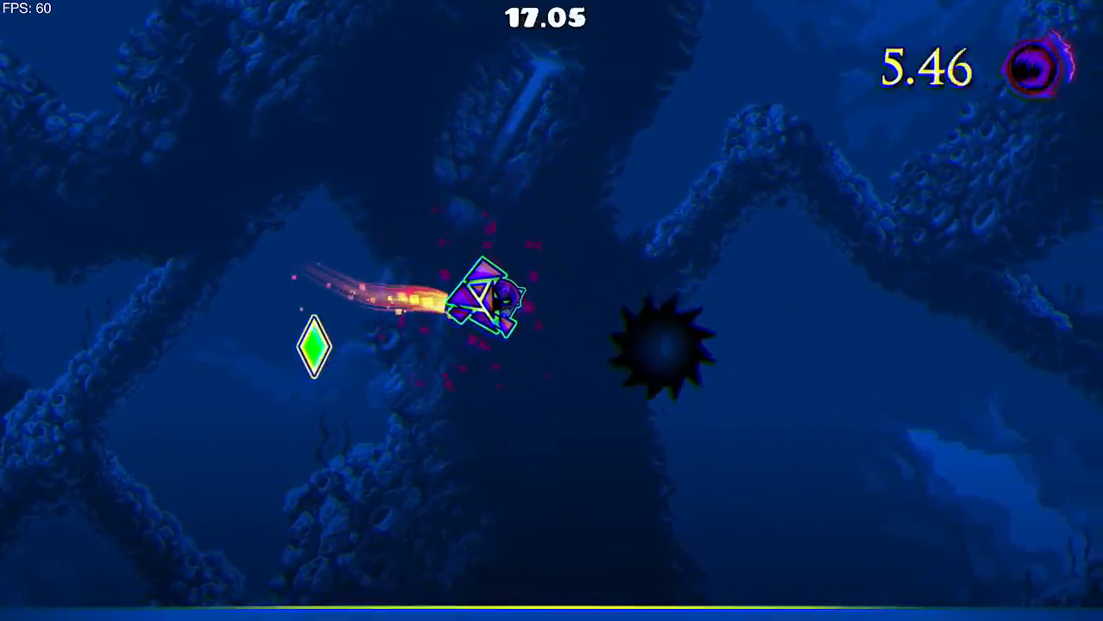
key("Left")
key("space")
key("Right")
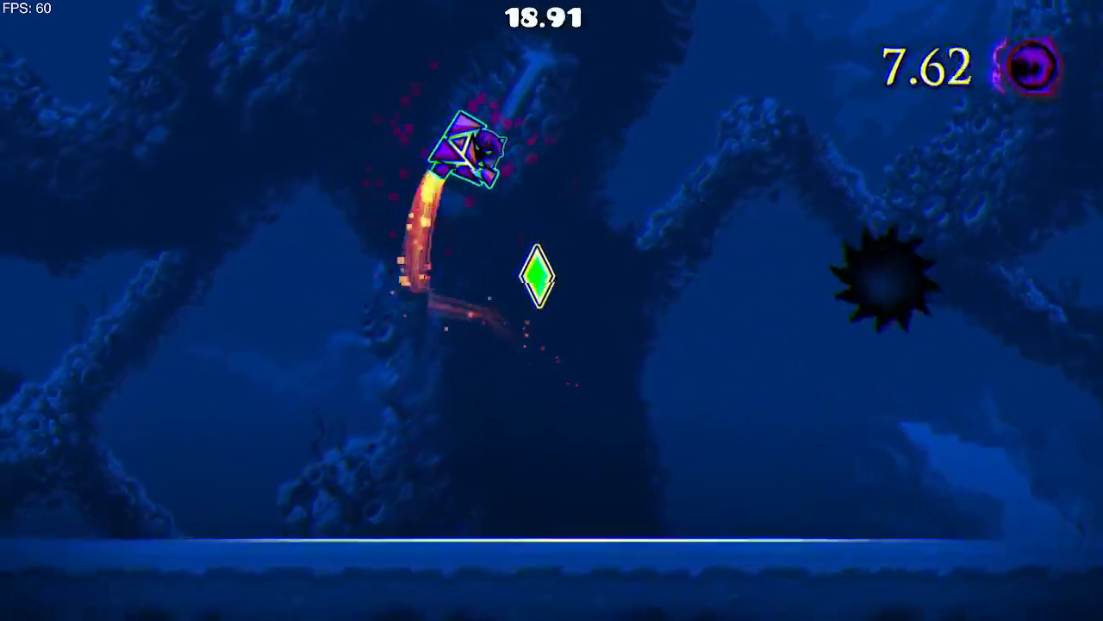
Step: Return to the editor and delete the checkpoint object before the black sawblade
key("Escape")
left_click(200, 418)
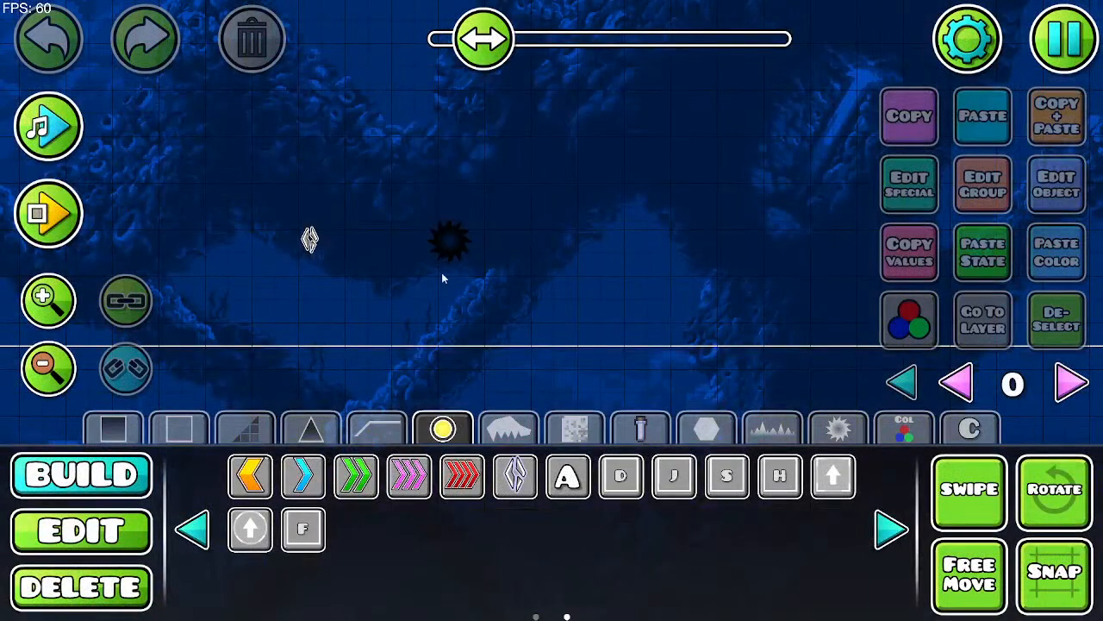
left_click(136, 522)
left_click(309, 240)
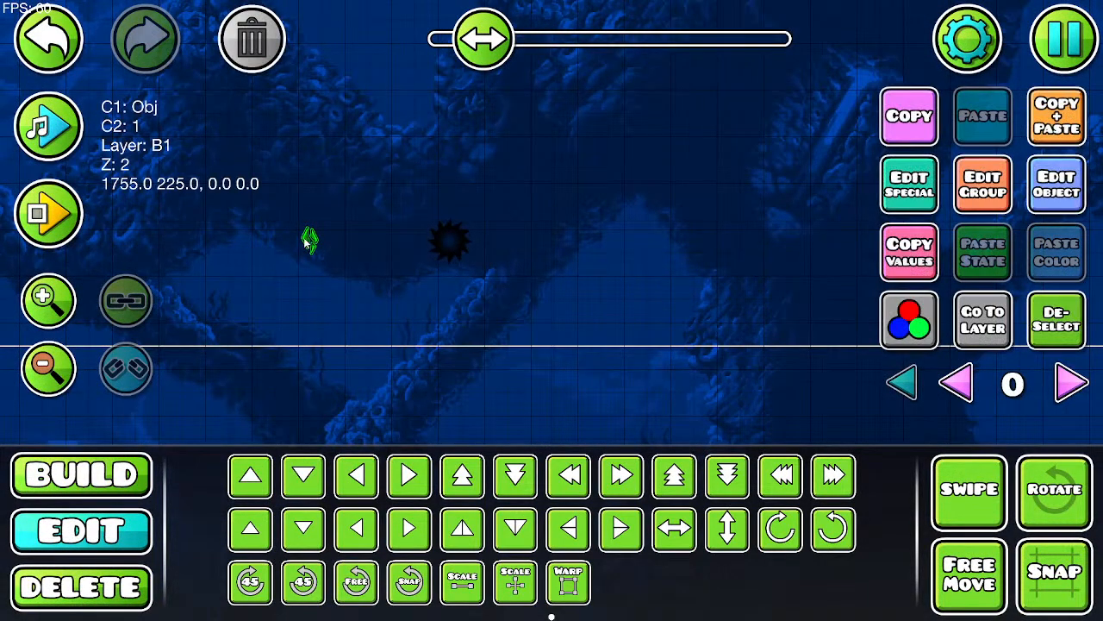
left_click(253, 38)
left_click_drag(323, 304, 564, 198)
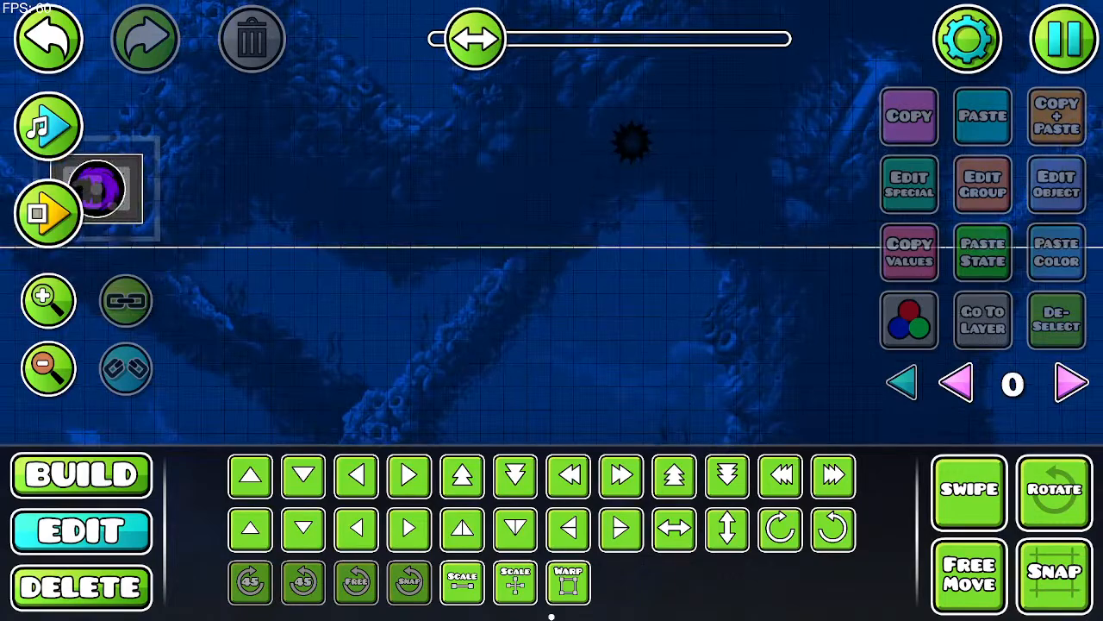
Step: Start a new play-test without the checkpoint and transform into the void wisp to examine the pop-up display
left_click(1063, 39)
left_click(573, 233)
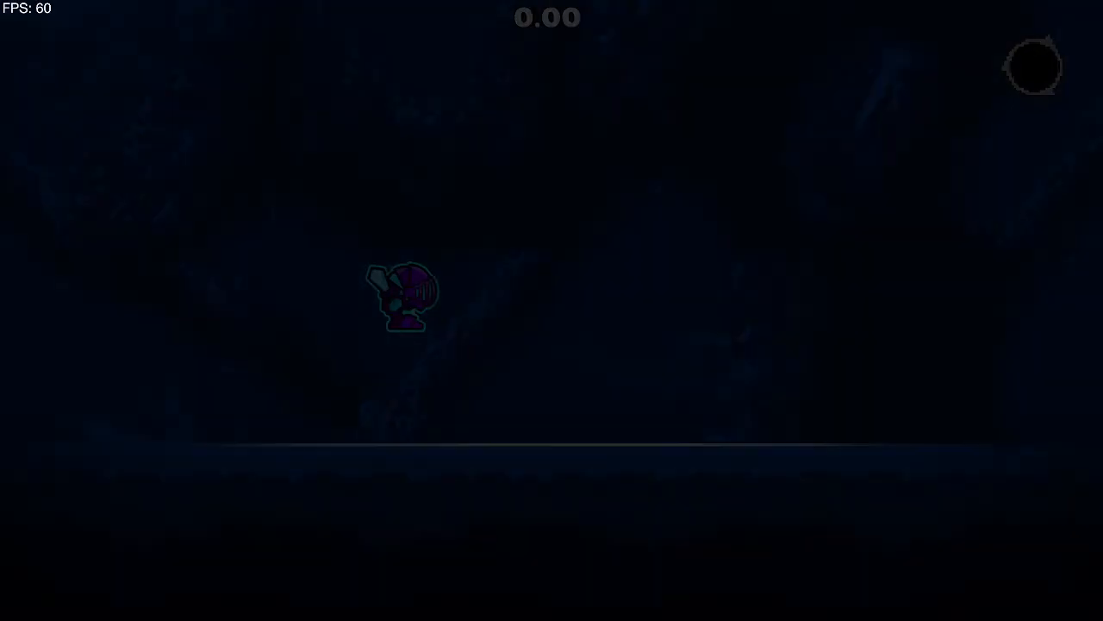
key("space")
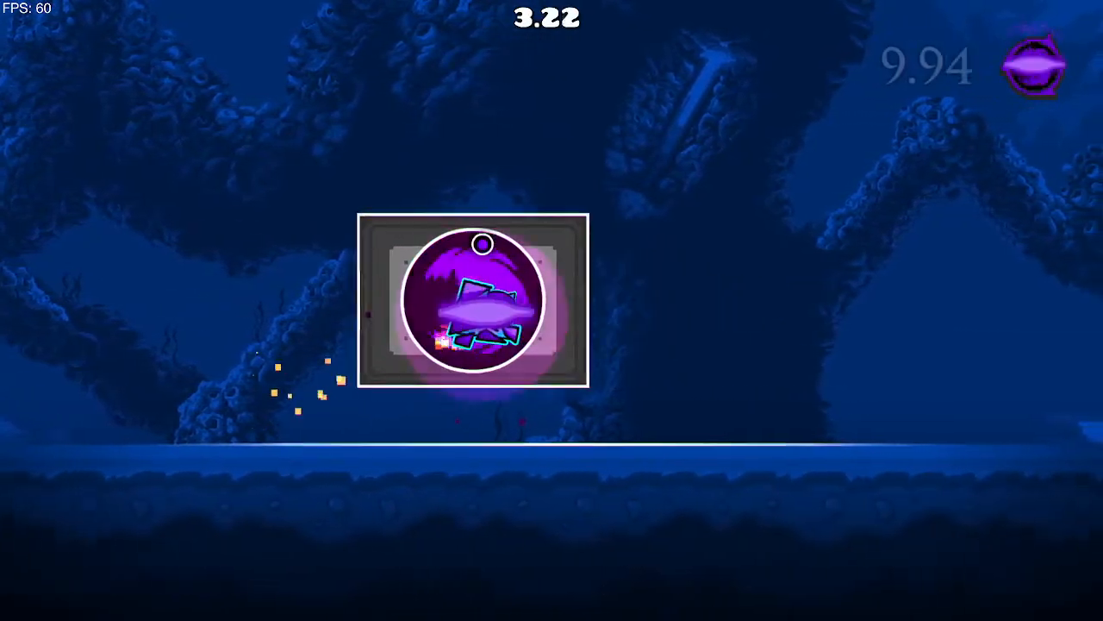
key("space")
key("space")
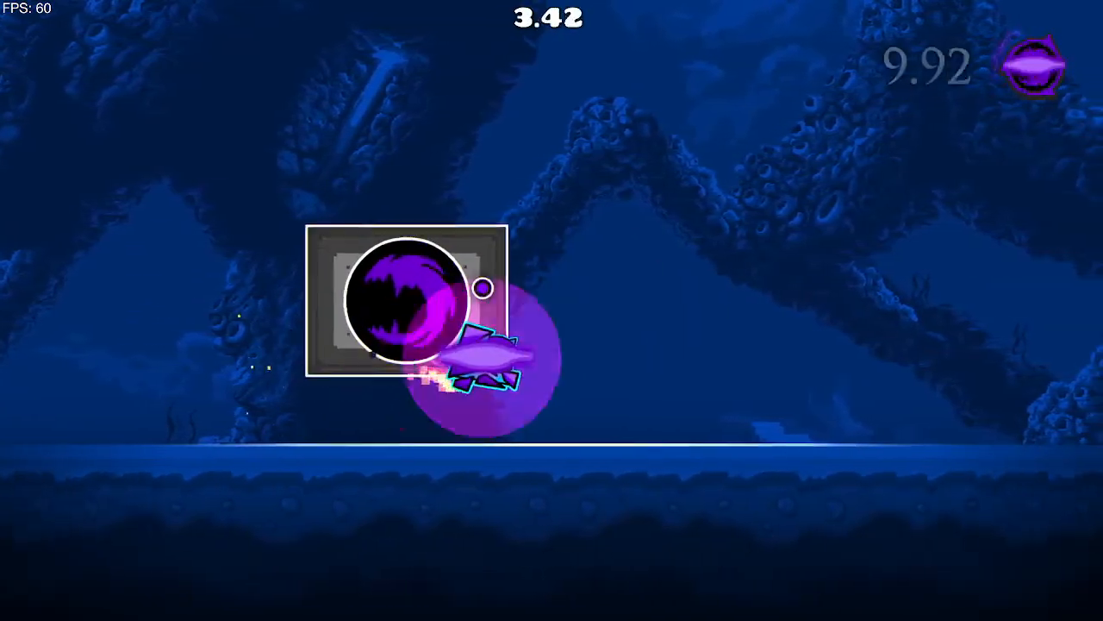
key("space")
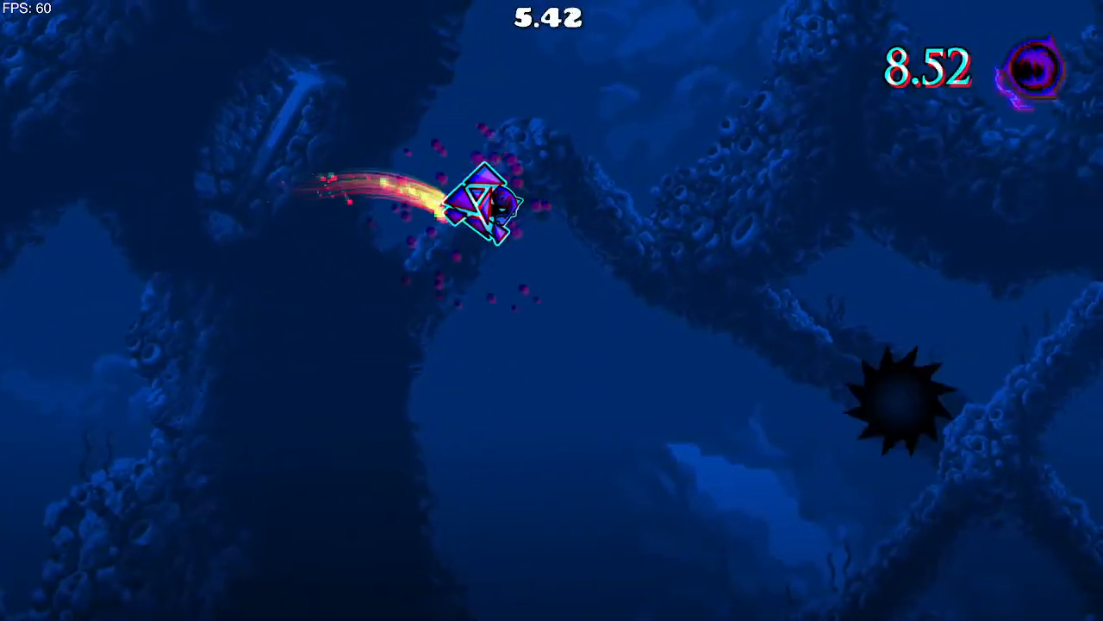
Step: Fly the void wisp around the black sawblade until its timer runs out to examine the change back, returning to the editor
key("space")
key("Up")
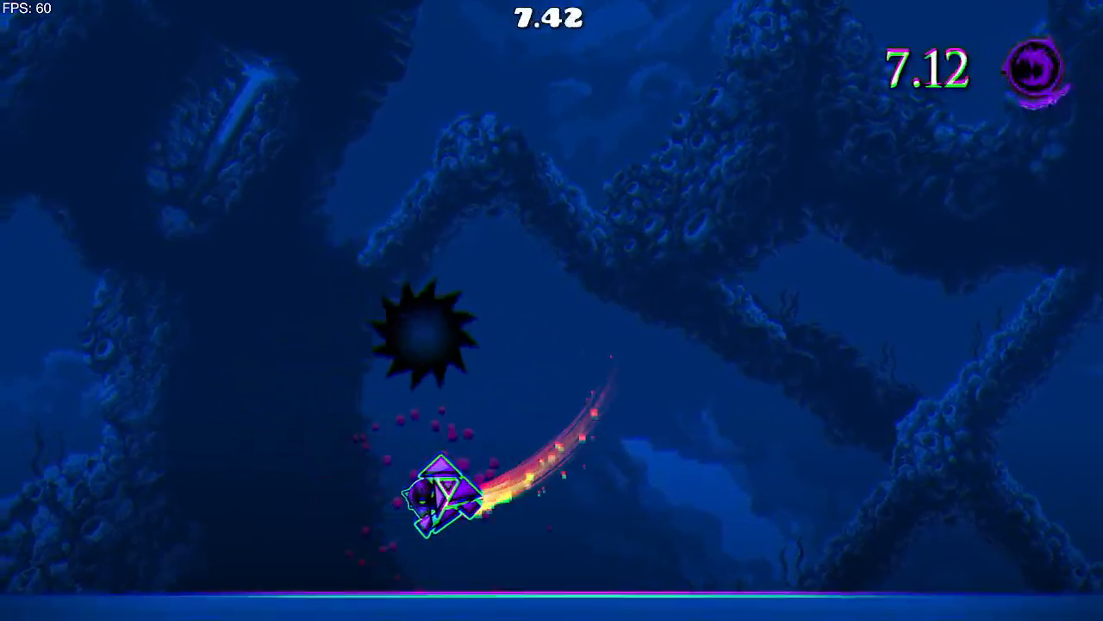
key("Right")
key("Left")
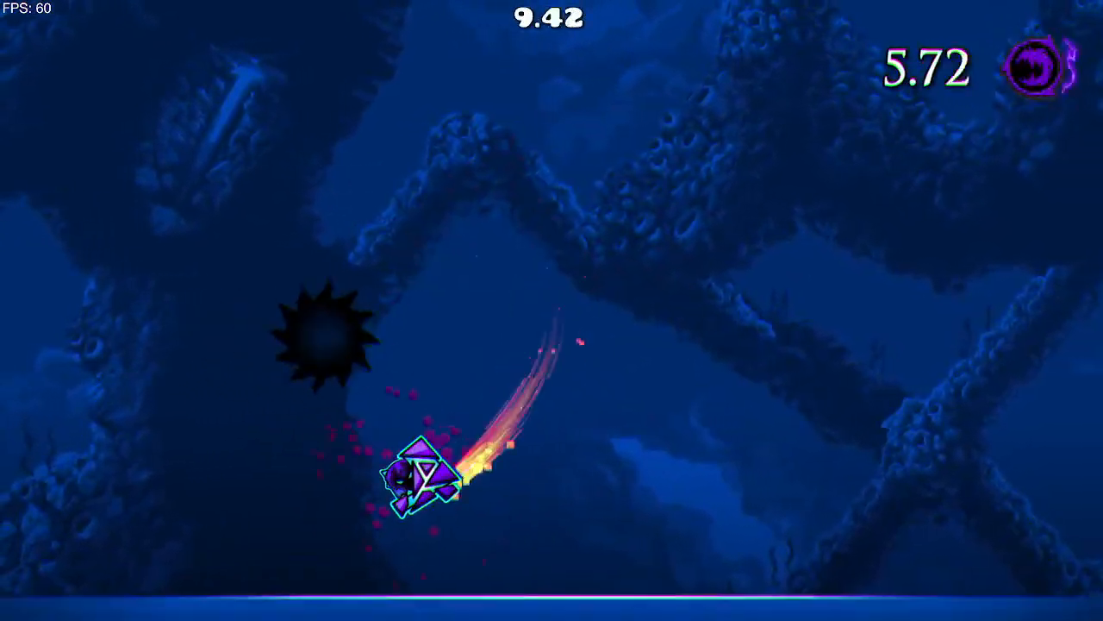
key("Up")
key("Right")
key("Left")
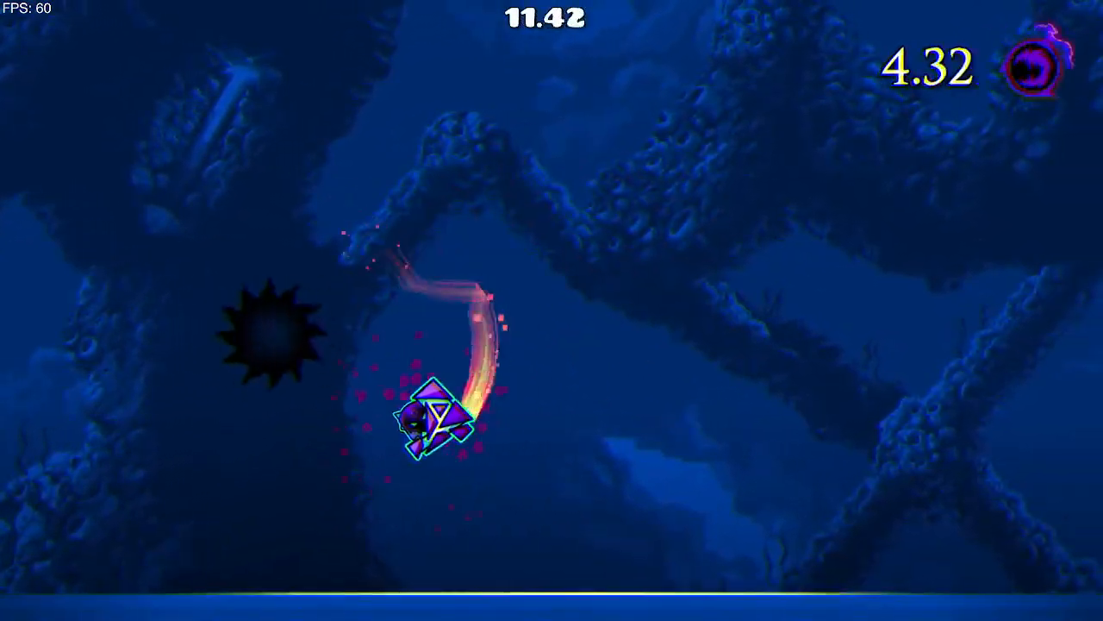
key("Up")
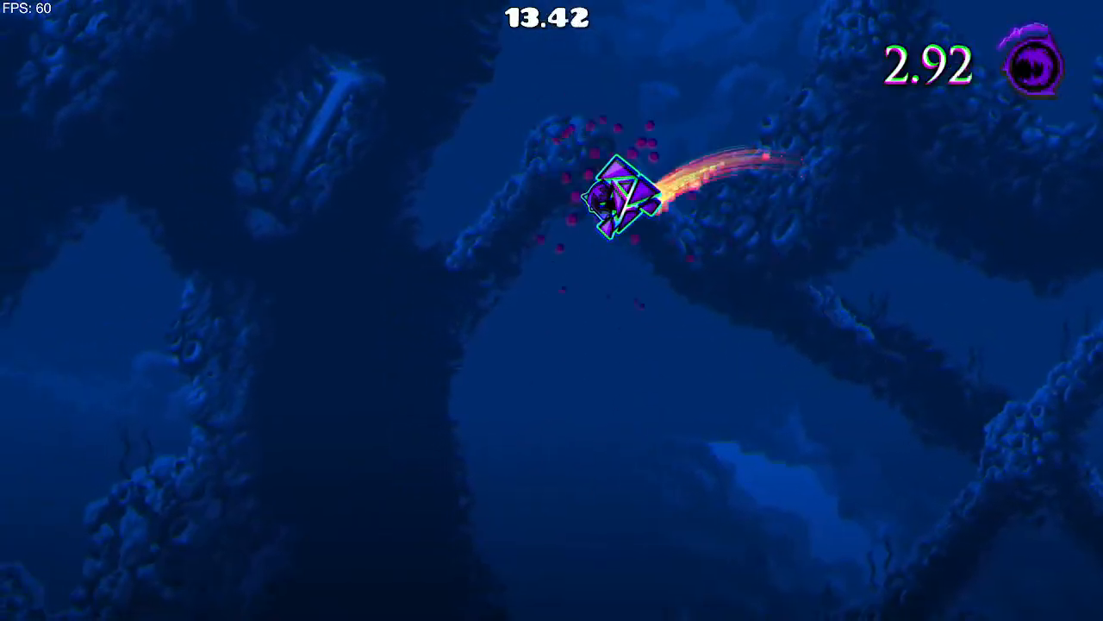
key("Up")
key("Right")
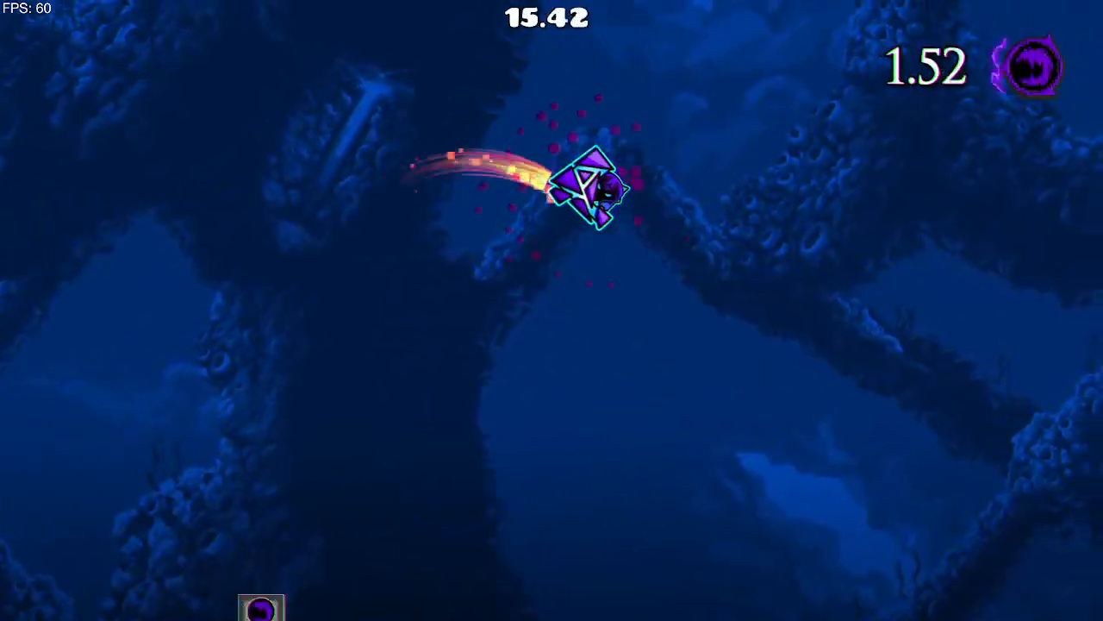
key("Up")
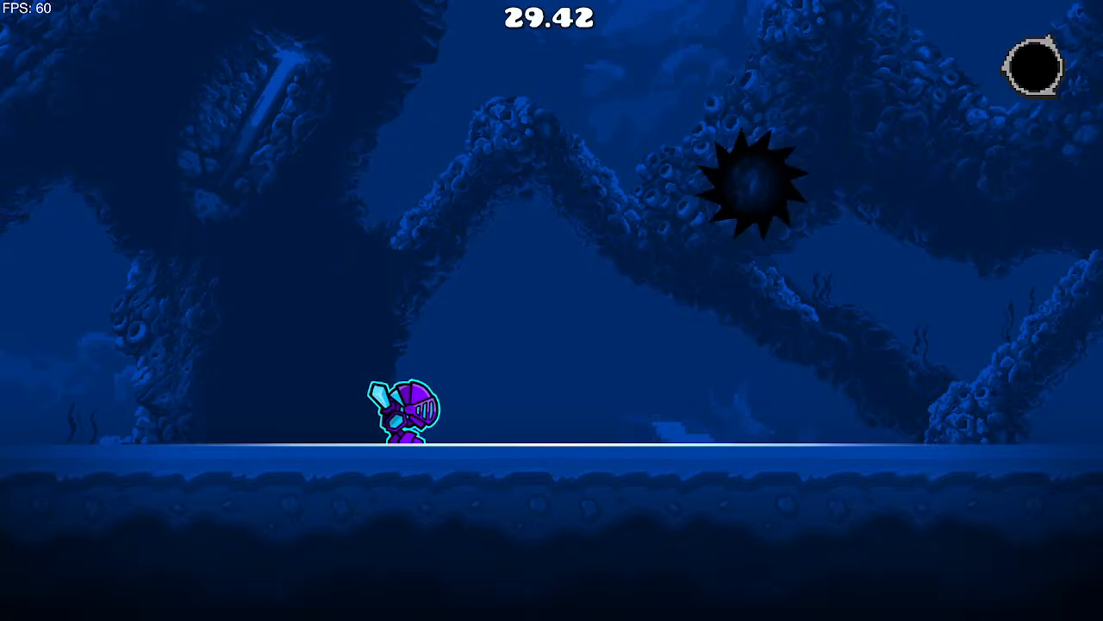
key("Escape")
left_click(187, 366)
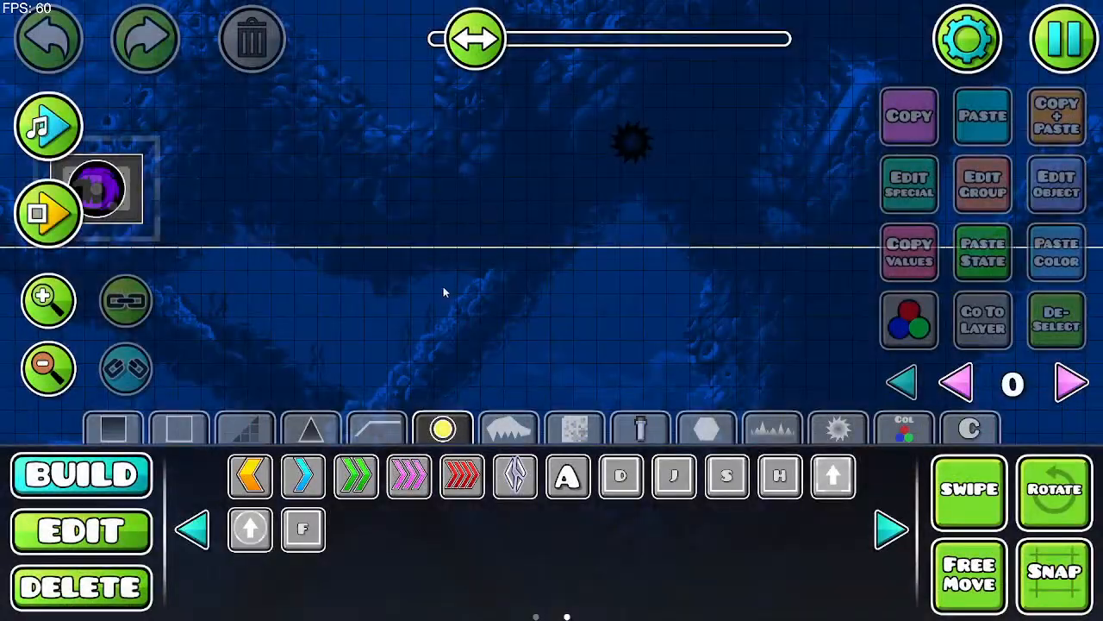
Step: Inspect the settings of the Time Control trigger in the Void Wisp Start section and close them without changes
left_click_drag(373, 219, 742, 375)
left_click_drag(599, 191, 856, 389)
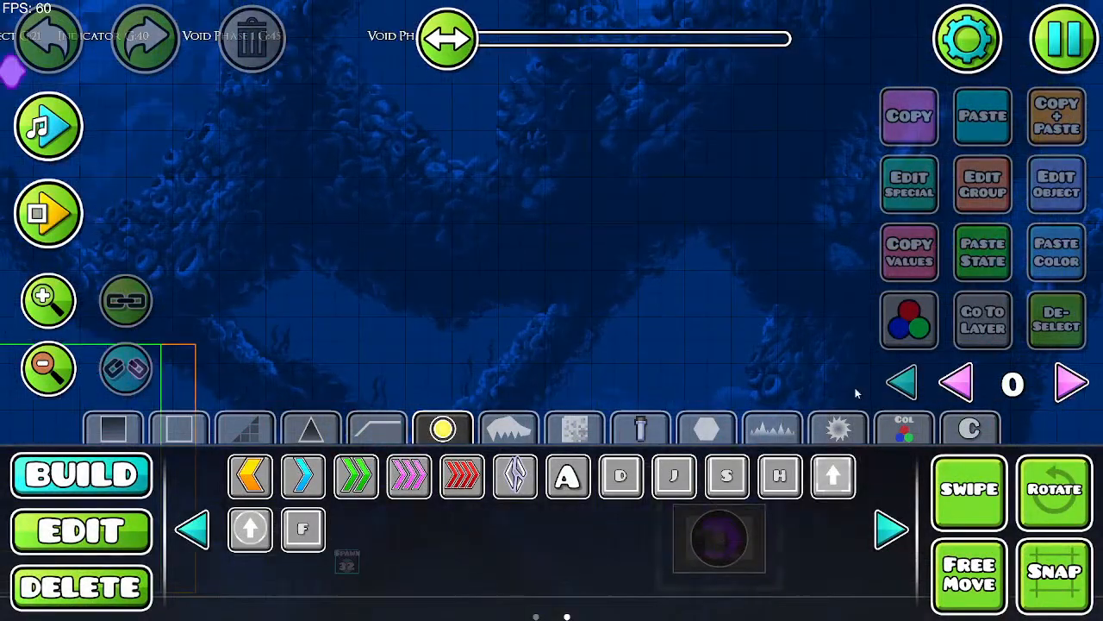
left_click_drag(571, 220, 780, 346)
left_click_drag(532, 145, 720, 210)
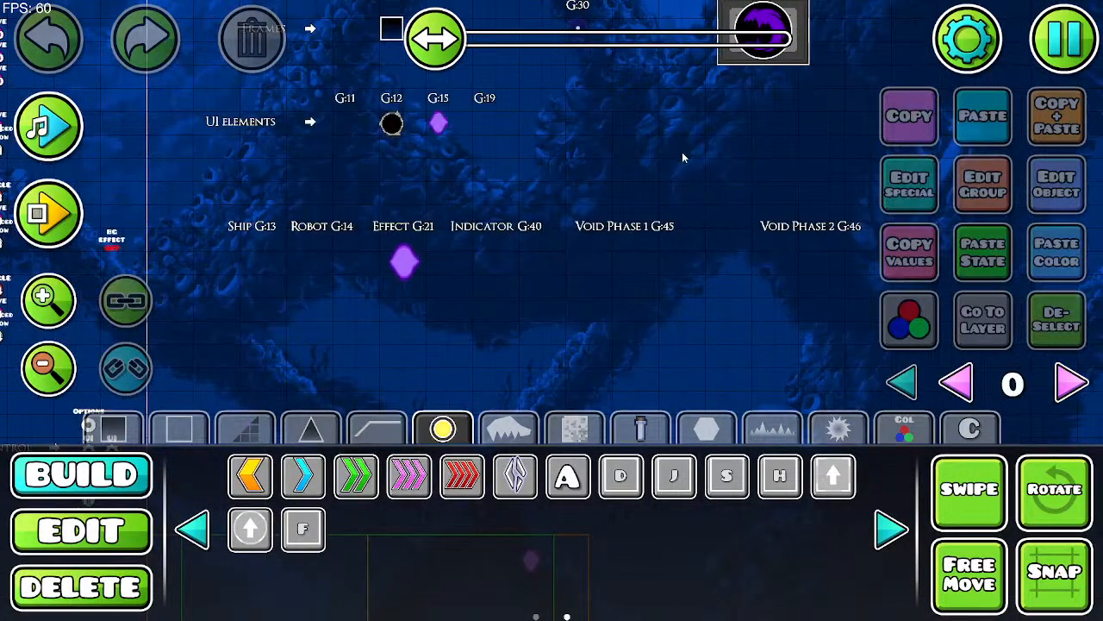
left_click_drag(564, 109, 629, 243)
left_click_drag(631, 103, 818, 205)
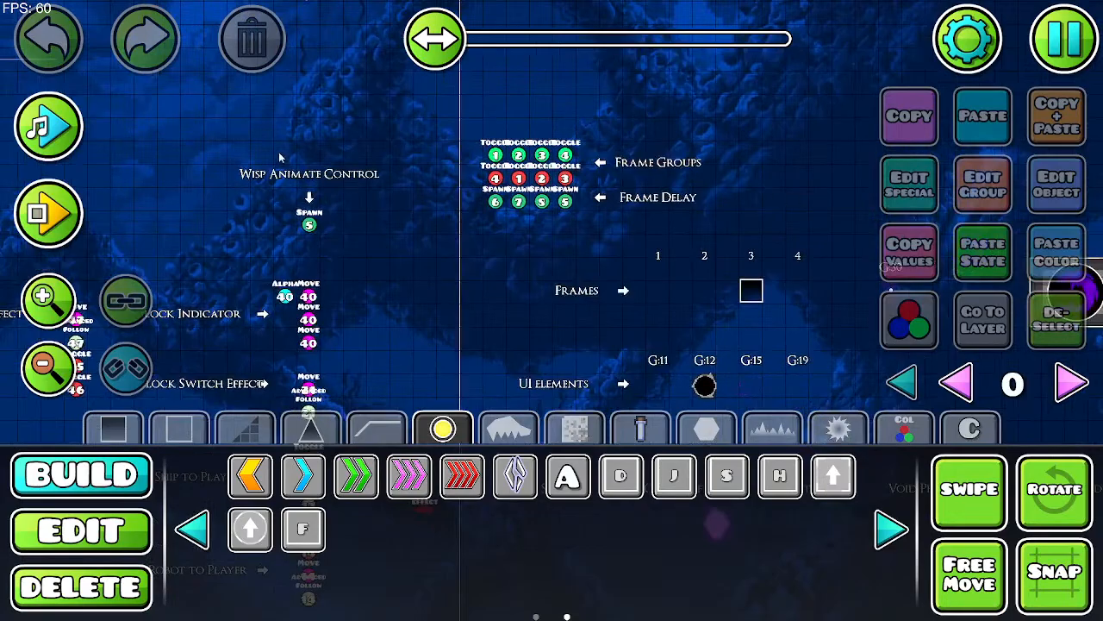
left_click_drag(280, 157, 535, 63)
left_click_drag(342, 147, 577, 102)
left_click_drag(238, 213, 374, 156)
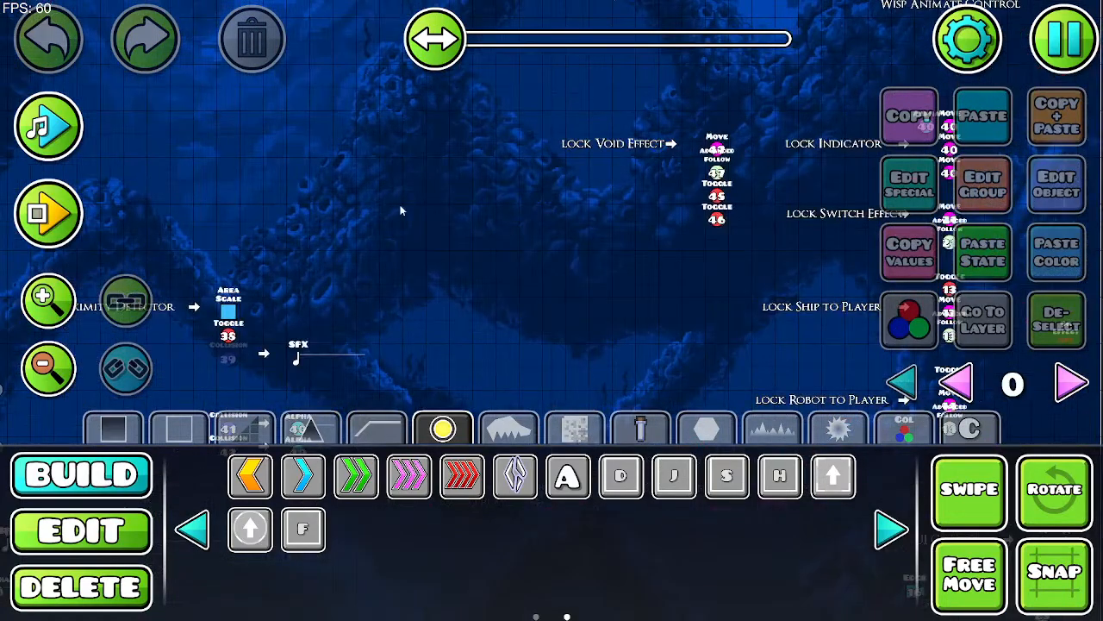
left_click_drag(425, 336, 695, 139)
left_click_drag(422, 298, 340, 462)
left_click_drag(600, 220, 617, 424)
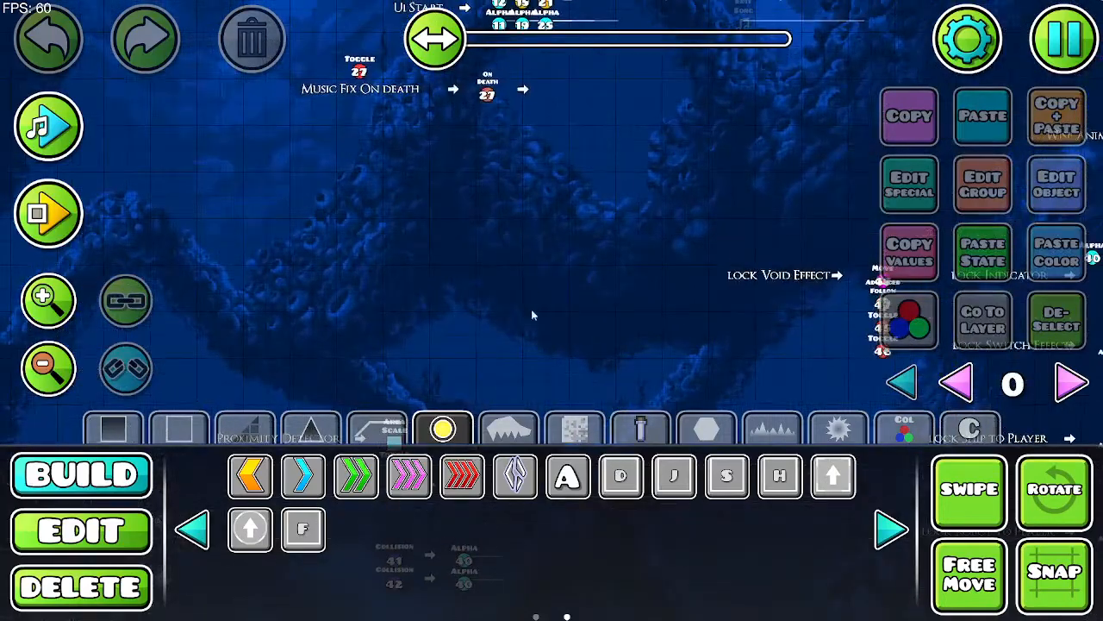
left_click_drag(497, 289, 399, 429)
left_click_drag(513, 267, 513, 403)
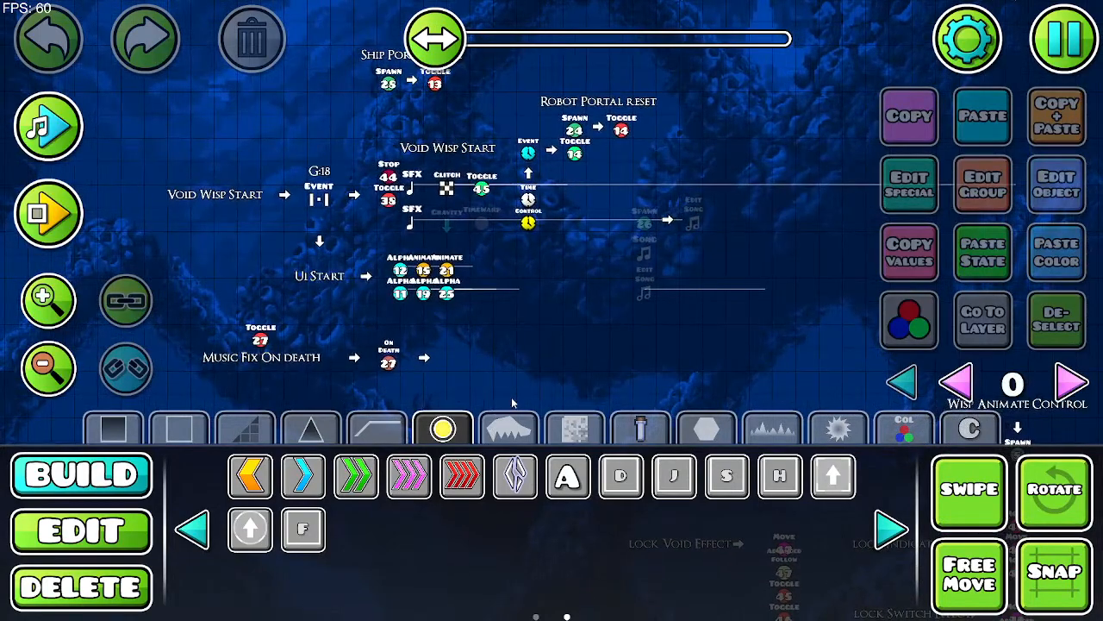
left_click(53, 301)
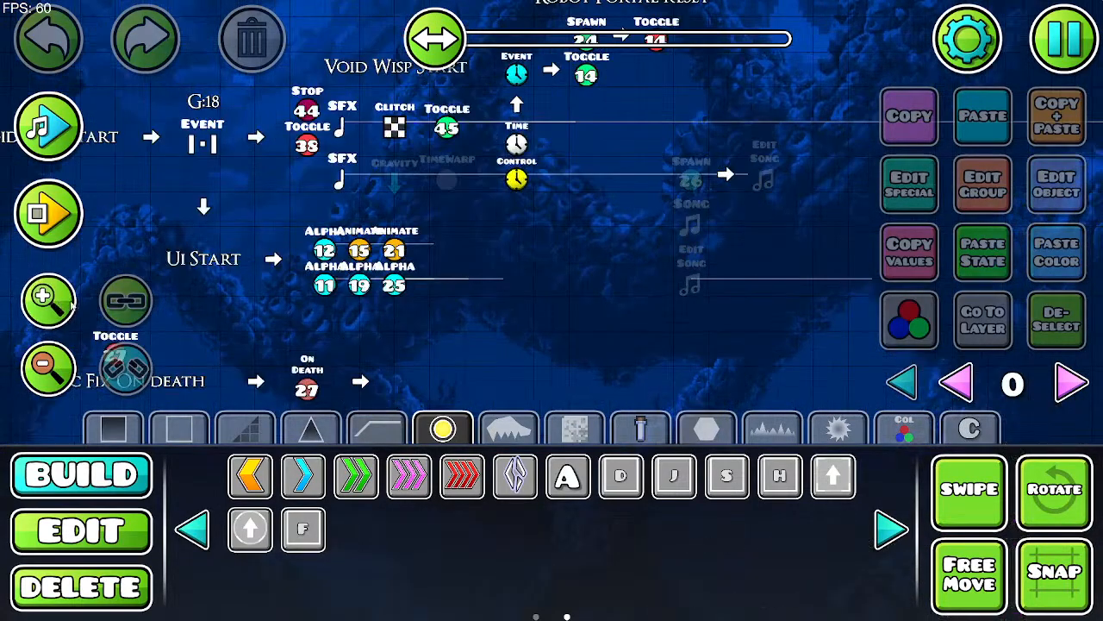
left_click_drag(528, 290, 448, 387)
left_click(136, 527)
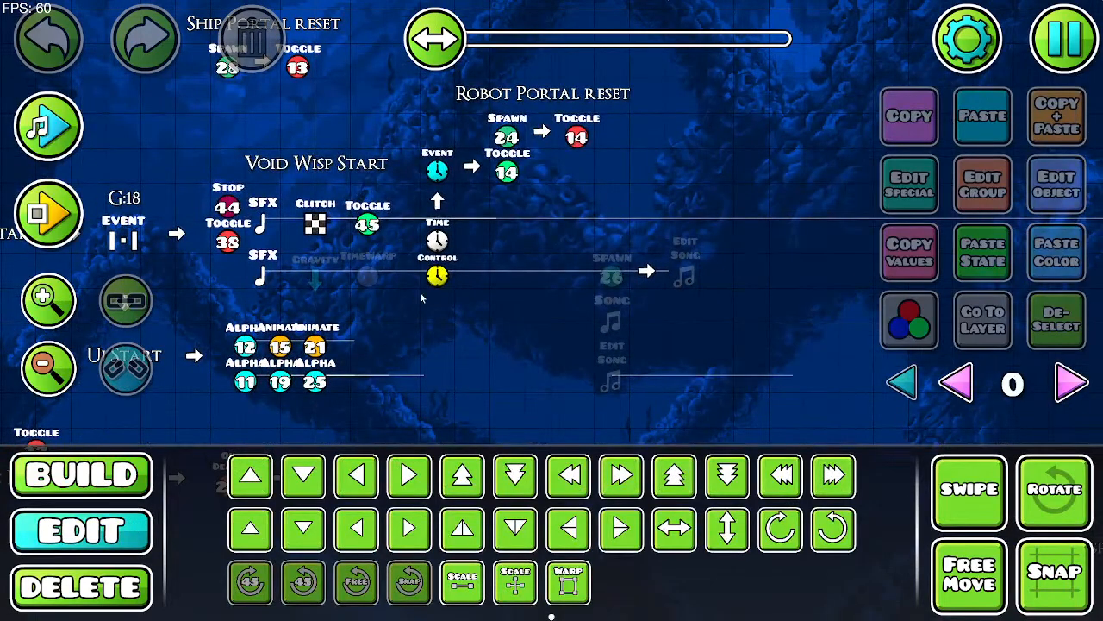
left_click(440, 276)
left_click(1079, 178)
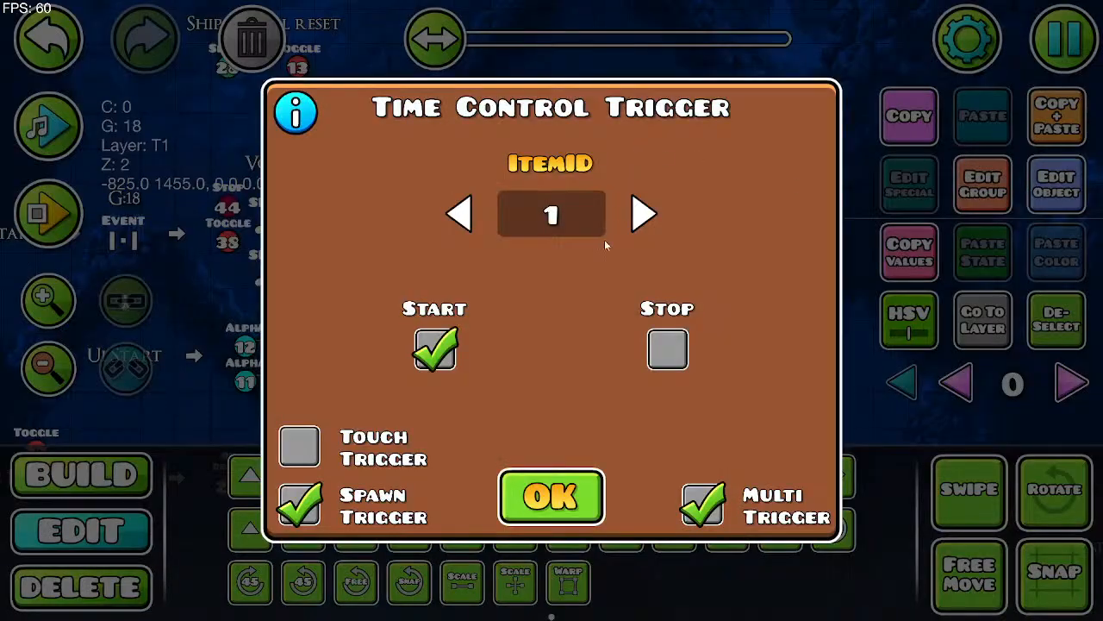
left_click(547, 523)
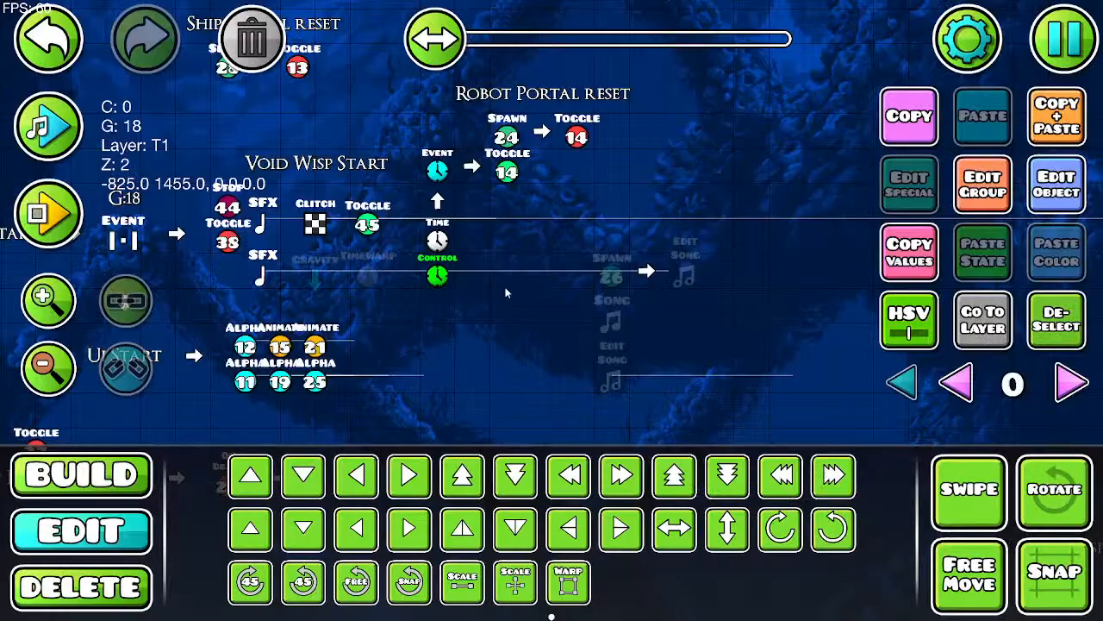
Step: Set the StartTime of the Time trigger in the Void Wisp Start section to 8.00 and check the Time Event trigger's settings
left_click(1056, 186)
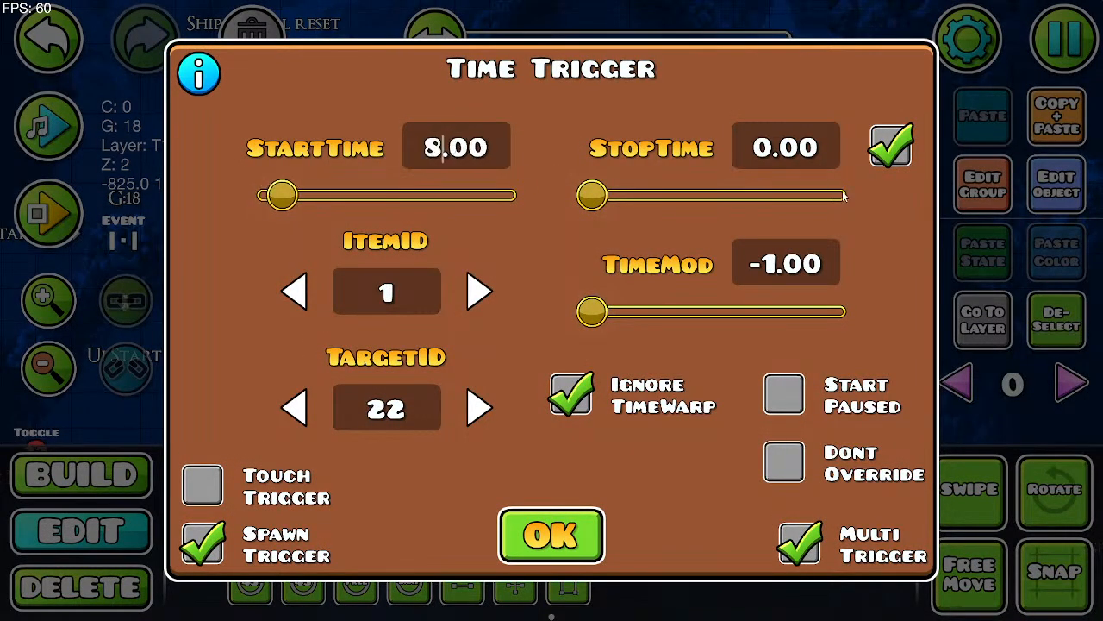
left_click(600, 553)
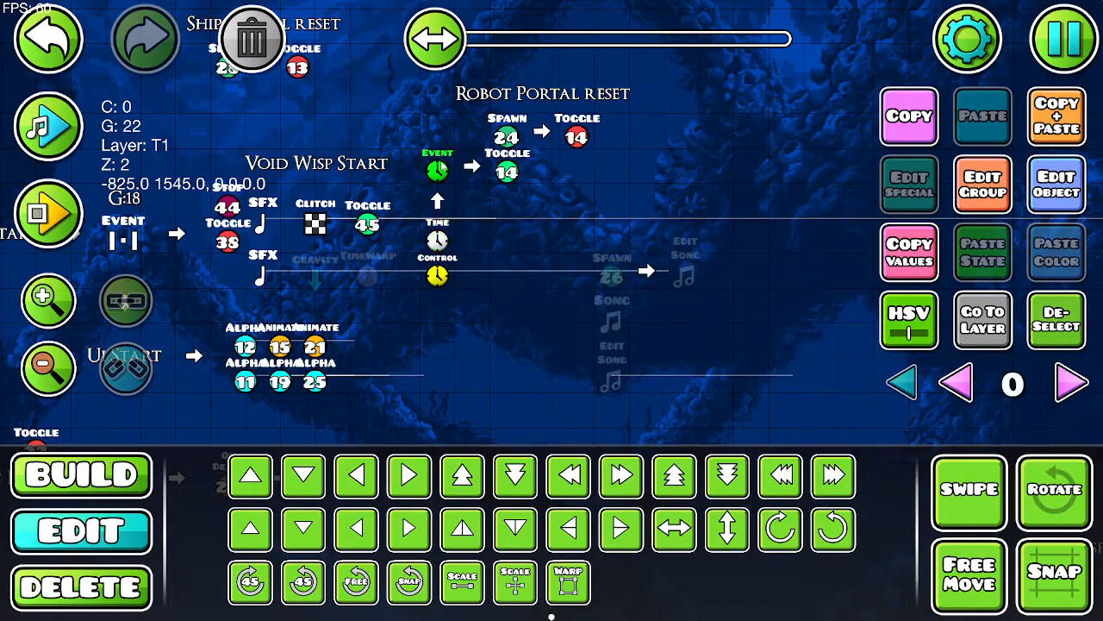
left_click(1074, 188)
left_click(585, 562)
Step: Save the level and start a play-test, running to the void wisp pickup and transforming
left_click(1067, 30)
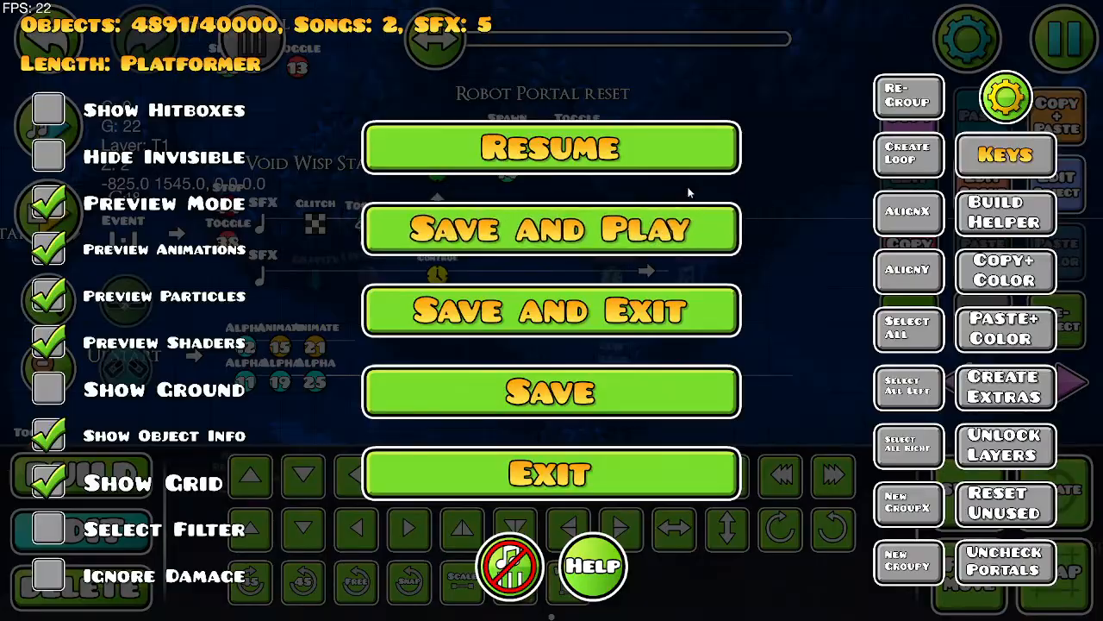
left_click(689, 216)
key("d")
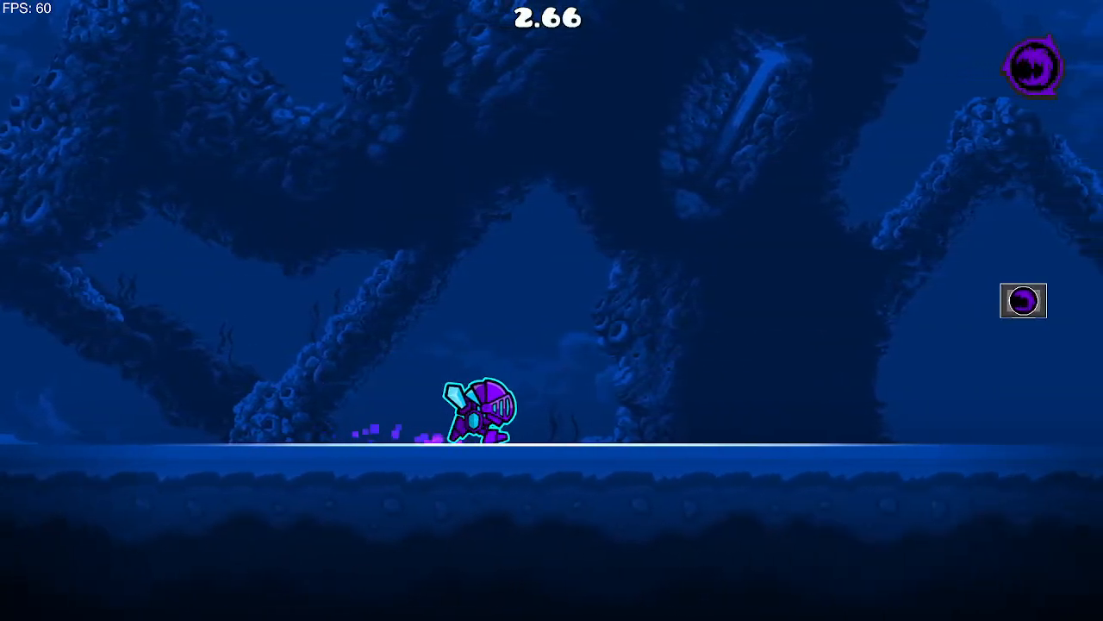
key("space")
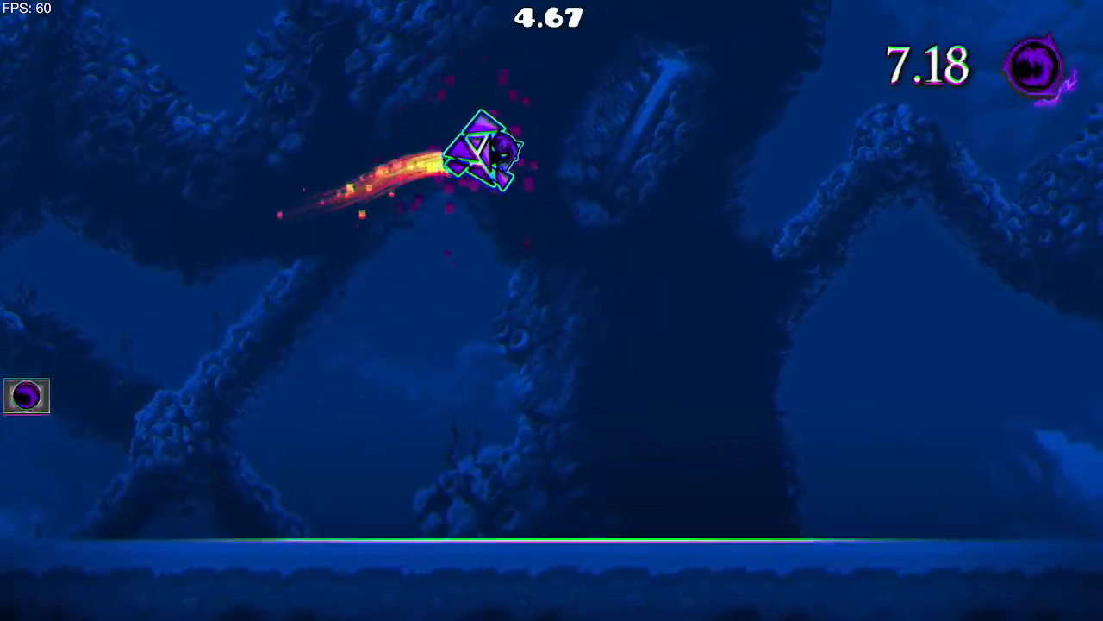
Step: Fly the void wisp around the black sawblade until the timer runs out to examine the shortened transformation, and pause the play-test
key("space")
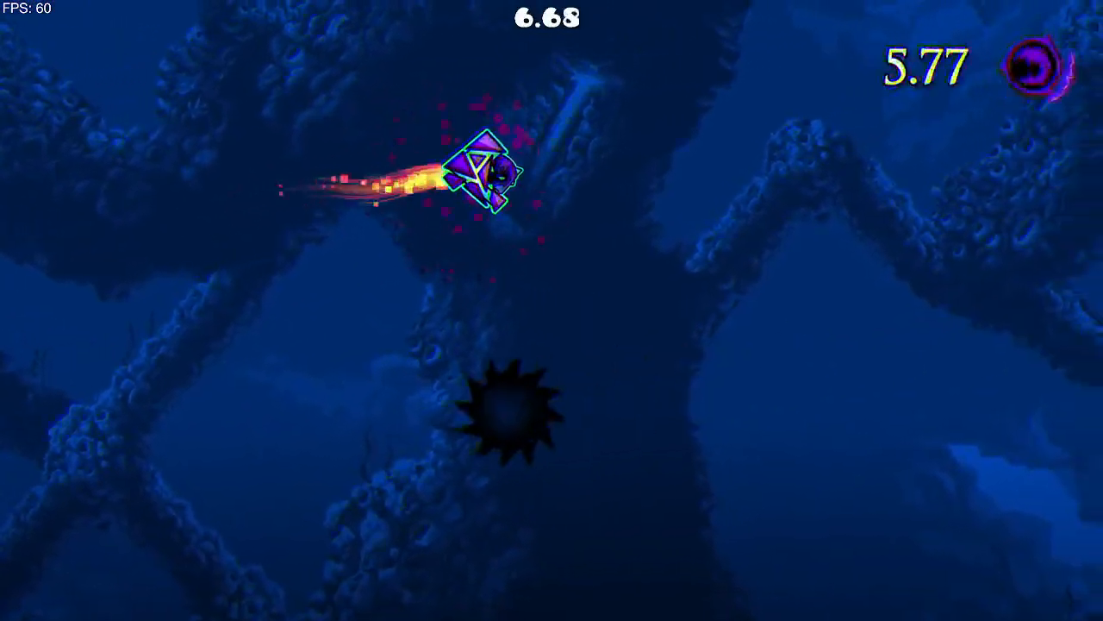
key("space")
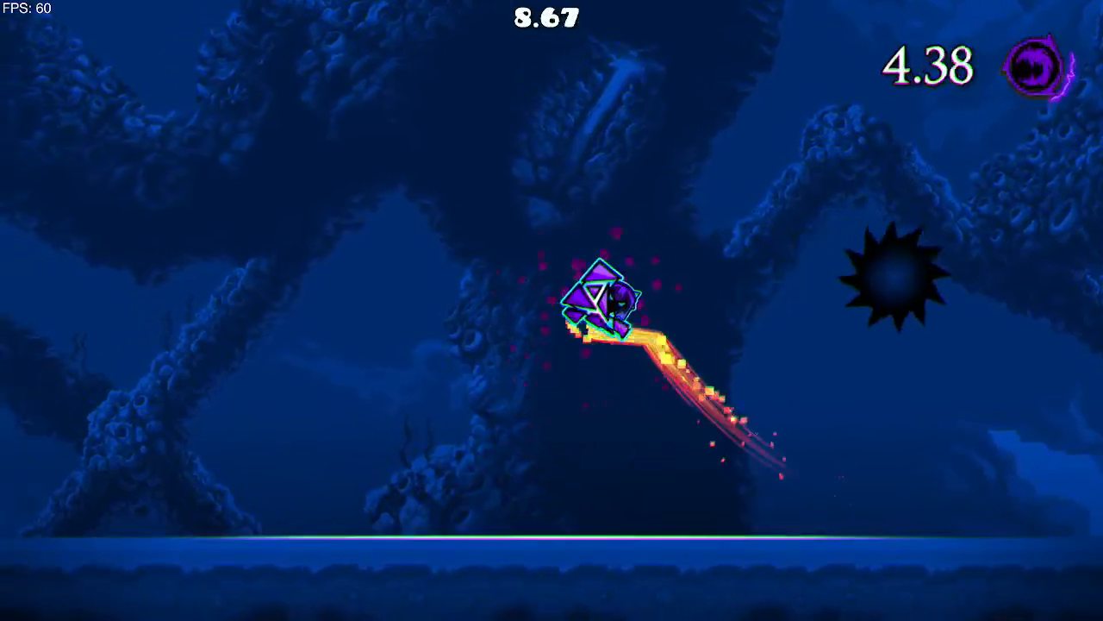
key("space")
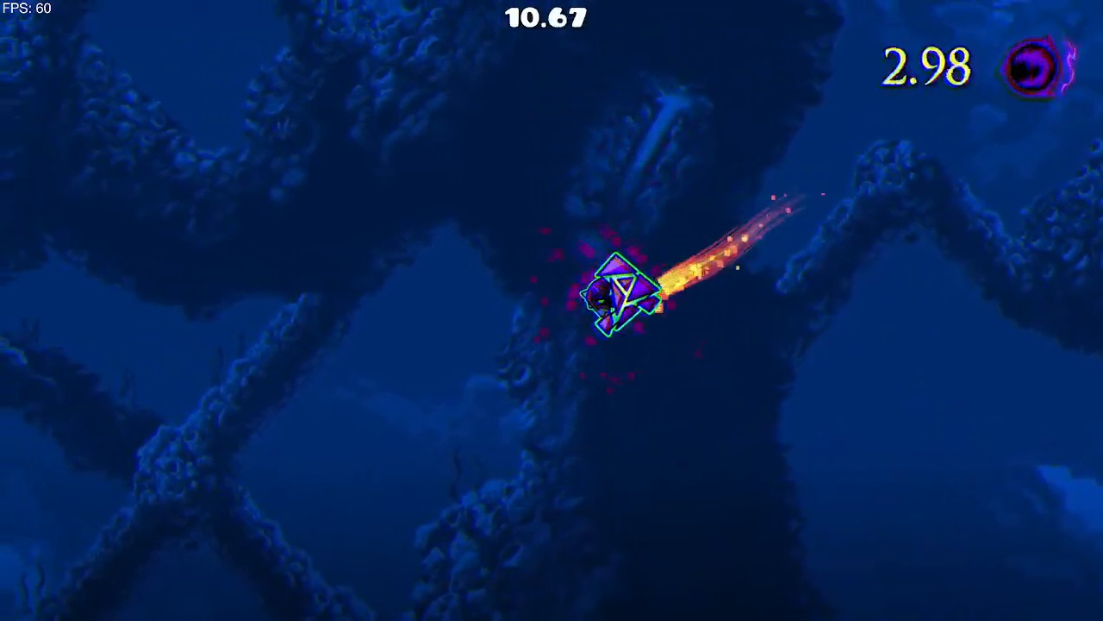
key("space")
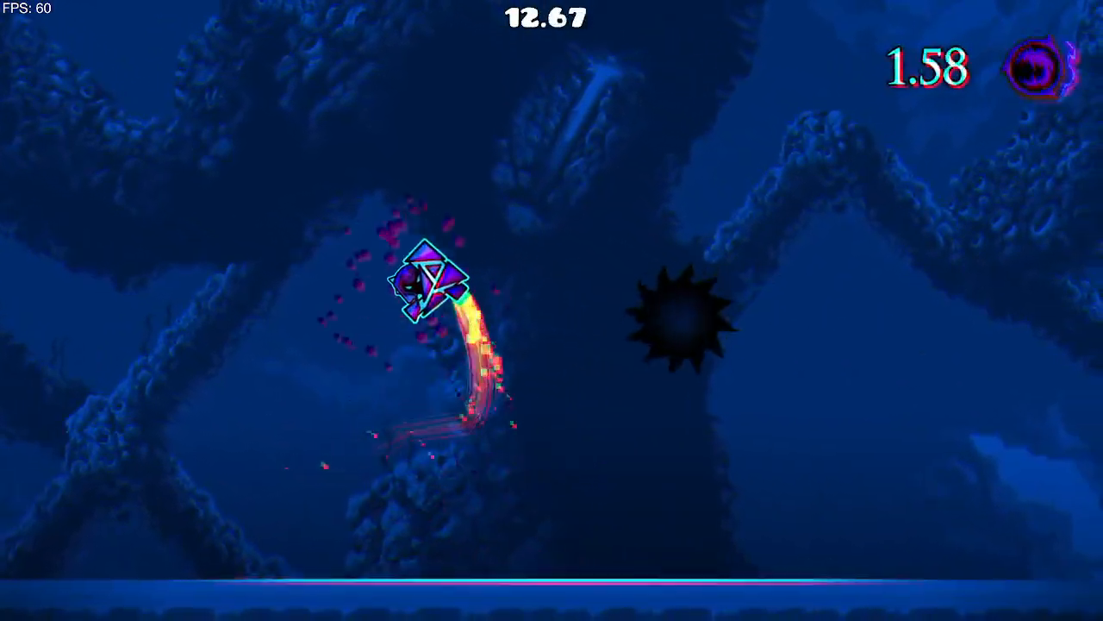
key("d")
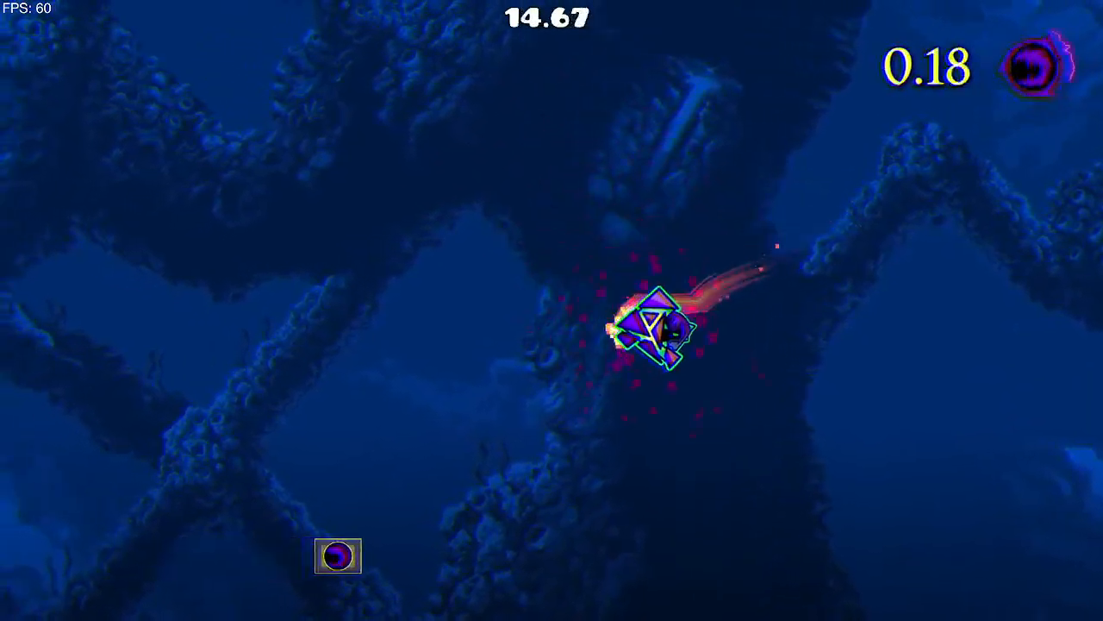
key("a")
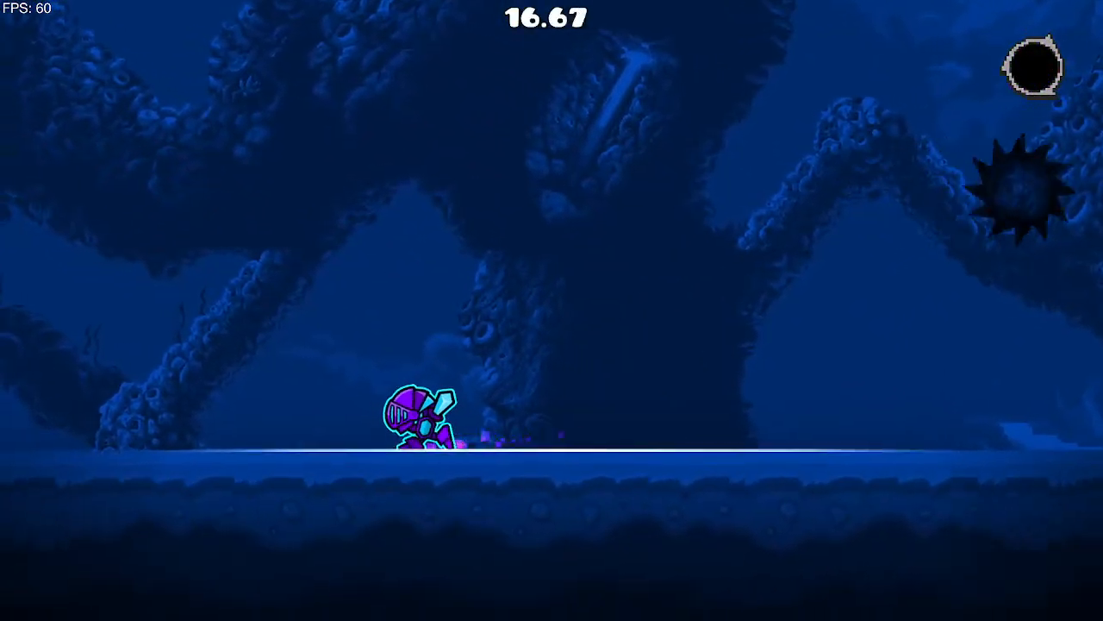
key("Escape")
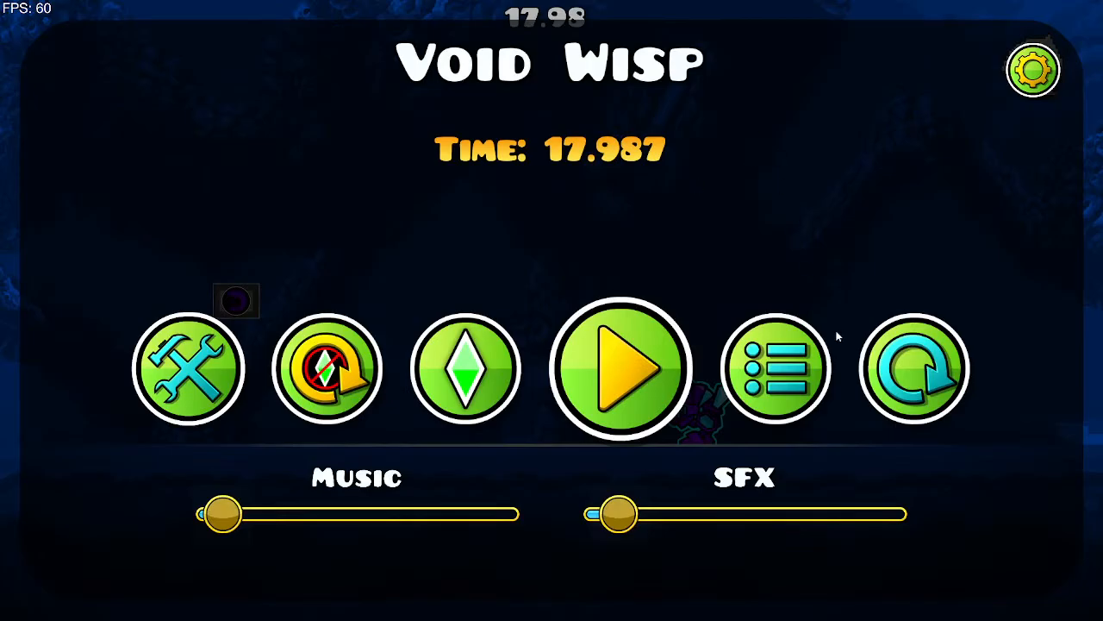
Step: Leave the paused Void Wisp play-test and return to the game's main menu
left_click(817, 384)
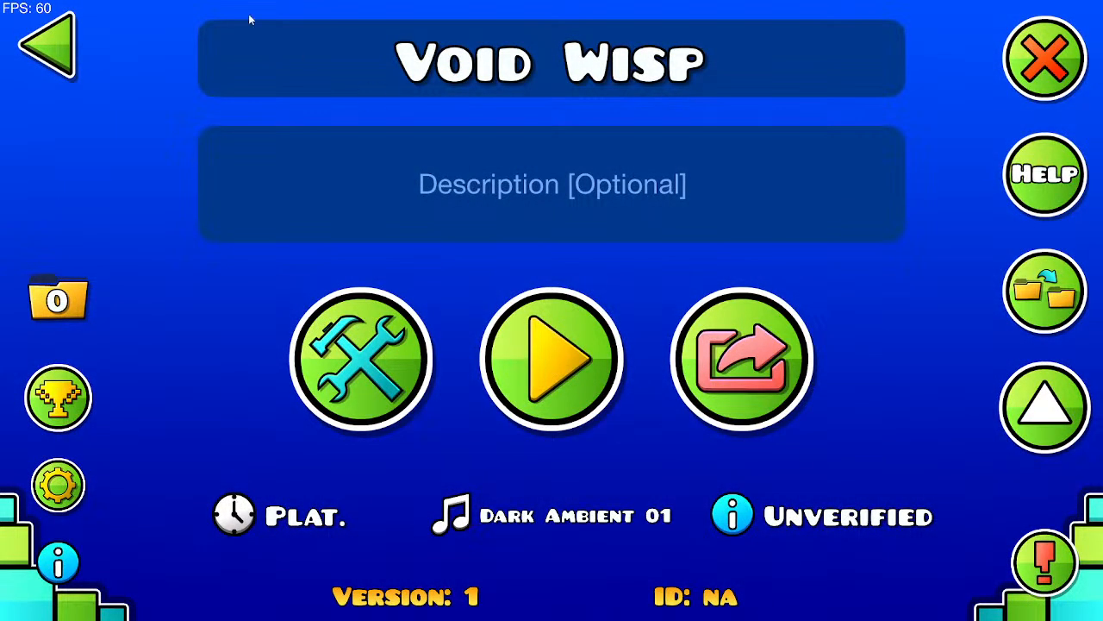
left_click(19, 50)
left_click(19, 50)
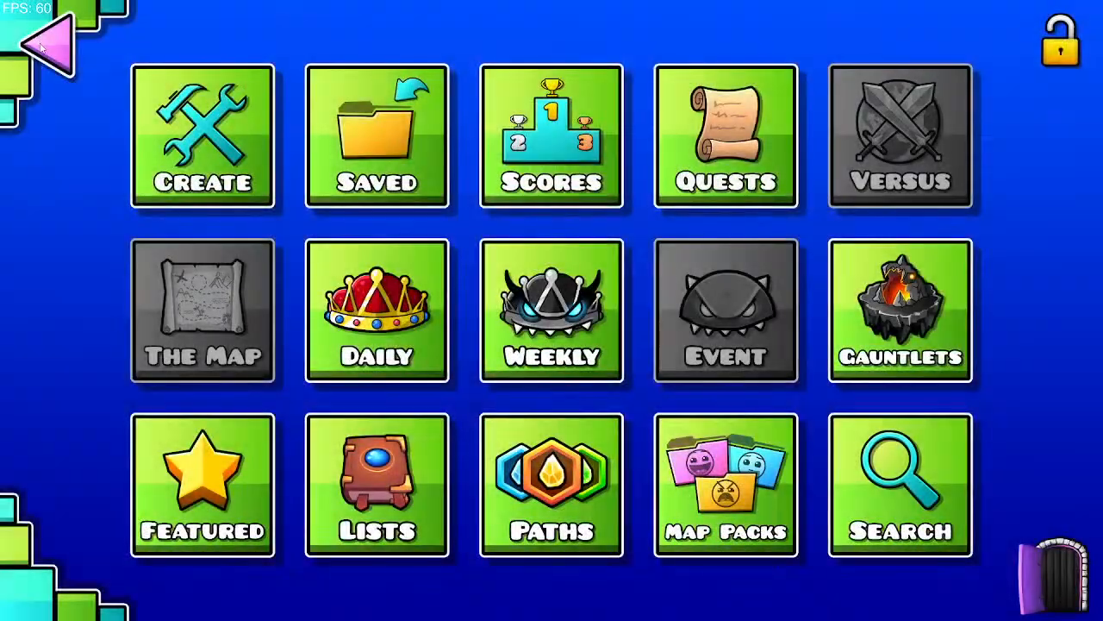
left_click(258, 148)
Step: Try to back up the save data to the linked account from the game settings, closing the settings at the end
left_click(493, 530)
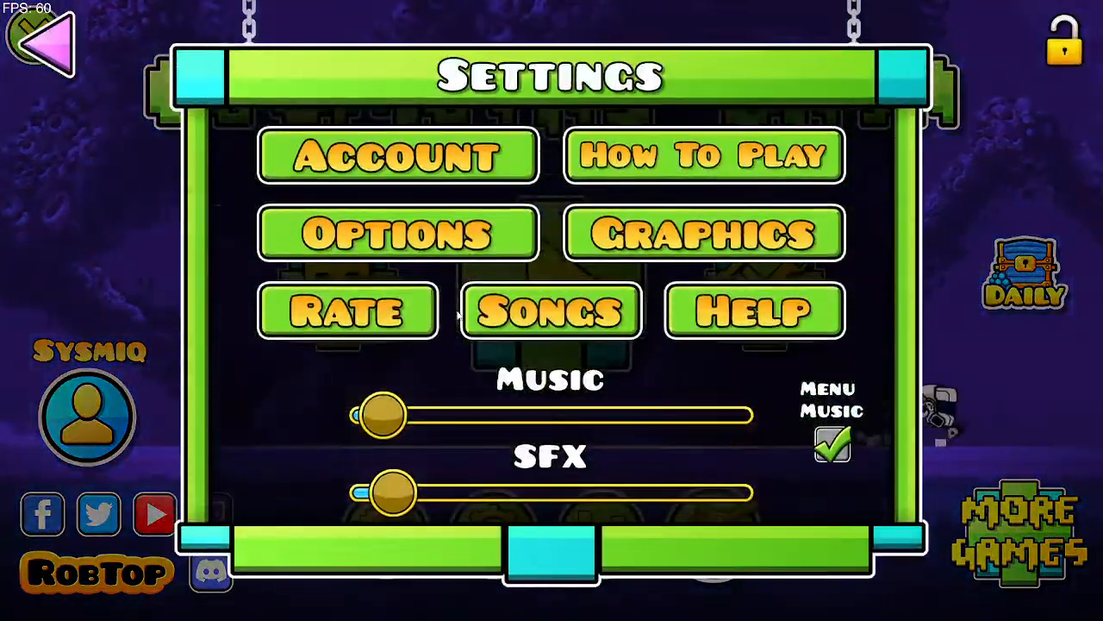
left_click(479, 177)
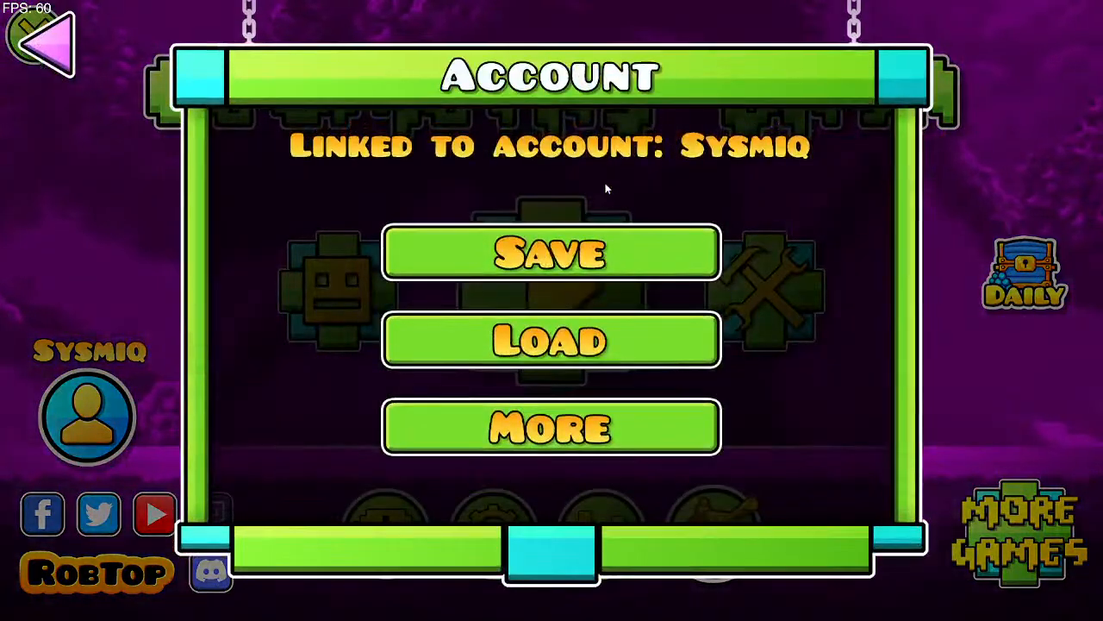
left_click(614, 249)
left_click(663, 402)
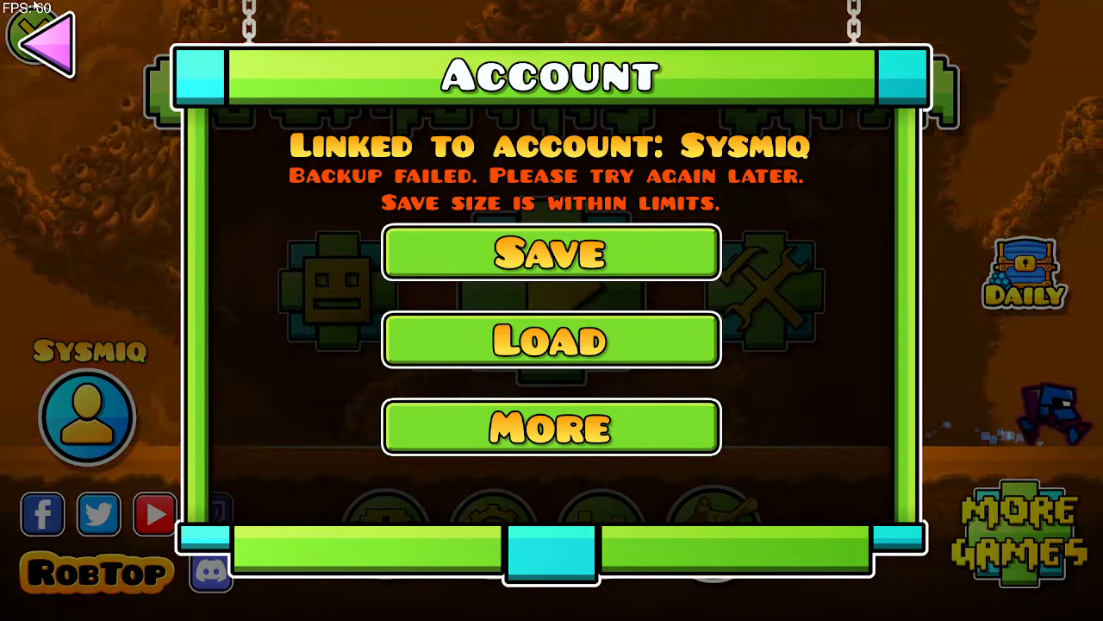
left_click(44, 41)
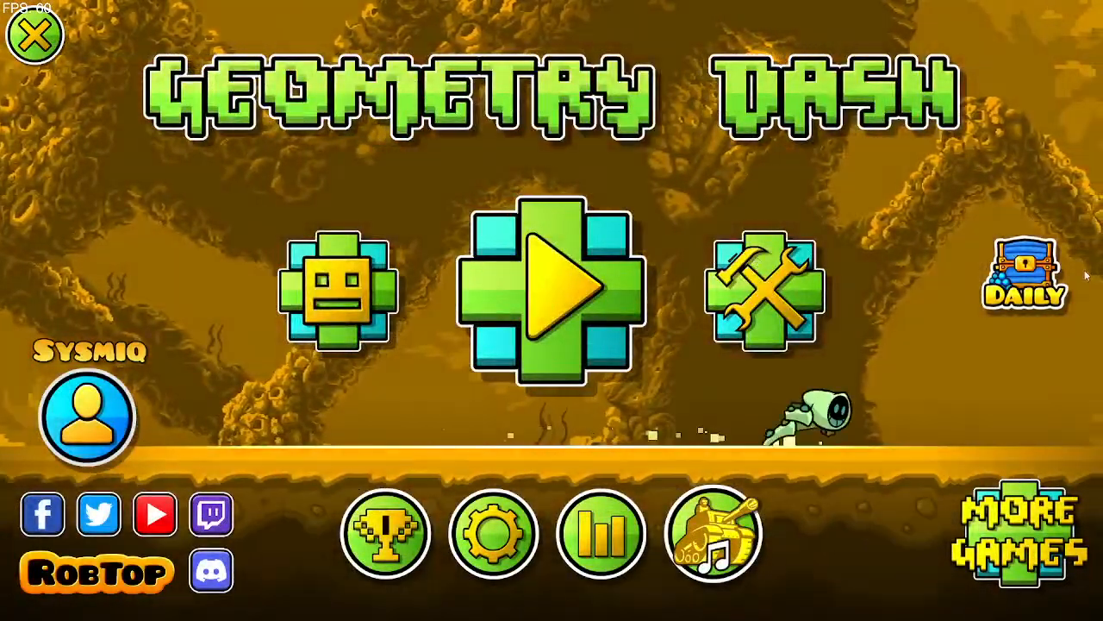
left_click(1025, 272)
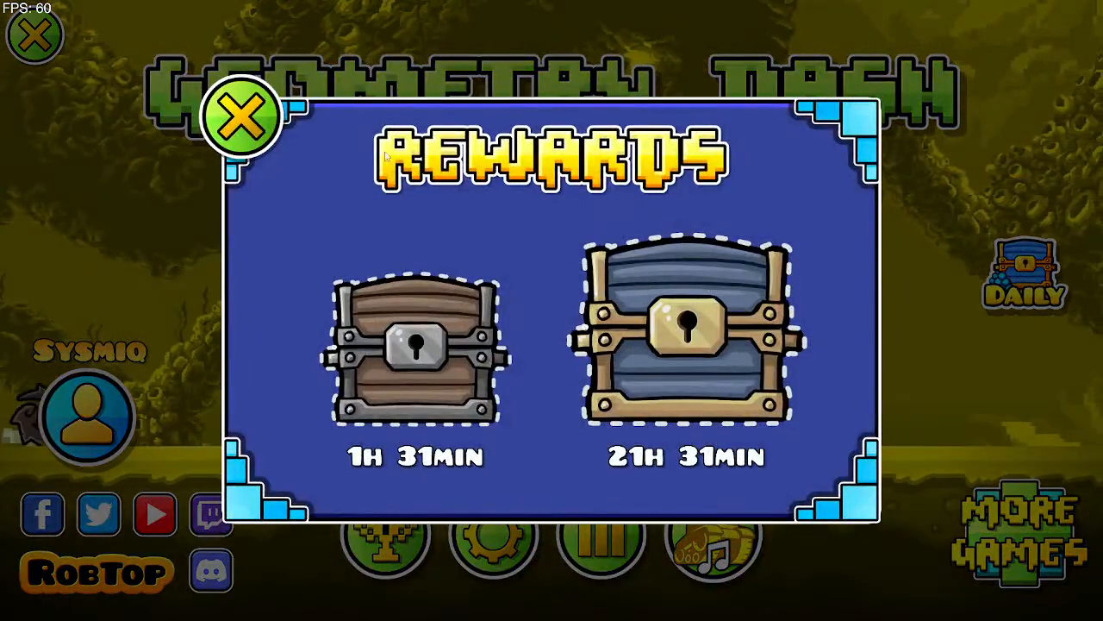
left_click(243, 121)
left_click(788, 301)
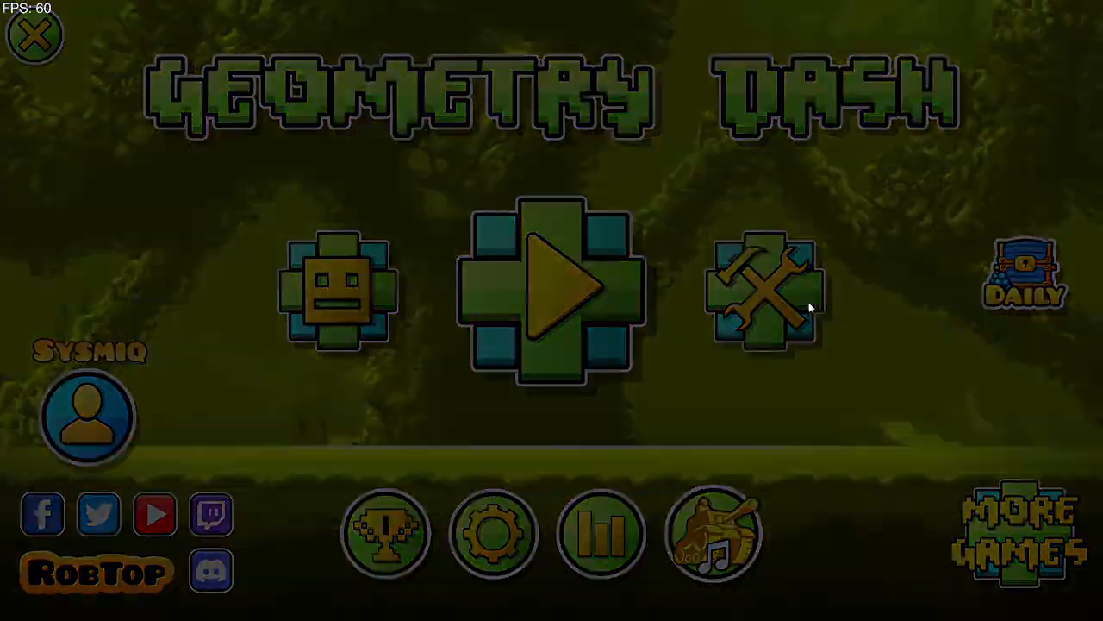
left_click(366, 306)
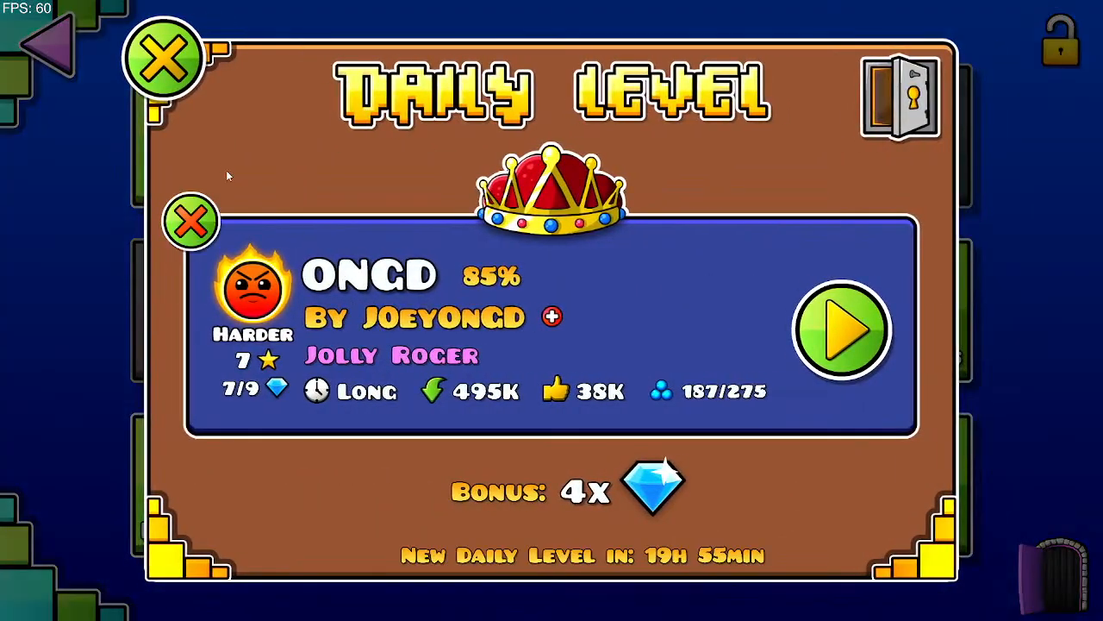
key("Escape")
left_click(359, 196)
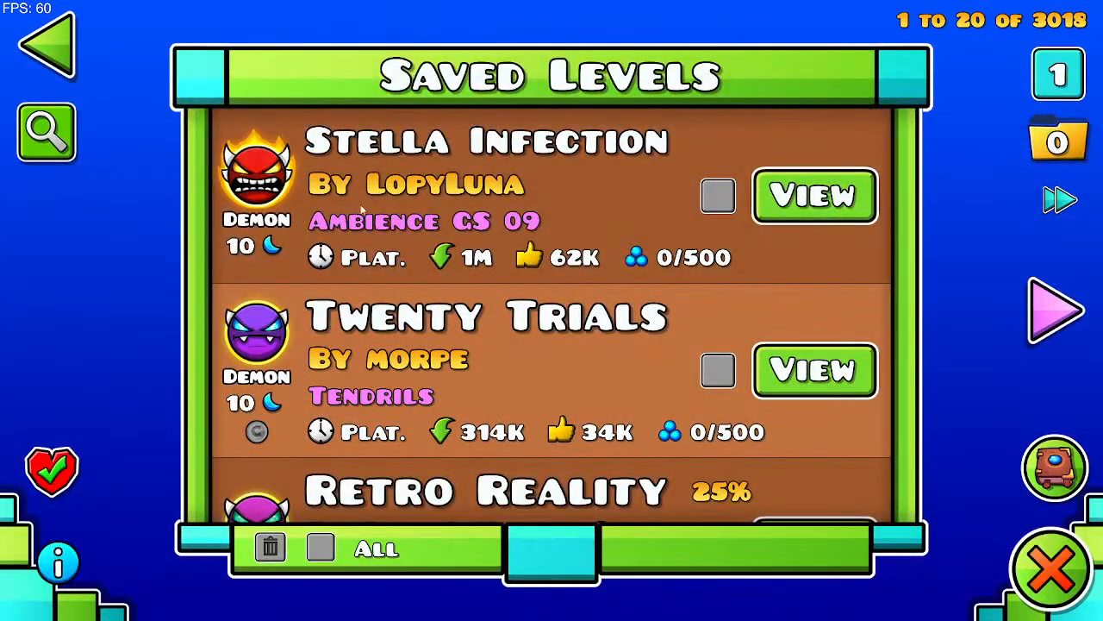
left_click(78, 49)
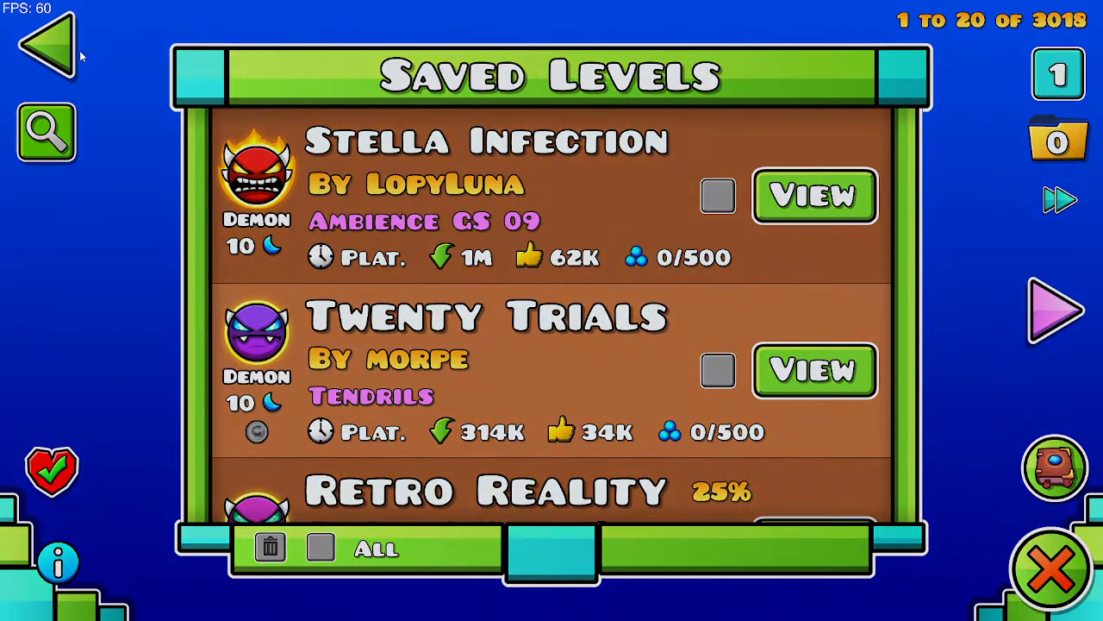
Step: Look through the list of created levels, comparing the Void Wisp and Void Wisp Backup entries, and leave the list
left_click(202, 136)
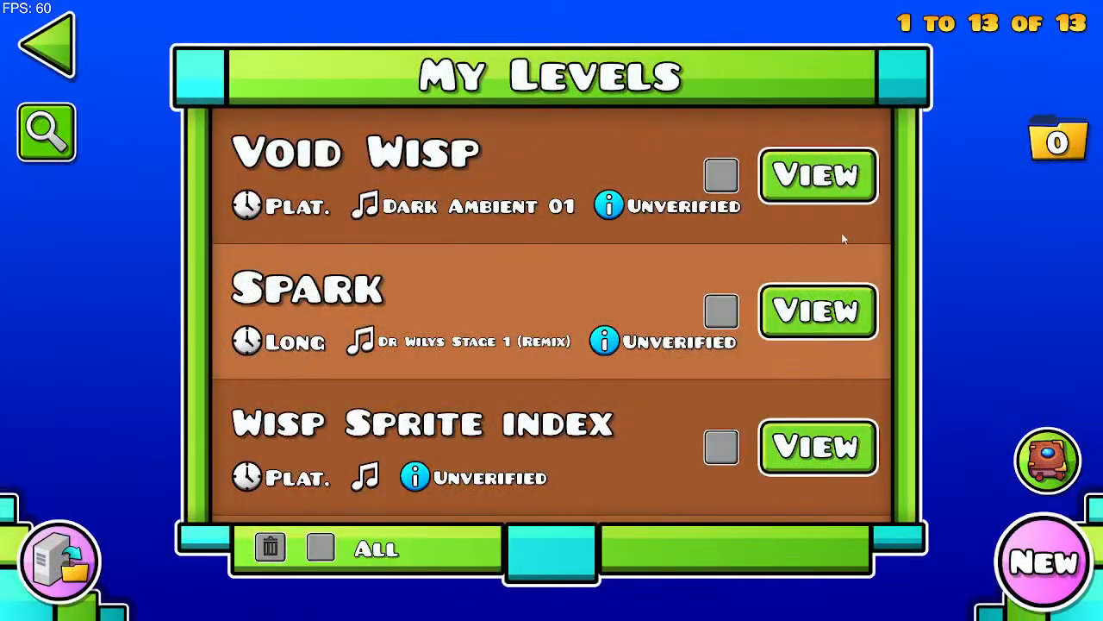
scroll(623, 249, "down", 5)
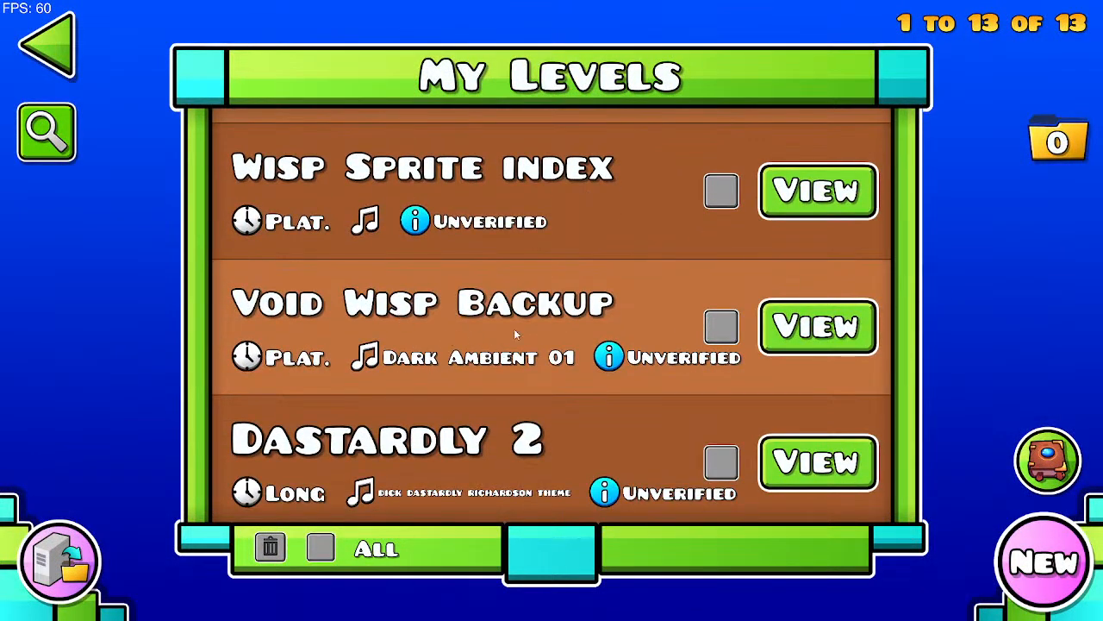
scroll(516, 333, "up", 4)
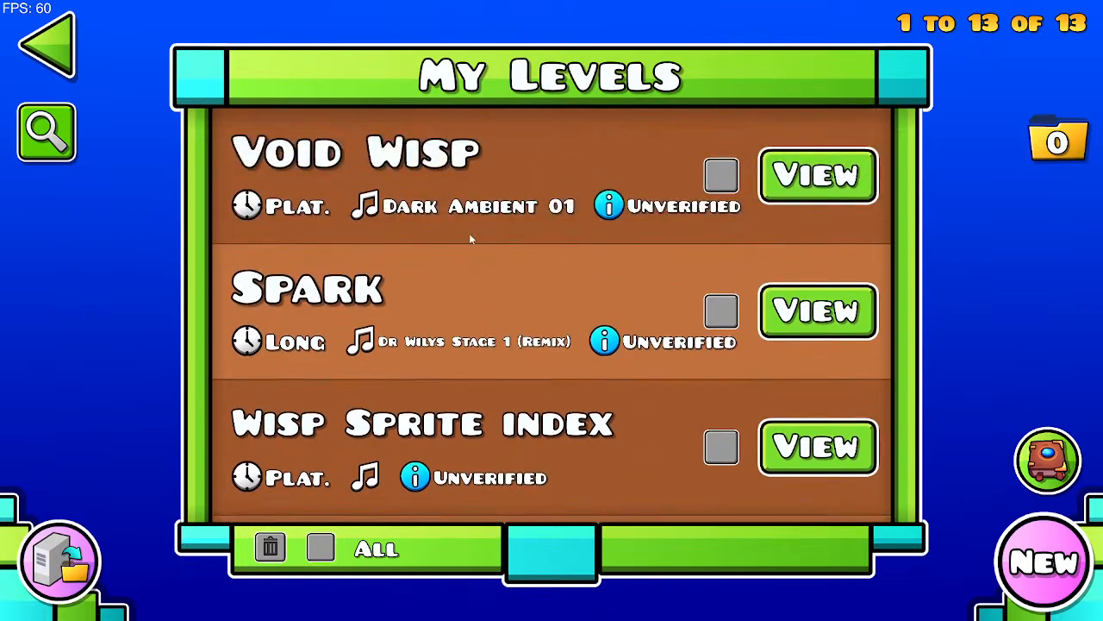
scroll(470, 238, "down", 5)
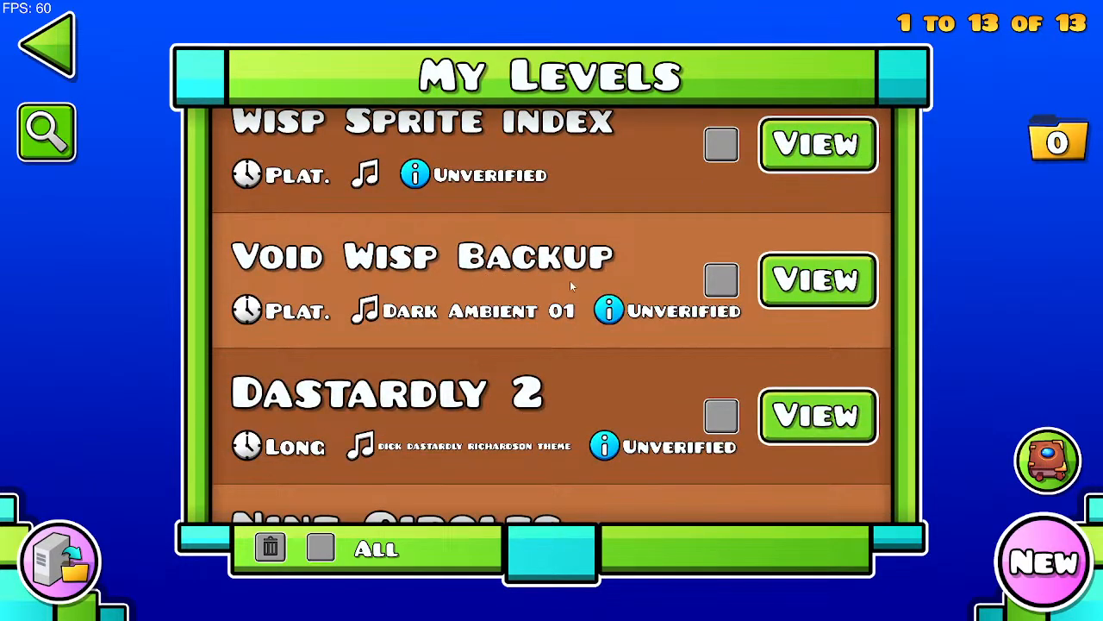
scroll(533, 327, "up", 4)
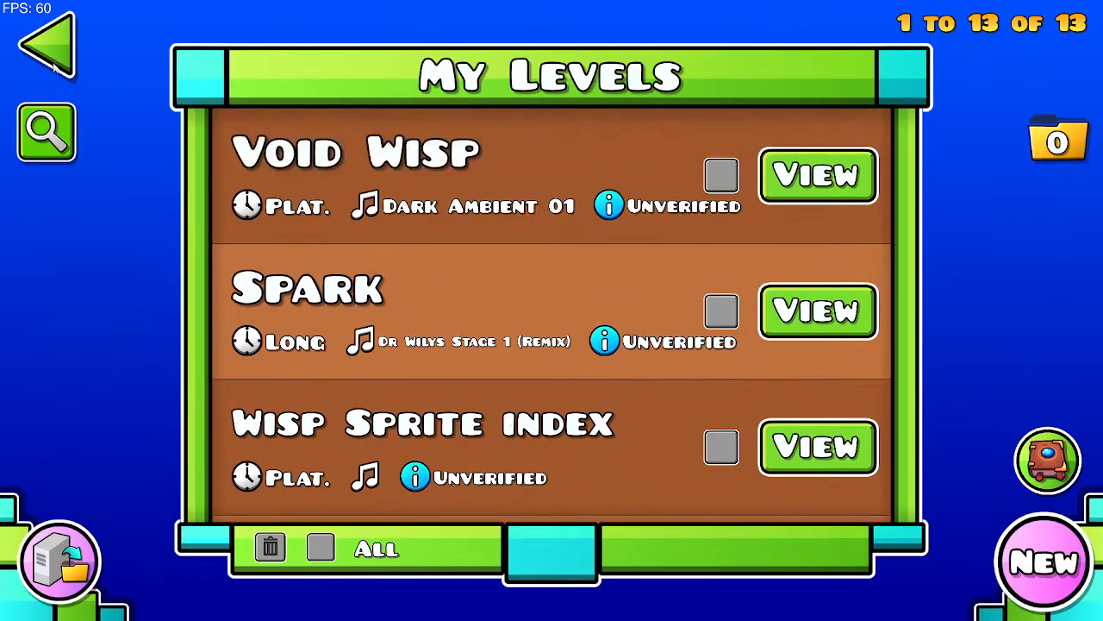
left_click(53, 69)
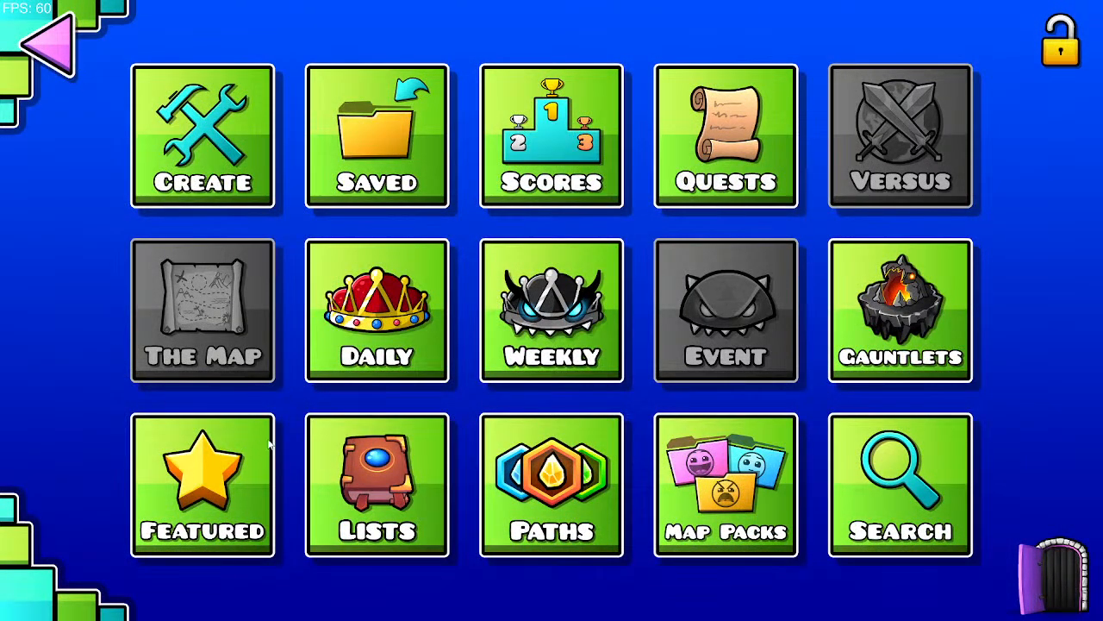
Step: Open the Shards of Power overview in the icon kit and examine its shard pages and the dog icon under Bonus Unlocks
key("Escape")
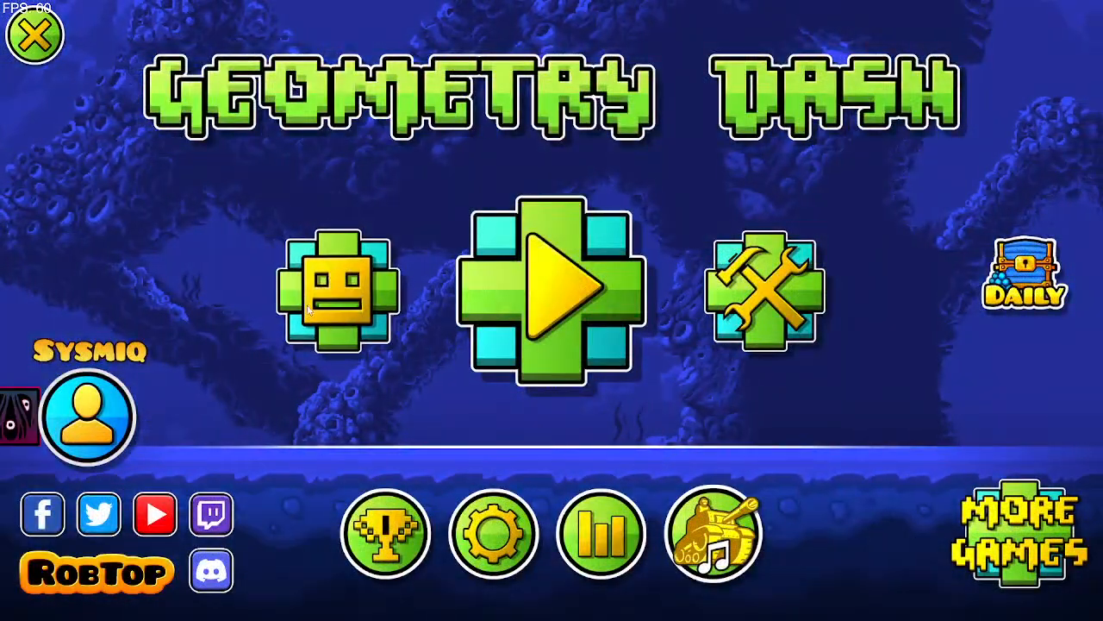
left_click(335, 258)
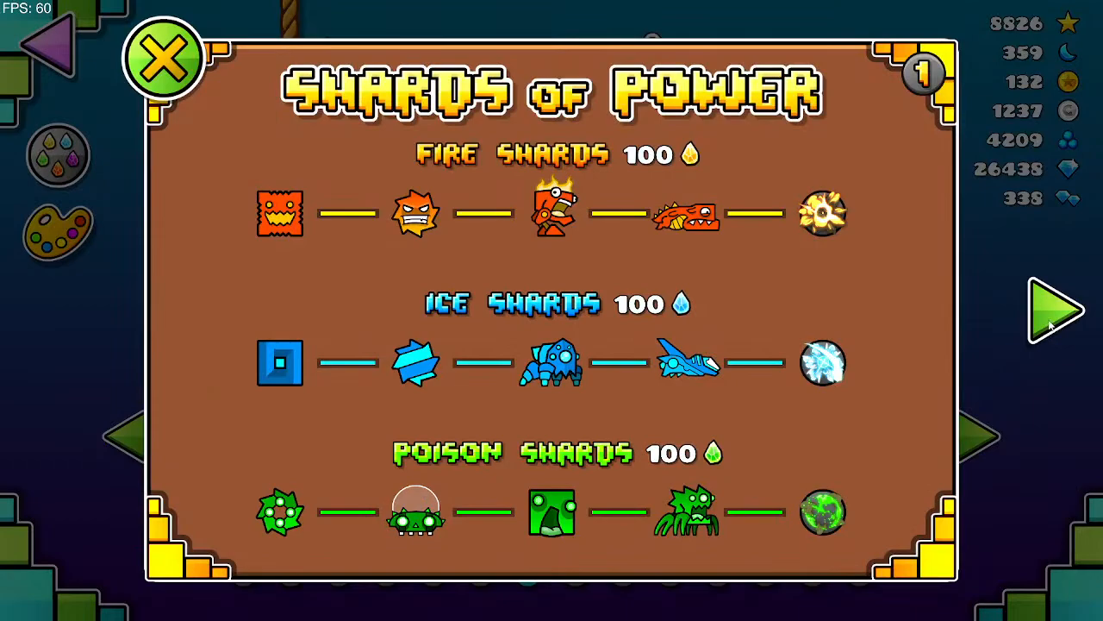
left_click(1053, 312)
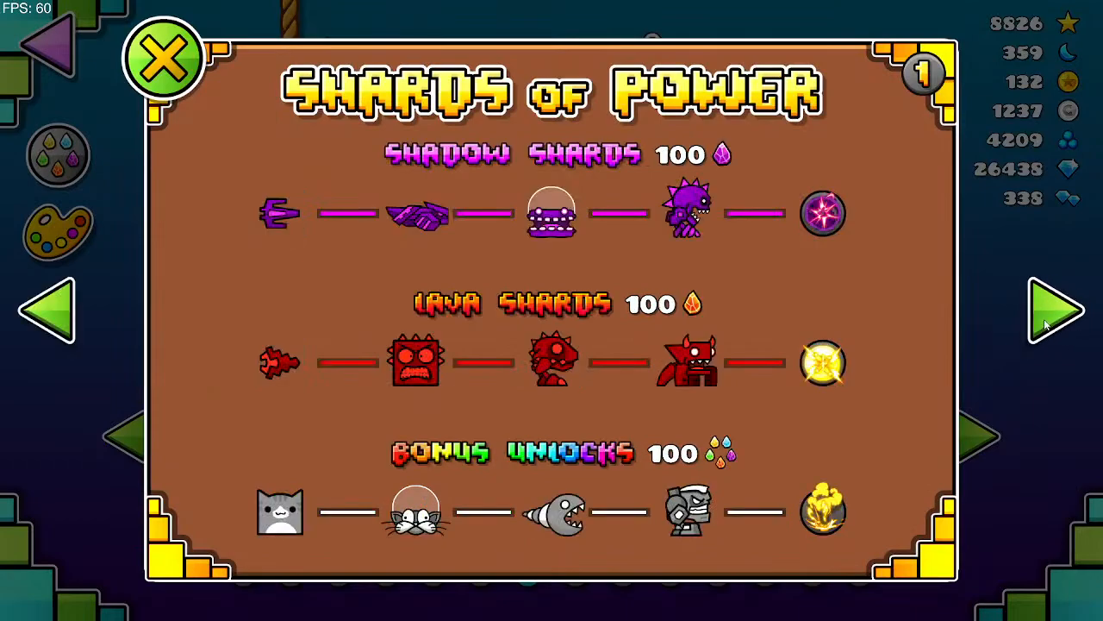
left_click(1046, 317)
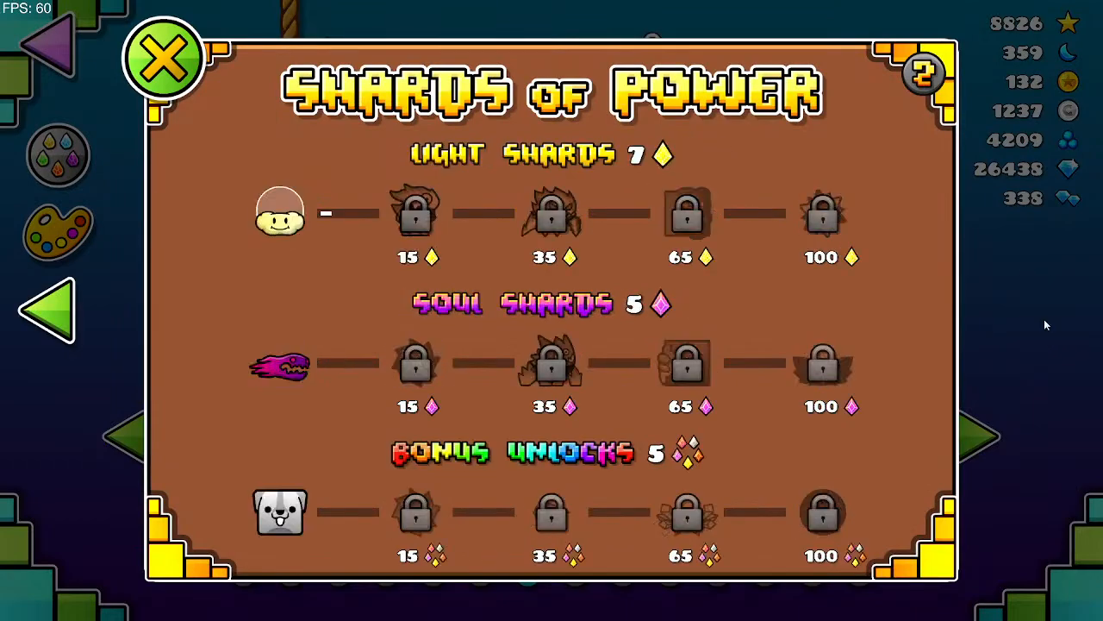
left_click(298, 526)
left_click(551, 480)
left_click(51, 312)
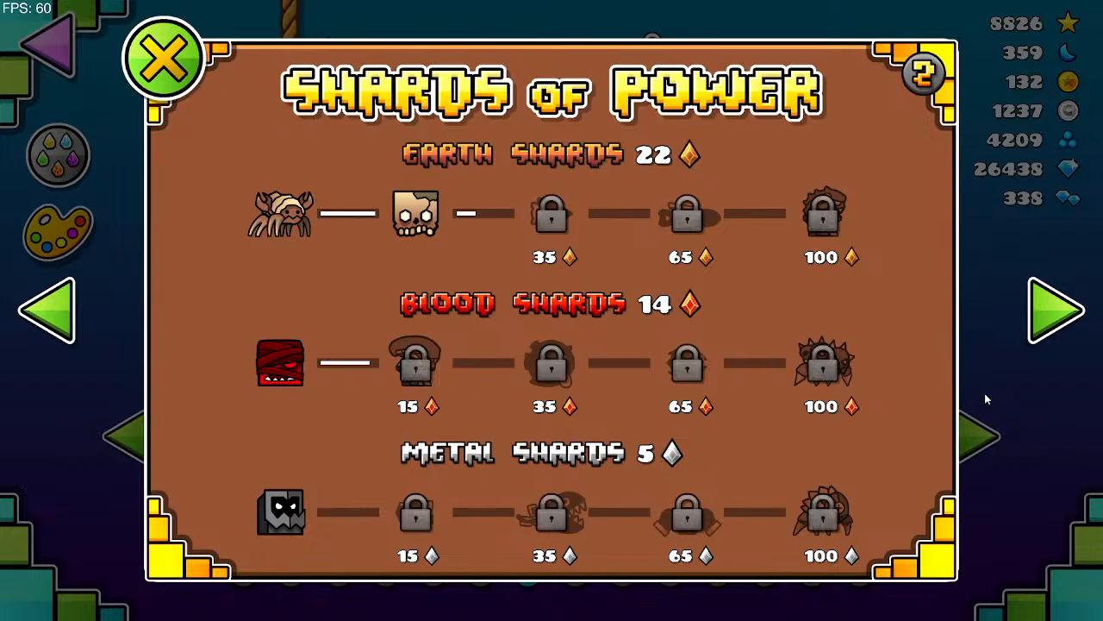
key("Right")
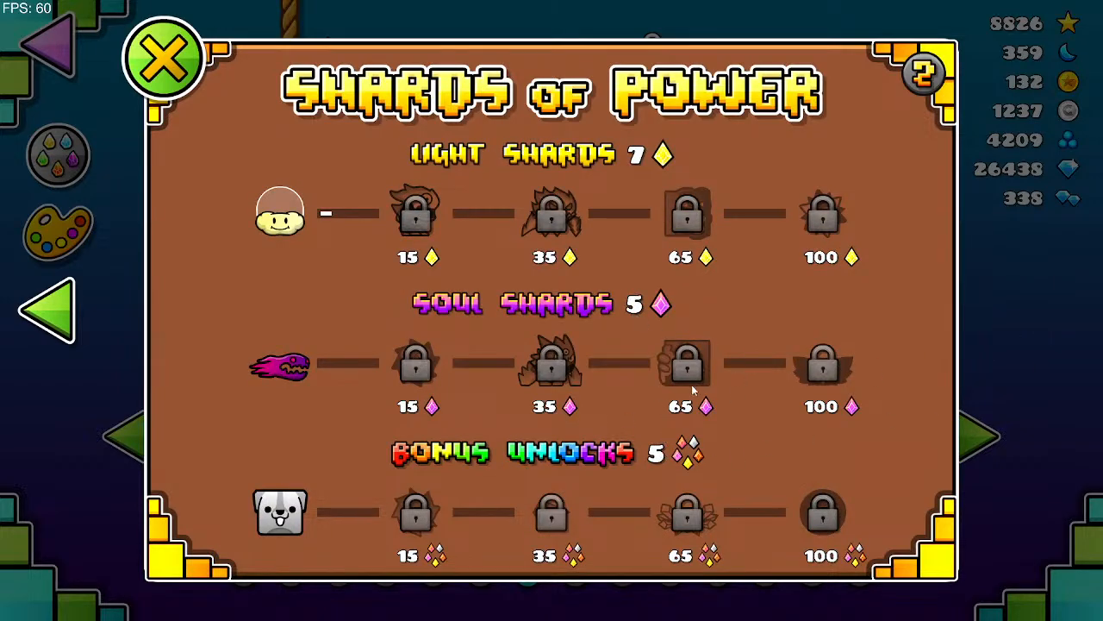
Step: Examine the unlock requirement of the locked 15-shard reward in the Metal Shards row on the previous shard page
key("Left")
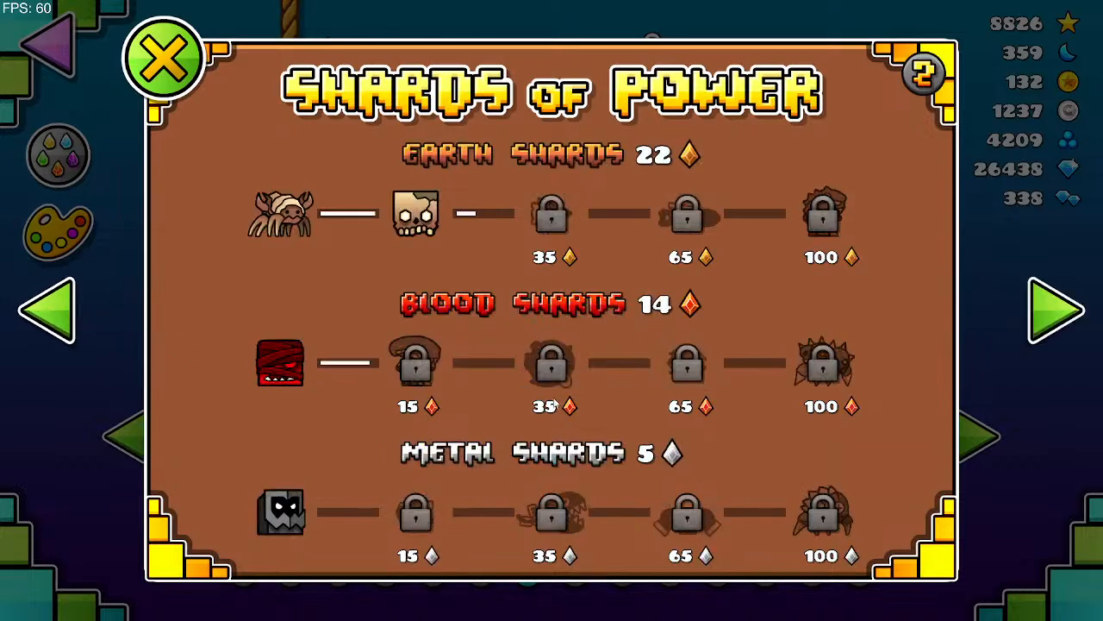
left_click(430, 503)
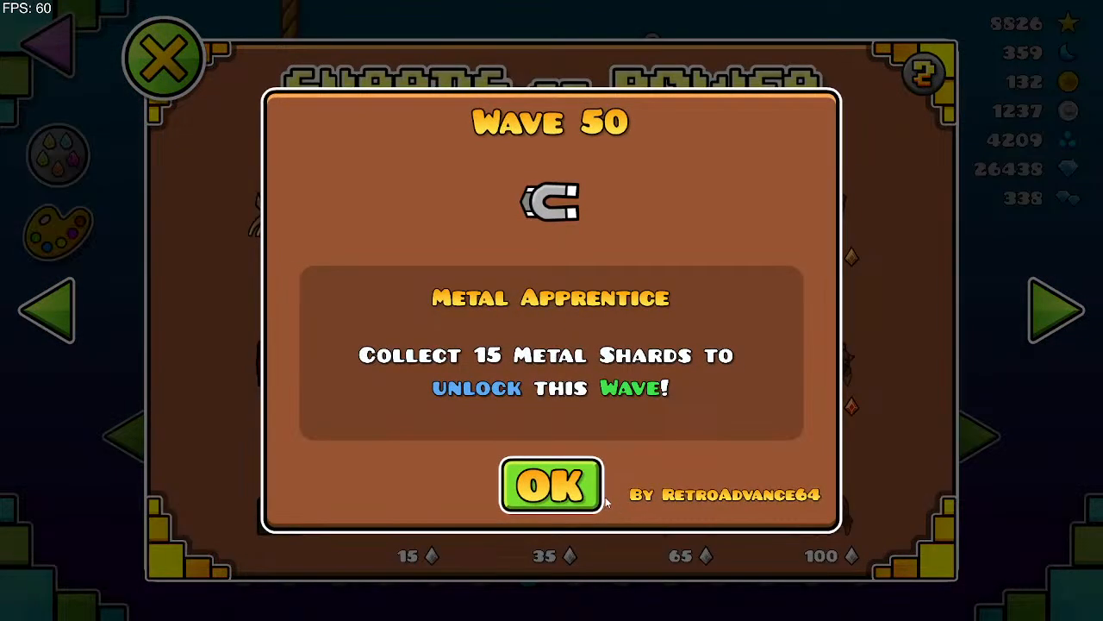
left_click(583, 498)
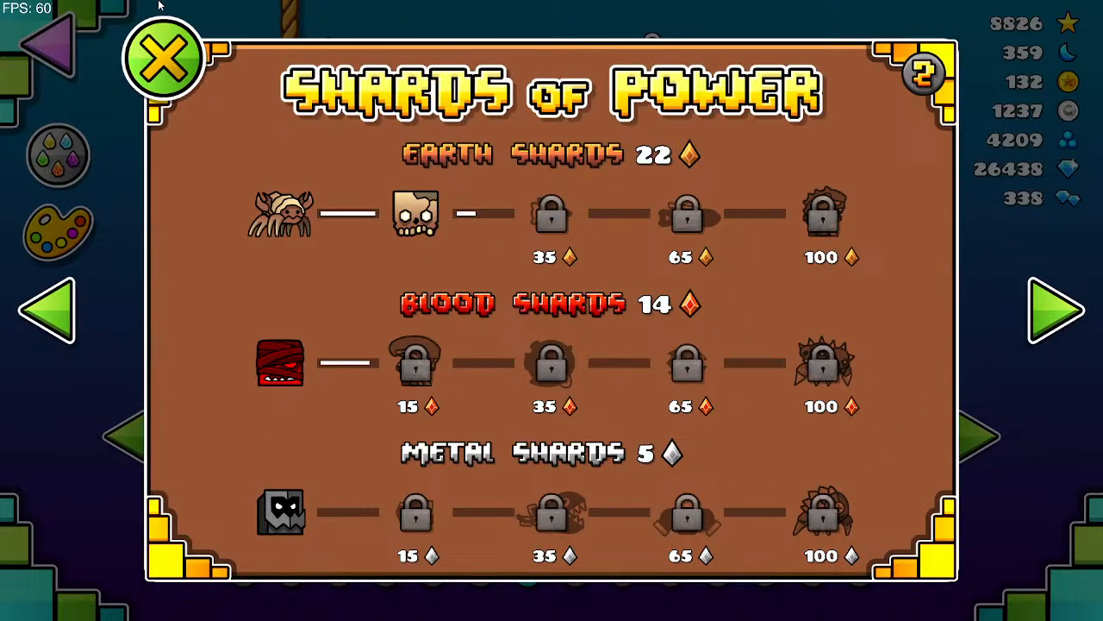
Step: Leave the Shards of Power overview and the icon kit, and quit the game from its main menu
left_click(131, 60)
left_click(76, 50)
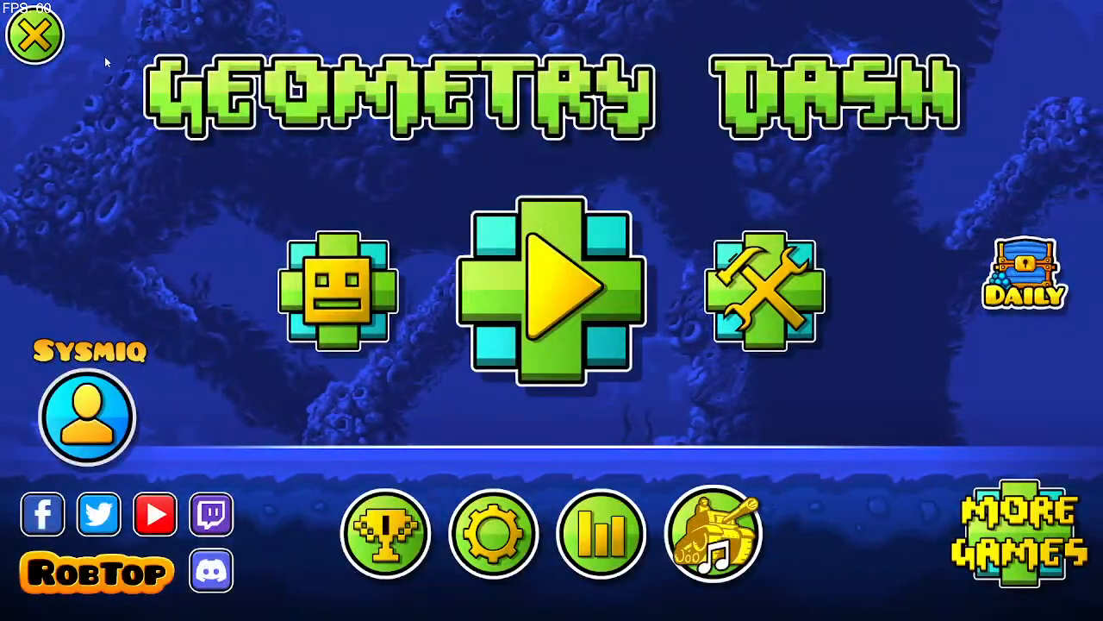
left_click(35, 35)
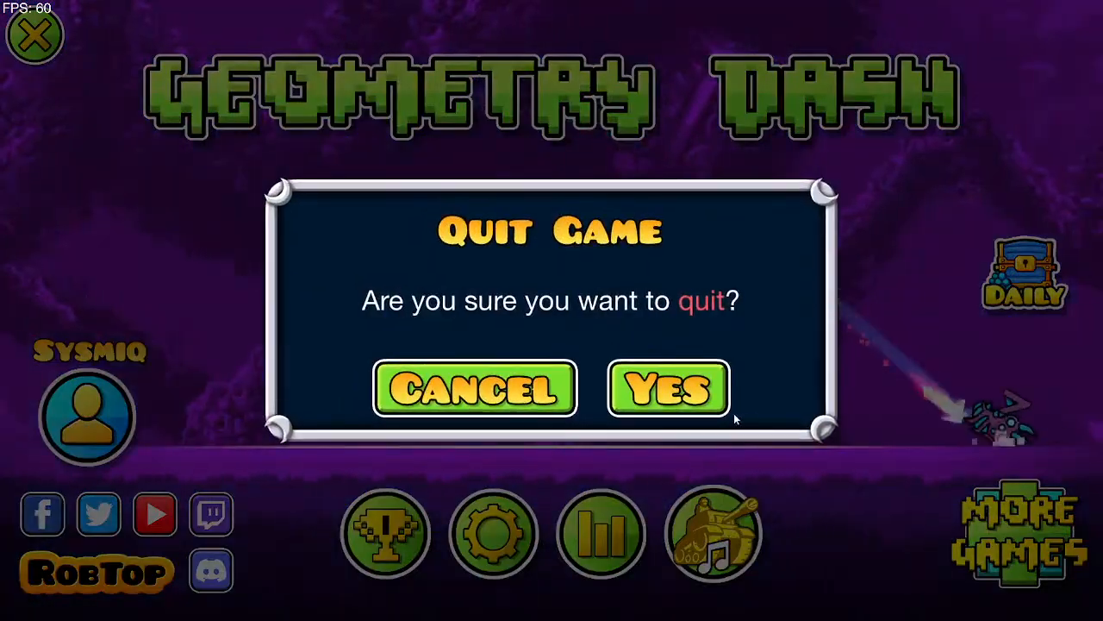
left_click(690, 398)
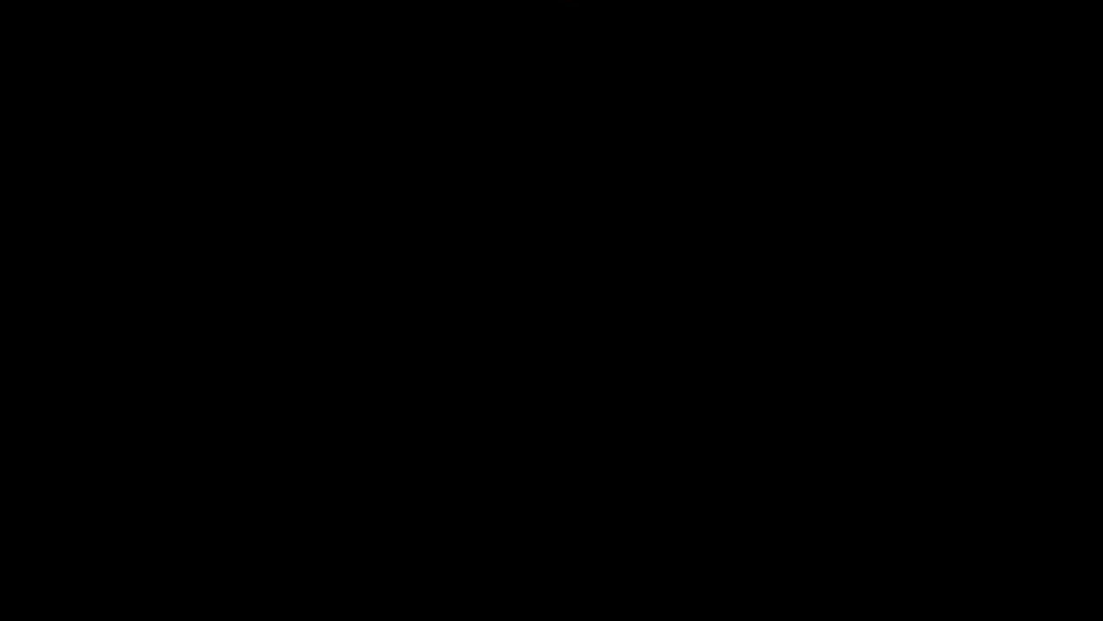